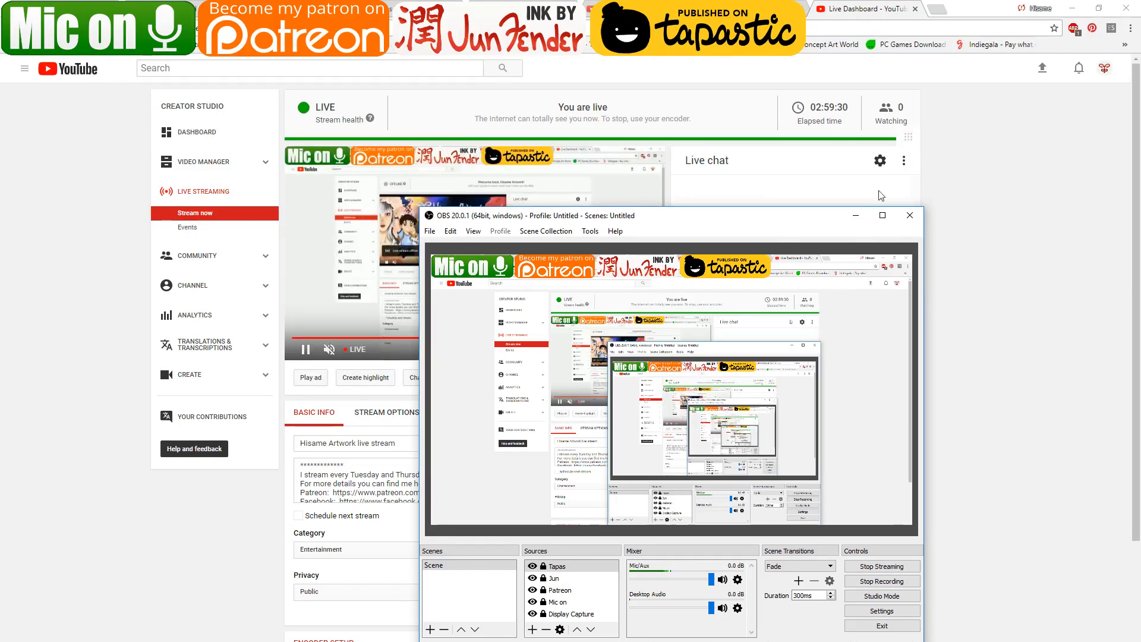
Minimize the OBS window and restore the browser with the YouTube live dashboard to a smaller, non-maximized window
{"action": "left_click", "coordinate": [855, 216]}
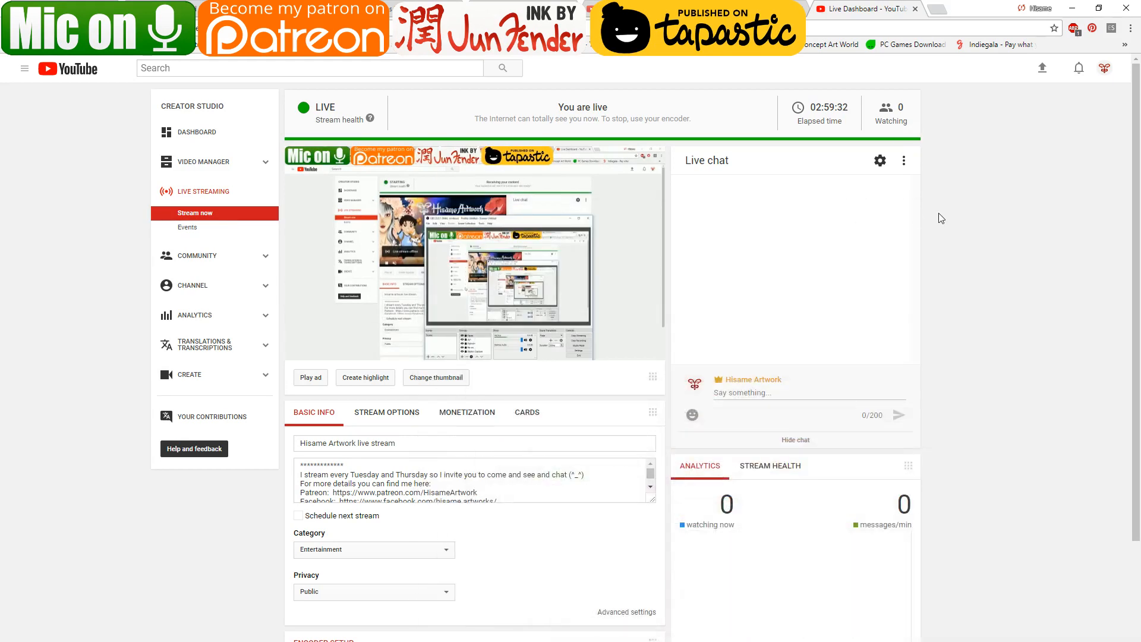
{"action": "key", "text": "alt+Tab"}
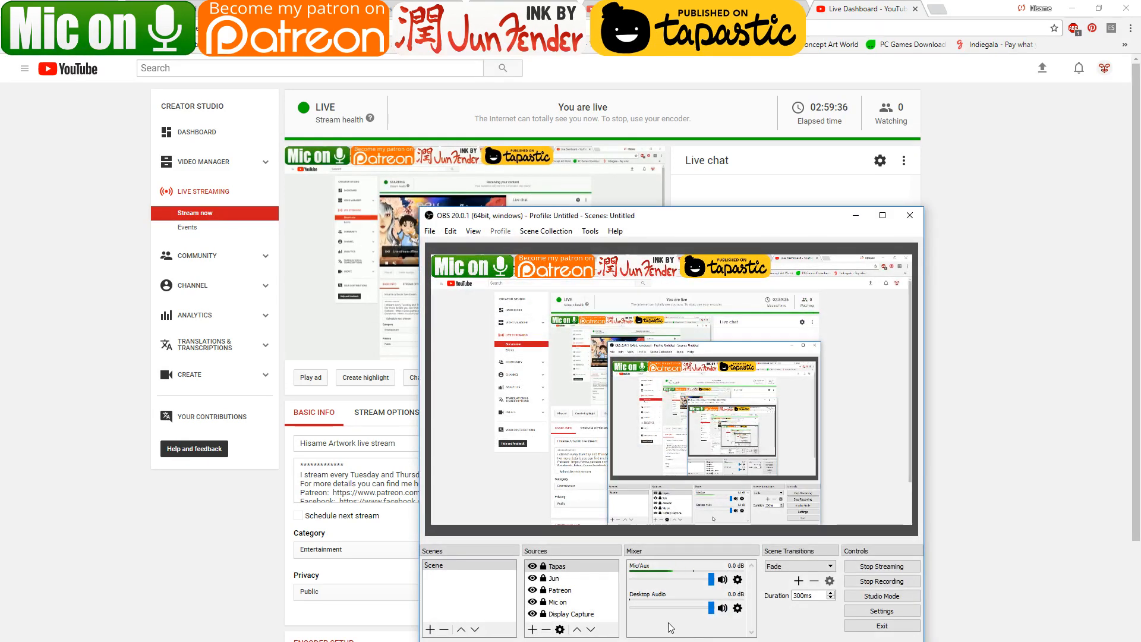
{"action": "left_click", "coordinate": [856, 215]}
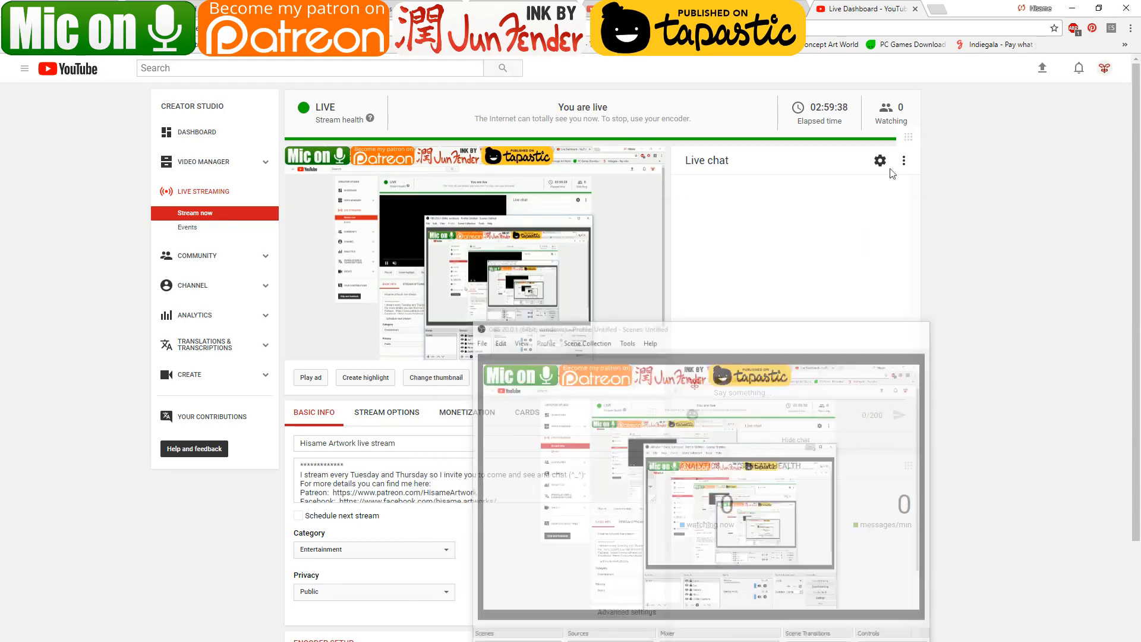
{"action": "left_click", "coordinate": [1098, 8]}
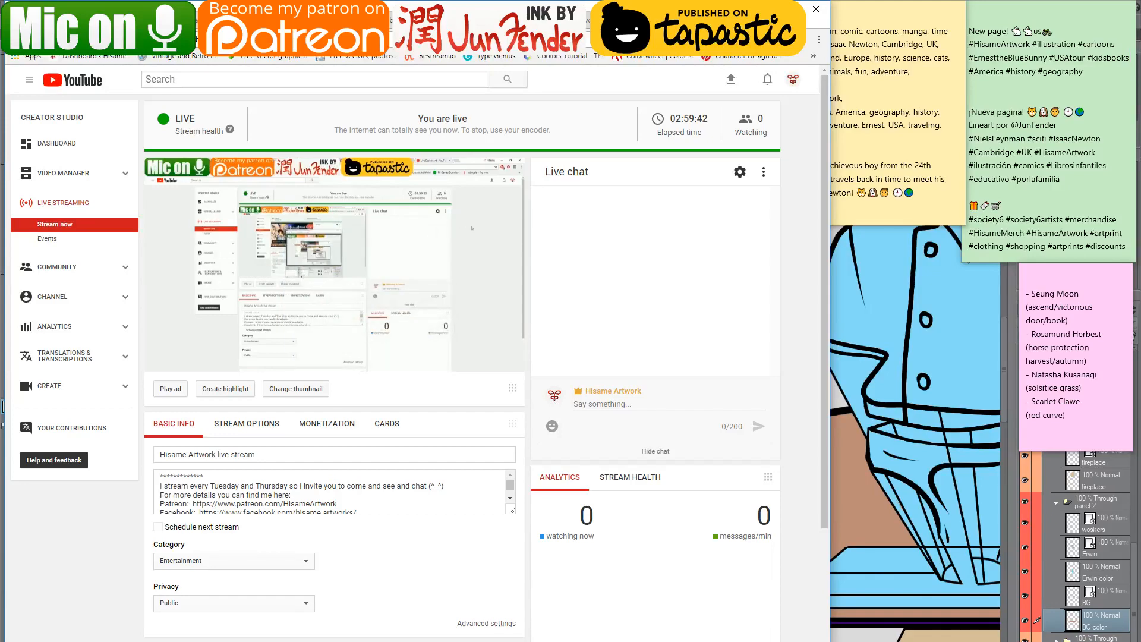
Switch to the comic page in Clip Studio Paint, restore its window down, and extend it to the screen's top and left edges
{"action": "left_click", "coordinate": [891, 333]}
{"action": "left_click", "coordinate": [1125, 7]}
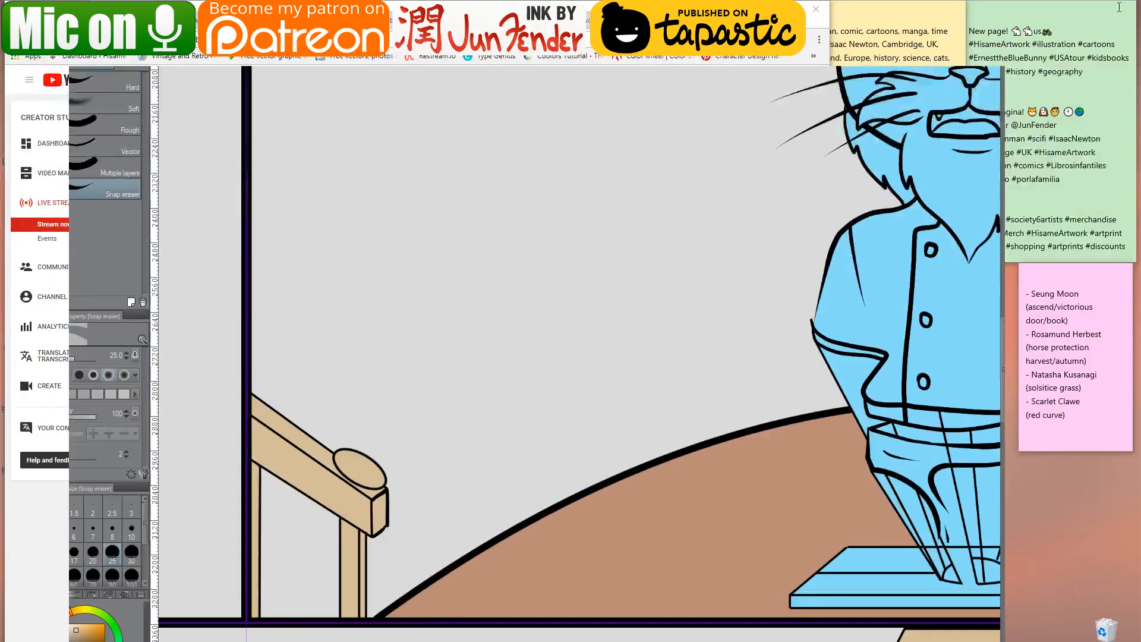
{"action": "left_click_drag", "start_coordinate": [852, 70], "coordinate": [852, 3]}
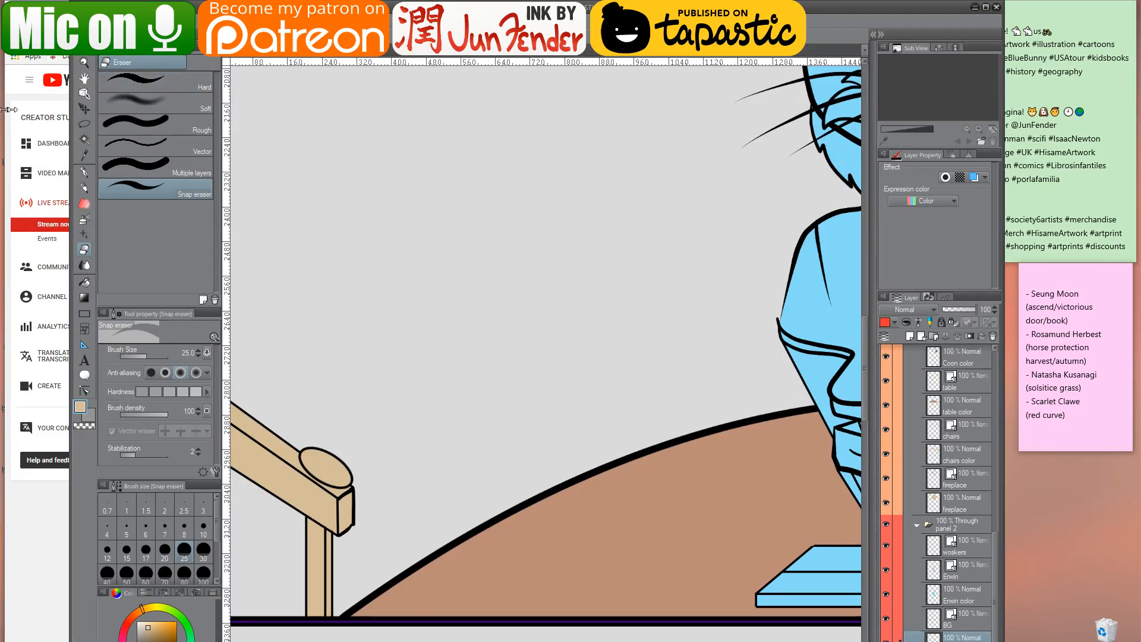
{"action": "left_click_drag", "start_coordinate": [9, 109], "coordinate": [2, 109]}
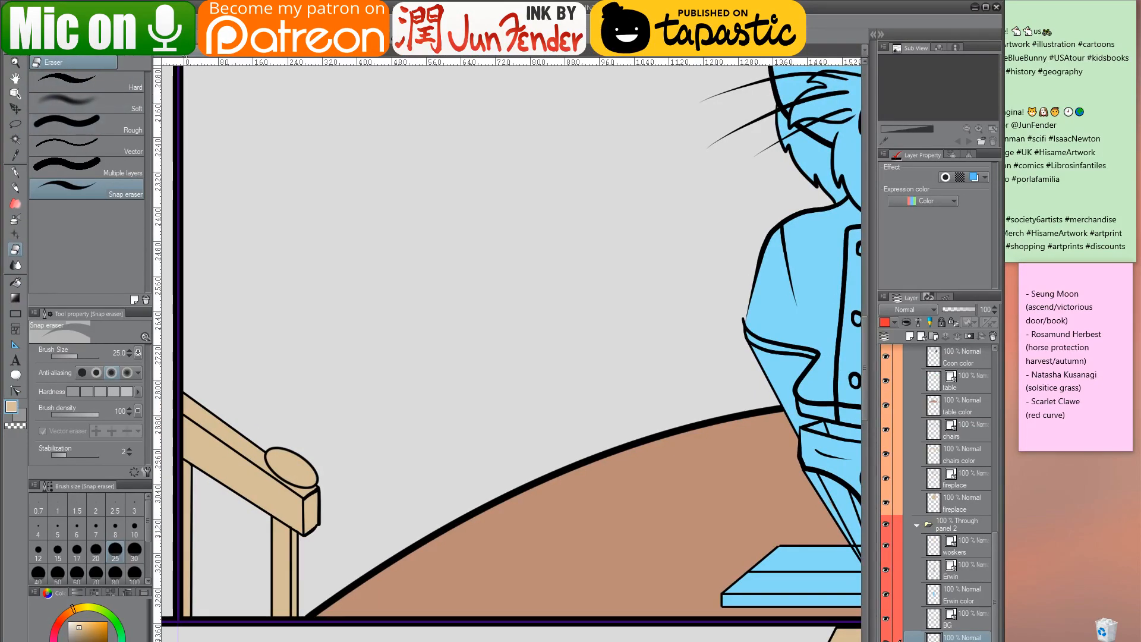
Show the Navigator palette and narrow the Clip Studio Paint window to free a strip of desktop beside it
{"action": "scroll", "coordinate": [368, 334], "scroll_direction": "down", "scroll_amount": 3}
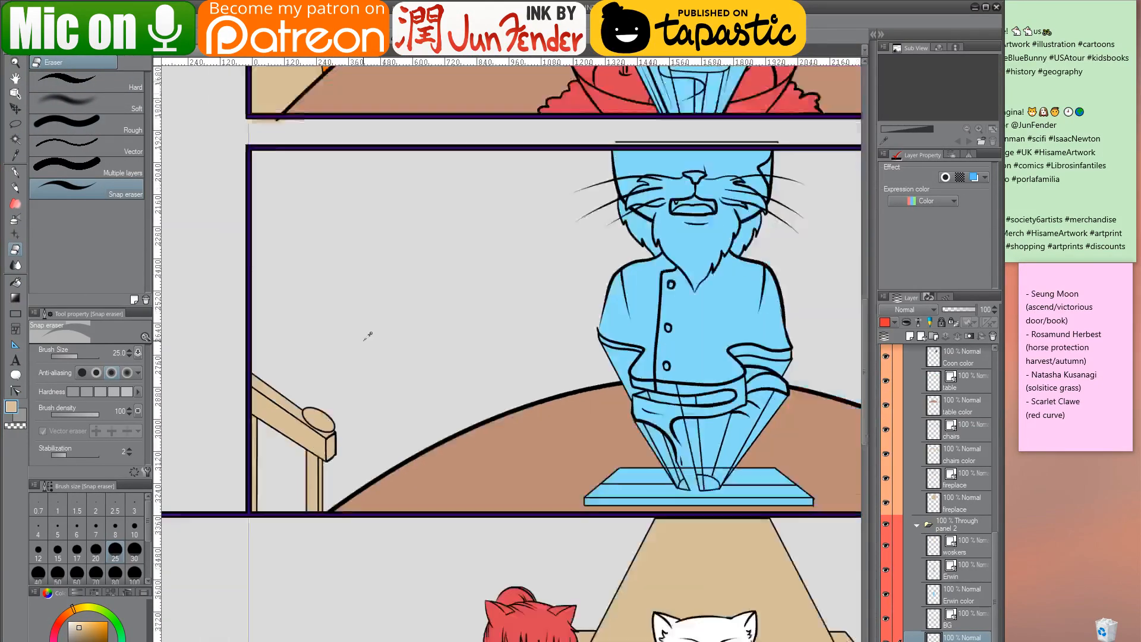
{"action": "scroll", "coordinate": [366, 337], "scroll_direction": "down", "scroll_amount": 3}
{"action": "left_click_drag", "start_coordinate": [593, 174], "coordinate": [547, 325]}
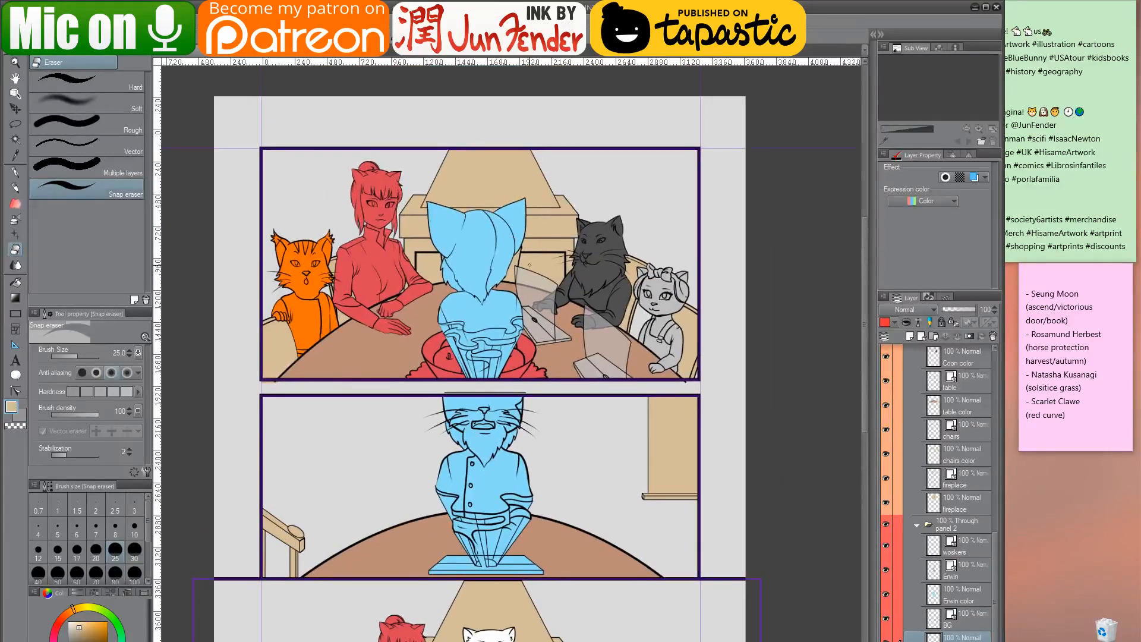
{"action": "left_click", "coordinate": [240, 22]}
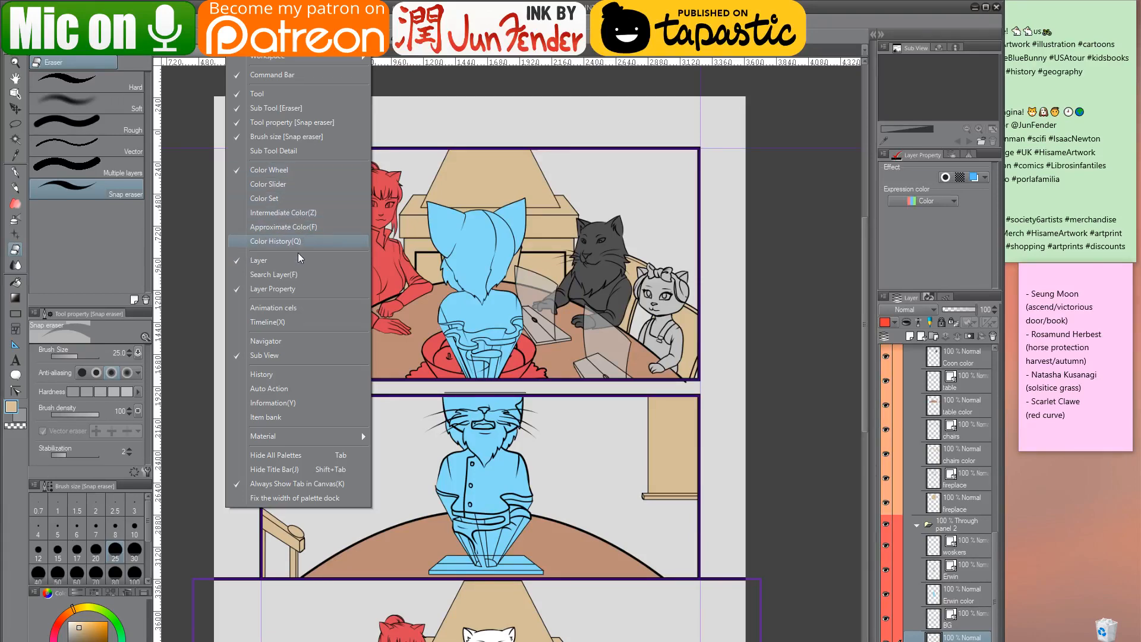
{"action": "left_click", "coordinate": [282, 340]}
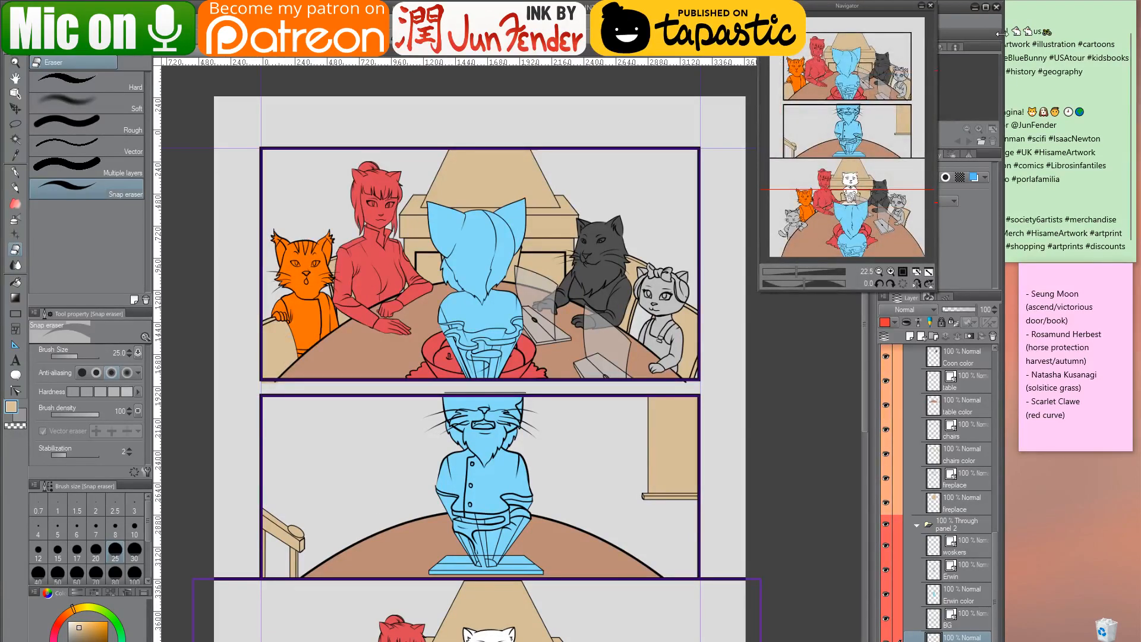
{"action": "left_click_drag", "start_coordinate": [1004, 32], "coordinate": [936, 37]}
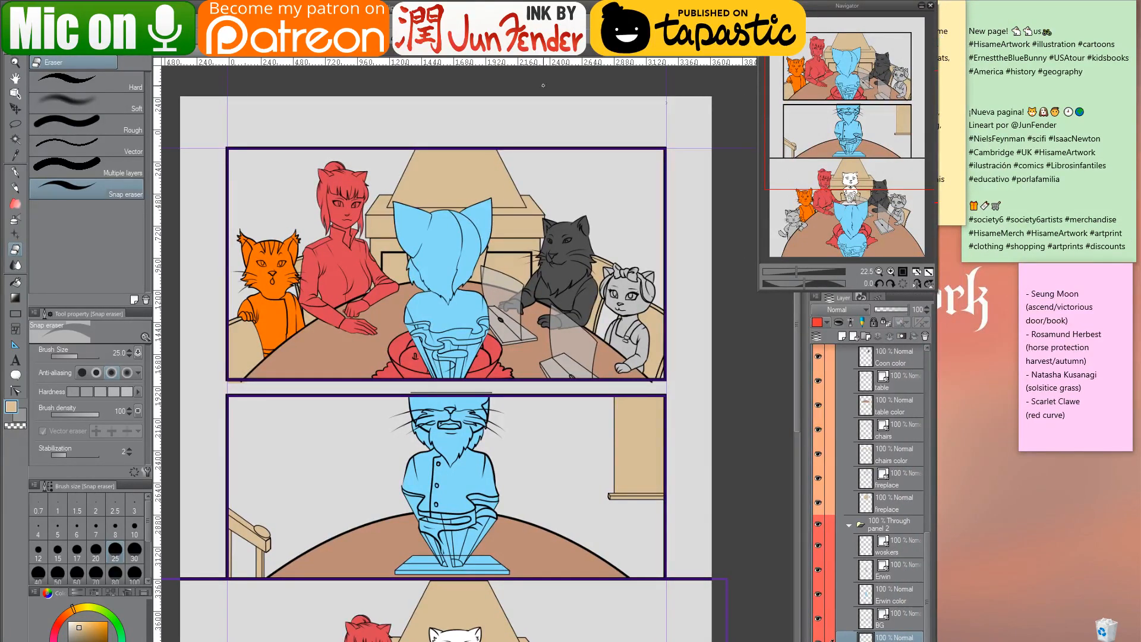
{"action": "left_click", "coordinate": [15, 108]}
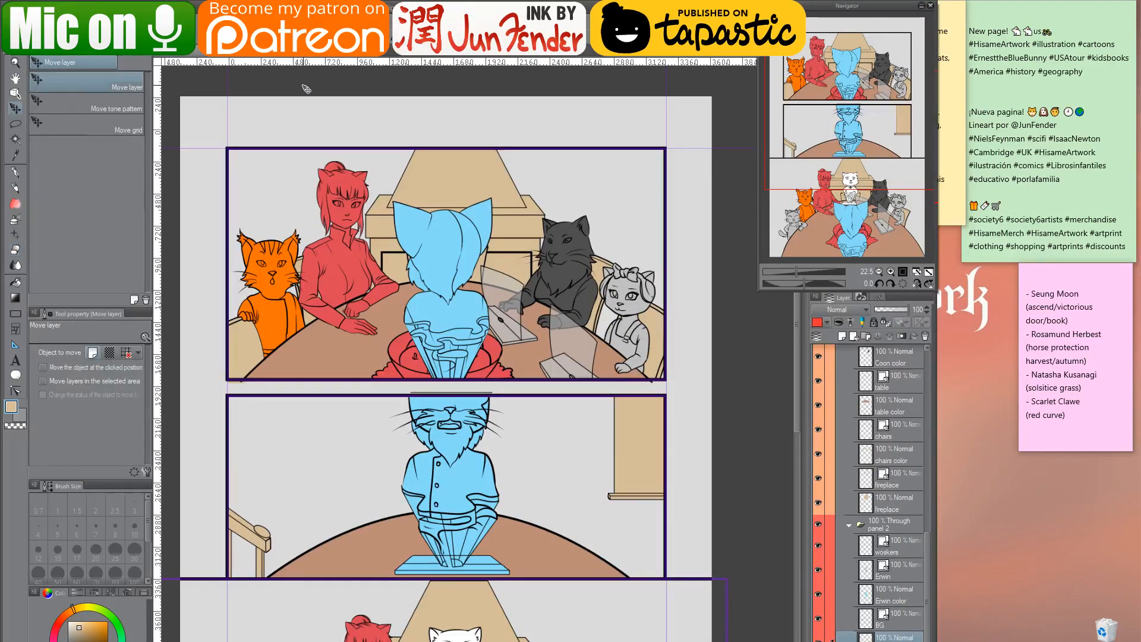
Switch to the browser, widen its window, and open the hisame_artwork Twitch chat popout in a new tab
{"action": "key", "text": "alt+Tab"}
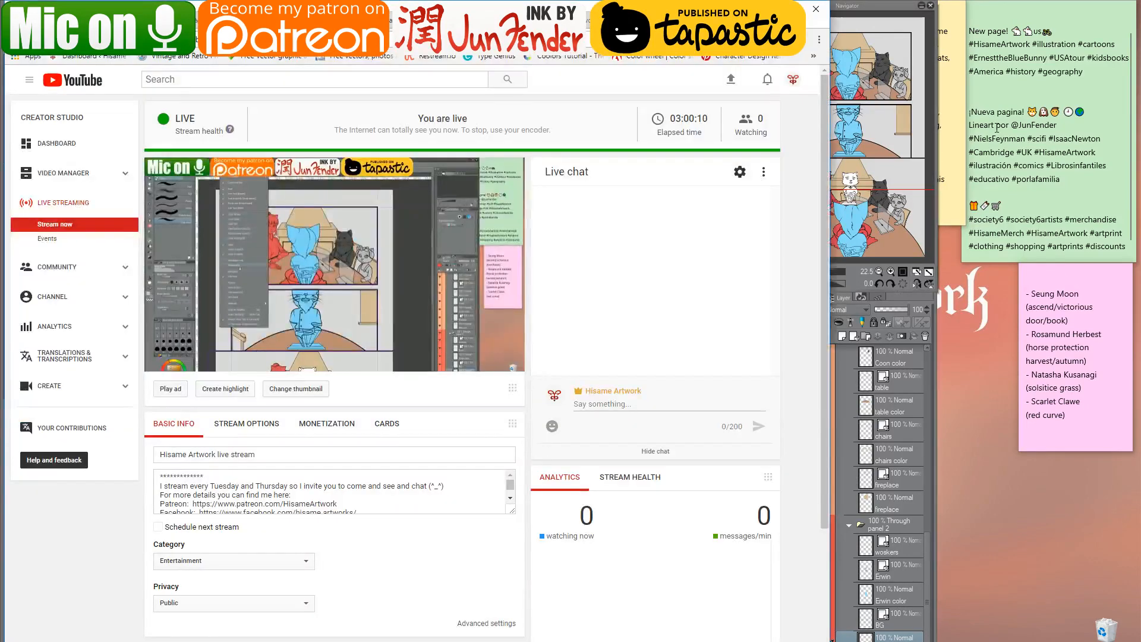
{"action": "left_click_drag", "start_coordinate": [829, 144], "coordinate": [928, 143]}
{"action": "left_click", "coordinate": [810, 21]}
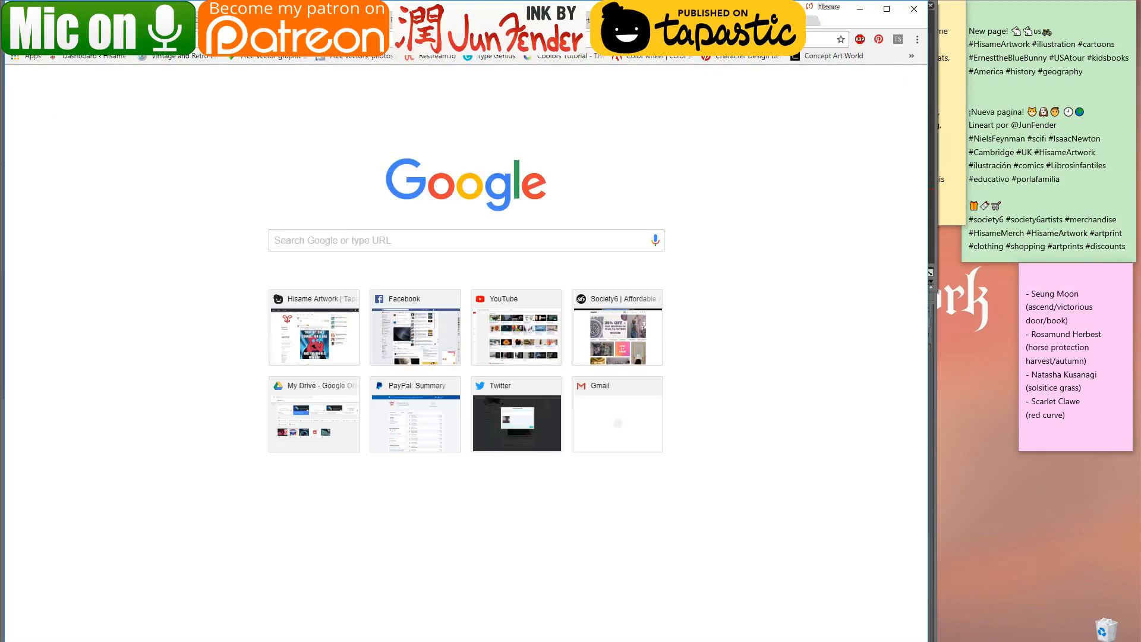
{"action": "type", "text": "twitch"}
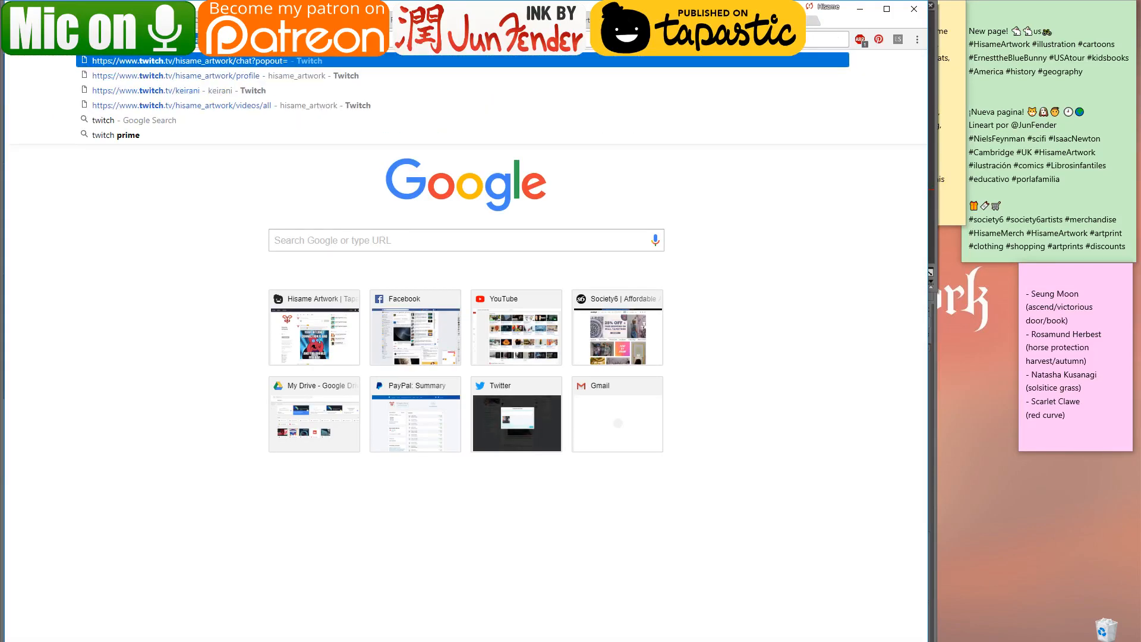
{"action": "key", "text": "Return"}
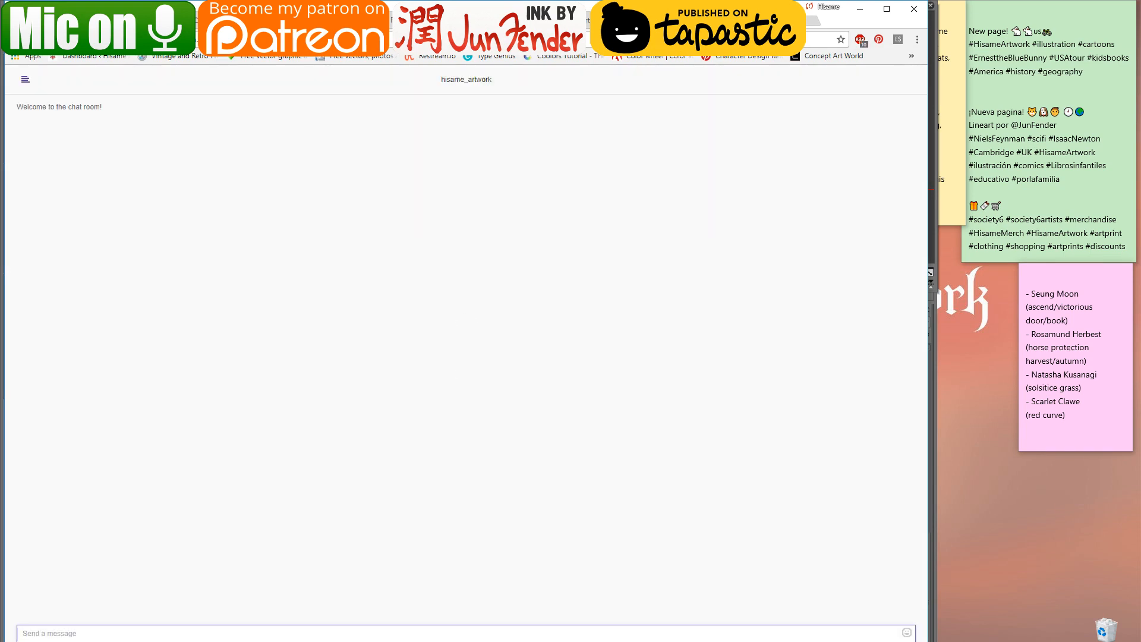
Detach the Twitch chat into its own window, shrink it, and fit it into the lower corner of the free desktop strip
{"action": "left_click_drag", "start_coordinate": [766, 20], "coordinate": [738, 117]}
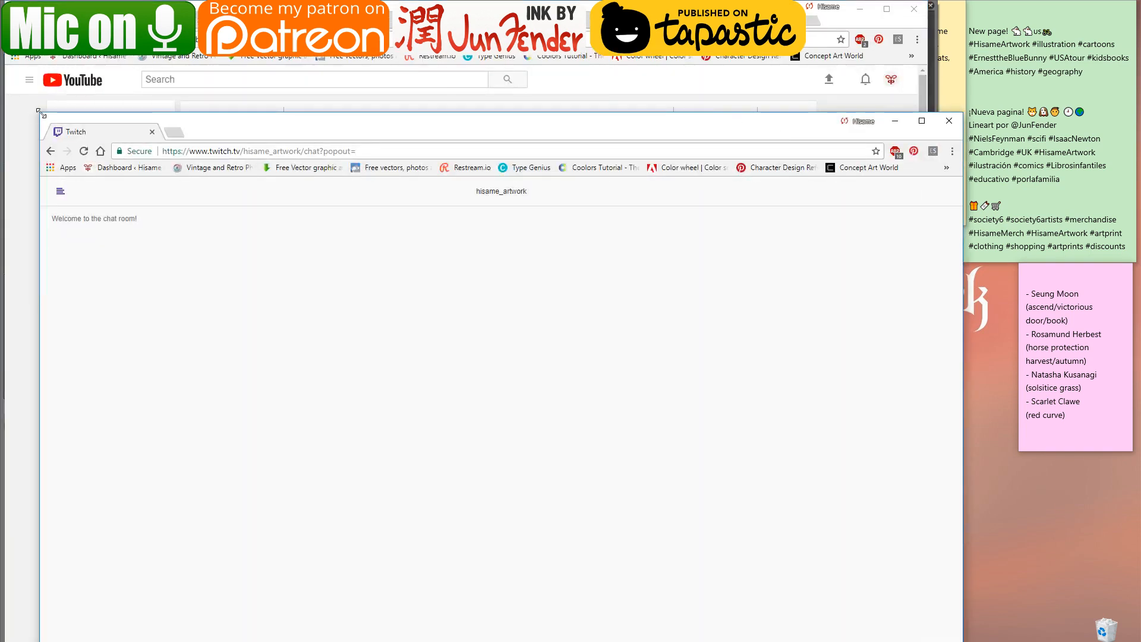
{"action": "left_click_drag", "start_coordinate": [40, 113], "coordinate": [724, 472]}
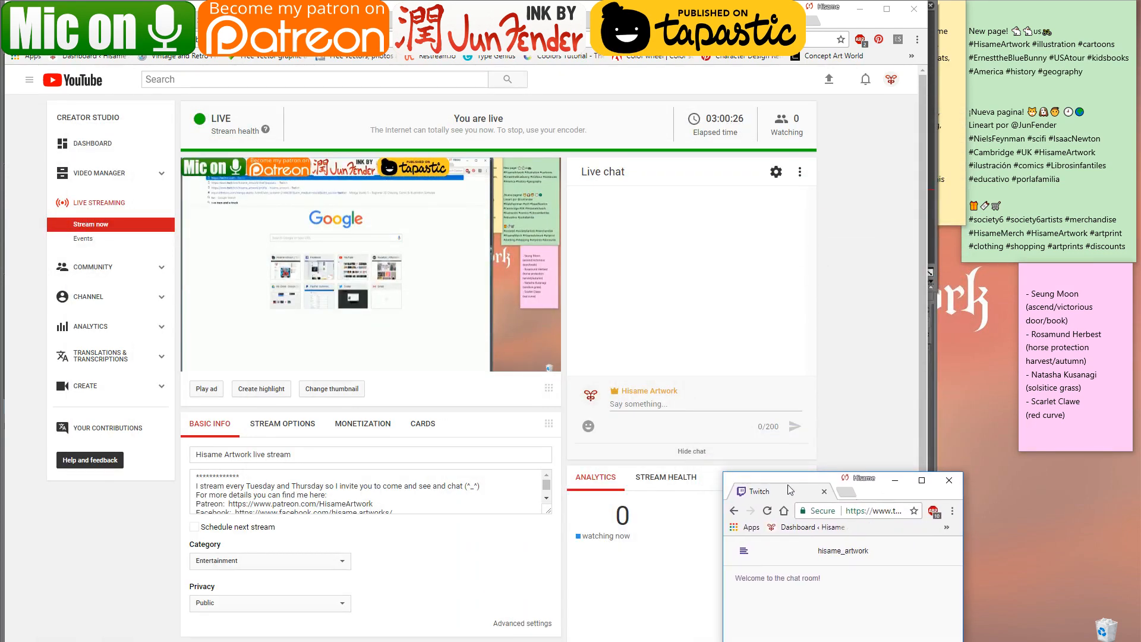
{"action": "left_click_drag", "start_coordinate": [799, 486], "coordinate": [977, 374]}
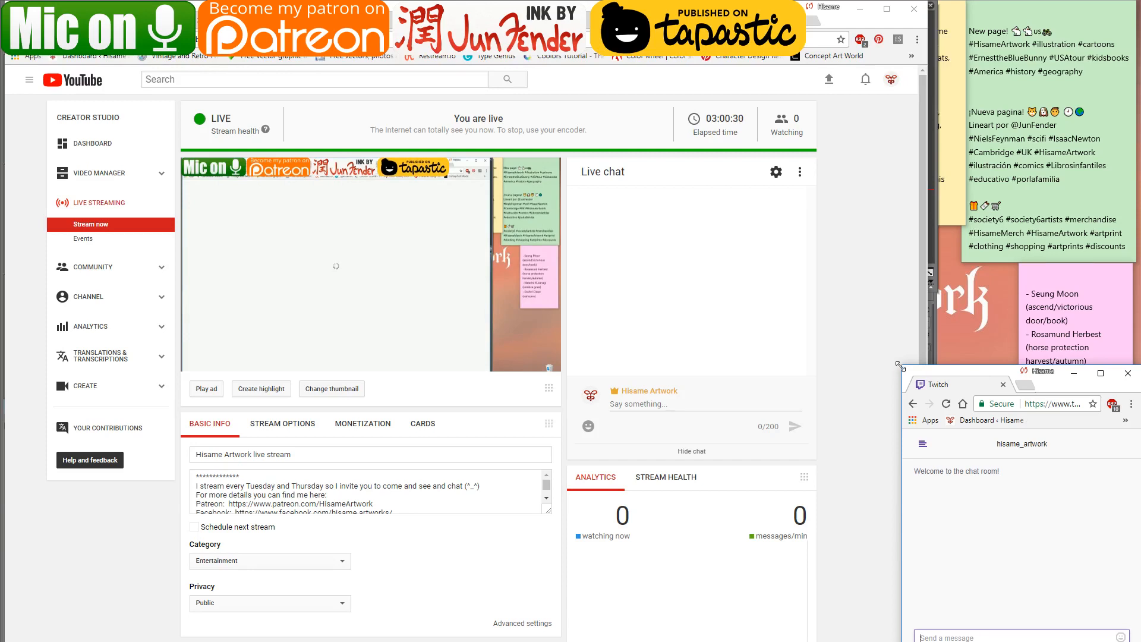
{"action": "left_click_drag", "start_coordinate": [899, 364], "coordinate": [925, 467]}
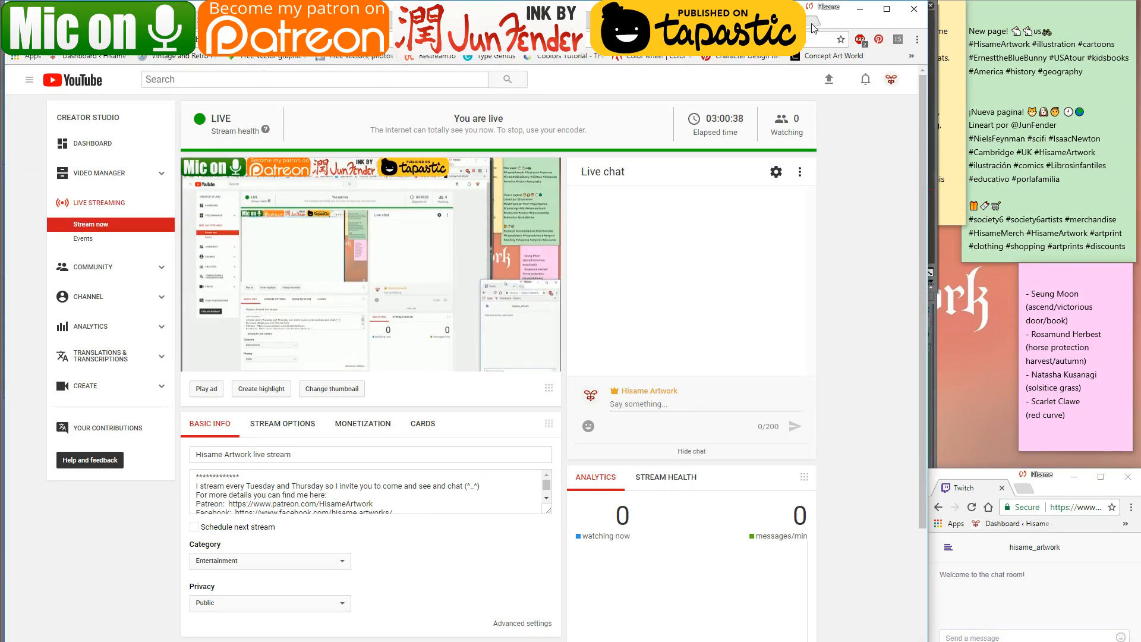
Open the HisameArtwork public chat popout on Picarto in a new browser tab
{"action": "left_click", "coordinate": [812, 23]}
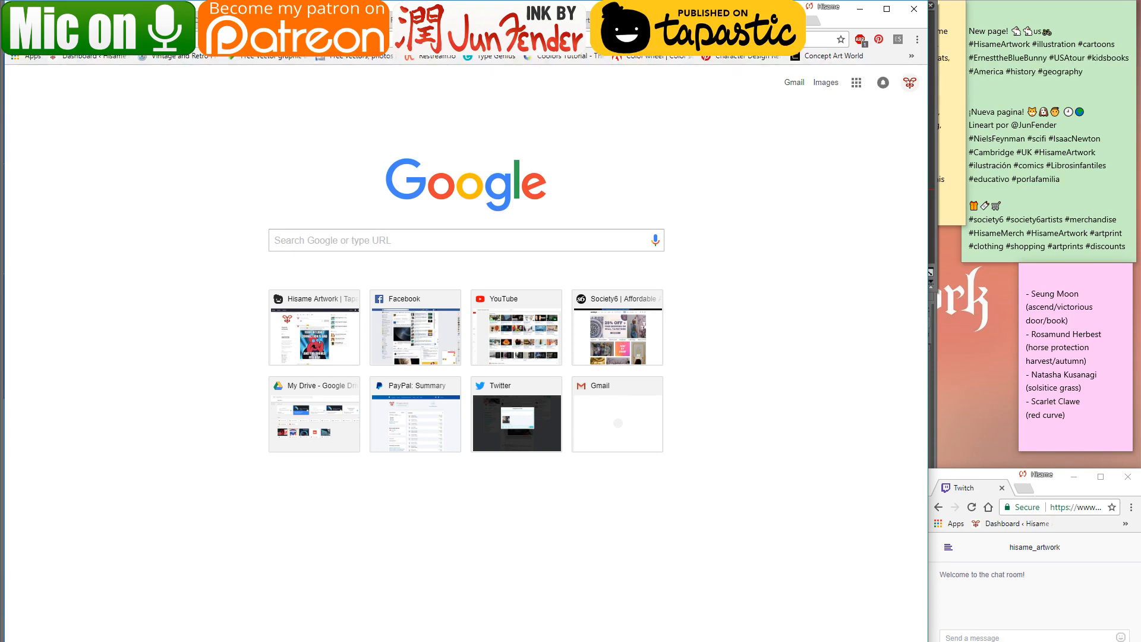
{"action": "type", "text": "picarto"}
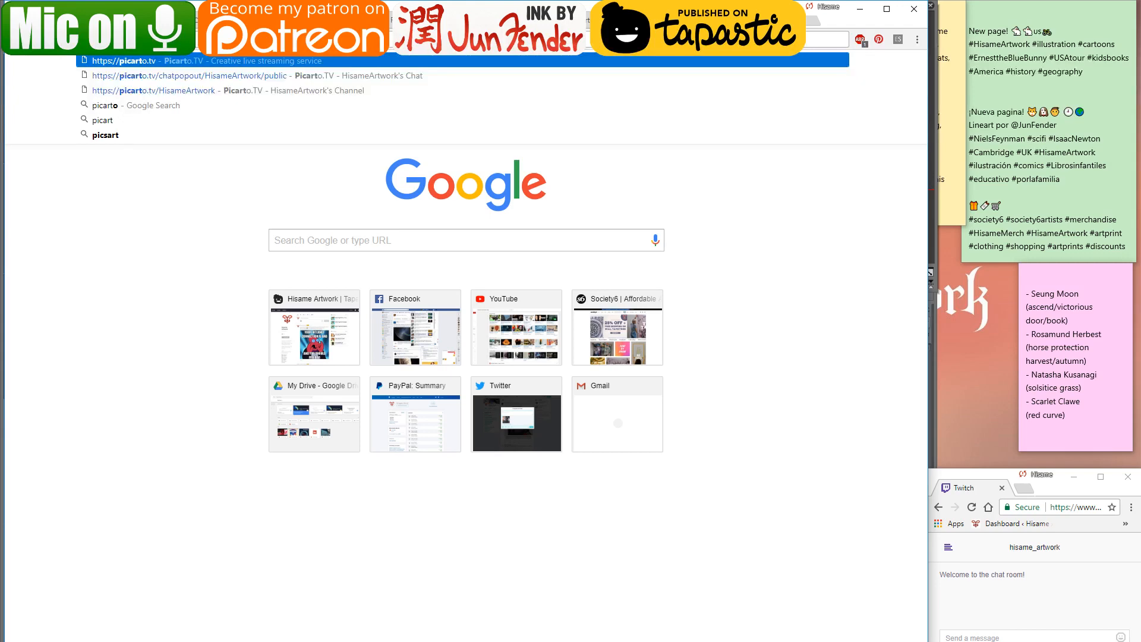
{"action": "key", "text": "Down"}
{"action": "key", "text": "Return"}
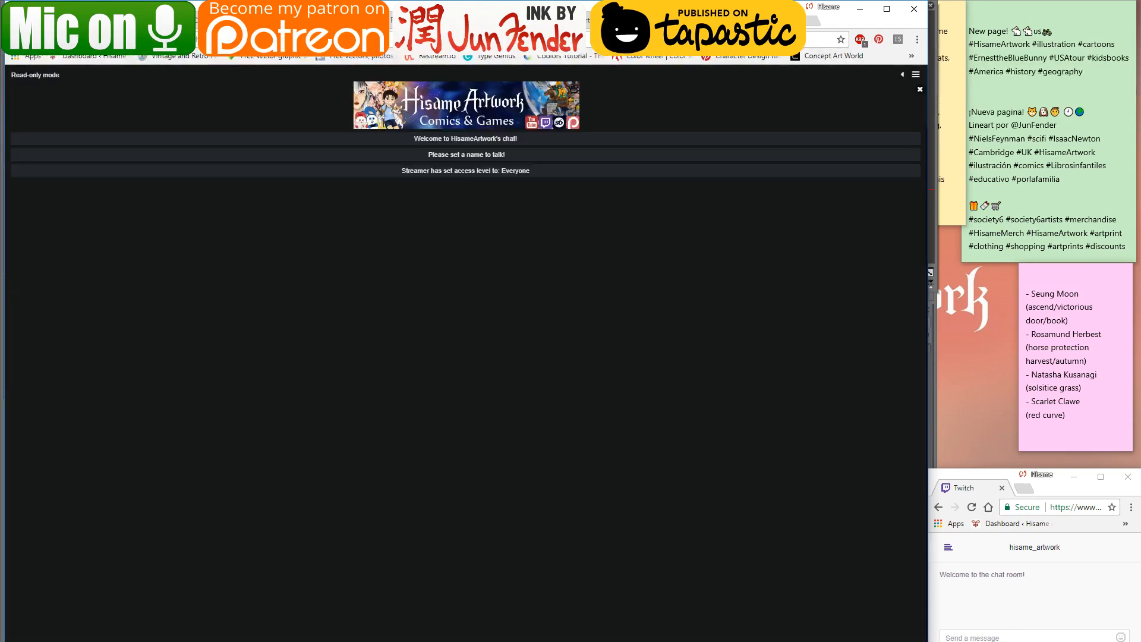
Detach the Picarto chat into its own small window and place it at the upper end of the free desktop strip
{"action": "left_click_drag", "start_coordinate": [829, 21], "coordinate": [290, 74]}
{"action": "left_click_drag", "start_coordinate": [9, 92], "coordinate": [977, 6]}
{"action": "left_click", "coordinate": [1091, 16]}
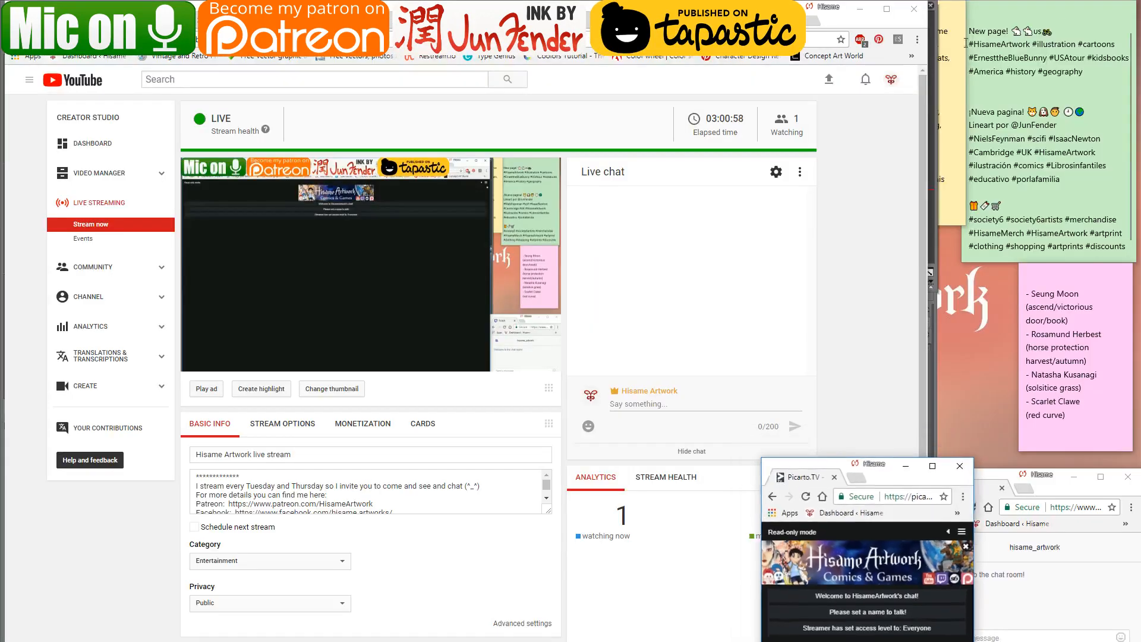
{"action": "left_click_drag", "start_coordinate": [832, 469], "coordinate": [998, 11]}
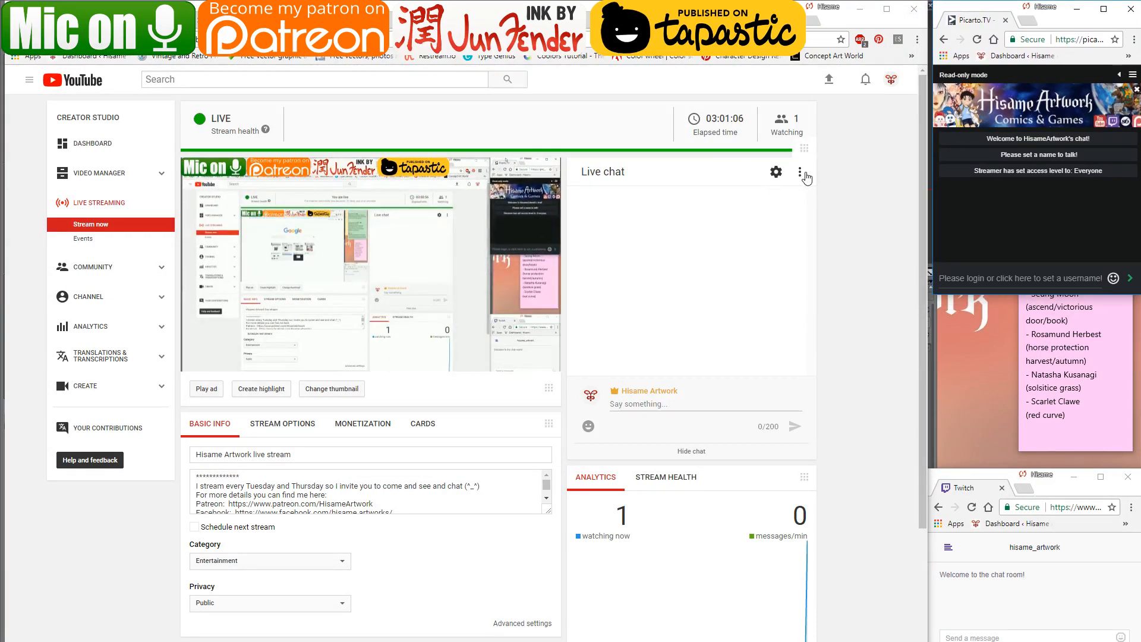
Pop out the YouTube live chat and fit its window between the Picarto and Twitch chats, trimming the Twitch window to match
{"action": "left_click", "coordinate": [800, 172]}
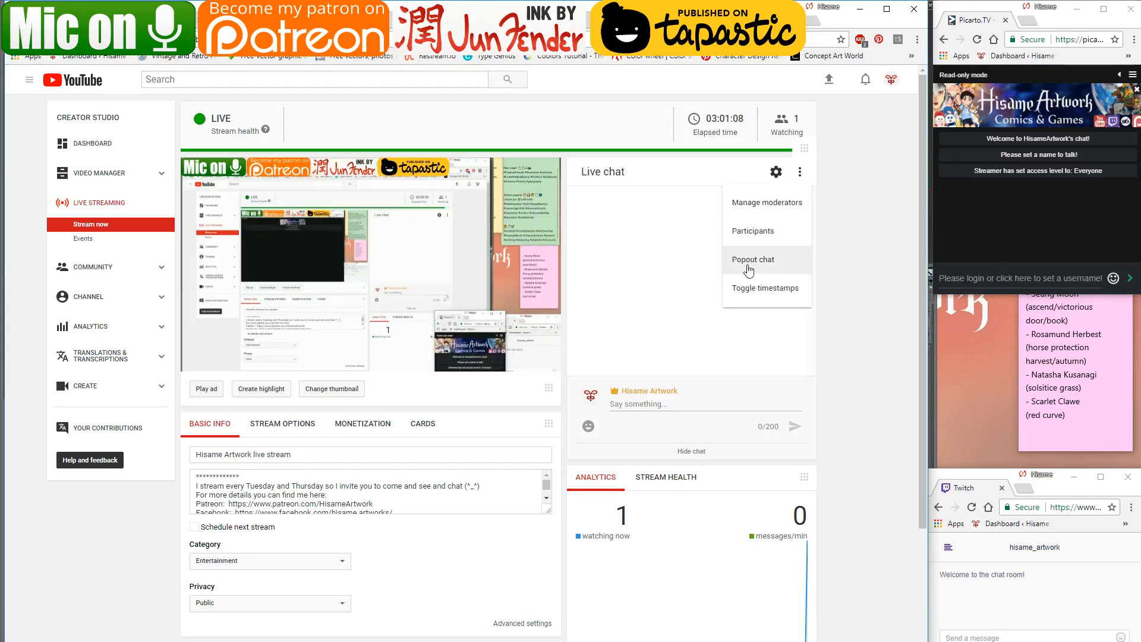
{"action": "left_click", "coordinate": [754, 260]}
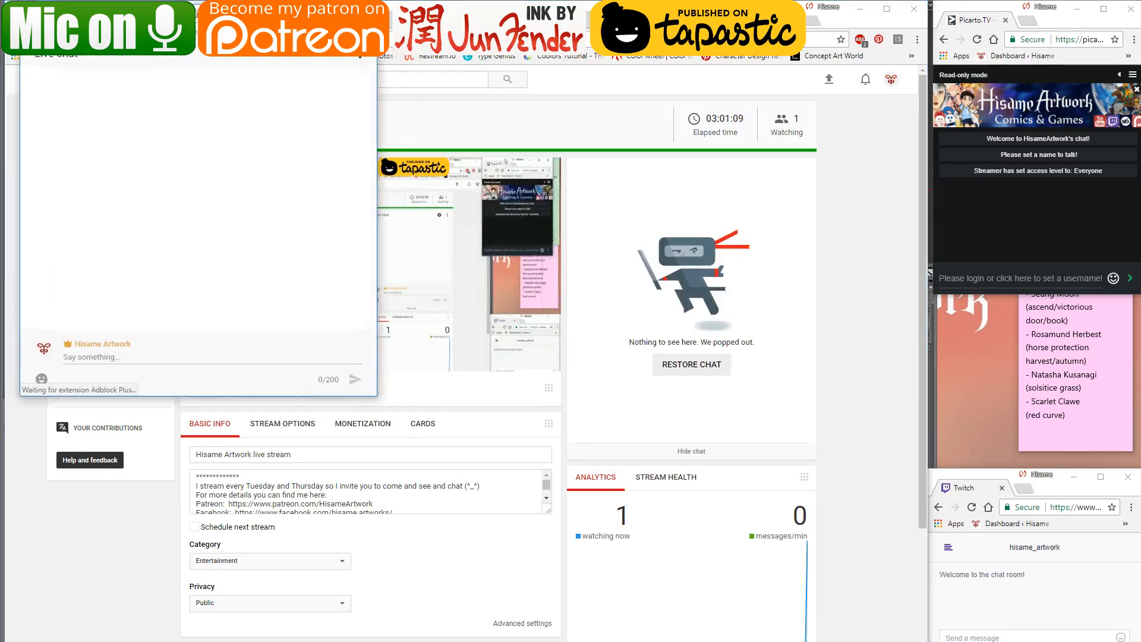
{"action": "left_click_drag", "start_coordinate": [217, 15], "coordinate": [999, 104]}
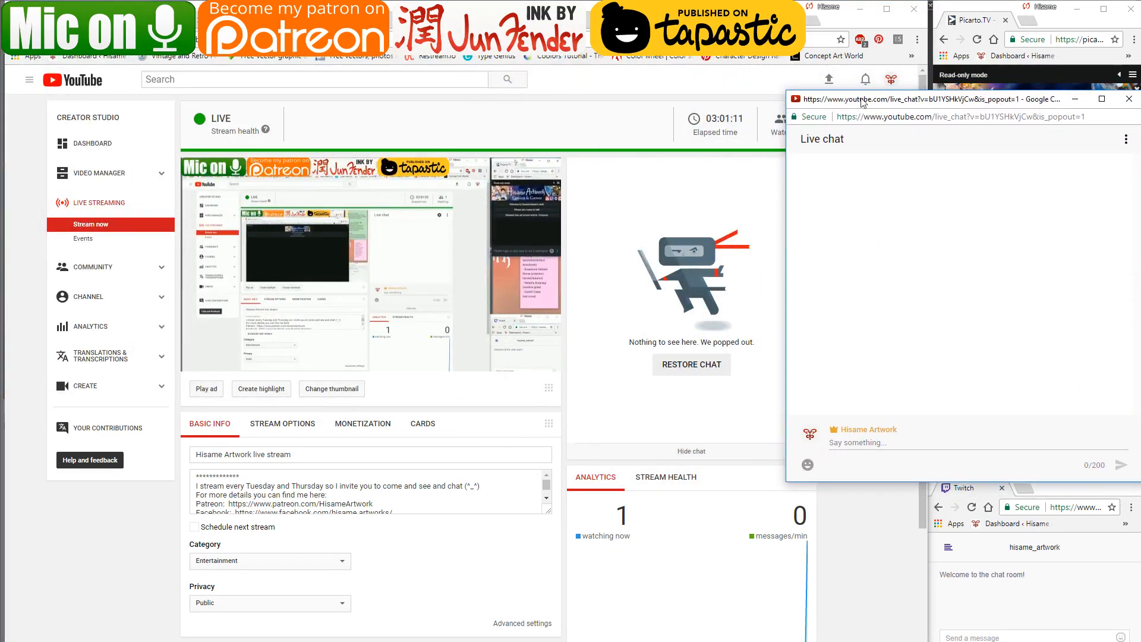
{"action": "left_click_drag", "start_coordinate": [786, 92], "coordinate": [934, 275]}
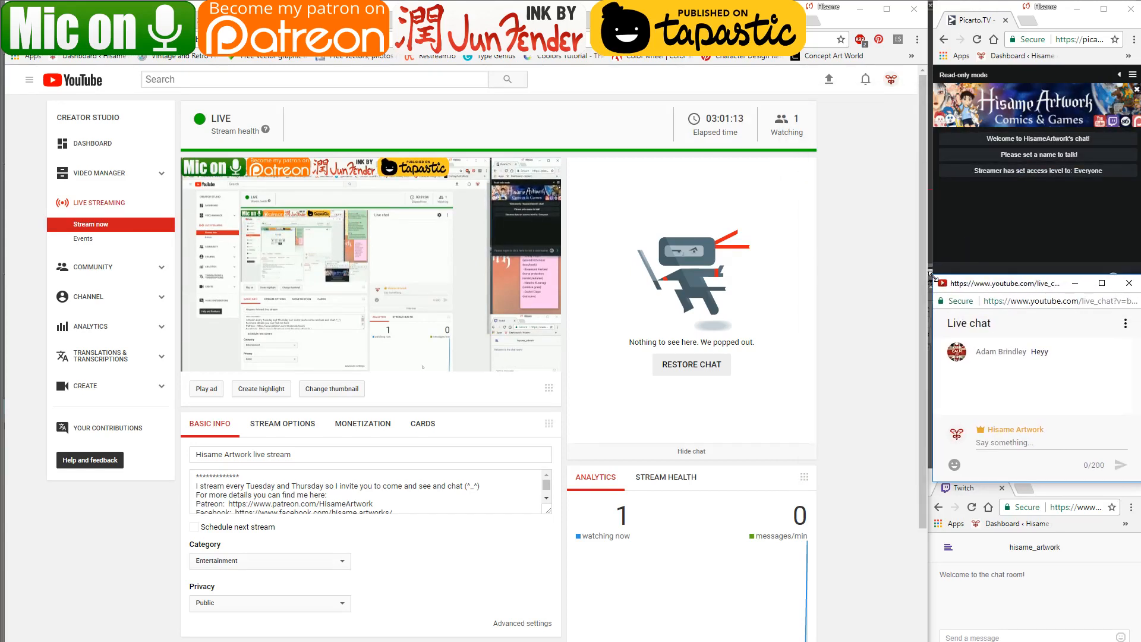
{"action": "left_click", "coordinate": [991, 521]}
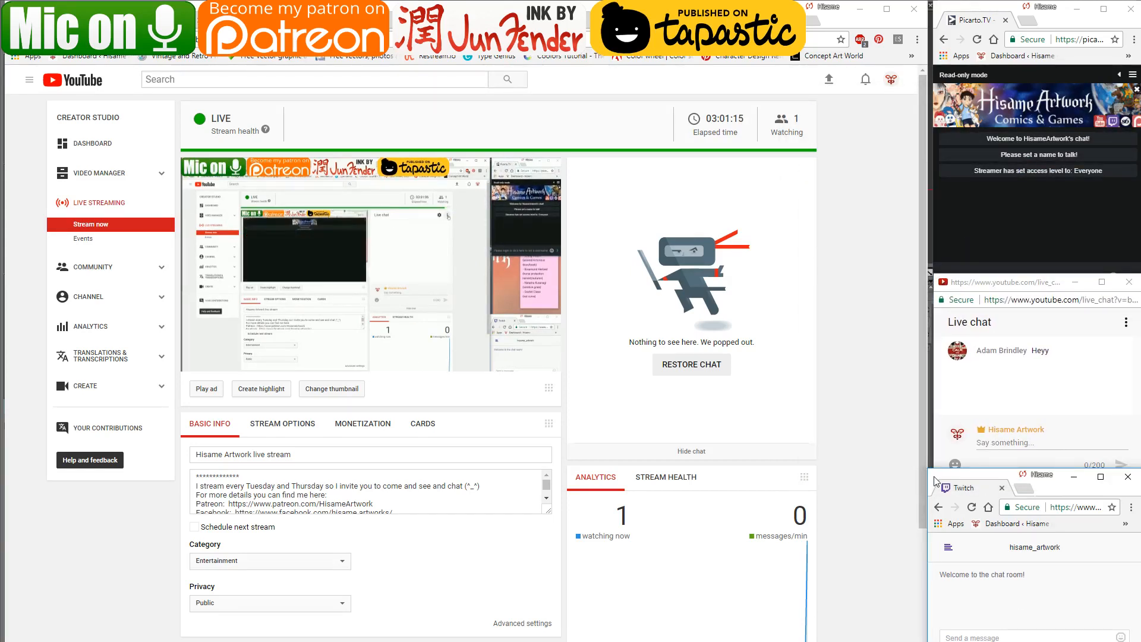
{"action": "mouse_move", "coordinate": [929, 469]}
{"action": "left_mouse_down"}
{"action": "mouse_move", "coordinate": [932, 495]}
{"action": "mouse_move", "coordinate": [938, 484]}
{"action": "left_mouse_up"}
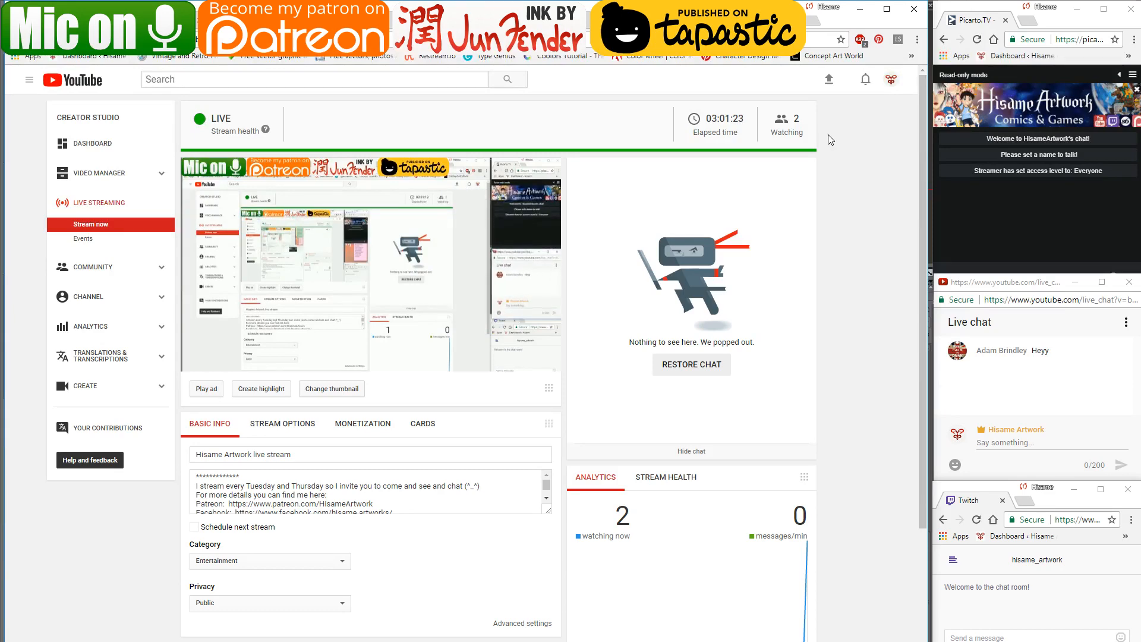
Minimize the YouTube dashboard browser window to return to the comic page beside the three chats
{"action": "left_click", "coordinate": [859, 9]}
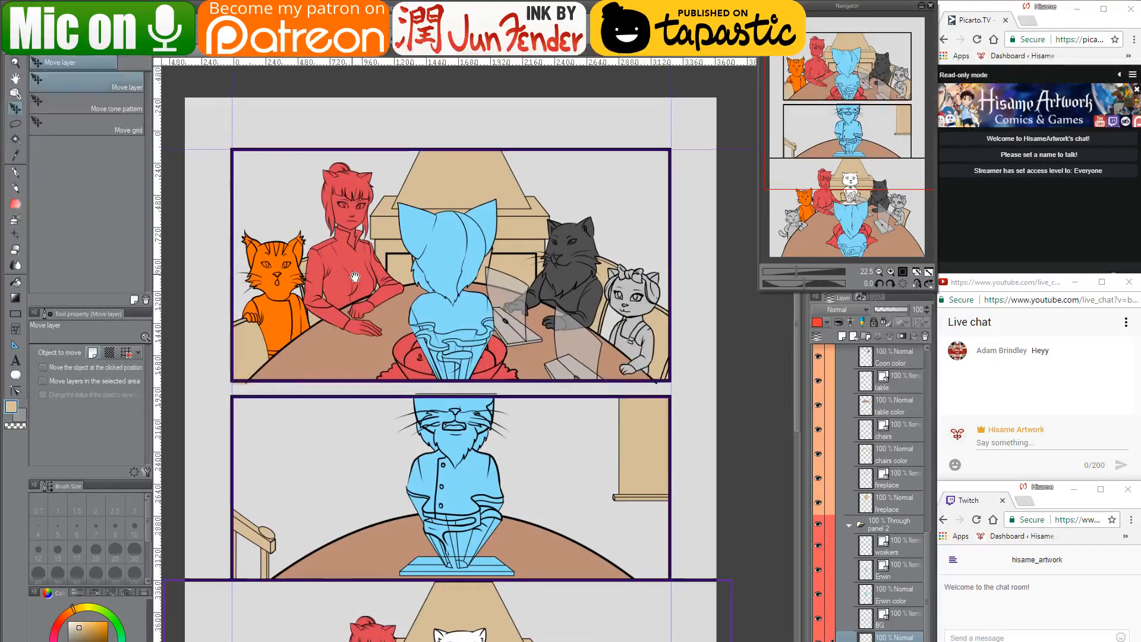
{"action": "left_click_drag", "start_coordinate": [349, 287], "coordinate": [360, 297]}
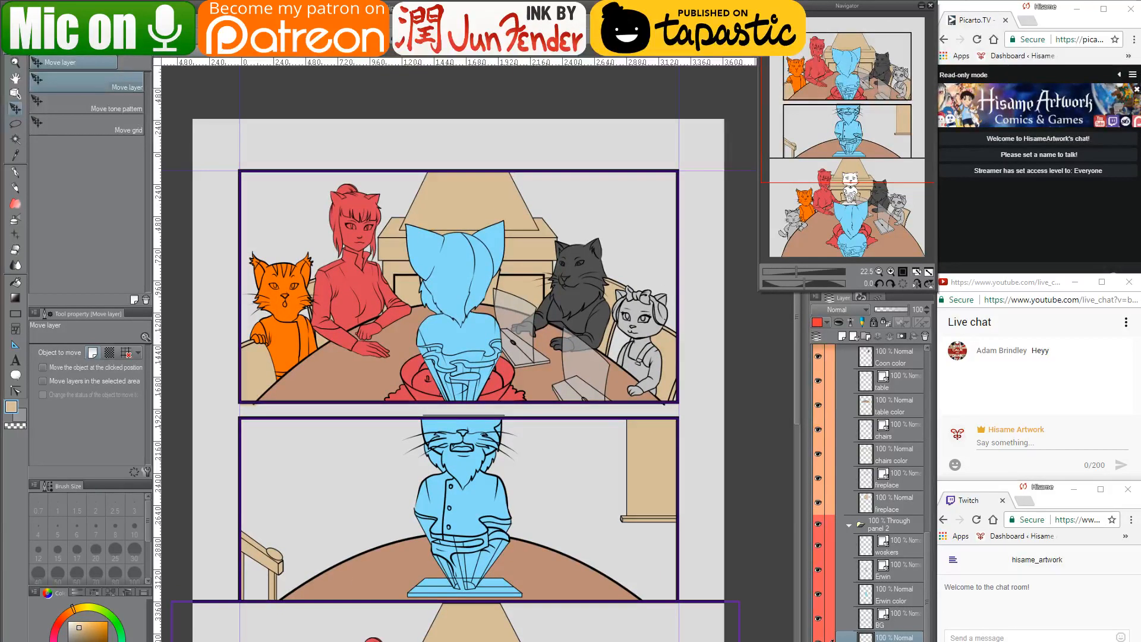
{"action": "mouse_move", "coordinate": [136, 641]}
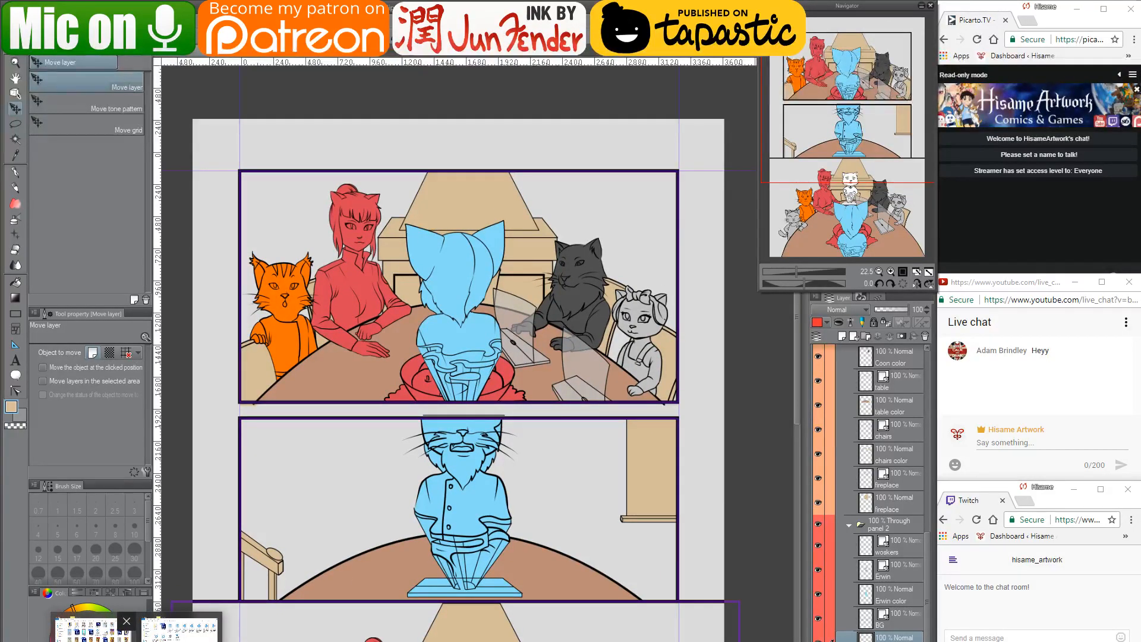
Bring in the finished page_36 image from the comic's work folder as a color reference and view its first panels
{"action": "left_click", "coordinate": [92, 628]}
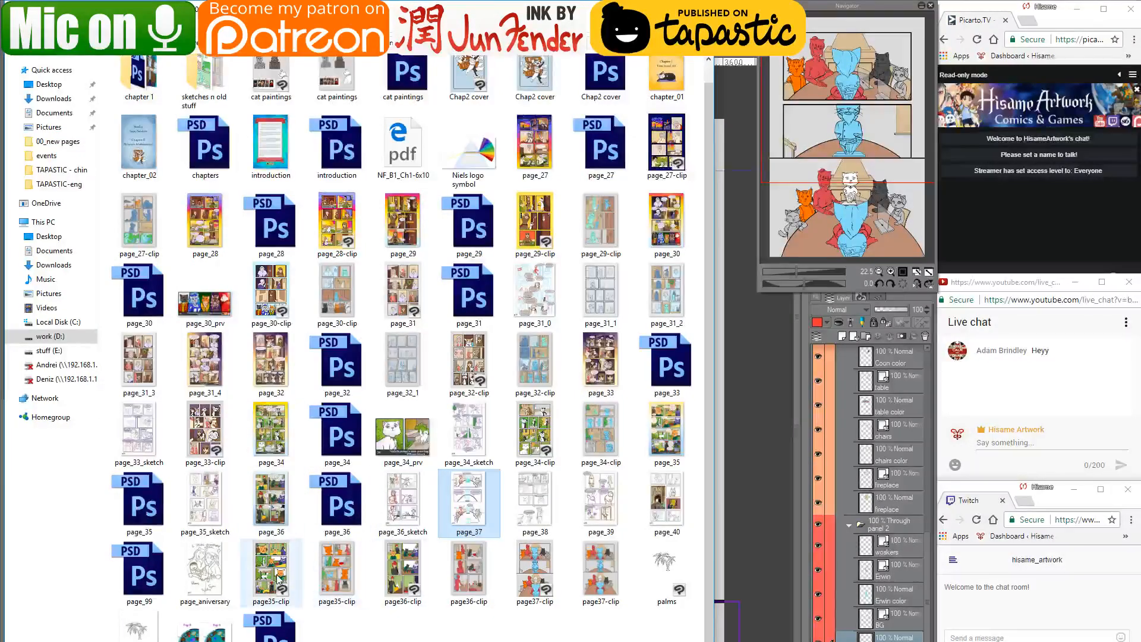
{"action": "left_click", "coordinate": [262, 496]}
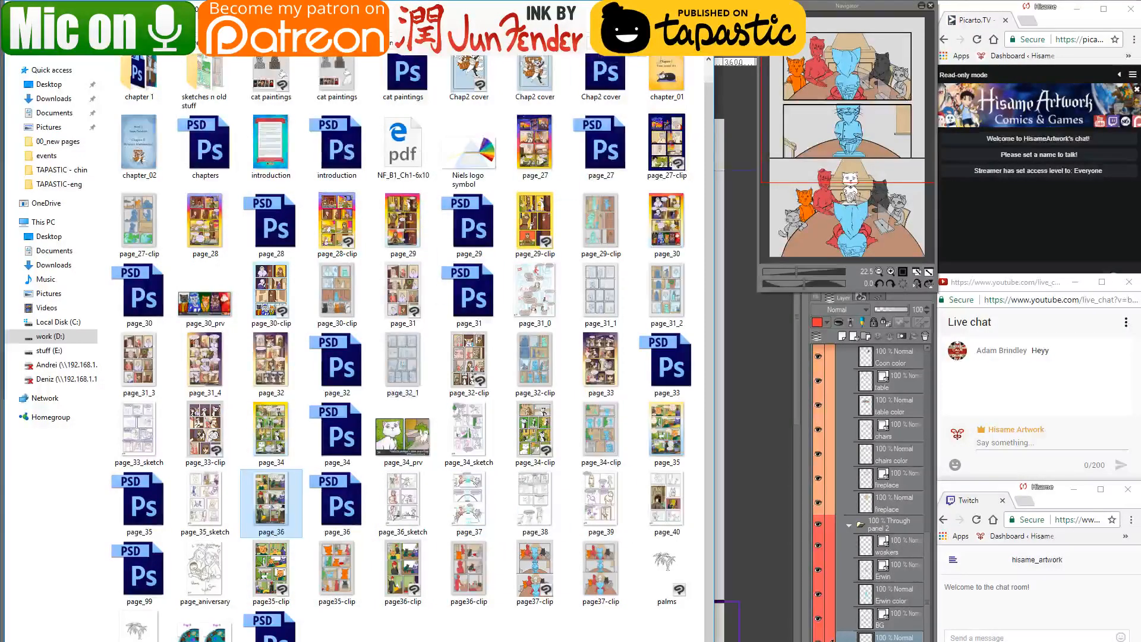
{"action": "scroll", "coordinate": [262, 497], "scroll_direction": "up", "scroll_amount": 1}
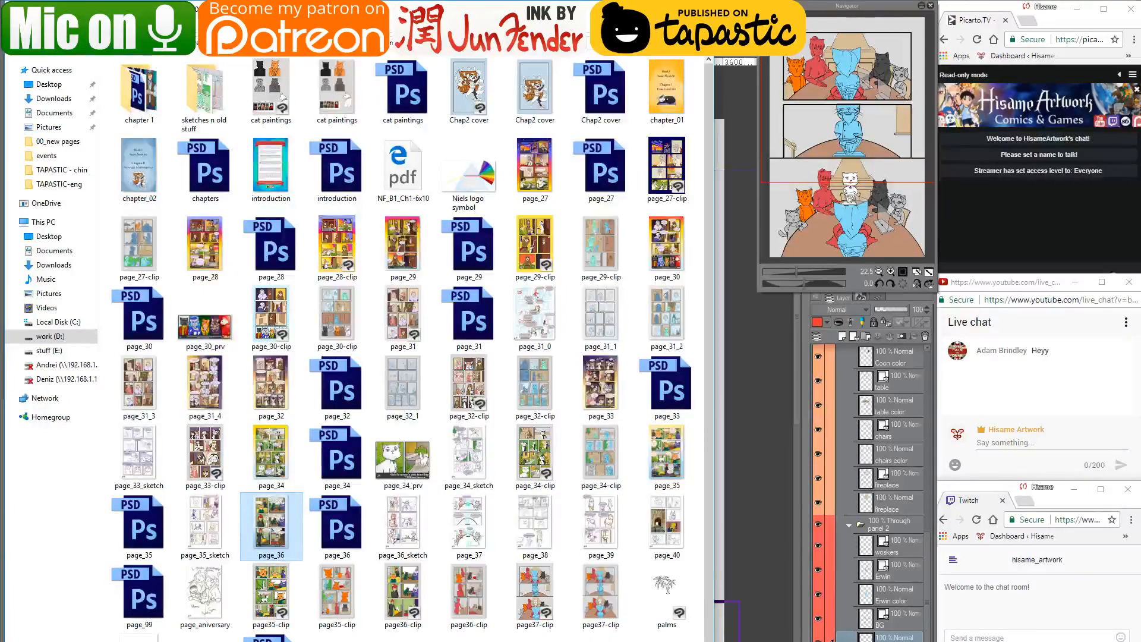
{"action": "key", "text": "alt+Tab"}
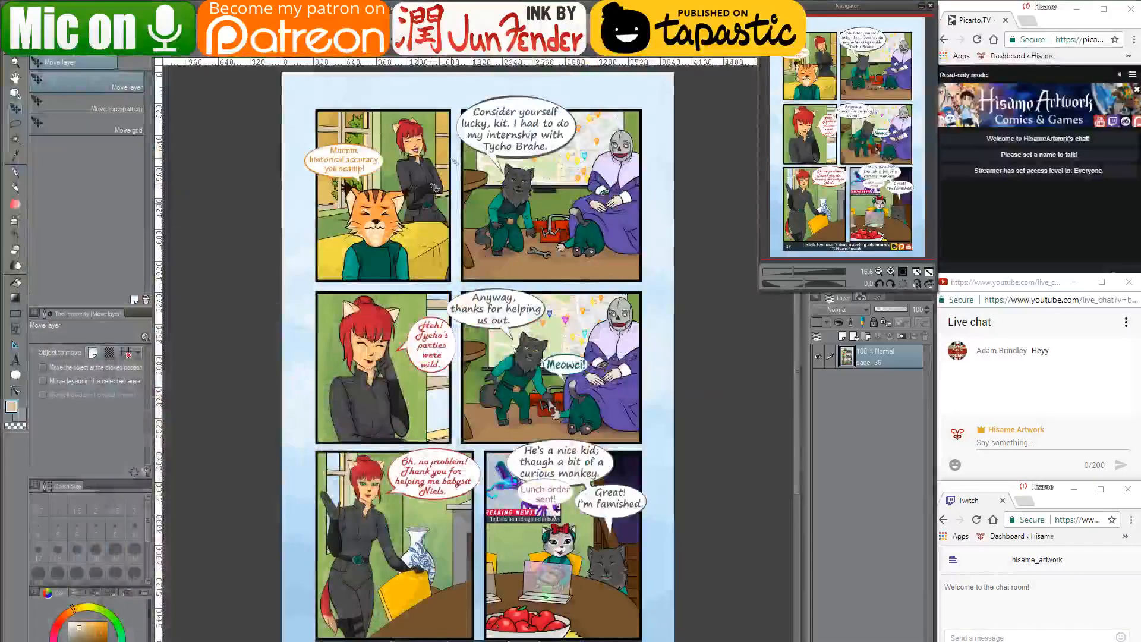
{"action": "scroll", "coordinate": [400, 162], "scroll_direction": "up", "scroll_amount": 2}
{"action": "scroll", "coordinate": [399, 163], "scroll_direction": "up", "scroll_amount": 2}
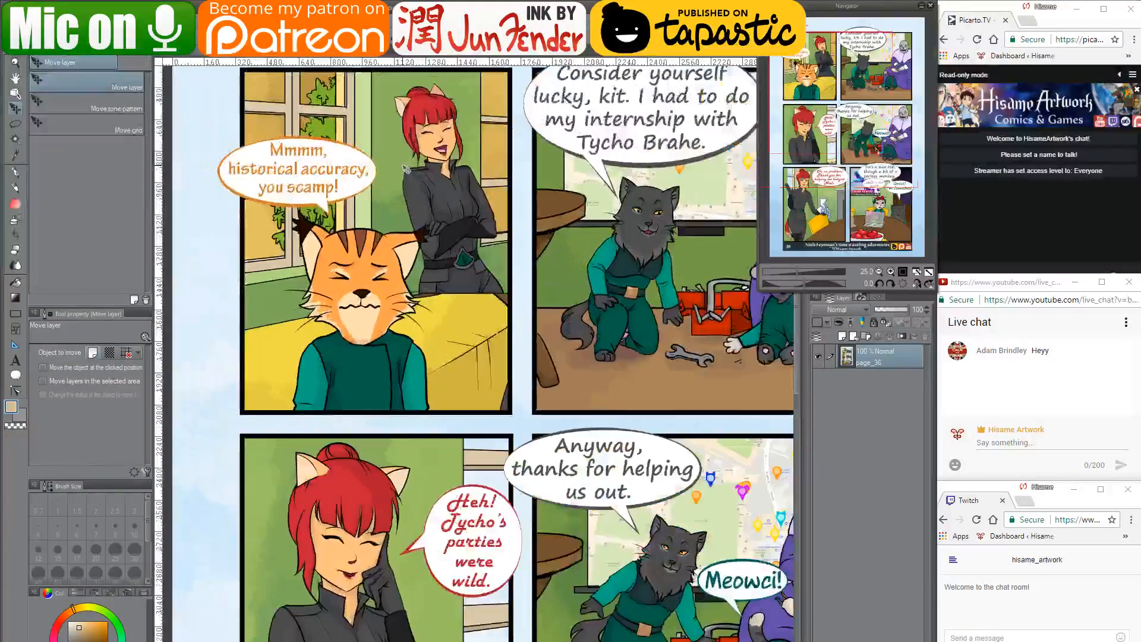
On the page in progress, collapse the panel folders and mask the panel 1 folder to a rectangular selection of the first panel's frame
{"action": "left_click", "coordinate": [205, 51]}
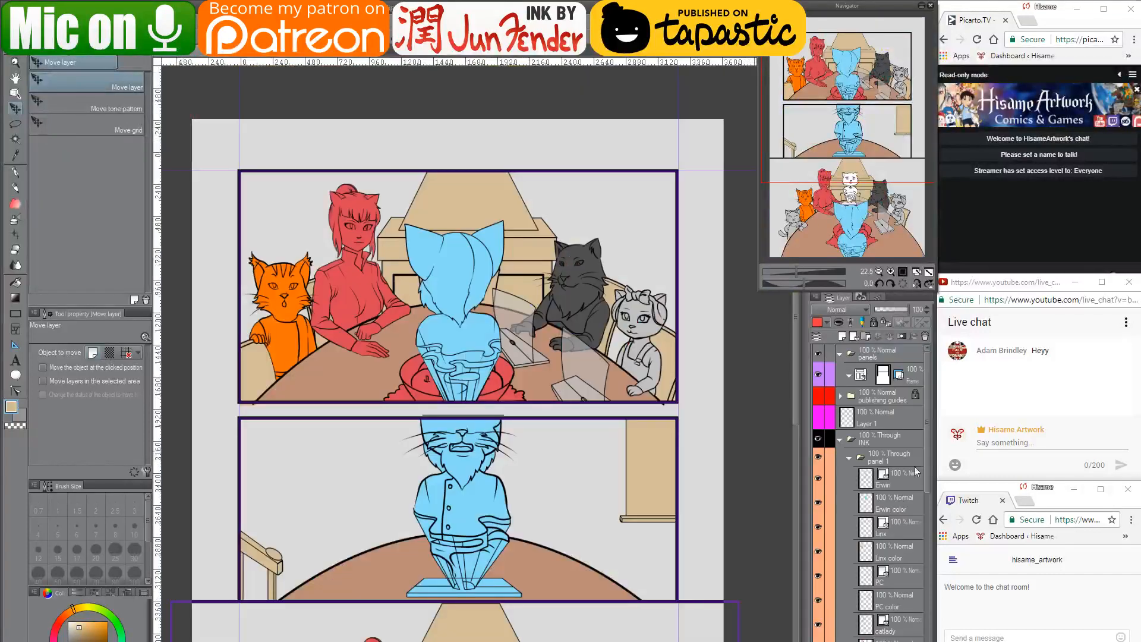
{"action": "left_click", "coordinate": [850, 459]}
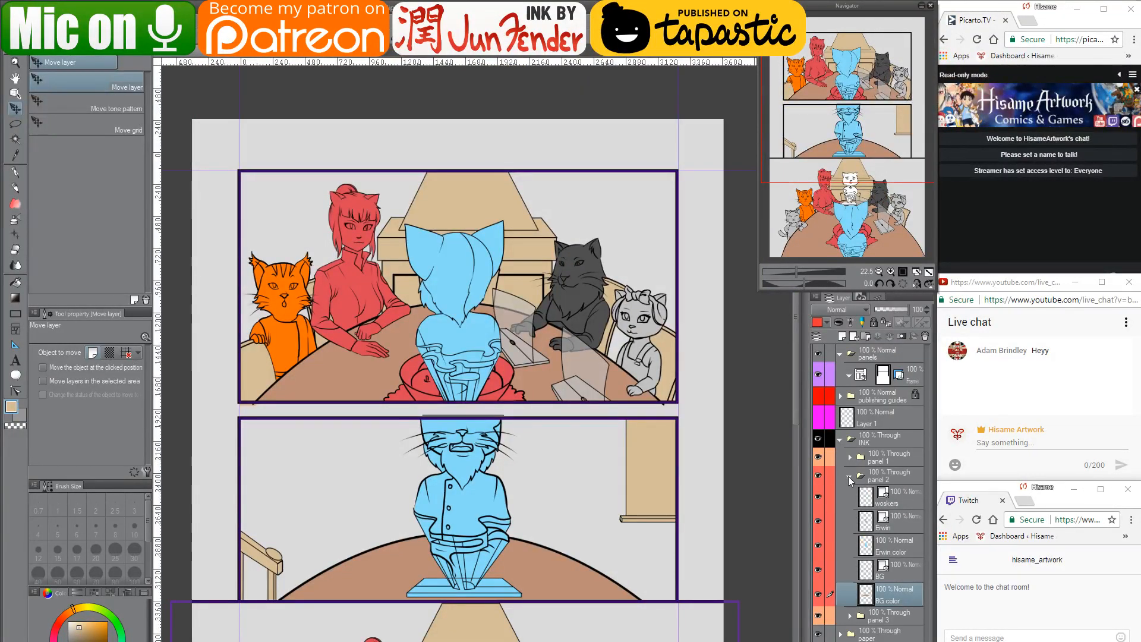
{"action": "left_click", "coordinate": [890, 462]}
{"action": "left_click_drag", "start_coordinate": [344, 289], "coordinate": [395, 309]}
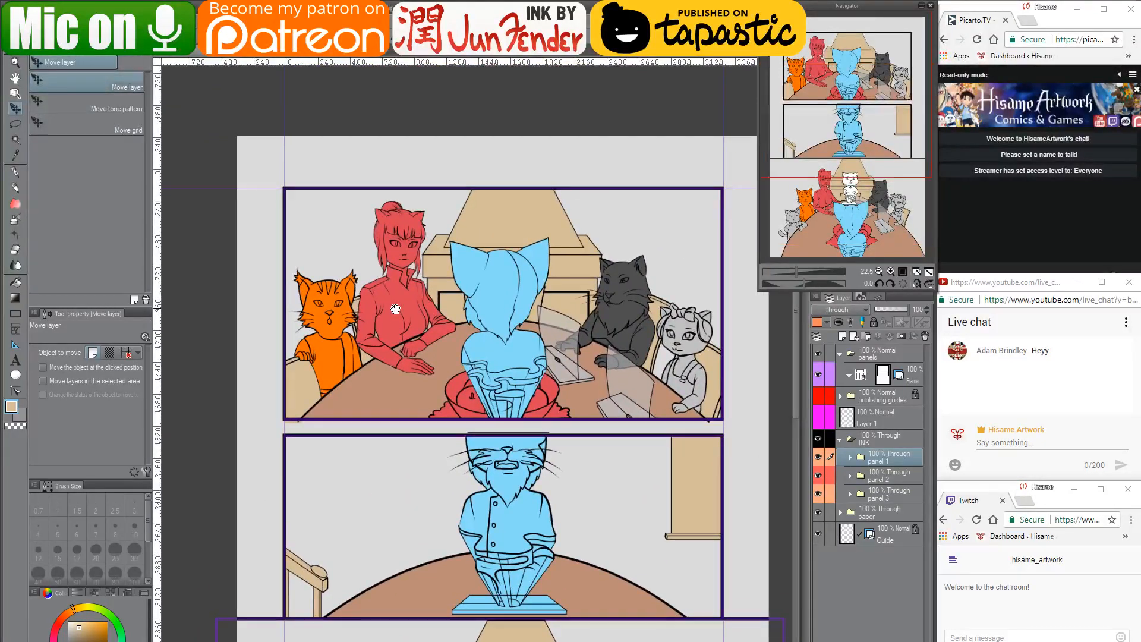
{"action": "left_click", "coordinate": [19, 126]}
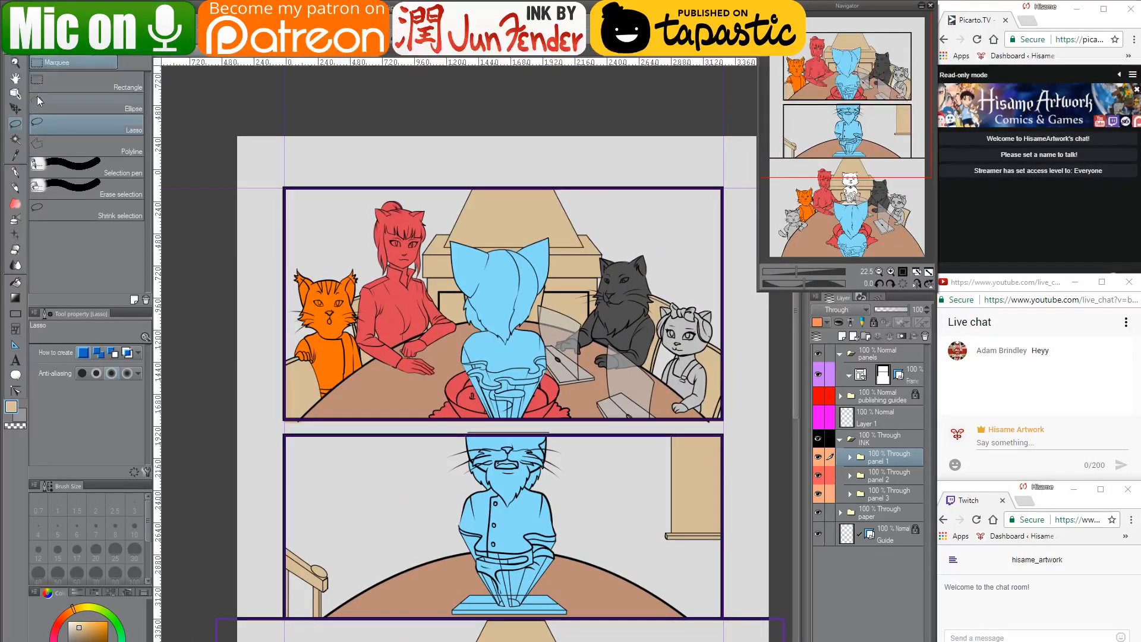
{"action": "left_click", "coordinate": [42, 82]}
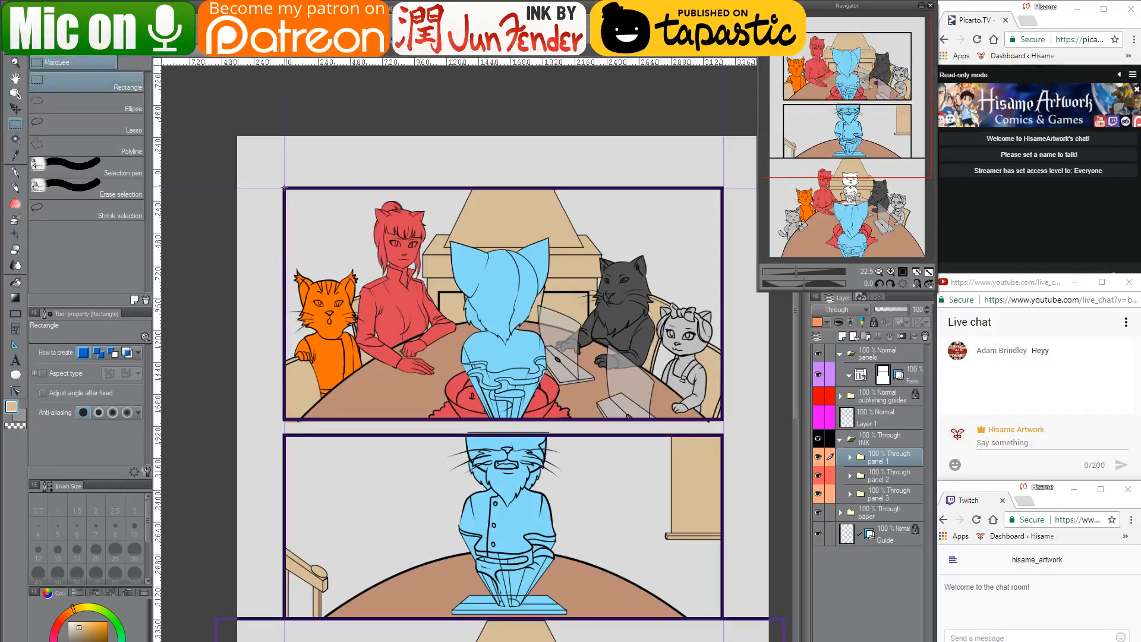
{"action": "left_click_drag", "start_coordinate": [283, 189], "coordinate": [723, 420]}
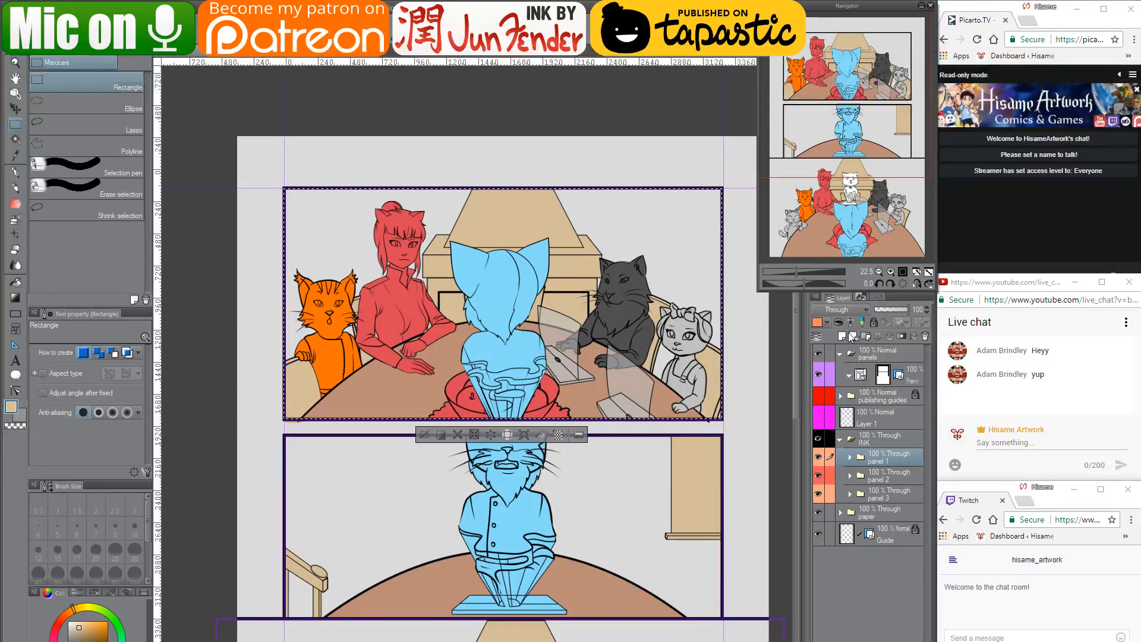
{"action": "left_click", "coordinate": [902, 335]}
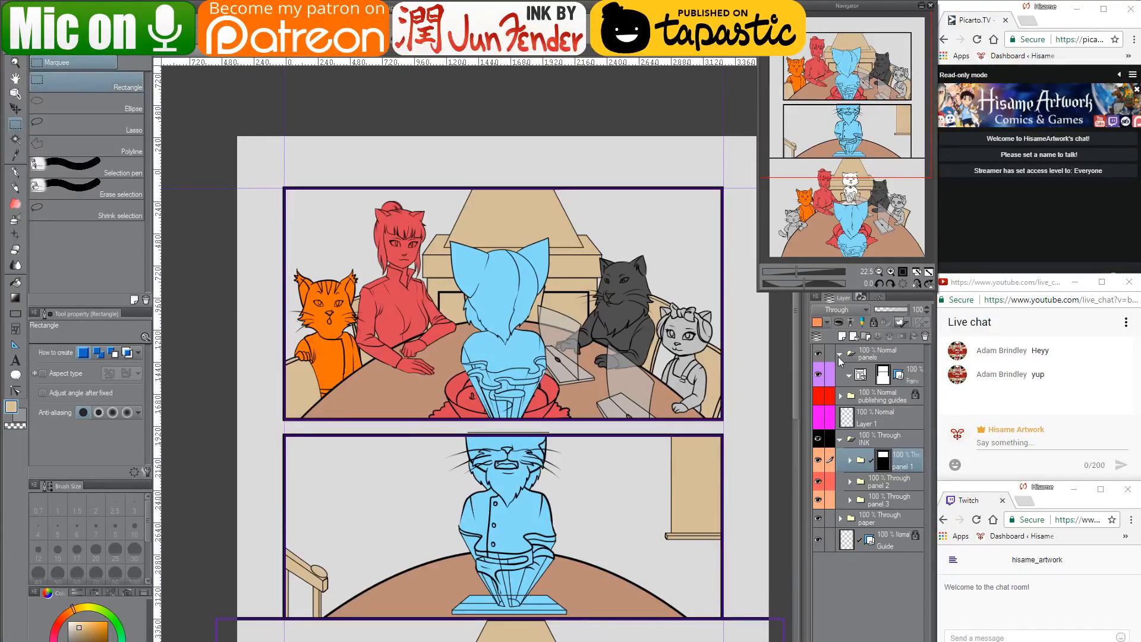
Mask the panel 2 folder to a rectangular selection matching the second panel's frame
{"action": "left_click", "coordinate": [882, 486]}
{"action": "left_click_drag", "start_coordinate": [487, 494], "coordinate": [498, 371]}
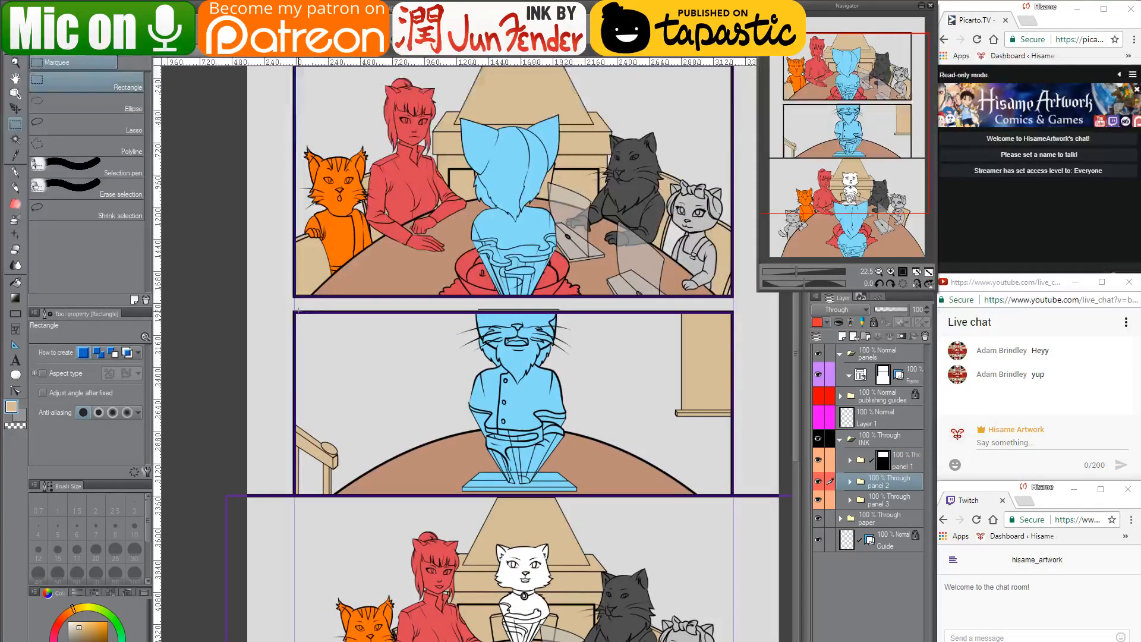
{"action": "left_click_drag", "start_coordinate": [313, 336], "coordinate": [732, 495]}
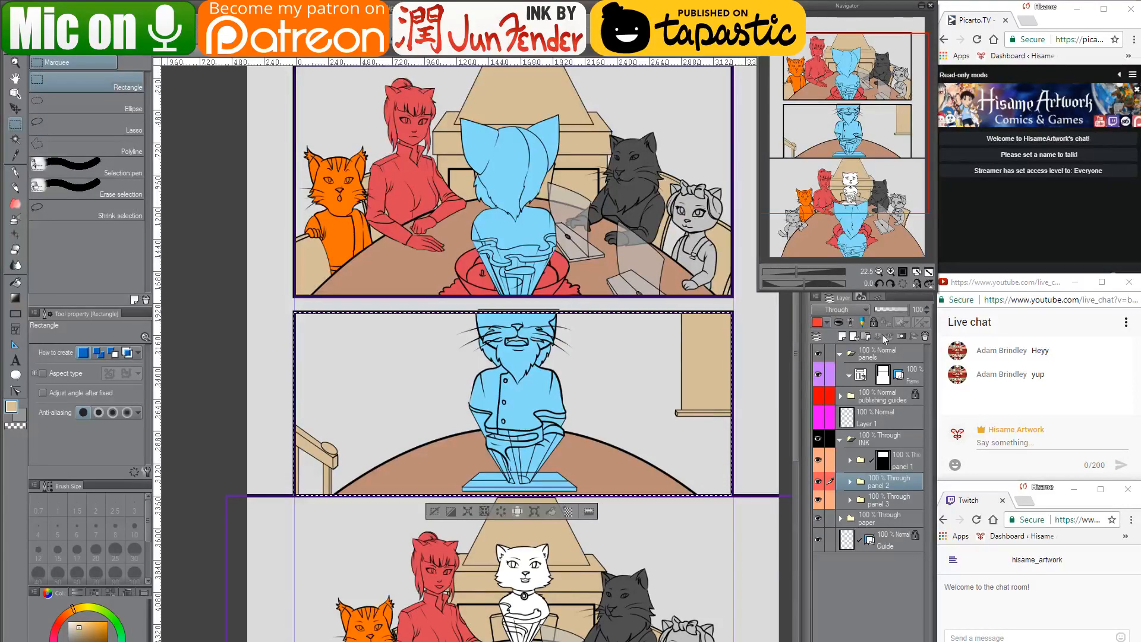
{"action": "left_click", "coordinate": [899, 336]}
Examine the third panel's artwork against its border, toggling the frame layer's visibility off and on
{"action": "scroll", "coordinate": [514, 350], "scroll_direction": "down", "scroll_amount": 5}
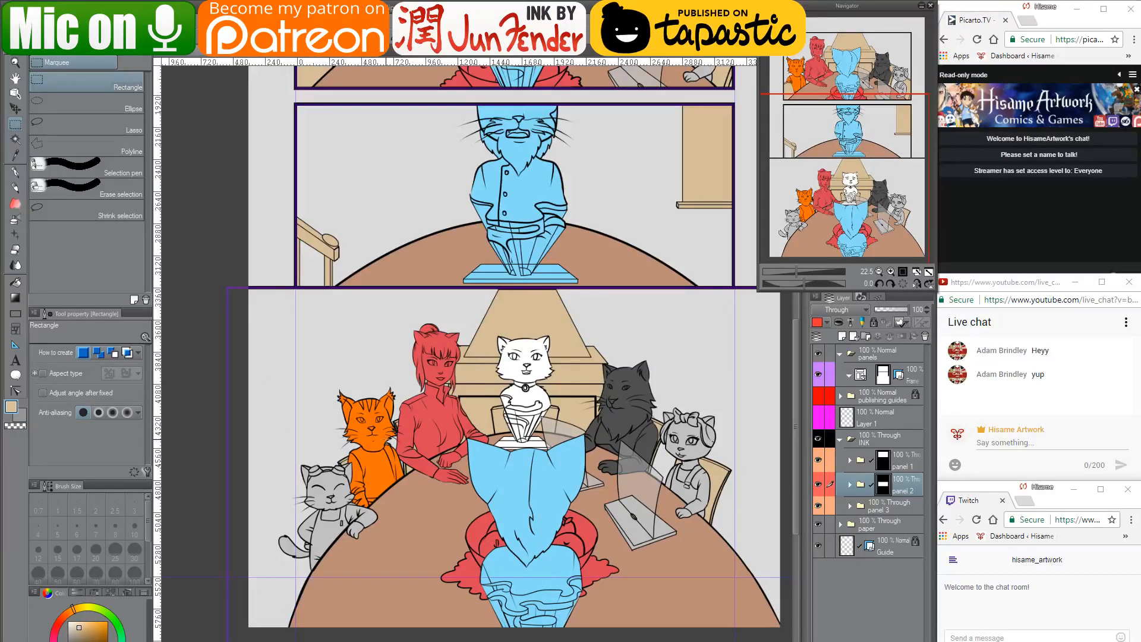
{"action": "left_click_drag", "start_coordinate": [474, 389], "coordinate": [464, 438]}
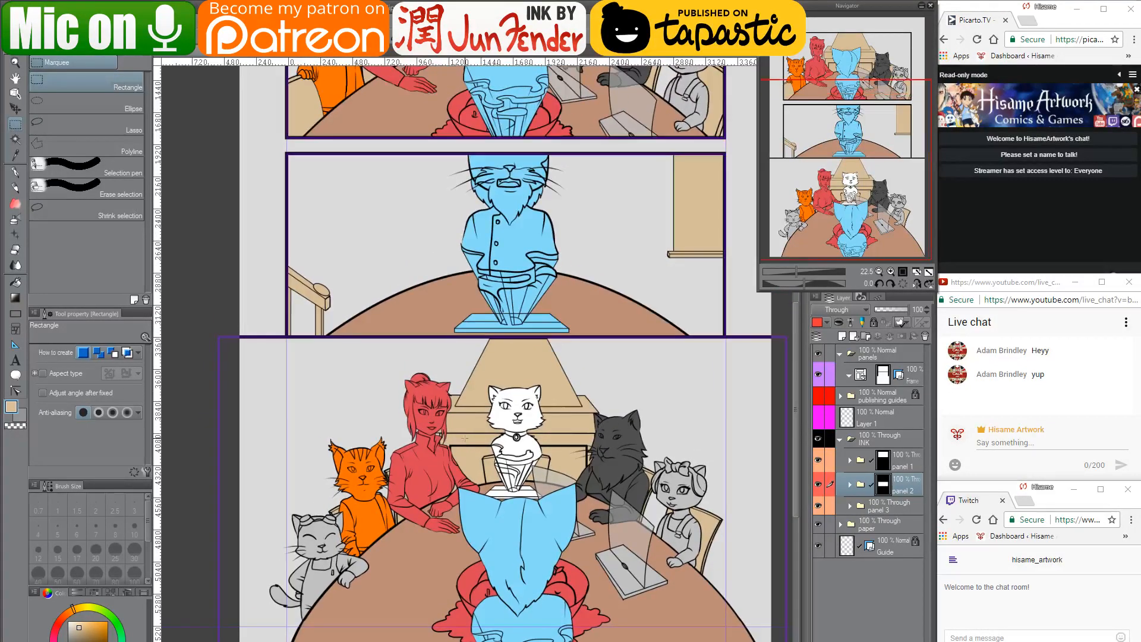
{"action": "scroll", "coordinate": [344, 482], "scroll_direction": "down", "scroll_amount": 1}
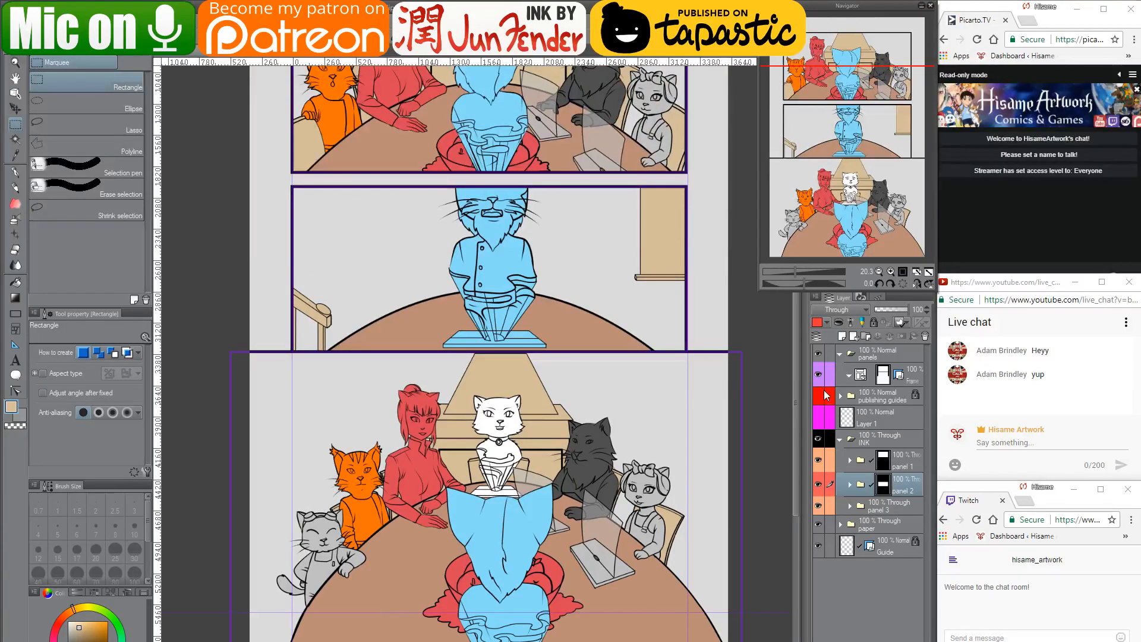
{"action": "left_click", "coordinate": [821, 377]}
{"action": "left_click", "coordinate": [818, 375]}
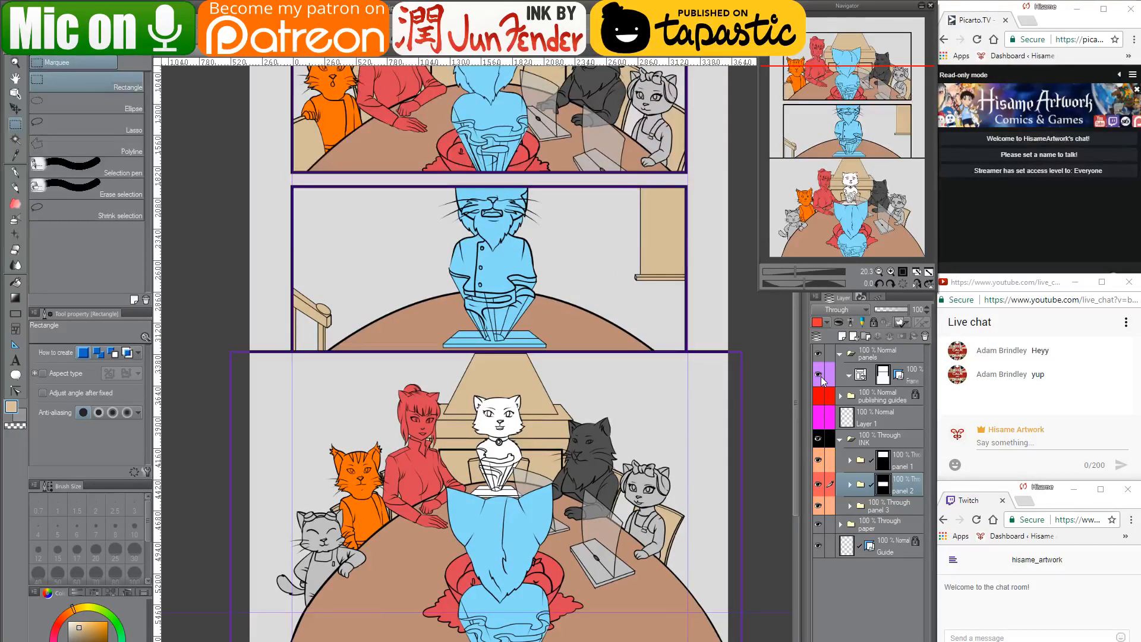
Expand the panel 1 folder, load the Erwin color layer's painted area as a selection, and switch to the G-pen
{"action": "left_click", "coordinate": [20, 108]}
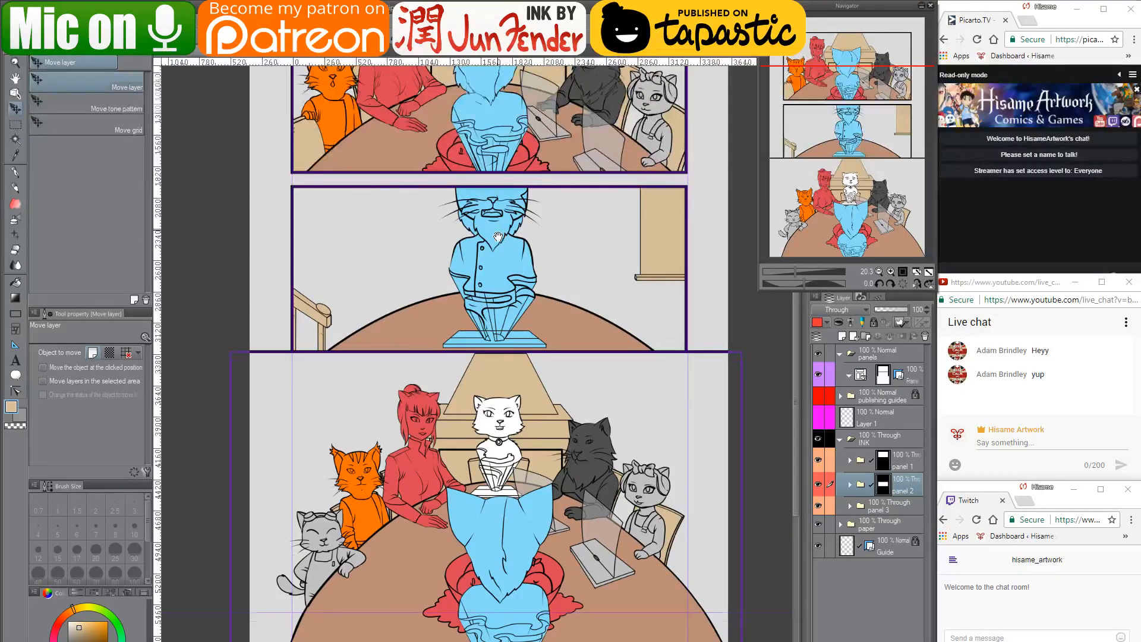
{"action": "scroll", "coordinate": [439, 223], "scroll_direction": "up", "scroll_amount": 5}
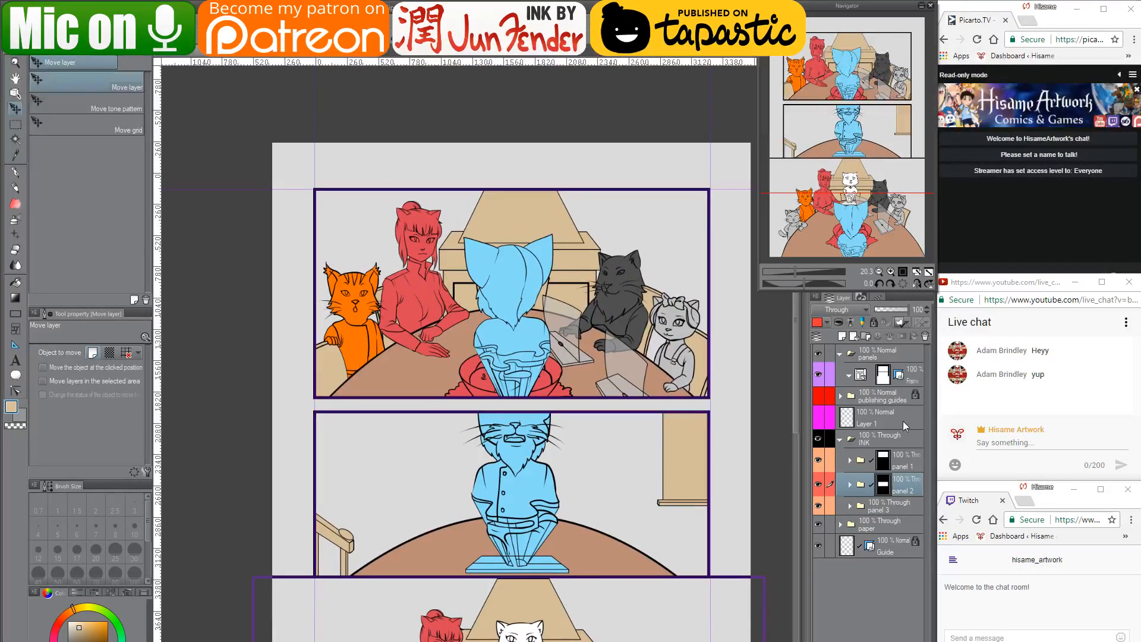
{"action": "left_click", "coordinate": [851, 460]}
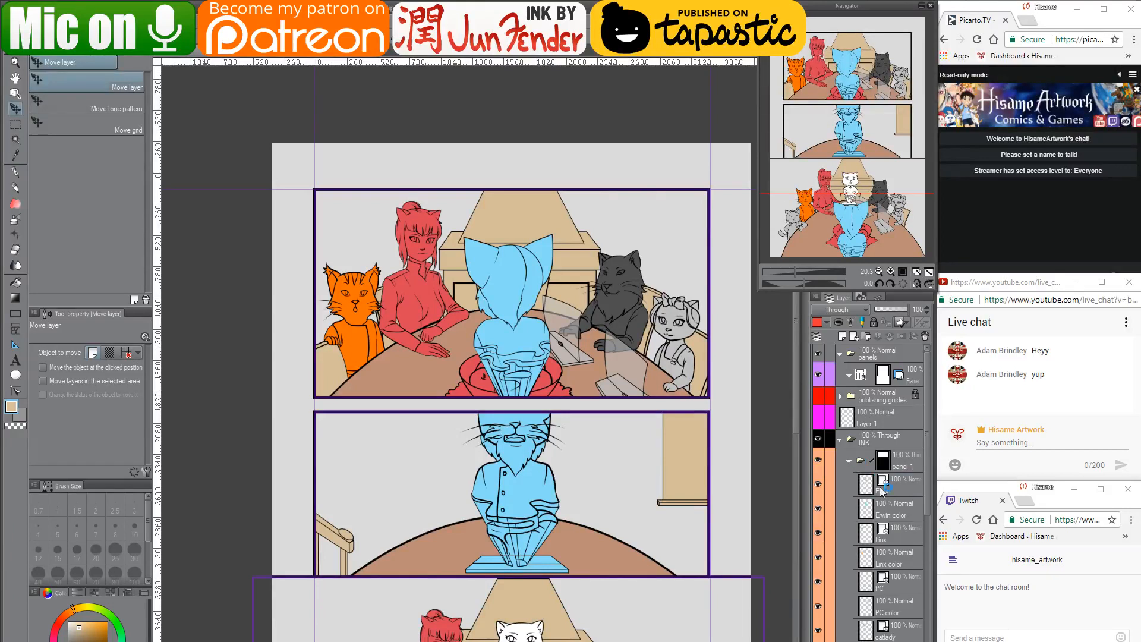
{"action": "left_click", "coordinate": [868, 558]}
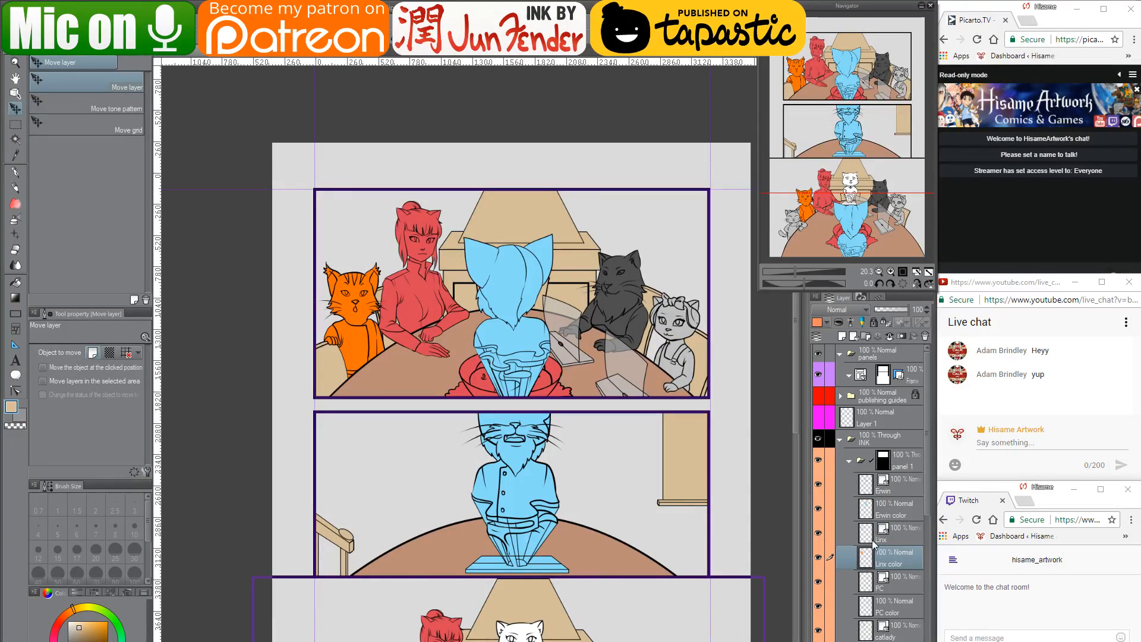
{"action": "left_click", "coordinate": [865, 519]}
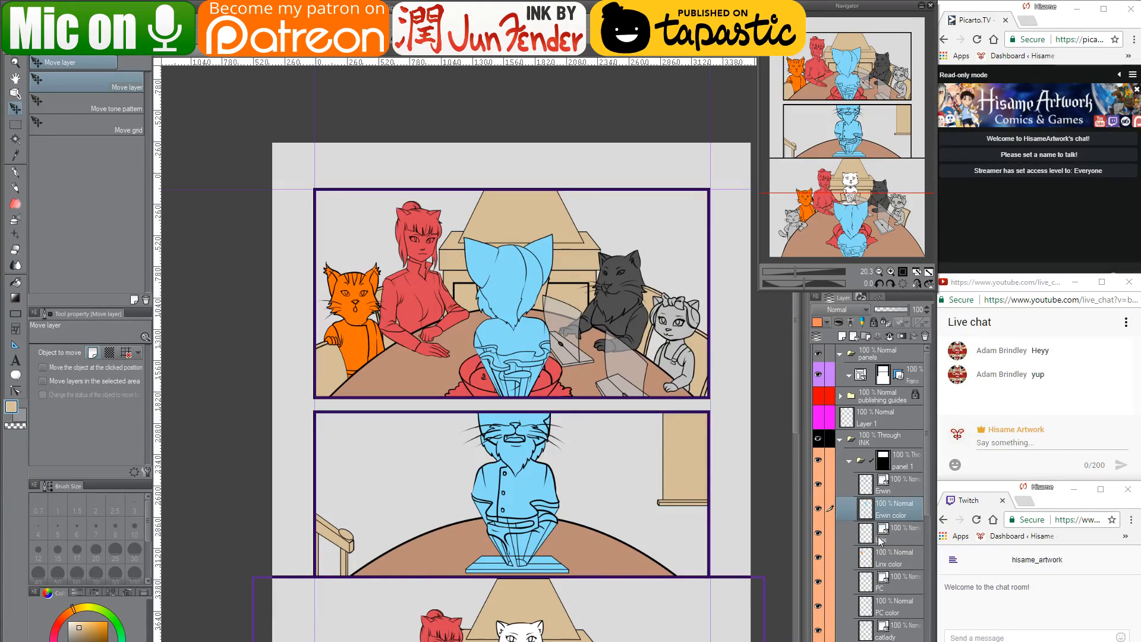
{"action": "left_click", "coordinate": [879, 536], "text": "ctrl"}
{"action": "key", "text": "p"}
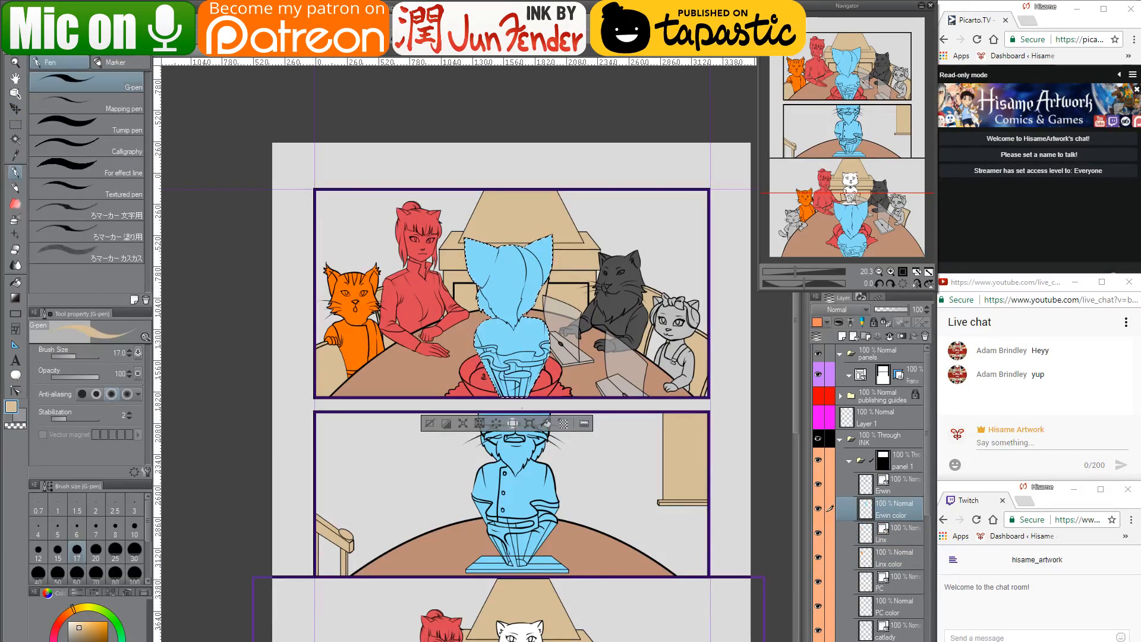
Sample the light green wall color from the first panel of page_36 as the drawing color
{"action": "left_click", "coordinate": [79, 636]}
{"action": "left_click", "coordinate": [240, 56]}
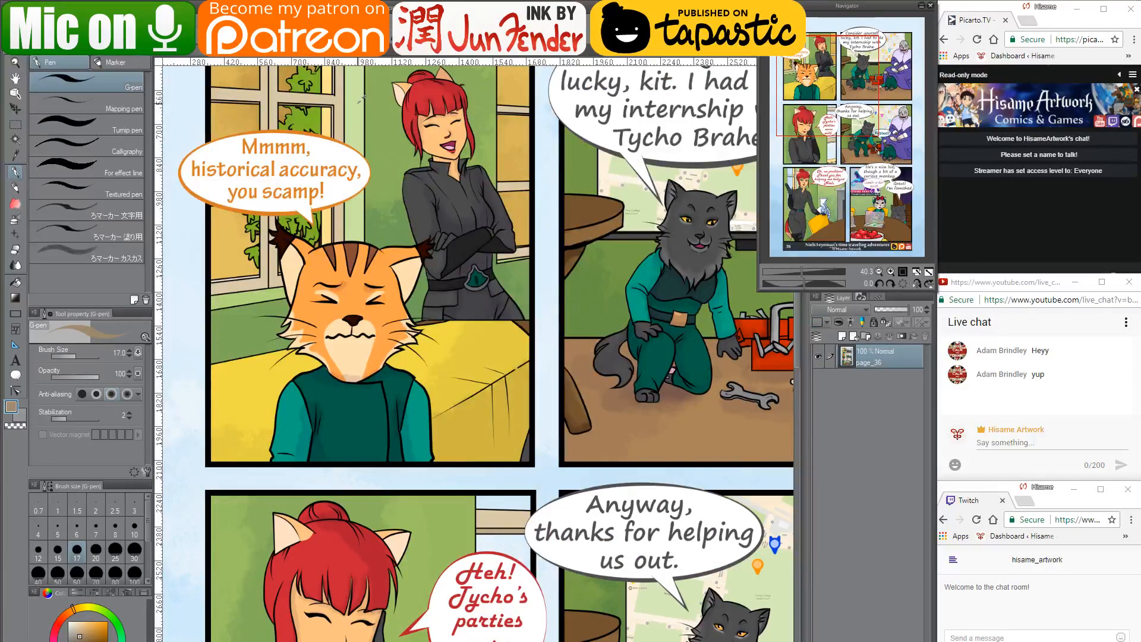
{"action": "left_click", "coordinate": [355, 119], "text": "alt"}
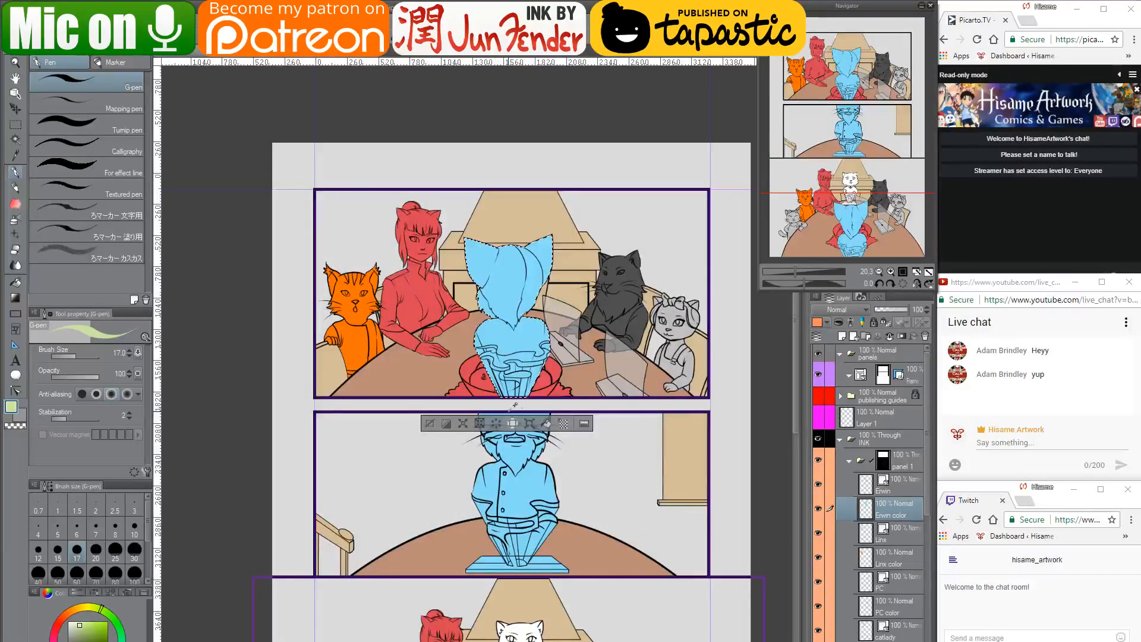
Clear the selection and fill the background layer around the panels with the sampled light green
{"action": "scroll", "coordinate": [511, 411], "scroll_direction": "down", "scroll_amount": 2}
{"action": "scroll", "coordinate": [896, 632], "scroll_direction": "down", "scroll_amount": 9}
{"action": "scroll", "coordinate": [898, 632], "scroll_direction": "down", "scroll_amount": 2}
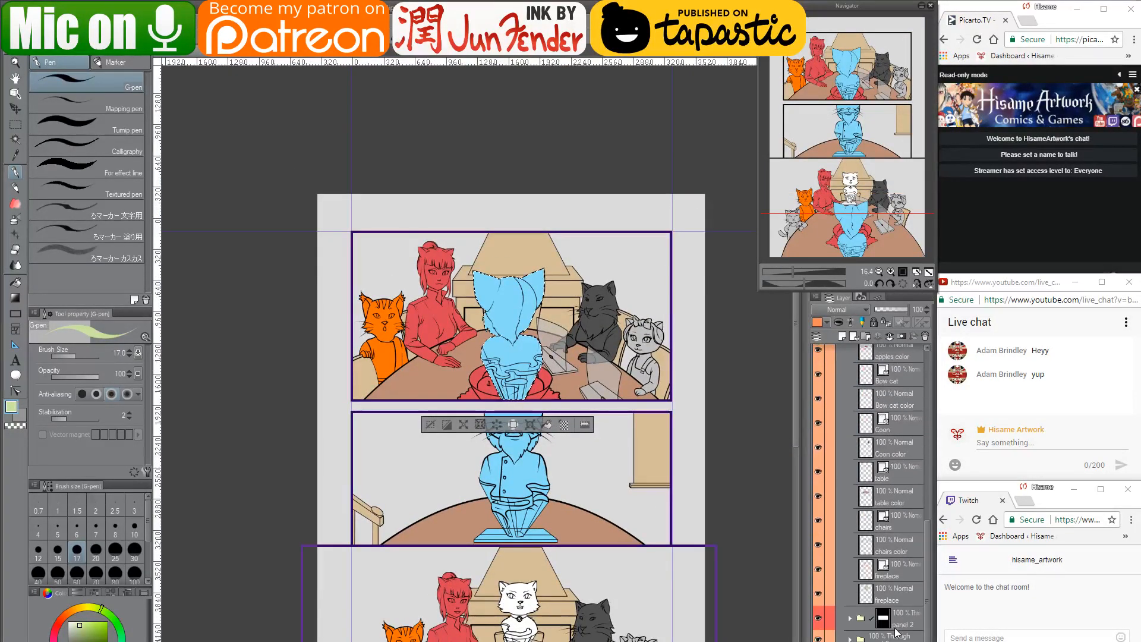
{"action": "left_click", "coordinate": [850, 637]}
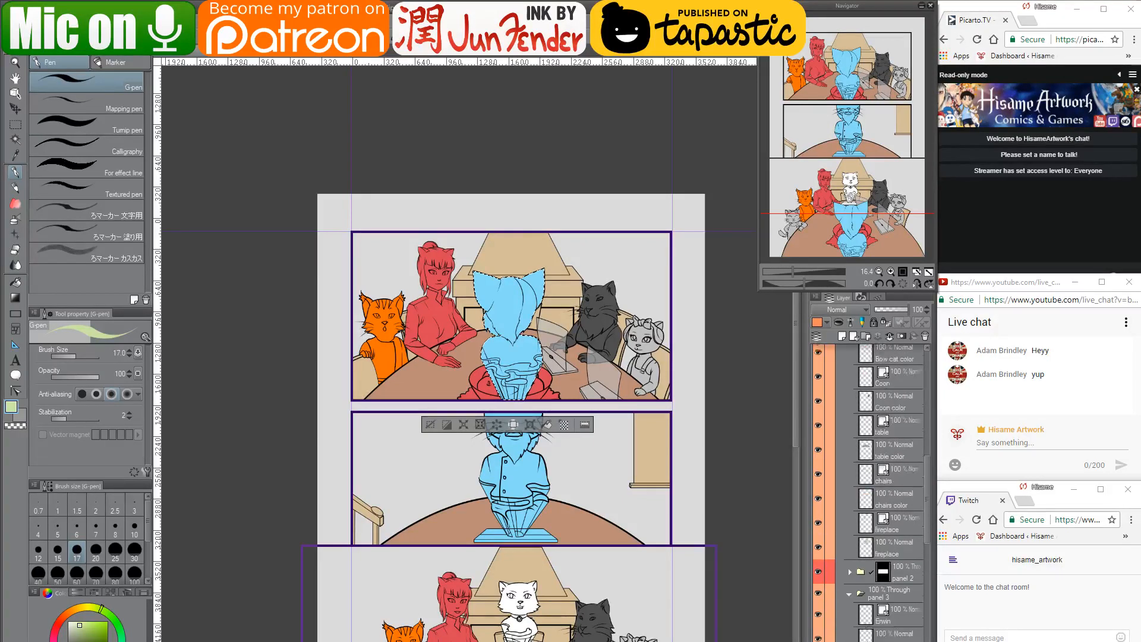
{"action": "scroll", "coordinate": [835, 478], "scroll_direction": "down", "scroll_amount": 4}
{"action": "left_click", "coordinate": [848, 454]}
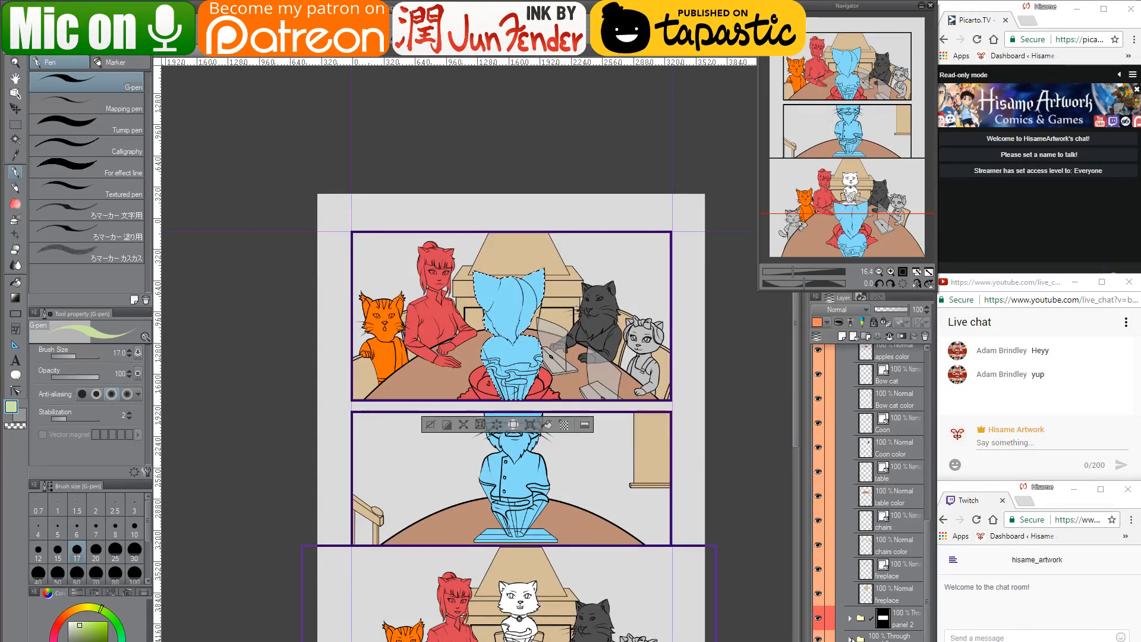
{"action": "scroll", "coordinate": [887, 637], "scroll_direction": "down", "scroll_amount": 2}
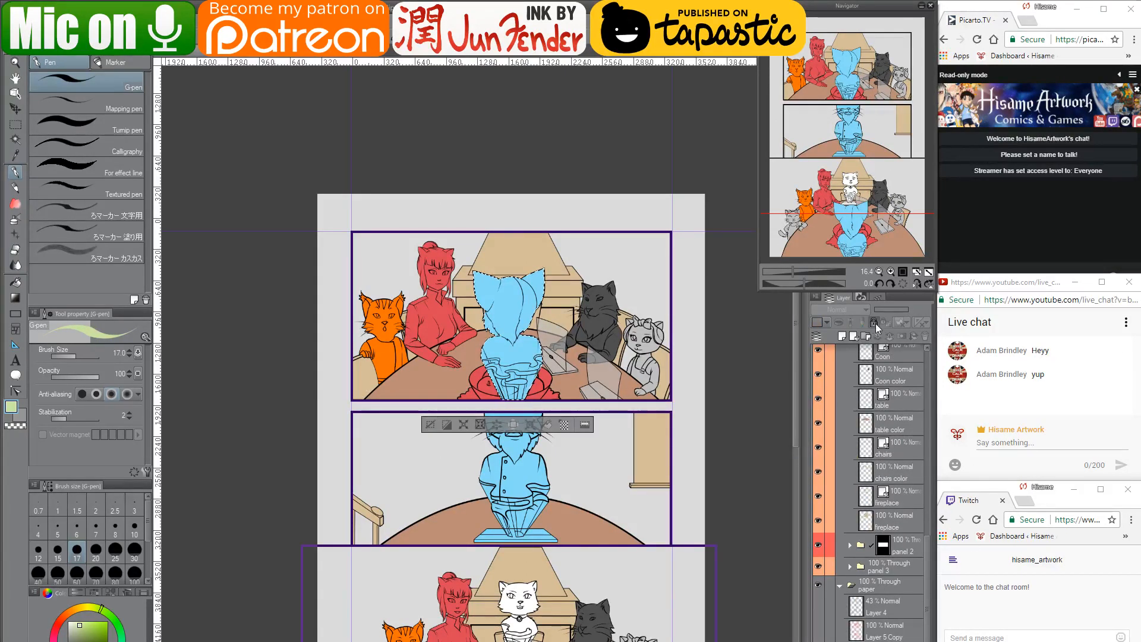
{"action": "left_click", "coordinate": [872, 323]}
{"action": "left_click", "coordinate": [15, 281]}
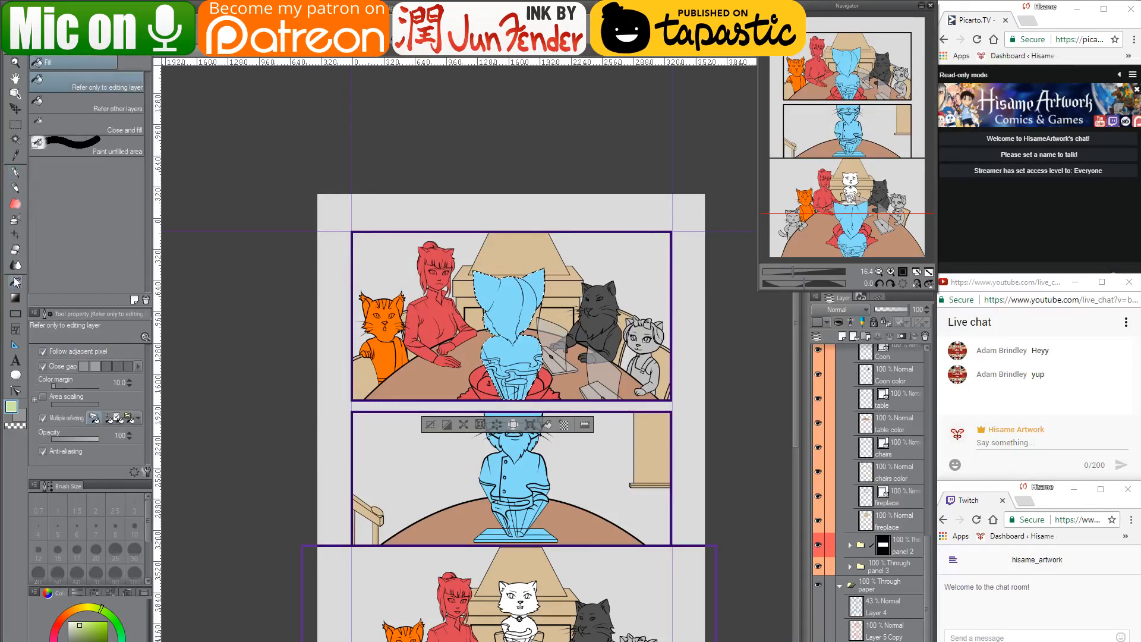
{"action": "key", "text": "ctrl+d"}
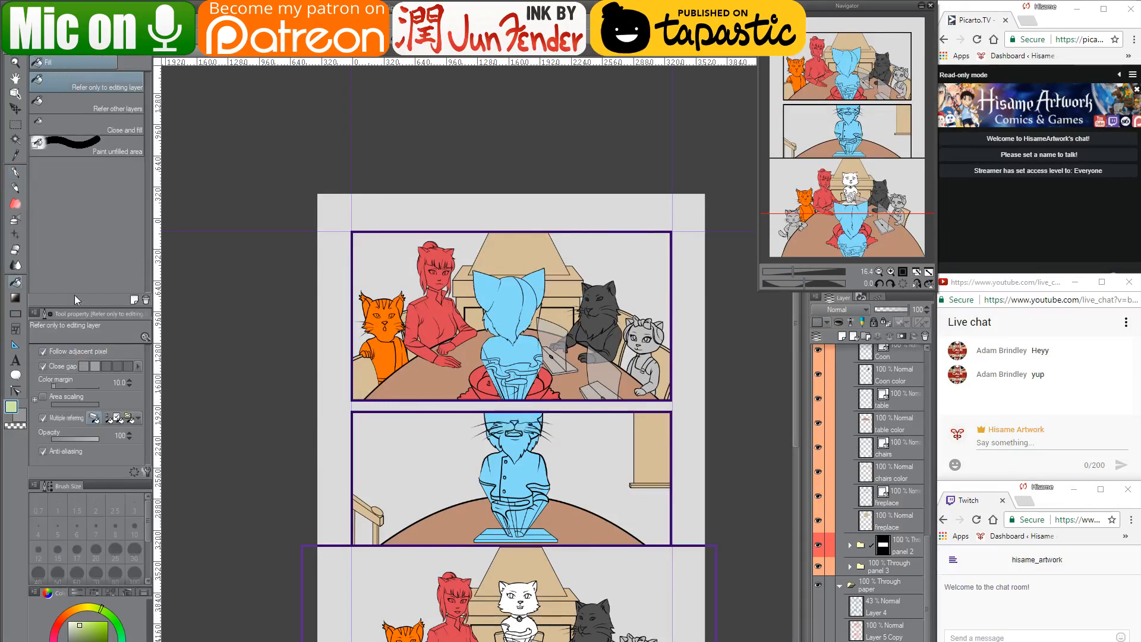
{"action": "left_click", "coordinate": [335, 327]}
Enlarge the G-pen to size 2000, paint the remaining grey wall areas in the panels light green, and collapse the paper folder
{"action": "left_click_drag", "start_coordinate": [507, 556], "coordinate": [513, 419]}
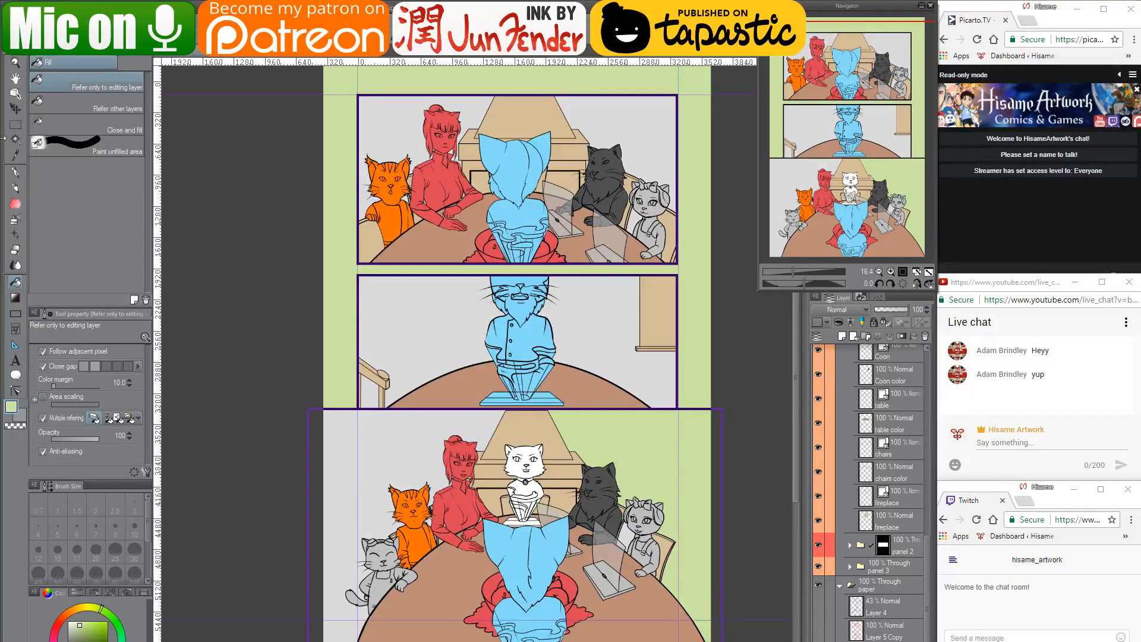
{"action": "left_click", "coordinate": [16, 172]}
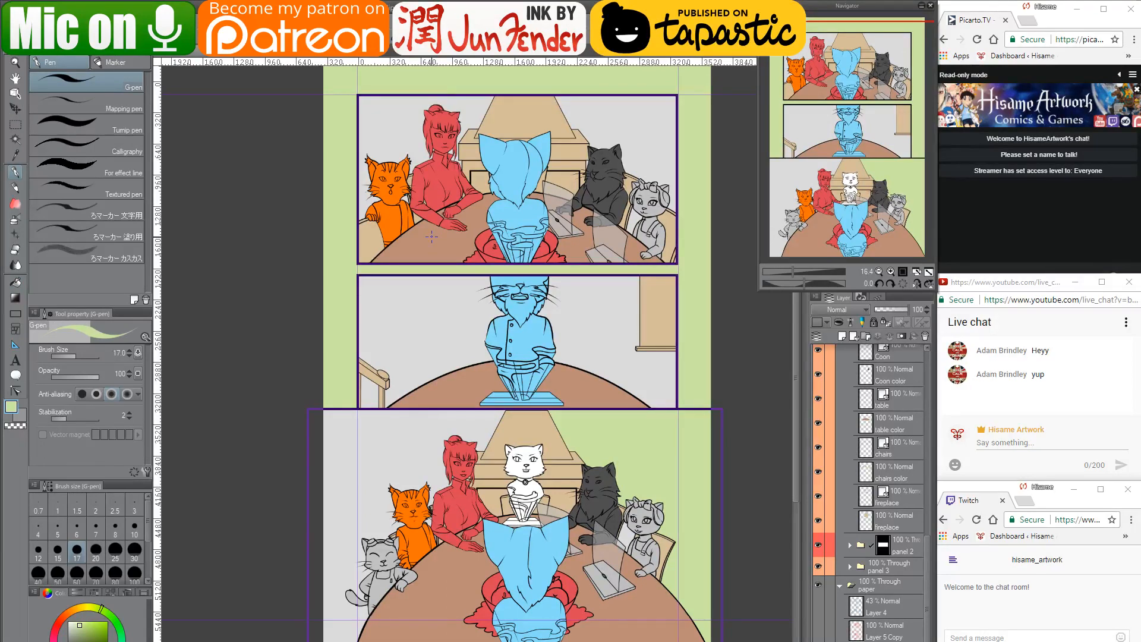
{"action": "key", "text": "bracketright"}
{"action": "key", "text": "bracketright"}
{"action": "key", "text": "bracketright"}
{"action": "key", "text": "bracketright"}
{"action": "key", "text": "bracketright"}
{"action": "key", "text": "bracketright"}
{"action": "key", "text": "bracketright"}
{"action": "key", "text": "bracketright"}
{"action": "key", "text": "bracketright"}
{"action": "key", "text": "bracketright"}
{"action": "key", "text": "bracketright"}
{"action": "key", "text": "bracketright"}
{"action": "key", "text": "bracketright"}
{"action": "key", "text": "bracketright"}
{"action": "key", "text": "bracketright"}
{"action": "key", "text": "bracketright"}
{"action": "key", "text": "bracketright"}
{"action": "key", "text": "bracketright"}
{"action": "key", "text": "bracketright"}
{"action": "key", "text": "bracketright"}
{"action": "mouse_move", "coordinate": [374, 140]}
{"action": "left_mouse_down"}
{"action": "mouse_move", "coordinate": [710, 146]}
{"action": "mouse_move", "coordinate": [642, 202]}
{"action": "mouse_move", "coordinate": [350, 283]}
{"action": "mouse_move", "coordinate": [390, 344]}
{"action": "mouse_move", "coordinate": [554, 347]}
{"action": "mouse_move", "coordinate": [681, 381]}
{"action": "mouse_move", "coordinate": [665, 428]}
{"action": "mouse_move", "coordinate": [528, 463]}
{"action": "mouse_move", "coordinate": [323, 489]}
{"action": "mouse_move", "coordinate": [299, 531]}
{"action": "mouse_move", "coordinate": [392, 611]}
{"action": "mouse_move", "coordinate": [550, 586]}
{"action": "mouse_move", "coordinate": [663, 543]}
{"action": "mouse_move", "coordinate": [741, 602]}
{"action": "mouse_move", "coordinate": [678, 614]}
{"action": "mouse_move", "coordinate": [669, 350]}
{"action": "mouse_move", "coordinate": [600, 113]}
{"action": "mouse_move", "coordinate": [362, 178]}
{"action": "mouse_move", "coordinate": [440, 308]}
{"action": "mouse_move", "coordinate": [424, 566]}
{"action": "mouse_move", "coordinate": [486, 602]}
{"action": "mouse_move", "coordinate": [487, 568]}
{"action": "mouse_move", "coordinate": [597, 469]}
{"action": "mouse_move", "coordinate": [608, 297]}
{"action": "left_mouse_up"}
{"action": "left_click", "coordinate": [842, 594]}
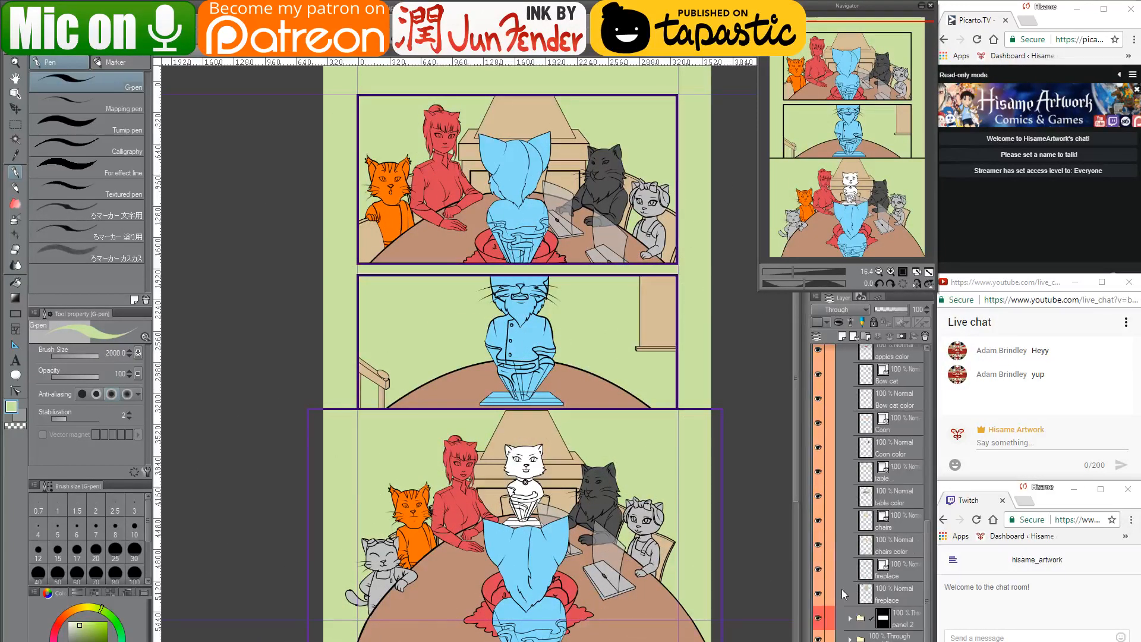
Load the Erwin color layer of panel 1 as a selection and paint the whole figure white
{"action": "scroll", "coordinate": [884, 488], "scroll_direction": "up", "scroll_amount": 8}
{"action": "scroll", "coordinate": [883, 487], "scroll_direction": "up", "scroll_amount": 4}
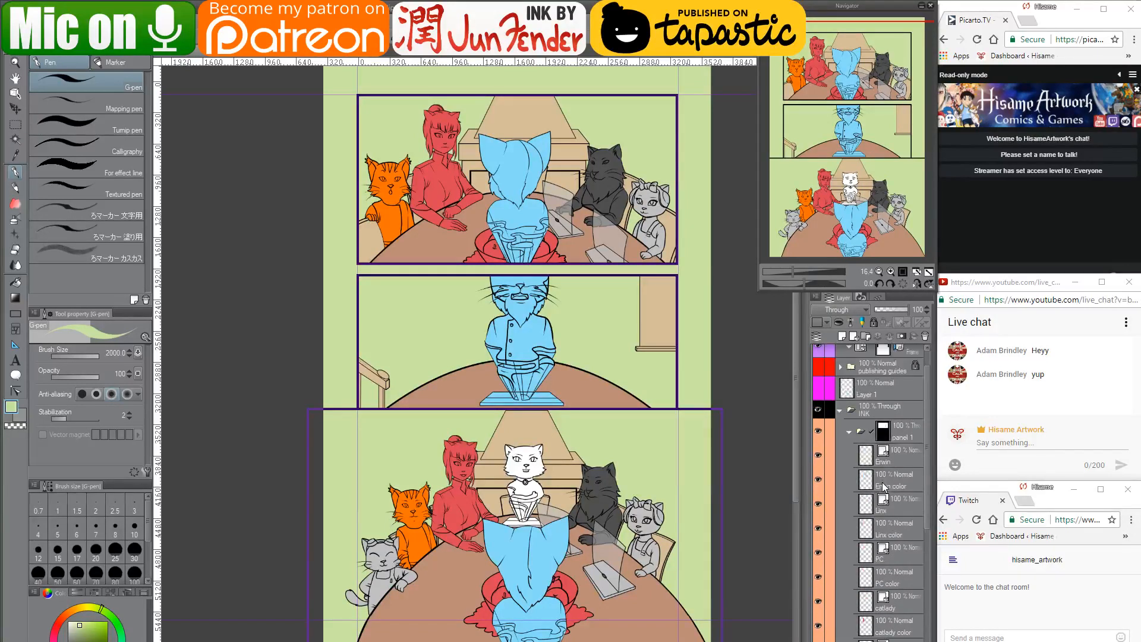
{"action": "left_click", "coordinate": [870, 507]}
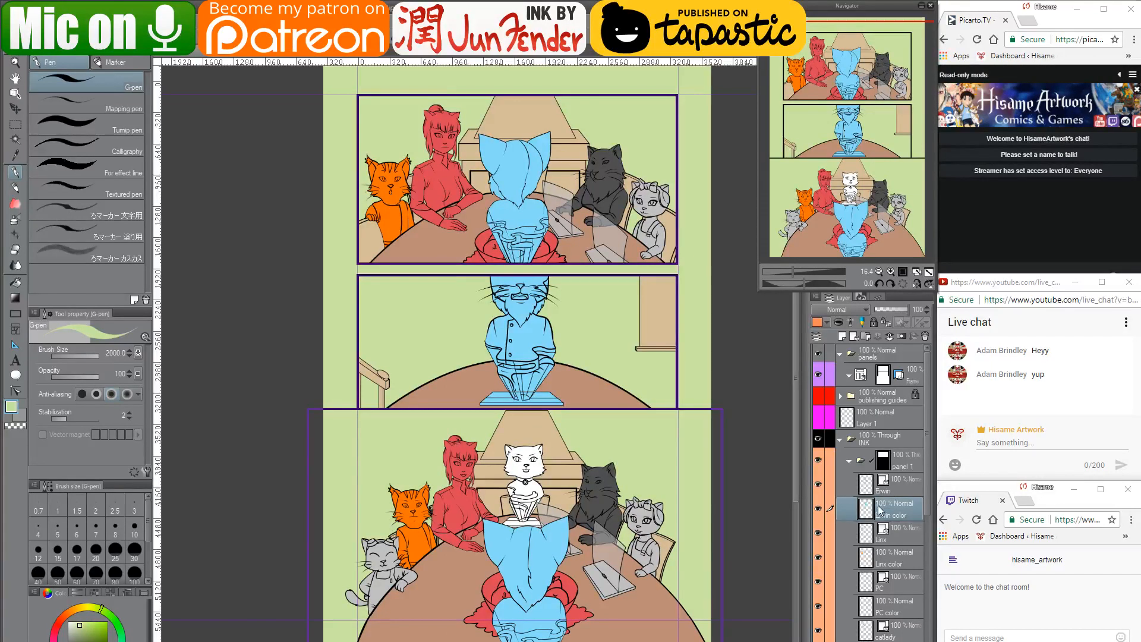
{"action": "left_click", "coordinate": [866, 508], "text": "ctrl"}
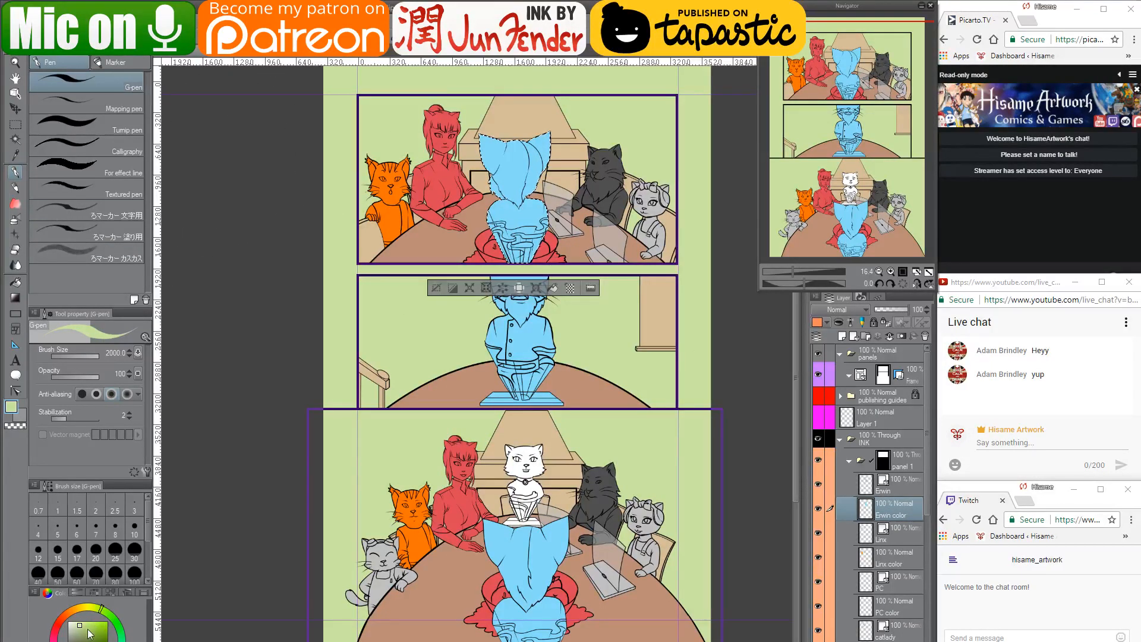
{"action": "left_click_drag", "start_coordinate": [407, 180], "coordinate": [606, 256]}
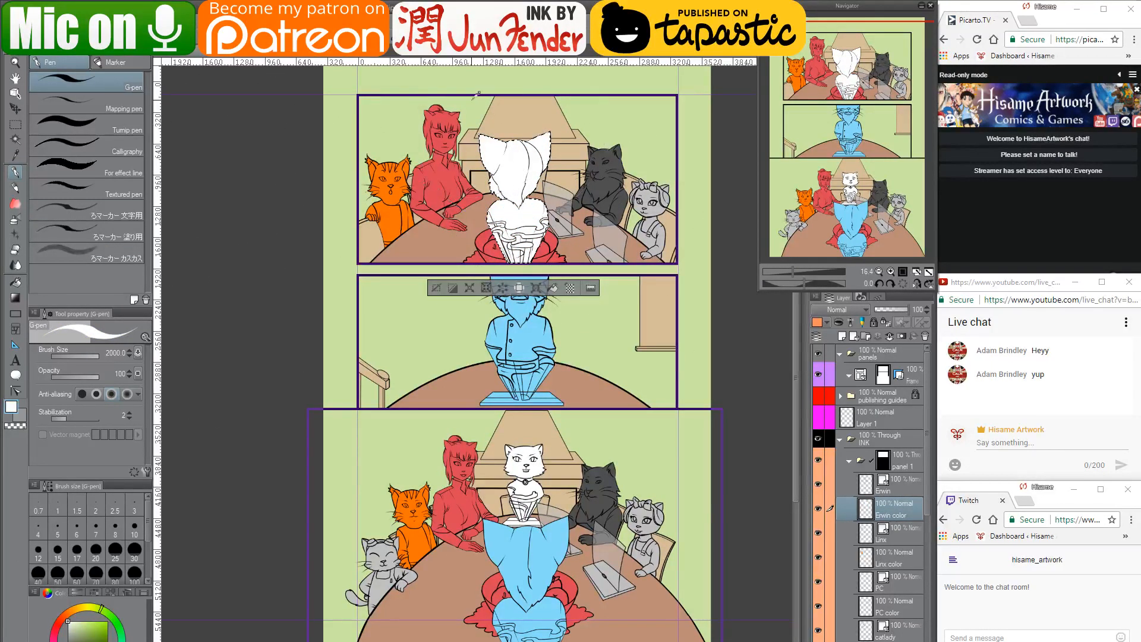
Open the page_34 image as a reference and sample the black-and-white cat's dark fur as the drawing color
{"action": "scroll", "coordinate": [473, 102], "scroll_direction": "up", "scroll_amount": 2}
{"action": "scroll", "coordinate": [479, 122], "scroll_direction": "up", "scroll_amount": 3}
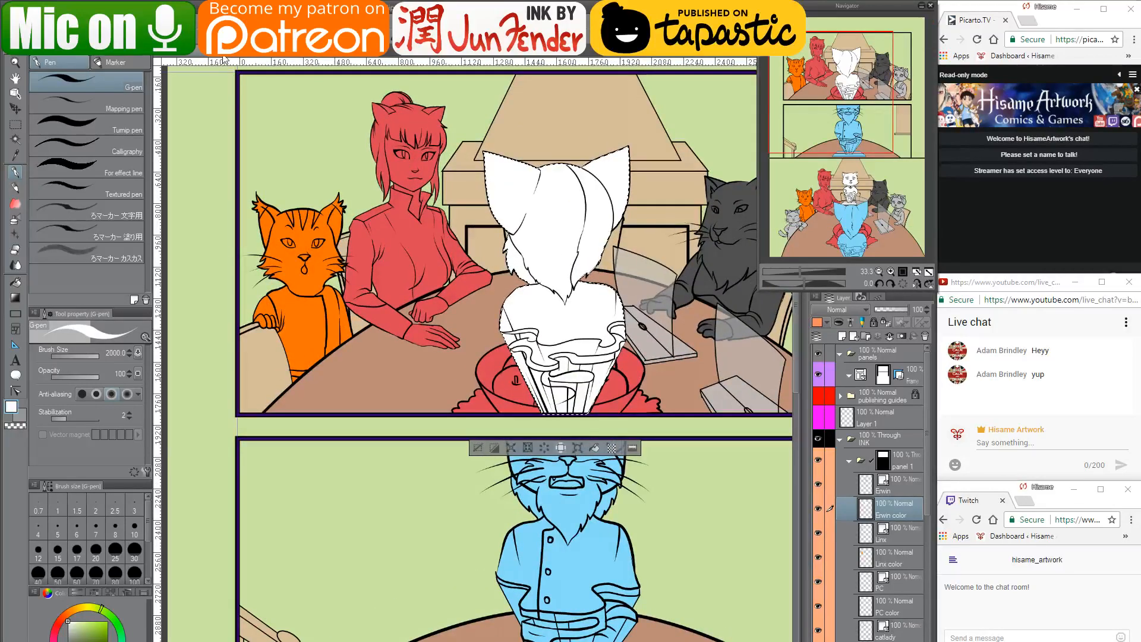
{"action": "left_click", "coordinate": [223, 57]}
{"action": "scroll", "coordinate": [435, 346], "scroll_direction": "down", "scroll_amount": 3}
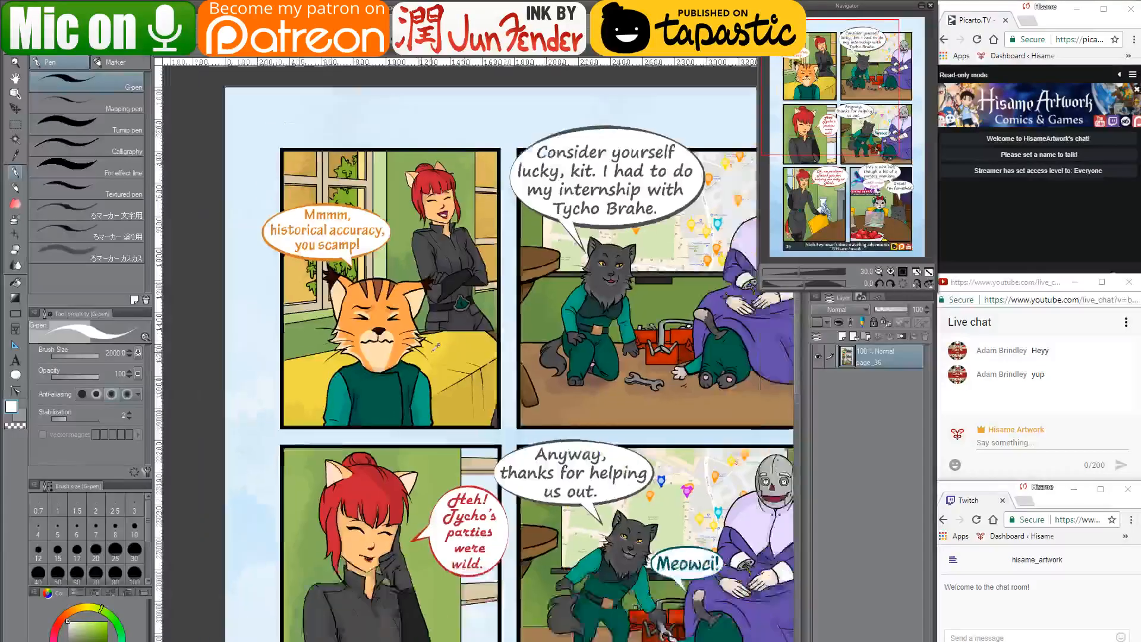
{"action": "key", "text": "alt+Tab"}
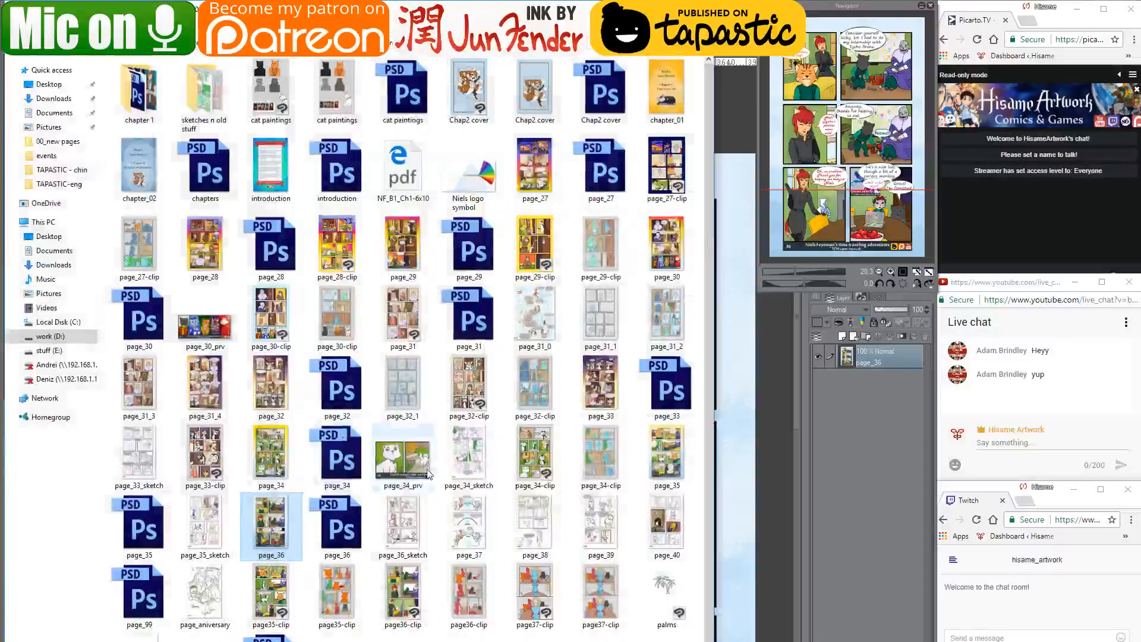
{"action": "left_click", "coordinate": [271, 454]}
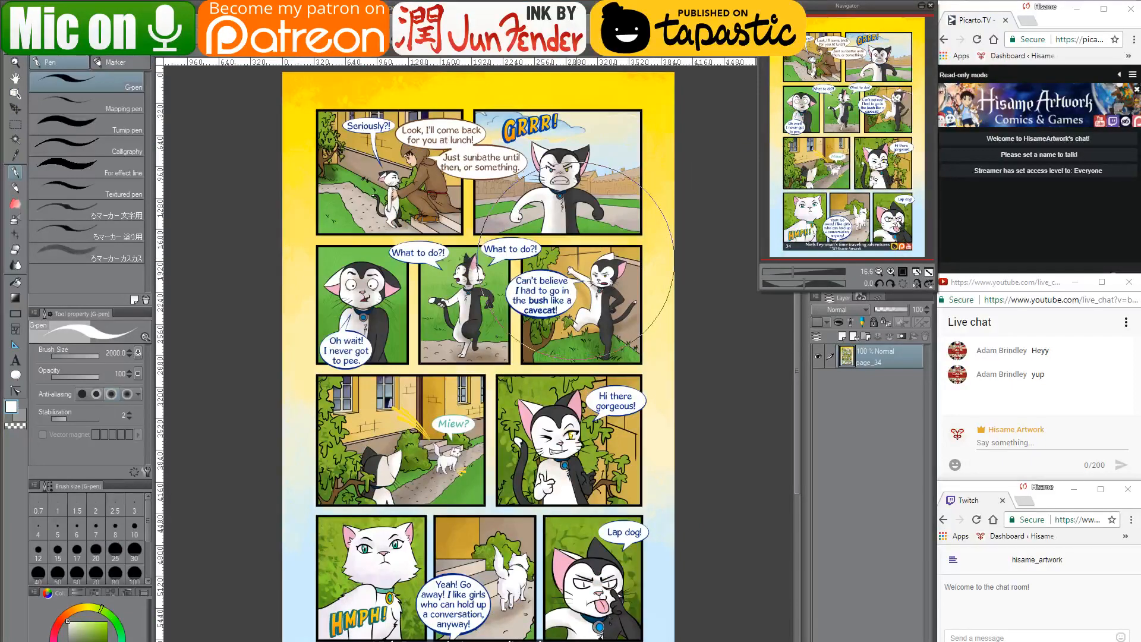
{"action": "scroll", "coordinate": [473, 408], "scroll_direction": "up", "scroll_amount": 4}
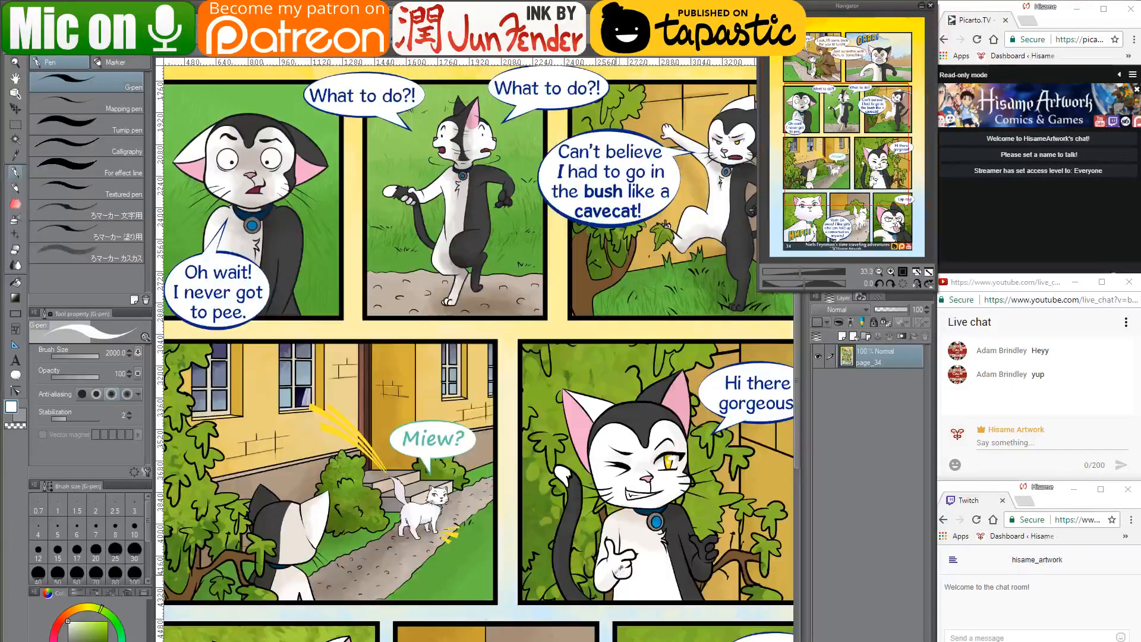
{"action": "left_click", "coordinate": [632, 410], "text": "alt"}
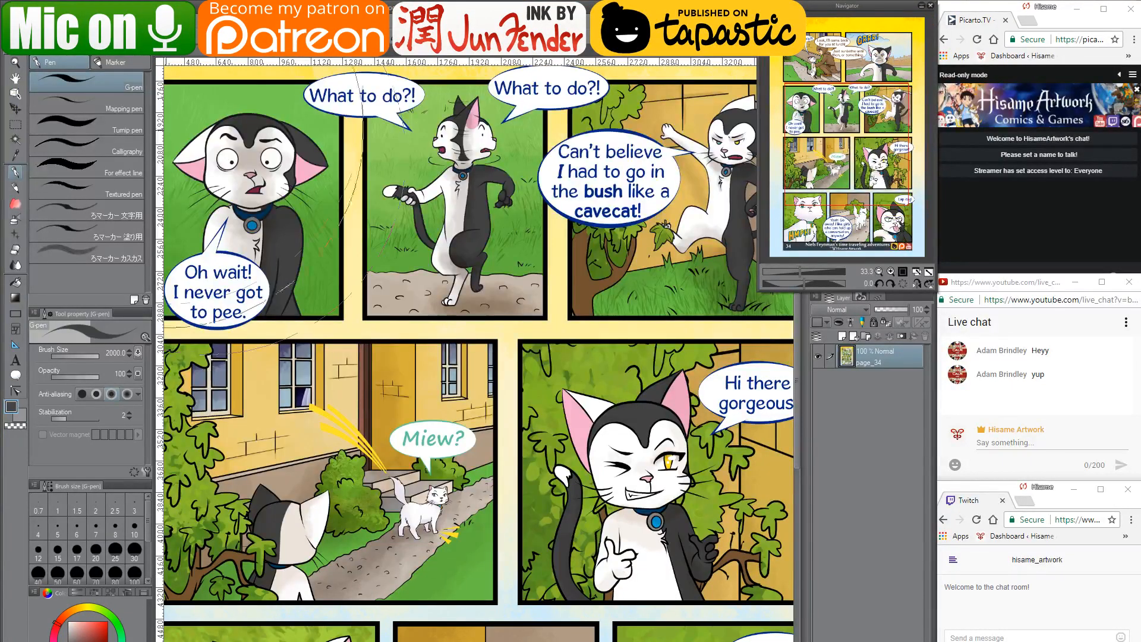
Fill the large dark patch and ear on the back of Erwin's head in panel 1 with the sampled dark grey
{"action": "left_click", "coordinate": [174, 55]}
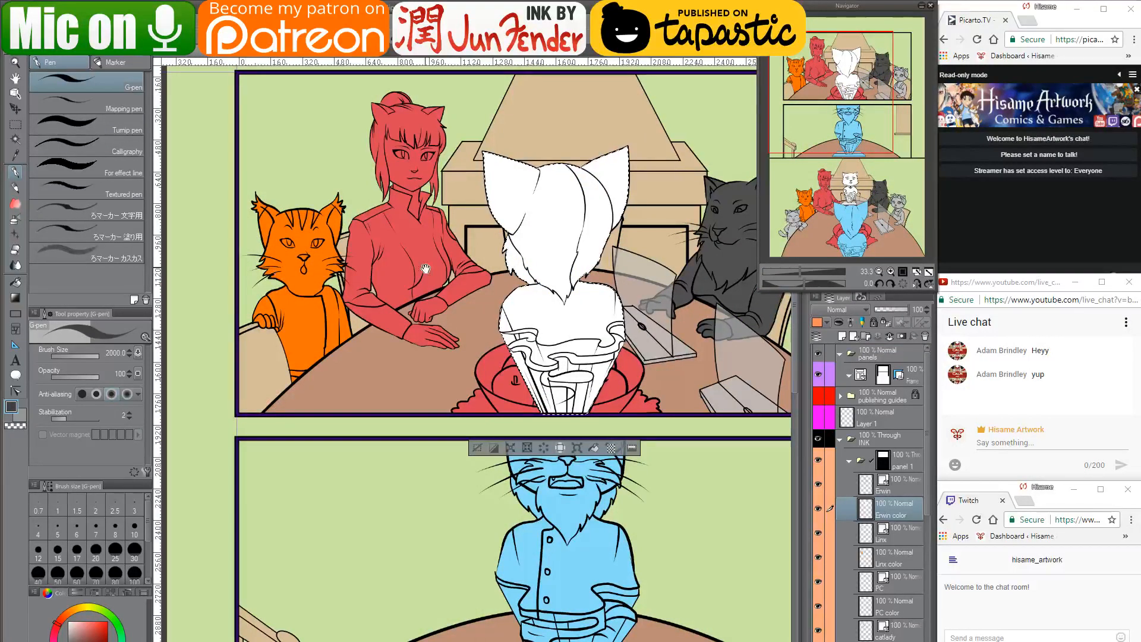
{"action": "left_click_drag", "start_coordinate": [426, 267], "coordinate": [375, 337]}
{"action": "left_click", "coordinate": [18, 285]}
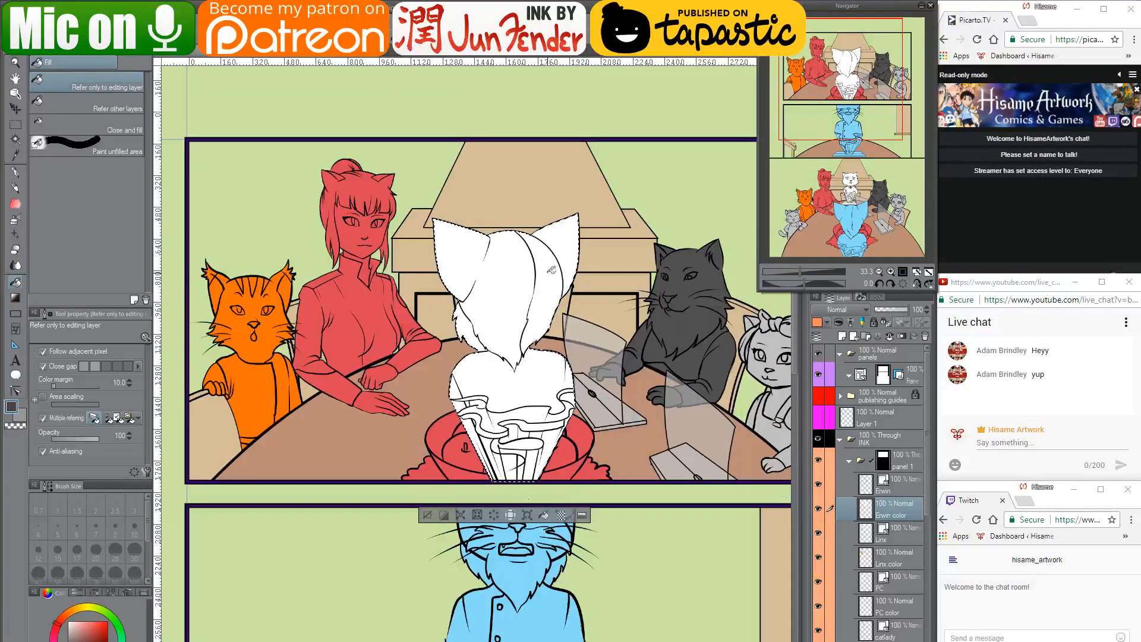
{"action": "left_click", "coordinate": [551, 270]}
{"action": "key", "text": "ctrl+z"}
{"action": "left_click", "coordinate": [495, 292]}
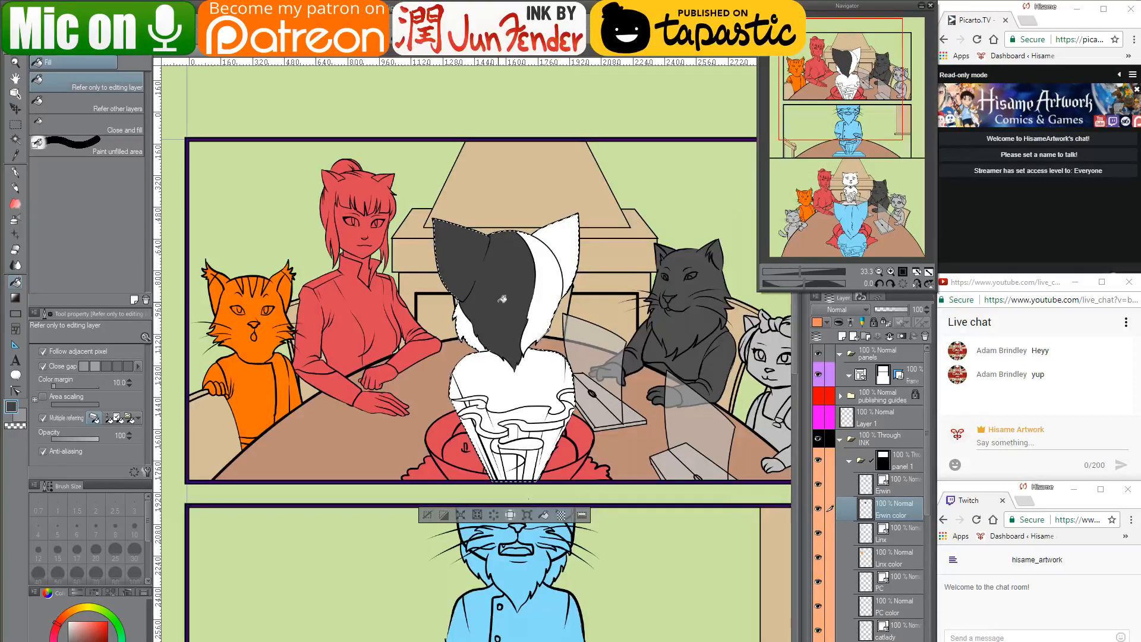
Fill the fur tuft at Erwin's neck with light grey and the upper part of his clothing with dark blue
{"action": "scroll", "coordinate": [492, 269], "scroll_direction": "up", "scroll_amount": 1}
{"action": "scroll", "coordinate": [492, 268], "scroll_direction": "up", "scroll_amount": 1}
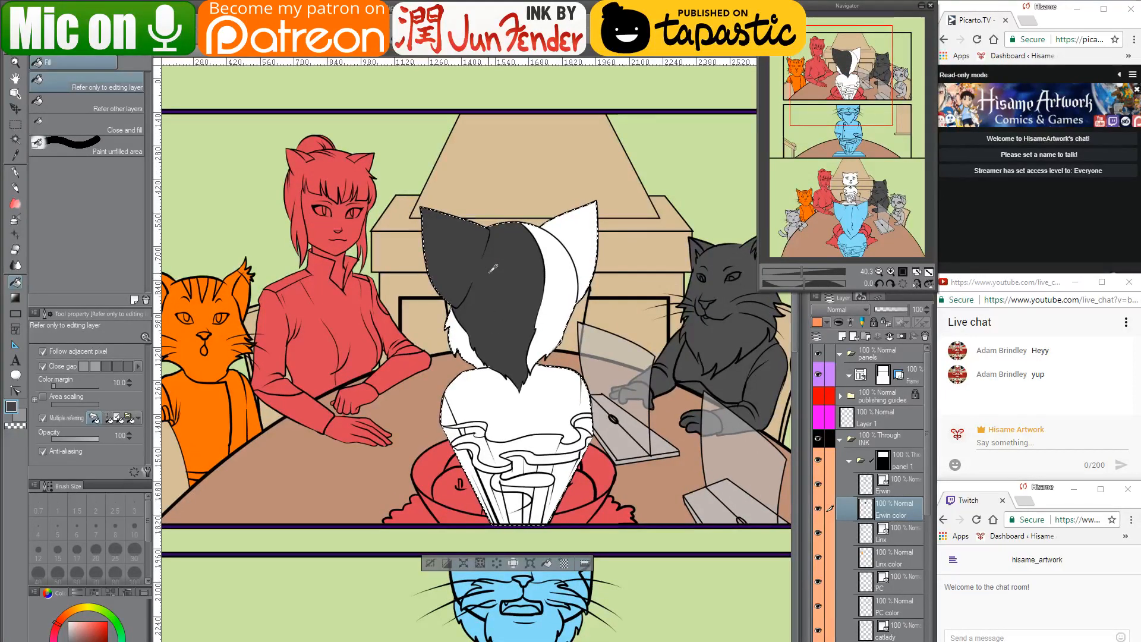
{"action": "left_click", "coordinate": [67, 638]}
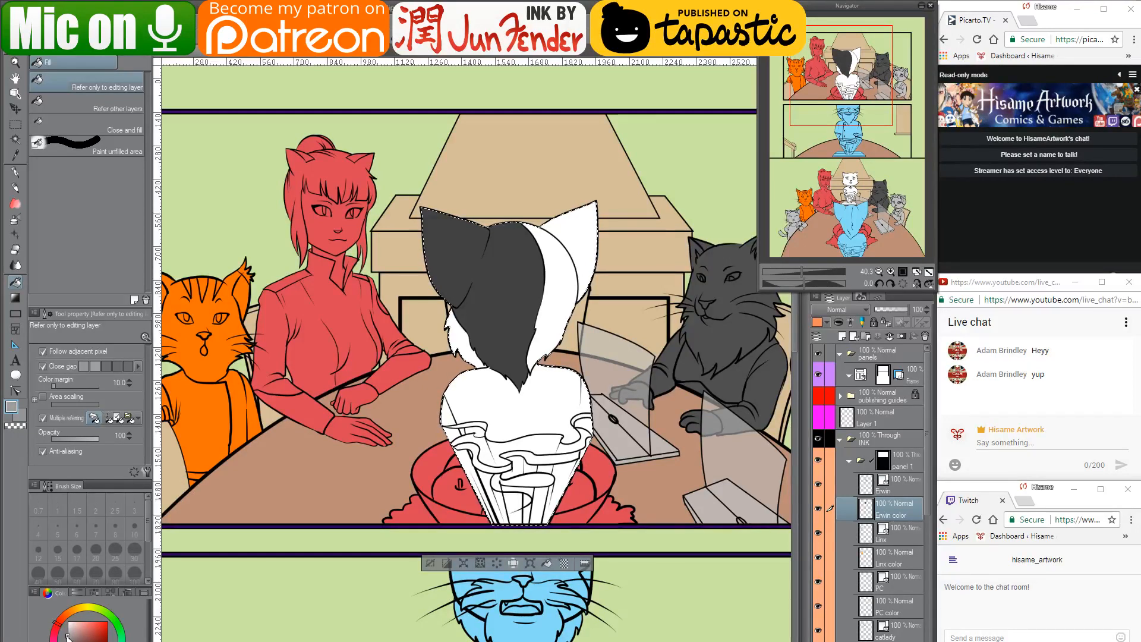
{"action": "left_click", "coordinate": [458, 335]}
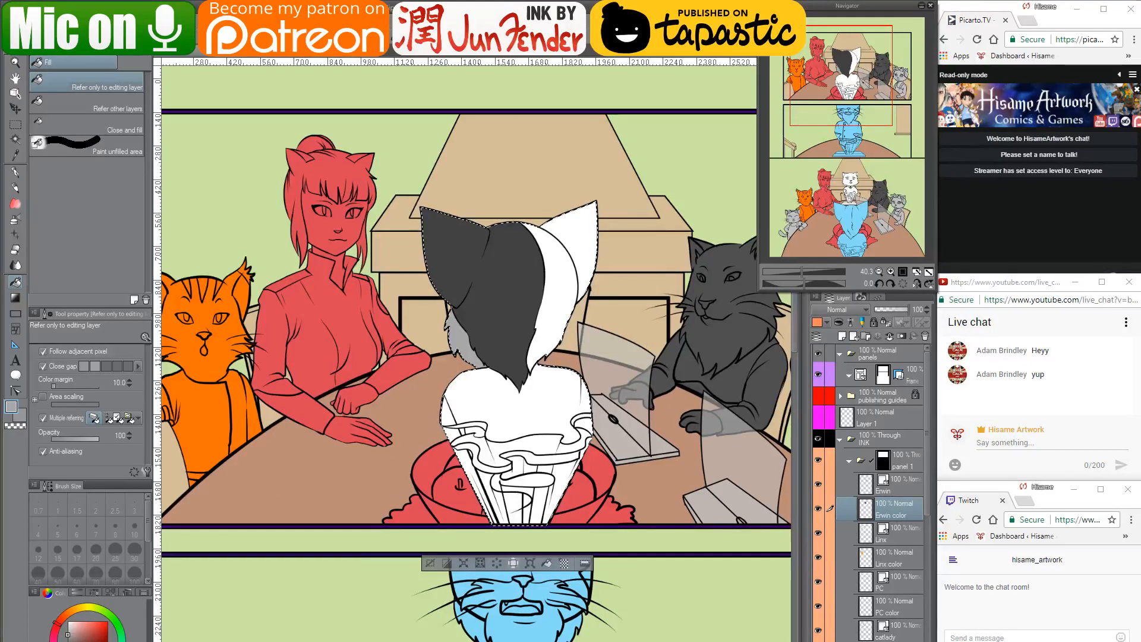
{"action": "left_click", "coordinate": [537, 408]}
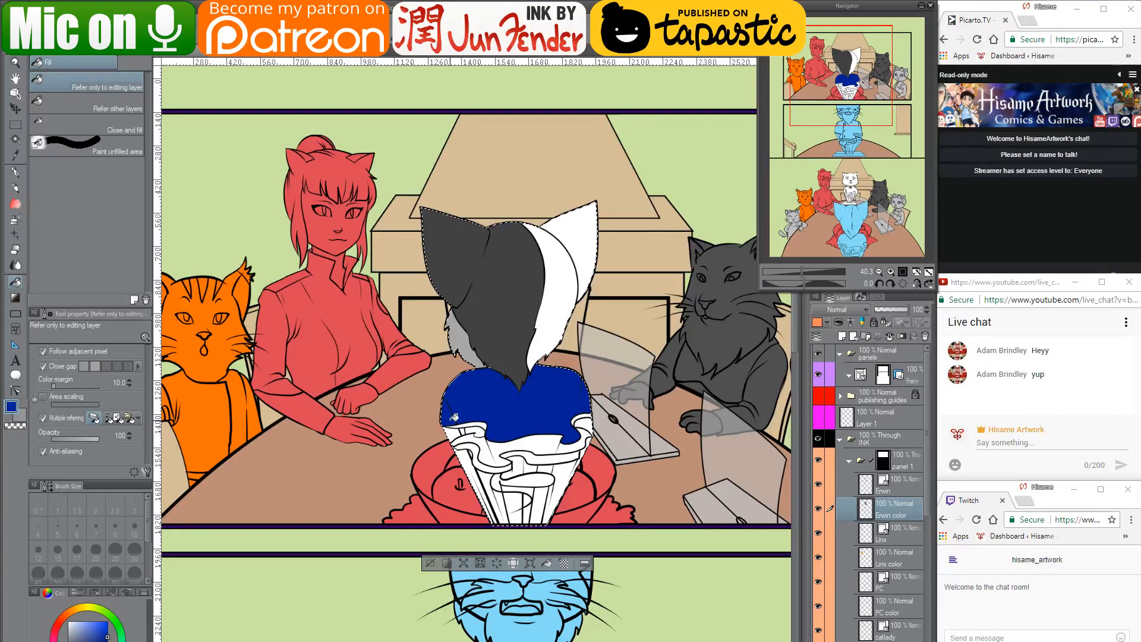
Reduce the G-pen to size 400 and paint the remaining white folds of Erwin's clothing dark blue
{"action": "key", "text": "p"}
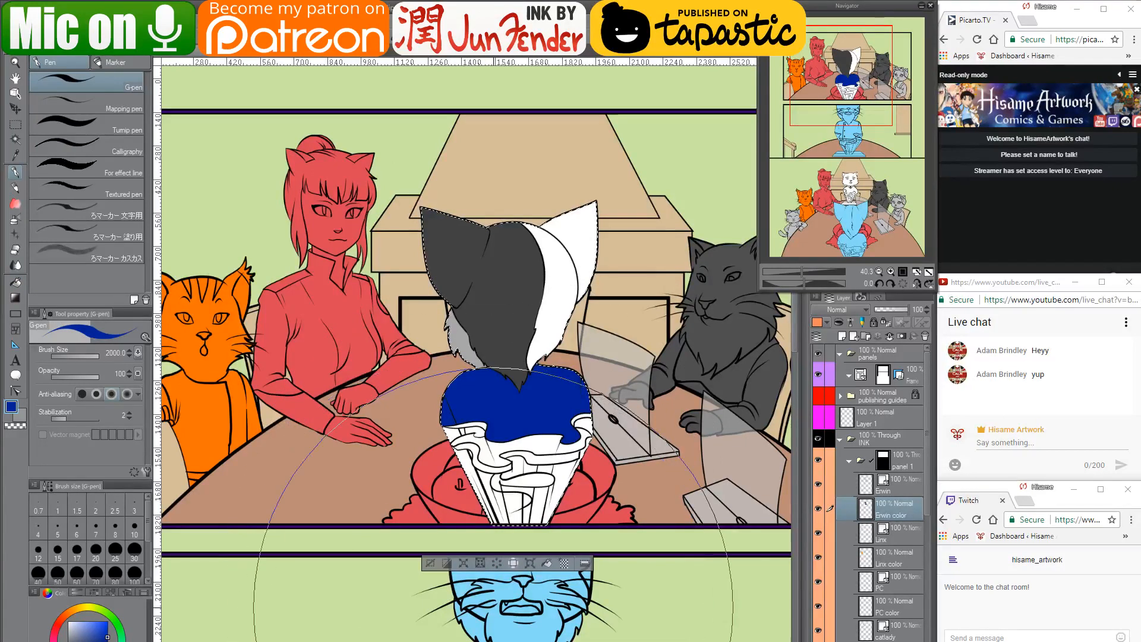
{"action": "key", "text": "bracketleft"}
{"action": "key", "text": "bracketleft"}
{"action": "key", "text": "bracketleft"}
{"action": "key", "text": "bracketleft"}
{"action": "key", "text": "bracketleft"}
{"action": "key", "text": "bracketleft"}
{"action": "key", "text": "bracketleft"}
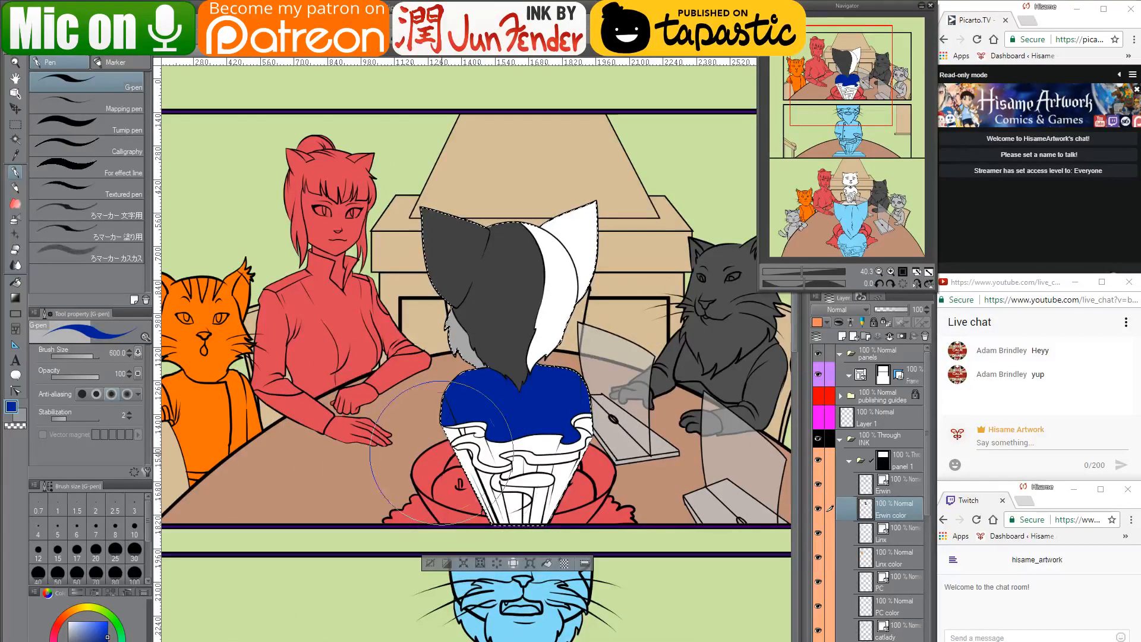
{"action": "key", "text": "bracketleft"}
{"action": "key", "text": "bracketleft"}
{"action": "mouse_move", "coordinate": [466, 430]}
{"action": "left_mouse_down"}
{"action": "mouse_move", "coordinate": [640, 421]}
{"action": "mouse_move", "coordinate": [685, 497]}
{"action": "mouse_move", "coordinate": [564, 513]}
{"action": "left_mouse_up"}
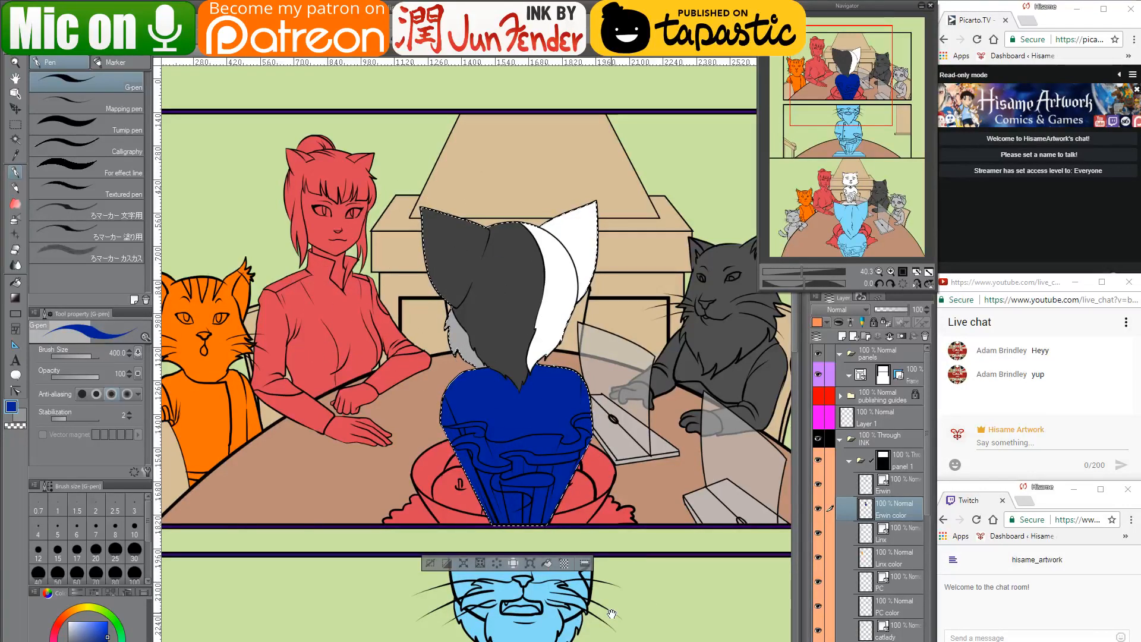
Load the painted area of the Linx color layer in panel 1 as a selection
{"action": "mouse_move", "coordinate": [612, 612]}
{"action": "left_mouse_down"}
{"action": "mouse_move", "coordinate": [616, 445]}
{"action": "mouse_move", "coordinate": [612, 581]}
{"action": "left_mouse_up"}
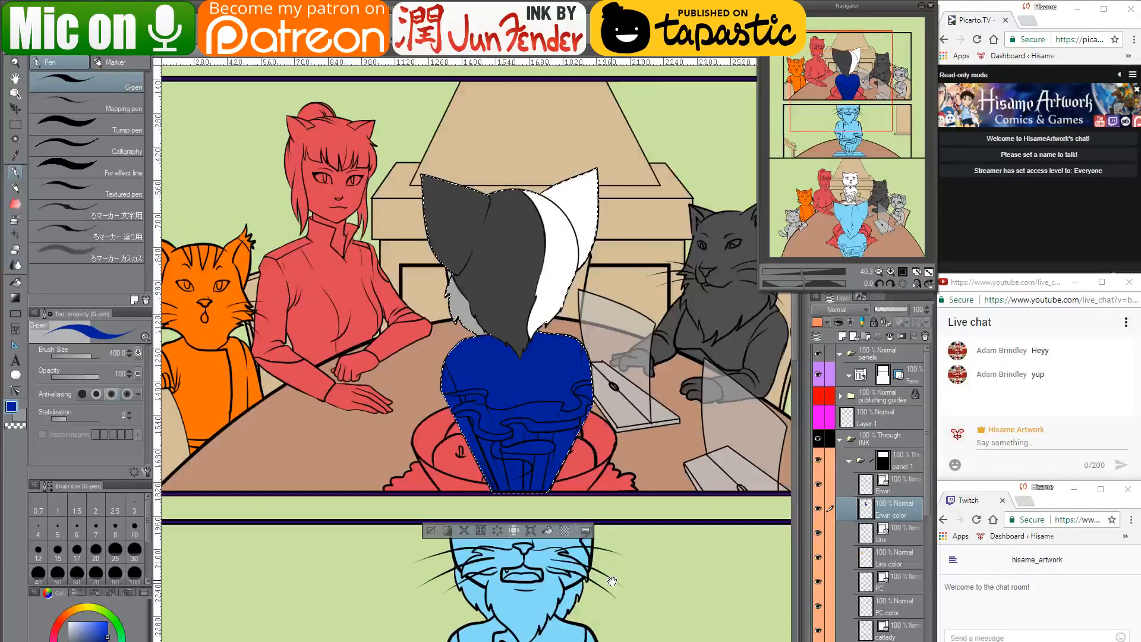
{"action": "left_click_drag", "start_coordinate": [551, 336], "coordinate": [618, 428]}
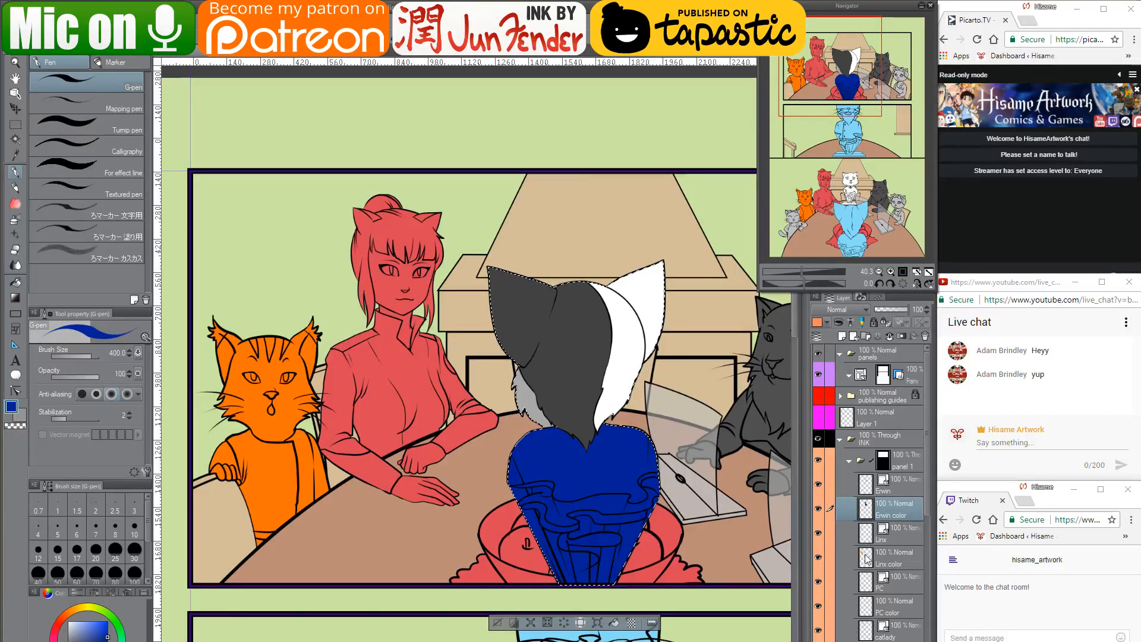
{"action": "left_click", "coordinate": [868, 565]}
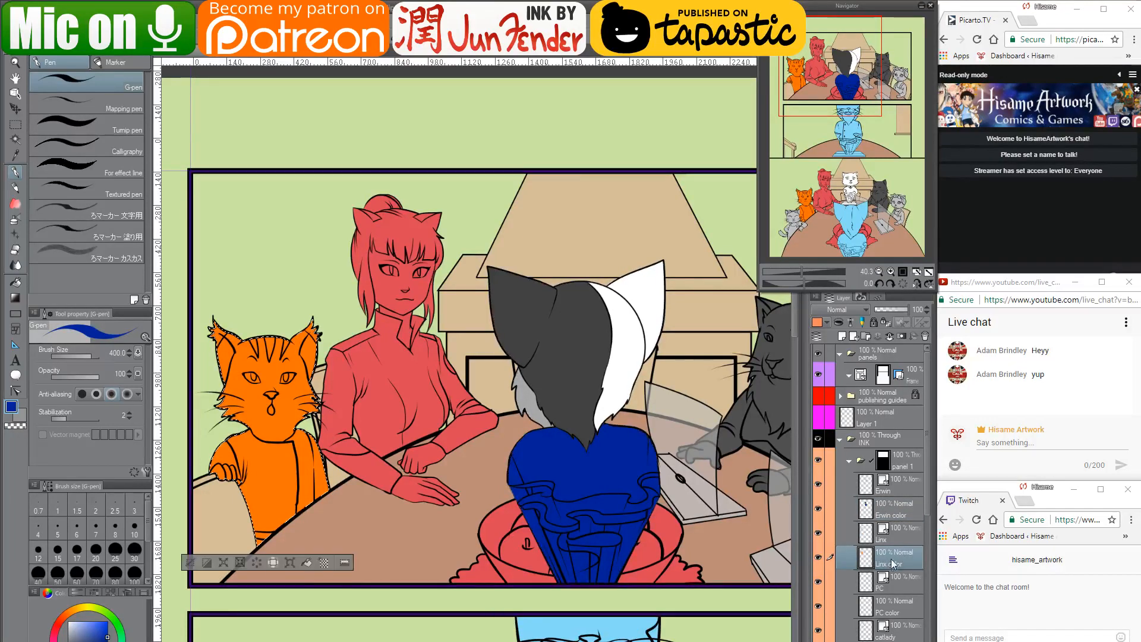
Sample the orange cat's light fur color from page_36 and paint the selected Linx figure with it
{"action": "left_click", "coordinate": [297, 58]}
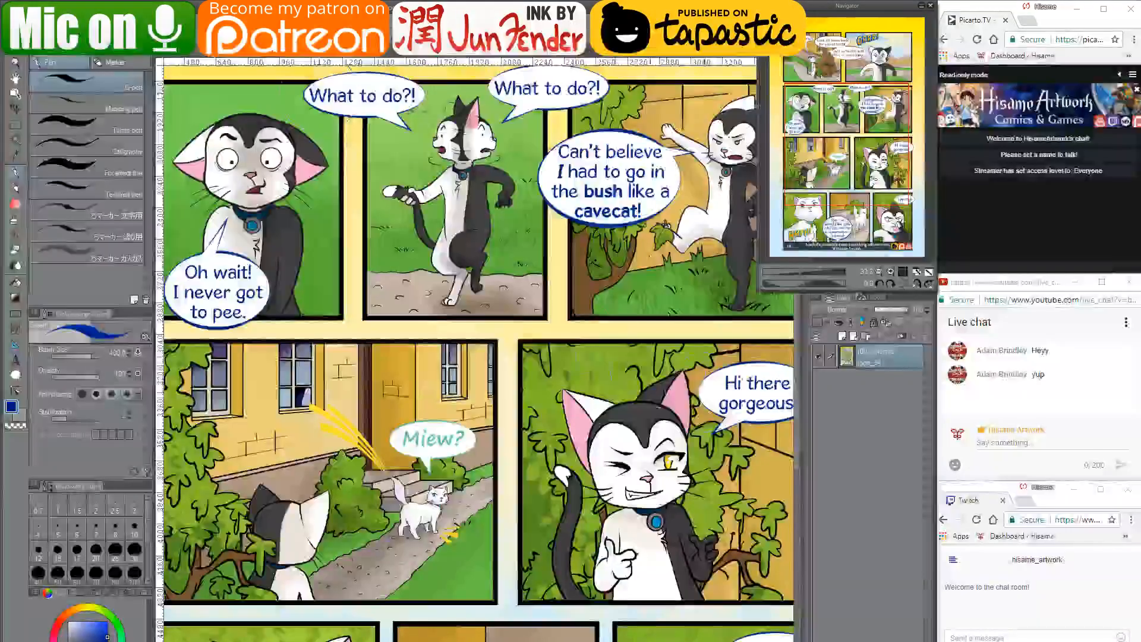
{"action": "scroll", "coordinate": [539, 350], "scroll_direction": "down", "scroll_amount": 3}
{"action": "scroll", "coordinate": [537, 350], "scroll_direction": "down", "scroll_amount": 1}
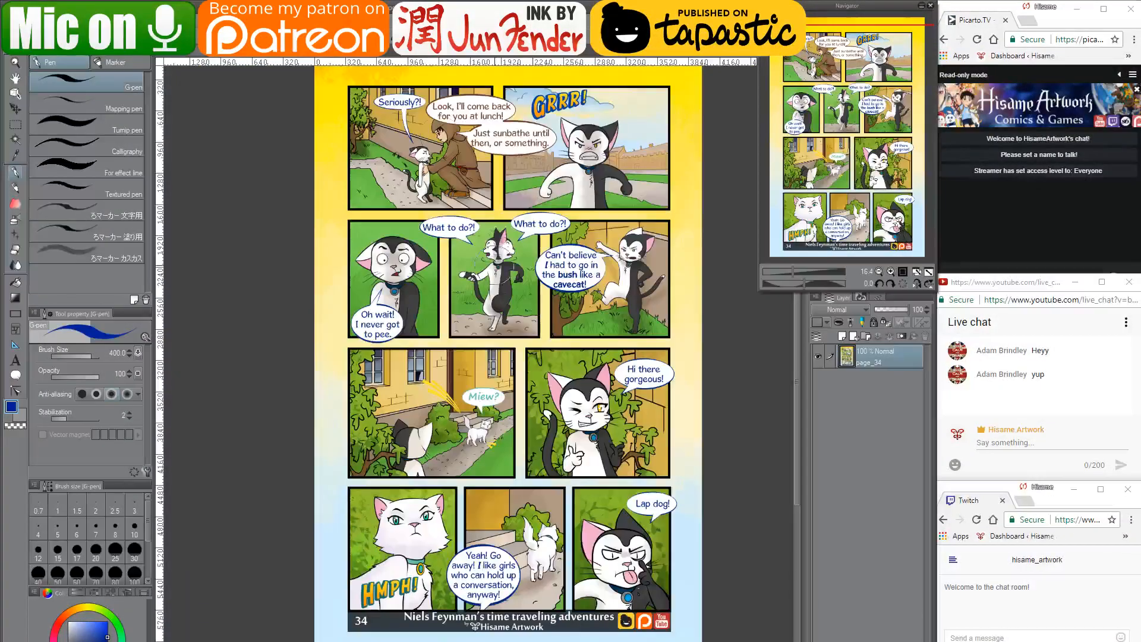
{"action": "left_click", "coordinate": [239, 59]}
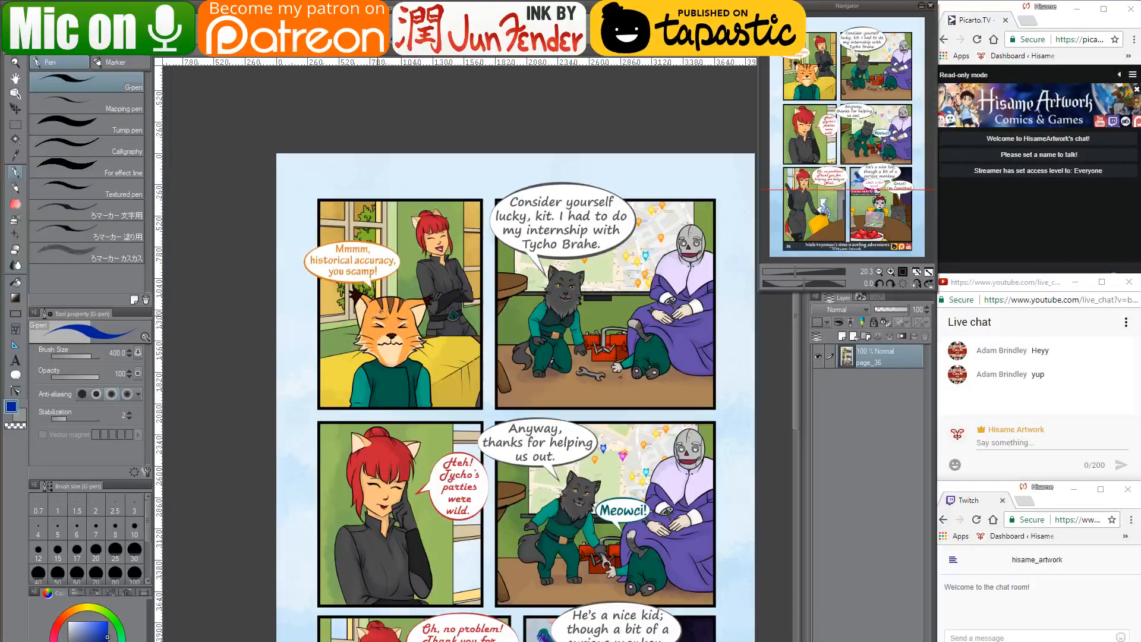
{"action": "left_click", "coordinate": [369, 323], "text": "alt"}
{"action": "left_click", "coordinate": [176, 54]}
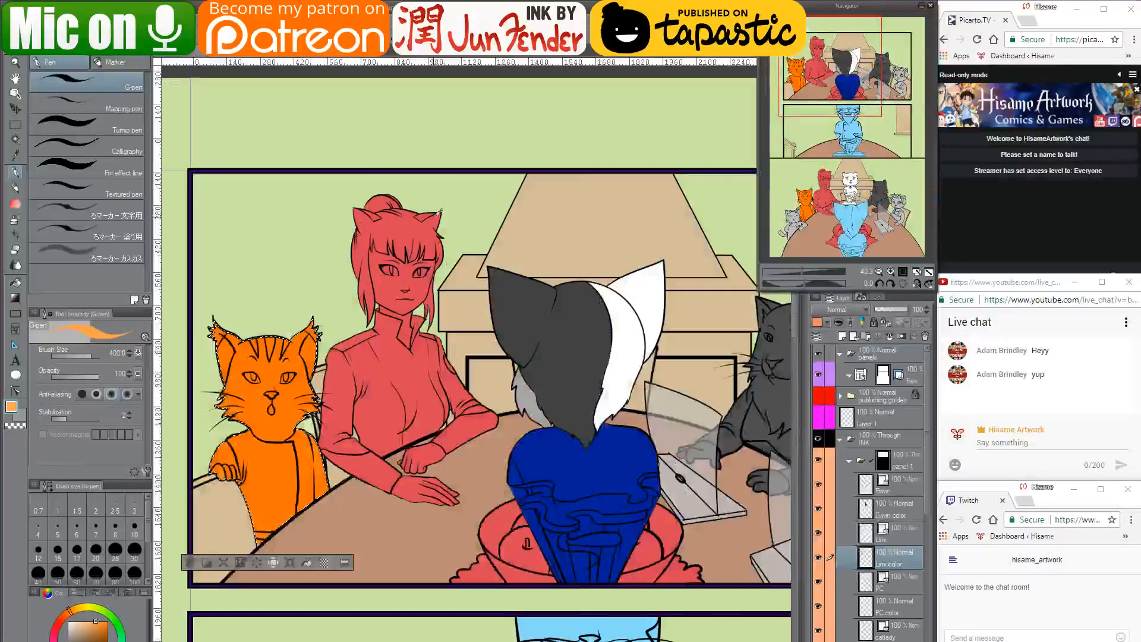
{"action": "scroll", "coordinate": [486, 301], "scroll_direction": "up", "scroll_amount": 3}
{"action": "mouse_move", "coordinate": [339, 278]}
{"action": "left_mouse_down"}
{"action": "mouse_move", "coordinate": [561, 306]}
{"action": "mouse_move", "coordinate": [516, 341]}
{"action": "mouse_move", "coordinate": [541, 384]}
{"action": "mouse_move", "coordinate": [496, 515]}
{"action": "left_mouse_up"}
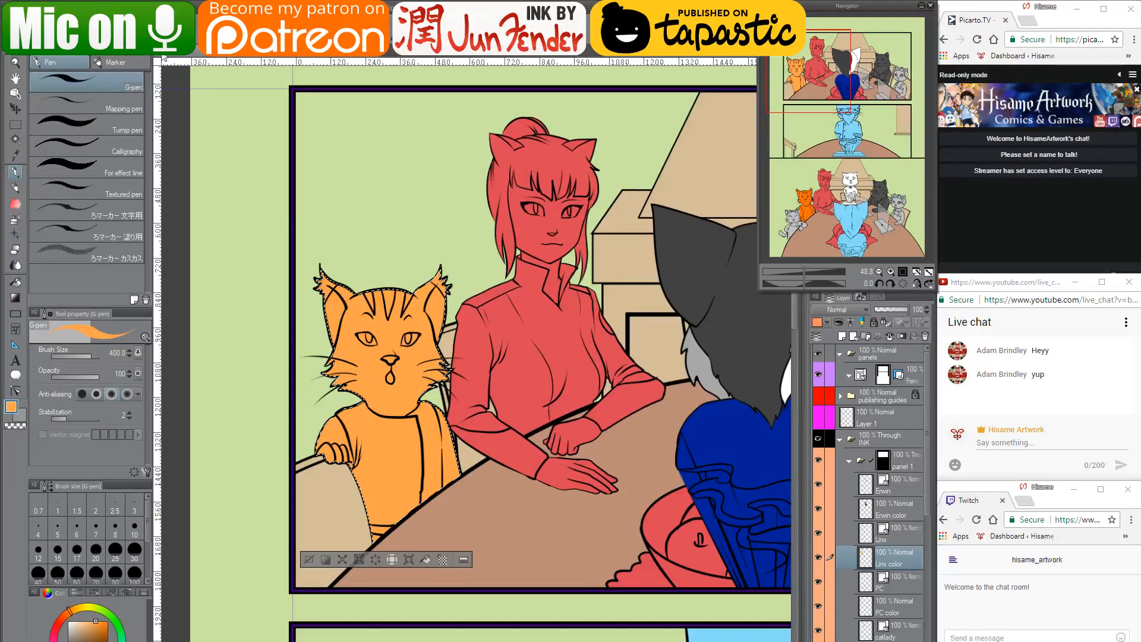
Sample the brown of the orange cat's forehead stripes from page_36 as the drawing color
{"action": "left_click", "coordinate": [276, 57]}
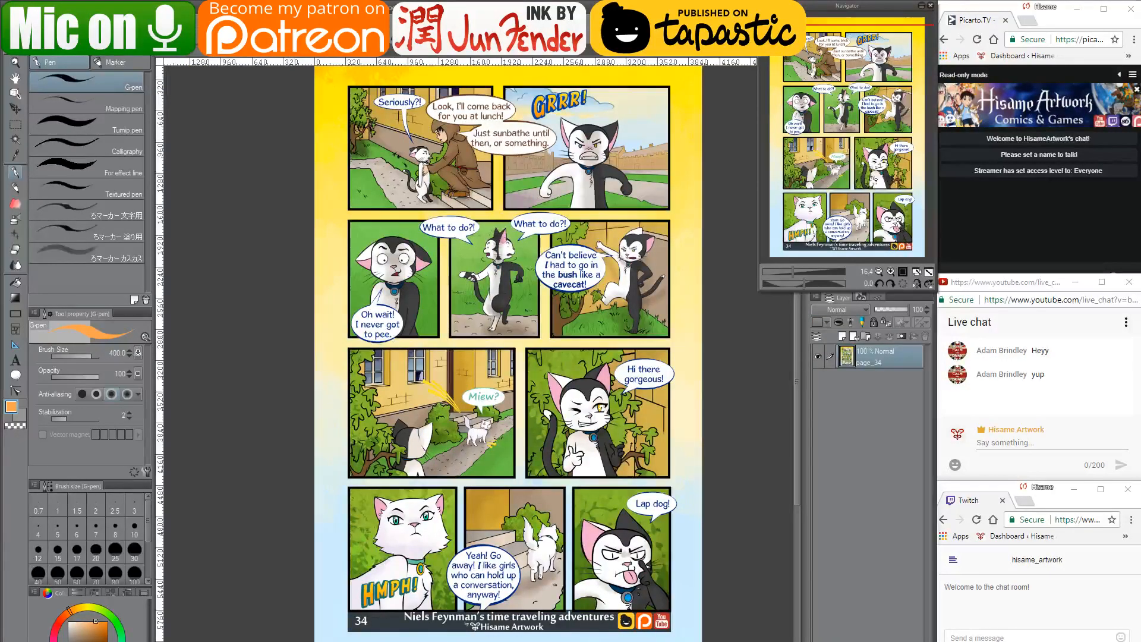
{"action": "left_click", "coordinate": [248, 58]}
{"action": "scroll", "coordinate": [385, 301], "scroll_direction": "up", "scroll_amount": 5}
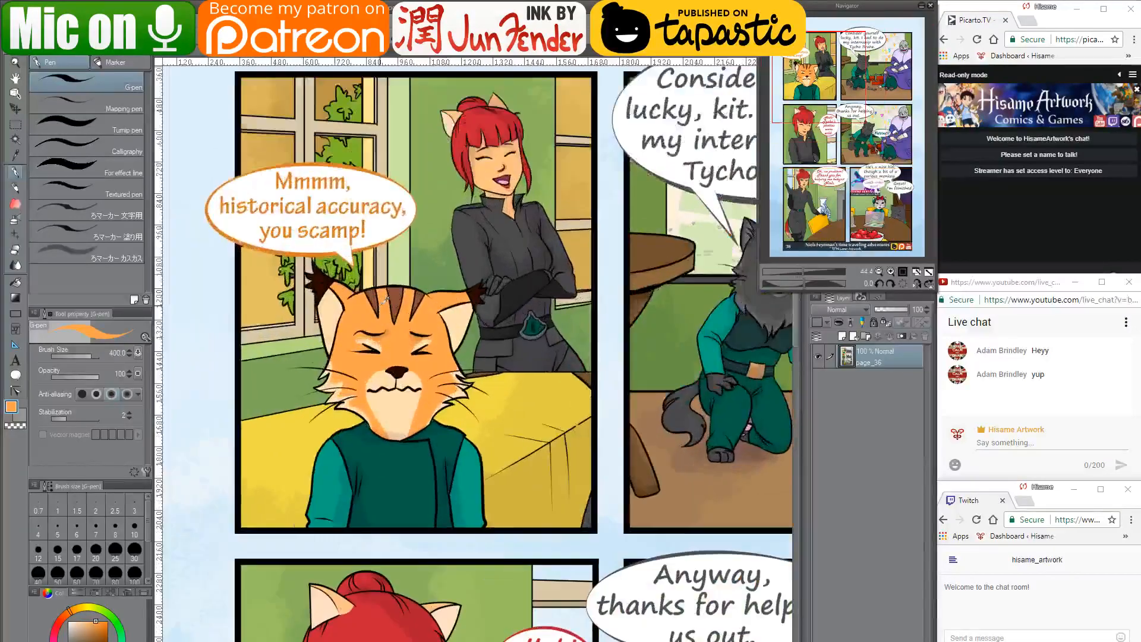
{"action": "scroll", "coordinate": [382, 306], "scroll_direction": "up", "scroll_amount": 2}
{"action": "left_click", "coordinate": [401, 297], "text": "alt"}
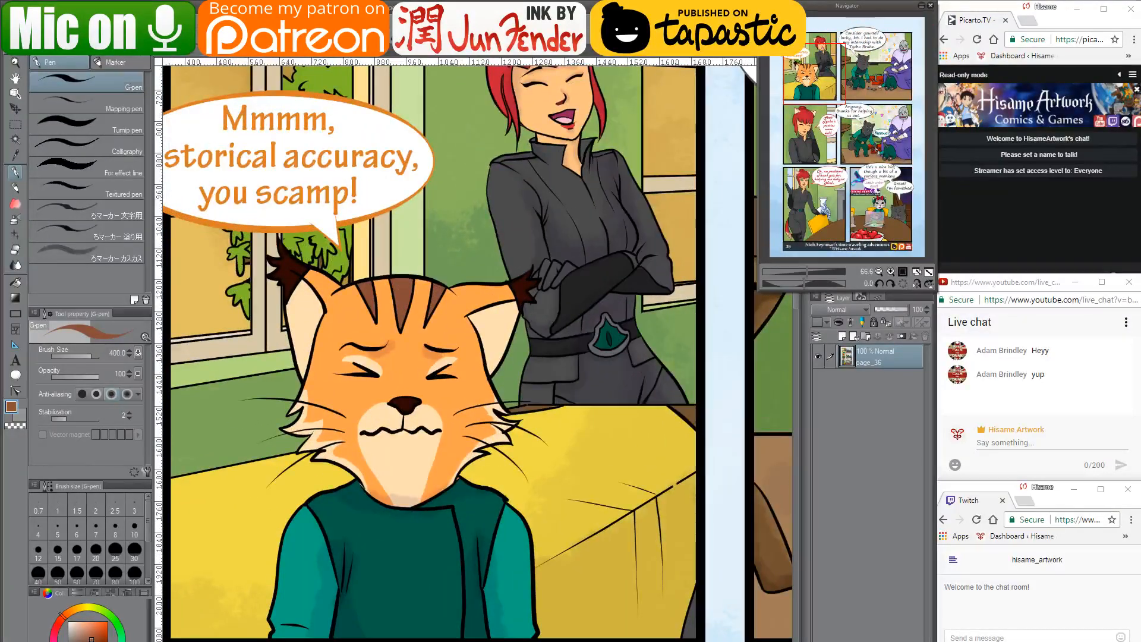
Fill the forehead stripes of the Linx figure in panel 1 with the sampled brown
{"action": "left_click", "coordinate": [183, 56]}
{"action": "left_click", "coordinate": [16, 283]}
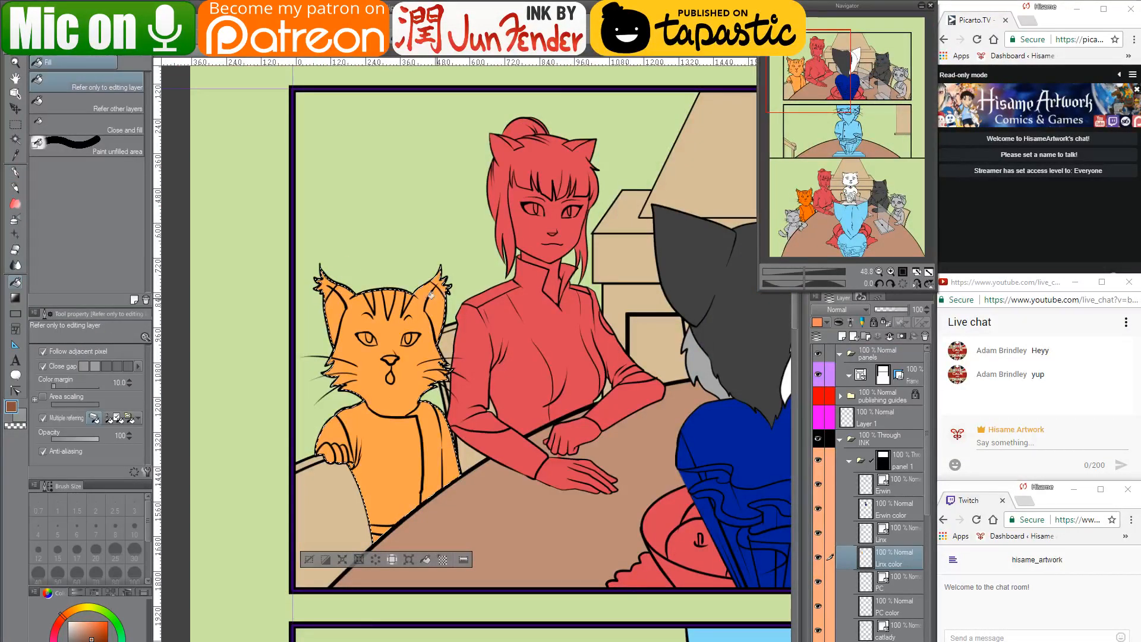
{"action": "scroll", "coordinate": [419, 291], "scroll_direction": "up", "scroll_amount": 3}
{"action": "left_click", "coordinate": [411, 293]}
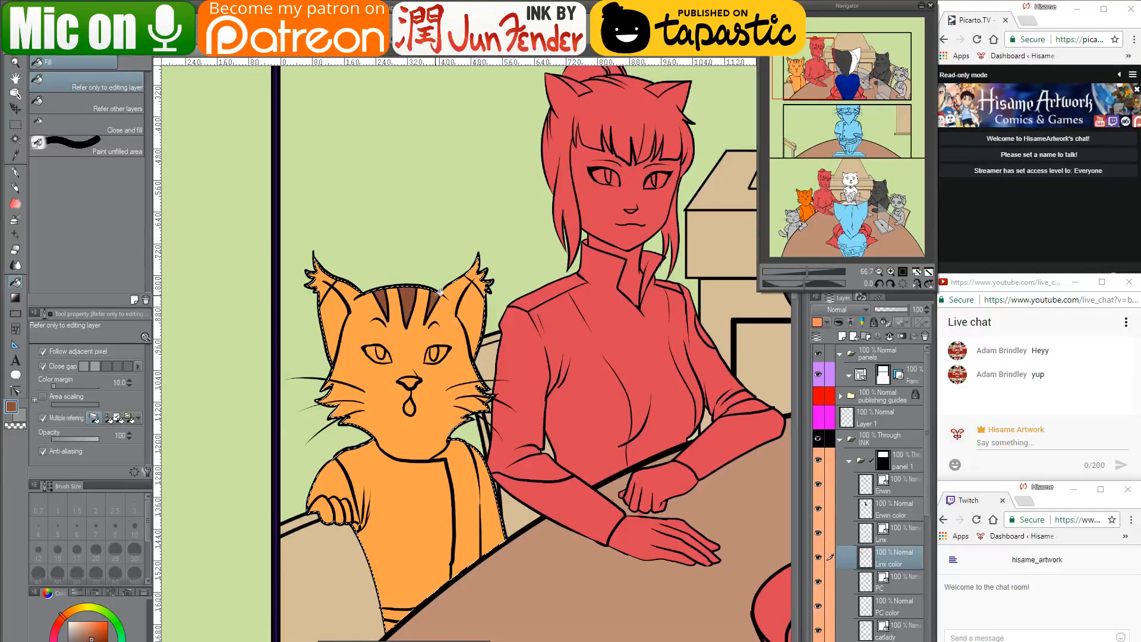
Sample the dark brown of the orange cat's ear tufts from page_36 and fill the Linx figure's ear tufts in panel 1
{"action": "left_click", "coordinate": [196, 54]}
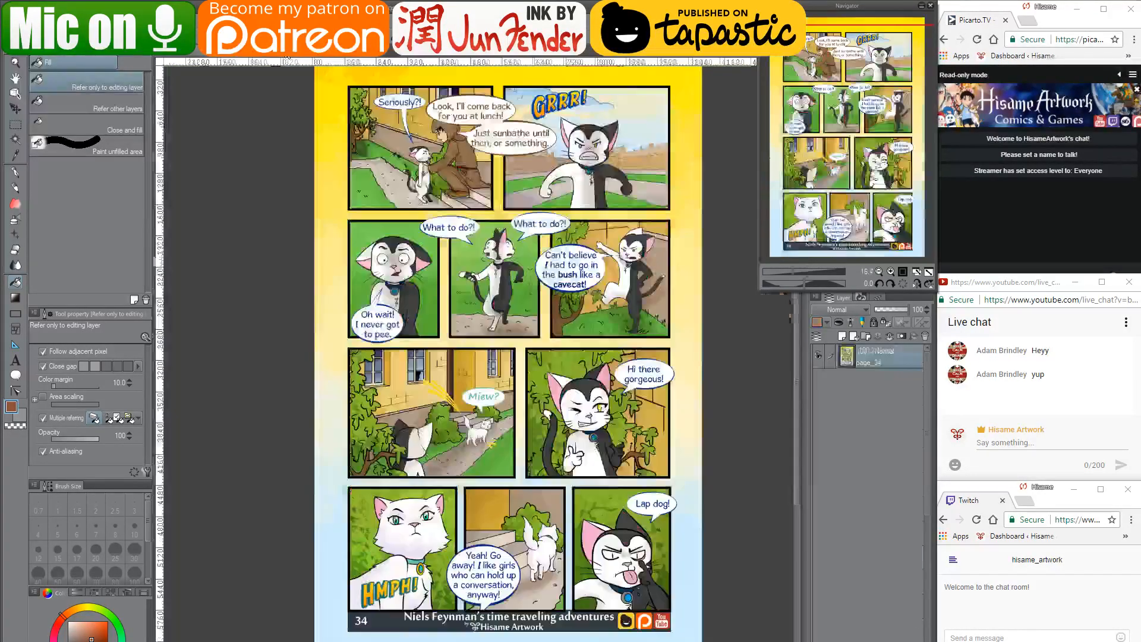
{"action": "left_click", "coordinate": [236, 55]}
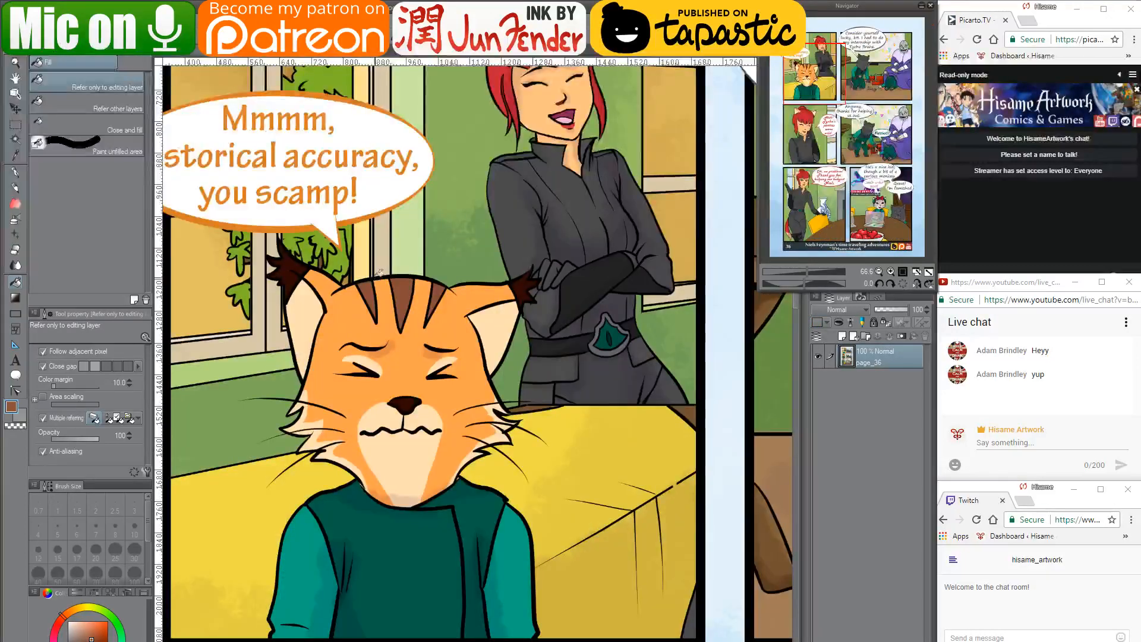
{"action": "right_click", "coordinate": [285, 271]}
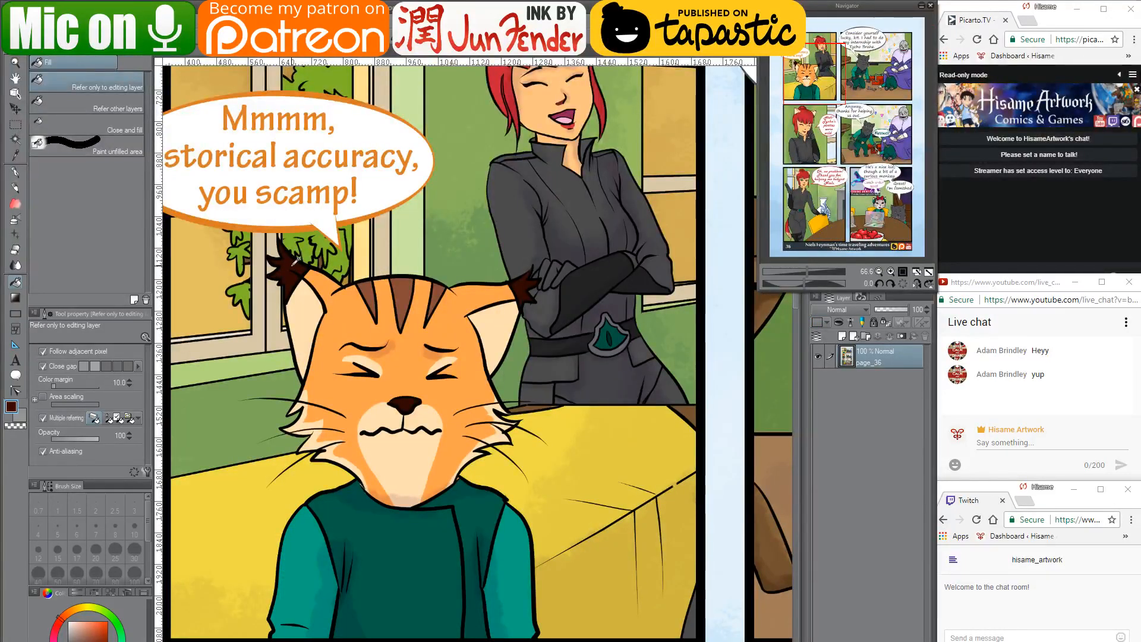
{"action": "left_click", "coordinate": [186, 54]}
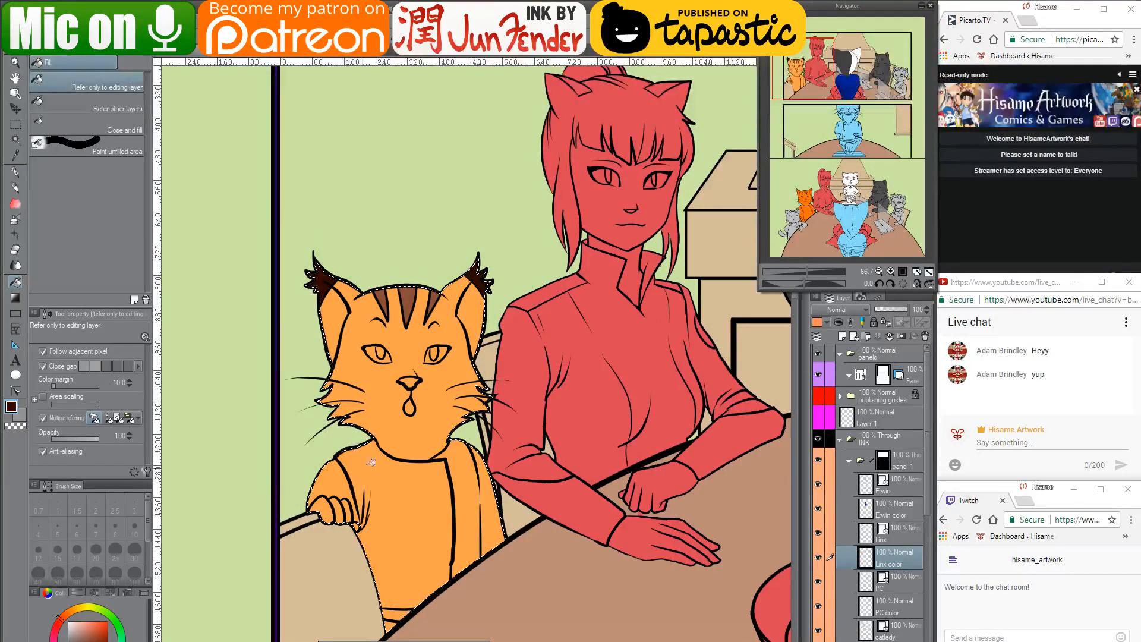
Sample the dark green of the orange cat's jacket front from page_36 and fill the Linx figure's jacket front with it
{"action": "left_click", "coordinate": [246, 56]}
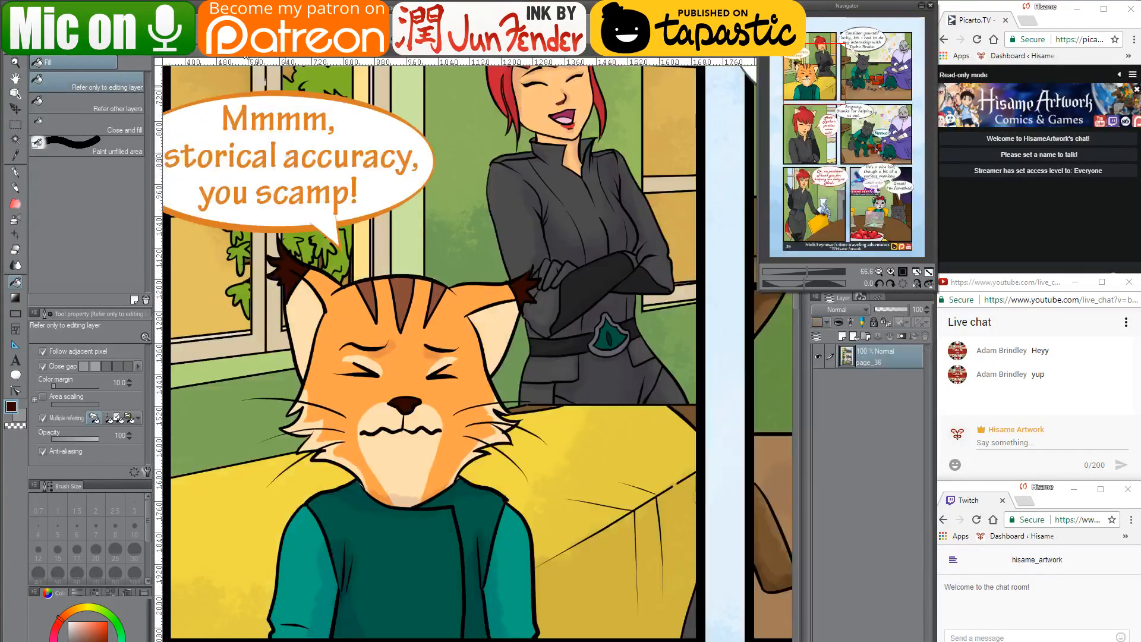
{"action": "right_click", "coordinate": [370, 527]}
{"action": "left_click", "coordinate": [190, 54]}
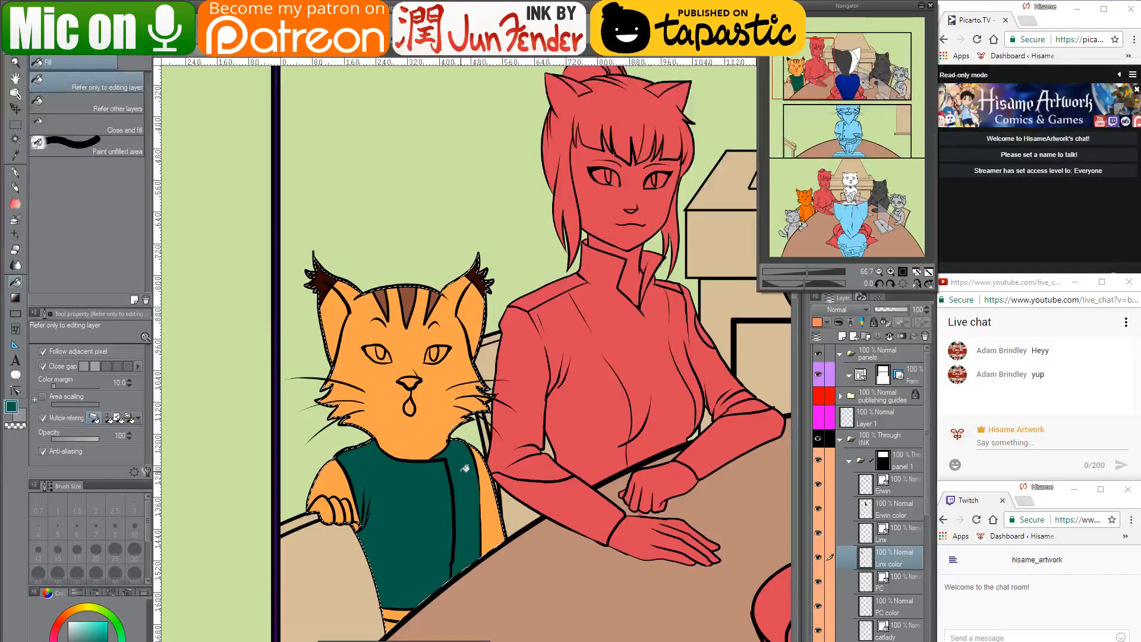
Sample the teal of the orange cat's sleeve from page_36 and fill both sleeves of the Linx figure in panel 1
{"action": "left_click", "coordinate": [246, 57]}
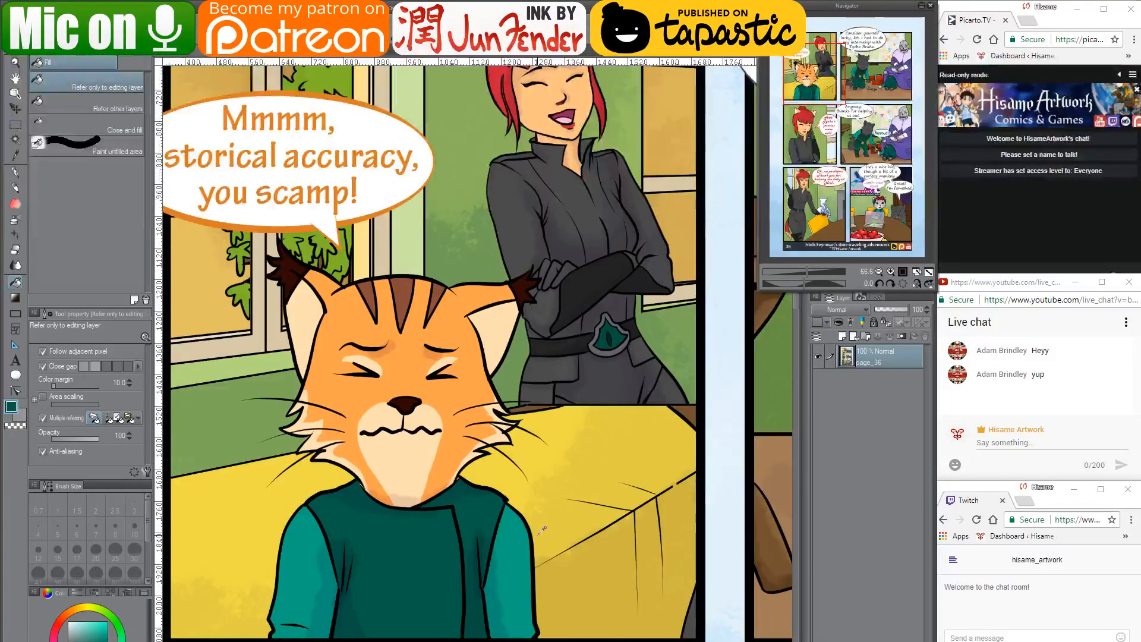
{"action": "left_click", "coordinate": [190, 54]}
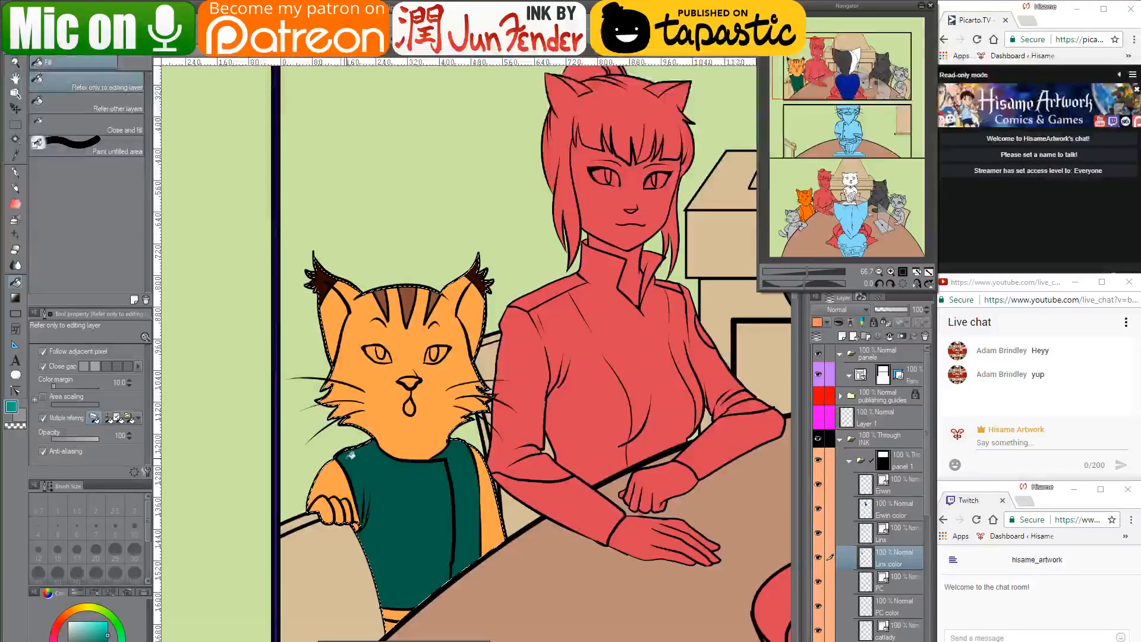
{"action": "left_click", "coordinate": [487, 519]}
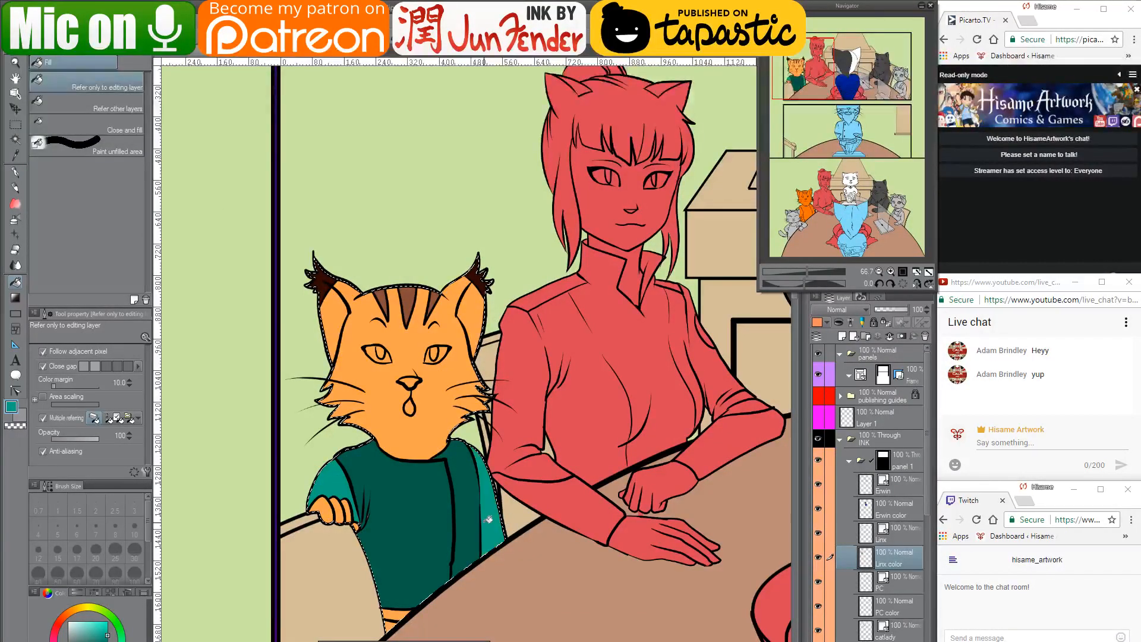
Sample the dark green of the Linx figure's jacket and set up the G-pen with brush size 40
{"action": "left_click", "coordinate": [399, 497], "text": "alt"}
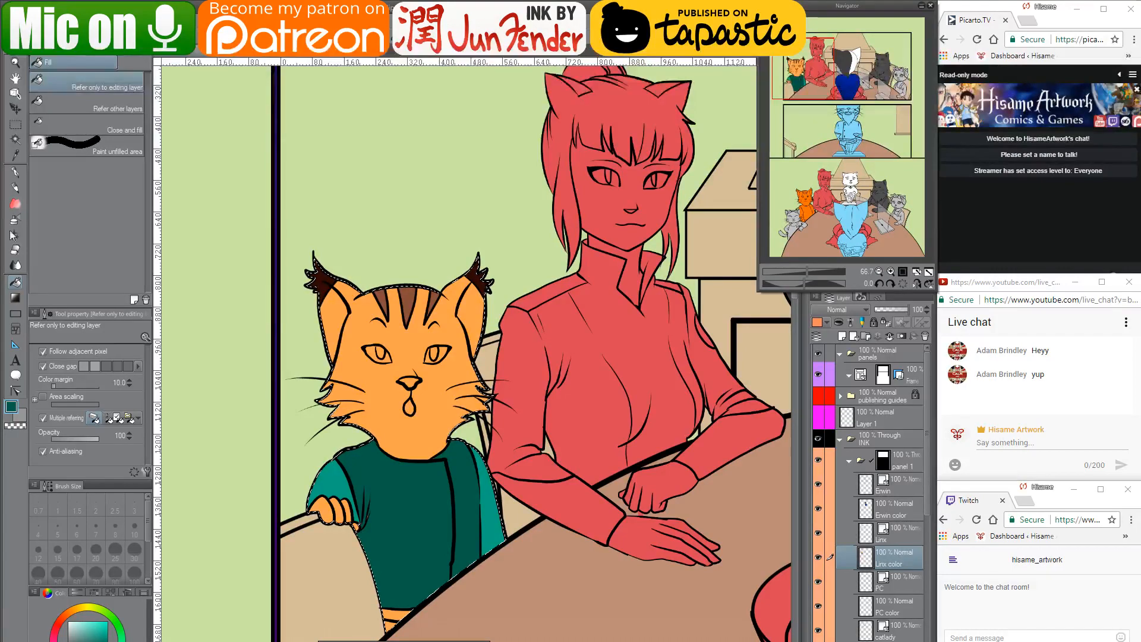
{"action": "left_click", "coordinate": [16, 176]}
{"action": "key", "text": "p"}
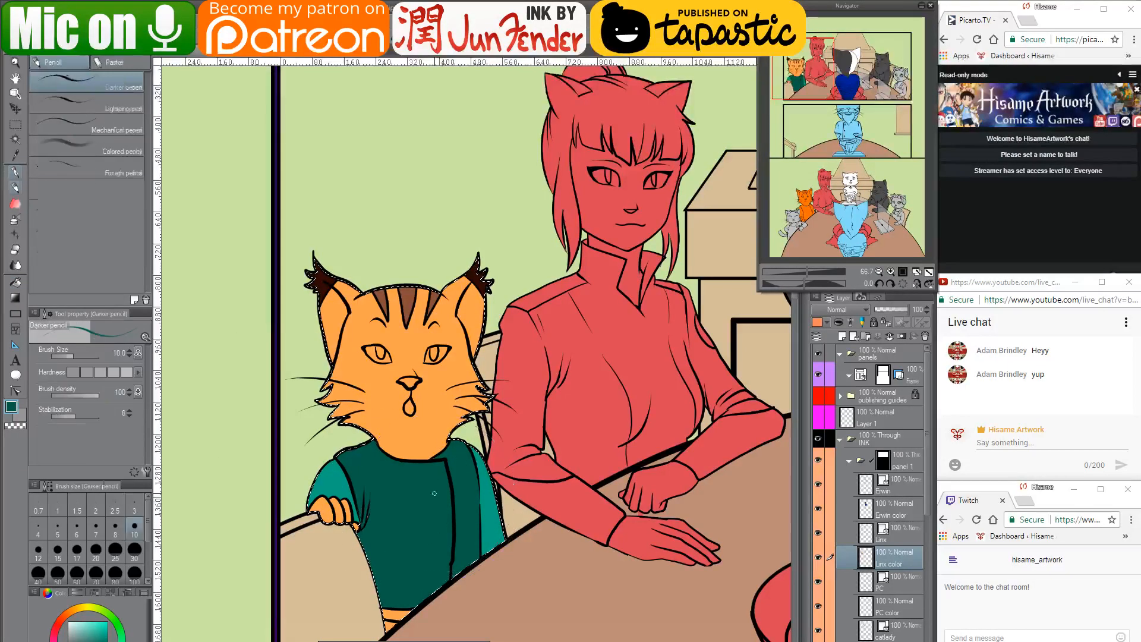
{"action": "key", "text": "p"}
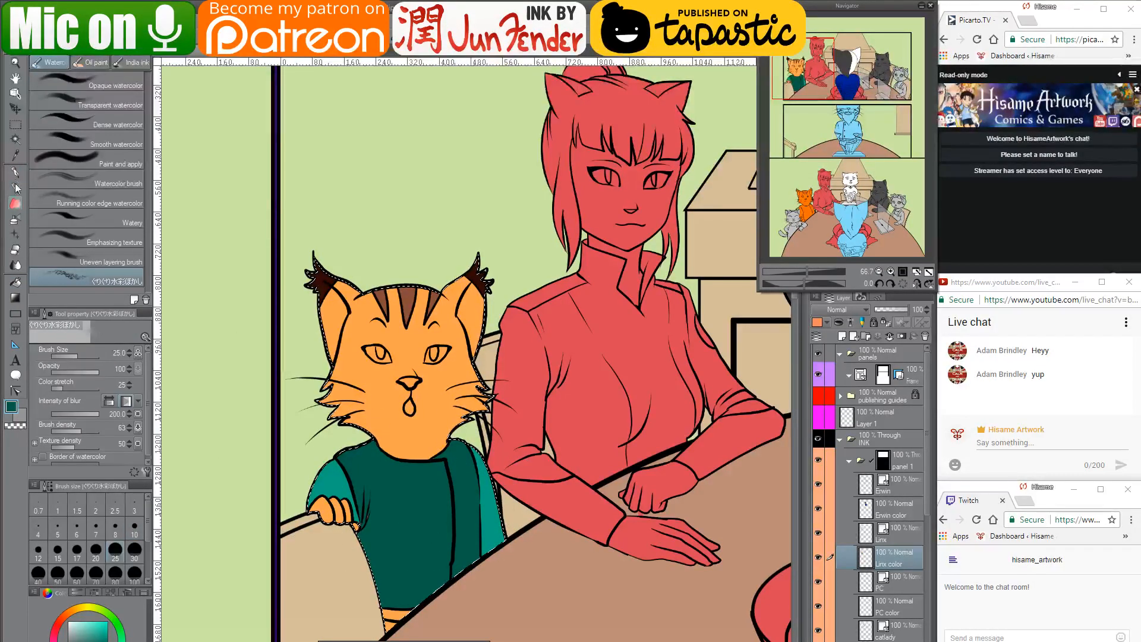
{"action": "key", "text": "["}
{"action": "key", "text": "["}
{"action": "key", "text": "["}
{"action": "key", "text": "["}
{"action": "key", "text": "["}
{"action": "key", "text": "["}
{"action": "key", "text": "["}
{"action": "key", "text": "["}
{"action": "key", "text": "["}
{"action": "key", "text": "["}
{"action": "key", "text": "["}
{"action": "key", "text": "["}
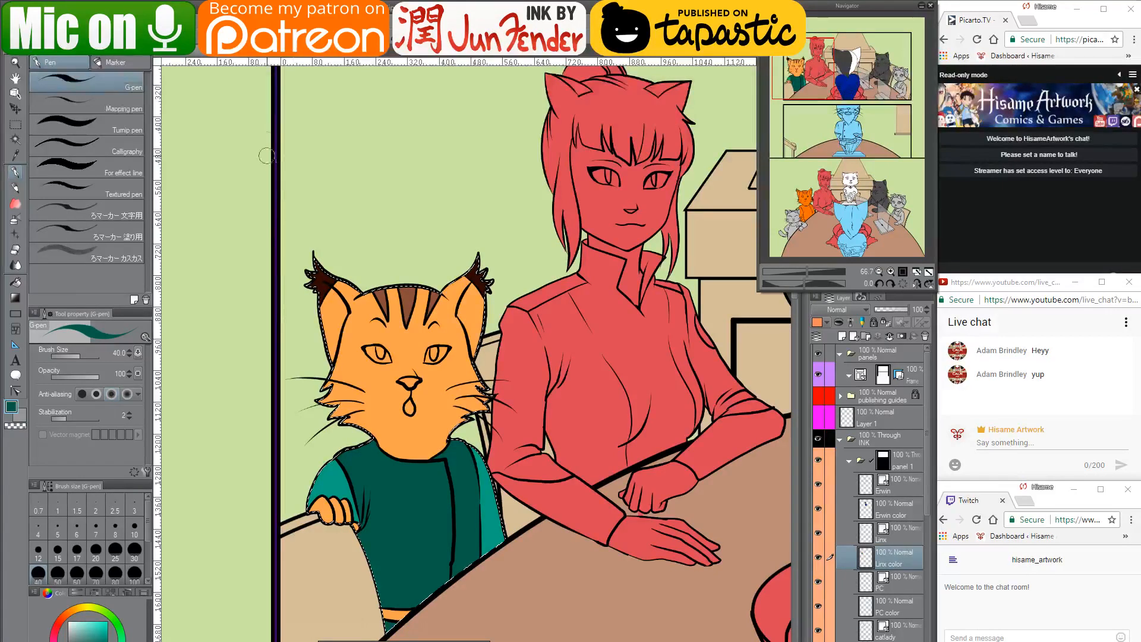
Check the orange cat on page_36 and open the page_35 image from the comic folder as a further color reference
{"action": "left_click", "coordinate": [261, 52]}
{"action": "scroll", "coordinate": [449, 408], "scroll_direction": "down", "scroll_amount": 5}
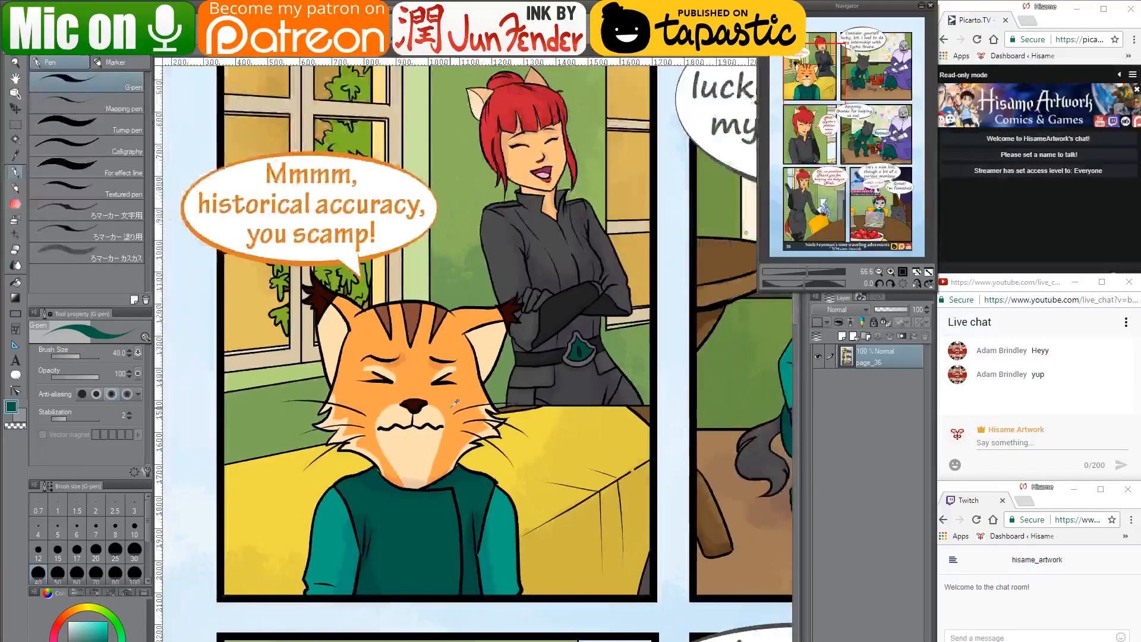
{"action": "key", "text": "alt+Tab"}
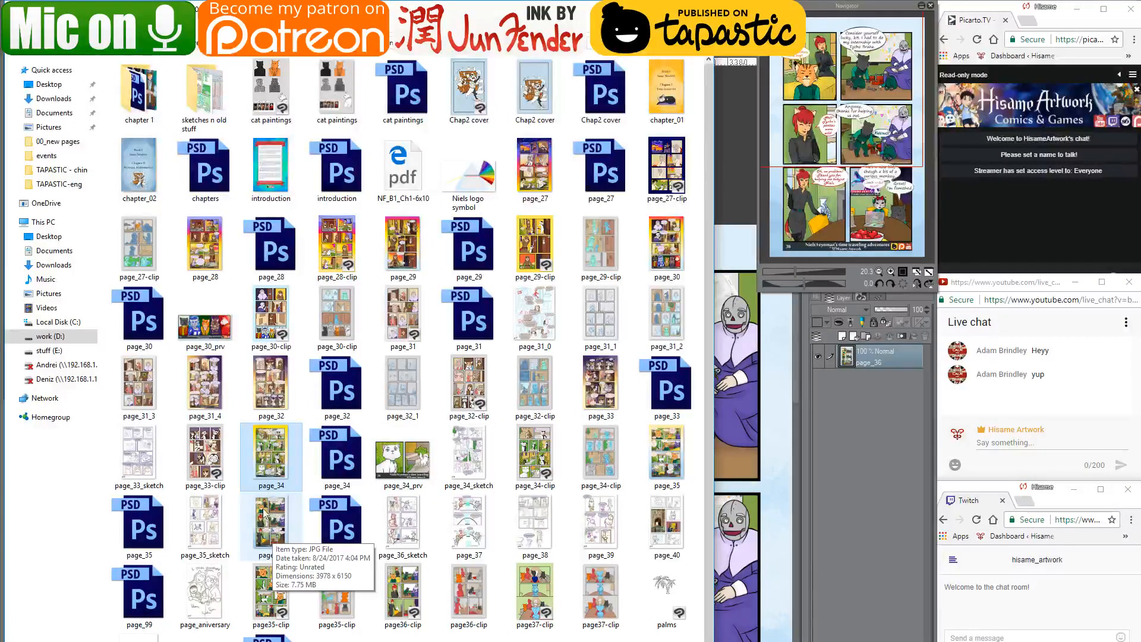
{"action": "left_click", "coordinate": [654, 464]}
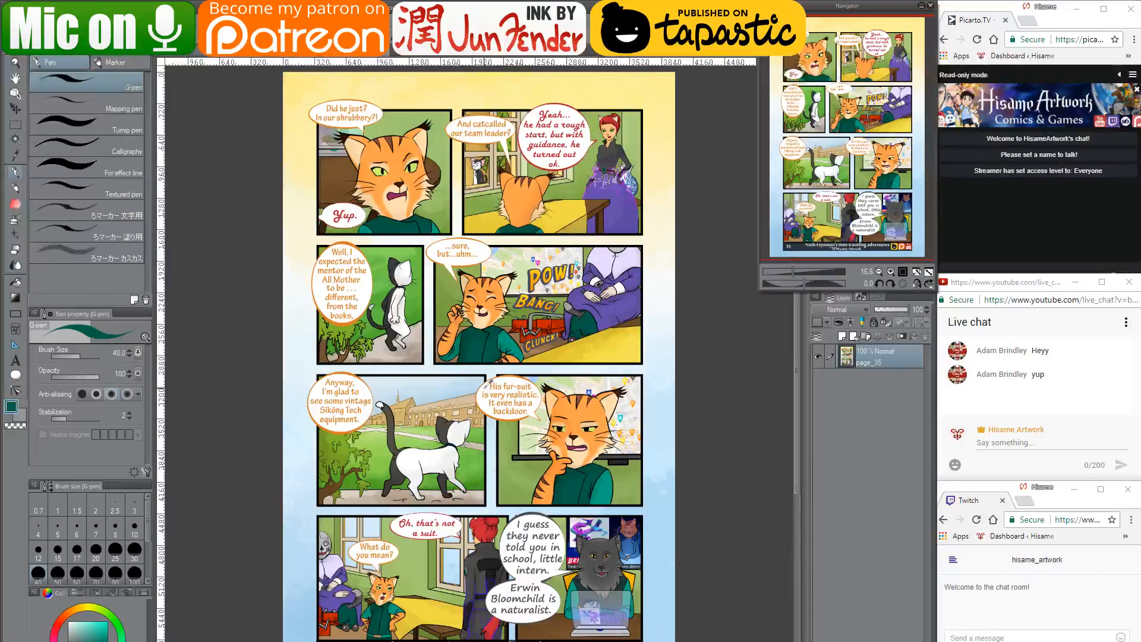
Sample the teal of the orange cat's belt from the last row of page_35 and fill the Linx figure's belt with it
{"action": "scroll", "coordinate": [446, 357], "scroll_direction": "down", "scroll_amount": 3}
{"action": "scroll", "coordinate": [407, 426], "scroll_direction": "up", "scroll_amount": 1}
{"action": "scroll", "coordinate": [407, 425], "scroll_direction": "up", "scroll_amount": 4}
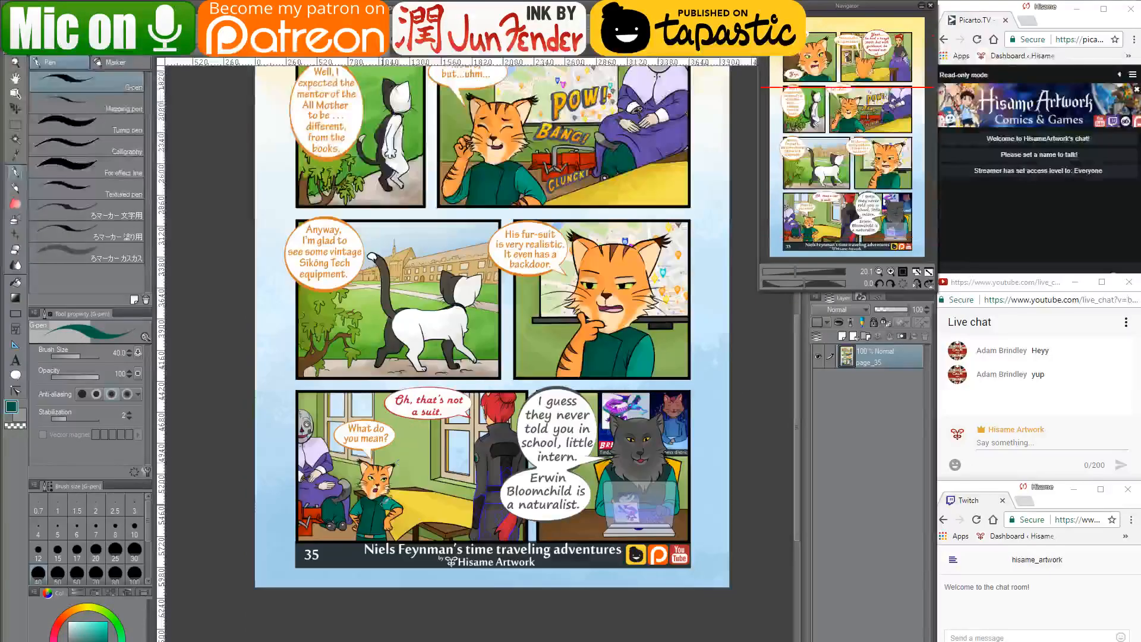
{"action": "scroll", "coordinate": [387, 530], "scroll_direction": "up", "scroll_amount": 2}
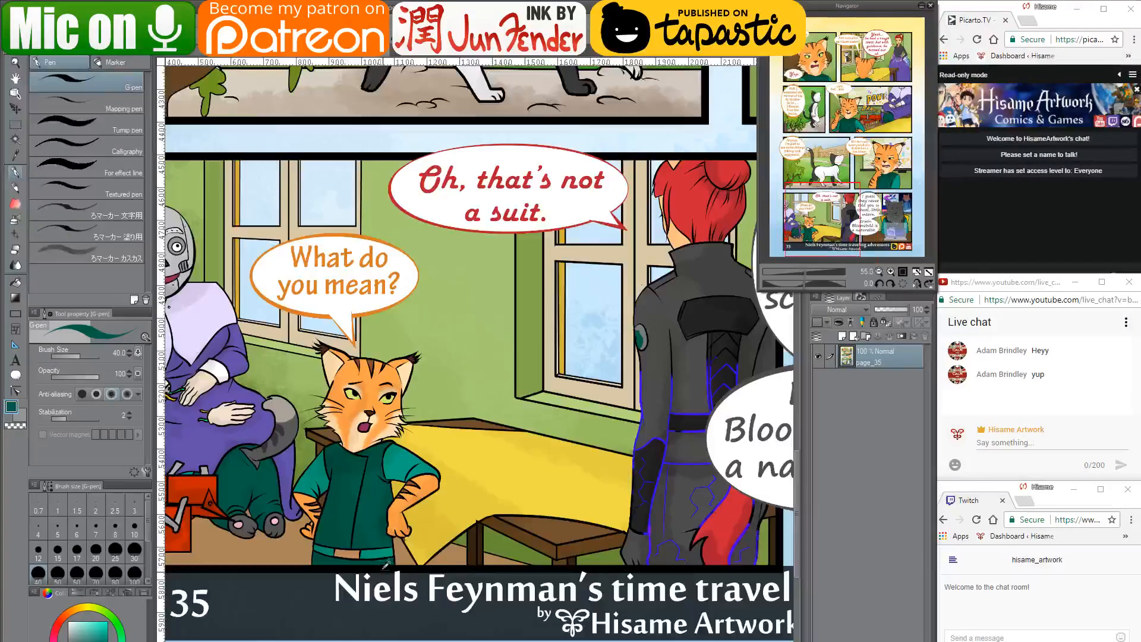
{"action": "left_click", "coordinate": [183, 54]}
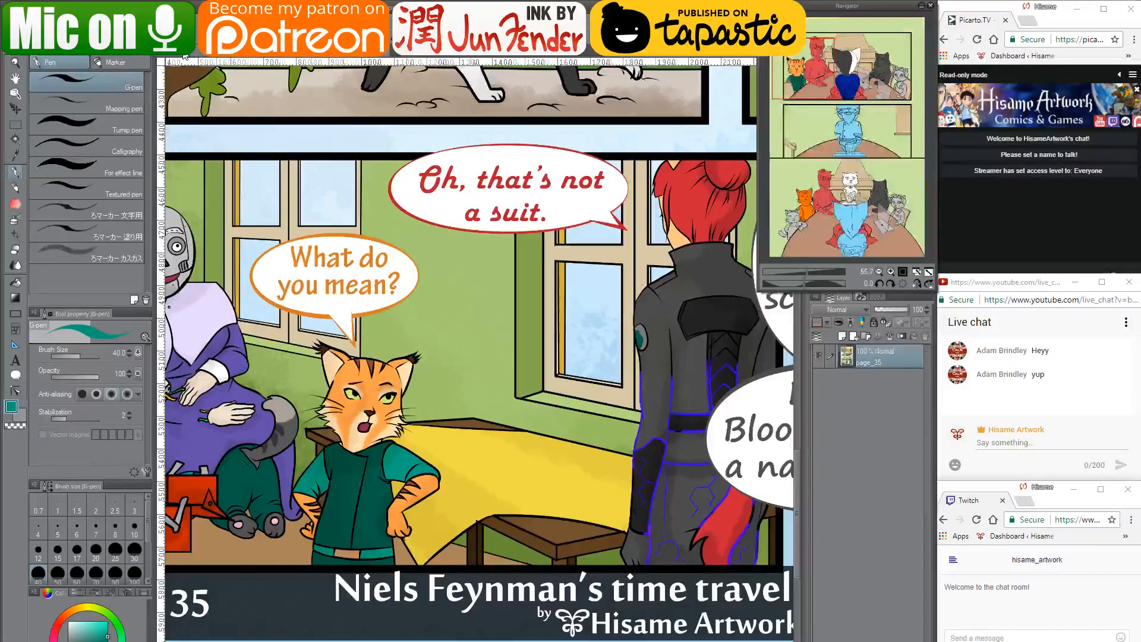
{"action": "scroll", "coordinate": [416, 631], "scroll_direction": "up", "scroll_amount": 1}
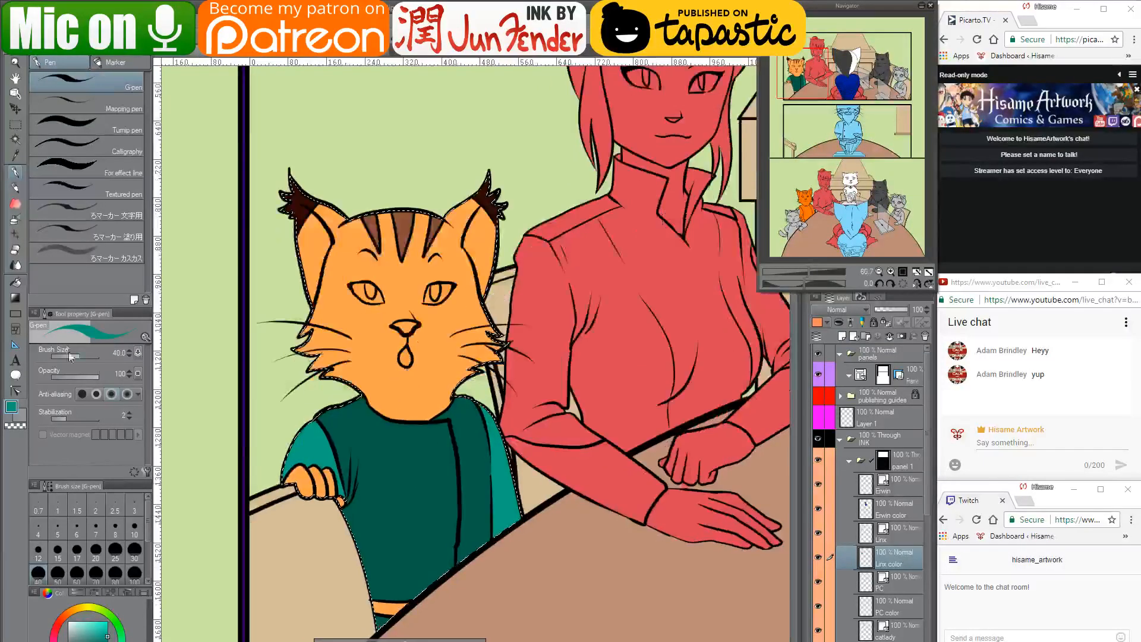
{"action": "left_click", "coordinate": [15, 282]}
{"action": "left_click", "coordinate": [385, 607]}
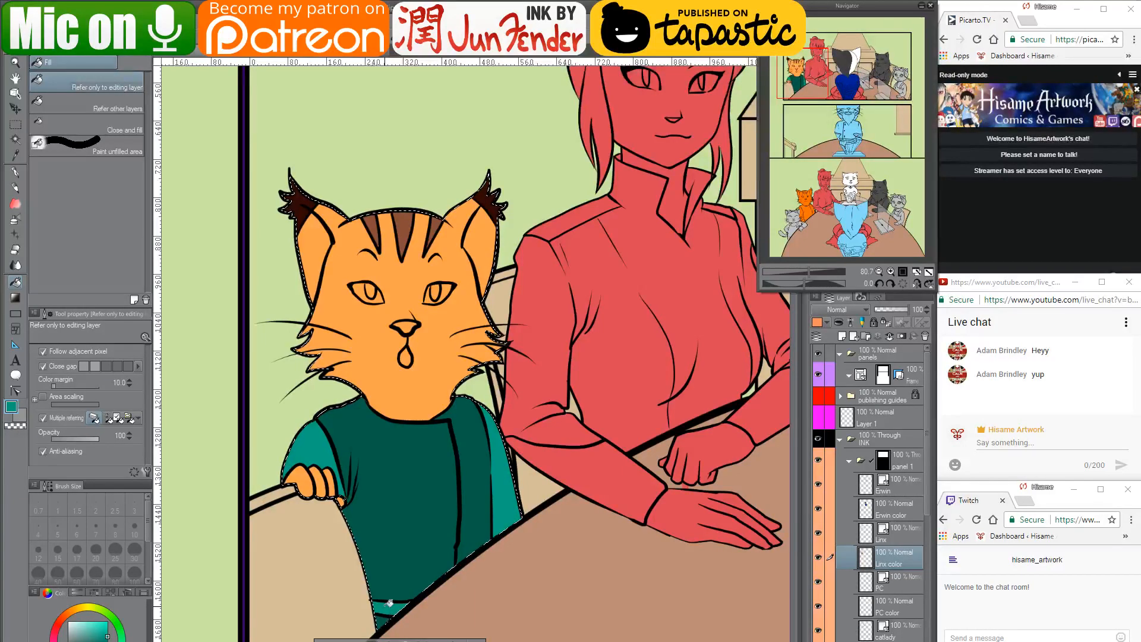
{"action": "left_click_drag", "start_coordinate": [418, 427], "coordinate": [430, 497]}
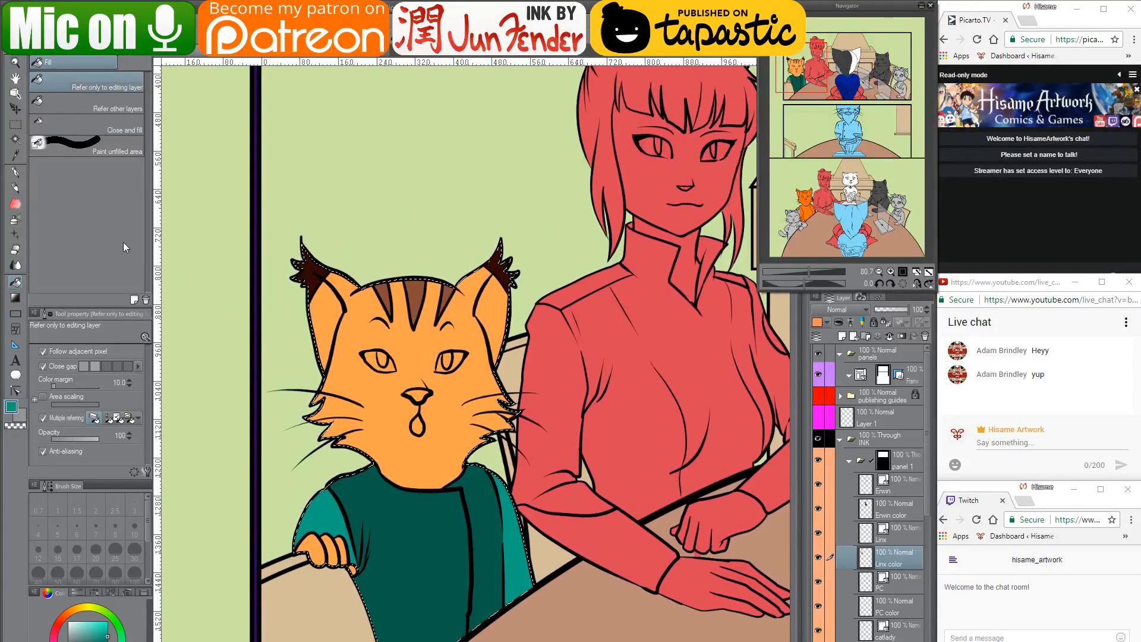
{"action": "left_click", "coordinate": [15, 172]}
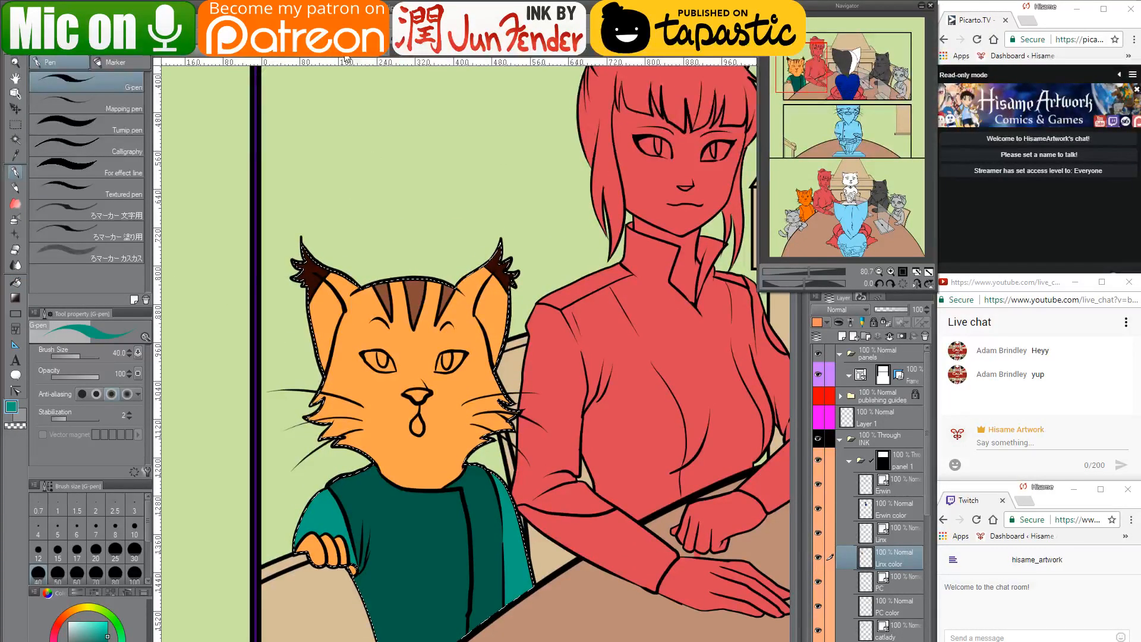
{"action": "left_click", "coordinate": [346, 57]}
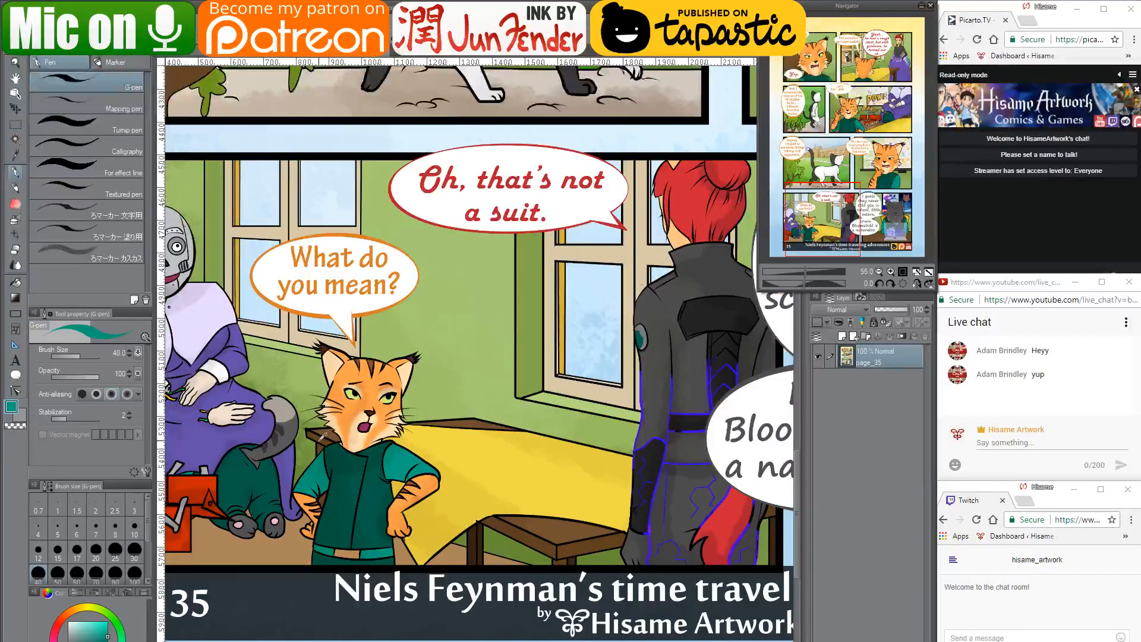
{"action": "scroll", "coordinate": [419, 374], "scroll_direction": "up", "scroll_amount": 4}
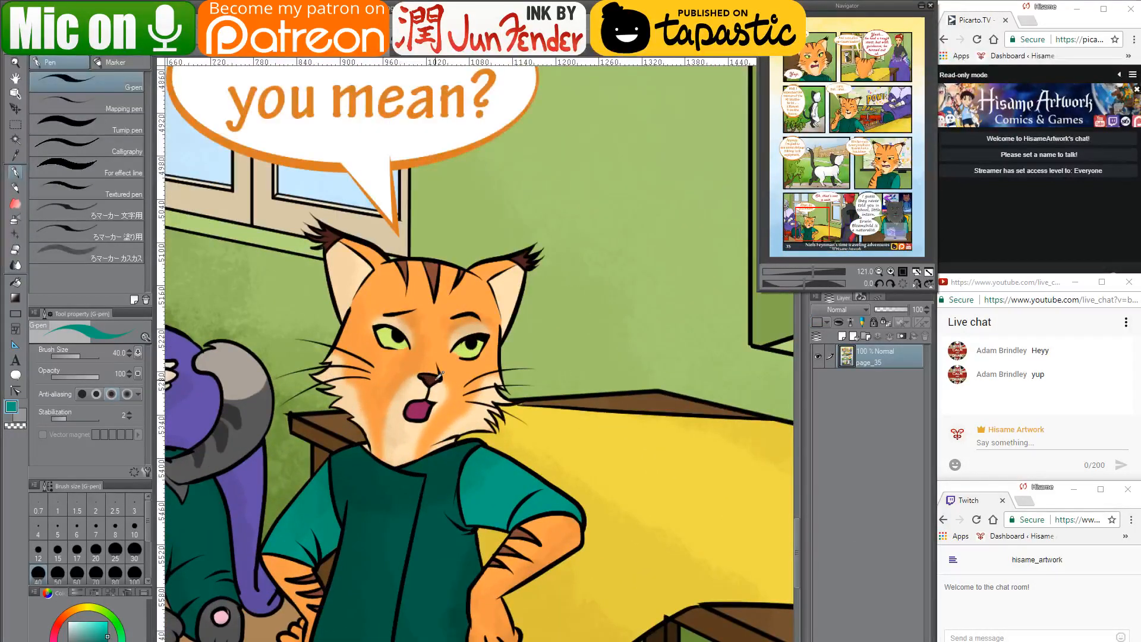
{"action": "left_click", "coordinate": [315, 237], "text": "alt"}
{"action": "left_click", "coordinate": [183, 56]}
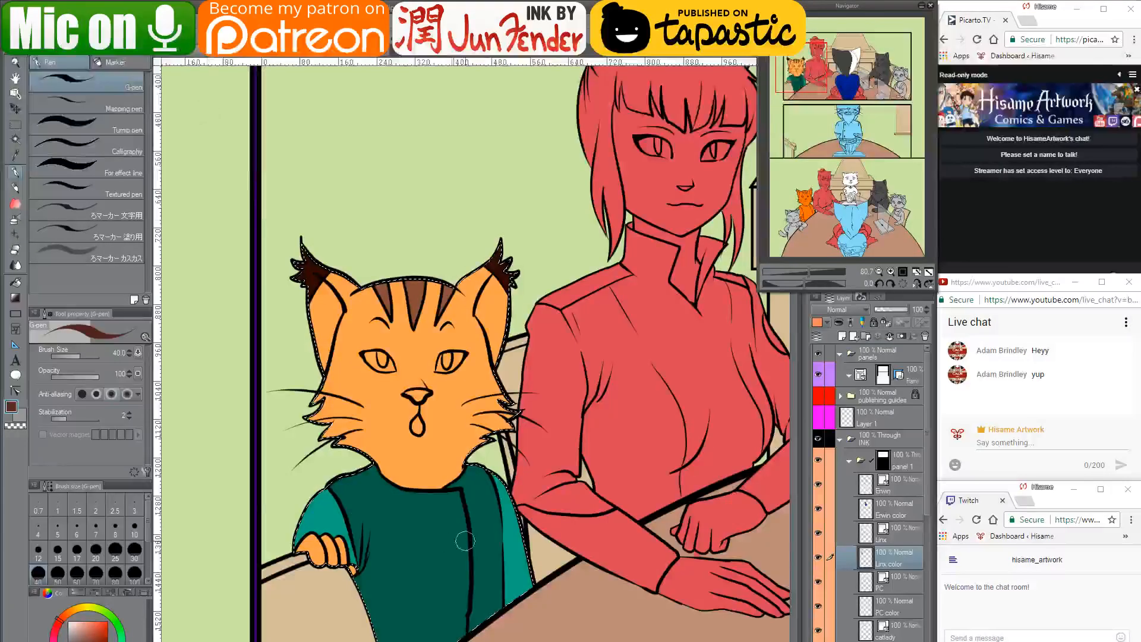
Sample the orange cat's light green eye color from page_35 and fill both eyes of the Linx figure in panel 1
{"action": "left_click", "coordinate": [296, 57]}
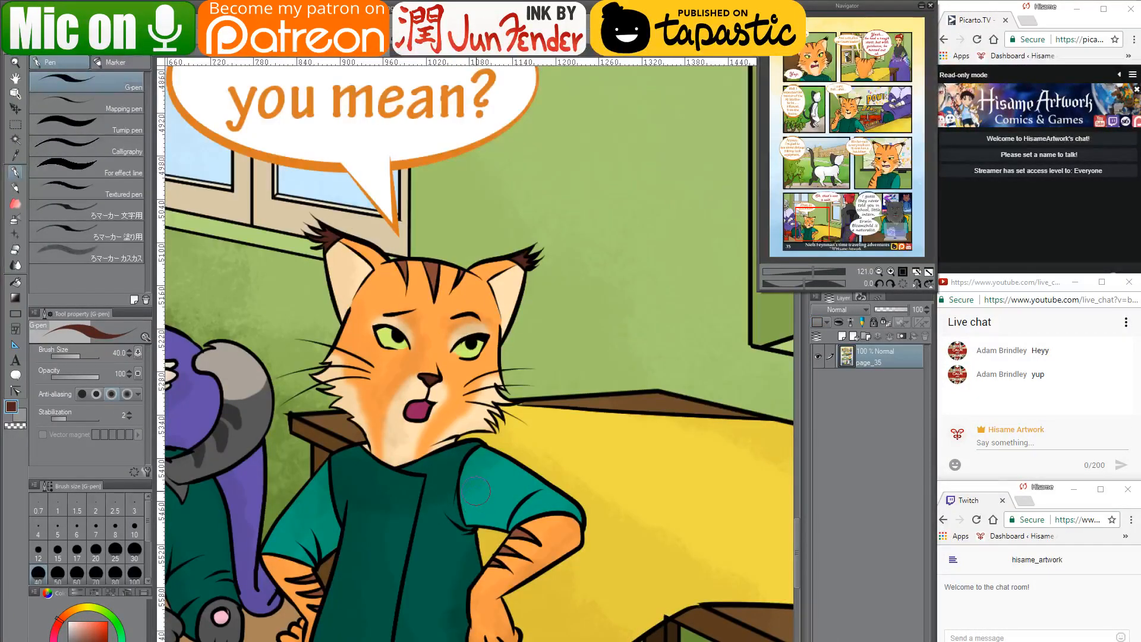
{"action": "left_click", "coordinate": [389, 337], "text": "alt"}
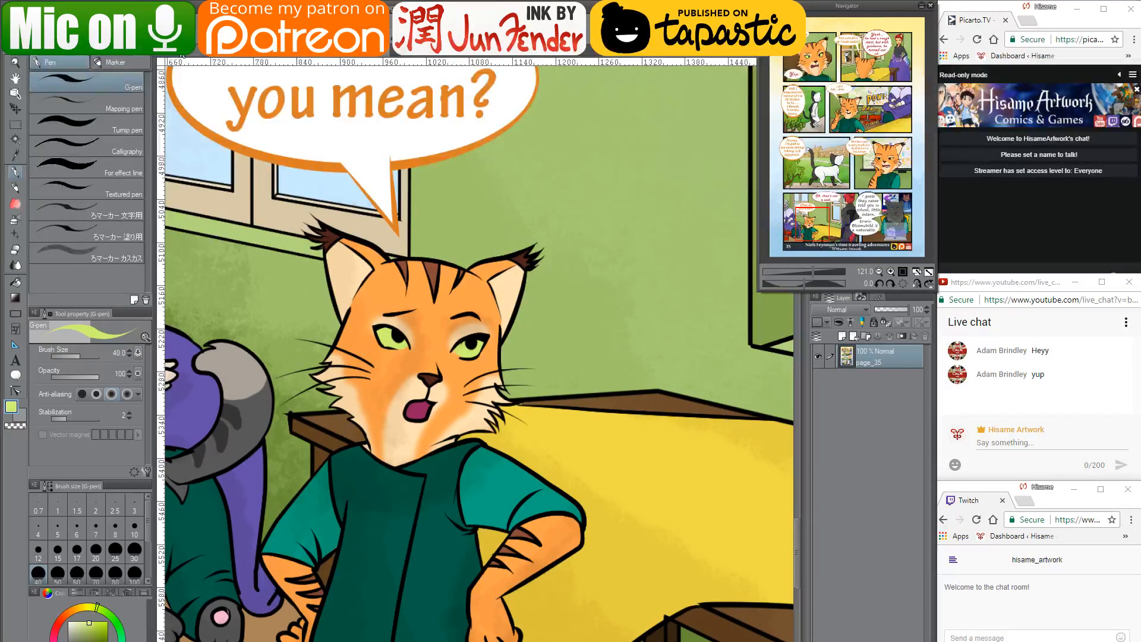
{"action": "left_click", "coordinate": [181, 56]}
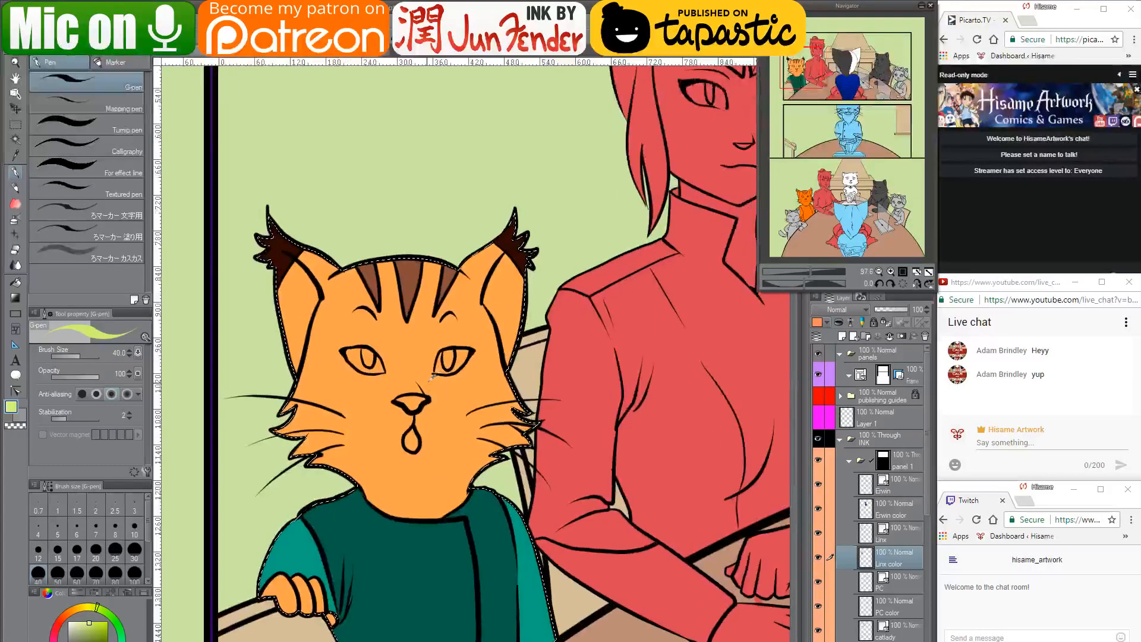
{"action": "scroll", "coordinate": [432, 376], "scroll_direction": "up", "scroll_amount": 2}
{"action": "key", "text": "g"}
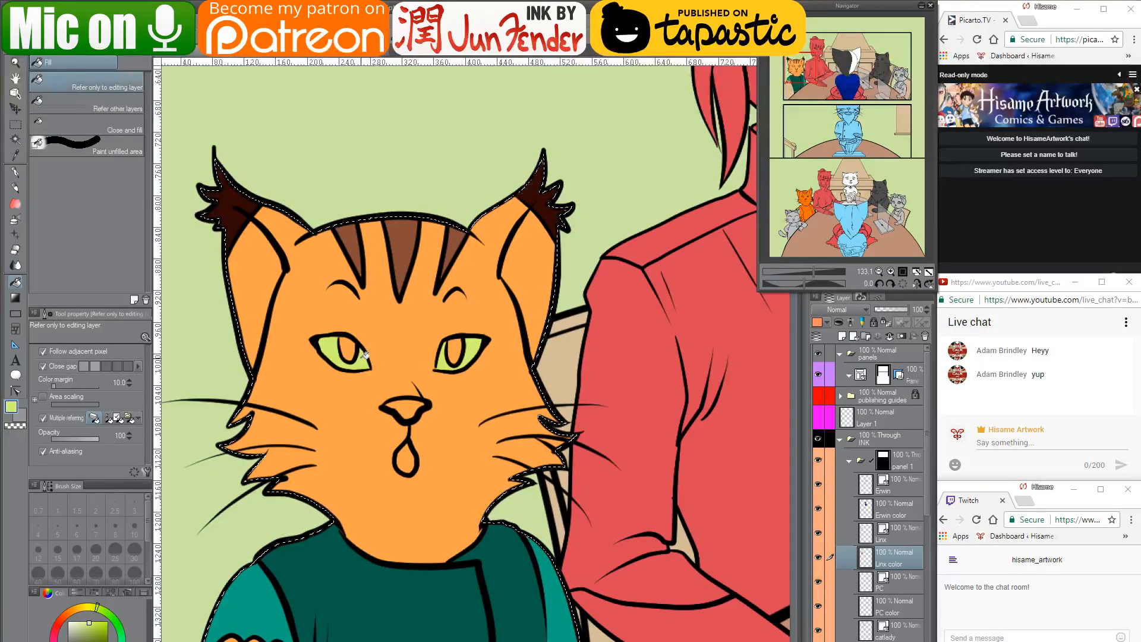
{"action": "left_click", "coordinate": [359, 250], "text": "alt"}
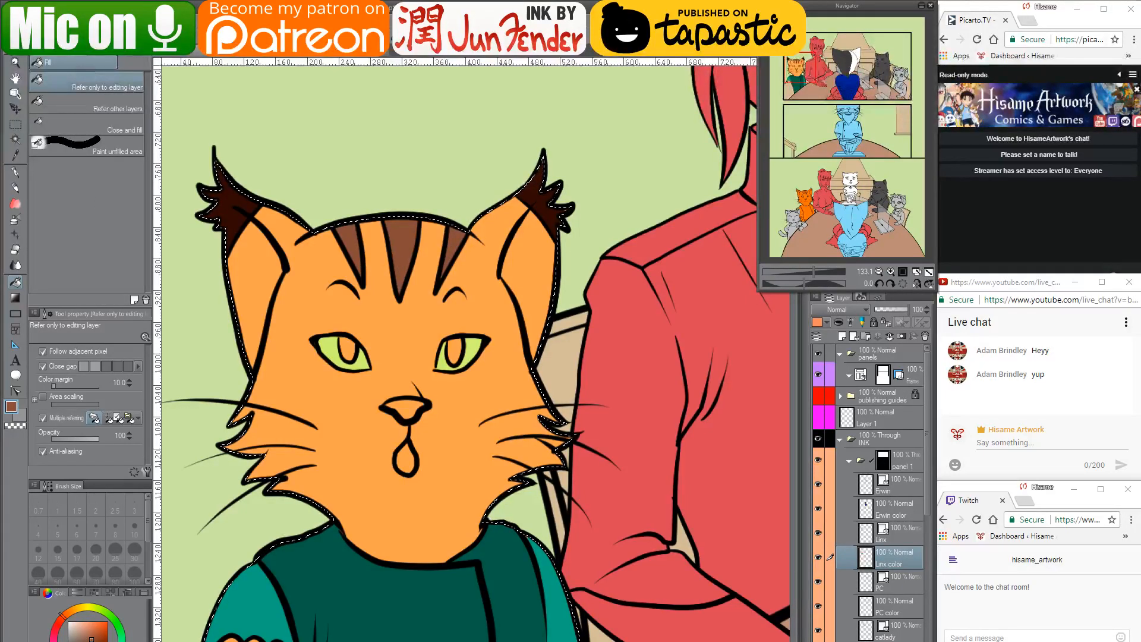
{"action": "left_click", "coordinate": [360, 57]}
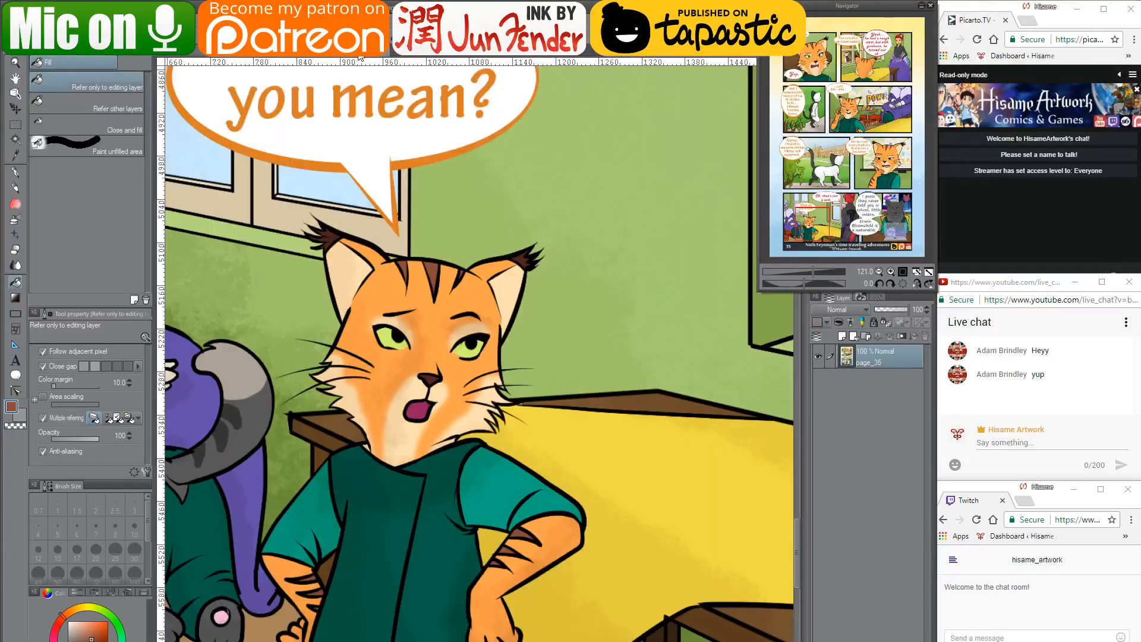
{"action": "left_click", "coordinate": [184, 56]}
Paint both pupils of the Linx figure in panel 1 black with the G-pen, using brush sizes 20 and 15
{"action": "key", "text": "p"}
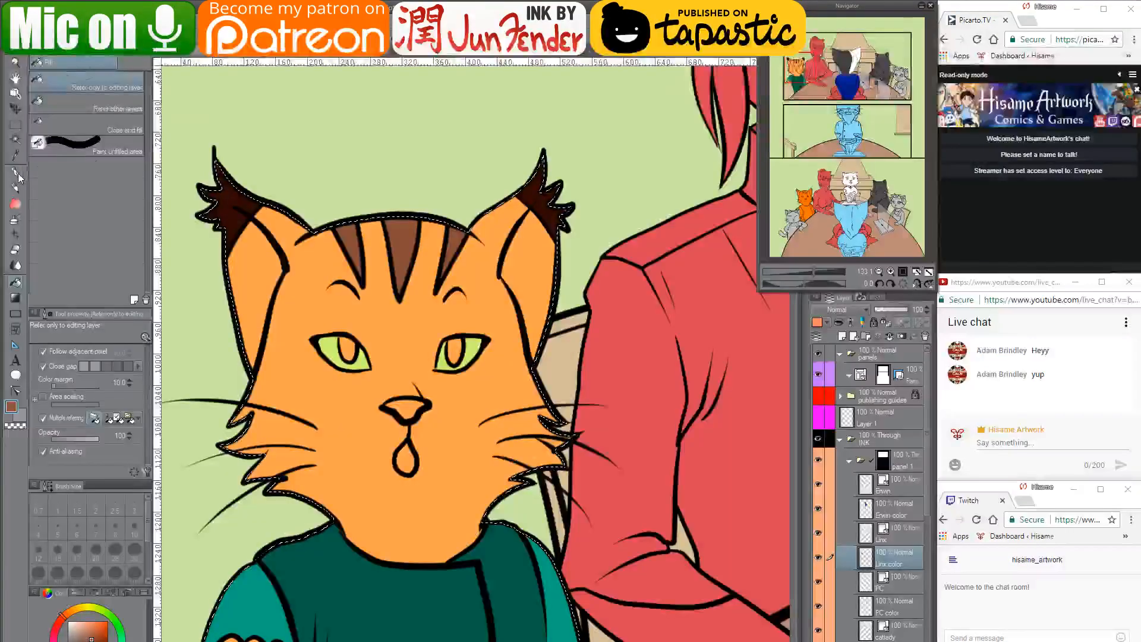
{"action": "left_click", "coordinate": [414, 420], "text": "alt"}
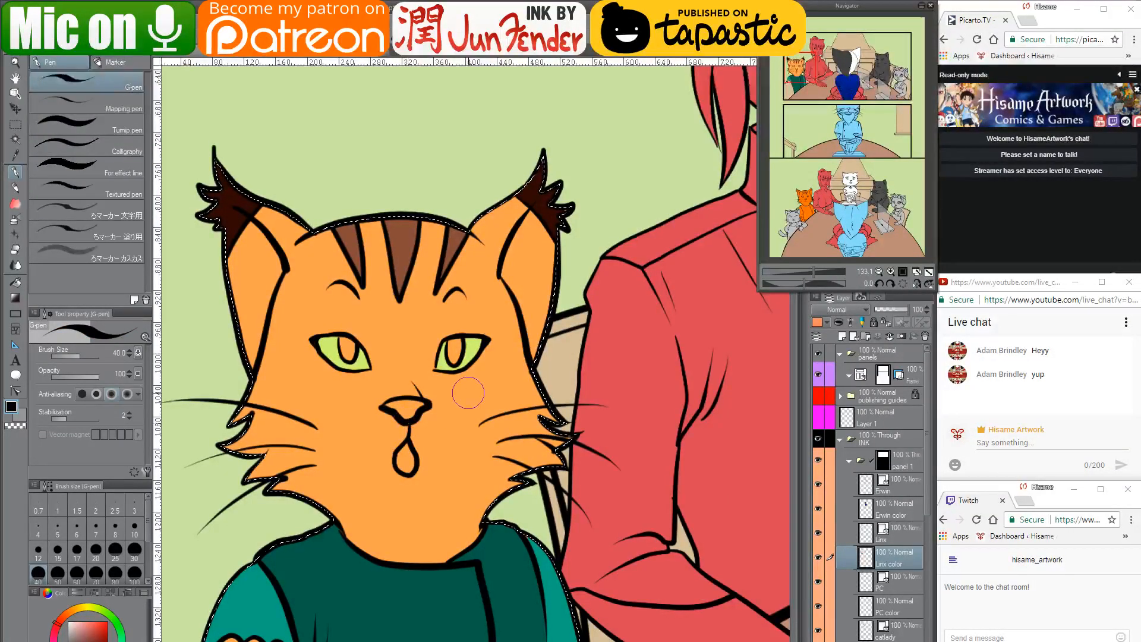
{"action": "key", "text": "bracketleft"}
{"action": "key", "text": "bracketleft"}
{"action": "key", "text": "bracketleft"}
{"action": "left_click", "coordinate": [453, 355]}
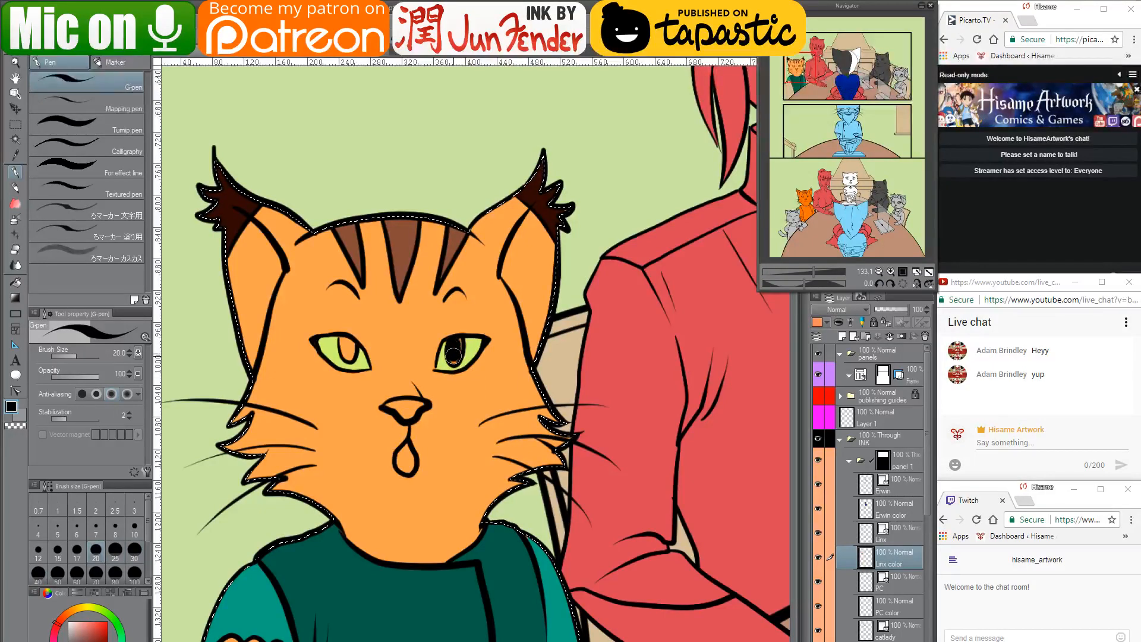
{"action": "key", "text": "bracketleft"}
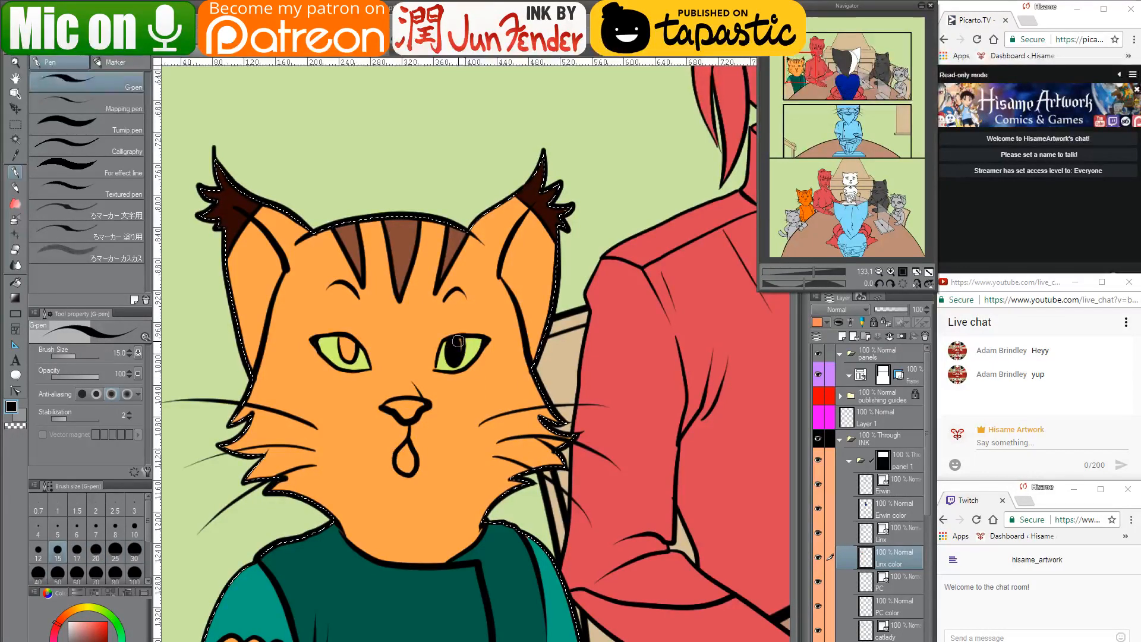
{"action": "left_click_drag", "start_coordinate": [343, 338], "coordinate": [347, 356]}
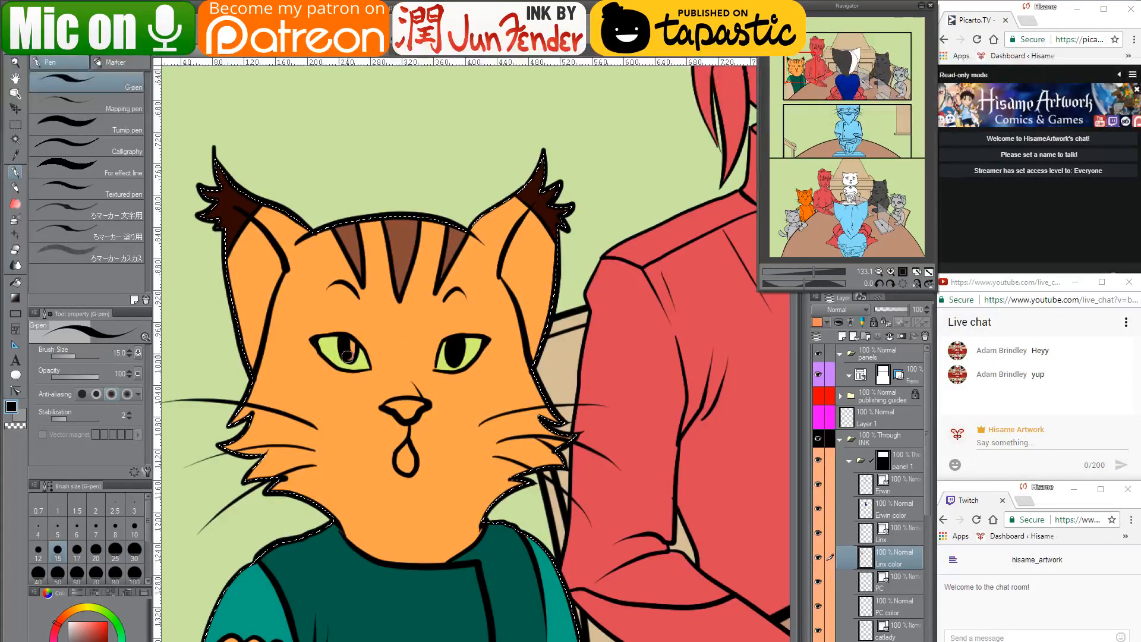
Sample the brown of the Linx figure's forehead stripes and set the G-pen to brush size 8
{"action": "left_click", "coordinate": [447, 244], "text": "alt"}
{"action": "key", "text": "bracketleft"}
{"action": "key", "text": "bracketleft"}
{"action": "key", "text": "bracketleft"}
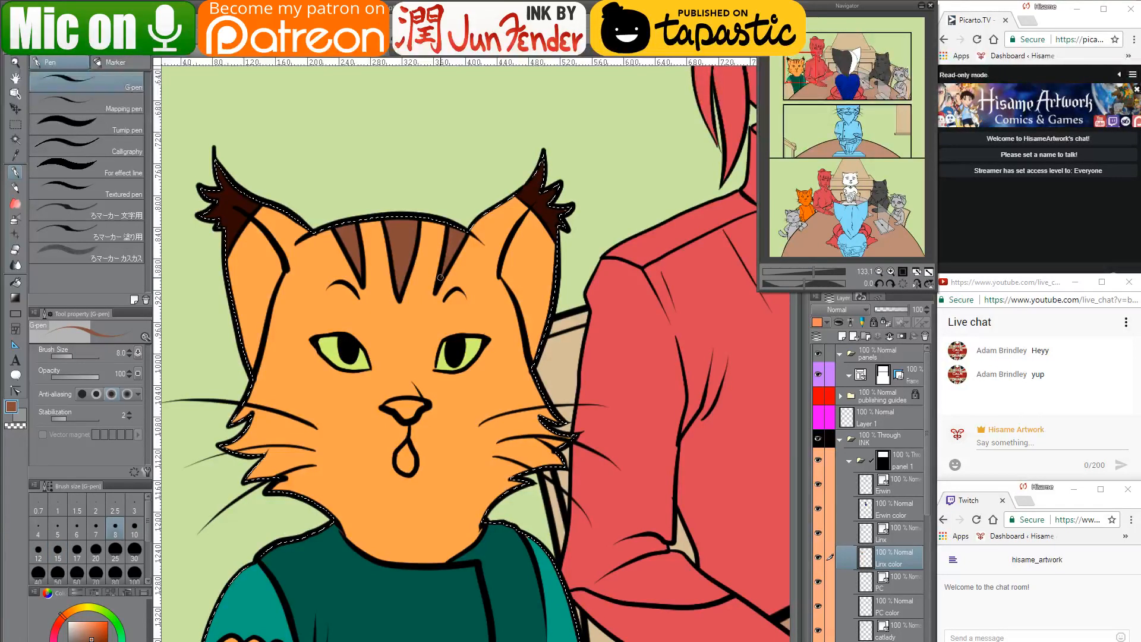
Sample the dark brown of the orange cat's nose from page_35 and fill the Linx figure's nose and ear tufts with it
{"action": "left_click", "coordinate": [357, 55]}
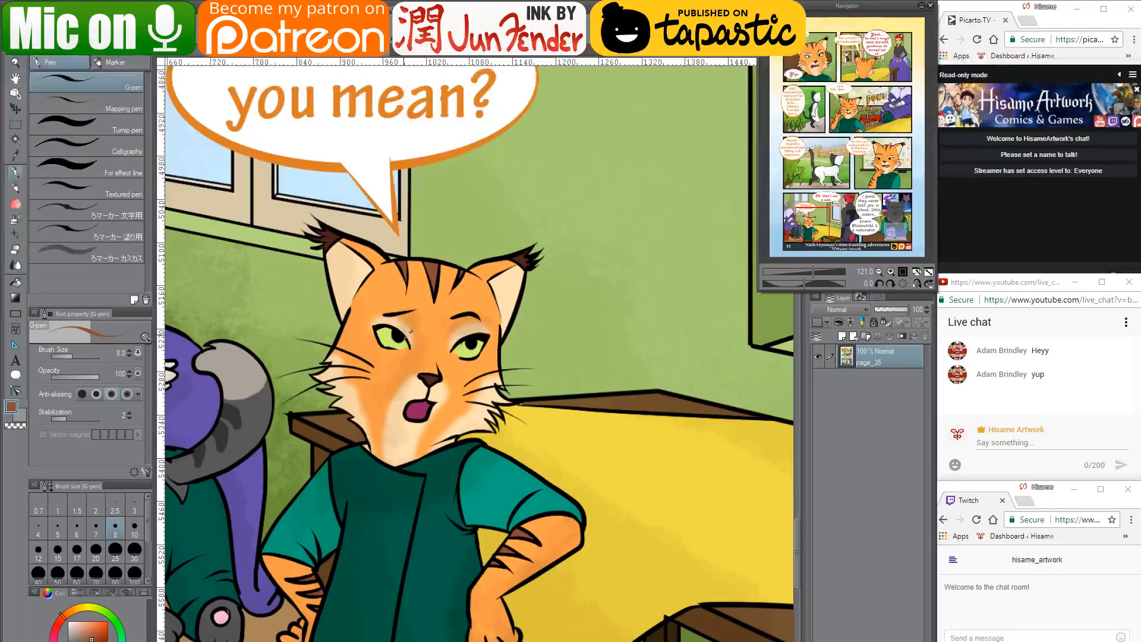
{"action": "left_click", "coordinate": [431, 377], "text": "alt"}
{"action": "left_click", "coordinate": [237, 55]}
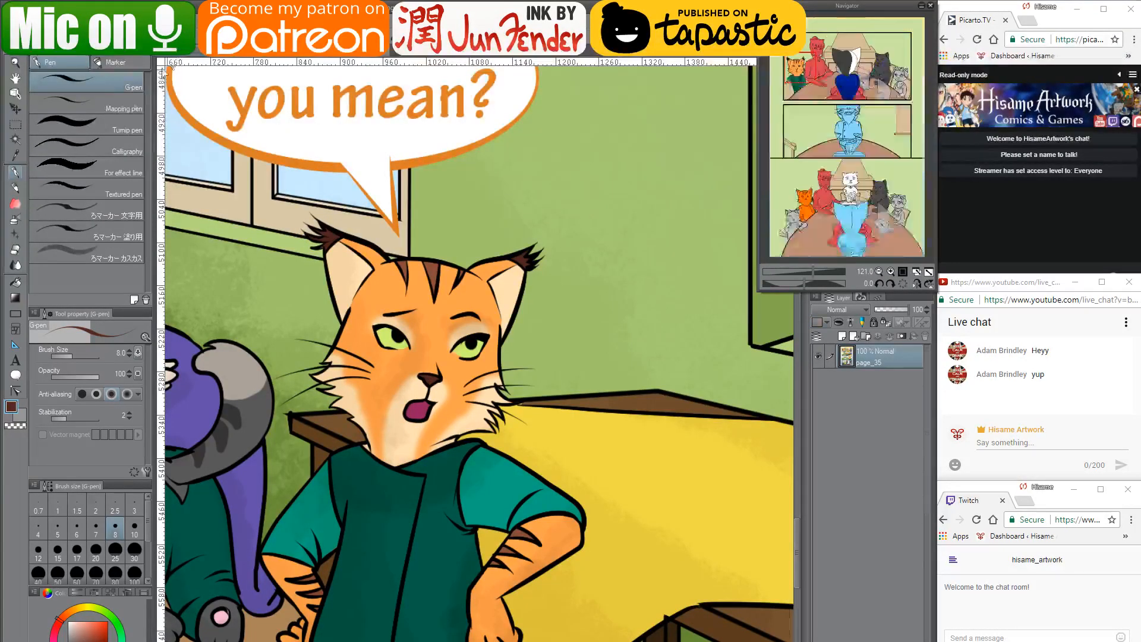
{"action": "left_click", "coordinate": [16, 283]}
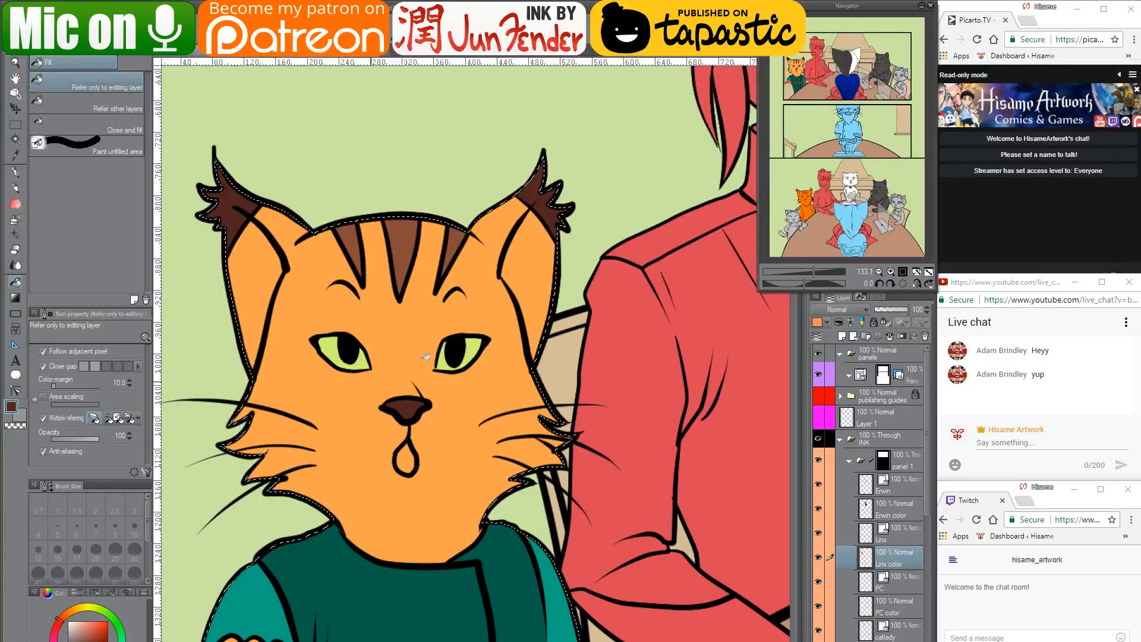
Sample the magenta of the red-haired woman's mouth from page_36 and fill the Linx figure's open mouth with it
{"action": "key", "text": "ctrl+Tab"}
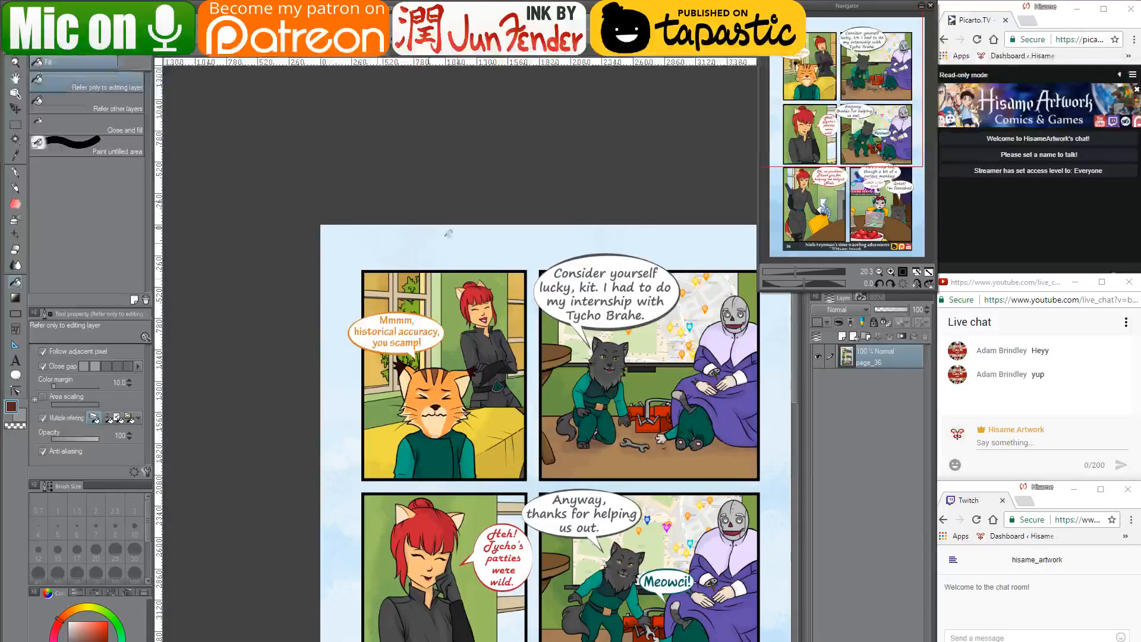
{"action": "scroll", "coordinate": [464, 349], "scroll_direction": "up", "scroll_amount": 8}
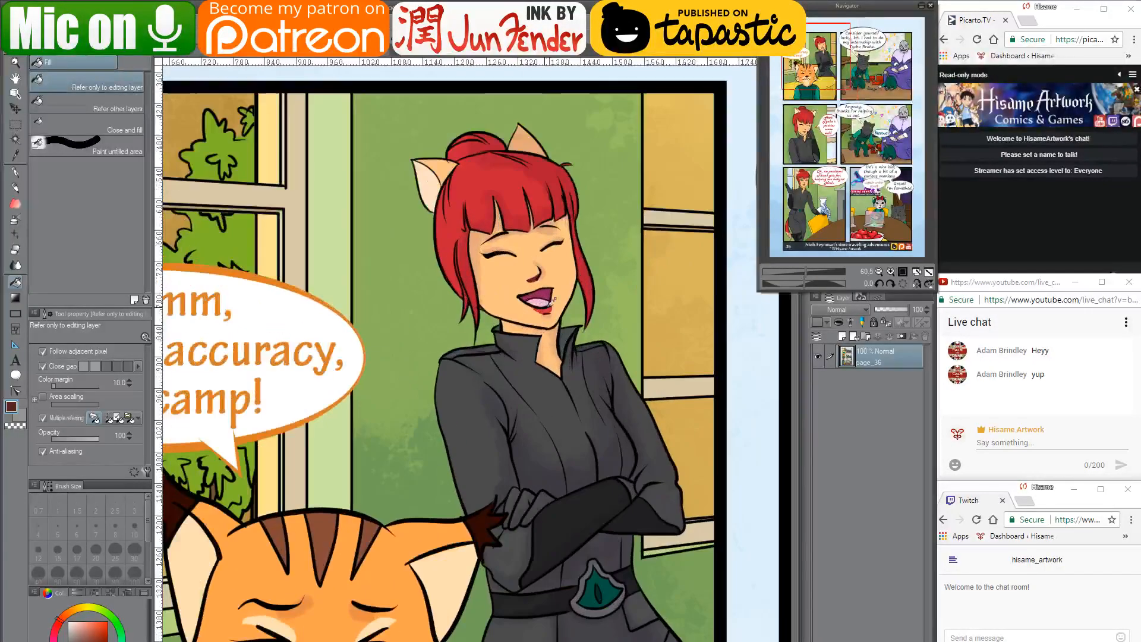
{"action": "left_click", "coordinate": [552, 302], "text": "alt"}
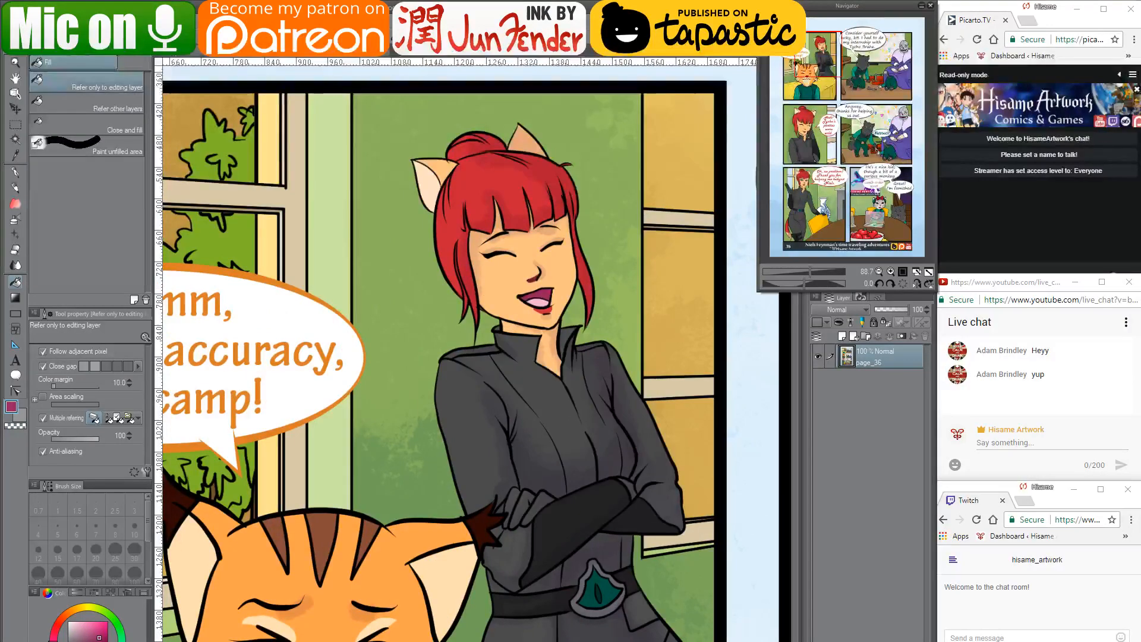
{"action": "left_click", "coordinate": [175, 56]}
{"action": "left_click", "coordinate": [406, 459]}
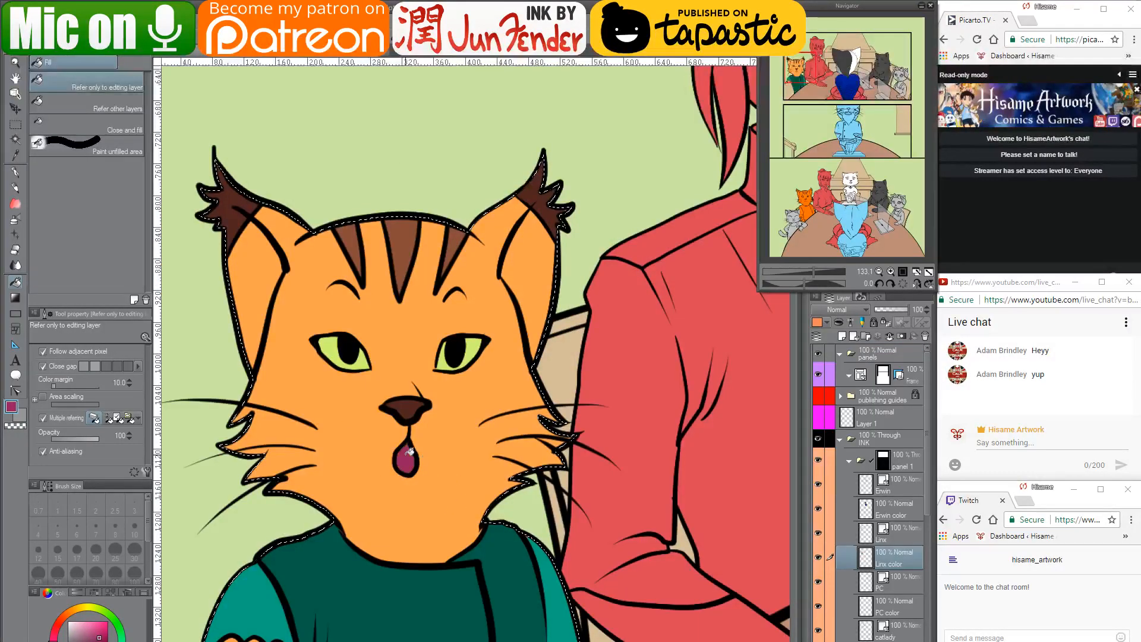
Sample the cream of the orange cat's inner ear from page_36, fill both of the Linx figure's inner ears, and clear the selection
{"action": "scroll", "coordinate": [405, 370], "scroll_direction": "down", "scroll_amount": 1}
{"action": "scroll", "coordinate": [404, 370], "scroll_direction": "down", "scroll_amount": 1}
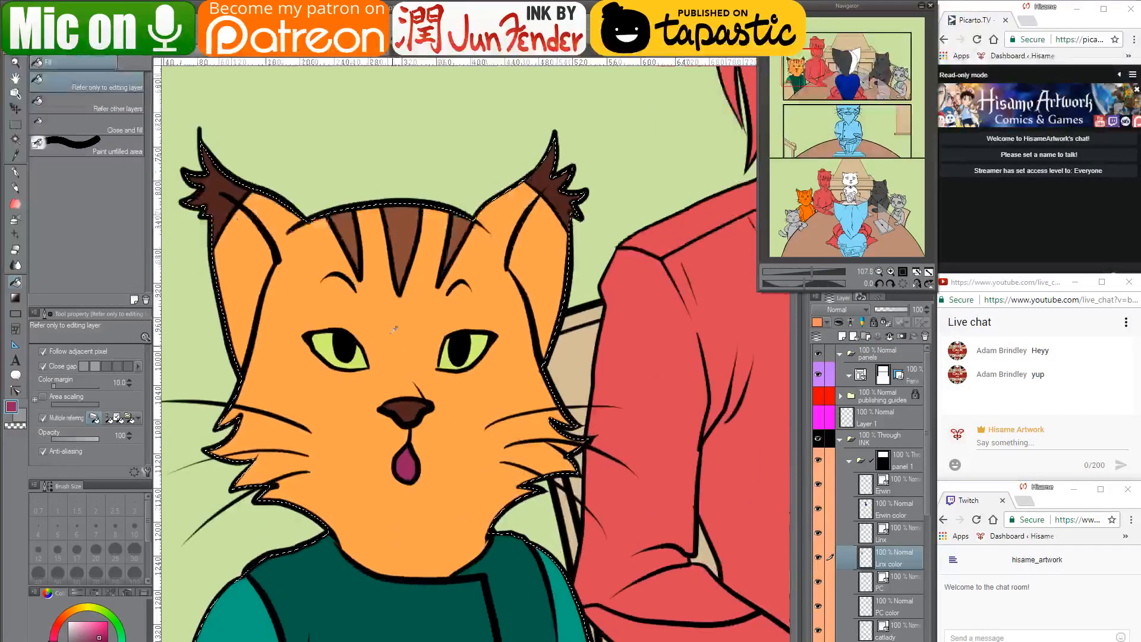
{"action": "left_click", "coordinate": [226, 56]}
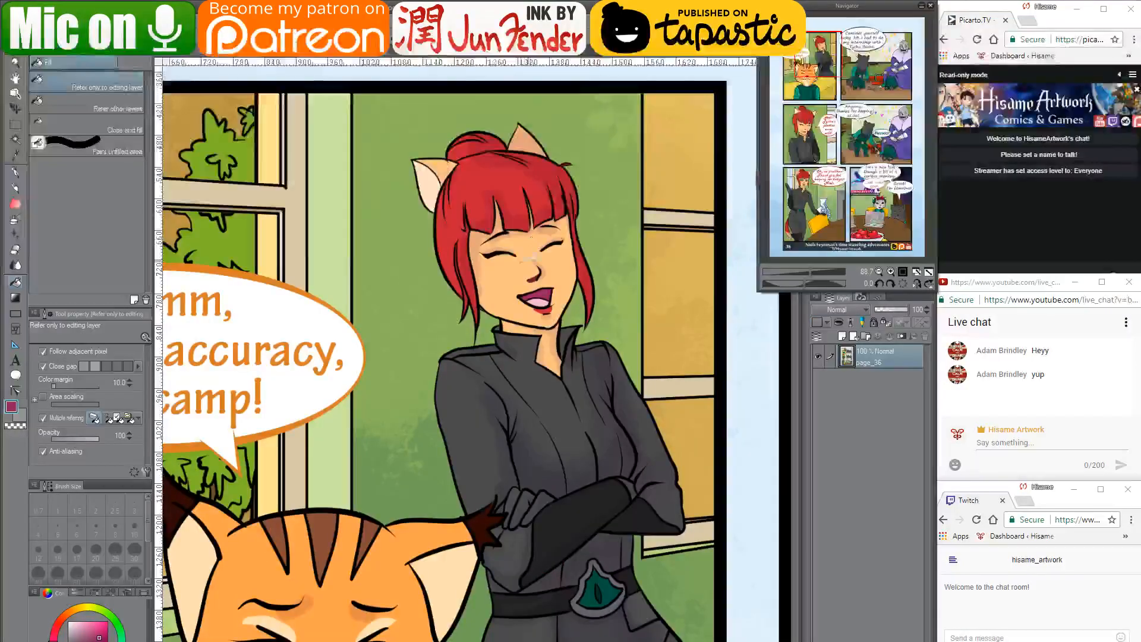
{"action": "left_click", "coordinate": [441, 572], "text": "alt"}
{"action": "left_click", "coordinate": [185, 58]}
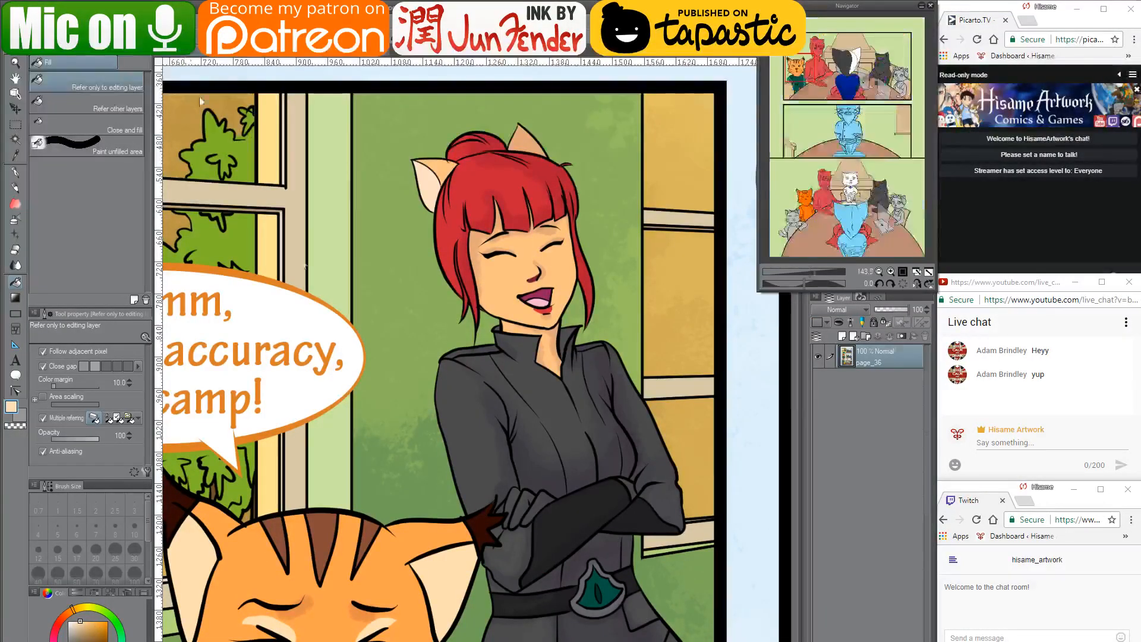
{"action": "left_click", "coordinate": [249, 252]}
{"action": "left_click", "coordinate": [516, 256]}
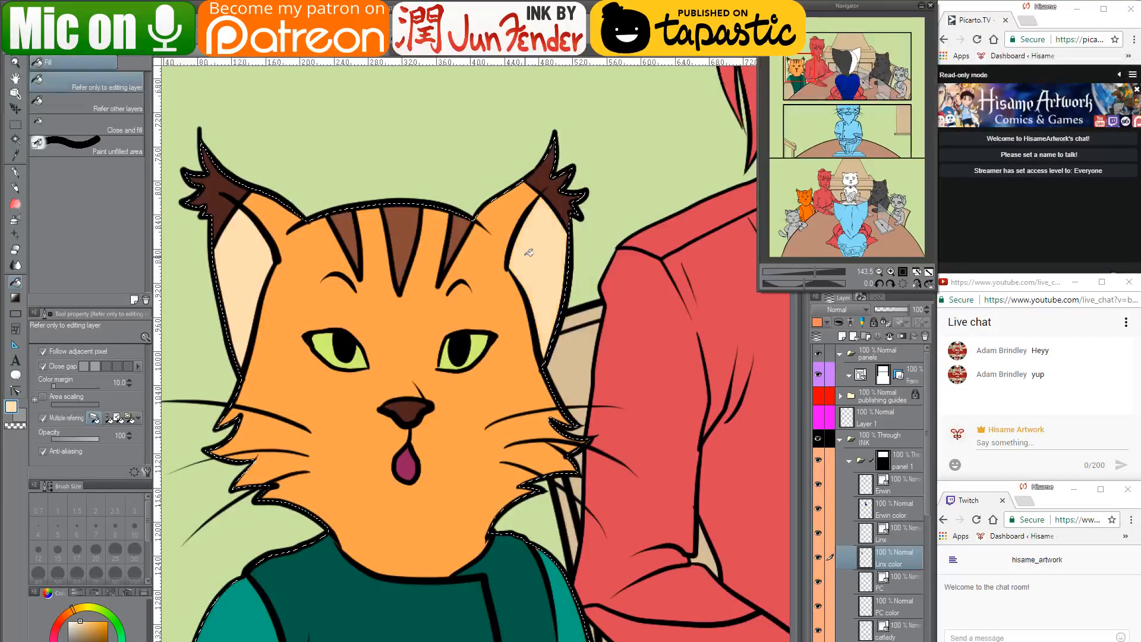
{"action": "scroll", "coordinate": [370, 337], "scroll_direction": "down", "scroll_amount": 1}
{"action": "scroll", "coordinate": [369, 336], "scroll_direction": "down", "scroll_amount": 6}
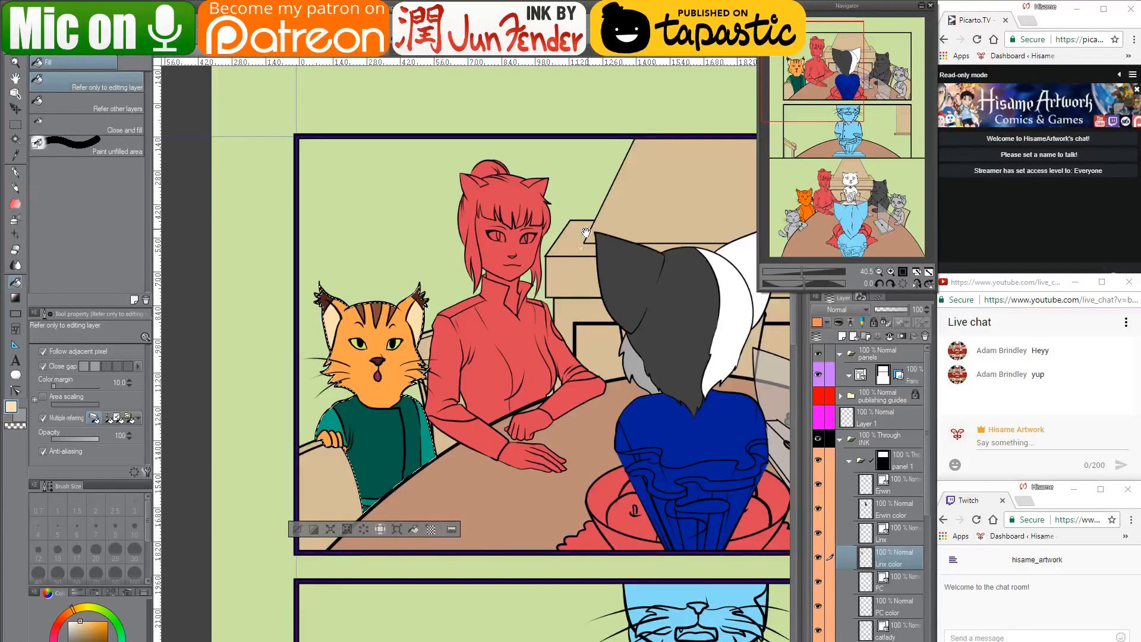
{"action": "left_click_drag", "start_coordinate": [587, 232], "coordinate": [548, 310]}
{"action": "key", "text": "ctrl+d"}
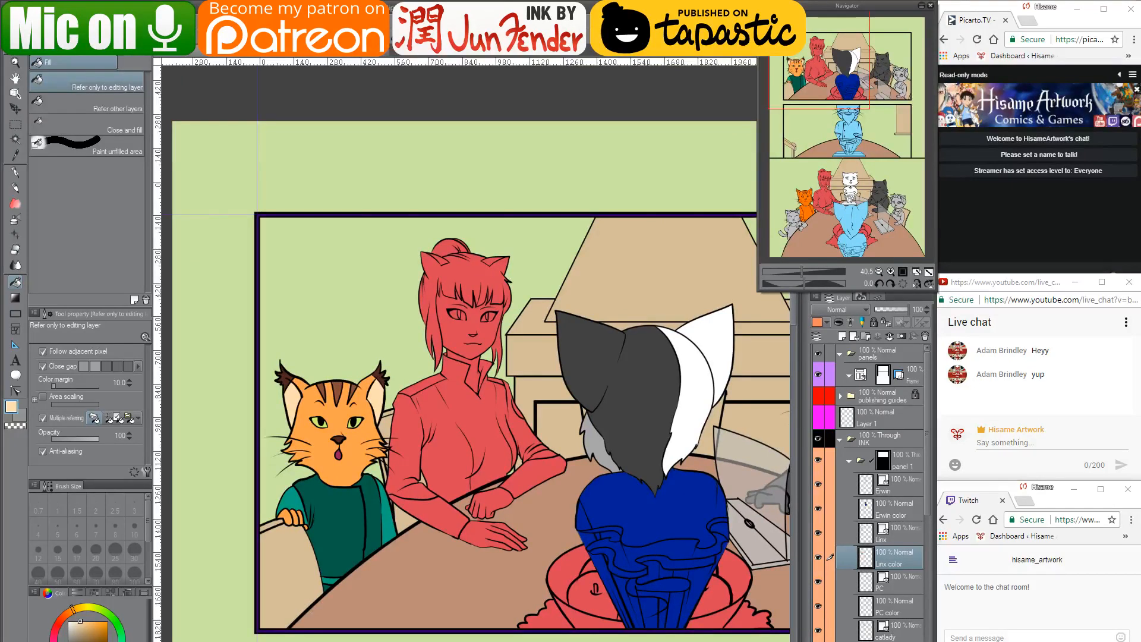
Switch to the catlady color layer of panel 1 and select its painted area around the red-haired woman
{"action": "scroll", "coordinate": [868, 493], "scroll_direction": "down", "scroll_amount": 1}
{"action": "left_click", "coordinate": [863, 627]}
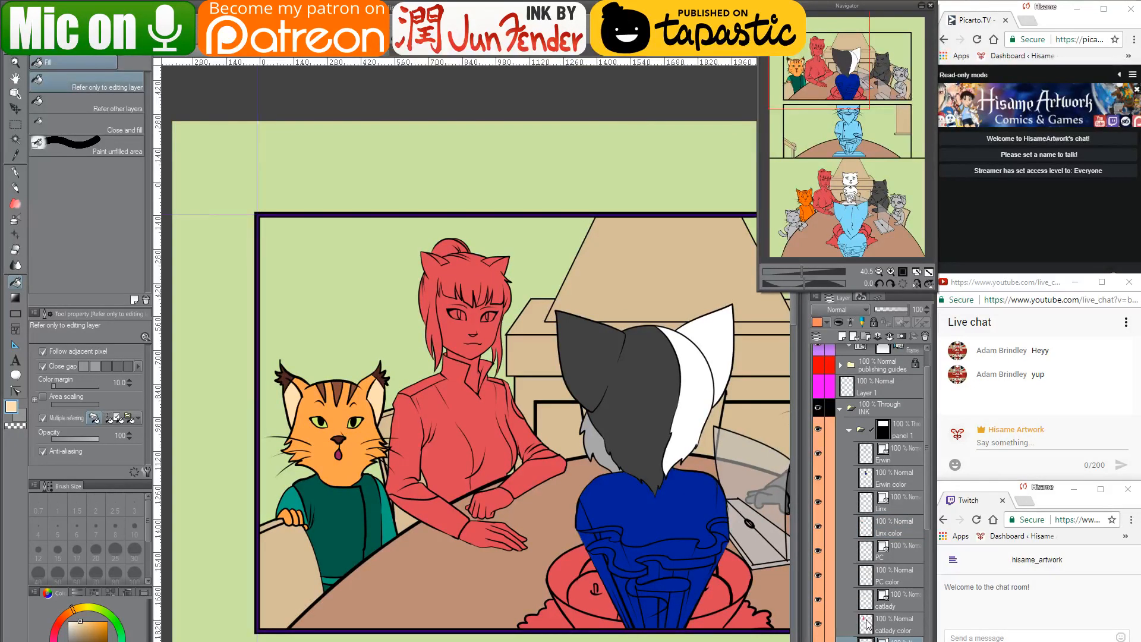
{"action": "scroll", "coordinate": [442, 346], "scroll_direction": "up", "scroll_amount": 2}
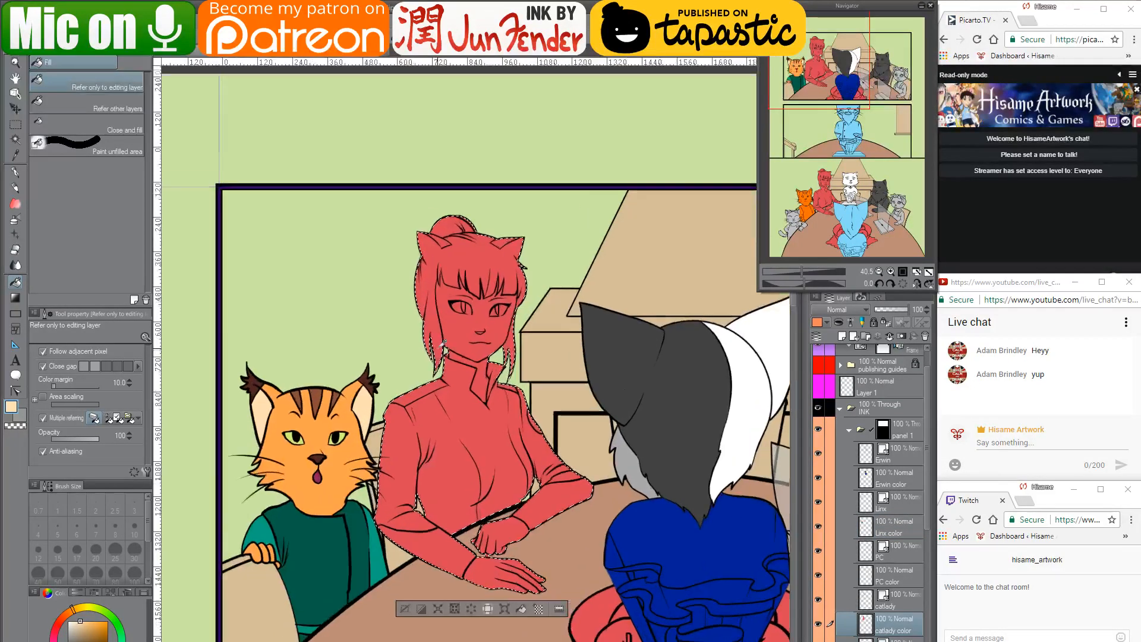
{"action": "left_click_drag", "start_coordinate": [605, 375], "coordinate": [572, 339]}
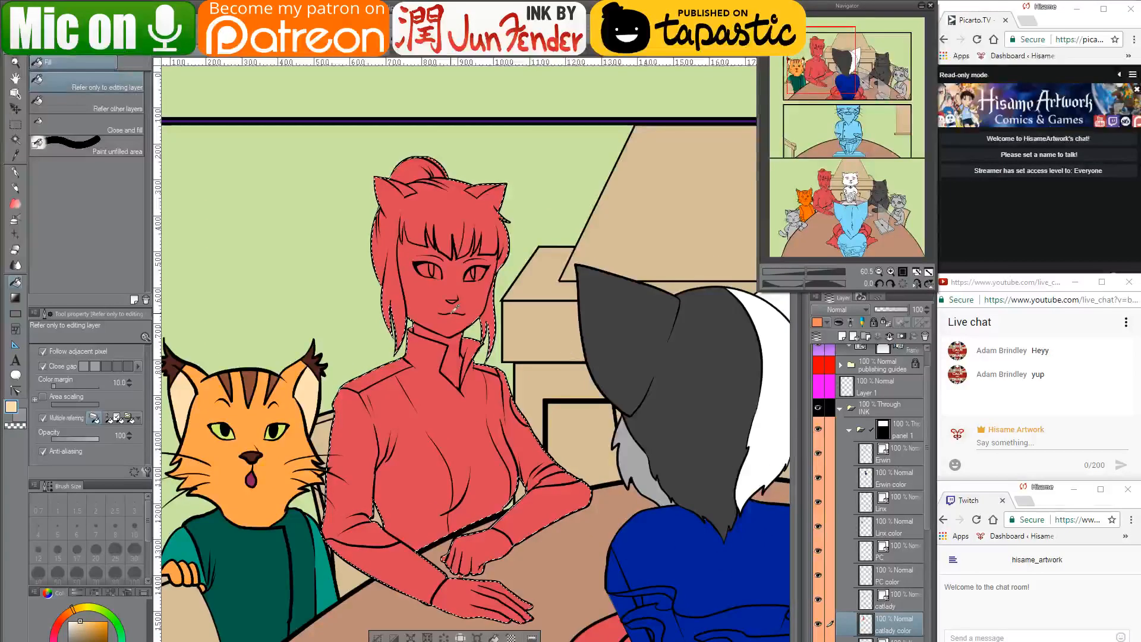
{"action": "scroll", "coordinate": [486, 307], "scroll_direction": "up", "scroll_amount": 1}
{"action": "left_click_drag", "start_coordinate": [486, 306], "coordinate": [510, 287]}
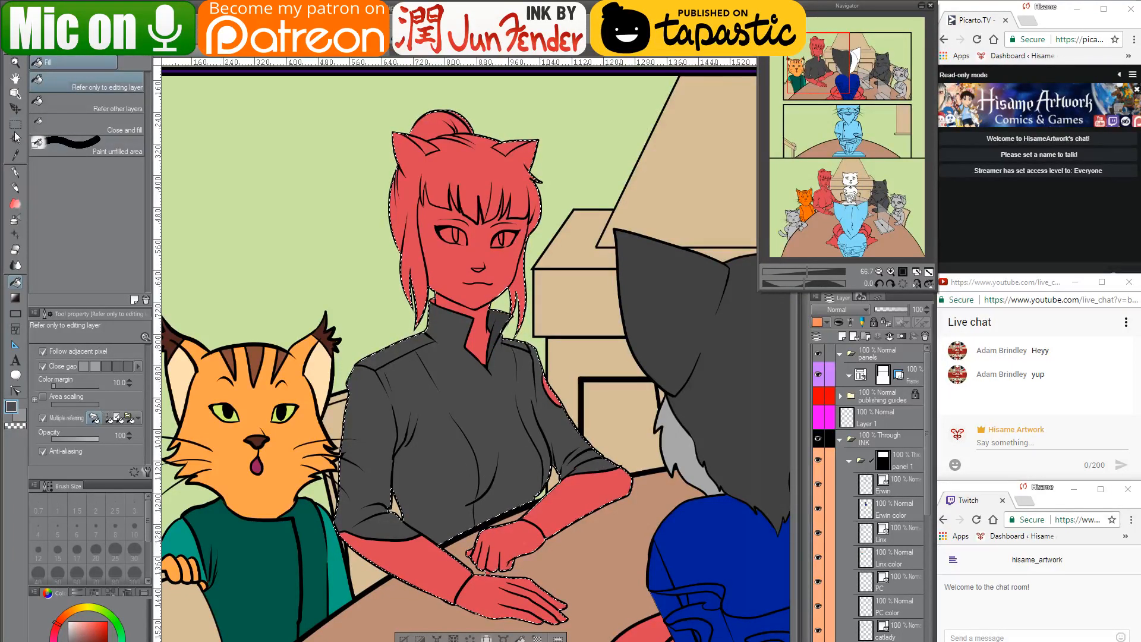
Set up the G-pen with brush size 100 for the catlady color layer
{"action": "left_click", "coordinate": [15, 172]}
{"action": "key", "text": "]"}
{"action": "key", "text": "]"}
{"action": "key", "text": "]"}
{"action": "key", "text": "]"}
{"action": "key", "text": "]"}
{"action": "key", "text": "]"}
{"action": "key", "text": "]"}
{"action": "key", "text": "]"}
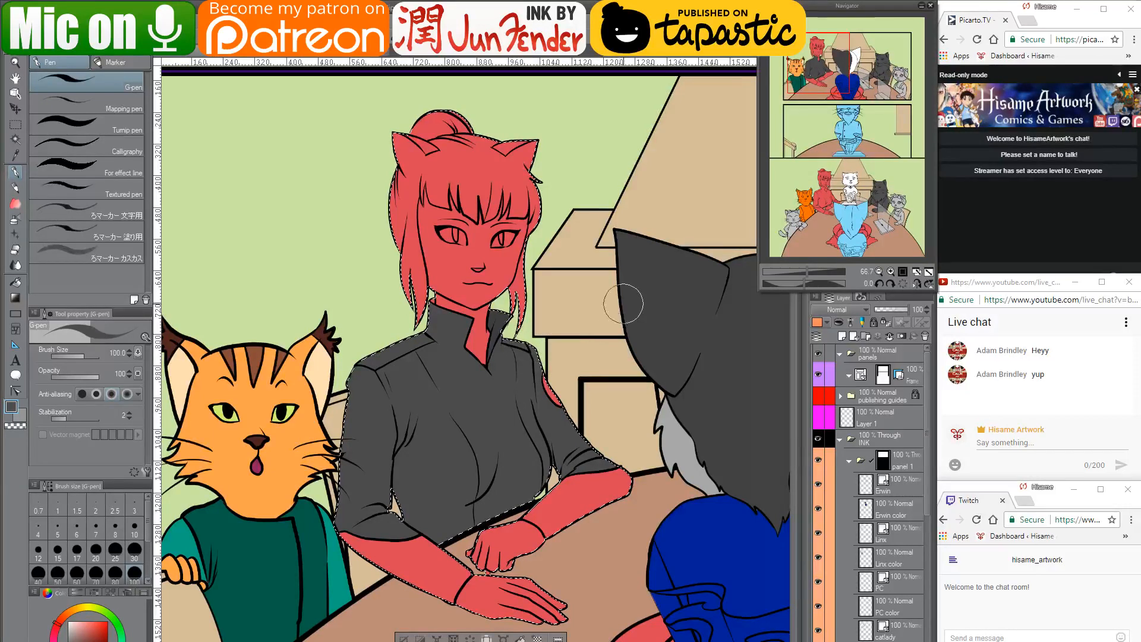
Sample the near-black of the woman's long gloves from page_36 and fill both of the catlady figure's forearms with it
{"action": "left_click", "coordinate": [342, 56]}
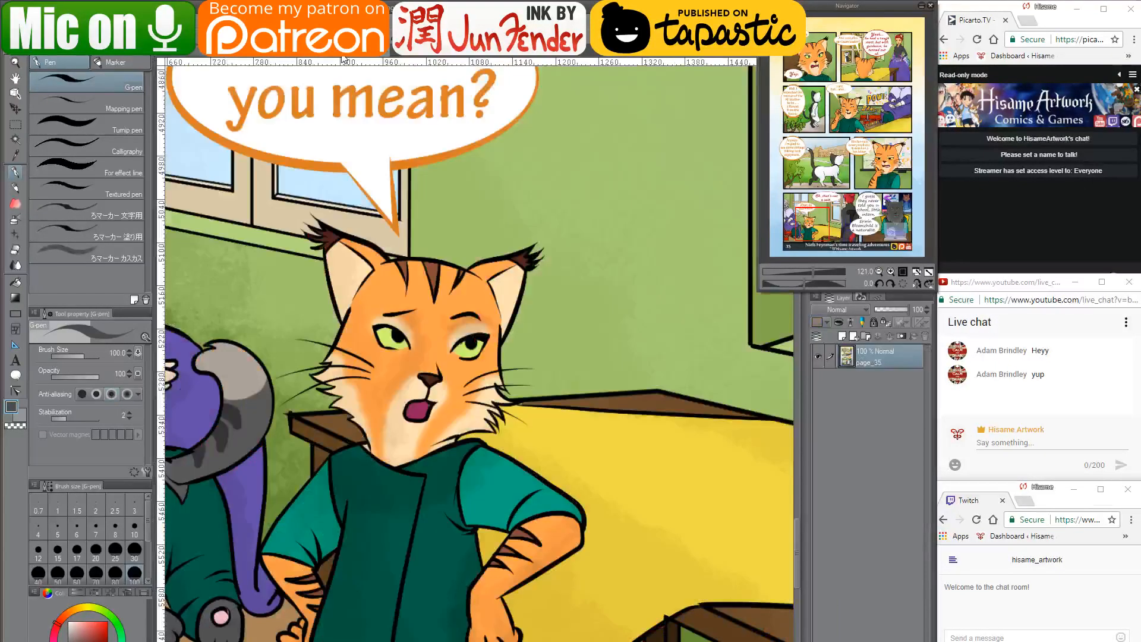
{"action": "left_click", "coordinate": [255, 57]}
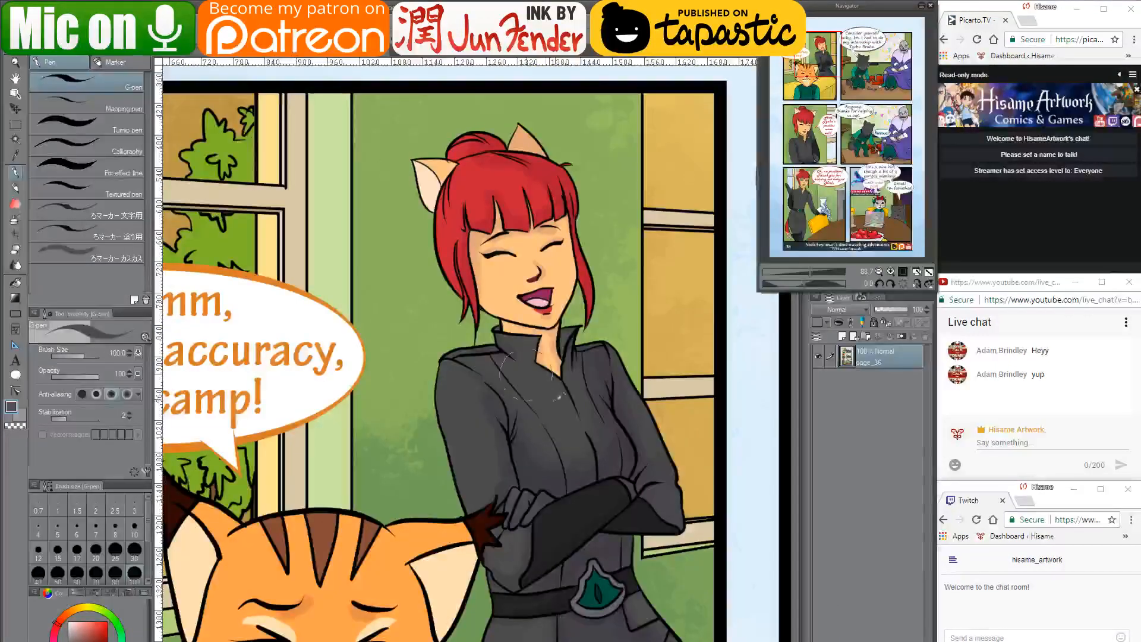
{"action": "left_click", "coordinate": [576, 513], "text": "alt"}
{"action": "left_click", "coordinate": [177, 58]}
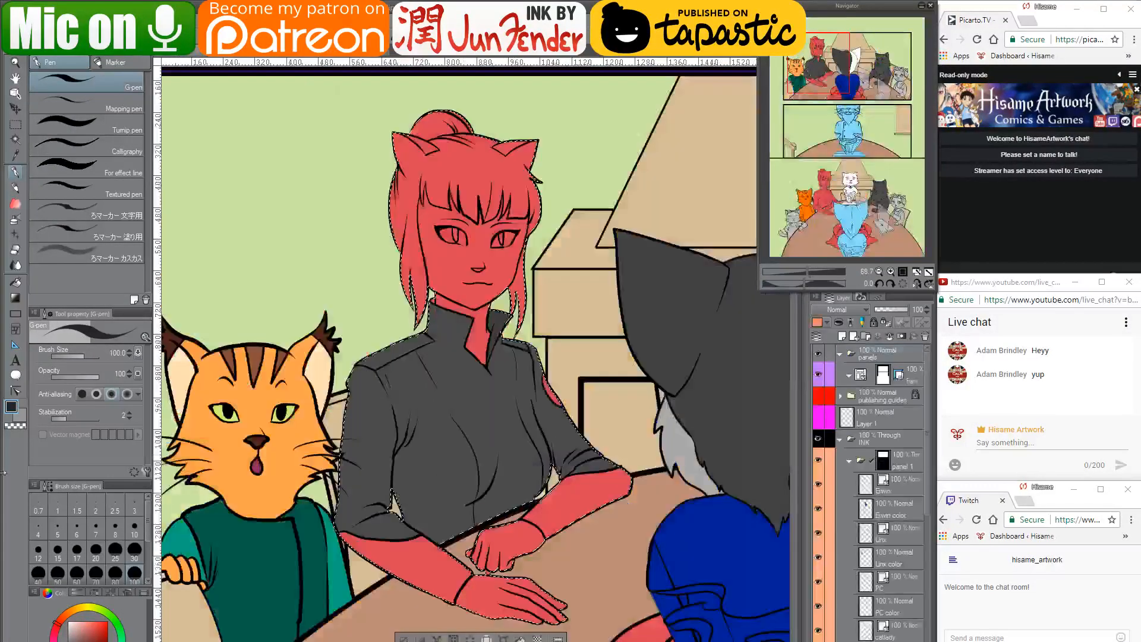
{"action": "left_click", "coordinate": [16, 282]}
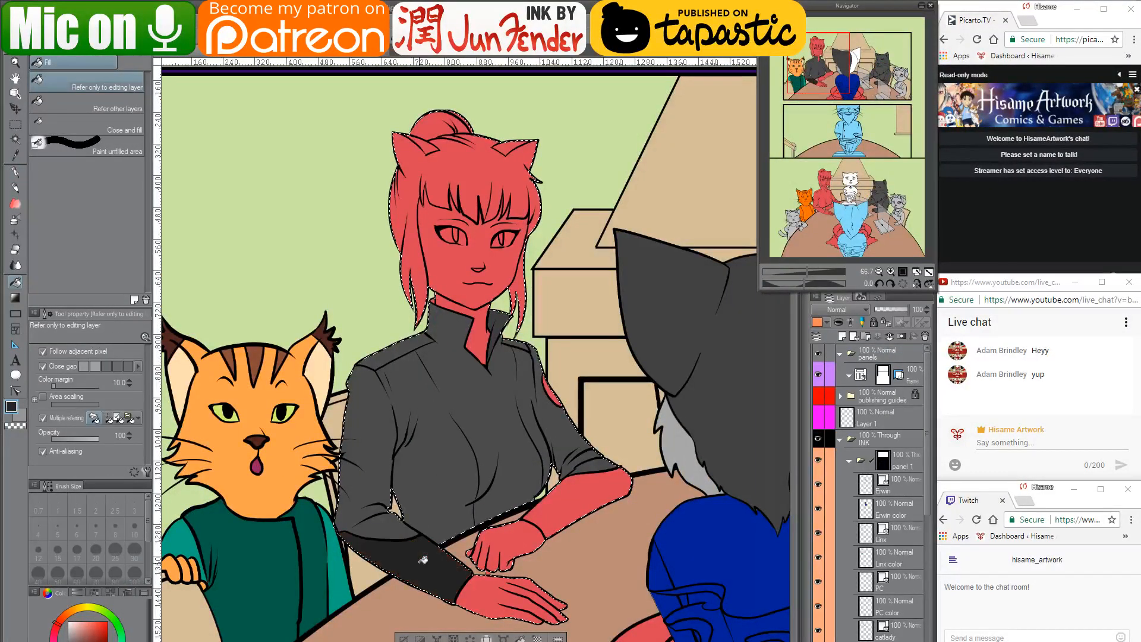
{"action": "left_click", "coordinate": [579, 500]}
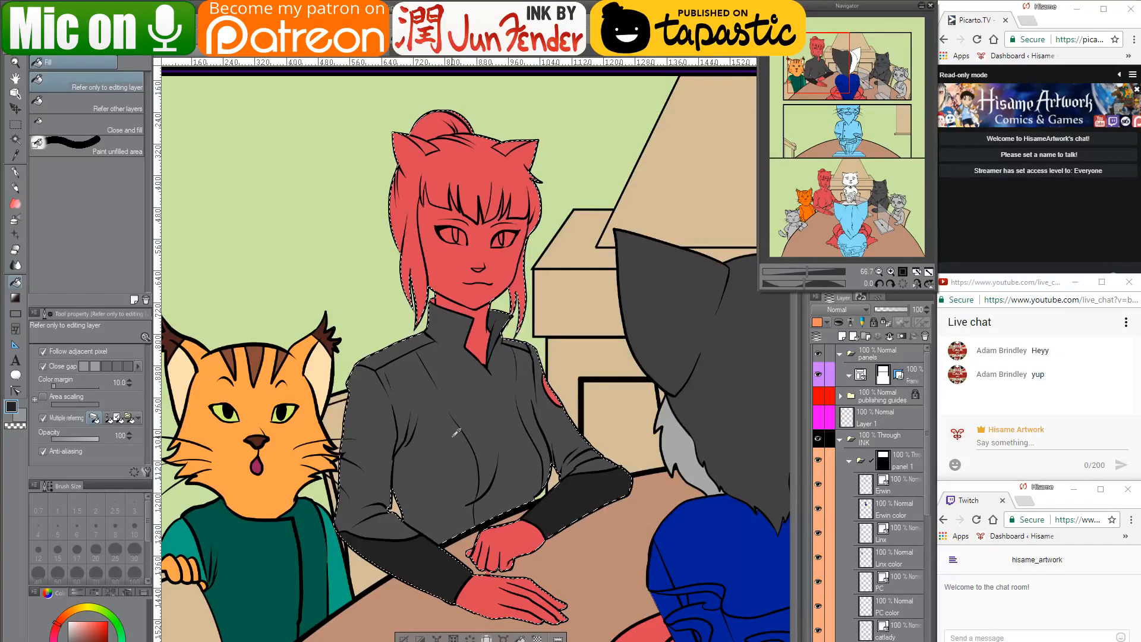
Fill both of the catlady figure's hands with dark grey and cover the leftover red spot between them using the G-pen
{"action": "left_click", "coordinate": [512, 597]}
{"action": "left_click", "coordinate": [501, 562]}
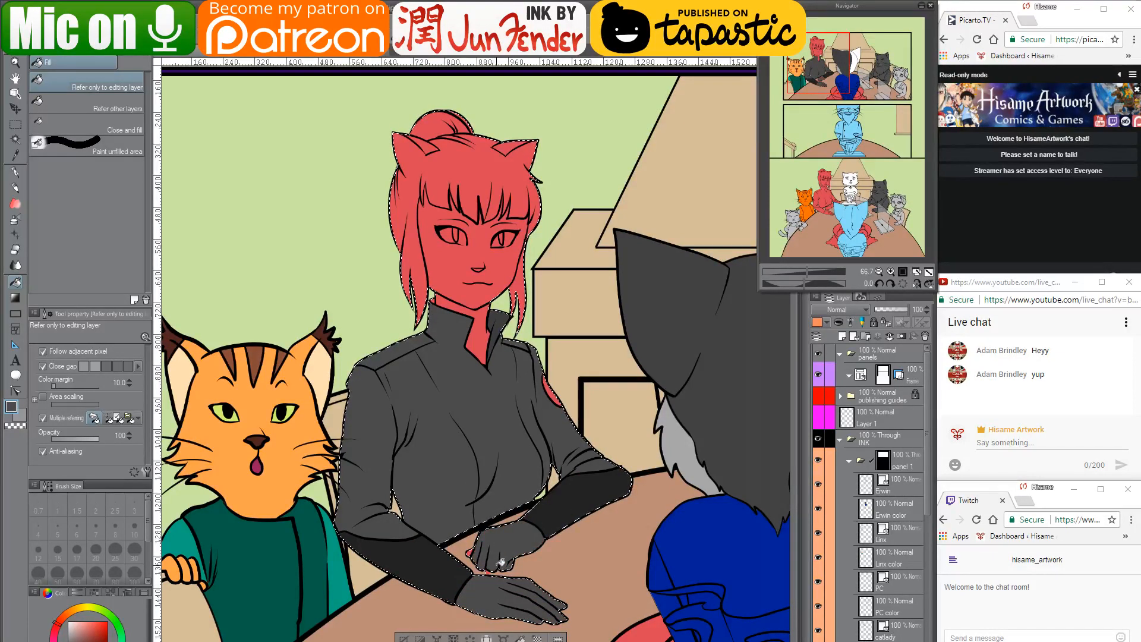
{"action": "left_click", "coordinate": [15, 173]}
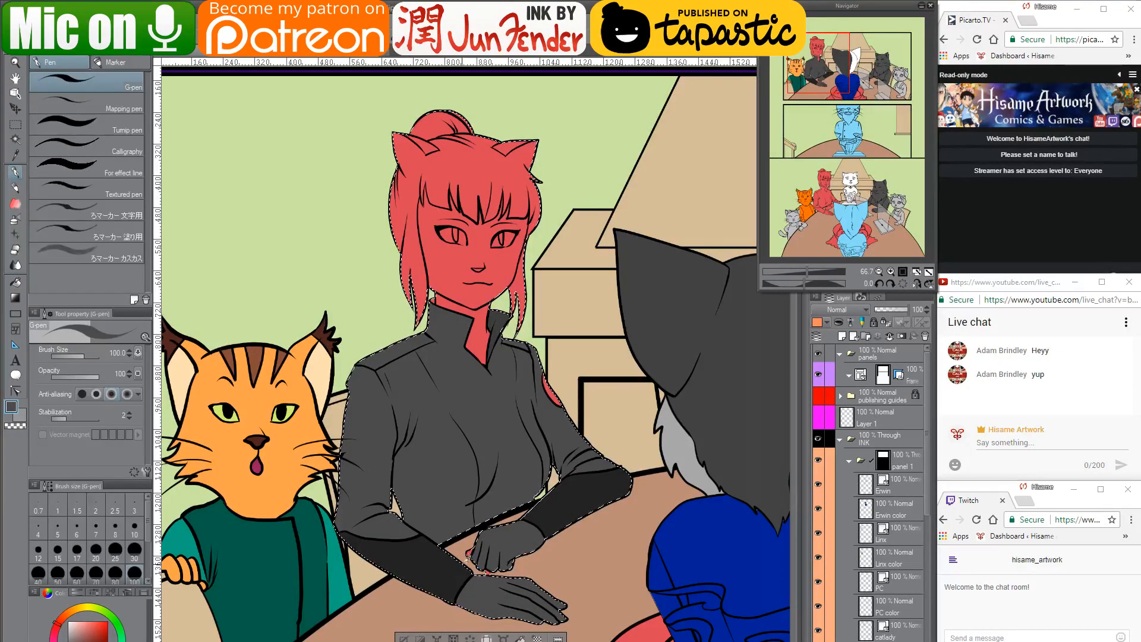
{"action": "scroll", "coordinate": [488, 605], "scroll_direction": "up", "scroll_amount": 2}
{"action": "scroll", "coordinate": [493, 610], "scroll_direction": "up", "scroll_amount": 2}
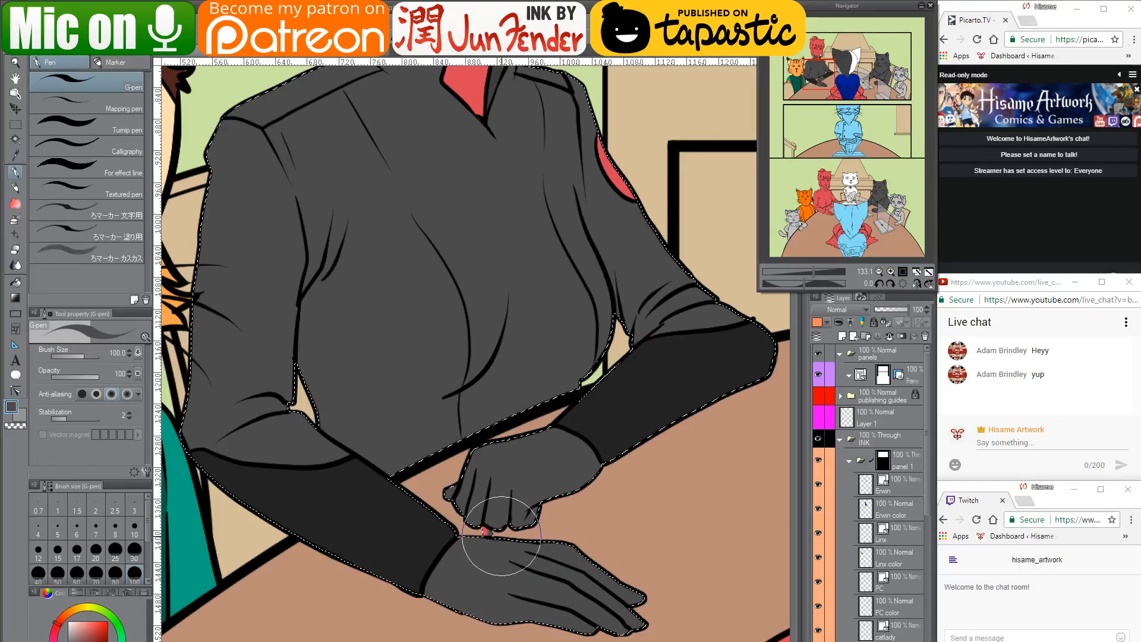
{"action": "scroll", "coordinate": [432, 605], "scroll_direction": "up", "scroll_amount": 1}
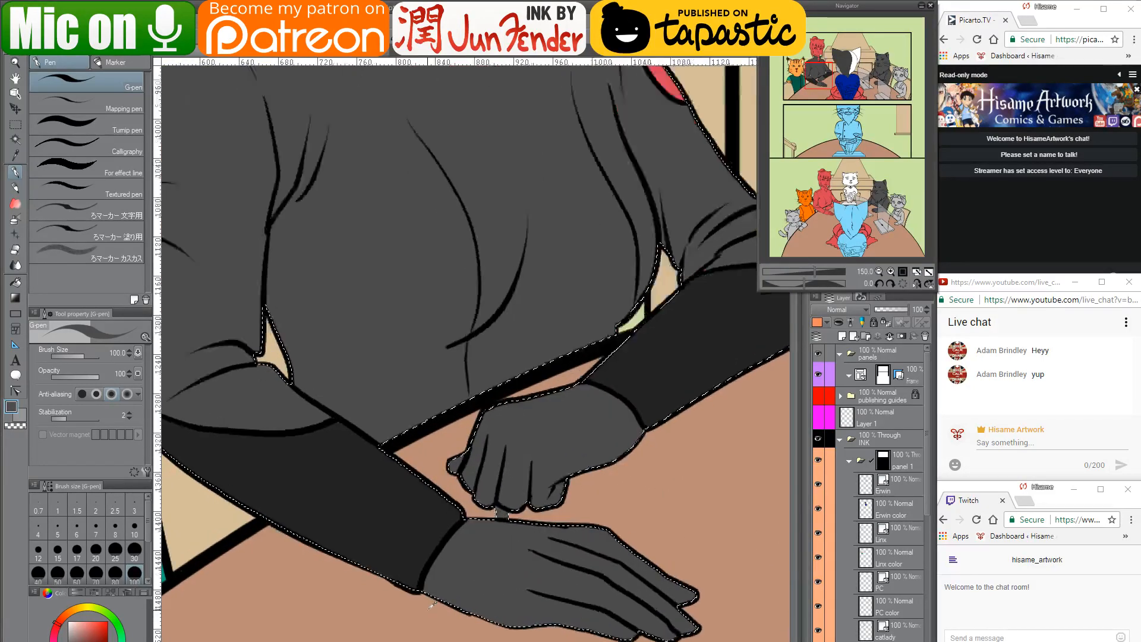
Erase the stray grey spot between the catlady's hands with the Snap eraser at size 15, and restore the selection for the G-pen
{"action": "scroll", "coordinate": [432, 604], "scroll_direction": "up", "scroll_amount": 2}
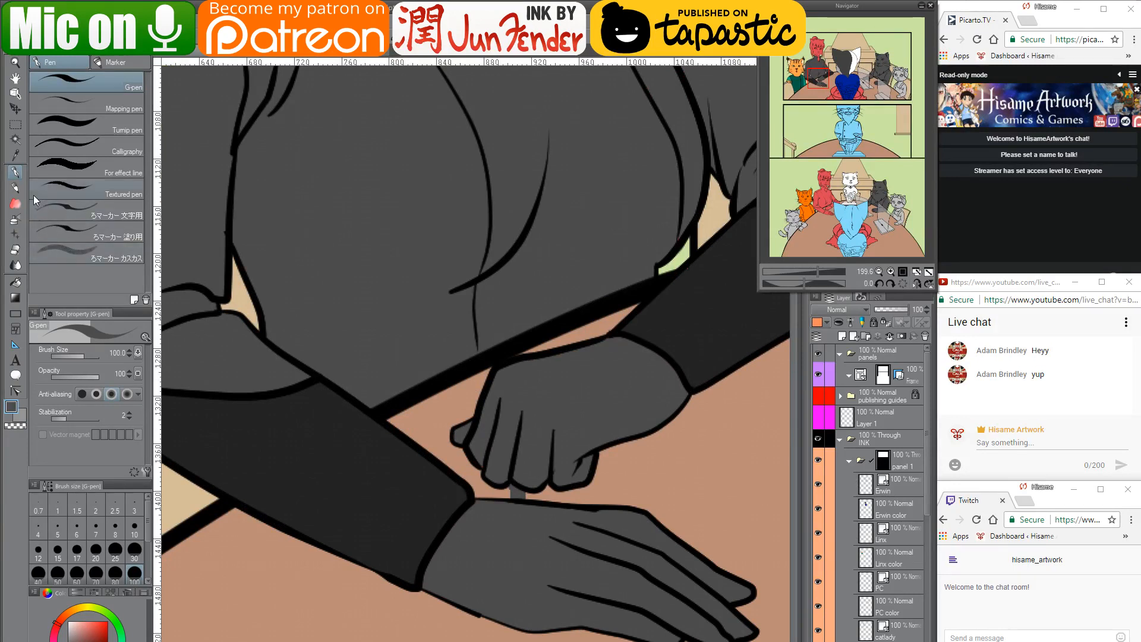
{"action": "left_click", "coordinate": [16, 250]}
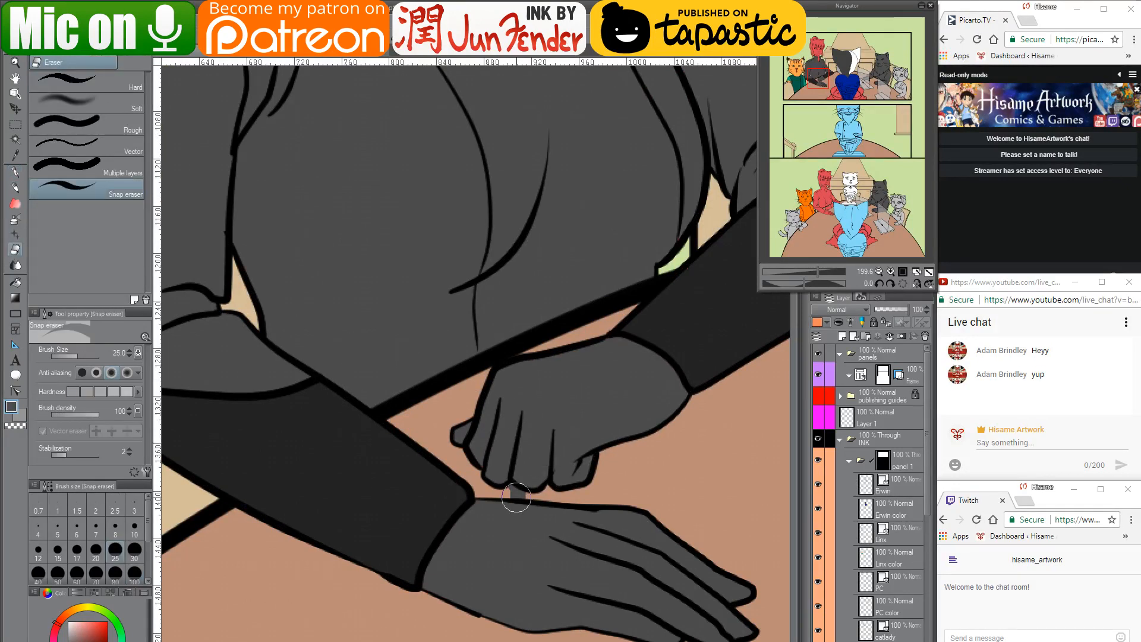
{"action": "key", "text": "bracketleft"}
{"action": "key", "text": "bracketleft"}
{"action": "key", "text": "bracketleft"}
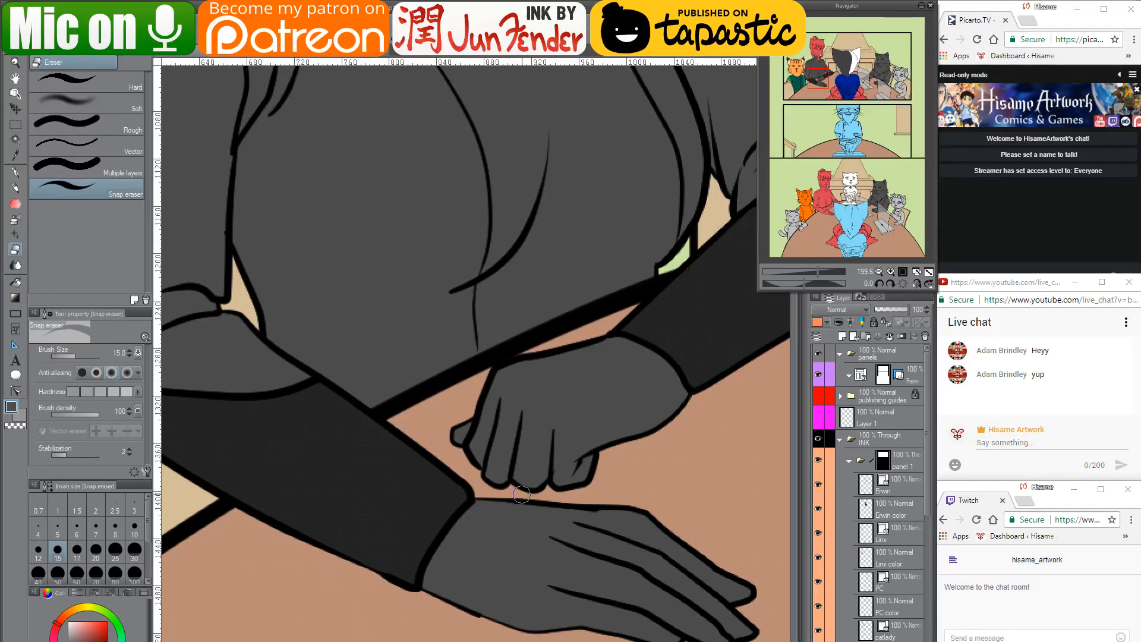
{"action": "left_click", "coordinate": [16, 175]}
{"action": "key", "text": "ctrl+shift+d"}
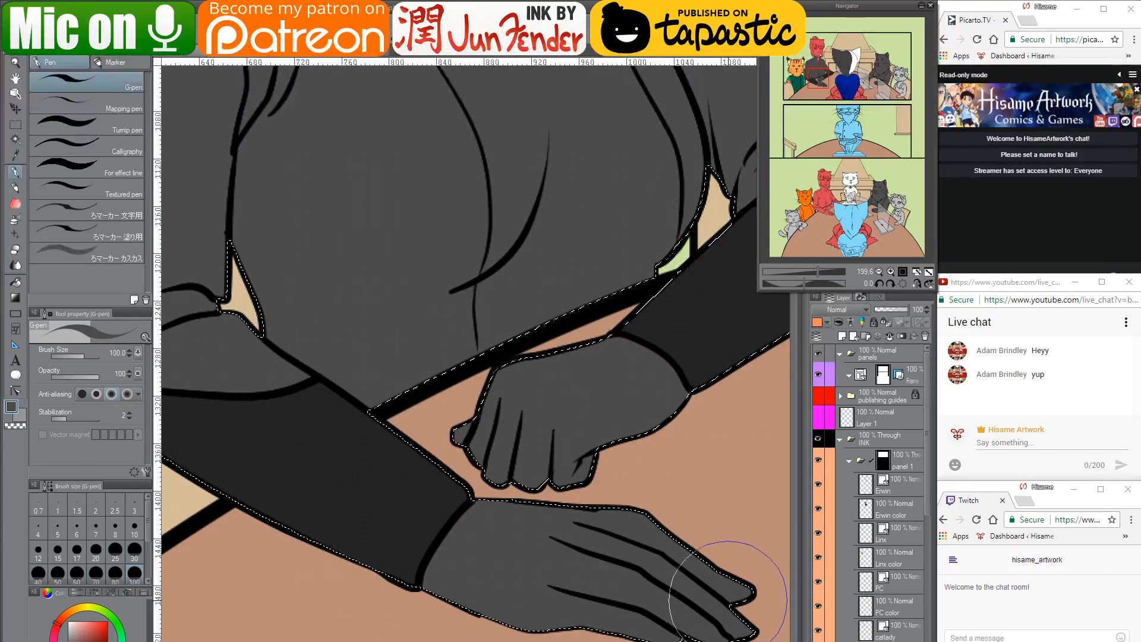
Touch up the hand in dark grey and the forearm beside it in near-black with the size 100 G-pen
{"action": "scroll", "coordinate": [585, 530], "scroll_direction": "down", "scroll_amount": 1}
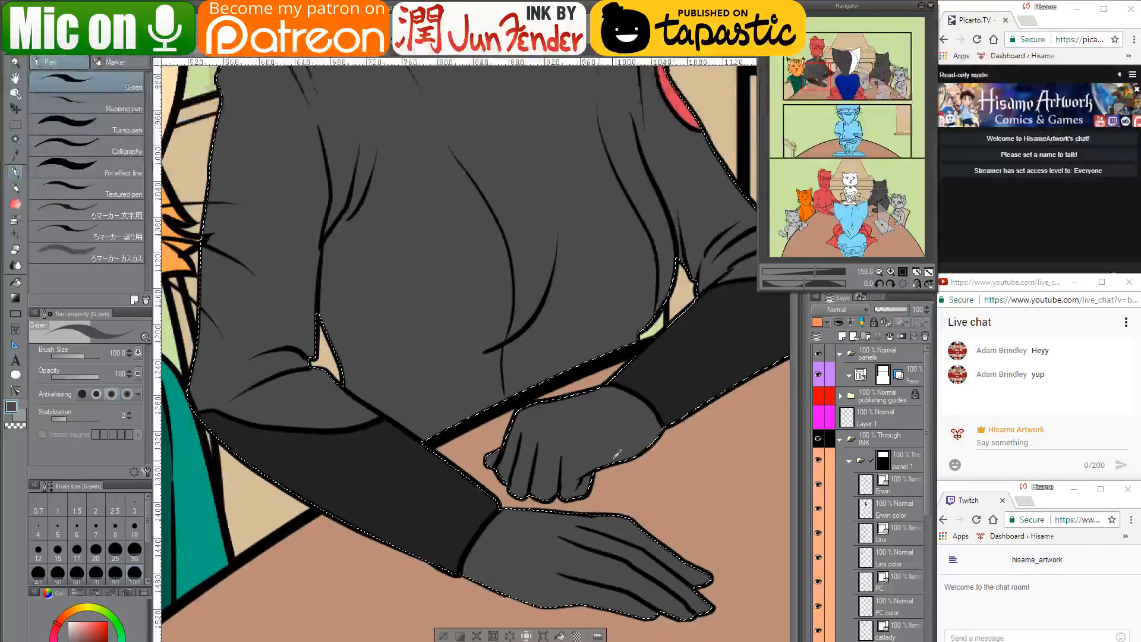
{"action": "scroll", "coordinate": [618, 455], "scroll_direction": "up", "scroll_amount": 1}
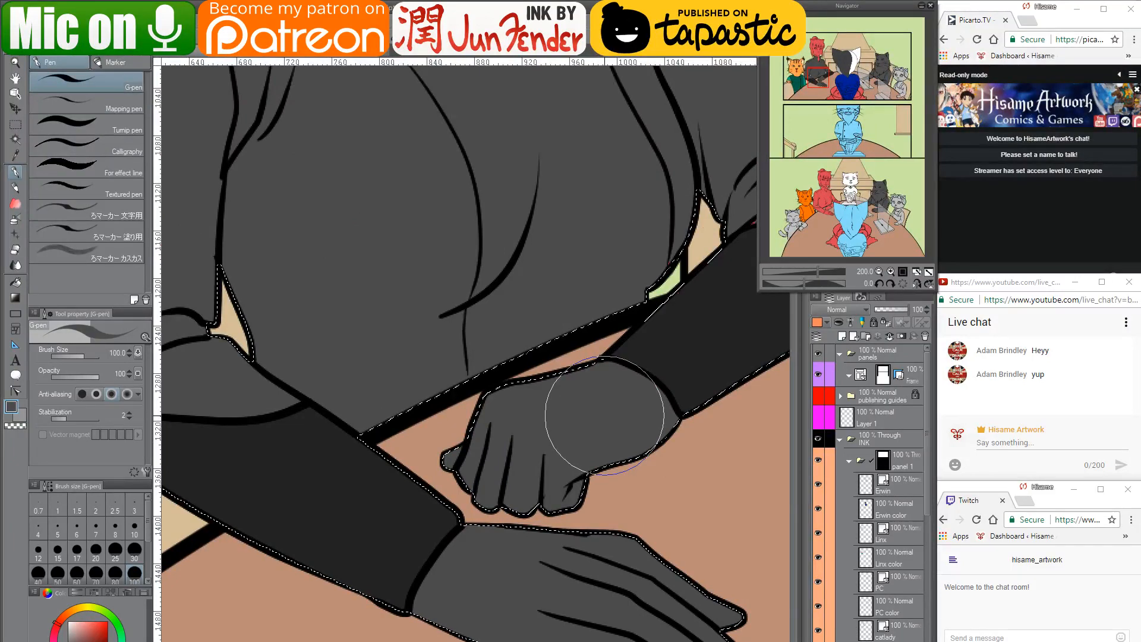
{"action": "left_click_drag", "start_coordinate": [620, 433], "coordinate": [490, 521]}
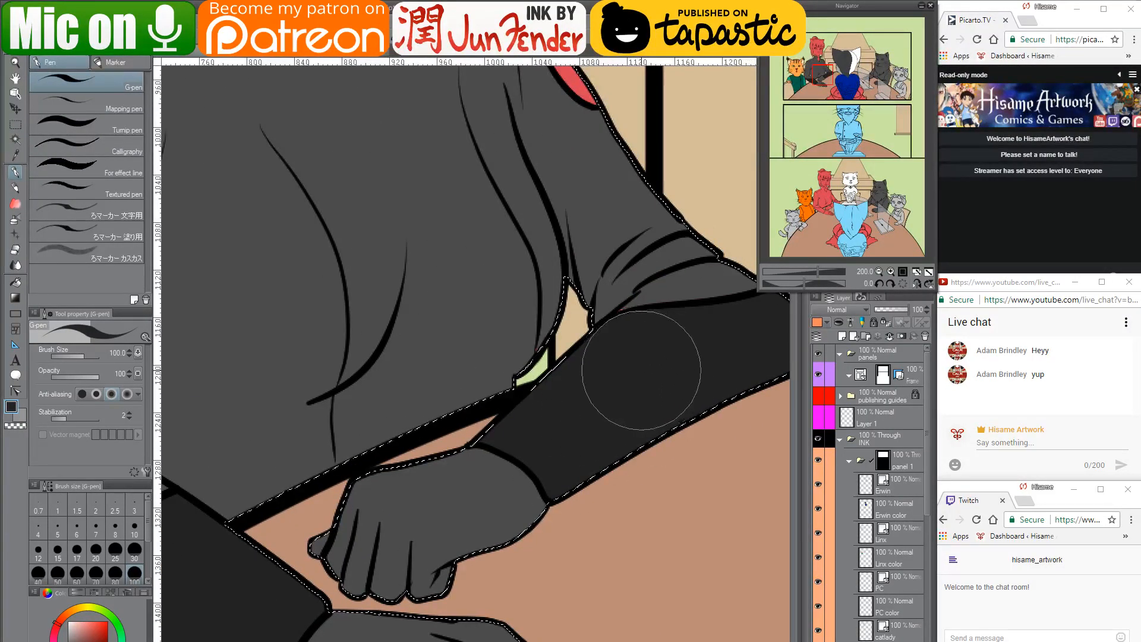
{"action": "left_click_drag", "start_coordinate": [675, 400], "coordinate": [561, 453]}
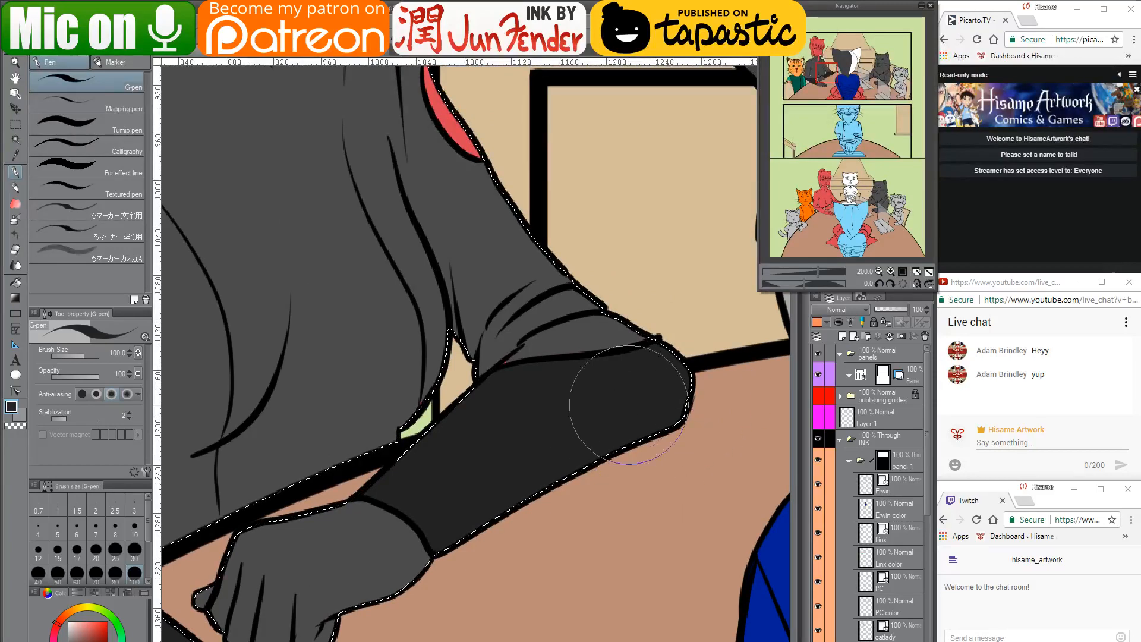
Reduce the G-pen to size 15 and touch up the dark grey clothing along the sleeve and the gap beside the arm
{"action": "key", "text": "["}
{"action": "key", "text": "["}
{"action": "key", "text": "["}
{"action": "key", "text": "["}
{"action": "key", "text": "["}
{"action": "key", "text": "["}
{"action": "key", "text": "["}
{"action": "key", "text": "["}
{"action": "key", "text": "["}
{"action": "key", "text": "["}
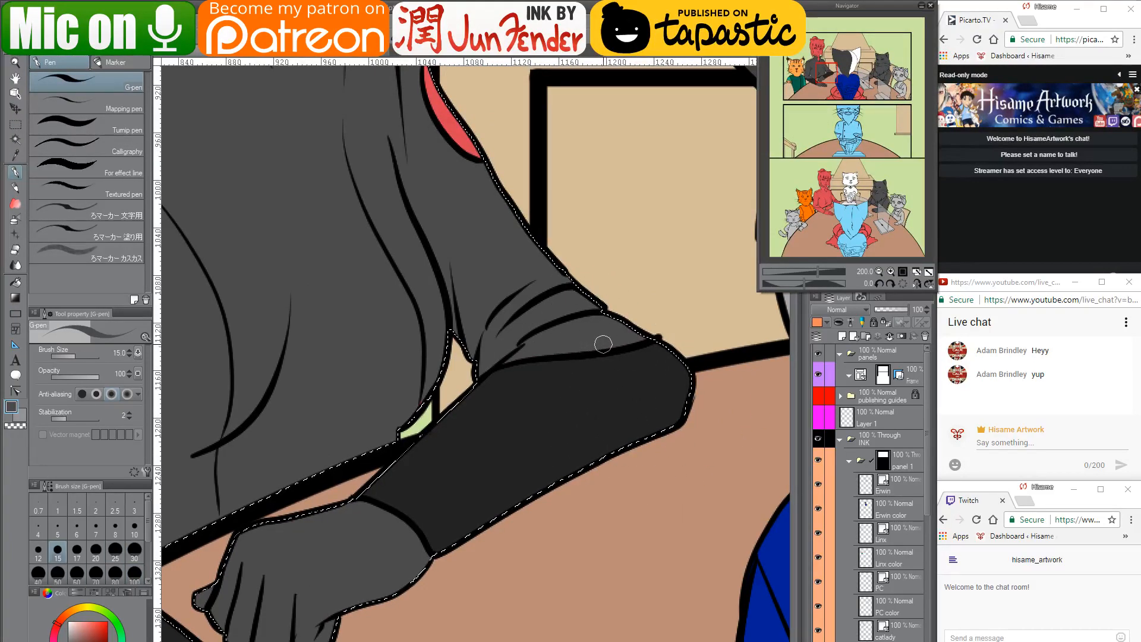
{"action": "left_click_drag", "start_coordinate": [454, 330], "coordinate": [604, 317]}
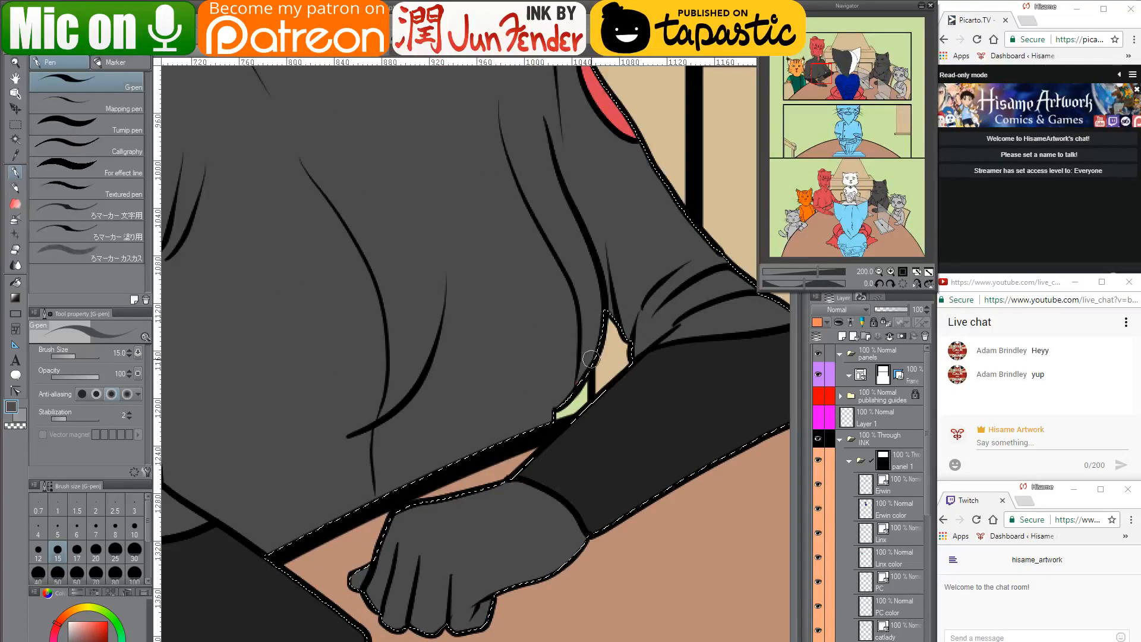
{"action": "scroll", "coordinate": [611, 344], "scroll_direction": "down", "scroll_amount": 6}
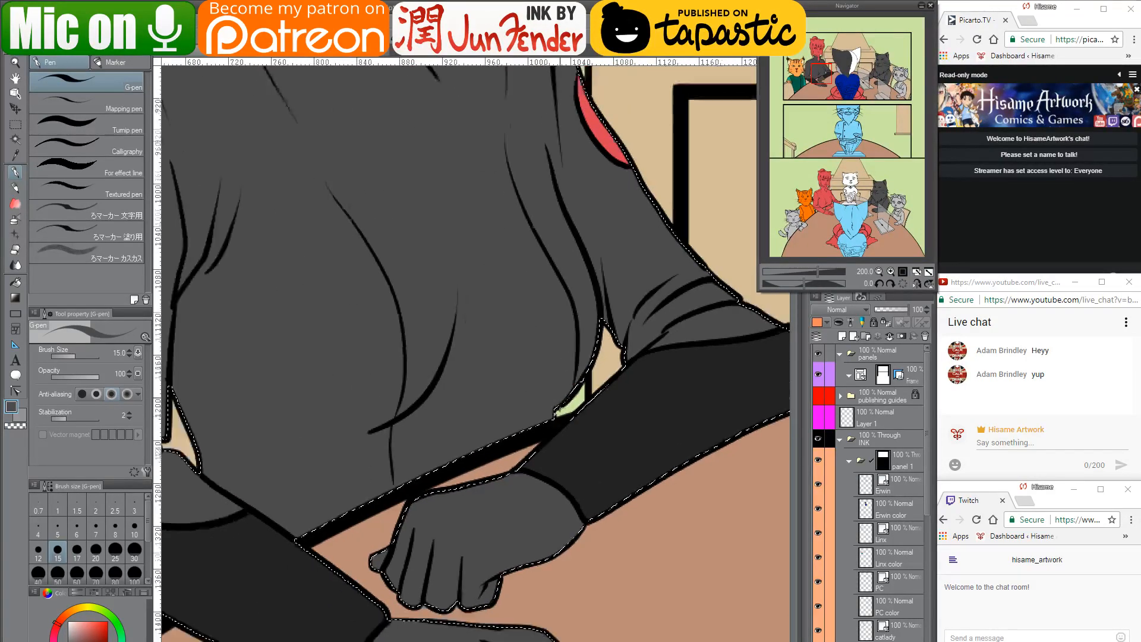
Sample the red-haired woman's skin tone from page_36 and fill the catlady's face with it in panel 1
{"action": "left_click_drag", "start_coordinate": [475, 238], "coordinate": [463, 473]}
{"action": "left_click", "coordinate": [256, 56]}
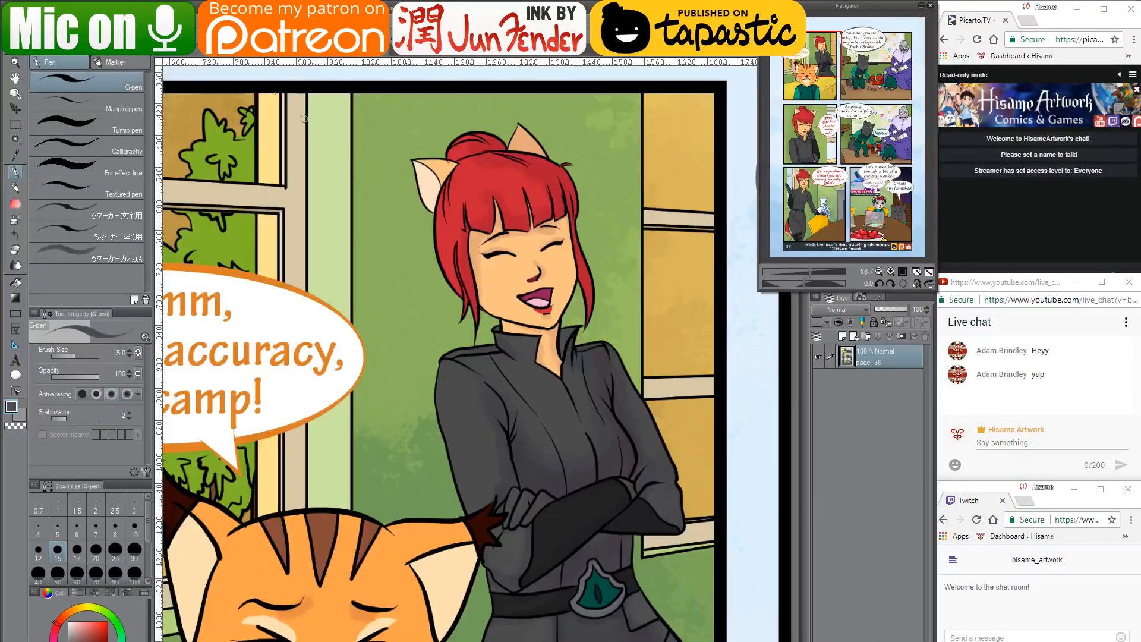
{"action": "left_click", "coordinate": [474, 215], "text": "alt"}
{"action": "left_click", "coordinate": [187, 57]}
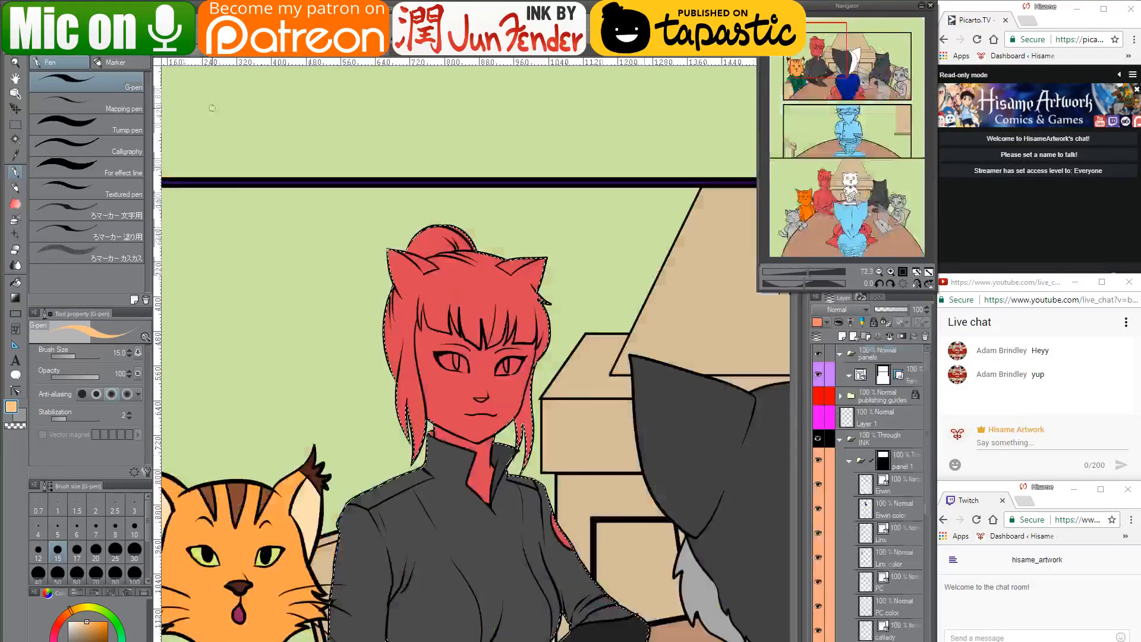
{"action": "left_click", "coordinate": [16, 282]}
{"action": "scroll", "coordinate": [421, 408], "scroll_direction": "up", "scroll_amount": 1}
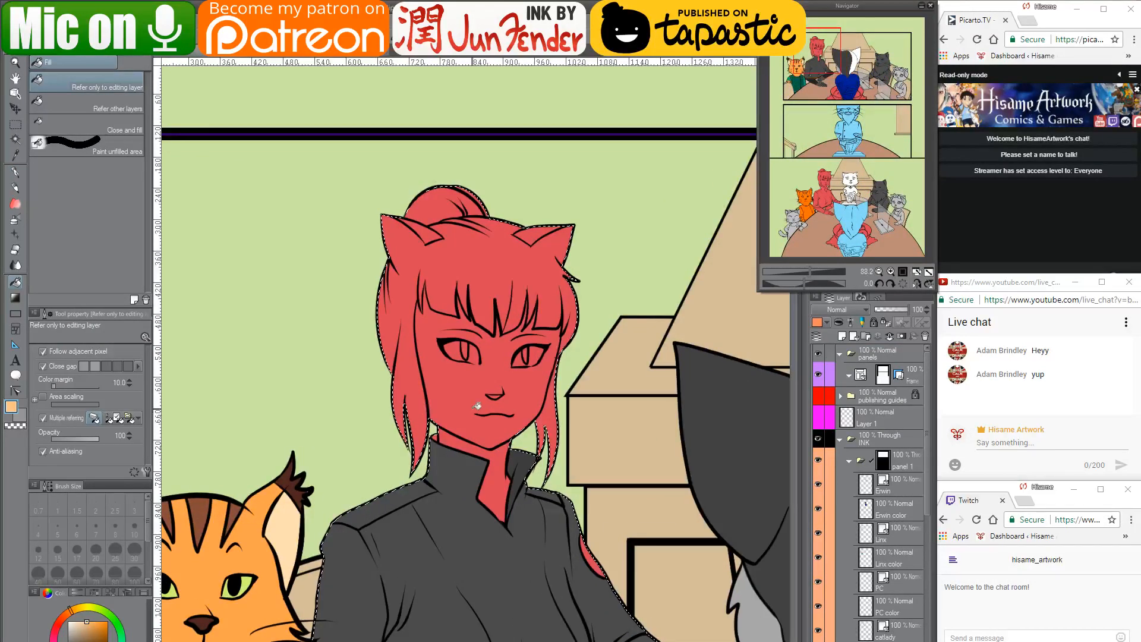
{"action": "left_click", "coordinate": [477, 406]}
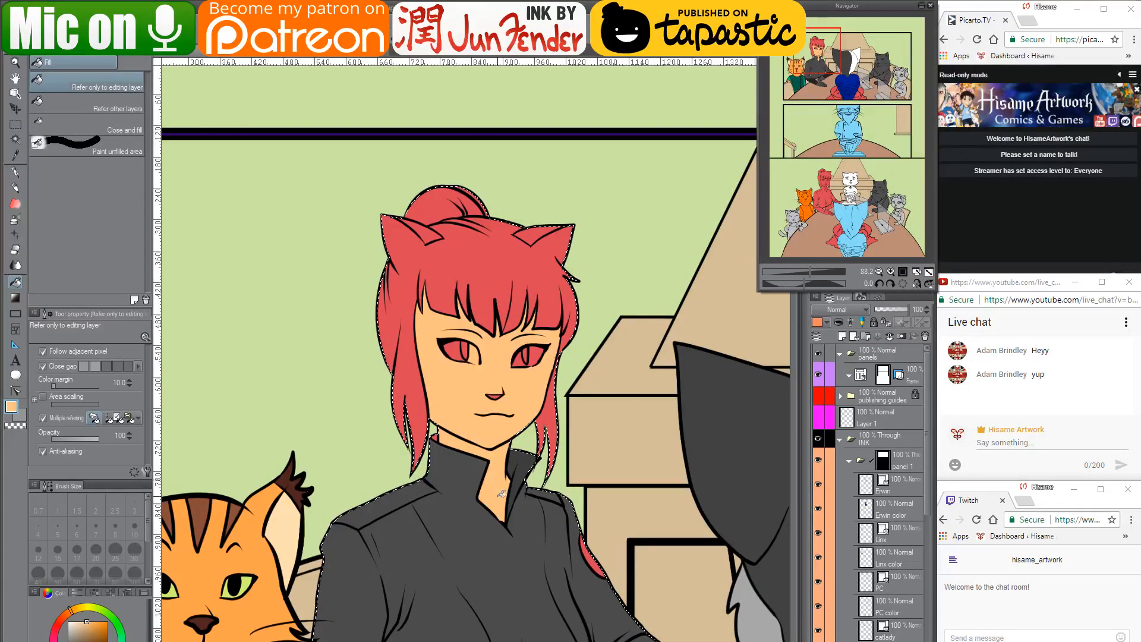
Sample the collar grey and the skin tone, and fill the leftover red patch at the side of the neck with skin
{"action": "scroll", "coordinate": [501, 494], "scroll_direction": "up", "scroll_amount": 4}
{"action": "left_click", "coordinate": [580, 429], "text": "alt"}
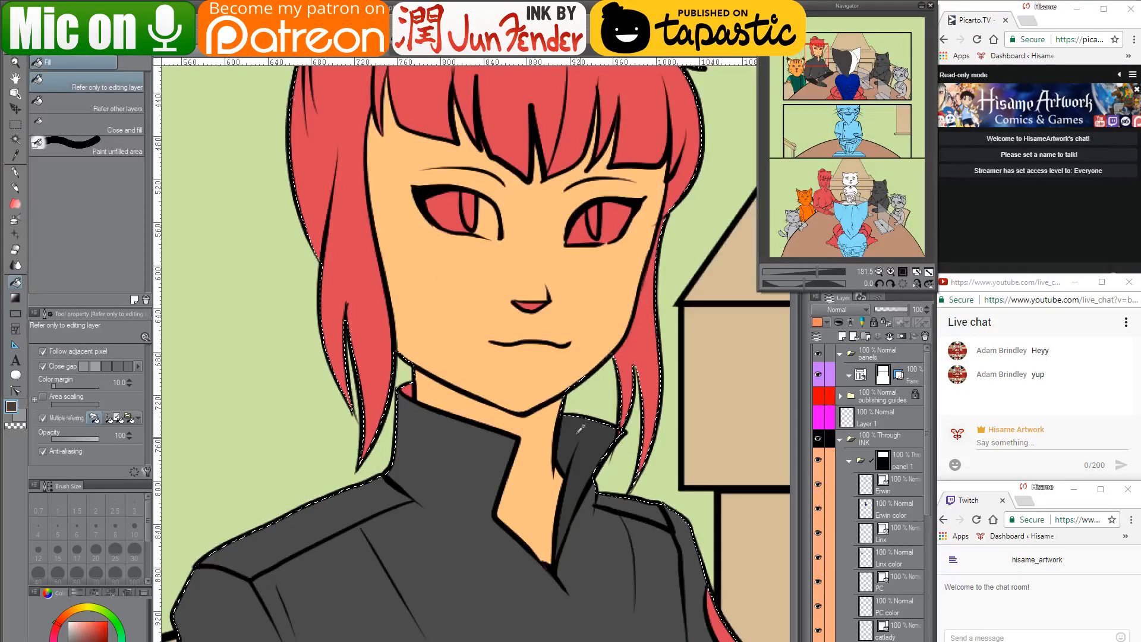
{"action": "left_click", "coordinate": [422, 379], "text": "alt"}
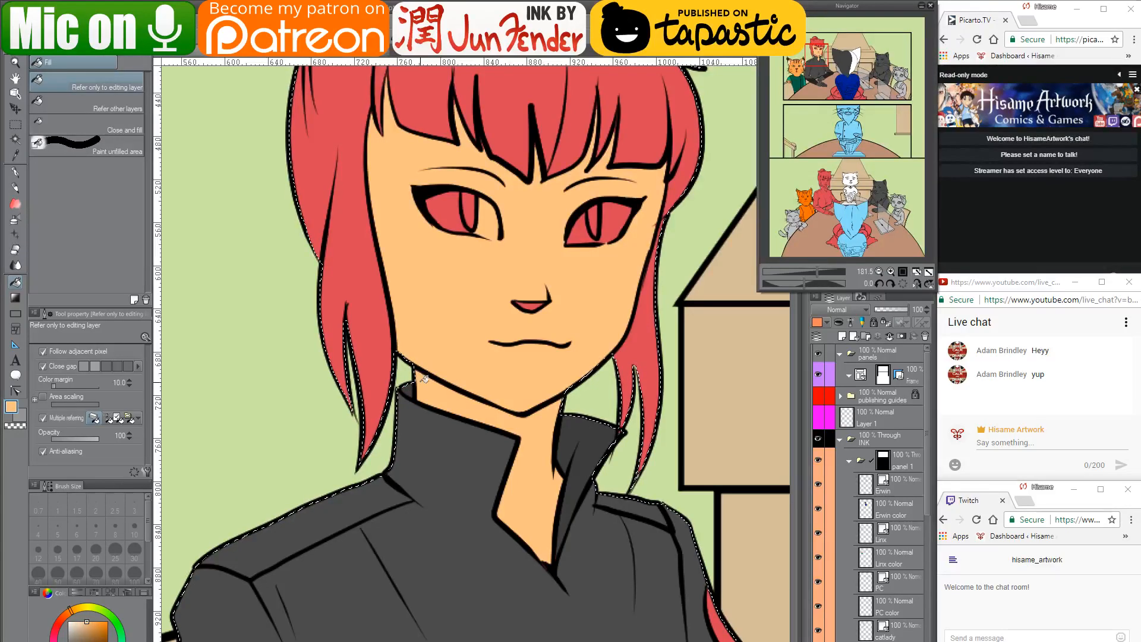
{"action": "left_click_drag", "start_coordinate": [429, 287], "coordinate": [408, 299]}
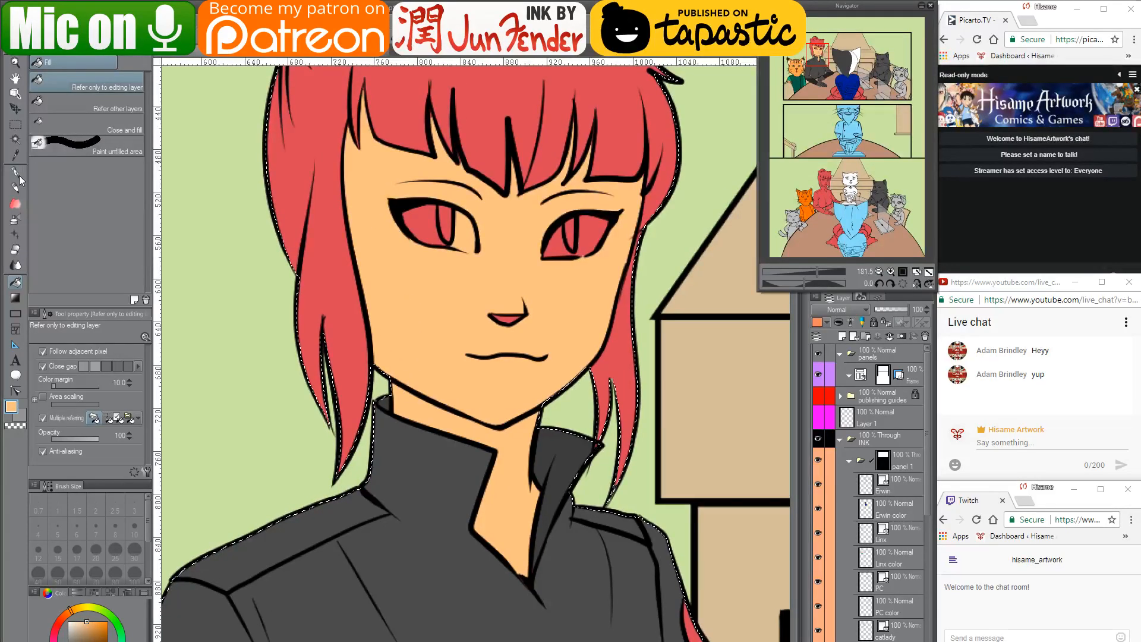
Paint the red areas of both eyes and the nose with the skin tone using the G-pen at size 60
{"action": "key", "text": "p"}
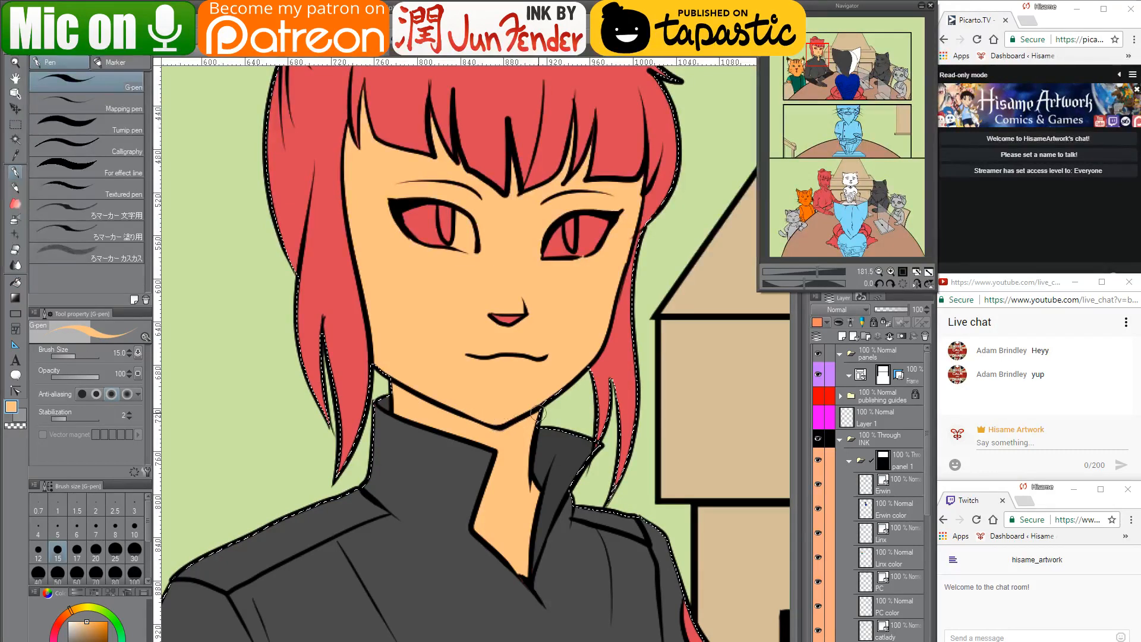
{"action": "scroll", "coordinate": [594, 285], "scroll_direction": "up", "scroll_amount": 1}
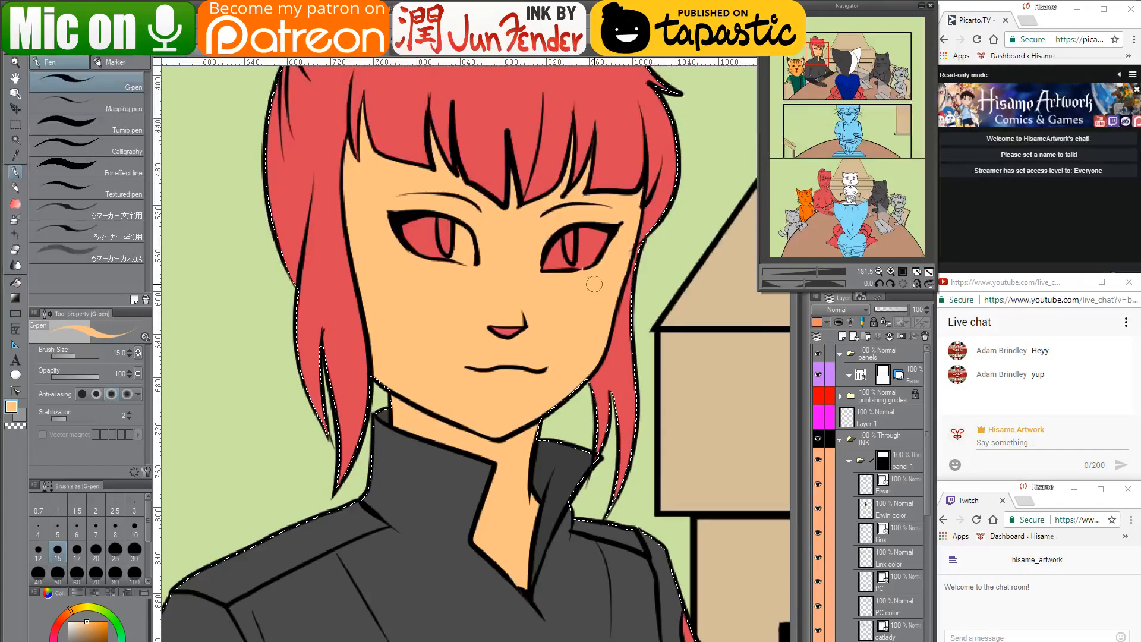
{"action": "key", "text": "bracketright"}
{"action": "key", "text": "bracketright"}
{"action": "key", "text": "bracketright"}
{"action": "key", "text": "bracketright"}
{"action": "key", "text": "bracketright"}
{"action": "key", "text": "bracketright"}
{"action": "key", "text": "bracketright"}
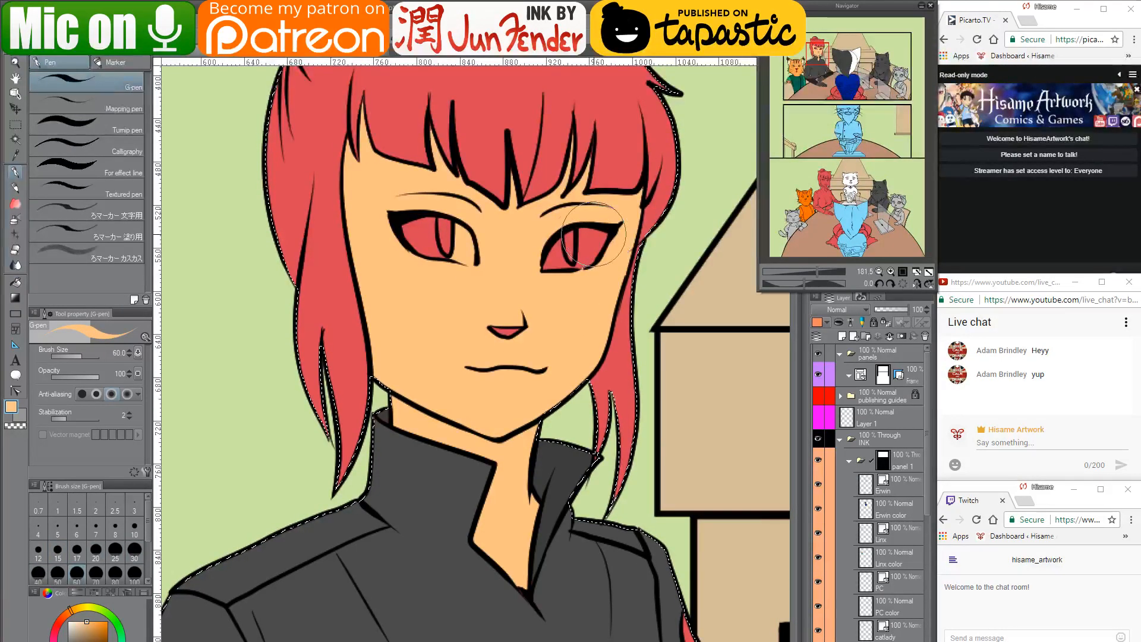
{"action": "mouse_move", "coordinate": [599, 237]}
{"action": "left_mouse_down"}
{"action": "mouse_move", "coordinate": [463, 342]}
{"action": "mouse_move", "coordinate": [522, 319]}
{"action": "mouse_move", "coordinate": [397, 209]}
{"action": "mouse_move", "coordinate": [474, 241]}
{"action": "mouse_move", "coordinate": [484, 262]}
{"action": "mouse_move", "coordinate": [428, 204]}
{"action": "mouse_move", "coordinate": [444, 279]}
{"action": "left_mouse_up"}
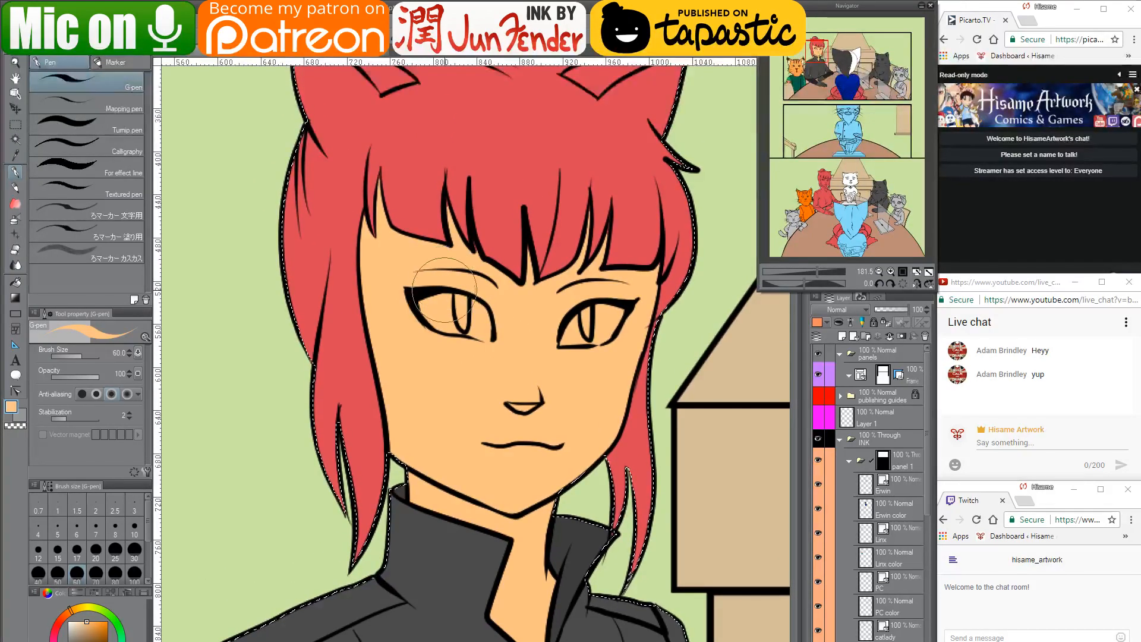
Reduce the G-pen to size 7 for touching up the small leftover red gaps in the face with the skin tone
{"action": "key", "text": "bracketleft"}
{"action": "key", "text": "bracketleft"}
{"action": "key", "text": "bracketleft"}
{"action": "key", "text": "bracketleft"}
{"action": "key", "text": "bracketleft"}
{"action": "key", "text": "bracketleft"}
{"action": "key", "text": "bracketleft"}
{"action": "key", "text": "bracketleft"}
{"action": "key", "text": "bracketleft"}
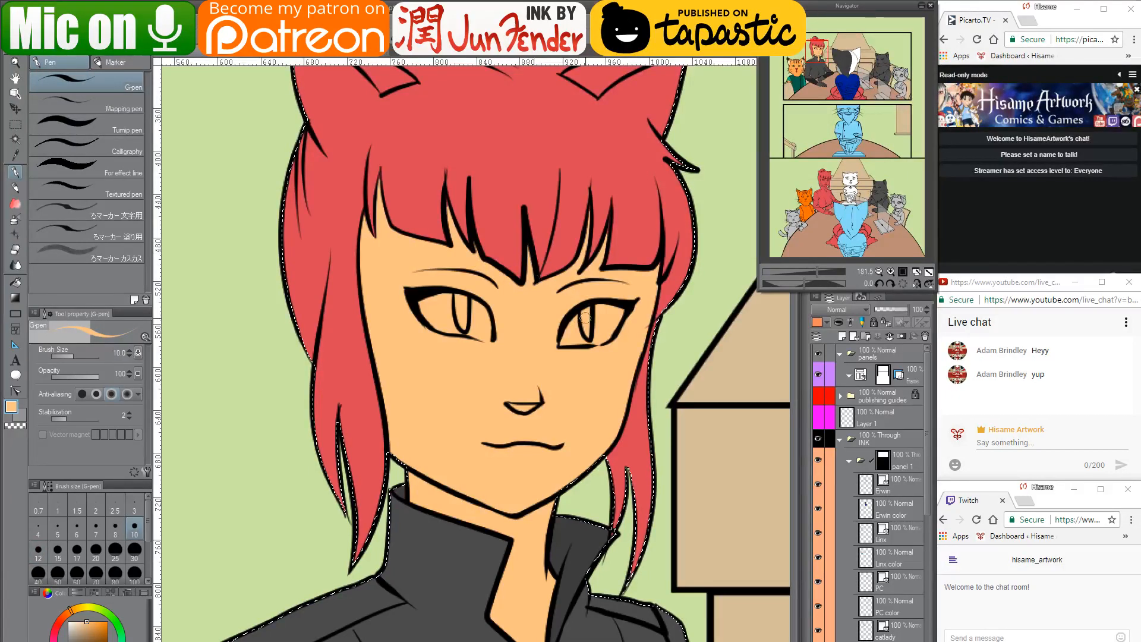
{"action": "key", "text": "bracketleft"}
{"action": "key", "text": "bracketleft"}
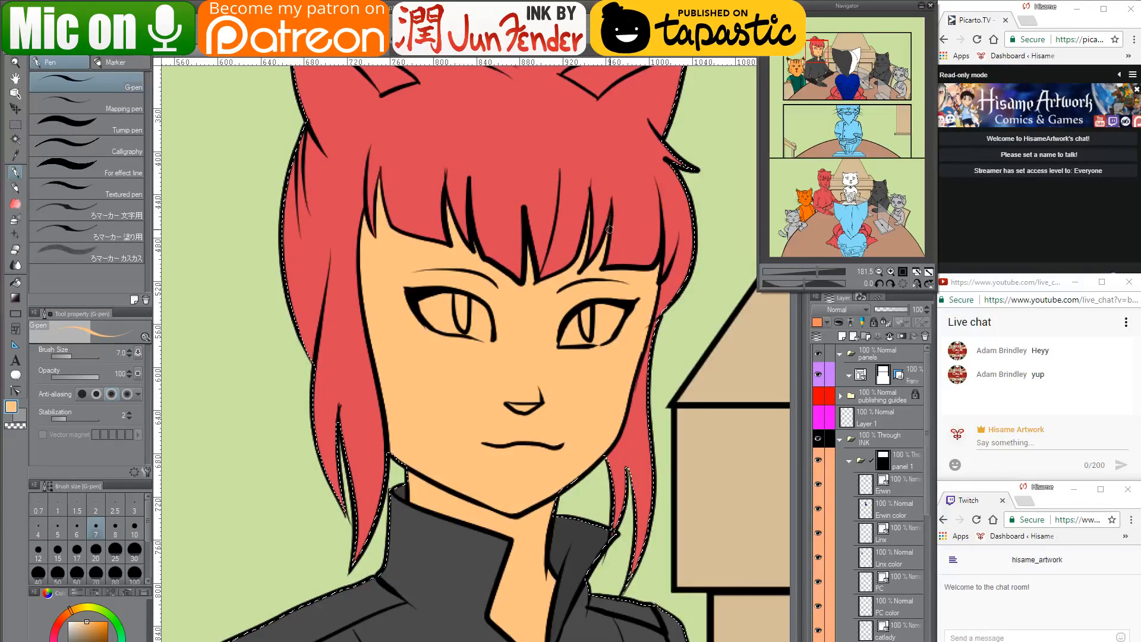
Sample the hair red from page_36 and fill the catlady's hair, ears, side lock and bun with it
{"action": "left_click", "coordinate": [618, 224], "text": "alt"}
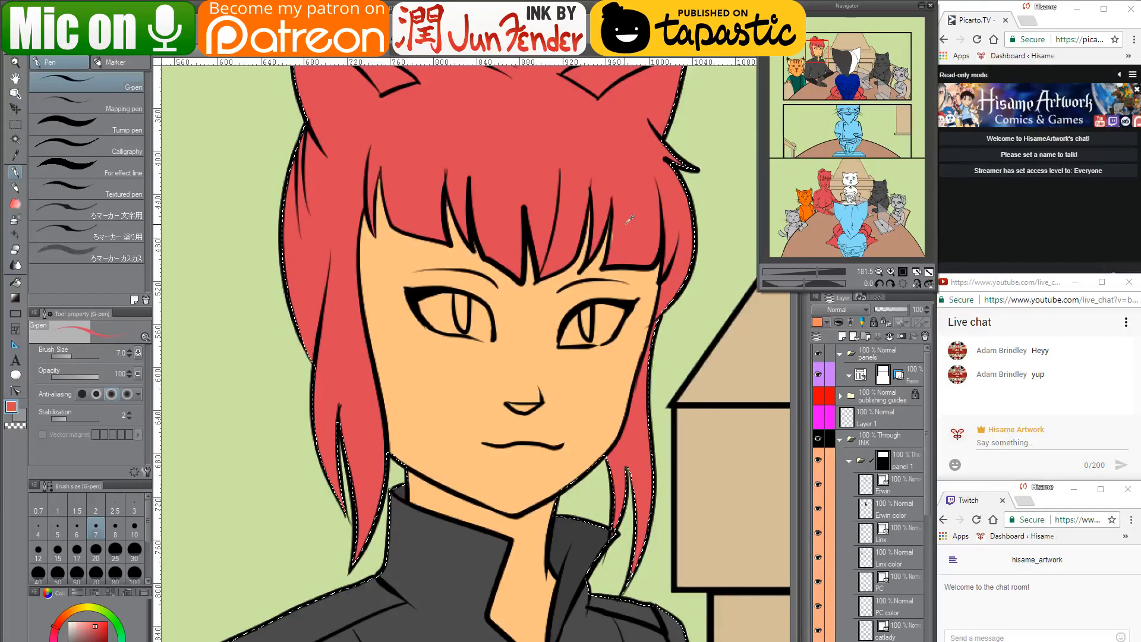
{"action": "left_click", "coordinate": [237, 54]}
{"action": "left_click", "coordinate": [488, 185], "text": "alt"}
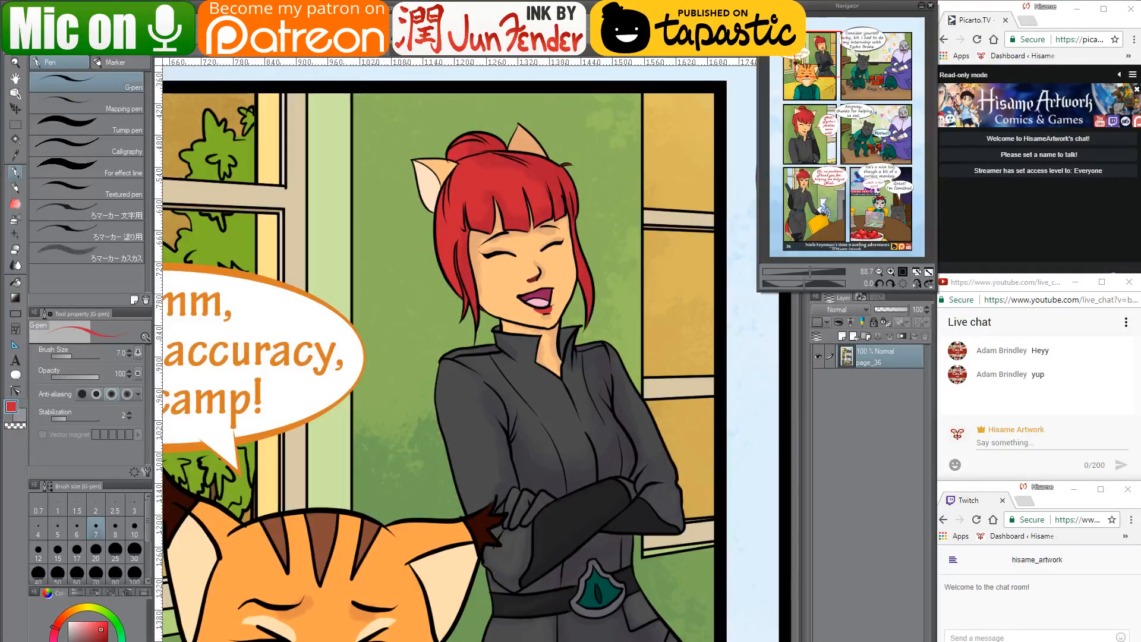
{"action": "left_click", "coordinate": [184, 56]}
{"action": "left_click", "coordinate": [15, 280]}
{"action": "left_click", "coordinate": [482, 168]}
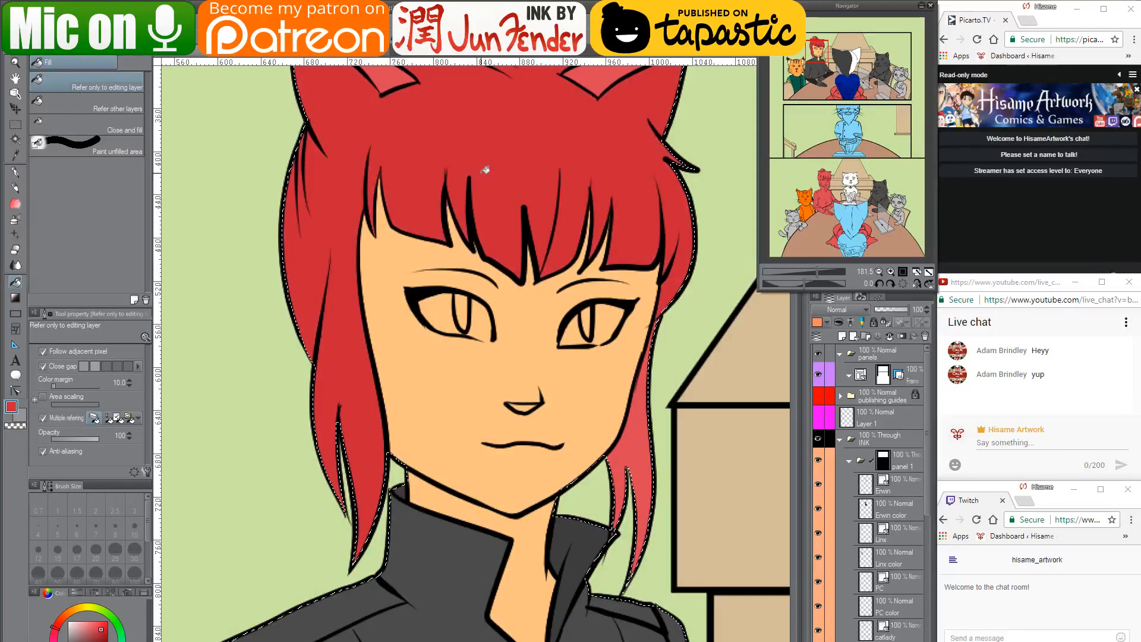
{"action": "scroll", "coordinate": [475, 202], "scroll_direction": "up", "scroll_amount": 3}
{"action": "left_click", "coordinate": [638, 527]}
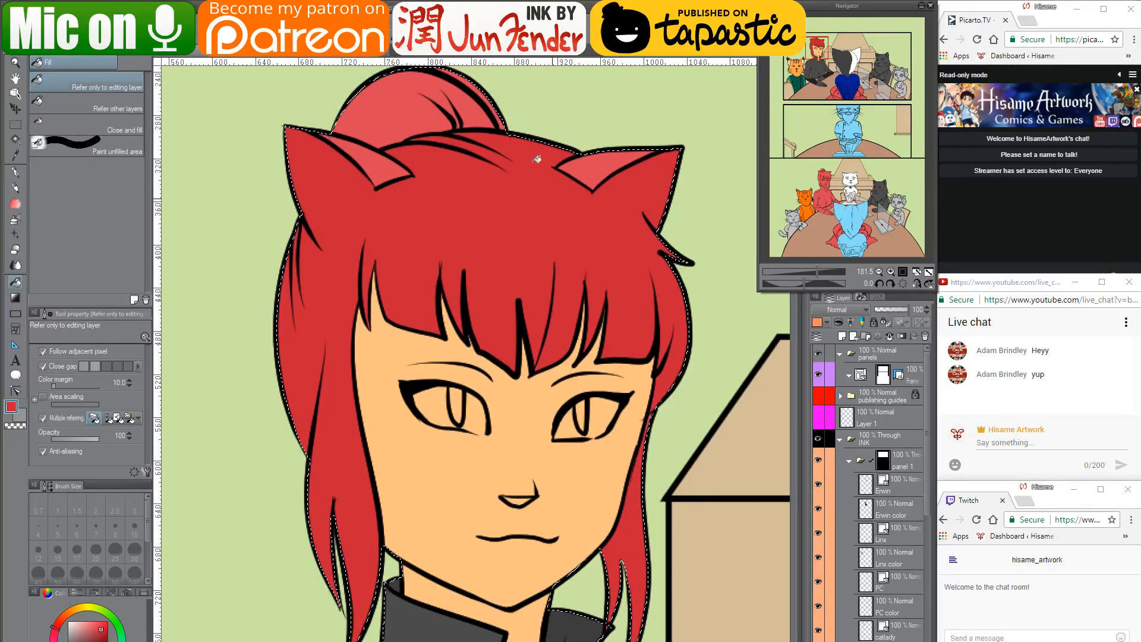
{"action": "left_click", "coordinate": [396, 105]}
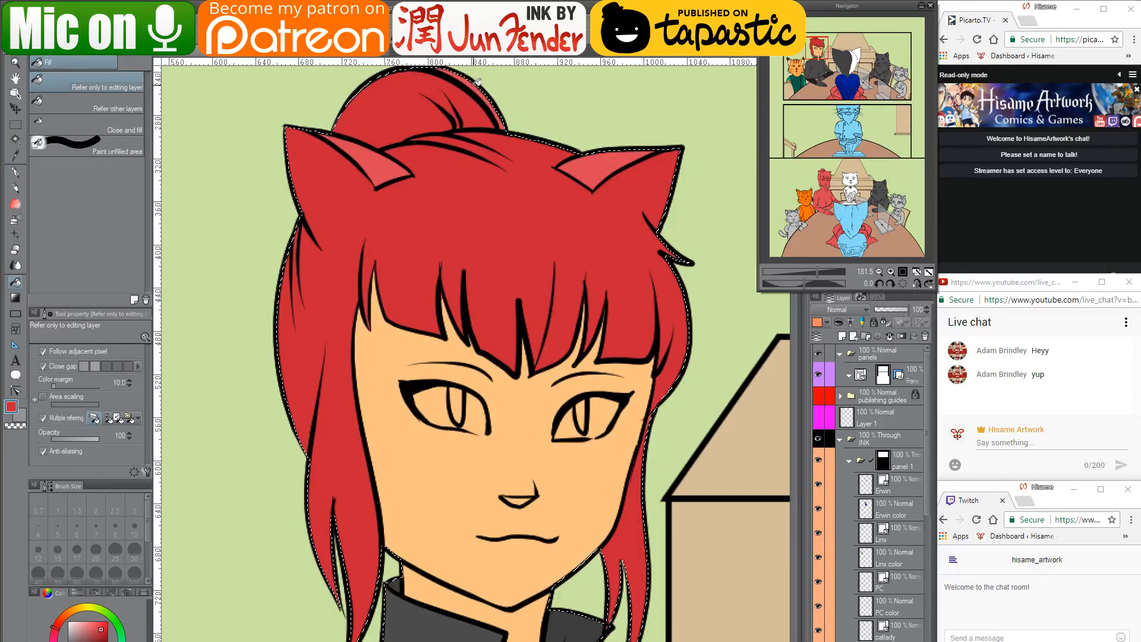
Sample the skin tone from the face and fill the insides of both cat ears with it
{"action": "left_click", "coordinate": [561, 465], "text": "alt"}
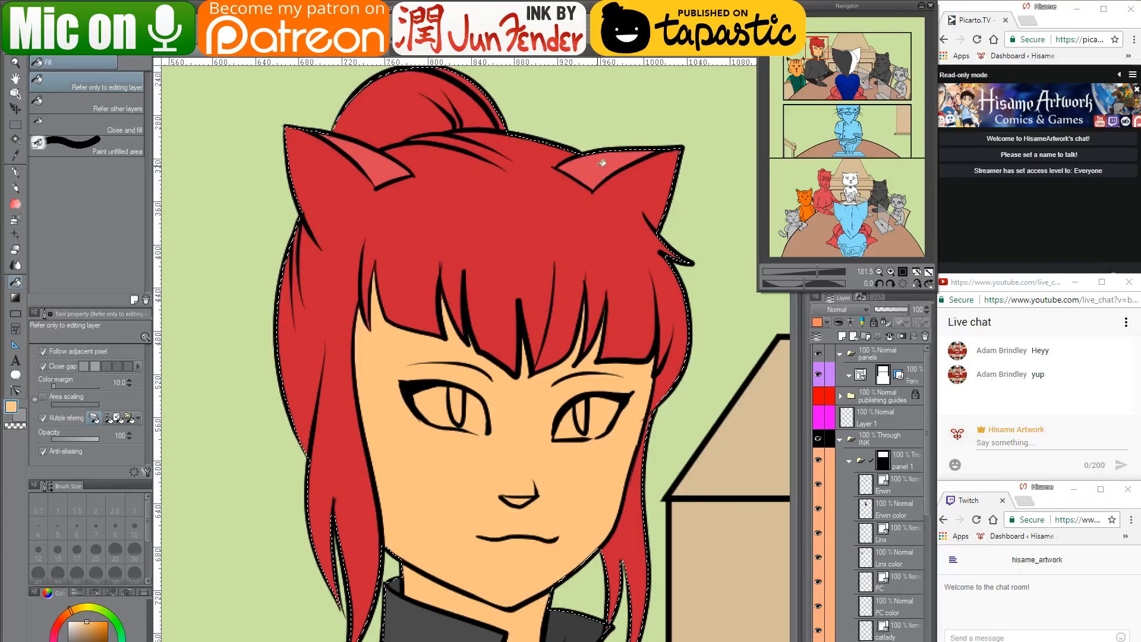
{"action": "left_click", "coordinate": [599, 160]}
{"action": "left_click", "coordinate": [385, 161]}
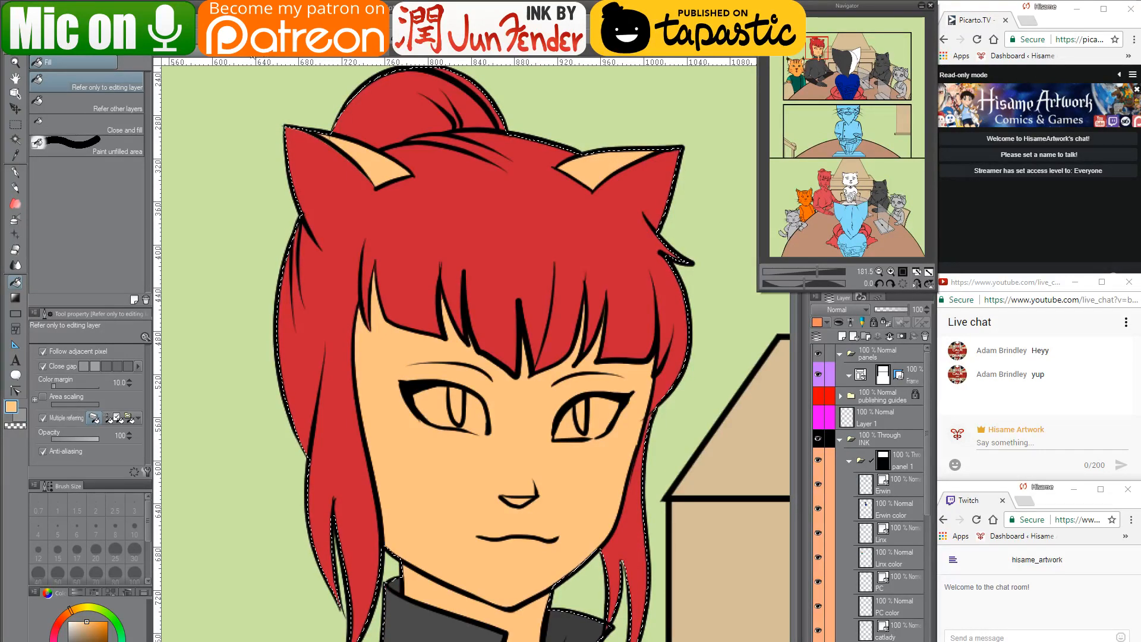
Sample the pale cream of the catlady's ears from page_36 and set the G-pen to size 12
{"action": "left_click", "coordinate": [252, 57]}
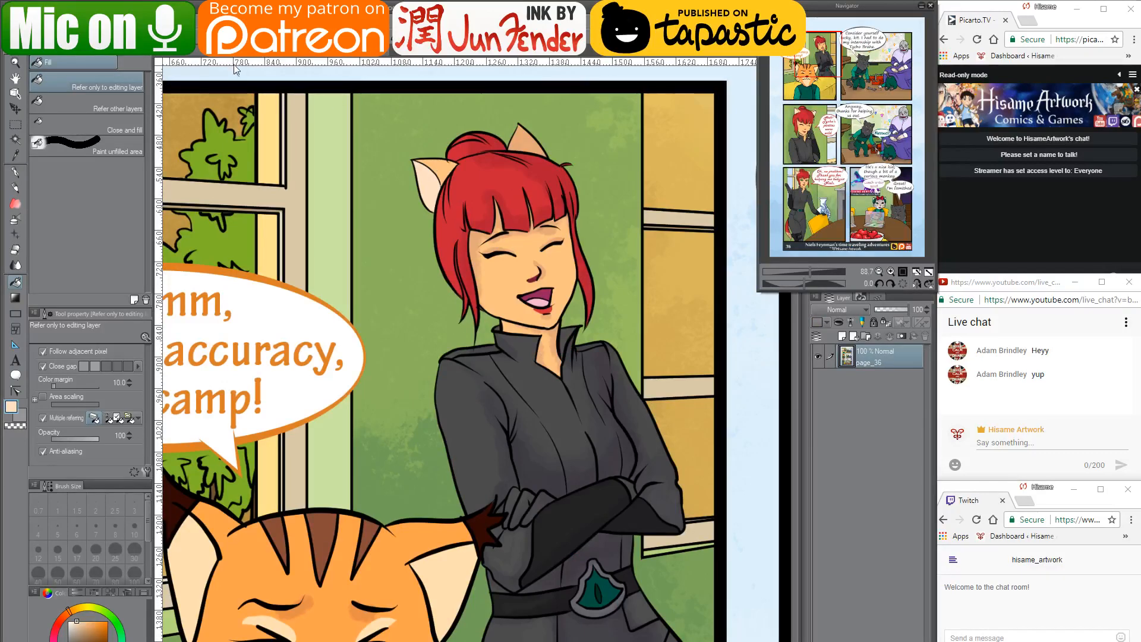
{"action": "left_click", "coordinate": [186, 57]}
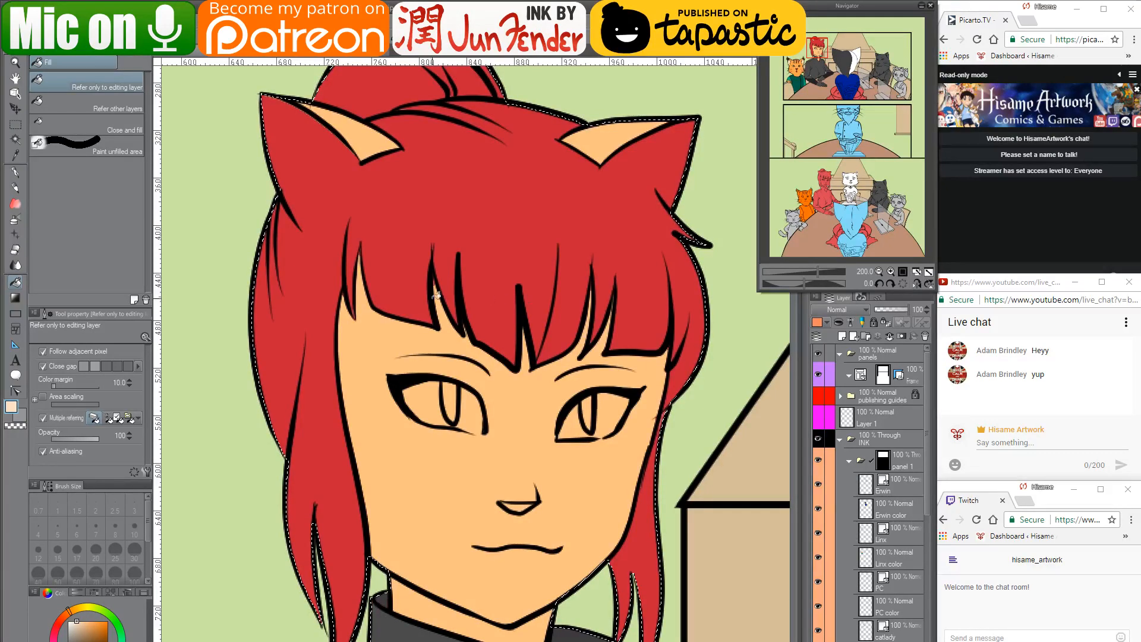
{"action": "left_click", "coordinate": [16, 172]}
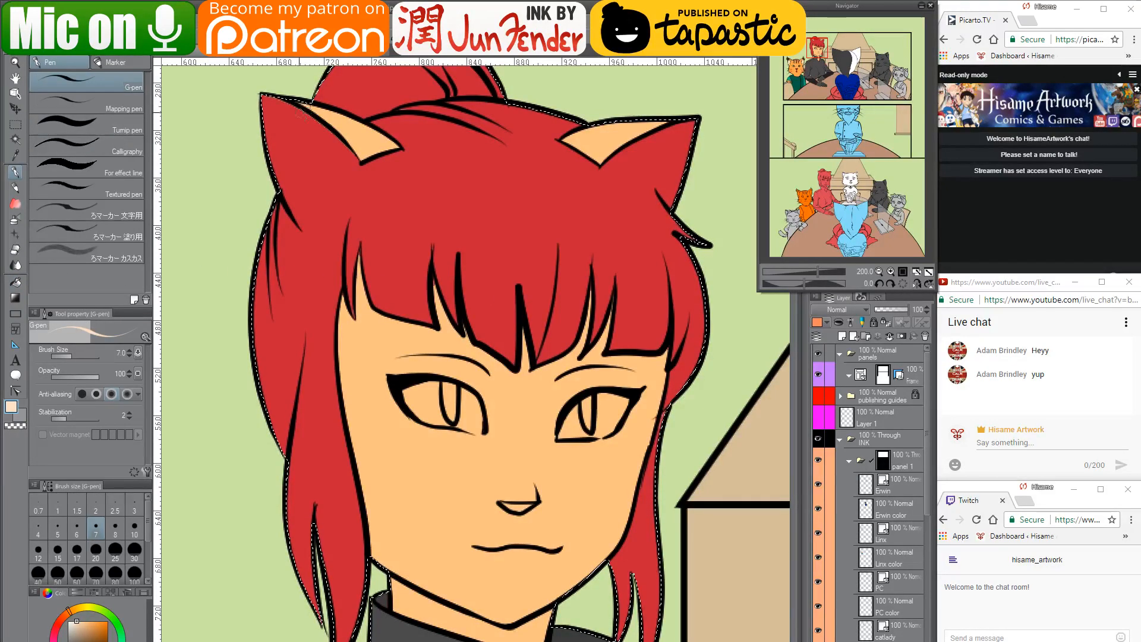
{"action": "left_click_drag", "start_coordinate": [288, 118], "coordinate": [328, 189]}
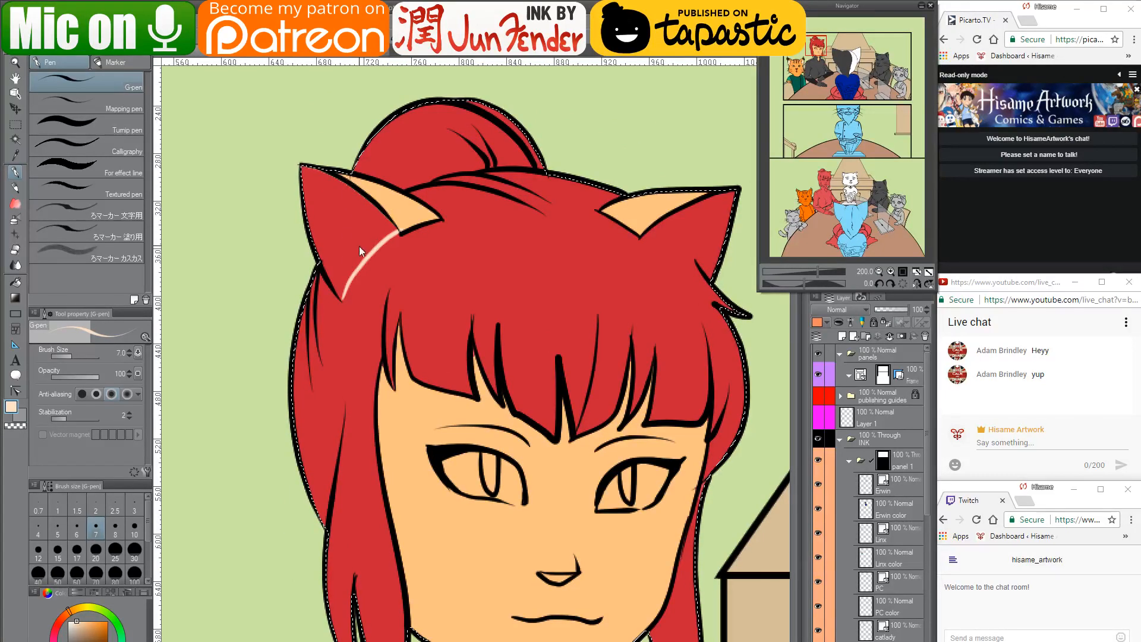
{"action": "key", "text": "ctrl+z"}
{"action": "key", "text": "bracketright"}
{"action": "key", "text": "bracketright"}
{"action": "key", "text": "bracketright"}
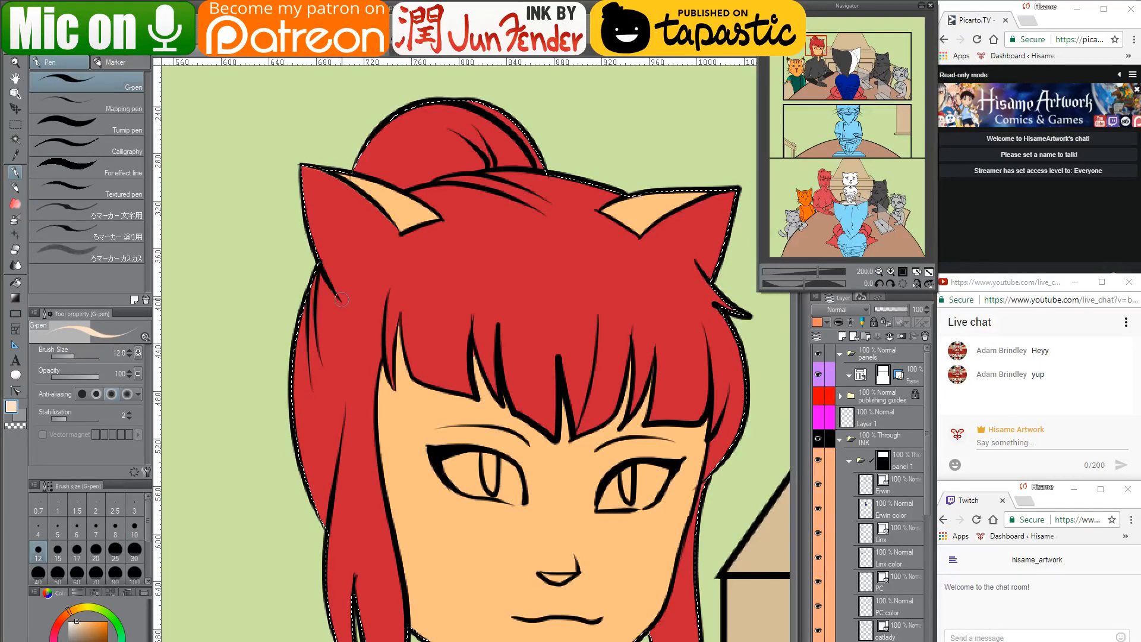
{"action": "key", "text": "ctrl+z"}
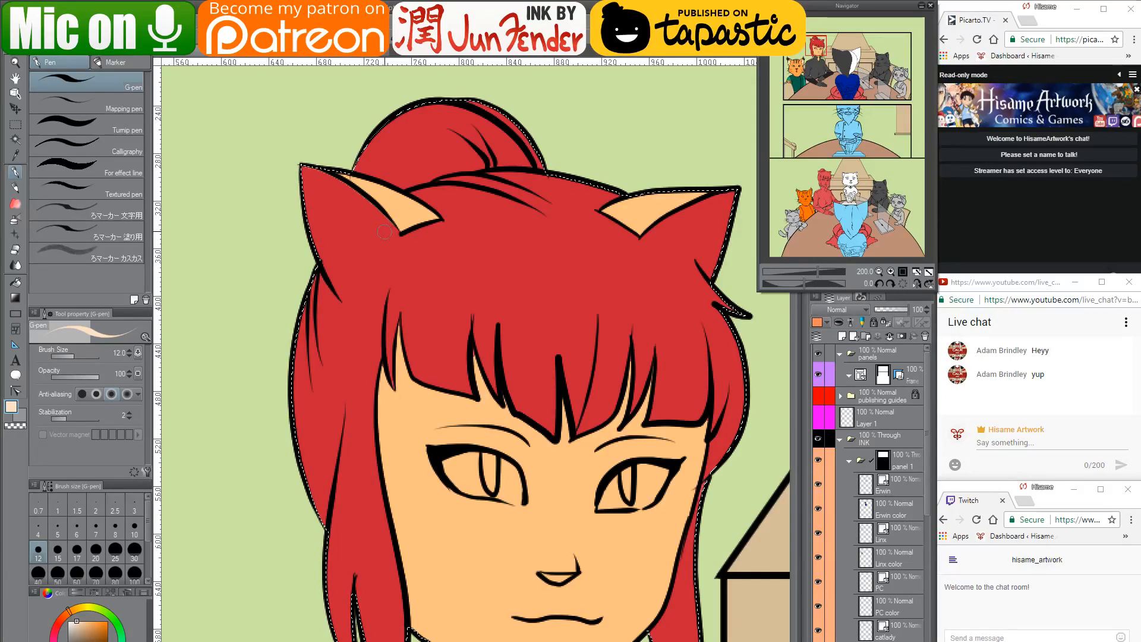
Paint the red part of the catlady's ear on the viewer's left cream, with a curved base edge against the hair
{"action": "scroll", "coordinate": [324, 229], "scroll_direction": "up", "scroll_amount": 2}
{"action": "scroll", "coordinate": [311, 254], "scroll_direction": "up", "scroll_amount": 2}
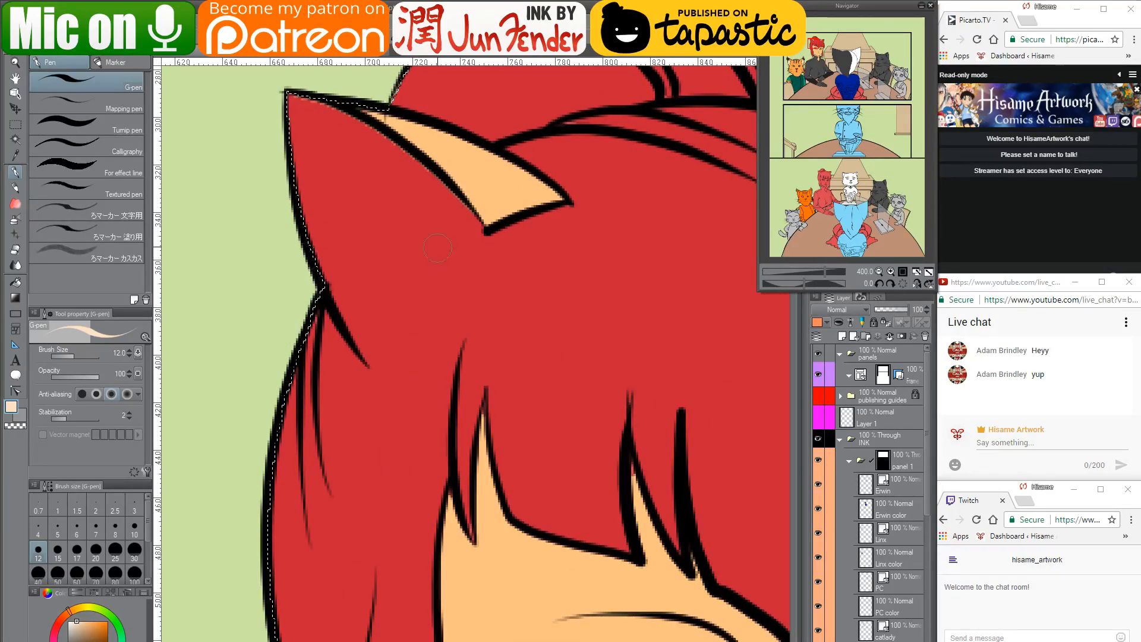
{"action": "left_click_drag", "start_coordinate": [481, 229], "coordinate": [373, 358]}
{"action": "left_click_drag", "start_coordinate": [341, 208], "coordinate": [357, 298]}
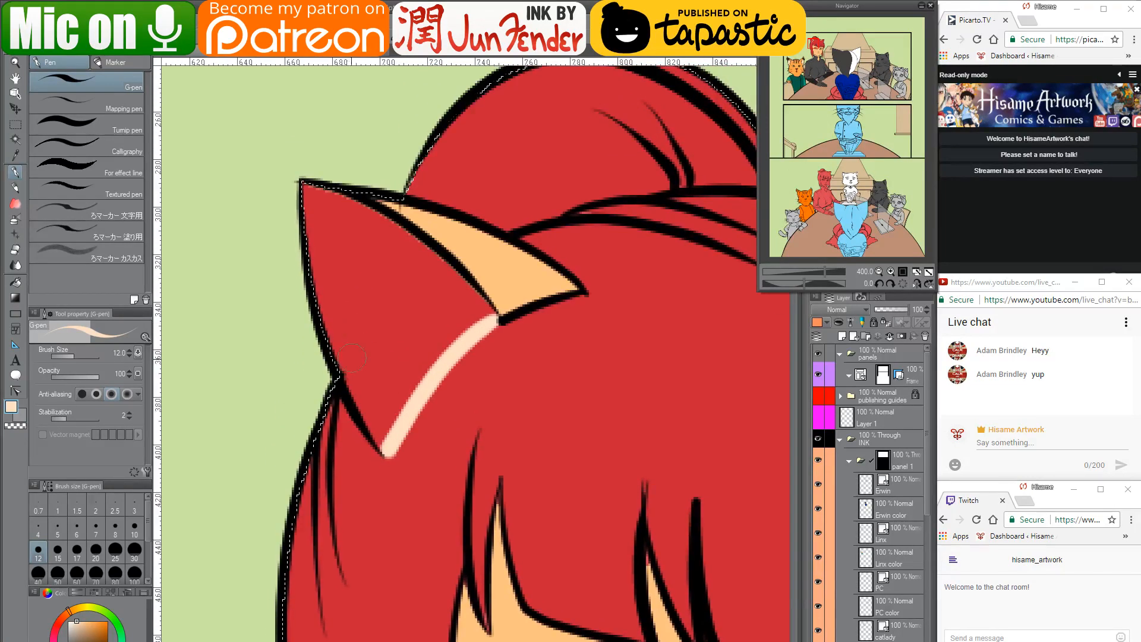
{"action": "mouse_move", "coordinate": [387, 447]}
{"action": "left_mouse_down"}
{"action": "mouse_move", "coordinate": [325, 310]}
{"action": "mouse_move", "coordinate": [306, 201]}
{"action": "mouse_move", "coordinate": [344, 297]}
{"action": "mouse_move", "coordinate": [313, 196]}
{"action": "mouse_move", "coordinate": [369, 225]}
{"action": "mouse_move", "coordinate": [325, 196]}
{"action": "mouse_move", "coordinate": [366, 216]}
{"action": "mouse_move", "coordinate": [436, 275]}
{"action": "mouse_move", "coordinate": [362, 207]}
{"action": "mouse_move", "coordinate": [445, 285]}
{"action": "mouse_move", "coordinate": [400, 232]}
{"action": "mouse_move", "coordinate": [488, 312]}
{"action": "mouse_move", "coordinate": [373, 253]}
{"action": "mouse_move", "coordinate": [324, 211]}
{"action": "mouse_move", "coordinate": [362, 295]}
{"action": "mouse_move", "coordinate": [374, 268]}
{"action": "mouse_move", "coordinate": [407, 304]}
{"action": "mouse_move", "coordinate": [410, 270]}
{"action": "mouse_move", "coordinate": [423, 351]}
{"action": "mouse_move", "coordinate": [389, 322]}
{"action": "mouse_move", "coordinate": [372, 346]}
{"action": "mouse_move", "coordinate": [327, 298]}
{"action": "mouse_move", "coordinate": [382, 438]}
{"action": "left_mouse_up"}
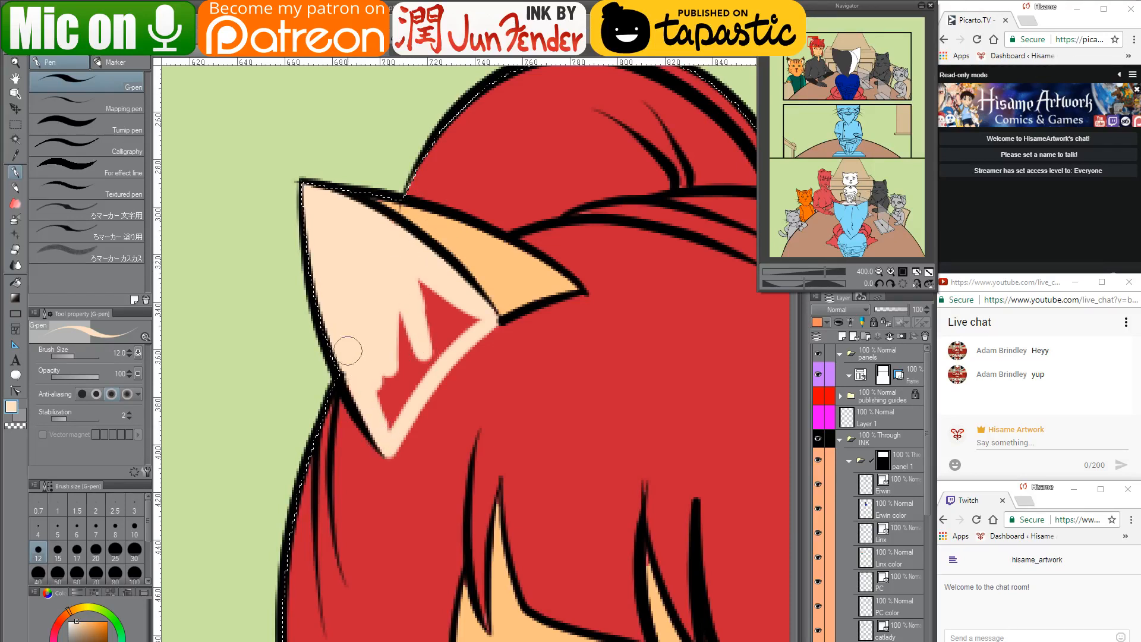
{"action": "mouse_move", "coordinate": [350, 357]}
{"action": "left_mouse_down"}
{"action": "mouse_move", "coordinate": [380, 413]}
{"action": "mouse_move", "coordinate": [387, 340]}
{"action": "mouse_move", "coordinate": [429, 334]}
{"action": "mouse_move", "coordinate": [414, 384]}
{"action": "mouse_move", "coordinate": [388, 397]}
{"action": "mouse_move", "coordinate": [411, 290]}
{"action": "mouse_move", "coordinate": [428, 281]}
{"action": "mouse_move", "coordinate": [440, 296]}
{"action": "mouse_move", "coordinate": [441, 351]}
{"action": "mouse_move", "coordinate": [479, 324]}
{"action": "left_mouse_up"}
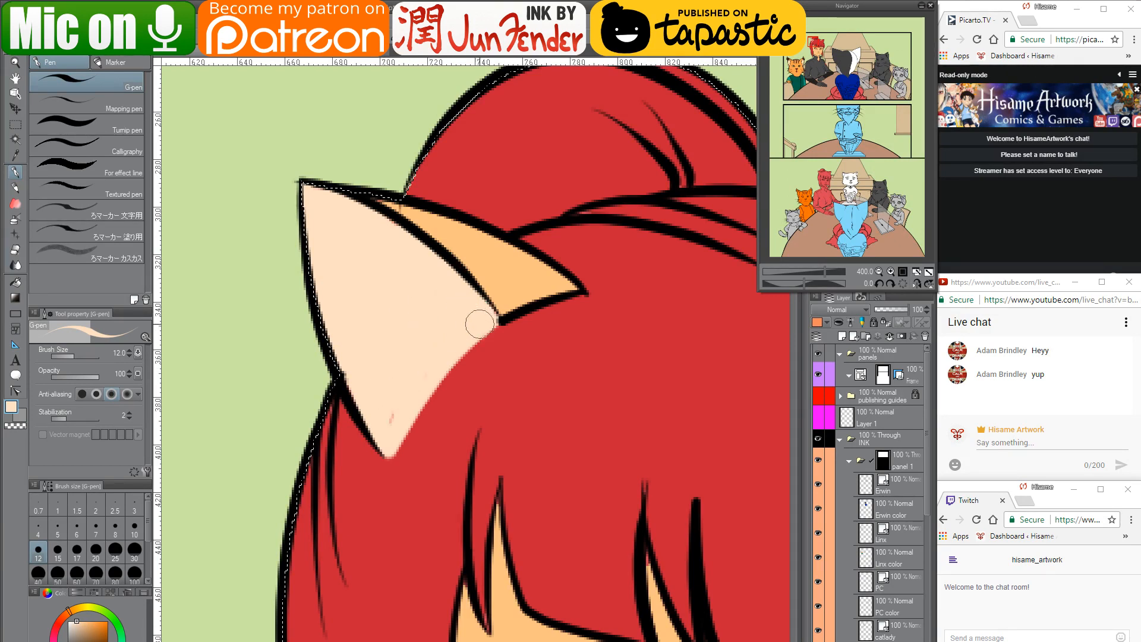
Sample the hair red and skin tone to touch up the edges around the cream-painted ear
{"action": "left_click", "coordinate": [330, 447], "text": "alt"}
{"action": "left_click", "coordinate": [431, 212], "text": "alt"}
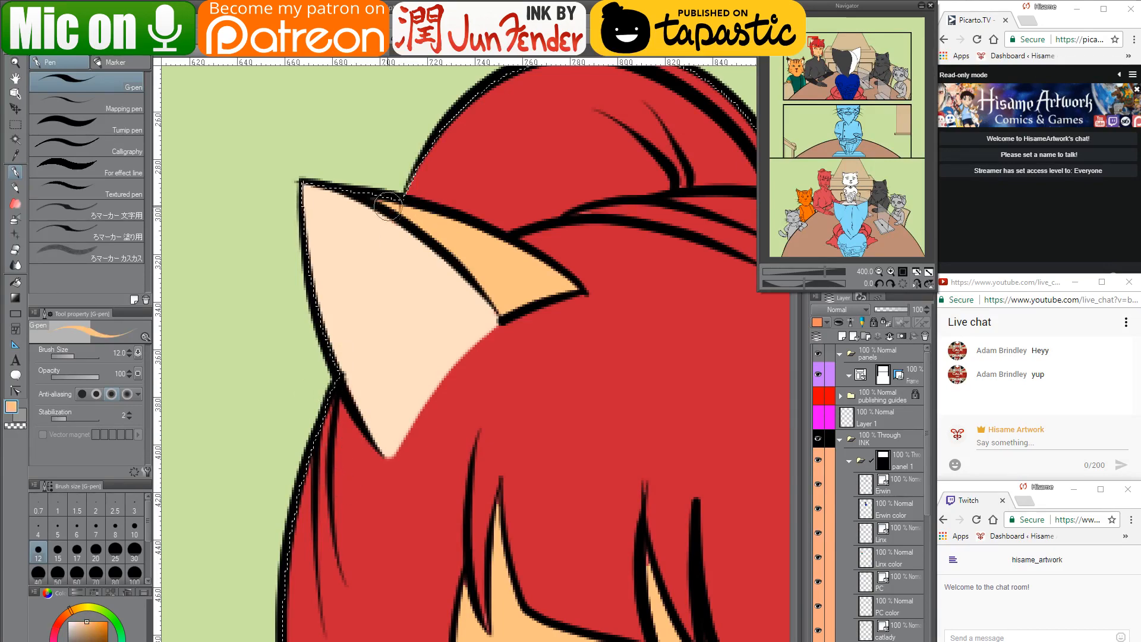
{"action": "scroll", "coordinate": [364, 276], "scroll_direction": "down", "scroll_amount": 2}
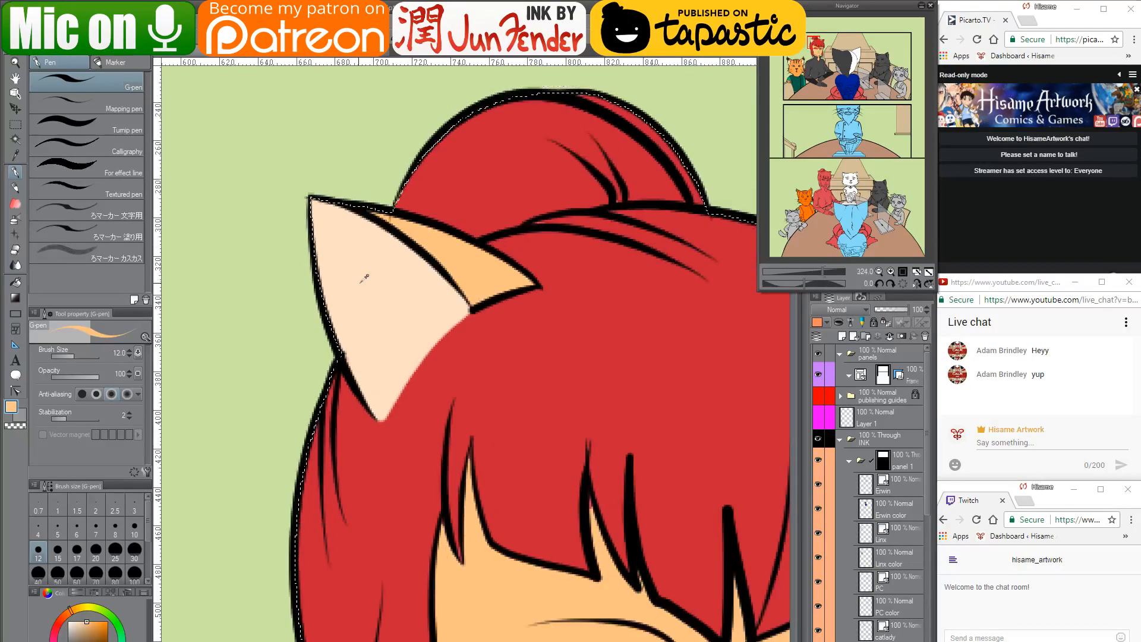
Sample the cream from the finished ear and paint the red part of the other ear with it
{"action": "left_click", "coordinate": [364, 278], "text": "alt"}
{"action": "mouse_move", "coordinate": [678, 327]}
{"action": "left_mouse_down"}
{"action": "mouse_move", "coordinate": [418, 369]}
{"action": "mouse_move", "coordinate": [480, 358]}
{"action": "left_mouse_up"}
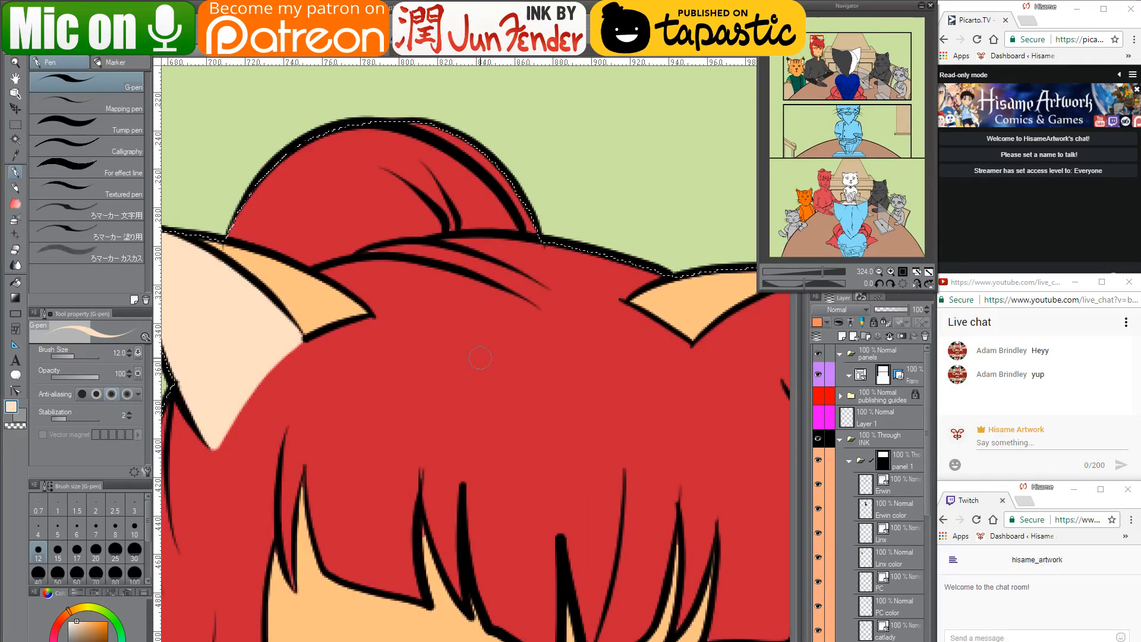
{"action": "left_click_drag", "start_coordinate": [618, 429], "coordinate": [376, 390]}
{"action": "left_click_drag", "start_coordinate": [420, 325], "coordinate": [534, 385]}
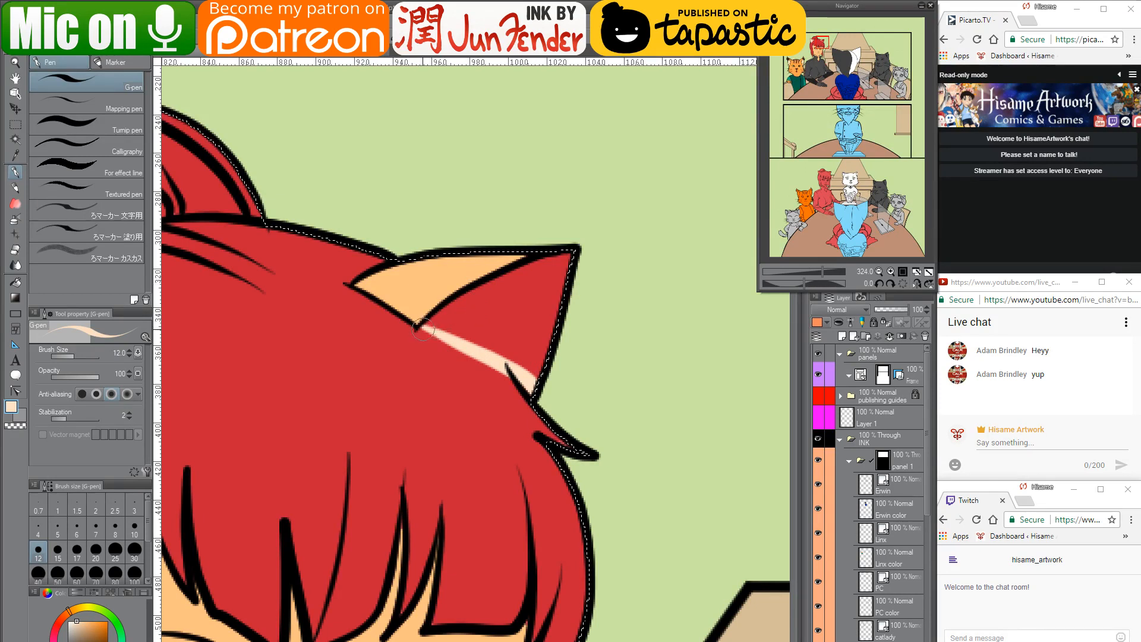
{"action": "mouse_move", "coordinate": [418, 329]}
{"action": "left_mouse_down"}
{"action": "mouse_move", "coordinate": [546, 376]}
{"action": "mouse_move", "coordinate": [474, 299]}
{"action": "mouse_move", "coordinate": [571, 270]}
{"action": "left_mouse_up"}
{"action": "mouse_move", "coordinate": [461, 304]}
{"action": "left_mouse_down"}
{"action": "mouse_move", "coordinate": [599, 238]}
{"action": "mouse_move", "coordinate": [494, 304]}
{"action": "mouse_move", "coordinate": [454, 312]}
{"action": "mouse_move", "coordinate": [451, 326]}
{"action": "mouse_move", "coordinate": [428, 328]}
{"action": "mouse_move", "coordinate": [539, 380]}
{"action": "mouse_move", "coordinate": [458, 329]}
{"action": "mouse_move", "coordinate": [485, 334]}
{"action": "mouse_move", "coordinate": [541, 380]}
{"action": "mouse_move", "coordinate": [517, 308]}
{"action": "mouse_move", "coordinate": [571, 274]}
{"action": "left_mouse_up"}
{"action": "left_click_drag", "start_coordinate": [426, 362], "coordinate": [618, 412]}
Touch up the skin-toned ear part and the surrounding hair edges with sampled skin tone and hair red
{"action": "left_click", "coordinate": [617, 351], "text": "alt"}
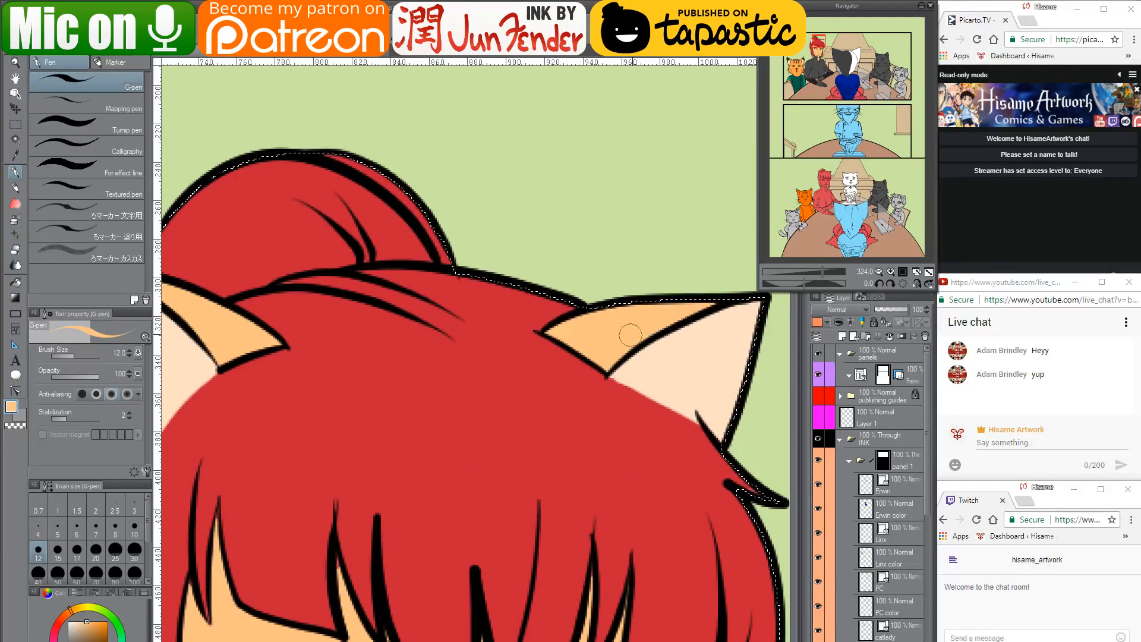
{"action": "left_click", "coordinate": [549, 309], "text": "alt"}
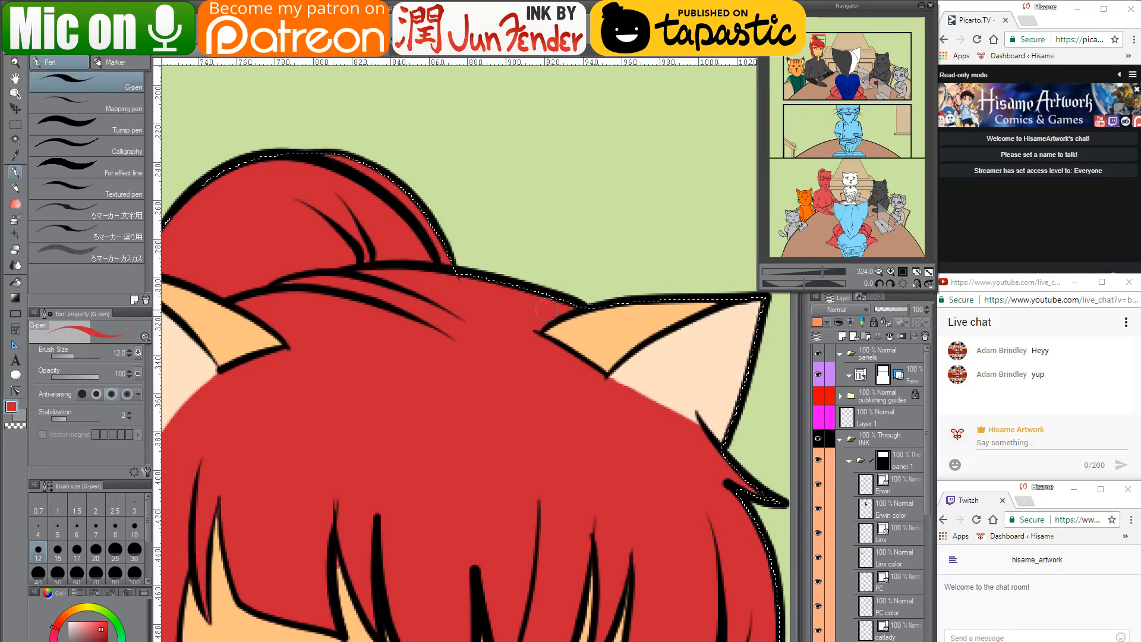
{"action": "left_click_drag", "start_coordinate": [466, 334], "coordinate": [499, 369]}
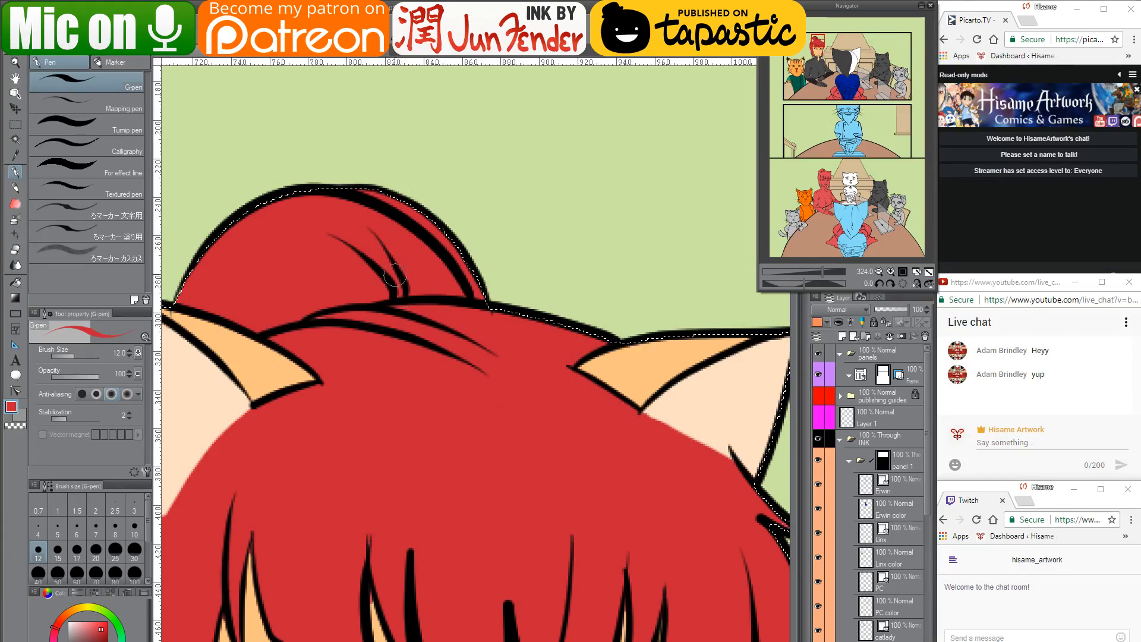
{"action": "left_click_drag", "start_coordinate": [326, 323], "coordinate": [490, 210]}
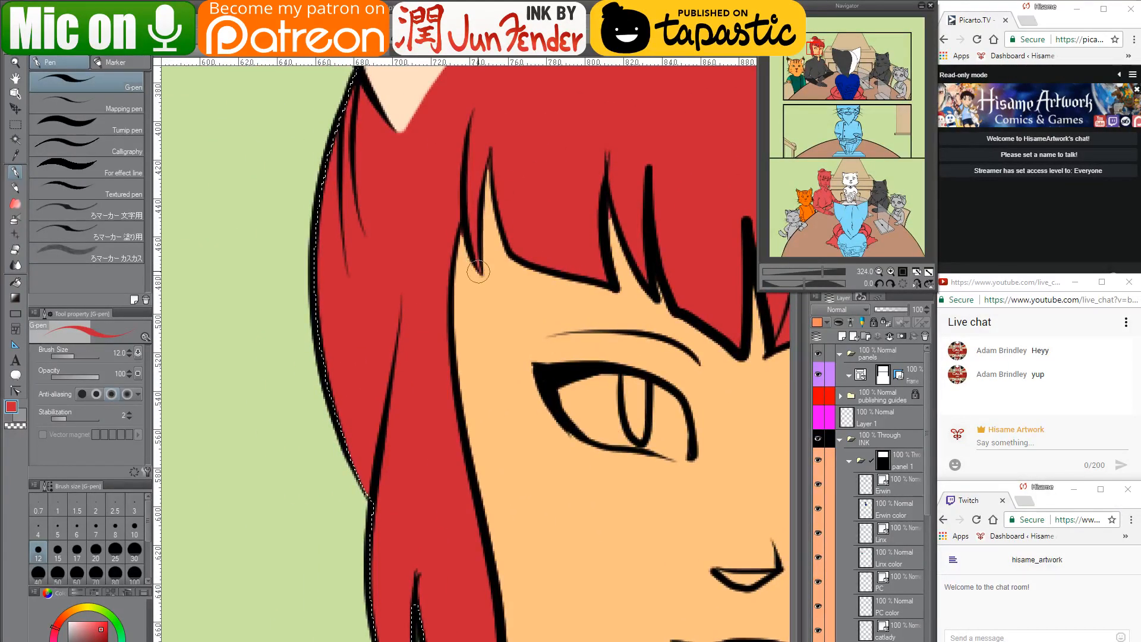
Sample the face's skin tone and touch up the face edges beside the hair and below the fringe
{"action": "left_click", "coordinate": [463, 235], "text": "alt"}
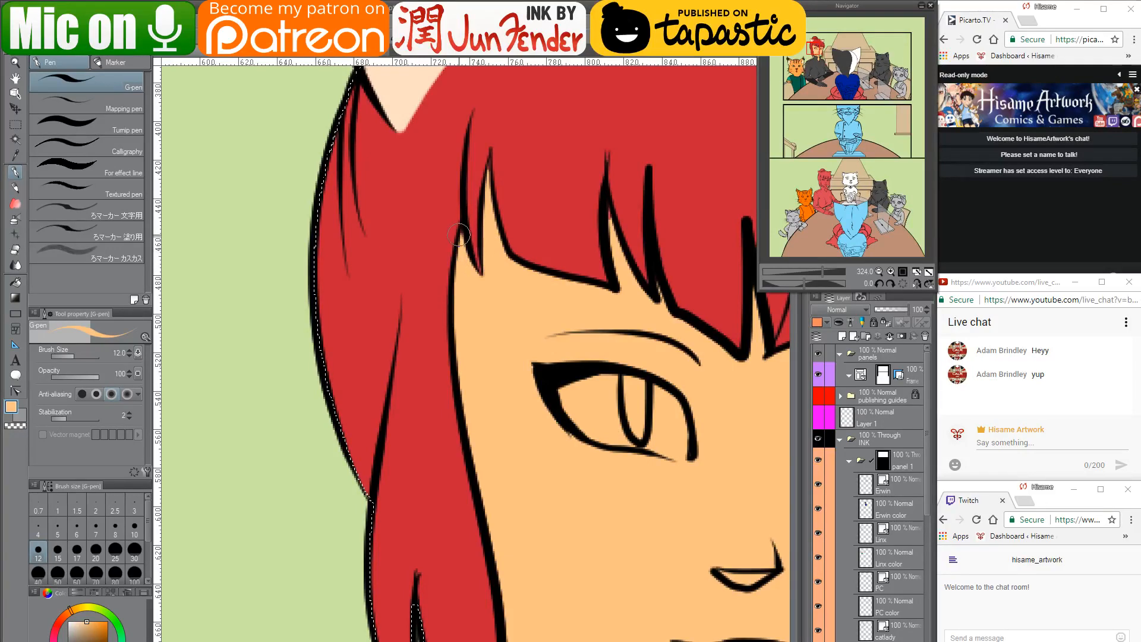
{"action": "mouse_move", "coordinate": [630, 416]}
{"action": "left_mouse_down"}
{"action": "mouse_move", "coordinate": [356, 404]}
{"action": "mouse_move", "coordinate": [285, 369]}
{"action": "mouse_move", "coordinate": [315, 380]}
{"action": "left_mouse_up"}
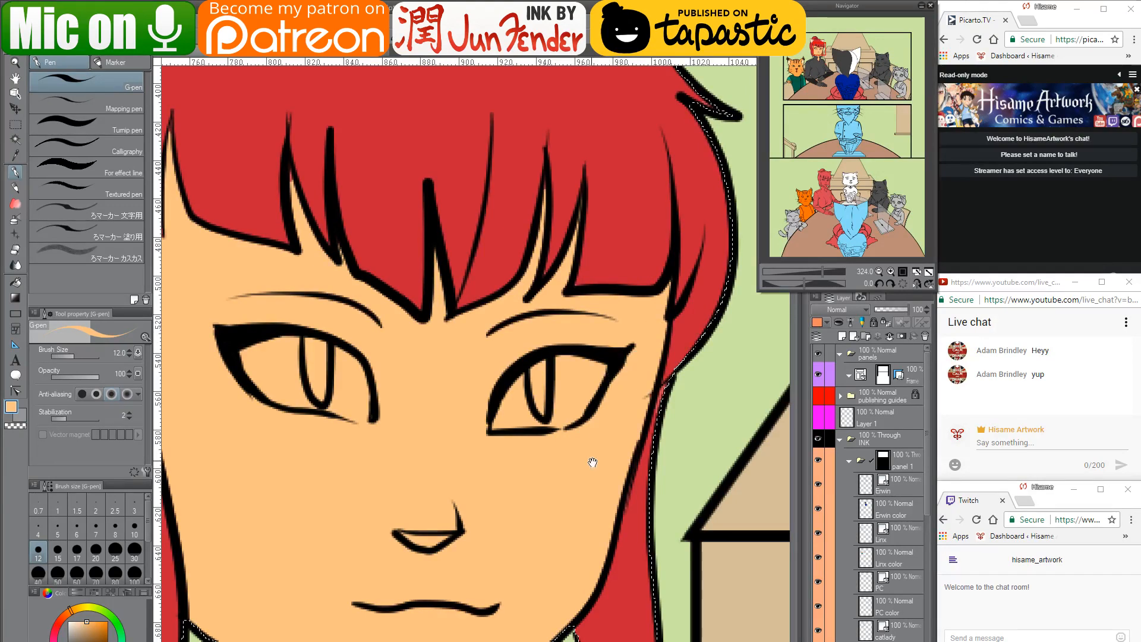
{"action": "left_click_drag", "start_coordinate": [590, 461], "coordinate": [635, 332]}
{"action": "mouse_move", "coordinate": [485, 352]}
{"action": "left_mouse_down"}
{"action": "mouse_move", "coordinate": [479, 393]}
{"action": "mouse_move", "coordinate": [517, 420]}
{"action": "mouse_move", "coordinate": [515, 410]}
{"action": "left_mouse_up"}
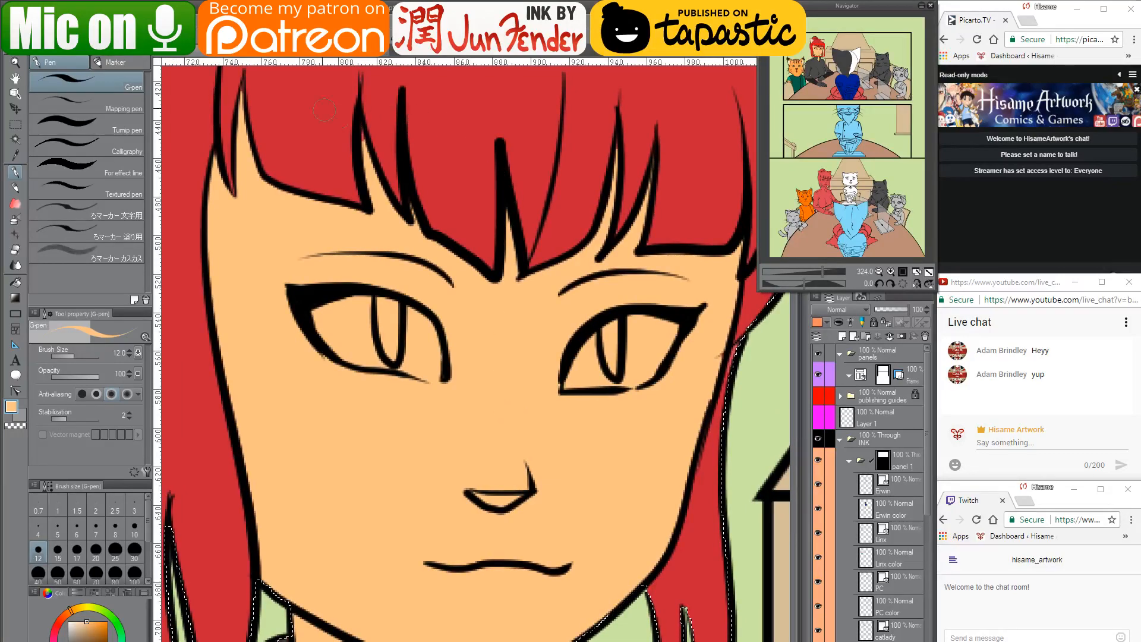
Sample the green of the red-haired catlady's eyes from the second panel of page_35
{"action": "left_click", "coordinate": [249, 51]}
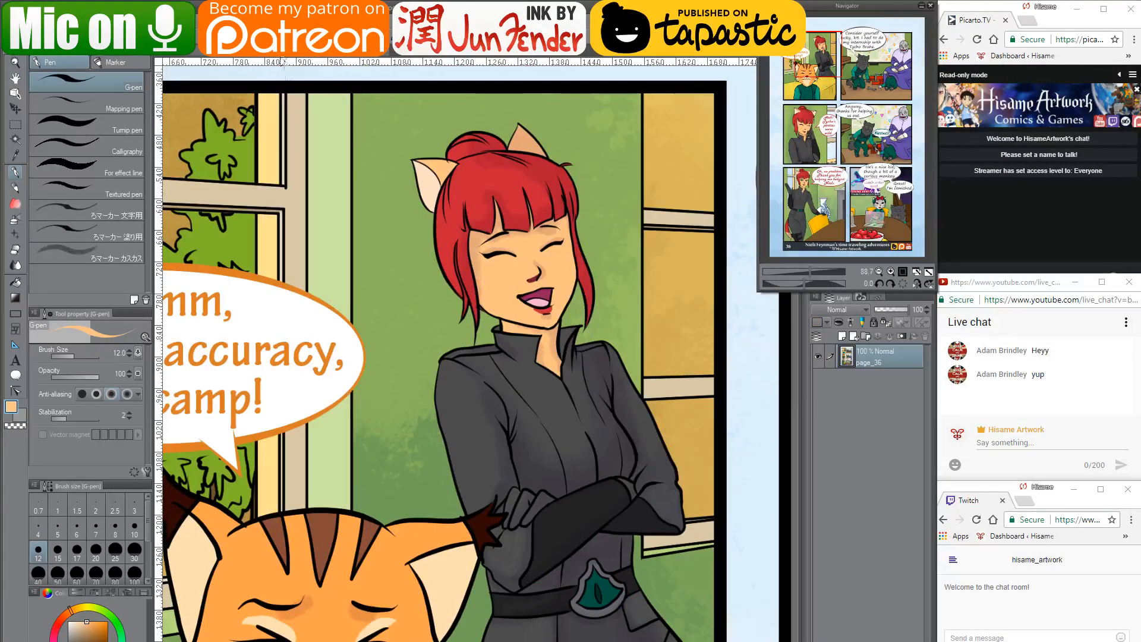
{"action": "left_click", "coordinate": [281, 57]}
{"action": "left_click", "coordinate": [350, 57]}
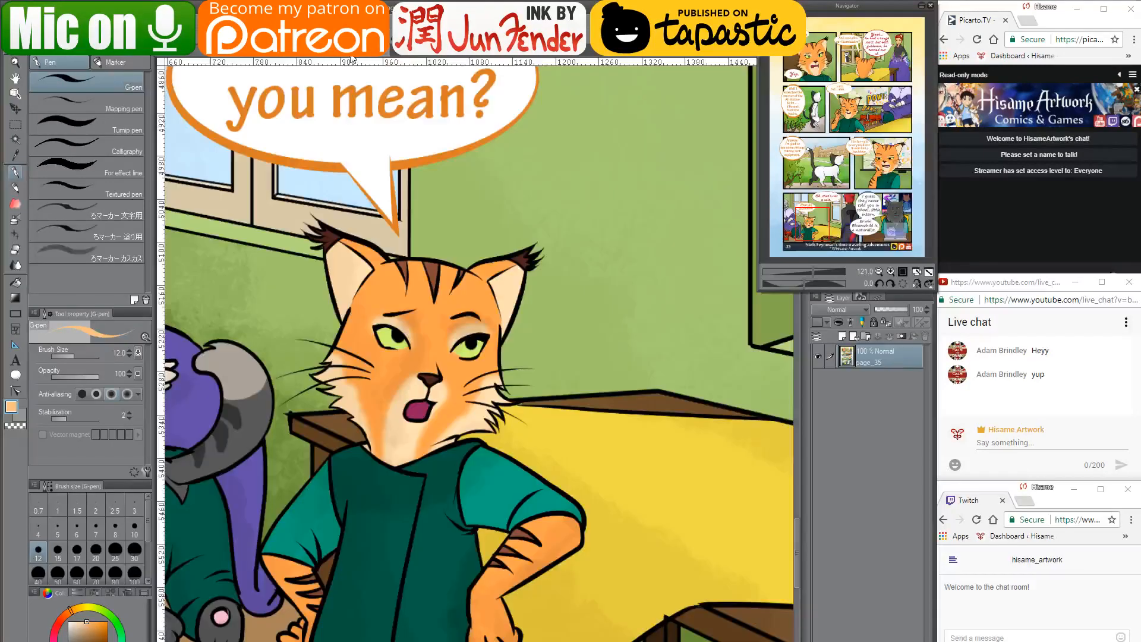
{"action": "left_click_drag", "start_coordinate": [666, 341], "coordinate": [378, 513]}
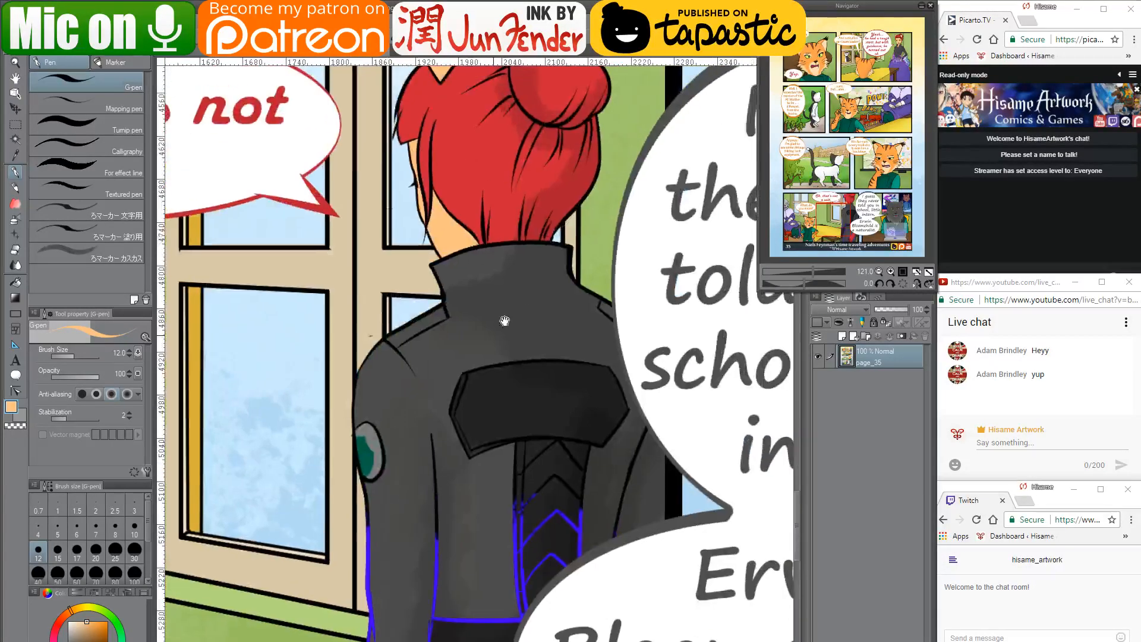
{"action": "scroll", "coordinate": [624, 210], "scroll_direction": "down", "scroll_amount": 5}
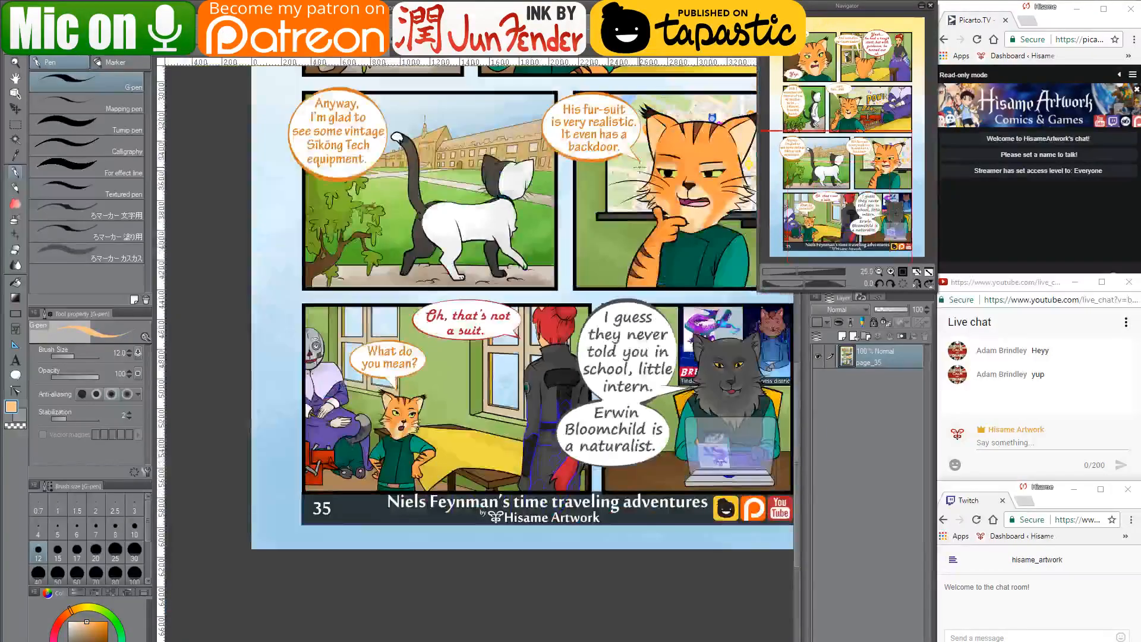
{"action": "left_click_drag", "start_coordinate": [640, 168], "coordinate": [589, 481]}
{"action": "left_click_drag", "start_coordinate": [658, 296], "coordinate": [659, 506]}
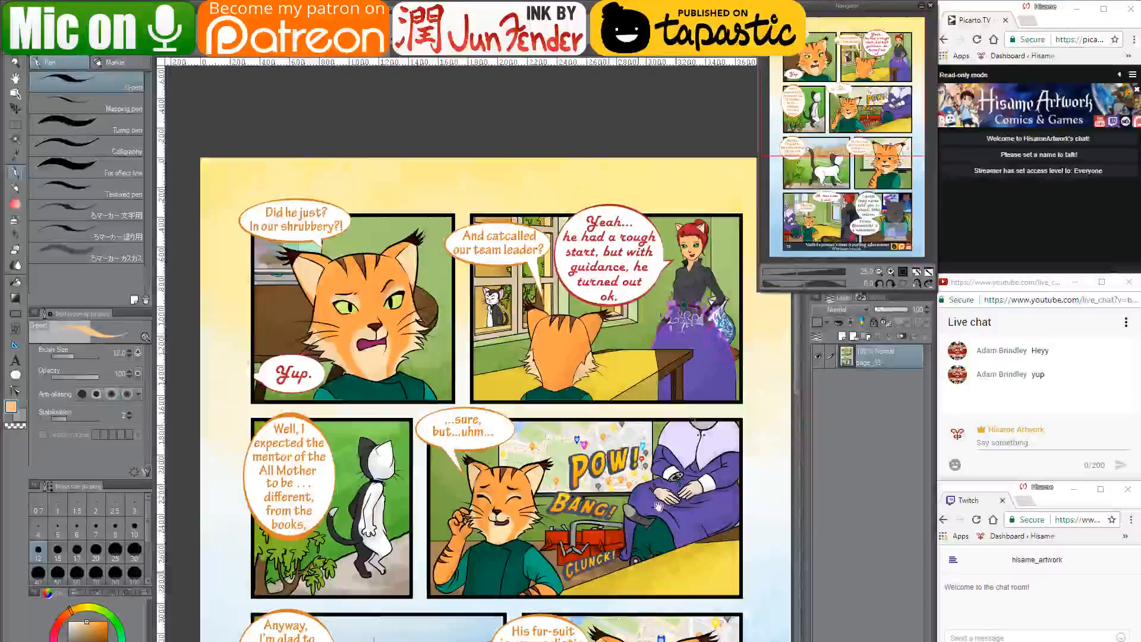
{"action": "scroll", "coordinate": [695, 232], "scroll_direction": "up", "scroll_amount": 5}
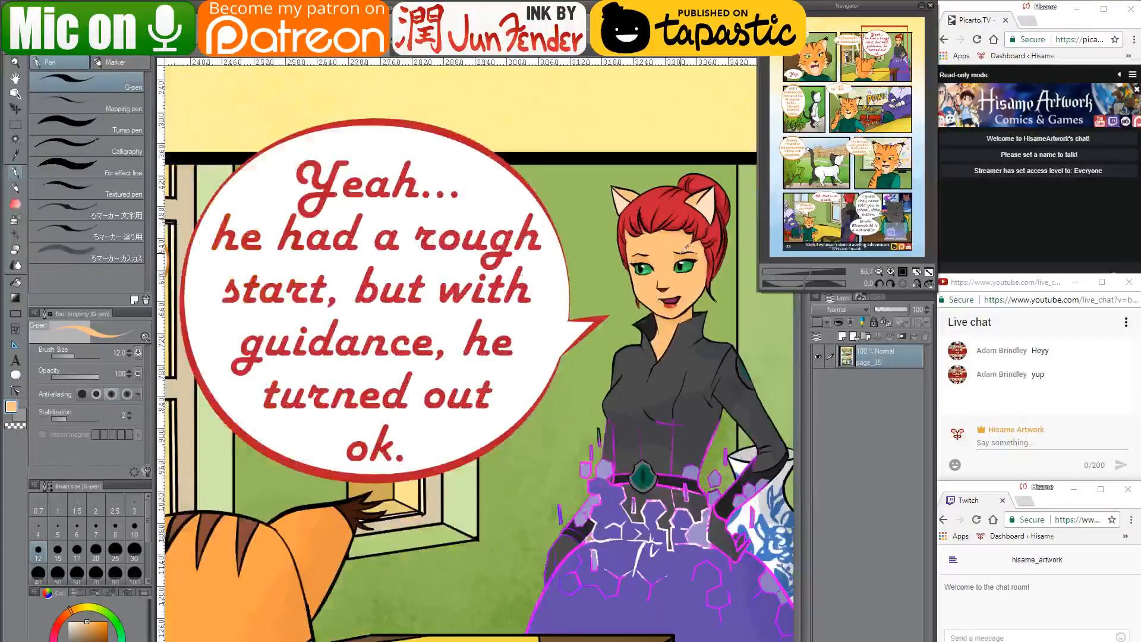
{"action": "scroll", "coordinate": [682, 260], "scroll_direction": "up", "scroll_amount": 4}
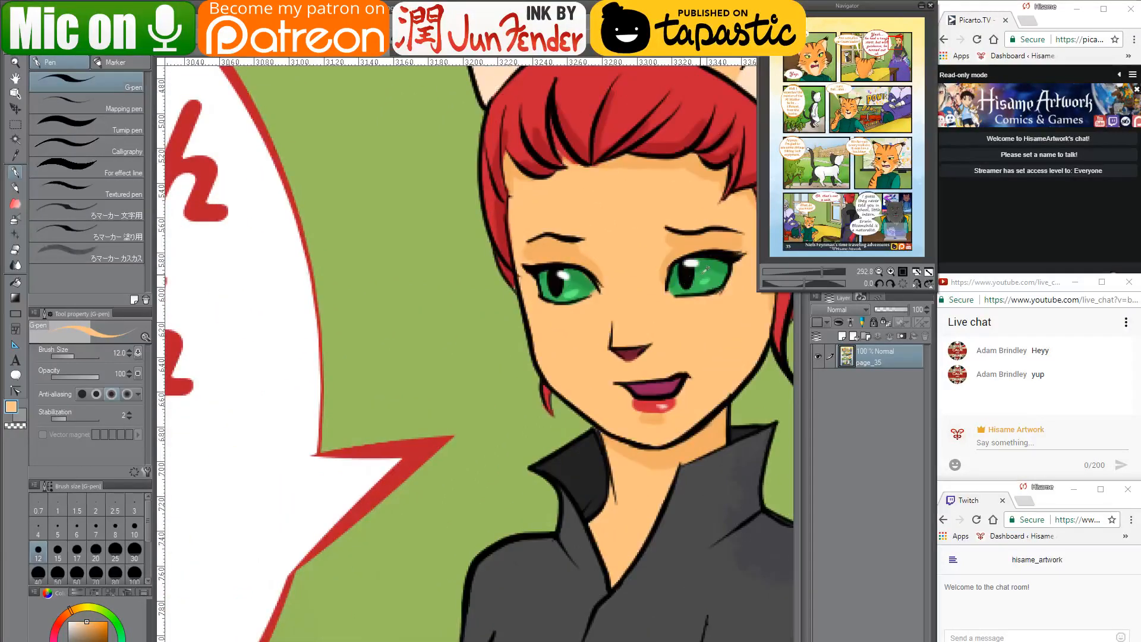
{"action": "left_click", "coordinate": [706, 271], "text": "alt"}
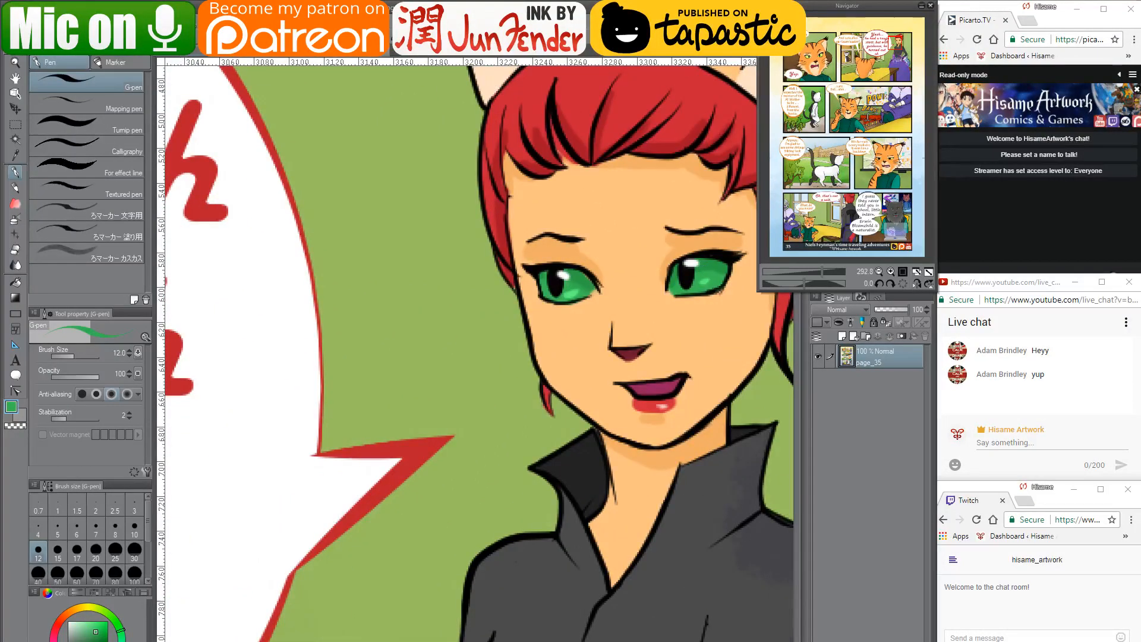
Paint both of the catlady's eyes with the sampled green, cleaning the spill below the eye with the skin tone
{"action": "key", "text": "ctrl+Tab"}
{"action": "mouse_move", "coordinate": [591, 341]}
{"action": "left_mouse_down"}
{"action": "mouse_move", "coordinate": [568, 384]}
{"action": "mouse_move", "coordinate": [601, 336]}
{"action": "mouse_move", "coordinate": [576, 387]}
{"action": "mouse_move", "coordinate": [645, 371]}
{"action": "mouse_move", "coordinate": [627, 380]}
{"action": "mouse_move", "coordinate": [655, 363]}
{"action": "mouse_move", "coordinate": [675, 323]}
{"action": "mouse_move", "coordinate": [621, 328]}
{"action": "mouse_move", "coordinate": [645, 317]}
{"action": "mouse_move", "coordinate": [603, 365]}
{"action": "mouse_move", "coordinate": [631, 363]}
{"action": "left_mouse_up"}
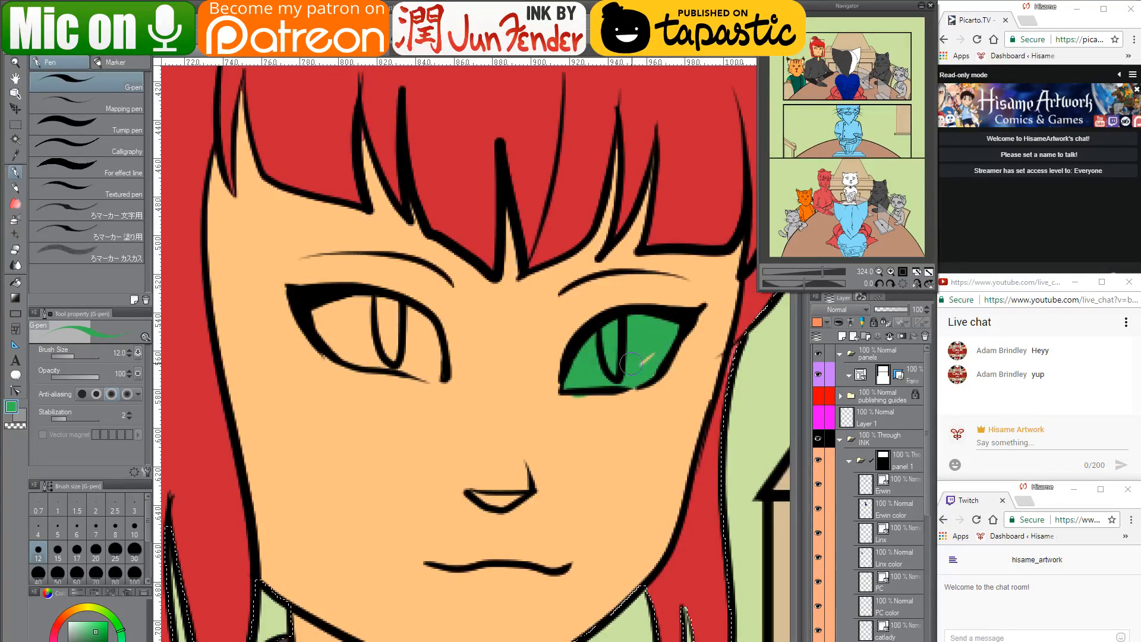
{"action": "left_click", "coordinate": [596, 409], "text": "alt"}
{"action": "left_click_drag", "start_coordinate": [594, 405], "coordinate": [556, 404]}
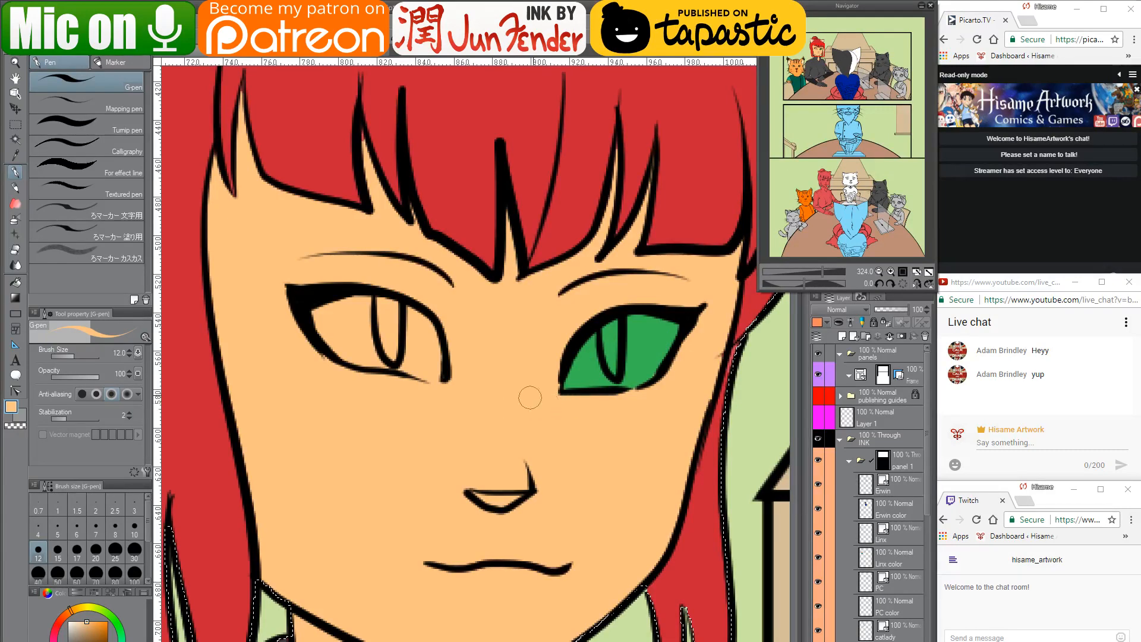
{"action": "left_click", "coordinate": [579, 360], "text": "alt"}
{"action": "mouse_move", "coordinate": [313, 310]}
{"action": "left_mouse_down"}
{"action": "mouse_move", "coordinate": [342, 354]}
{"action": "mouse_move", "coordinate": [434, 374]}
{"action": "mouse_move", "coordinate": [403, 366]}
{"action": "mouse_move", "coordinate": [436, 370]}
{"action": "mouse_move", "coordinate": [424, 331]}
{"action": "mouse_move", "coordinate": [395, 302]}
{"action": "mouse_move", "coordinate": [336, 296]}
{"action": "mouse_move", "coordinate": [312, 307]}
{"action": "mouse_move", "coordinate": [317, 323]}
{"action": "mouse_move", "coordinate": [338, 325]}
{"action": "mouse_move", "coordinate": [362, 304]}
{"action": "mouse_move", "coordinate": [337, 317]}
{"action": "mouse_move", "coordinate": [402, 351]}
{"action": "left_mouse_up"}
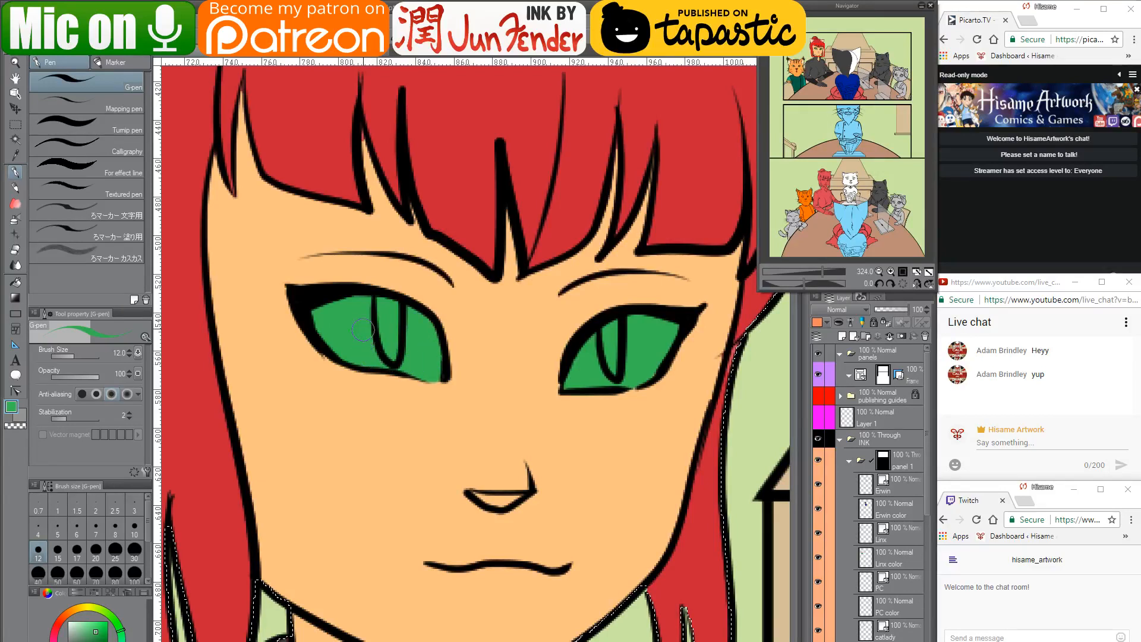
Sample black and fill the slit pupils of both eyes with it
{"action": "left_click", "coordinate": [618, 607], "text": "alt"}
{"action": "mouse_move", "coordinate": [620, 319]}
{"action": "left_mouse_down"}
{"action": "mouse_move", "coordinate": [608, 340]}
{"action": "mouse_move", "coordinate": [612, 370]}
{"action": "mouse_move", "coordinate": [613, 350]}
{"action": "left_mouse_up"}
{"action": "mouse_move", "coordinate": [385, 300]}
{"action": "left_mouse_down"}
{"action": "mouse_move", "coordinate": [384, 341]}
{"action": "mouse_move", "coordinate": [377, 297]}
{"action": "mouse_move", "coordinate": [393, 301]}
{"action": "mouse_move", "coordinate": [394, 349]}
{"action": "mouse_move", "coordinate": [387, 301]}
{"action": "left_mouse_up"}
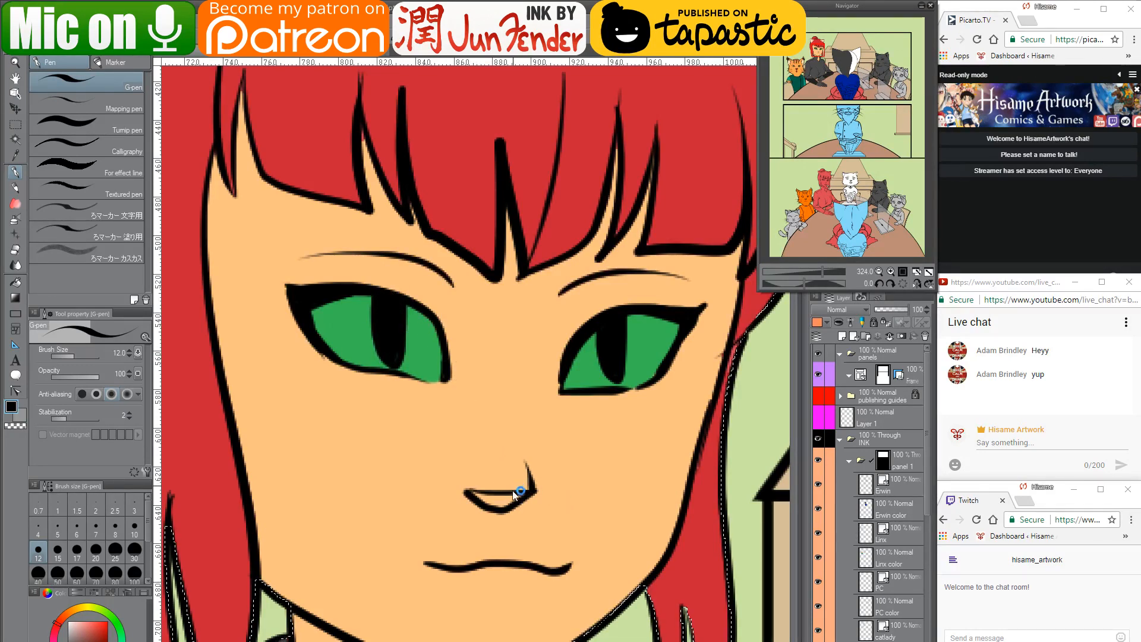
Sample the dark red of the catlady's nose on page_35 and fill her nose in panel 1 with it
{"action": "left_click", "coordinate": [295, 55]}
{"action": "left_click", "coordinate": [359, 57]}
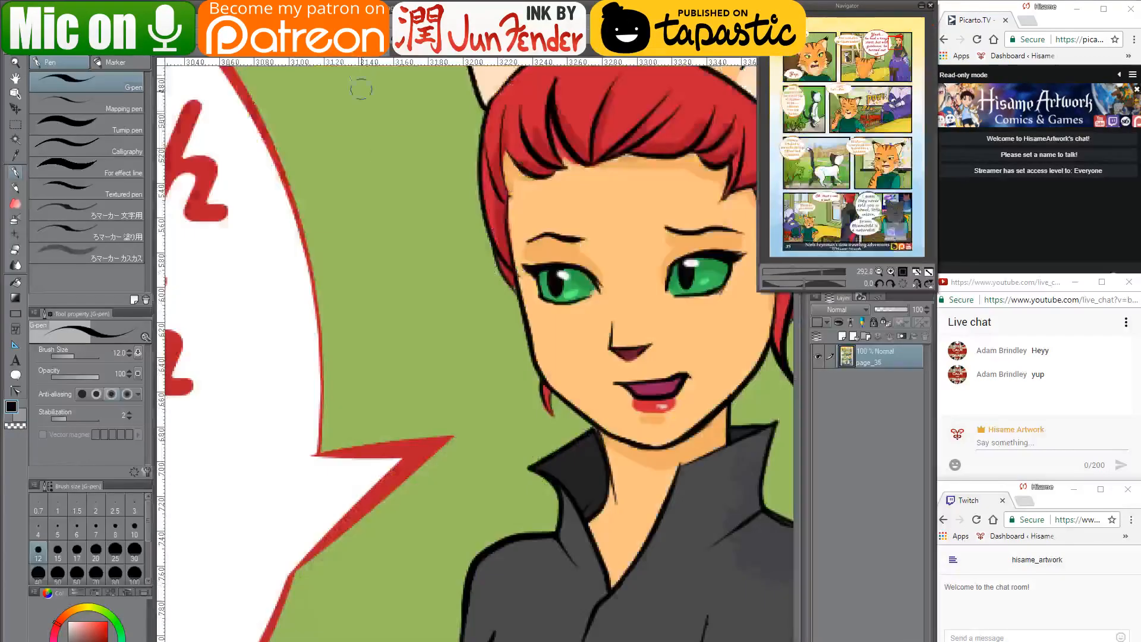
{"action": "left_click", "coordinate": [634, 347], "text": "alt"}
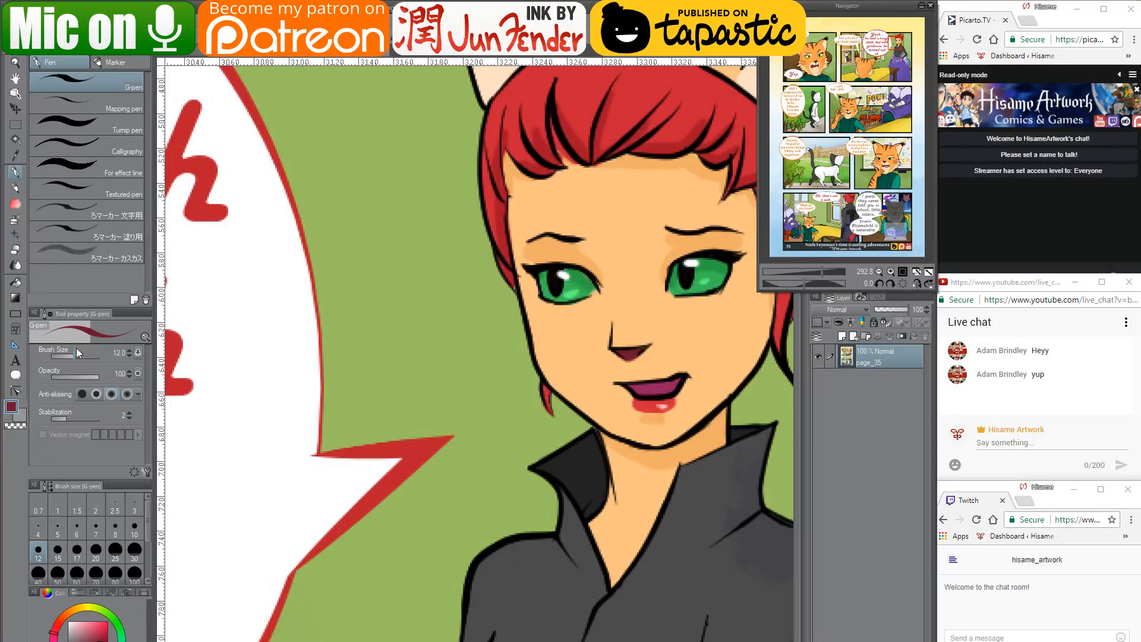
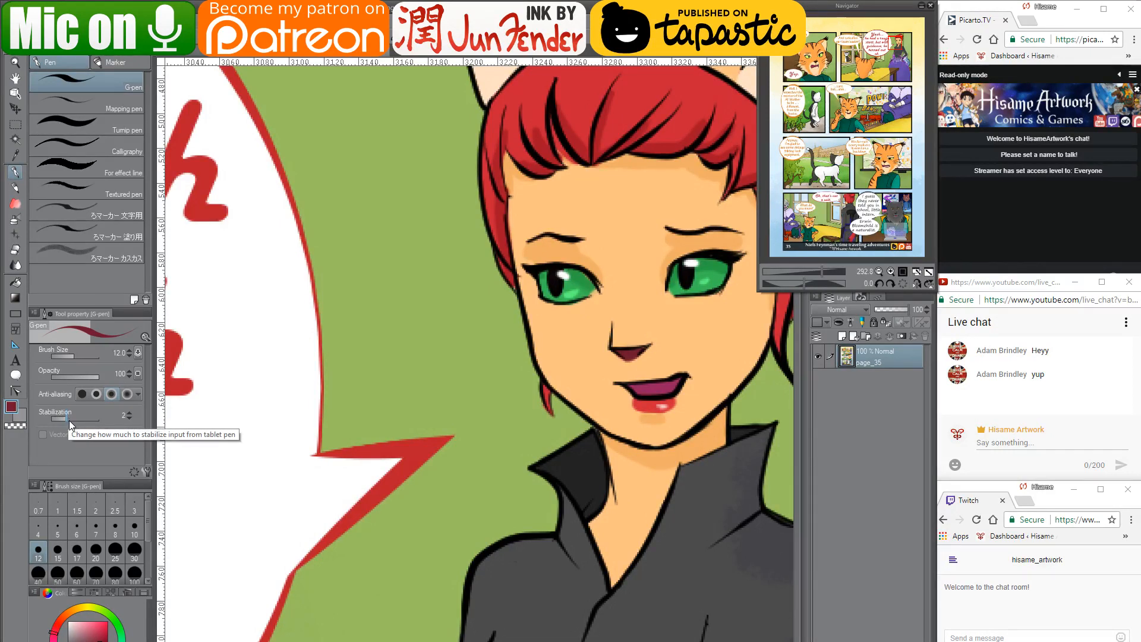
{"action": "left_click", "coordinate": [170, 53]}
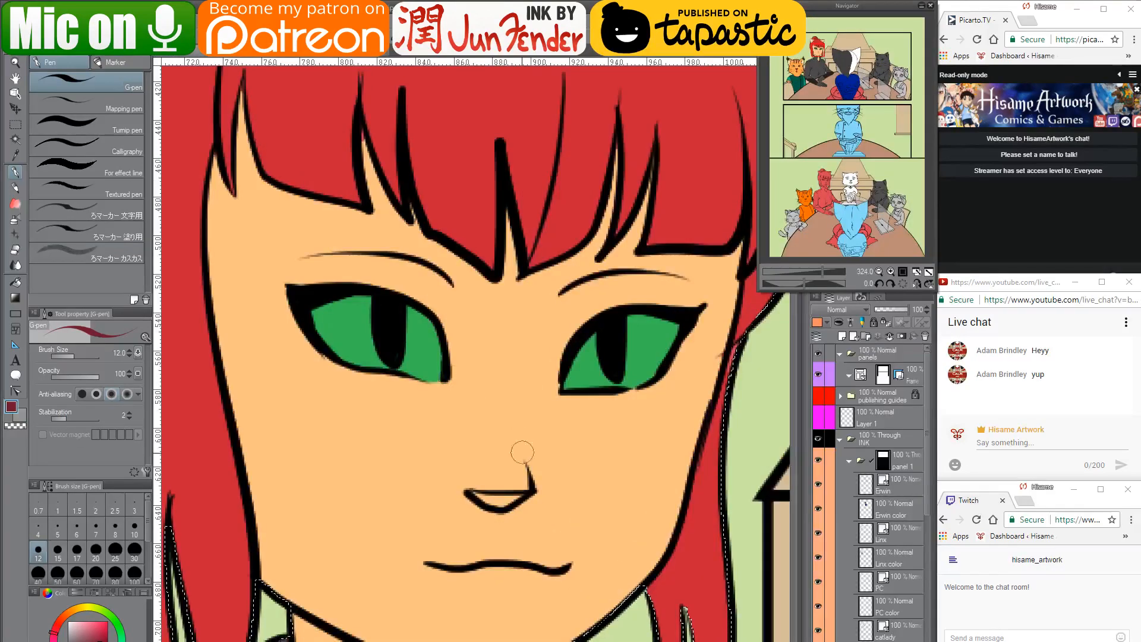
{"action": "mouse_move", "coordinate": [492, 503]}
{"action": "left_mouse_down"}
{"action": "mouse_move", "coordinate": [480, 497]}
{"action": "mouse_move", "coordinate": [526, 493]}
{"action": "mouse_move", "coordinate": [472, 494]}
{"action": "mouse_move", "coordinate": [522, 499]}
{"action": "left_mouse_up"}
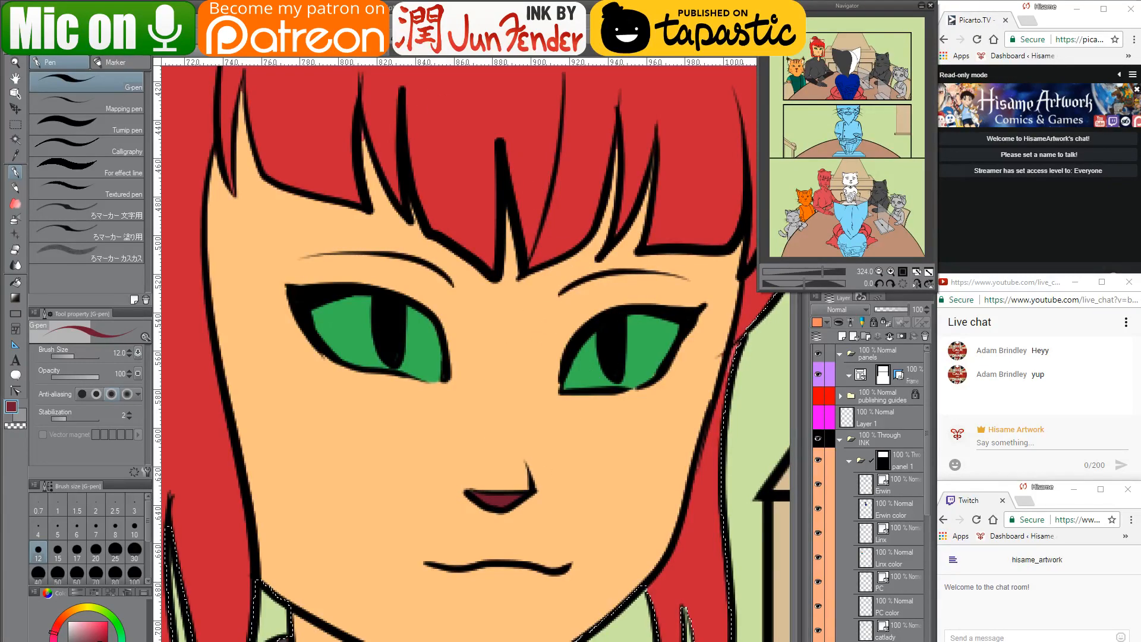
Sample the darker green from the catlady's eye on page_35 and shade the outer and upper edges of both her irises in panel 1
{"action": "key", "text": "ctrl+Tab"}
{"action": "left_click", "coordinate": [718, 260], "text": "alt"}
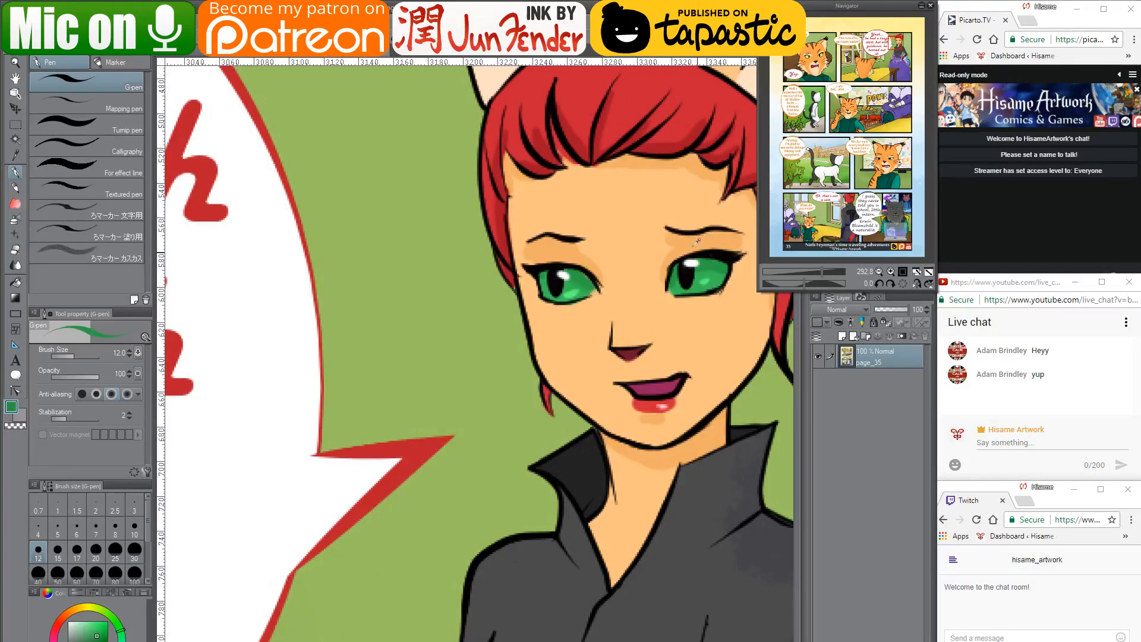
{"action": "key", "text": "ctrl+Tab"}
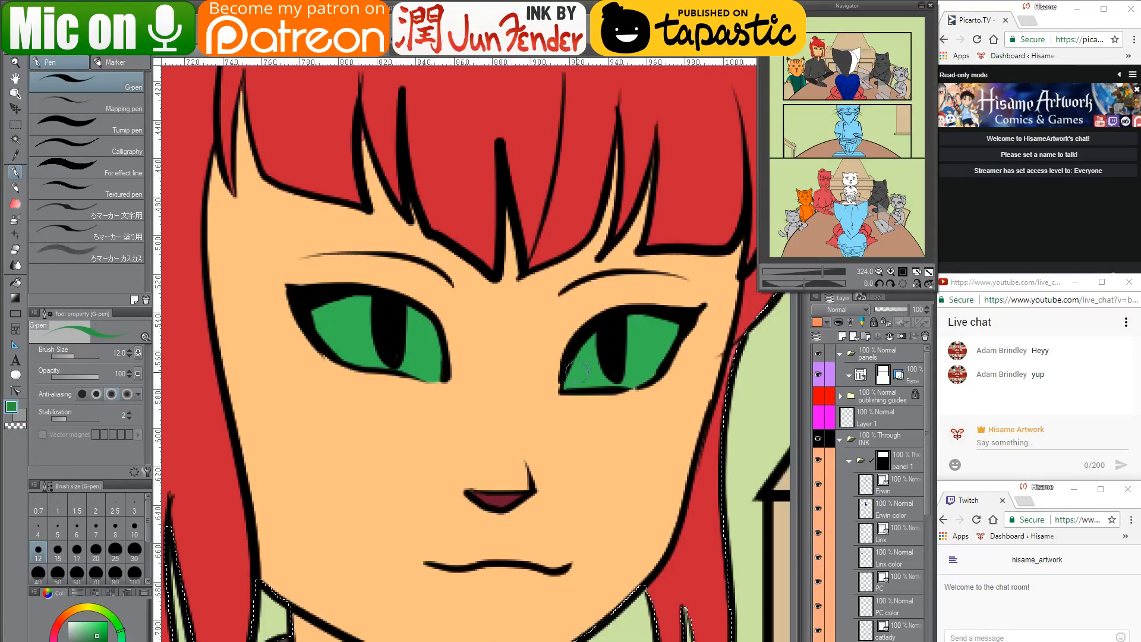
{"action": "mouse_move", "coordinate": [565, 389]}
{"action": "left_mouse_down"}
{"action": "mouse_move", "coordinate": [594, 340]}
{"action": "mouse_move", "coordinate": [632, 321]}
{"action": "mouse_move", "coordinate": [679, 326]}
{"action": "mouse_move", "coordinate": [634, 319]}
{"action": "left_mouse_up"}
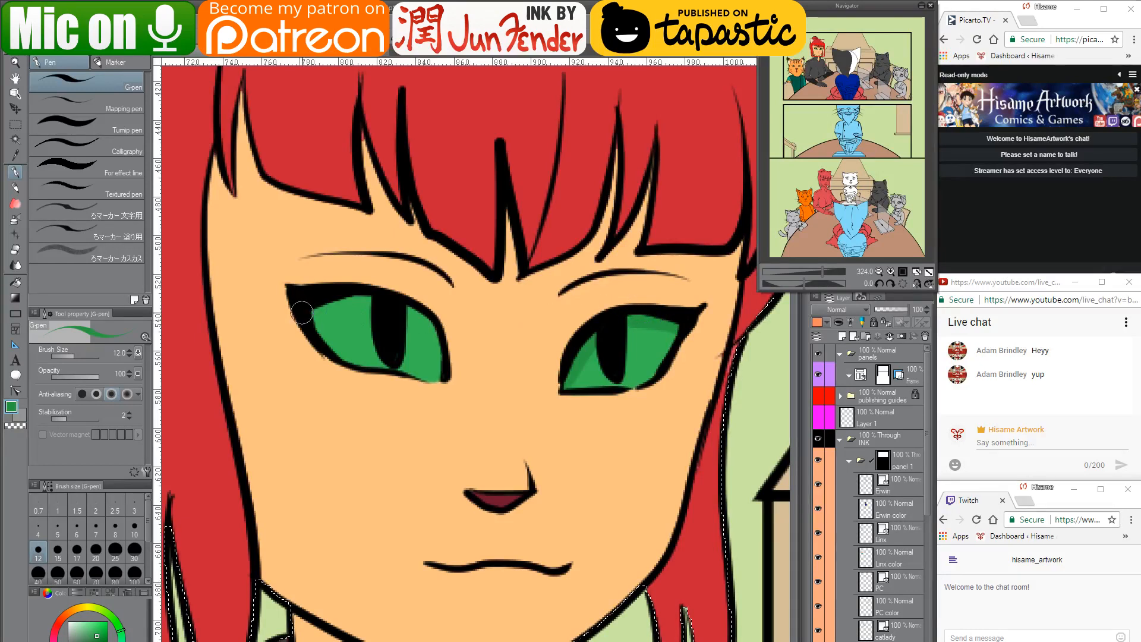
{"action": "mouse_move", "coordinate": [312, 313]}
{"action": "left_mouse_down"}
{"action": "mouse_move", "coordinate": [368, 297]}
{"action": "mouse_move", "coordinate": [310, 317]}
{"action": "left_mouse_up"}
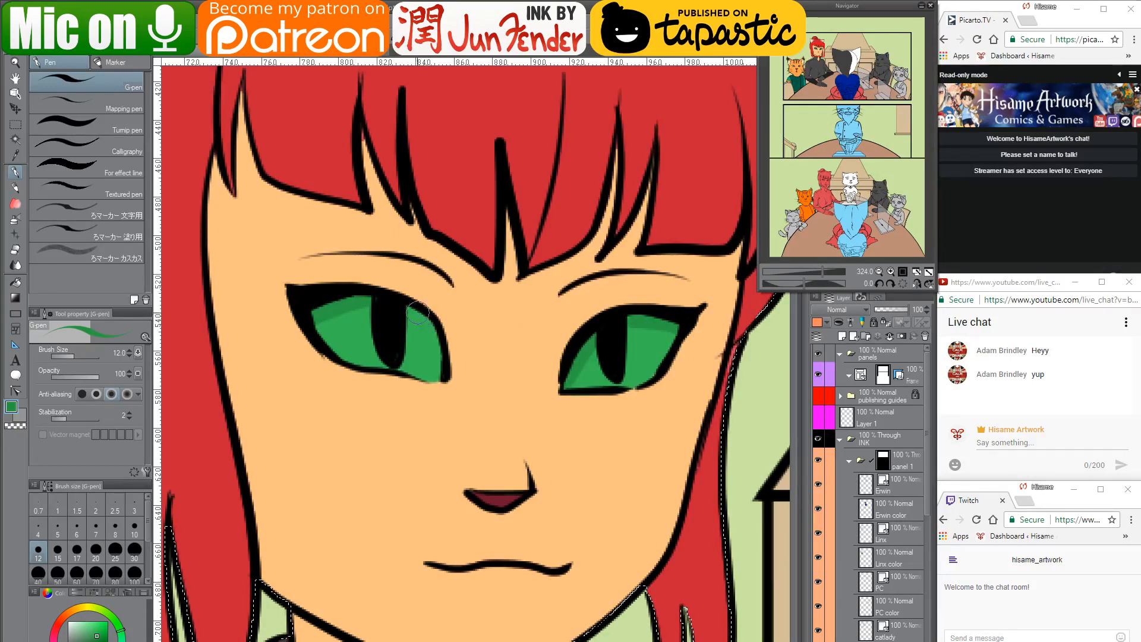
{"action": "mouse_move", "coordinate": [417, 313]}
{"action": "left_mouse_down"}
{"action": "mouse_move", "coordinate": [440, 346]}
{"action": "mouse_move", "coordinate": [445, 380]}
{"action": "left_mouse_up"}
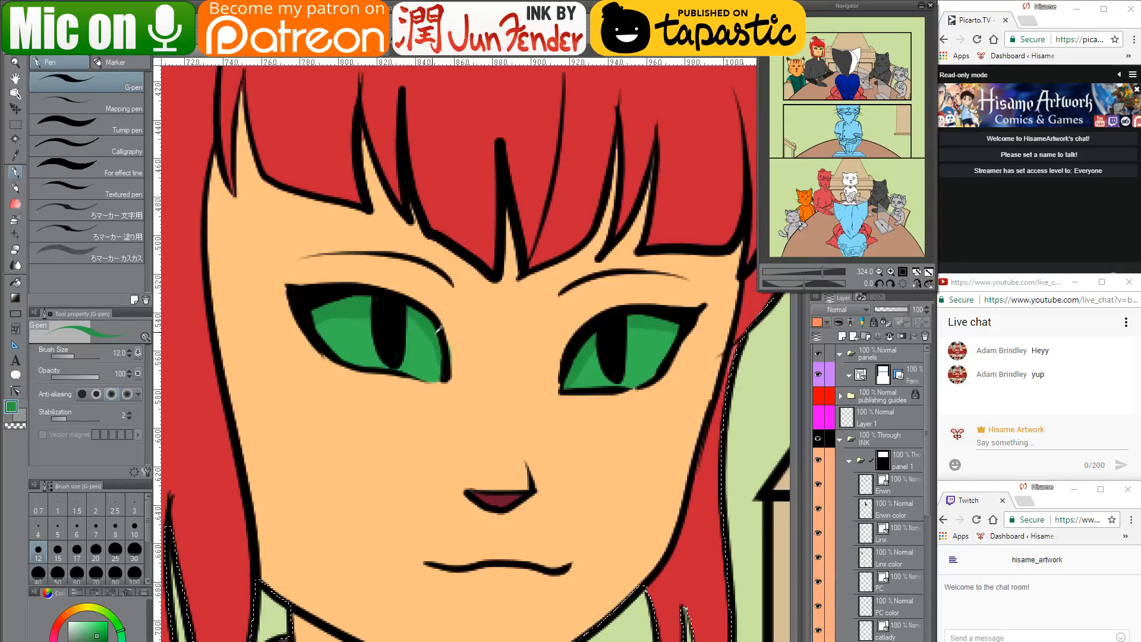
Sample the face's skin tone and clean up the skin edge beside the catlady's eye
{"action": "left_click", "coordinate": [393, 313], "text": "alt"}
{"action": "left_click", "coordinate": [449, 330], "text": "alt"}
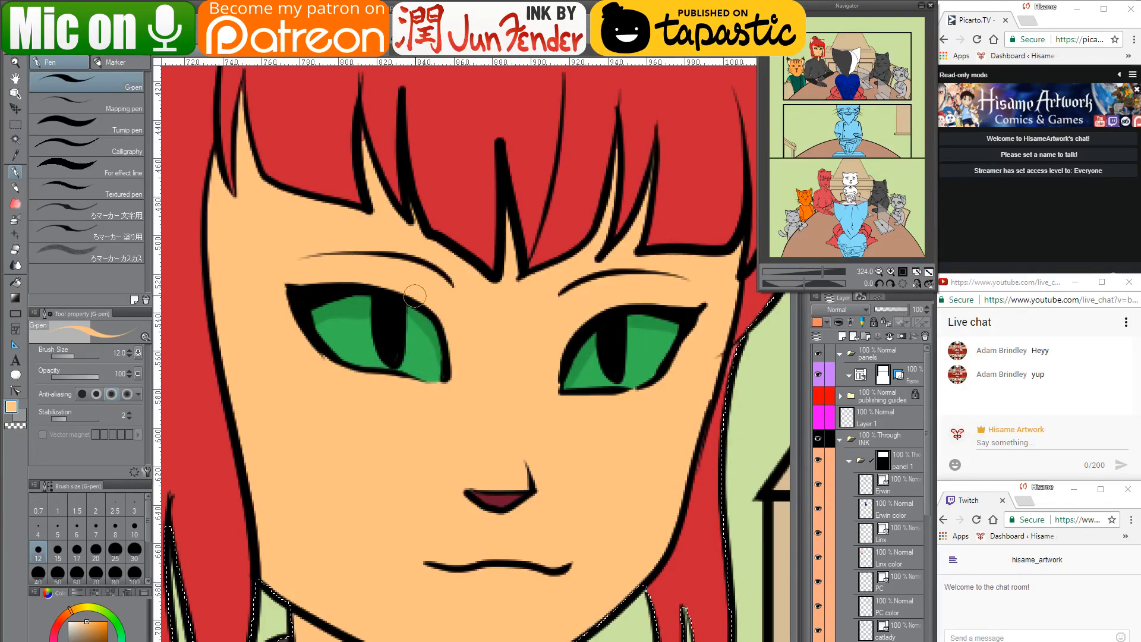
{"action": "left_click_drag", "start_coordinate": [466, 323], "coordinate": [445, 344]}
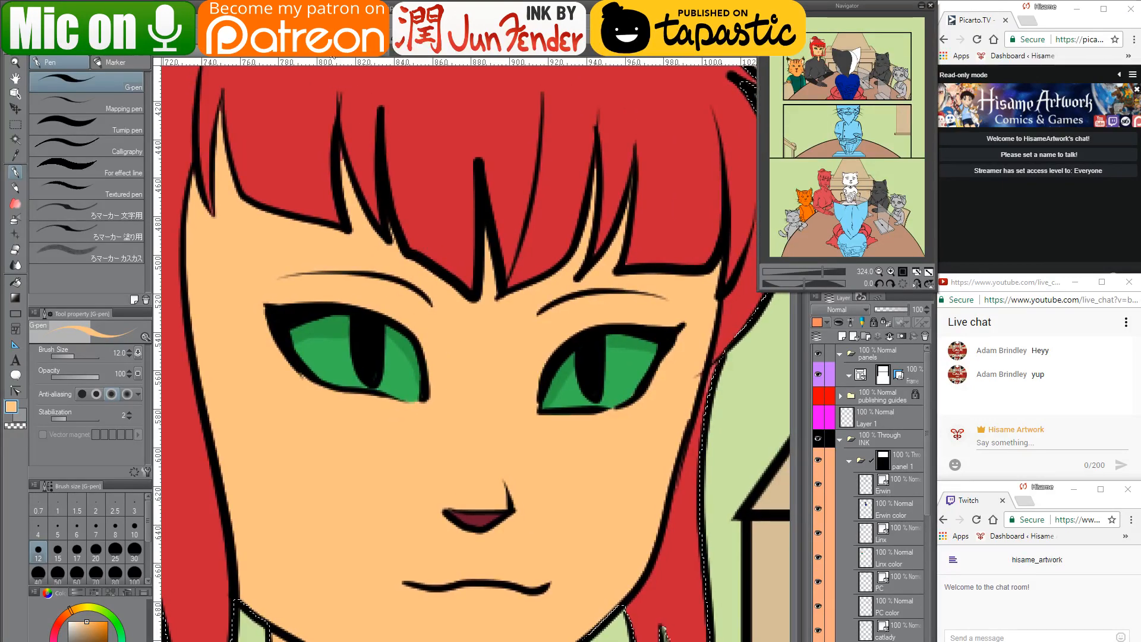
Sample the light green reflection from the eye on page_35 and paint a small reflection low in each of the catlady's irises
{"action": "left_click", "coordinate": [350, 57]}
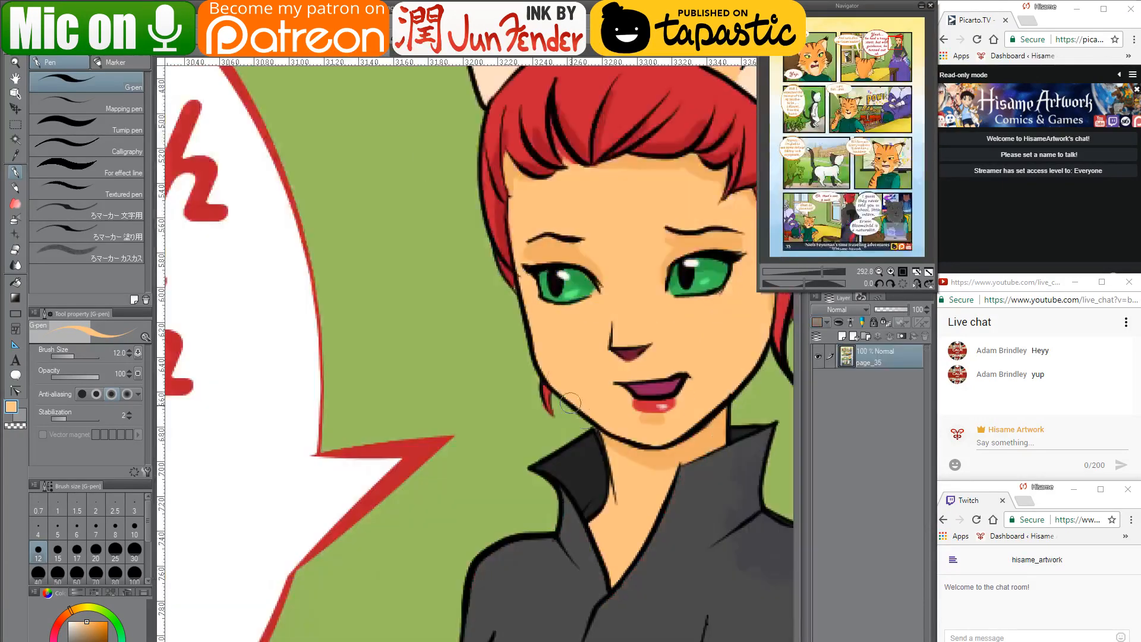
{"action": "left_click", "coordinate": [709, 277], "text": "alt"}
{"action": "left_click", "coordinate": [269, 58]}
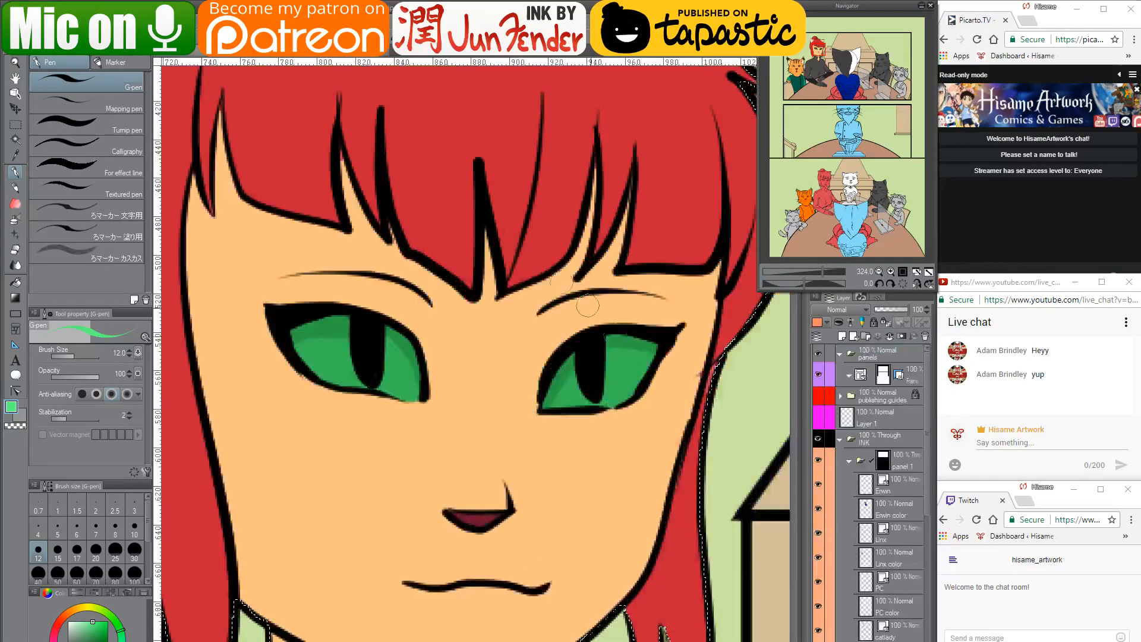
{"action": "left_click_drag", "start_coordinate": [616, 389], "coordinate": [622, 387]}
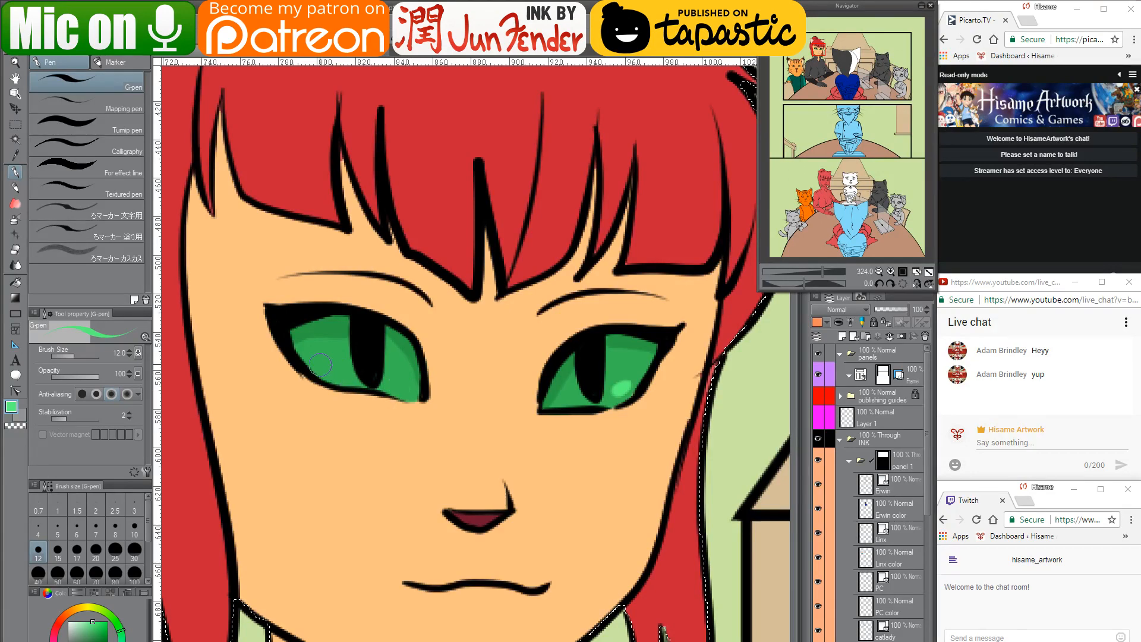
{"action": "left_click_drag", "start_coordinate": [319, 364], "coordinate": [343, 379]}
Paint a white highlight over the top of each pupil on the catlady ink layer, undoing the stray extra dab
{"action": "left_click", "coordinate": [891, 631]}
{"action": "left_click", "coordinate": [68, 621]}
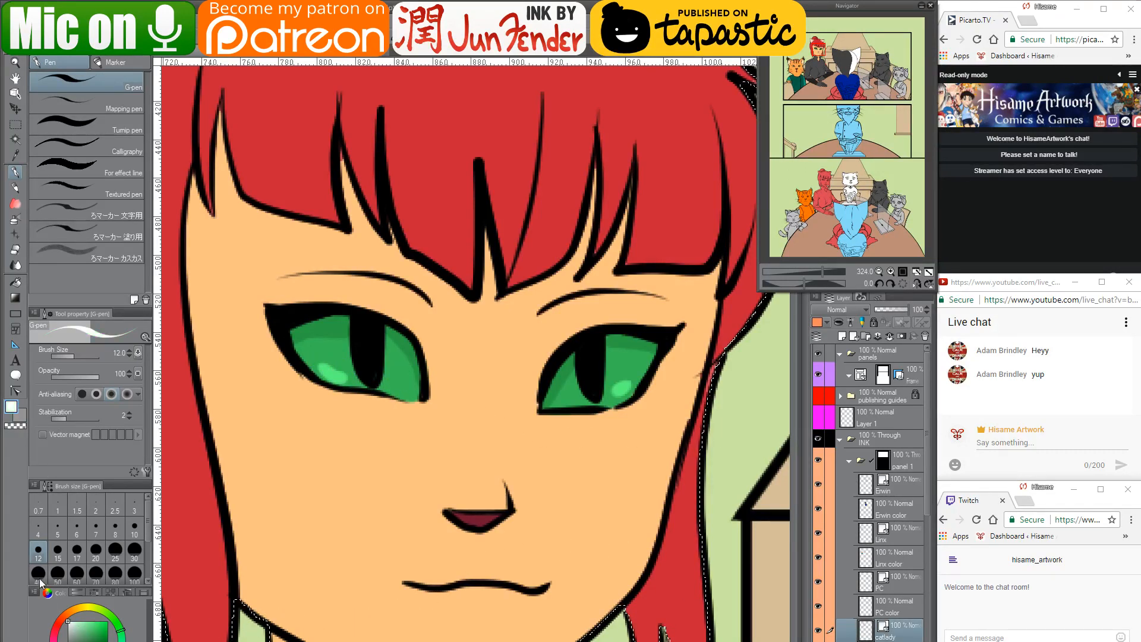
{"action": "left_click_drag", "start_coordinate": [601, 349], "coordinate": [619, 348]}
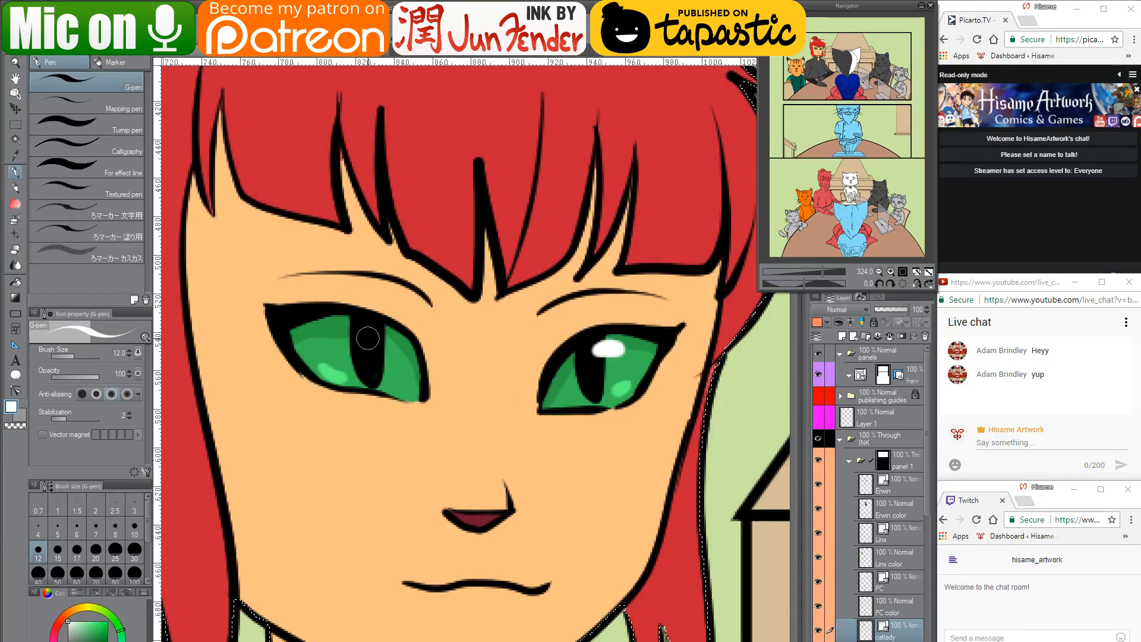
{"action": "left_click_drag", "start_coordinate": [371, 340], "coordinate": [390, 338]}
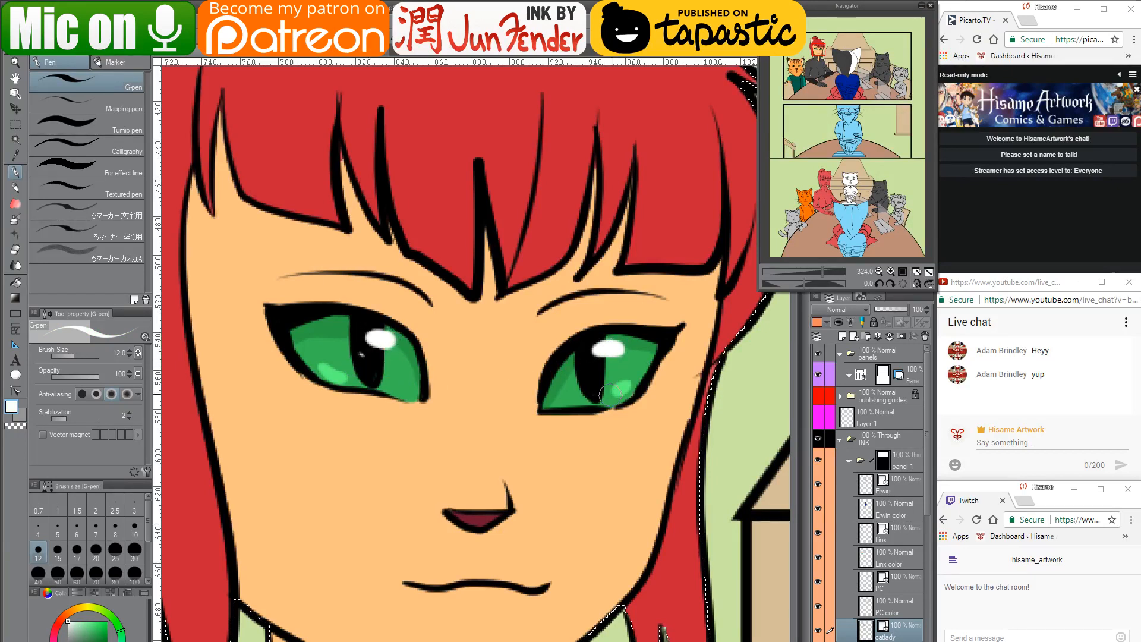
{"action": "left_click", "coordinate": [585, 366]}
{"action": "key", "text": "ctrl+z"}
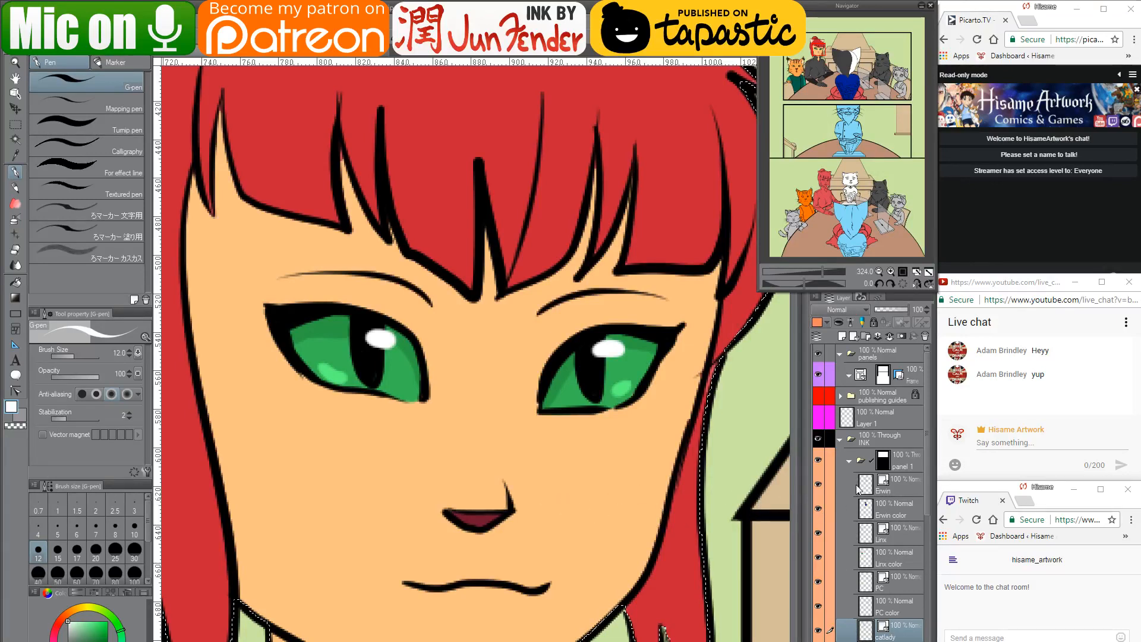
Paint the catlady's lower lip red on her color layer and add a small white highlight to it
{"action": "left_click", "coordinate": [885, 641]}
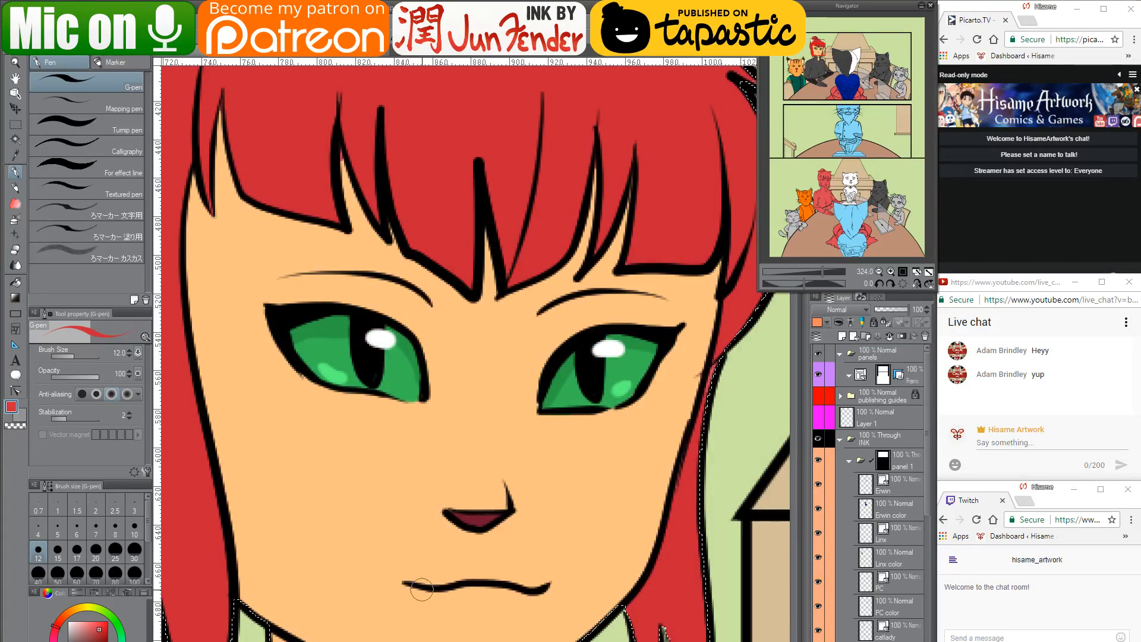
{"action": "mouse_move", "coordinate": [423, 593]}
{"action": "left_mouse_down"}
{"action": "mouse_move", "coordinate": [518, 598]}
{"action": "mouse_move", "coordinate": [434, 591]}
{"action": "mouse_move", "coordinate": [455, 606]}
{"action": "left_mouse_up"}
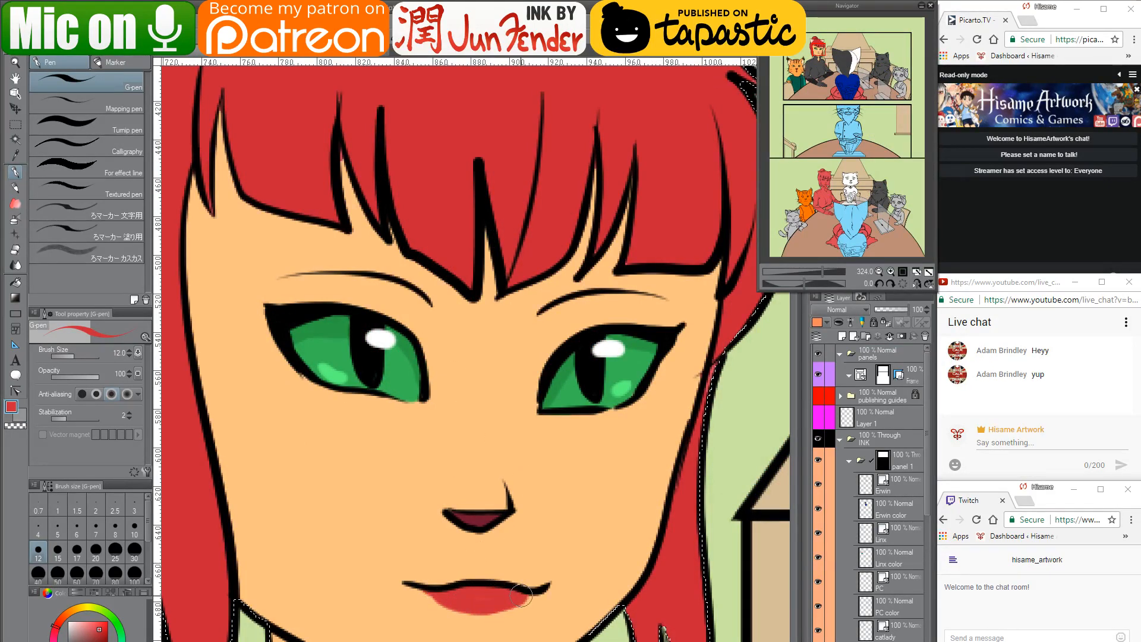
{"action": "left_click_drag", "start_coordinate": [520, 594], "coordinate": [496, 592]}
{"action": "left_click", "coordinate": [387, 337], "text": "alt"}
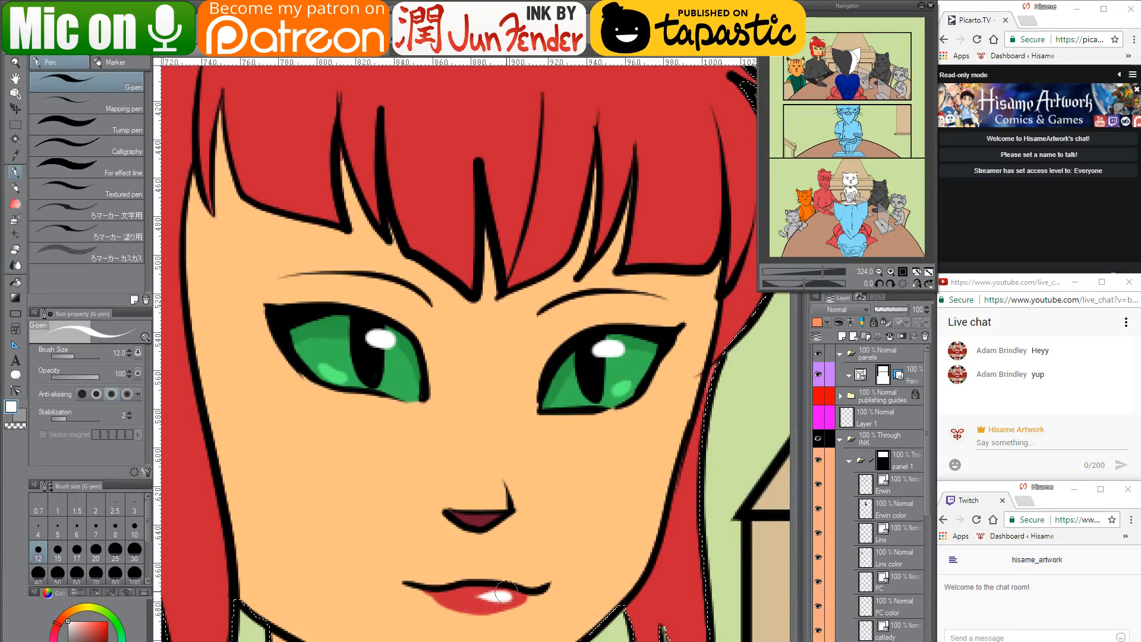
{"action": "left_click_drag", "start_coordinate": [486, 605], "coordinate": [512, 599]}
{"action": "key", "text": "ctrl+z"}
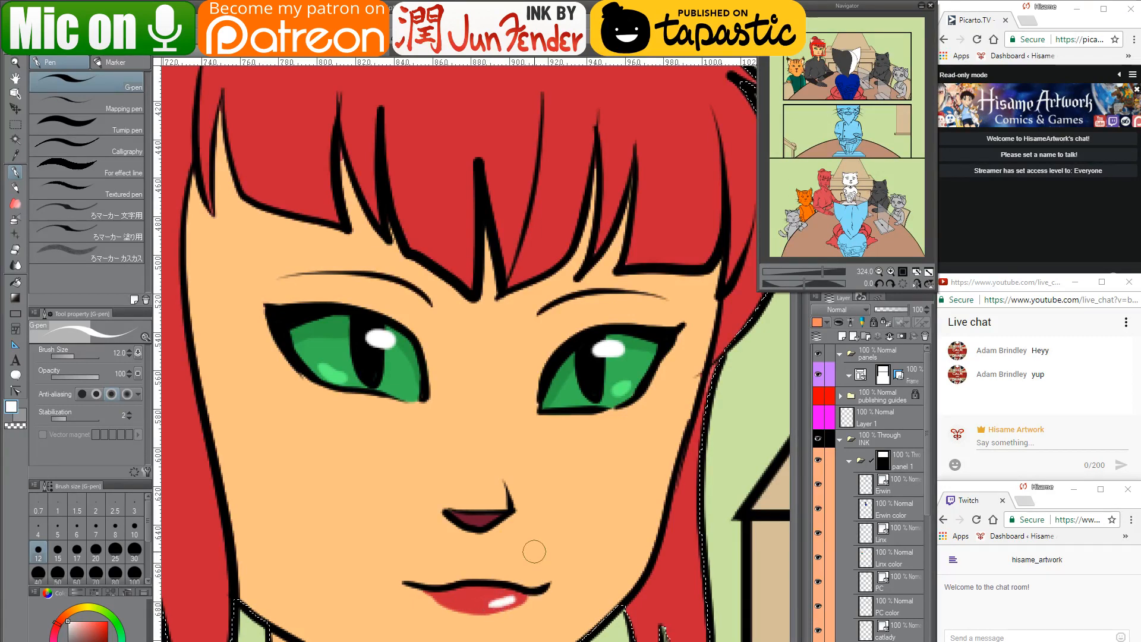
Sample the gray of the belt buckle's frame on page_35 and paint over the red patch on the catlady's sleeve with it
{"action": "scroll", "coordinate": [528, 555], "scroll_direction": "down", "scroll_amount": 2}
{"action": "scroll", "coordinate": [491, 485], "scroll_direction": "down", "scroll_amount": 7}
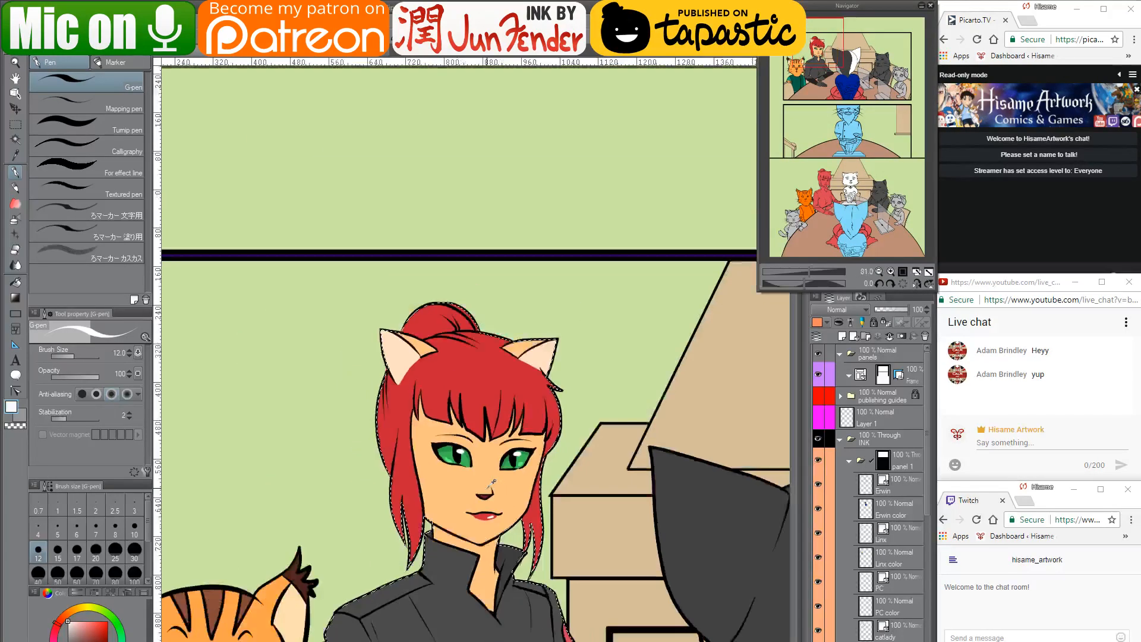
{"action": "left_click_drag", "start_coordinate": [568, 558], "coordinate": [565, 364]}
{"action": "scroll", "coordinate": [565, 365], "scroll_direction": "up", "scroll_amount": 3}
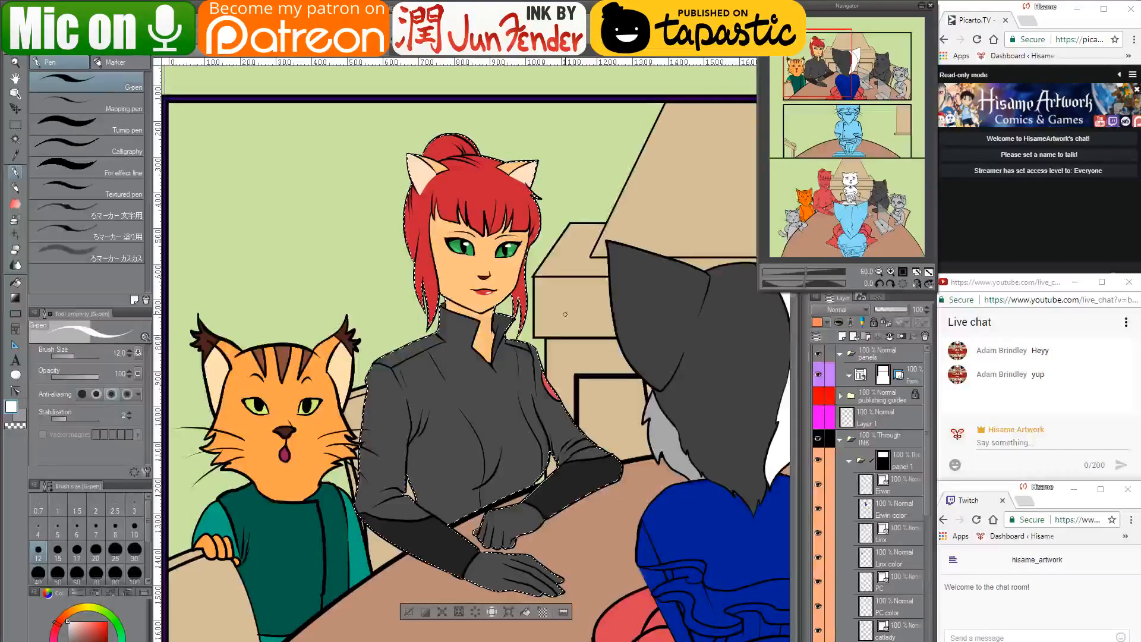
{"action": "scroll", "coordinate": [544, 344], "scroll_direction": "up", "scroll_amount": 4}
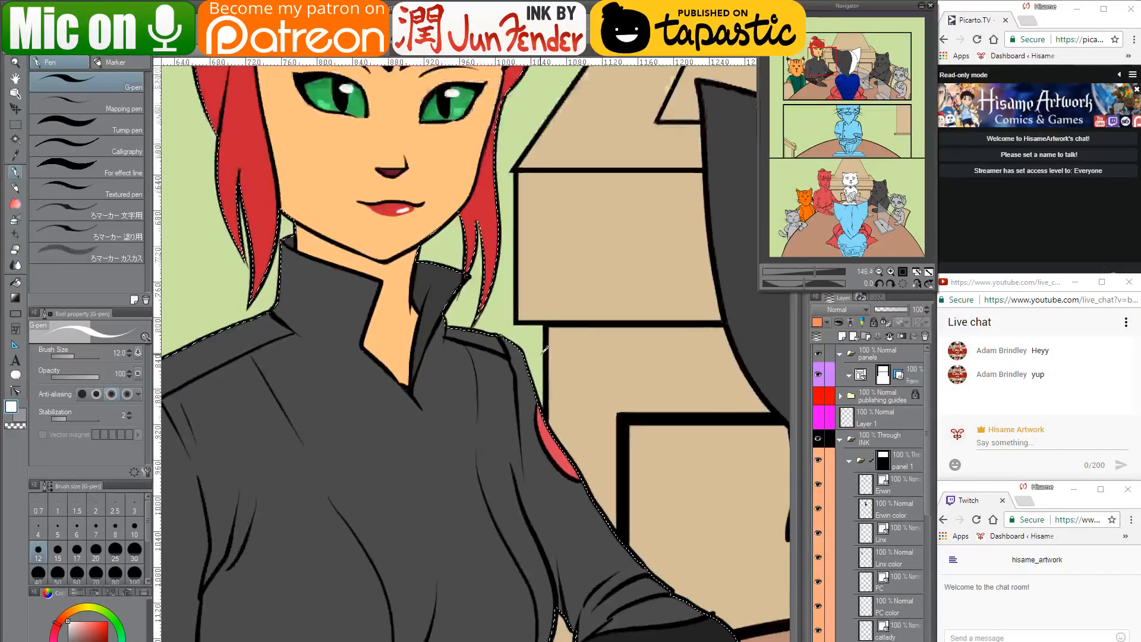
{"action": "key", "text": "ctrl+Tab"}
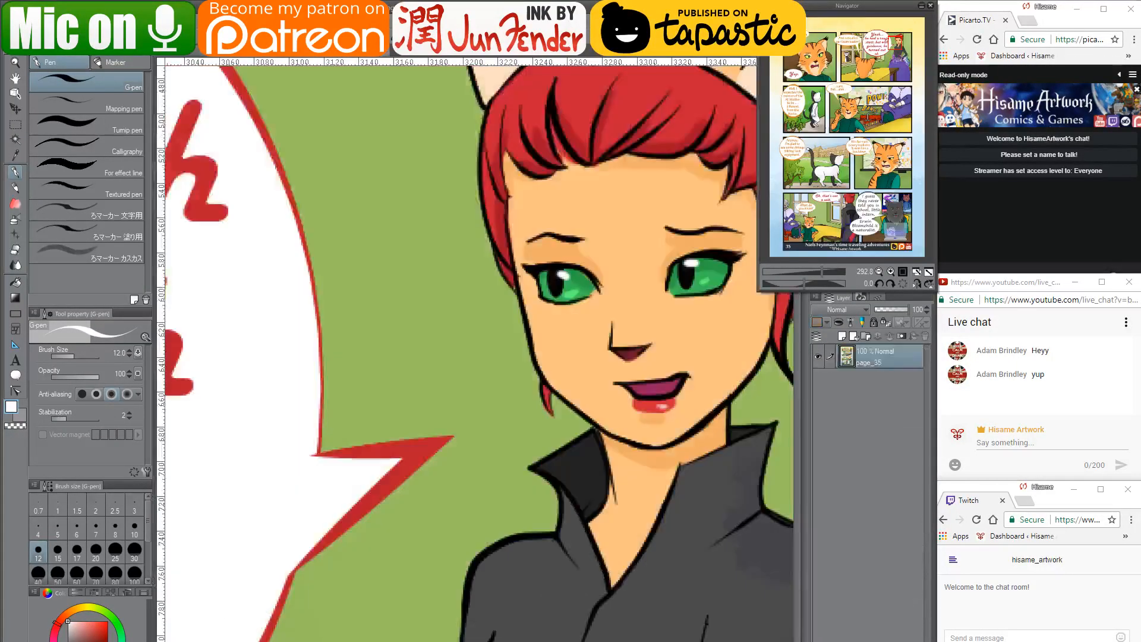
{"action": "left_click_drag", "start_coordinate": [621, 607], "coordinate": [321, 266]}
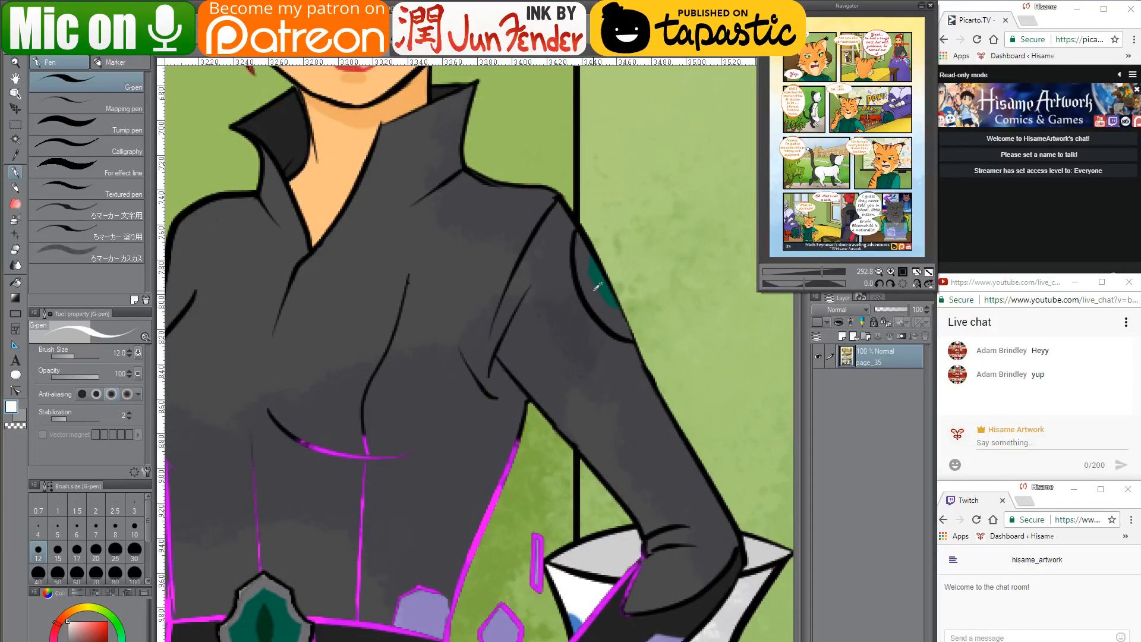
{"action": "left_click", "coordinate": [258, 580], "text": "alt"}
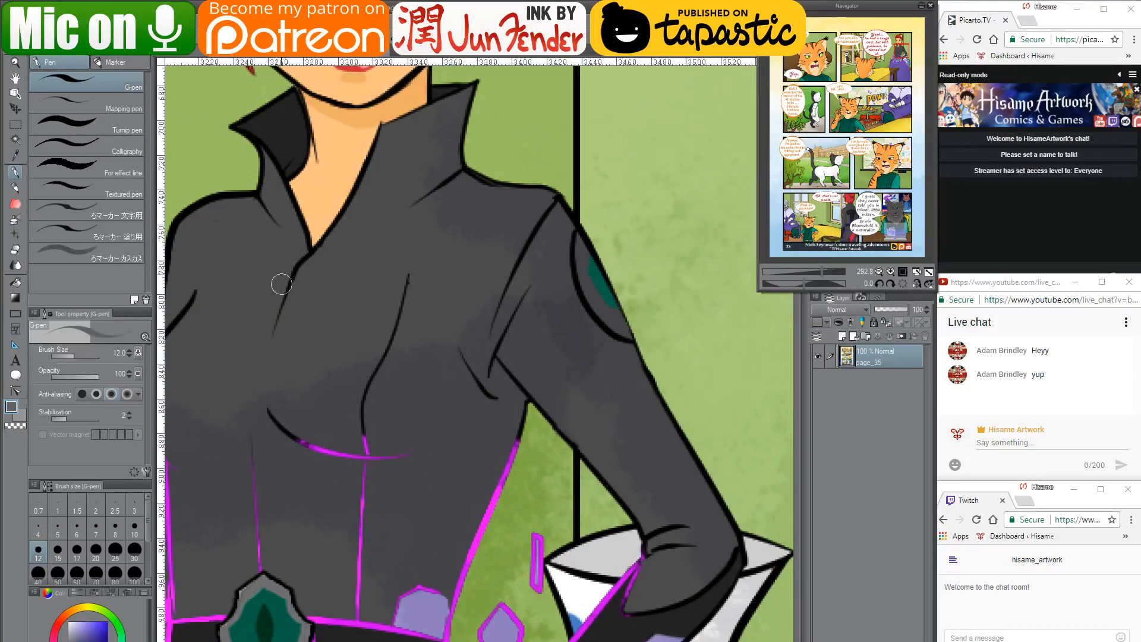
{"action": "left_click", "coordinate": [190, 56]}
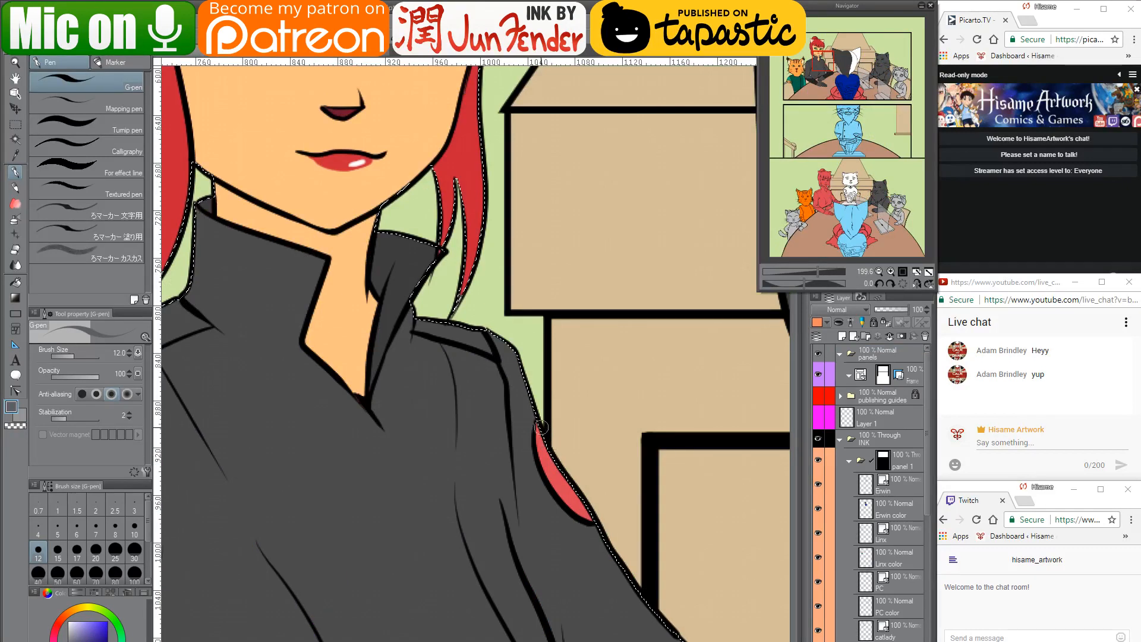
{"action": "left_click_drag", "start_coordinate": [539, 452], "coordinate": [573, 506]}
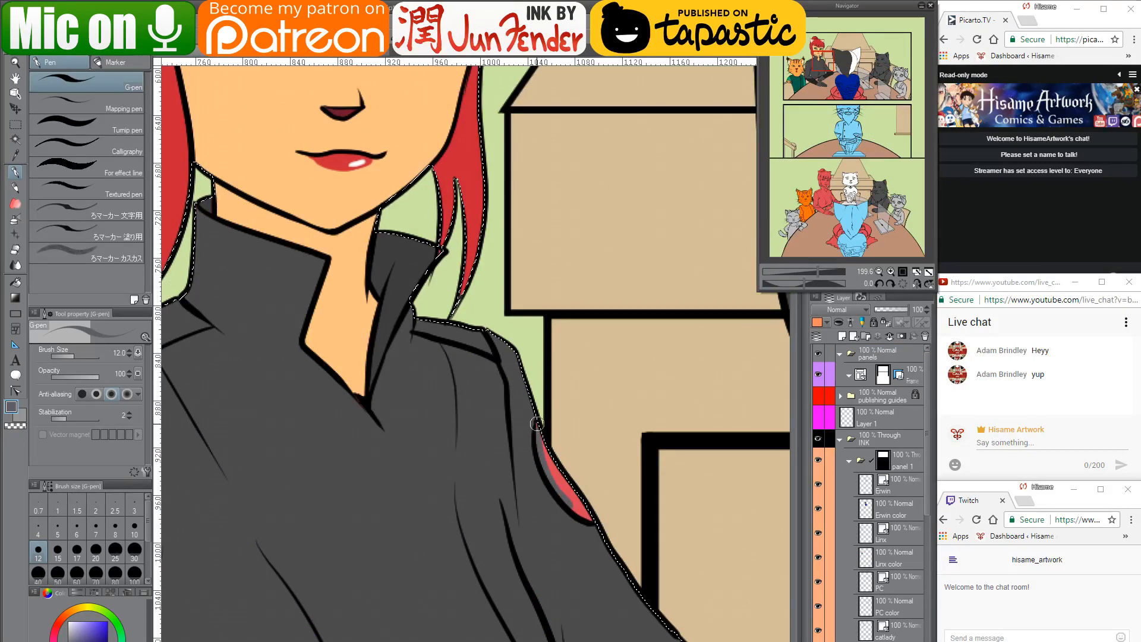
{"action": "left_click_drag", "start_coordinate": [536, 424], "coordinate": [587, 515]}
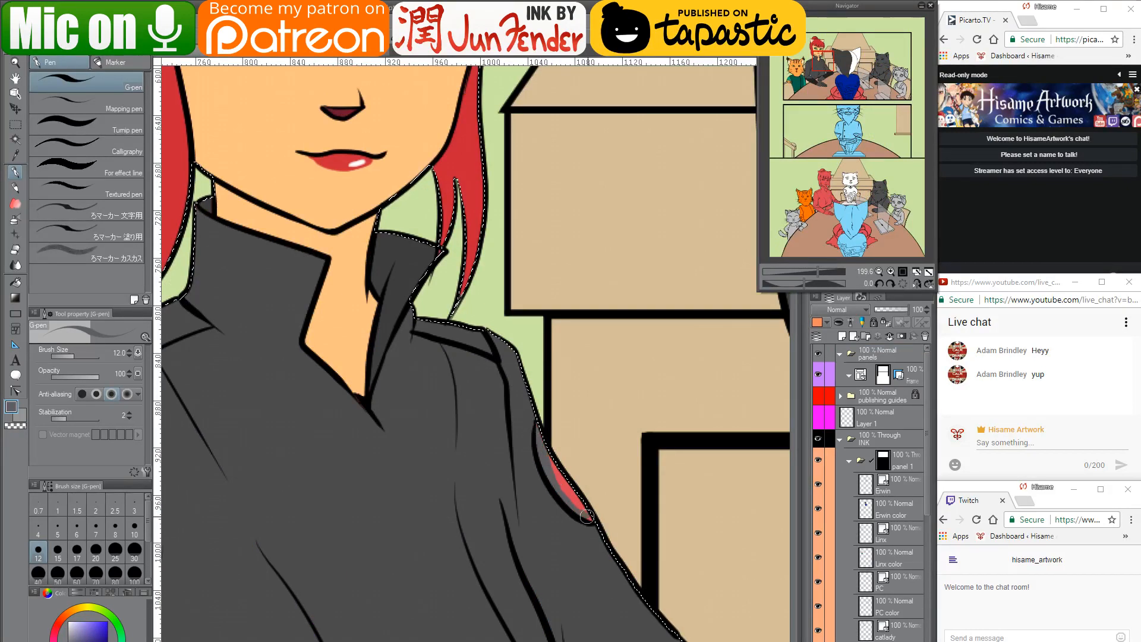
{"action": "left_click", "coordinate": [529, 416], "text": "alt"}
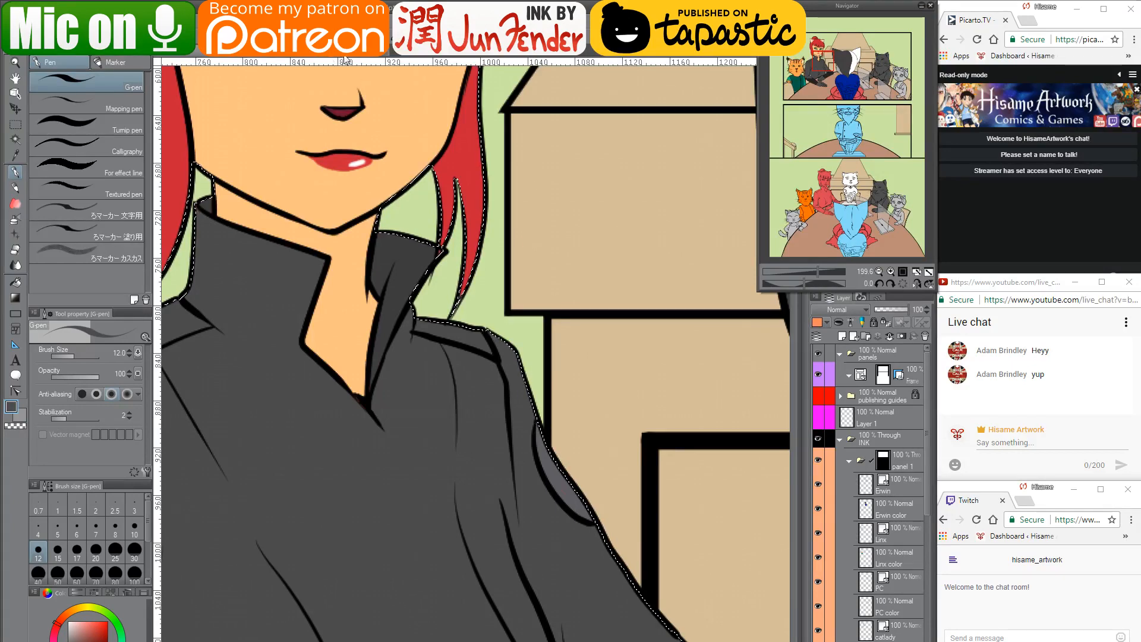
Sample the dark teal of the sleeve patch on page_35 and paint the center of the catlady's gray sleeve patch with it
{"action": "left_click", "coordinate": [346, 52]}
{"action": "left_click", "coordinate": [609, 285], "text": "alt"}
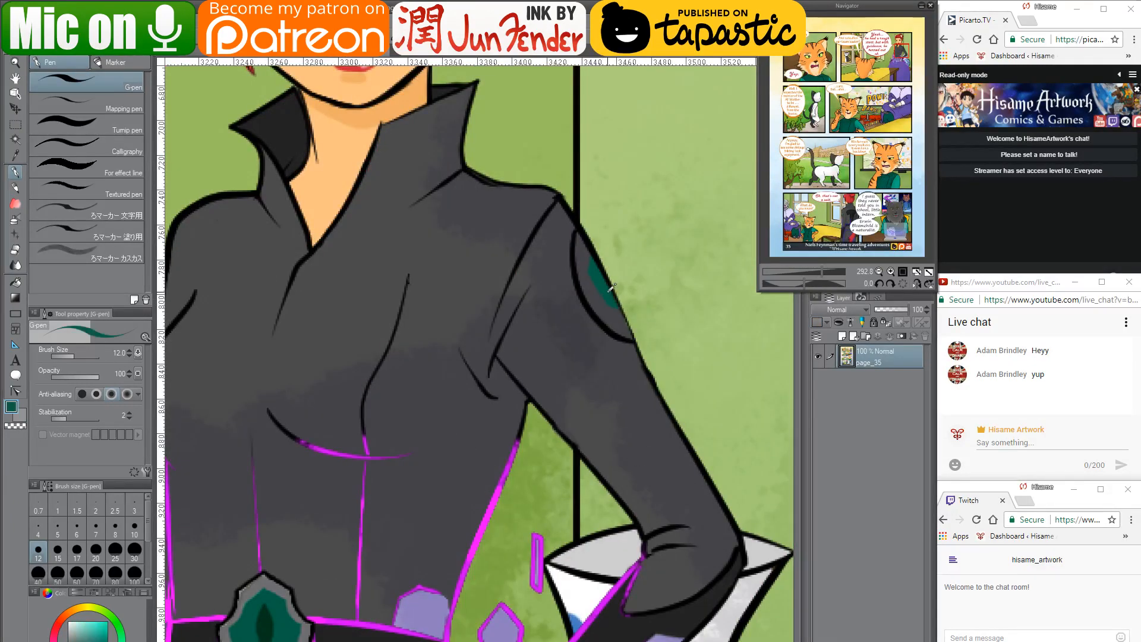
{"action": "left_click", "coordinate": [178, 57]}
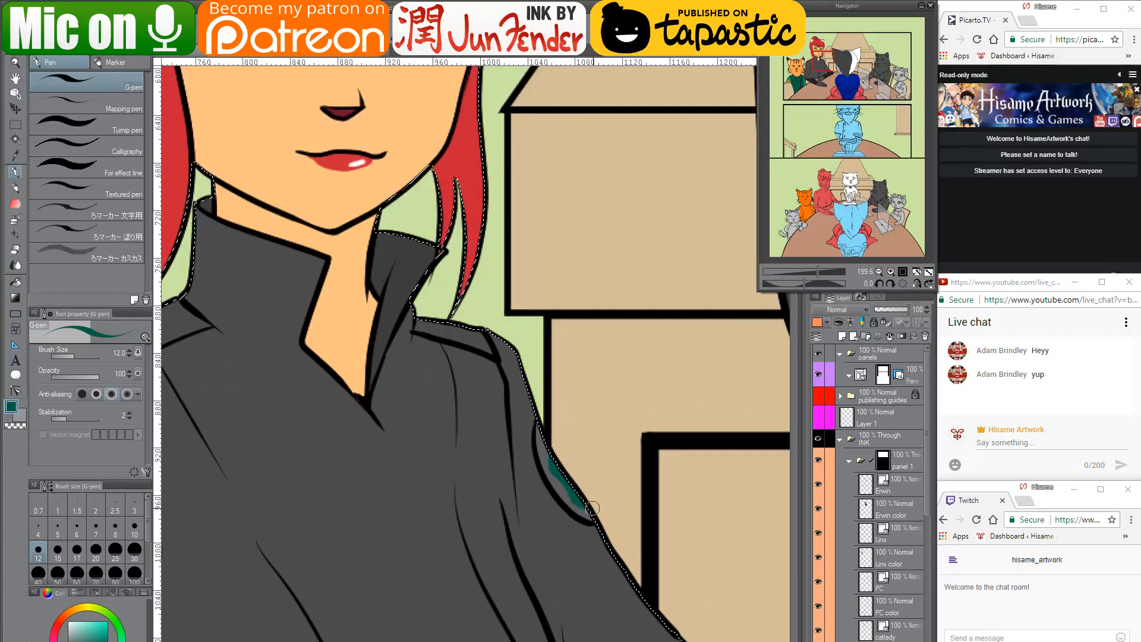
Clear the selection around the catlady and look over the coloring across the page's three panels
{"action": "scroll", "coordinate": [576, 361], "scroll_direction": "down", "scroll_amount": 1}
{"action": "scroll", "coordinate": [576, 361], "scroll_direction": "down", "scroll_amount": 10}
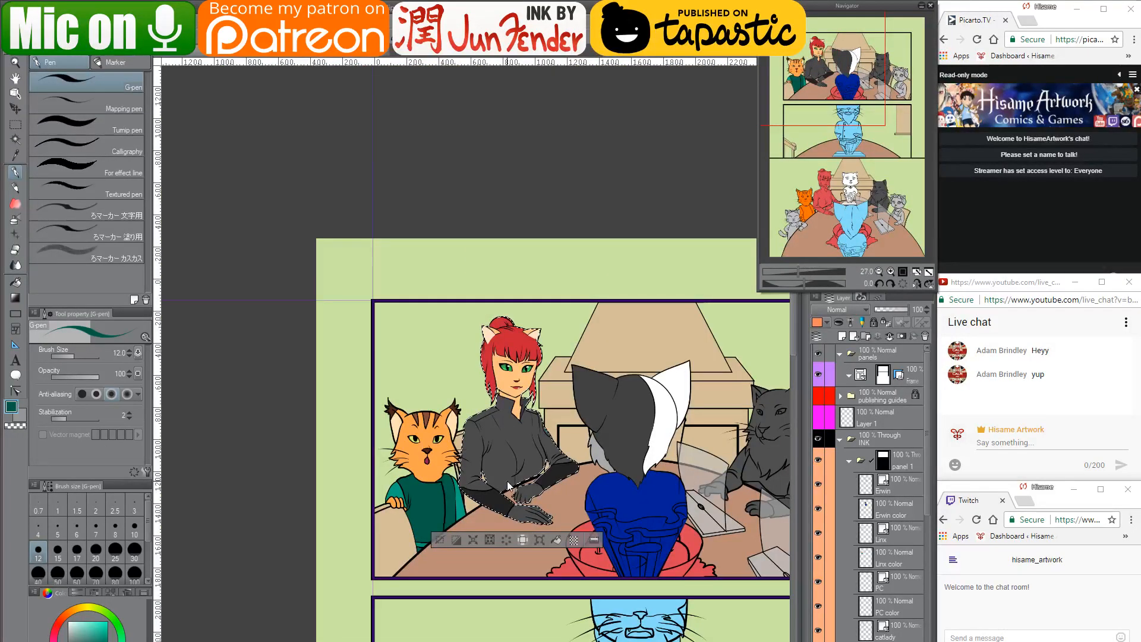
{"action": "key", "text": "ctrl+d"}
{"action": "left_click_drag", "start_coordinate": [477, 442], "coordinate": [474, 442]}
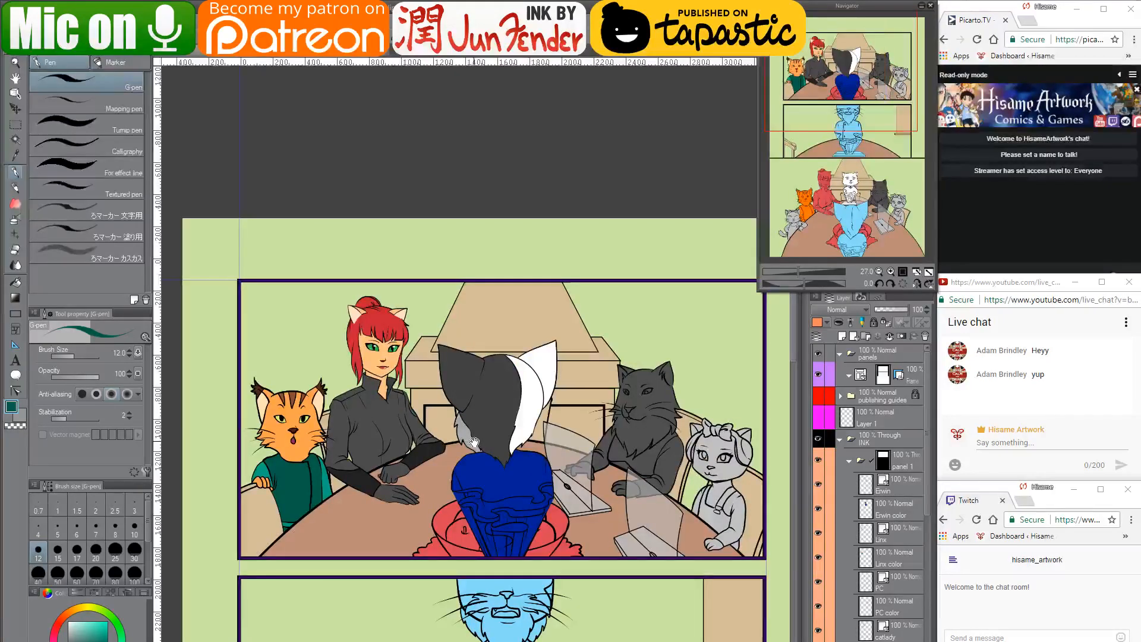
{"action": "scroll", "coordinate": [383, 342], "scroll_direction": "up", "scroll_amount": 3}
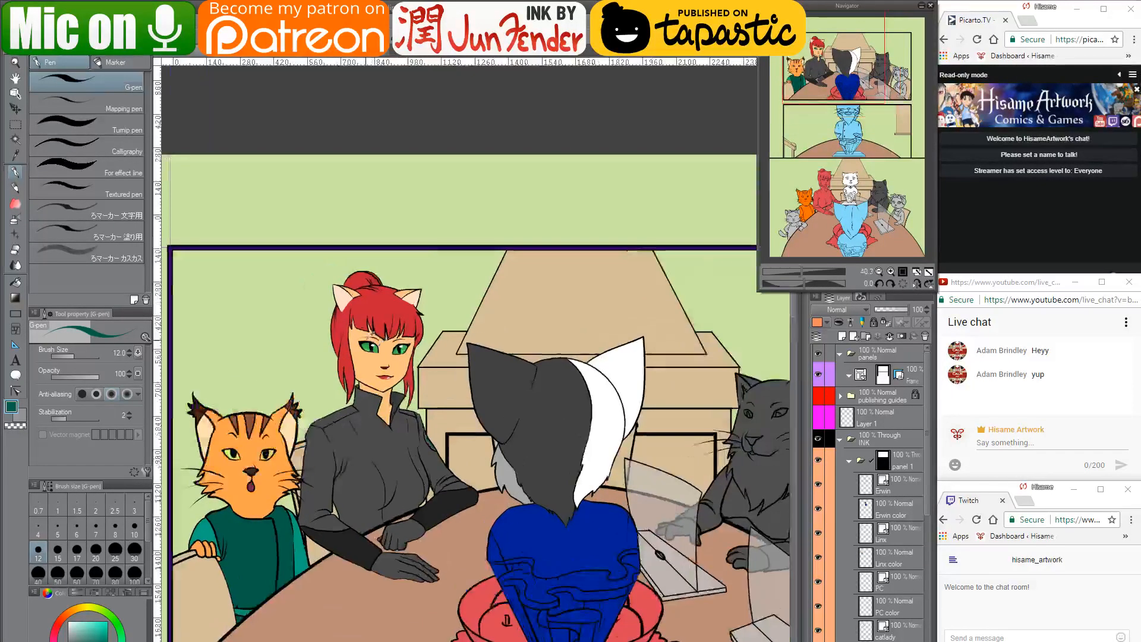
{"action": "scroll", "coordinate": [357, 460], "scroll_direction": "down", "scroll_amount": 4}
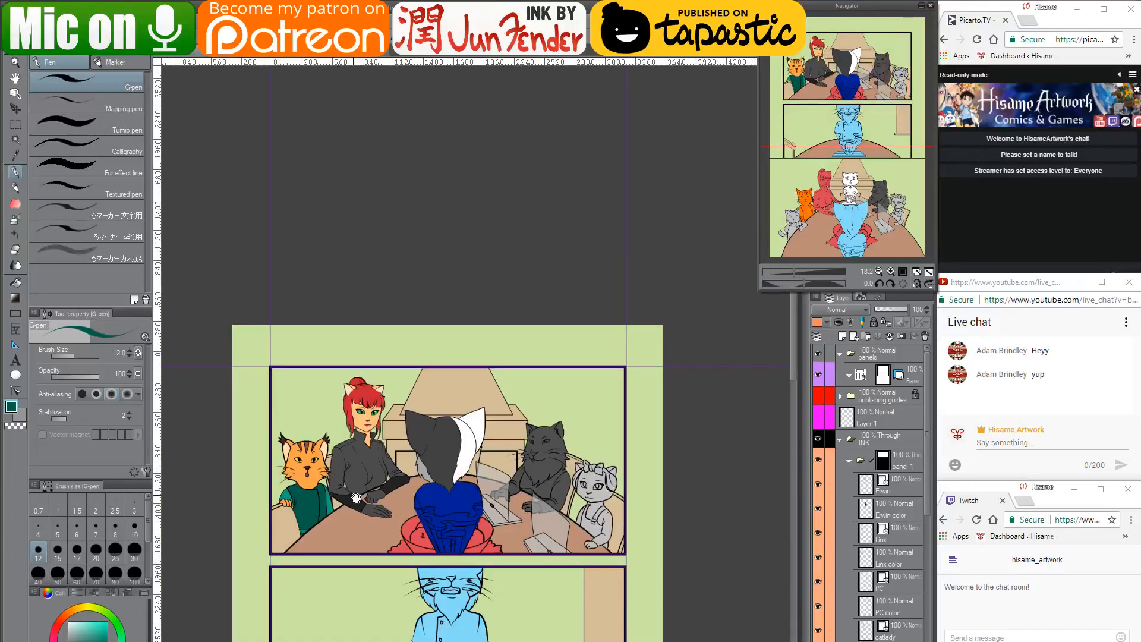
{"action": "left_click_drag", "start_coordinate": [356, 498], "coordinate": [405, 392]}
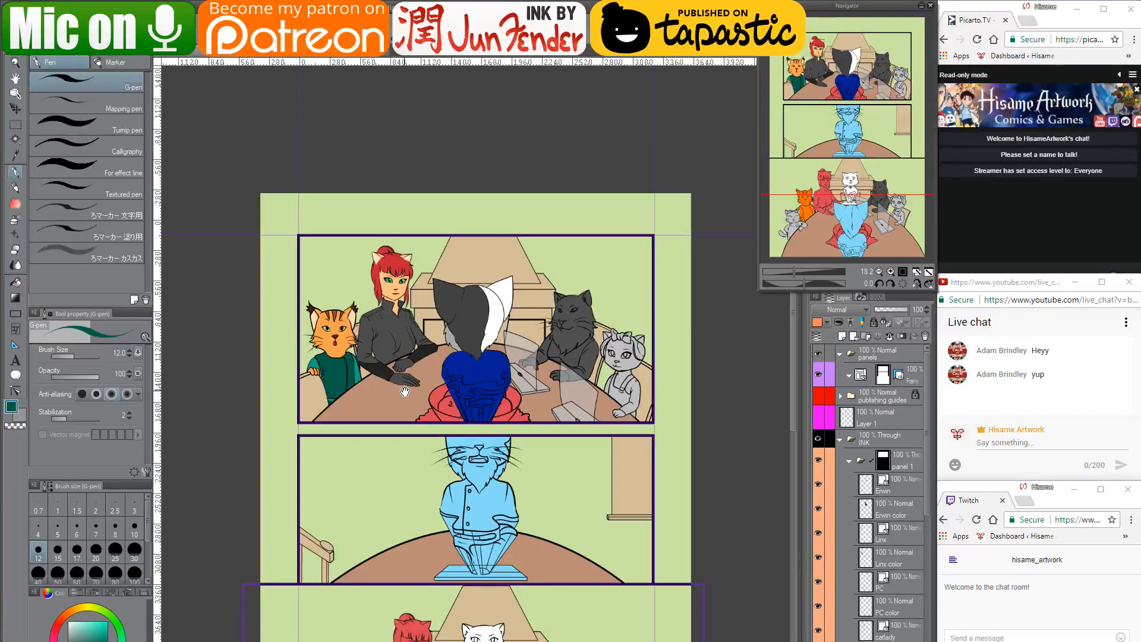
{"action": "scroll", "coordinate": [404, 390], "scroll_direction": "down", "scroll_amount": 1}
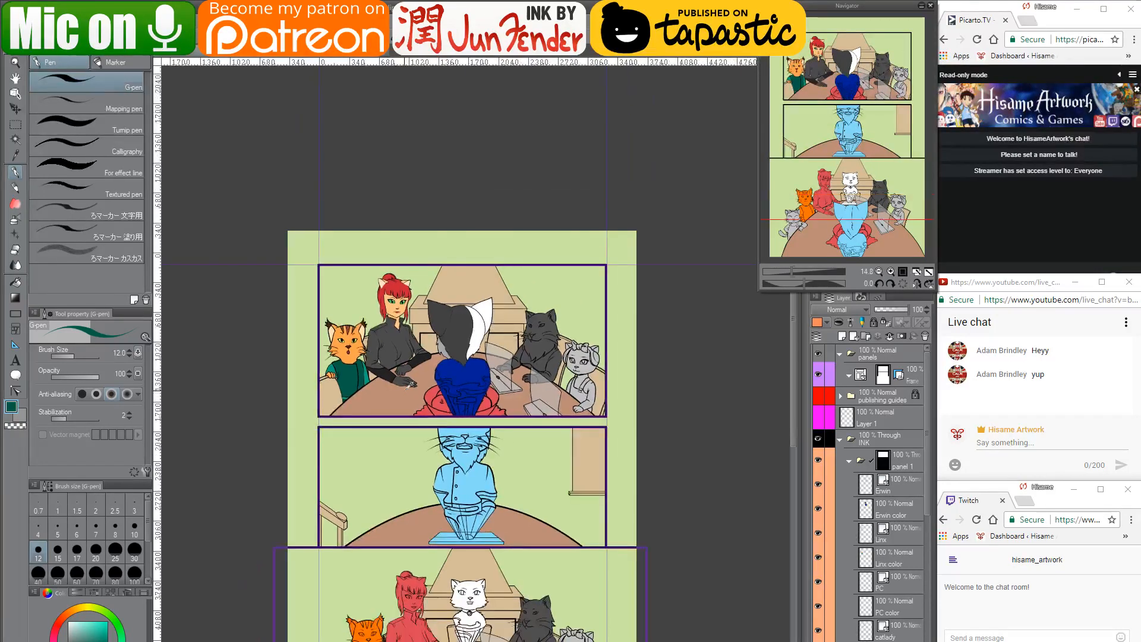
{"action": "left_click_drag", "start_coordinate": [426, 461], "coordinate": [425, 365]}
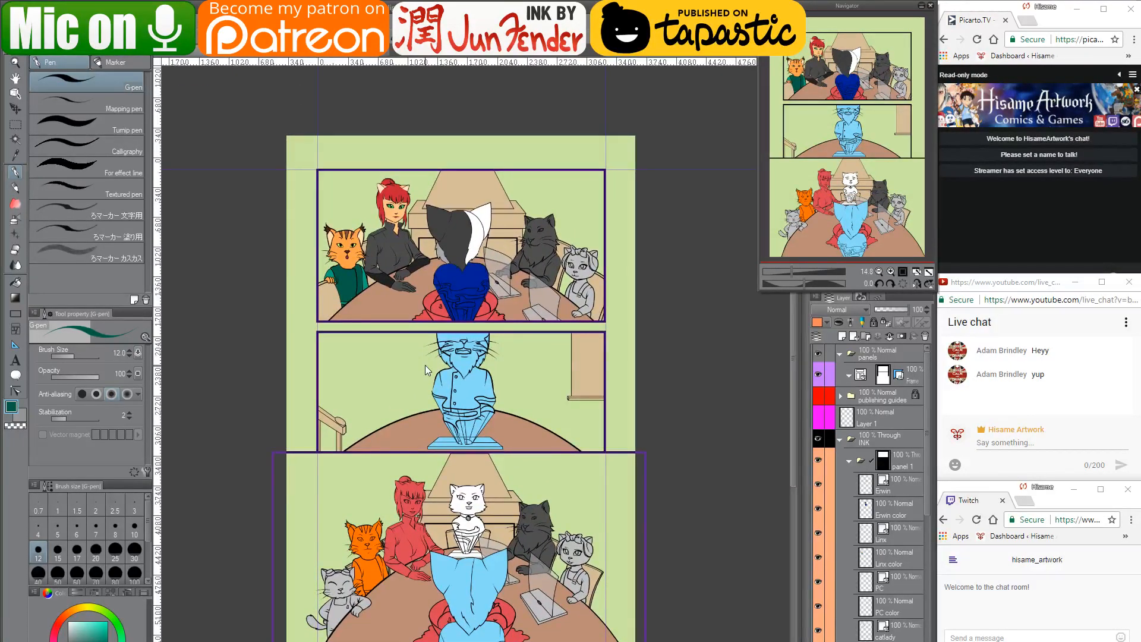
Rename the dark cat's Coon ink layer in the panel 1 folder as driver ink
{"action": "left_click", "coordinate": [15, 109]}
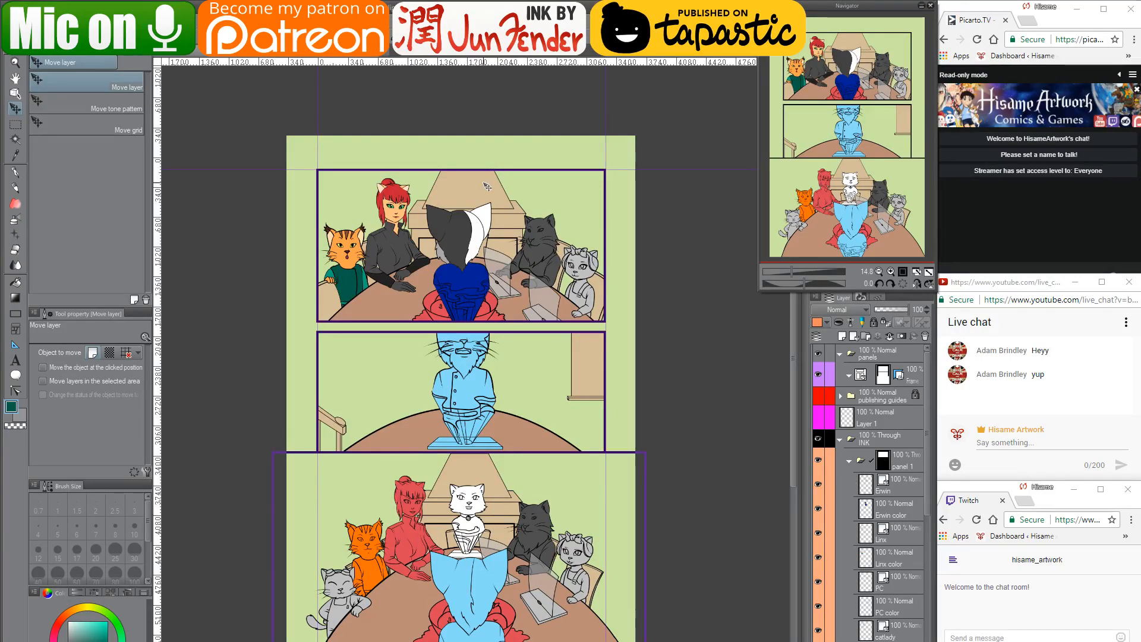
{"action": "scroll", "coordinate": [505, 192], "scroll_direction": "up", "scroll_amount": 3}
{"action": "scroll", "coordinate": [505, 192], "scroll_direction": "up", "scroll_amount": 5}
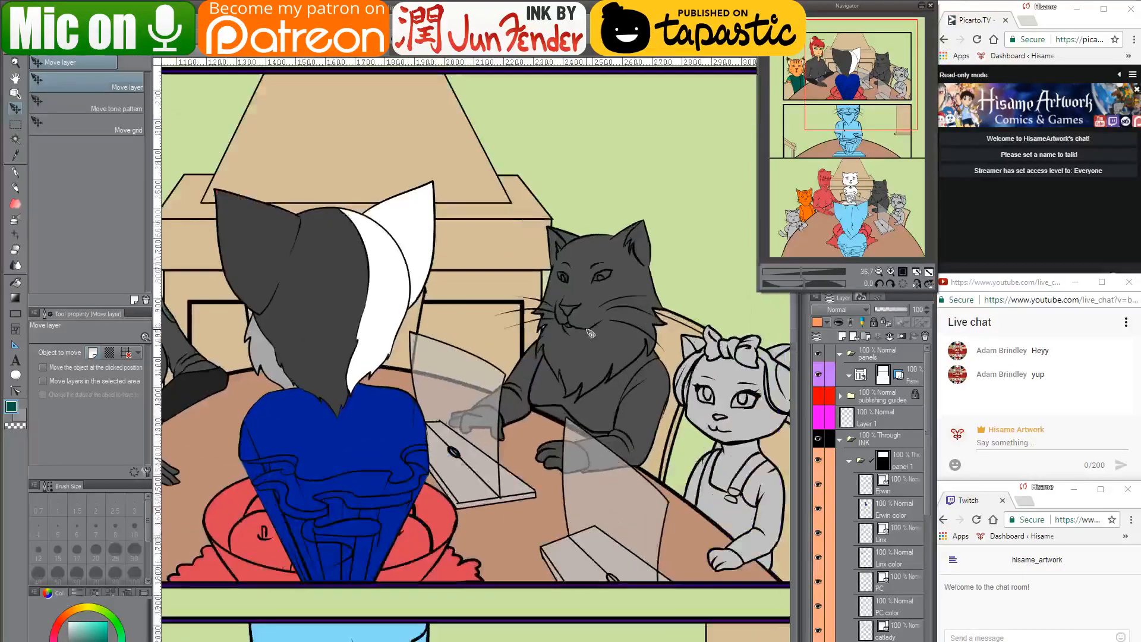
{"action": "scroll", "coordinate": [914, 606], "scroll_direction": "down", "scroll_amount": 2}
{"action": "left_click", "coordinate": [898, 591]}
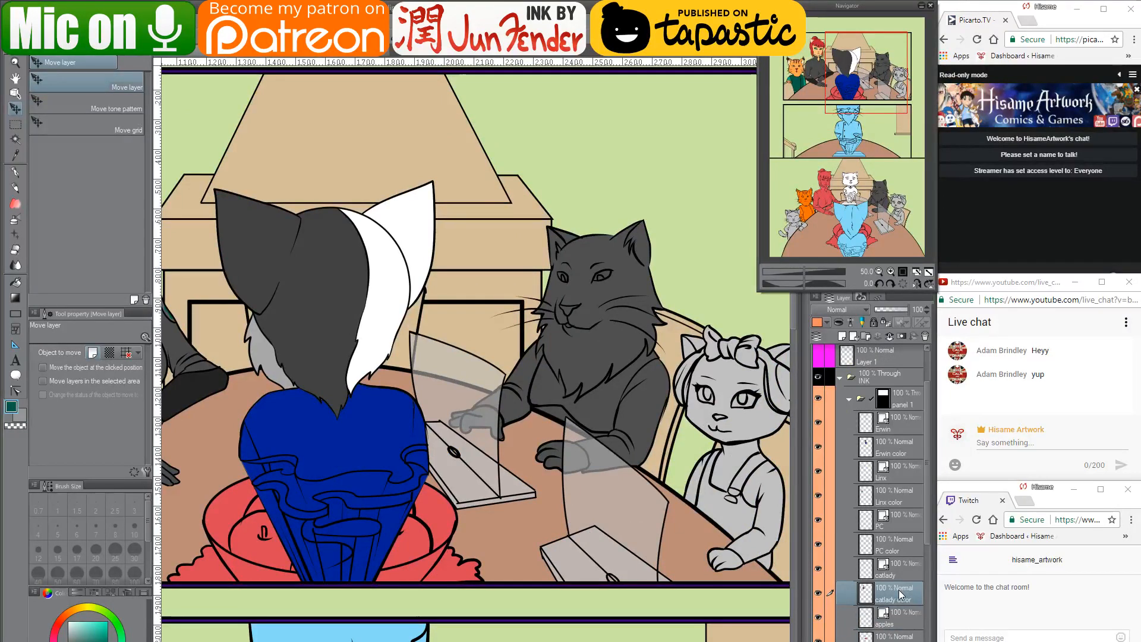
{"action": "scroll", "coordinate": [899, 593], "scroll_direction": "down", "scroll_amount": 3}
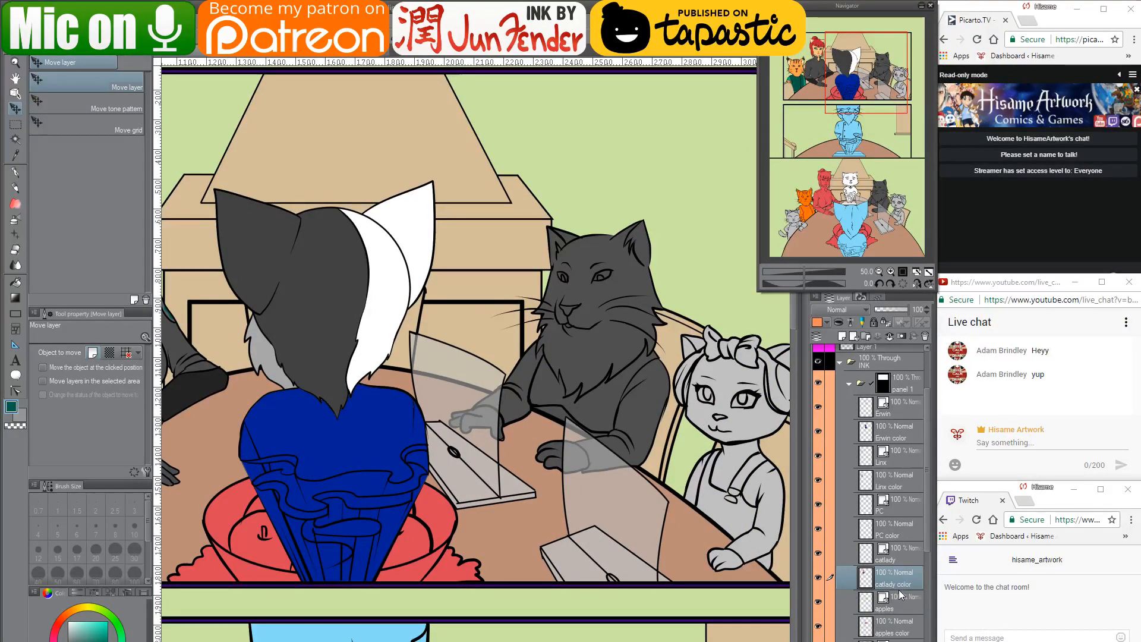
{"action": "scroll", "coordinate": [899, 589], "scroll_direction": "down", "scroll_amount": 3}
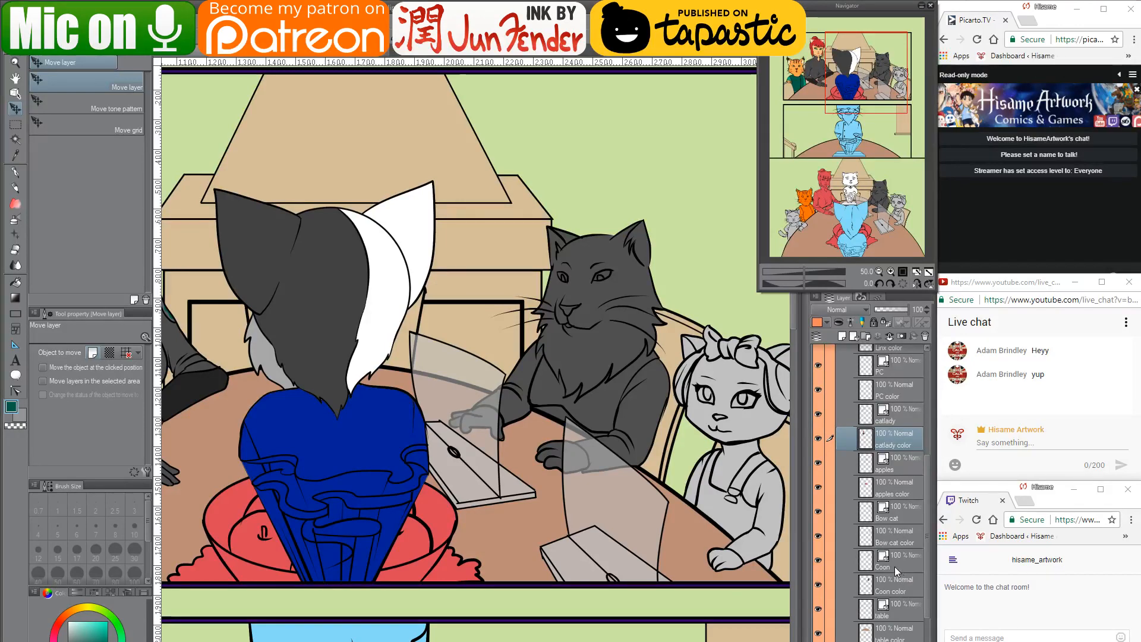
{"action": "double_click", "coordinate": [891, 565]}
{"action": "type", "text": "dri"}
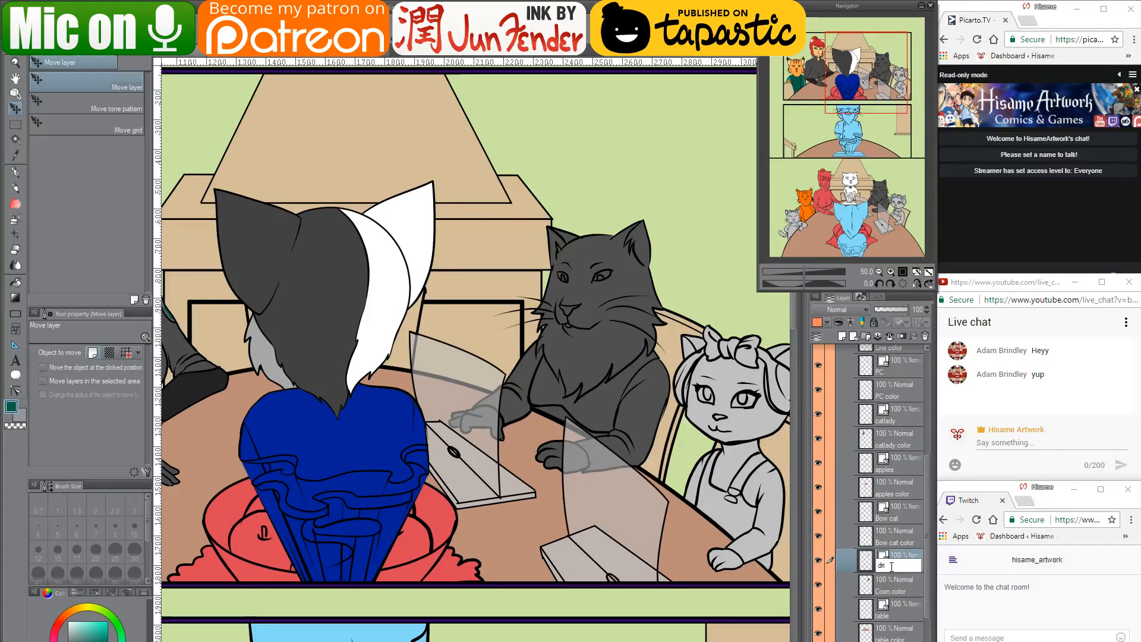
{"action": "type", "text": "ver ink"}
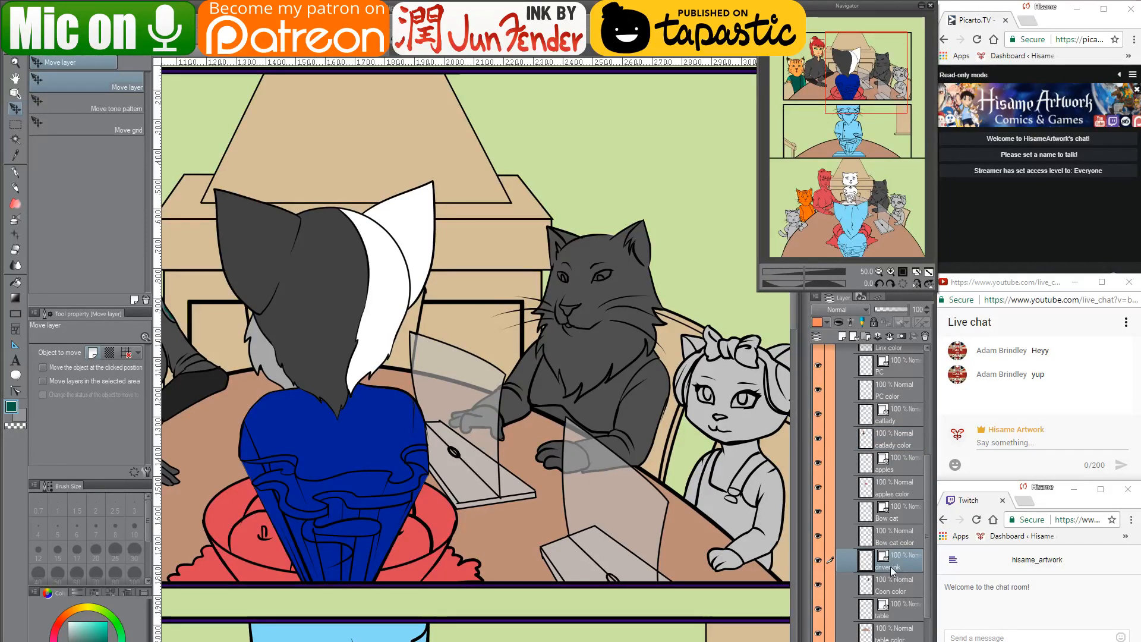
Rename the Coon color layer as driver color
{"action": "double_click", "coordinate": [880, 591]}
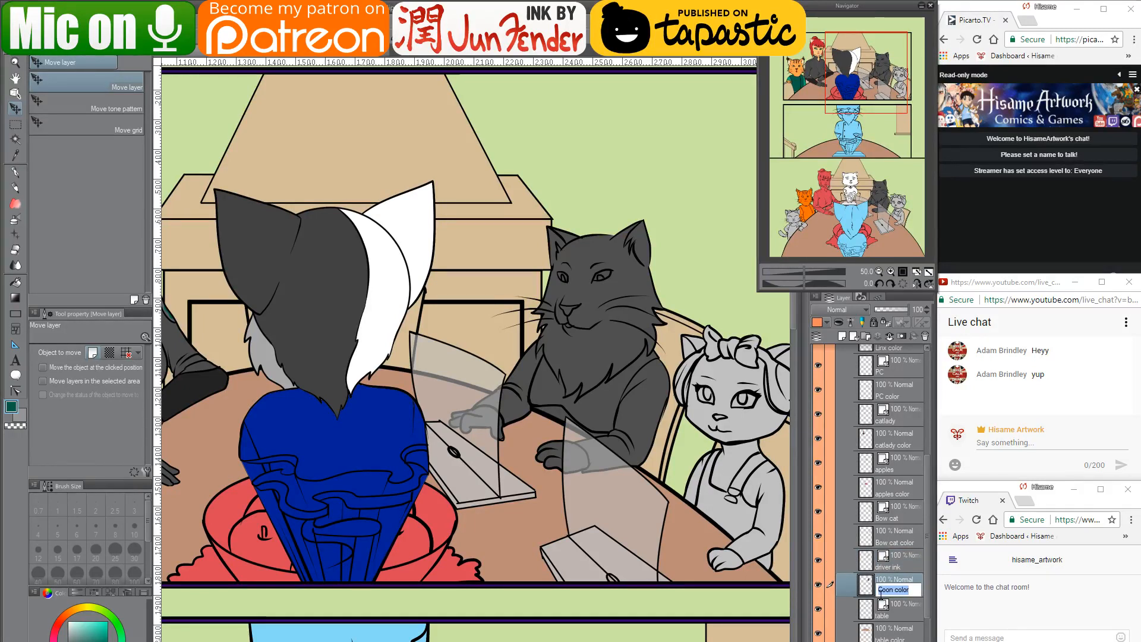
{"action": "type", "text": "driver co"}
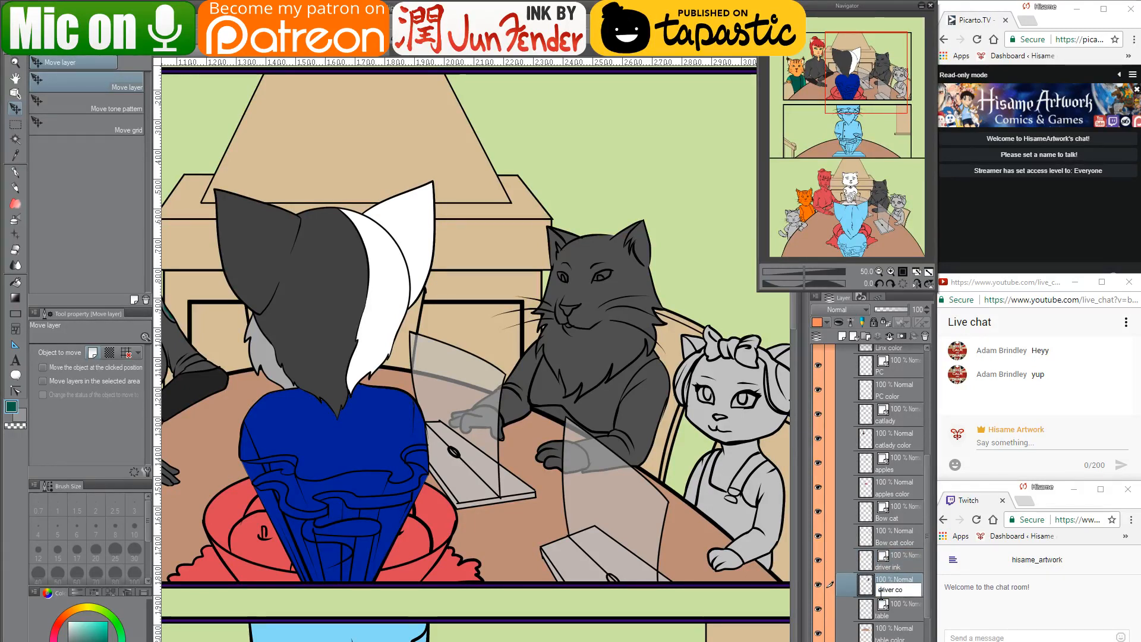
{"action": "key", "text": "Escape"}
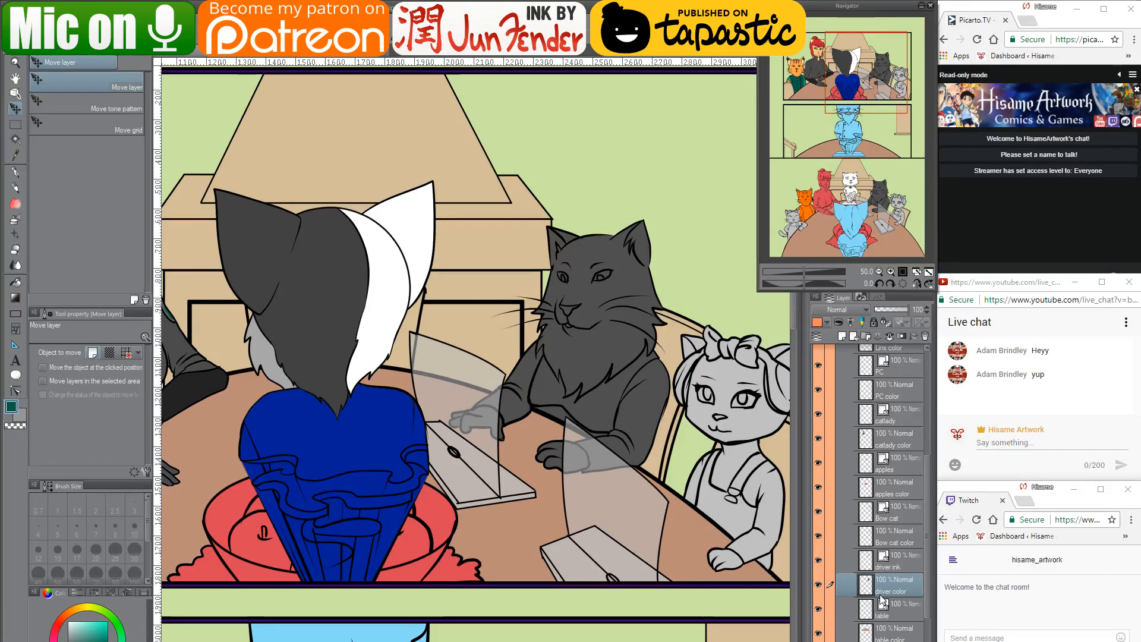
Load the driver color layer's painted area as a selection and sample the dark teal of the dark cat's vest on page_36 for the Fill tool
{"action": "left_click", "coordinate": [866, 586], "text": "ctrl"}
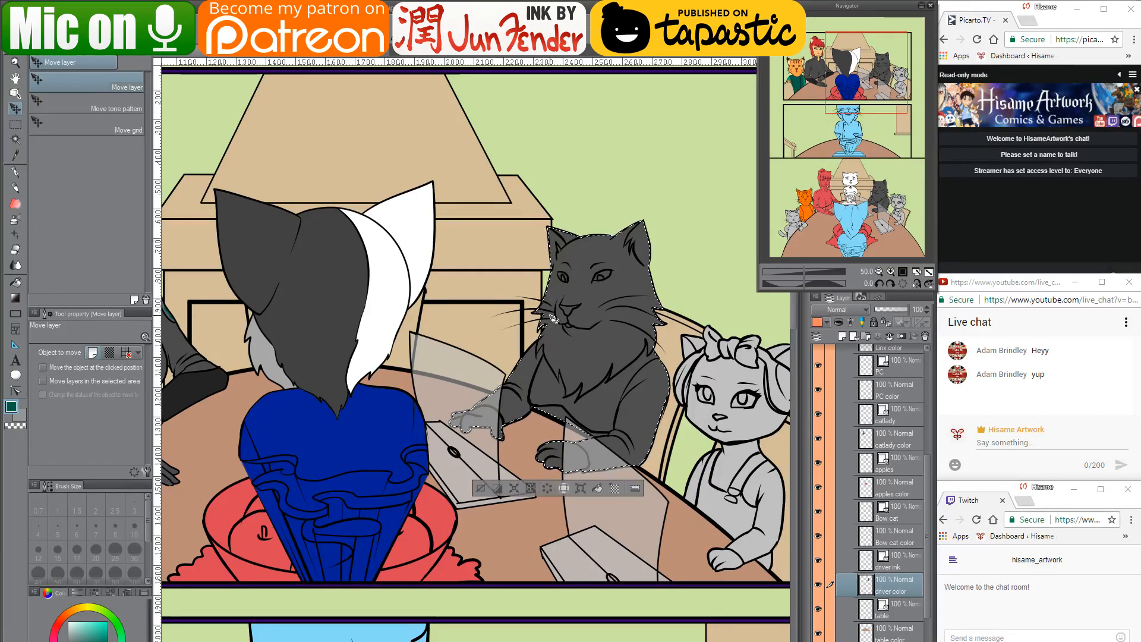
{"action": "scroll", "coordinate": [555, 321], "scroll_direction": "up", "scroll_amount": 3}
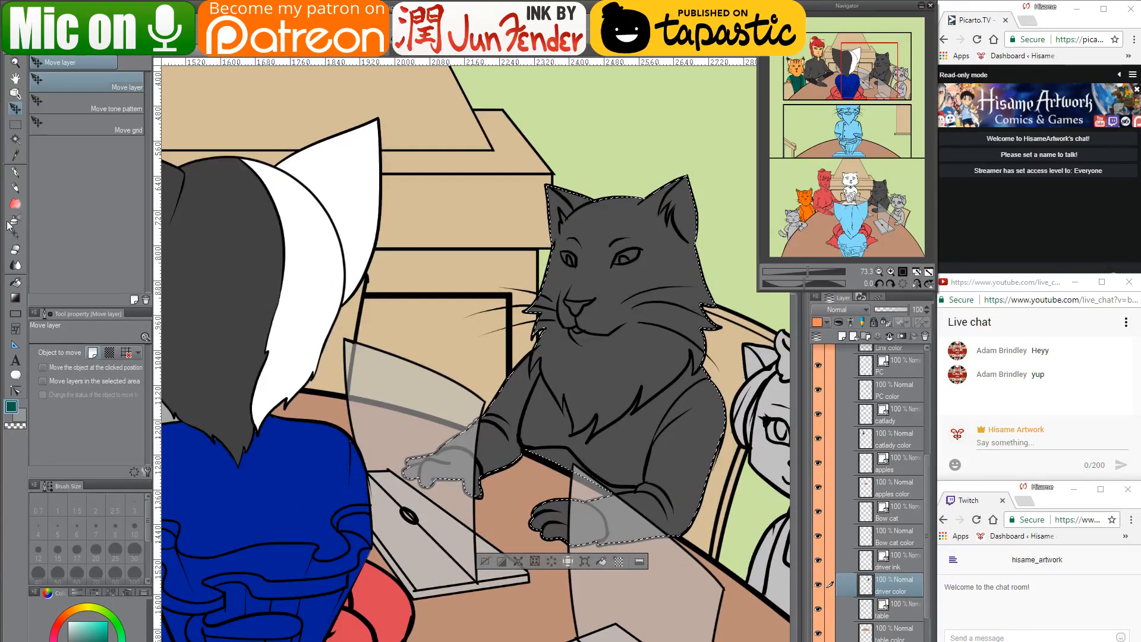
{"action": "left_click", "coordinate": [15, 282]}
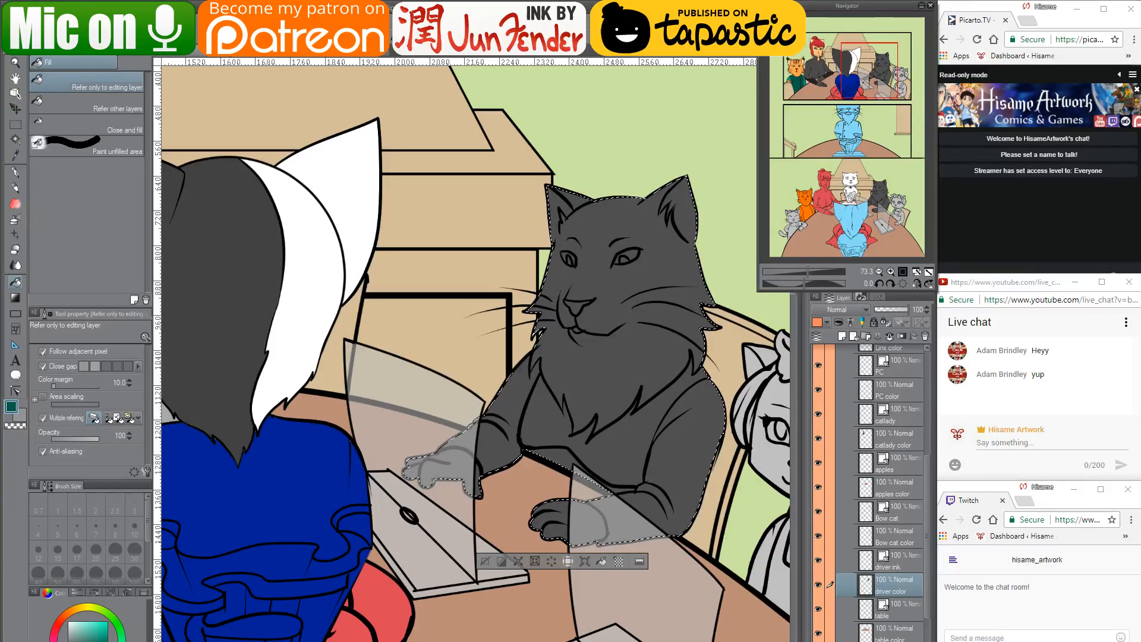
{"action": "key", "text": "ctrl+Tab"}
{"action": "scroll", "coordinate": [537, 382], "scroll_direction": "down", "scroll_amount": 2}
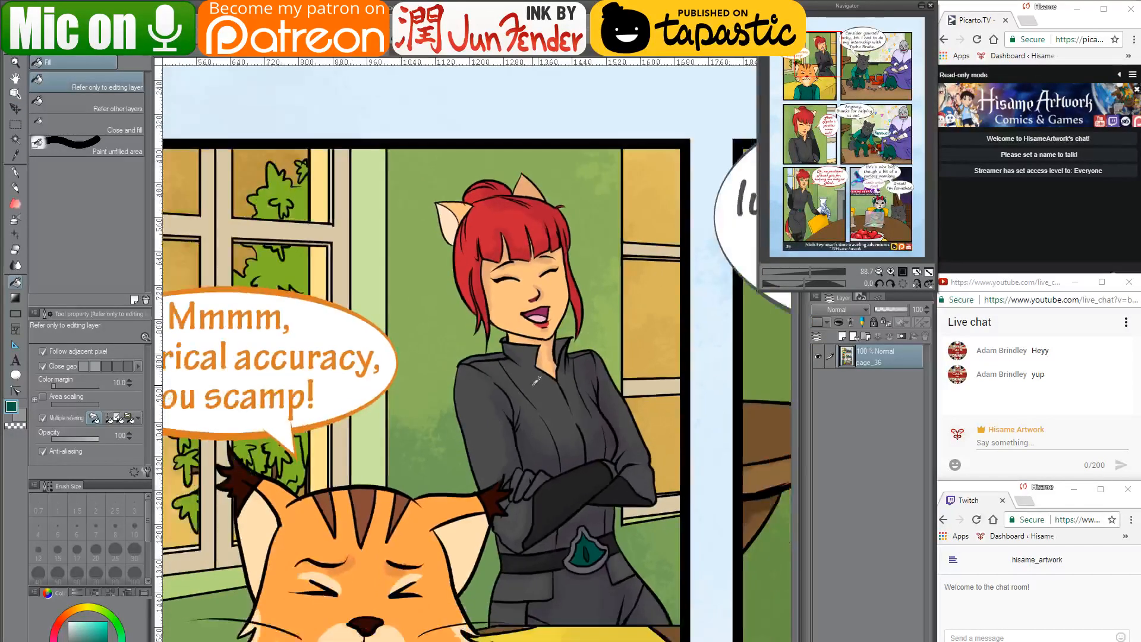
{"action": "left_click_drag", "start_coordinate": [766, 470], "coordinate": [374, 284]}
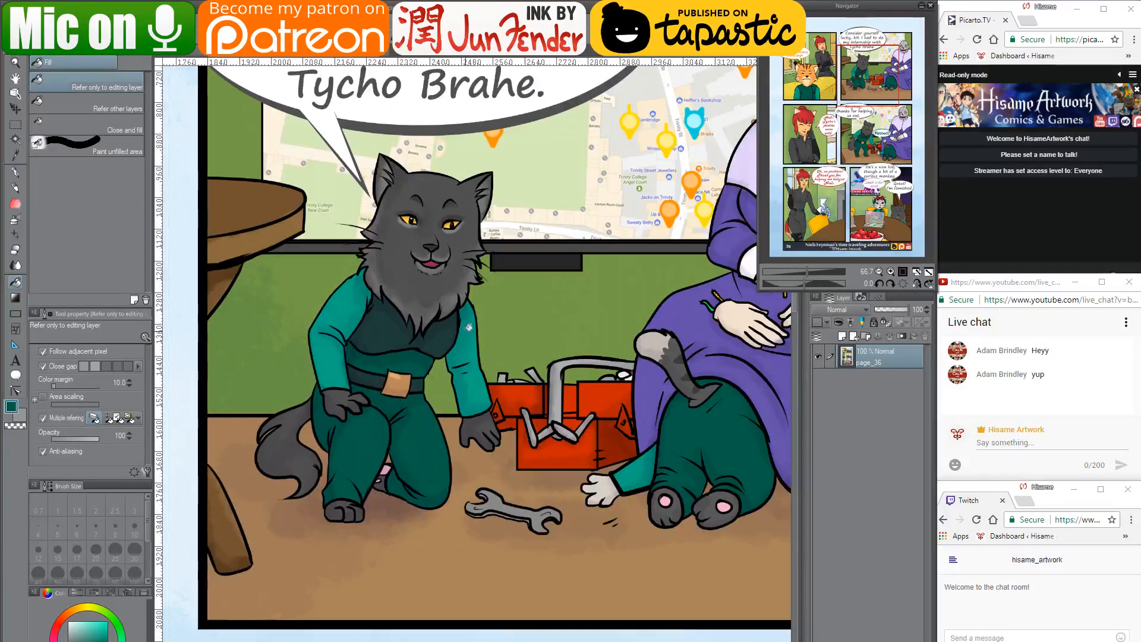
{"action": "scroll", "coordinate": [374, 244], "scroll_direction": "up", "scroll_amount": 1}
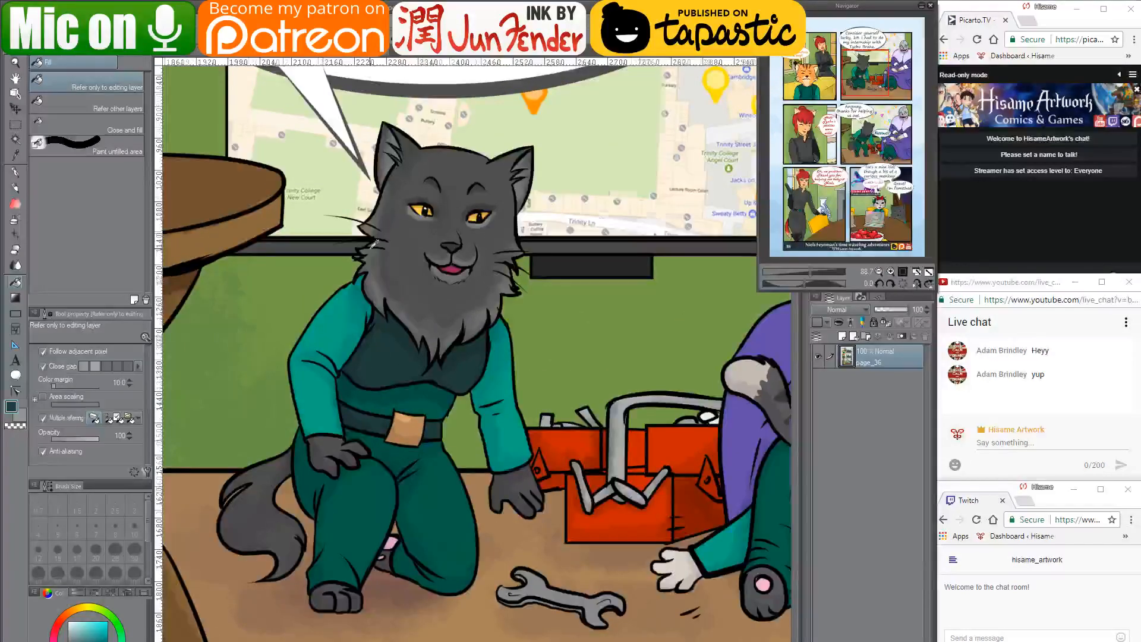
{"action": "scroll", "coordinate": [374, 243], "scroll_direction": "up", "scroll_amount": 1}
{"action": "key", "text": "ctrl+Tab"}
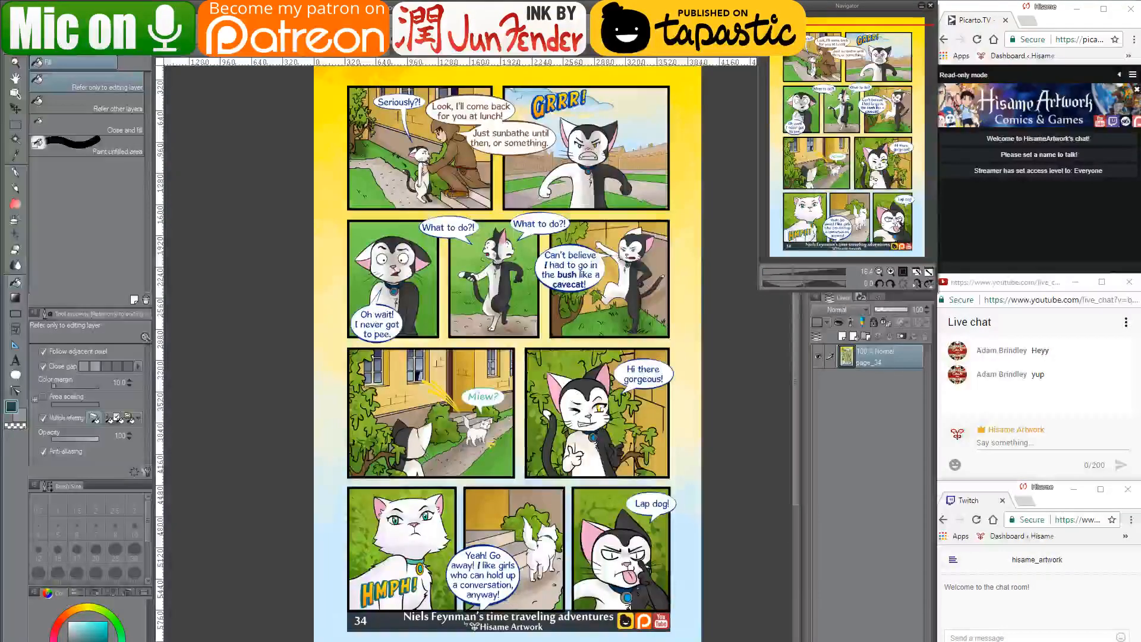
{"action": "key", "text": "ctrl+Tab"}
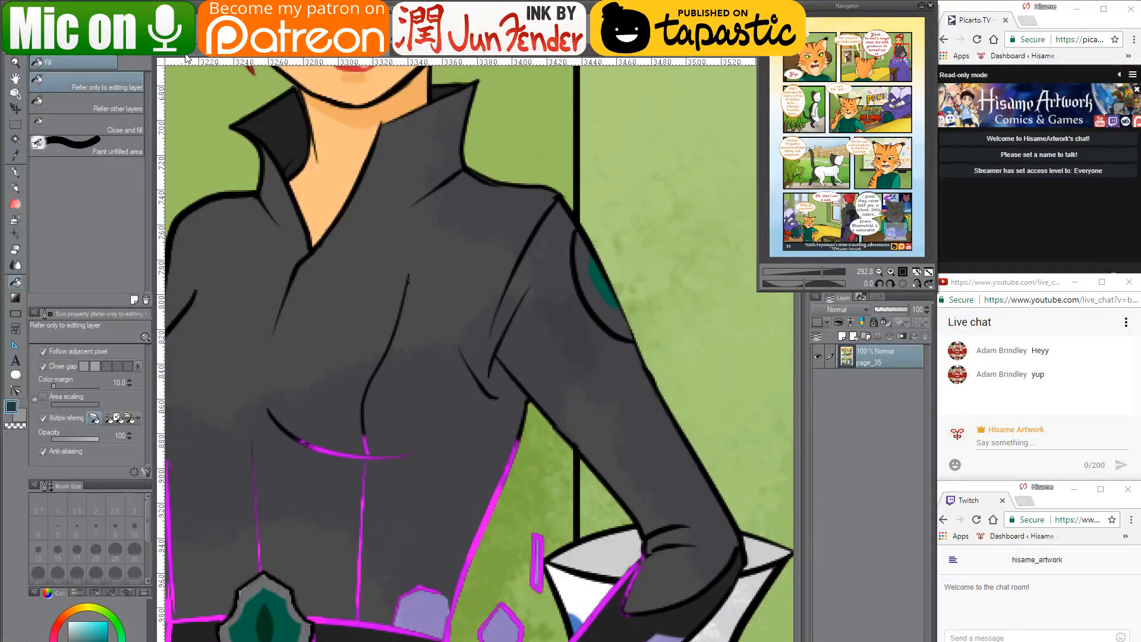
{"action": "key", "text": "ctrl+Tab"}
Fill the driver's chest area with the sampled dark teal, undoing the misplaced fill on his sleeve
{"action": "left_click", "coordinate": [680, 456]}
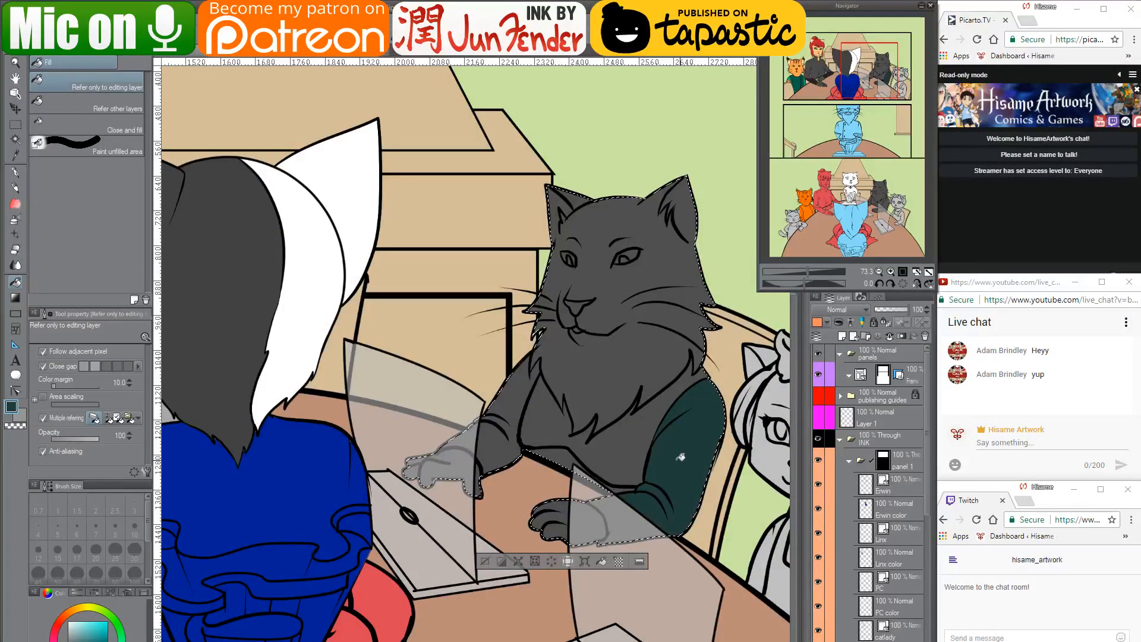
{"action": "key", "text": "ctrl+z"}
{"action": "left_click", "coordinate": [637, 448]}
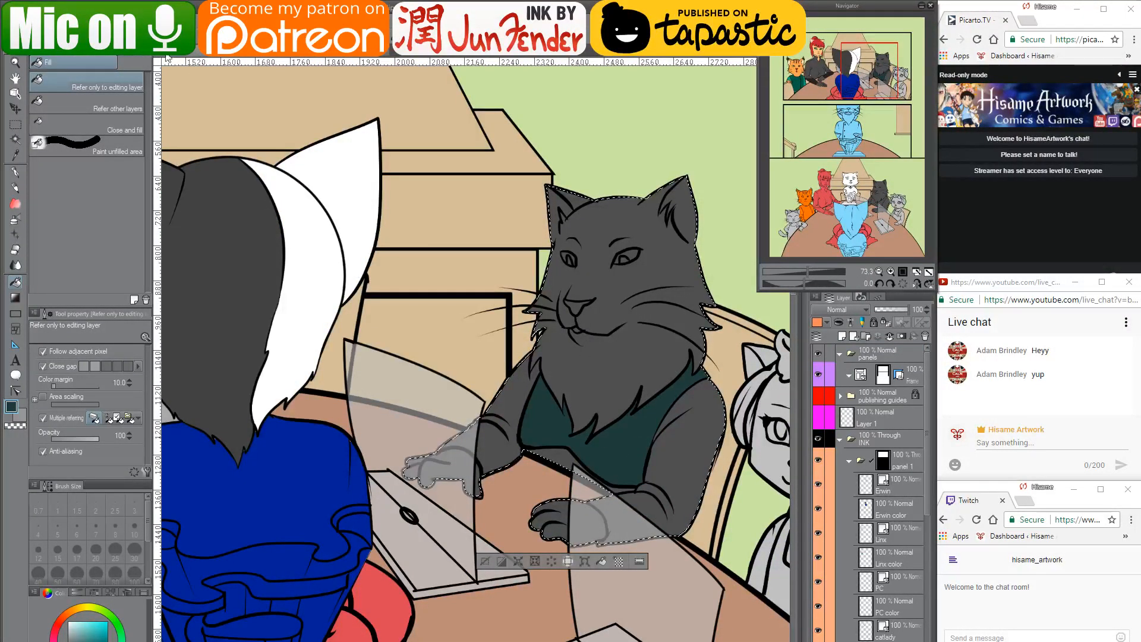
Switch to the web browser and search Google Images for "main coon black"
{"action": "key", "text": "ctrl+Tab"}
{"action": "key", "text": "alt+Tab"}
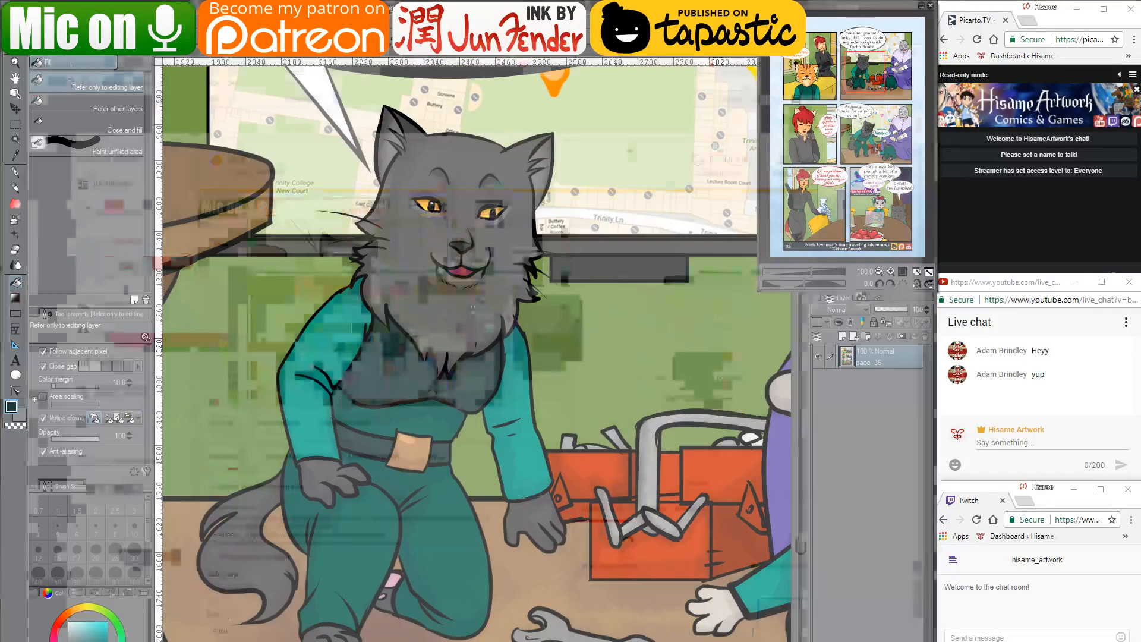
{"action": "left_click", "coordinate": [809, 21]}
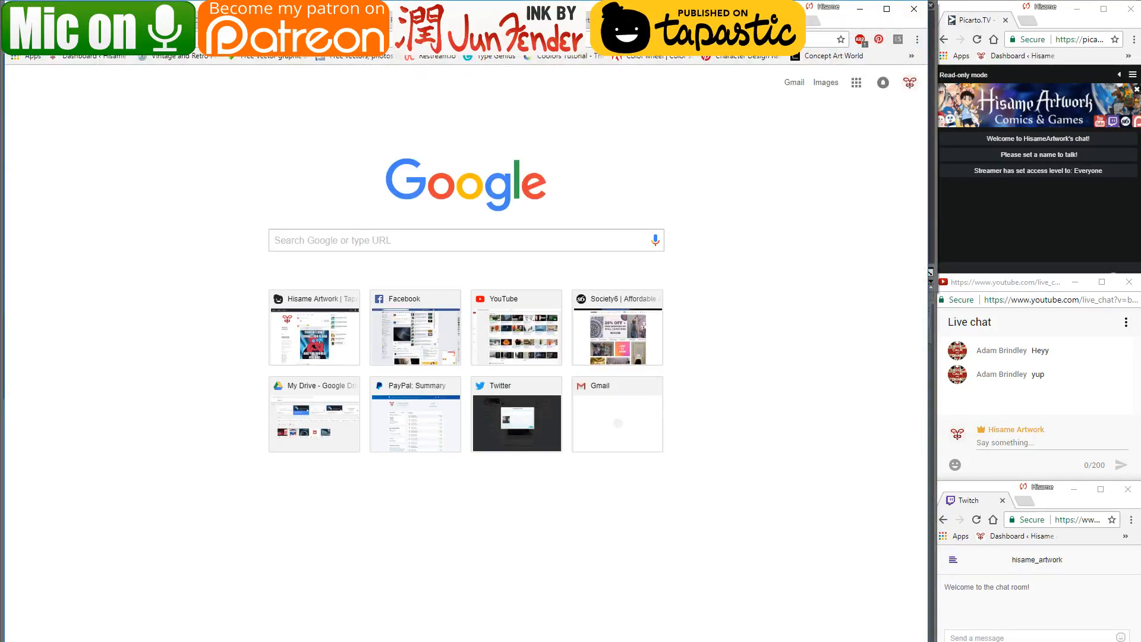
{"action": "type", "text": "main coon black"}
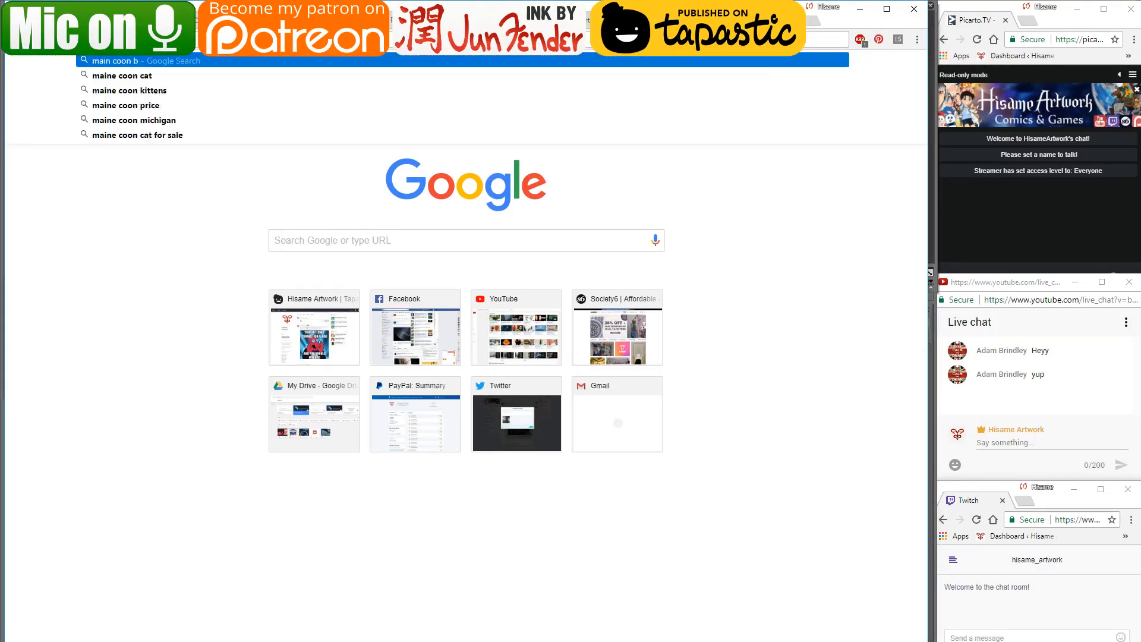
{"action": "key", "text": "Return"}
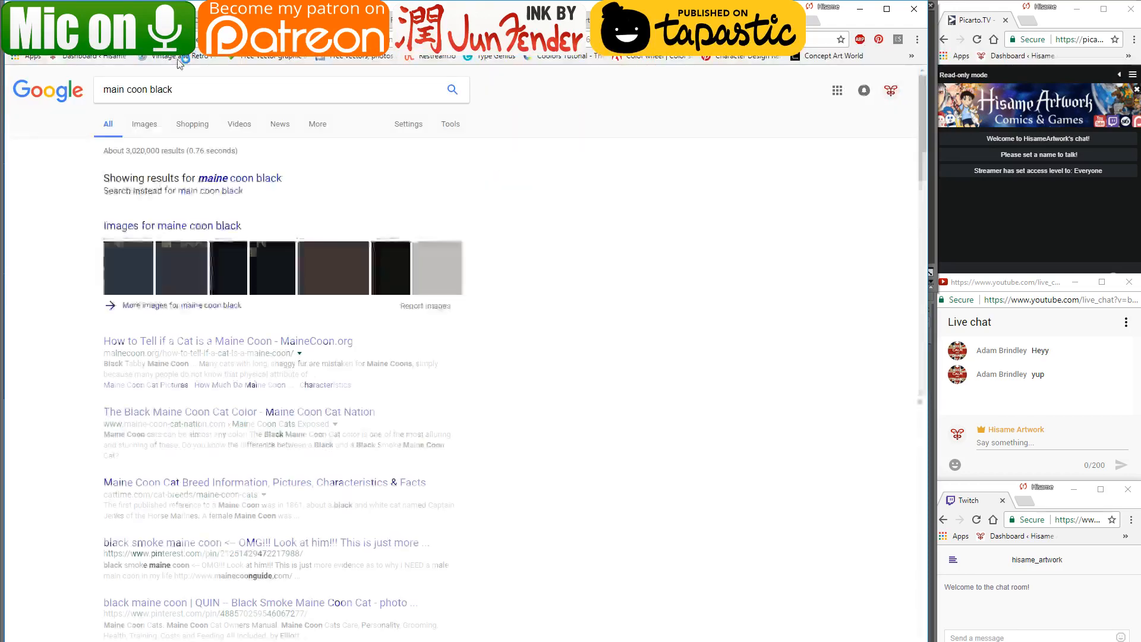
{"action": "left_click", "coordinate": [147, 129]}
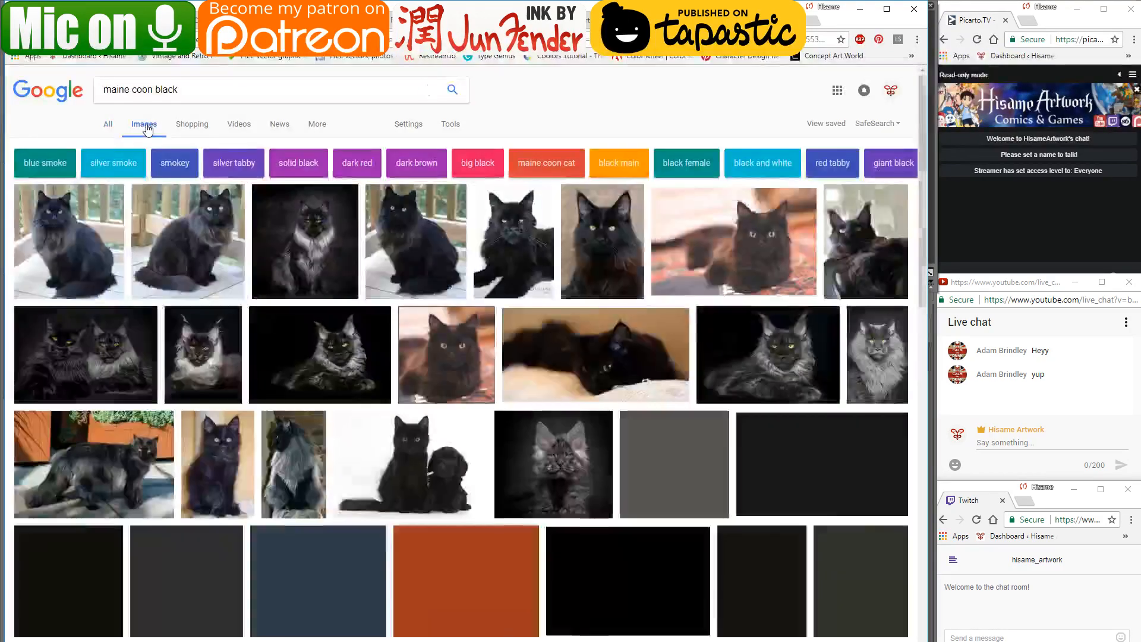
Open the black maine coon photo from Tumblr and examine its fur and eye colors beside the other image results
{"action": "left_click", "coordinate": [204, 360]}
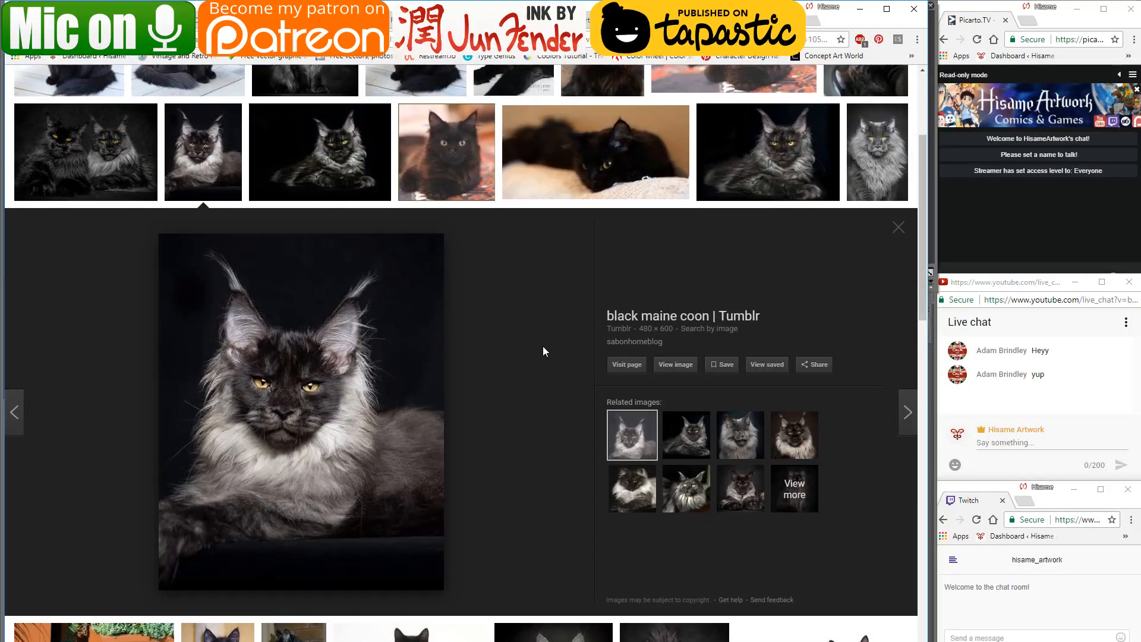
{"action": "scroll", "coordinate": [543, 346], "scroll_direction": "up", "scroll_amount": 3}
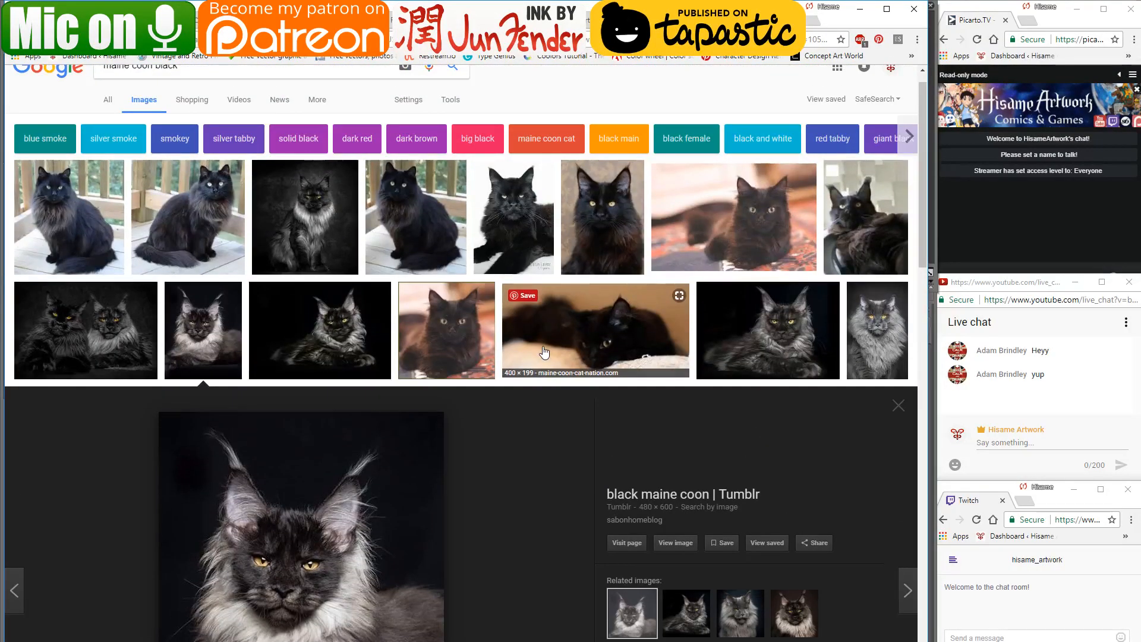
{"action": "scroll", "coordinate": [542, 361], "scroll_direction": "down", "scroll_amount": 3}
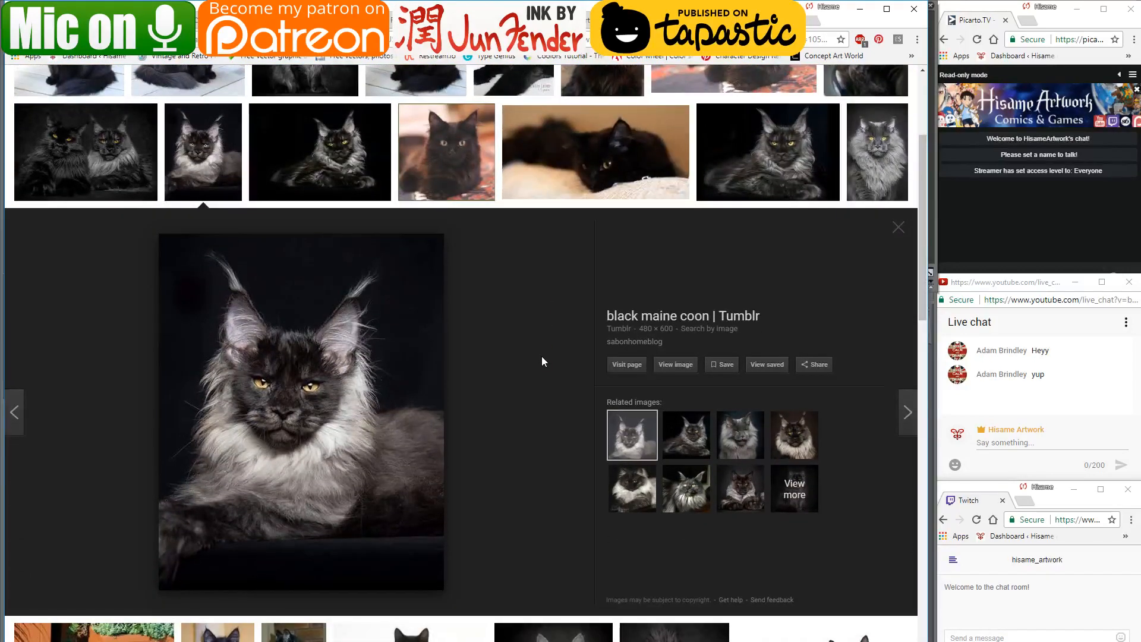
Open the black smoke maine coon photo from Pinterest and compare its fur and eye colors with the other image results
{"action": "left_click", "coordinate": [880, 169]}
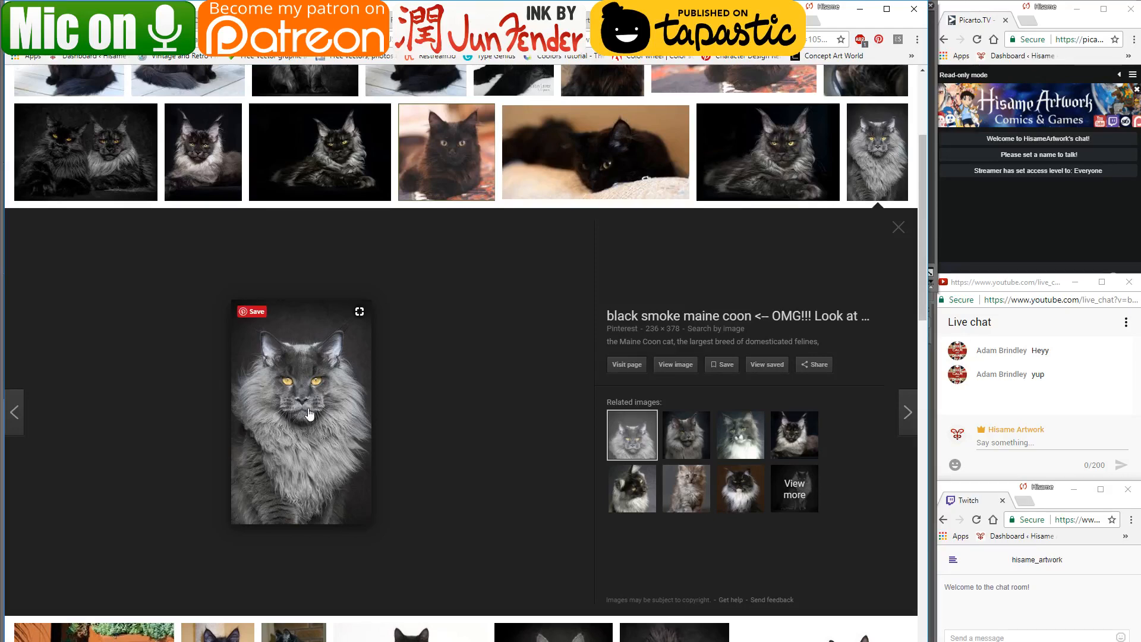
{"action": "scroll", "coordinate": [433, 407], "scroll_direction": "up", "scroll_amount": 3}
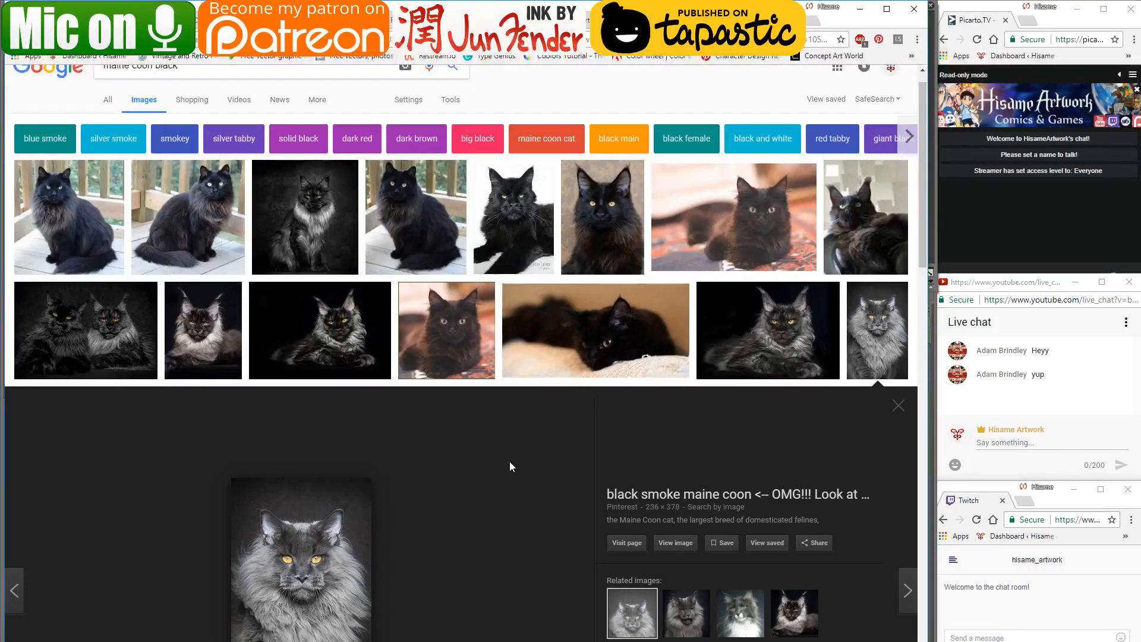
{"action": "scroll", "coordinate": [518, 443], "scroll_direction": "down", "scroll_amount": 4}
{"action": "scroll", "coordinate": [518, 442], "scroll_direction": "down", "scroll_amount": 5}
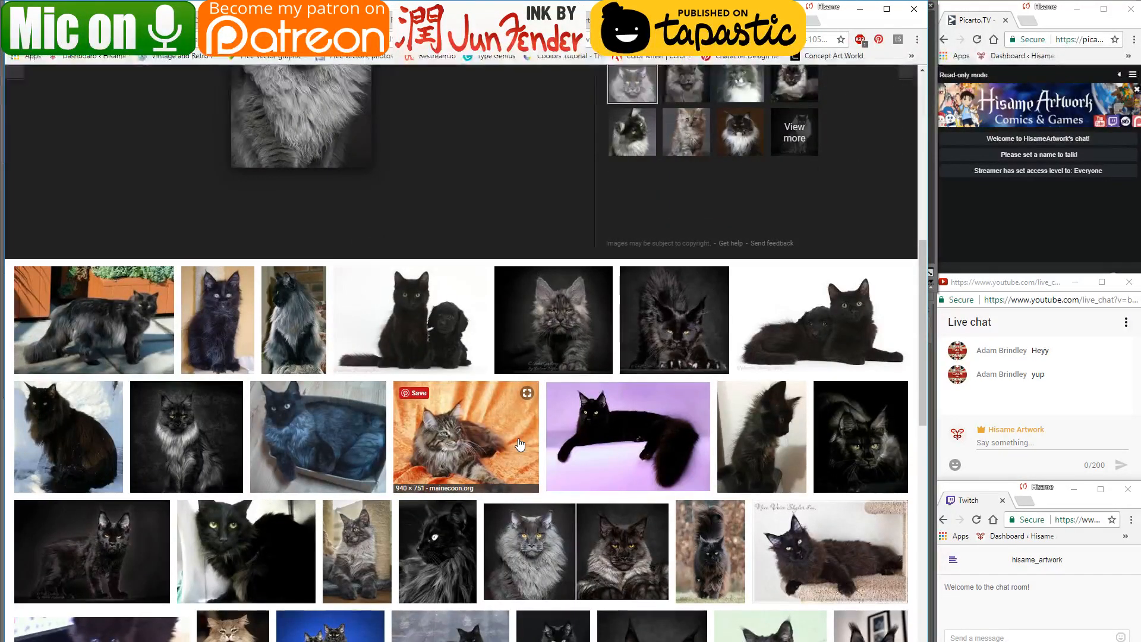
{"action": "scroll", "coordinate": [520, 443], "scroll_direction": "up", "scroll_amount": 4}
{"action": "scroll", "coordinate": [519, 444], "scroll_direction": "up", "scroll_amount": 4}
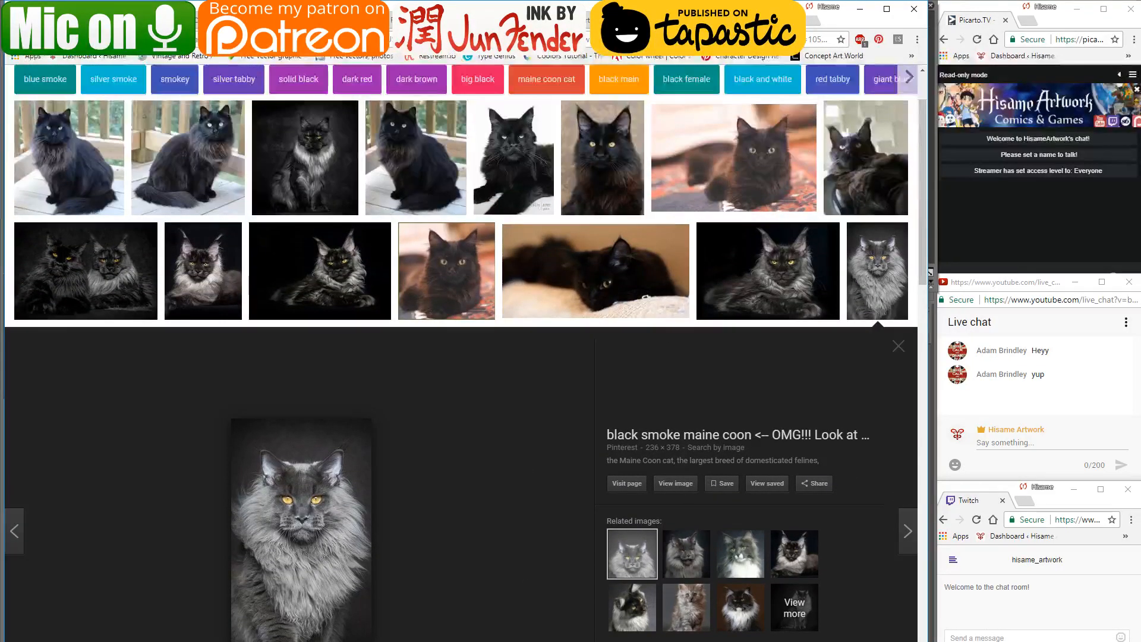
Switch back to Clip Studio Paint and sample the bright teal of the dark cat's sleeve on page_36 for the Fill tool
{"action": "key", "text": "alt+Tab"}
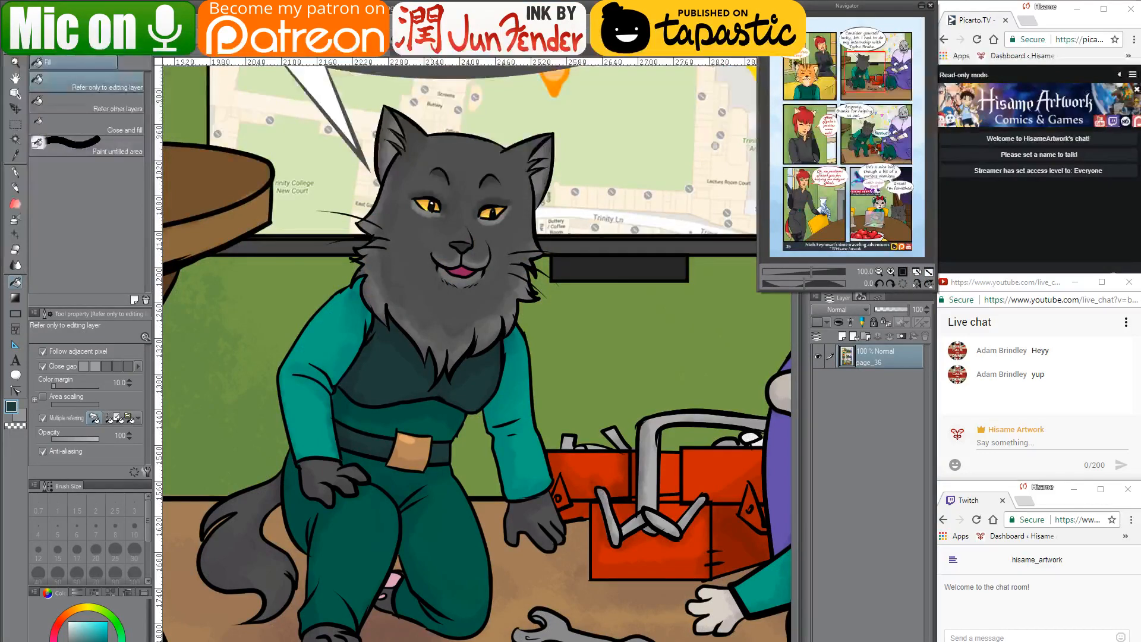
{"action": "left_click", "coordinate": [183, 54]}
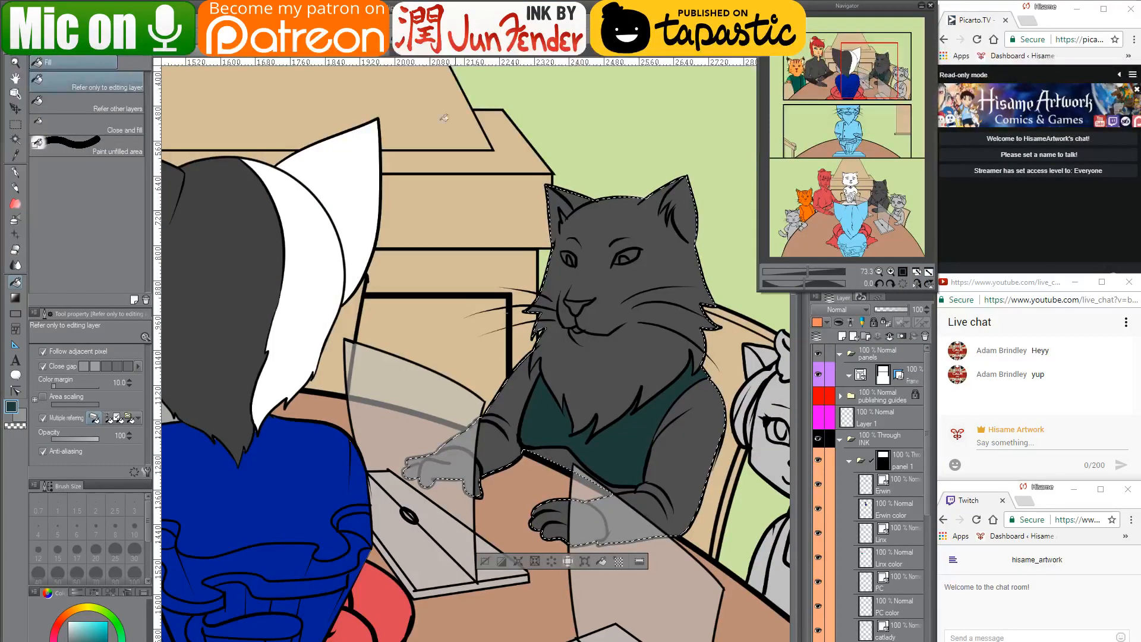
{"action": "left_click", "coordinate": [340, 57]}
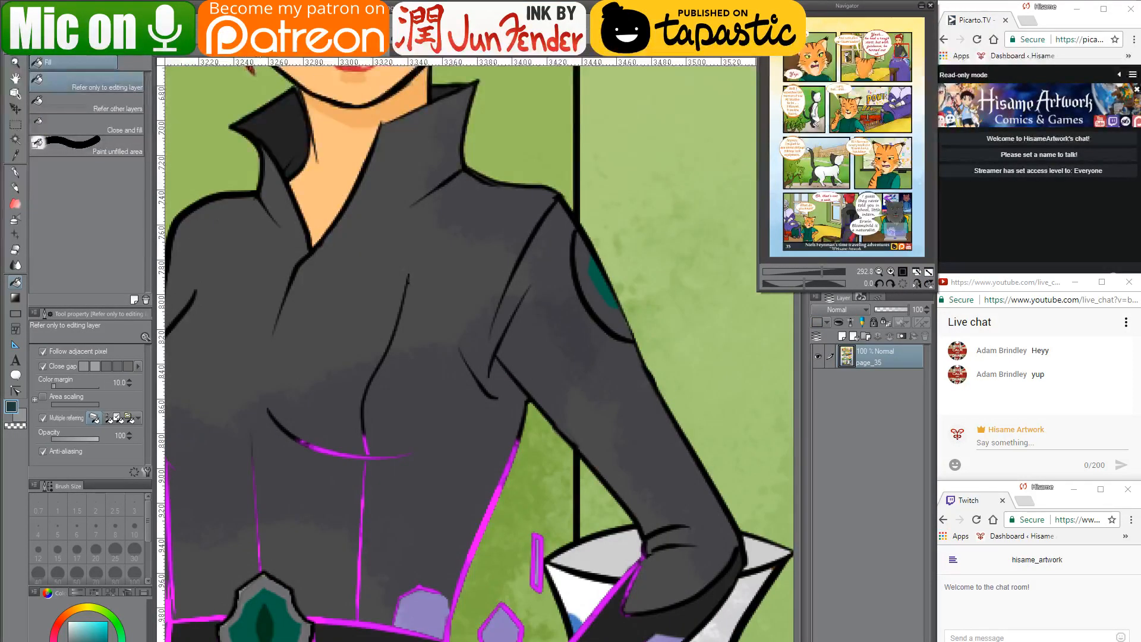
{"action": "left_click", "coordinate": [309, 57]}
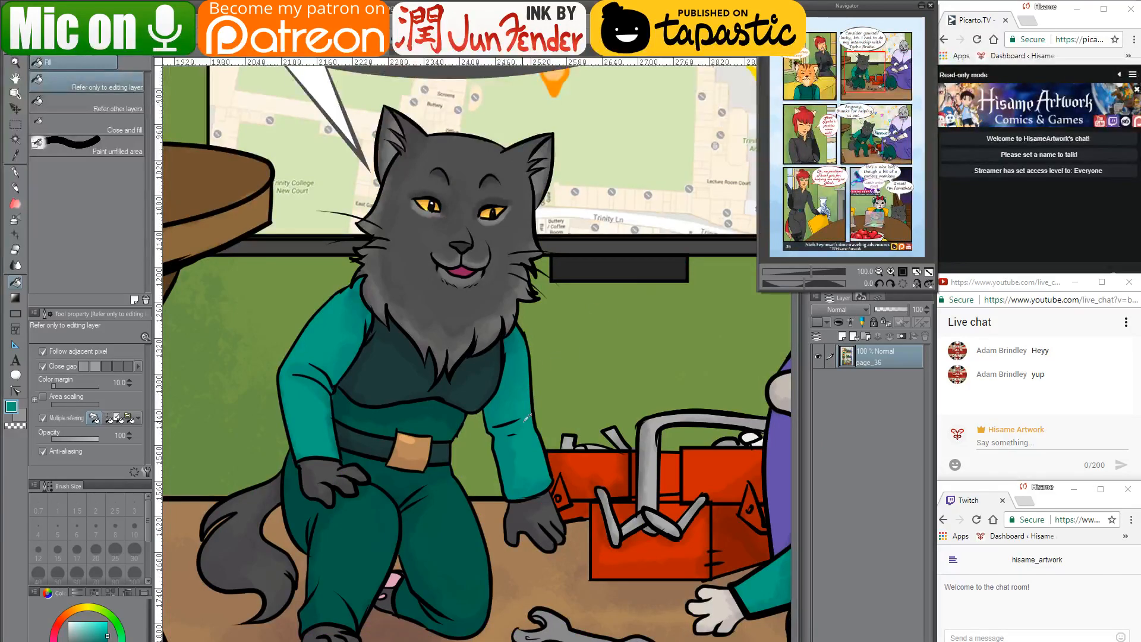
{"action": "left_click", "coordinate": [200, 55]}
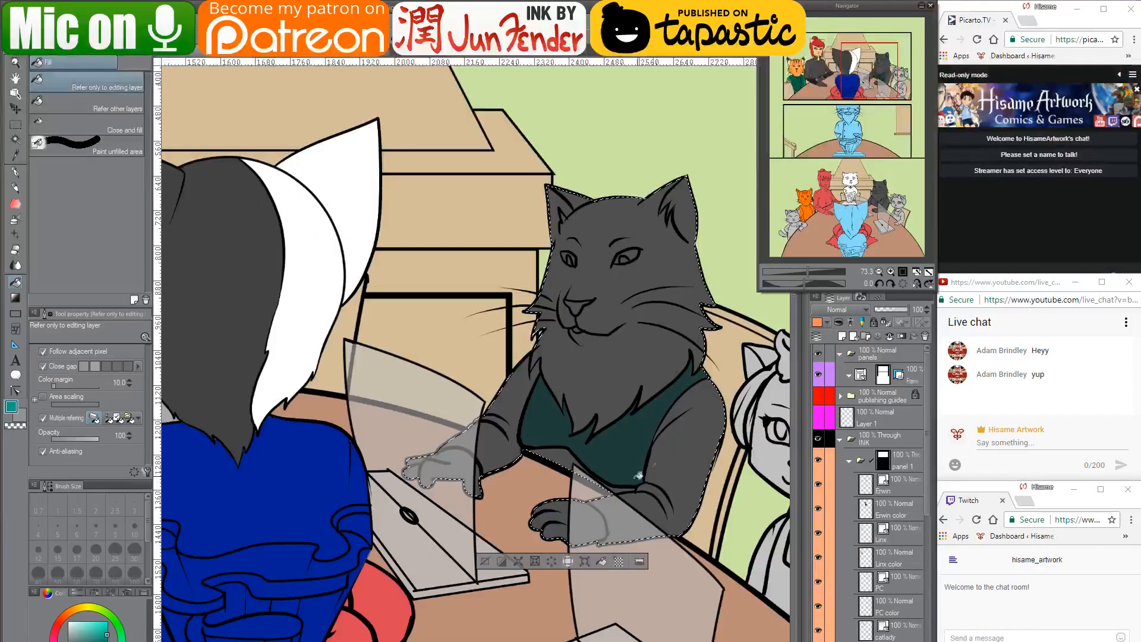
Fill both of the driver's sleeves with the sampled bright teal, including the parts showing through the transparent screens
{"action": "left_click", "coordinate": [665, 482]}
{"action": "left_click", "coordinate": [639, 517]}
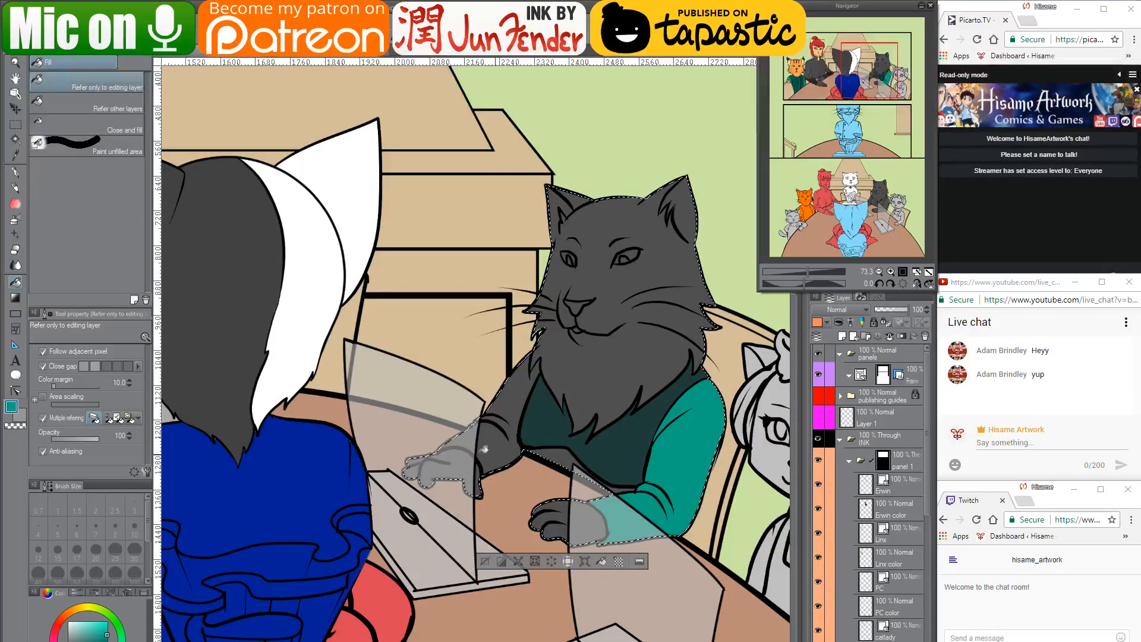
{"action": "left_click", "coordinate": [504, 404]}
{"action": "left_click", "coordinate": [464, 433]}
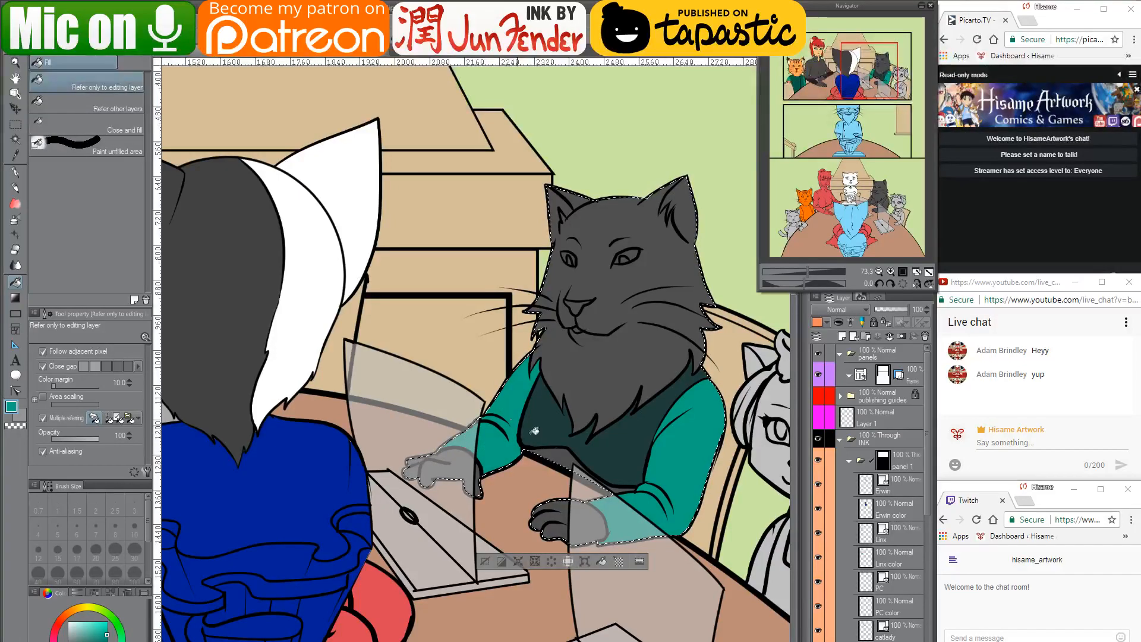
Sample the darker green-teal of the dark cat's outfit on page_36 and fill the strip below the driver's vest with it
{"action": "left_click", "coordinate": [357, 56]}
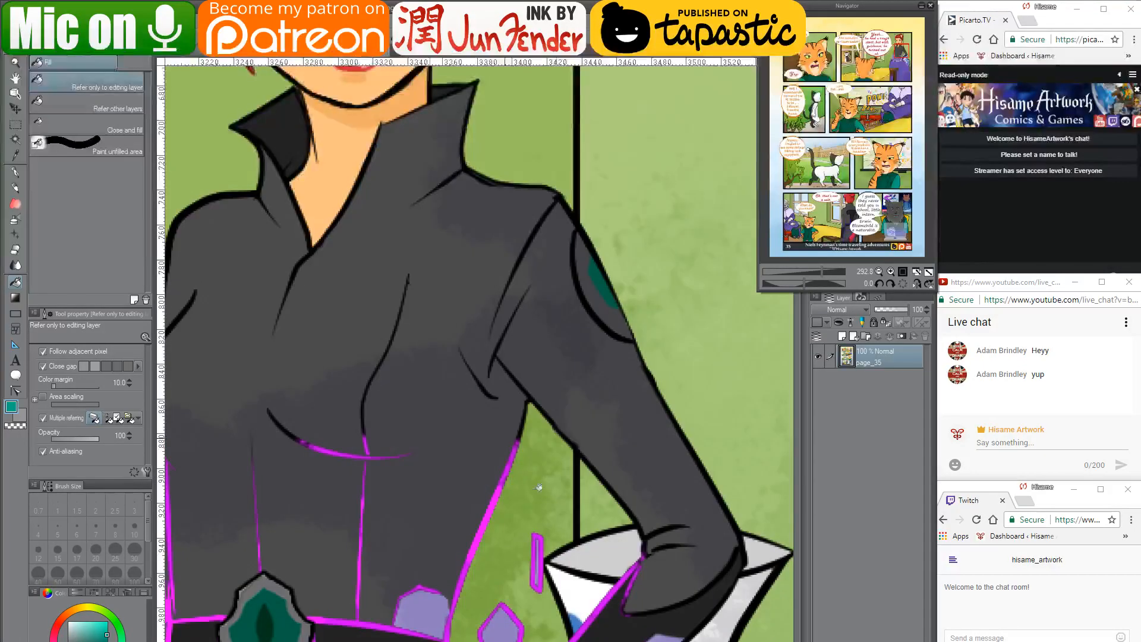
{"action": "left_click", "coordinate": [460, 58]}
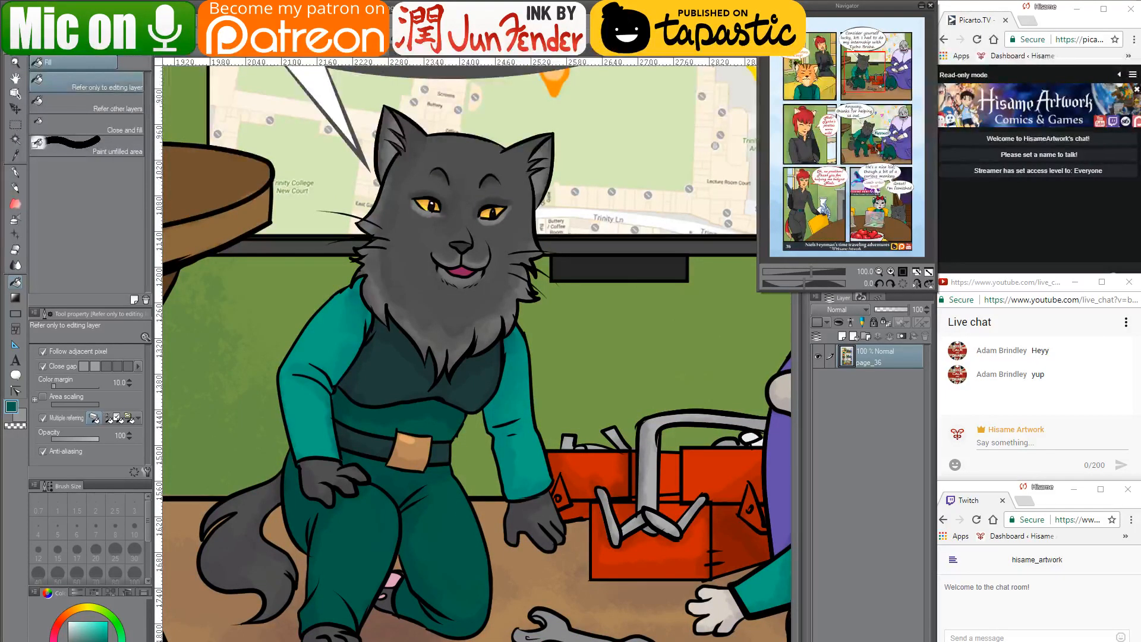
{"action": "left_click", "coordinate": [191, 57]}
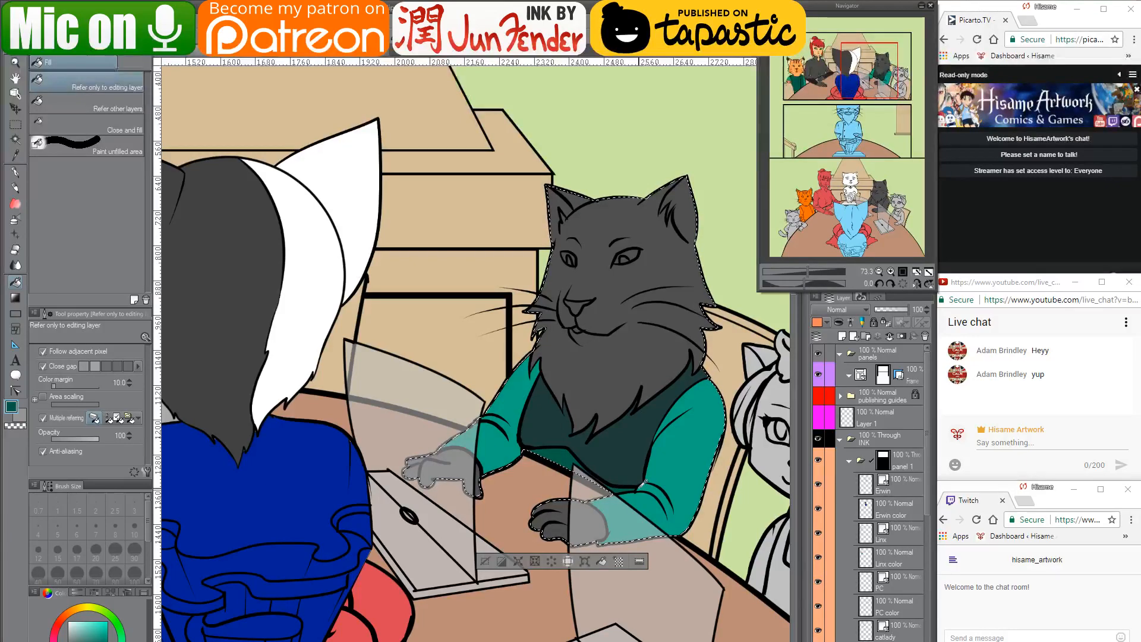
{"action": "scroll", "coordinate": [636, 482], "scroll_direction": "up", "scroll_amount": 3}
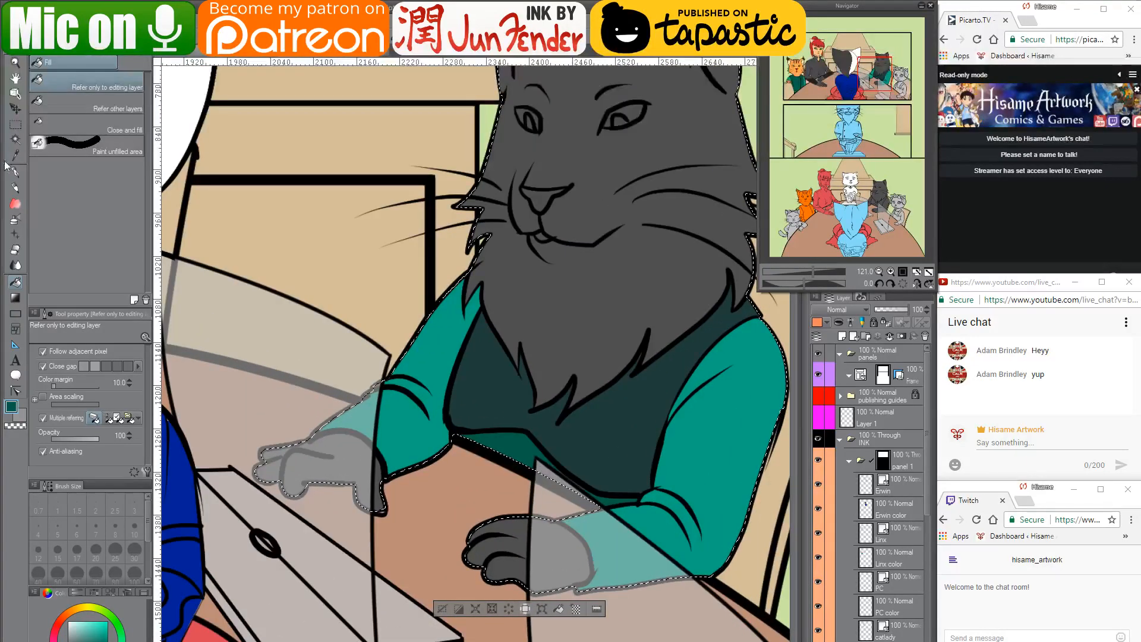
Switch to the G-pen and set its brush size to 25 for touching up the driver's clothes
{"action": "left_click", "coordinate": [15, 174]}
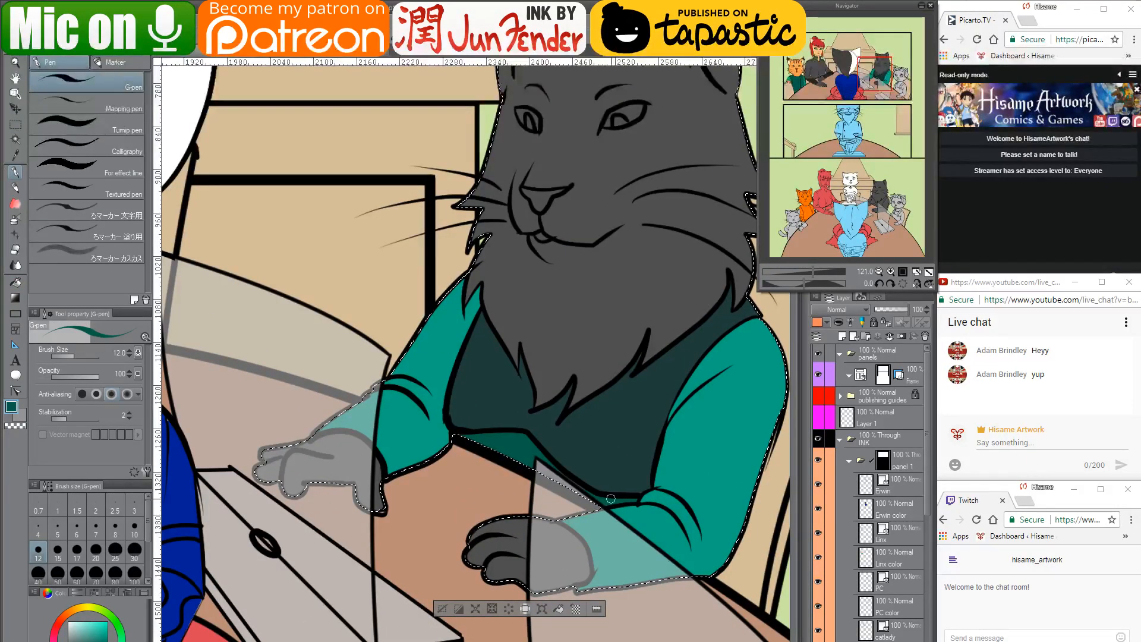
{"action": "key", "text": "bracketright"}
{"action": "key", "text": "bracketright"}
{"action": "key", "text": "bracketright"}
{"action": "key", "text": "bracketright"}
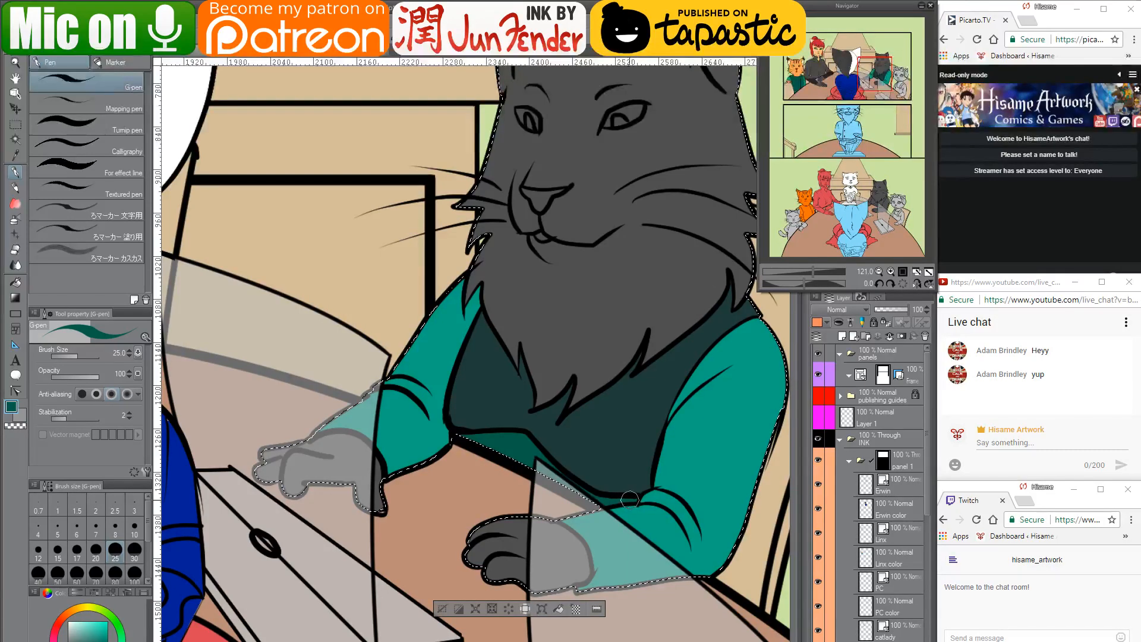
{"action": "left_click_drag", "start_coordinate": [631, 416], "coordinate": [578, 437]}
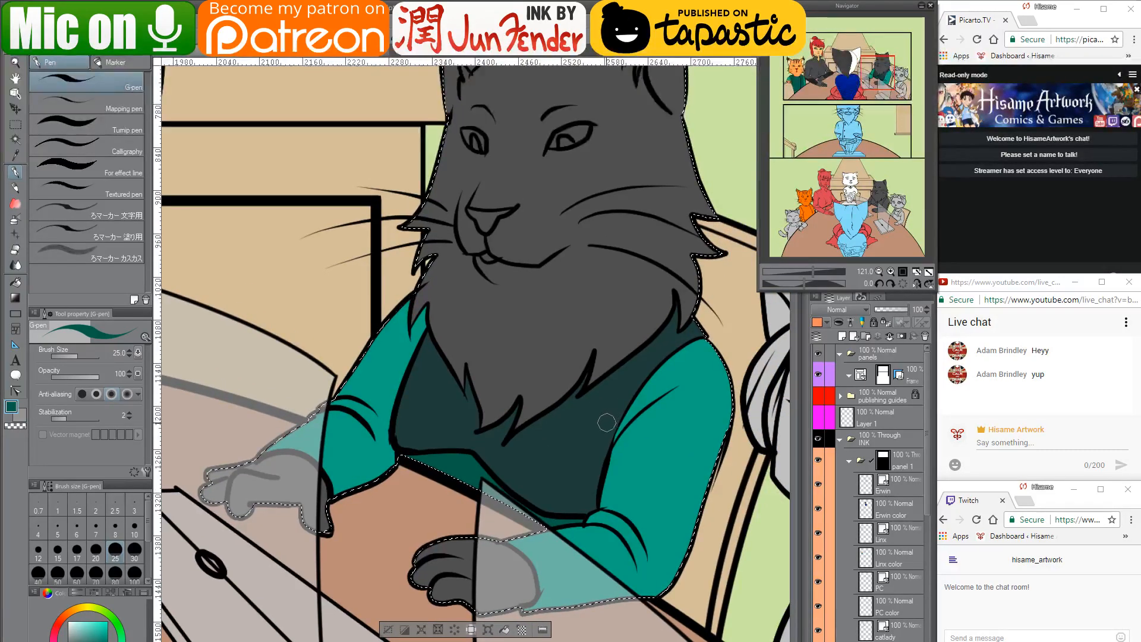
Sample the bright teal of the driver's sleeve for the G-pen and locate the driver color layer in the layer list
{"action": "left_click", "coordinate": [326, 433], "text": "alt"}
{"action": "left_click", "coordinate": [340, 425], "text": "alt"}
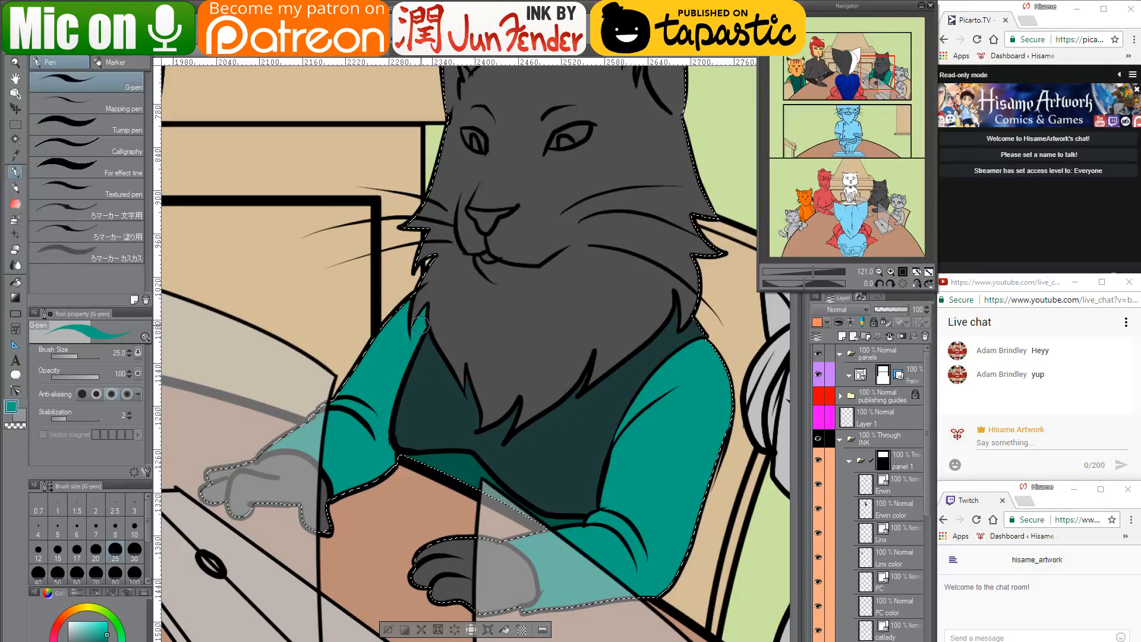
{"action": "left_click_drag", "start_coordinate": [635, 494], "coordinate": [638, 484]}
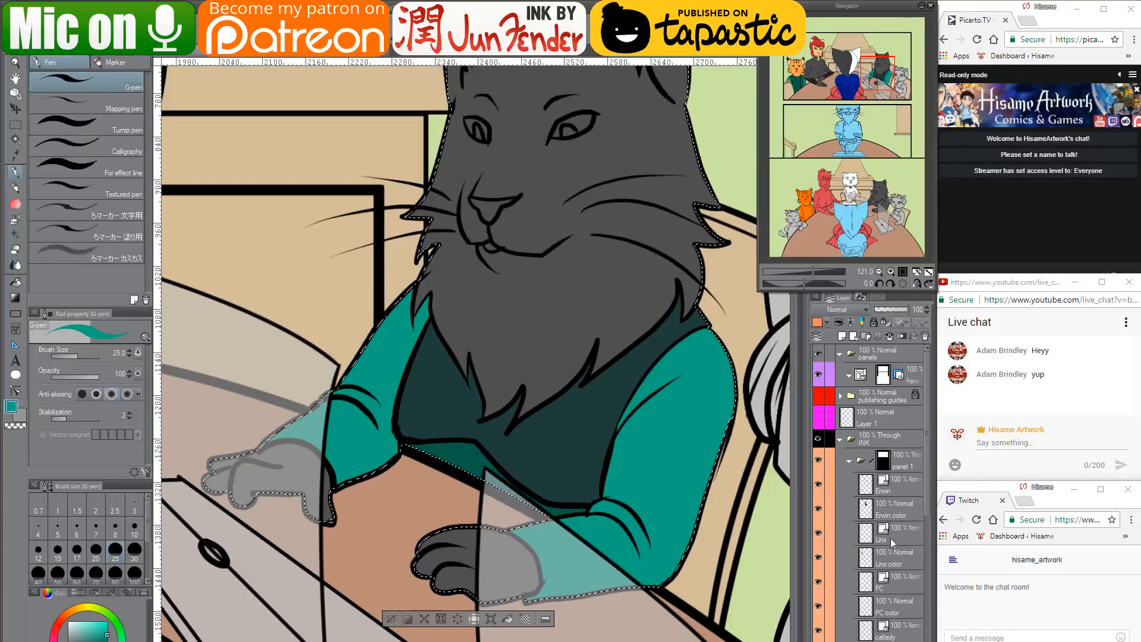
{"action": "left_click_drag", "start_coordinate": [925, 497], "coordinate": [933, 602]}
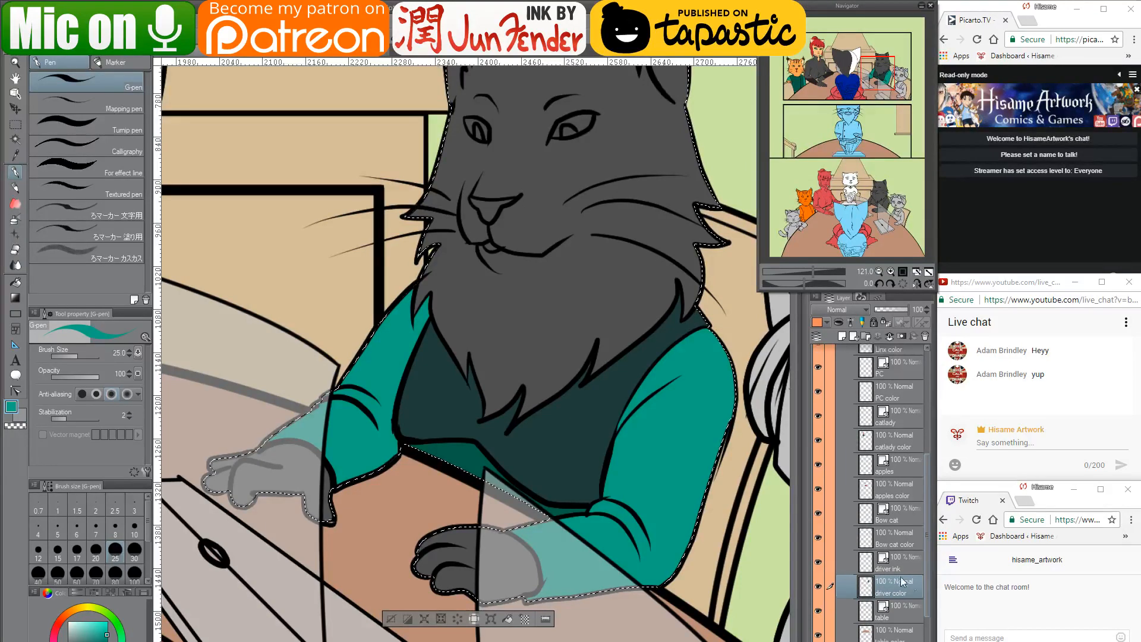
Clear the selection and adjust the sleeve's outer outline beside the chair on the driver ink layer using vector control points
{"action": "left_click", "coordinate": [903, 556]}
{"action": "key", "text": "e"}
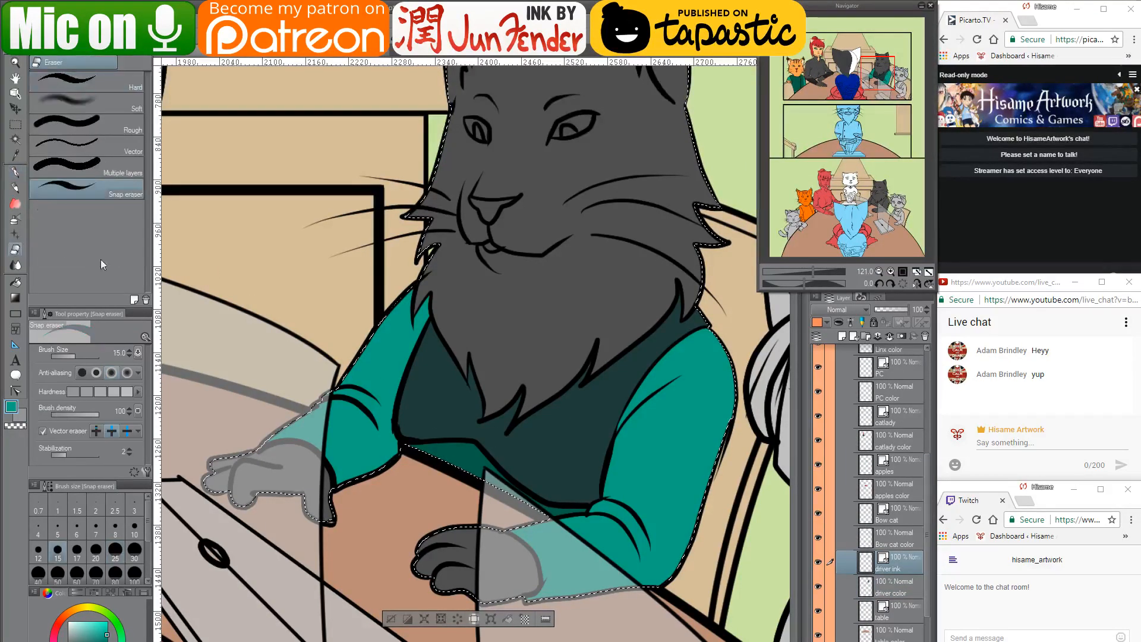
{"action": "key", "text": "ctrl+d"}
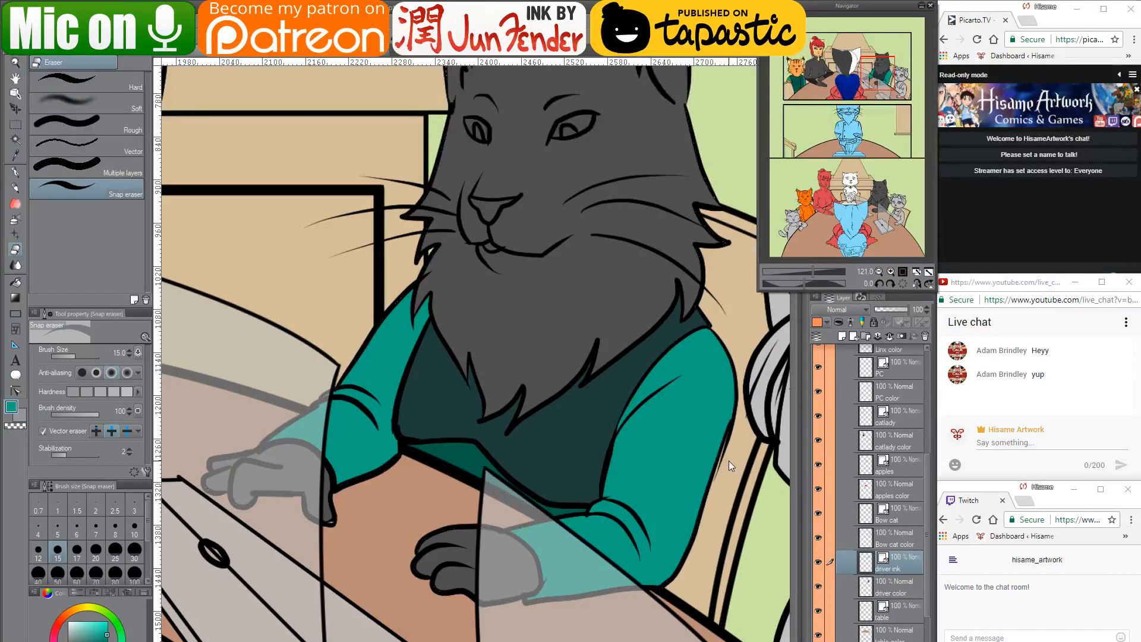
{"action": "left_click_drag", "start_coordinate": [731, 440], "coordinate": [721, 481]}
{"action": "key", "text": "ctrl+z"}
{"action": "left_click", "coordinate": [16, 390]}
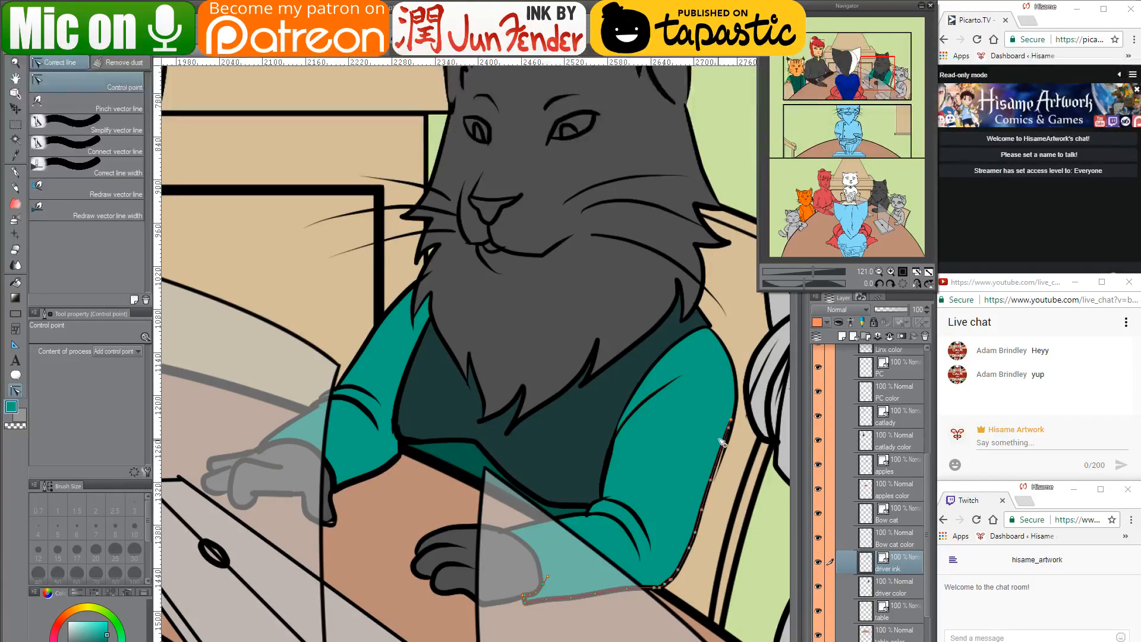
{"action": "left_click_drag", "start_coordinate": [735, 424], "coordinate": [718, 466]}
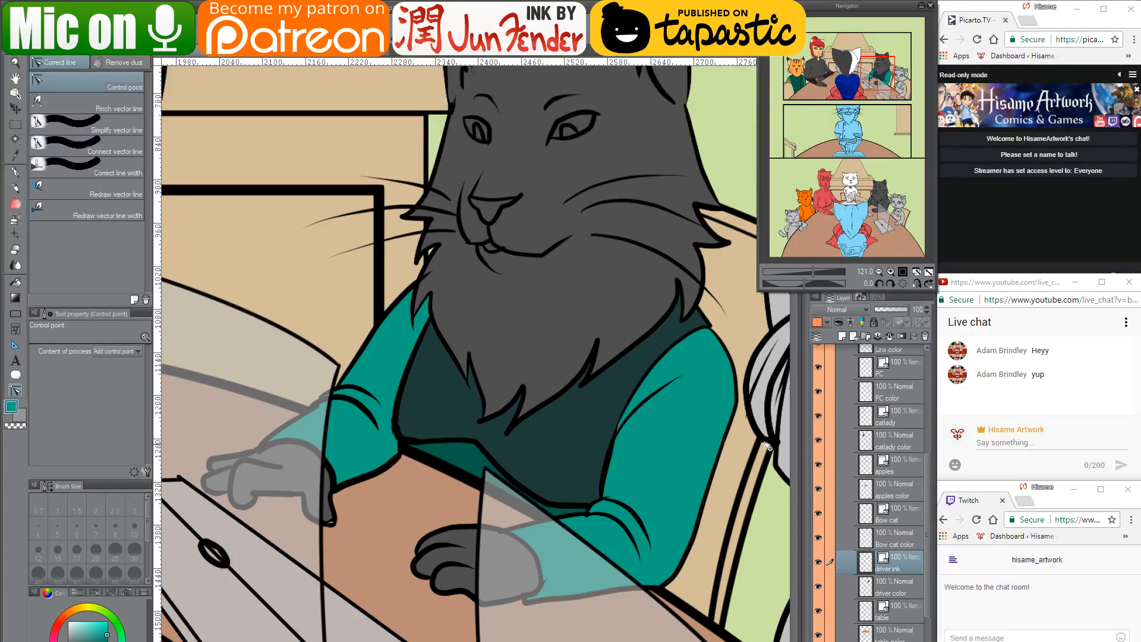
Make the driver color layer active and load its painted area as a selection
{"action": "key", "text": "space"}
{"action": "left_click_drag", "start_coordinate": [592, 248], "coordinate": [573, 382]}
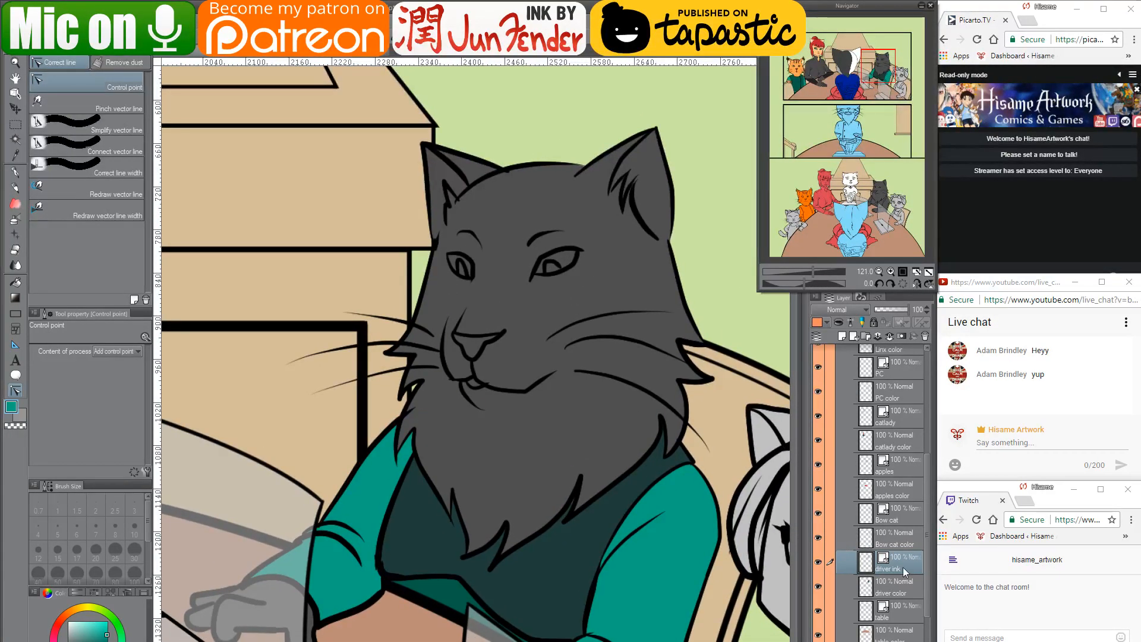
{"action": "left_click", "coordinate": [16, 250]}
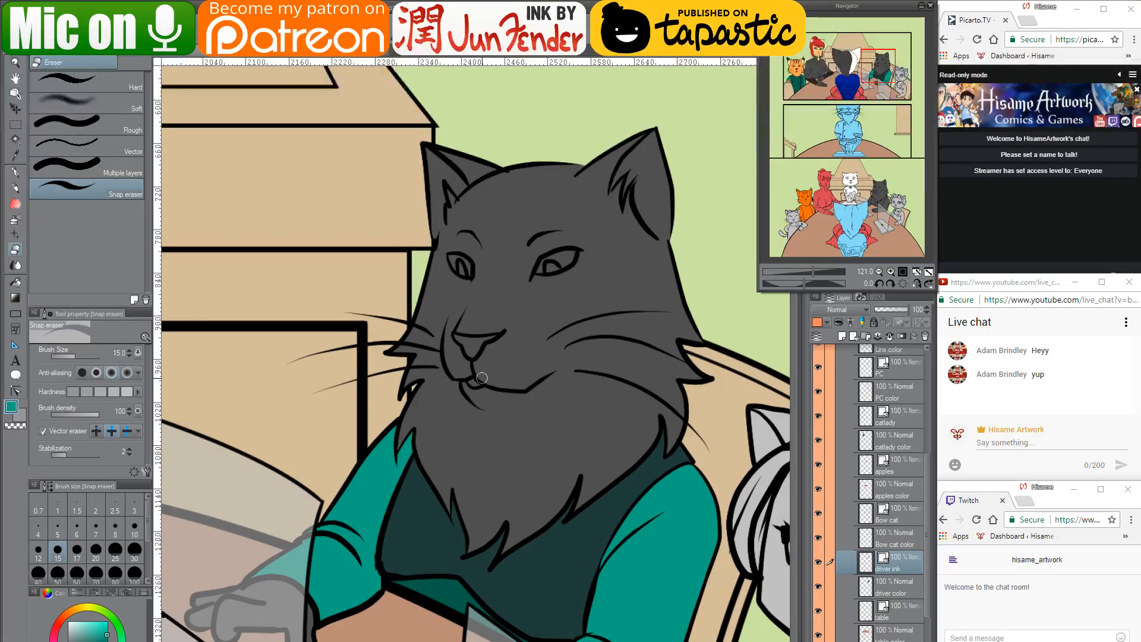
{"action": "mouse_move", "coordinate": [521, 279]}
{"action": "left_mouse_down"}
{"action": "mouse_move", "coordinate": [498, 280]}
{"action": "mouse_move", "coordinate": [484, 204]}
{"action": "mouse_move", "coordinate": [517, 174]}
{"action": "mouse_move", "coordinate": [520, 299]}
{"action": "left_mouse_up"}
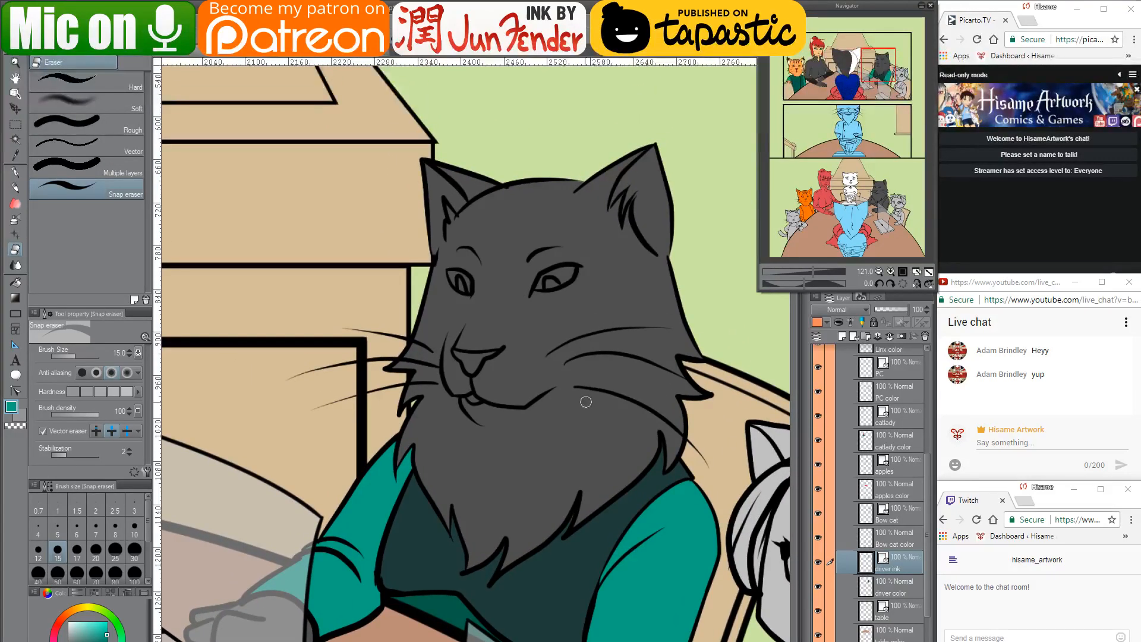
{"action": "key", "text": "p"}
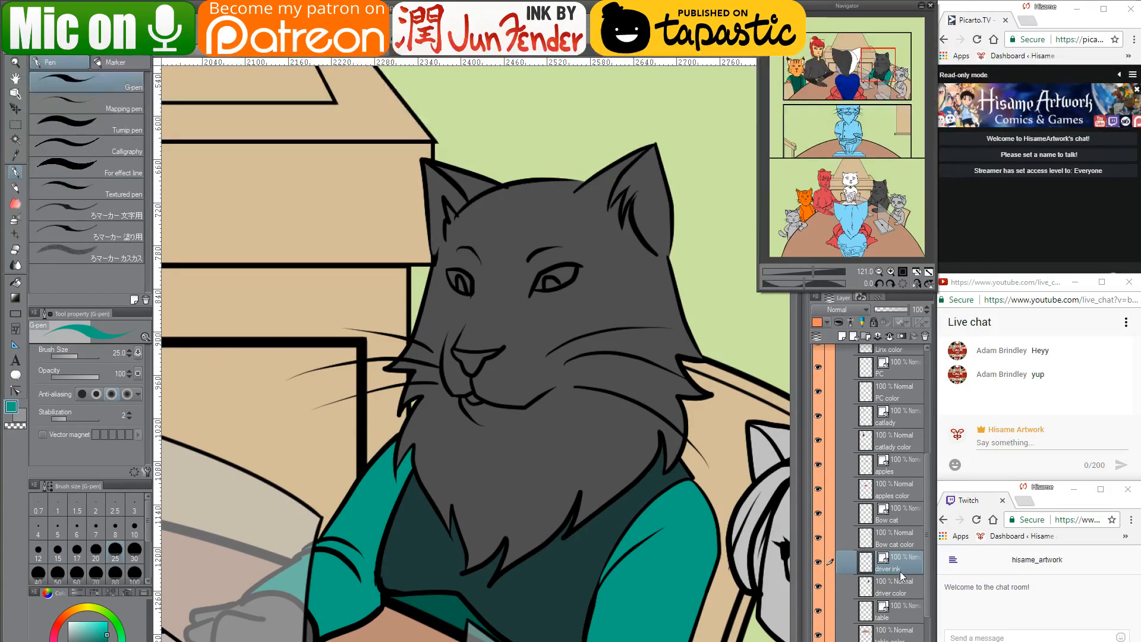
{"action": "left_click", "coordinate": [894, 588]}
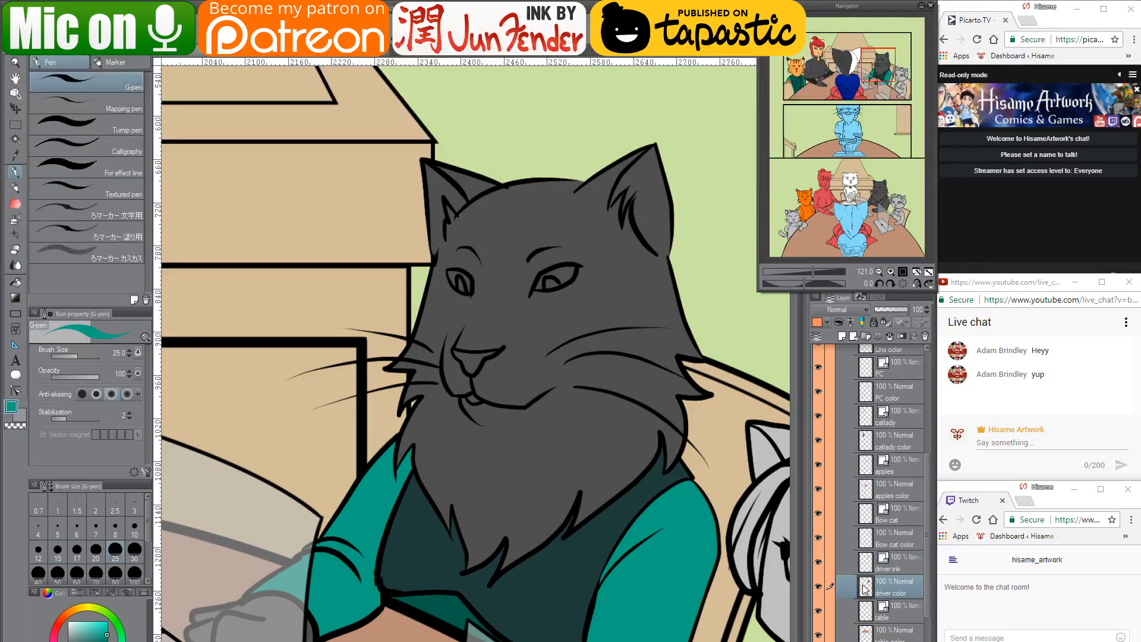
{"action": "left_click", "coordinate": [865, 588], "text": "ctrl"}
Sample the yellow-orange eye color from the dark grey cat on the page_36 reference page
{"action": "left_click", "coordinate": [340, 55]}
{"action": "left_click", "coordinate": [244, 56]}
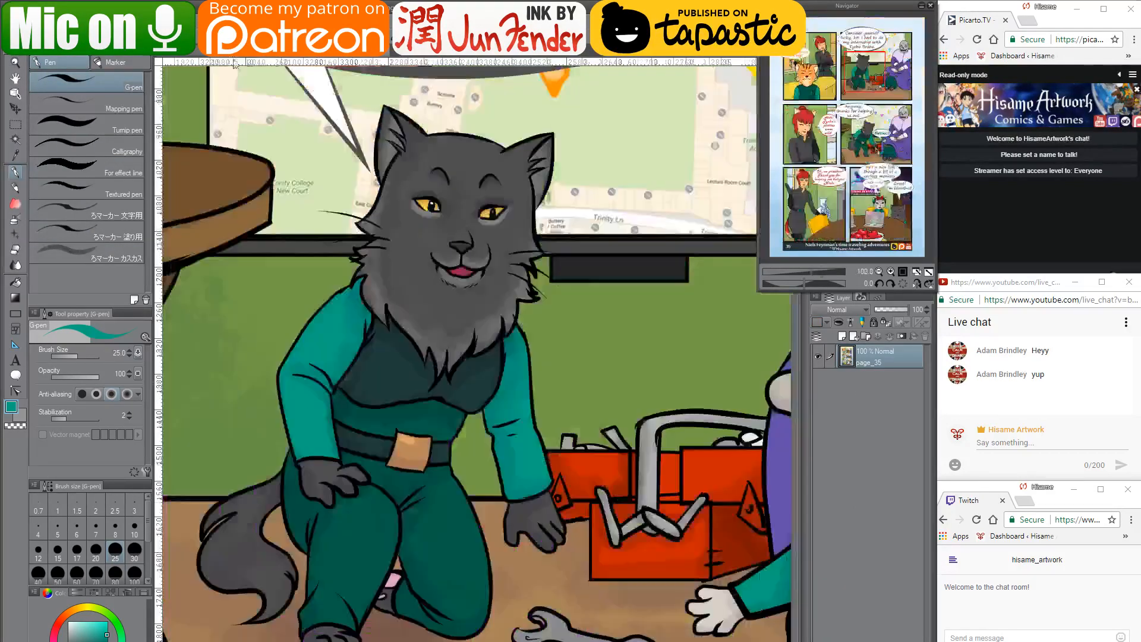
{"action": "left_click", "coordinate": [425, 202], "text": "alt"}
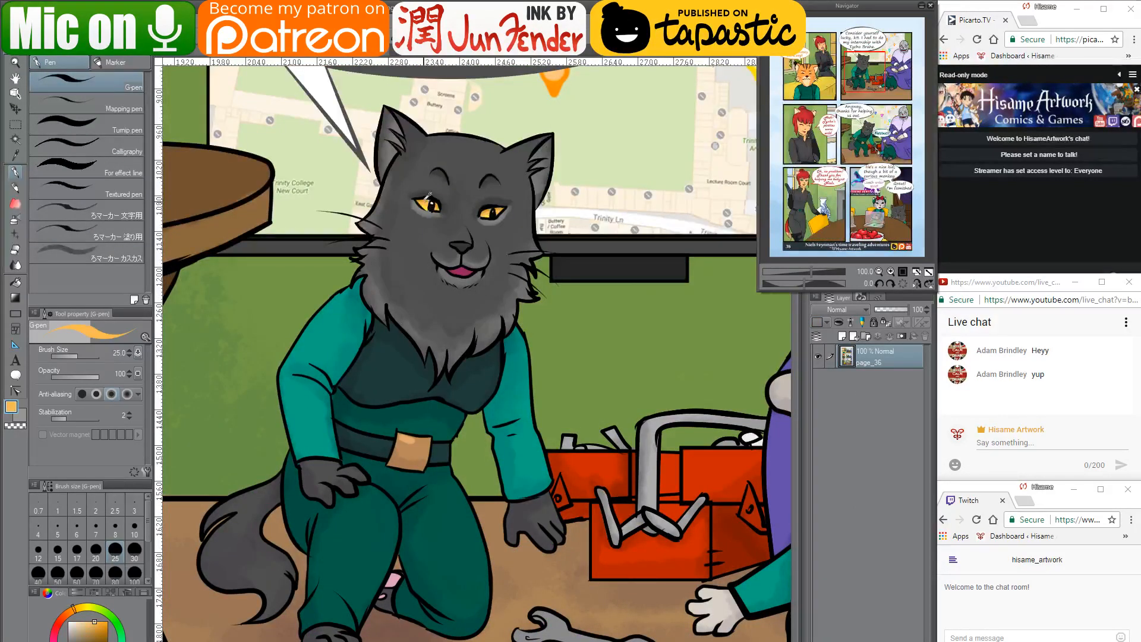
{"action": "scroll", "coordinate": [415, 199], "scroll_direction": "up", "scroll_amount": 5}
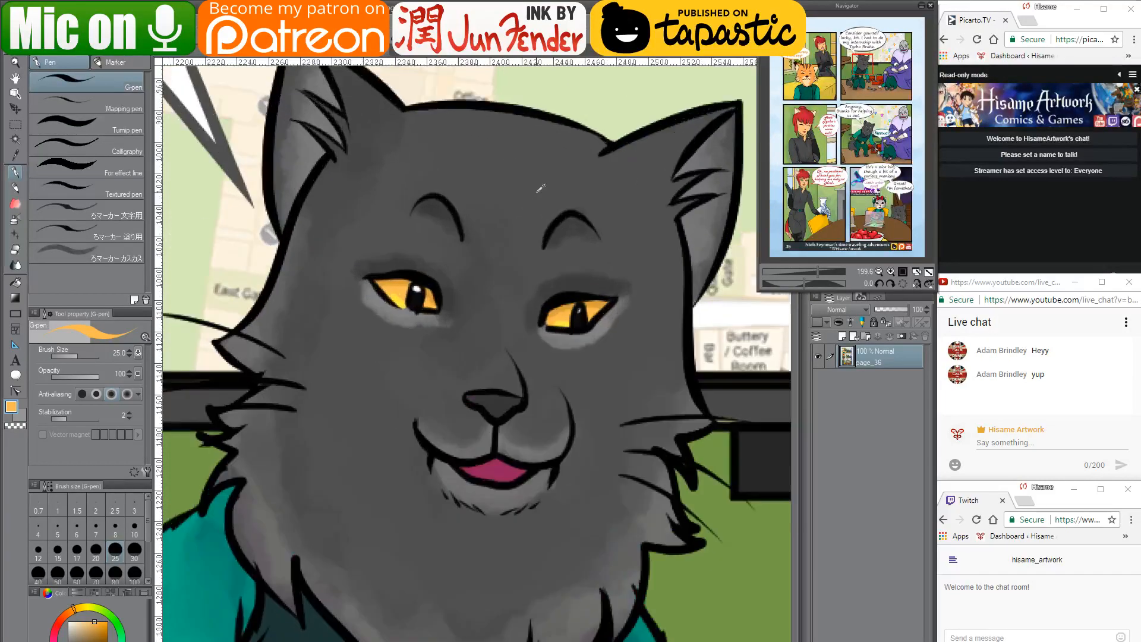
Return to the comic page and fill both of the driver cat's irises with the sampled yellow-orange
{"action": "left_click", "coordinate": [169, 56]}
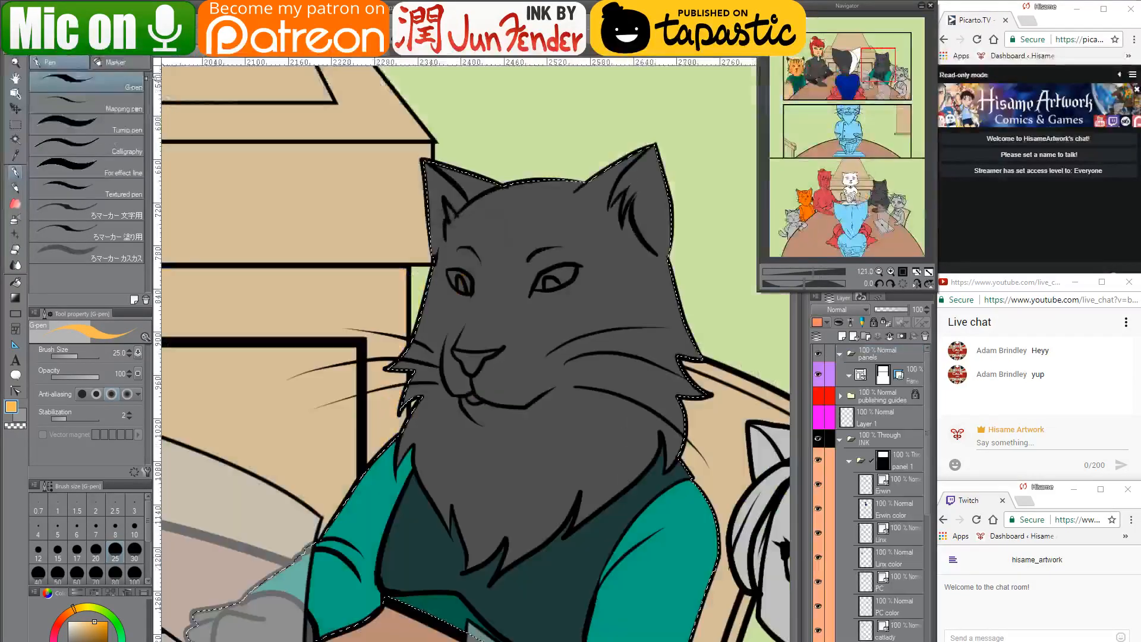
{"action": "left_click", "coordinate": [16, 282]}
{"action": "left_click", "coordinate": [542, 283]}
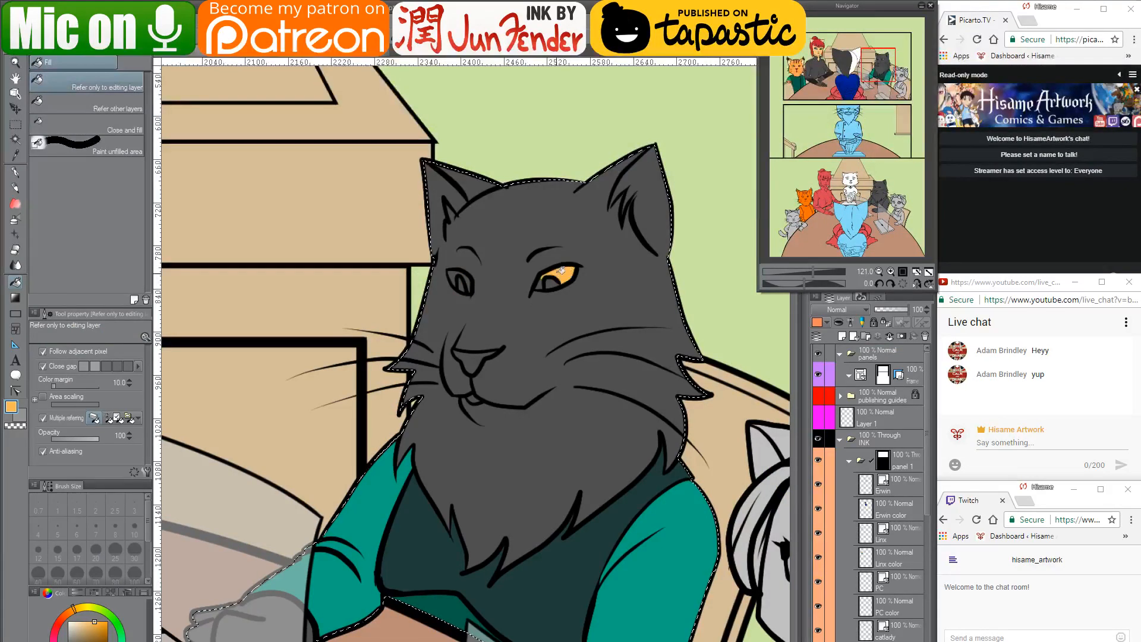
{"action": "left_click", "coordinate": [457, 278]}
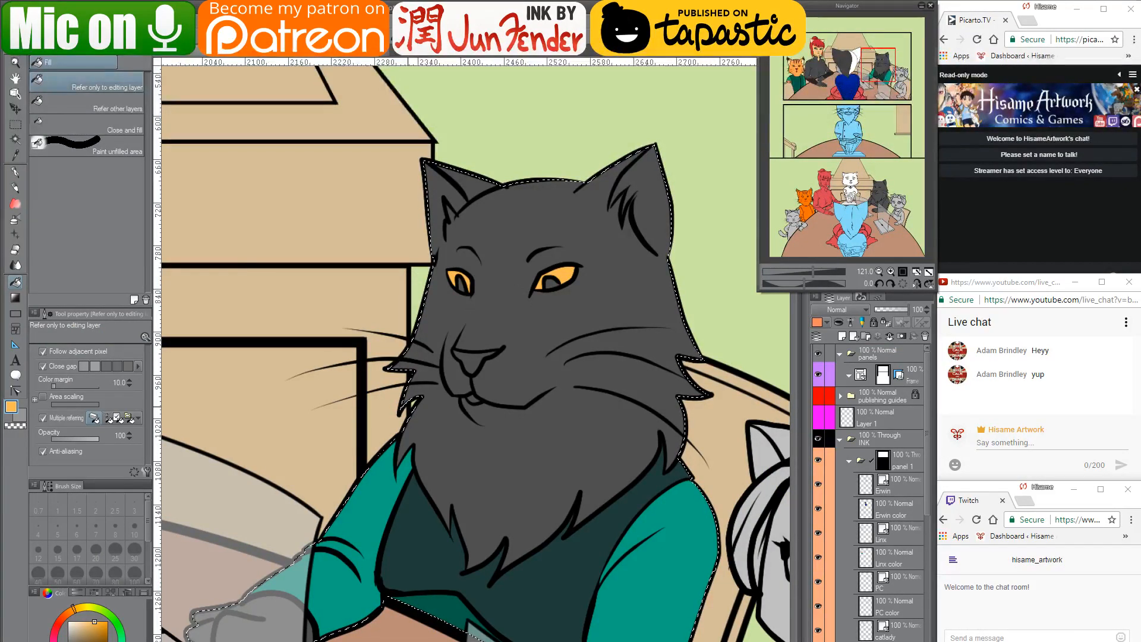
Switch to the web browser and search Google Images for "pisica salbatica romania"
{"action": "key", "text": "alt+Tab"}
{"action": "left_click", "coordinate": [391, 40]}
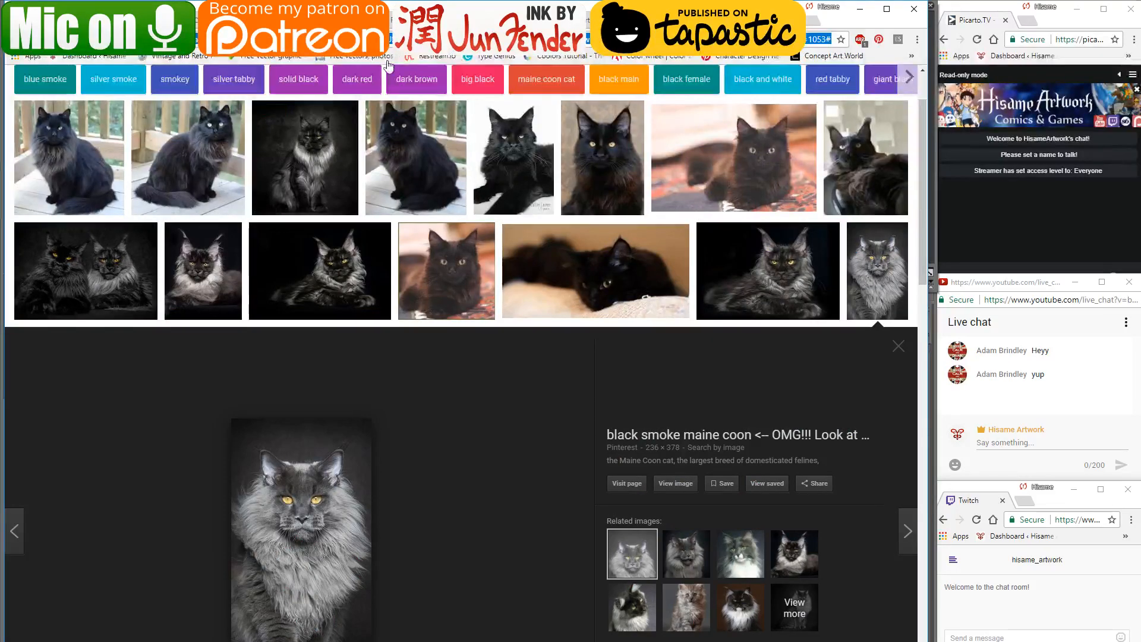
{"action": "type", "text": "pisica salbatica"}
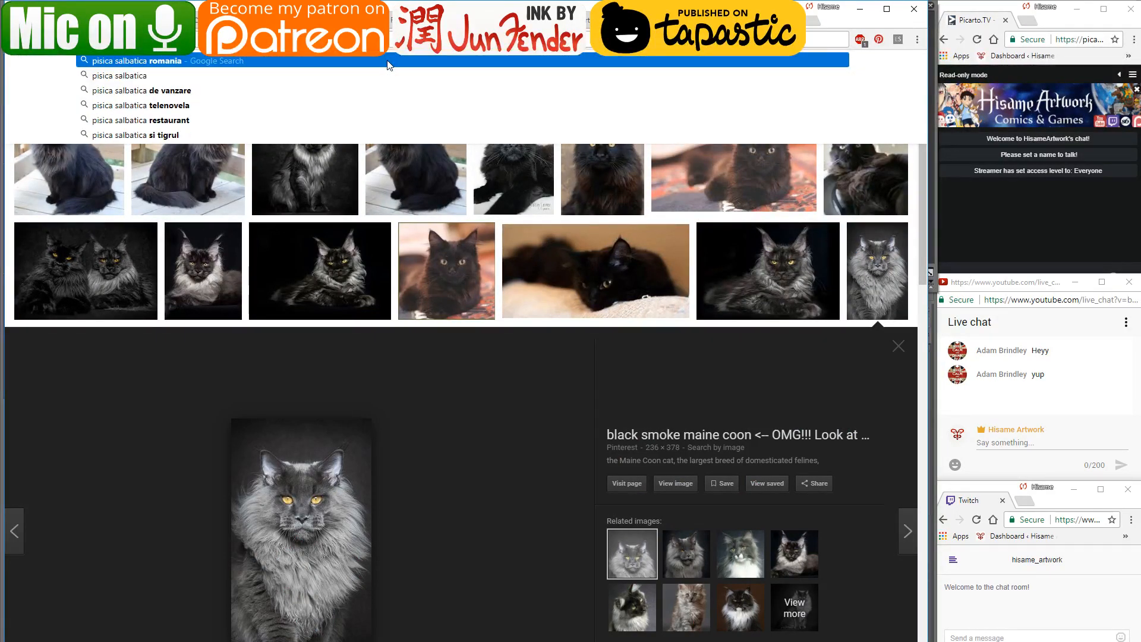
{"action": "key", "text": "Return"}
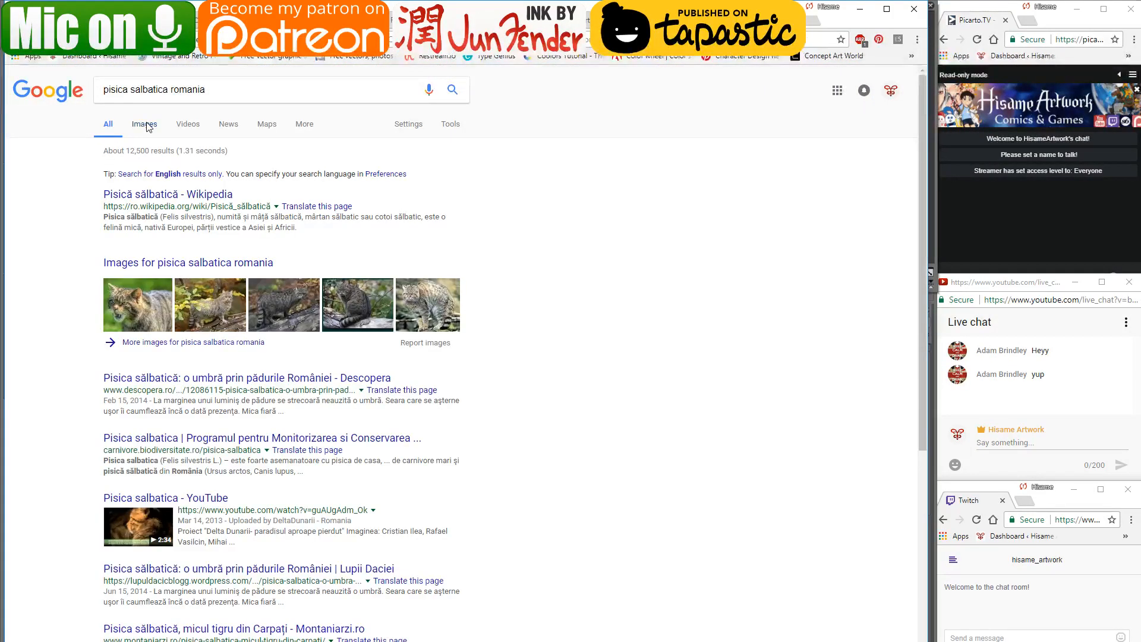
{"action": "left_click", "coordinate": [147, 127]}
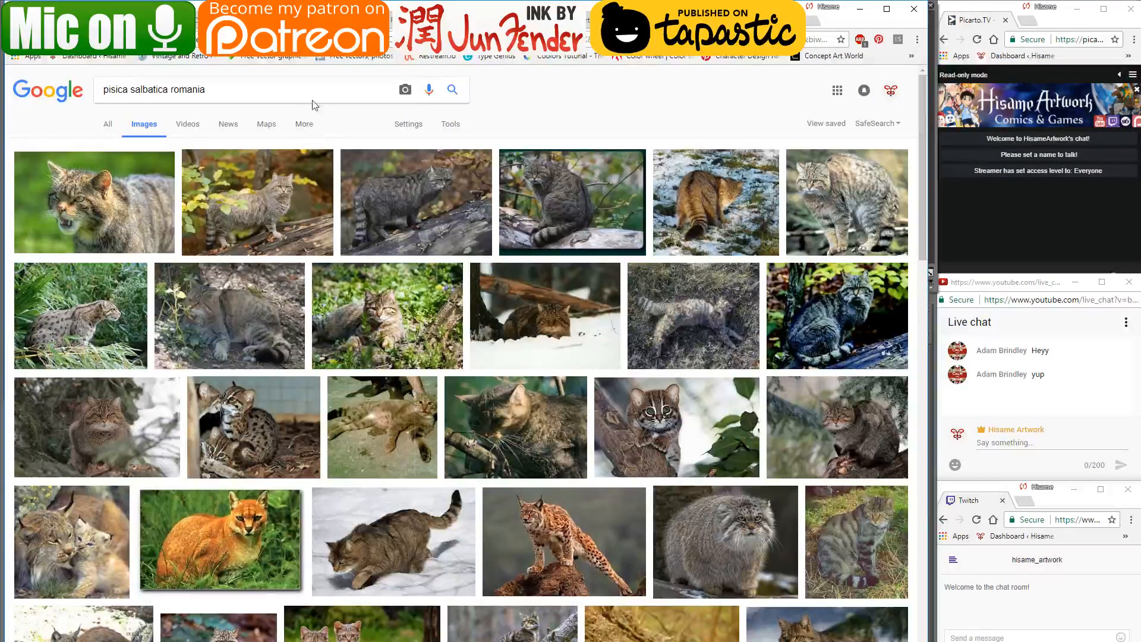
Refine the image search to "pisica salbatica romania dunare"
{"action": "left_click", "coordinate": [309, 93]}
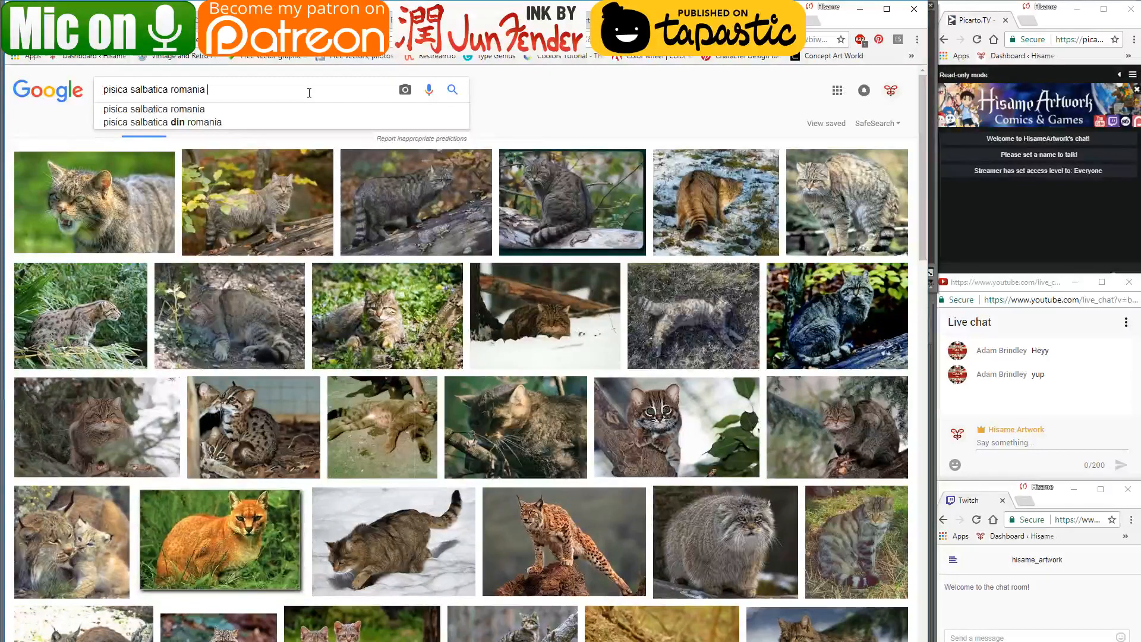
{"action": "type", "text": "dunare"}
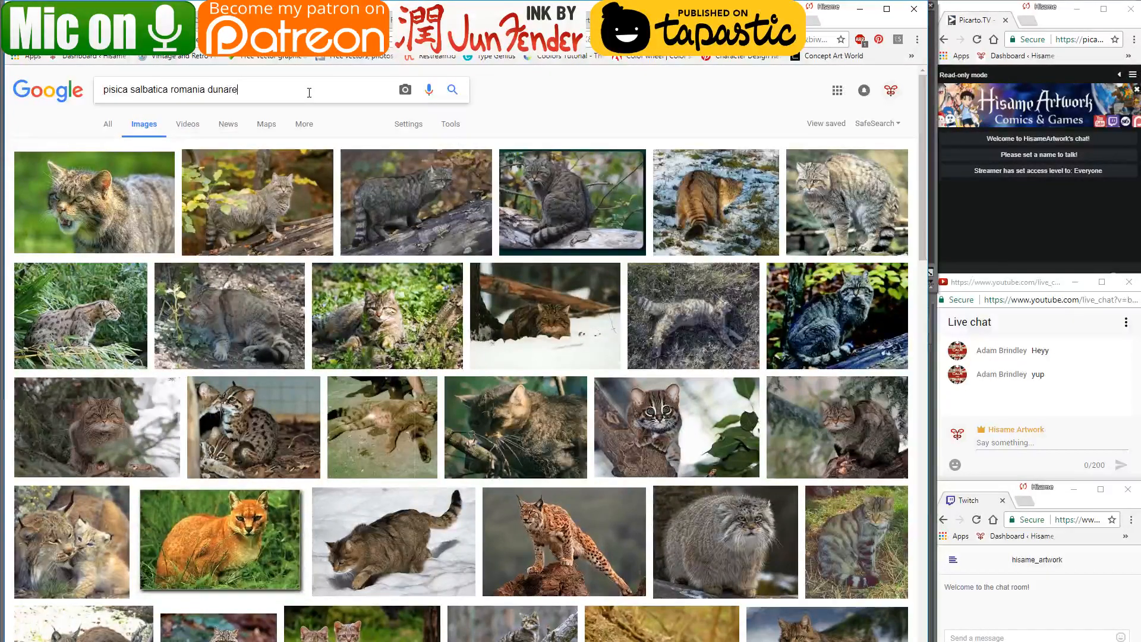
{"action": "key", "text": "Return"}
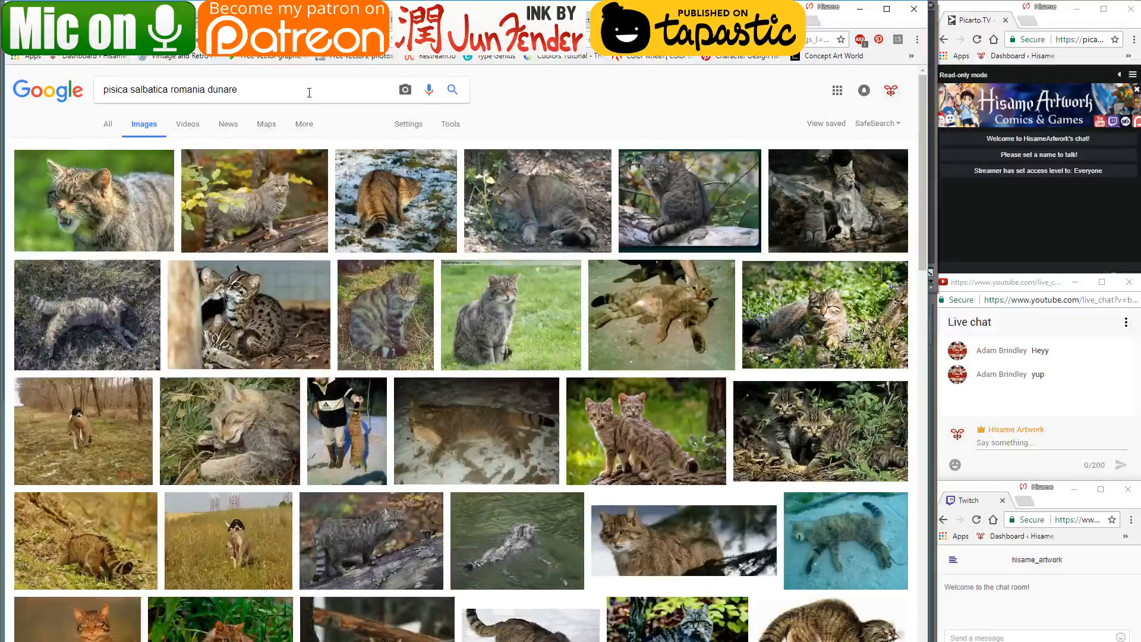
Examine several wildcat photos from the image results for body and fur reference, and return to the comic page
{"action": "left_click", "coordinate": [533, 311]}
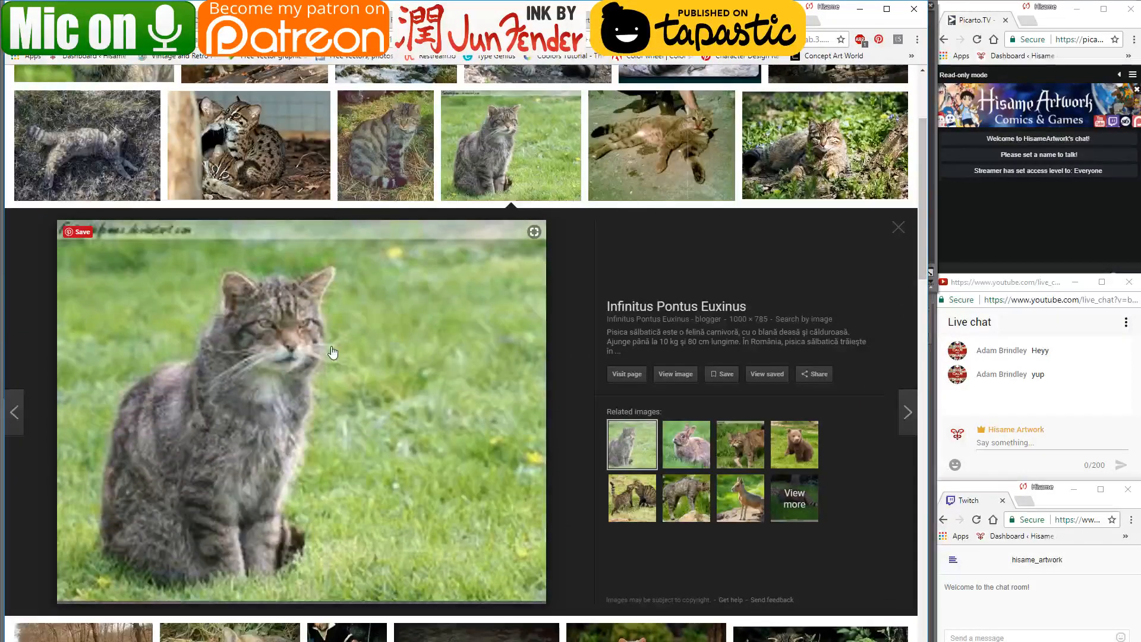
{"action": "scroll", "coordinate": [357, 380], "scroll_direction": "up", "scroll_amount": 3}
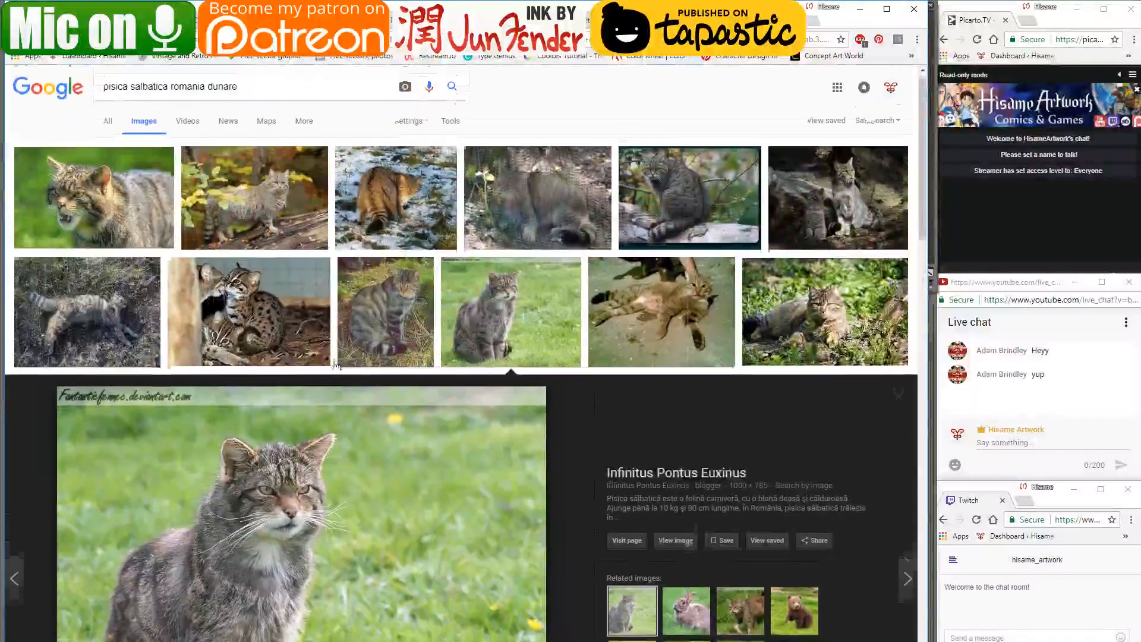
{"action": "left_click", "coordinate": [659, 208]}
{"action": "scroll", "coordinate": [513, 338], "scroll_direction": "down", "scroll_amount": 7}
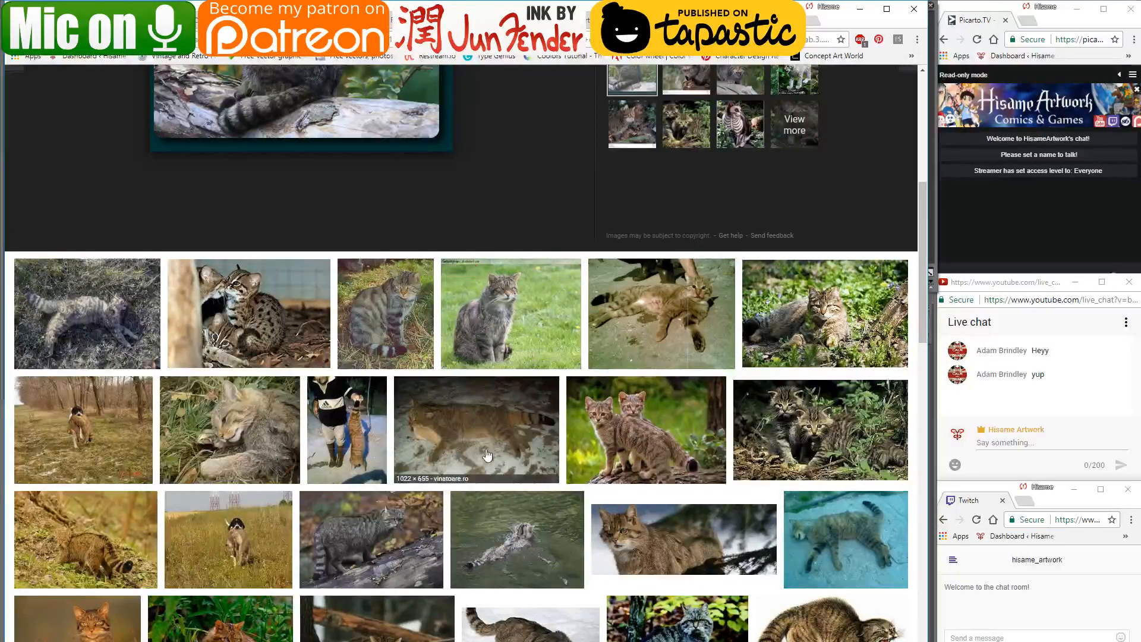
{"action": "left_click", "coordinate": [508, 421]}
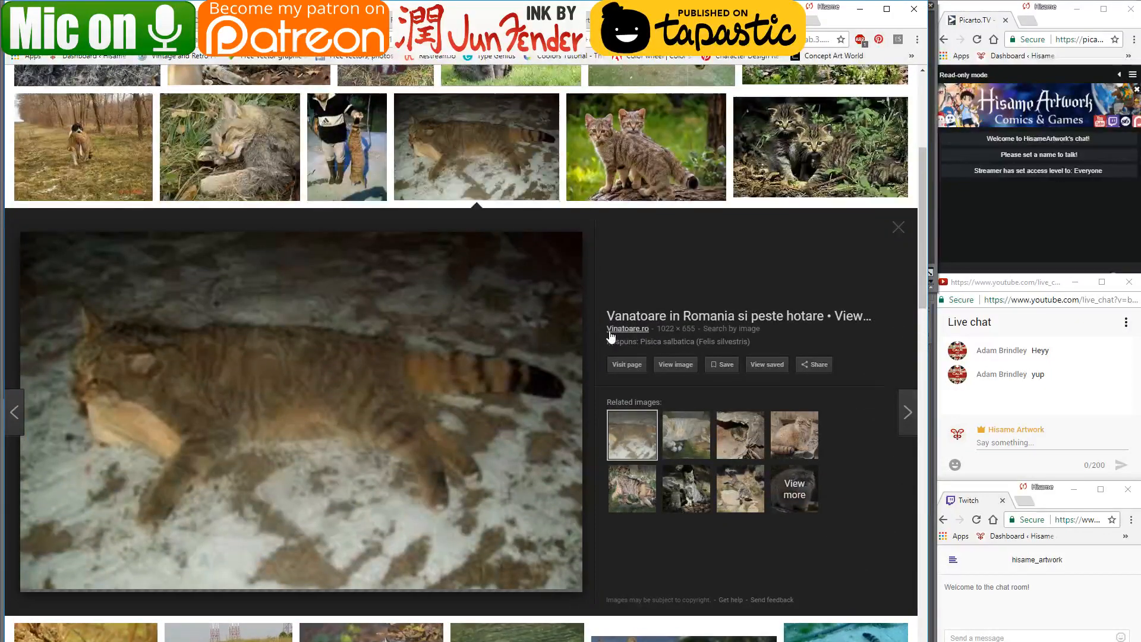
{"action": "scroll", "coordinate": [609, 336], "scroll_direction": "up", "scroll_amount": 1}
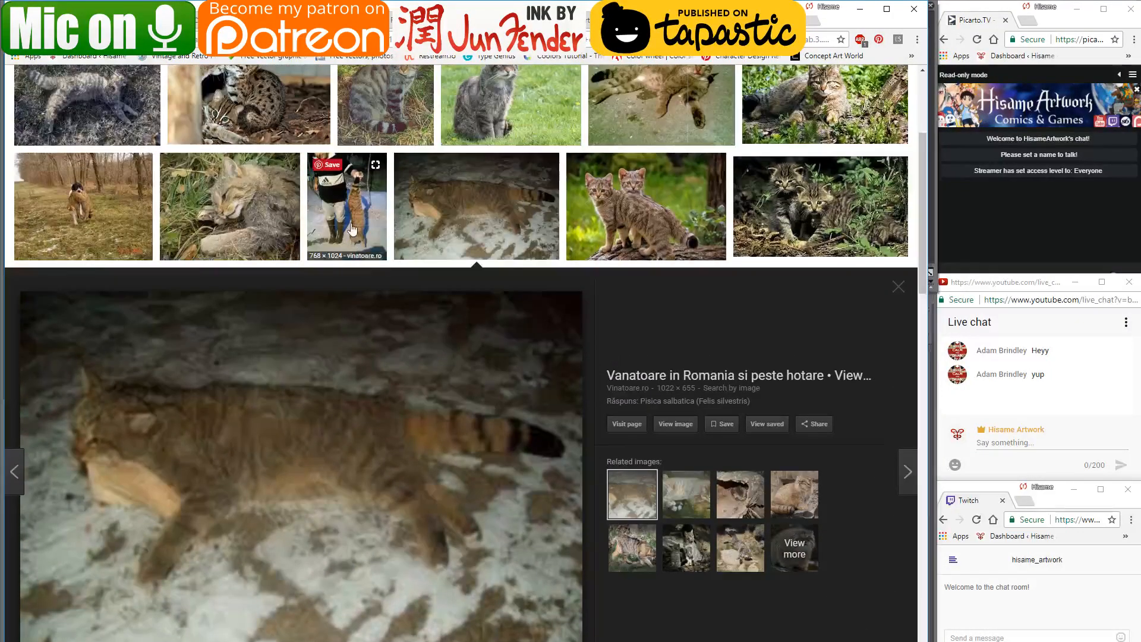
{"action": "left_click", "coordinate": [352, 232]}
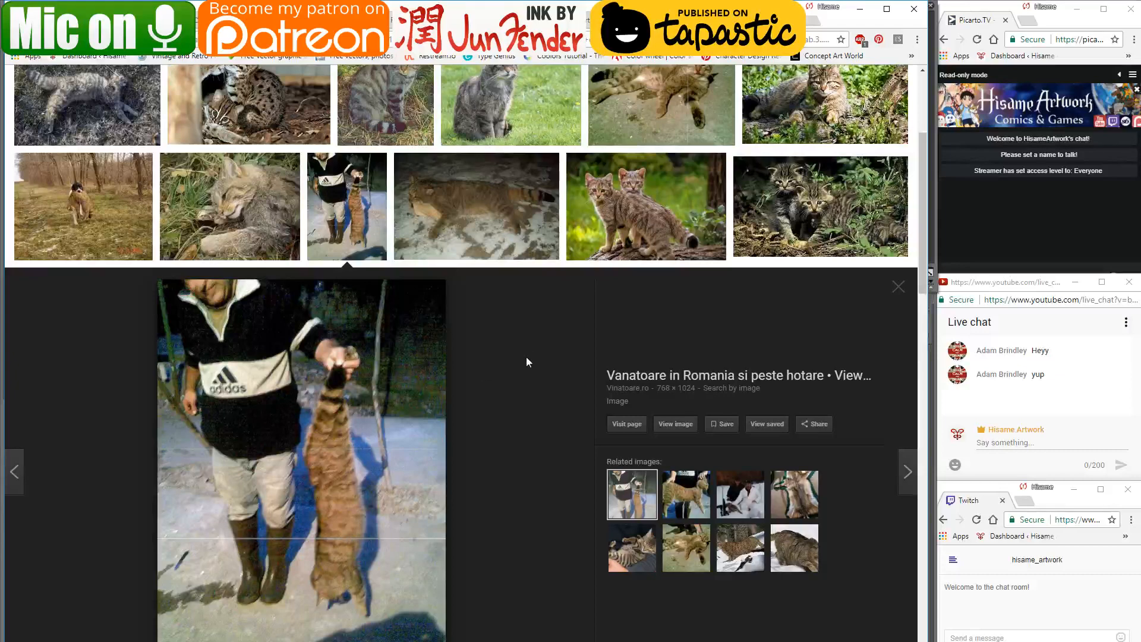
{"action": "scroll", "coordinate": [534, 354], "scroll_direction": "up", "scroll_amount": 4}
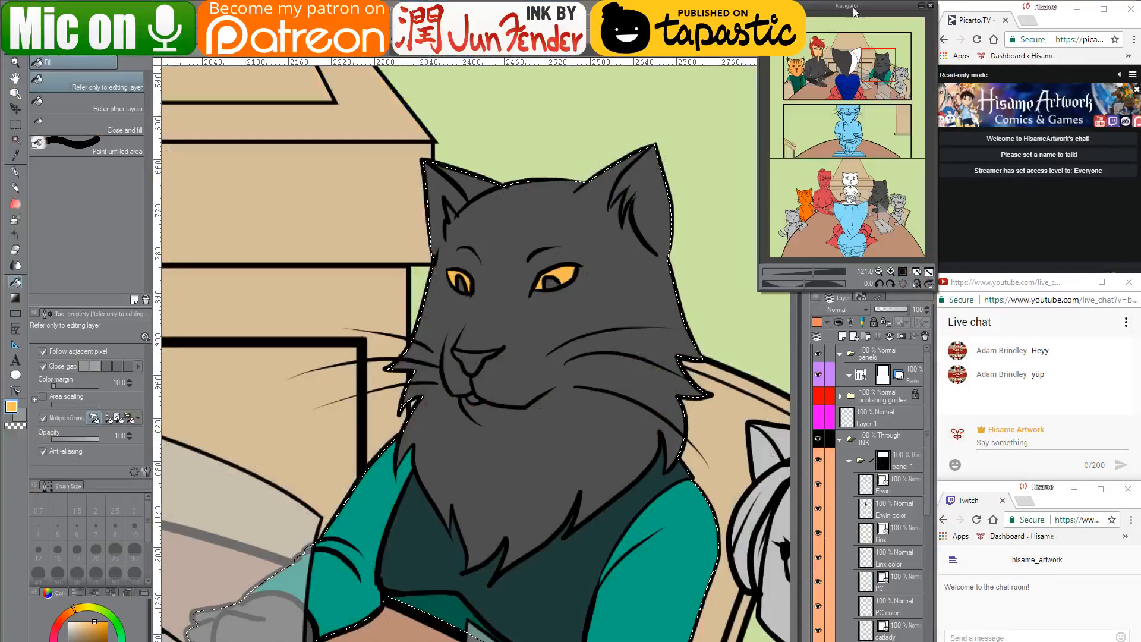
{"action": "left_click", "coordinate": [859, 9]}
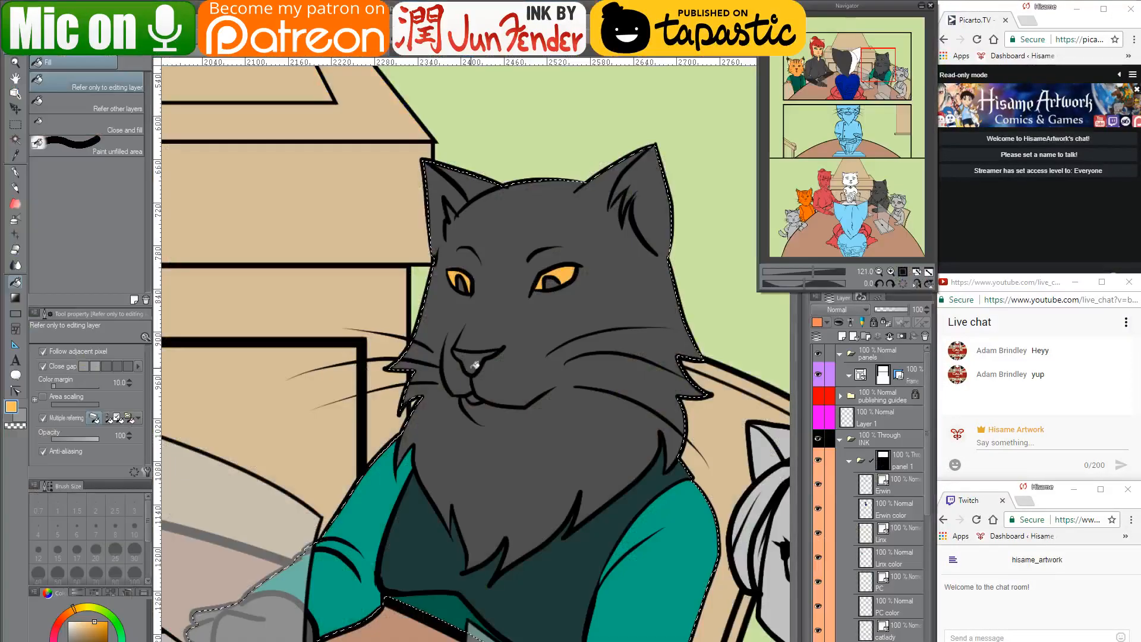
Fill the driver cat's pupils with black sampled from the artwork
{"action": "left_click", "coordinate": [554, 281], "text": "alt"}
{"action": "left_click", "coordinate": [554, 282]}
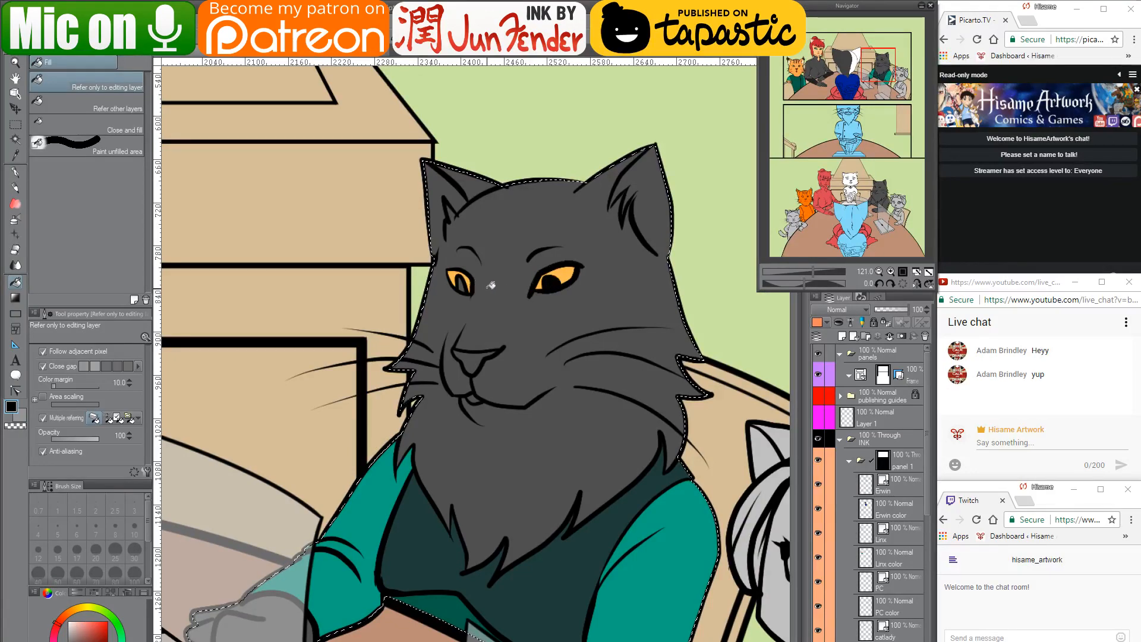
{"action": "key", "text": "ctrl+z"}
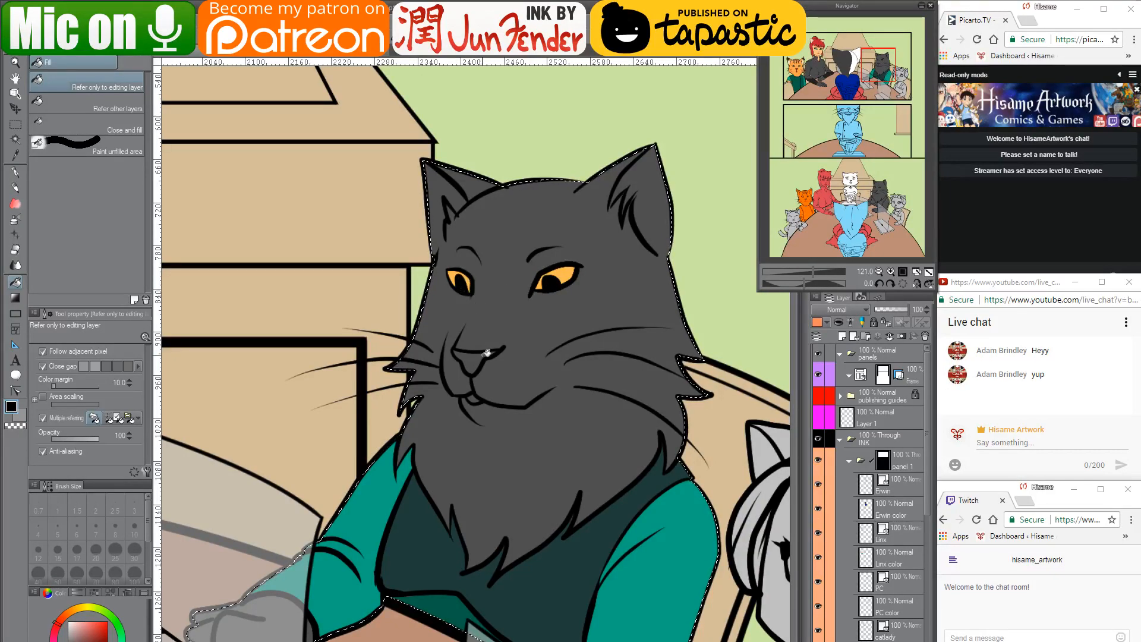
Fill the driver cat's nose dark grey and tongue magenta with colors sampled from the finished page_36, and clear the selection
{"action": "left_click", "coordinate": [353, 59]}
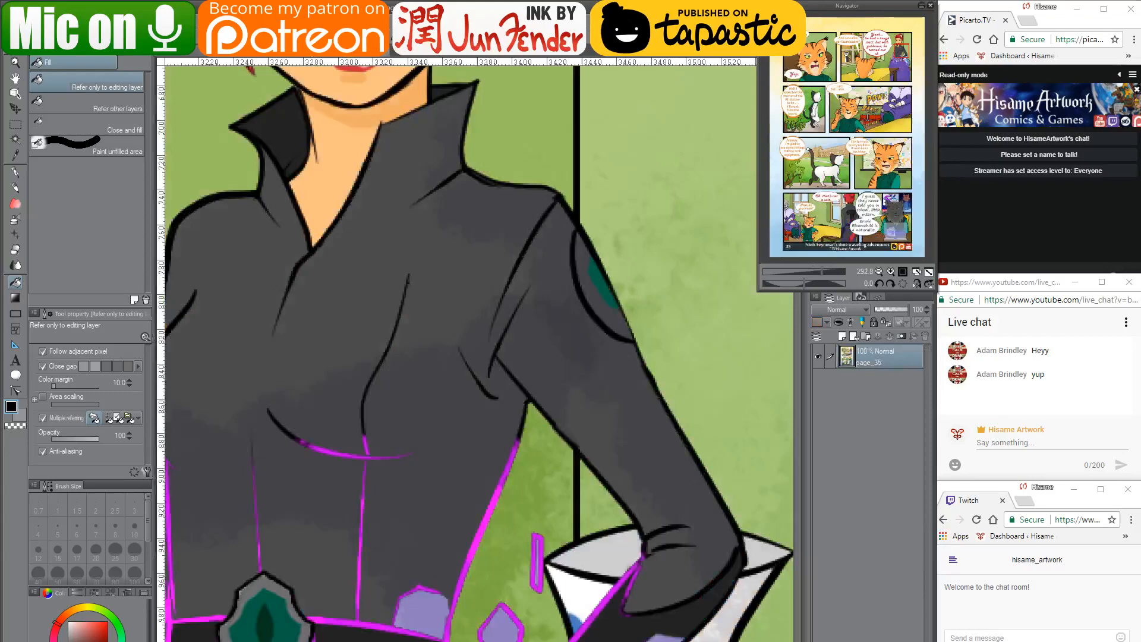
{"action": "left_click", "coordinate": [247, 59]}
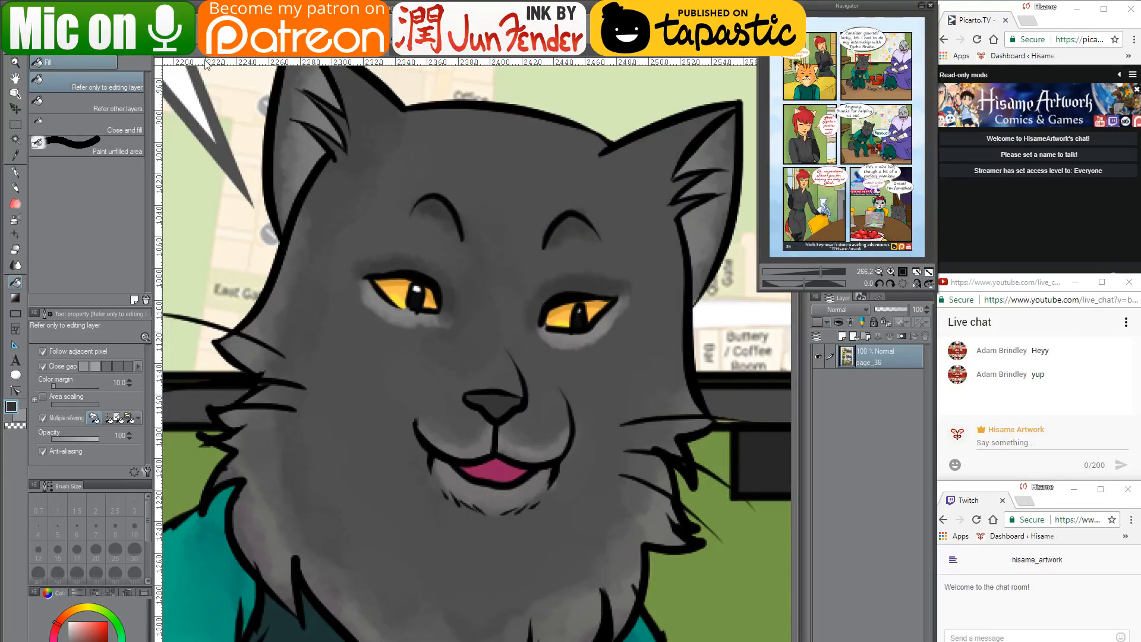
{"action": "left_click", "coordinate": [222, 62]}
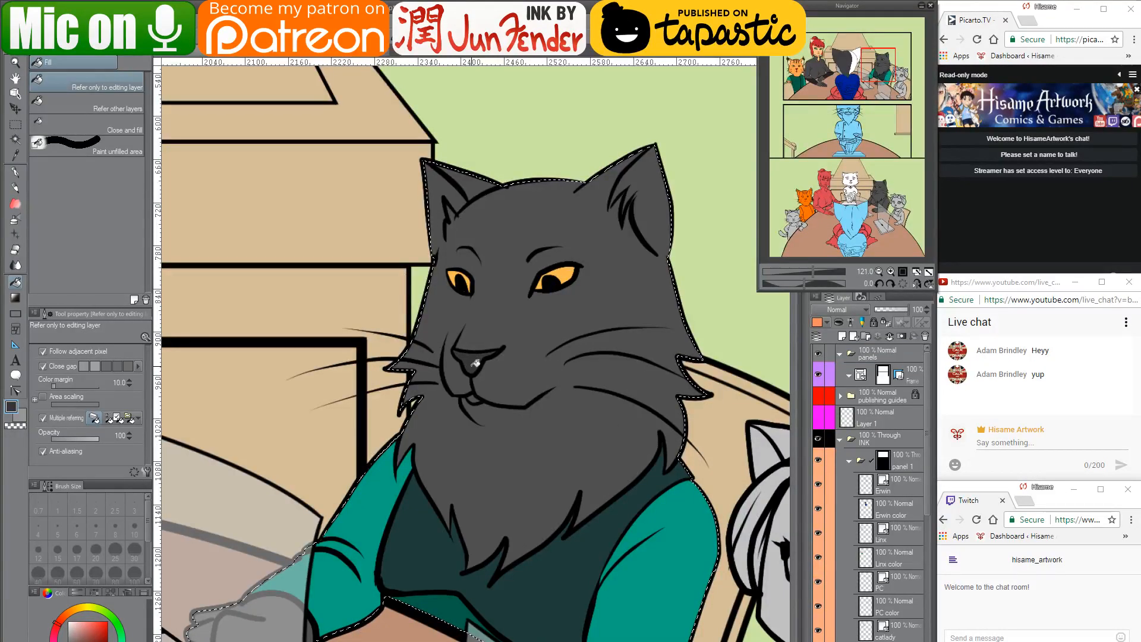
{"action": "left_click", "coordinate": [267, 58]}
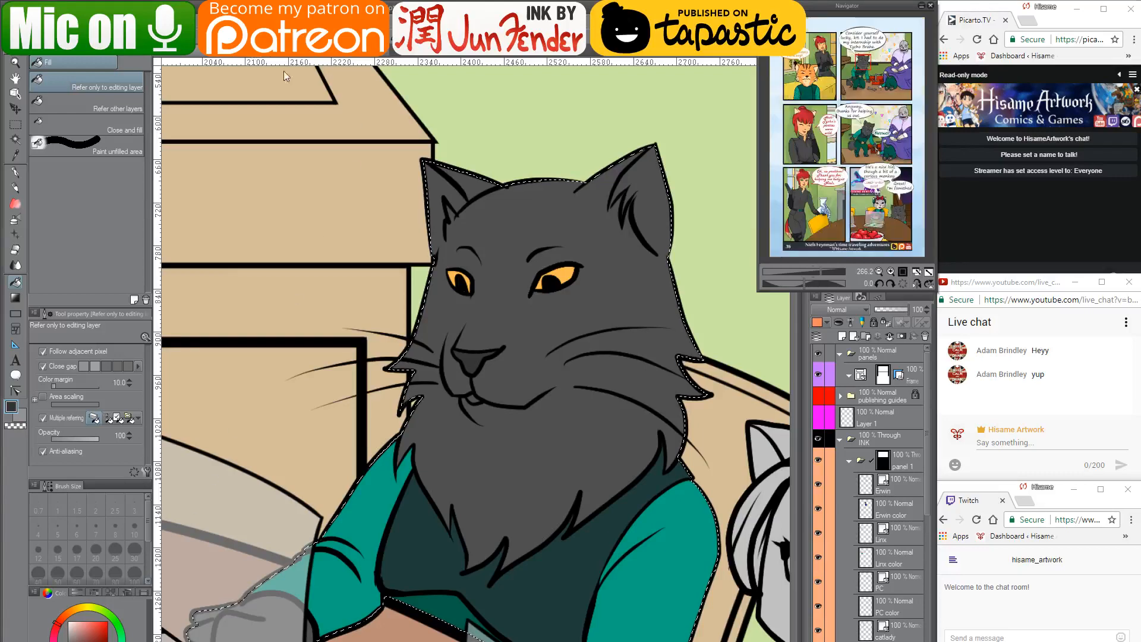
{"action": "left_click", "coordinate": [181, 58]}
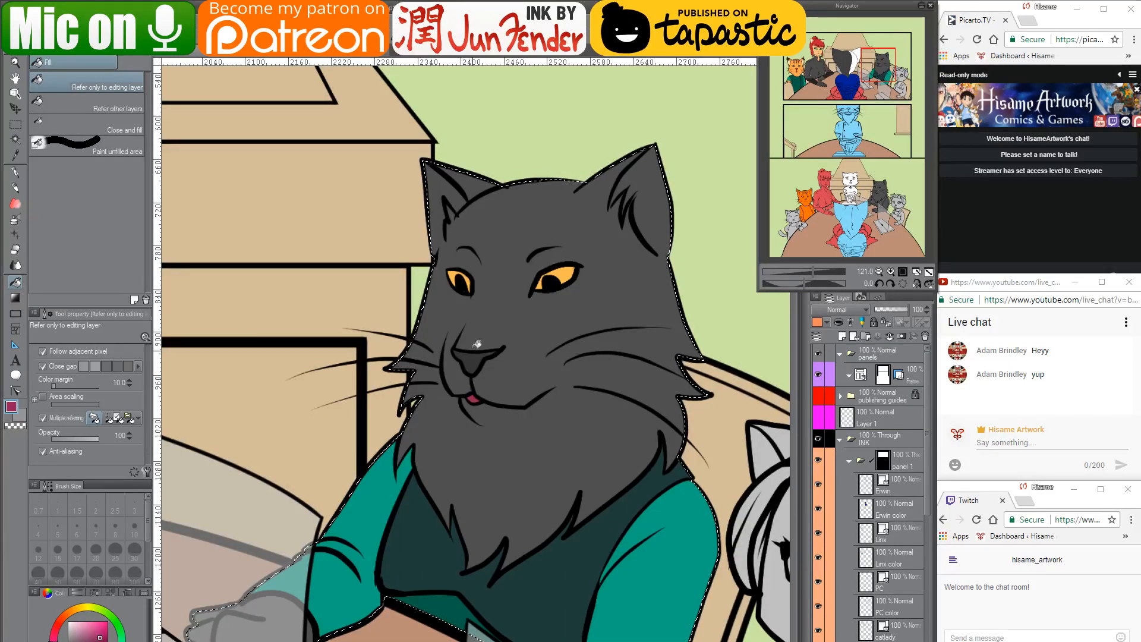
{"action": "scroll", "coordinate": [588, 310], "scroll_direction": "down", "scroll_amount": 1}
{"action": "scroll", "coordinate": [588, 310], "scroll_direction": "down", "scroll_amount": 4}
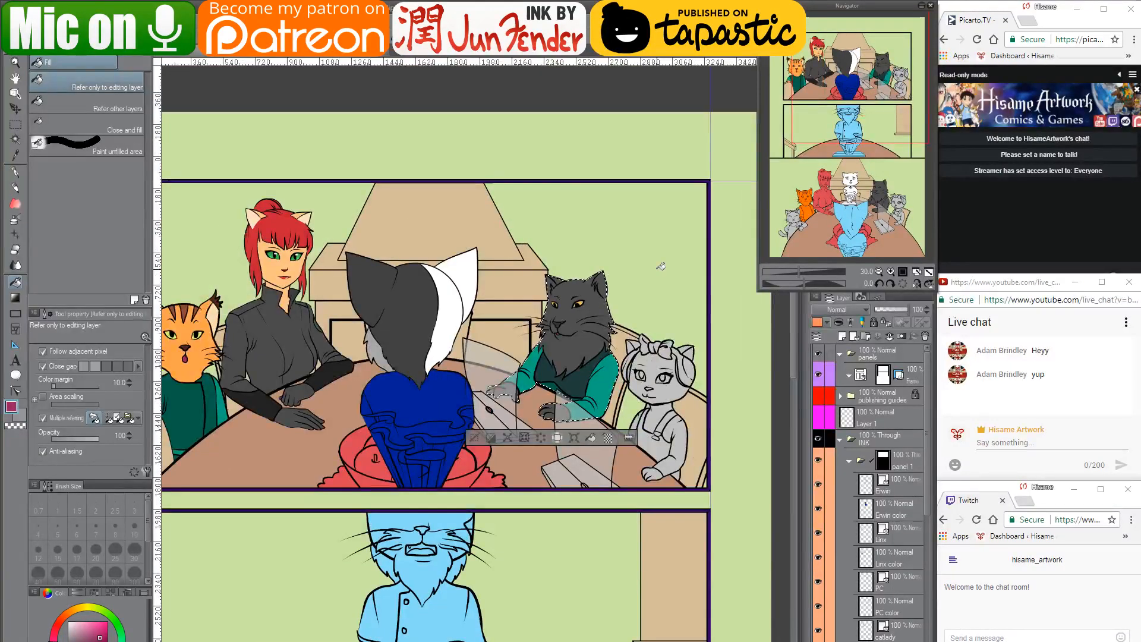
{"action": "key", "text": "ctrl+d"}
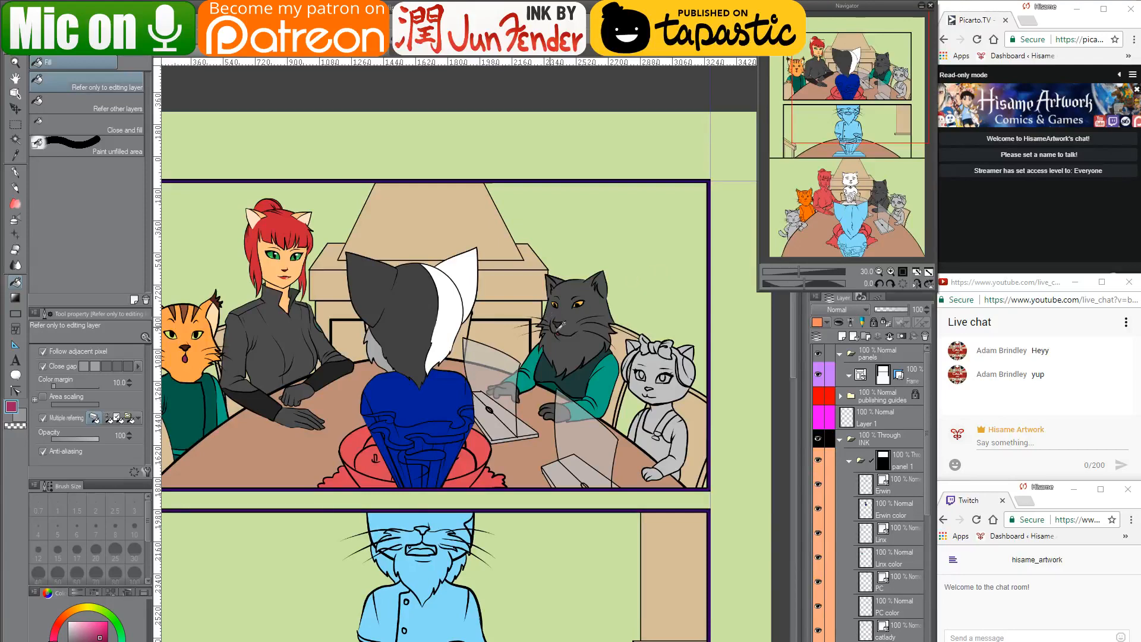
Activate the Bow cat color layer of panel 1 and select the bow cat's grey silhouette
{"action": "scroll", "coordinate": [640, 277], "scroll_direction": "up", "scroll_amount": 5}
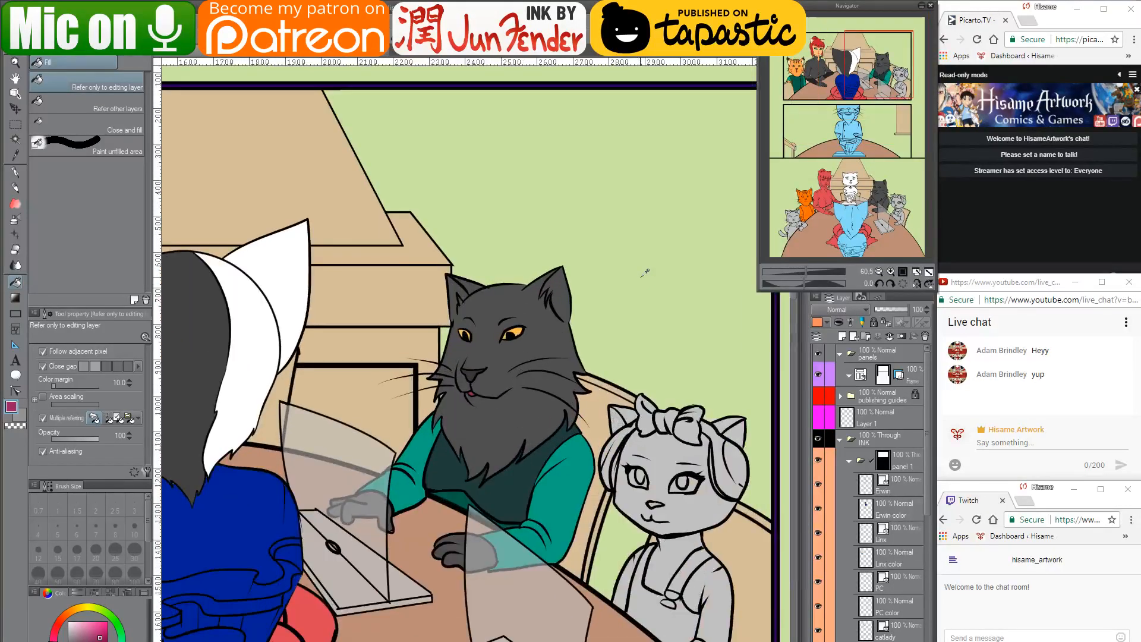
{"action": "scroll", "coordinate": [560, 374], "scroll_direction": "up", "scroll_amount": 2}
{"action": "left_click_drag", "start_coordinate": [467, 430], "coordinate": [385, 276]}
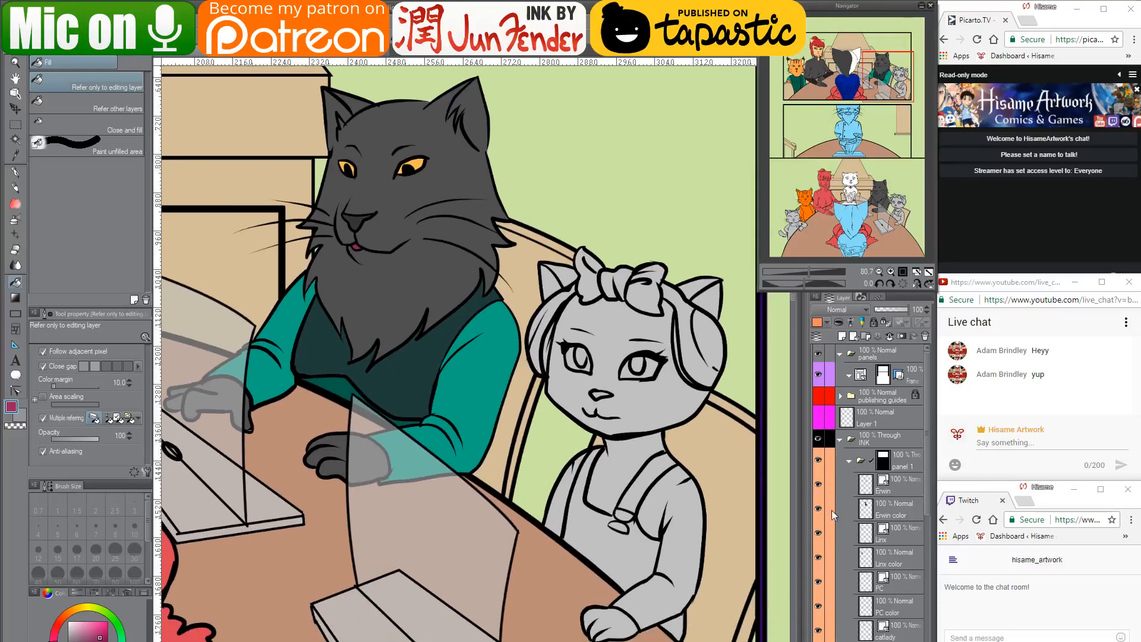
{"action": "scroll", "coordinate": [882, 519], "scroll_direction": "down", "scroll_amount": 10}
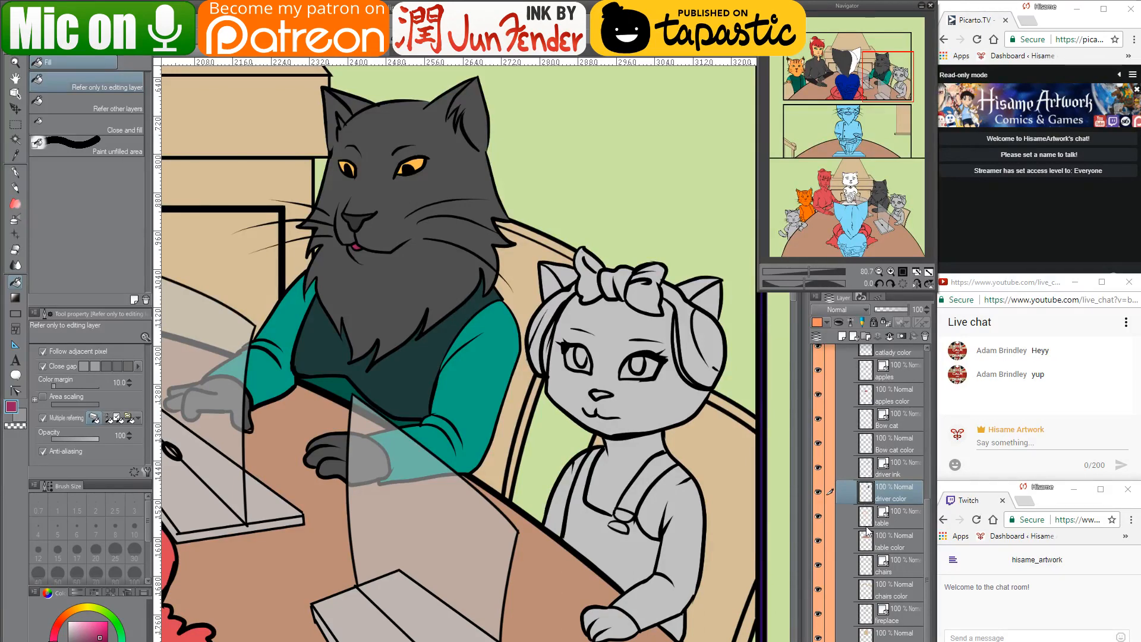
{"action": "scroll", "coordinate": [867, 528], "scroll_direction": "up", "scroll_amount": 1}
{"action": "left_click", "coordinate": [871, 475]}
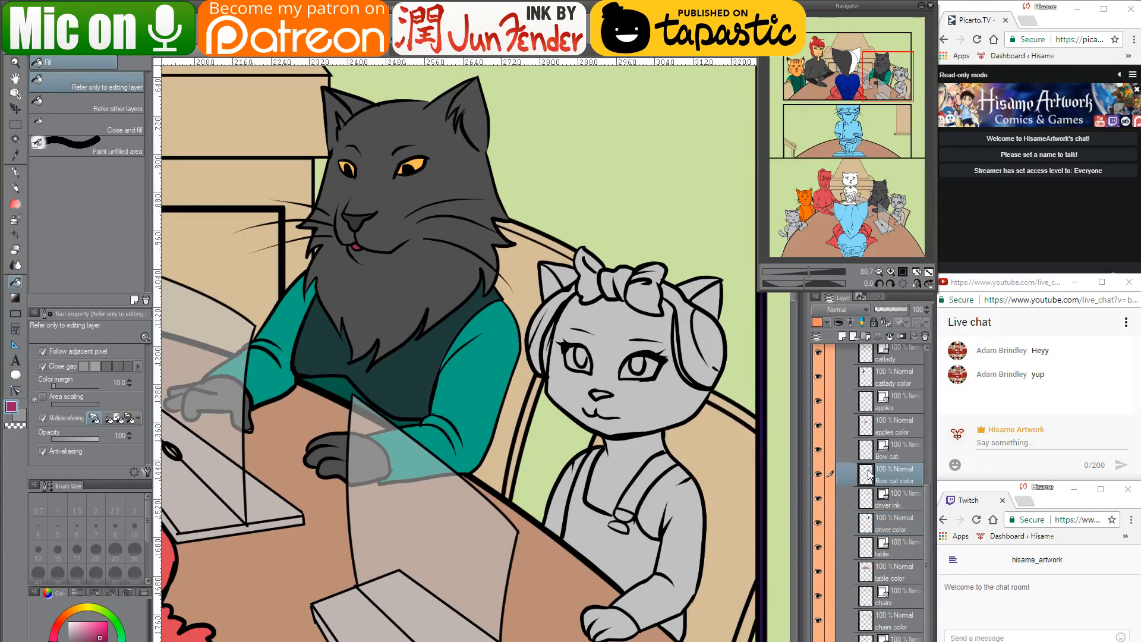
{"action": "left_click_drag", "start_coordinate": [711, 450], "coordinate": [639, 445]}
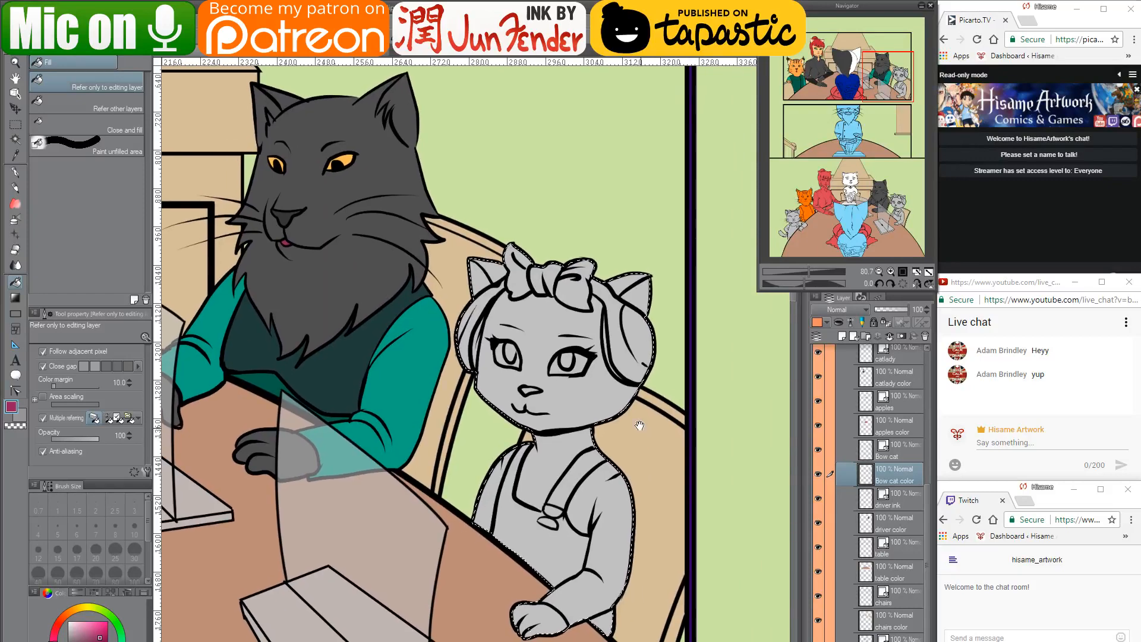
Fill the bow cat's sweater teal, overalls dark teal and fur light grey, sampling the fur color from page_36
{"action": "left_click", "coordinate": [267, 361], "text": "alt"}
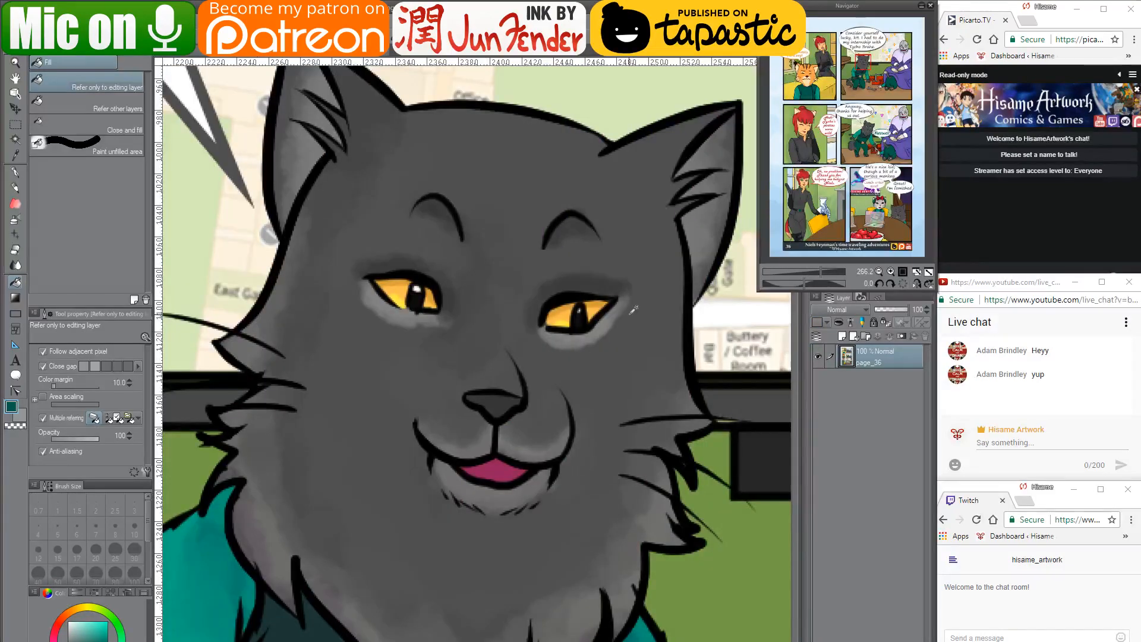
{"action": "scroll", "coordinate": [633, 311], "scroll_direction": "down", "scroll_amount": 6}
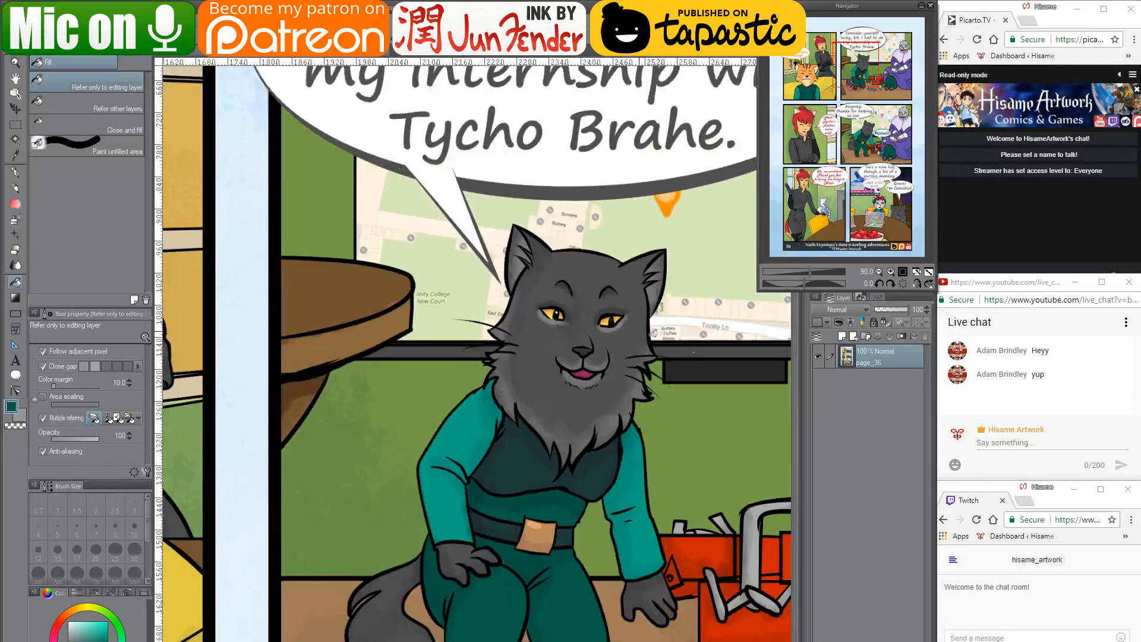
{"action": "left_click_drag", "start_coordinate": [675, 504], "coordinate": [393, 24]}
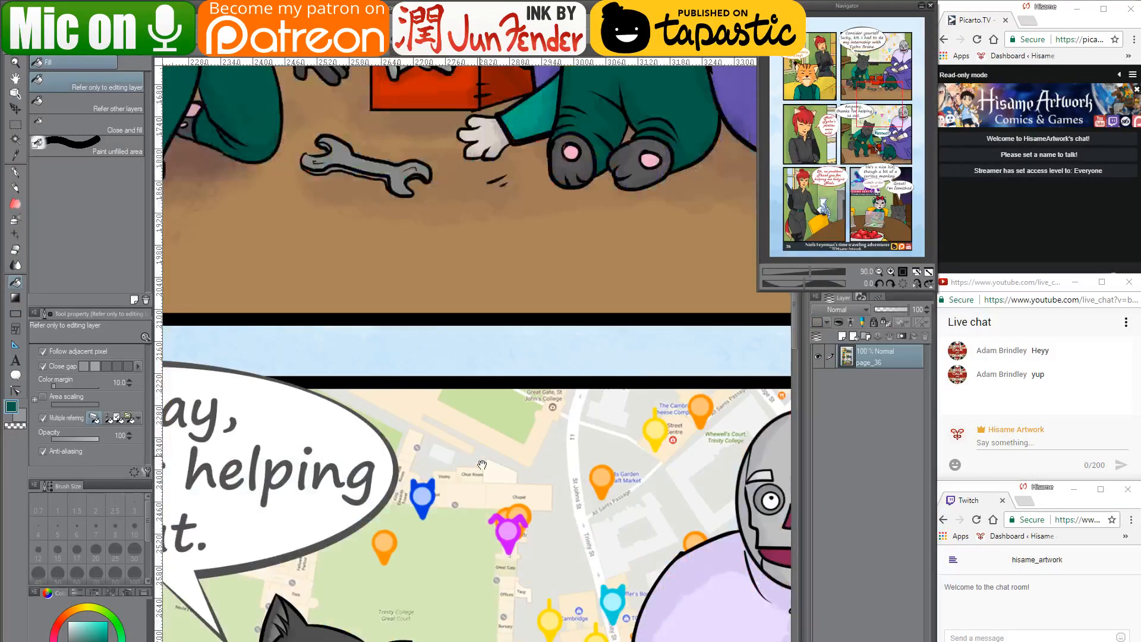
{"action": "left_click_drag", "start_coordinate": [600, 546], "coordinate": [374, 74]}
{"action": "left_click_drag", "start_coordinate": [493, 624], "coordinate": [333, 186]}
{"action": "left_click_drag", "start_coordinate": [376, 585], "coordinate": [767, 192]}
{"action": "scroll", "coordinate": [550, 382], "scroll_direction": "up", "scroll_amount": 1}
{"action": "scroll", "coordinate": [550, 381], "scroll_direction": "up", "scroll_amount": 2}
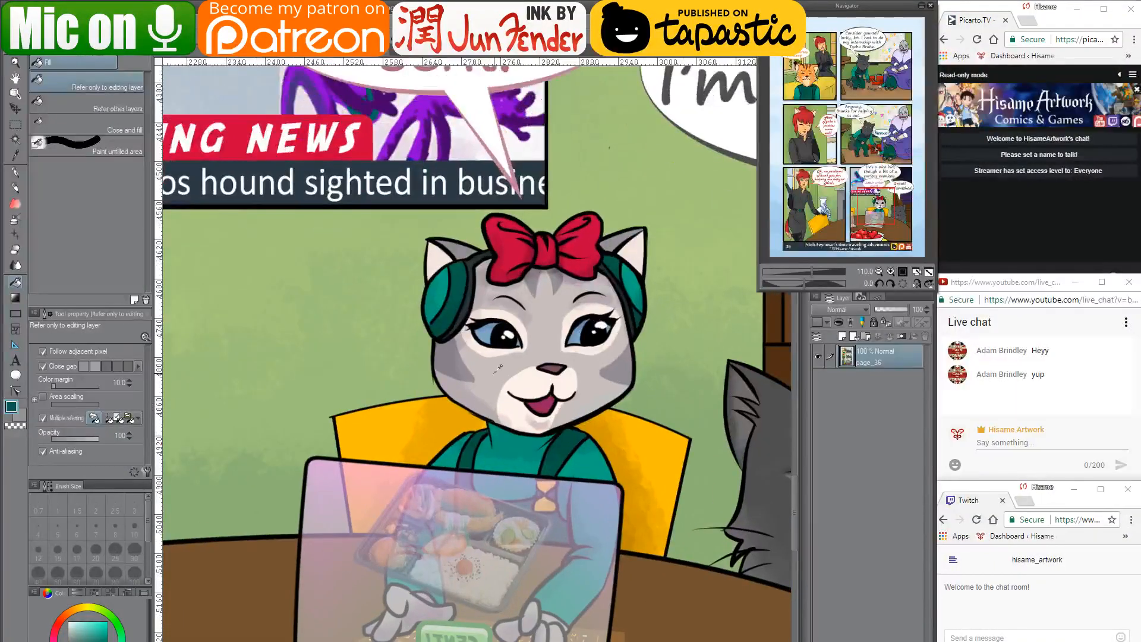
{"action": "left_click", "coordinate": [550, 381], "text": "alt"}
{"action": "left_click", "coordinate": [200, 55]}
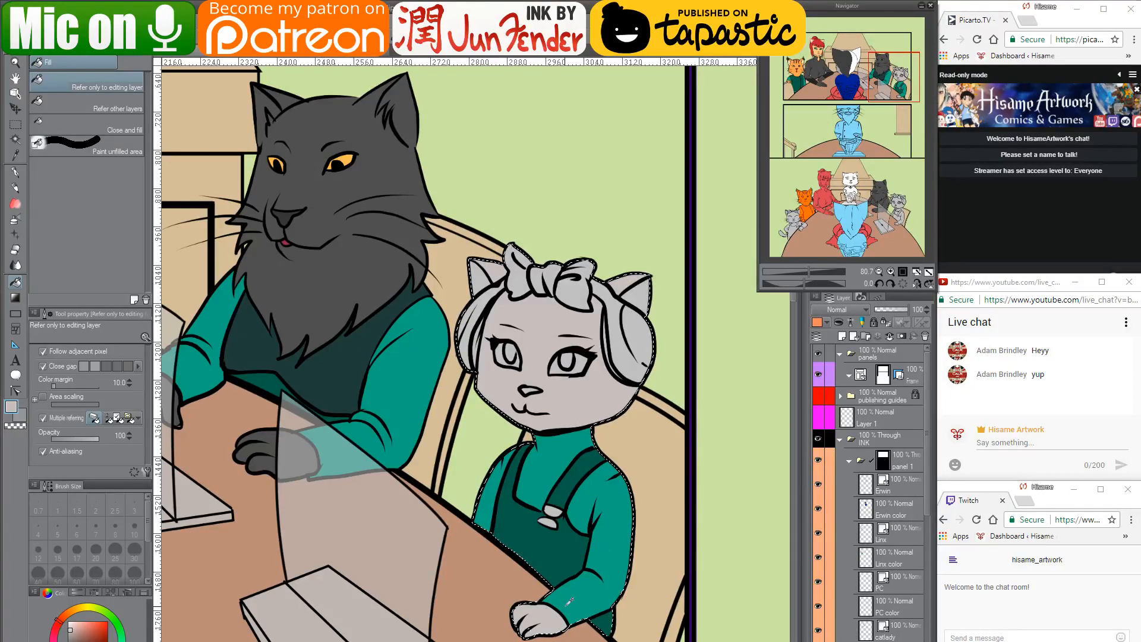
Fill the bow cat's headphones dark teal with dark grey inner cushions, matching the colors on page_36
{"action": "scroll", "coordinate": [568, 602], "scroll_direction": "up", "scroll_amount": 3}
{"action": "left_click", "coordinate": [598, 594], "text": "alt"}
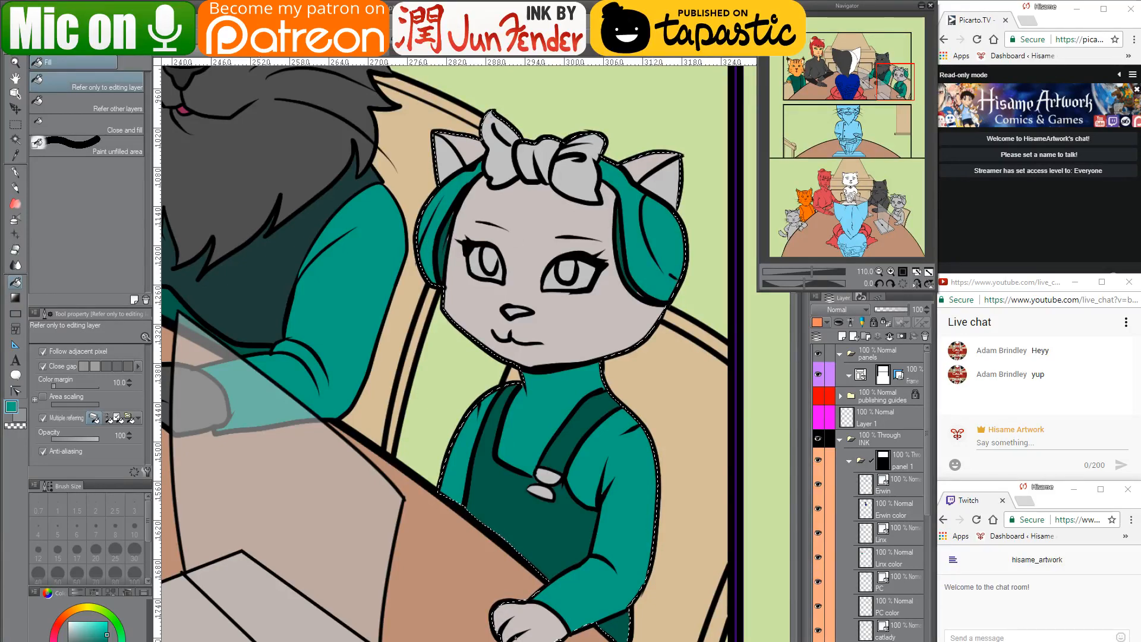
{"action": "key", "text": "ctrl+Tab"}
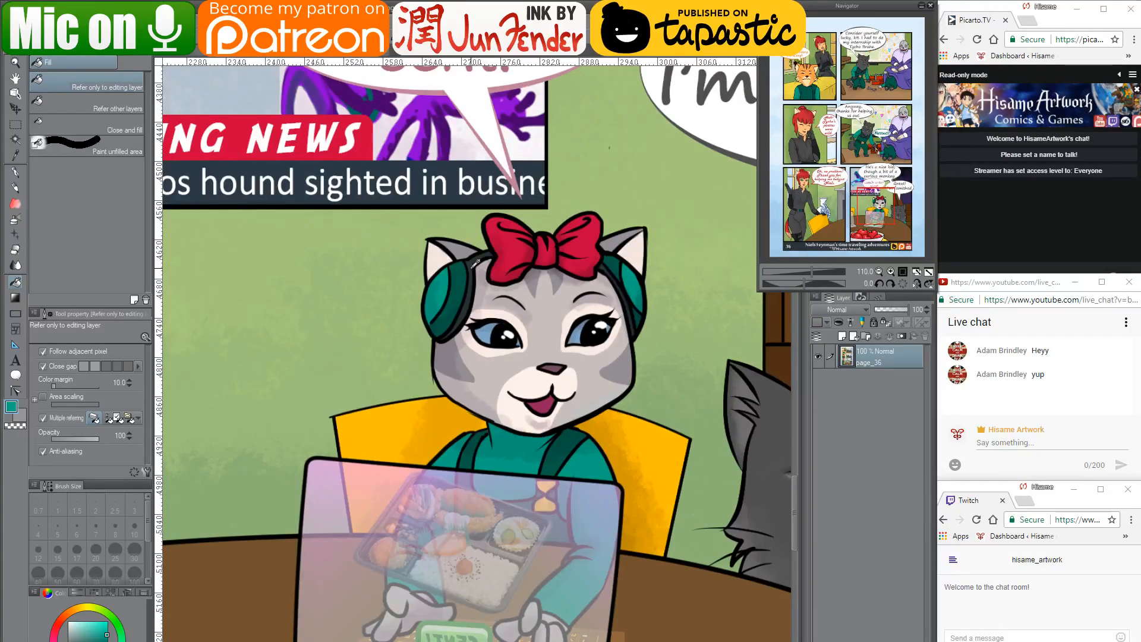
{"action": "left_click", "coordinate": [183, 57]}
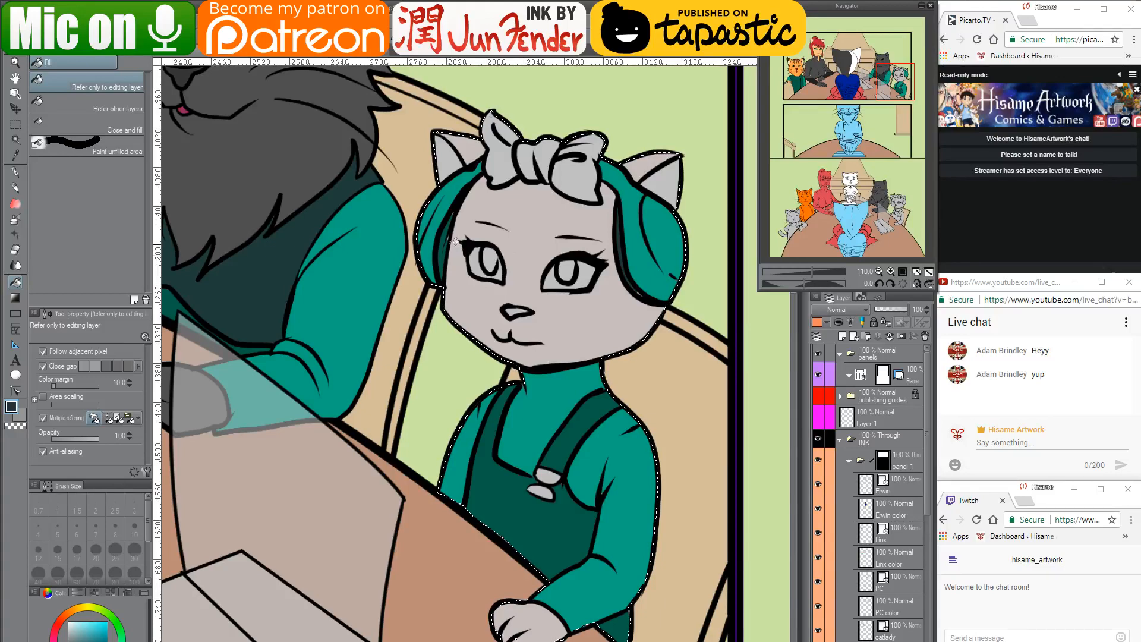
{"action": "left_click", "coordinate": [302, 57]}
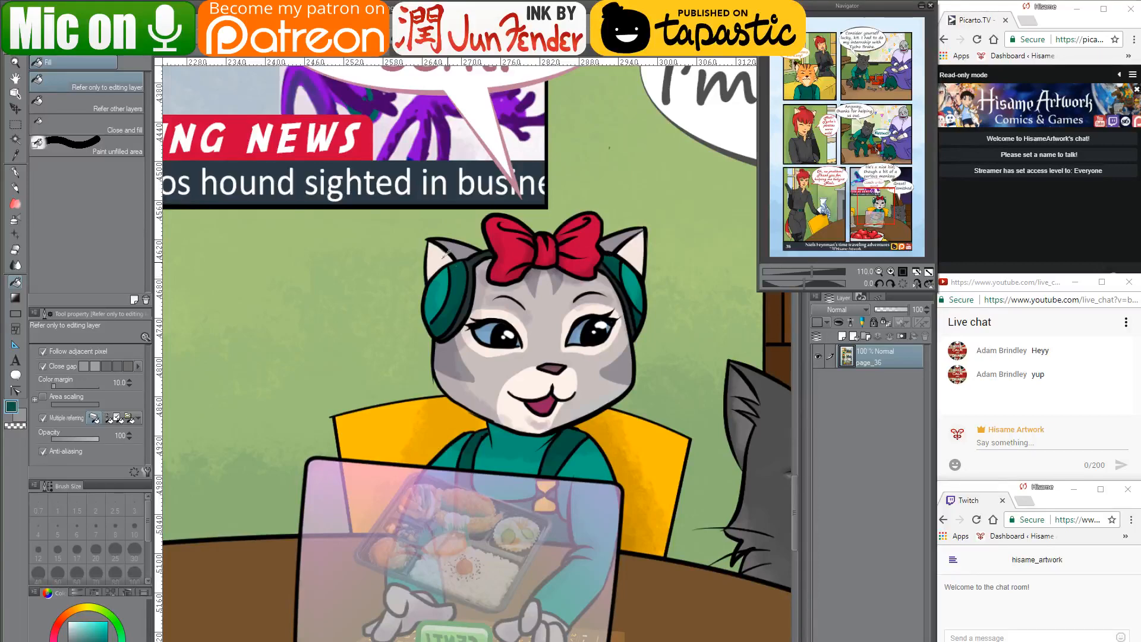
{"action": "left_click", "coordinate": [177, 56]}
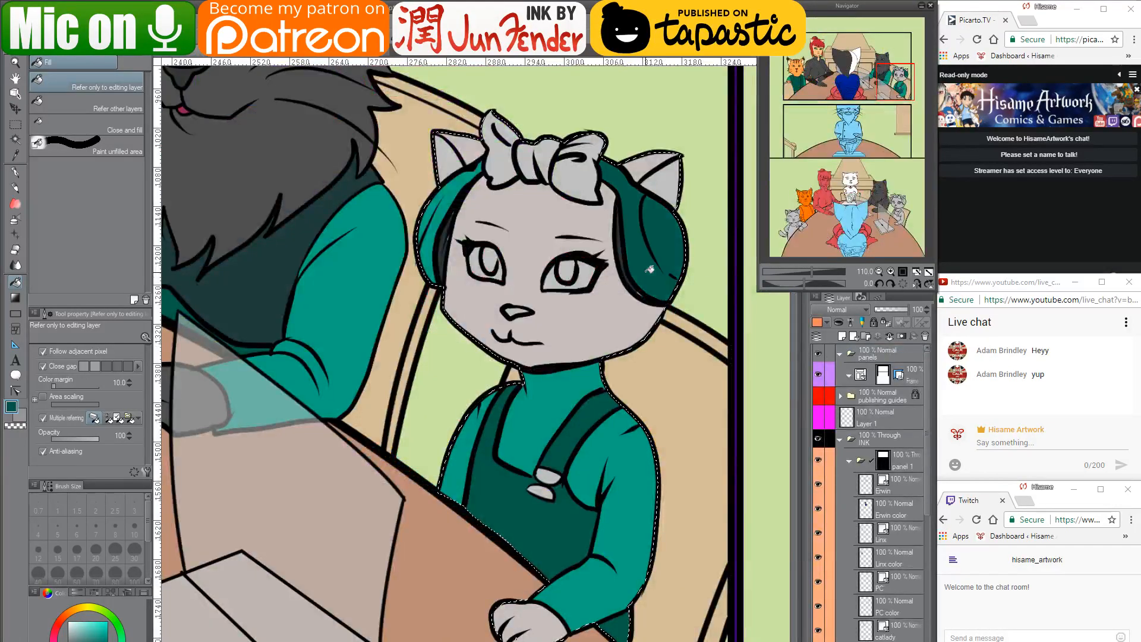
{"action": "left_click", "coordinate": [428, 211]}
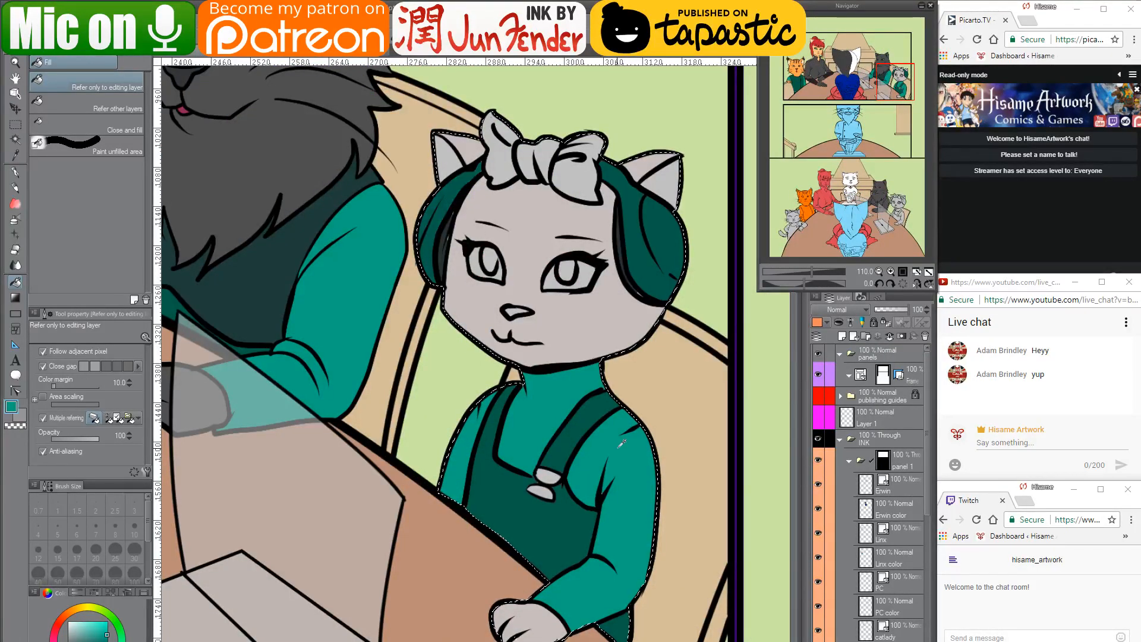
Paint the outer cap of the bow cat's larger, right-hand earcup in the sweater's teal with the G-pen
{"action": "scroll", "coordinate": [653, 196], "scroll_direction": "up", "scroll_amount": 3}
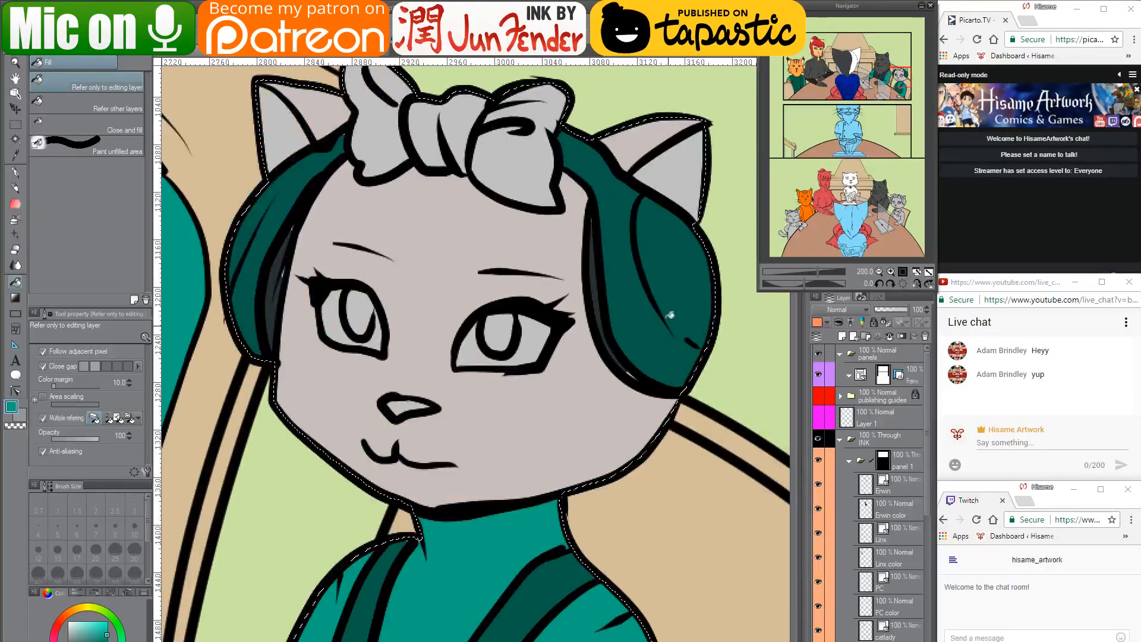
{"action": "key", "text": "b"}
{"action": "mouse_move", "coordinate": [637, 210]}
{"action": "left_mouse_down"}
{"action": "mouse_move", "coordinate": [645, 247]}
{"action": "mouse_move", "coordinate": [650, 204]}
{"action": "mouse_move", "coordinate": [666, 270]}
{"action": "left_mouse_up"}
{"action": "left_click", "coordinate": [15, 171]}
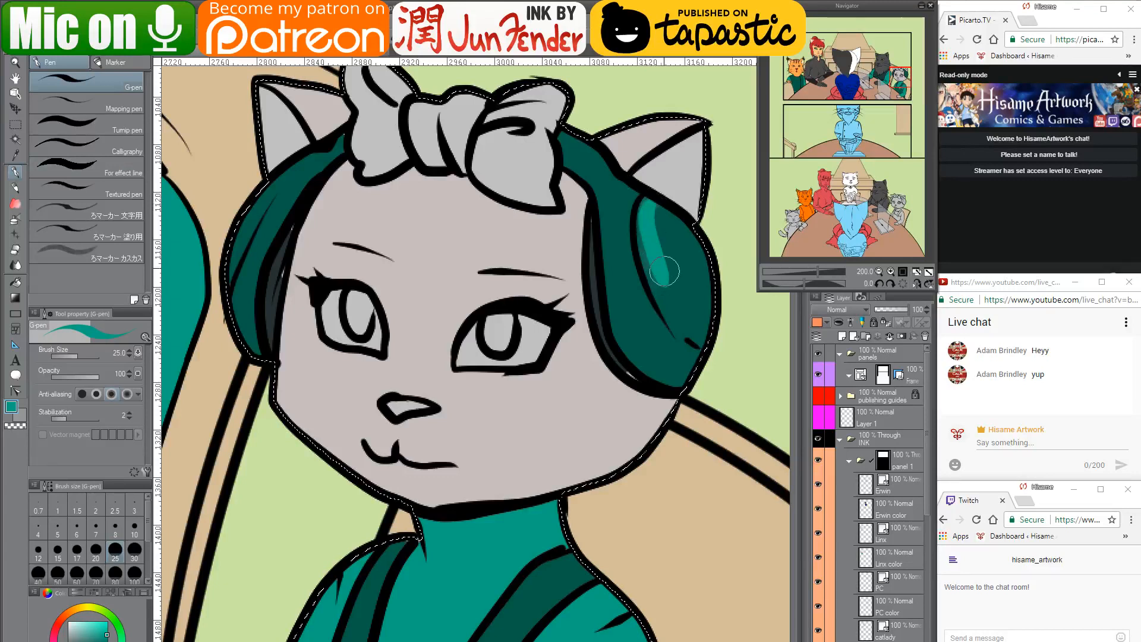
{"action": "mouse_move", "coordinate": [647, 203]}
{"action": "left_mouse_down"}
{"action": "mouse_move", "coordinate": [661, 300]}
{"action": "mouse_move", "coordinate": [659, 270]}
{"action": "mouse_move", "coordinate": [678, 324]}
{"action": "mouse_move", "coordinate": [700, 337]}
{"action": "mouse_move", "coordinate": [655, 208]}
{"action": "mouse_move", "coordinate": [681, 254]}
{"action": "left_mouse_up"}
{"action": "left_click", "coordinate": [593, 245], "text": "alt"}
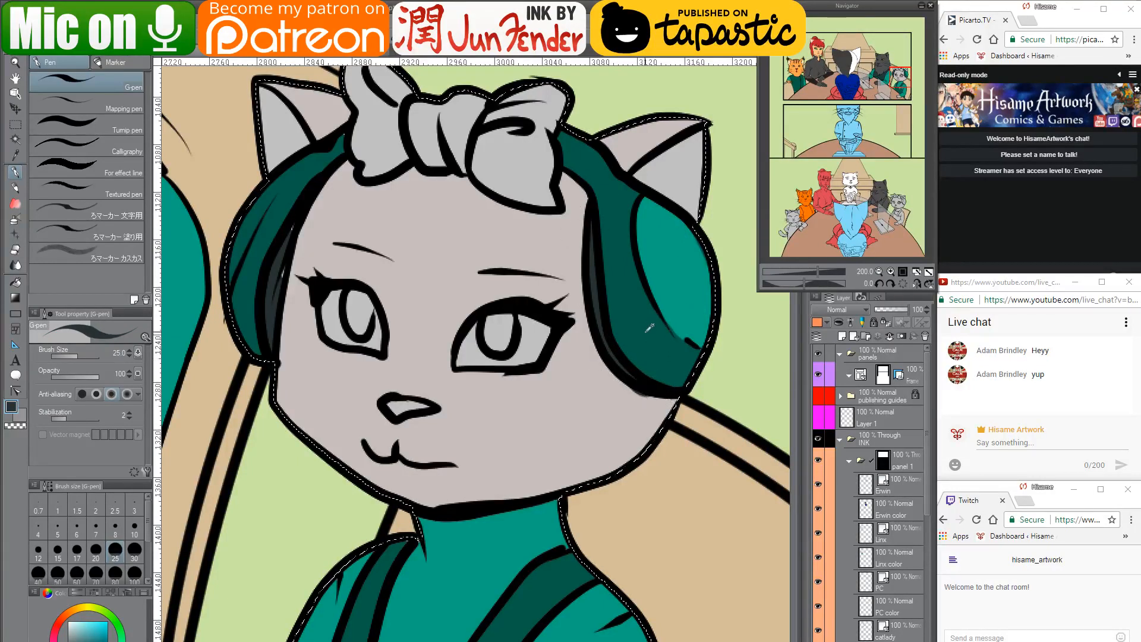
{"action": "left_click", "coordinate": [631, 217], "text": "alt"}
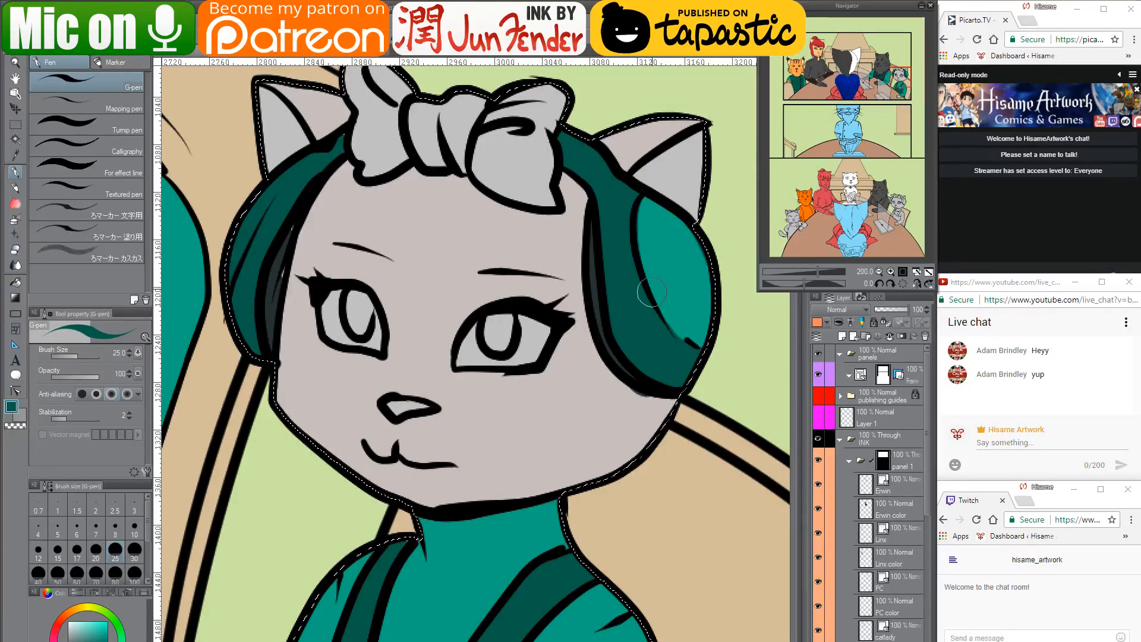
{"action": "left_click", "coordinate": [645, 205], "text": "alt"}
Touch up the cushion and band colors of the bow cat's left-hand earcup and paint its outer cap teal
{"action": "left_click_drag", "start_coordinate": [512, 262], "coordinate": [689, 293]}
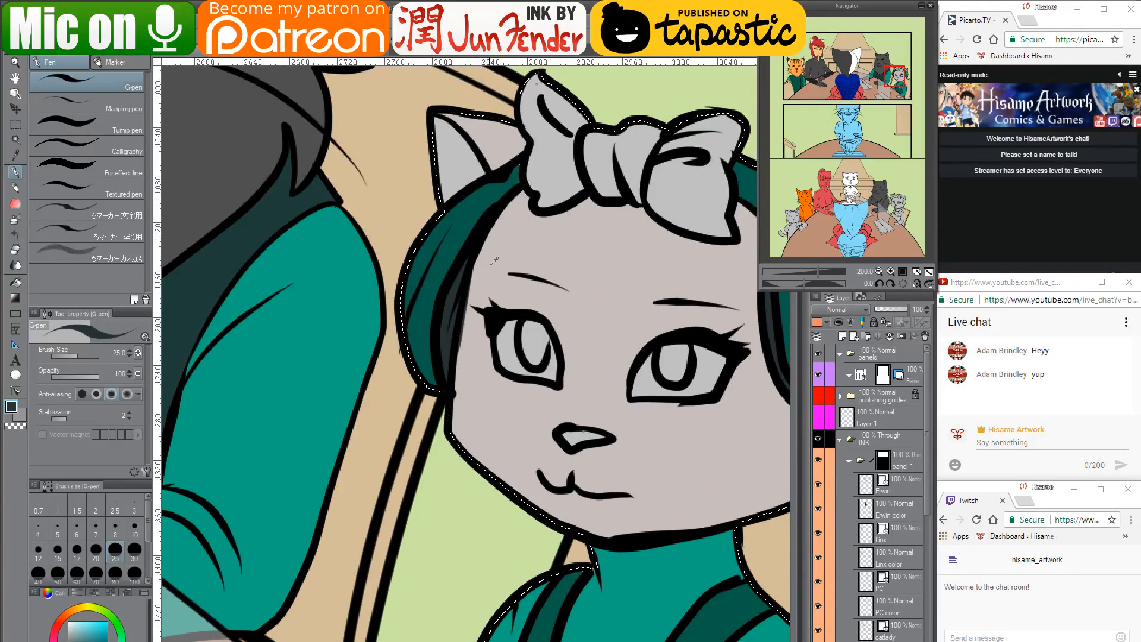
{"action": "left_click", "coordinate": [473, 288], "text": "alt"}
{"action": "left_click", "coordinate": [419, 279], "text": "alt"}
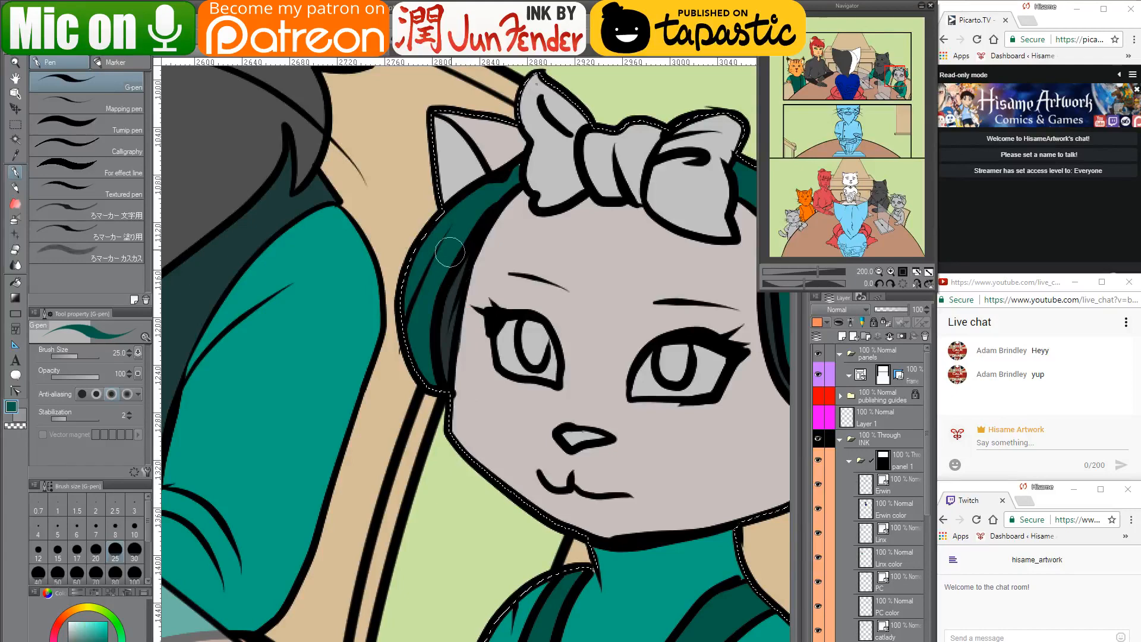
{"action": "left_click_drag", "start_coordinate": [490, 237], "coordinate": [449, 203]}
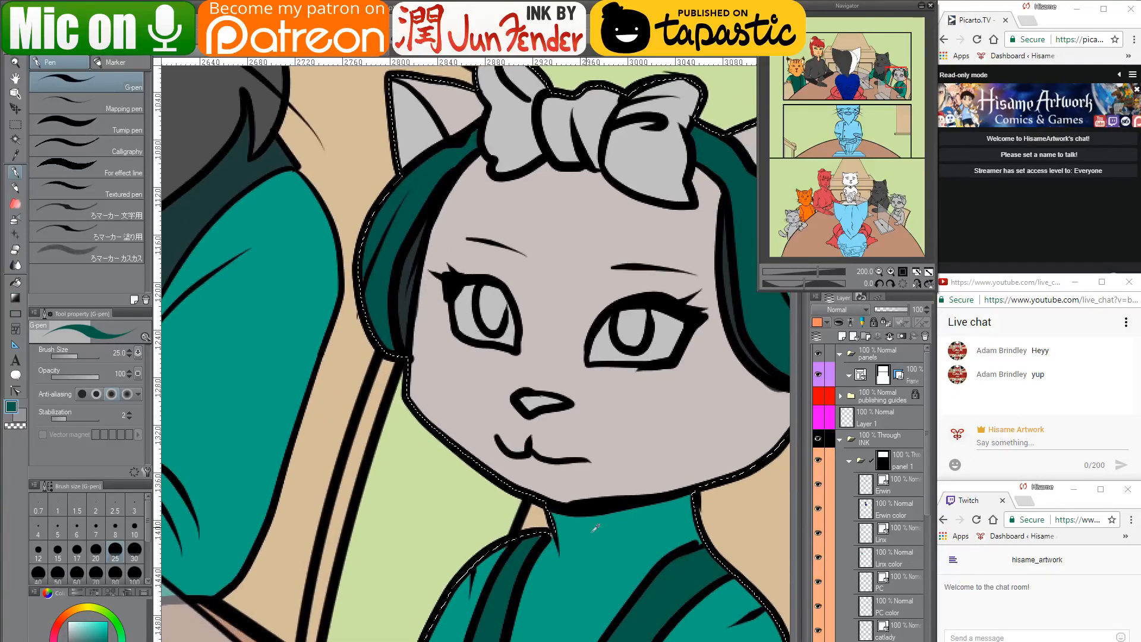
{"action": "left_click", "coordinate": [746, 594], "text": "alt"}
{"action": "mouse_move", "coordinate": [363, 275]}
{"action": "left_mouse_down"}
{"action": "mouse_move", "coordinate": [399, 190]}
{"action": "mouse_move", "coordinate": [460, 126]}
{"action": "mouse_move", "coordinate": [372, 229]}
{"action": "mouse_move", "coordinate": [432, 159]}
{"action": "mouse_move", "coordinate": [365, 276]}
{"action": "mouse_move", "coordinate": [370, 295]}
{"action": "mouse_move", "coordinate": [337, 272]}
{"action": "left_mouse_up"}
Paint the insides of both of the bow cat's ears pale cream, sampled from the ear on page_36
{"action": "left_click", "coordinate": [254, 53]}
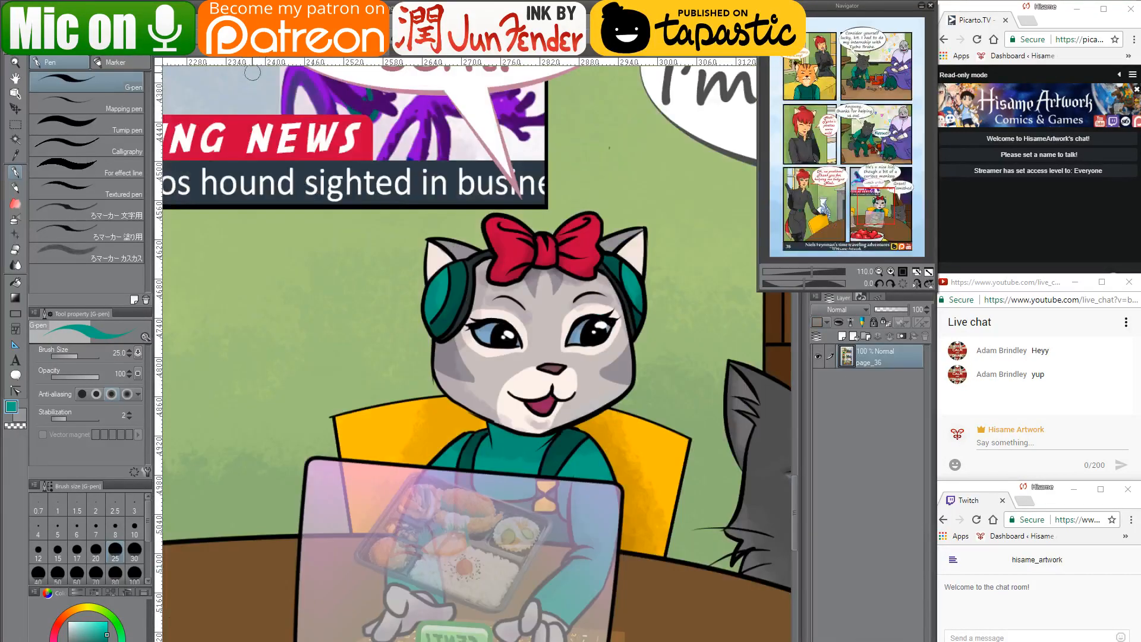
{"action": "left_click", "coordinate": [639, 242], "text": "alt"}
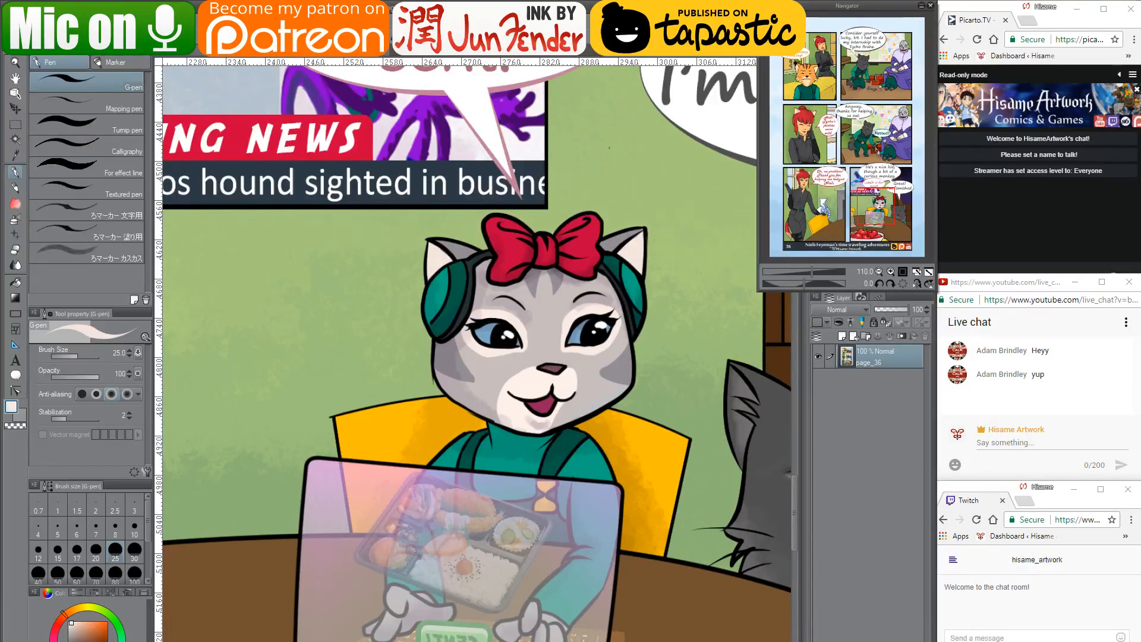
{"action": "left_click", "coordinate": [182, 52]}
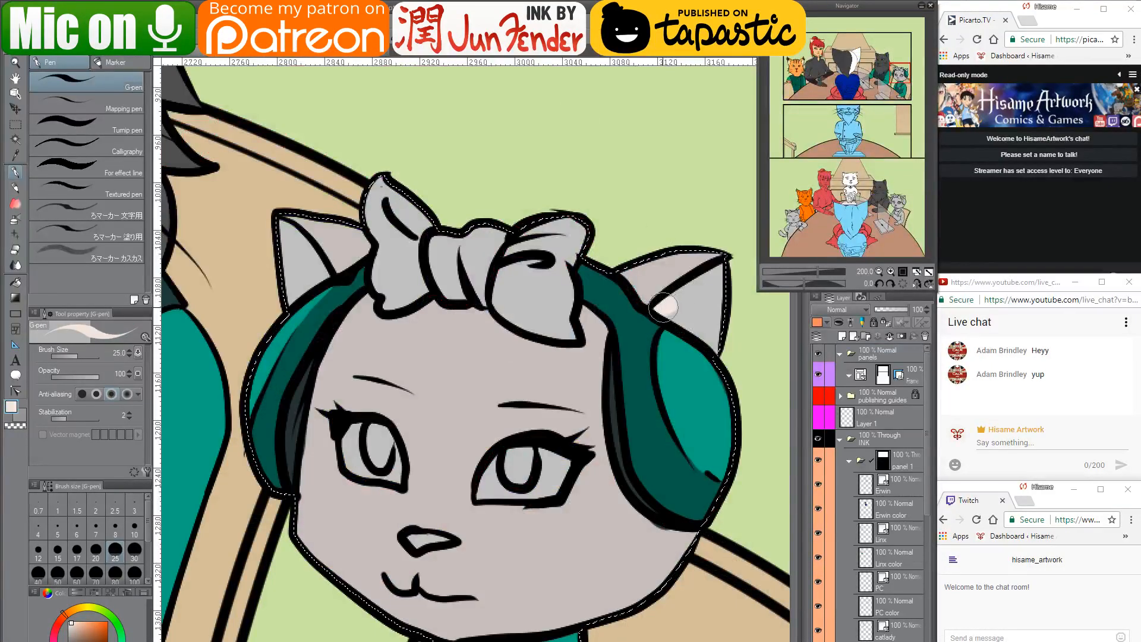
{"action": "mouse_move", "coordinate": [686, 317]}
{"action": "left_mouse_down"}
{"action": "mouse_move", "coordinate": [715, 333]}
{"action": "mouse_move", "coordinate": [664, 313]}
{"action": "mouse_move", "coordinate": [725, 348]}
{"action": "mouse_move", "coordinate": [684, 308]}
{"action": "mouse_move", "coordinate": [693, 280]}
{"action": "mouse_move", "coordinate": [713, 273]}
{"action": "mouse_move", "coordinate": [735, 284]}
{"action": "mouse_move", "coordinate": [735, 312]}
{"action": "left_mouse_up"}
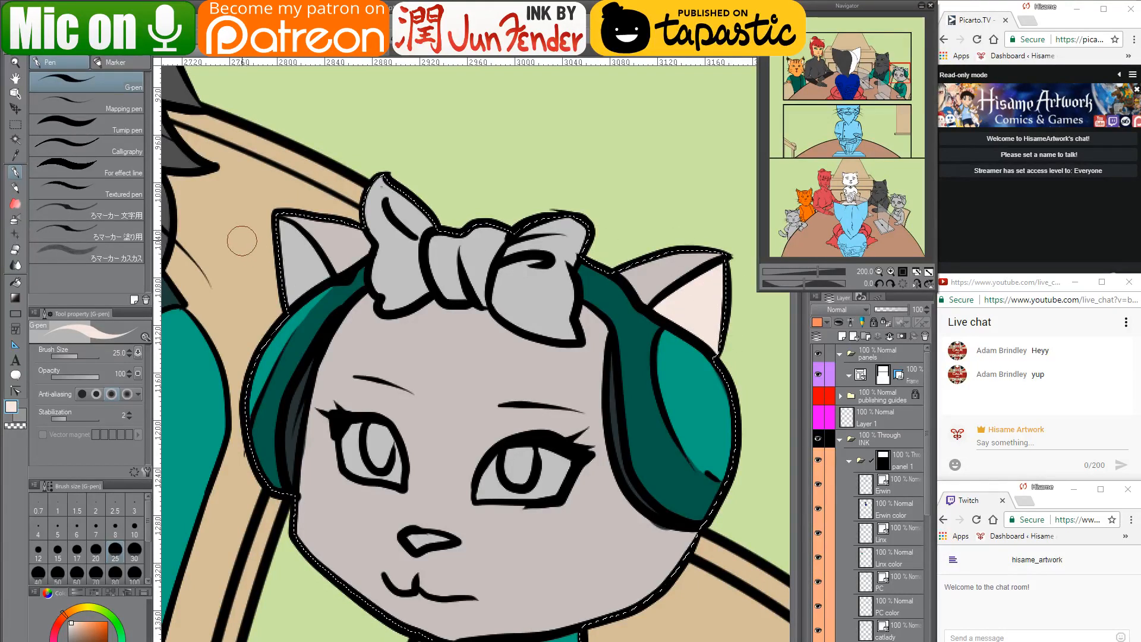
{"action": "mouse_move", "coordinate": [286, 237]}
{"action": "left_mouse_down"}
{"action": "mouse_move", "coordinate": [280, 229]}
{"action": "mouse_move", "coordinate": [319, 276]}
{"action": "mouse_move", "coordinate": [296, 289]}
{"action": "mouse_move", "coordinate": [287, 270]}
{"action": "mouse_move", "coordinate": [297, 269]}
{"action": "left_mouse_up"}
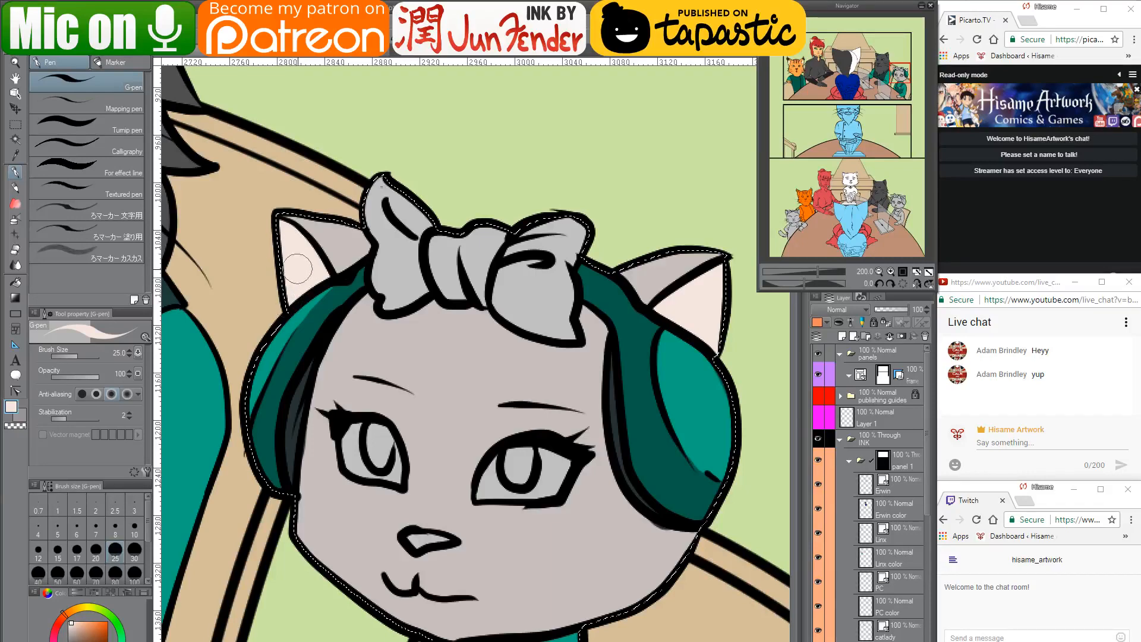
Paint the whole hair bow of the bow cat crimson red, sampled from the bow on page_36
{"action": "left_click", "coordinate": [238, 51]}
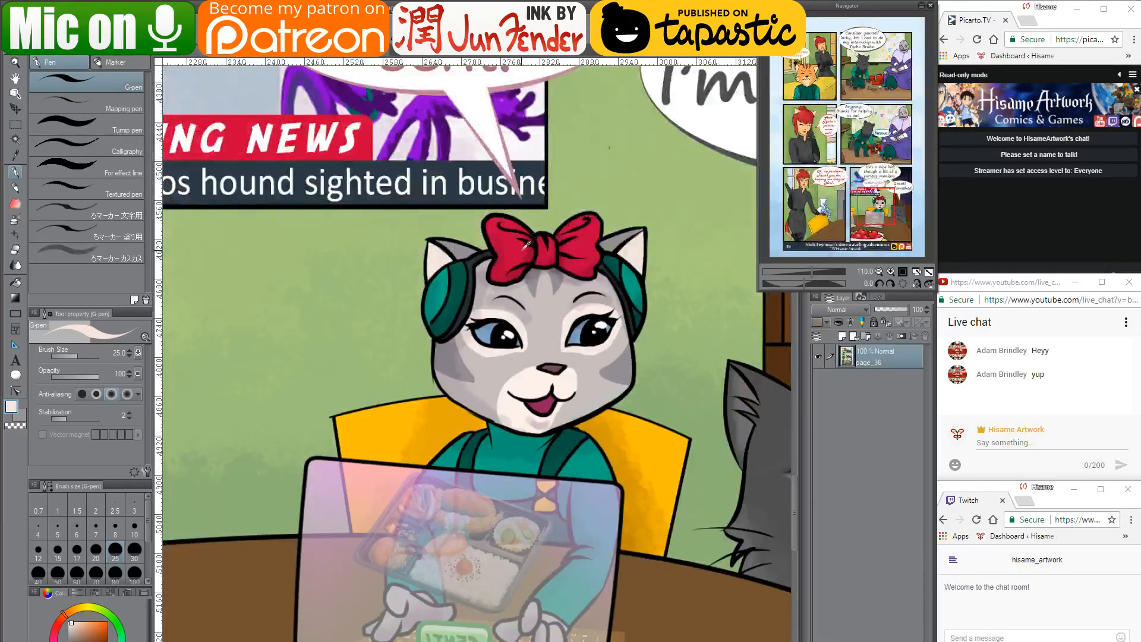
{"action": "left_click", "coordinate": [509, 234], "text": "alt"}
{"action": "left_click", "coordinate": [182, 53]}
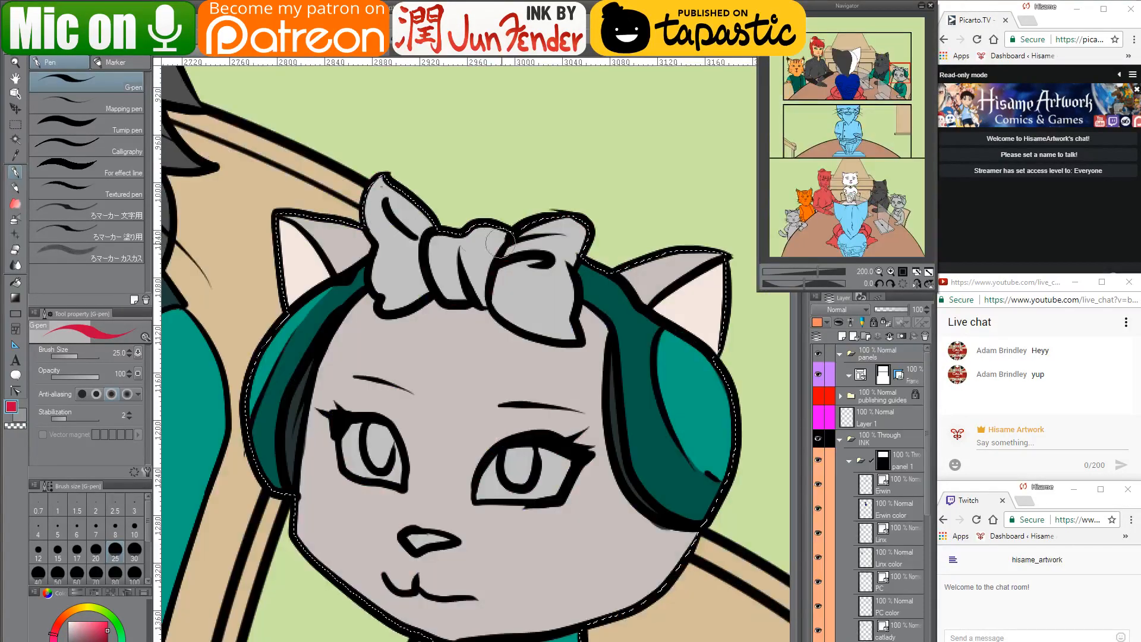
{"action": "mouse_move", "coordinate": [535, 233]}
{"action": "left_mouse_down"}
{"action": "mouse_move", "coordinate": [524, 273]}
{"action": "mouse_move", "coordinate": [504, 304]}
{"action": "mouse_move", "coordinate": [504, 293]}
{"action": "mouse_move", "coordinate": [514, 319]}
{"action": "mouse_move", "coordinate": [499, 299]}
{"action": "mouse_move", "coordinate": [573, 337]}
{"action": "mouse_move", "coordinate": [530, 317]}
{"action": "mouse_move", "coordinate": [547, 264]}
{"action": "mouse_move", "coordinate": [563, 316]}
{"action": "mouse_move", "coordinate": [561, 280]}
{"action": "mouse_move", "coordinate": [563, 300]}
{"action": "mouse_move", "coordinate": [516, 236]}
{"action": "mouse_move", "coordinate": [554, 200]}
{"action": "mouse_move", "coordinate": [578, 205]}
{"action": "mouse_move", "coordinate": [568, 253]}
{"action": "left_mouse_up"}
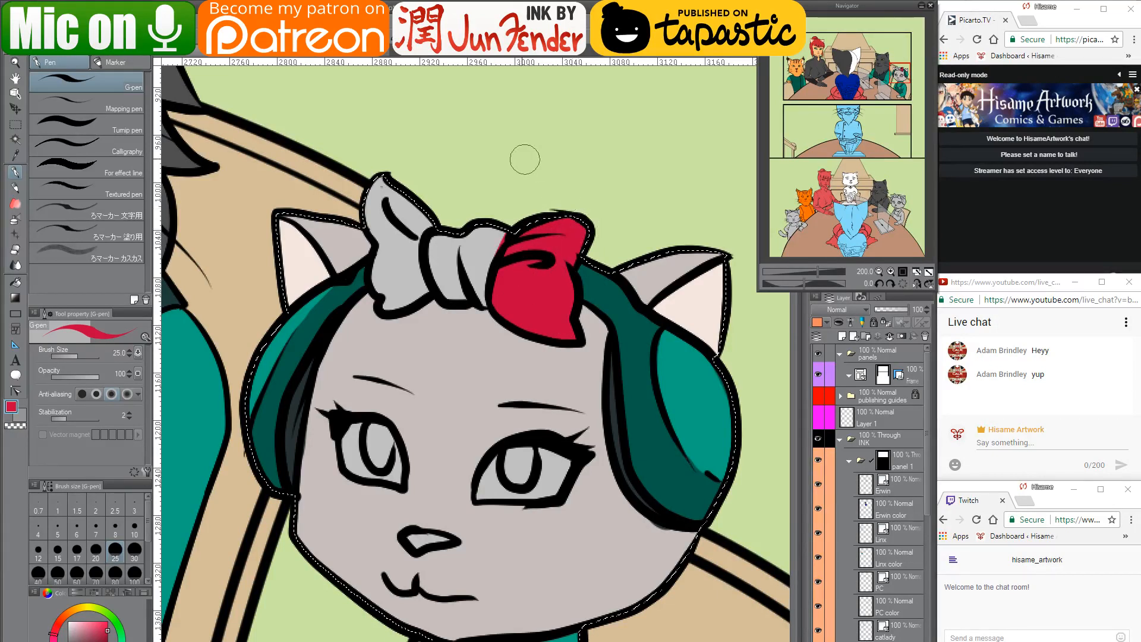
{"action": "mouse_move", "coordinate": [378, 177]}
{"action": "left_mouse_down"}
{"action": "mouse_move", "coordinate": [376, 211]}
{"action": "mouse_move", "coordinate": [392, 241]}
{"action": "mouse_move", "coordinate": [379, 189]}
{"action": "mouse_move", "coordinate": [407, 237]}
{"action": "mouse_move", "coordinate": [425, 240]}
{"action": "mouse_move", "coordinate": [398, 195]}
{"action": "mouse_move", "coordinate": [390, 307]}
{"action": "mouse_move", "coordinate": [420, 294]}
{"action": "mouse_move", "coordinate": [415, 247]}
{"action": "mouse_move", "coordinate": [405, 270]}
{"action": "mouse_move", "coordinate": [432, 258]}
{"action": "mouse_move", "coordinate": [458, 295]}
{"action": "mouse_move", "coordinate": [453, 249]}
{"action": "mouse_move", "coordinate": [477, 234]}
{"action": "mouse_move", "coordinate": [484, 299]}
{"action": "mouse_move", "coordinate": [498, 242]}
{"action": "left_mouse_up"}
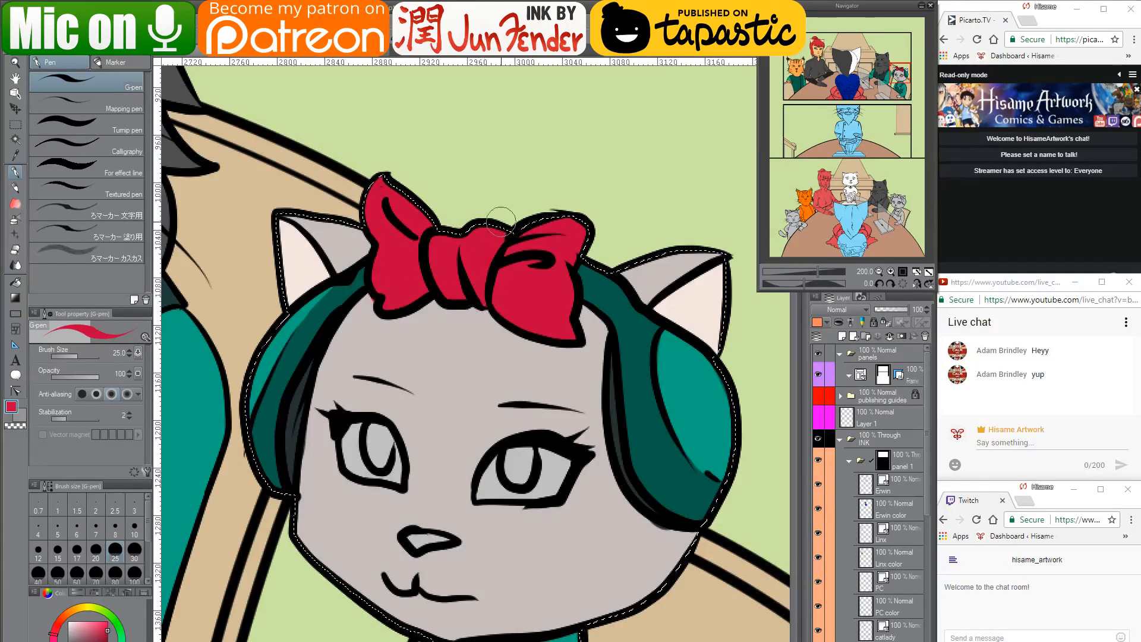
Touch up the bow cat's grey fur, teal sweater and dark teal overalls along the line art, sampling each existing color
{"action": "left_click", "coordinate": [364, 330], "text": "alt"}
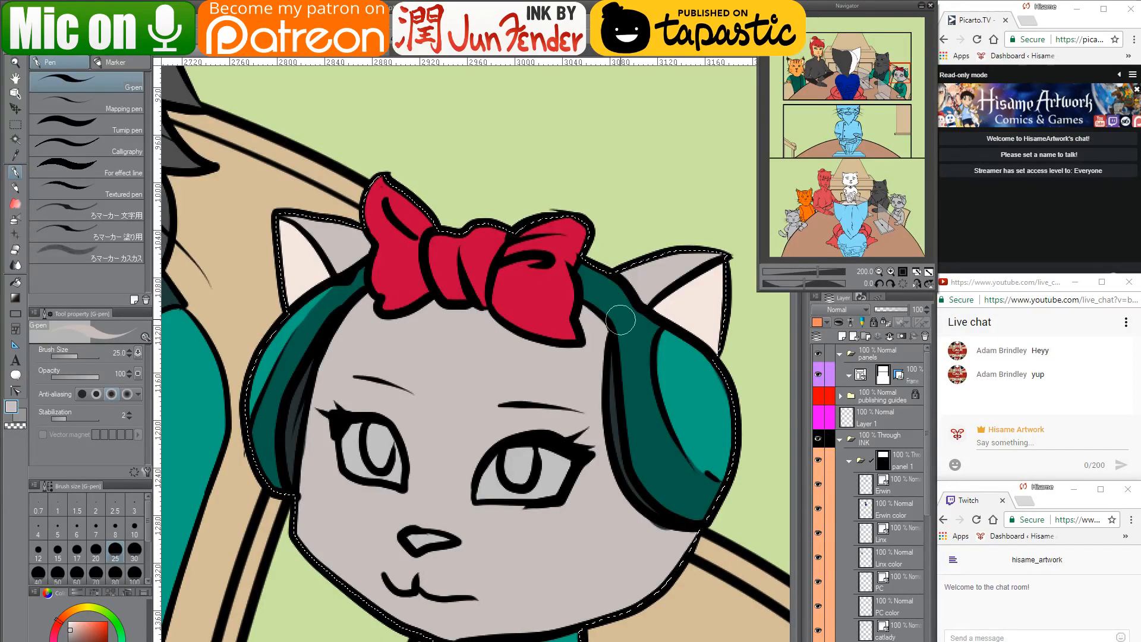
{"action": "left_click_drag", "start_coordinate": [506, 450], "coordinate": [521, 306]}
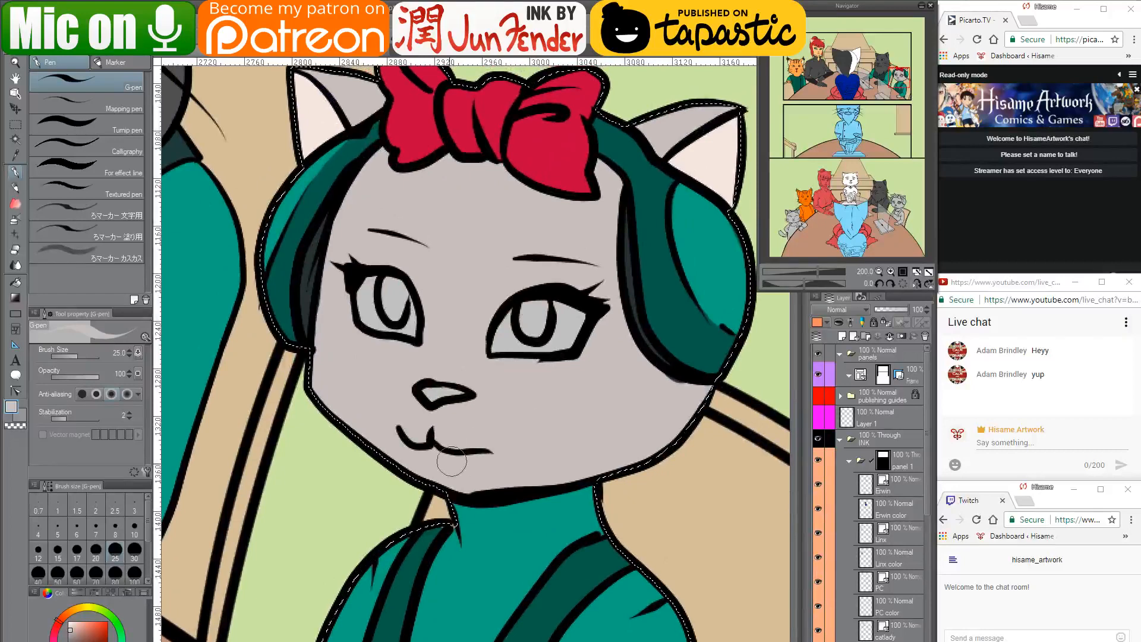
{"action": "left_click", "coordinate": [438, 529], "text": "alt"}
{"action": "left_click_drag", "start_coordinate": [473, 576], "coordinate": [475, 389]}
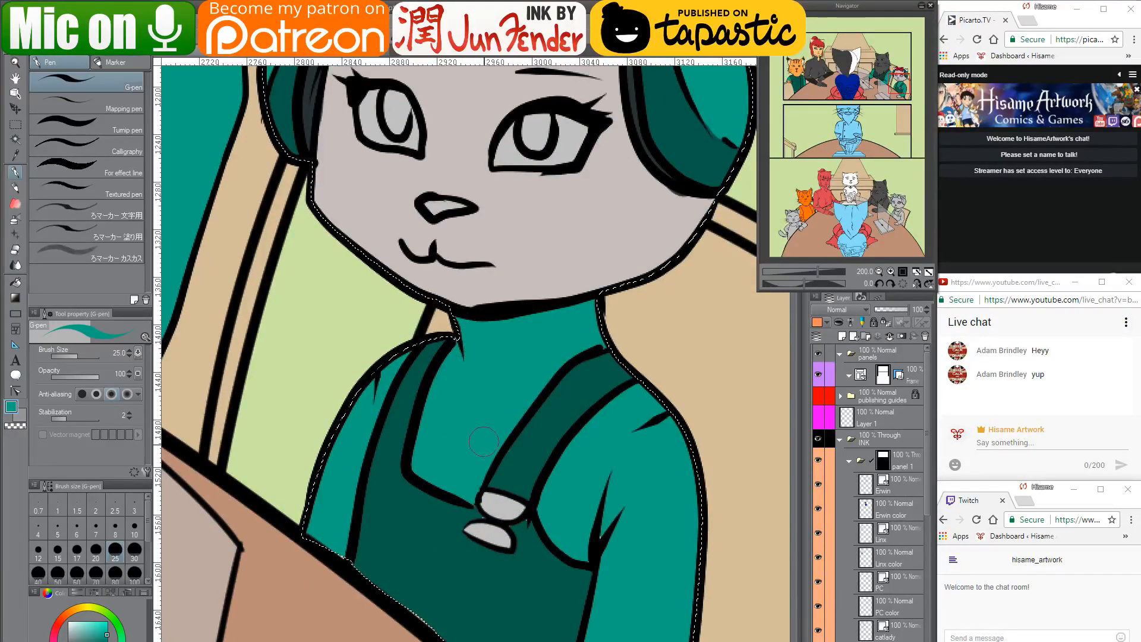
{"action": "left_click", "coordinate": [469, 507], "text": "alt"}
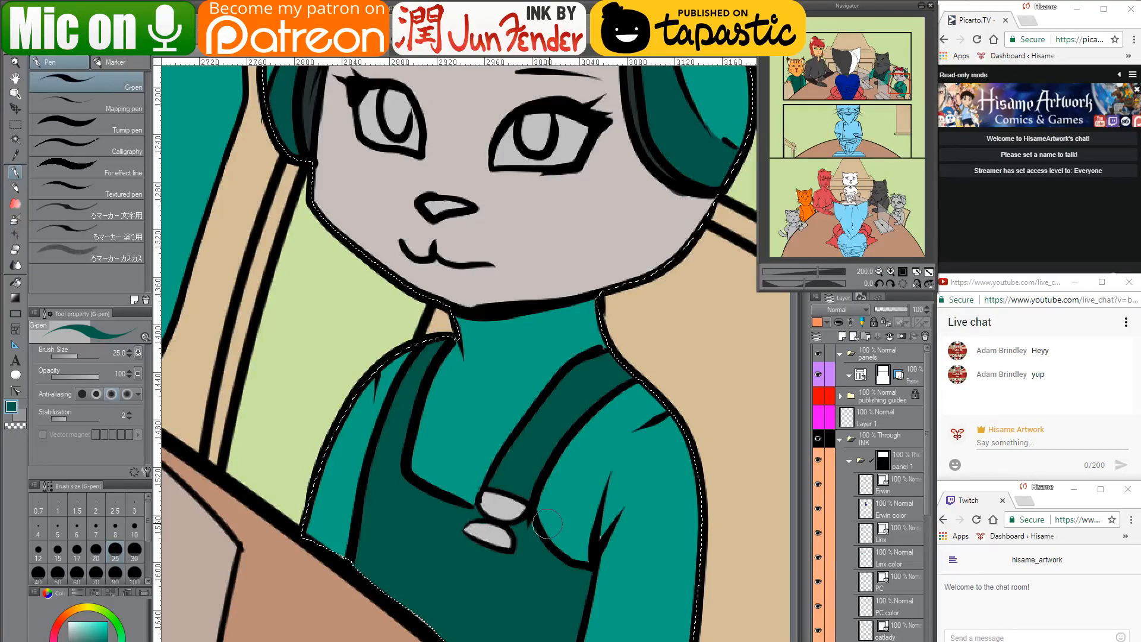
{"action": "left_click", "coordinate": [621, 499], "text": "alt"}
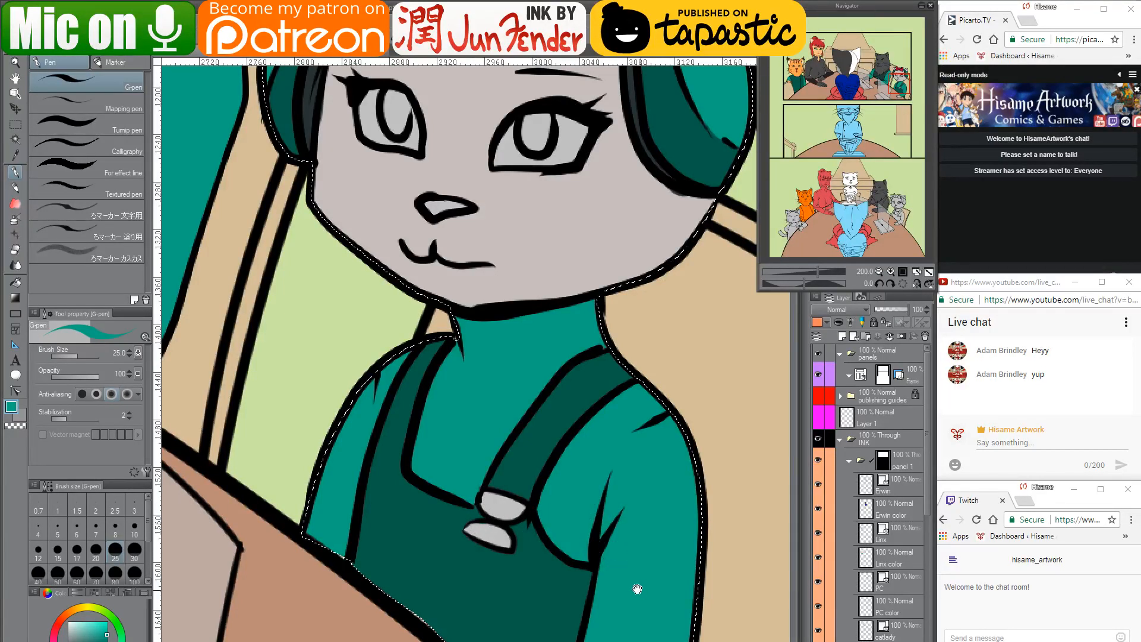
{"action": "scroll", "coordinate": [634, 586], "scroll_direction": "down", "scroll_amount": 5}
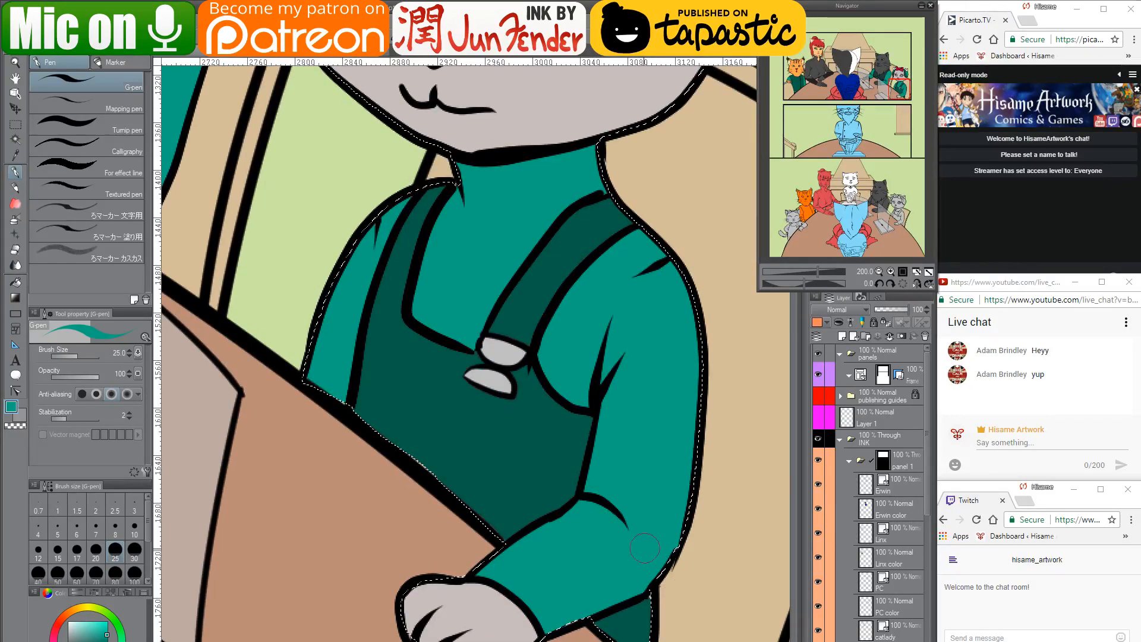
Clear the selection and fill the remaining gaps in the dark teal overalls and teal sleeve along the table edge
{"action": "key", "text": "ctrl+d"}
{"action": "left_click", "coordinate": [642, 617], "text": "alt"}
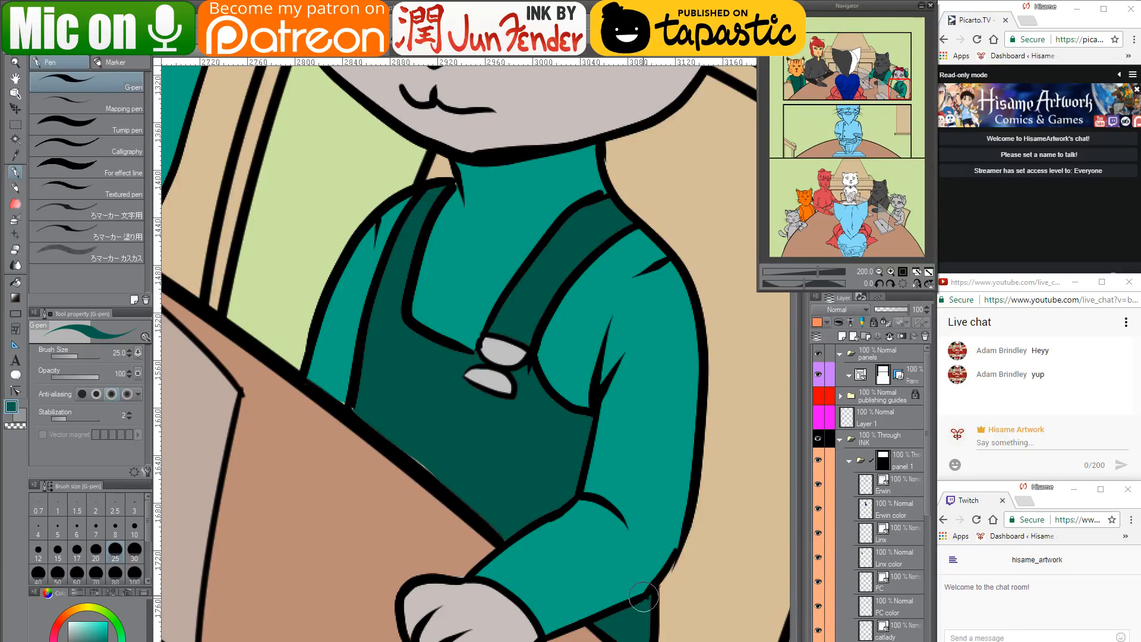
{"action": "mouse_move", "coordinate": [420, 462]}
{"action": "left_mouse_down"}
{"action": "mouse_move", "coordinate": [394, 424]}
{"action": "mouse_move", "coordinate": [366, 414]}
{"action": "mouse_move", "coordinate": [466, 488]}
{"action": "mouse_move", "coordinate": [356, 395]}
{"action": "mouse_move", "coordinate": [356, 408]}
{"action": "mouse_move", "coordinate": [353, 363]}
{"action": "mouse_move", "coordinate": [338, 399]}
{"action": "left_mouse_up"}
{"action": "left_click", "coordinate": [347, 371], "text": "alt"}
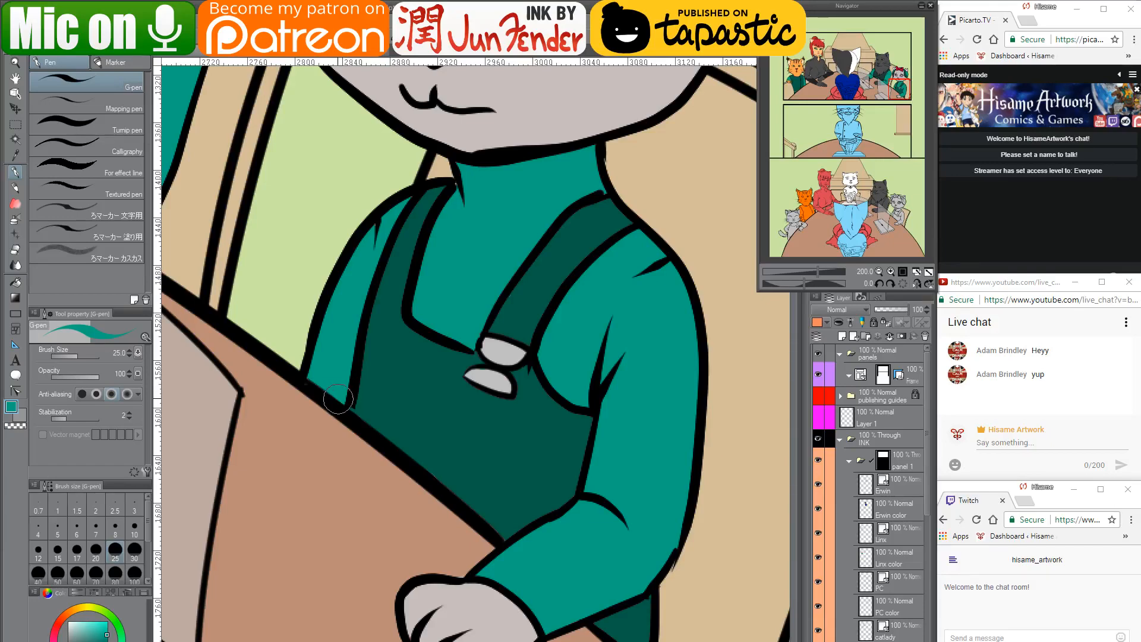
{"action": "key", "text": "e"}
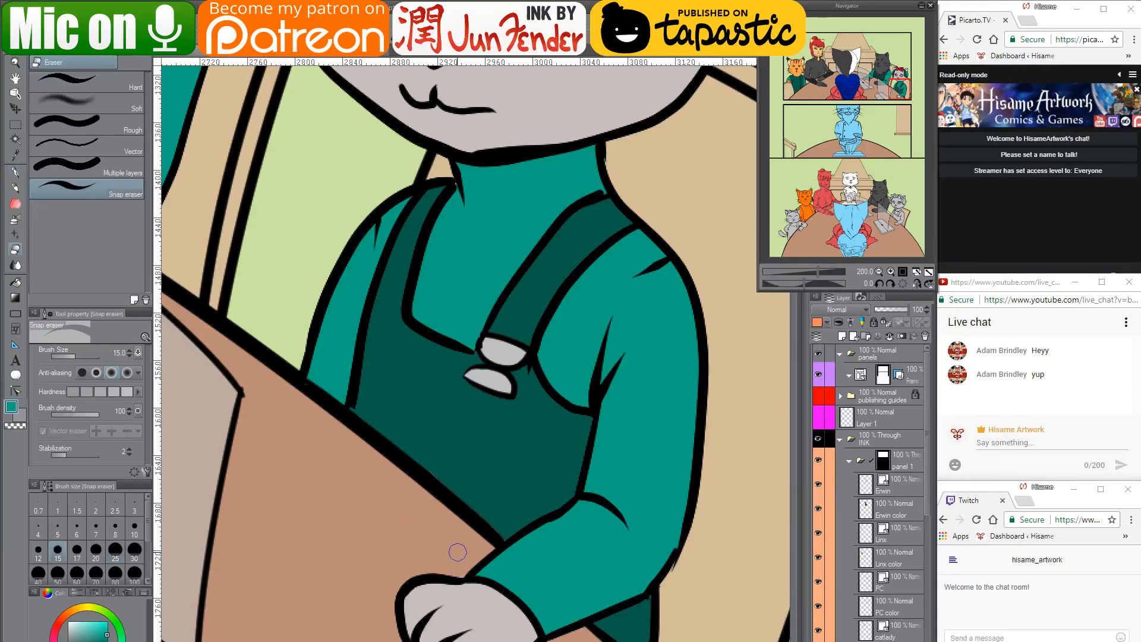
{"action": "left_click_drag", "start_coordinate": [542, 305], "coordinate": [540, 583]}
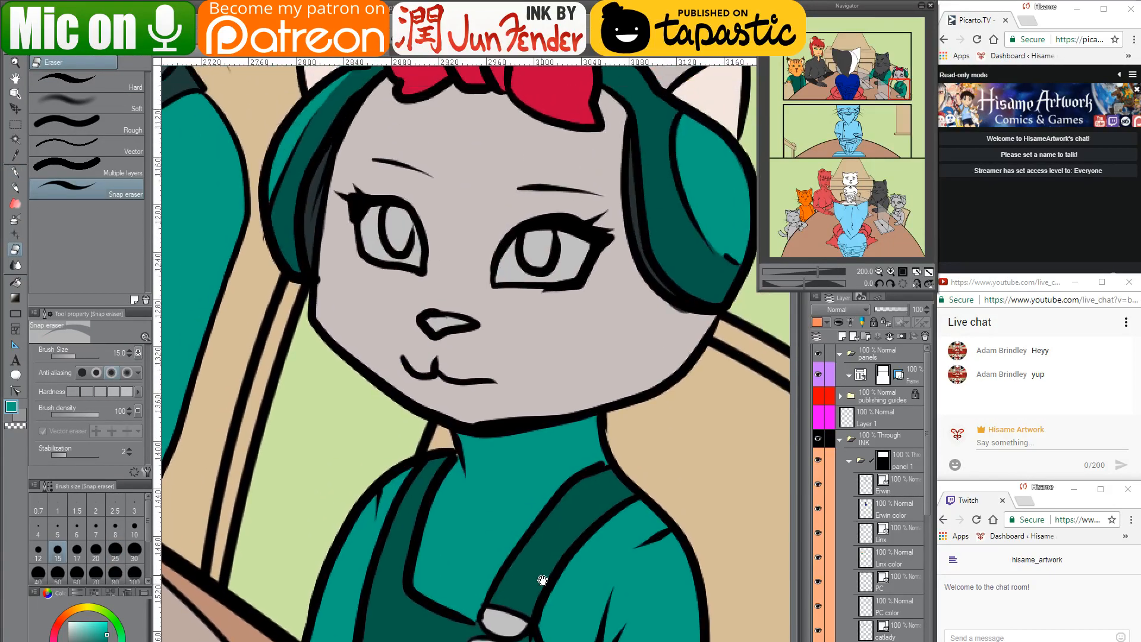
{"action": "left_click_drag", "start_coordinate": [553, 386], "coordinate": [556, 516]}
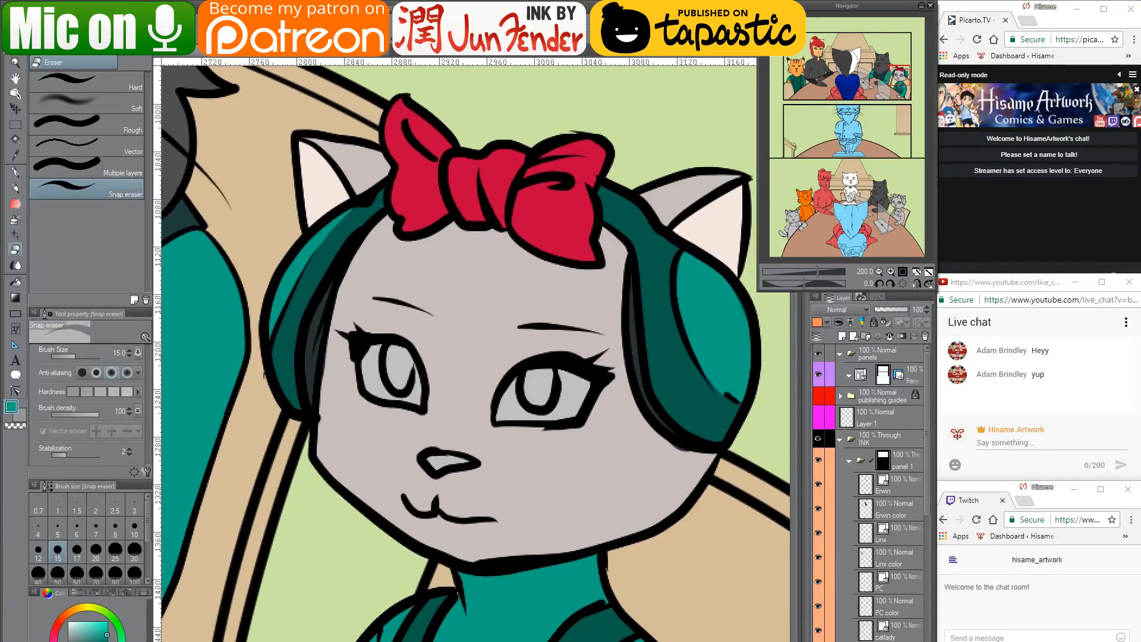
Color both of the bow cat's eyes with the G-pen, using the blue sampled from page_36 for the irises and black for the pupils
{"action": "key", "text": "ctrl+Tab"}
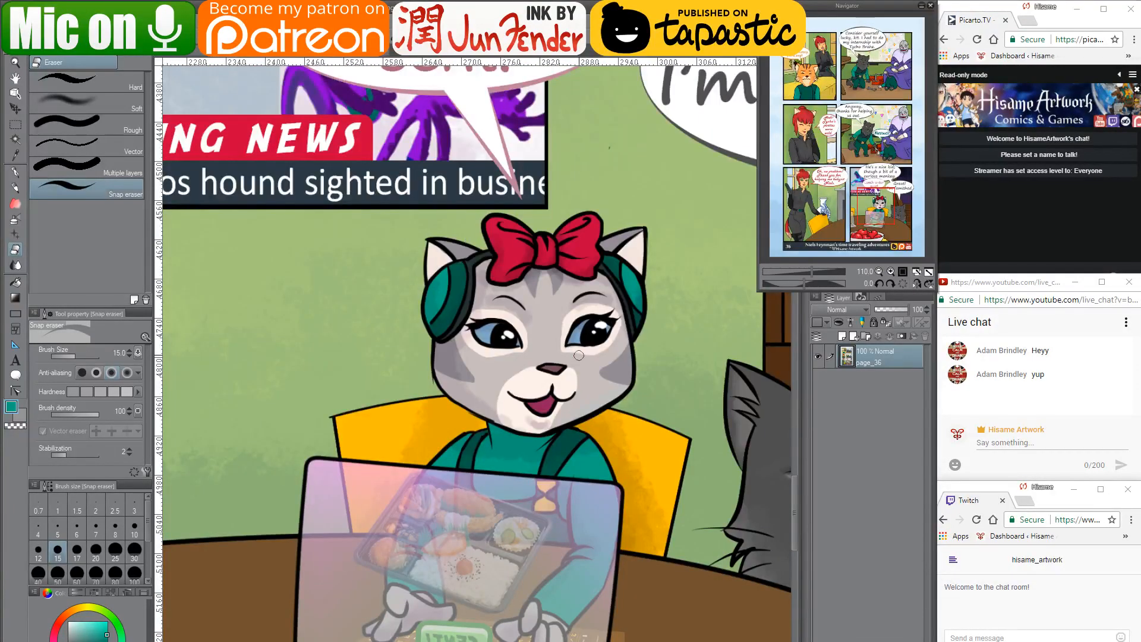
{"action": "left_click", "coordinate": [583, 337], "text": "alt"}
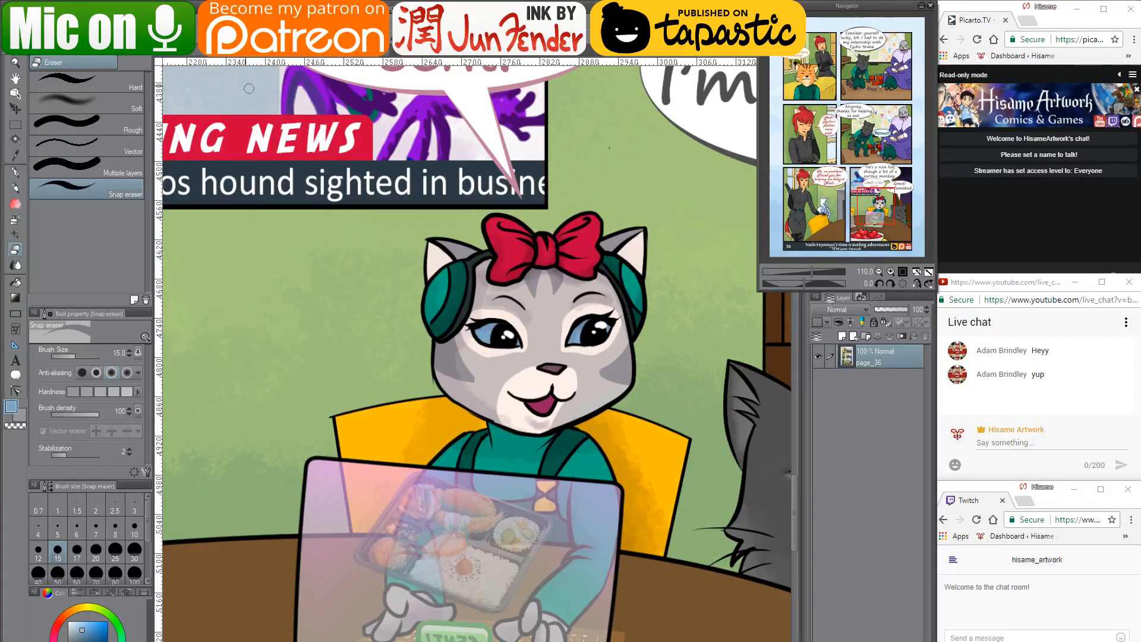
{"action": "key", "text": "ctrl+Tab"}
{"action": "left_click_drag", "start_coordinate": [503, 416], "coordinate": [514, 397]}
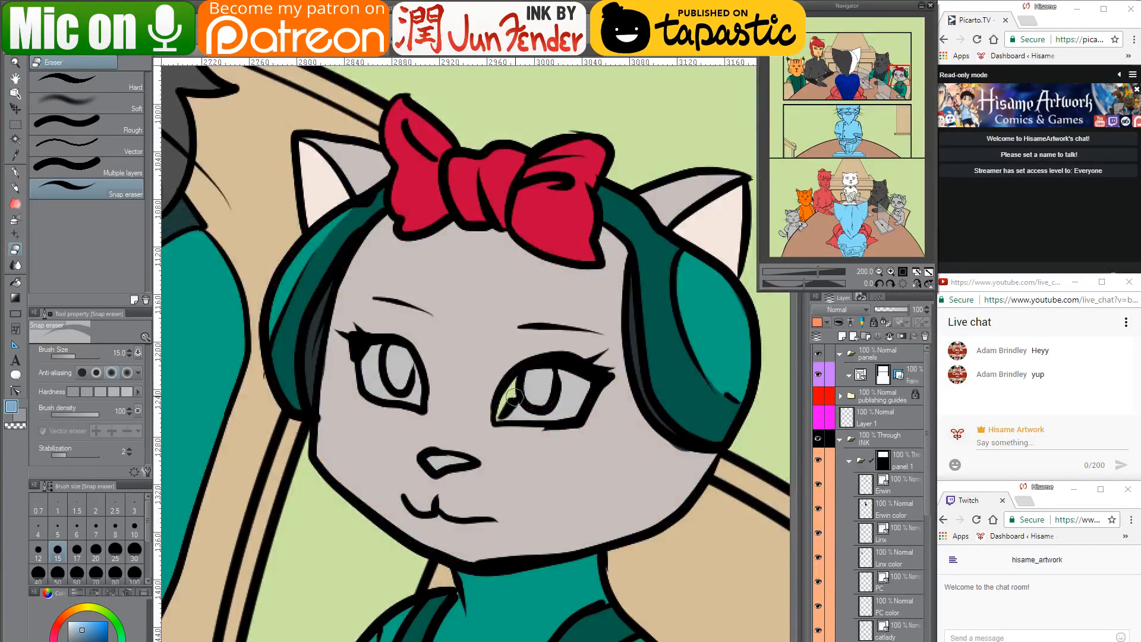
{"action": "key", "text": "ctrl+z"}
{"action": "left_click", "coordinate": [16, 171]}
{"action": "mouse_move", "coordinate": [526, 372]}
{"action": "left_mouse_down"}
{"action": "mouse_move", "coordinate": [500, 414]}
{"action": "mouse_move", "coordinate": [538, 416]}
{"action": "mouse_move", "coordinate": [525, 414]}
{"action": "mouse_move", "coordinate": [567, 388]}
{"action": "mouse_move", "coordinate": [560, 376]}
{"action": "mouse_move", "coordinate": [549, 414]}
{"action": "mouse_move", "coordinate": [569, 376]}
{"action": "mouse_move", "coordinate": [579, 380]}
{"action": "mouse_move", "coordinate": [568, 375]}
{"action": "mouse_move", "coordinate": [586, 387]}
{"action": "mouse_move", "coordinate": [527, 382]}
{"action": "mouse_move", "coordinate": [543, 372]}
{"action": "mouse_move", "coordinate": [546, 399]}
{"action": "mouse_move", "coordinate": [540, 374]}
{"action": "left_mouse_up"}
{"action": "key", "text": "x"}
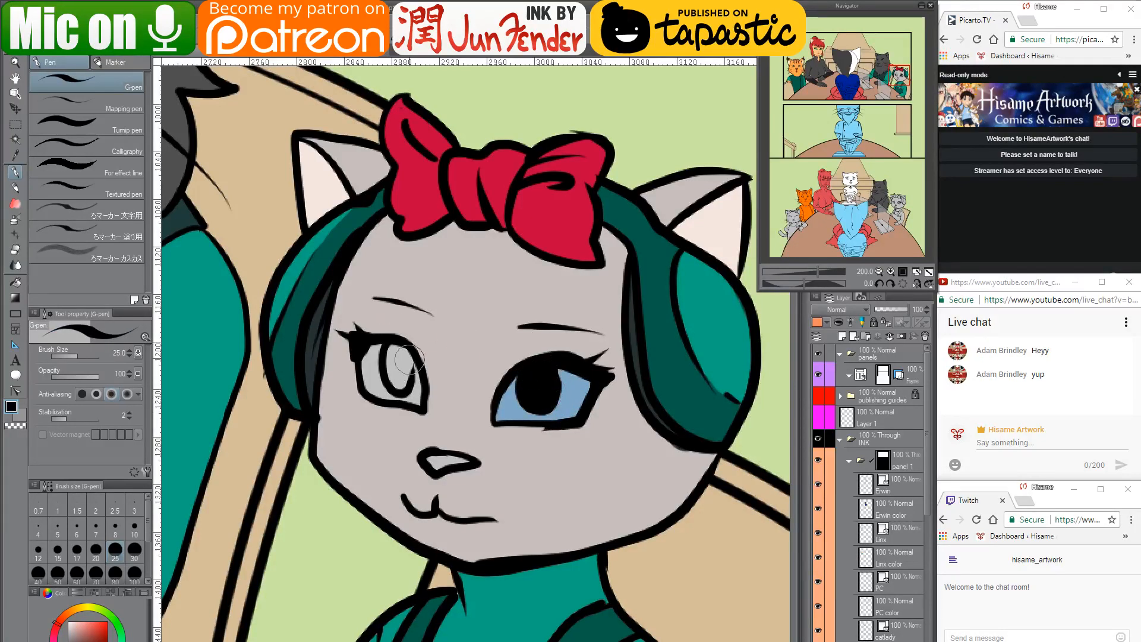
{"action": "mouse_move", "coordinate": [409, 360]}
{"action": "left_mouse_down"}
{"action": "mouse_move", "coordinate": [395, 371]}
{"action": "mouse_move", "coordinate": [401, 383]}
{"action": "mouse_move", "coordinate": [404, 365]}
{"action": "mouse_move", "coordinate": [363, 365]}
{"action": "mouse_move", "coordinate": [374, 395]}
{"action": "mouse_move", "coordinate": [416, 404]}
{"action": "mouse_move", "coordinate": [416, 369]}
{"action": "left_mouse_up"}
{"action": "key", "text": "x"}
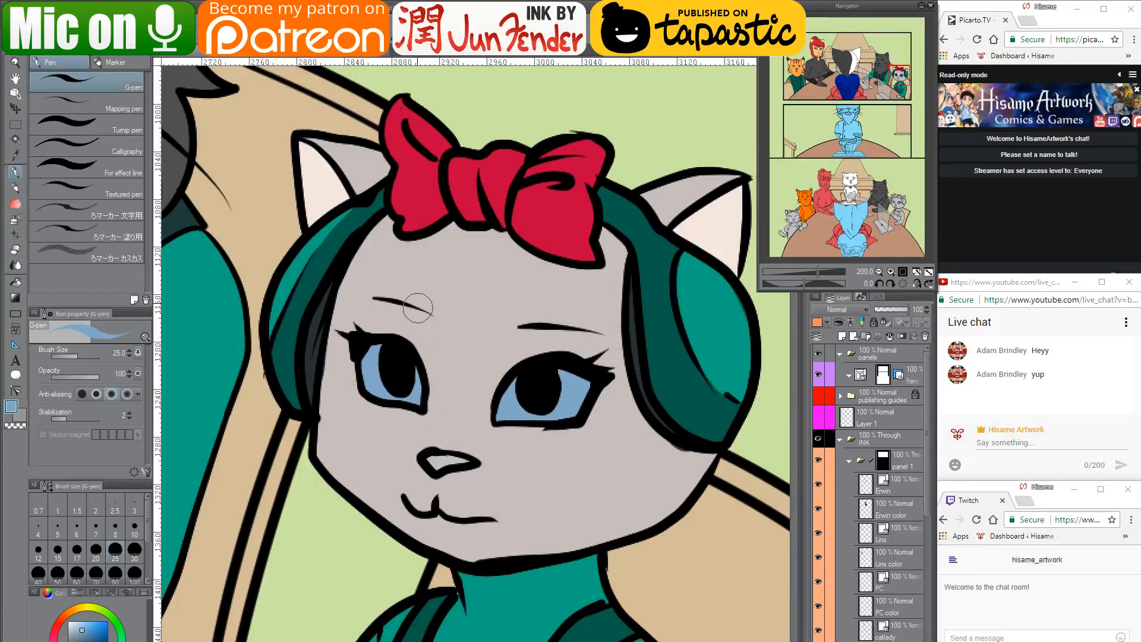
Paint the bow cat's nose dark mauve, sampled from the nose on page_36
{"action": "left_click", "coordinate": [245, 56]}
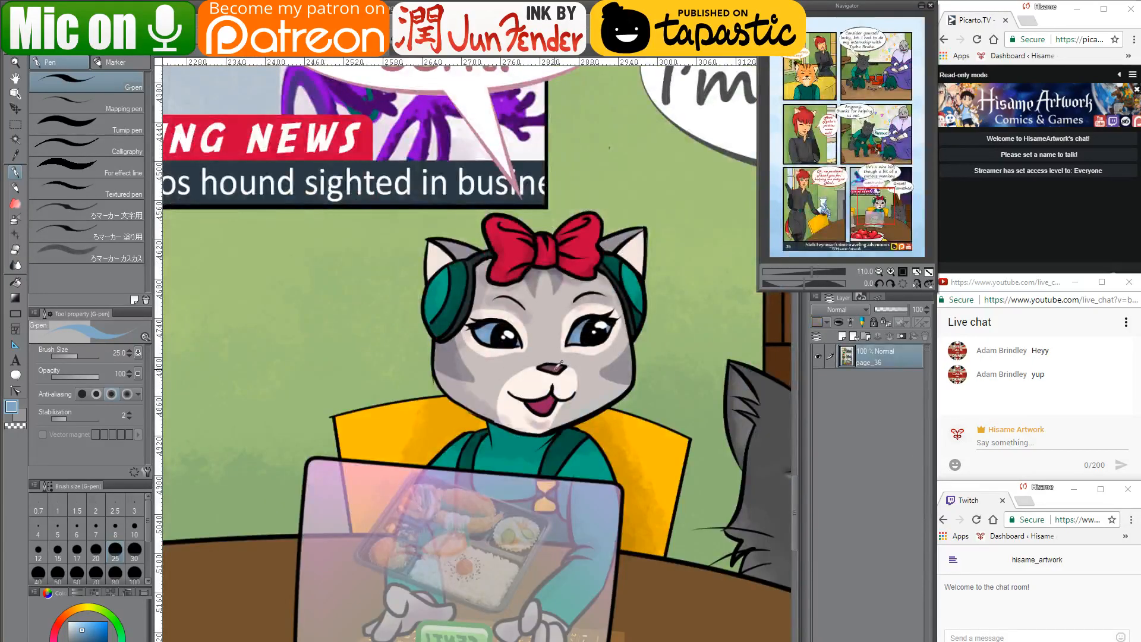
{"action": "left_click", "coordinate": [557, 364], "text": "alt"}
{"action": "left_click", "coordinate": [177, 51]}
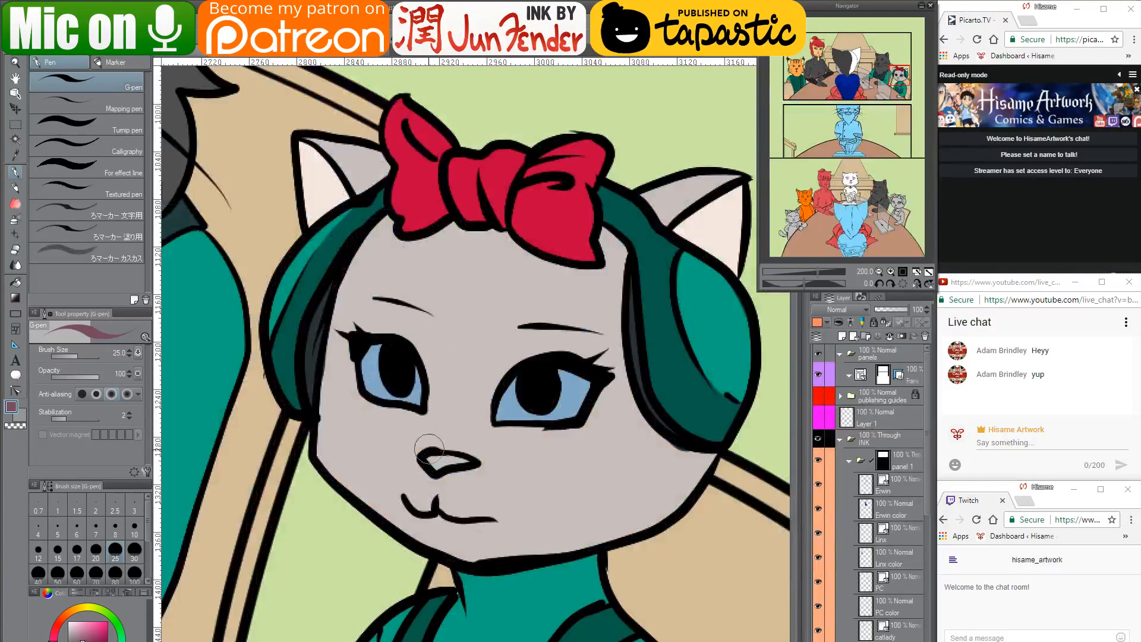
{"action": "mouse_move", "coordinate": [430, 467]}
{"action": "left_mouse_down"}
{"action": "mouse_move", "coordinate": [470, 462]}
{"action": "mouse_move", "coordinate": [459, 461]}
{"action": "left_mouse_up"}
Clean up the teal sweater color around the bow cat's neckline and shoulder strap
{"action": "scroll", "coordinate": [496, 313], "scroll_direction": "down", "scroll_amount": 5}
{"action": "scroll", "coordinate": [514, 571], "scroll_direction": "up", "scroll_amount": 3}
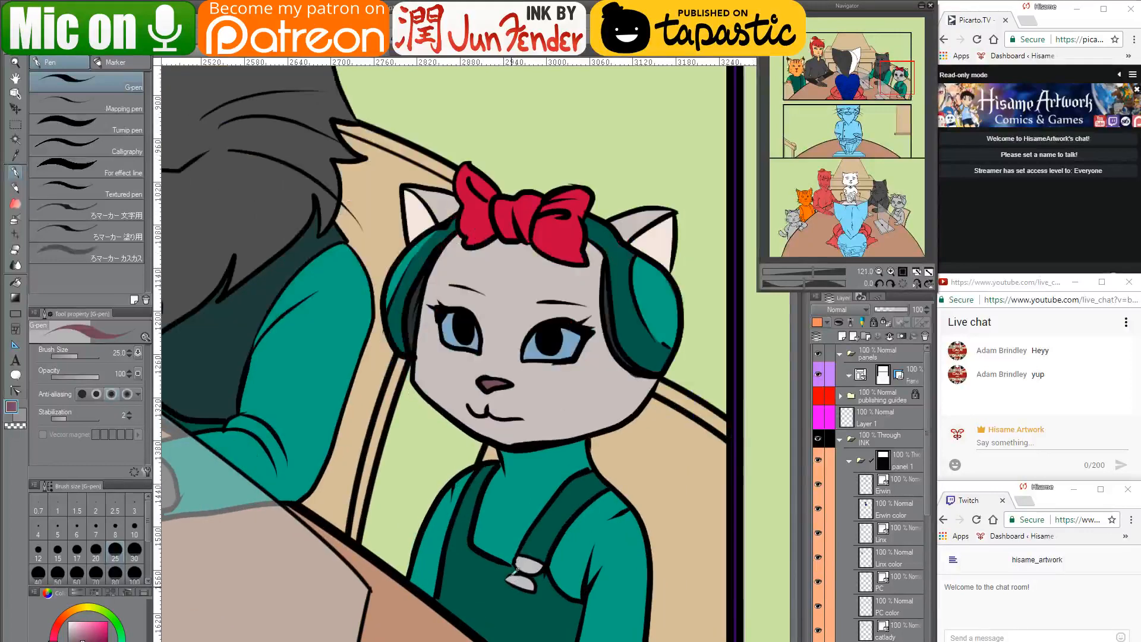
{"action": "scroll", "coordinate": [514, 569], "scroll_direction": "up", "scroll_amount": 1}
{"action": "left_click", "coordinate": [501, 408], "text": "alt"}
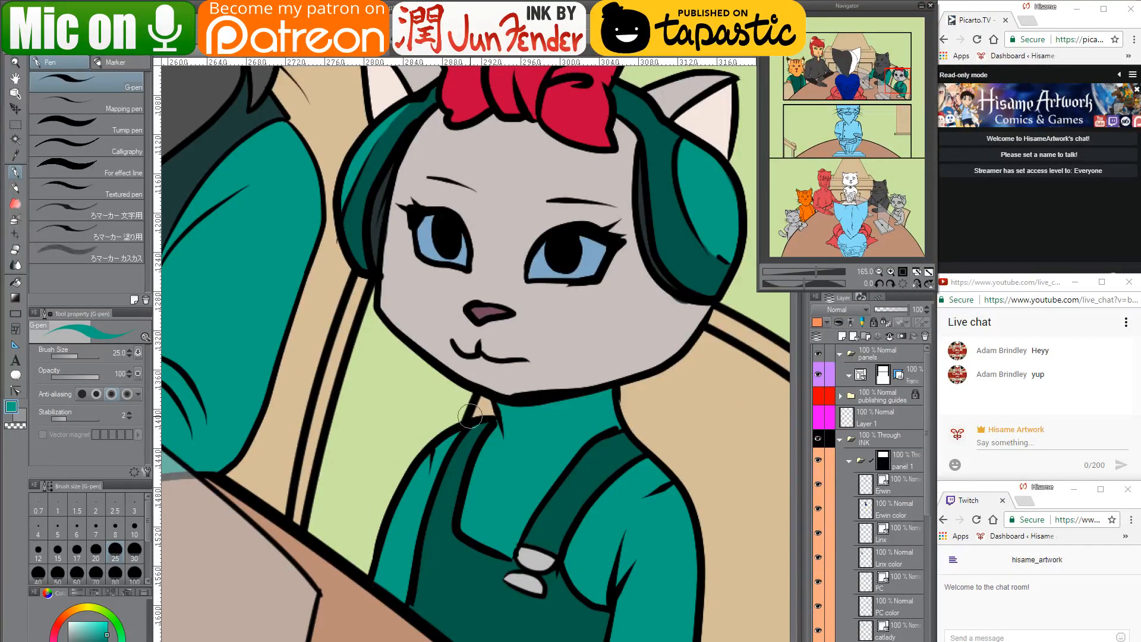
{"action": "key", "text": "e"}
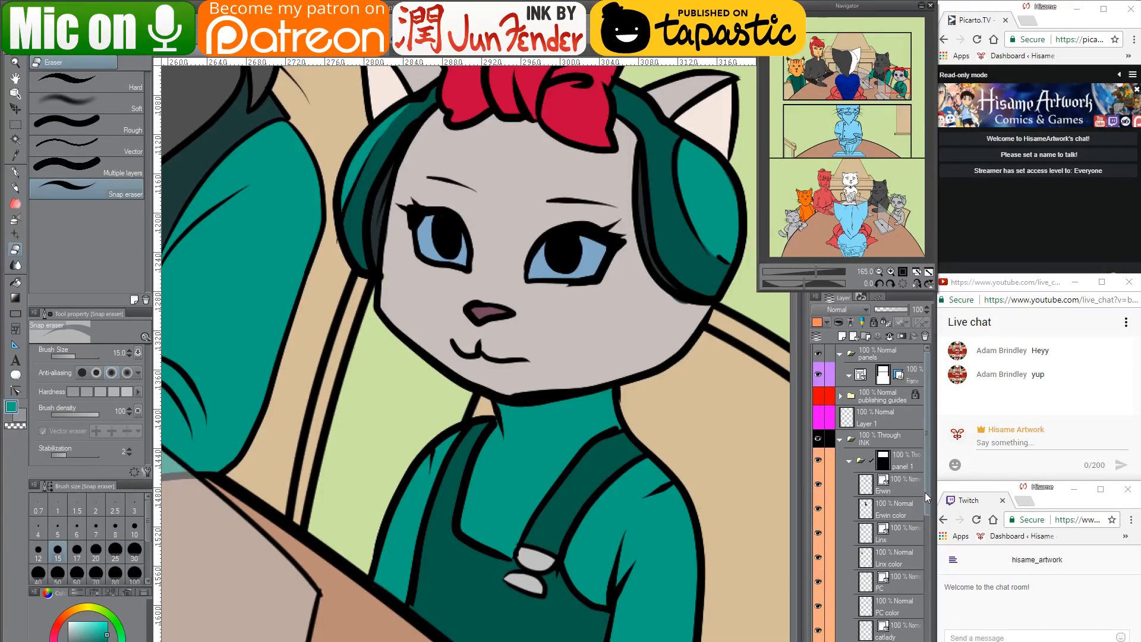
Erase the stray ink beside the cheek and left-hand earcup on the Bow cat layer
{"action": "scroll", "coordinate": [924, 492], "scroll_direction": "down", "scroll_amount": 5}
{"action": "left_click", "coordinate": [891, 564]}
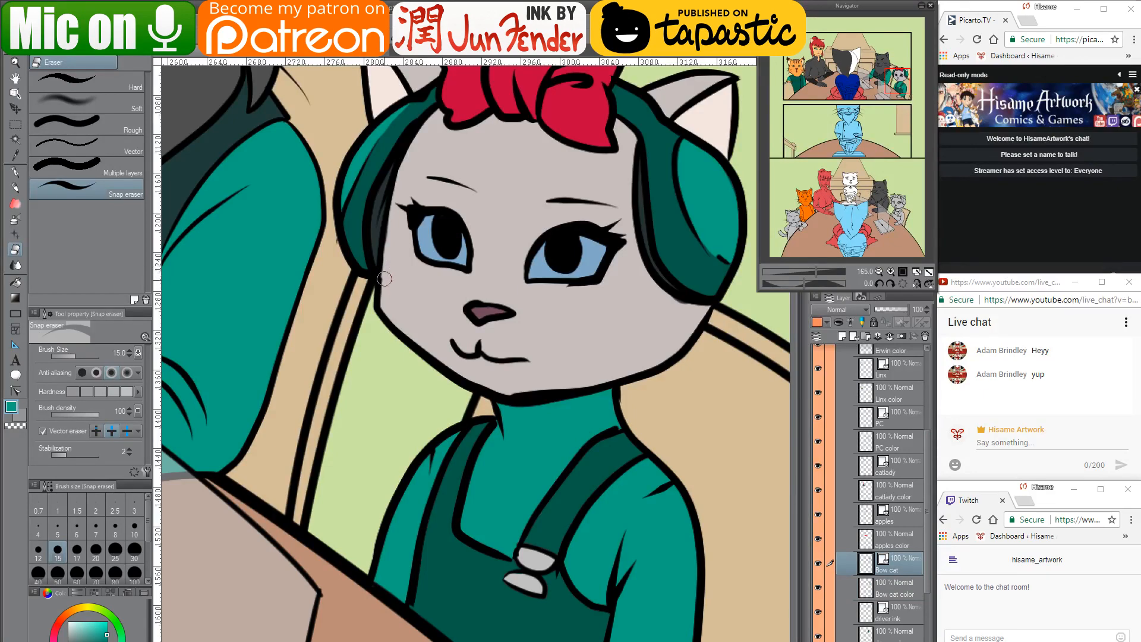
{"action": "left_click_drag", "start_coordinate": [388, 282], "coordinate": [387, 244]}
Touch up the grey fur below the right-hand earcup on the Bow cat color layer with the G-pen
{"action": "left_click", "coordinate": [893, 599]}
{"action": "left_click", "coordinate": [15, 173]}
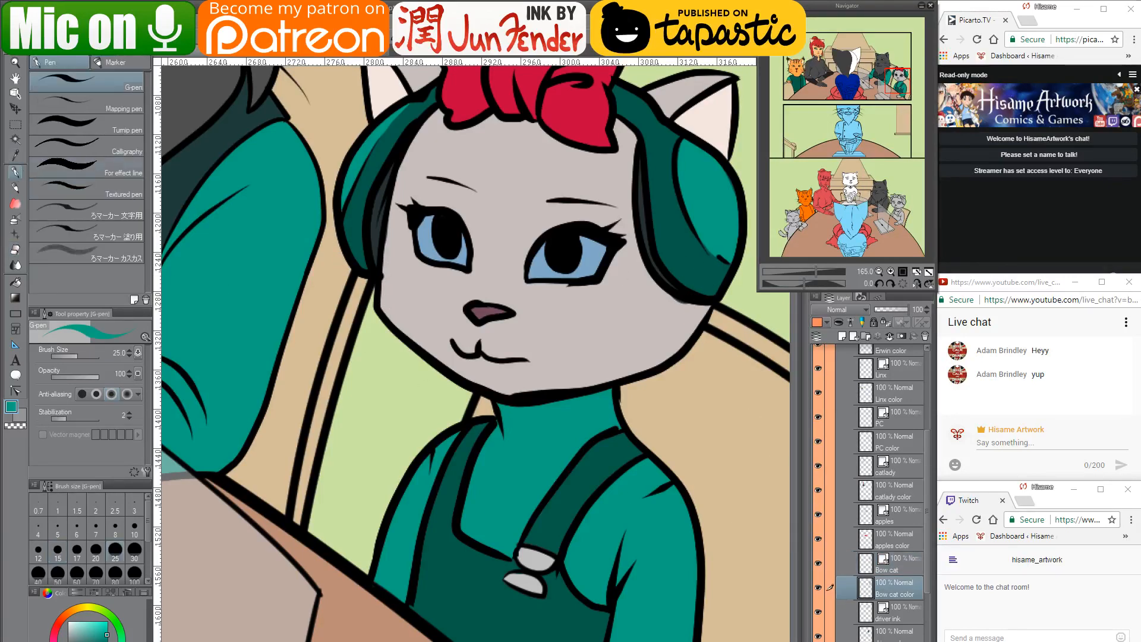
{"action": "left_click", "coordinate": [654, 279], "text": "alt"}
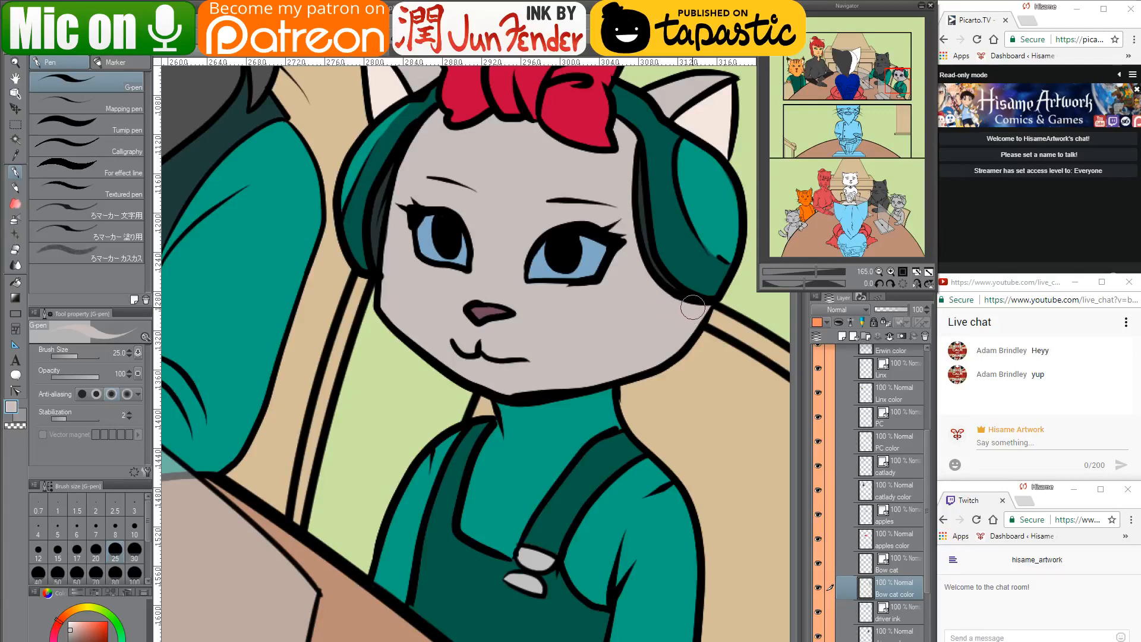
{"action": "left_click_drag", "start_coordinate": [643, 336], "coordinate": [604, 474]}
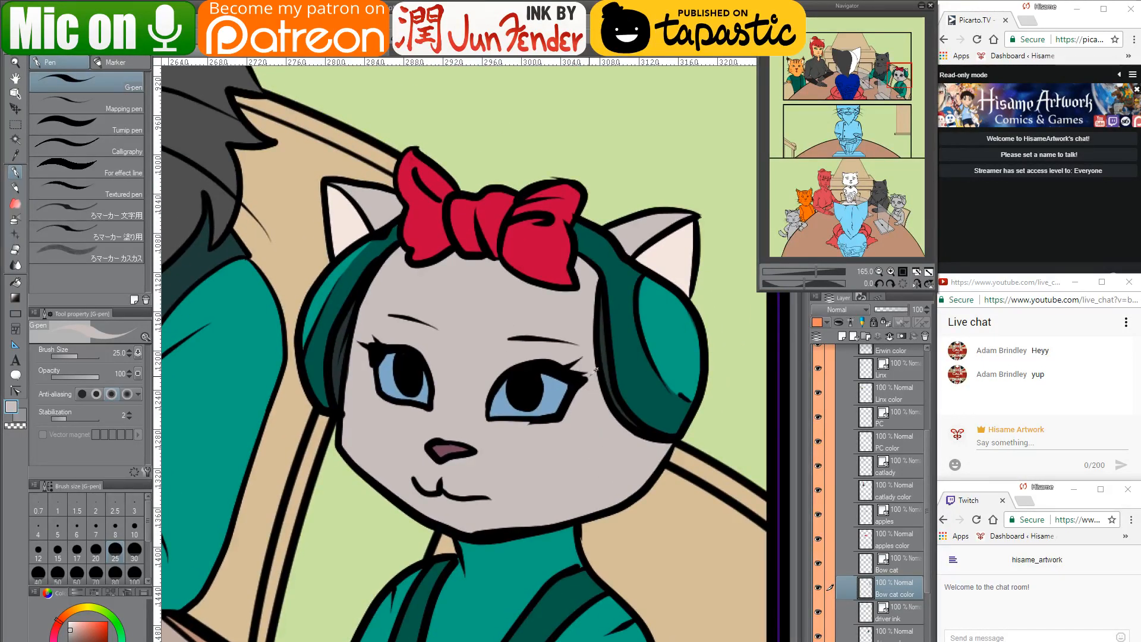
Review the coloring across the page's panels and glance at the wildcat photo search in the browser
{"action": "scroll", "coordinate": [594, 371], "scroll_direction": "down", "scroll_amount": 6}
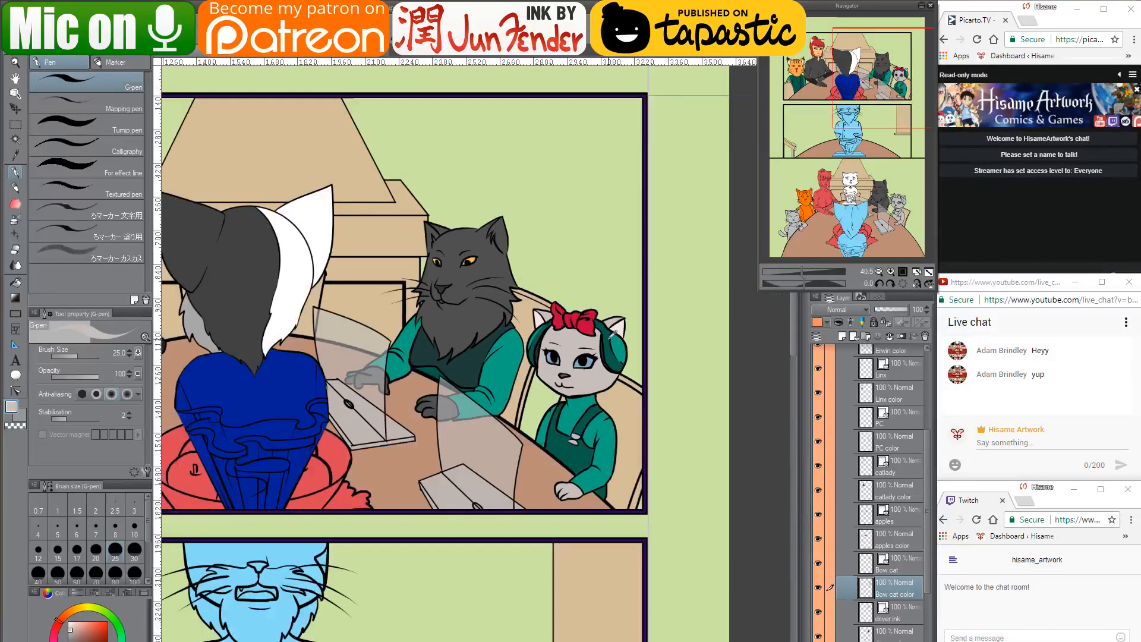
{"action": "scroll", "coordinate": [612, 334], "scroll_direction": "down", "scroll_amount": 3}
{"action": "left_click_drag", "start_coordinate": [545, 492], "coordinate": [622, 401]}
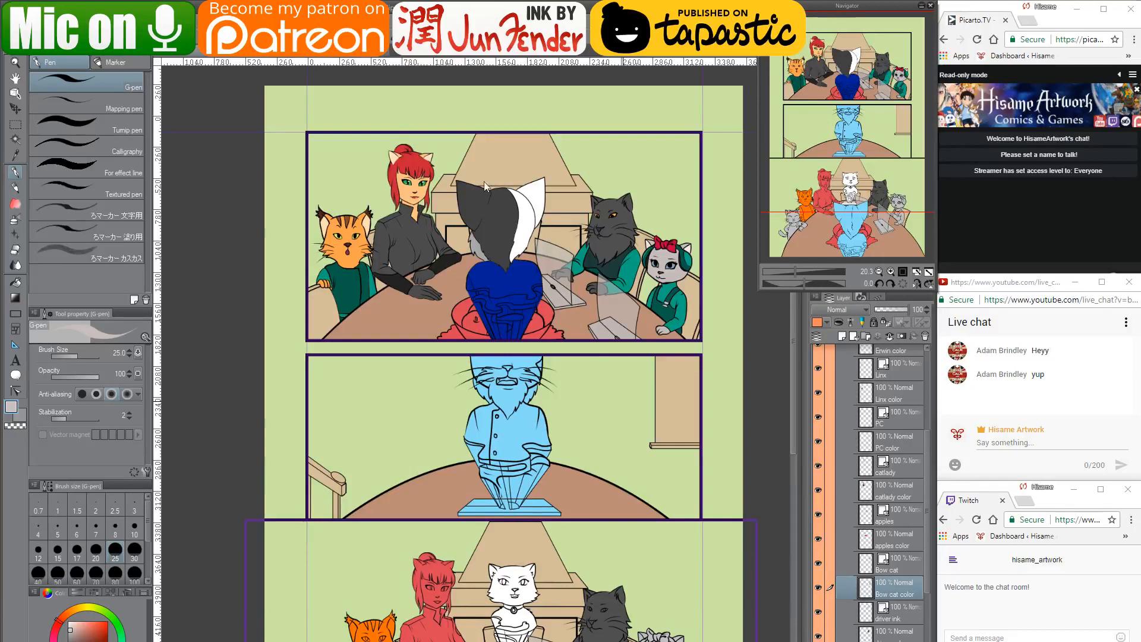
{"action": "left_click_drag", "start_coordinate": [555, 484], "coordinate": [555, 467]}
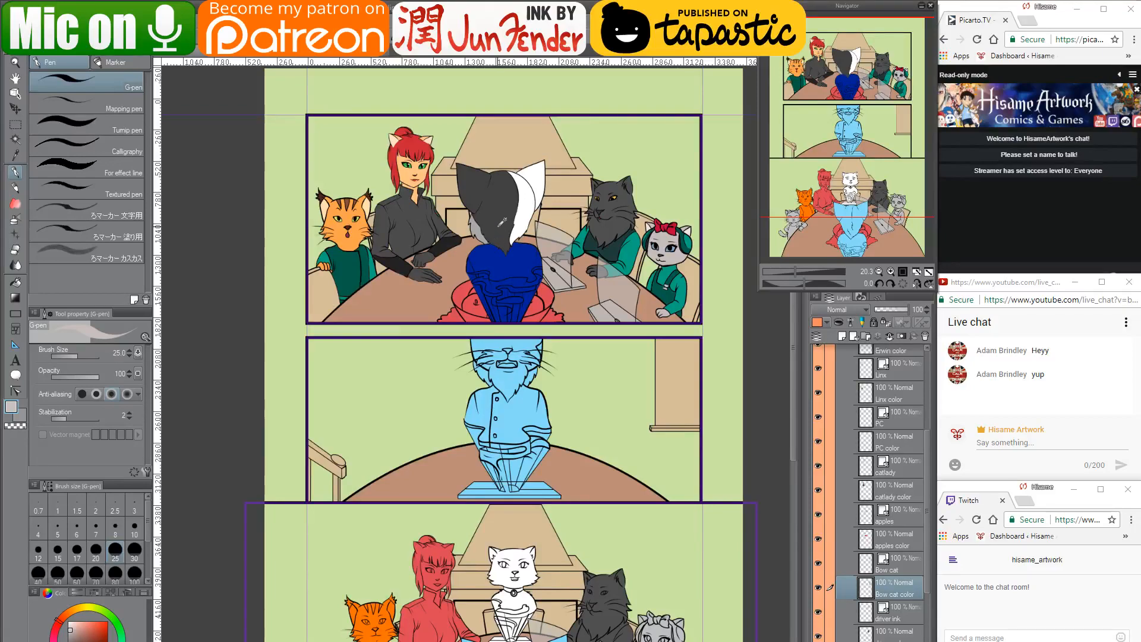
{"action": "scroll", "coordinate": [503, 222], "scroll_direction": "up", "scroll_amount": 5}
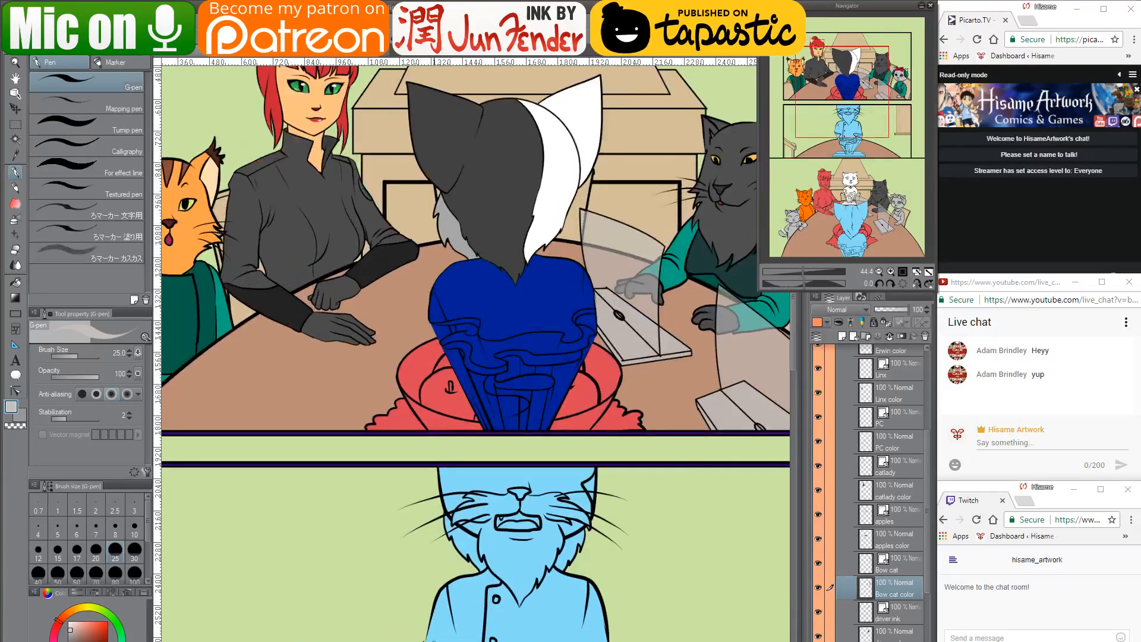
{"action": "key", "text": "alt+Tab"}
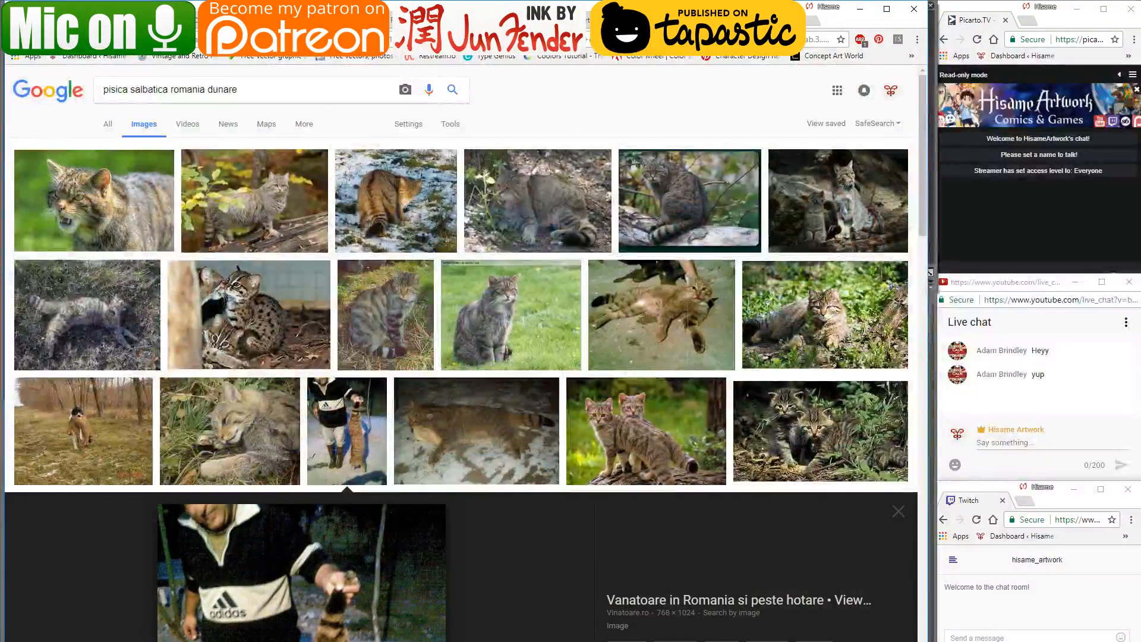
{"action": "key", "text": "ctrl+Tab"}
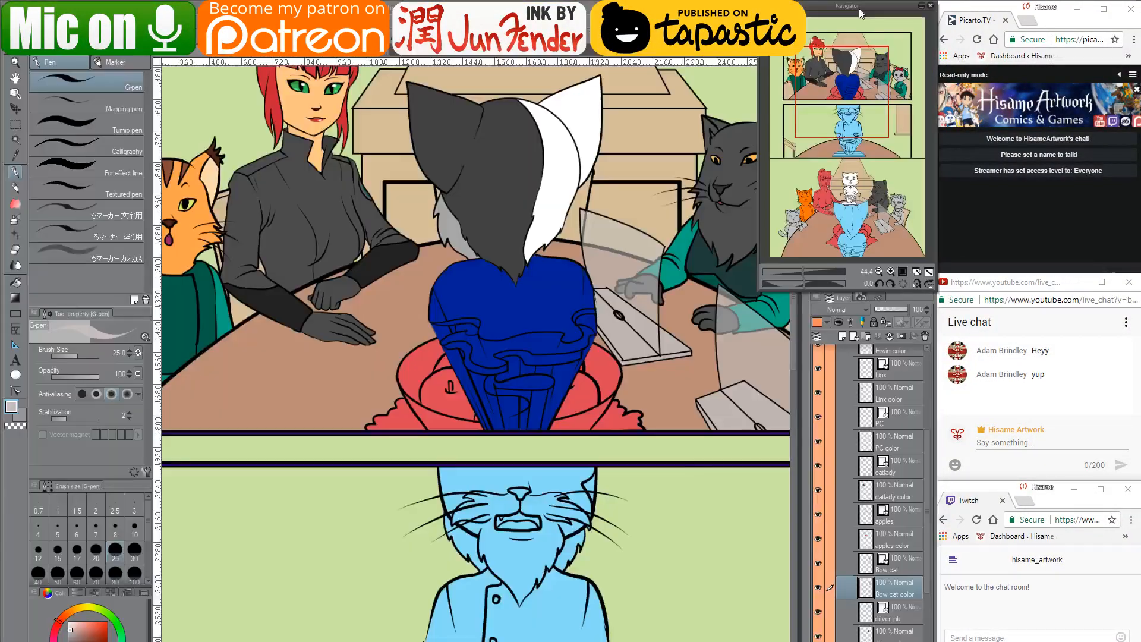
Expand the panel 2 layer folder and load the Erwin color layer's painted area as a selection
{"action": "key", "text": "alt+Tab"}
{"action": "left_click_drag", "start_coordinate": [655, 334], "coordinate": [622, 456]}
{"action": "scroll", "coordinate": [628, 443], "scroll_direction": "down", "scroll_amount": 1}
{"action": "scroll", "coordinate": [629, 442], "scroll_direction": "down", "scroll_amount": 1}
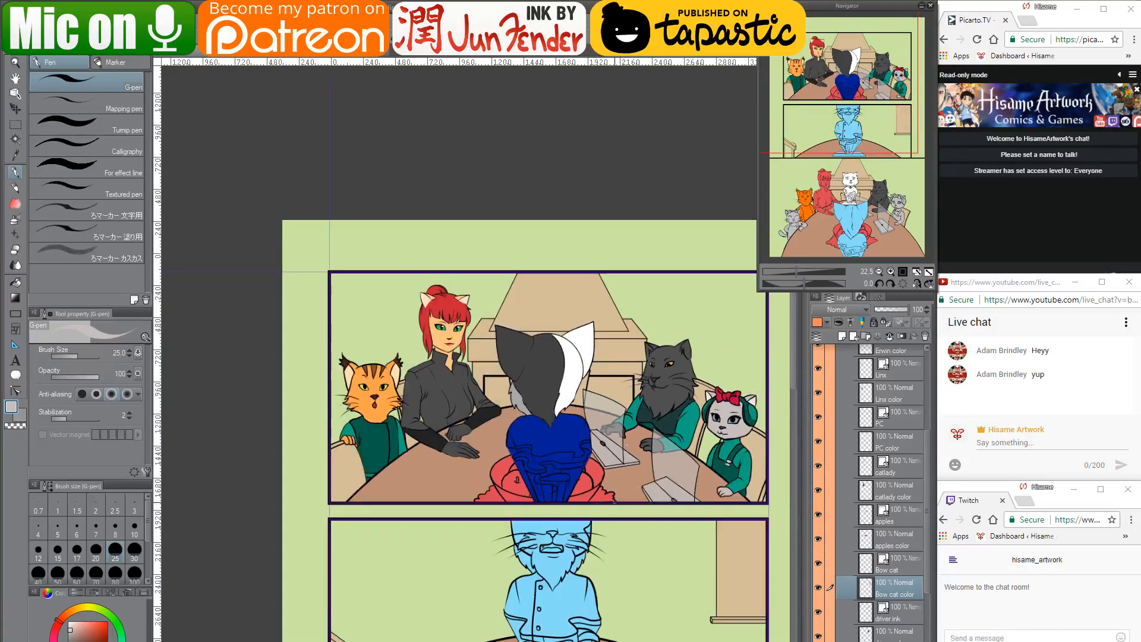
{"action": "left_click_drag", "start_coordinate": [647, 540], "coordinate": [603, 402]}
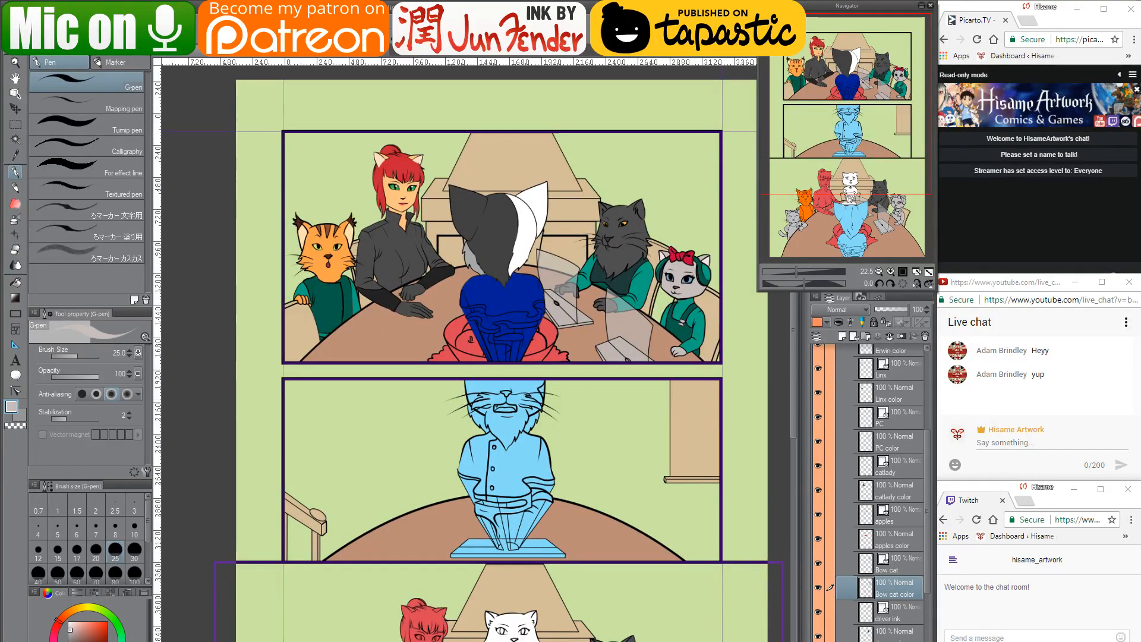
{"action": "scroll", "coordinate": [915, 618], "scroll_direction": "down", "scroll_amount": 5}
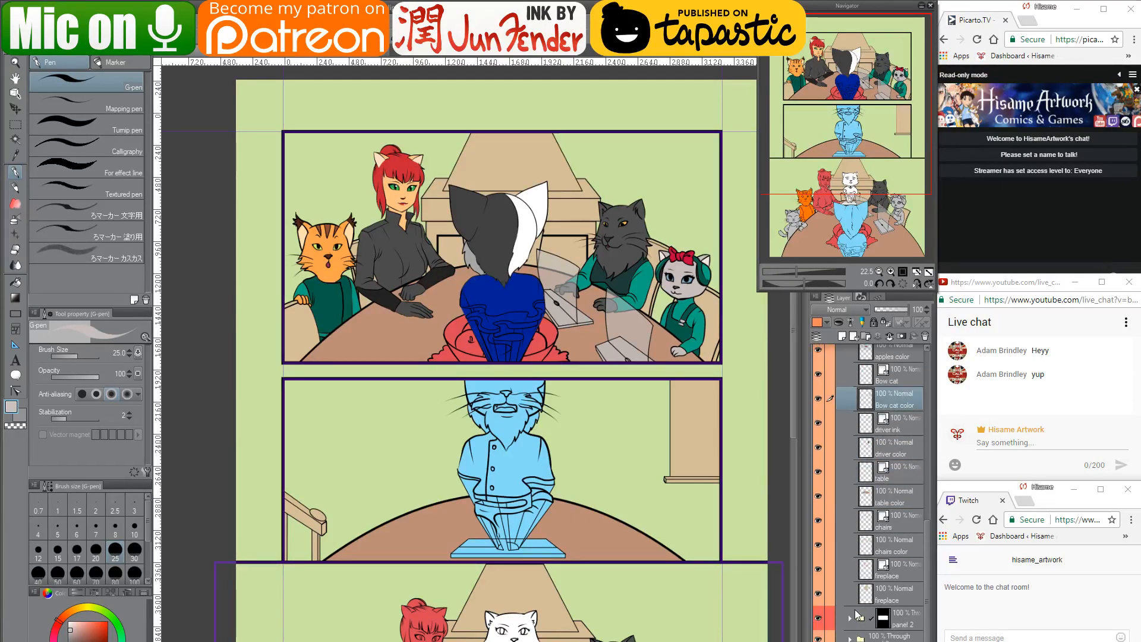
{"action": "left_click", "coordinate": [850, 618]}
{"action": "scroll", "coordinate": [873, 604], "scroll_direction": "down", "scroll_amount": 2}
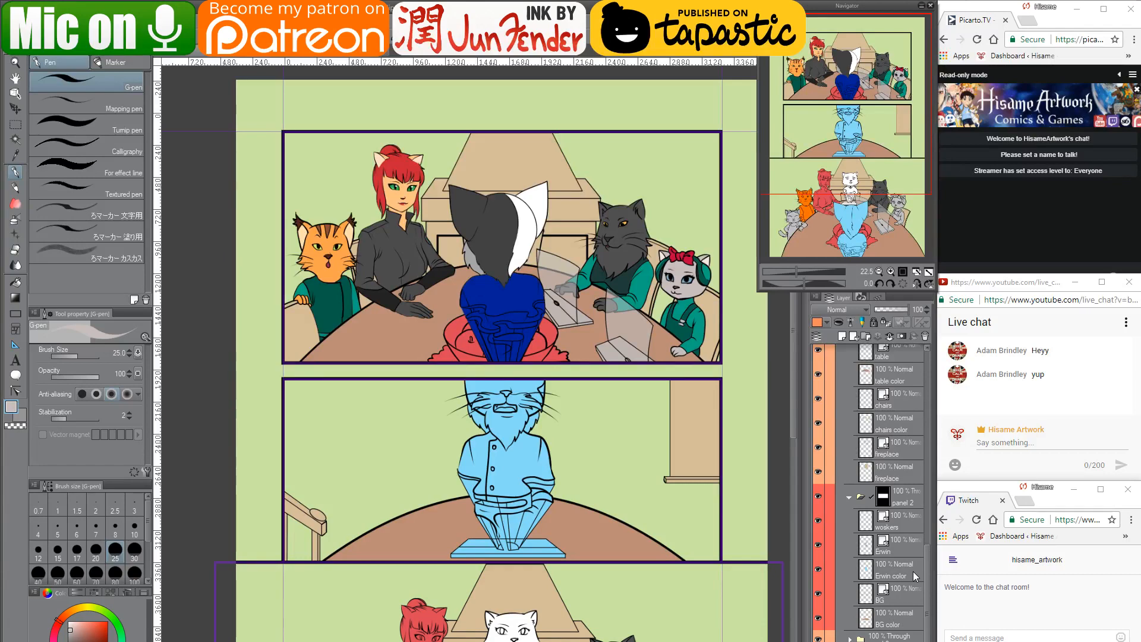
{"action": "left_click", "coordinate": [865, 571], "text": "ctrl"}
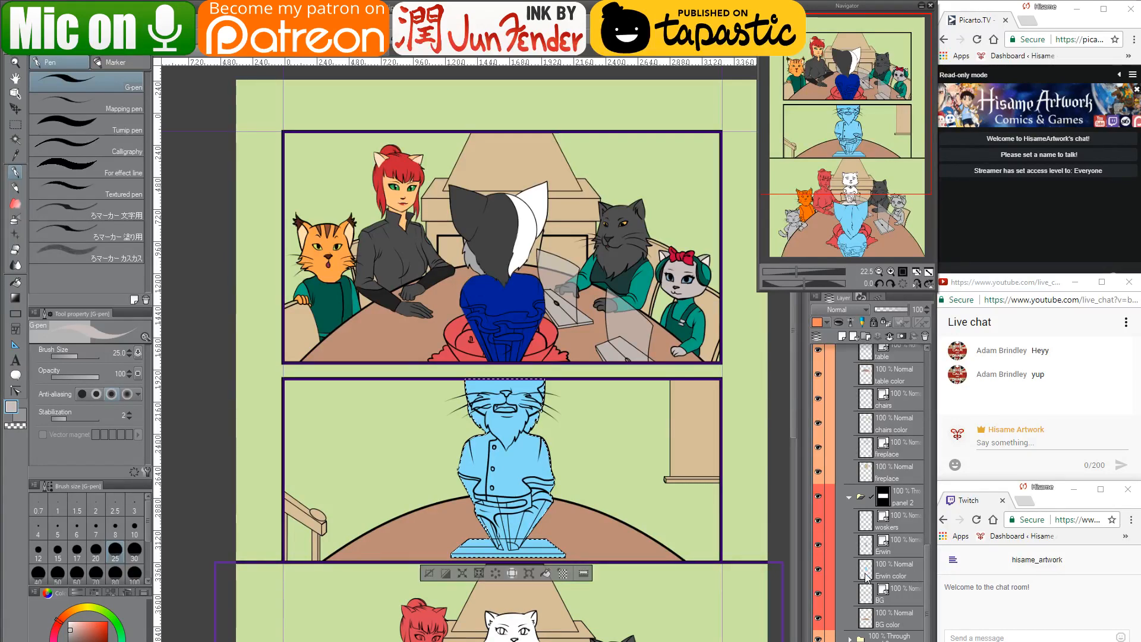
{"action": "scroll", "coordinate": [491, 415], "scroll_direction": "up", "scroll_amount": 2}
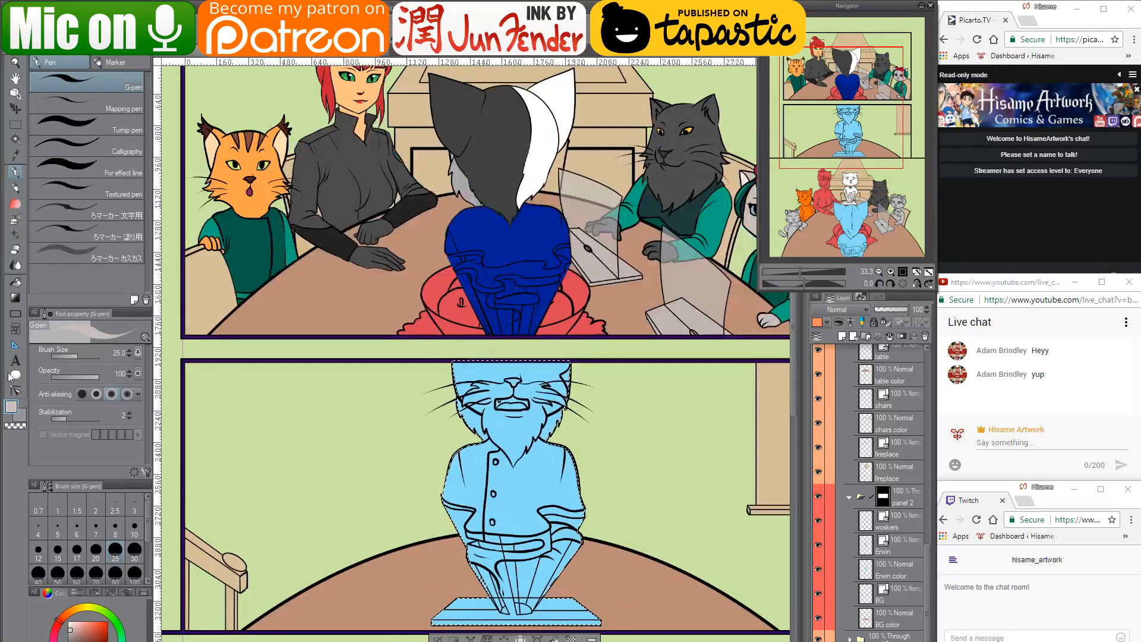
Paint the selected figure and stand white on the Erwin color layer with a 500 G-pen, and clear the selection
{"action": "left_click", "coordinate": [68, 621]}
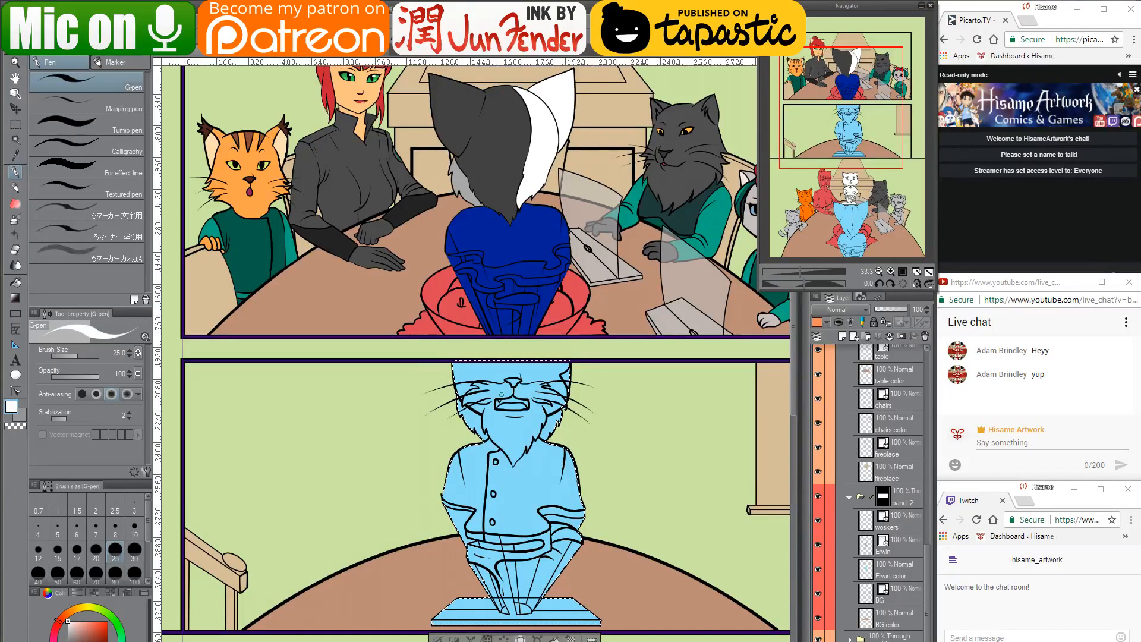
{"action": "key", "text": "bracketright"}
{"action": "key", "text": "bracketright"}
{"action": "key", "text": "bracketright"}
{"action": "key", "text": "bracketright"}
{"action": "key", "text": "bracketright"}
{"action": "key", "text": "bracketright"}
{"action": "key", "text": "bracketright"}
{"action": "key", "text": "bracketright"}
{"action": "key", "text": "bracketright"}
{"action": "key", "text": "bracketright"}
{"action": "key", "text": "bracketright"}
{"action": "key", "text": "bracketright"}
{"action": "key", "text": "bracketright"}
{"action": "key", "text": "bracketright"}
{"action": "key", "text": "bracketright"}
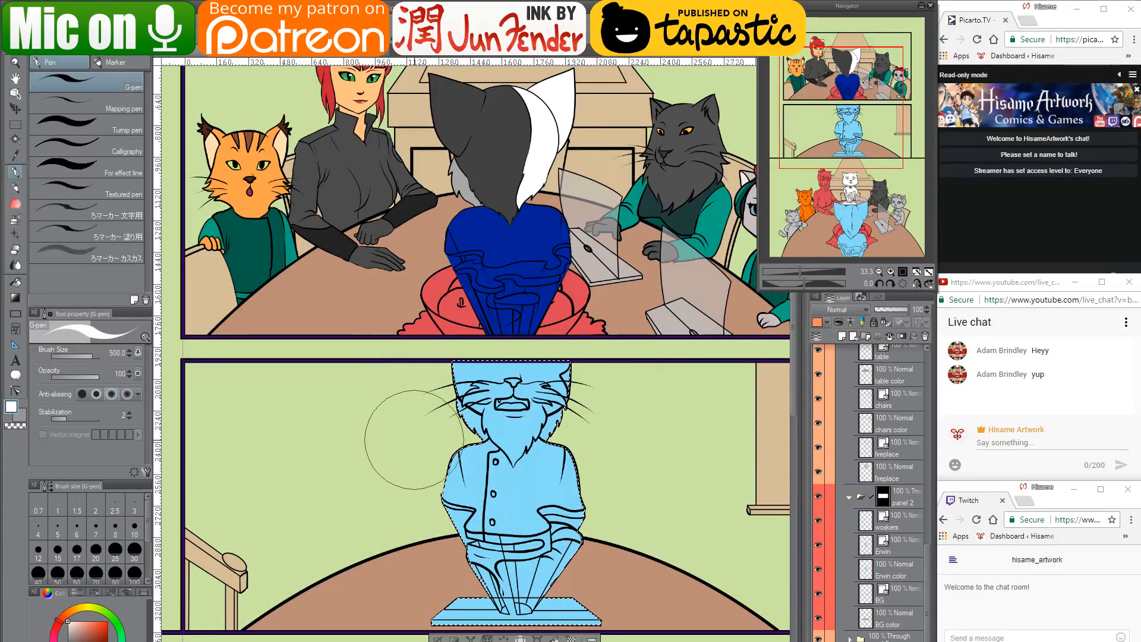
{"action": "left_click", "coordinate": [895, 569]}
{"action": "mouse_move", "coordinate": [469, 381]}
{"action": "left_mouse_down"}
{"action": "mouse_move", "coordinate": [588, 428]}
{"action": "mouse_move", "coordinate": [321, 498]}
{"action": "mouse_move", "coordinate": [725, 541]}
{"action": "mouse_move", "coordinate": [382, 627]}
{"action": "mouse_move", "coordinate": [591, 510]}
{"action": "left_mouse_up"}
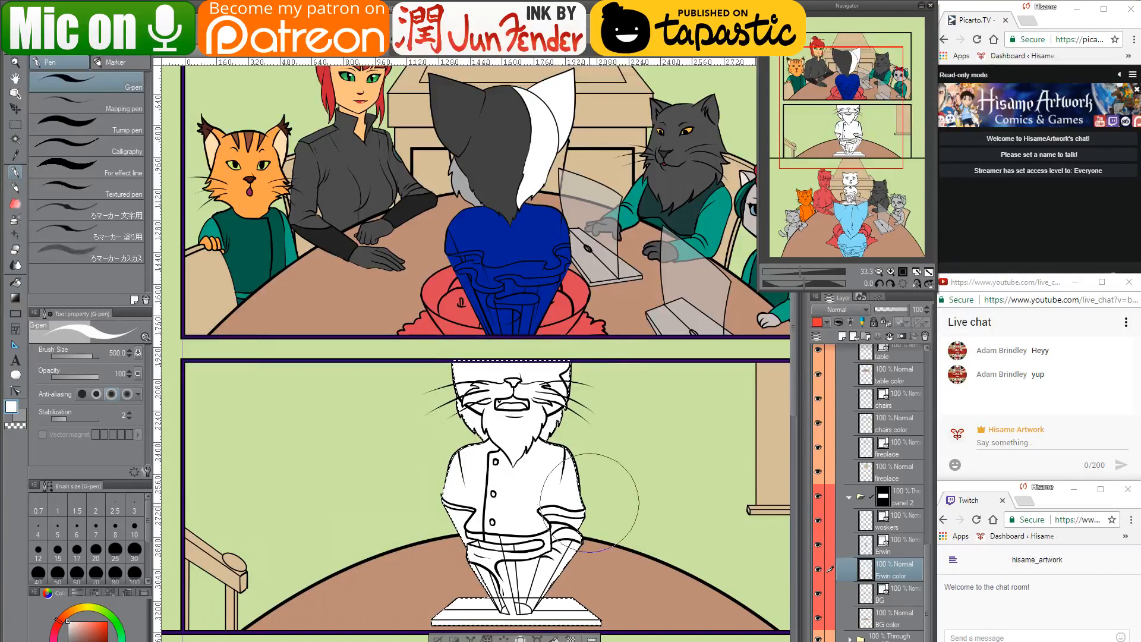
{"action": "scroll", "coordinate": [556, 484], "scroll_direction": "down", "scroll_amount": 4}
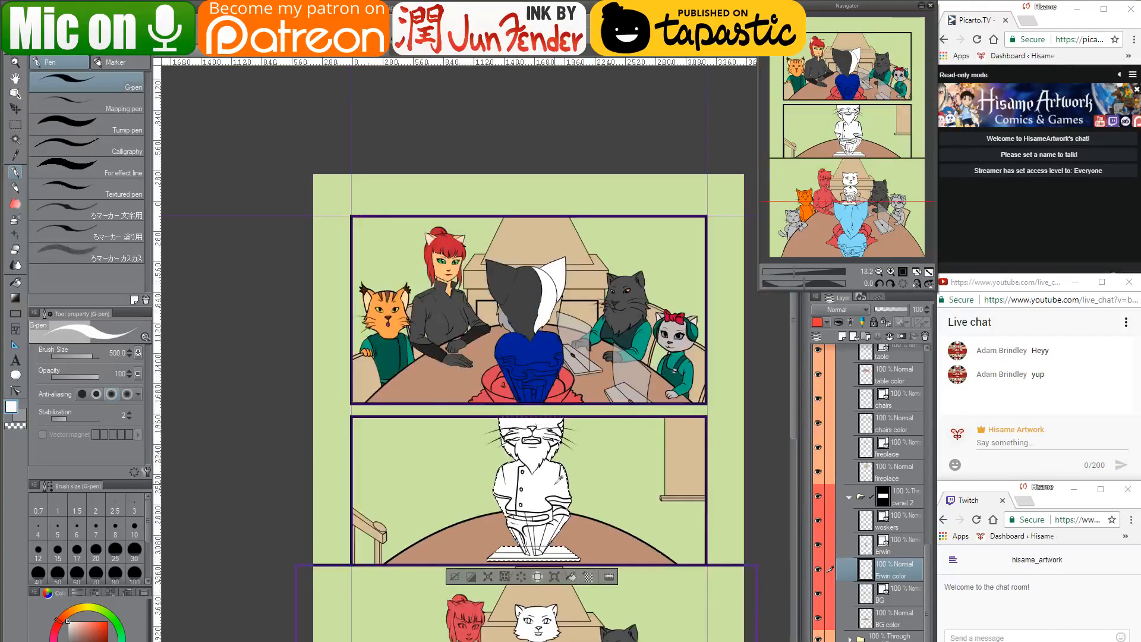
{"action": "left_click_drag", "start_coordinate": [573, 512], "coordinate": [547, 333]}
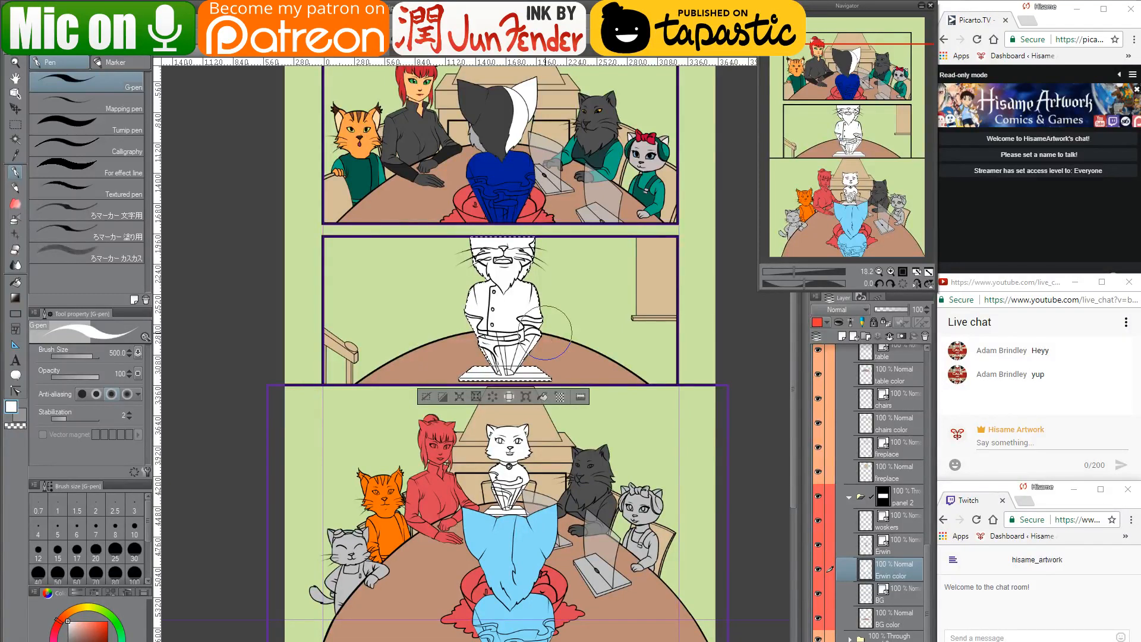
{"action": "key", "text": "ctrl+d"}
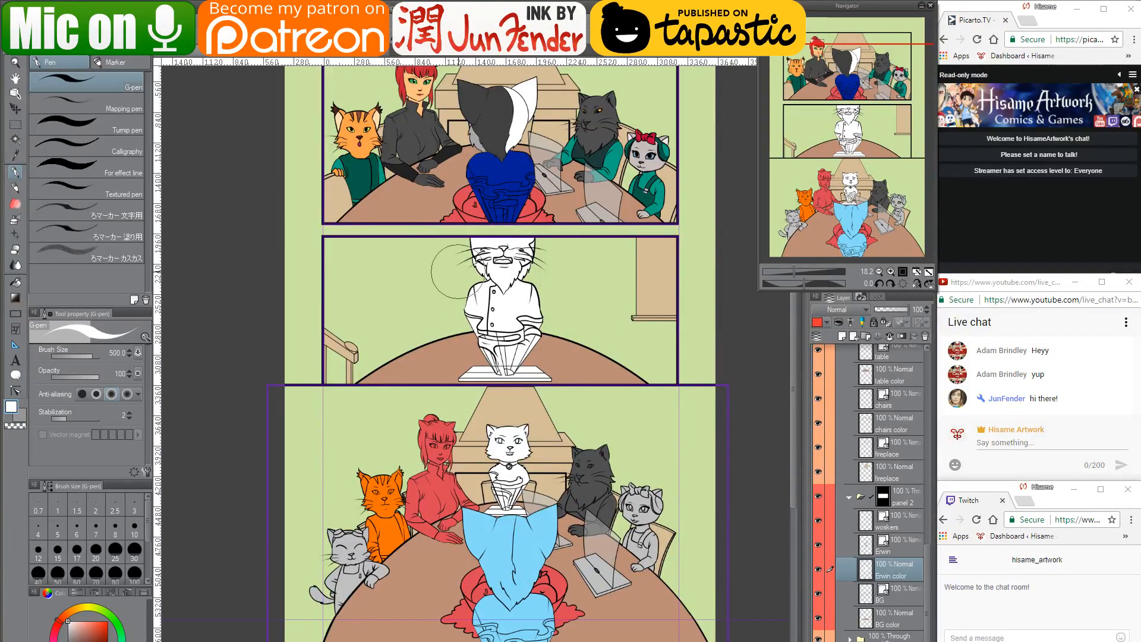
Select the painted area of panel 2's BG color layer and fill the hanging wall screen with white
{"action": "scroll", "coordinate": [458, 272], "scroll_direction": "up", "scroll_amount": 5}
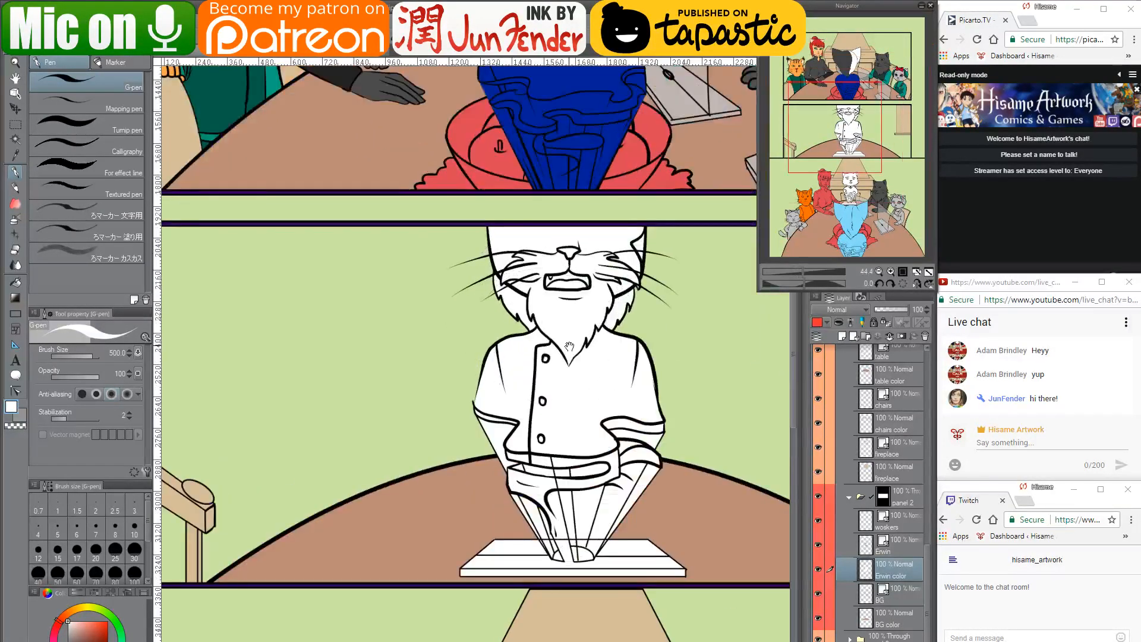
{"action": "left_click_drag", "start_coordinate": [569, 345], "coordinate": [440, 388]}
{"action": "scroll", "coordinate": [440, 387], "scroll_direction": "down", "scroll_amount": 1}
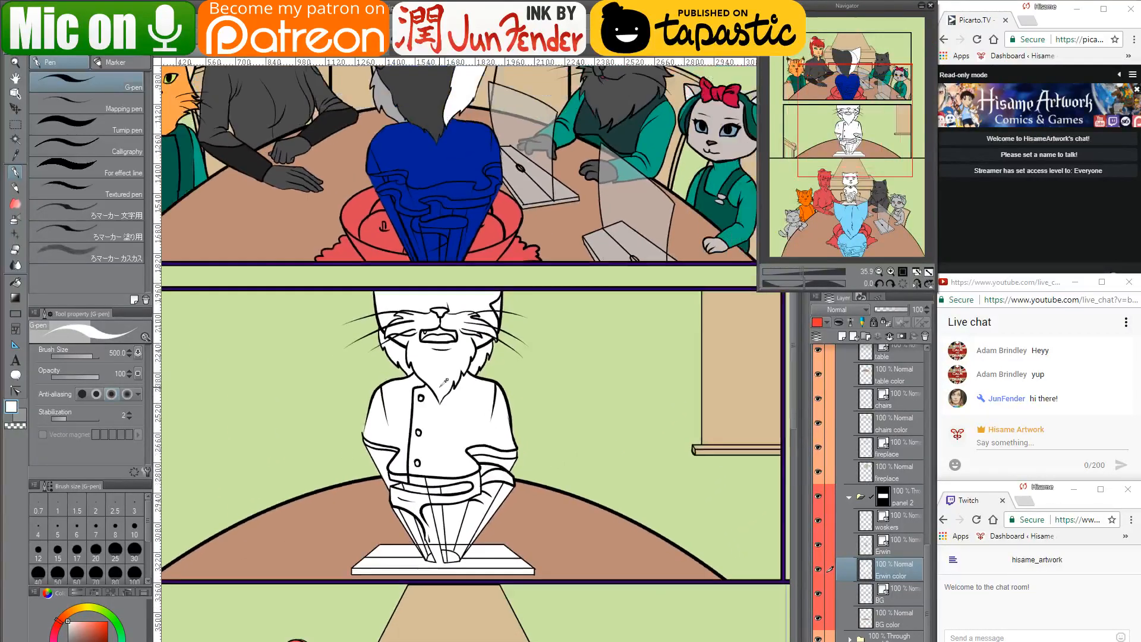
{"action": "scroll", "coordinate": [444, 384], "scroll_direction": "down", "scroll_amount": 1}
{"action": "scroll", "coordinate": [452, 389], "scroll_direction": "down", "scroll_amount": 1}
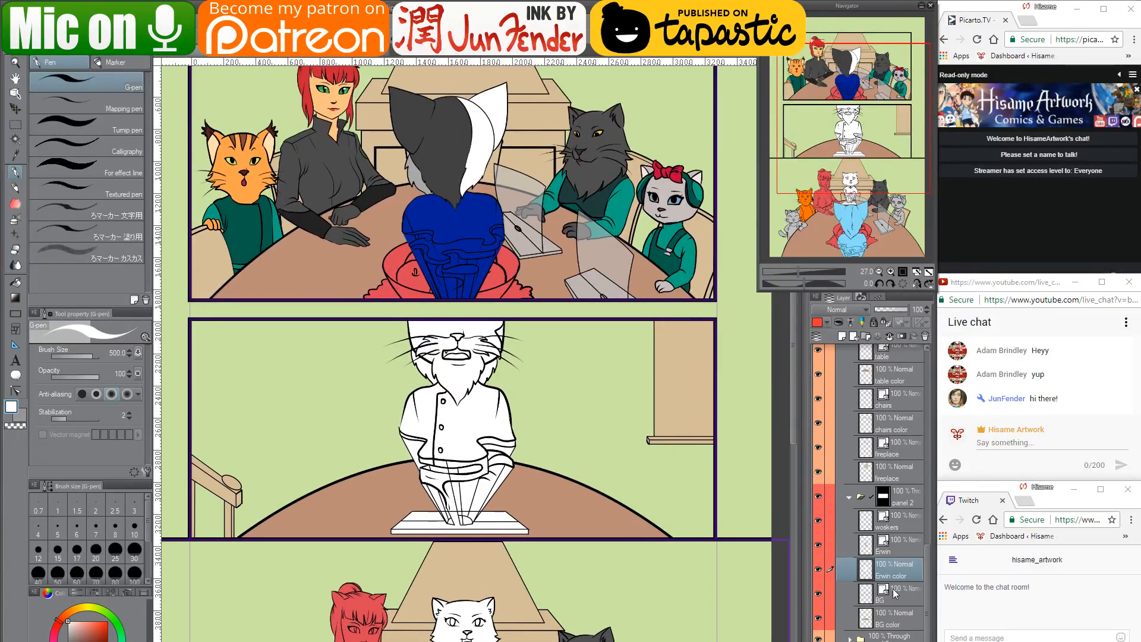
{"action": "left_click", "coordinate": [866, 621]}
{"action": "left_click", "coordinate": [866, 621], "text": "ctrl"}
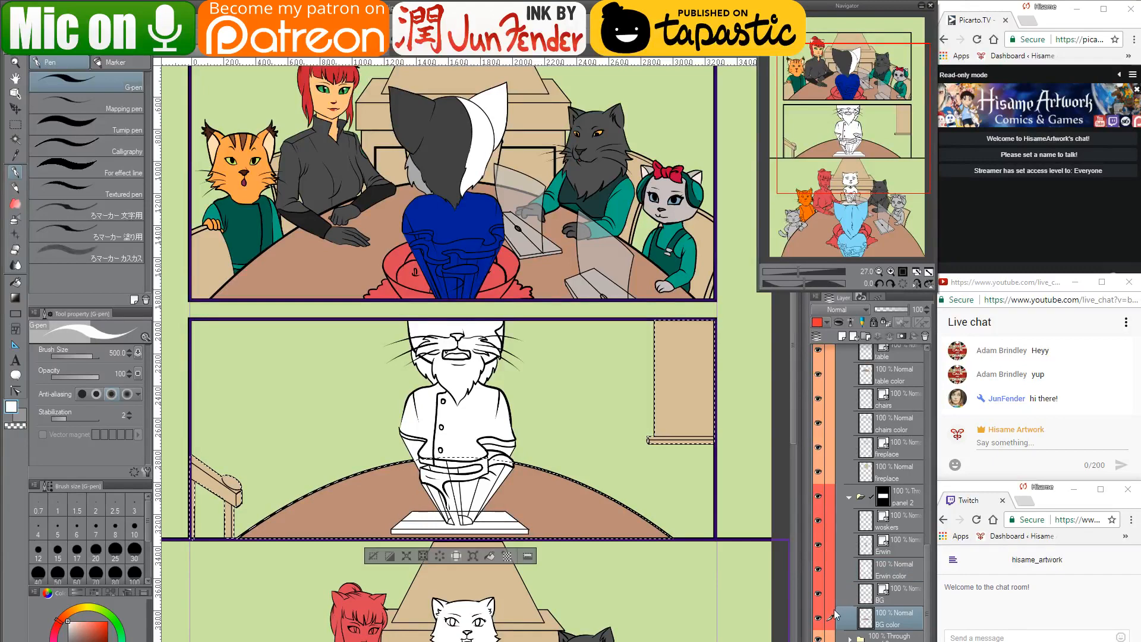
{"action": "key", "text": "g"}
{"action": "left_click", "coordinate": [687, 349]}
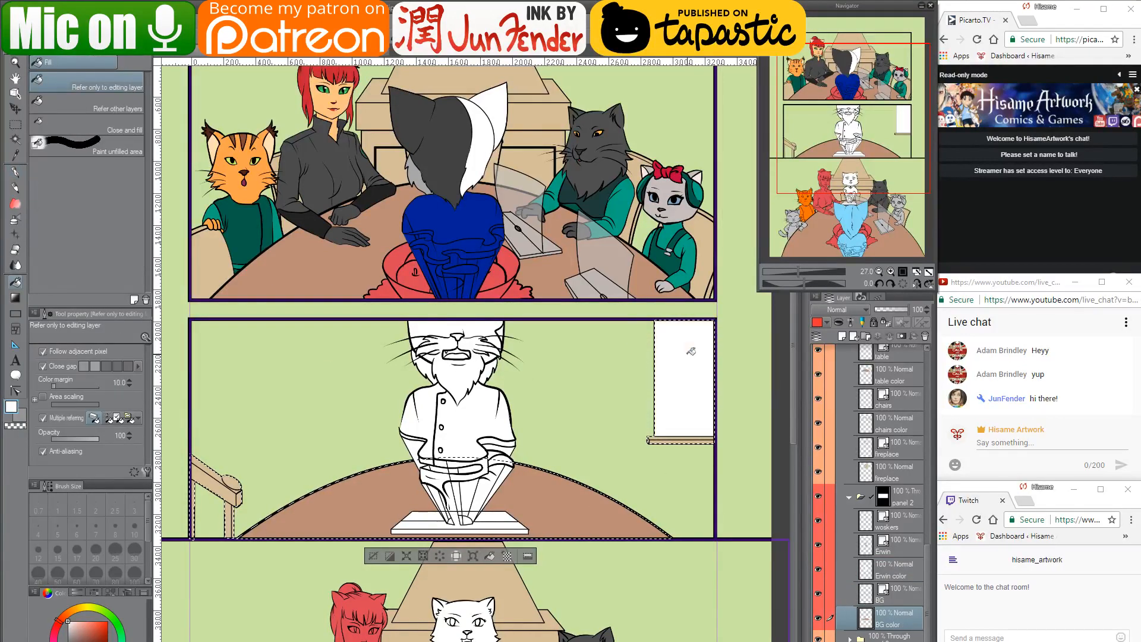
Check the colors on the finished page_36 and sample a dark grey from it for the working page
{"action": "key", "text": "ctrl+Tab"}
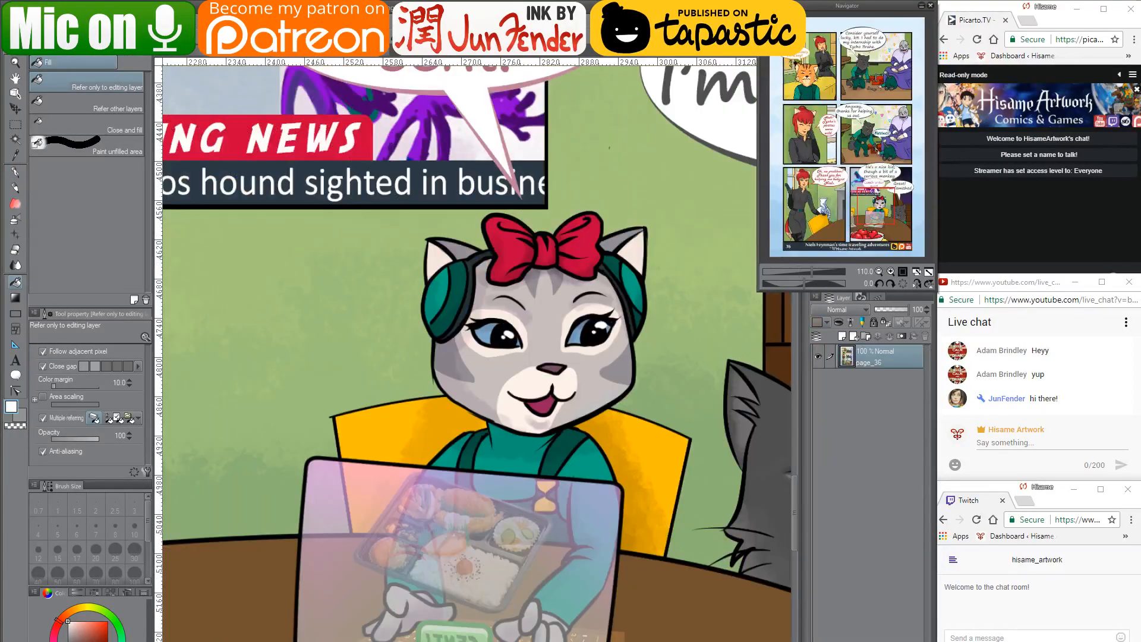
{"action": "left_click_drag", "start_coordinate": [649, 449], "coordinate": [503, 334]}
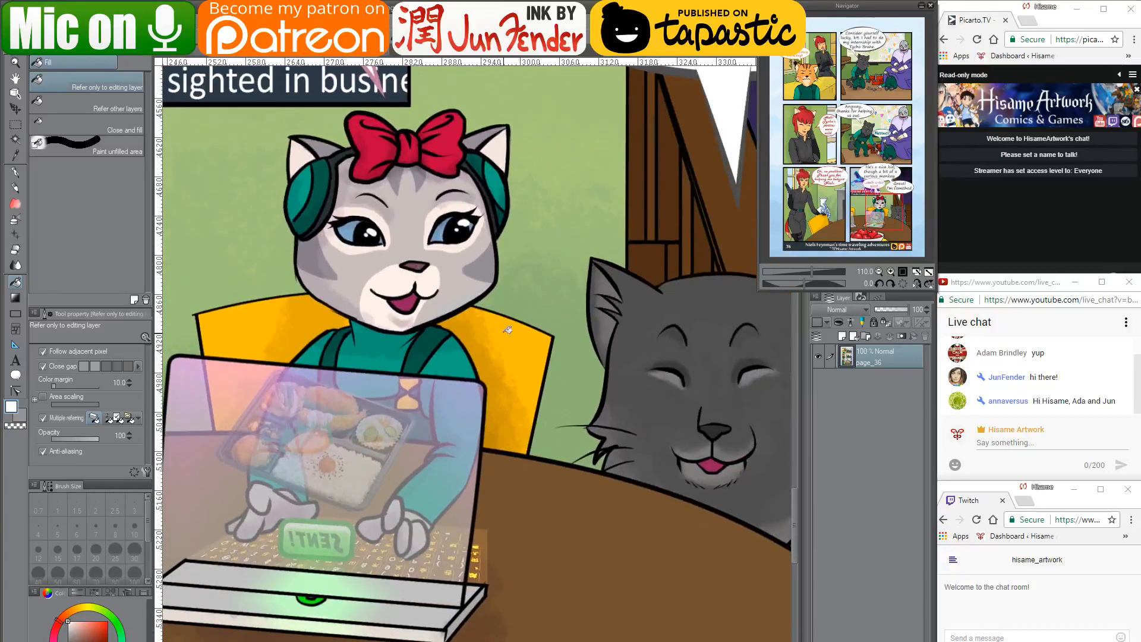
{"action": "scroll", "coordinate": [565, 411], "scroll_direction": "down", "scroll_amount": 5}
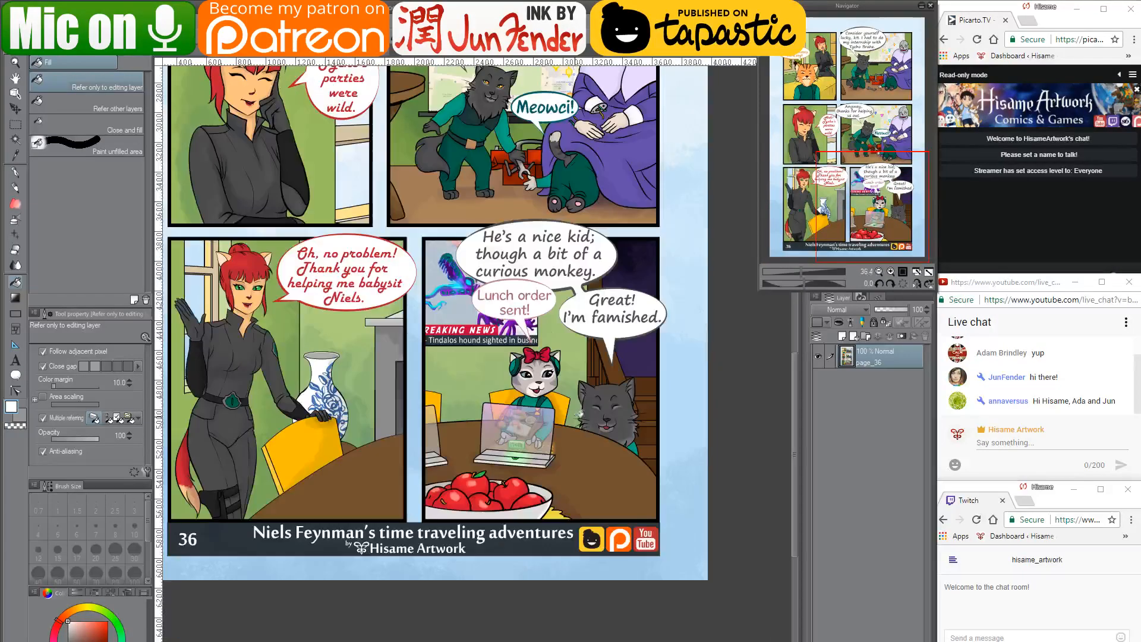
{"action": "left_click_drag", "start_coordinate": [494, 321], "coordinate": [548, 418]}
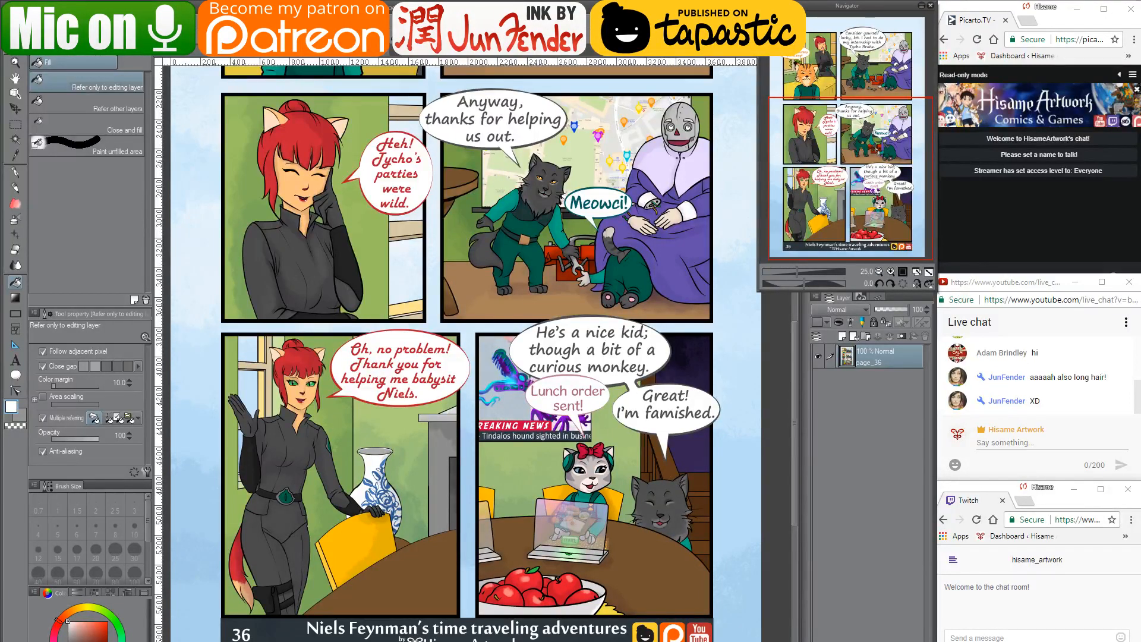
{"action": "left_click", "coordinate": [193, 50]}
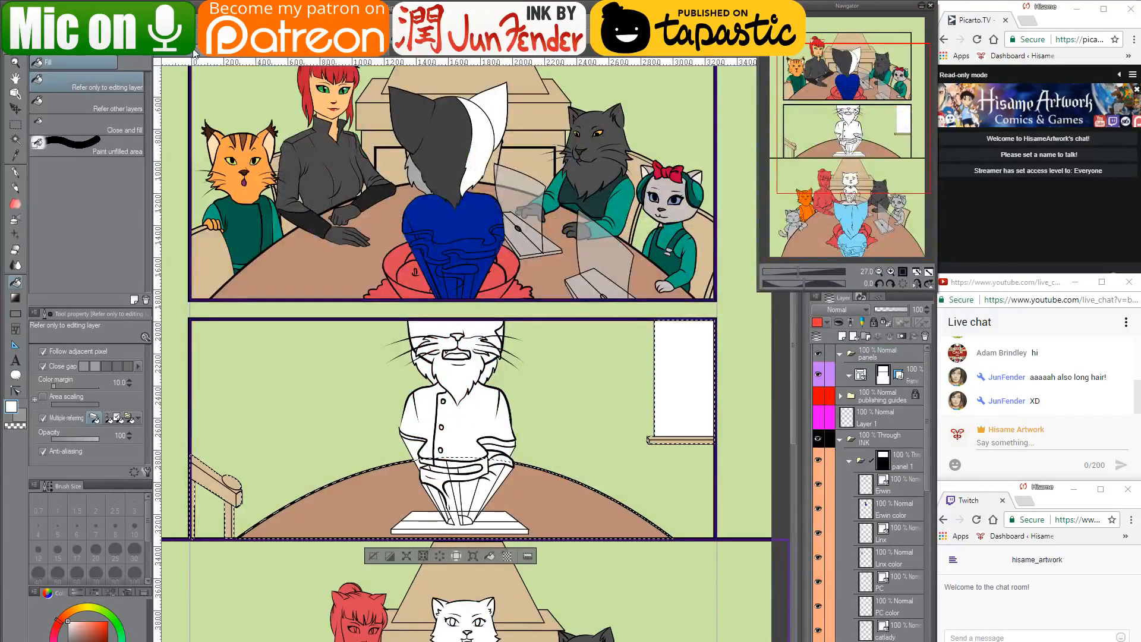
{"action": "left_click", "coordinate": [263, 55]}
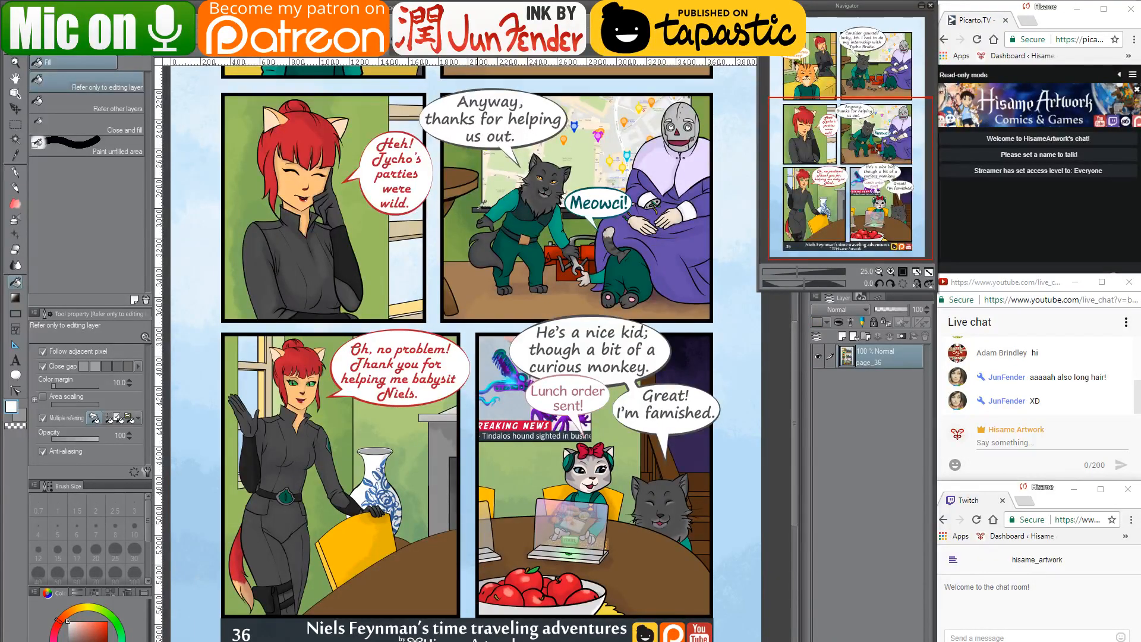
{"action": "left_click", "coordinate": [481, 202], "text": "alt"}
{"action": "left_click", "coordinate": [193, 50]}
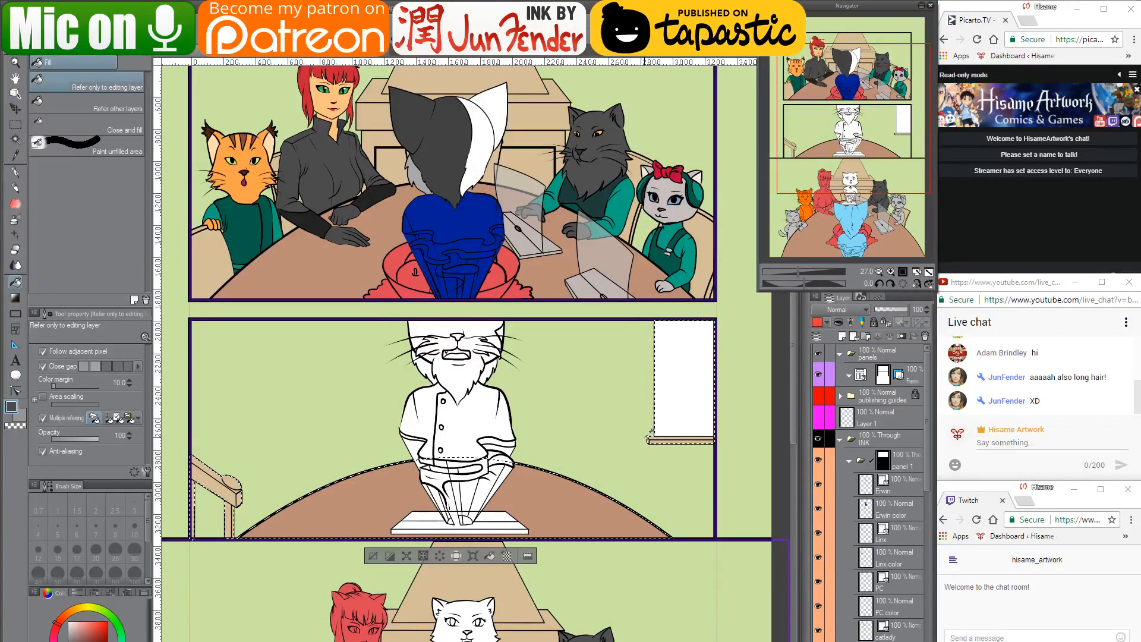
Fill the bar along the wall screen's lower edge in panel 2 with the sampled dark grey
{"action": "scroll", "coordinate": [649, 436], "scroll_direction": "up", "scroll_amount": 5}
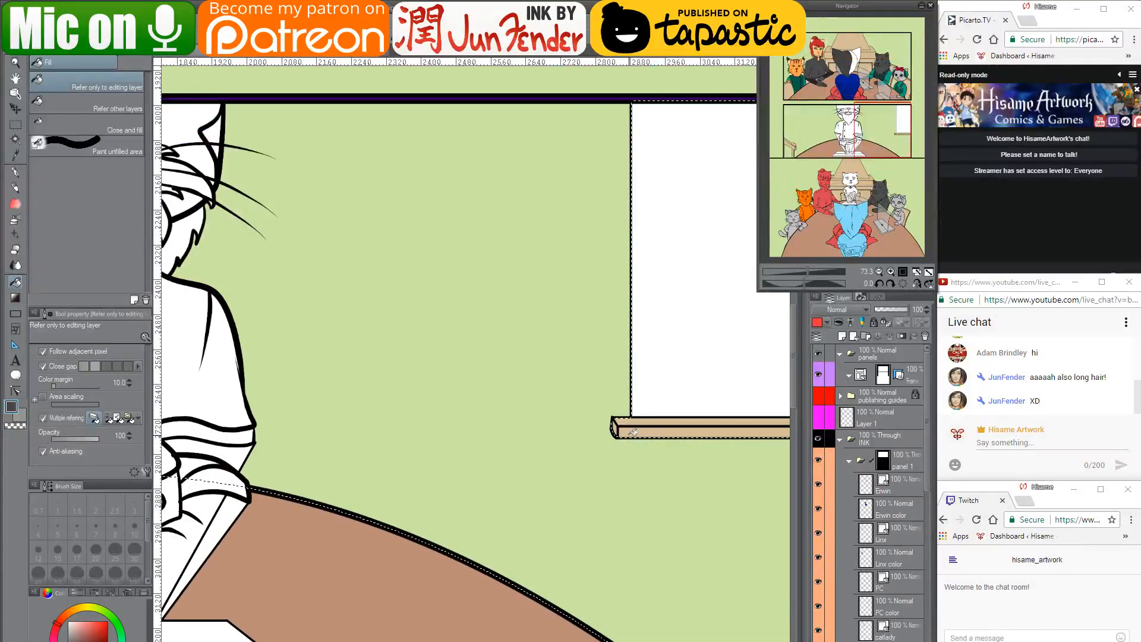
{"action": "left_click", "coordinate": [632, 432]}
{"action": "left_click", "coordinate": [632, 426]}
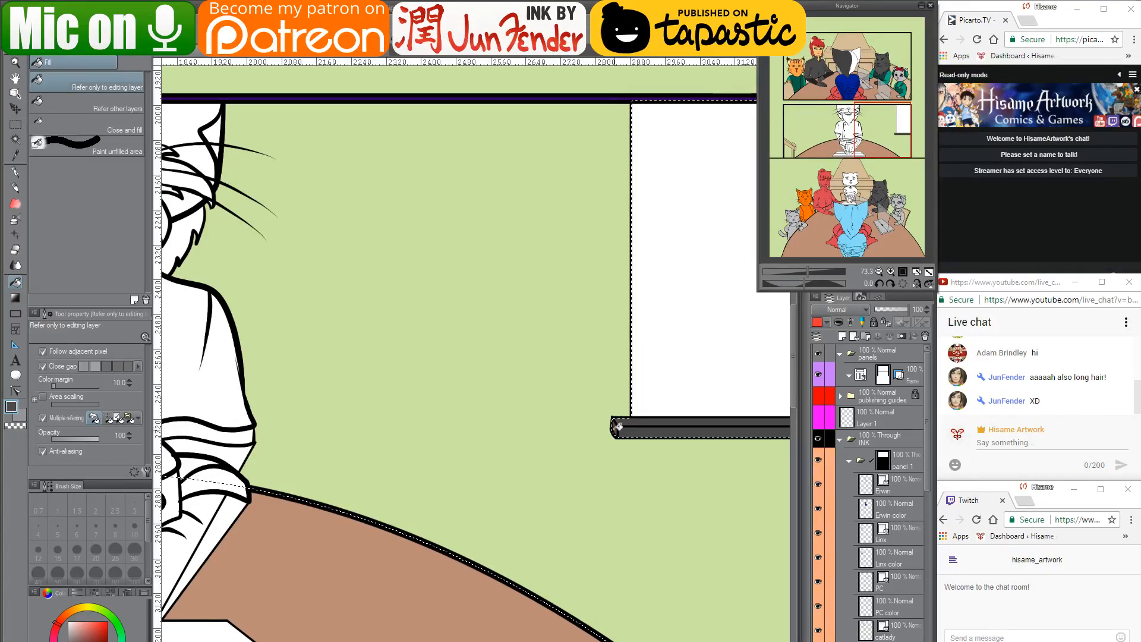
{"action": "scroll", "coordinate": [618, 425], "scroll_direction": "down", "scroll_amount": 2}
{"action": "scroll", "coordinate": [632, 419], "scroll_direction": "up", "scroll_amount": 2}
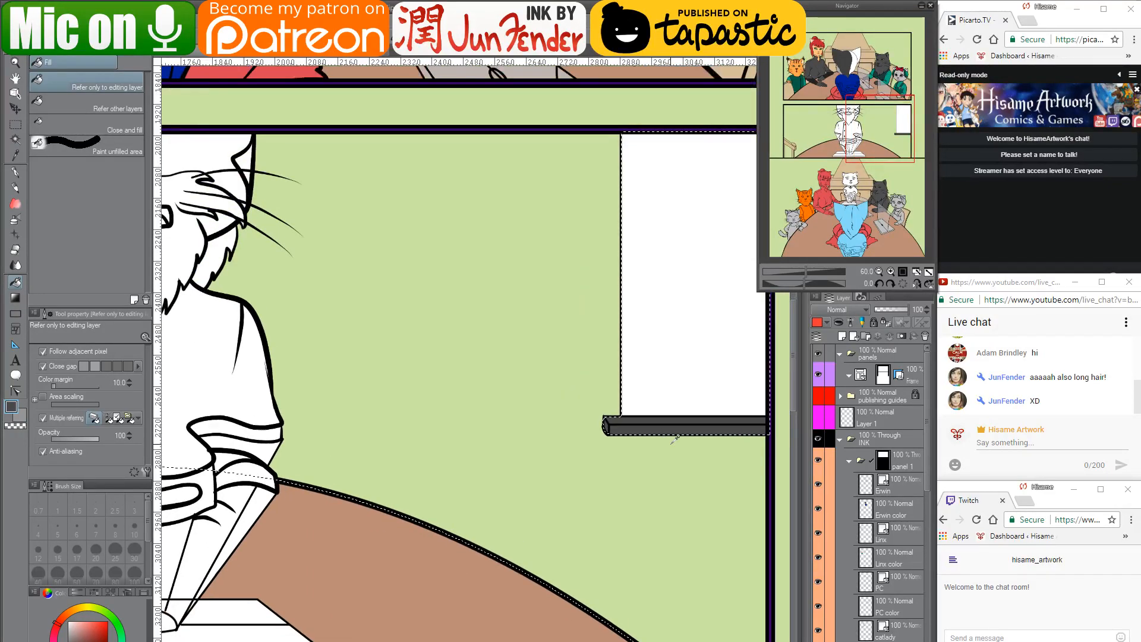
Cover the remaining gaps in the wall screen's lower bar with dark grey using the G-pen at size 60
{"action": "key", "text": "p"}
{"action": "key", "text": "bracketleft"}
{"action": "key", "text": "bracketleft"}
{"action": "key", "text": "bracketleft"}
{"action": "key", "text": "bracketleft"}
{"action": "key", "text": "bracketleft"}
{"action": "key", "text": "bracketleft"}
{"action": "key", "text": "bracketleft"}
{"action": "key", "text": "bracketleft"}
{"action": "key", "text": "bracketleft"}
{"action": "key", "text": "bracketleft"}
{"action": "key", "text": "bracketleft"}
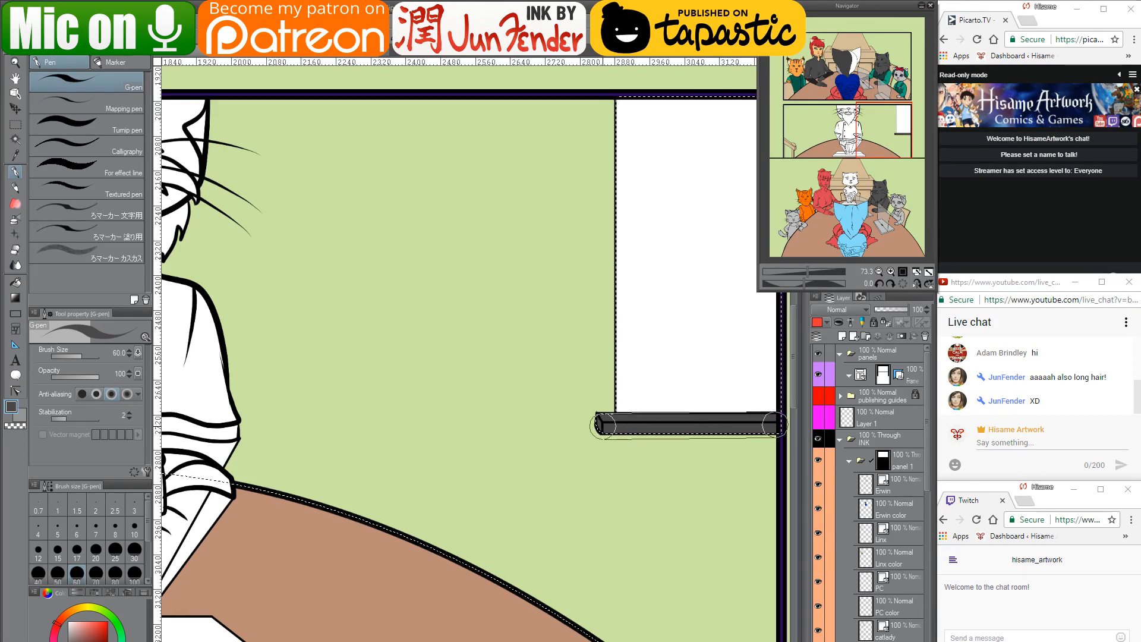
{"action": "scroll", "coordinate": [606, 475], "scroll_direction": "down", "scroll_amount": 4}
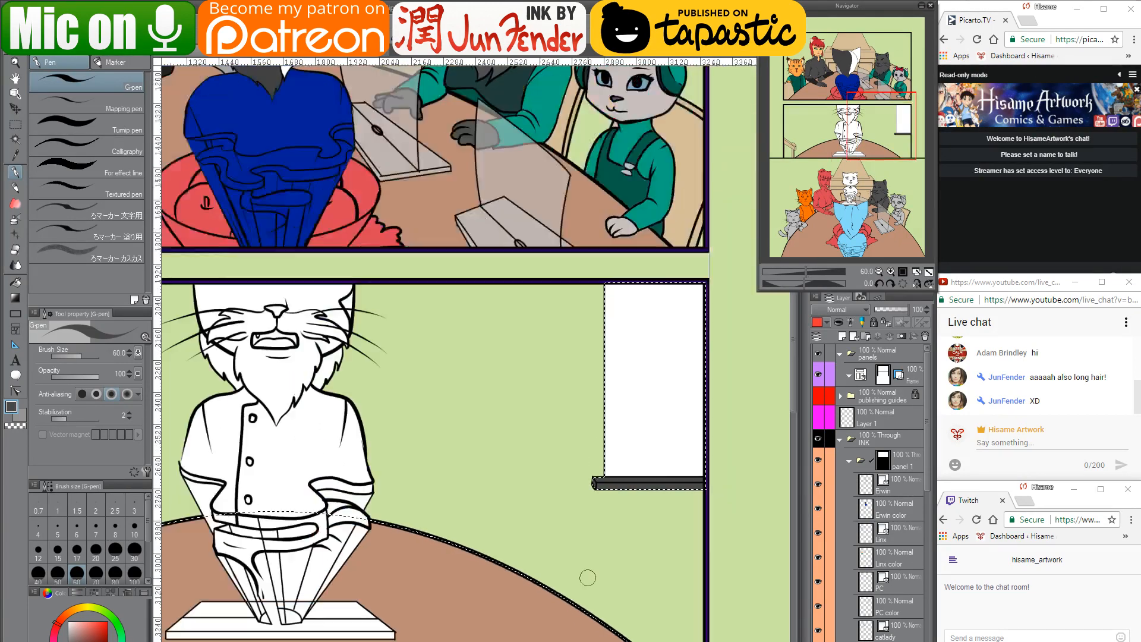
{"action": "left_click_drag", "start_coordinate": [508, 528], "coordinate": [616, 535]}
{"action": "scroll", "coordinate": [698, 518], "scroll_direction": "down", "scroll_amount": 4}
Sample brown from page_36 and paint the wooden railing in panel 2 with the G-pen at size 700
{"action": "left_click", "coordinate": [201, 51]}
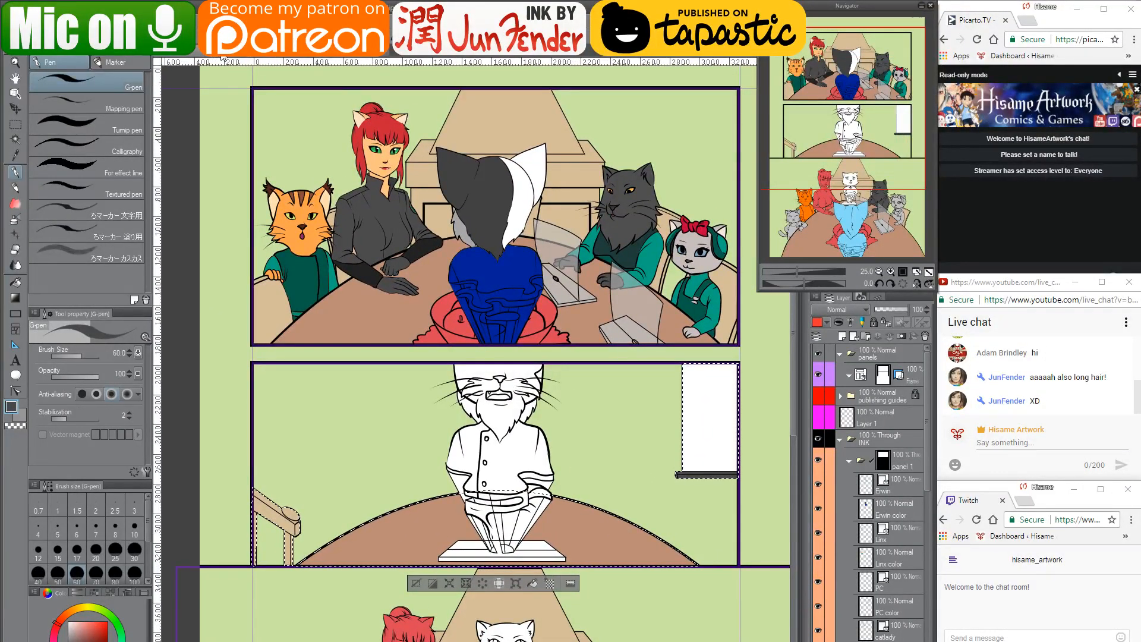
{"action": "left_click", "coordinate": [407, 528], "text": "alt"}
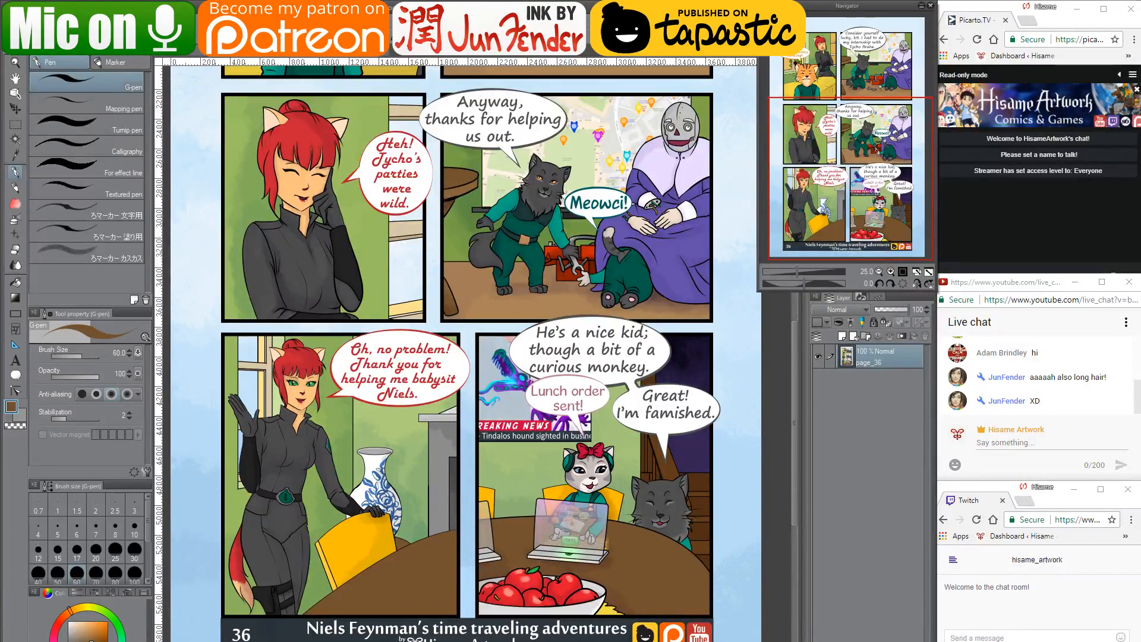
{"action": "left_click", "coordinate": [167, 55]}
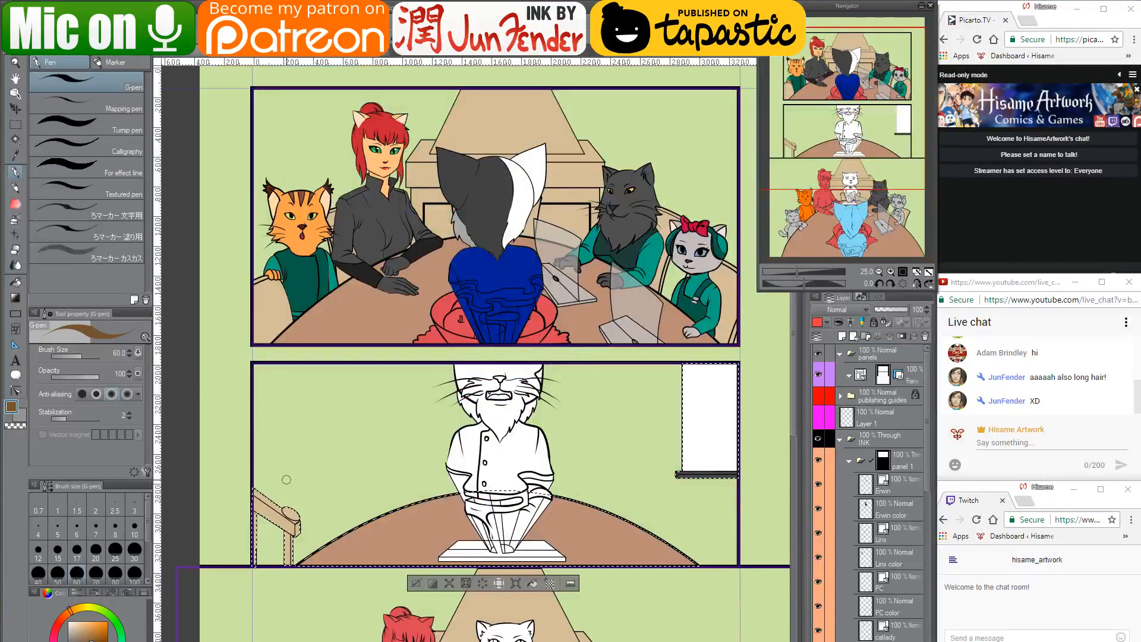
{"action": "key", "text": "bracketright"}
{"action": "key", "text": "bracketright"}
{"action": "left_click", "coordinate": [260, 525]}
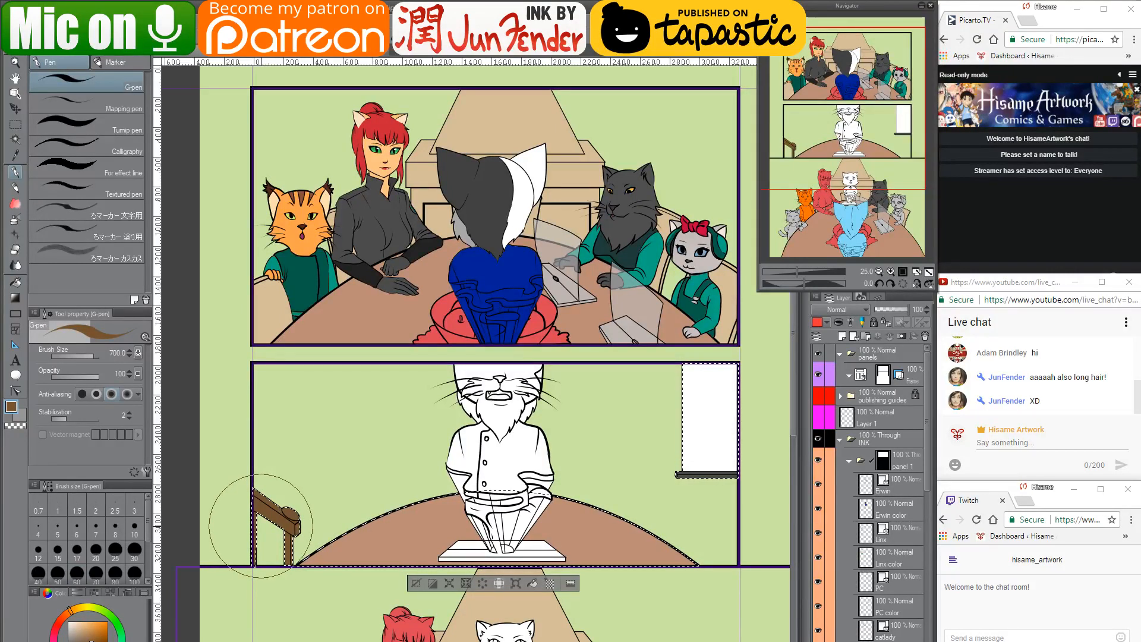
{"action": "scroll", "coordinate": [620, 515], "scroll_direction": "up", "scroll_amount": 1}
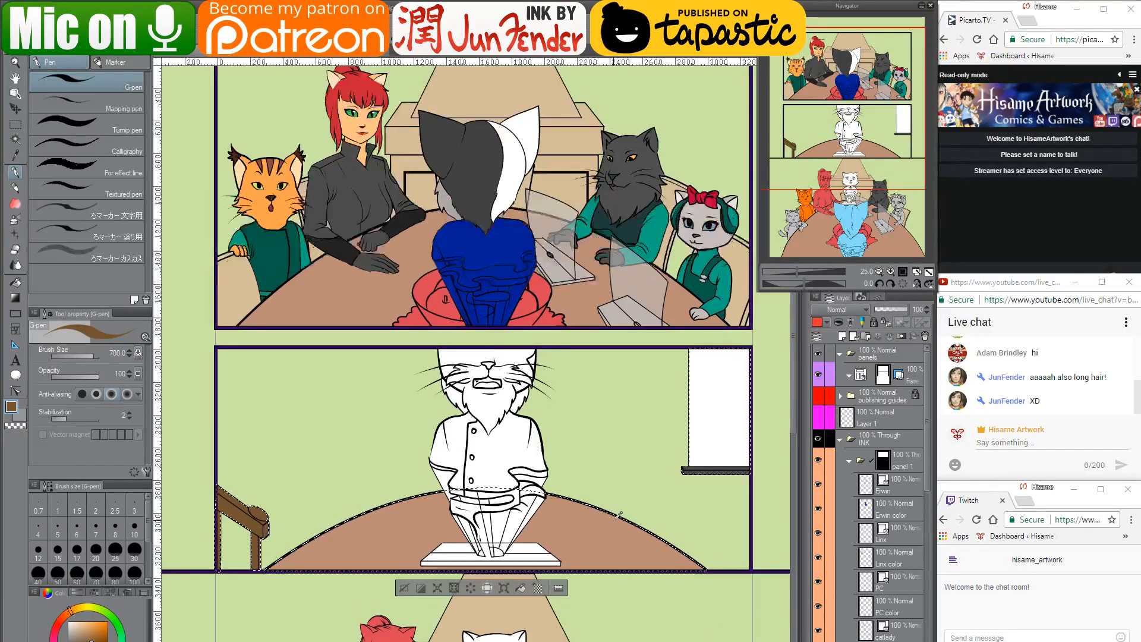
{"action": "scroll", "coordinate": [841, 558], "scroll_direction": "down", "scroll_amount": 10}
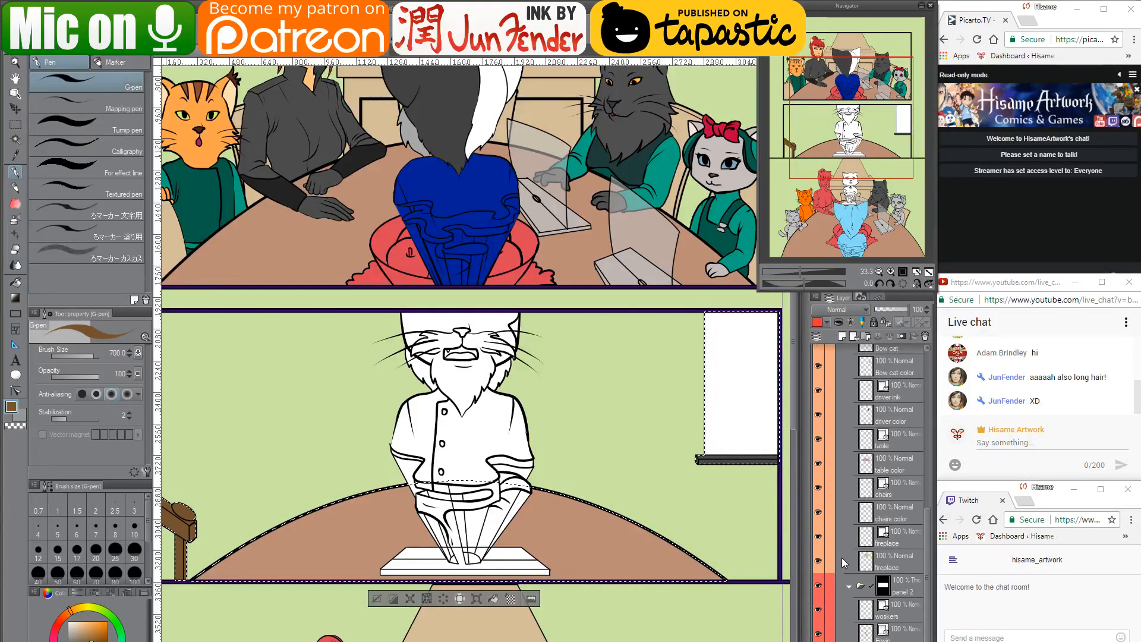
Select panel 1's table color layer and toggle its visibility to check which area it covers
{"action": "scroll", "coordinate": [841, 557], "scroll_direction": "down", "scroll_amount": 2}
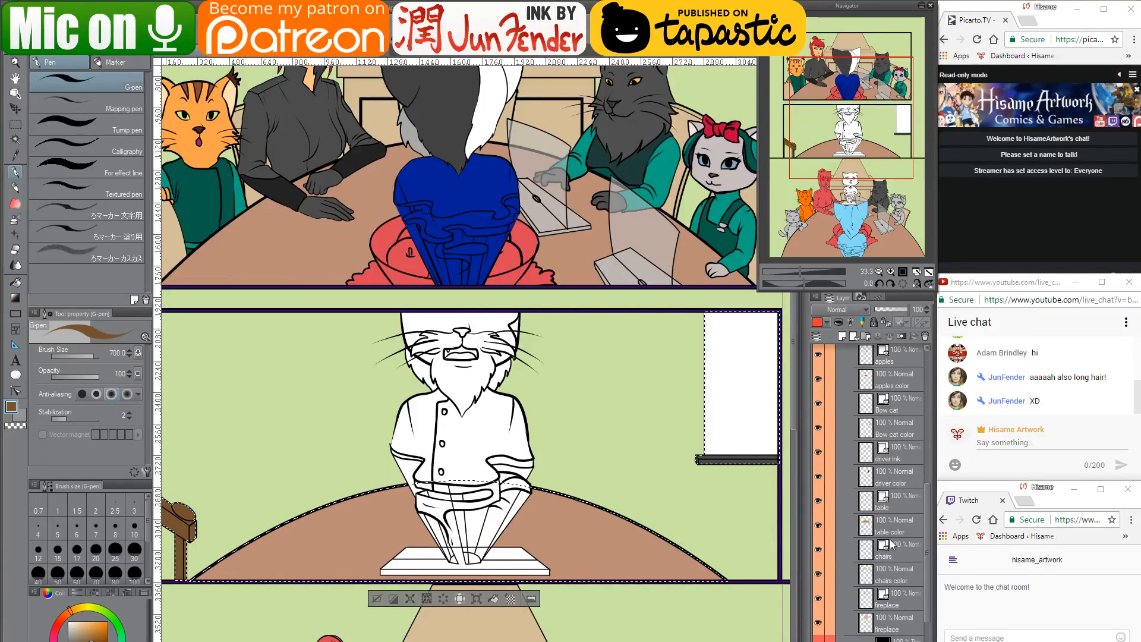
{"action": "left_click", "coordinate": [868, 526]}
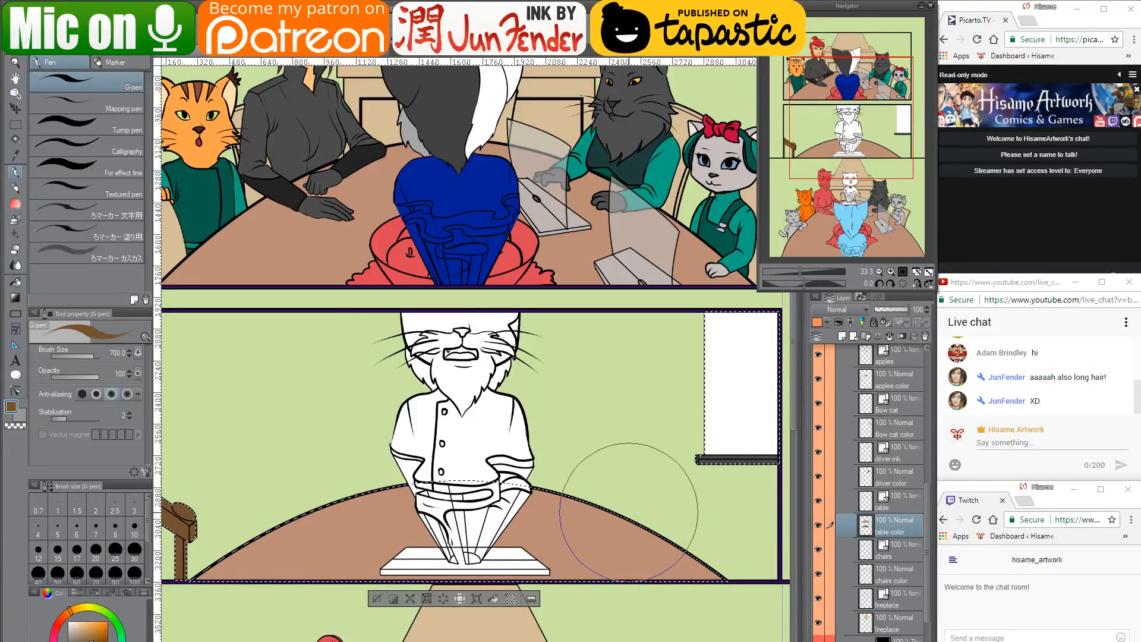
{"action": "key", "text": "ctrl+d"}
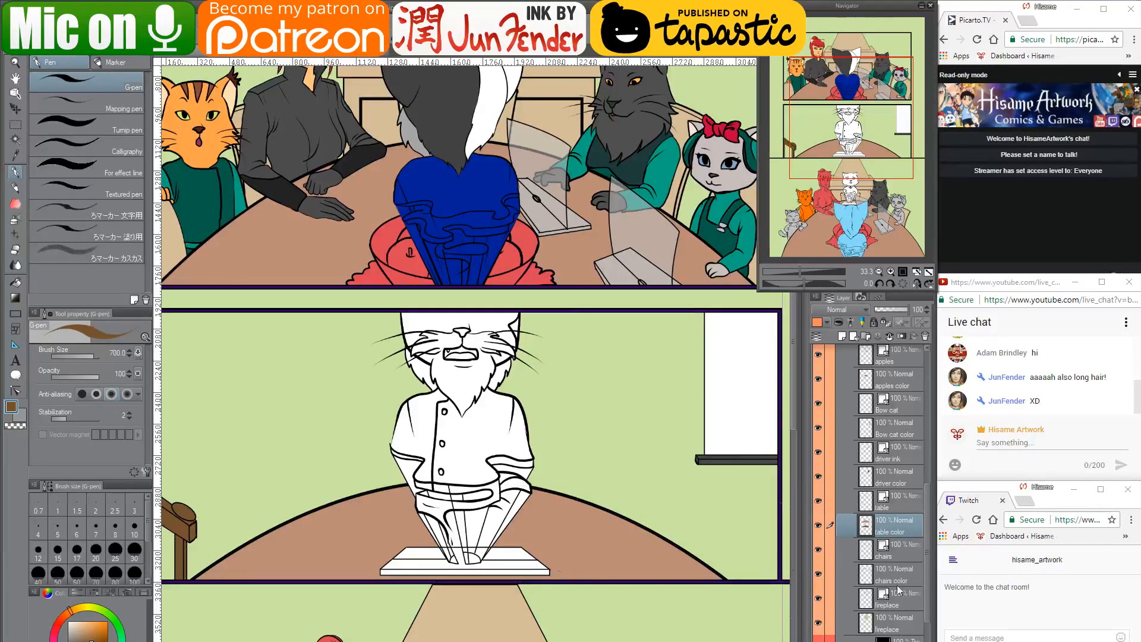
{"action": "left_click", "coordinate": [861, 526], "text": "ctrl"}
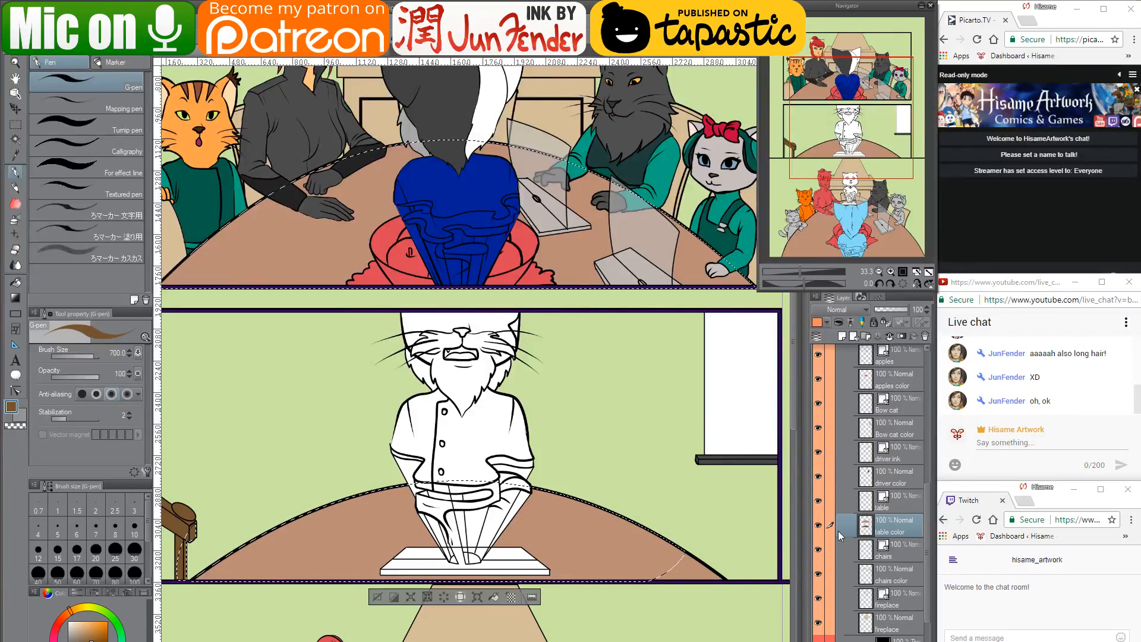
{"action": "left_click", "coordinate": [818, 526]}
{"action": "left_click", "coordinate": [818, 526]}
{"action": "key", "text": "ctrl+d"}
Repaint the table in panel 1 with the railing's dark brown on its table color layer, using the G-pen at size 700
{"action": "scroll", "coordinate": [873, 511], "scroll_direction": "up", "scroll_amount": 5}
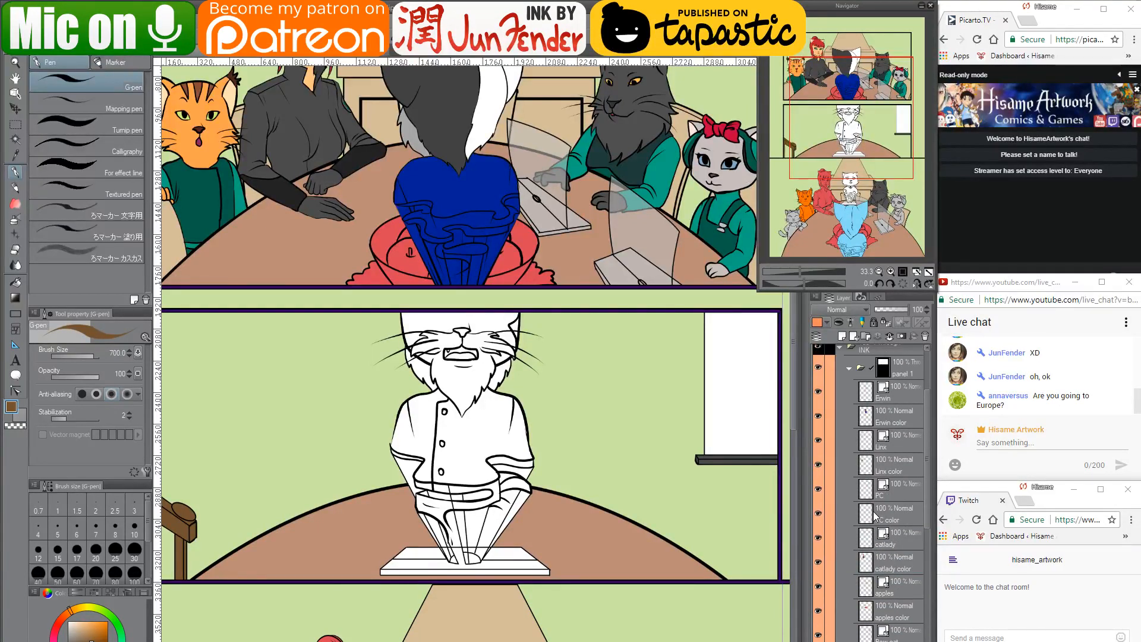
{"action": "scroll", "coordinate": [874, 515], "scroll_direction": "down", "scroll_amount": 3}
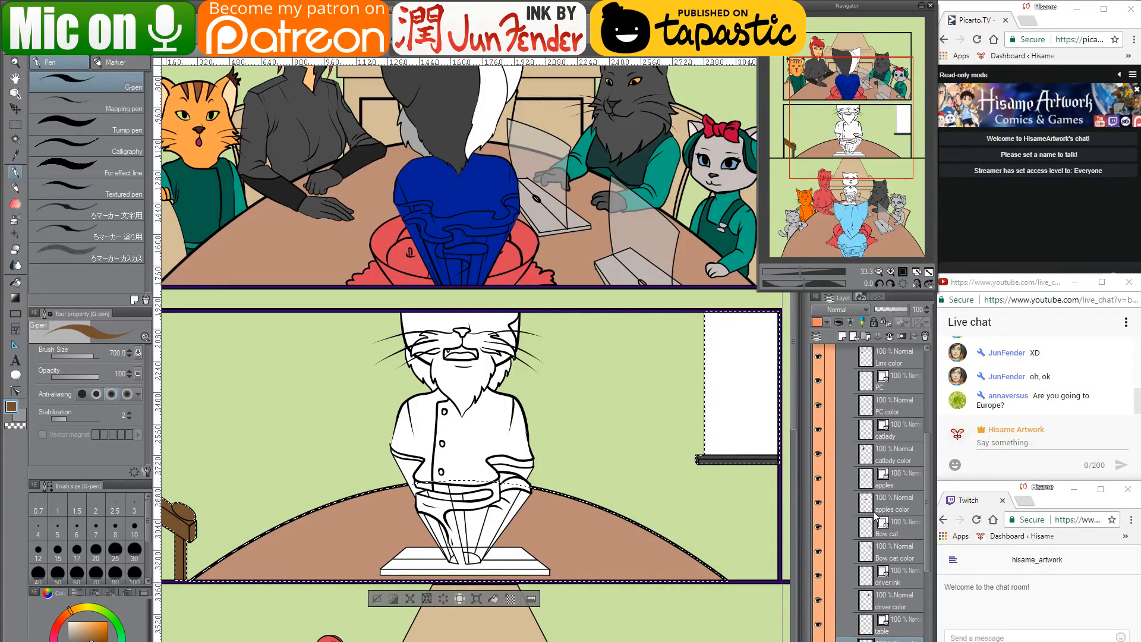
{"action": "scroll", "coordinate": [873, 514], "scroll_direction": "up", "scroll_amount": 2}
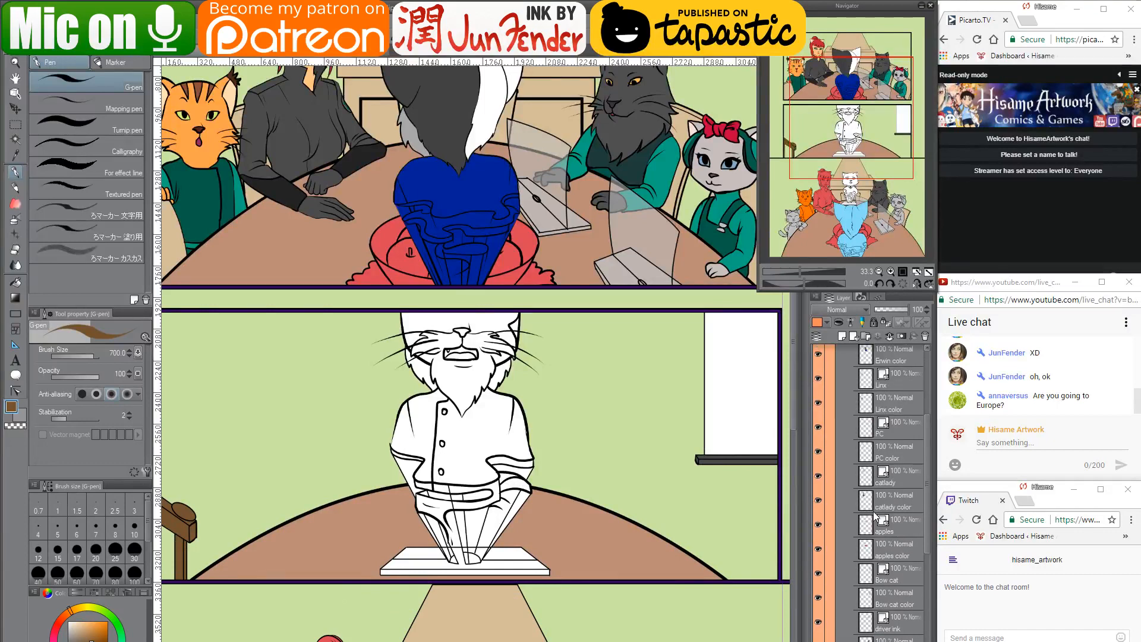
{"action": "scroll", "coordinate": [874, 516], "scroll_direction": "up", "scroll_amount": 2}
{"action": "scroll", "coordinate": [873, 515], "scroll_direction": "down", "scroll_amount": 5}
{"action": "left_click", "coordinate": [867, 603], "text": "ctrl"}
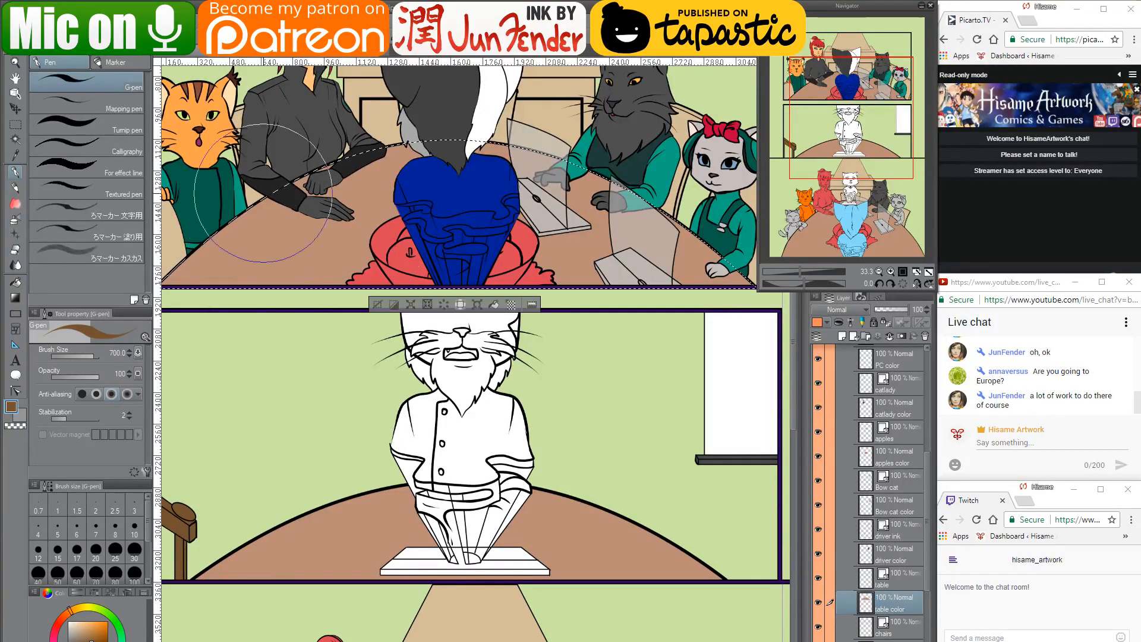
{"action": "left_click_drag", "start_coordinate": [348, 255], "coordinate": [397, 307]}
{"action": "mouse_move", "coordinate": [245, 333]}
{"action": "left_mouse_down"}
{"action": "mouse_move", "coordinate": [530, 194]}
{"action": "mouse_move", "coordinate": [704, 263]}
{"action": "mouse_move", "coordinate": [390, 330]}
{"action": "mouse_move", "coordinate": [696, 363]}
{"action": "mouse_move", "coordinate": [745, 344]}
{"action": "mouse_move", "coordinate": [442, 294]}
{"action": "left_mouse_up"}
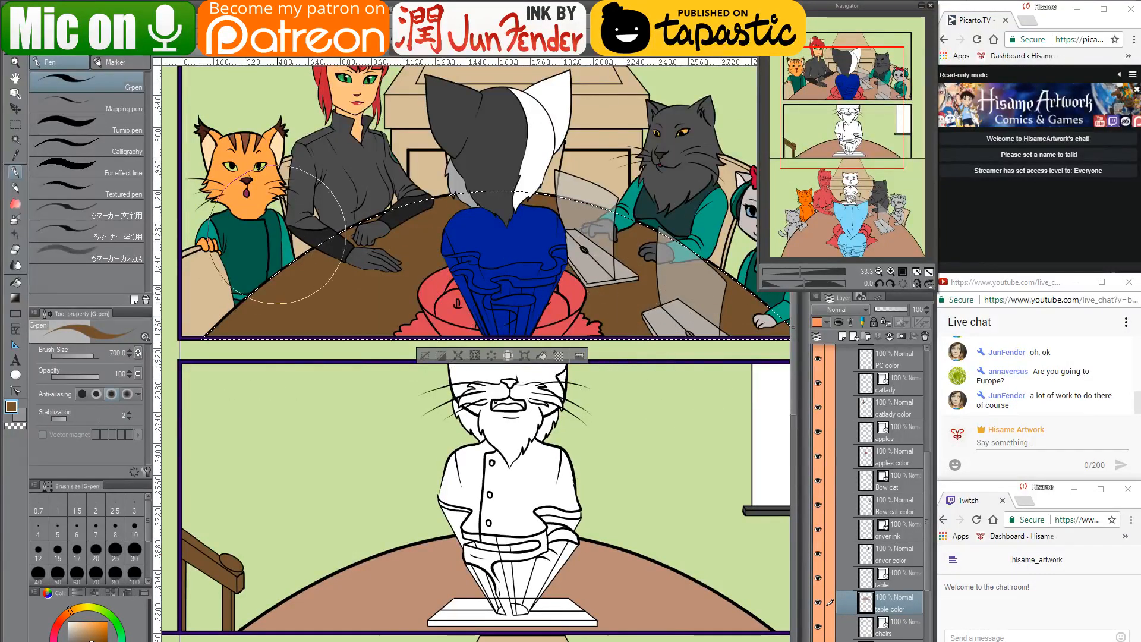
{"action": "scroll", "coordinate": [457, 294], "scroll_direction": "down", "scroll_amount": 2}
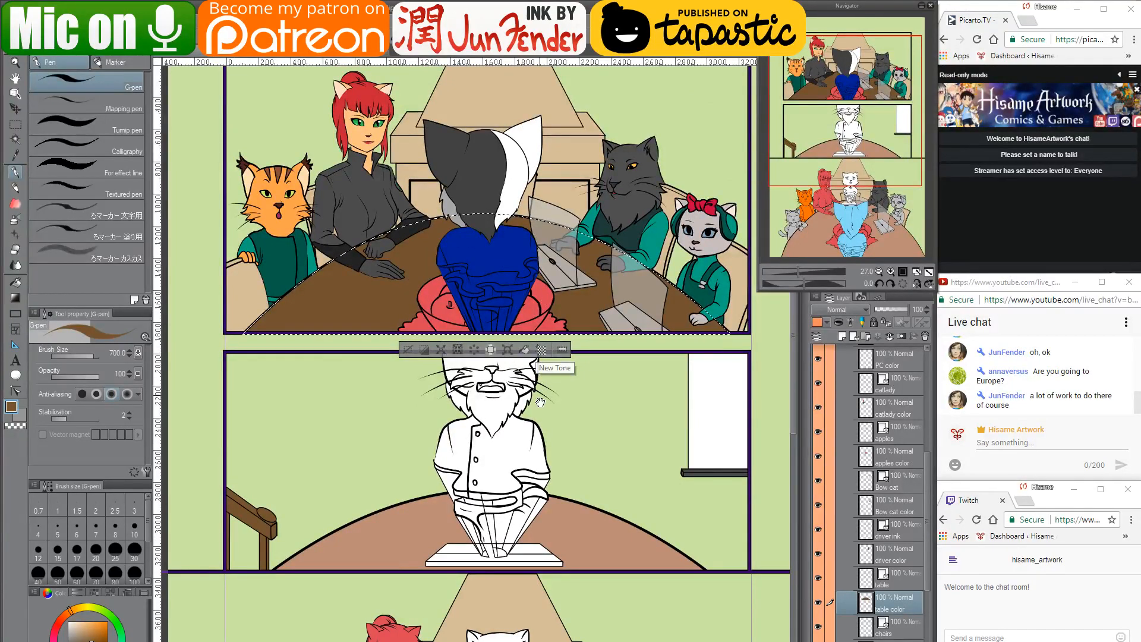
{"action": "mouse_move", "coordinate": [540, 402]}
{"action": "left_mouse_down"}
{"action": "mouse_move", "coordinate": [536, 317]}
{"action": "mouse_move", "coordinate": [522, 401]}
{"action": "left_mouse_up"}
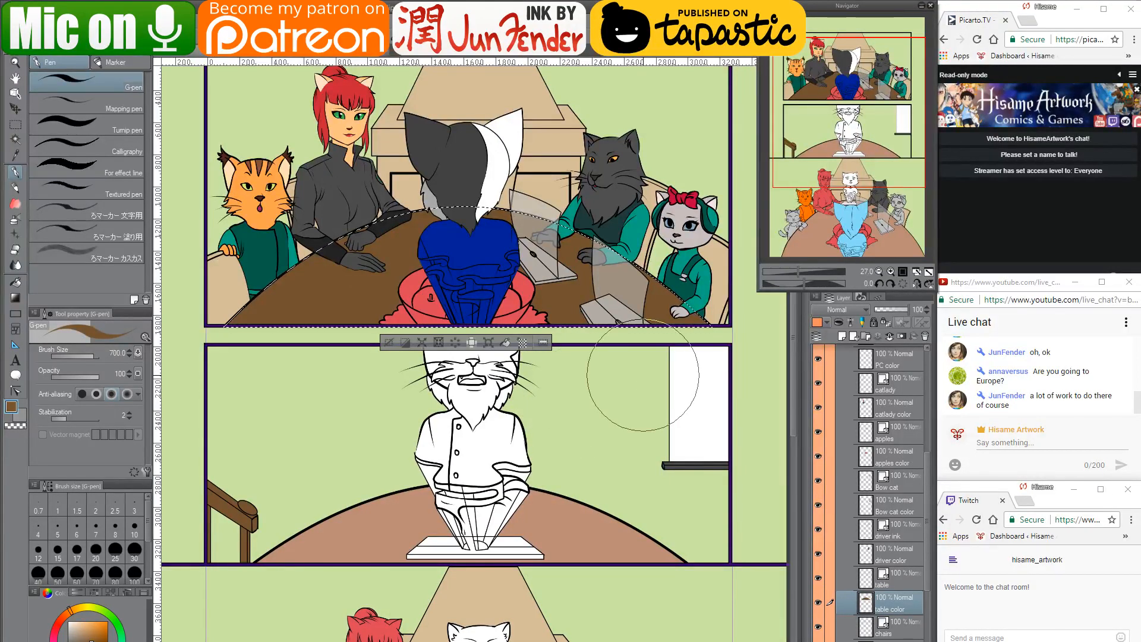
{"action": "left_click_drag", "start_coordinate": [614, 425], "coordinate": [618, 403]}
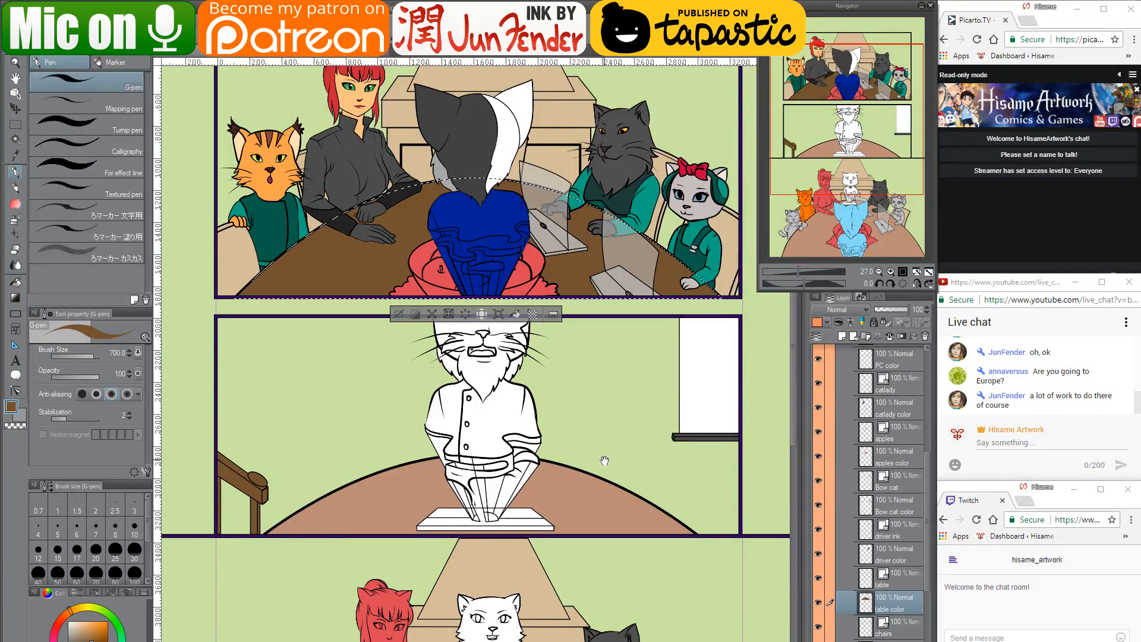
{"action": "mouse_move", "coordinate": [609, 426]}
{"action": "left_mouse_down"}
{"action": "mouse_move", "coordinate": [629, 224]}
{"action": "mouse_move", "coordinate": [609, 322]}
{"action": "left_mouse_up"}
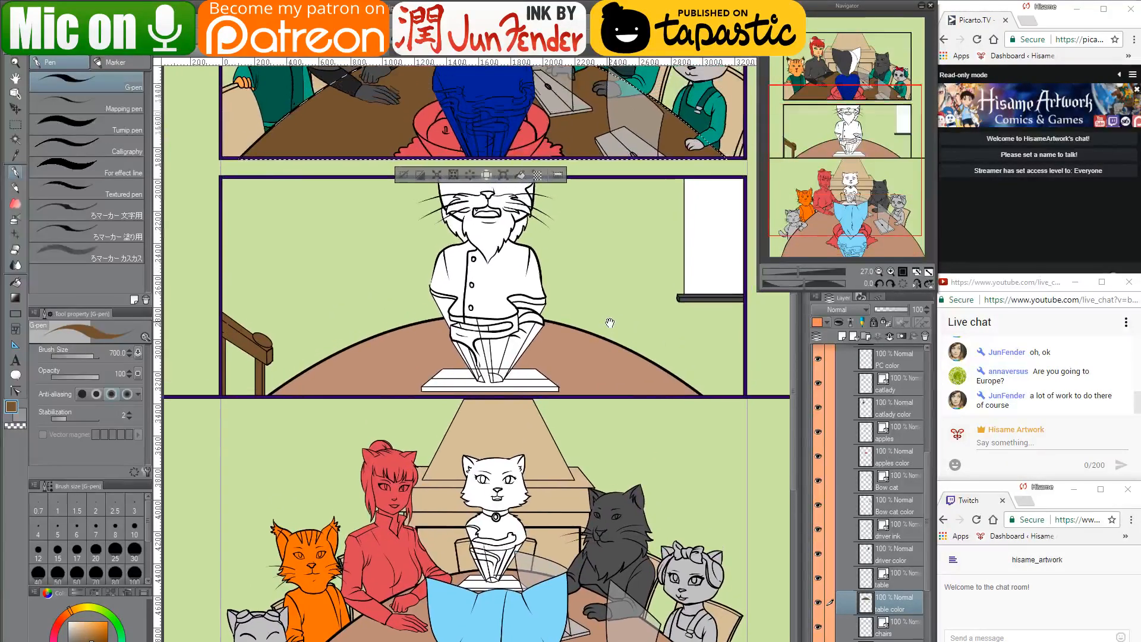
{"action": "key", "text": "ctrl+d"}
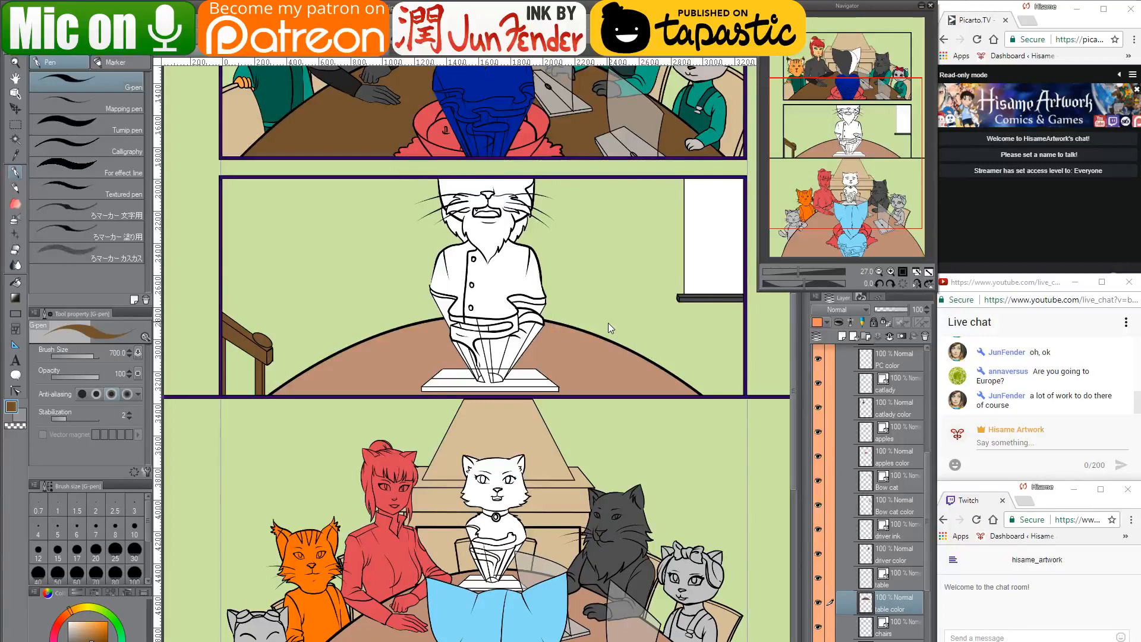
Repaint the table in panel 2 dark brown on the BG color layer, keeping to the layer's painted areas, and clear the selection
{"action": "scroll", "coordinate": [893, 636], "scroll_direction": "down", "scroll_amount": 5}
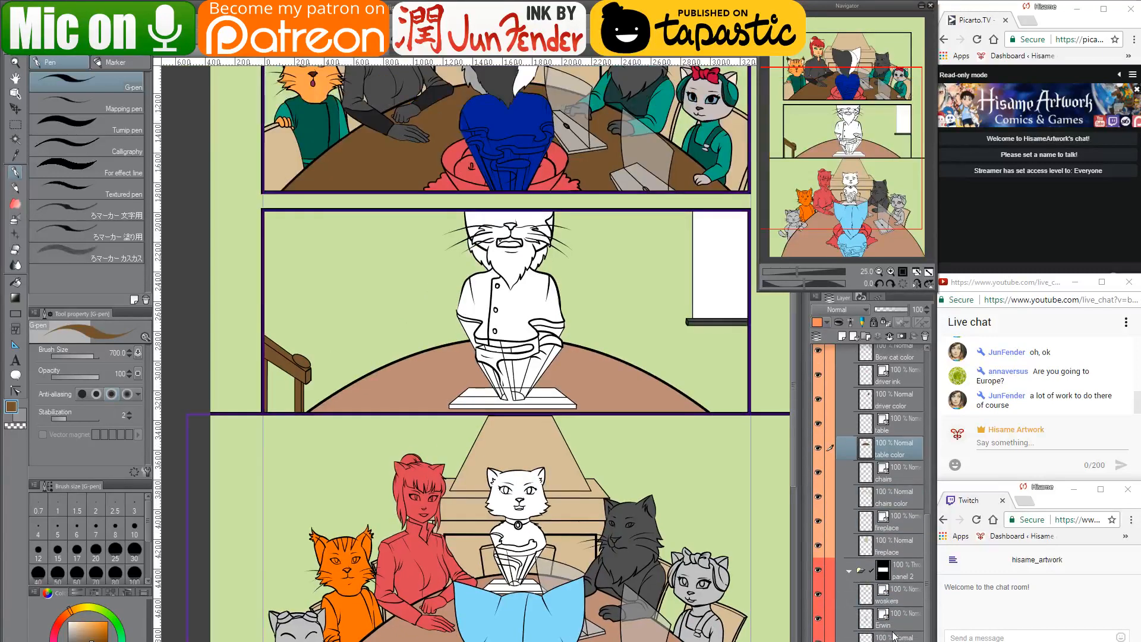
{"action": "left_click", "coordinate": [891, 621]}
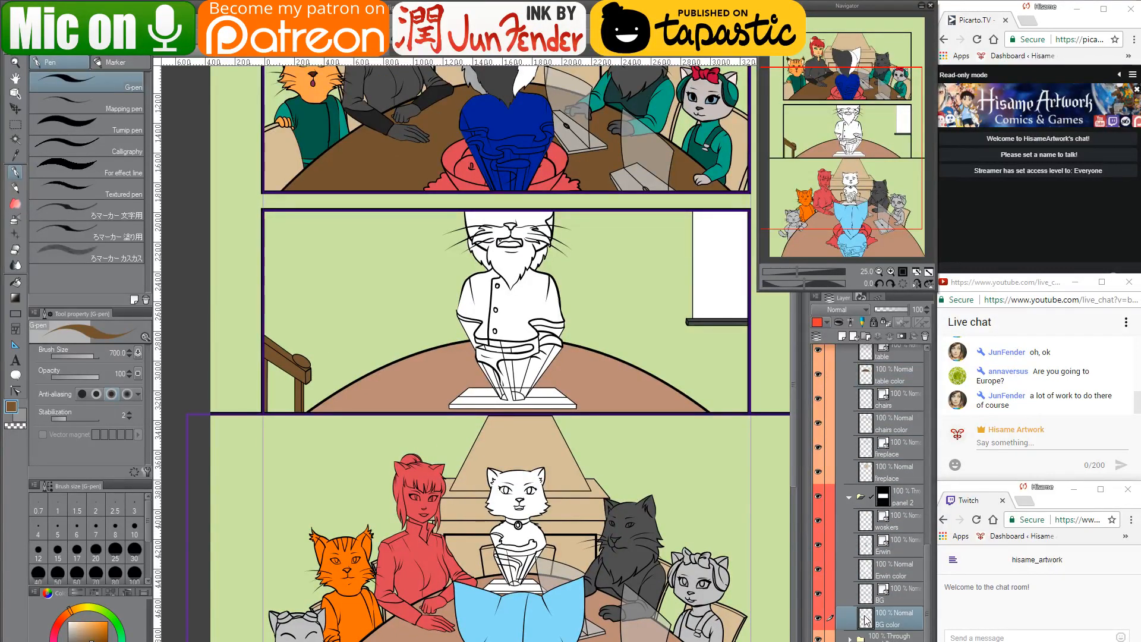
{"action": "left_click", "coordinate": [866, 618], "text": "ctrl"}
{"action": "mouse_move", "coordinate": [342, 404]}
{"action": "left_mouse_down"}
{"action": "mouse_move", "coordinate": [382, 393]}
{"action": "mouse_move", "coordinate": [598, 367]}
{"action": "mouse_move", "coordinate": [599, 387]}
{"action": "mouse_move", "coordinate": [743, 404]}
{"action": "left_mouse_up"}
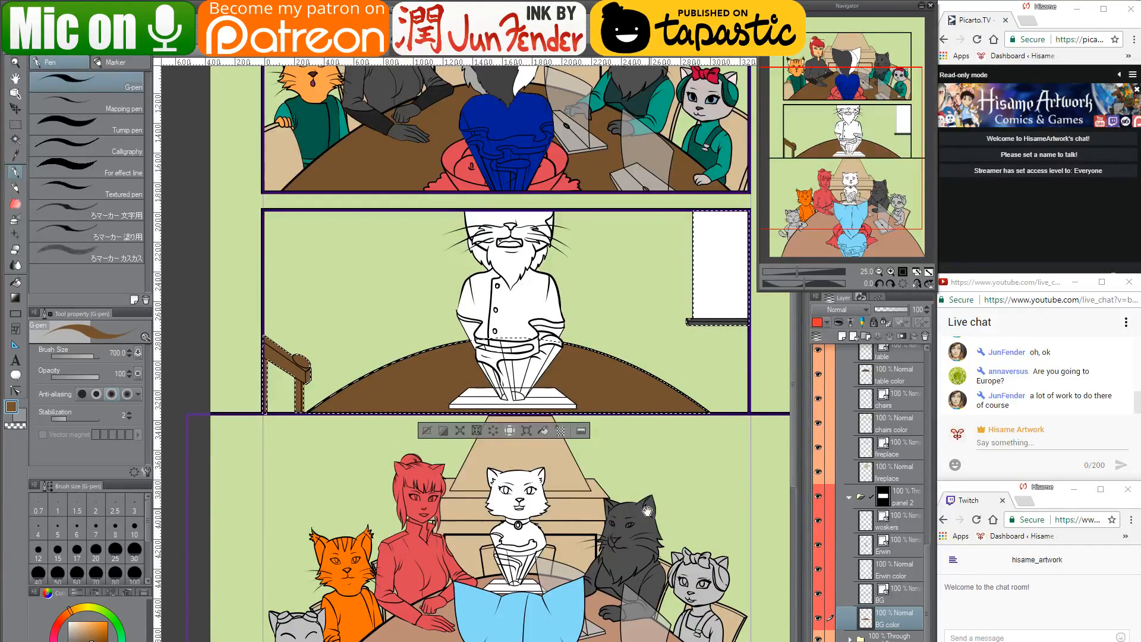
{"action": "left_click_drag", "start_coordinate": [642, 519], "coordinate": [614, 394]}
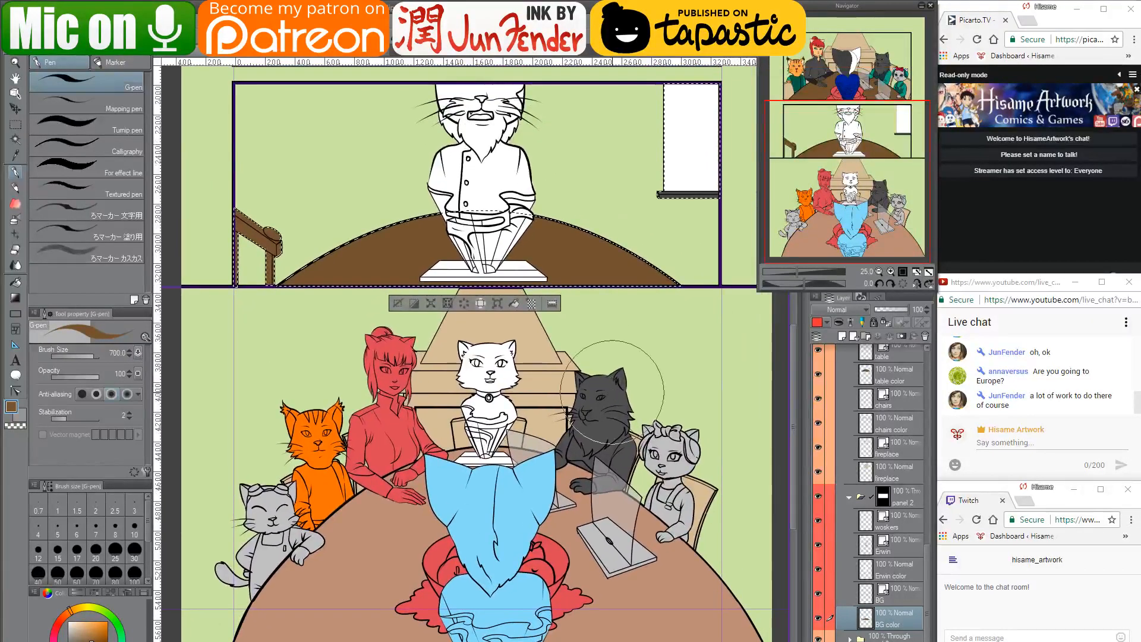
{"action": "key", "text": "ctrl+d"}
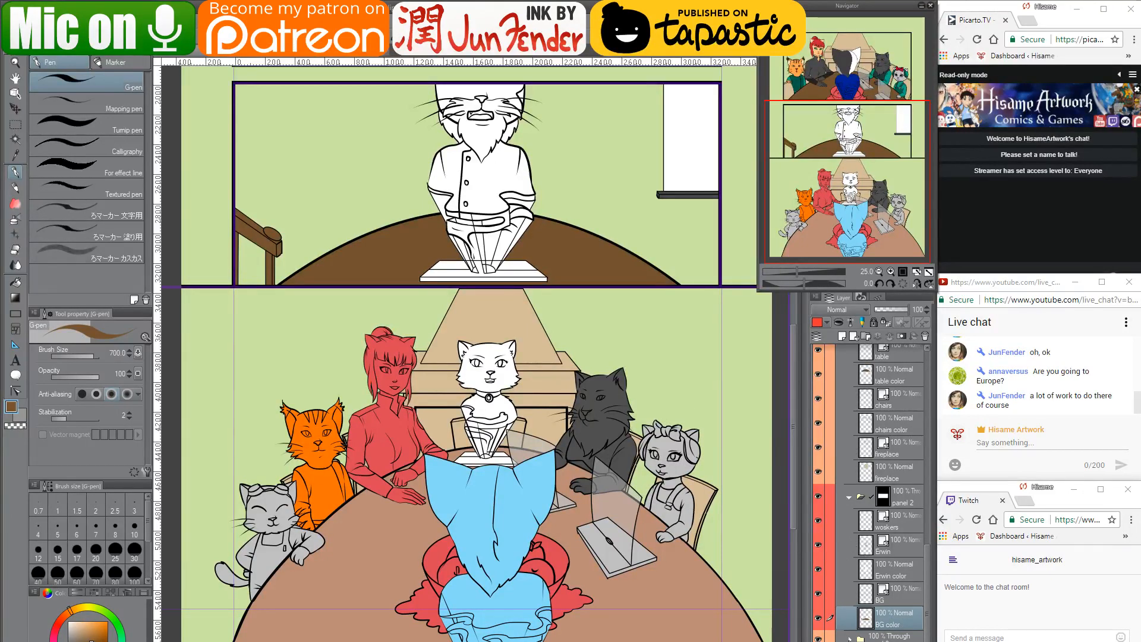
Repaint the large table in panel 3 dark brown within the outline of its table color layer
{"action": "scroll", "coordinate": [869, 566], "scroll_direction": "down", "scroll_amount": 10}
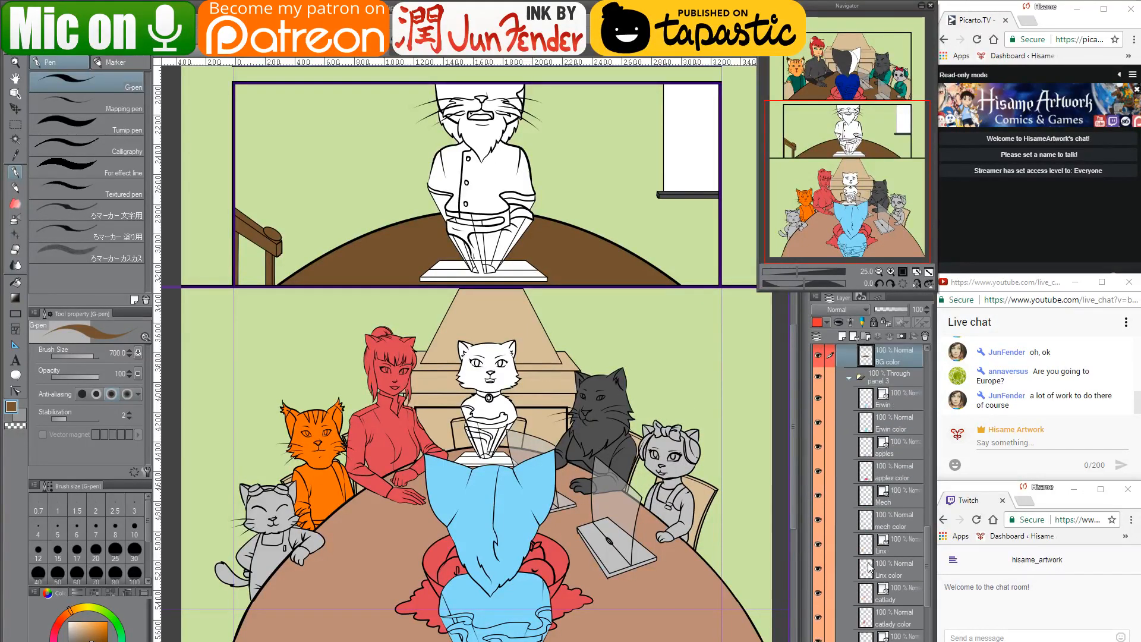
{"action": "scroll", "coordinate": [868, 565], "scroll_direction": "down", "scroll_amount": 3}
{"action": "scroll", "coordinate": [868, 566], "scroll_direction": "down", "scroll_amount": 6}
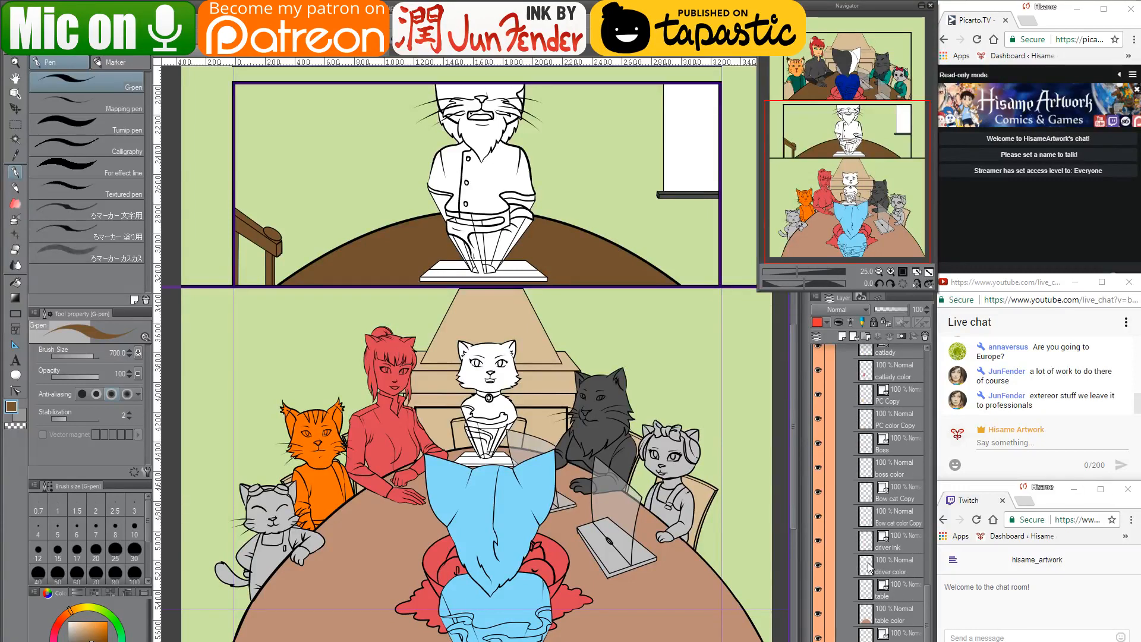
{"action": "left_click", "coordinate": [866, 615]}
{"action": "left_click", "coordinate": [865, 615], "text": "ctrl"}
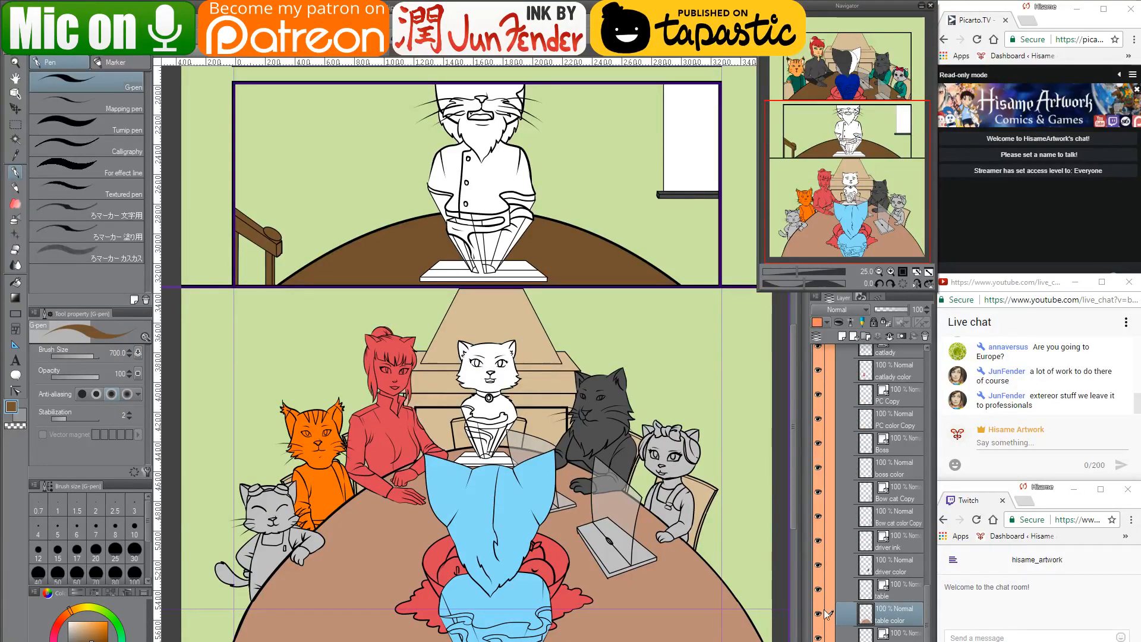
{"action": "mouse_move", "coordinate": [366, 565]}
{"action": "left_mouse_down"}
{"action": "mouse_move", "coordinate": [297, 618]}
{"action": "mouse_move", "coordinate": [713, 618]}
{"action": "mouse_move", "coordinate": [683, 569]}
{"action": "mouse_move", "coordinate": [191, 472]}
{"action": "mouse_move", "coordinate": [702, 512]}
{"action": "mouse_move", "coordinate": [666, 640]}
{"action": "mouse_move", "coordinate": [653, 639]}
{"action": "left_mouse_up"}
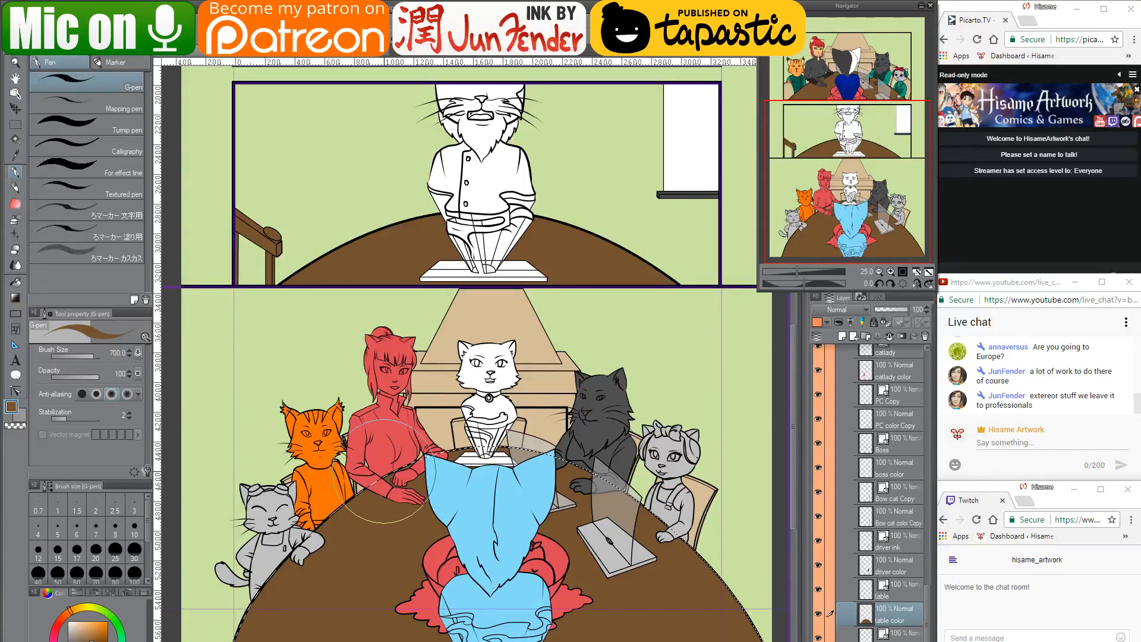
Examine the whole page to compare the brown tables across all three panels
{"action": "left_click_drag", "start_coordinate": [476, 271], "coordinate": [512, 461]}
{"action": "left_click_drag", "start_coordinate": [575, 211], "coordinate": [557, 346]}
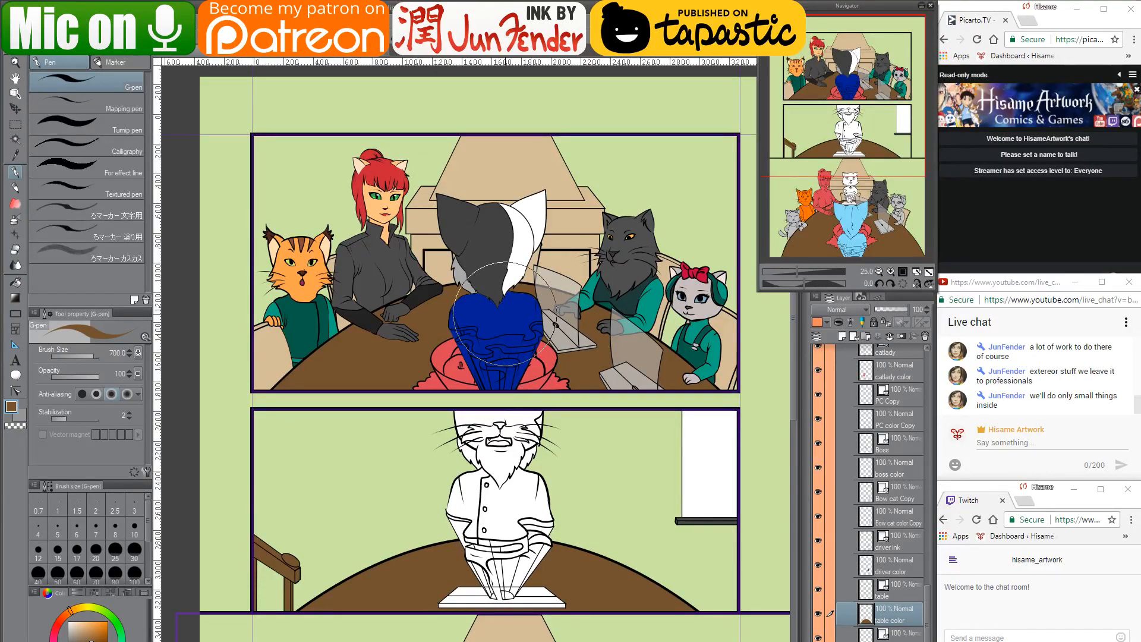
{"action": "left_click_drag", "start_coordinate": [509, 497], "coordinate": [520, 343]}
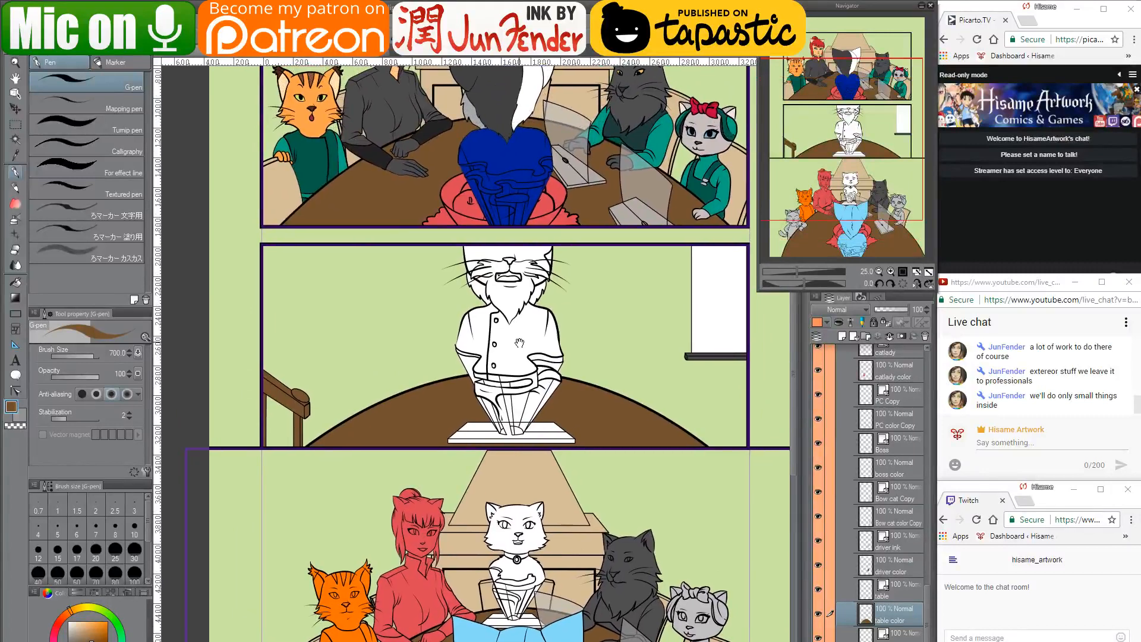
{"action": "scroll", "coordinate": [552, 344], "scroll_direction": "down", "scroll_amount": 2}
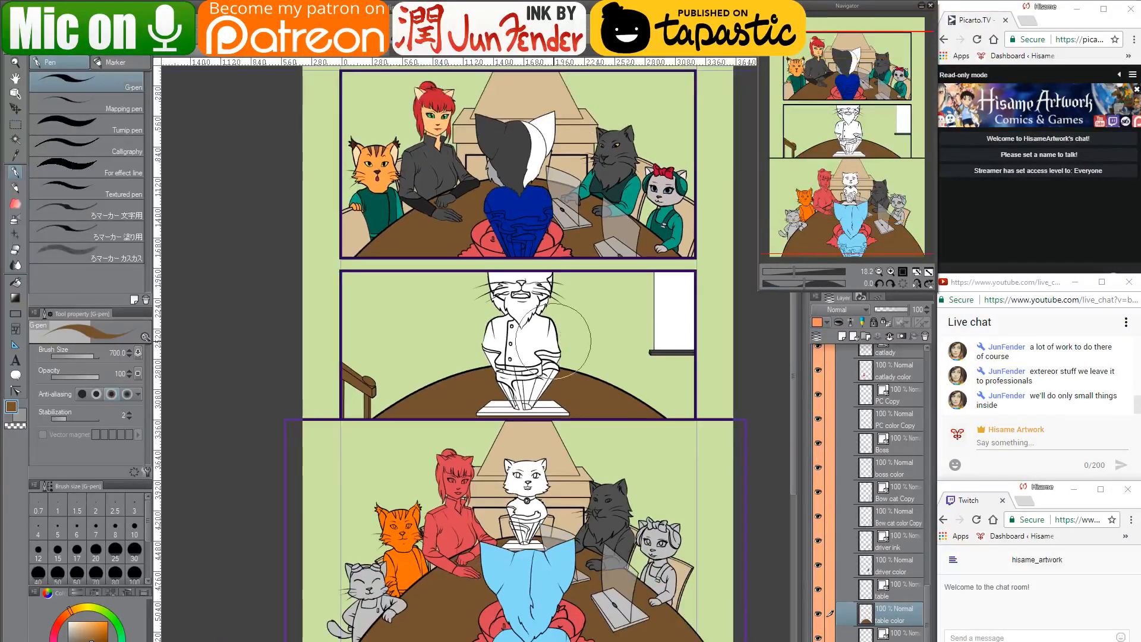
{"action": "left_click_drag", "start_coordinate": [521, 211], "coordinate": [528, 291]}
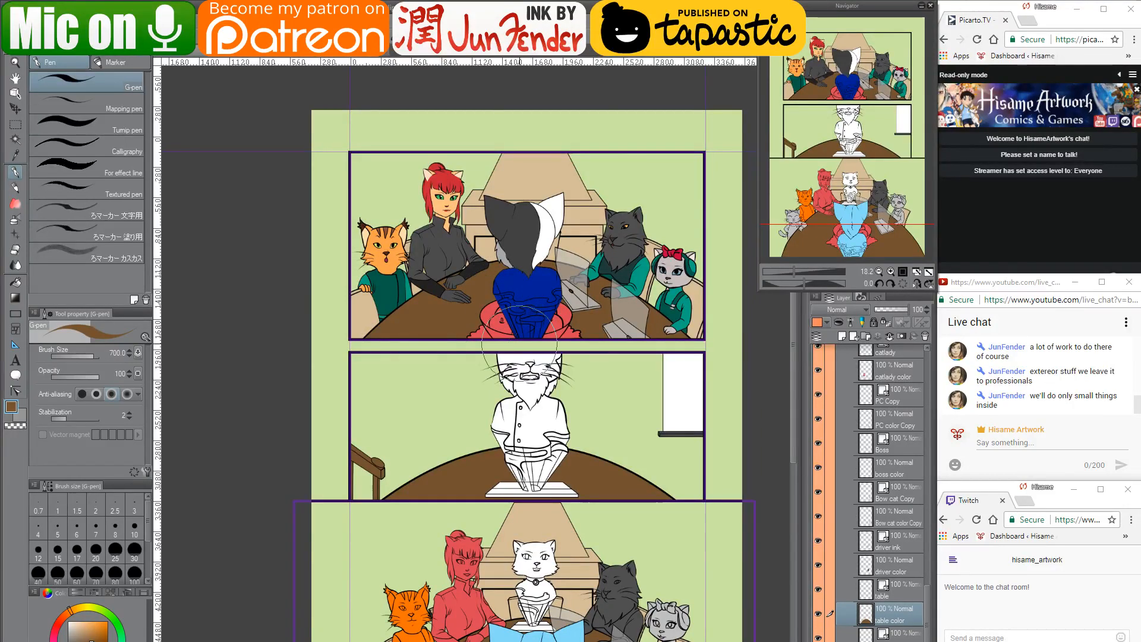
{"action": "scroll", "coordinate": [439, 410], "scroll_direction": "down", "scroll_amount": 1}
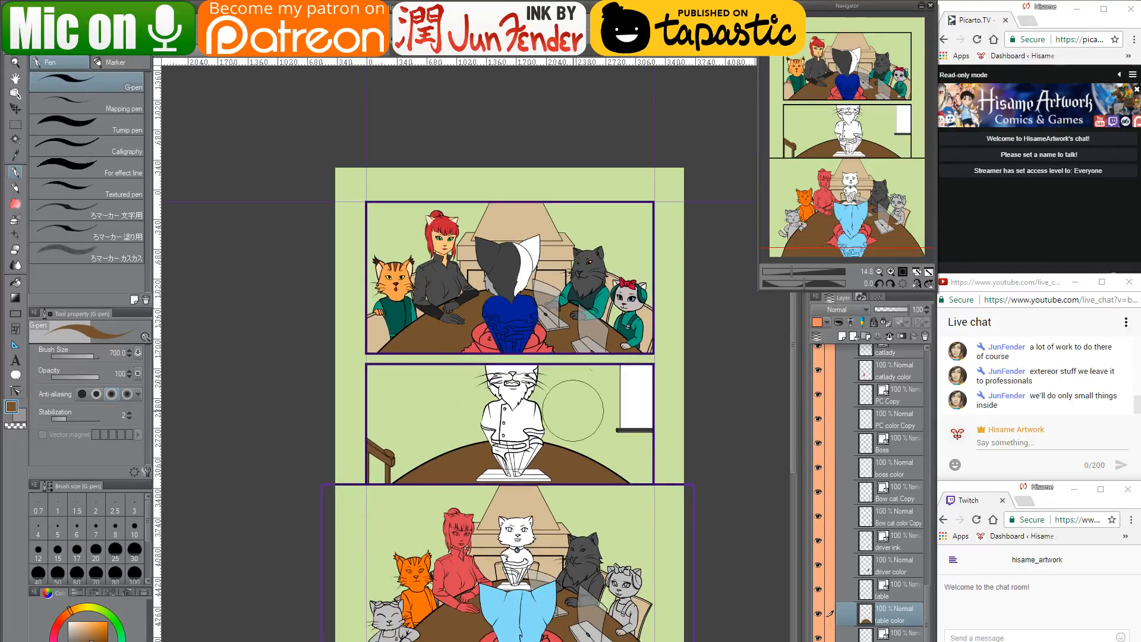
{"action": "left_click_drag", "start_coordinate": [581, 473], "coordinate": [596, 357]}
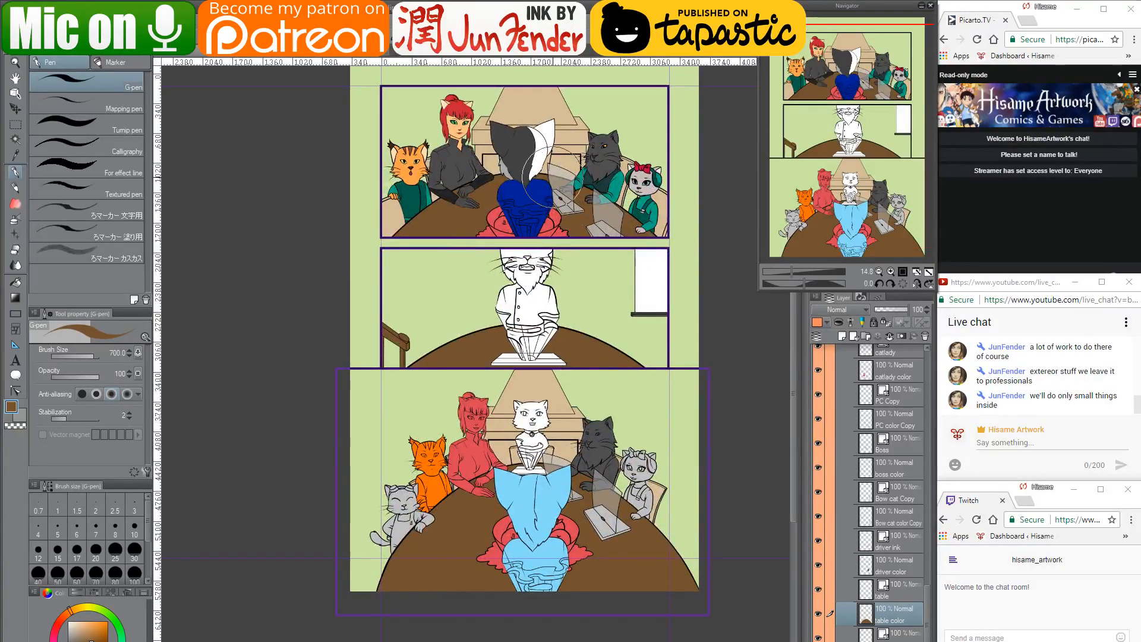
{"action": "scroll", "coordinate": [551, 177], "scroll_direction": "up", "scroll_amount": 3}
{"action": "scroll", "coordinate": [869, 449], "scroll_direction": "up", "scroll_amount": 2}
Sample the yellow of the chairs on the finished reference page 36, return to the page being colored, and clear the selection
{"action": "scroll", "coordinate": [869, 450], "scroll_direction": "down", "scroll_amount": 5}
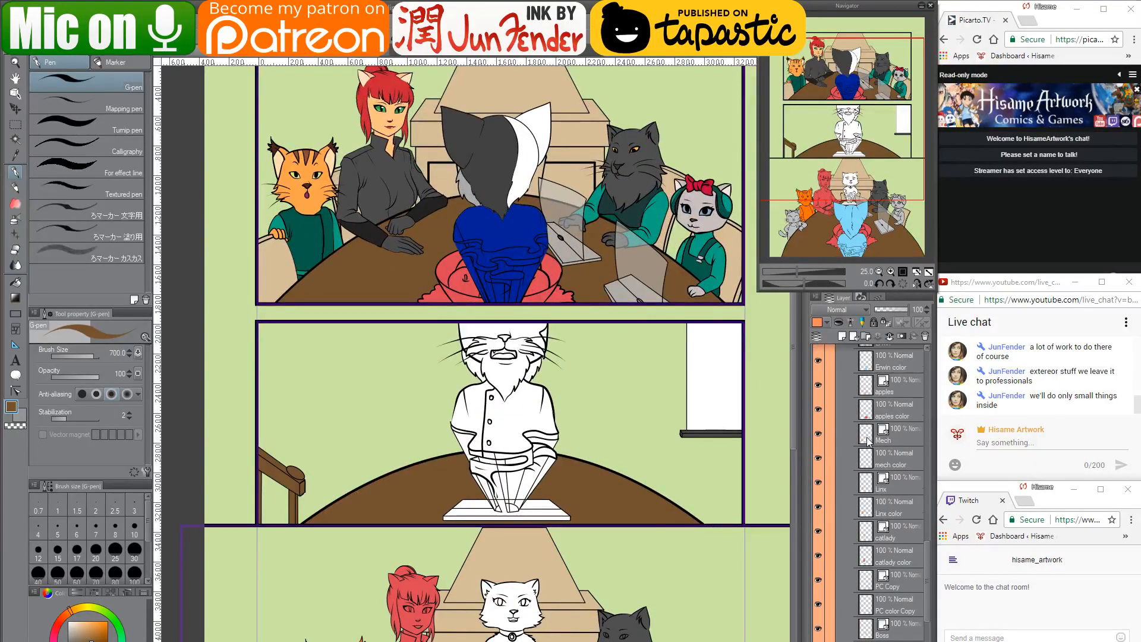
{"action": "scroll", "coordinate": [868, 442], "scroll_direction": "up", "scroll_amount": 8}
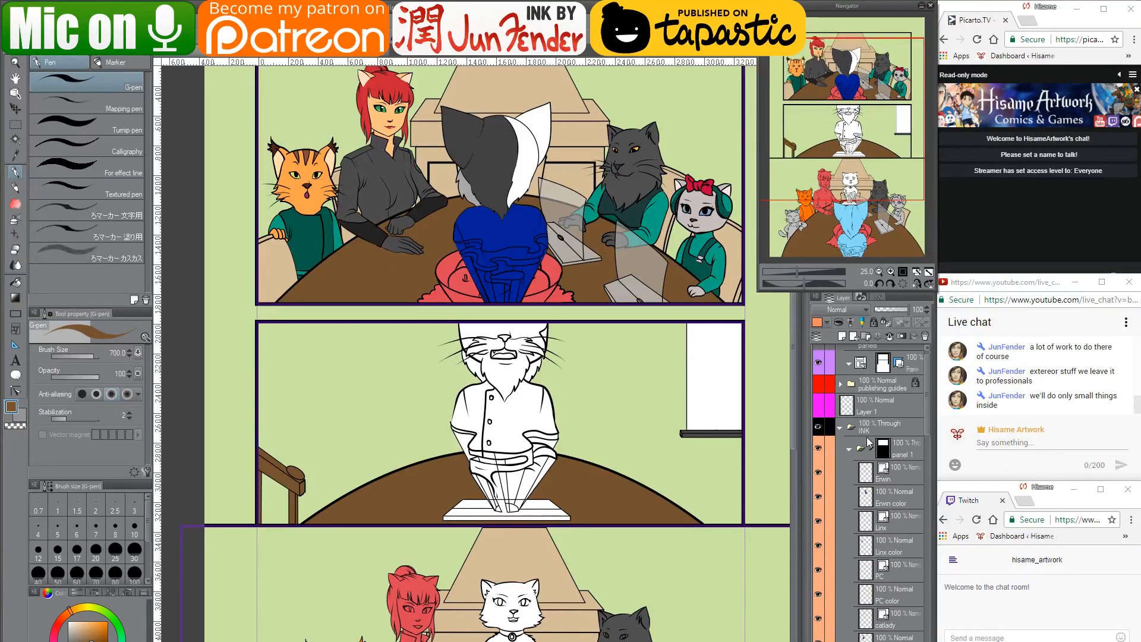
{"action": "scroll", "coordinate": [869, 442], "scroll_direction": "down", "scroll_amount": 5}
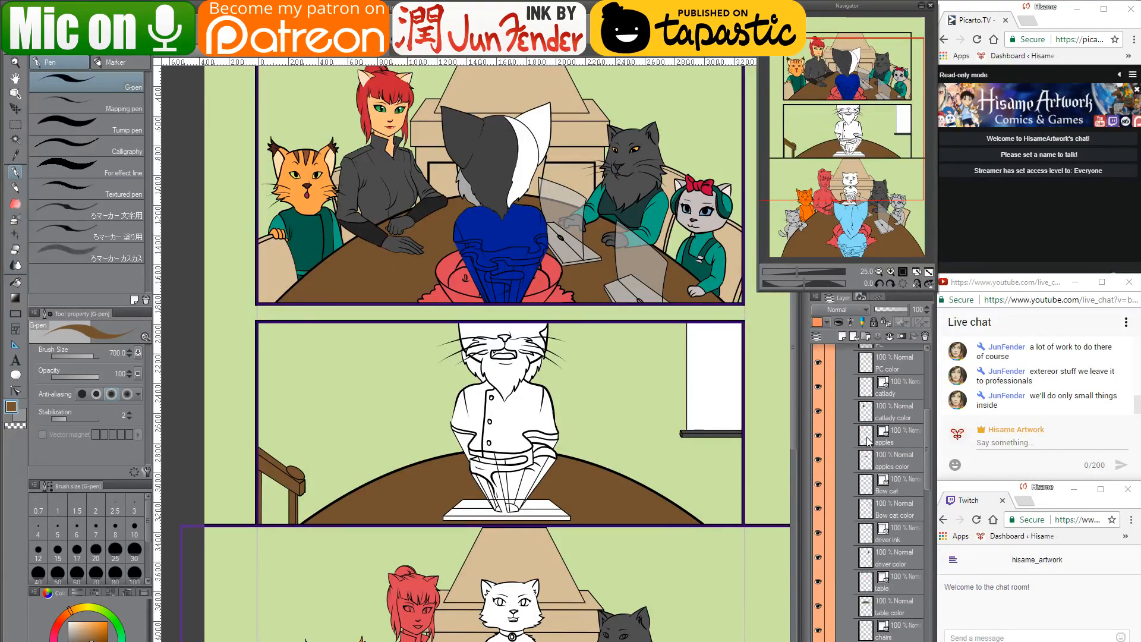
{"action": "scroll", "coordinate": [868, 441], "scroll_direction": "down", "scroll_amount": 2}
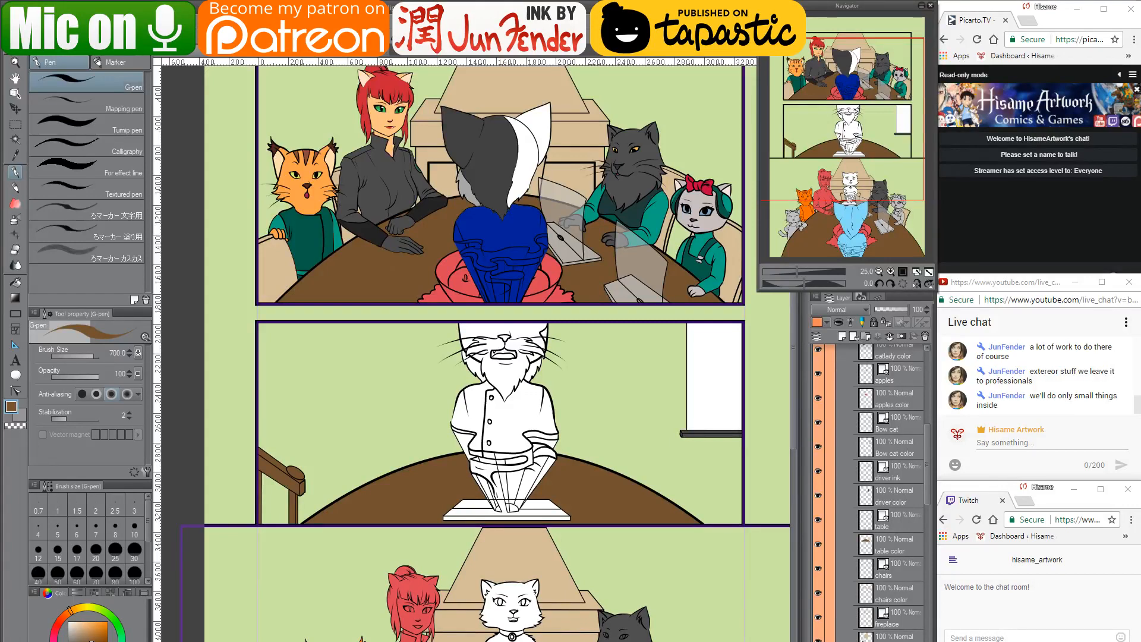
{"action": "left_click", "coordinate": [869, 597], "text": "ctrl"}
{"action": "left_click_drag", "start_coordinate": [519, 469], "coordinate": [504, 599]}
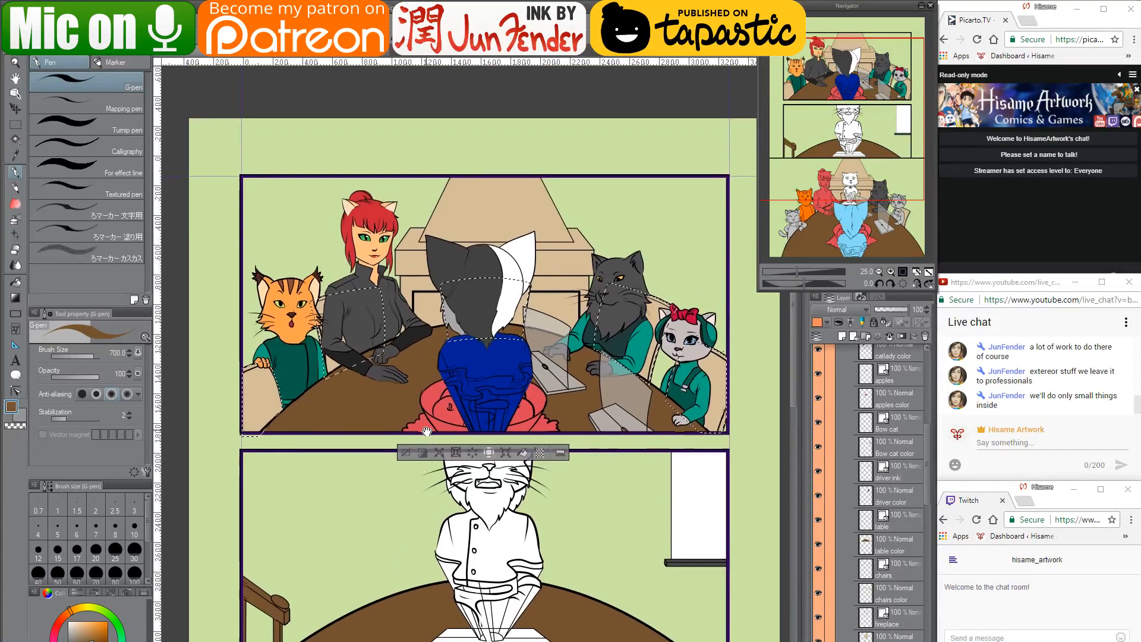
{"action": "left_click", "coordinate": [338, 55]}
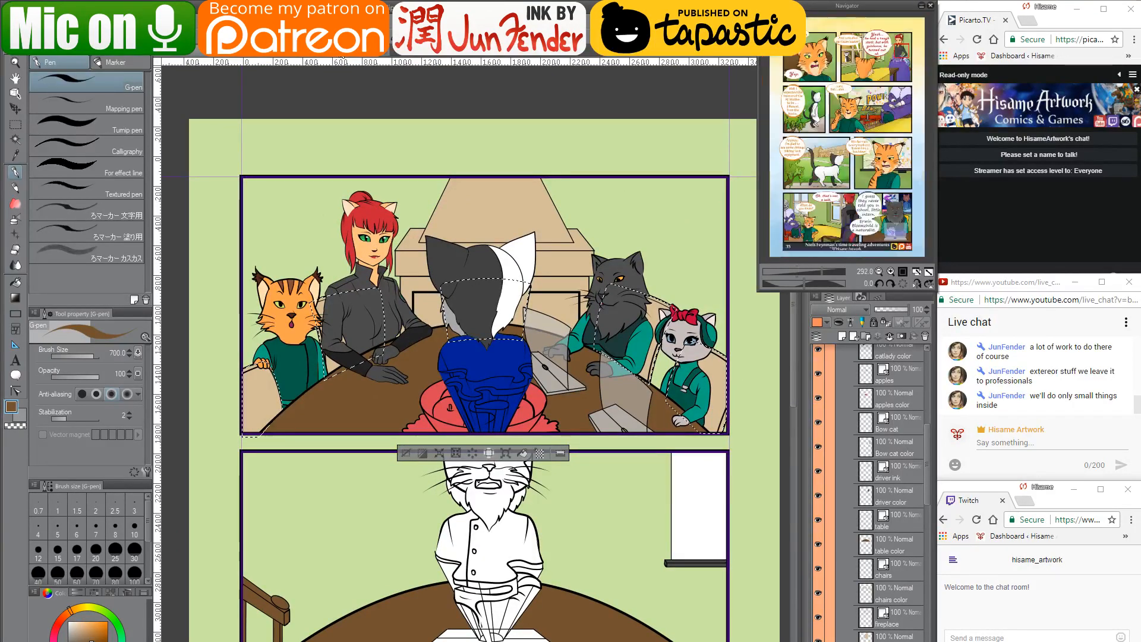
{"action": "left_click", "coordinate": [244, 55]}
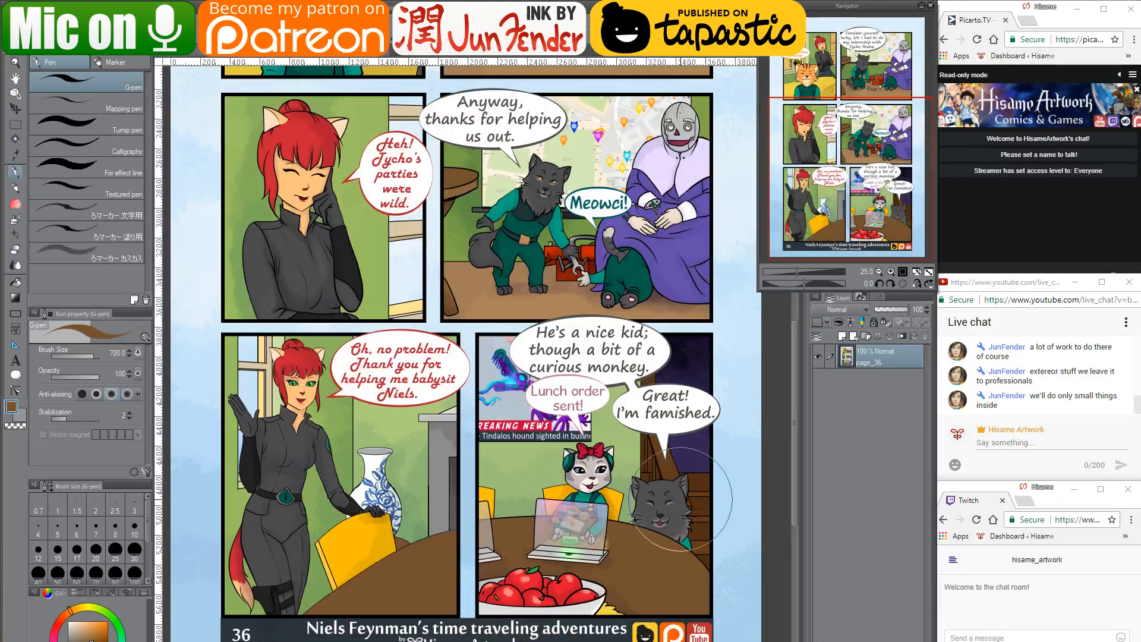
{"action": "left_click", "coordinate": [197, 53]}
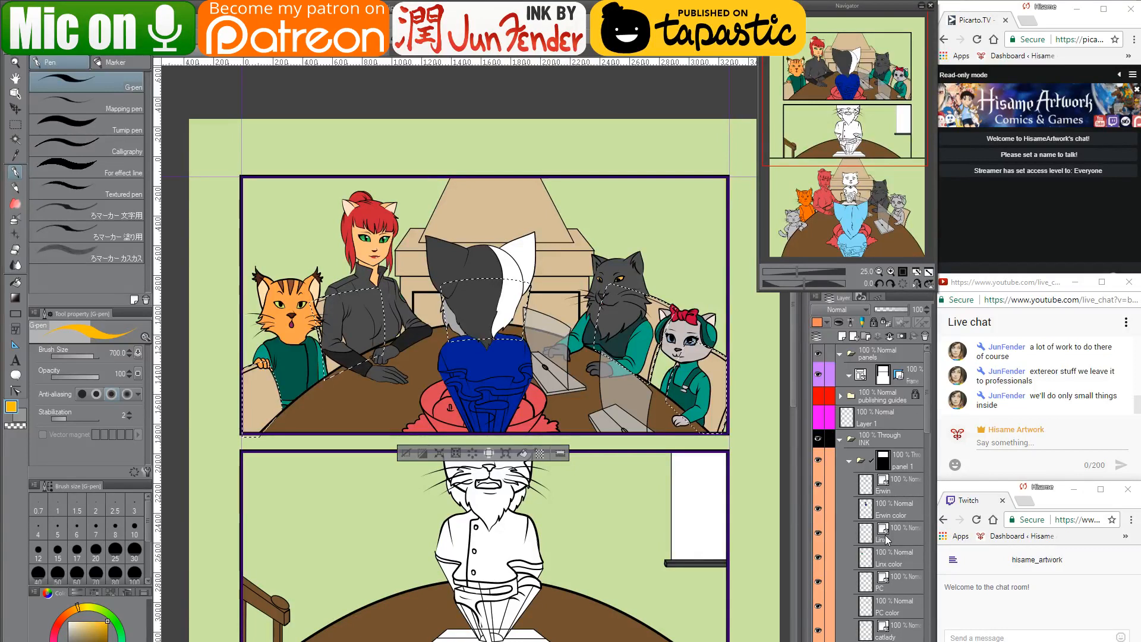
{"action": "key", "text": "ctrl+d"}
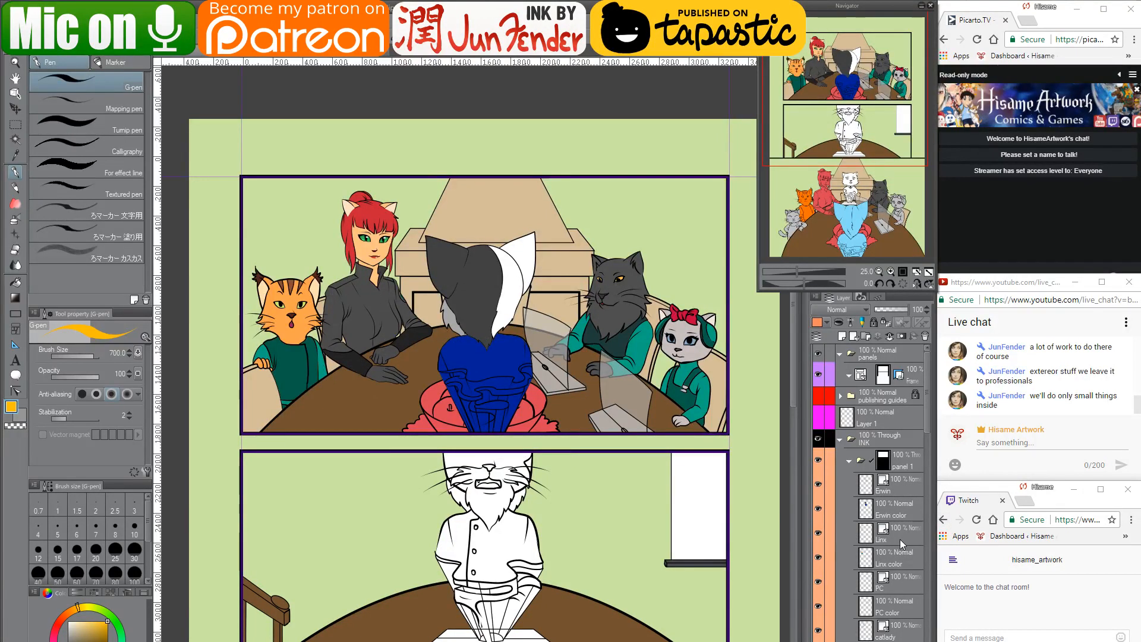
Repaint the chairs in panel 1 yellow on the chairs color layer, keeping to the layer's painted areas, and clear the selection
{"action": "scroll", "coordinate": [900, 540], "scroll_direction": "down", "scroll_amount": 8}
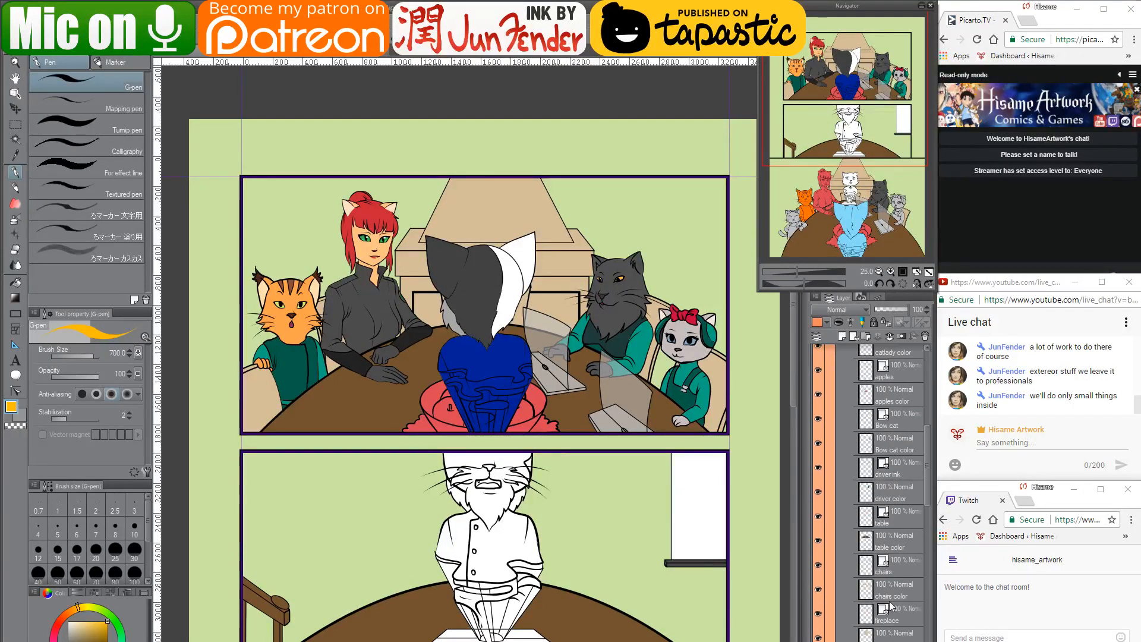
{"action": "left_click", "coordinate": [867, 585]}
{"action": "left_click", "coordinate": [867, 587], "text": "ctrl"}
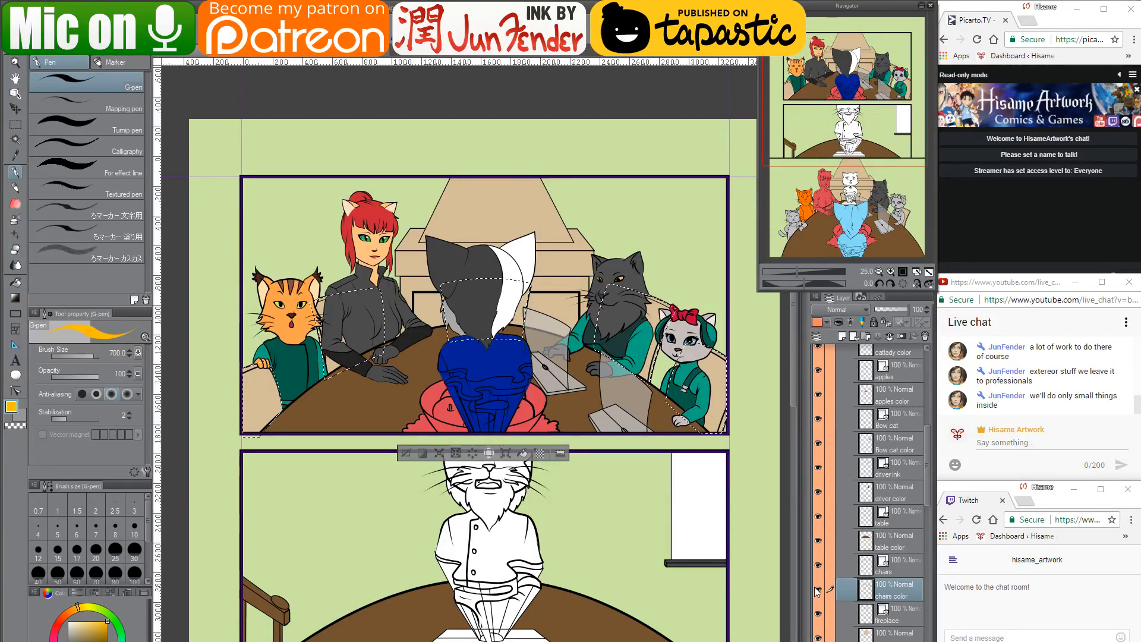
{"action": "left_click", "coordinate": [818, 588]}
{"action": "mouse_move", "coordinate": [283, 426]}
{"action": "left_mouse_down"}
{"action": "mouse_move", "coordinate": [292, 307]}
{"action": "mouse_move", "coordinate": [179, 393]}
{"action": "mouse_move", "coordinate": [489, 265]}
{"action": "mouse_move", "coordinate": [278, 394]}
{"action": "mouse_move", "coordinate": [618, 310]}
{"action": "mouse_move", "coordinate": [526, 302]}
{"action": "left_mouse_up"}
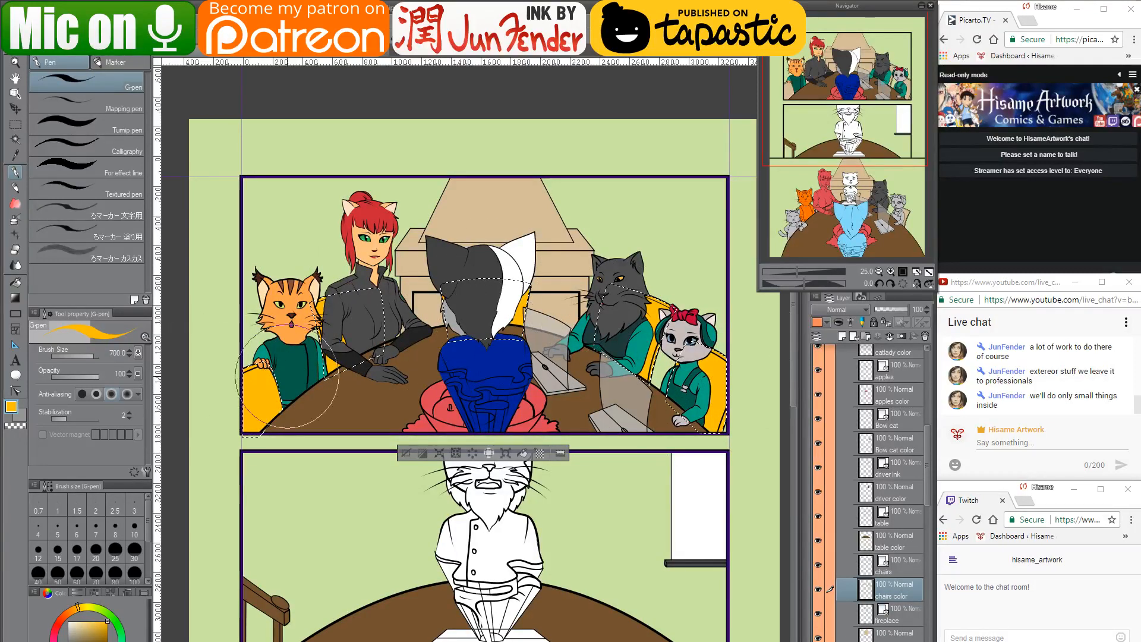
{"action": "key", "text": "ctrl+d"}
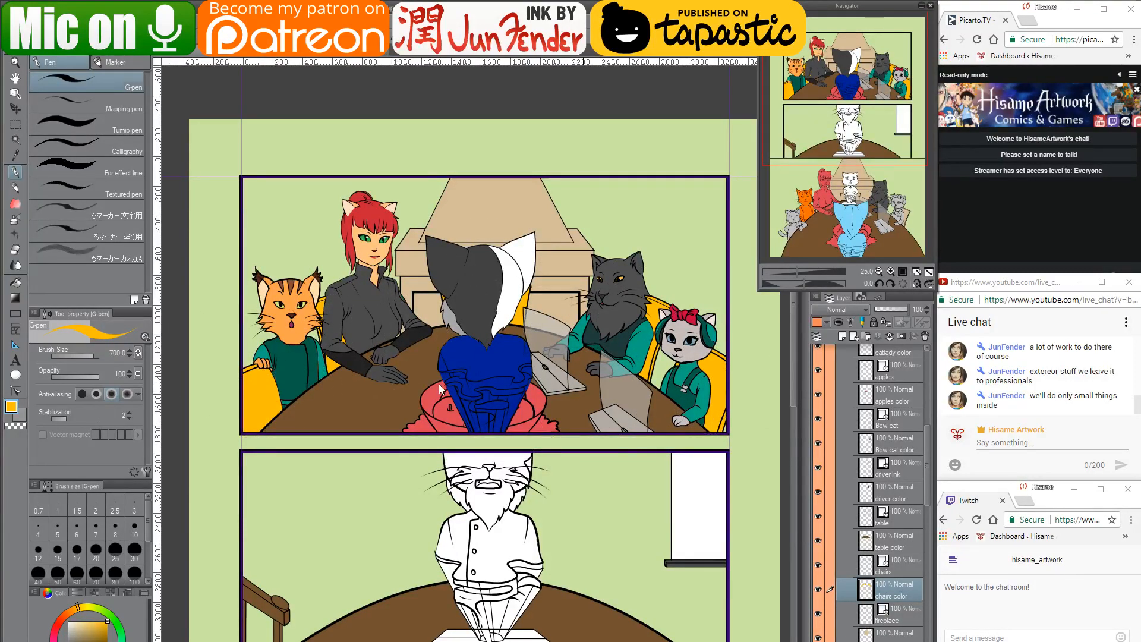
Repaint the chairs in panel 3 yellow within the painted areas of that panel's chairs color layer, and clear the selection
{"action": "left_click_drag", "start_coordinate": [510, 453], "coordinate": [547, 373]}
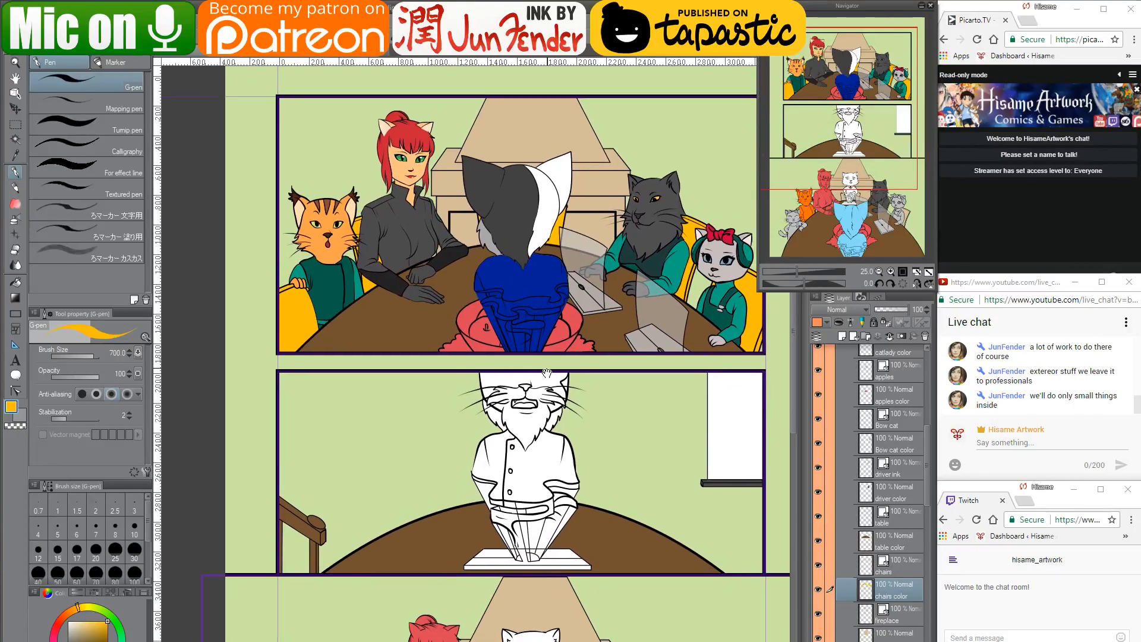
{"action": "left_click_drag", "start_coordinate": [658, 612], "coordinate": [622, 301]}
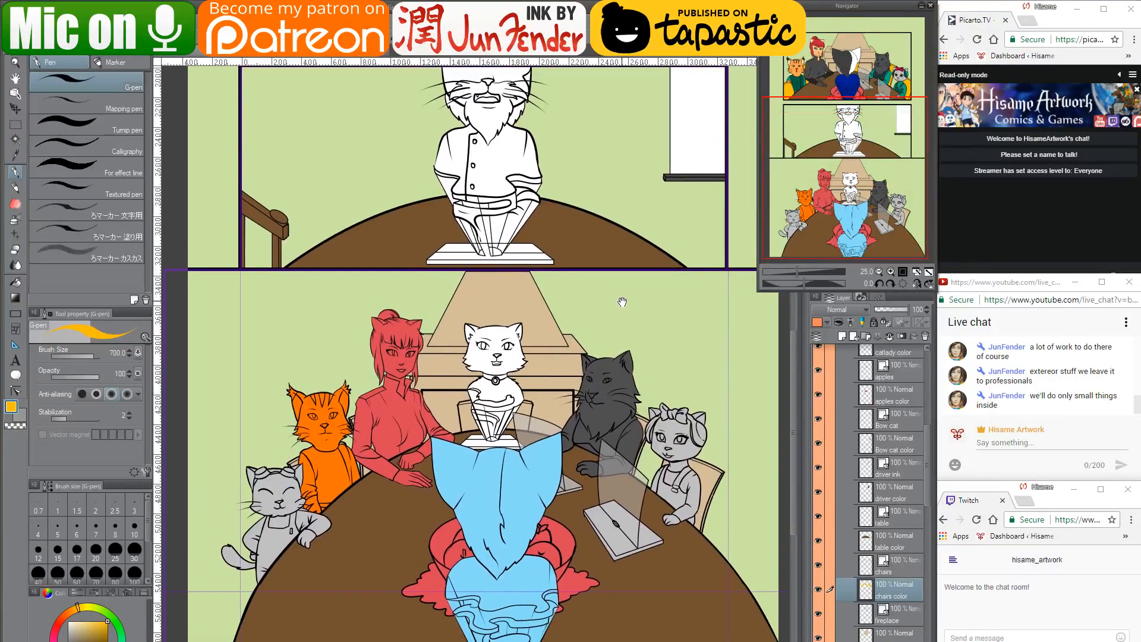
{"action": "scroll", "coordinate": [886, 603], "scroll_direction": "down", "scroll_amount": 10}
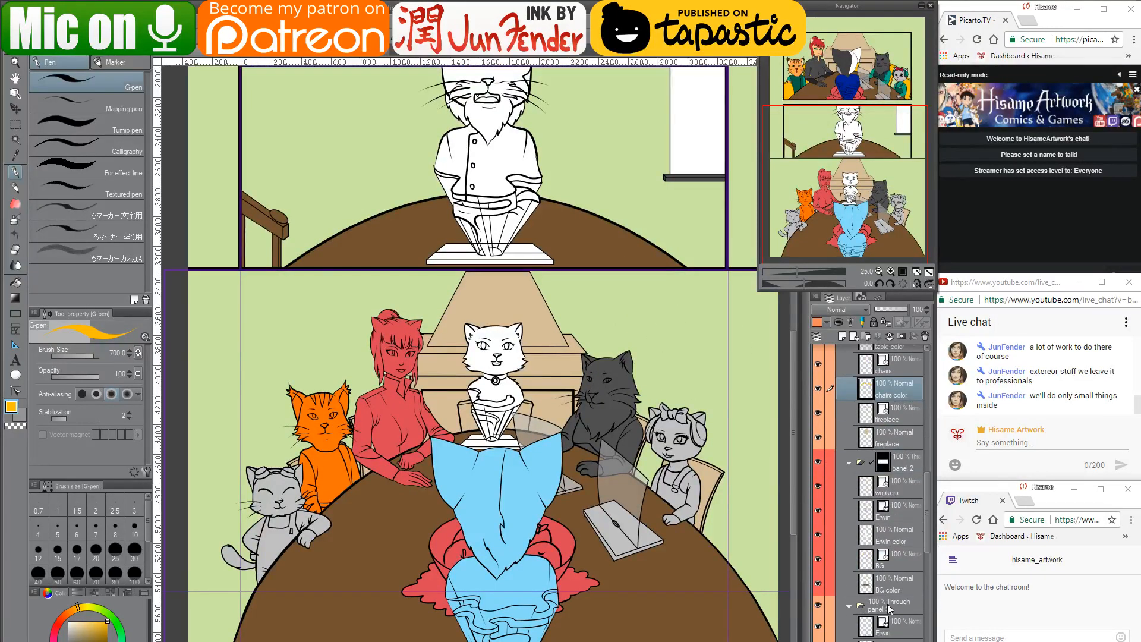
{"action": "scroll", "coordinate": [887, 603], "scroll_direction": "down", "scroll_amount": 5}
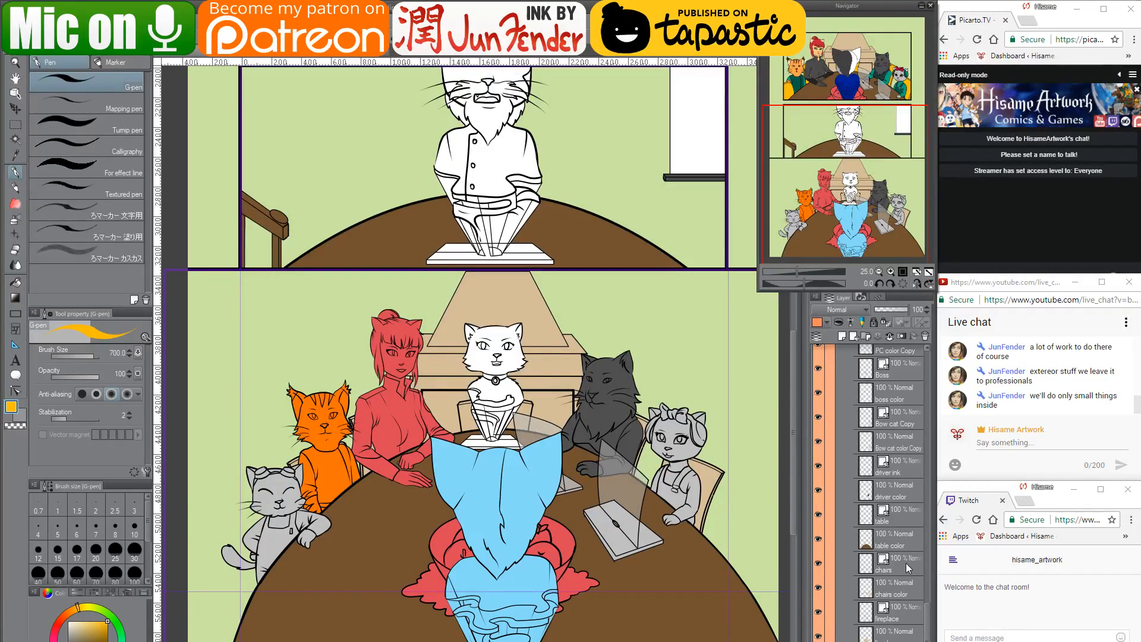
{"action": "scroll", "coordinate": [905, 562], "scroll_direction": "up", "scroll_amount": 1}
{"action": "scroll", "coordinate": [906, 567], "scroll_direction": "up", "scroll_amount": 1}
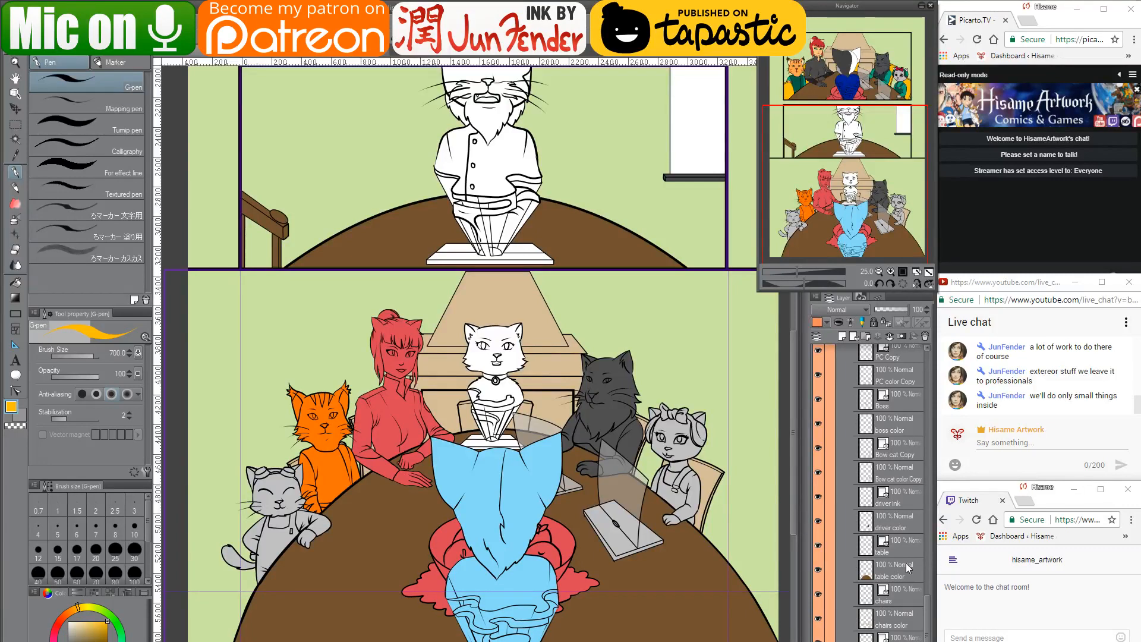
{"action": "scroll", "coordinate": [907, 568], "scroll_direction": "up", "scroll_amount": 5}
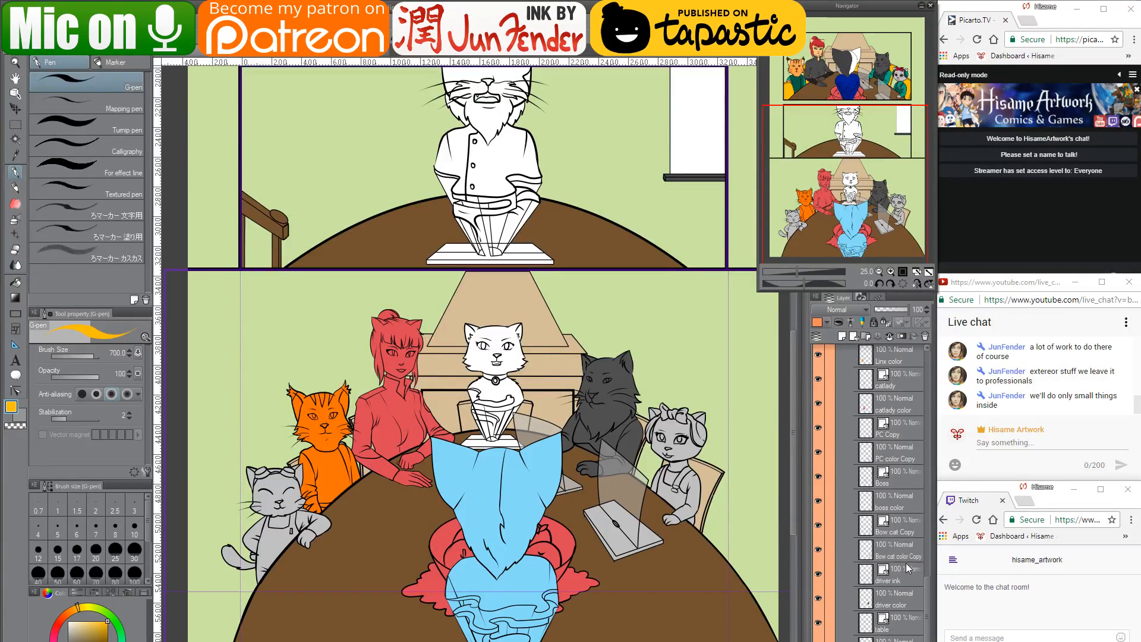
{"action": "scroll", "coordinate": [906, 568], "scroll_direction": "up", "scroll_amount": 6}
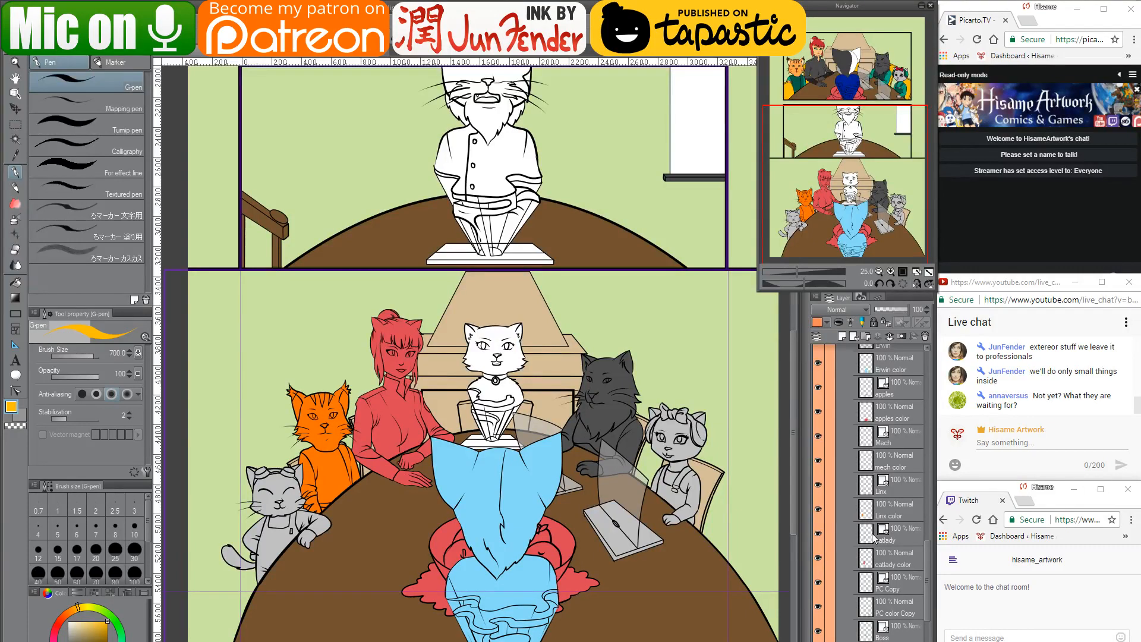
{"action": "scroll", "coordinate": [874, 538], "scroll_direction": "up", "scroll_amount": 2}
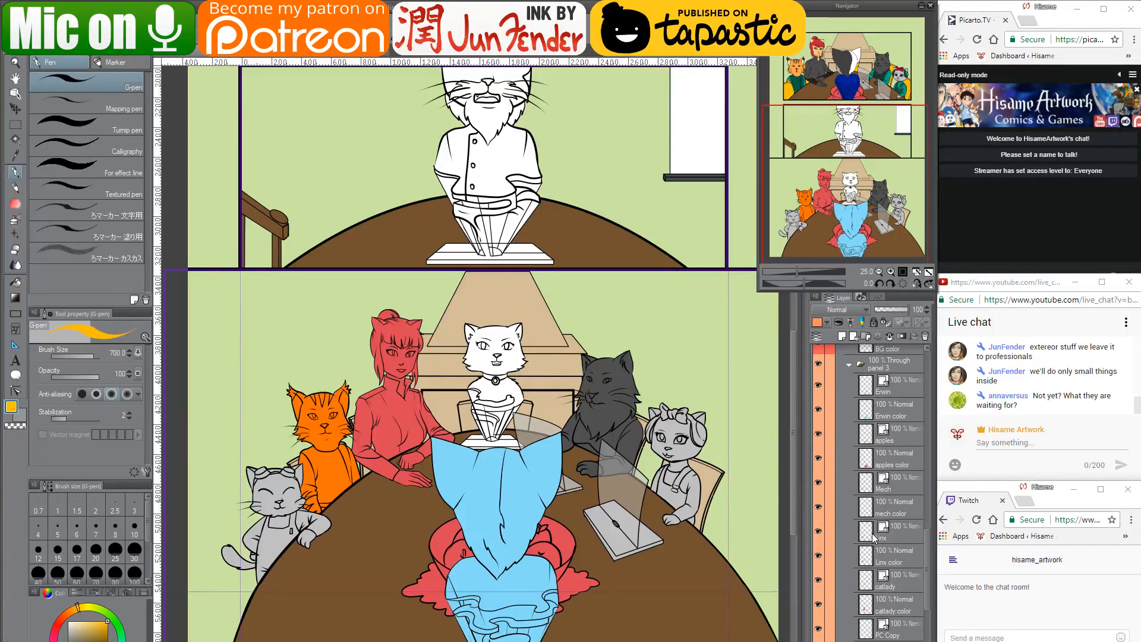
{"action": "scroll", "coordinate": [873, 538], "scroll_direction": "down", "scroll_amount": 1}
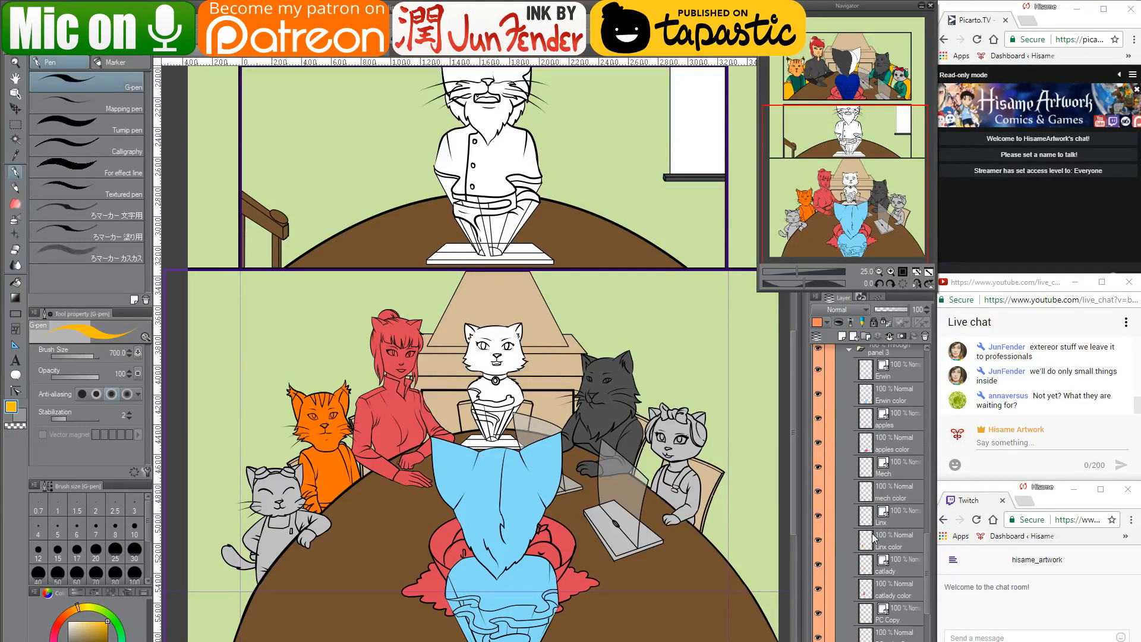
{"action": "scroll", "coordinate": [873, 538], "scroll_direction": "down", "scroll_amount": 2}
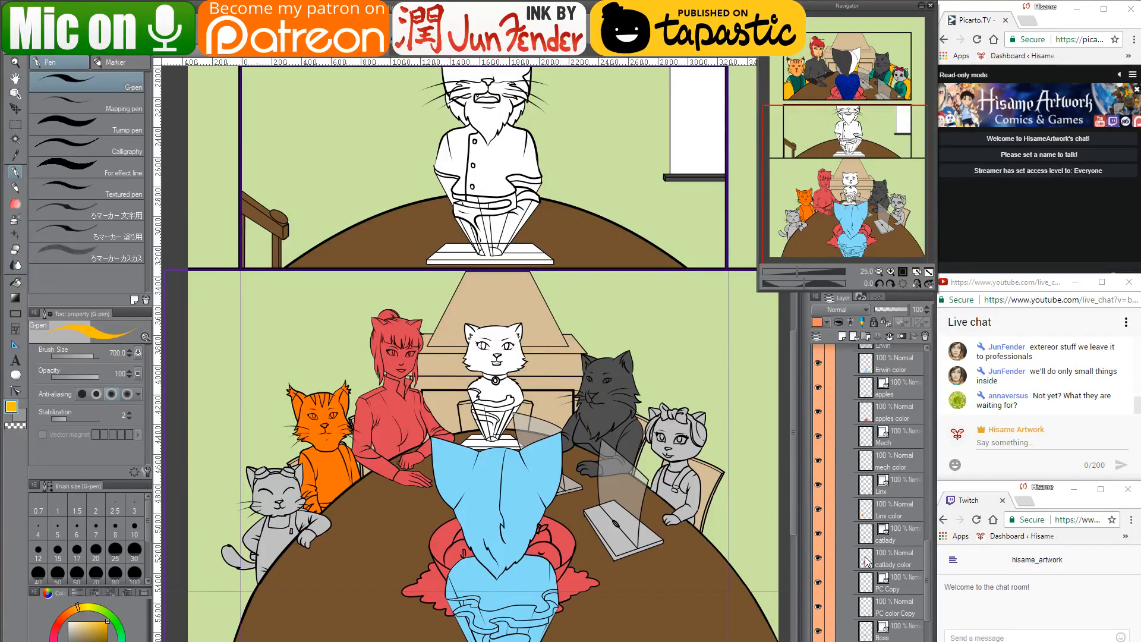
{"action": "scroll", "coordinate": [867, 561], "scroll_direction": "down", "scroll_amount": 12}
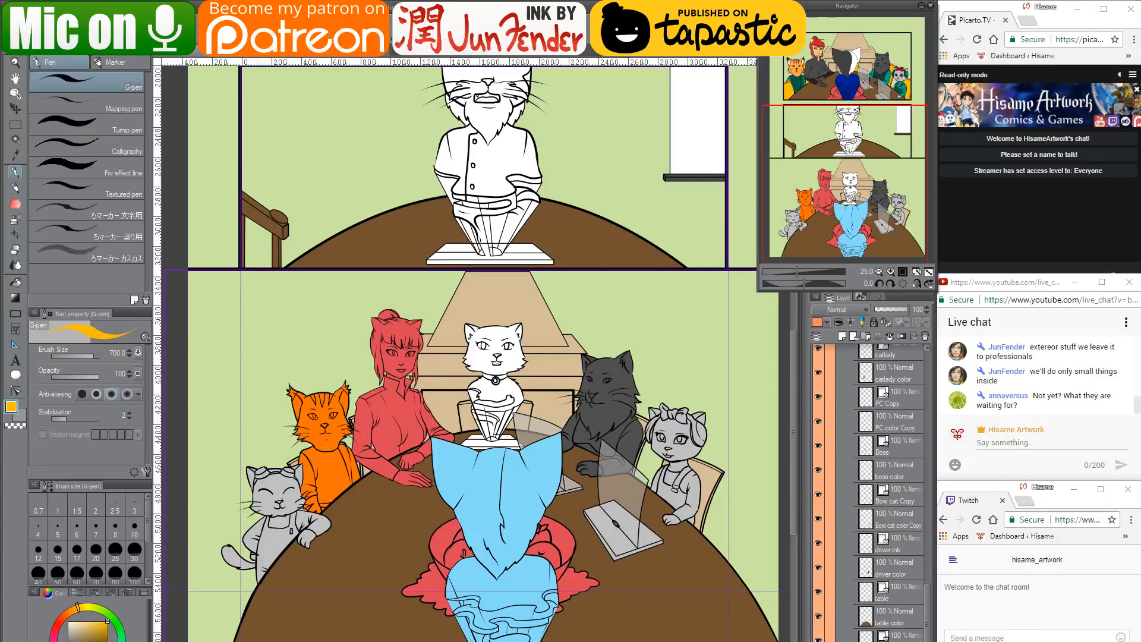
{"action": "scroll", "coordinate": [895, 637], "scroll_direction": "down", "scroll_amount": 3}
{"action": "left_click", "coordinate": [871, 623]}
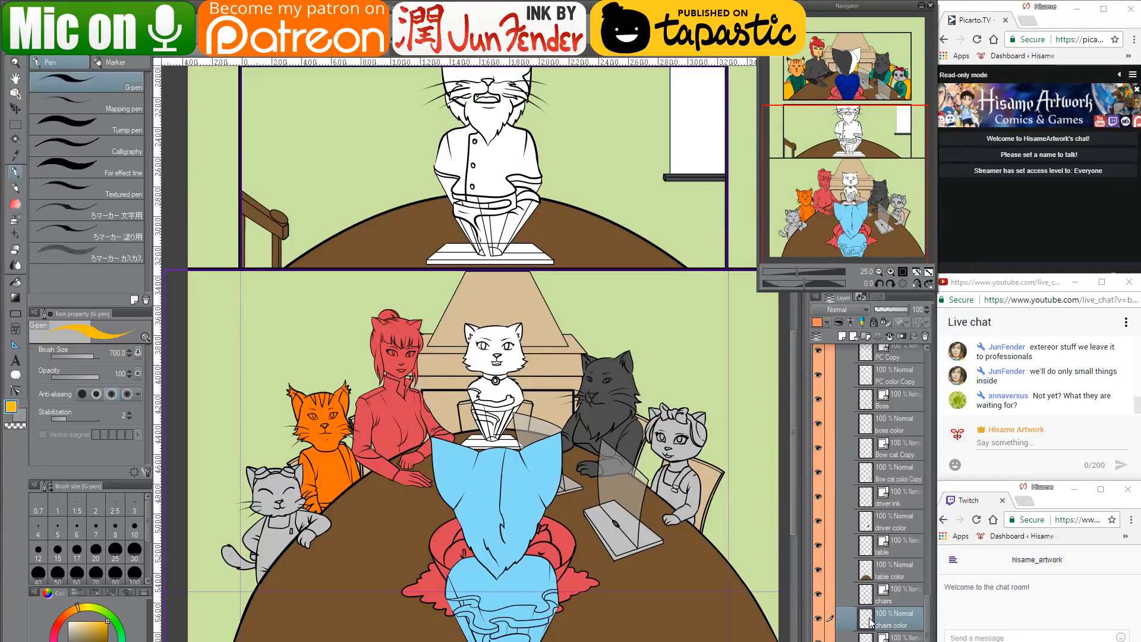
{"action": "left_click", "coordinate": [869, 622], "text": "ctrl"}
{"action": "mouse_move", "coordinate": [329, 414]}
{"action": "left_mouse_down"}
{"action": "mouse_move", "coordinate": [295, 460]}
{"action": "mouse_move", "coordinate": [332, 460]}
{"action": "mouse_move", "coordinate": [391, 408]}
{"action": "mouse_move", "coordinate": [312, 491]}
{"action": "mouse_move", "coordinate": [623, 429]}
{"action": "mouse_move", "coordinate": [404, 447]}
{"action": "mouse_move", "coordinate": [722, 473]}
{"action": "mouse_move", "coordinate": [699, 538]}
{"action": "mouse_move", "coordinate": [654, 453]}
{"action": "mouse_move", "coordinate": [408, 446]}
{"action": "mouse_move", "coordinate": [707, 517]}
{"action": "mouse_move", "coordinate": [562, 462]}
{"action": "mouse_move", "coordinate": [404, 455]}
{"action": "mouse_move", "coordinate": [305, 496]}
{"action": "mouse_move", "coordinate": [321, 464]}
{"action": "mouse_move", "coordinate": [547, 422]}
{"action": "mouse_move", "coordinate": [686, 421]}
{"action": "mouse_move", "coordinate": [716, 459]}
{"action": "mouse_move", "coordinate": [707, 515]}
{"action": "mouse_move", "coordinate": [613, 426]}
{"action": "mouse_move", "coordinate": [293, 466]}
{"action": "left_mouse_up"}
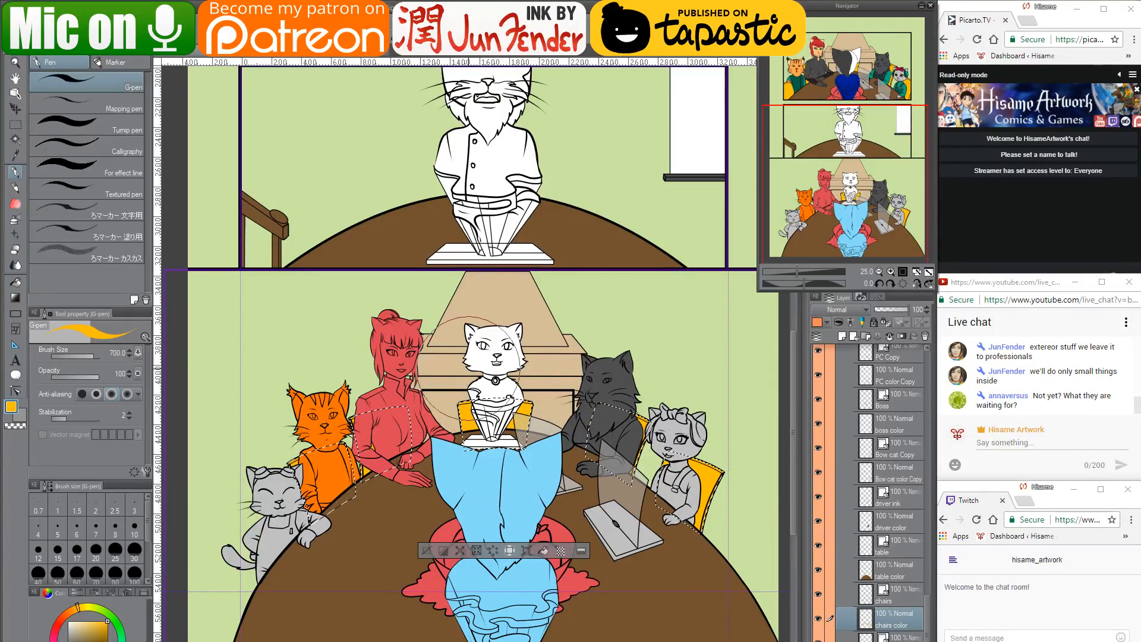
{"action": "key", "text": "space"}
{"action": "left_click_drag", "start_coordinate": [572, 306], "coordinate": [580, 449]}
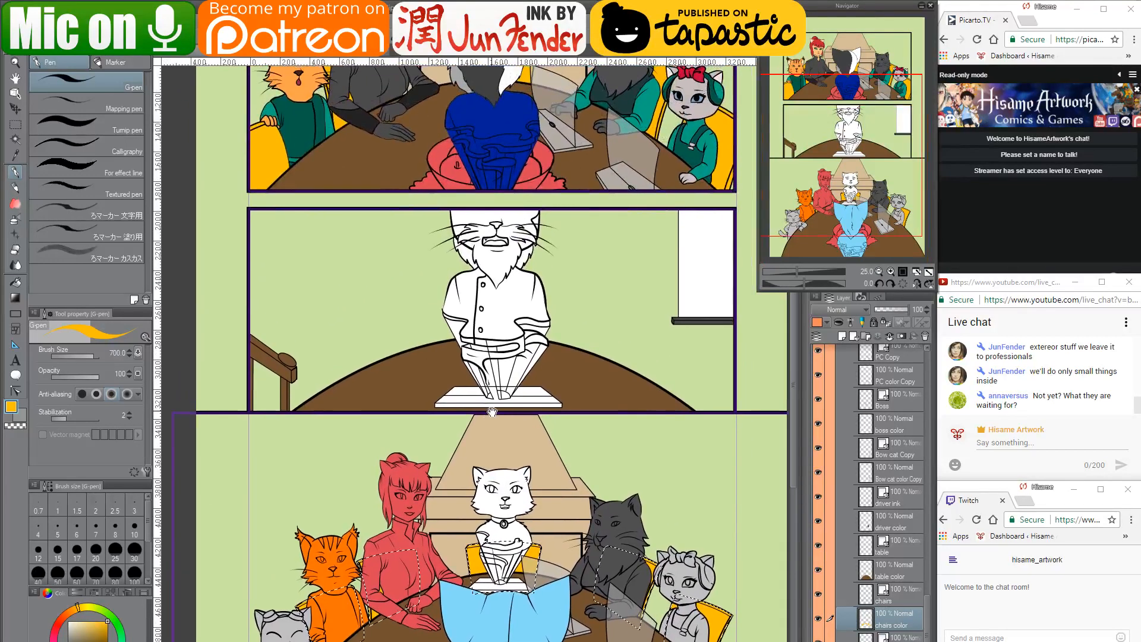
{"action": "key", "text": "ctrl+d"}
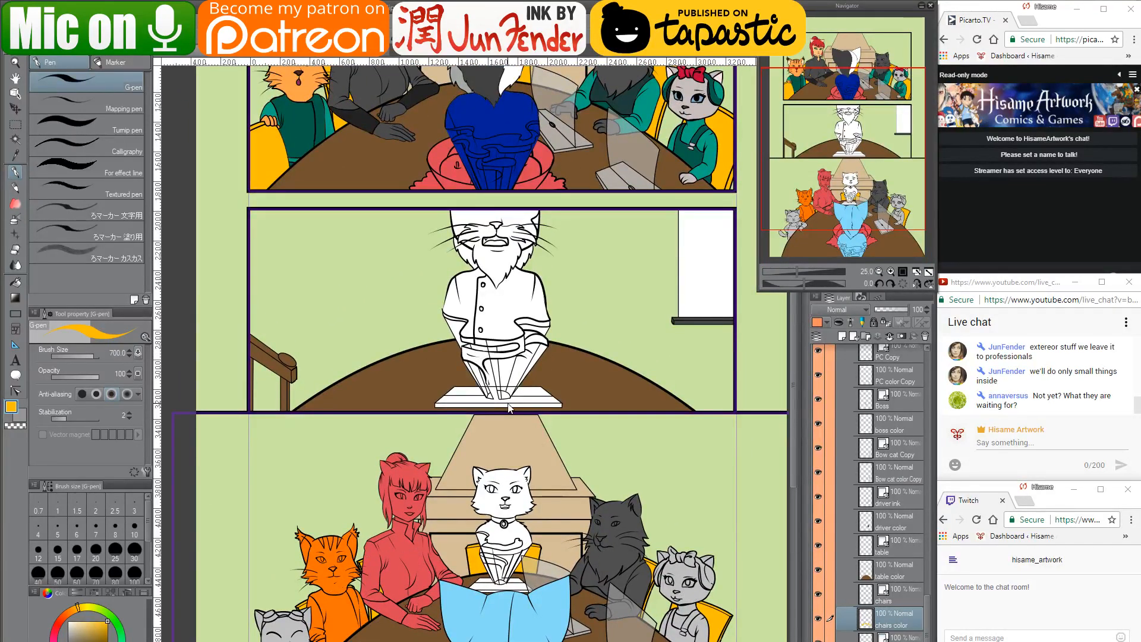
Select the painted area of the fireplace color layer in panel 1
{"action": "scroll", "coordinate": [595, 337], "scroll_direction": "down", "scroll_amount": 2}
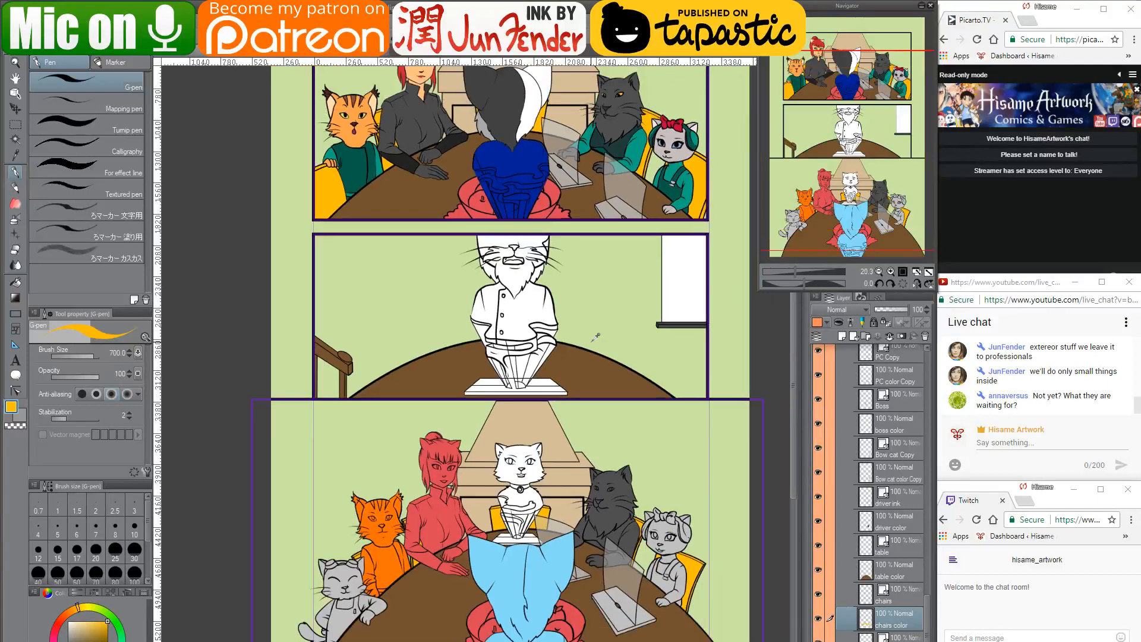
{"action": "left_click_drag", "start_coordinate": [594, 338], "coordinate": [592, 371]}
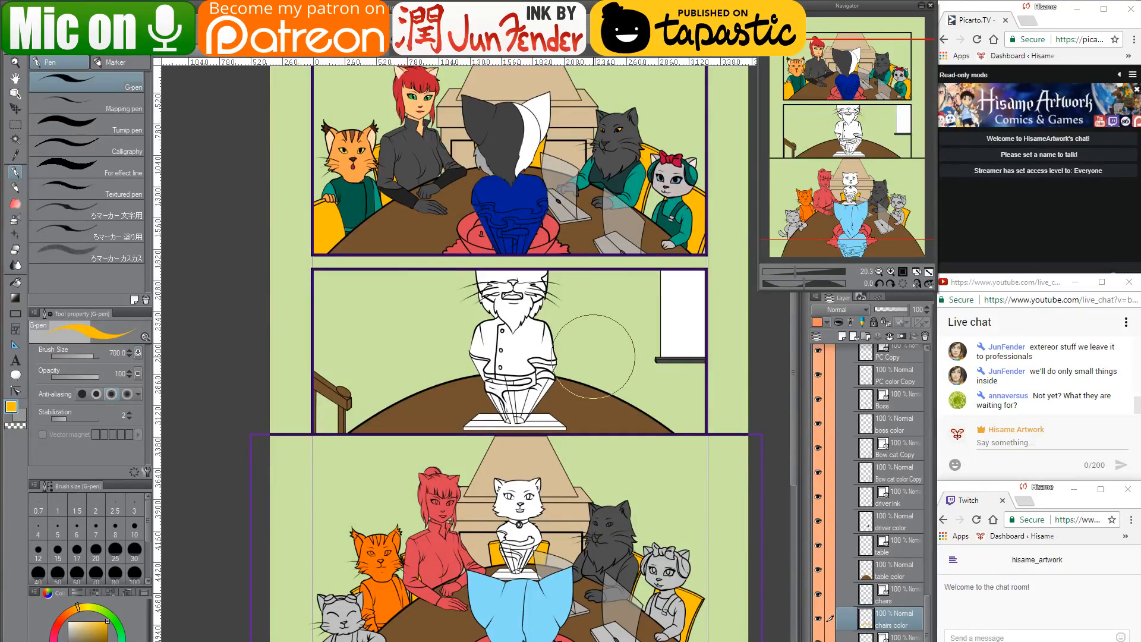
{"action": "left_click_drag", "start_coordinate": [581, 246], "coordinate": [581, 416]}
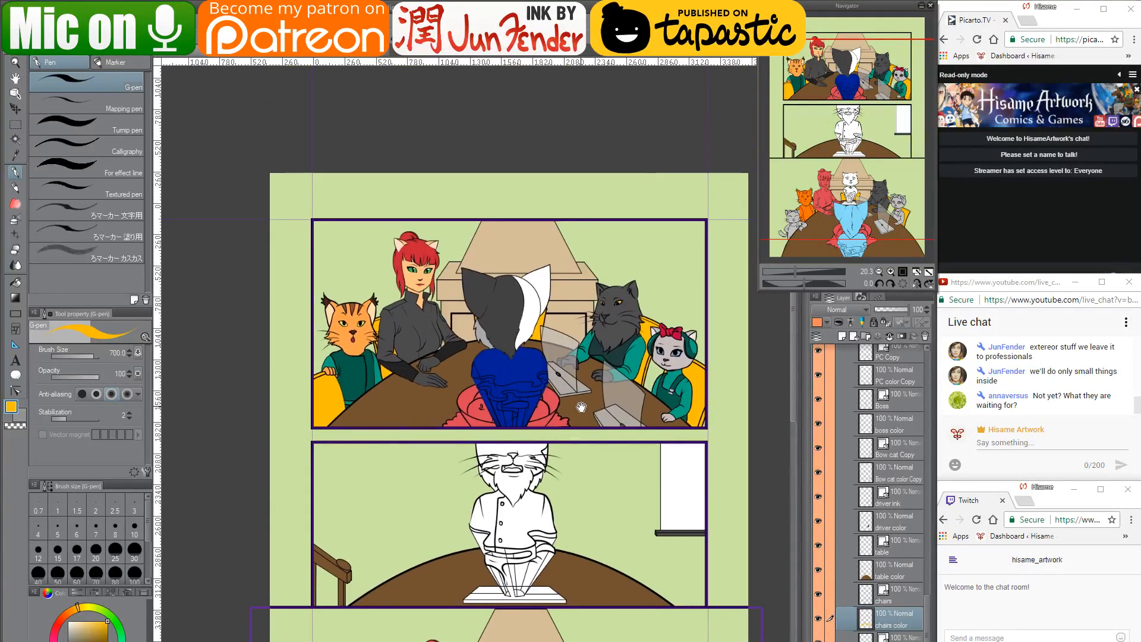
{"action": "scroll", "coordinate": [930, 556], "scroll_direction": "up", "scroll_amount": 3}
{"action": "mouse_move", "coordinate": [929, 557]}
{"action": "left_mouse_down"}
{"action": "mouse_move", "coordinate": [928, 365]}
{"action": "mouse_move", "coordinate": [929, 447]}
{"action": "mouse_move", "coordinate": [927, 437]}
{"action": "left_mouse_up"}
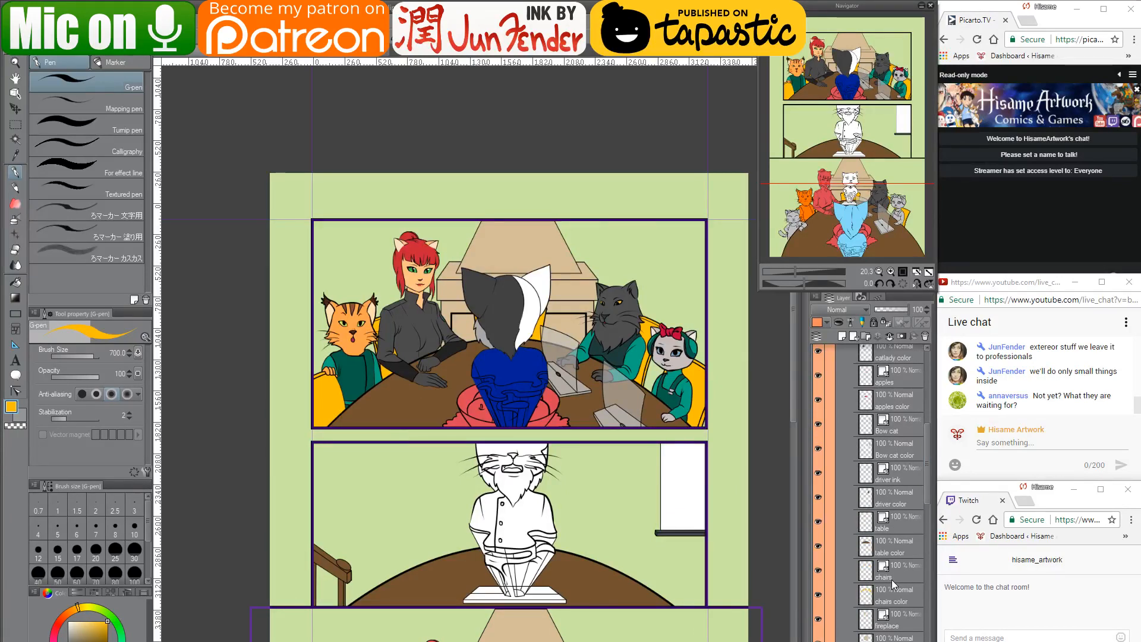
{"action": "scroll", "coordinate": [892, 579], "scroll_direction": "up", "scroll_amount": 1}
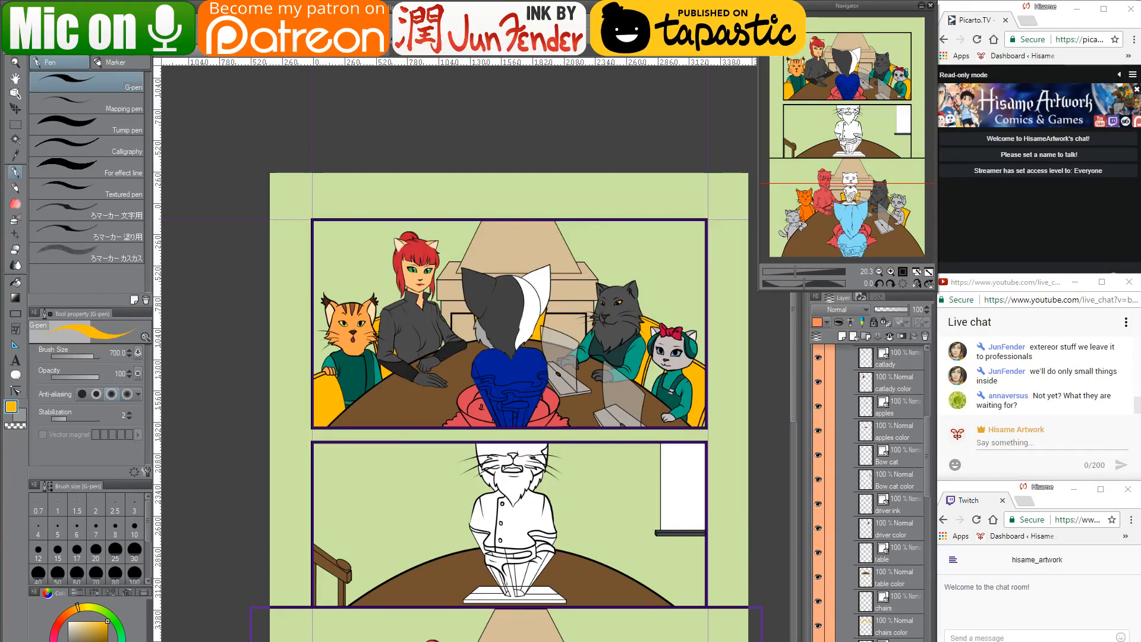
{"action": "left_click", "coordinate": [865, 638], "text": "ctrl"}
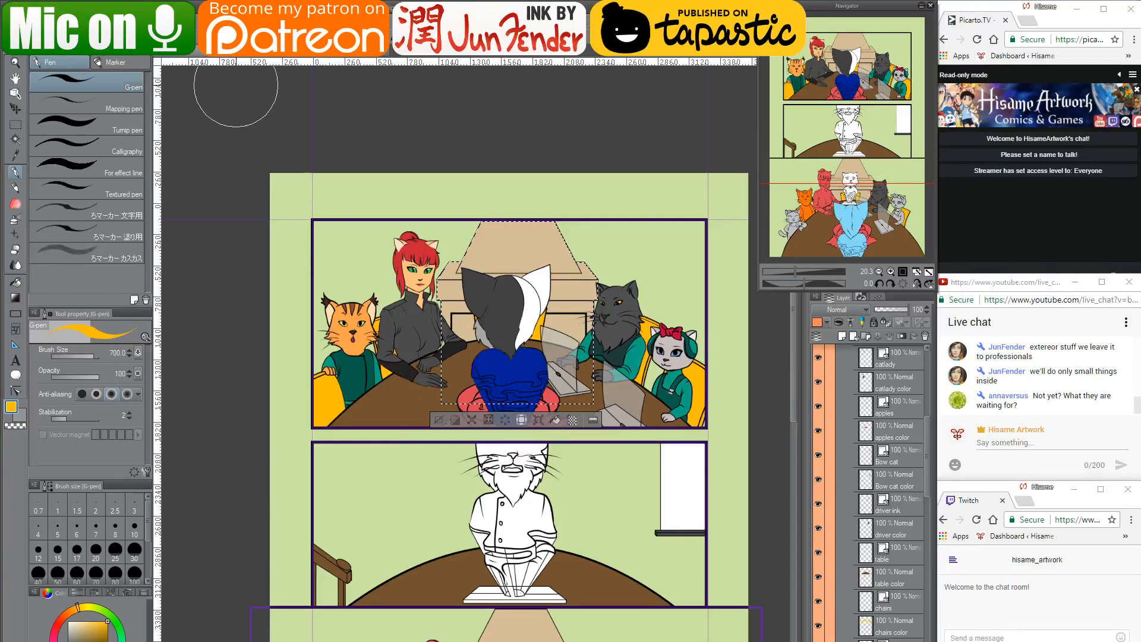
Sample the light grey of the fireplace on reference page 36 and fill the chimney hood in panel 1 with it
{"action": "left_click", "coordinate": [236, 51]}
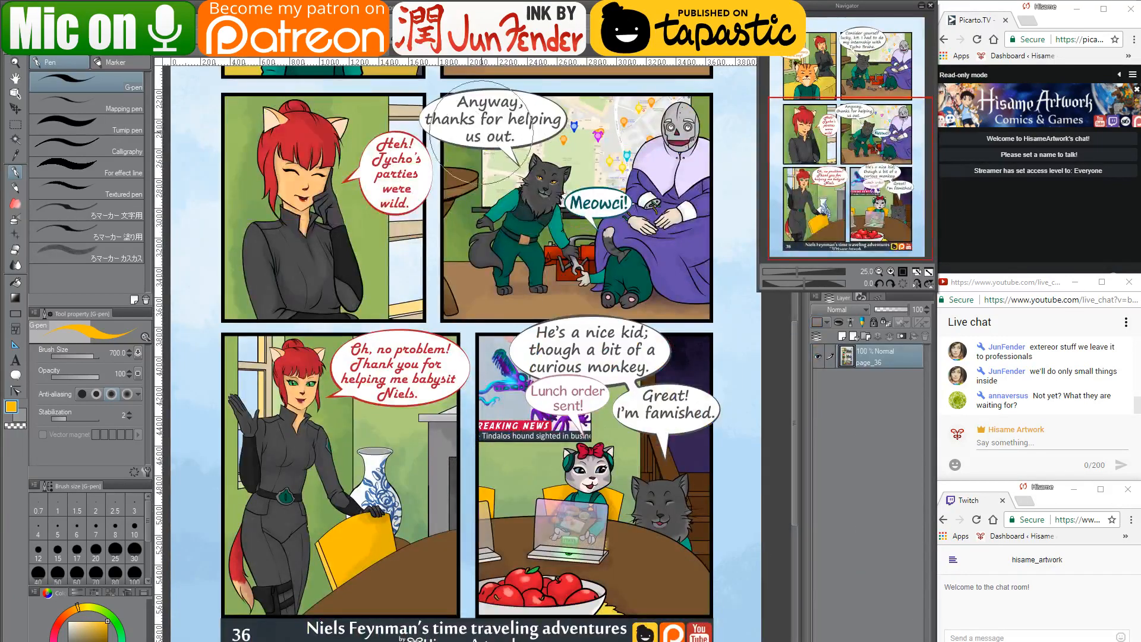
{"action": "scroll", "coordinate": [443, 408], "scroll_direction": "up", "scroll_amount": 3}
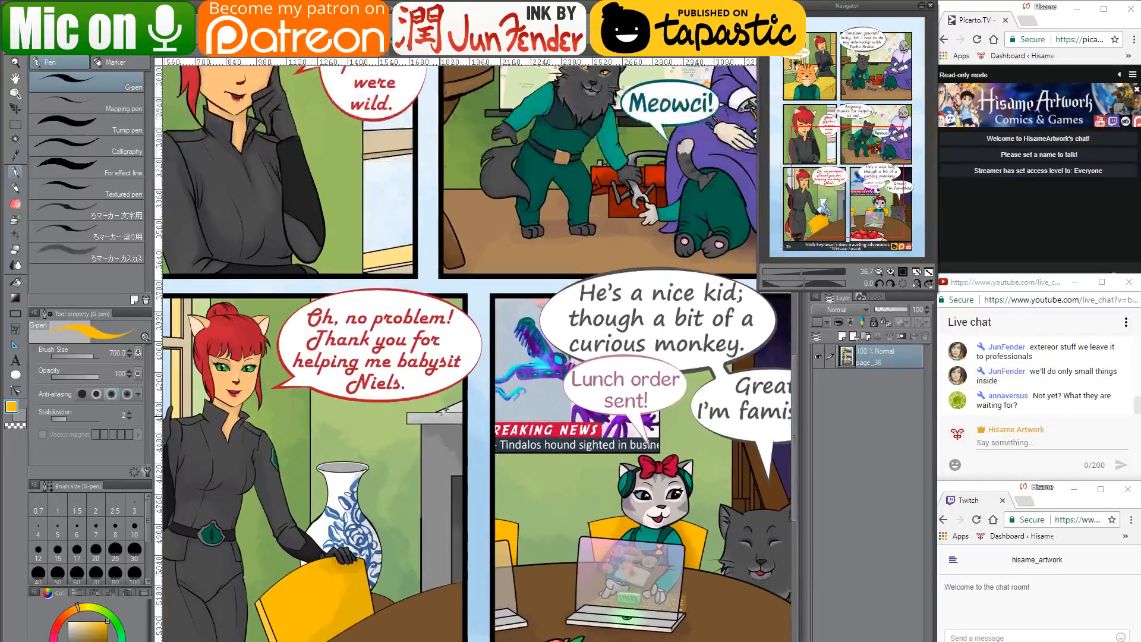
{"action": "scroll", "coordinate": [445, 410], "scroll_direction": "up", "scroll_amount": 2}
{"action": "right_click", "coordinate": [451, 402]}
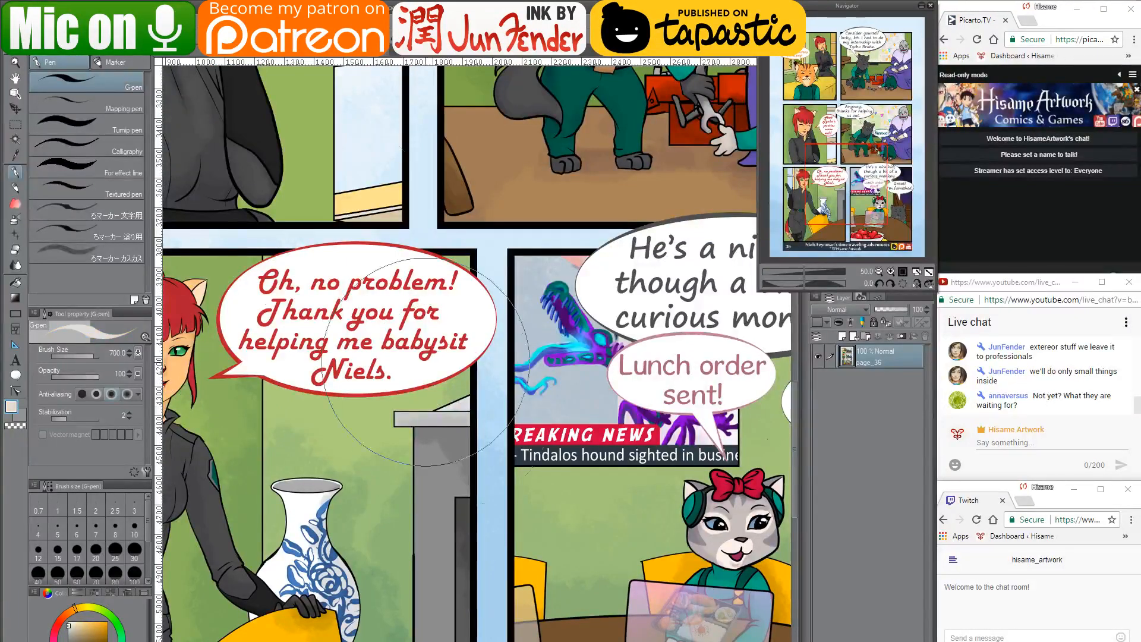
{"action": "left_click", "coordinate": [179, 54]}
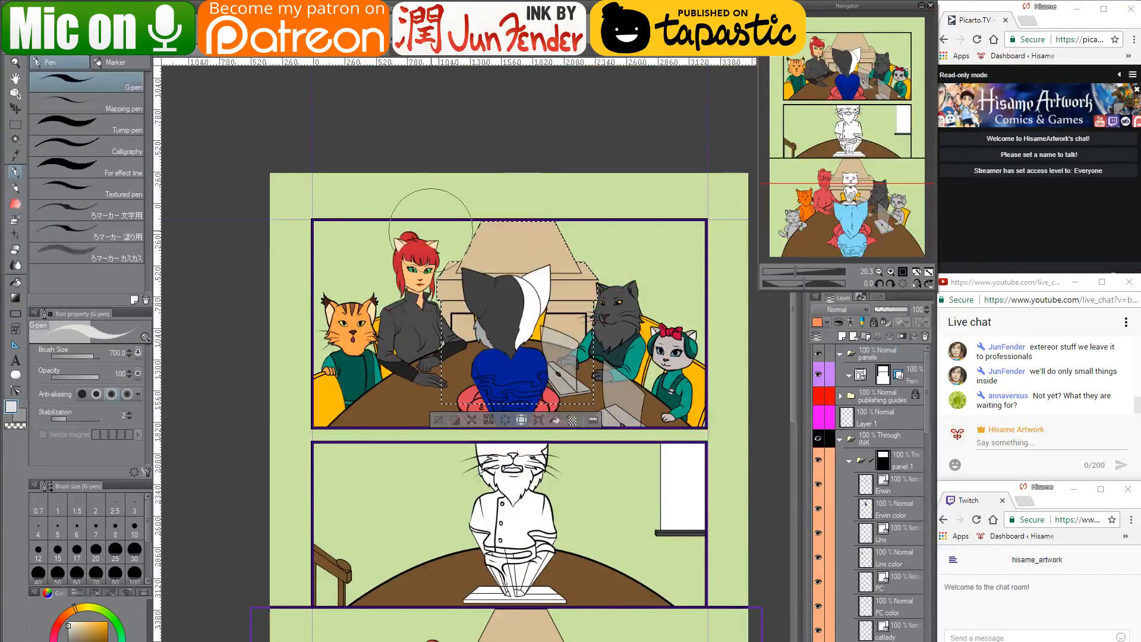
{"action": "key", "text": "g"}
{"action": "left_click", "coordinate": [532, 245]}
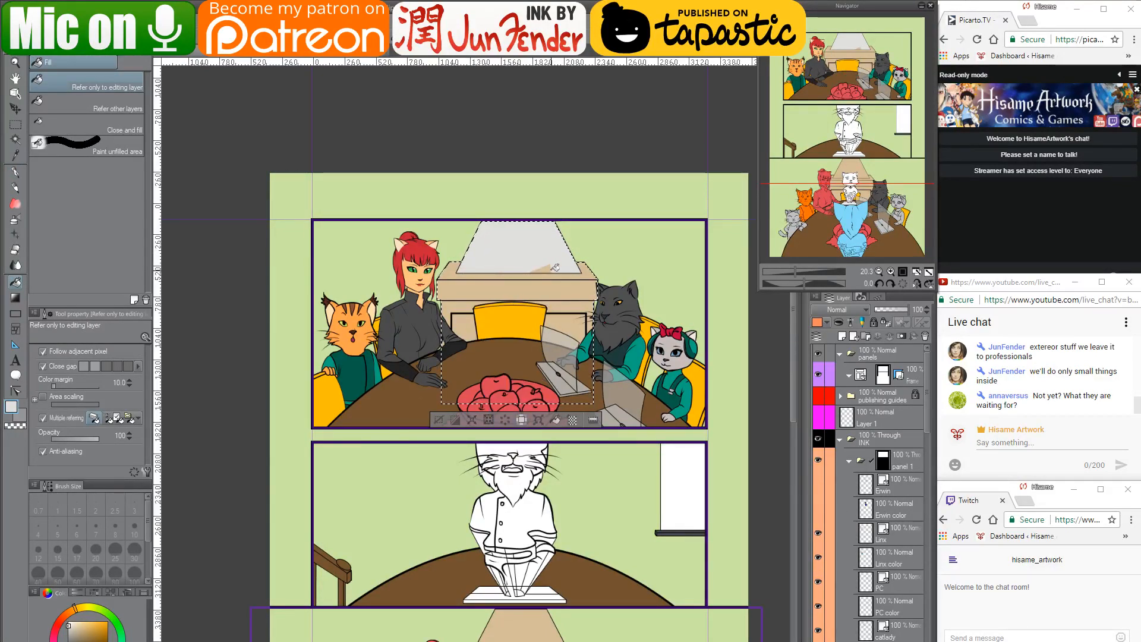
{"action": "left_click", "coordinate": [545, 267]}
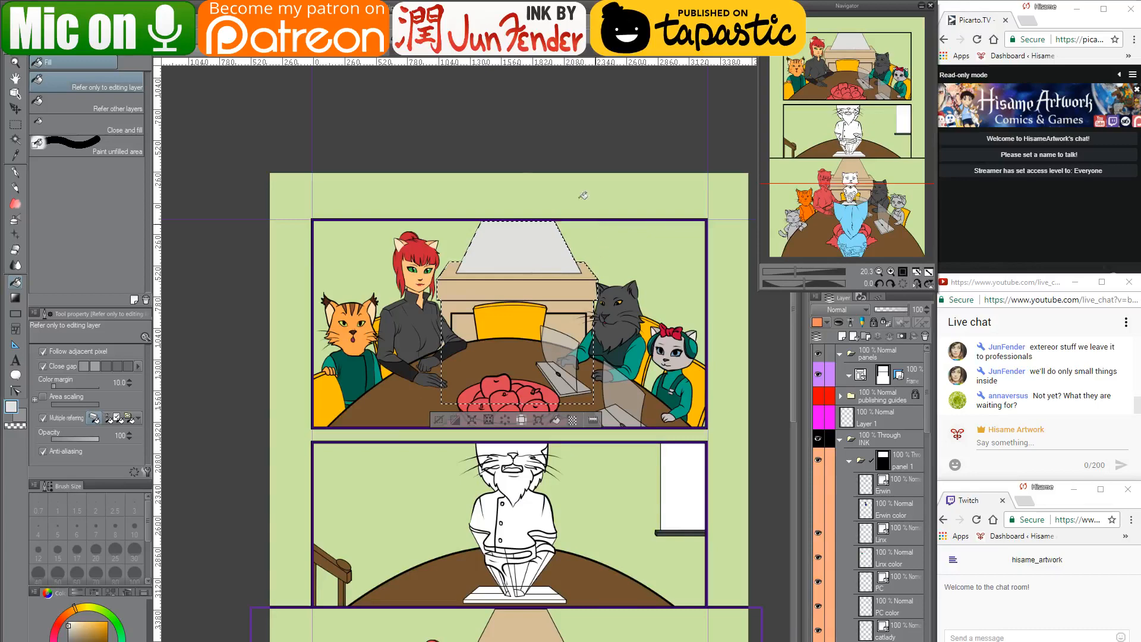
Sample the mantel's grey on reference page 36 and fill the fireplace mantel in panel 1 with it
{"action": "left_click", "coordinate": [253, 56]}
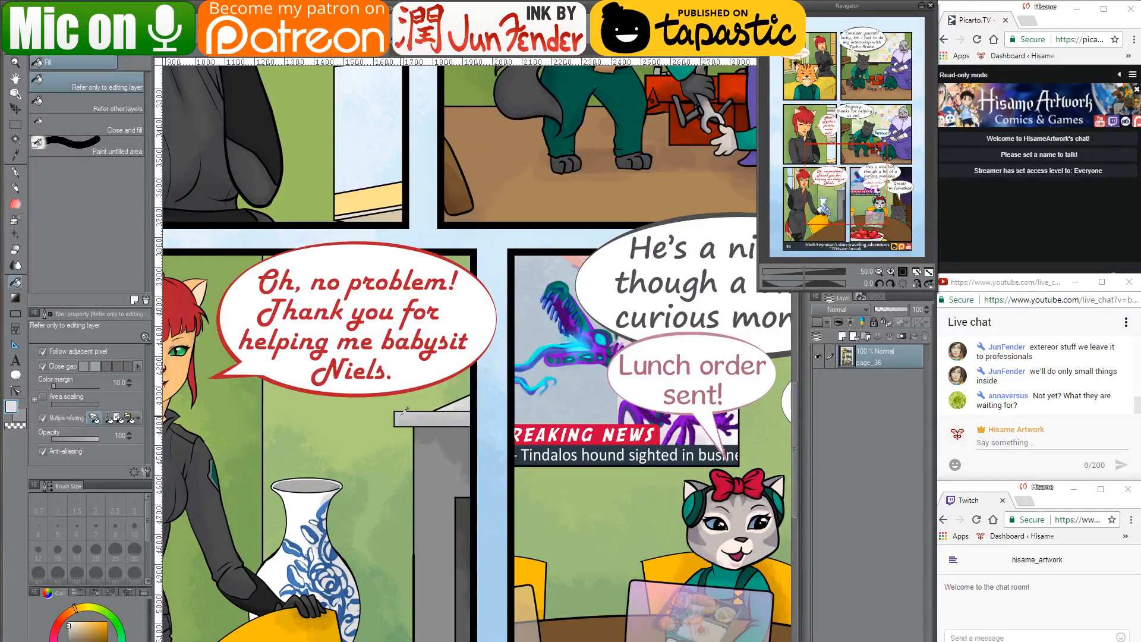
{"action": "left_click", "coordinate": [406, 410], "text": "alt"}
{"action": "left_click", "coordinate": [169, 56]}
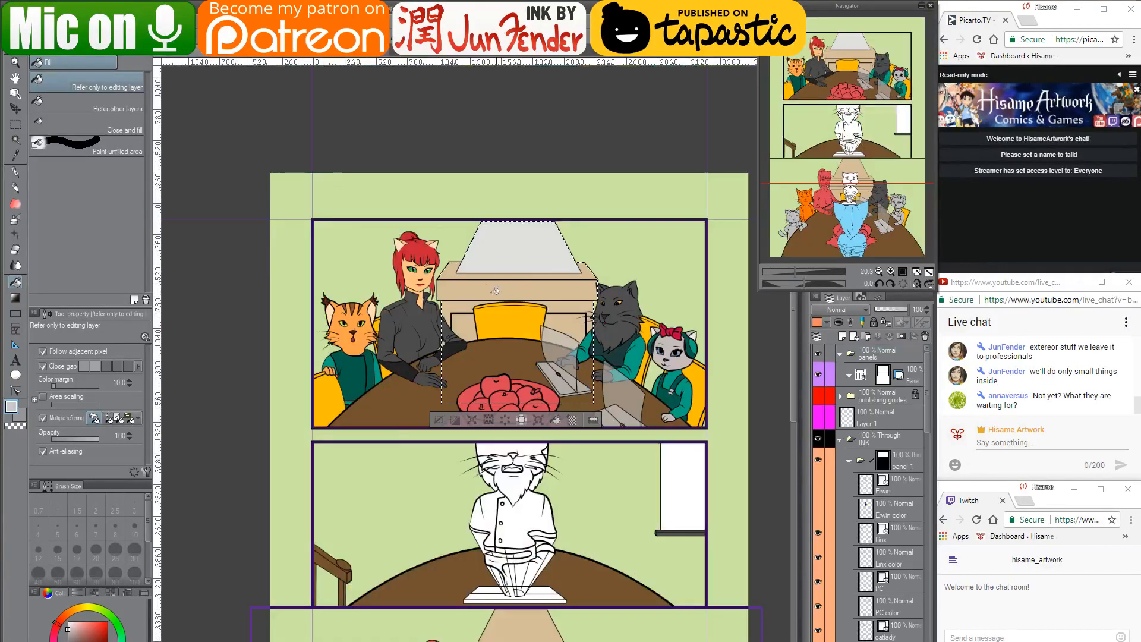
{"action": "left_click", "coordinate": [469, 284]}
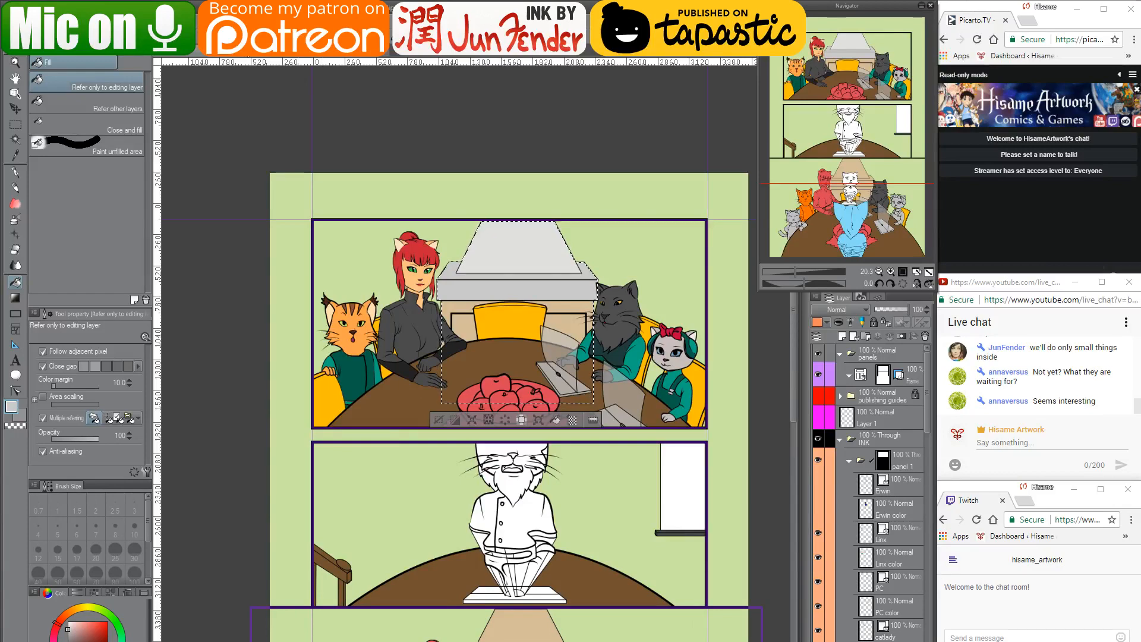
Sample the darker grey of the fireplace body on reference page 36 and fill the fireplace below the mantel in panel 1
{"action": "left_click", "coordinate": [250, 57]}
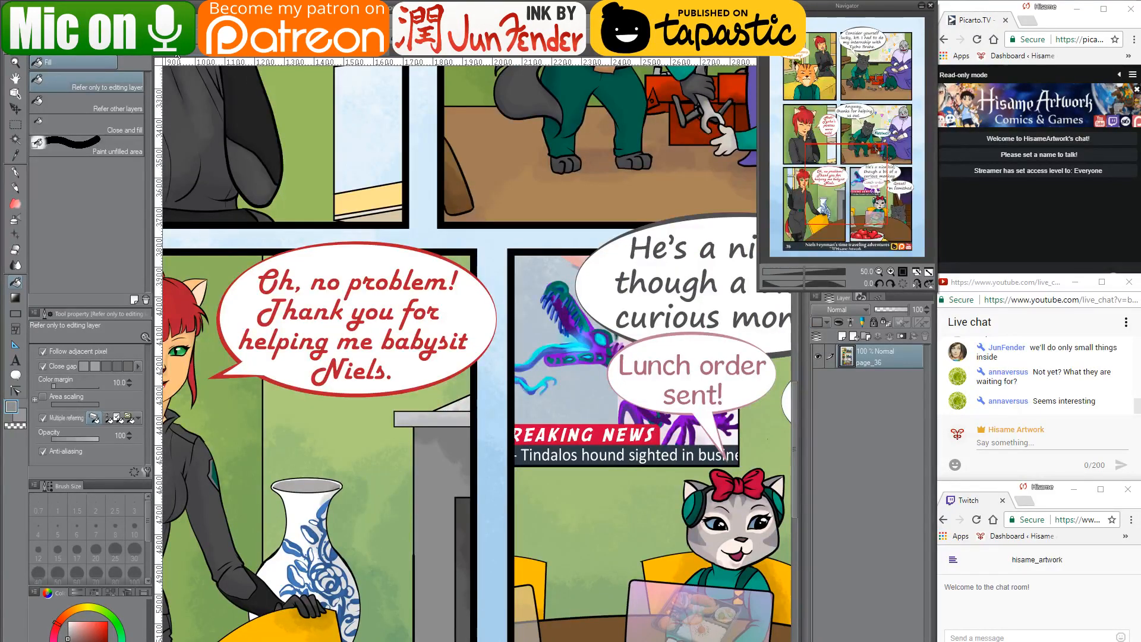
{"action": "left_click", "coordinate": [176, 56]}
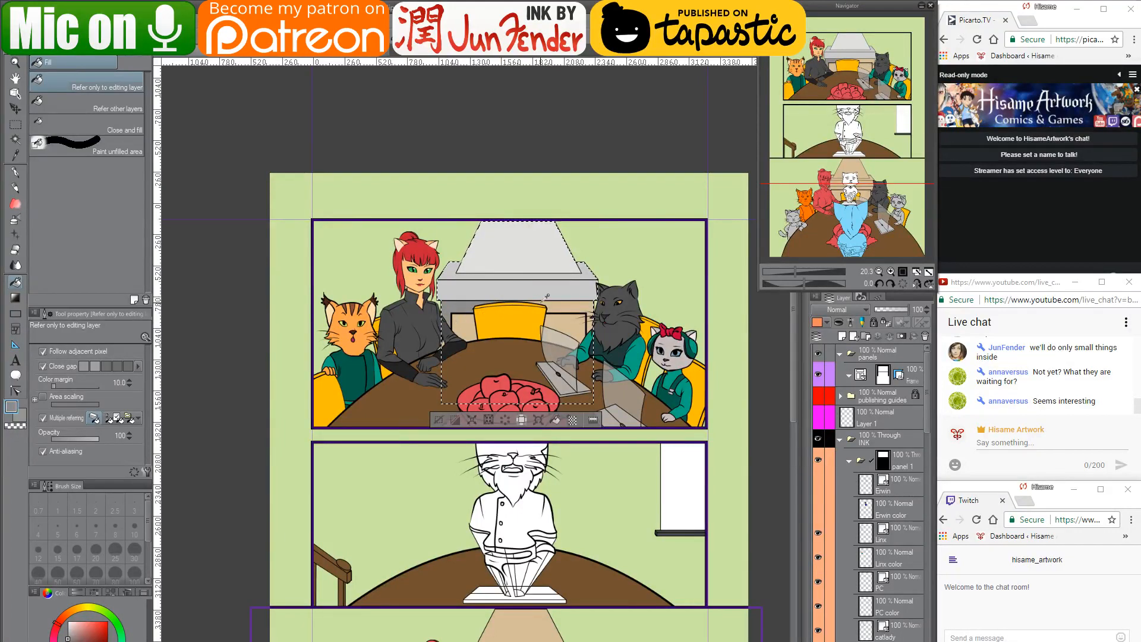
{"action": "scroll", "coordinate": [547, 296], "scroll_direction": "up", "scroll_amount": 4}
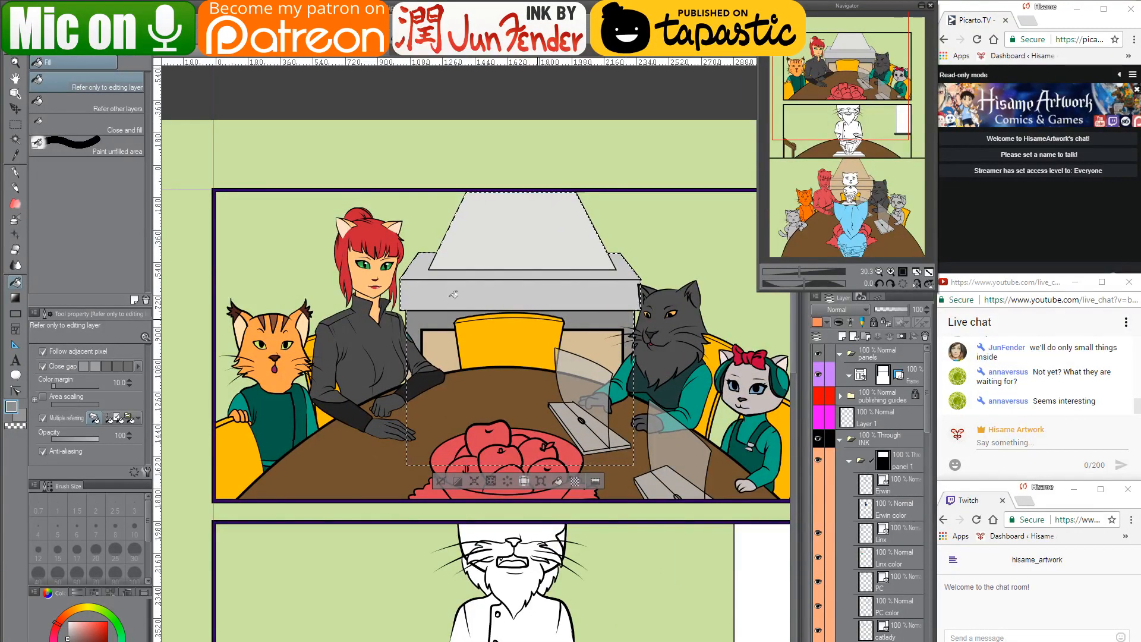
{"action": "key", "text": "p"}
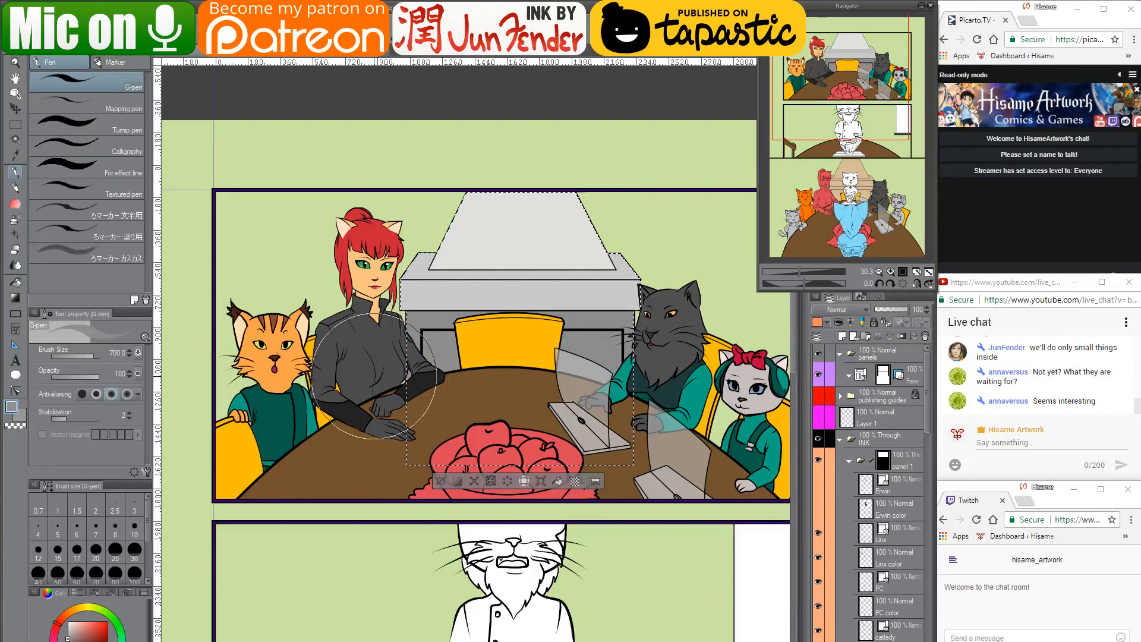
Reduce the G-pen to size 200, paint a straight grey stroke across the fireplace beneath the mantel in panel 1, and clear the selection
{"action": "scroll", "coordinate": [468, 341], "scroll_direction": "up", "scroll_amount": 1}
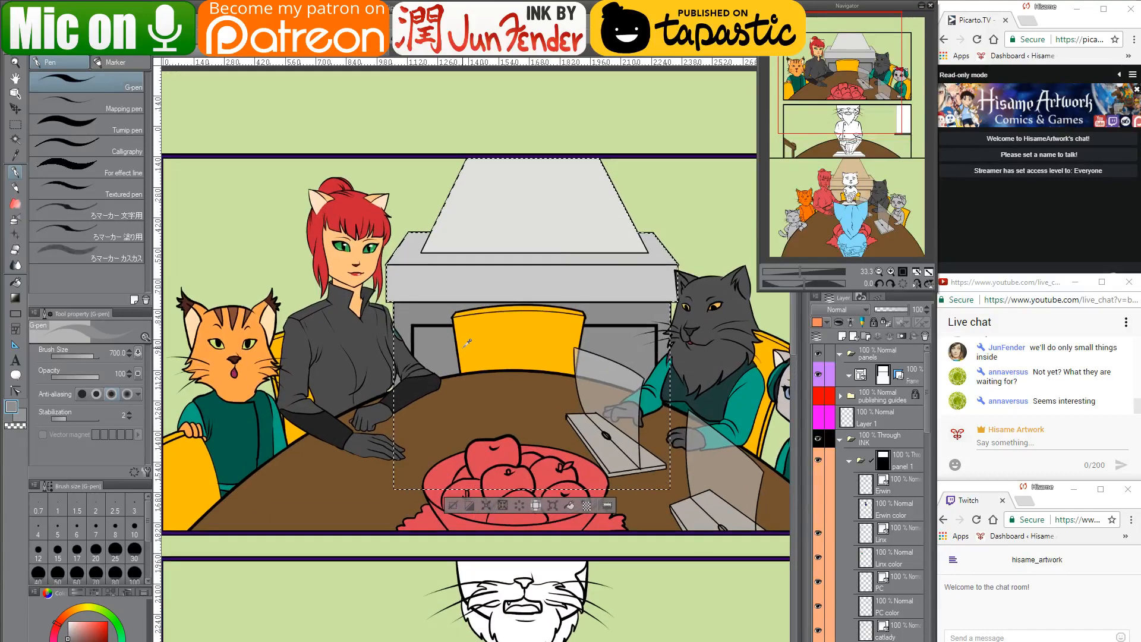
{"action": "scroll", "coordinate": [464, 346], "scroll_direction": "up", "scroll_amount": 3}
{"action": "key", "text": "["}
{"action": "key", "text": "["}
{"action": "key", "text": "["}
{"action": "key", "text": "["}
{"action": "key", "text": "["}
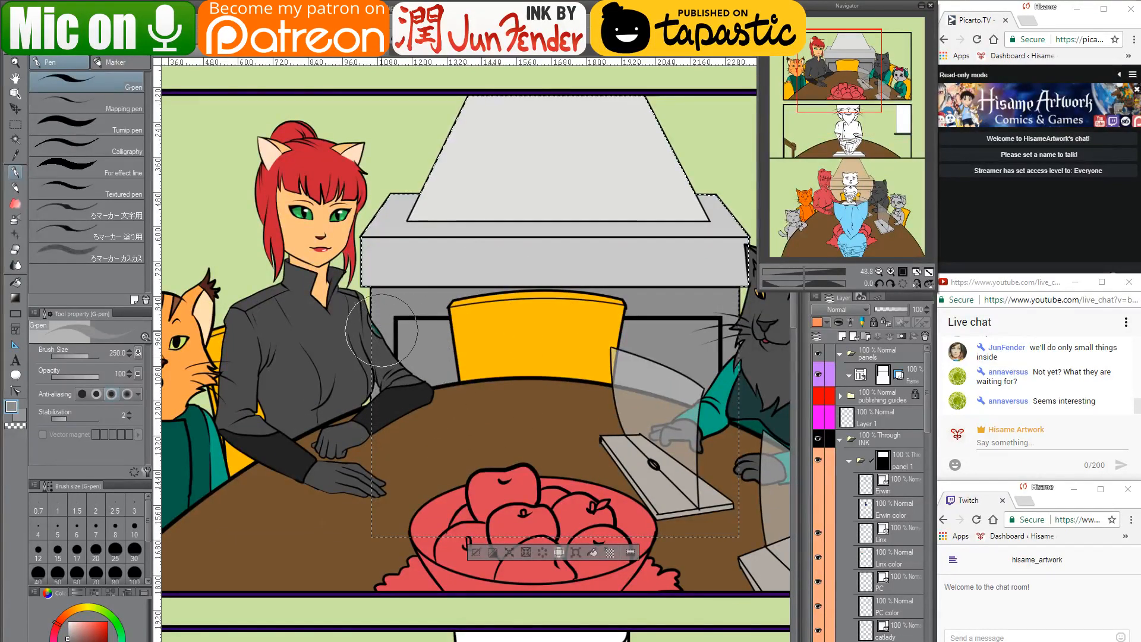
{"action": "key", "text": "bracketleft"}
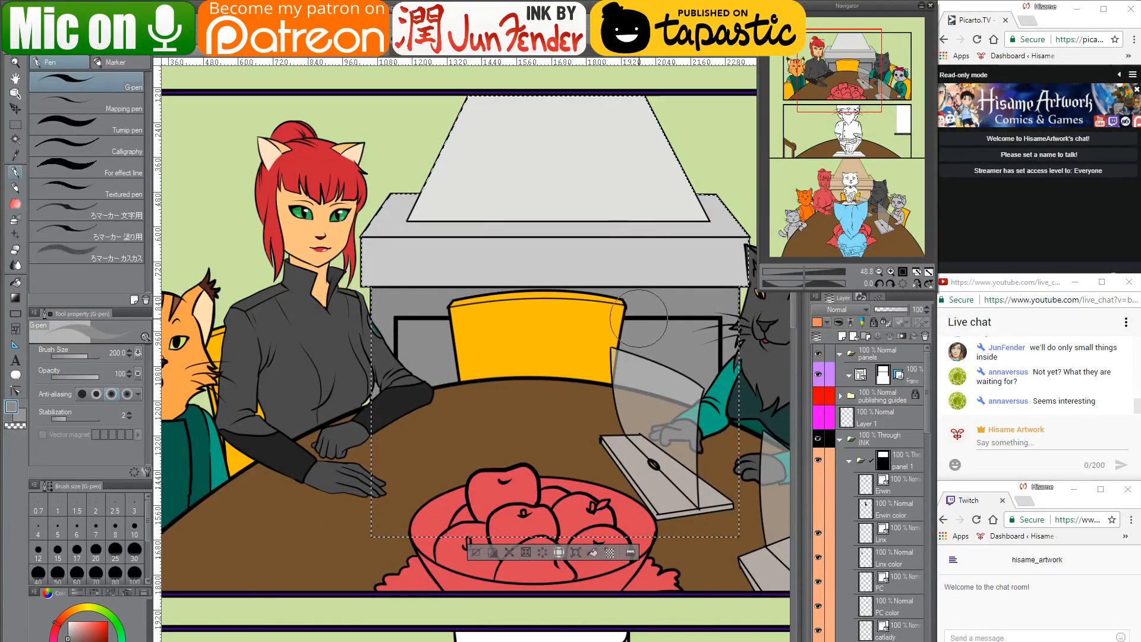
{"action": "left_click", "coordinate": [739, 316]}
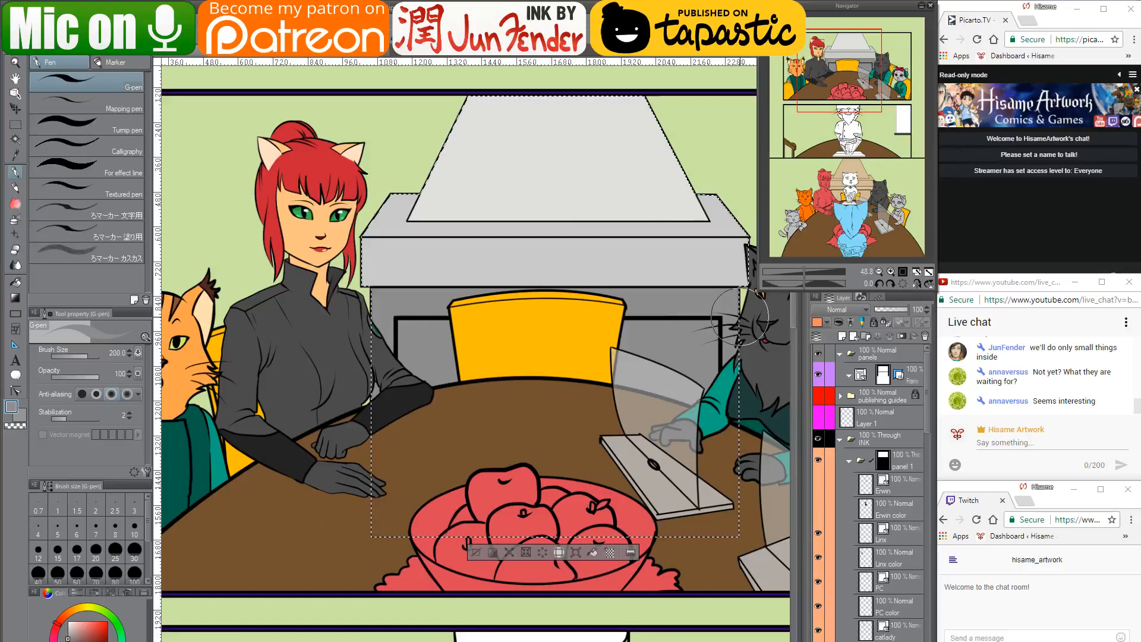
{"action": "left_click", "coordinate": [366, 316], "text": "shift"}
{"action": "key", "text": "ctrl+d"}
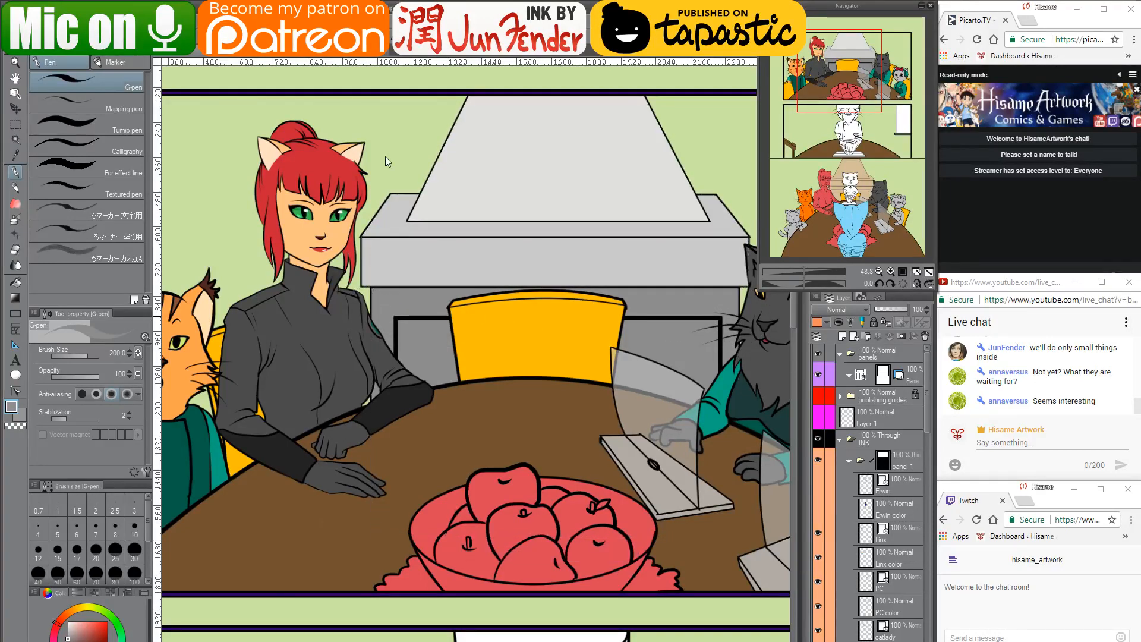
Switch to the web browser and open a new tab
{"action": "key", "text": "alt+Tab"}
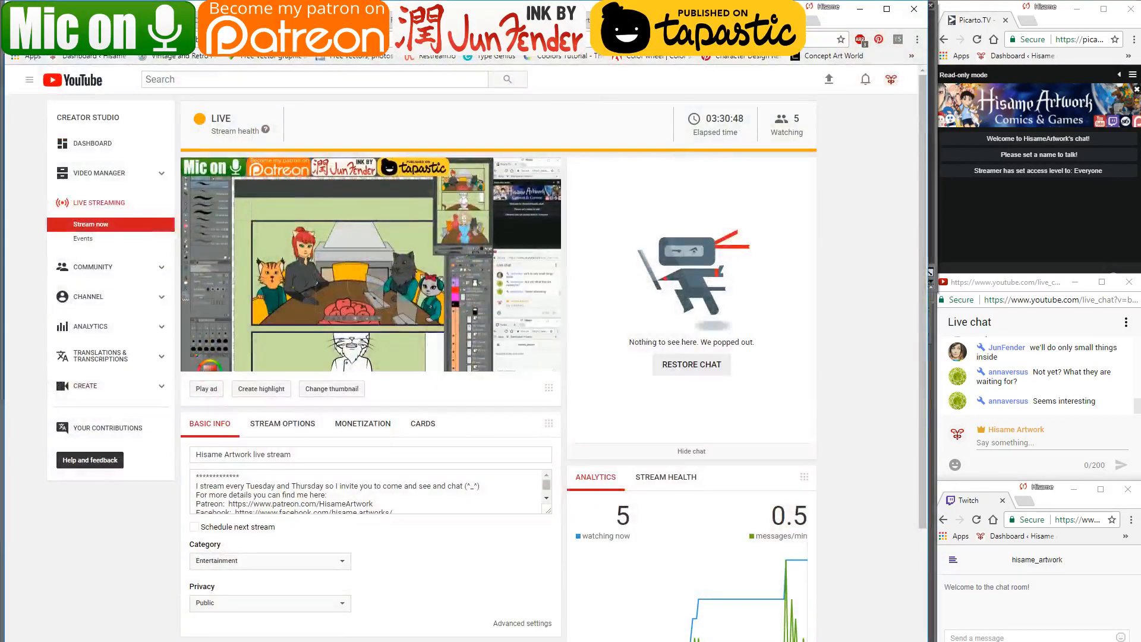
{"action": "left_click", "coordinate": [812, 22]}
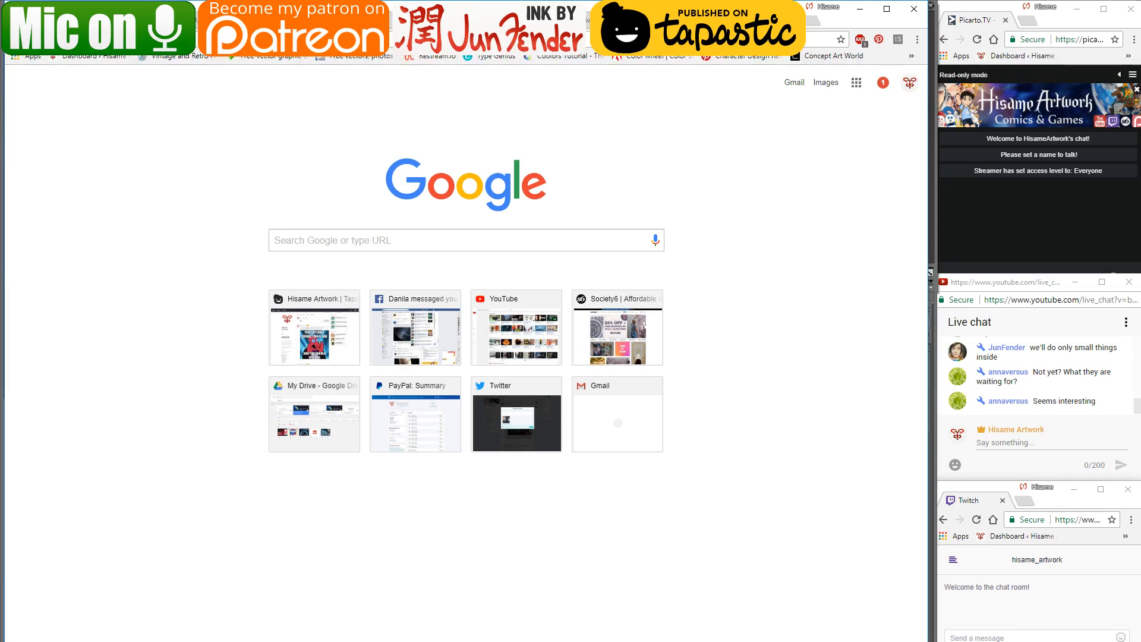
{"action": "type", "text": "potatoe"}
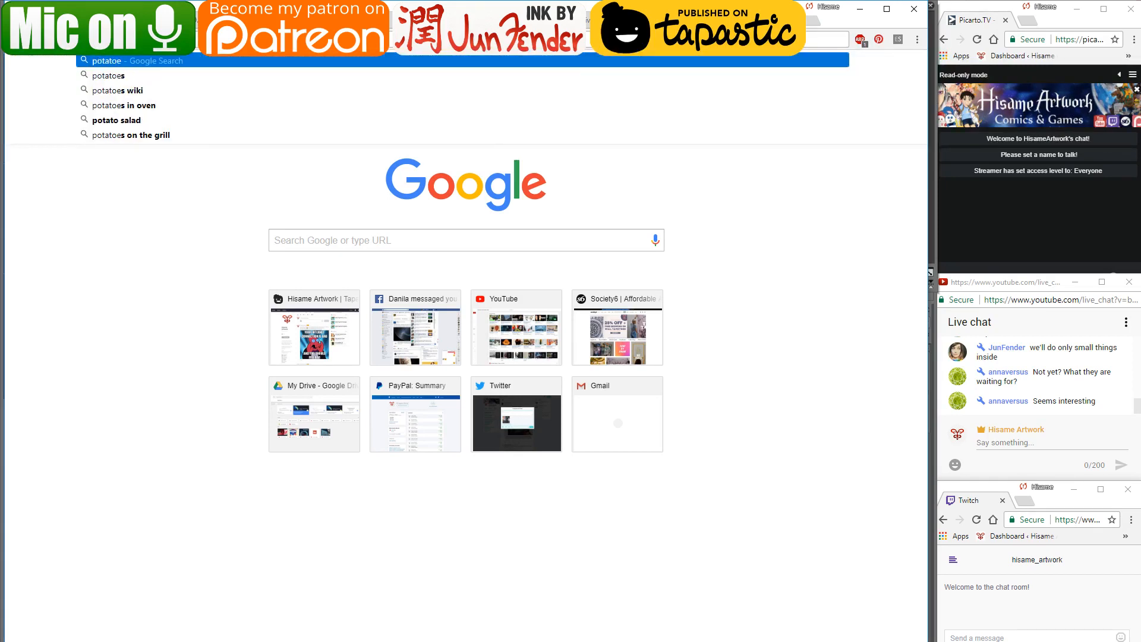
{"action": "type", "text": " poin"}
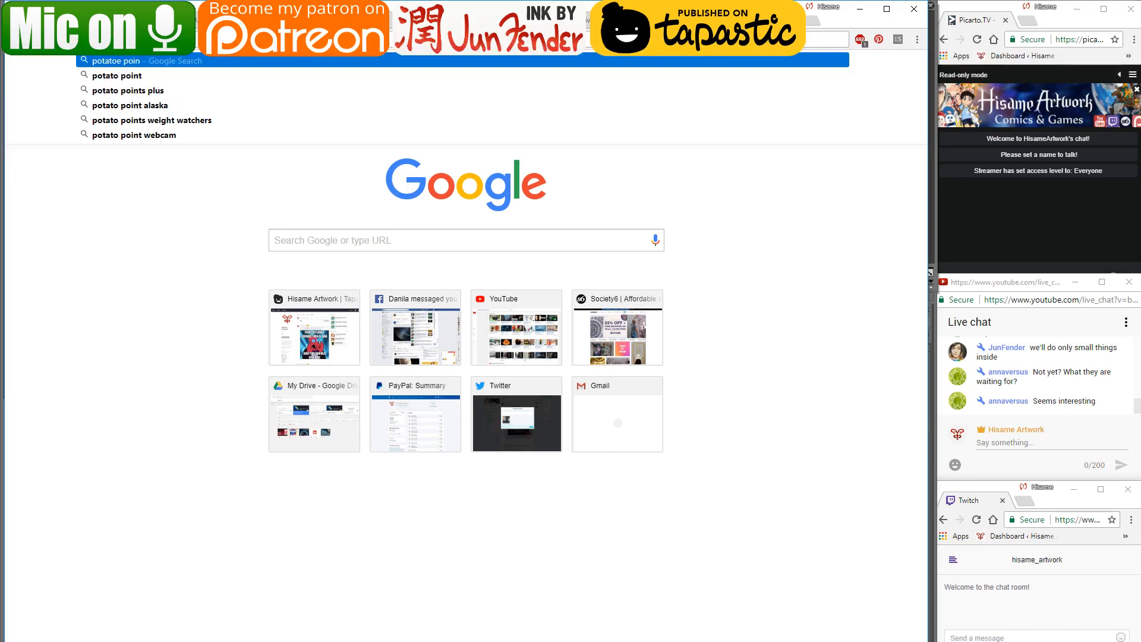
{"action": "type", "text": "t"}
{"action": "key", "text": "BackSpace"}
{"action": "key", "text": "BackSpace"}
{"action": "key", "text": "BackSpace"}
{"action": "key", "text": "BackSpace"}
{"action": "key", "text": "BackSpace"}
{"action": "key", "text": "BackSpace"}
{"action": "key", "text": "BackSpace"}
{"action": "key", "text": "BackSpace"}
{"action": "key", "text": "BackSpace"}
{"action": "key", "text": "BackSpace"}
{"action": "key", "text": "BackSpace"}
{"action": "key", "text": "BackSpace"}
{"action": "key", "text": "BackSpace"}
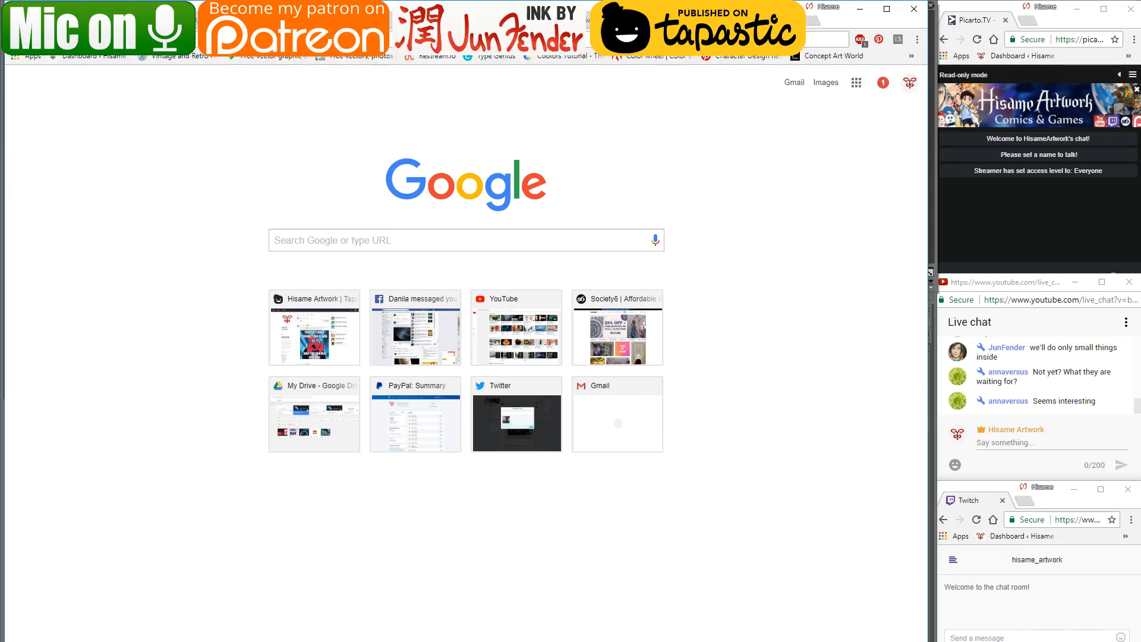
Go to YouTube, search for thatdenverguy, and open that channel from the results
{"action": "type", "text": "you"}
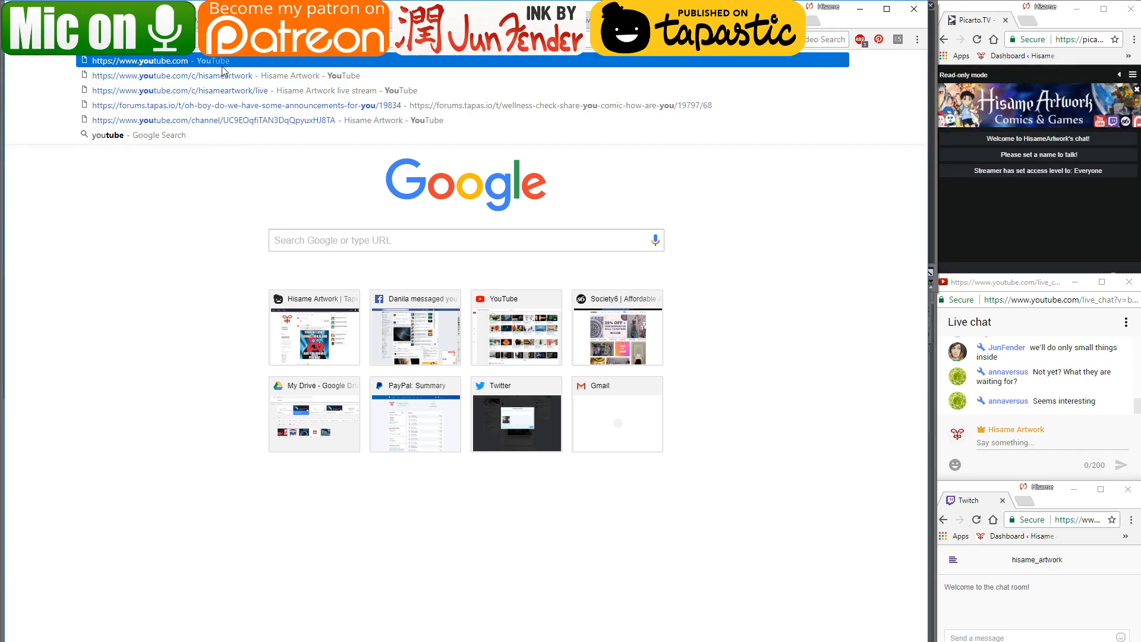
{"action": "key", "text": "Return"}
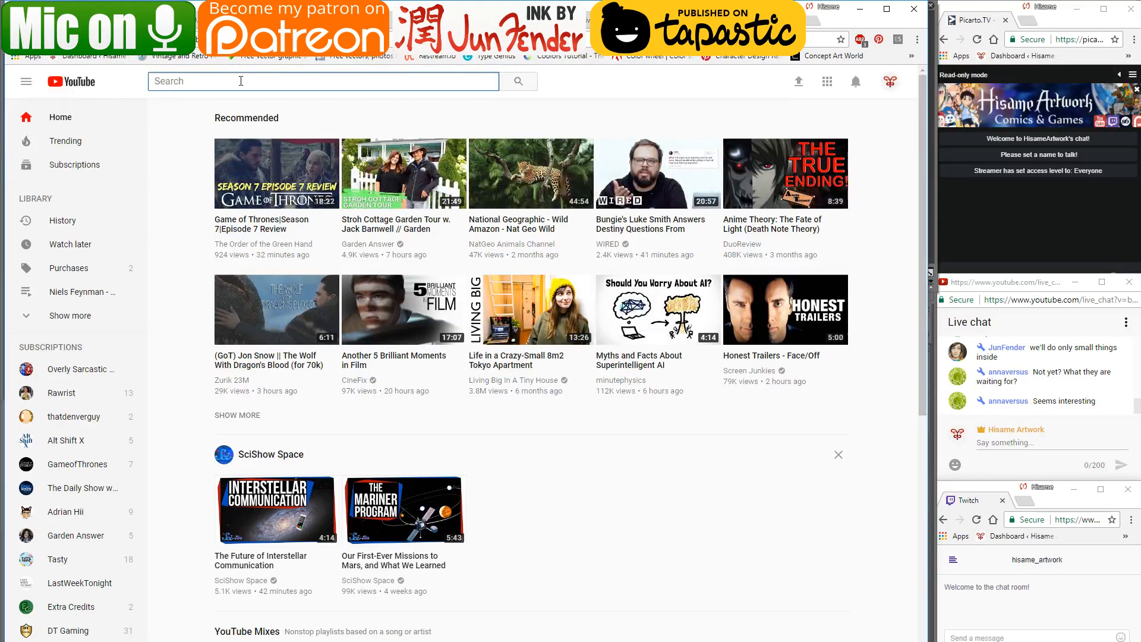
{"action": "type", "text": "tha"}
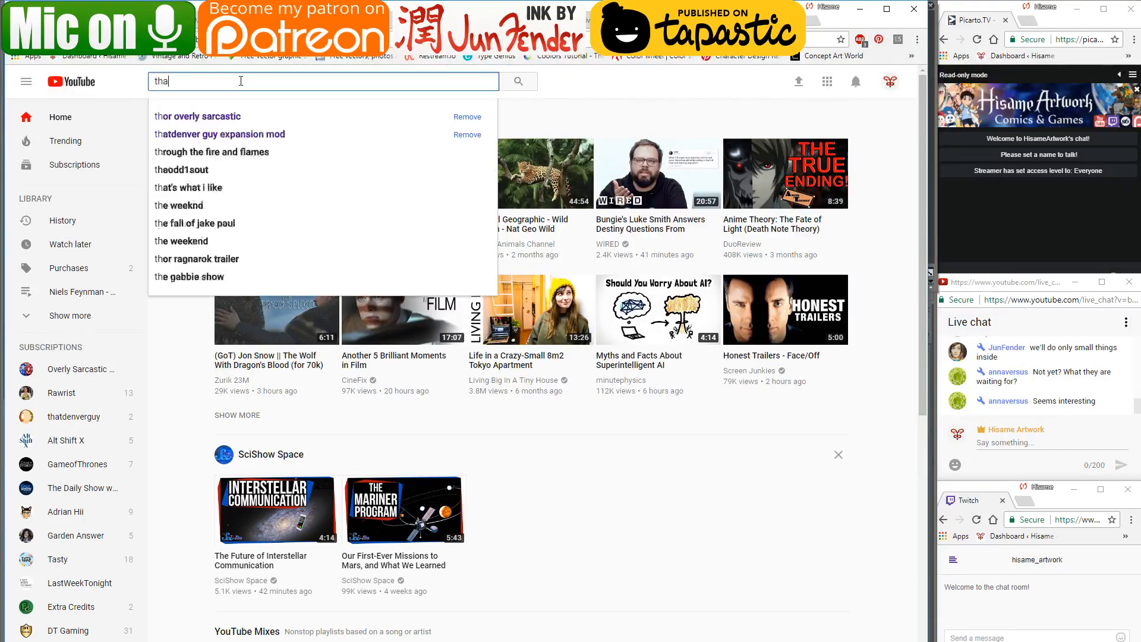
{"action": "type", "text": "tdenverguy"}
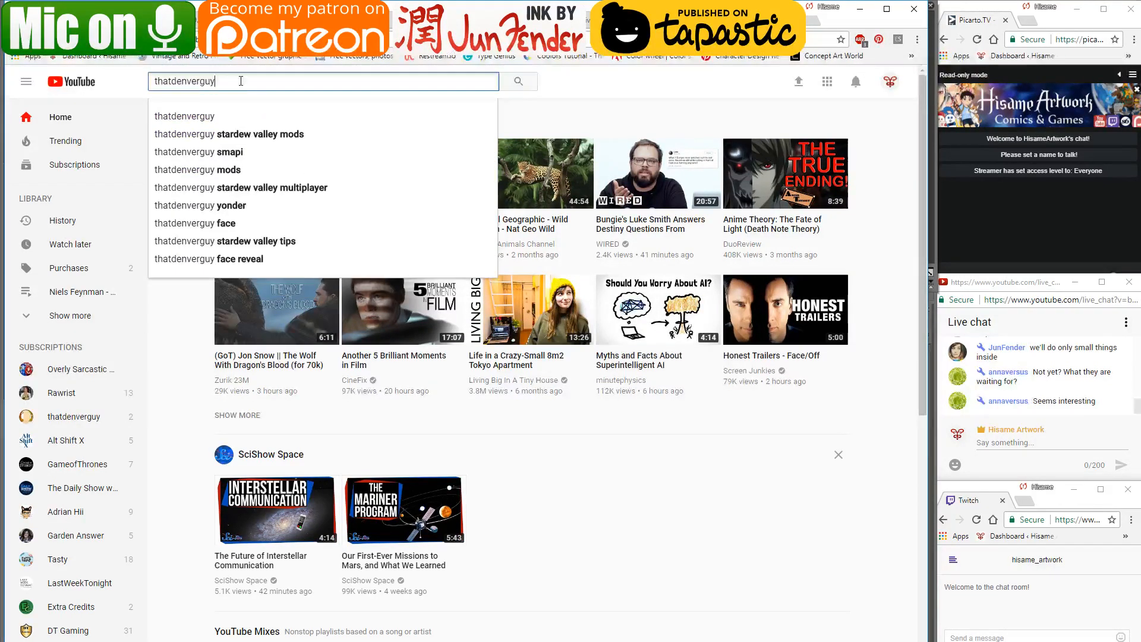
{"action": "key", "text": "Return"}
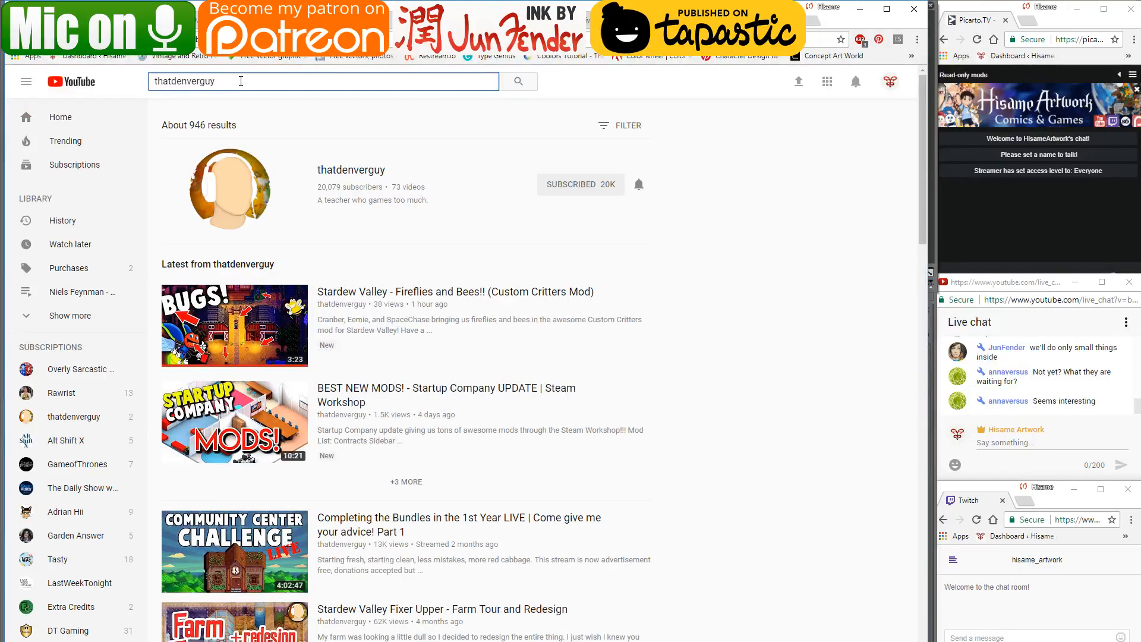
{"action": "left_click", "coordinate": [350, 174]}
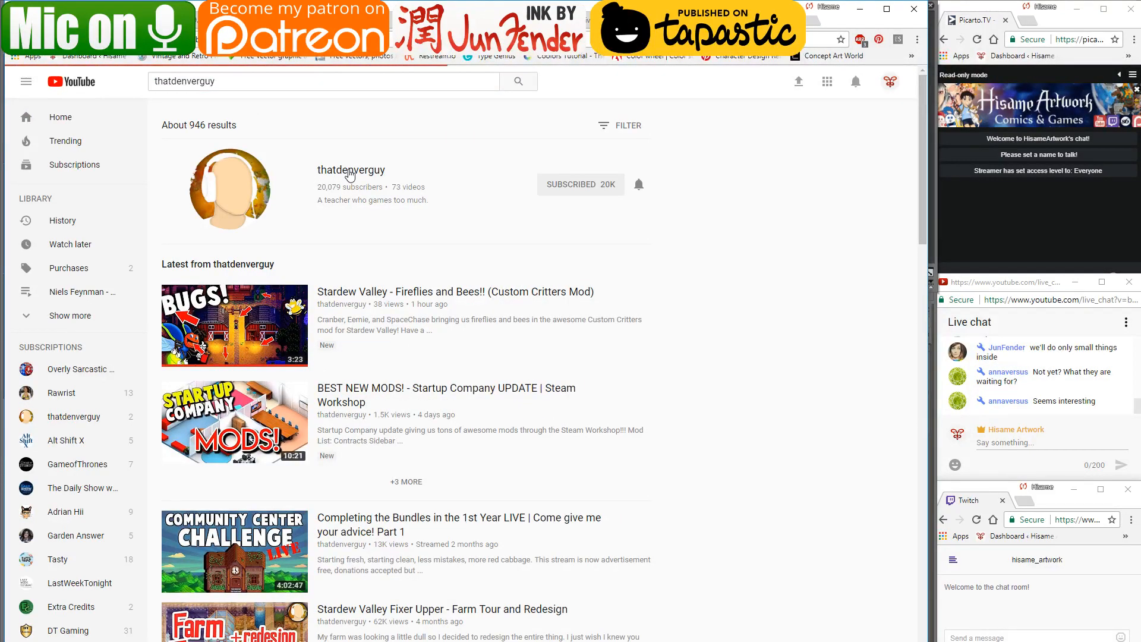
Look over the uploads and playlists on the thatdenverguy channel page, and return to the comic page in Clip Studio Paint
{"action": "scroll", "coordinate": [349, 273], "scroll_direction": "down", "scroll_amount": 8}
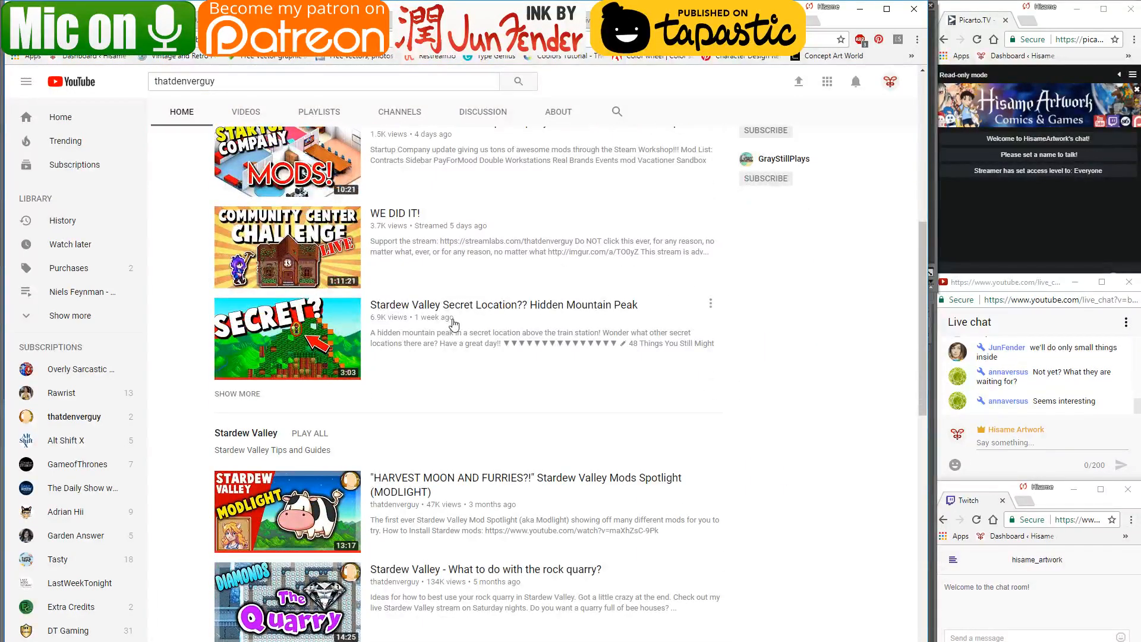
{"action": "scroll", "coordinate": [452, 323], "scroll_direction": "down", "scroll_amount": 4}
{"action": "scroll", "coordinate": [452, 322], "scroll_direction": "up", "scroll_amount": 4}
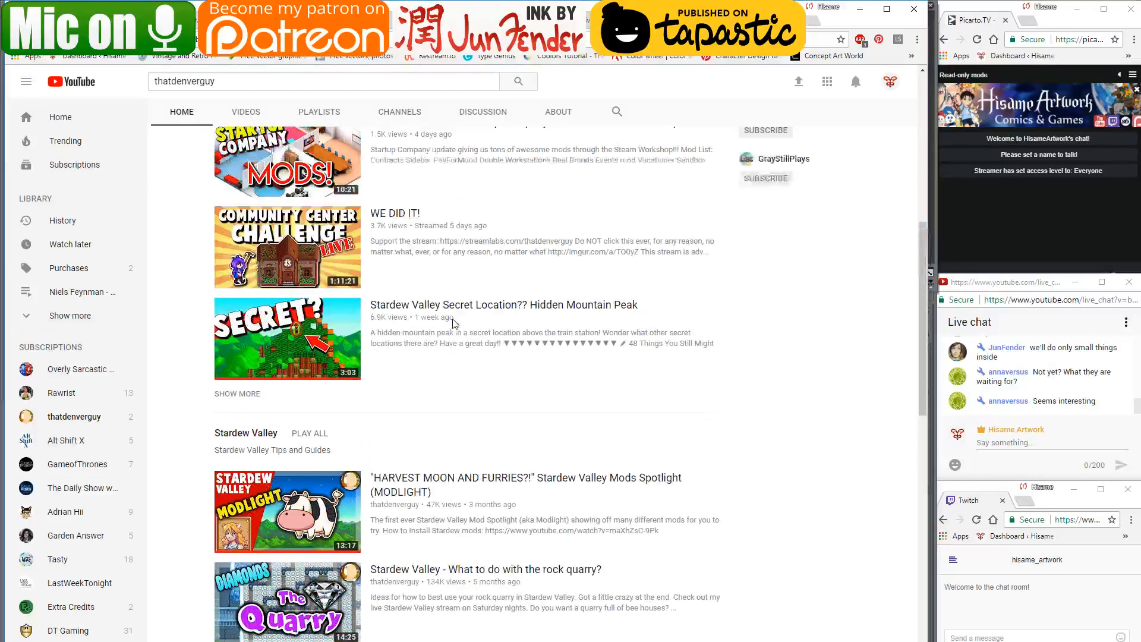
{"action": "scroll", "coordinate": [594, 404], "scroll_direction": "up", "scroll_amount": 8}
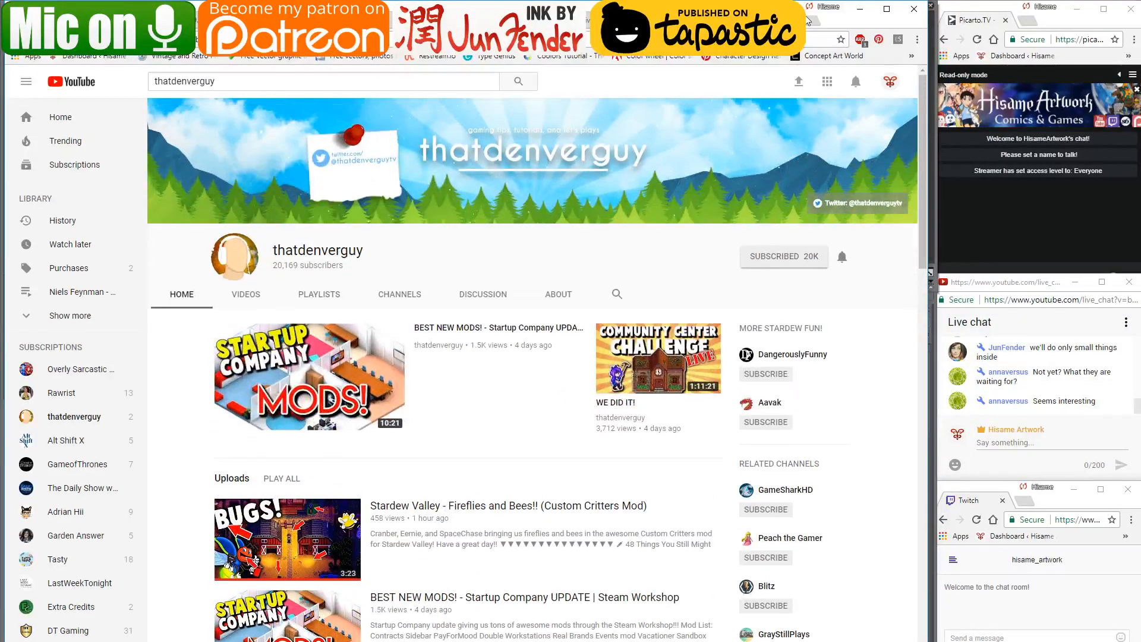
{"action": "key", "text": "ctrl+Tab"}
{"action": "left_click", "coordinate": [859, 9]}
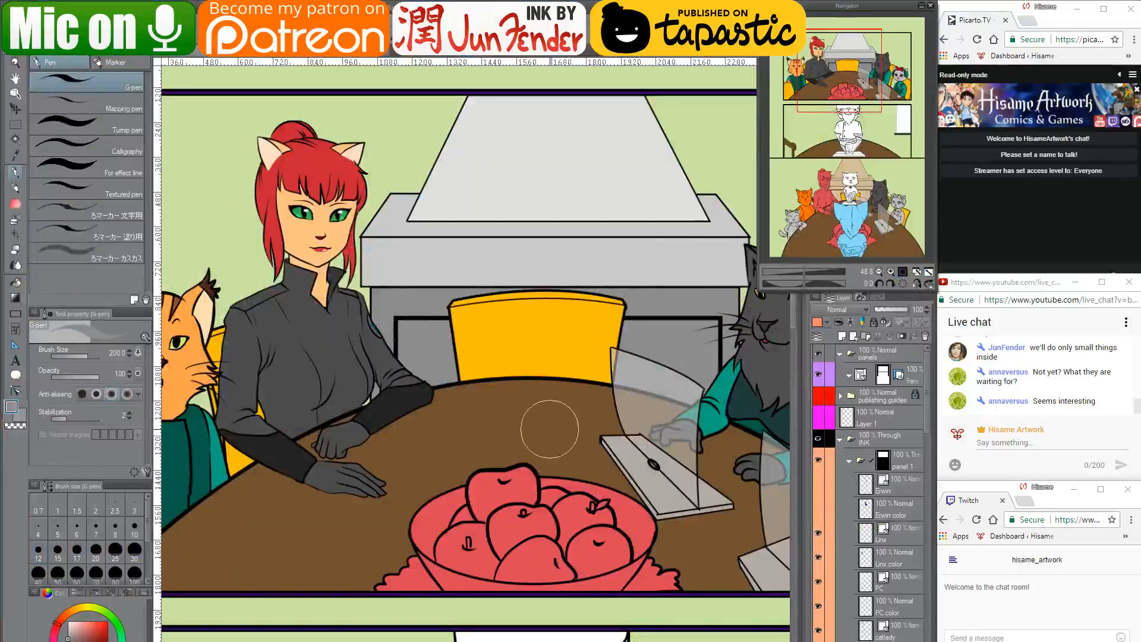
{"action": "left_click_drag", "start_coordinate": [453, 310], "coordinate": [638, 311]}
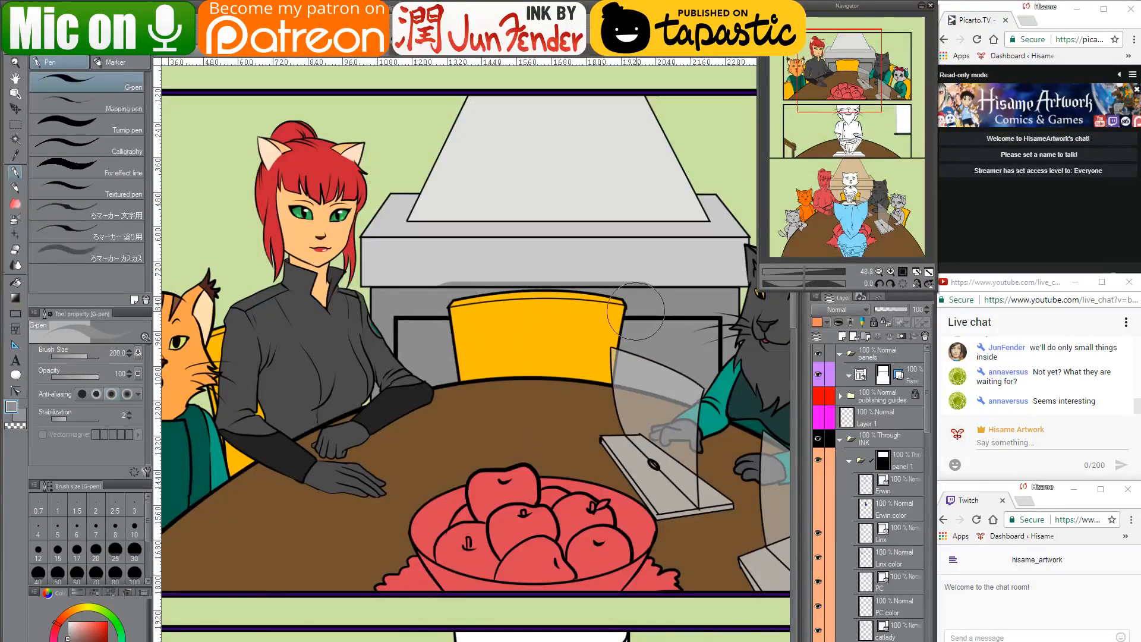
{"action": "key", "text": "ctrl+z"}
{"action": "key", "text": "ctrl+z"}
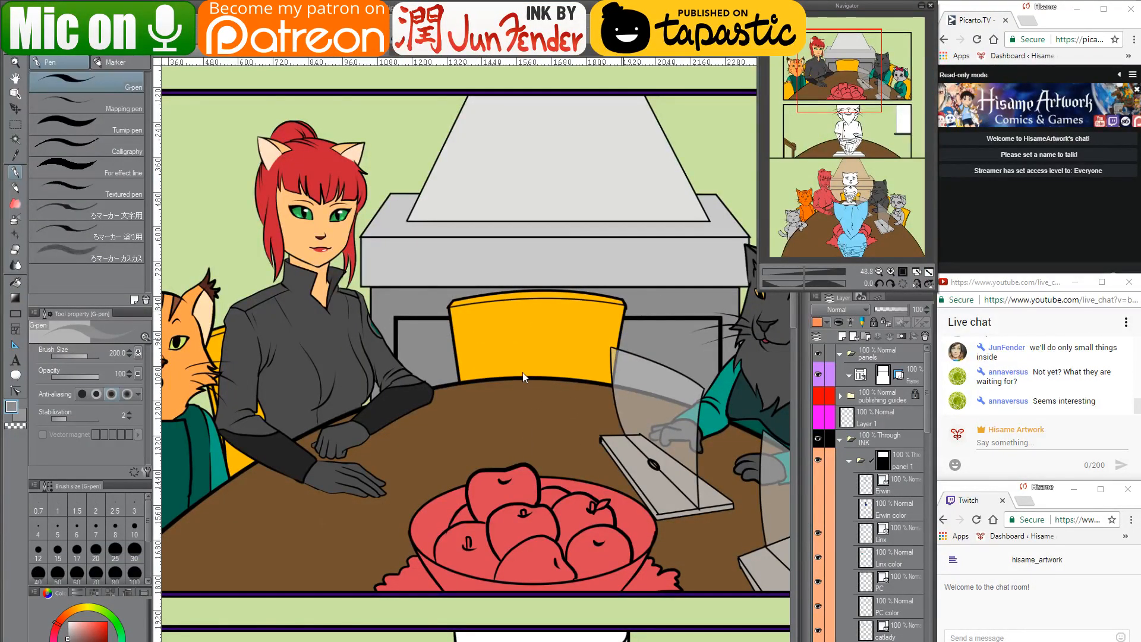
Collapse the panel 1 and panel 2 layer folders to reach the panel 3 layers
{"action": "scroll", "coordinate": [543, 458], "scroll_direction": "down", "scroll_amount": 1}
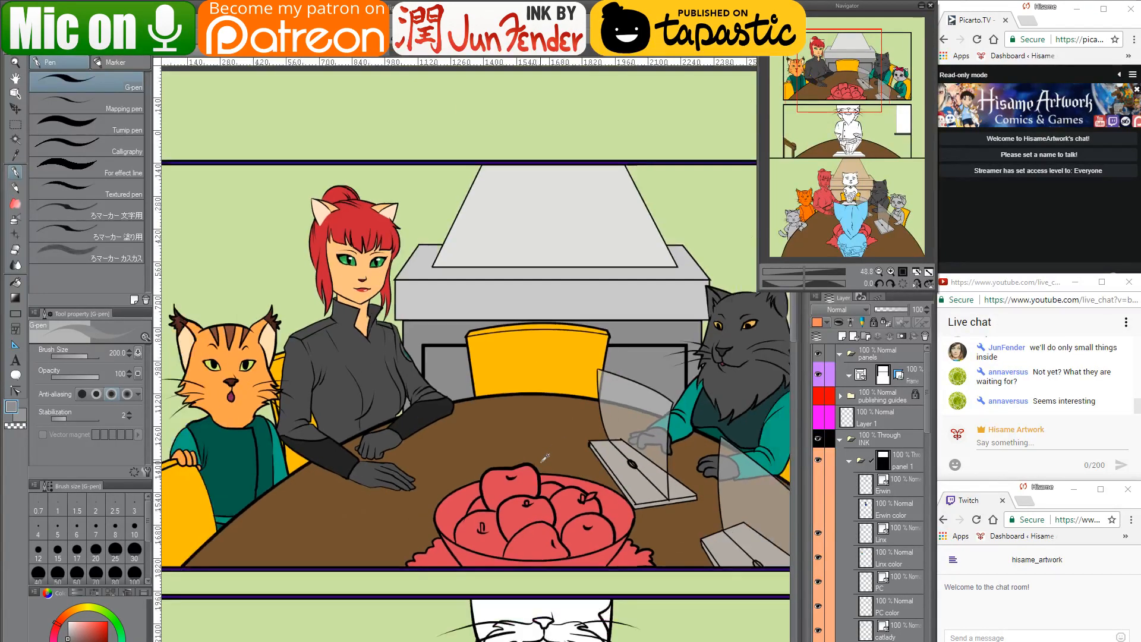
{"action": "scroll", "coordinate": [544, 459], "scroll_direction": "down", "scroll_amount": 2}
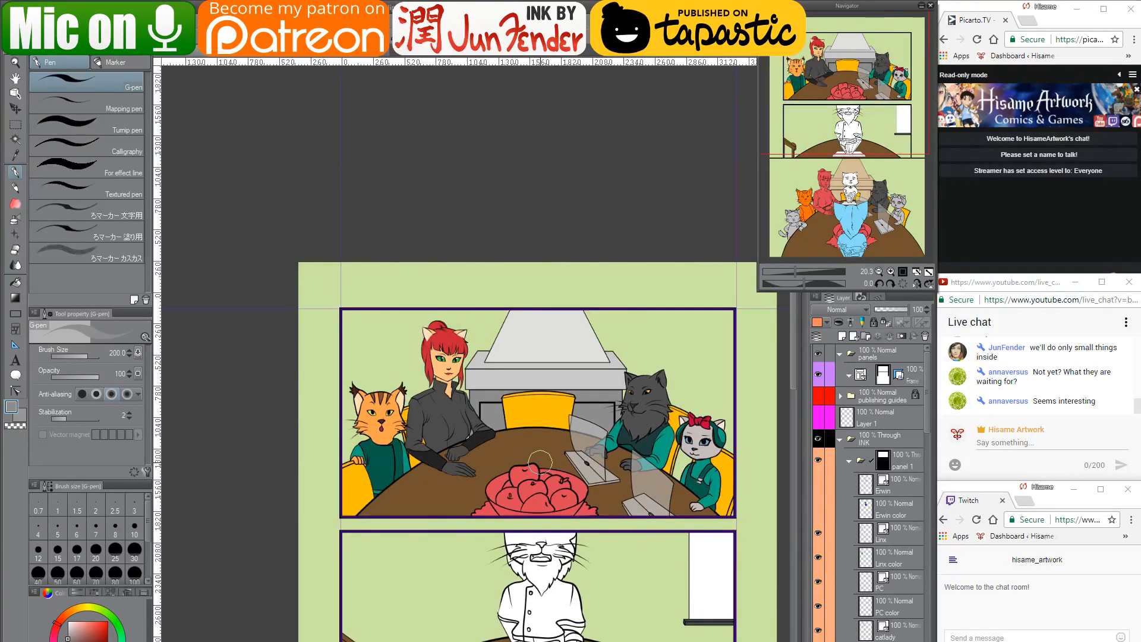
{"action": "left_click_drag", "start_coordinate": [540, 462], "coordinate": [498, 358]}
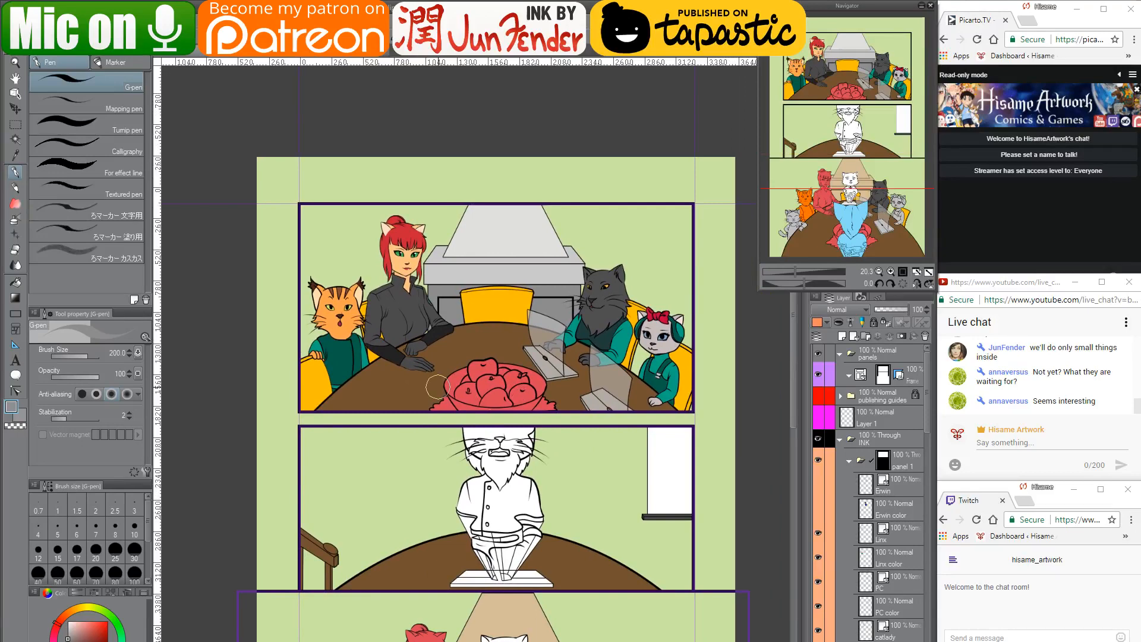
{"action": "scroll", "coordinate": [361, 454], "scroll_direction": "up", "scroll_amount": 1}
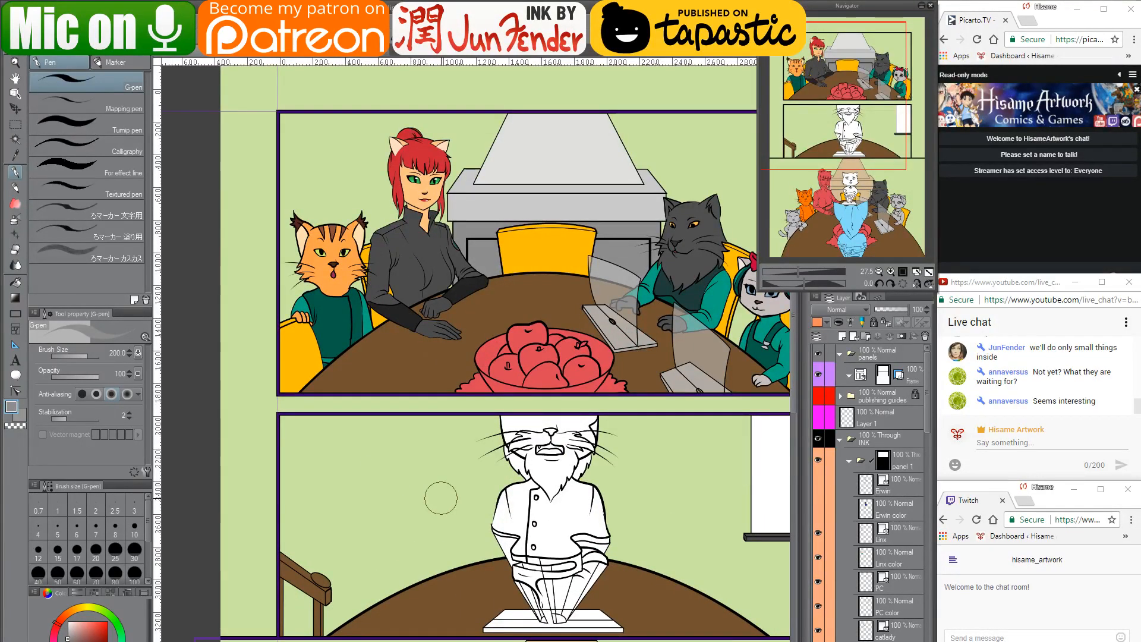
{"action": "left_click_drag", "start_coordinate": [681, 512], "coordinate": [634, 356]}
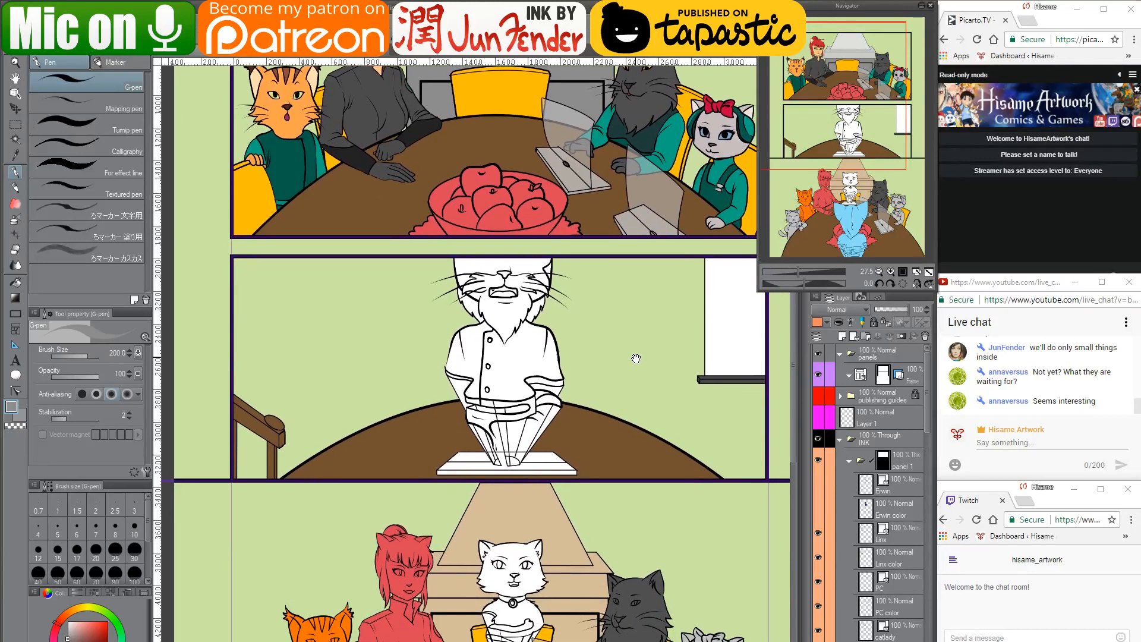
{"action": "left_click_drag", "start_coordinate": [598, 631], "coordinate": [611, 552]}
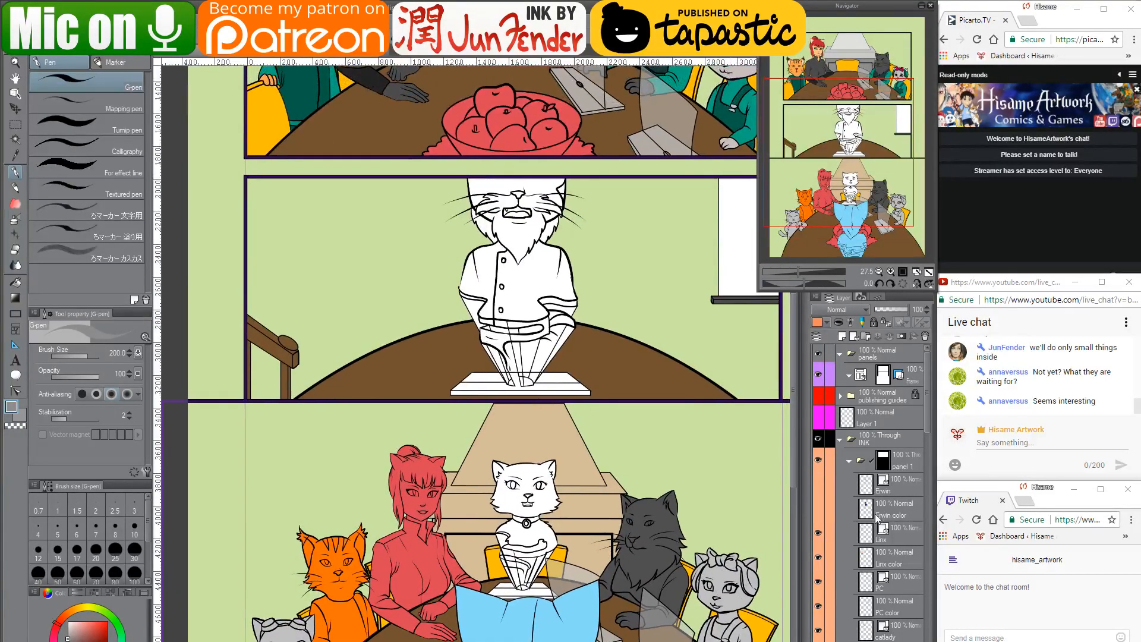
{"action": "left_click", "coordinate": [849, 462]}
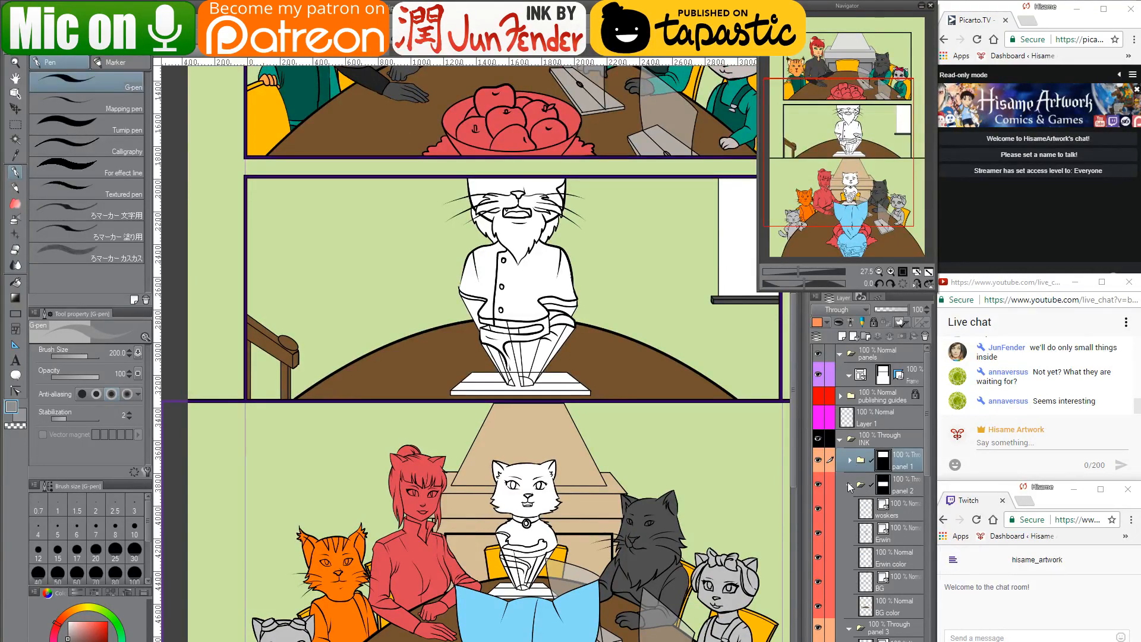
{"action": "left_click", "coordinate": [849, 485]}
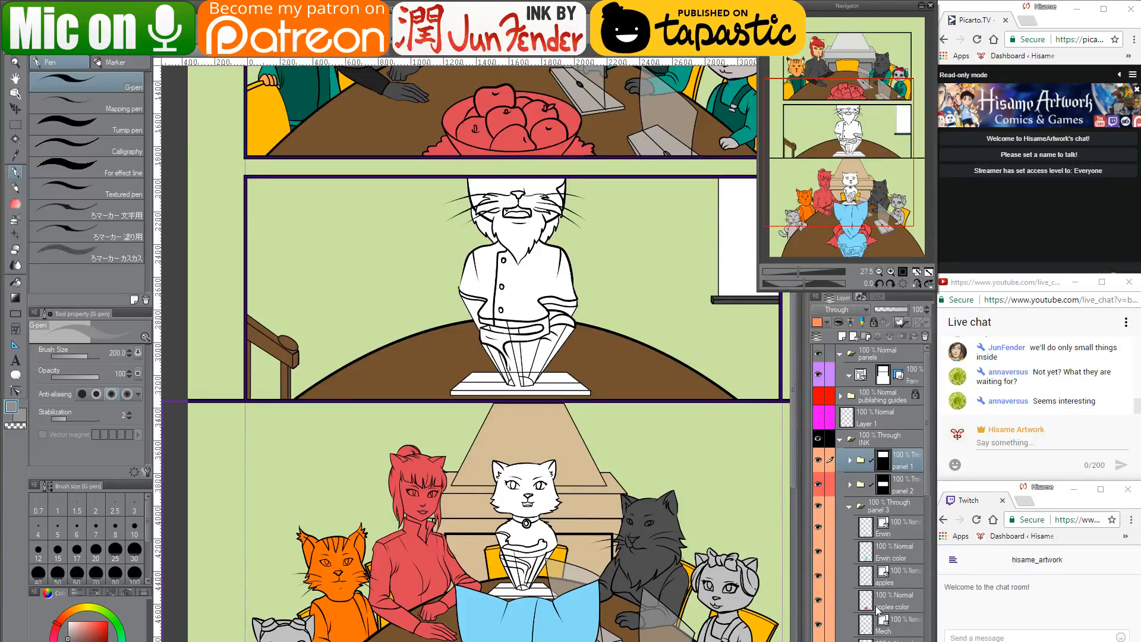
Select the painted area of panel 3's catlady color layer and paint it with dark grey sampled from panel 1, using the G-pen at size 600
{"action": "scroll", "coordinate": [877, 606], "scroll_direction": "down", "scroll_amount": 5}
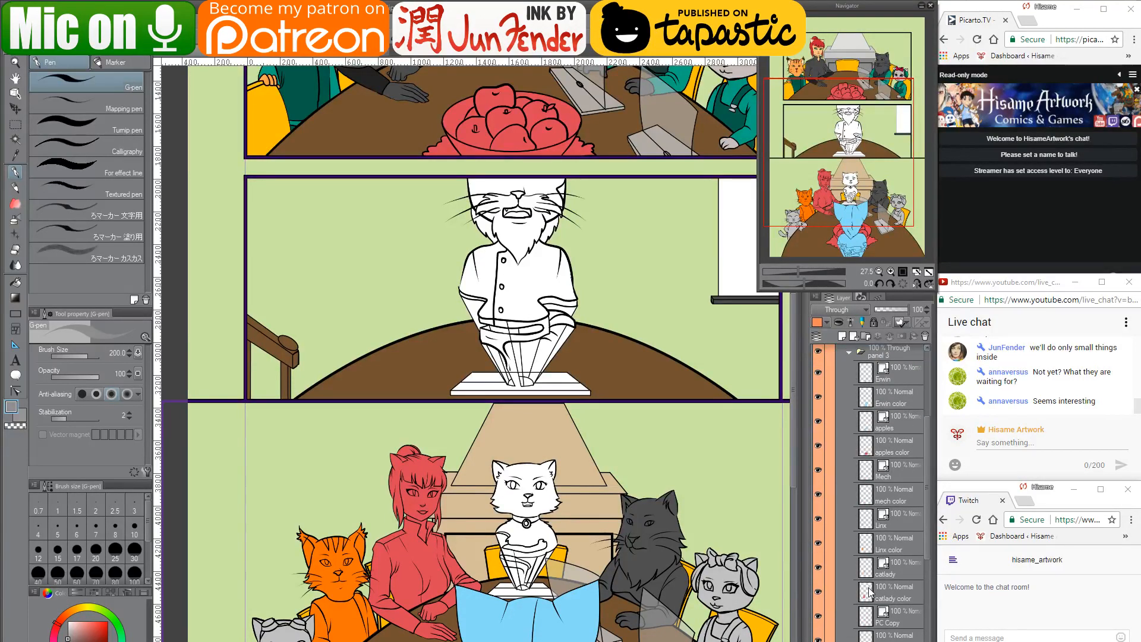
{"action": "left_click", "coordinate": [865, 594], "text": "ctrl"}
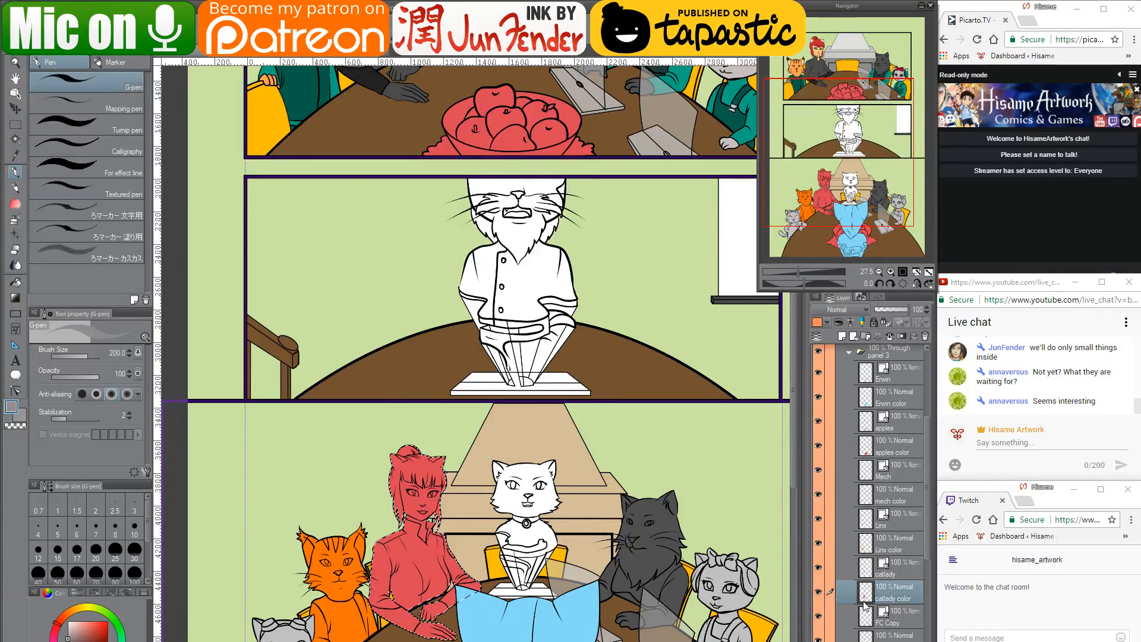
{"action": "left_click", "coordinate": [399, 96], "text": "alt"}
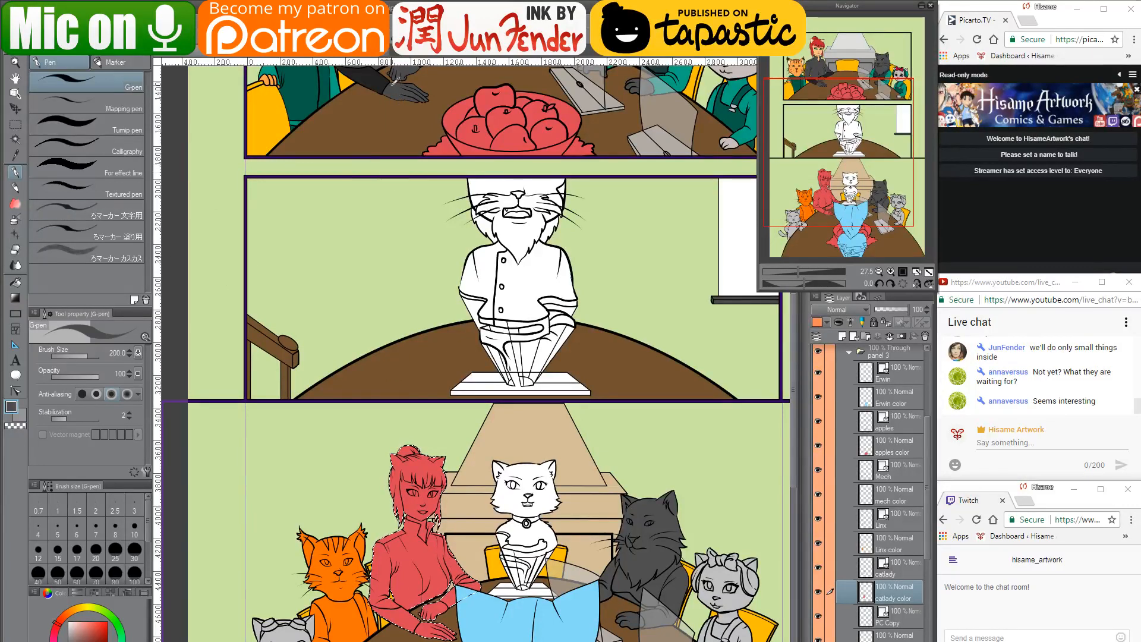
{"action": "key", "text": "]"}
{"action": "key", "text": "]"}
{"action": "key", "text": "]"}
{"action": "key", "text": "]"}
{"action": "key", "text": "]"}
{"action": "mouse_move", "coordinate": [407, 457]}
{"action": "left_mouse_down"}
{"action": "mouse_move", "coordinate": [392, 534]}
{"action": "mouse_move", "coordinate": [429, 603]}
{"action": "mouse_move", "coordinate": [485, 614]}
{"action": "left_mouse_up"}
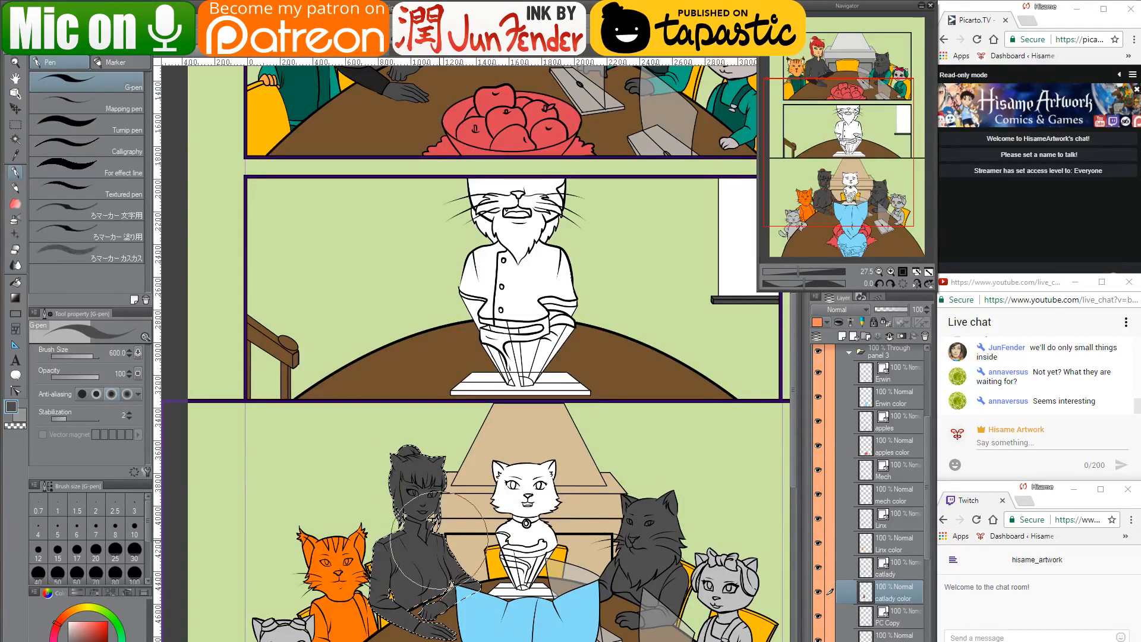
Sample the lynx's brown marking color in panel 1 and paint the whole painted area of panel 3's Linx color layer with it
{"action": "left_click_drag", "start_coordinate": [601, 583], "coordinate": [627, 547]}
{"action": "left_click_drag", "start_coordinate": [434, 176], "coordinate": [430, 360]}
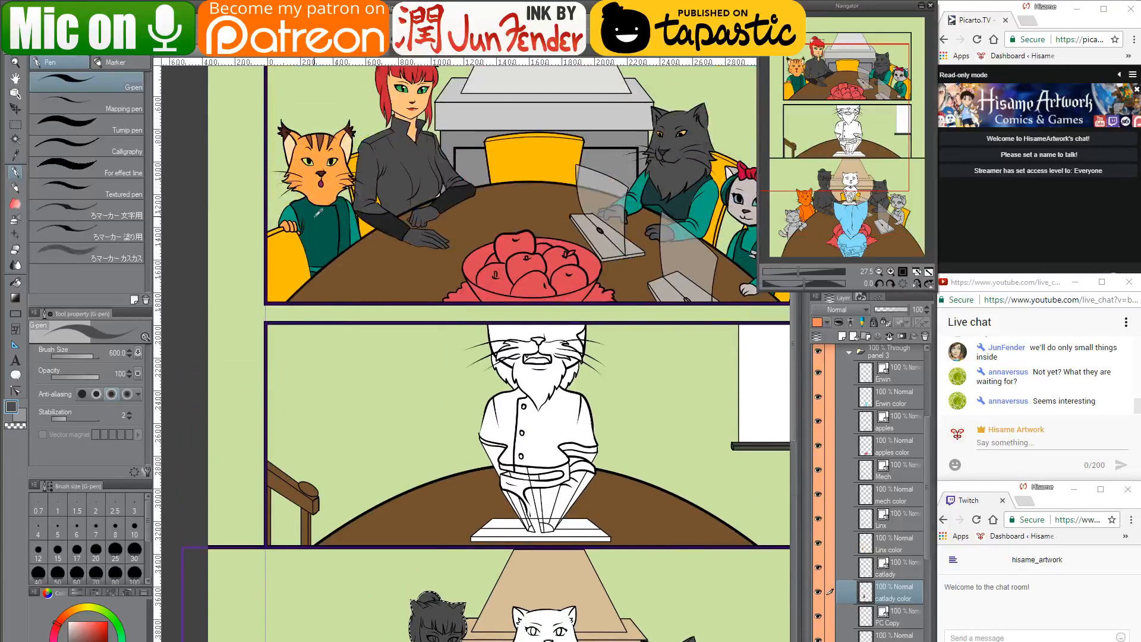
{"action": "left_click", "coordinate": [325, 194], "text": "alt"}
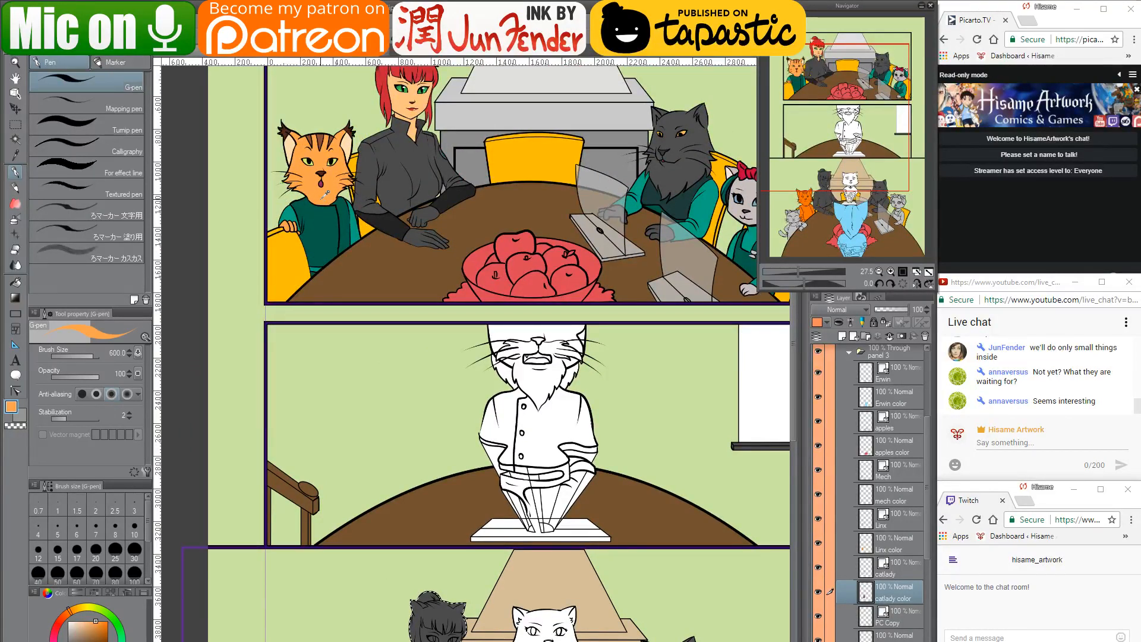
{"action": "left_click", "coordinate": [323, 144], "text": "alt"}
{"action": "left_click_drag", "start_coordinate": [494, 560], "coordinate": [488, 386]}
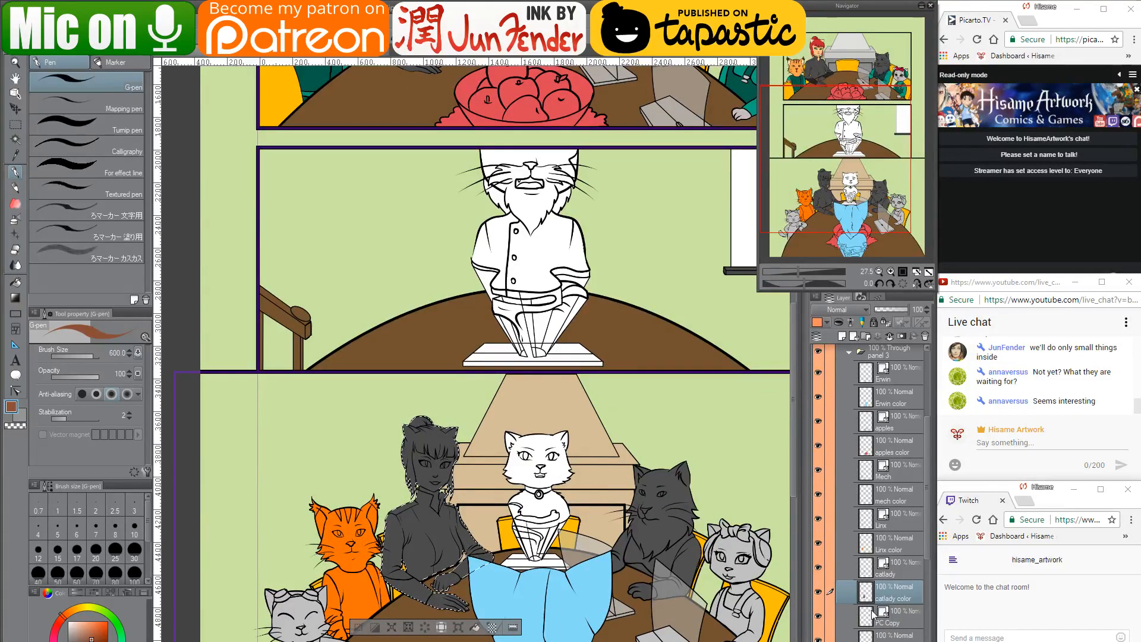
{"action": "left_click", "coordinate": [865, 549], "text": "ctrl"}
{"action": "mouse_move", "coordinate": [279, 478]}
{"action": "left_mouse_down"}
{"action": "mouse_move", "coordinate": [331, 495]}
{"action": "mouse_move", "coordinate": [345, 587]}
{"action": "left_mouse_up"}
Sample the orange of the lynx's fur in panel 1 and fill the lynx's face in panel 3 with it
{"action": "left_click_drag", "start_coordinate": [358, 310], "coordinate": [367, 416]}
{"action": "left_click", "coordinate": [321, 119], "text": "alt"}
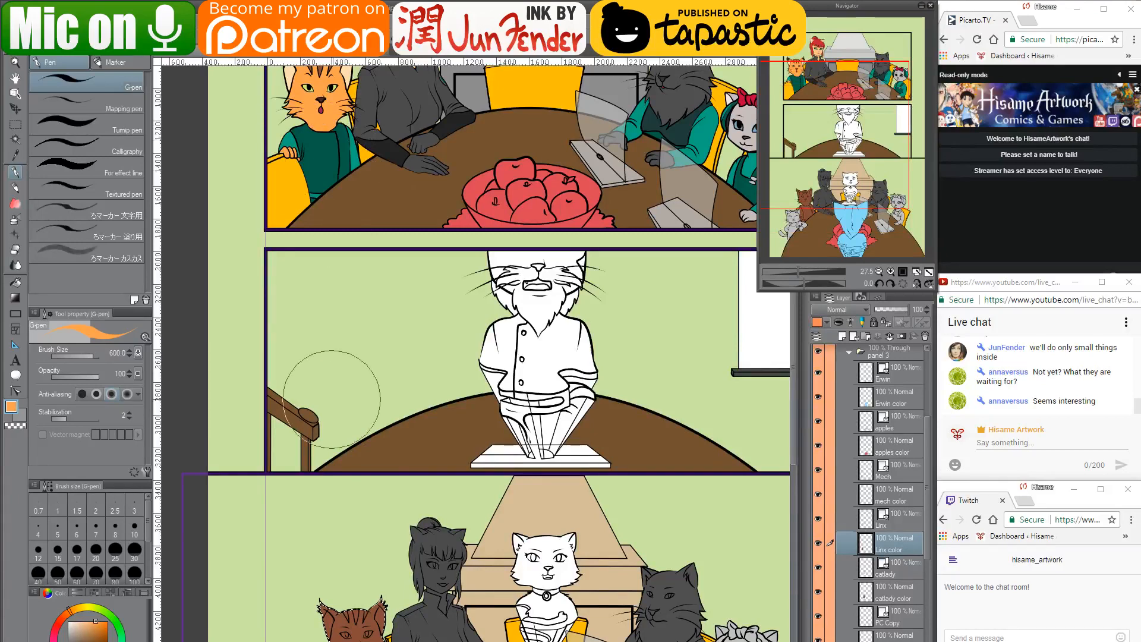
{"action": "left_click_drag", "start_coordinate": [447, 610], "coordinate": [461, 483]}
{"action": "left_click", "coordinate": [15, 281]}
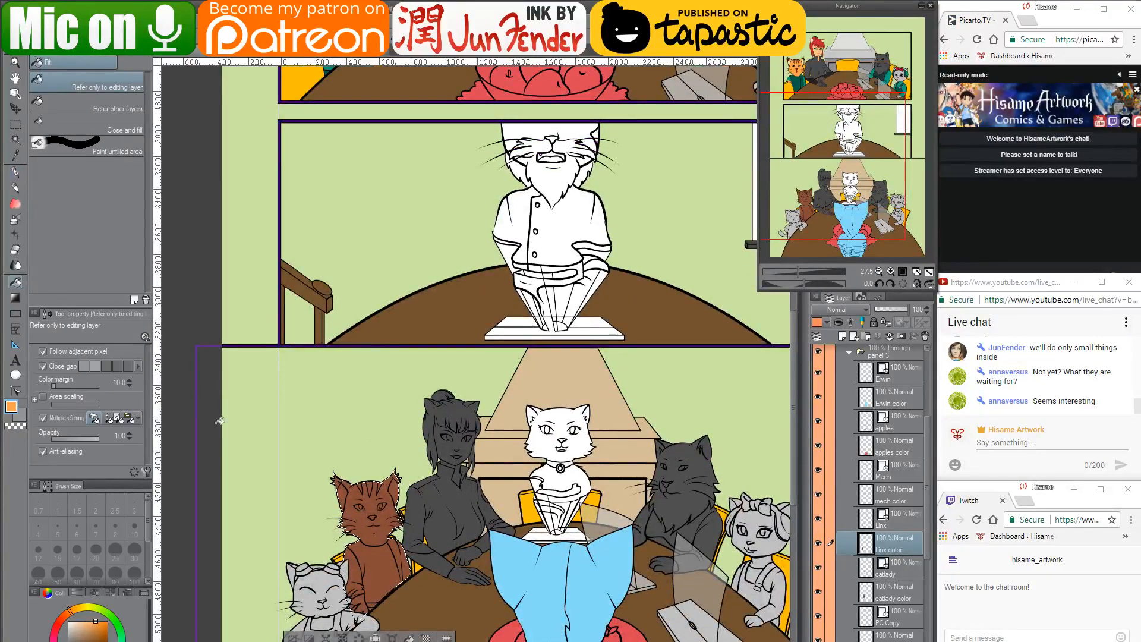
{"action": "left_click", "coordinate": [382, 531]}
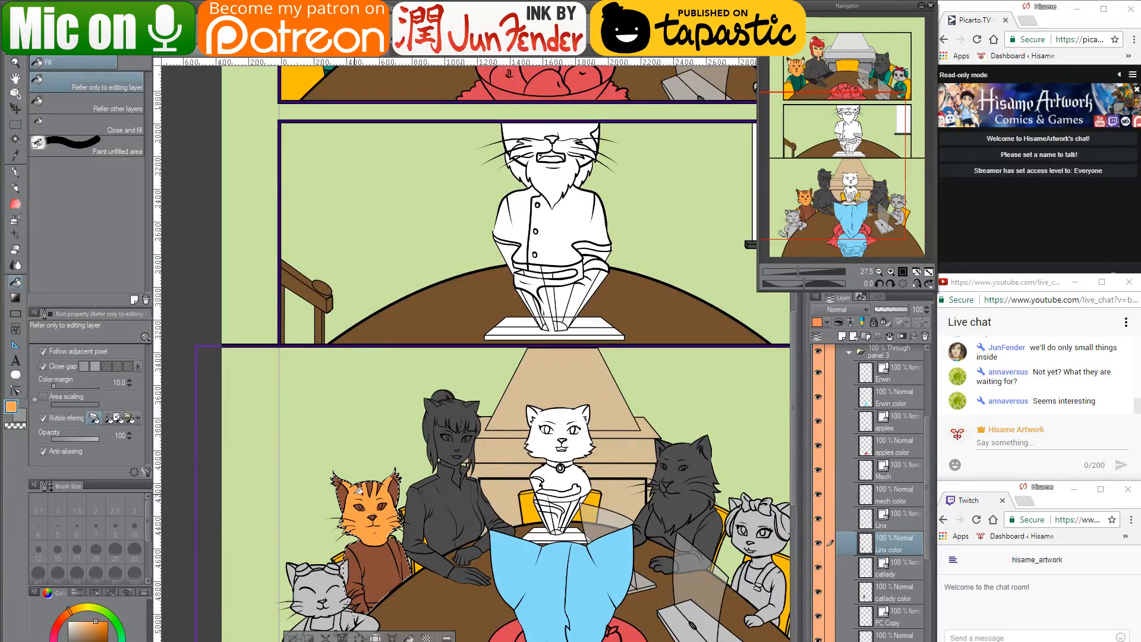
Sample the dark green of the lynx's vest in panel 1 and fill the front of the vest in panel 3
{"action": "scroll", "coordinate": [332, 531], "scroll_direction": "up", "scroll_amount": 2}
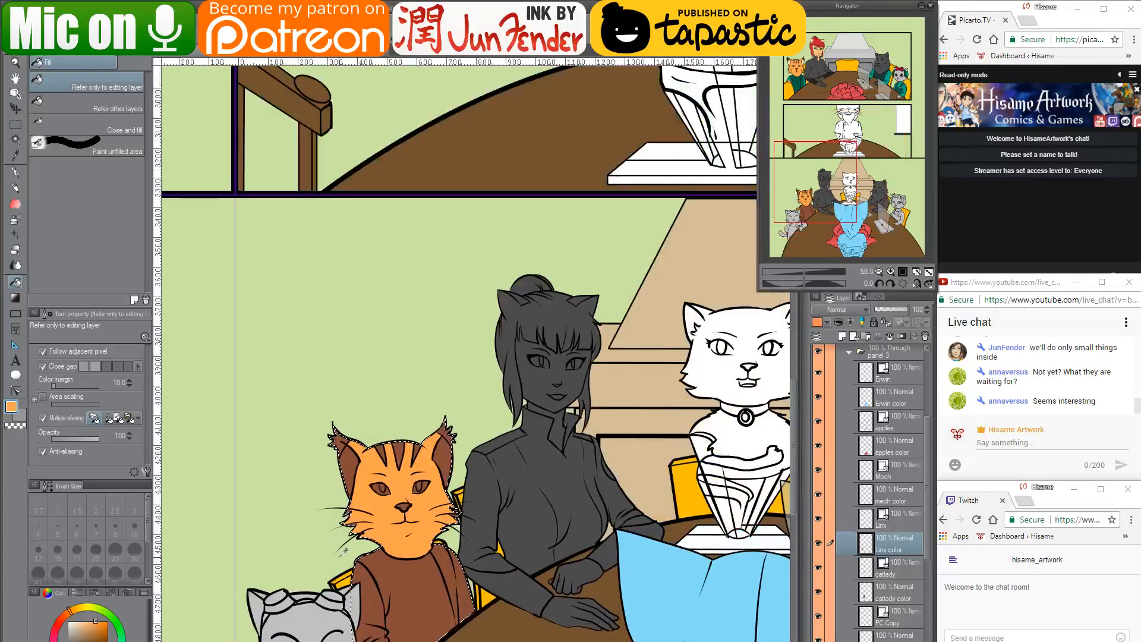
{"action": "scroll", "coordinate": [342, 549], "scroll_direction": "down", "scroll_amount": 5}
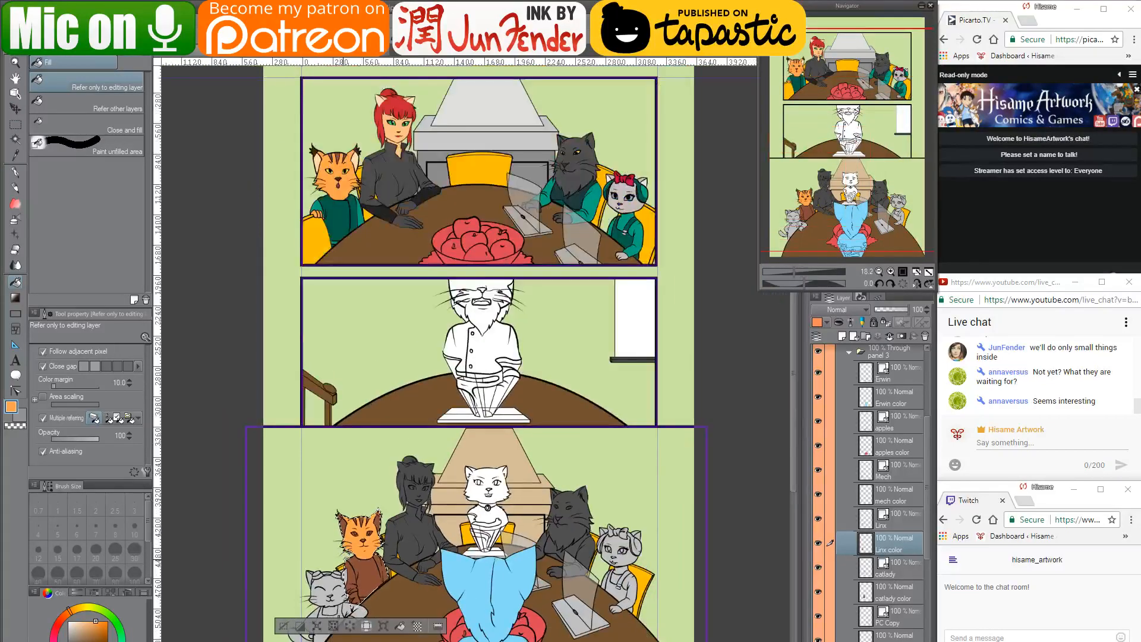
{"action": "scroll", "coordinate": [337, 512], "scroll_direction": "up", "scroll_amount": 1}
{"action": "left_click", "coordinate": [346, 196], "text": "alt"}
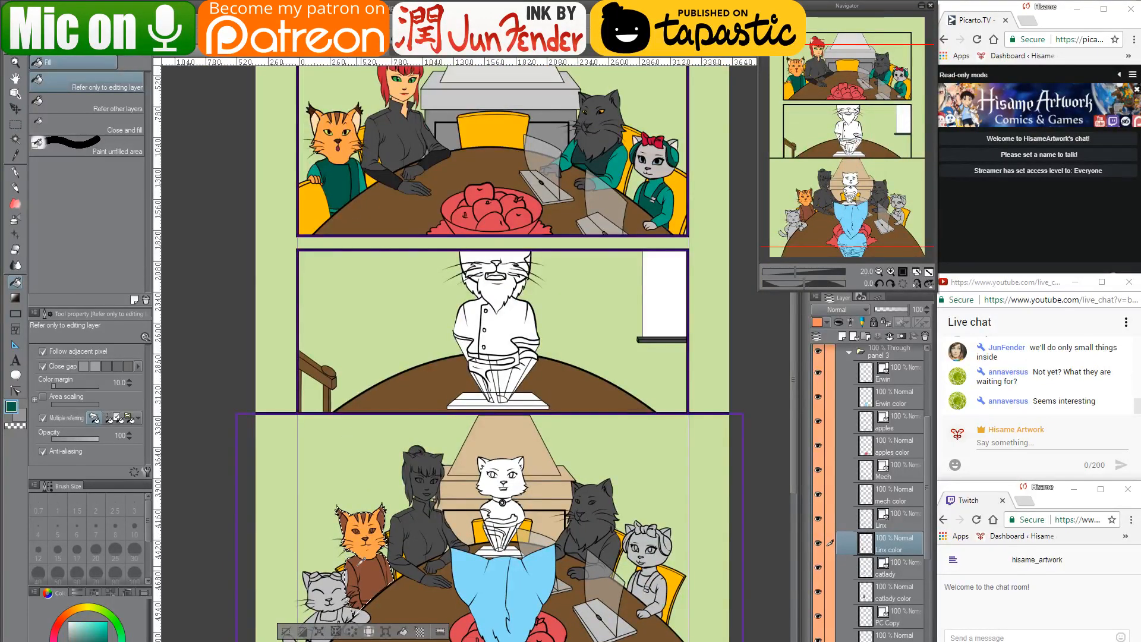
{"action": "scroll", "coordinate": [360, 561], "scroll_direction": "up", "scroll_amount": 2}
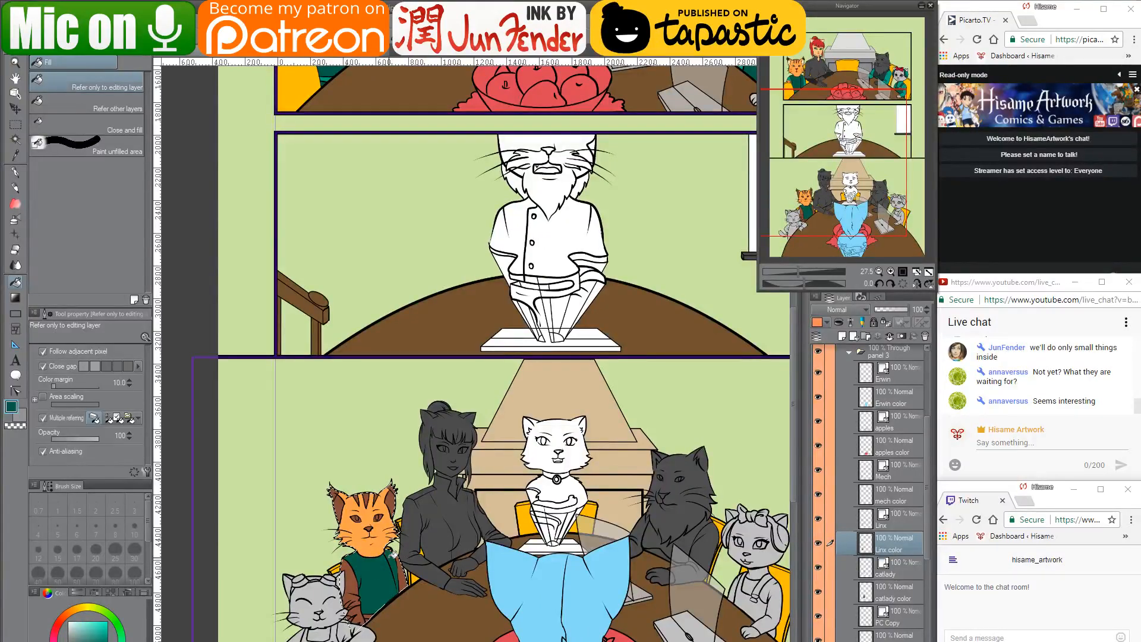
Sample the lighter teal of the sleeves in panel 1 and fill the lynx's sleeves in panel 3
{"action": "left_click_drag", "start_coordinate": [387, 303], "coordinate": [408, 414]}
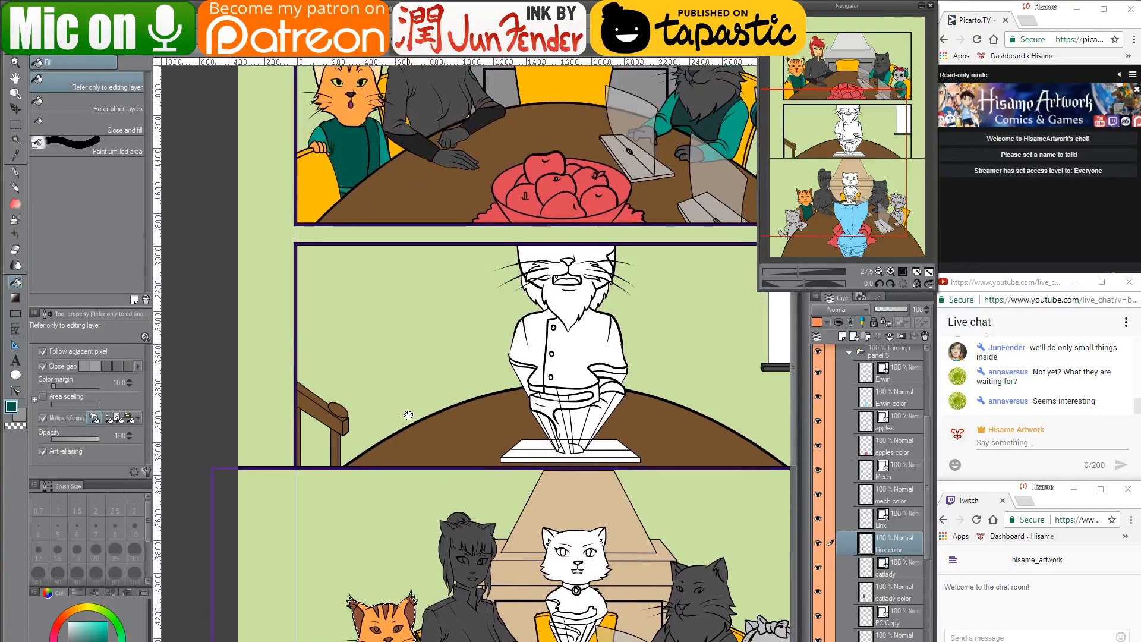
{"action": "scroll", "coordinate": [432, 498], "scroll_direction": "down", "scroll_amount": 5}
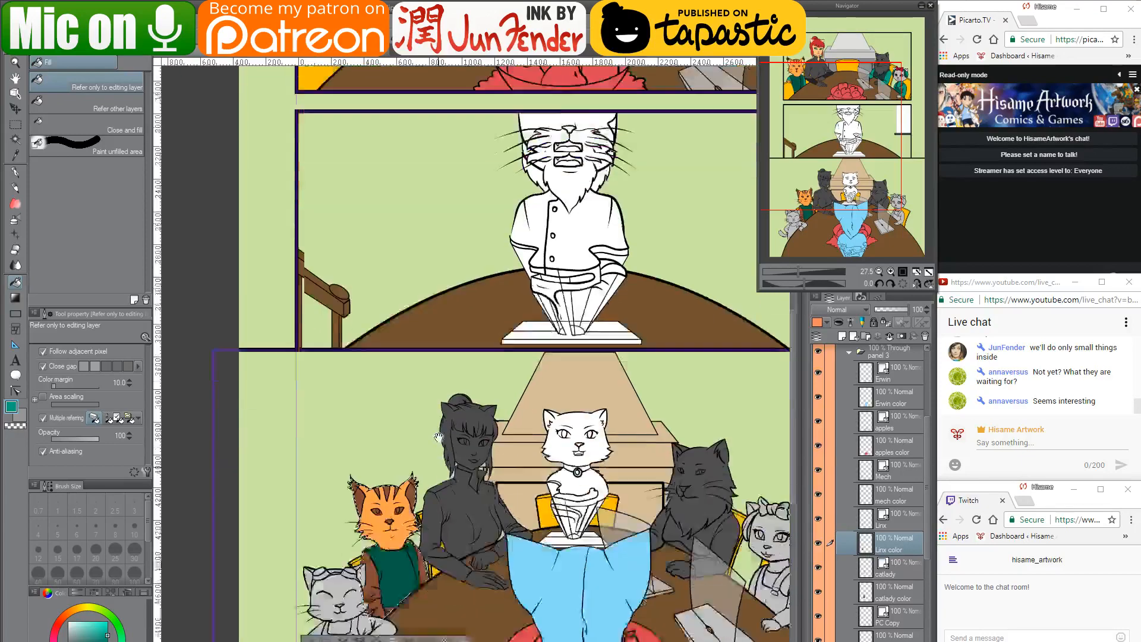
{"action": "left_click_drag", "start_coordinate": [367, 523], "coordinate": [381, 547]}
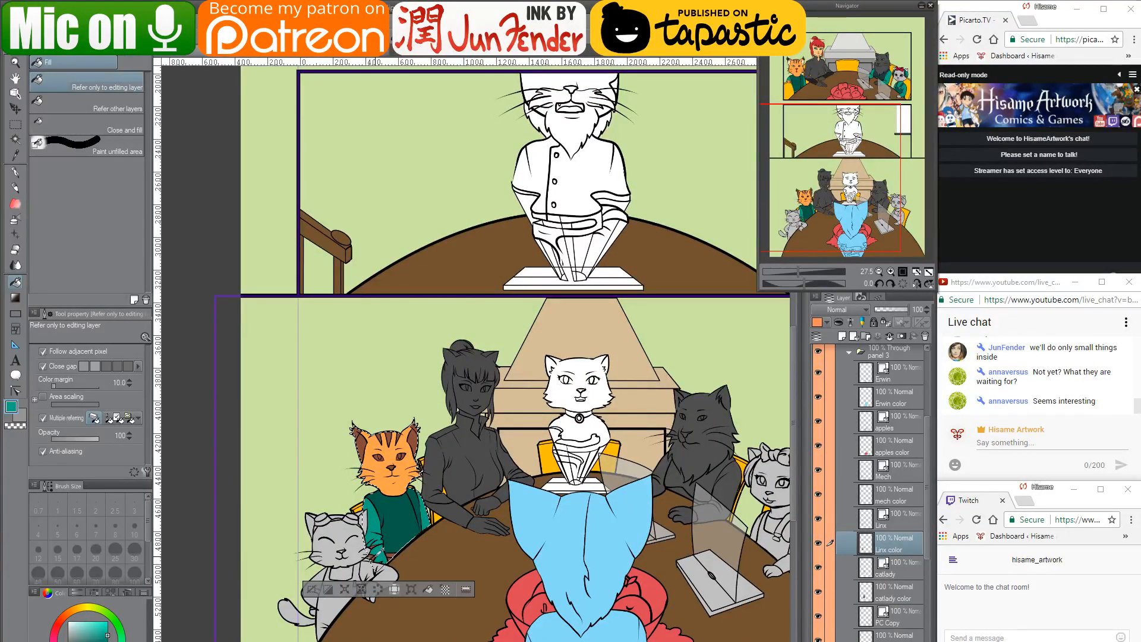
Sample the orange of the lynx's face and paint the lynx's hand in panel 3 with the G-pen at brush size 40
{"action": "scroll", "coordinate": [368, 570], "scroll_direction": "up", "scroll_amount": 4}
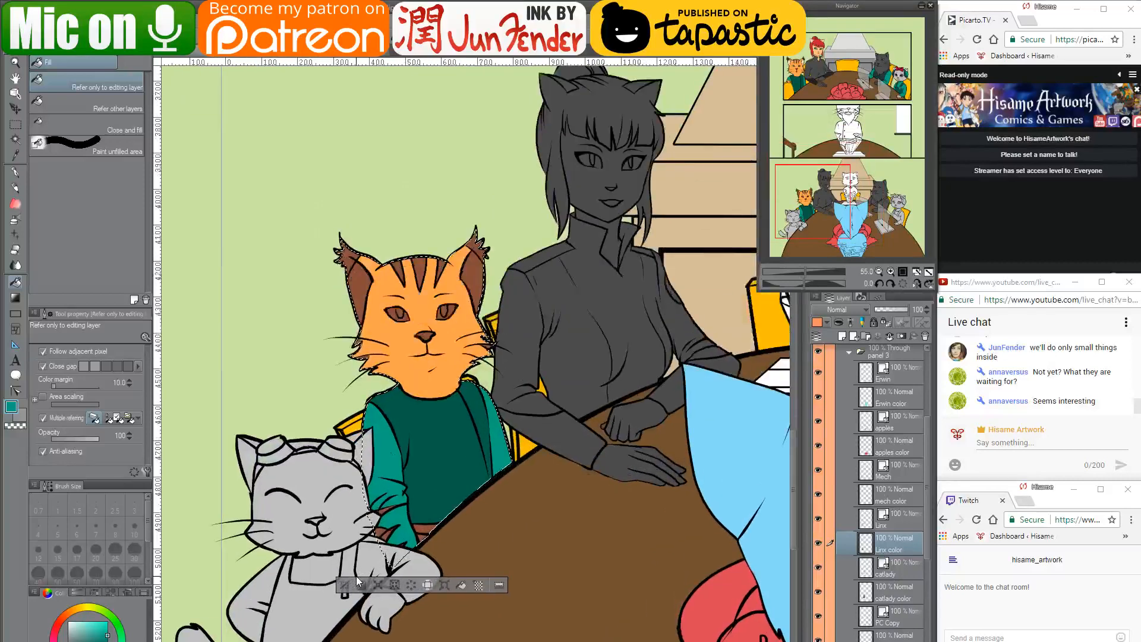
{"action": "scroll", "coordinate": [355, 576], "scroll_direction": "up", "scroll_amount": 4}
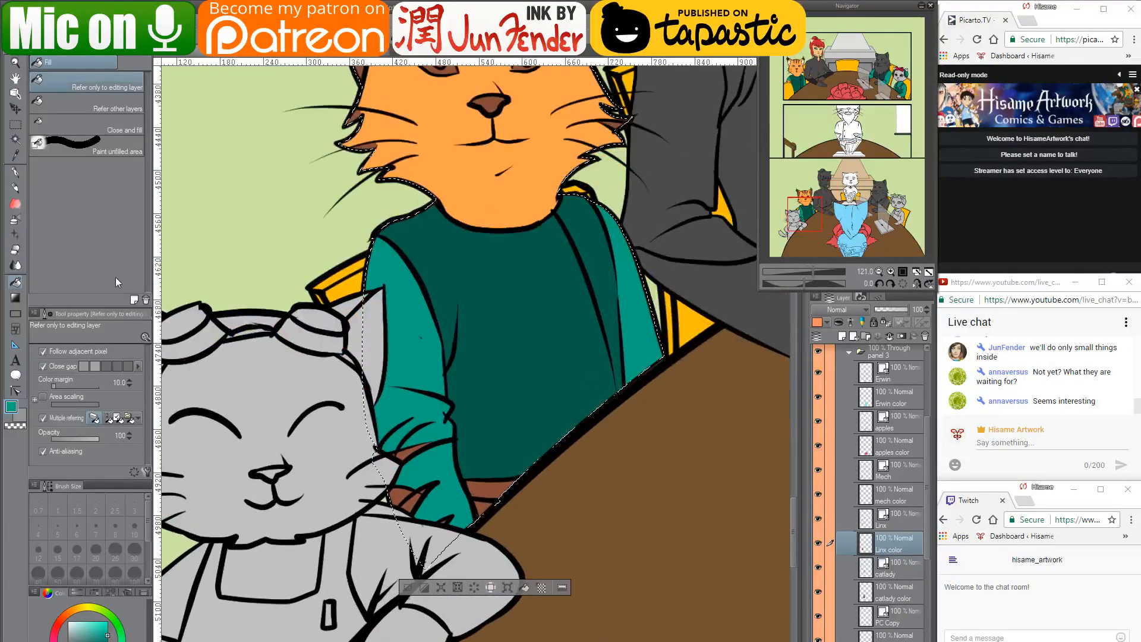
{"action": "key", "text": "p"}
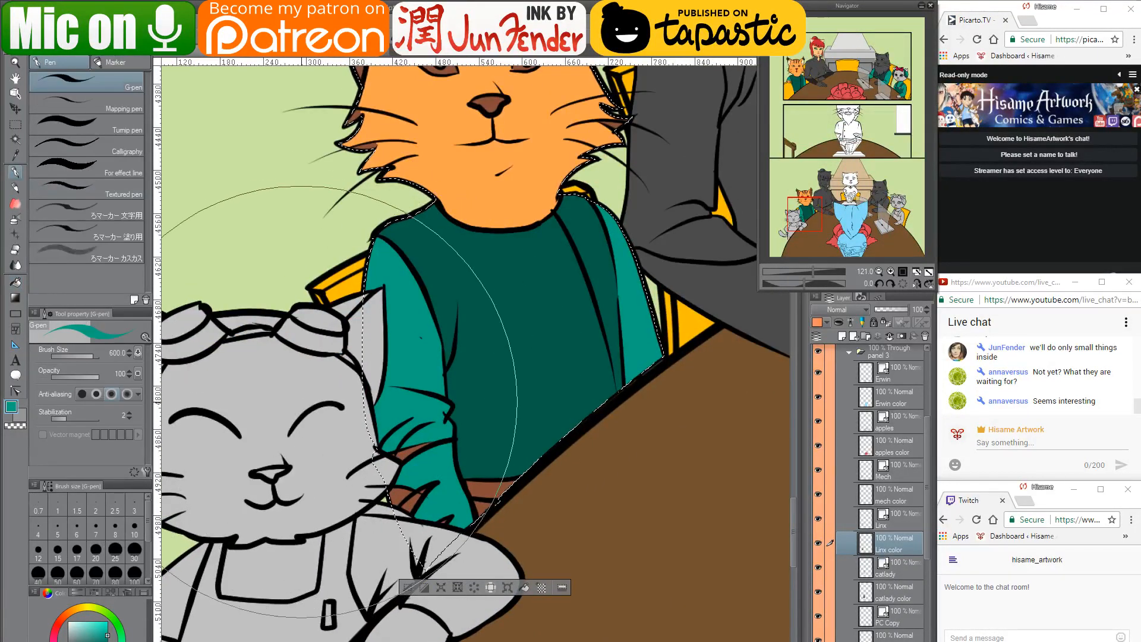
{"action": "key", "text": "["}
{"action": "key", "text": "["}
{"action": "key", "text": "["}
{"action": "key", "text": "["}
{"action": "key", "text": "["}
{"action": "key", "text": "["}
{"action": "key", "text": "["}
{"action": "key", "text": "["}
{"action": "key", "text": "["}
{"action": "key", "text": "["}
{"action": "key", "text": "["}
{"action": "key", "text": "["}
{"action": "key", "text": "["}
{"action": "key", "text": "["}
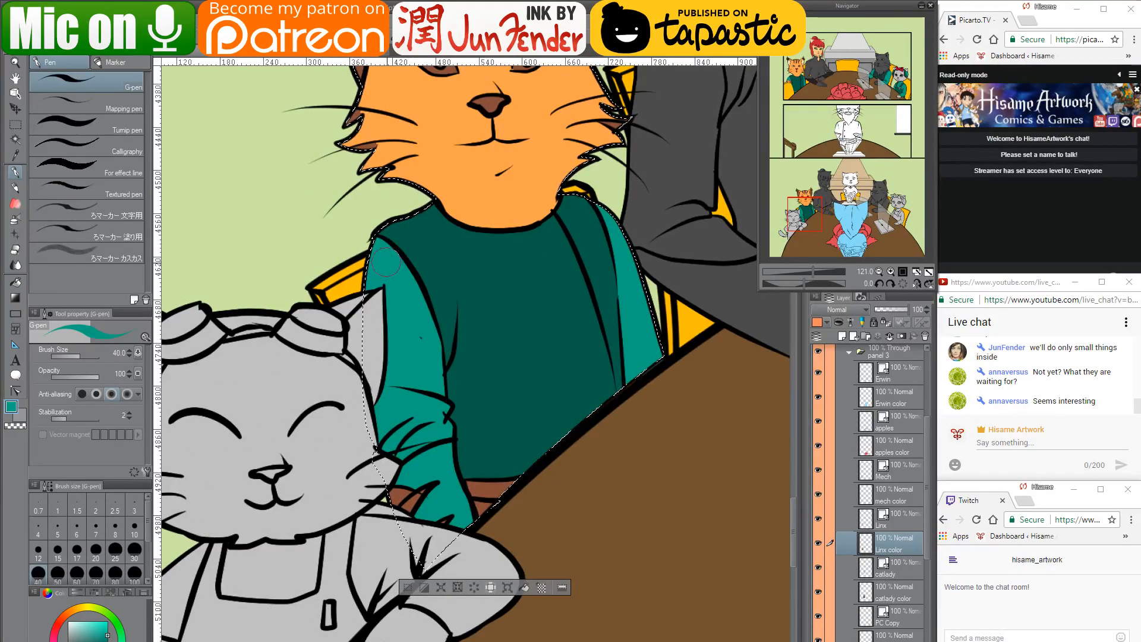
{"action": "left_click", "coordinate": [496, 176], "text": "alt"}
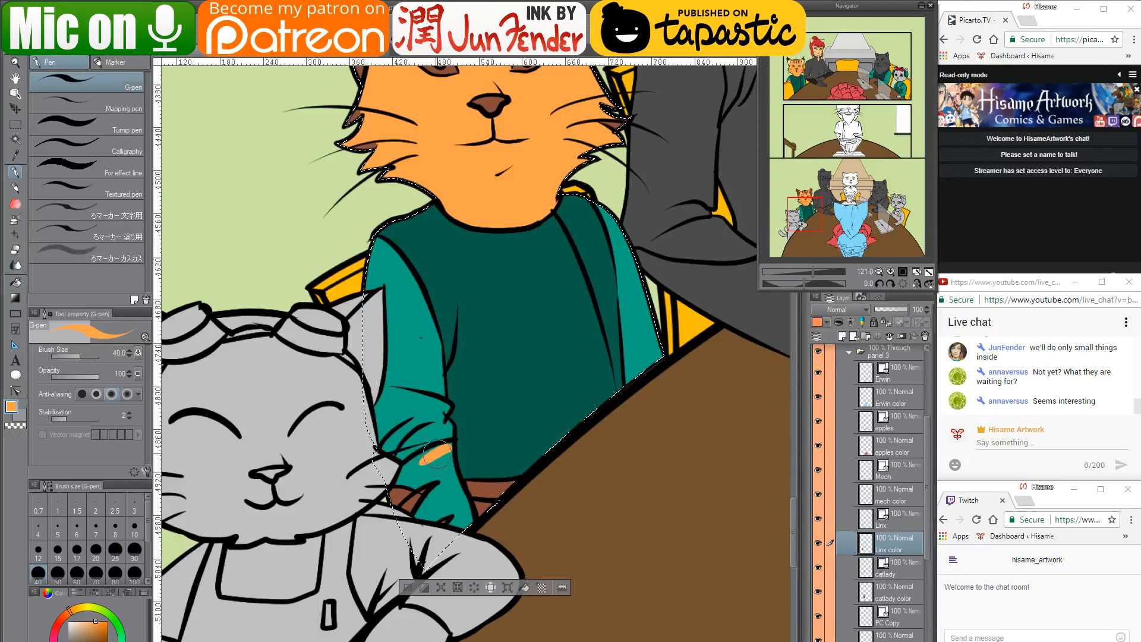
{"action": "mouse_move", "coordinate": [445, 445]}
{"action": "left_mouse_down"}
{"action": "mouse_move", "coordinate": [386, 498]}
{"action": "mouse_move", "coordinate": [392, 539]}
{"action": "mouse_move", "coordinate": [424, 524]}
{"action": "left_mouse_up"}
{"action": "mouse_move", "coordinate": [434, 474]}
{"action": "left_mouse_down"}
{"action": "mouse_move", "coordinate": [462, 516]}
{"action": "mouse_move", "coordinate": [446, 452]}
{"action": "mouse_move", "coordinate": [481, 551]}
{"action": "mouse_move", "coordinate": [455, 491]}
{"action": "mouse_move", "coordinate": [472, 526]}
{"action": "left_mouse_up"}
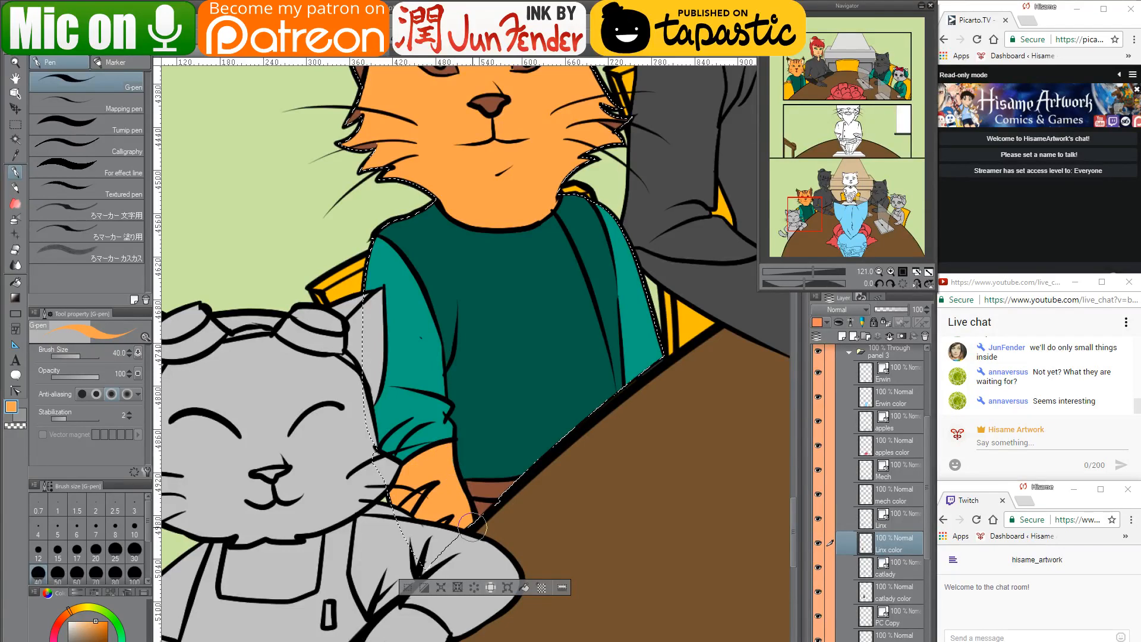
Sample the vest's dark green and paint the brown patch between the lynx's hand and the table edge
{"action": "left_click", "coordinate": [499, 433], "text": "alt"}
{"action": "left_click_drag", "start_coordinate": [505, 478], "coordinate": [482, 517]}
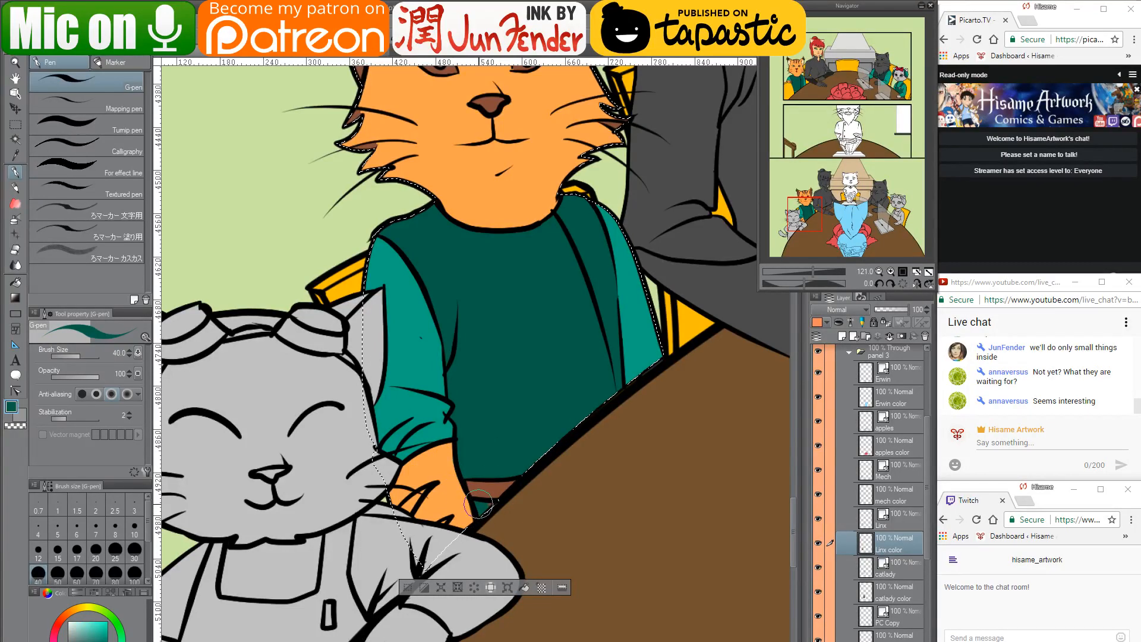
{"action": "left_click_drag", "start_coordinate": [551, 351], "coordinate": [562, 399]}
Sample the brown of the lynx's ear and paint the gap between the fingers, undoing the last stroke and resampling orange
{"action": "left_click", "coordinate": [462, 529], "text": "alt"}
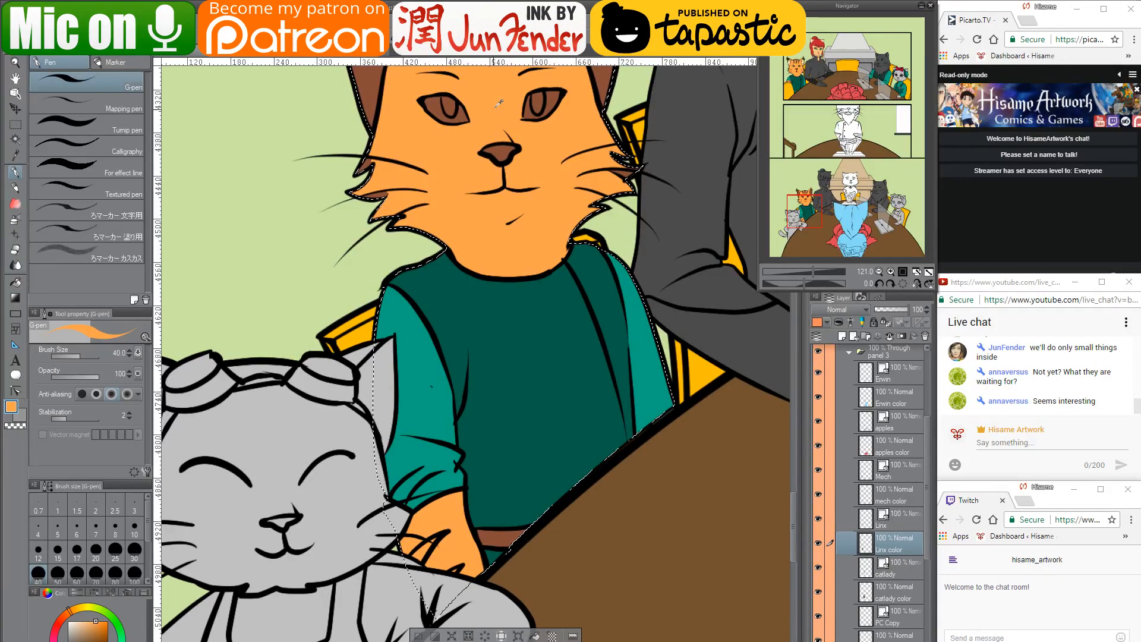
{"action": "left_click", "coordinate": [604, 80], "text": "alt"}
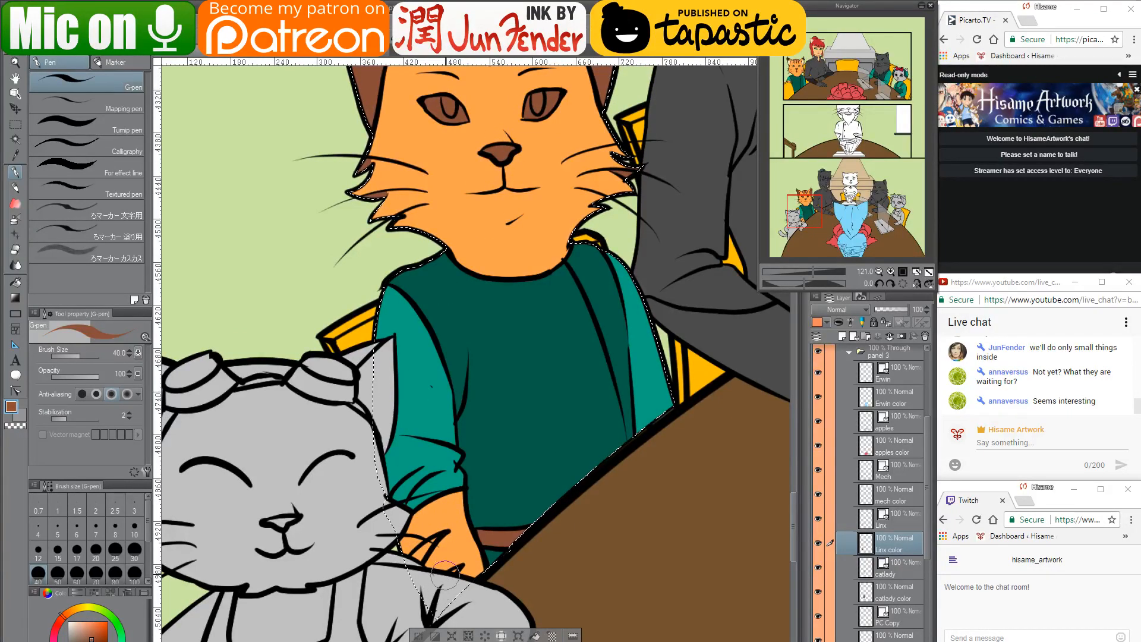
{"action": "left_click_drag", "start_coordinate": [416, 558], "coordinate": [428, 547]}
{"action": "key", "text": "ctrl+z"}
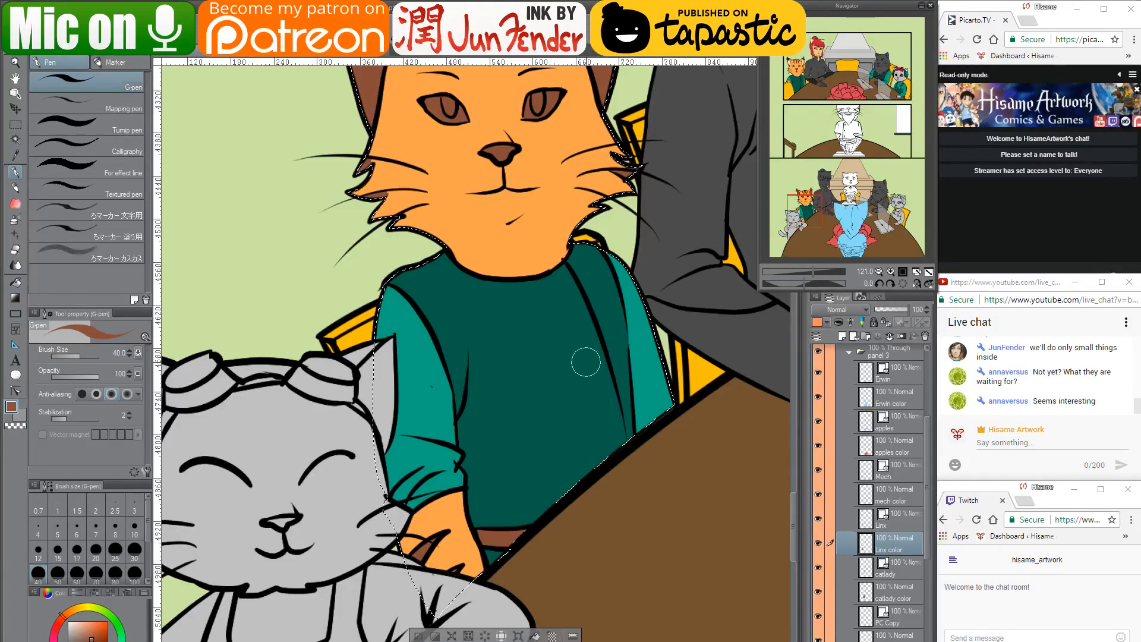
{"action": "left_click", "coordinate": [476, 557], "text": "alt"}
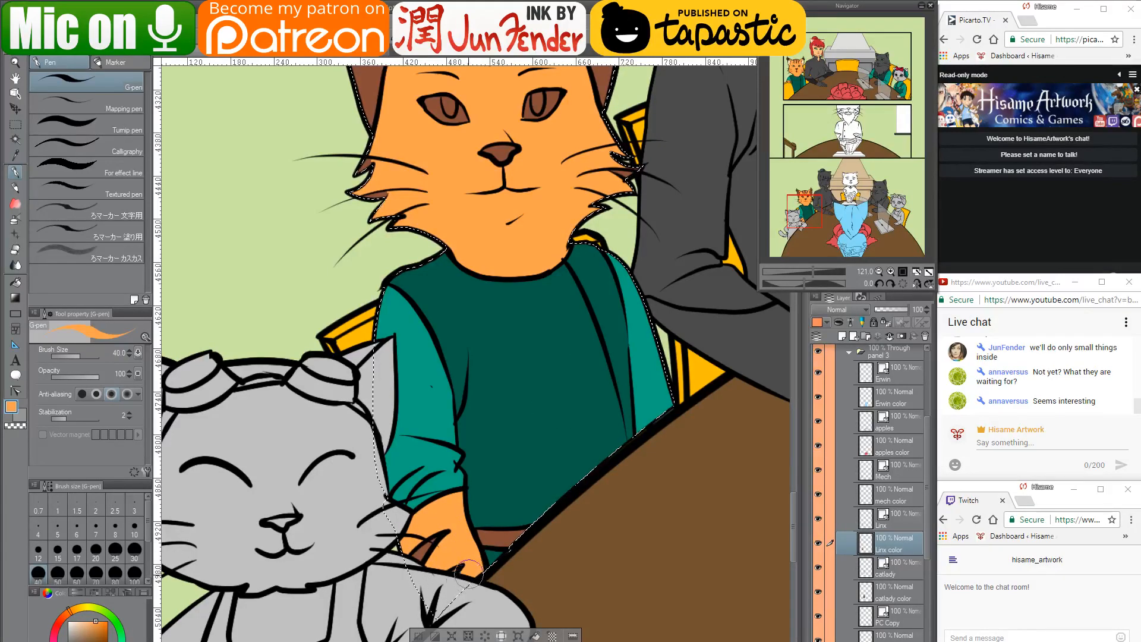
Sample the sleeve teal and paint the brown strip under the vest's hem, then resample the vest's dark green for touch-ups
{"action": "left_click", "coordinate": [499, 534], "text": "alt"}
{"action": "left_click", "coordinate": [633, 376], "text": "alt"}
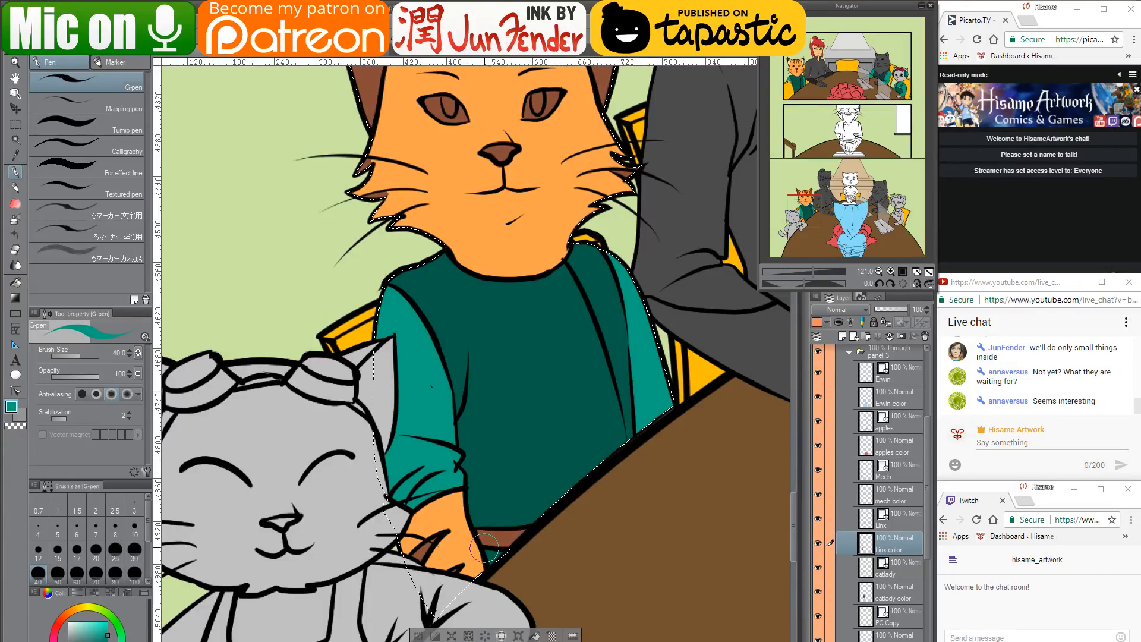
{"action": "mouse_move", "coordinate": [484, 548]}
{"action": "left_mouse_down"}
{"action": "mouse_move", "coordinate": [473, 535]}
{"action": "mouse_move", "coordinate": [536, 530]}
{"action": "left_mouse_up"}
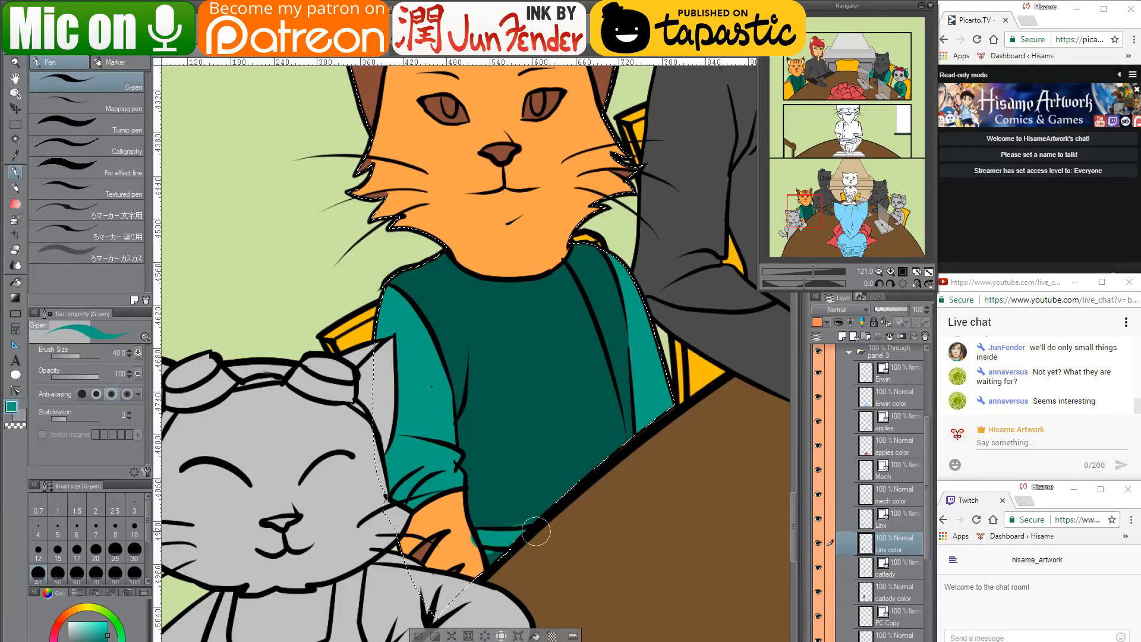
{"action": "left_click", "coordinate": [464, 532], "text": "alt"}
{"action": "left_click", "coordinate": [507, 506], "text": "alt"}
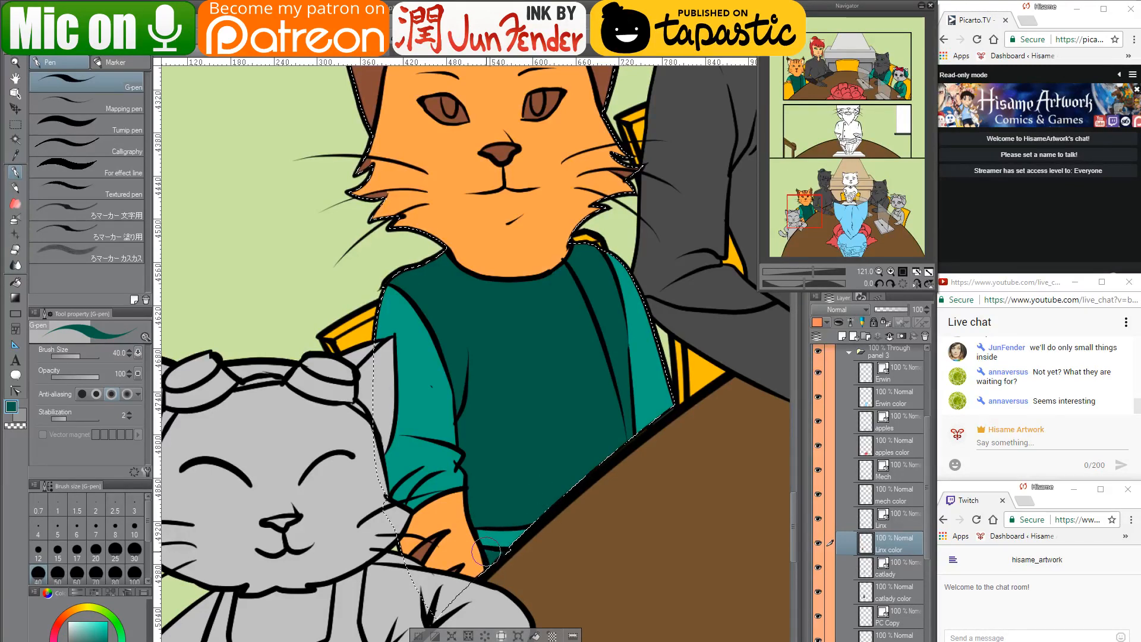
{"action": "left_click_drag", "start_coordinate": [576, 407], "coordinate": [605, 524]}
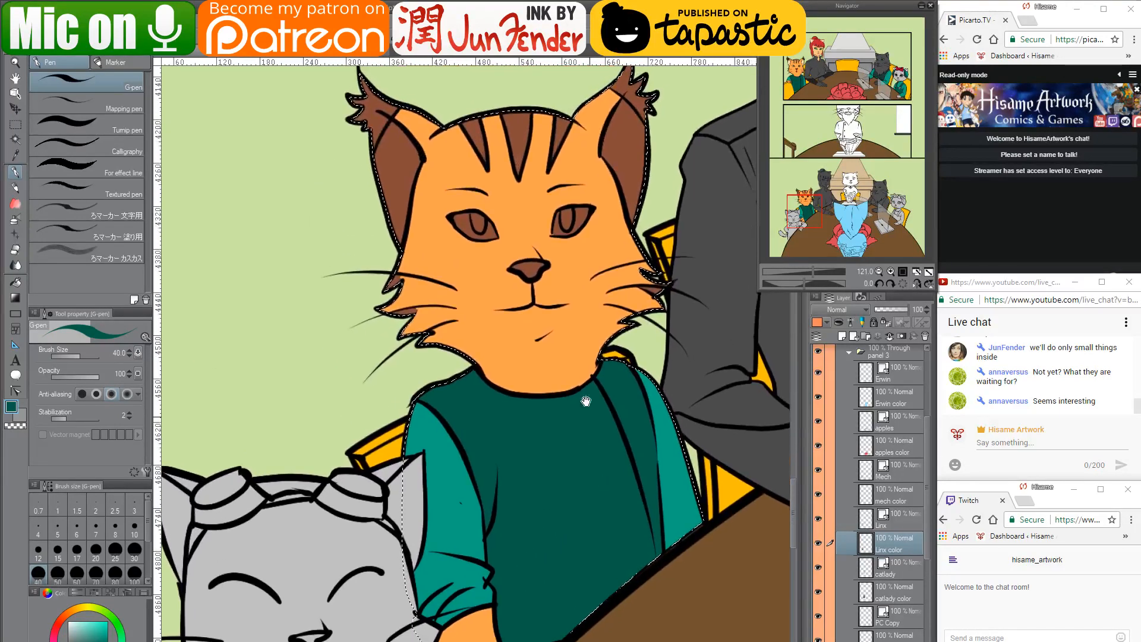
Switch to the finished page_36 and examine how the lynx's ears, face and fur are colored there
{"action": "left_click", "coordinate": [522, 357], "text": "alt"}
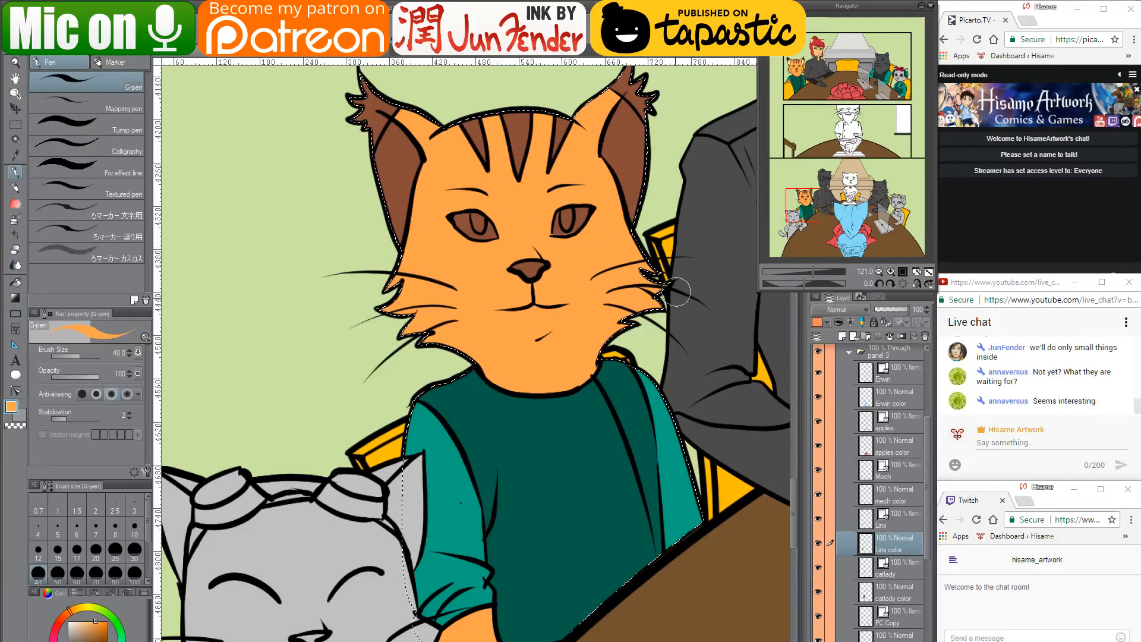
{"action": "left_click_drag", "start_coordinate": [585, 191], "coordinate": [560, 276]}
{"action": "left_click", "coordinate": [242, 55]}
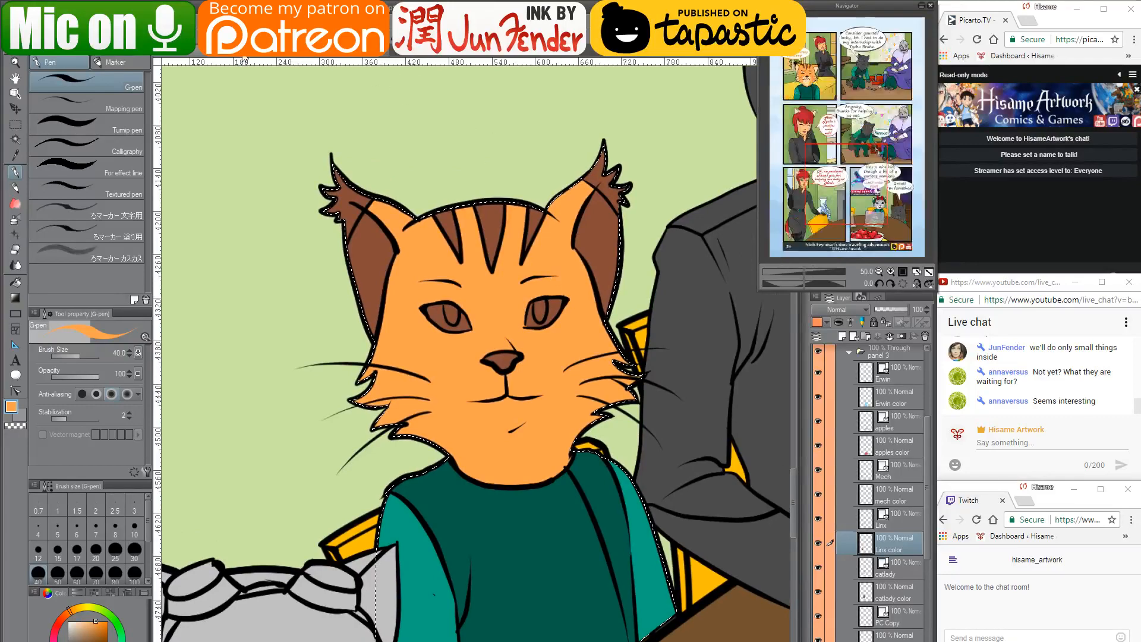
{"action": "left_click_drag", "start_coordinate": [651, 436], "coordinate": [720, 533]}
{"action": "mouse_move", "coordinate": [604, 238]}
{"action": "left_mouse_down"}
{"action": "mouse_move", "coordinate": [602, 324]}
{"action": "mouse_move", "coordinate": [542, 472]}
{"action": "left_mouse_up"}
{"action": "left_click_drag", "start_coordinate": [681, 413], "coordinate": [535, 432]}
{"action": "scroll", "coordinate": [568, 414], "scroll_direction": "down", "scroll_amount": 6}
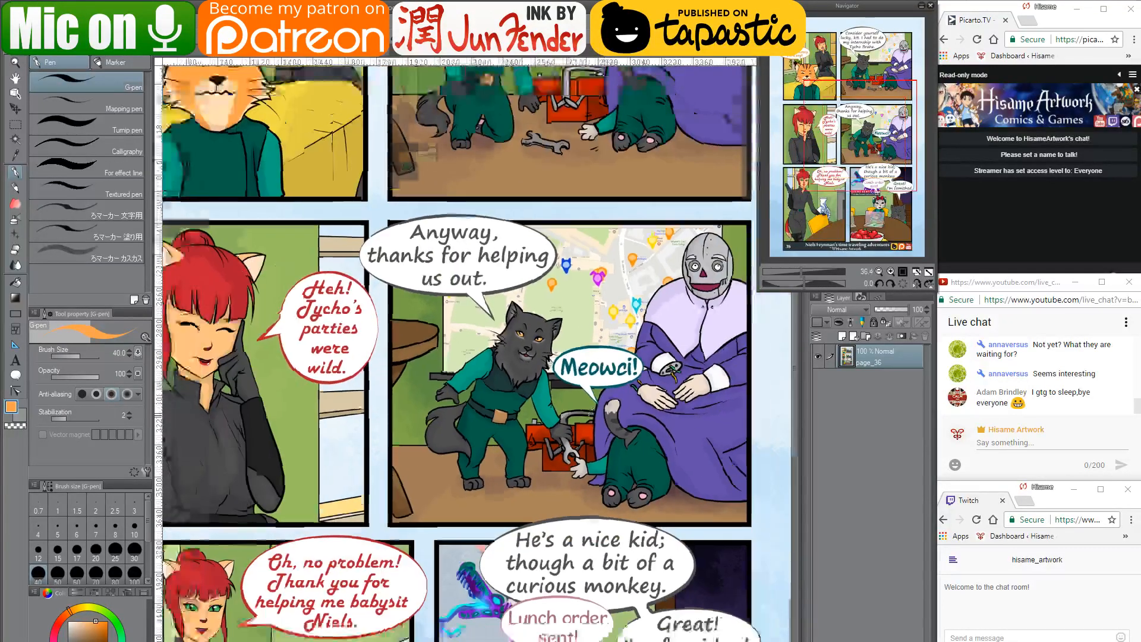
{"action": "scroll", "coordinate": [522, 237], "scroll_direction": "up", "scroll_amount": 3}
{"action": "scroll", "coordinate": [376, 221], "scroll_direction": "up", "scroll_amount": 3}
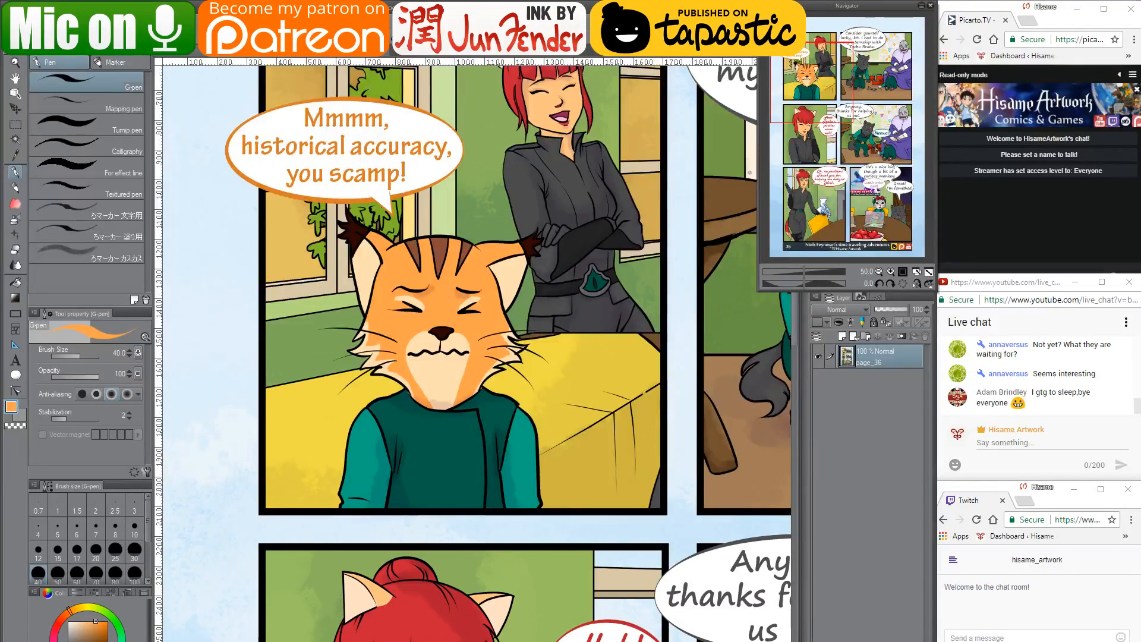
Sample the lynx's ear-tuft brown on page_35 and fill panel 3's ear tufts with it, and fill the inner ears with cream
{"action": "key", "text": "ctrl+Tab"}
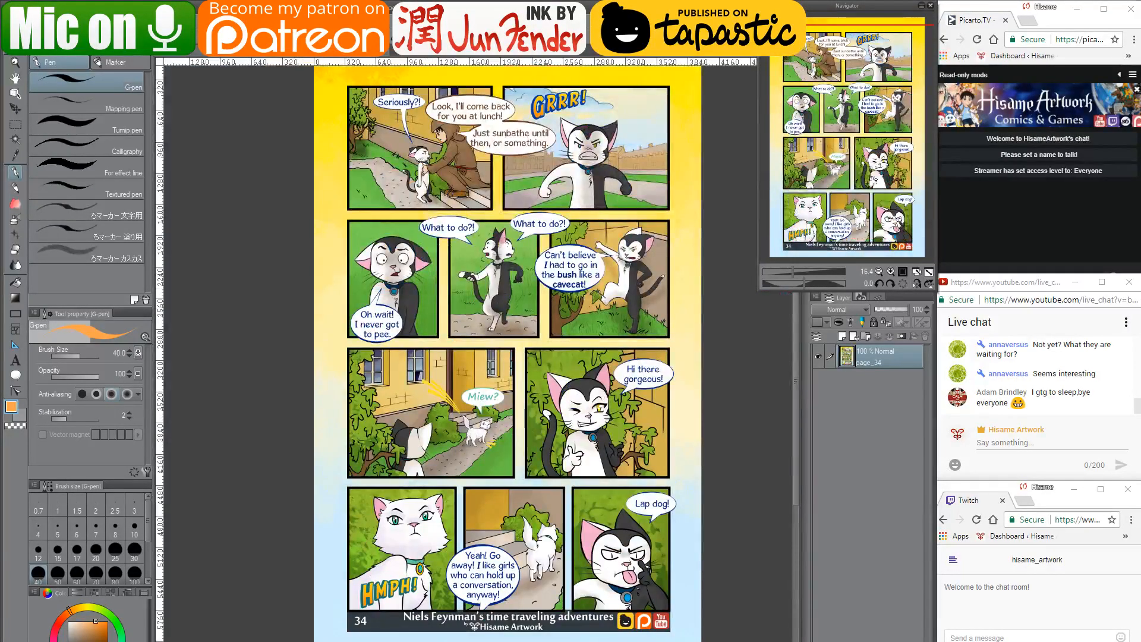
{"action": "key", "text": "ctrl+Tab"}
{"action": "scroll", "coordinate": [597, 383], "scroll_direction": "down", "scroll_amount": 8}
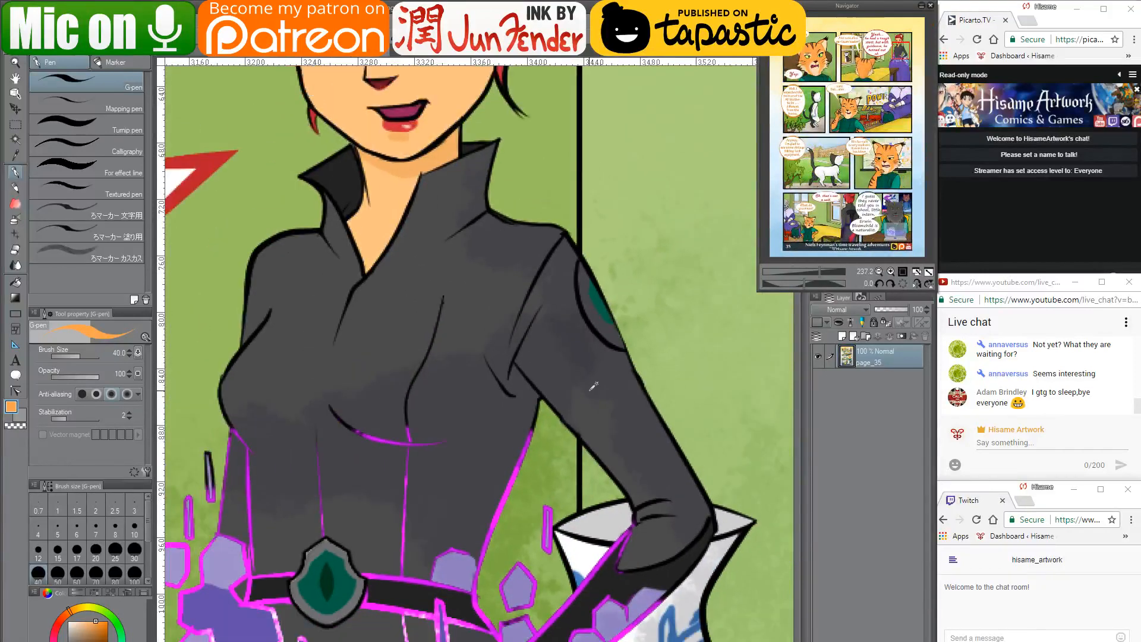
{"action": "scroll", "coordinate": [595, 385], "scroll_direction": "down", "scroll_amount": 1}
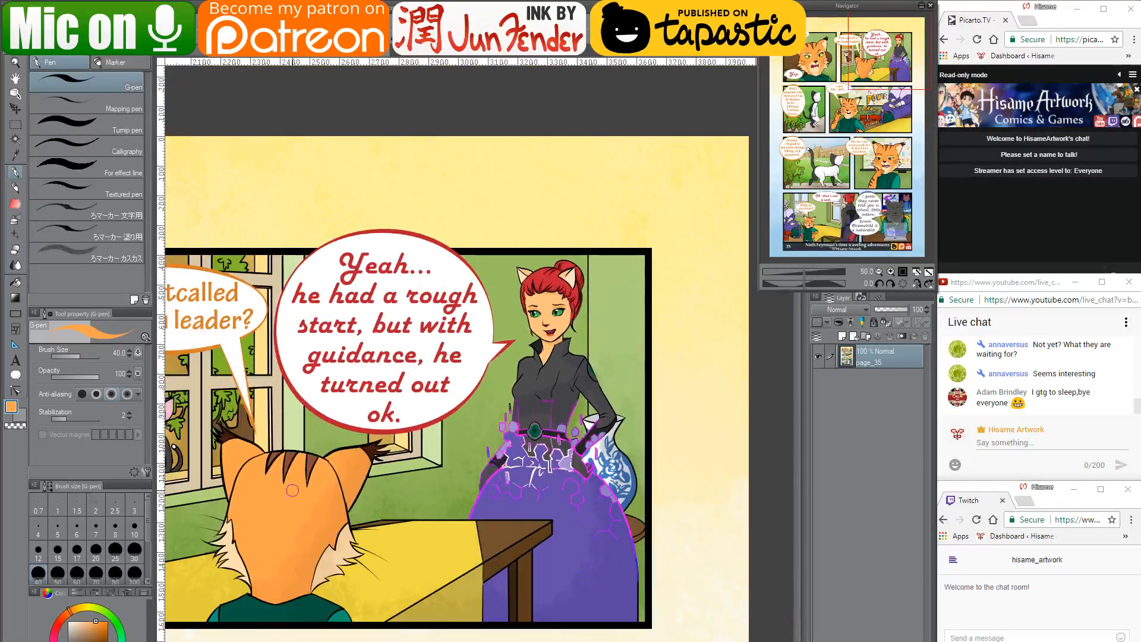
{"action": "left_click_drag", "start_coordinate": [292, 475], "coordinate": [463, 388]}
{"action": "left_click_drag", "start_coordinate": [309, 396], "coordinate": [588, 407]}
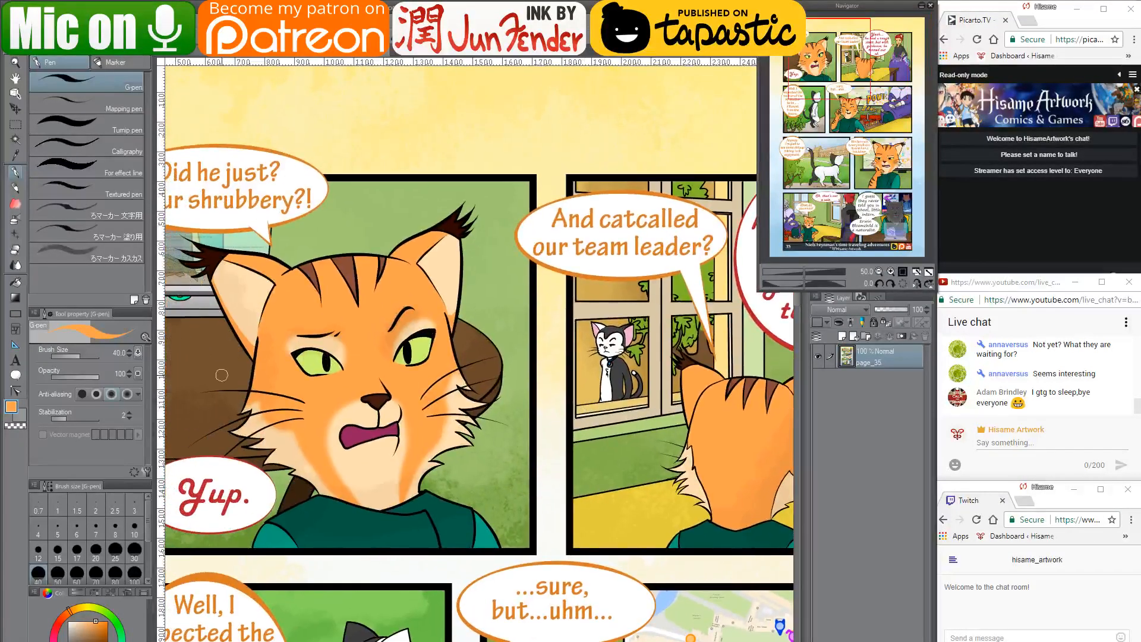
{"action": "scroll", "coordinate": [190, 368], "scroll_direction": "up", "scroll_amount": 1}
{"action": "scroll", "coordinate": [342, 361], "scroll_direction": "up", "scroll_amount": 1}
{"action": "left_click", "coordinate": [430, 410], "text": "alt"}
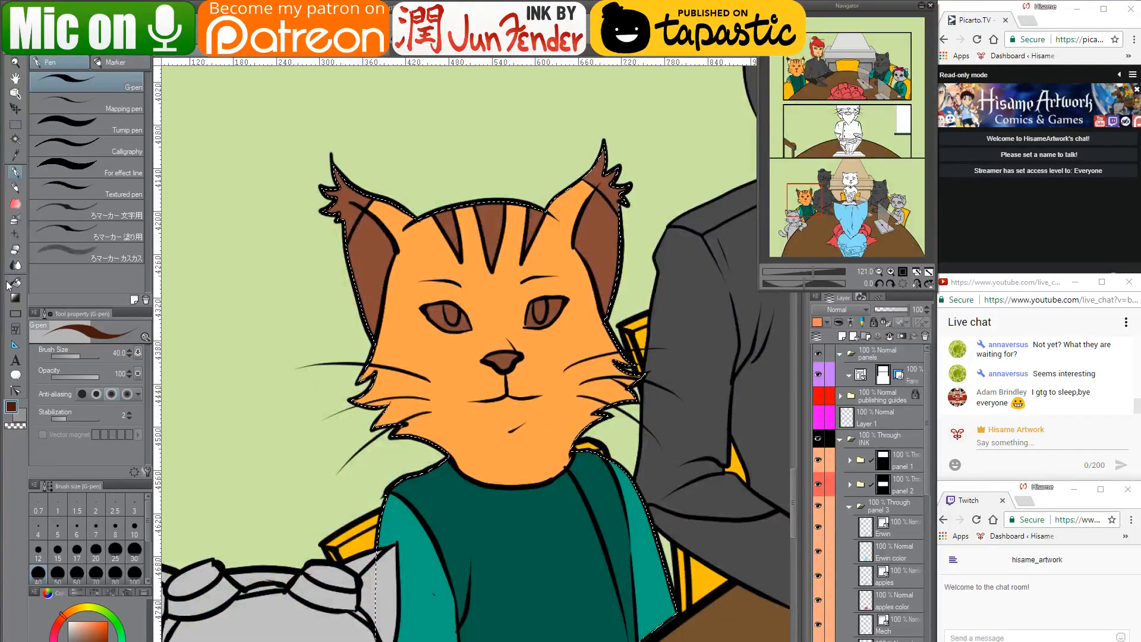
{"action": "left_click", "coordinate": [16, 282]}
{"action": "left_click", "coordinate": [347, 214]}
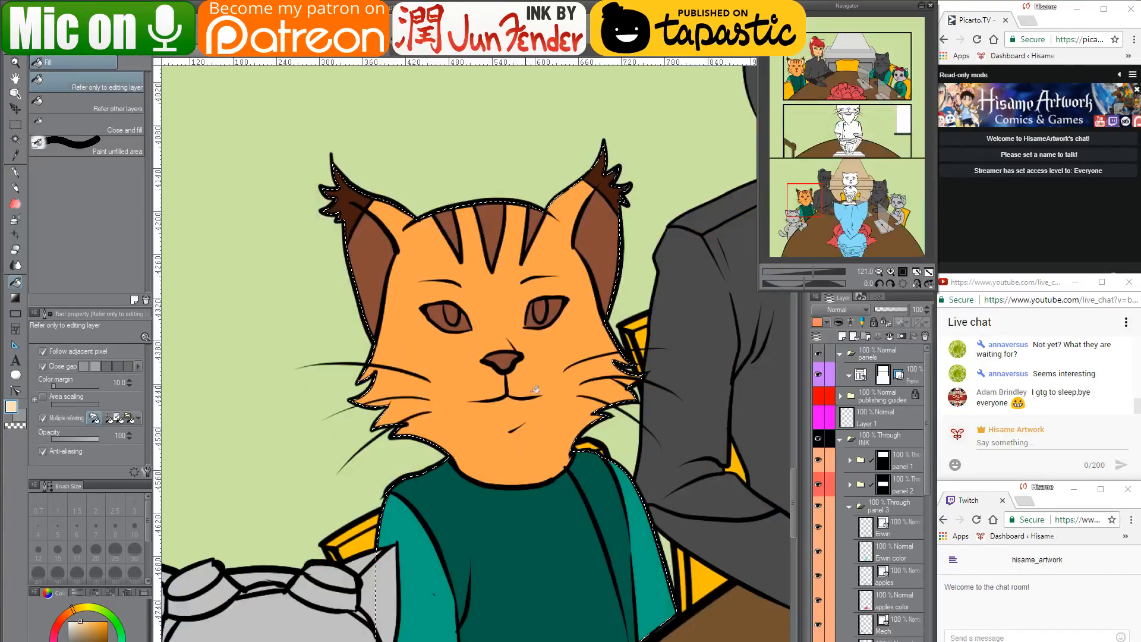
{"action": "scroll", "coordinate": [535, 313], "scroll_direction": "up", "scroll_amount": 4}
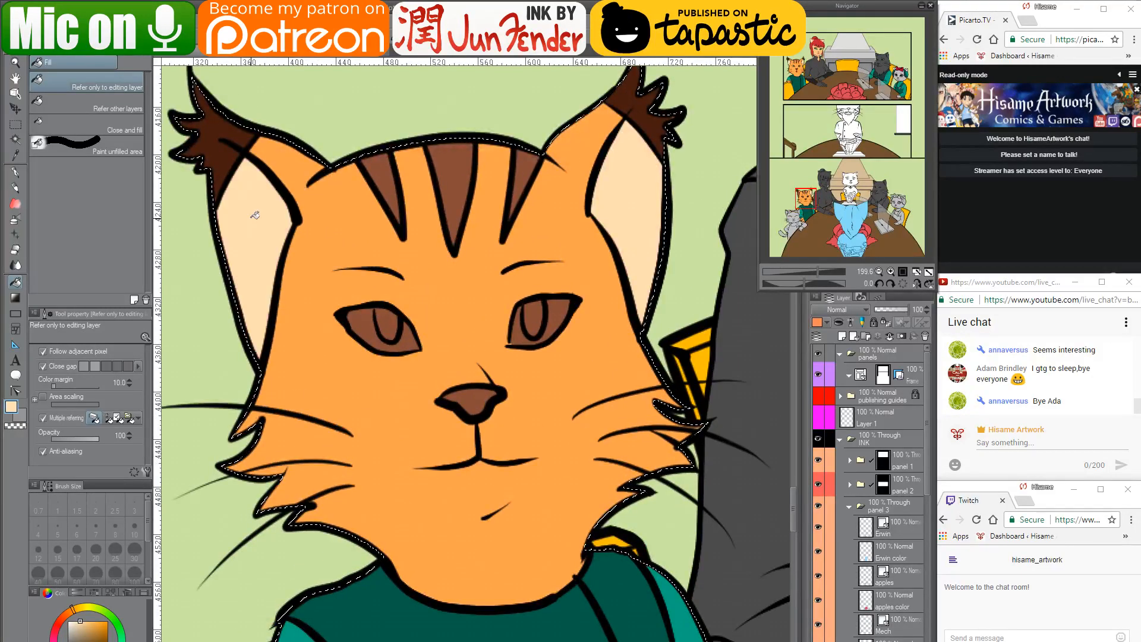
{"action": "left_click", "coordinate": [233, 207]}
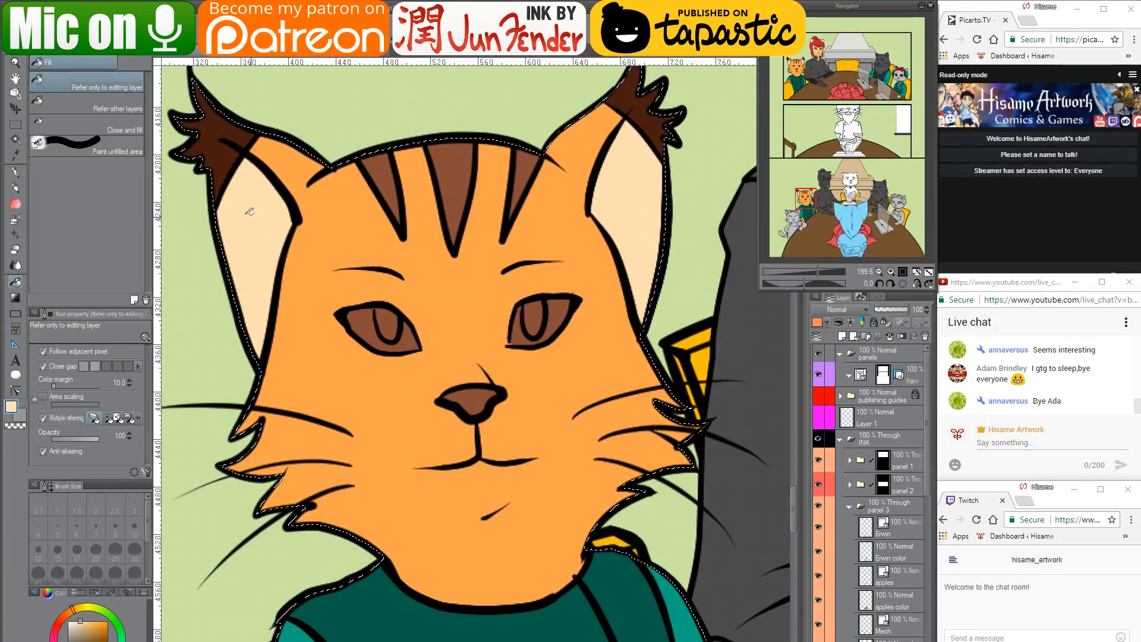
Sample the yellow-green of the lynx's eyes on page_35 and fill both eyes around the pupils in panel 3
{"action": "key", "text": "ctrl+Tab"}
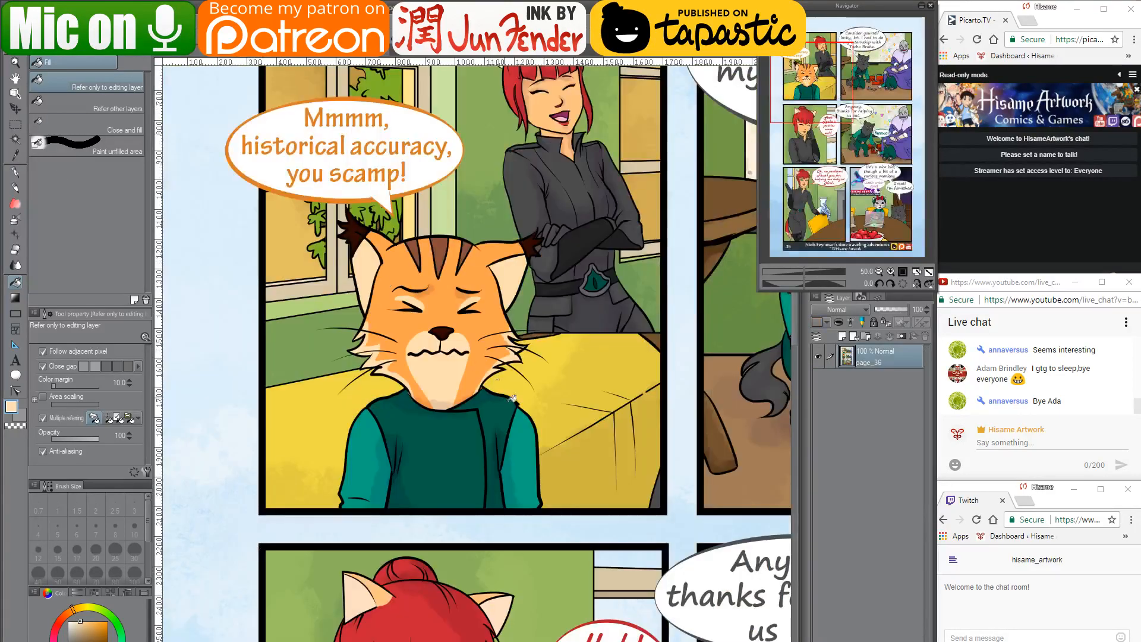
{"action": "left_click_drag", "start_coordinate": [684, 343], "coordinate": [582, 484]}
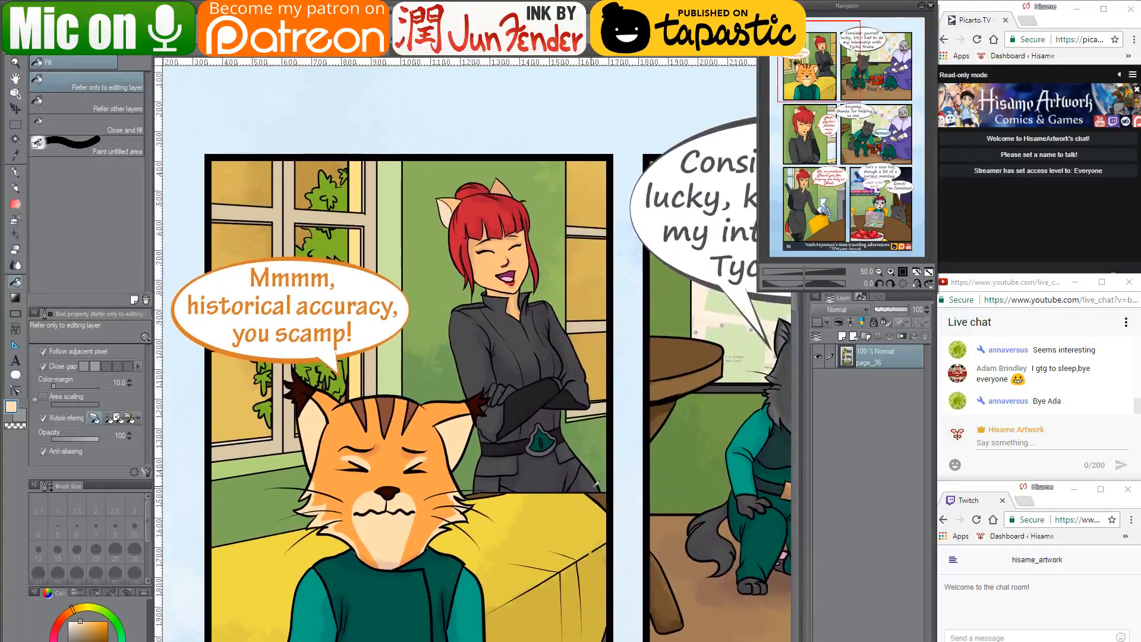
{"action": "scroll", "coordinate": [612, 550], "scroll_direction": "down", "scroll_amount": 5}
{"action": "left_click_drag", "start_coordinate": [641, 615], "coordinate": [542, 379]}
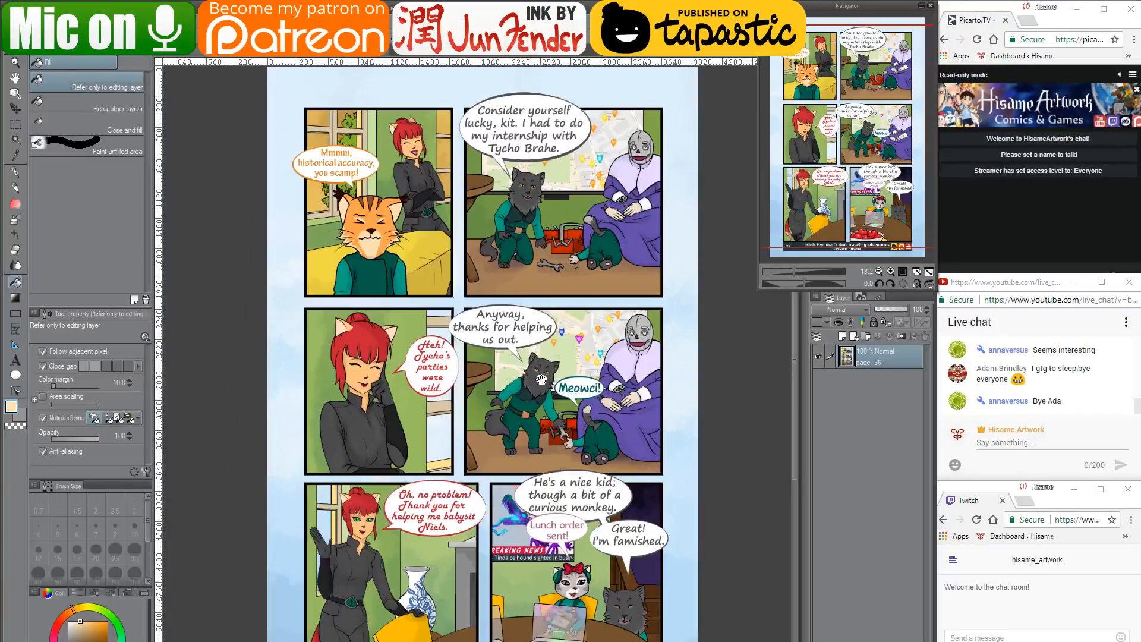
{"action": "left_click", "coordinate": [303, 58]}
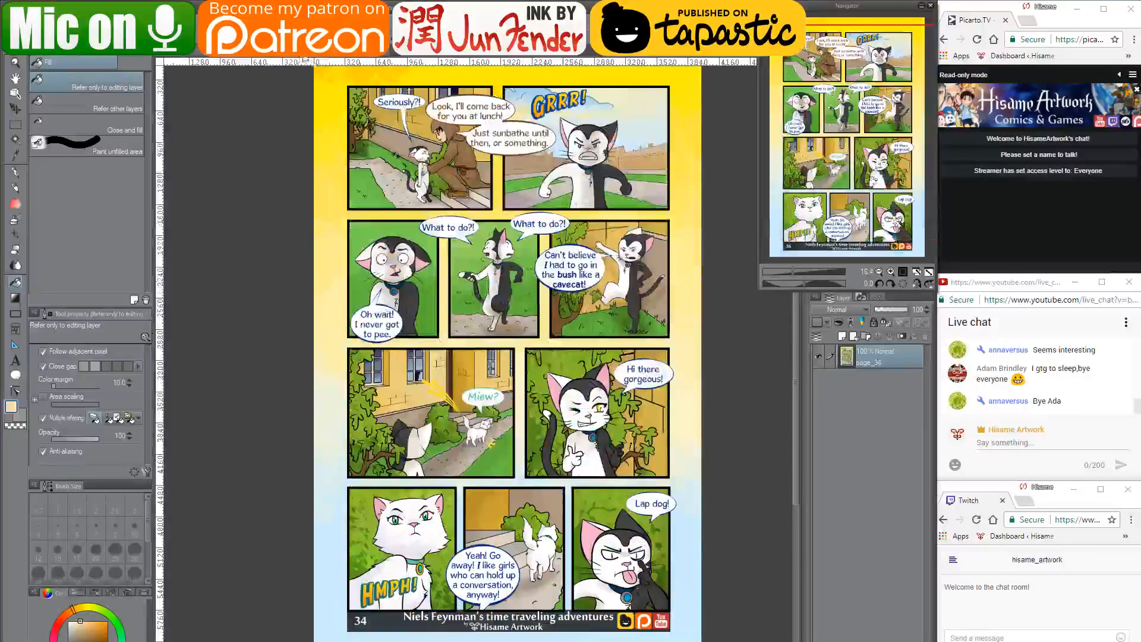
{"action": "left_click", "coordinate": [393, 56]}
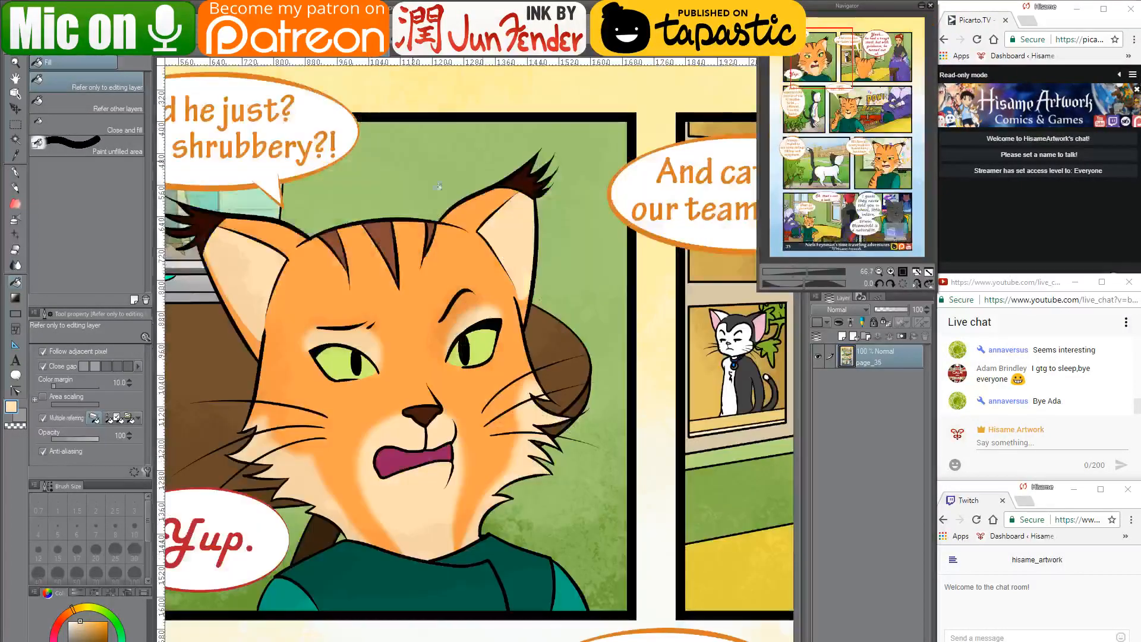
{"action": "left_click", "coordinate": [486, 349], "text": "alt"}
{"action": "left_click", "coordinate": [177, 59]}
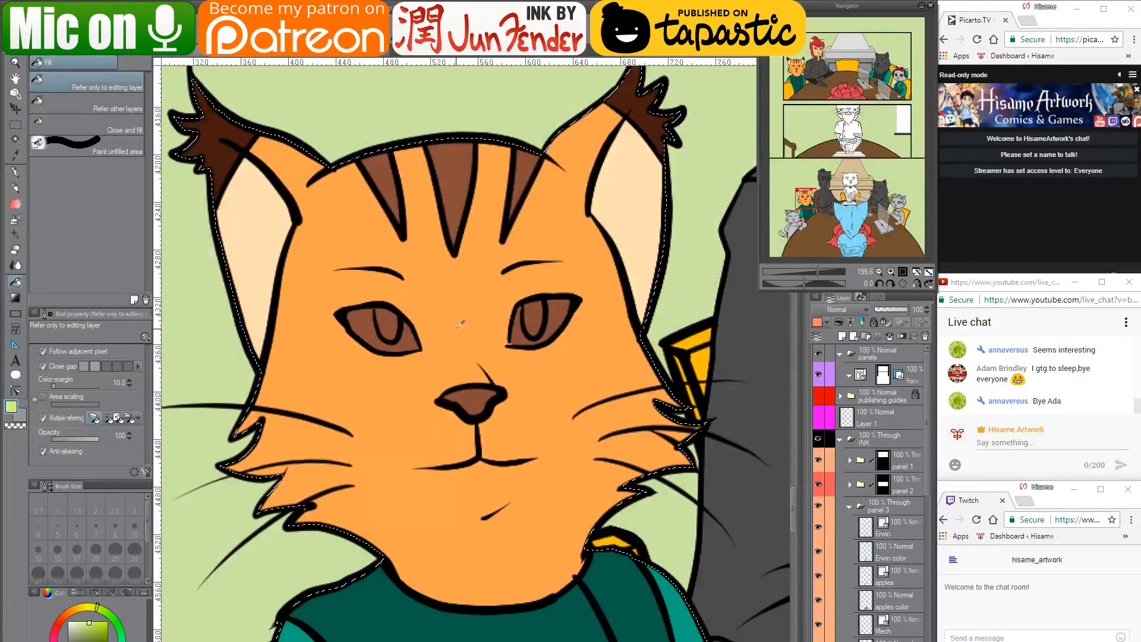
{"action": "left_click", "coordinate": [526, 332]}
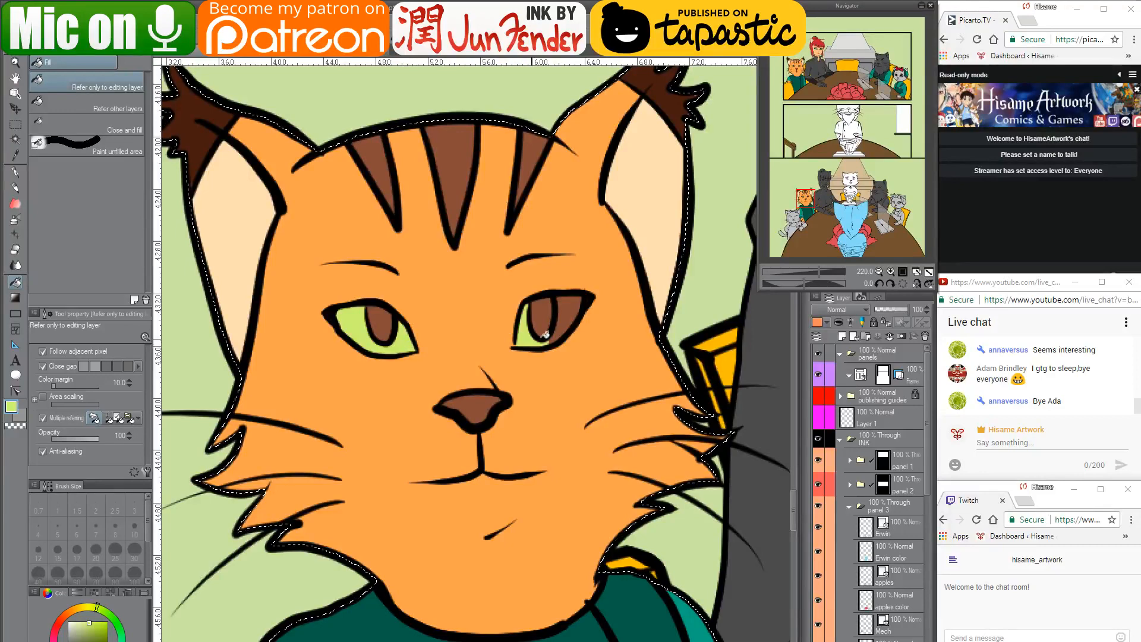
{"action": "left_click", "coordinate": [574, 304]}
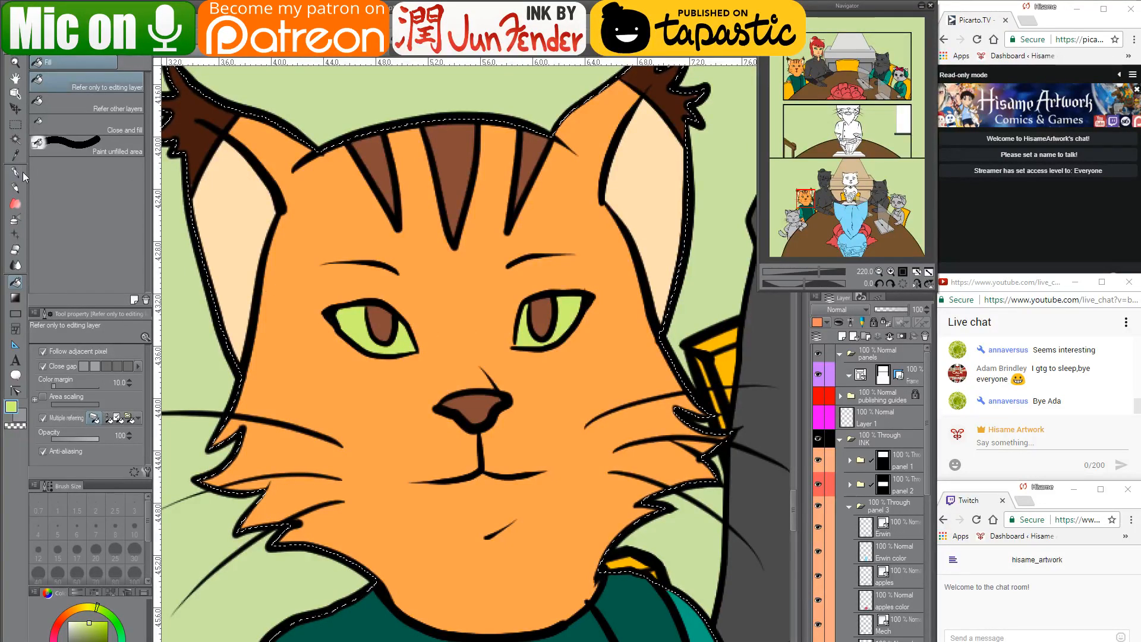
Sample the black of the line art and paint both pupils of the panel 3 lynx with the G-pen, reducing the brush size to 17
{"action": "key", "text": "p"}
{"action": "left_click", "coordinate": [484, 392], "text": "alt"}
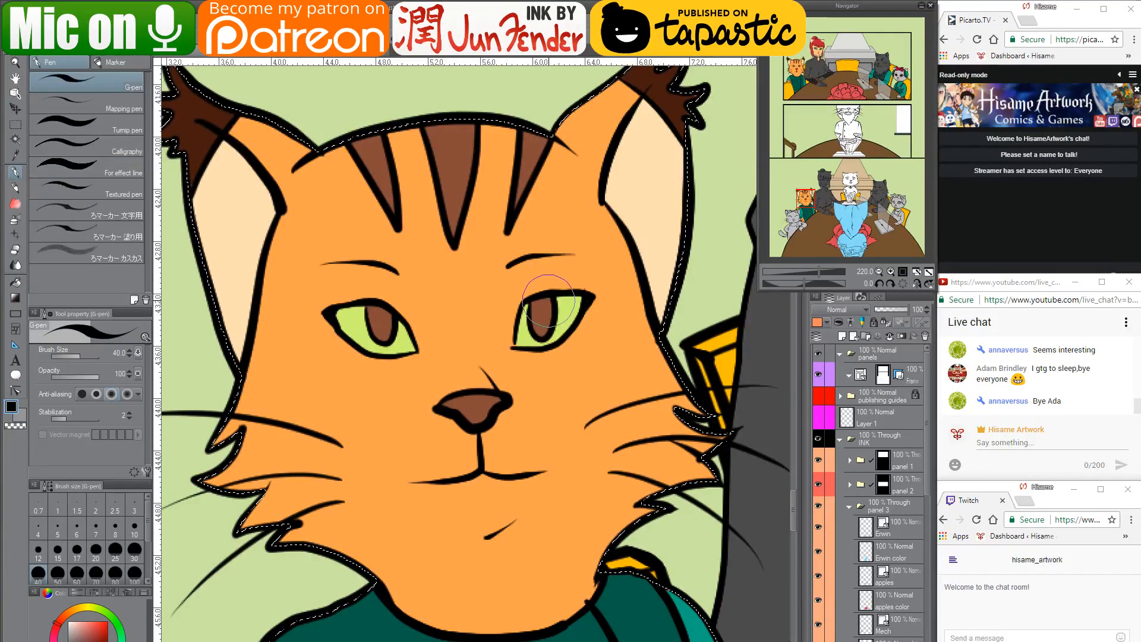
{"action": "mouse_move", "coordinate": [547, 300]}
{"action": "left_mouse_down"}
{"action": "mouse_move", "coordinate": [537, 339]}
{"action": "mouse_move", "coordinate": [544, 309]}
{"action": "left_mouse_up"}
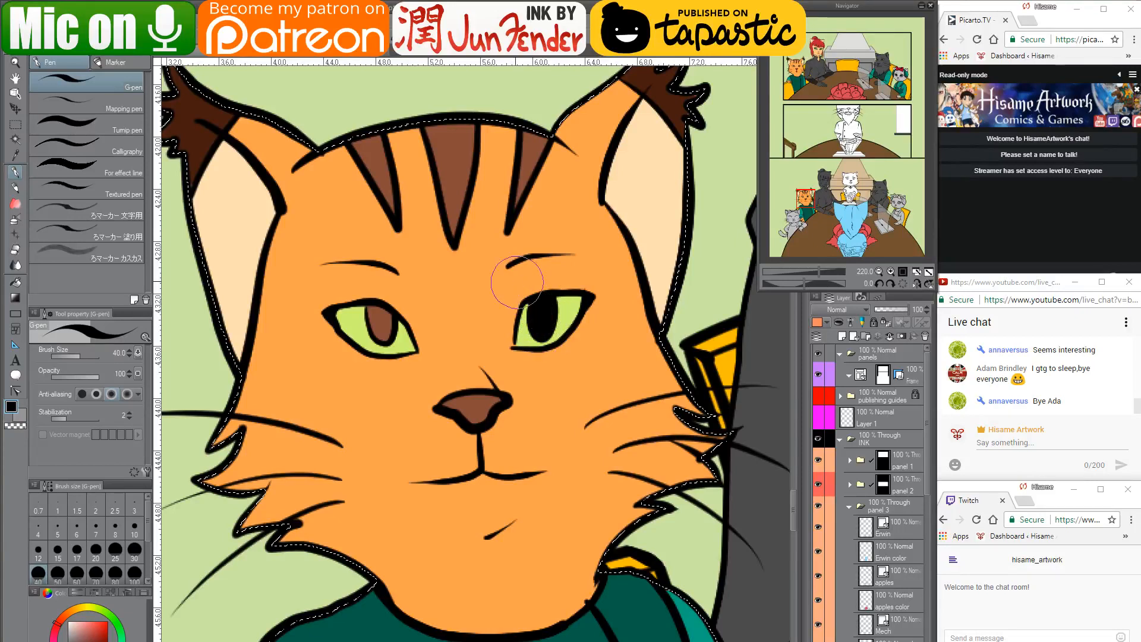
{"action": "key", "text": "["}
{"action": "key", "text": "["}
{"action": "key", "text": "["}
{"action": "key", "text": "["}
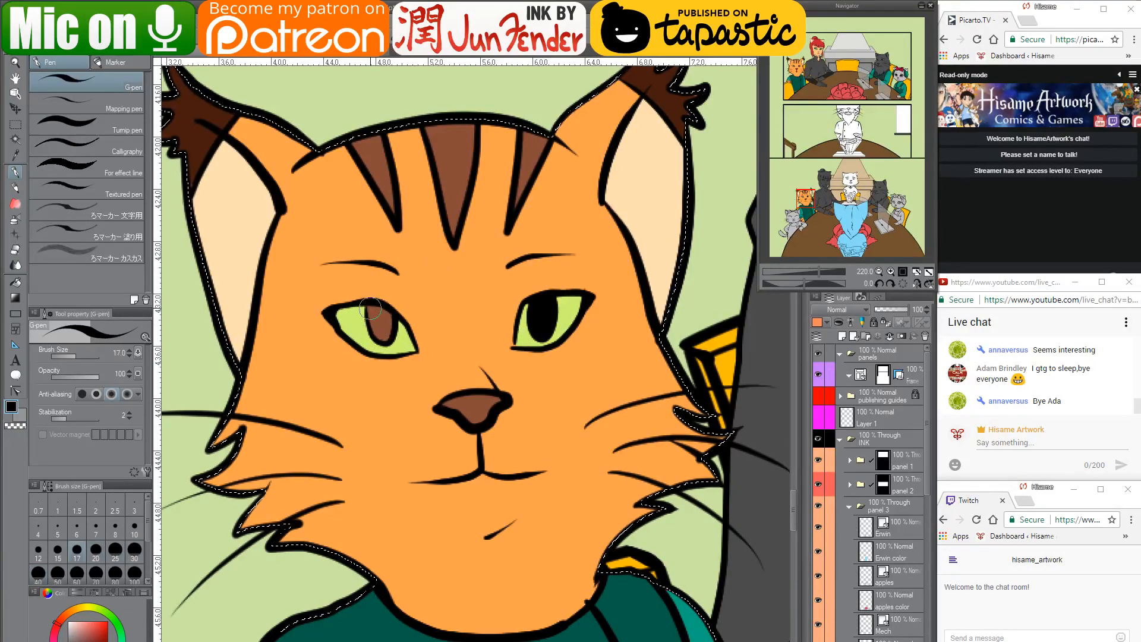
{"action": "mouse_move", "coordinate": [371, 309]}
{"action": "left_mouse_down"}
{"action": "mouse_move", "coordinate": [387, 337]}
{"action": "mouse_move", "coordinate": [381, 315]}
{"action": "left_mouse_up"}
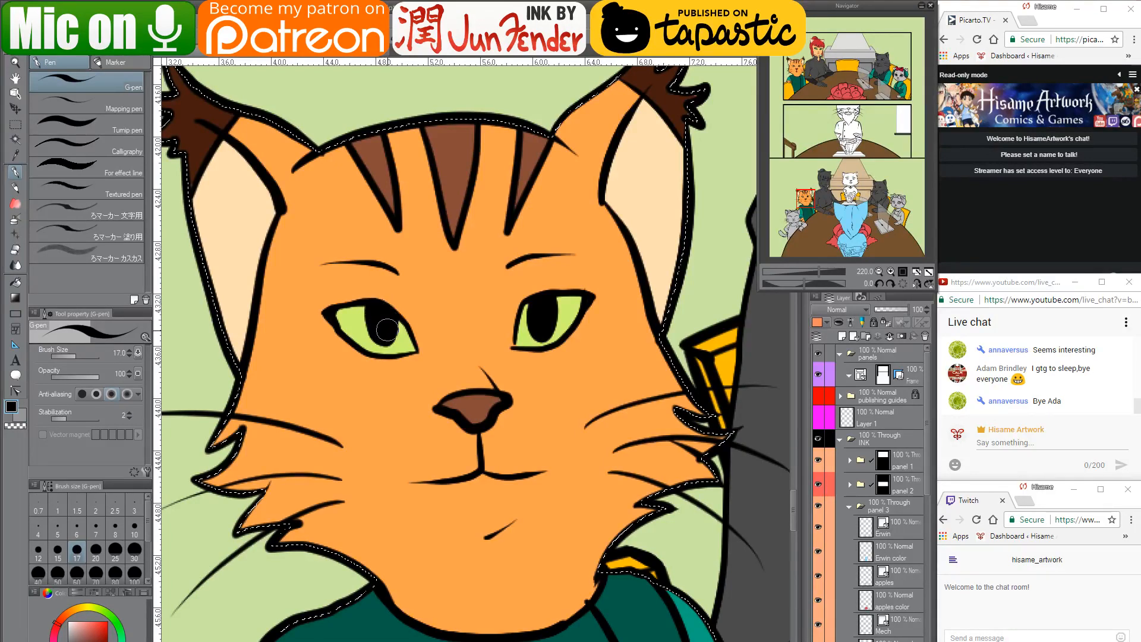
{"action": "scroll", "coordinate": [498, 327], "scroll_direction": "down", "scroll_amount": 6}
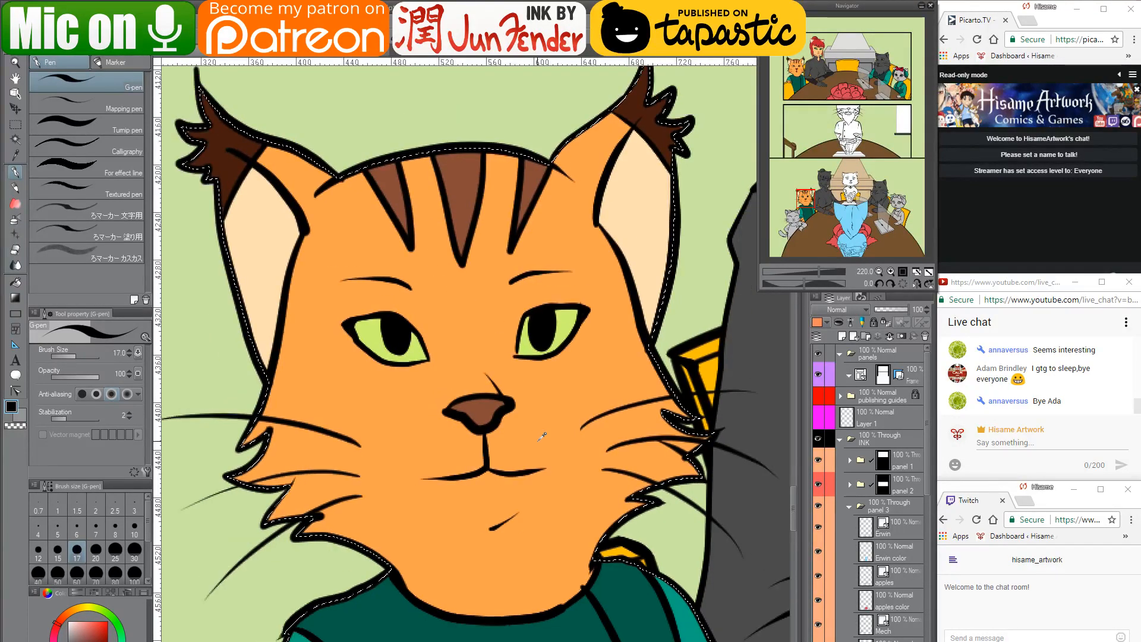
{"action": "scroll", "coordinate": [527, 477], "scroll_direction": "down", "scroll_amount": 2}
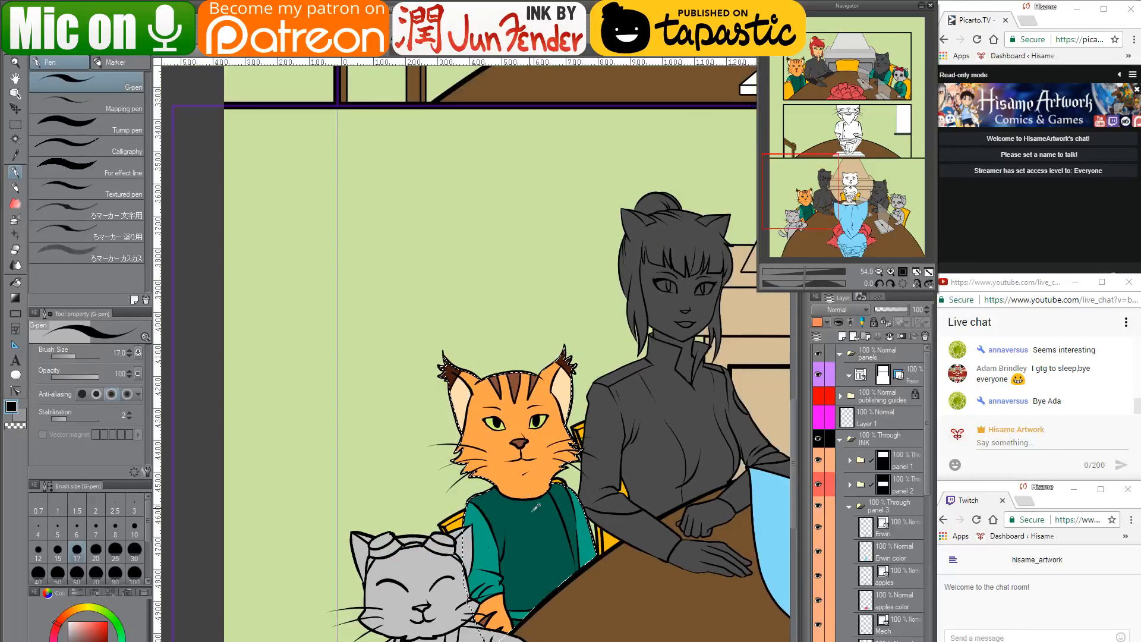
Clear the selection around the lynx and make the catlady color layer active for the gray cat with goggles
{"action": "left_click_drag", "start_coordinate": [600, 555], "coordinate": [608, 394]}
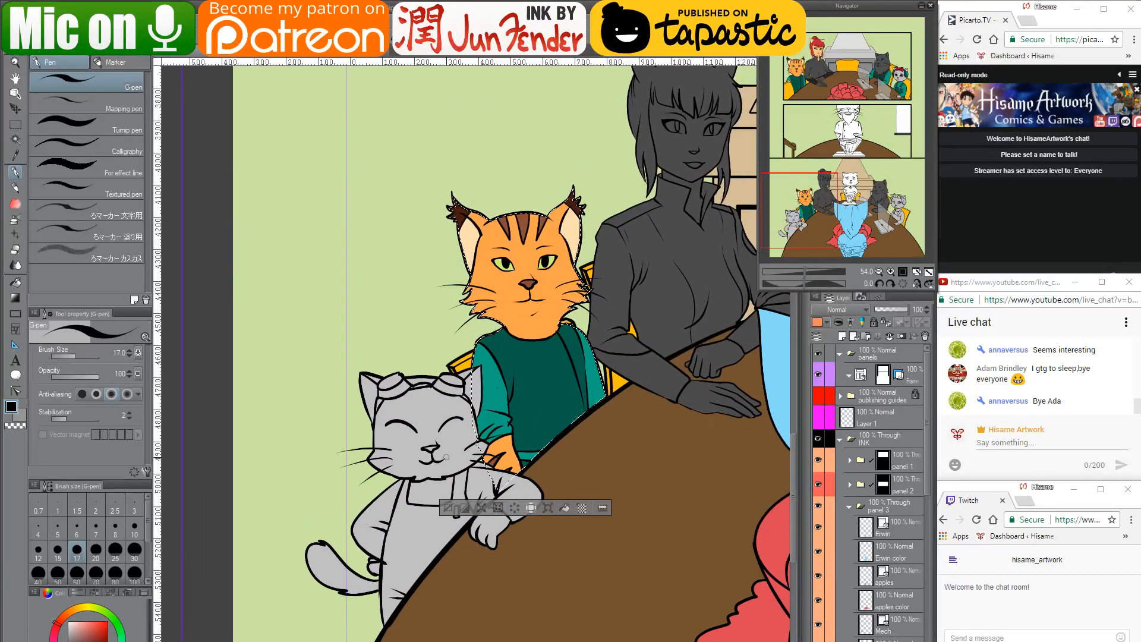
{"action": "scroll", "coordinate": [333, 506], "scroll_direction": "up", "scroll_amount": 1}
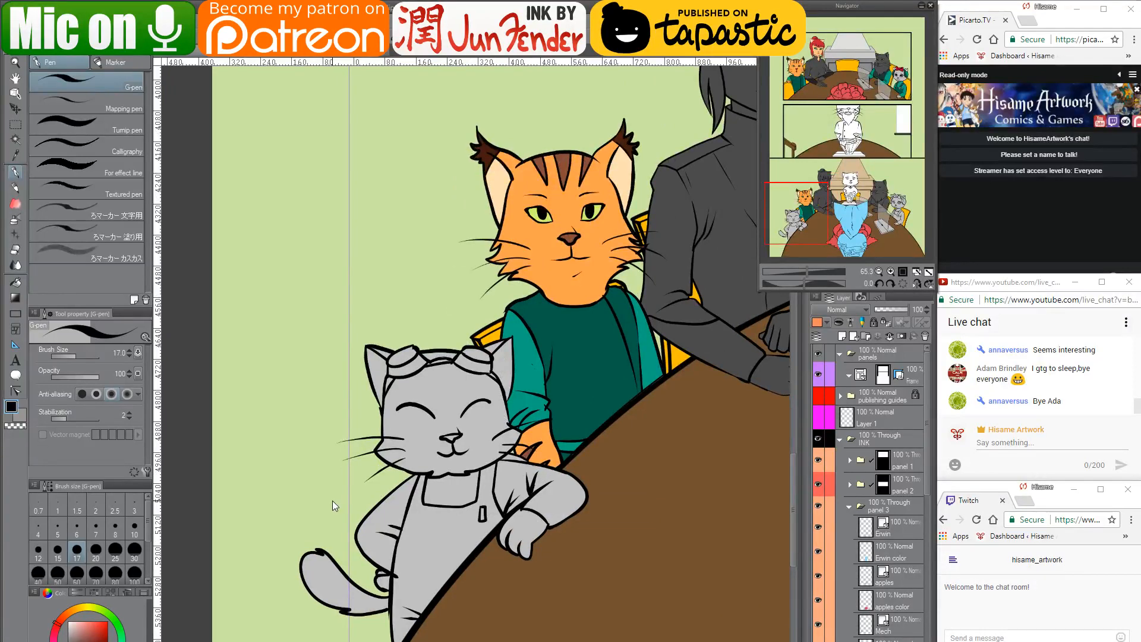
{"action": "scroll", "coordinate": [857, 543], "scroll_direction": "down", "scroll_amount": 3}
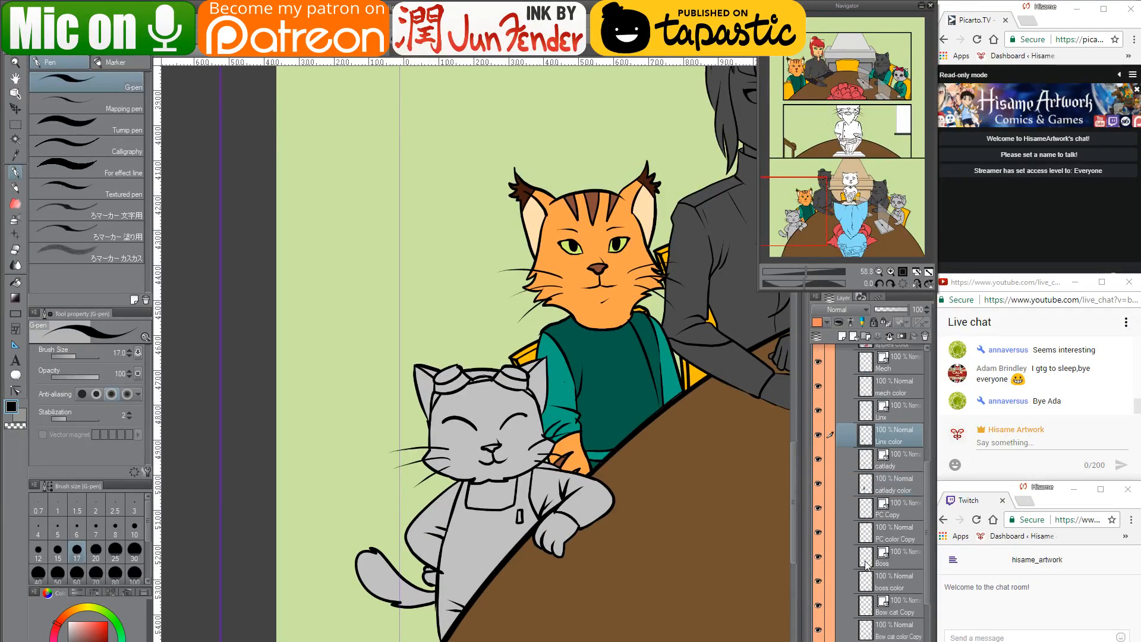
{"action": "left_click_drag", "start_coordinate": [690, 501], "coordinate": [593, 530]}
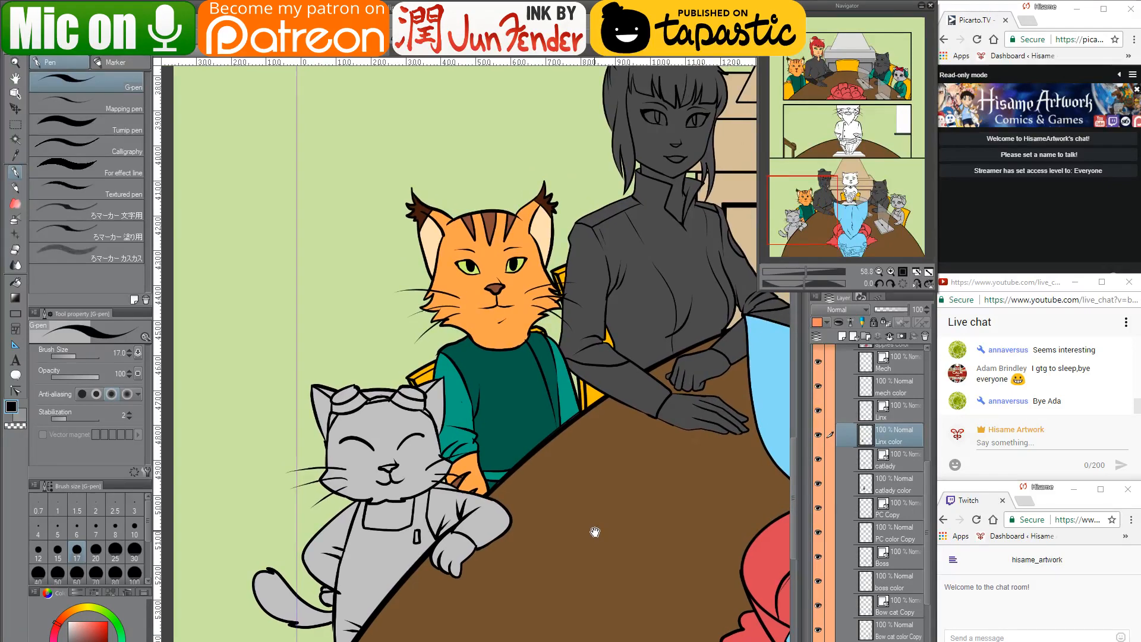
{"action": "left_click", "coordinate": [868, 488]}
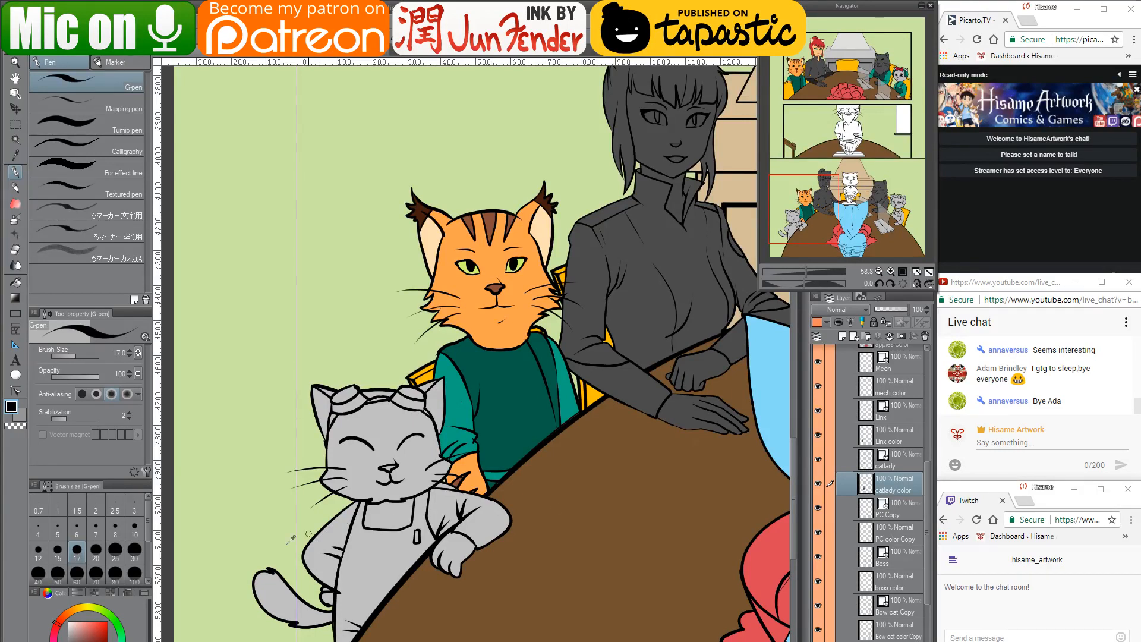
{"action": "scroll", "coordinate": [308, 534], "scroll_direction": "up", "scroll_amount": 1}
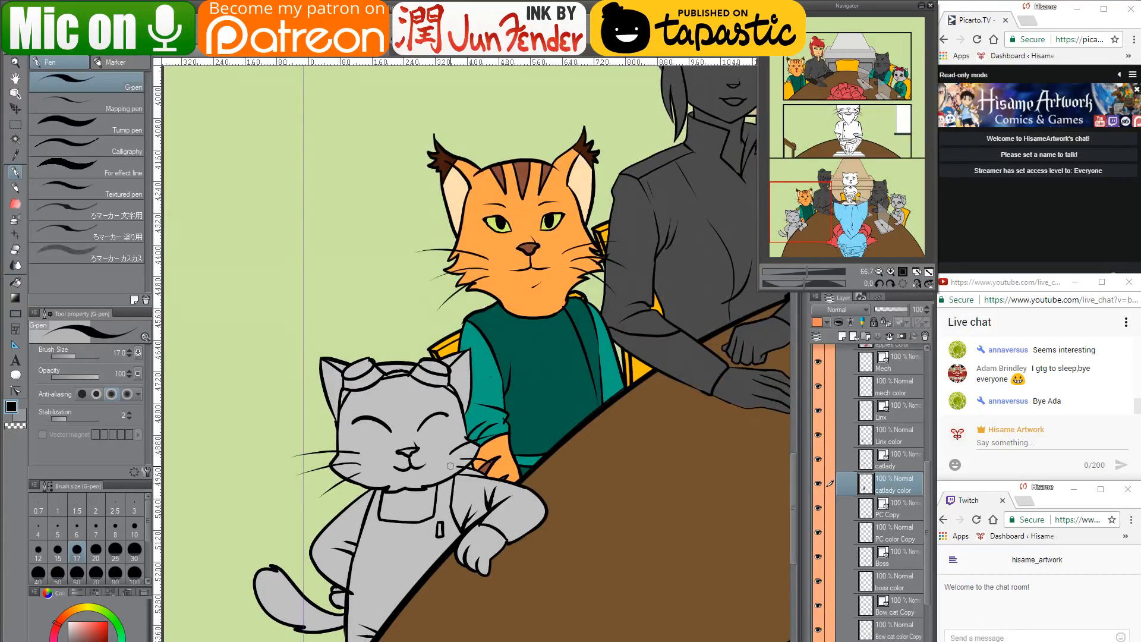
{"action": "mouse_move", "coordinate": [435, 491]}
{"action": "left_mouse_down"}
{"action": "mouse_move", "coordinate": [493, 467]}
{"action": "mouse_move", "coordinate": [453, 486]}
{"action": "left_mouse_up"}
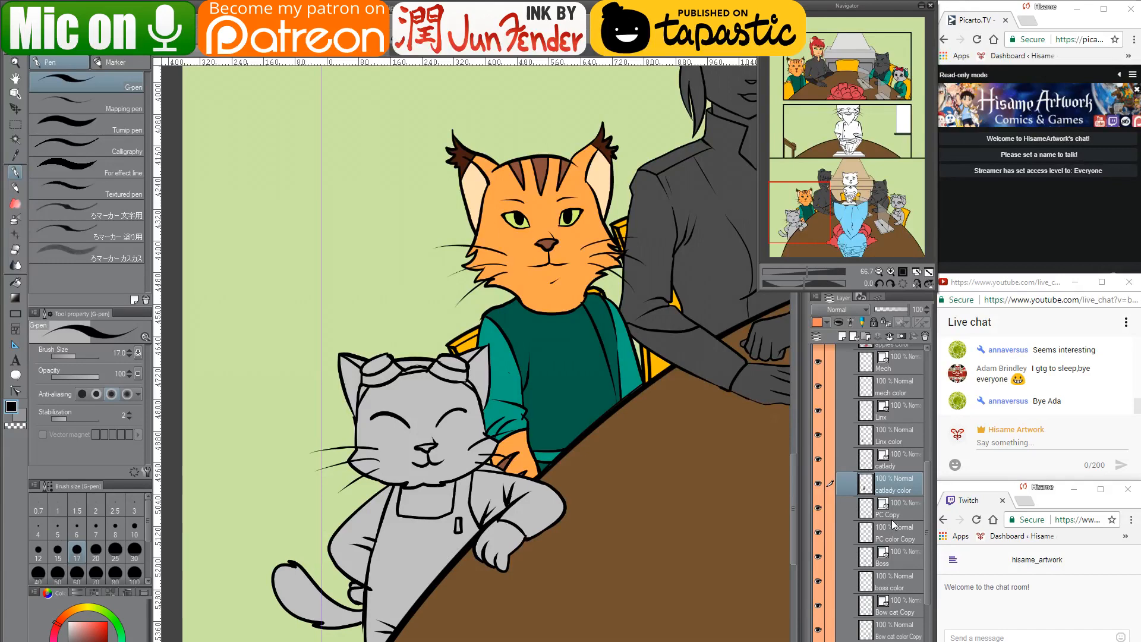
Look through the panel 3 layer list, from the Erwin layers at its start to the fireplace layer
{"action": "scroll", "coordinate": [891, 523], "scroll_direction": "down", "scroll_amount": 5}
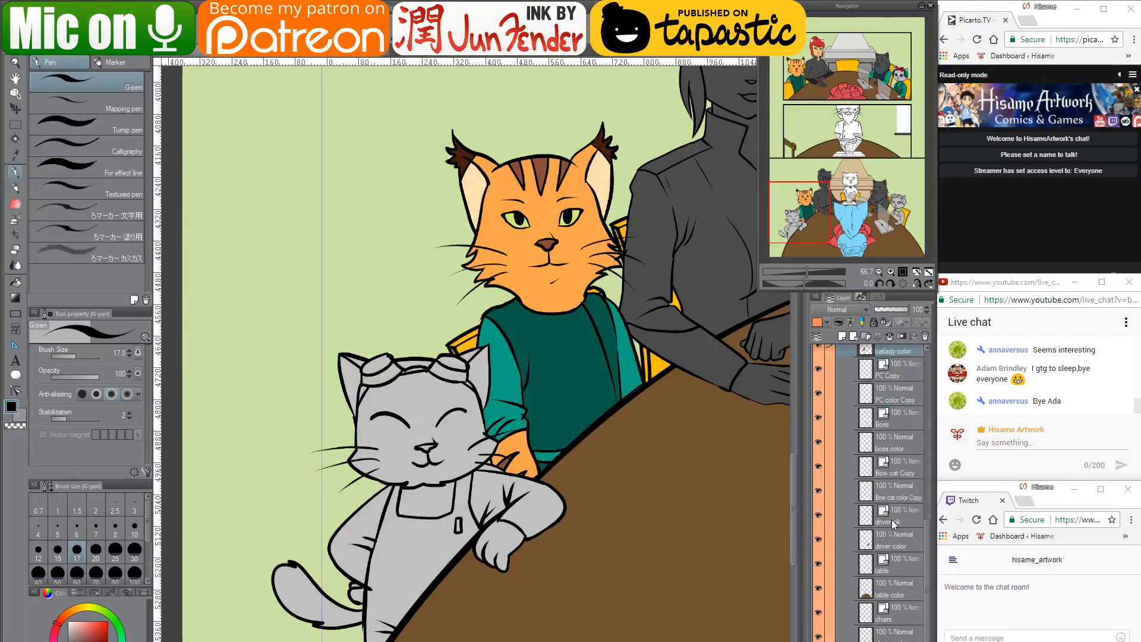
{"action": "scroll", "coordinate": [892, 520], "scroll_direction": "up", "scroll_amount": 10}
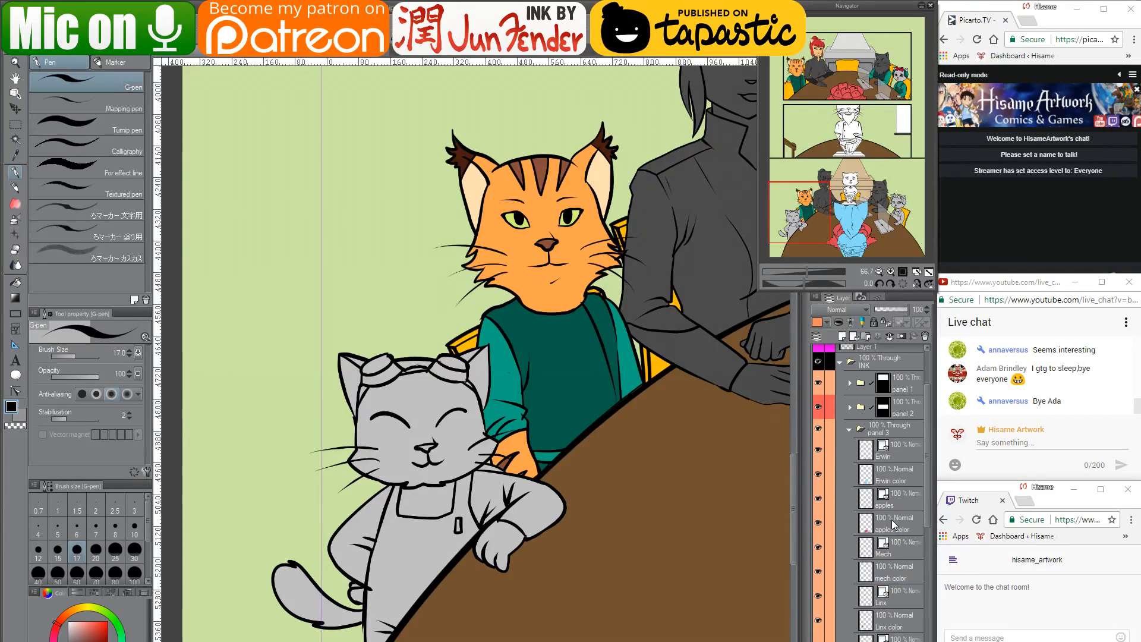
{"action": "scroll", "coordinate": [892, 519], "scroll_direction": "down", "scroll_amount": 5}
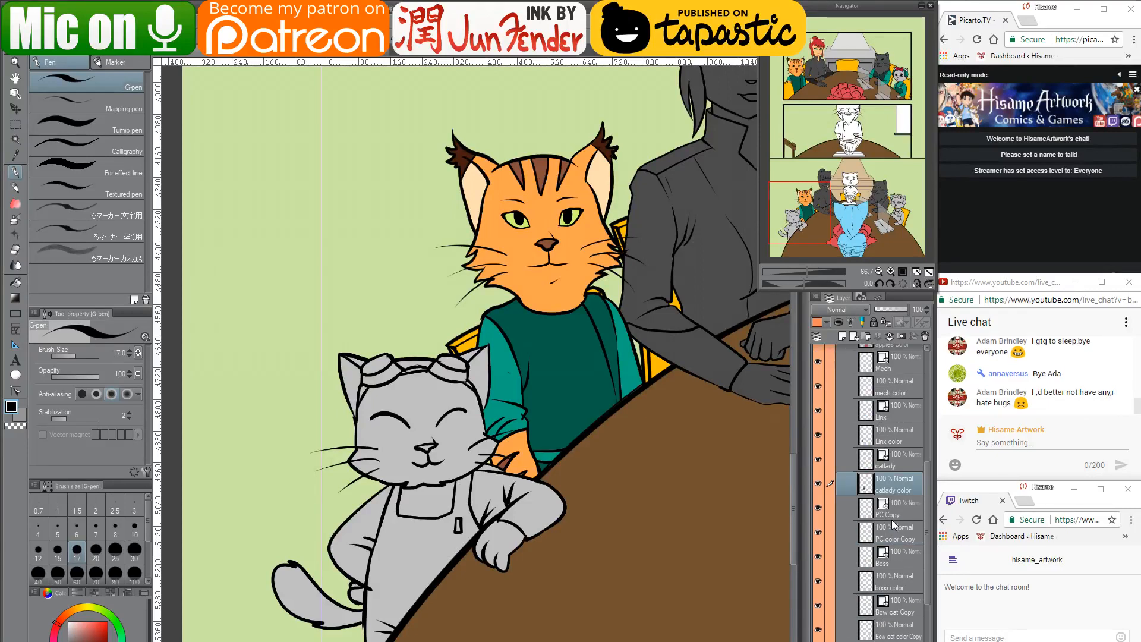
{"action": "scroll", "coordinate": [892, 519], "scroll_direction": "down", "scroll_amount": 8}
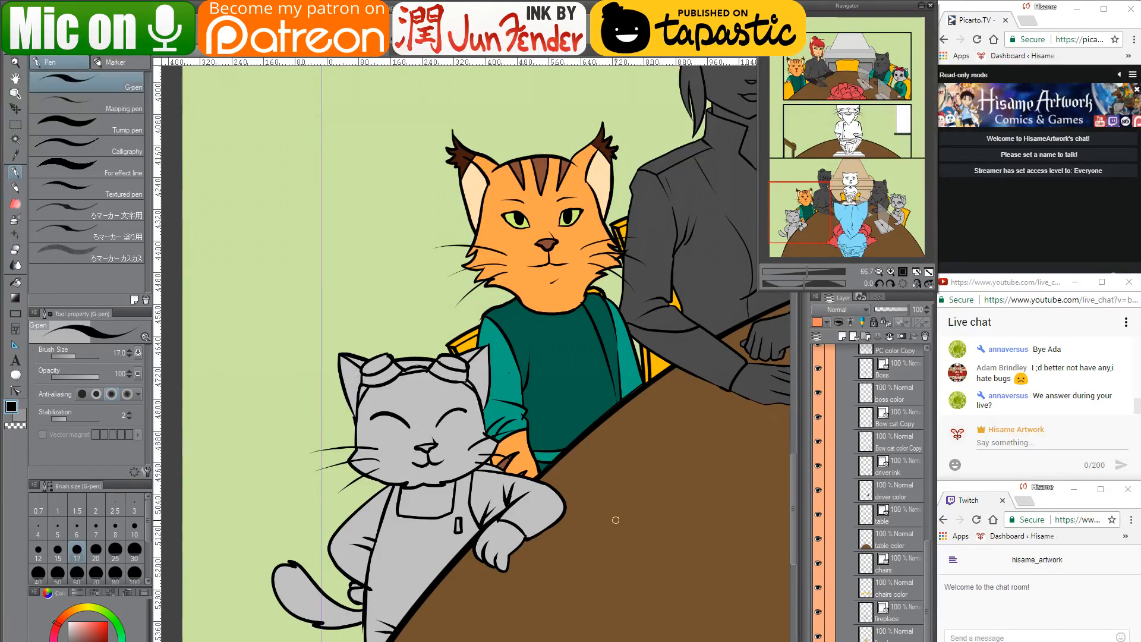
{"action": "left_click_drag", "start_coordinate": [466, 497], "coordinate": [520, 490]}
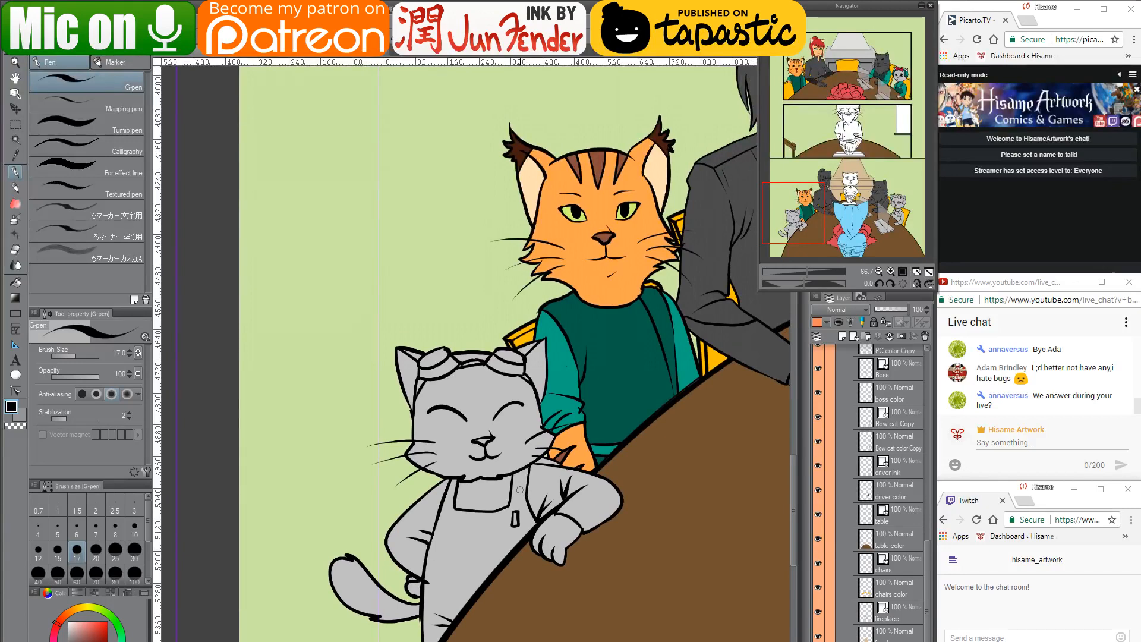
{"action": "scroll", "coordinate": [906, 464], "scroll_direction": "up", "scroll_amount": 2}
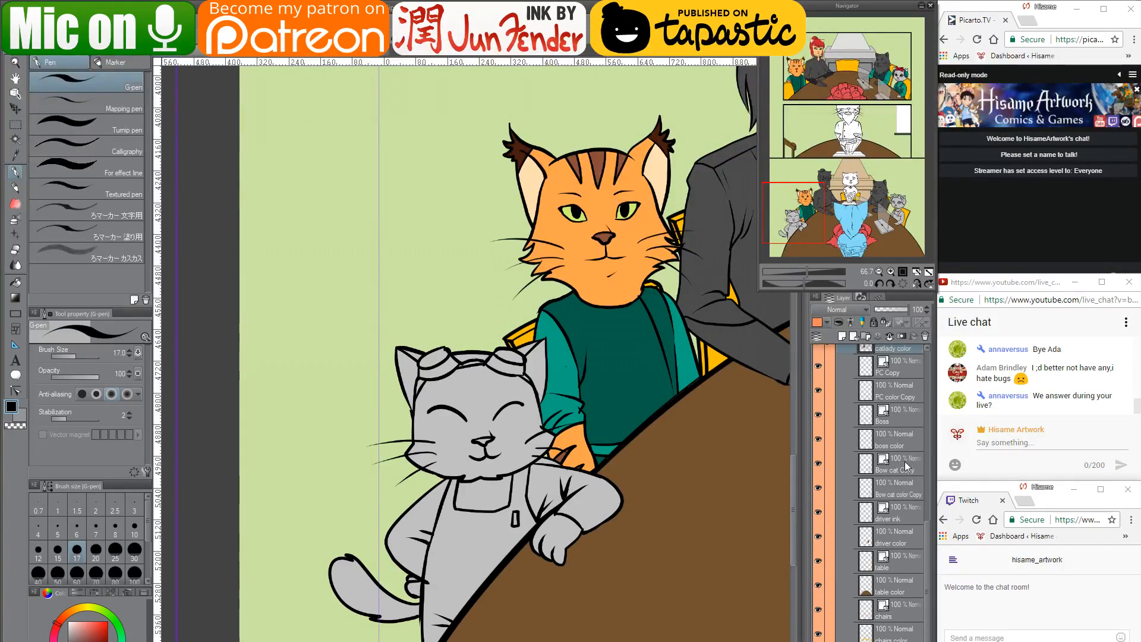
{"action": "scroll", "coordinate": [903, 458], "scroll_direction": "up", "scroll_amount": 5}
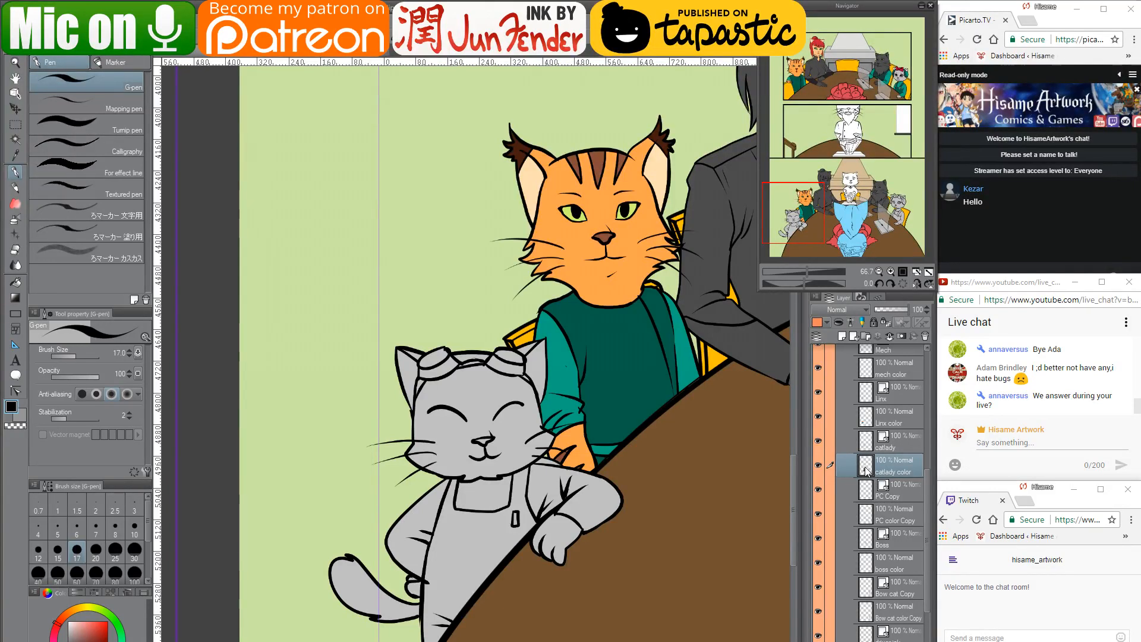
{"action": "scroll", "coordinate": [865, 466], "scroll_direction": "down", "scroll_amount": 5}
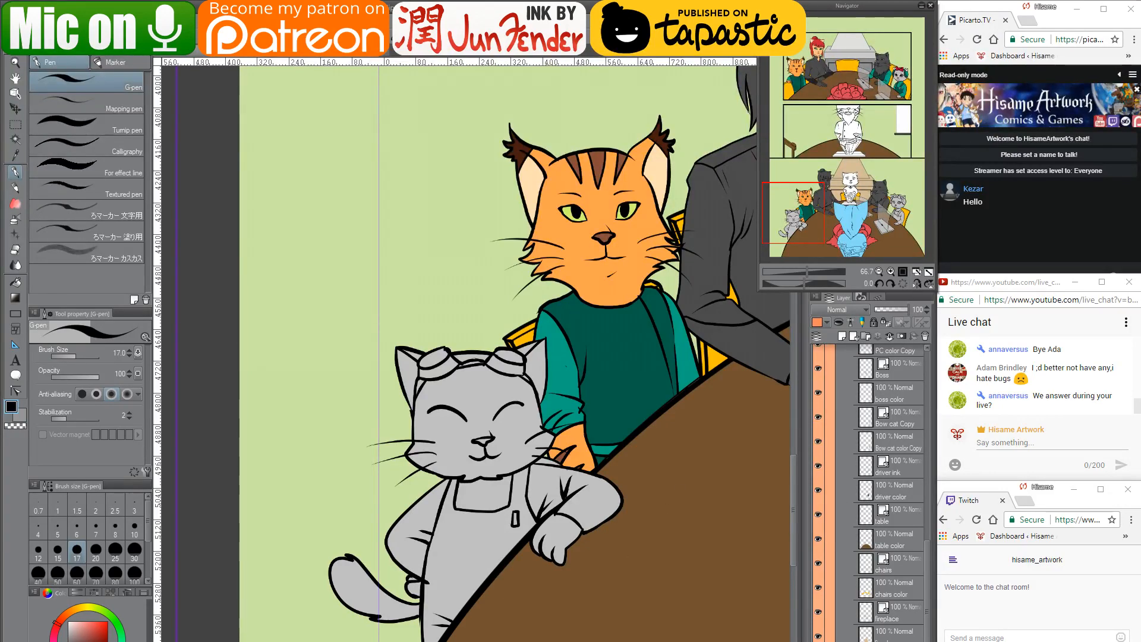
Switch to the browser, open hisameartwork.wordpress.com in a new tab and bring up its HisameOCL page
{"action": "key", "text": "alt+Tab"}
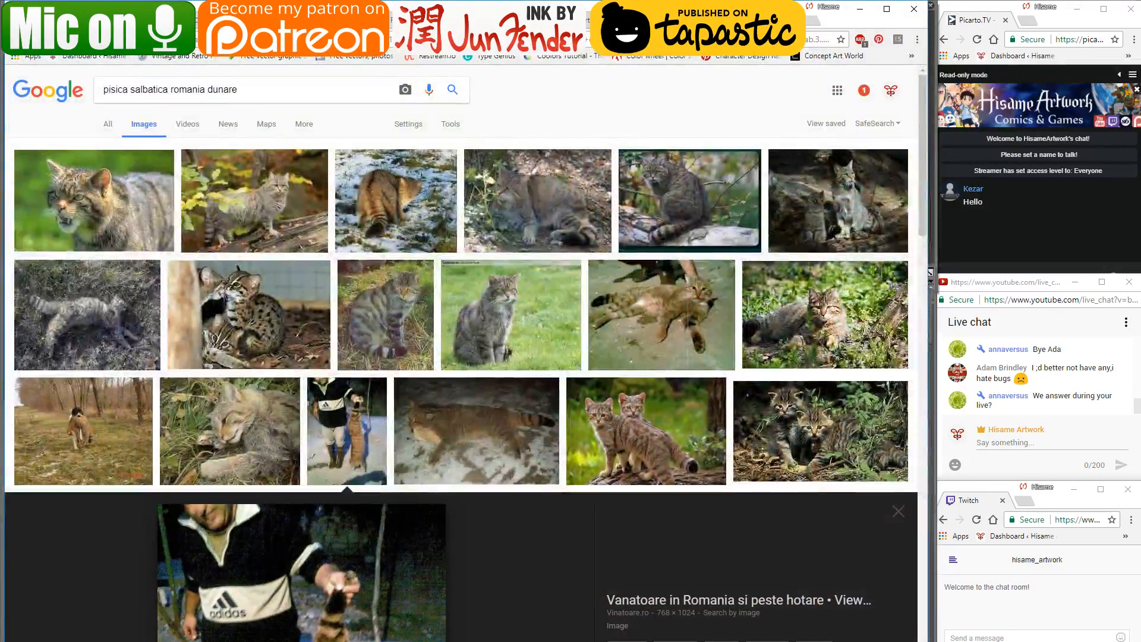
{"action": "left_click", "coordinate": [811, 24]}
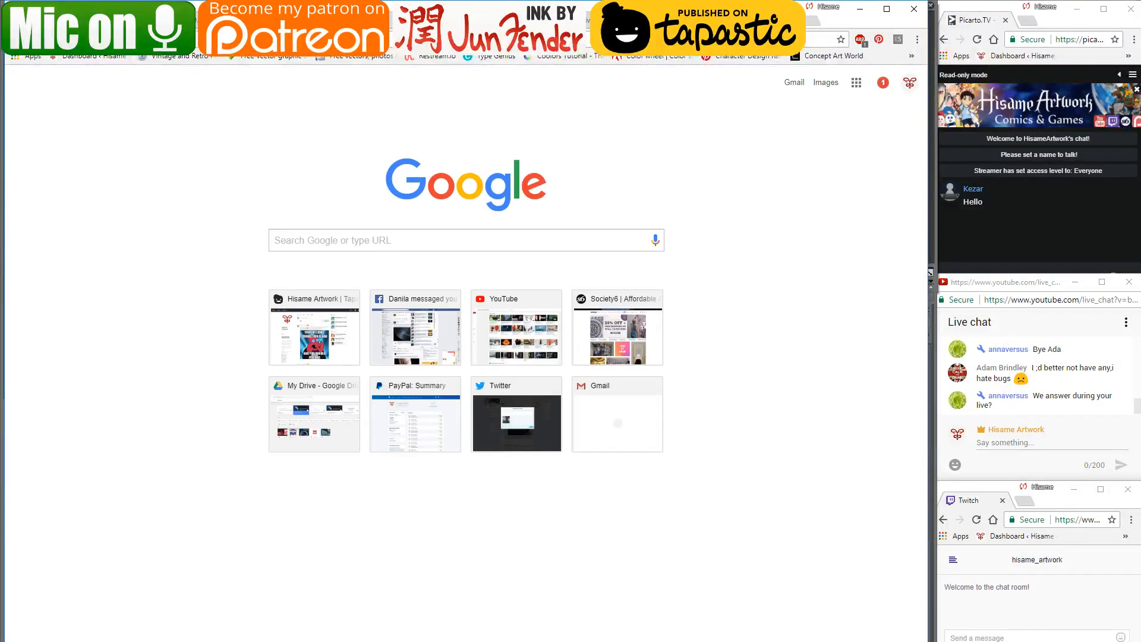
{"action": "type", "text": "hisa"}
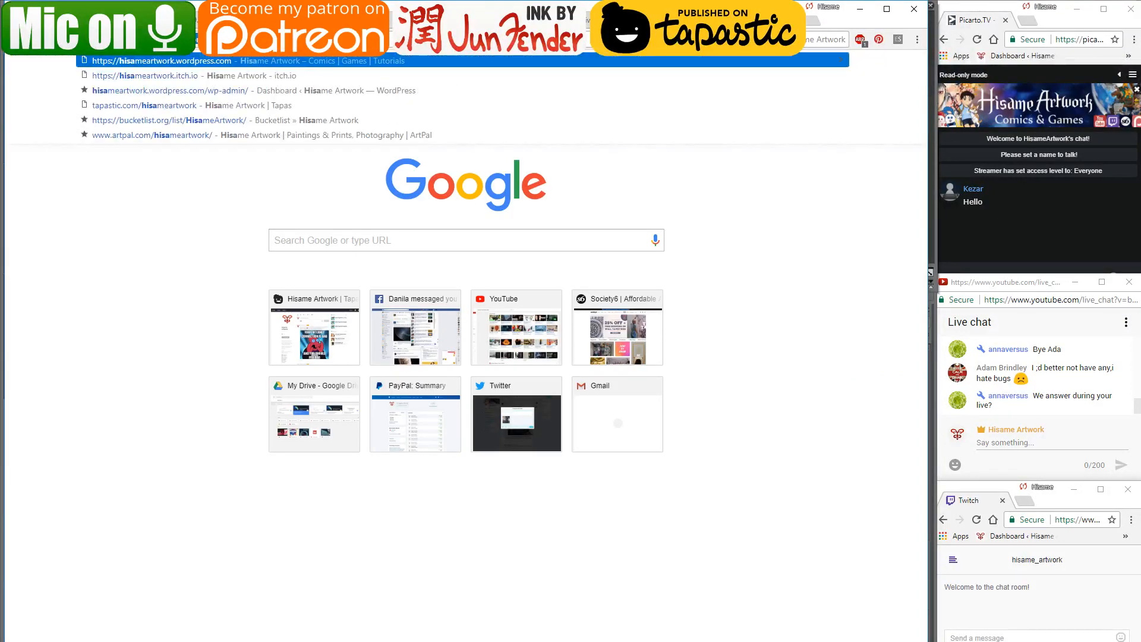
{"action": "key", "text": "Down"}
{"action": "key", "text": "Down"}
{"action": "key", "text": "Down"}
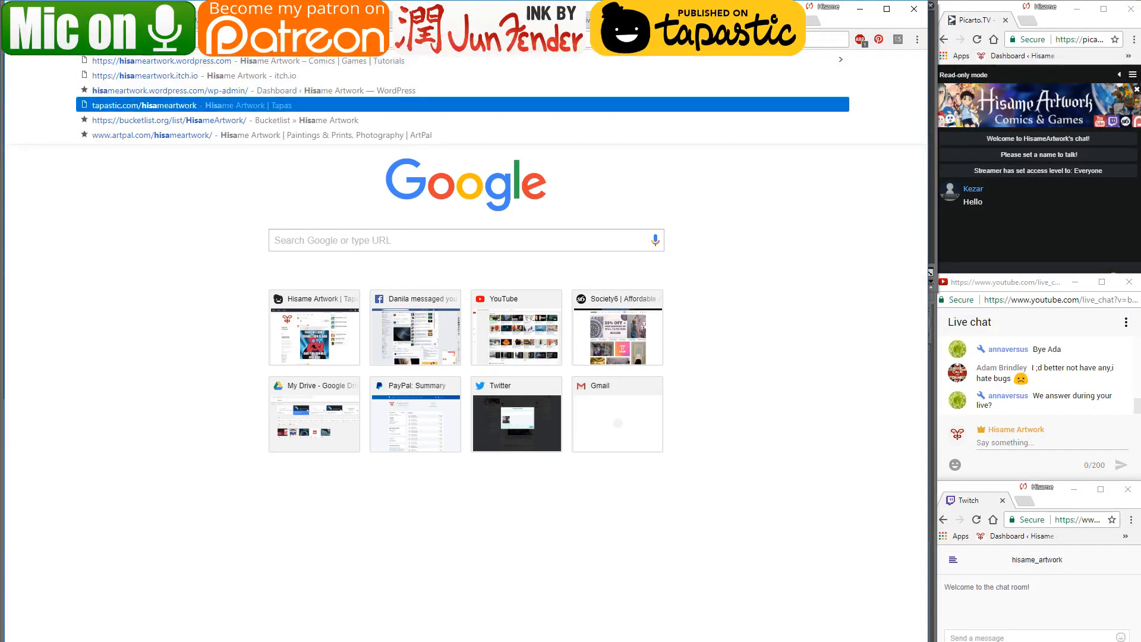
{"action": "key", "text": "Up"}
{"action": "key", "text": "Up"}
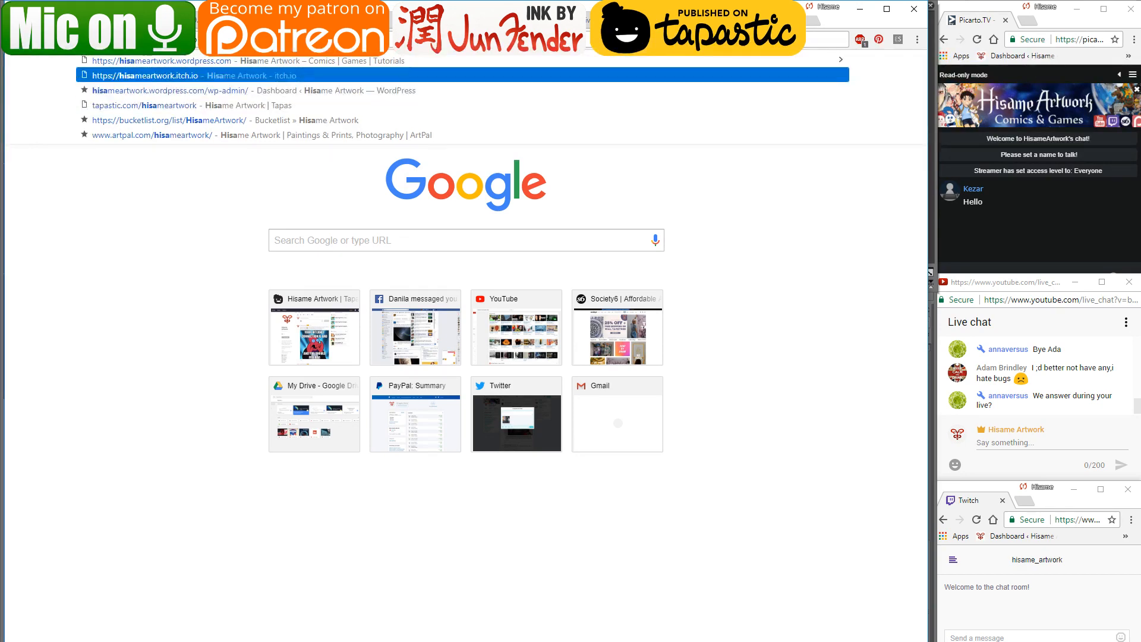
{"action": "key", "text": "Up"}
{"action": "key", "text": "Escape"}
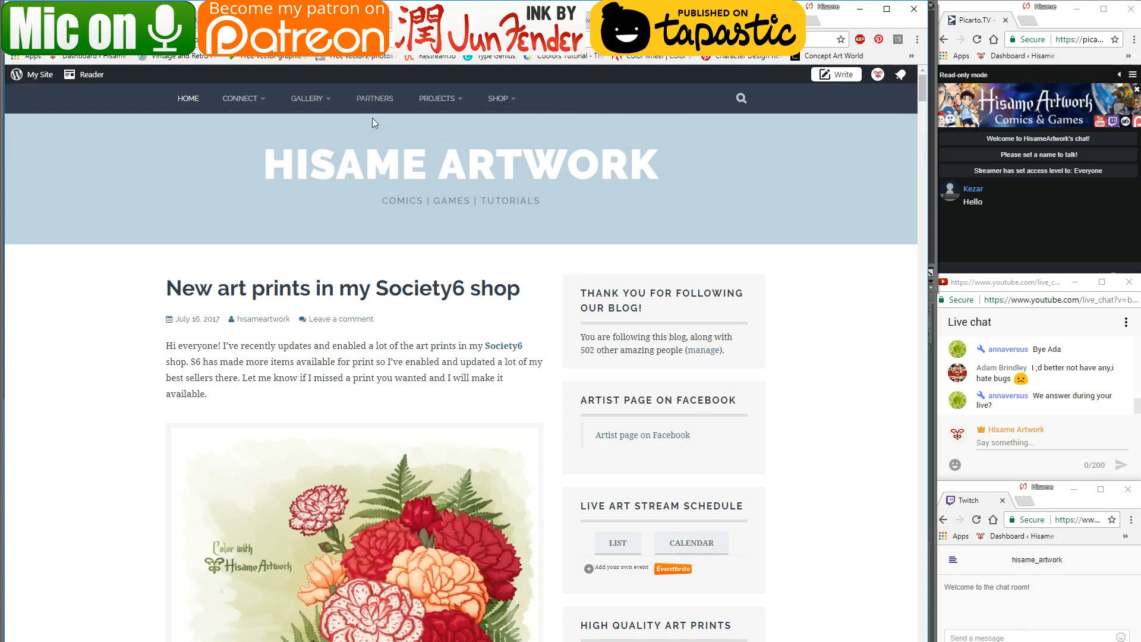
{"action": "mouse_move", "coordinate": [246, 98]}
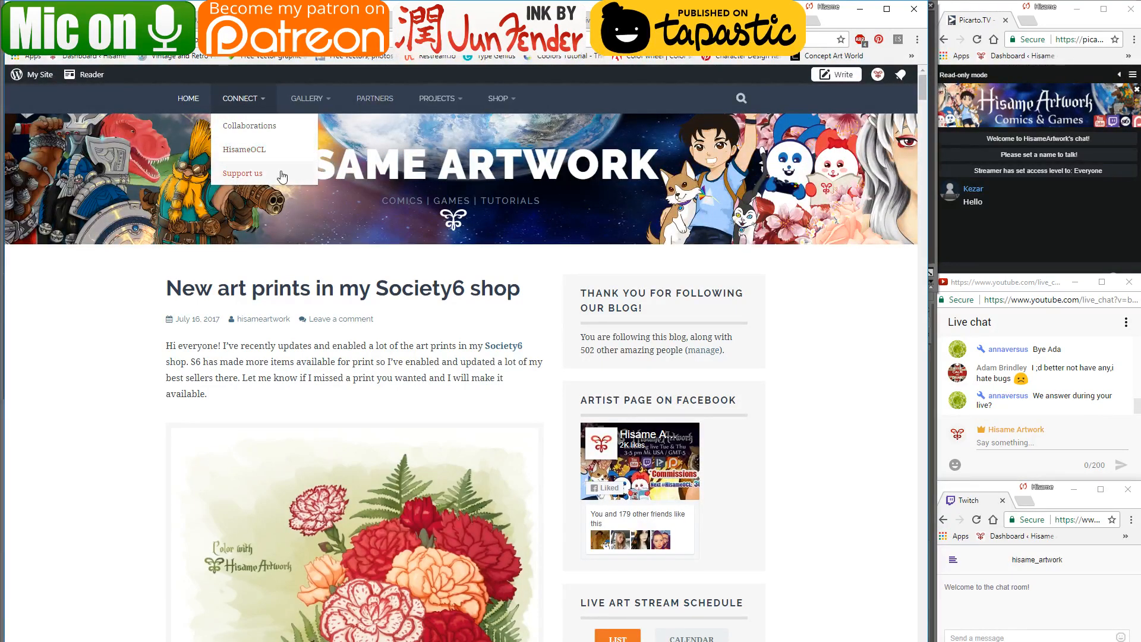
{"action": "left_click", "coordinate": [239, 149]}
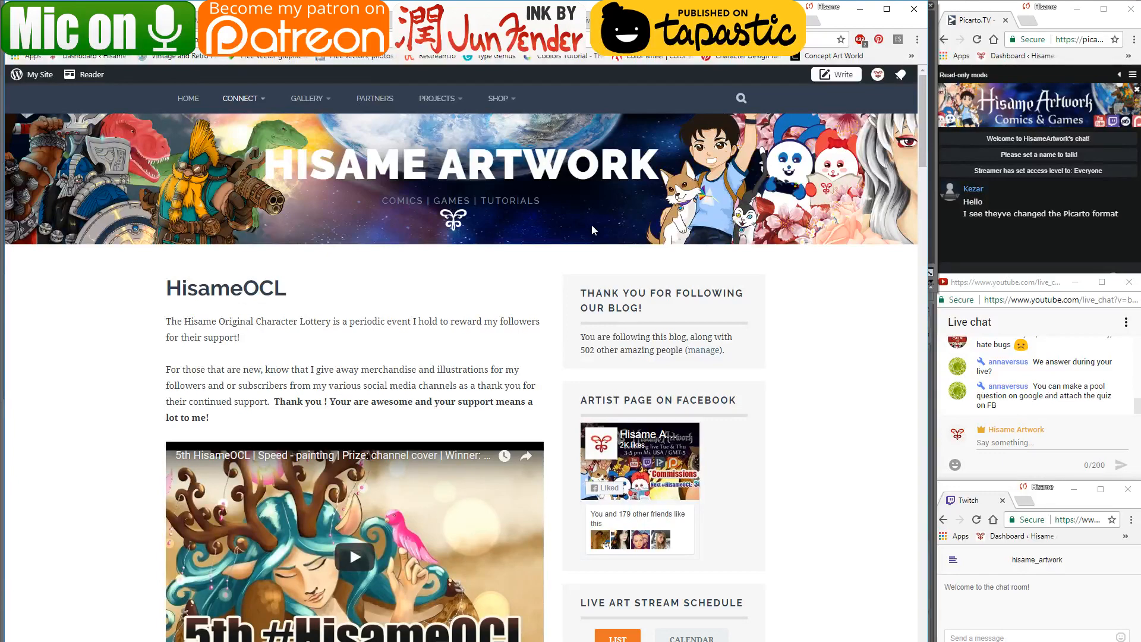
Switch to the comic page in Clip Studio Paint and select the grey goggled cat's area from the mech color layer
{"action": "left_click", "coordinate": [859, 9]}
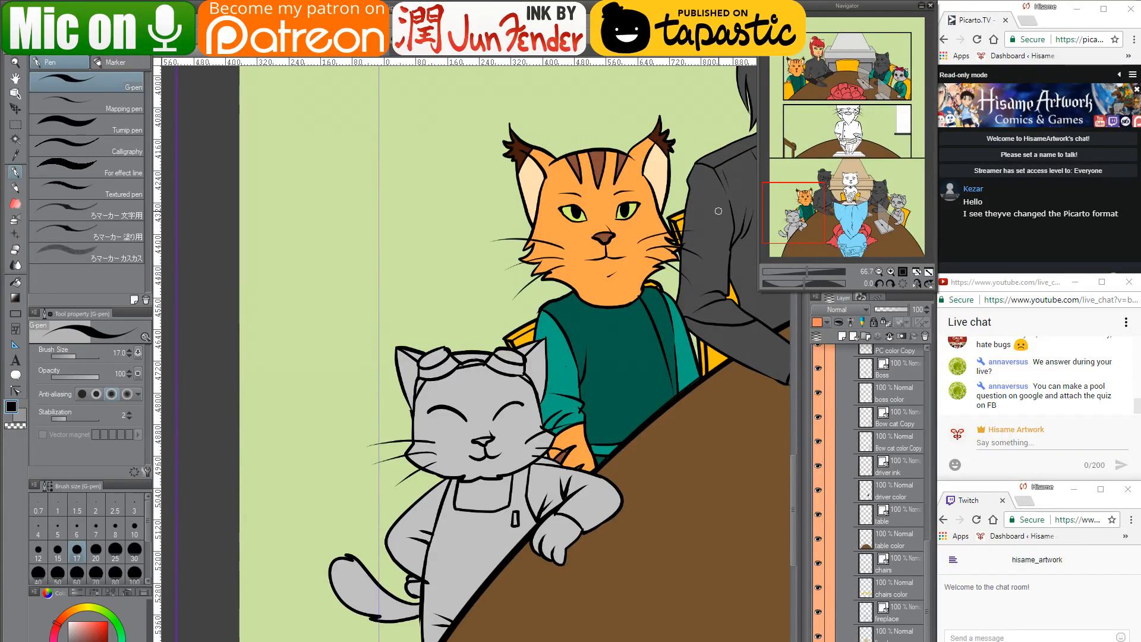
{"action": "left_click_drag", "start_coordinate": [689, 281], "coordinate": [622, 286]}
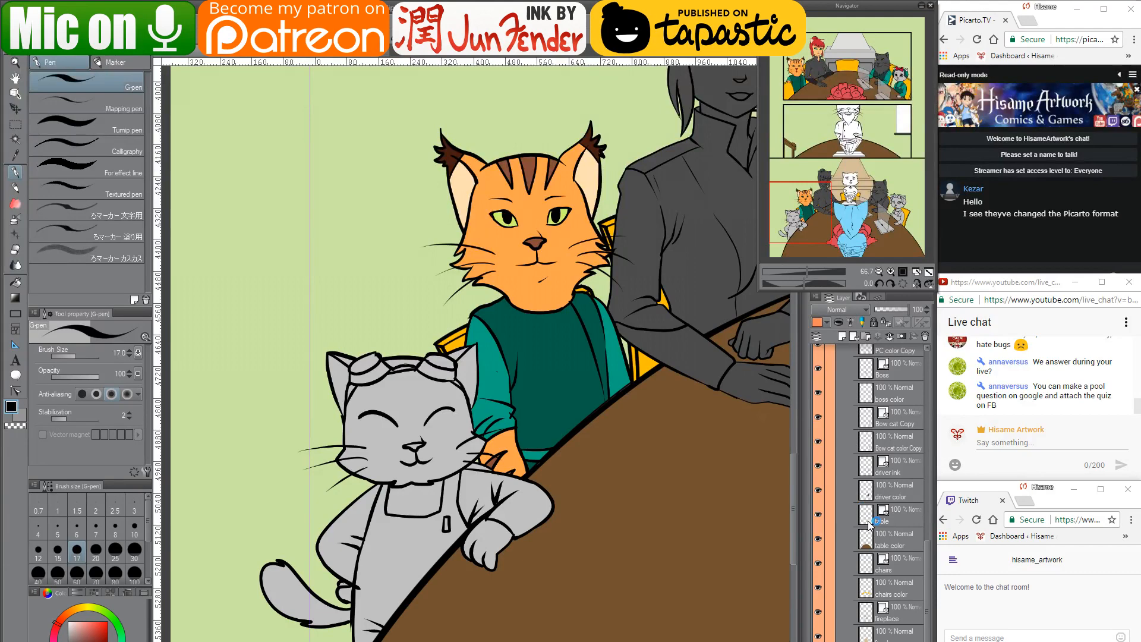
{"action": "scroll", "coordinate": [886, 462], "scroll_direction": "up", "scroll_amount": 2}
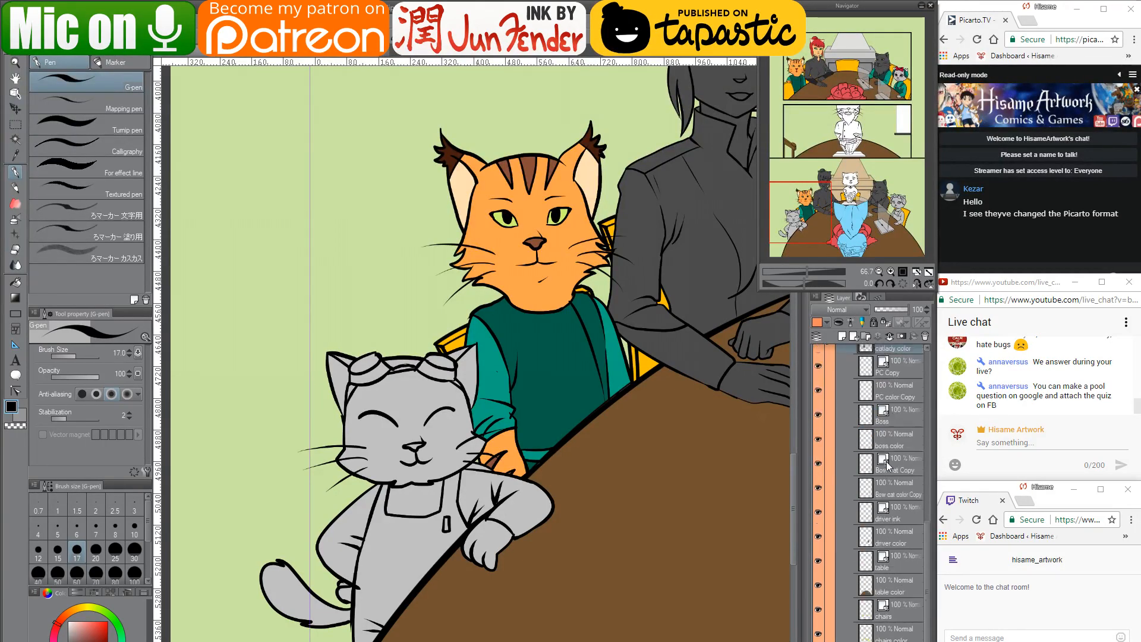
{"action": "scroll", "coordinate": [886, 461], "scroll_direction": "up", "scroll_amount": 8}
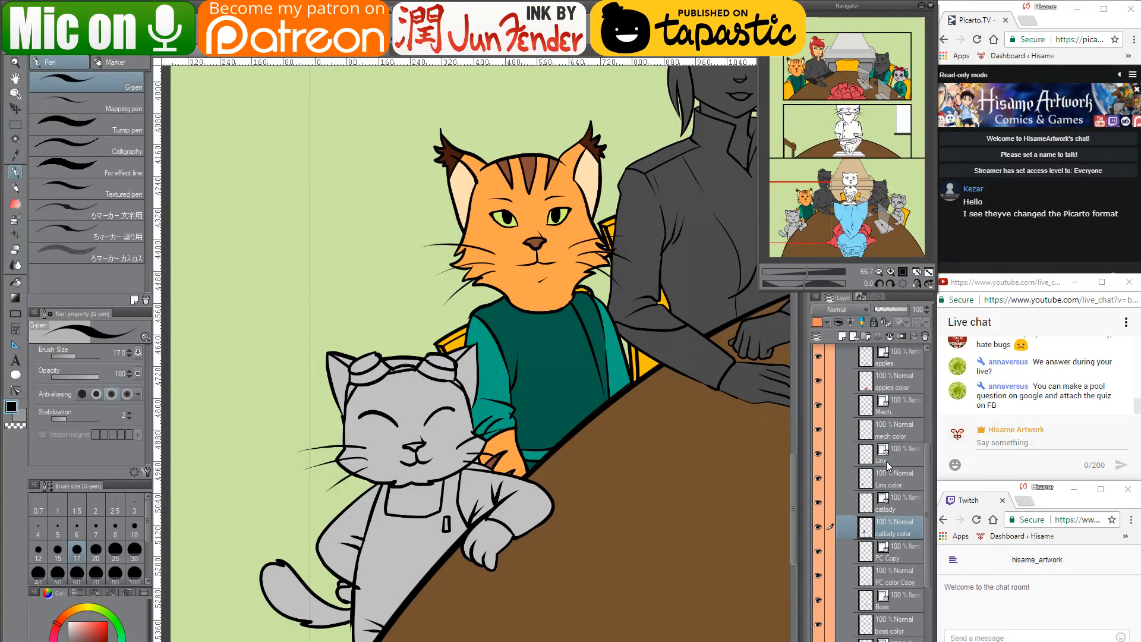
{"action": "scroll", "coordinate": [886, 461], "scroll_direction": "up", "scroll_amount": 3}
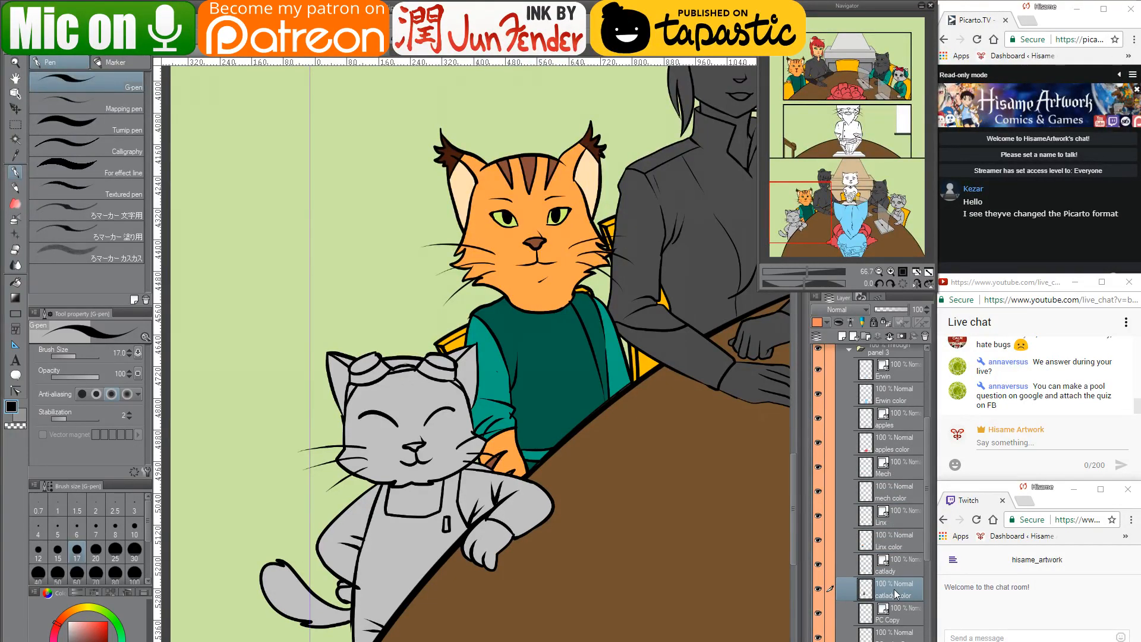
{"action": "left_click", "coordinate": [875, 495]}
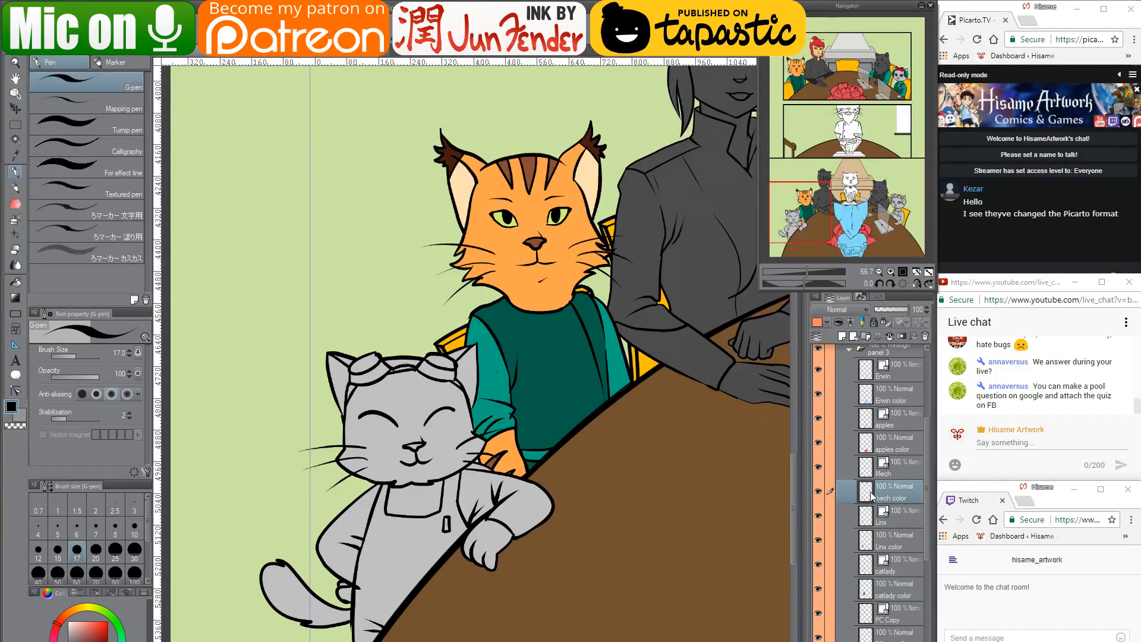
{"action": "left_click", "coordinate": [870, 492], "text": "ctrl"}
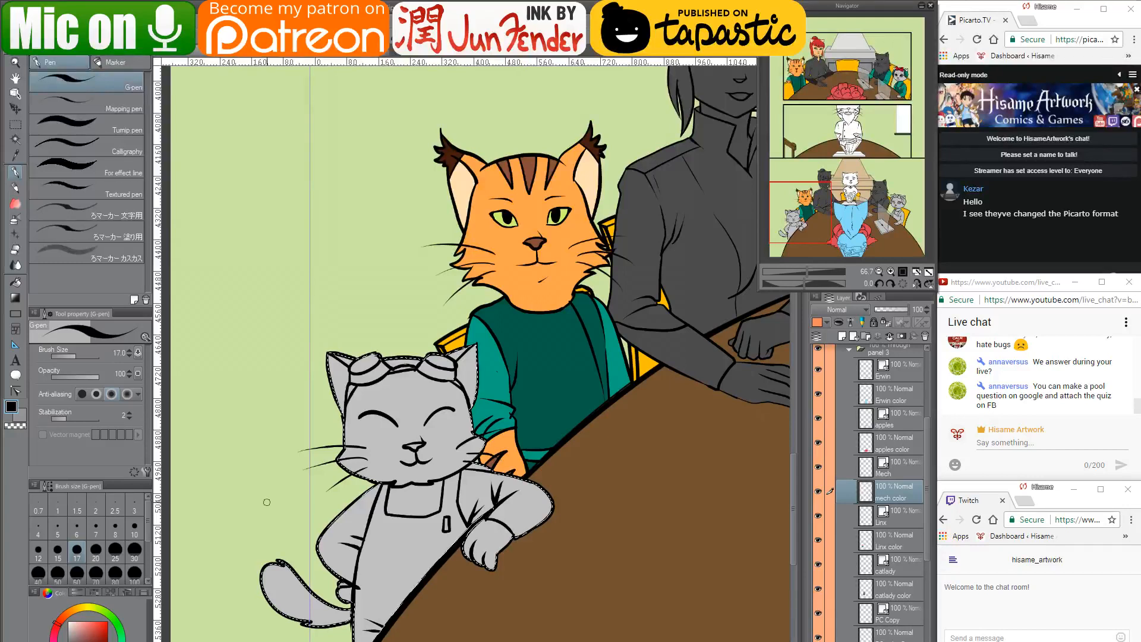
Fill the goggled cat's overalls with the dark green sampled from the outfits on the page_36 reference
{"action": "left_click", "coordinate": [15, 281]}
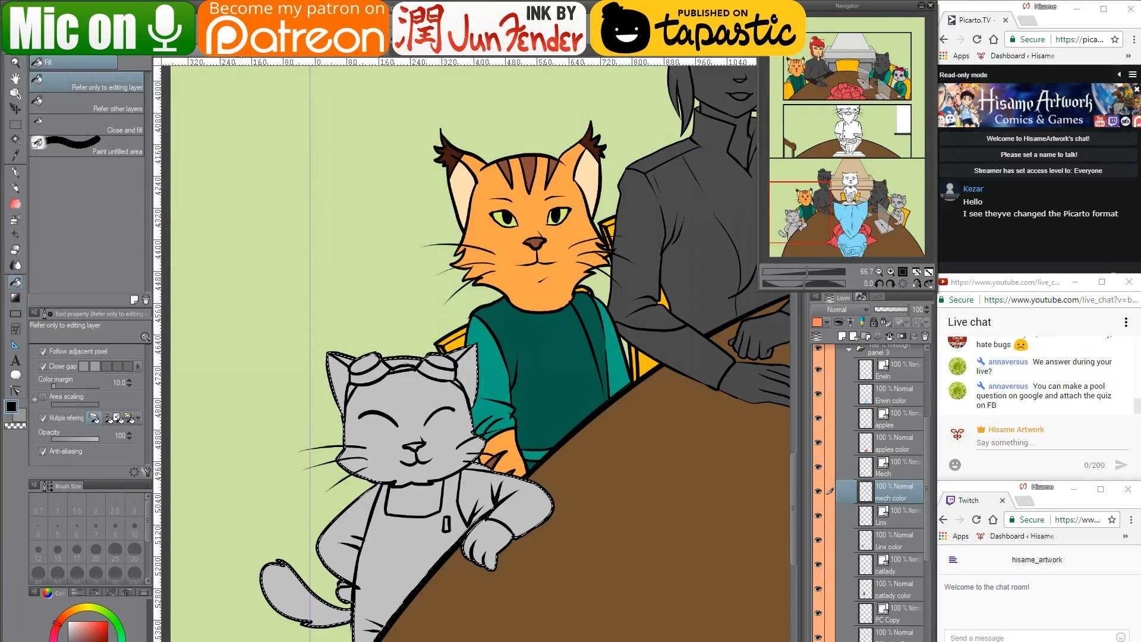
{"action": "left_click", "coordinate": [250, 52]}
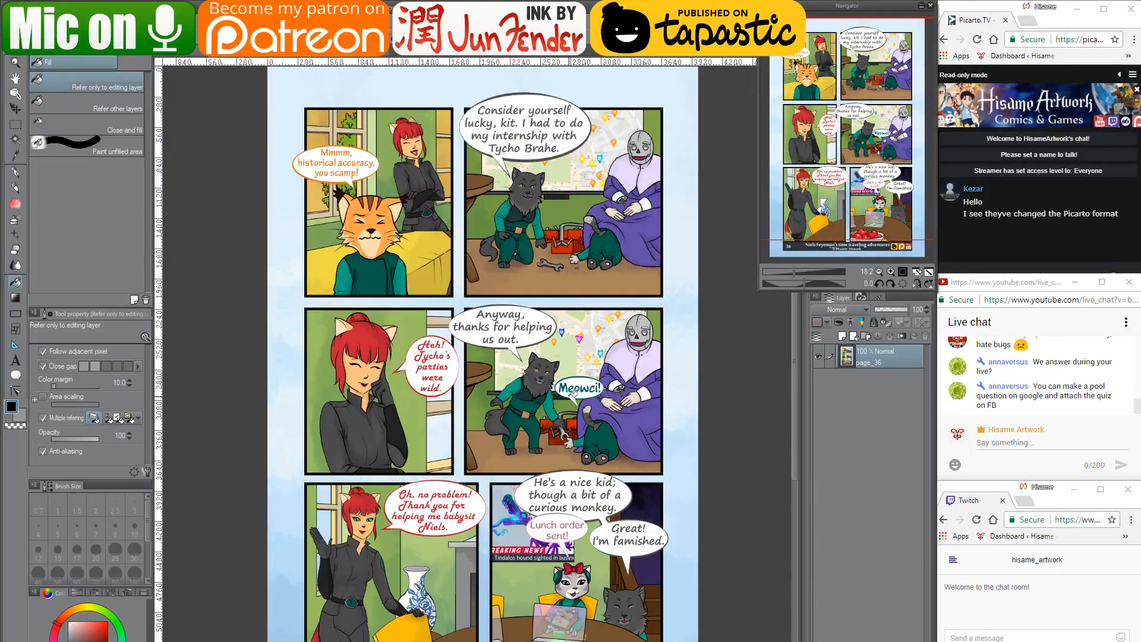
{"action": "scroll", "coordinate": [525, 377], "scroll_direction": "up", "scroll_amount": 2}
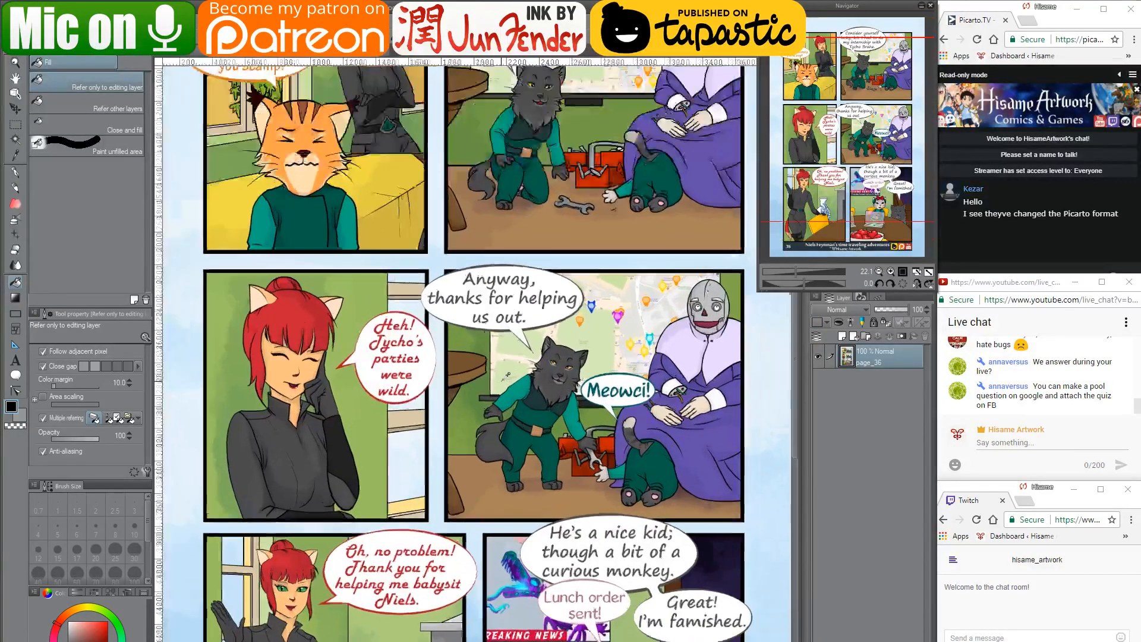
{"action": "scroll", "coordinate": [399, 277], "scroll_direction": "up", "scroll_amount": 1}
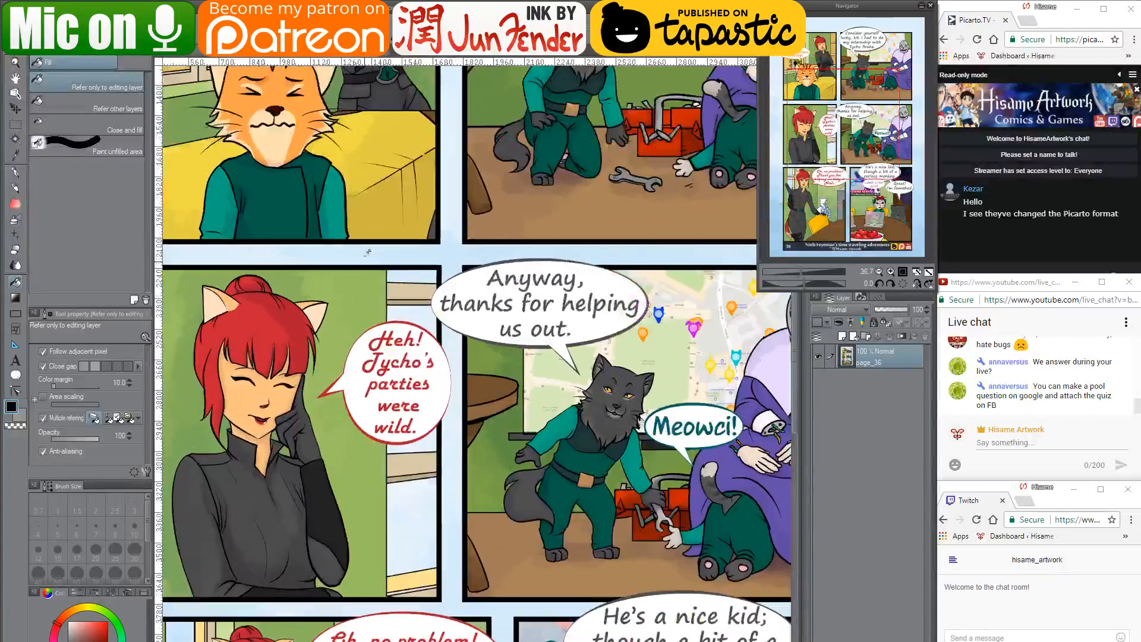
{"action": "left_click", "coordinate": [342, 212], "text": "alt"}
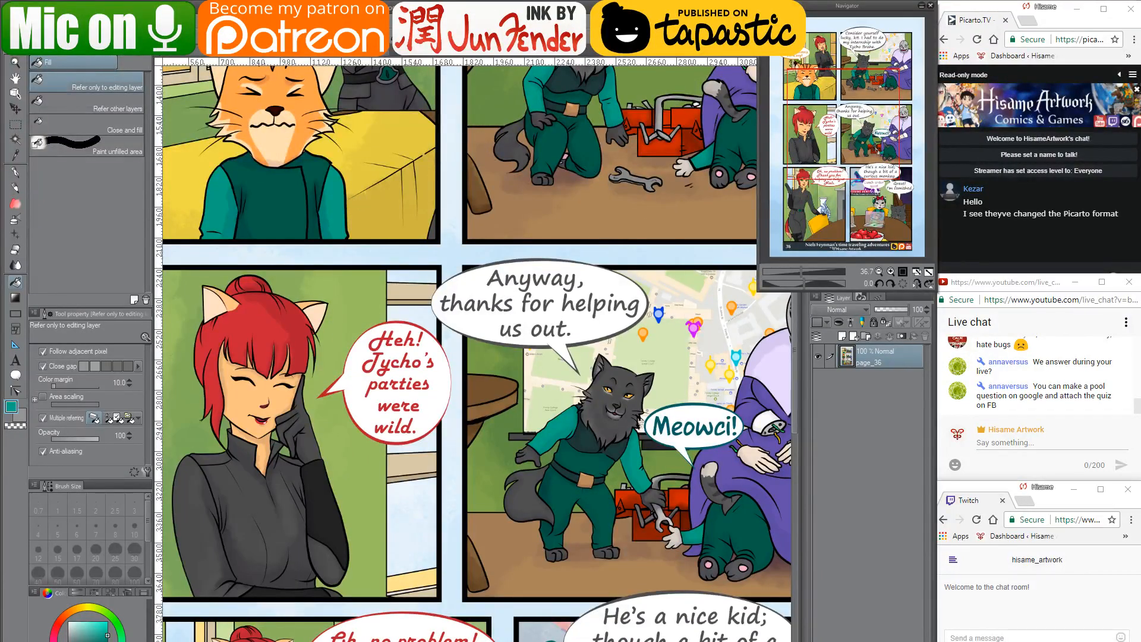
{"action": "left_click", "coordinate": [168, 55]}
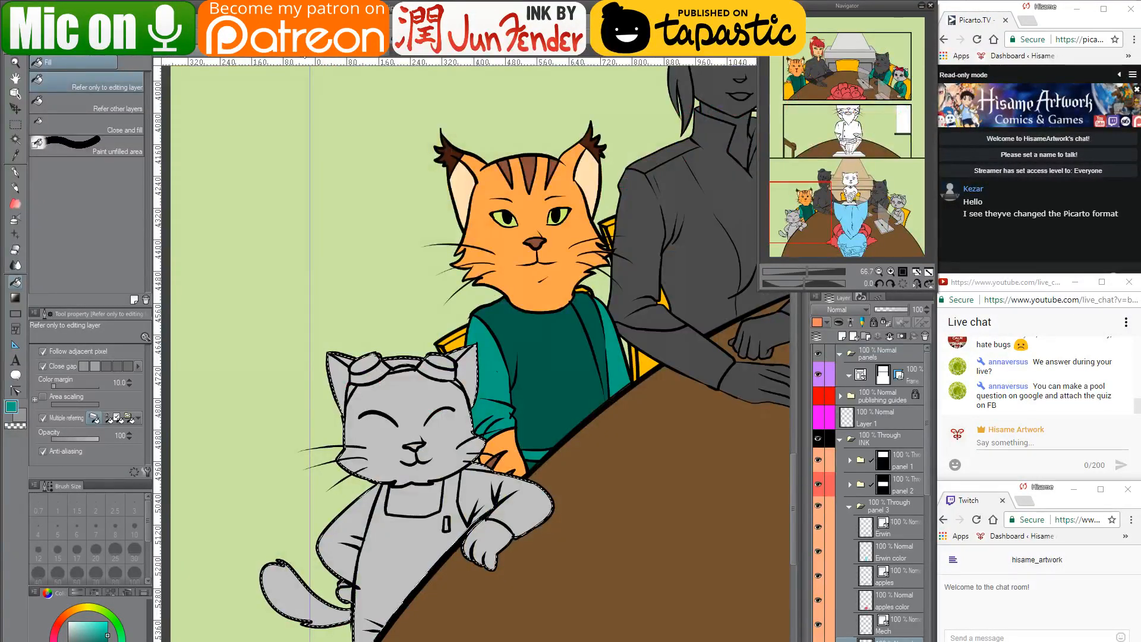
{"action": "left_click", "coordinate": [304, 56]}
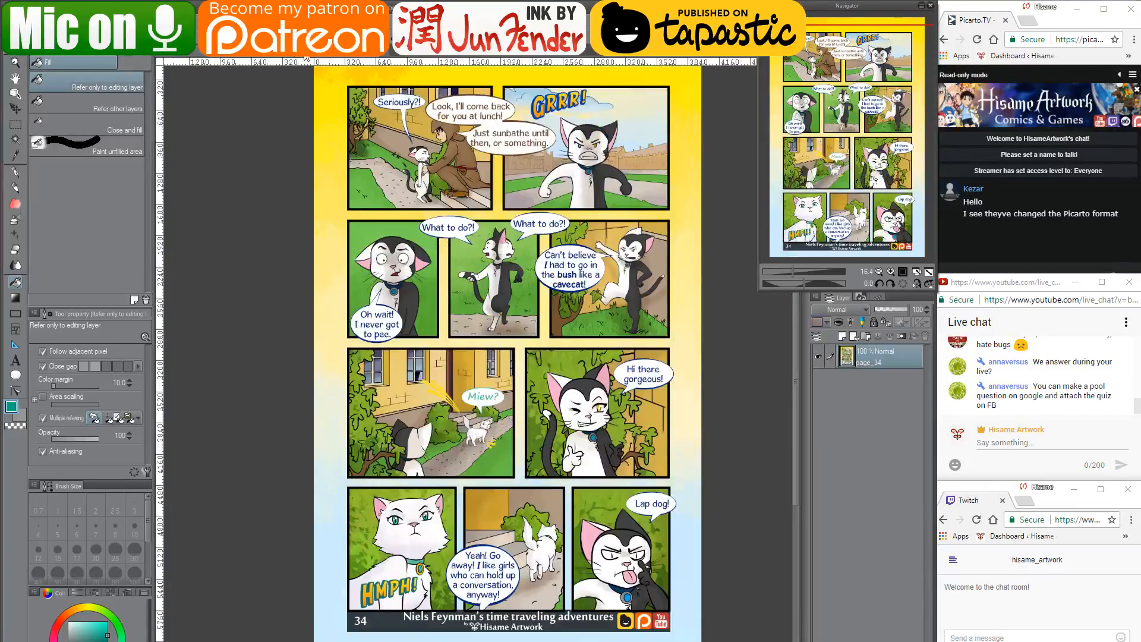
{"action": "left_click", "coordinate": [242, 57]}
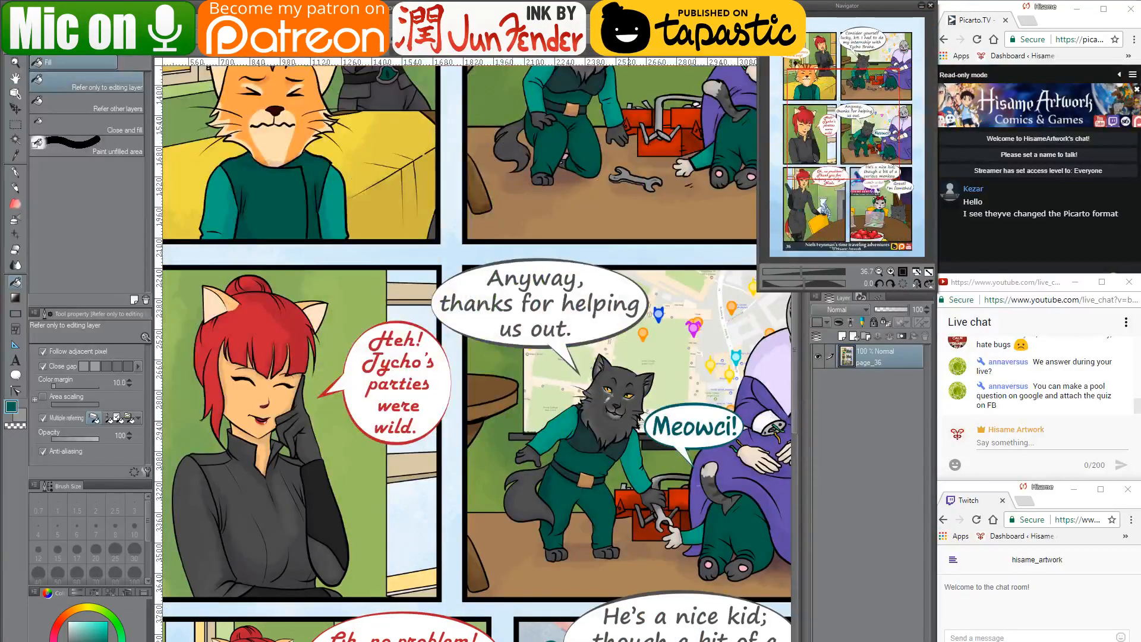
{"action": "left_click", "coordinate": [168, 58]}
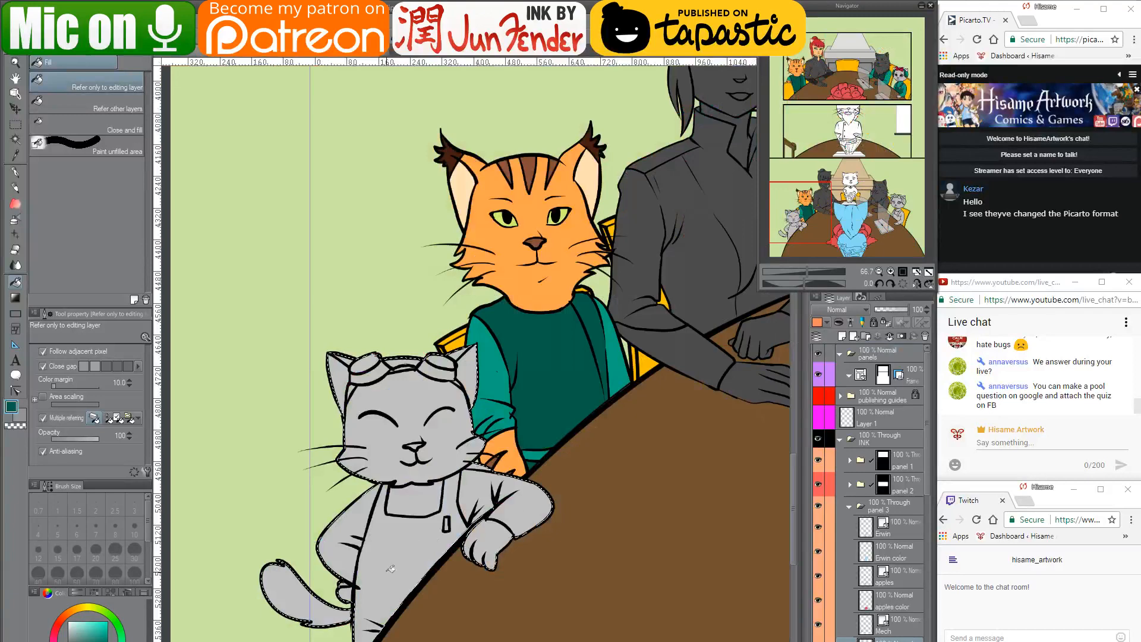
{"action": "left_click", "coordinate": [414, 557]}
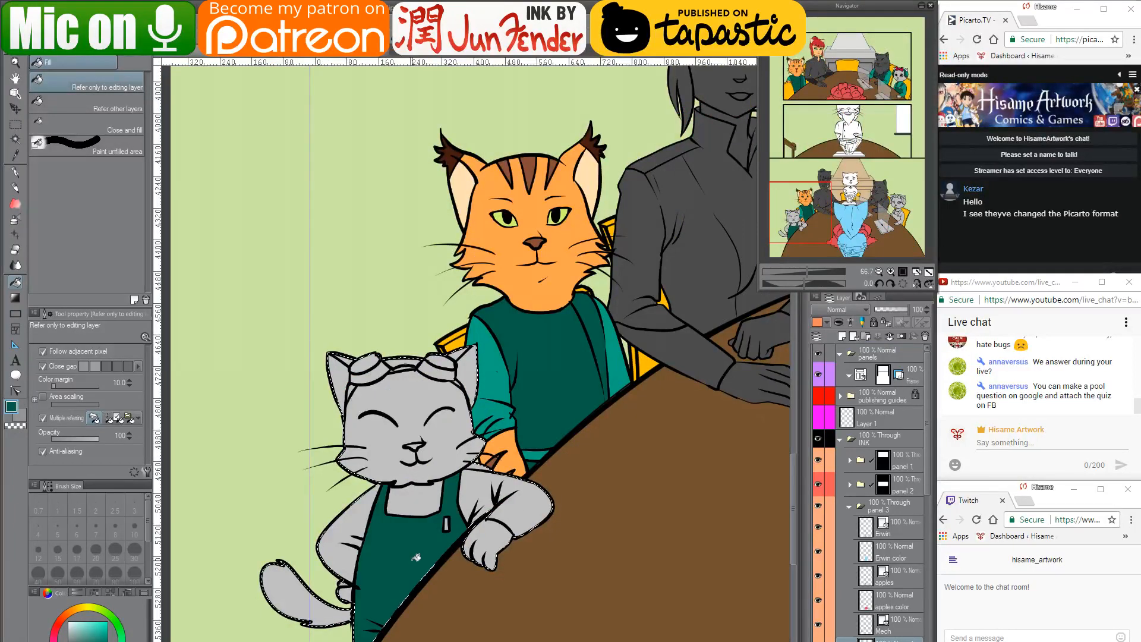
Fill both of the goggled cat's sleeves with the lighter teal sampled from the sleeve on the page_36 reference
{"action": "left_click", "coordinate": [238, 58]}
{"action": "left_click", "coordinate": [642, 447], "text": "alt"}
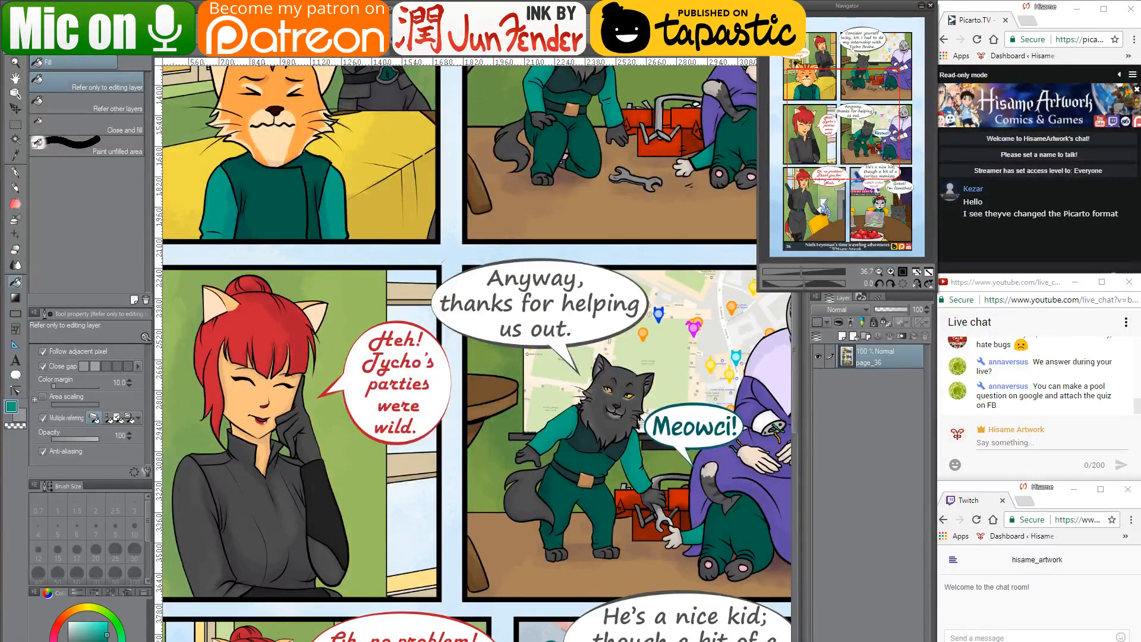
{"action": "left_click", "coordinate": [191, 57]}
{"action": "left_click", "coordinate": [356, 523]}
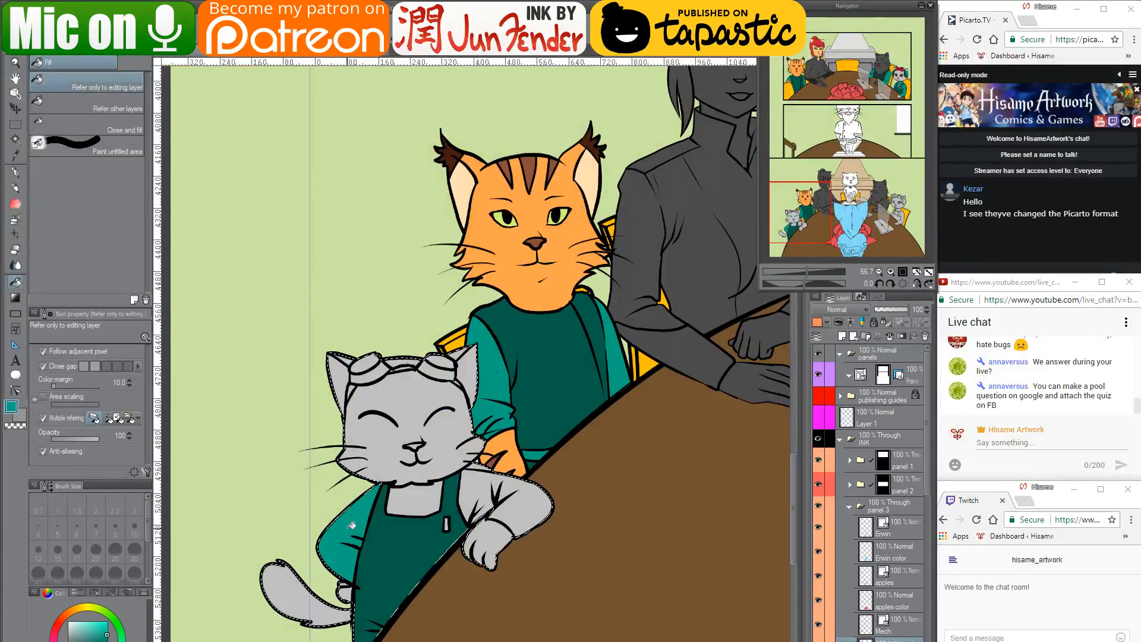
{"action": "left_click", "coordinate": [480, 483]}
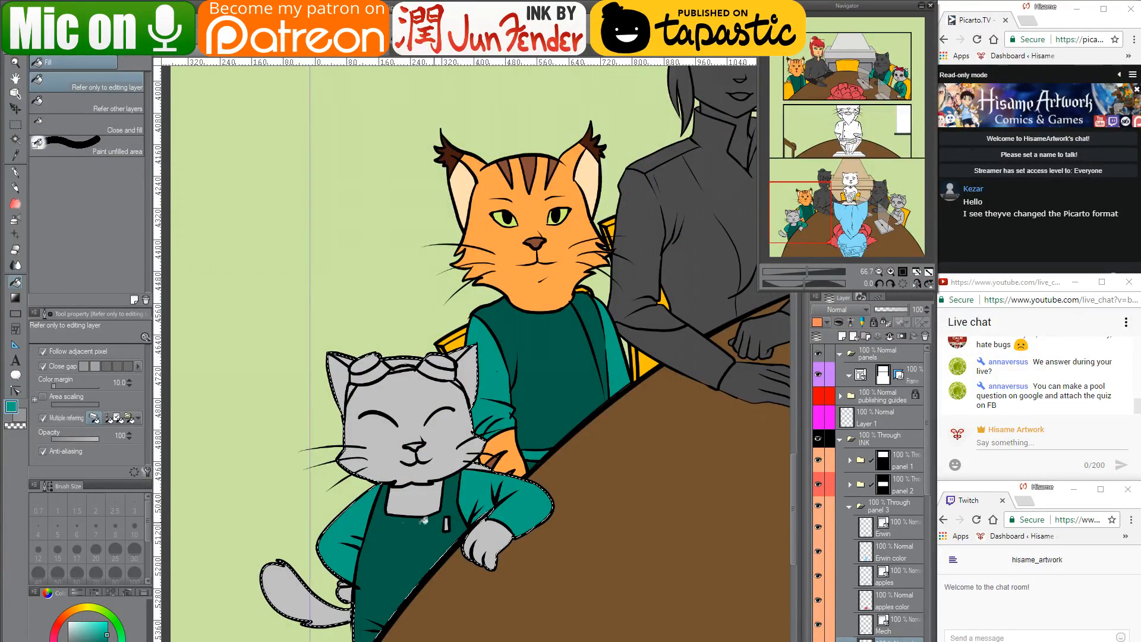
Erase the stray grey between the goggled cat's cheek and shoulder with the Snap eraser at size 10
{"action": "scroll", "coordinate": [416, 511], "scroll_direction": "up", "scroll_amount": 1}
{"action": "scroll", "coordinate": [414, 512], "scroll_direction": "up", "scroll_amount": 3}
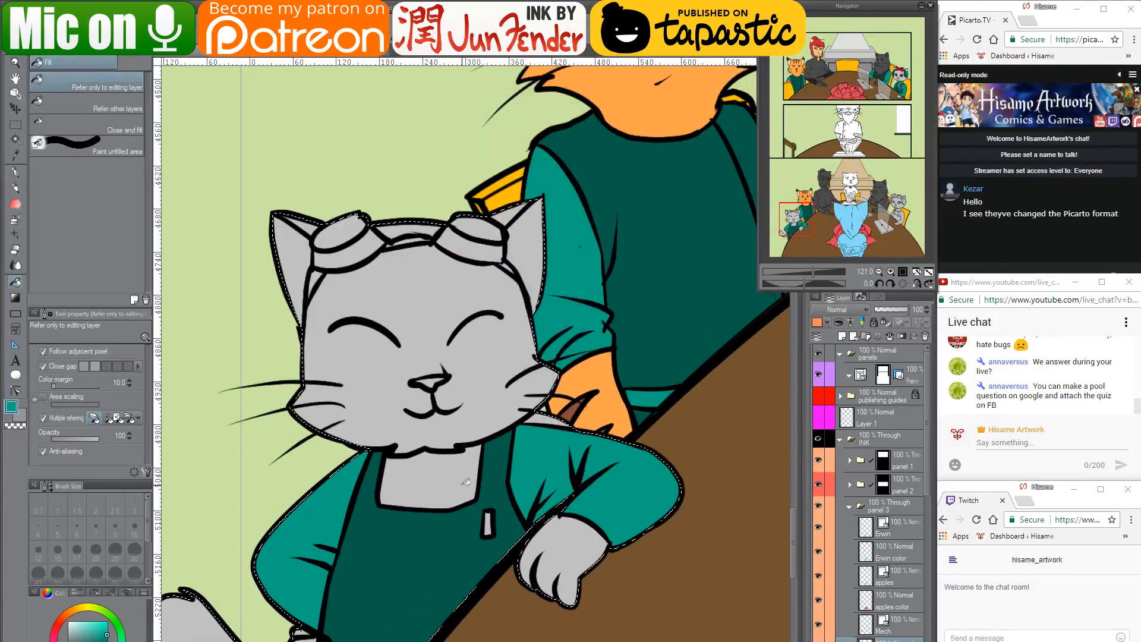
{"action": "left_click", "coordinate": [15, 252]}
{"action": "left_click_drag", "start_coordinate": [531, 421], "coordinate": [543, 419]}
{"action": "scroll", "coordinate": [543, 419], "scroll_direction": "up", "scroll_amount": 2}
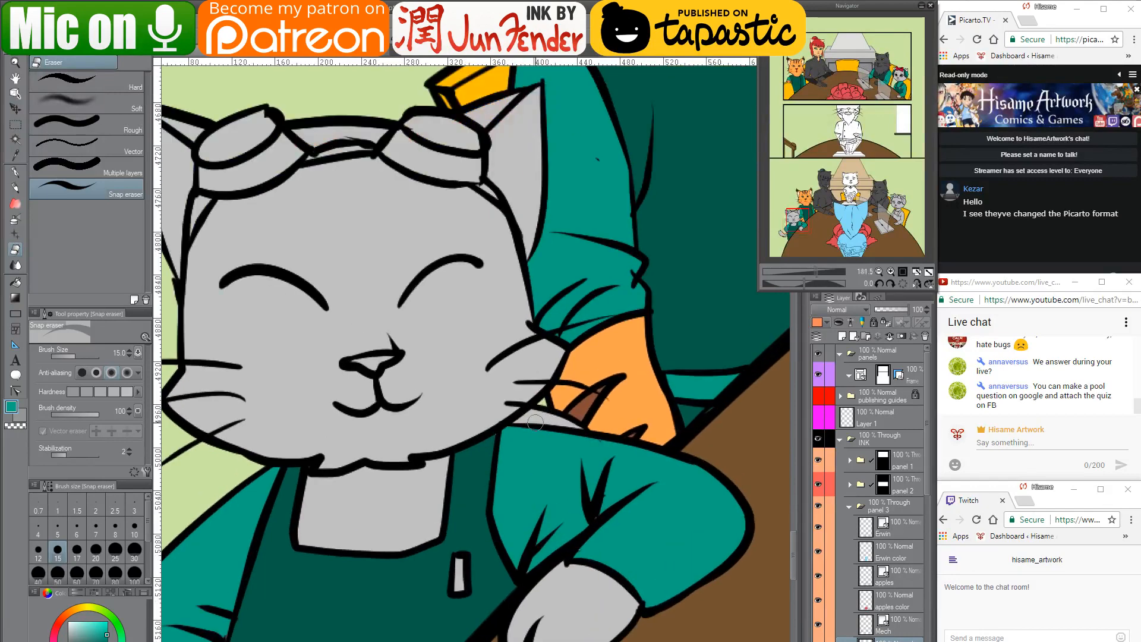
{"action": "key", "text": "bracketleft"}
{"action": "key", "text": "bracketleft"}
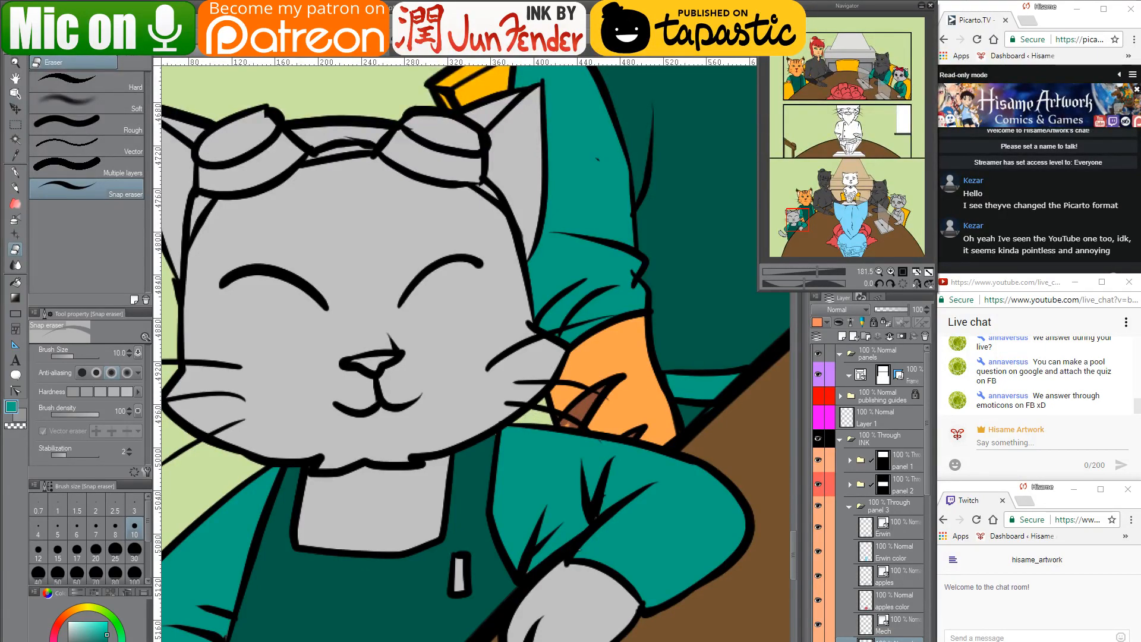
Paint the gap in the orange cat's hand stripe with its sampled brown on the Linx color layer, using the G-pen
{"action": "scroll", "coordinate": [921, 505], "scroll_direction": "down", "scroll_amount": 5}
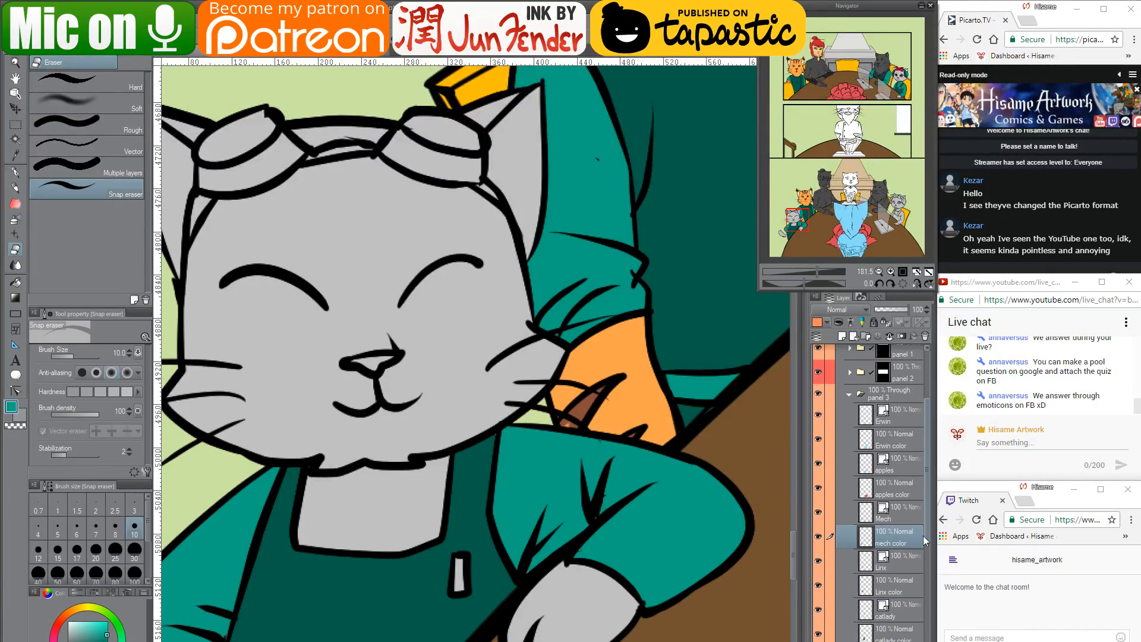
{"action": "left_click", "coordinate": [869, 560]}
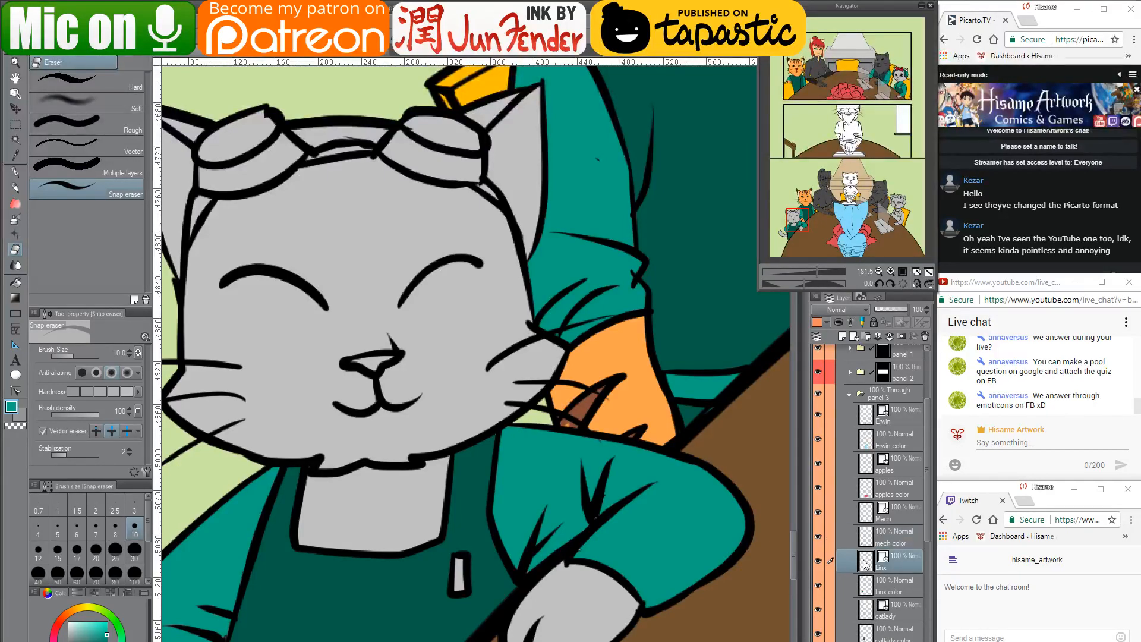
{"action": "left_click", "coordinate": [872, 588]}
{"action": "key", "text": "p"}
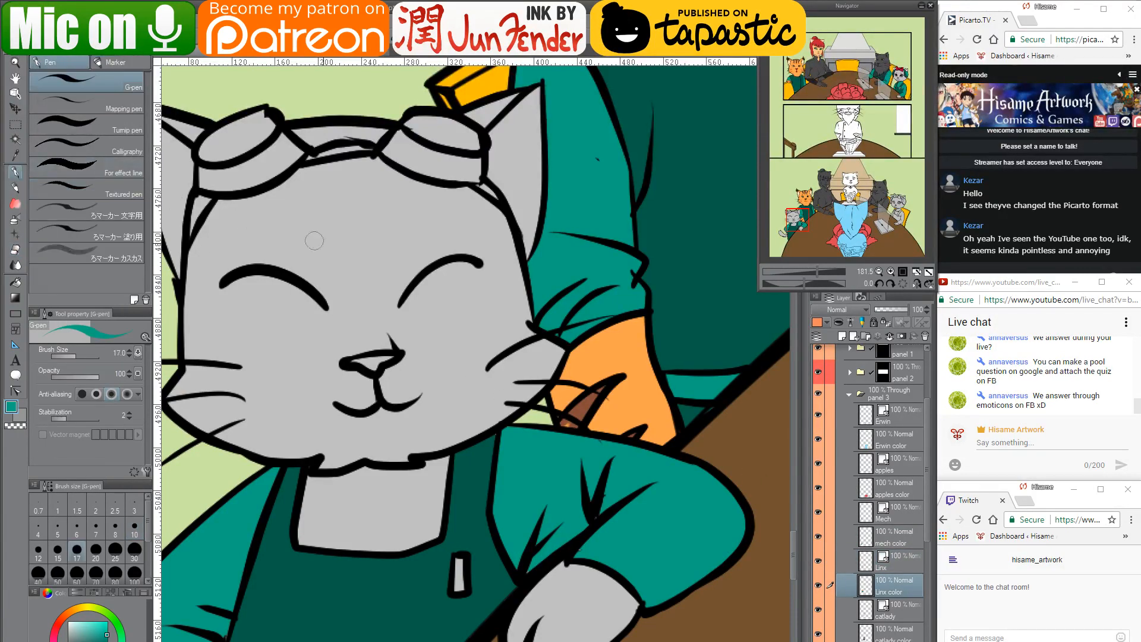
{"action": "left_click", "coordinate": [572, 420], "text": "alt"}
{"action": "left_click_drag", "start_coordinate": [571, 420], "coordinate": [598, 423]}
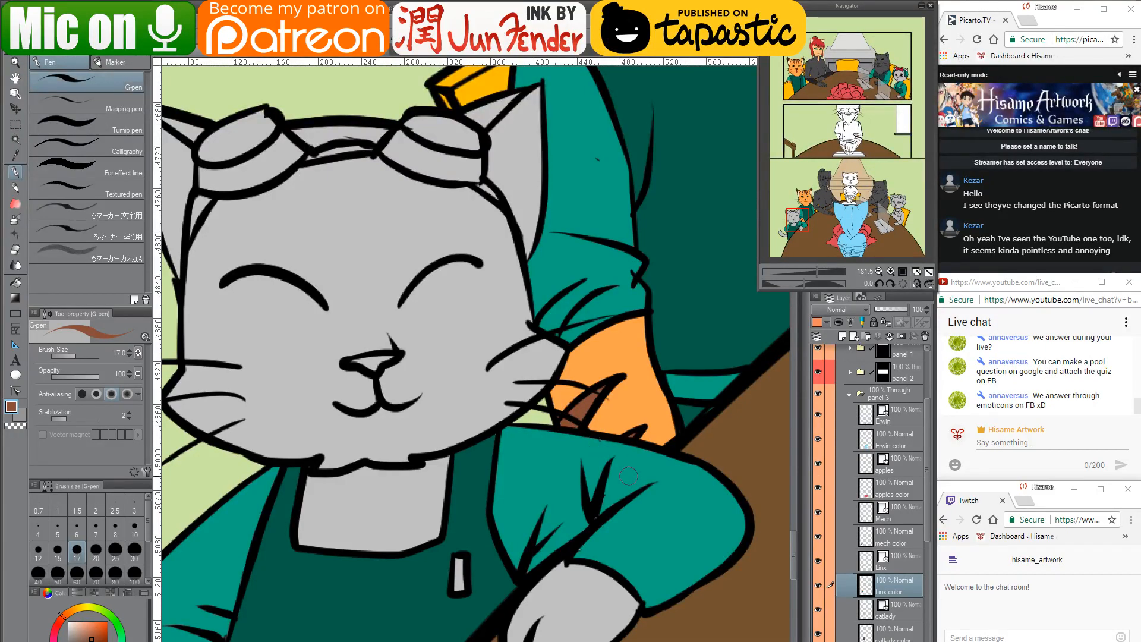
Fill the goggled cat's shirt front above the overalls bib with the sleeve teal on the mech color layer
{"action": "scroll", "coordinate": [697, 497], "scroll_direction": "down", "scroll_amount": 4}
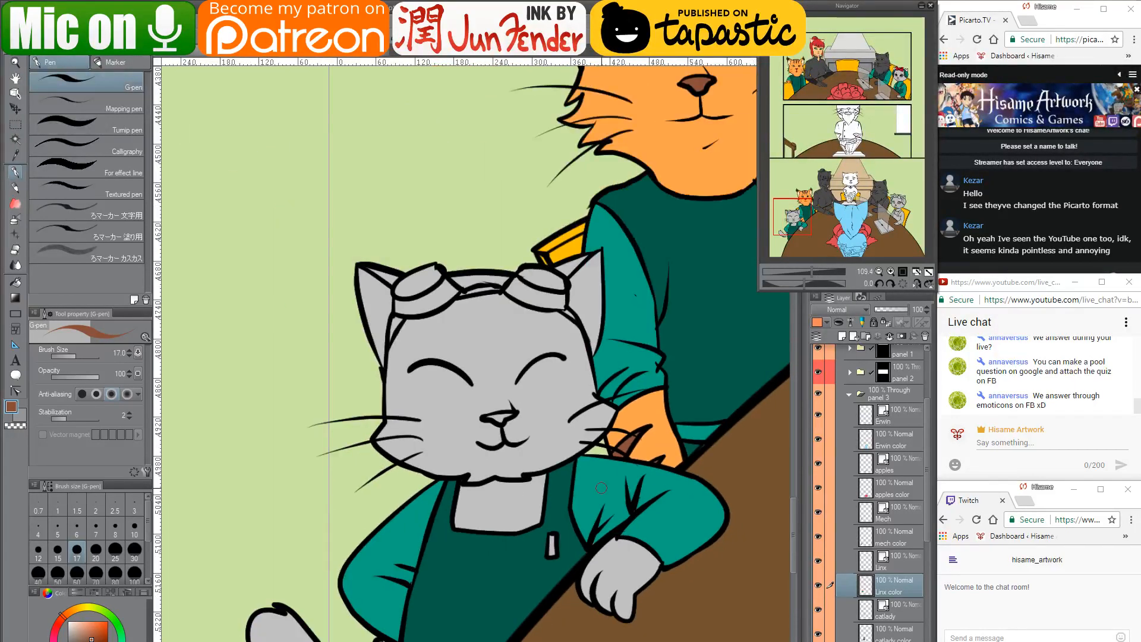
{"action": "left_click_drag", "start_coordinate": [601, 488], "coordinate": [588, 460]}
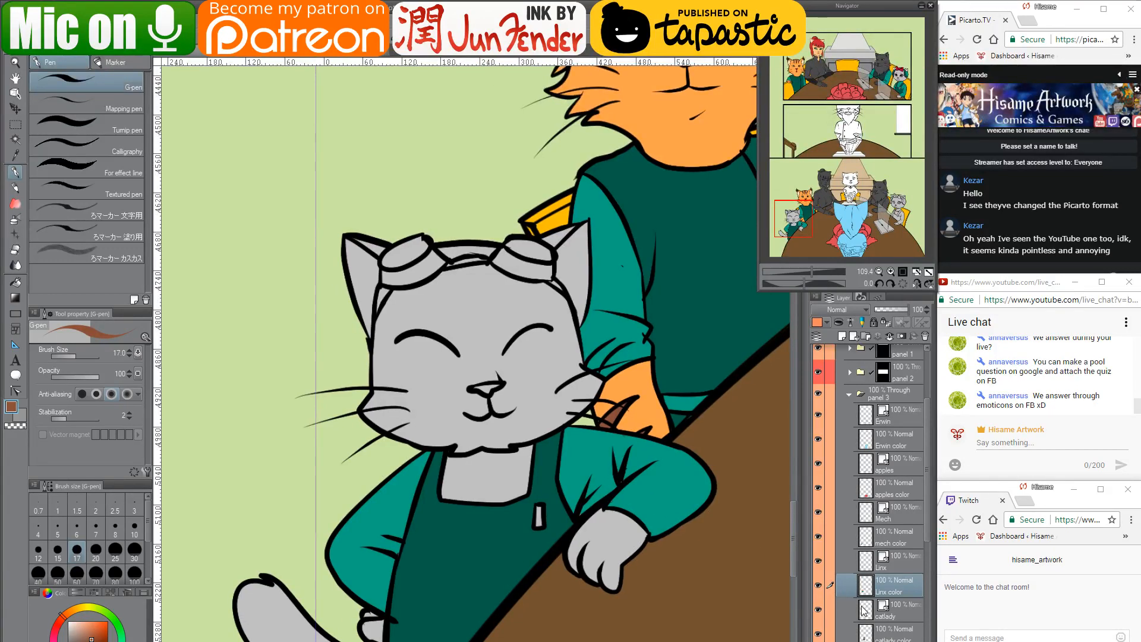
{"action": "left_click", "coordinate": [863, 587]}
{"action": "left_click", "coordinate": [16, 282]}
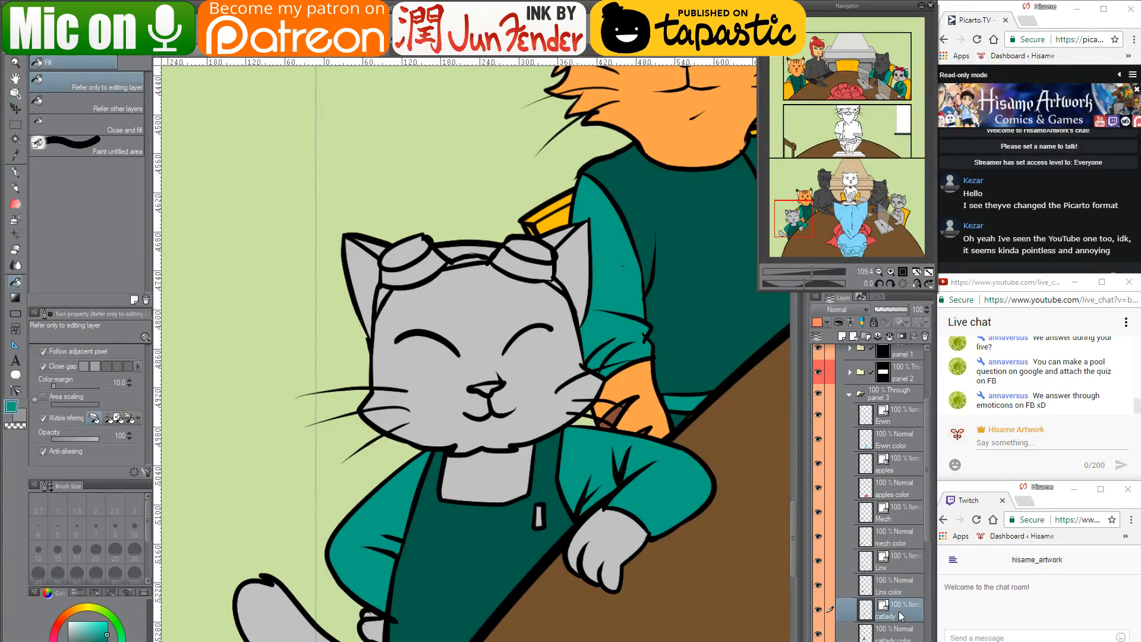
{"action": "left_click", "coordinate": [895, 540]}
{"action": "left_click", "coordinate": [502, 472]}
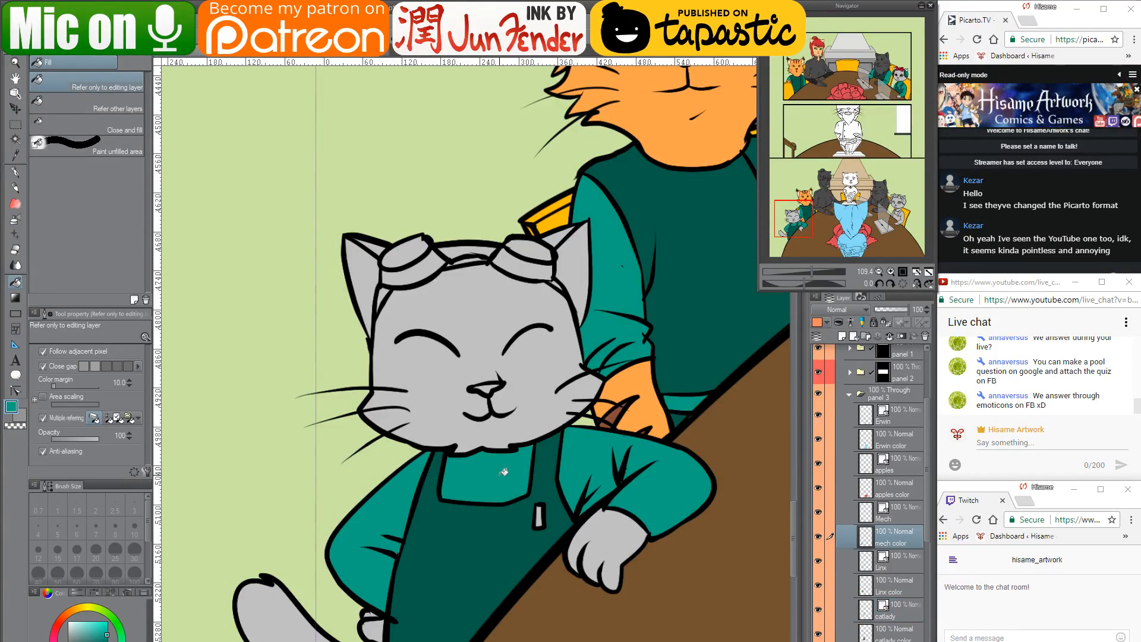
{"action": "scroll", "coordinate": [503, 479], "scroll_direction": "down", "scroll_amount": 4}
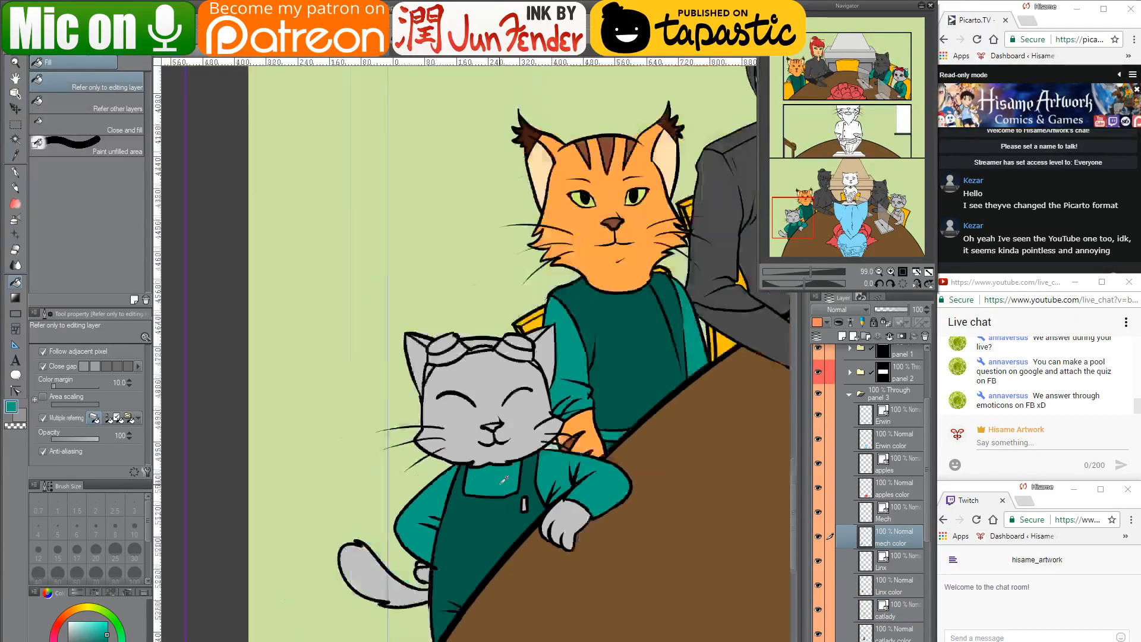
{"action": "scroll", "coordinate": [392, 610], "scroll_direction": "down", "scroll_amount": 3}
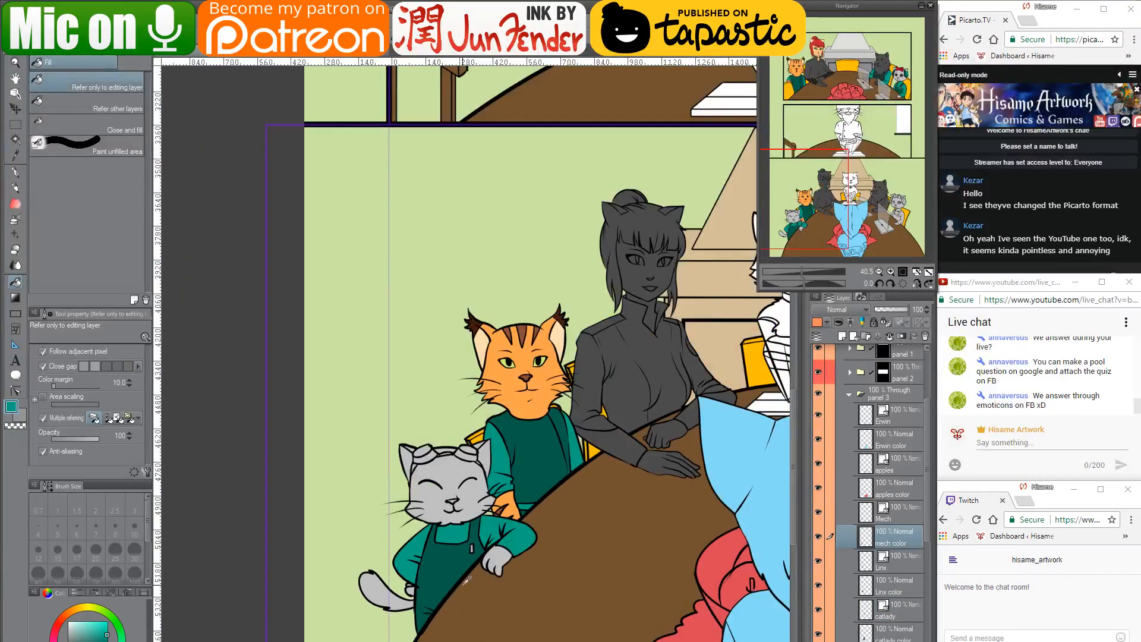
{"action": "left_click_drag", "start_coordinate": [568, 499], "coordinate": [445, 540]}
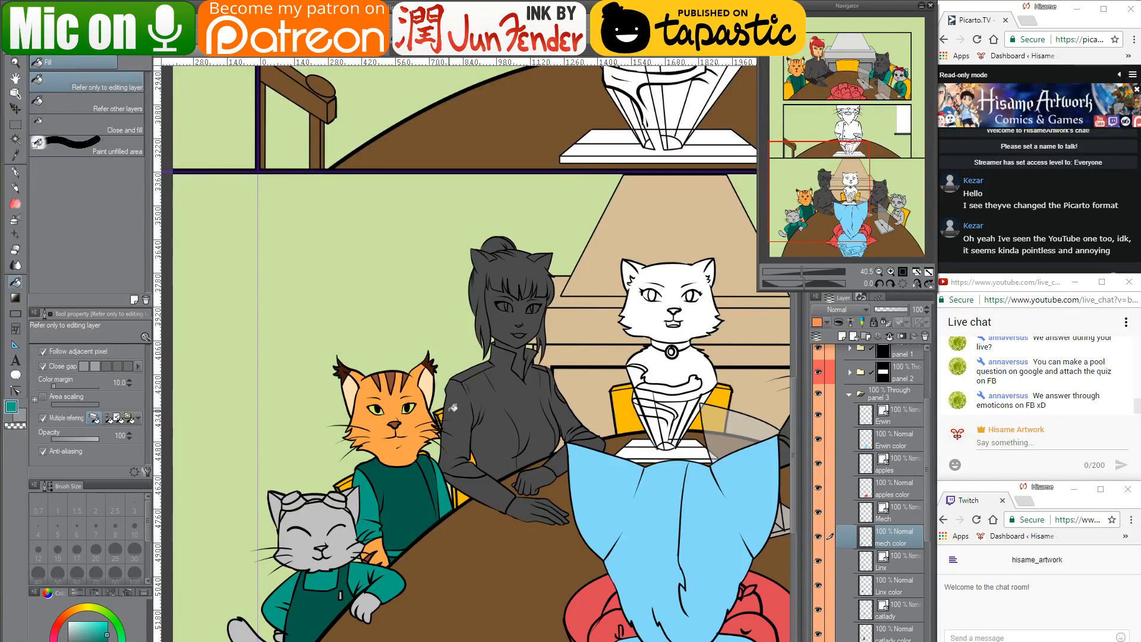
{"action": "scroll", "coordinate": [456, 461], "scroll_direction": "up", "scroll_amount": 3}
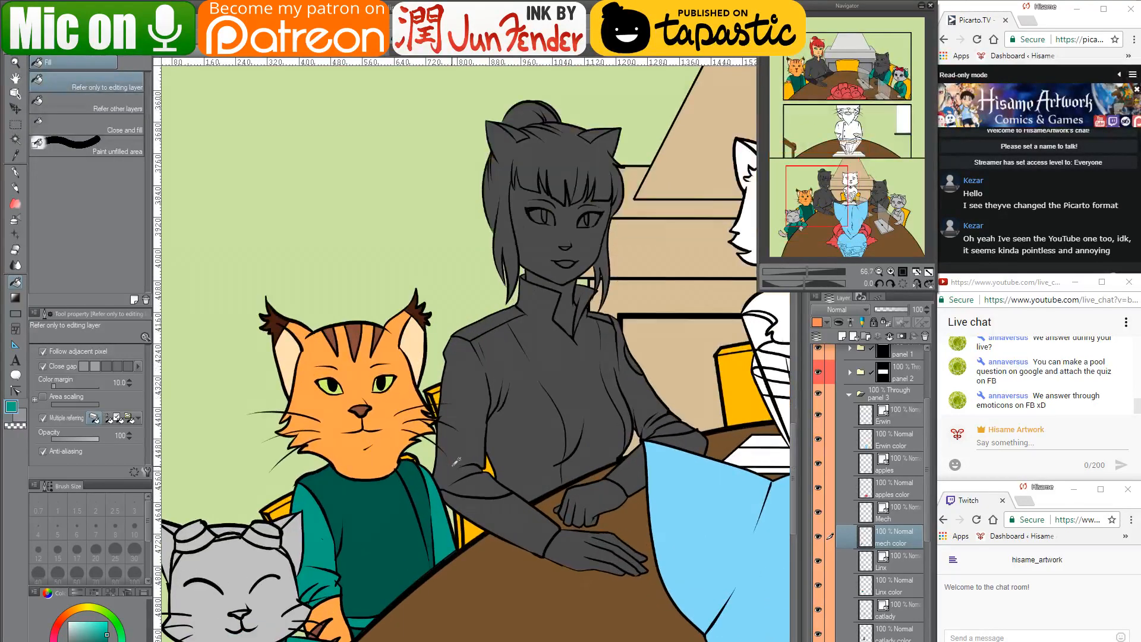
Fill the catlady's near forearm glove on the catlady color layer with the dark grey sampled from the page_36 reference
{"action": "scroll", "coordinate": [456, 461], "scroll_direction": "up", "scroll_amount": 2}
{"action": "left_click_drag", "start_coordinate": [654, 453], "coordinate": [610, 458]}
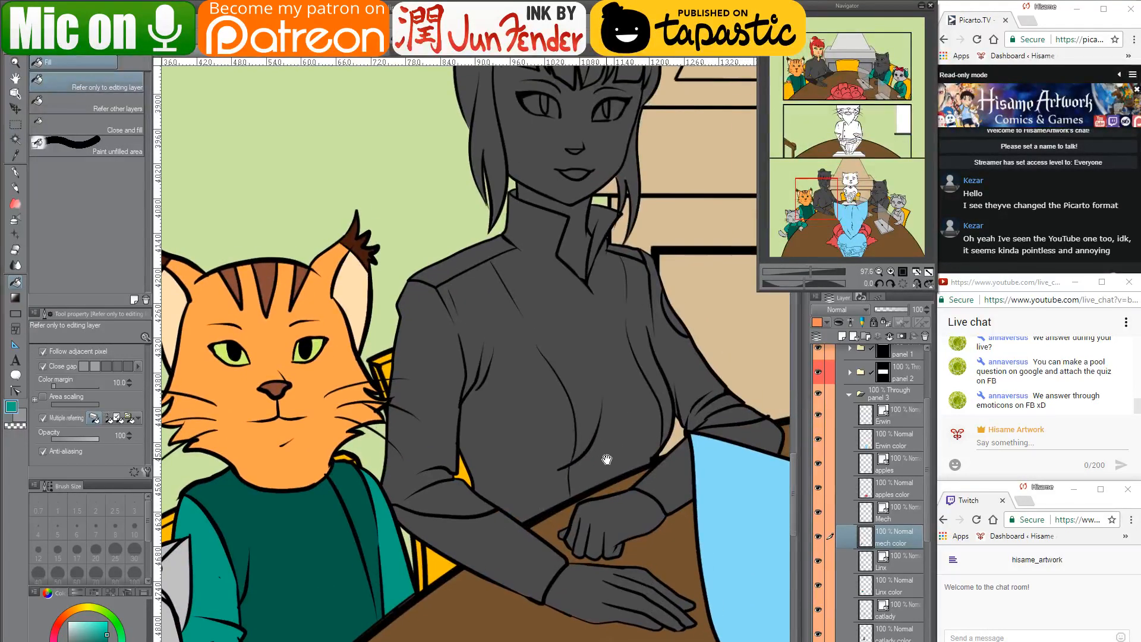
{"action": "left_click", "coordinate": [220, 55]}
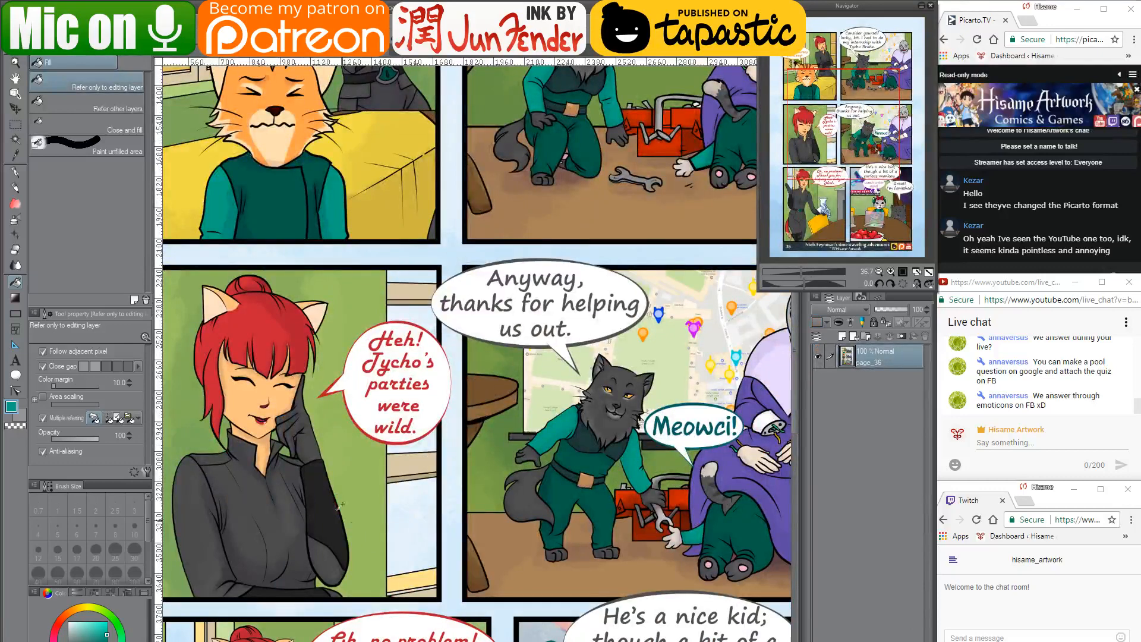
{"action": "left_click", "coordinate": [326, 508], "text": "alt"}
{"action": "left_click", "coordinate": [187, 52]}
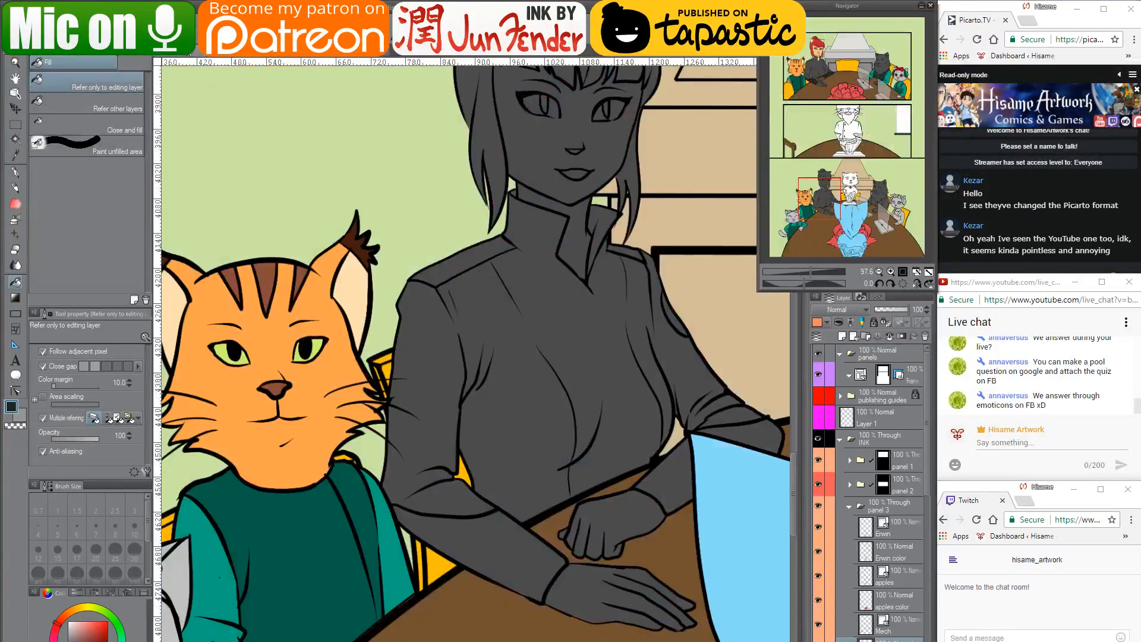
{"action": "scroll", "coordinate": [921, 580], "scroll_direction": "down", "scroll_amount": 2}
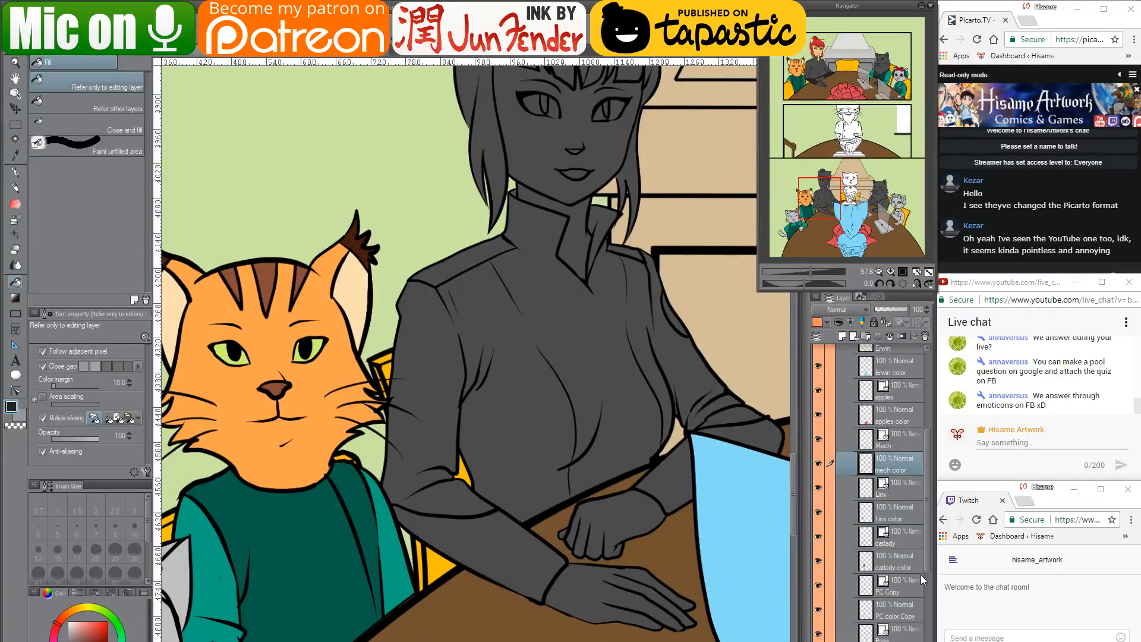
{"action": "left_click", "coordinate": [872, 565]}
{"action": "left_click", "coordinate": [483, 529]}
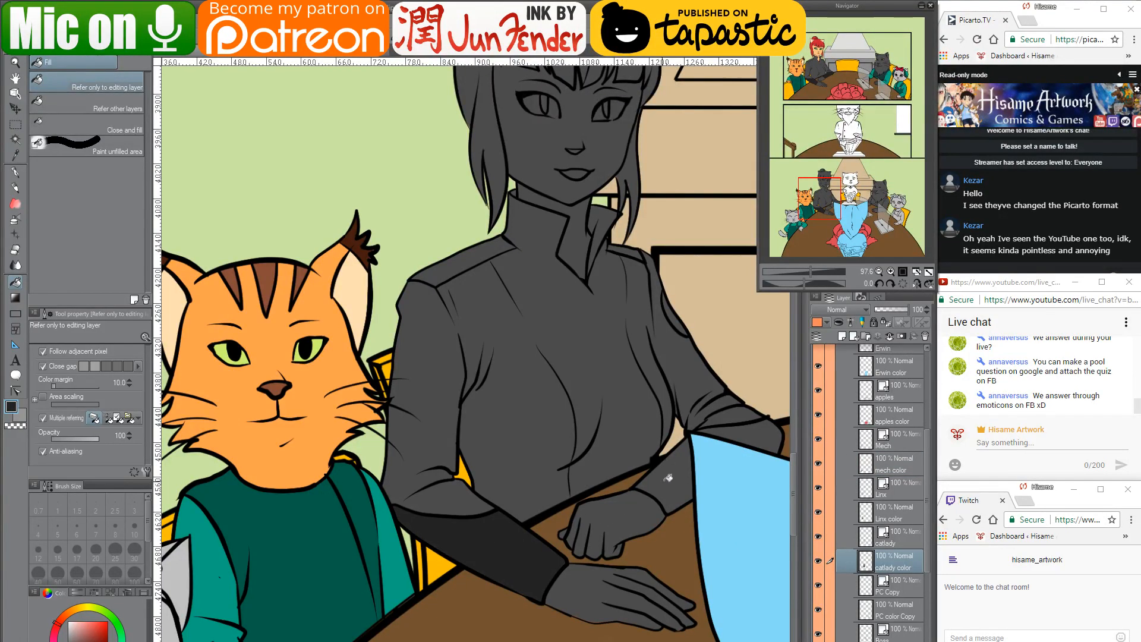
Hide the Erwin line and color layers, and fill the catlady's other forearm glove with the same dark grey
{"action": "left_click_drag", "start_coordinate": [674, 479], "coordinate": [612, 473]}
{"action": "scroll", "coordinate": [909, 529], "scroll_direction": "up", "scroll_amount": 3}
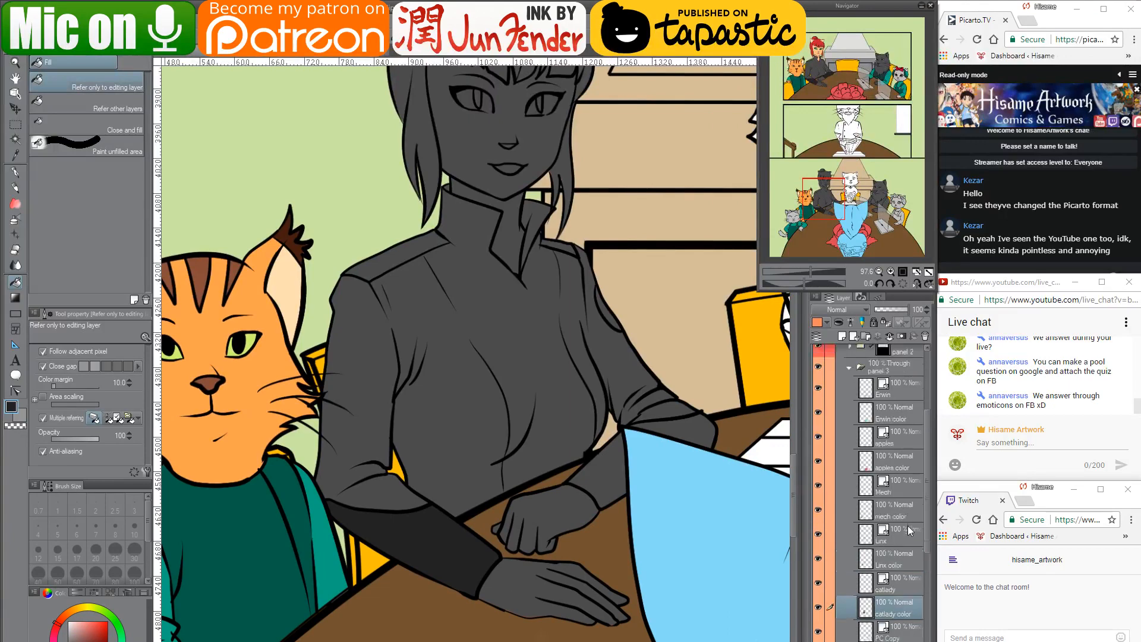
{"action": "left_click", "coordinate": [819, 436]}
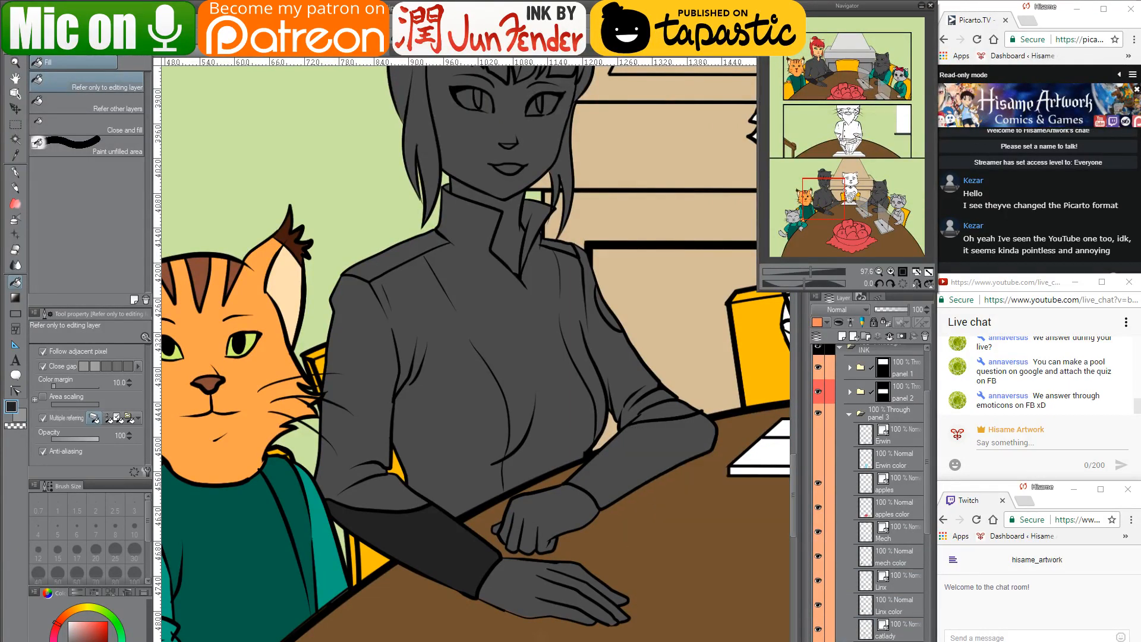
{"action": "left_click", "coordinate": [627, 457]}
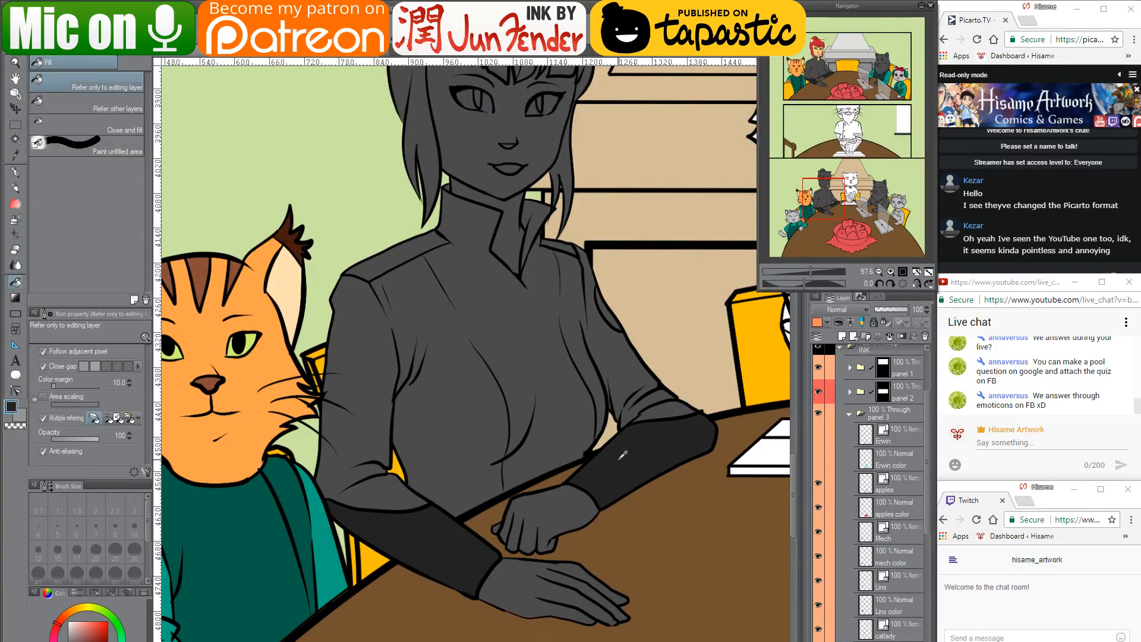
Fill the catlady's face with the skin tone sampled from her face on the page_36 reference
{"action": "scroll", "coordinate": [622, 455], "scroll_direction": "down", "scroll_amount": 2}
{"action": "left_click_drag", "start_coordinate": [539, 272], "coordinate": [539, 448]}
{"action": "left_click", "coordinate": [248, 51]}
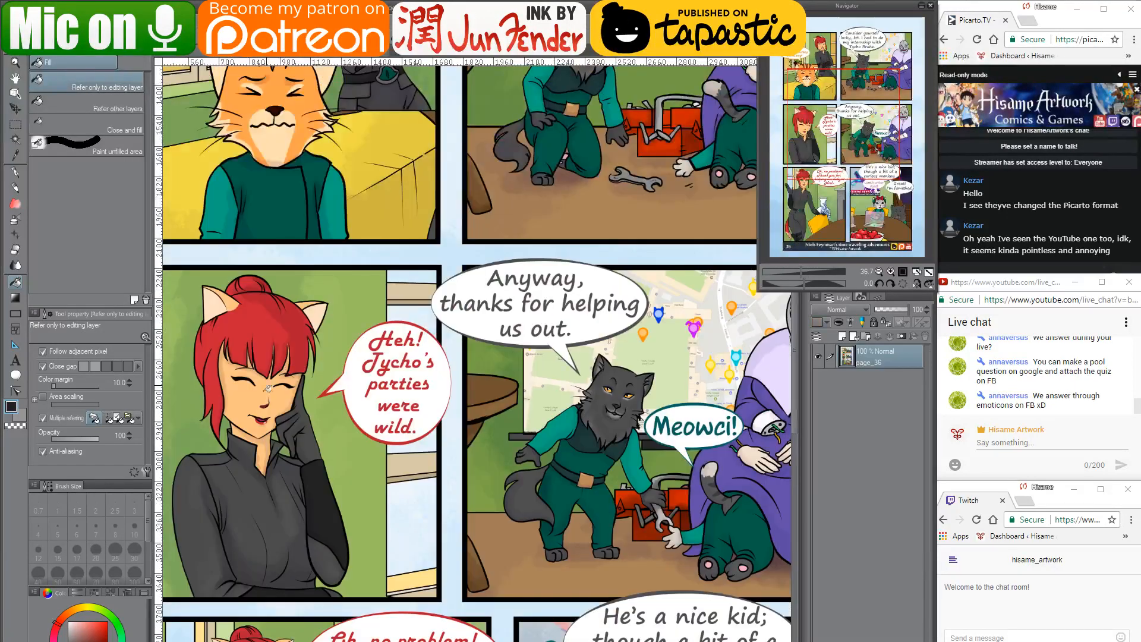
{"action": "left_click", "coordinate": [253, 401], "text": "alt"}
{"action": "left_click", "coordinate": [186, 58]}
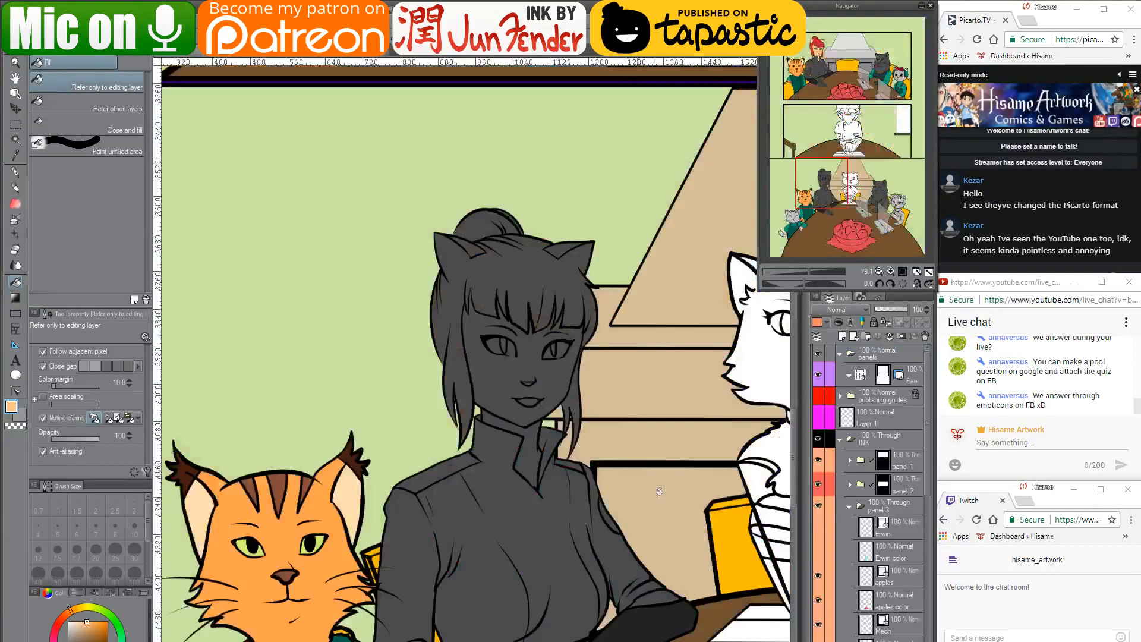
{"action": "left_click", "coordinate": [502, 378]}
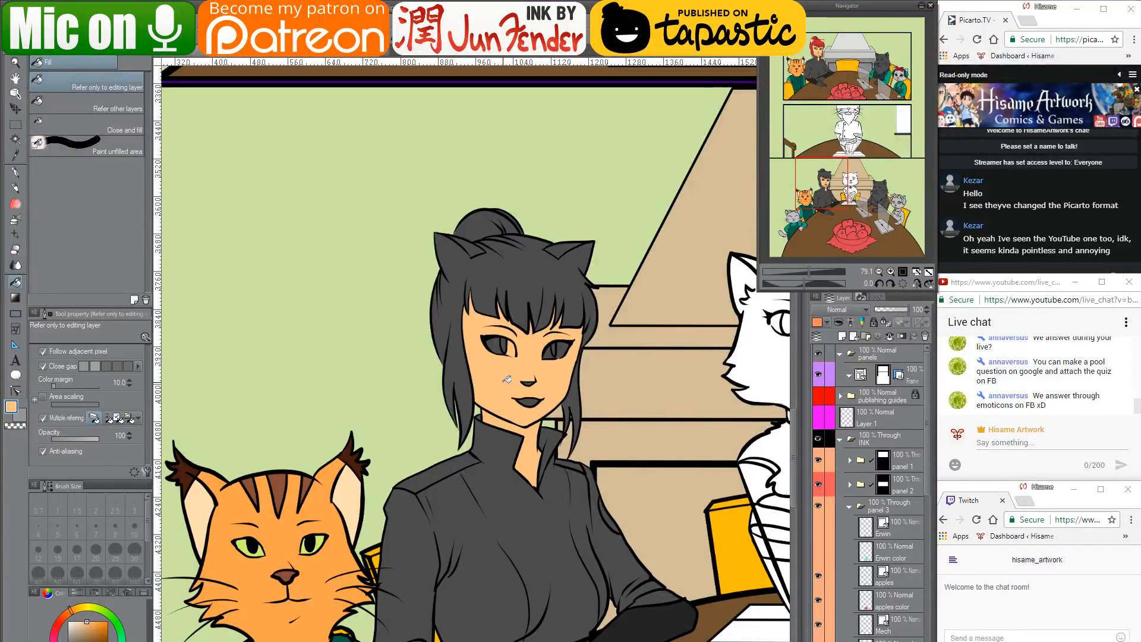
Fill the catlady's hair, bun and side lock with the red sampled from her hair on the page_36 reference
{"action": "scroll", "coordinate": [515, 343], "scroll_direction": "up", "scroll_amount": 1}
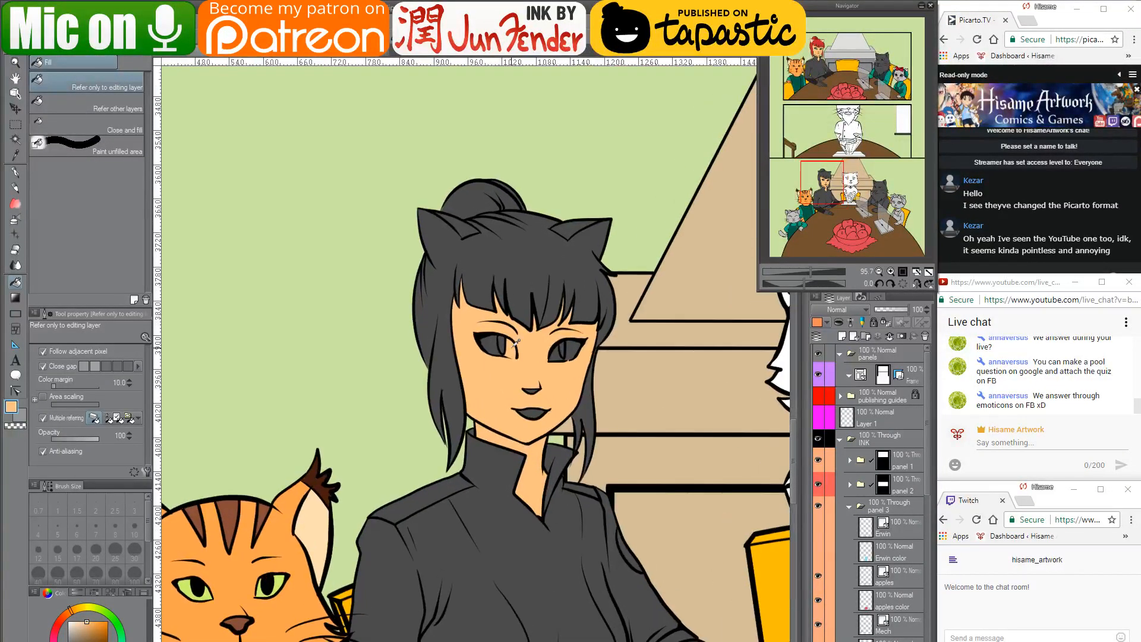
{"action": "left_click", "coordinate": [236, 58]}
{"action": "left_click", "coordinate": [273, 331], "text": "alt"}
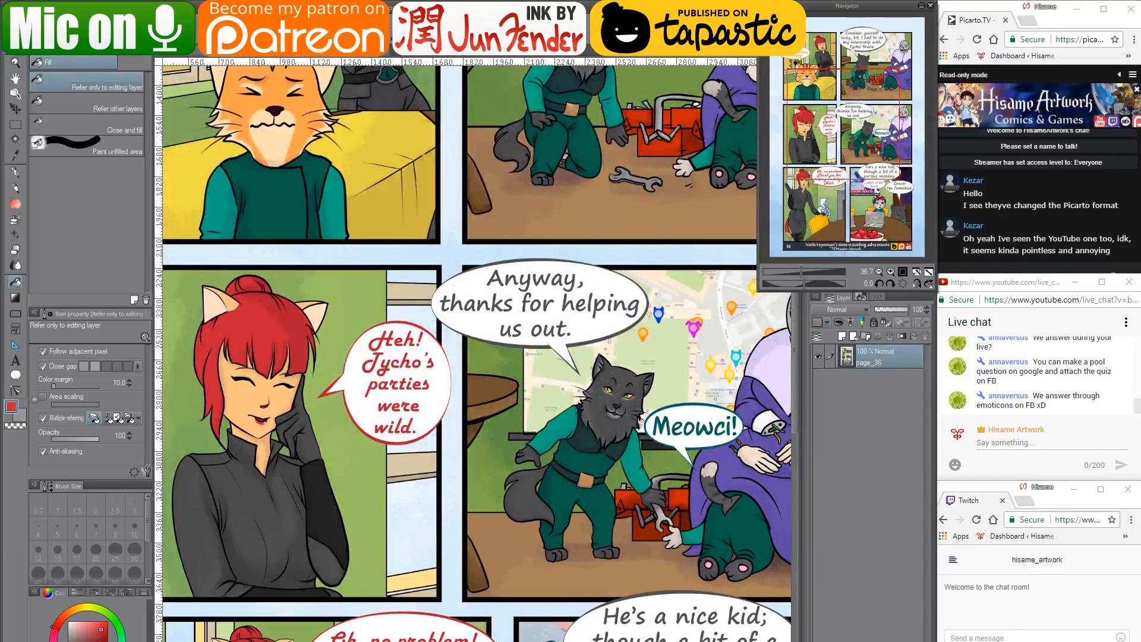
{"action": "left_click", "coordinate": [184, 59]}
{"action": "left_click", "coordinate": [551, 256]}
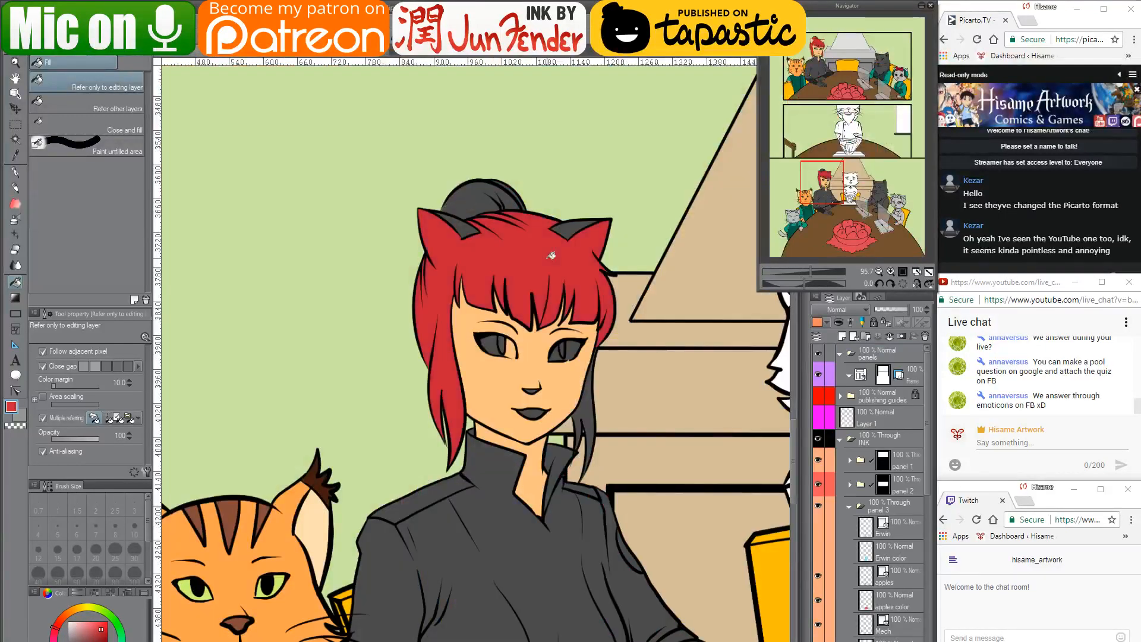
{"action": "left_click", "coordinate": [497, 195]}
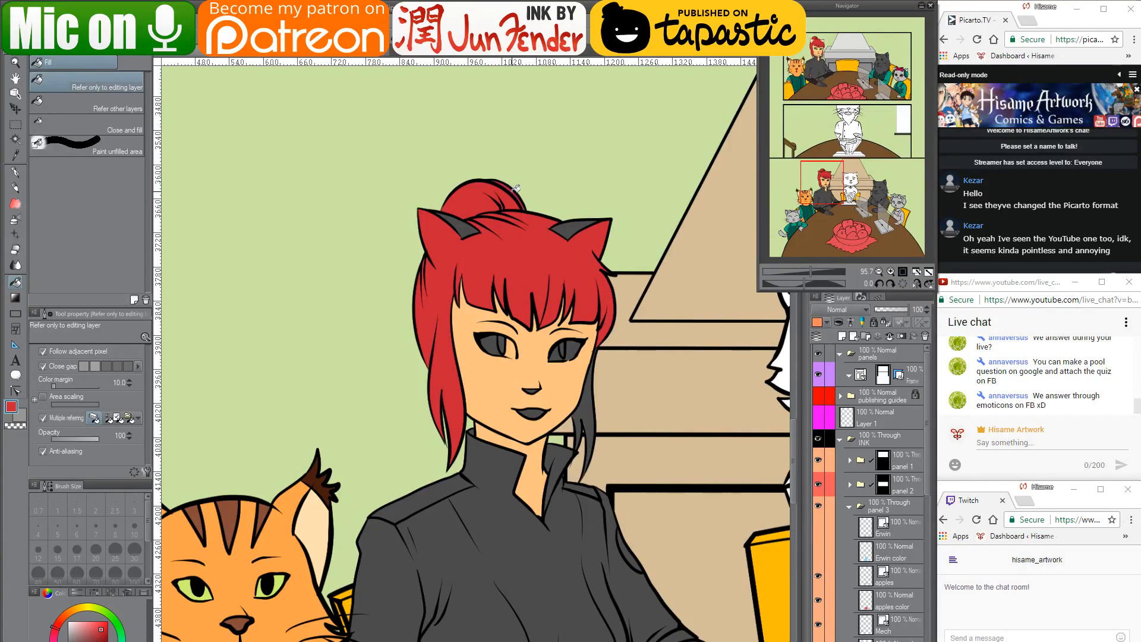
{"action": "left_click", "coordinate": [593, 412]}
Touch up the edges between the catlady's face and side hair with sampled skin tone and red, using the G-pen at size 8
{"action": "scroll", "coordinate": [593, 412], "scroll_direction": "up", "scroll_amount": 5}
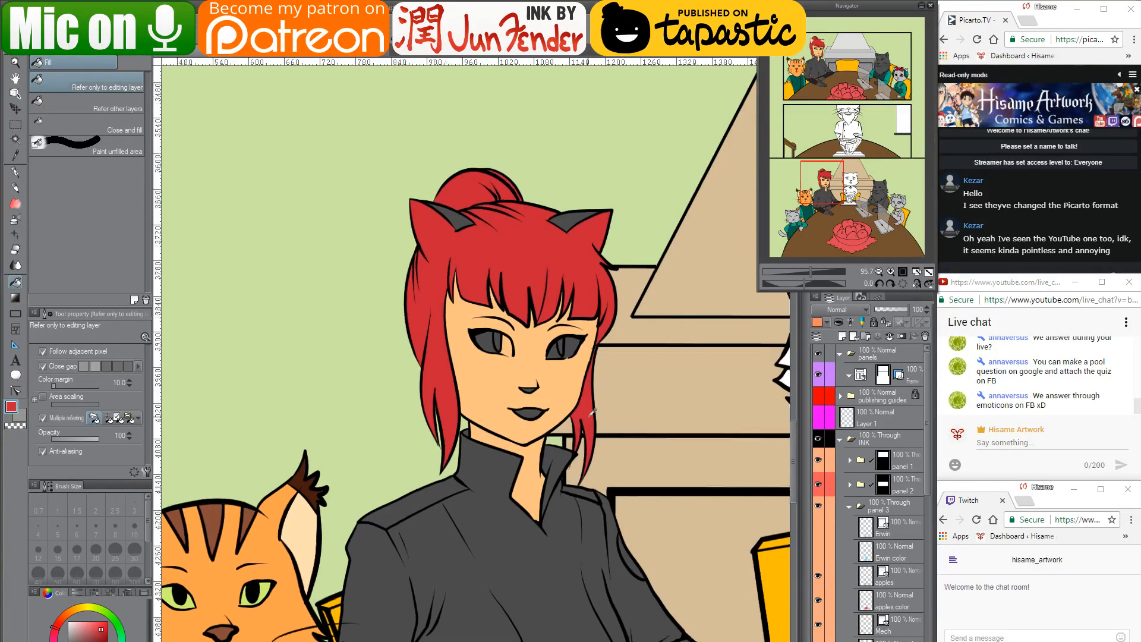
{"action": "scroll", "coordinate": [592, 412], "scroll_direction": "up", "scroll_amount": 1}
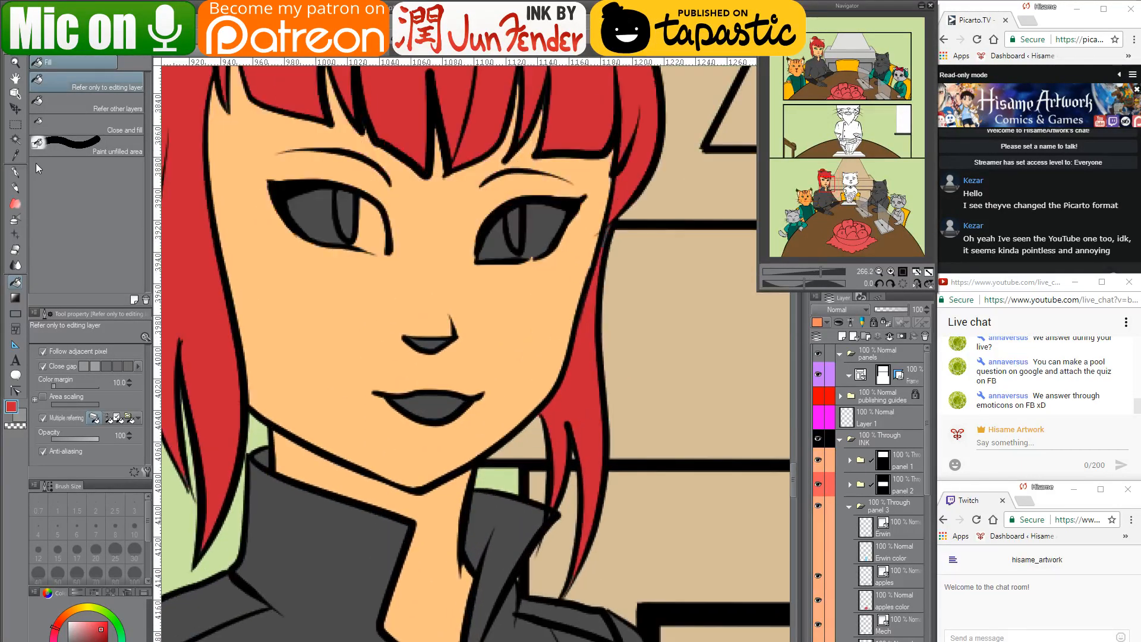
{"action": "left_click", "coordinate": [16, 172]}
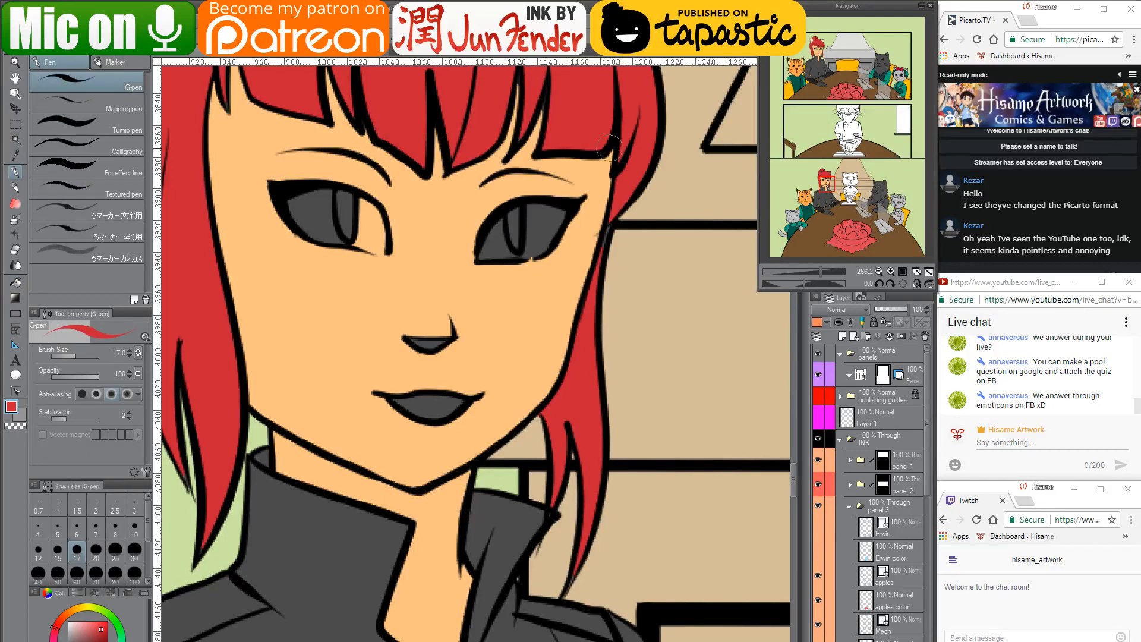
{"action": "key", "text": "bracketleft"}
{"action": "key", "text": "bracketleft"}
{"action": "key", "text": "bracketleft"}
{"action": "key", "text": "bracketleft"}
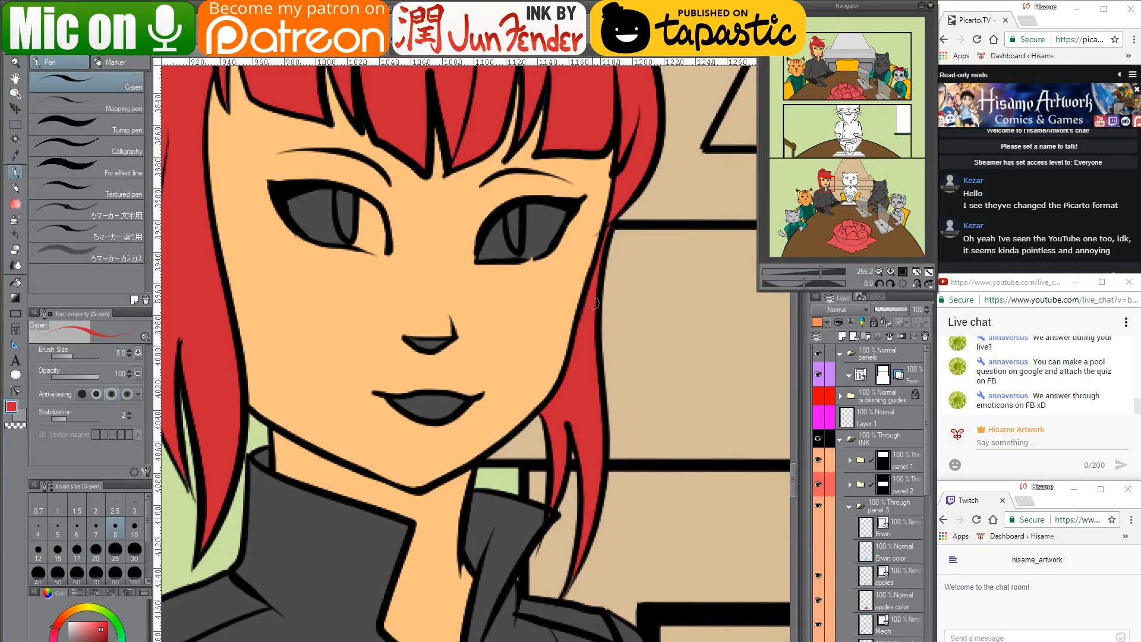
{"action": "left_click", "coordinate": [585, 256], "text": "alt"}
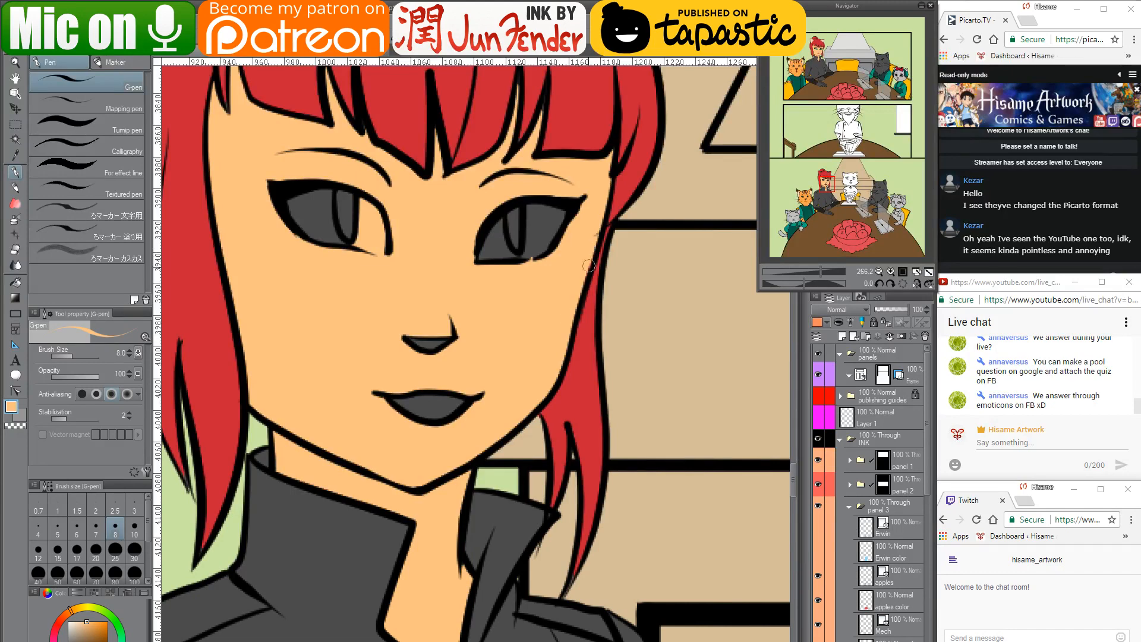
{"action": "left_click", "coordinate": [566, 450], "text": "alt"}
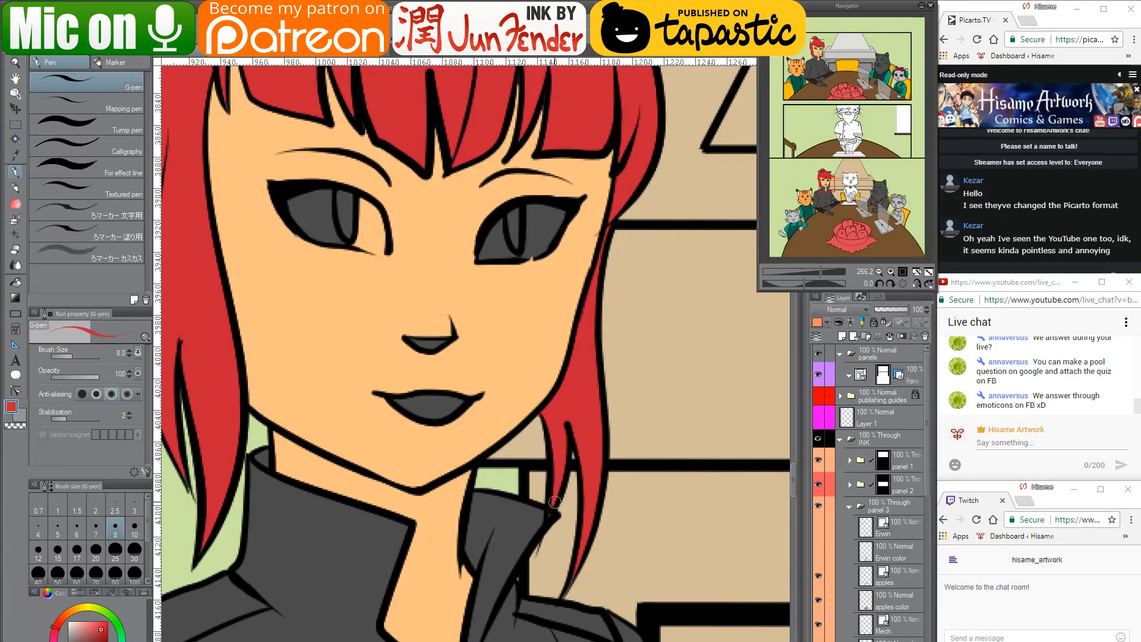
{"action": "left_click_drag", "start_coordinate": [561, 424], "coordinate": [598, 428]}
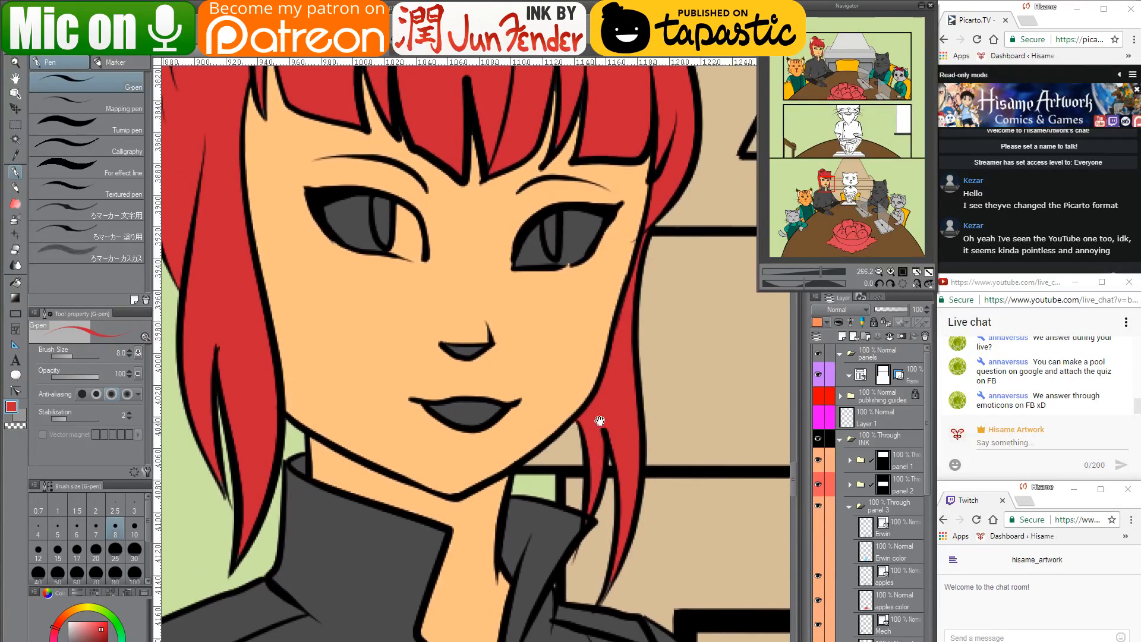
Clean up the collar outline on the catlady layer with the Snap eraser, and touch up the collar's grey on catlady color with the G-pen
{"action": "left_click_drag", "start_coordinate": [925, 448], "coordinate": [920, 515]}
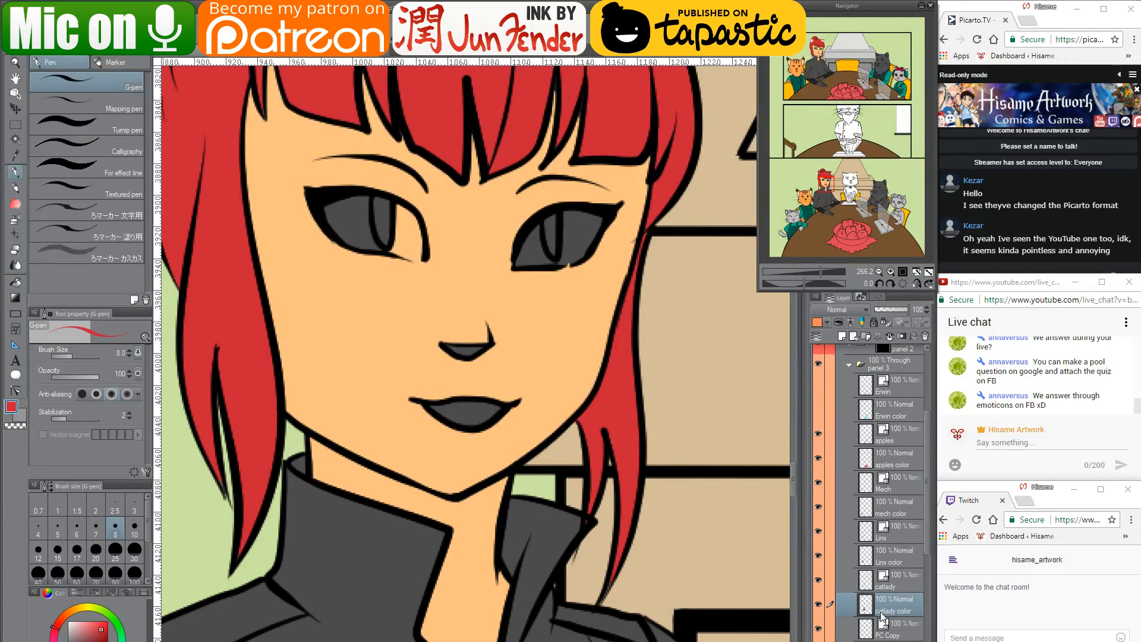
{"action": "left_click", "coordinate": [861, 580]}
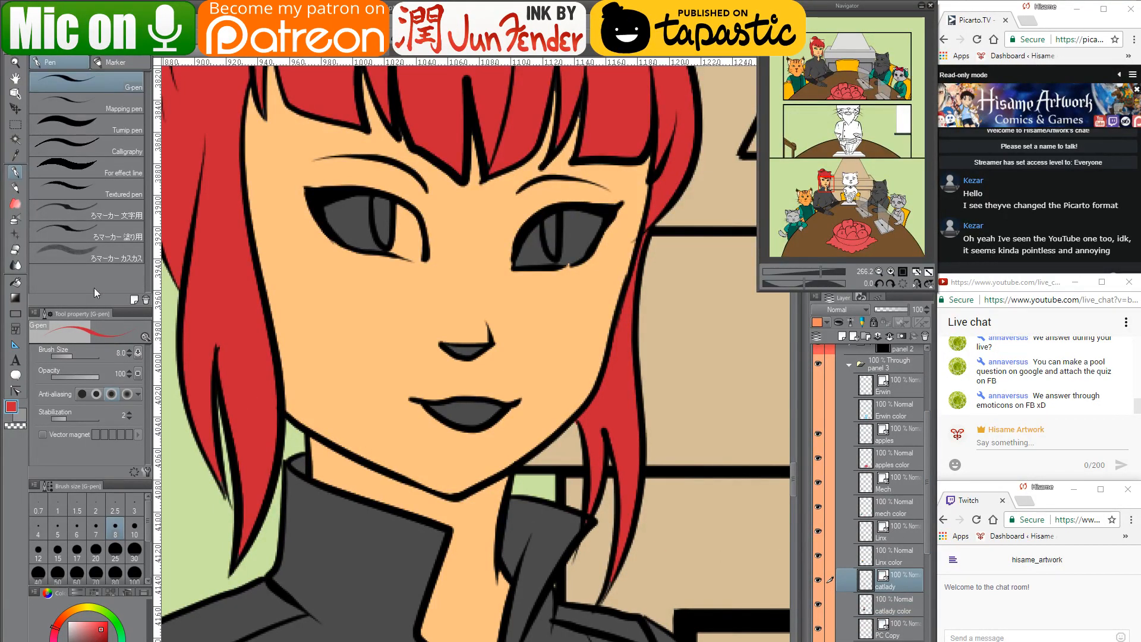
{"action": "left_click", "coordinate": [15, 249]}
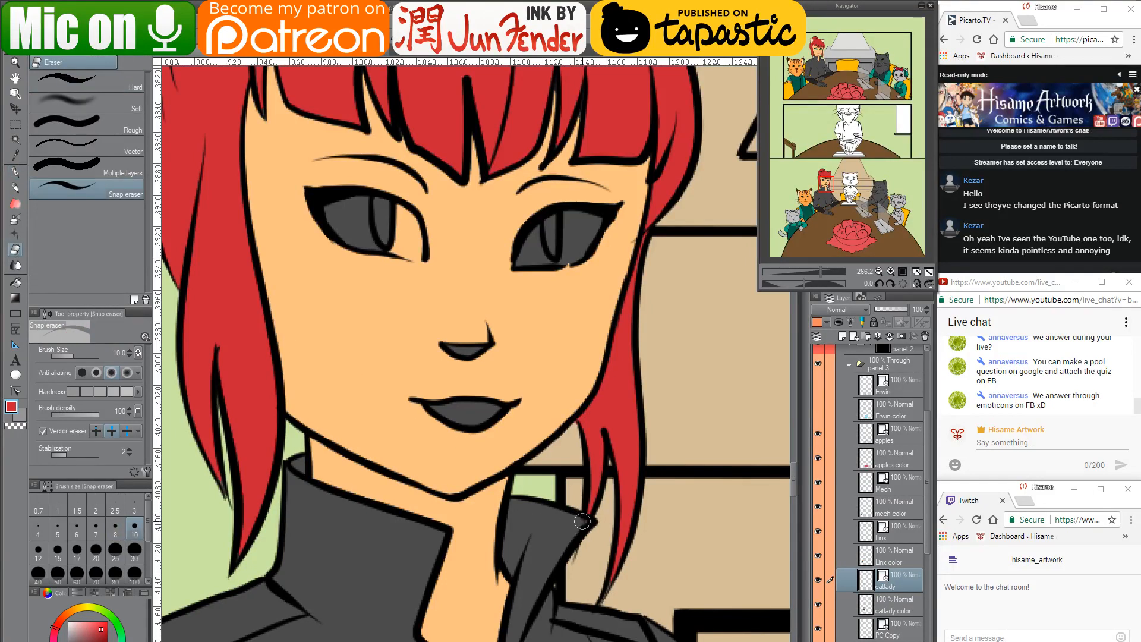
{"action": "left_click", "coordinate": [887, 607]}
{"action": "left_click", "coordinate": [16, 173]}
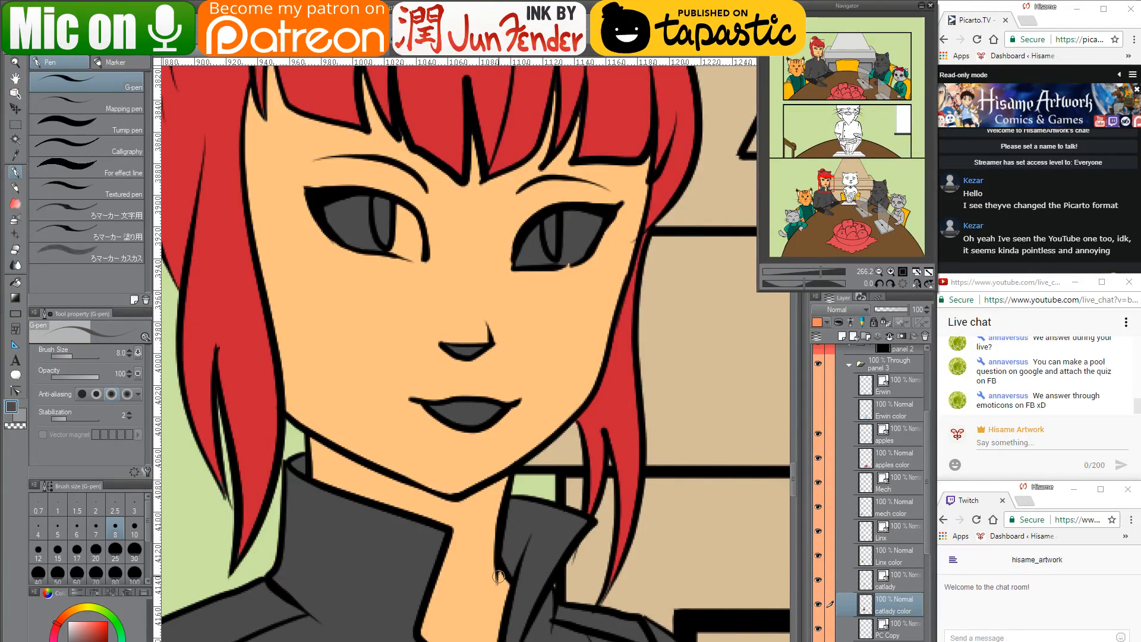
{"action": "scroll", "coordinate": [498, 575], "scroll_direction": "down", "scroll_amount": 3}
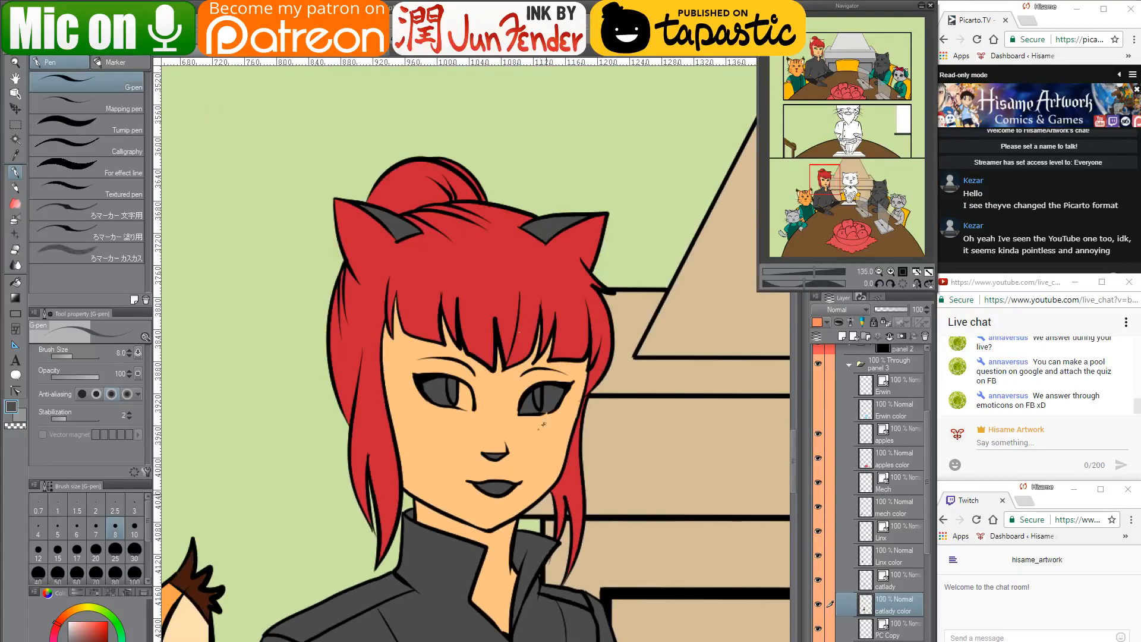
{"action": "scroll", "coordinate": [458, 207], "scroll_direction": "up", "scroll_amount": 2}
{"action": "scroll", "coordinate": [499, 529], "scroll_direction": "down", "scroll_amount": 2}
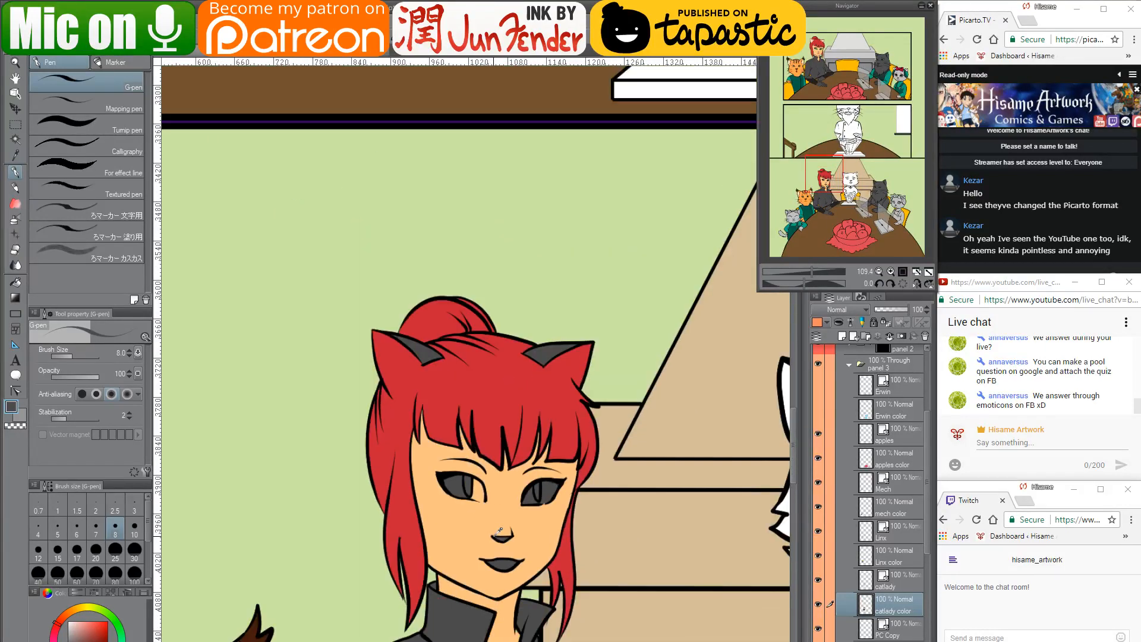
Fill the insides of both of the catlady's ears with the skin tone sampled from her face
{"action": "left_click_drag", "start_coordinate": [547, 404], "coordinate": [570, 525]}
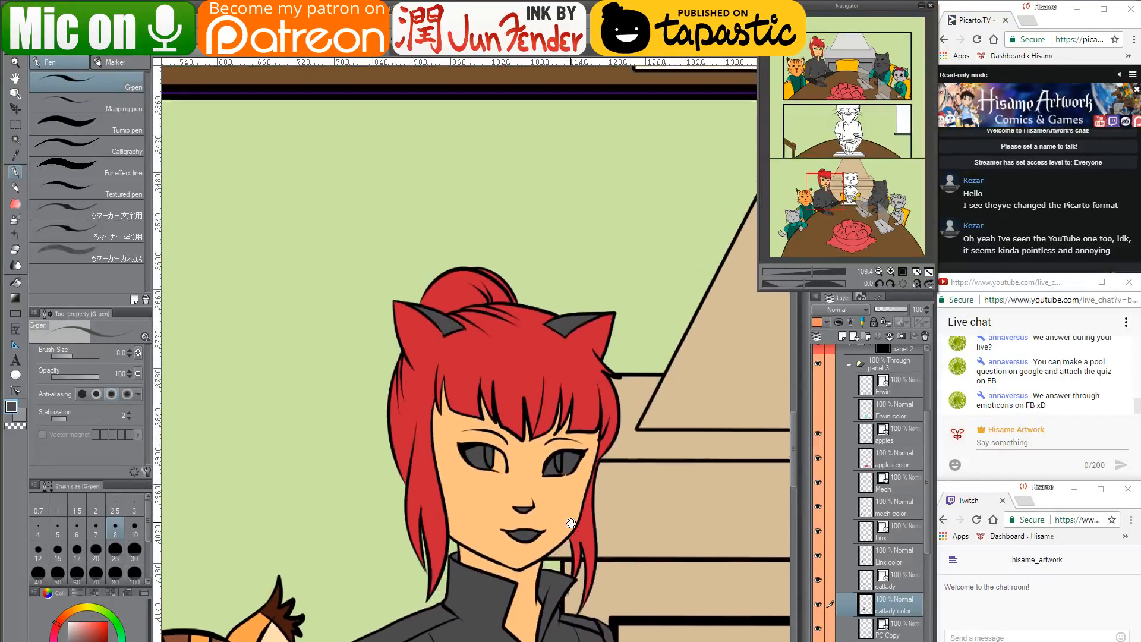
{"action": "scroll", "coordinate": [570, 523], "scroll_direction": "up", "scroll_amount": 2}
{"action": "left_click", "coordinate": [572, 498], "text": "alt"}
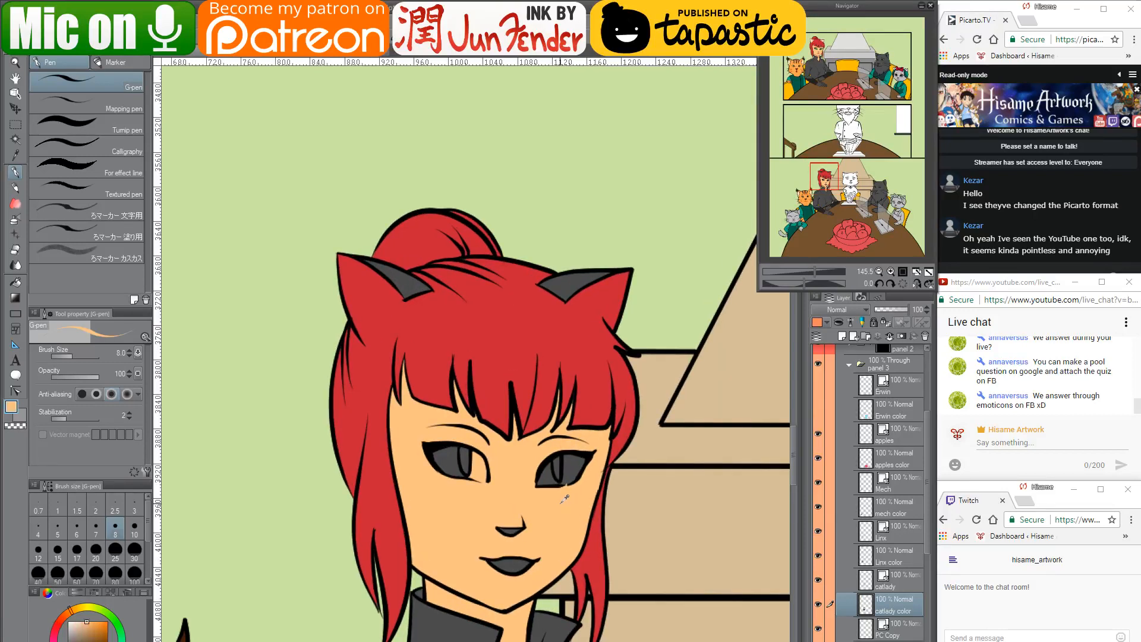
{"action": "scroll", "coordinate": [593, 453], "scroll_direction": "up", "scroll_amount": 1}
{"action": "scroll", "coordinate": [592, 453], "scroll_direction": "up", "scroll_amount": 1}
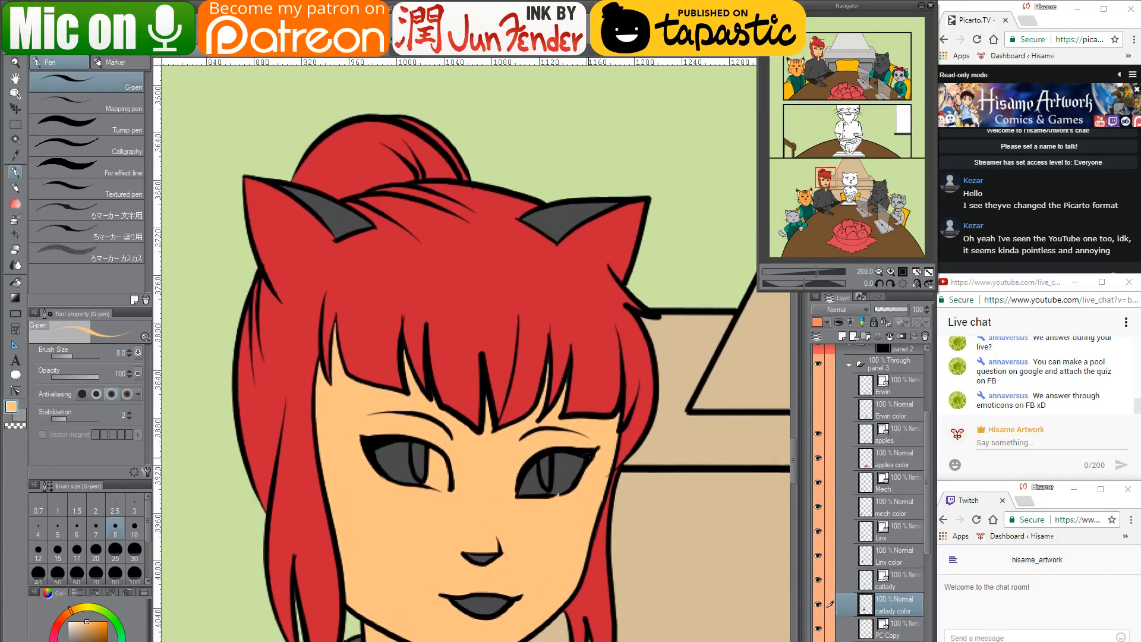
{"action": "key", "text": "g"}
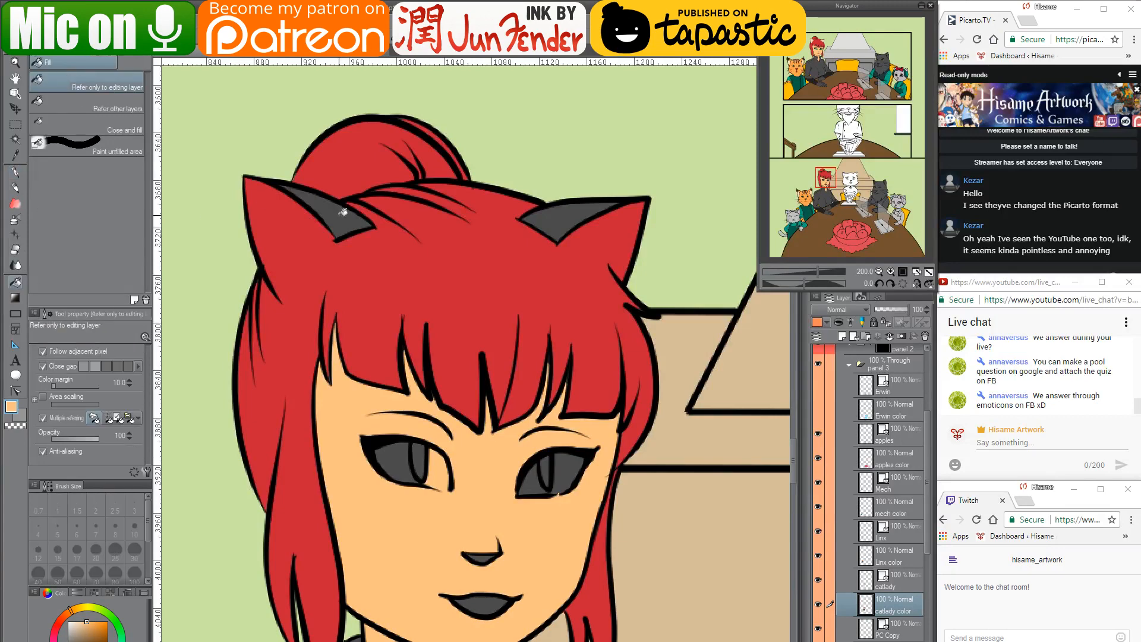
{"action": "left_click", "coordinate": [342, 213]}
{"action": "left_click", "coordinate": [568, 214]}
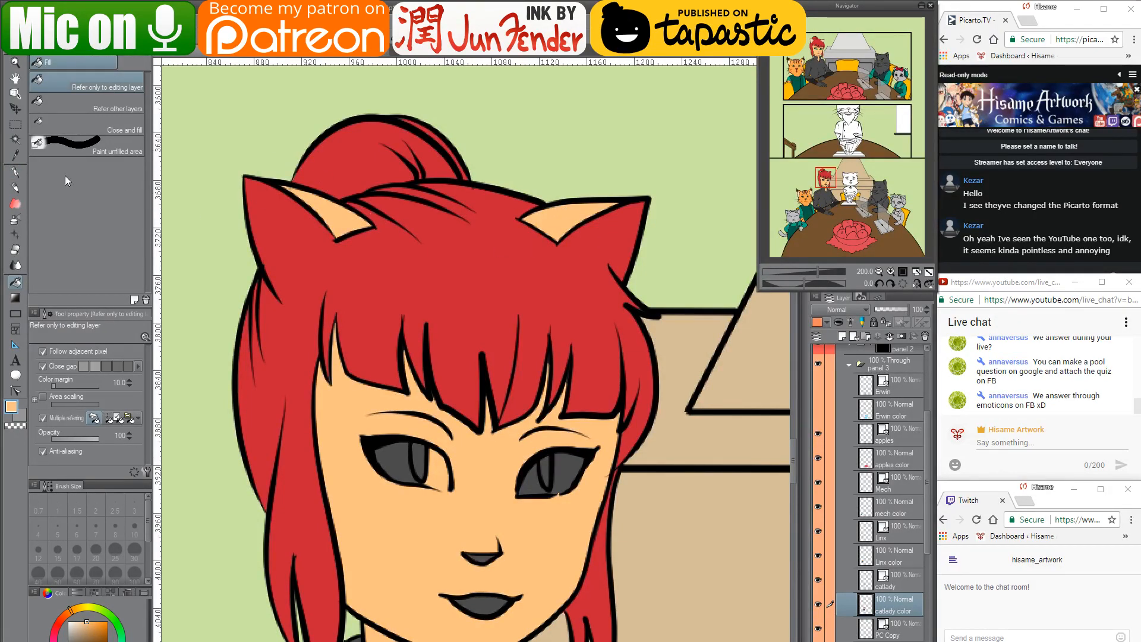
Paint the outer part of the catlady's ear nearest the wall trim with cream sampled from her ear on page_36, using the G-pen at size 17
{"action": "left_click", "coordinate": [22, 172]}
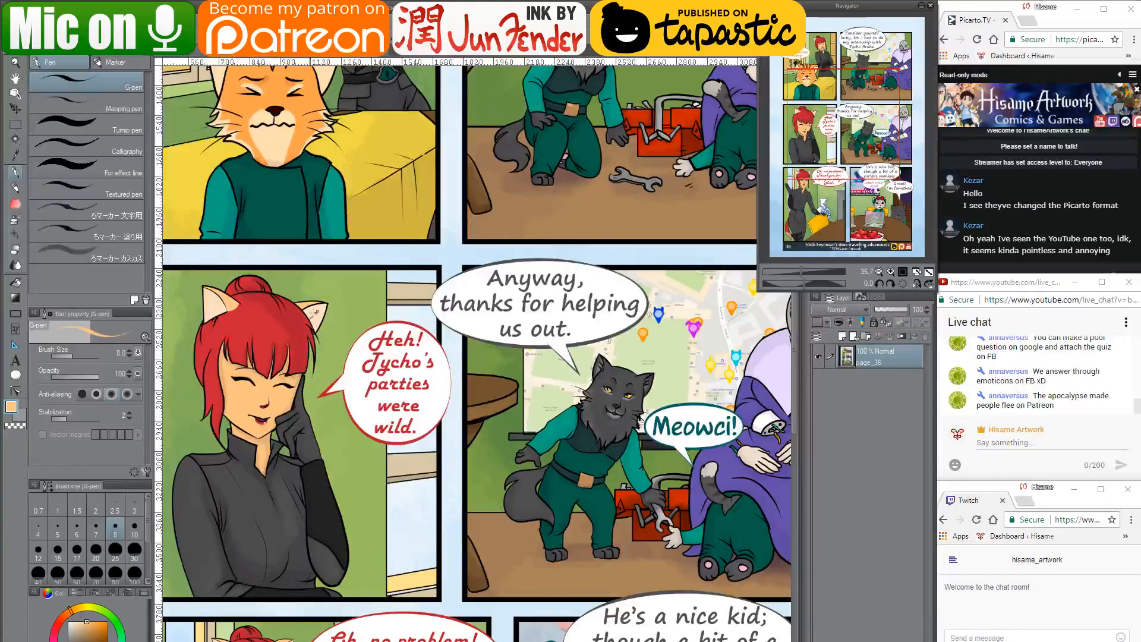
{"action": "left_click", "coordinate": [314, 313], "text": "alt"}
{"action": "key", "text": "ctrl+Tab"}
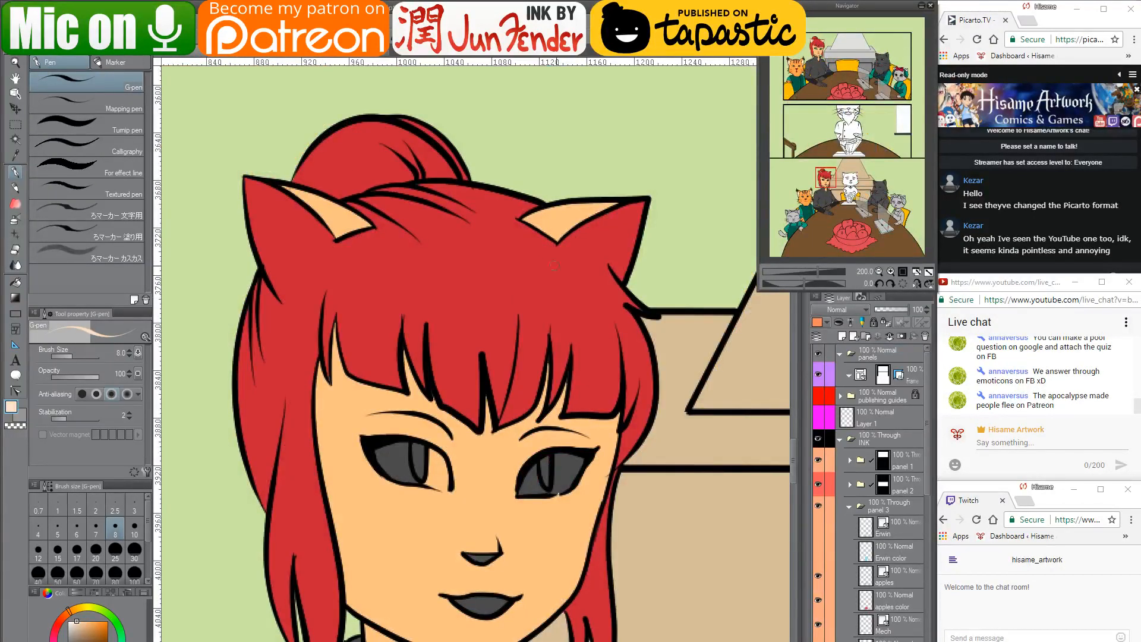
{"action": "key", "text": "bracketright"}
{"action": "key", "text": "bracketright"}
{"action": "key", "text": "bracketright"}
{"action": "key", "text": "bracketright"}
{"action": "mouse_move", "coordinate": [562, 243]}
{"action": "left_mouse_down"}
{"action": "mouse_move", "coordinate": [621, 278]}
{"action": "mouse_move", "coordinate": [561, 243]}
{"action": "mouse_move", "coordinate": [558, 216]}
{"action": "mouse_move", "coordinate": [587, 240]}
{"action": "mouse_move", "coordinate": [569, 239]}
{"action": "mouse_move", "coordinate": [606, 221]}
{"action": "mouse_move", "coordinate": [573, 243]}
{"action": "mouse_move", "coordinate": [608, 227]}
{"action": "mouse_move", "coordinate": [620, 275]}
{"action": "mouse_move", "coordinate": [638, 206]}
{"action": "mouse_move", "coordinate": [606, 226]}
{"action": "mouse_move", "coordinate": [643, 203]}
{"action": "left_mouse_up"}
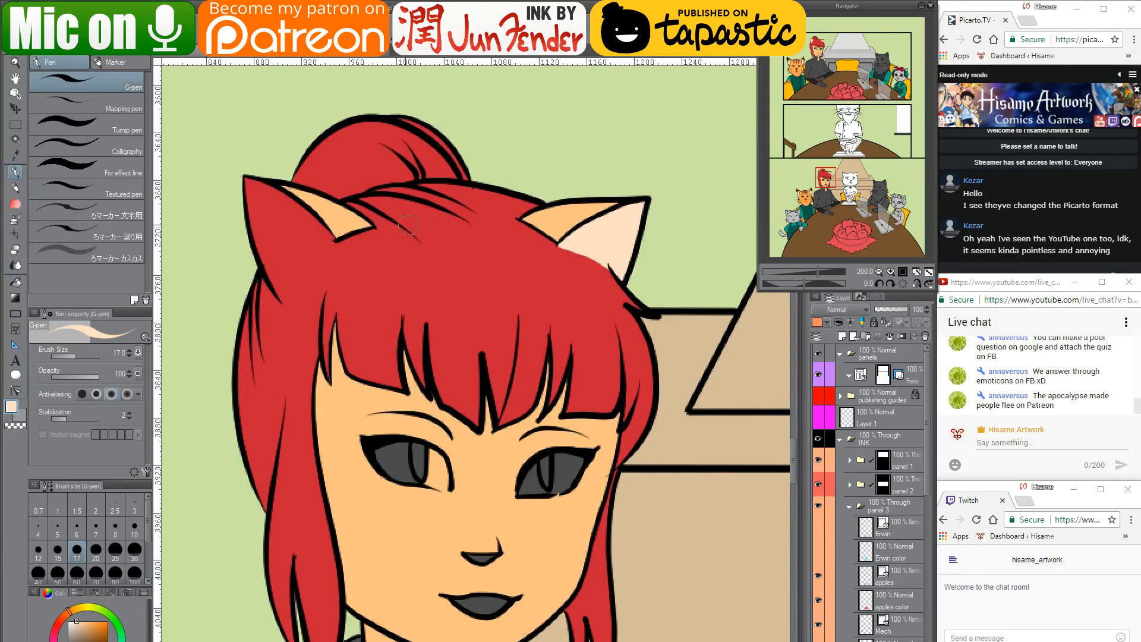
Paint the outer part of the catlady's other ear, on the side of her long side lock, with the same cream down to the hairline
{"action": "left_click_drag", "start_coordinate": [247, 181], "coordinate": [272, 255]}
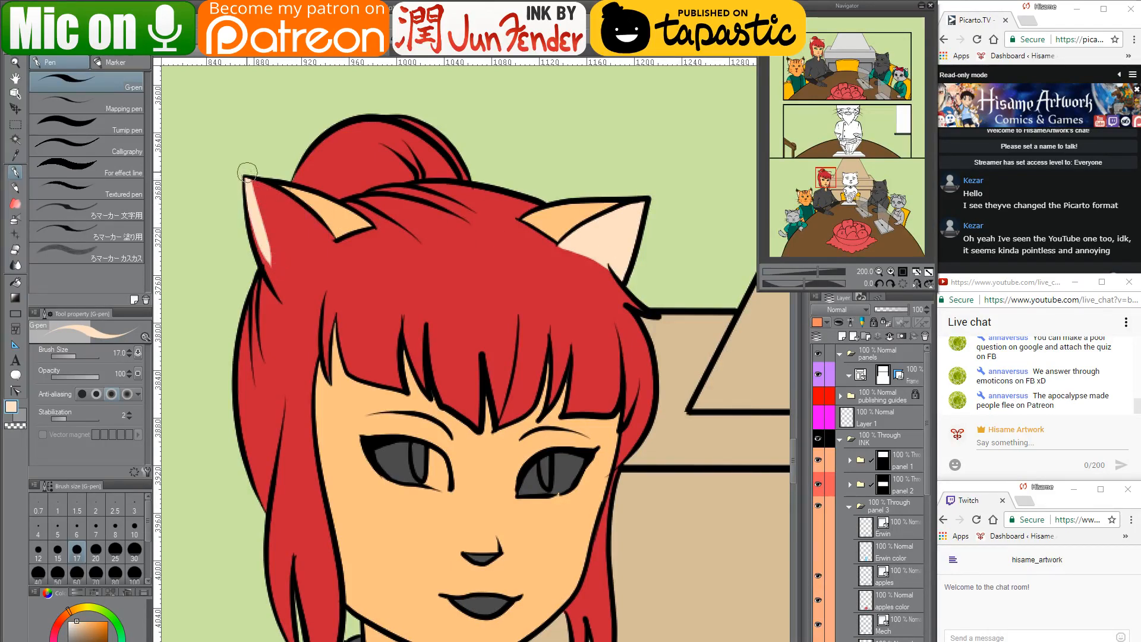
{"action": "left_click_drag", "start_coordinate": [247, 173], "coordinate": [288, 292]}
{"action": "left_click_drag", "start_coordinate": [250, 205], "coordinate": [278, 287]}
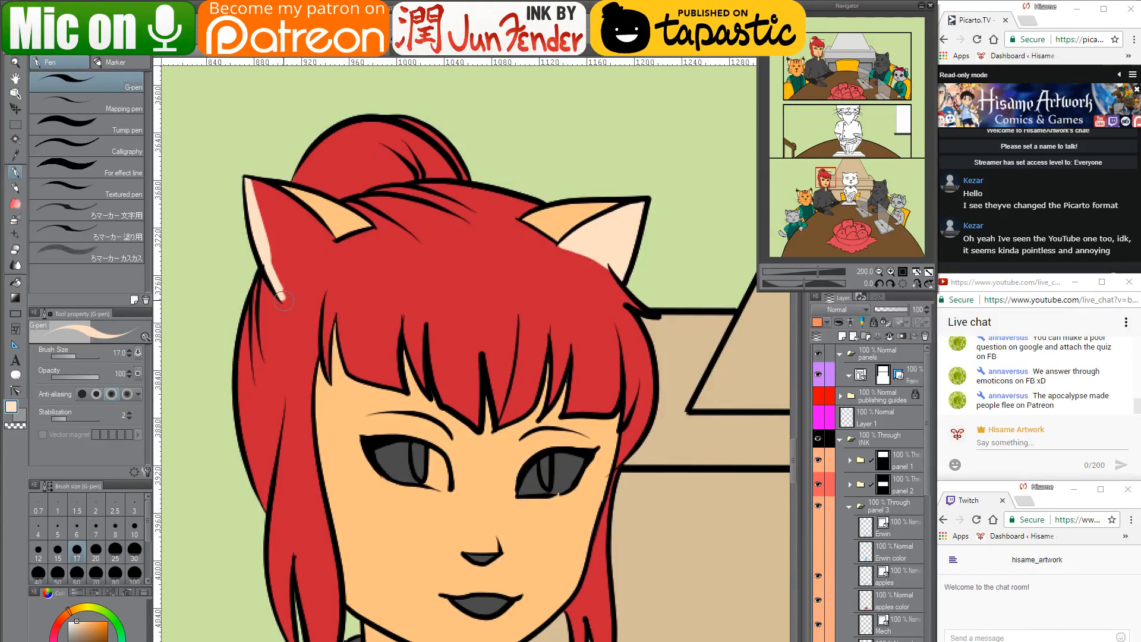
{"action": "left_click_drag", "start_coordinate": [281, 302], "coordinate": [335, 232]}
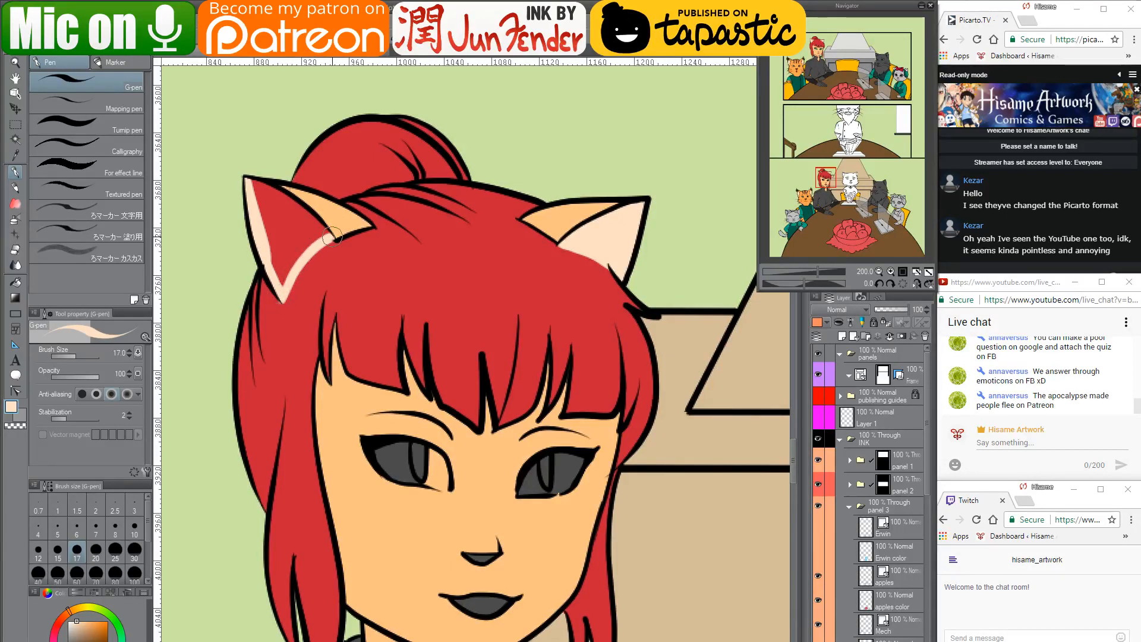
{"action": "left_click", "coordinate": [283, 310], "text": "alt"}
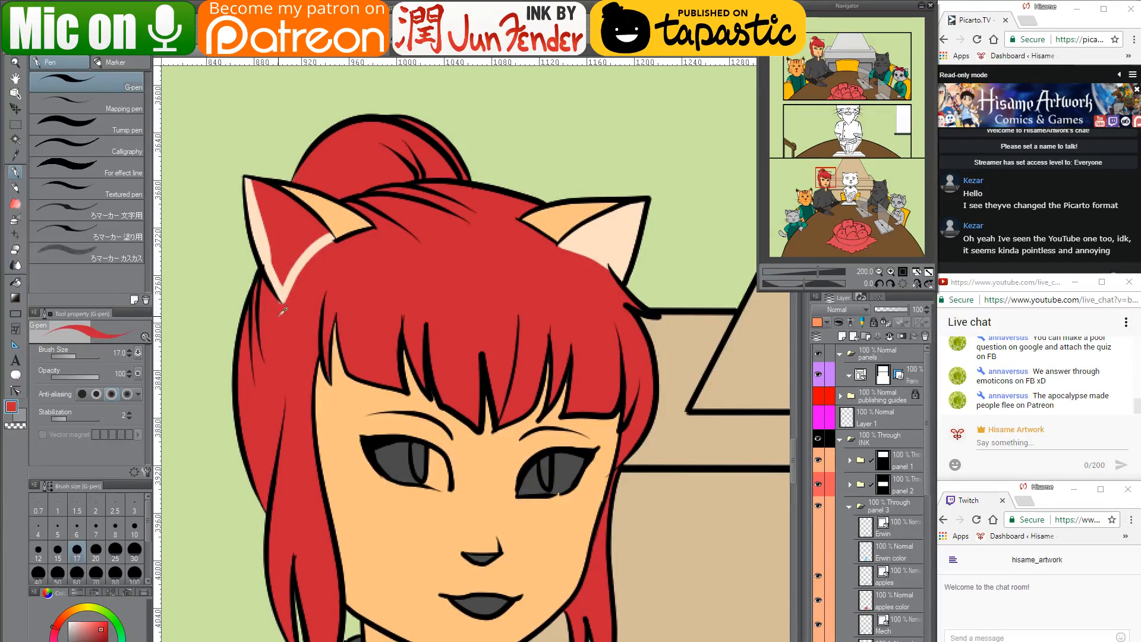
{"action": "left_click", "coordinate": [283, 278], "text": "alt"}
{"action": "left_click_drag", "start_coordinate": [255, 186], "coordinate": [321, 235]}
{"action": "mouse_move", "coordinate": [257, 187]}
{"action": "left_mouse_down"}
{"action": "mouse_move", "coordinate": [325, 237]}
{"action": "mouse_move", "coordinate": [283, 287]}
{"action": "mouse_move", "coordinate": [261, 189]}
{"action": "mouse_move", "coordinate": [275, 258]}
{"action": "mouse_move", "coordinate": [271, 206]}
{"action": "mouse_move", "coordinate": [296, 234]}
{"action": "mouse_move", "coordinate": [309, 231]}
{"action": "mouse_move", "coordinate": [263, 264]}
{"action": "mouse_move", "coordinate": [308, 280]}
{"action": "mouse_move", "coordinate": [328, 243]}
{"action": "mouse_move", "coordinate": [285, 296]}
{"action": "mouse_move", "coordinate": [332, 239]}
{"action": "mouse_move", "coordinate": [320, 239]}
{"action": "mouse_move", "coordinate": [324, 267]}
{"action": "mouse_move", "coordinate": [341, 246]}
{"action": "mouse_move", "coordinate": [316, 257]}
{"action": "left_mouse_up"}
Refine the hairline below the catlady's ear nearest the wall trim, alternating sampled hair red and ear cream
{"action": "left_click", "coordinate": [340, 267], "text": "alt"}
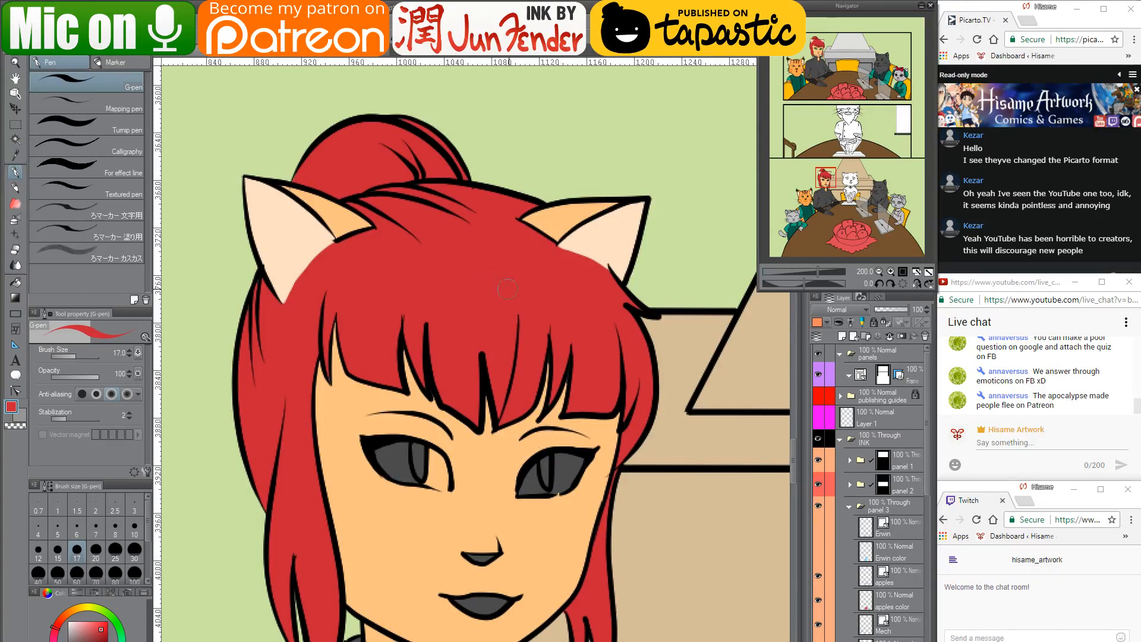
{"action": "mouse_move", "coordinate": [554, 247]}
{"action": "left_mouse_down"}
{"action": "mouse_move", "coordinate": [596, 259]}
{"action": "mouse_move", "coordinate": [622, 300]}
{"action": "left_mouse_up"}
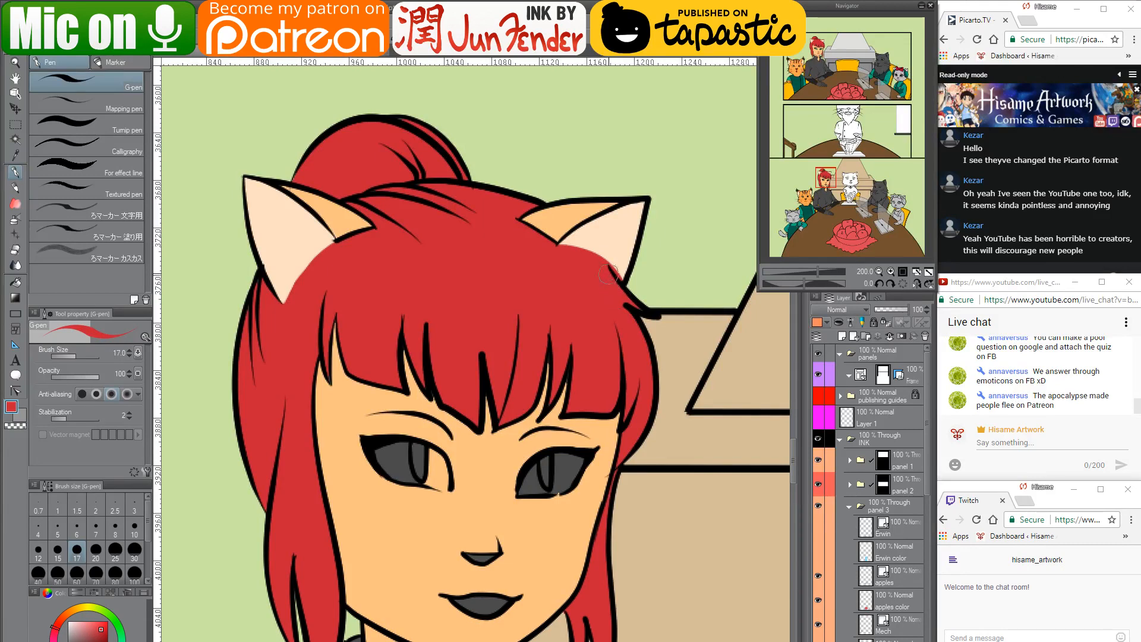
{"action": "left_click", "coordinate": [606, 241], "text": "alt"}
{"action": "mouse_move", "coordinate": [565, 240]}
{"action": "left_mouse_down"}
{"action": "mouse_move", "coordinate": [617, 271]}
{"action": "mouse_move", "coordinate": [557, 253]}
{"action": "mouse_move", "coordinate": [573, 254]}
{"action": "mouse_move", "coordinate": [624, 305]}
{"action": "mouse_move", "coordinate": [622, 257]}
{"action": "mouse_move", "coordinate": [621, 279]}
{"action": "left_mouse_up"}
{"action": "left_click", "coordinate": [576, 255], "text": "alt"}
{"action": "left_click", "coordinate": [618, 258], "text": "alt"}
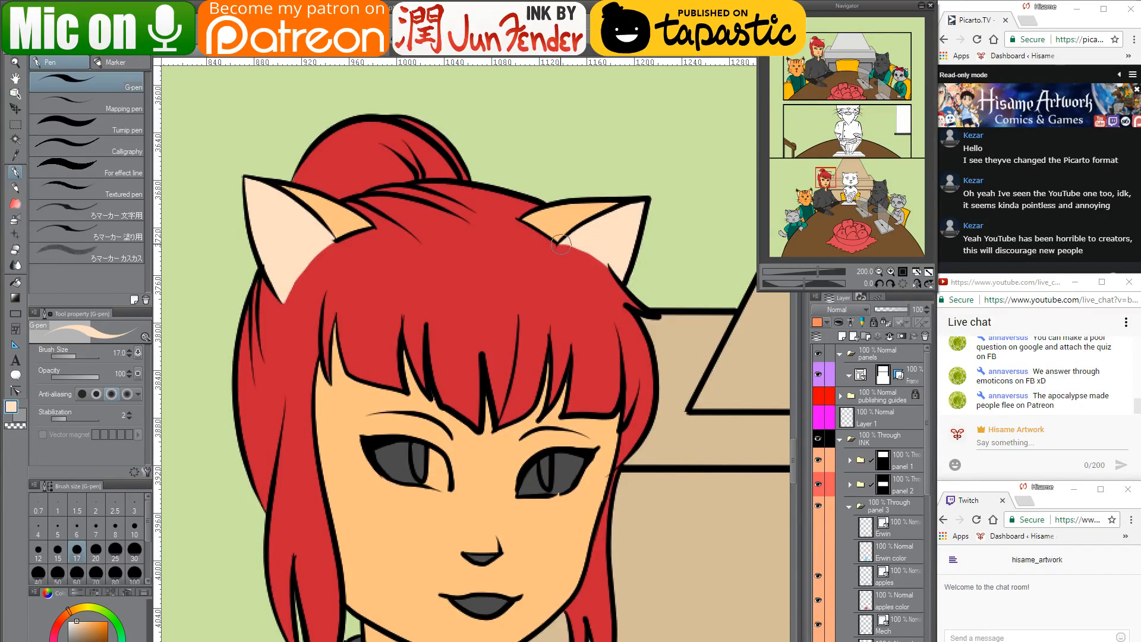
{"action": "left_click_drag", "start_coordinate": [560, 245], "coordinate": [622, 276]}
{"action": "left_click", "coordinate": [591, 260], "text": "alt"}
{"action": "left_click_drag", "start_coordinate": [560, 250], "coordinate": [607, 272]}
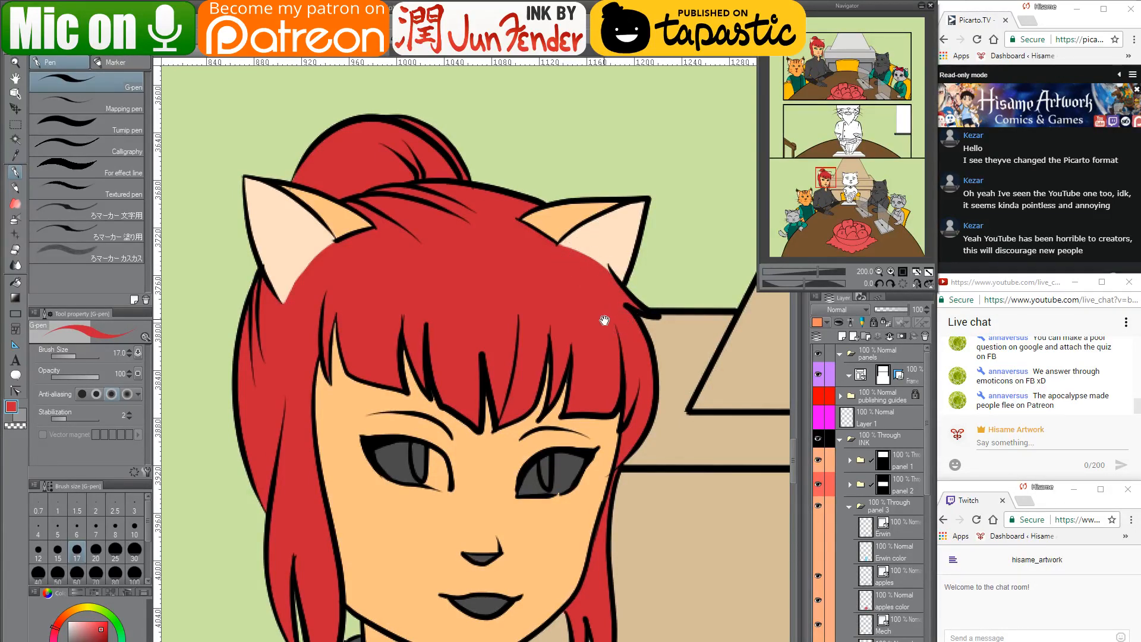
Paint over the grey in the catlady's eyes, nose and lips with the skin tone sampled from her face
{"action": "left_click_drag", "start_coordinate": [593, 315], "coordinate": [621, 327]}
{"action": "mouse_move", "coordinate": [425, 423]}
{"action": "left_mouse_down"}
{"action": "mouse_move", "coordinate": [466, 355]}
{"action": "mouse_move", "coordinate": [443, 382]}
{"action": "mouse_move", "coordinate": [461, 360]}
{"action": "mouse_move", "coordinate": [480, 376]}
{"action": "left_mouse_up"}
{"action": "left_click", "coordinate": [445, 351], "text": "alt"}
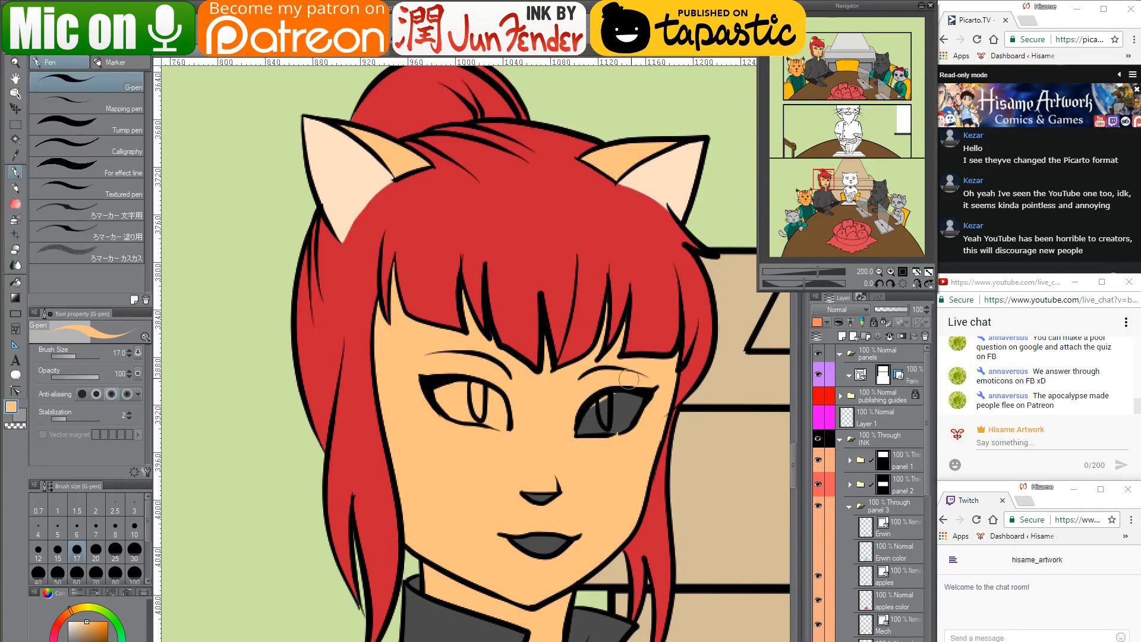
{"action": "mouse_move", "coordinate": [623, 390]}
{"action": "left_mouse_down"}
{"action": "mouse_move", "coordinate": [577, 427]}
{"action": "mouse_move", "coordinate": [610, 453]}
{"action": "left_mouse_up"}
{"action": "left_click_drag", "start_coordinate": [519, 486], "coordinate": [585, 489]}
{"action": "left_click_drag", "start_coordinate": [541, 536], "coordinate": [532, 544]}
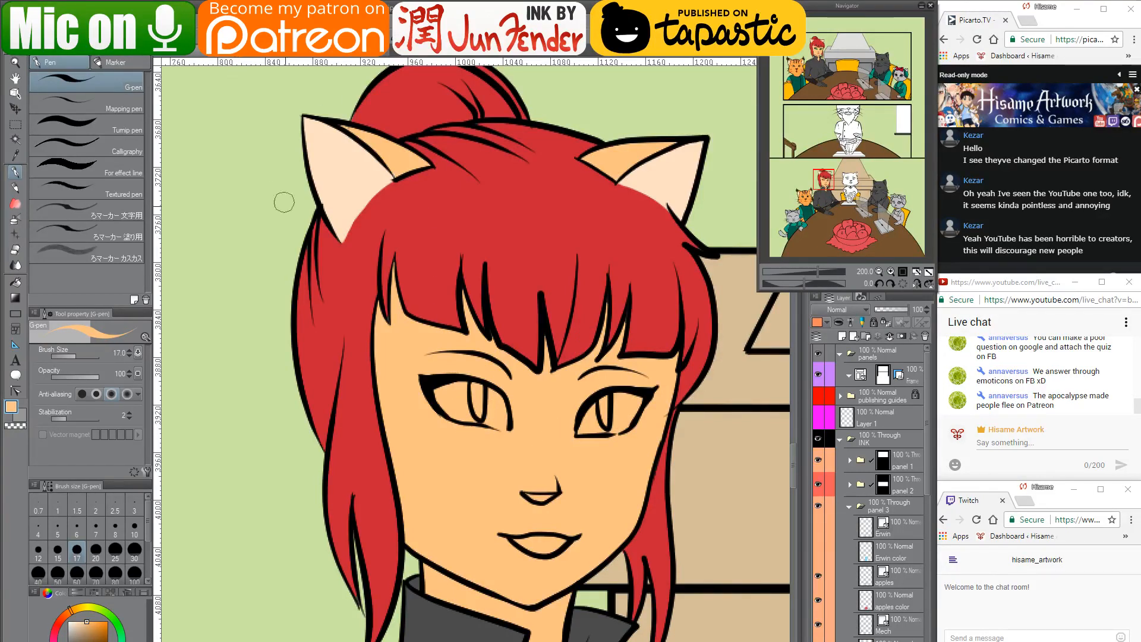
Sample the main green of the catlady's iris from her close-up in the lower panel of the page_36 reference
{"action": "left_click", "coordinate": [397, 236], "text": "alt"}
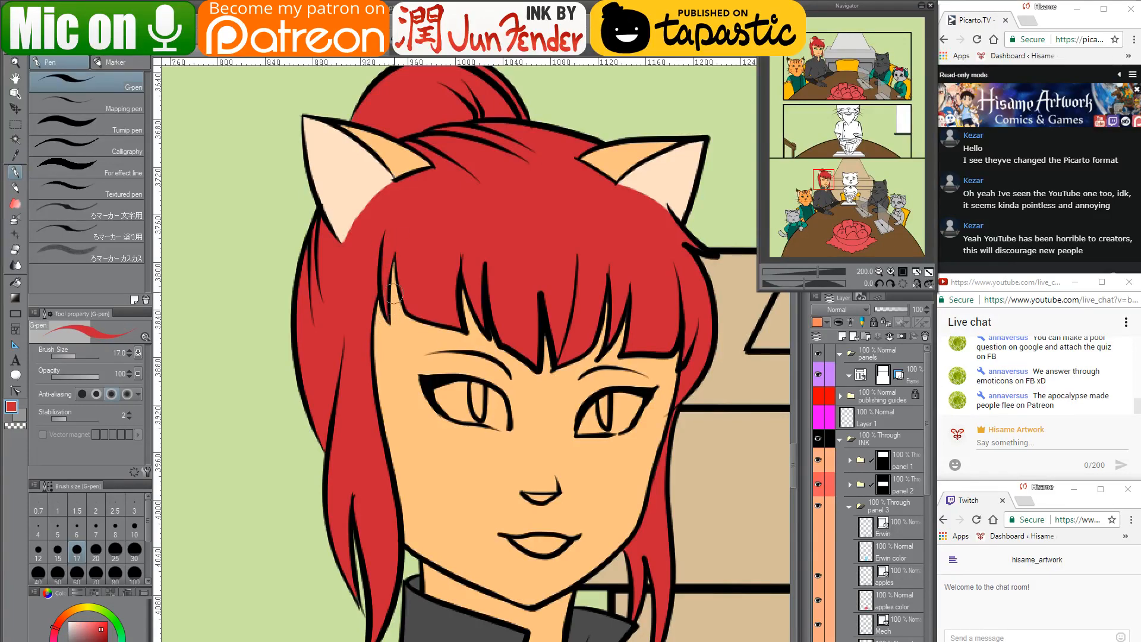
{"action": "left_click", "coordinate": [238, 52]}
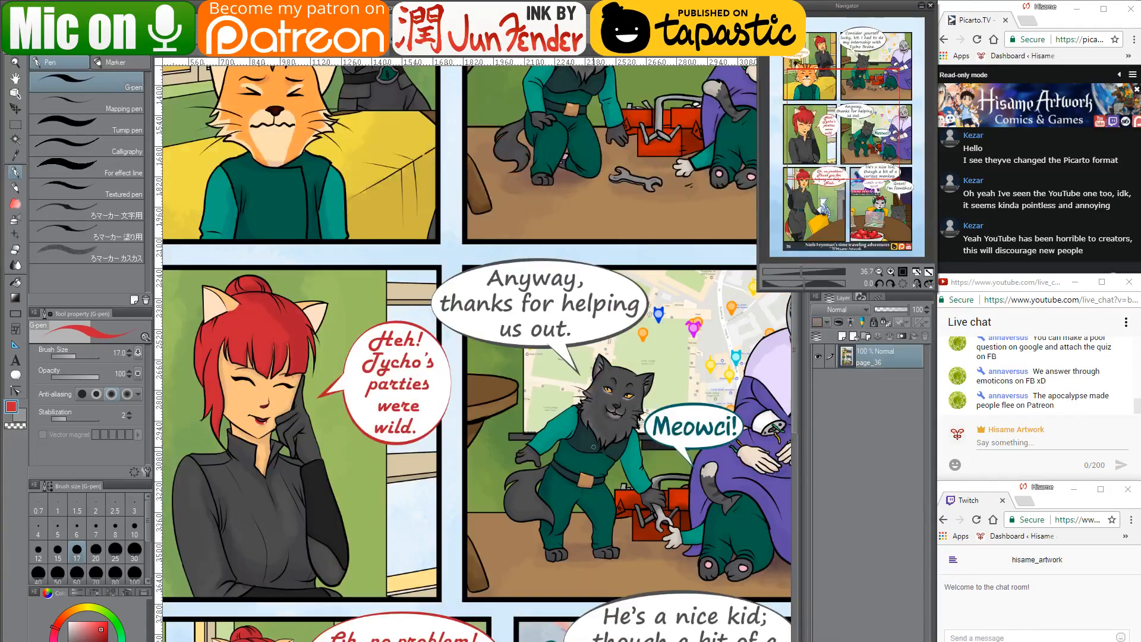
{"action": "left_click_drag", "start_coordinate": [603, 255], "coordinate": [523, 116]}
{"action": "left_click_drag", "start_coordinate": [483, 232], "coordinate": [660, 79]}
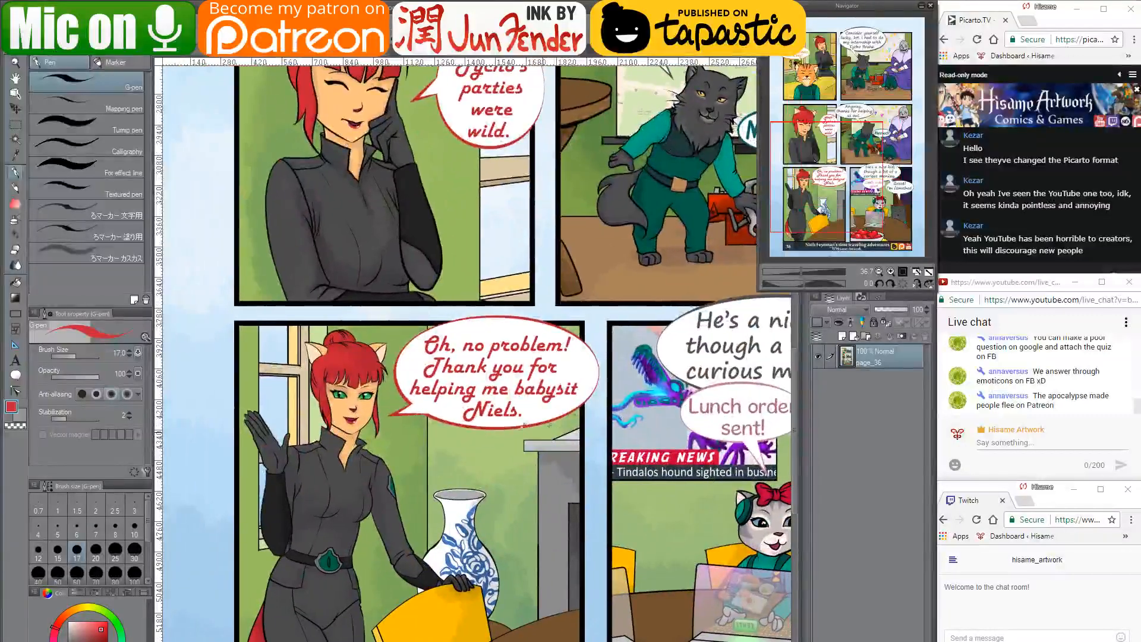
{"action": "scroll", "coordinate": [232, 397], "scroll_direction": "up", "scroll_amount": 1}
{"action": "scroll", "coordinate": [357, 398], "scroll_direction": "up", "scroll_amount": 7}
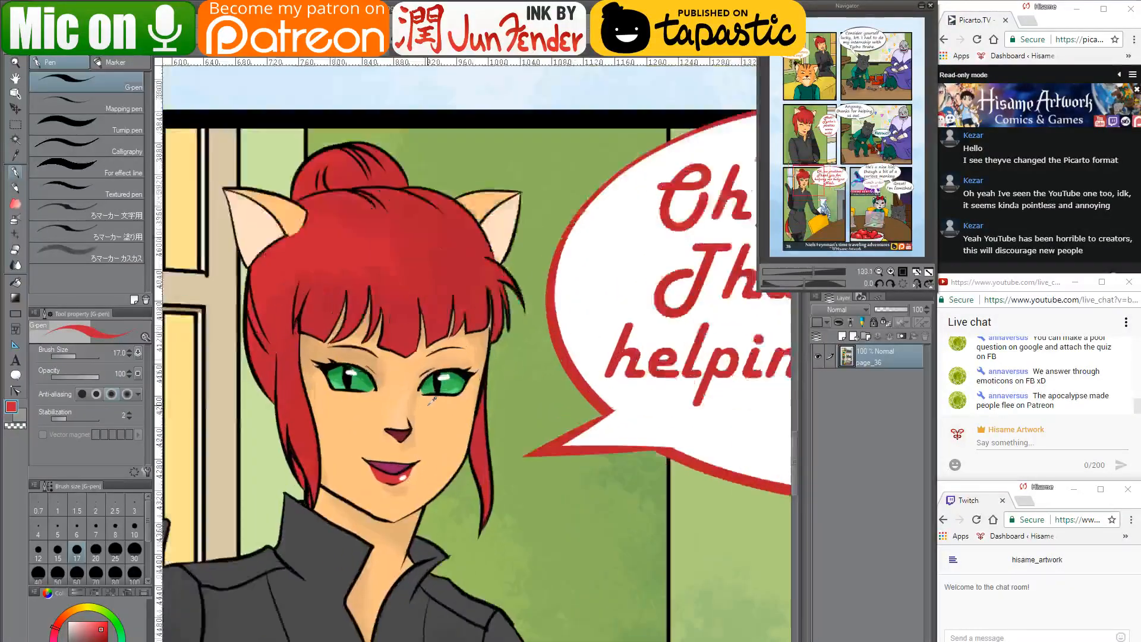
{"action": "scroll", "coordinate": [429, 404], "scroll_direction": "up", "scroll_amount": 2}
{"action": "right_click", "coordinate": [458, 380]}
{"action": "scroll", "coordinate": [466, 306], "scroll_direction": "up", "scroll_amount": 3}
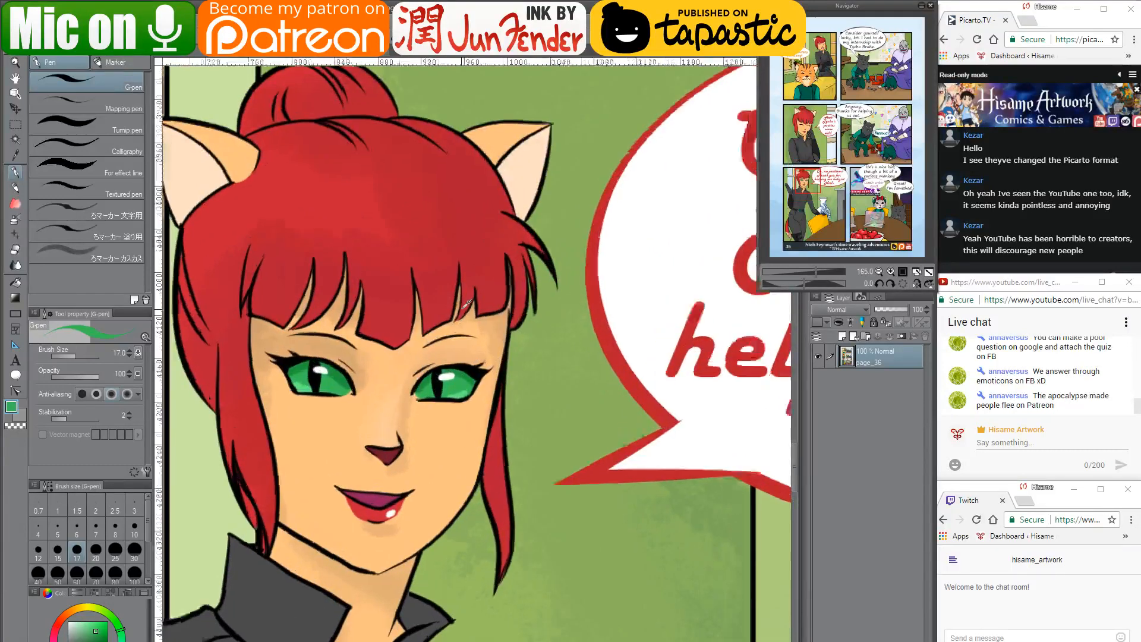
Paint both of the catlady's eyes in panel 3 with the sampled green
{"action": "left_click", "coordinate": [186, 52]}
{"action": "left_click_drag", "start_coordinate": [614, 397], "coordinate": [578, 432]}
{"action": "mouse_move", "coordinate": [610, 397]}
{"action": "left_mouse_down"}
{"action": "mouse_move", "coordinate": [647, 395]}
{"action": "mouse_move", "coordinate": [627, 423]}
{"action": "mouse_move", "coordinate": [585, 430]}
{"action": "mouse_move", "coordinate": [618, 404]}
{"action": "mouse_move", "coordinate": [631, 413]}
{"action": "mouse_move", "coordinate": [621, 426]}
{"action": "left_mouse_up"}
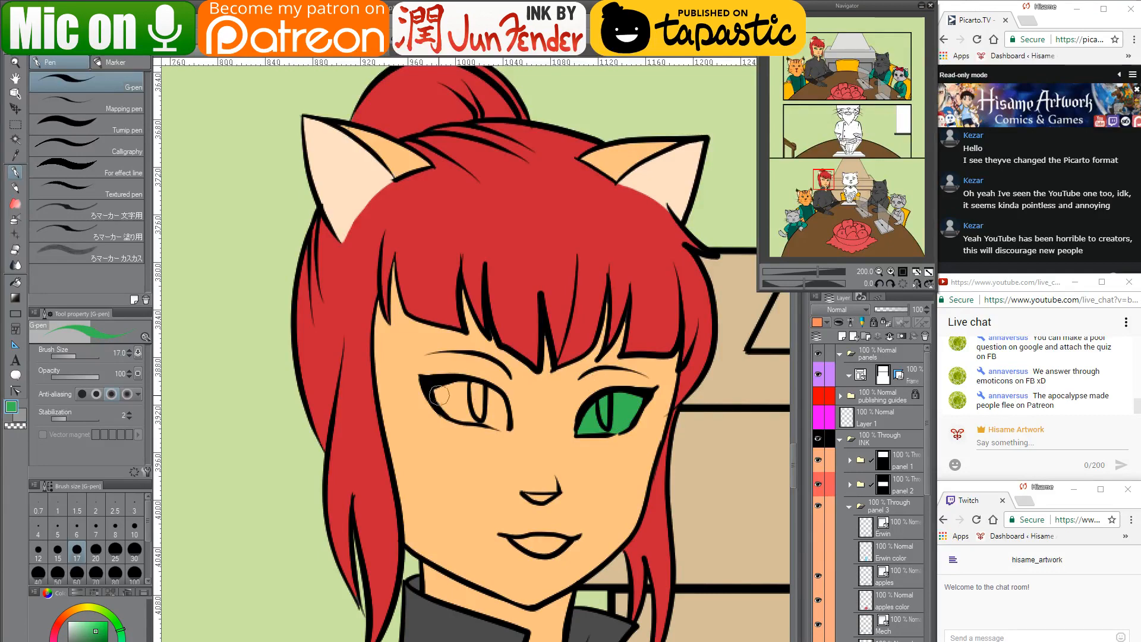
{"action": "mouse_move", "coordinate": [439, 391]}
{"action": "left_mouse_down"}
{"action": "mouse_move", "coordinate": [453, 411]}
{"action": "mouse_move", "coordinate": [503, 426]}
{"action": "mouse_move", "coordinate": [473, 389]}
{"action": "mouse_move", "coordinate": [441, 391]}
{"action": "mouse_move", "coordinate": [467, 394]}
{"action": "mouse_move", "coordinate": [452, 404]}
{"action": "mouse_move", "coordinate": [491, 399]}
{"action": "left_mouse_up"}
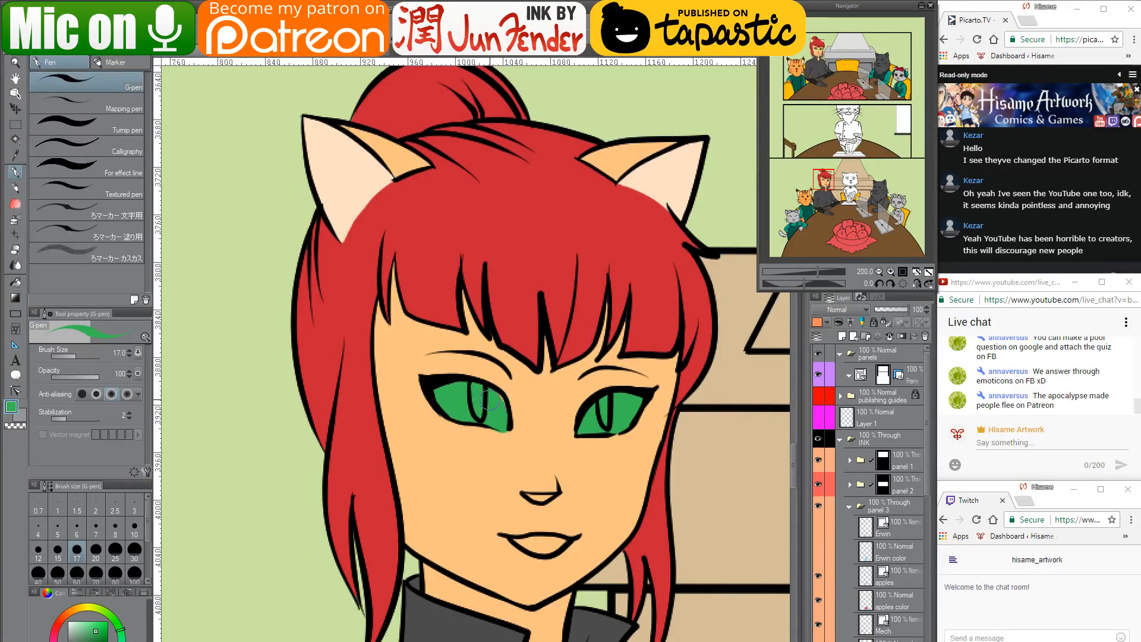
Shade both of the catlady's irises with the darker green sampled from her eye on the page_36 reference
{"action": "left_click", "coordinate": [494, 444], "text": "alt"}
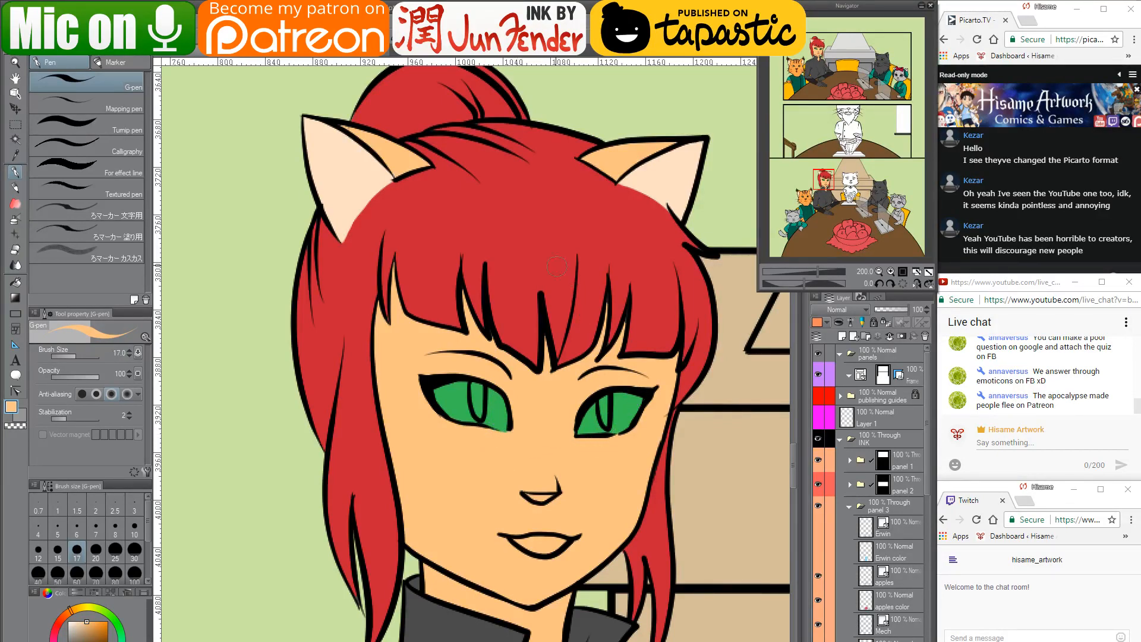
{"action": "left_click", "coordinate": [289, 53]}
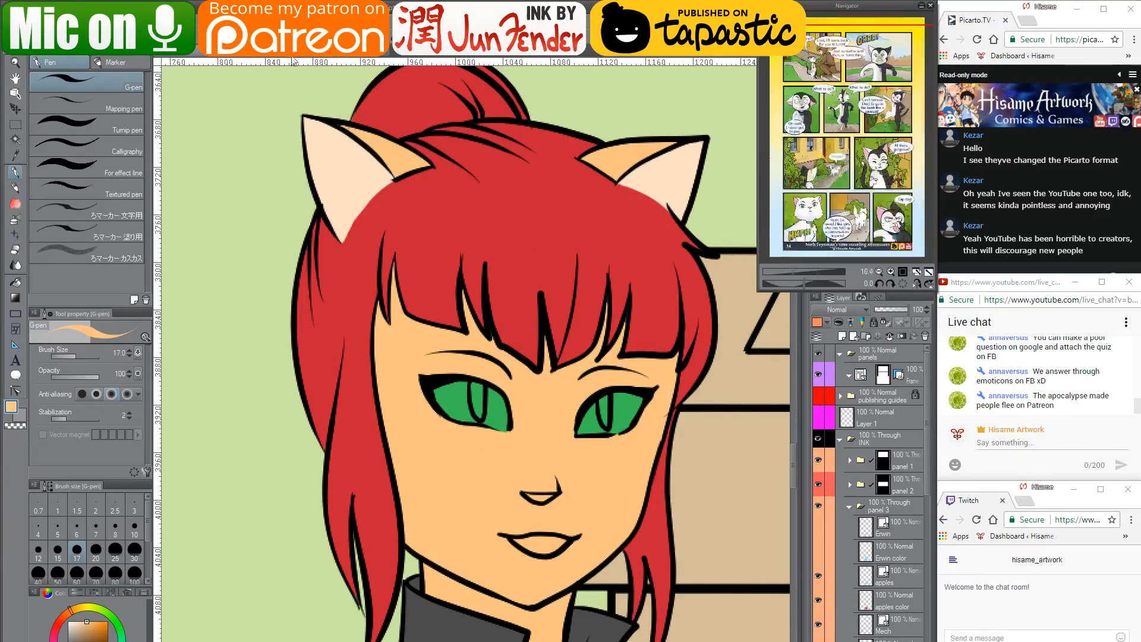
{"action": "left_click", "coordinate": [320, 56]}
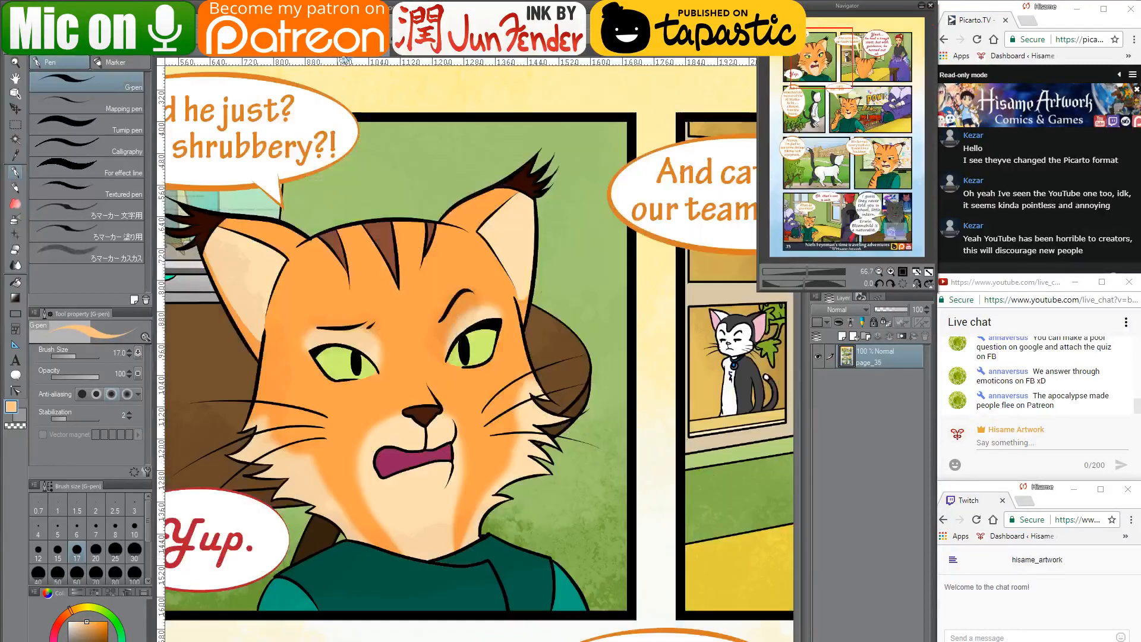
{"action": "left_click", "coordinate": [256, 57]}
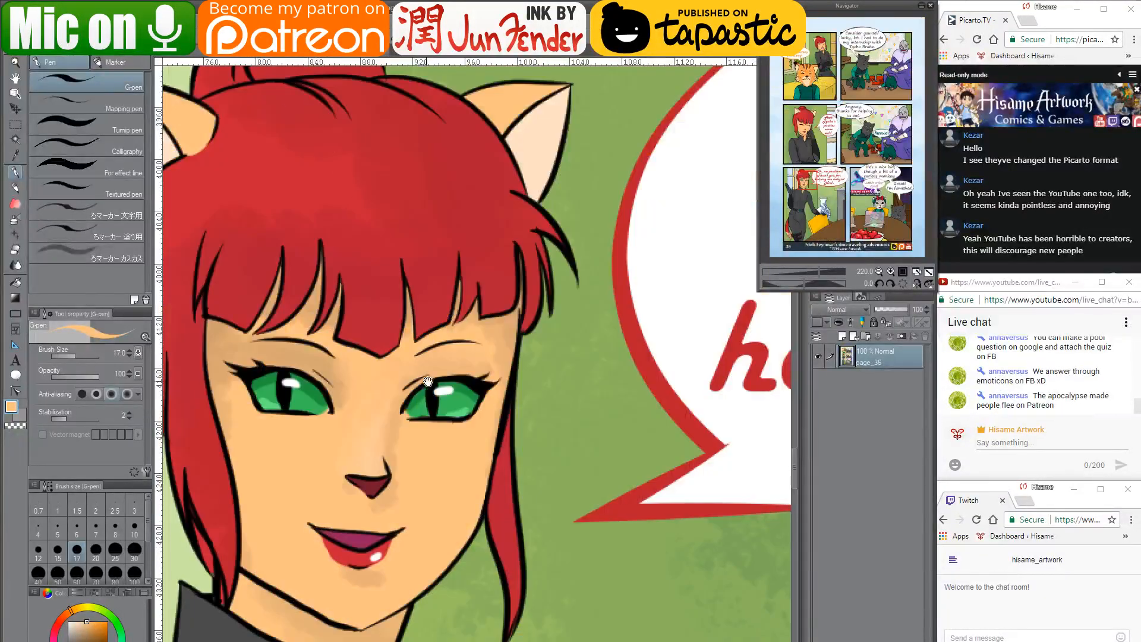
{"action": "left_click_drag", "start_coordinate": [428, 380], "coordinate": [571, 393]}
{"action": "left_click", "coordinate": [568, 402], "text": "alt"}
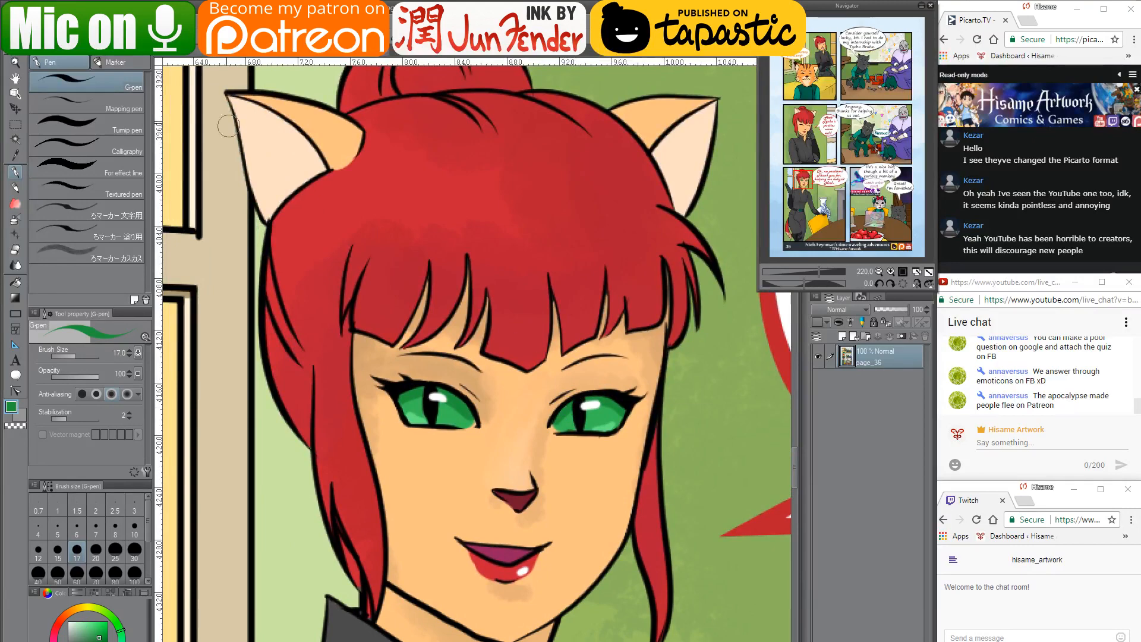
{"action": "left_click", "coordinate": [187, 56]}
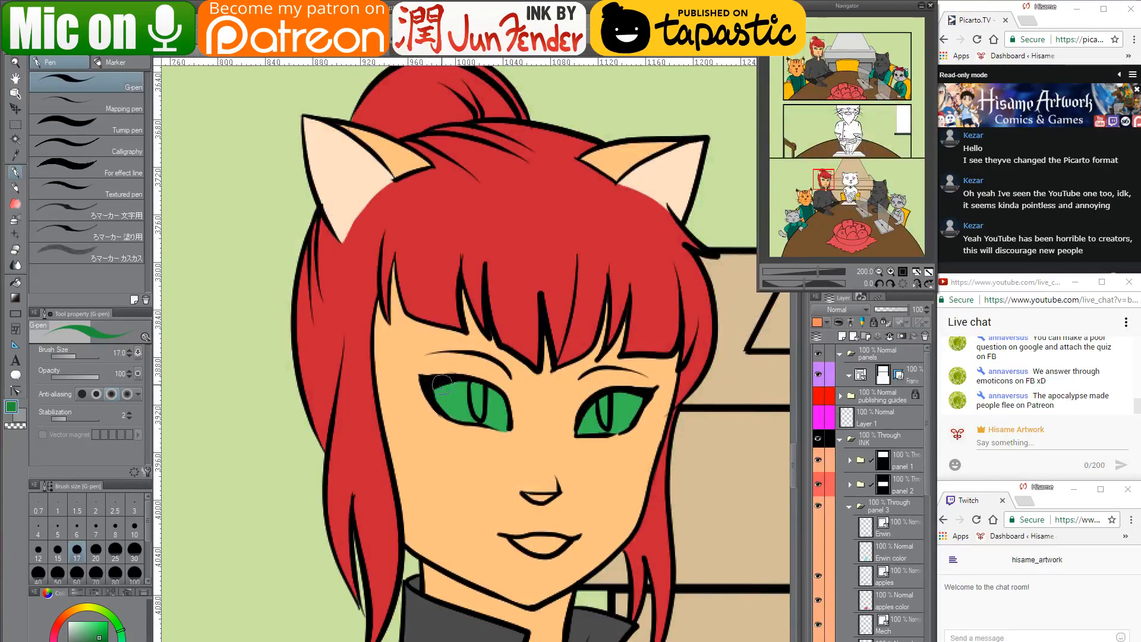
{"action": "mouse_move", "coordinate": [441, 384]}
{"action": "left_mouse_down"}
{"action": "mouse_move", "coordinate": [481, 388]}
{"action": "mouse_move", "coordinate": [509, 428]}
{"action": "left_mouse_up"}
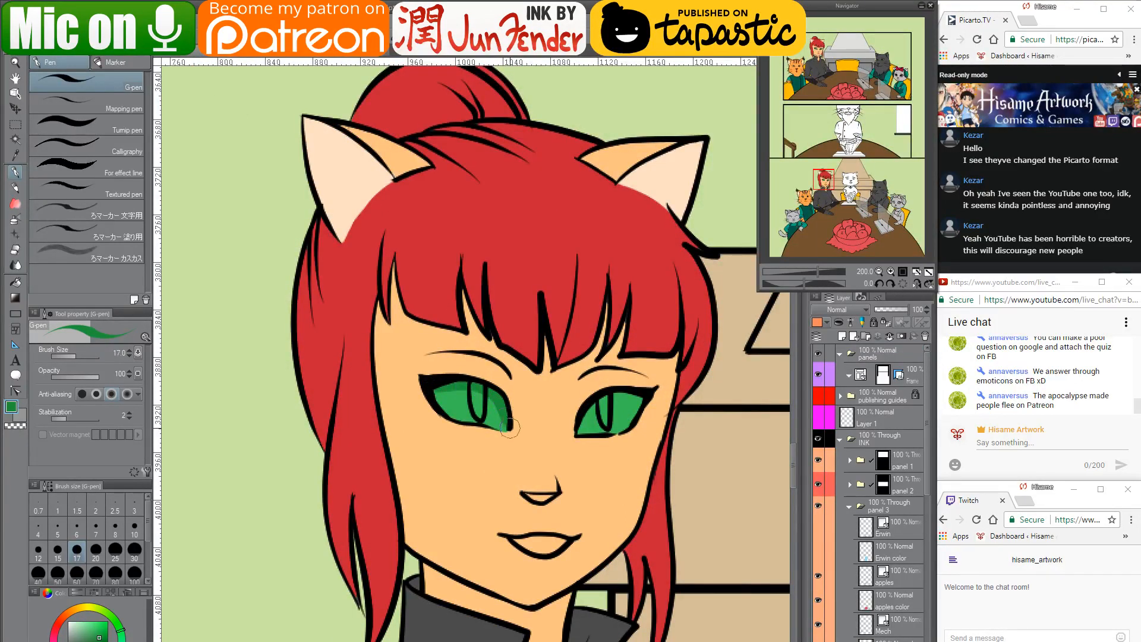
{"action": "mouse_move", "coordinate": [579, 429]}
{"action": "left_mouse_down"}
{"action": "mouse_move", "coordinate": [634, 397]}
{"action": "mouse_move", "coordinate": [618, 395]}
{"action": "left_mouse_up"}
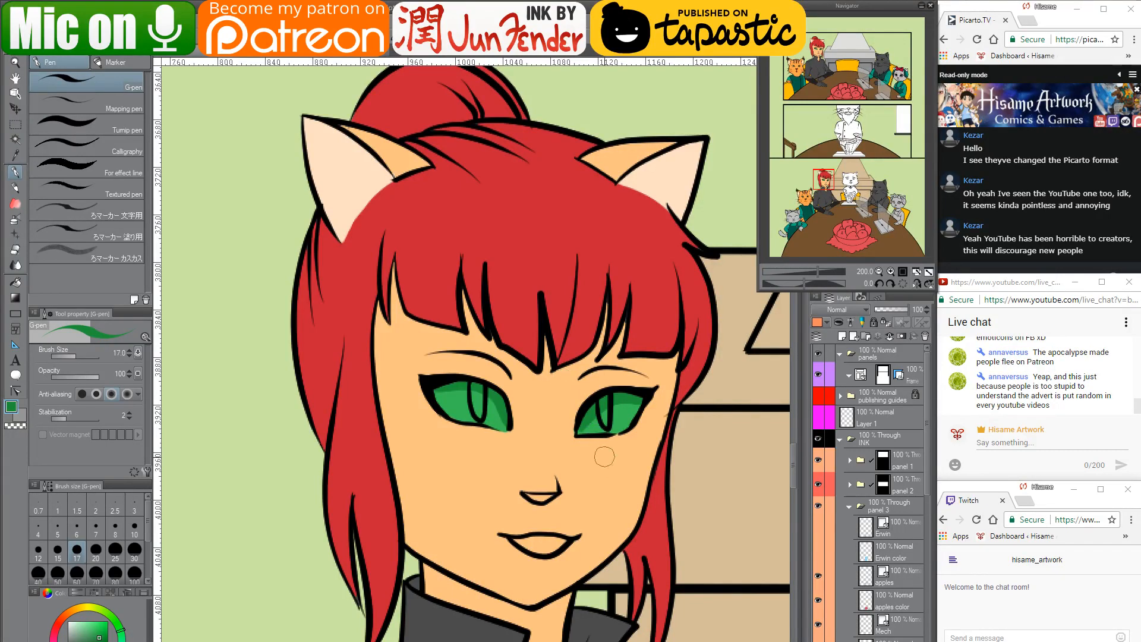
Add highlights to the lower part of both irises with the light green sampled from her eye on page_36
{"action": "left_click", "coordinate": [231, 52]}
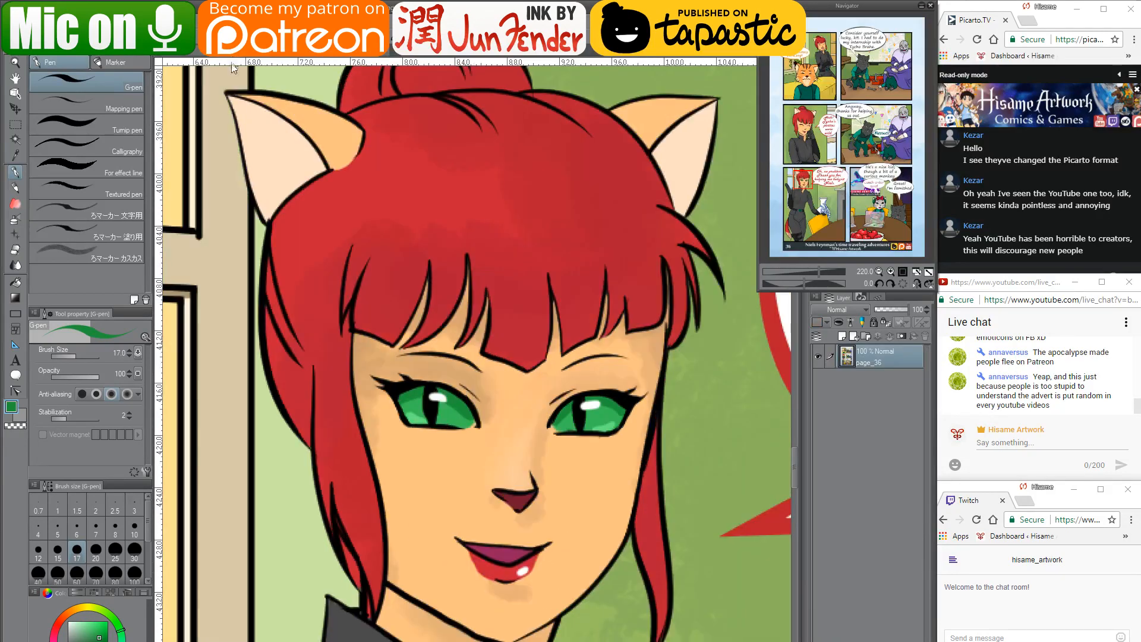
{"action": "left_click", "coordinate": [419, 420], "text": "alt"}
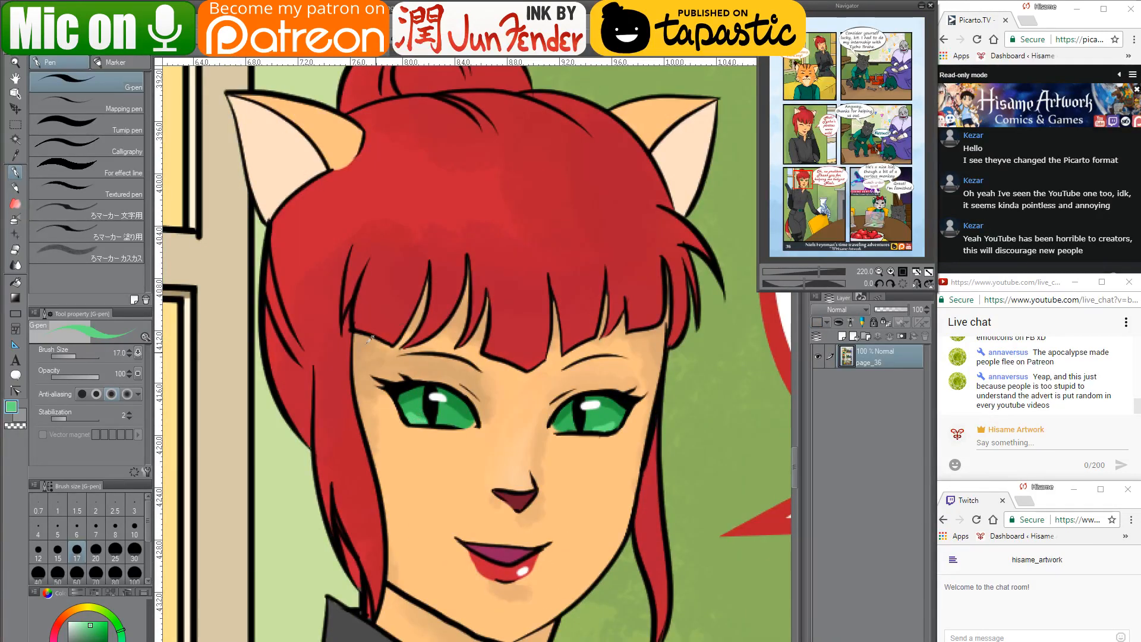
{"action": "left_click", "coordinate": [184, 53]}
{"action": "left_click_drag", "start_coordinate": [448, 410], "coordinate": [465, 417]}
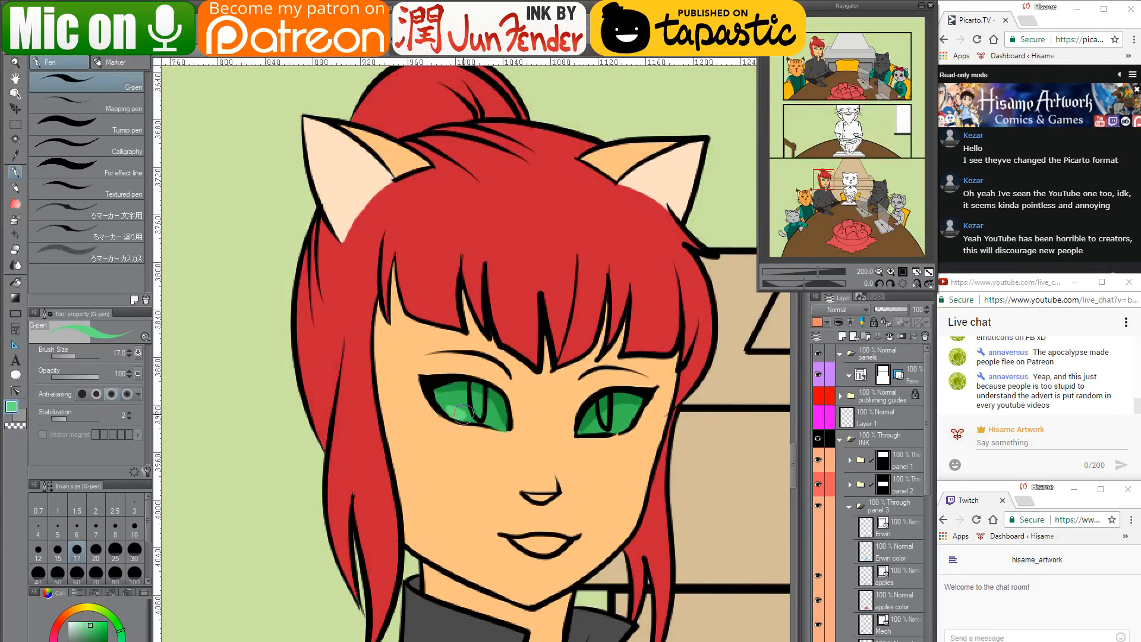
{"action": "left_click_drag", "start_coordinate": [598, 427], "coordinate": [612, 438]}
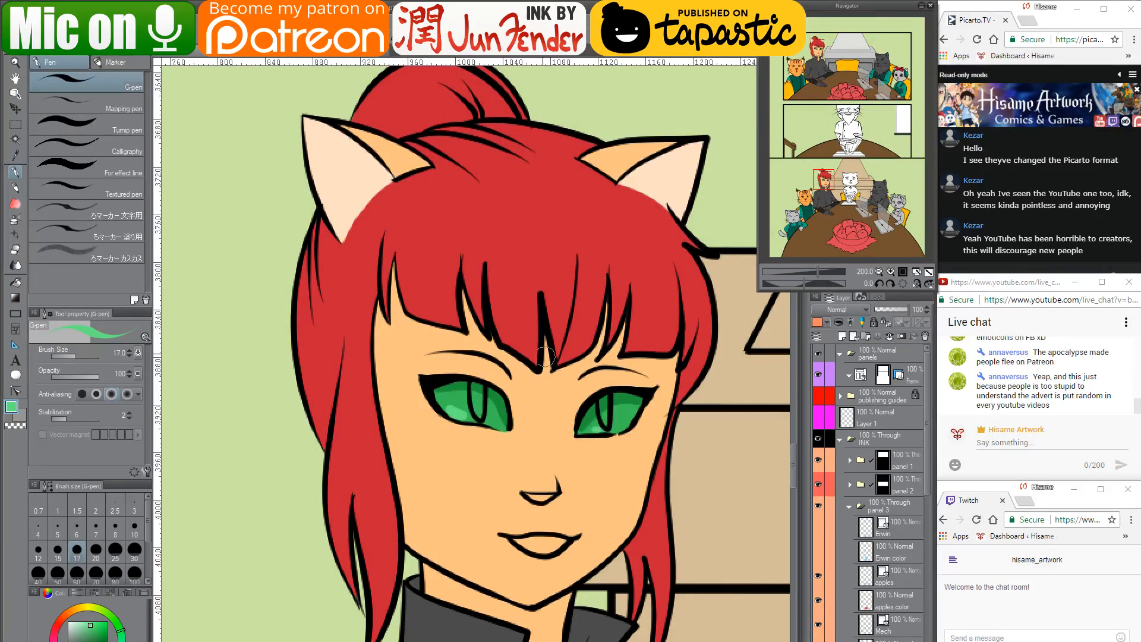
Fill the slit pupils of both of the catlady's eyes with sampled black
{"action": "left_click", "coordinate": [443, 380], "text": "alt"}
{"action": "left_click_drag", "start_coordinate": [475, 386], "coordinate": [479, 419]}
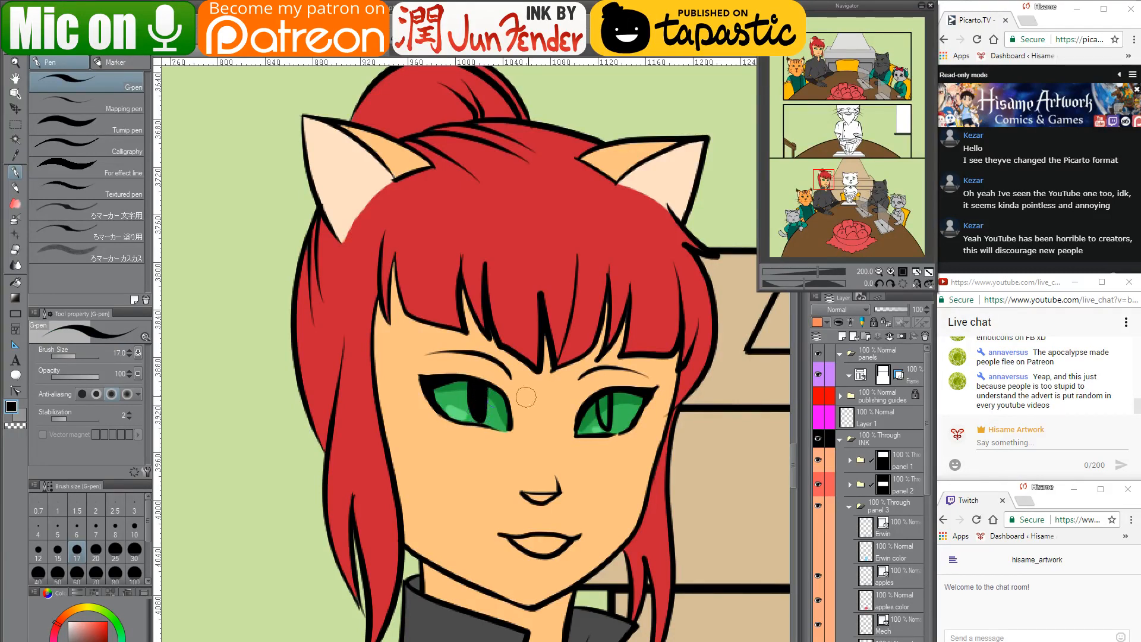
{"action": "mouse_move", "coordinate": [597, 394]}
{"action": "left_mouse_down"}
{"action": "mouse_move", "coordinate": [605, 425]}
{"action": "mouse_move", "coordinate": [603, 397]}
{"action": "mouse_move", "coordinate": [603, 409]}
{"action": "mouse_move", "coordinate": [543, 417]}
{"action": "left_mouse_up"}
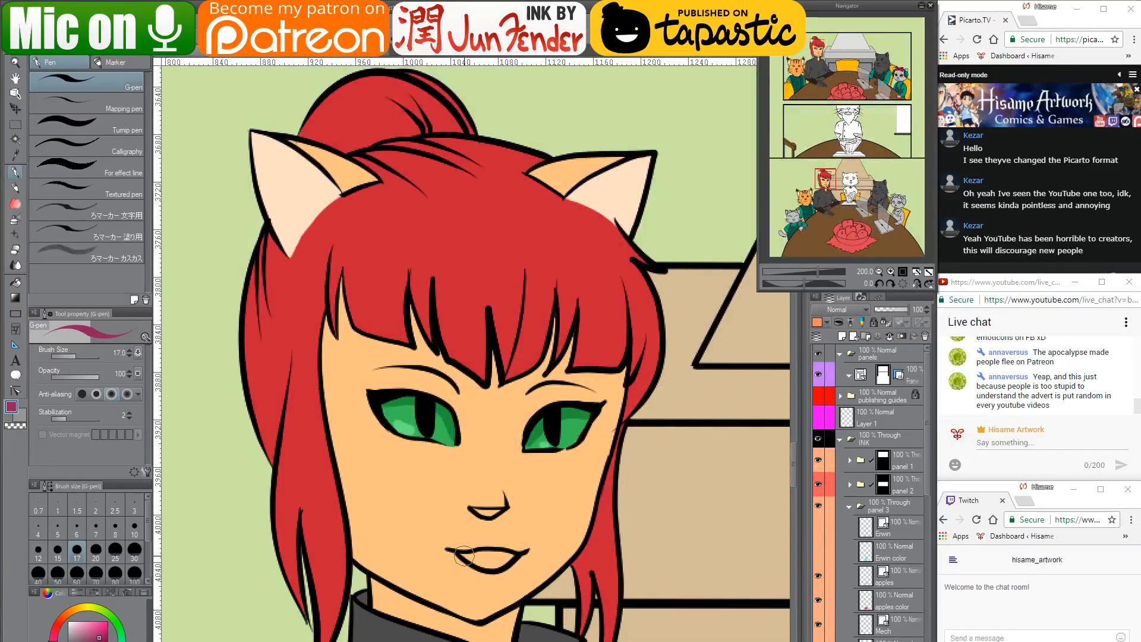
Paint the catlady's lips dark magenta and resample the skin tone from her face
{"action": "mouse_move", "coordinate": [487, 561]}
{"action": "left_mouse_down"}
{"action": "mouse_move", "coordinate": [501, 561]}
{"action": "mouse_move", "coordinate": [484, 567]}
{"action": "mouse_move", "coordinate": [501, 561]}
{"action": "mouse_move", "coordinate": [479, 557]}
{"action": "mouse_move", "coordinate": [514, 555]}
{"action": "mouse_move", "coordinate": [459, 546]}
{"action": "left_mouse_up"}
{"action": "left_click", "coordinate": [499, 541], "text": "alt"}
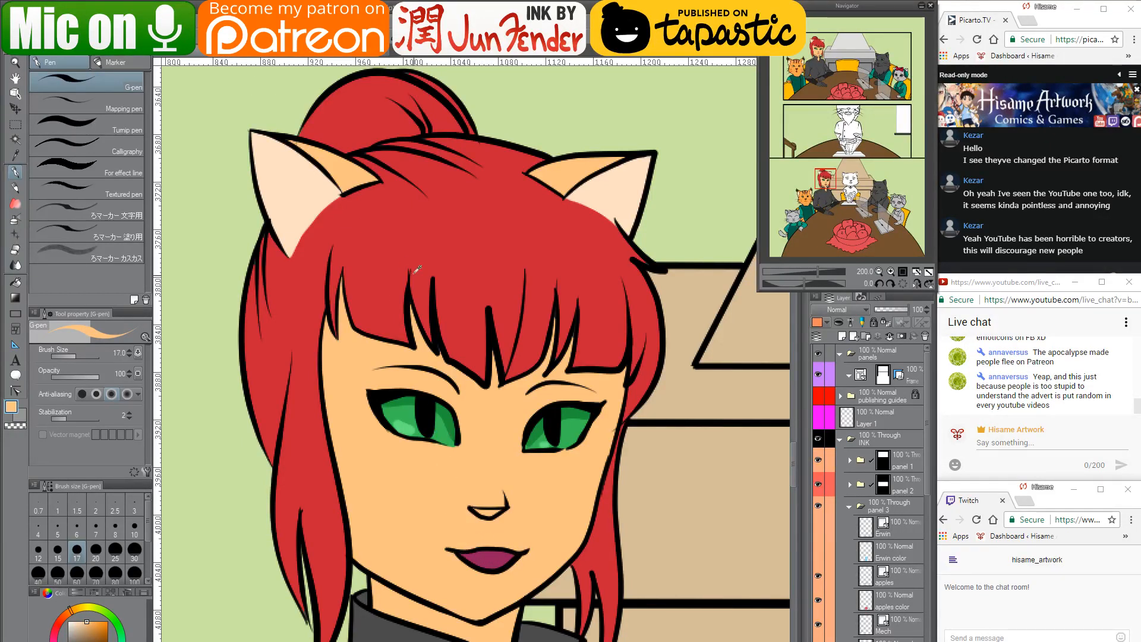
Paint the catlady's lower lip red using the colour sampled from her hair
{"action": "left_click", "coordinate": [456, 314], "text": "alt"}
{"action": "mouse_move", "coordinate": [502, 580]}
{"action": "left_mouse_down"}
{"action": "mouse_move", "coordinate": [469, 574]}
{"action": "mouse_move", "coordinate": [508, 574]}
{"action": "left_mouse_up"}
{"action": "scroll", "coordinate": [510, 556], "scroll_direction": "up", "scroll_amount": 3}
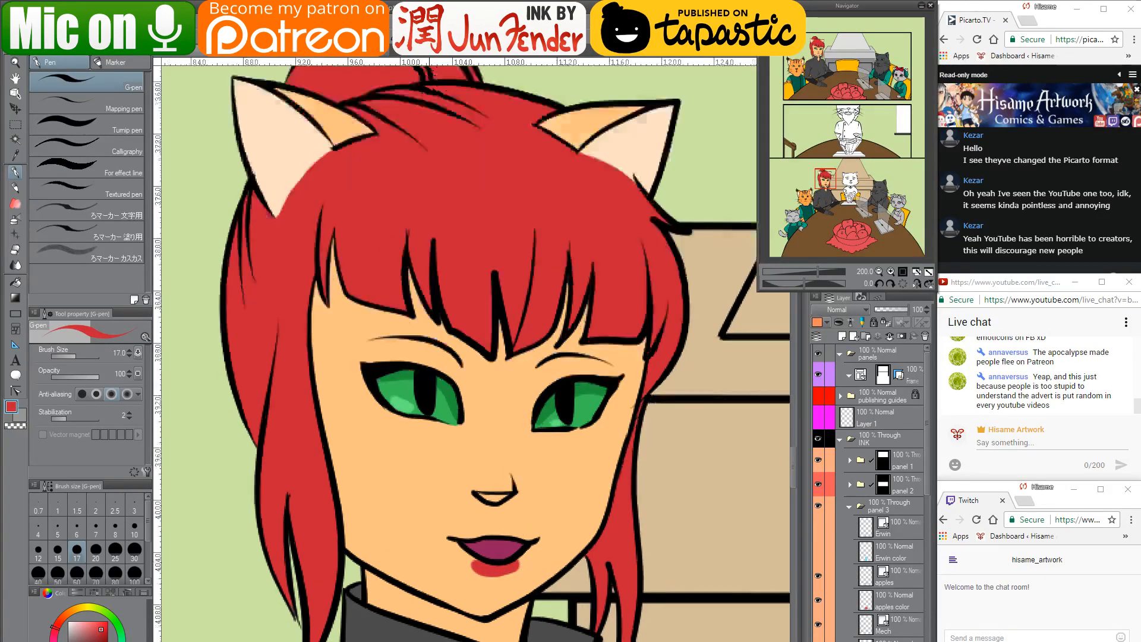
{"action": "key", "text": "ctrl+z"}
{"action": "mouse_move", "coordinate": [480, 541]}
{"action": "left_mouse_down"}
{"action": "mouse_move", "coordinate": [518, 543]}
{"action": "mouse_move", "coordinate": [550, 528]}
{"action": "left_mouse_up"}
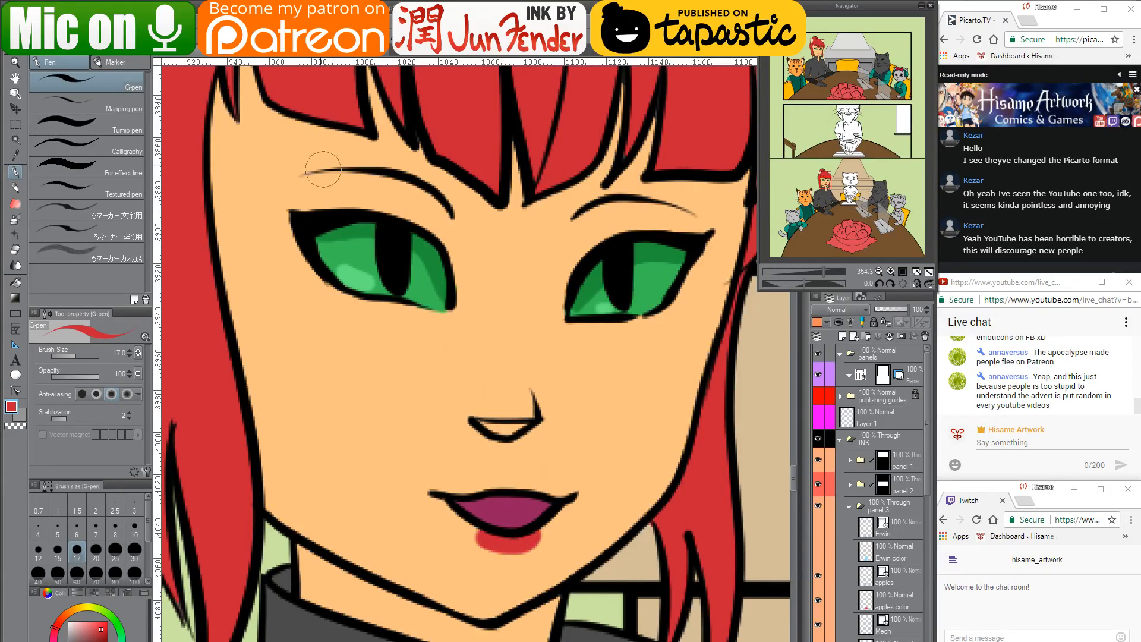
Fill the underside of the catlady's nose with dark red sampled from the page_36 reference, and resample her skin tone
{"action": "left_click", "coordinate": [236, 51]}
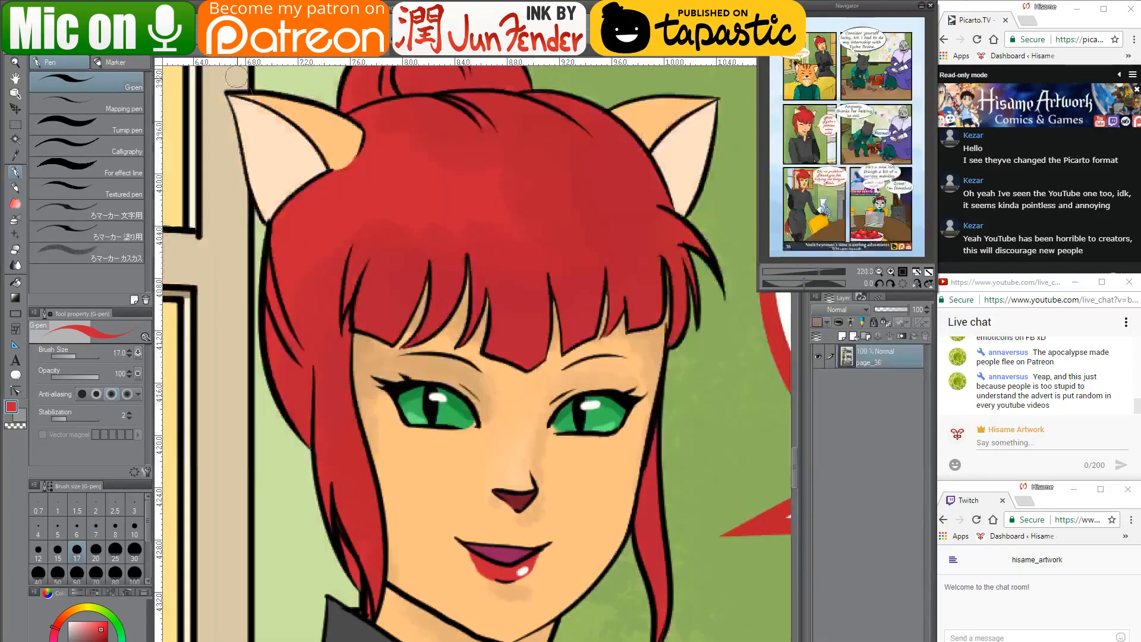
{"action": "left_click", "coordinate": [519, 500], "text": "alt"}
{"action": "left_click", "coordinate": [175, 52]}
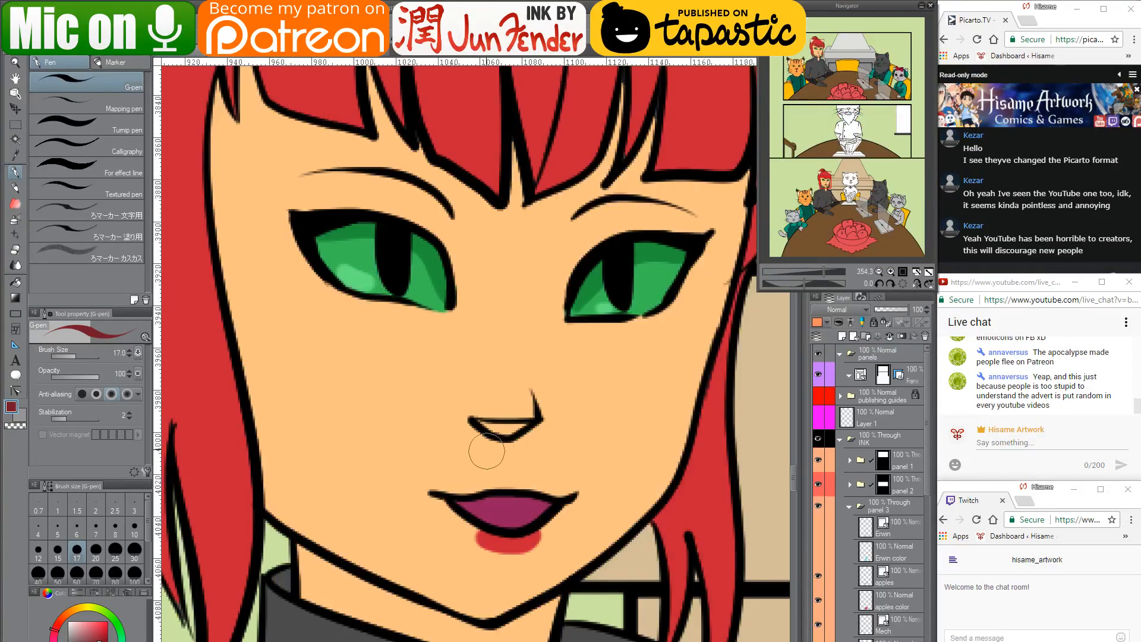
{"action": "mouse_move", "coordinate": [498, 429]}
{"action": "left_mouse_down"}
{"action": "mouse_move", "coordinate": [478, 420]}
{"action": "mouse_move", "coordinate": [519, 429]}
{"action": "left_mouse_up"}
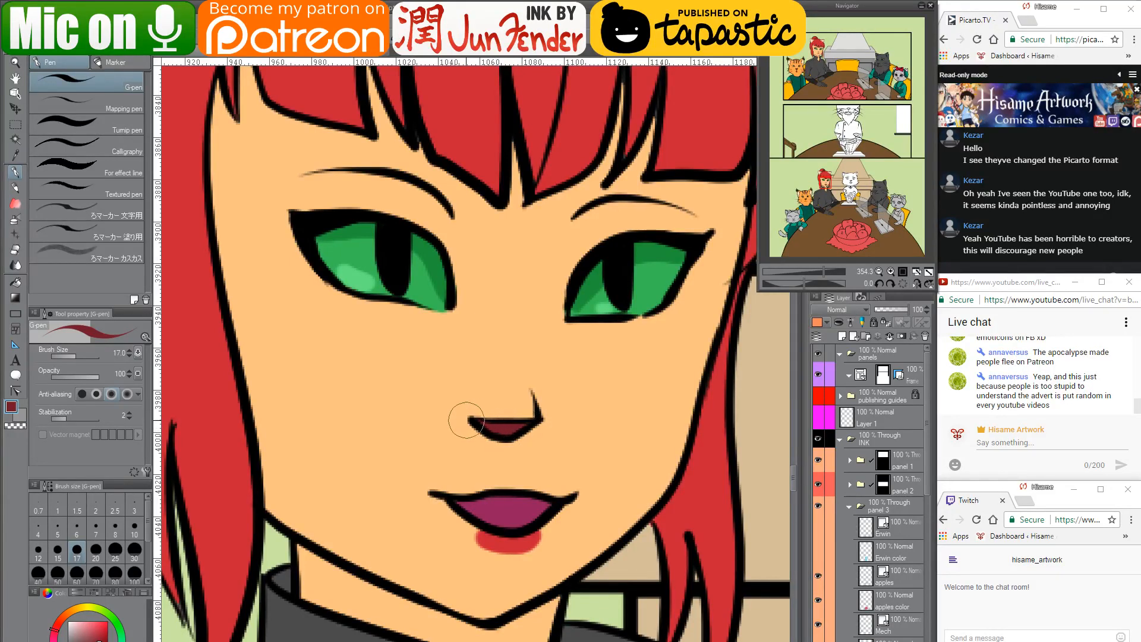
{"action": "left_click", "coordinate": [503, 402], "text": "alt"}
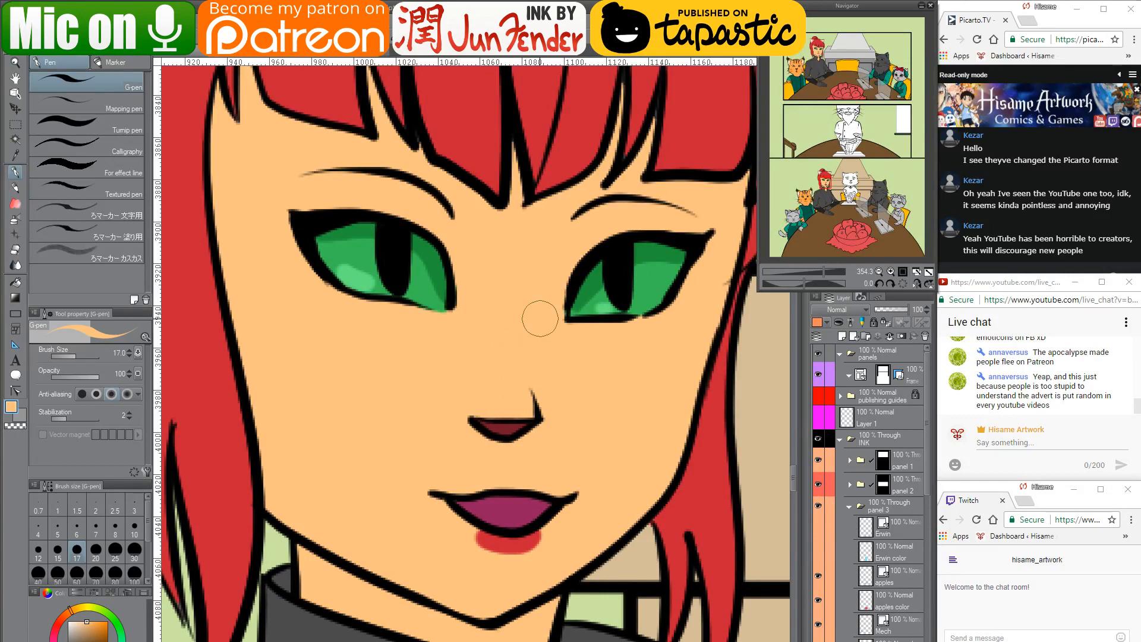
Add white highlights to both of the catlady's eyes on the catlady ink layer
{"action": "left_click_drag", "start_coordinate": [928, 467], "coordinate": [918, 532]}
{"action": "left_click", "coordinate": [918, 530]}
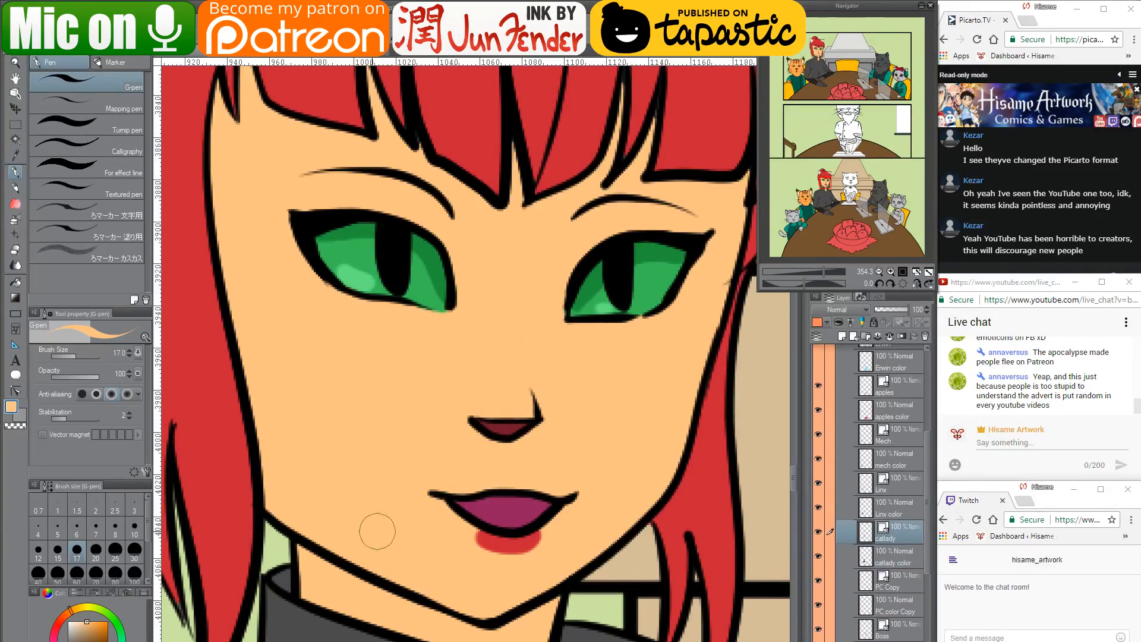
{"action": "key", "text": "x"}
{"action": "left_click_drag", "start_coordinate": [625, 260], "coordinate": [649, 255]}
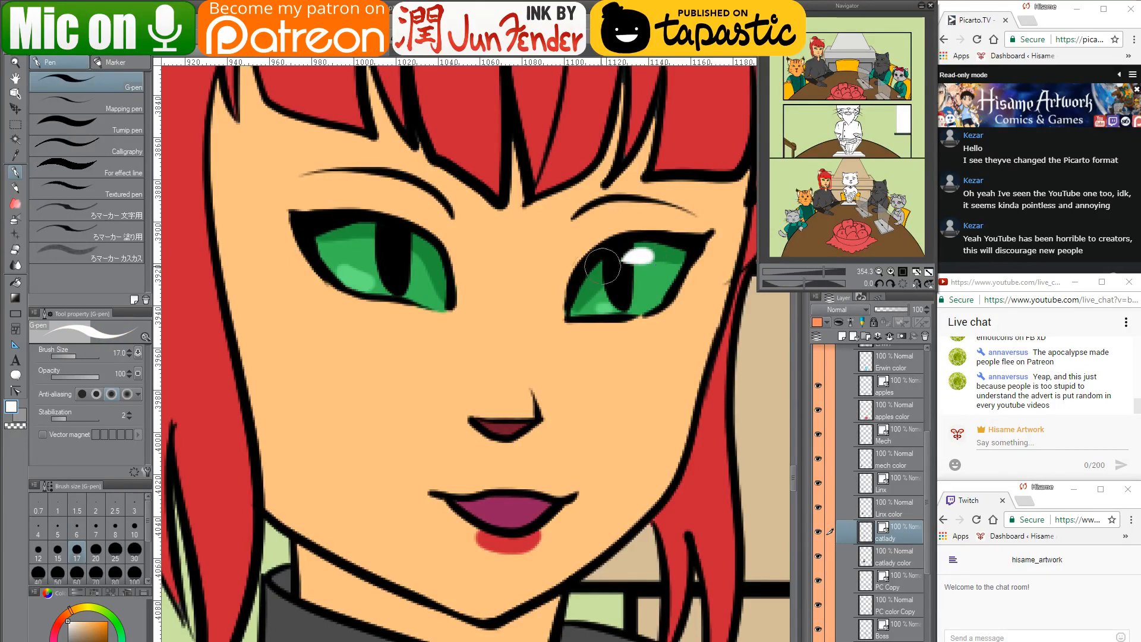
{"action": "left_click", "coordinate": [410, 247]}
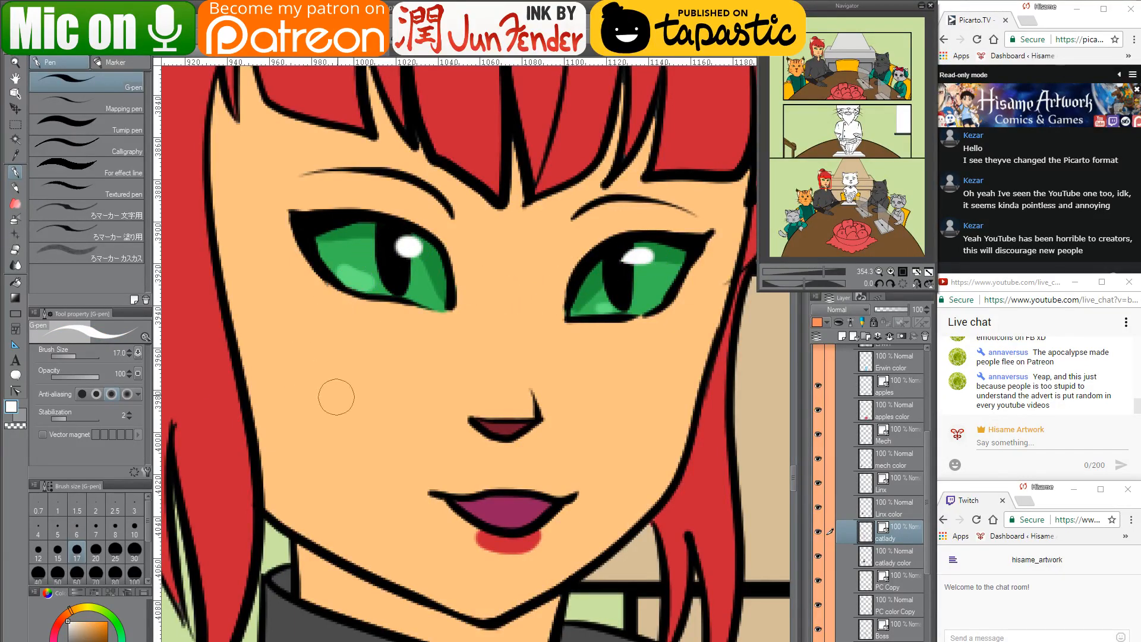
Make the driver color layer active and load its painted area as a selection
{"action": "scroll", "coordinate": [556, 452], "scroll_direction": "down", "scroll_amount": 5}
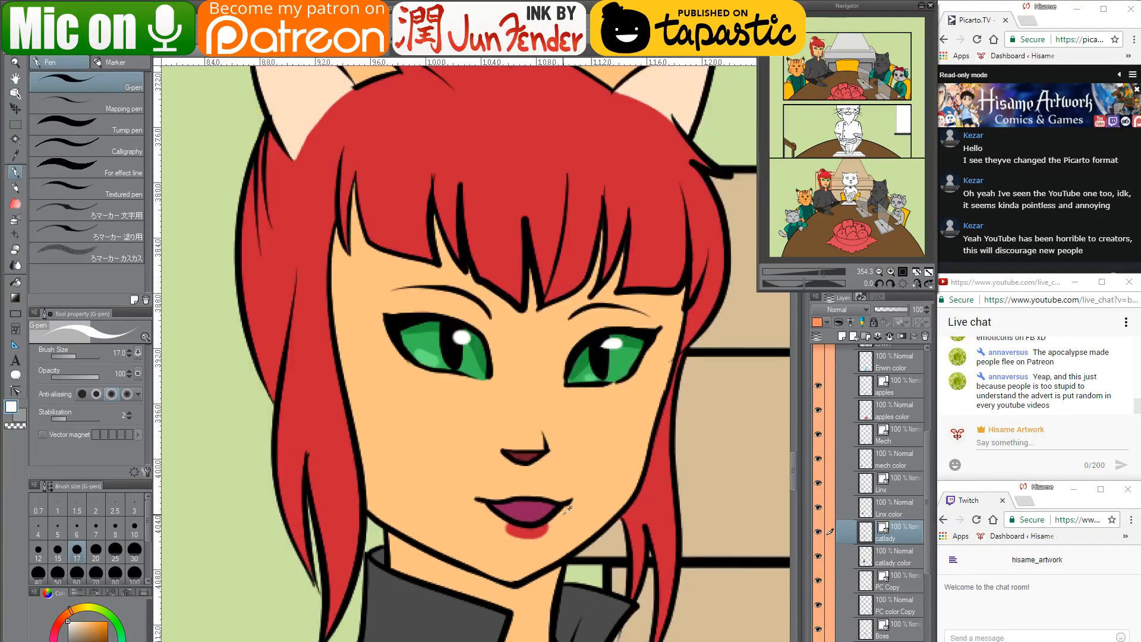
{"action": "scroll", "coordinate": [567, 509], "scroll_direction": "down", "scroll_amount": 4}
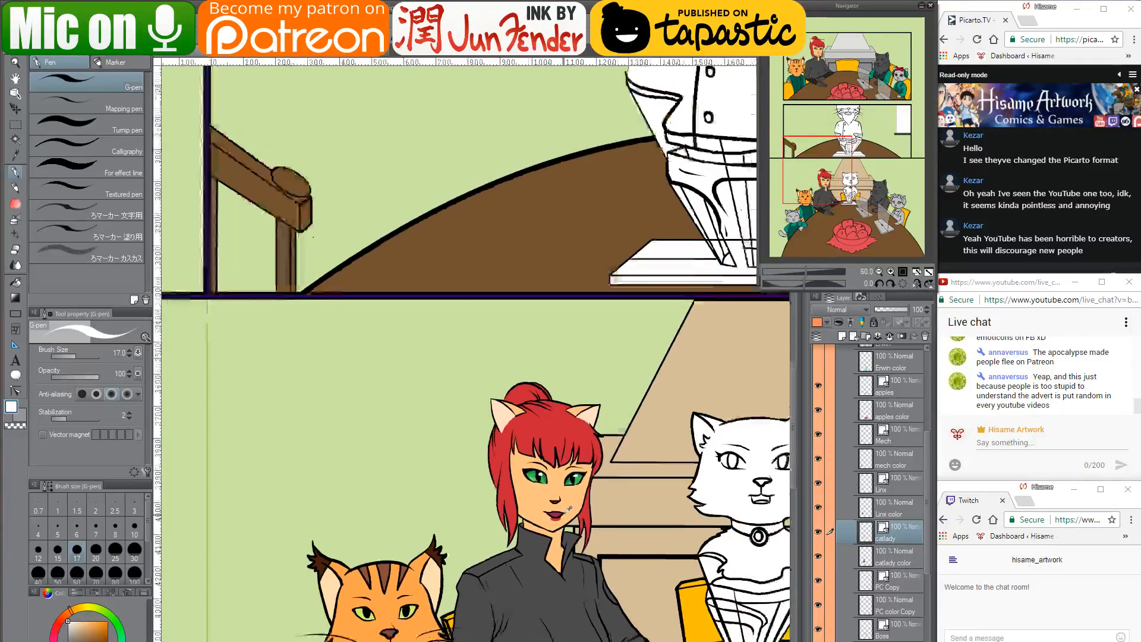
{"action": "left_click_drag", "start_coordinate": [627, 552], "coordinate": [483, 392]}
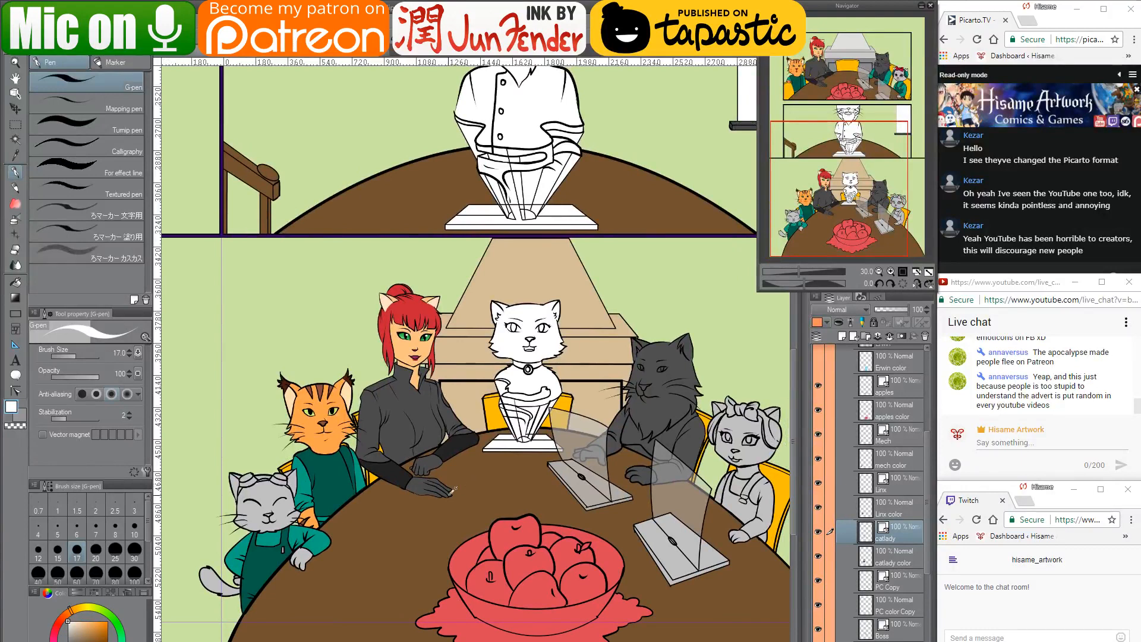
{"action": "scroll", "coordinate": [454, 490], "scroll_direction": "up", "scroll_amount": 1}
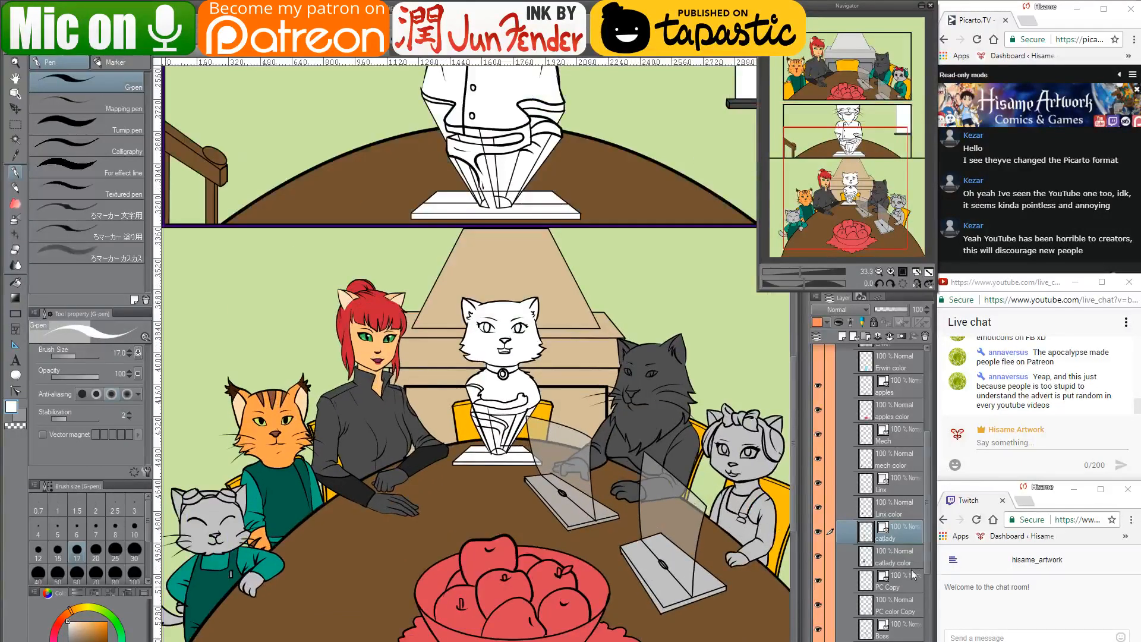
{"action": "scroll", "coordinate": [896, 570], "scroll_direction": "down", "scroll_amount": 3}
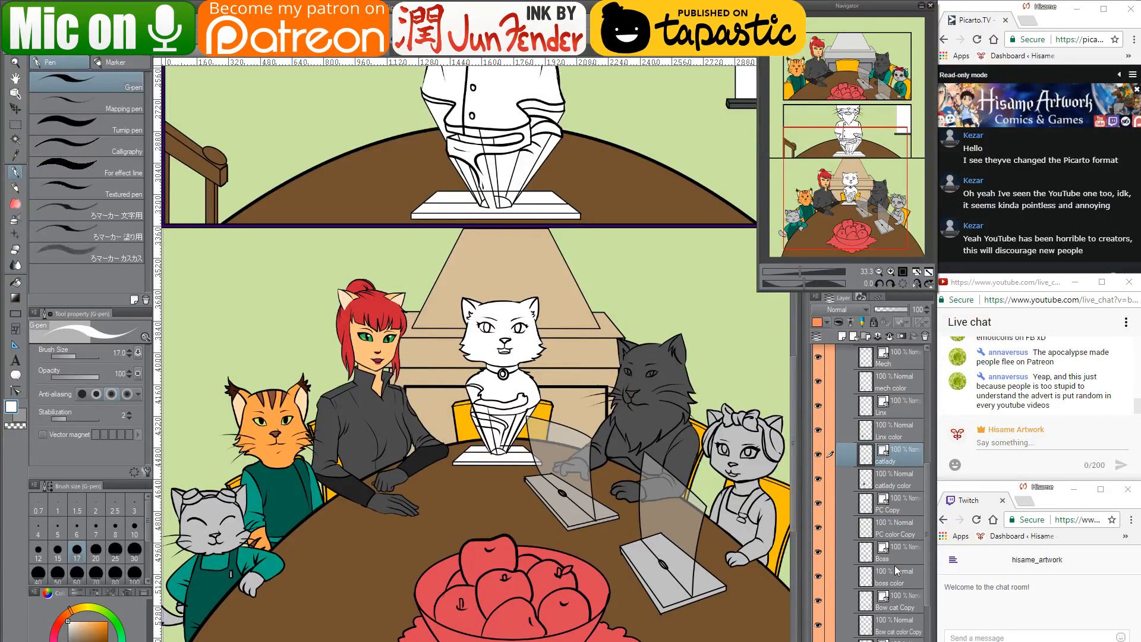
{"action": "scroll", "coordinate": [907, 631], "scroll_direction": "down", "scroll_amount": 1}
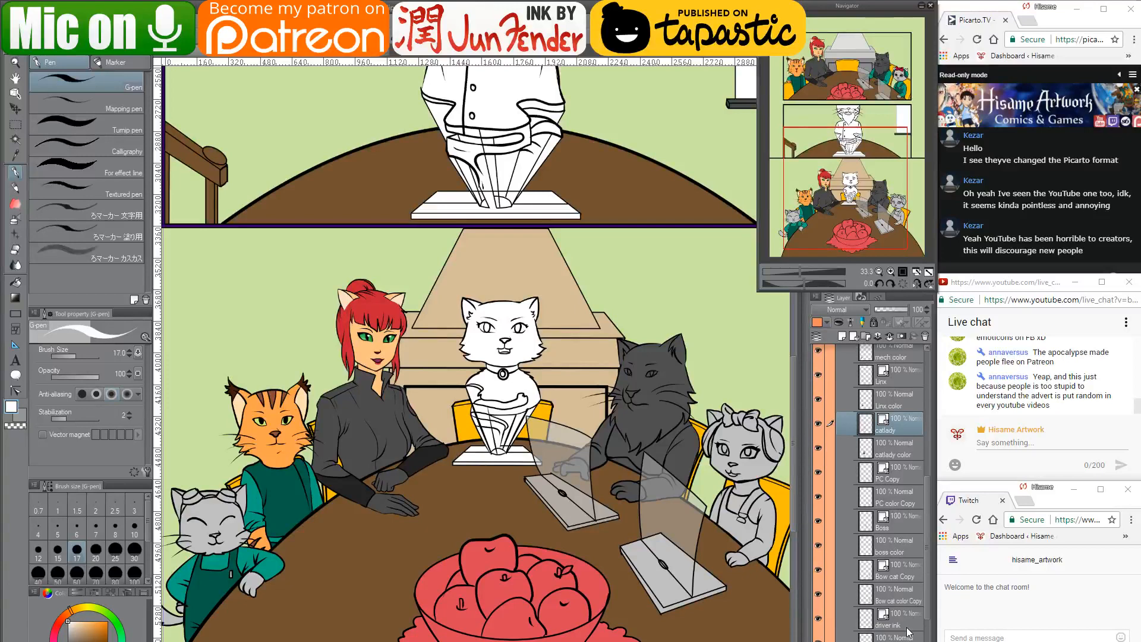
{"action": "left_click", "coordinate": [863, 637]}
{"action": "left_click", "coordinate": [863, 637], "text": "ctrl"}
{"action": "left_click_drag", "start_coordinate": [607, 367], "coordinate": [503, 481]}
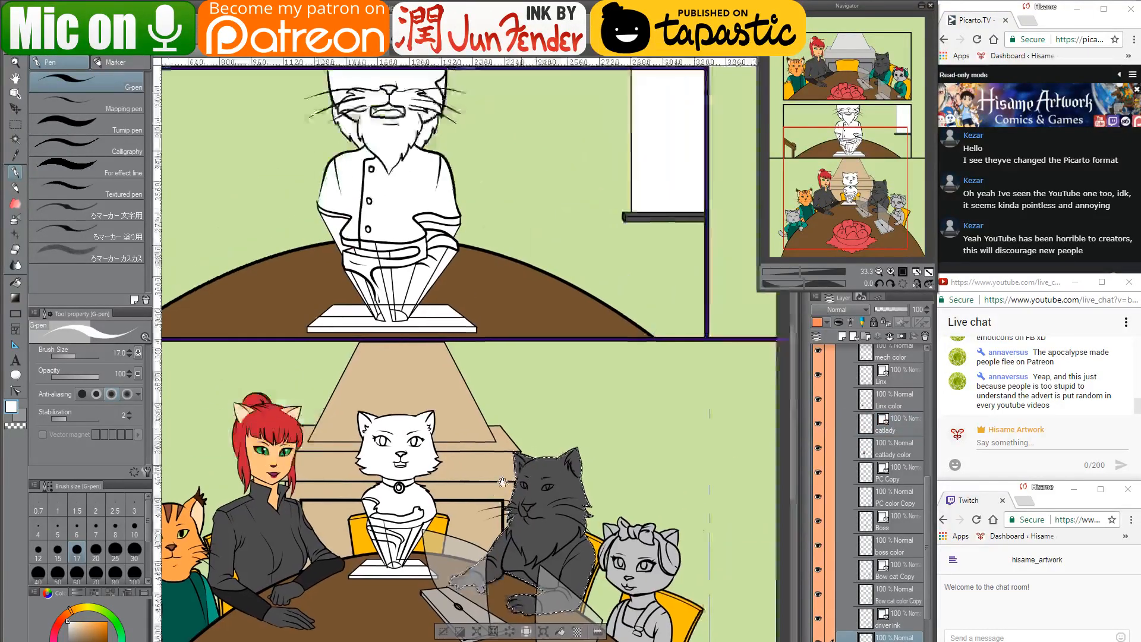
Fill the driver's shirt front with dark teal and his sleeves with lighter teal, both sampled from his clothes in panel 1
{"action": "scroll", "coordinate": [503, 482], "scroll_direction": "down", "scroll_amount": 4}
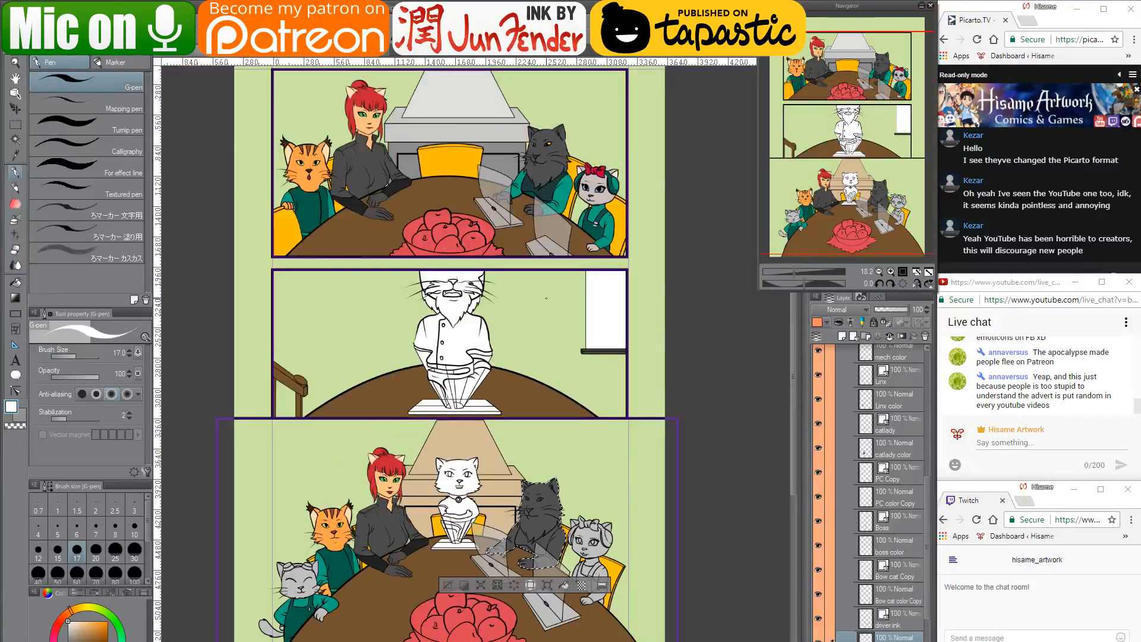
{"action": "left_click", "coordinate": [15, 283]}
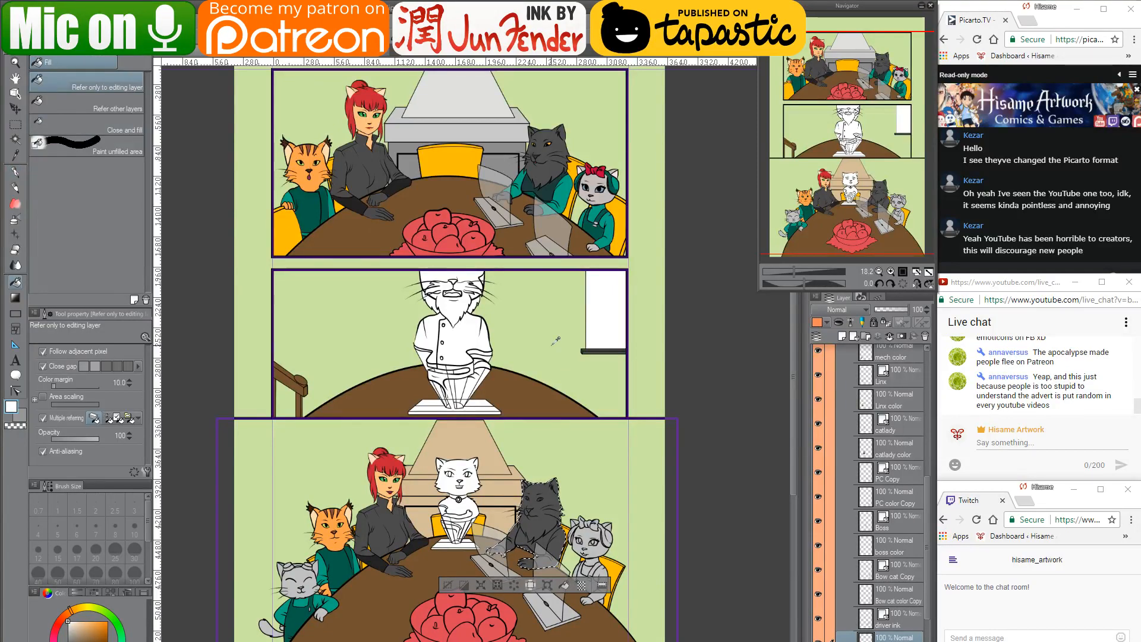
{"action": "scroll", "coordinate": [556, 340], "scroll_direction": "up", "scroll_amount": 2}
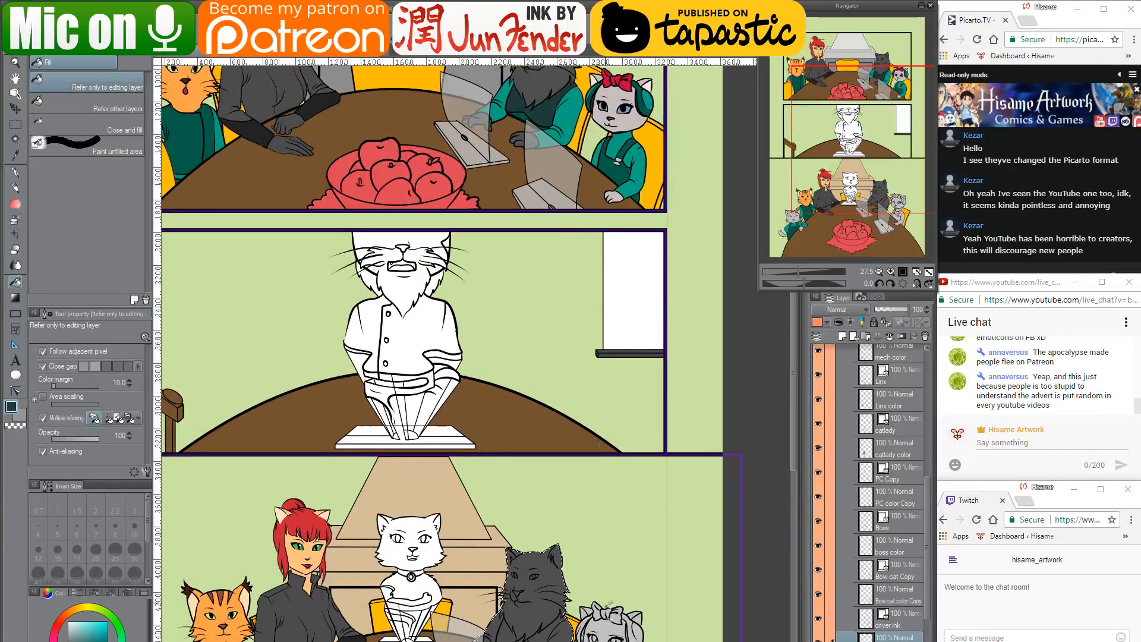
{"action": "left_click_drag", "start_coordinate": [552, 629], "coordinate": [618, 496]}
{"action": "left_click", "coordinate": [607, 505]}
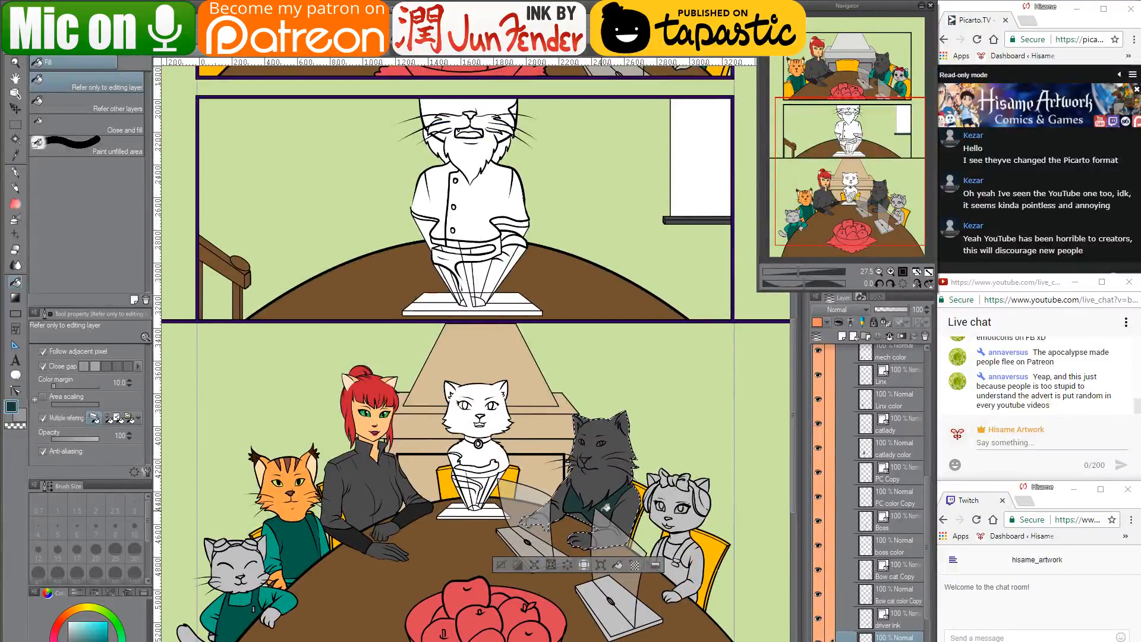
{"action": "left_click_drag", "start_coordinate": [552, 228], "coordinate": [527, 341]}
{"action": "left_click_drag", "start_coordinate": [615, 612], "coordinate": [616, 537]}
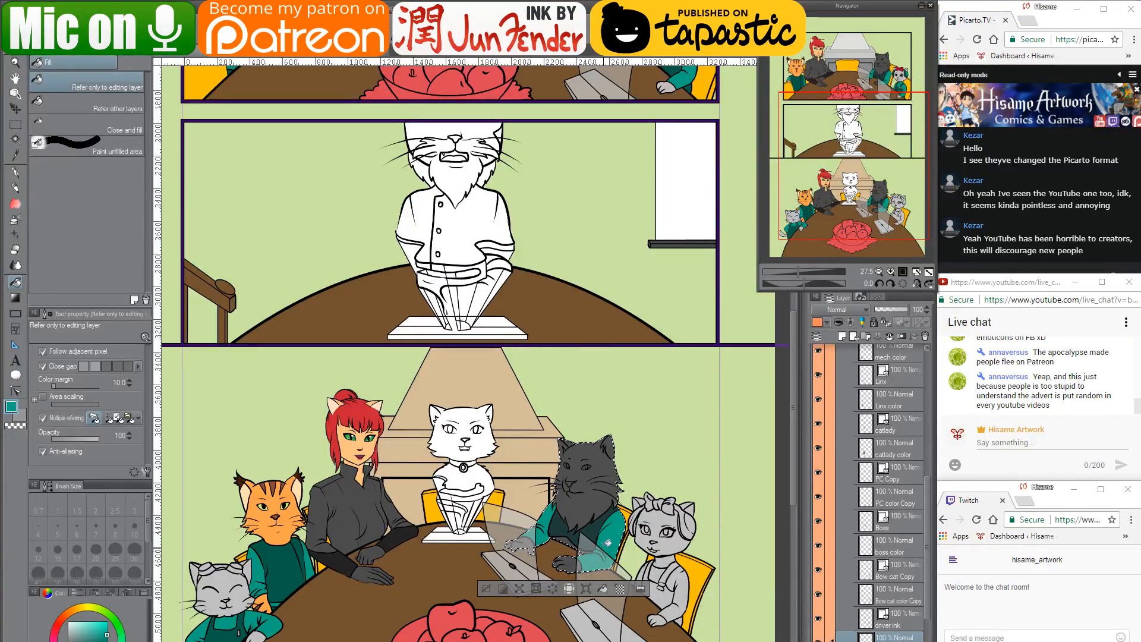
Sample the dark teal from the bow cat's overalls in panel 1 for the driver's clothing in panel 3
{"action": "scroll", "coordinate": [607, 543], "scroll_direction": "up", "scroll_amount": 1}
{"action": "scroll", "coordinate": [559, 515], "scroll_direction": "down", "scroll_amount": 2}
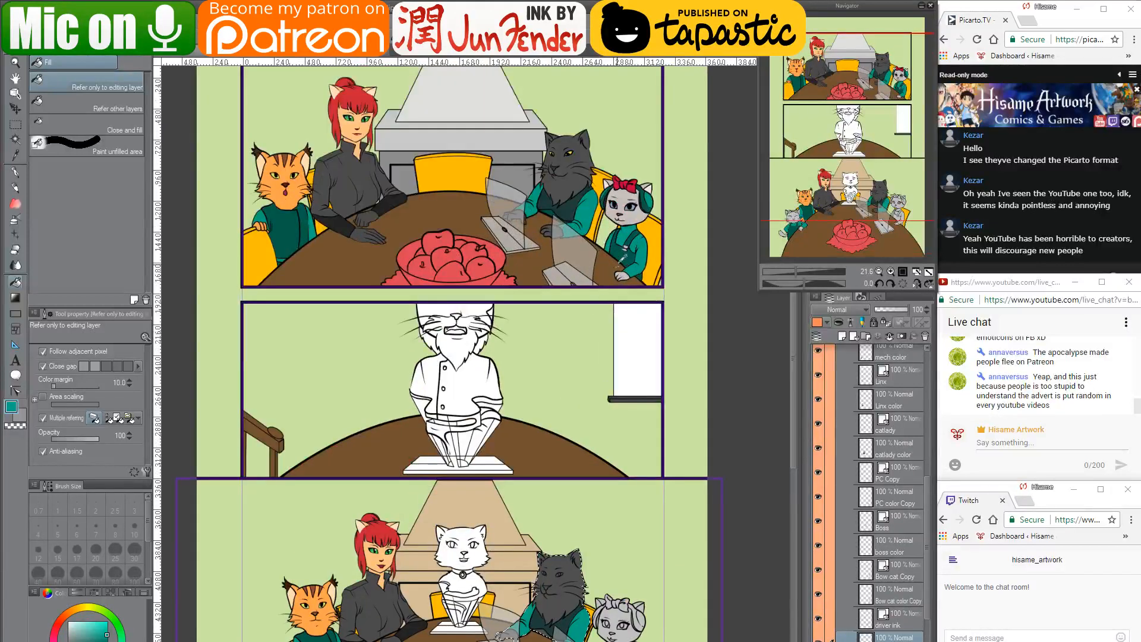
{"action": "left_click", "coordinate": [626, 259], "text": "alt"}
{"action": "left_click_drag", "start_coordinate": [590, 509], "coordinate": [591, 452]}
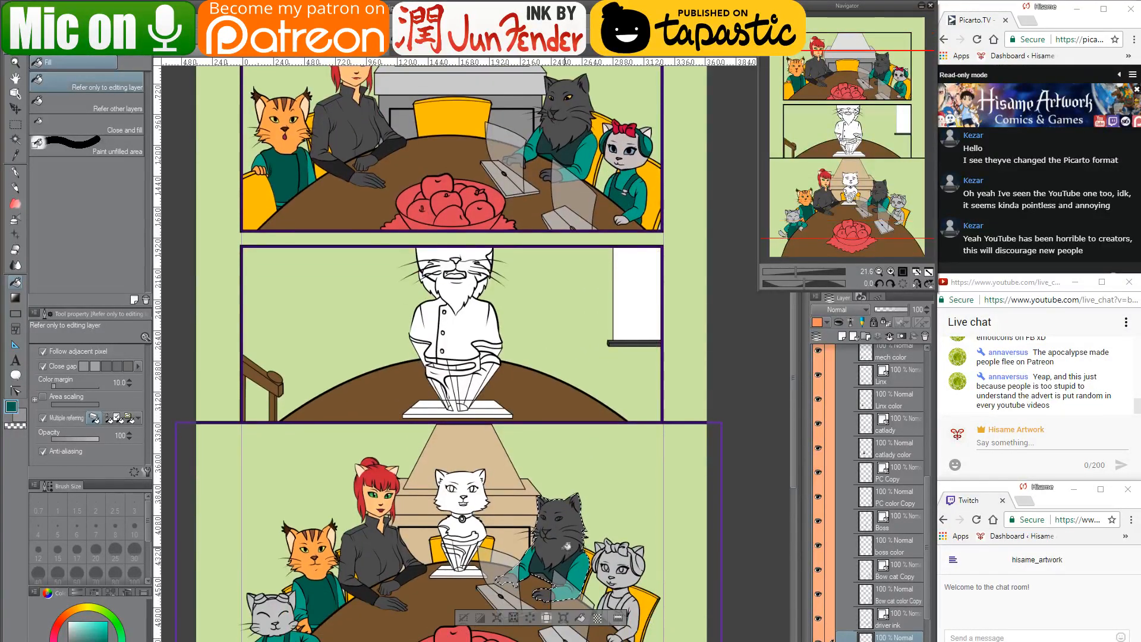
{"action": "scroll", "coordinate": [567, 589], "scroll_direction": "up", "scroll_amount": 1}
{"action": "scroll", "coordinate": [566, 588], "scroll_direction": "up", "scroll_amount": 2}
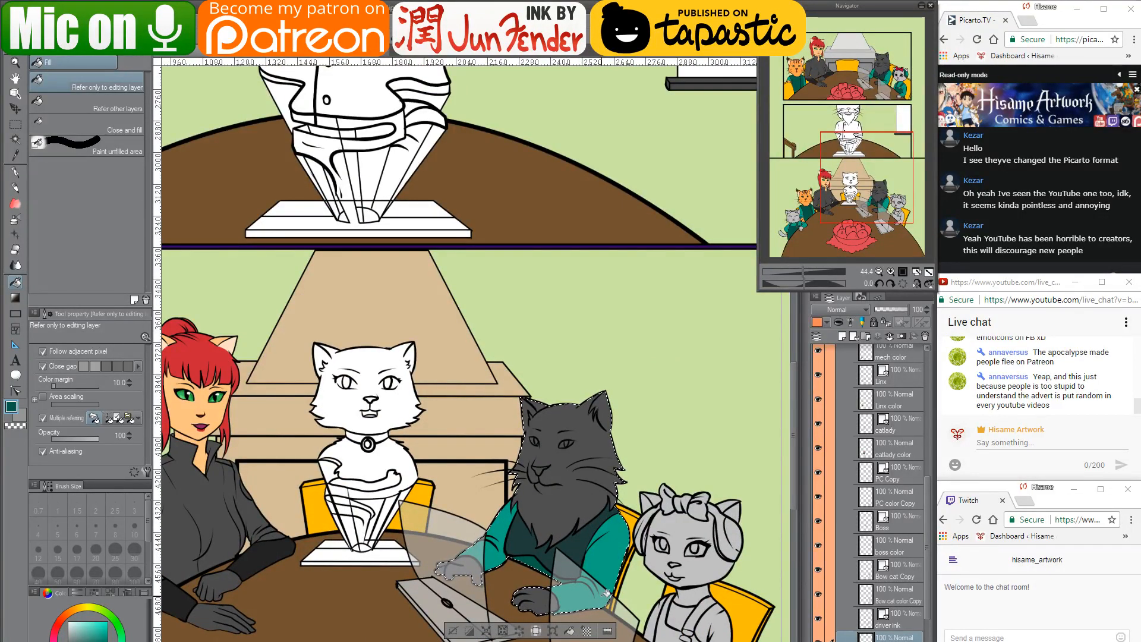
Touch up the driver's clothing with the G-pen at brush size 60 and the lighter teal sampled from his sleeve
{"action": "left_click", "coordinate": [16, 172]}
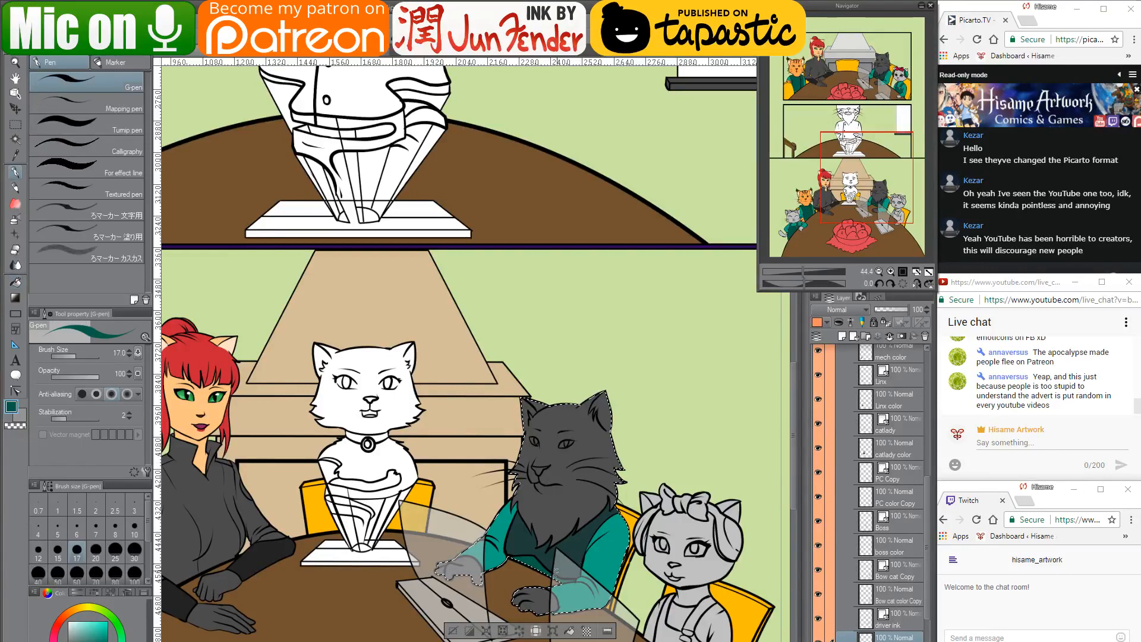
{"action": "key", "text": "bracketright"}
{"action": "key", "text": "bracketright"}
{"action": "key", "text": "bracketright"}
{"action": "key", "text": "bracketright"}
{"action": "key", "text": "bracketright"}
{"action": "key", "text": "bracketright"}
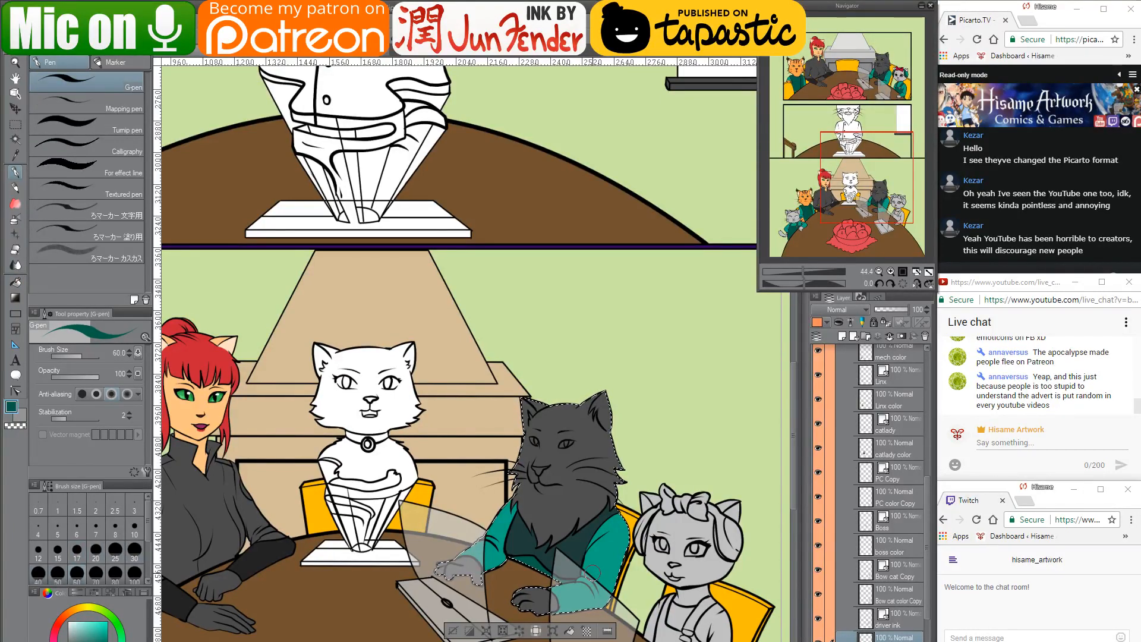
{"action": "left_click", "coordinate": [605, 558], "text": "alt"}
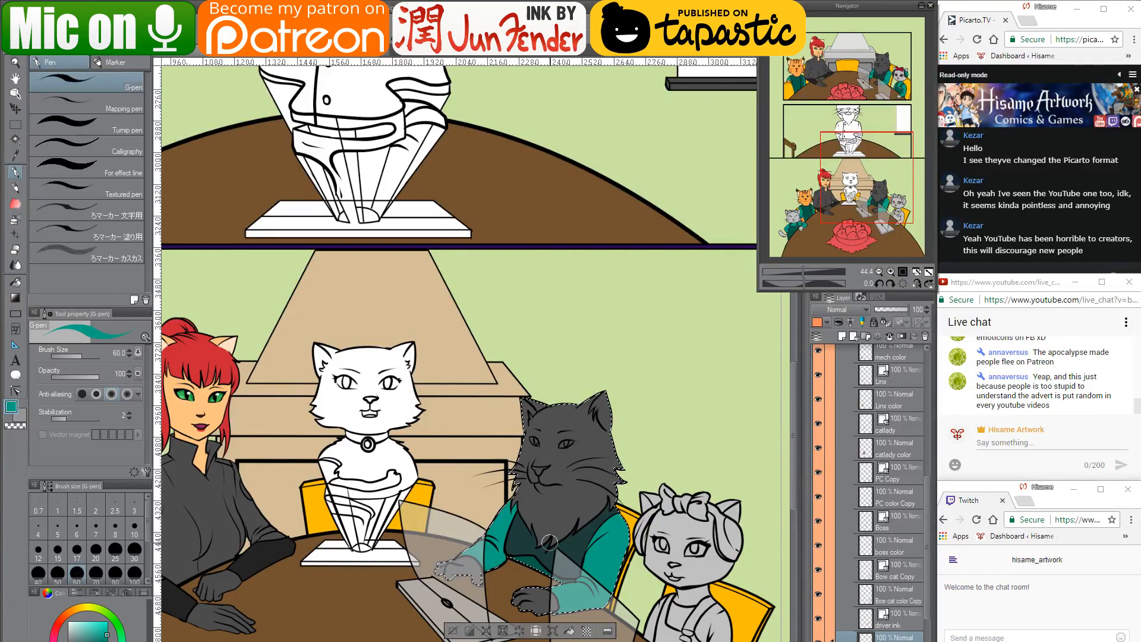
{"action": "left_click_drag", "start_coordinate": [546, 575], "coordinate": [534, 584]}
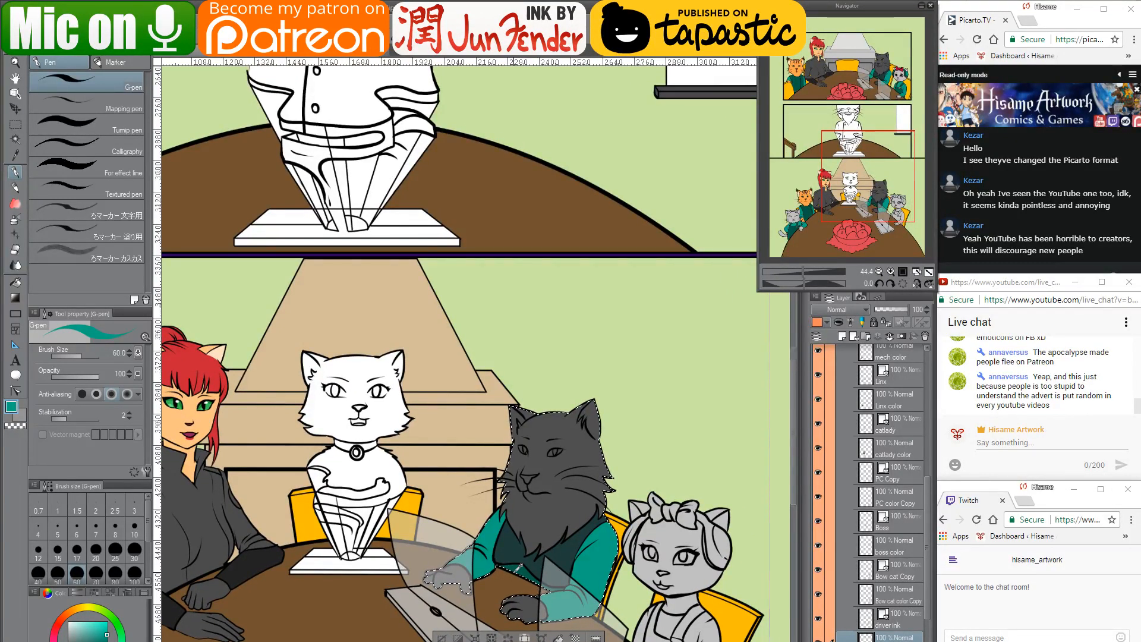
Clear the driver selection and load the painted area of the catlady color layer as a selection on that layer
{"action": "scroll", "coordinate": [514, 571], "scroll_direction": "down", "scroll_amount": 3}
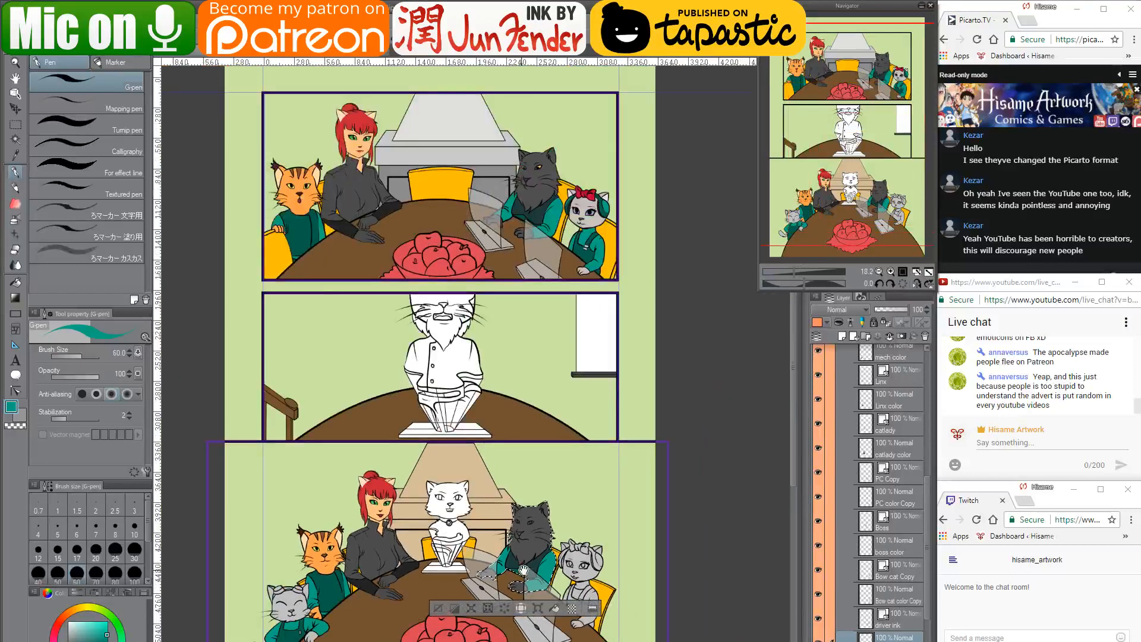
{"action": "left_click_drag", "start_coordinate": [523, 570], "coordinate": [538, 523]}
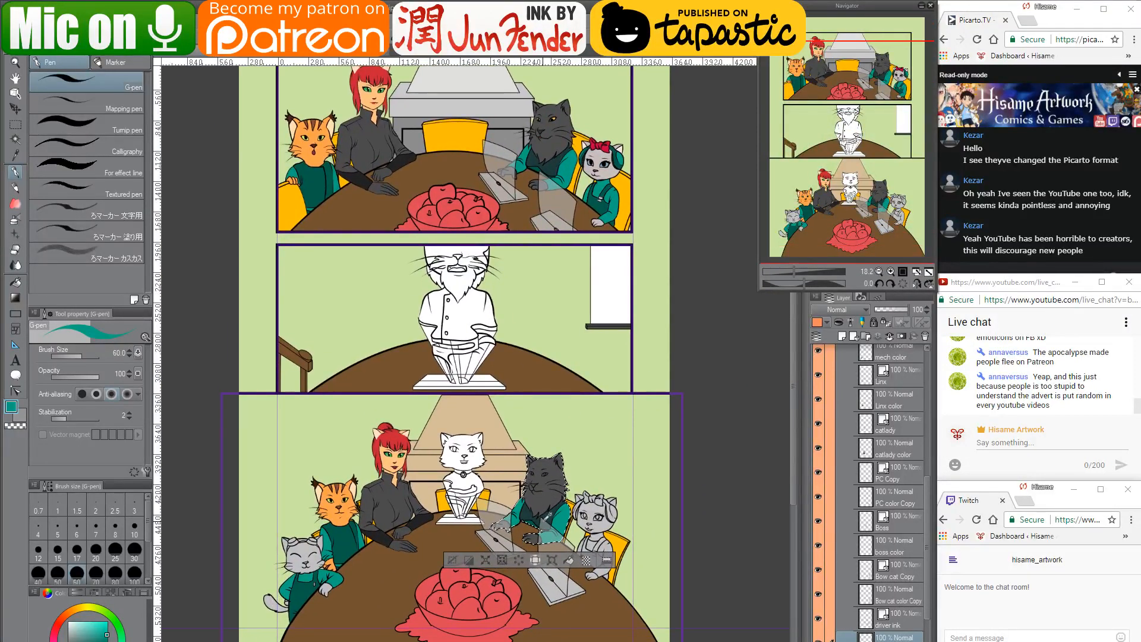
{"action": "scroll", "coordinate": [537, 523], "scroll_direction": "up", "scroll_amount": 2}
{"action": "scroll", "coordinate": [879, 493], "scroll_direction": "down", "scroll_amount": 3}
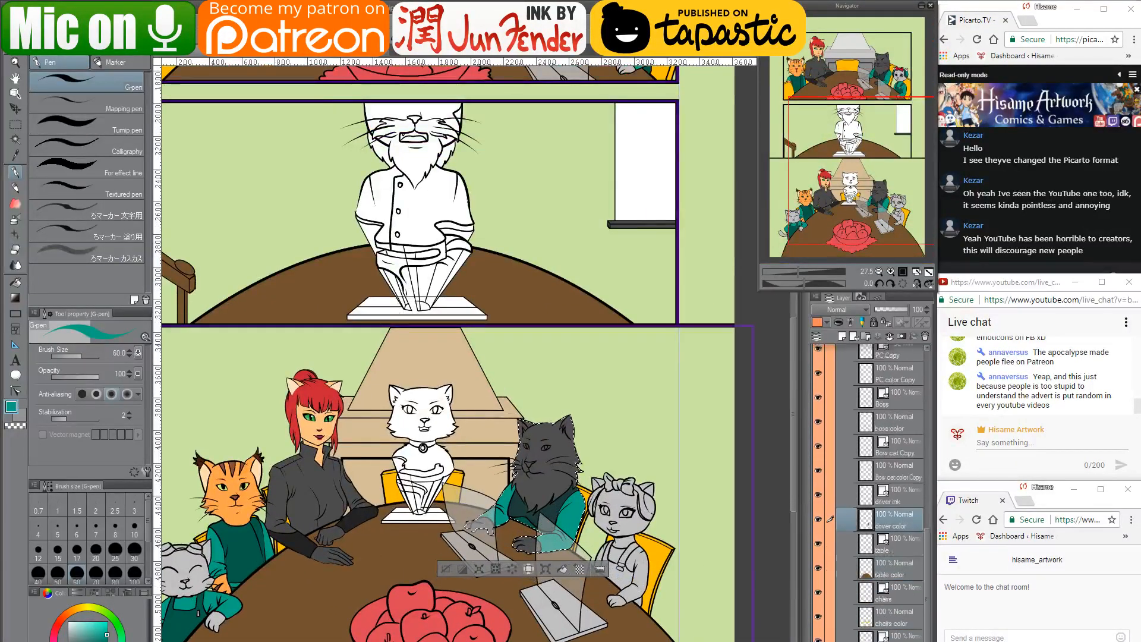
{"action": "scroll", "coordinate": [879, 493], "scroll_direction": "down", "scroll_amount": 1}
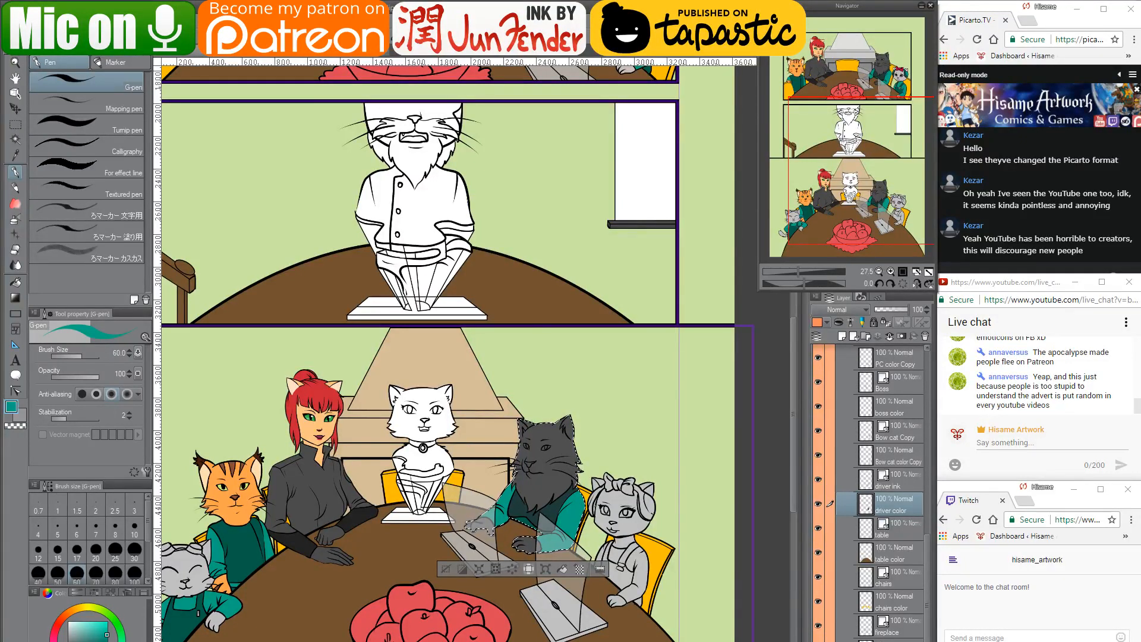
{"action": "key", "text": "ctrl+d"}
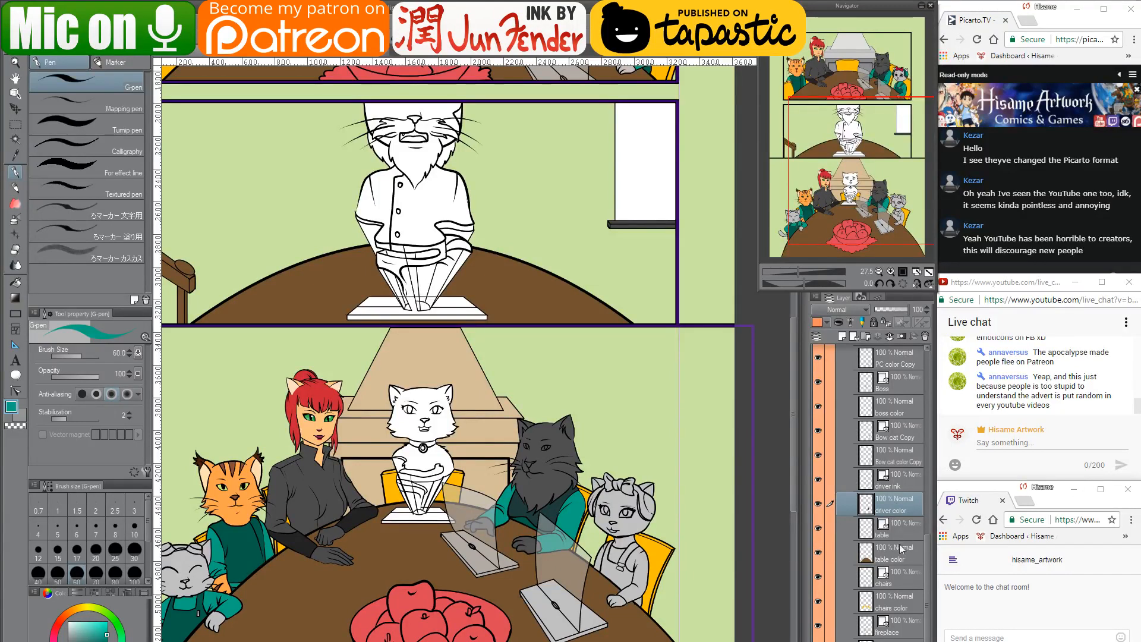
{"action": "scroll", "coordinate": [900, 548], "scroll_direction": "up", "scroll_amount": 4}
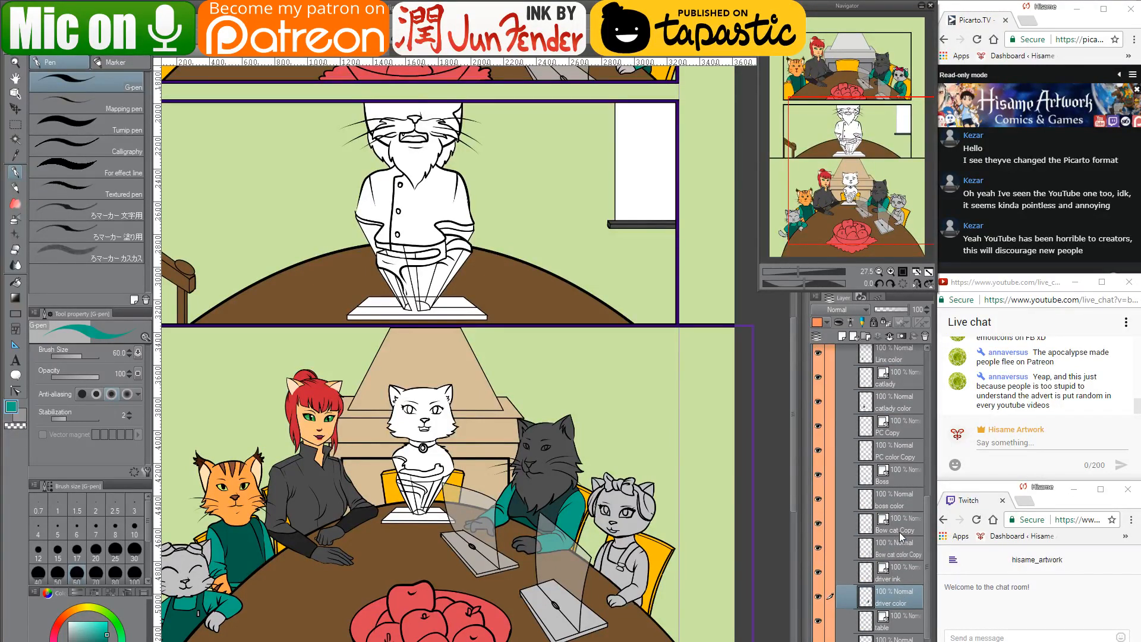
{"action": "left_click", "coordinate": [869, 409]}
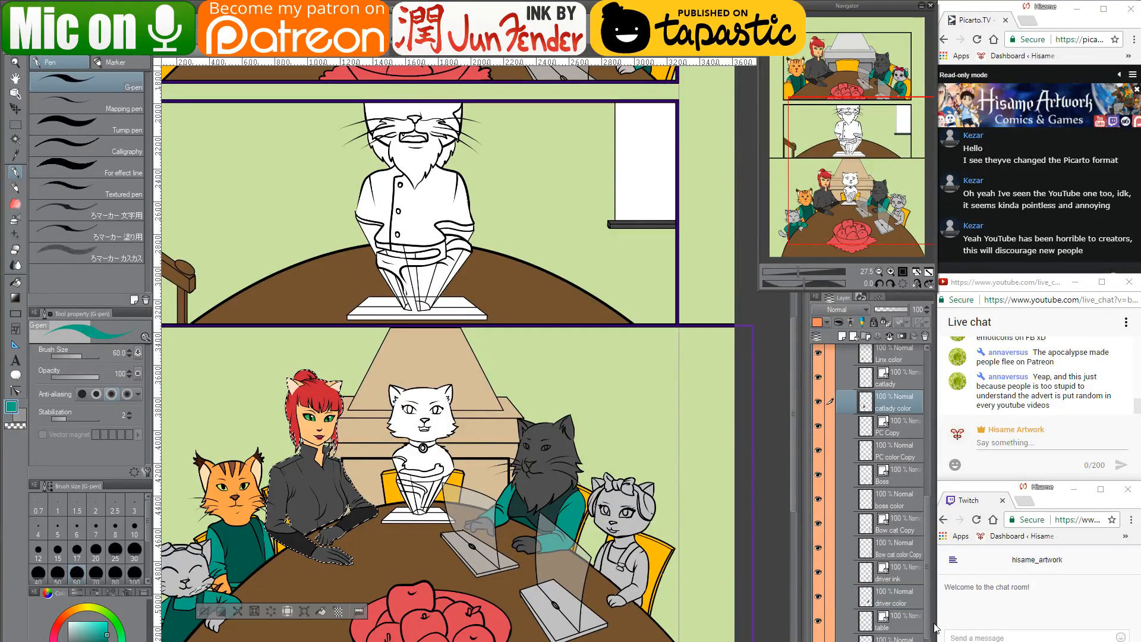
Load the bow cat's painted area as a selection on Bow cat color Copy and fill her sleeves with the lighter teal
{"action": "left_click", "coordinate": [865, 525], "text": "ctrl"}
{"action": "scroll", "coordinate": [650, 570], "scroll_direction": "up", "scroll_amount": 4}
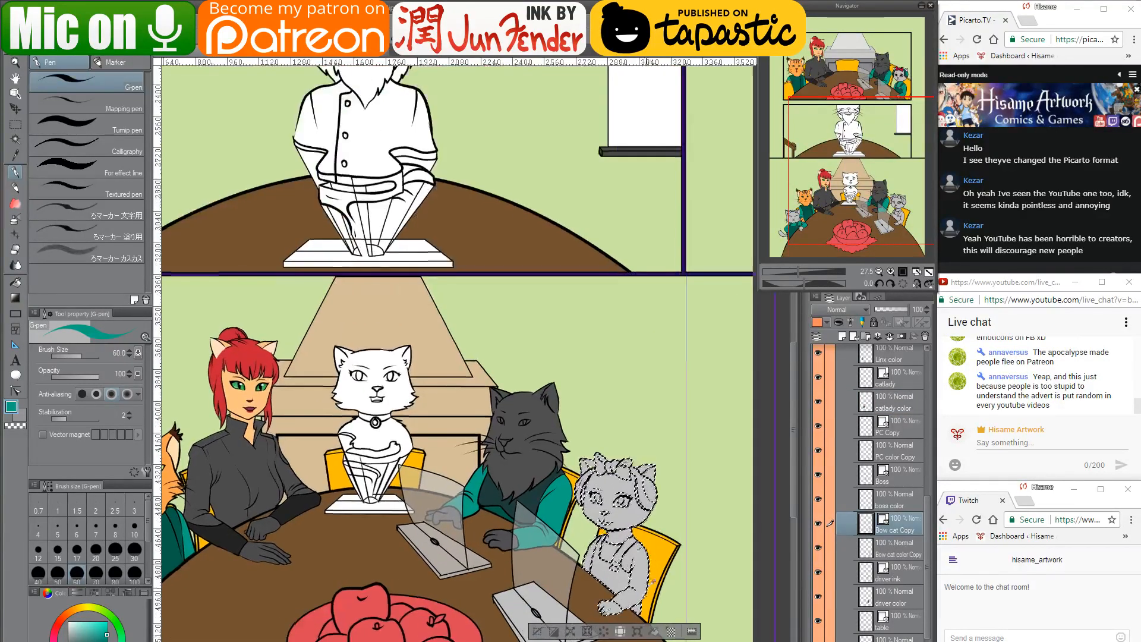
{"action": "left_click", "coordinate": [869, 553], "text": "ctrl"}
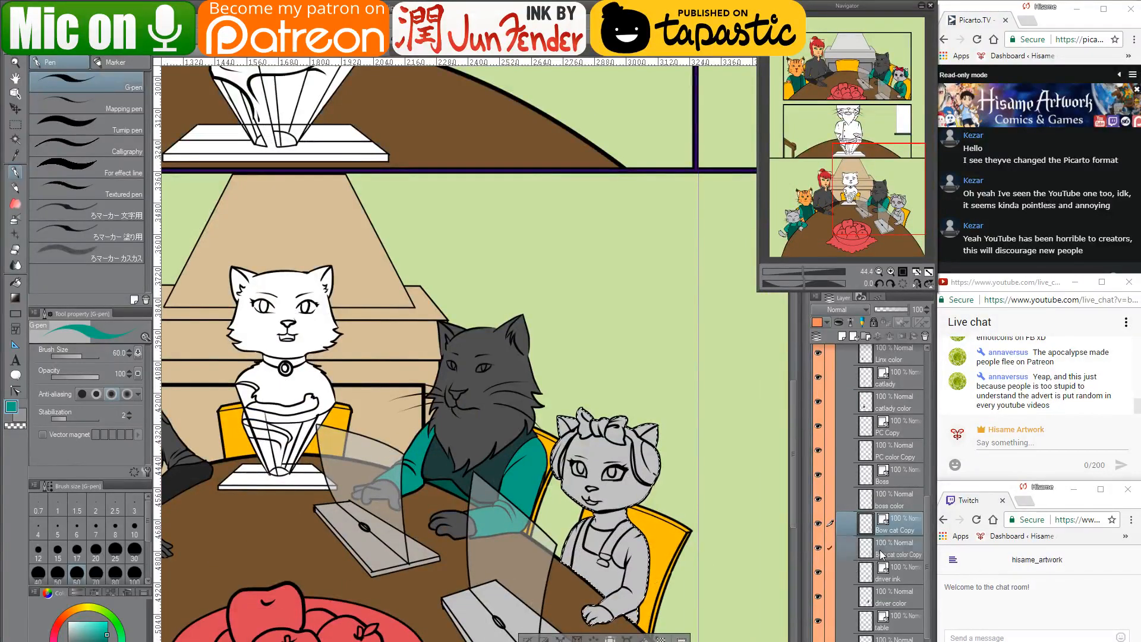
{"action": "left_click", "coordinate": [903, 555]}
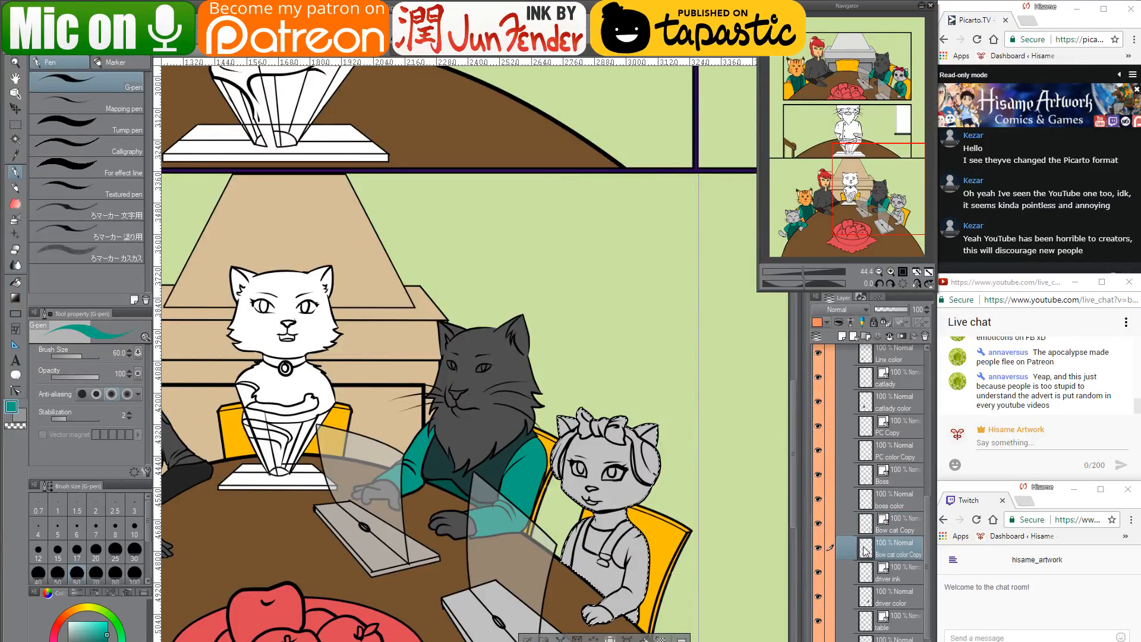
{"action": "left_click", "coordinate": [18, 283]}
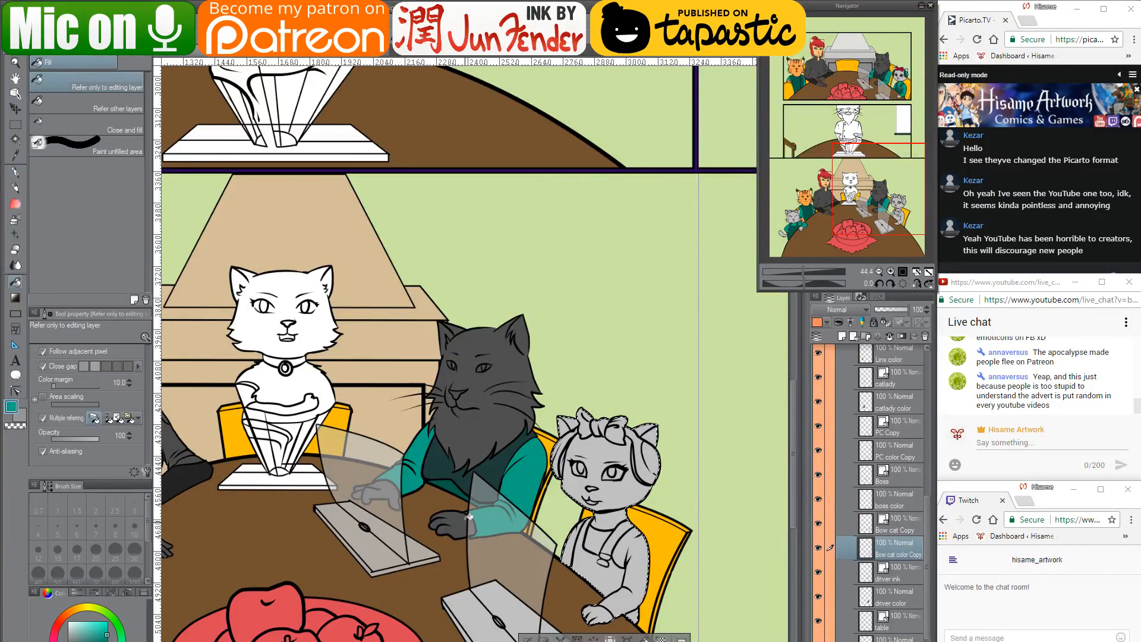
{"action": "left_click", "coordinate": [639, 569]}
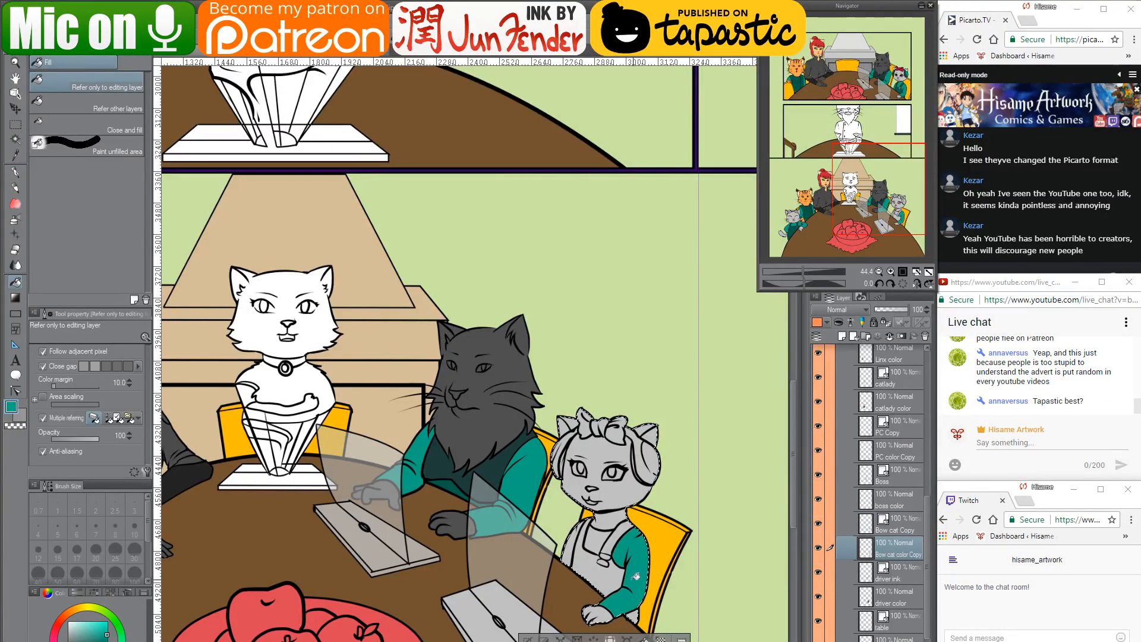
{"action": "left_click", "coordinate": [573, 546]}
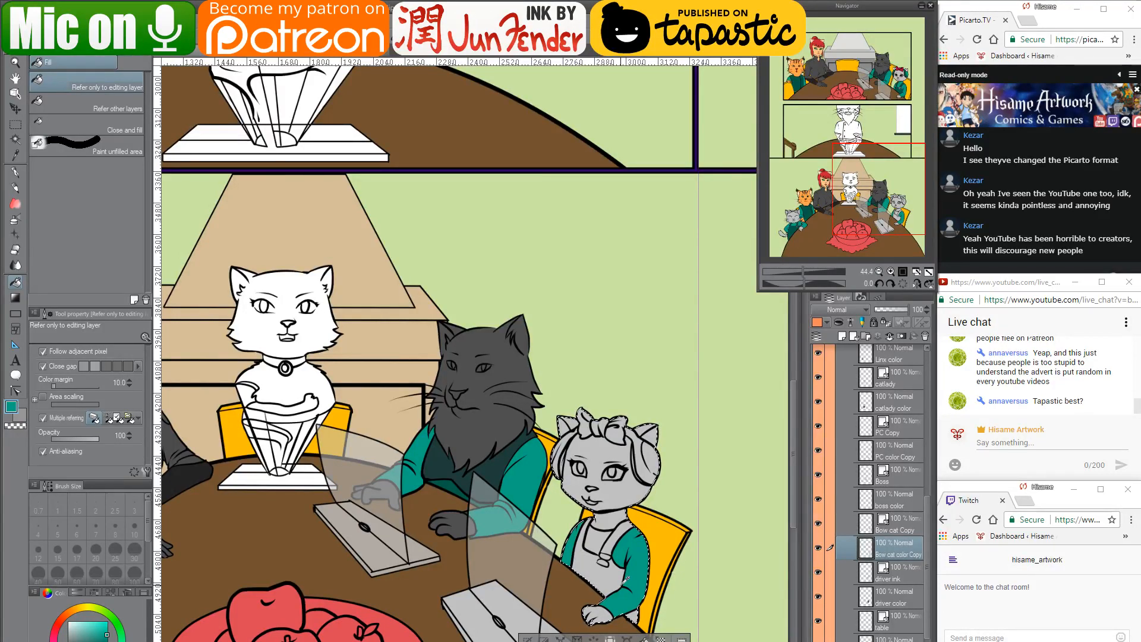
Erase the bow cat's neck line on the Bow cat Copy ink layer and fill her neck and shirt with teal on the color layer
{"action": "scroll", "coordinate": [626, 580], "scroll_direction": "up", "scroll_amount": 3}
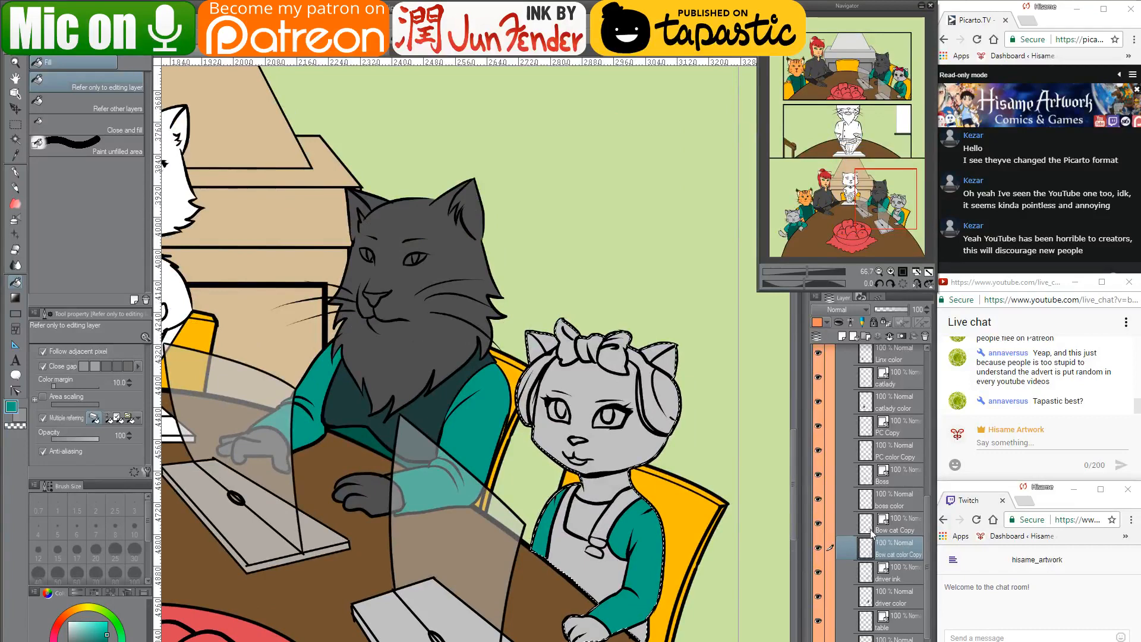
{"action": "left_click", "coordinate": [872, 531]}
{"action": "scroll", "coordinate": [590, 514], "scroll_direction": "up", "scroll_amount": 1}
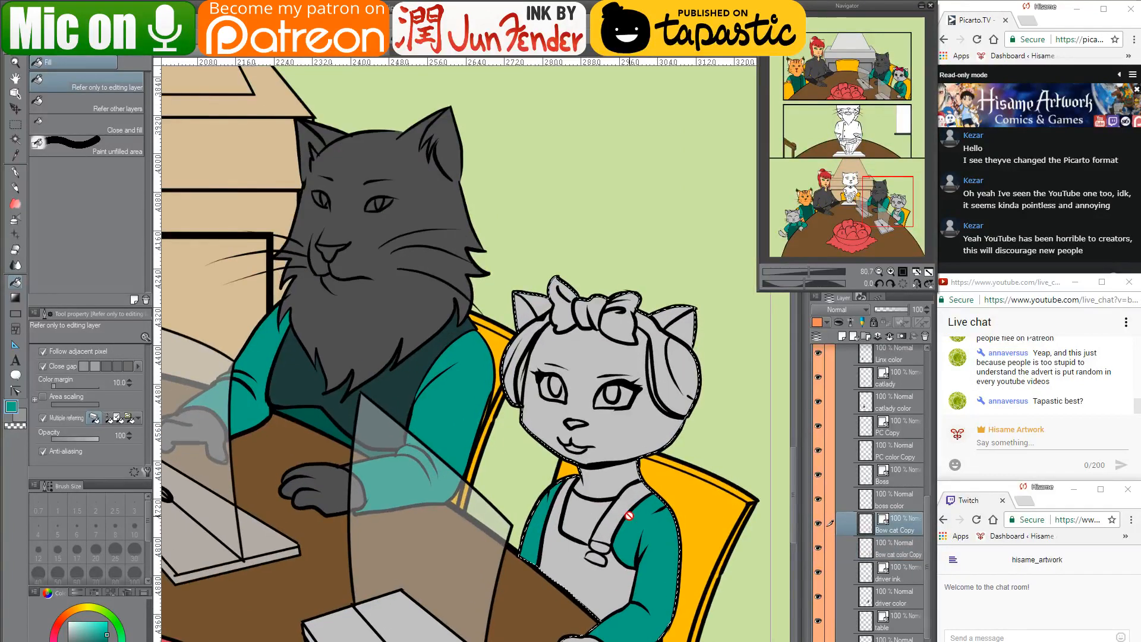
{"action": "left_click", "coordinate": [16, 254]}
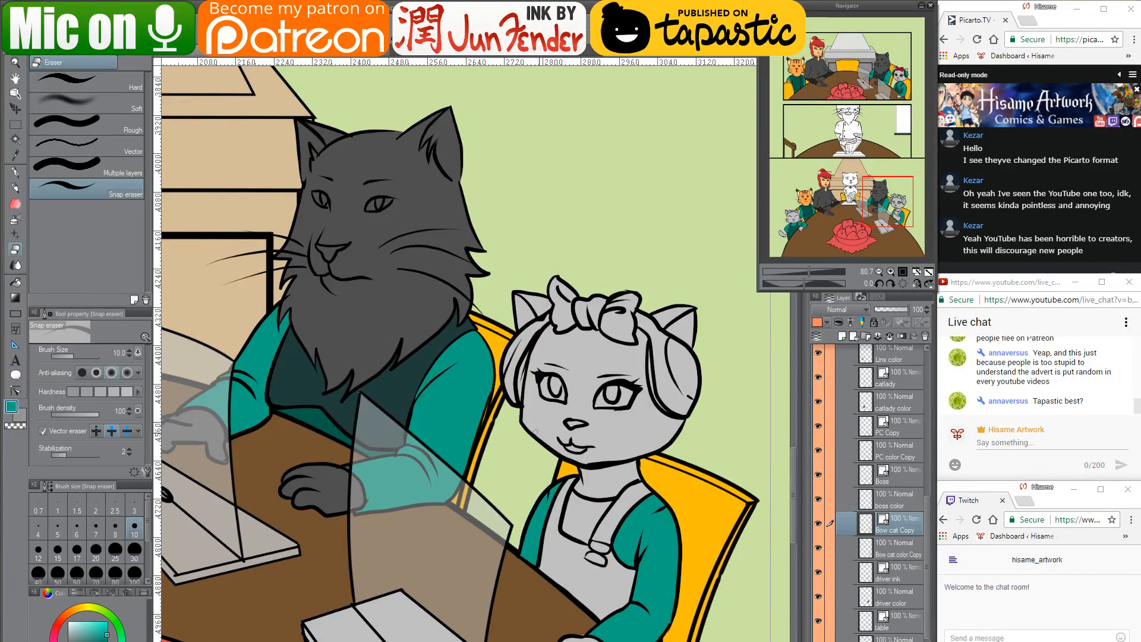
{"action": "left_click", "coordinate": [870, 545]}
{"action": "left_click", "coordinate": [868, 545], "text": "ctrl"}
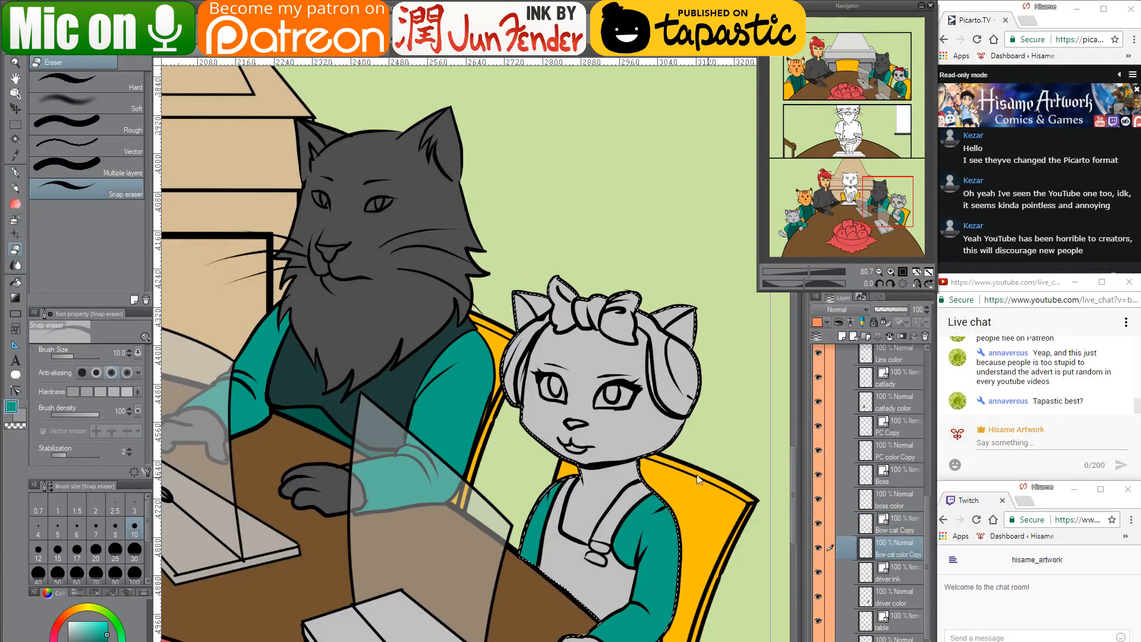
{"action": "left_click", "coordinate": [17, 282]}
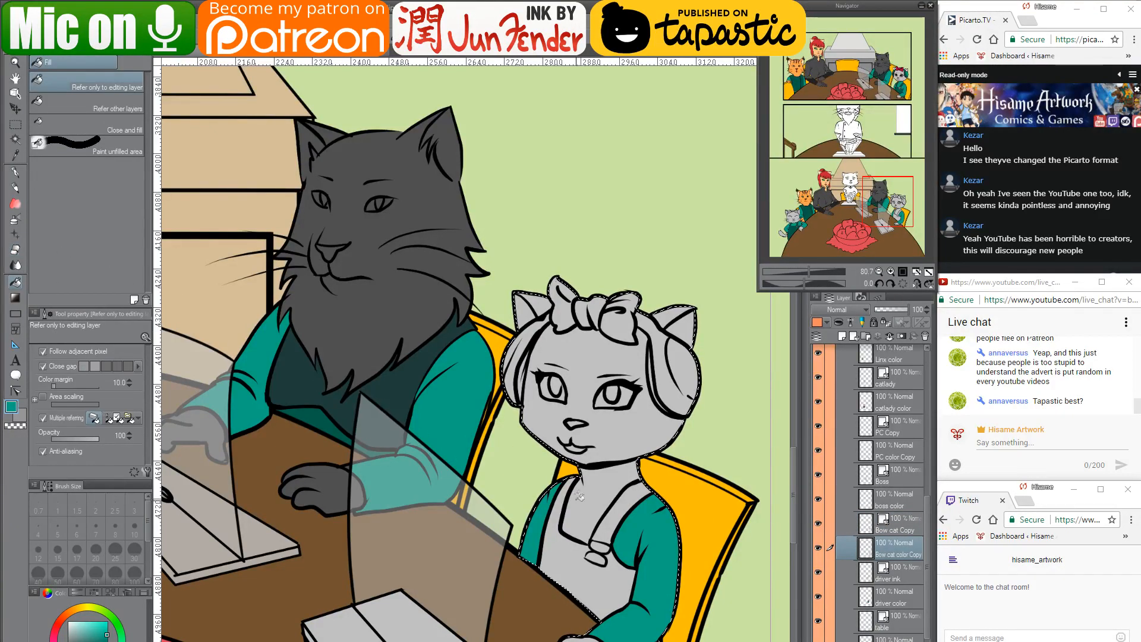
{"action": "left_click", "coordinate": [590, 533]}
Fill the bow cat's overalls and headphones with the dark teal sampled from the driver's shirt front
{"action": "left_click", "coordinate": [332, 413], "text": "alt"}
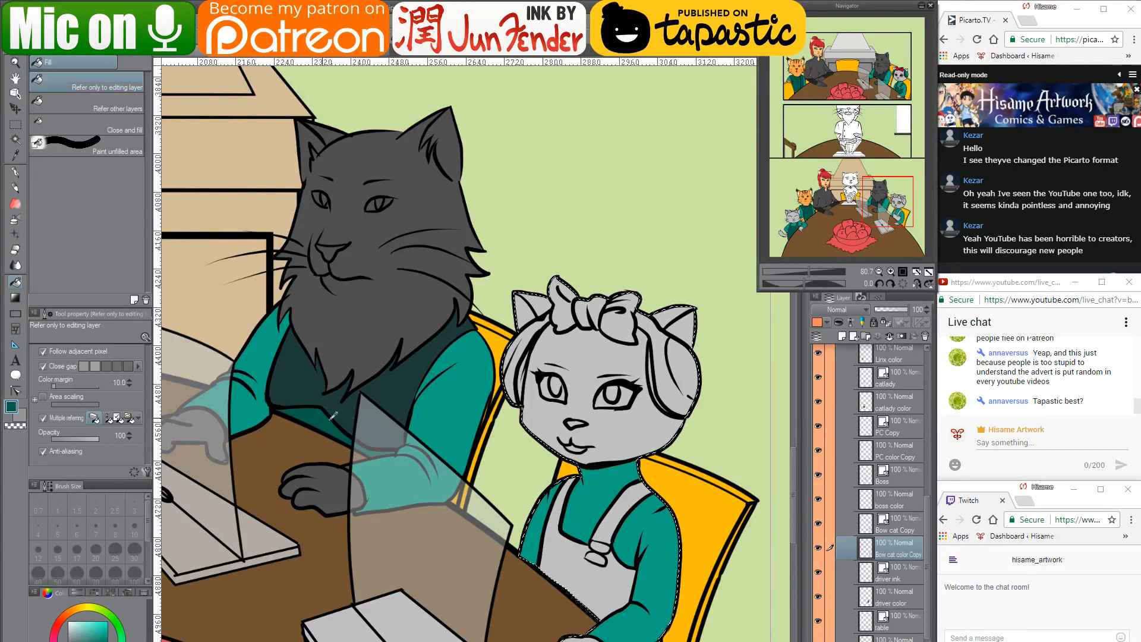
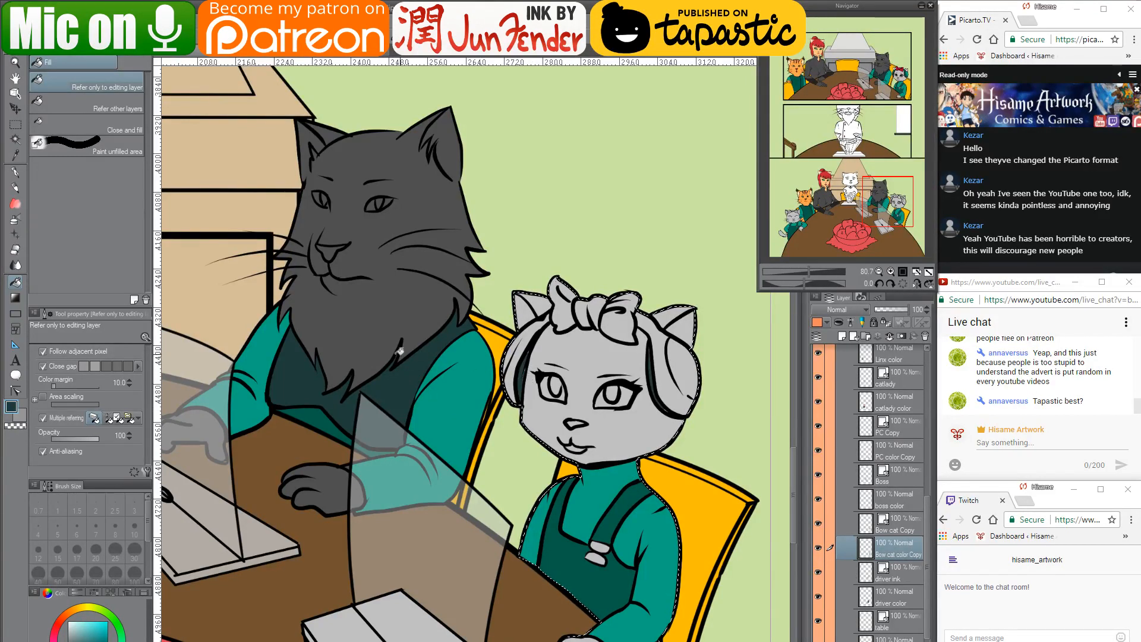
{"action": "left_click", "coordinate": [404, 380], "text": "alt"}
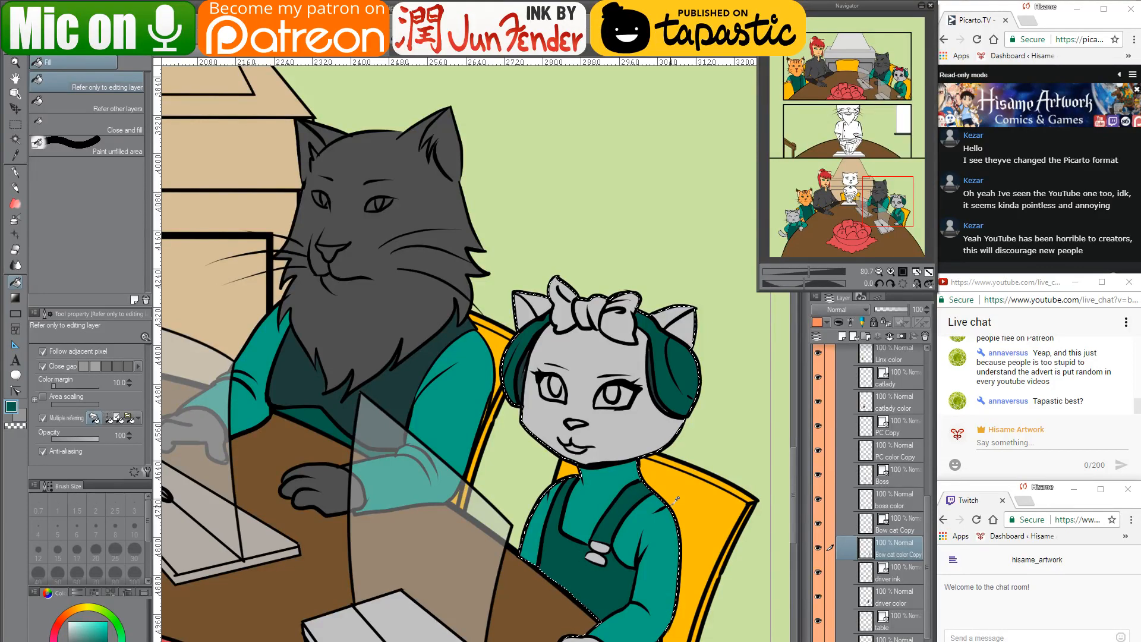
Paint the bow cat's headphone ear cups in the lighter teal with the G-pen at brush size 25
{"action": "scroll", "coordinate": [676, 499], "scroll_direction": "up", "scroll_amount": 5}
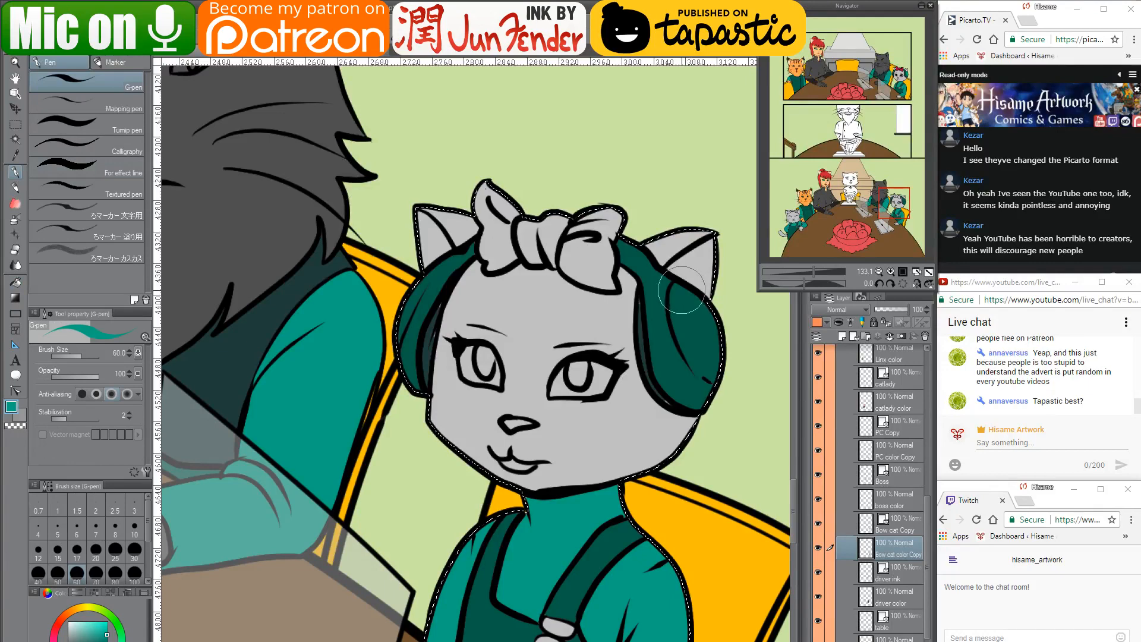
{"action": "key", "text": "bracketleft"}
{"action": "key", "text": "bracketleft"}
{"action": "key", "text": "bracketleft"}
{"action": "key", "text": "bracketleft"}
{"action": "left_click_drag", "start_coordinate": [672, 288], "coordinate": [688, 362]}
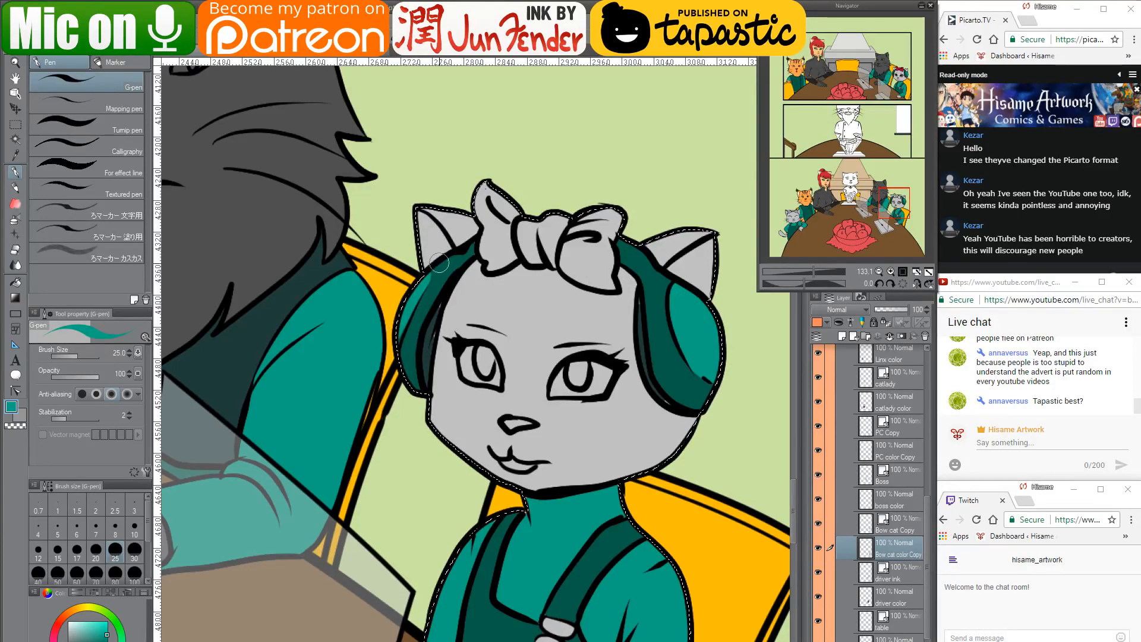
Touch up the edges of the bow cat's headband with the dark teal and grey sampled from the surrounding areas
{"action": "left_click", "coordinate": [444, 300], "text": "alt"}
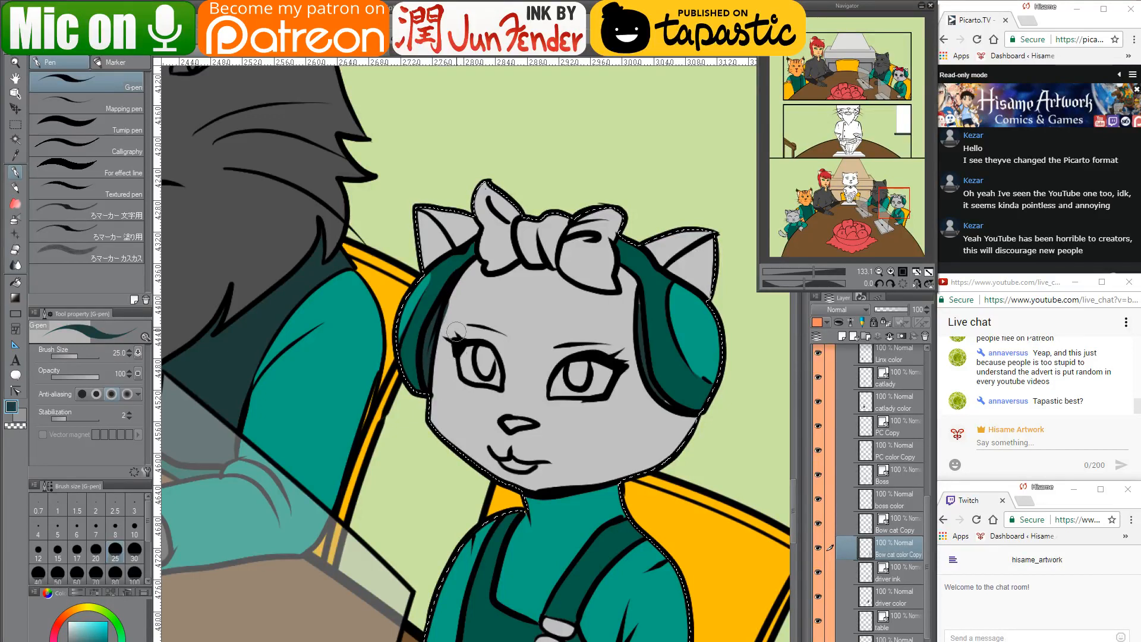
{"action": "left_click", "coordinate": [457, 293], "text": "alt"}
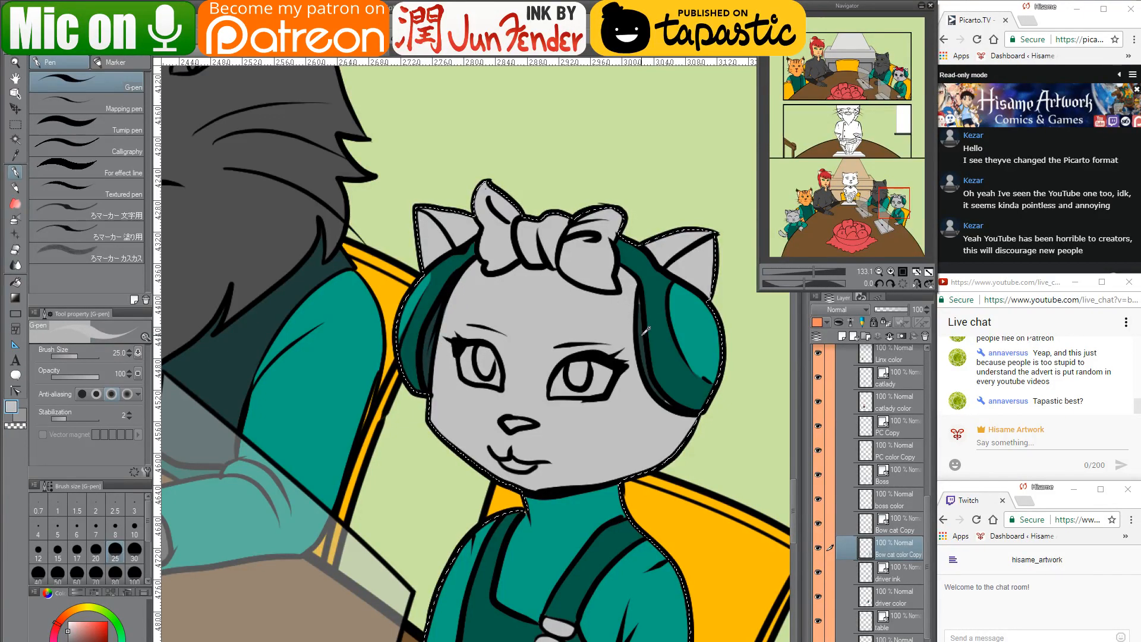
{"action": "left_click", "coordinate": [641, 305], "text": "alt"}
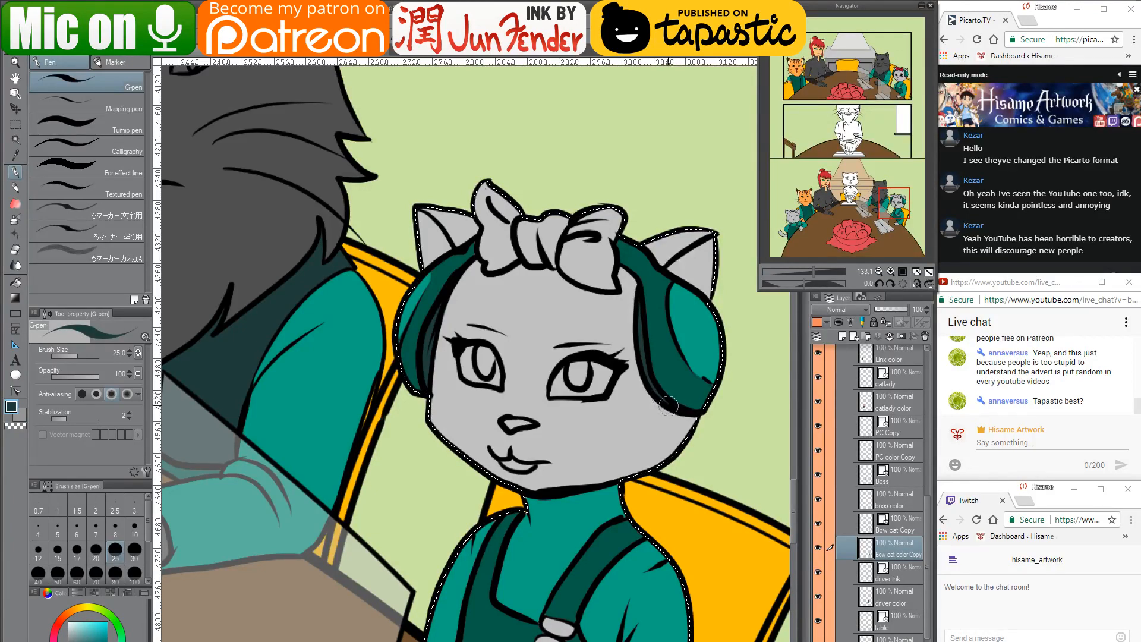
Sample the light grey fur colour from the bow cat's face in the last panel of the finished page_36
{"action": "left_click", "coordinate": [240, 55]}
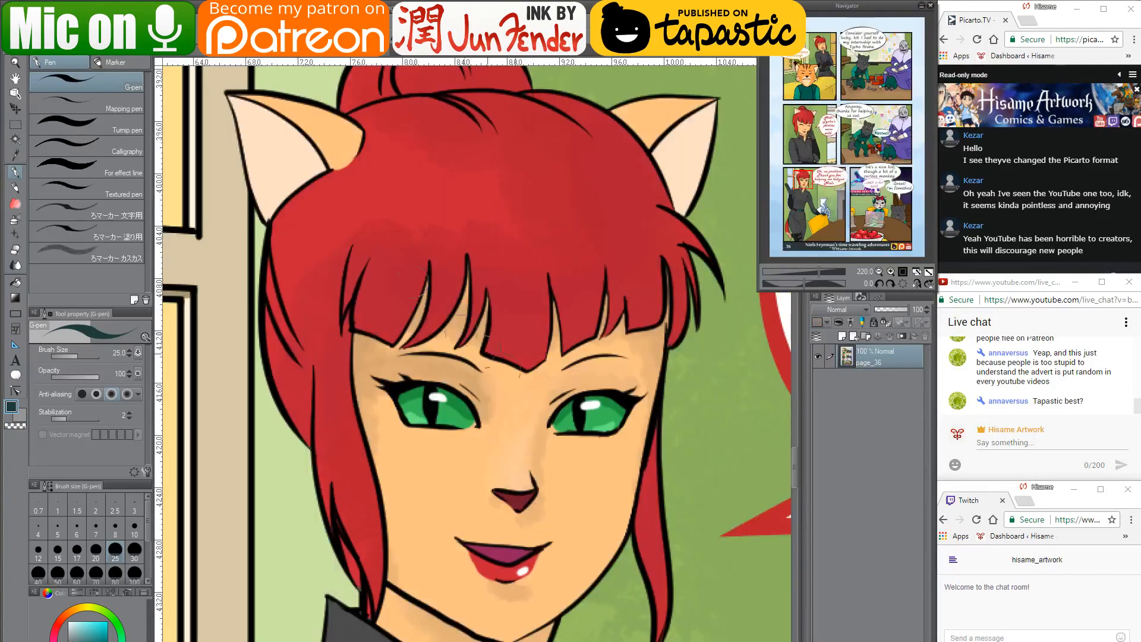
{"action": "scroll", "coordinate": [520, 410], "scroll_direction": "down", "scroll_amount": 6}
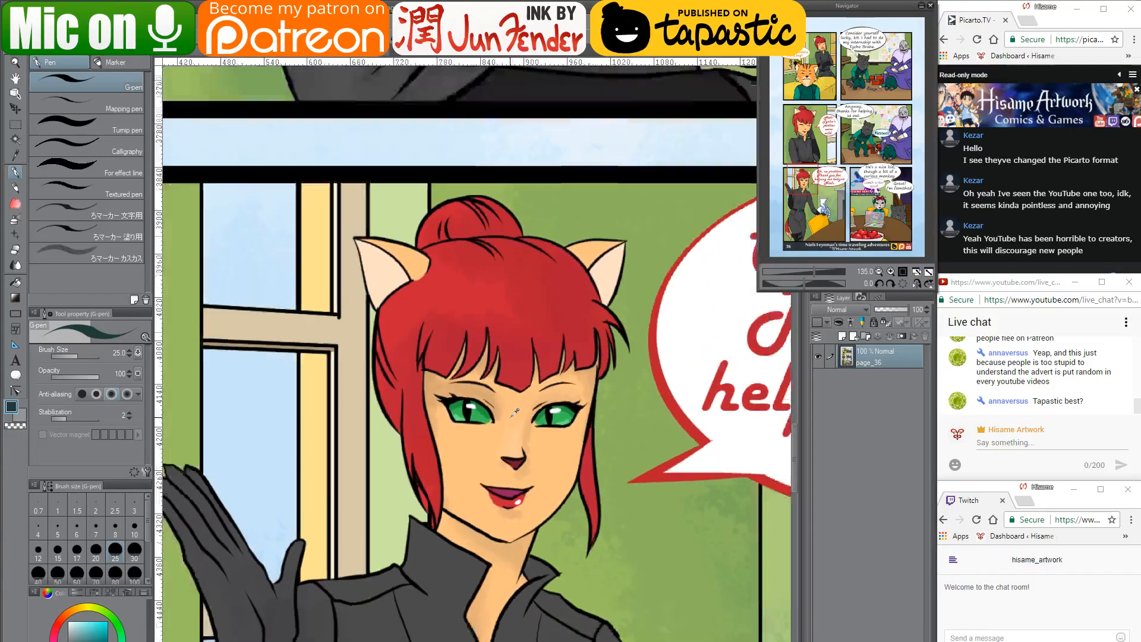
{"action": "scroll", "coordinate": [512, 415], "scroll_direction": "down", "scroll_amount": 1}
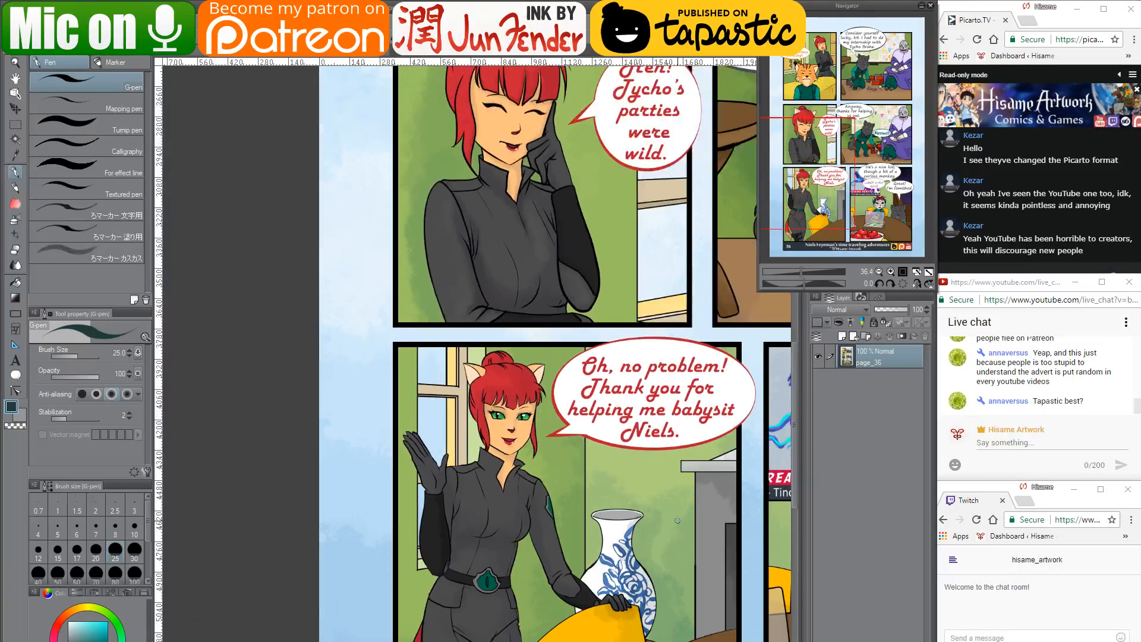
{"action": "left_click_drag", "start_coordinate": [718, 534], "coordinate": [414, 412]}
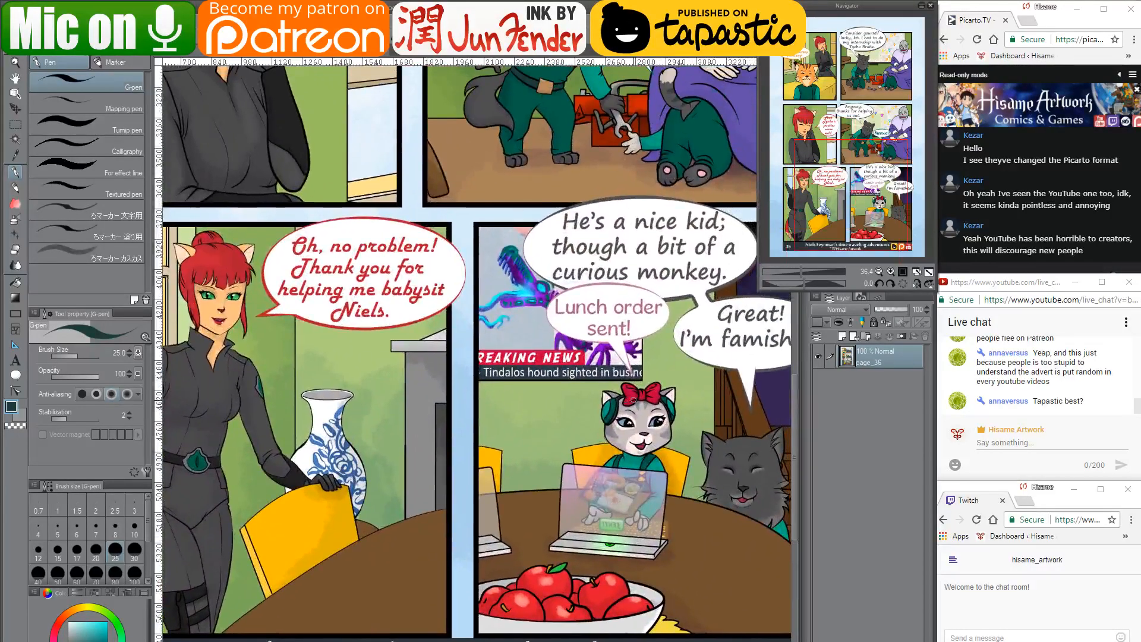
{"action": "scroll", "coordinate": [618, 432], "scroll_direction": "up", "scroll_amount": 3}
{"action": "scroll", "coordinate": [640, 433], "scroll_direction": "up", "scroll_amount": 2}
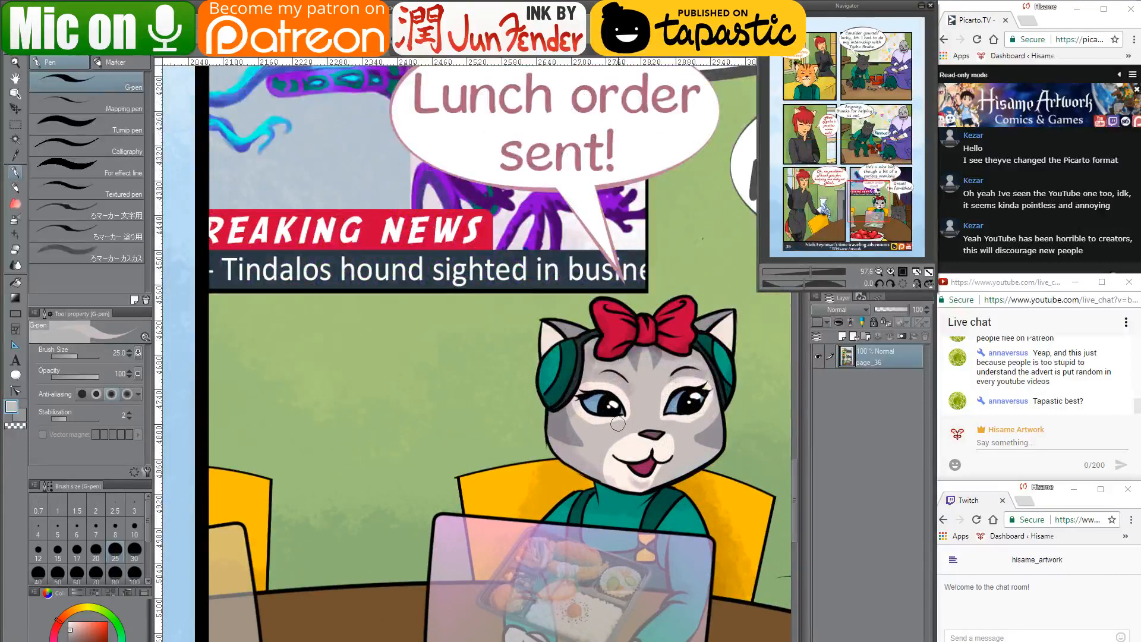
Fill the bow cat's face and outer ears in panel 3 with the sampled light grey fur colour
{"action": "left_click", "coordinate": [189, 53]}
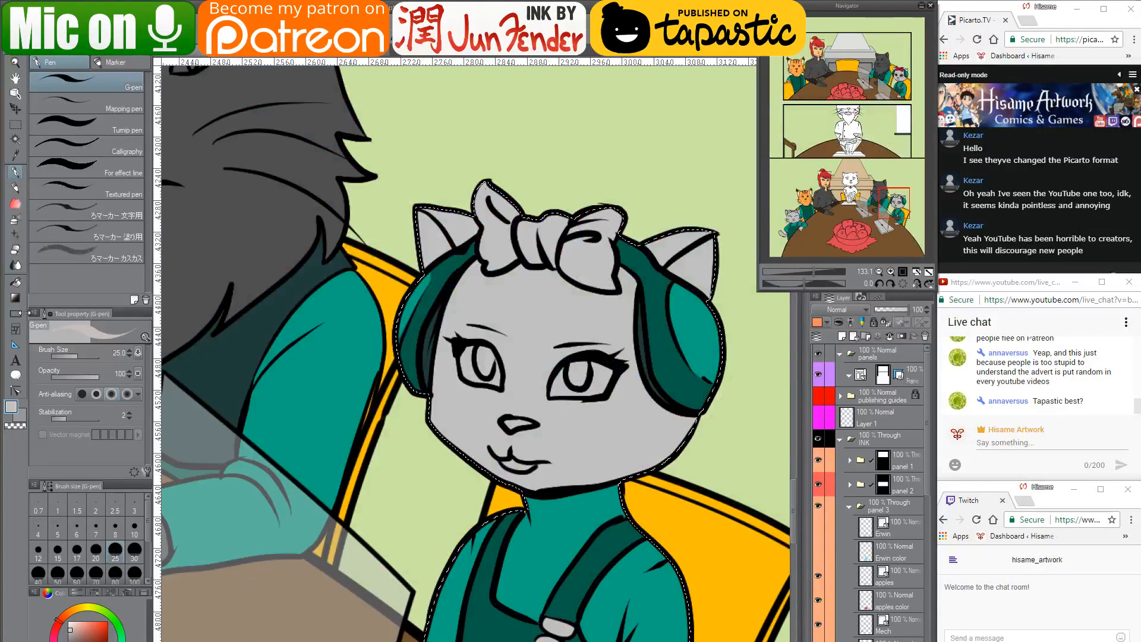
{"action": "left_click", "coordinate": [15, 281]}
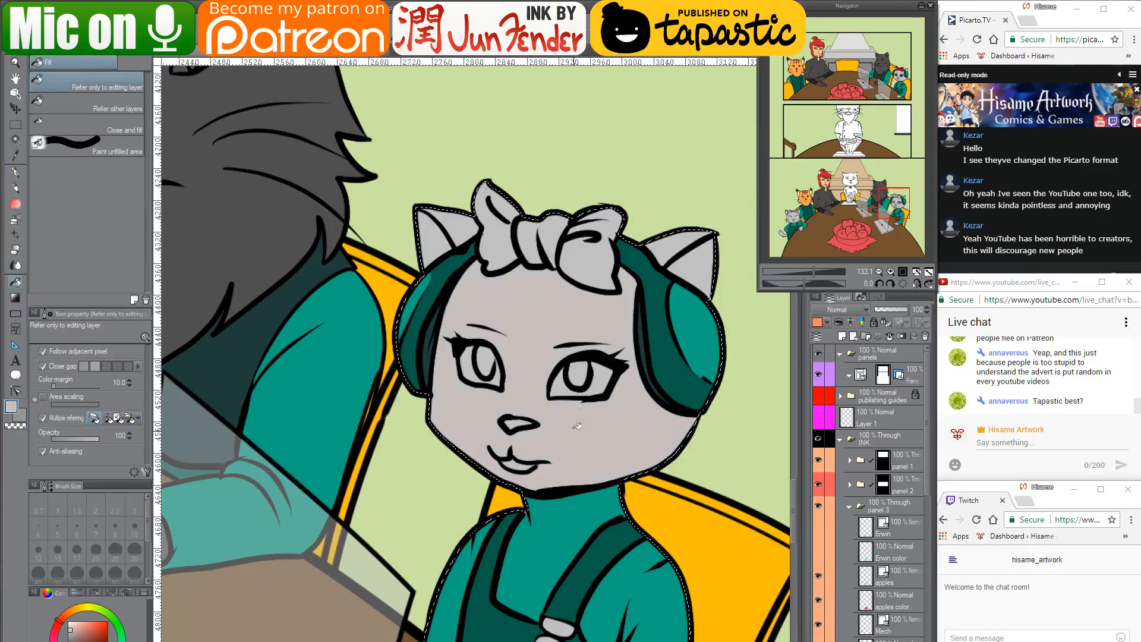
{"action": "scroll", "coordinate": [577, 426], "scroll_direction": "up", "scroll_amount": 1}
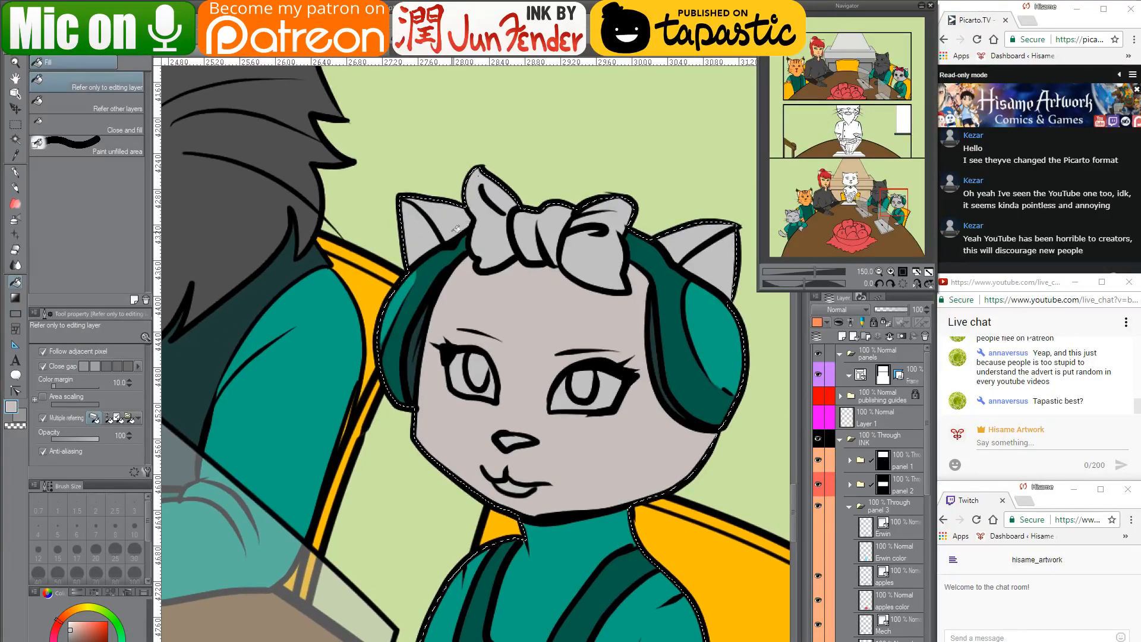
{"action": "scroll", "coordinate": [641, 334], "scroll_direction": "down", "scroll_amount": 5}
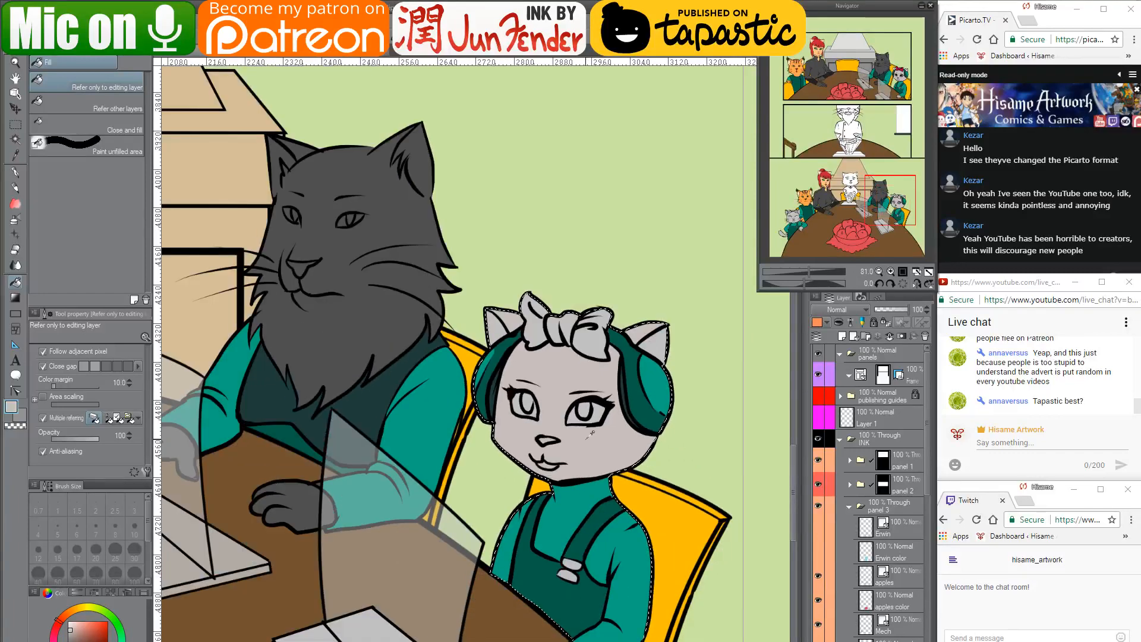
{"action": "scroll", "coordinate": [592, 433], "scroll_direction": "up", "scroll_amount": 5}
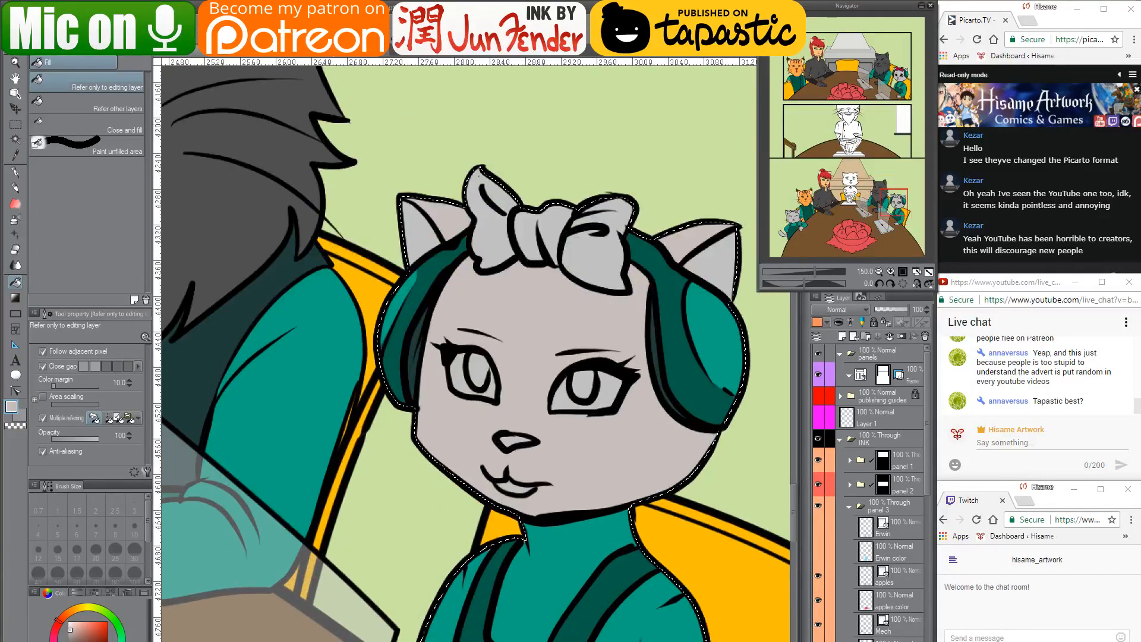
Fill the bow cat's hair bow with red sampled from page_36, touch it up with the G-pen at size 50, and undo the last stroke
{"action": "left_click", "coordinate": [660, 57]}
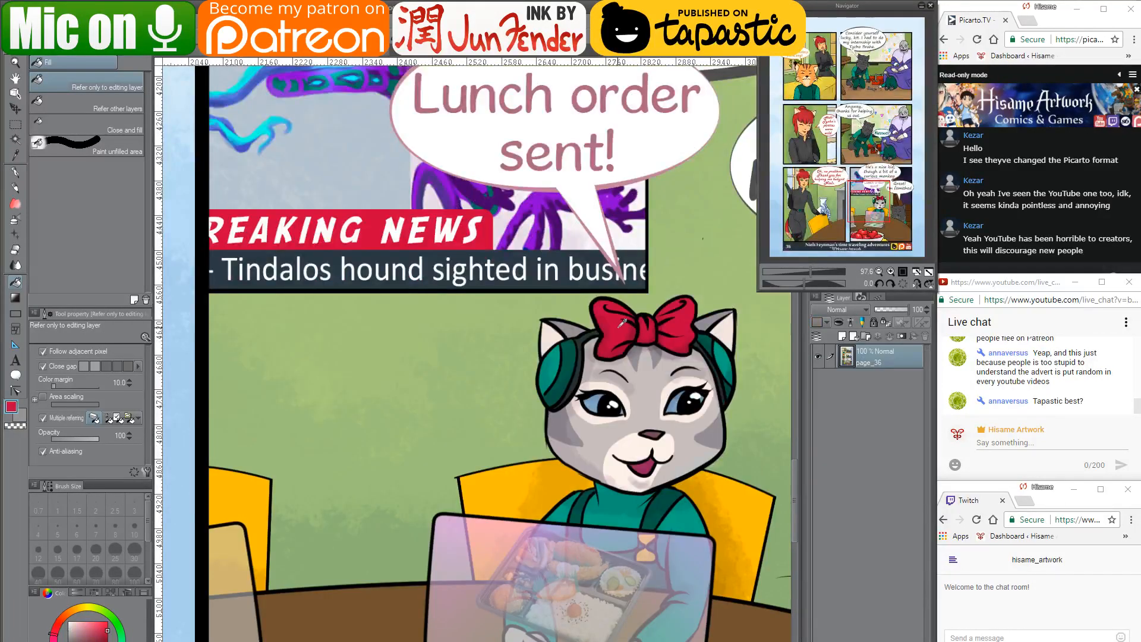
{"action": "left_click", "coordinate": [244, 57]}
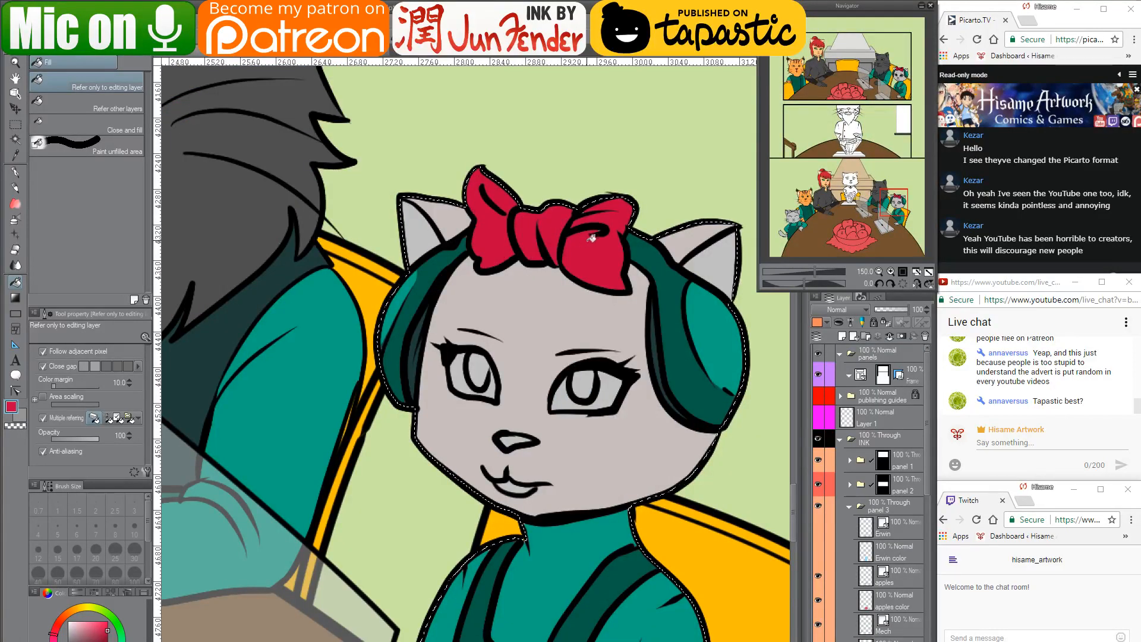
{"action": "left_click", "coordinate": [16, 173]}
{"action": "key", "text": "bracketright"}
{"action": "key", "text": "bracketright"}
{"action": "key", "text": "bracketright"}
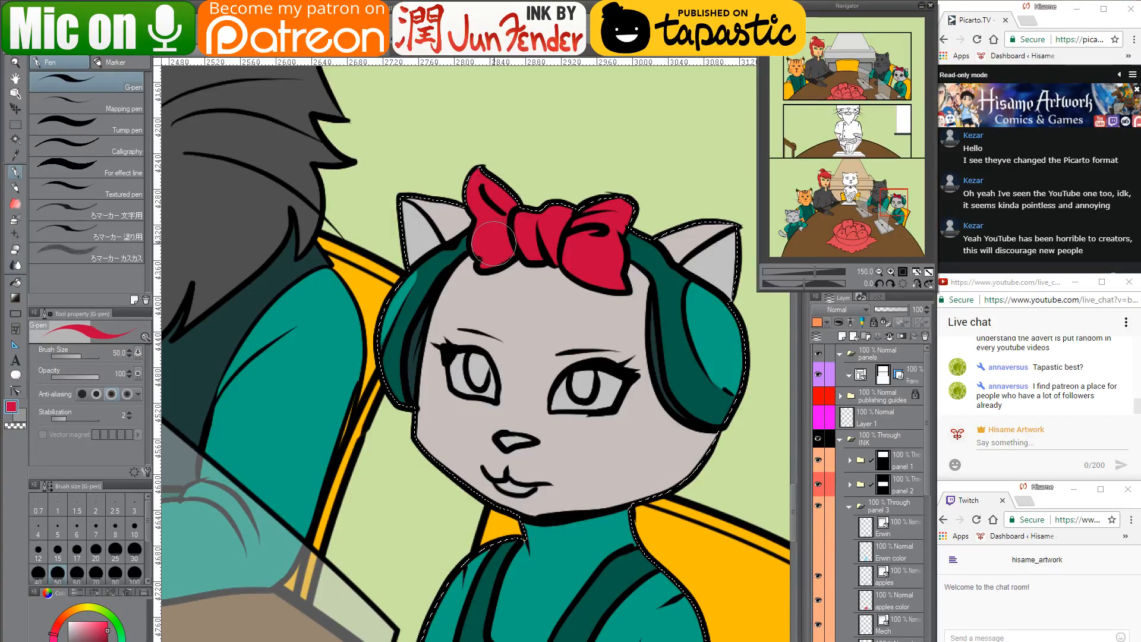
{"action": "key", "text": "ctrl+z"}
Paint the bow cat's inner ears in panel 3 with the pale cream sampled from page_36, using the G-pen at size 25
{"action": "left_click", "coordinate": [241, 58]}
{"action": "left_click", "coordinate": [618, 458], "text": "alt"}
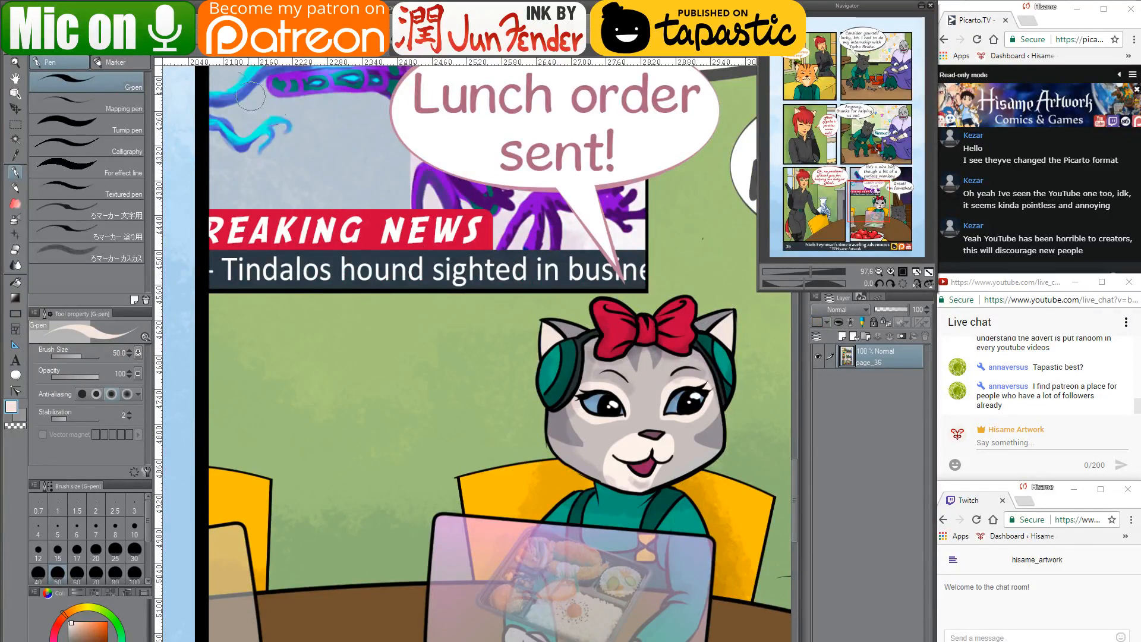
{"action": "left_click", "coordinate": [176, 59]}
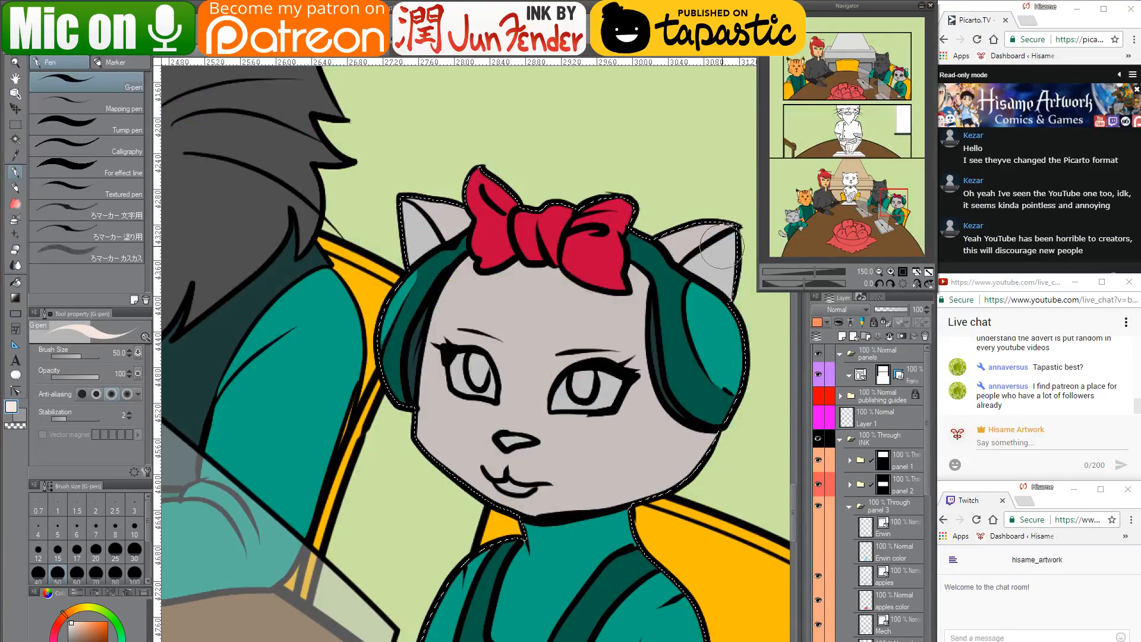
{"action": "key", "text": "bracketleft"}
{"action": "key", "text": "bracketleft"}
{"action": "key", "text": "bracketleft"}
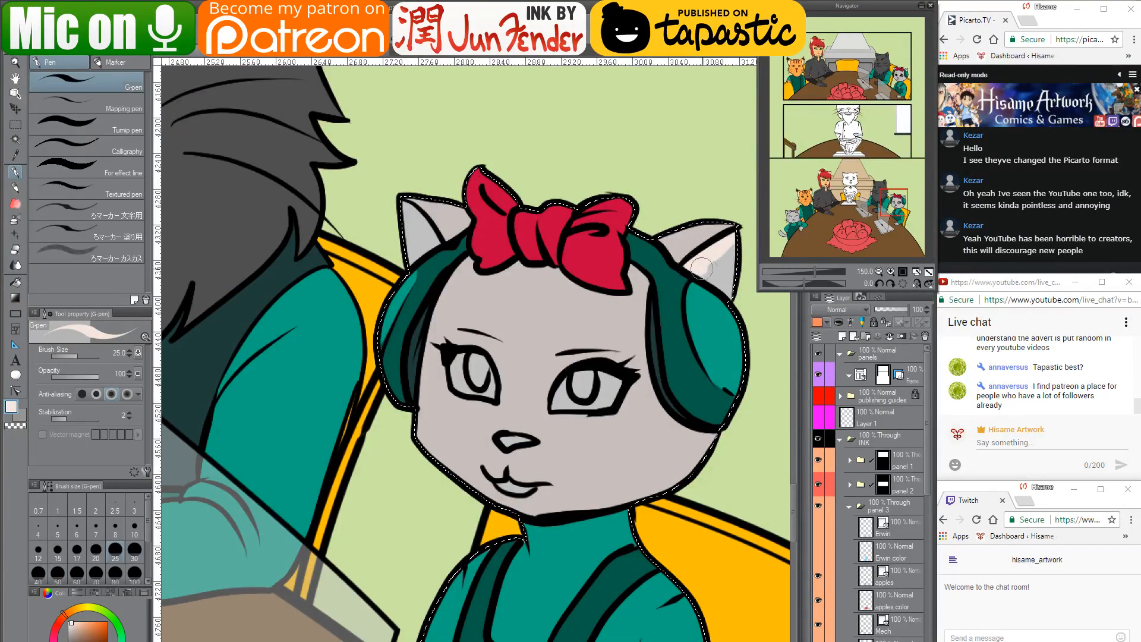
{"action": "left_click_drag", "start_coordinate": [701, 268], "coordinate": [698, 273]}
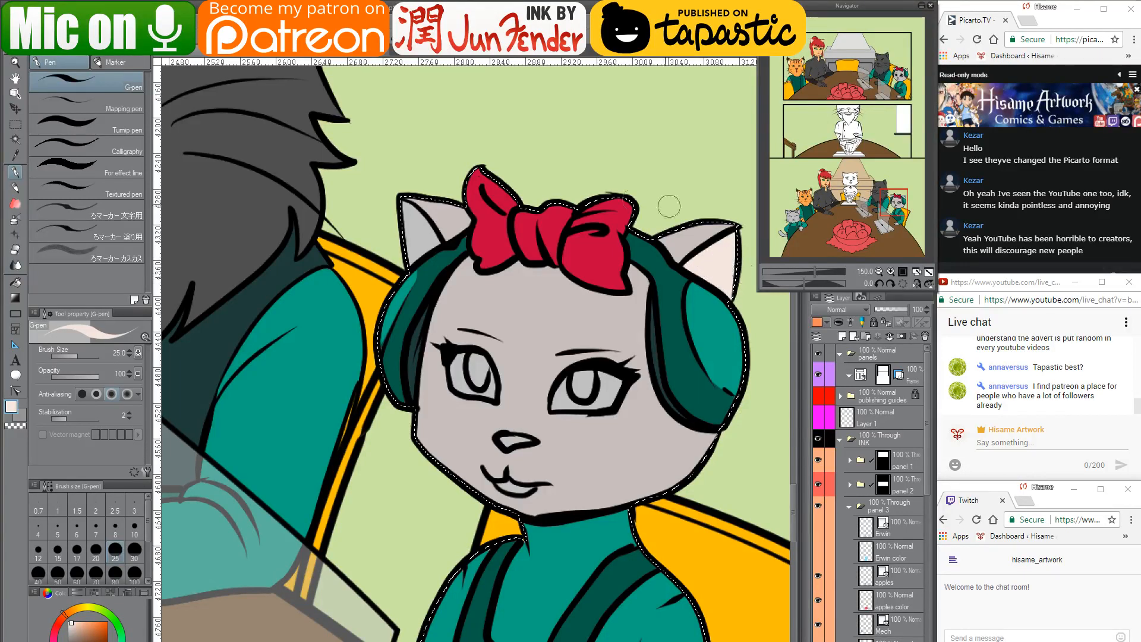
{"action": "mouse_move", "coordinate": [397, 203]}
{"action": "left_mouse_down"}
{"action": "mouse_move", "coordinate": [405, 263]}
{"action": "mouse_move", "coordinate": [433, 243]}
{"action": "mouse_move", "coordinate": [399, 208]}
{"action": "mouse_move", "coordinate": [428, 237]}
{"action": "left_mouse_up"}
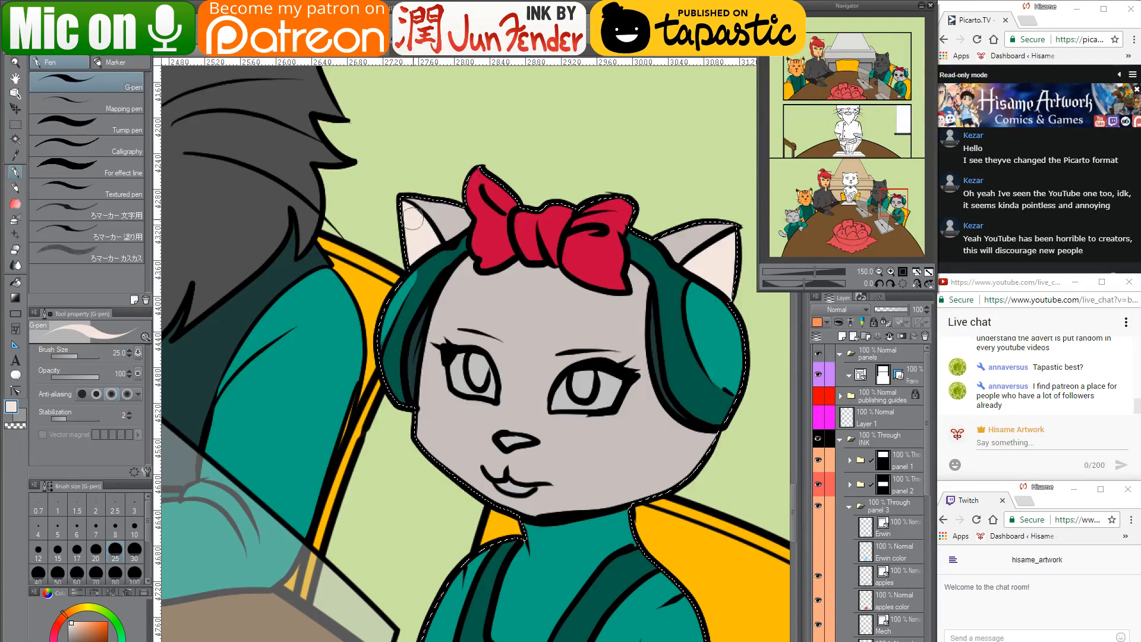
Paint the bow cat's nose in panel 3 with the dark mauve sampled from its nose in page_36
{"action": "mouse_move", "coordinate": [568, 449]}
{"action": "left_mouse_down"}
{"action": "mouse_move", "coordinate": [538, 303]}
{"action": "mouse_move", "coordinate": [565, 408]}
{"action": "left_mouse_up"}
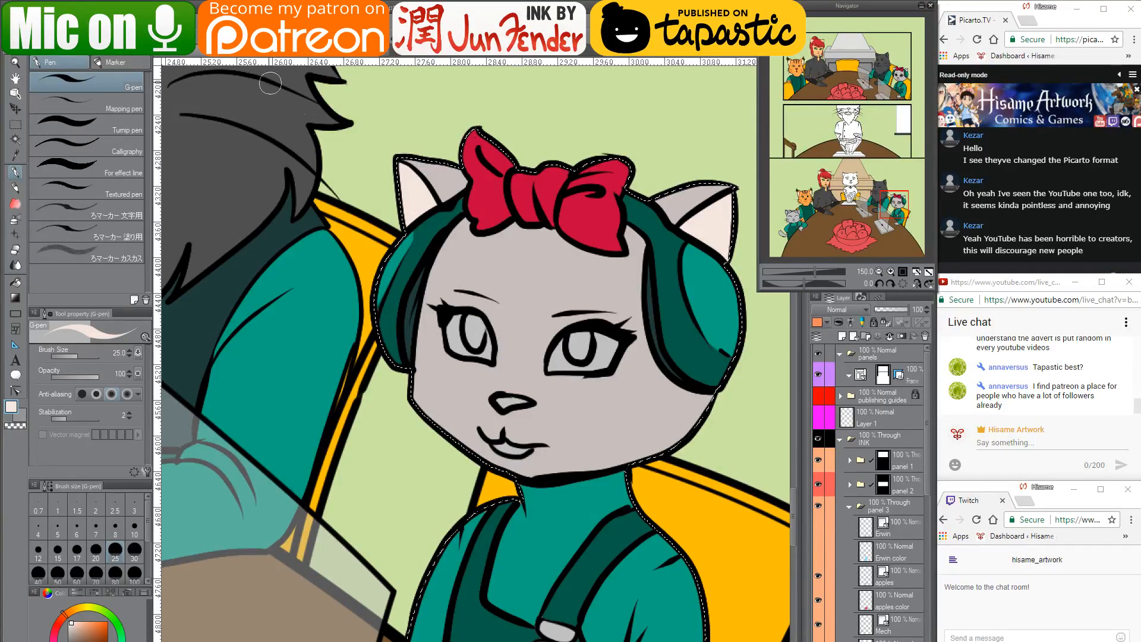
{"action": "left_click", "coordinate": [250, 50]}
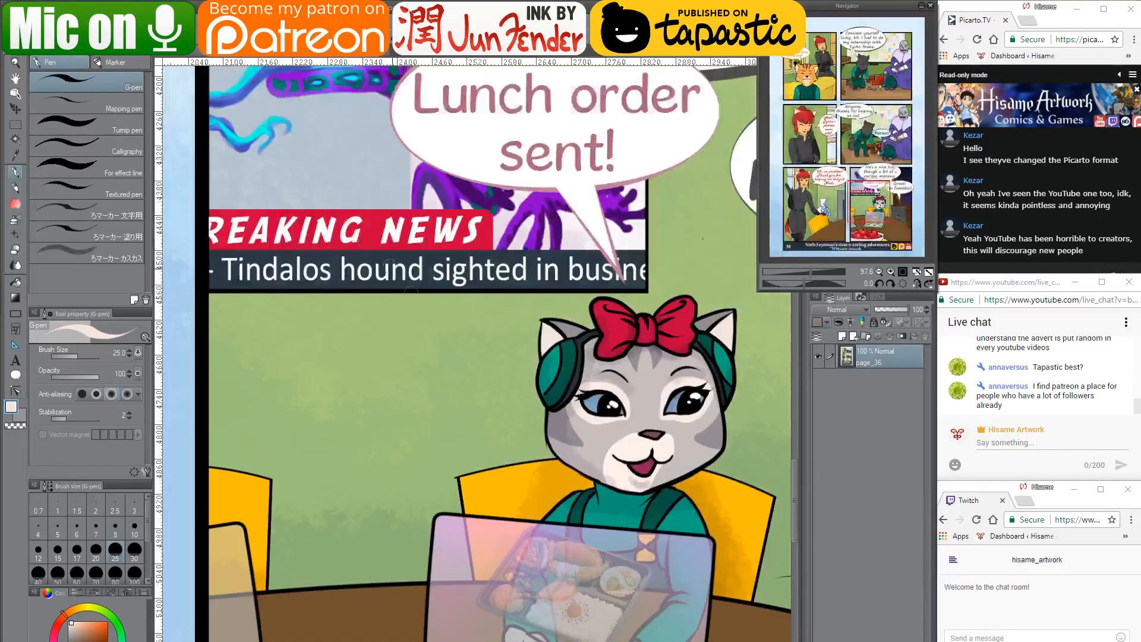
{"action": "left_click", "coordinate": [659, 427], "text": "alt"}
{"action": "left_click", "coordinate": [205, 50]}
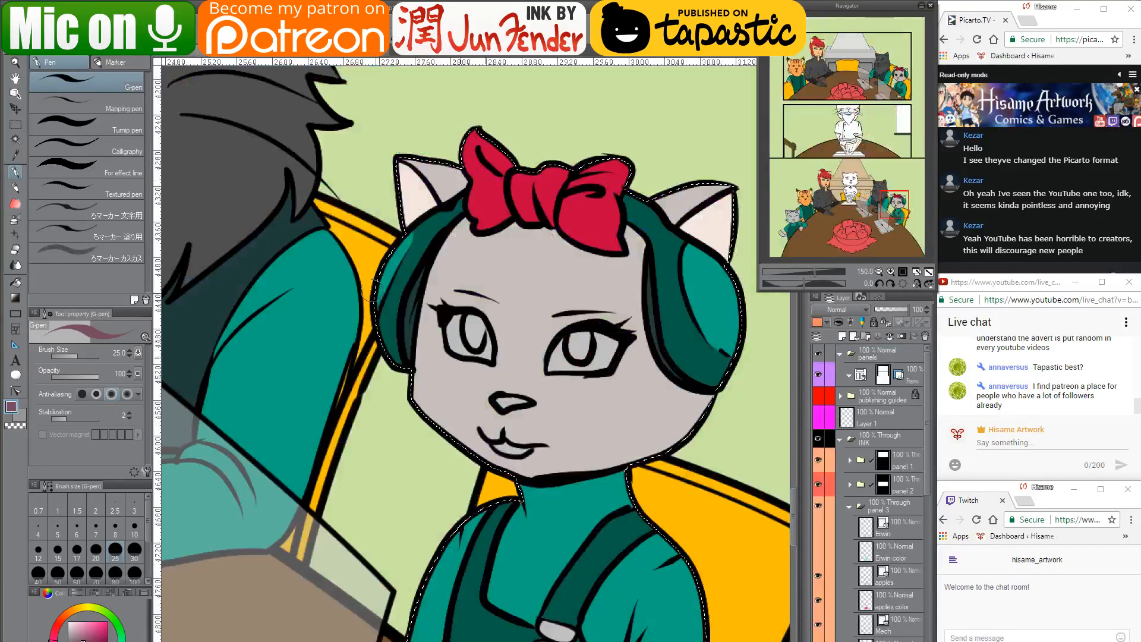
{"action": "mouse_move", "coordinate": [509, 402]}
{"action": "left_mouse_down"}
{"action": "mouse_move", "coordinate": [497, 399]}
{"action": "mouse_move", "coordinate": [526, 398]}
{"action": "mouse_move", "coordinate": [502, 403]}
{"action": "mouse_move", "coordinate": [504, 433]}
{"action": "left_mouse_up"}
Colour both of the bow cat's eyes with the blue sampled from its eye in page_36
{"action": "left_click", "coordinate": [247, 54]}
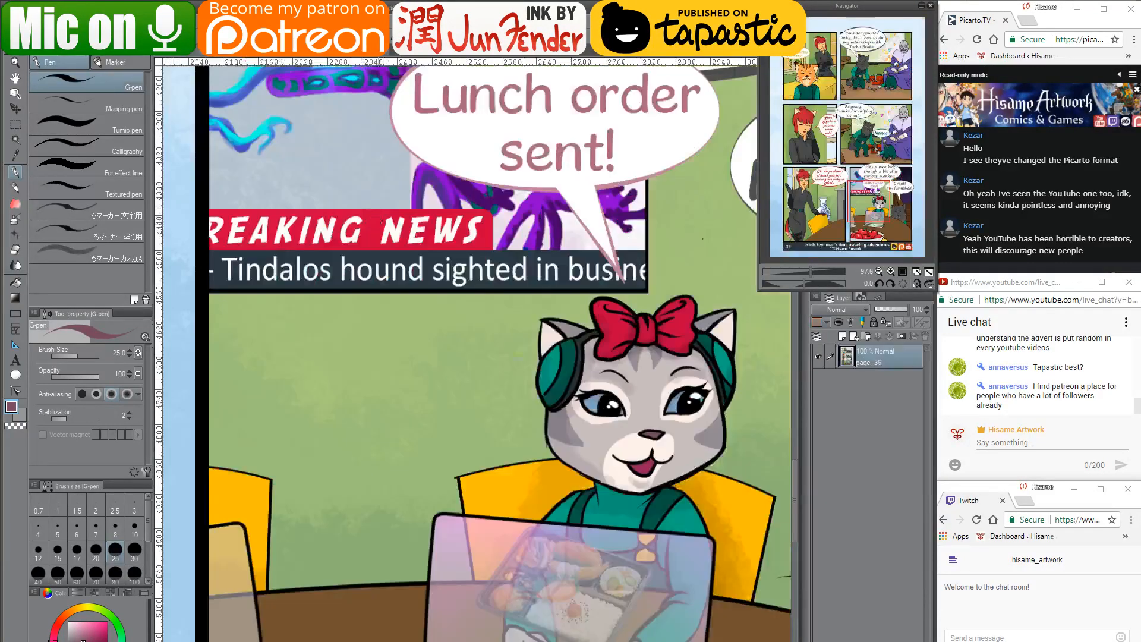
{"action": "left_click", "coordinate": [596, 405], "text": "alt"}
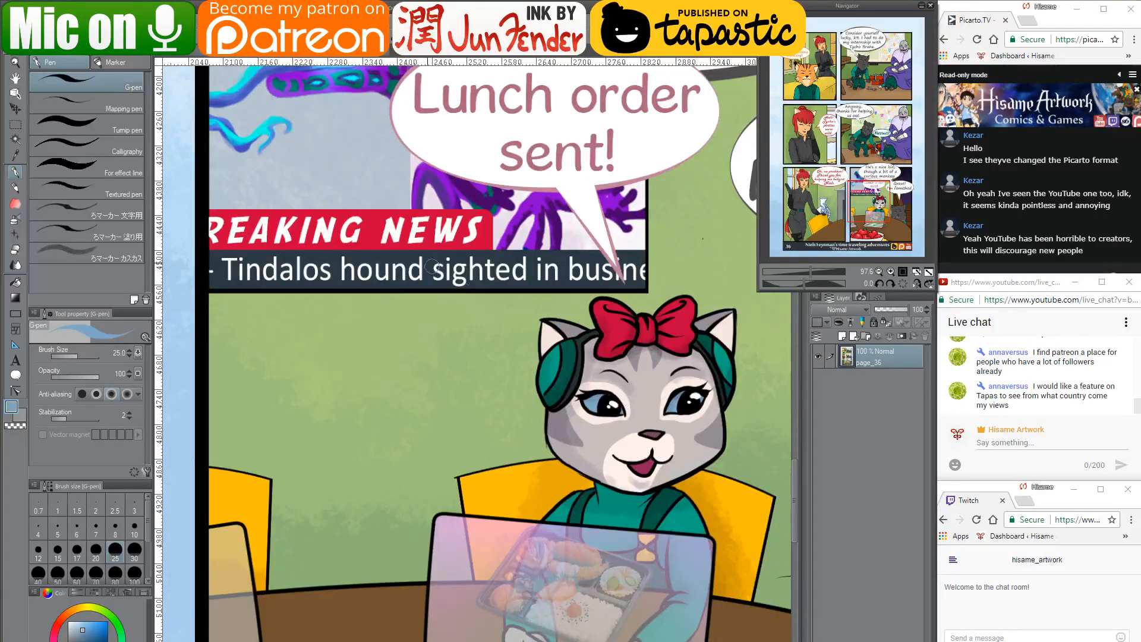
{"action": "left_click", "coordinate": [186, 57]}
{"action": "mouse_move", "coordinate": [573, 364]}
{"action": "left_mouse_down"}
{"action": "mouse_move", "coordinate": [554, 387]}
{"action": "mouse_move", "coordinate": [567, 357]}
{"action": "mouse_move", "coordinate": [597, 389]}
{"action": "mouse_move", "coordinate": [594, 357]}
{"action": "mouse_move", "coordinate": [606, 381]}
{"action": "mouse_move", "coordinate": [612, 371]}
{"action": "left_mouse_up"}
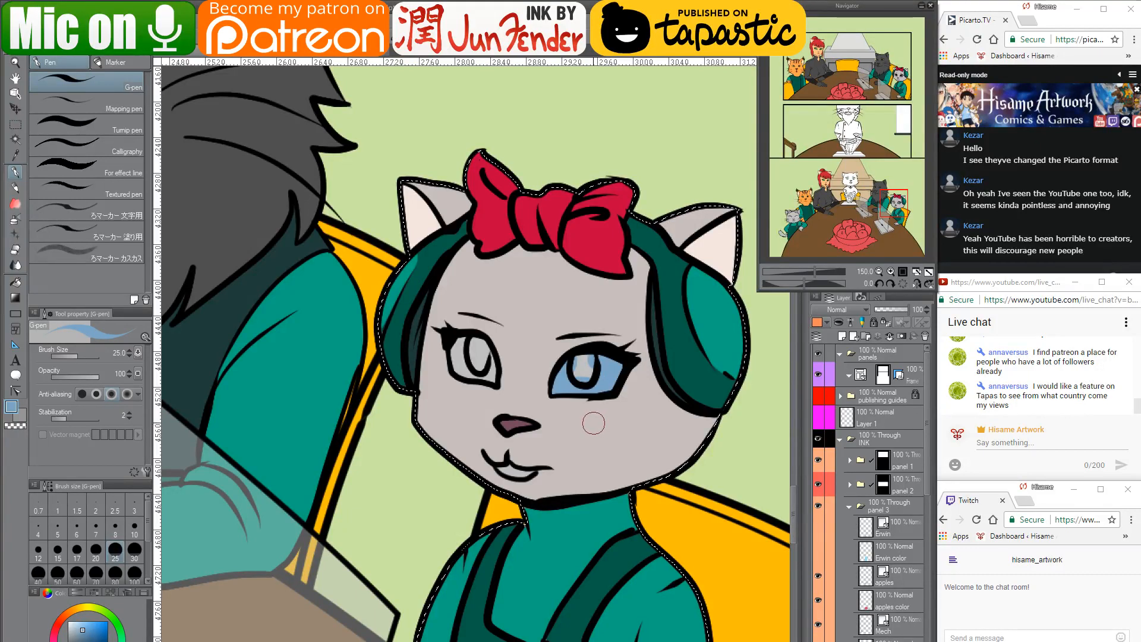
{"action": "mouse_move", "coordinate": [467, 354]}
{"action": "left_mouse_down"}
{"action": "mouse_move", "coordinate": [462, 342]}
{"action": "mouse_move", "coordinate": [456, 361]}
{"action": "mouse_move", "coordinate": [462, 347]}
{"action": "mouse_move", "coordinate": [484, 375]}
{"action": "mouse_move", "coordinate": [486, 353]}
{"action": "mouse_move", "coordinate": [474, 361]}
{"action": "mouse_move", "coordinate": [496, 358]}
{"action": "left_mouse_up"}
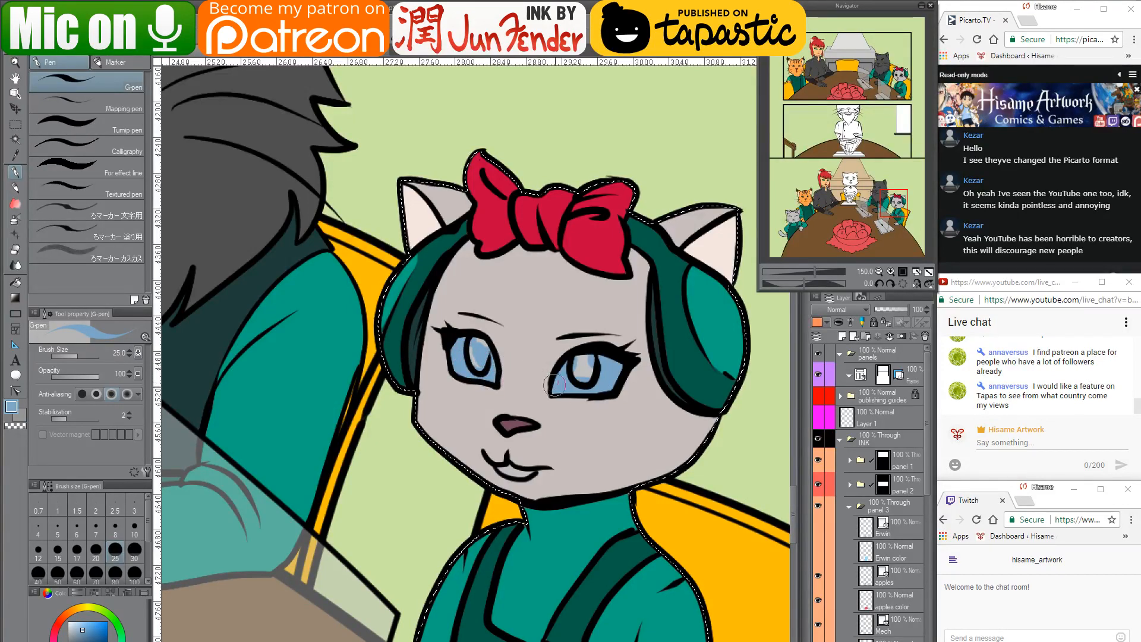
Fill in the bow cat's two pupils with black sampled from its eye outline
{"action": "left_click_drag", "start_coordinate": [563, 345], "coordinate": [551, 355]}
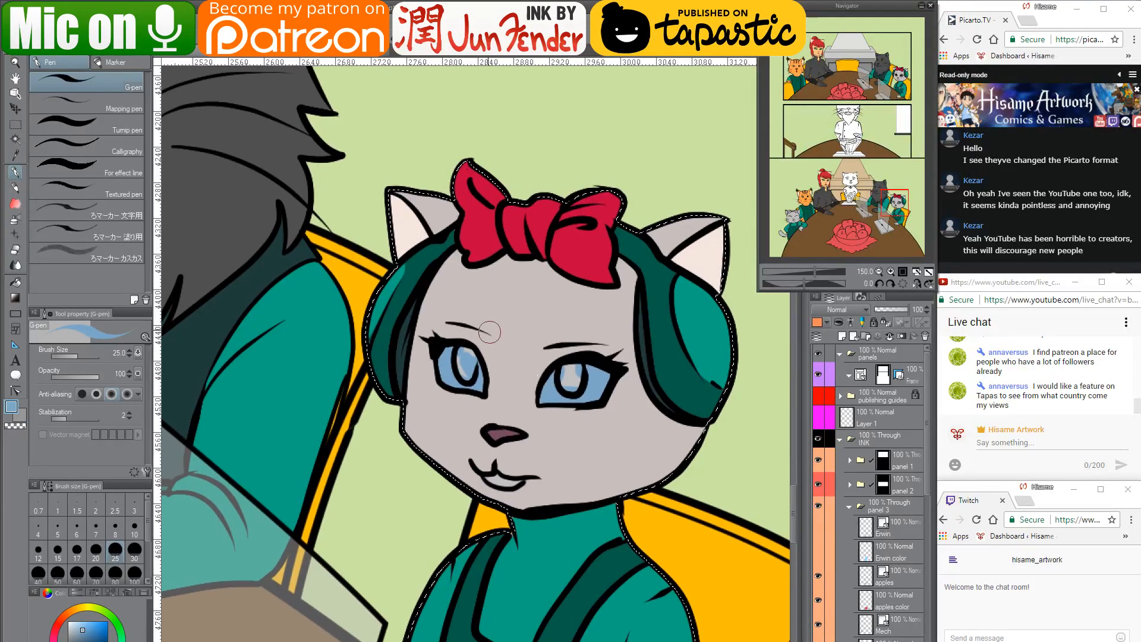
{"action": "left_click", "coordinate": [437, 345], "text": "alt"}
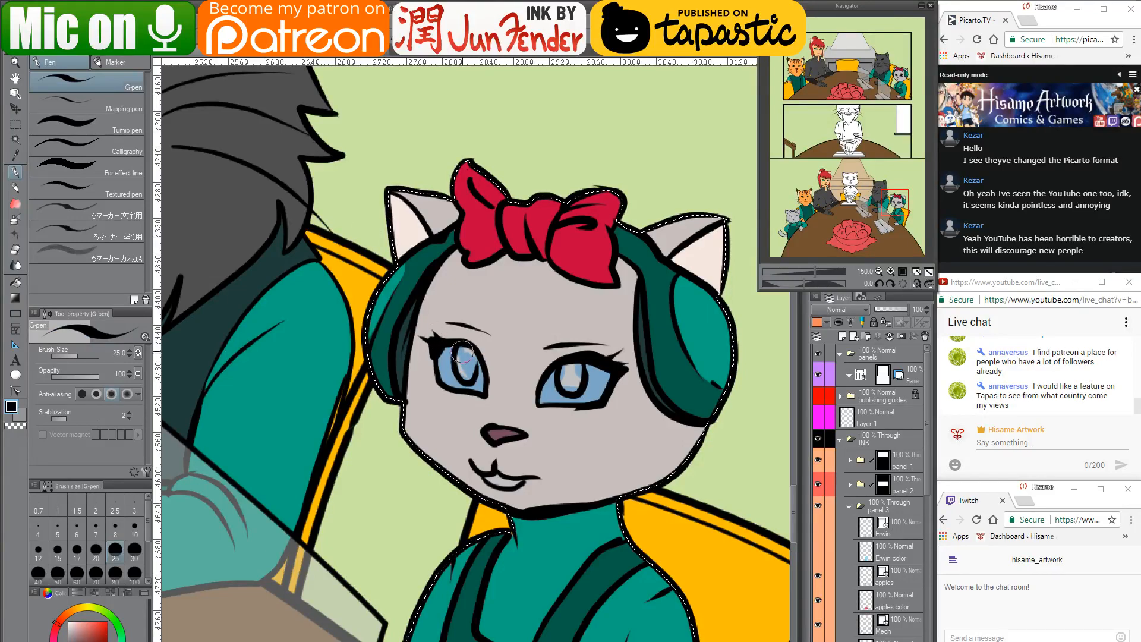
{"action": "mouse_move", "coordinate": [457, 350]}
{"action": "left_mouse_down"}
{"action": "mouse_move", "coordinate": [463, 373]}
{"action": "mouse_move", "coordinate": [472, 358]}
{"action": "left_mouse_up"}
{"action": "mouse_move", "coordinate": [572, 364]}
{"action": "left_mouse_down"}
{"action": "mouse_move", "coordinate": [571, 389]}
{"action": "mouse_move", "coordinate": [576, 368]}
{"action": "mouse_move", "coordinate": [566, 356]}
{"action": "left_mouse_up"}
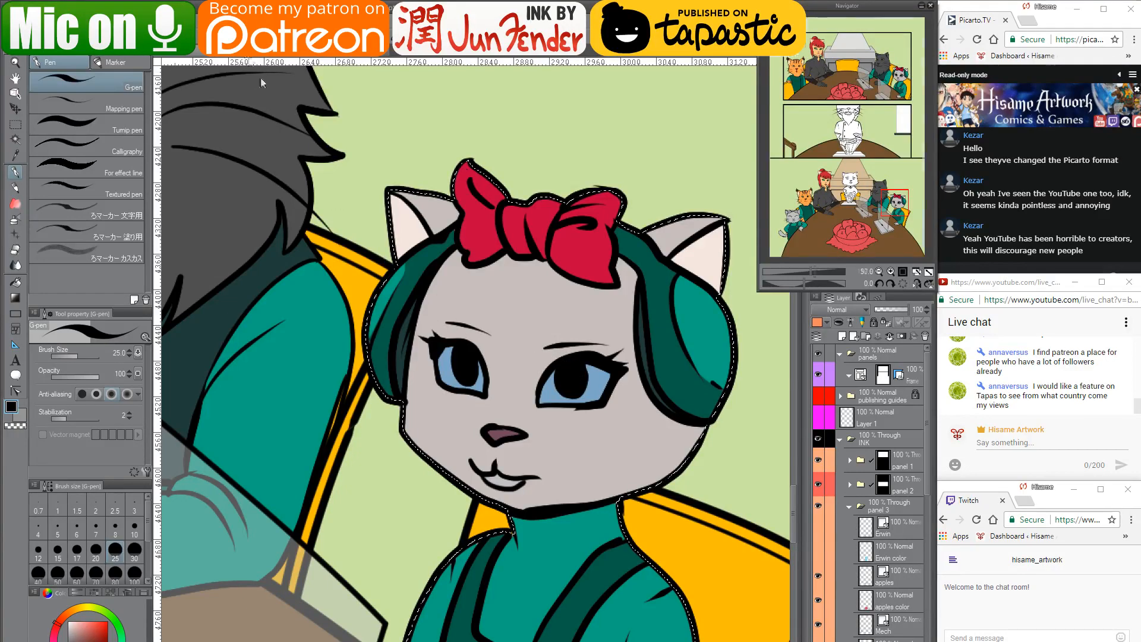
Paint the inside of the bow cat's mouth with the magenta sampled from its mouth in page_36
{"action": "left_click", "coordinate": [252, 51]}
{"action": "left_click", "coordinate": [642, 458], "text": "alt"}
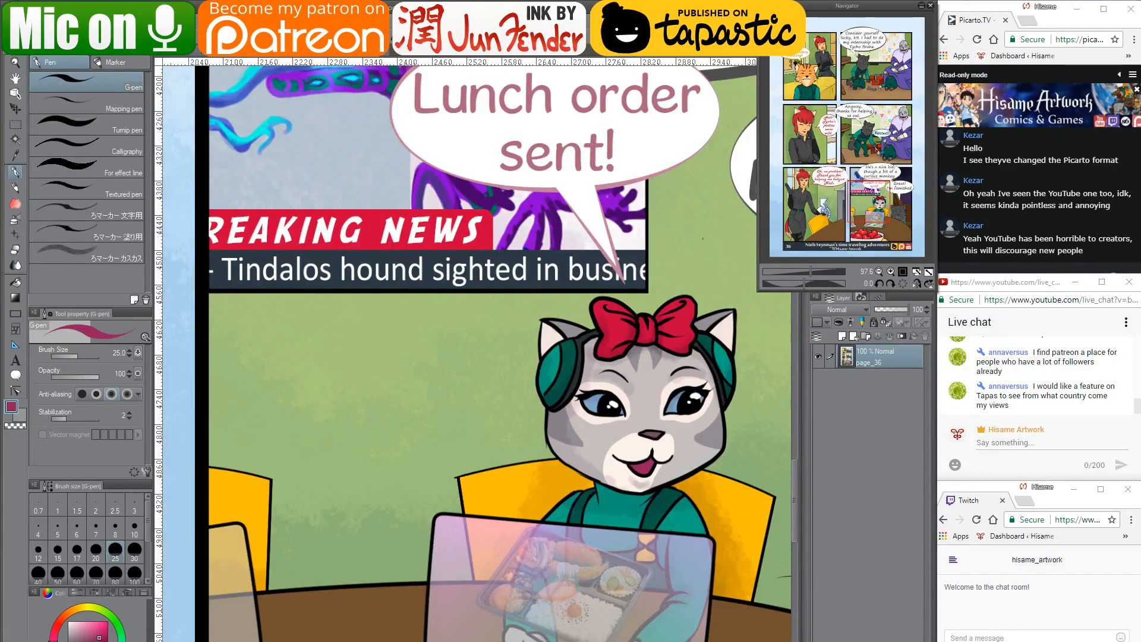
{"action": "left_click", "coordinate": [205, 51]}
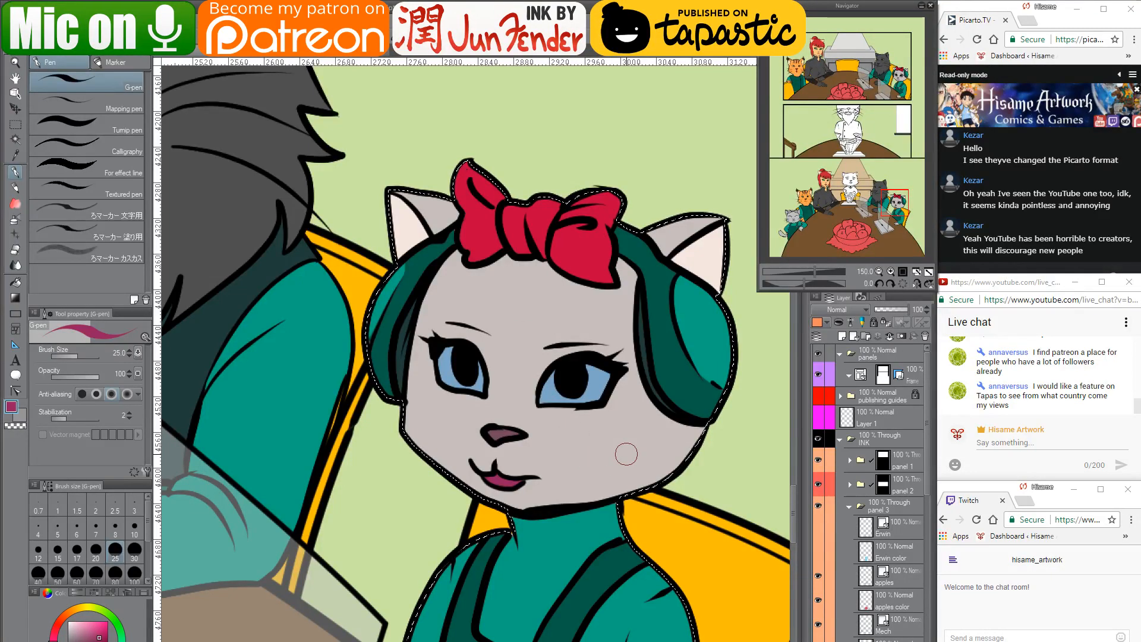
Fill the bow cat's paw on the table with the light grey sampled from its face, and clear the selection
{"action": "scroll", "coordinate": [626, 454], "scroll_direction": "down", "scroll_amount": 3}
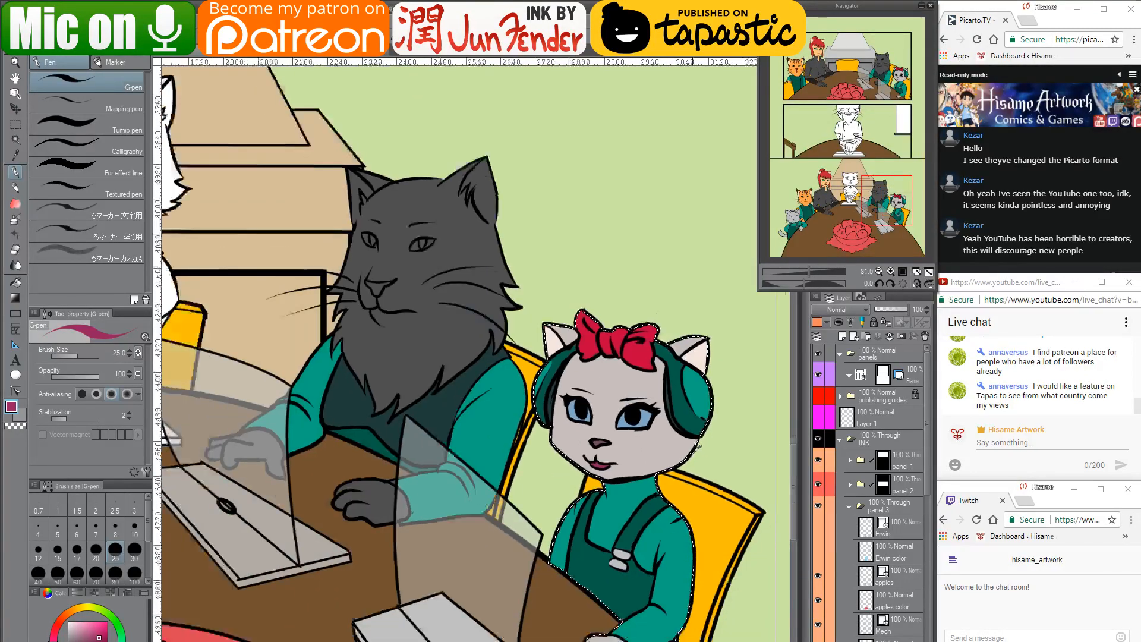
{"action": "scroll", "coordinate": [699, 446], "scroll_direction": "down", "scroll_amount": 3}
{"action": "left_click", "coordinate": [637, 376], "text": "alt"}
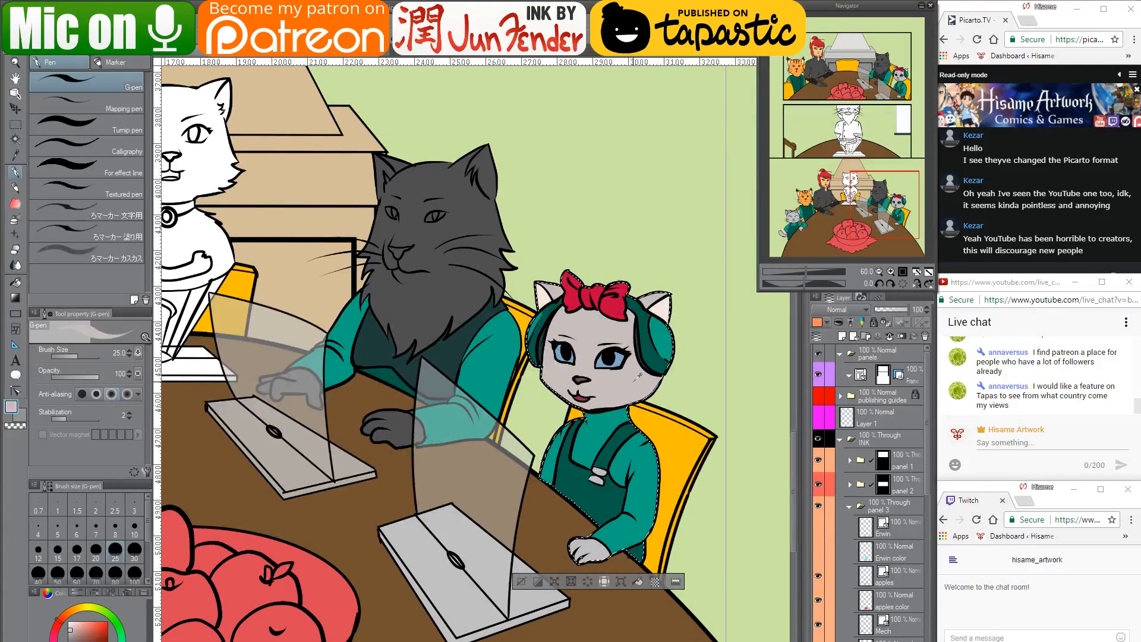
{"action": "key", "text": "g"}
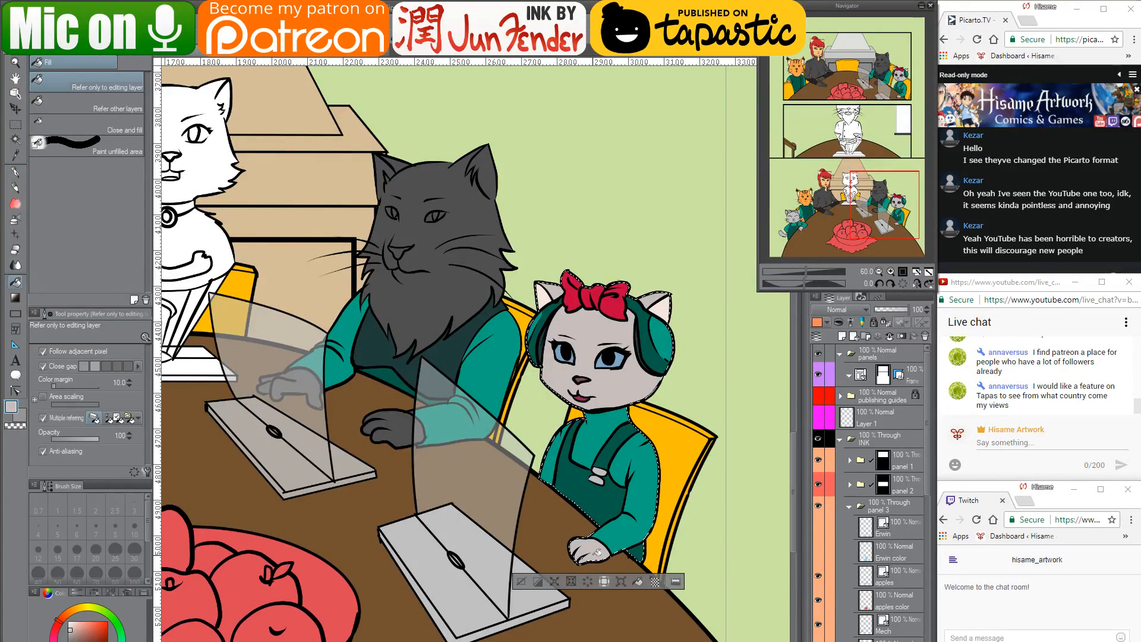
{"action": "scroll", "coordinate": [648, 354], "scroll_direction": "up", "scroll_amount": 2}
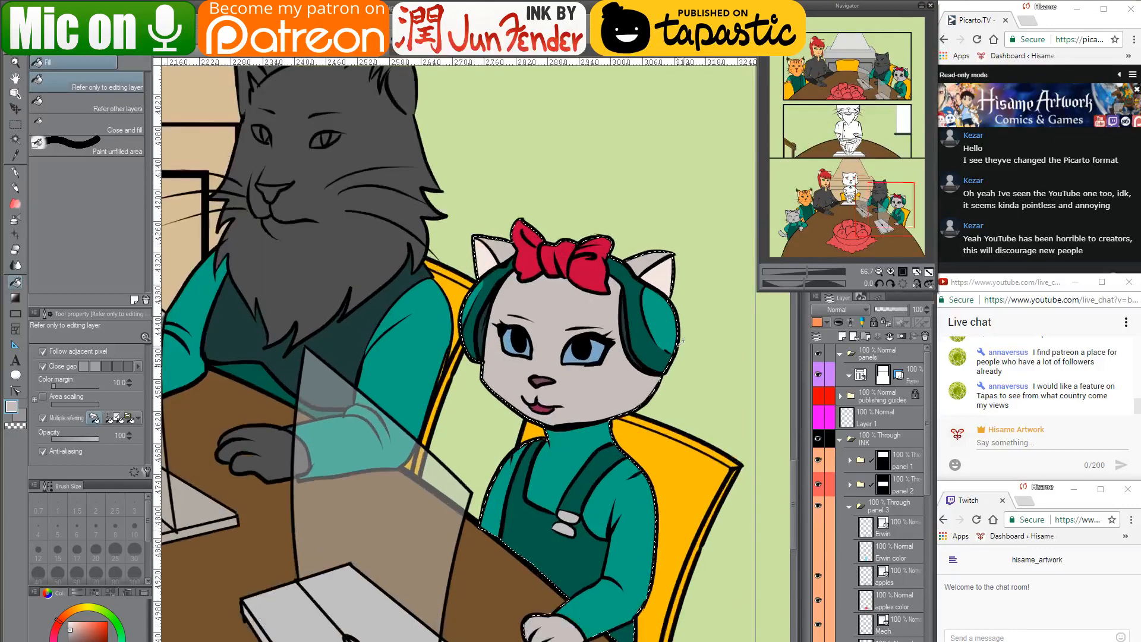
{"action": "scroll", "coordinate": [655, 475], "scroll_direction": "down", "scroll_amount": 2}
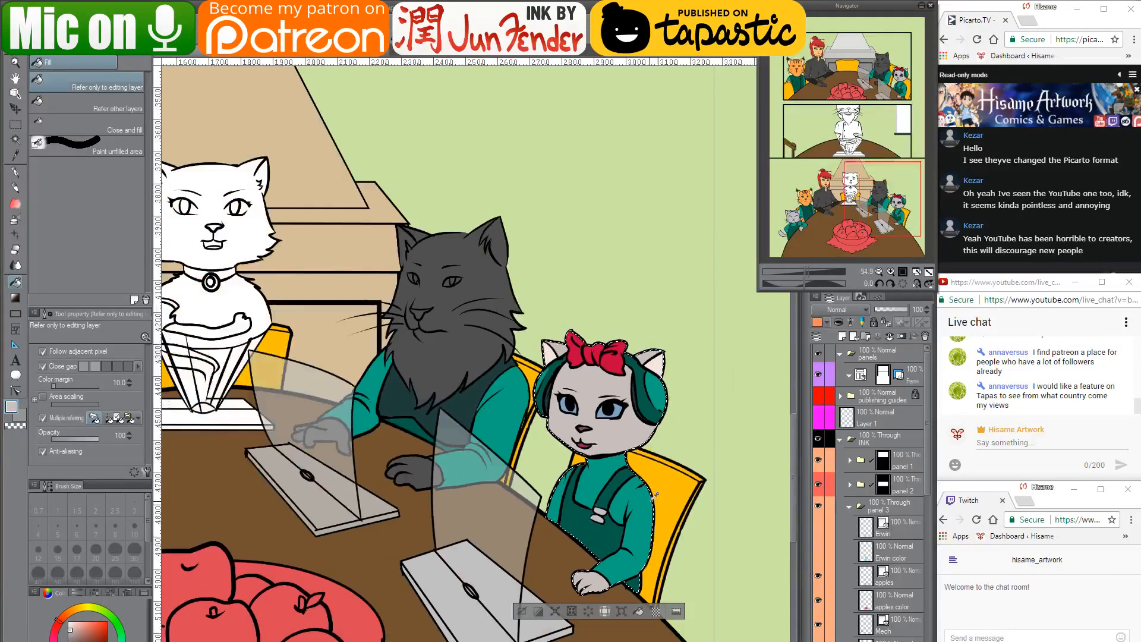
{"action": "scroll", "coordinate": [655, 493], "scroll_direction": "down", "scroll_amount": 2}
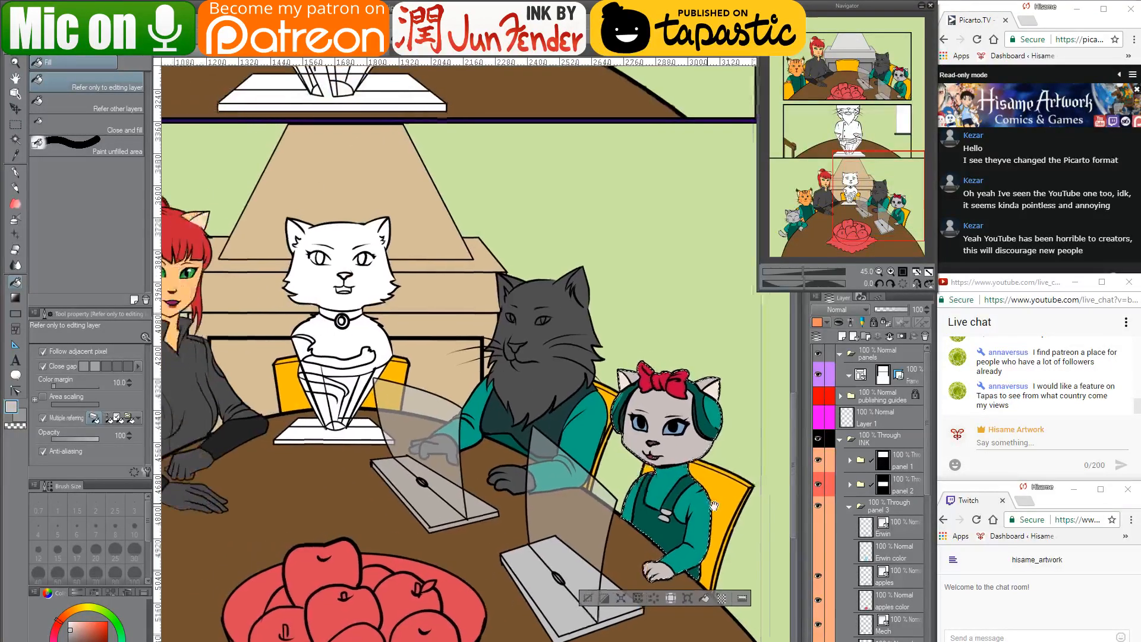
{"action": "left_click_drag", "start_coordinate": [713, 505], "coordinate": [751, 522]}
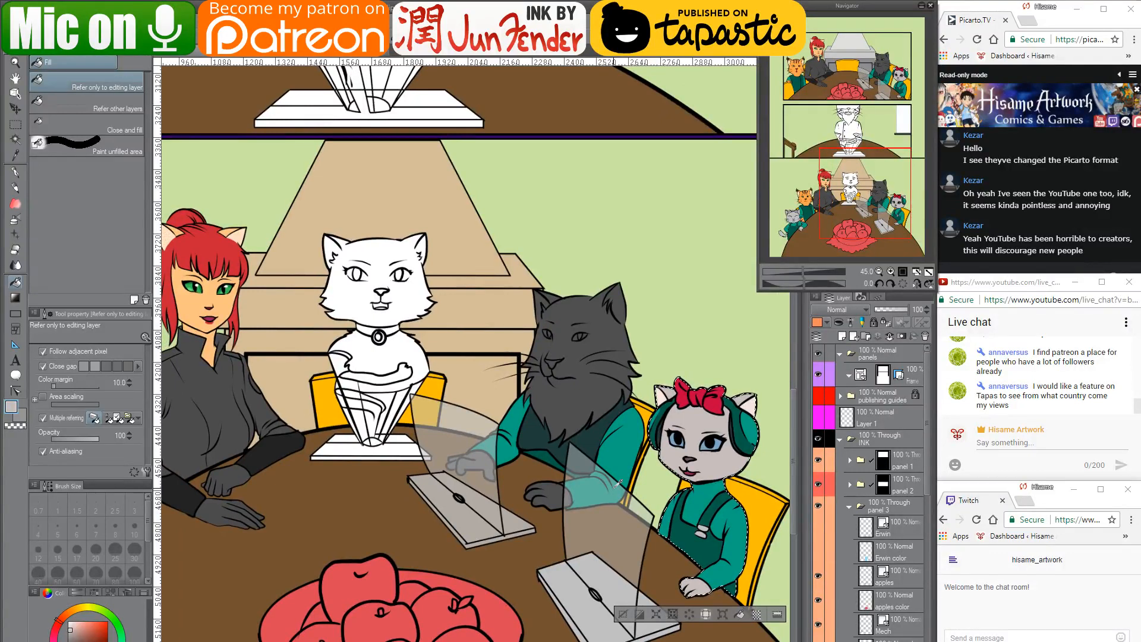
{"action": "scroll", "coordinate": [618, 482], "scroll_direction": "down", "scroll_amount": 1}
{"action": "left_click_drag", "start_coordinate": [545, 508], "coordinate": [581, 514]}
{"action": "key", "text": "ctrl+d"}
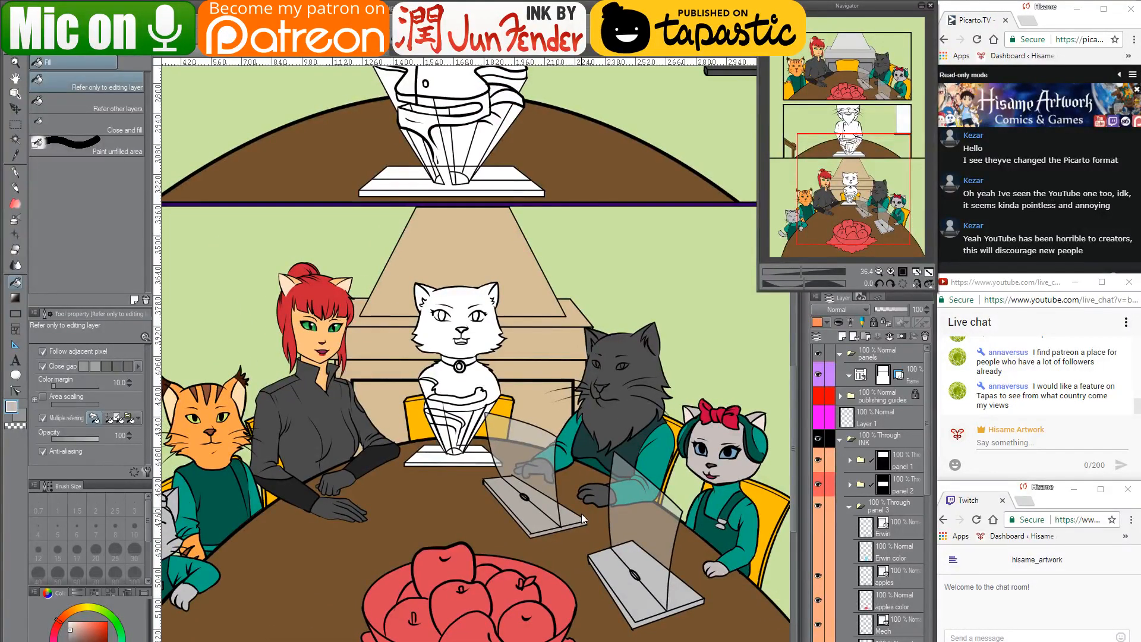
Load the contents of the driver color layer as a selection around the dark grey cat
{"action": "scroll", "coordinate": [594, 524], "scroll_direction": "down", "scroll_amount": 1}
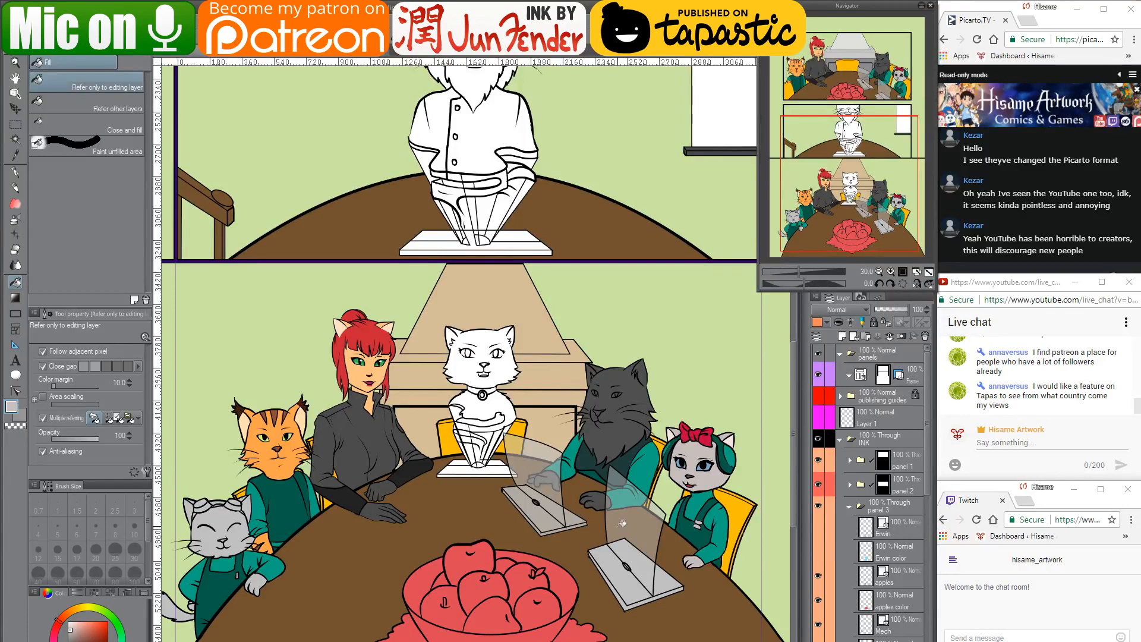
{"action": "left_click_drag", "start_coordinate": [533, 535], "coordinate": [505, 525]}
{"action": "scroll", "coordinate": [630, 457], "scroll_direction": "up", "scroll_amount": 3}
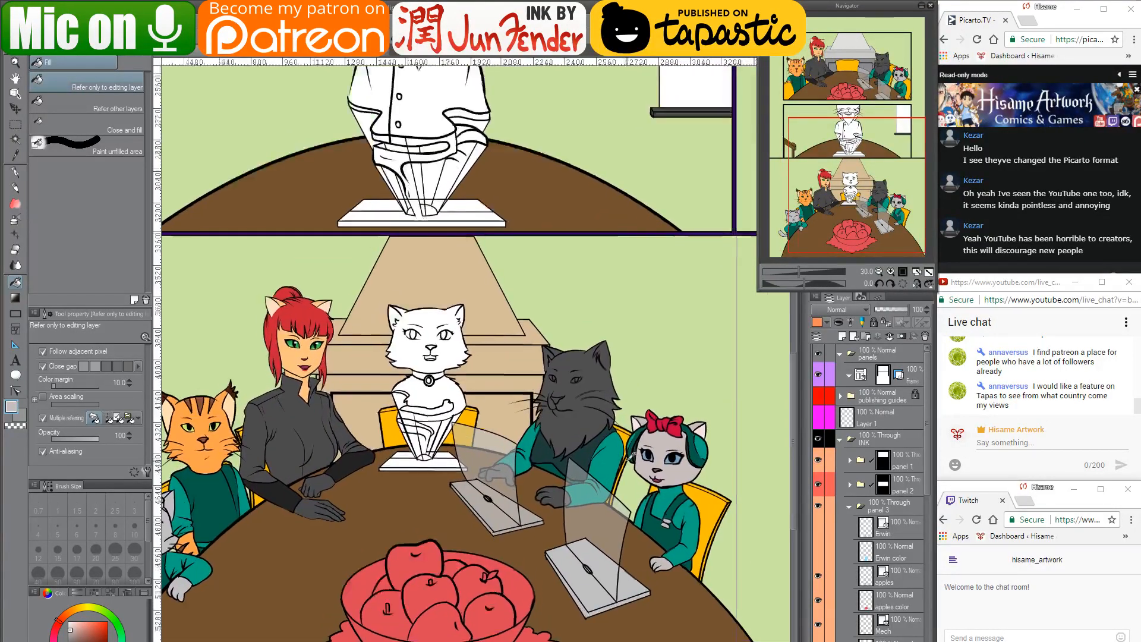
{"action": "scroll", "coordinate": [631, 457], "scroll_direction": "up", "scroll_amount": 2}
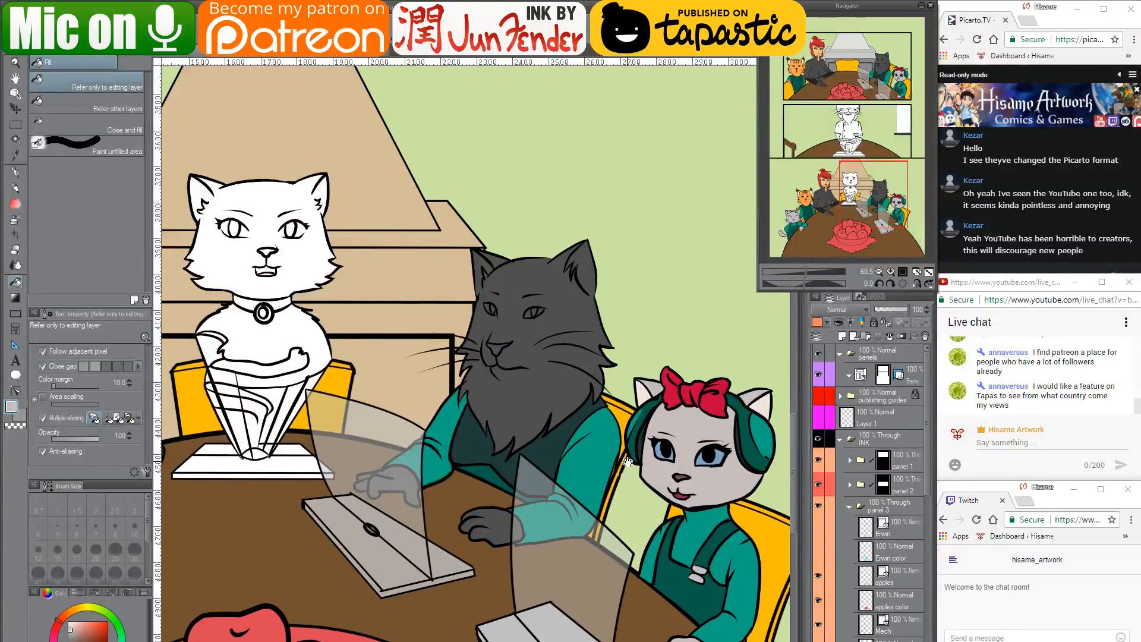
{"action": "left_click_drag", "start_coordinate": [628, 462], "coordinate": [616, 414]}
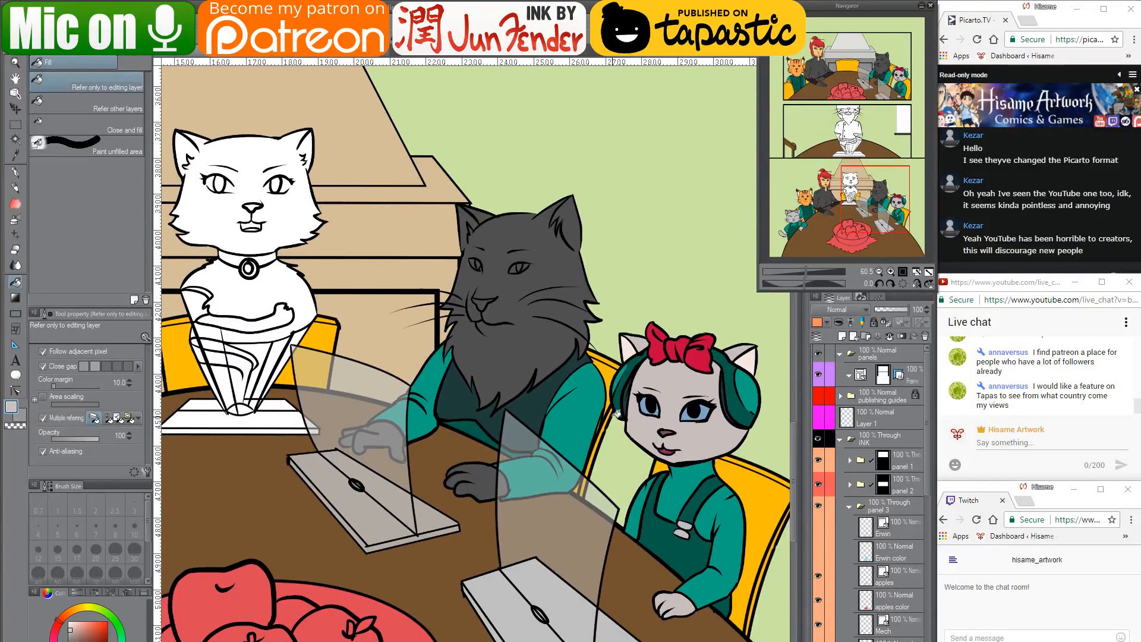
{"action": "scroll", "coordinate": [871, 614], "scroll_direction": "down", "scroll_amount": 5}
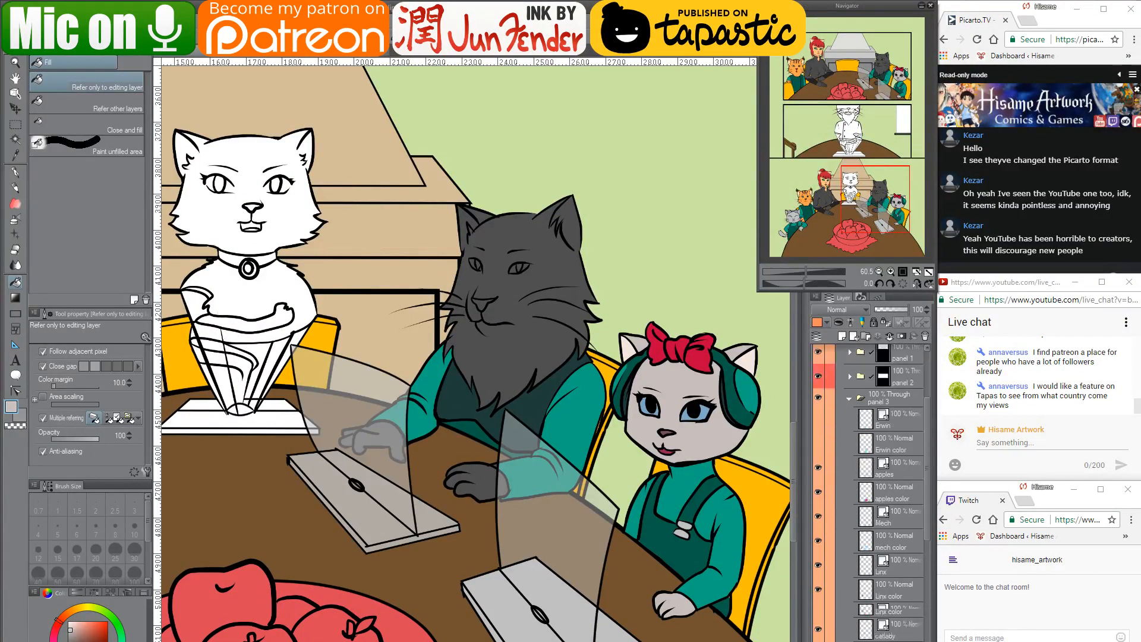
{"action": "scroll", "coordinate": [871, 493], "scroll_direction": "down", "scroll_amount": 3}
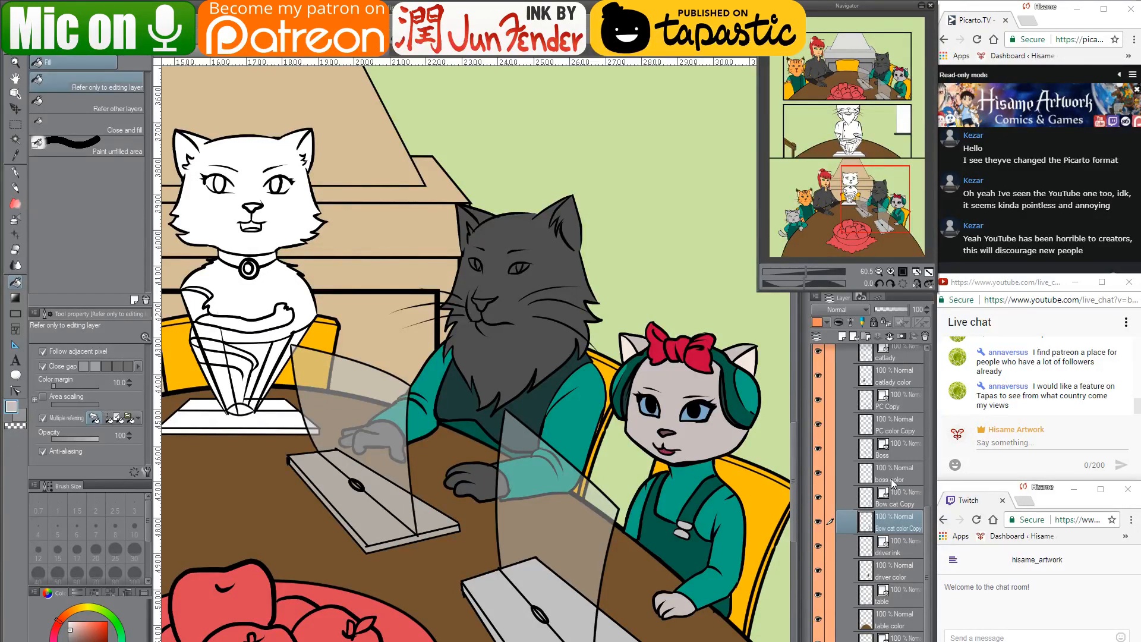
{"action": "left_click", "coordinate": [864, 572], "text": "ctrl"}
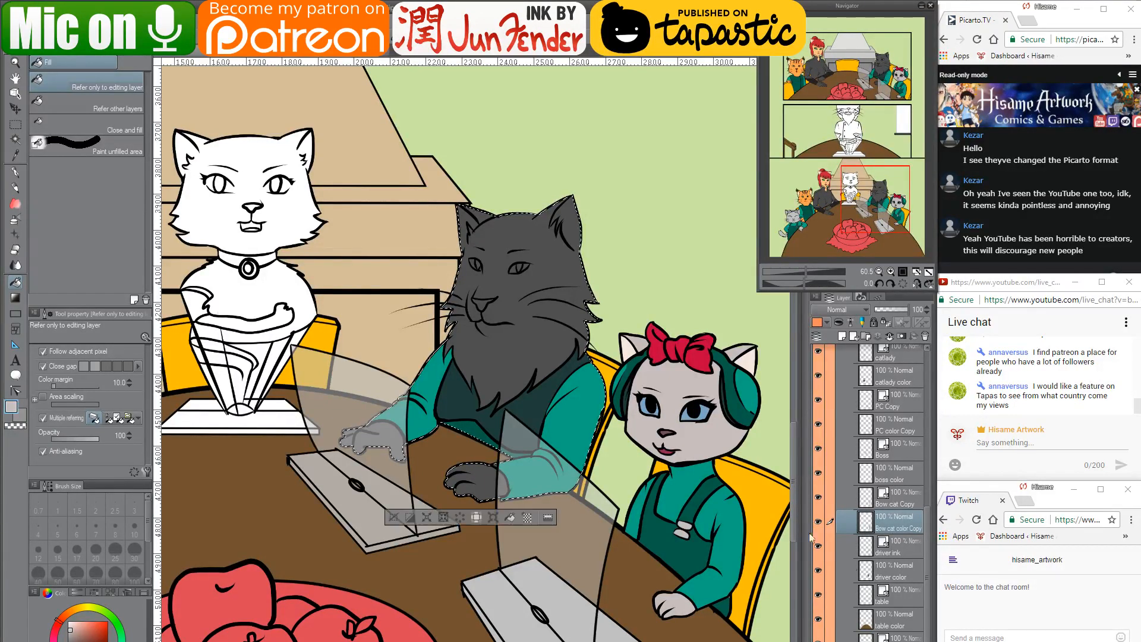
Try to fill part of the driver's eye with golden yellow while the bow cat's colour layer is active
{"action": "scroll", "coordinate": [518, 240], "scroll_direction": "up", "scroll_amount": 2}
{"action": "scroll", "coordinate": [518, 240], "scroll_direction": "up", "scroll_amount": 3}
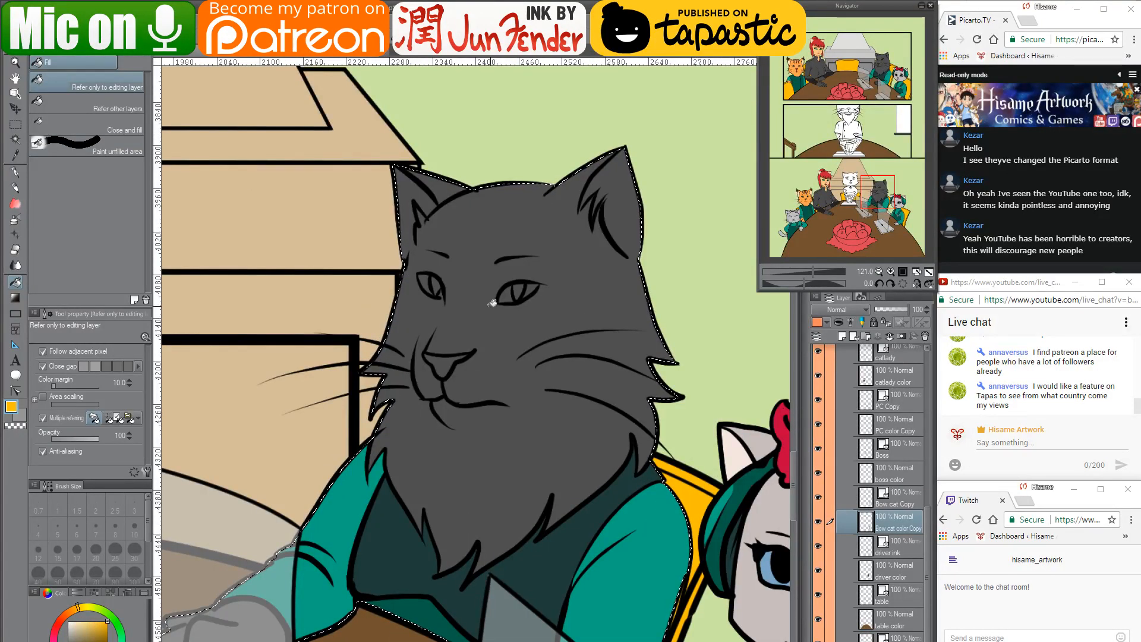
{"action": "left_click", "coordinate": [506, 293]}
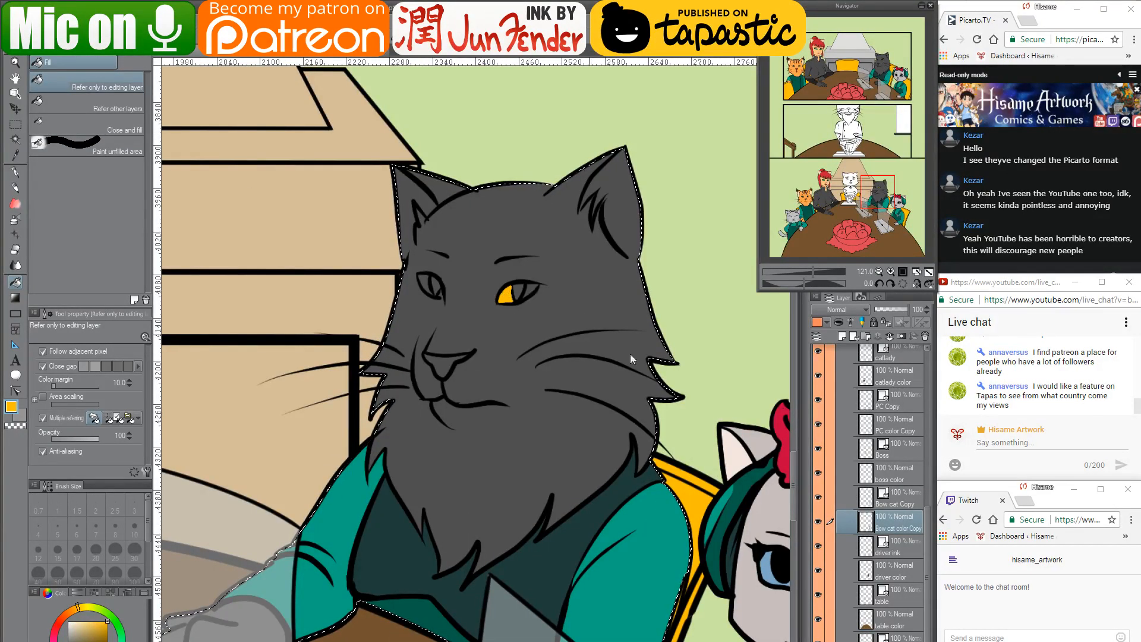
{"action": "key", "text": "ctrl+z"}
Make the driver color layer active and fill both of the driver's eyes with golden yellow
{"action": "left_click", "coordinate": [904, 543]}
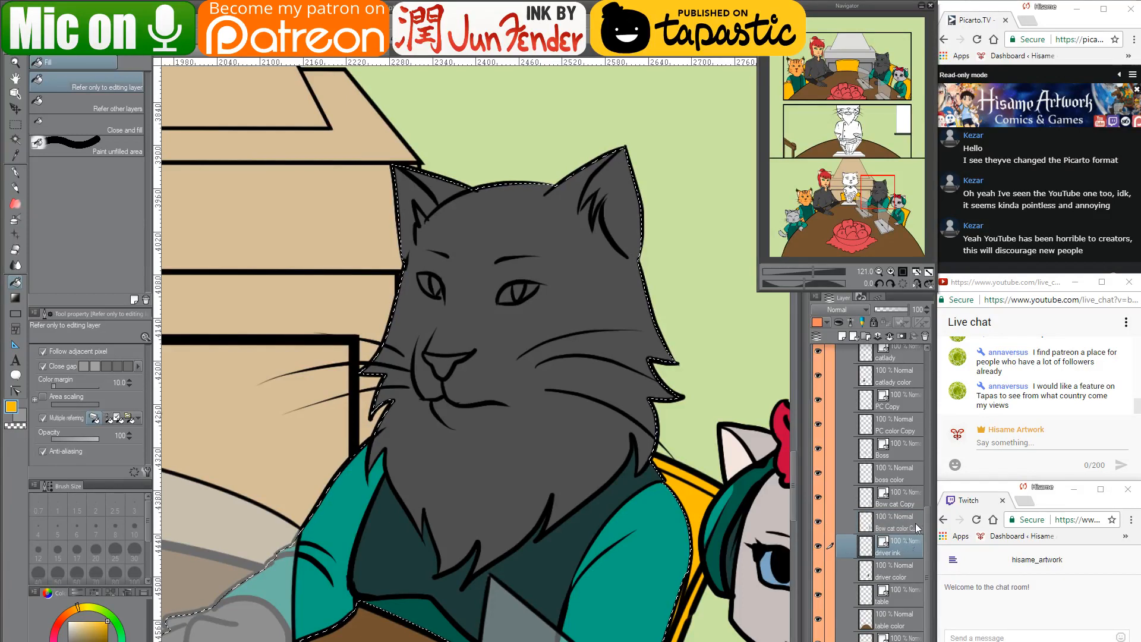
{"action": "left_click", "coordinate": [898, 570]}
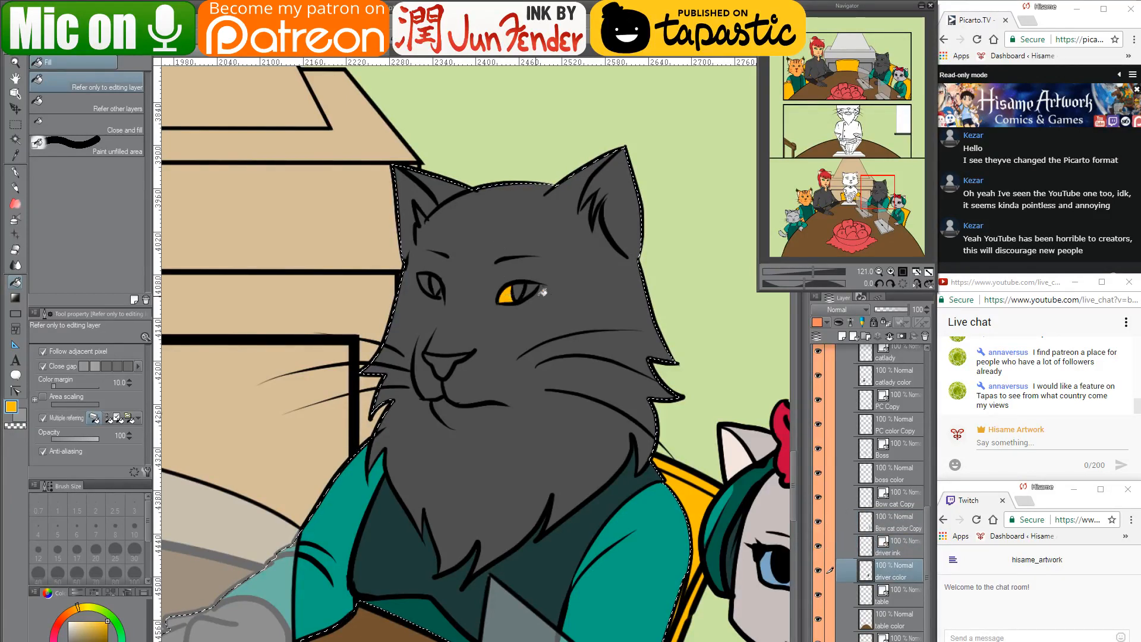
{"action": "left_click", "coordinate": [432, 279]}
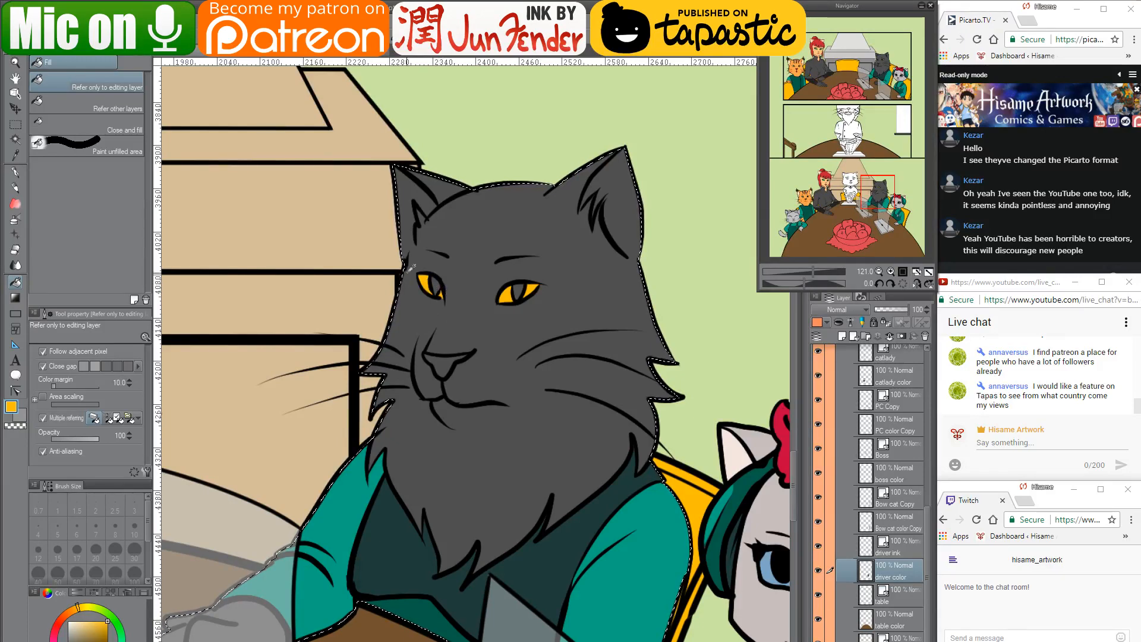
Fill the driver's nose with the dark colour sampled from the dark grey cat in page_36
{"action": "scroll", "coordinate": [407, 236], "scroll_direction": "up", "scroll_amount": 3}
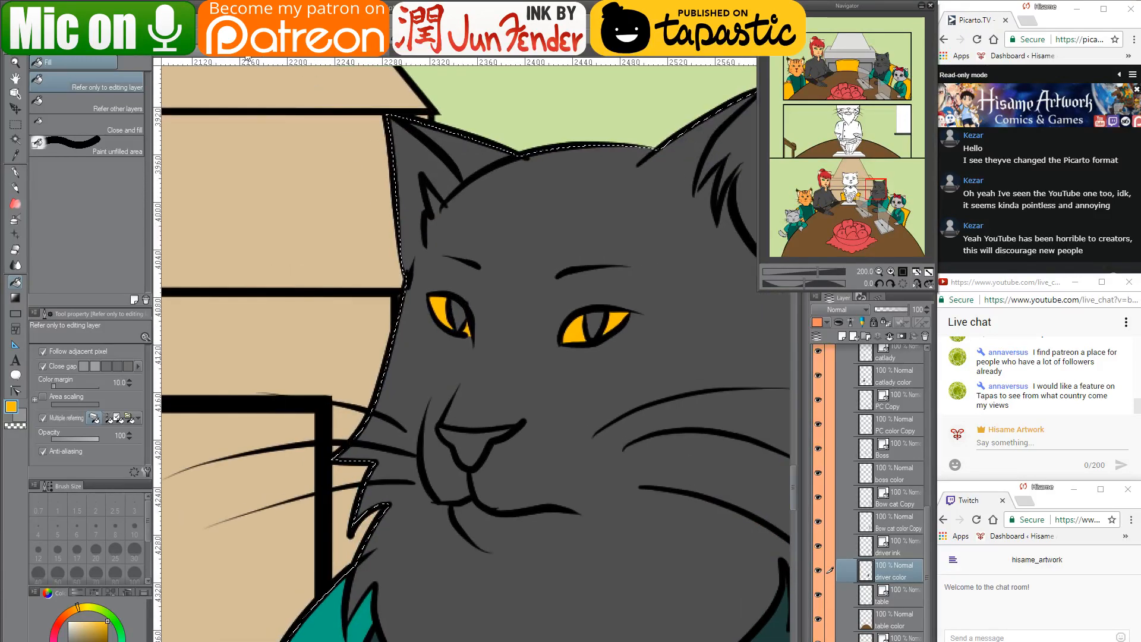
{"action": "left_click", "coordinate": [244, 51]}
{"action": "left_click_drag", "start_coordinate": [742, 443], "coordinate": [453, 411]}
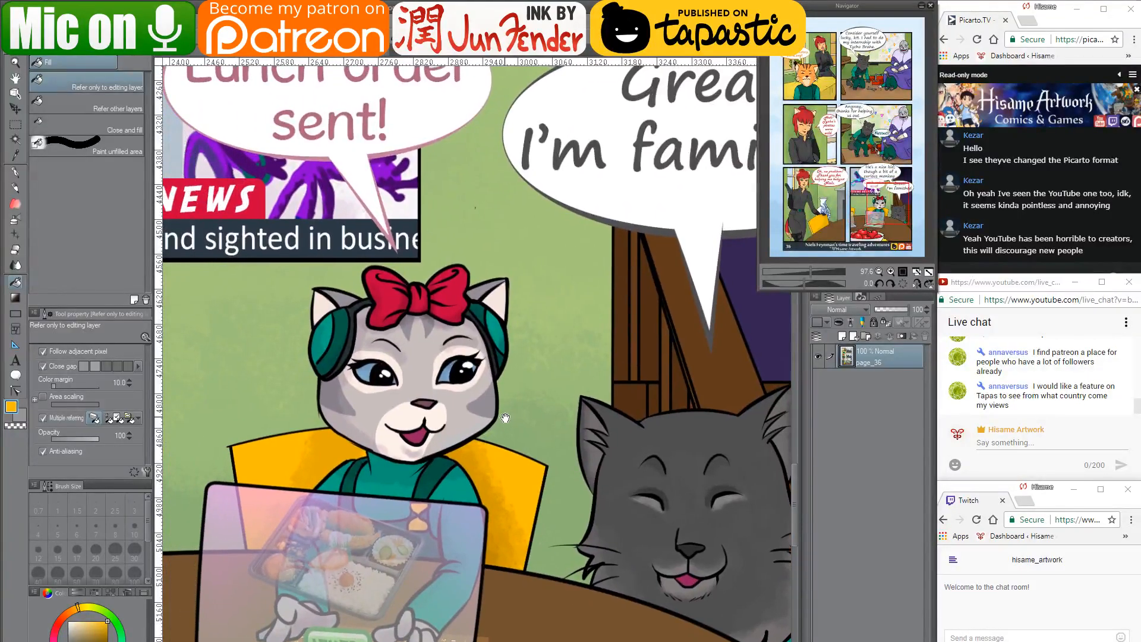
{"action": "left_click", "coordinate": [683, 527], "text": "alt"}
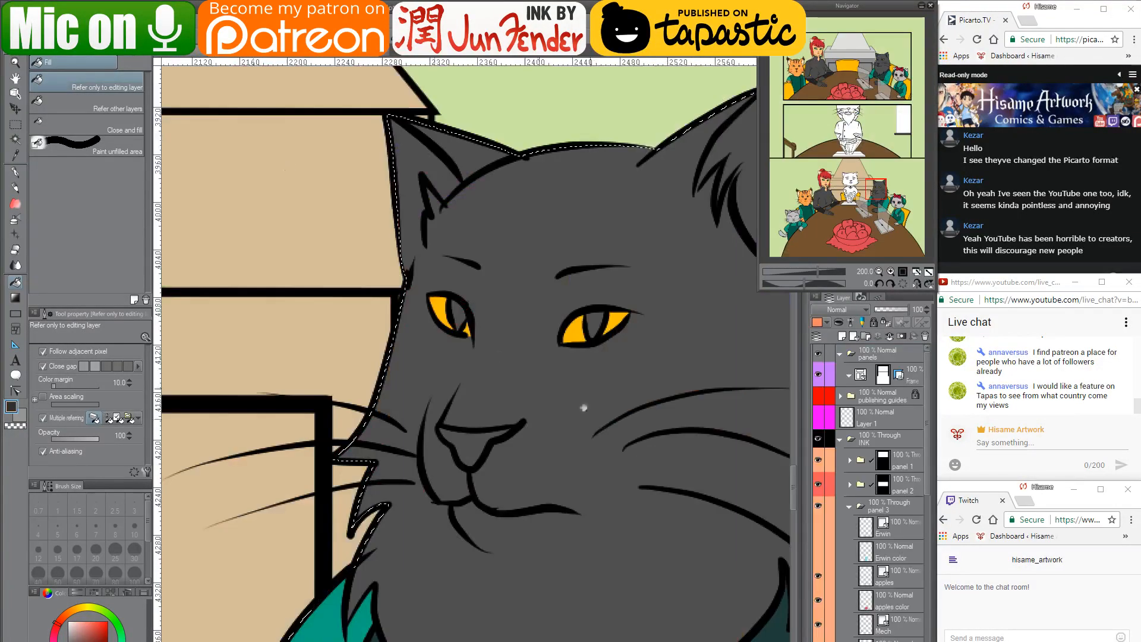
{"action": "left_click", "coordinate": [475, 443]}
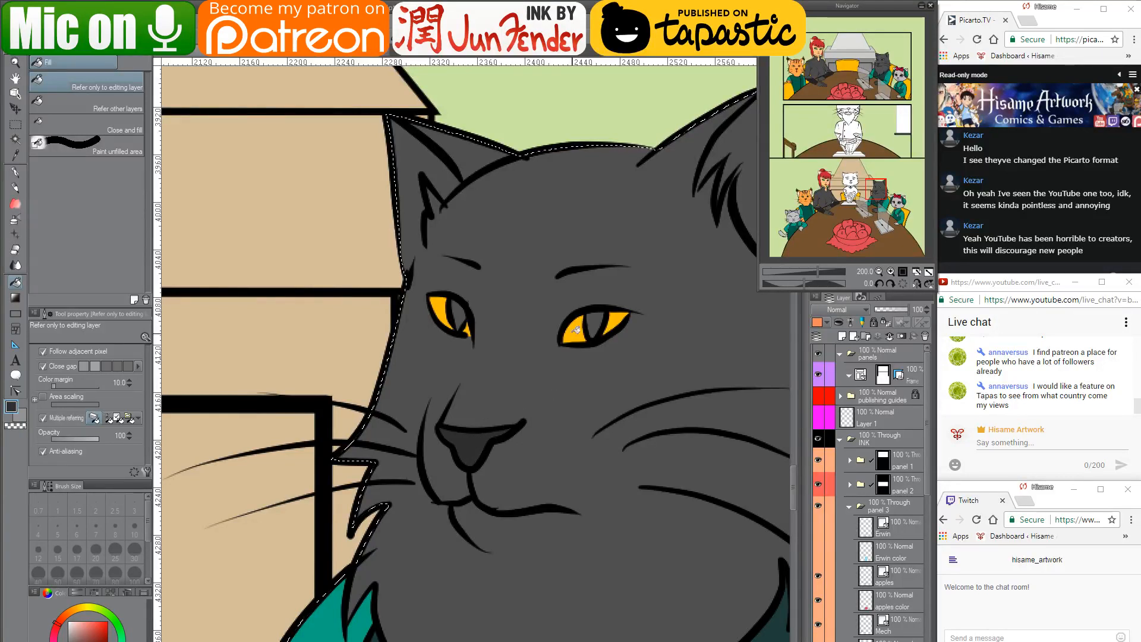
Fill the pupils of both of the driver's eyes with black sampled from the eye's ink line
{"action": "left_click", "coordinate": [594, 317]}
{"action": "left_click", "coordinate": [592, 305], "text": "alt"}
{"action": "left_click", "coordinate": [598, 321]}
{"action": "left_click", "coordinate": [465, 305]}
{"action": "left_click", "coordinate": [460, 308]}
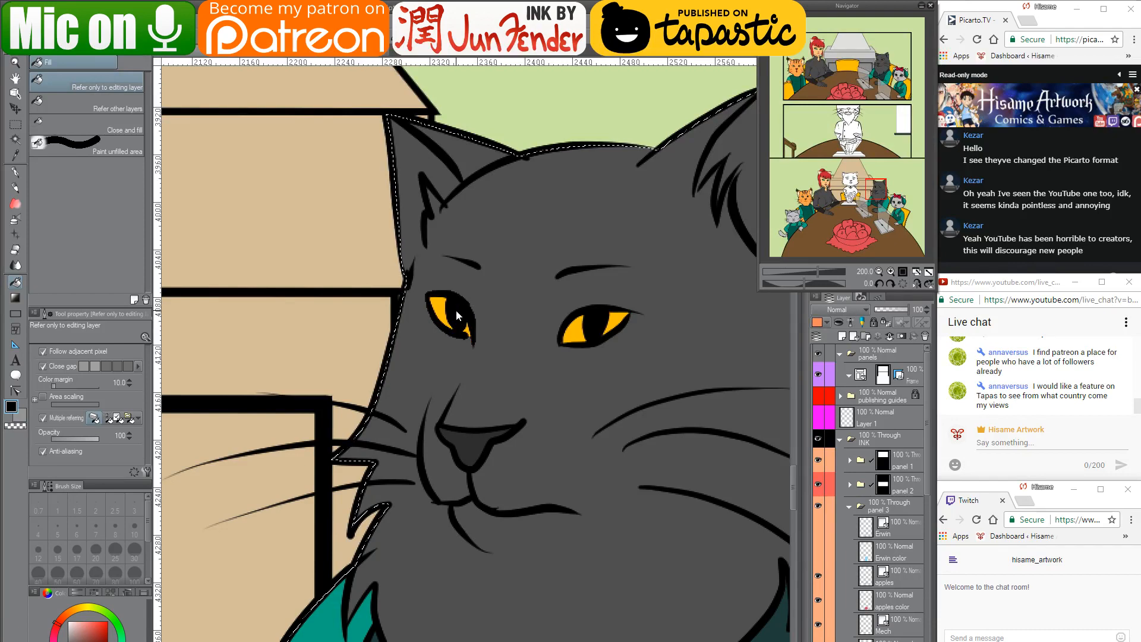
Touch up the driver's sleeve cuff beside the paw on the table, using the G-pen at size 15 and teal sampled from the sleeve
{"action": "left_click", "coordinate": [15, 173]}
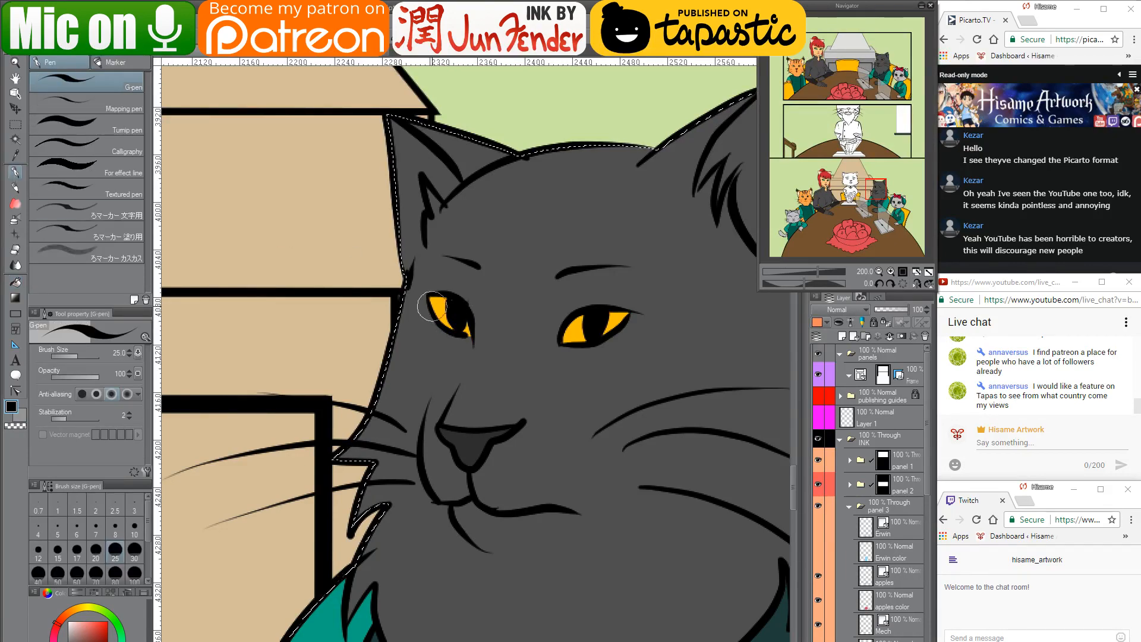
{"action": "key", "text": "bracketleft"}
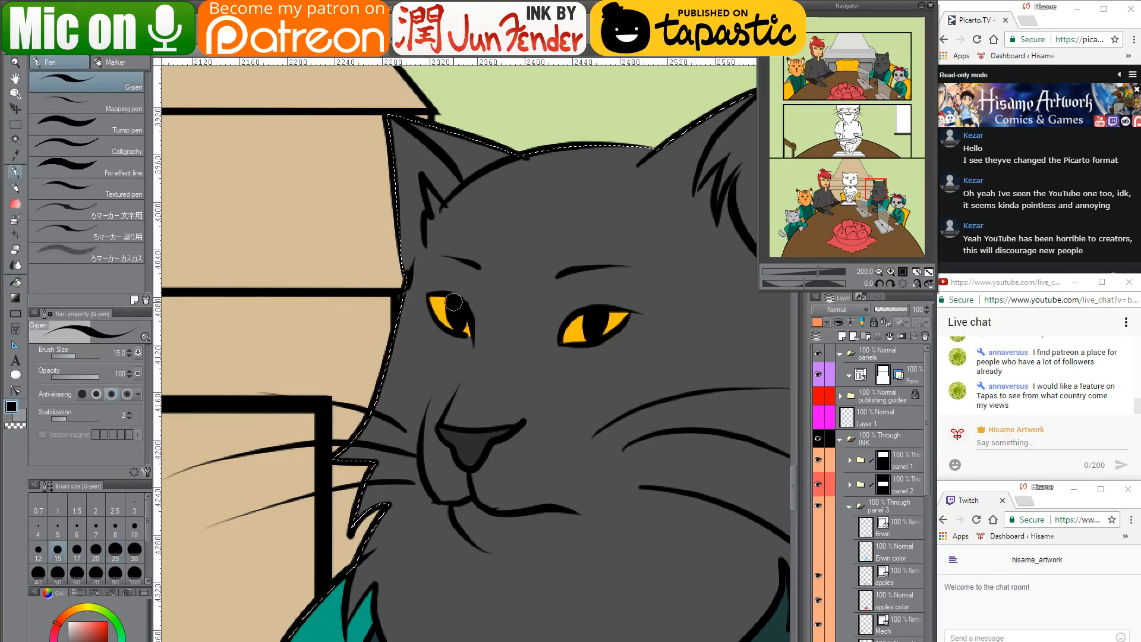
{"action": "scroll", "coordinate": [459, 472], "scroll_direction": "down", "scroll_amount": 5}
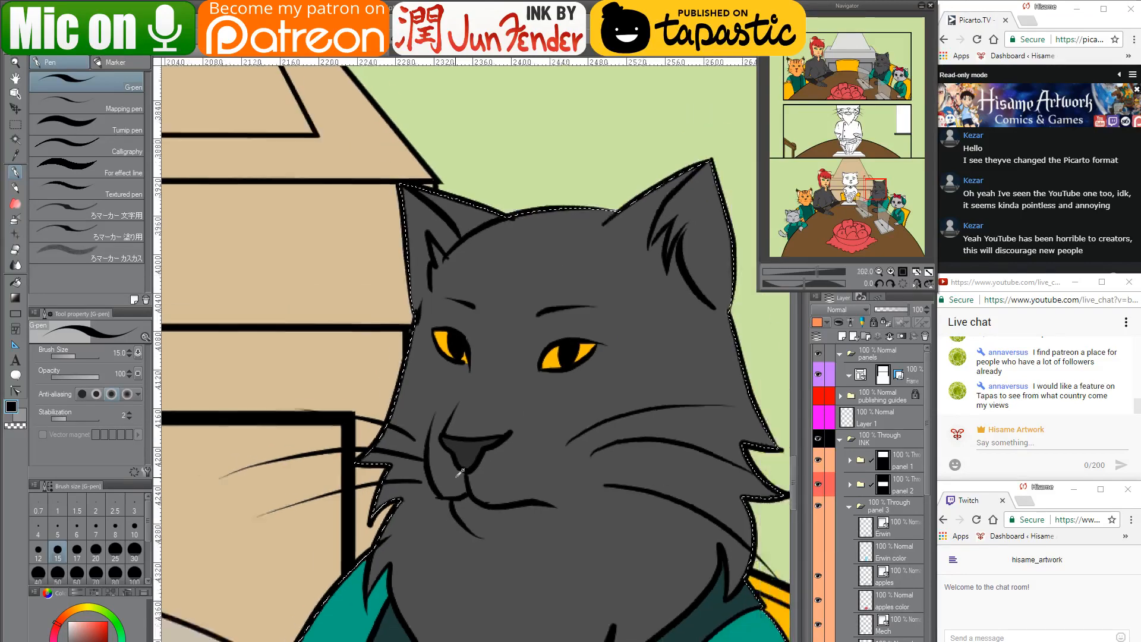
{"action": "scroll", "coordinate": [460, 473], "scroll_direction": "down", "scroll_amount": 3}
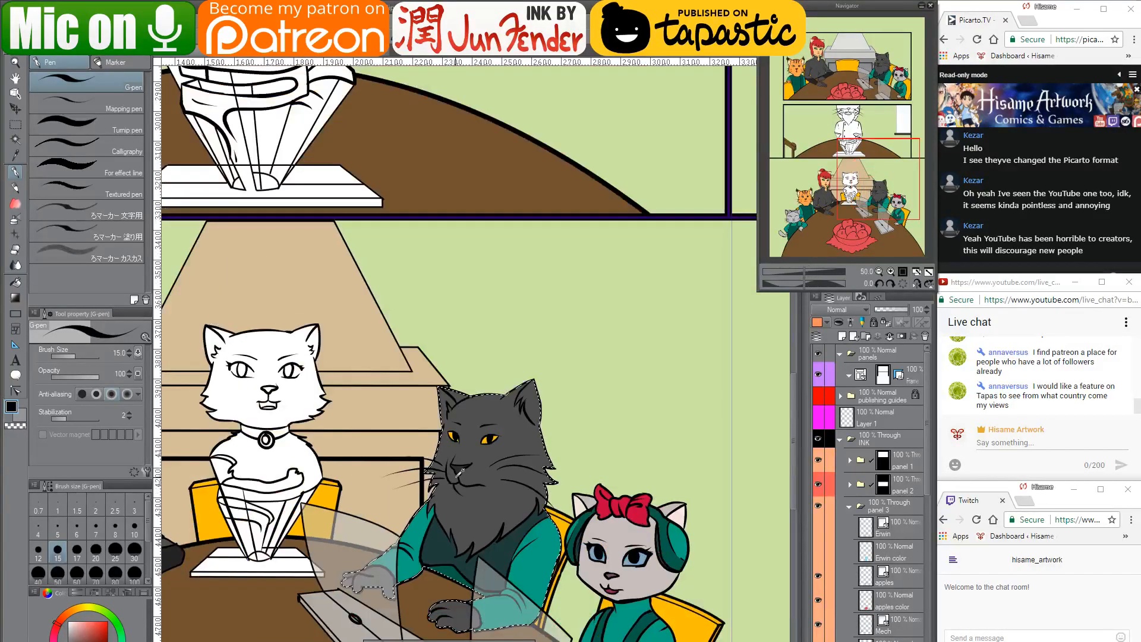
{"action": "left_click_drag", "start_coordinate": [470, 458], "coordinate": [604, 421]}
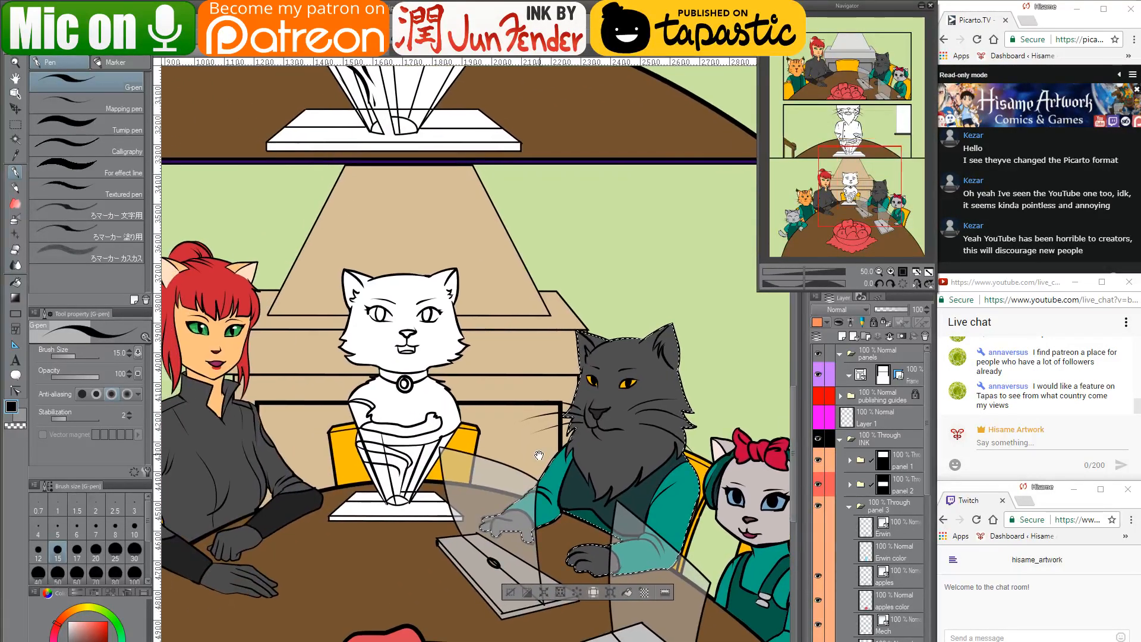
{"action": "mouse_move", "coordinate": [536, 457]}
{"action": "left_mouse_down"}
{"action": "mouse_move", "coordinate": [586, 453]}
{"action": "mouse_move", "coordinate": [548, 459]}
{"action": "left_mouse_up"}
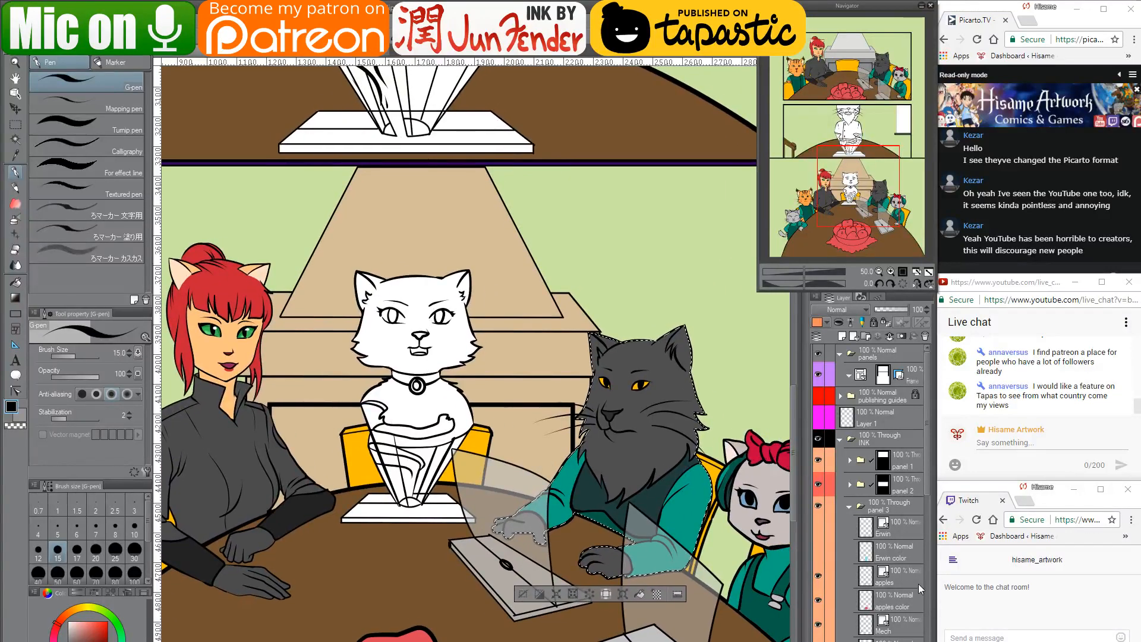
{"action": "scroll", "coordinate": [898, 572], "scroll_direction": "down", "scroll_amount": 10}
{"action": "scroll", "coordinate": [900, 575], "scroll_direction": "down", "scroll_amount": 2}
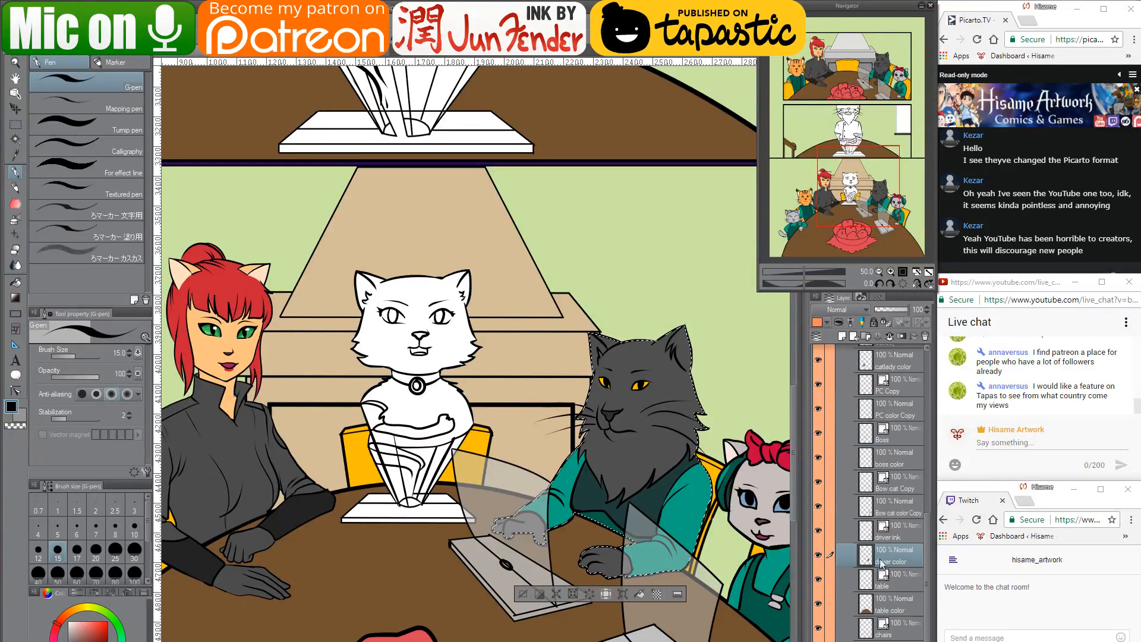
{"action": "scroll", "coordinate": [582, 543], "scroll_direction": "up", "scroll_amount": 5}
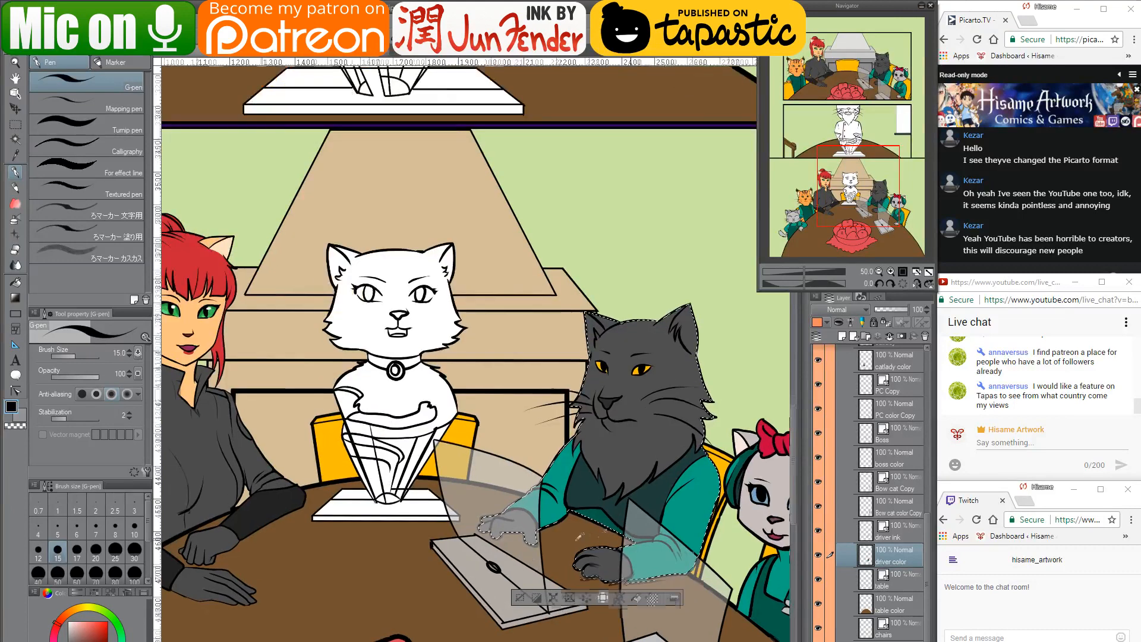
{"action": "left_click_drag", "start_coordinate": [696, 550], "coordinate": [638, 505]}
{"action": "left_click", "coordinate": [637, 523], "text": "alt"}
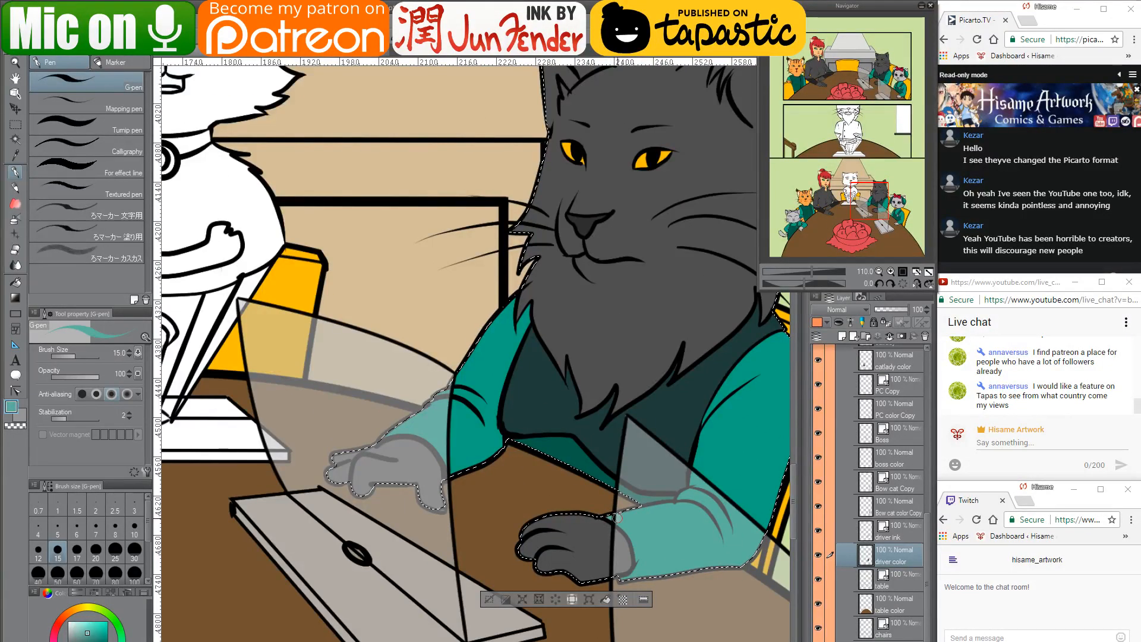
{"action": "left_click", "coordinate": [743, 420], "text": "alt"}
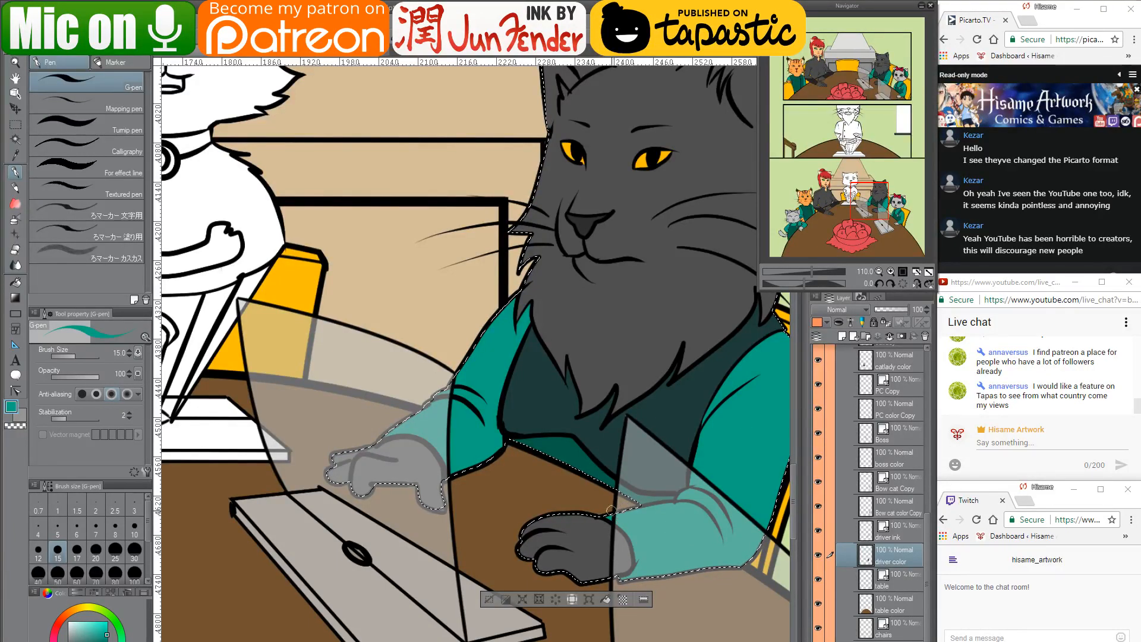
{"action": "left_click_drag", "start_coordinate": [621, 521], "coordinate": [662, 532]}
{"action": "scroll", "coordinate": [661, 532], "scroll_direction": "down", "scroll_amount": 1}
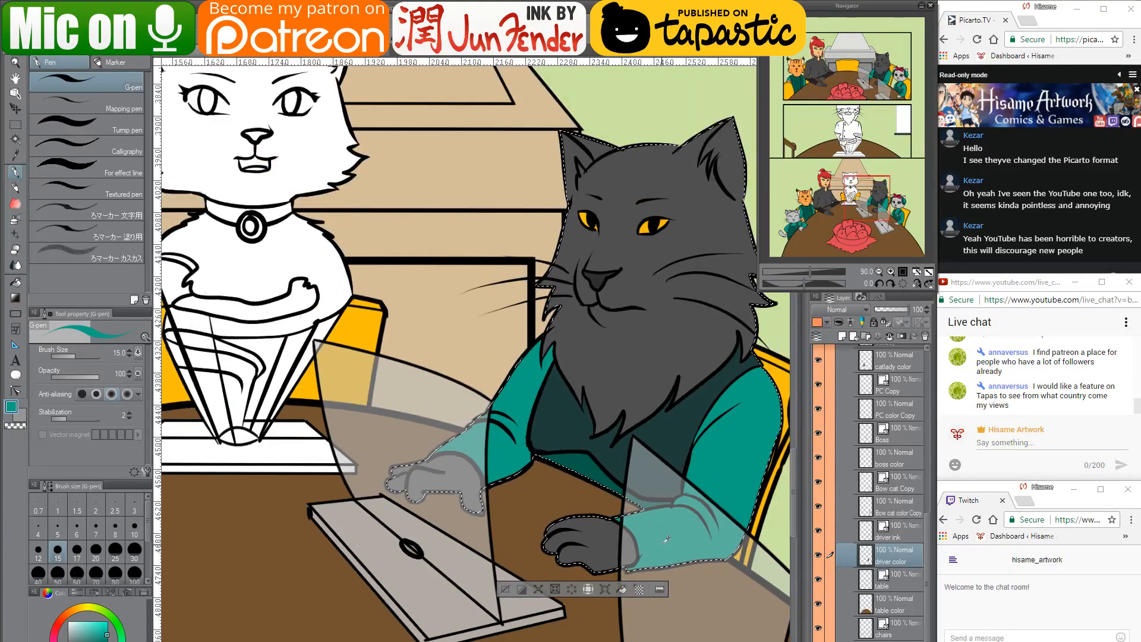
{"action": "scroll", "coordinate": [665, 538], "scroll_direction": "down", "scroll_amount": 3}
{"action": "scroll", "coordinate": [561, 501], "scroll_direction": "up", "scroll_amount": 2}
{"action": "scroll", "coordinate": [562, 501], "scroll_direction": "up", "scroll_amount": 2}
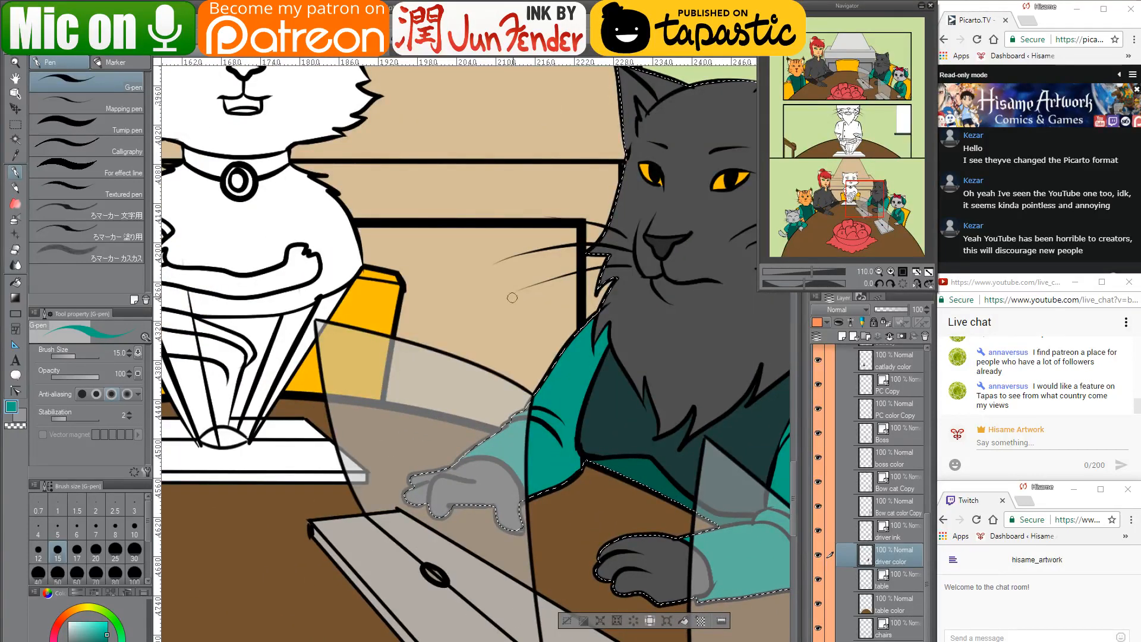
Enlarge the G-pen to size 30 and clear the selection around the driver
{"action": "key", "text": "bracketright"}
{"action": "key", "text": "bracketright"}
{"action": "key", "text": "bracketright"}
{"action": "key", "text": "bracketright"}
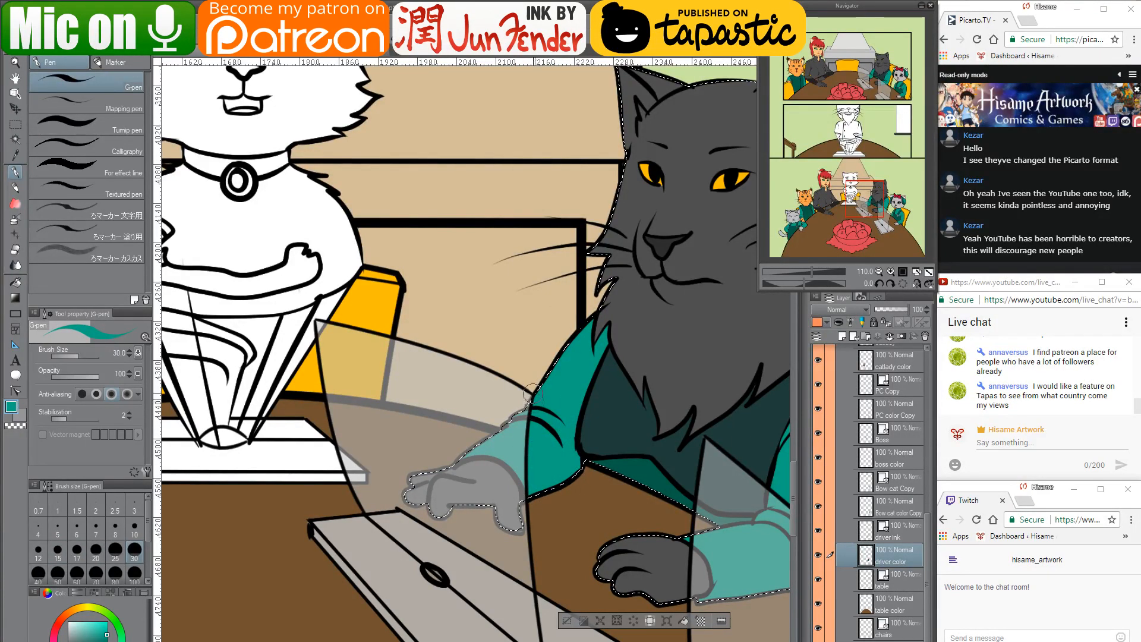
{"action": "scroll", "coordinate": [514, 373], "scroll_direction": "down", "scroll_amount": 5}
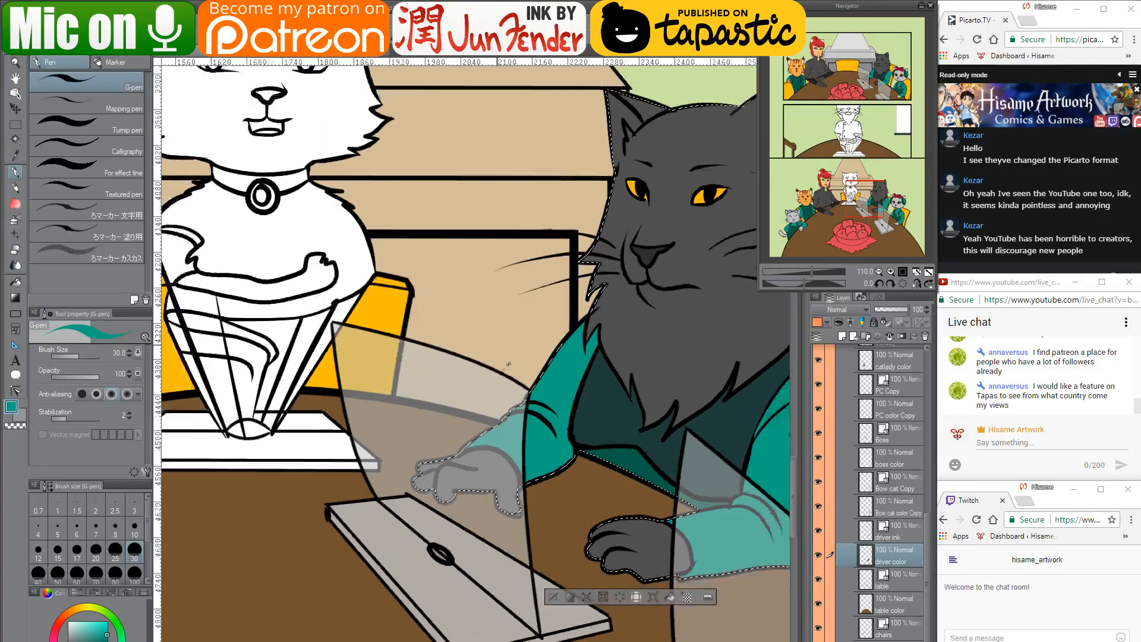
{"action": "scroll", "coordinate": [518, 378], "scroll_direction": "down", "scroll_amount": 4}
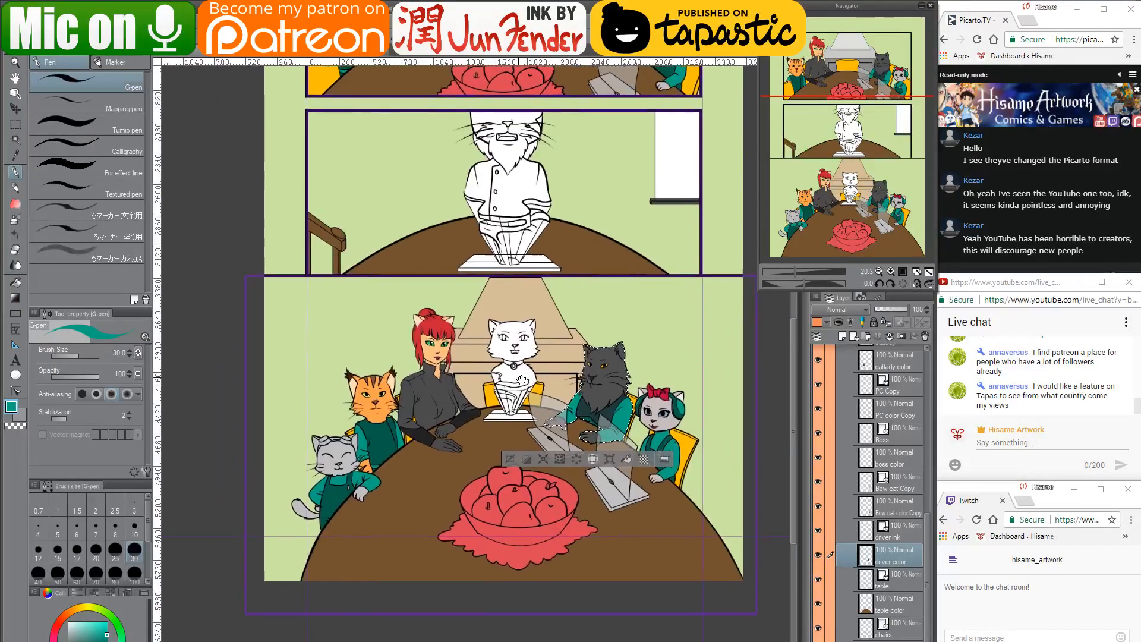
{"action": "left_click_drag", "start_coordinate": [522, 380], "coordinate": [534, 416]}
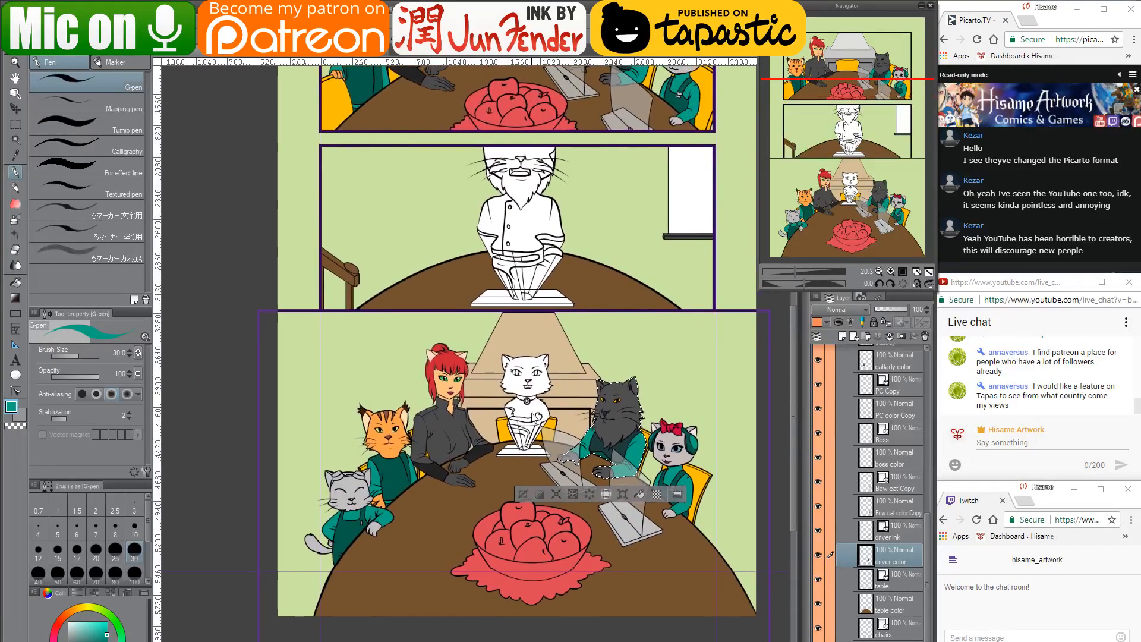
{"action": "key", "text": "ctrl+d"}
Make the Linx line-art layer active and switch to the Snap eraser for the area around the orange cat's arm
{"action": "scroll", "coordinate": [368, 546], "scroll_direction": "up", "scroll_amount": 4}
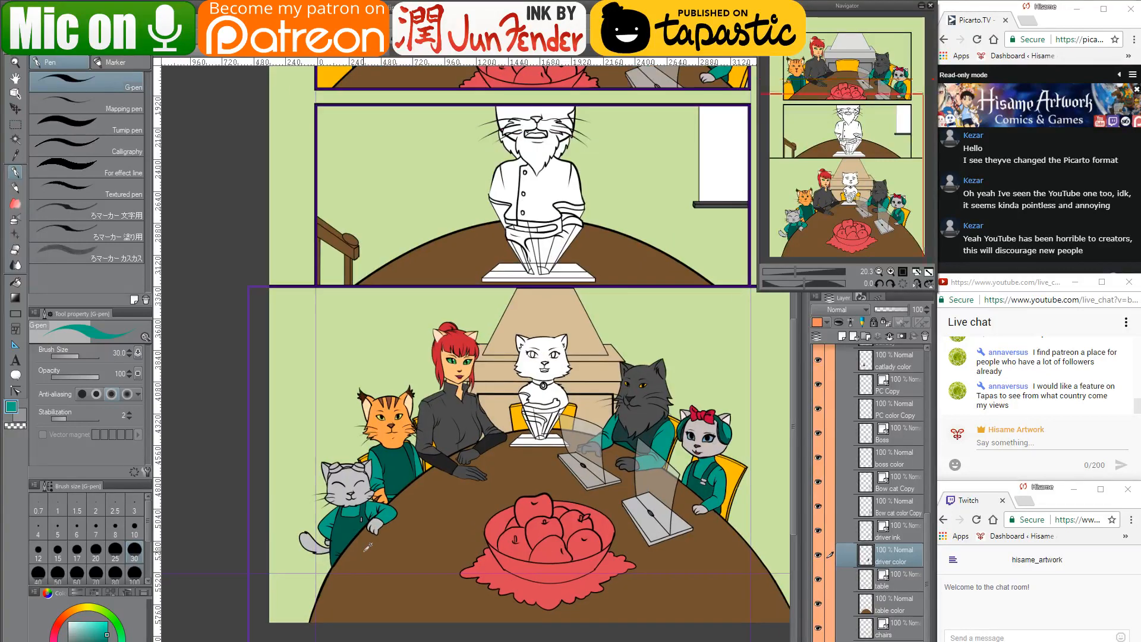
{"action": "scroll", "coordinate": [367, 547], "scroll_direction": "up", "scroll_amount": 1}
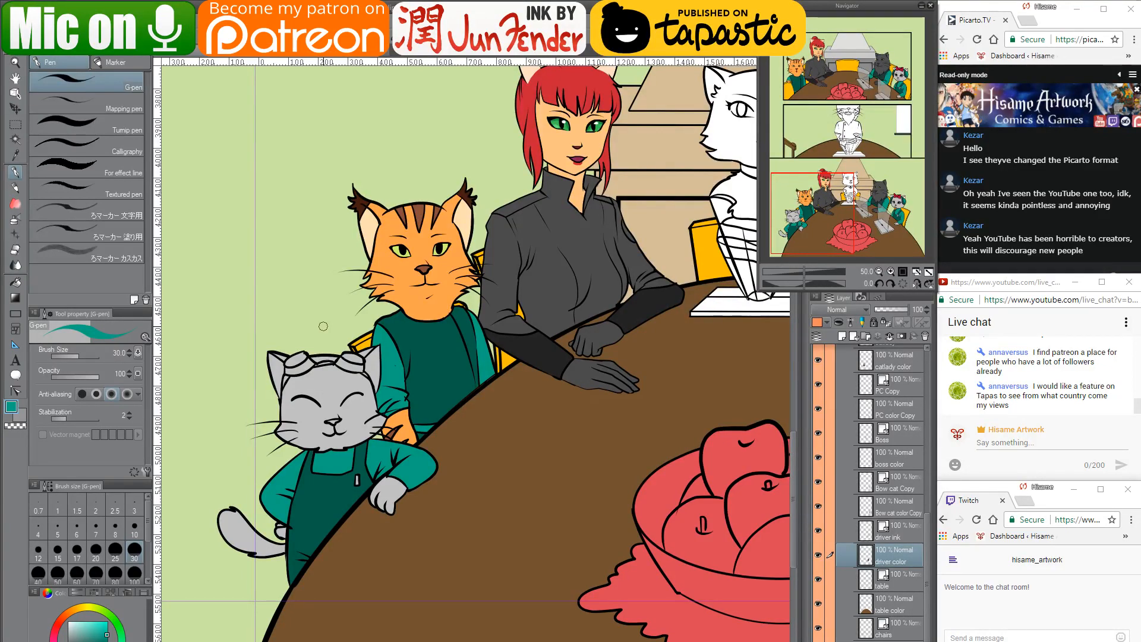
{"action": "scroll", "coordinate": [249, 360], "scroll_direction": "up", "scroll_amount": 4}
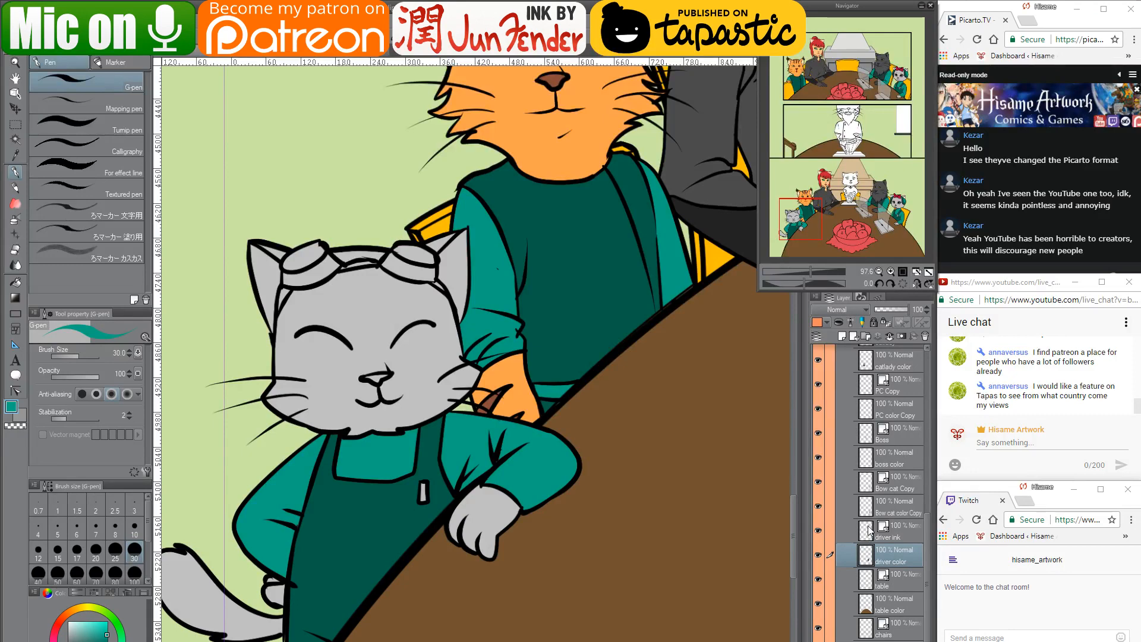
{"action": "scroll", "coordinate": [871, 538], "scroll_direction": "up", "scroll_amount": 2}
{"action": "scroll", "coordinate": [869, 530], "scroll_direction": "up", "scroll_amount": 3}
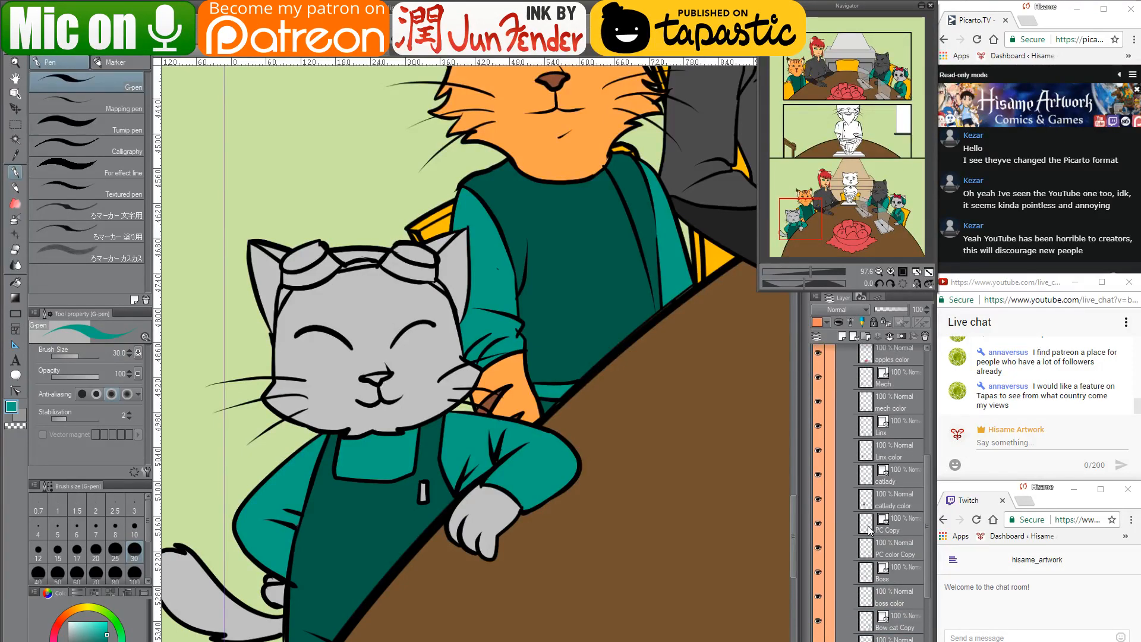
{"action": "left_click", "coordinate": [867, 430]}
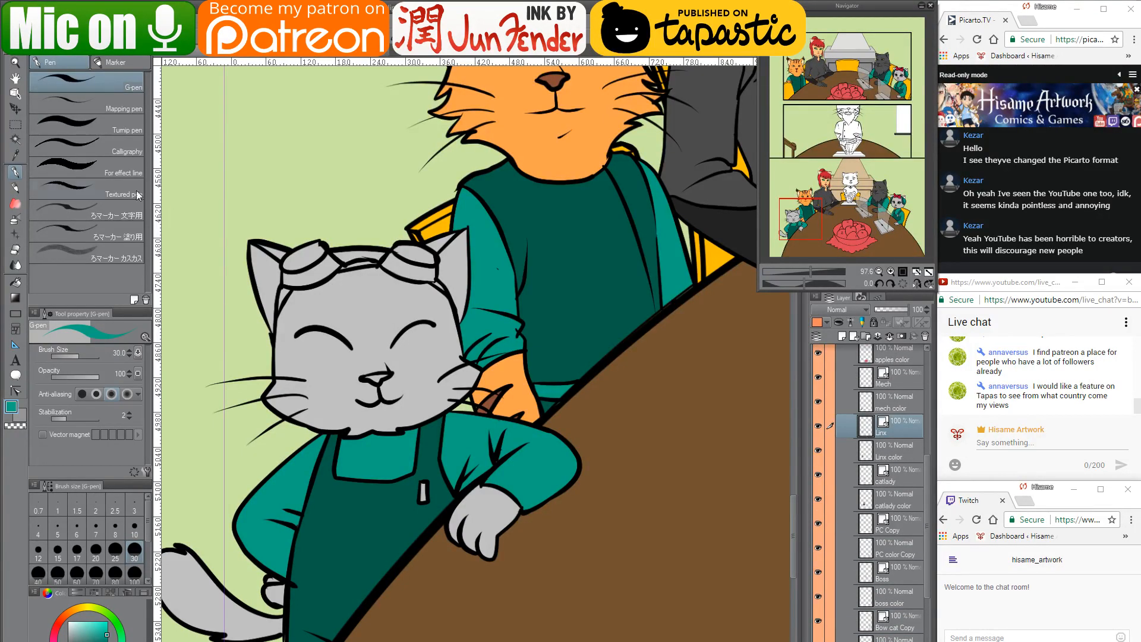
{"action": "left_click", "coordinate": [17, 249]}
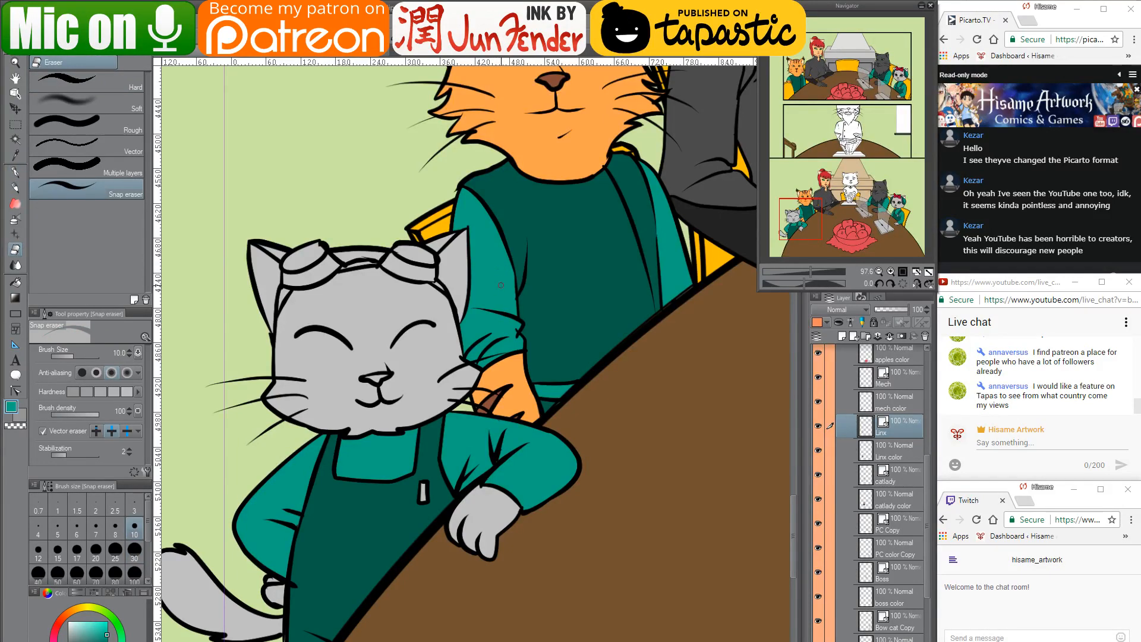
{"action": "scroll", "coordinate": [499, 270], "scroll_direction": "up", "scroll_amount": 3}
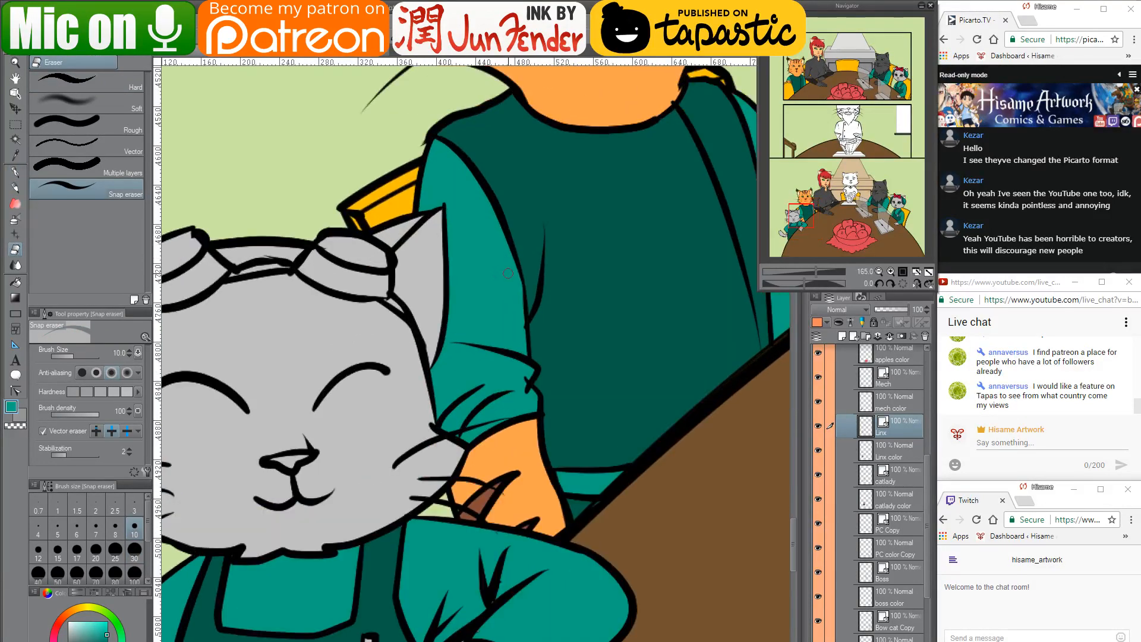
Rename the Linx line-art layer as Linx ink
{"action": "double_click", "coordinate": [894, 433]}
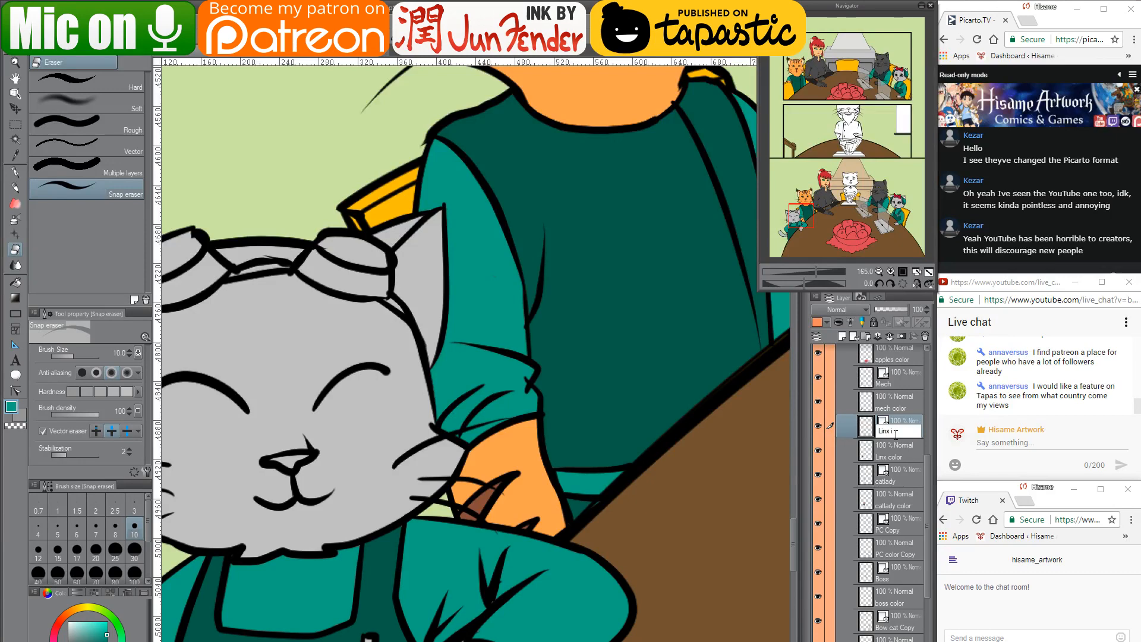
{"action": "type", "text": "ink"}
{"action": "key", "text": "Return"}
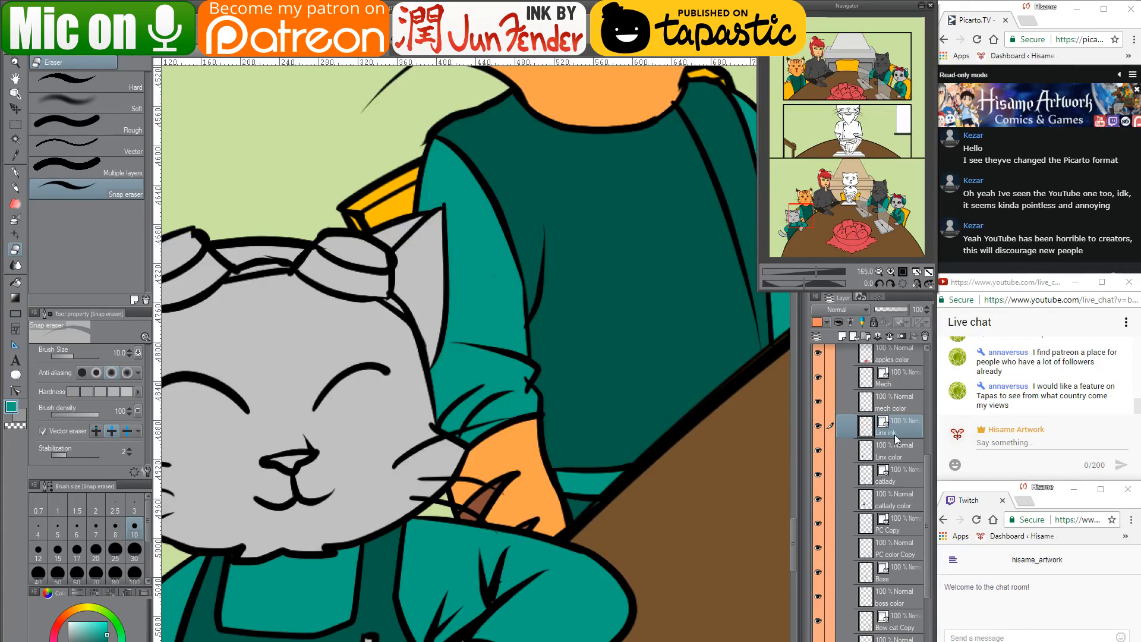
{"action": "scroll", "coordinate": [427, 287], "scroll_direction": "down", "scroll_amount": 8}
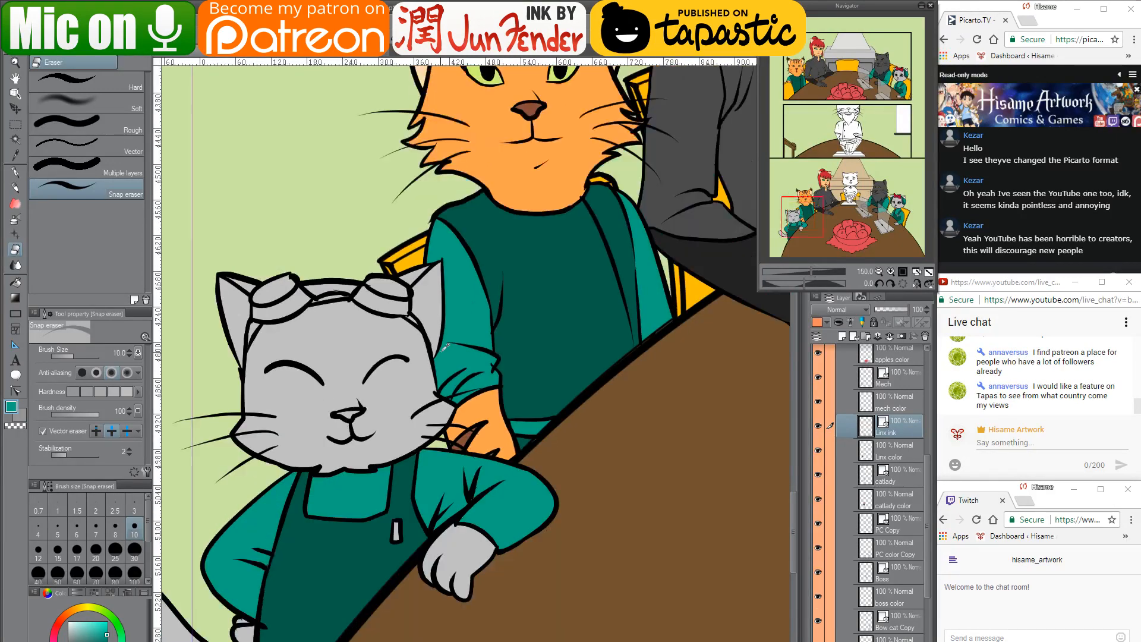
{"action": "left_click_drag", "start_coordinate": [446, 314], "coordinate": [401, 410]}
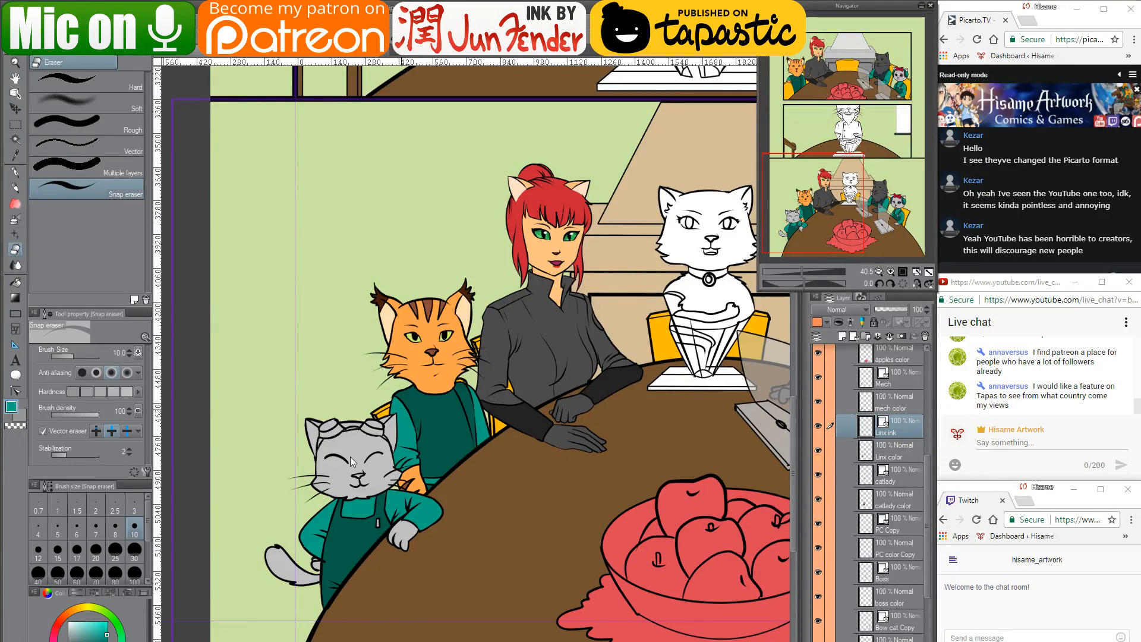
On the Mech line-art layer, shift the control points of the goggled cat's overalls outline beside the tail
{"action": "scroll", "coordinate": [293, 491], "scroll_direction": "up", "scroll_amount": 4}
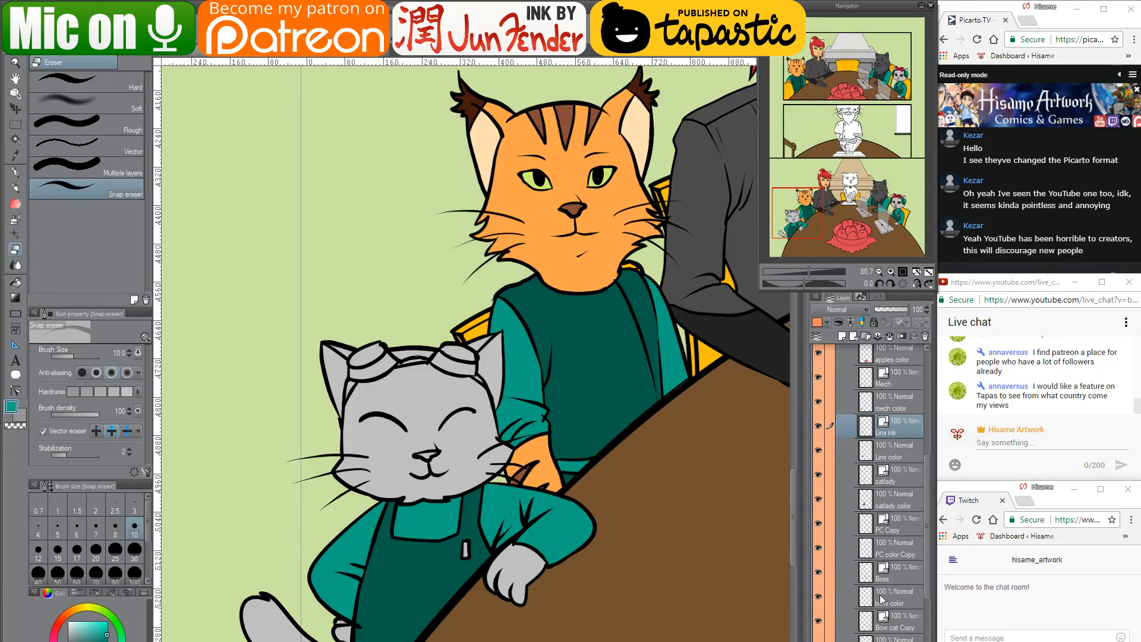
{"action": "scroll", "coordinate": [879, 594], "scroll_direction": "down", "scroll_amount": 2}
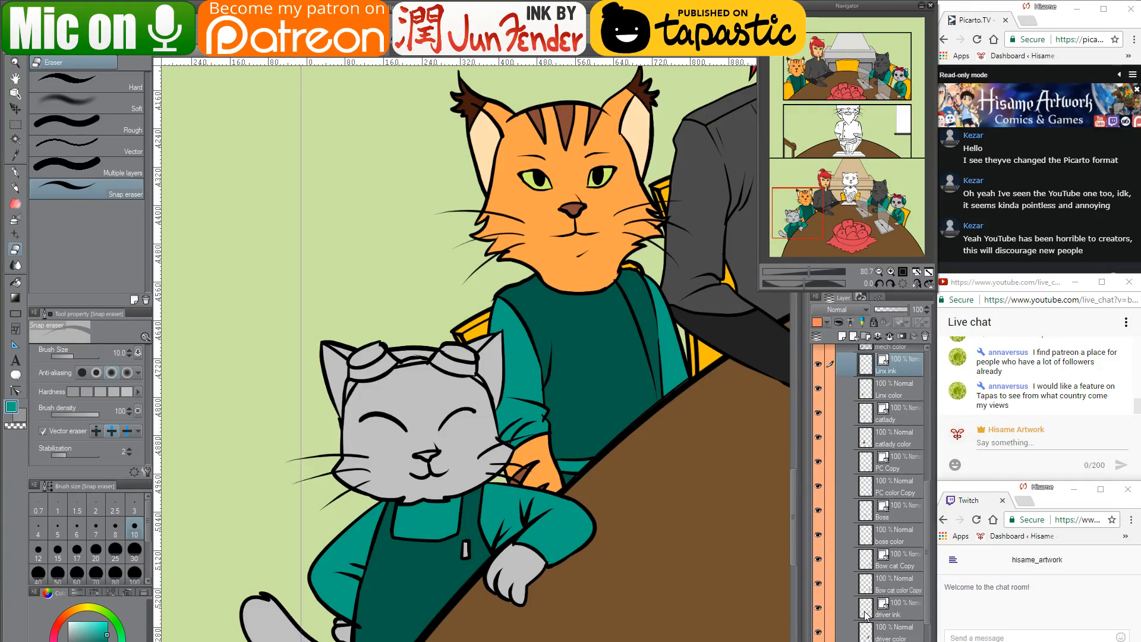
{"action": "scroll", "coordinate": [869, 516], "scroll_direction": "up", "scroll_amount": 6}
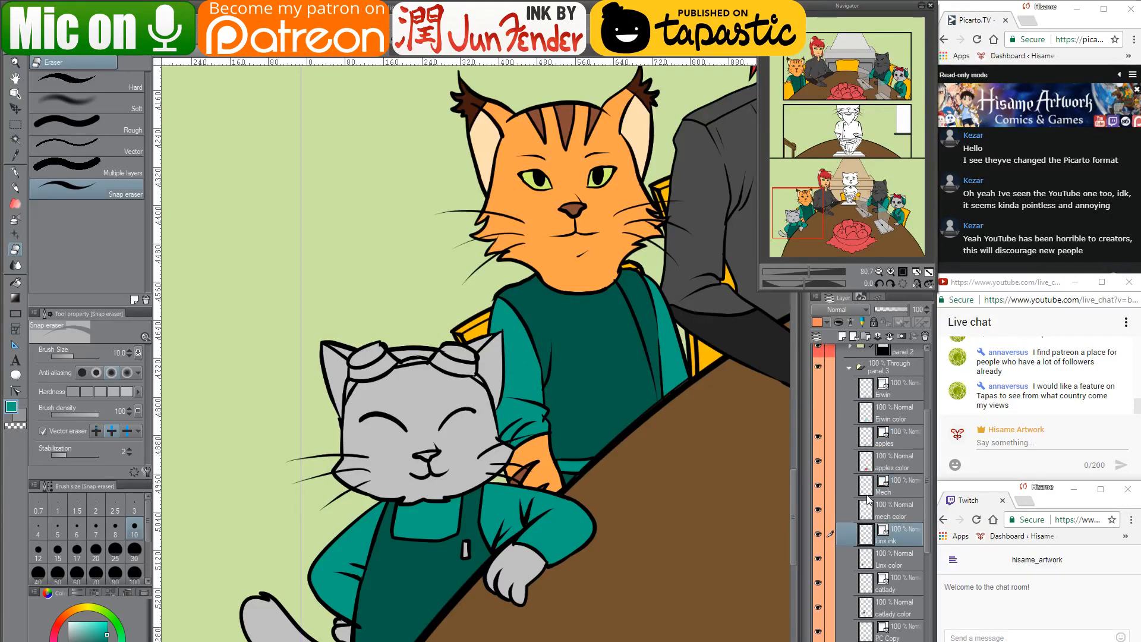
{"action": "left_click", "coordinate": [869, 496]}
{"action": "scroll", "coordinate": [584, 542], "scroll_direction": "up", "scroll_amount": 4}
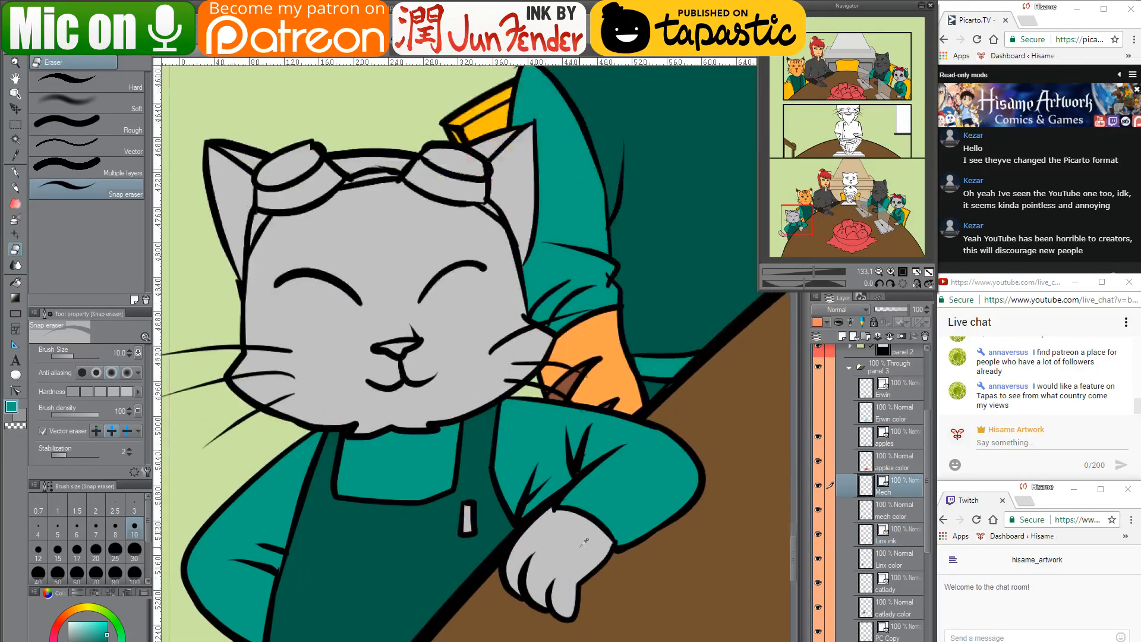
{"action": "scroll", "coordinate": [584, 542], "scroll_direction": "up", "scroll_amount": 2}
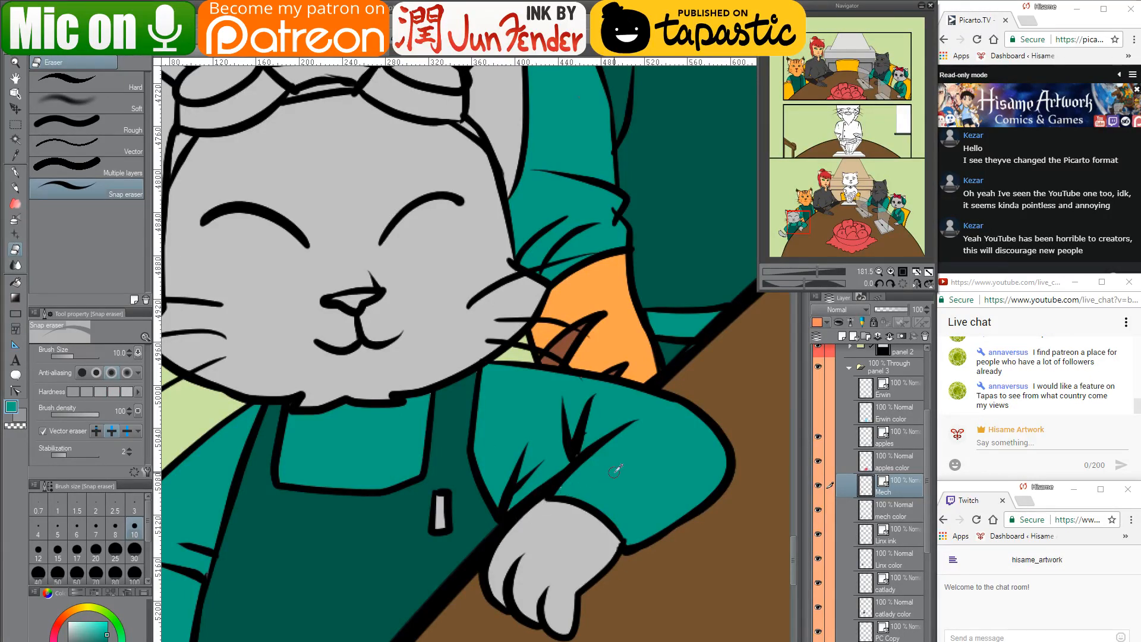
{"action": "scroll", "coordinate": [618, 465], "scroll_direction": "down", "scroll_amount": 8}
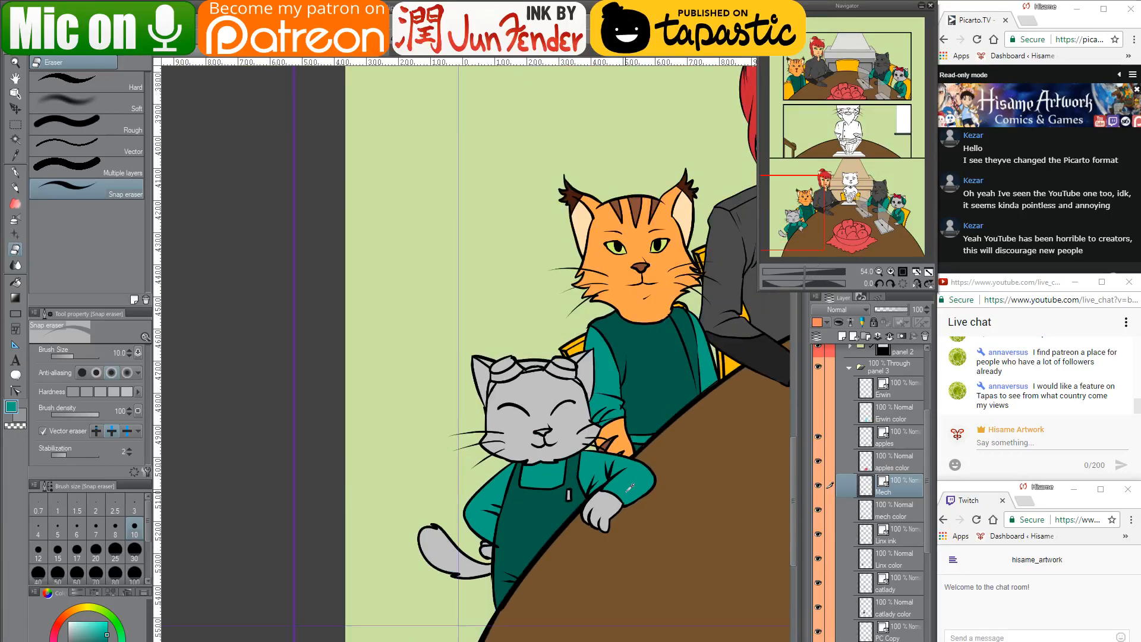
{"action": "scroll", "coordinate": [522, 589], "scroll_direction": "up", "scroll_amount": 6}
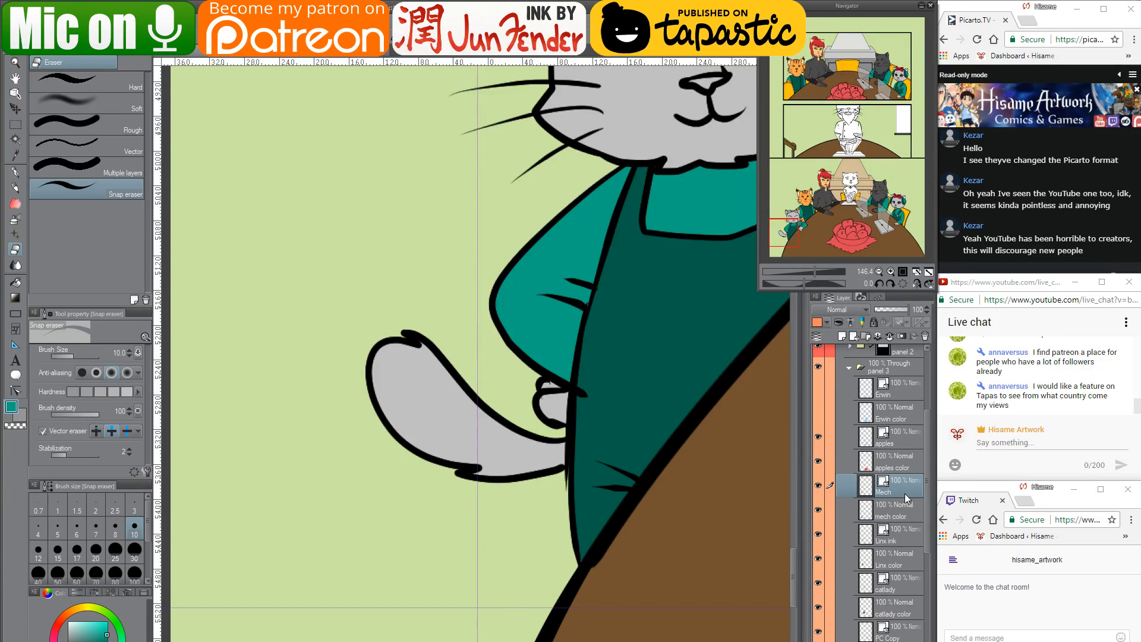
{"action": "left_click", "coordinate": [16, 390]}
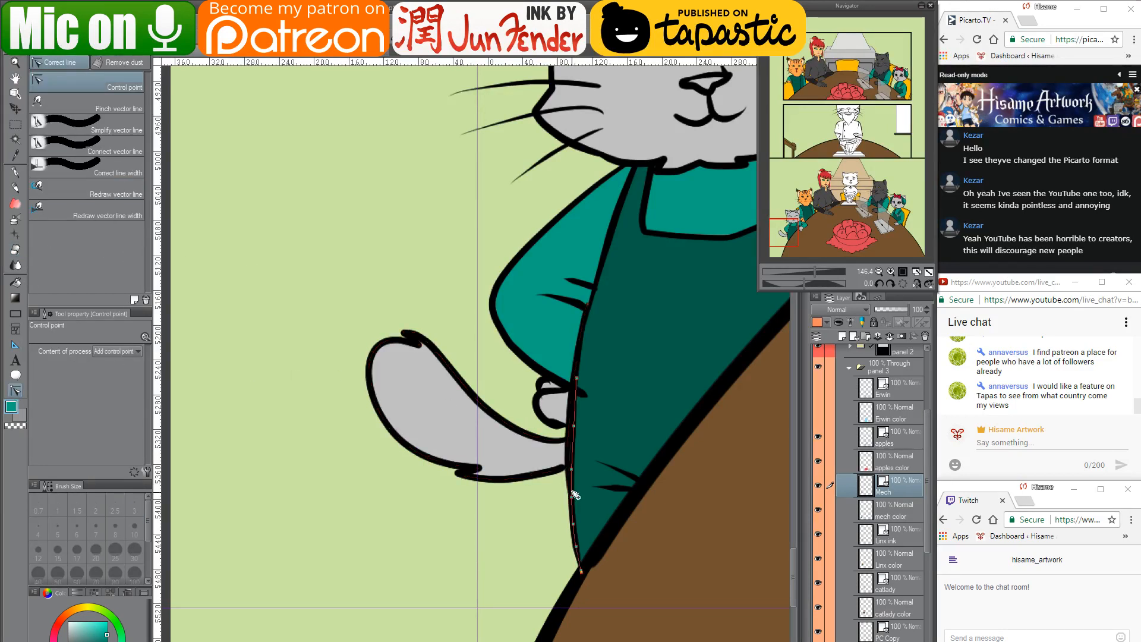
{"action": "left_click_drag", "start_coordinate": [571, 469], "coordinate": [568, 467]}
{"action": "left_click_drag", "start_coordinate": [571, 495], "coordinate": [569, 496]}
{"action": "left_click_drag", "start_coordinate": [570, 472], "coordinate": [571, 477]}
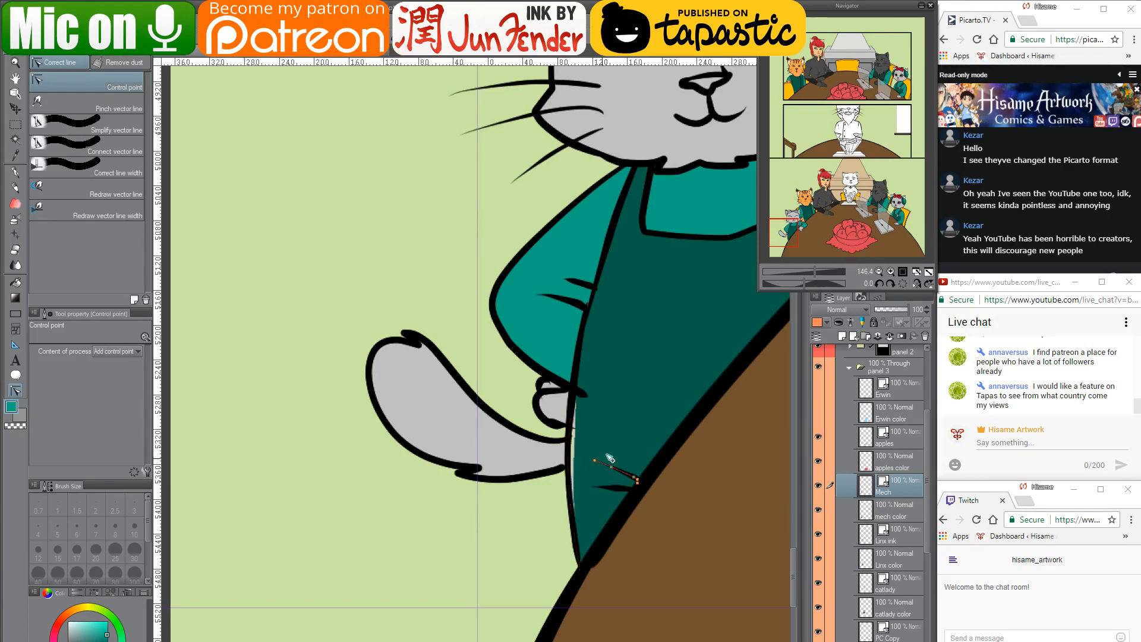
On the mech color layer, paint dark teal with the G-pen along the overalls' edge beside the tail
{"action": "mouse_move", "coordinate": [926, 526]}
{"action": "left_mouse_down"}
{"action": "mouse_move", "coordinate": [926, 639]}
{"action": "mouse_move", "coordinate": [940, 532]}
{"action": "mouse_move", "coordinate": [918, 511]}
{"action": "left_mouse_up"}
{"action": "left_click", "coordinate": [919, 511]}
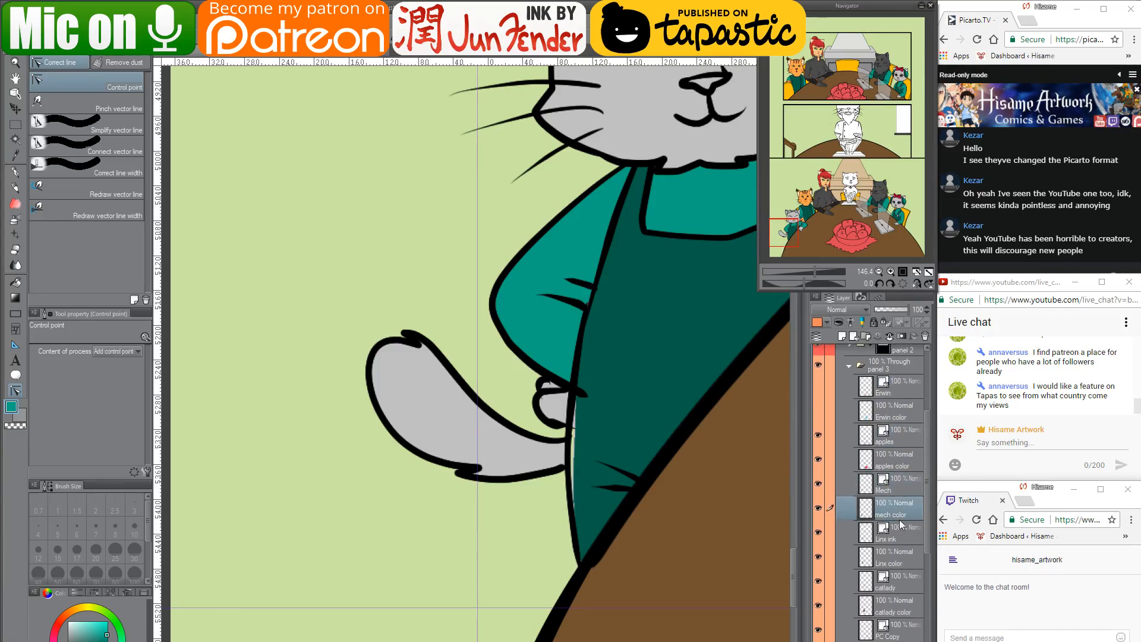
{"action": "left_click", "coordinate": [16, 172]}
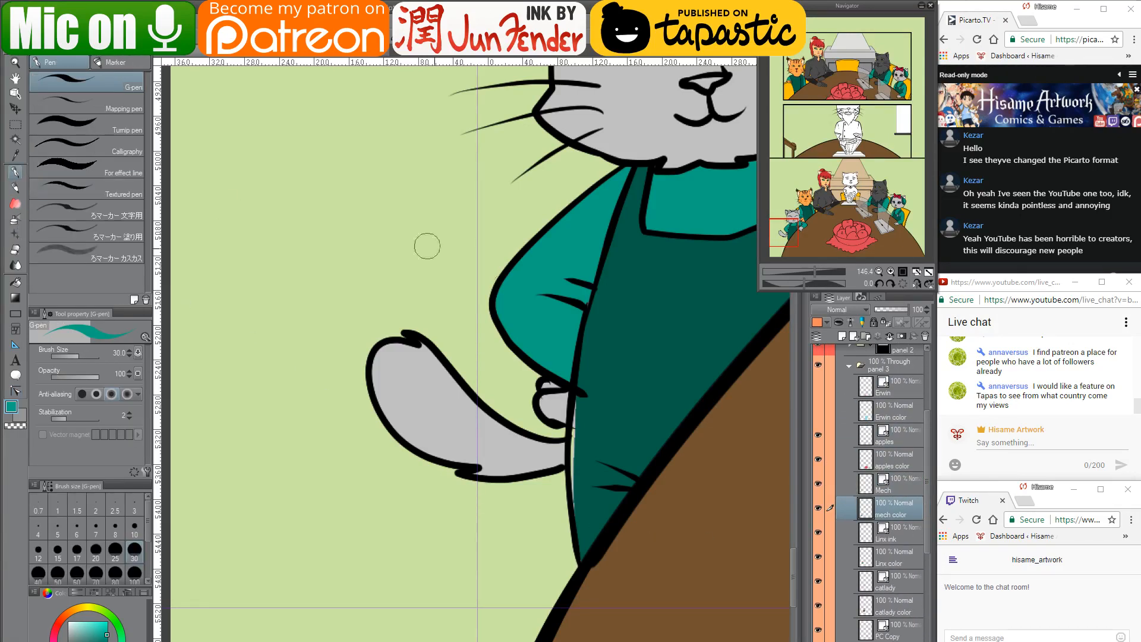
{"action": "mouse_move", "coordinate": [582, 401]}
{"action": "left_mouse_down"}
{"action": "mouse_move", "coordinate": [583, 495]}
{"action": "mouse_move", "coordinate": [586, 395]}
{"action": "mouse_move", "coordinate": [574, 492]}
{"action": "mouse_move", "coordinate": [580, 441]}
{"action": "left_mouse_up"}
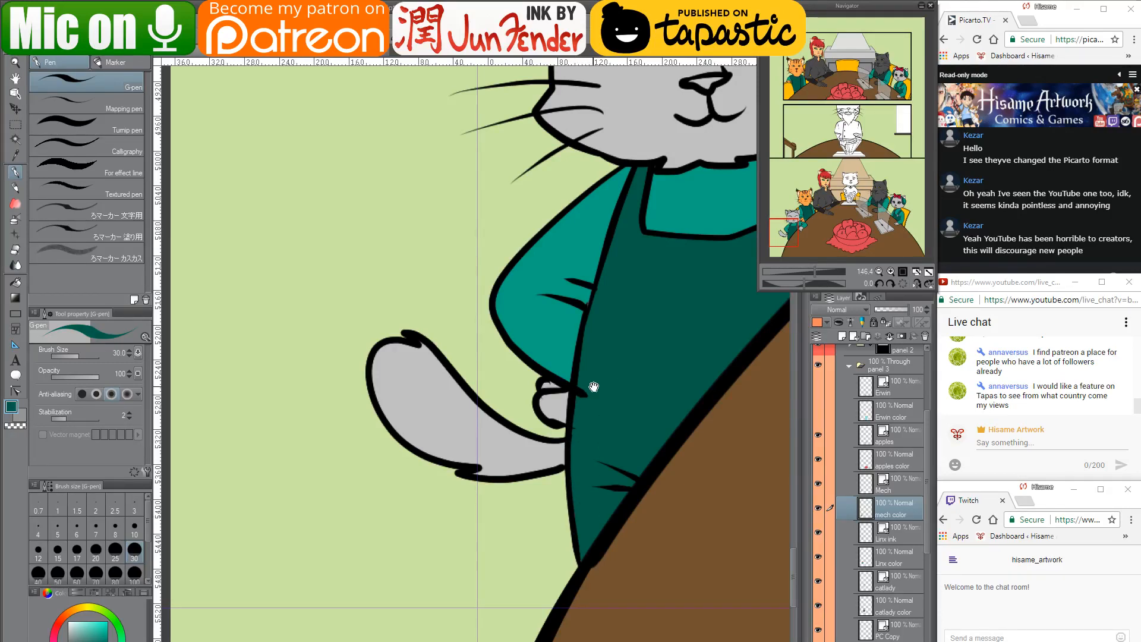
On the Mech line-art layer, remove the sleeve line's overshoot into the overalls with the Snap eraser
{"action": "left_click_drag", "start_coordinate": [594, 387], "coordinate": [587, 427]}
{"action": "left_click", "coordinate": [869, 486]}
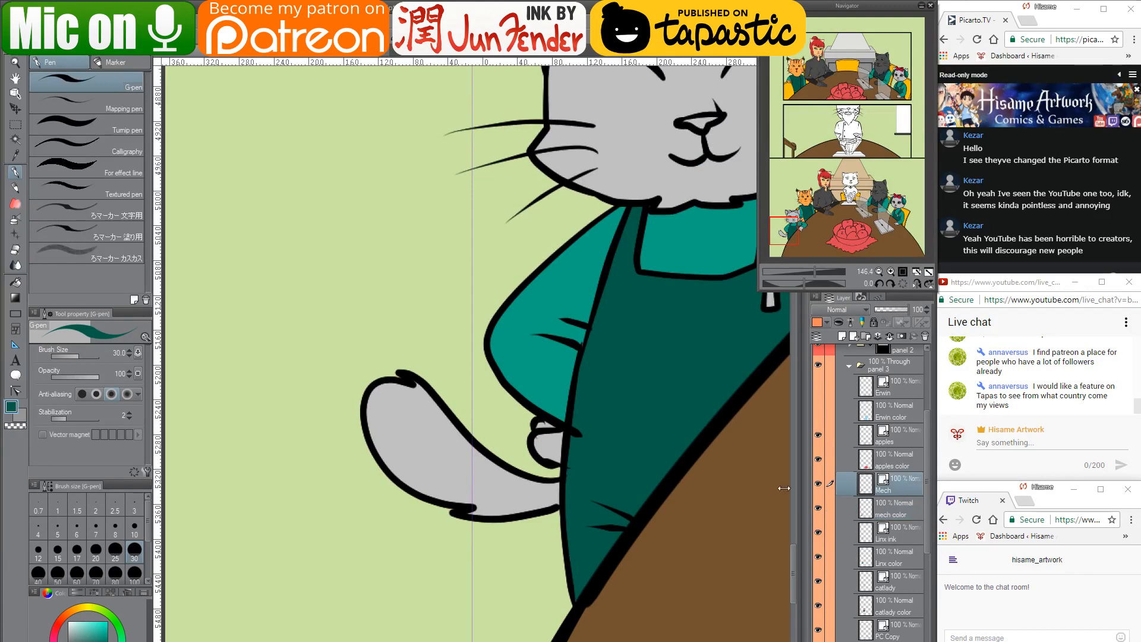
{"action": "left_click", "coordinate": [16, 252]}
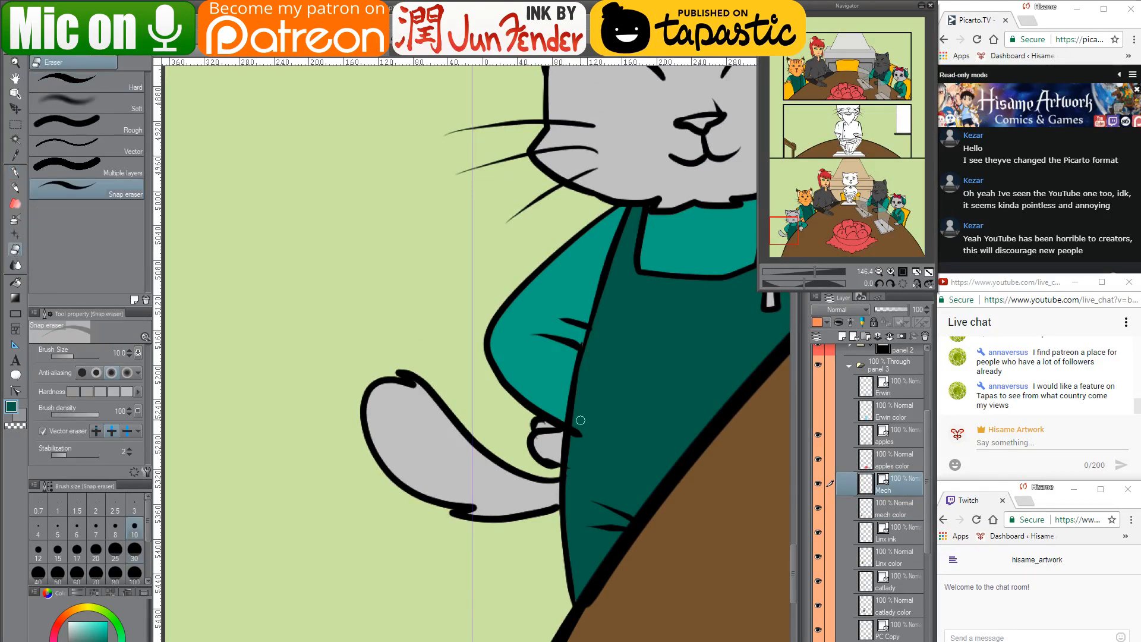
{"action": "left_click_drag", "start_coordinate": [580, 420], "coordinate": [580, 429]}
Make the mech color layer active and load its painted area as a selection
{"action": "key", "text": "alt+bracketleft"}
{"action": "key", "text": "p"}
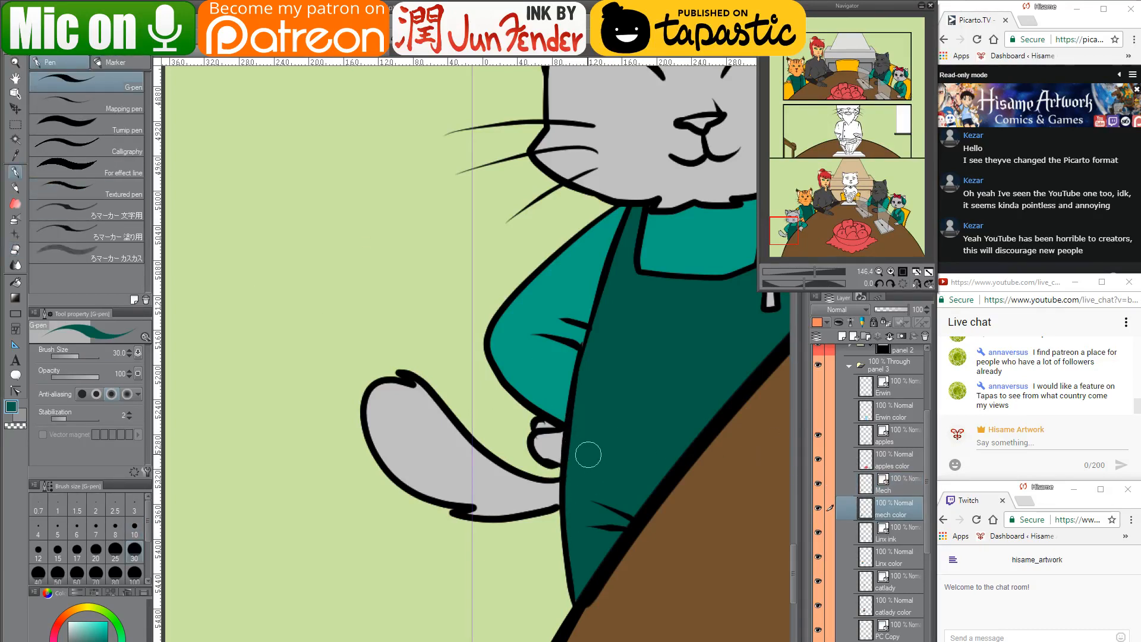
{"action": "left_click_drag", "start_coordinate": [653, 506], "coordinate": [630, 533]}
{"action": "key", "text": "ctrl+z"}
{"action": "scroll", "coordinate": [443, 576], "scroll_direction": "down", "scroll_amount": 5}
{"action": "scroll", "coordinate": [418, 605], "scroll_direction": "down", "scroll_amount": 1}
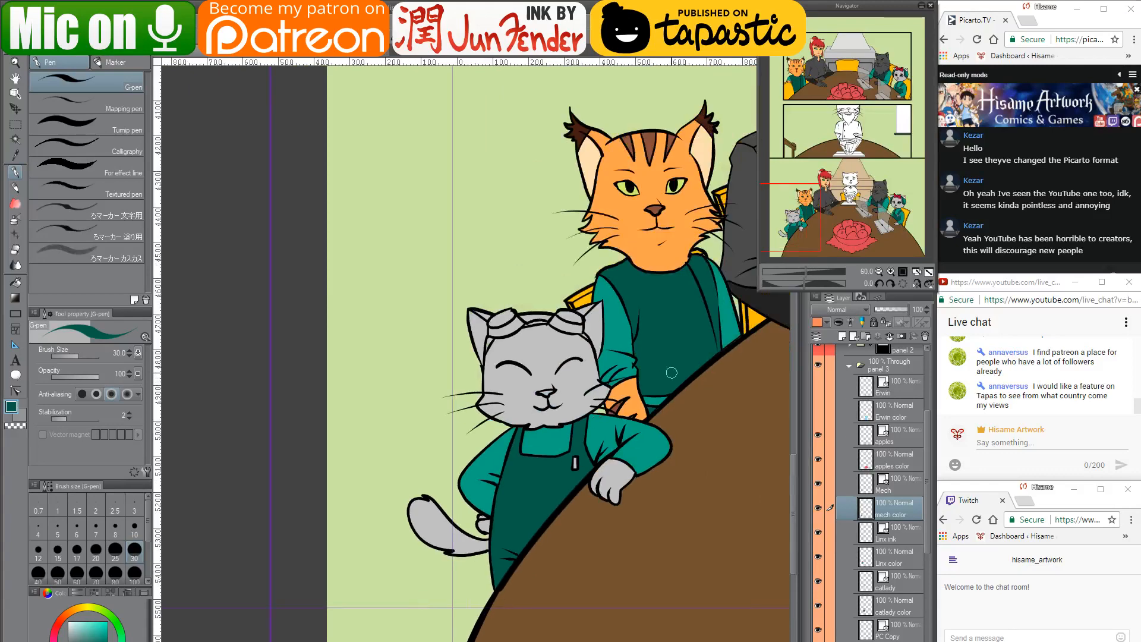
{"action": "left_click_drag", "start_coordinate": [688, 383], "coordinate": [586, 456]}
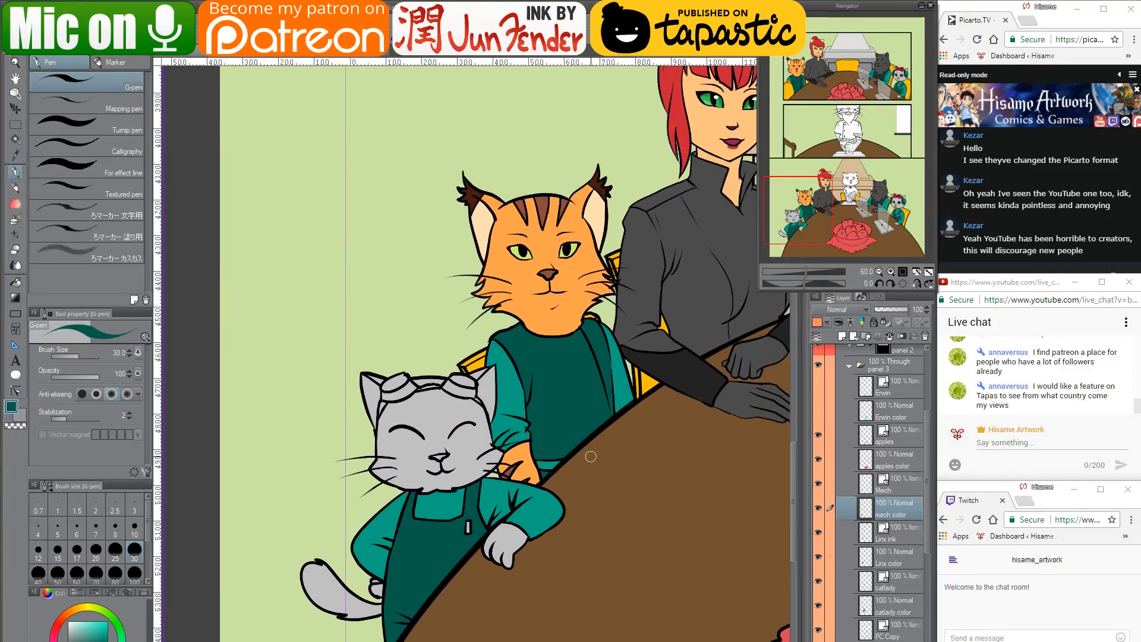
{"action": "left_click", "coordinate": [865, 512], "text": "ctrl"}
Sample the dark grey from the kitten's tail on page_36 and fill the goggled cat's head and tail with it
{"action": "left_click", "coordinate": [285, 53]}
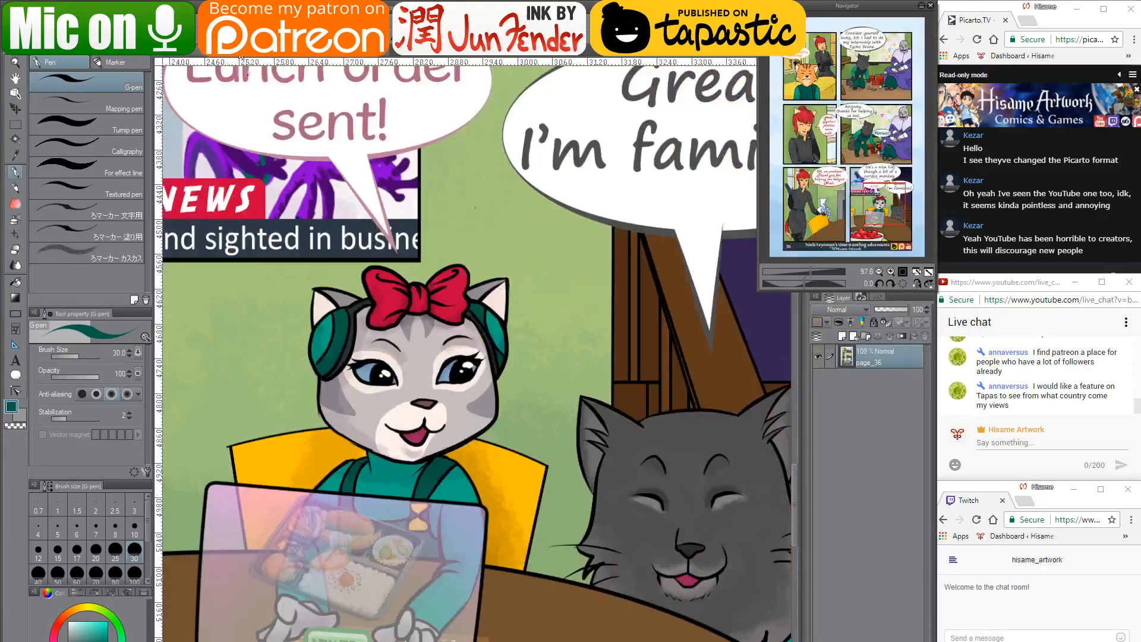
{"action": "scroll", "coordinate": [612, 452], "scroll_direction": "down", "scroll_amount": 5}
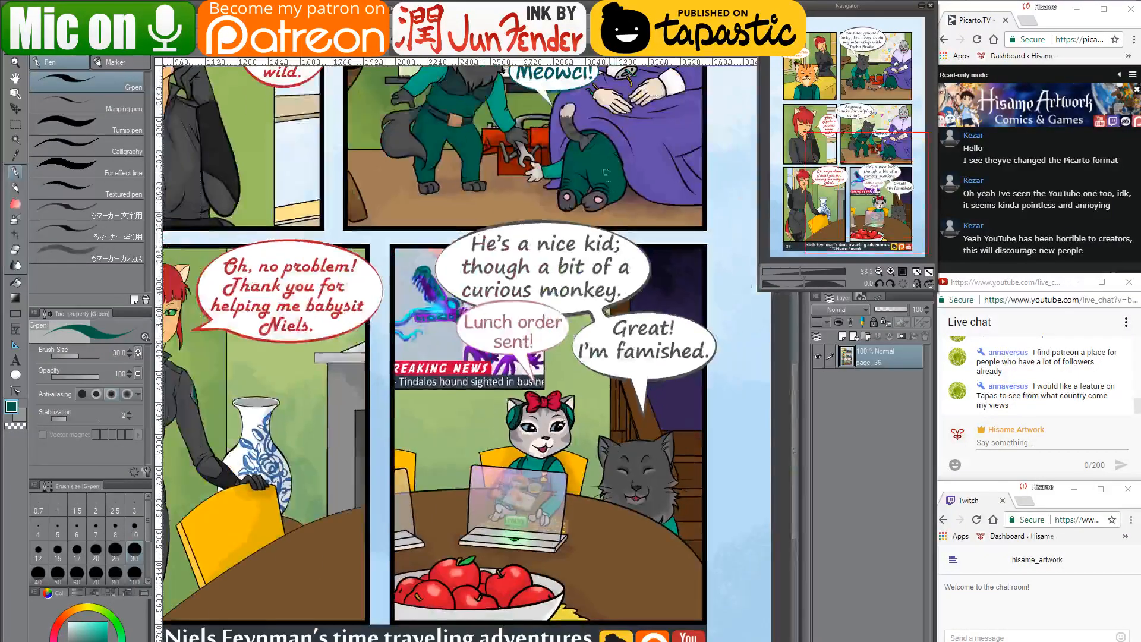
{"action": "left_click_drag", "start_coordinate": [597, 153], "coordinate": [560, 321]}
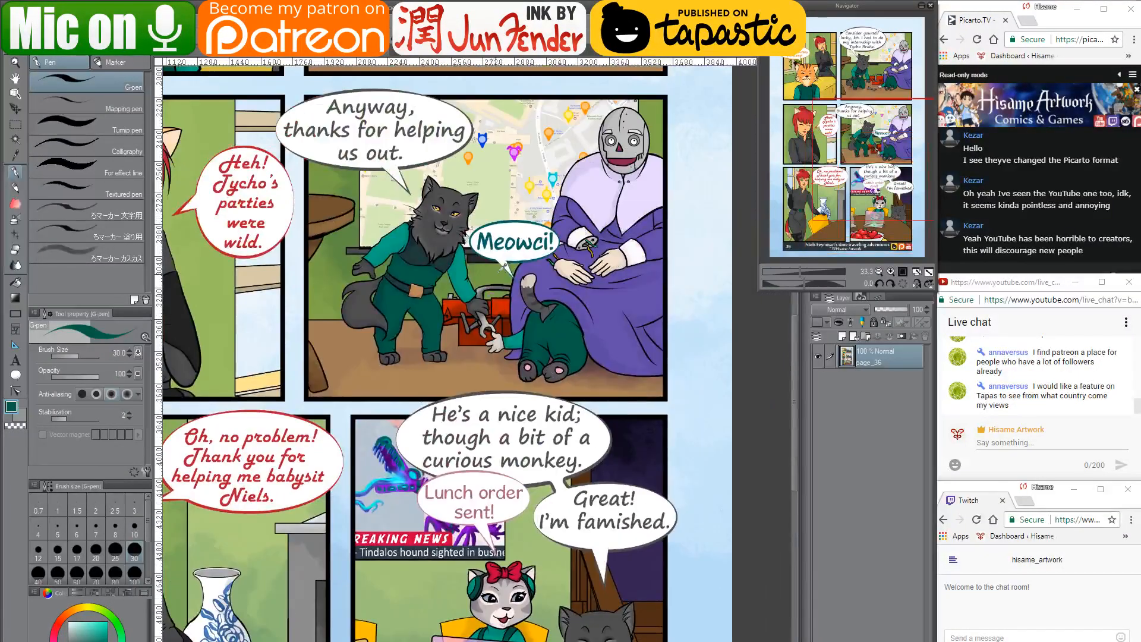
{"action": "scroll", "coordinate": [512, 261], "scroll_direction": "up", "scroll_amount": 3}
{"action": "scroll", "coordinate": [520, 303], "scroll_direction": "up", "scroll_amount": 3}
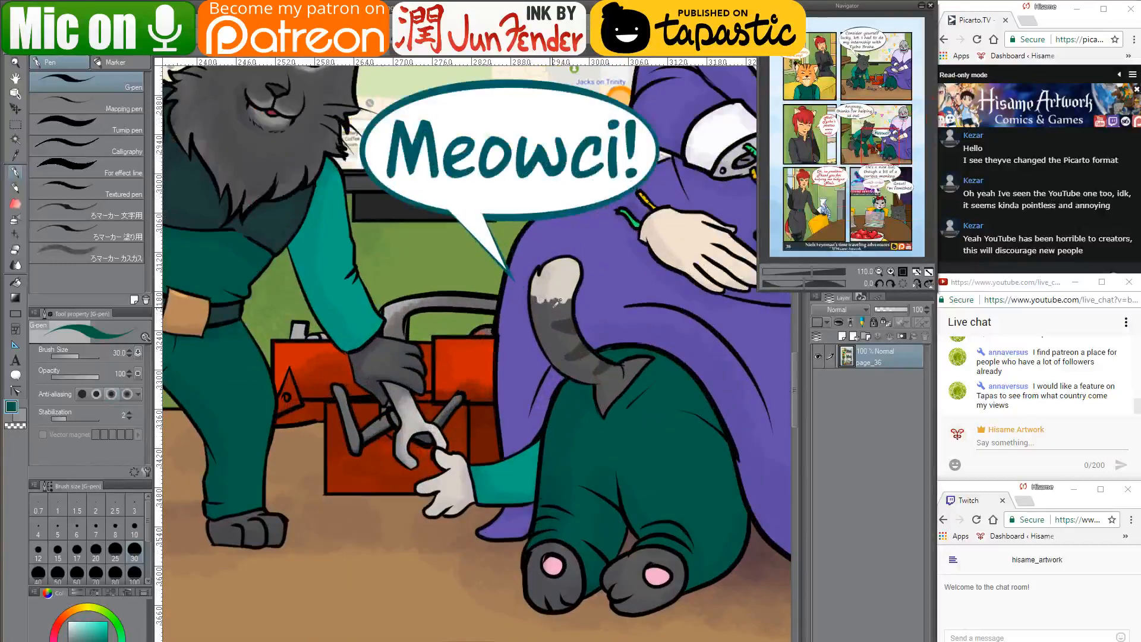
{"action": "scroll", "coordinate": [553, 320], "scroll_direction": "up", "scroll_amount": 2}
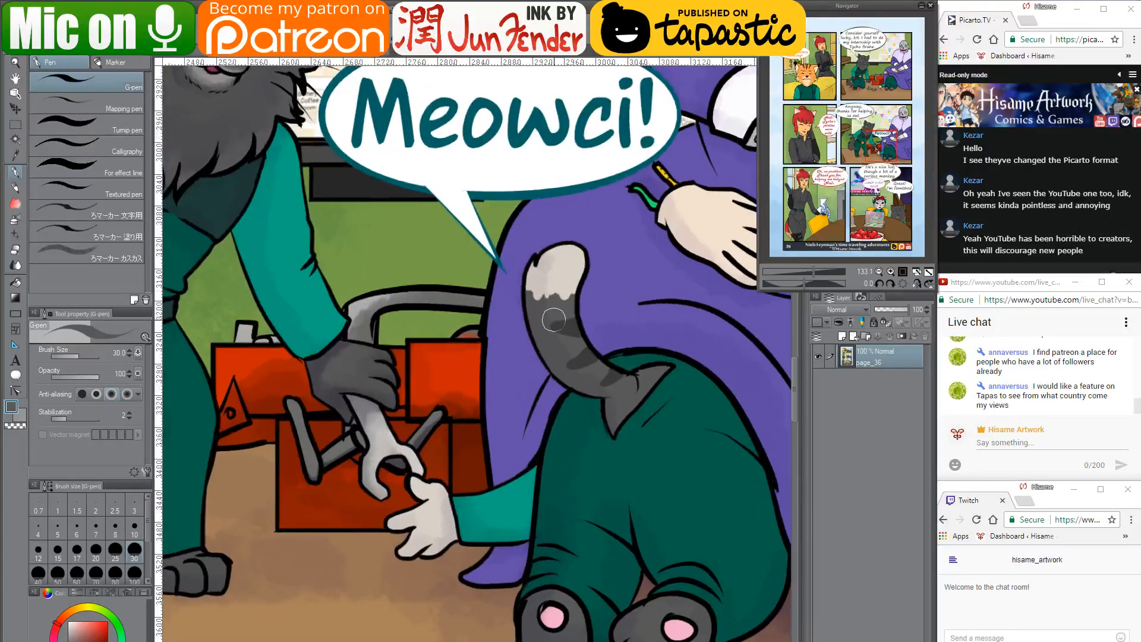
{"action": "left_click", "coordinate": [175, 58]}
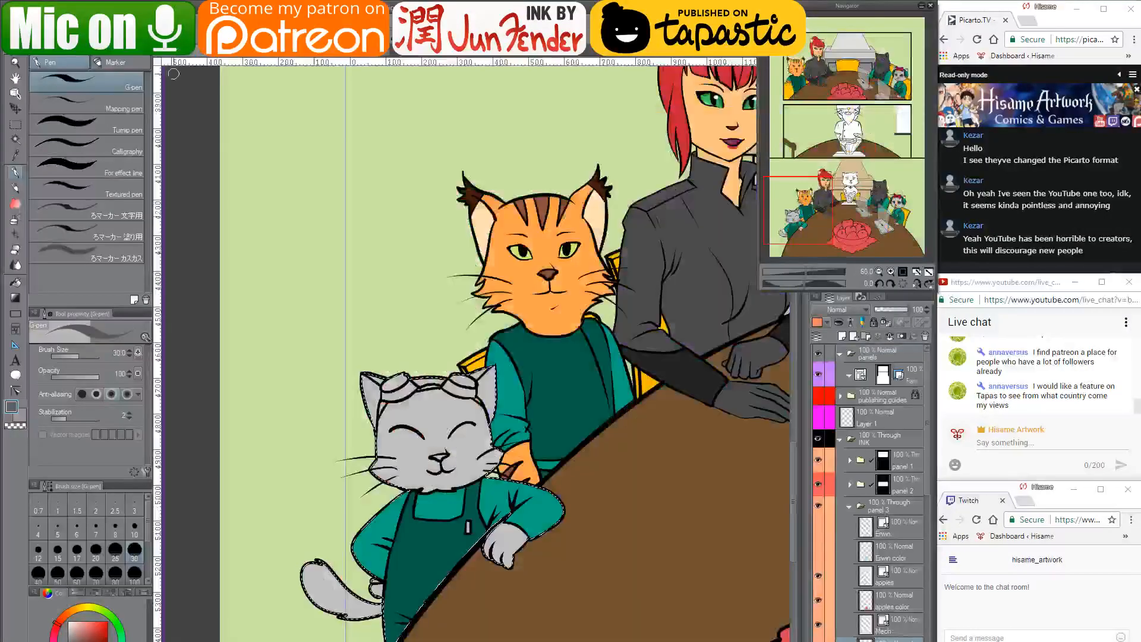
{"action": "left_click", "coordinate": [15, 284]}
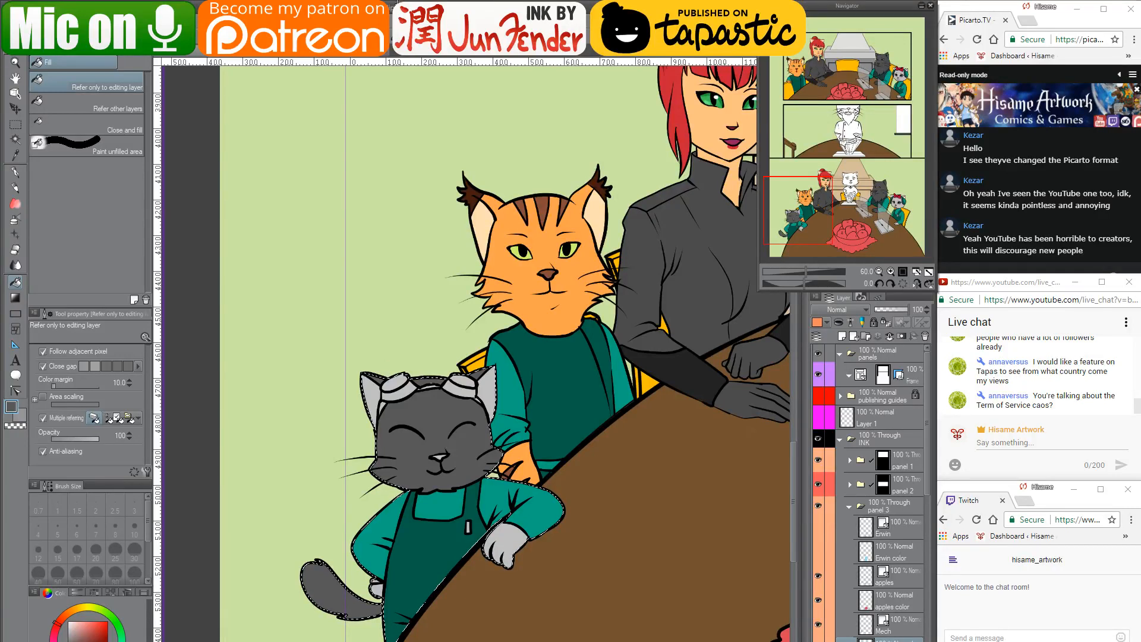
Sample the cream colour of the kitten's paw on page_36 and fill the goggled cat's paws with it
{"action": "key", "text": "ctrl+Tab"}
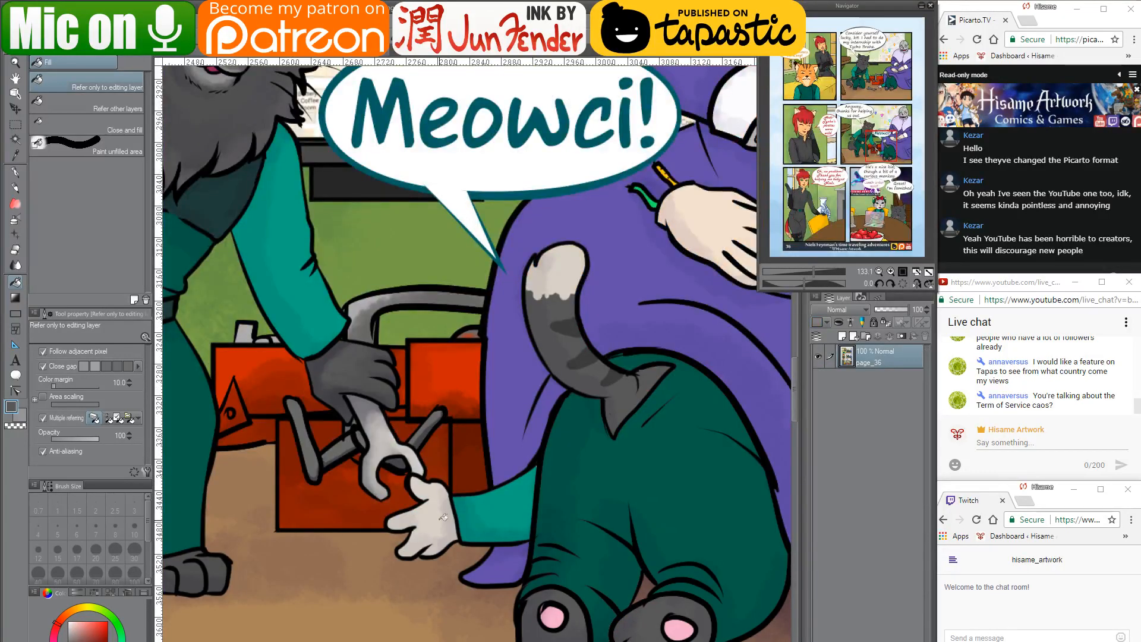
{"action": "left_click", "coordinate": [434, 516], "text": "alt"}
{"action": "key", "text": "ctrl+Tab"}
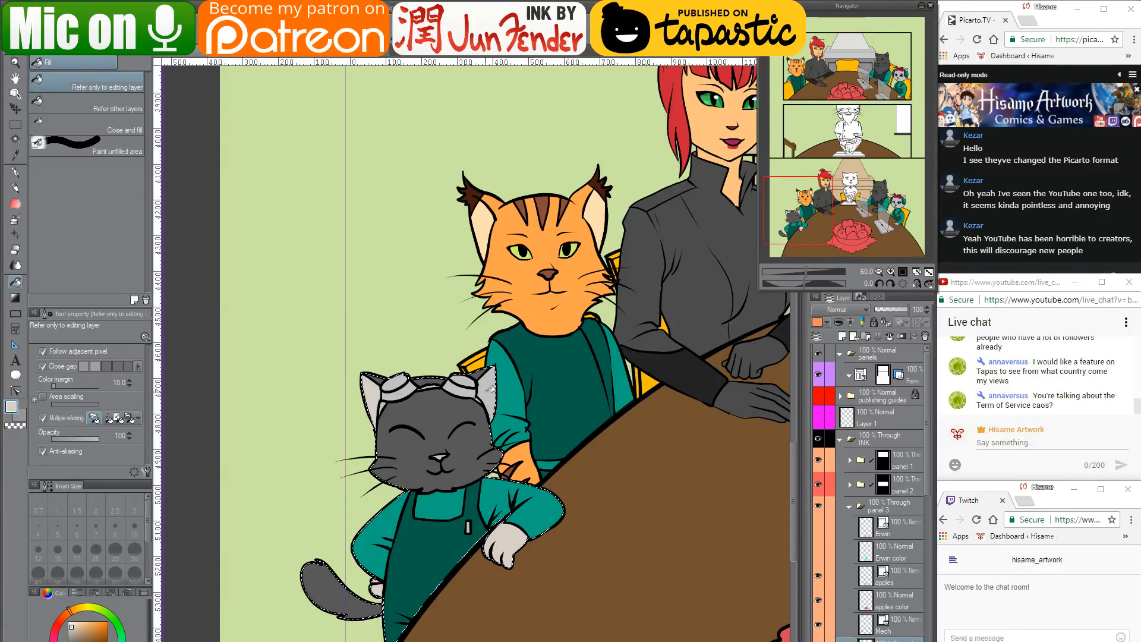
Switch to File Explorer, find the cover final JPG in the comic's parent folder and open it in Clip Studio Paint as a reference
{"action": "key", "text": "ctrl+Tab"}
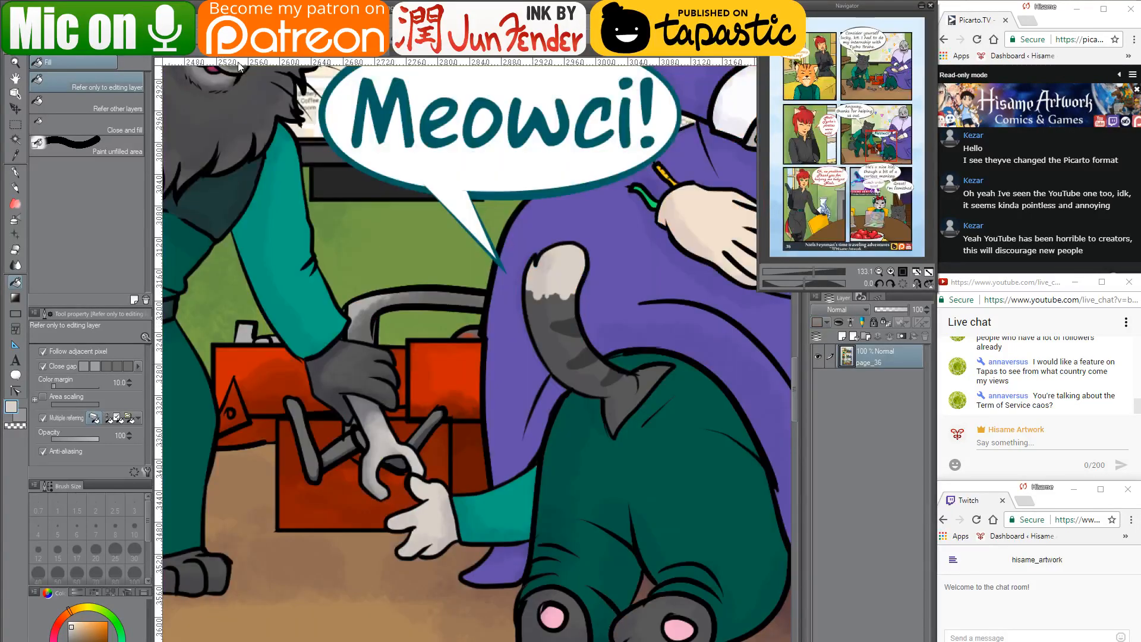
{"action": "key", "text": "alt+Tab"}
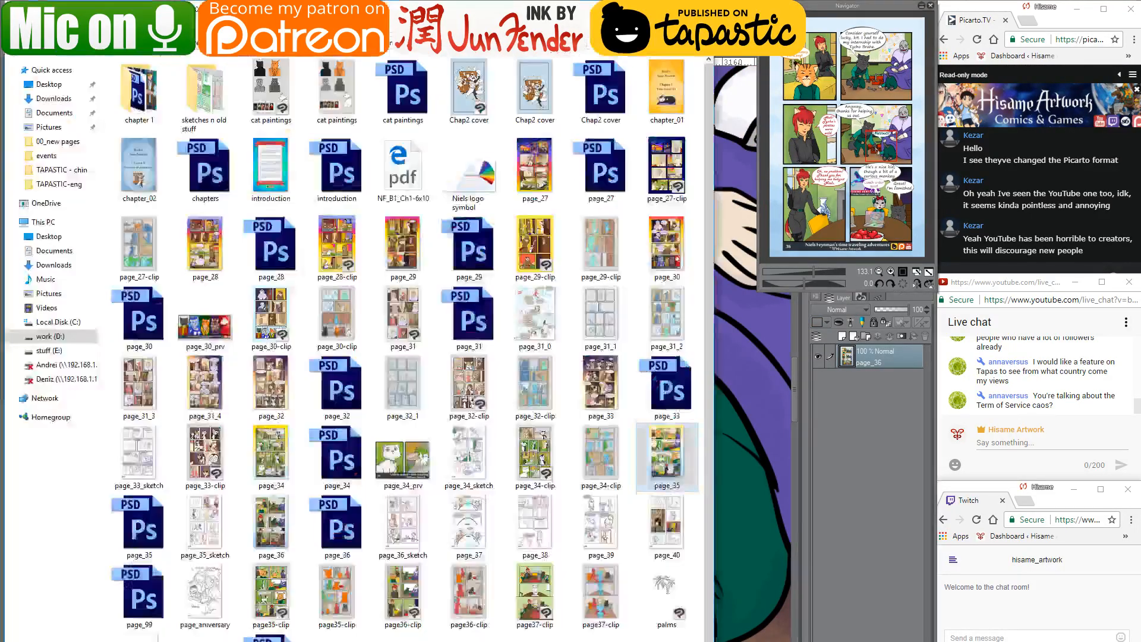
{"action": "key", "text": "alt+Tab"}
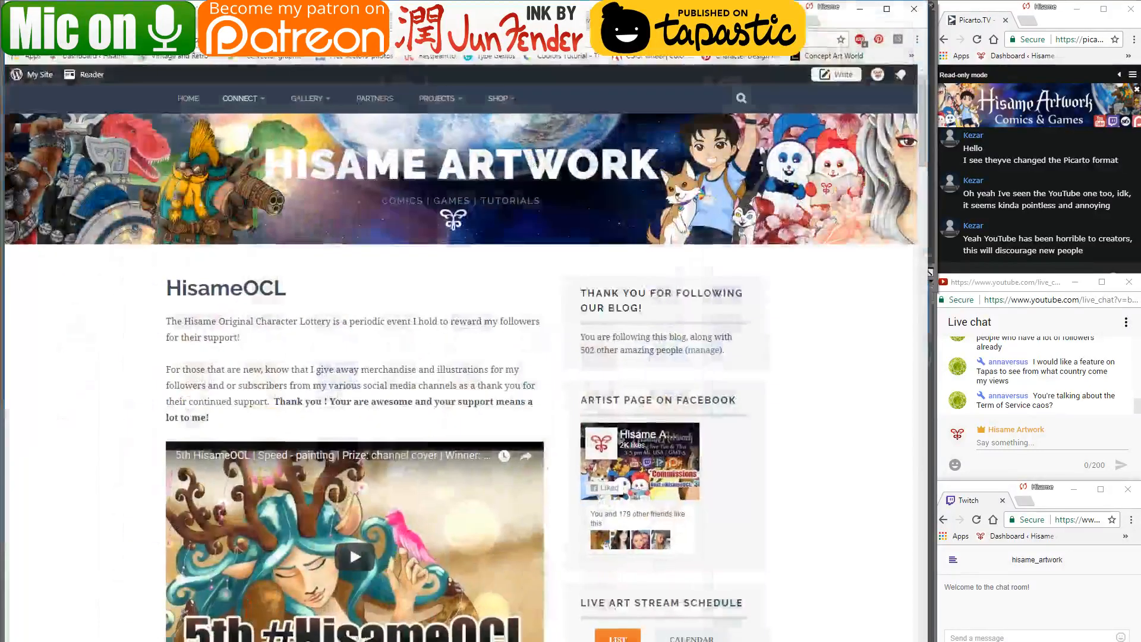
{"action": "key", "text": "alt+Tab"}
{"action": "key", "text": "alt+Tab"}
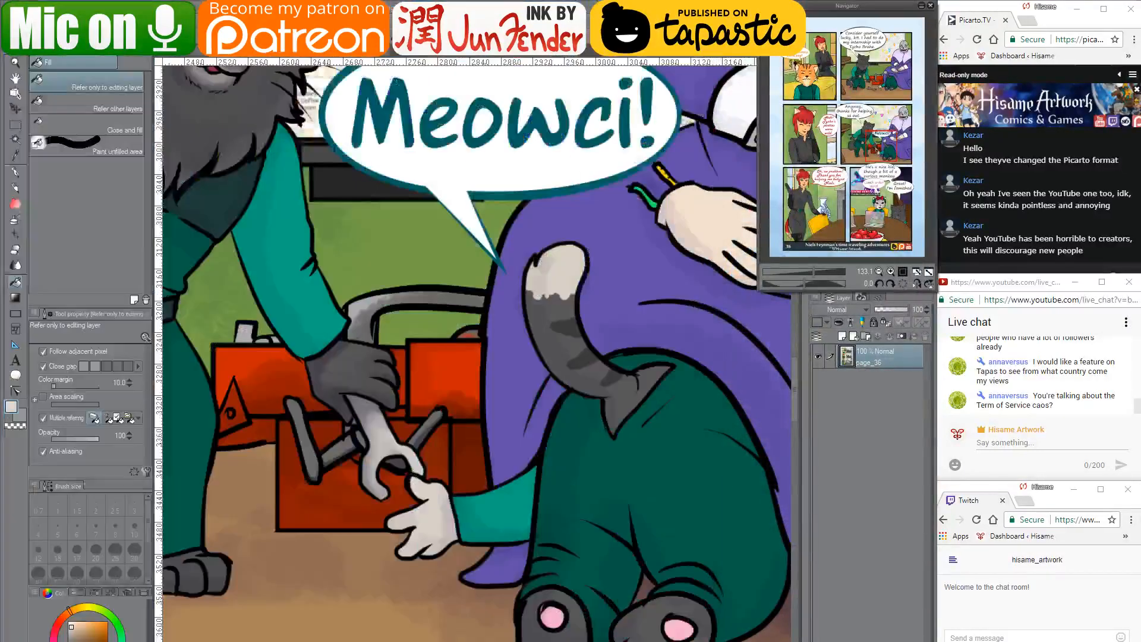
{"action": "key", "text": "alt+Tab"}
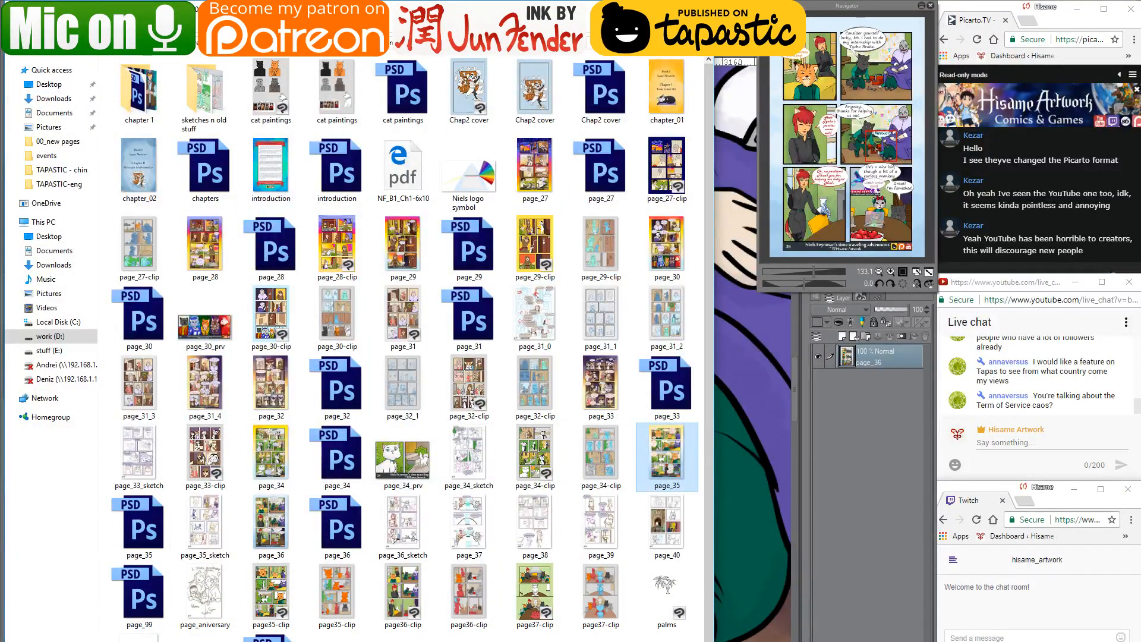
{"action": "scroll", "coordinate": [411, 347], "scroll_direction": "down", "scroll_amount": 1}
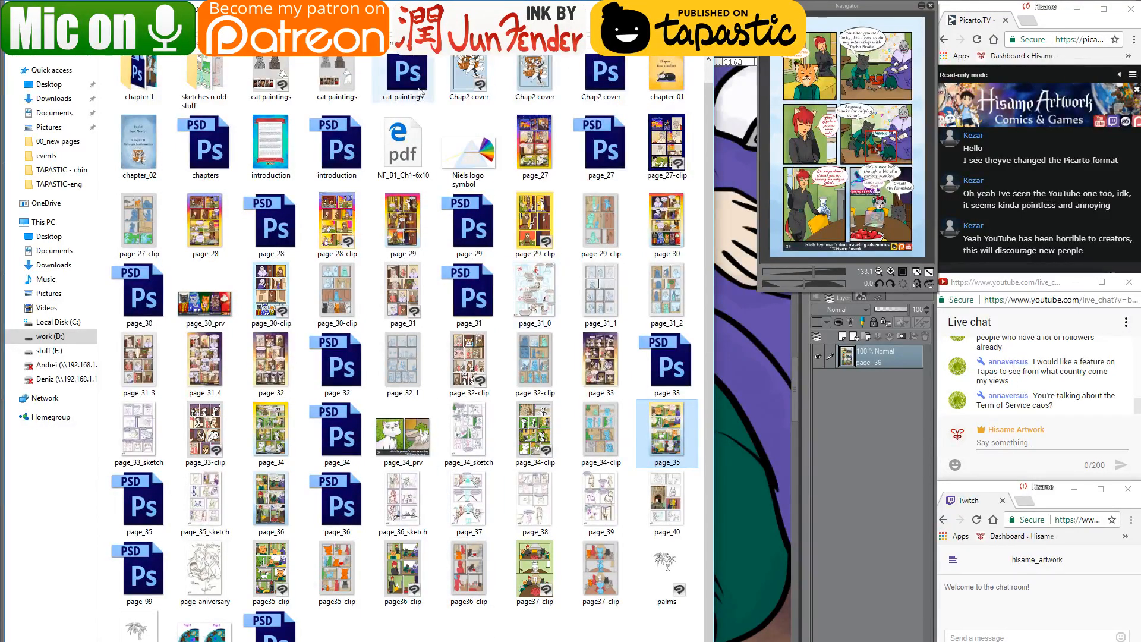
{"action": "left_click", "coordinate": [391, 42]}
{"action": "left_click", "coordinate": [428, 527]}
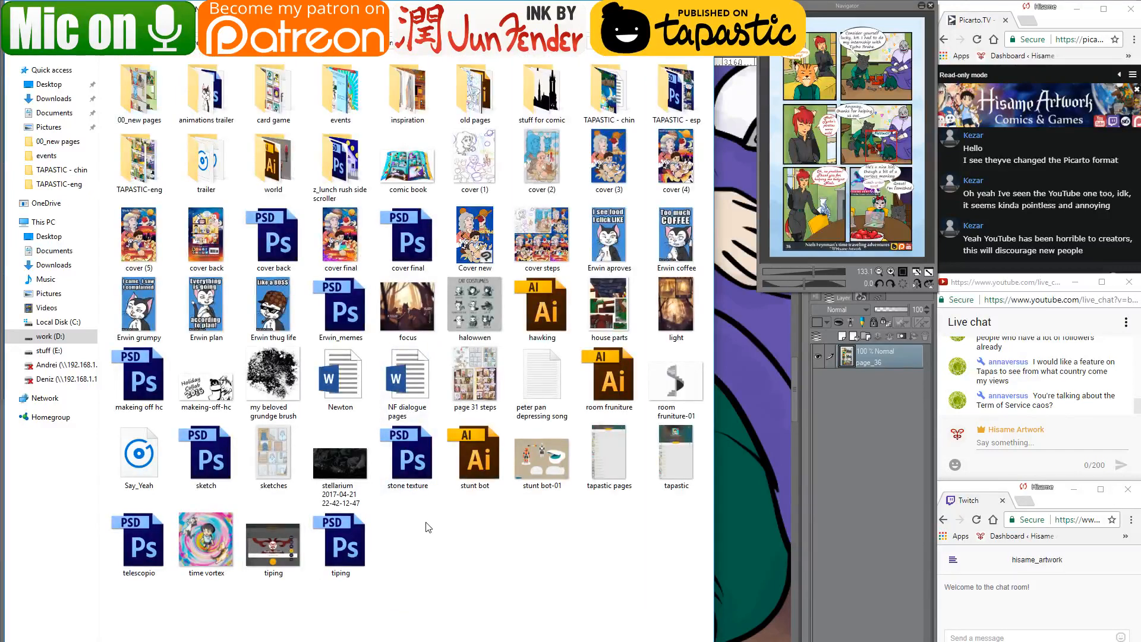
{"action": "left_click", "coordinate": [333, 238]}
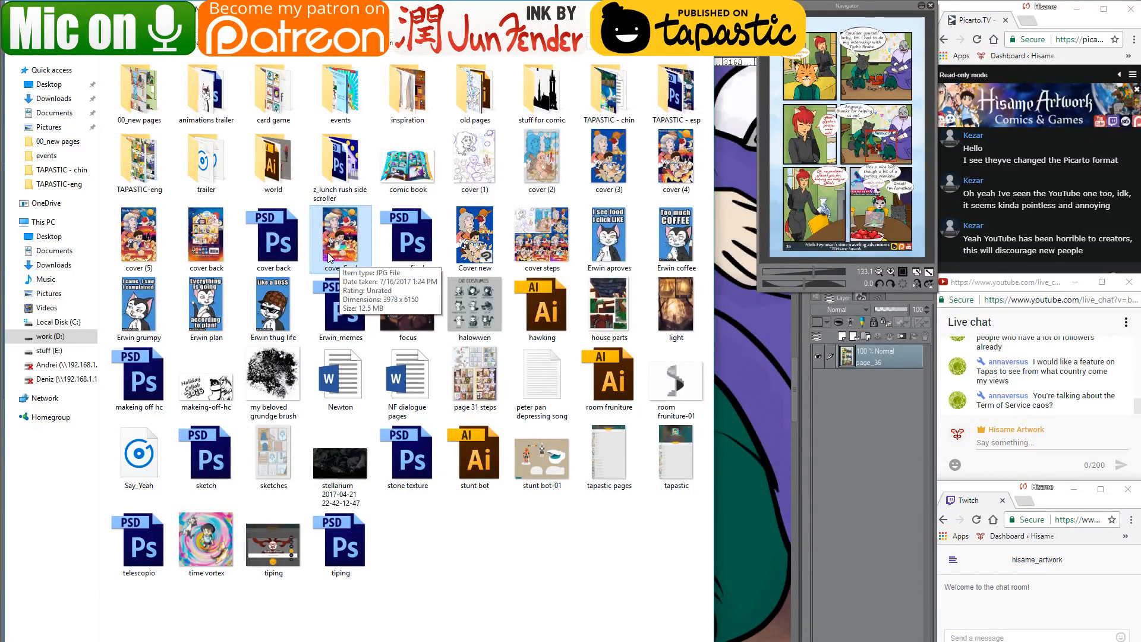
{"action": "left_click_drag", "start_coordinate": [329, 257], "coordinate": [597, 54]}
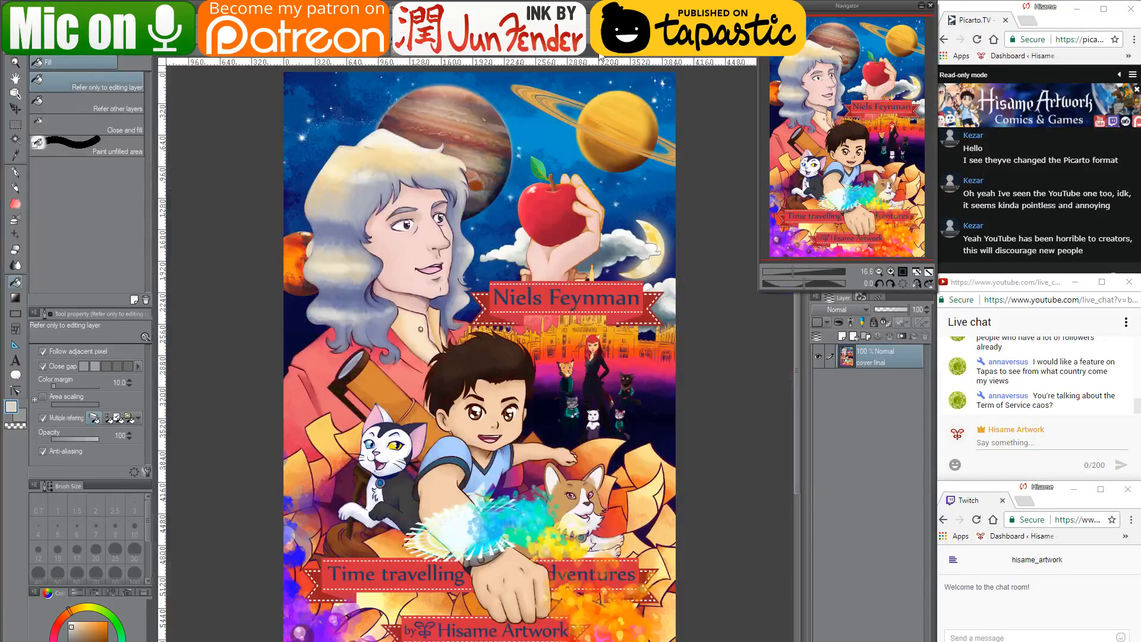
Examine the goggled cat's face markings on the cover and its fur on page_36, and return to the comic page
{"action": "scroll", "coordinate": [569, 397], "scroll_direction": "up", "scroll_amount": 5}
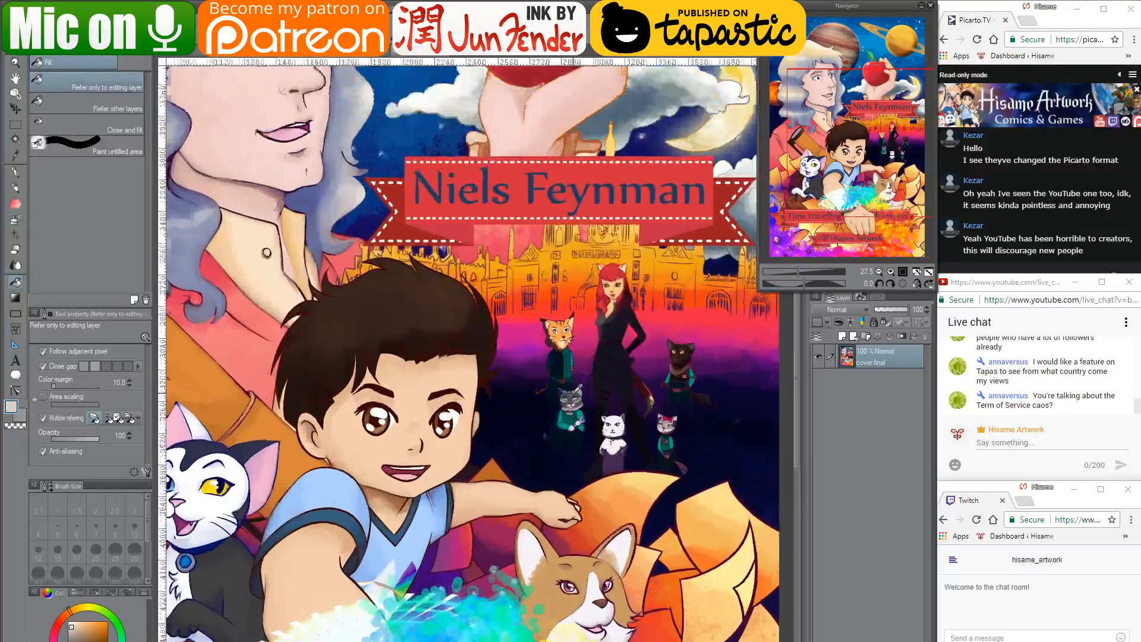
{"action": "scroll", "coordinate": [584, 381], "scroll_direction": "up", "scroll_amount": 4}
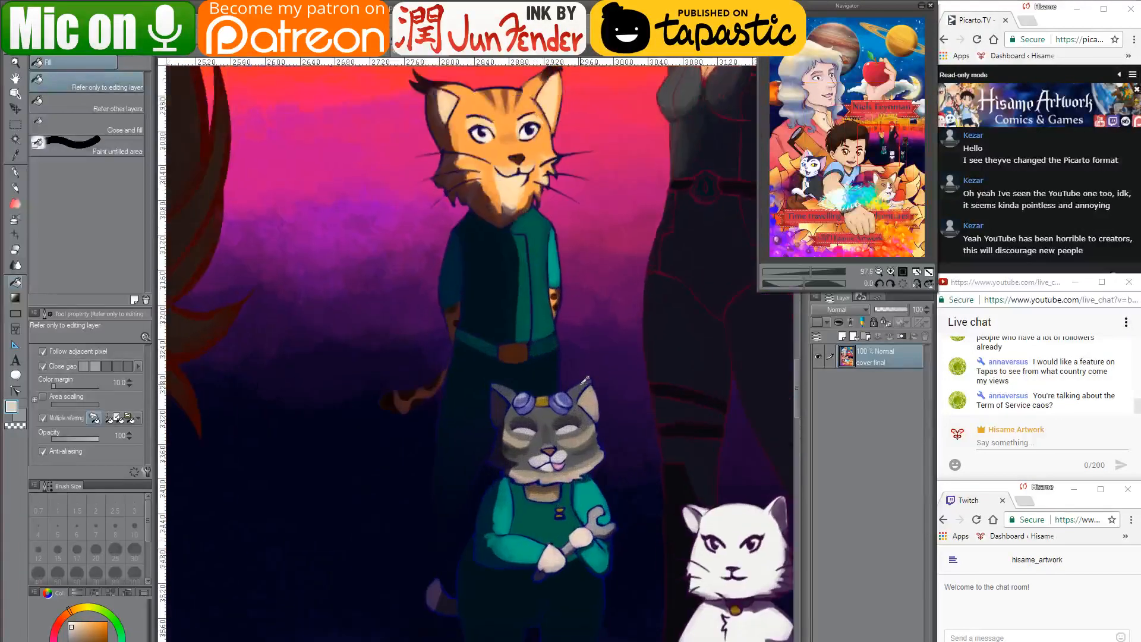
{"action": "scroll", "coordinate": [585, 382], "scroll_direction": "down", "scroll_amount": 2}
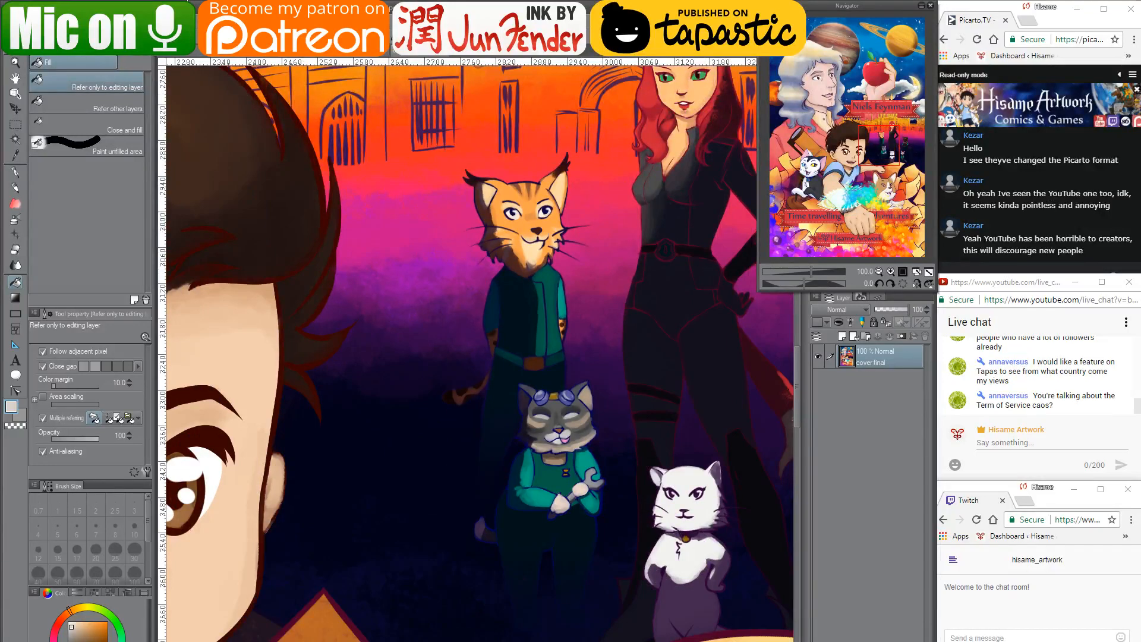
{"action": "left_click", "coordinate": [169, 53]}
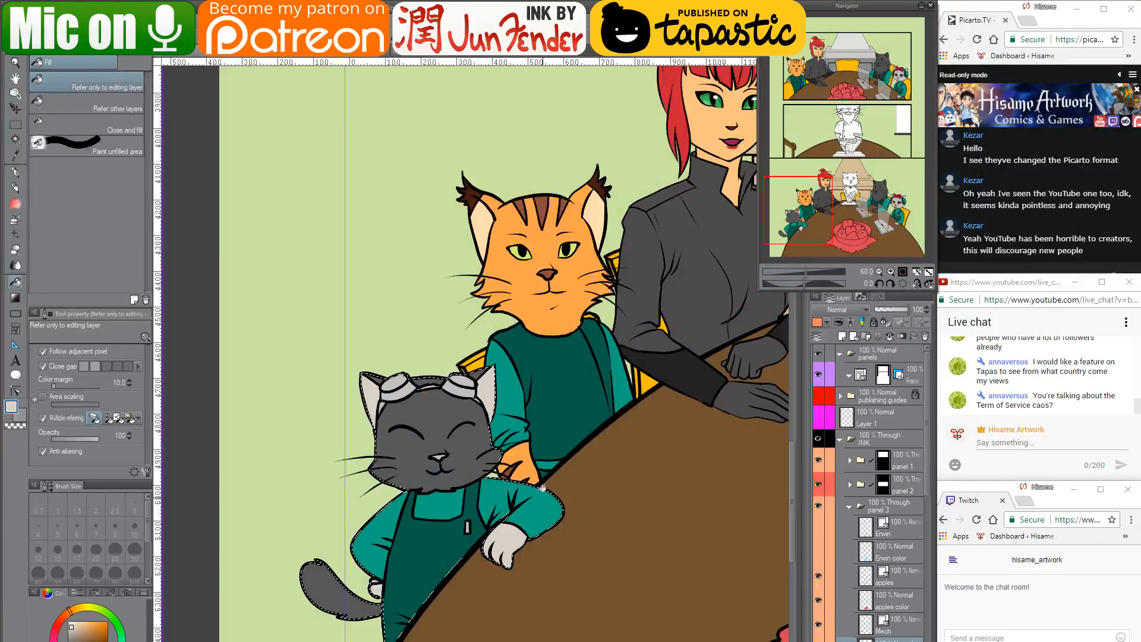
{"action": "left_click", "coordinate": [233, 56]}
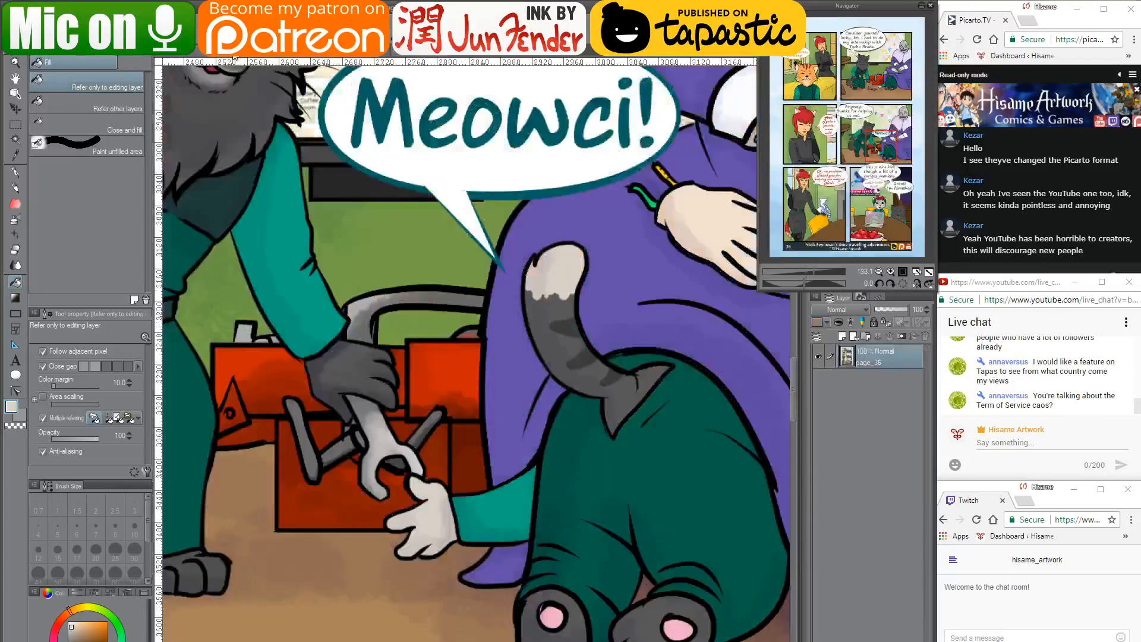
{"action": "left_click", "coordinate": [399, 55]}
{"action": "scroll", "coordinate": [605, 384], "scroll_direction": "up", "scroll_amount": 4}
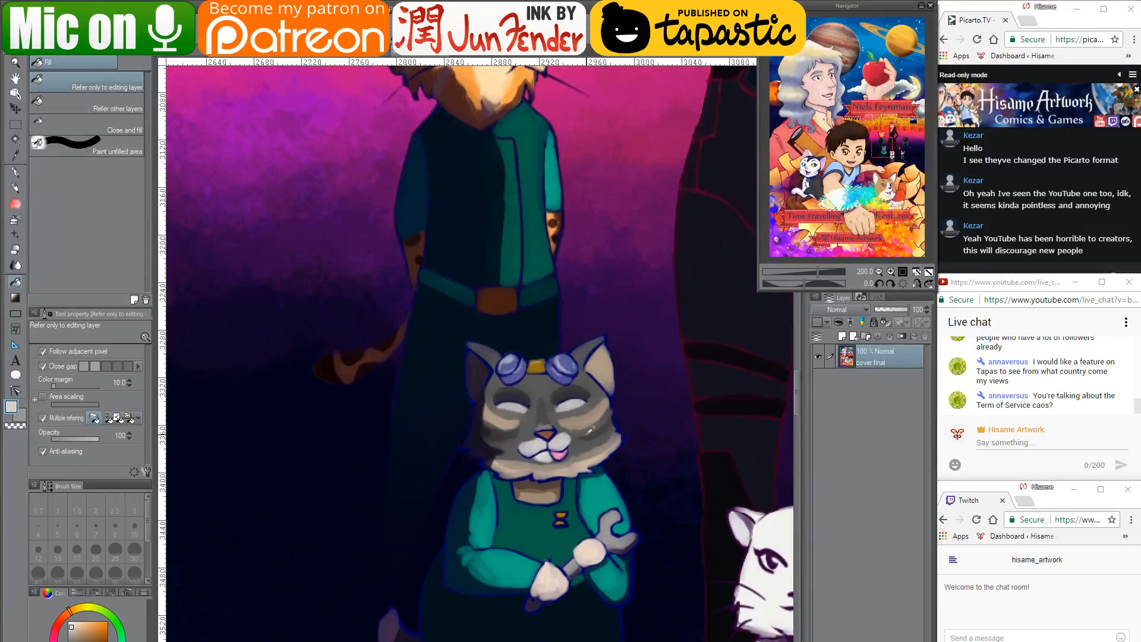
{"action": "left_click", "coordinate": [184, 57]}
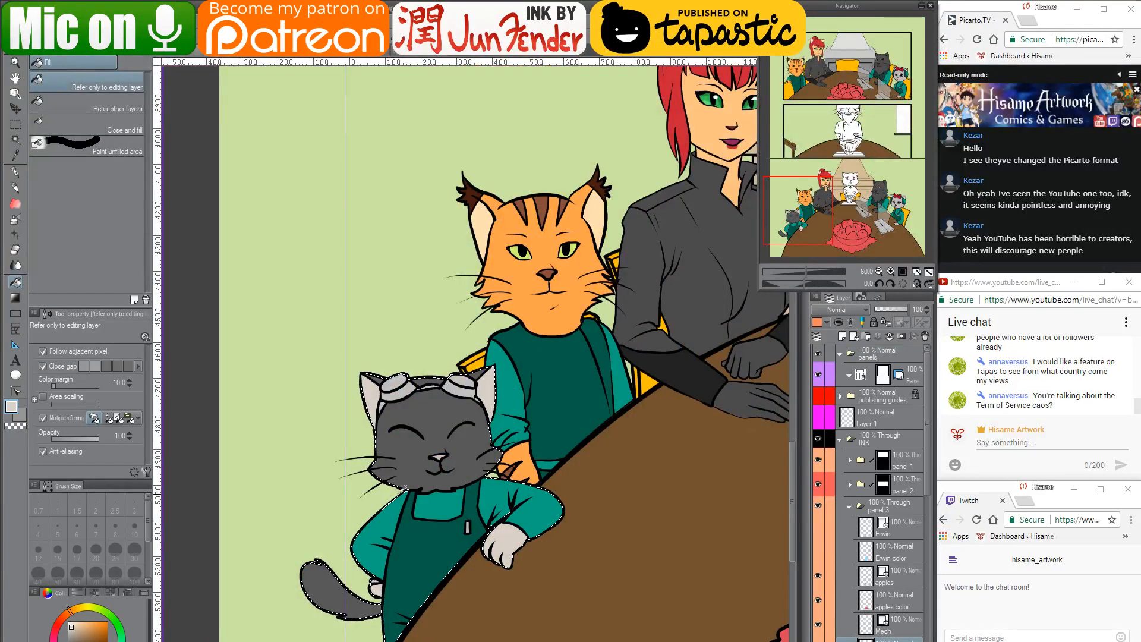
Paint the goggled cat's muzzle and chin cream with the G-pen, using the cover as reference
{"action": "scroll", "coordinate": [414, 472], "scroll_direction": "up", "scroll_amount": 3}
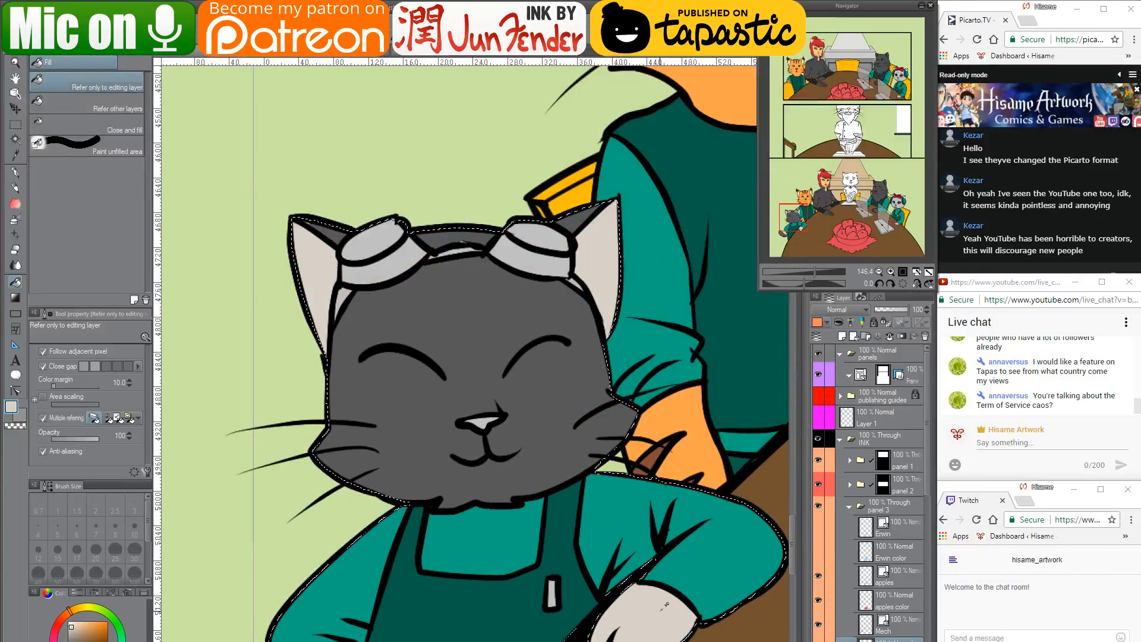
{"action": "scroll", "coordinate": [451, 427], "scroll_direction": "up", "scroll_amount": 2}
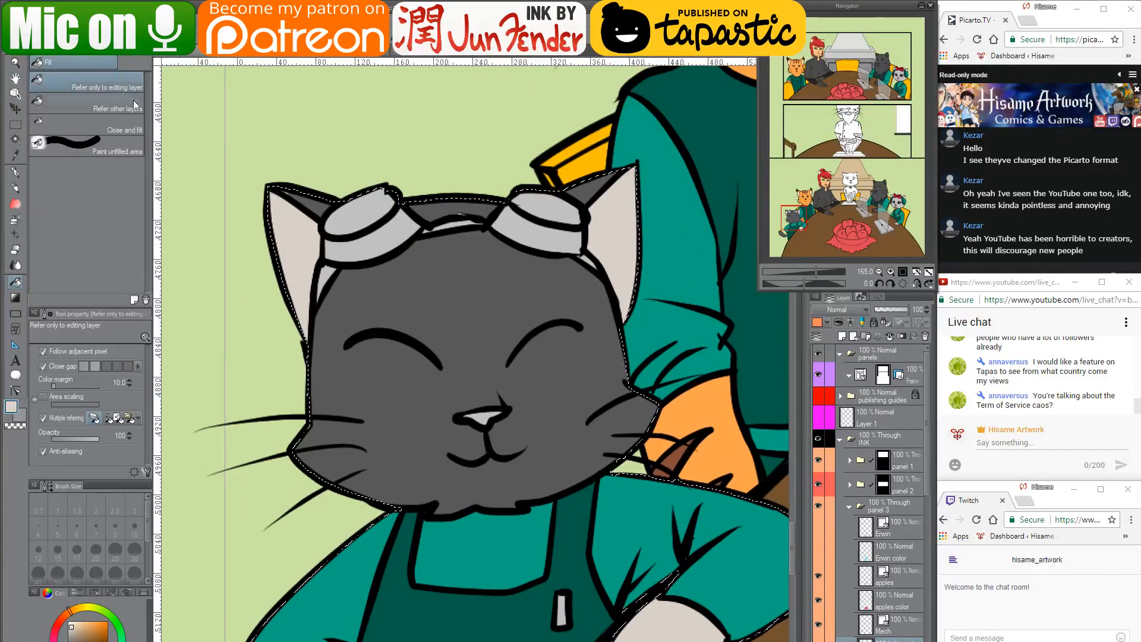
{"action": "left_click", "coordinate": [15, 171]}
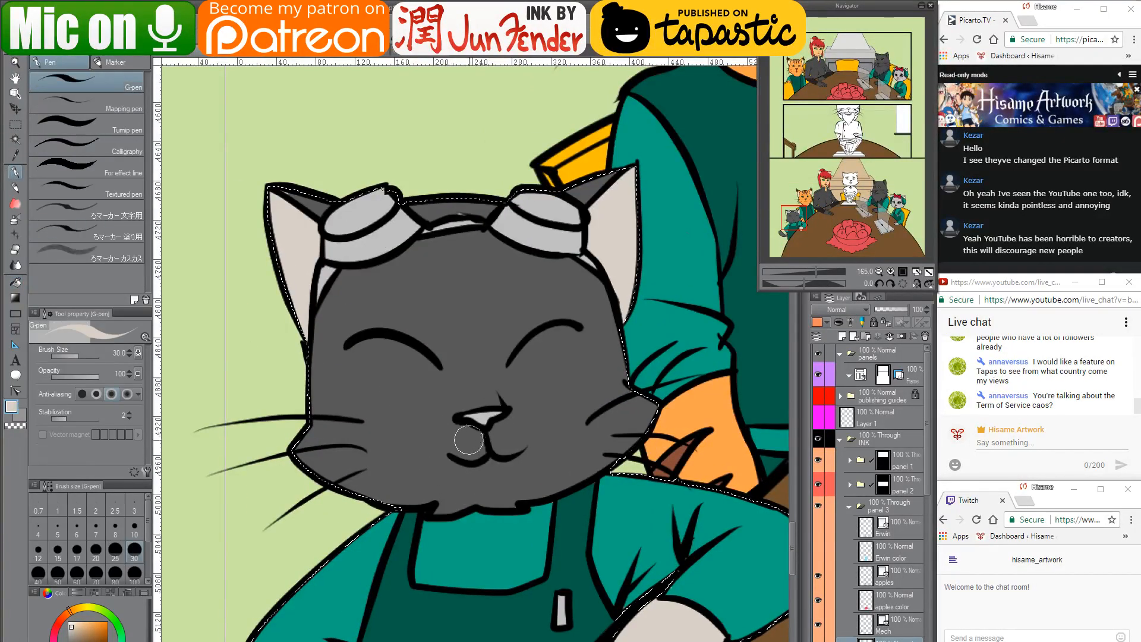
{"action": "mouse_move", "coordinate": [463, 425]}
{"action": "left_mouse_down"}
{"action": "mouse_move", "coordinate": [468, 454]}
{"action": "mouse_move", "coordinate": [469, 431]}
{"action": "mouse_move", "coordinate": [517, 422]}
{"action": "mouse_move", "coordinate": [513, 440]}
{"action": "mouse_move", "coordinate": [508, 428]}
{"action": "left_mouse_up"}
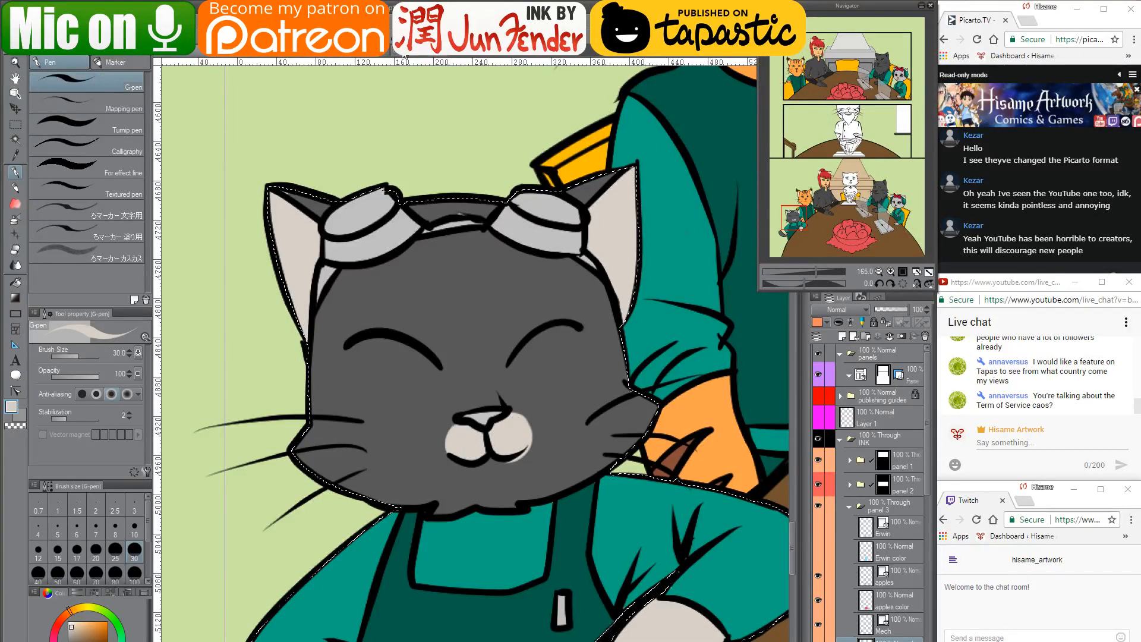
{"action": "left_click", "coordinate": [405, 59]}
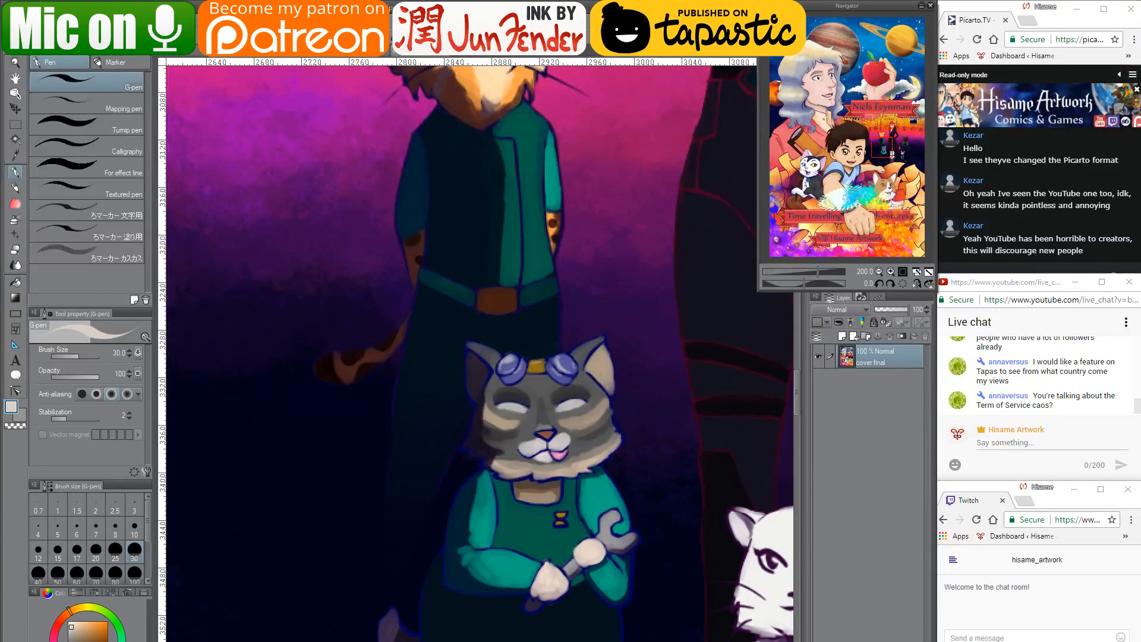
{"action": "left_click", "coordinate": [194, 59]}
{"action": "mouse_move", "coordinate": [473, 433]}
{"action": "left_mouse_down"}
{"action": "mouse_move", "coordinate": [470, 461]}
{"action": "mouse_move", "coordinate": [493, 474]}
{"action": "mouse_move", "coordinate": [511, 442]}
{"action": "mouse_move", "coordinate": [481, 462]}
{"action": "left_mouse_up"}
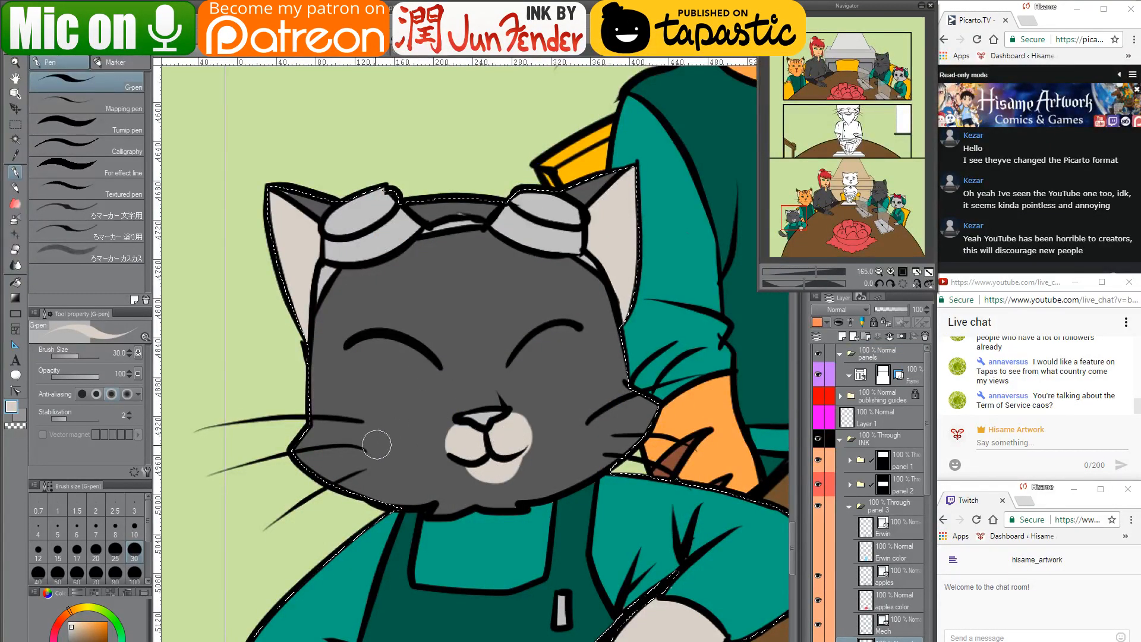
Paint a cream fur band along the goggled cat's lower face and jaw, and trim it below the chin with the dark grey
{"action": "mouse_move", "coordinate": [413, 498]}
{"action": "left_mouse_down"}
{"action": "mouse_move", "coordinate": [511, 506]}
{"action": "mouse_move", "coordinate": [494, 495]}
{"action": "mouse_move", "coordinate": [537, 497]}
{"action": "mouse_move", "coordinate": [617, 443]}
{"action": "left_mouse_up"}
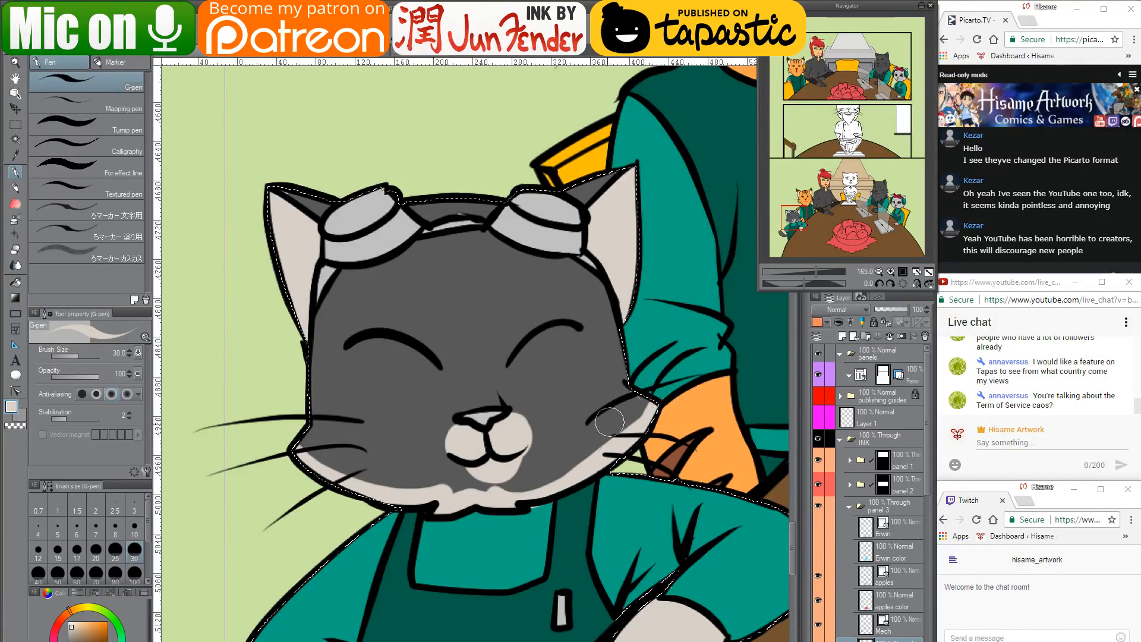
{"action": "left_click", "coordinate": [536, 509], "text": "alt"}
{"action": "left_click", "coordinate": [512, 487], "text": "alt"}
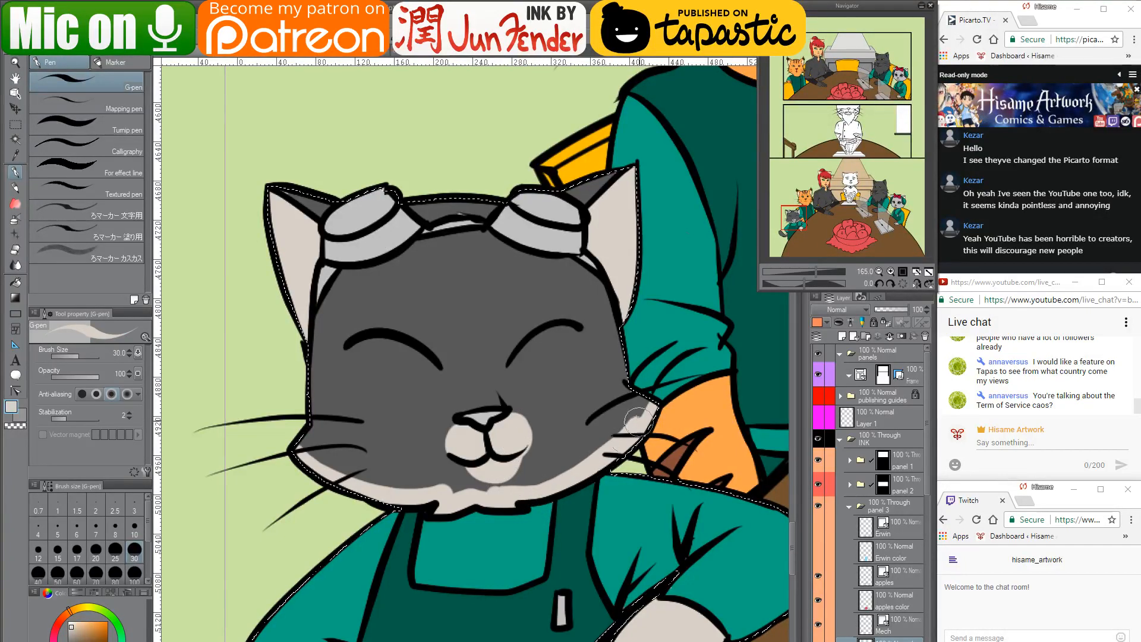
{"action": "left_click", "coordinate": [486, 487], "text": "alt"}
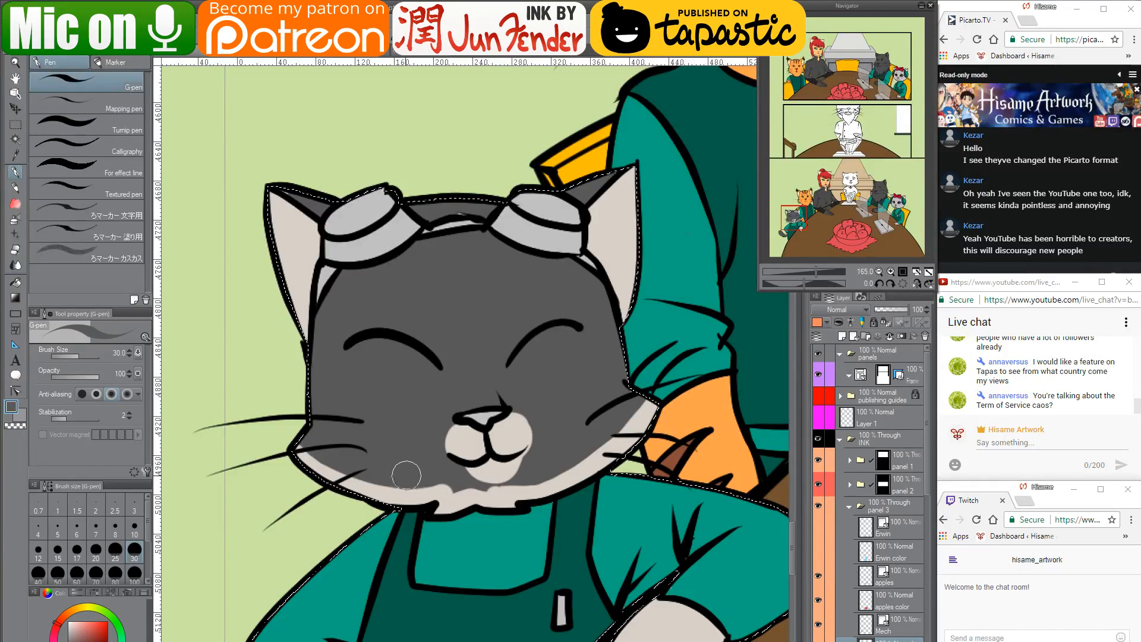
{"action": "left_click_drag", "start_coordinate": [452, 491], "coordinate": [524, 493]}
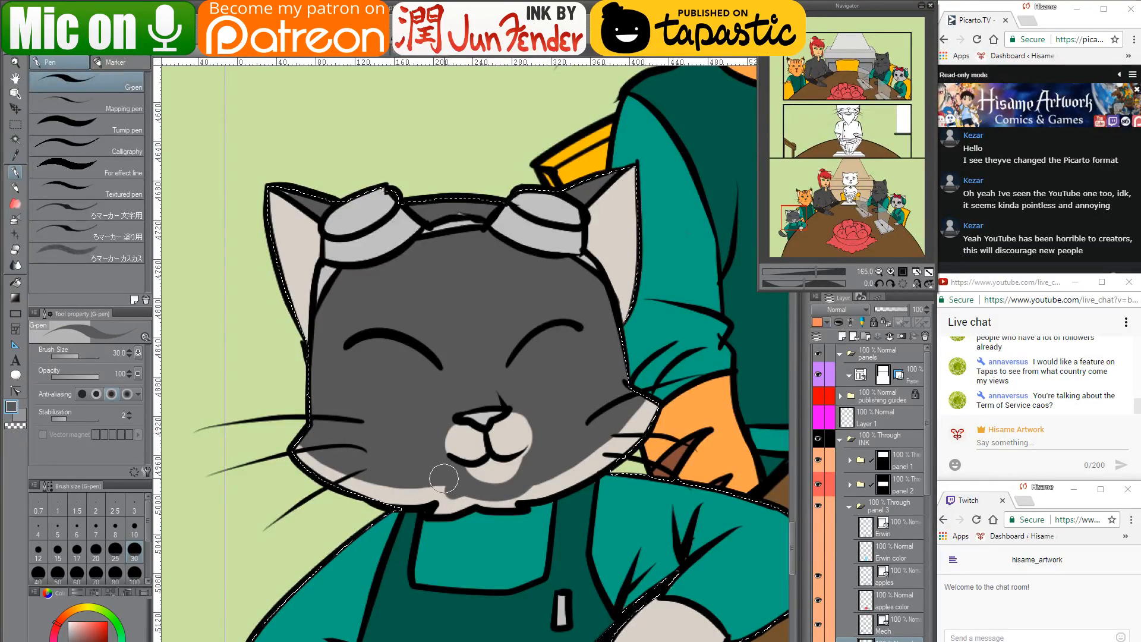
Sample the cream again, check the cover, and paint cream patches under both of the goggled cat's closed eyes
{"action": "left_click", "coordinate": [640, 386], "text": "alt"}
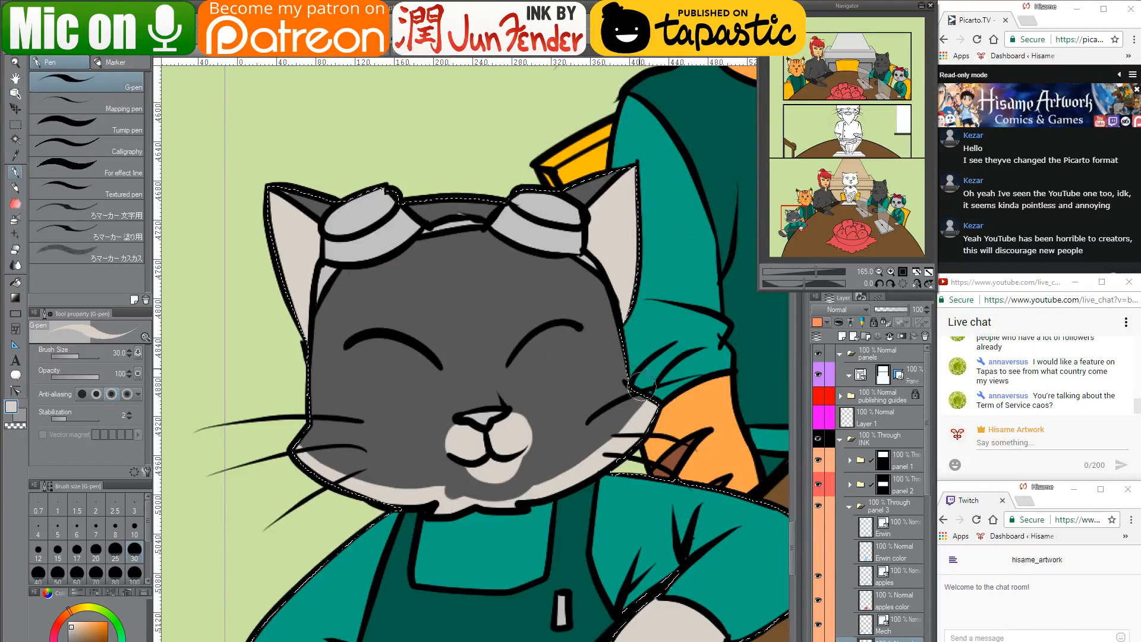
{"action": "left_click", "coordinate": [403, 57]}
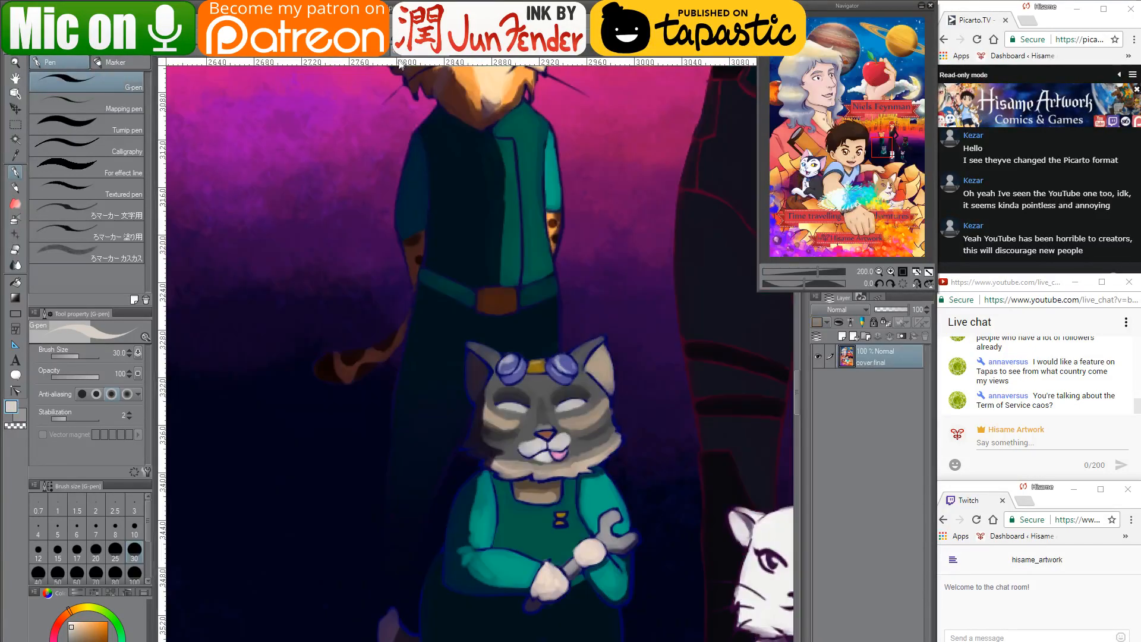
{"action": "left_click", "coordinate": [171, 56]}
{"action": "mouse_move", "coordinate": [509, 364]}
{"action": "left_mouse_down"}
{"action": "mouse_move", "coordinate": [574, 334]}
{"action": "mouse_move", "coordinate": [565, 323]}
{"action": "mouse_move", "coordinate": [572, 336]}
{"action": "mouse_move", "coordinate": [513, 354]}
{"action": "left_mouse_up"}
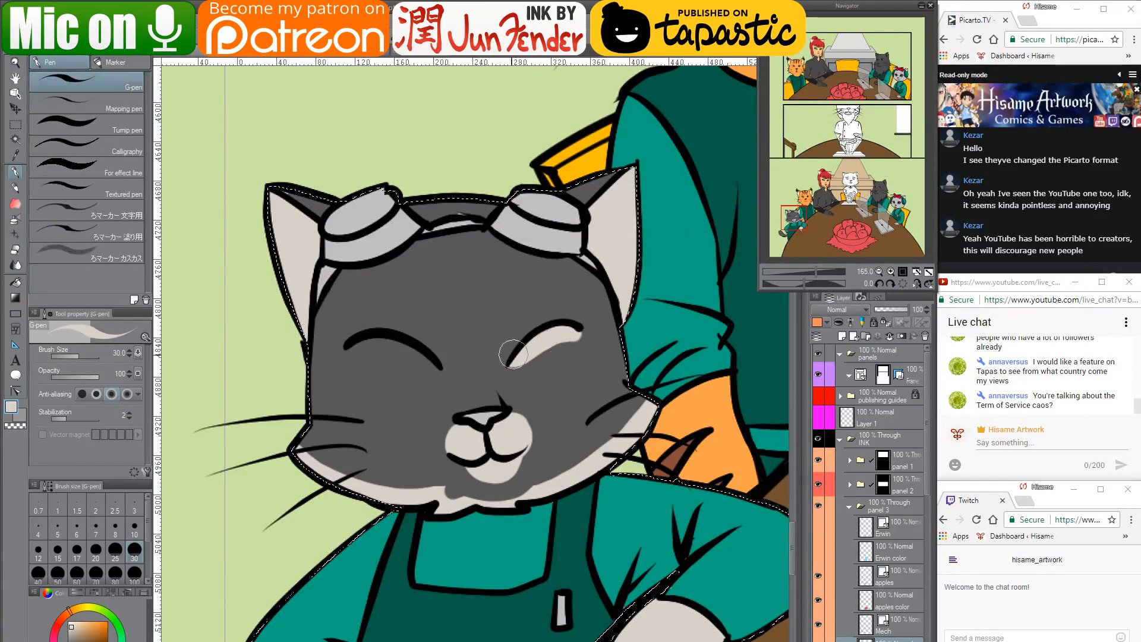
{"action": "mouse_move", "coordinate": [437, 363]}
{"action": "left_mouse_down"}
{"action": "mouse_move", "coordinate": [382, 344]}
{"action": "mouse_move", "coordinate": [359, 351]}
{"action": "mouse_move", "coordinate": [383, 348]}
{"action": "left_mouse_up"}
Refine the shape of the cream patch under the goggled cat's left-hand eye with alternating dark grey and cream strokes
{"action": "left_click", "coordinate": [433, 339], "text": "alt"}
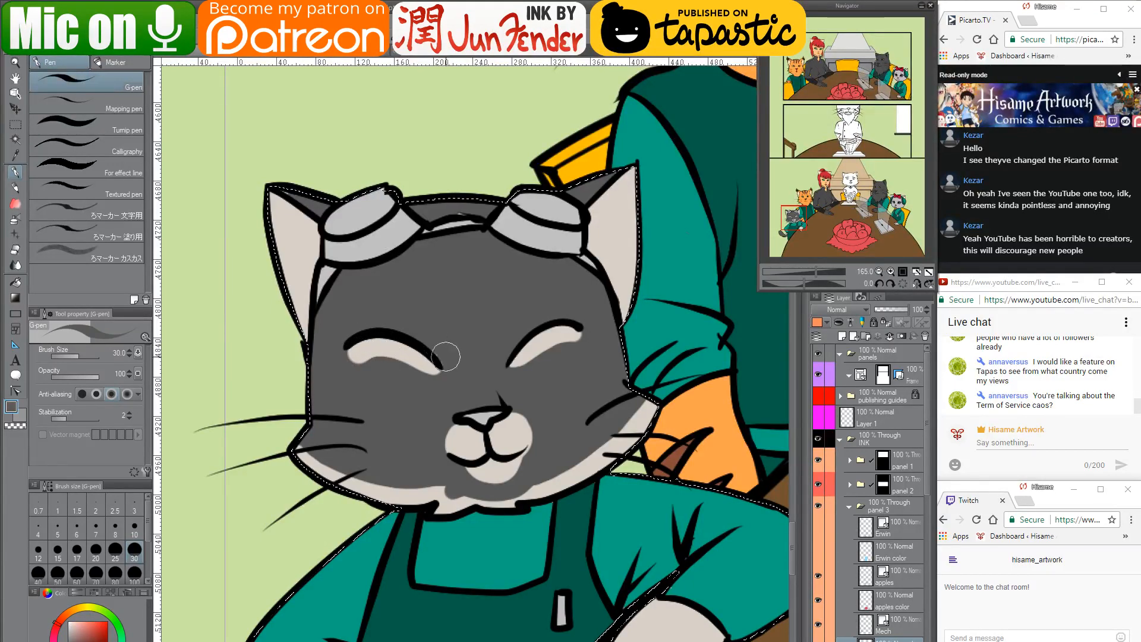
{"action": "mouse_move", "coordinate": [339, 343]}
{"action": "left_mouse_down"}
{"action": "mouse_move", "coordinate": [364, 372]}
{"action": "mouse_move", "coordinate": [446, 373]}
{"action": "left_mouse_up"}
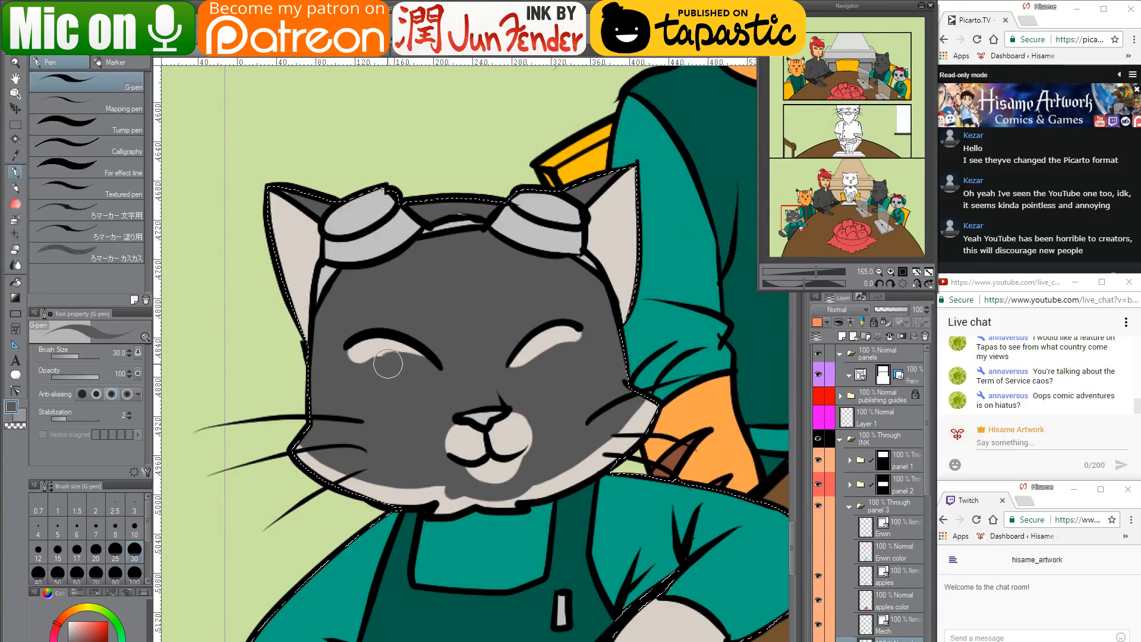
{"action": "left_click", "coordinate": [369, 502], "text": "alt"}
{"action": "left_click_drag", "start_coordinate": [350, 346], "coordinate": [454, 371]}
{"action": "left_click", "coordinate": [459, 370], "text": "alt"}
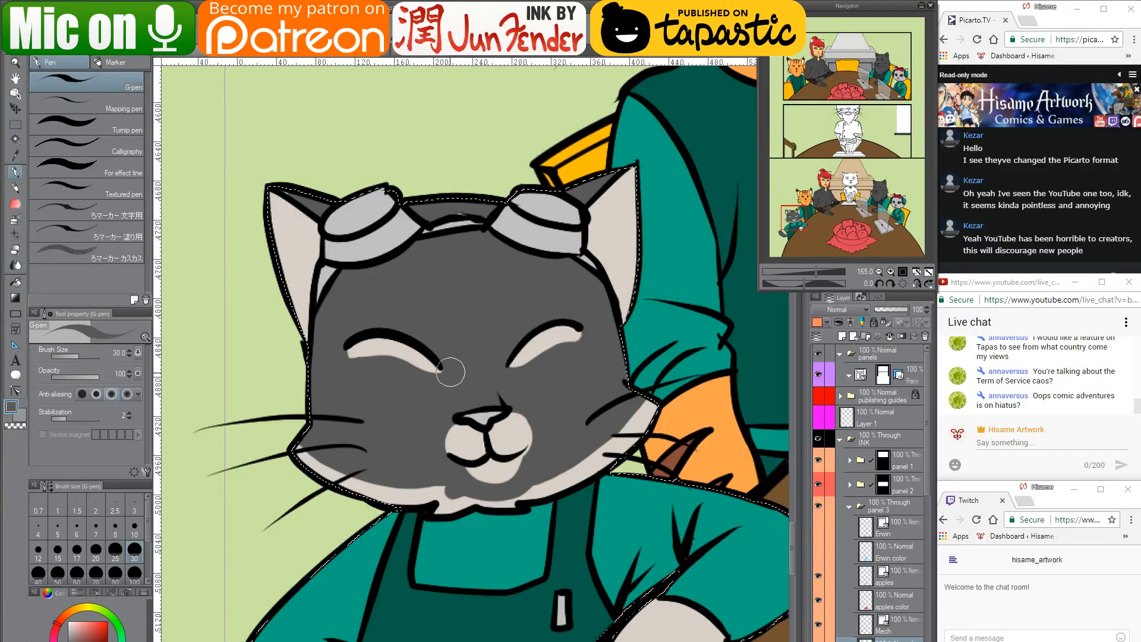
{"action": "left_click", "coordinate": [366, 347], "text": "alt"}
{"action": "left_click_drag", "start_coordinate": [355, 346], "coordinate": [405, 351]}
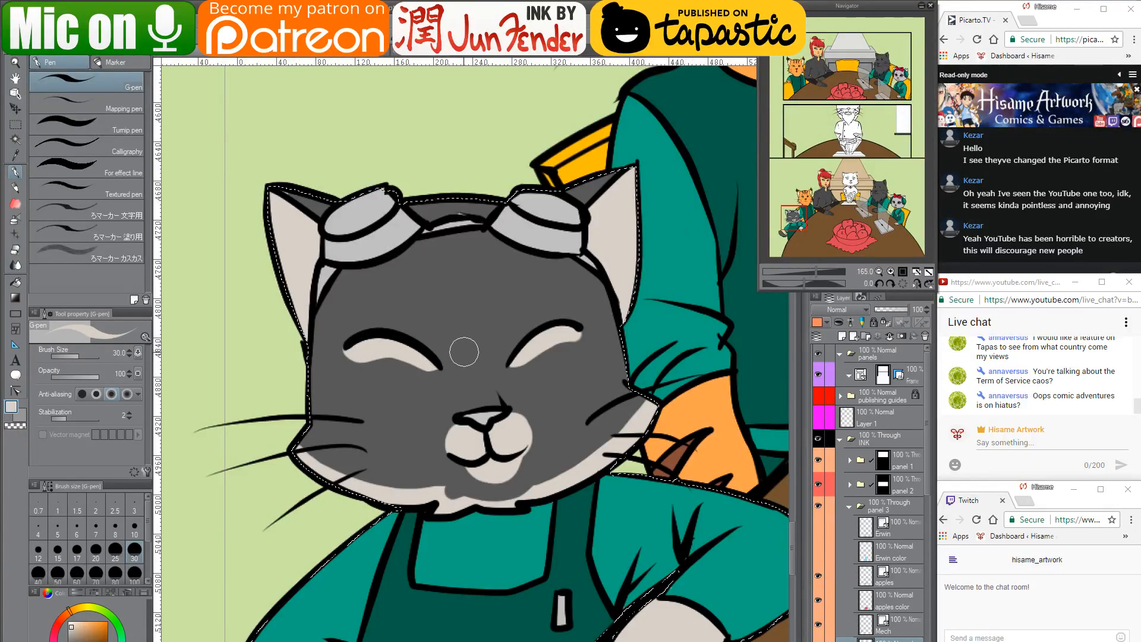
Sample the dark stripe grey from the kitten's tail on page_36 and paint a darker marking above the goggled cat's right-hand eye
{"action": "left_click", "coordinate": [318, 327], "text": "alt"}
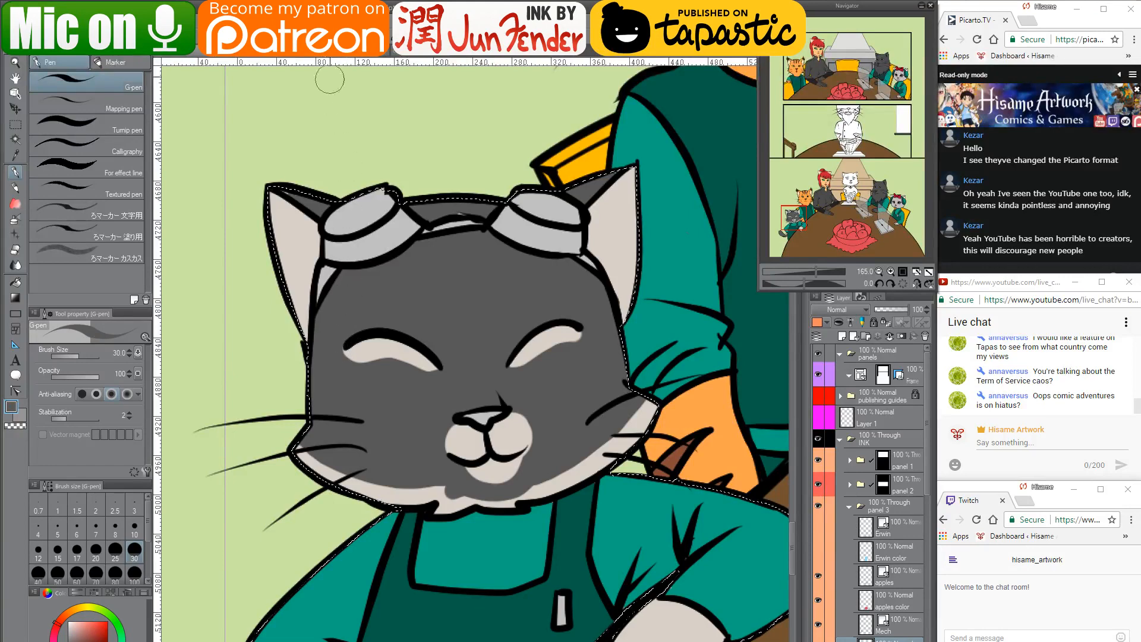
{"action": "left_click", "coordinate": [327, 51]}
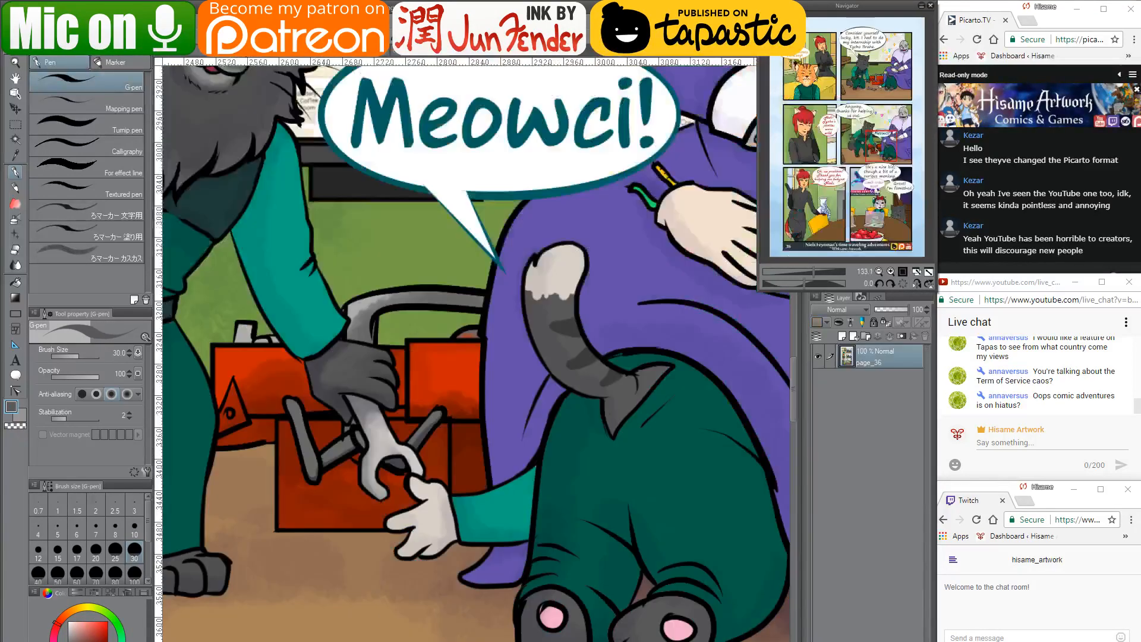
{"action": "left_click", "coordinate": [591, 353], "text": "alt"}
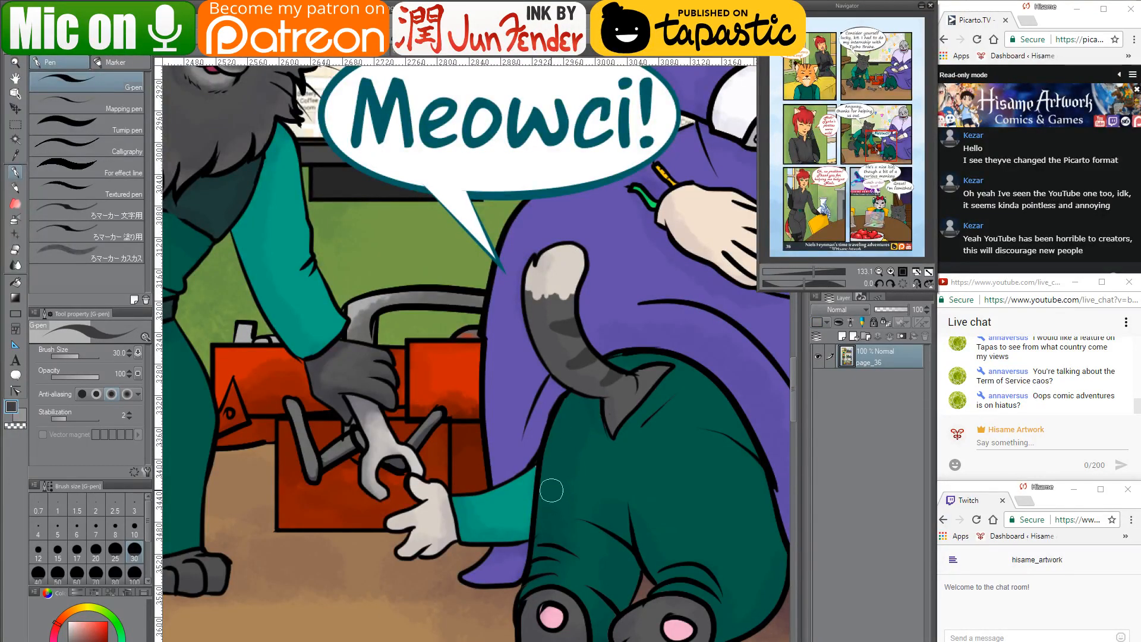
{"action": "left_click", "coordinate": [178, 52]}
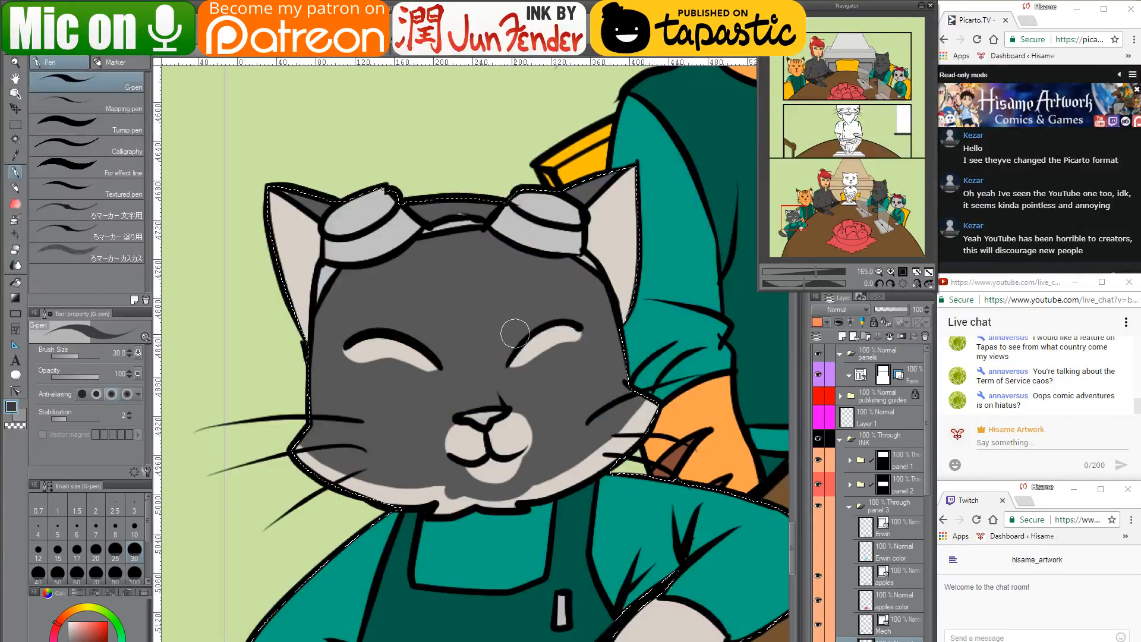
{"action": "left_click_drag", "start_coordinate": [507, 354], "coordinate": [530, 326]}
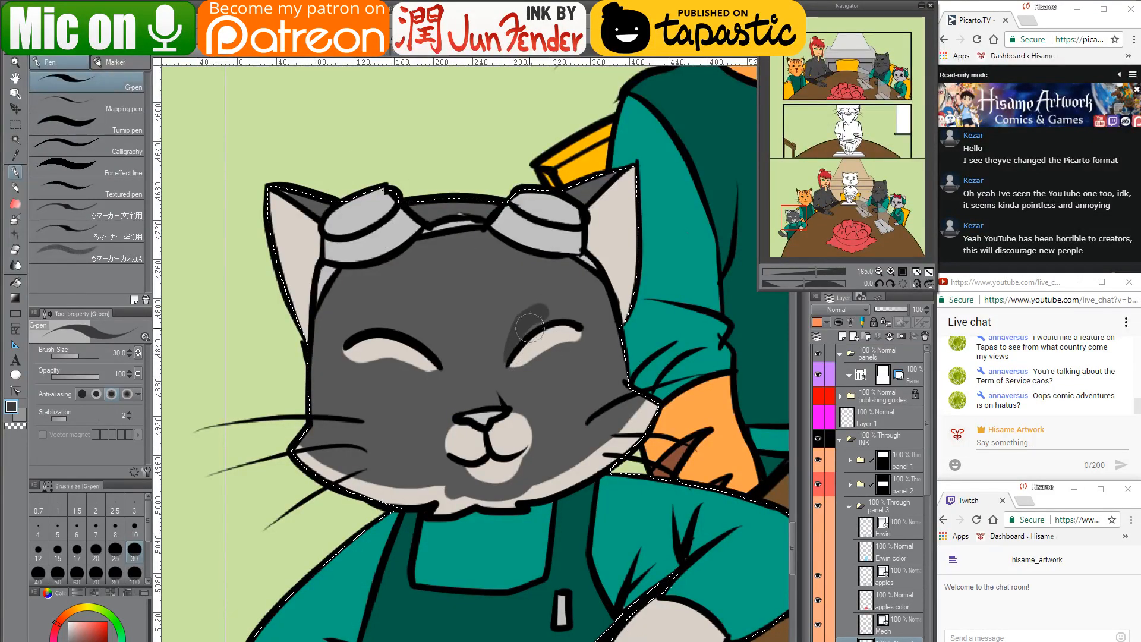
{"action": "key", "text": "ctrl+z"}
{"action": "mouse_move", "coordinate": [505, 363]}
{"action": "left_mouse_down"}
{"action": "mouse_move", "coordinate": [532, 325]}
{"action": "mouse_move", "coordinate": [574, 320]}
{"action": "left_mouse_up"}
{"action": "key", "text": "ctrl+z"}
{"action": "mouse_move", "coordinate": [508, 361]}
{"action": "left_mouse_down"}
{"action": "mouse_move", "coordinate": [529, 321]}
{"action": "mouse_move", "coordinate": [582, 314]}
{"action": "mouse_move", "coordinate": [574, 328]}
{"action": "left_mouse_up"}
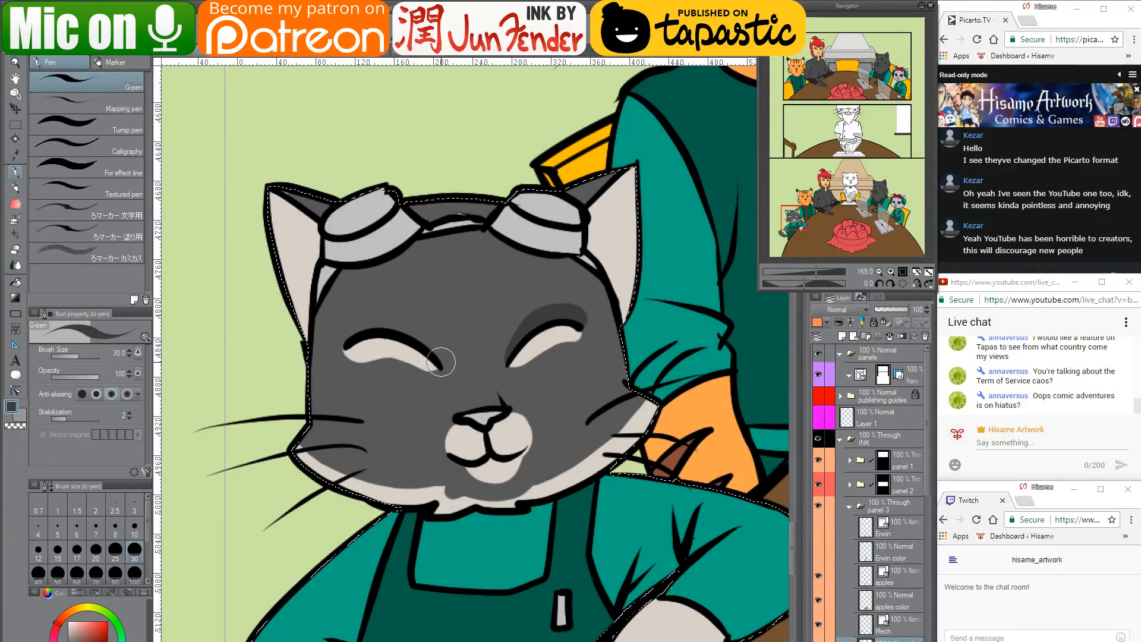
Paint a matching darker grey marking above the goggled cat's left-hand eye
{"action": "mouse_move", "coordinate": [440, 361]}
{"action": "left_mouse_down"}
{"action": "mouse_move", "coordinate": [409, 330]}
{"action": "mouse_move", "coordinate": [351, 331]}
{"action": "left_mouse_up"}
{"action": "key", "text": "ctrl+z"}
{"action": "mouse_move", "coordinate": [445, 363]}
{"action": "left_mouse_down"}
{"action": "mouse_move", "coordinate": [392, 322]}
{"action": "mouse_move", "coordinate": [344, 338]}
{"action": "mouse_move", "coordinate": [369, 325]}
{"action": "mouse_move", "coordinate": [429, 342]}
{"action": "mouse_move", "coordinate": [341, 341]}
{"action": "mouse_move", "coordinate": [383, 319]}
{"action": "mouse_move", "coordinate": [418, 328]}
{"action": "mouse_move", "coordinate": [445, 368]}
{"action": "mouse_move", "coordinate": [406, 314]}
{"action": "mouse_move", "coordinate": [337, 316]}
{"action": "mouse_move", "coordinate": [340, 362]}
{"action": "mouse_move", "coordinate": [361, 370]}
{"action": "mouse_move", "coordinate": [347, 368]}
{"action": "mouse_move", "coordinate": [323, 322]}
{"action": "left_mouse_up"}
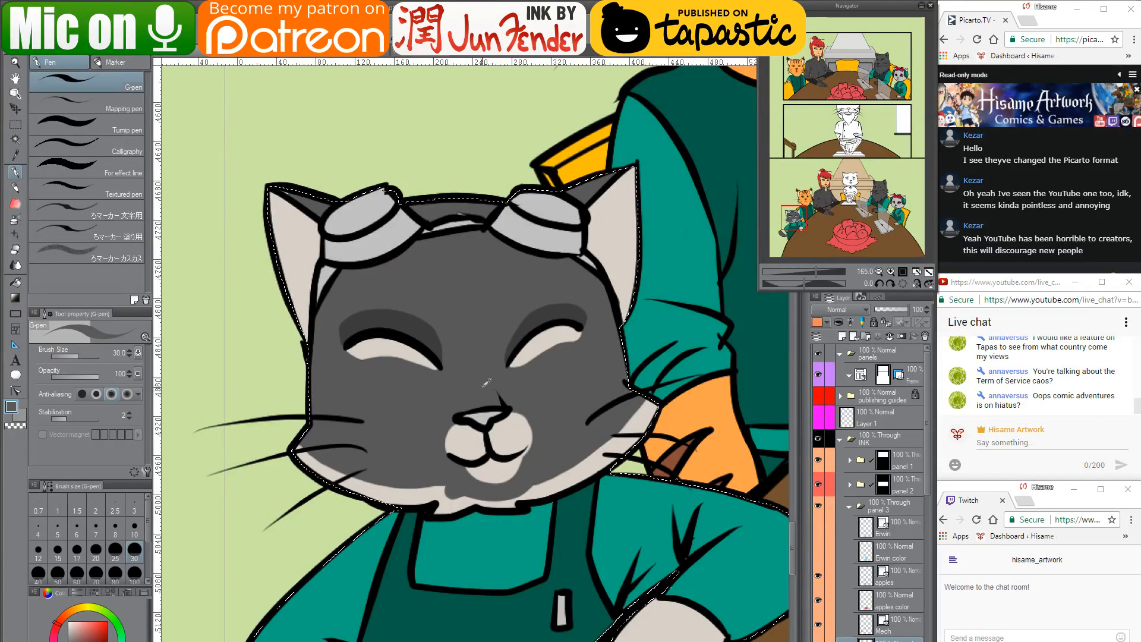
Sample a reddish brown from the cover, paint the goggled cat's nose with it, and compare with the cover
{"action": "left_click", "coordinate": [232, 55]}
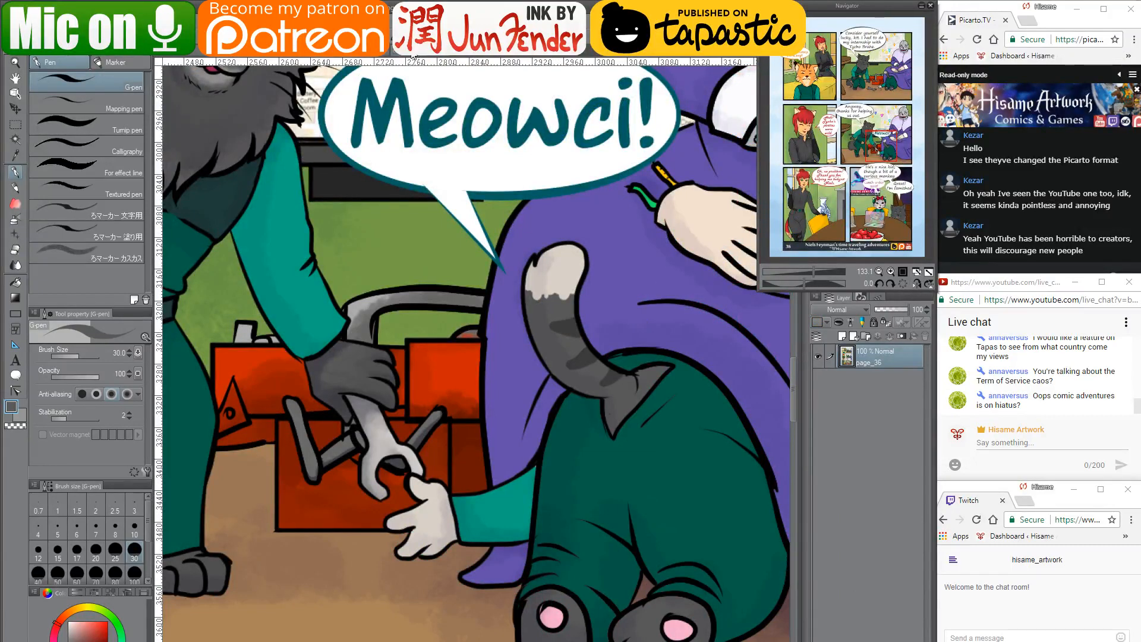
{"action": "left_click", "coordinate": [412, 55]}
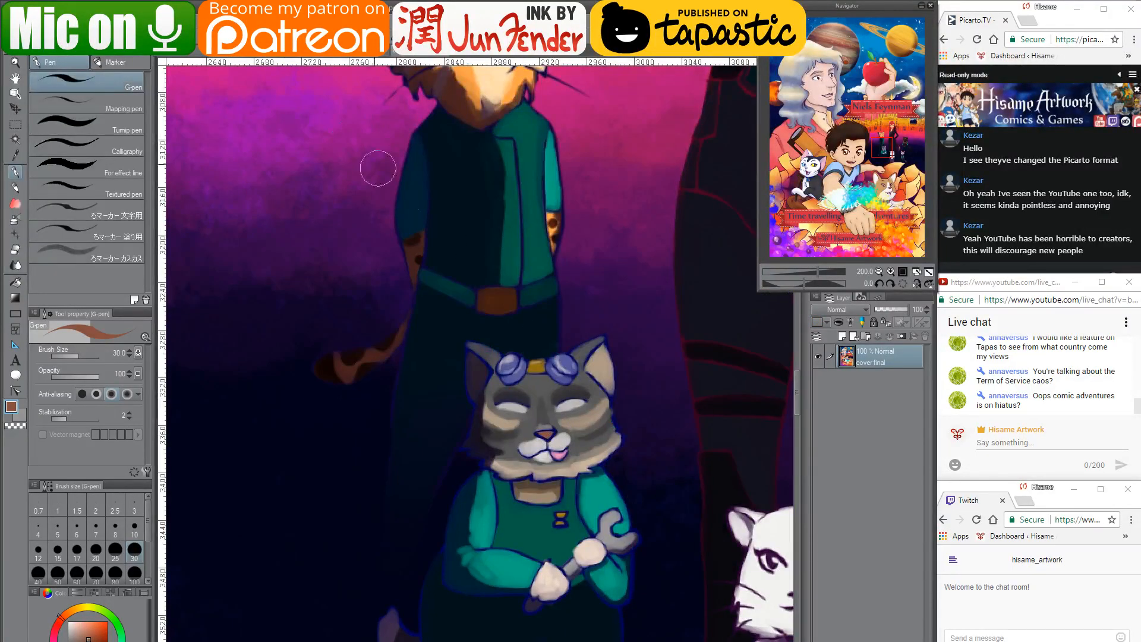
{"action": "left_click", "coordinate": [176, 57]}
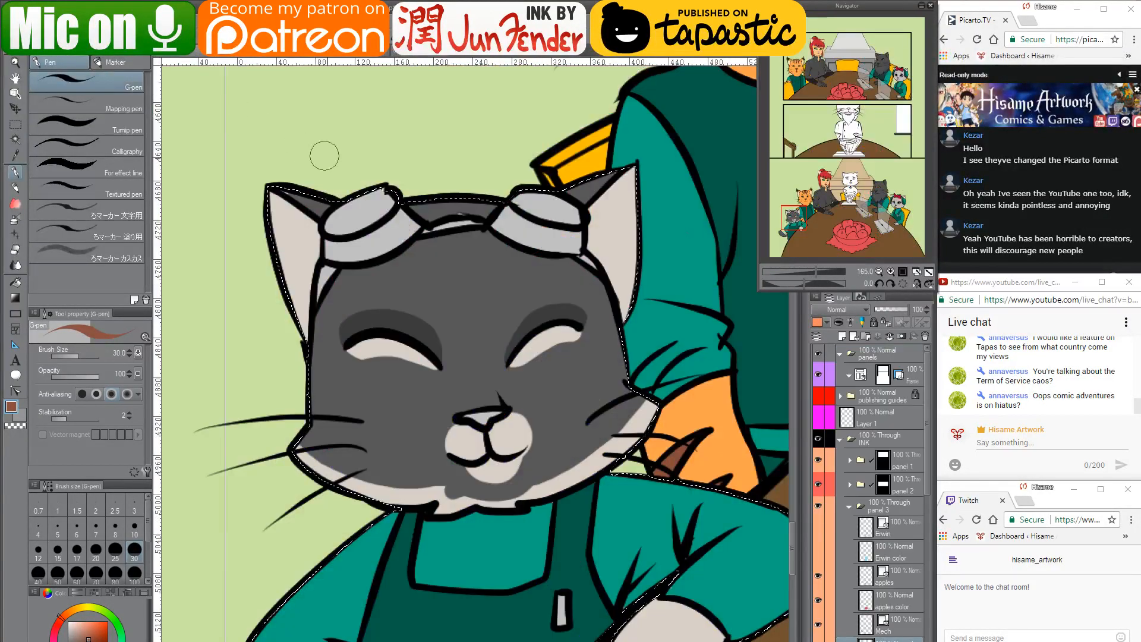
{"action": "mouse_move", "coordinate": [486, 414]}
{"action": "left_mouse_down"}
{"action": "mouse_move", "coordinate": [458, 415]}
{"action": "mouse_move", "coordinate": [502, 410]}
{"action": "mouse_move", "coordinate": [462, 416]}
{"action": "left_mouse_up"}
{"action": "left_click", "coordinate": [405, 58]}
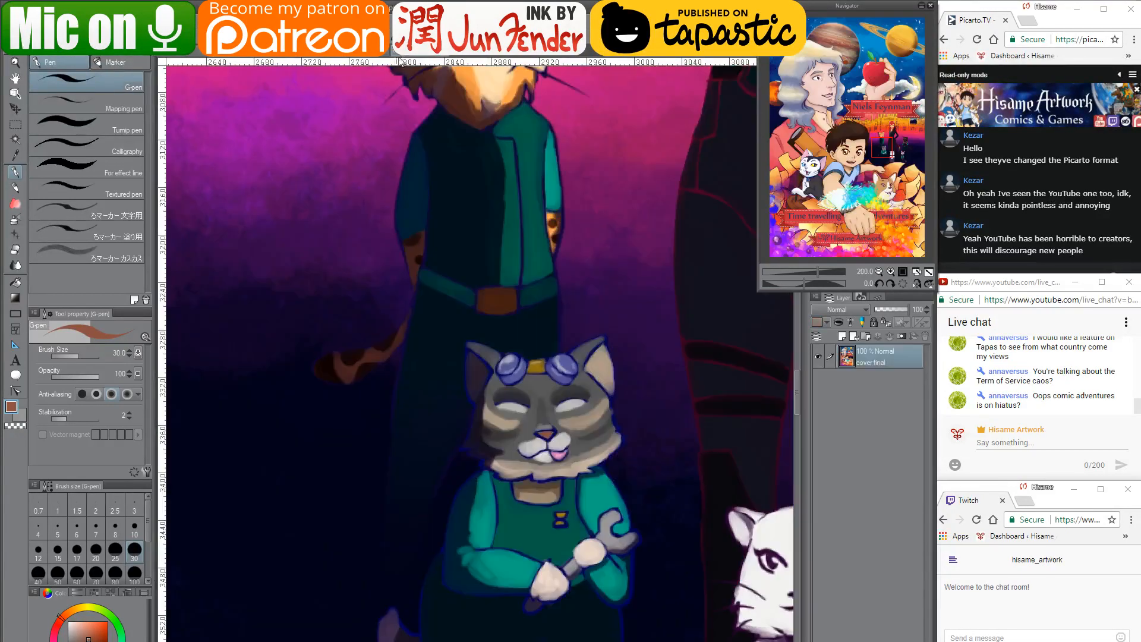
Sample the darker marking grey and paint a horizontal stripe on each of the goggled cat's cheeks
{"action": "left_click", "coordinate": [186, 56]}
{"action": "left_click", "coordinate": [555, 305], "text": "alt"}
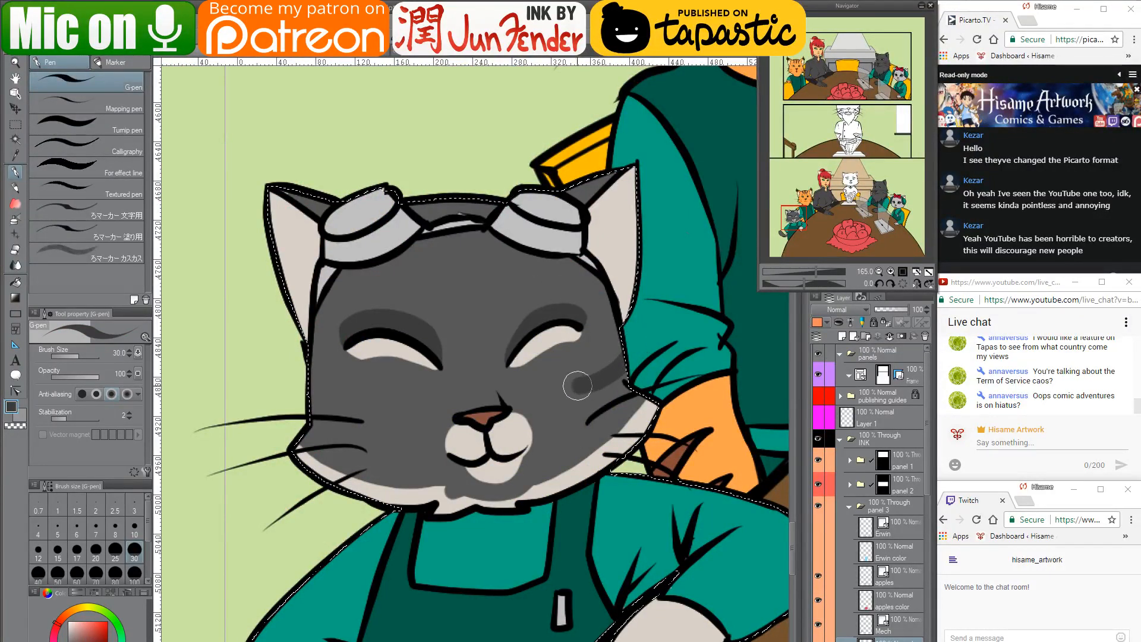
{"action": "mouse_move", "coordinate": [577, 385]}
{"action": "left_mouse_down"}
{"action": "mouse_move", "coordinate": [551, 389]}
{"action": "mouse_move", "coordinate": [594, 401]}
{"action": "left_mouse_up"}
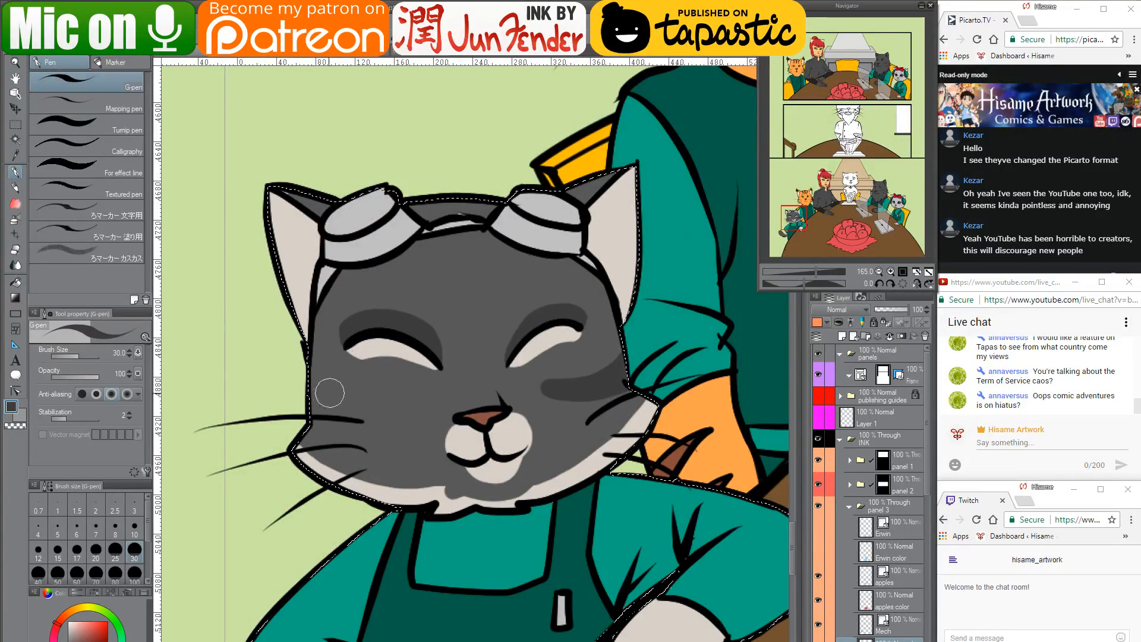
{"action": "mouse_move", "coordinate": [298, 387]}
{"action": "left_mouse_down"}
{"action": "mouse_move", "coordinate": [409, 393]}
{"action": "mouse_move", "coordinate": [306, 414]}
{"action": "left_mouse_up"}
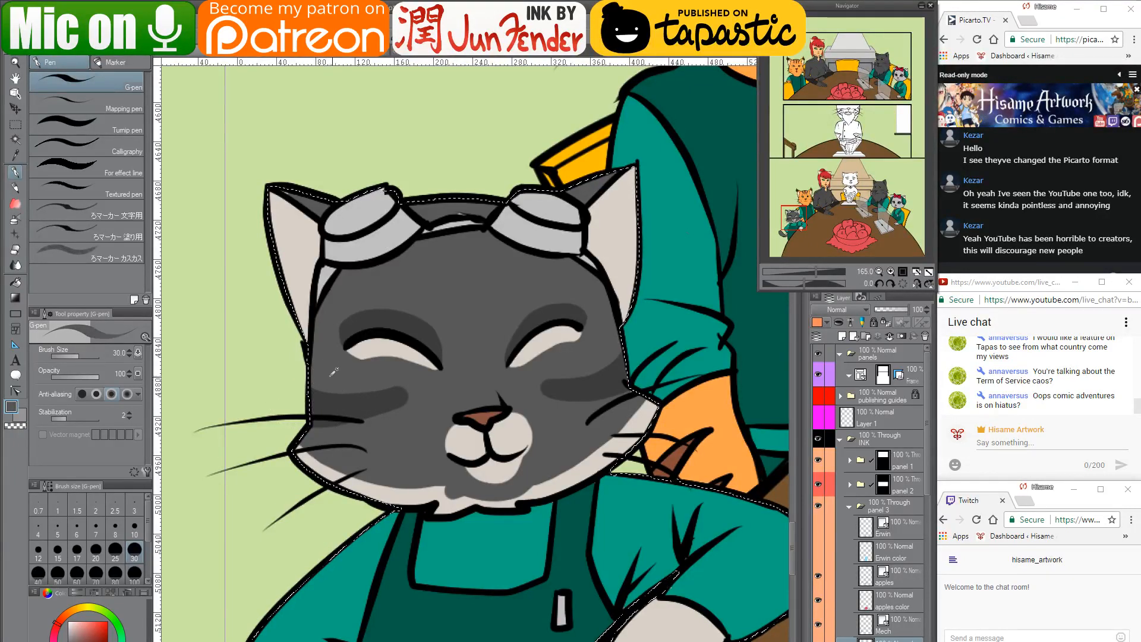
Thin and taper the inner ends of both cheek stripes by painting over their edges with the base fur grey
{"action": "left_click_drag", "start_coordinate": [337, 390], "coordinate": [419, 379]}
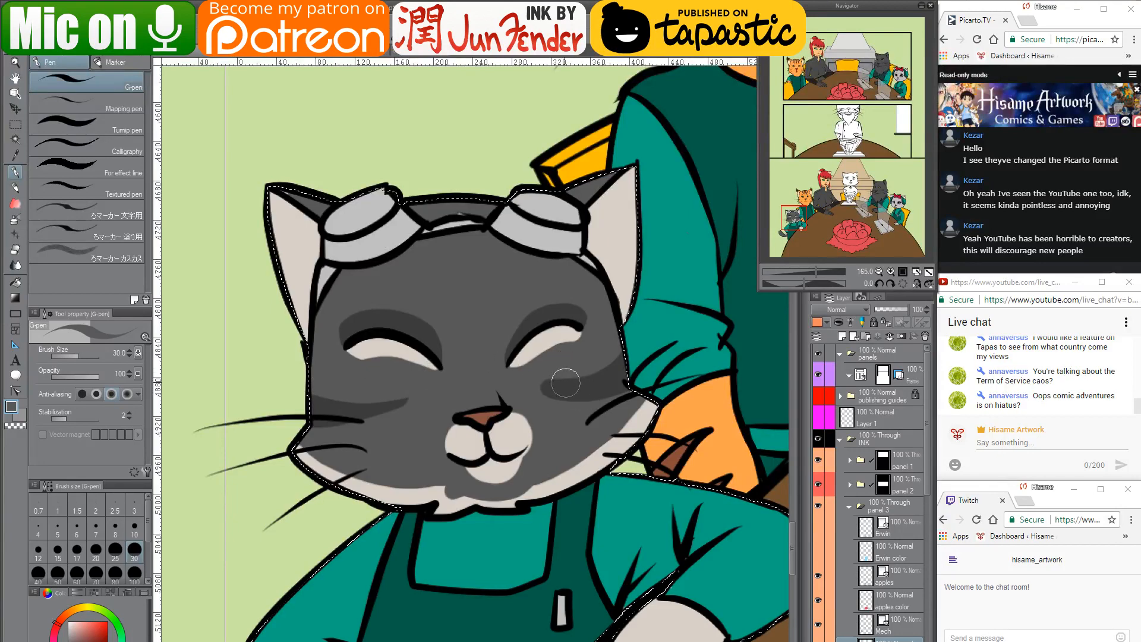
{"action": "left_click_drag", "start_coordinate": [541, 377], "coordinate": [615, 357]}
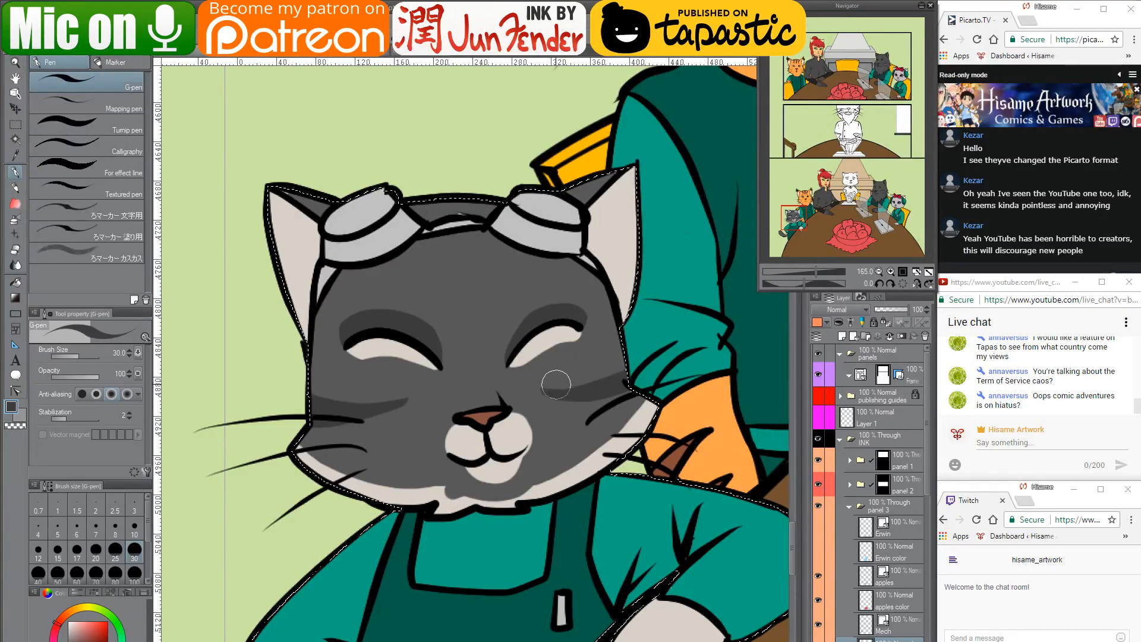
{"action": "left_click_drag", "start_coordinate": [543, 386], "coordinate": [627, 363]}
{"action": "left_click", "coordinate": [560, 364], "text": "alt"}
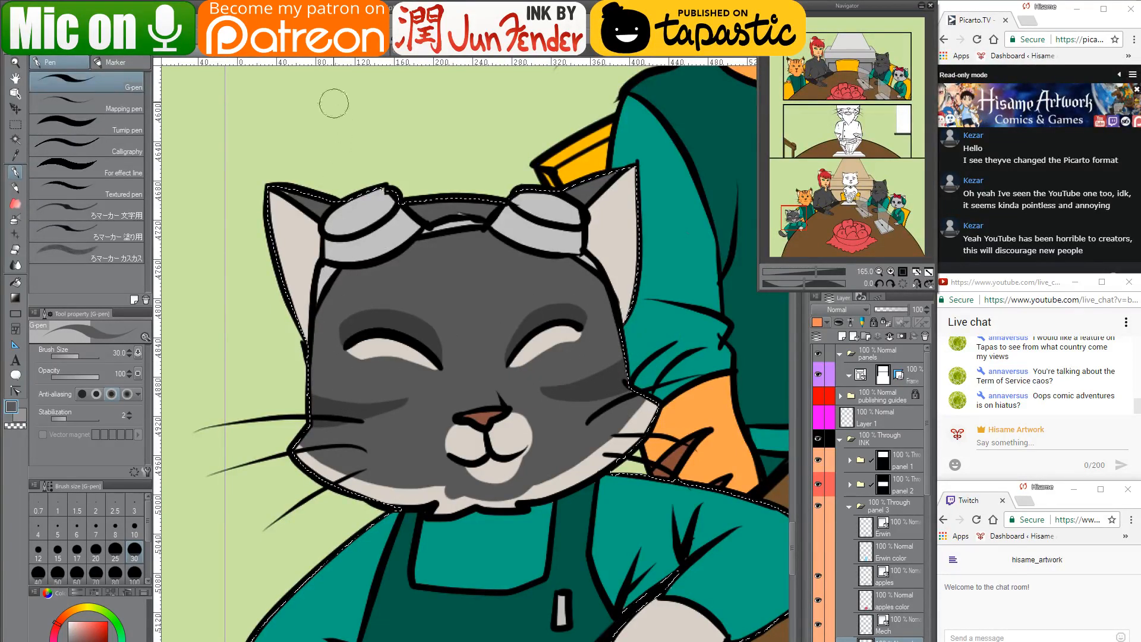
Check the cover, enlarge the goggled cat's cream muzzle around and above the nose, and touch up the nose in reddish brown
{"action": "left_click", "coordinate": [413, 56]}
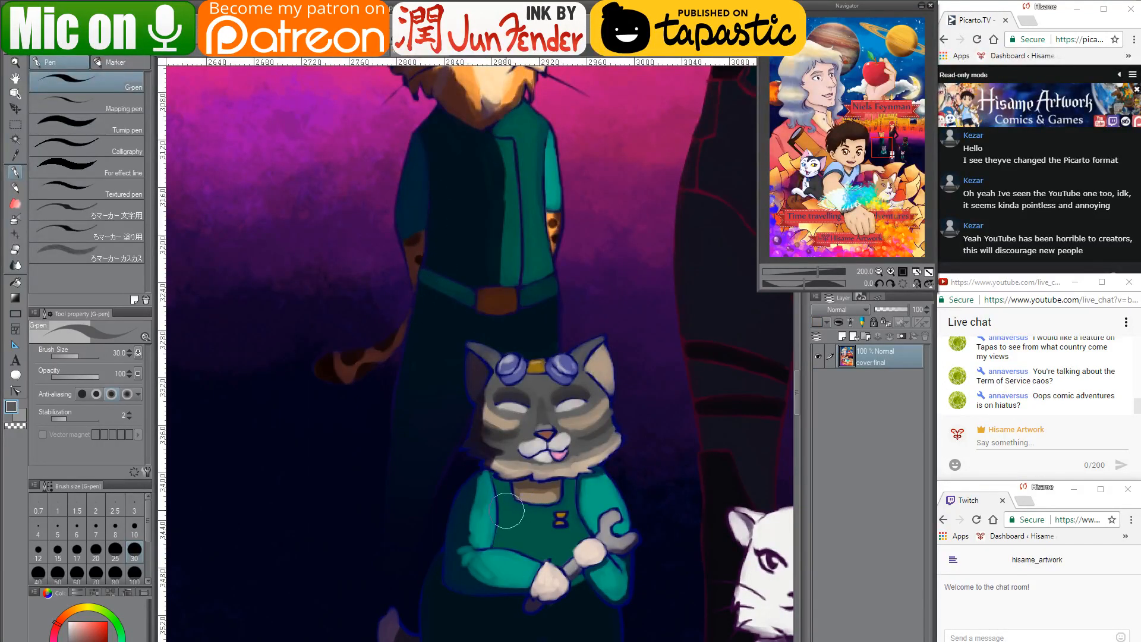
{"action": "left_click", "coordinate": [173, 57]}
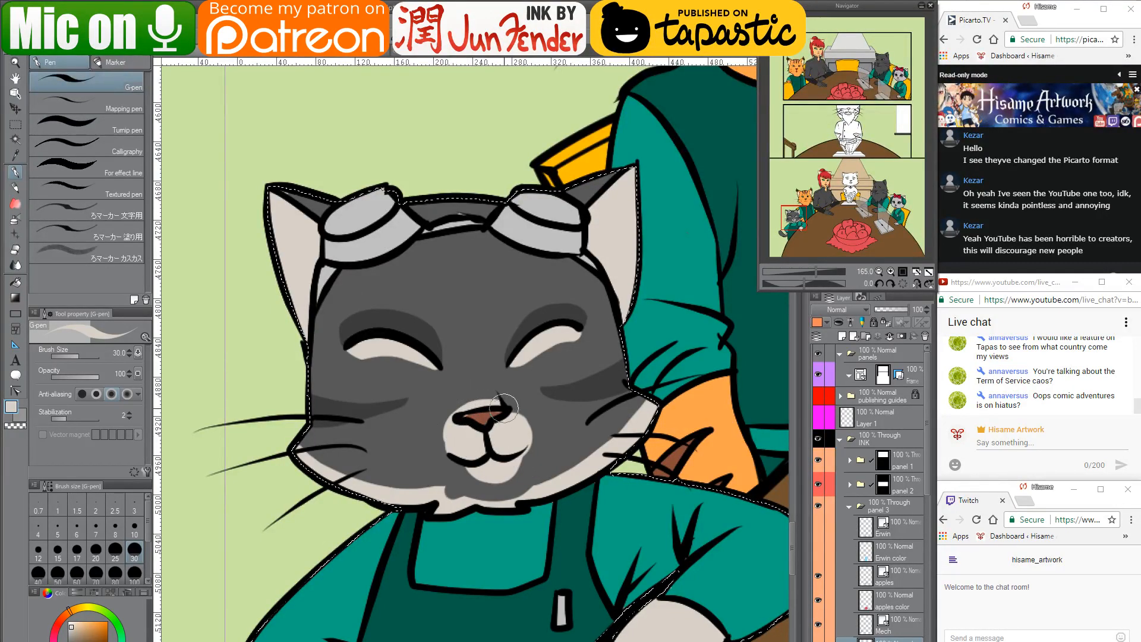
{"action": "mouse_move", "coordinate": [511, 444]}
{"action": "left_mouse_down"}
{"action": "mouse_move", "coordinate": [514, 410]}
{"action": "mouse_move", "coordinate": [493, 400]}
{"action": "mouse_move", "coordinate": [456, 411]}
{"action": "mouse_move", "coordinate": [465, 450]}
{"action": "left_mouse_up"}
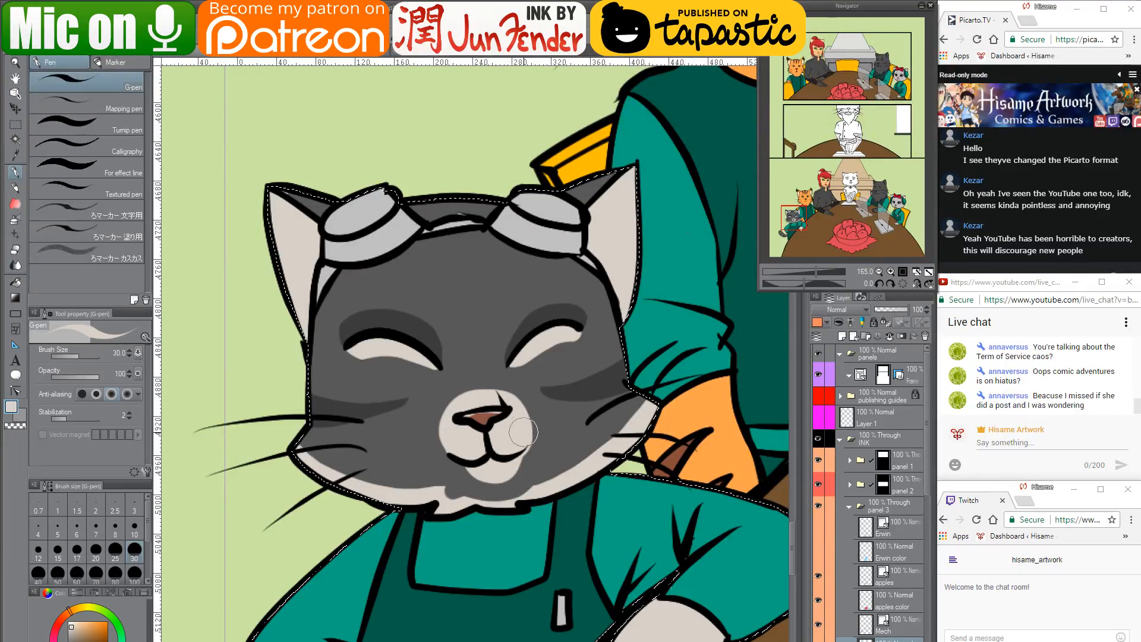
{"action": "left_click", "coordinate": [486, 410], "text": "alt"}
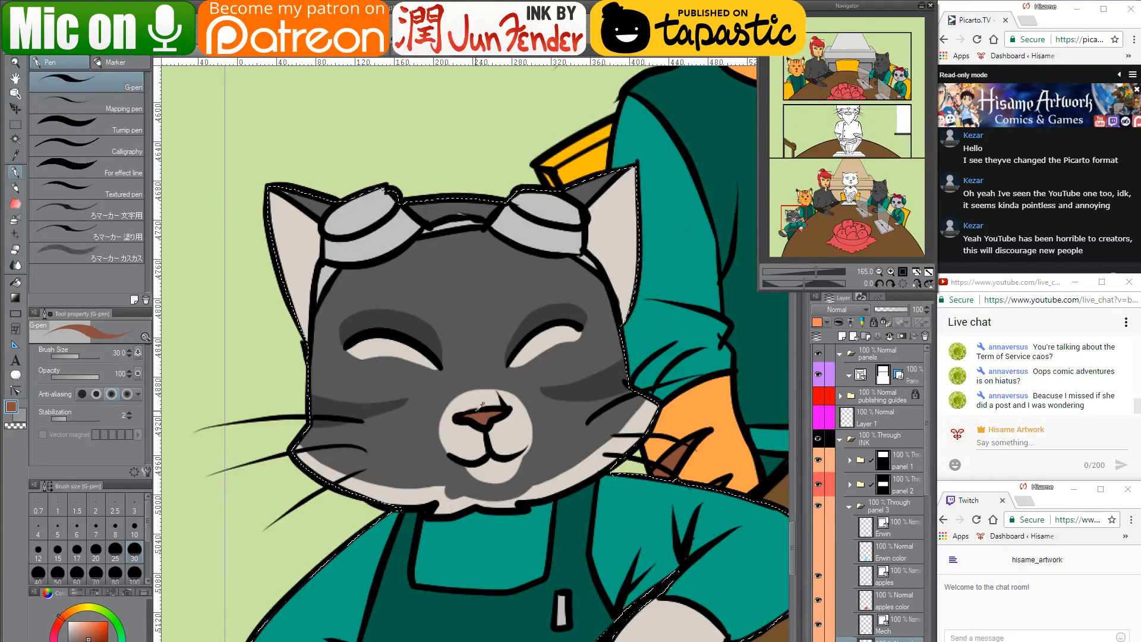
{"action": "left_click", "coordinate": [458, 395], "text": "alt"}
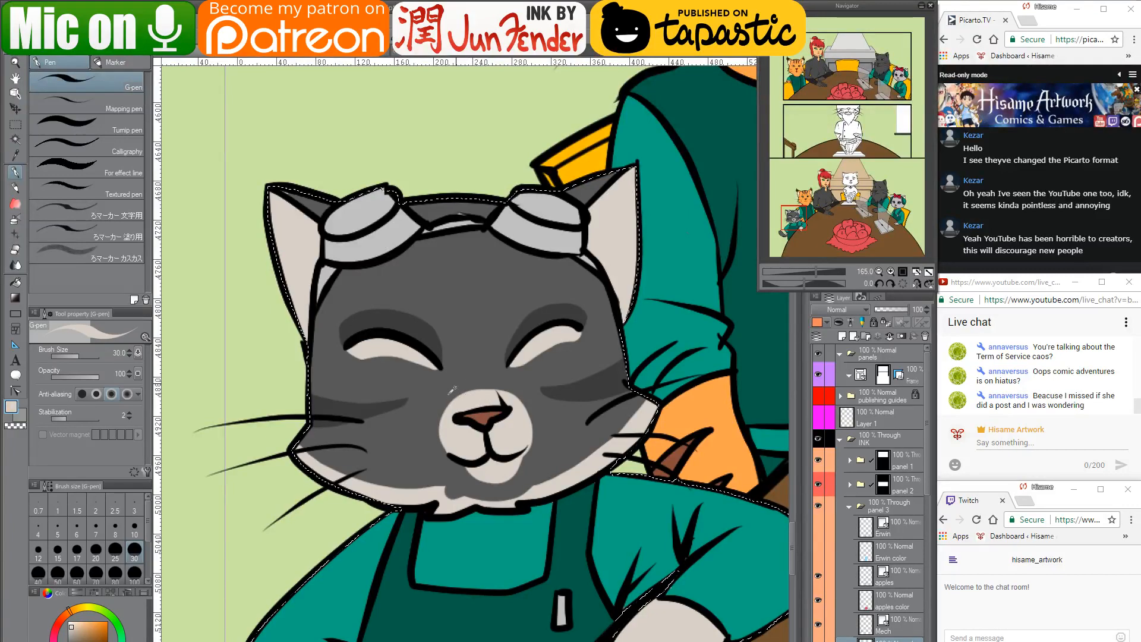
{"action": "scroll", "coordinate": [451, 390], "scroll_direction": "down", "scroll_amount": 7}
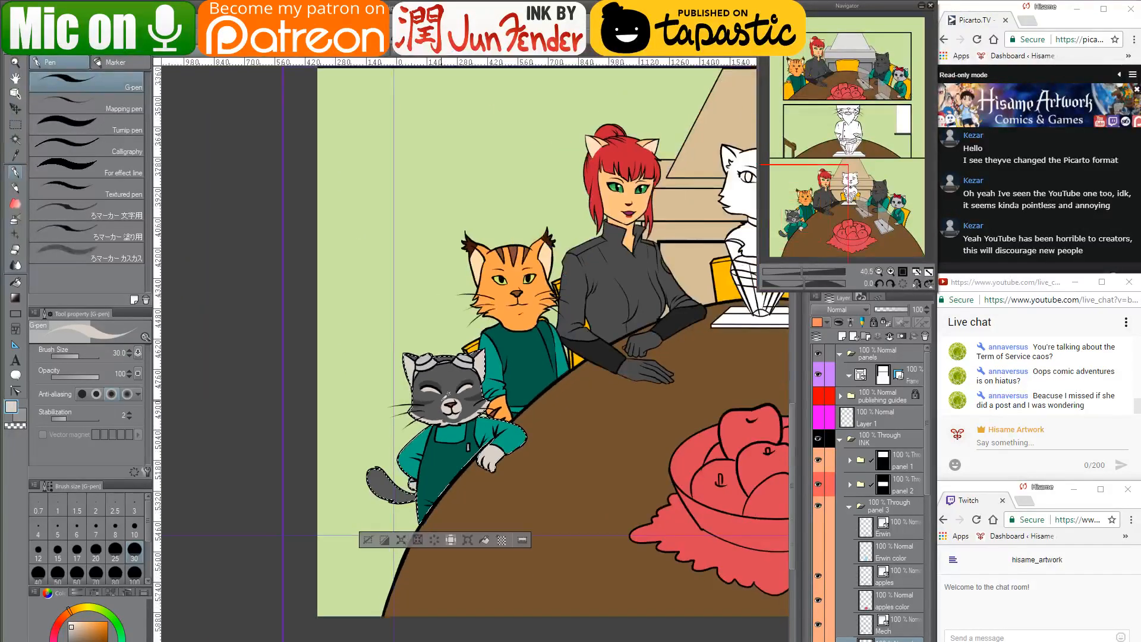
{"action": "scroll", "coordinate": [448, 396], "scroll_direction": "down", "scroll_amount": 4}
{"action": "scroll", "coordinate": [427, 369], "scroll_direction": "up", "scroll_amount": 3}
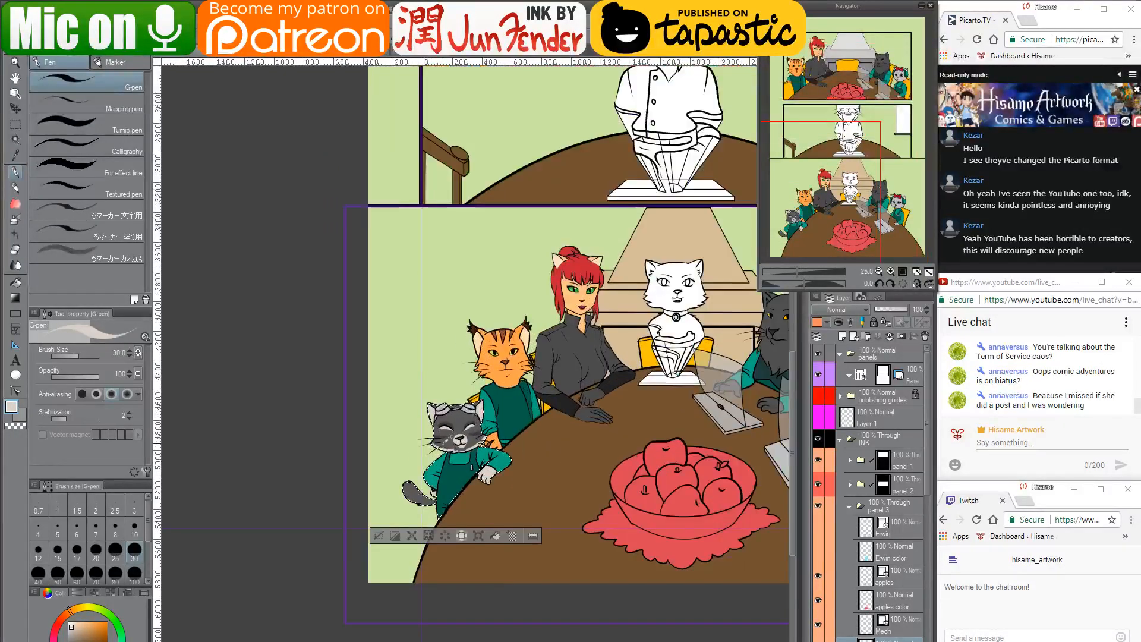
{"action": "scroll", "coordinate": [462, 463], "scroll_direction": "up", "scroll_amount": 4}
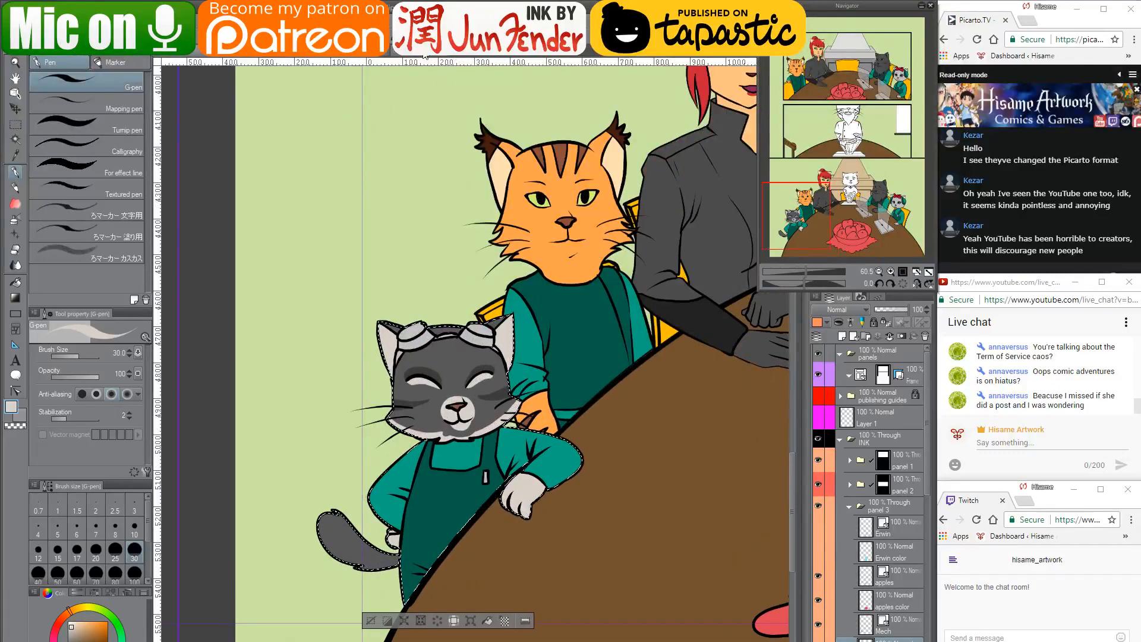
Examine the reference artwork on the final cover, page_36 and page_35 for the goggled kitten's markings
{"action": "left_click", "coordinate": [425, 55]}
{"action": "left_click_drag", "start_coordinate": [561, 291], "coordinate": [172, 164]}
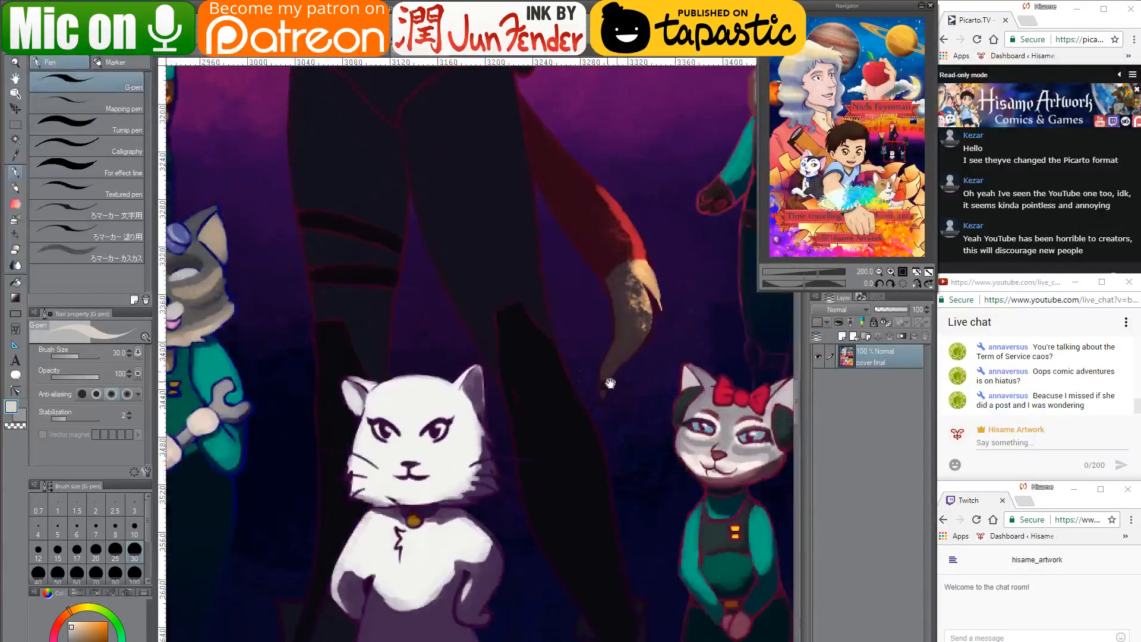
{"action": "left_click_drag", "start_coordinate": [610, 384], "coordinate": [722, 451]}
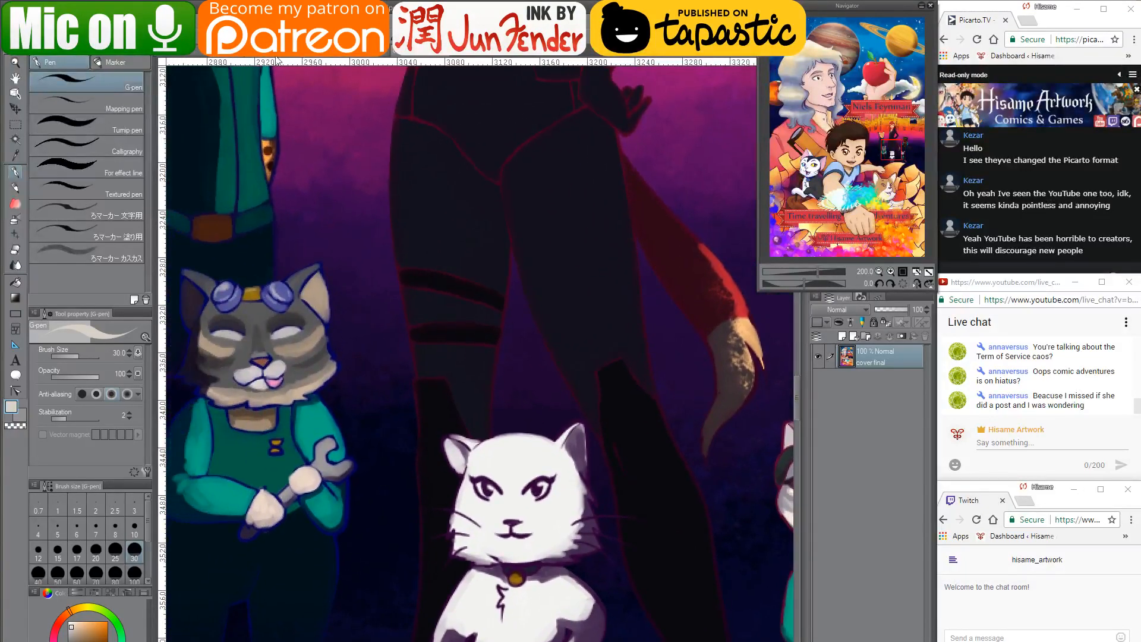
{"action": "left_click", "coordinate": [238, 55]}
{"action": "scroll", "coordinate": [502, 382], "scroll_direction": "down", "scroll_amount": 1}
{"action": "left_click", "coordinate": [295, 54]}
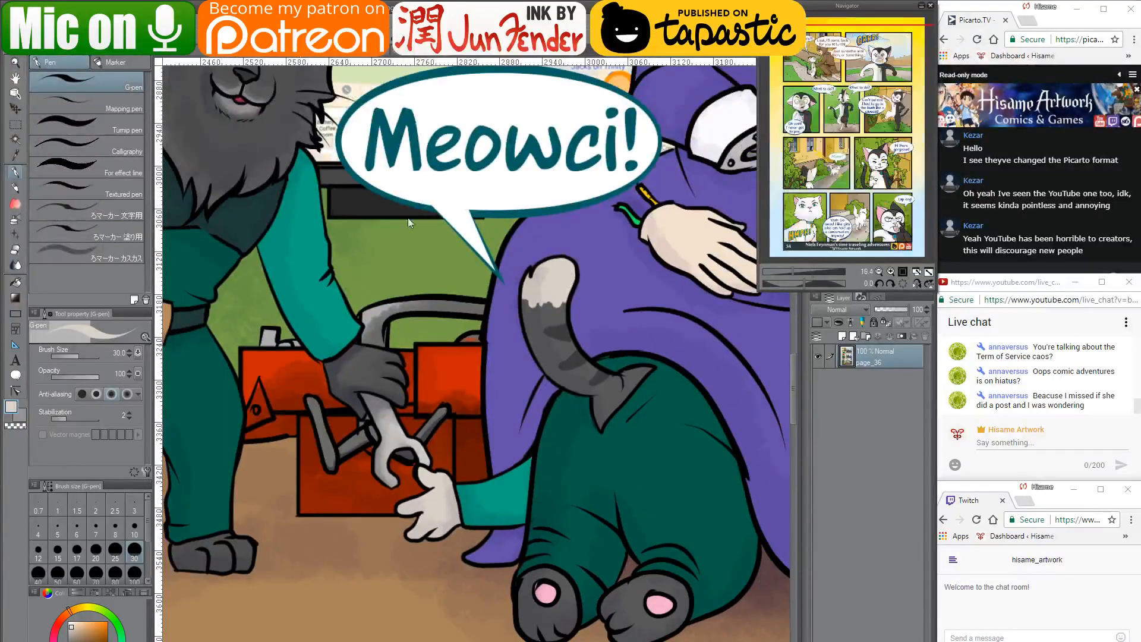
{"action": "left_click", "coordinate": [341, 55]}
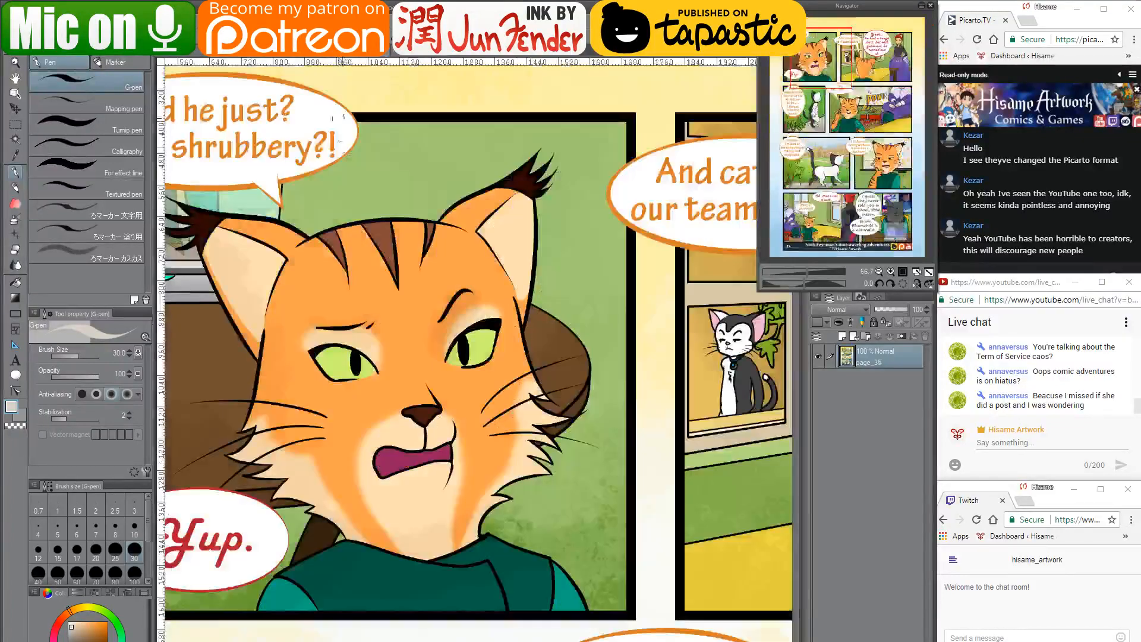
{"action": "scroll", "coordinate": [399, 261], "scroll_direction": "down", "scroll_amount": 2}
{"action": "scroll", "coordinate": [400, 262], "scroll_direction": "down", "scroll_amount": 3}
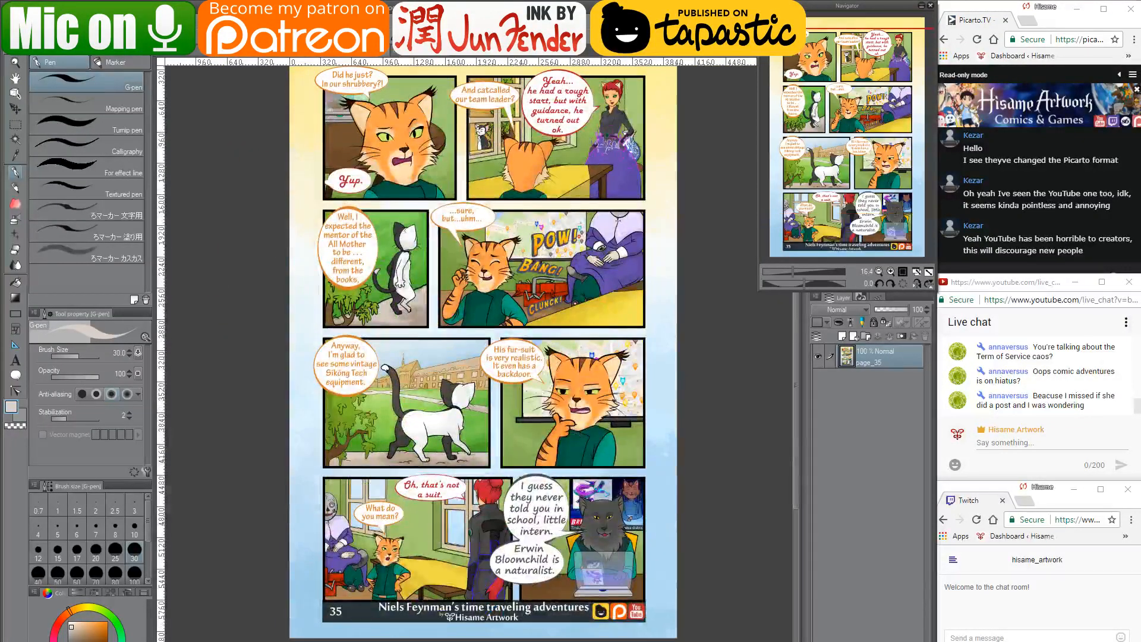
Open page_36 from the 00_new pages folder and examine the cat characters in its lower panels
{"action": "key", "text": "alt+Tab"}
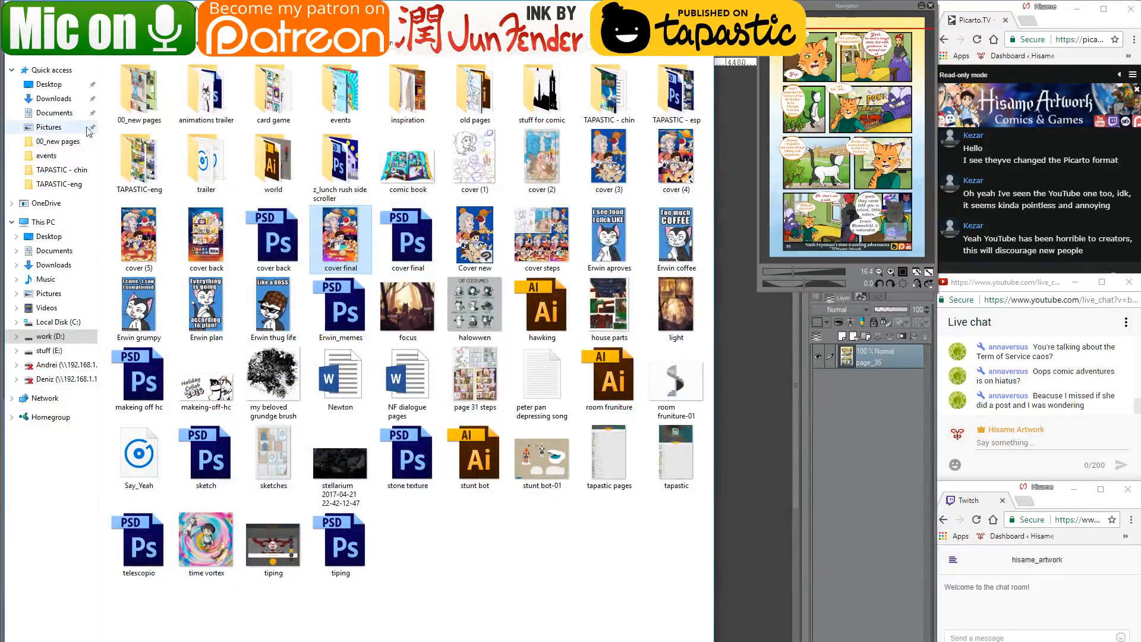
{"action": "double_click", "coordinate": [139, 92]}
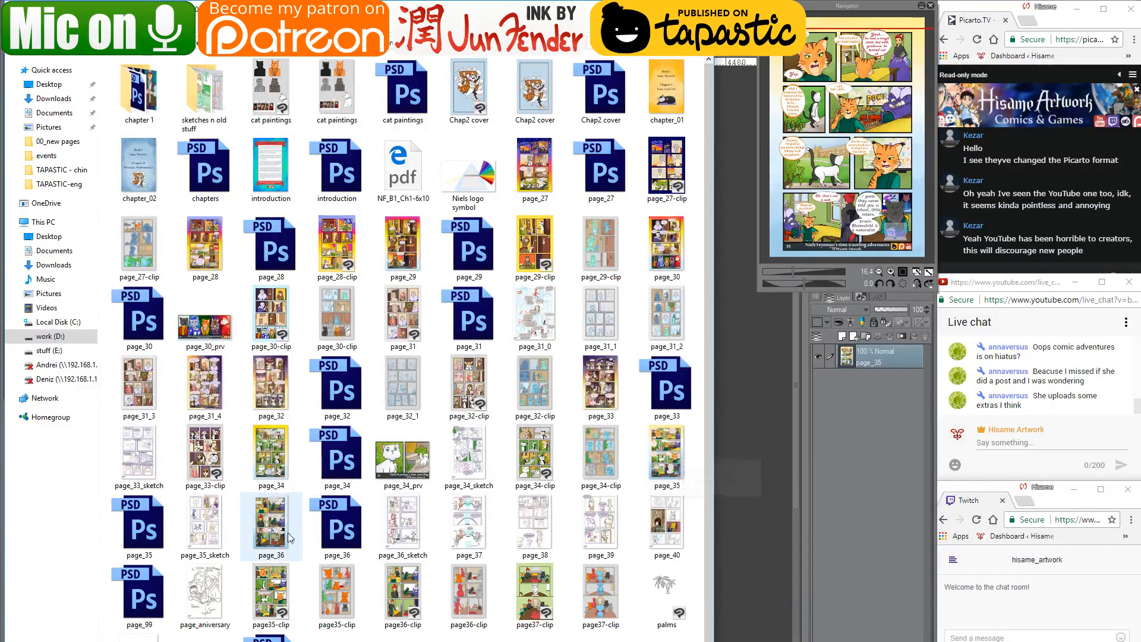
{"action": "left_click", "coordinate": [271, 522]}
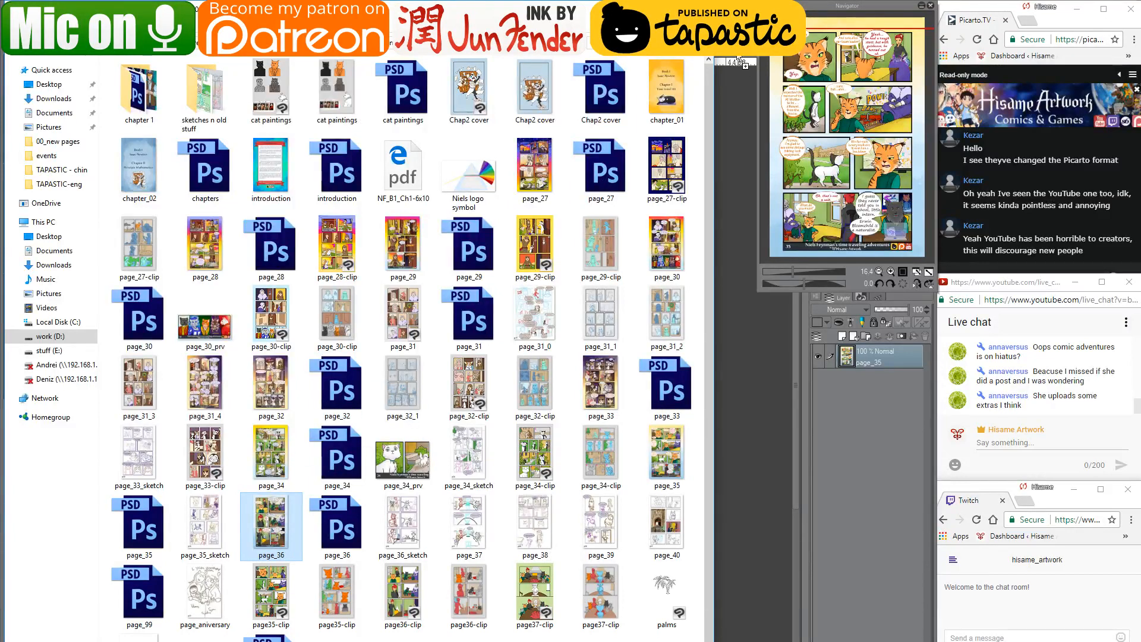
{"action": "left_click_drag", "start_coordinate": [736, 57], "coordinate": [737, 54]}
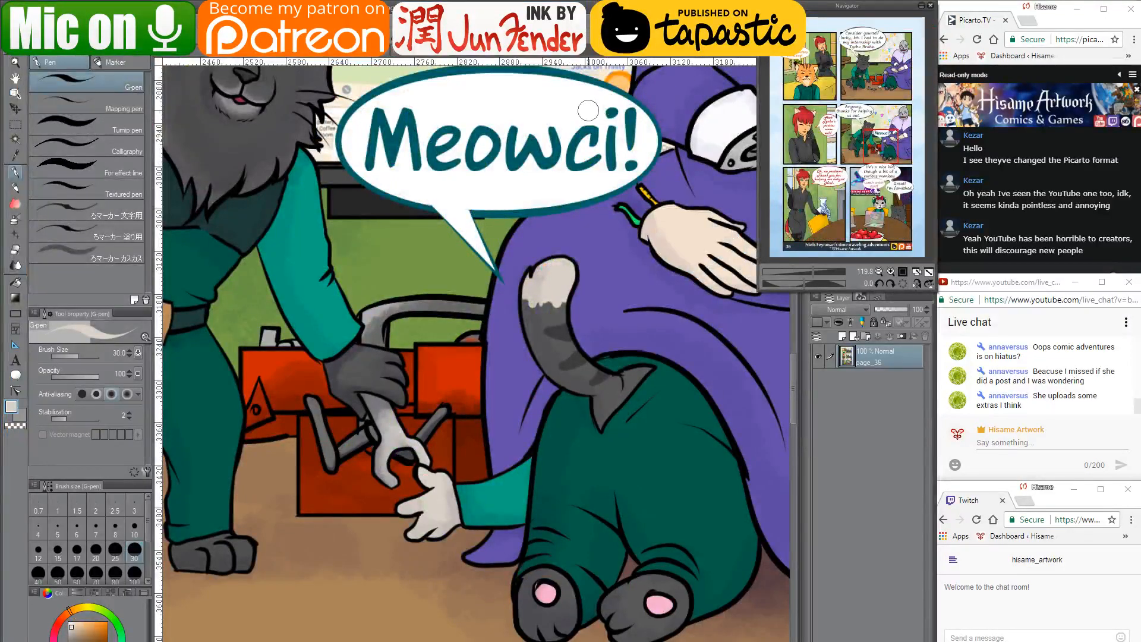
{"action": "scroll", "coordinate": [491, 263], "scroll_direction": "down", "scroll_amount": 10}
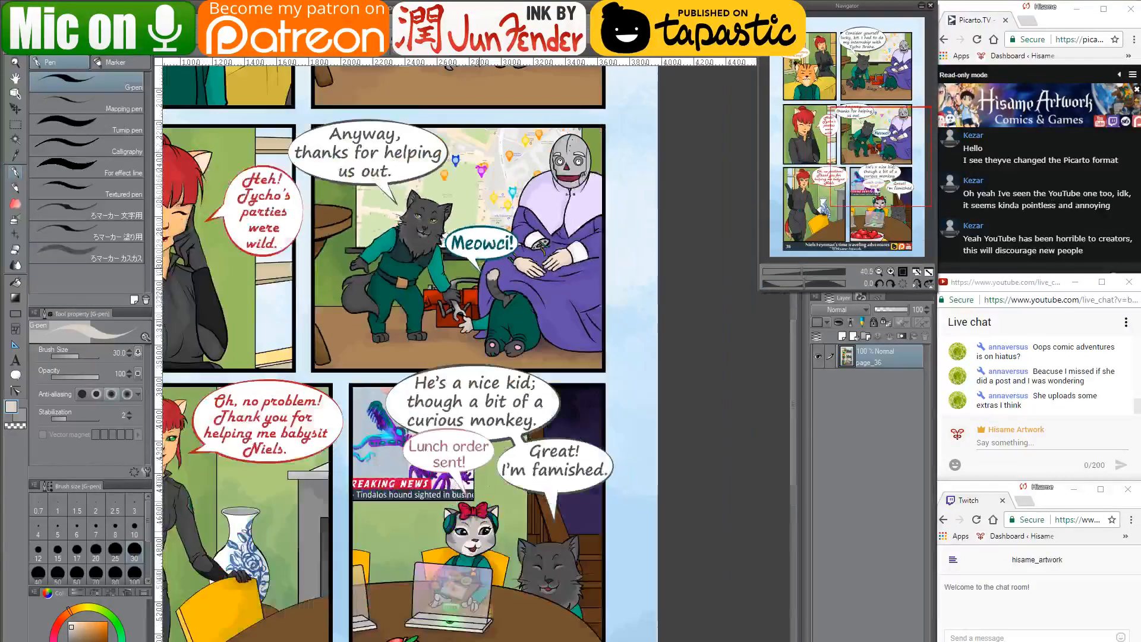
{"action": "left_click_drag", "start_coordinate": [464, 495], "coordinate": [492, 410]}
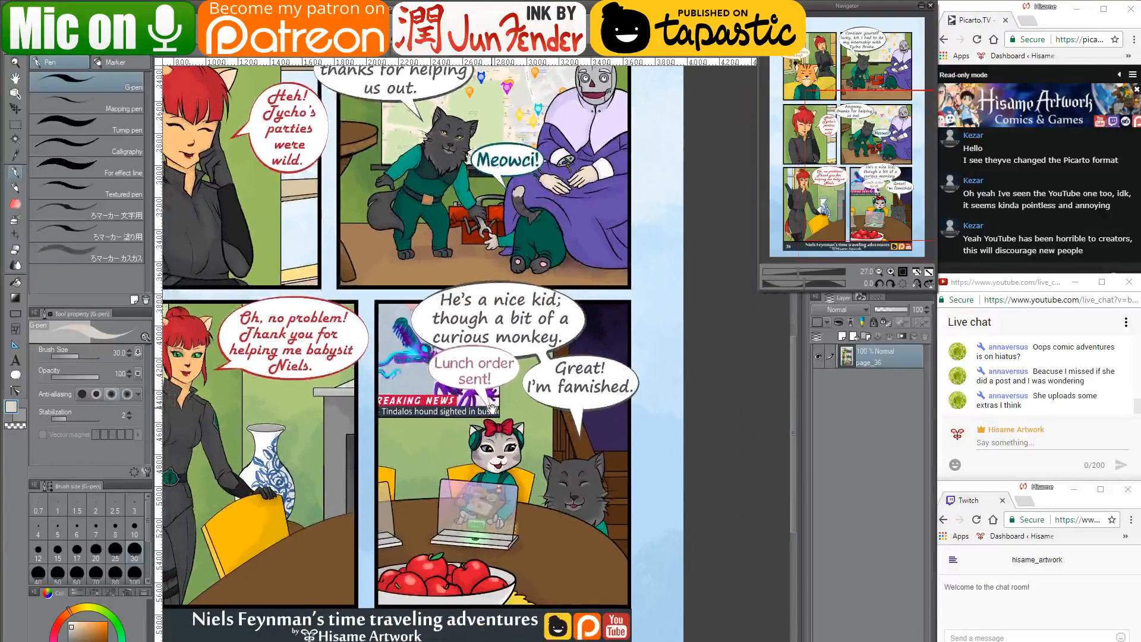
{"action": "left_click_drag", "start_coordinate": [483, 468], "coordinate": [514, 454]}
{"action": "scroll", "coordinate": [513, 456], "scroll_direction": "up", "scroll_amount": 6}
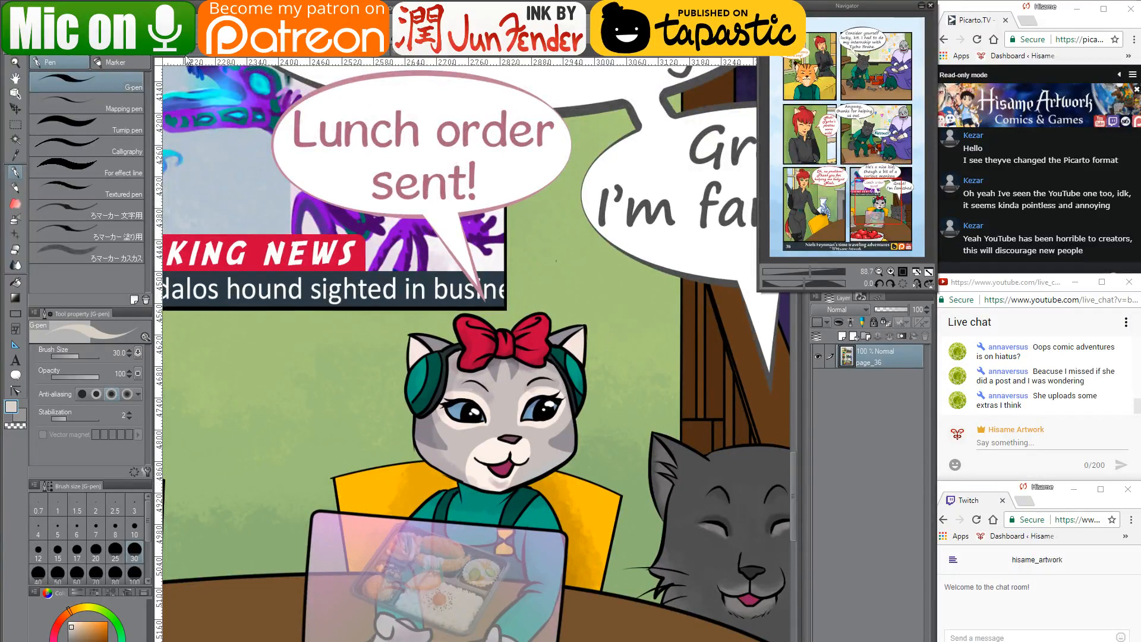
Return to the table scene, set the G-pen size to 20, and refine the goggled kitten's chin fur with the sampled dark grey
{"action": "left_click", "coordinate": [186, 57]}
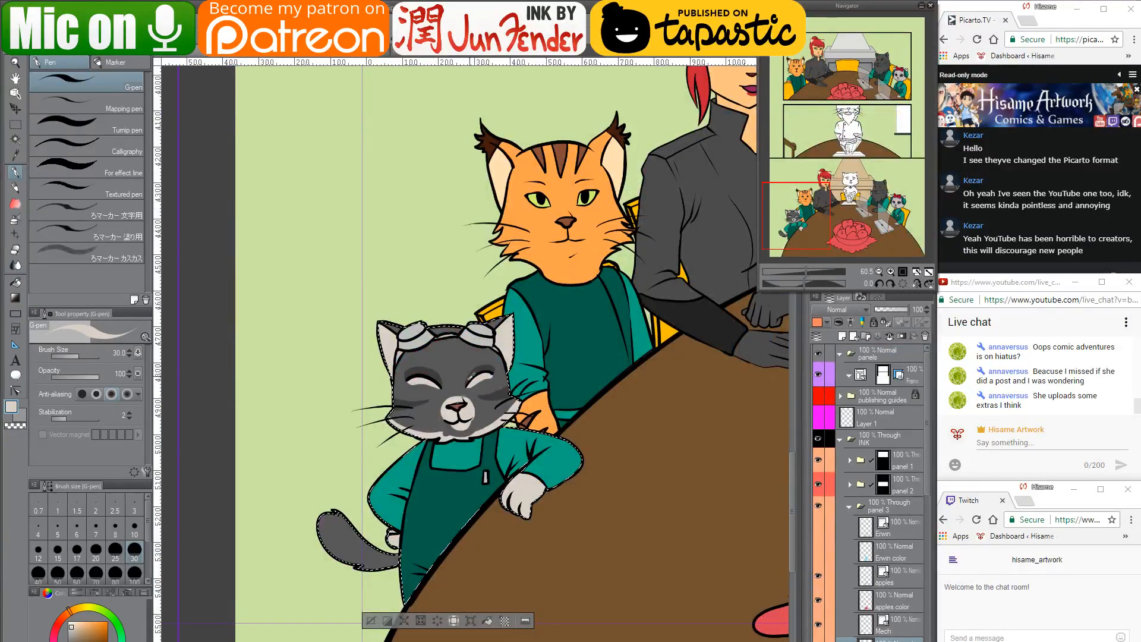
{"action": "scroll", "coordinate": [449, 429], "scroll_direction": "up", "scroll_amount": 4}
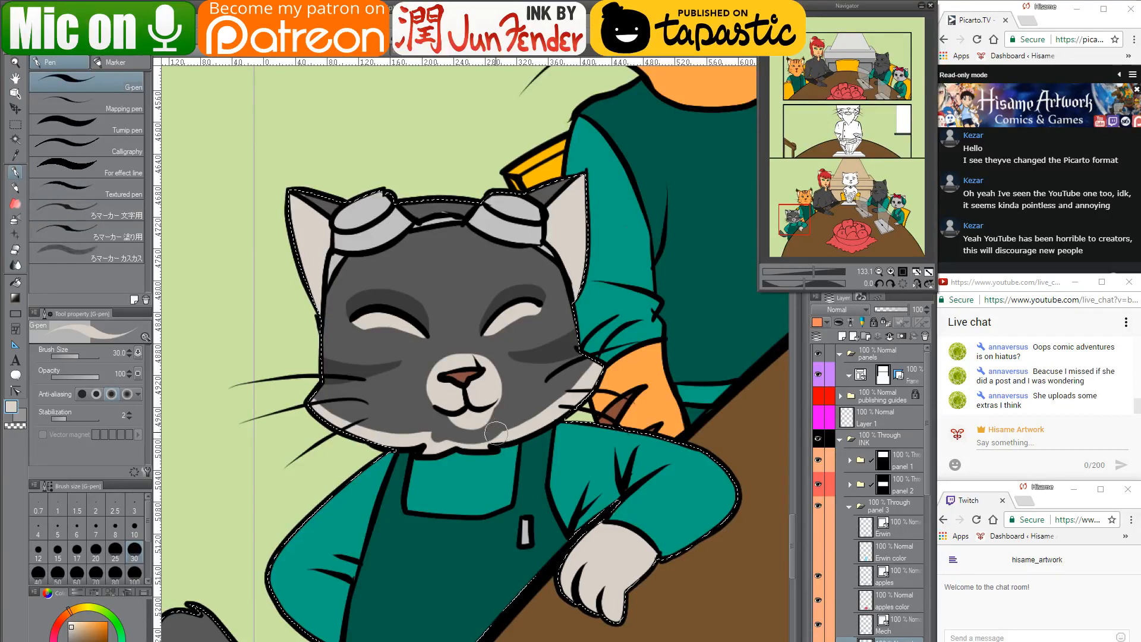
{"action": "key", "text": "bracketleft"}
{"action": "key", "text": "bracketleft"}
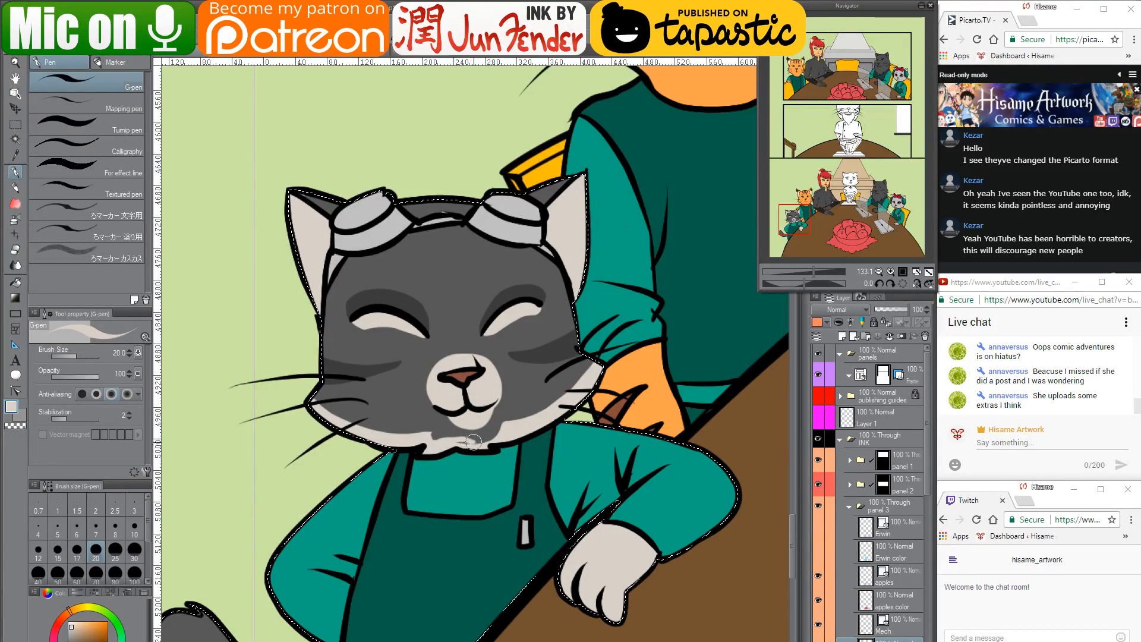
{"action": "left_click", "coordinate": [448, 427], "text": "alt"}
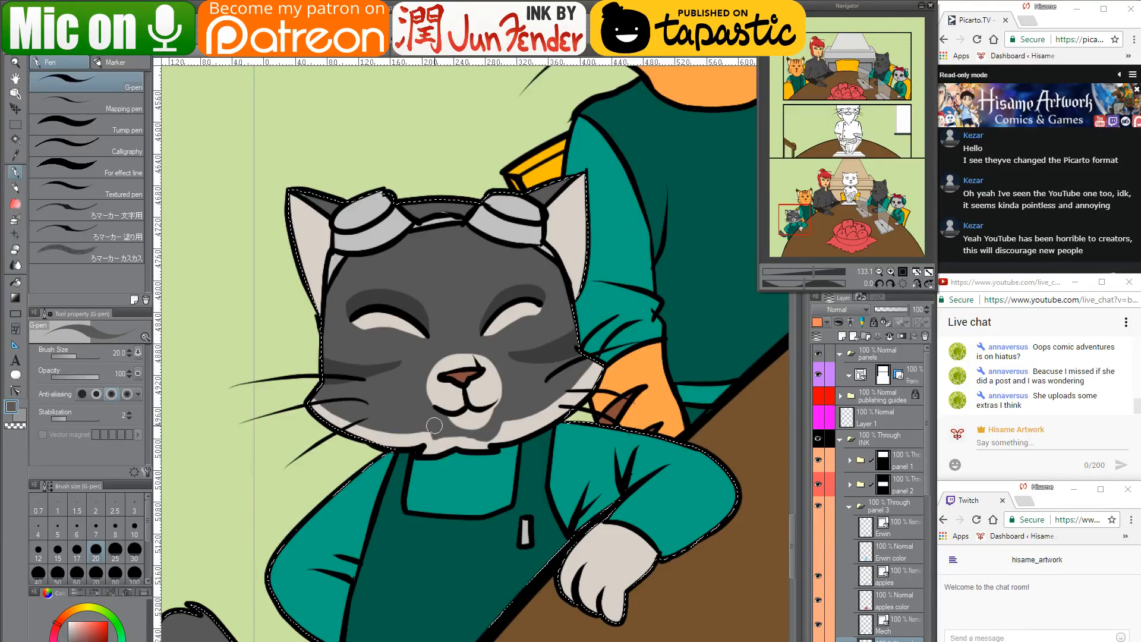
{"action": "left_click_drag", "start_coordinate": [458, 434], "coordinate": [485, 438]}
{"action": "left_click", "coordinate": [494, 427], "text": "alt"}
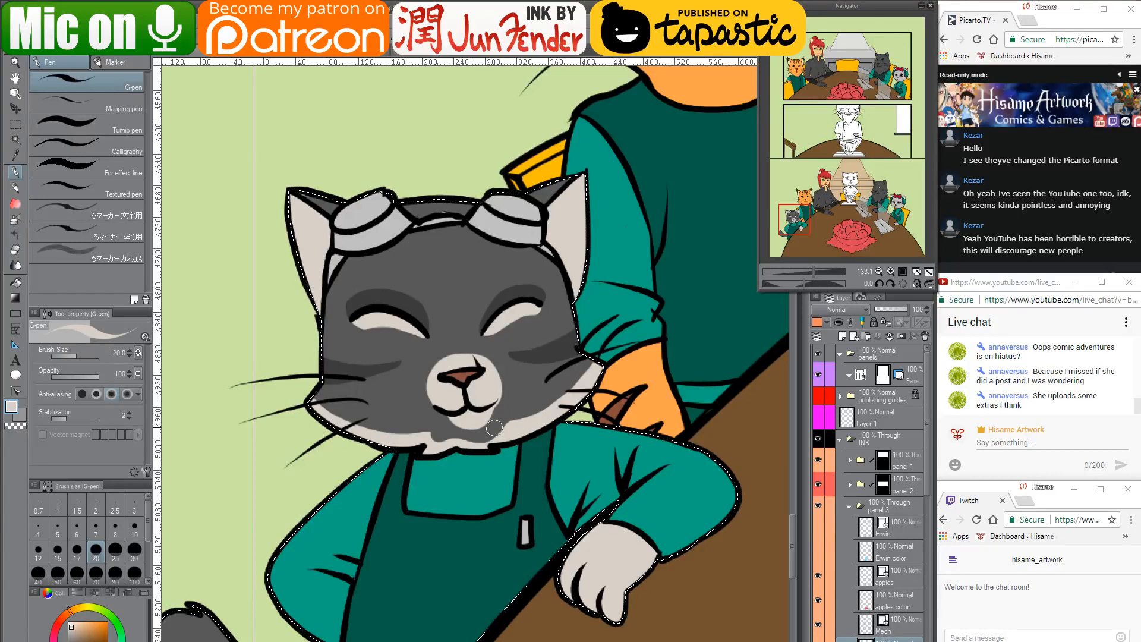
Check the kitten on the cover, then paint its head between the goggles with the darker grey sampled from its brow patch
{"action": "left_click", "coordinate": [418, 56]}
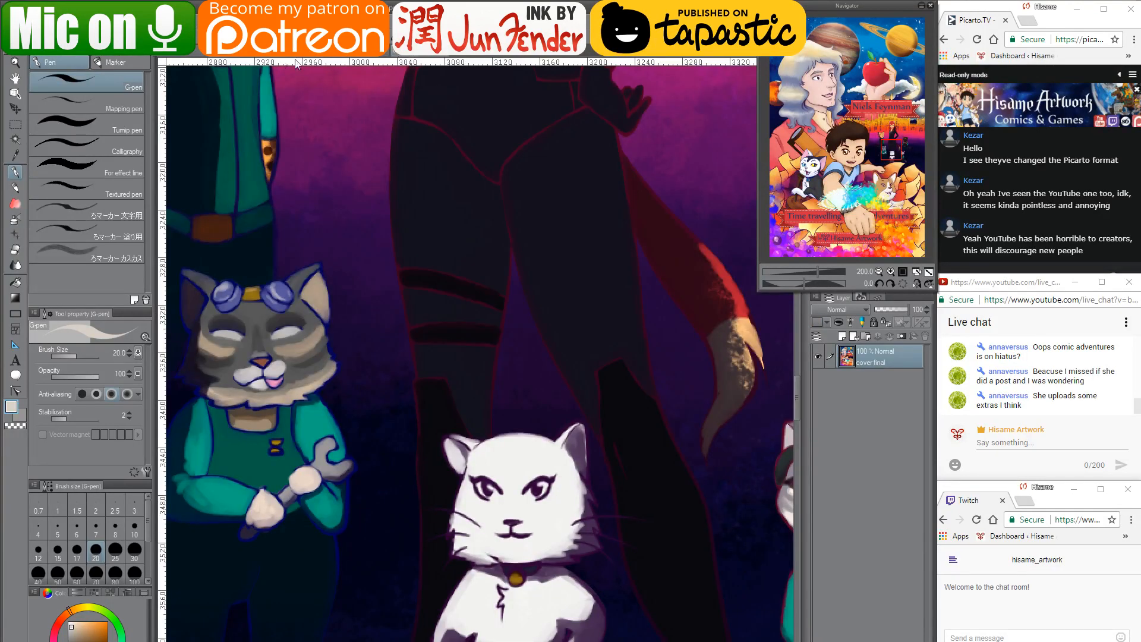
{"action": "left_click", "coordinate": [191, 56]}
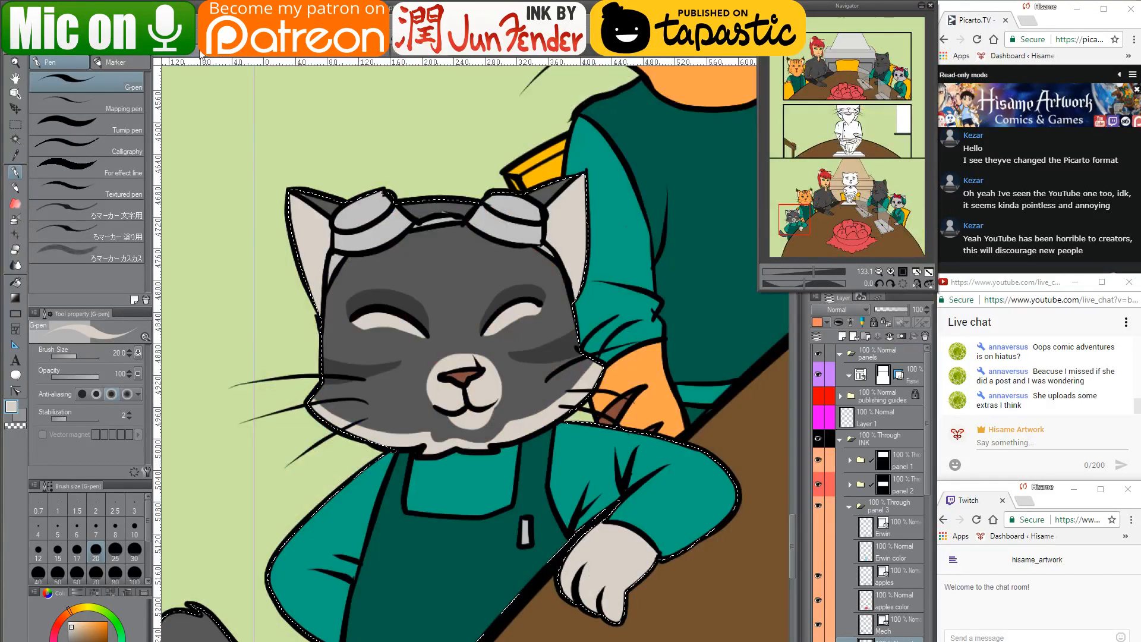
{"action": "left_click", "coordinate": [506, 289], "text": "alt"}
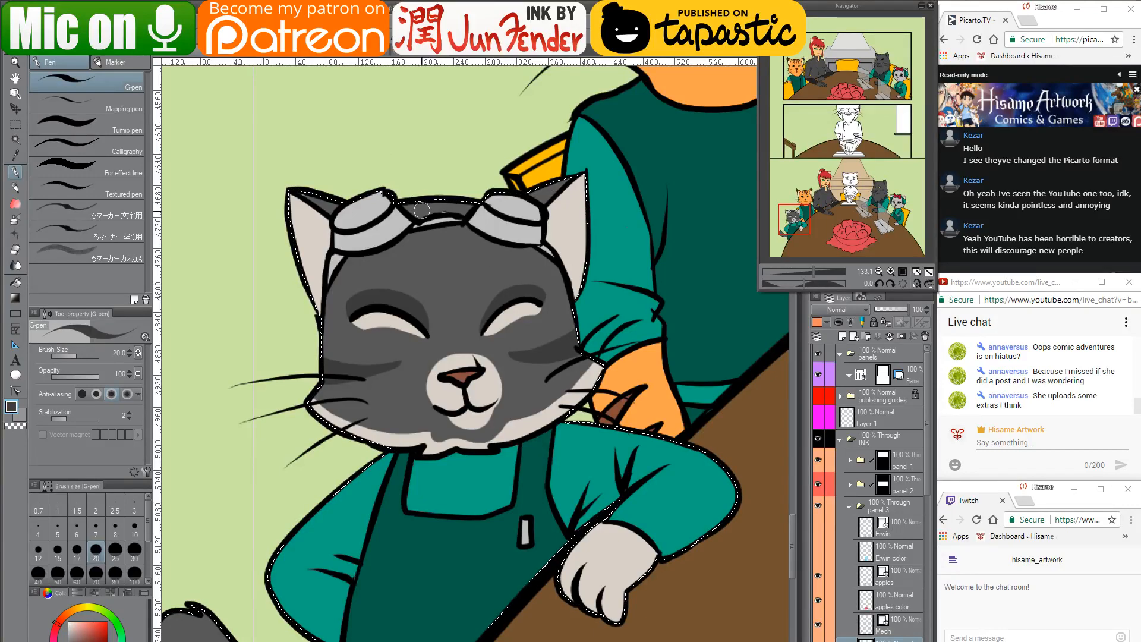
{"action": "left_click_drag", "start_coordinate": [423, 213], "coordinate": [453, 211]}
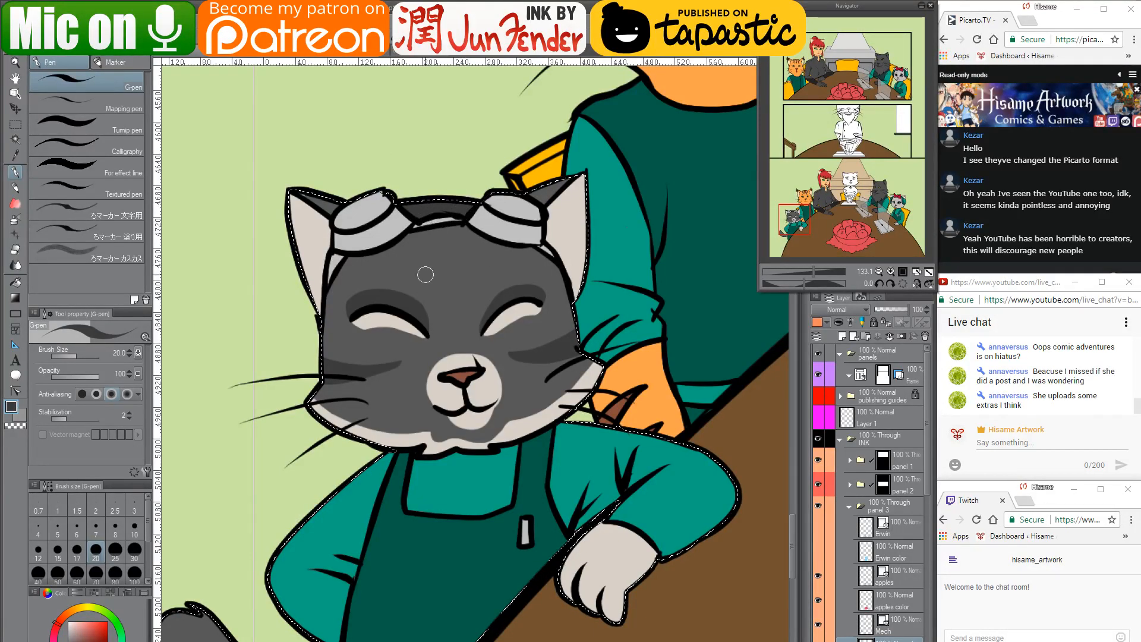
Search the web for "lil bub" in the browser, view the image results for tabby markings, and return to the drawing
{"action": "key", "text": "alt+Tab"}
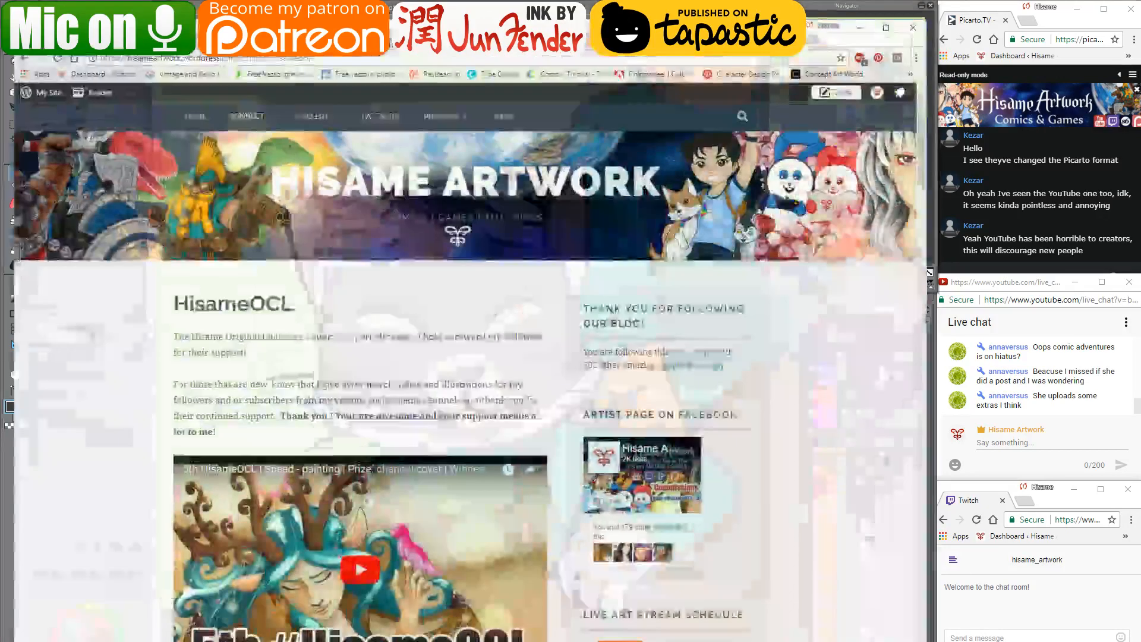
{"action": "left_click", "coordinate": [813, 22]}
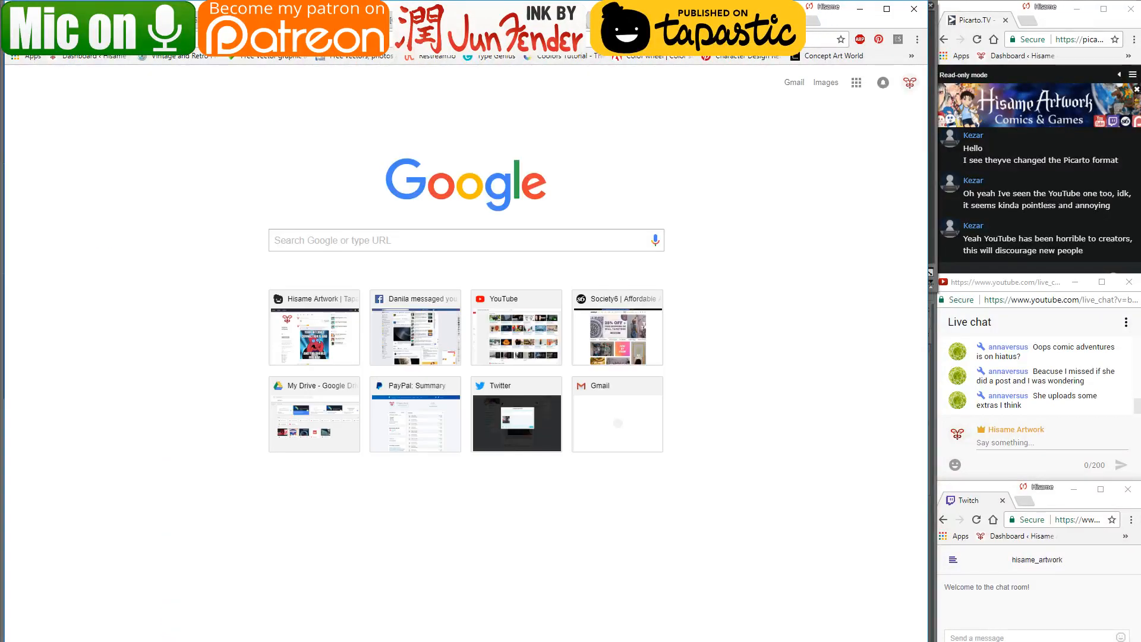
{"action": "type", "text": "lil bub"}
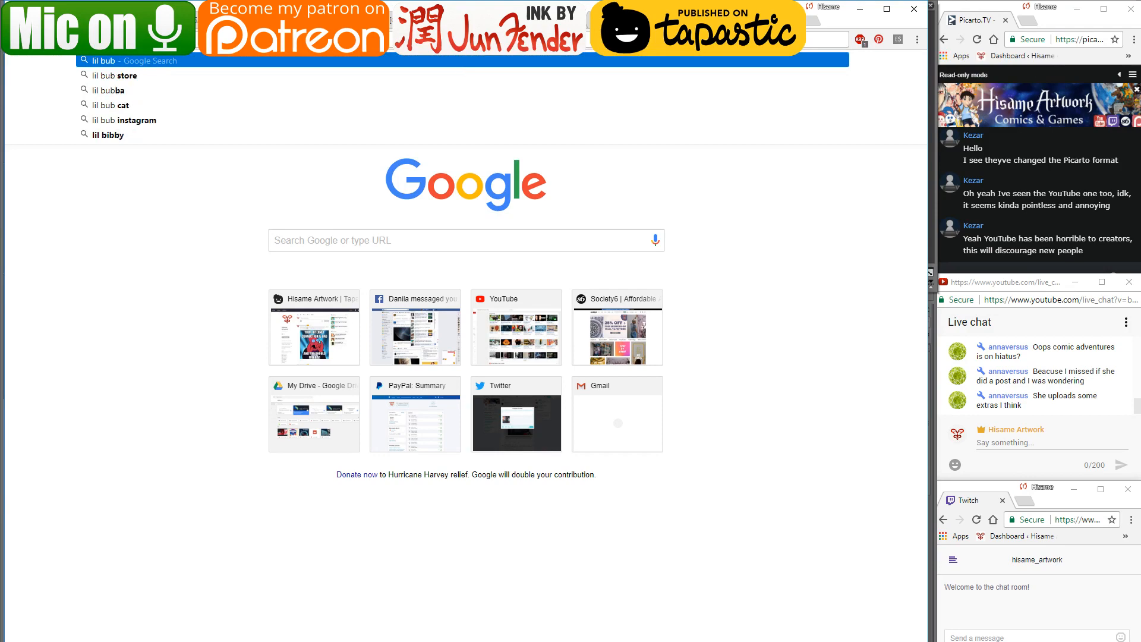
{"action": "key", "text": "Return"}
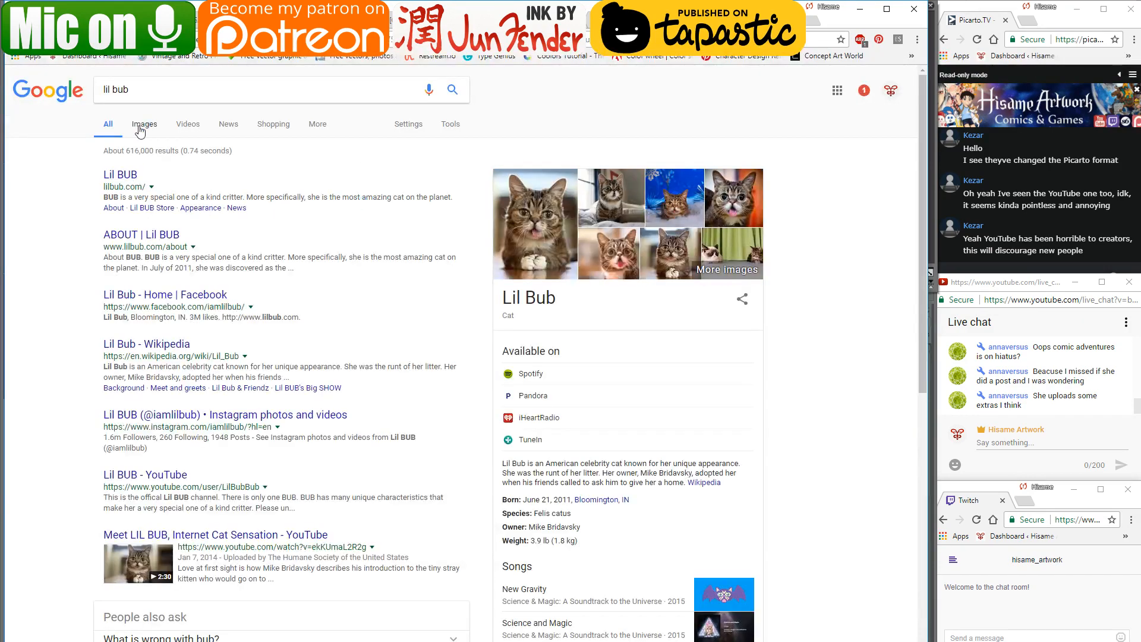
{"action": "left_click", "coordinate": [142, 125]}
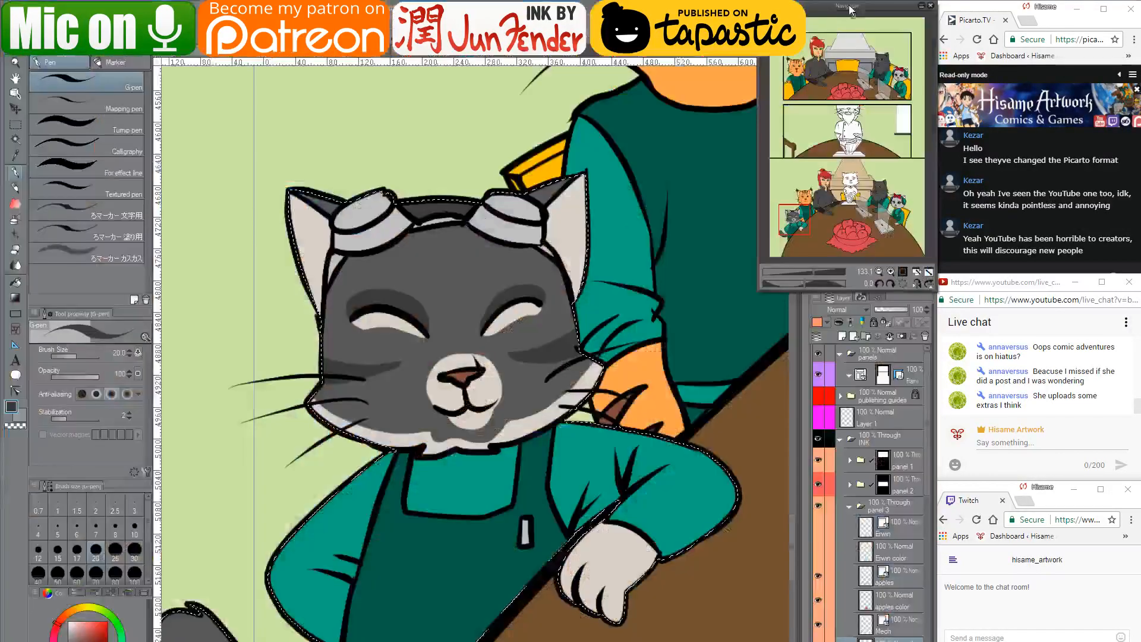
{"action": "left_click", "coordinate": [860, 9]}
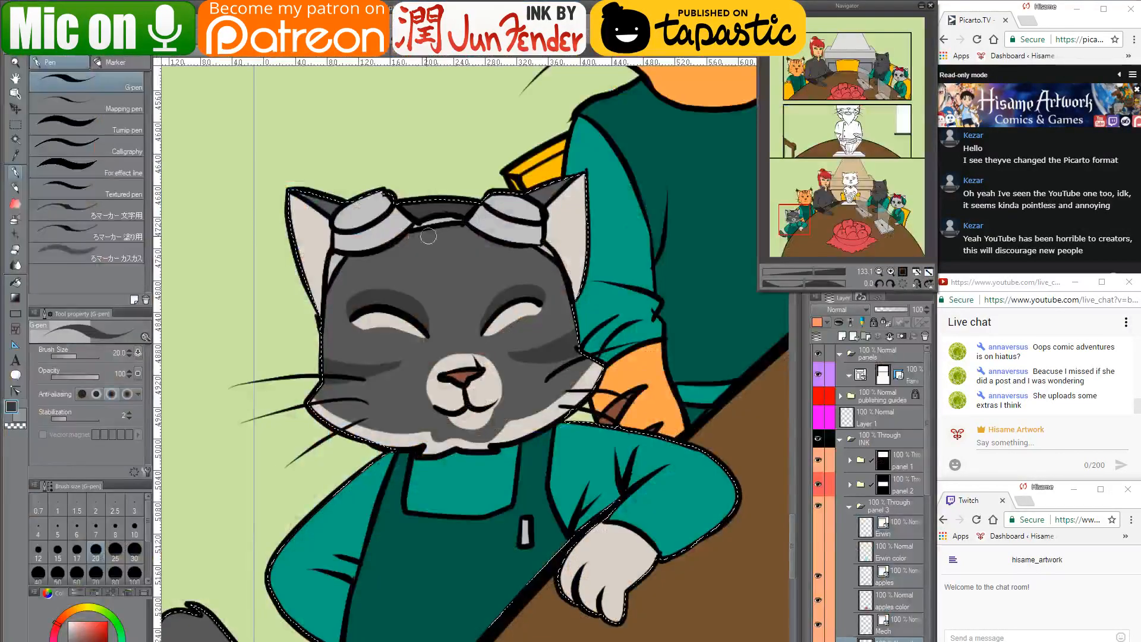
Paint dark grey tabby stripes on the kitten's forehead below the goggles and compare the markings with the cover
{"action": "mouse_move", "coordinate": [408, 237]}
{"action": "left_mouse_down"}
{"action": "mouse_move", "coordinate": [416, 266]}
{"action": "mouse_move", "coordinate": [422, 232]}
{"action": "mouse_move", "coordinate": [441, 246]}
{"action": "mouse_move", "coordinate": [452, 226]}
{"action": "mouse_move", "coordinate": [469, 249]}
{"action": "left_mouse_up"}
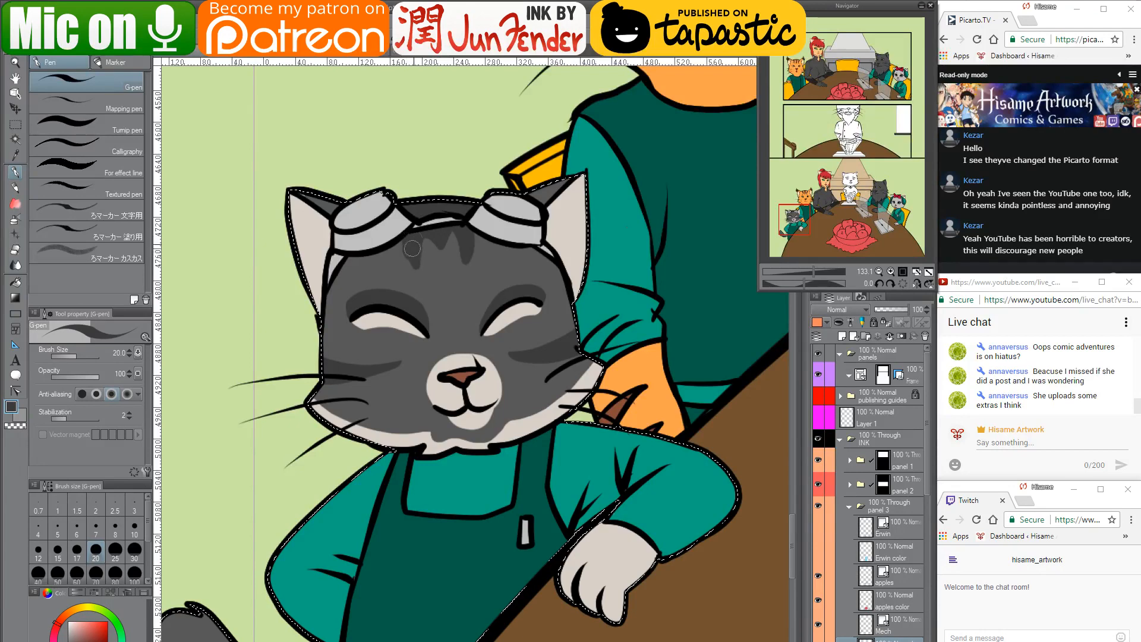
{"action": "mouse_move", "coordinate": [412, 249]}
{"action": "left_mouse_down"}
{"action": "mouse_move", "coordinate": [400, 238]}
{"action": "mouse_move", "coordinate": [413, 271]}
{"action": "mouse_move", "coordinate": [405, 250]}
{"action": "left_mouse_up"}
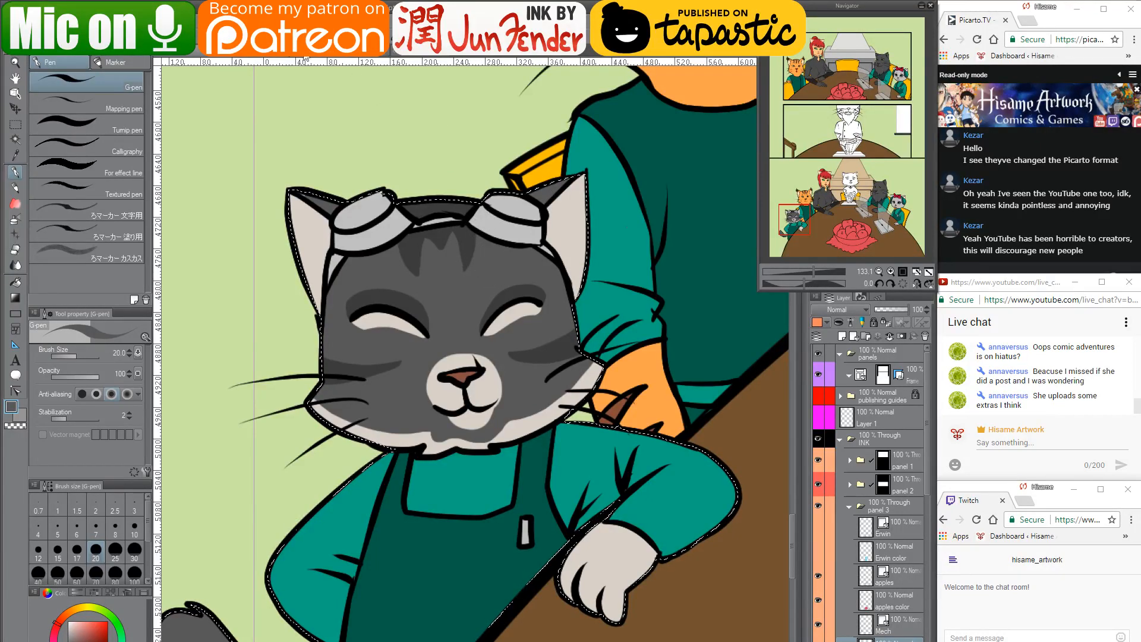
{"action": "left_click", "coordinate": [422, 56]}
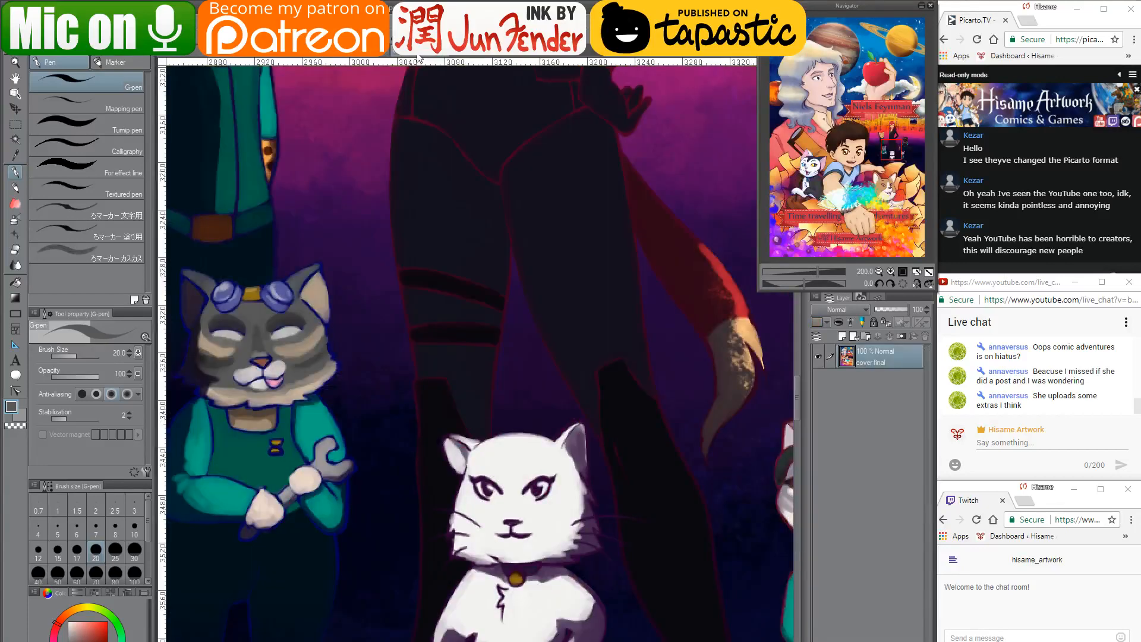
{"action": "left_click", "coordinate": [184, 55]}
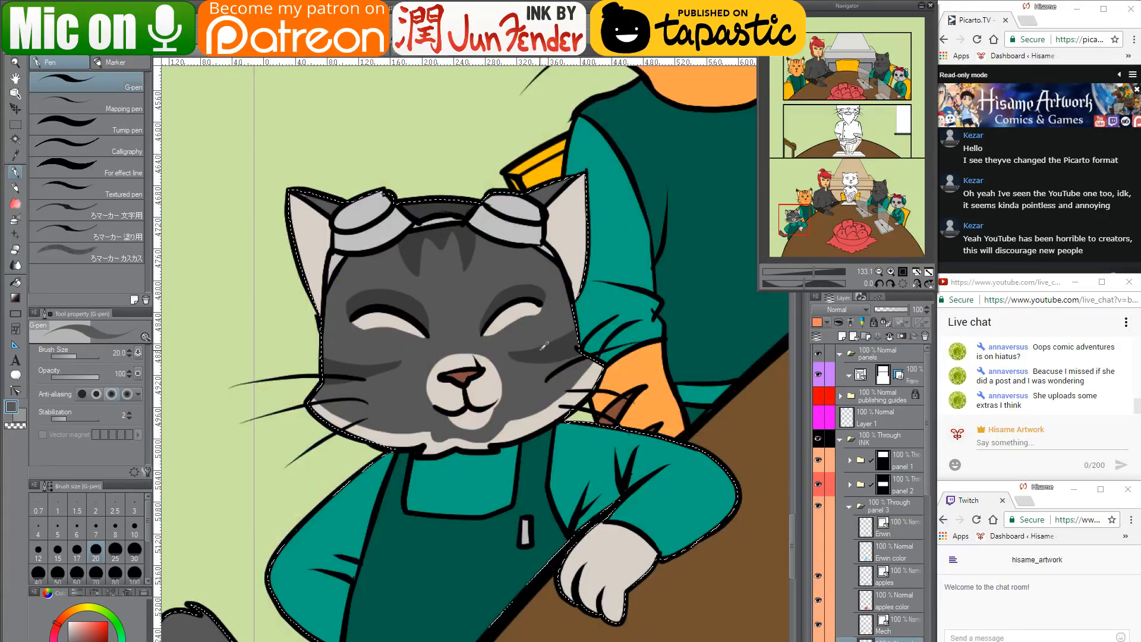
Paint light stripes across both of the kitten's cheeks with the sampled pale fur color, redoing the first stroke, and resample the dark grey
{"action": "left_click", "coordinate": [589, 368], "text": "alt"}
{"action": "mouse_move", "coordinate": [568, 314]}
{"action": "left_mouse_down"}
{"action": "mouse_move", "coordinate": [511, 340]}
{"action": "mouse_move", "coordinate": [574, 319]}
{"action": "left_mouse_up"}
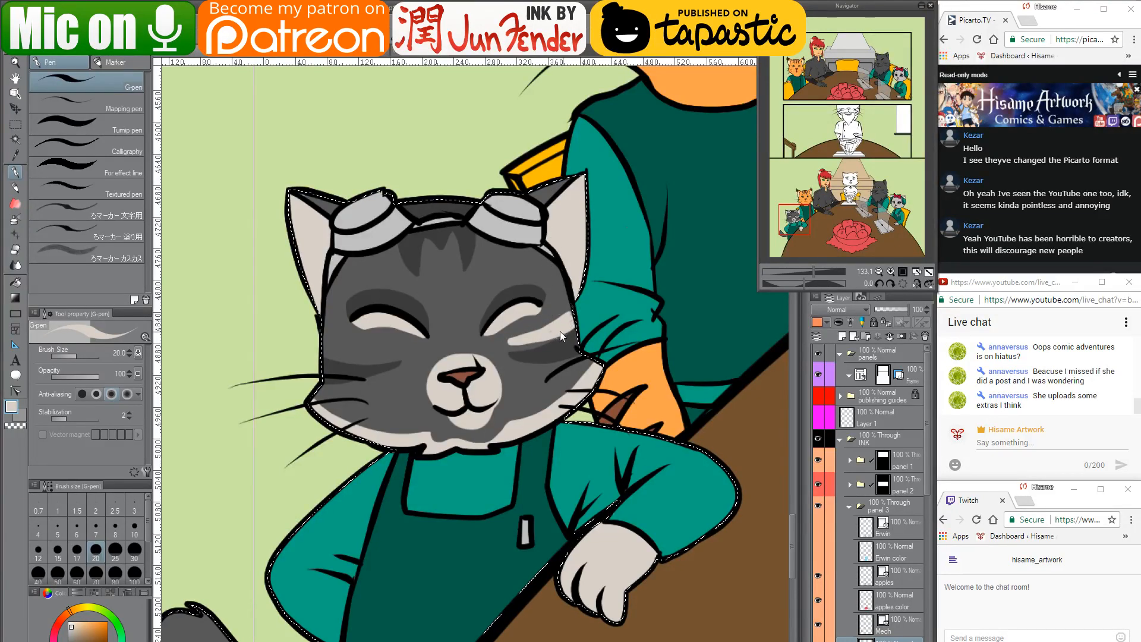
{"action": "key", "text": "ctrl+z"}
{"action": "left_click_drag", "start_coordinate": [510, 350], "coordinate": [575, 326]}
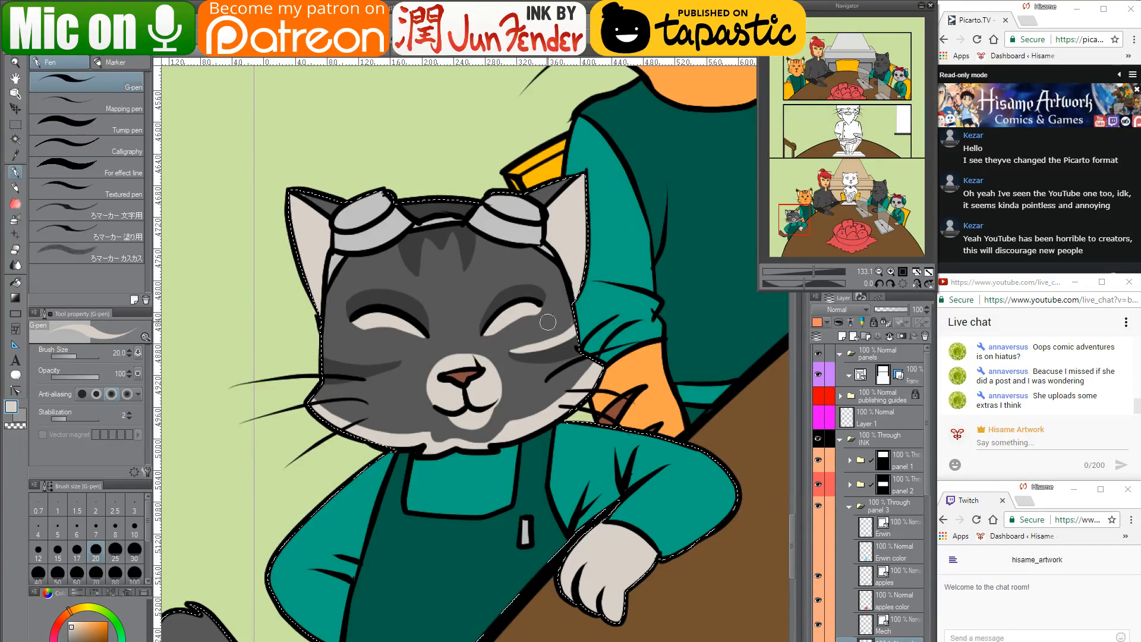
{"action": "left_click_drag", "start_coordinate": [379, 361], "coordinate": [405, 359]}
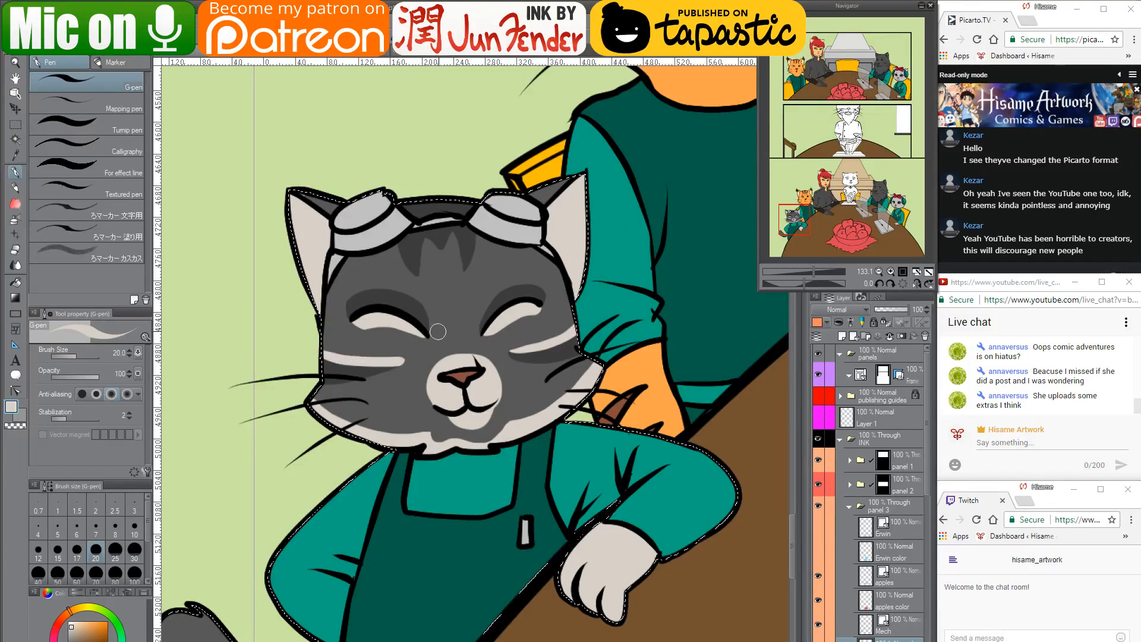
{"action": "left_click", "coordinate": [410, 359], "text": "alt"}
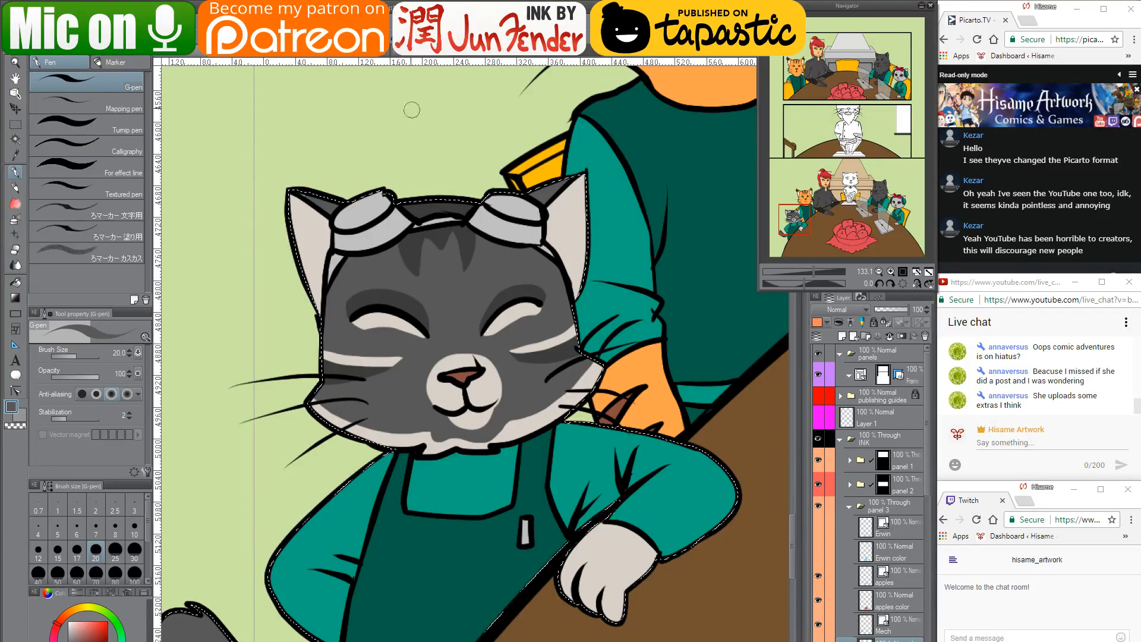
Compare the kitten's tabby markings with the cover and two enlarged Lil Bub photos in the browser, and return to the table scene
{"action": "left_click", "coordinate": [408, 54]}
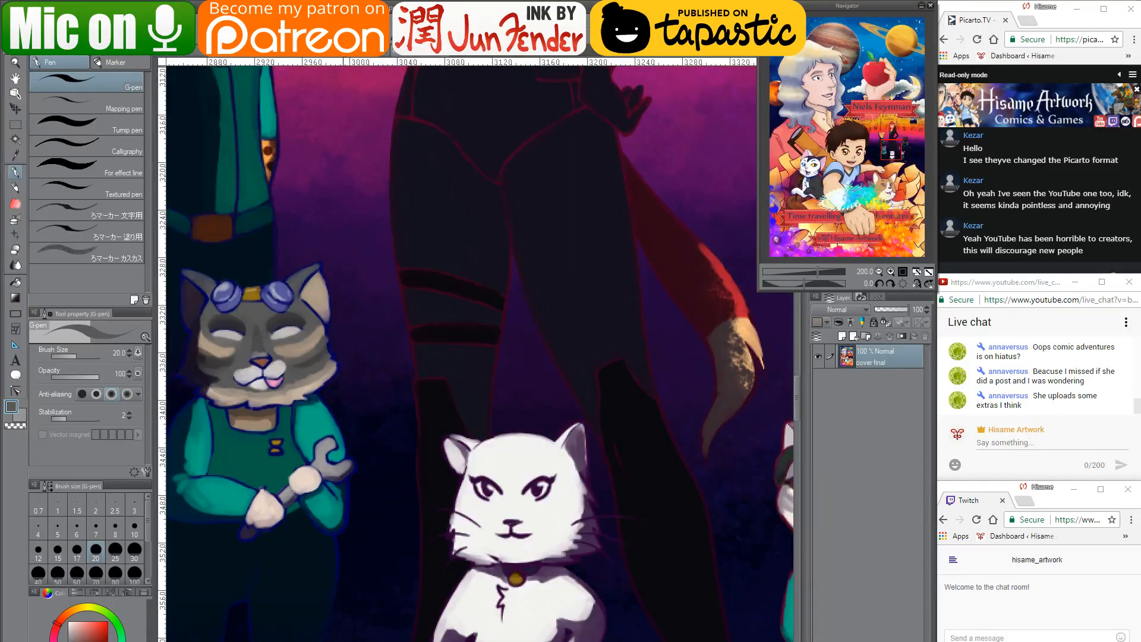
{"action": "key", "text": "alt+Tab"}
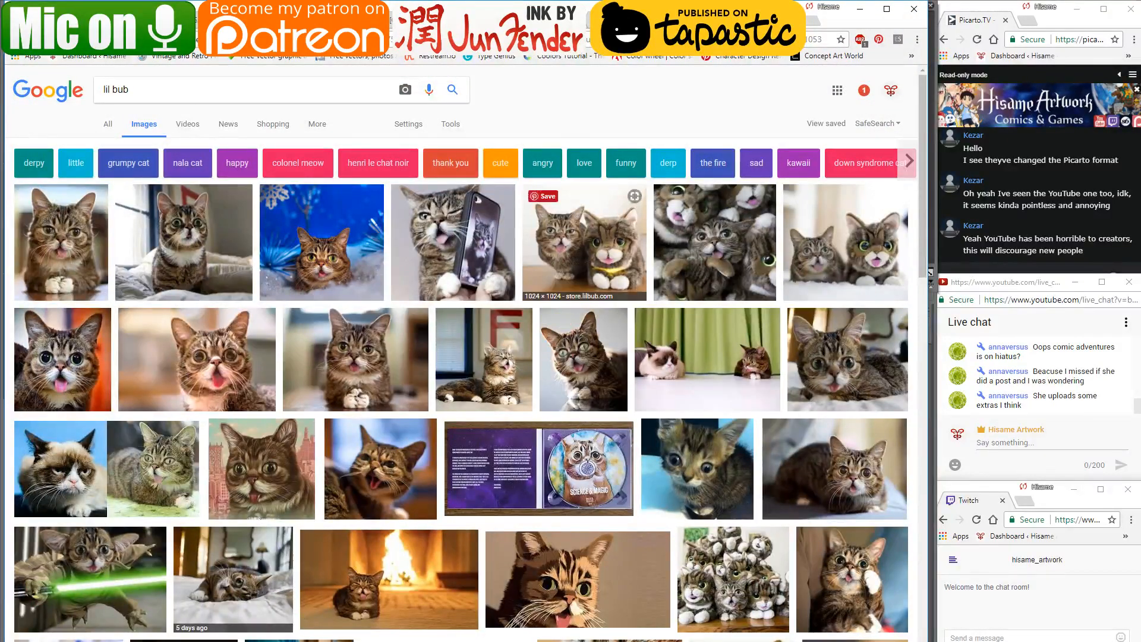
{"action": "left_click", "coordinate": [585, 249]}
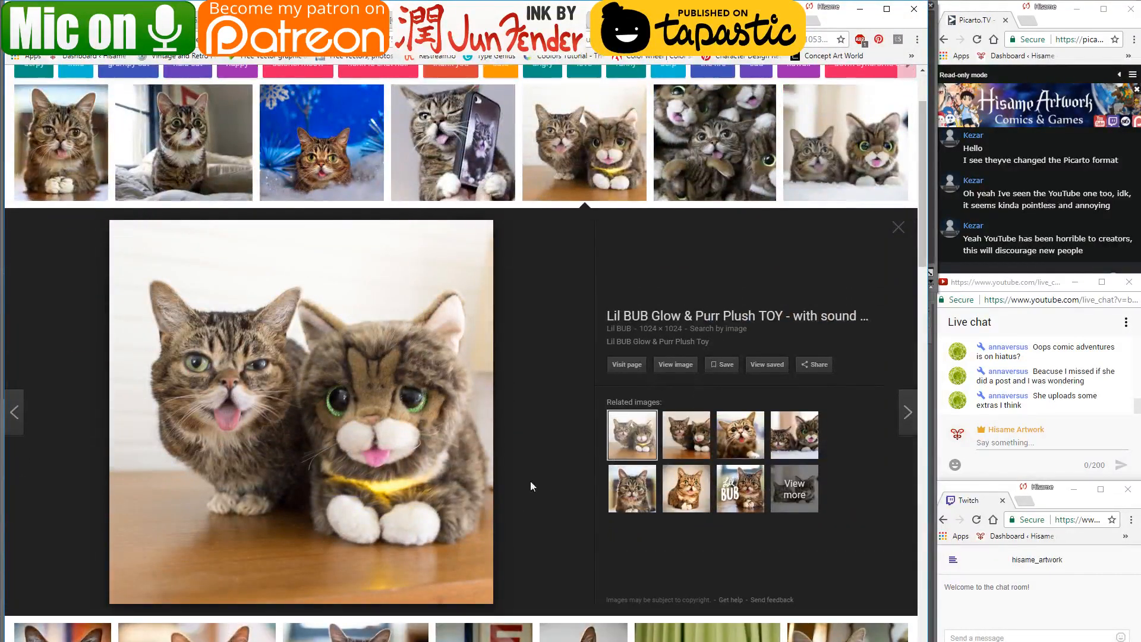
{"action": "scroll", "coordinate": [557, 440], "scroll_direction": "up", "scroll_amount": 2}
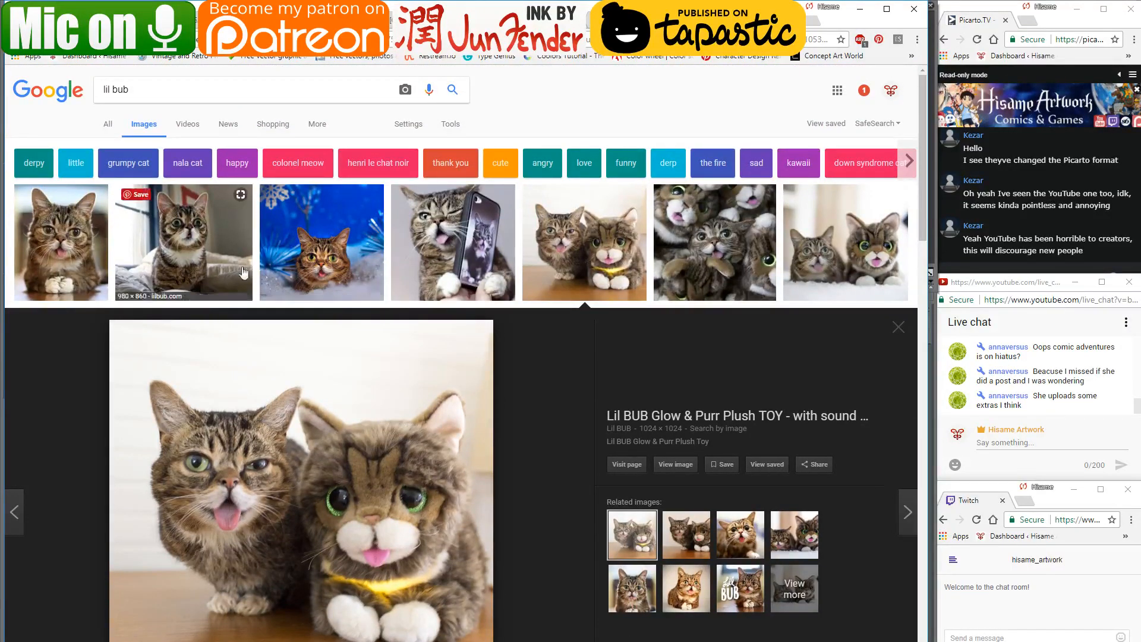
{"action": "left_click", "coordinate": [215, 266]}
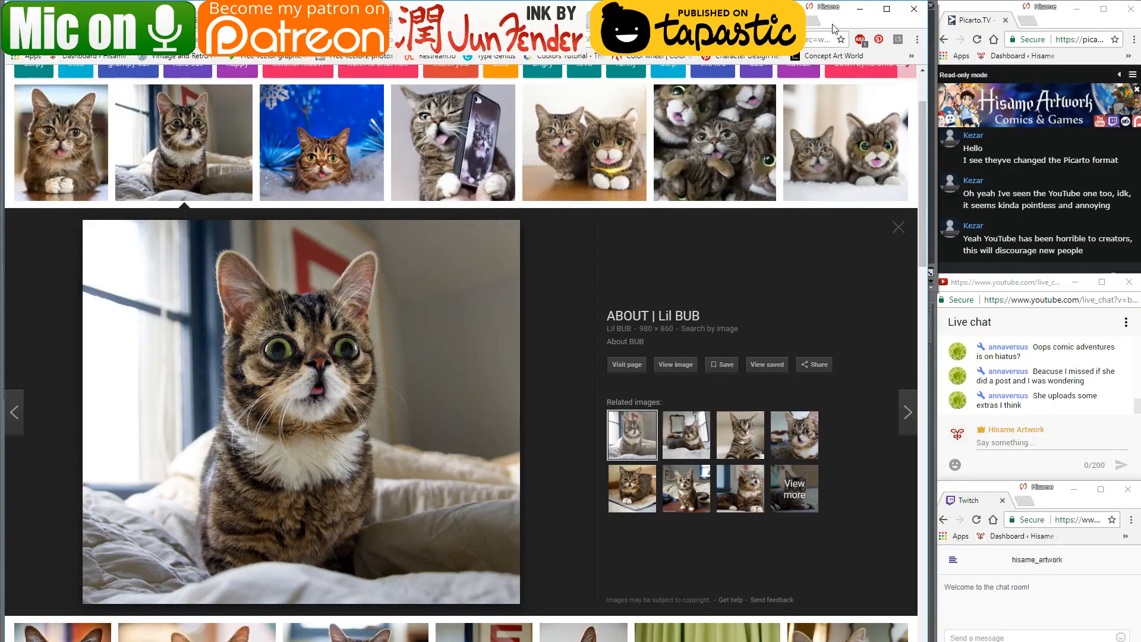
{"action": "left_click", "coordinate": [860, 9]}
{"action": "left_click", "coordinate": [185, 52]}
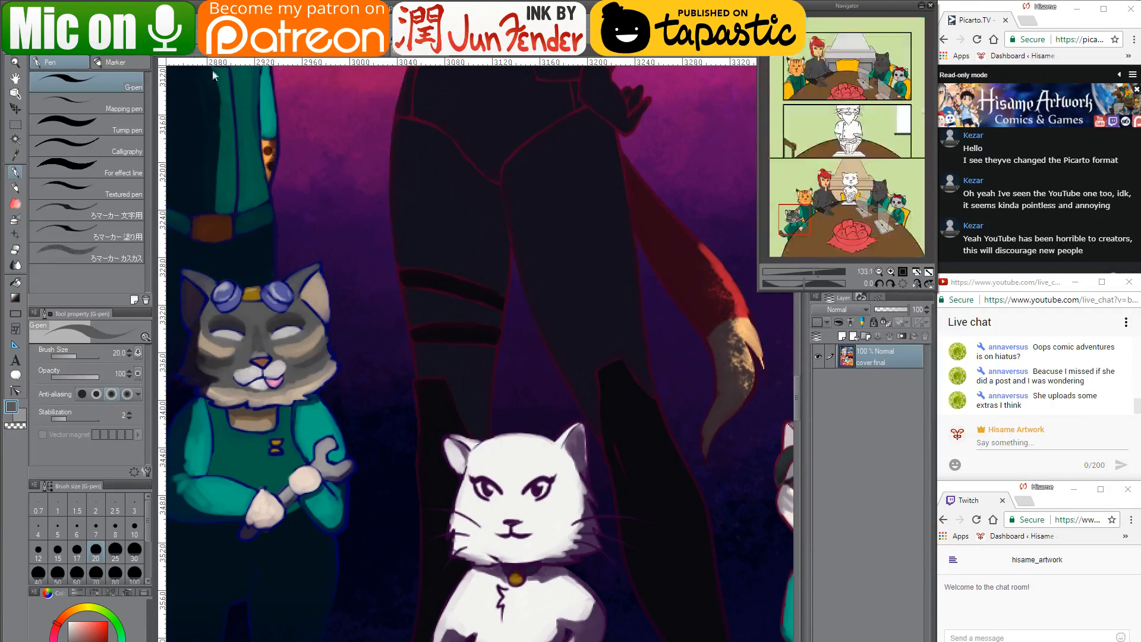
Sample the pale fur color from the kitten's cheek and examine its face markings next to the orange cat
{"action": "left_click_drag", "start_coordinate": [469, 367], "coordinate": [488, 359]}
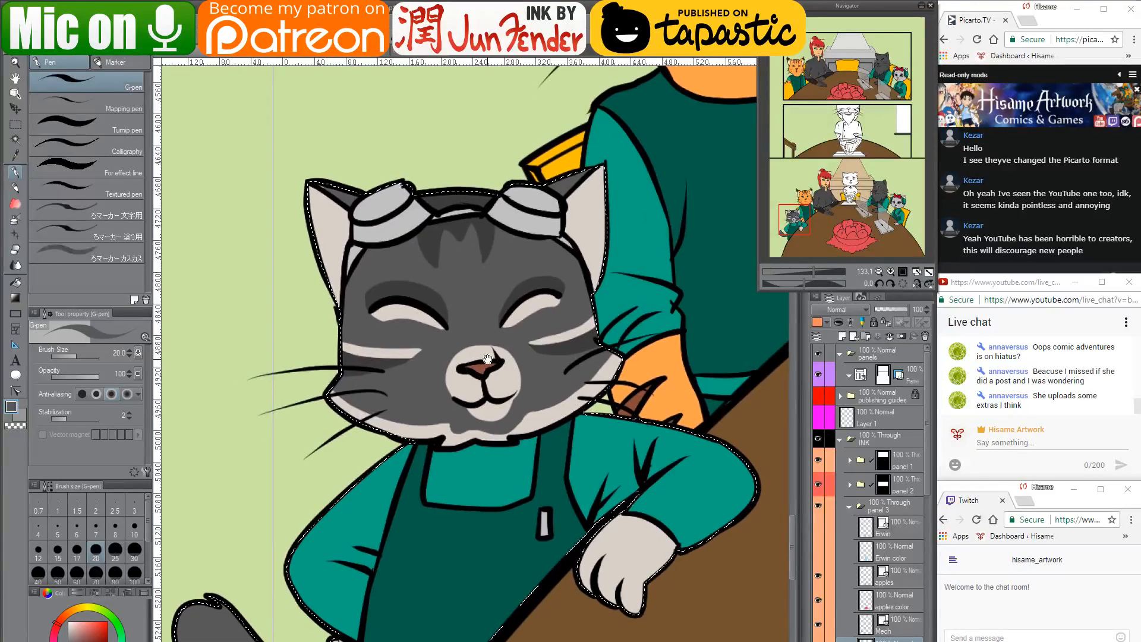
{"action": "left_click", "coordinate": [354, 349], "text": "alt"}
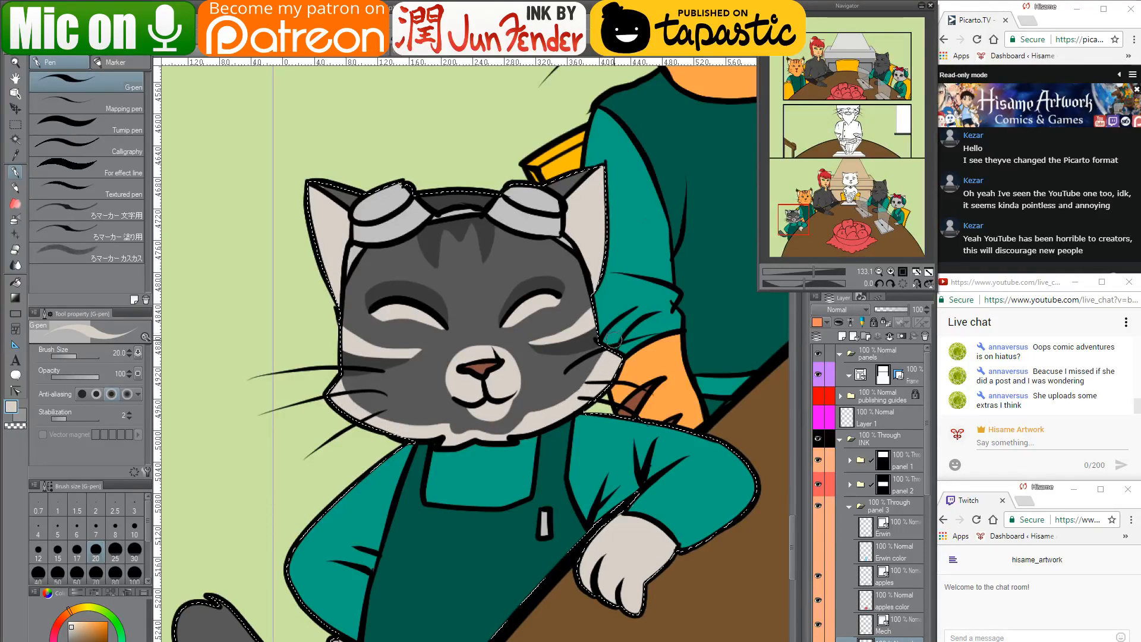
{"action": "scroll", "coordinate": [529, 417], "scroll_direction": "down", "scroll_amount": 1}
{"action": "scroll", "coordinate": [529, 417], "scroll_direction": "down", "scroll_amount": 5}
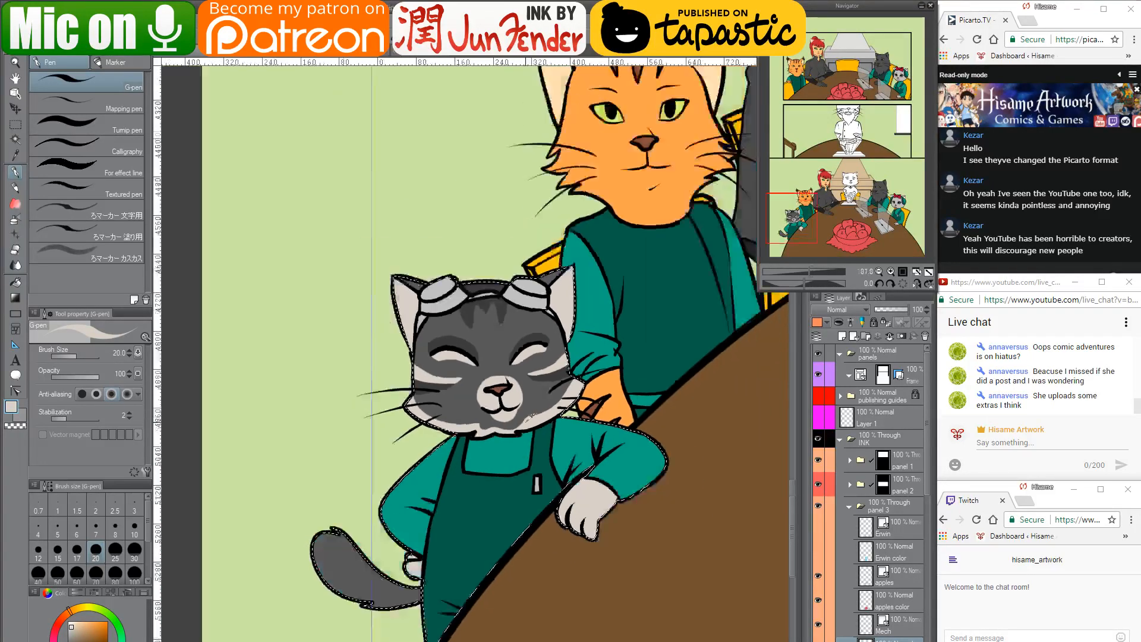
{"action": "scroll", "coordinate": [533, 380], "scroll_direction": "up", "scroll_amount": 5}
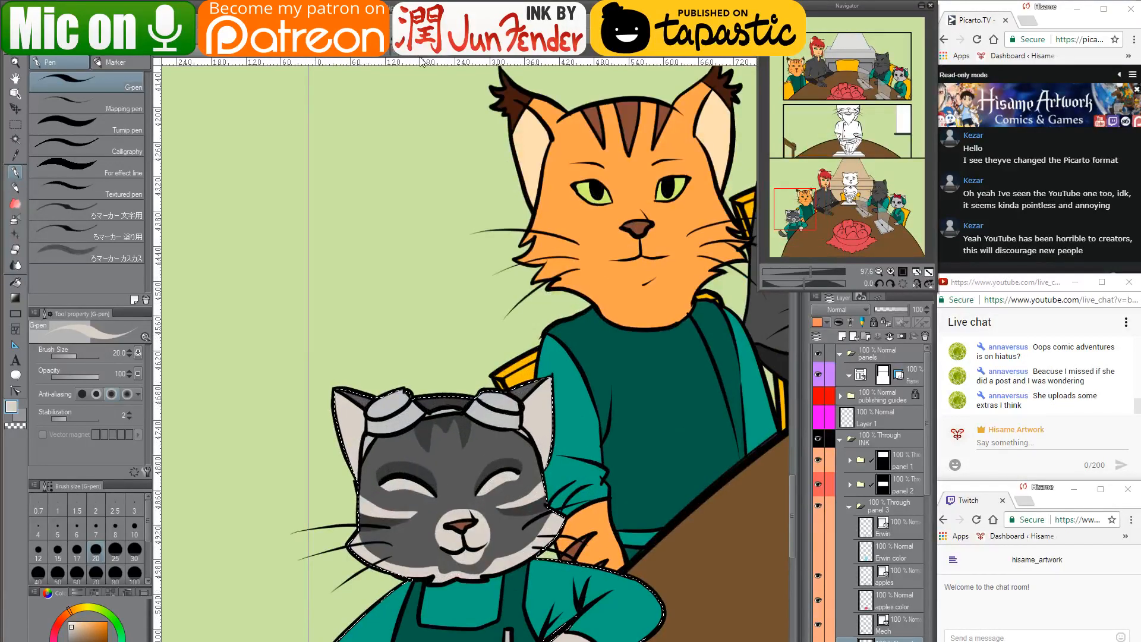
Paint both of the kitten's goggle lenses blue-violet with the color sampled from the cover kitten's goggles, finishing with brush size 25
{"action": "left_click", "coordinate": [420, 52]}
{"action": "left_click", "coordinate": [284, 287], "text": "alt"}
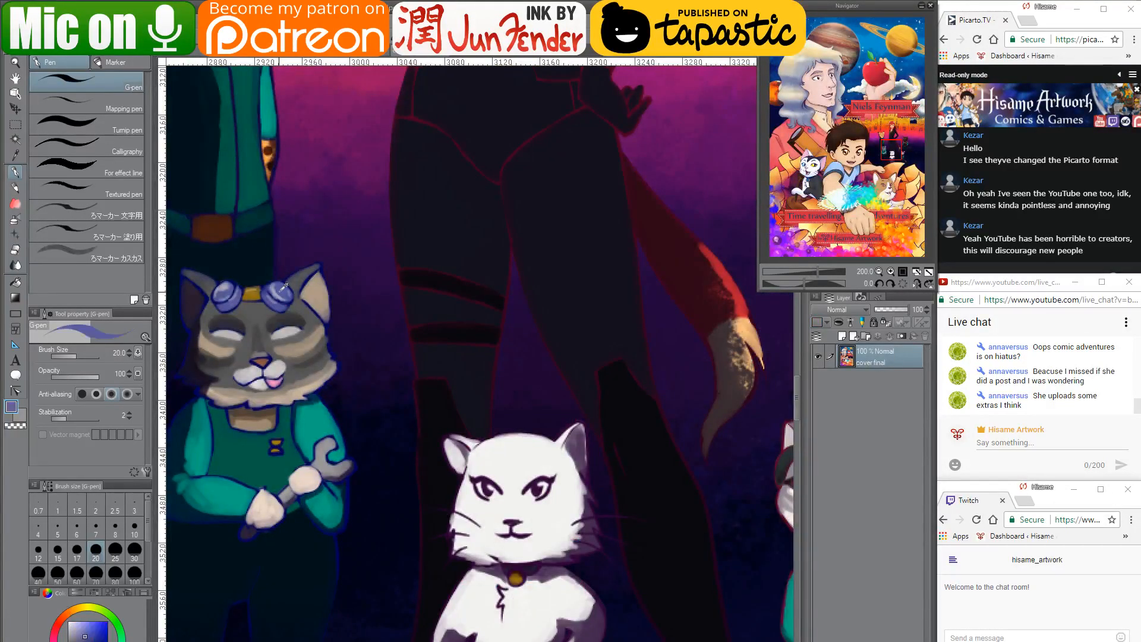
{"action": "left_click", "coordinate": [175, 53]}
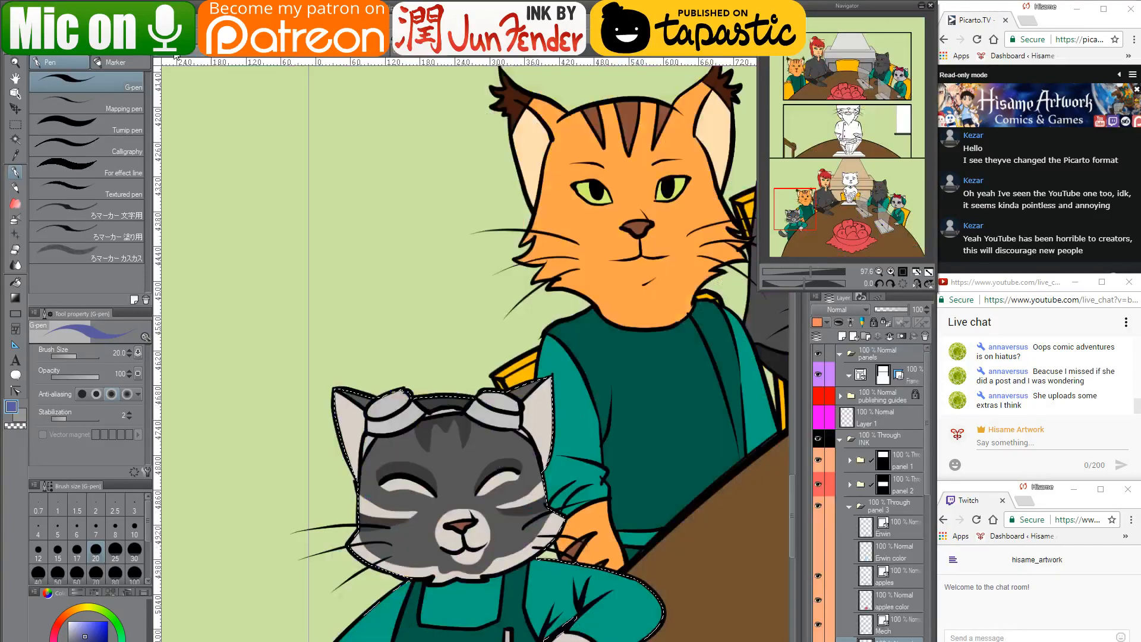
{"action": "mouse_move", "coordinate": [485, 395]}
{"action": "left_mouse_down"}
{"action": "mouse_move", "coordinate": [471, 414]}
{"action": "mouse_move", "coordinate": [504, 421]}
{"action": "mouse_move", "coordinate": [493, 397]}
{"action": "mouse_move", "coordinate": [483, 410]}
{"action": "mouse_move", "coordinate": [506, 418]}
{"action": "left_mouse_up"}
{"action": "key", "text": "bracketright"}
{"action": "key", "text": "bracketright"}
{"action": "key", "text": "bracketright"}
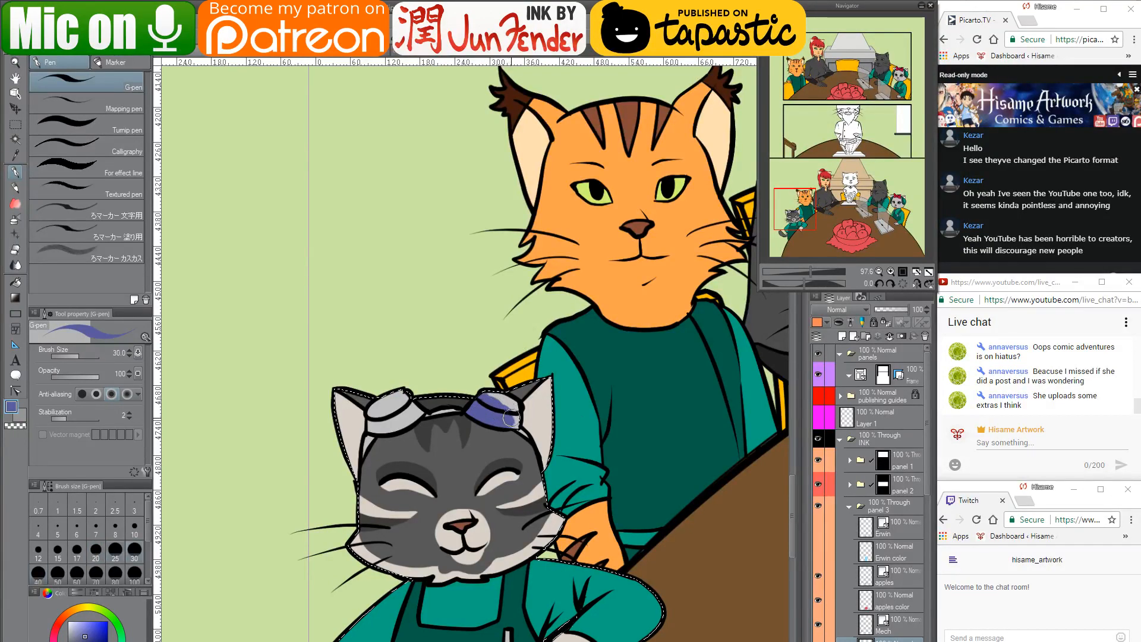
{"action": "key", "text": "bracketleft"}
{"action": "key", "text": "bracketleft"}
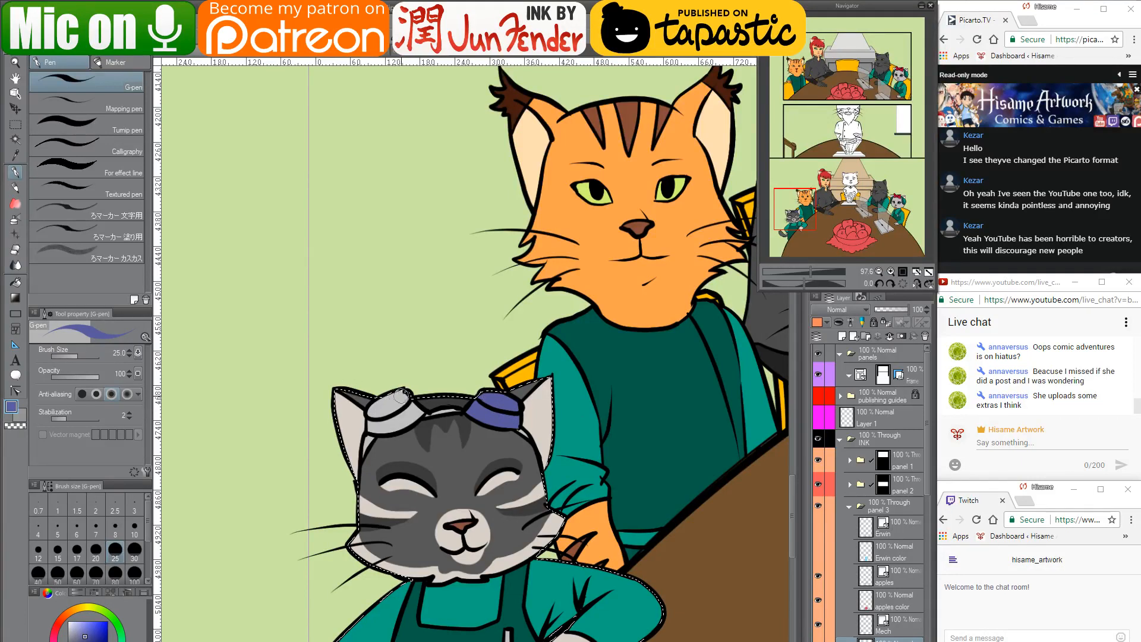
{"action": "mouse_move", "coordinate": [403, 394]}
{"action": "left_mouse_down"}
{"action": "mouse_move", "coordinate": [372, 409]}
{"action": "mouse_move", "coordinate": [372, 428]}
{"action": "mouse_move", "coordinate": [391, 397]}
{"action": "mouse_move", "coordinate": [377, 404]}
{"action": "mouse_move", "coordinate": [404, 396]}
{"action": "mouse_move", "coordinate": [374, 429]}
{"action": "mouse_move", "coordinate": [388, 432]}
{"action": "mouse_move", "coordinate": [418, 413]}
{"action": "mouse_move", "coordinate": [394, 420]}
{"action": "left_mouse_up"}
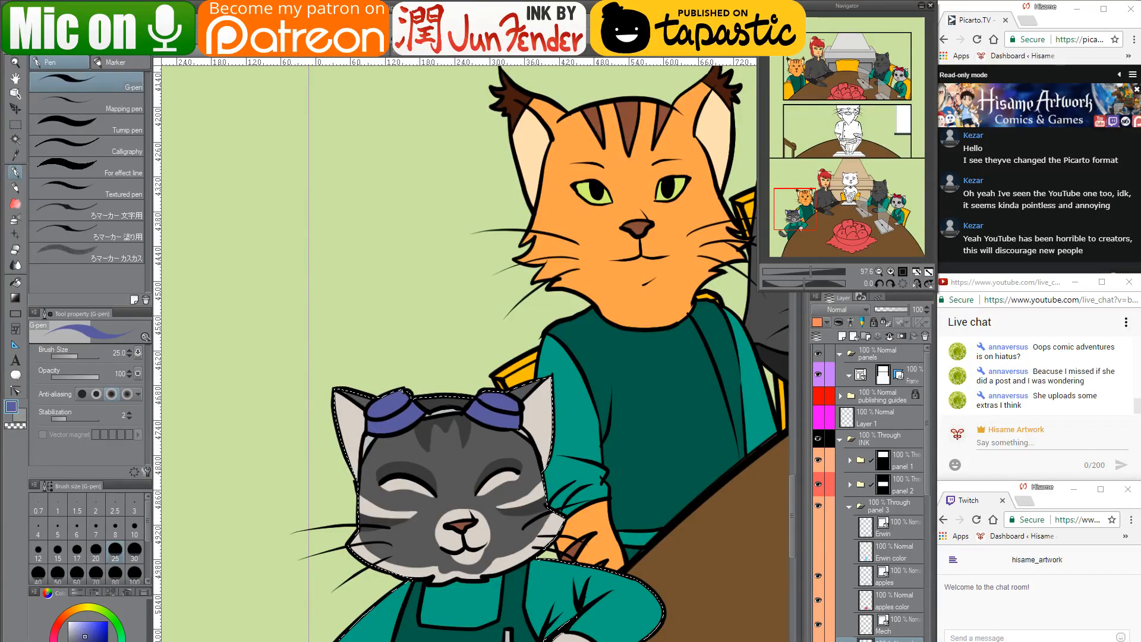
Paint the kitten's goggle bridge and side straps with the golden brown sampled from the cover, touching up the adjoining forehead in dark grey
{"action": "left_click", "coordinate": [419, 56]}
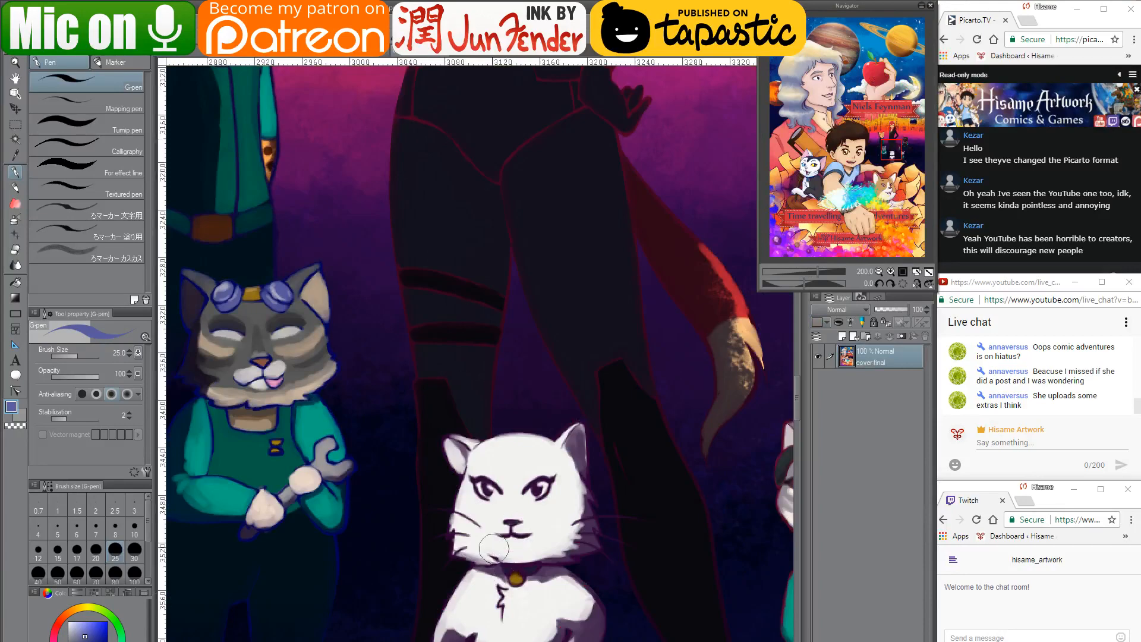
{"action": "left_click", "coordinate": [262, 288], "text": "alt"}
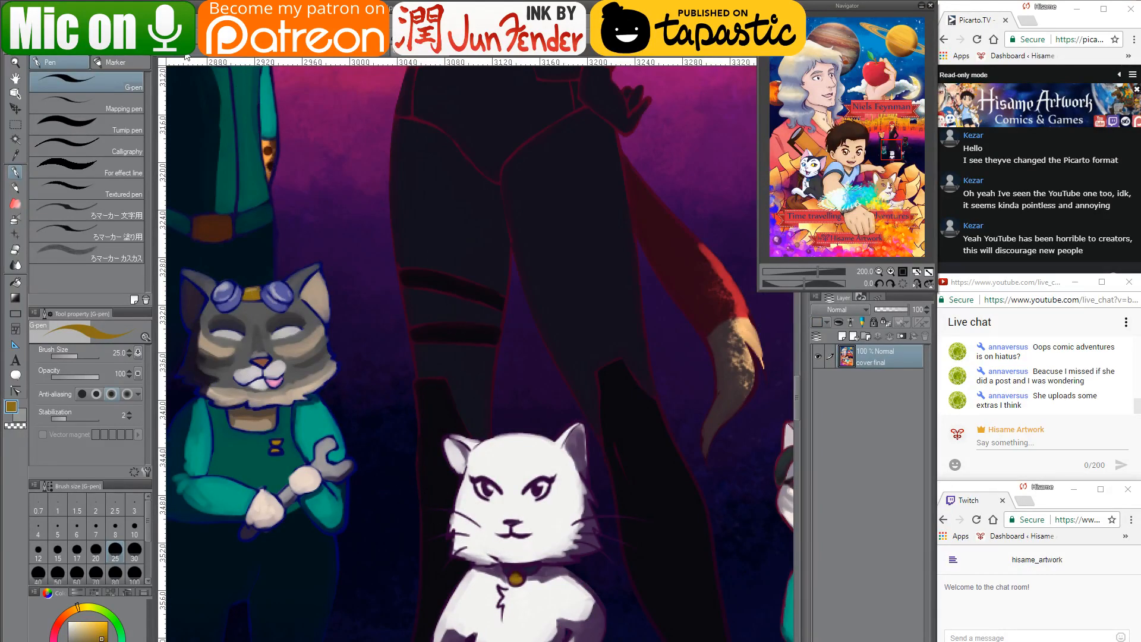
{"action": "left_click", "coordinate": [345, 56]}
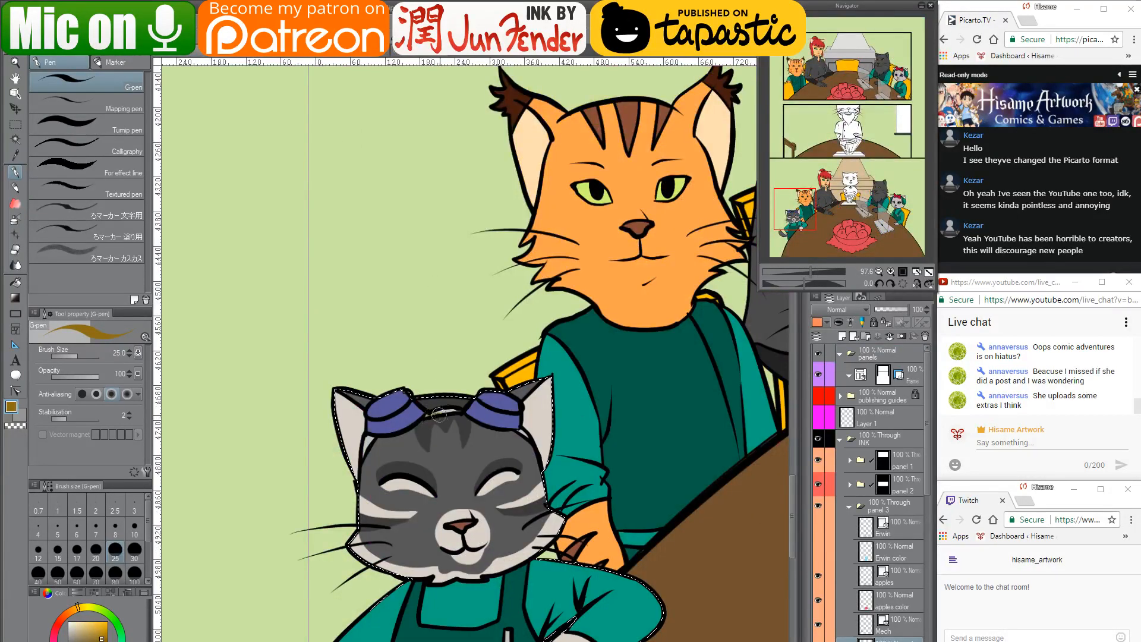
{"action": "left_click_drag", "start_coordinate": [457, 410], "coordinate": [426, 416]}
{"action": "left_click", "coordinate": [426, 417], "text": "alt"}
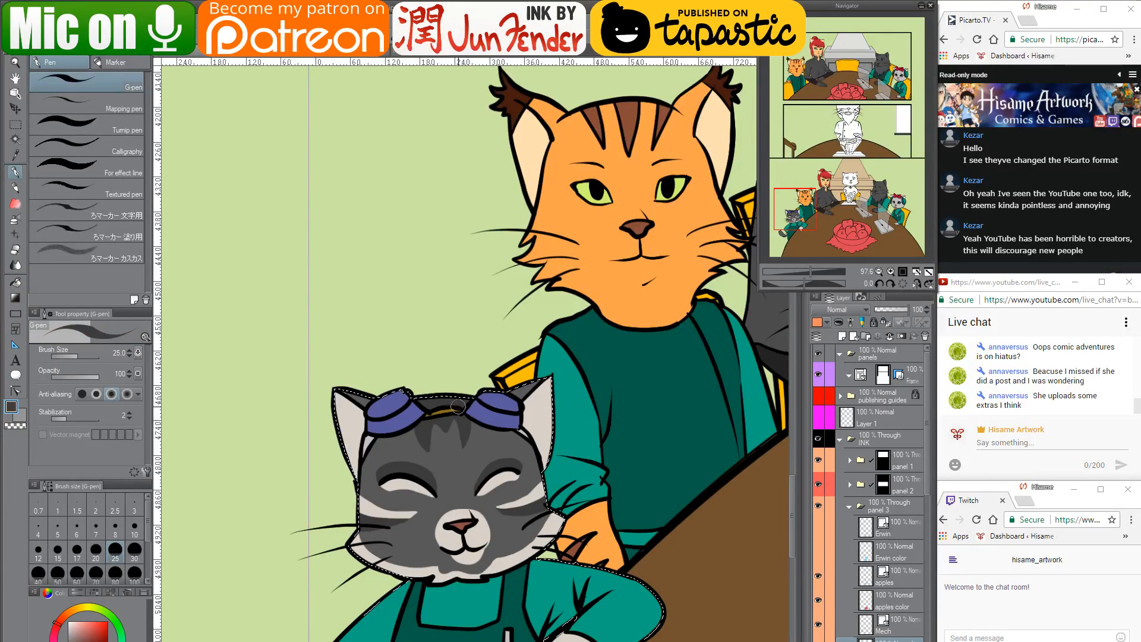
{"action": "left_click", "coordinate": [446, 408], "text": "alt"}
{"action": "left_click", "coordinate": [448, 407], "text": "alt"}
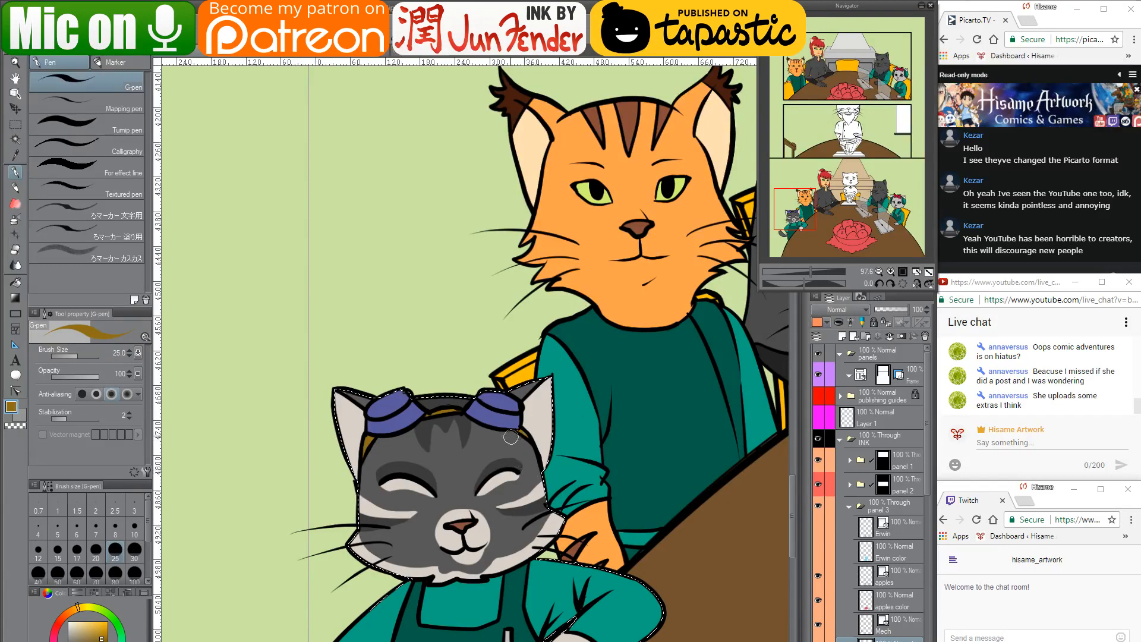
Refine the fur markings on the kitten's cheeks and jaw, alternating between the sampled grey and pale fur colors
{"action": "left_click", "coordinate": [537, 530], "text": "alt"}
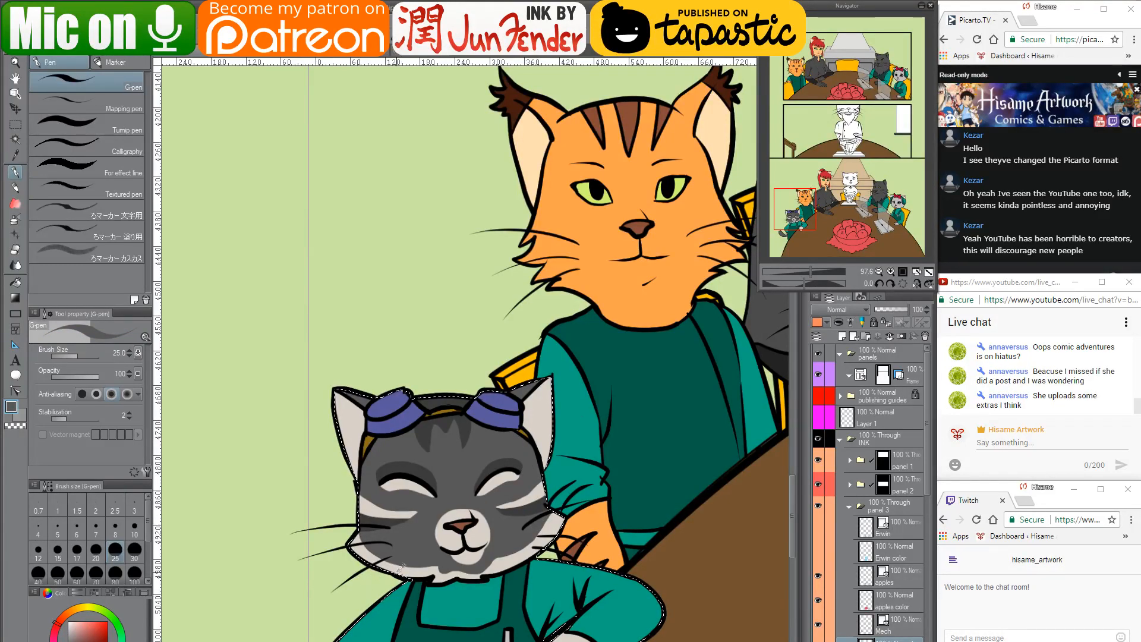
{"action": "left_click", "coordinate": [376, 543], "text": "alt"}
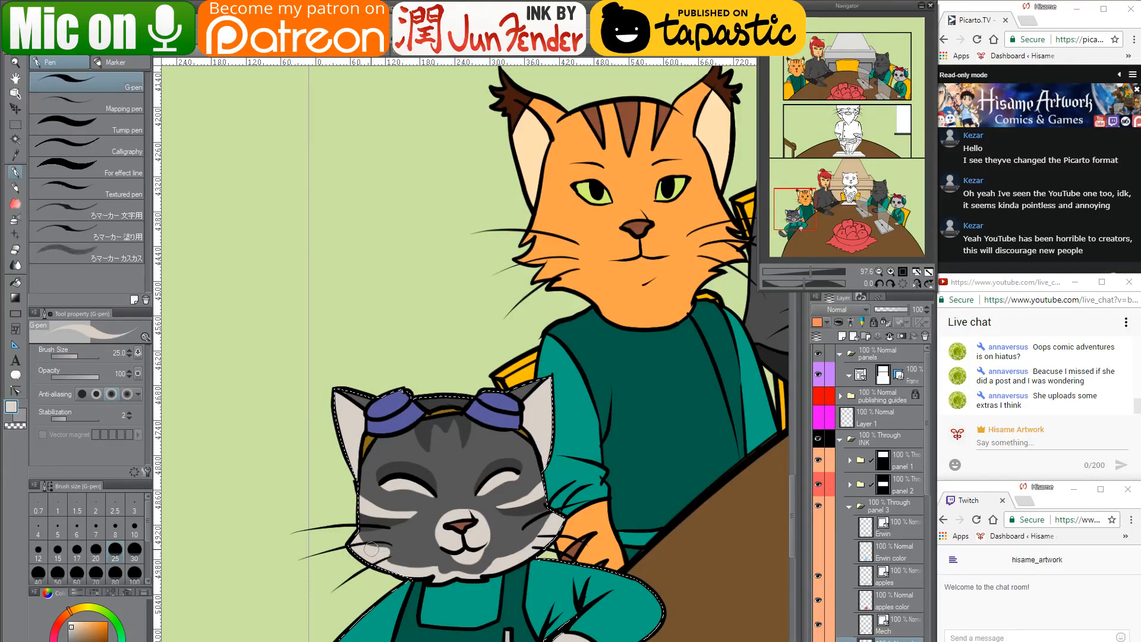
{"action": "left_click", "coordinate": [516, 541], "text": "alt"}
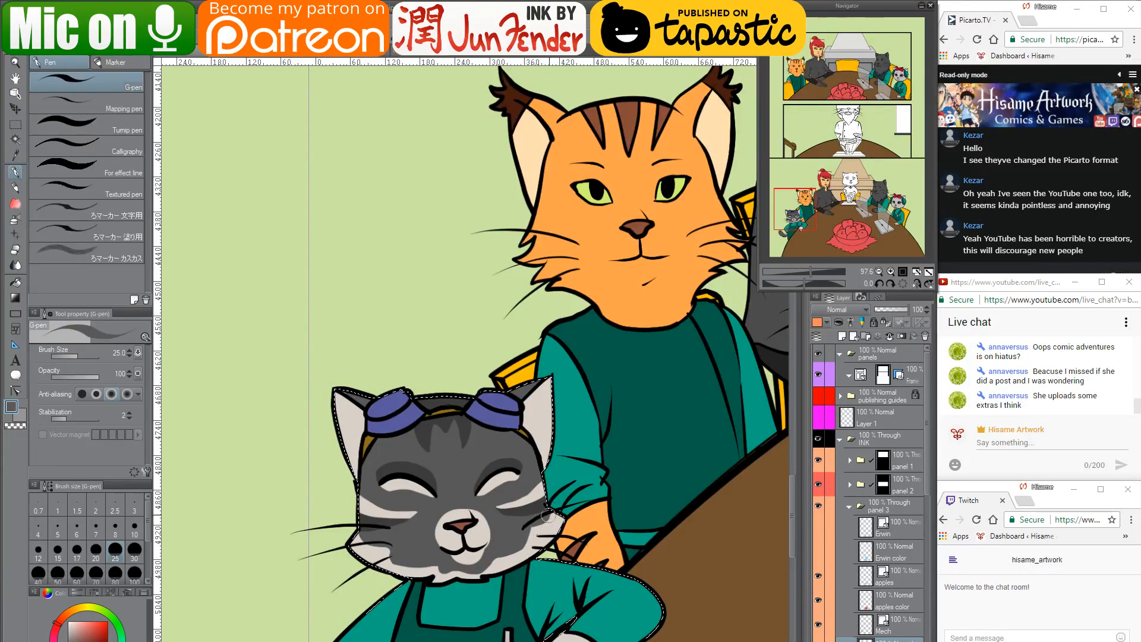
{"action": "left_click", "coordinate": [392, 564], "text": "alt"}
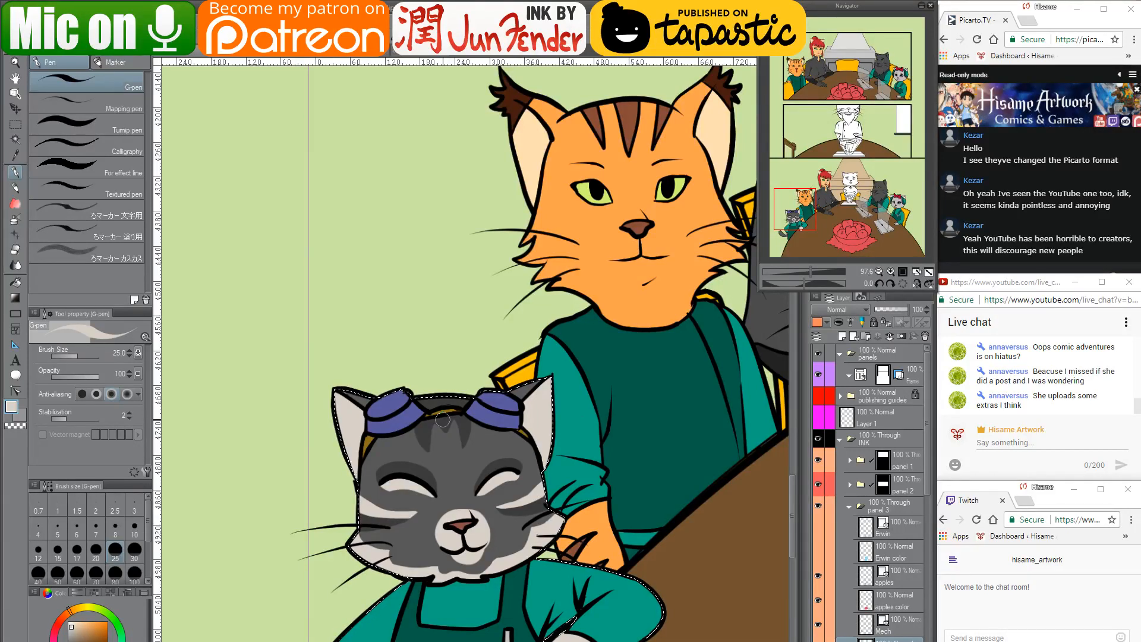
{"action": "scroll", "coordinate": [443, 420], "scroll_direction": "down", "scroll_amount": 2}
{"action": "left_click_drag", "start_coordinate": [625, 243], "coordinate": [568, 261]}
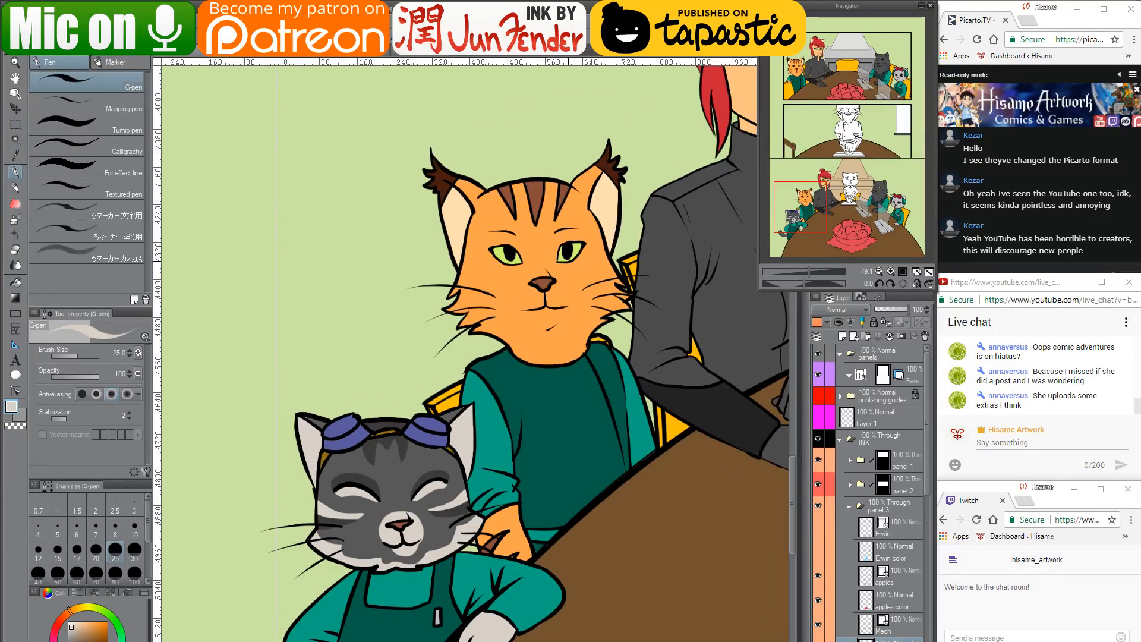
{"action": "scroll", "coordinate": [875, 634], "scroll_direction": "down", "scroll_amount": 3}
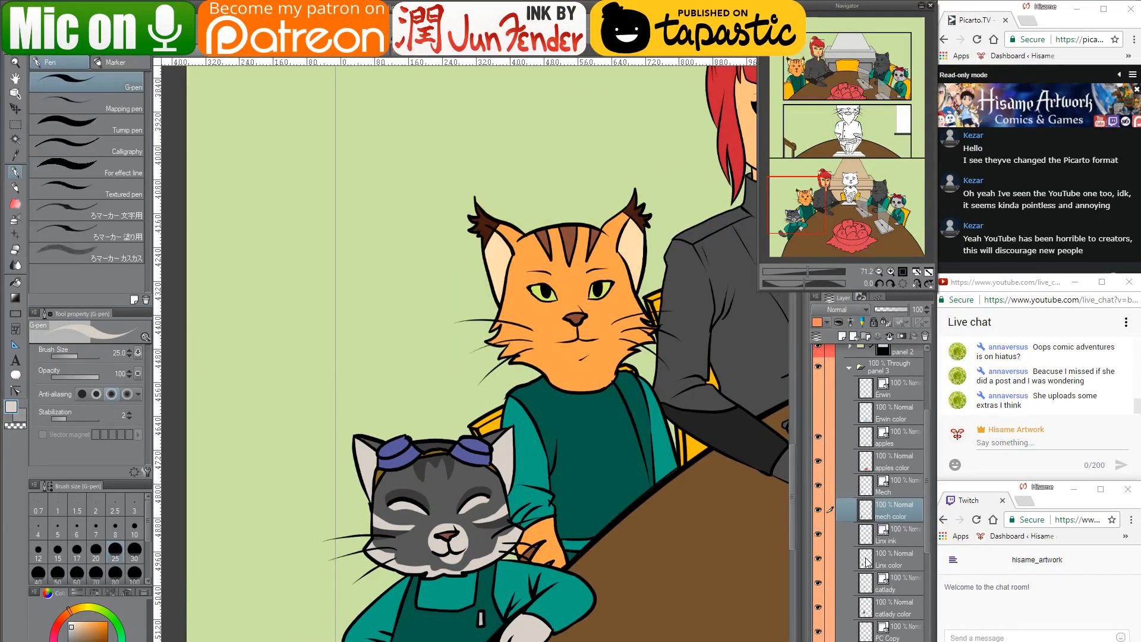
{"action": "left_click", "coordinate": [866, 560], "text": "ctrl"}
{"action": "scroll", "coordinate": [627, 287], "scroll_direction": "up", "scroll_amount": 3}
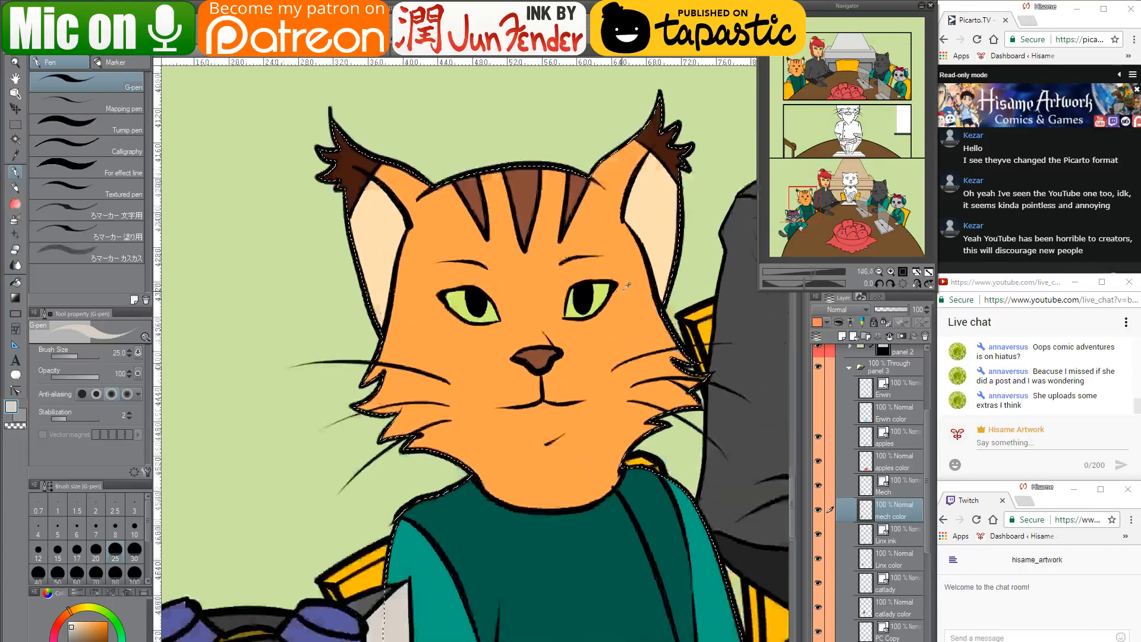
{"action": "scroll", "coordinate": [627, 287], "scroll_direction": "up", "scroll_amount": 2}
{"action": "scroll", "coordinate": [652, 342], "scroll_direction": "up", "scroll_amount": 2}
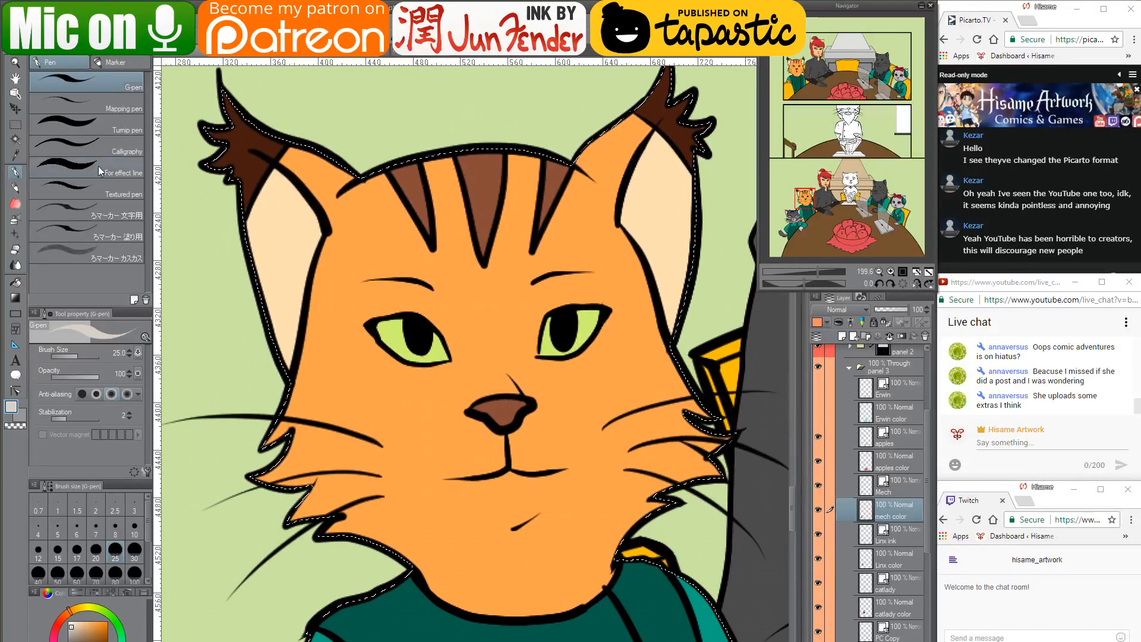
{"action": "key", "text": "ctrl+d"}
Auto-select the orange cat's face fur on the Linx color layer and sample the cream from its inner ear for the pen
{"action": "key", "text": "w"}
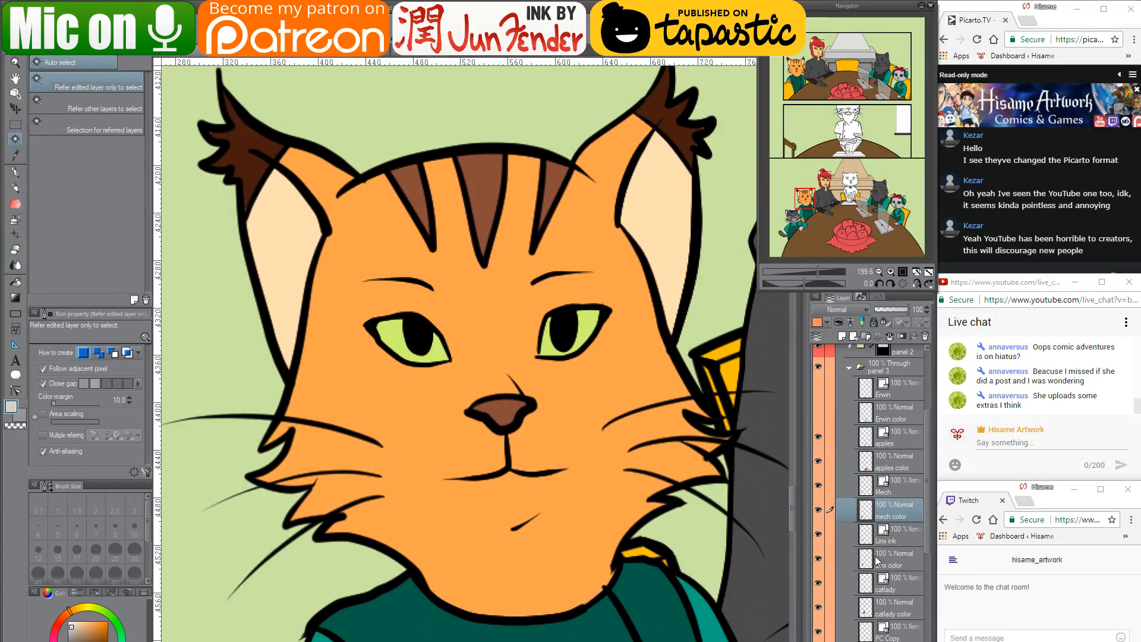
{"action": "left_click", "coordinate": [894, 562]}
{"action": "left_click", "coordinate": [529, 436]}
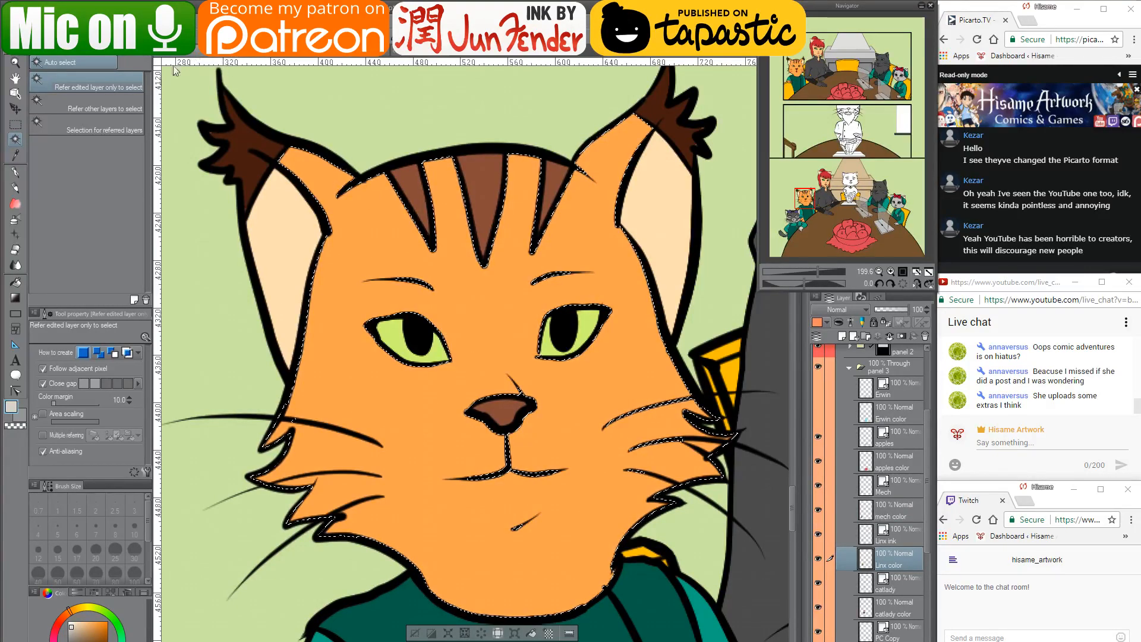
{"action": "key", "text": "p"}
{"action": "left_click", "coordinate": [266, 181], "text": "alt"}
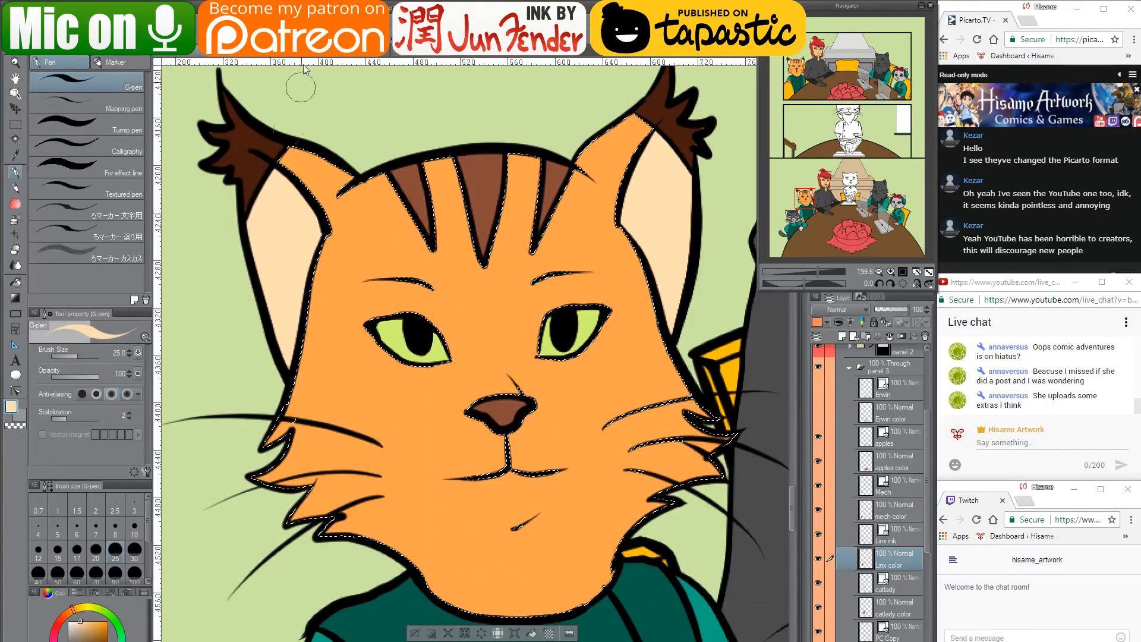
Look through the cover and earlier comic pages, and examine the orange cat's fur markings on page 35
{"action": "left_click", "coordinate": [411, 51]}
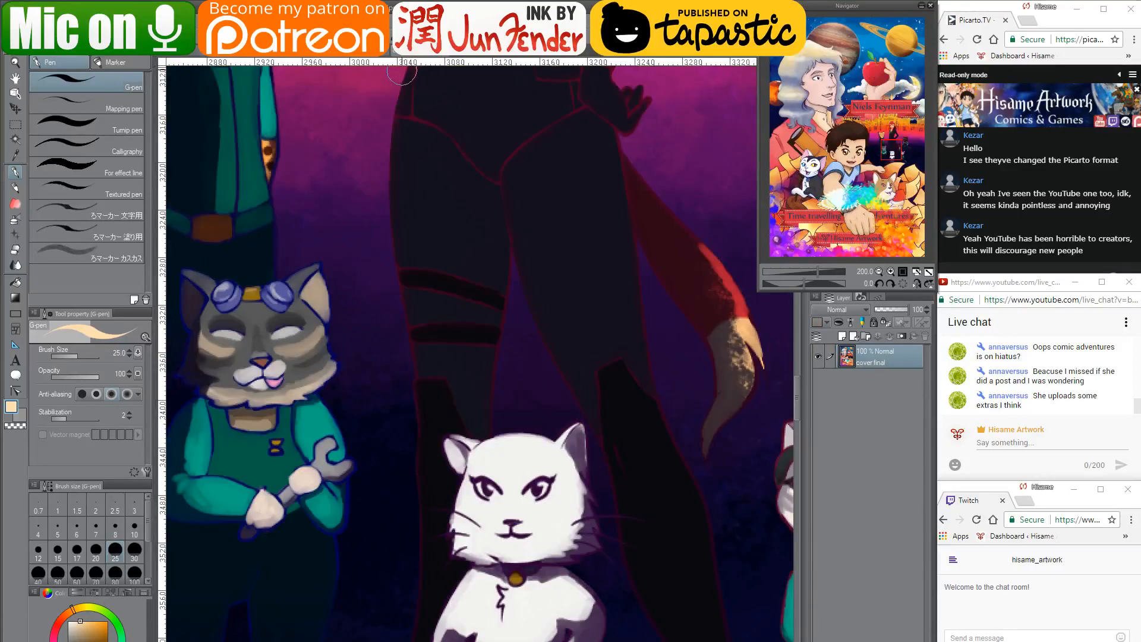
{"action": "left_click", "coordinate": [246, 55]}
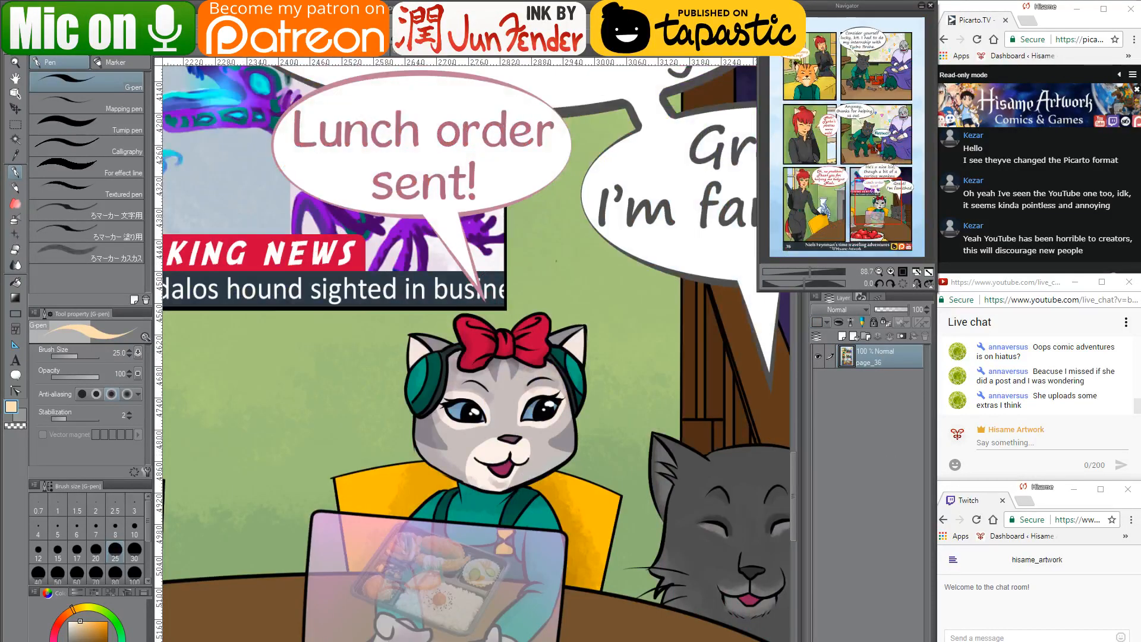
{"action": "left_click", "coordinate": [297, 55]}
{"action": "left_click", "coordinate": [354, 55]}
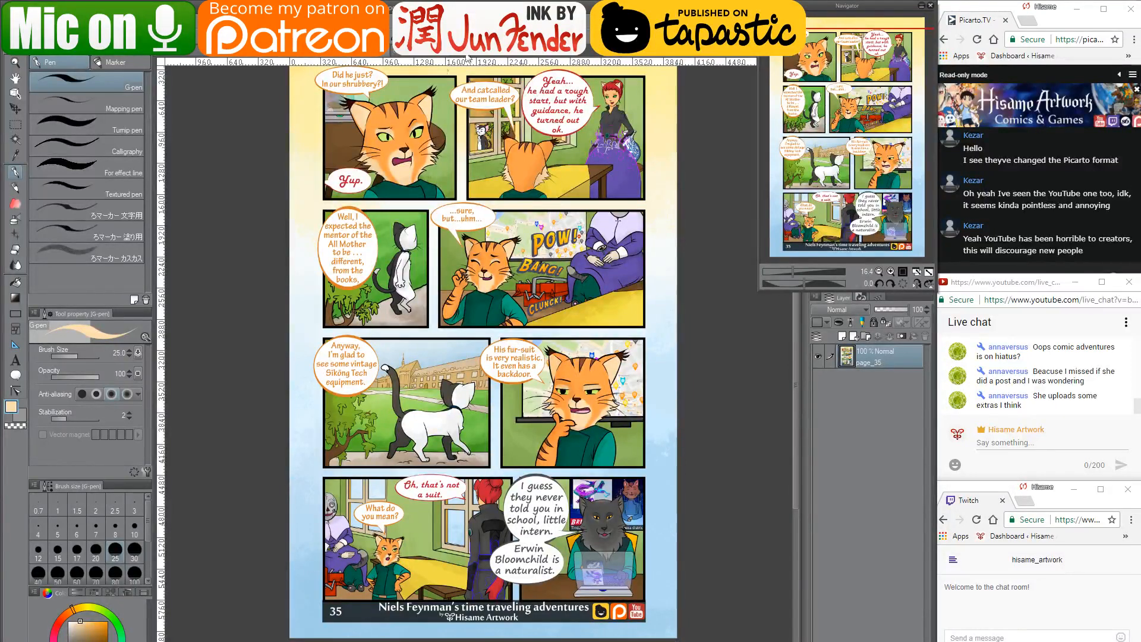
{"action": "scroll", "coordinate": [439, 139], "scroll_direction": "up", "scroll_amount": 3}
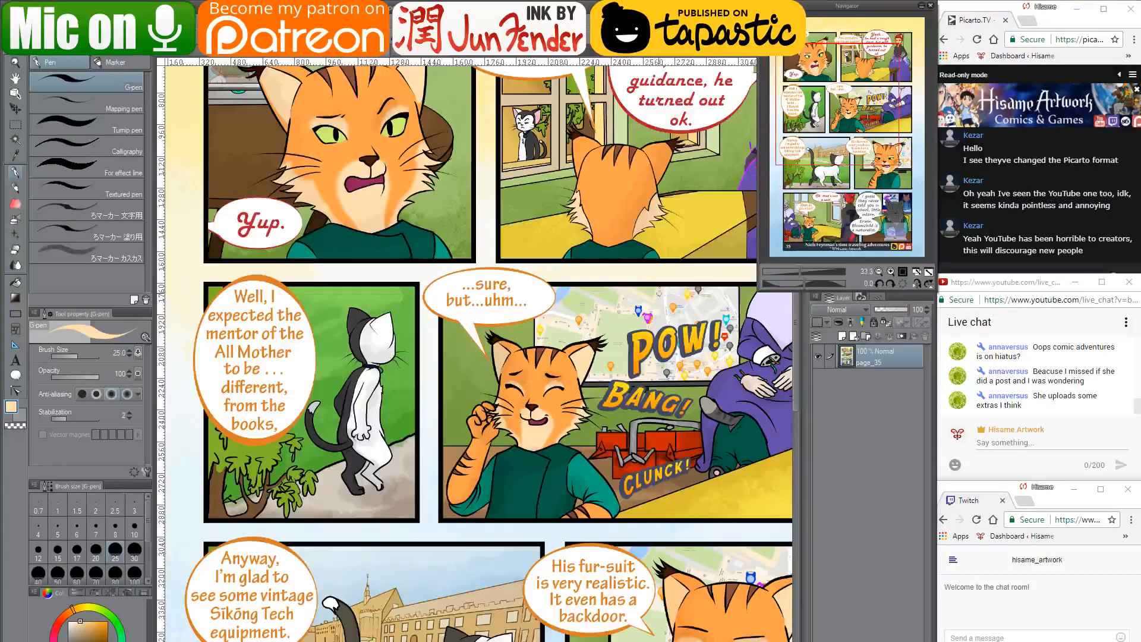
Paint a cream patch over and along the inner side of the orange cat's right-hand eye, trimming its edge with sampled orange
{"action": "left_click_drag", "start_coordinate": [659, 293], "coordinate": [631, 335]}
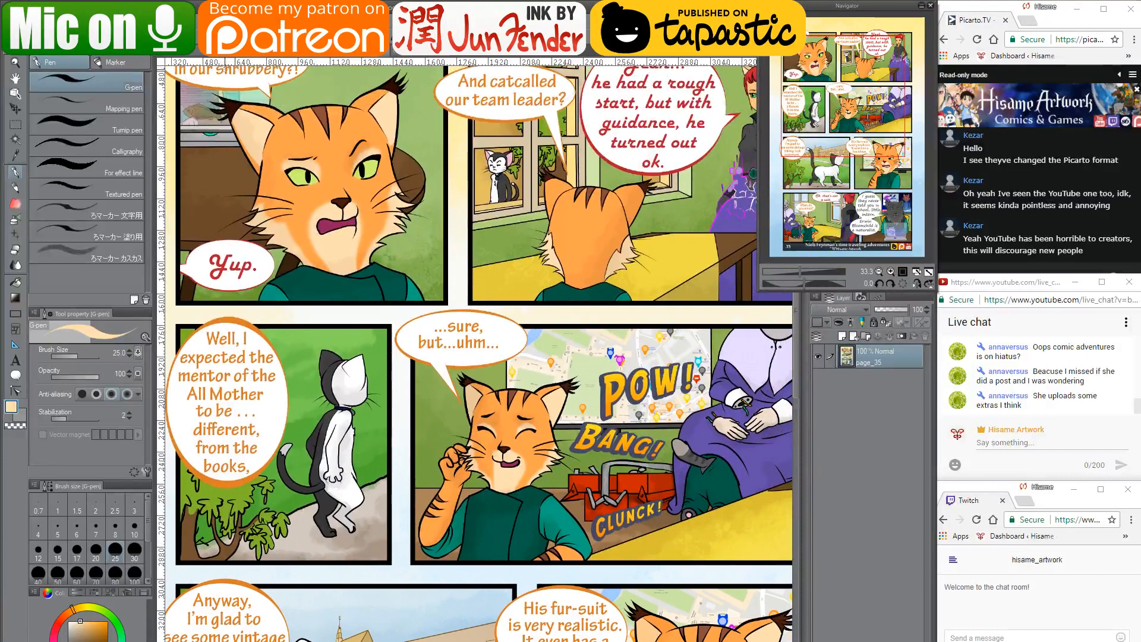
{"action": "left_click", "coordinate": [193, 54]}
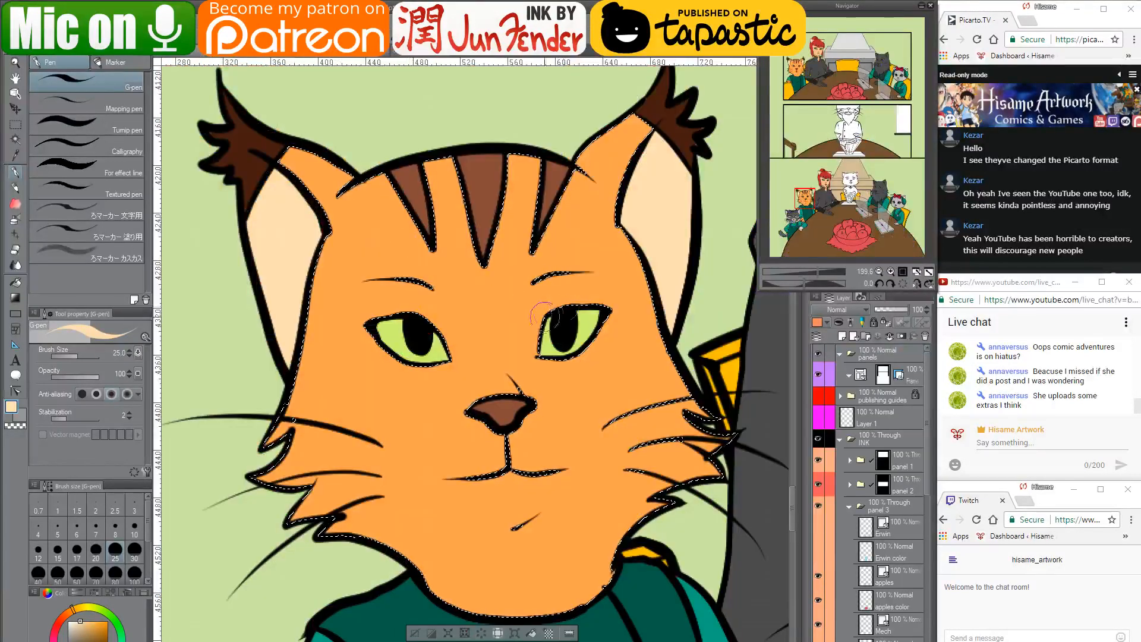
{"action": "left_click", "coordinate": [530, 347]}
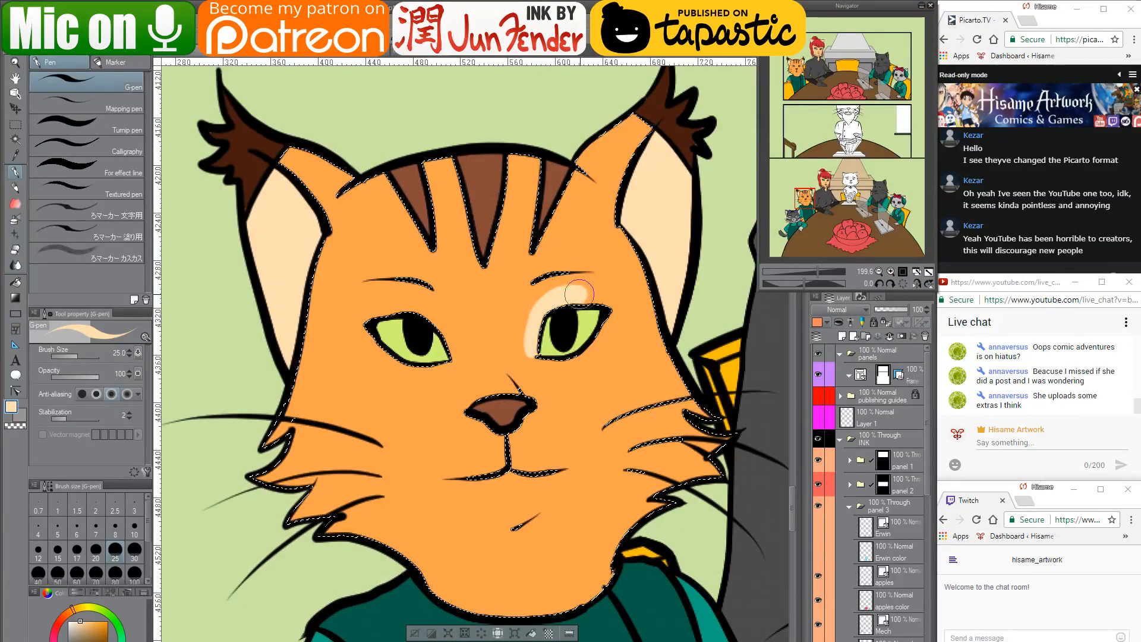
{"action": "left_click", "coordinate": [520, 303], "text": "alt"}
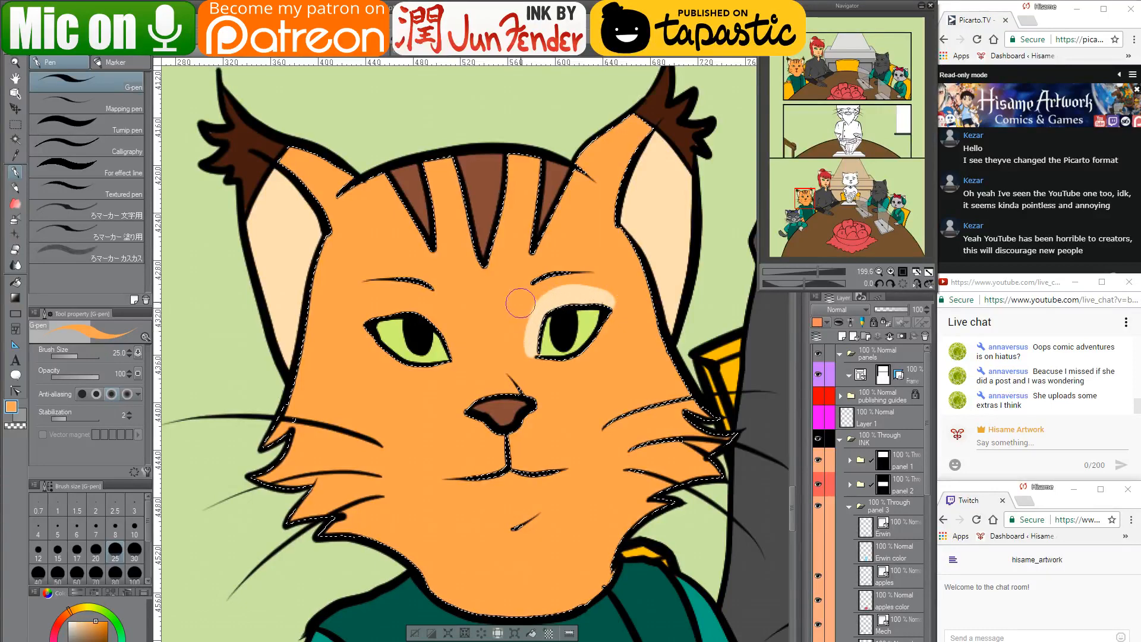
{"action": "left_click", "coordinate": [532, 366]}
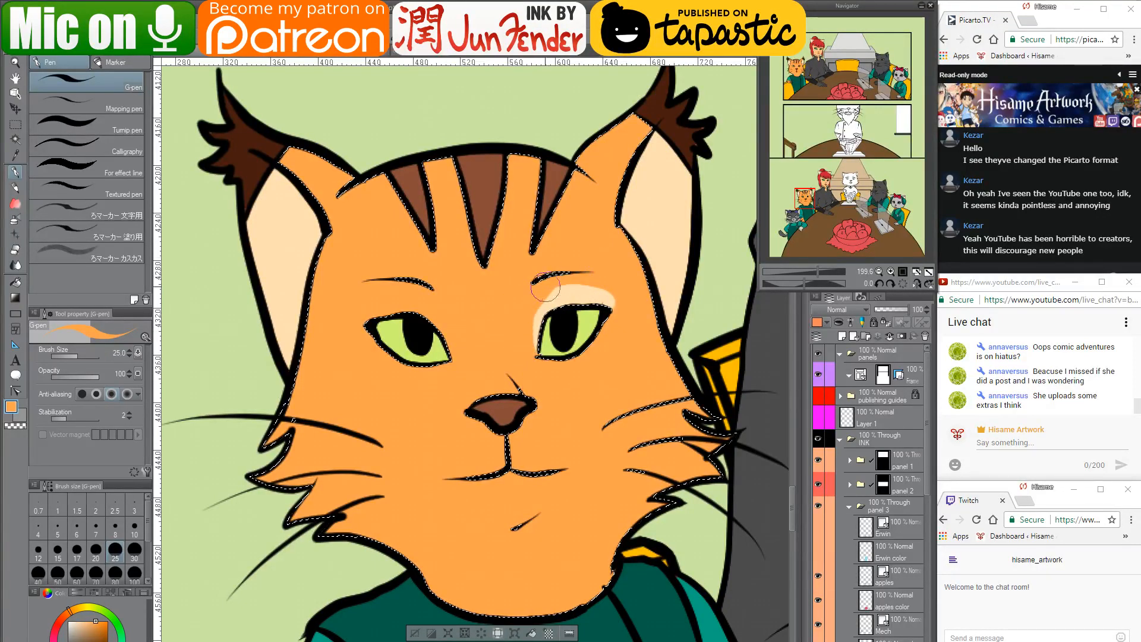
{"action": "left_click", "coordinate": [582, 292], "text": "alt"}
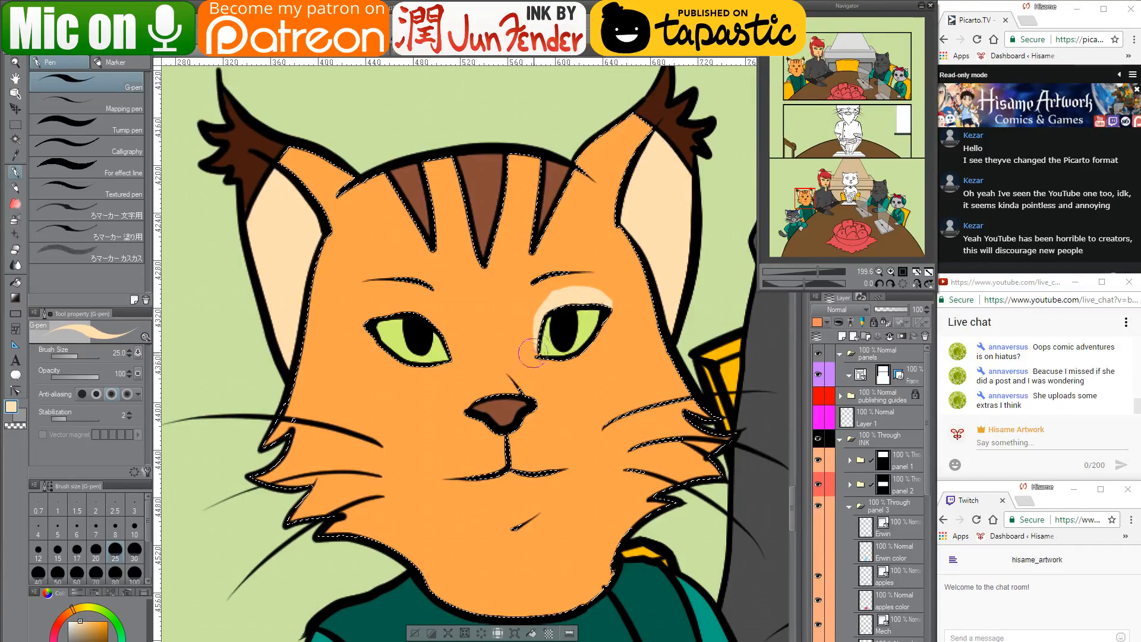
{"action": "mouse_move", "coordinate": [580, 297]}
{"action": "left_mouse_down"}
{"action": "mouse_move", "coordinate": [532, 325]}
{"action": "mouse_move", "coordinate": [534, 355]}
{"action": "left_mouse_up"}
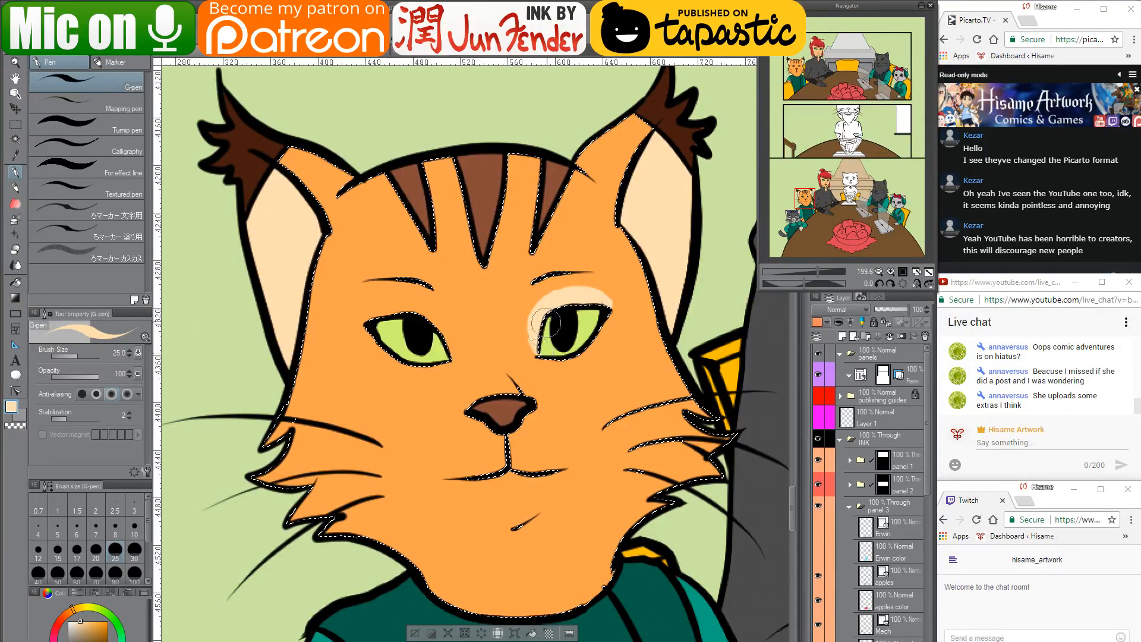
Paint a matching cream patch around the orange cat's other eye, shaping its outline by alternating between the sampled orange and cream
{"action": "mouse_move", "coordinate": [367, 319]}
{"action": "left_mouse_down"}
{"action": "mouse_move", "coordinate": [401, 309]}
{"action": "mouse_move", "coordinate": [437, 326]}
{"action": "mouse_move", "coordinate": [461, 360]}
{"action": "left_mouse_up"}
{"action": "left_click", "coordinate": [486, 333], "text": "alt"}
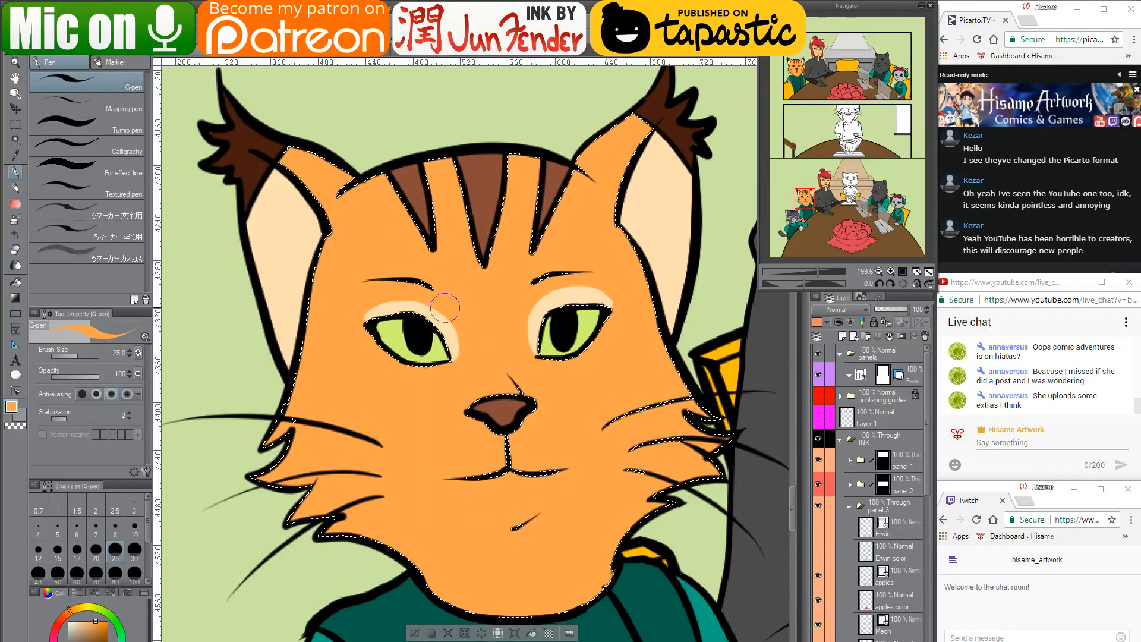
{"action": "left_click_drag", "start_coordinate": [446, 304], "coordinate": [458, 384]}
{"action": "left_click", "coordinate": [435, 319], "text": "alt"}
{"action": "mouse_move", "coordinate": [441, 328]}
{"action": "left_mouse_down"}
{"action": "mouse_move", "coordinate": [396, 300]}
{"action": "mouse_move", "coordinate": [366, 315]}
{"action": "mouse_move", "coordinate": [388, 294]}
{"action": "mouse_move", "coordinate": [363, 333]}
{"action": "left_mouse_up"}
{"action": "left_click", "coordinate": [389, 289], "text": "alt"}
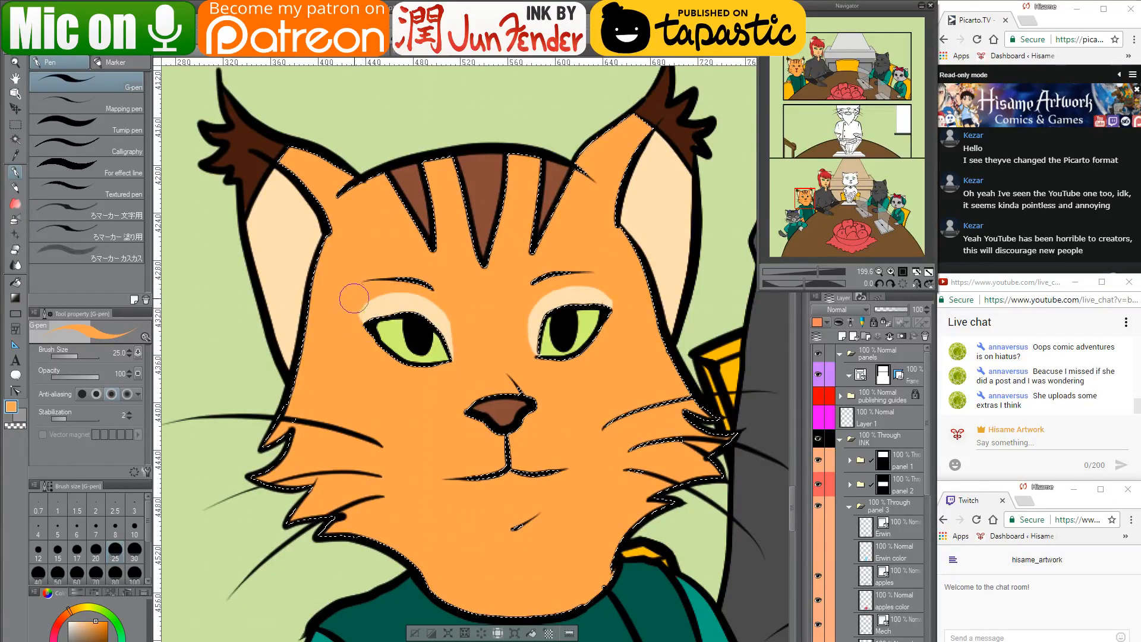
{"action": "mouse_move", "coordinate": [362, 293]}
{"action": "left_mouse_down"}
{"action": "mouse_move", "coordinate": [413, 291]}
{"action": "mouse_move", "coordinate": [454, 323]}
{"action": "mouse_move", "coordinate": [480, 380]}
{"action": "left_mouse_up"}
Paint the fur tufts on both of the orange cat's cheeks and jaw edges cream, touching up the inner border with orange
{"action": "left_click", "coordinate": [426, 303], "text": "alt"}
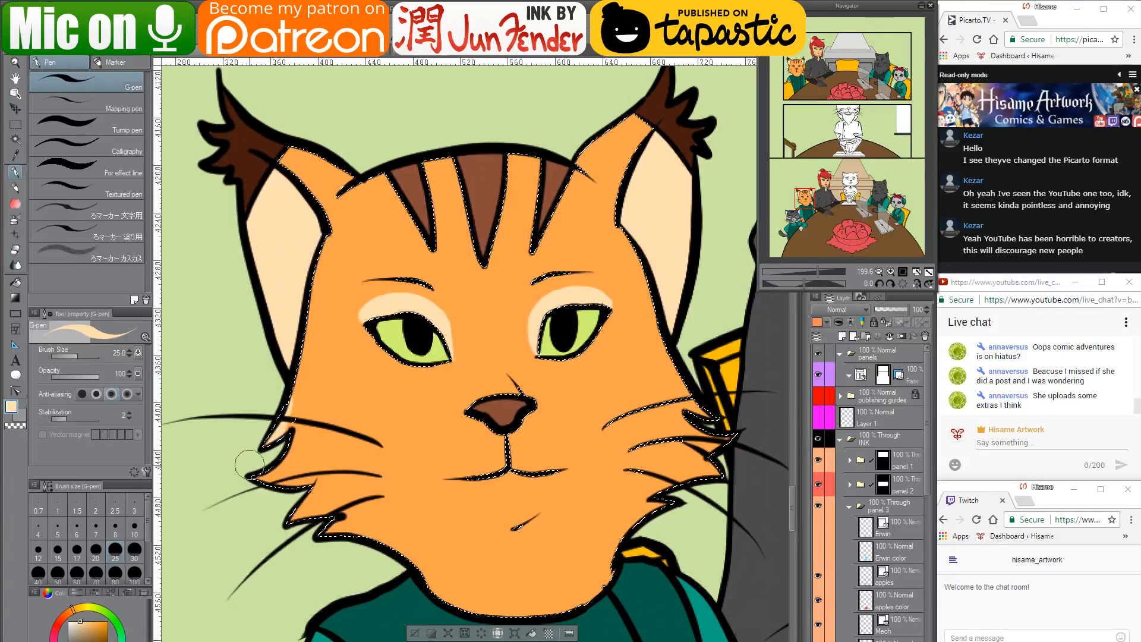
{"action": "mouse_move", "coordinate": [306, 425]}
{"action": "left_mouse_down"}
{"action": "mouse_move", "coordinate": [296, 457]}
{"action": "mouse_move", "coordinate": [270, 479]}
{"action": "mouse_move", "coordinate": [311, 459]}
{"action": "mouse_move", "coordinate": [289, 512]}
{"action": "left_mouse_up"}
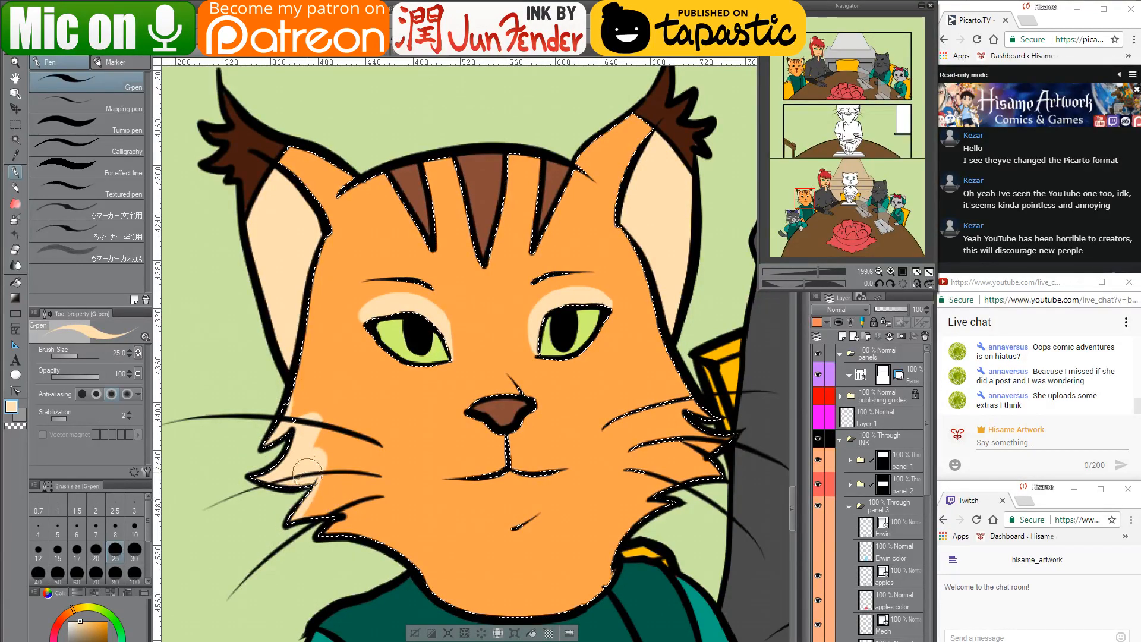
{"action": "mouse_move", "coordinate": [307, 467]}
{"action": "left_mouse_down"}
{"action": "mouse_move", "coordinate": [293, 536]}
{"action": "mouse_move", "coordinate": [313, 511]}
{"action": "mouse_move", "coordinate": [350, 502]}
{"action": "mouse_move", "coordinate": [323, 555]}
{"action": "left_mouse_up"}
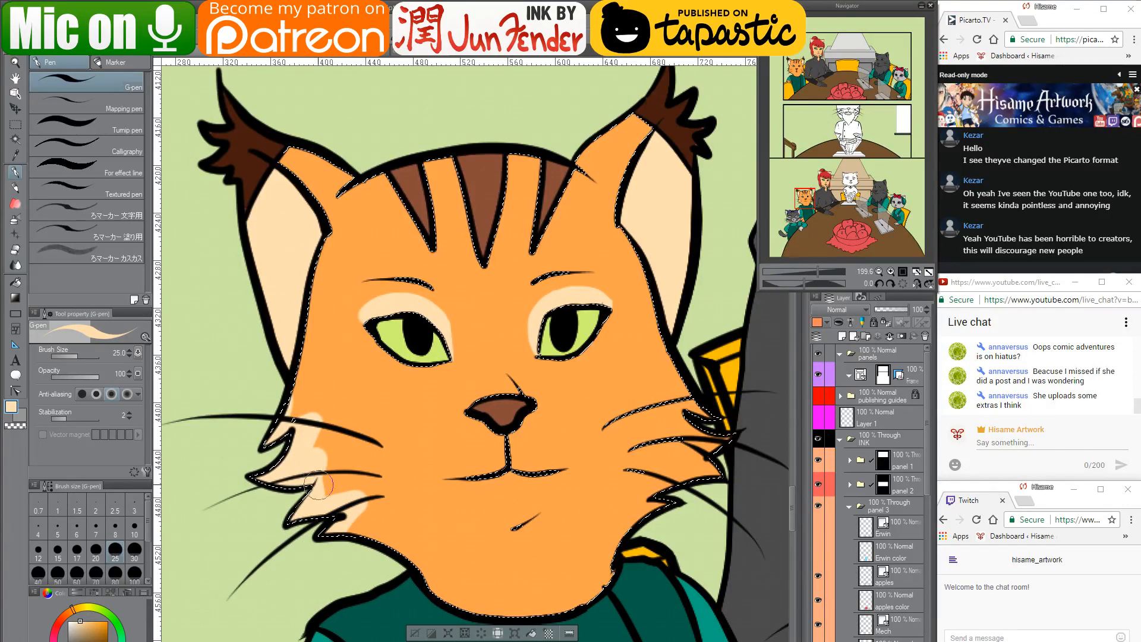
{"action": "mouse_move", "coordinate": [313, 487]}
{"action": "left_mouse_down"}
{"action": "mouse_move", "coordinate": [273, 525]}
{"action": "mouse_move", "coordinate": [333, 467]}
{"action": "mouse_move", "coordinate": [354, 524]}
{"action": "mouse_move", "coordinate": [337, 531]}
{"action": "mouse_move", "coordinate": [360, 531]}
{"action": "mouse_move", "coordinate": [407, 562]}
{"action": "mouse_move", "coordinate": [353, 514]}
{"action": "mouse_move", "coordinate": [384, 532]}
{"action": "mouse_move", "coordinate": [400, 567]}
{"action": "mouse_move", "coordinate": [368, 519]}
{"action": "mouse_move", "coordinate": [334, 504]}
{"action": "mouse_move", "coordinate": [307, 425]}
{"action": "mouse_move", "coordinate": [337, 467]}
{"action": "mouse_move", "coordinate": [341, 501]}
{"action": "mouse_move", "coordinate": [320, 485]}
{"action": "mouse_move", "coordinate": [308, 425]}
{"action": "mouse_move", "coordinate": [270, 382]}
{"action": "mouse_move", "coordinate": [303, 355]}
{"action": "mouse_move", "coordinate": [404, 395]}
{"action": "mouse_move", "coordinate": [296, 394]}
{"action": "mouse_move", "coordinate": [335, 404]}
{"action": "mouse_move", "coordinate": [323, 445]}
{"action": "mouse_move", "coordinate": [346, 449]}
{"action": "mouse_move", "coordinate": [353, 473]}
{"action": "mouse_move", "coordinate": [331, 459]}
{"action": "mouse_move", "coordinate": [337, 488]}
{"action": "left_mouse_up"}
{"action": "left_click", "coordinate": [344, 411], "text": "alt"}
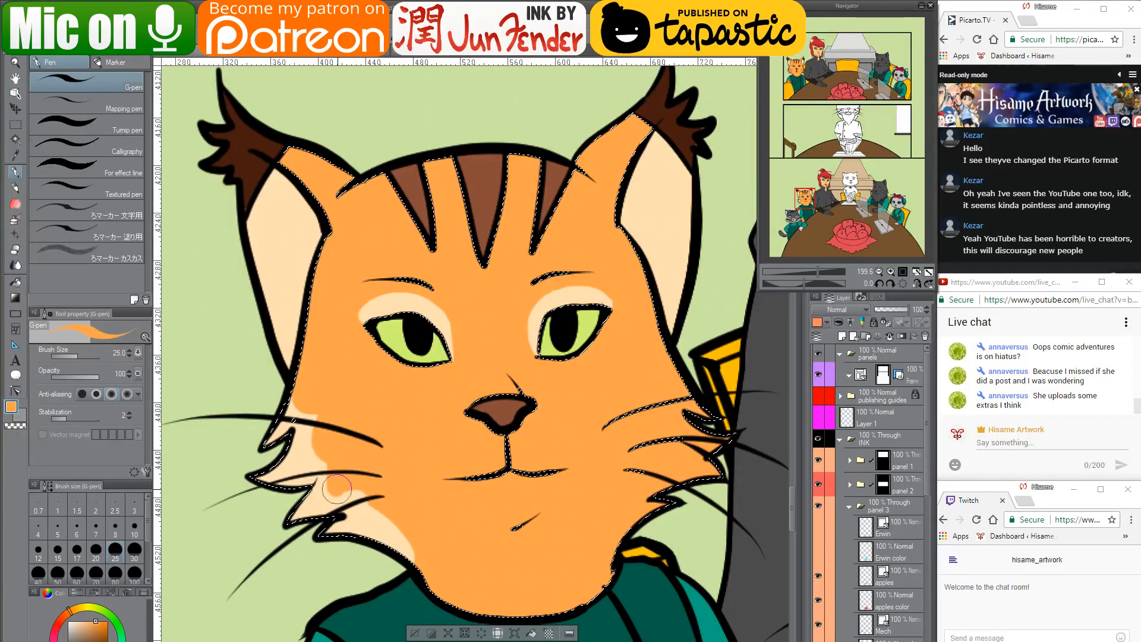
{"action": "left_click_drag", "start_coordinate": [433, 497], "coordinate": [290, 491]}
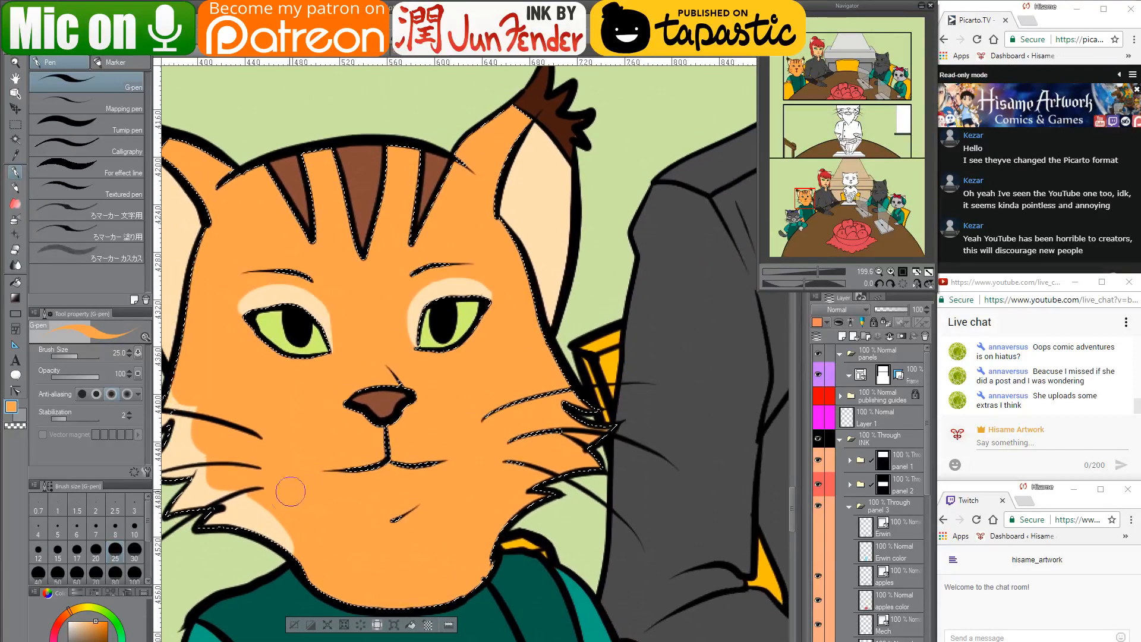
{"action": "left_click", "coordinate": [271, 526], "text": "alt"}
{"action": "left_click_drag", "start_coordinate": [279, 535], "coordinate": [295, 562]}
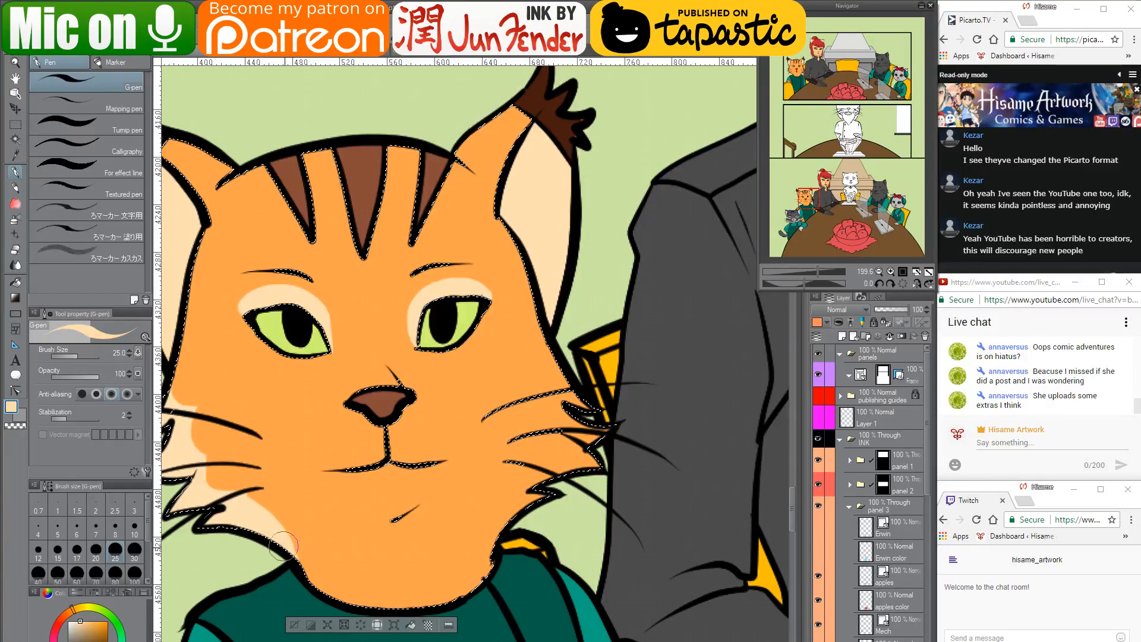
{"action": "left_click_drag", "start_coordinate": [576, 356], "coordinate": [566, 372]}
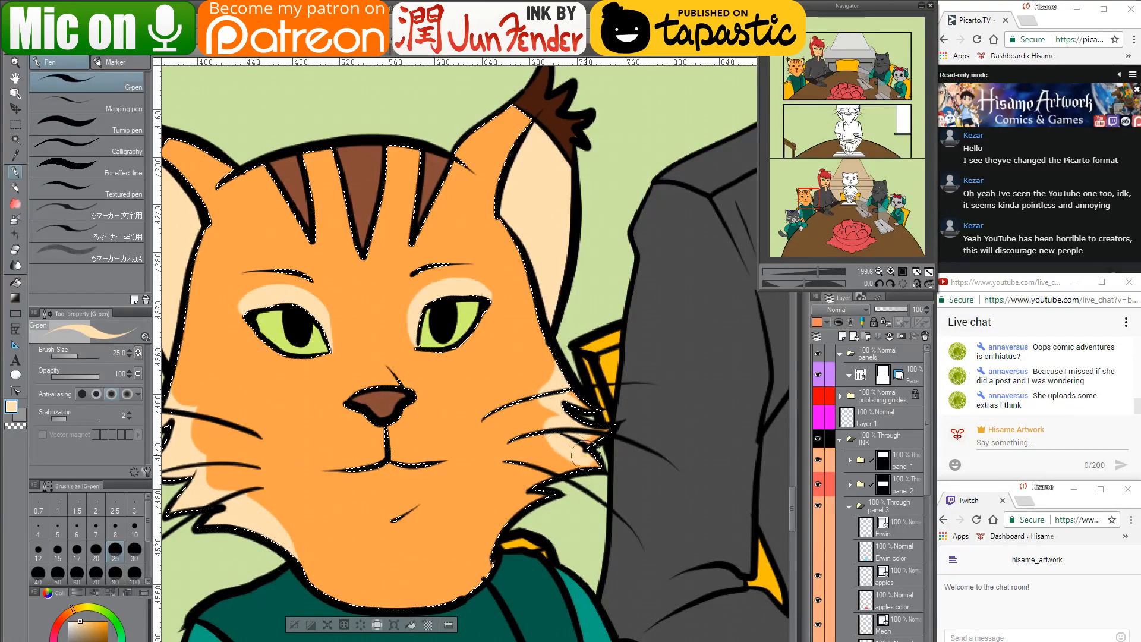
{"action": "mouse_move", "coordinate": [581, 455]}
{"action": "left_mouse_down"}
{"action": "mouse_move", "coordinate": [529, 476]}
{"action": "mouse_move", "coordinate": [562, 474]}
{"action": "mouse_move", "coordinate": [521, 502]}
{"action": "mouse_move", "coordinate": [476, 597]}
{"action": "left_mouse_up"}
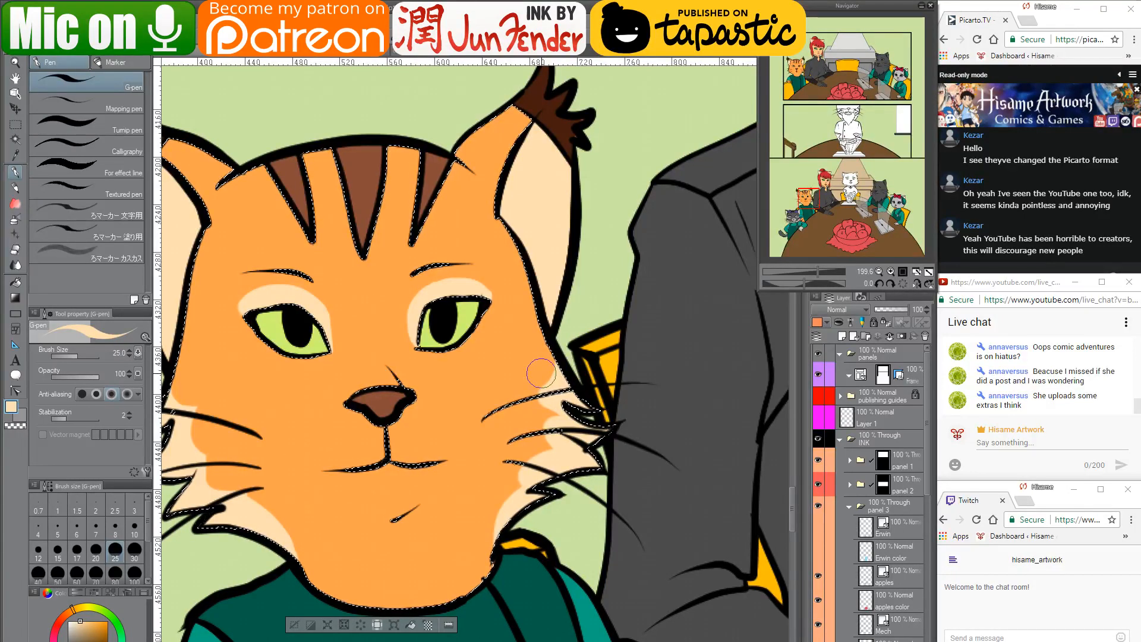
Paint the orange cat's muzzle cream on both sides below the nose, sampling the face's orange and the cream for touch-ups
{"action": "left_click_drag", "start_coordinate": [357, 382], "coordinate": [438, 332]}
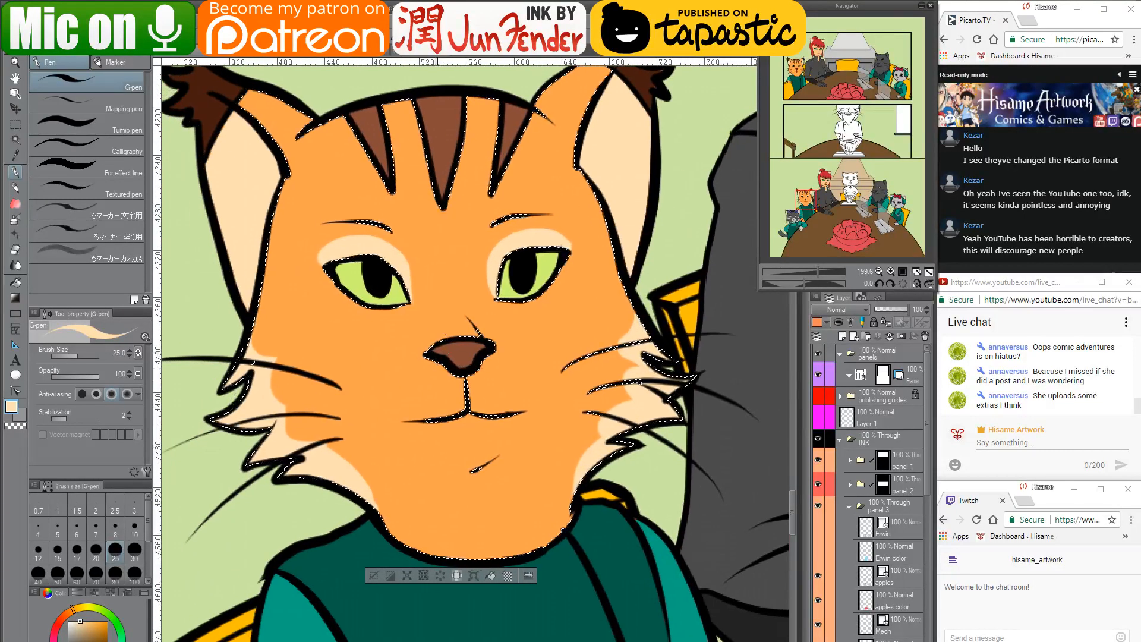
{"action": "mouse_move", "coordinate": [451, 373]}
{"action": "left_mouse_down"}
{"action": "mouse_move", "coordinate": [415, 402]}
{"action": "mouse_move", "coordinate": [438, 374]}
{"action": "mouse_move", "coordinate": [446, 392]}
{"action": "left_mouse_up"}
{"action": "mouse_move", "coordinate": [502, 352]}
{"action": "left_mouse_down"}
{"action": "mouse_move", "coordinate": [470, 389]}
{"action": "mouse_move", "coordinate": [515, 397]}
{"action": "mouse_move", "coordinate": [480, 375]}
{"action": "mouse_move", "coordinate": [511, 386]}
{"action": "mouse_move", "coordinate": [487, 396]}
{"action": "mouse_move", "coordinate": [491, 363]}
{"action": "left_mouse_up"}
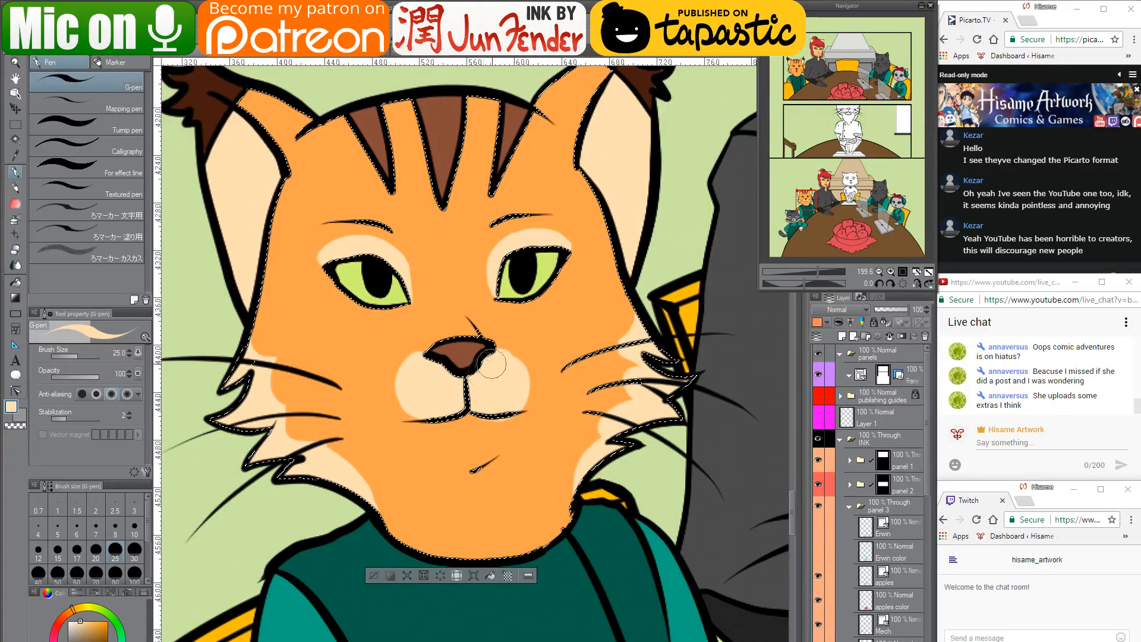
{"action": "mouse_move", "coordinate": [422, 369]}
{"action": "left_mouse_down"}
{"action": "mouse_move", "coordinate": [401, 378]}
{"action": "mouse_move", "coordinate": [418, 410]}
{"action": "left_mouse_up"}
{"action": "left_click", "coordinate": [420, 331], "text": "alt"}
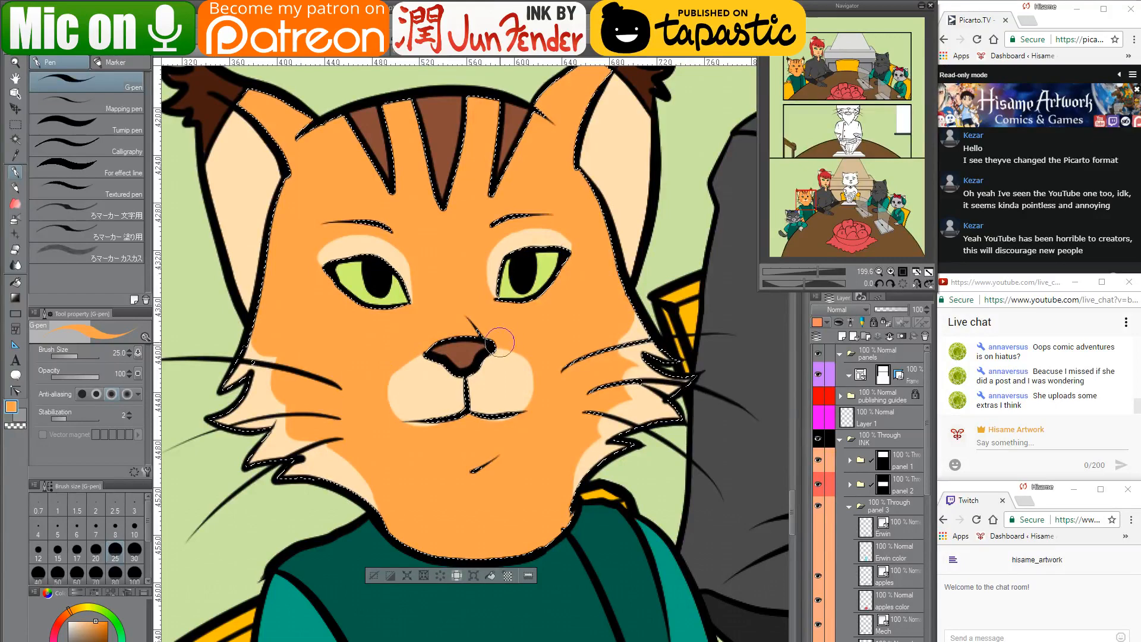
{"action": "left_click", "coordinate": [506, 369], "text": "alt"}
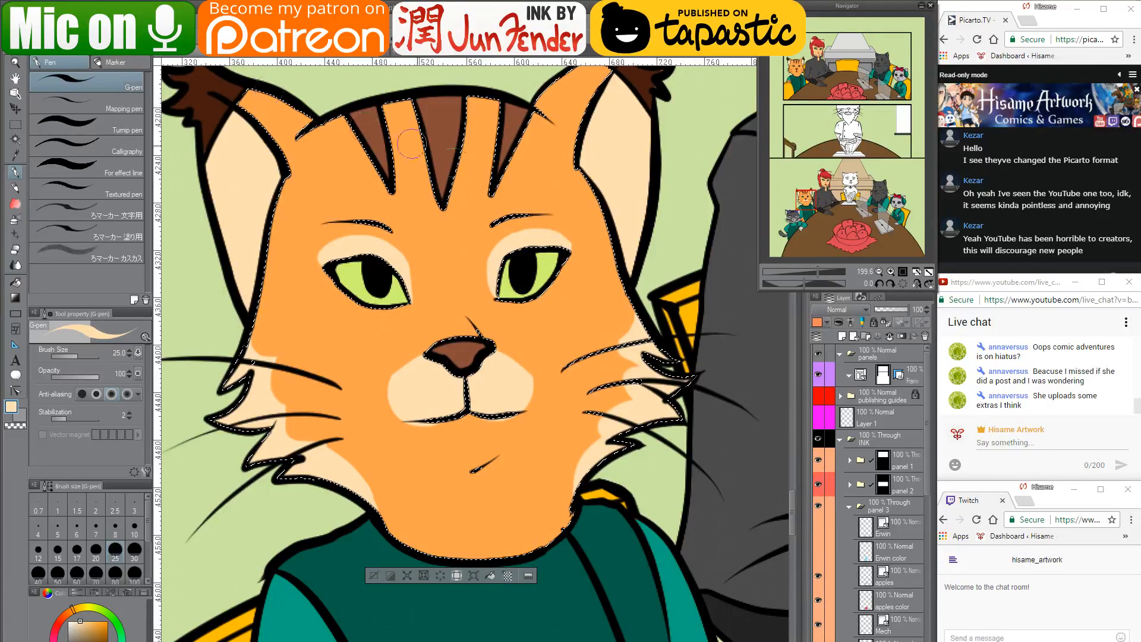
Reduce the pen's brush size to 12 and examine the orange cat's chin and throat markings on page 35, checking page 36 as well
{"action": "key", "text": "bracketleft"}
{"action": "key", "text": "bracketleft"}
{"action": "key", "text": "bracketleft"}
{"action": "key", "text": "bracketleft"}
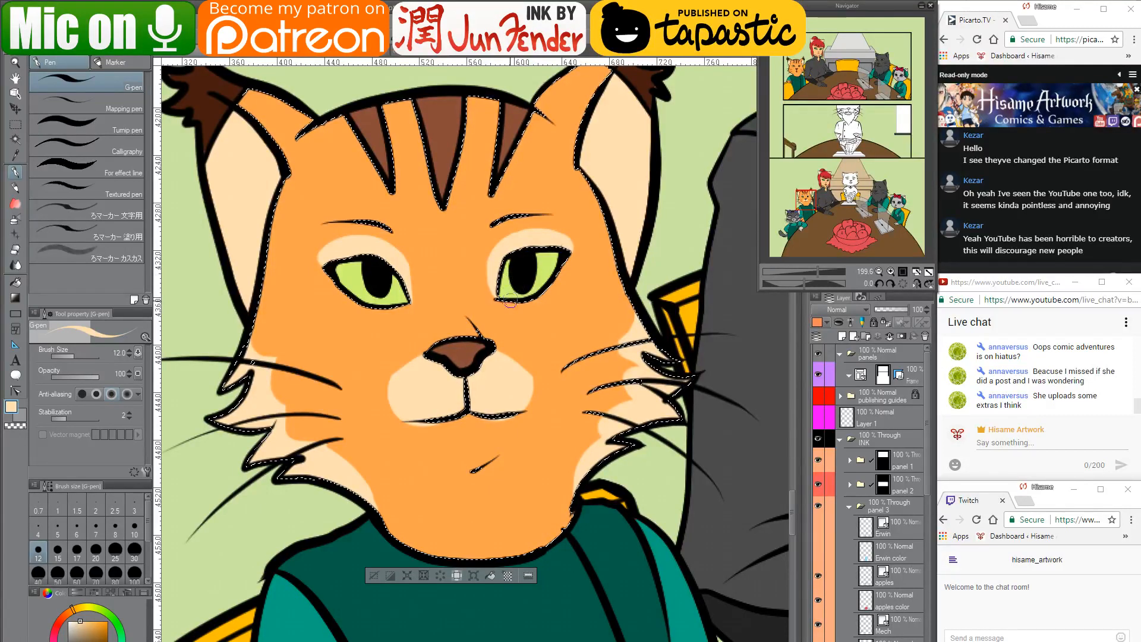
{"action": "left_click", "coordinate": [227, 55]}
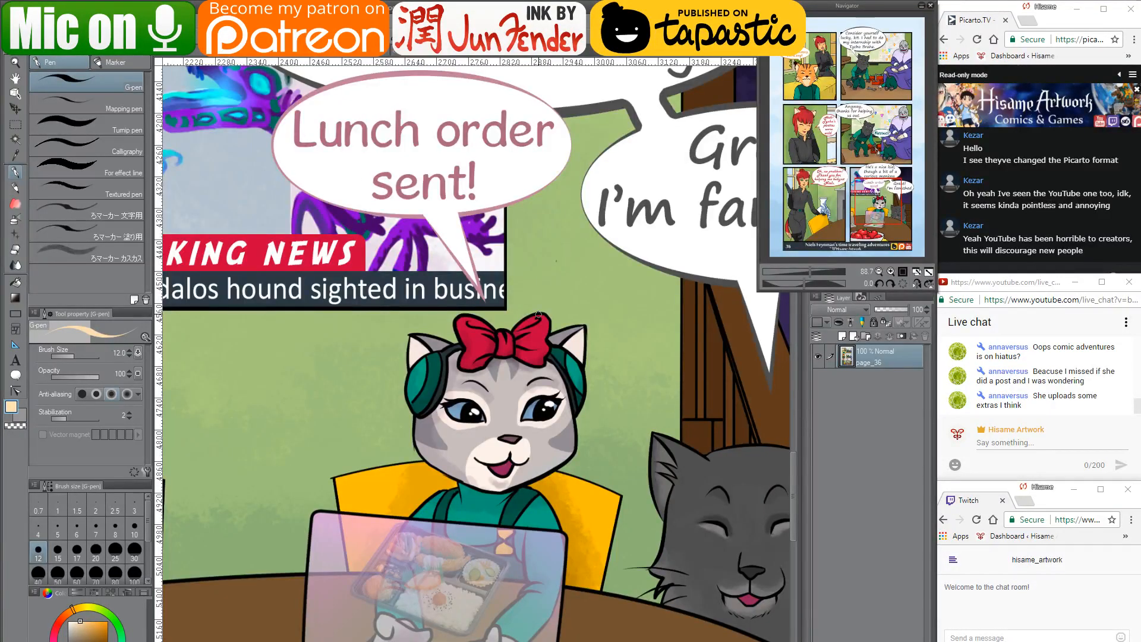
{"action": "scroll", "coordinate": [669, 488], "scroll_direction": "down", "scroll_amount": 5}
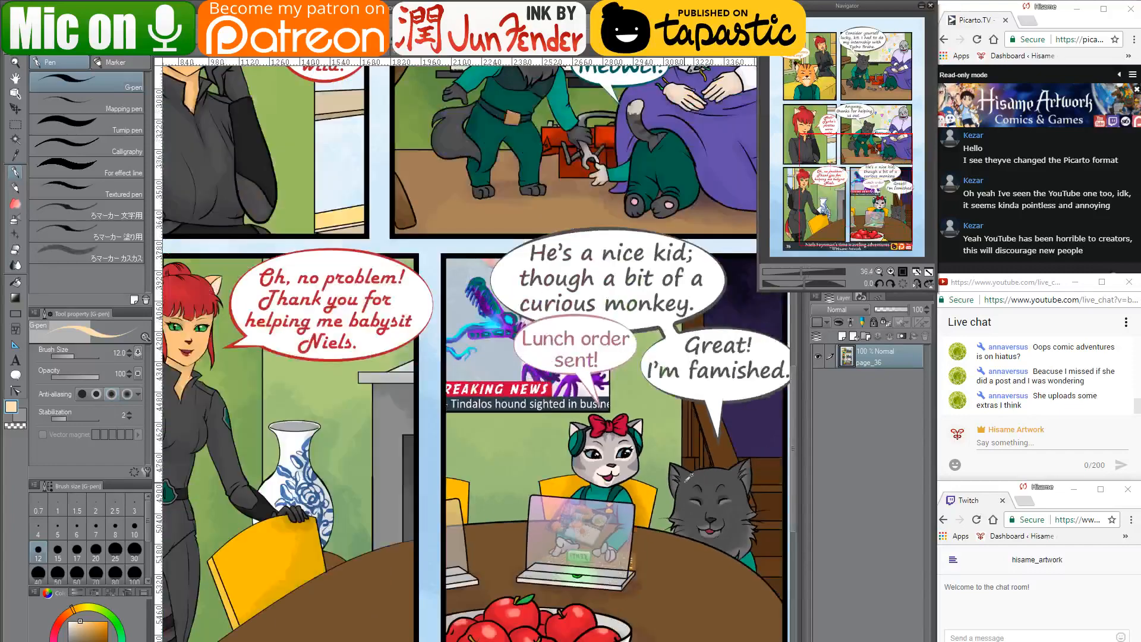
{"action": "left_click", "coordinate": [295, 56]}
{"action": "left_click", "coordinate": [343, 56]}
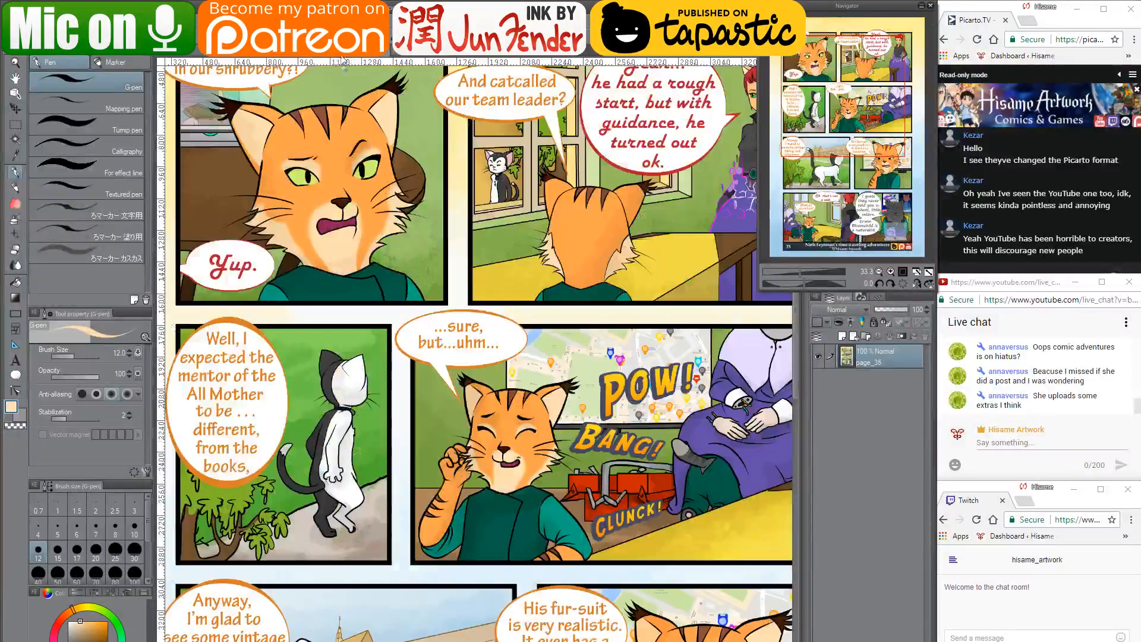
{"action": "scroll", "coordinate": [365, 259], "scroll_direction": "up", "scroll_amount": 3}
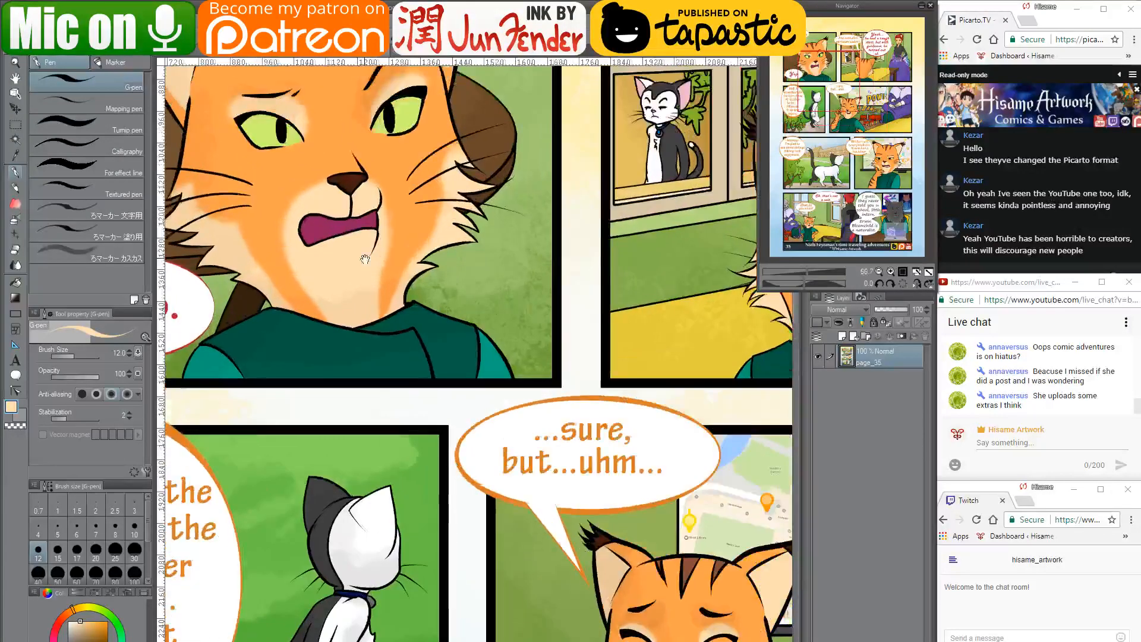
{"action": "left_click_drag", "start_coordinate": [365, 259], "coordinate": [444, 367]}
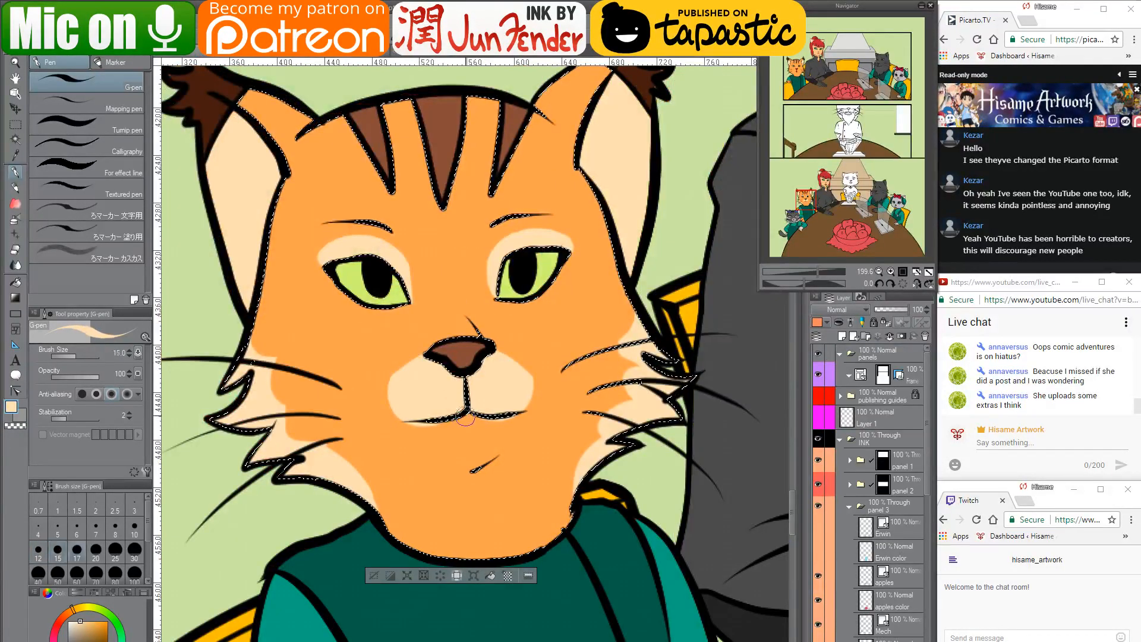
Paint a cream band from the orange cat's mouth down over the chin and throat with brush size 20, and clear the selection
{"action": "key", "text": "bracketright"}
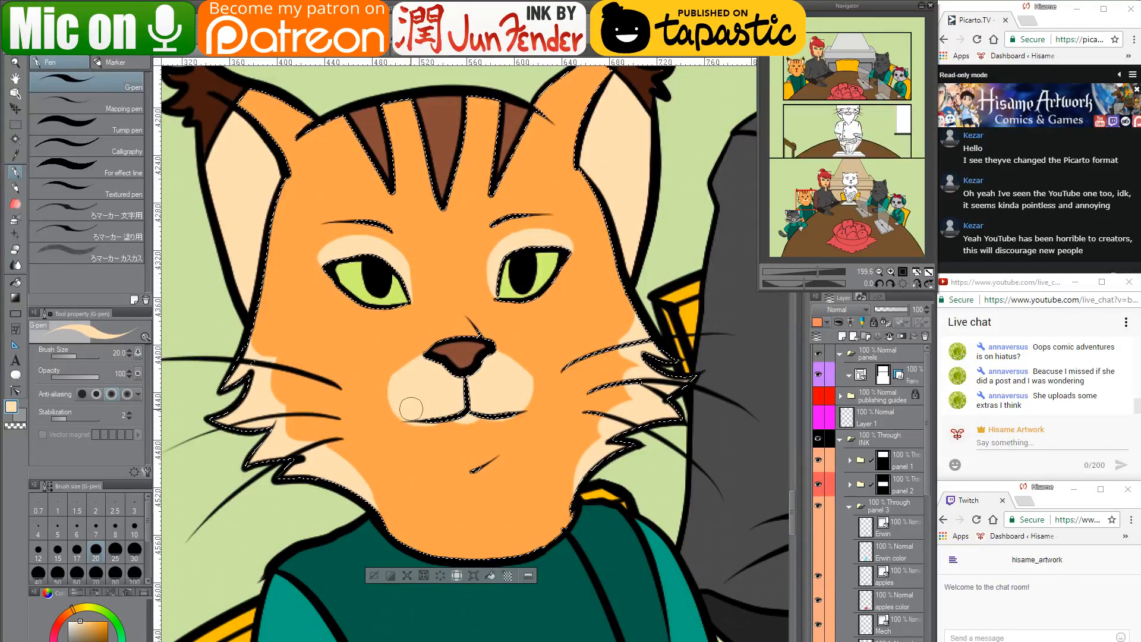
{"action": "left_click_drag", "start_coordinate": [410, 410], "coordinate": [443, 456]}
{"action": "mouse_move", "coordinate": [416, 416]}
{"action": "left_mouse_down"}
{"action": "mouse_move", "coordinate": [451, 468]}
{"action": "mouse_move", "coordinate": [482, 558]}
{"action": "left_mouse_up"}
{"action": "left_click_drag", "start_coordinate": [525, 398], "coordinate": [485, 561]}
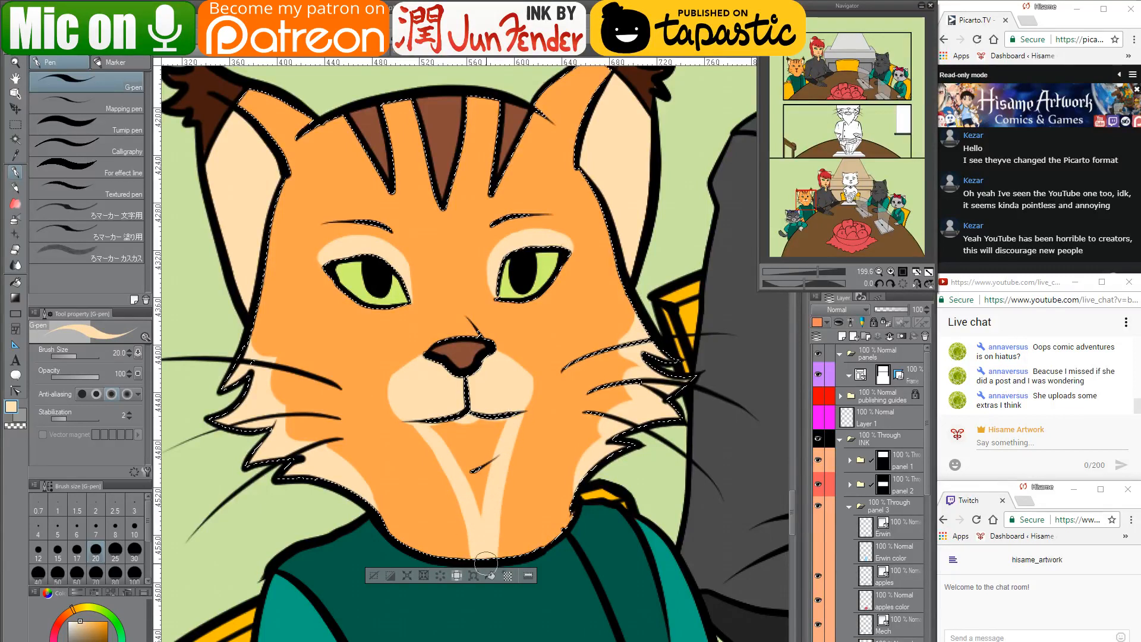
{"action": "mouse_move", "coordinate": [463, 437]}
{"action": "left_mouse_down"}
{"action": "mouse_move", "coordinate": [450, 417]}
{"action": "mouse_move", "coordinate": [457, 466]}
{"action": "mouse_move", "coordinate": [438, 408]}
{"action": "mouse_move", "coordinate": [464, 409]}
{"action": "mouse_move", "coordinate": [486, 480]}
{"action": "left_mouse_up"}
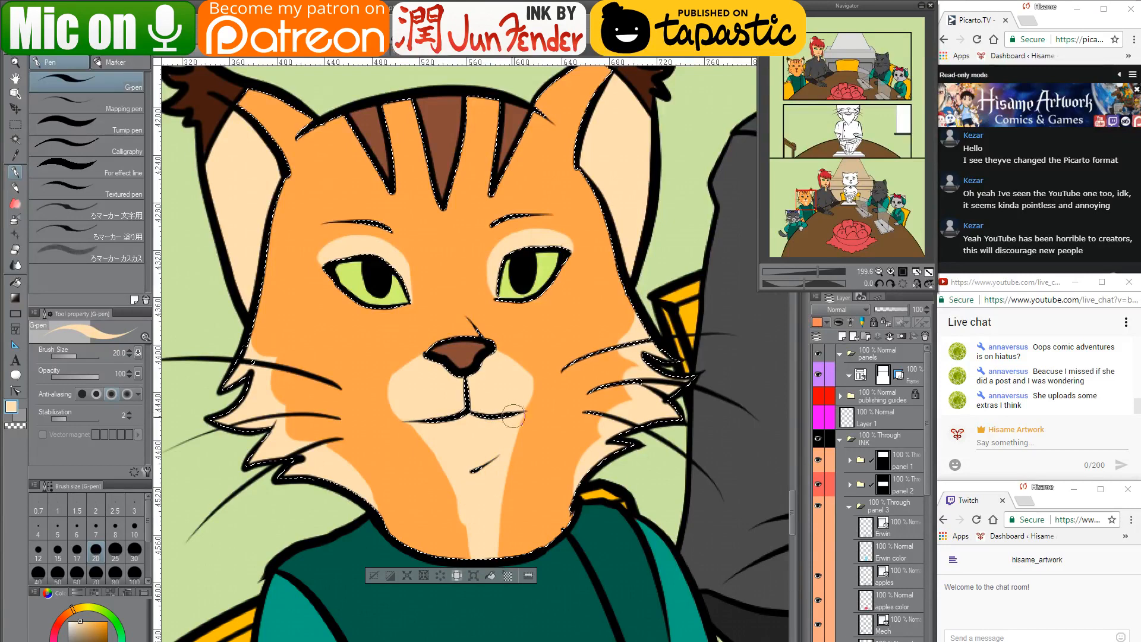
{"action": "left_click_drag", "start_coordinate": [514, 416], "coordinate": [492, 594]}
{"action": "left_click_drag", "start_coordinate": [417, 415], "coordinate": [462, 575]}
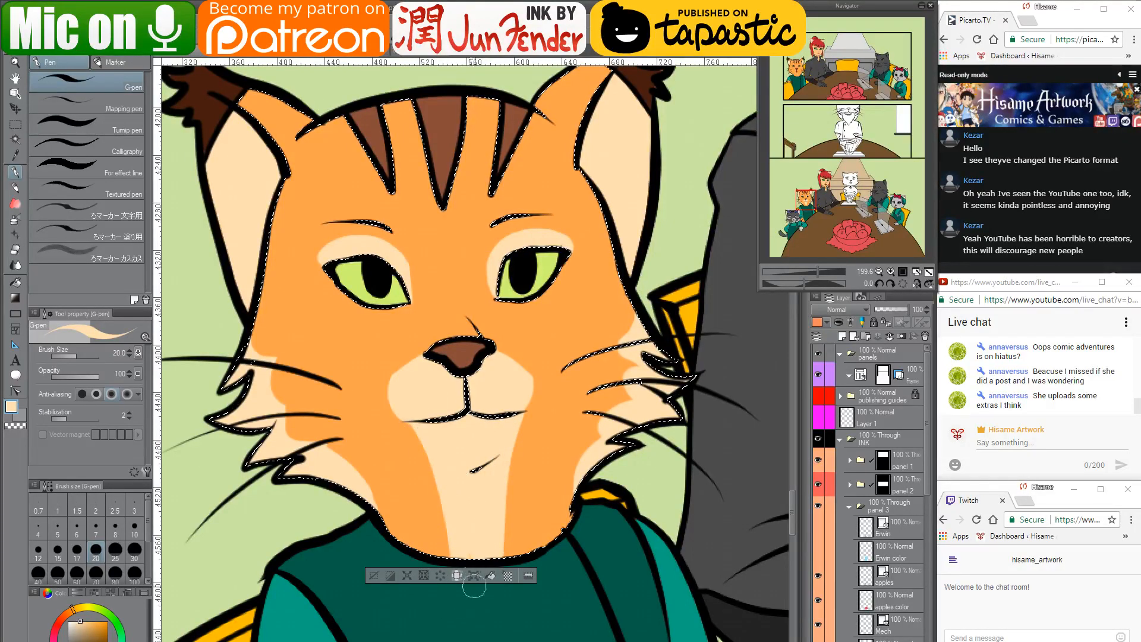
{"action": "key", "text": "ctrl+d"}
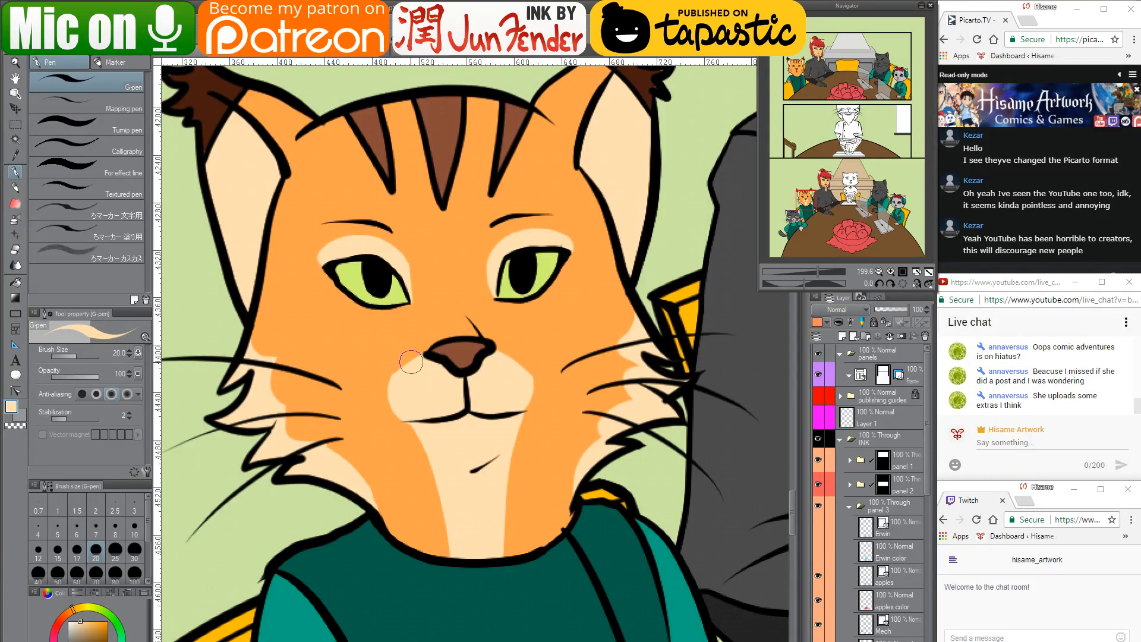
{"action": "scroll", "coordinate": [415, 355], "scroll_direction": "down", "scroll_amount": 6}
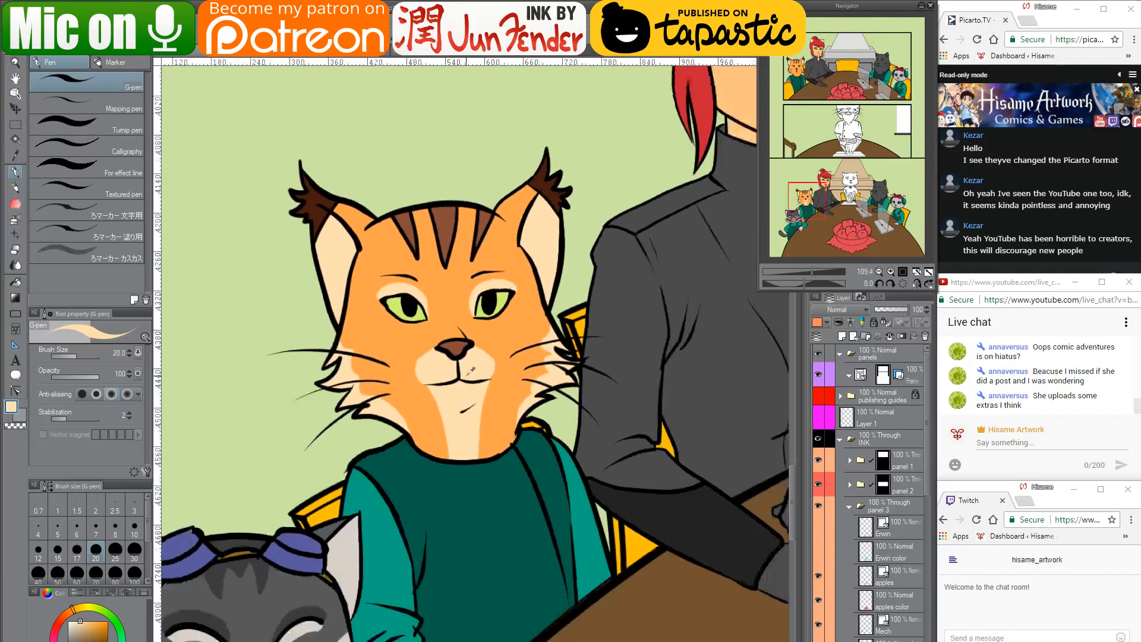
{"action": "scroll", "coordinate": [472, 369], "scroll_direction": "down", "scroll_amount": 5}
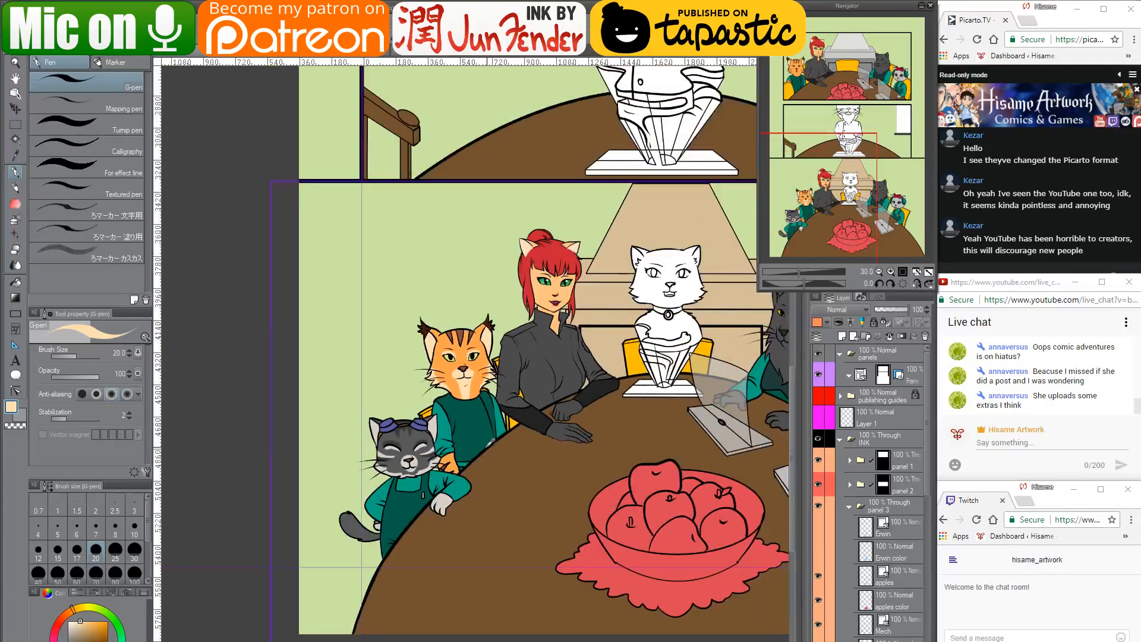
{"action": "left_click_drag", "start_coordinate": [579, 431], "coordinate": [530, 466]}
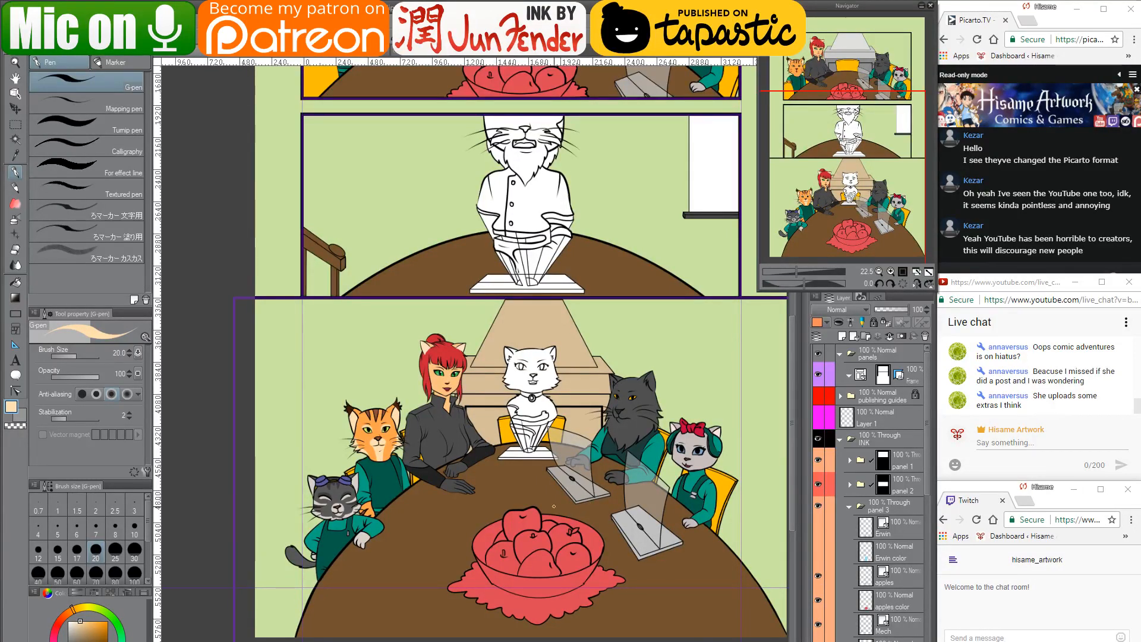
Load the painted fruit bowl and doily area of the apples color layer as a selection
{"action": "scroll", "coordinate": [589, 502], "scroll_direction": "up", "scroll_amount": 3}
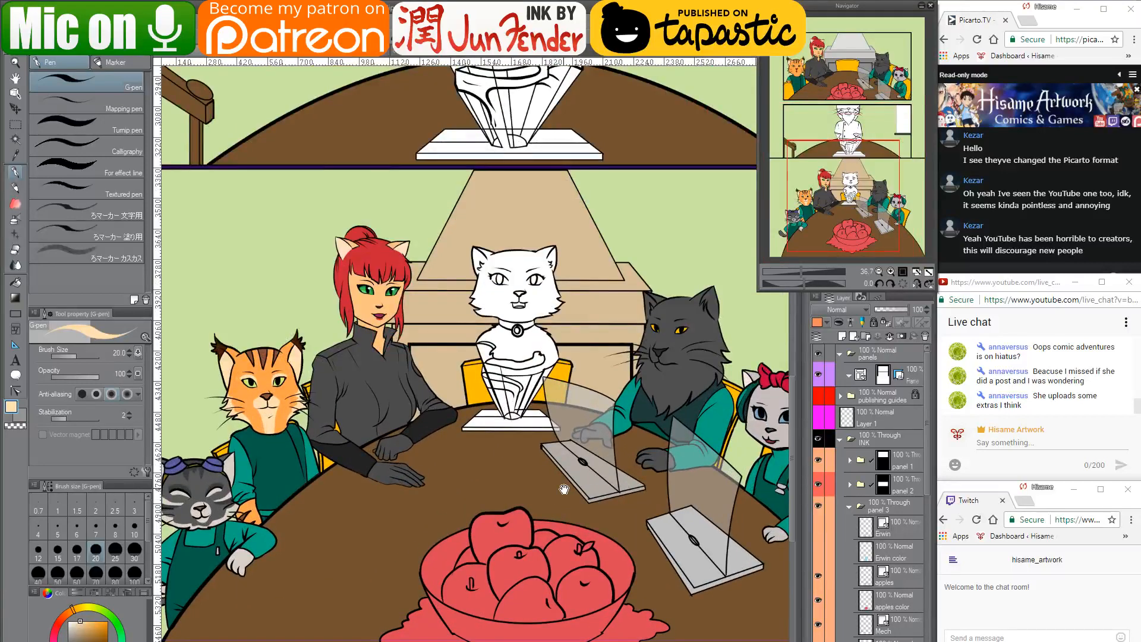
{"action": "left_click_drag", "start_coordinate": [564, 489], "coordinate": [553, 450]}
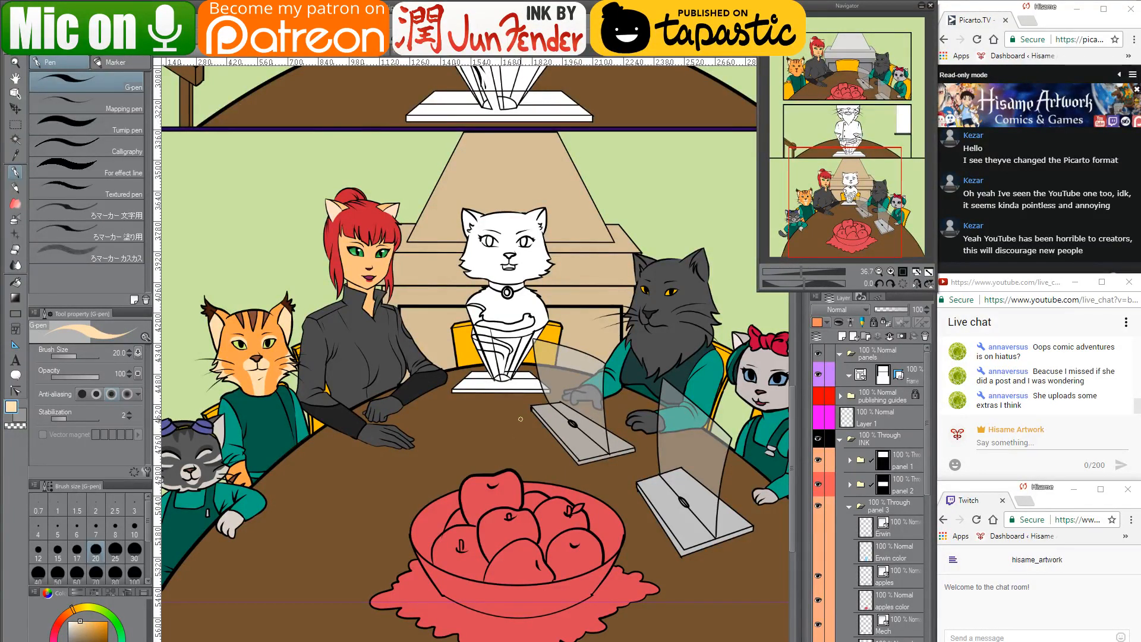
{"action": "scroll", "coordinate": [876, 561], "scroll_direction": "down", "scroll_amount": 3}
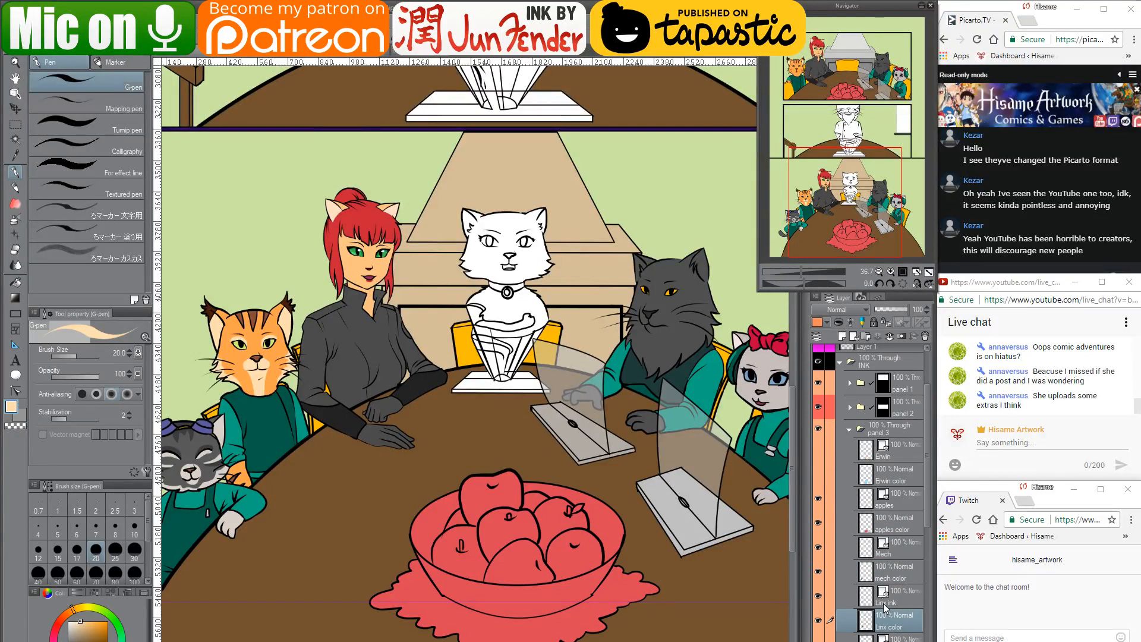
{"action": "left_click", "coordinate": [865, 527], "text": "ctrl"}
{"action": "scroll", "coordinate": [439, 470], "scroll_direction": "down", "scroll_amount": 3}
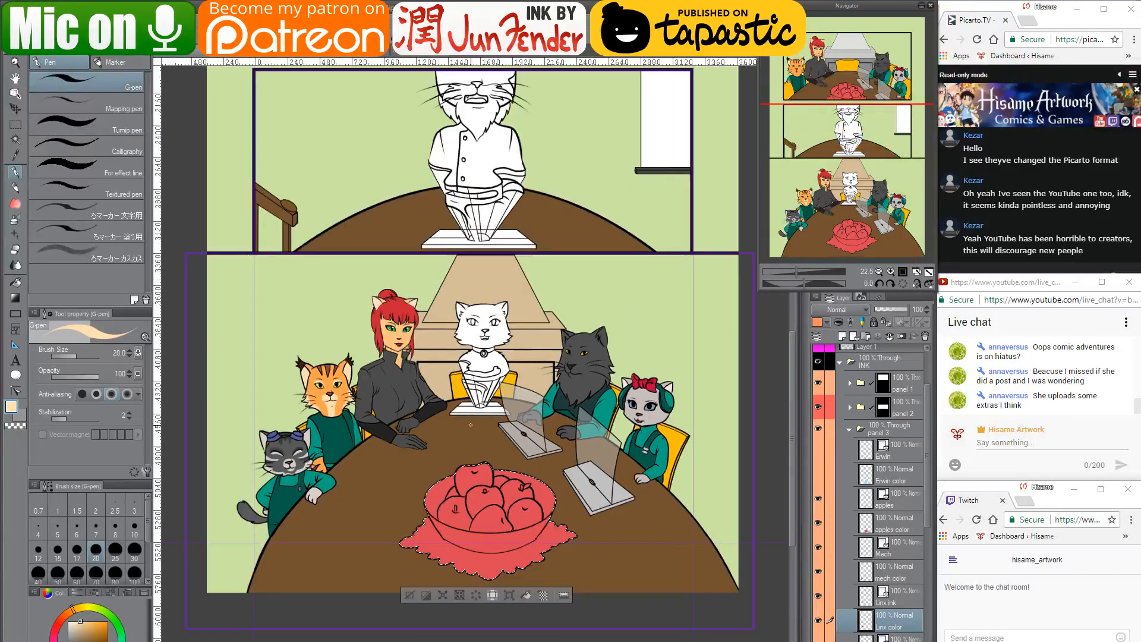
{"action": "left_click_drag", "start_coordinate": [486, 347], "coordinate": [520, 402]}
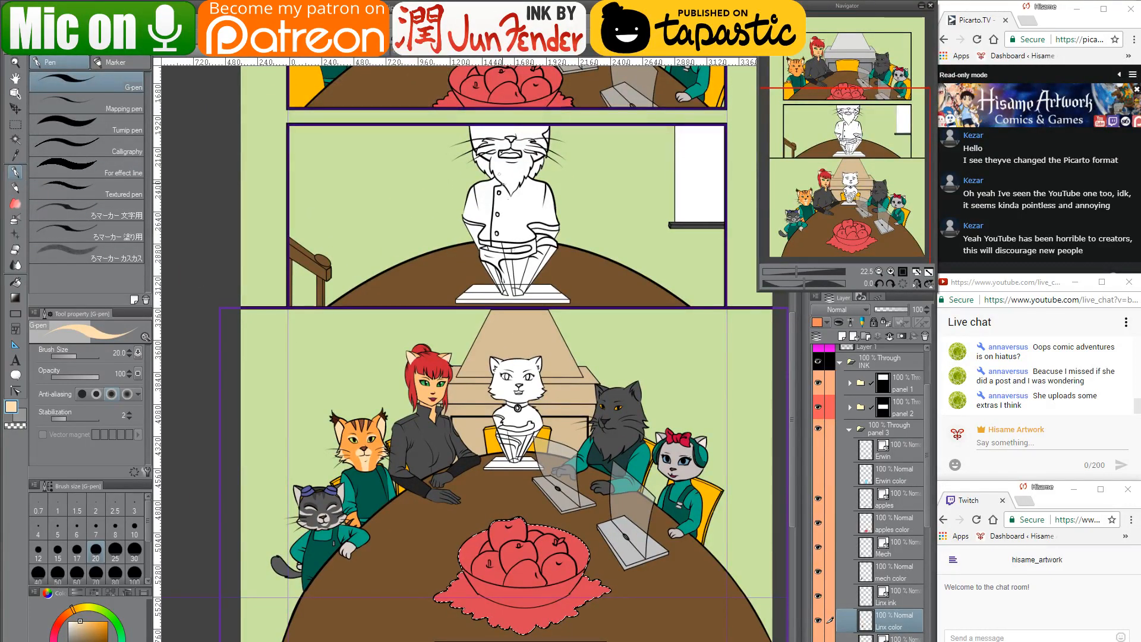
Paint the selected fruit bowl and doily white on the apples color layer, using the G-pen at brush size 1000
{"action": "left_click", "coordinate": [513, 199], "text": "alt"}
{"action": "key", "text": "bracketright"}
{"action": "key", "text": "bracketright"}
{"action": "key", "text": "bracketright"}
{"action": "key", "text": "bracketright"}
{"action": "key", "text": "bracketright"}
{"action": "key", "text": "bracketright"}
{"action": "key", "text": "bracketright"}
{"action": "key", "text": "bracketright"}
{"action": "key", "text": "bracketright"}
{"action": "key", "text": "bracketright"}
{"action": "key", "text": "bracketright"}
{"action": "key", "text": "bracketright"}
{"action": "key", "text": "bracketright"}
{"action": "key", "text": "bracketright"}
{"action": "key", "text": "bracketright"}
{"action": "key", "text": "bracketright"}
{"action": "key", "text": "bracketright"}
{"action": "key", "text": "bracketright"}
{"action": "key", "text": "bracketright"}
{"action": "key", "text": "bracketright"}
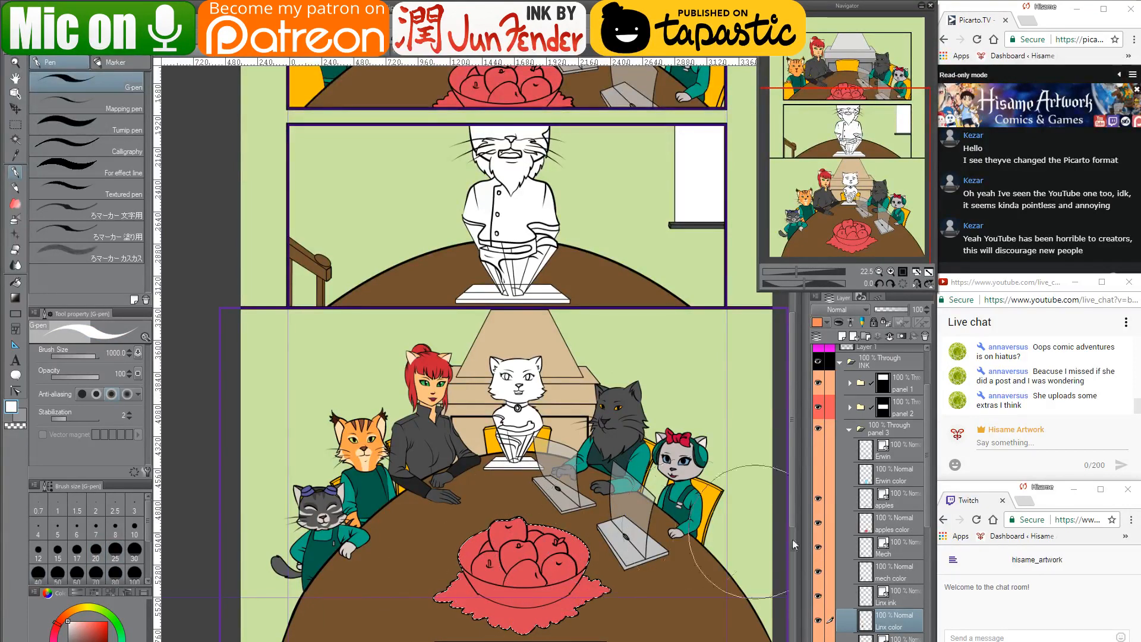
{"action": "mouse_move", "coordinate": [928, 519]}
{"action": "left_mouse_down"}
{"action": "mouse_move", "coordinate": [934, 631]}
{"action": "mouse_move", "coordinate": [932, 540]}
{"action": "left_mouse_up"}
{"action": "left_click", "coordinate": [862, 453]}
{"action": "key", "text": "Delete"}
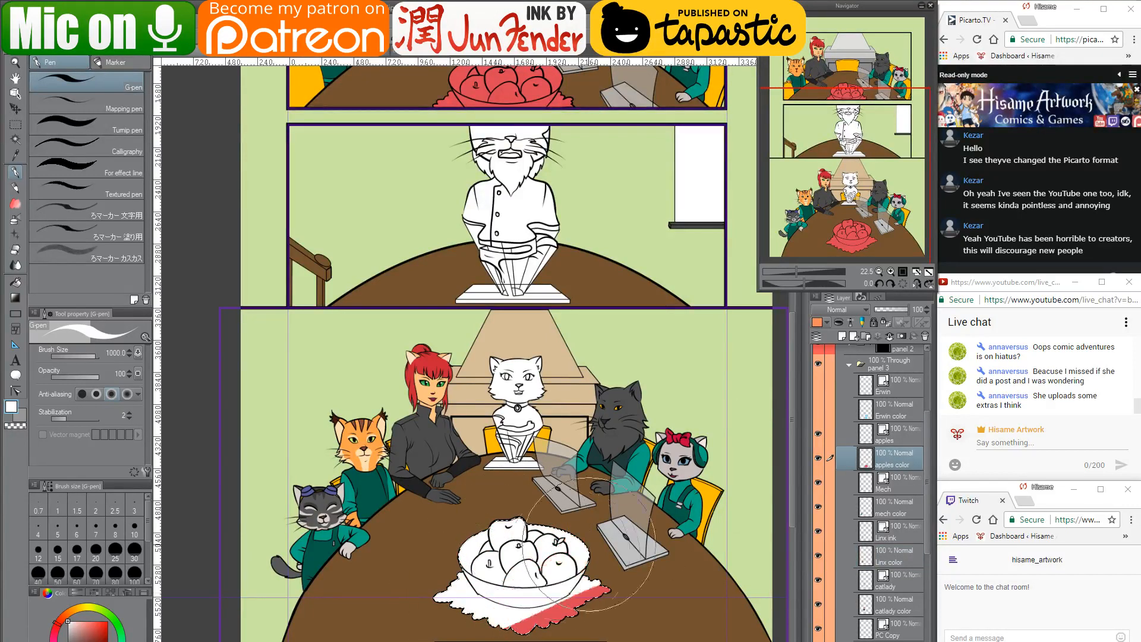
Fill the doily with the yellow sampled from page 36 and the bowl's outer side with a pale pinkish white
{"action": "left_click", "coordinate": [15, 283]}
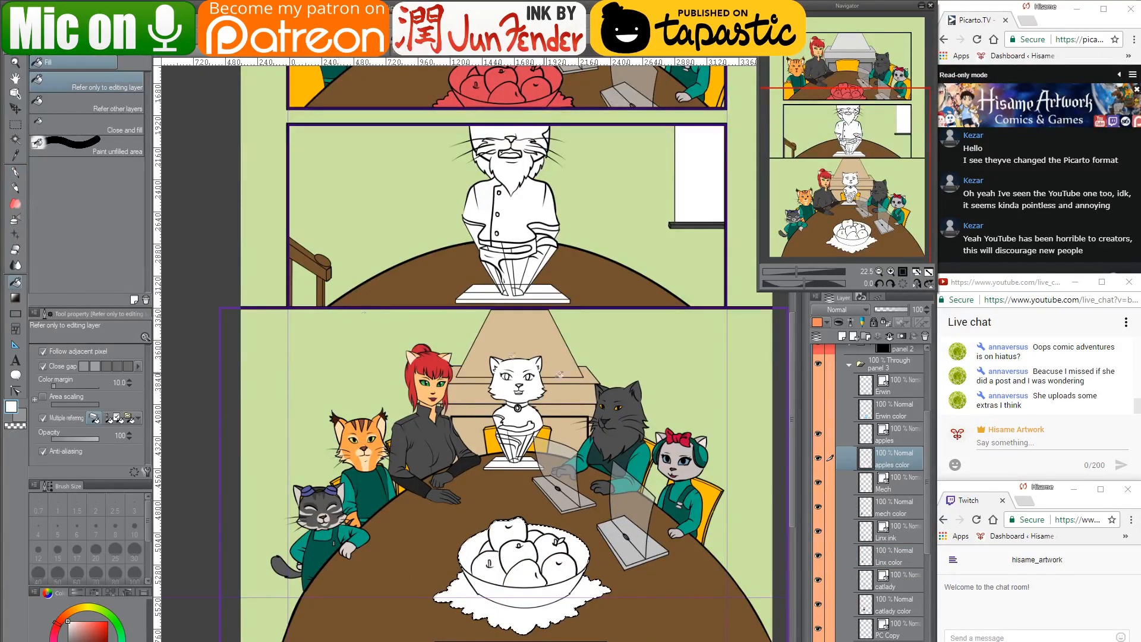
{"action": "left_click", "coordinate": [554, 427], "text": "alt"}
{"action": "left_click", "coordinate": [451, 594]}
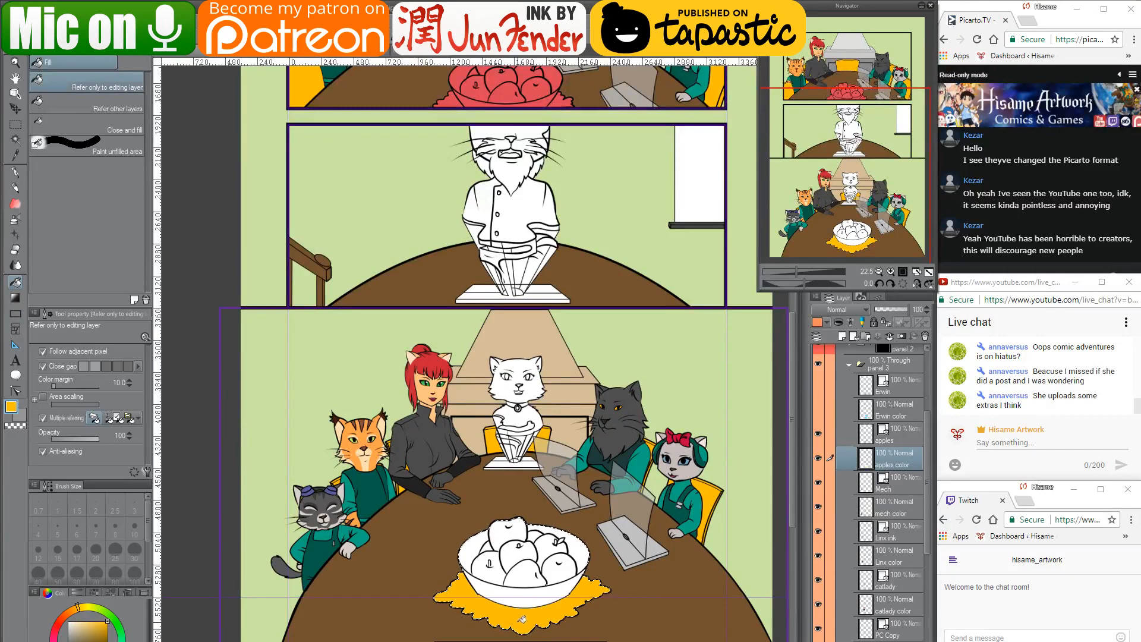
{"action": "left_click", "coordinate": [256, 55]}
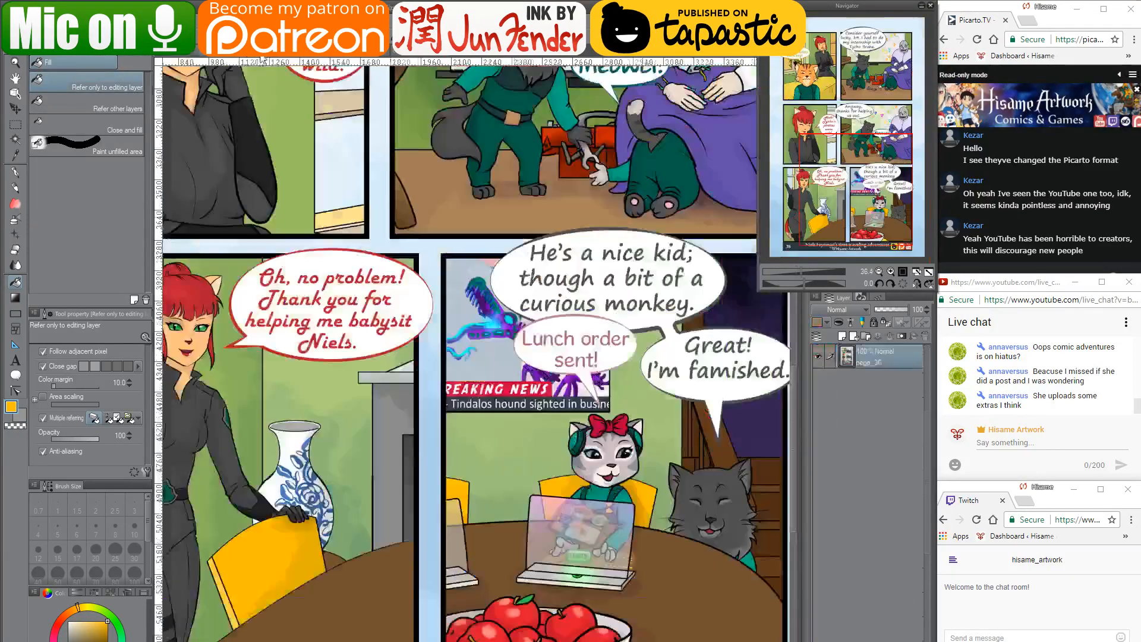
{"action": "left_click_drag", "start_coordinate": [598, 500], "coordinate": [573, 345]}
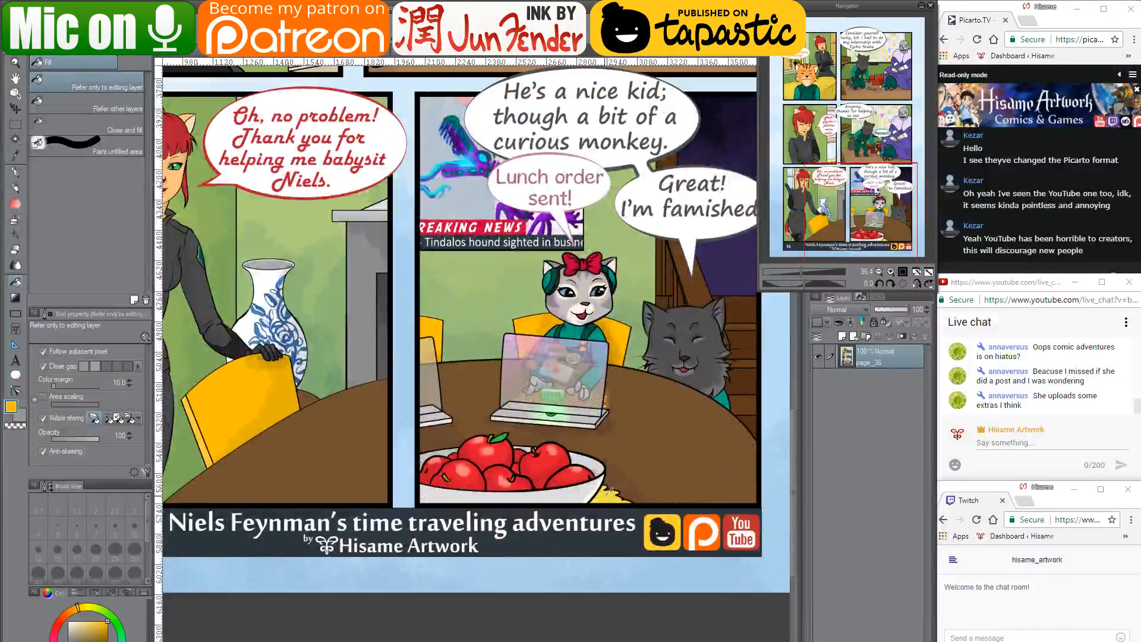
{"action": "left_click", "coordinate": [206, 59]}
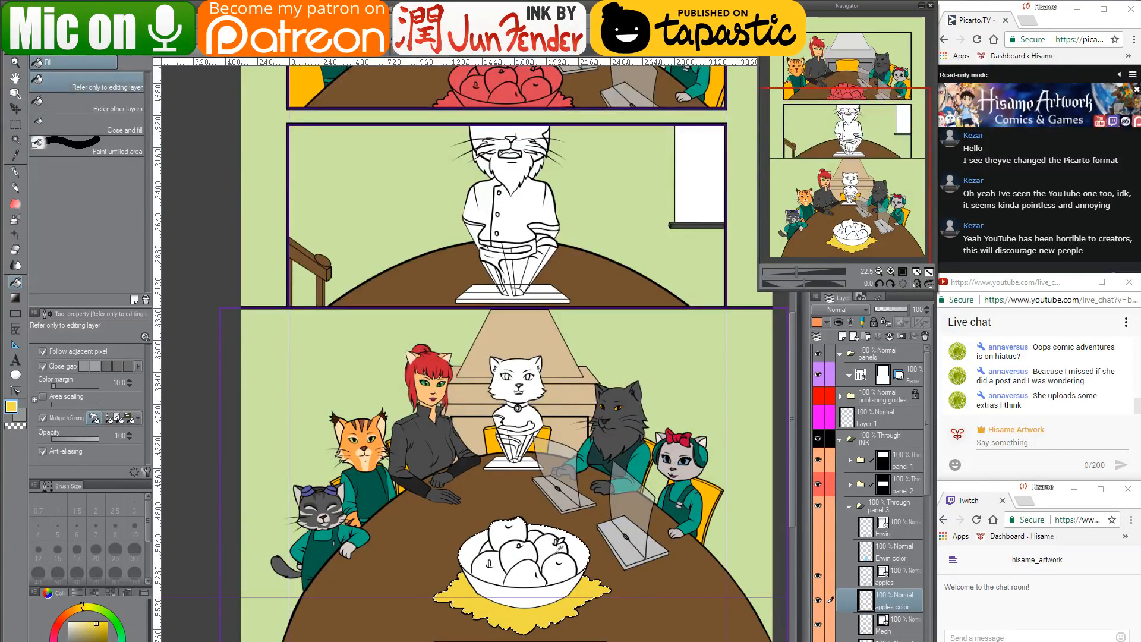
{"action": "left_click", "coordinate": [703, 442], "text": "alt"}
{"action": "left_click", "coordinate": [524, 597]}
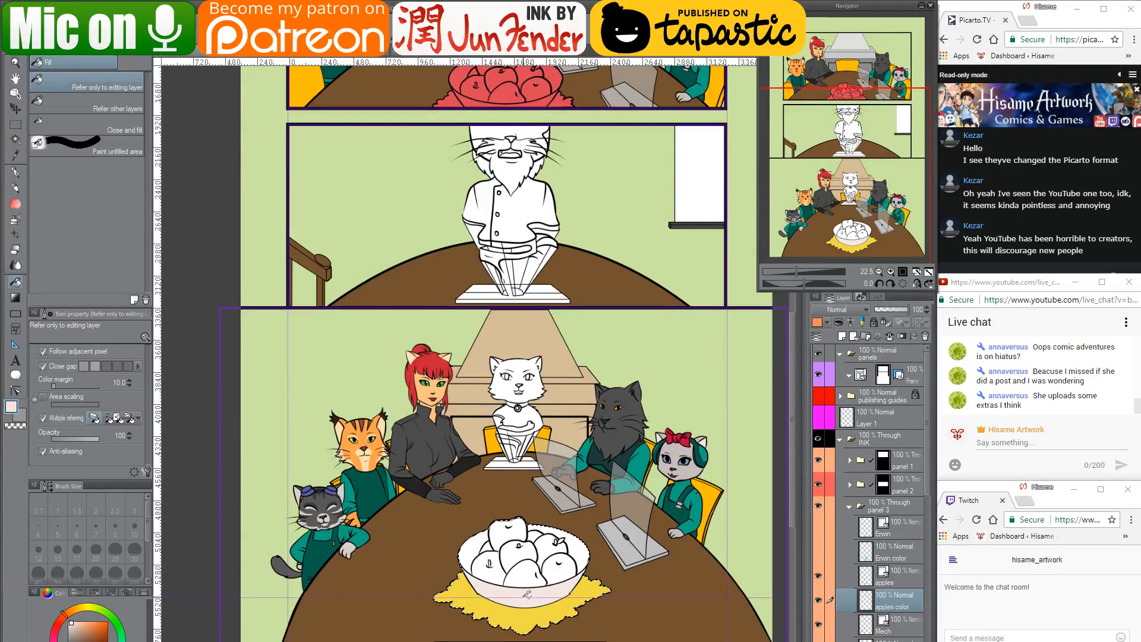
Fill all the apples in the bowl with a red sampled from page 36
{"action": "left_click", "coordinate": [246, 55]}
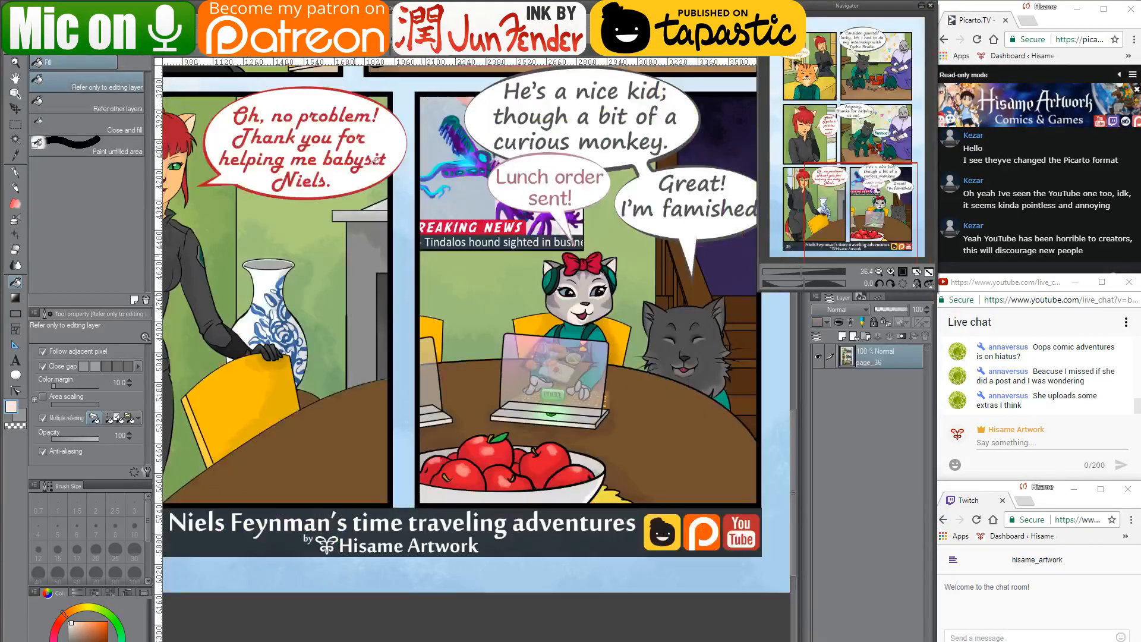
{"action": "left_click", "coordinate": [375, 159], "text": "alt"}
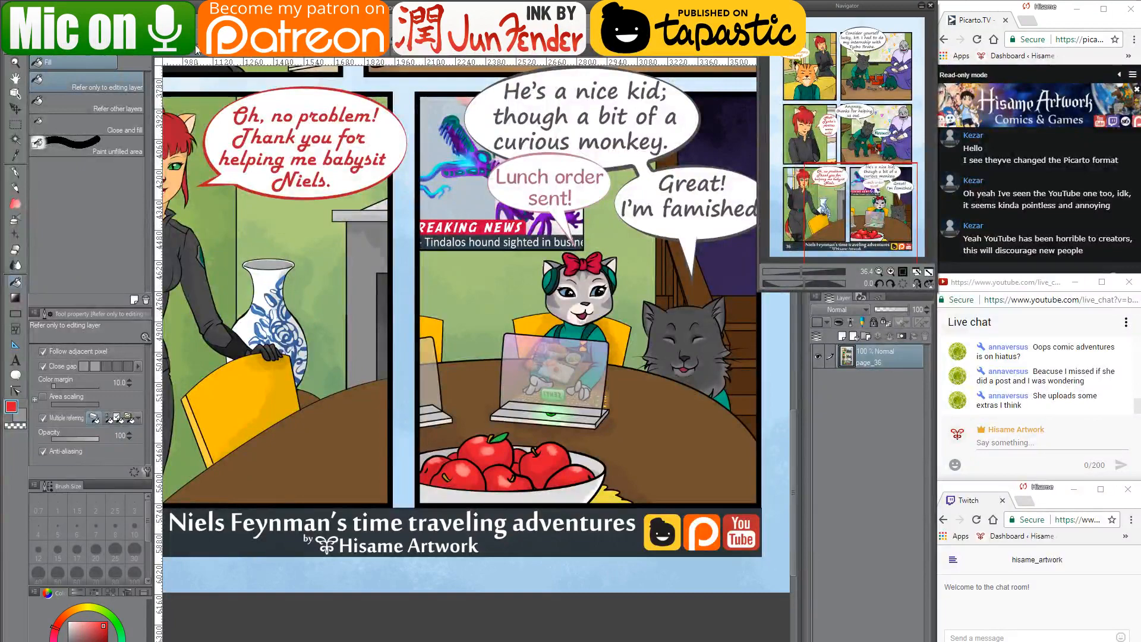
{"action": "left_click", "coordinate": [197, 51]}
{"action": "left_click", "coordinate": [526, 573]}
{"action": "left_click", "coordinate": [489, 565]}
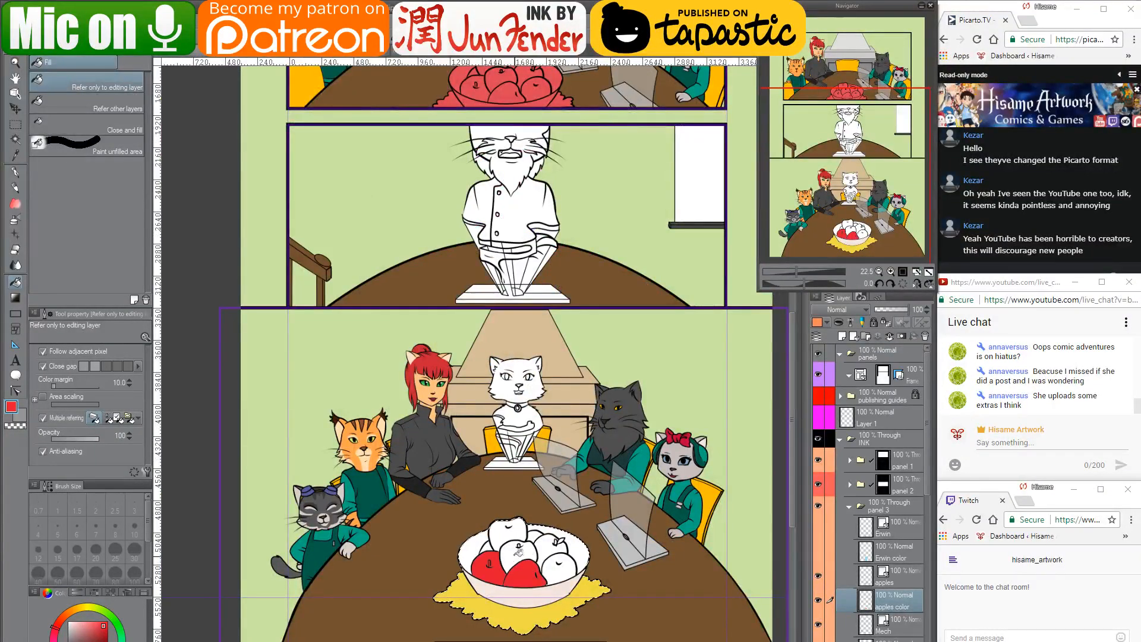
{"action": "left_click", "coordinate": [519, 550]}
{"action": "scroll", "coordinate": [502, 600], "scroll_direction": "up", "scroll_amount": 2}
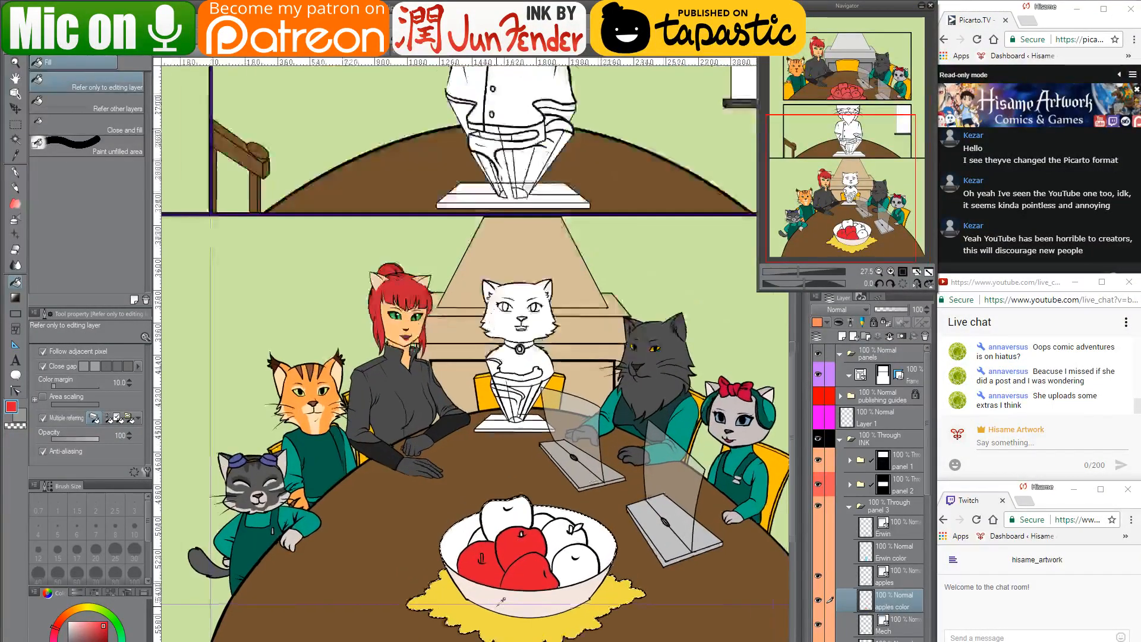
{"action": "scroll", "coordinate": [502, 600], "scroll_direction": "up", "scroll_amount": 3}
{"action": "left_click", "coordinate": [606, 542]}
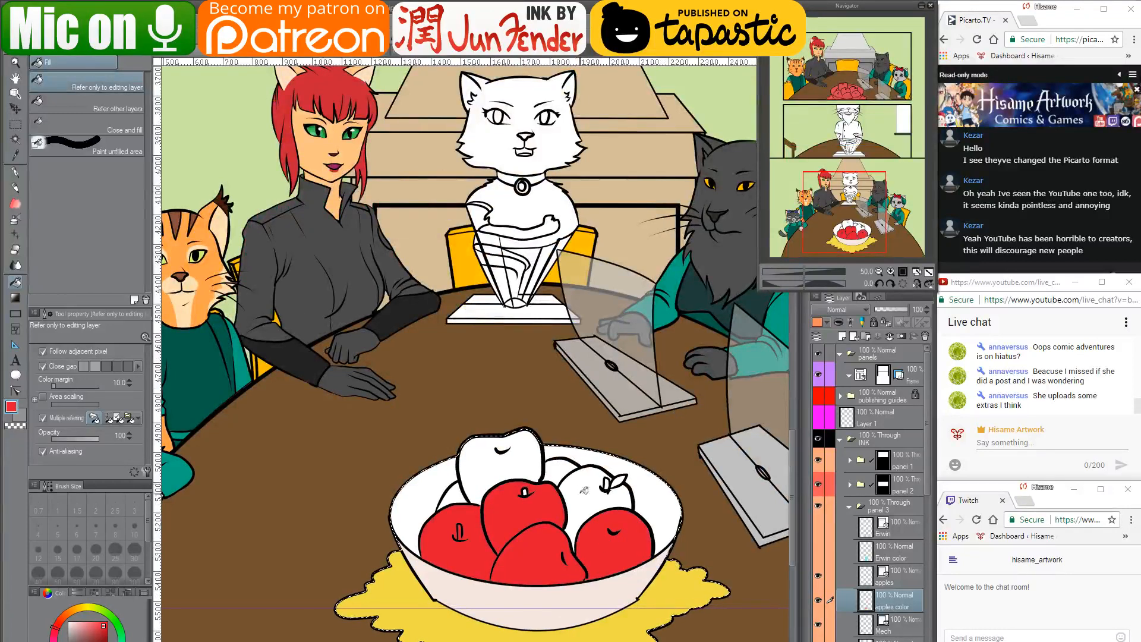
{"action": "left_click", "coordinate": [584, 491]}
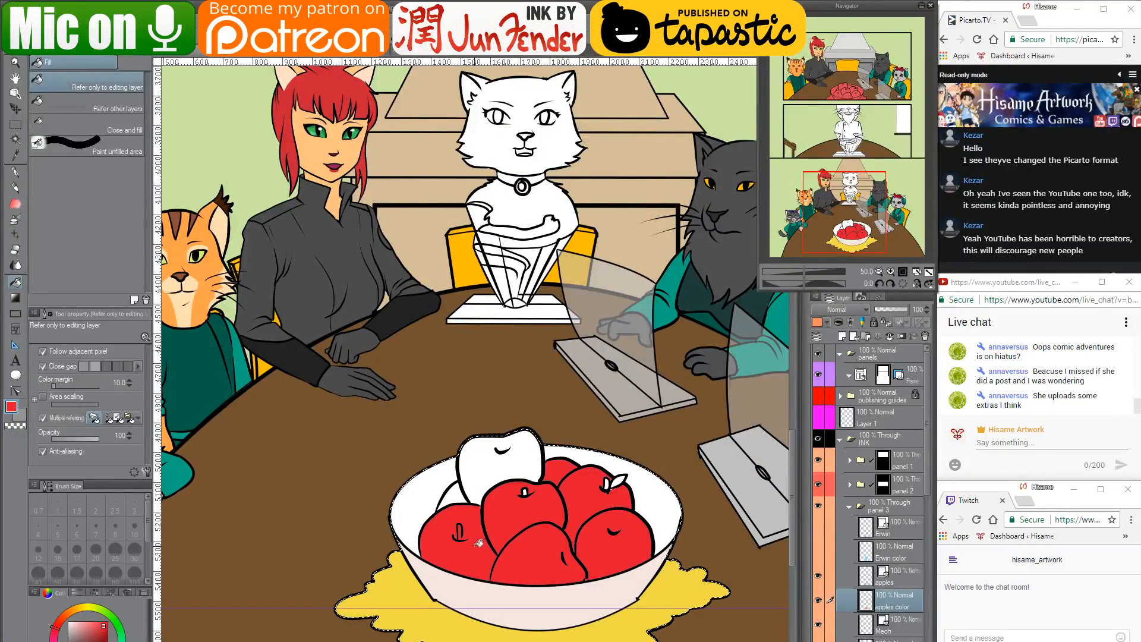
{"action": "left_click", "coordinate": [470, 475]}
{"action": "left_click", "coordinate": [459, 491]}
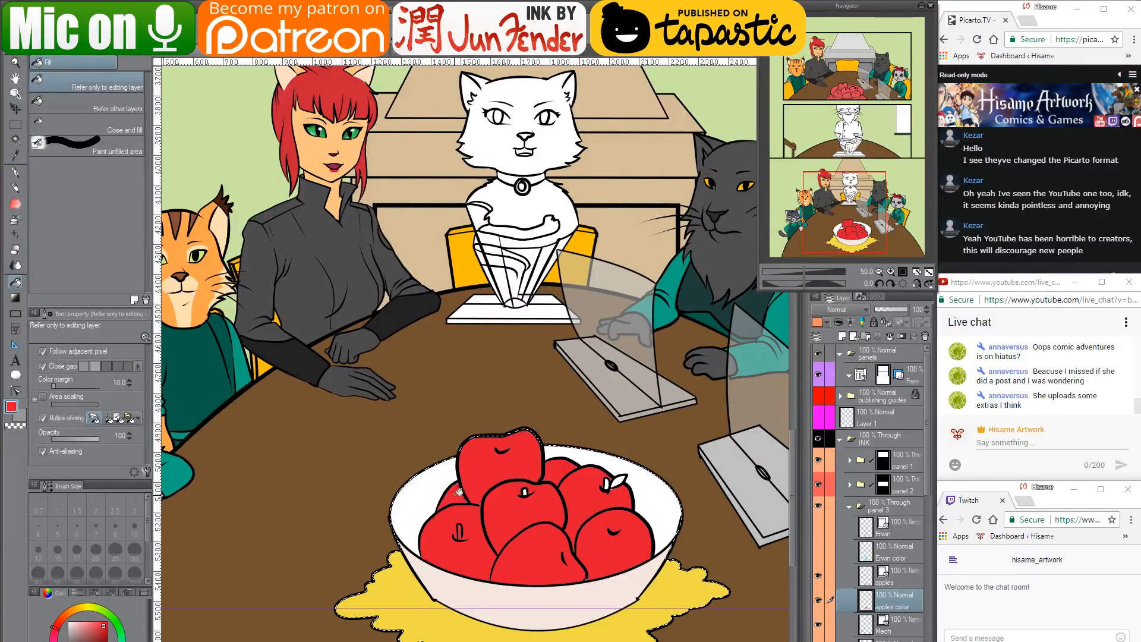
Paint the apples' stems brown with the G-pen at brush size 30
{"action": "left_click", "coordinate": [15, 172]}
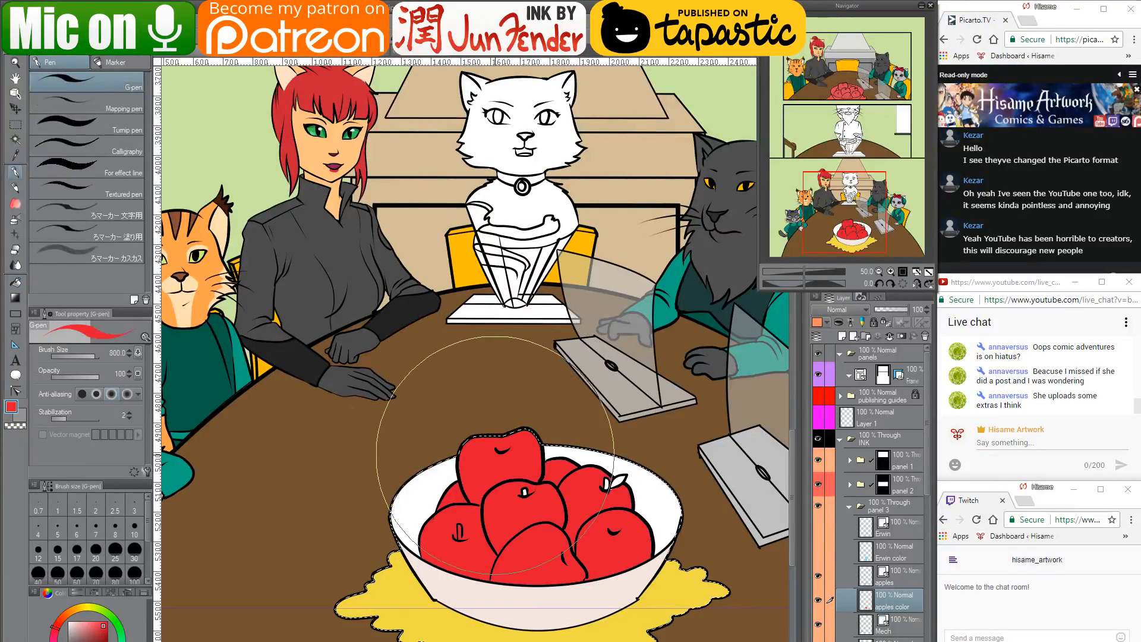
{"action": "left_click", "coordinate": [115, 572]}
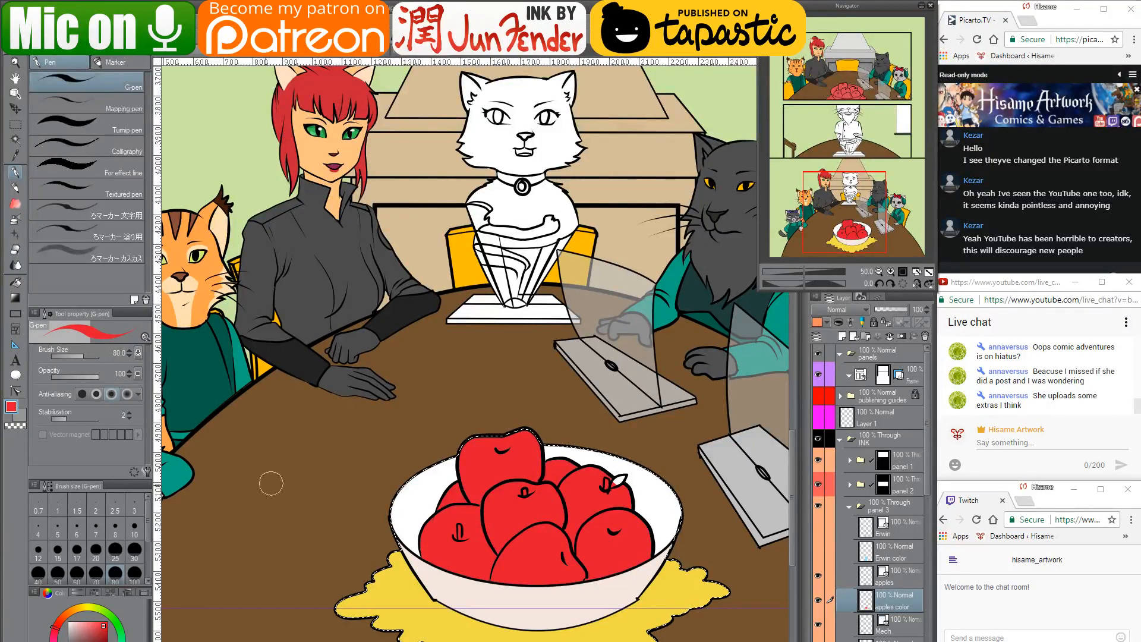
{"action": "left_click", "coordinate": [81, 634]}
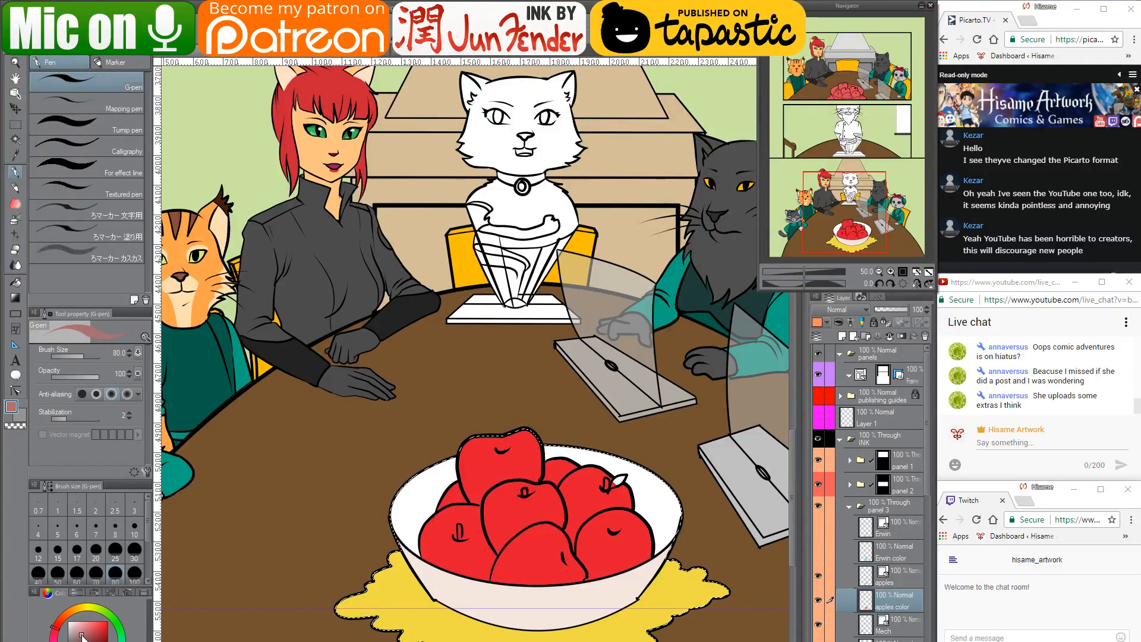
{"action": "left_click_drag", "start_coordinate": [55, 629], "coordinate": [63, 624]}
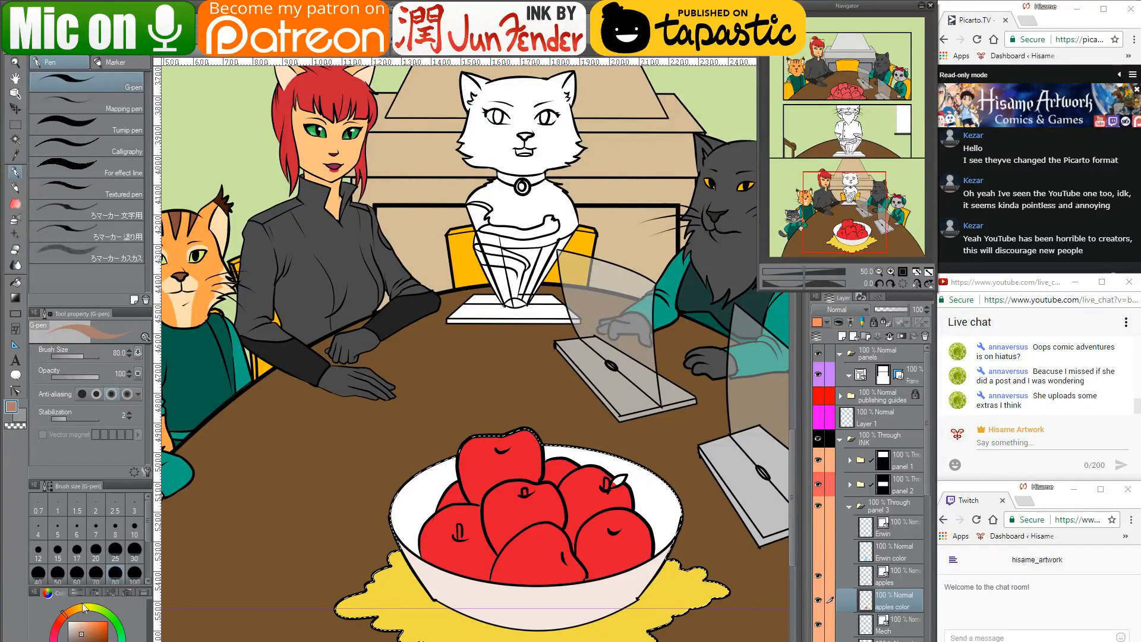
{"action": "left_click_drag", "start_coordinate": [80, 636], "coordinate": [90, 633]}
{"action": "scroll", "coordinate": [580, 459], "scroll_direction": "up", "scroll_amount": 4}
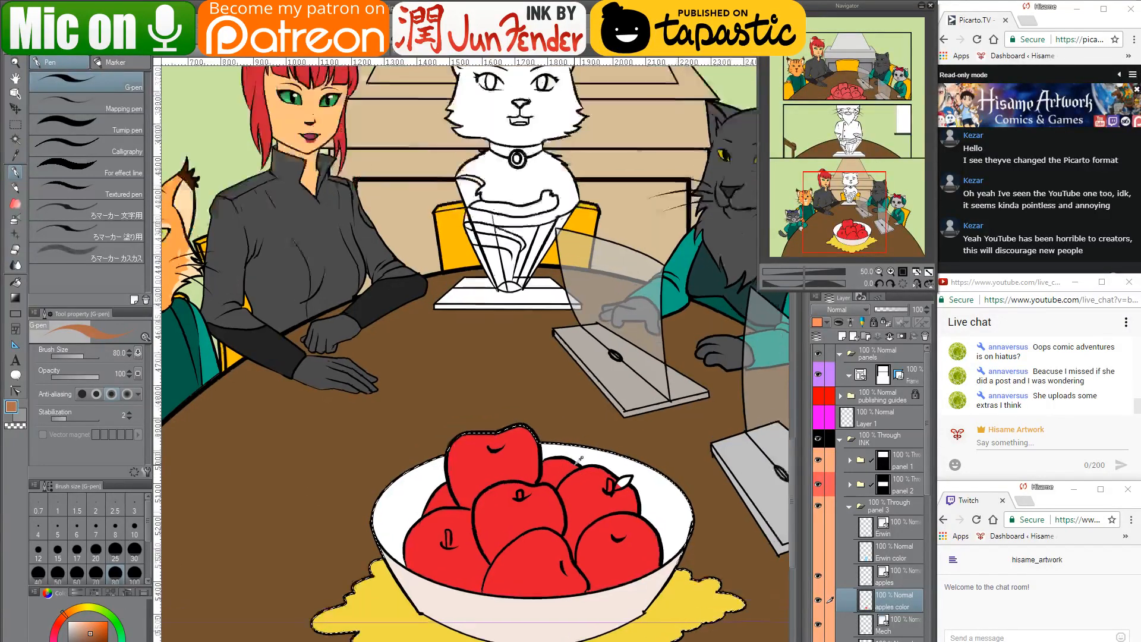
{"action": "left_click_drag", "start_coordinate": [576, 361], "coordinate": [578, 348]}
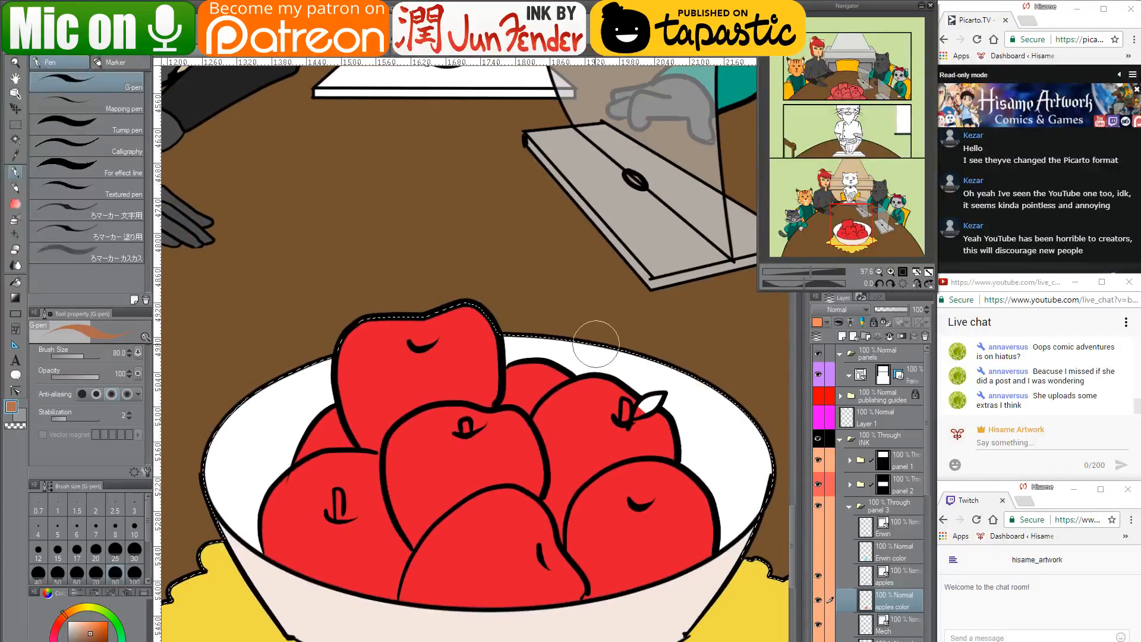
{"action": "key", "text": "bracketleft"}
{"action": "key", "text": "bracketleft"}
{"action": "key", "text": "bracketleft"}
{"action": "key", "text": "bracketleft"}
{"action": "key", "text": "bracketleft"}
{"action": "left_click_drag", "start_coordinate": [627, 406], "coordinate": [625, 415]}
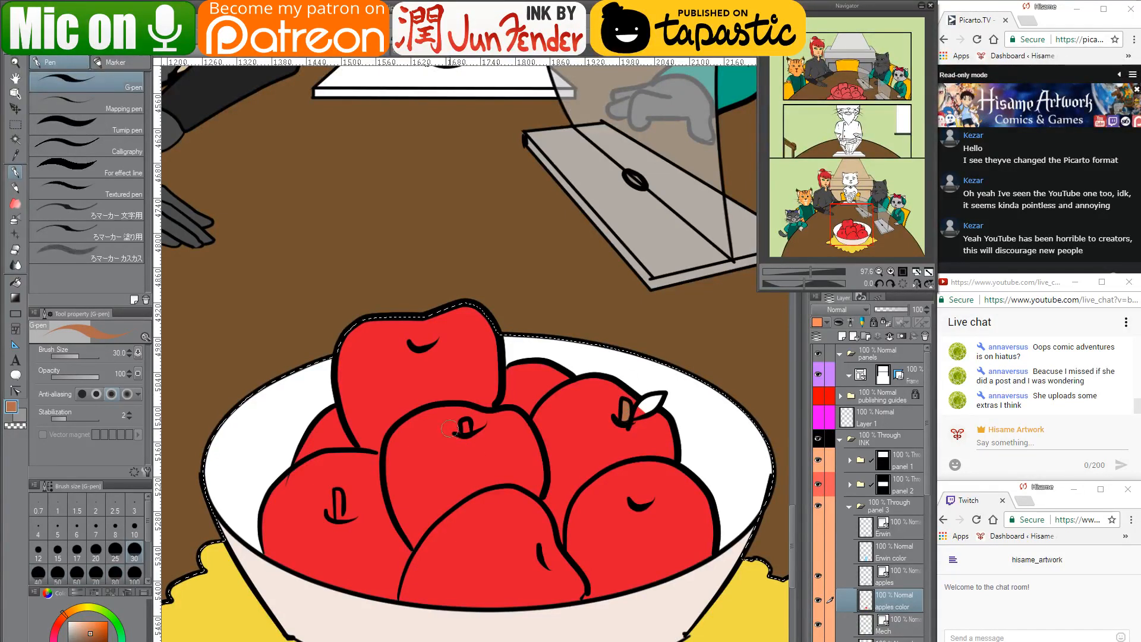
{"action": "left_click_drag", "start_coordinate": [452, 426], "coordinate": [466, 429]}
{"action": "left_click_drag", "start_coordinate": [337, 492], "coordinate": [338, 514]}
Paint the apple's leaf with a green sampled from page 36, and clear the selection
{"action": "left_click_drag", "start_coordinate": [114, 612], "coordinate": [107, 610]}
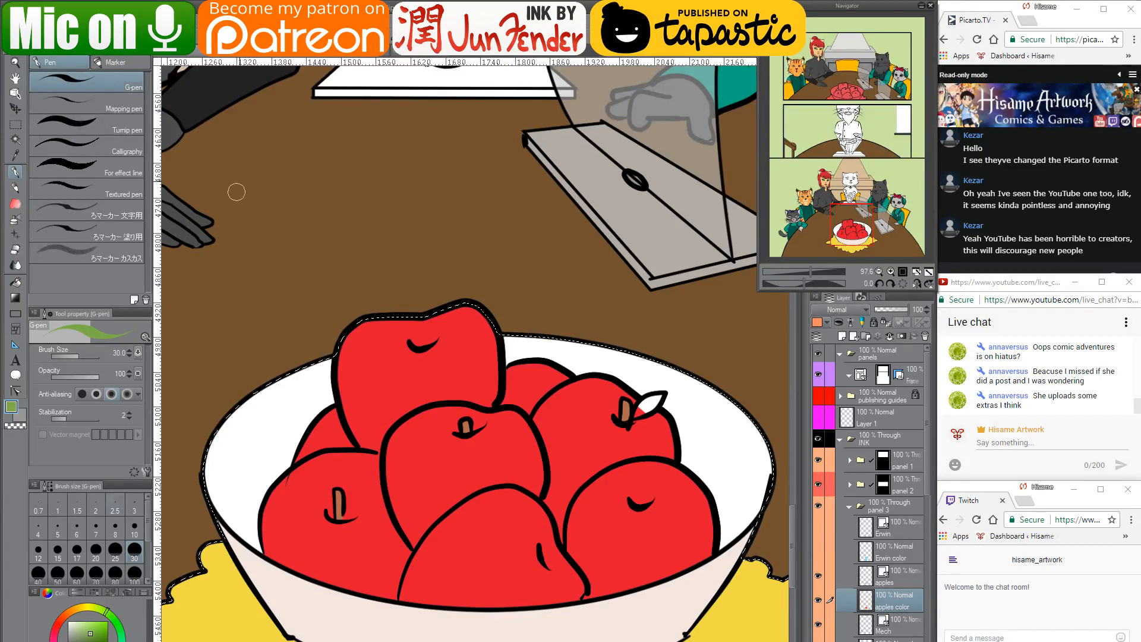
{"action": "left_click", "coordinate": [225, 60]}
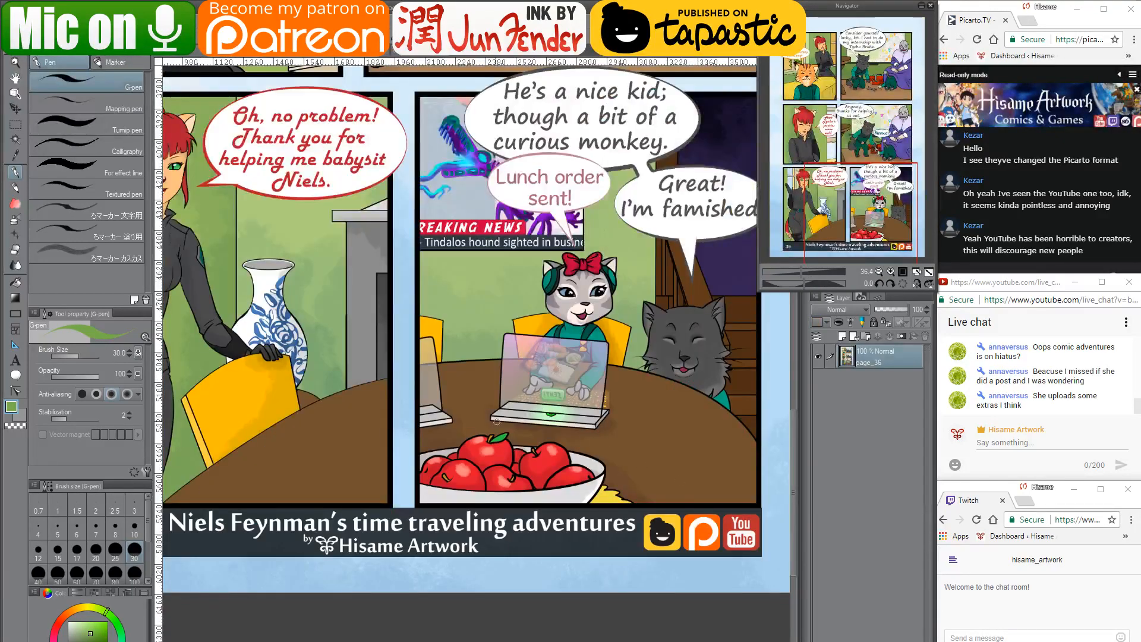
{"action": "left_click", "coordinate": [500, 437], "text": "alt"}
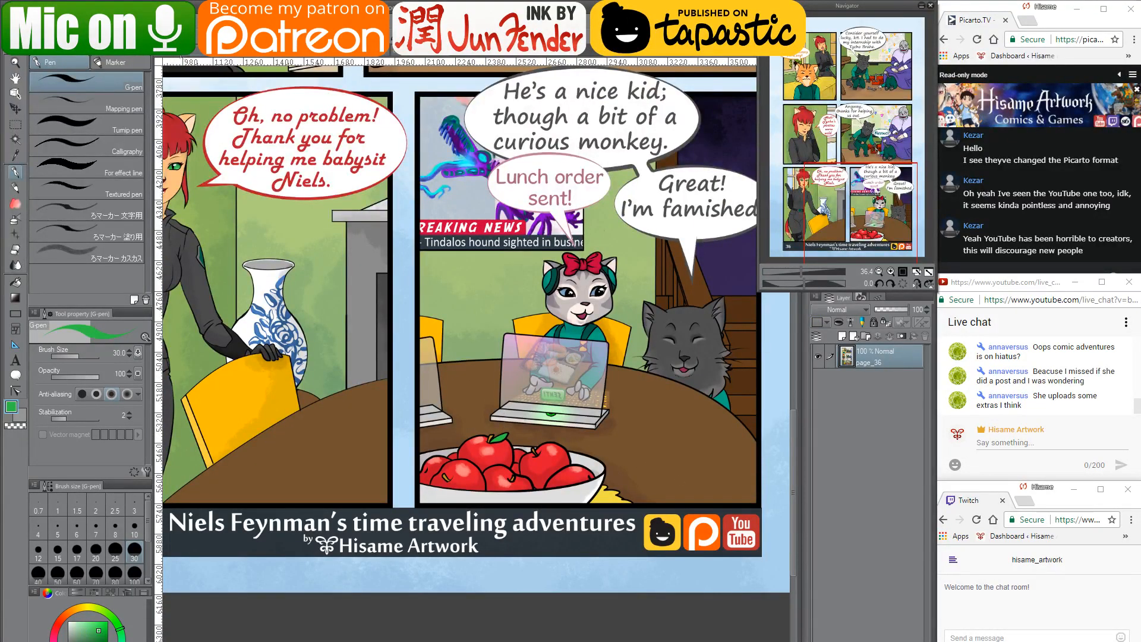
{"action": "left_click", "coordinate": [309, 60]}
{"action": "mouse_move", "coordinate": [659, 397]}
{"action": "left_mouse_down"}
{"action": "mouse_move", "coordinate": [634, 417]}
{"action": "mouse_move", "coordinate": [659, 397]}
{"action": "left_mouse_up"}
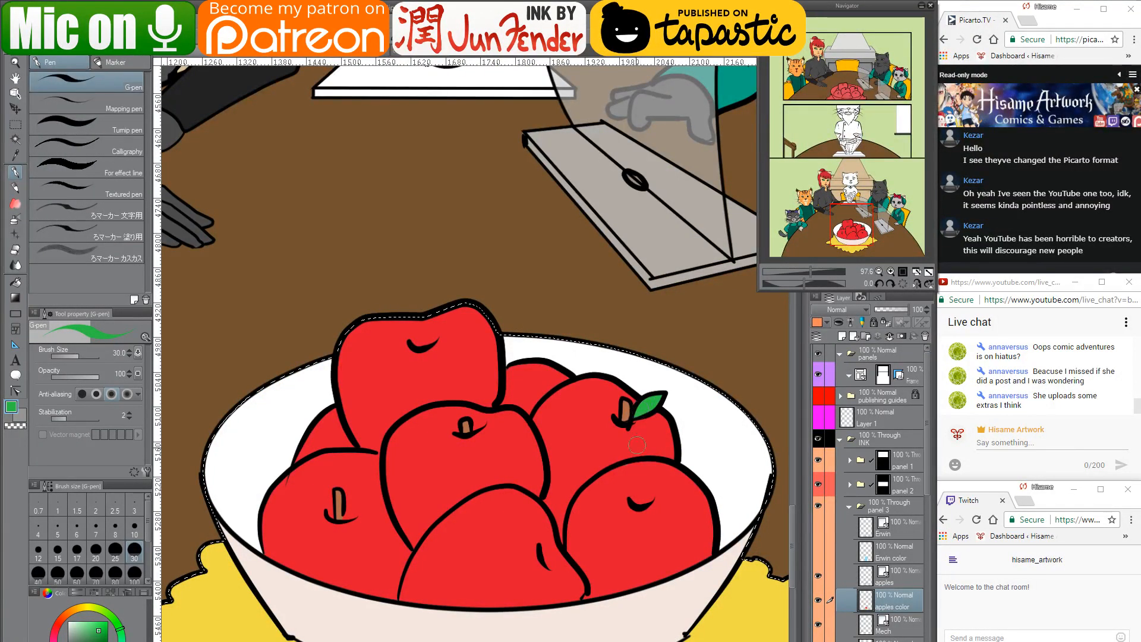
{"action": "key", "text": "ctrl+d"}
{"action": "scroll", "coordinate": [616, 448], "scroll_direction": "down", "scroll_amount": 3}
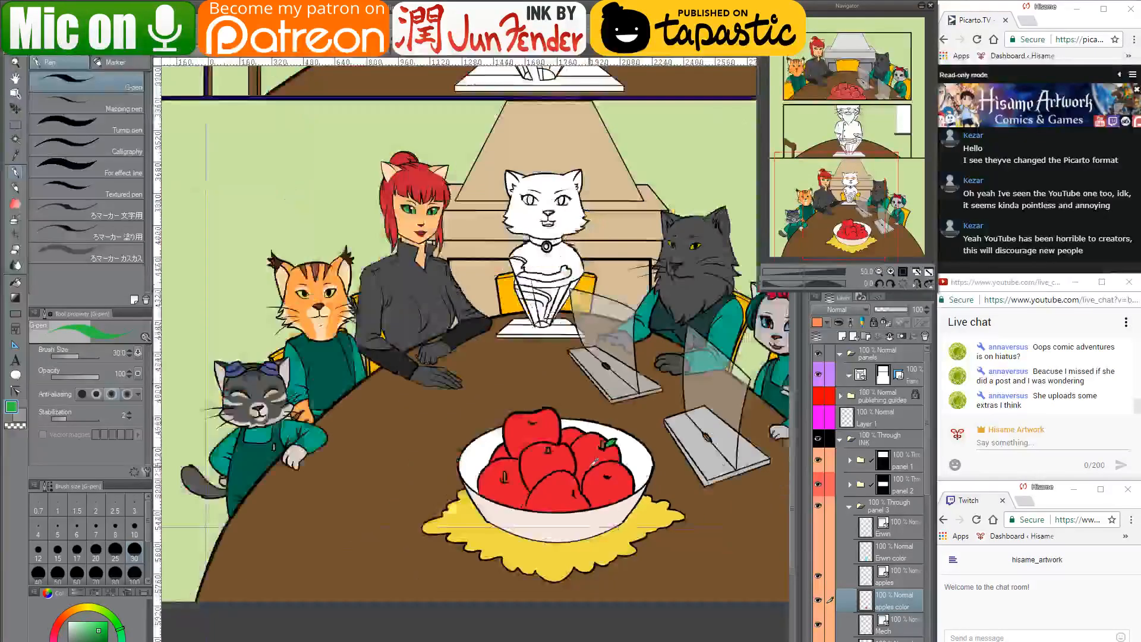
{"action": "left_click_drag", "start_coordinate": [611, 426], "coordinate": [567, 495]}
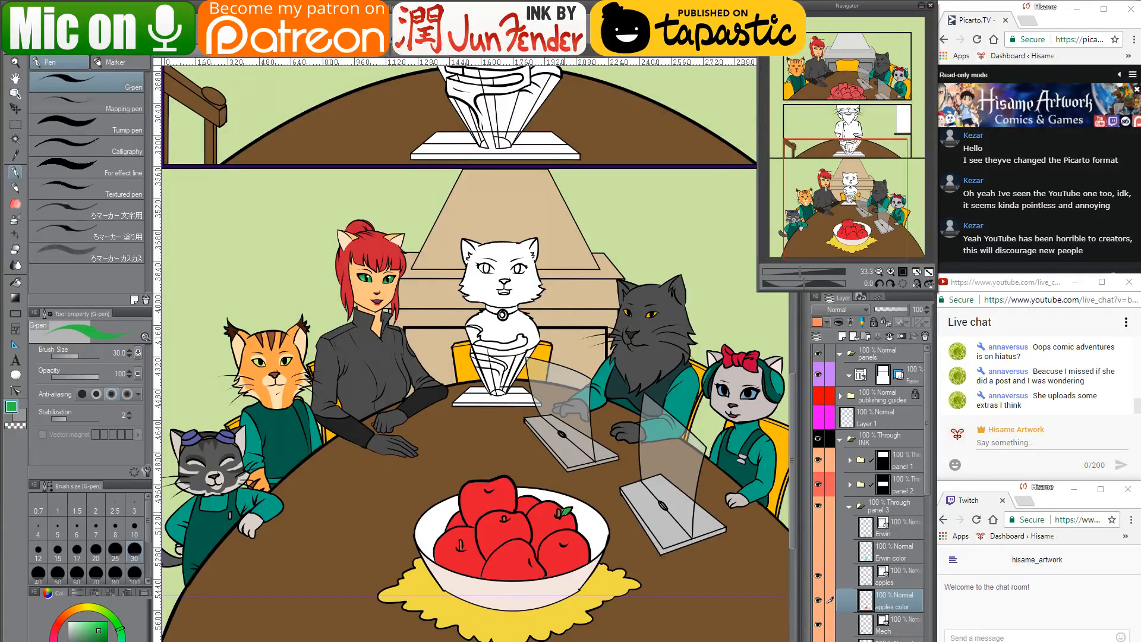
{"action": "scroll", "coordinate": [728, 498], "scroll_direction": "up", "scroll_amount": 3}
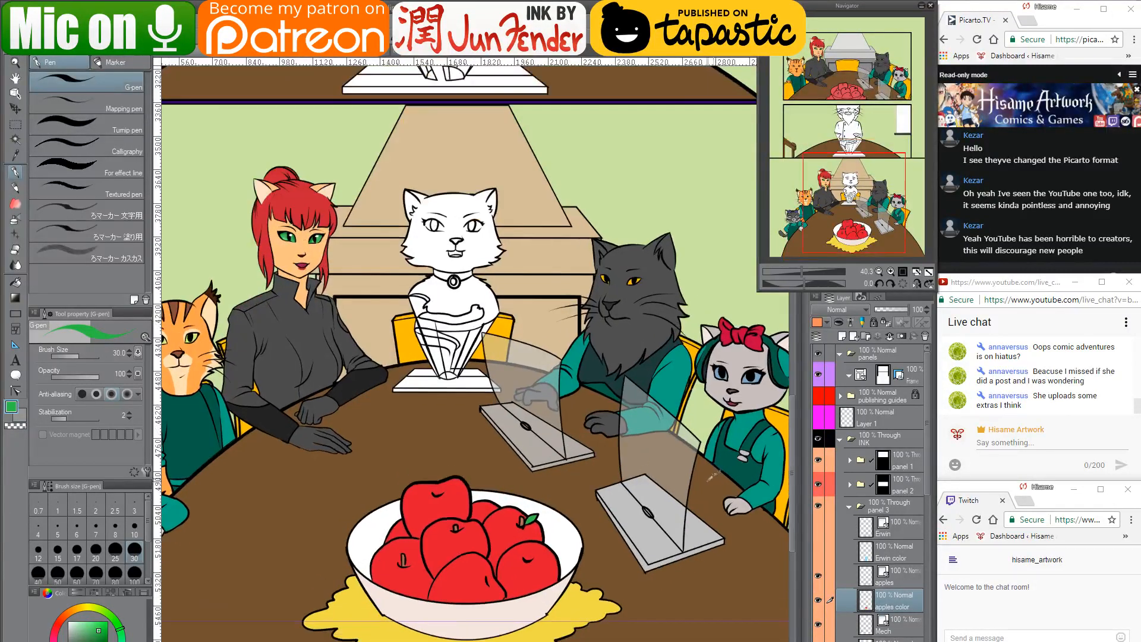
{"action": "left_click_drag", "start_coordinate": [728, 498], "coordinate": [680, 557]}
{"action": "left_click_drag", "start_coordinate": [699, 428], "coordinate": [664, 454]}
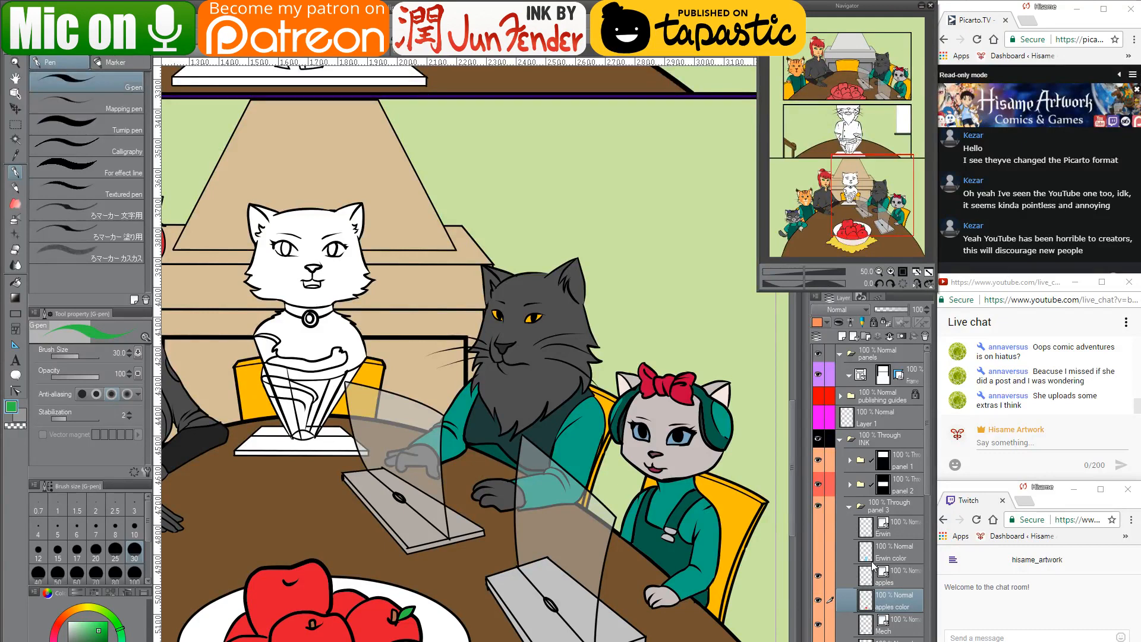
Make the color layer beneath "Bow cat Copy" active and select its painted area, framing the bow-wearing cat's head
{"action": "scroll", "coordinate": [871, 571], "scroll_direction": "down", "scroll_amount": 2}
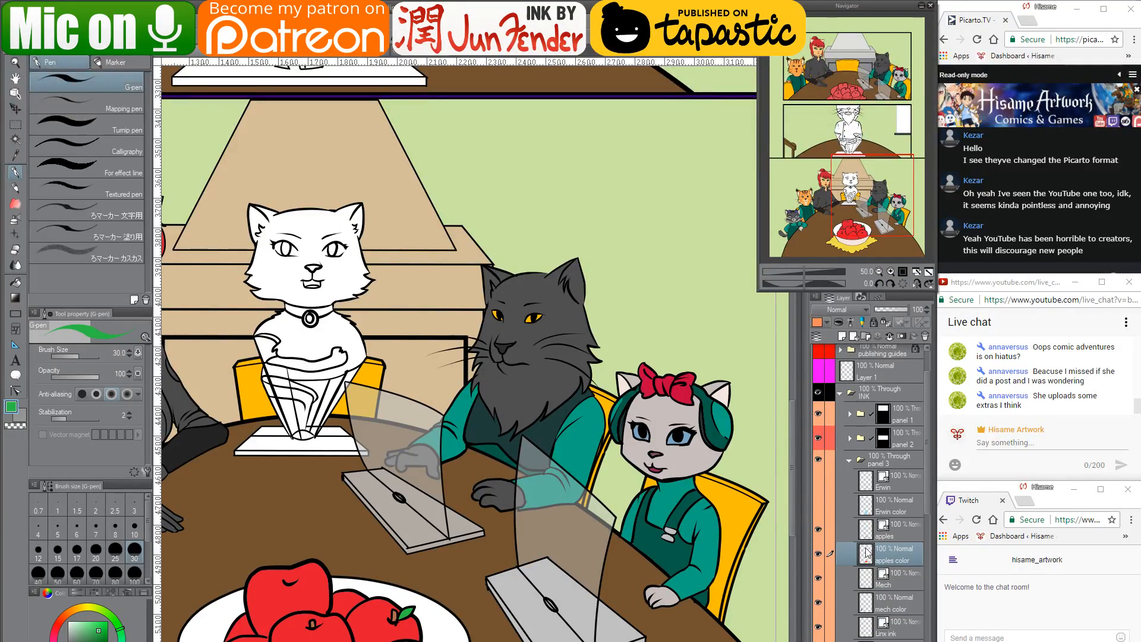
{"action": "scroll", "coordinate": [865, 552], "scroll_direction": "down", "scroll_amount": 3}
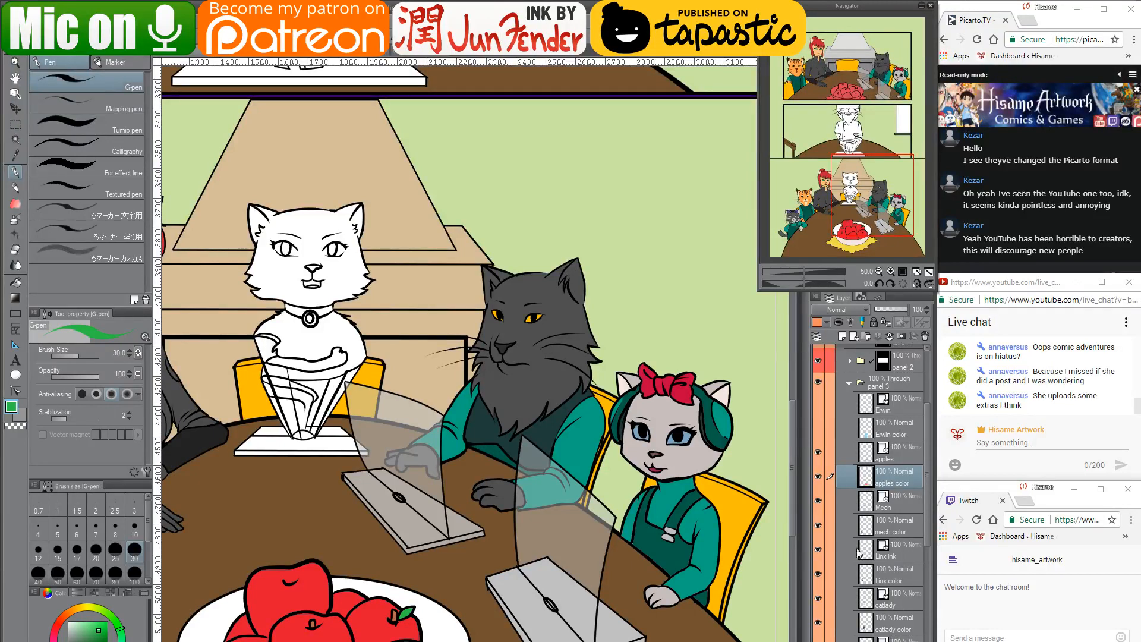
{"action": "mouse_move", "coordinate": [612, 488]}
{"action": "left_mouse_down"}
{"action": "mouse_move", "coordinate": [701, 458]}
{"action": "mouse_move", "coordinate": [615, 485]}
{"action": "mouse_move", "coordinate": [631, 449]}
{"action": "left_mouse_up"}
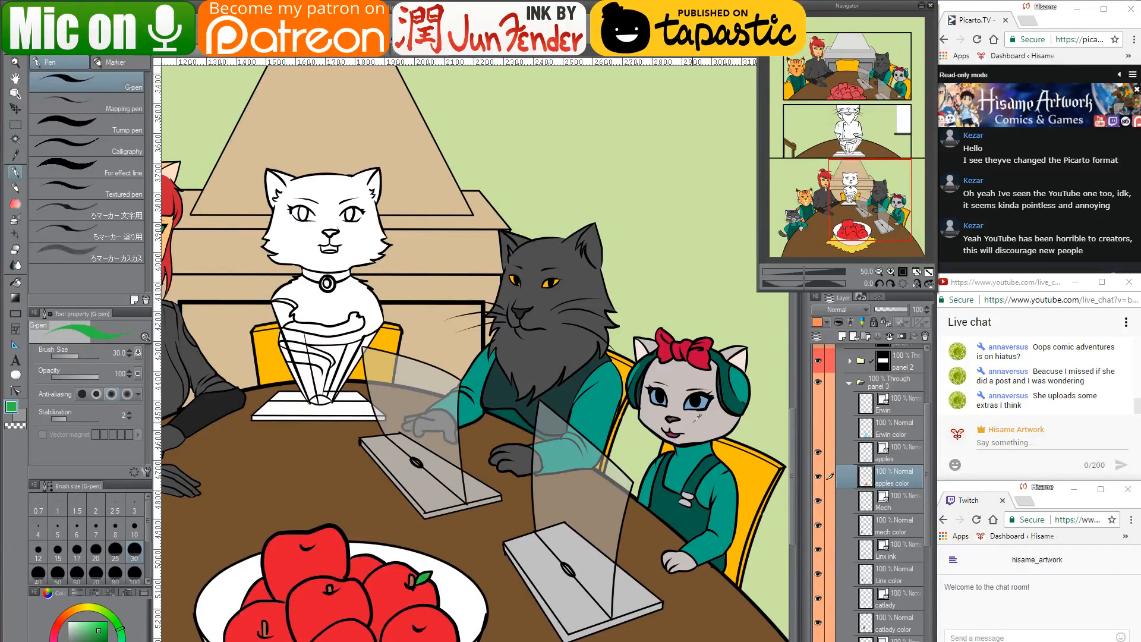
{"action": "scroll", "coordinate": [697, 418], "scroll_direction": "up", "scroll_amount": 3}
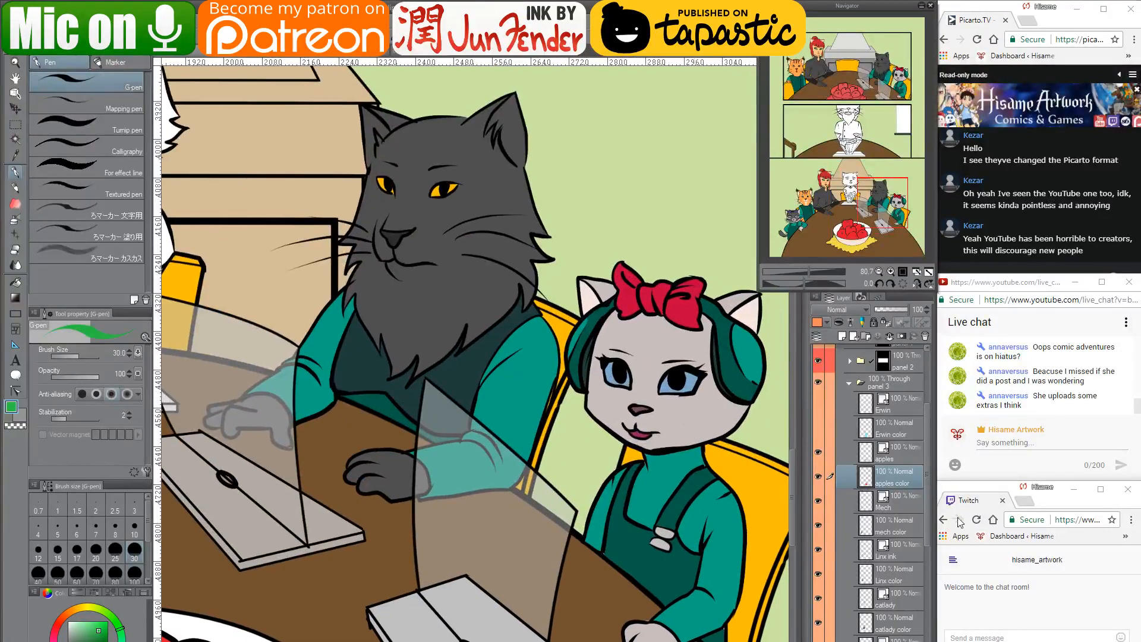
{"action": "scroll", "coordinate": [675, 484], "scroll_direction": "down", "scroll_amount": 3}
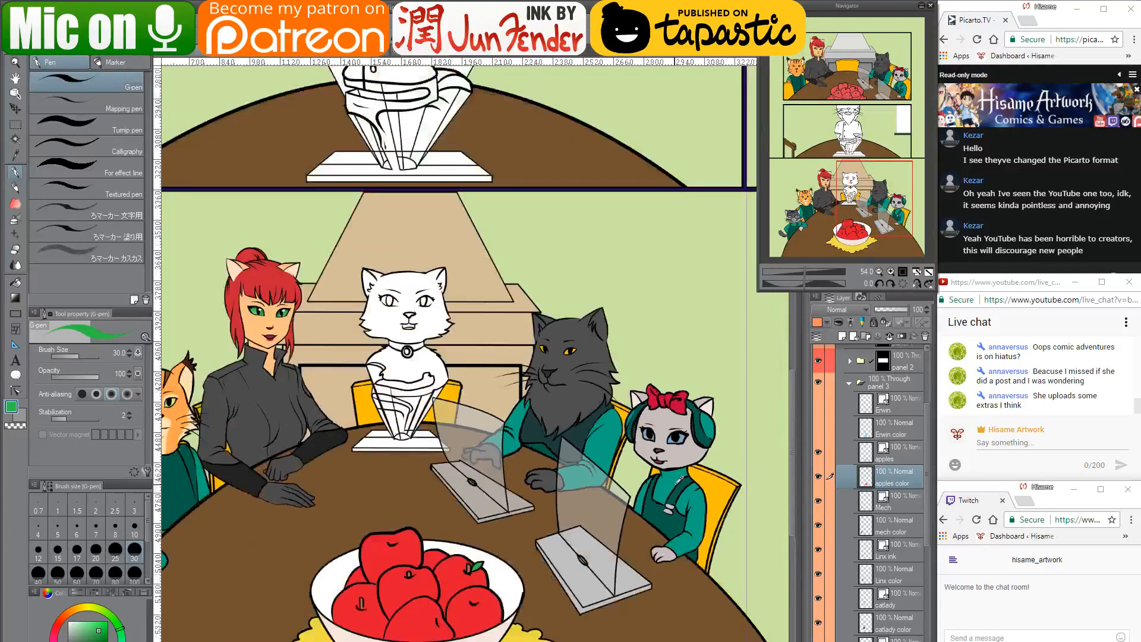
{"action": "scroll", "coordinate": [679, 481], "scroll_direction": "down", "scroll_amount": 1}
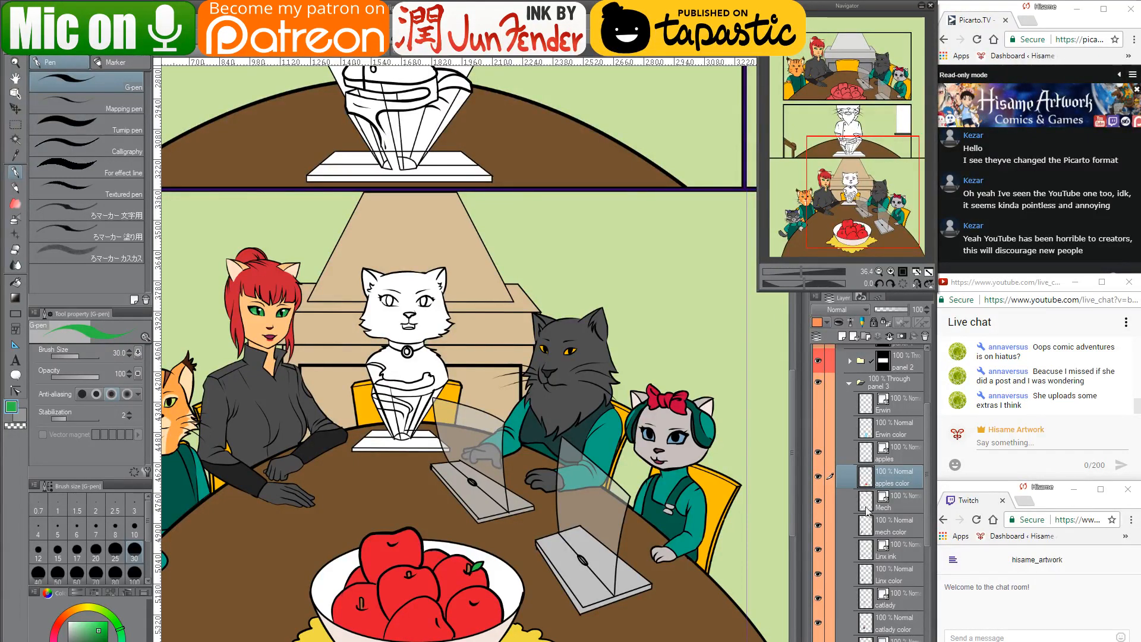
{"action": "scroll", "coordinate": [875, 517], "scroll_direction": "down", "scroll_amount": 5}
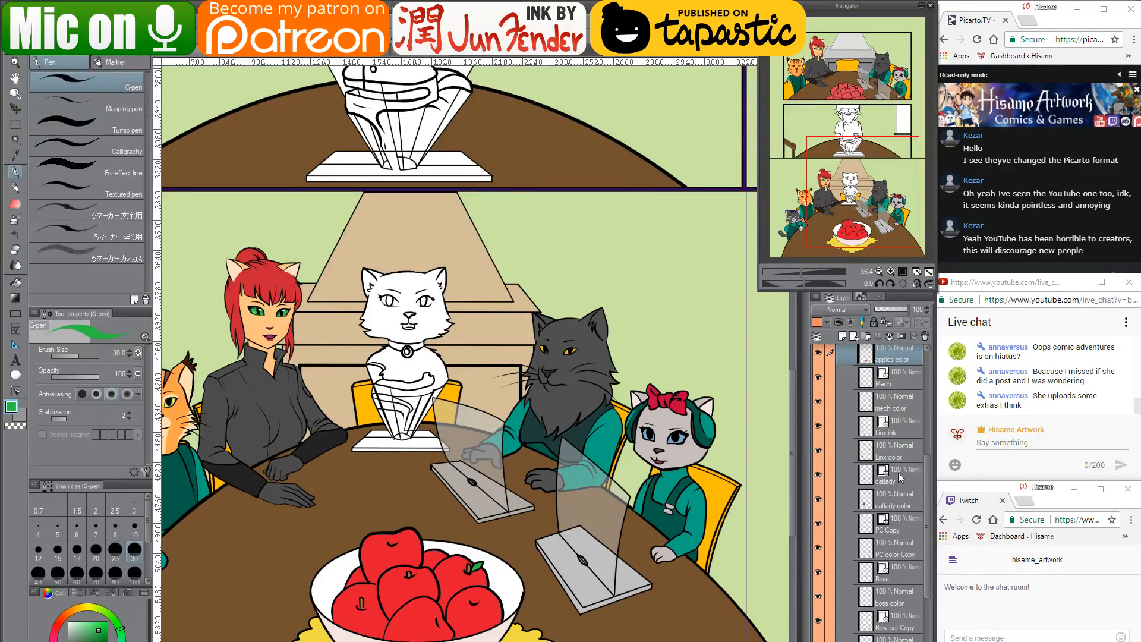
{"action": "left_click", "coordinate": [871, 626]}
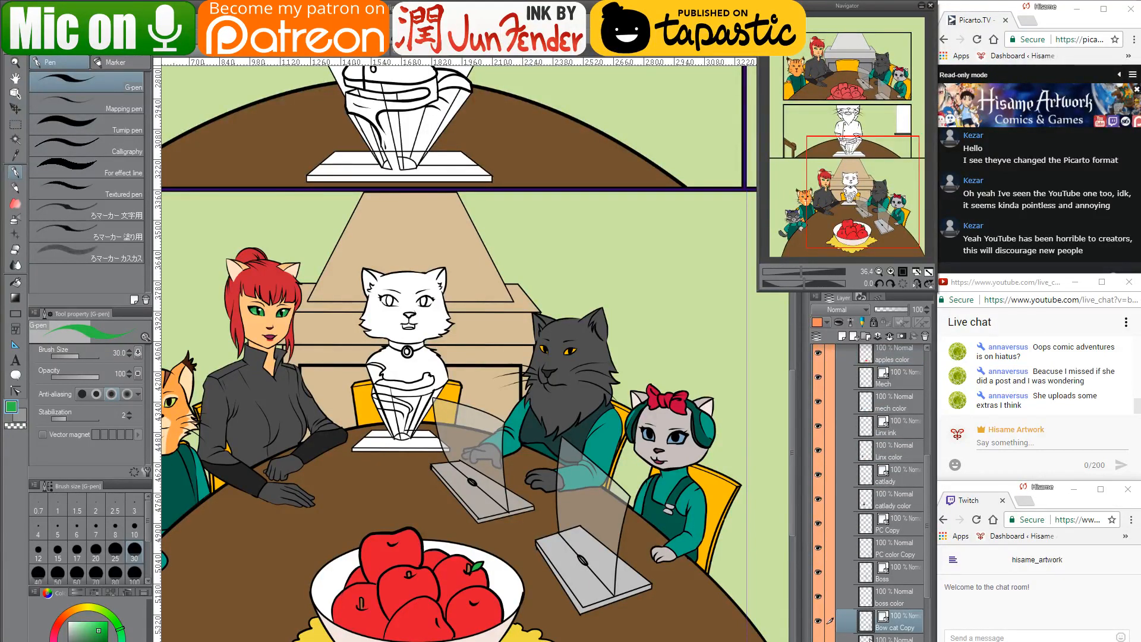
{"action": "left_click", "coordinate": [869, 639]}
{"action": "left_click", "coordinate": [869, 639], "text": "ctrl"}
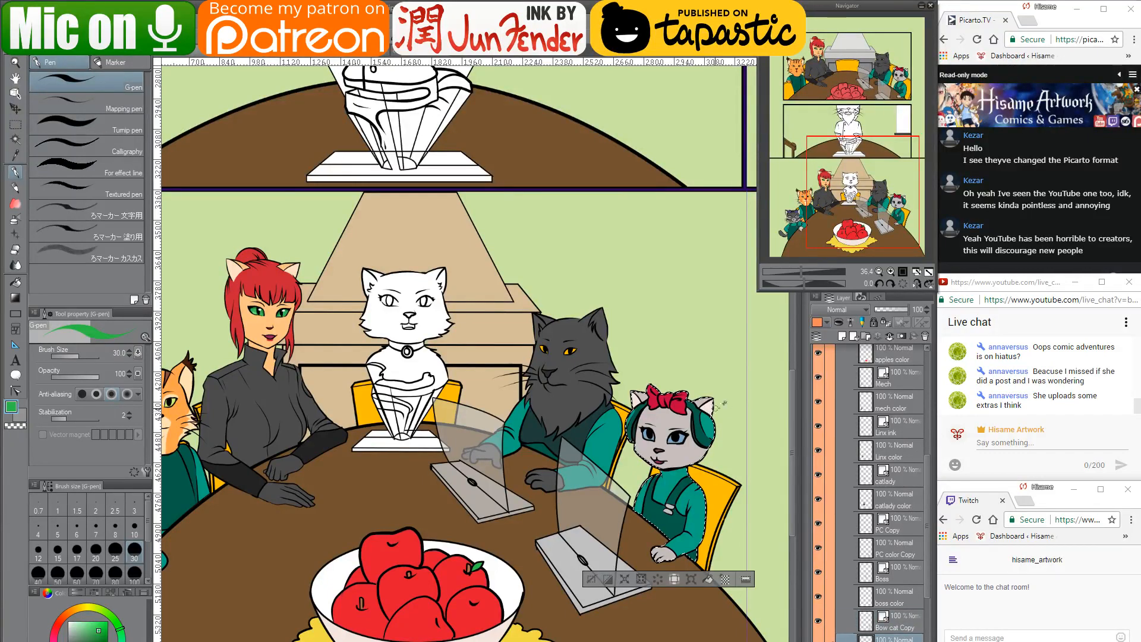
{"action": "scroll", "coordinate": [722, 406], "scroll_direction": "up", "scroll_amount": 5}
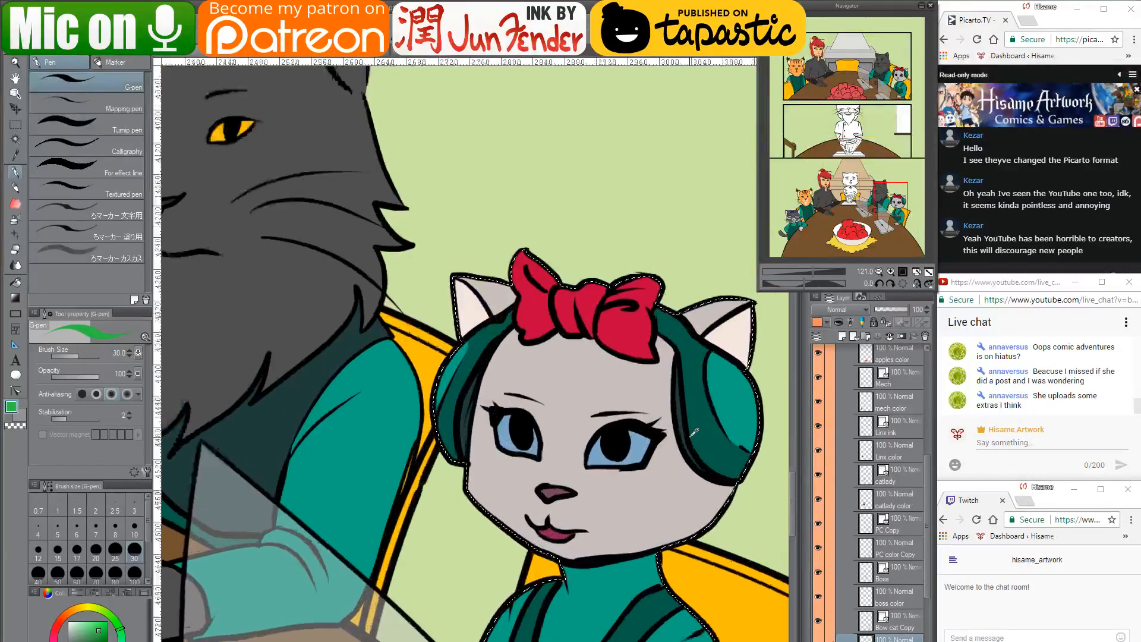
{"action": "scroll", "coordinate": [692, 432], "scroll_direction": "up", "scroll_amount": 1}
{"action": "left_click_drag", "start_coordinate": [472, 369], "coordinate": [372, 375]}
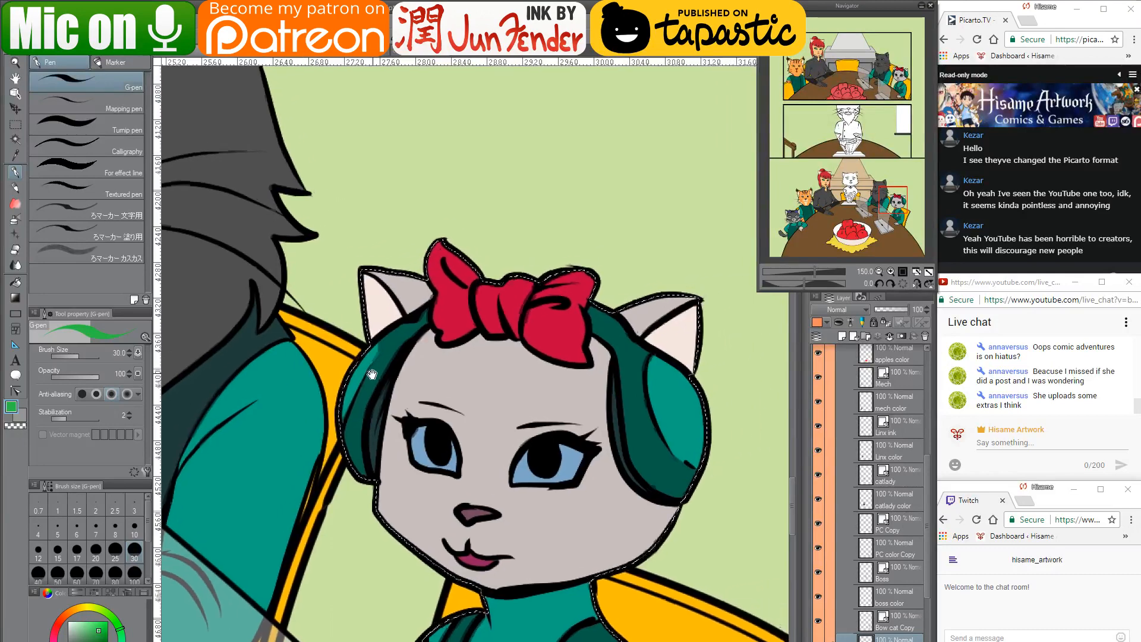
Sample the pale pinkish white around the bow-wearing cat's eye on page 36, and return to the table scene page
{"action": "left_click", "coordinate": [289, 51]}
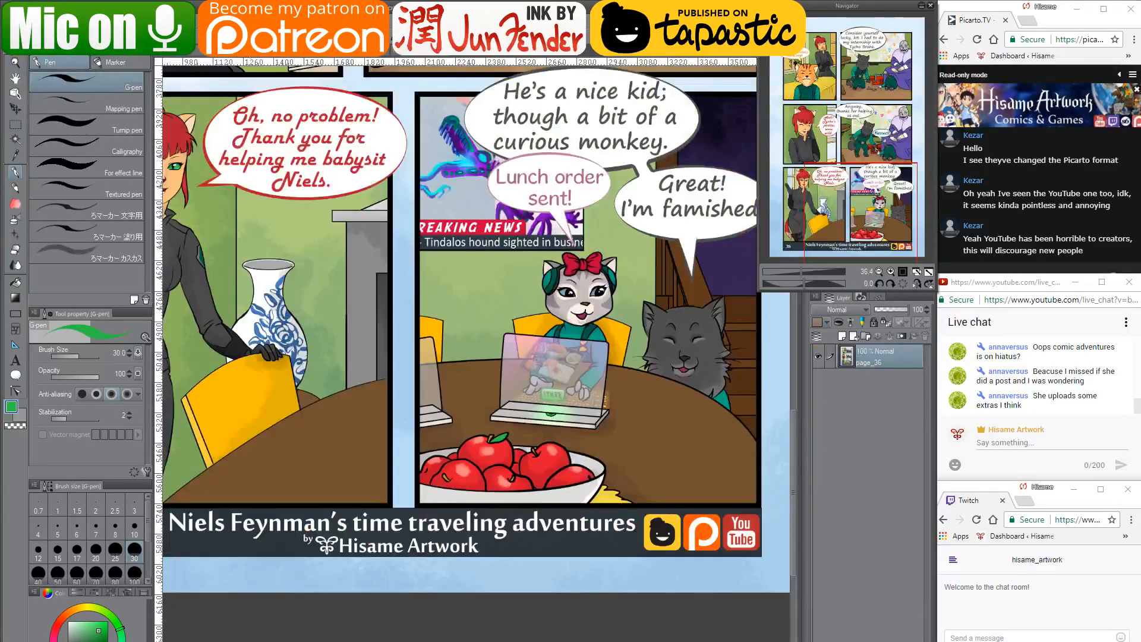
{"action": "scroll", "coordinate": [601, 309], "scroll_direction": "up", "scroll_amount": 4}
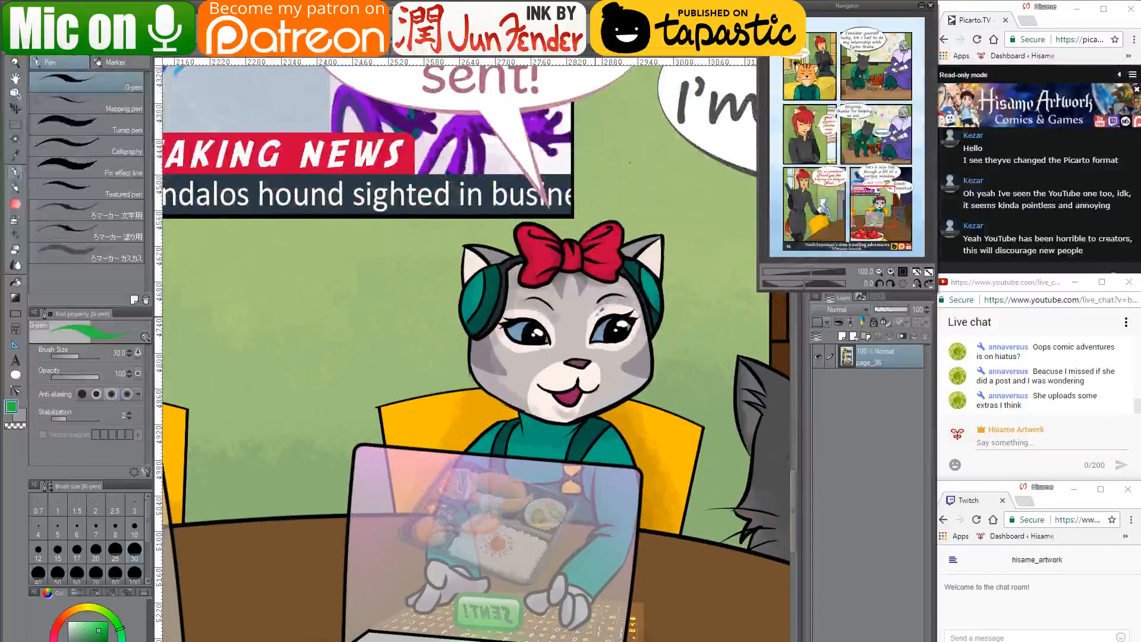
{"action": "left_click", "coordinate": [602, 308], "text": "alt"}
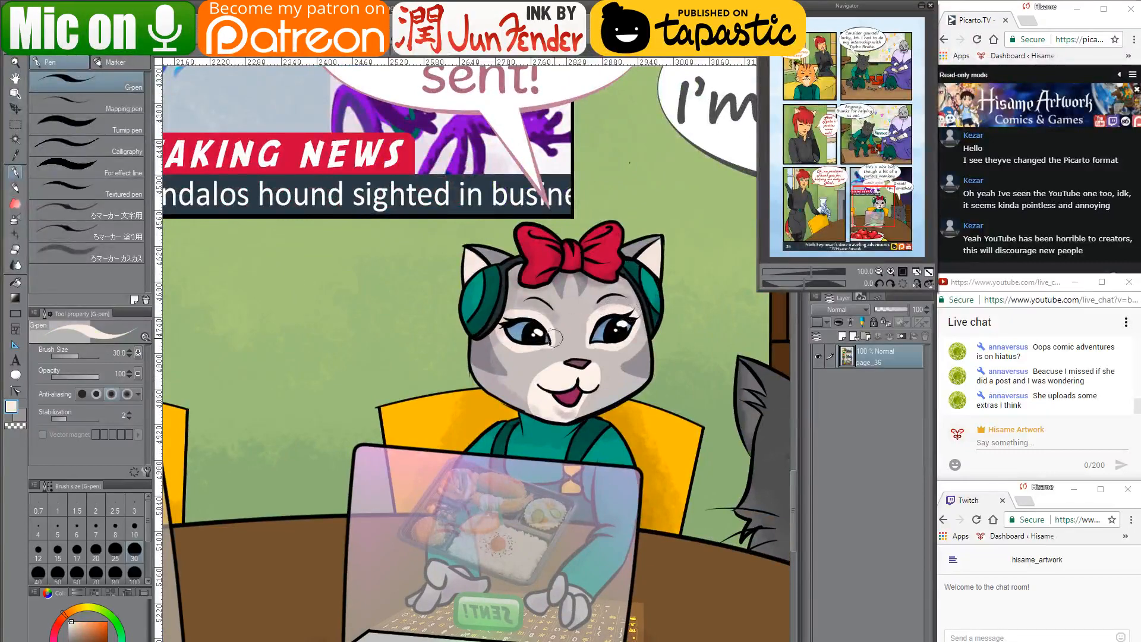
{"action": "scroll", "coordinate": [559, 333], "scroll_direction": "down", "scroll_amount": 2}
{"action": "scroll", "coordinate": [559, 333], "scroll_direction": "down", "scroll_amount": 5}
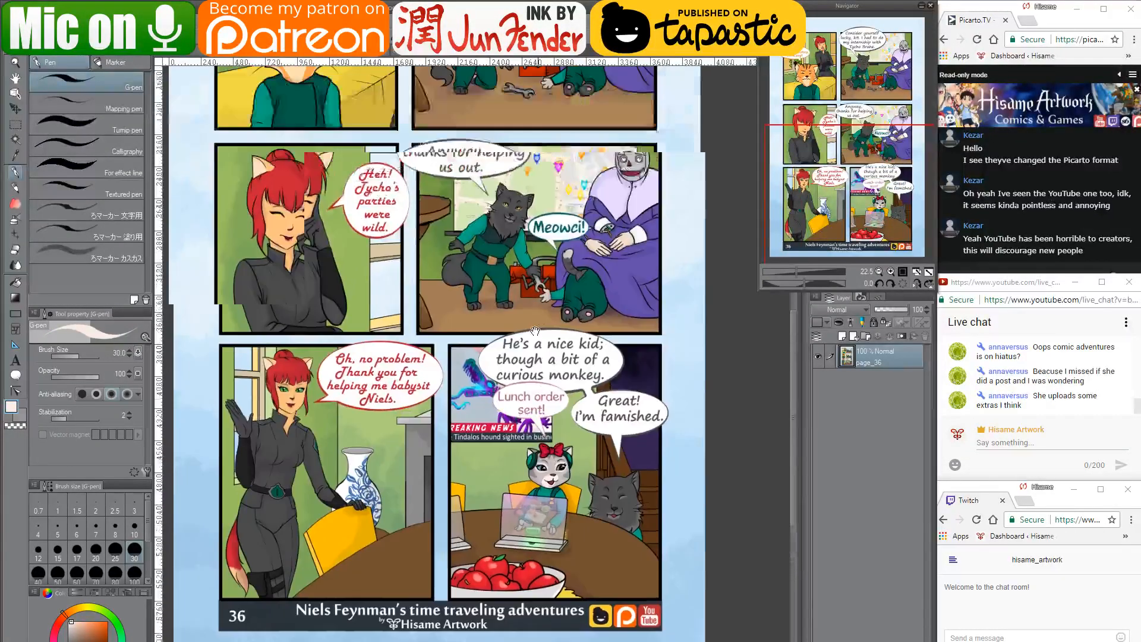
{"action": "left_click_drag", "start_coordinate": [536, 330], "coordinate": [510, 381]}
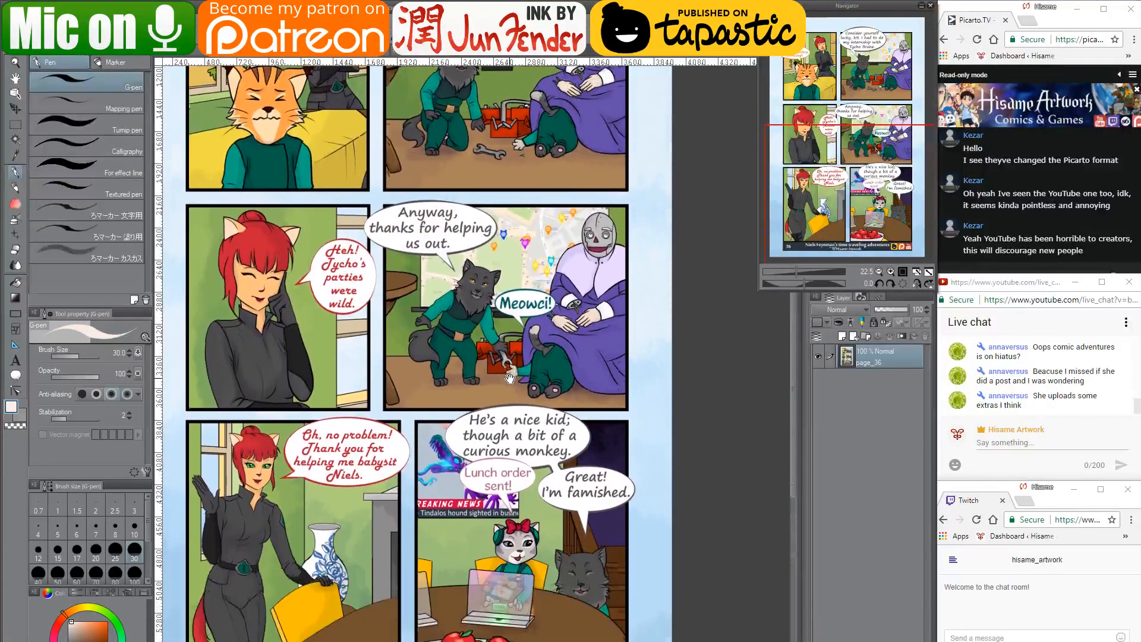
{"action": "scroll", "coordinate": [515, 527], "scroll_direction": "up", "scroll_amount": 1}
{"action": "scroll", "coordinate": [526, 562], "scroll_direction": "up", "scroll_amount": 4}
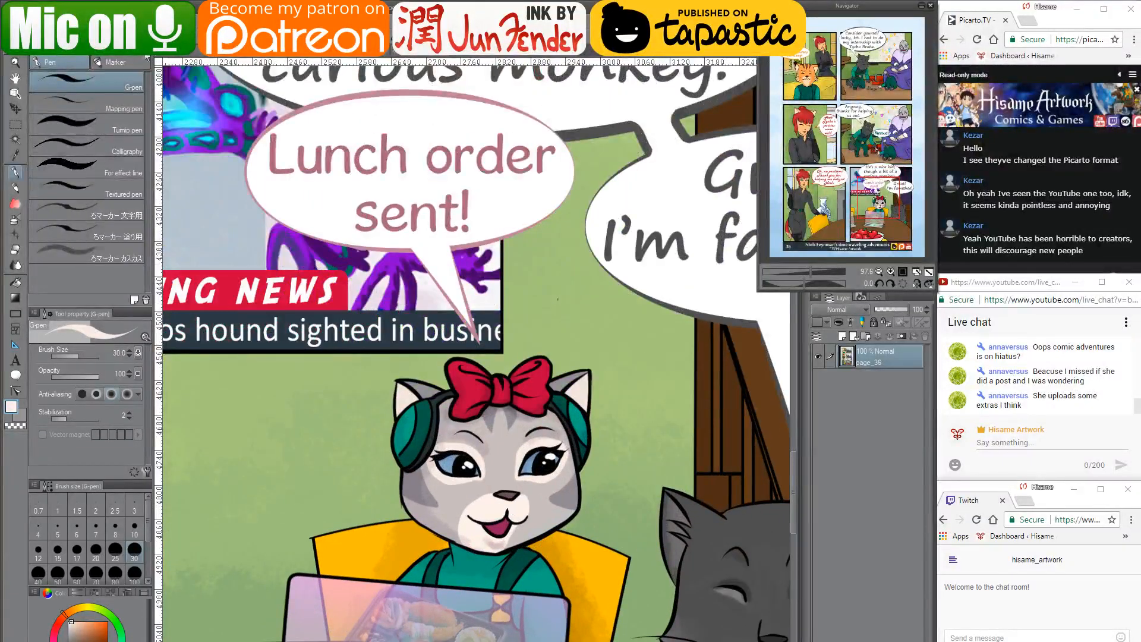
{"action": "left_click", "coordinate": [174, 58]}
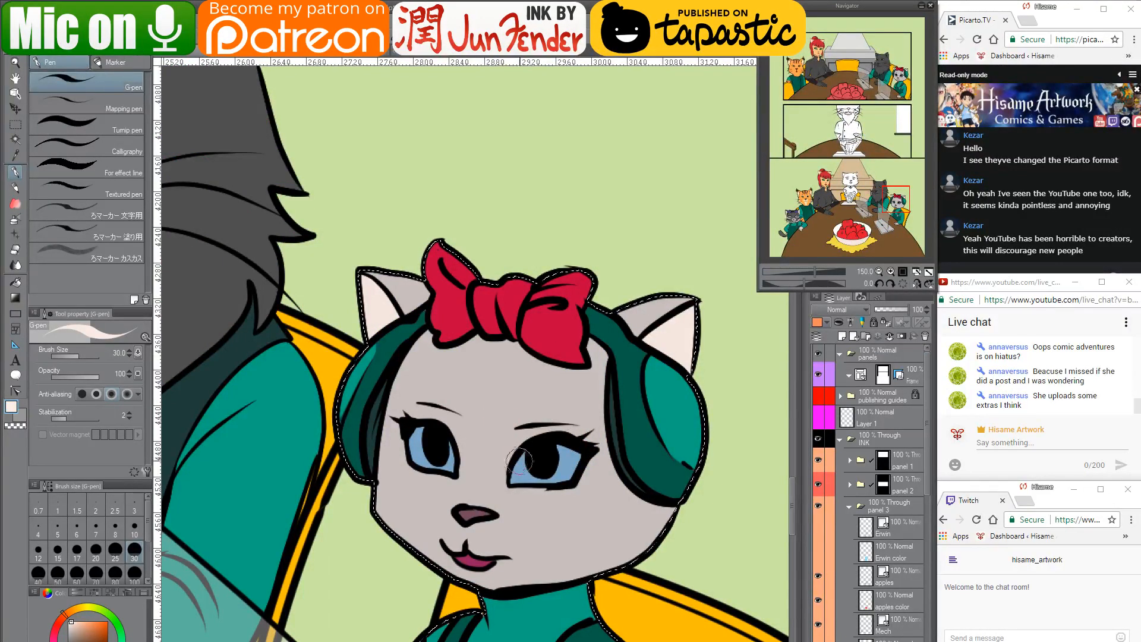
Paint the pale marking around the cat's right eye with the G-pen at brush size 17, tidying its edge with the grey fur color
{"action": "key", "text": "bracketleft"}
{"action": "key", "text": "bracketleft"}
{"action": "key", "text": "bracketleft"}
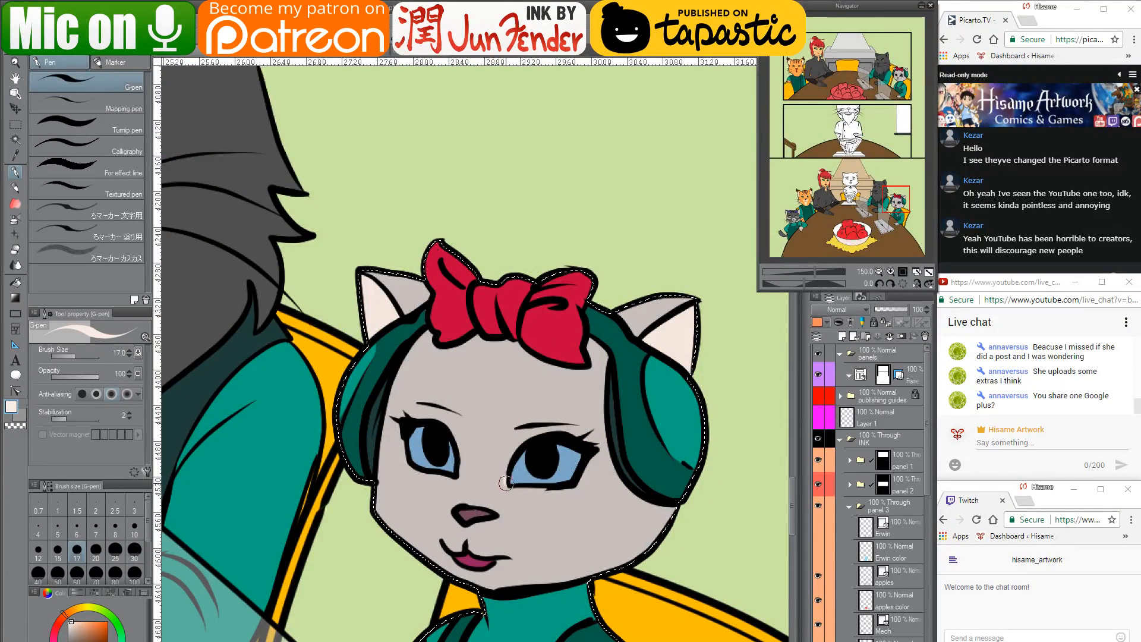
{"action": "mouse_move", "coordinate": [505, 485]}
{"action": "left_mouse_down"}
{"action": "mouse_move", "coordinate": [509, 456]}
{"action": "mouse_move", "coordinate": [538, 430]}
{"action": "mouse_move", "coordinate": [579, 431]}
{"action": "mouse_move", "coordinate": [594, 452]}
{"action": "left_mouse_up"}
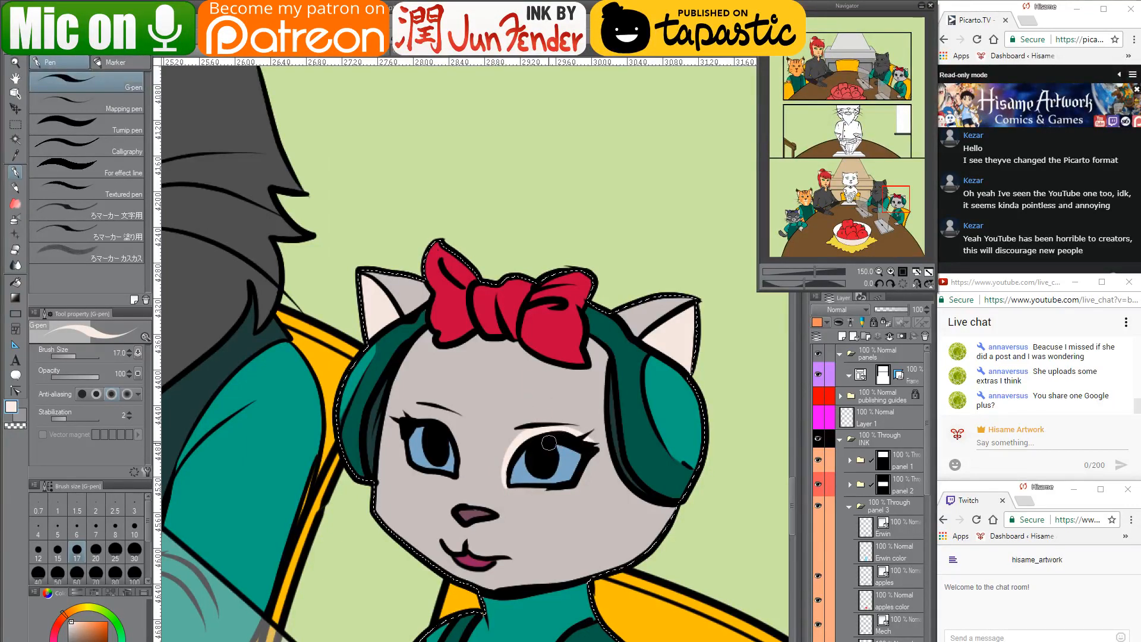
{"action": "mouse_move", "coordinate": [504, 483]}
{"action": "left_mouse_down"}
{"action": "mouse_move", "coordinate": [519, 431]}
{"action": "mouse_move", "coordinate": [547, 423]}
{"action": "mouse_move", "coordinate": [594, 446]}
{"action": "left_mouse_up"}
{"action": "left_click", "coordinate": [555, 418], "text": "alt"}
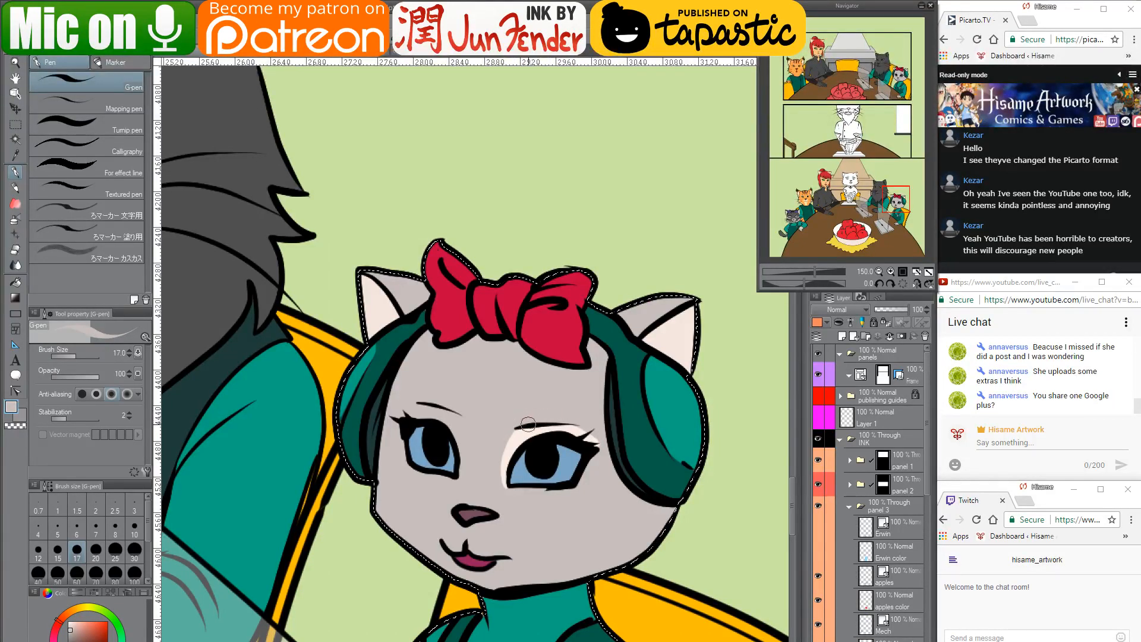
{"action": "left_click", "coordinate": [527, 431], "text": "alt"}
{"action": "mouse_move", "coordinate": [578, 428]}
{"action": "left_mouse_down"}
{"action": "mouse_move", "coordinate": [597, 441]}
{"action": "mouse_move", "coordinate": [584, 479]}
{"action": "left_mouse_up"}
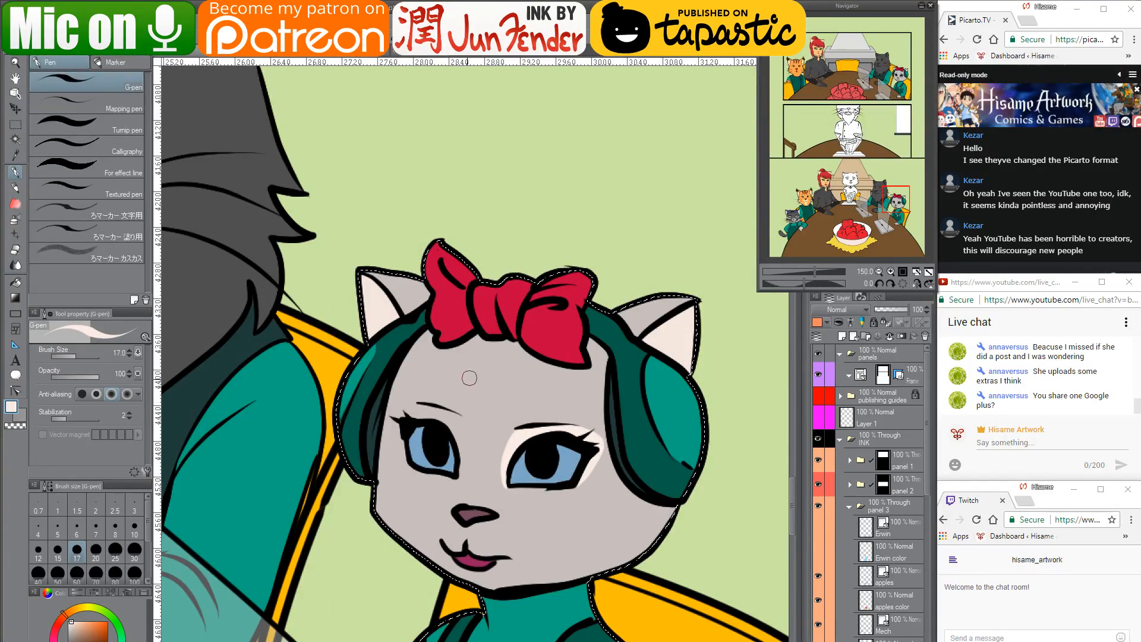
Paint the same pale marking around the cat's left eye and beneath the right eye
{"action": "left_click_drag", "start_coordinate": [405, 418], "coordinate": [404, 460]}
{"action": "mouse_move", "coordinate": [423, 473]}
{"action": "left_mouse_down"}
{"action": "mouse_move", "coordinate": [466, 472]}
{"action": "mouse_move", "coordinate": [456, 479]}
{"action": "mouse_move", "coordinate": [464, 442]}
{"action": "mouse_move", "coordinate": [456, 481]}
{"action": "mouse_move", "coordinate": [457, 429]}
{"action": "mouse_move", "coordinate": [410, 416]}
{"action": "left_mouse_up"}
{"action": "key", "text": "ctrl+z"}
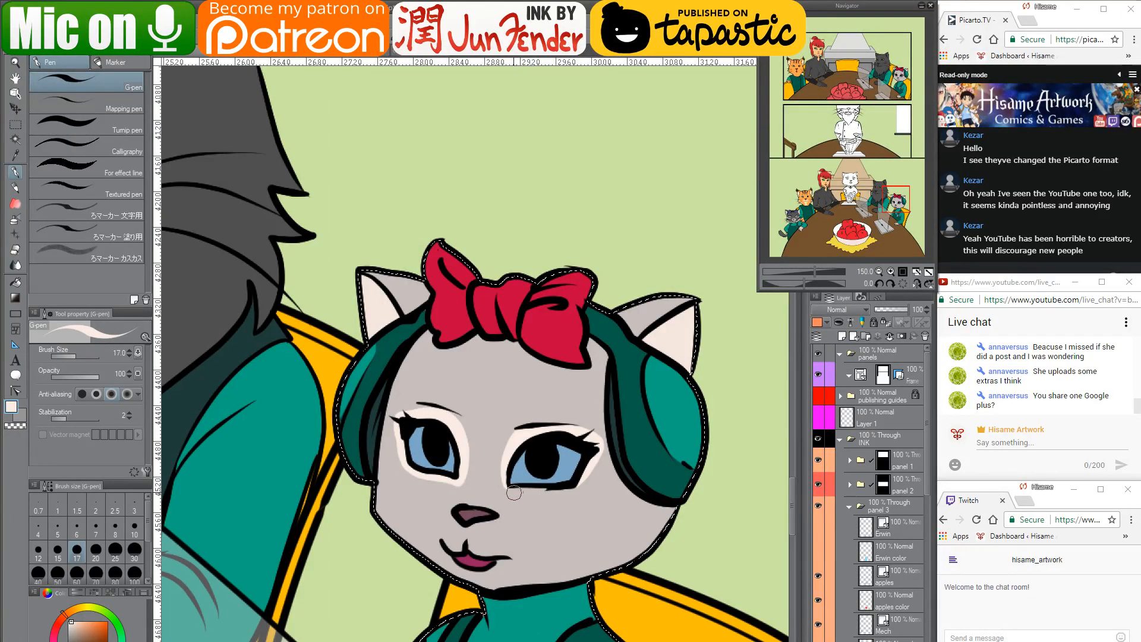
{"action": "mouse_move", "coordinate": [509, 487]}
{"action": "left_mouse_down"}
{"action": "mouse_move", "coordinate": [557, 492]}
{"action": "mouse_move", "coordinate": [592, 467]}
{"action": "left_mouse_up"}
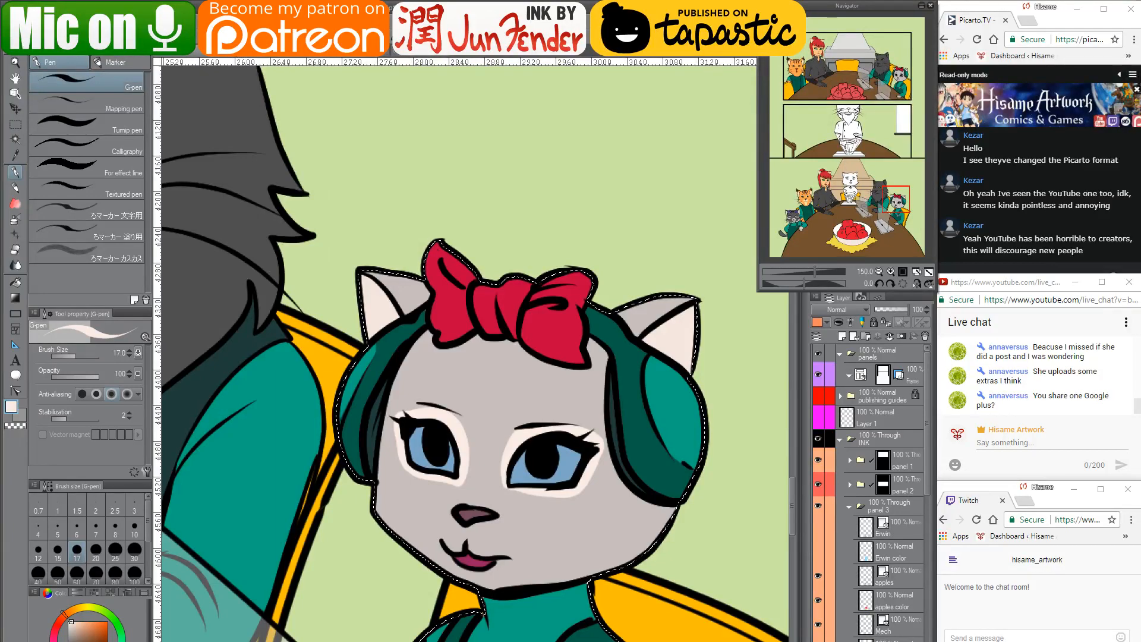
Paint the cat's muzzle and chin pale pinkish white following page 36, touching up the edge beside the mouth with the fur grey
{"action": "left_click", "coordinate": [237, 55]}
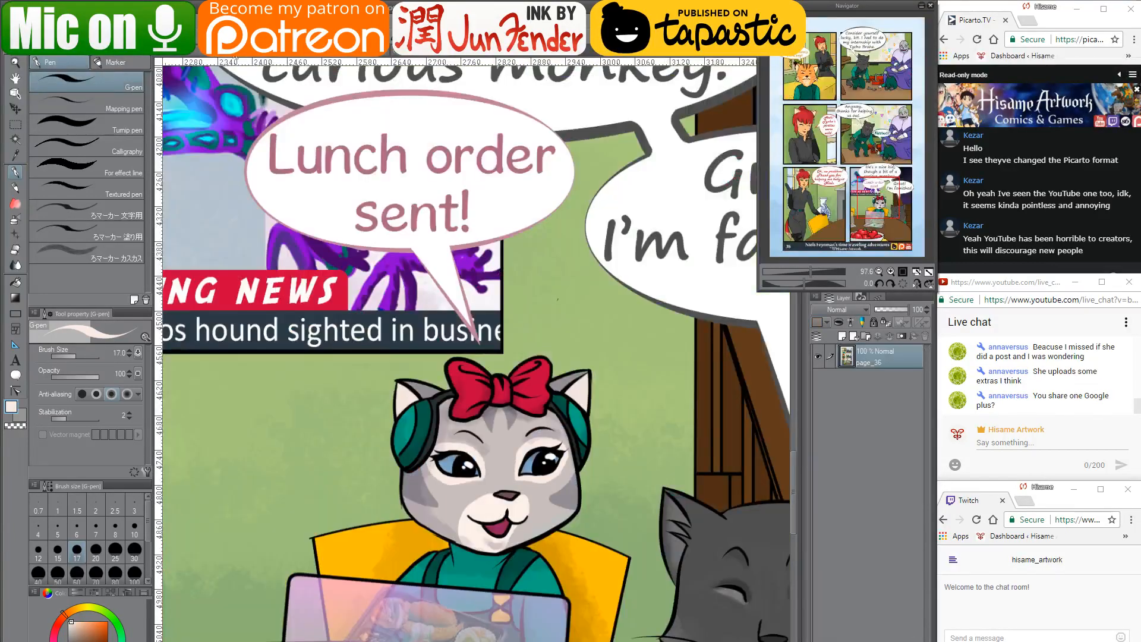
{"action": "left_click", "coordinate": [187, 55]}
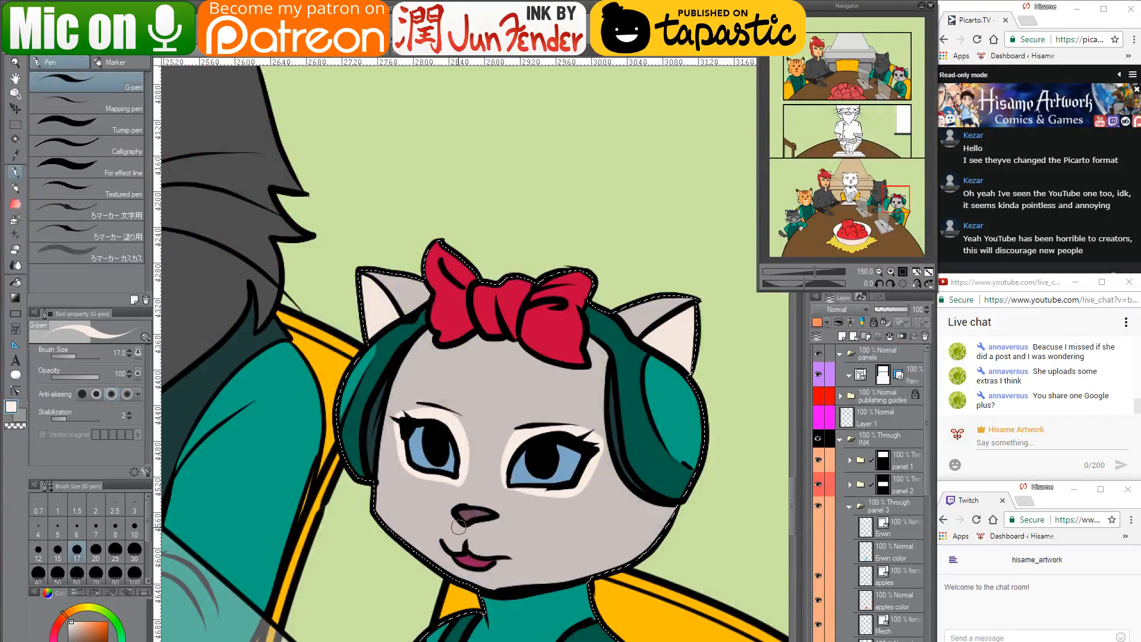
{"action": "mouse_move", "coordinate": [458, 521]}
{"action": "left_mouse_down"}
{"action": "mouse_move", "coordinate": [452, 545]}
{"action": "mouse_move", "coordinate": [455, 532]}
{"action": "mouse_move", "coordinate": [482, 526]}
{"action": "mouse_move", "coordinate": [473, 547]}
{"action": "mouse_move", "coordinate": [500, 550]}
{"action": "mouse_move", "coordinate": [486, 530]}
{"action": "mouse_move", "coordinate": [466, 535]}
{"action": "mouse_move", "coordinate": [485, 524]}
{"action": "mouse_move", "coordinate": [507, 552]}
{"action": "mouse_move", "coordinate": [451, 519]}
{"action": "mouse_move", "coordinate": [445, 543]}
{"action": "mouse_move", "coordinate": [452, 479]}
{"action": "mouse_move", "coordinate": [456, 538]}
{"action": "mouse_move", "coordinate": [447, 551]}
{"action": "mouse_move", "coordinate": [439, 543]}
{"action": "mouse_move", "coordinate": [454, 574]}
{"action": "mouse_move", "coordinate": [449, 559]}
{"action": "mouse_move", "coordinate": [471, 577]}
{"action": "mouse_move", "coordinate": [457, 568]}
{"action": "mouse_move", "coordinate": [481, 576]}
{"action": "mouse_move", "coordinate": [506, 561]}
{"action": "mouse_move", "coordinate": [483, 581]}
{"action": "mouse_move", "coordinate": [504, 566]}
{"action": "mouse_move", "coordinate": [494, 591]}
{"action": "mouse_move", "coordinate": [503, 572]}
{"action": "mouse_move", "coordinate": [484, 587]}
{"action": "left_mouse_up"}
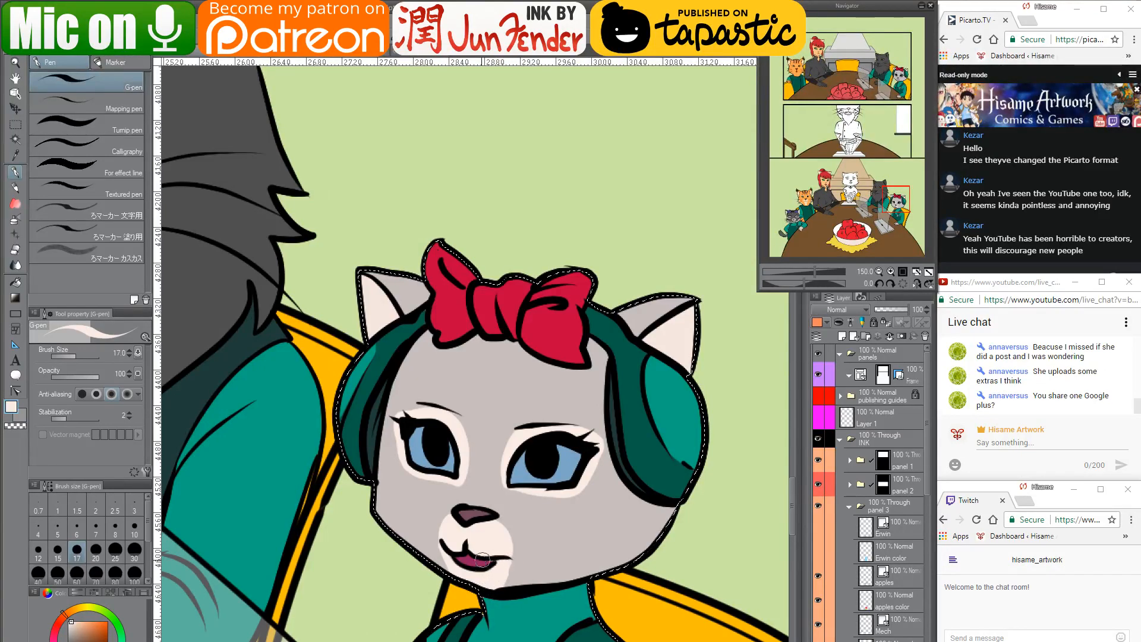
{"action": "left_click", "coordinate": [482, 563], "text": "alt"}
{"action": "left_click", "coordinate": [503, 556], "text": "alt"}
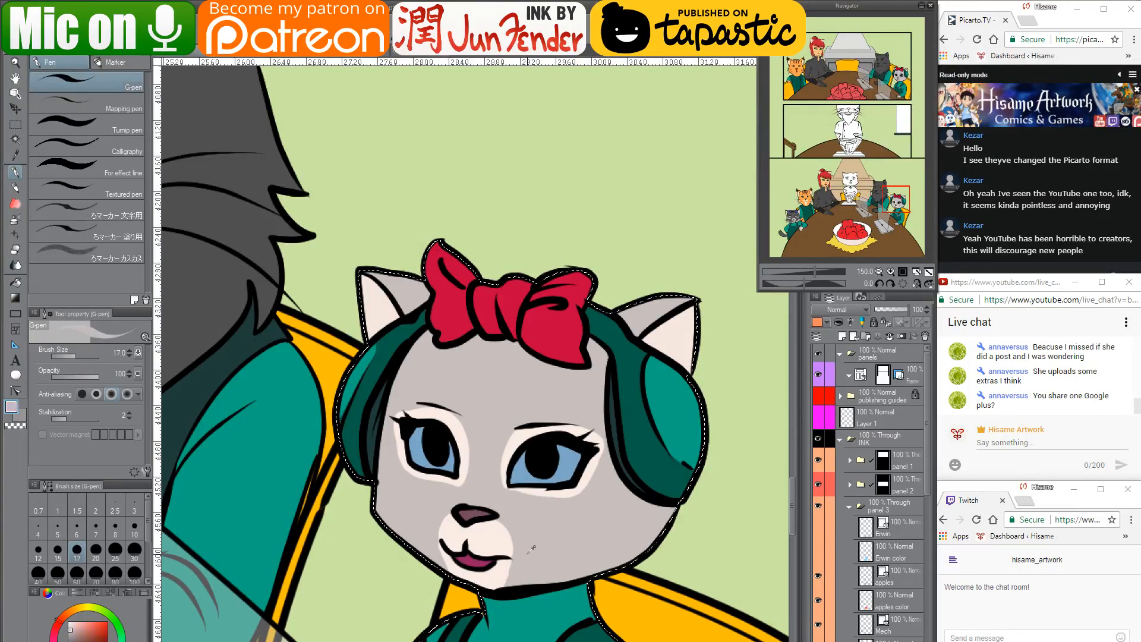
{"action": "left_click_drag", "start_coordinate": [517, 561], "coordinate": [507, 579]}
{"action": "left_click", "coordinate": [499, 550], "text": "alt"}
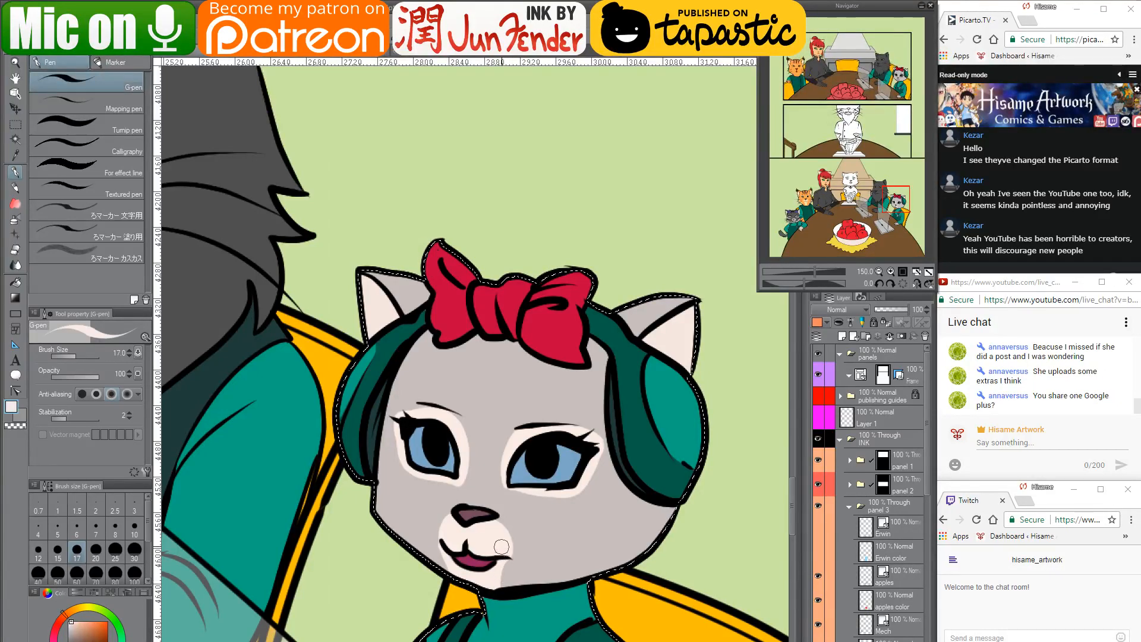
{"action": "mouse_move", "coordinate": [505, 549]}
{"action": "left_mouse_down"}
{"action": "mouse_move", "coordinate": [505, 592]}
{"action": "mouse_move", "coordinate": [505, 557]}
{"action": "mouse_move", "coordinate": [510, 581]}
{"action": "left_mouse_up"}
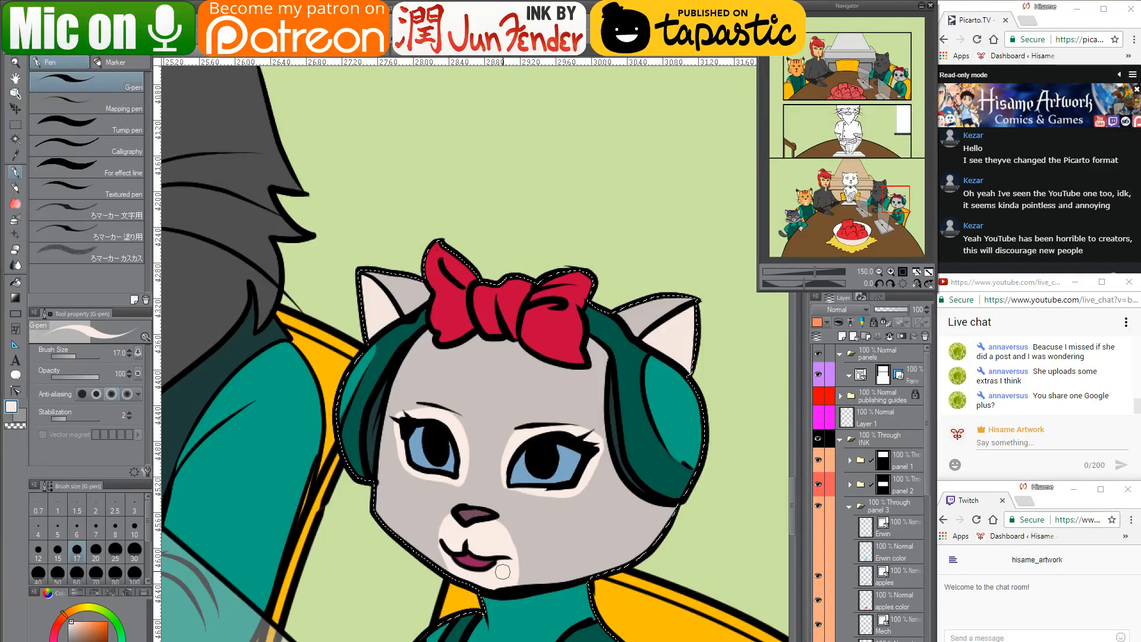
{"action": "mouse_move", "coordinate": [493, 524]}
{"action": "left_mouse_down"}
{"action": "mouse_move", "coordinate": [507, 531]}
{"action": "mouse_move", "coordinate": [512, 584]}
{"action": "left_mouse_up"}
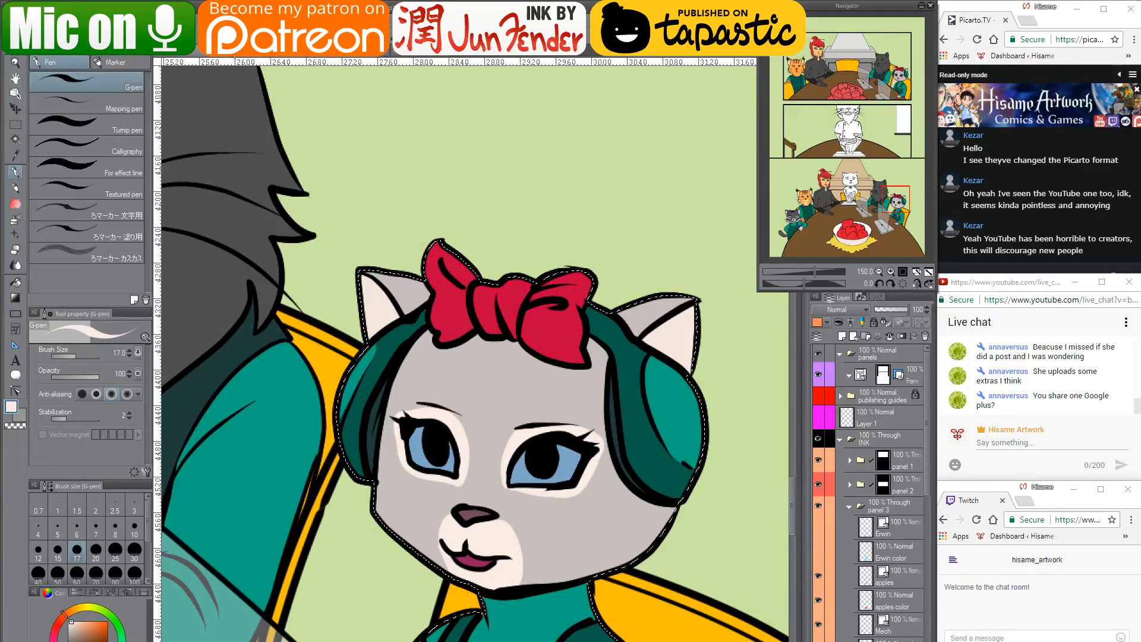
Sample the darker stripe grey from page 36 and paint stripes on the cat's forehead below the bow, trimming them with the fur grey
{"action": "left_click", "coordinate": [230, 56]}
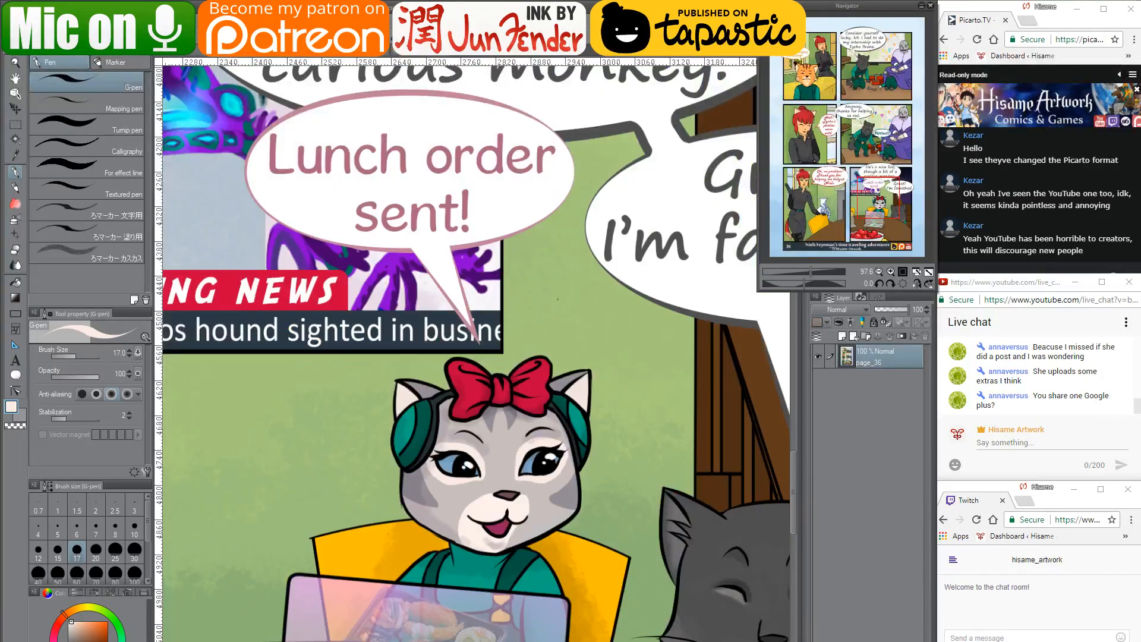
{"action": "left_click", "coordinate": [496, 417], "text": "alt"}
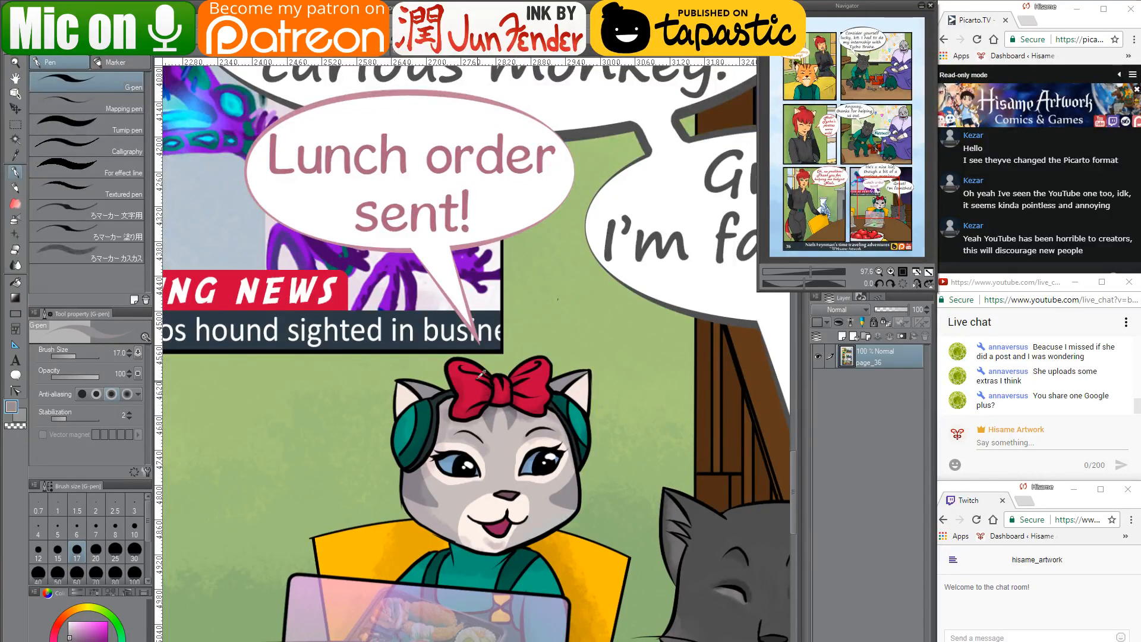
{"action": "left_click", "coordinate": [181, 56]}
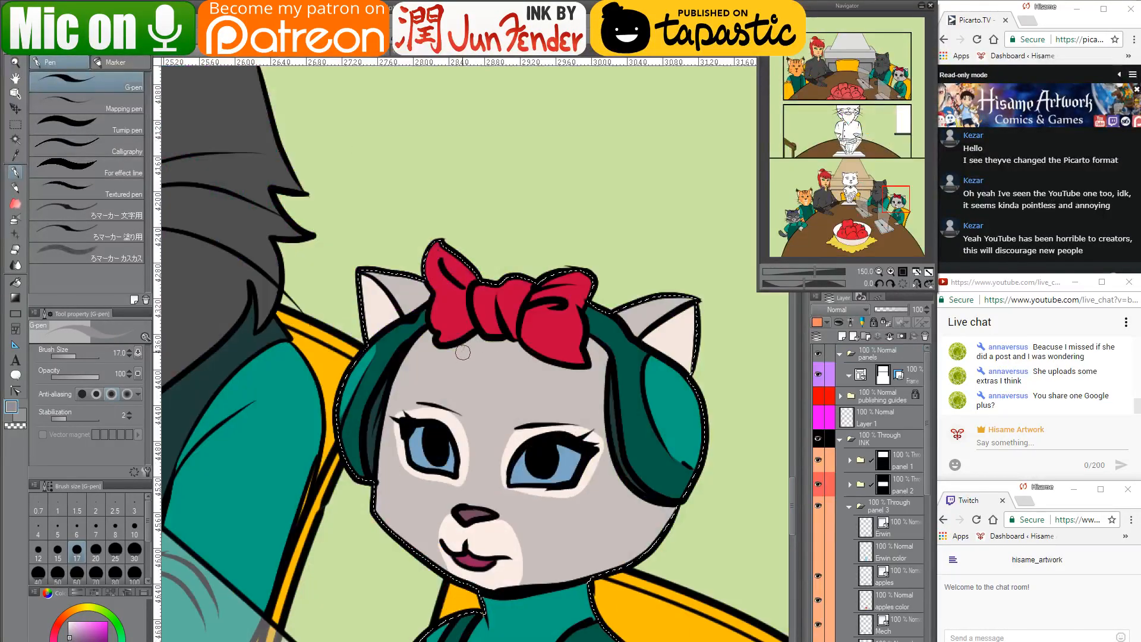
{"action": "mouse_move", "coordinate": [459, 346]}
{"action": "left_mouse_down"}
{"action": "mouse_move", "coordinate": [463, 384]}
{"action": "mouse_move", "coordinate": [483, 337]}
{"action": "mouse_move", "coordinate": [462, 351]}
{"action": "mouse_move", "coordinate": [470, 372]}
{"action": "mouse_move", "coordinate": [476, 337]}
{"action": "mouse_move", "coordinate": [465, 352]}
{"action": "mouse_move", "coordinate": [478, 340]}
{"action": "mouse_move", "coordinate": [510, 351]}
{"action": "mouse_move", "coordinate": [509, 374]}
{"action": "mouse_move", "coordinate": [514, 342]}
{"action": "left_mouse_up"}
{"action": "key", "text": "ctrl+z"}
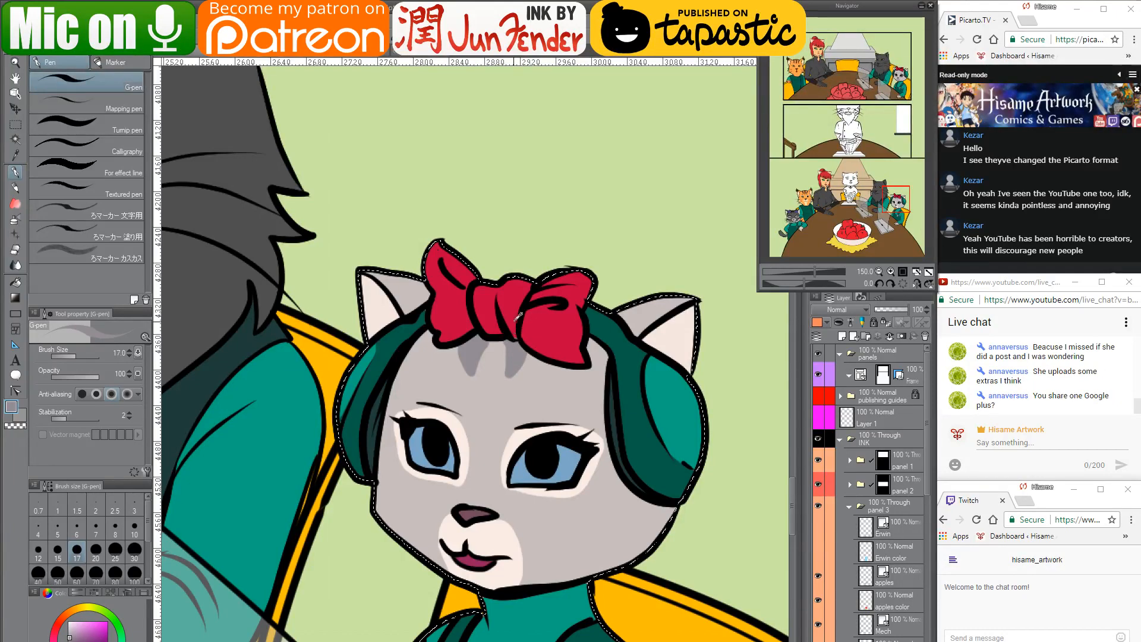
{"action": "left_click", "coordinate": [514, 334], "text": "alt"}
{"action": "left_click", "coordinate": [515, 347], "text": "alt"}
{"action": "mouse_move", "coordinate": [506, 374]}
{"action": "left_mouse_down"}
{"action": "mouse_move", "coordinate": [525, 350]}
{"action": "mouse_move", "coordinate": [460, 345]}
{"action": "mouse_move", "coordinate": [475, 378]}
{"action": "mouse_move", "coordinate": [489, 342]}
{"action": "mouse_move", "coordinate": [495, 352]}
{"action": "mouse_move", "coordinate": [480, 380]}
{"action": "left_mouse_up"}
{"action": "left_click", "coordinate": [495, 354], "text": "alt"}
{"action": "left_click_drag", "start_coordinate": [499, 336], "coordinate": [500, 381]}
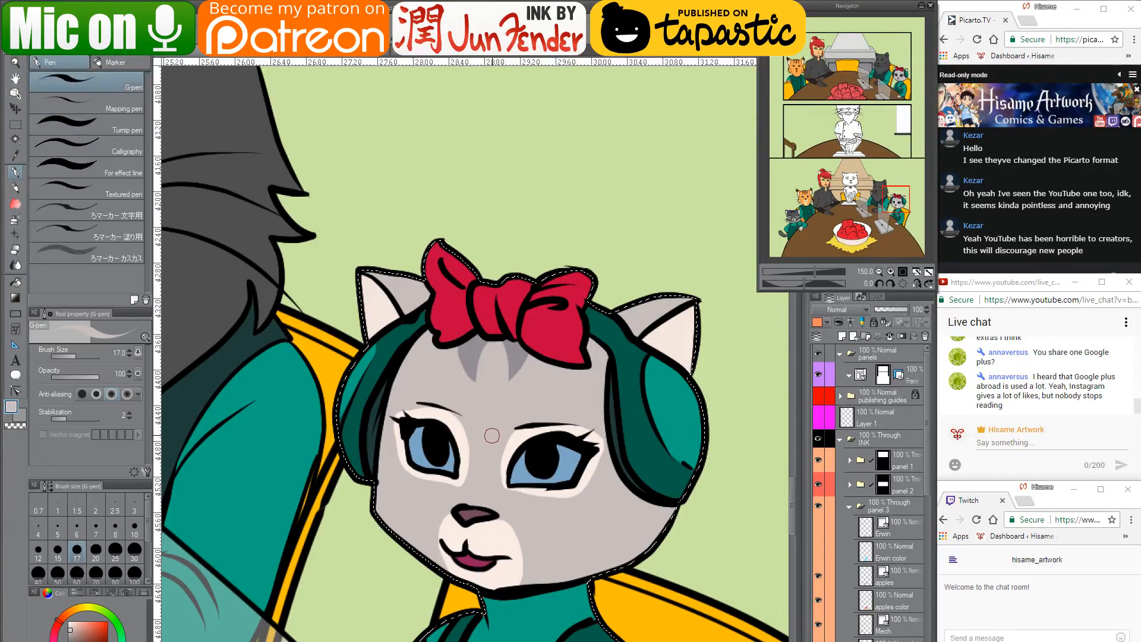
Paint the darker grey marking on the cat's left cheek following page 36, trimming its edge with the lighter fur color and raising the brush size to 25
{"action": "left_click", "coordinate": [518, 353], "text": "alt"}
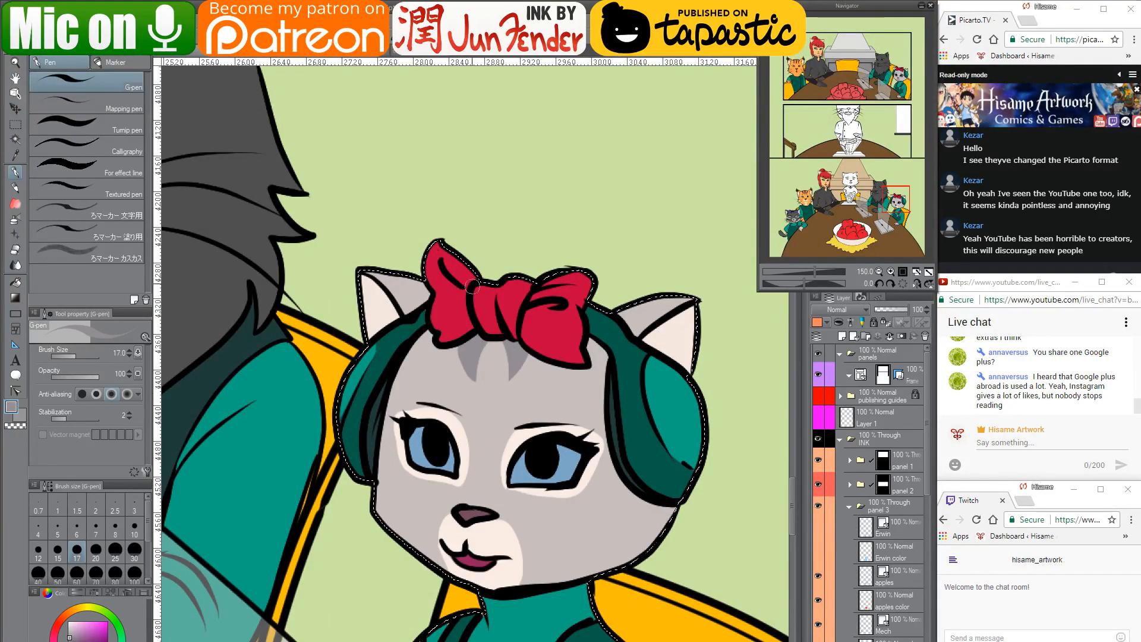
{"action": "left_click", "coordinate": [190, 55]}
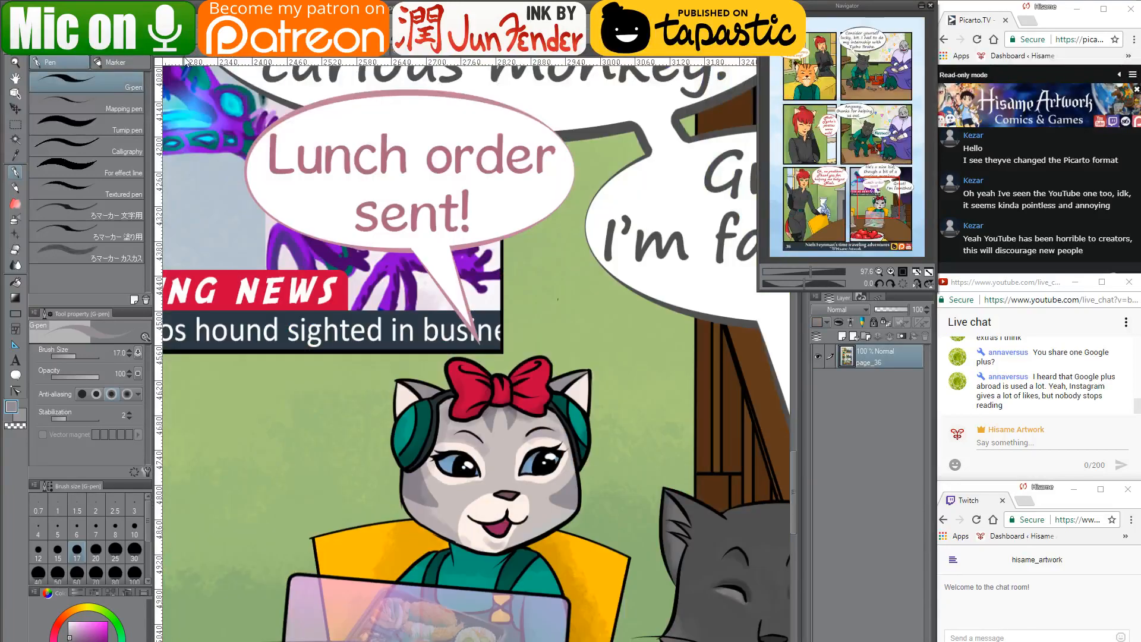
{"action": "left_click", "coordinate": [189, 54]}
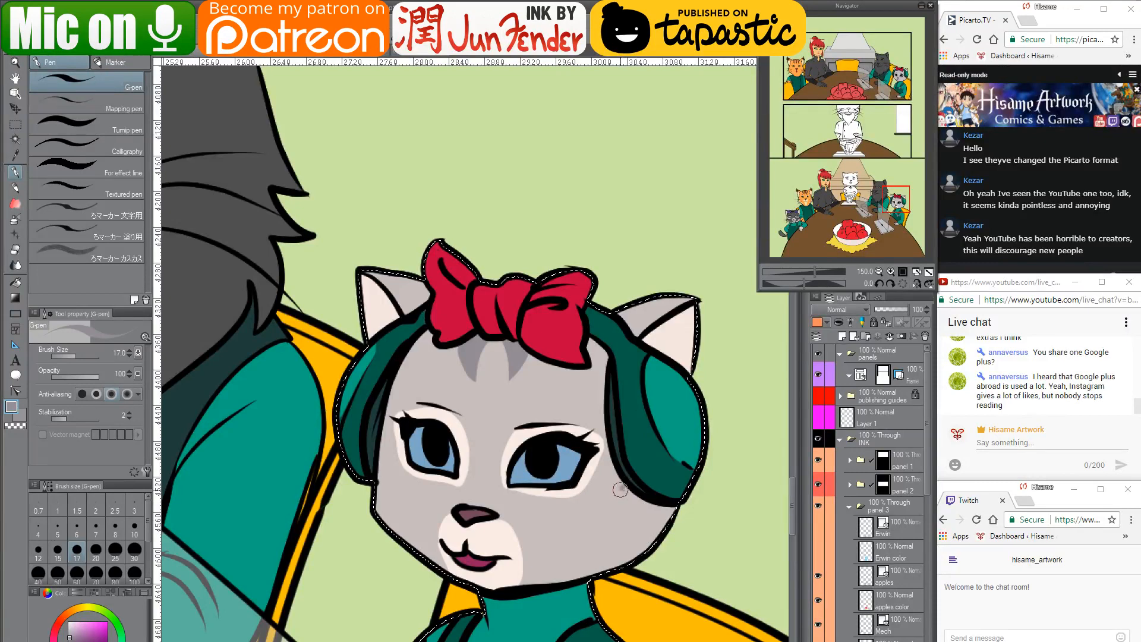
{"action": "mouse_move", "coordinate": [620, 490]}
{"action": "left_mouse_down"}
{"action": "mouse_move", "coordinate": [563, 516]}
{"action": "mouse_move", "coordinate": [613, 562]}
{"action": "left_mouse_up"}
{"action": "mouse_move", "coordinate": [586, 516]}
{"action": "left_mouse_down"}
{"action": "mouse_move", "coordinate": [628, 488]}
{"action": "mouse_move", "coordinate": [610, 507]}
{"action": "mouse_move", "coordinate": [613, 545]}
{"action": "mouse_move", "coordinate": [604, 530]}
{"action": "mouse_move", "coordinate": [612, 525]}
{"action": "mouse_move", "coordinate": [617, 562]}
{"action": "mouse_move", "coordinate": [630, 496]}
{"action": "mouse_move", "coordinate": [622, 564]}
{"action": "mouse_move", "coordinate": [638, 499]}
{"action": "mouse_move", "coordinate": [646, 509]}
{"action": "mouse_move", "coordinate": [630, 559]}
{"action": "mouse_move", "coordinate": [650, 509]}
{"action": "mouse_move", "coordinate": [676, 511]}
{"action": "mouse_move", "coordinate": [642, 548]}
{"action": "mouse_move", "coordinate": [668, 517]}
{"action": "left_mouse_up"}
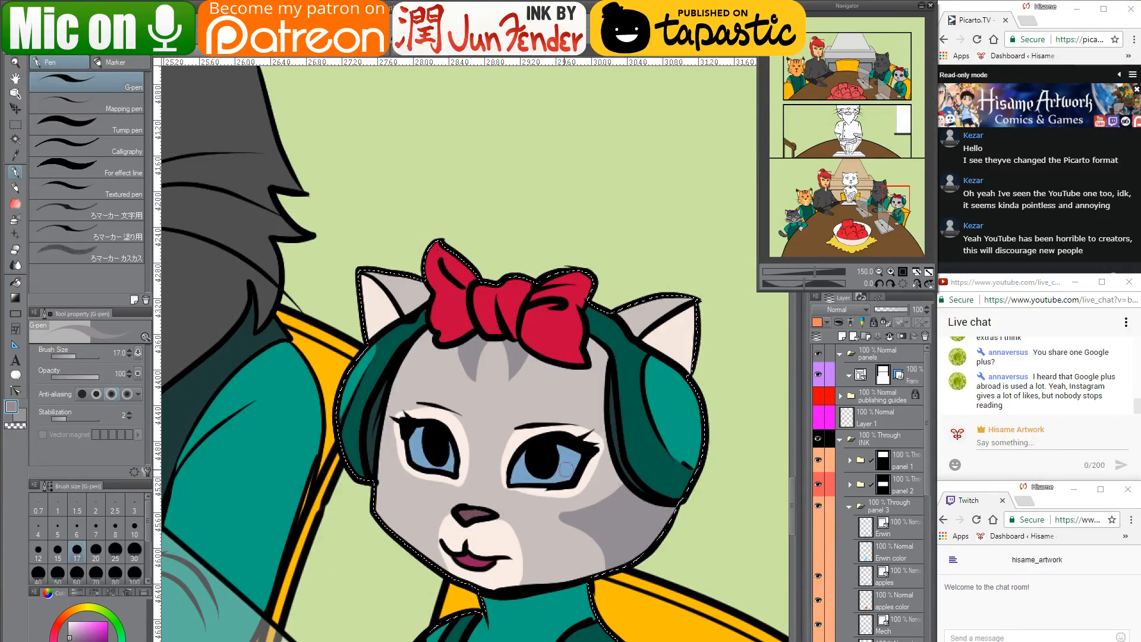
{"action": "left_click", "coordinate": [548, 505], "text": "alt"}
{"action": "mouse_move", "coordinate": [547, 508]}
{"action": "left_mouse_down"}
{"action": "mouse_move", "coordinate": [587, 503]}
{"action": "mouse_move", "coordinate": [613, 477]}
{"action": "left_mouse_up"}
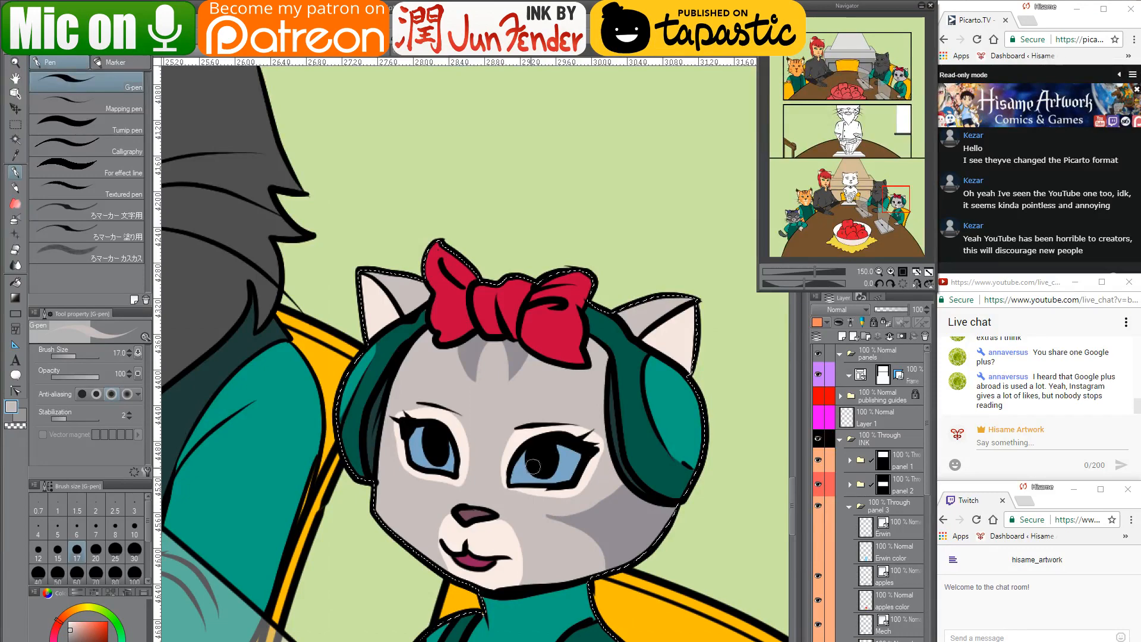
{"action": "key", "text": "bracketright"}
{"action": "key", "text": "bracketright"}
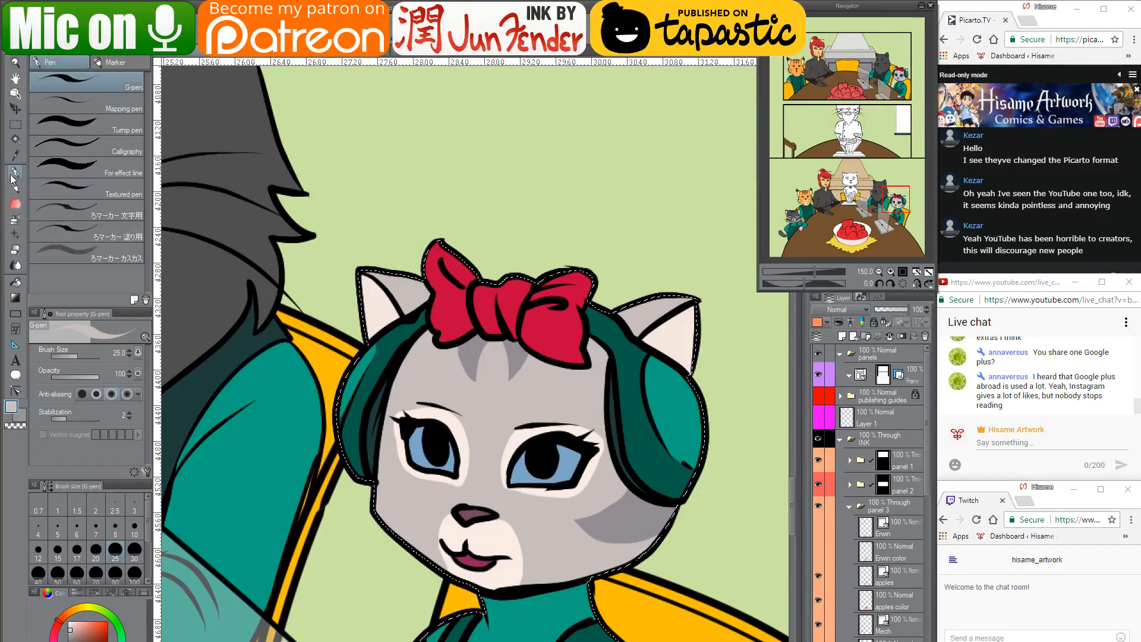
Paint the darker grey marking along the cat's right cheek and temple, and retouch the forehead stripes at brush size 17
{"action": "left_click", "coordinate": [625, 508], "text": "alt"}
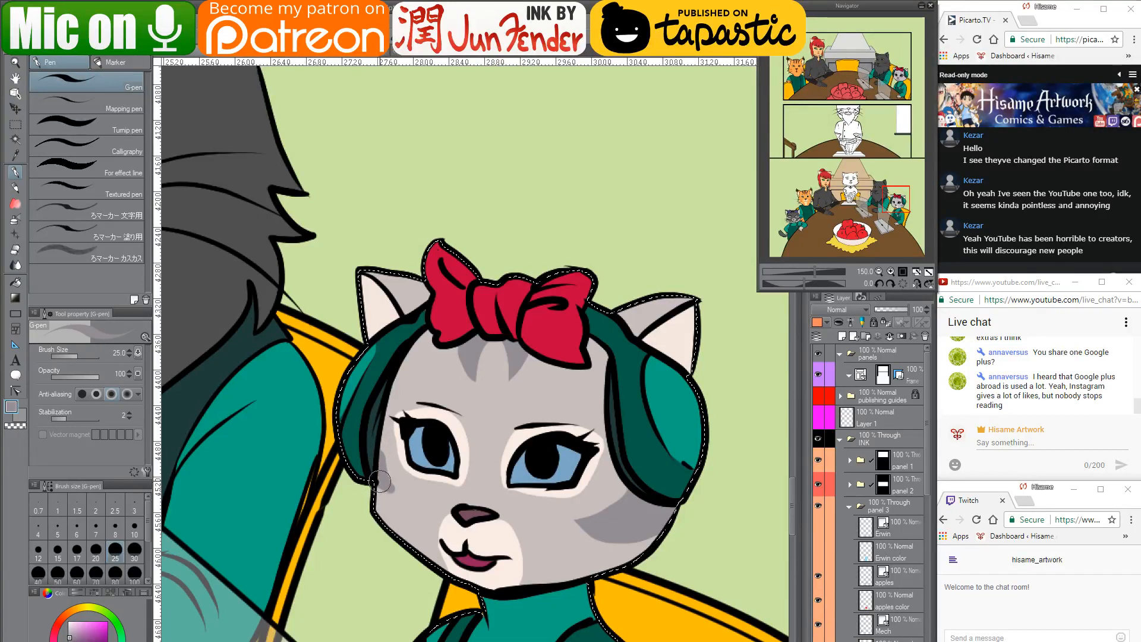
{"action": "left_click", "coordinate": [390, 399], "text": "alt"}
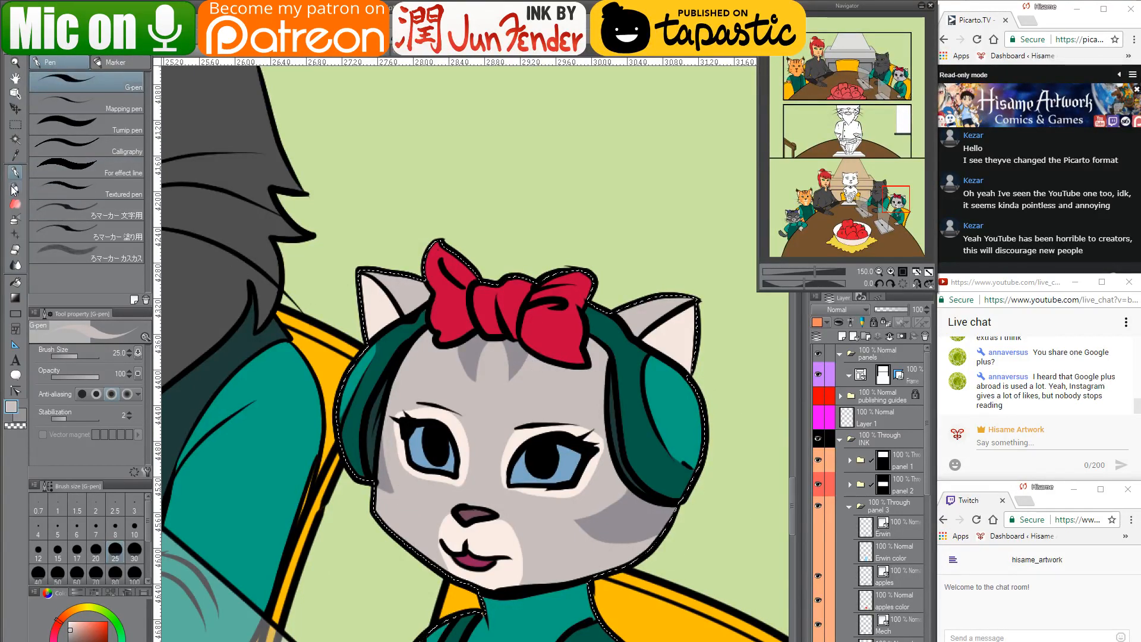
{"action": "left_click", "coordinate": [500, 353], "text": "alt"}
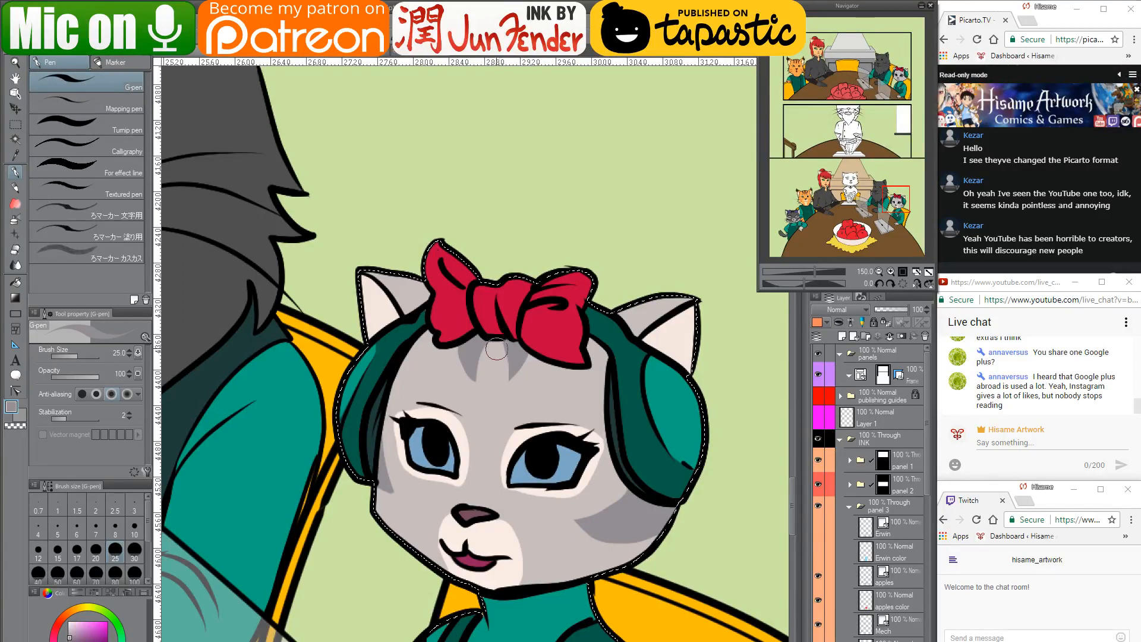
{"action": "key", "text": "bracketleft"}
{"action": "key", "text": "bracketleft"}
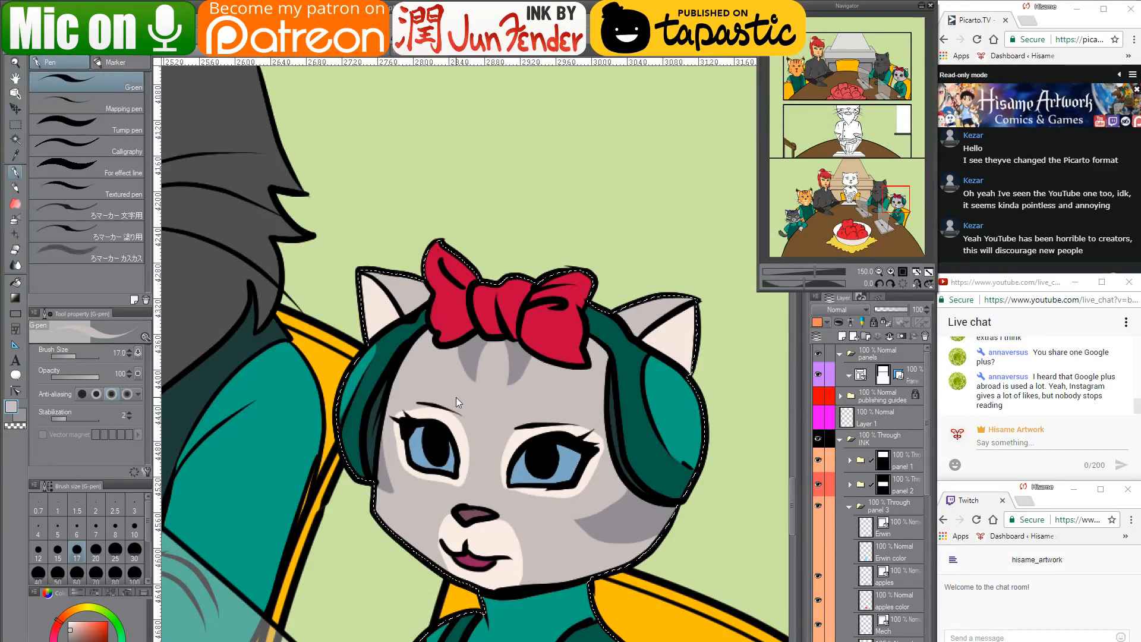
Sample the cat's eye blue from page 36, adjust it to a deeper shade, and shade the irises in the table scene
{"action": "left_click", "coordinate": [423, 55]}
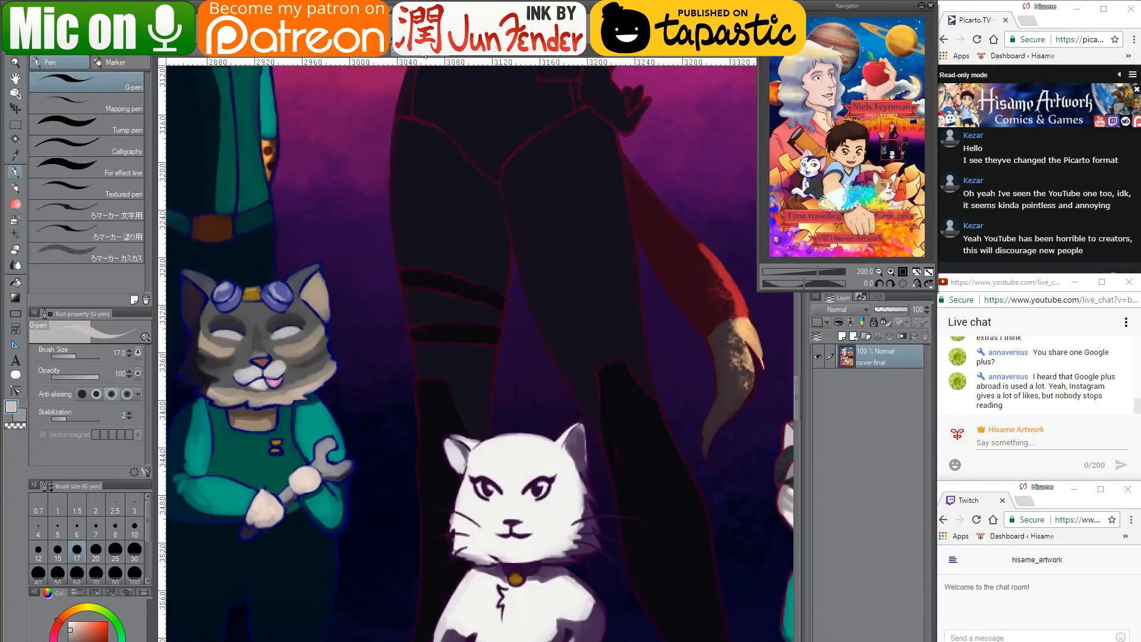
{"action": "left_click", "coordinate": [268, 57]}
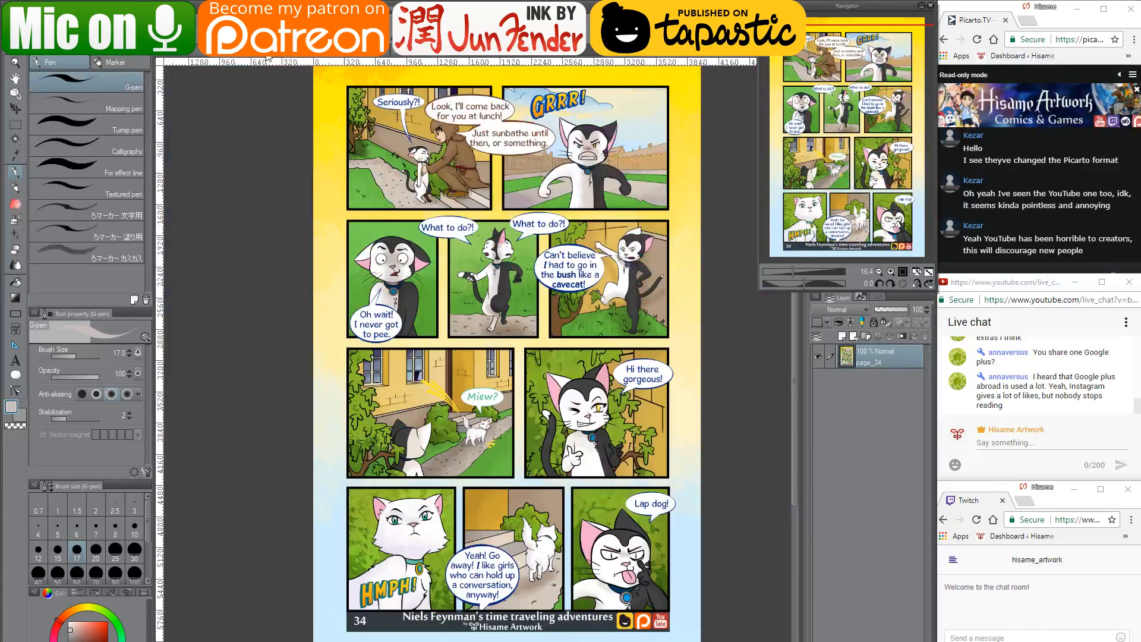
{"action": "left_click", "coordinate": [236, 57]}
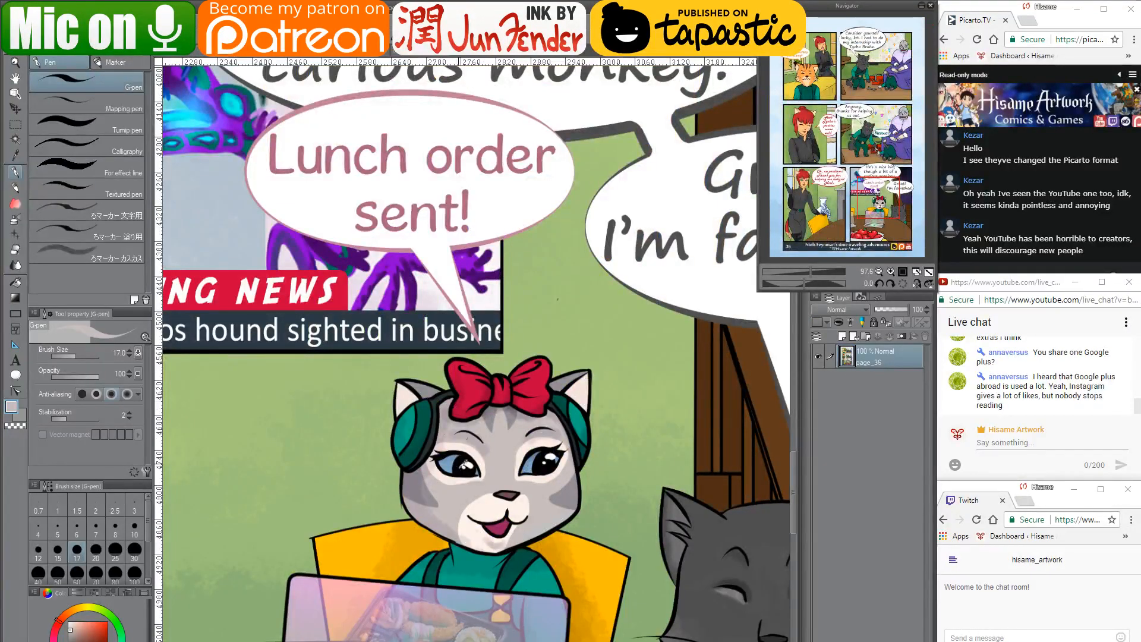
{"action": "left_click", "coordinate": [455, 462], "text": "alt"}
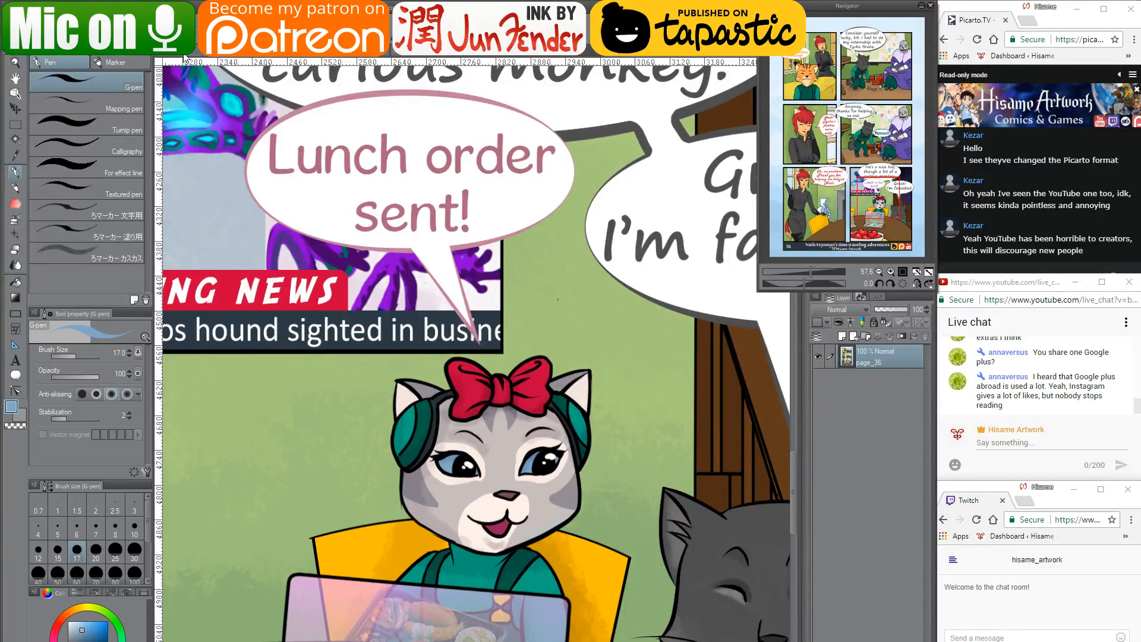
{"action": "left_click", "coordinate": [185, 57]}
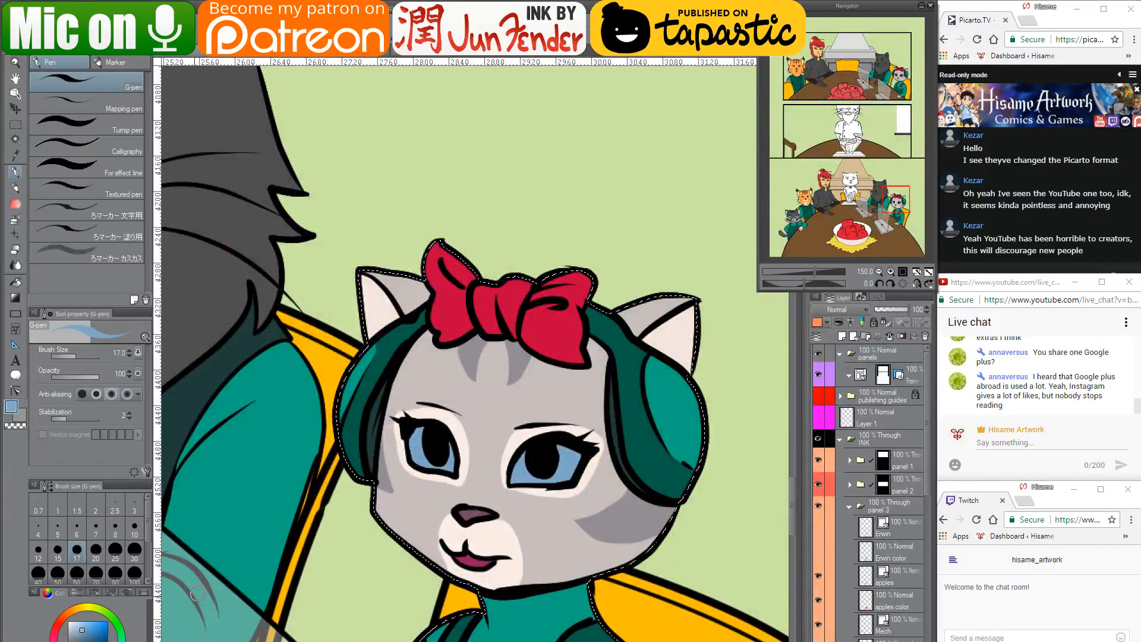
{"action": "left_click", "coordinate": [89, 636]}
{"action": "mouse_move", "coordinate": [520, 469]}
{"action": "left_mouse_down"}
{"action": "mouse_move", "coordinate": [511, 483]}
{"action": "mouse_move", "coordinate": [523, 450]}
{"action": "left_mouse_up"}
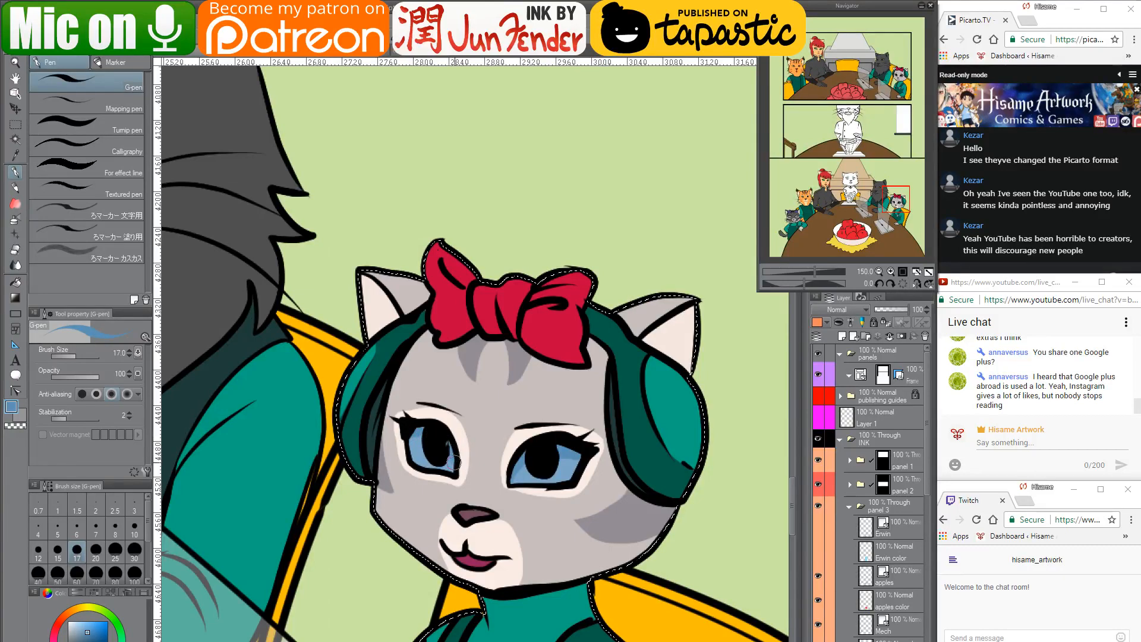
Add white highlights to the pupils of both eyes on the Bow cat Copy layer
{"action": "left_click", "coordinate": [450, 475], "text": "alt"}
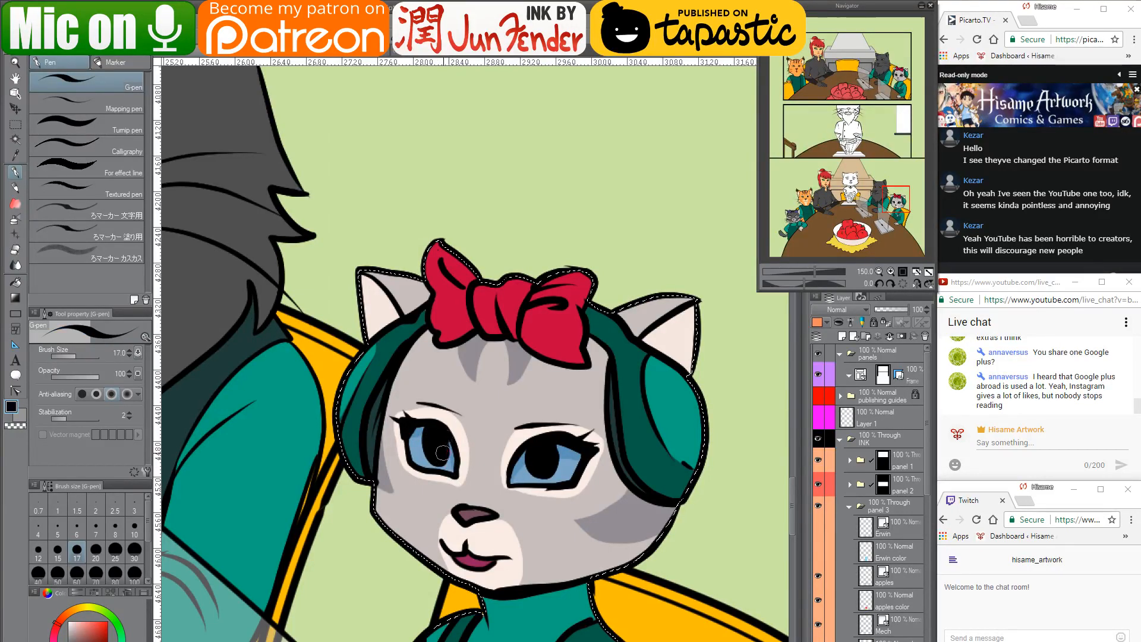
{"action": "key", "text": "x"}
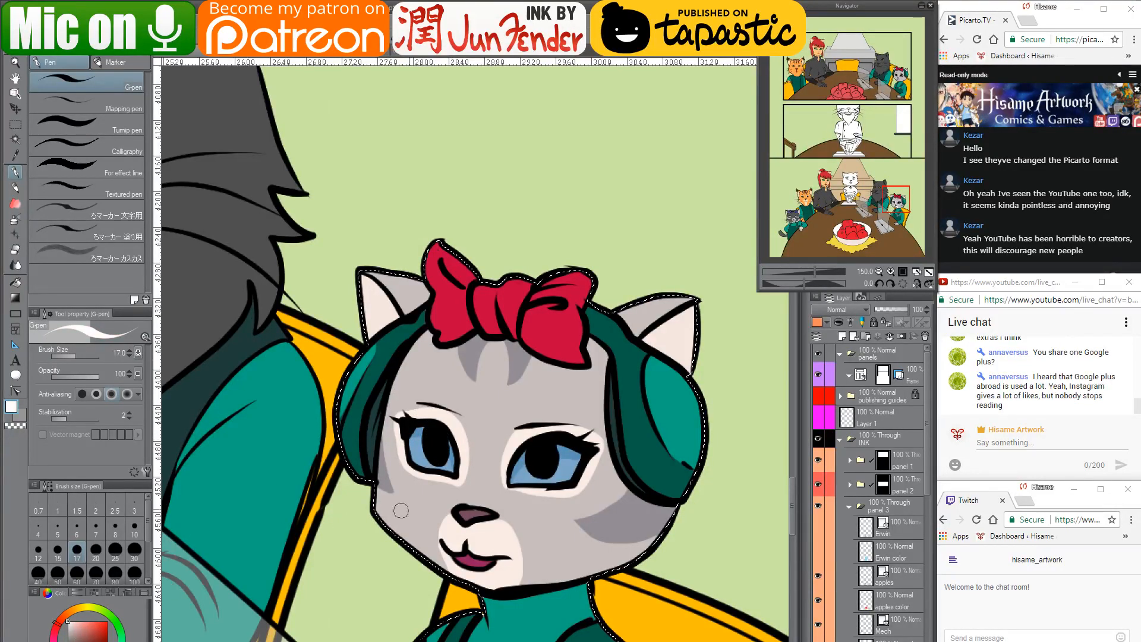
{"action": "left_click_drag", "start_coordinate": [929, 471], "coordinate": [943, 575]}
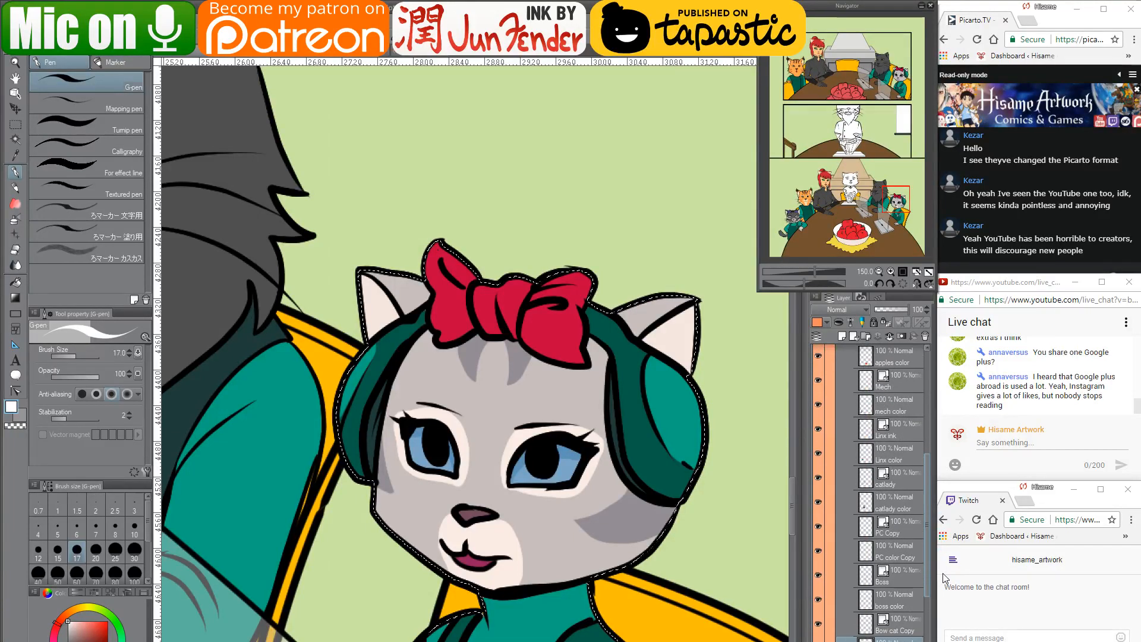
{"action": "left_click", "coordinate": [885, 618]}
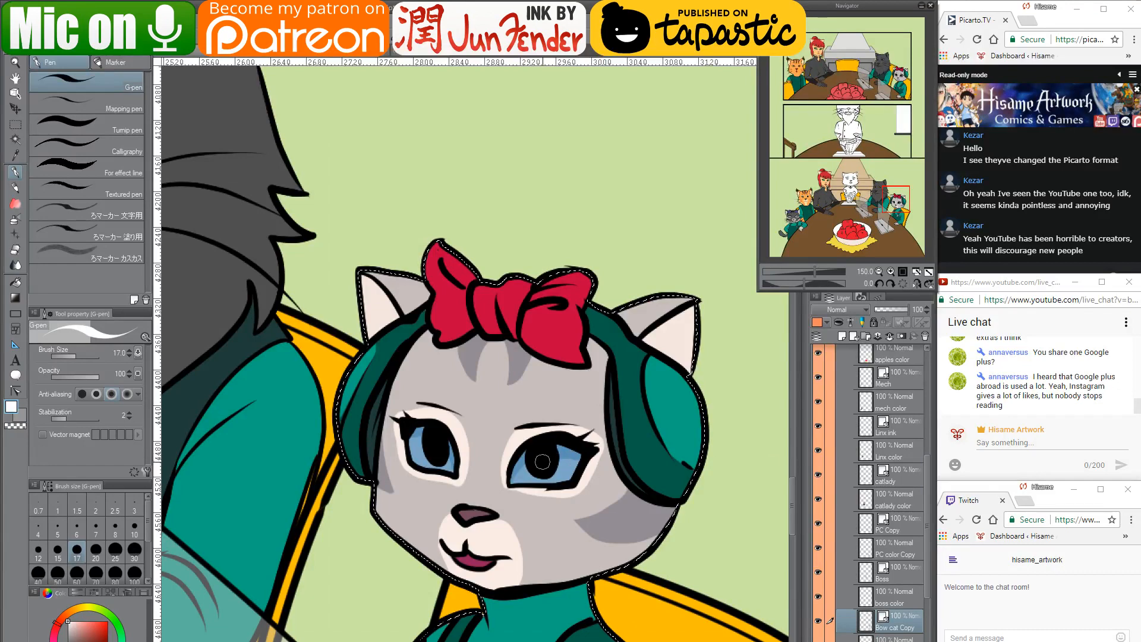
{"action": "left_click_drag", "start_coordinate": [552, 455], "coordinate": [564, 453]}
{"action": "left_click_drag", "start_coordinate": [437, 445], "coordinate": [445, 447]}
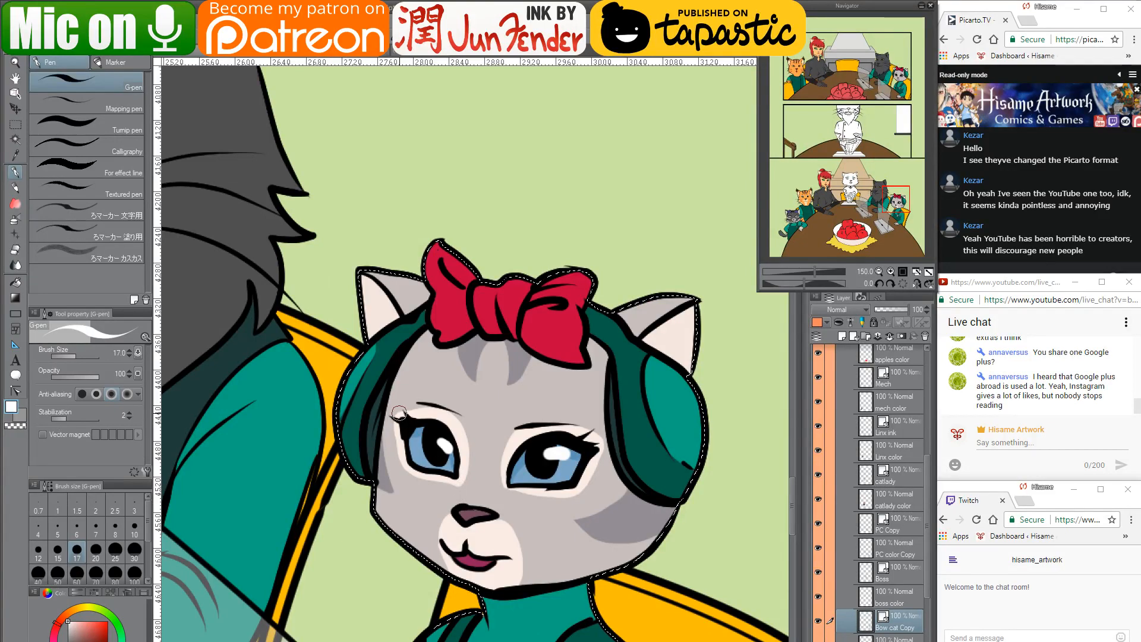
Select the fireplace color area in the table scene and fill the chimney hood with the light grey used in the first panel
{"action": "scroll", "coordinate": [566, 446], "scroll_direction": "down", "scroll_amount": 3}
{"action": "scroll", "coordinate": [597, 447], "scroll_direction": "down", "scroll_amount": 3}
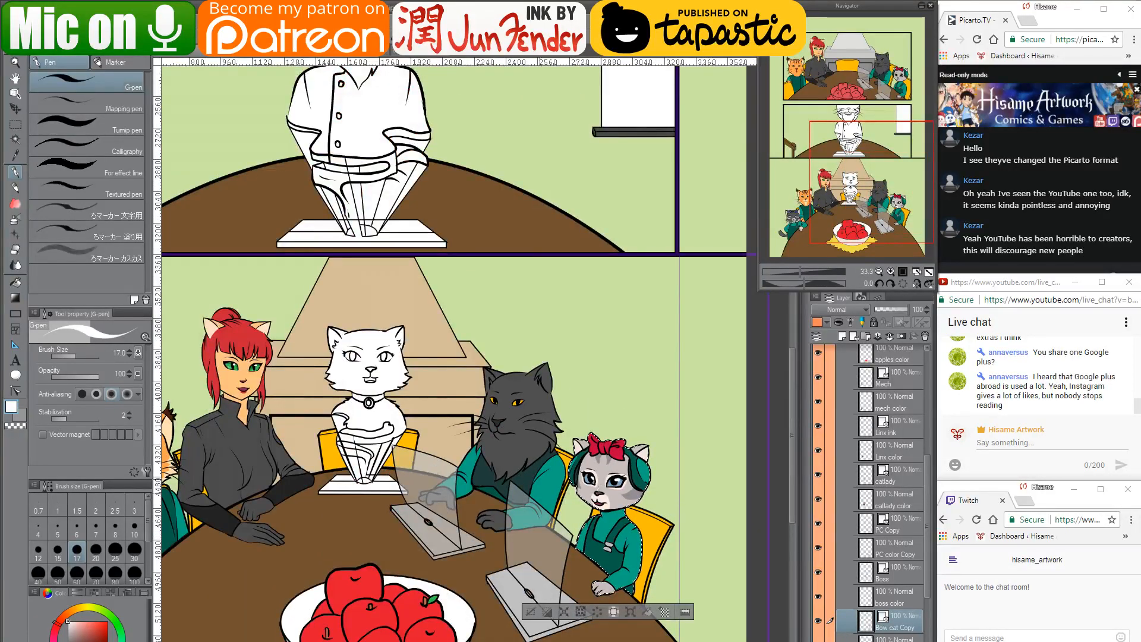
{"action": "left_click_drag", "start_coordinate": [434, 498], "coordinate": [575, 480]}
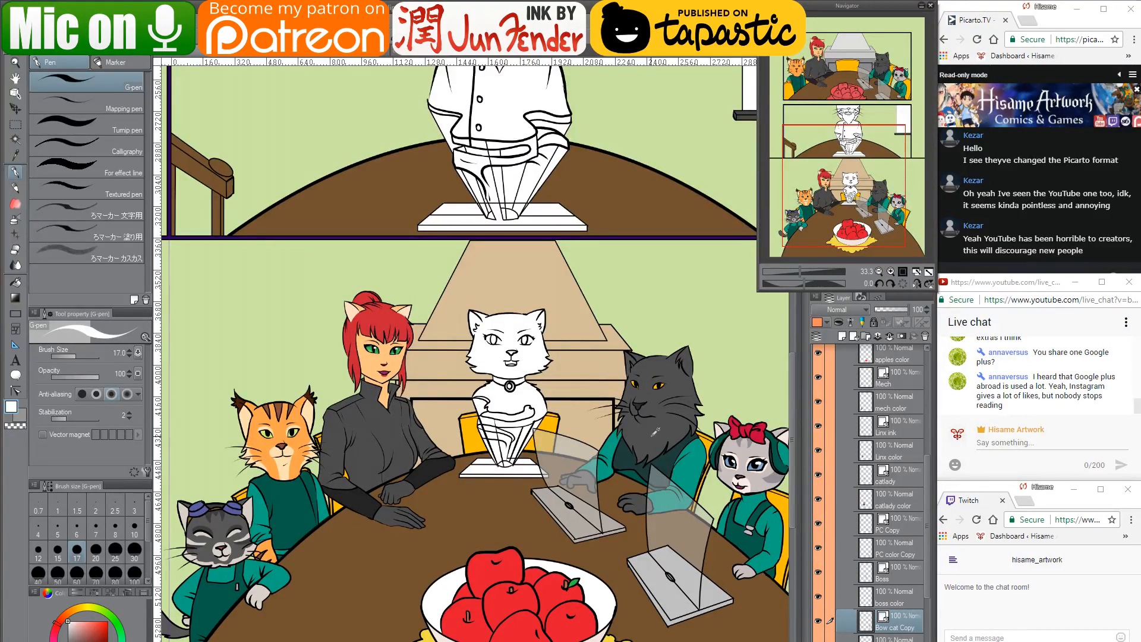
{"action": "scroll", "coordinate": [653, 432], "scroll_direction": "up", "scroll_amount": 3}
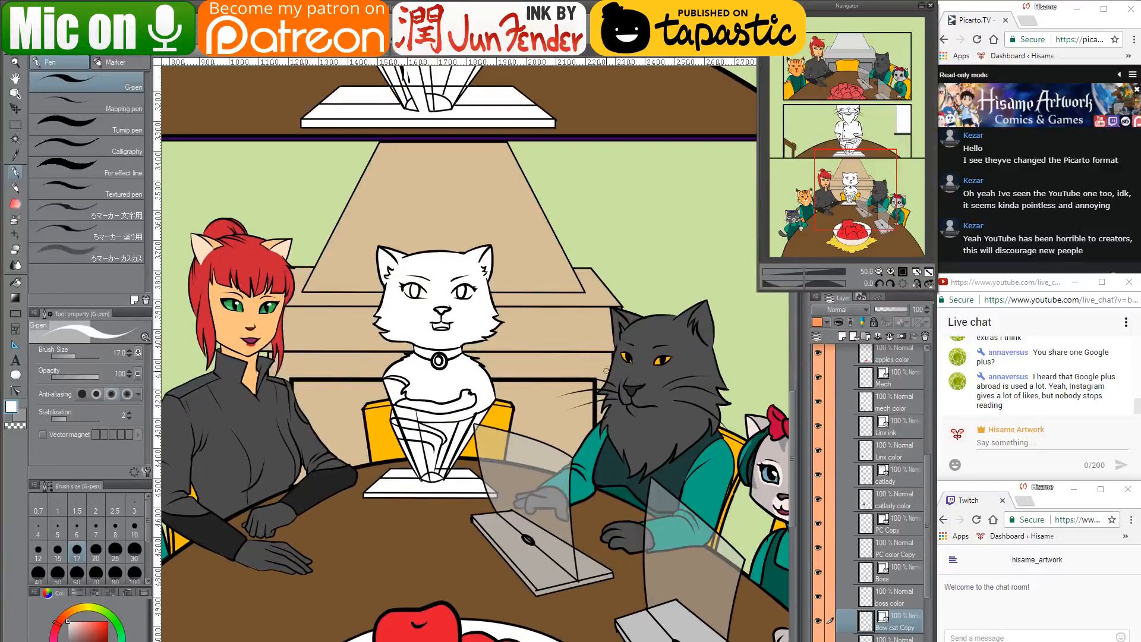
{"action": "left_click_drag", "start_coordinate": [606, 371], "coordinate": [649, 416]}
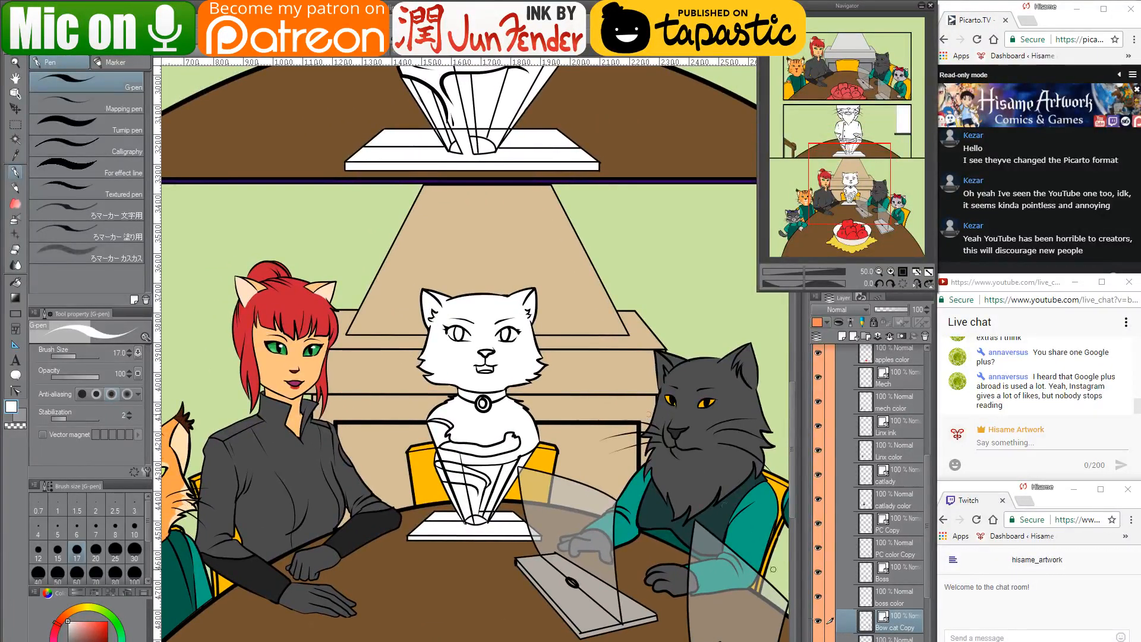
{"action": "scroll", "coordinate": [864, 627], "scroll_direction": "down", "scroll_amount": 5}
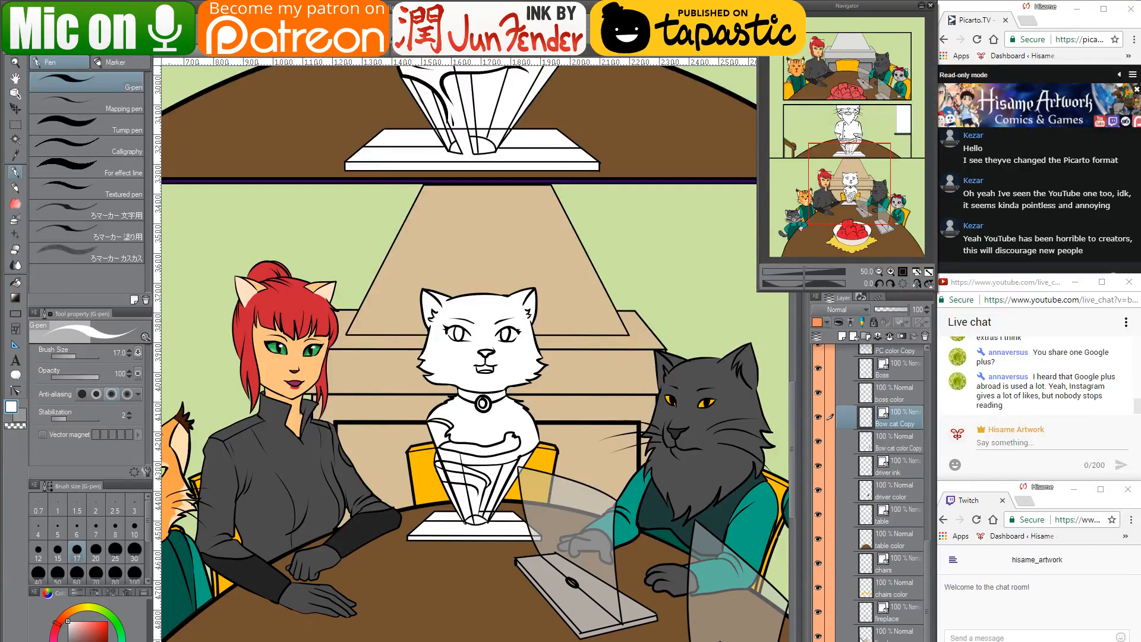
{"action": "left_click", "coordinate": [862, 637], "text": "ctrl"}
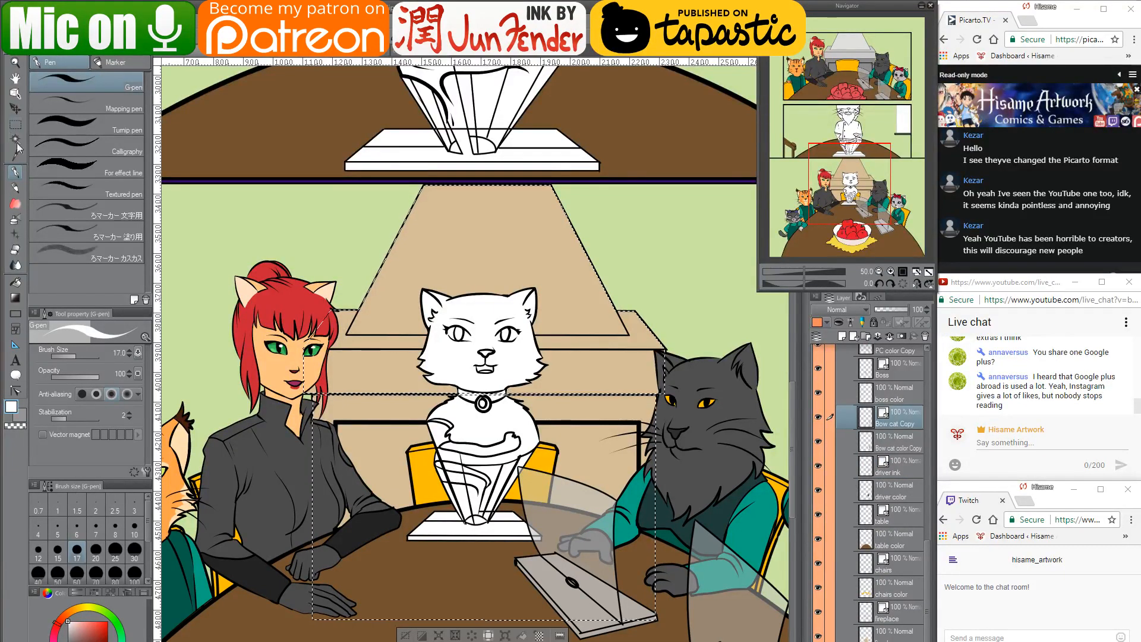
{"action": "scroll", "coordinate": [434, 386], "scroll_direction": "down", "scroll_amount": 3}
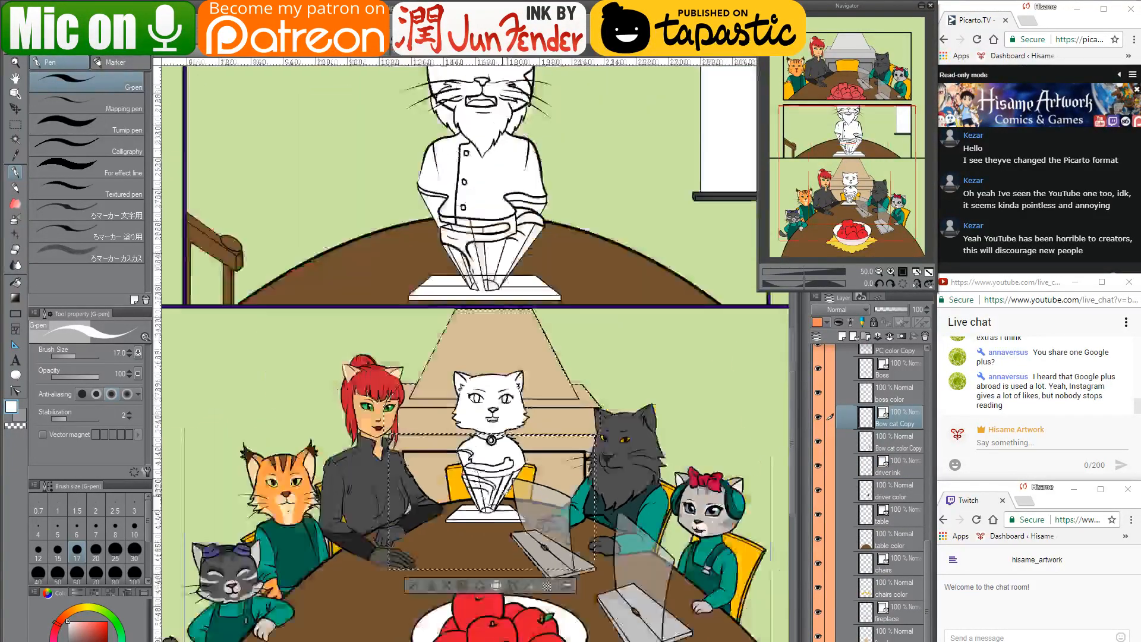
{"action": "scroll", "coordinate": [550, 284], "scroll_direction": "up", "scroll_amount": 3}
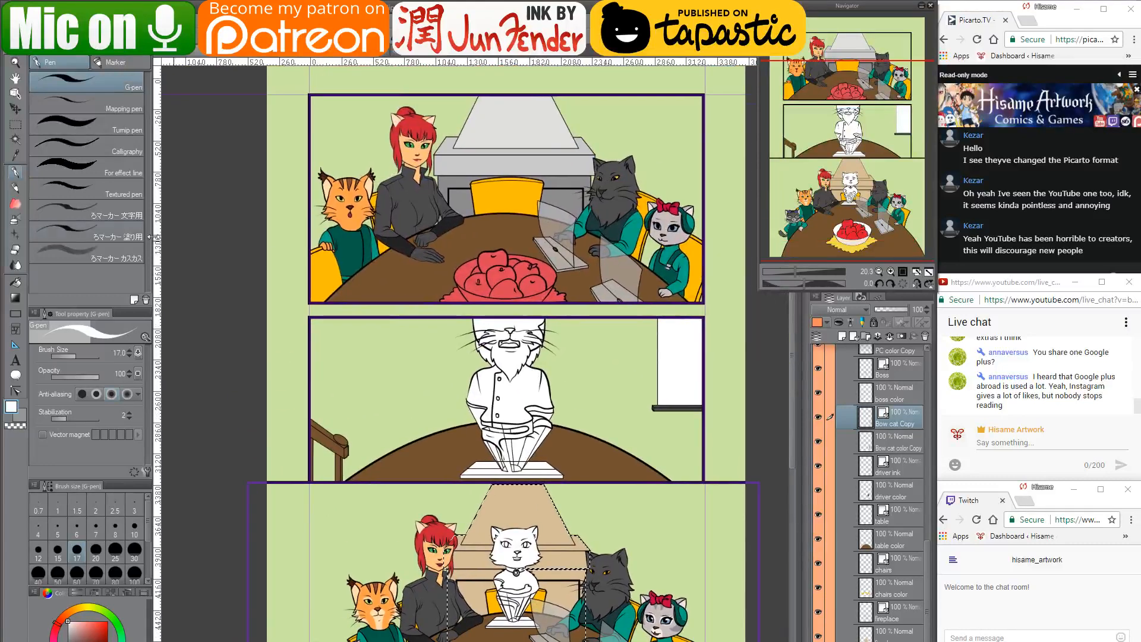
{"action": "left_click", "coordinate": [16, 283]}
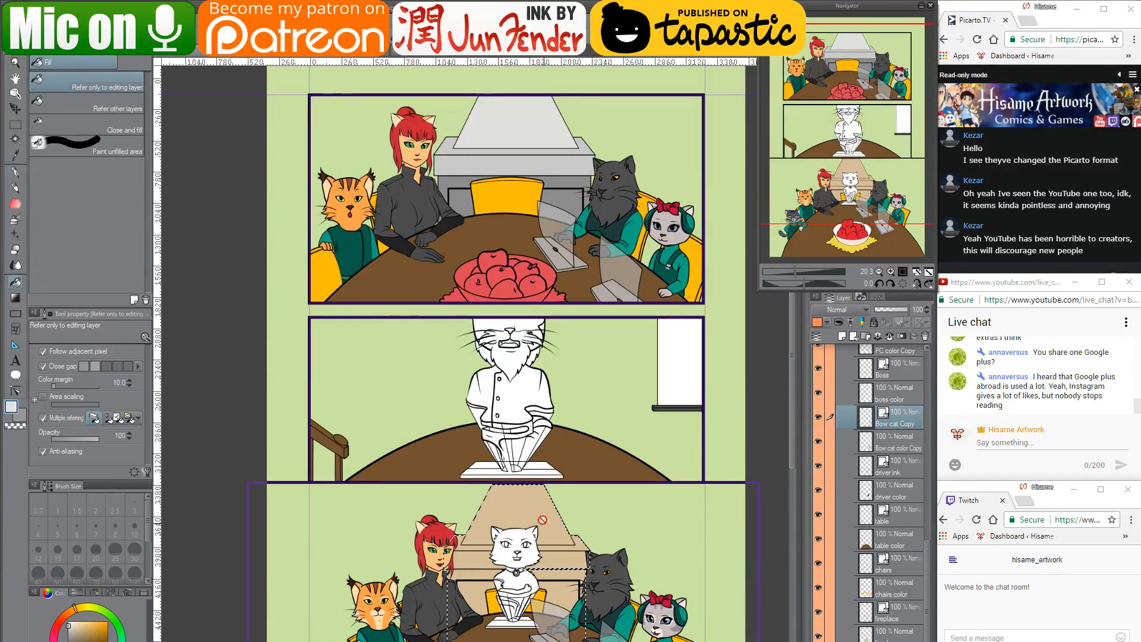
{"action": "left_click", "coordinate": [891, 631]}
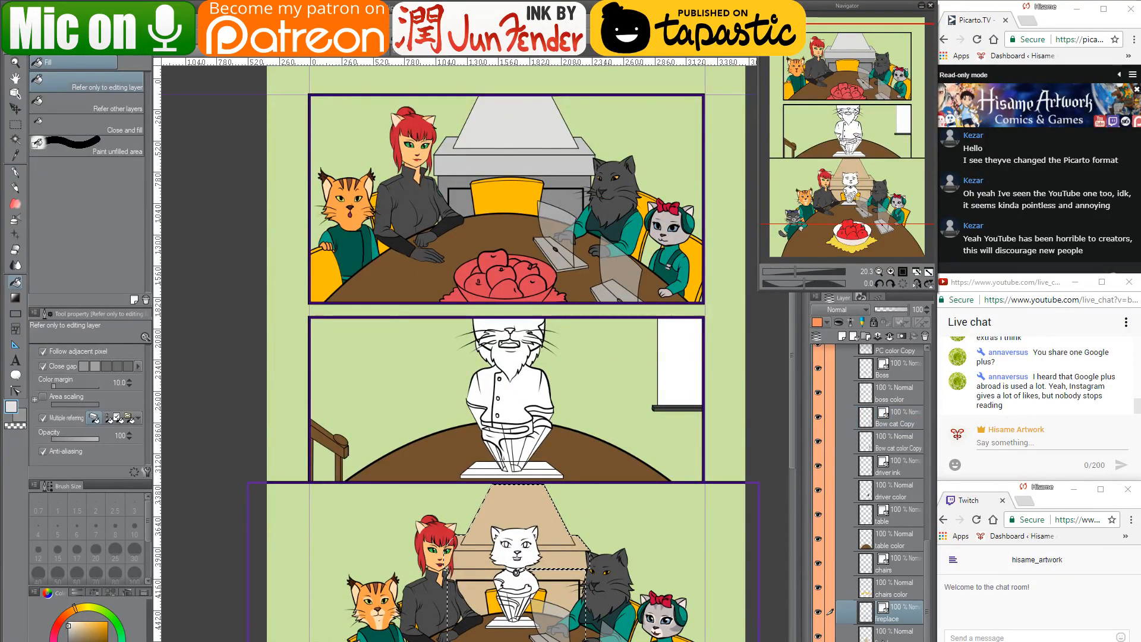
{"action": "left_click", "coordinate": [526, 507]}
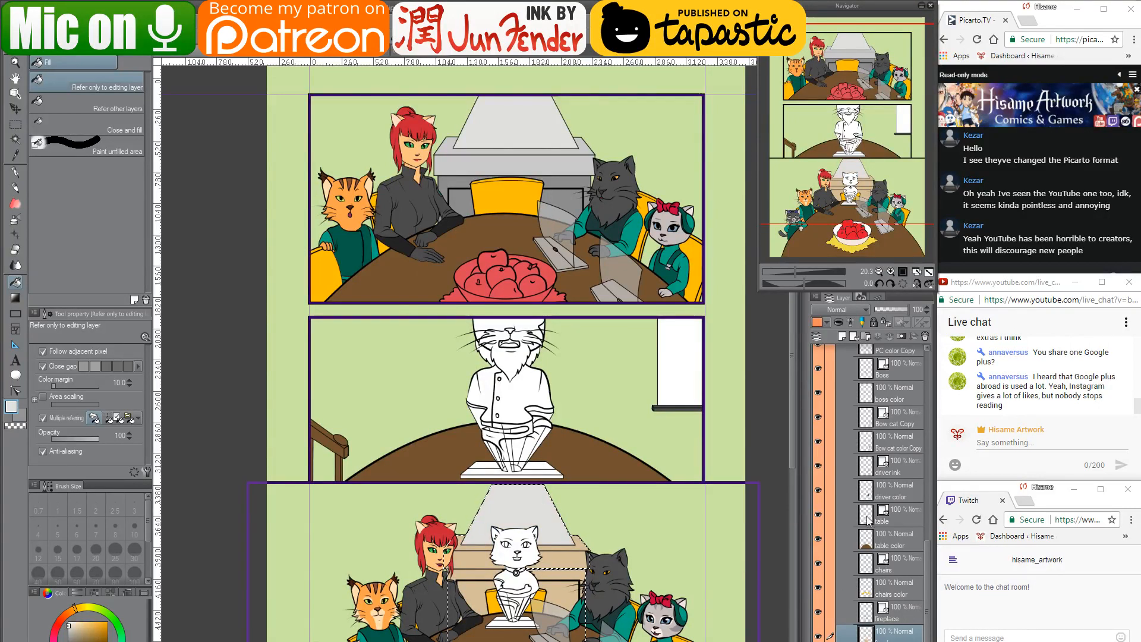
Hide the Boss and boss color layers in the table scene to uncover the fireplace, keeping Bow cat Copy visible
{"action": "scroll", "coordinate": [869, 518], "scroll_direction": "up", "scroll_amount": 2}
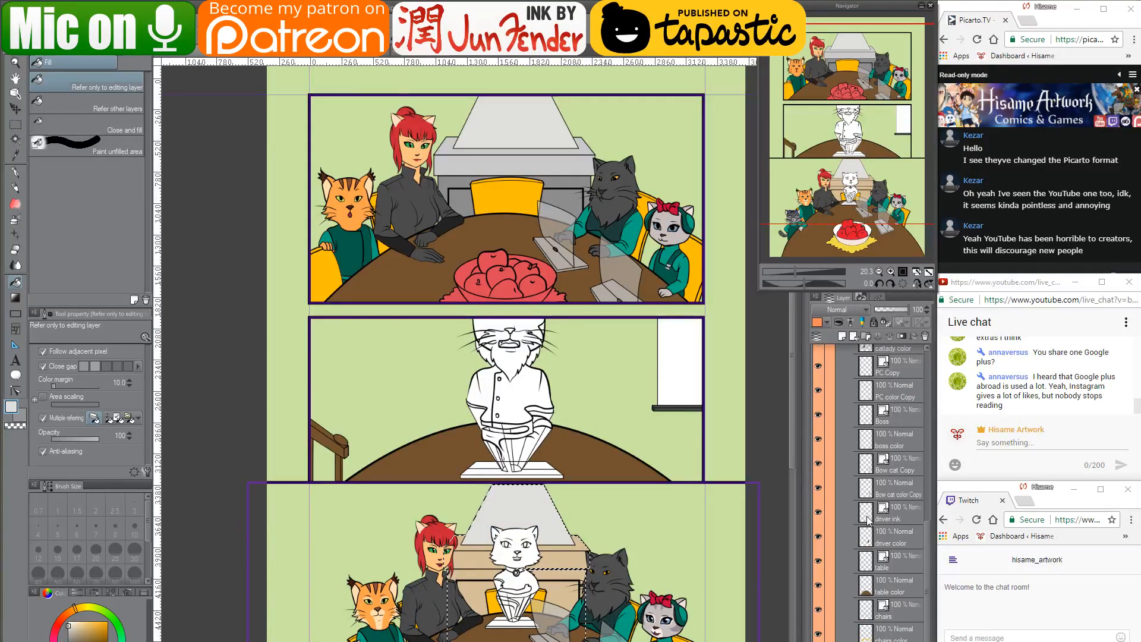
{"action": "left_click", "coordinate": [818, 463]}
{"action": "left_click", "coordinate": [819, 439]}
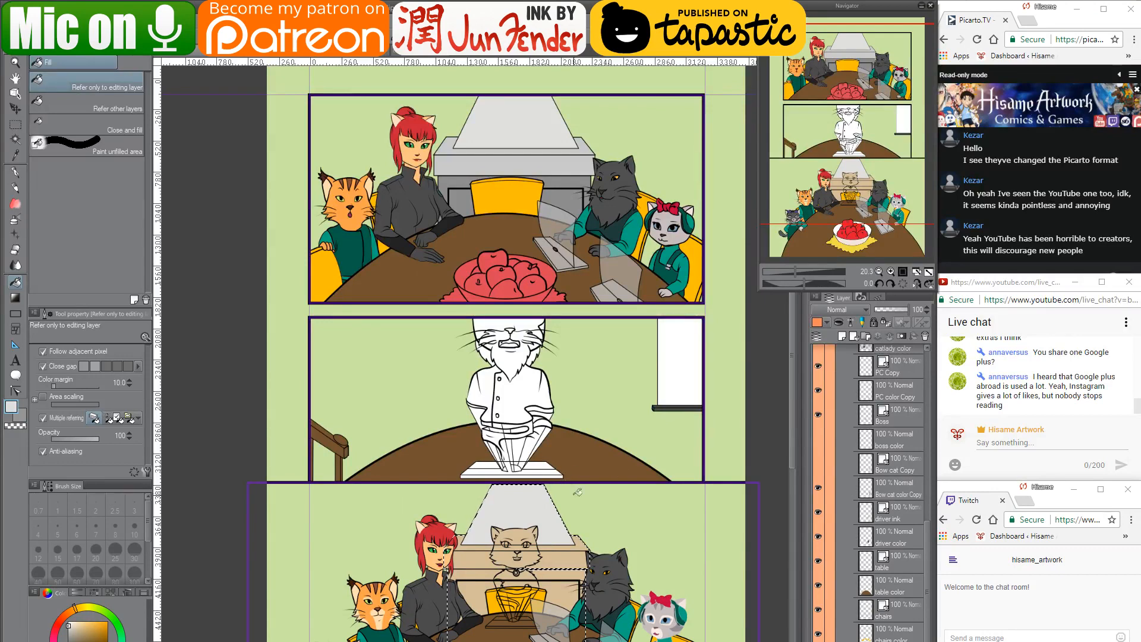
{"action": "left_click", "coordinate": [818, 463]}
{"action": "left_click", "coordinate": [818, 414]}
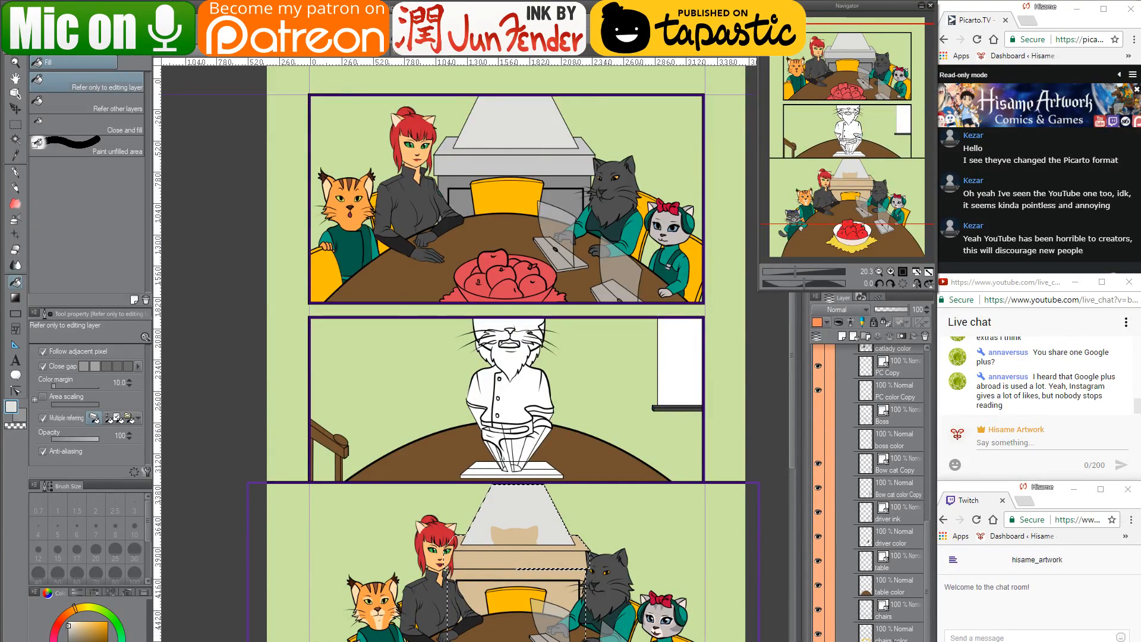
Fill the rest of the hood and the fireplace mantel's front and top faces with the greys from the first panel
{"action": "scroll", "coordinate": [880, 493], "scroll_direction": "down", "scroll_amount": 2}
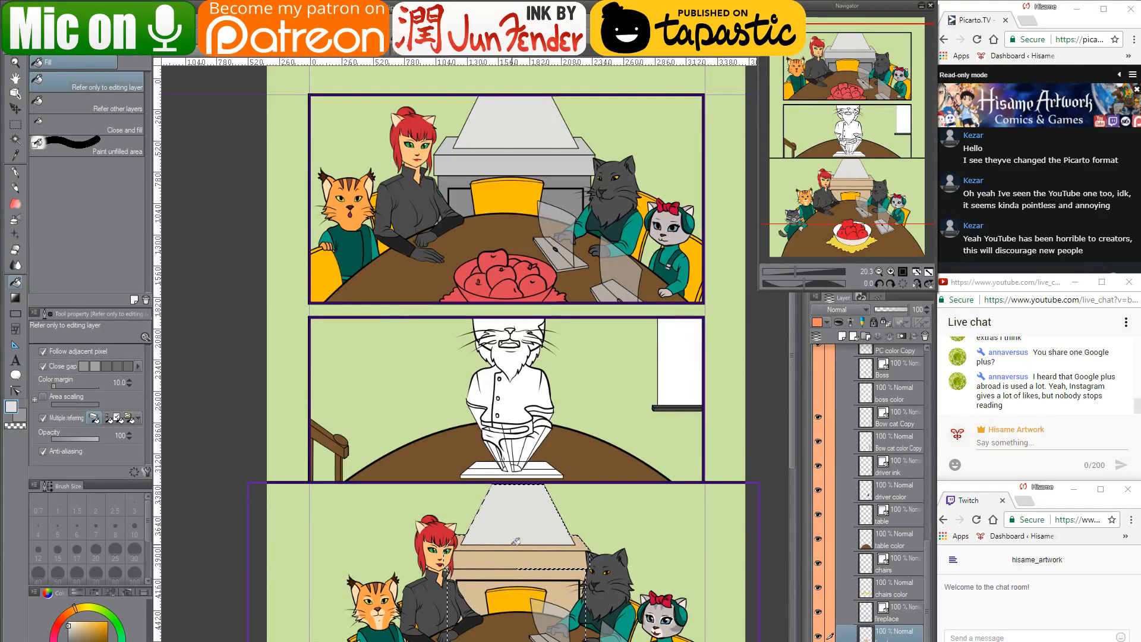
{"action": "scroll", "coordinate": [554, 199], "scroll_direction": "up", "scroll_amount": 4}
{"action": "scroll", "coordinate": [554, 199], "scroll_direction": "down", "scroll_amount": 5}
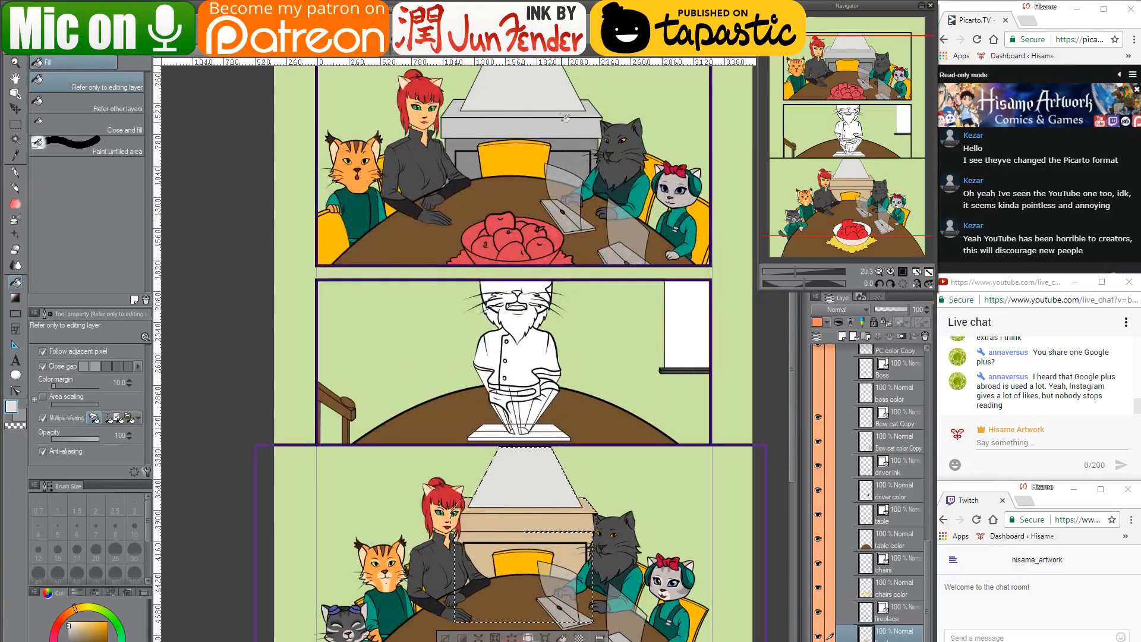
{"action": "left_click", "coordinate": [561, 521]}
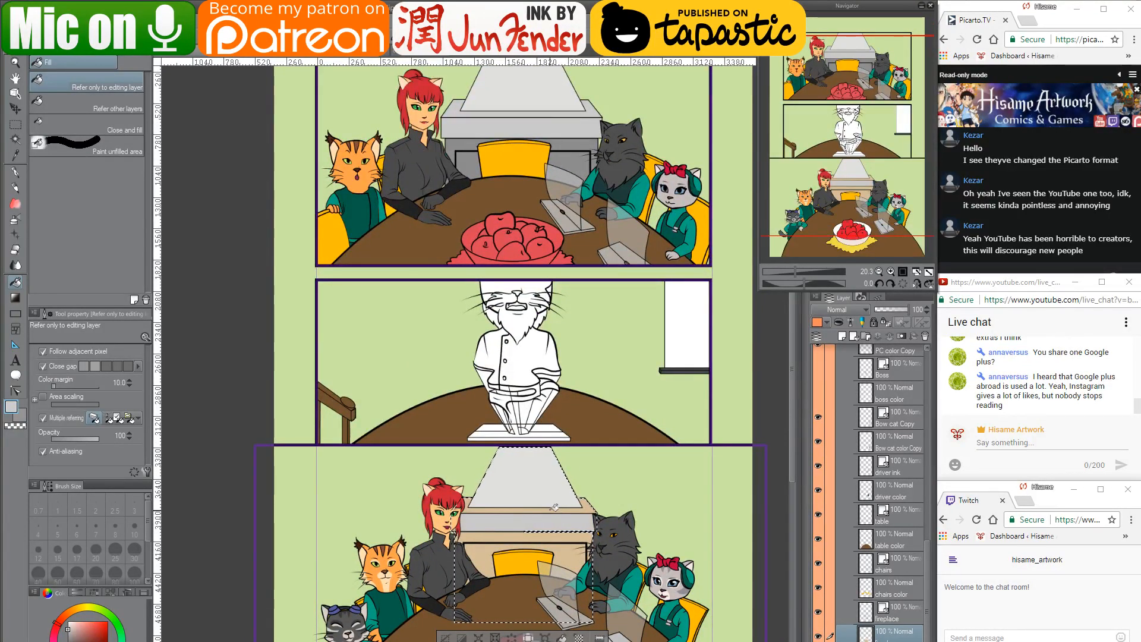
{"action": "left_click", "coordinate": [554, 507]}
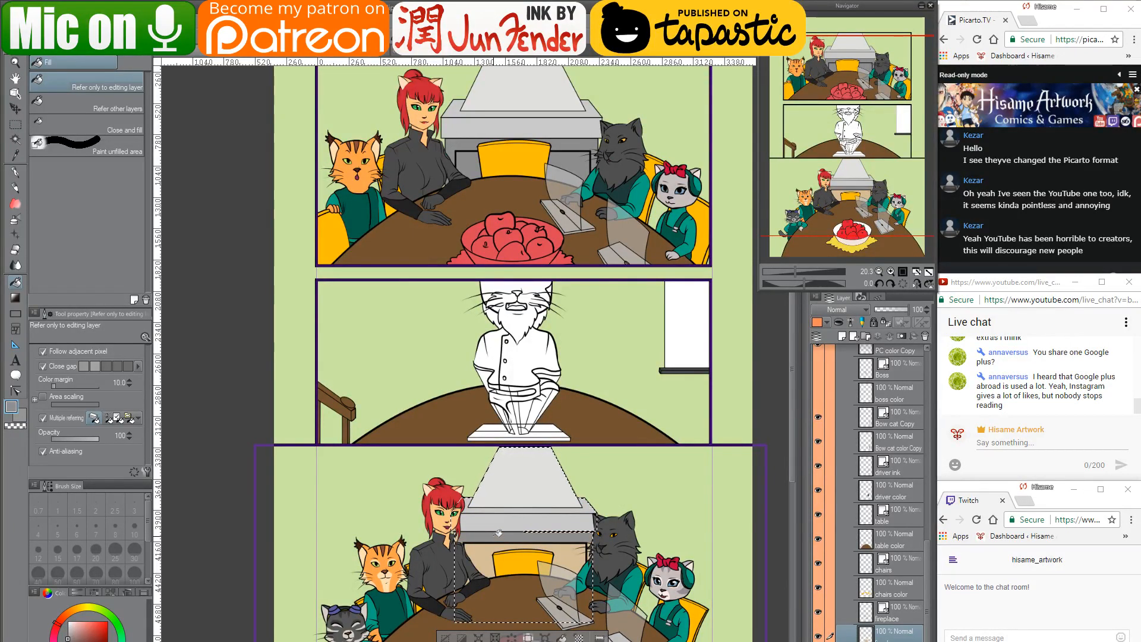
Color the fireplace surround below the mantel mid grey, with the G-pen set to brush size 80 for touch-ups
{"action": "left_click_drag", "start_coordinate": [529, 563], "coordinate": [654, 446]}
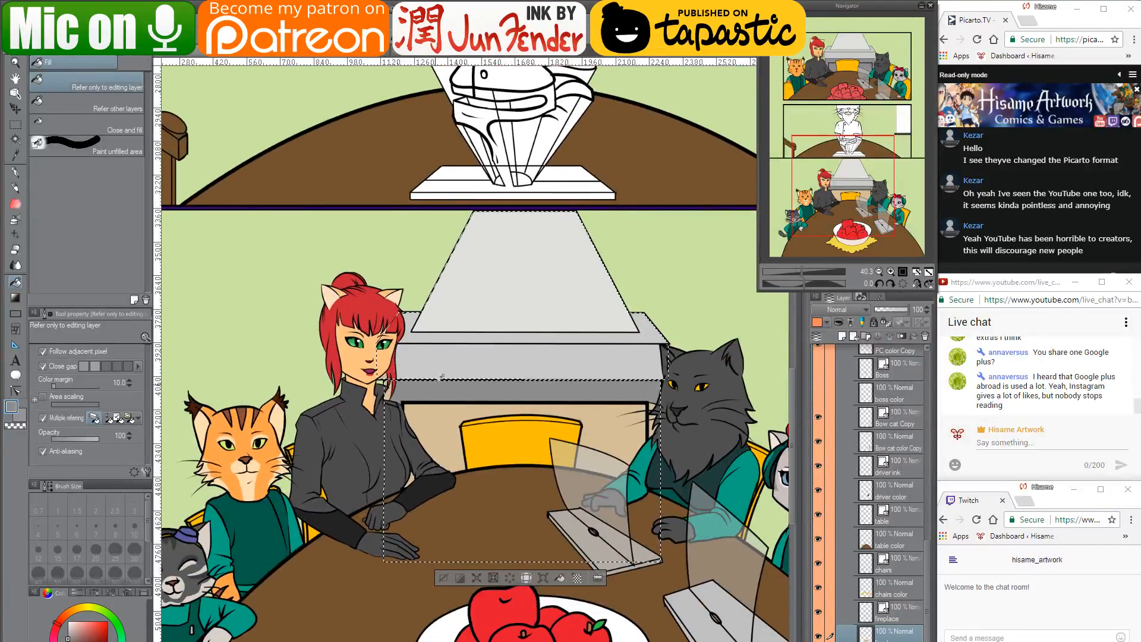
{"action": "scroll", "coordinate": [228, 338], "scroll_direction": "up", "scroll_amount": 2}
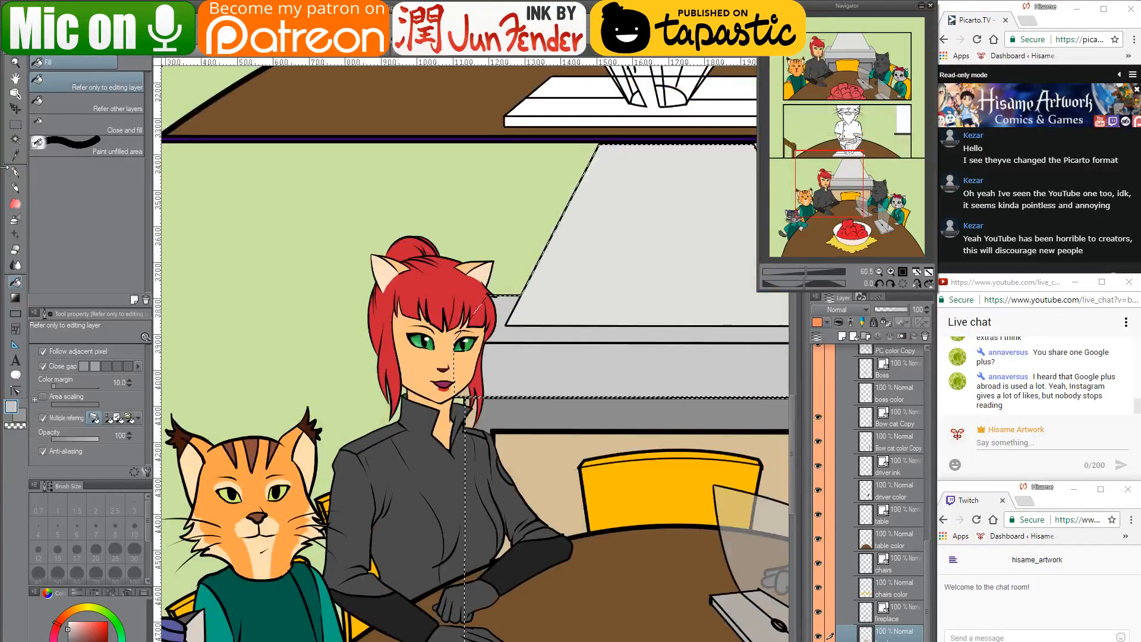
{"action": "key", "text": "p"}
{"action": "key", "text": "bracketright"}
{"action": "key", "text": "bracketright"}
{"action": "key", "text": "bracketright"}
{"action": "key", "text": "bracketright"}
{"action": "key", "text": "bracketright"}
{"action": "key", "text": "bracketright"}
{"action": "key", "text": "bracketright"}
{"action": "key", "text": "bracketright"}
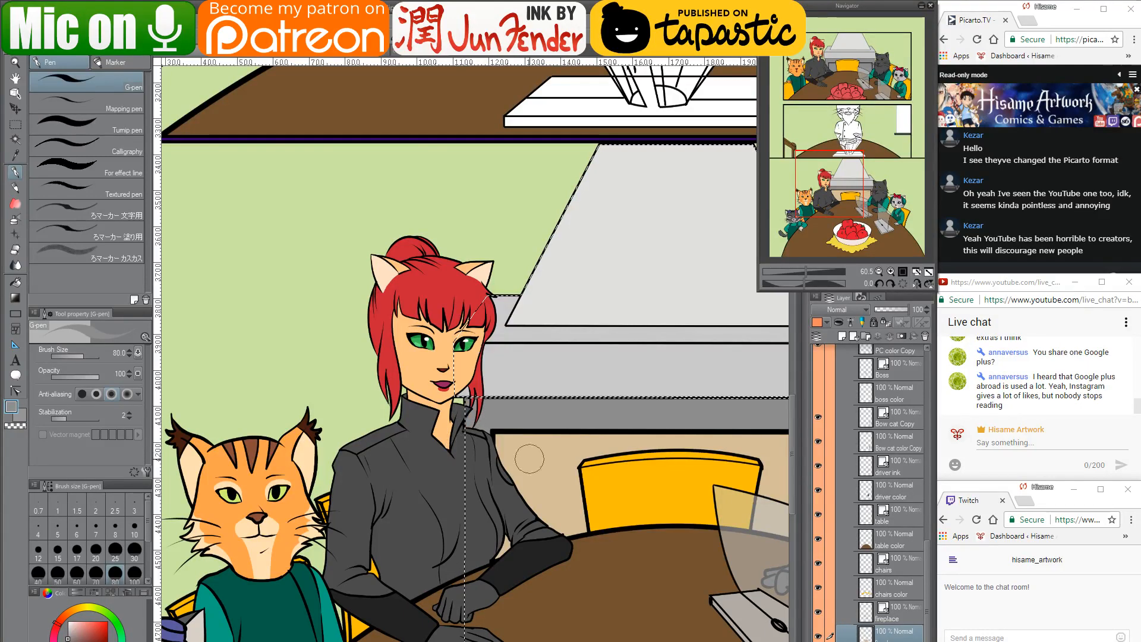
{"action": "scroll", "coordinate": [641, 403], "scroll_direction": "right", "scroll_amount": 5}
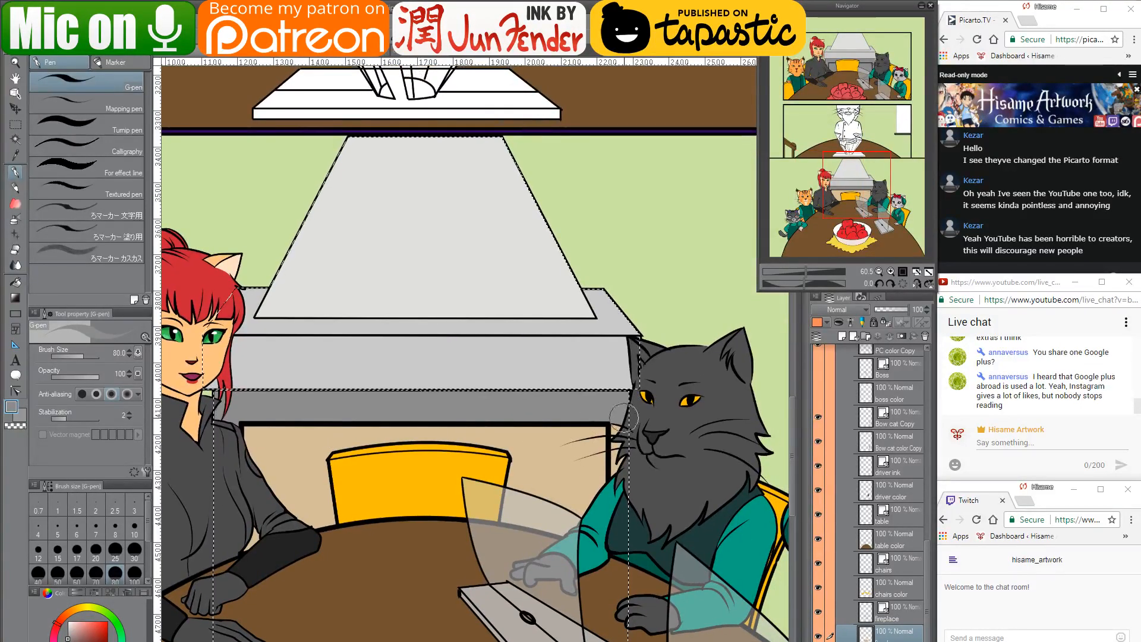
{"action": "left_click_drag", "start_coordinate": [471, 458], "coordinate": [552, 502]}
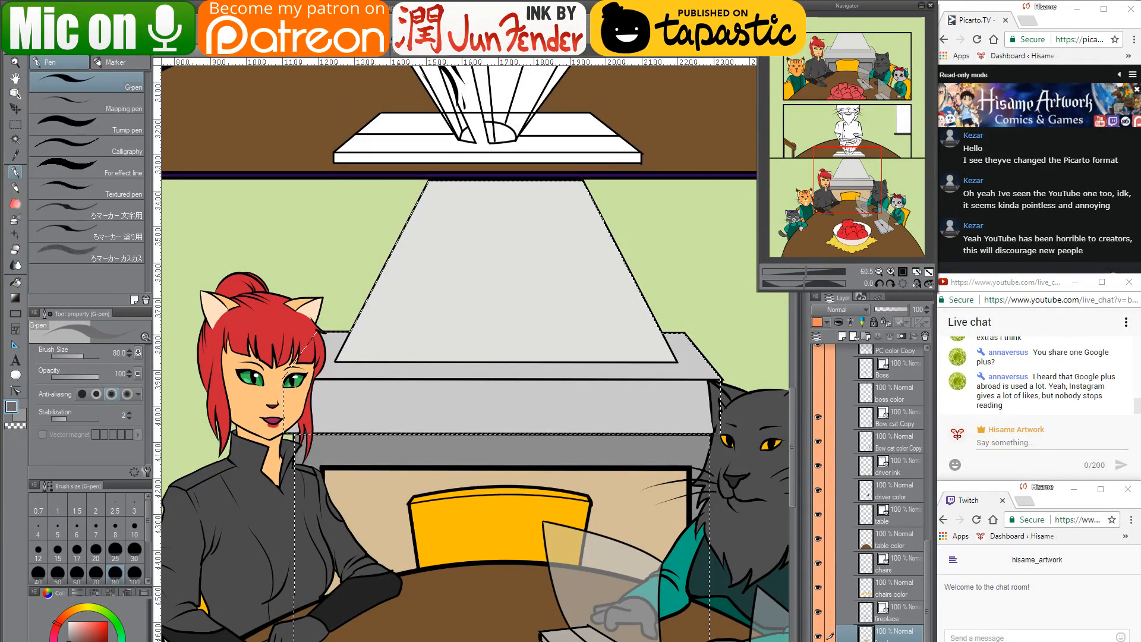
Fill the fireplace opening behind the yellow chair with dark grey
{"action": "key", "text": "g"}
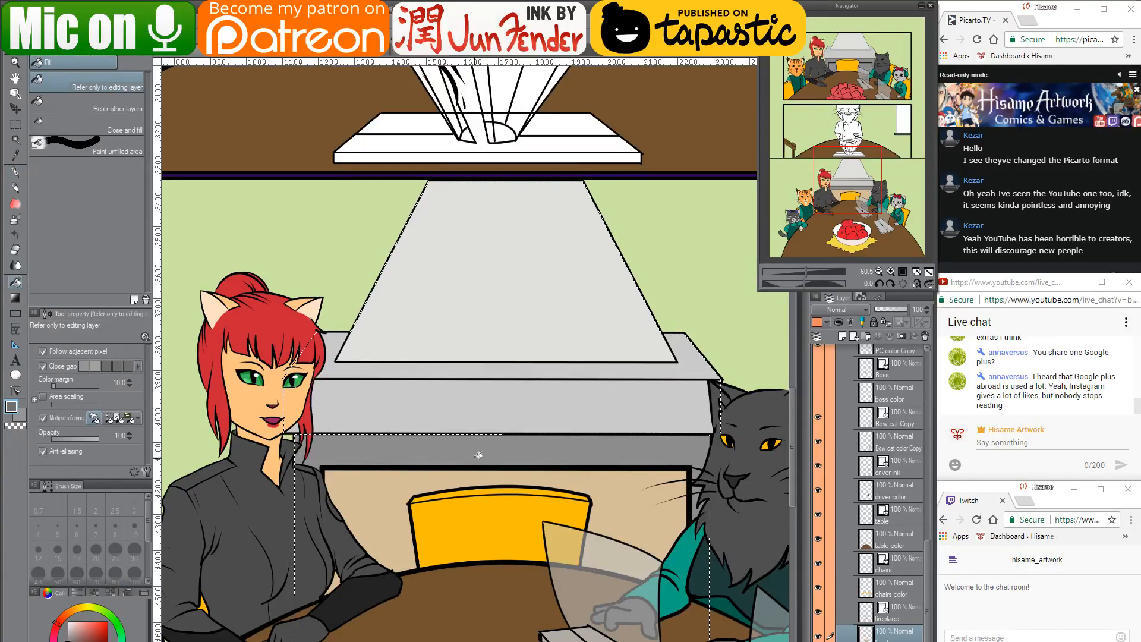
{"action": "left_click", "coordinate": [464, 471]}
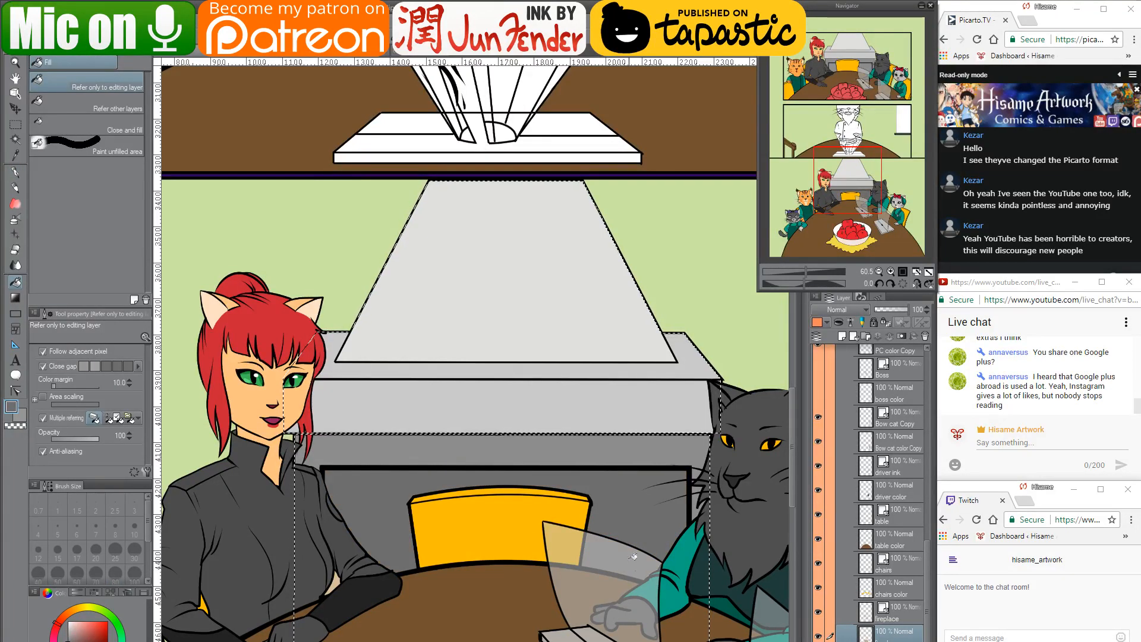
{"action": "left_click_drag", "start_coordinate": [651, 492], "coordinate": [684, 476]}
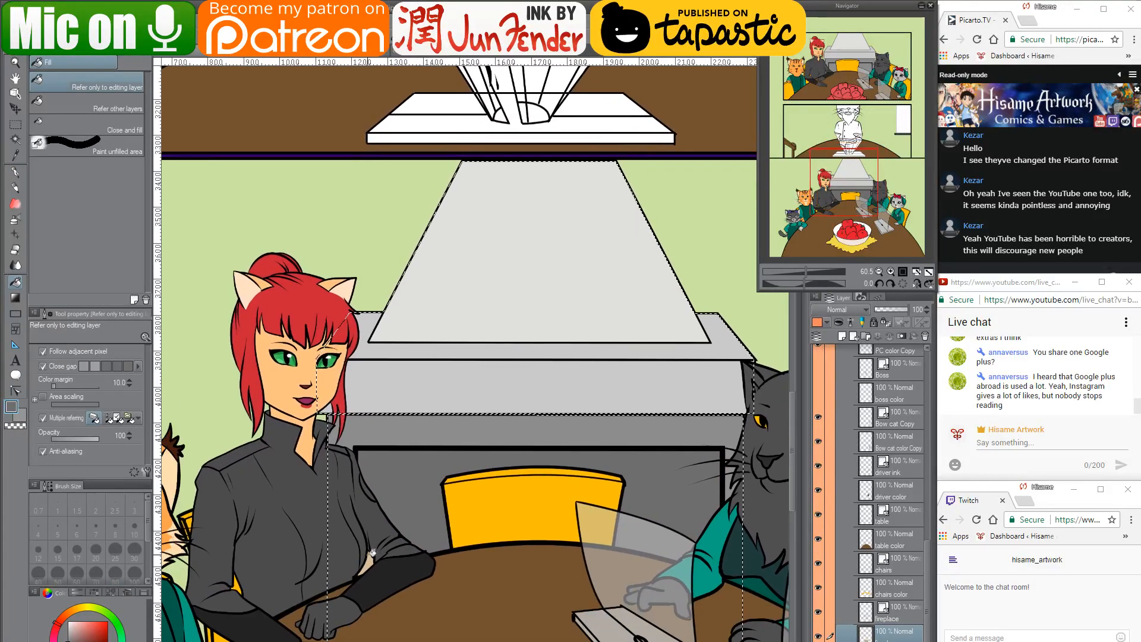
{"action": "scroll", "coordinate": [373, 558], "scroll_direction": "down", "scroll_amount": 2}
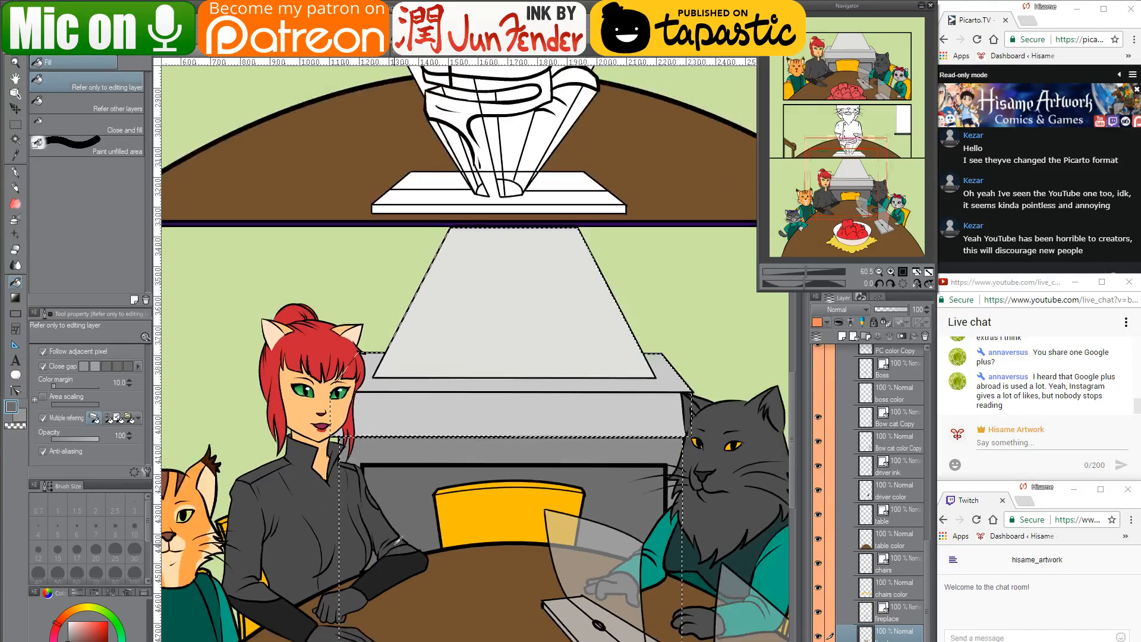
{"action": "scroll", "coordinate": [397, 542], "scroll_direction": "down", "scroll_amount": 1}
Select the fireplace color area in the panel 1 folder, recolor the fireplace opening there in the darker grey, and clear the selection
{"action": "left_click_drag", "start_coordinate": [509, 302], "coordinate": [566, 636]}
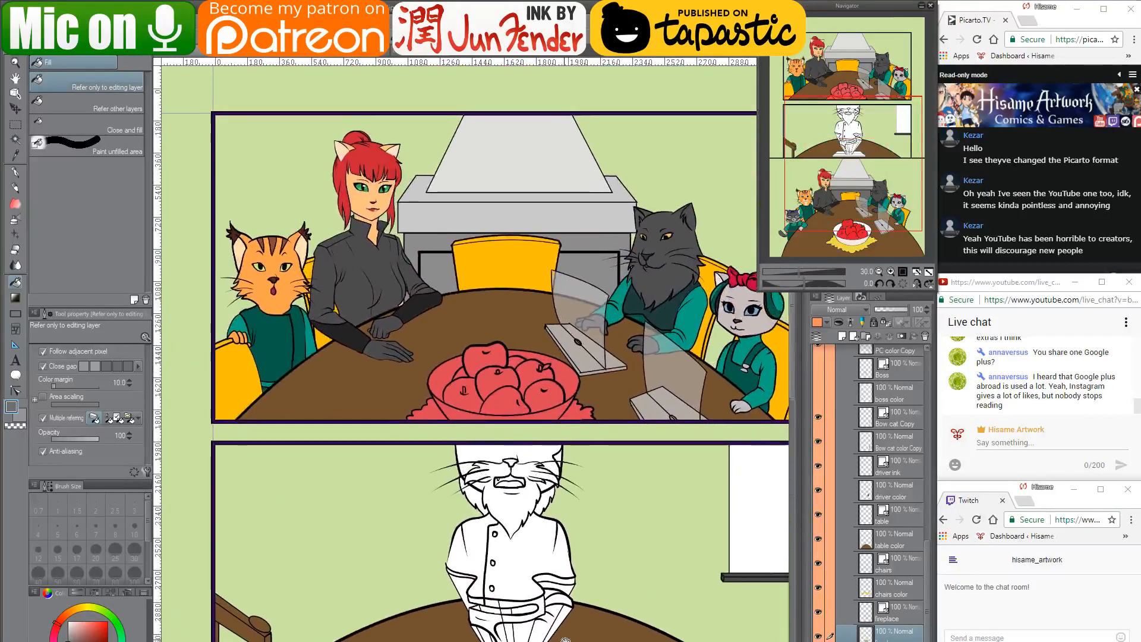
{"action": "scroll", "coordinate": [909, 532], "scroll_direction": "up", "scroll_amount": 10}
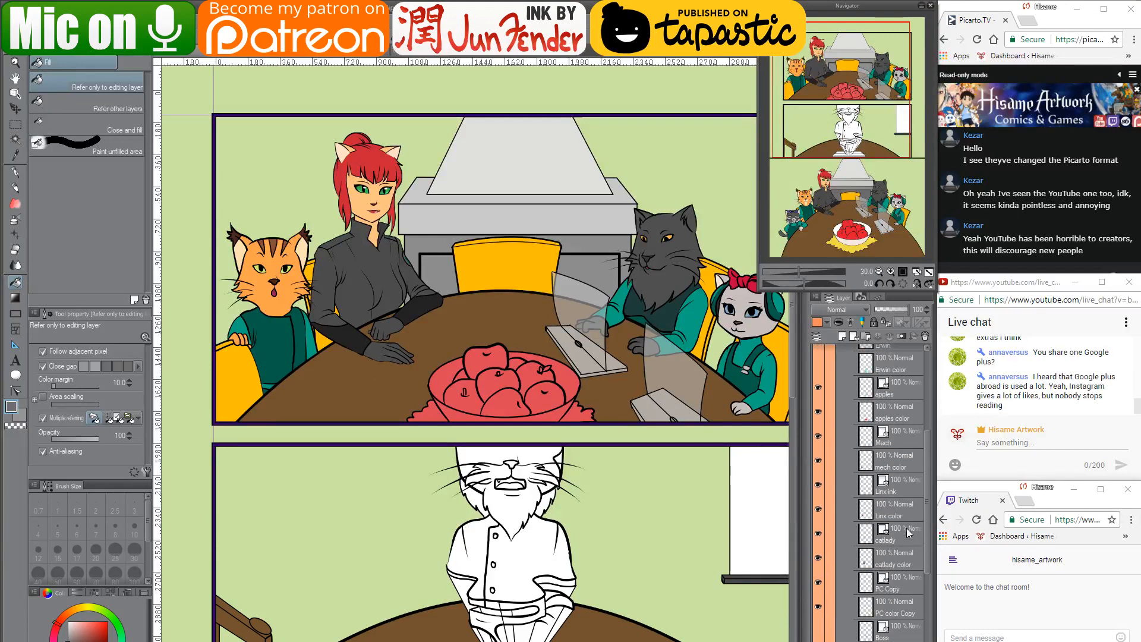
{"action": "scroll", "coordinate": [907, 533], "scroll_direction": "up", "scroll_amount": 1}
{"action": "left_click", "coordinate": [851, 459]}
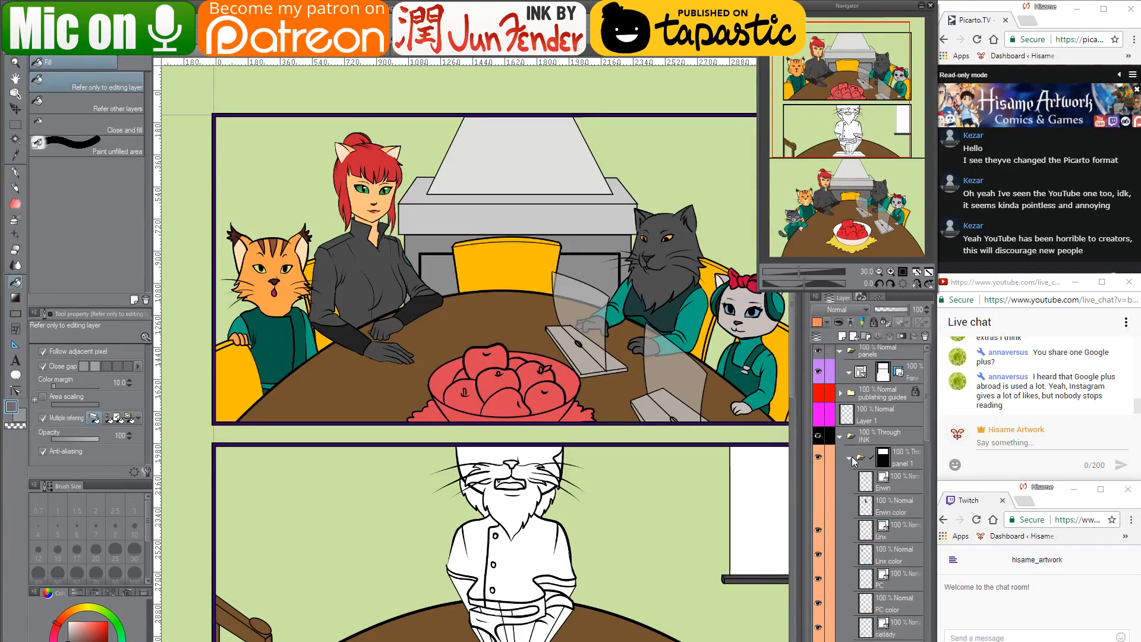
{"action": "scroll", "coordinate": [900, 592], "scroll_direction": "down", "scroll_amount": 6}
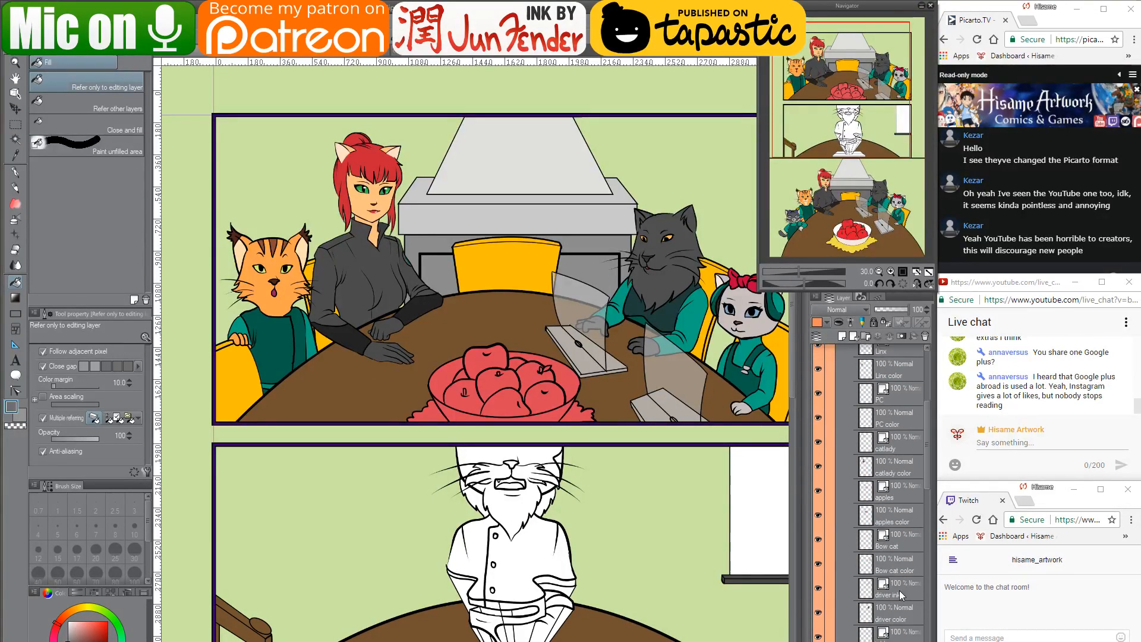
{"action": "scroll", "coordinate": [900, 590], "scroll_direction": "down", "scroll_amount": 3}
{"action": "left_click", "coordinate": [865, 605]}
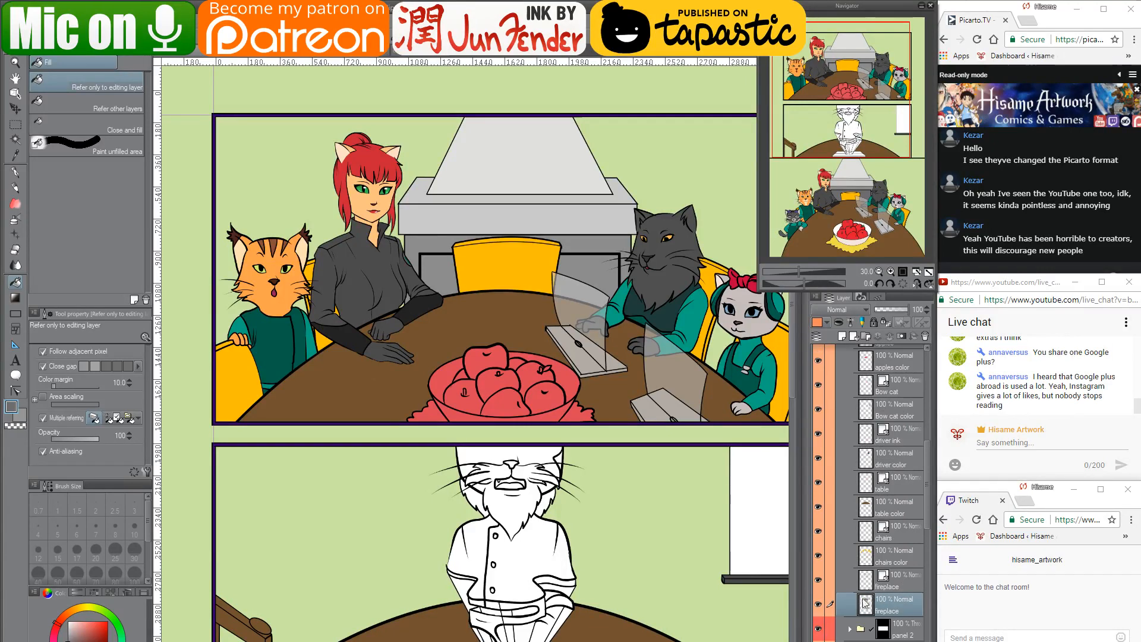
{"action": "left_click", "coordinate": [865, 605], "text": "ctrl"}
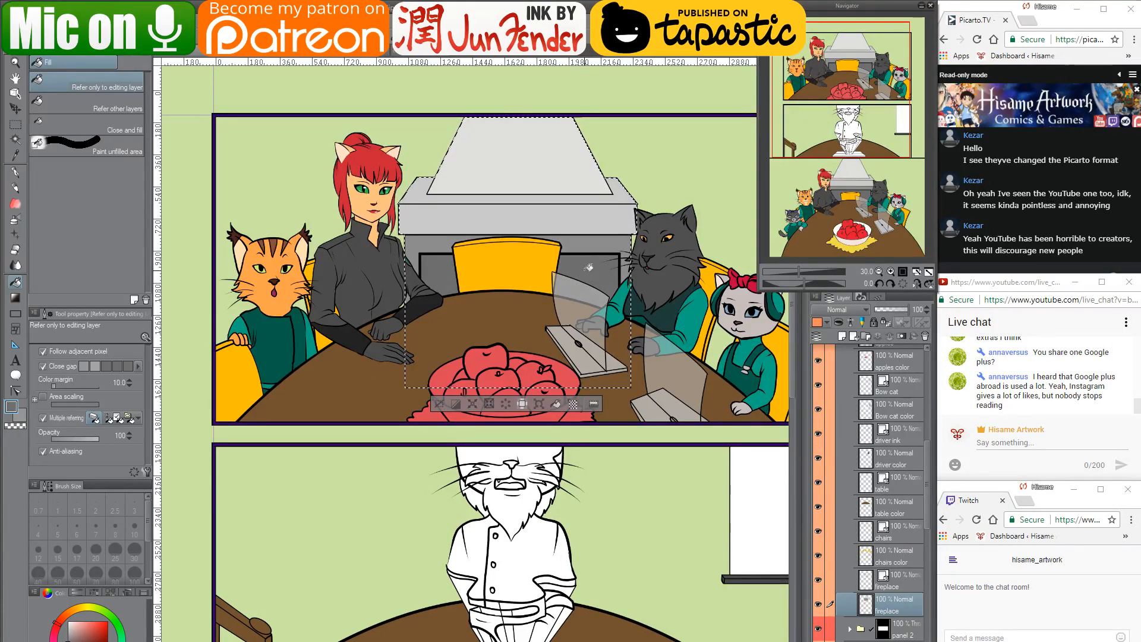
{"action": "left_click_drag", "start_coordinate": [476, 232], "coordinate": [488, 265]}
{"action": "key", "text": "ctrl+d"}
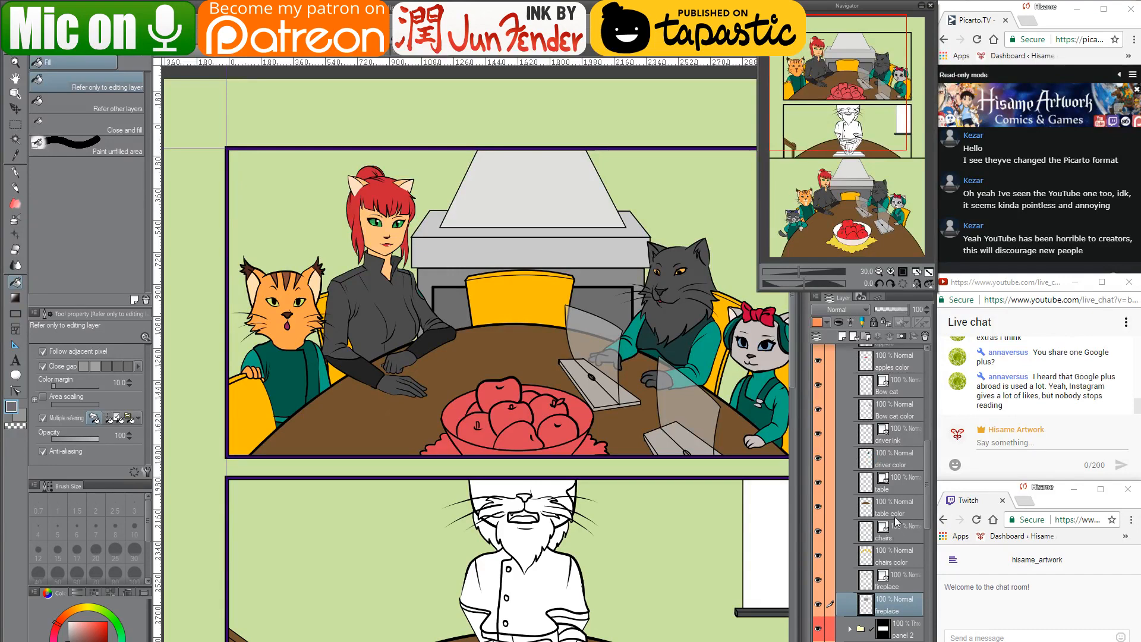
{"action": "scroll", "coordinate": [893, 511], "scroll_direction": "up", "scroll_amount": 2}
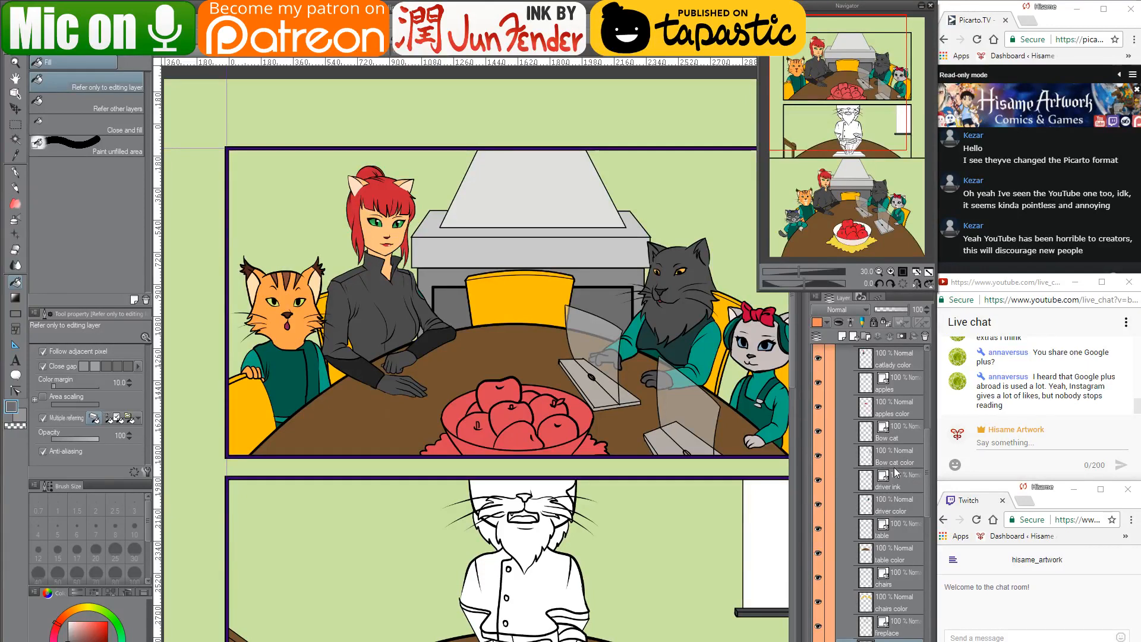
Select the apples color area in the panel 1 folder and fill the doily under the bowl with the third panel's yellow
{"action": "scroll", "coordinate": [895, 471], "scroll_direction": "up", "scroll_amount": 2}
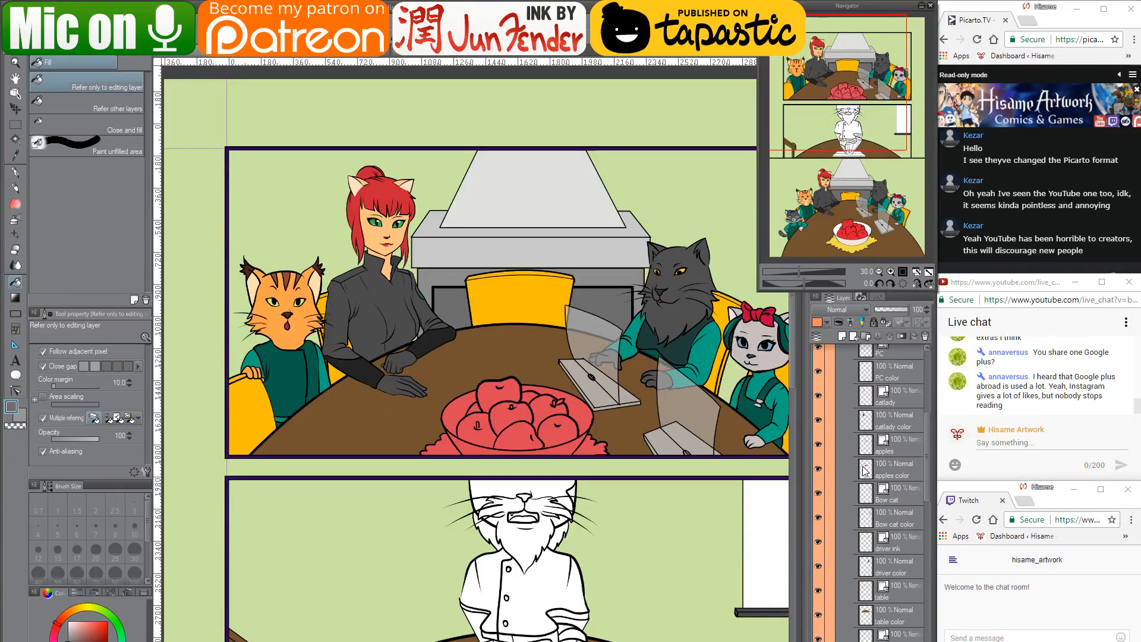
{"action": "left_click", "coordinate": [865, 470], "text": "ctrl"}
{"action": "left_click_drag", "start_coordinate": [763, 561], "coordinate": [716, 410]}
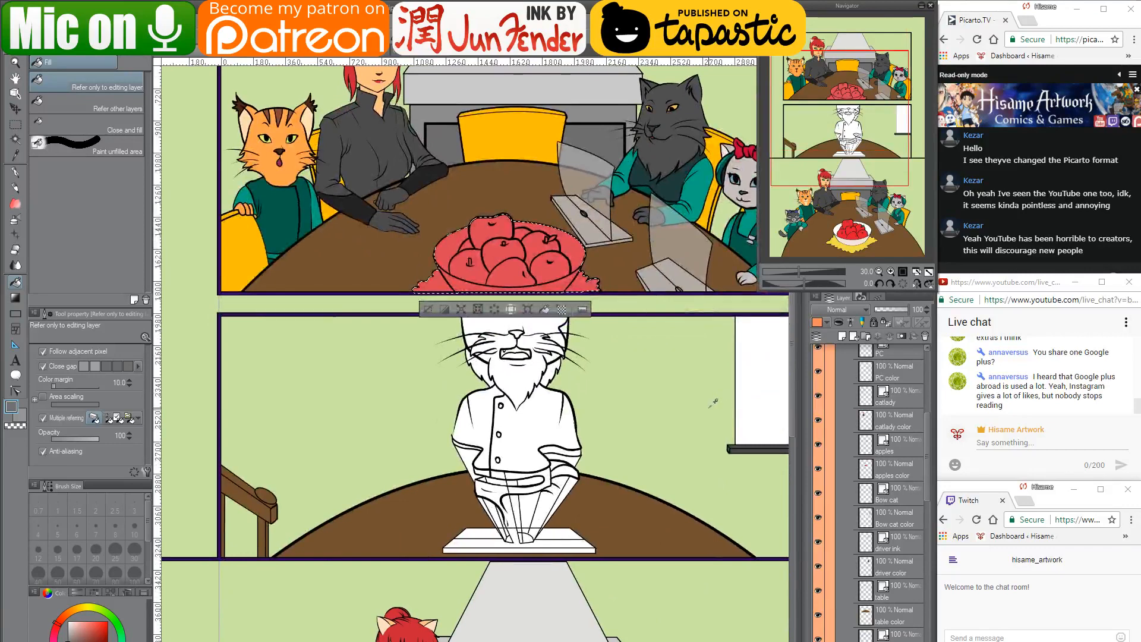
{"action": "scroll", "coordinate": [713, 403], "scroll_direction": "down", "scroll_amount": 3}
{"action": "left_click_drag", "start_coordinate": [666, 538], "coordinate": [651, 472]}
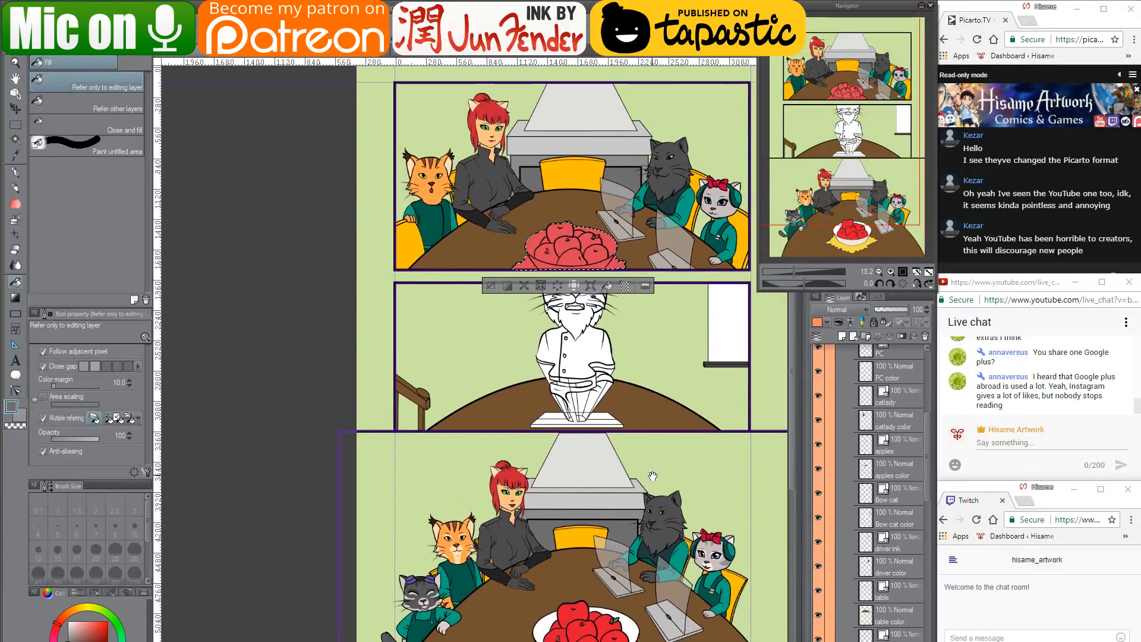
{"action": "left_click", "coordinate": [535, 641], "text": "alt"}
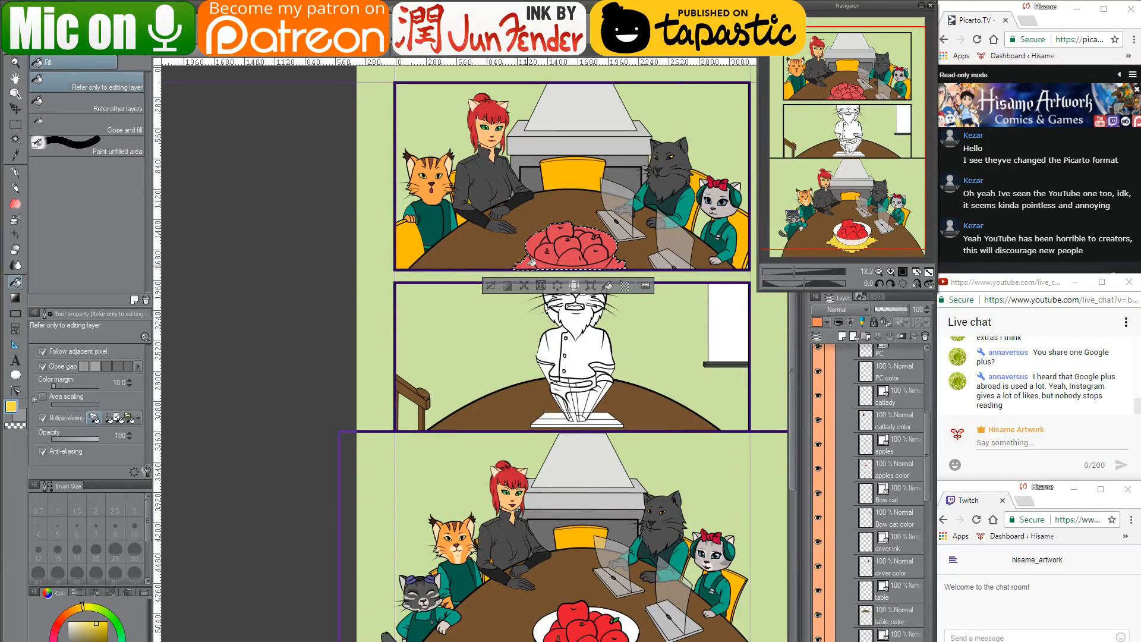
{"action": "scroll", "coordinate": [898, 418], "scroll_direction": "up", "scroll_amount": 1}
{"action": "scroll", "coordinate": [898, 418], "scroll_direction": "up", "scroll_amount": 5}
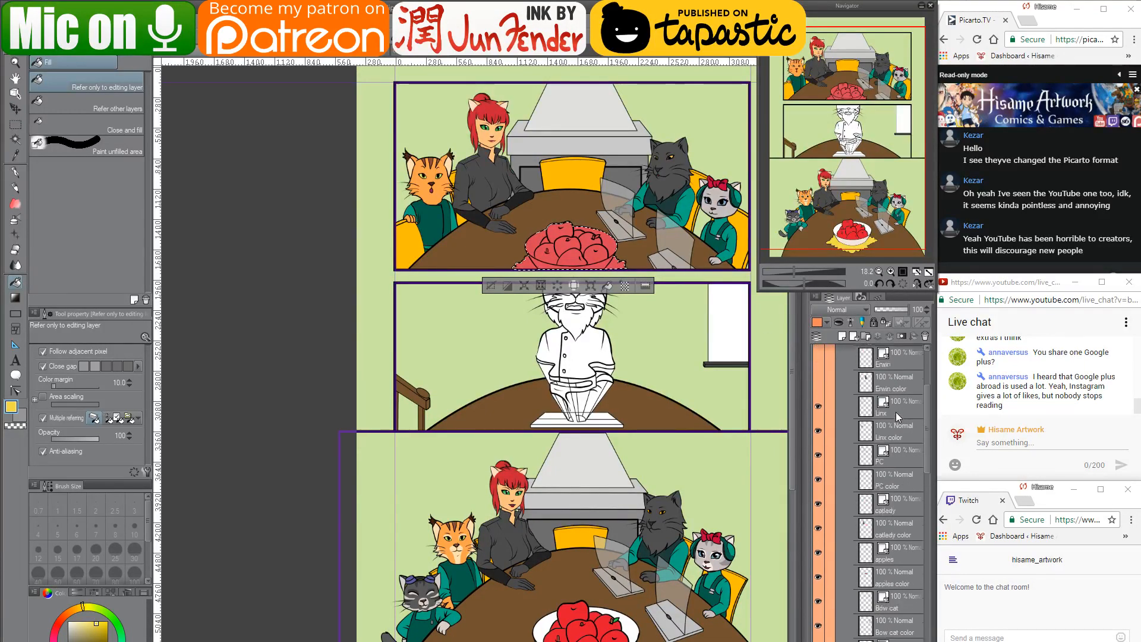
{"action": "scroll", "coordinate": [898, 418], "scroll_direction": "down", "scroll_amount": 5}
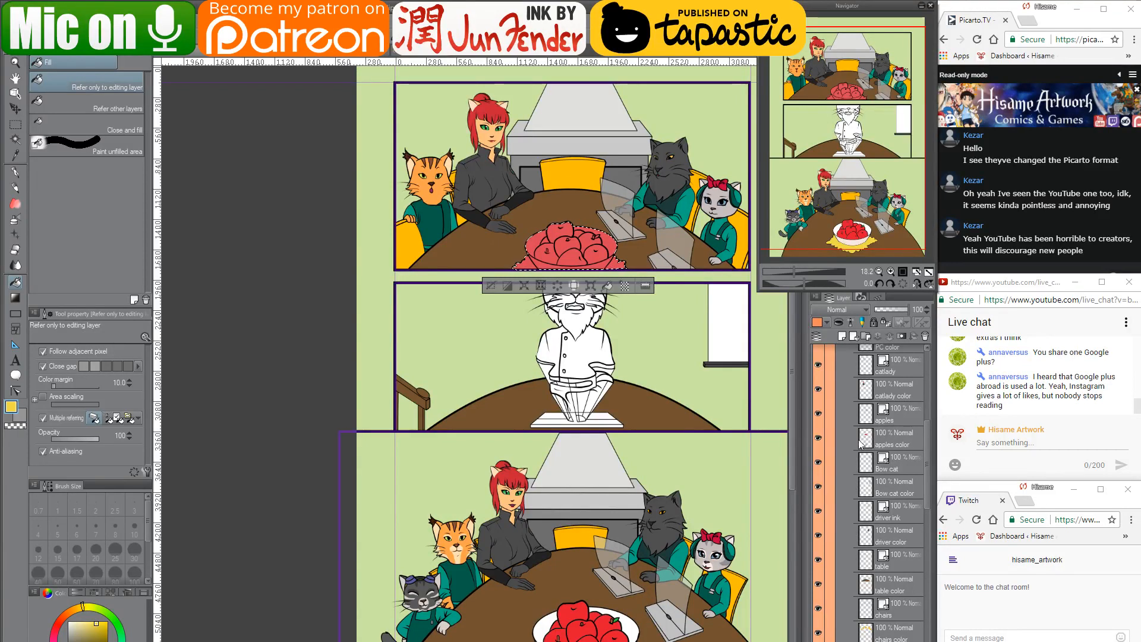
{"action": "left_click", "coordinate": [885, 439]}
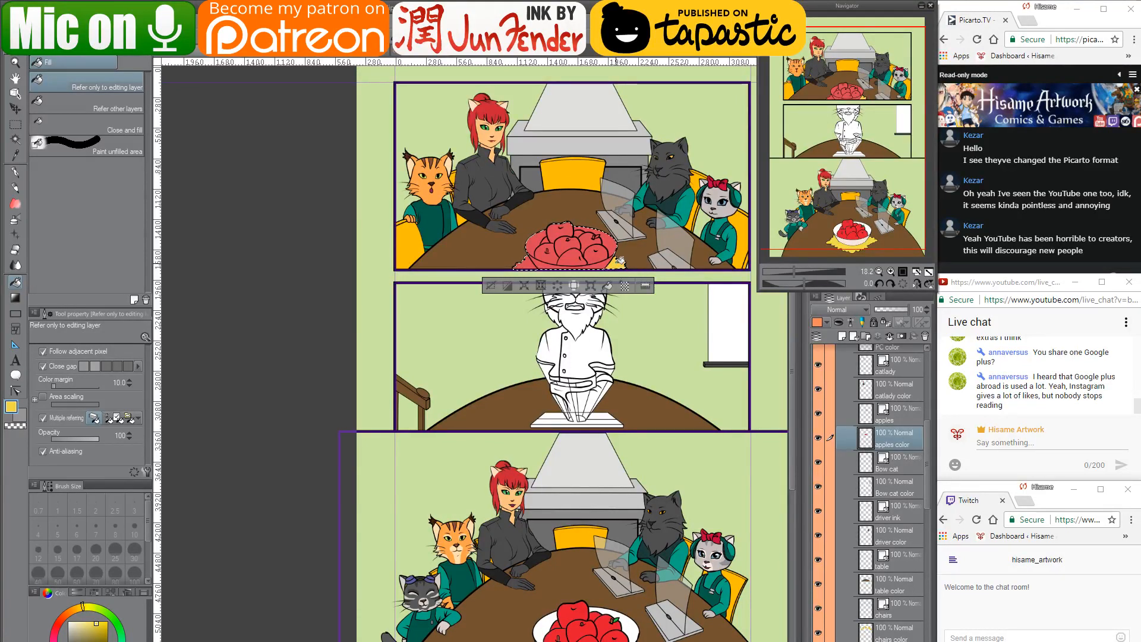
{"action": "key", "text": "ctrl+z"}
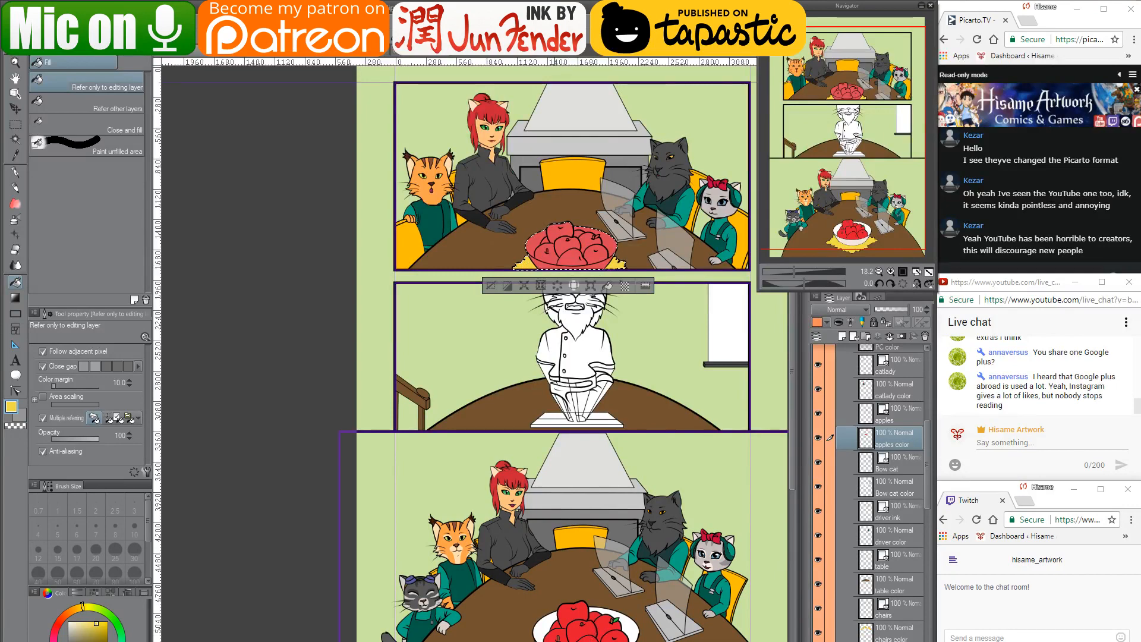
Fill the bowl's outer side with pale off-white and its inside with white, sampling both colors from the third panel
{"action": "left_click", "coordinate": [541, 630], "text": "alt"}
{"action": "left_click", "coordinate": [542, 262]}
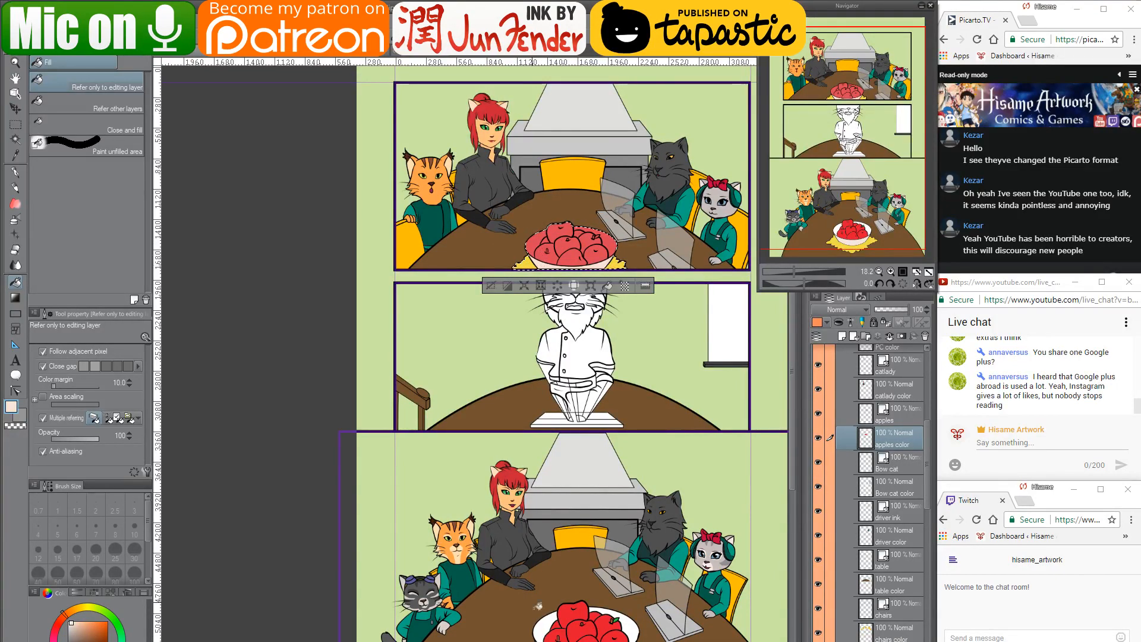
{"action": "left_click", "coordinate": [541, 625], "text": "alt"}
{"action": "left_click", "coordinate": [542, 241]}
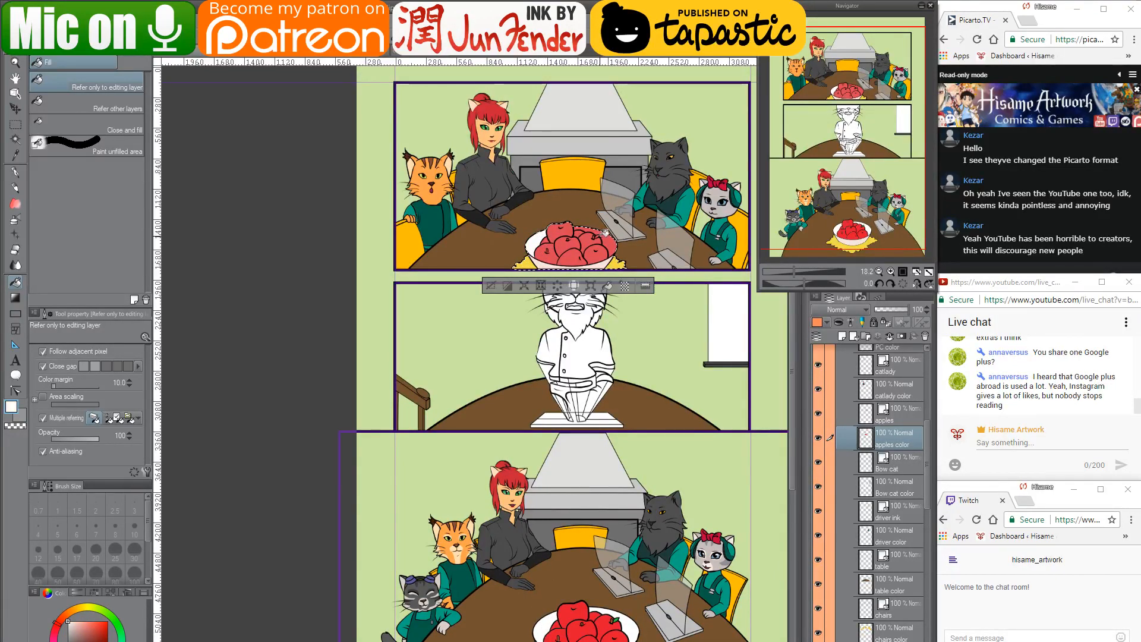
Fill all the apples in the first panel's bowl with the bright red sampled from the third panel's apples
{"action": "left_click", "coordinate": [595, 612], "text": "alt"}
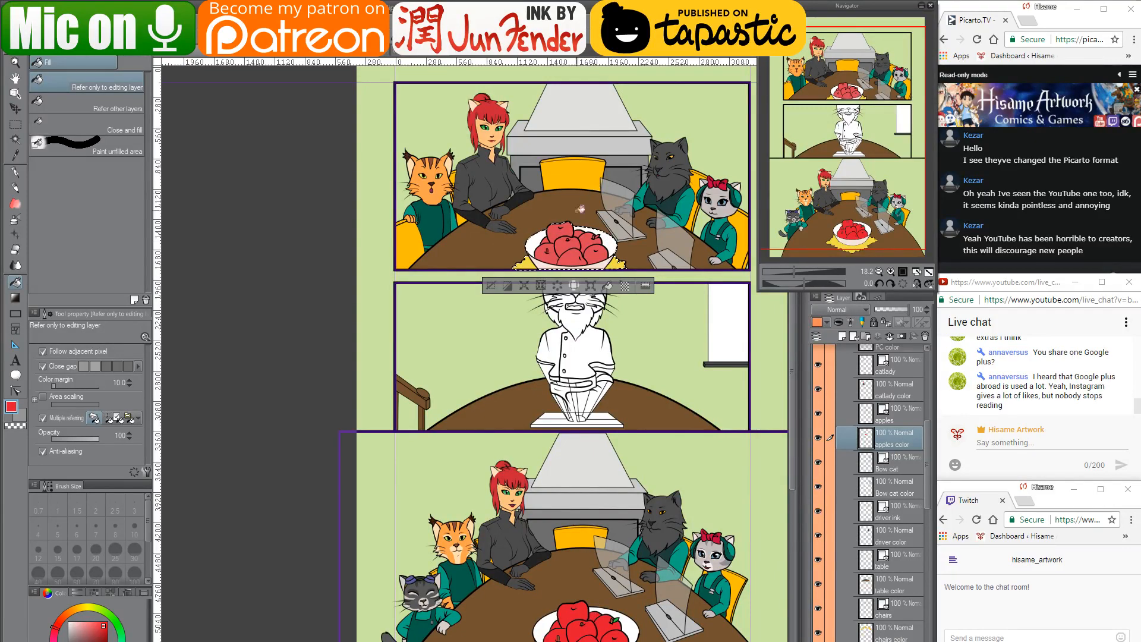
{"action": "scroll", "coordinate": [561, 226], "scroll_direction": "up", "scroll_amount": 3}
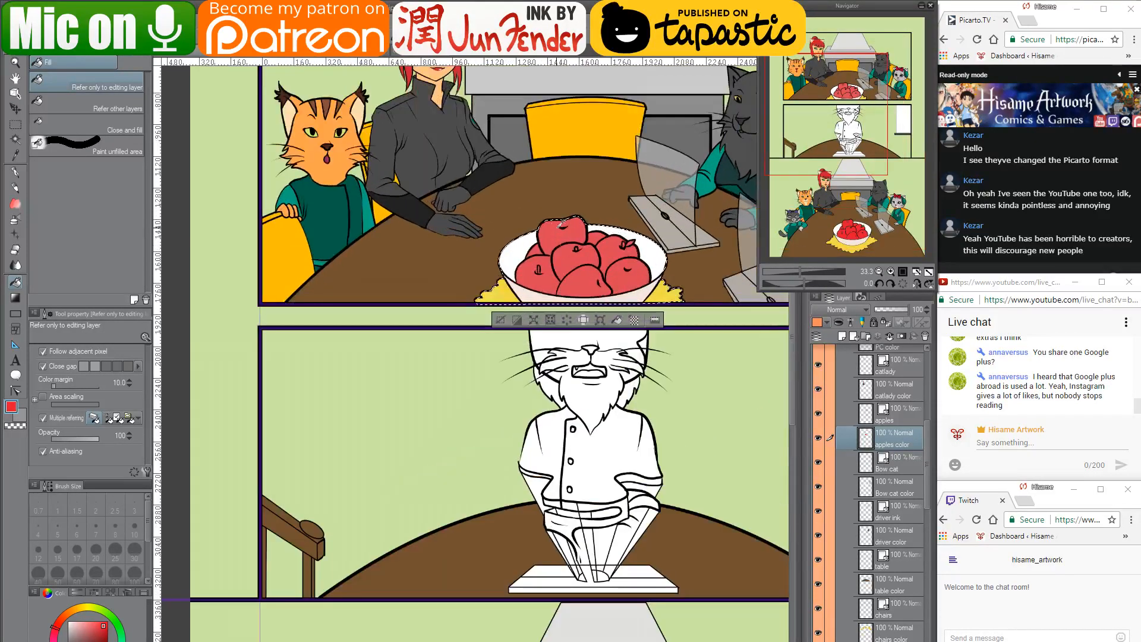
{"action": "left_click", "coordinate": [535, 275]}
{"action": "left_click", "coordinate": [574, 260]}
{"action": "left_click", "coordinate": [562, 234]}
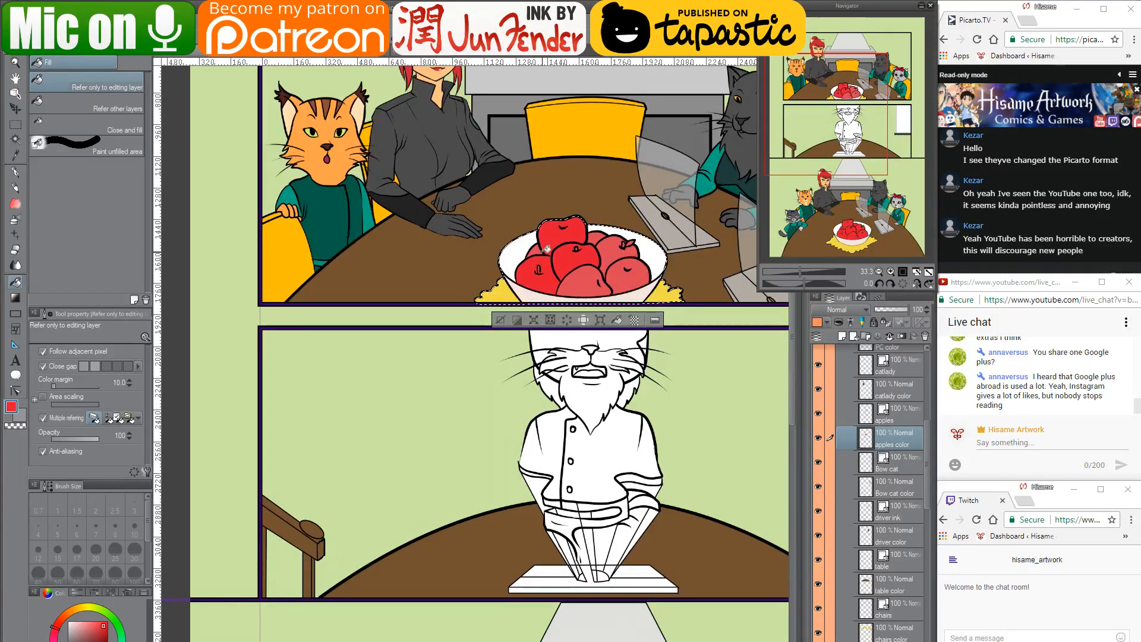
{"action": "left_click", "coordinate": [590, 285]}
{"action": "left_click", "coordinate": [626, 272]}
{"action": "left_click", "coordinate": [612, 248]}
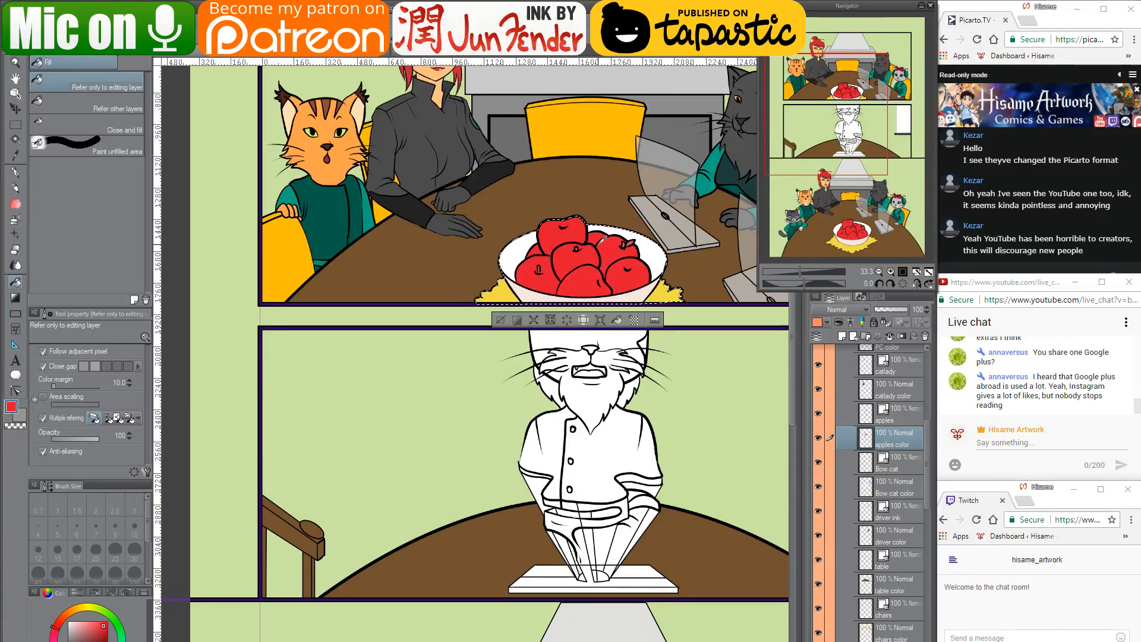
Fill the small leaf on the apple with the green sampled from the red-haired woman's eyes
{"action": "scroll", "coordinate": [603, 239], "scroll_direction": "down", "scroll_amount": 3}
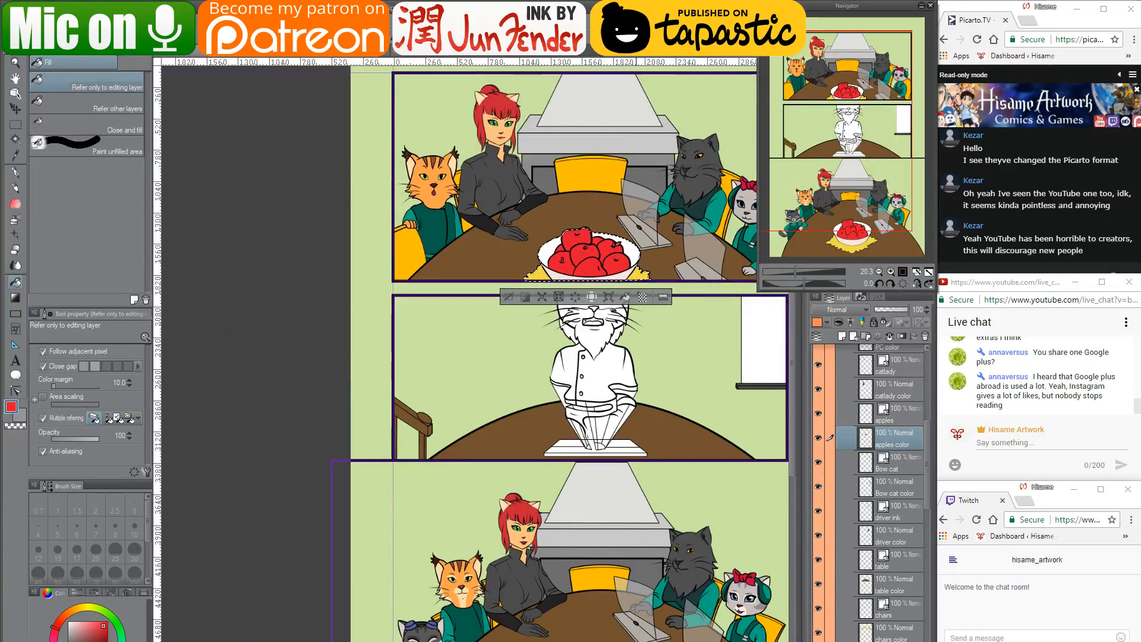
{"action": "left_click", "coordinate": [492, 124], "text": "alt"}
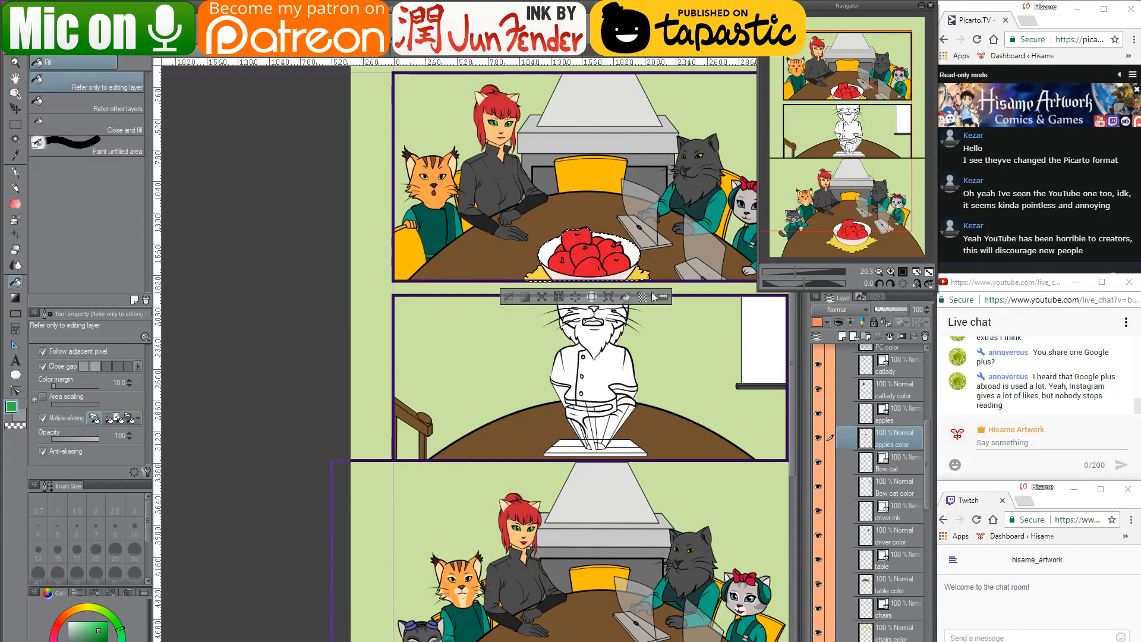
{"action": "scroll", "coordinate": [613, 219], "scroll_direction": "up", "scroll_amount": 3}
{"action": "scroll", "coordinate": [593, 199], "scroll_direction": "up", "scroll_amount": 5}
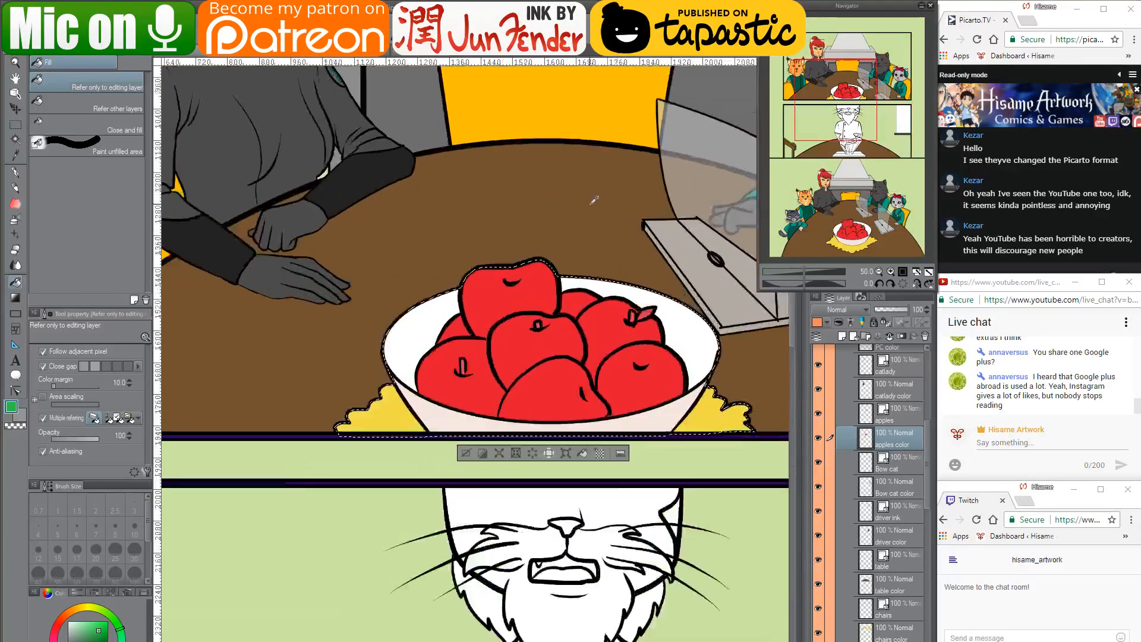
{"action": "left_click", "coordinate": [678, 363]}
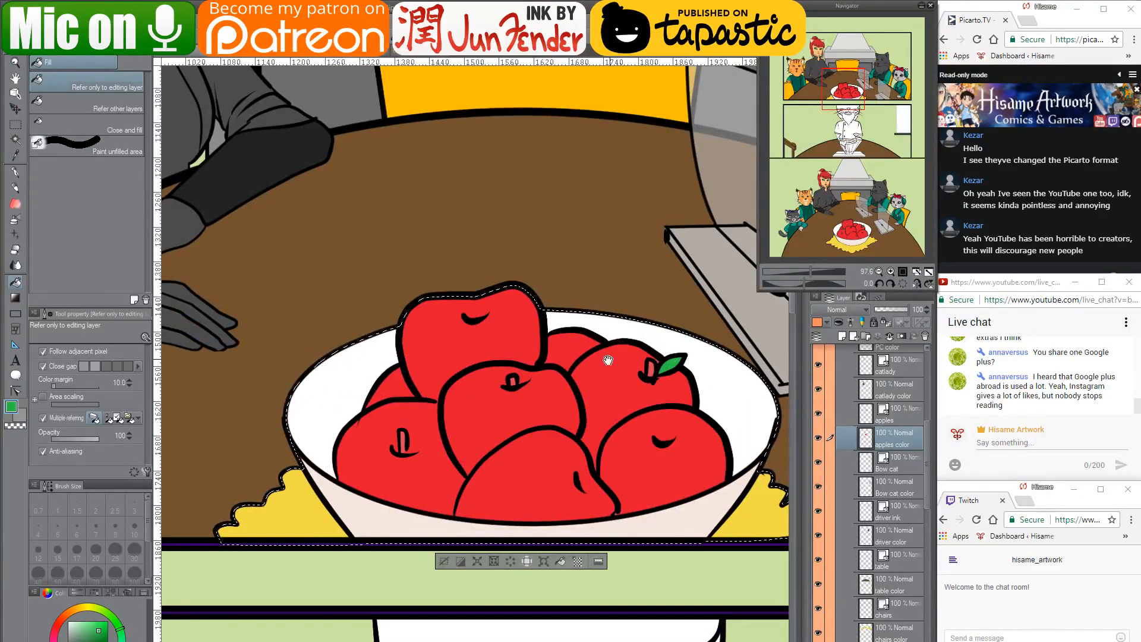
Paint the apple stems orange-brown using the G-pen at brush size 20
{"action": "left_click", "coordinate": [17, 173]}
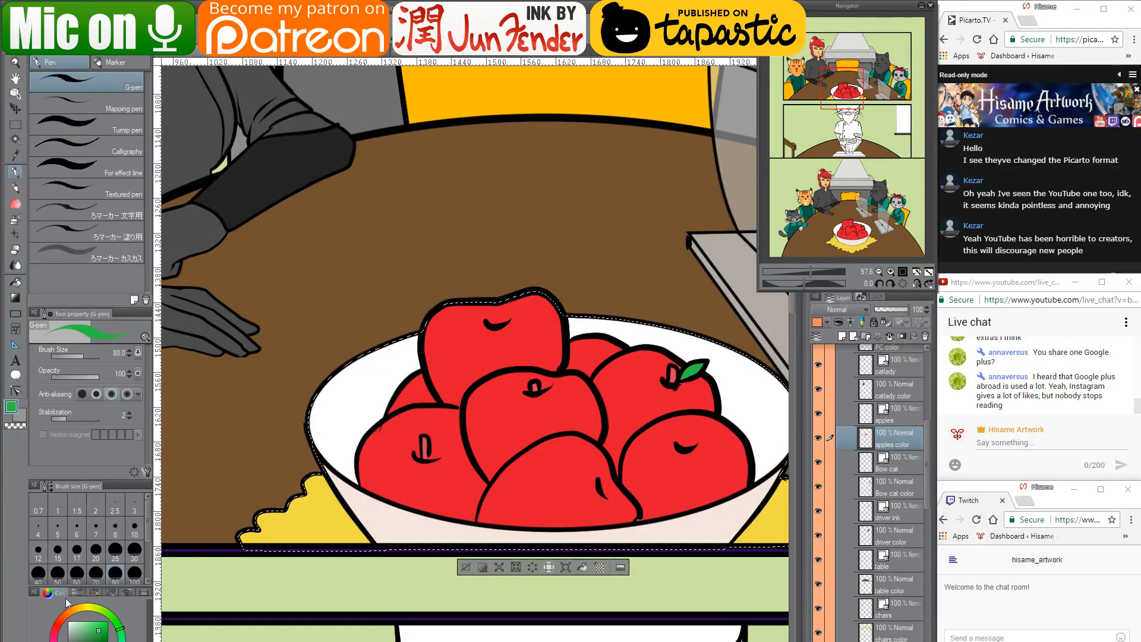
{"action": "left_click", "coordinate": [62, 613]}
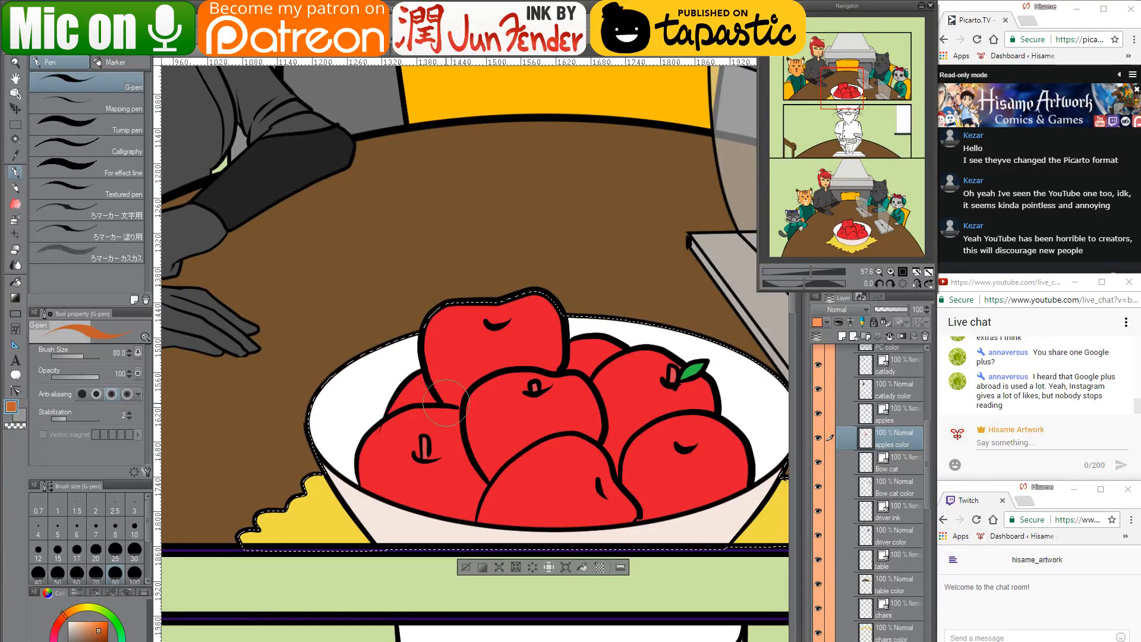
{"action": "key", "text": "bracketleft"}
{"action": "key", "text": "bracketleft"}
{"action": "key", "text": "bracketleft"}
{"action": "key", "text": "bracketleft"}
{"action": "key", "text": "bracketleft"}
{"action": "key", "text": "bracketleft"}
{"action": "key", "text": "bracketleft"}
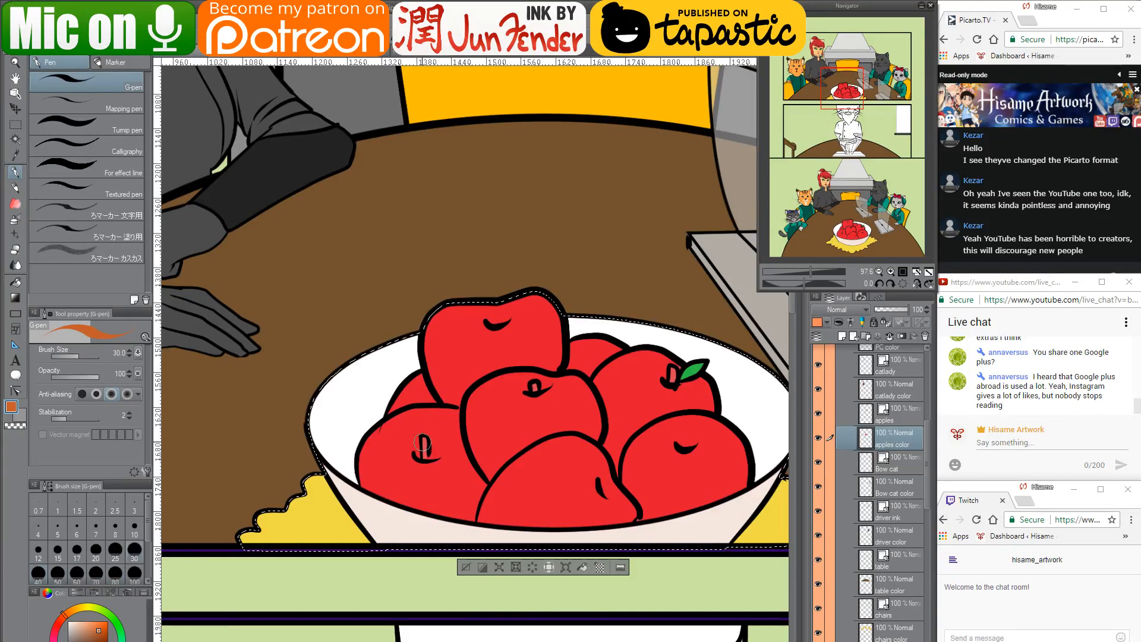
{"action": "left_click_drag", "start_coordinate": [423, 451], "coordinate": [424, 460]}
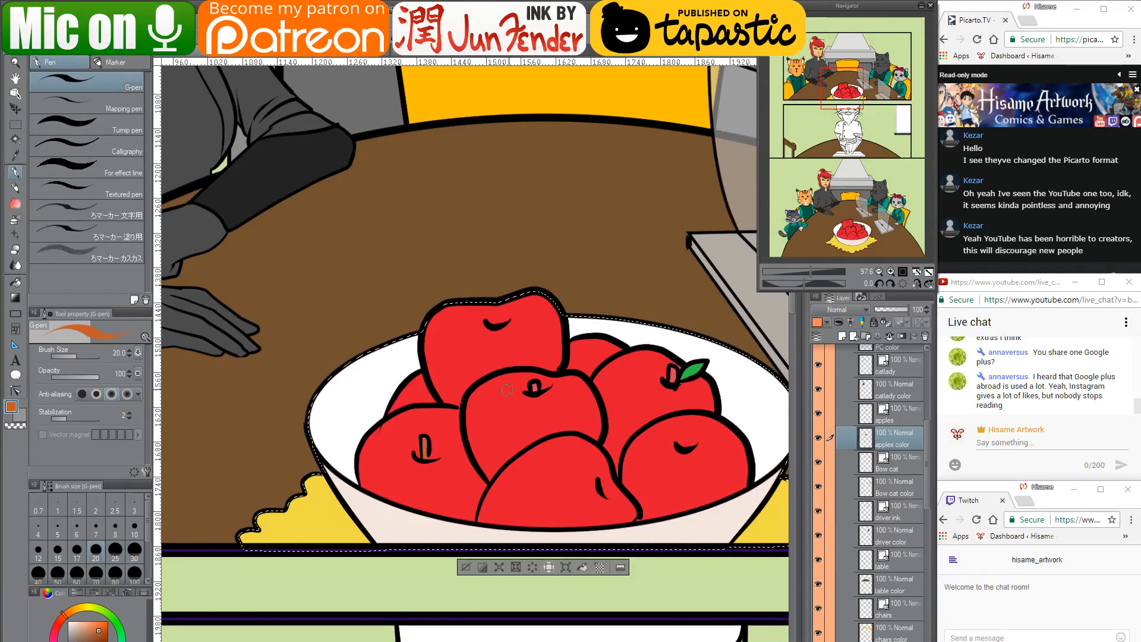
{"action": "left_click_drag", "start_coordinate": [532, 385], "coordinate": [535, 385]}
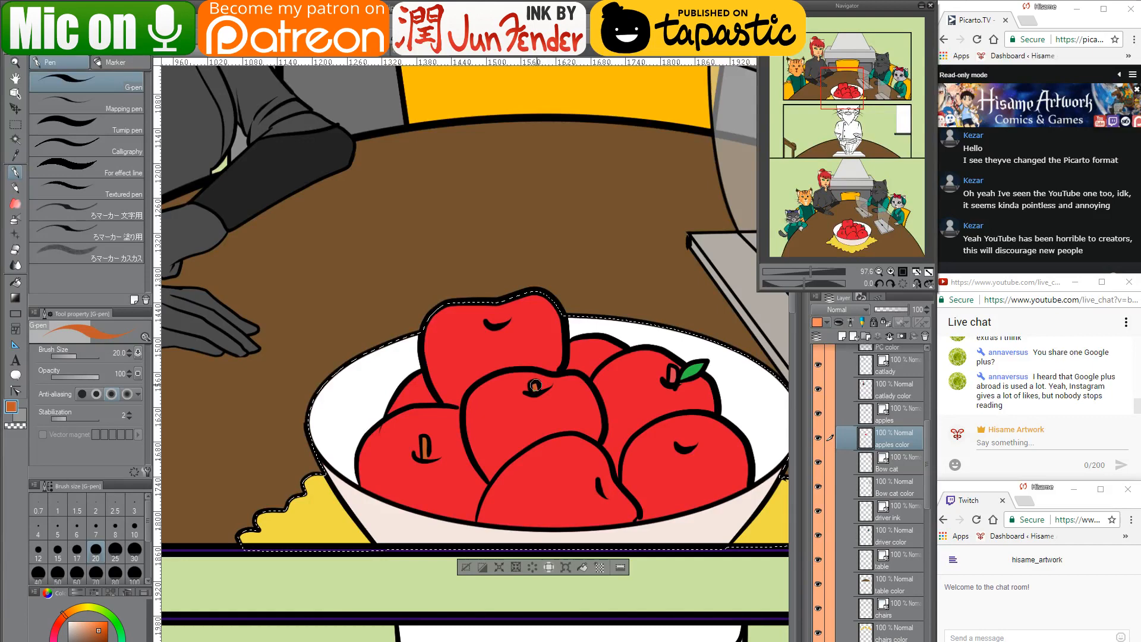
Touch up the apples and stems with sampled red and orange-brown, set the brush size to 20, and clear the selection
{"action": "left_click", "coordinate": [672, 361], "text": "alt"}
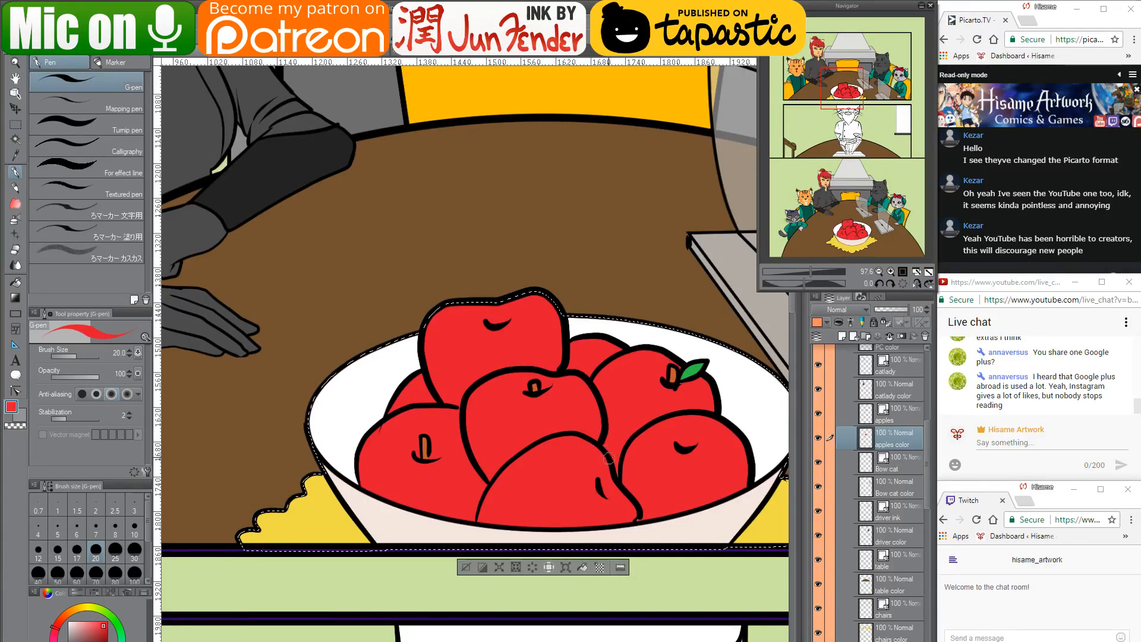
{"action": "left_click", "coordinate": [537, 386], "text": "alt"}
{"action": "left_click", "coordinate": [535, 465], "text": "alt"}
{"action": "key", "text": "bracketright"}
{"action": "key", "text": "bracketright"}
{"action": "key", "text": "bracketright"}
{"action": "key", "text": "bracketright"}
{"action": "key", "text": "bracketright"}
{"action": "left_click", "coordinate": [425, 440], "text": "alt"}
{"action": "key", "text": "bracketleft"}
{"action": "key", "text": "bracketleft"}
{"action": "key", "text": "bracketleft"}
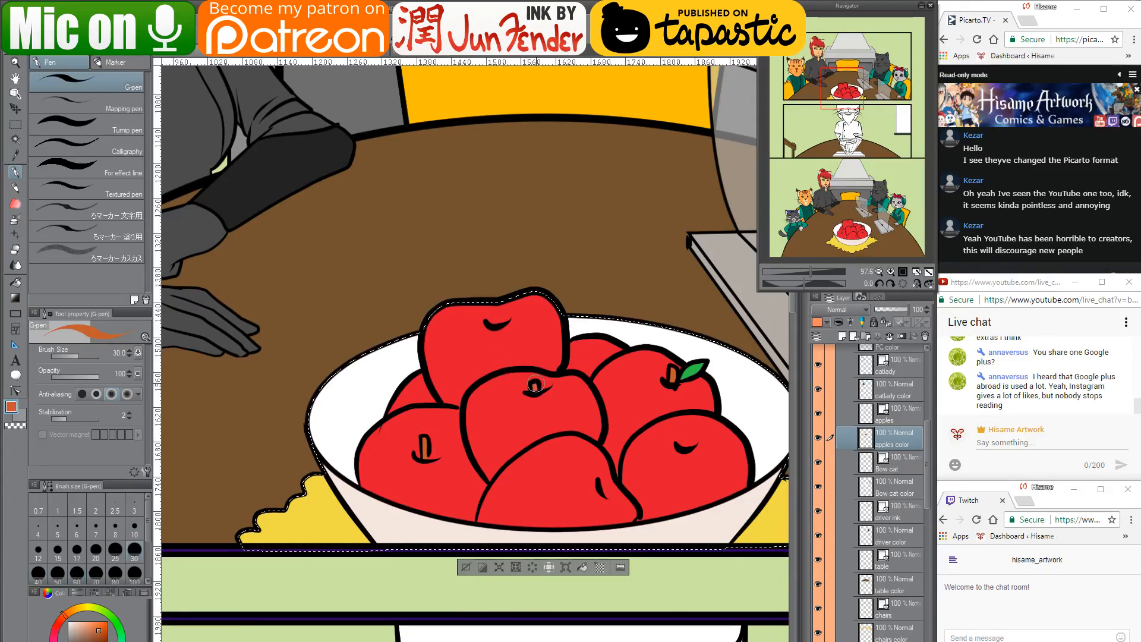
{"action": "key", "text": "bracketleft"}
{"action": "key", "text": "bracketleft"}
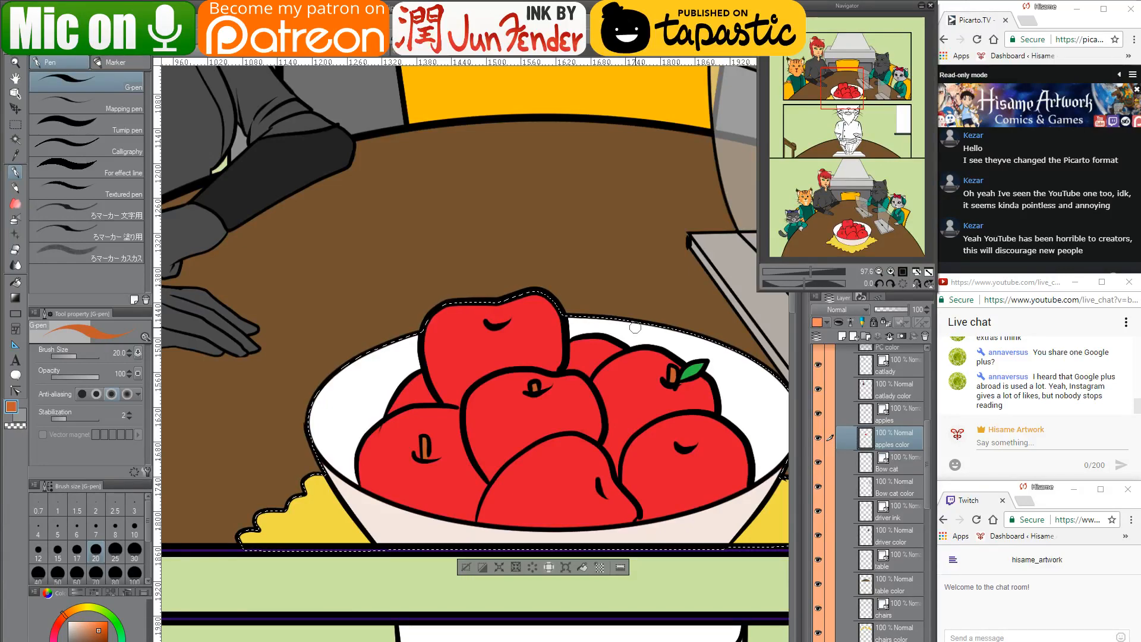
{"action": "key", "text": "ctrl+d"}
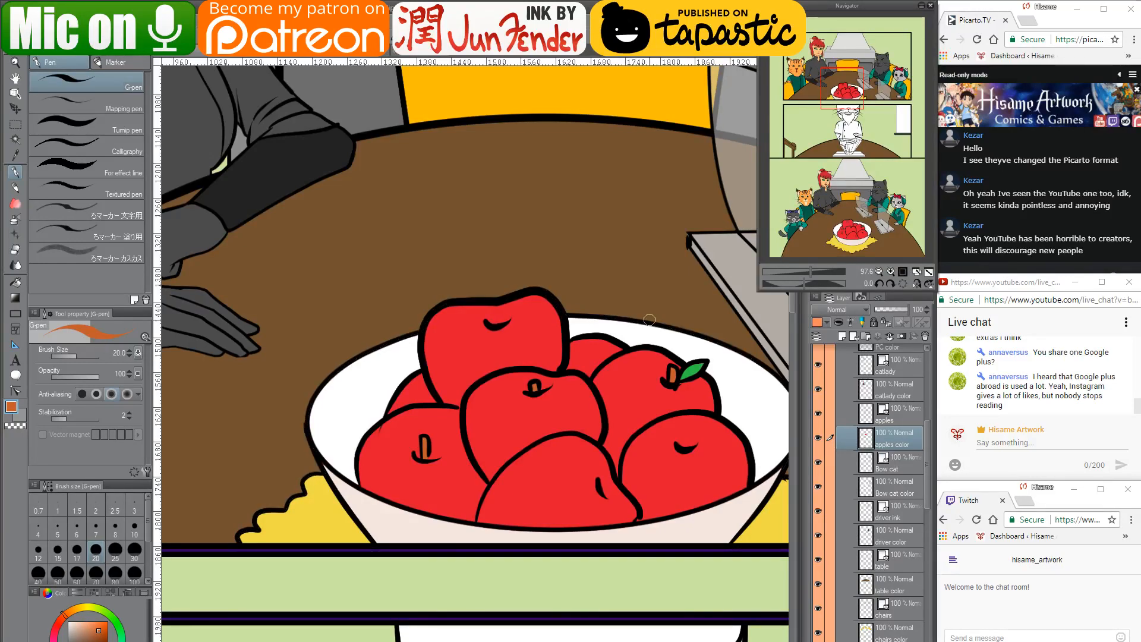
Examine the recolored first panel as a whole and look through the color layers in its folder
{"action": "scroll", "coordinate": [653, 312], "scroll_direction": "down", "scroll_amount": 1}
{"action": "scroll", "coordinate": [657, 308], "scroll_direction": "down", "scroll_amount": 4}
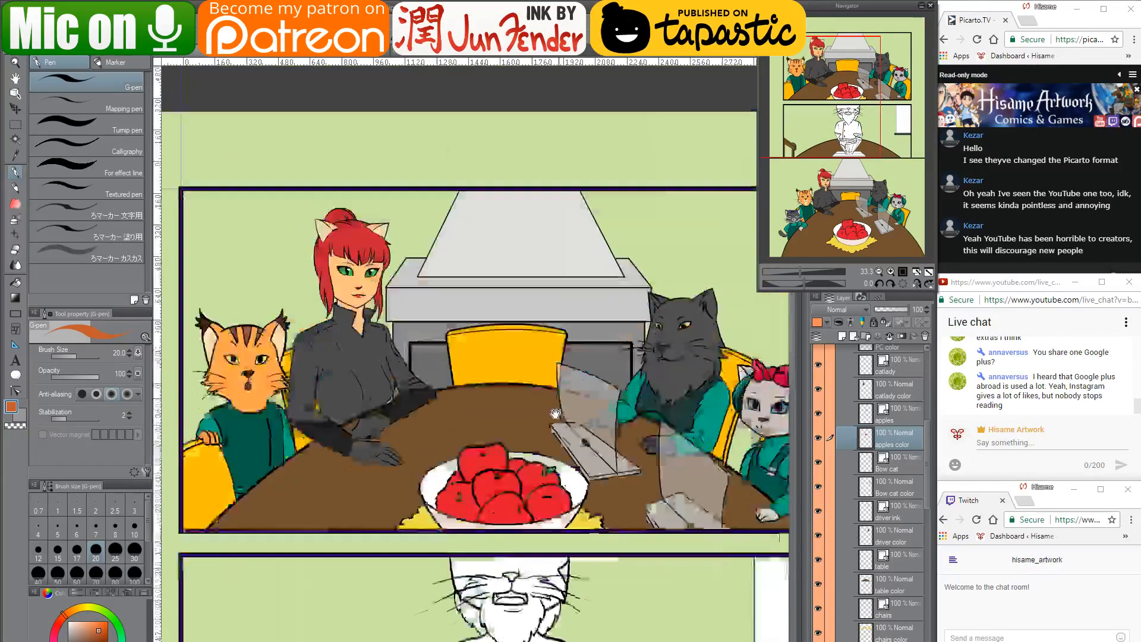
{"action": "left_click_drag", "start_coordinate": [555, 383], "coordinate": [537, 421]}
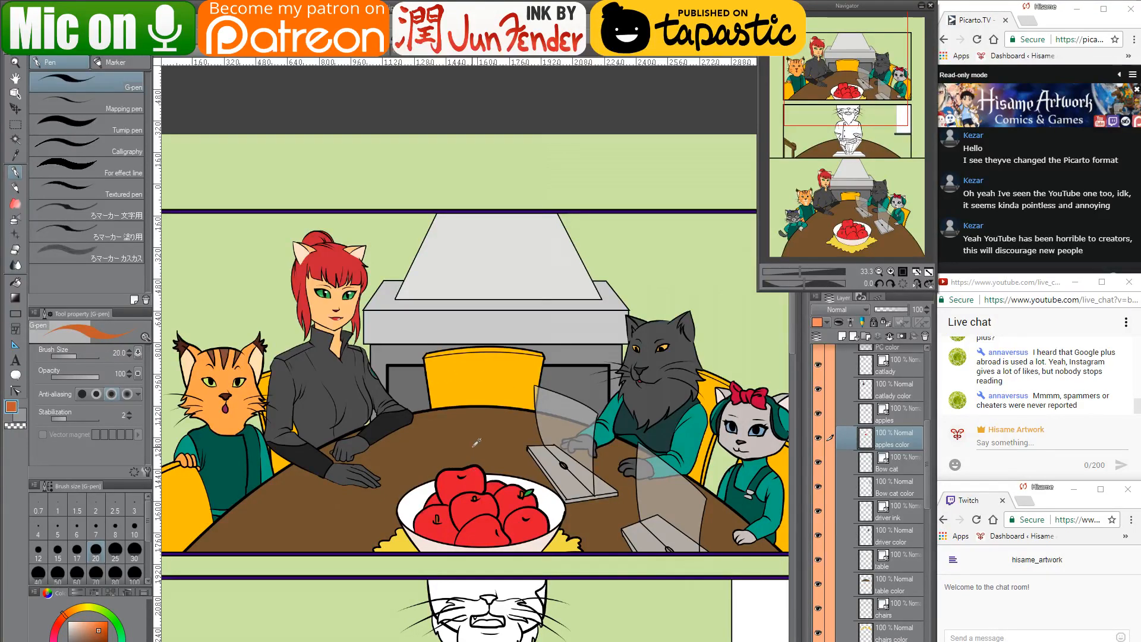
{"action": "scroll", "coordinate": [476, 443], "scroll_direction": "up", "scroll_amount": 1}
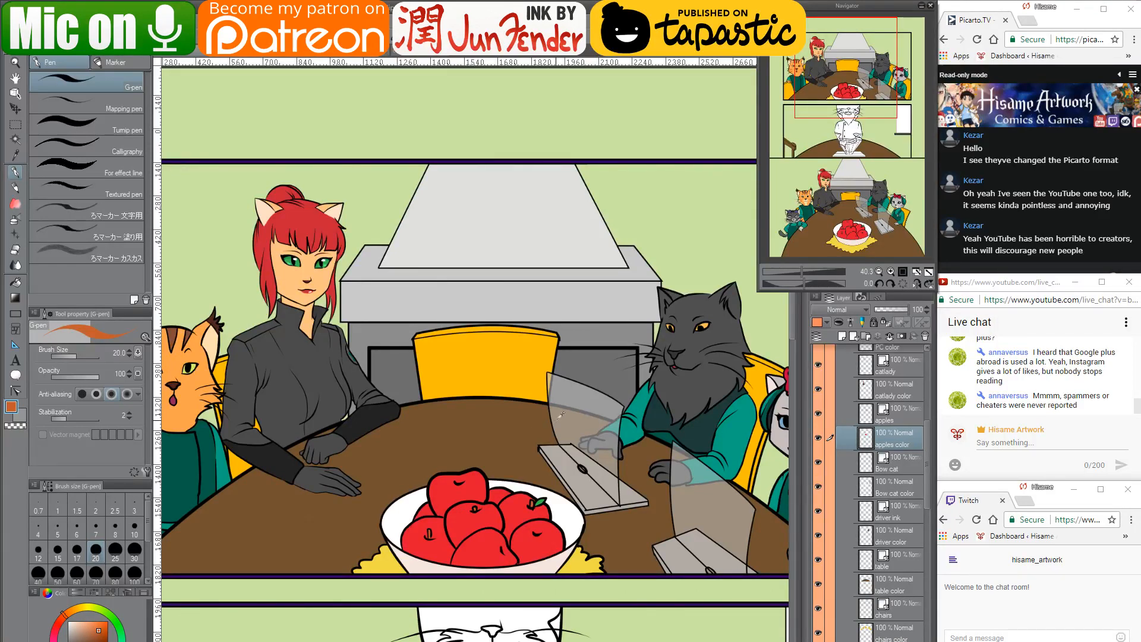
{"action": "scroll", "coordinate": [561, 414], "scroll_direction": "down", "scroll_amount": 1}
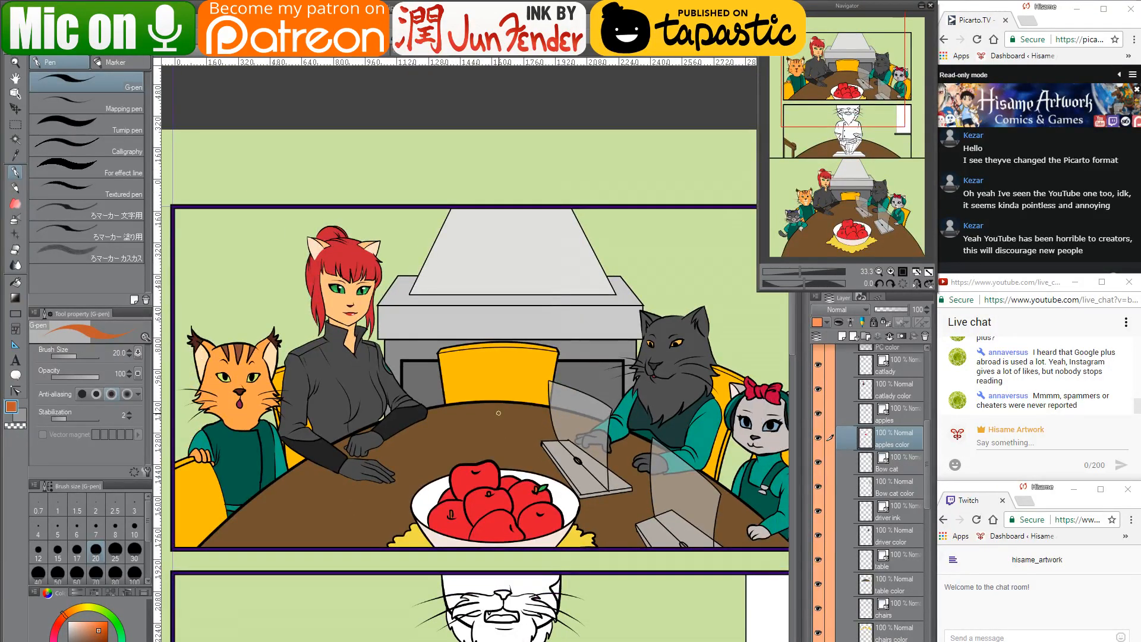
{"action": "mouse_move", "coordinate": [510, 419]}
{"action": "left_mouse_down"}
{"action": "mouse_move", "coordinate": [530, 462]}
{"action": "mouse_move", "coordinate": [516, 474]}
{"action": "left_mouse_up"}
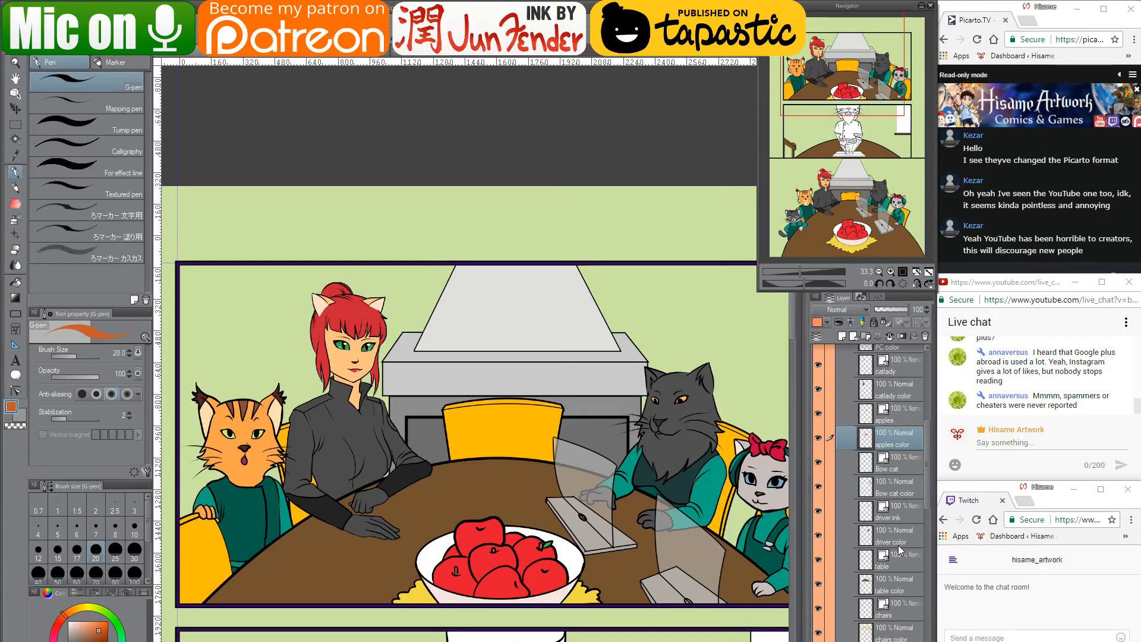
{"action": "scroll", "coordinate": [899, 550], "scroll_direction": "down", "scroll_amount": 4}
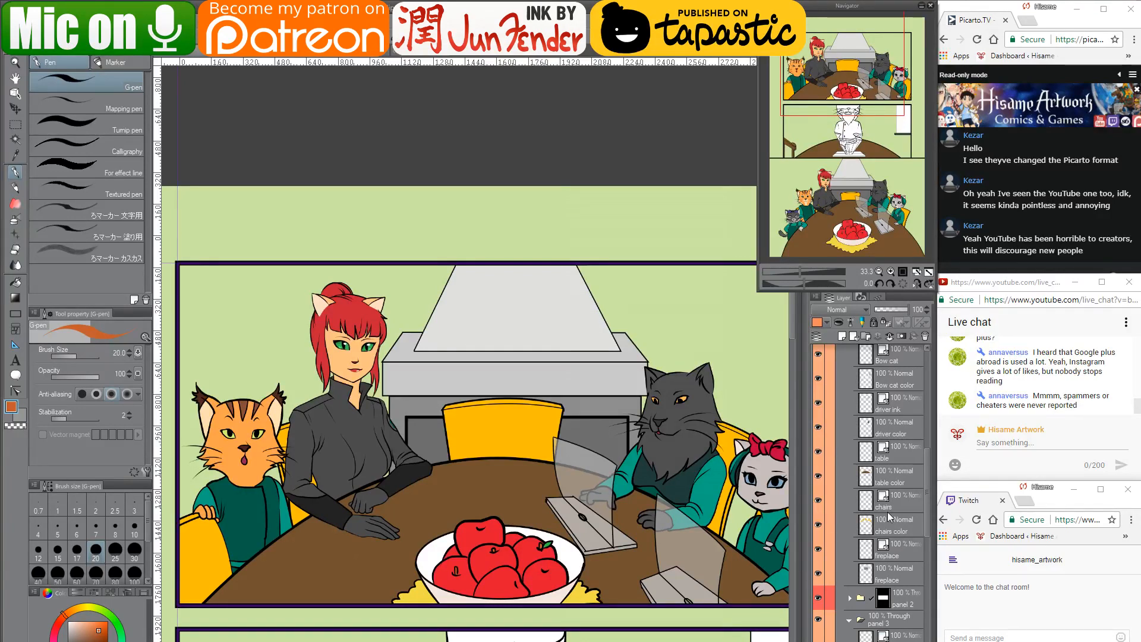
{"action": "scroll", "coordinate": [888, 516], "scroll_direction": "up", "scroll_amount": 1}
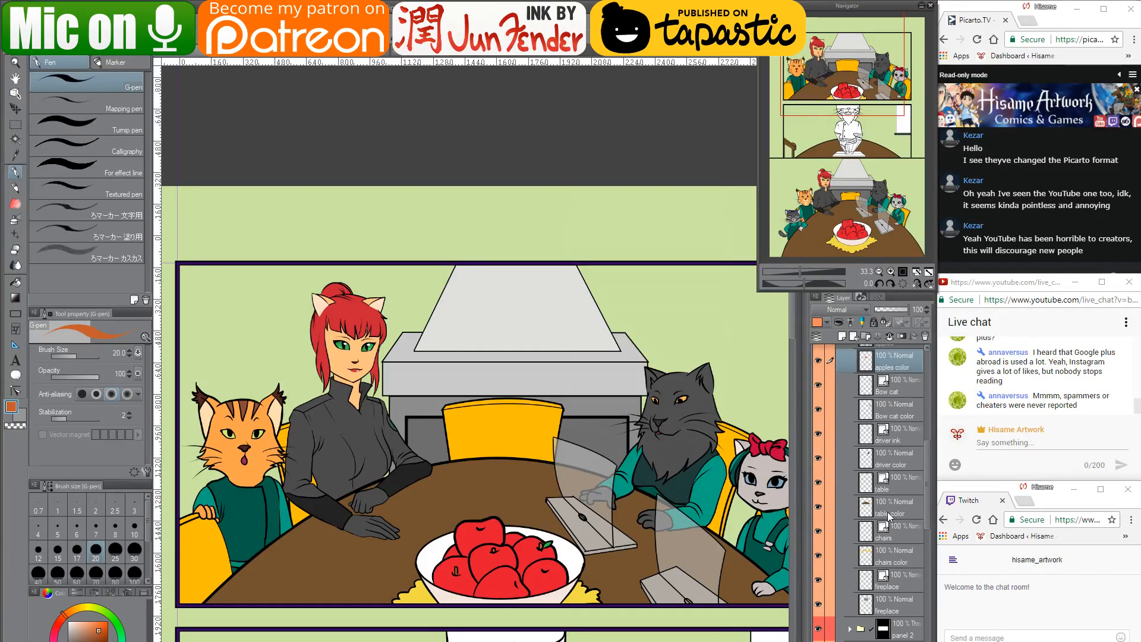
{"action": "scroll", "coordinate": [889, 516], "scroll_direction": "up", "scroll_amount": 2}
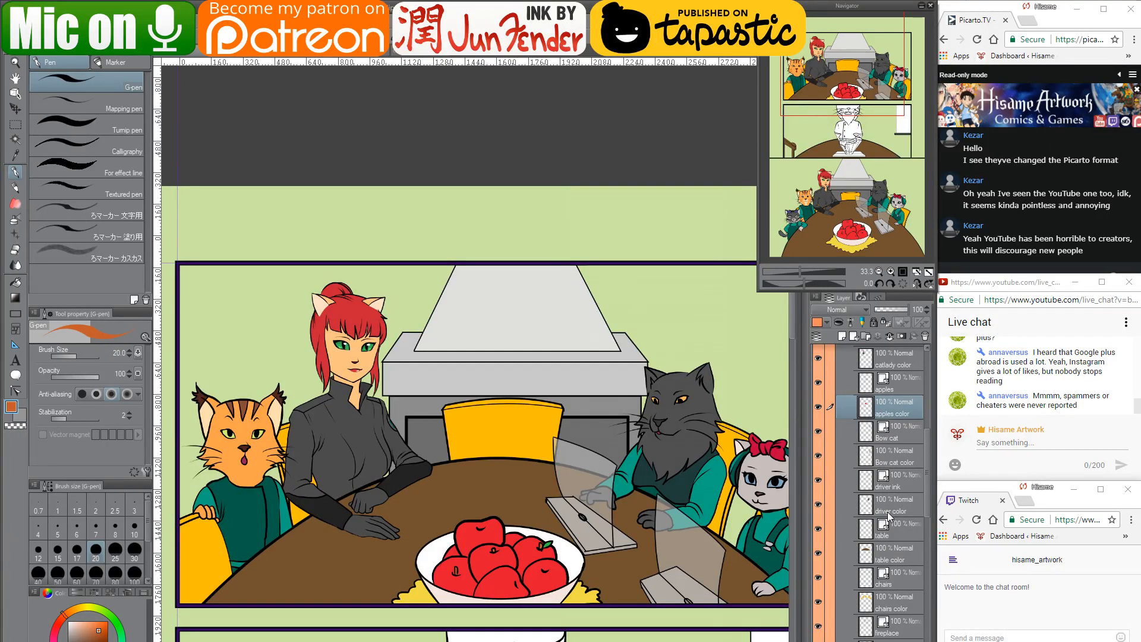
Post the message "HI, can you hear me?" in the YouTube live chat and return to the comic canvas
{"action": "left_click_drag", "start_coordinate": [452, 537], "coordinate": [492, 547]}
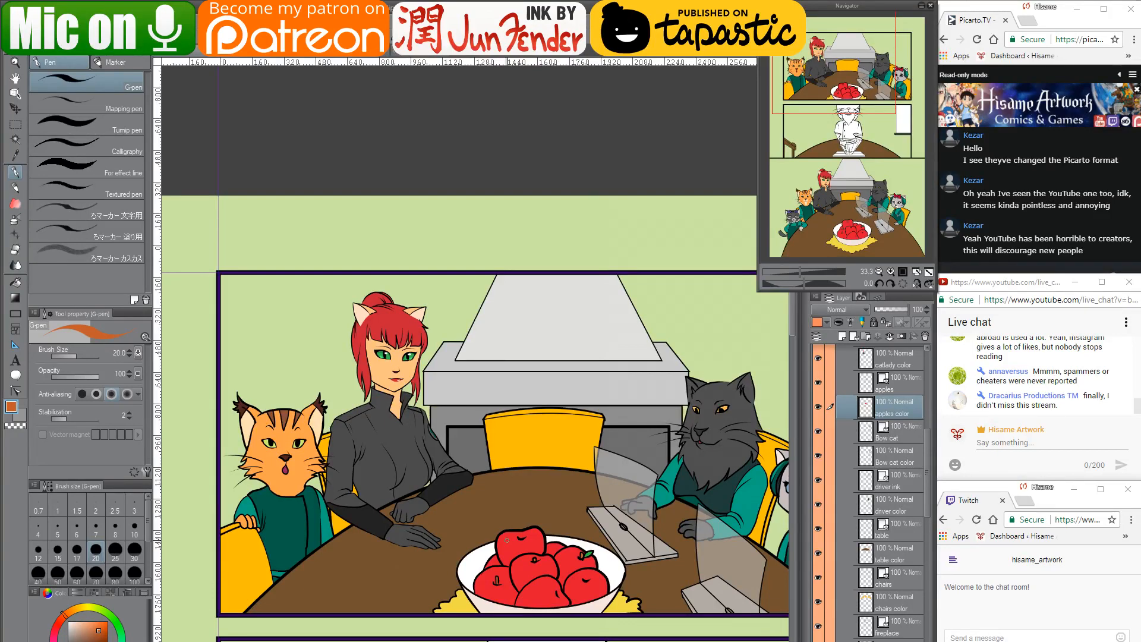
{"action": "left_click", "coordinate": [1039, 443]}
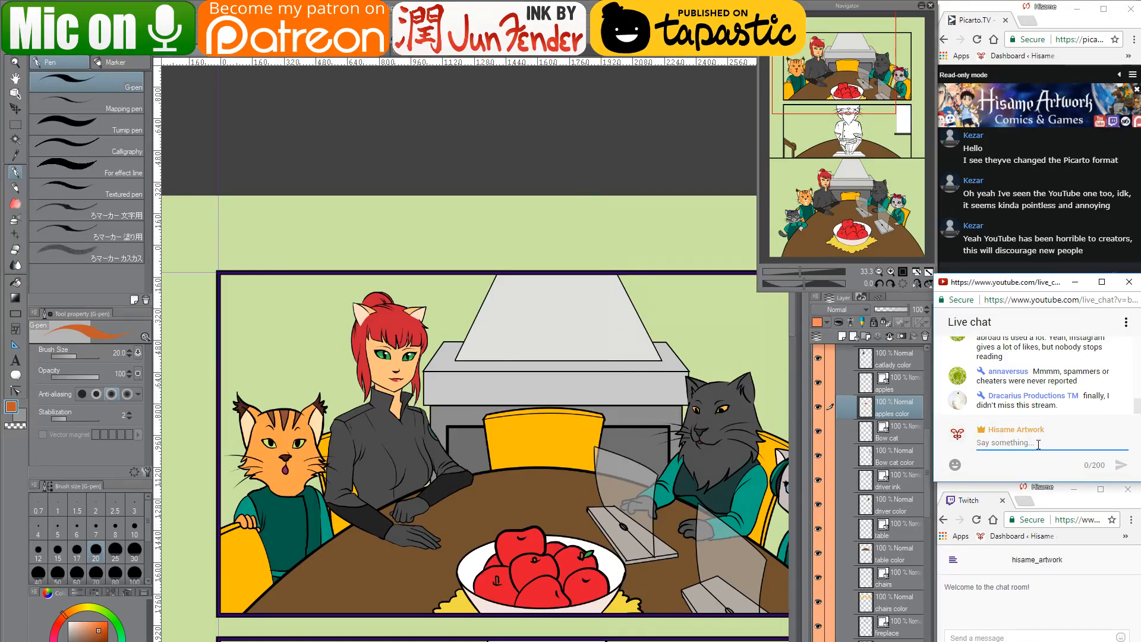
{"action": "type", "text": "HI, can you hear me?"}
{"action": "key", "text": "Return"}
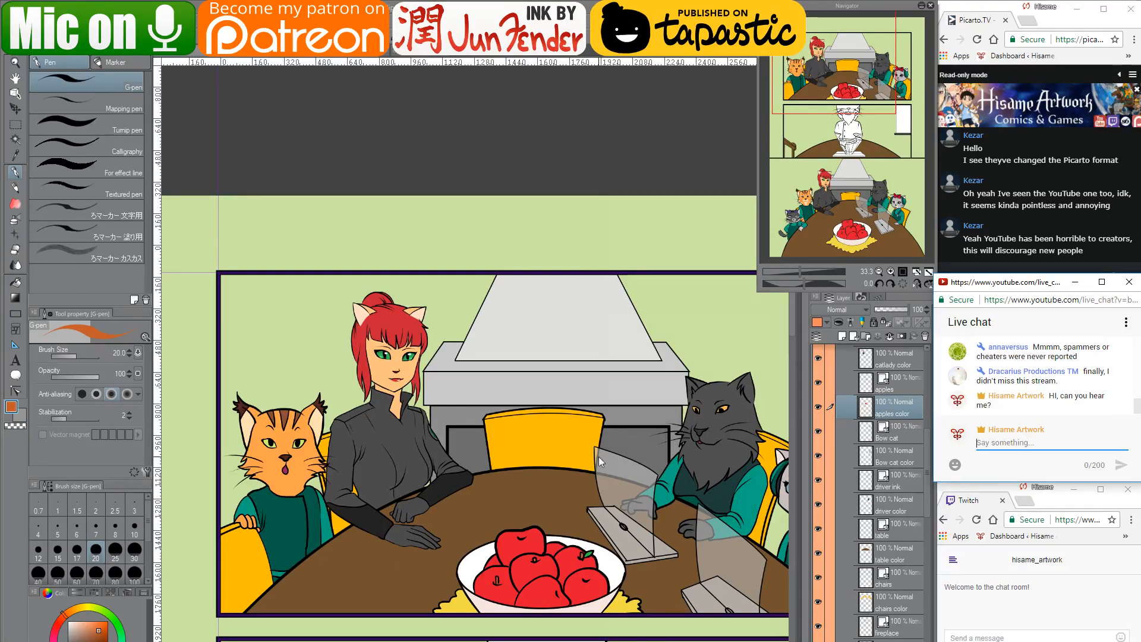
{"action": "left_click", "coordinate": [533, 573]}
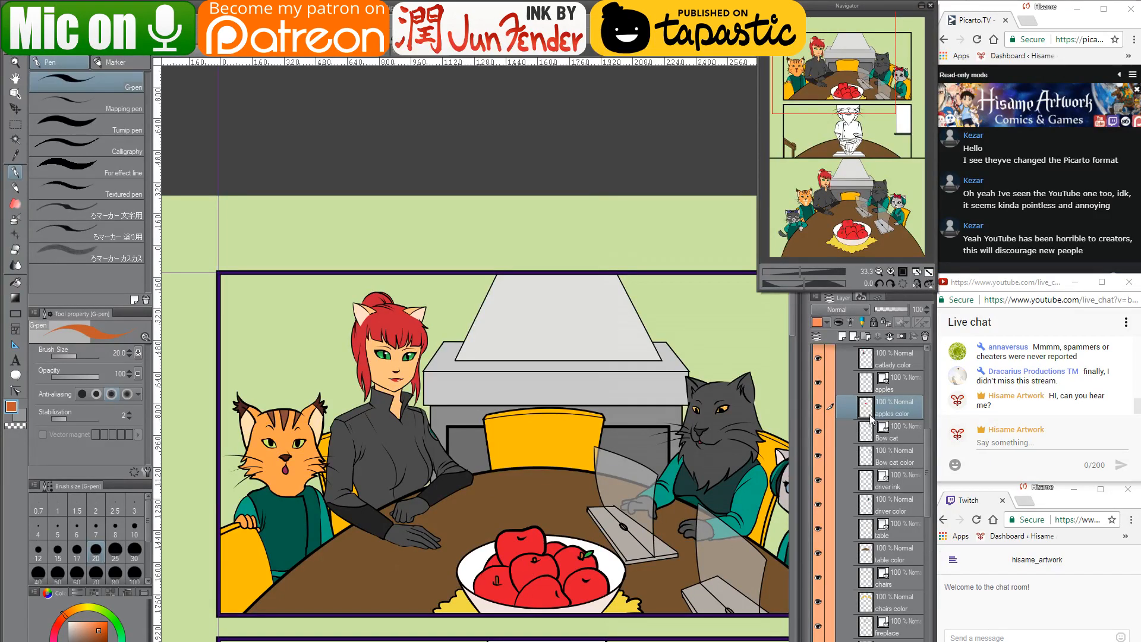
Select the orange face fur of the lynx on panel 1's "Linx color" layer with the Auto select tool
{"action": "scroll", "coordinate": [871, 420], "scroll_direction": "up", "scroll_amount": 3}
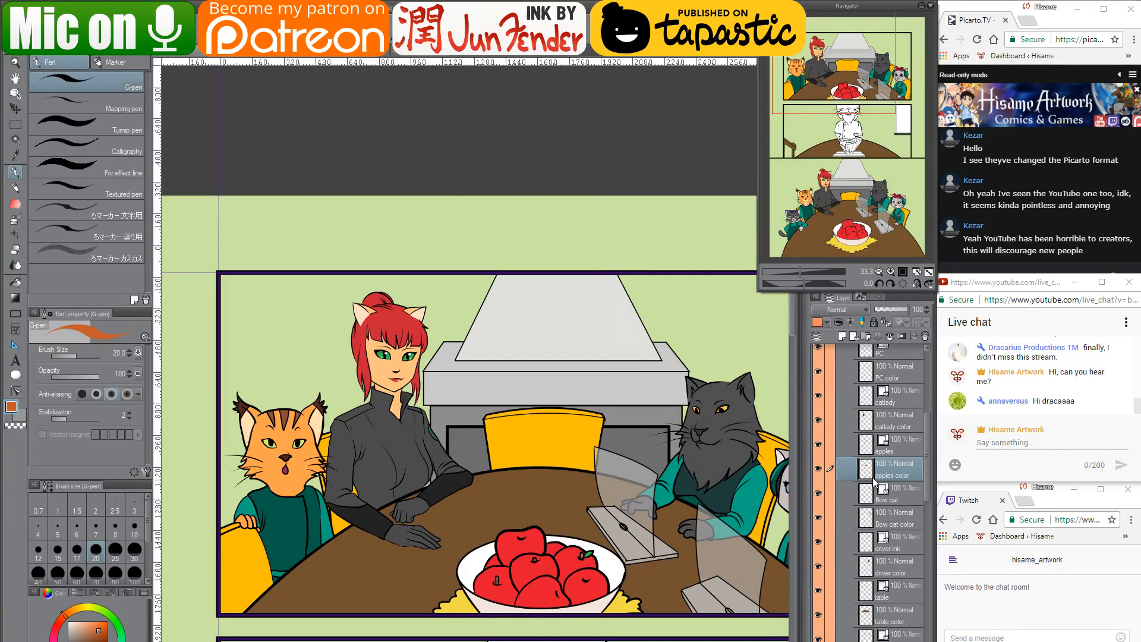
{"action": "scroll", "coordinate": [882, 530], "scroll_direction": "up", "scroll_amount": 3}
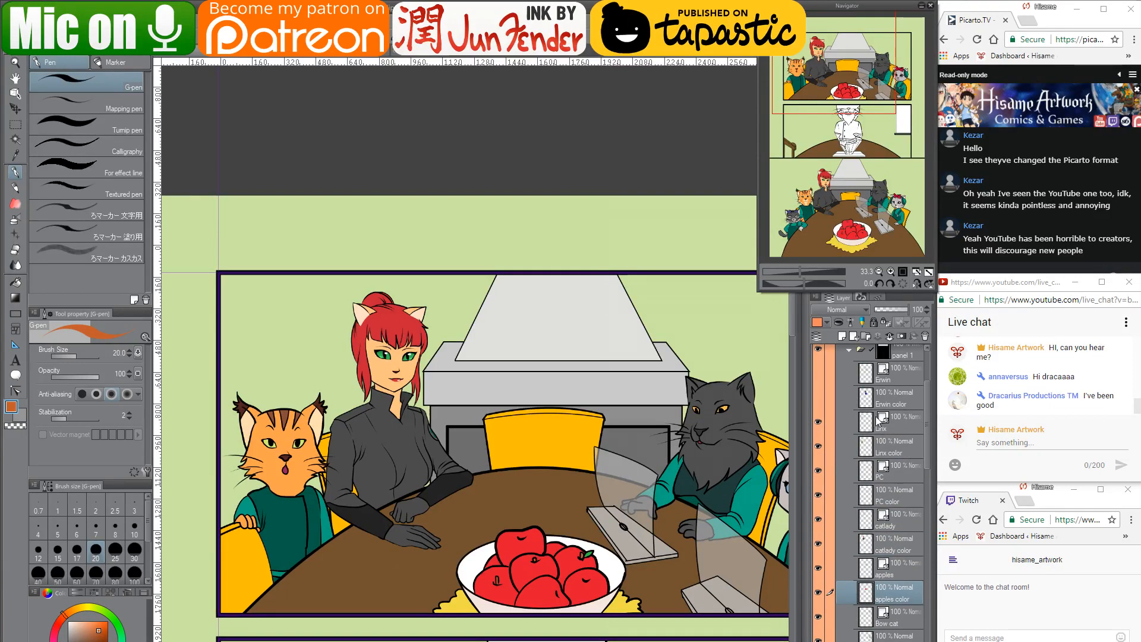
{"action": "left_click", "coordinate": [867, 452]}
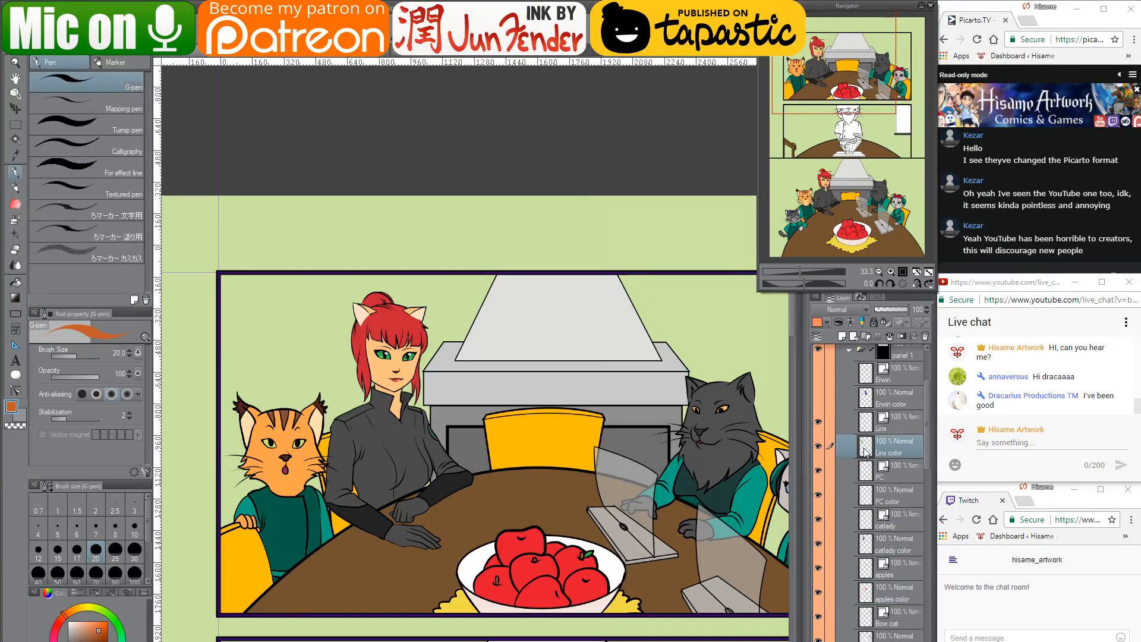
{"action": "left_click", "coordinate": [865, 452], "text": "ctrl"}
{"action": "scroll", "coordinate": [170, 449], "scroll_direction": "up", "scroll_amount": 3}
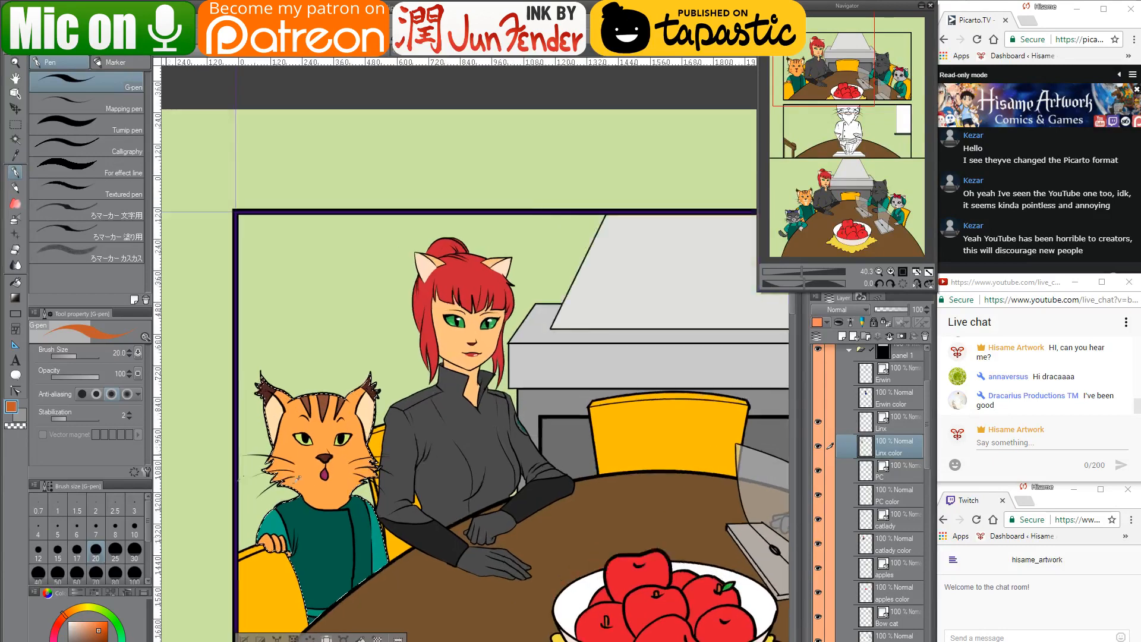
{"action": "scroll", "coordinate": [298, 479], "scroll_direction": "up", "scroll_amount": 6}
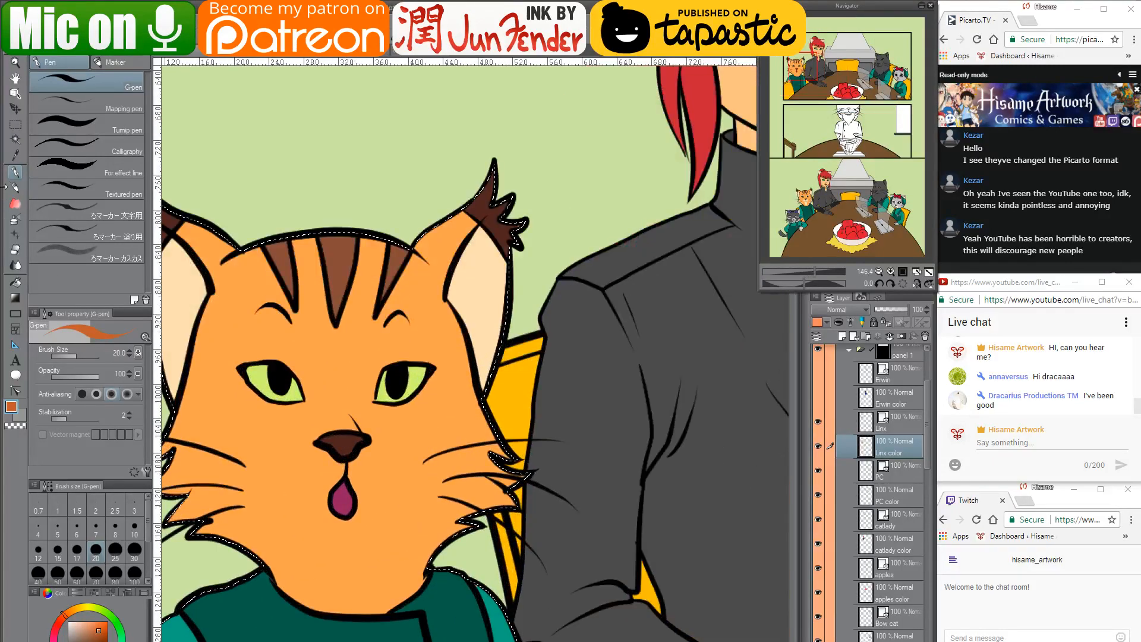
{"action": "left_click", "coordinate": [15, 139]}
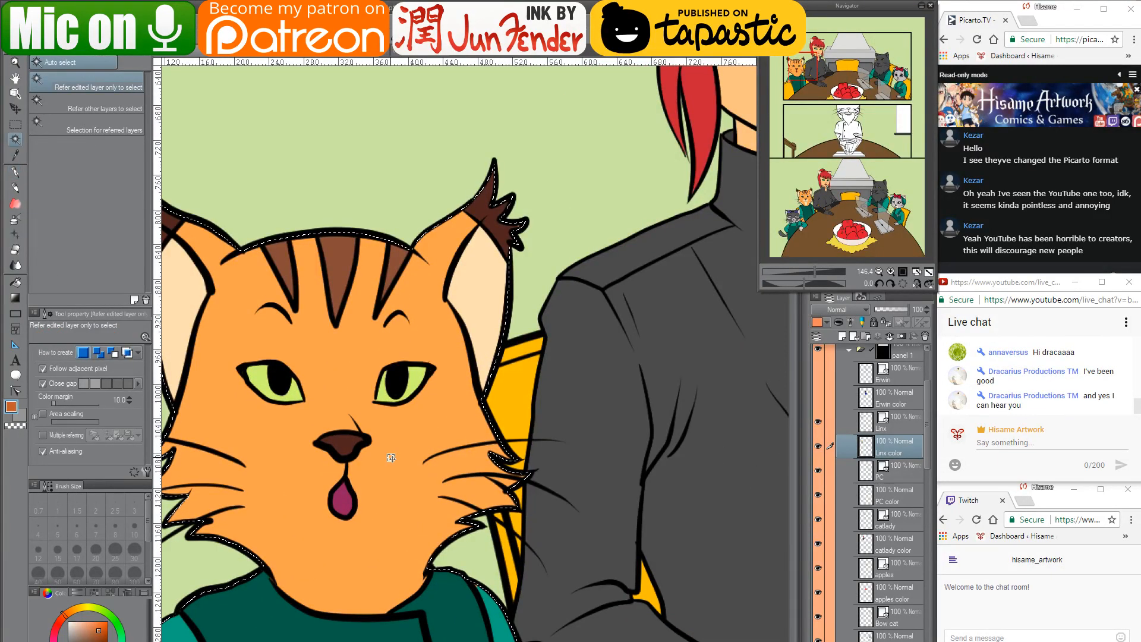
{"action": "key", "text": "ctrl+d"}
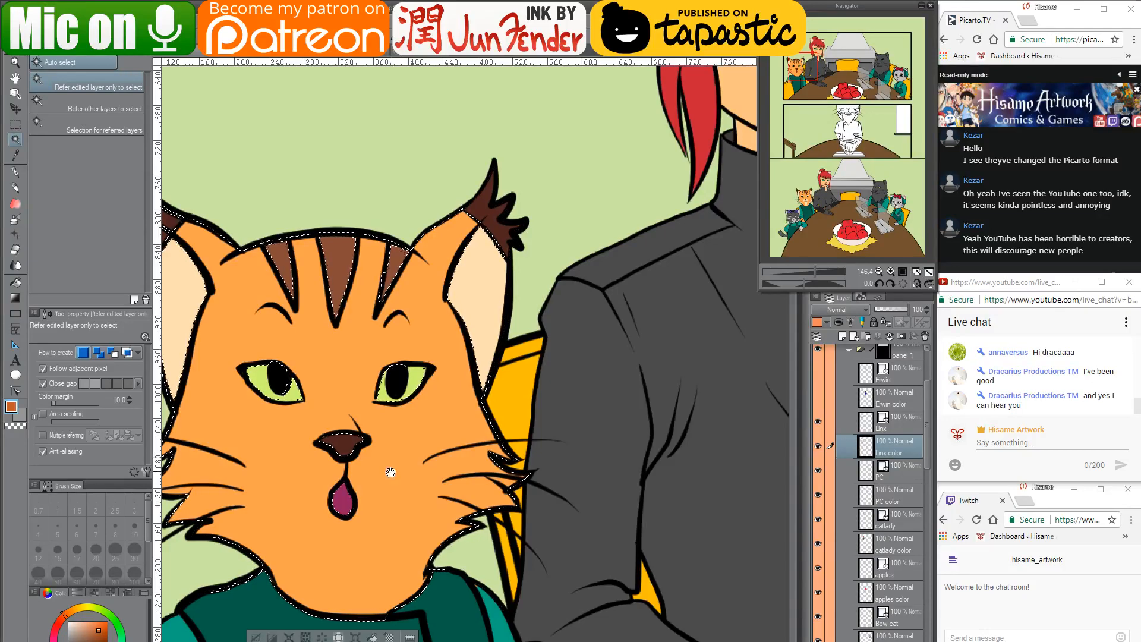
{"action": "left_click_drag", "start_coordinate": [390, 474], "coordinate": [438, 502]}
{"action": "left_click", "coordinate": [443, 506]}
Paint cream muzzle patches on both sides beneath the lynx's nose with the G-pen, sampling the inner ear color and reducing the brush to 25
{"action": "key", "text": "p"}
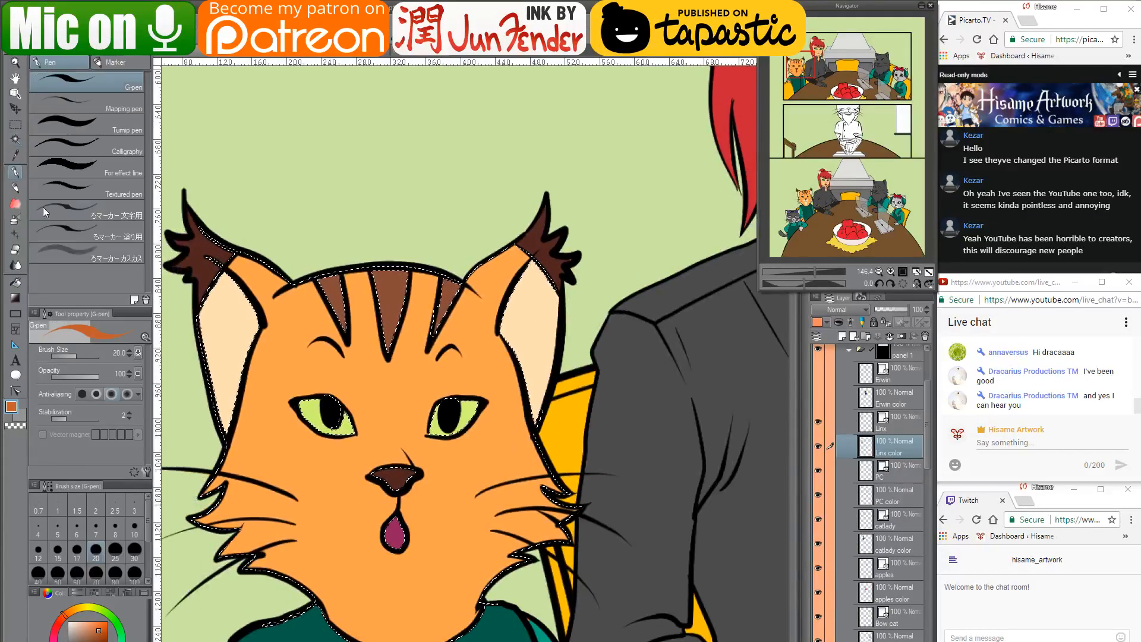
{"action": "left_click", "coordinate": [230, 321], "text": "alt"}
{"action": "scroll", "coordinate": [254, 384], "scroll_direction": "down", "scroll_amount": 1}
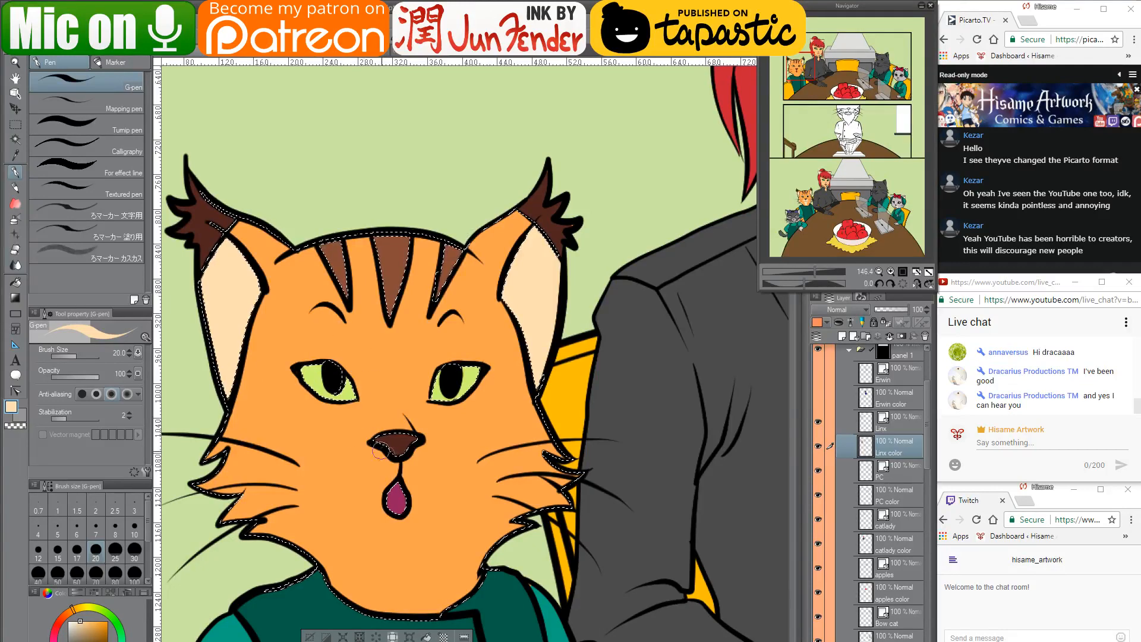
{"action": "key", "text": "bracketright"}
{"action": "key", "text": "bracketright"}
{"action": "key", "text": "bracketright"}
{"action": "key", "text": "bracketright"}
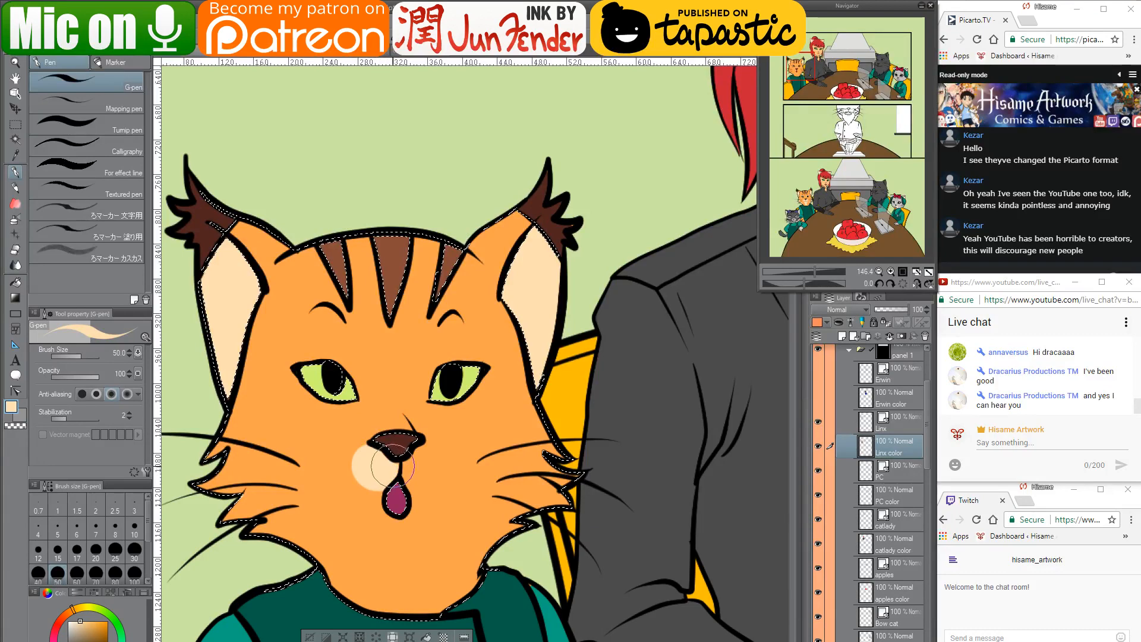
{"action": "key", "text": "bracketleft"}
{"action": "key", "text": "bracketleft"}
{"action": "key", "text": "bracketleft"}
{"action": "mouse_move", "coordinate": [416, 461]}
{"action": "left_mouse_down"}
{"action": "mouse_move", "coordinate": [427, 483]}
{"action": "mouse_move", "coordinate": [419, 457]}
{"action": "left_mouse_up"}
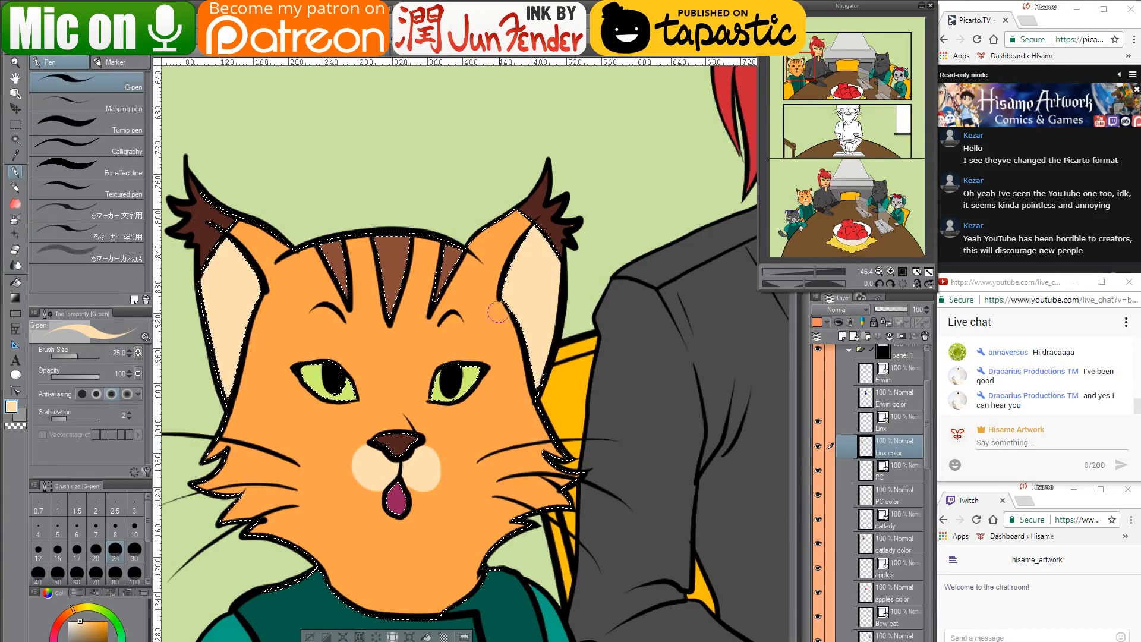
Check the finished reference page, extend the lynx's cream muzzle around the mouth and down the chin, and clean its edges with sampled orange
{"action": "key", "text": "ctrl+Tab"}
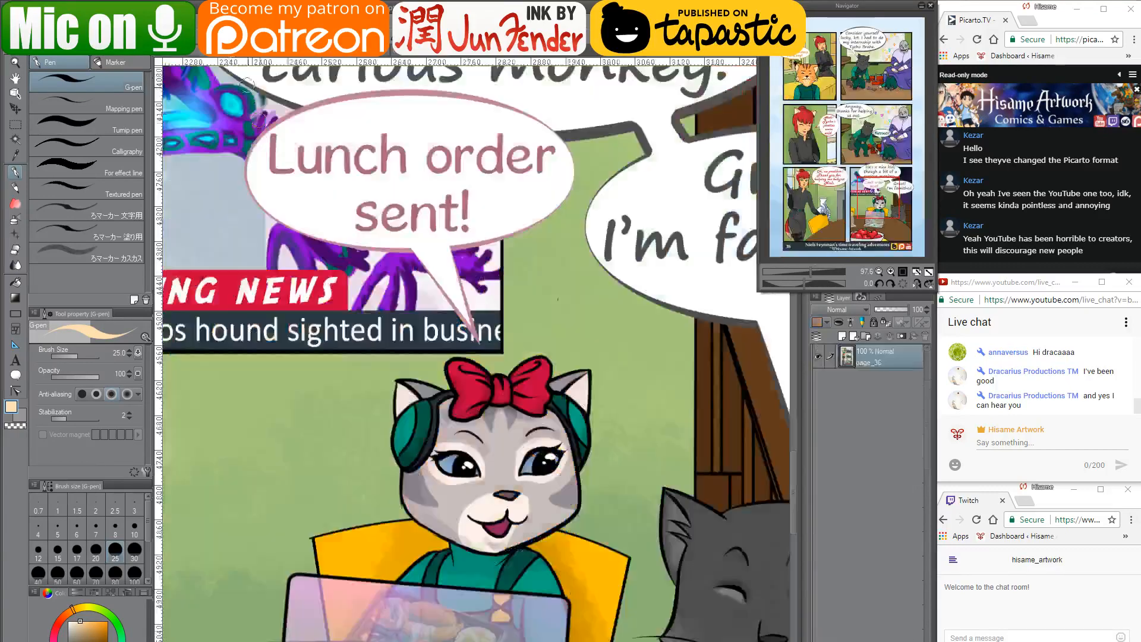
{"action": "key", "text": "ctrl+Tab"}
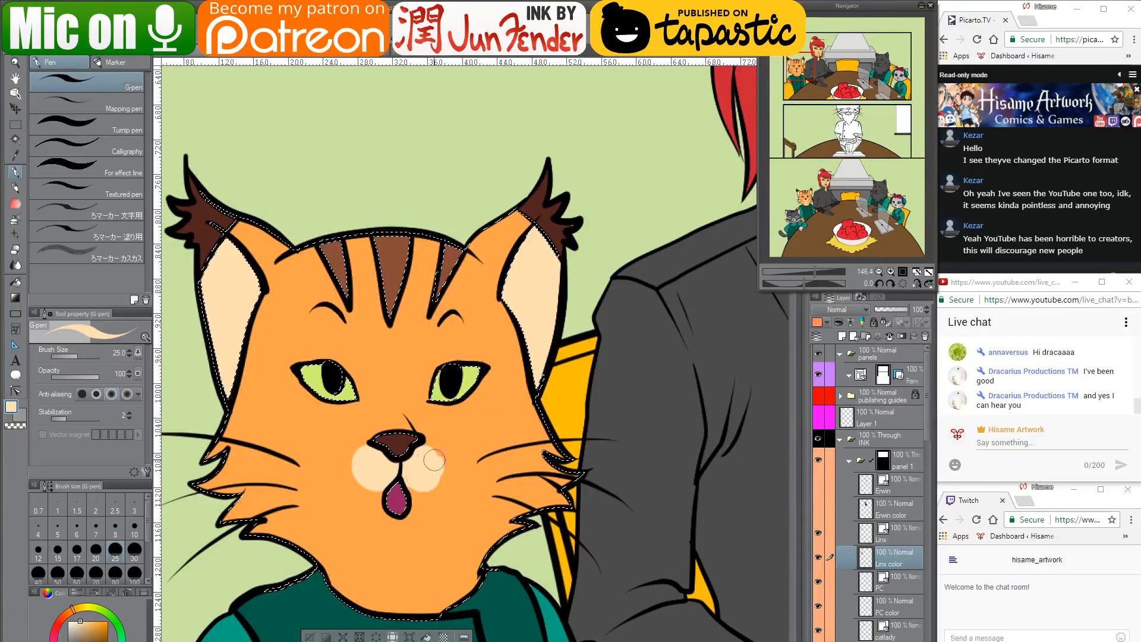
{"action": "left_click_drag", "start_coordinate": [434, 459], "coordinate": [415, 460]}
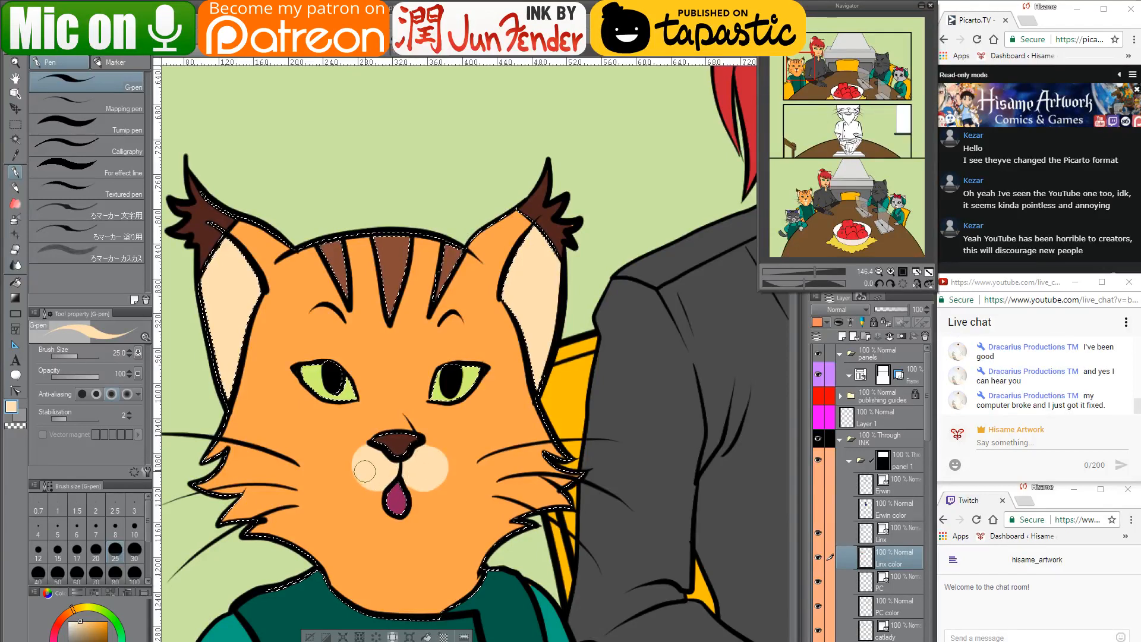
{"action": "mouse_move", "coordinate": [364, 489]}
{"action": "left_mouse_down"}
{"action": "mouse_move", "coordinate": [374, 519]}
{"action": "mouse_move", "coordinate": [401, 530]}
{"action": "mouse_move", "coordinate": [415, 496]}
{"action": "left_mouse_up"}
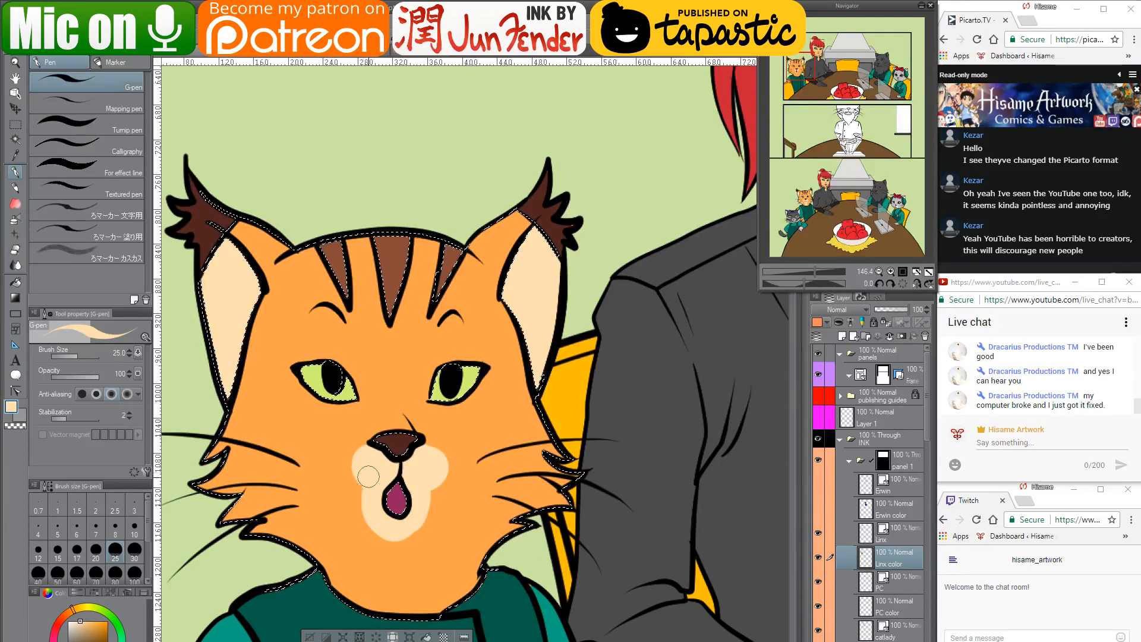
{"action": "left_click_drag", "start_coordinate": [368, 476], "coordinate": [392, 589]}
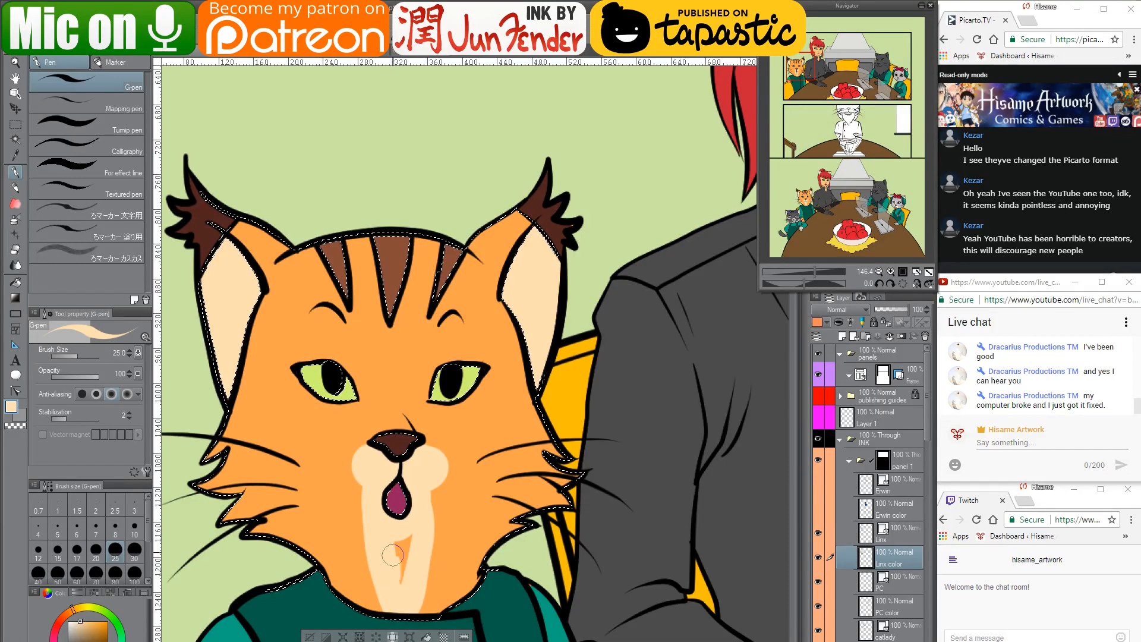
{"action": "left_click_drag", "start_coordinate": [392, 554], "coordinate": [401, 587]}
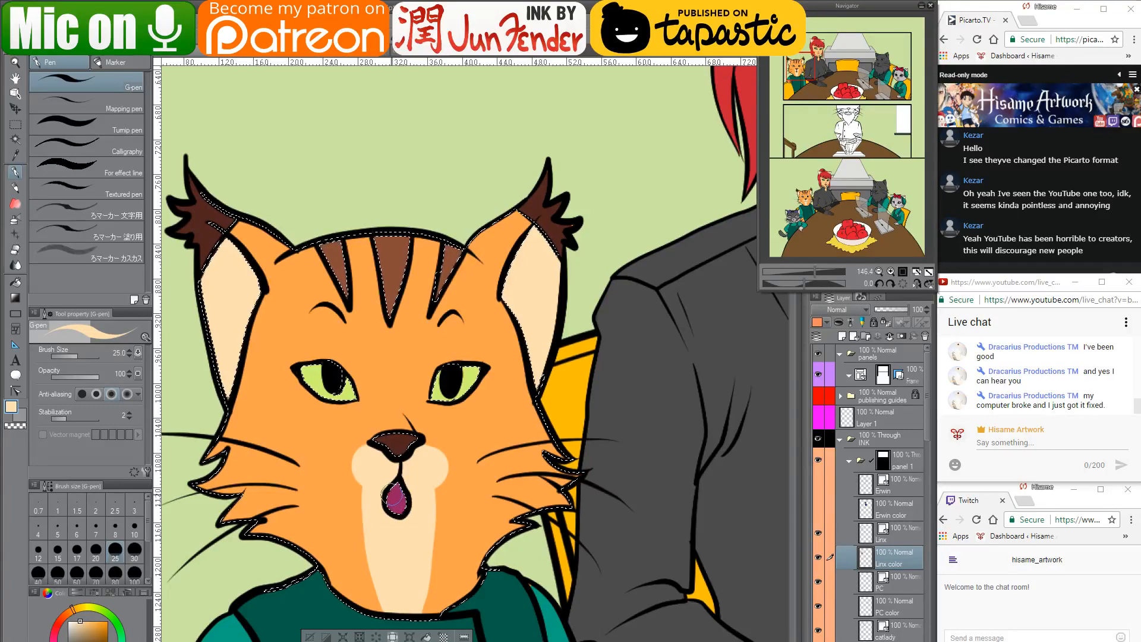
{"action": "left_click", "coordinate": [351, 514], "text": "alt"}
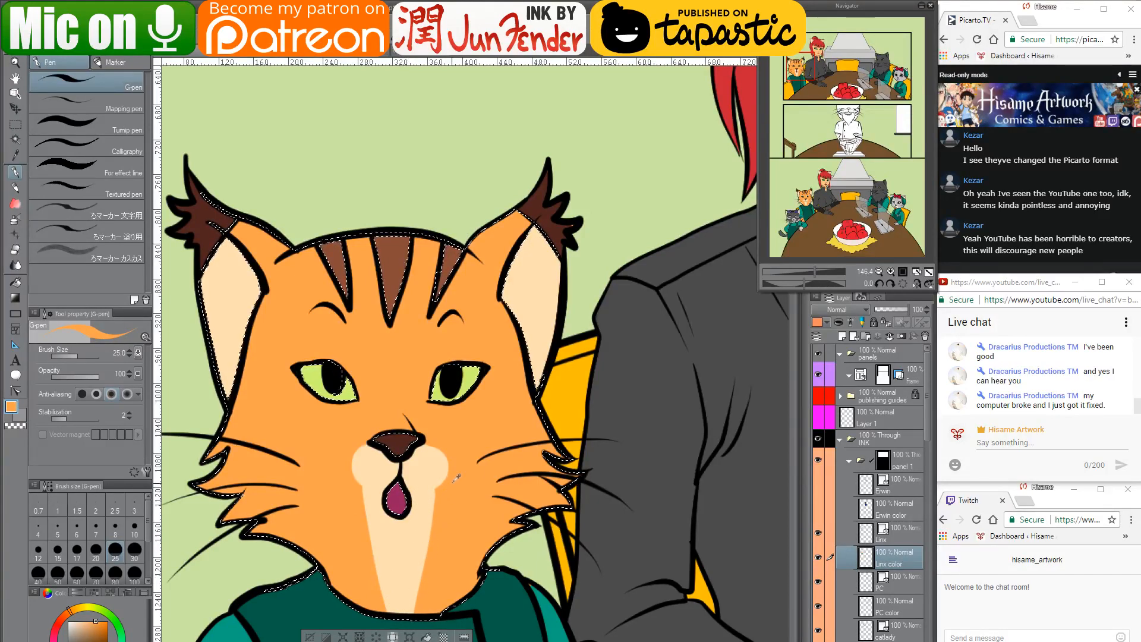
{"action": "left_click", "coordinate": [424, 464], "text": "alt"}
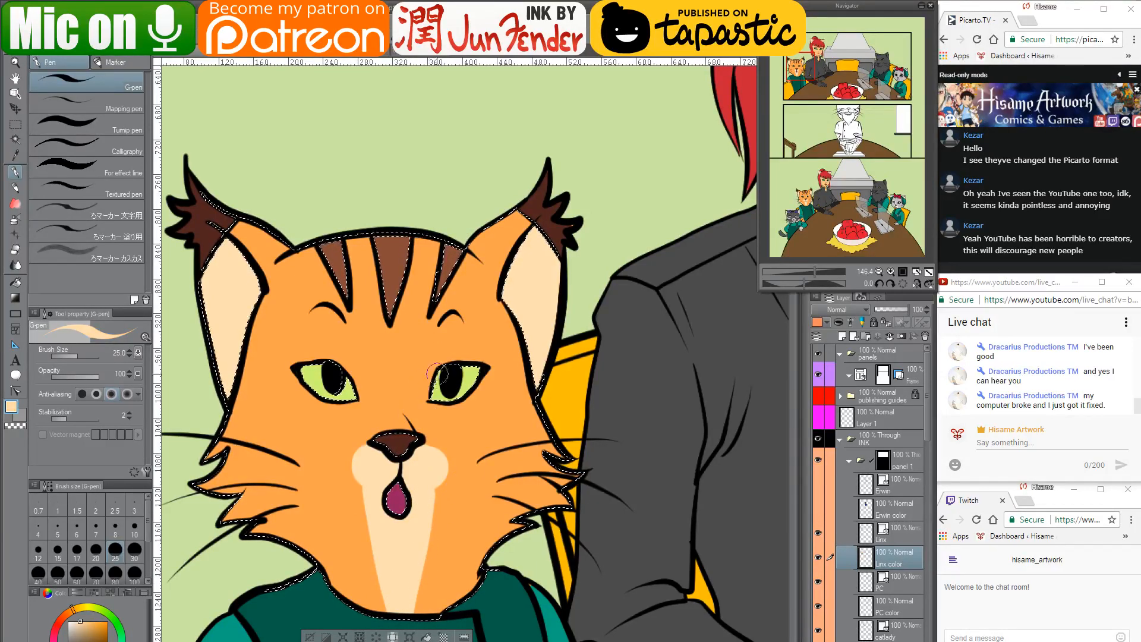
Paint cream markings around both of the lynx's eyes and refine their edges with the sampled orange and cream
{"action": "left_click", "coordinate": [454, 354]}
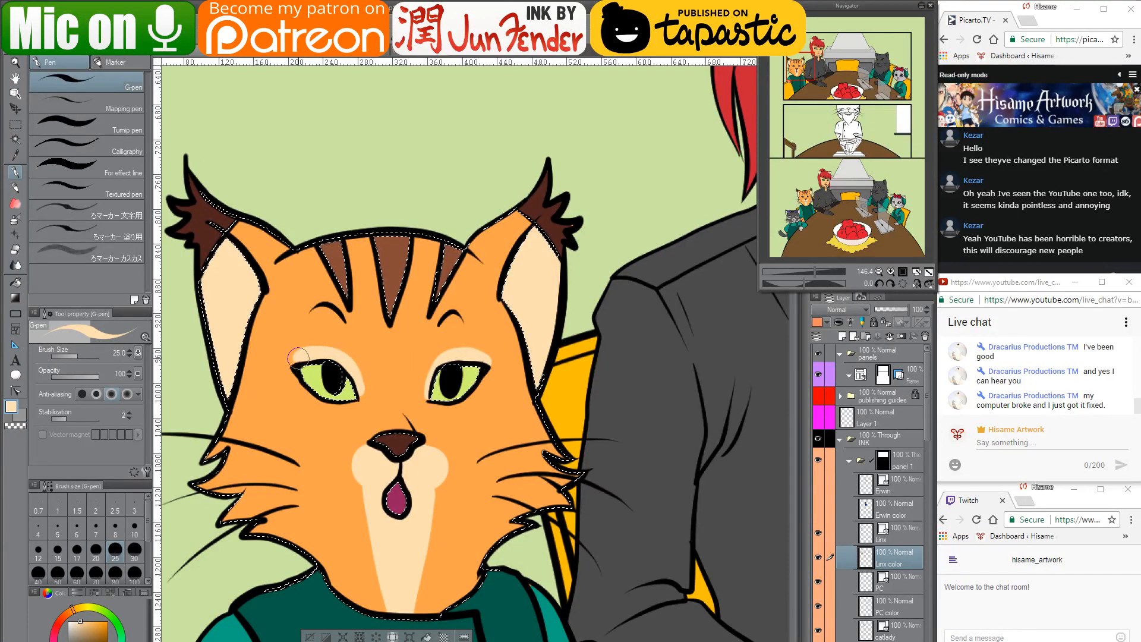
{"action": "left_click", "coordinate": [367, 370], "text": "alt"}
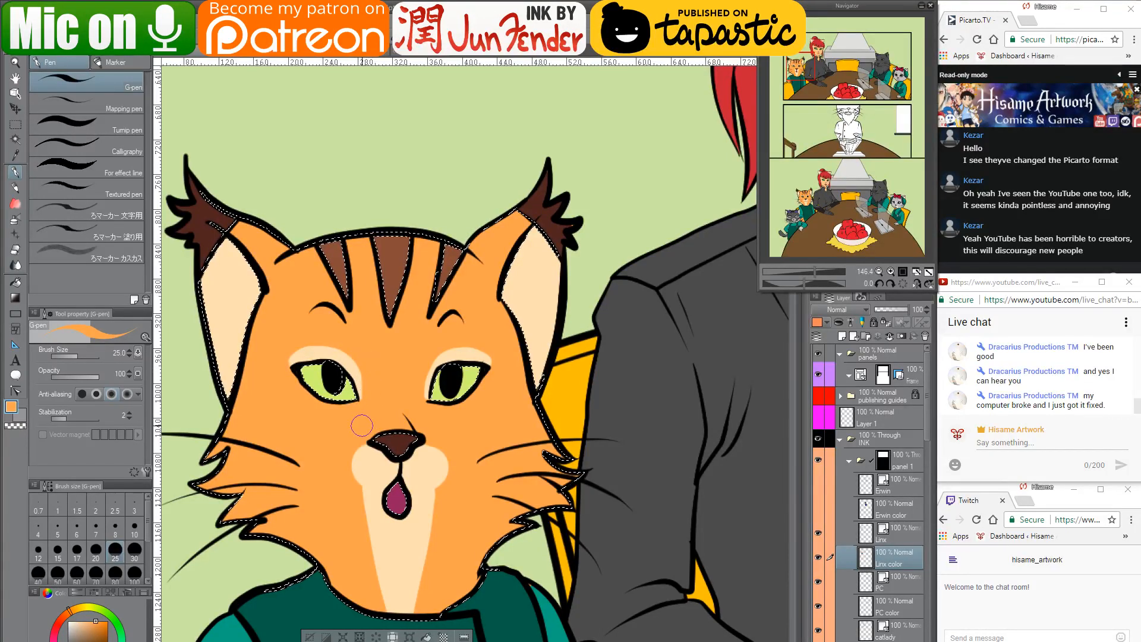
{"action": "left_click", "coordinate": [441, 357], "text": "alt"}
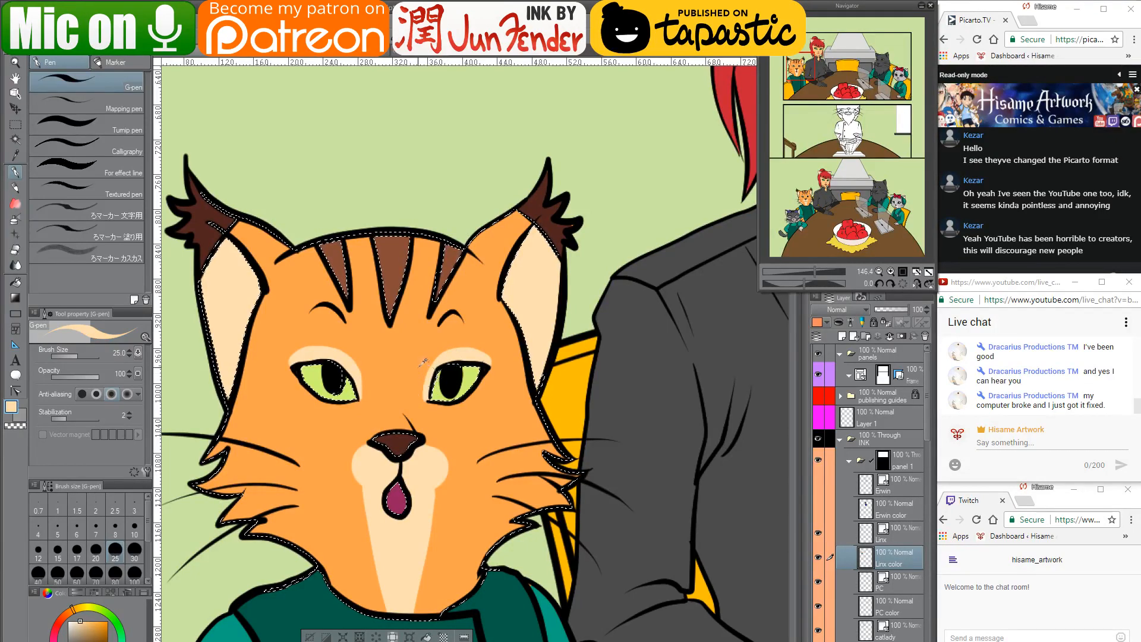
{"action": "left_click", "coordinate": [421, 363], "text": "alt"}
Switch to the page_36 reference, examine the lynx's face markings in its first panel, and sample the cream from the chin
{"action": "left_click", "coordinate": [213, 55]}
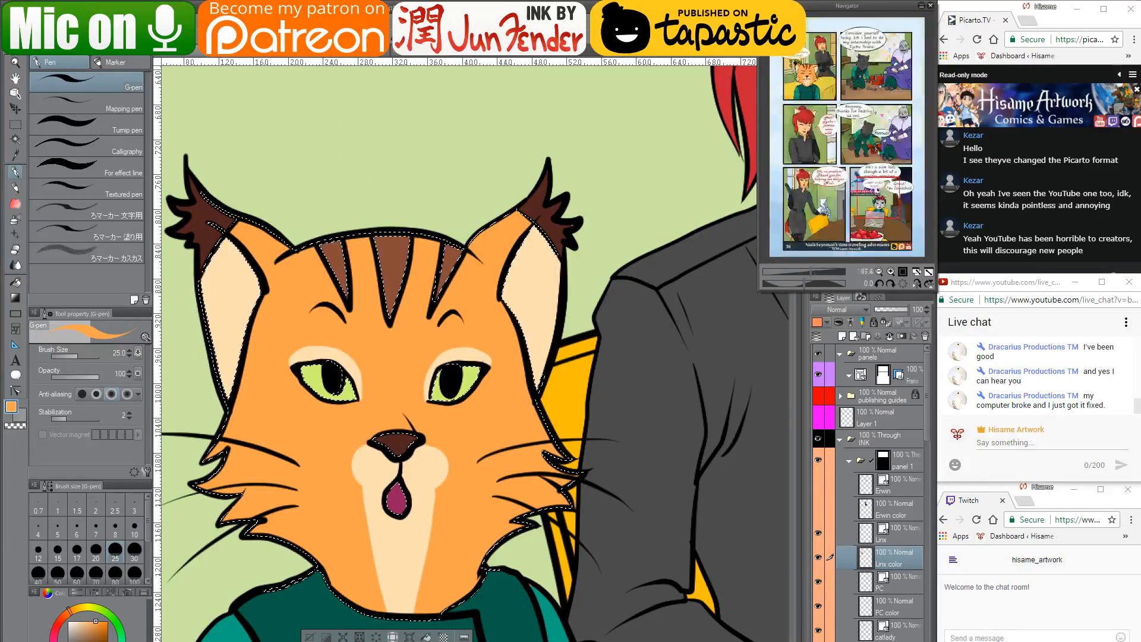
{"action": "scroll", "coordinate": [486, 375], "scroll_direction": "down", "scroll_amount": 10}
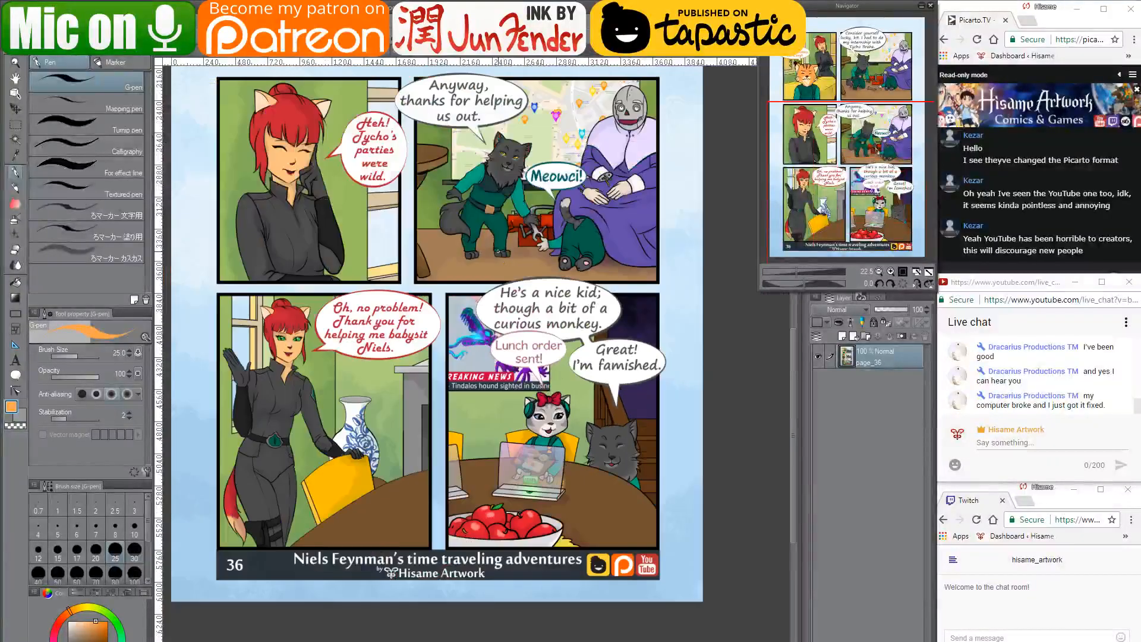
{"action": "left_click_drag", "start_coordinate": [487, 229], "coordinate": [553, 526]}
{"action": "scroll", "coordinate": [427, 277], "scroll_direction": "up", "scroll_amount": 6}
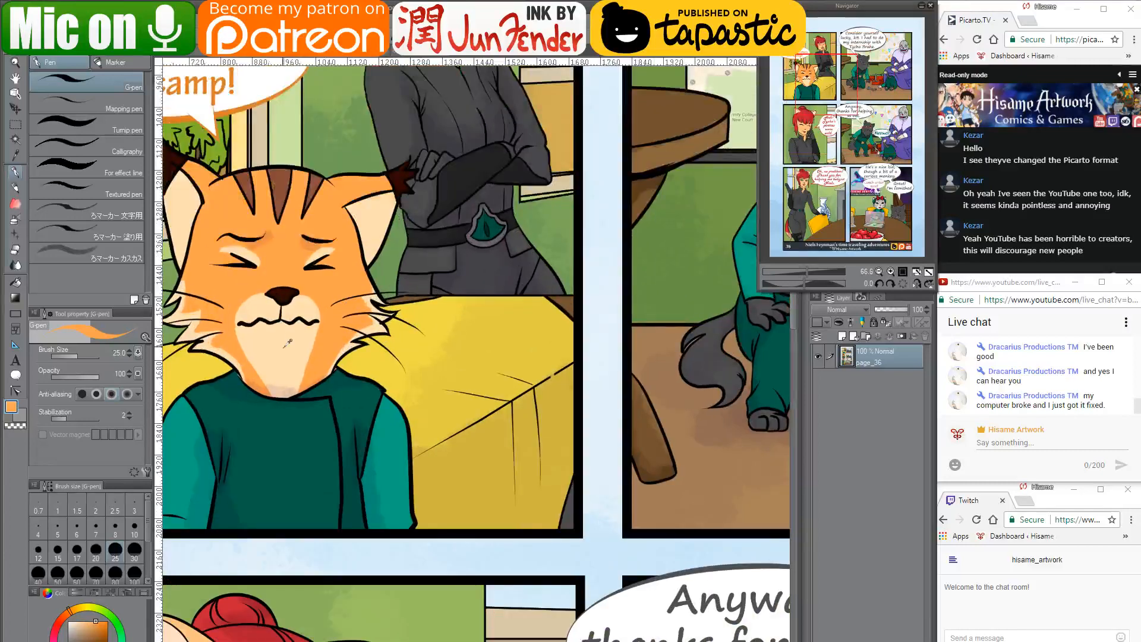
{"action": "left_click", "coordinate": [285, 346], "text": "alt"}
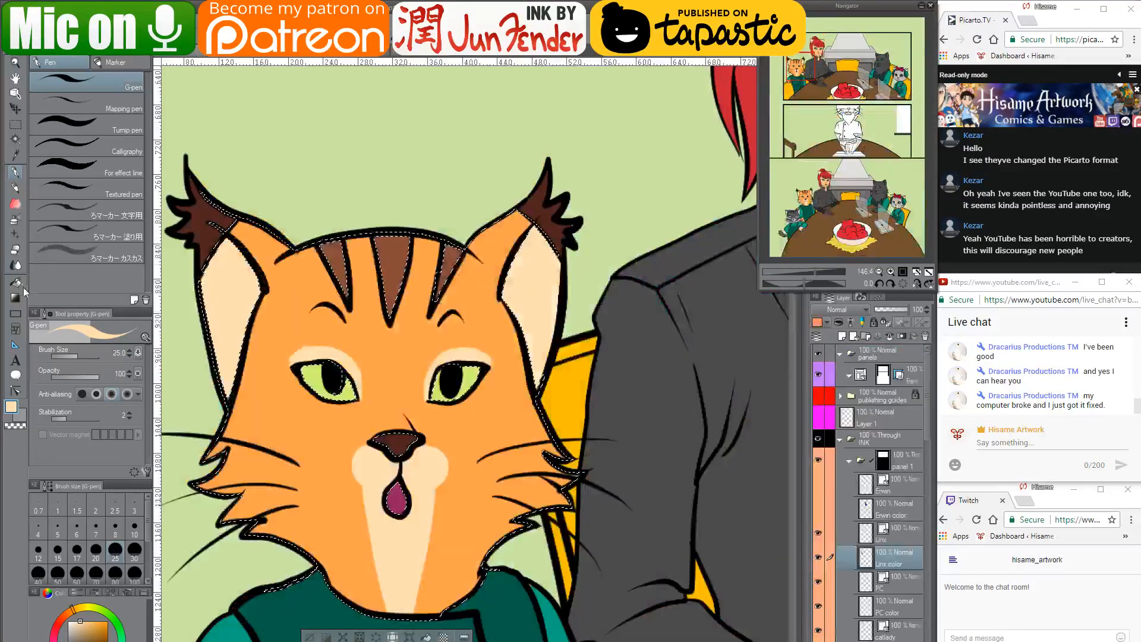
Paint cream fur along the left cheek tufts and jaw of the lynx with the G-pen at brush size 40, trimming it with sampled orange
{"action": "left_click", "coordinate": [18, 283]}
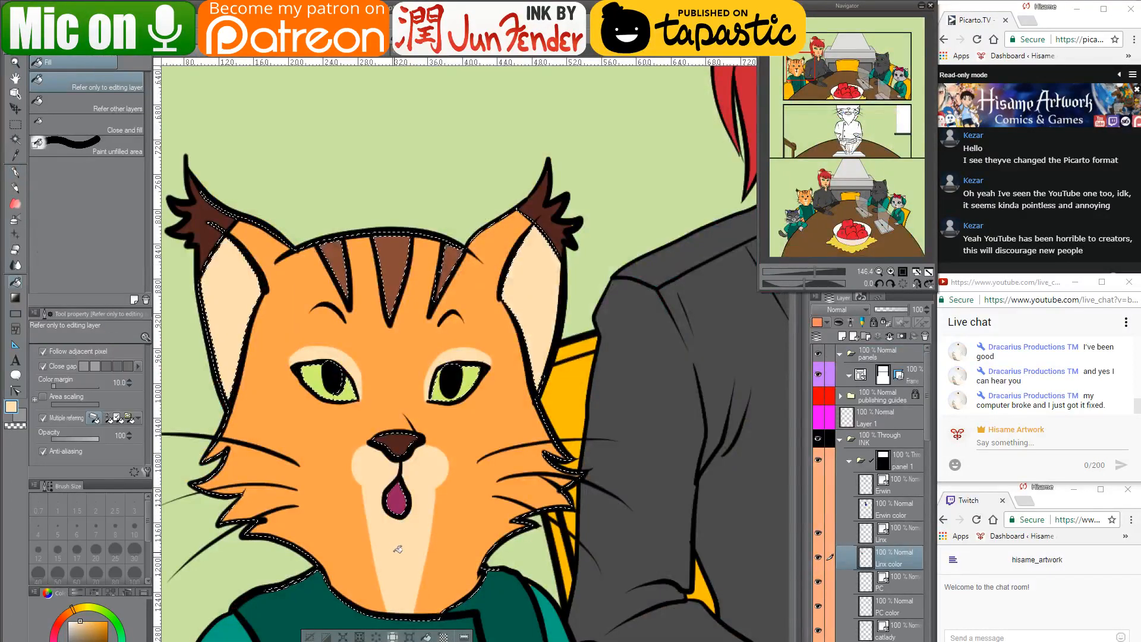
{"action": "left_click", "coordinate": [16, 172]}
{"action": "left_click_drag", "start_coordinate": [389, 511], "coordinate": [439, 501]}
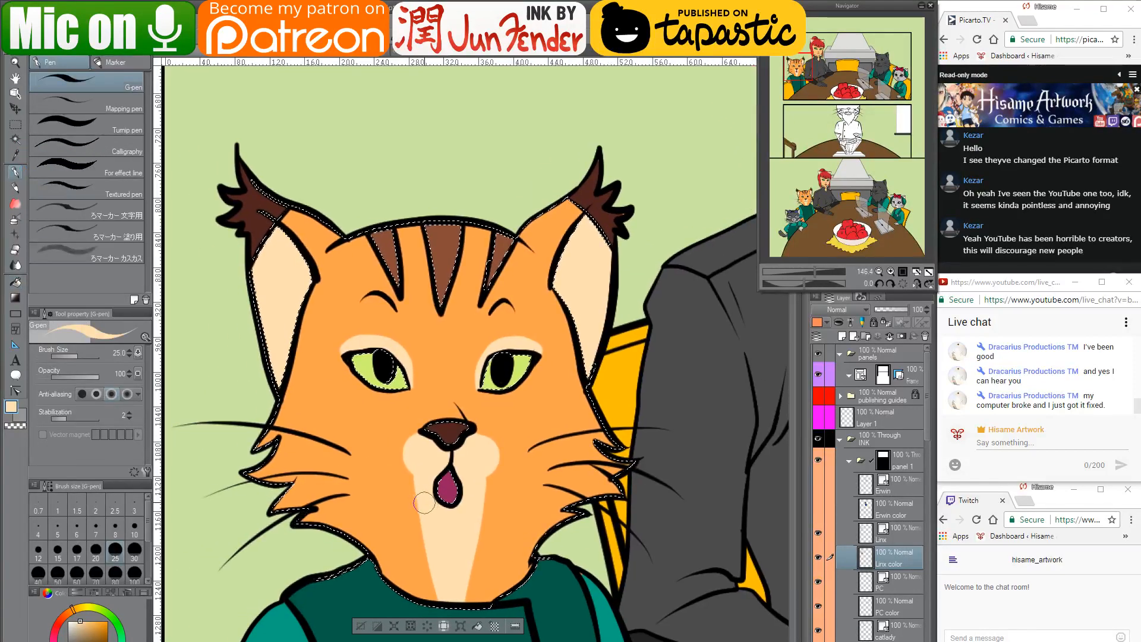
{"action": "key", "text": "bracketright"}
{"action": "key", "text": "bracketright"}
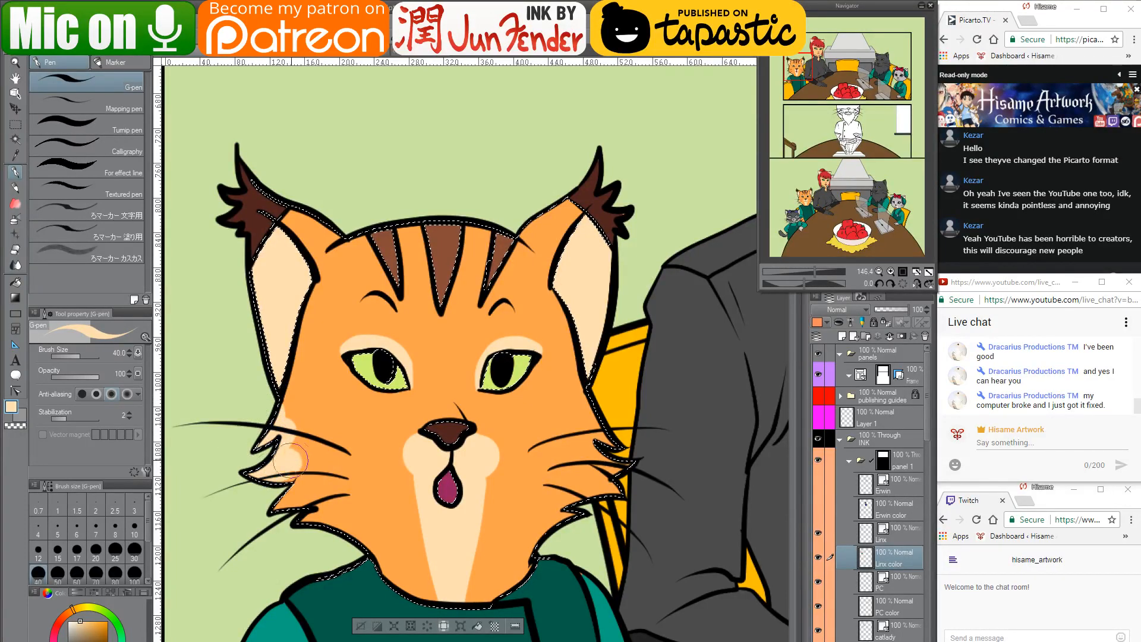
{"action": "mouse_move", "coordinate": [290, 461]}
{"action": "left_mouse_down"}
{"action": "mouse_move", "coordinate": [318, 490]}
{"action": "mouse_move", "coordinate": [312, 511]}
{"action": "mouse_move", "coordinate": [366, 540]}
{"action": "mouse_move", "coordinate": [356, 532]}
{"action": "mouse_move", "coordinate": [403, 591]}
{"action": "left_mouse_up"}
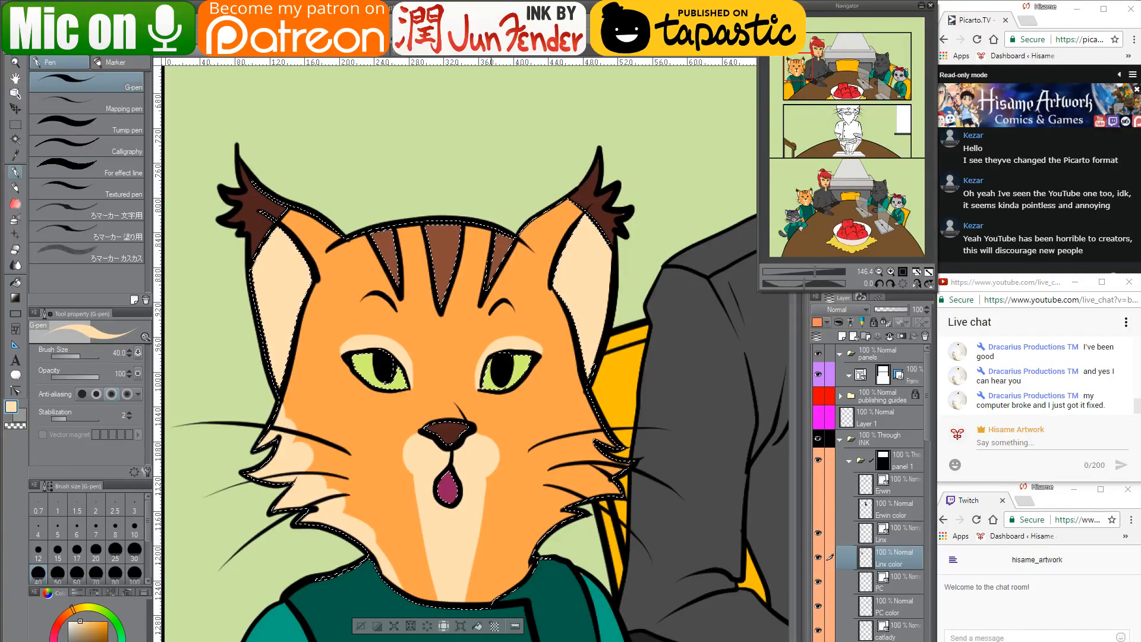
{"action": "left_click", "coordinate": [305, 403], "text": "alt"}
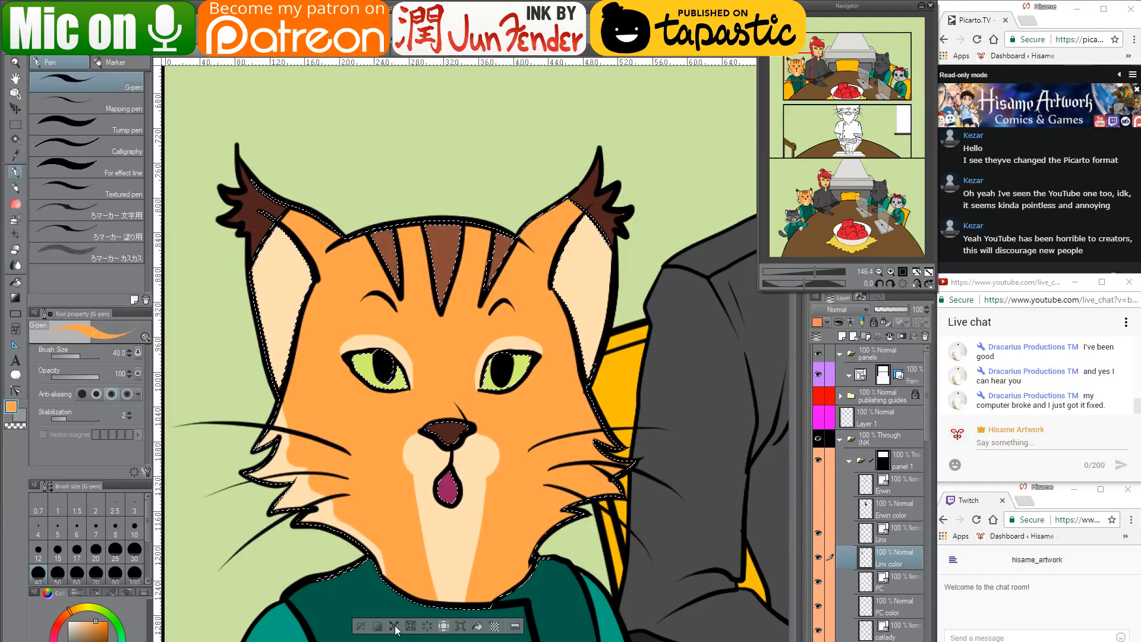
Paint cream fur along the lynx's right cheek tufts with the G-pen at brush size 40, trimming it with sampled orange
{"action": "left_click", "coordinate": [321, 499], "text": "alt"}
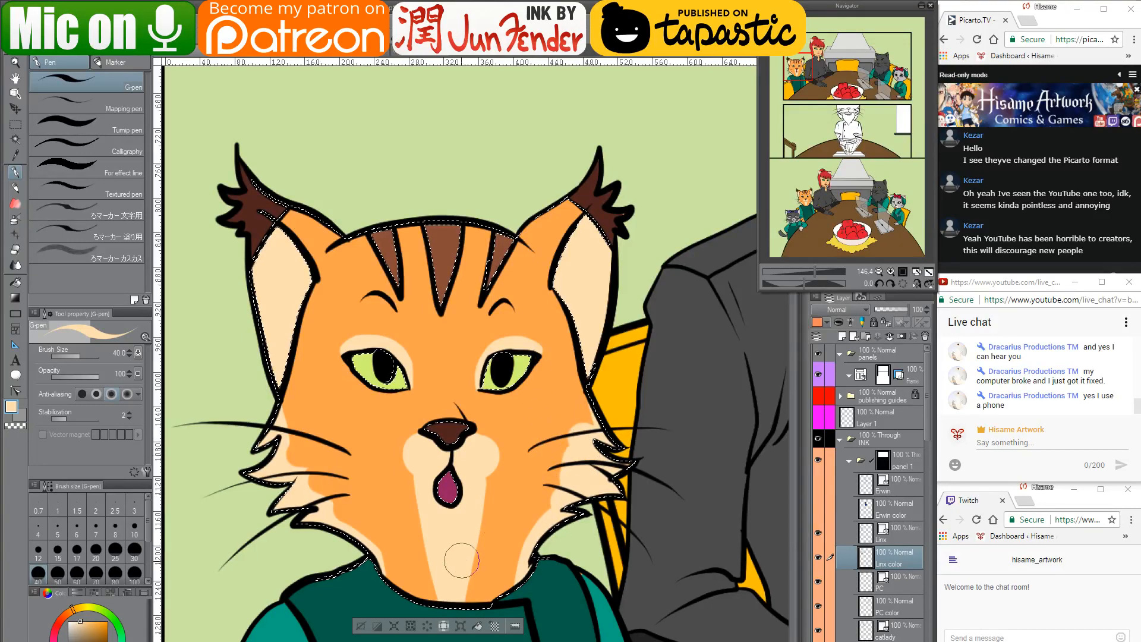
{"action": "left_click", "coordinate": [574, 412], "text": "alt"}
{"action": "mouse_move", "coordinate": [574, 413]}
{"action": "left_mouse_down"}
{"action": "mouse_move", "coordinate": [573, 398]}
{"action": "mouse_move", "coordinate": [562, 455]}
{"action": "mouse_move", "coordinate": [572, 471]}
{"action": "left_mouse_up"}
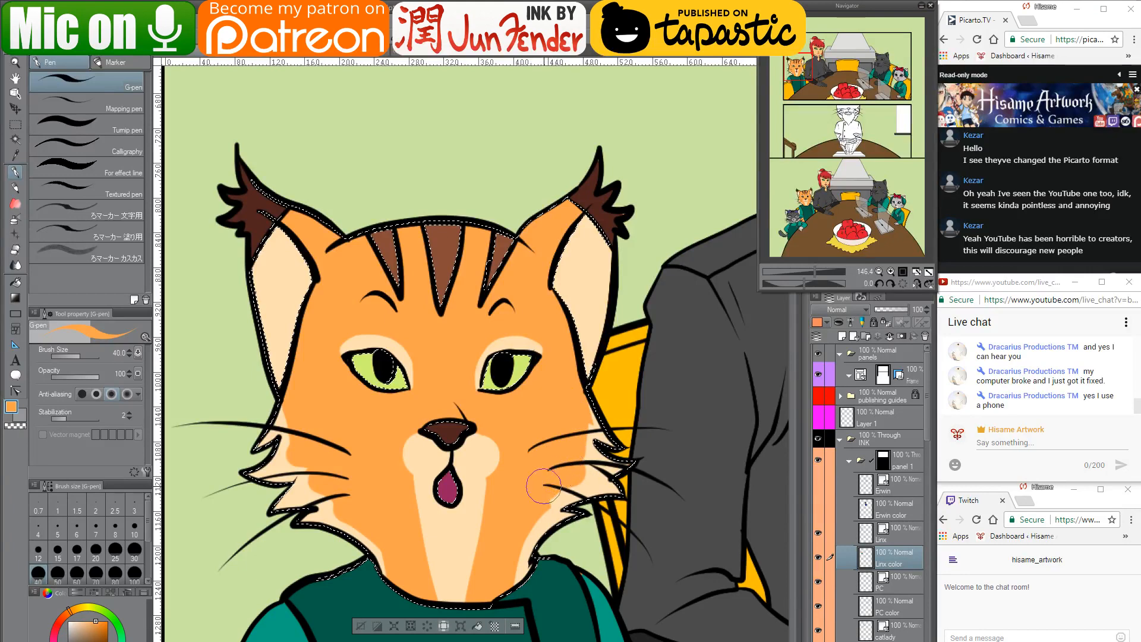
{"action": "left_click", "coordinate": [609, 482], "text": "alt"}
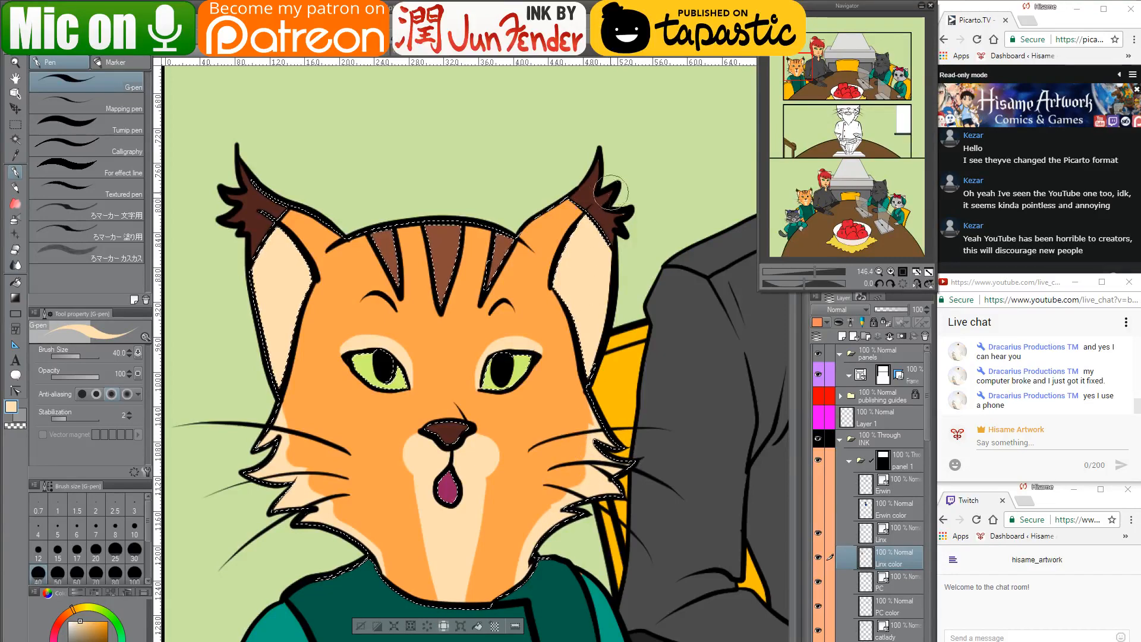
Clear the selection and touch up the lynx's ear tuft and shirt with sampled dark brown and teal at brush size 12
{"action": "key", "text": "ctrl+d"}
{"action": "left_click", "coordinate": [589, 198], "text": "alt"}
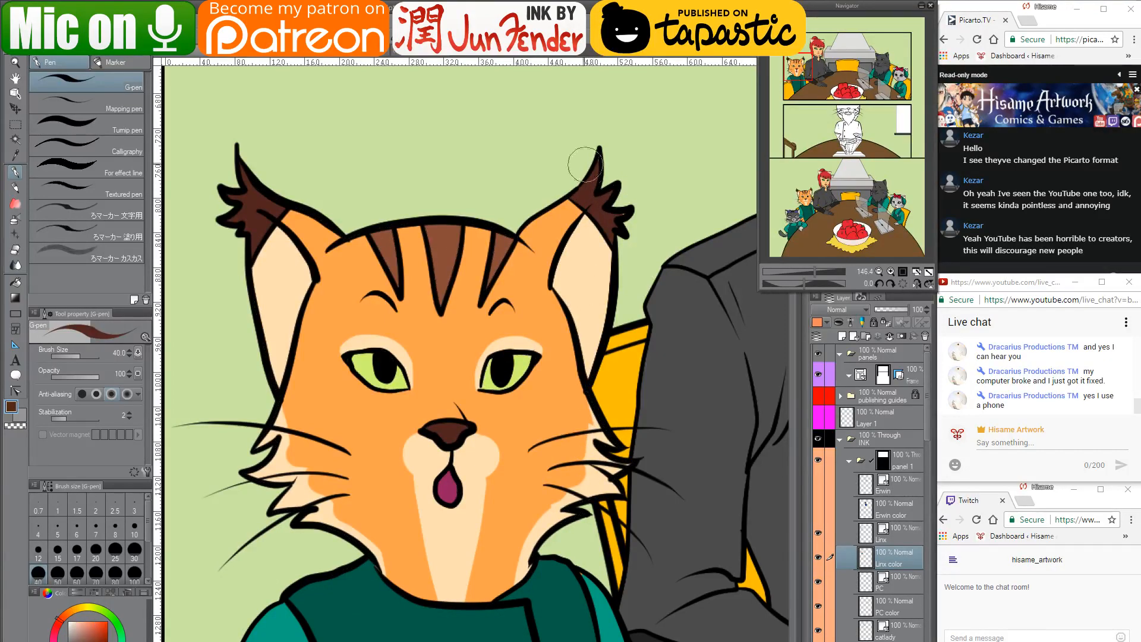
{"action": "key", "text": "["}
{"action": "key", "text": "["}
{"action": "key", "text": "["}
{"action": "key", "text": "["}
{"action": "key", "text": "bracketleft"}
{"action": "key", "text": "bracketleft"}
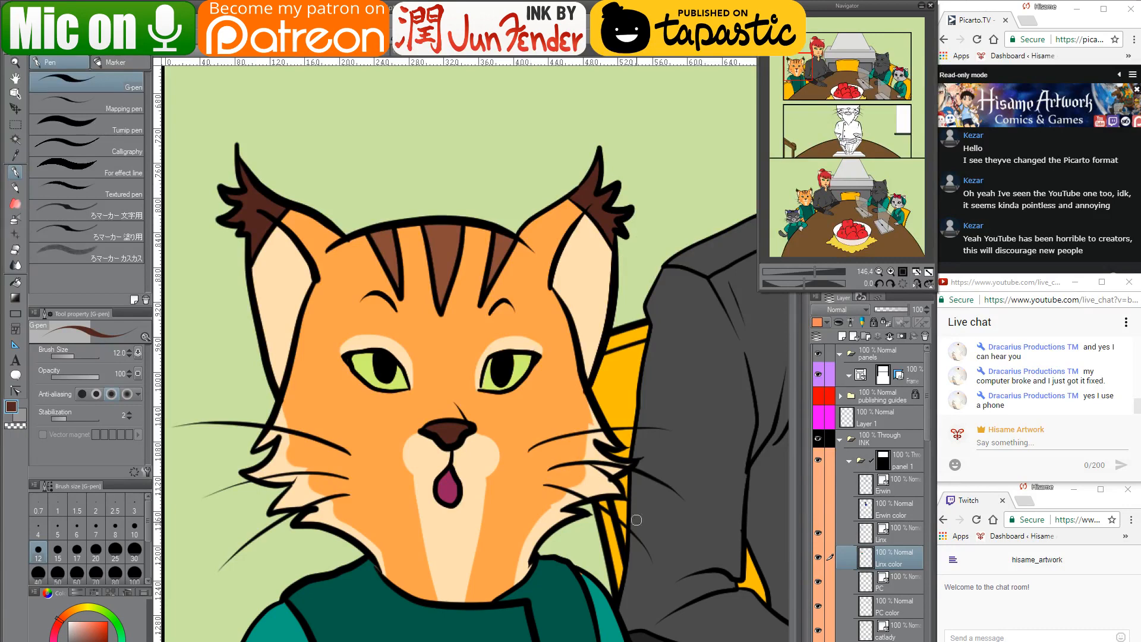
{"action": "left_click", "coordinate": [598, 597], "text": "alt"}
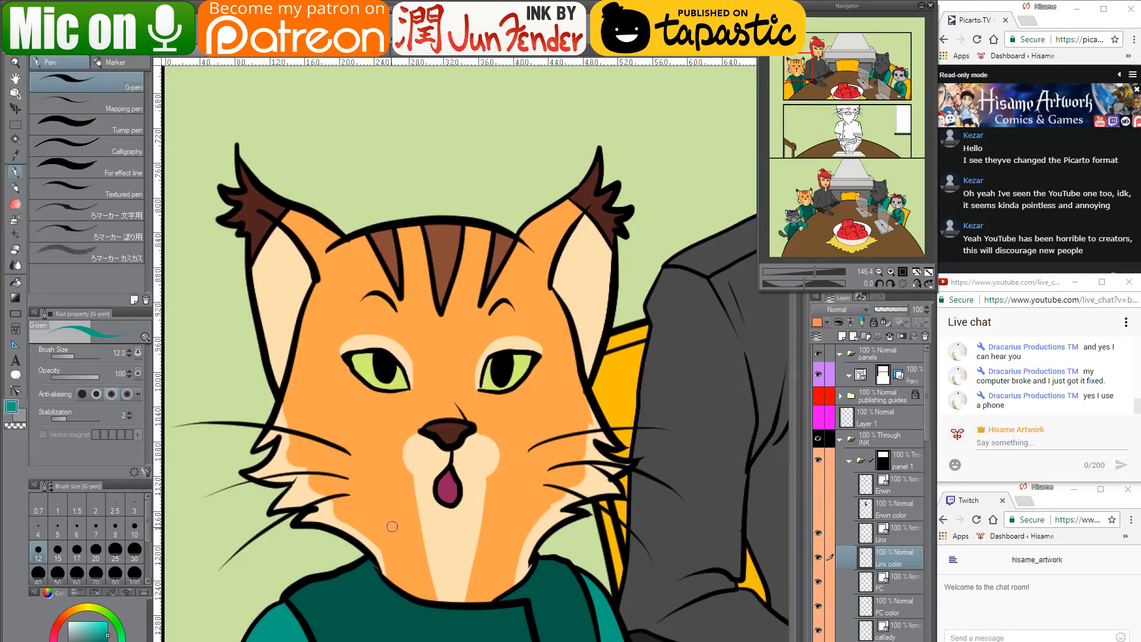
Make the Bow cat color layer active and load its painted area as a selection around the bow cat in the first panel
{"action": "scroll", "coordinate": [393, 526], "scroll_direction": "down", "scroll_amount": 5}
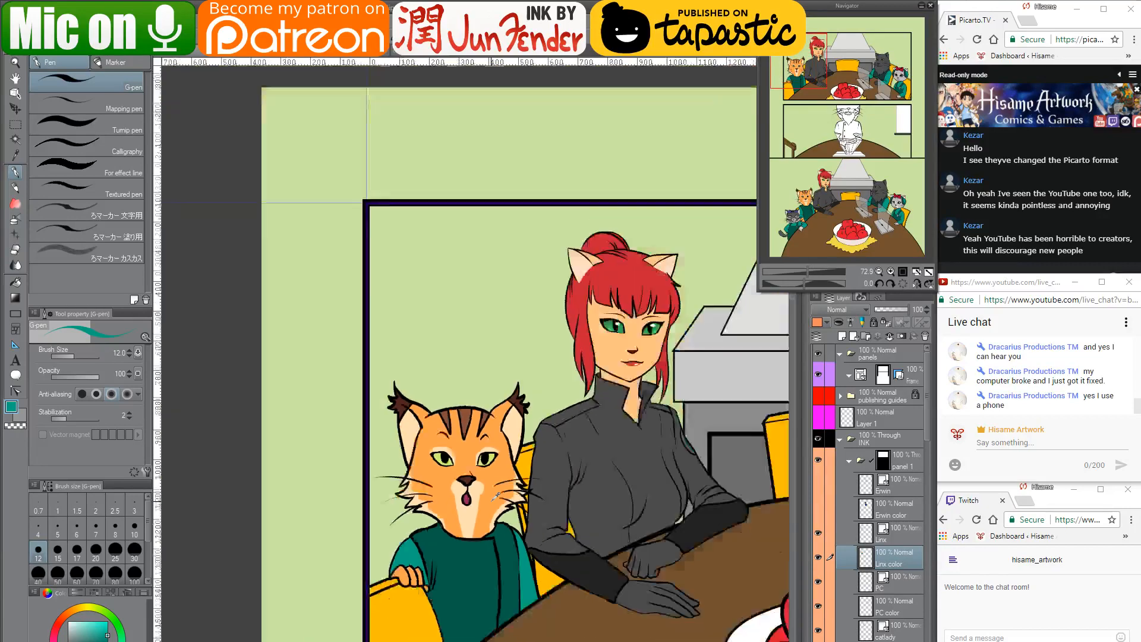
{"action": "scroll", "coordinate": [497, 495], "scroll_direction": "down", "scroll_amount": 4}
{"action": "left_click_drag", "start_coordinate": [673, 550], "coordinate": [523, 357]}
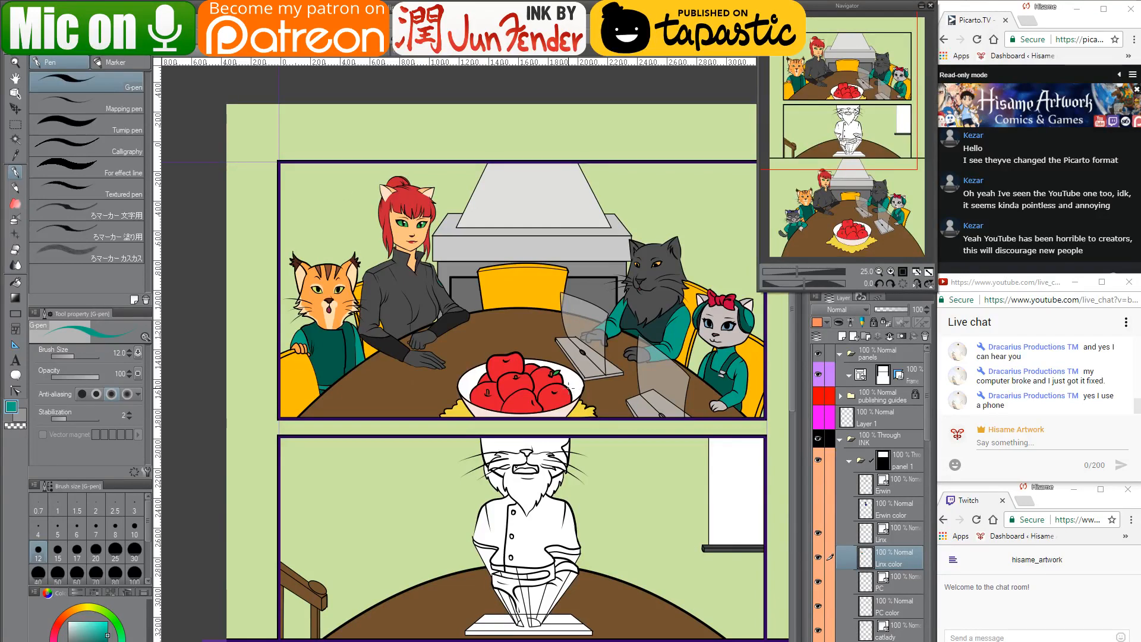
{"action": "left_click_drag", "start_coordinate": [569, 385], "coordinate": [499, 432]}
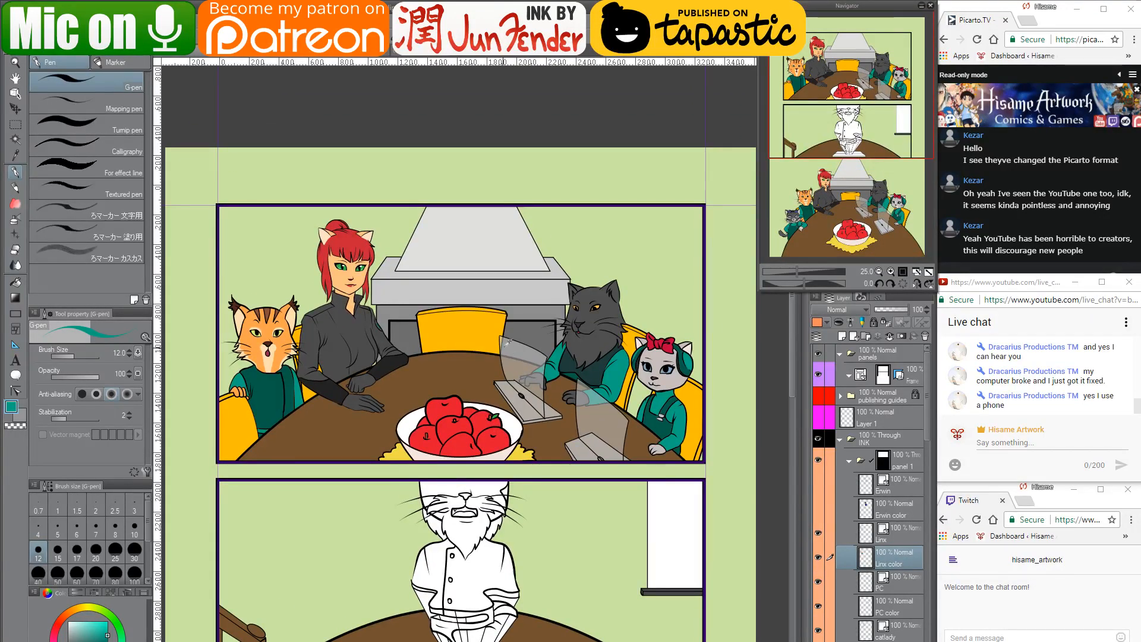
{"action": "scroll", "coordinate": [621, 338], "scroll_direction": "up", "scroll_amount": 3}
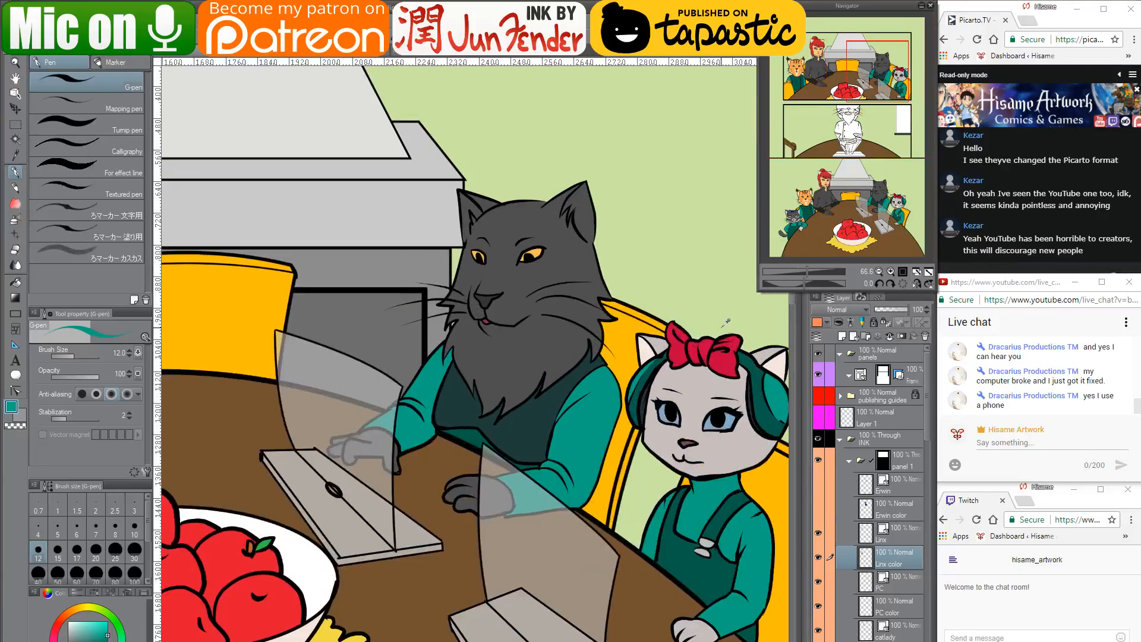
{"action": "scroll", "coordinate": [713, 336], "scroll_direction": "up", "scroll_amount": 1}
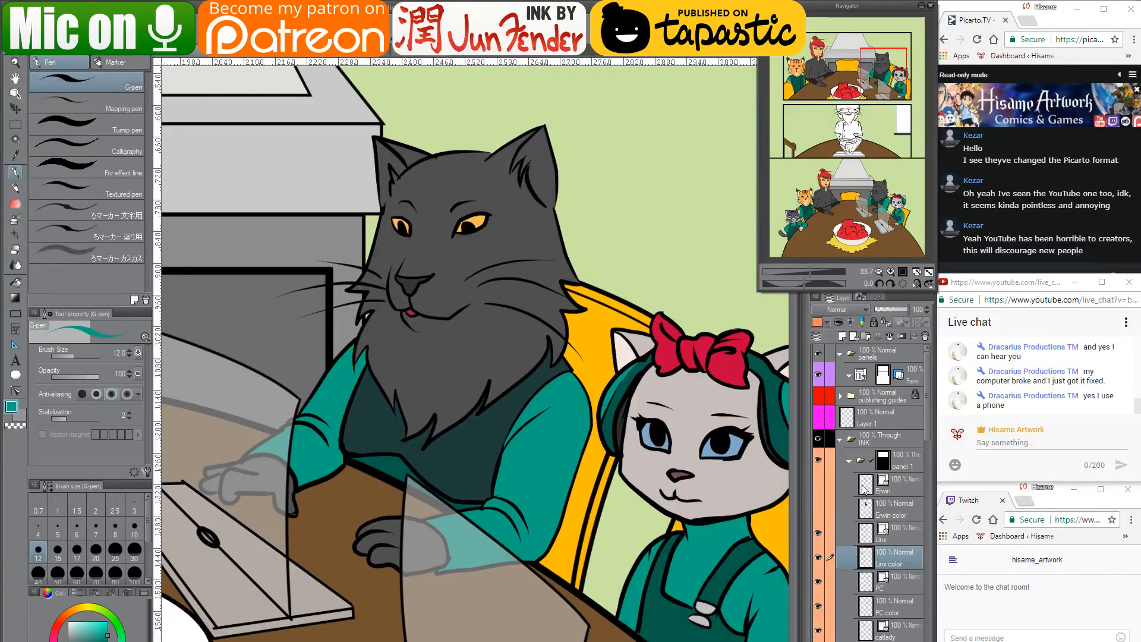
{"action": "scroll", "coordinate": [863, 489], "scroll_direction": "down", "scroll_amount": 4}
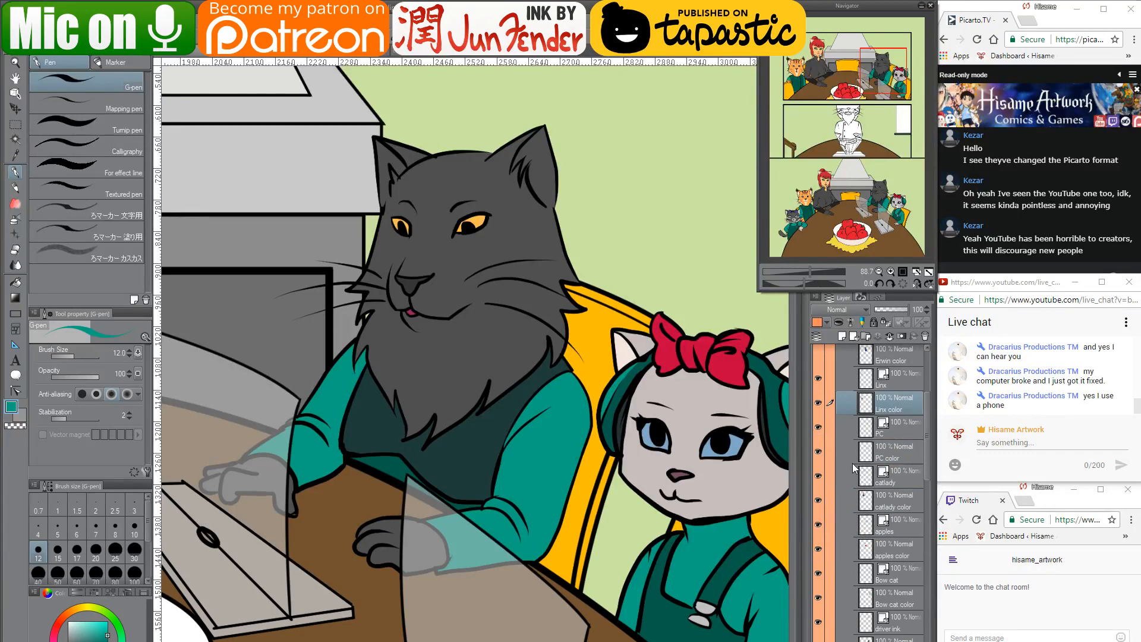
{"action": "left_click", "coordinate": [865, 602]}
{"action": "left_click", "coordinate": [865, 601], "text": "ctrl"}
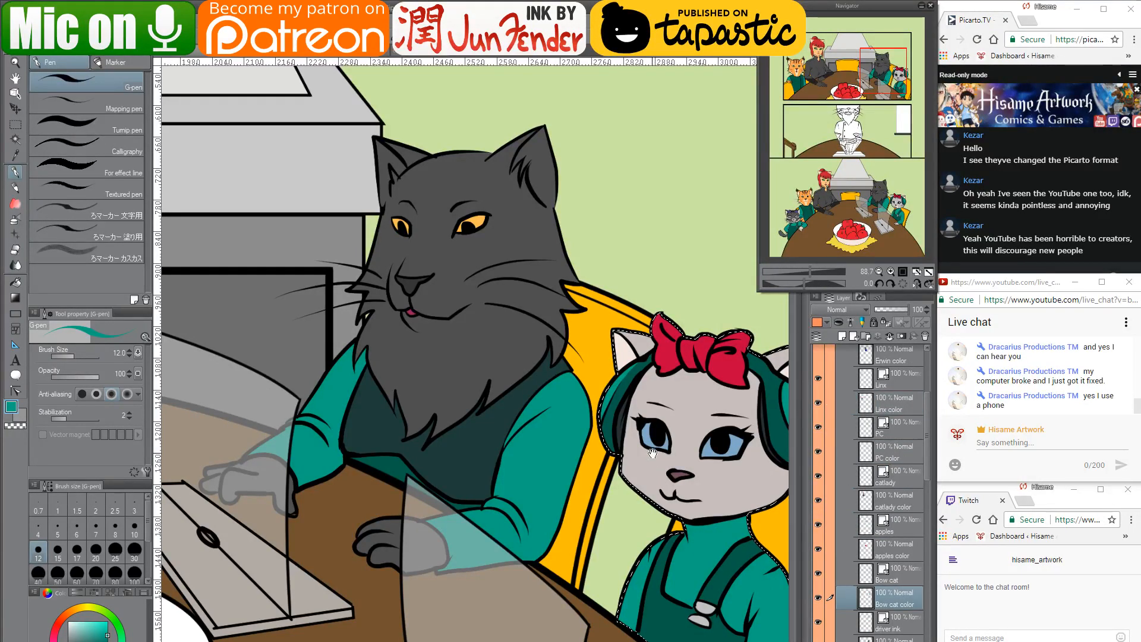
{"action": "left_click_drag", "start_coordinate": [646, 445], "coordinate": [455, 410]}
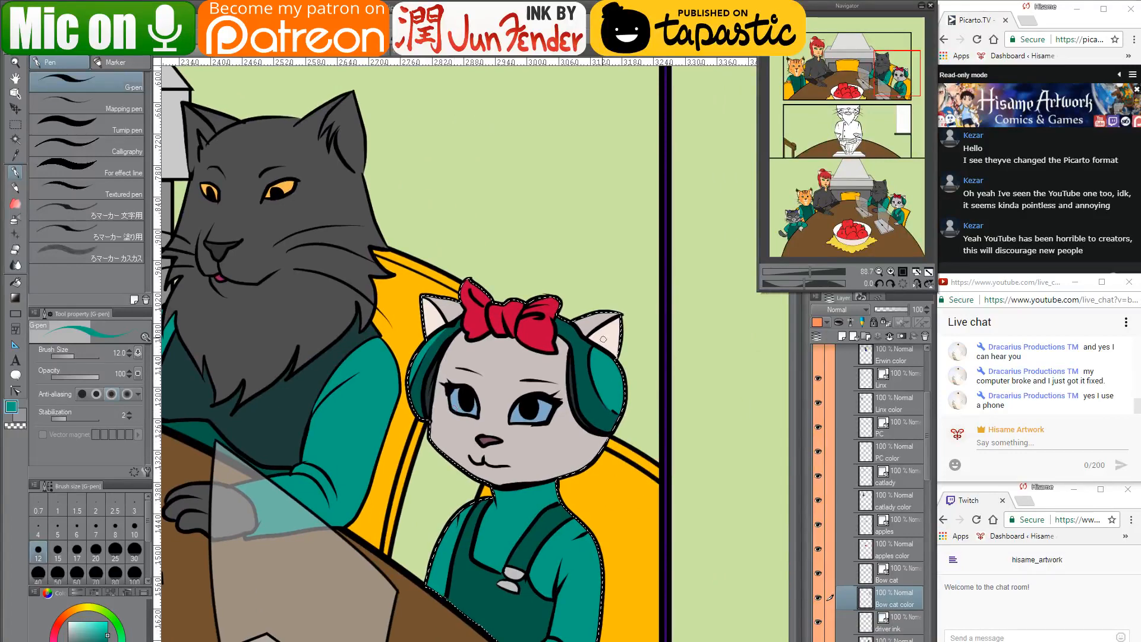
Paint a pale muzzle around the bow cat's mouth and chin at brush size 25, using the color sampled from her inner ear
{"action": "left_click", "coordinate": [615, 320], "text": "alt"}
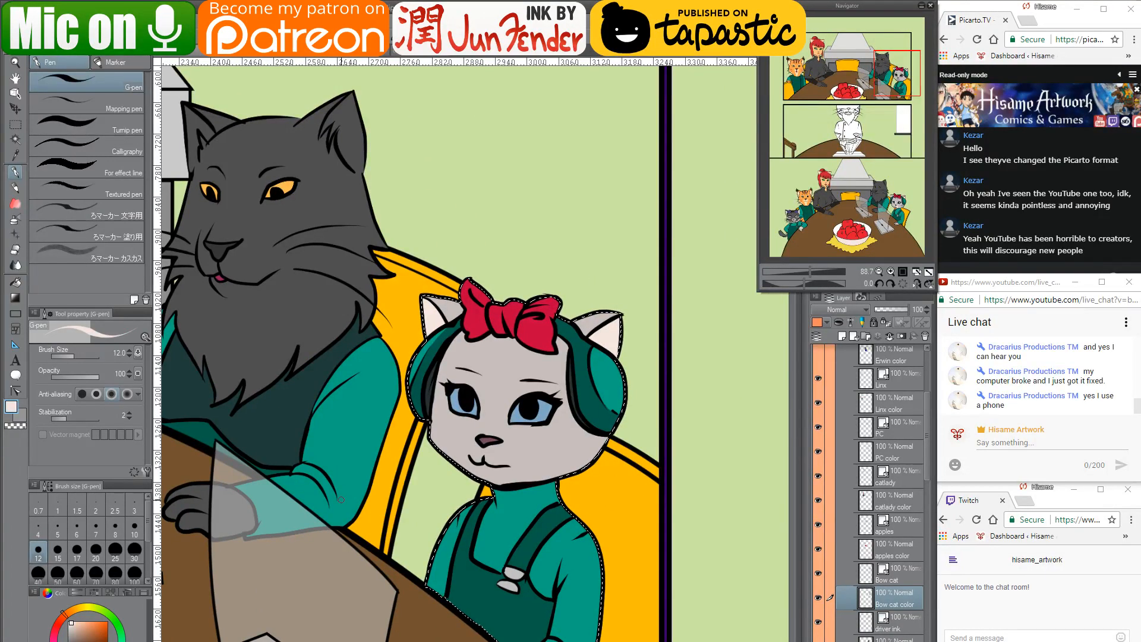
{"action": "left_click_drag", "start_coordinate": [324, 496], "coordinate": [428, 510]}
{"action": "scroll", "coordinate": [547, 461], "scroll_direction": "up", "scroll_amount": 1}
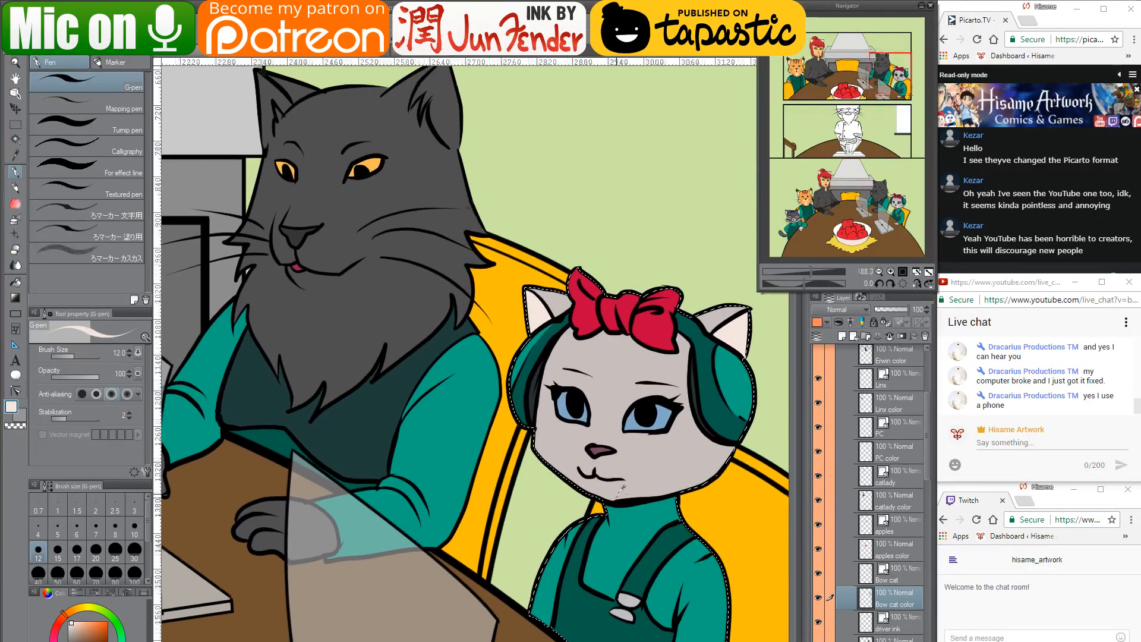
{"action": "scroll", "coordinate": [621, 491], "scroll_direction": "up", "scroll_amount": 3}
{"action": "key", "text": "bracketright"}
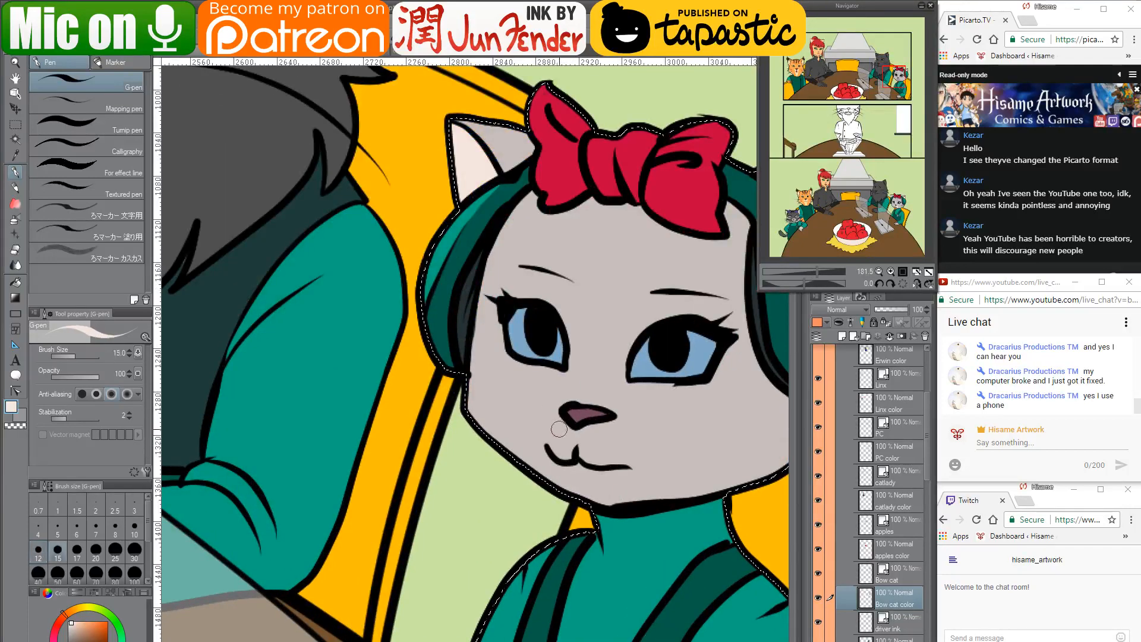
{"action": "key", "text": "bracketright"}
{"action": "key", "text": "bracketright"}
{"action": "key", "text": "bracketright"}
{"action": "mouse_move", "coordinate": [558, 429]}
{"action": "left_mouse_down"}
{"action": "mouse_move", "coordinate": [599, 432]}
{"action": "mouse_move", "coordinate": [607, 459]}
{"action": "mouse_move", "coordinate": [598, 437]}
{"action": "mouse_move", "coordinate": [598, 454]}
{"action": "mouse_move", "coordinate": [592, 433]}
{"action": "mouse_move", "coordinate": [606, 448]}
{"action": "mouse_move", "coordinate": [582, 435]}
{"action": "mouse_move", "coordinate": [609, 449]}
{"action": "mouse_move", "coordinate": [611, 422]}
{"action": "mouse_move", "coordinate": [632, 480]}
{"action": "mouse_move", "coordinate": [625, 494]}
{"action": "mouse_move", "coordinate": [613, 434]}
{"action": "mouse_move", "coordinate": [622, 504]}
{"action": "mouse_move", "coordinate": [618, 454]}
{"action": "mouse_move", "coordinate": [617, 481]}
{"action": "left_mouse_up"}
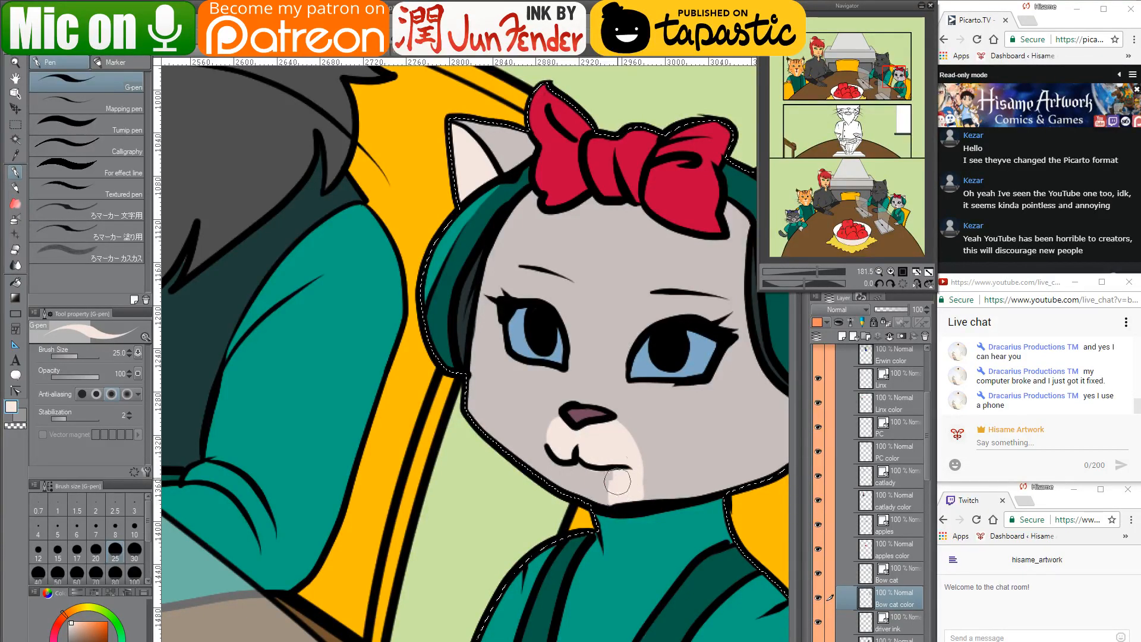
{"action": "left_click_drag", "start_coordinate": [575, 444], "coordinate": [572, 459]}
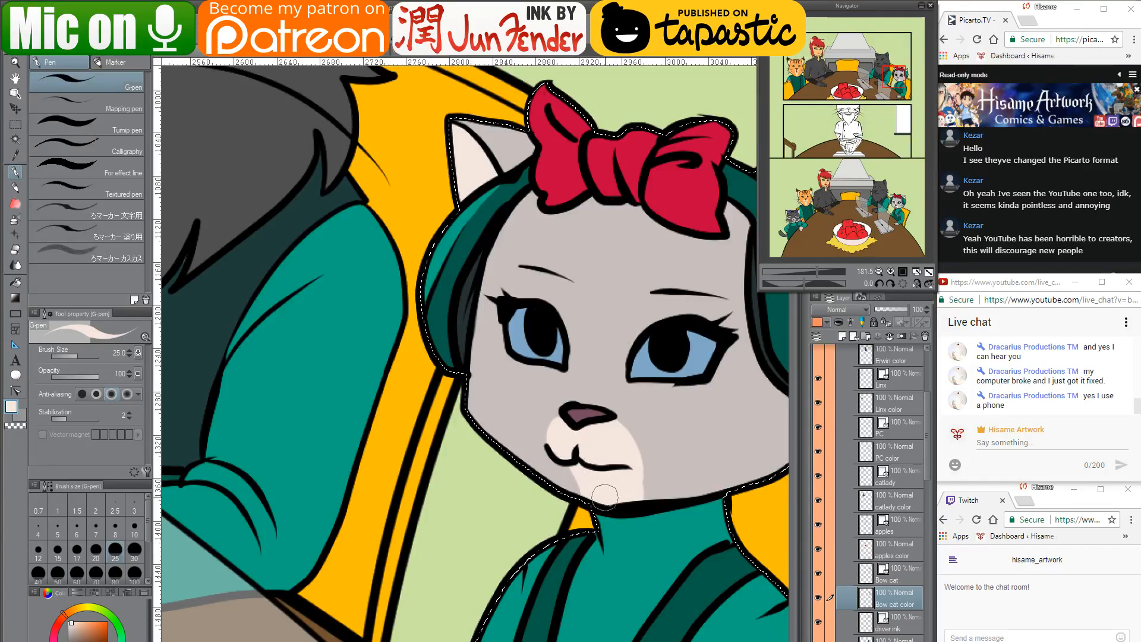
Refine the right edge of the bow cat's muzzle and chin with the sampled face gray and pale muzzle color
{"action": "left_click", "coordinate": [667, 432], "text": "alt"}
{"action": "mouse_move", "coordinate": [629, 416]}
{"action": "left_mouse_down"}
{"action": "mouse_move", "coordinate": [644, 459]}
{"action": "mouse_move", "coordinate": [631, 514]}
{"action": "left_mouse_up"}
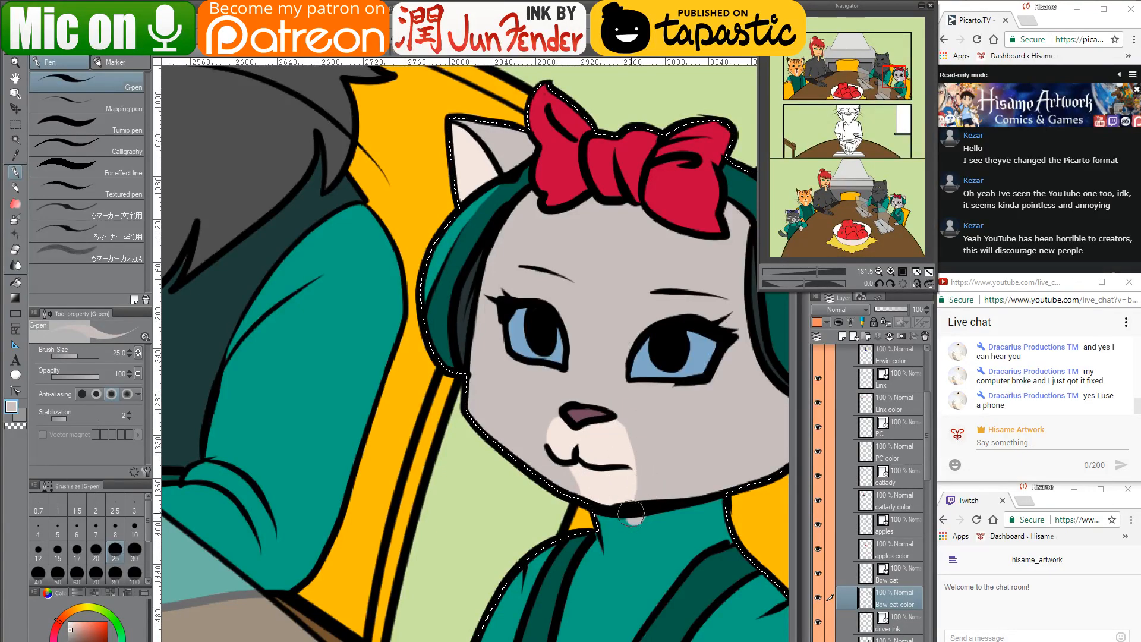
{"action": "left_click", "coordinate": [633, 518], "text": "alt"}
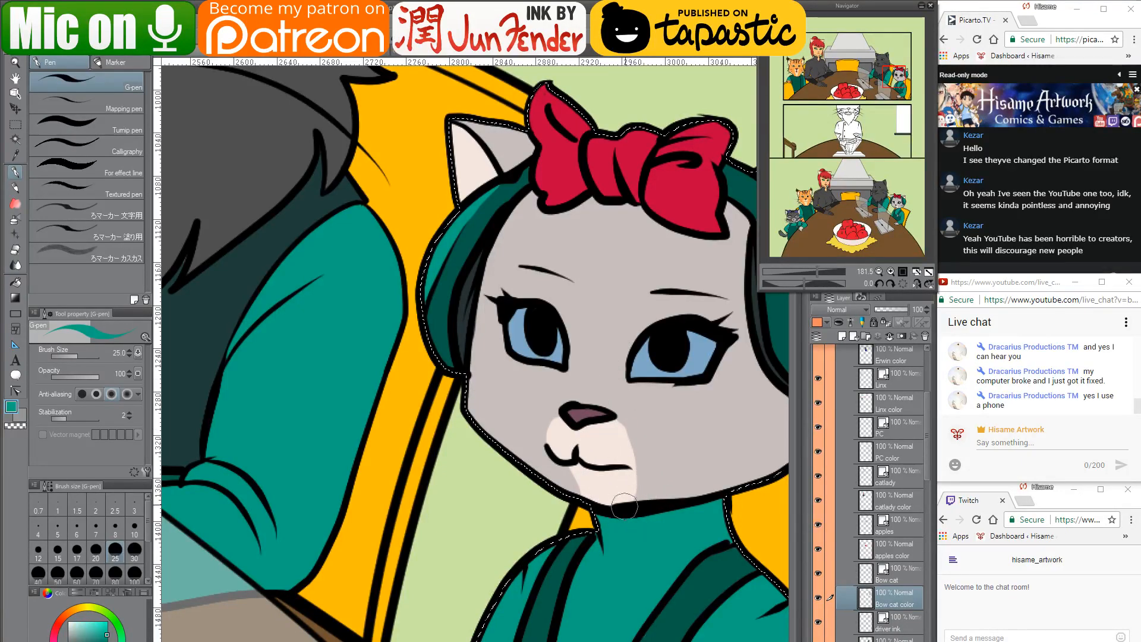
{"action": "left_click", "coordinate": [610, 438], "text": "alt"}
{"action": "left_click_drag", "start_coordinate": [616, 426], "coordinate": [626, 488]}
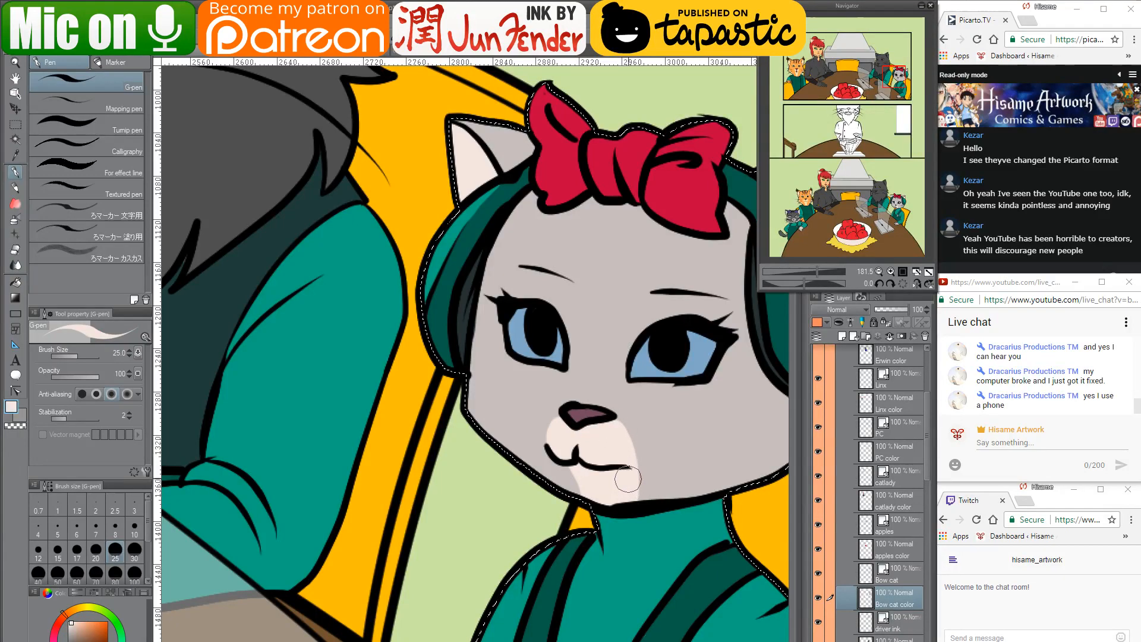
Paint cream fur patches around both of the bow cat's eyes on the Bow cat color layer
{"action": "left_click_drag", "start_coordinate": [661, 337], "coordinate": [613, 373]}
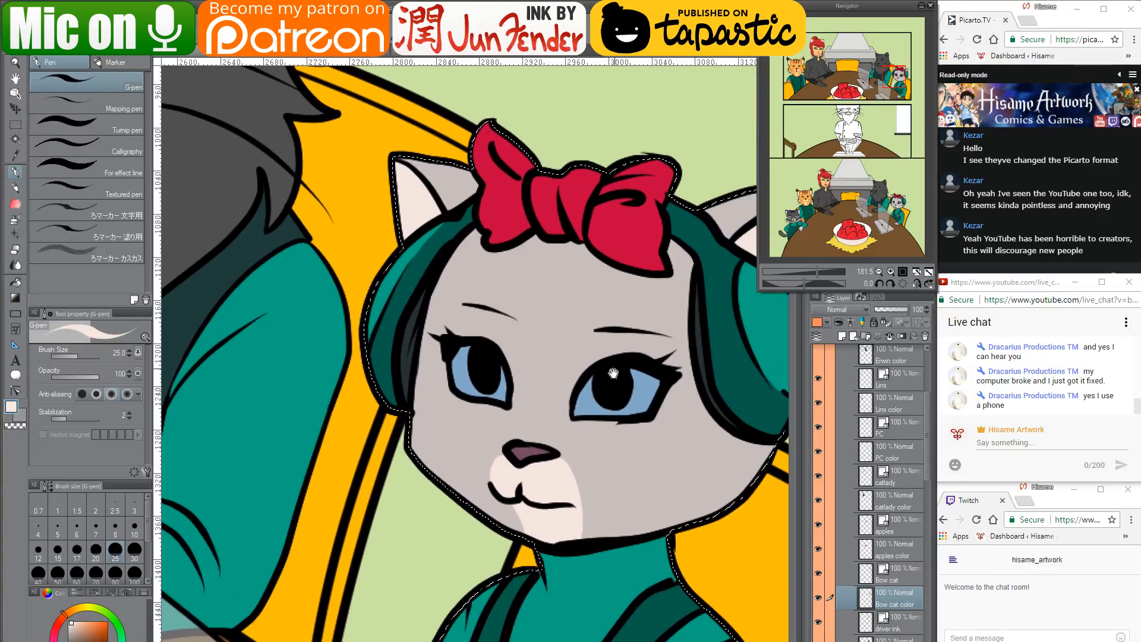
{"action": "mouse_move", "coordinate": [573, 381]}
{"action": "left_mouse_down"}
{"action": "mouse_move", "coordinate": [593, 356]}
{"action": "mouse_move", "coordinate": [642, 349]}
{"action": "mouse_move", "coordinate": [674, 371]}
{"action": "mouse_move", "coordinate": [651, 419]}
{"action": "left_mouse_up"}
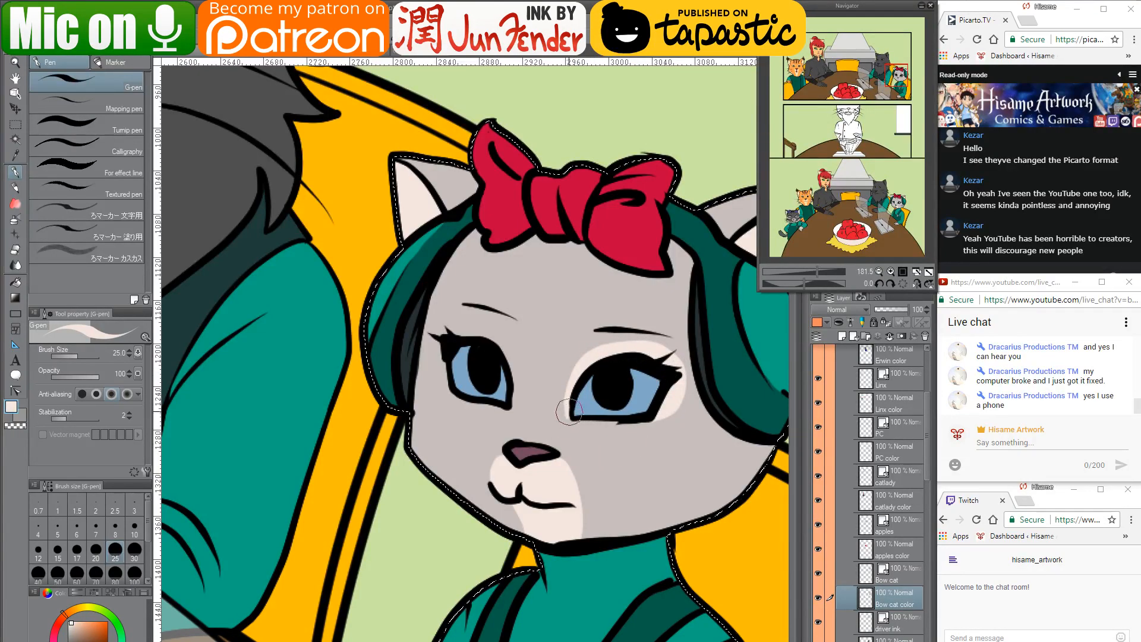
{"action": "mouse_move", "coordinate": [568, 424]}
{"action": "left_mouse_down"}
{"action": "mouse_move", "coordinate": [626, 428]}
{"action": "mouse_move", "coordinate": [664, 416]}
{"action": "left_mouse_up"}
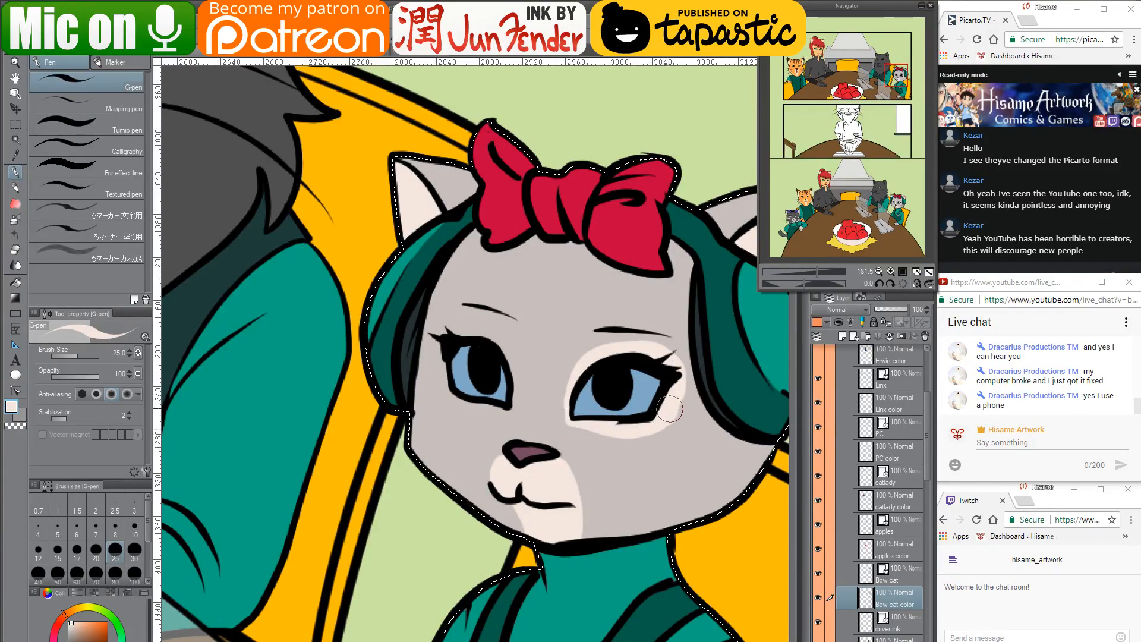
{"action": "mouse_move", "coordinate": [518, 405]}
{"action": "left_mouse_down"}
{"action": "mouse_move", "coordinate": [520, 378]}
{"action": "mouse_move", "coordinate": [497, 336]}
{"action": "mouse_move", "coordinate": [439, 319]}
{"action": "mouse_move", "coordinate": [452, 399]}
{"action": "mouse_move", "coordinate": [521, 415]}
{"action": "left_mouse_up"}
{"action": "left_click", "coordinate": [534, 416], "text": "alt"}
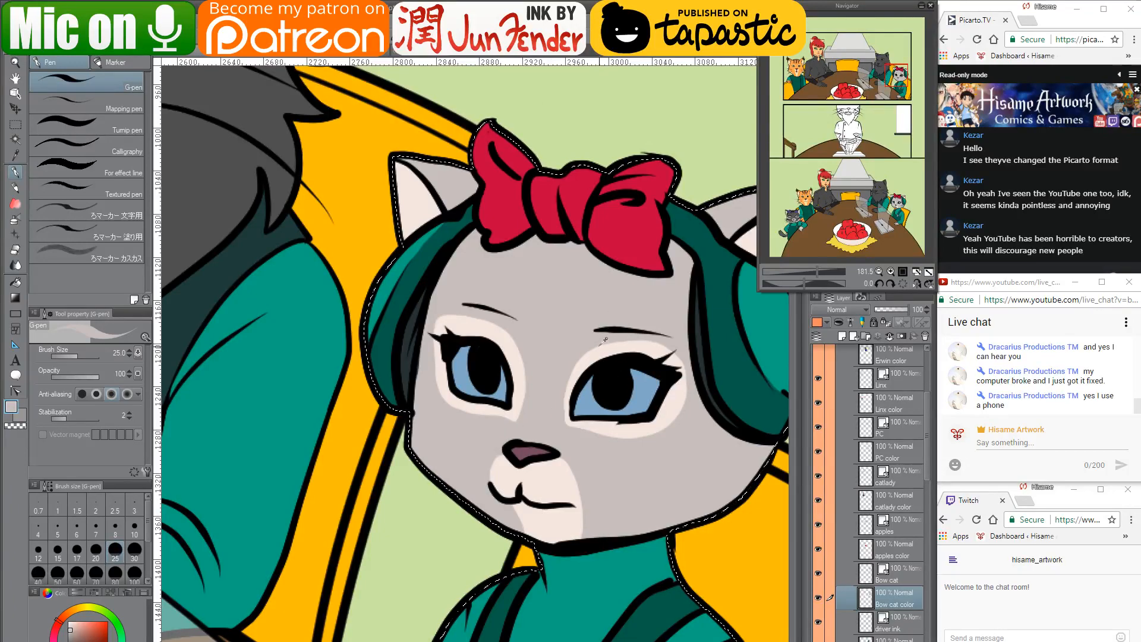
Consult the finished comic page page_36 for the bow cat's markings and sample her dark grey stripe colour
{"action": "left_click", "coordinate": [338, 51]}
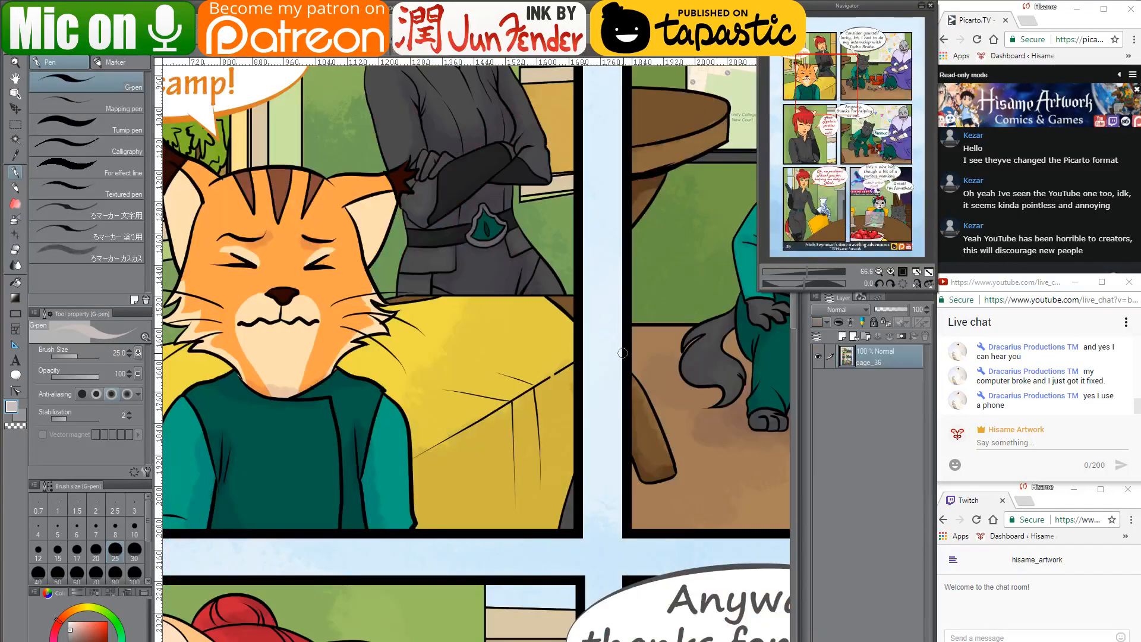
{"action": "left_click_drag", "start_coordinate": [623, 353], "coordinate": [407, 419]}
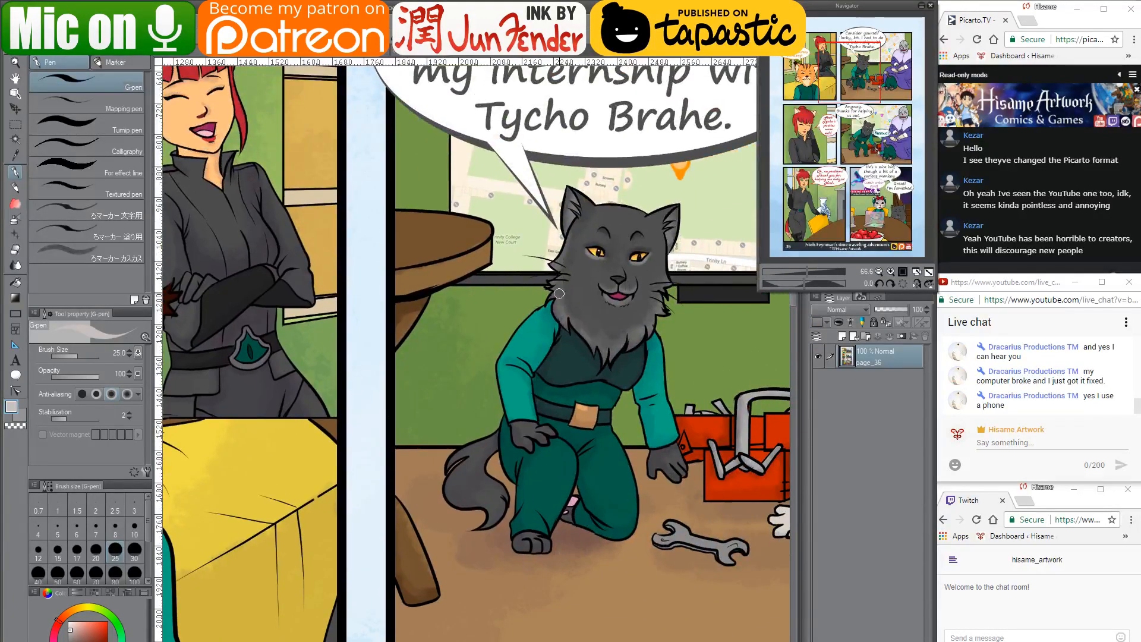
{"action": "scroll", "coordinate": [559, 293], "scroll_direction": "down", "scroll_amount": 3}
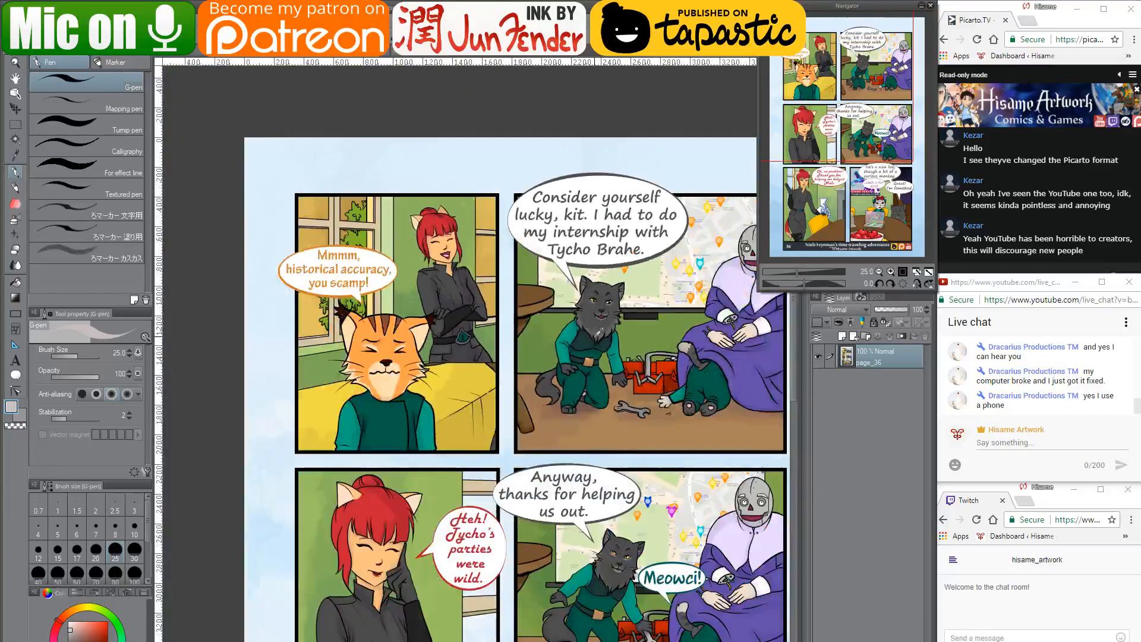
{"action": "scroll", "coordinate": [588, 336], "scroll_direction": "down", "scroll_amount": 2}
{"action": "scroll", "coordinate": [636, 636], "scroll_direction": "up", "scroll_amount": 5}
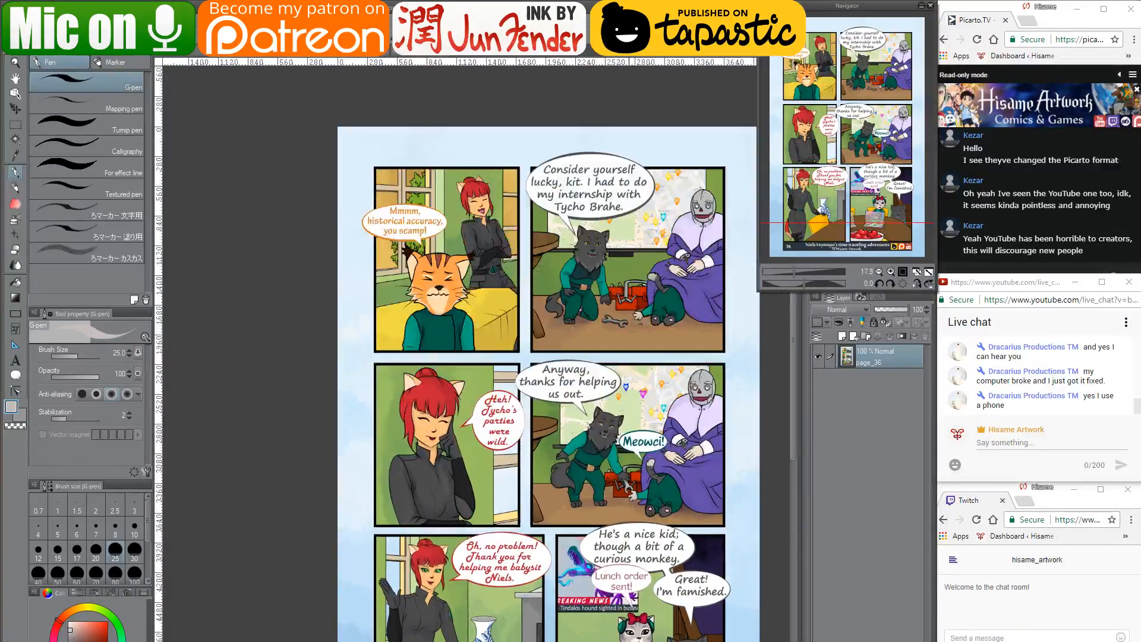
{"action": "scroll", "coordinate": [649, 632], "scroll_direction": "up", "scroll_amount": 3}
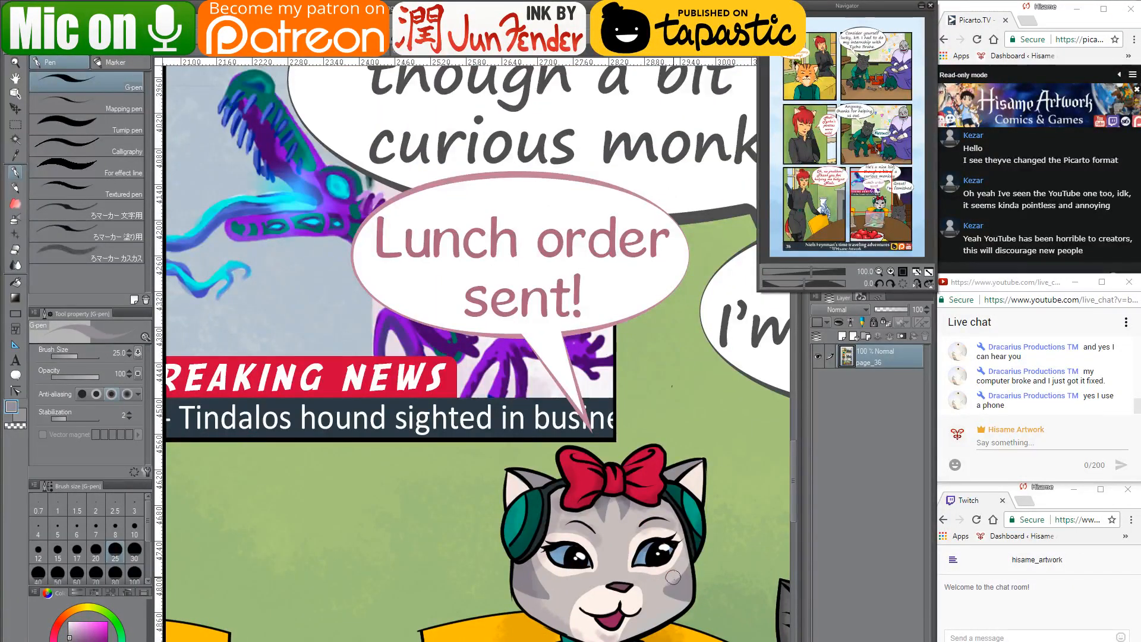
{"action": "left_click", "coordinate": [195, 58]}
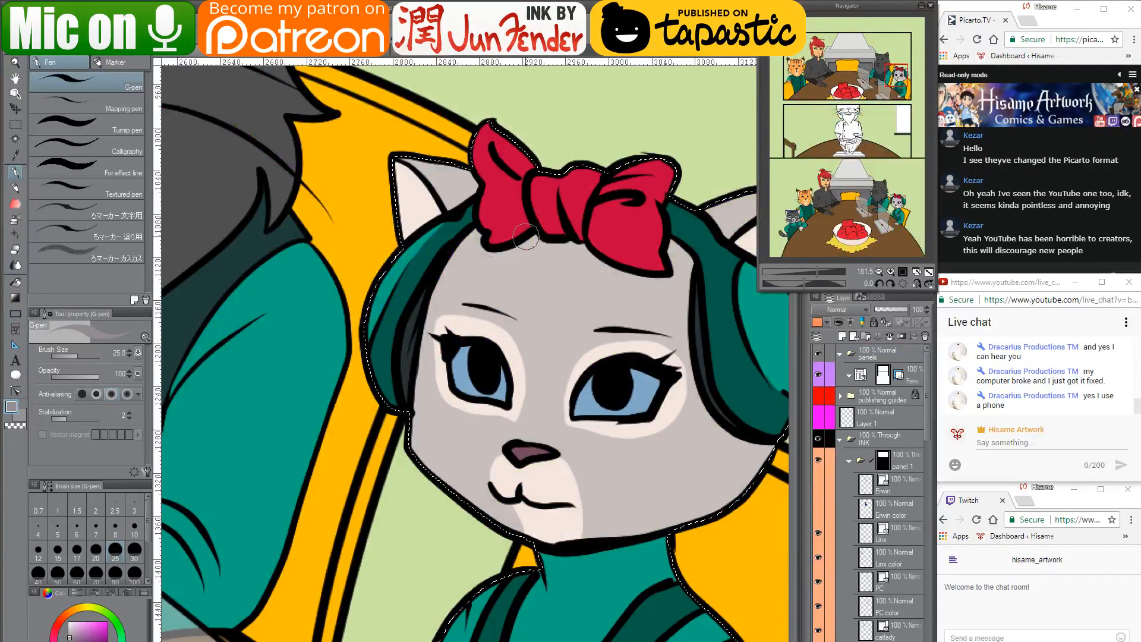
Paint dark grey stripes on the bow cat's forehead below the bow and clean up their edges with sampled colours
{"action": "mouse_move", "coordinate": [524, 246]}
{"action": "left_mouse_down"}
{"action": "mouse_move", "coordinate": [537, 290]}
{"action": "mouse_move", "coordinate": [550, 249]}
{"action": "mouse_move", "coordinate": [576, 282]}
{"action": "mouse_move", "coordinate": [595, 256]}
{"action": "mouse_move", "coordinate": [579, 244]}
{"action": "mouse_move", "coordinate": [581, 265]}
{"action": "left_mouse_up"}
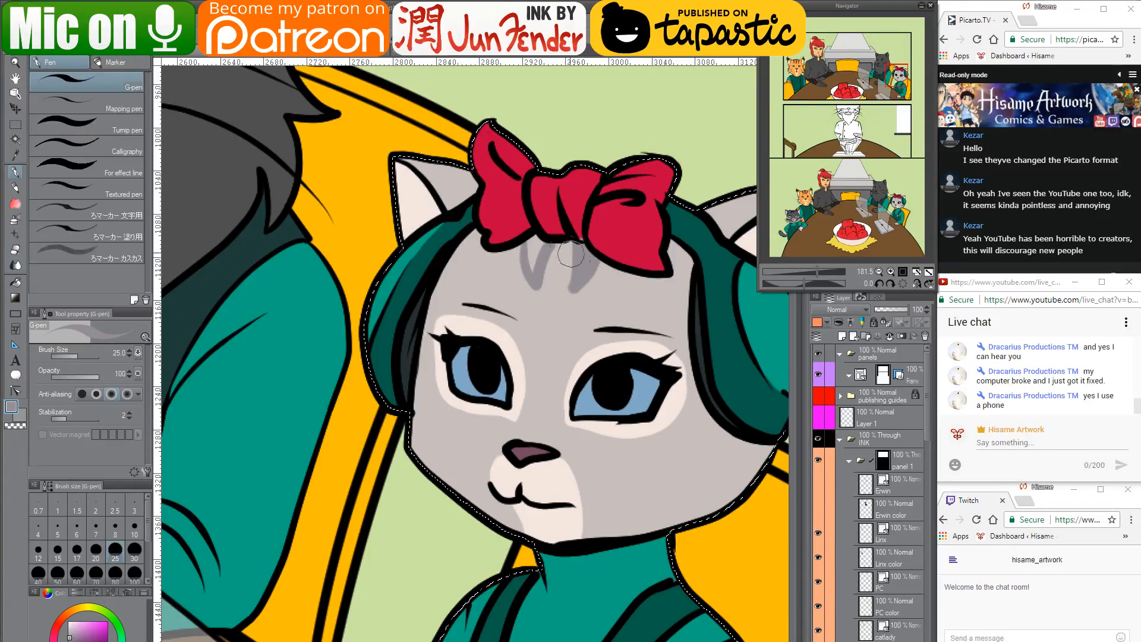
{"action": "left_click", "coordinate": [571, 231], "text": "alt"}
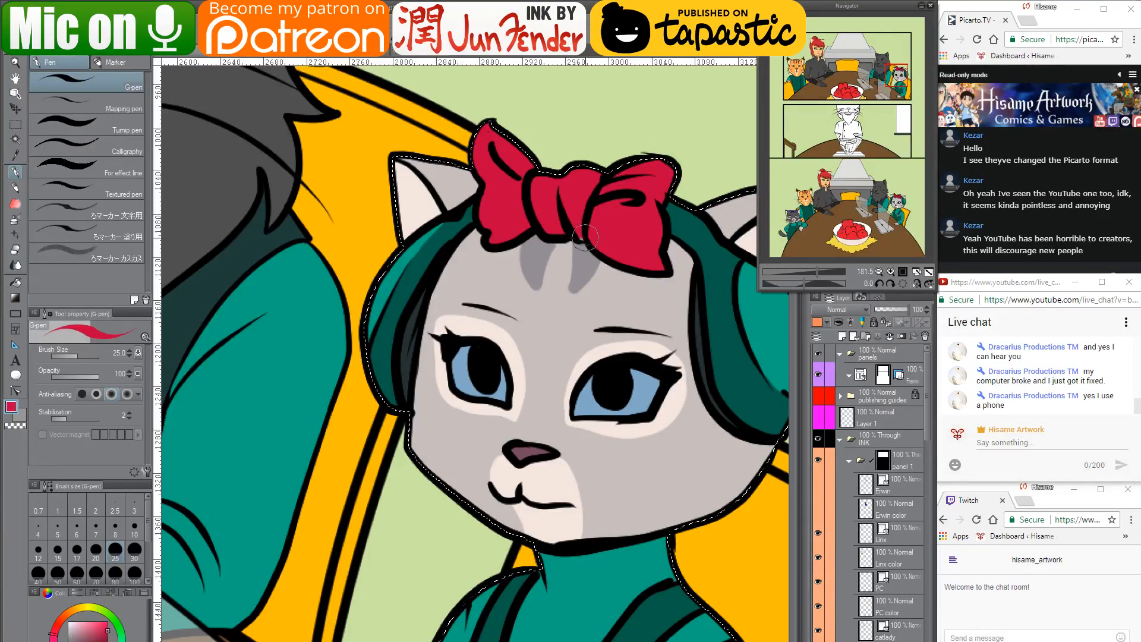
{"action": "left_click", "coordinate": [565, 267], "text": "alt"}
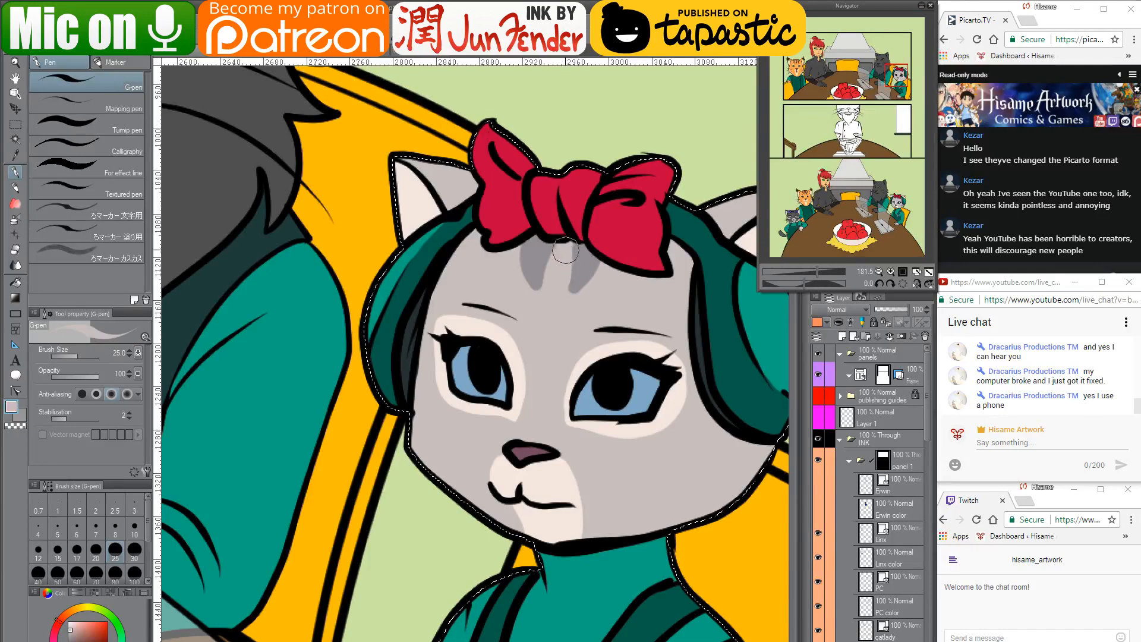
Paint a tapered dark grey stripe on the bow cat's right-hand cheek, refining it with the sampled fur and stripe greys
{"action": "left_click", "coordinate": [574, 280], "text": "alt"}
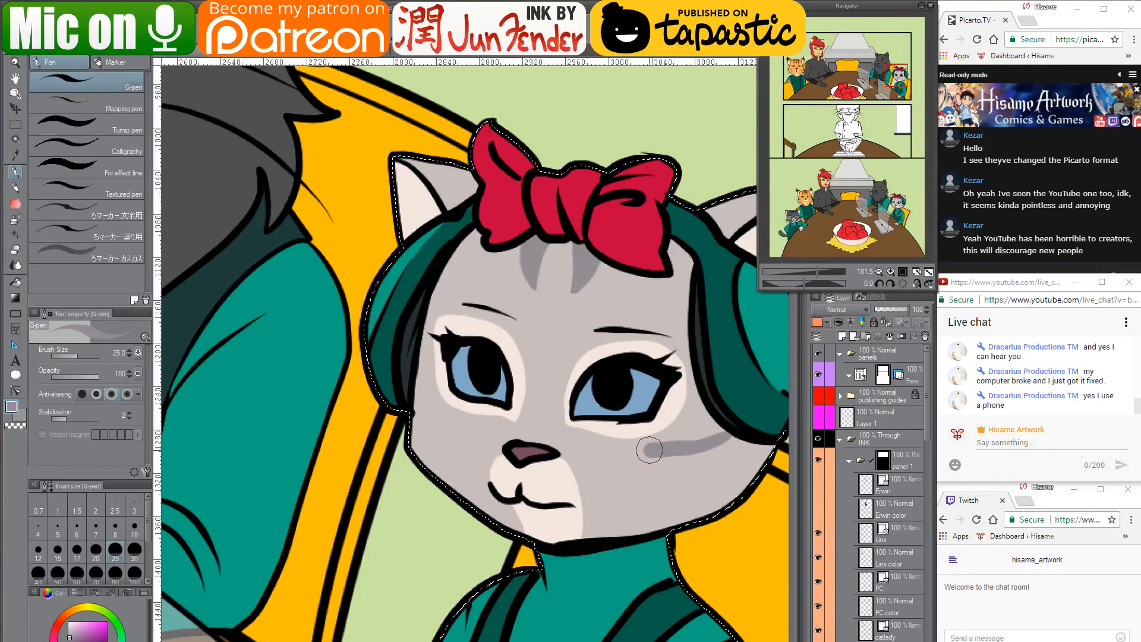
{"action": "mouse_move", "coordinate": [743, 443]}
{"action": "left_mouse_down"}
{"action": "mouse_move", "coordinate": [654, 459]}
{"action": "mouse_move", "coordinate": [719, 503]}
{"action": "mouse_move", "coordinate": [701, 467]}
{"action": "mouse_move", "coordinate": [746, 449]}
{"action": "mouse_move", "coordinate": [718, 477]}
{"action": "mouse_move", "coordinate": [739, 491]}
{"action": "mouse_move", "coordinate": [770, 445]}
{"action": "mouse_move", "coordinate": [763, 453]}
{"action": "left_mouse_up"}
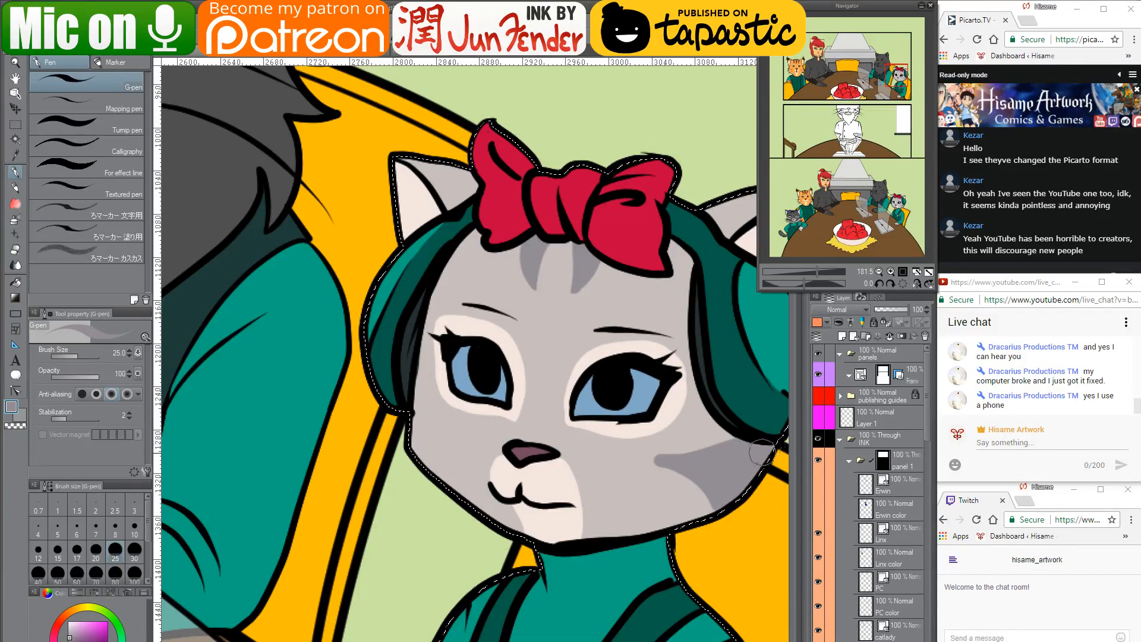
{"action": "left_click", "coordinate": [650, 467], "text": "alt"}
{"action": "mouse_move", "coordinate": [683, 490]}
{"action": "left_mouse_down"}
{"action": "mouse_move", "coordinate": [754, 501]}
{"action": "mouse_move", "coordinate": [675, 496]}
{"action": "left_mouse_up"}
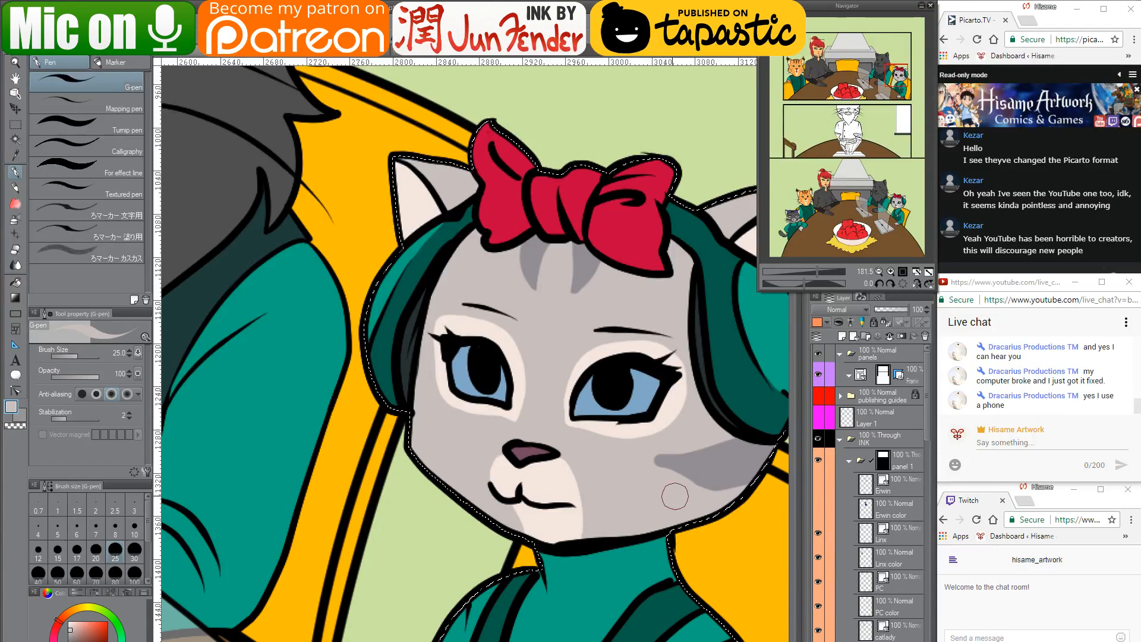
{"action": "left_click", "coordinate": [727, 451], "text": "alt"}
{"action": "mouse_move", "coordinate": [733, 440]}
{"action": "left_mouse_down"}
{"action": "mouse_move", "coordinate": [645, 459]}
{"action": "mouse_move", "coordinate": [702, 481]}
{"action": "mouse_move", "coordinate": [740, 451]}
{"action": "left_mouse_up"}
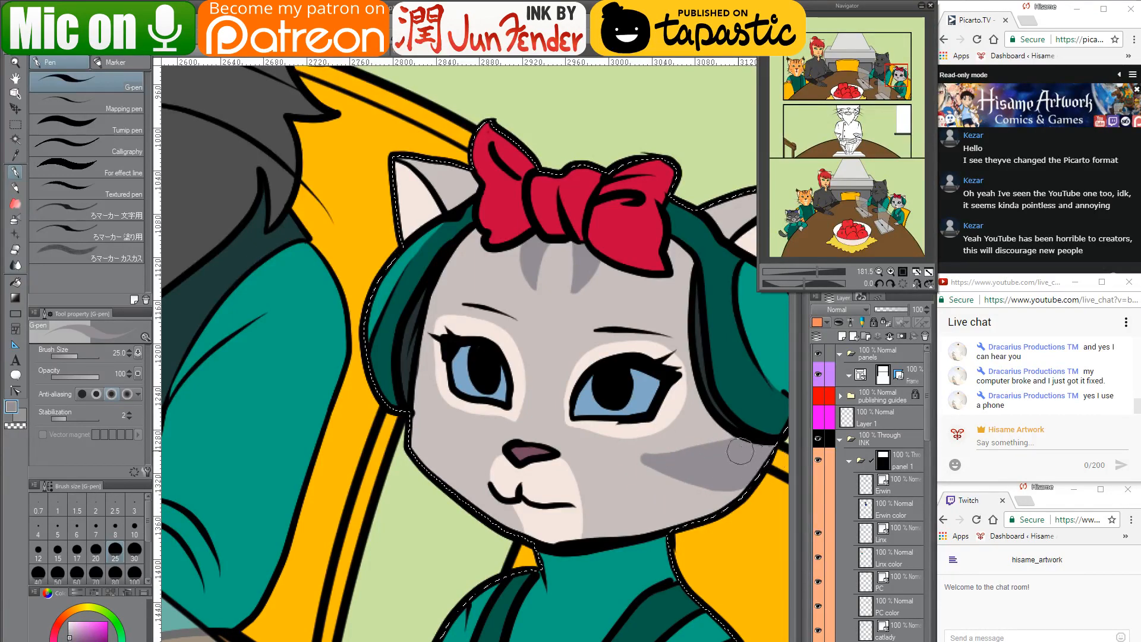
Trim the right-hand cheek stripe with the fur grey and add a matching dark stripe on the left-hand cheek
{"action": "left_click", "coordinate": [624, 451], "text": "alt"}
{"action": "mouse_move", "coordinate": [622, 451]}
{"action": "left_mouse_down"}
{"action": "mouse_move", "coordinate": [696, 439]}
{"action": "mouse_move", "coordinate": [724, 408]}
{"action": "left_mouse_up"}
{"action": "left_click", "coordinate": [692, 454], "text": "alt"}
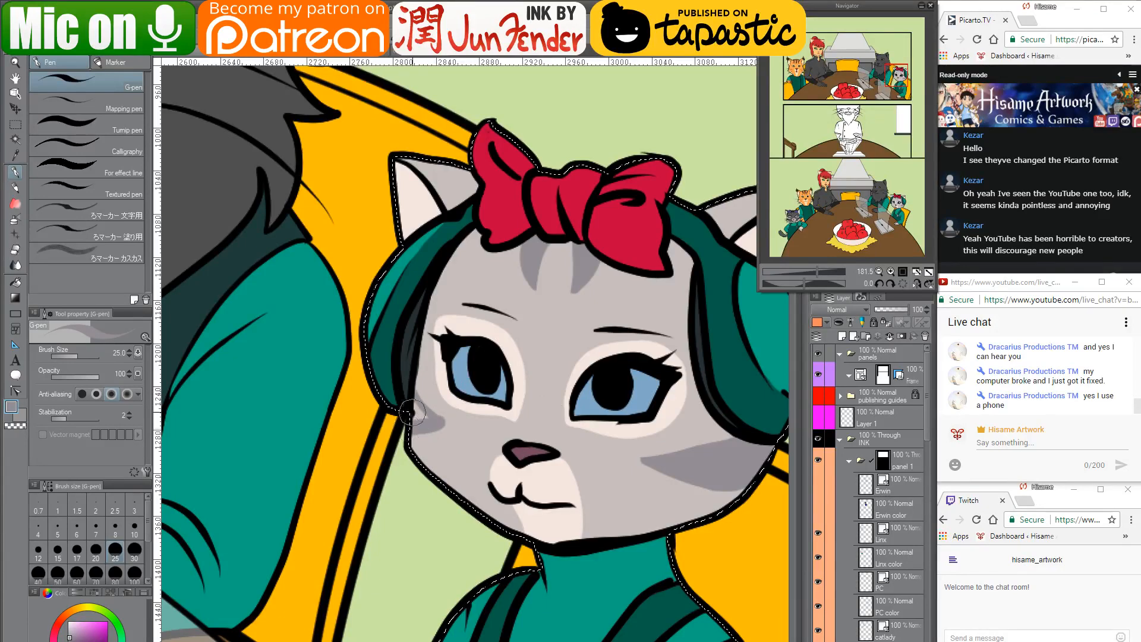
{"action": "left_click", "coordinate": [426, 383], "text": "alt"}
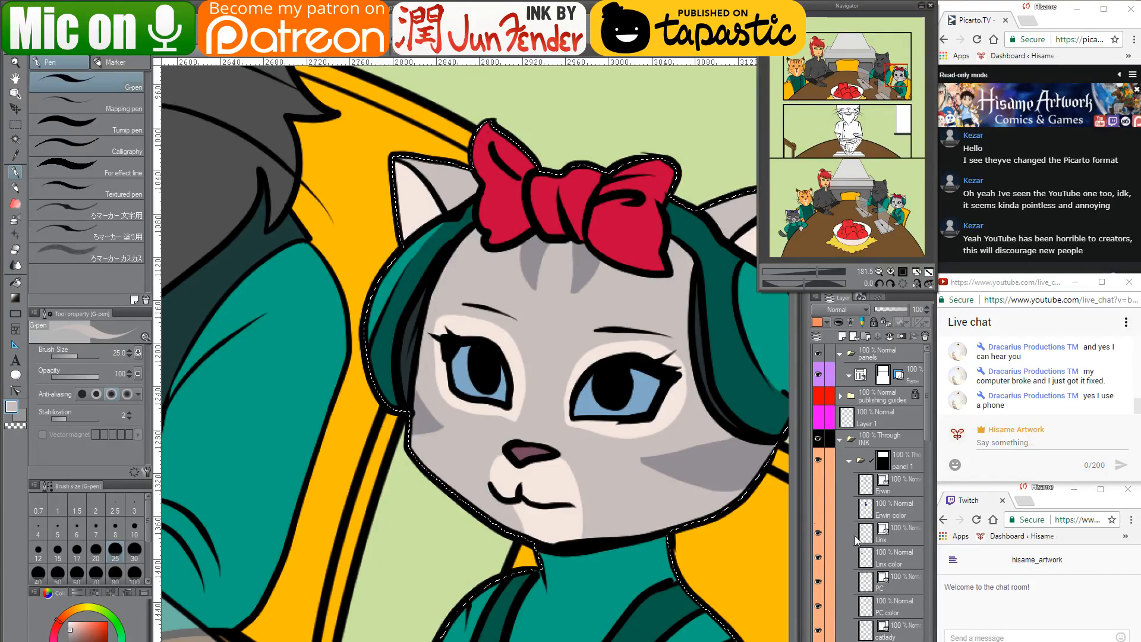
Shade the irises of both eyes with a darker blue derived from the sampled eye colour
{"action": "left_click", "coordinate": [641, 387], "text": "alt"}
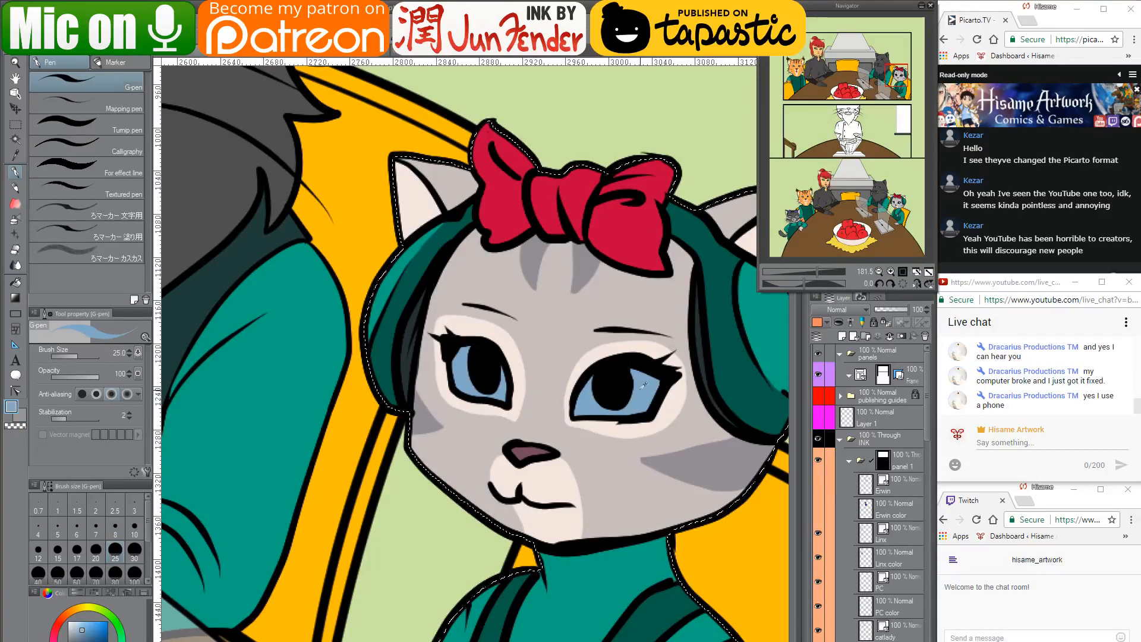
{"action": "left_click", "coordinate": [84, 630]}
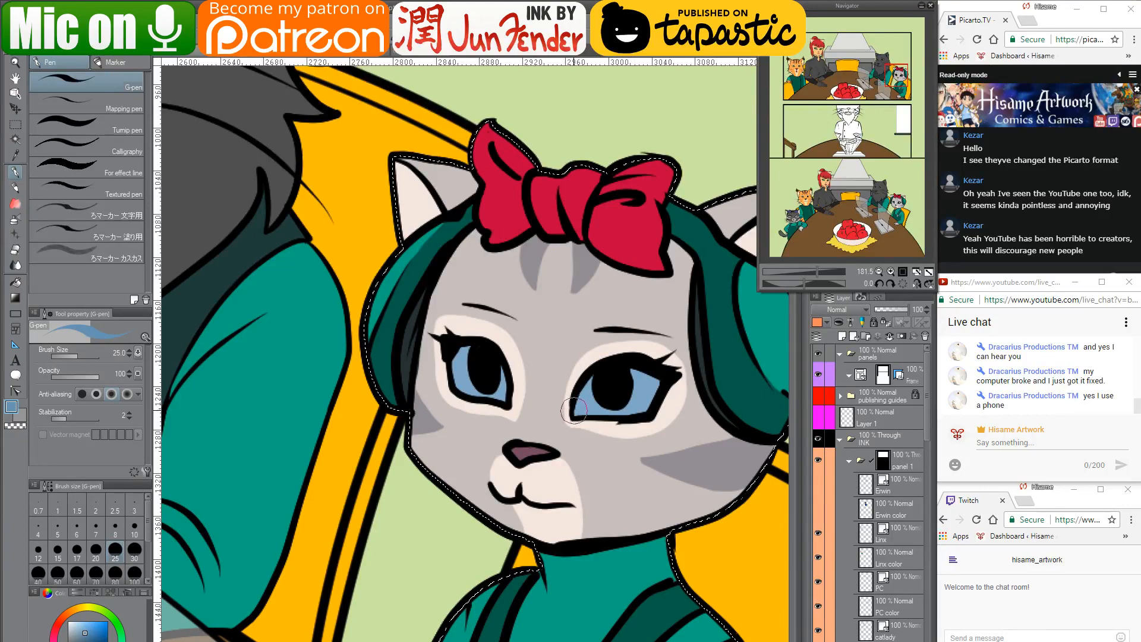
{"action": "left_click_drag", "start_coordinate": [633, 370], "coordinate": [657, 384]}
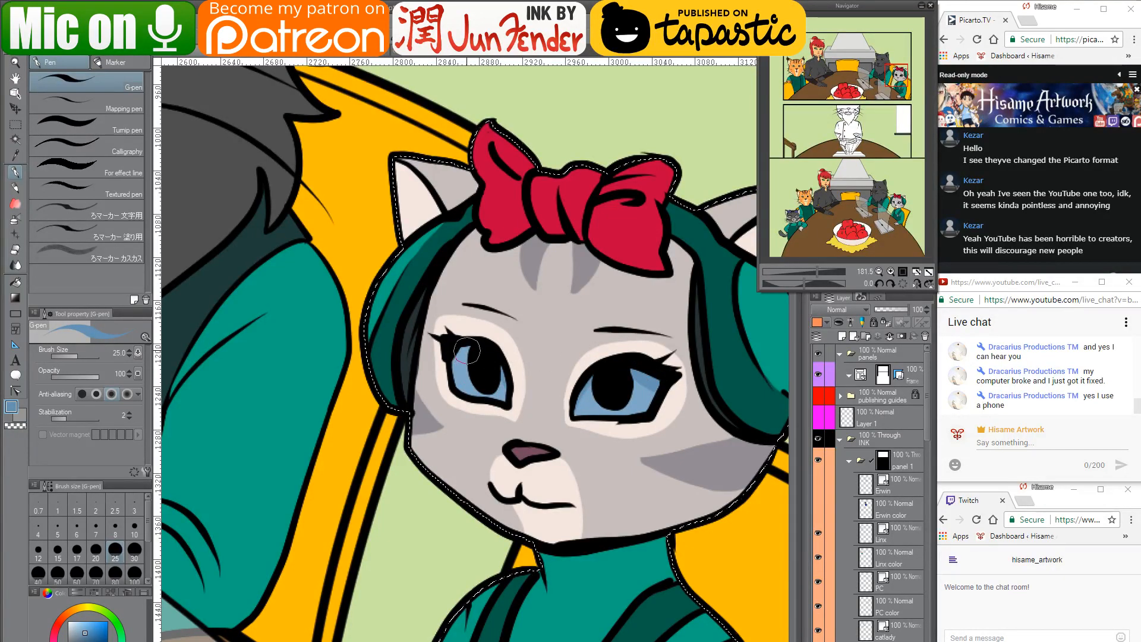
{"action": "mouse_move", "coordinate": [467, 350]}
{"action": "left_mouse_down"}
{"action": "mouse_move", "coordinate": [437, 380]}
{"action": "mouse_move", "coordinate": [447, 412]}
{"action": "mouse_move", "coordinate": [440, 353]}
{"action": "mouse_move", "coordinate": [454, 399]}
{"action": "left_mouse_up"}
{"action": "left_click", "coordinate": [443, 369], "text": "alt"}
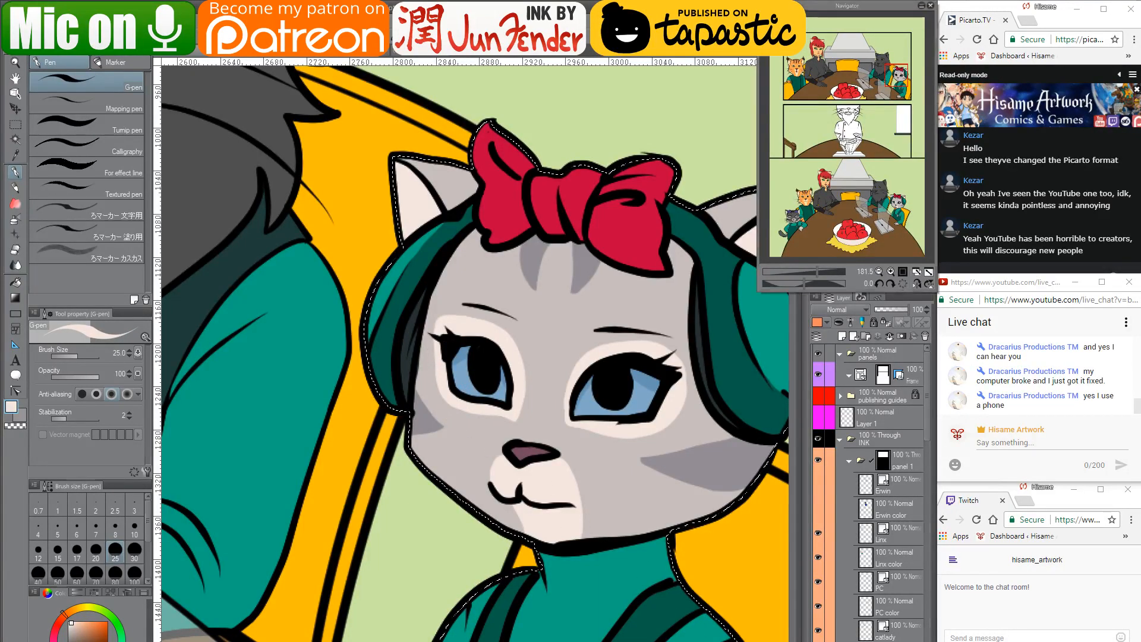
Check the stream in OBS, then return to the comic drawing
{"action": "key", "text": "alt+Tab"}
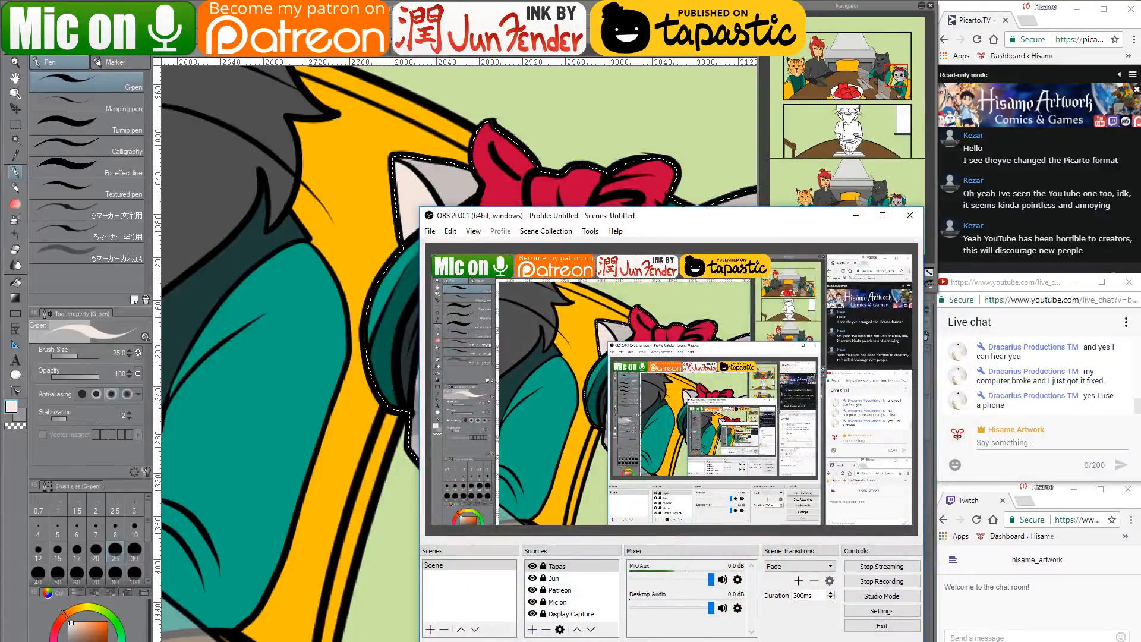
{"action": "key", "text": "alt+Tab"}
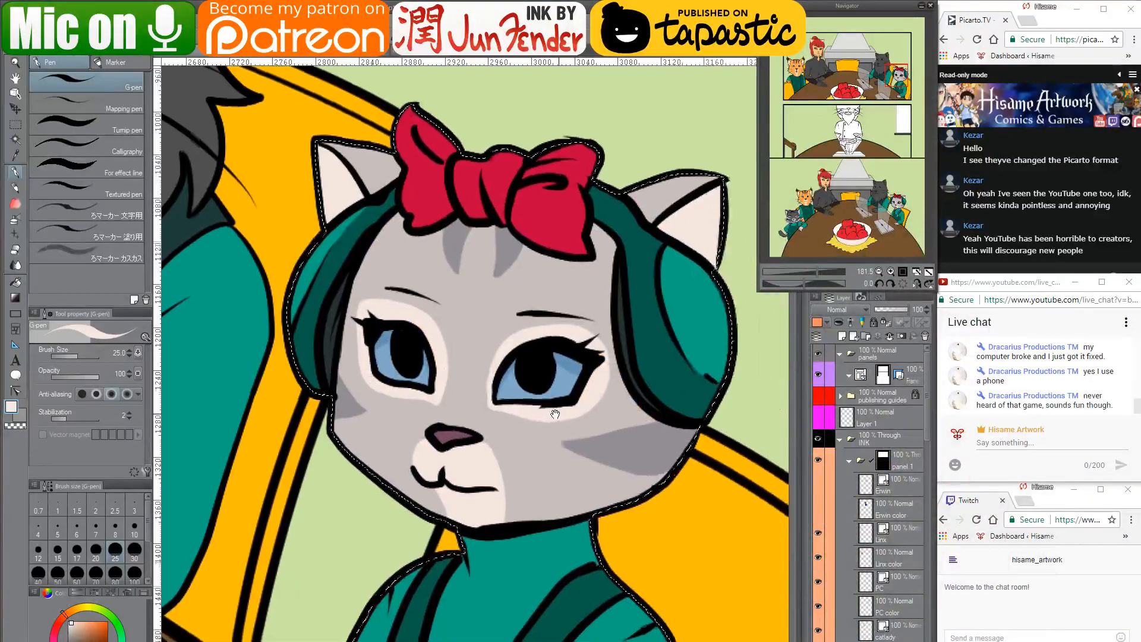
{"action": "mouse_move", "coordinate": [555, 414]}
{"action": "left_mouse_down"}
{"action": "mouse_move", "coordinate": [557, 435]}
{"action": "mouse_move", "coordinate": [568, 435]}
{"action": "left_mouse_up"}
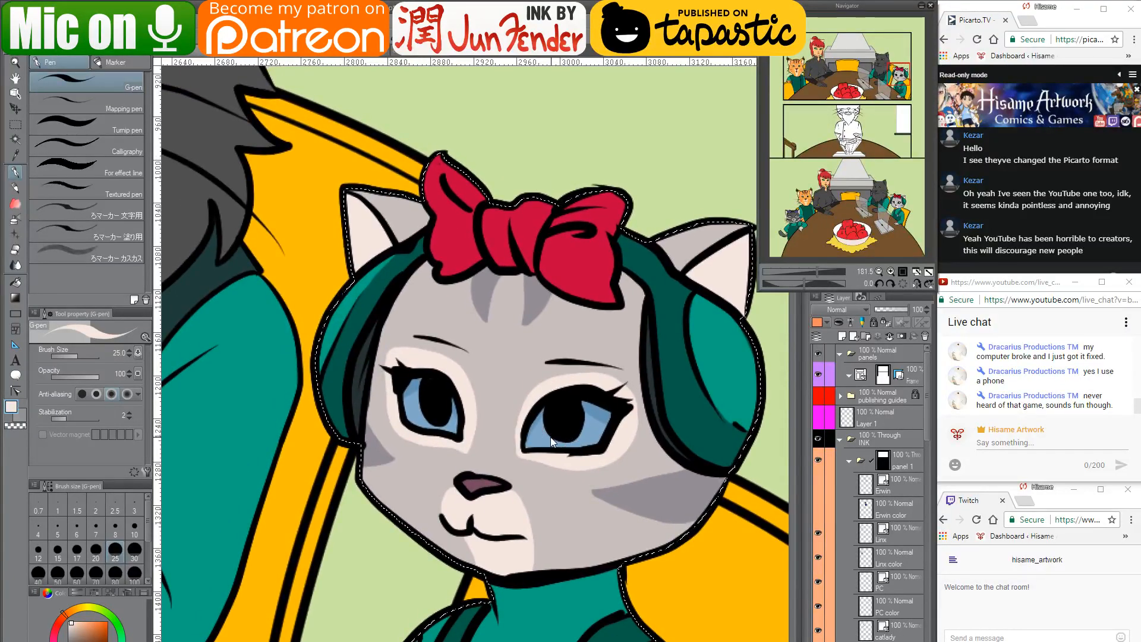
Post "Stardew Valley, Magicka" in the YouTube live chat and return to the drawing
{"action": "left_click", "coordinate": [991, 454]}
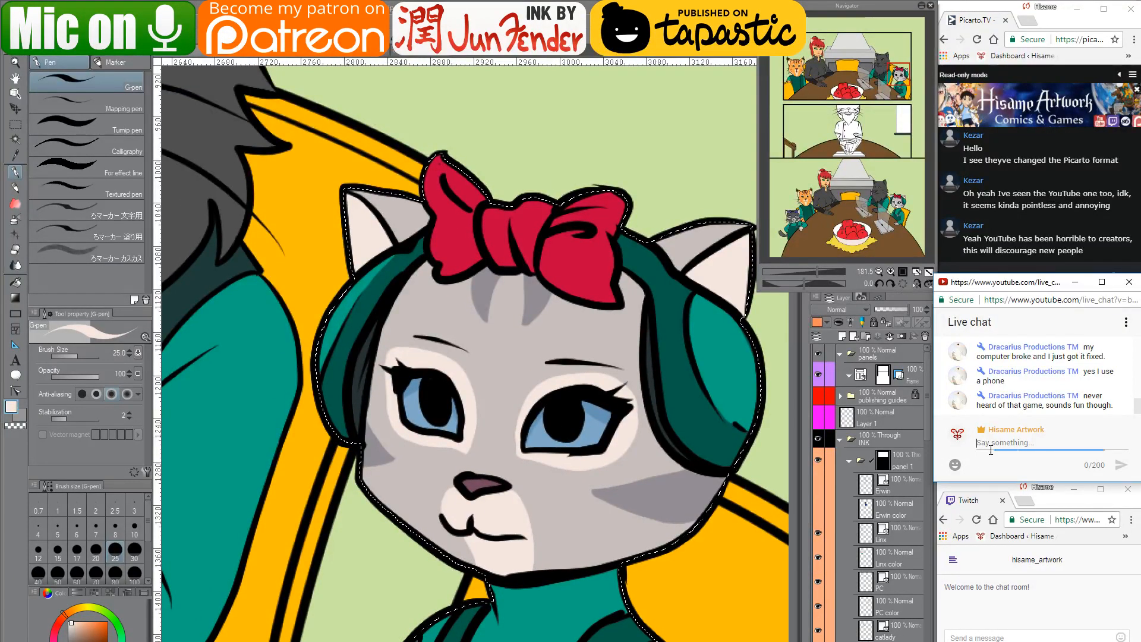
{"action": "type", "text": "Stardew Valle"}
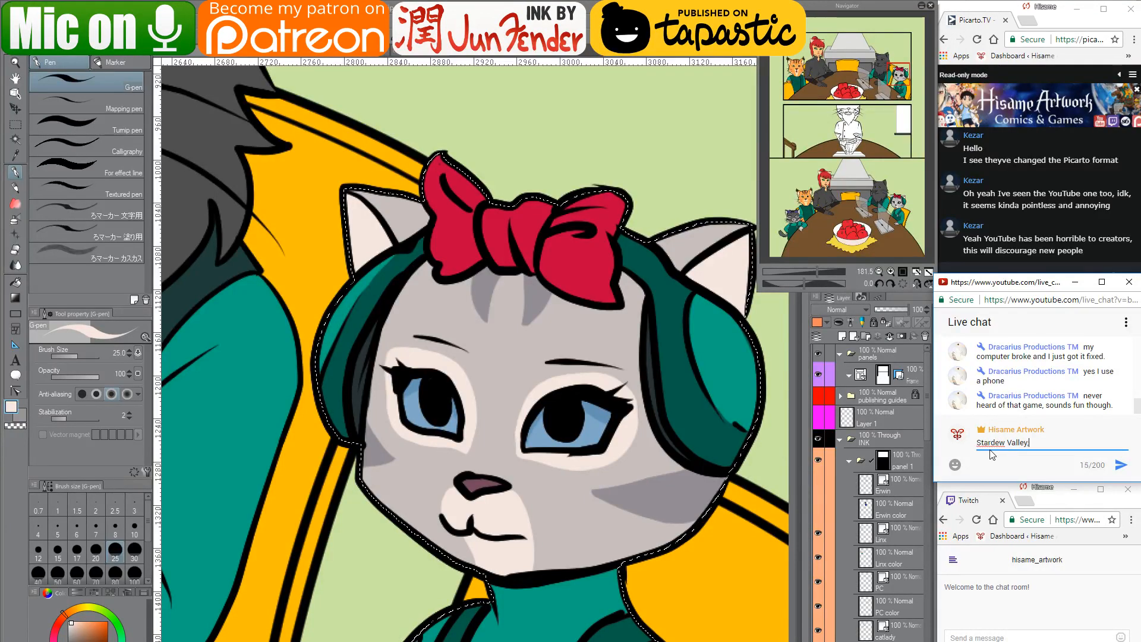
{"action": "type", "text": "y, Mag"}
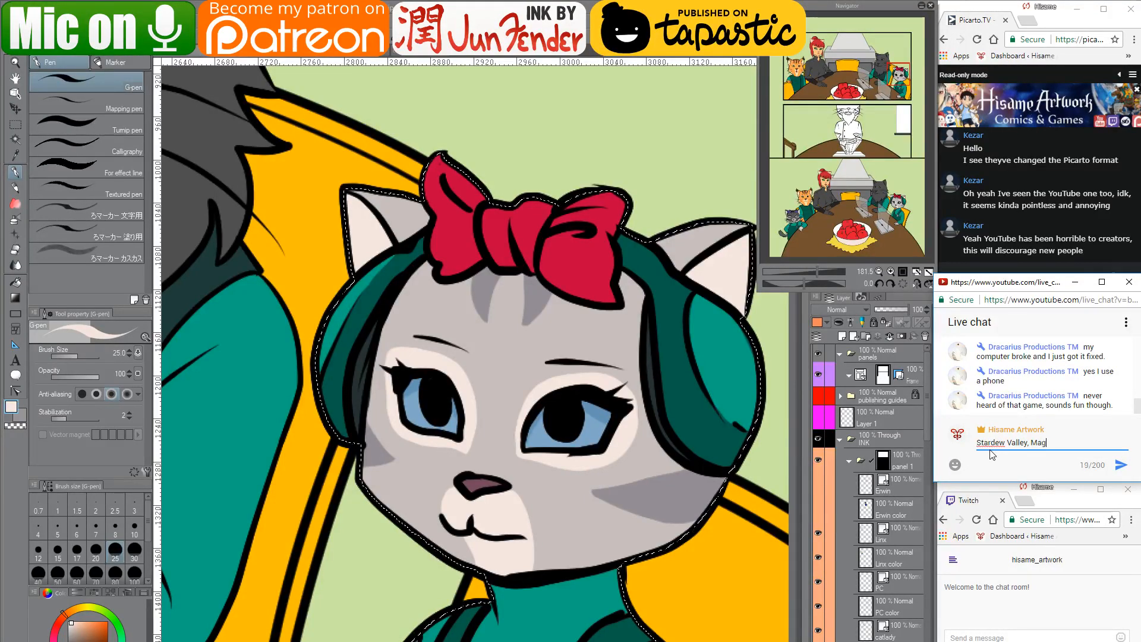
{"action": "type", "text": "icka"}
{"action": "key", "text": "Return"}
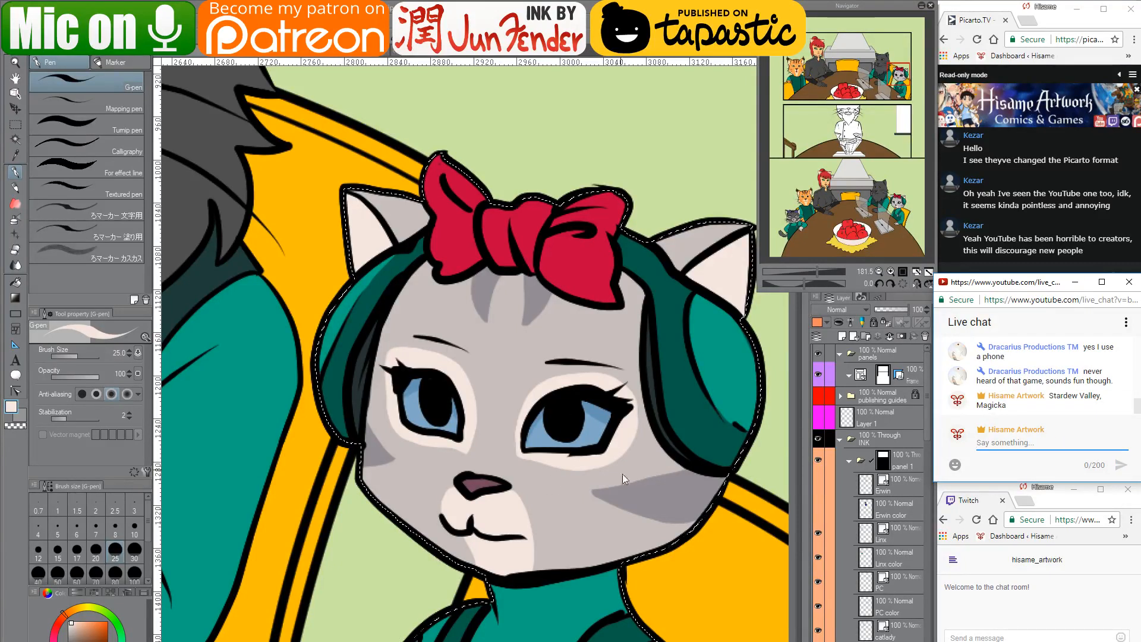
{"action": "left_click", "coordinate": [637, 517]}
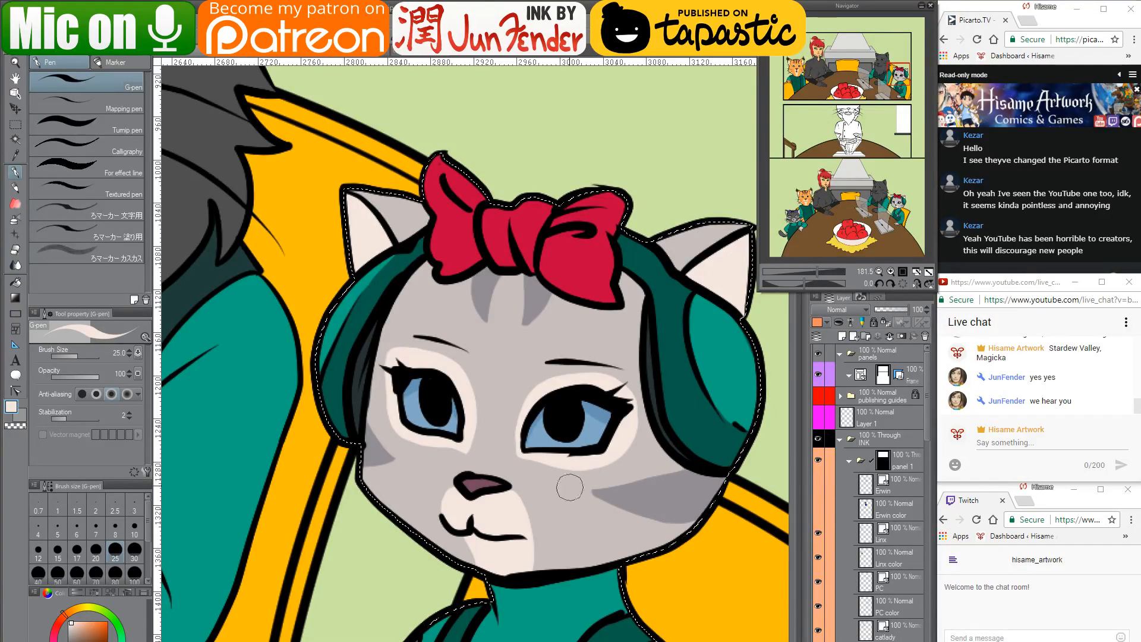
Sample the light teal of the bow cat's headphones as the drawing colour
{"action": "left_click", "coordinate": [725, 337], "text": "alt"}
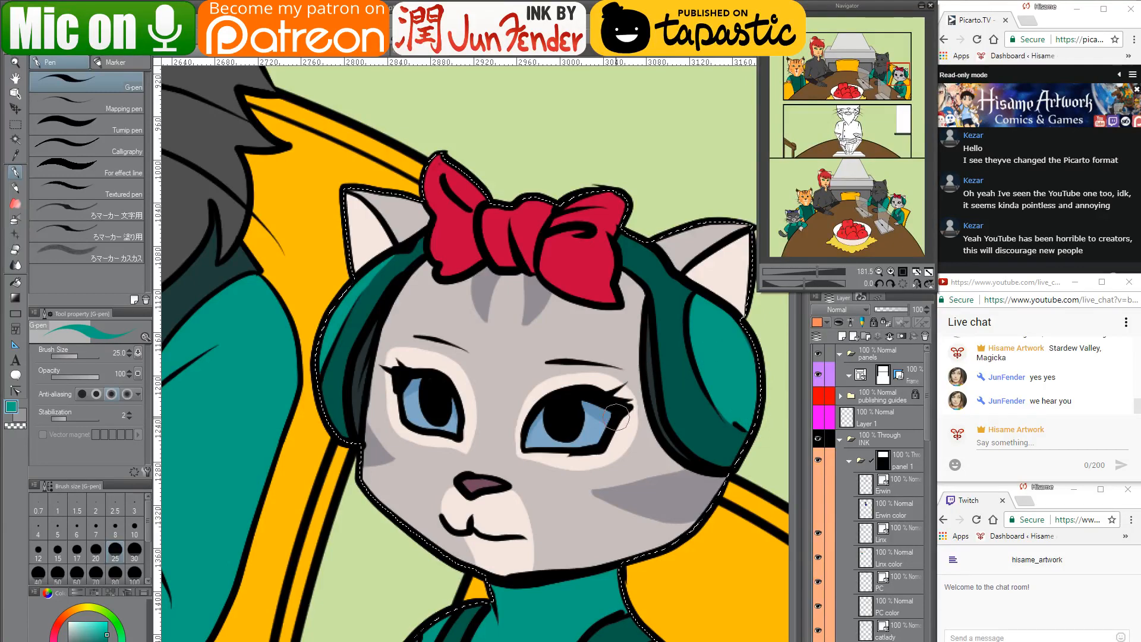
{"action": "scroll", "coordinate": [621, 410], "scroll_direction": "down", "scroll_amount": 5}
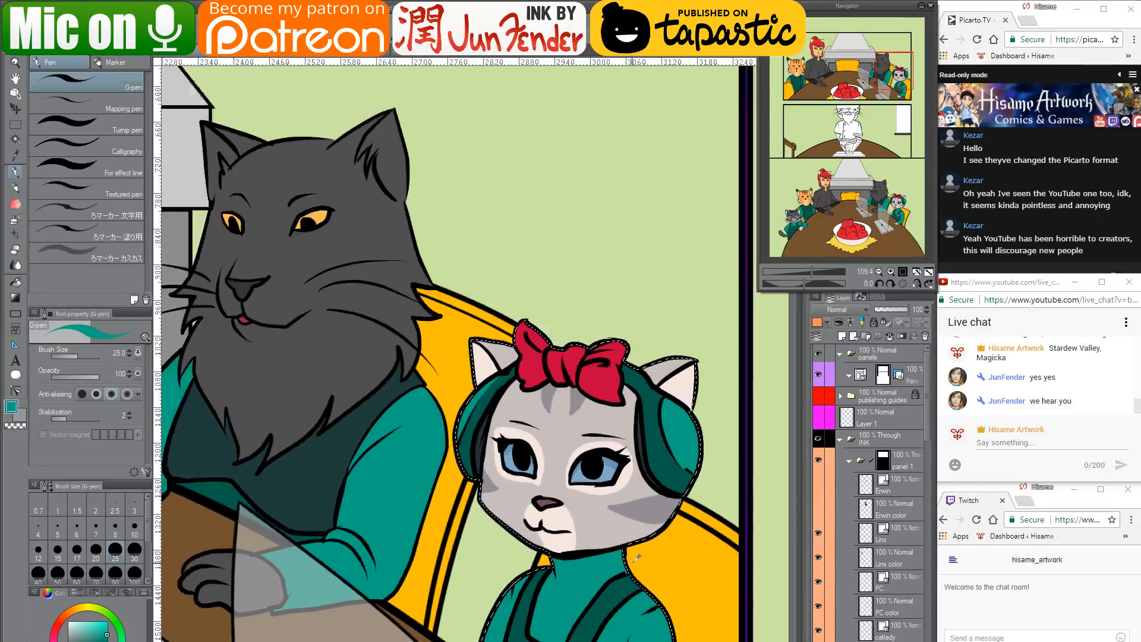
{"action": "scroll", "coordinate": [637, 559], "scroll_direction": "up", "scroll_amount": 4}
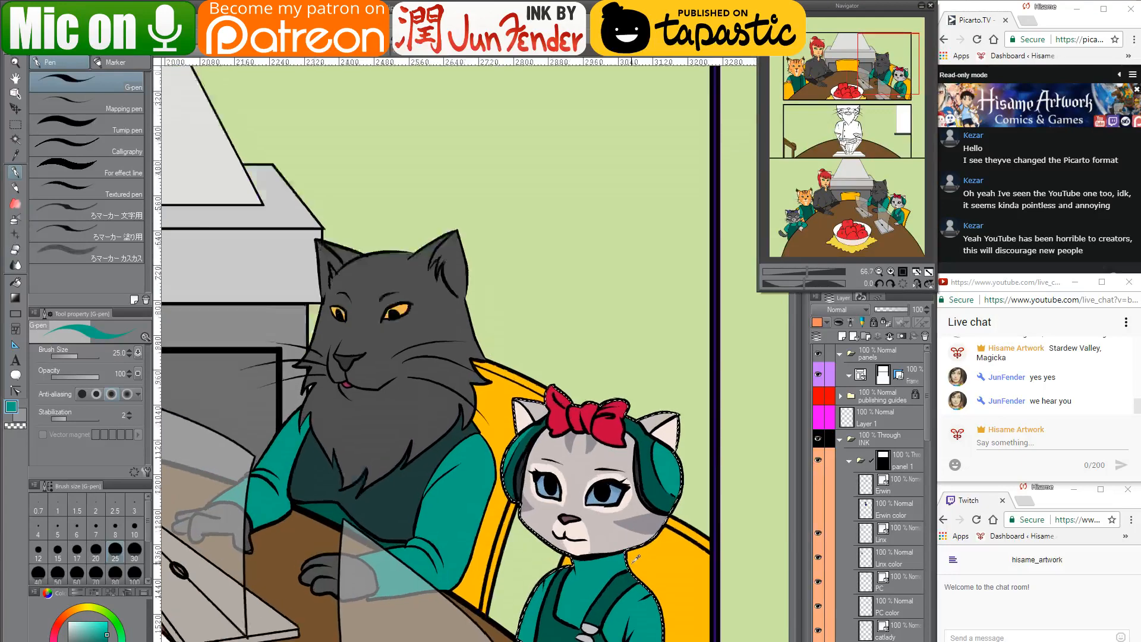
{"action": "scroll", "coordinate": [637, 570], "scroll_direction": "down", "scroll_amount": 2}
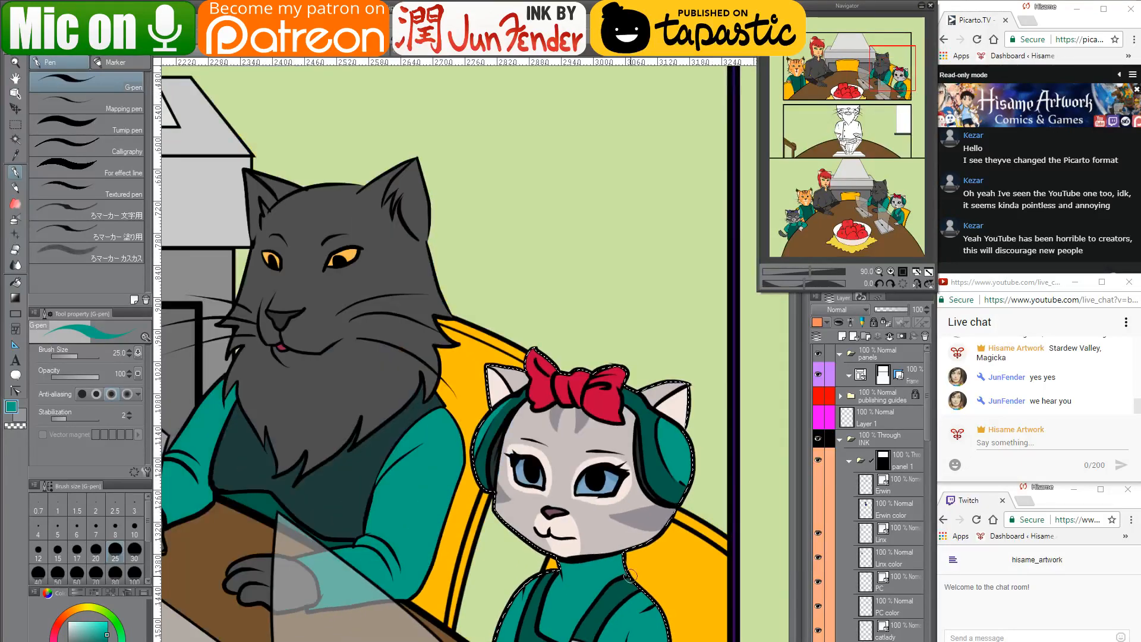
Paint the buckle on the bow cat's overalls with the yellow sampled from her chair, checking its colour against the finished reference page
{"action": "left_click_drag", "start_coordinate": [630, 575], "coordinate": [604, 470]}
{"action": "left_click", "coordinate": [642, 484], "text": "alt"}
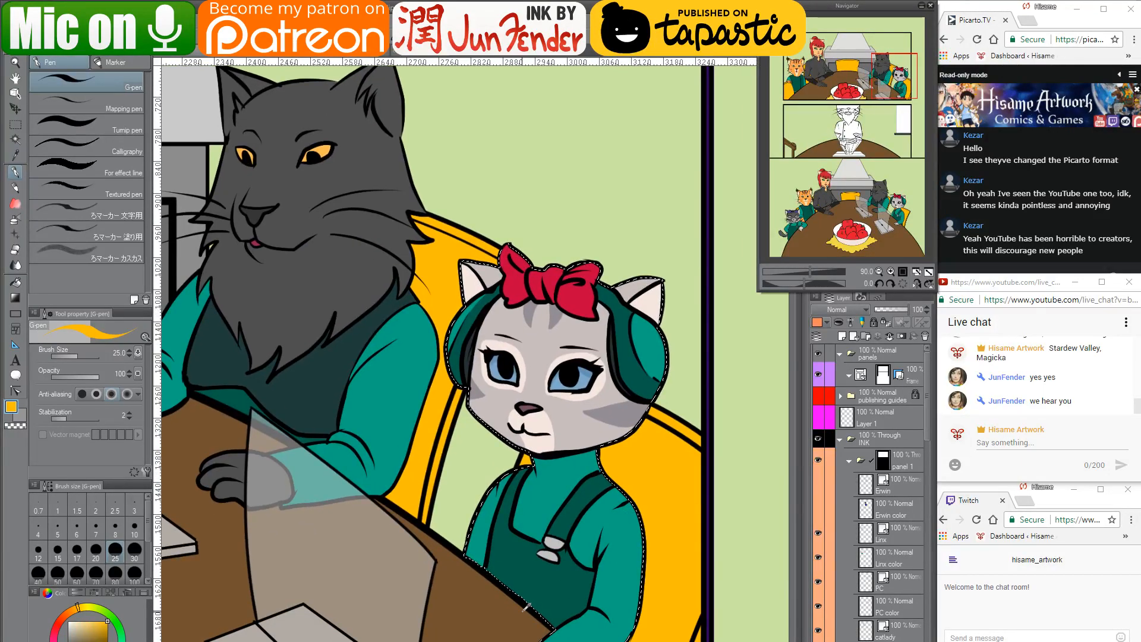
{"action": "scroll", "coordinate": [525, 606], "scroll_direction": "up", "scroll_amount": 3}
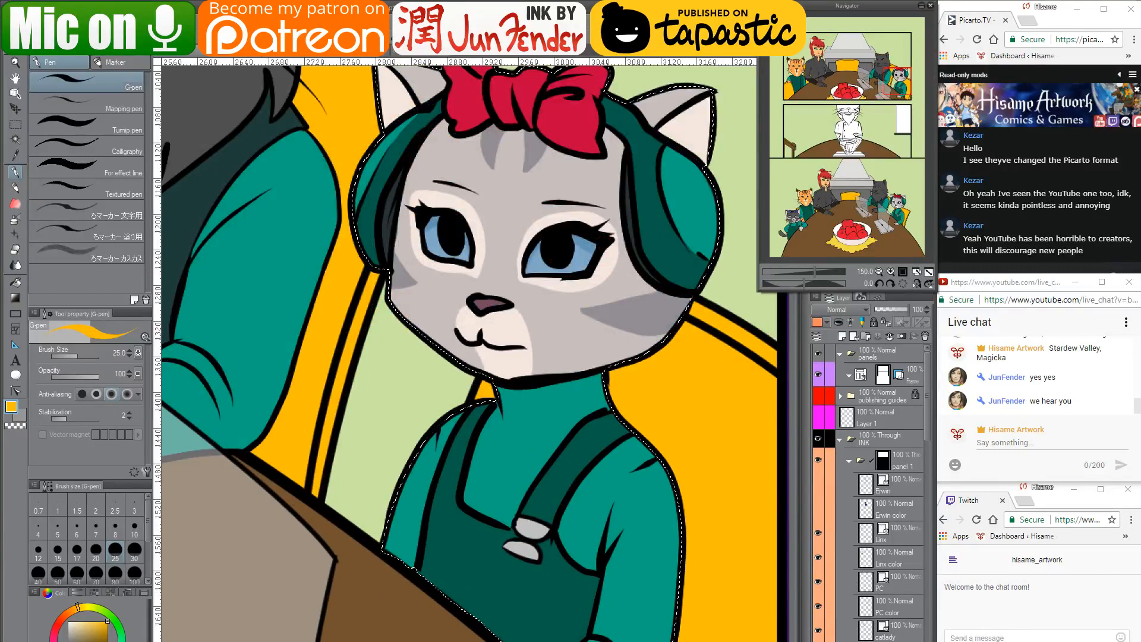
{"action": "key", "text": "ctrl+Tab"}
{"action": "left_click_drag", "start_coordinate": [631, 588], "coordinate": [538, 343]}
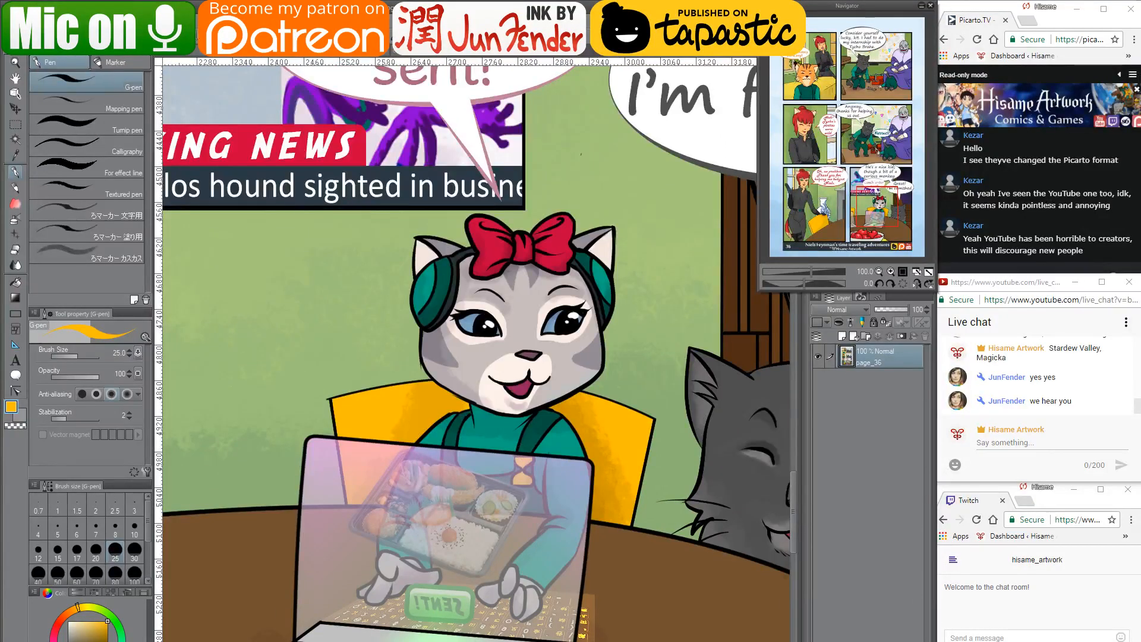
{"action": "left_click", "coordinate": [193, 54]}
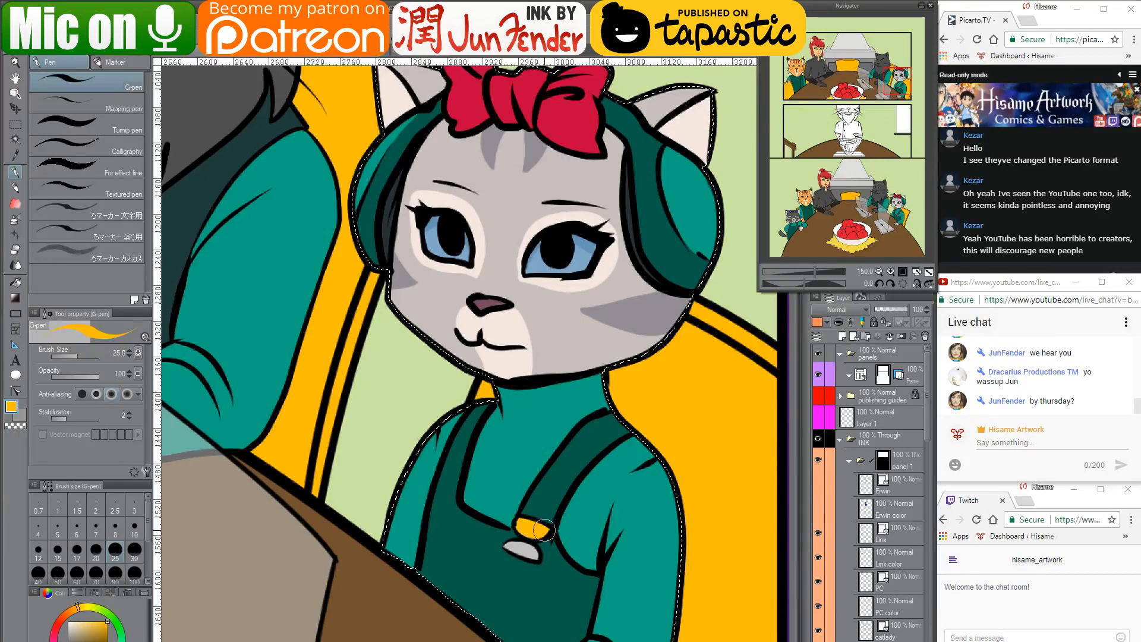
{"action": "mouse_move", "coordinate": [520, 524]}
{"action": "left_mouse_down"}
{"action": "mouse_move", "coordinate": [506, 547]}
{"action": "mouse_move", "coordinate": [534, 555]}
{"action": "left_mouse_up"}
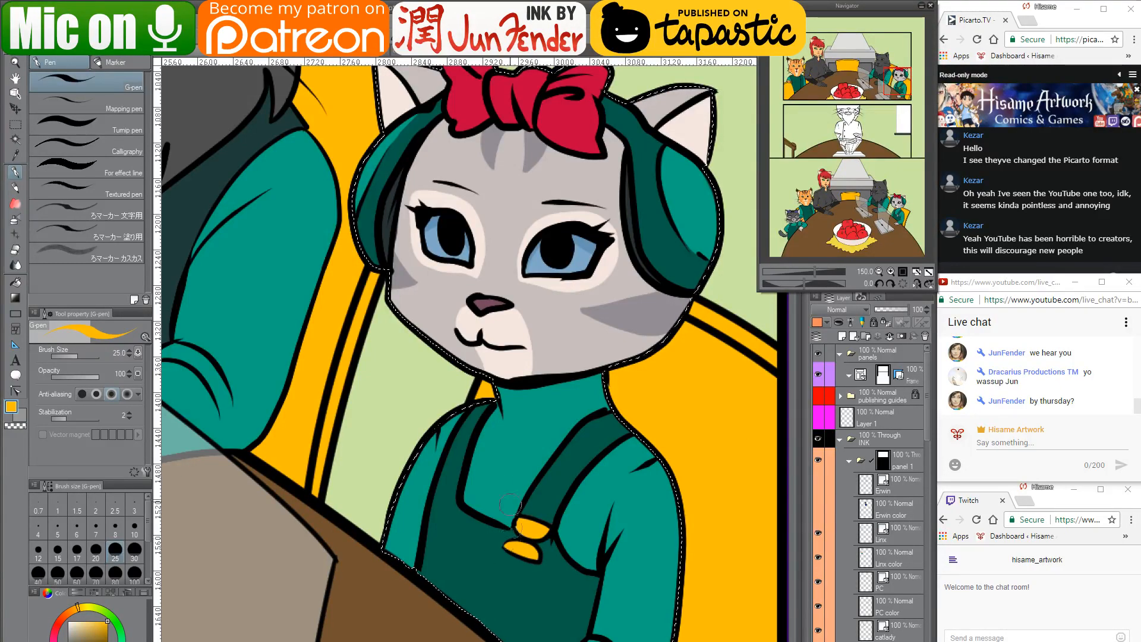
Clear the selection around the bow cat in the first panel
{"action": "left_click_drag", "start_coordinate": [513, 448], "coordinate": [578, 478]}
{"action": "scroll", "coordinate": [569, 442], "scroll_direction": "down", "scroll_amount": 5}
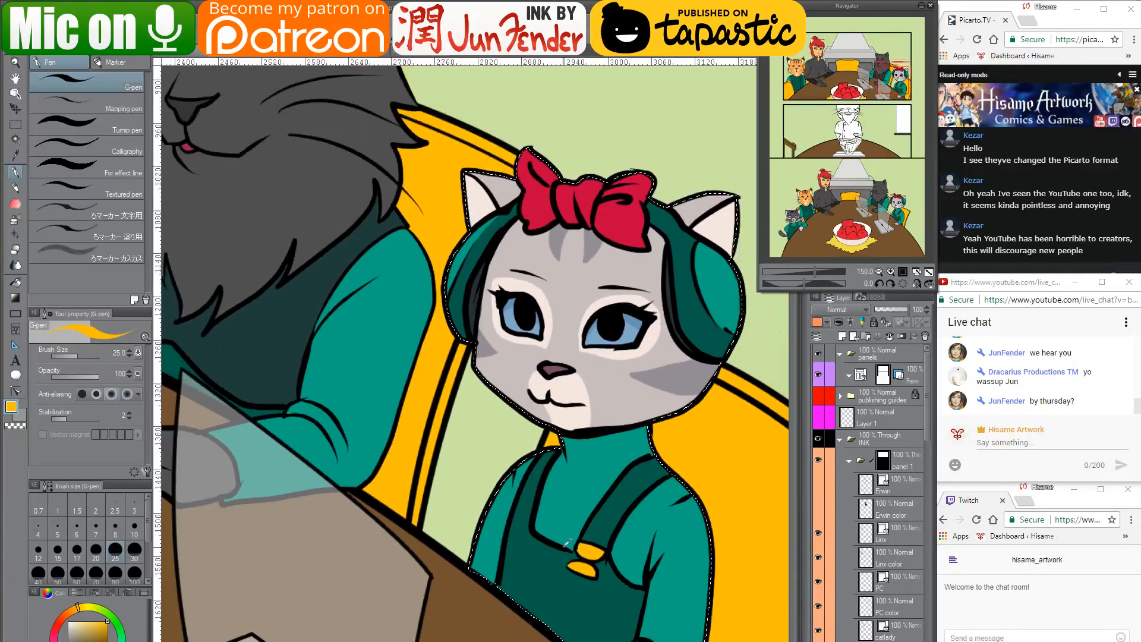
{"action": "scroll", "coordinate": [569, 541], "scroll_direction": "down", "scroll_amount": 1}
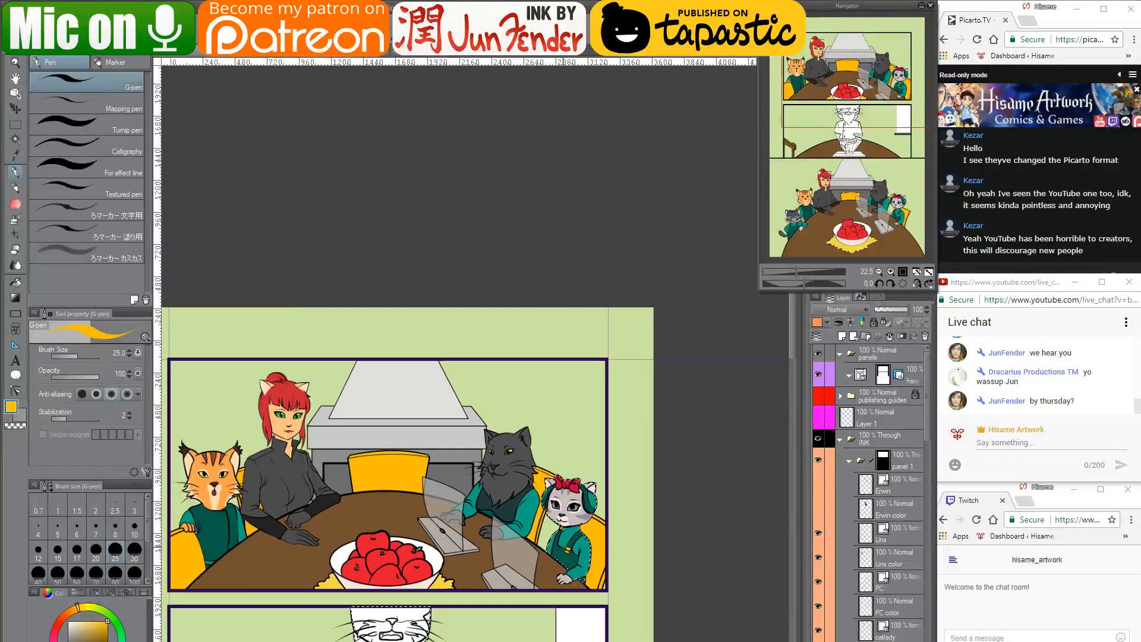
{"action": "left_click_drag", "start_coordinate": [562, 603], "coordinate": [675, 327]}
{"action": "key", "text": "ctrl+d"}
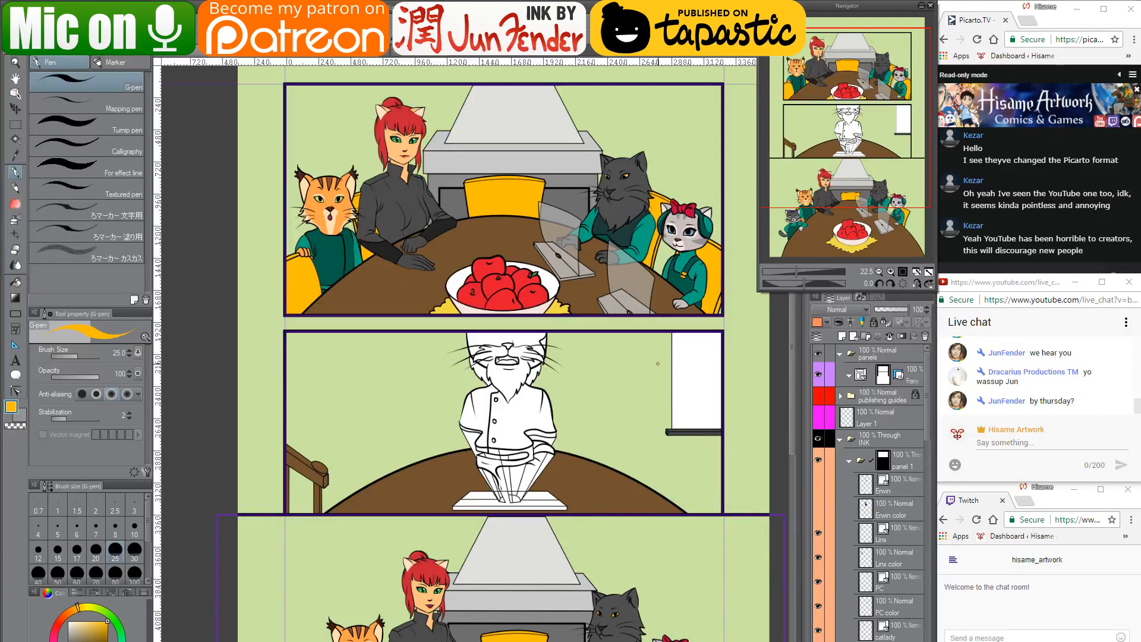
Examine all three panels of the page to compare the coloured characters with what is still uncoloured
{"action": "scroll", "coordinate": [663, 359], "scroll_direction": "down", "scroll_amount": 1}
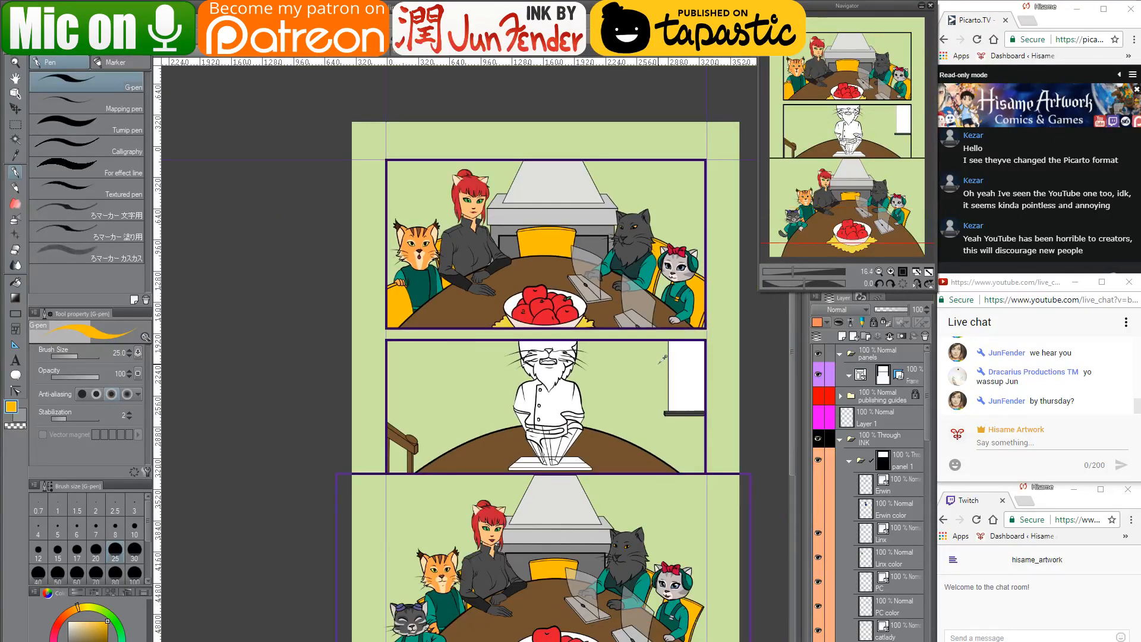
{"action": "scroll", "coordinate": [658, 363], "scroll_direction": "down", "scroll_amount": 1}
{"action": "left_click_drag", "start_coordinate": [651, 485], "coordinate": [610, 414]}
{"action": "scroll", "coordinate": [570, 522], "scroll_direction": "up", "scroll_amount": 1}
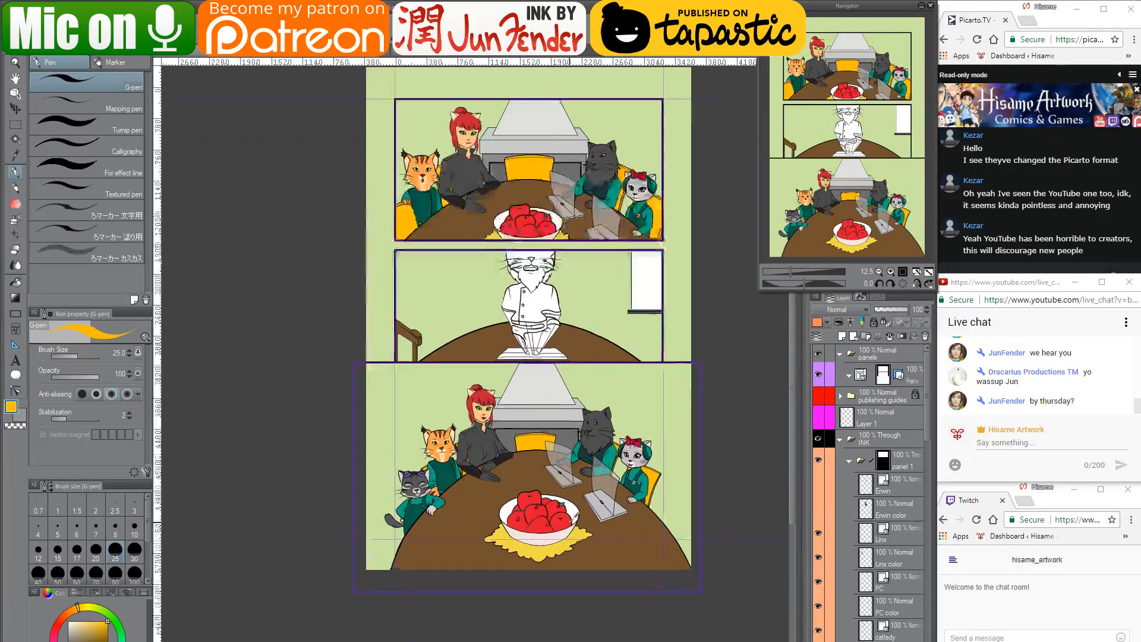
{"action": "scroll", "coordinate": [600, 460], "scroll_direction": "up", "scroll_amount": 3}
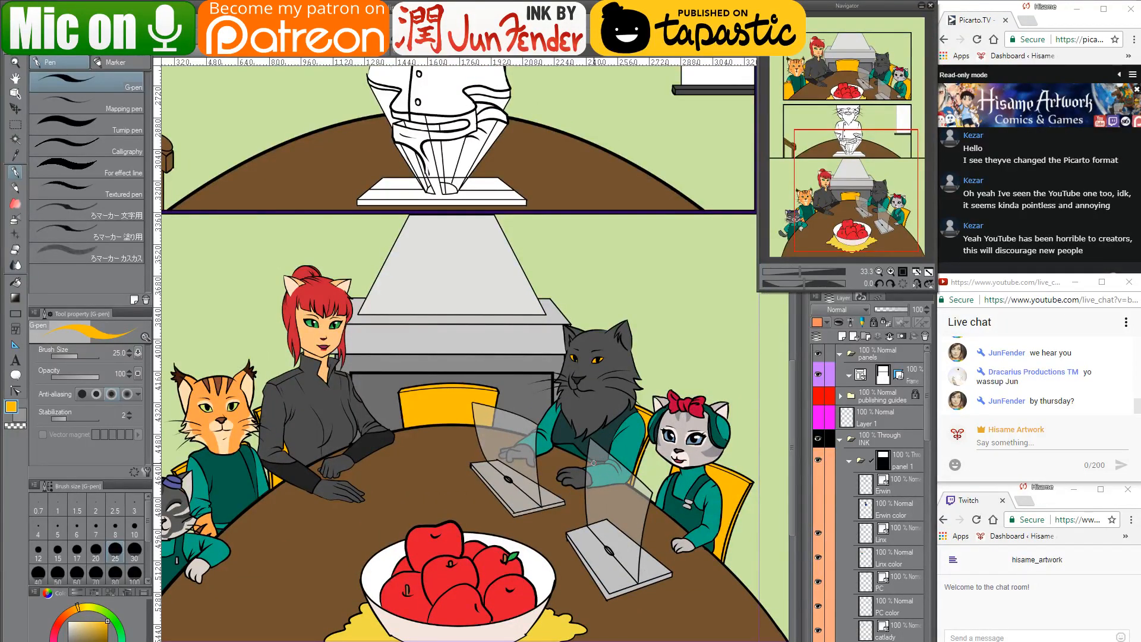
{"action": "scroll", "coordinate": [592, 463], "scroll_direction": "down", "scroll_amount": 2}
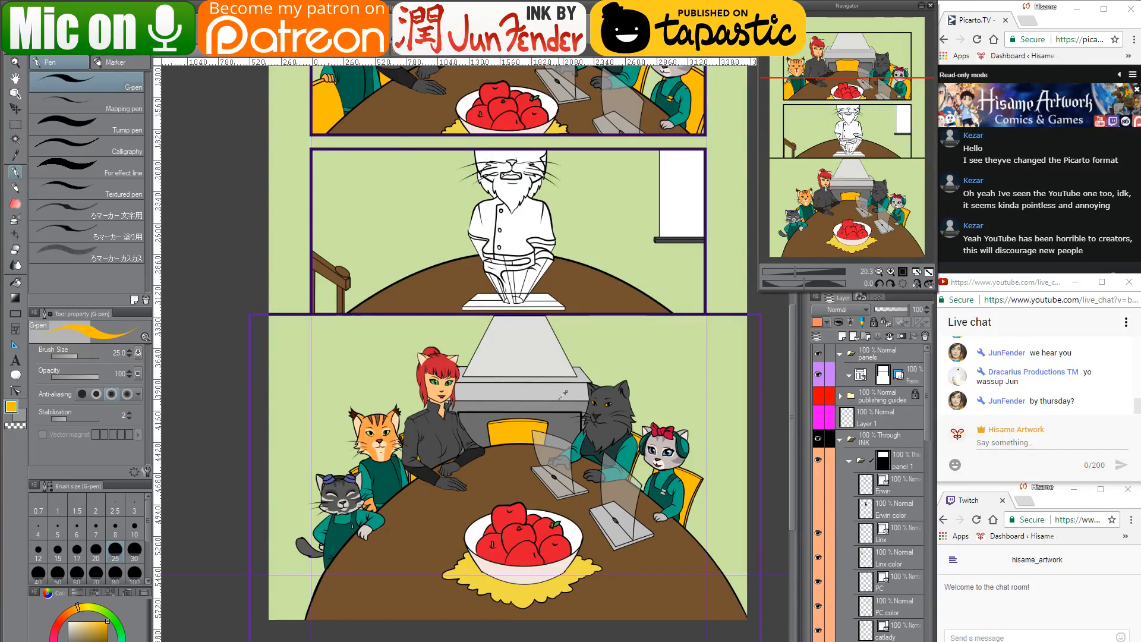
{"action": "left_click_drag", "start_coordinate": [607, 331], "coordinate": [601, 378]}
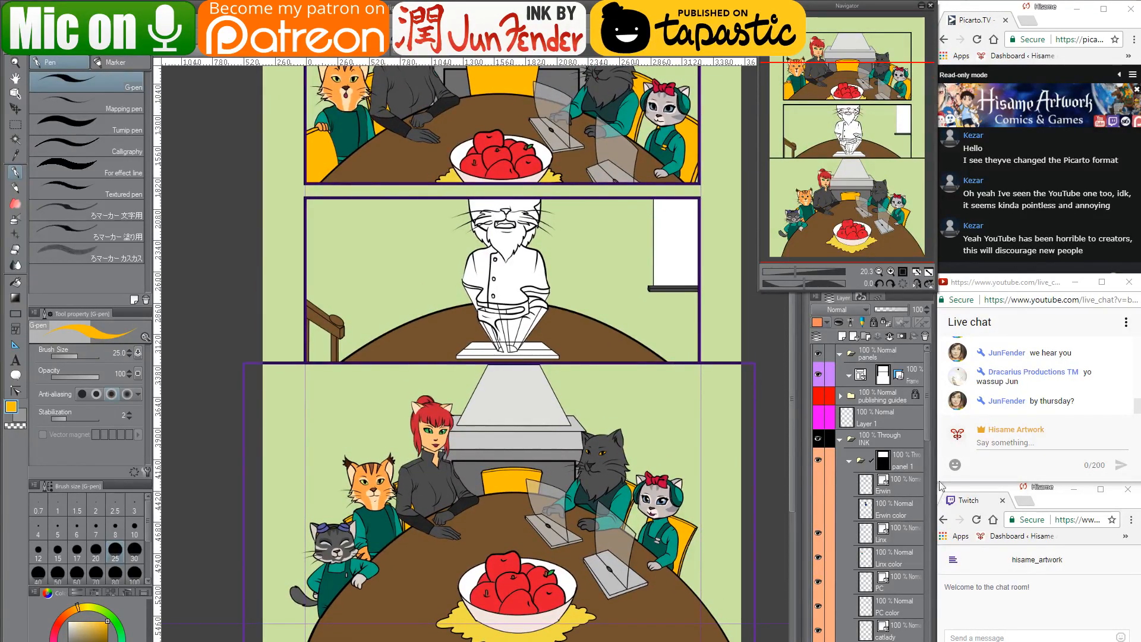
{"action": "left_click_drag", "start_coordinate": [548, 294], "coordinate": [584, 462]}
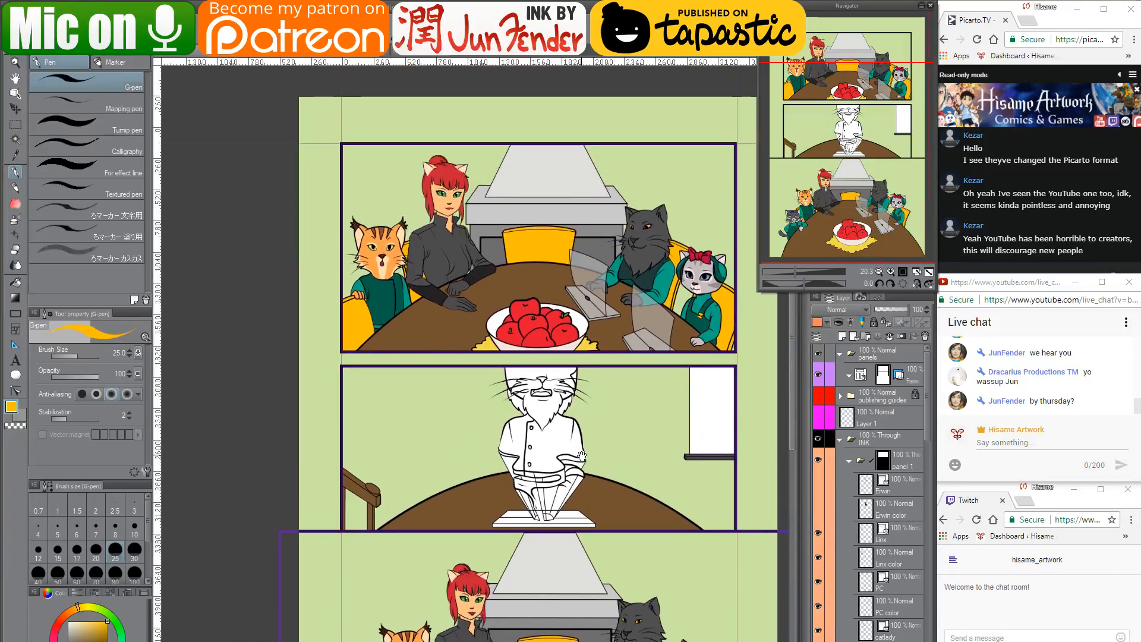
Make the Erwin line art and Erwin color layers of panel 1 visible
{"action": "left_click", "coordinate": [819, 484]}
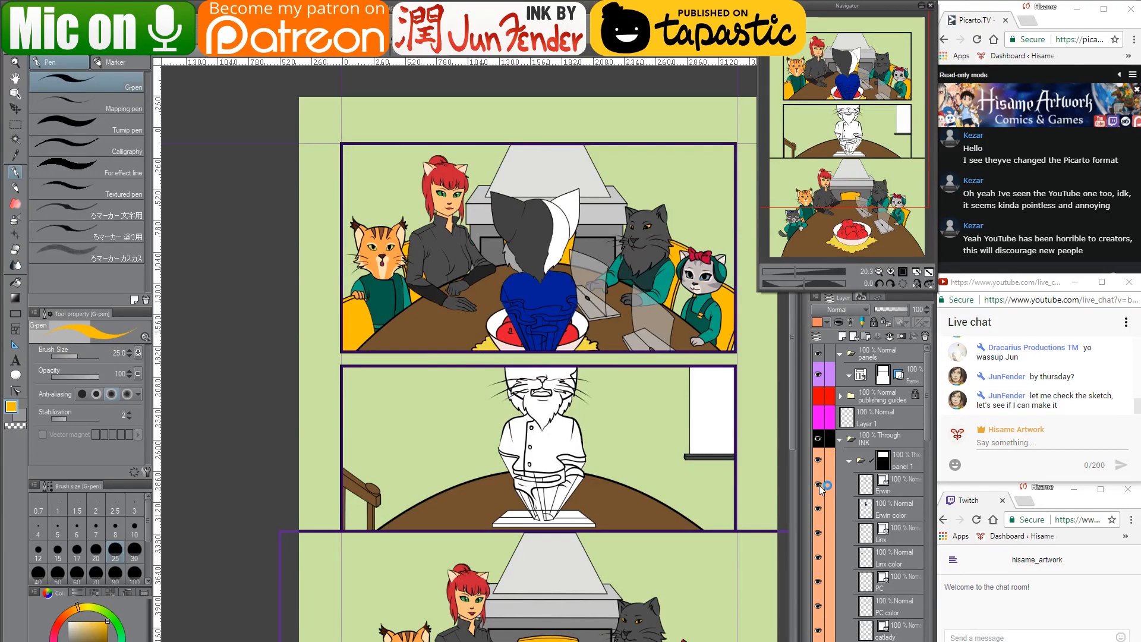
{"action": "scroll", "coordinate": [564, 445], "scroll_direction": "down", "scroll_amount": 2}
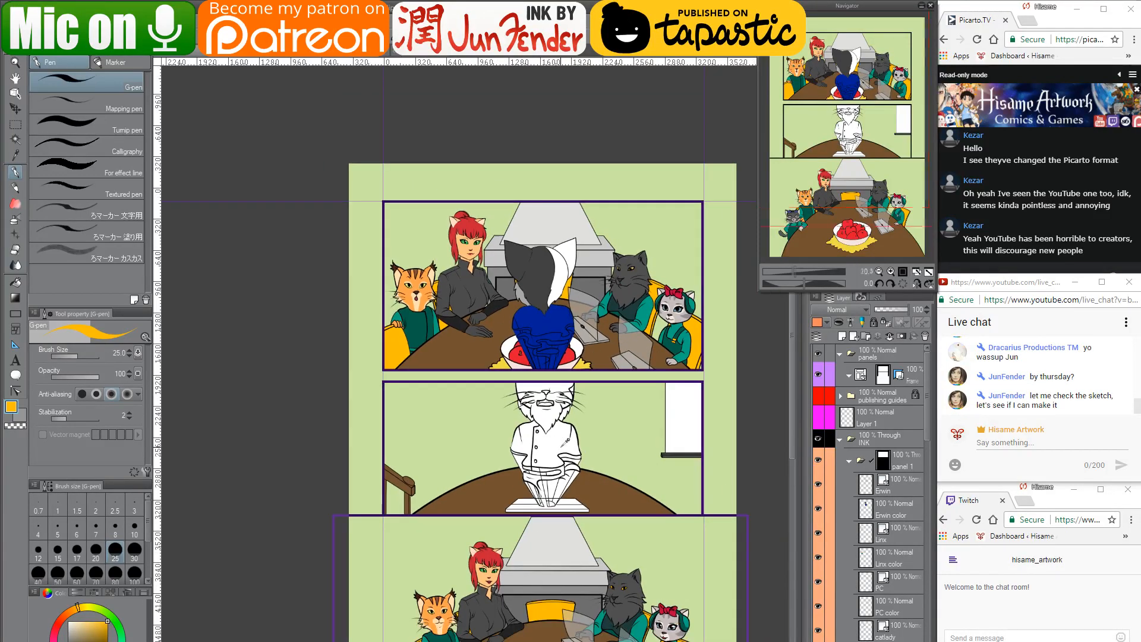
{"action": "left_click_drag", "start_coordinate": [639, 566], "coordinate": [592, 418]}
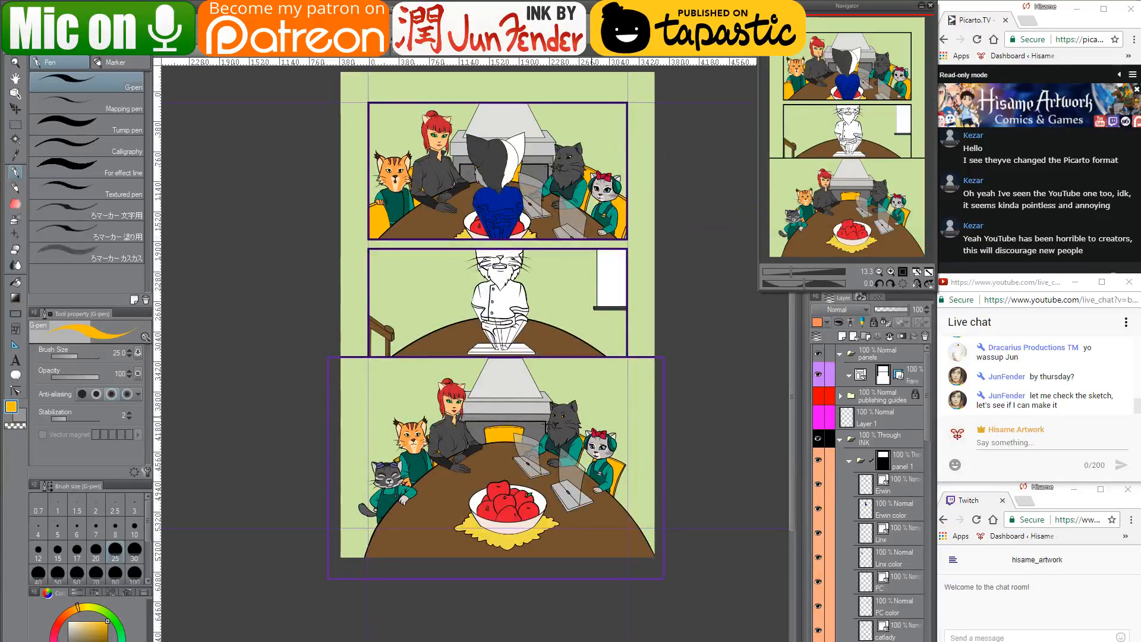
Switch to the file folder, view the page_38 sketch, close it and return to the comic drawing
{"action": "key", "text": "alt+Tab"}
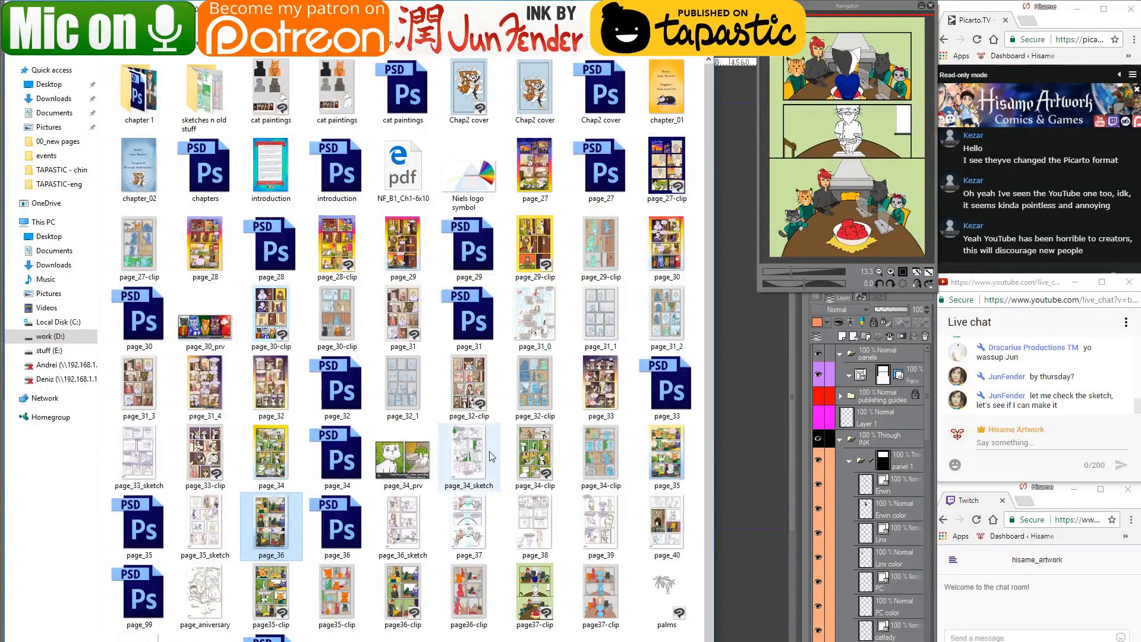
{"action": "left_click", "coordinate": [550, 523]}
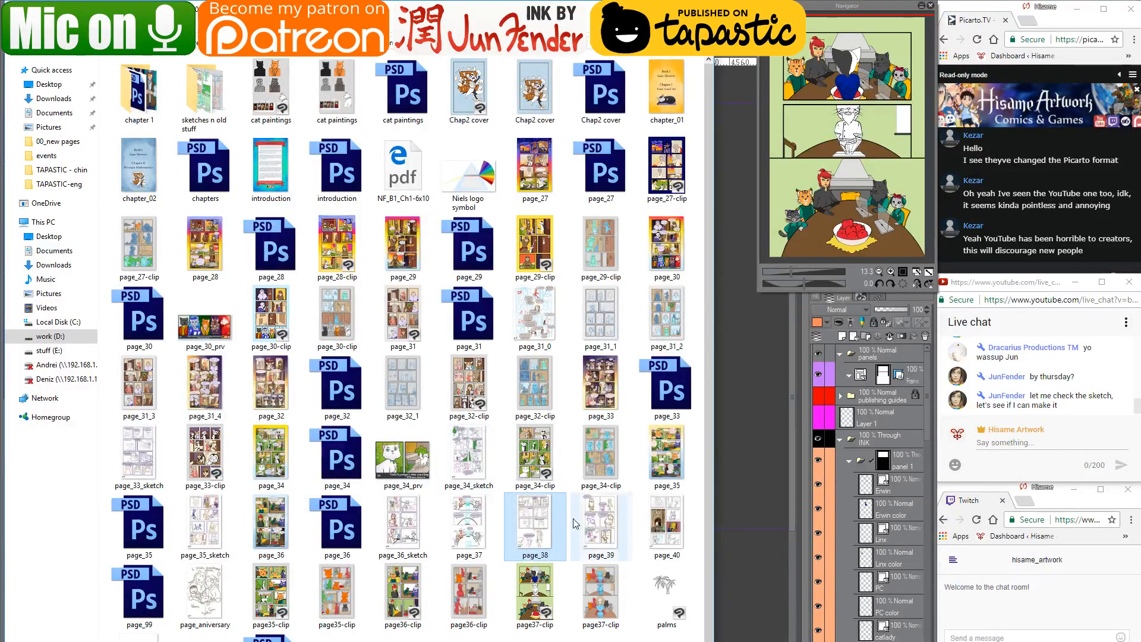
{"action": "double_click", "coordinate": [549, 524]}
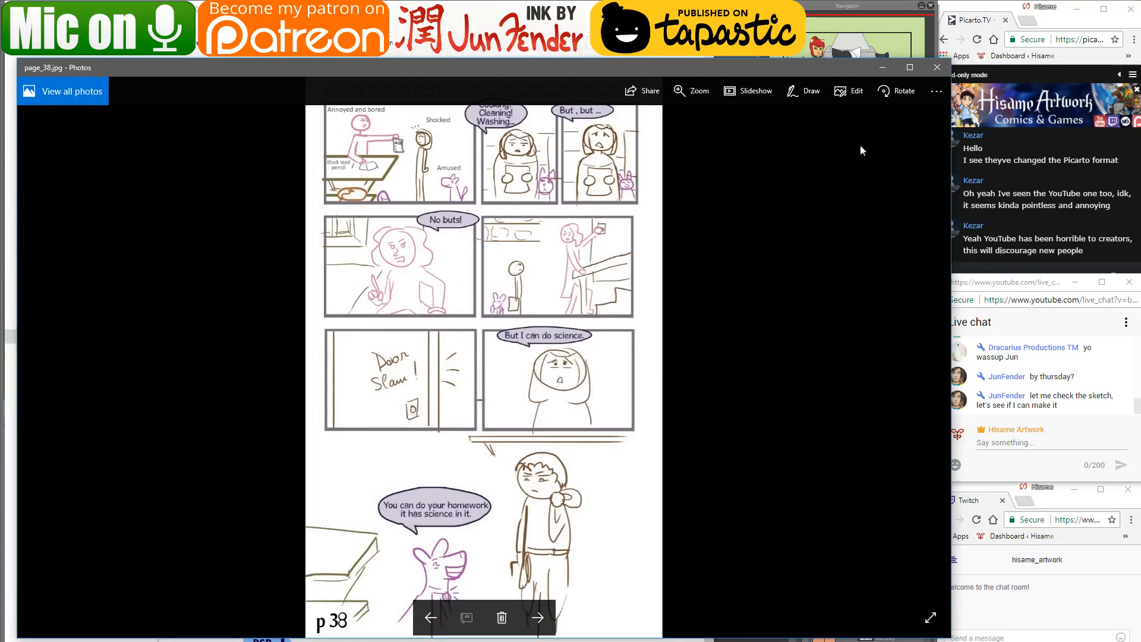
{"action": "left_click", "coordinate": [936, 67]}
{"action": "left_click", "coordinate": [656, 8]}
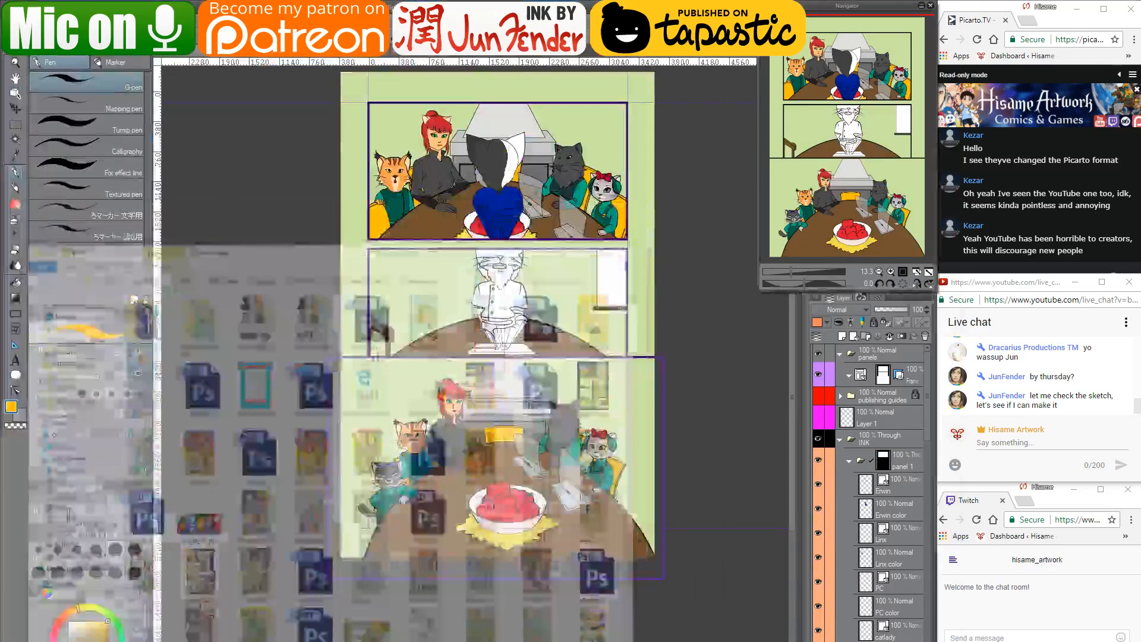
Choose the Move layer tool and examine the characters in the first panel, the uncoloured middle panel and the last panel
{"action": "left_click", "coordinate": [16, 109]}
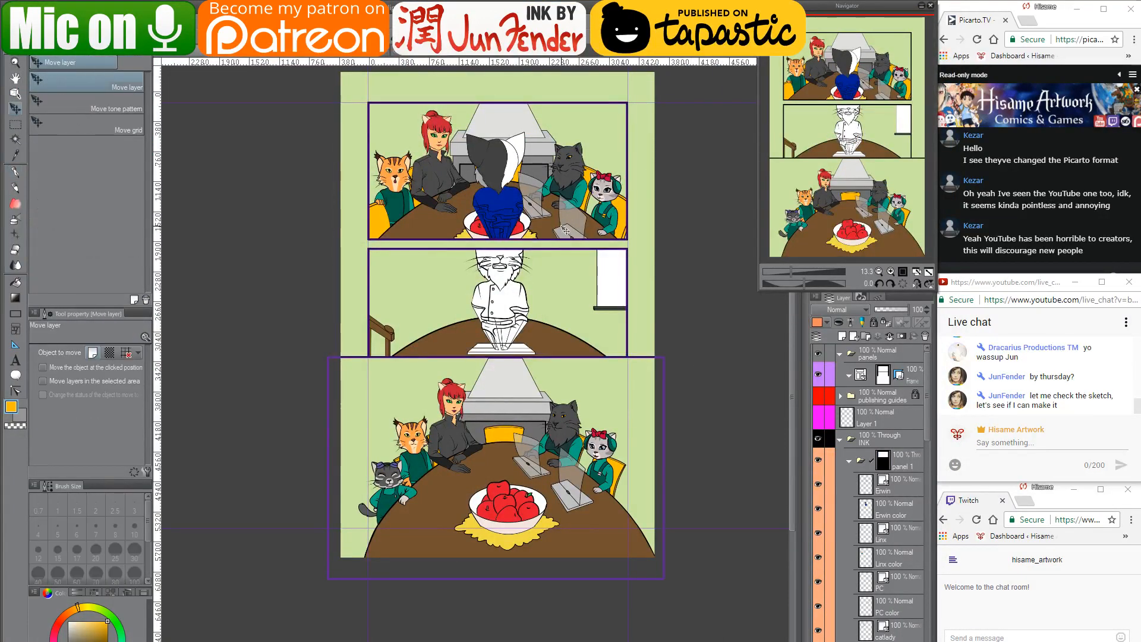
{"action": "scroll", "coordinate": [585, 146], "scroll_direction": "up", "scroll_amount": 1}
{"action": "scroll", "coordinate": [585, 145], "scroll_direction": "up", "scroll_amount": 4}
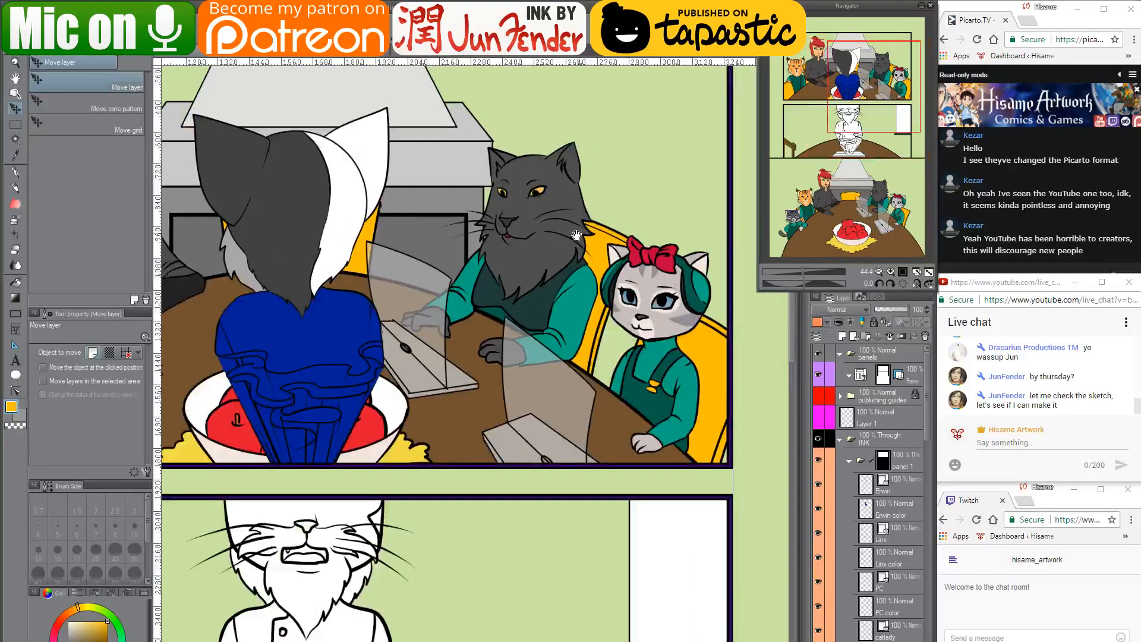
{"action": "mouse_move", "coordinate": [576, 236]}
{"action": "left_mouse_down"}
{"action": "mouse_move", "coordinate": [654, 310]}
{"action": "mouse_move", "coordinate": [668, 357]}
{"action": "left_mouse_up"}
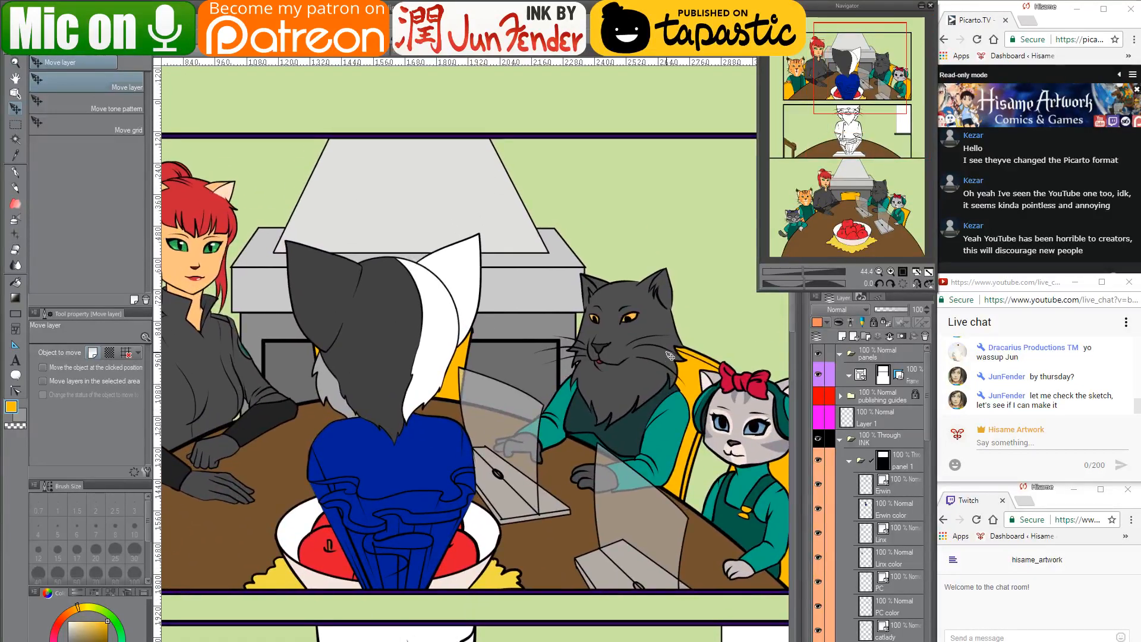
{"action": "scroll", "coordinate": [669, 355], "scroll_direction": "down", "scroll_amount": 3}
{"action": "left_click_drag", "start_coordinate": [636, 407], "coordinate": [638, 299]}
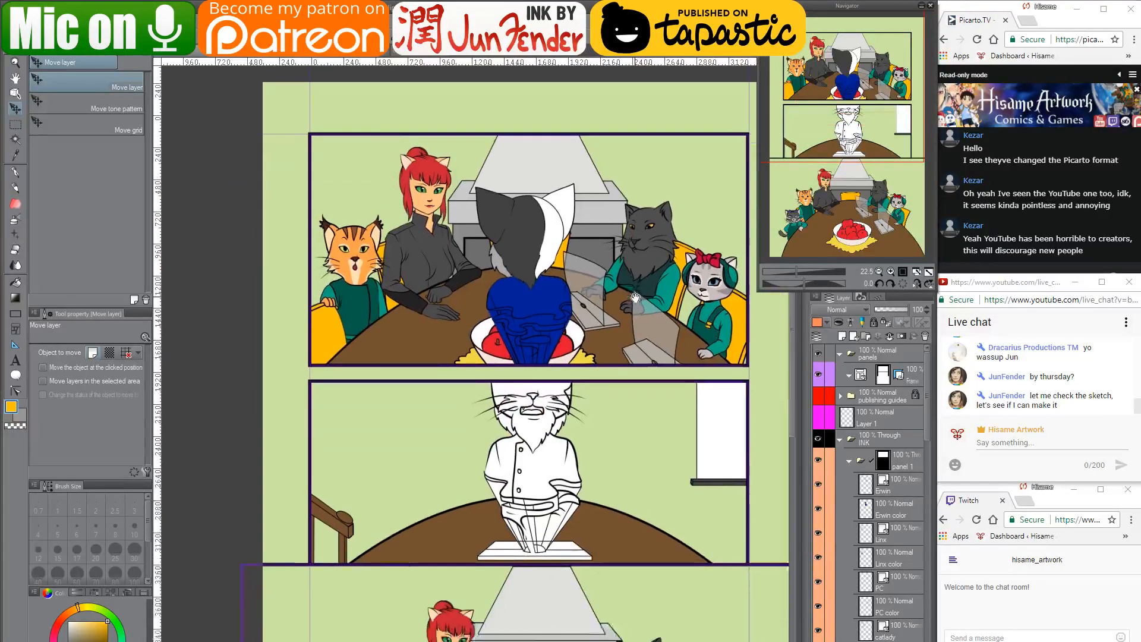
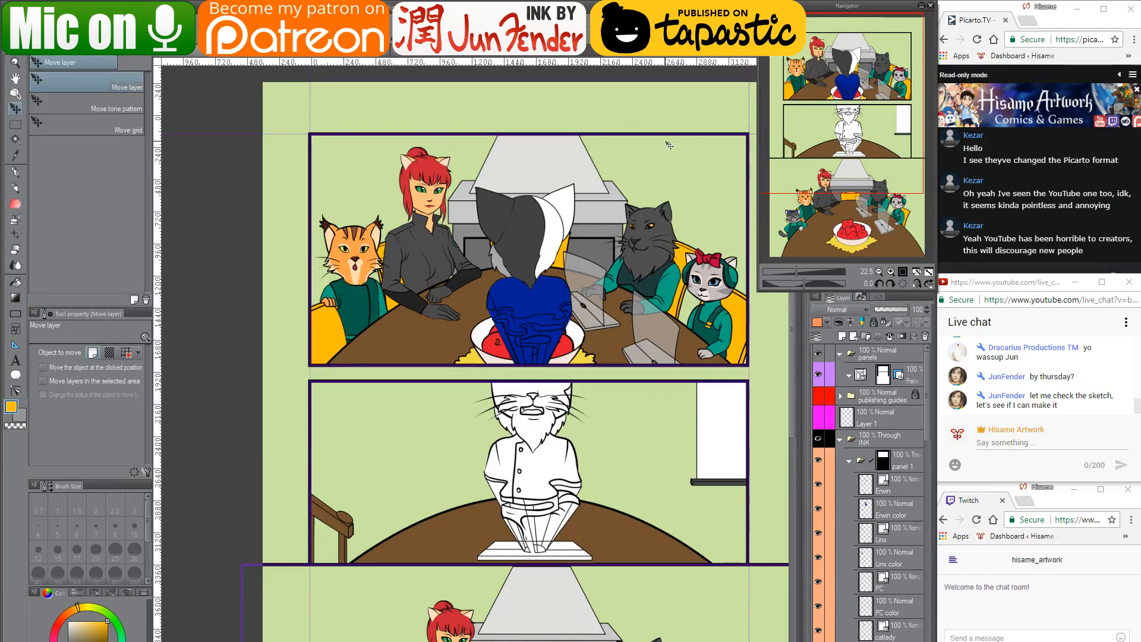
{"action": "left_click_drag", "start_coordinate": [636, 329], "coordinate": [628, 263]}
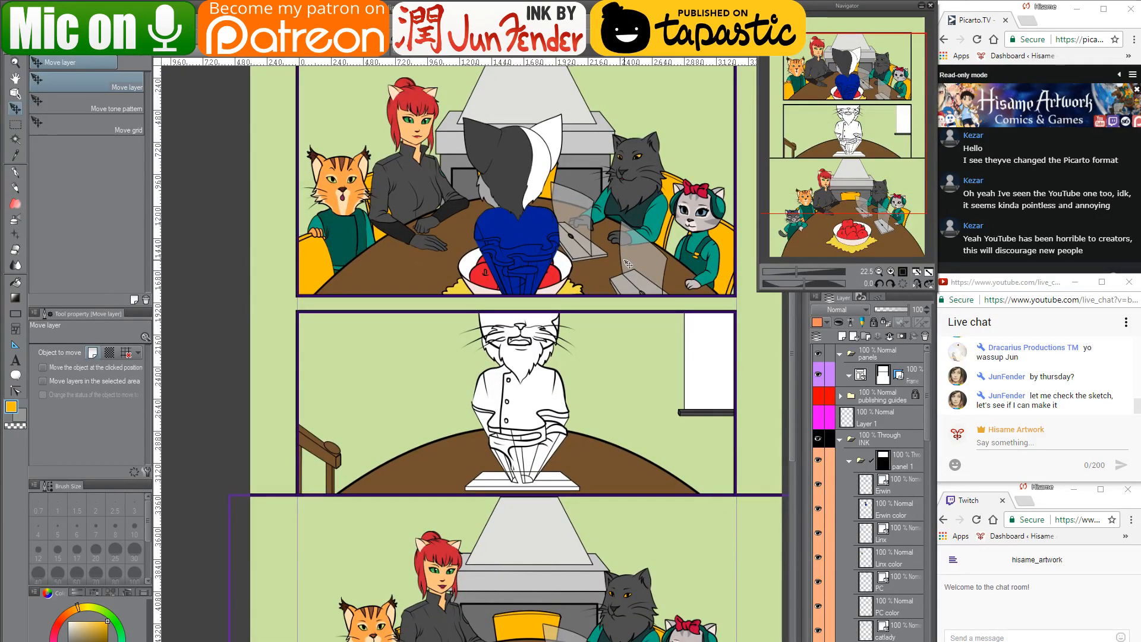
{"action": "left_click_drag", "start_coordinate": [605, 273], "coordinate": [609, 224]}
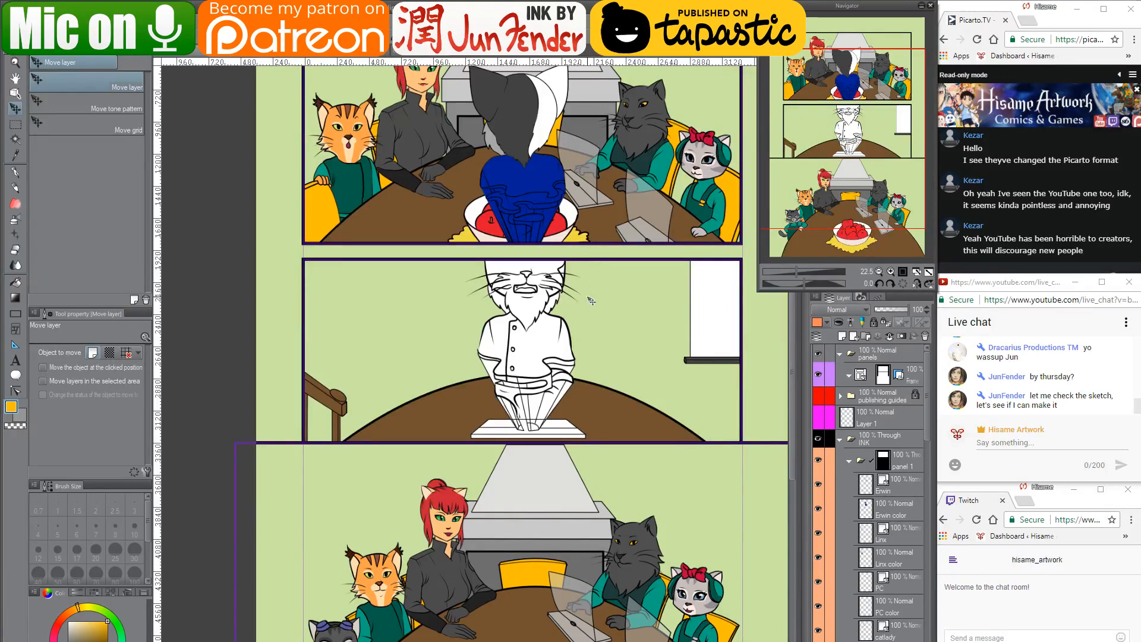
{"action": "left_click_drag", "start_coordinate": [606, 434], "coordinate": [596, 316]}
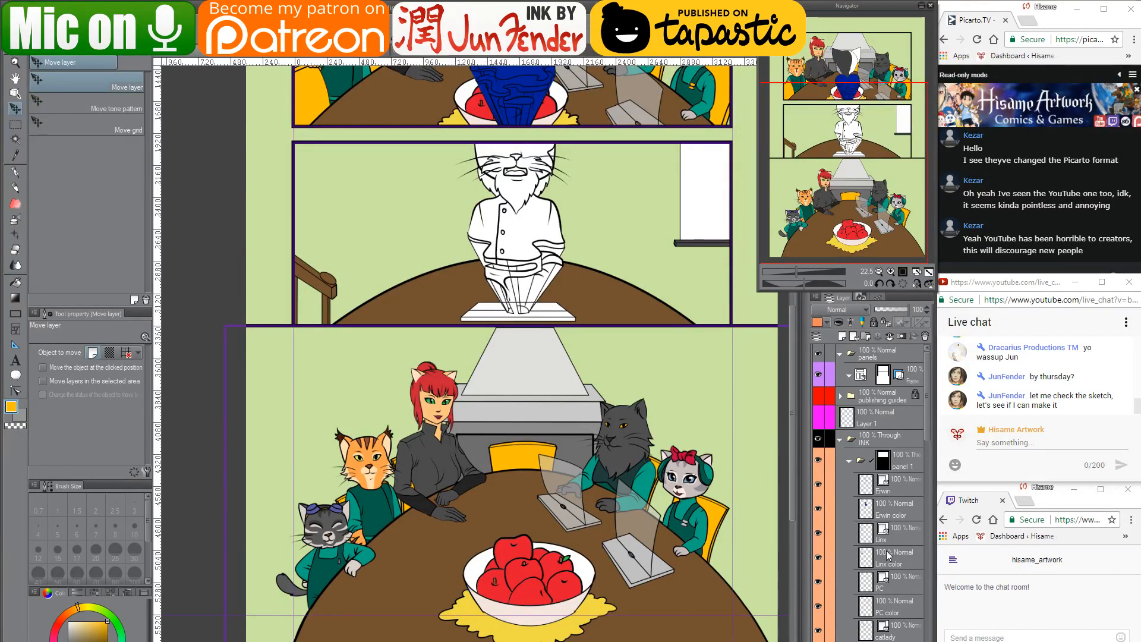
Select the layer directly below the fireplace line art in the panel 3 folder
{"action": "scroll", "coordinate": [888, 555], "scroll_direction": "down", "scroll_amount": 10}
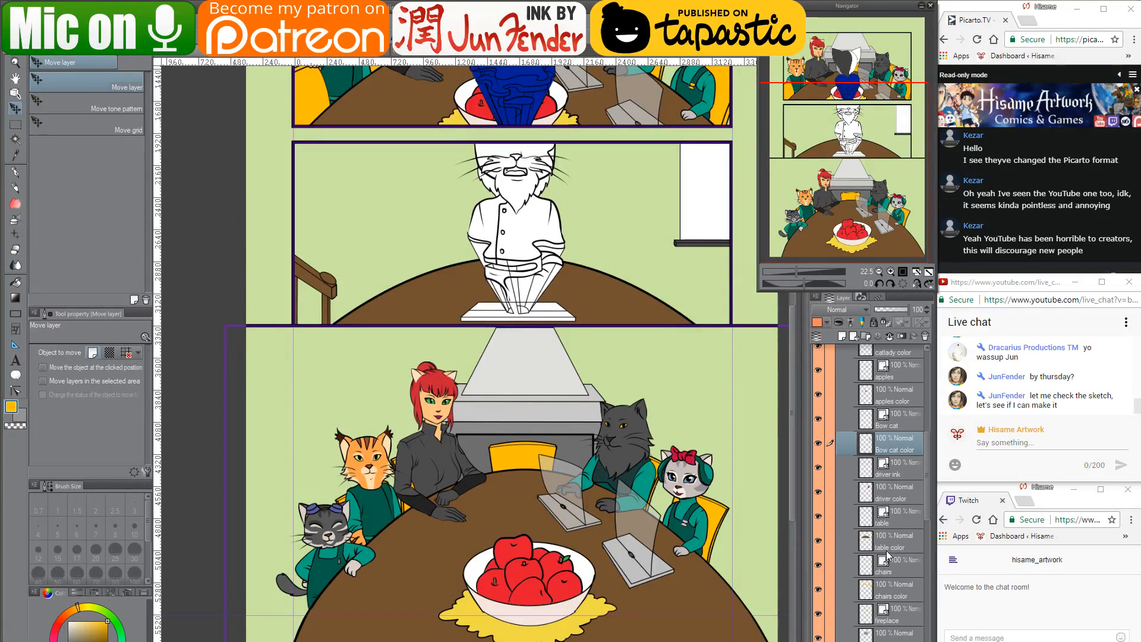
{"action": "scroll", "coordinate": [888, 554], "scroll_direction": "down", "scroll_amount": 3}
{"action": "scroll", "coordinate": [606, 522], "scroll_direction": "down", "scroll_amount": 2}
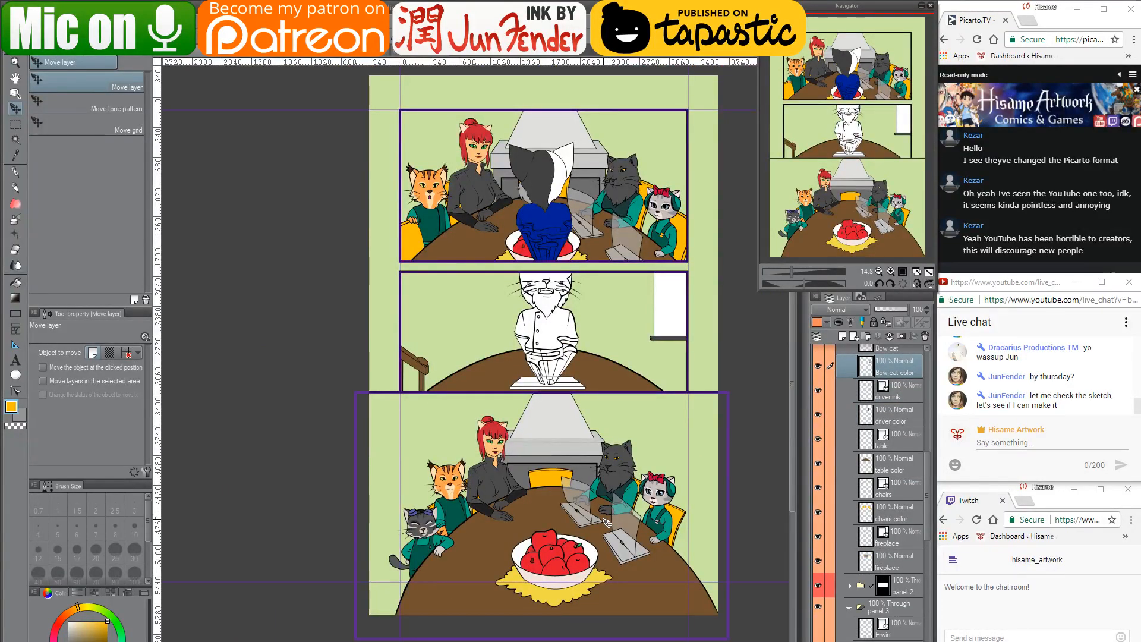
{"action": "scroll", "coordinate": [606, 522], "scroll_direction": "up", "scroll_amount": 2}
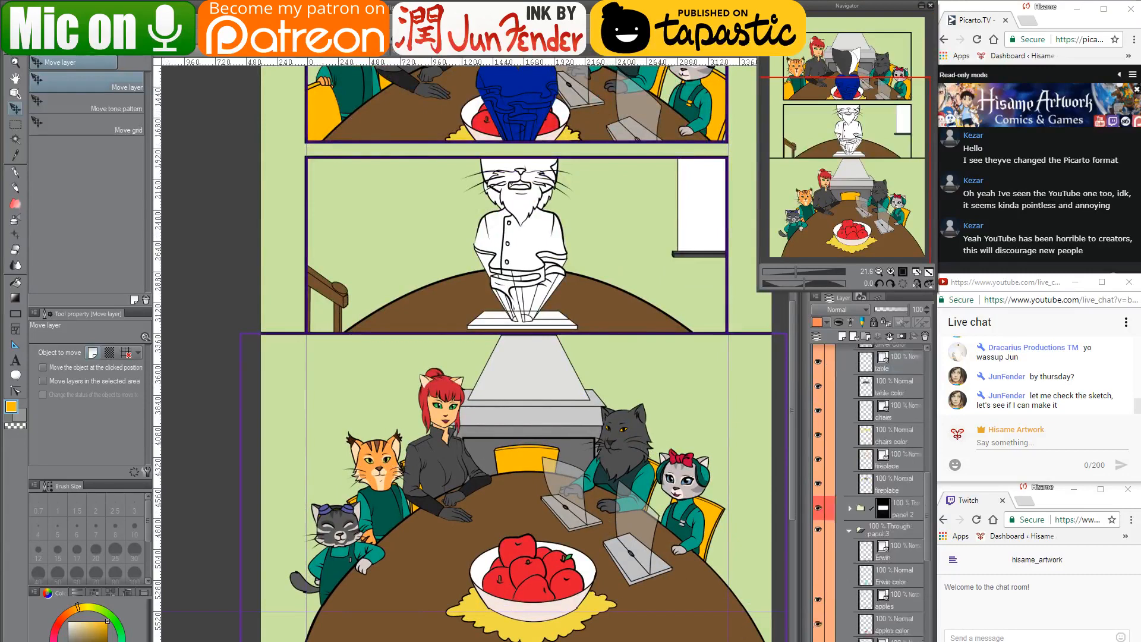
{"action": "scroll", "coordinate": [888, 493], "scroll_direction": "down", "scroll_amount": 8}
{"action": "scroll", "coordinate": [885, 594], "scroll_direction": "down", "scroll_amount": 9}
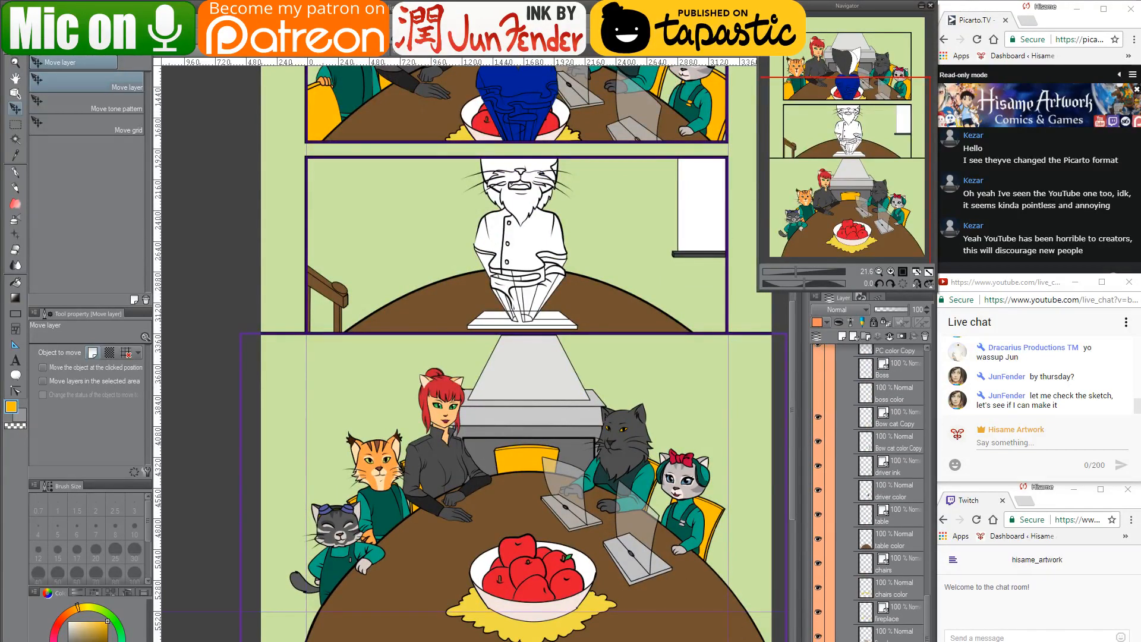
{"action": "left_click", "coordinate": [884, 637]}
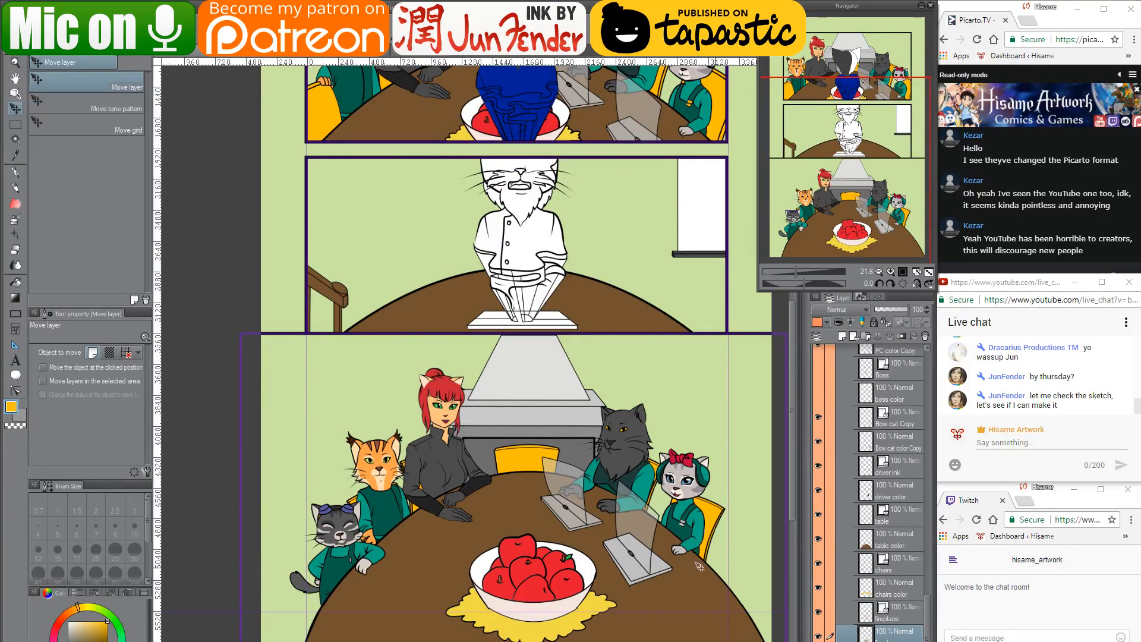
{"action": "scroll", "coordinate": [492, 488], "scroll_direction": "down", "scroll_amount": 1}
{"action": "scroll", "coordinate": [493, 488], "scroll_direction": "down", "scroll_amount": 2}
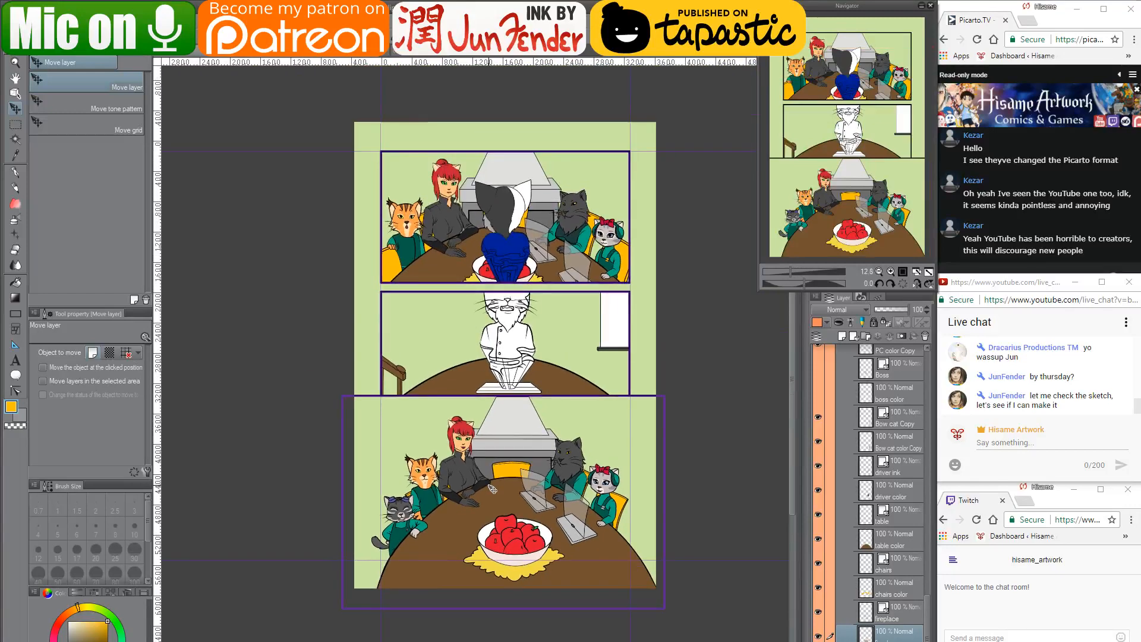
Add a new layer and place it below the fireplace color layer in the panel 3 folder
{"action": "scroll", "coordinate": [492, 488], "scroll_direction": "up", "scroll_amount": 1}
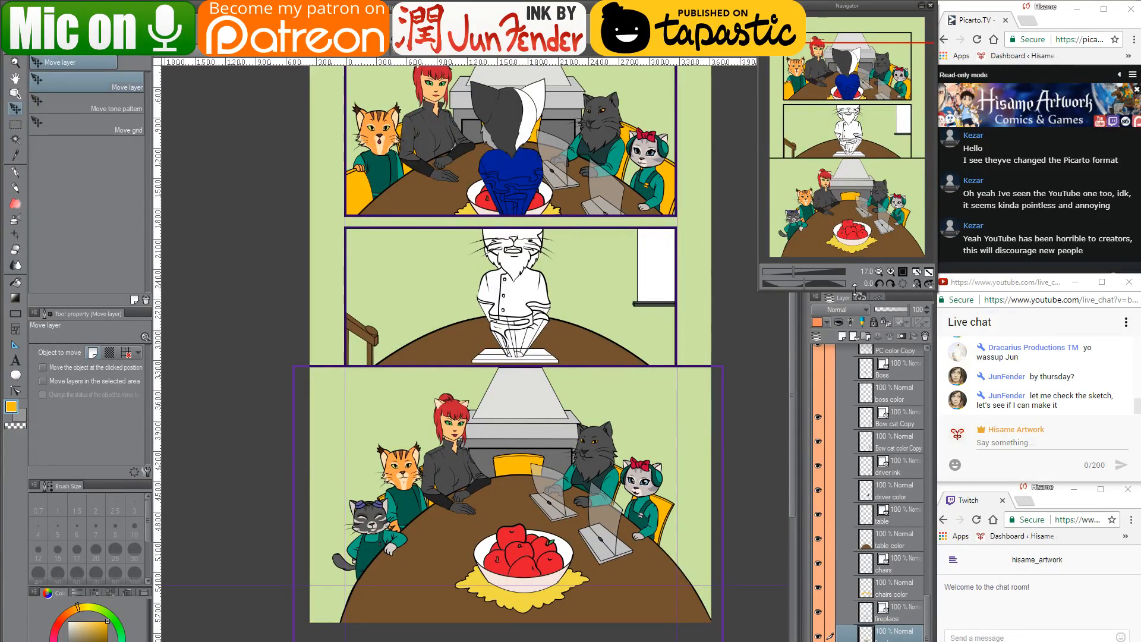
{"action": "left_click", "coordinate": [837, 339]}
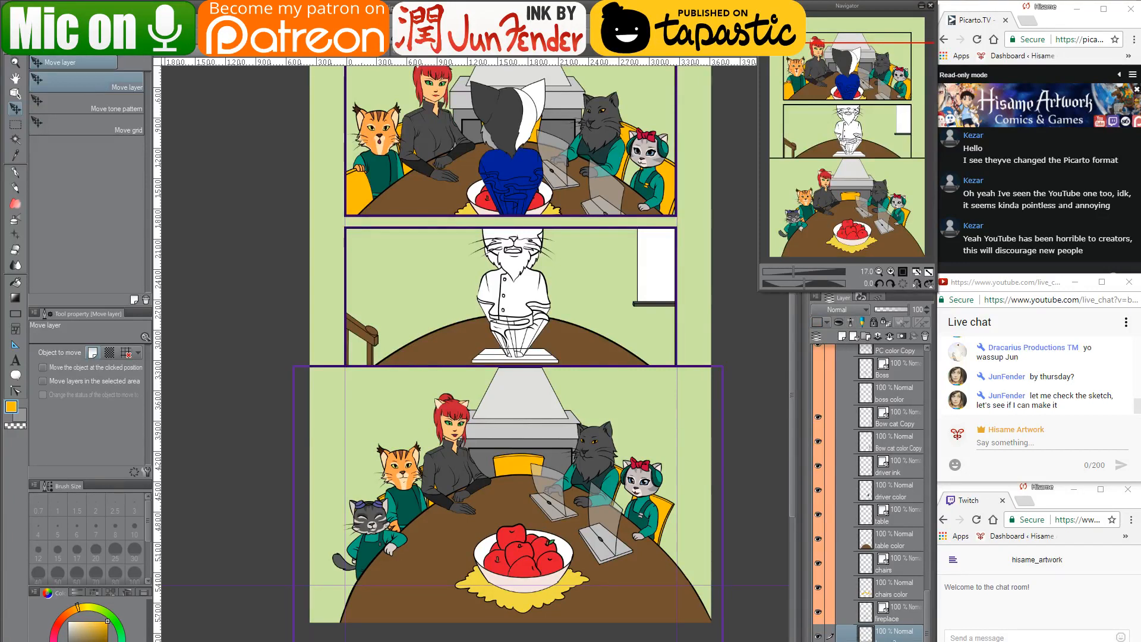
{"action": "left_click_drag", "start_coordinate": [897, 637], "coordinate": [897, 641]}
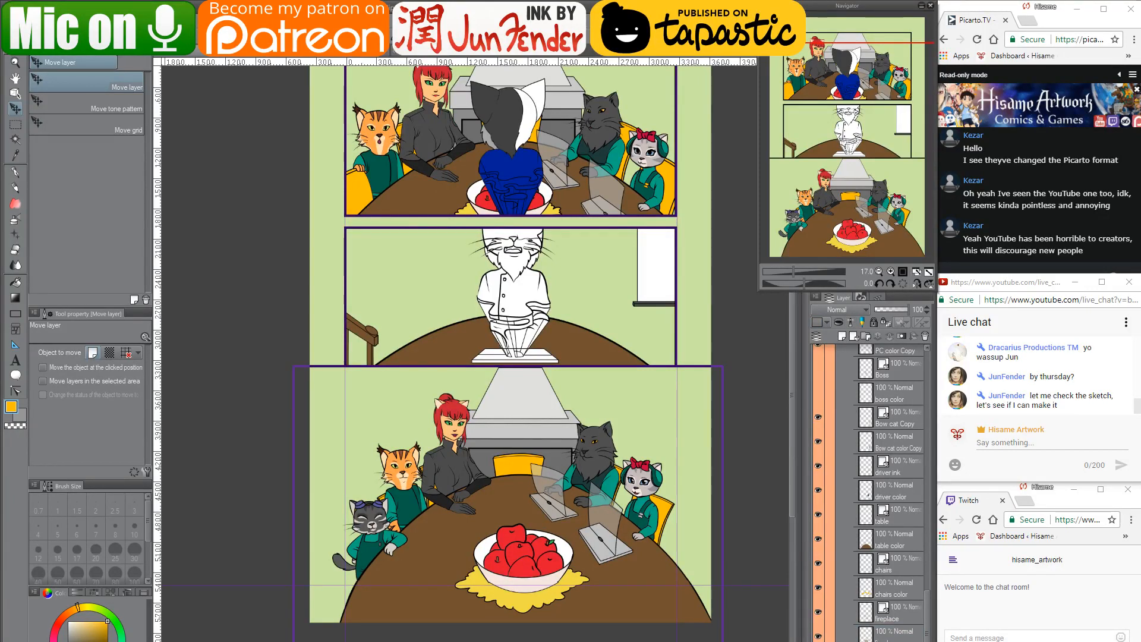
With the G-pen in black at brush size 17, draw a straight vertical border line down the left edge of the last panel
{"action": "left_click", "coordinate": [15, 172]}
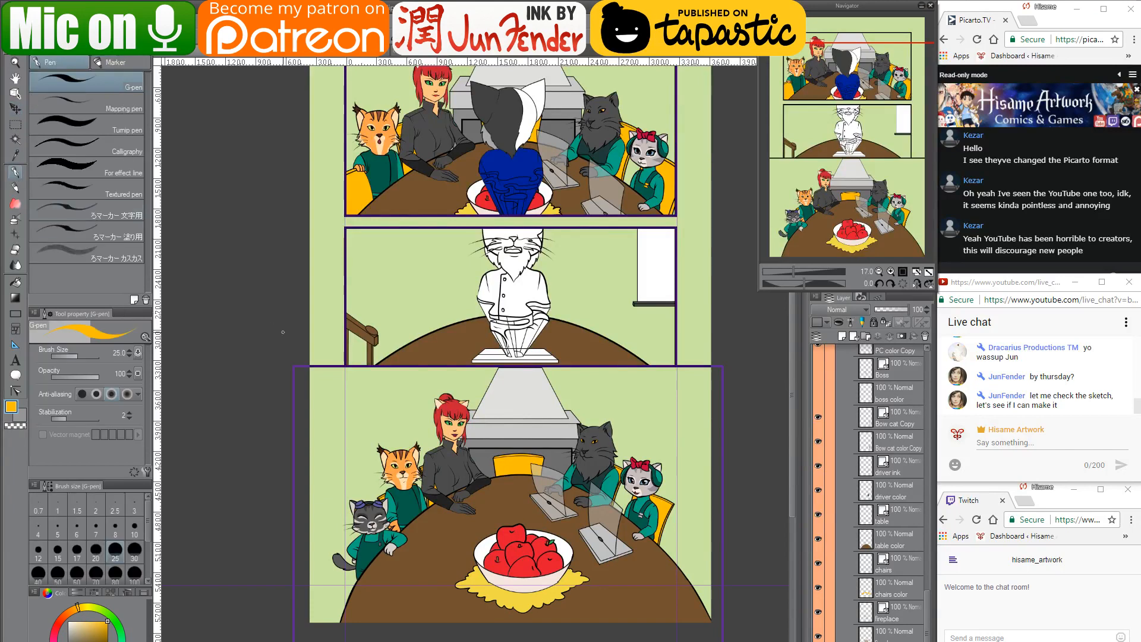
{"action": "key", "text": "x"}
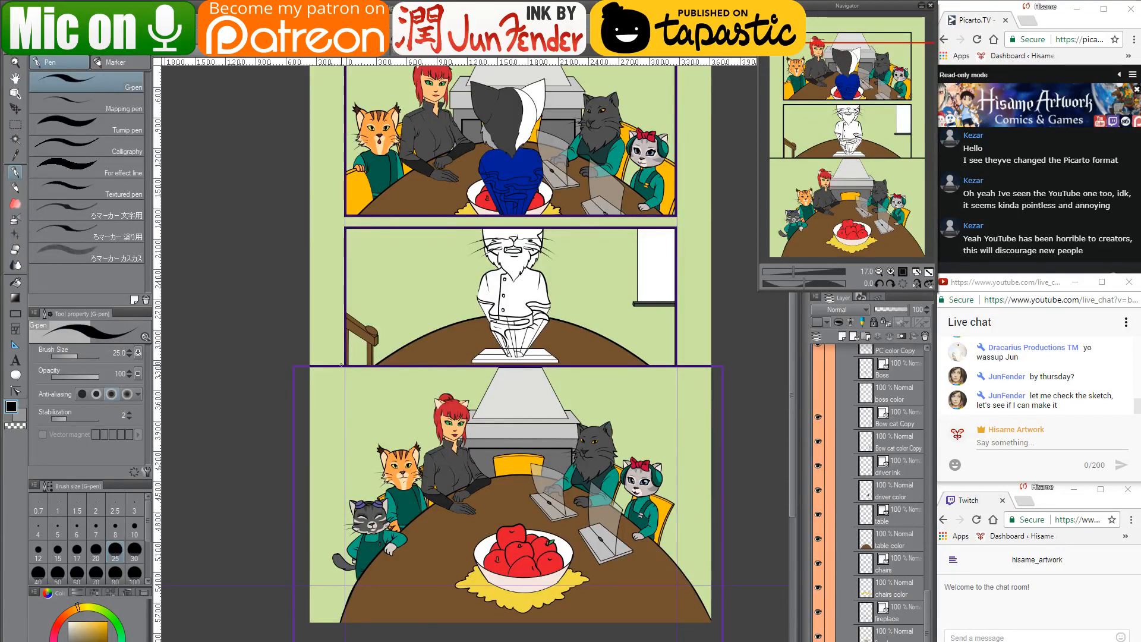
{"action": "key", "text": "bracketleft"}
{"action": "key", "text": "bracketleft"}
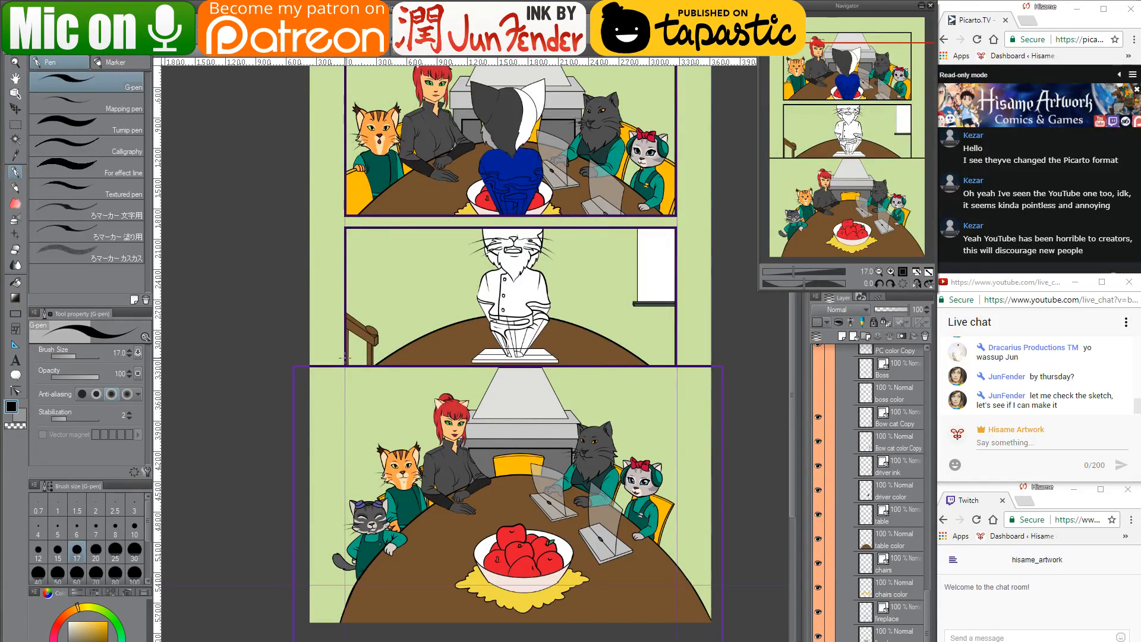
{"action": "left_click_drag", "start_coordinate": [345, 363], "coordinate": [335, 623]}
{"action": "key", "text": "ctrl+z"}
{"action": "left_click_drag", "start_coordinate": [344, 363], "coordinate": [346, 632]}
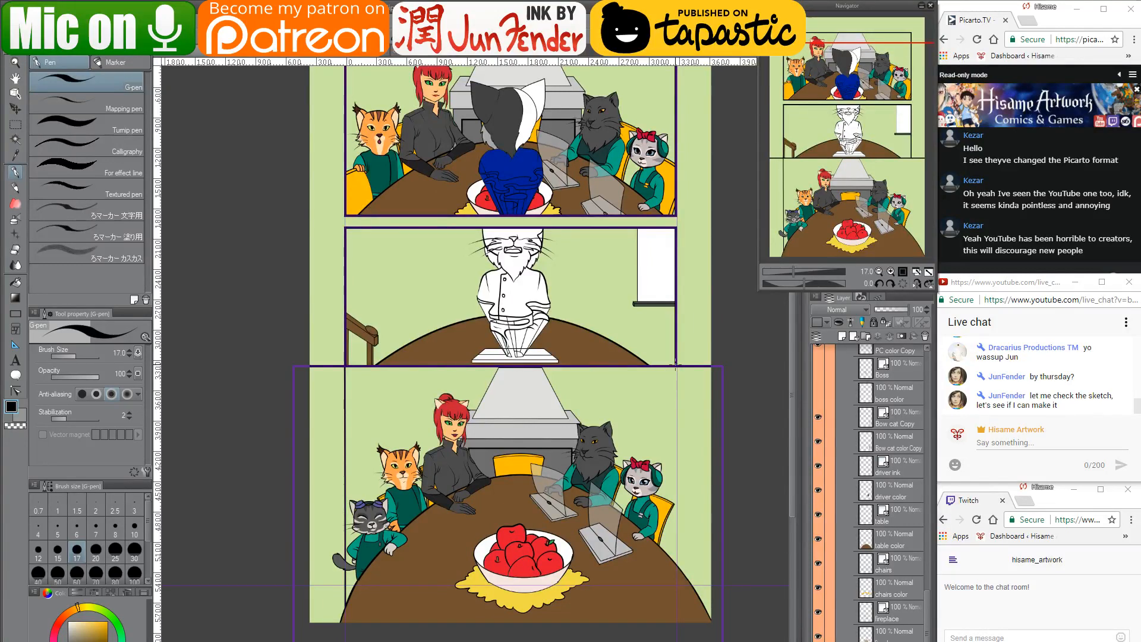
Draw a matching vertical border line down the right edge of the last panel, from its top frame to the page bottom
{"action": "left_click_drag", "start_coordinate": [675, 366], "coordinate": [598, 427]}
{"action": "key", "text": "ctrl+z"}
{"action": "left_click_drag", "start_coordinate": [675, 366], "coordinate": [675, 499]}
{"action": "scroll", "coordinate": [703, 411], "scroll_direction": "up", "scroll_amount": 3}
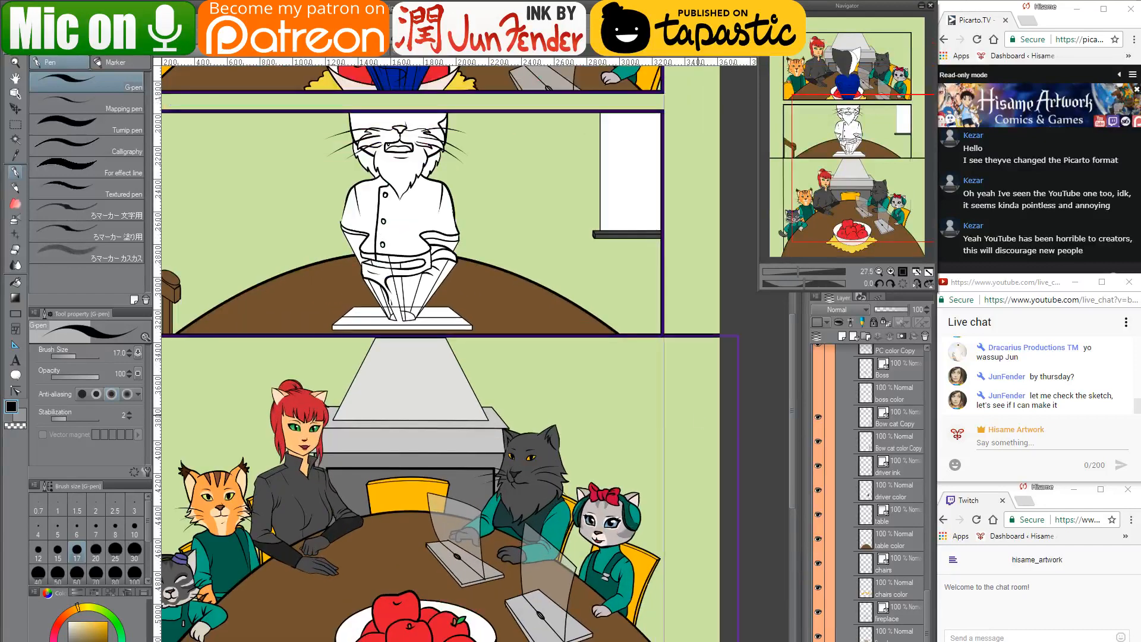
{"action": "left_click_drag", "start_coordinate": [688, 413], "coordinate": [689, 295]}
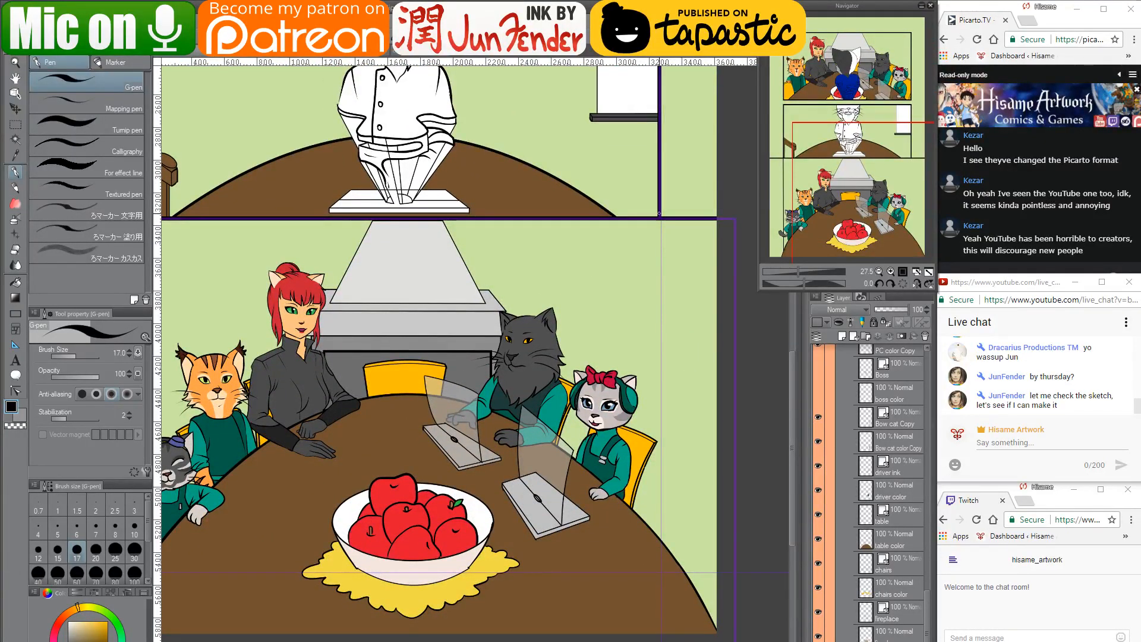
{"action": "left_click_drag", "start_coordinate": [658, 216], "coordinate": [659, 639]}
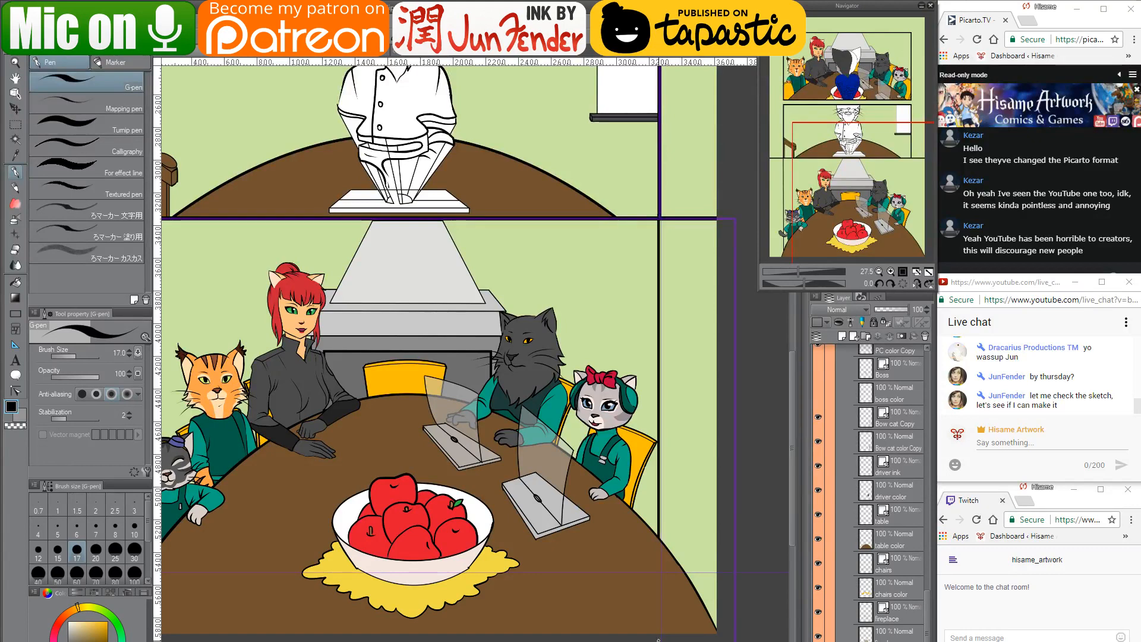
Select the right border line with a rectangular marquee, shift it into line with the panel frame above, and deselect
{"action": "left_click_drag", "start_coordinate": [368, 351], "coordinate": [379, 357]}
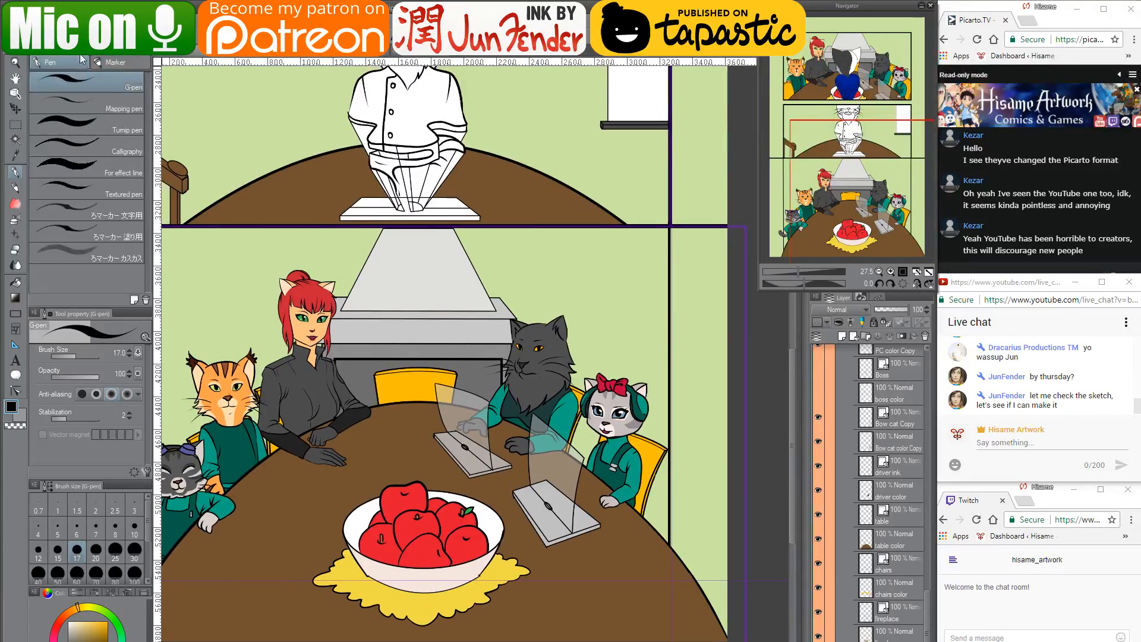
{"action": "left_click", "coordinate": [16, 124]}
{"action": "left_click_drag", "start_coordinate": [660, 214], "coordinate": [745, 544]}
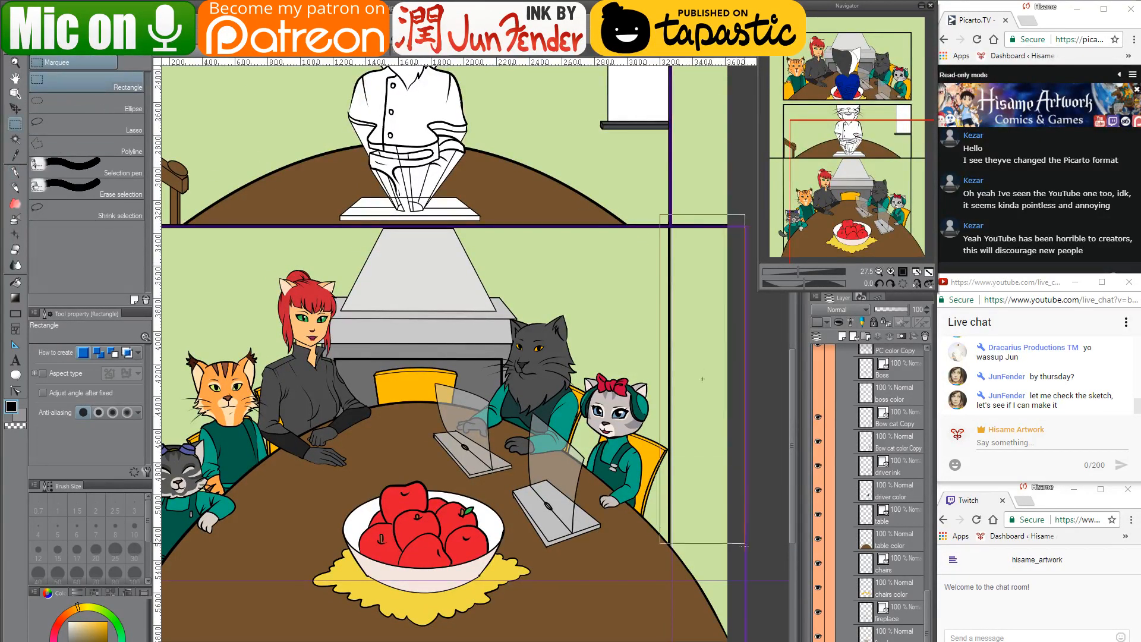
{"action": "left_click_drag", "start_coordinate": [703, 379], "coordinate": [705, 606]}
{"action": "left_click", "coordinate": [16, 109]}
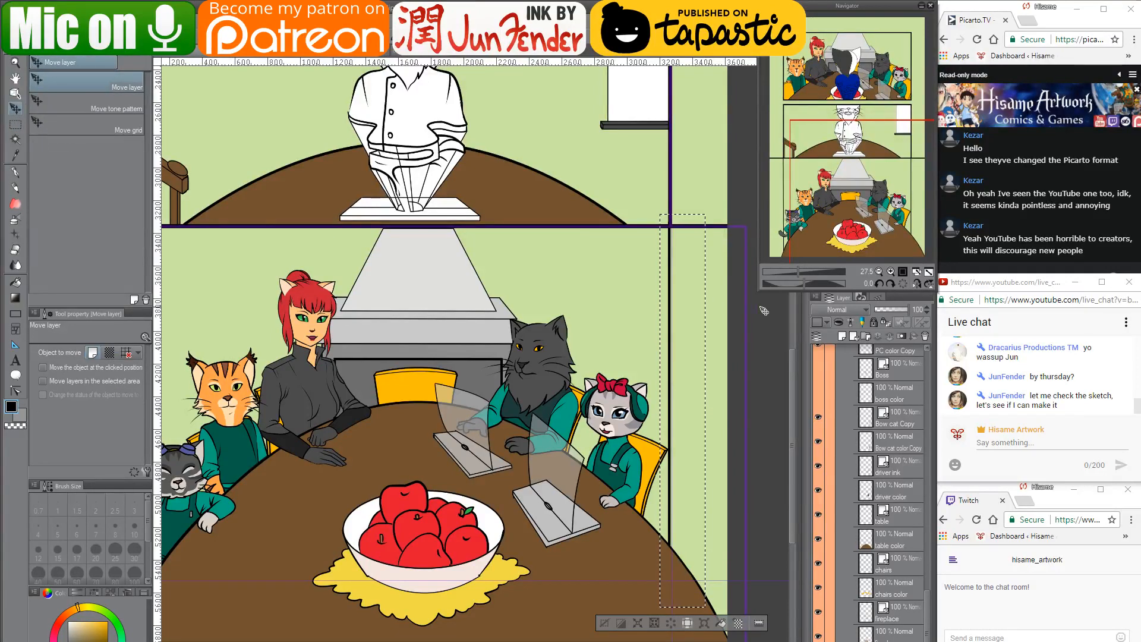
{"action": "key", "text": "ctrl+t"}
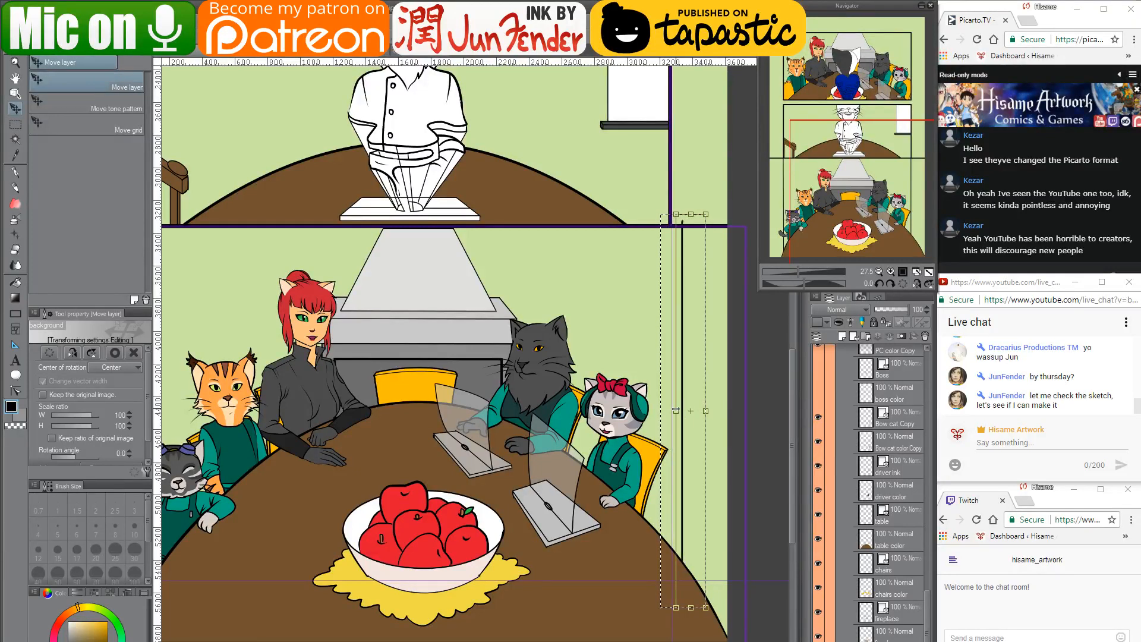
{"action": "key", "text": "Return"}
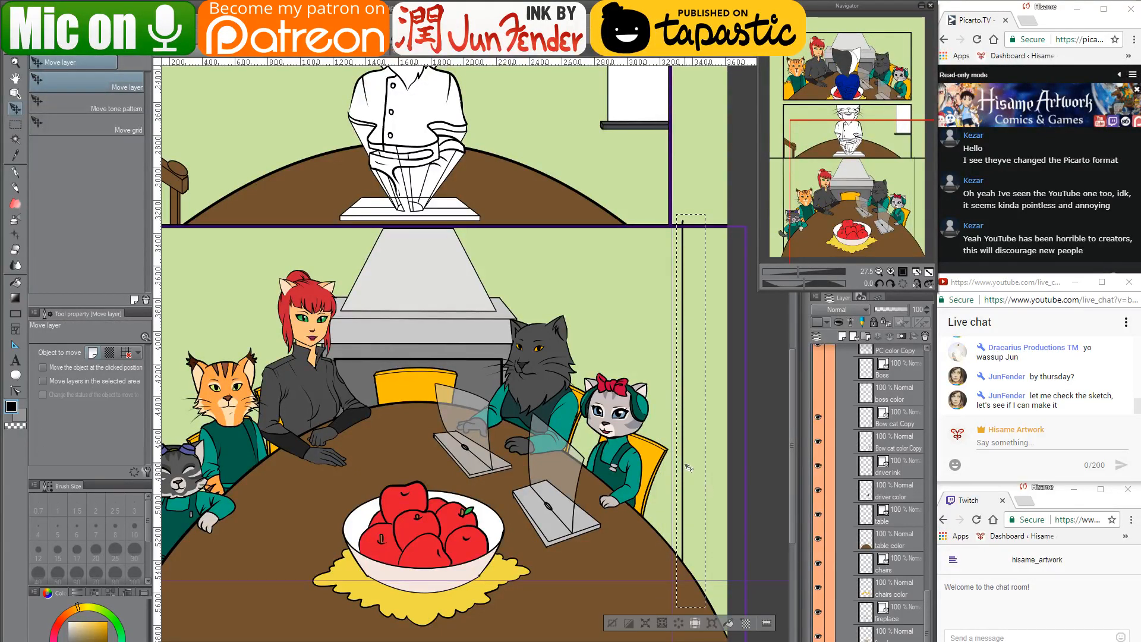
{"action": "left_click_drag", "start_coordinate": [675, 462], "coordinate": [773, 429]}
{"action": "key", "text": "ctrl+d"}
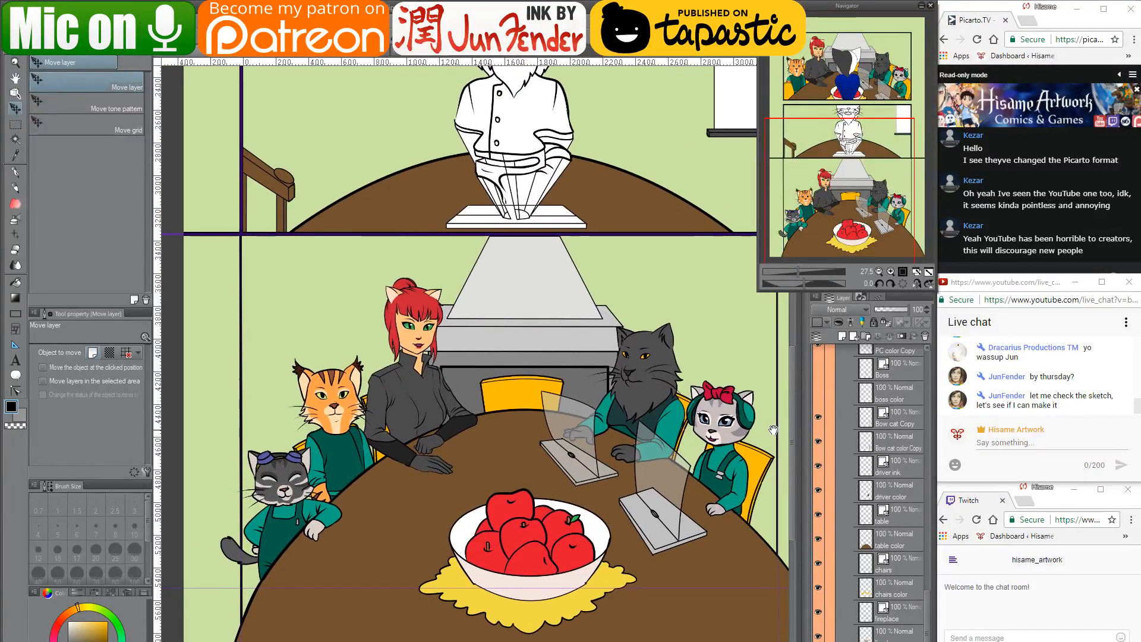
Examine the last panel's side borders, compare them with the finished page_36 reference, and return to the comic drawing
{"action": "scroll", "coordinate": [744, 417], "scroll_direction": "down", "scroll_amount": 2}
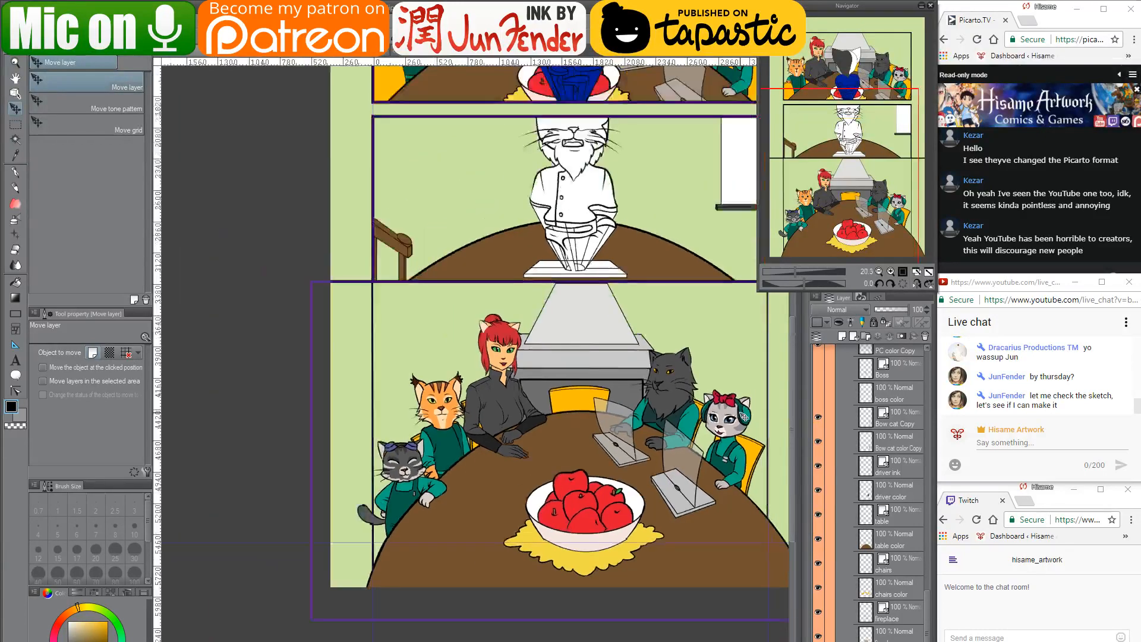
{"action": "left_click_drag", "start_coordinate": [744, 417], "coordinate": [673, 435]}
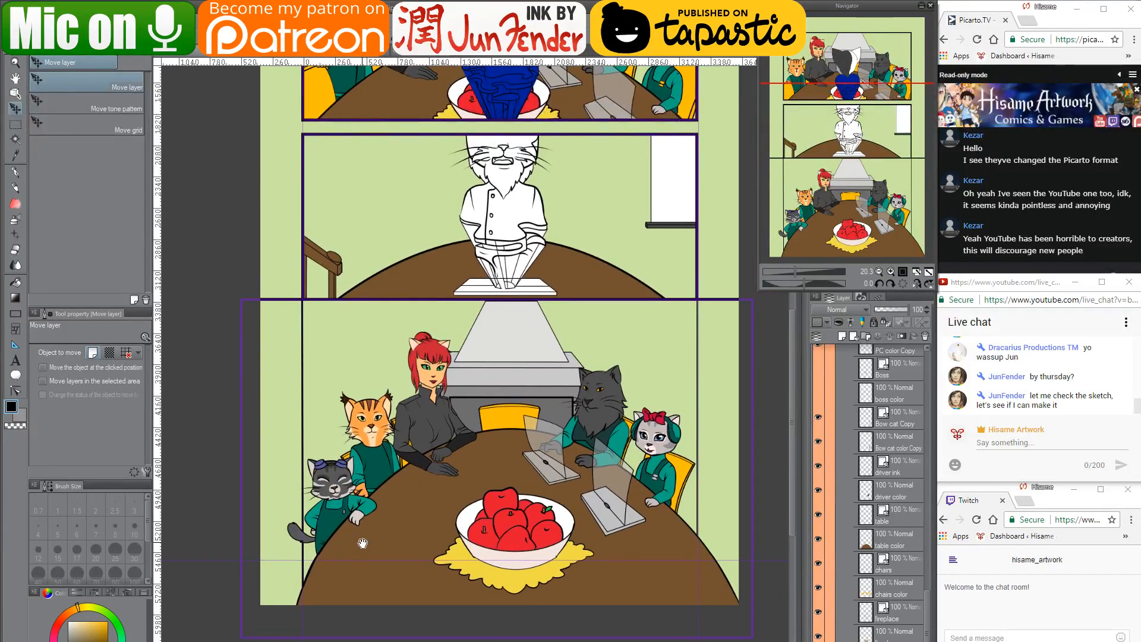
{"action": "scroll", "coordinate": [413, 545], "scroll_direction": "up", "scroll_amount": 1}
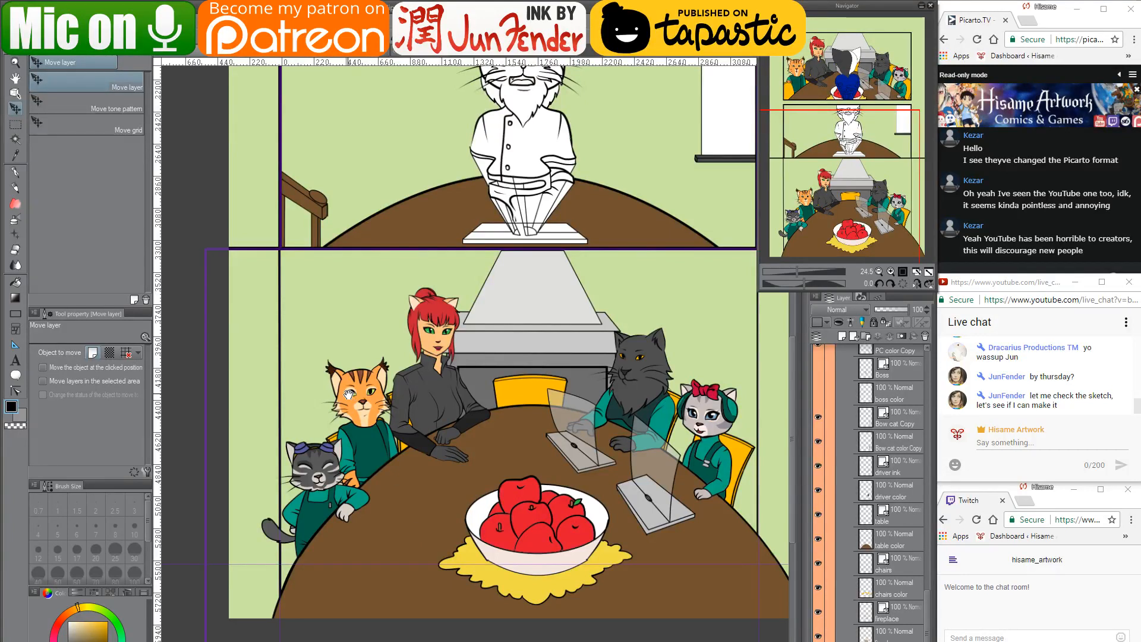
{"action": "left_click_drag", "start_coordinate": [349, 393], "coordinate": [311, 393]}
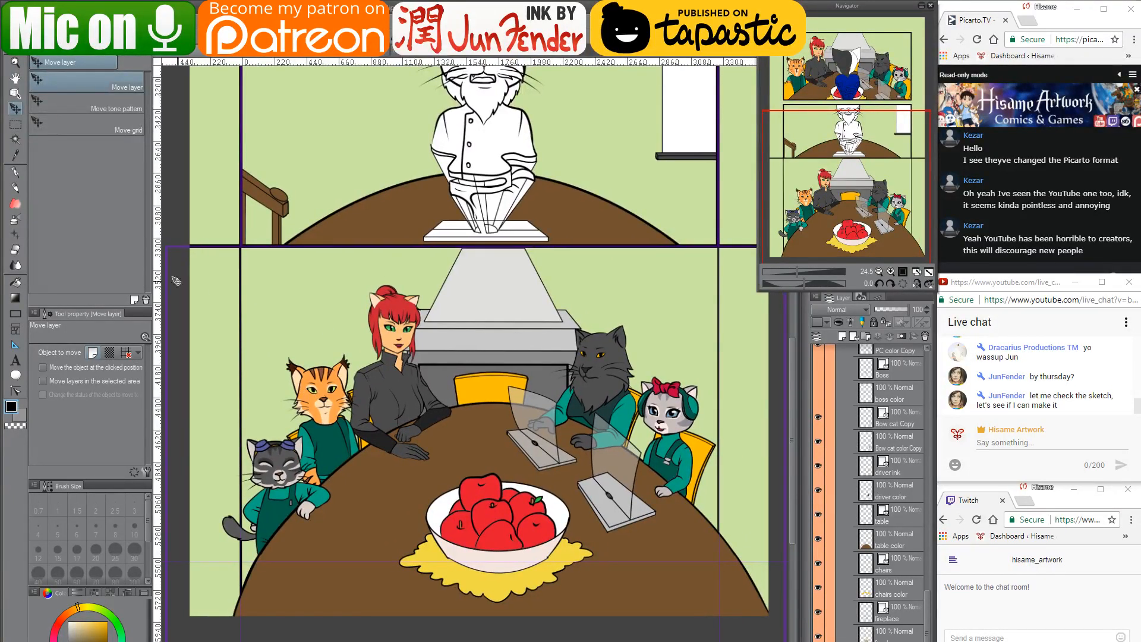
{"action": "left_click", "coordinate": [244, 53]}
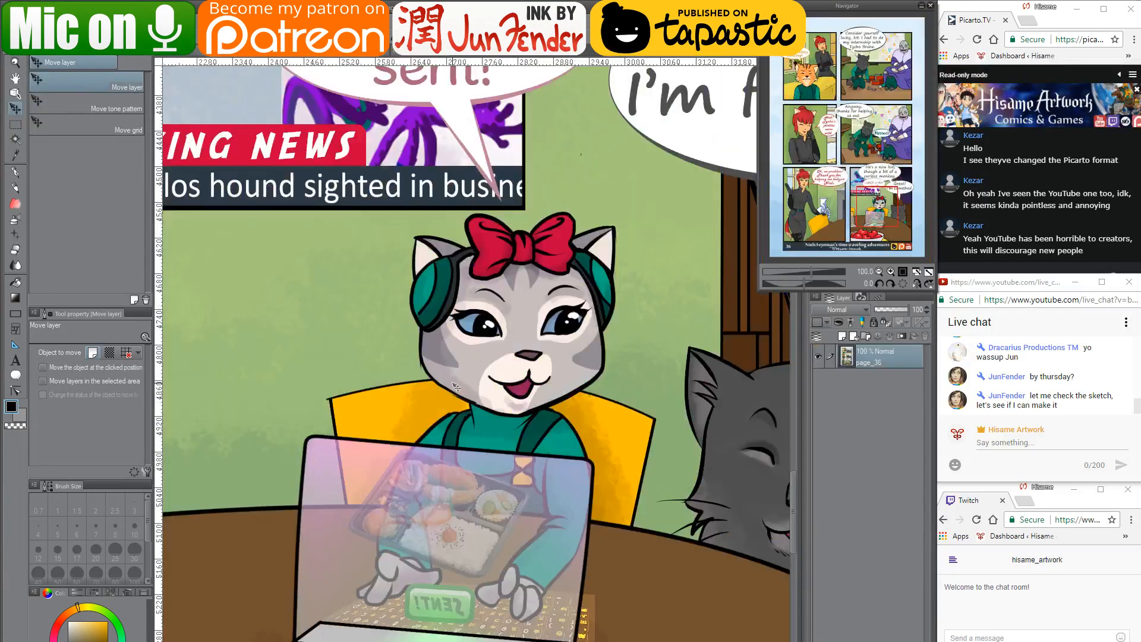
{"action": "scroll", "coordinate": [455, 387], "scroll_direction": "down", "scroll_amount": 5}
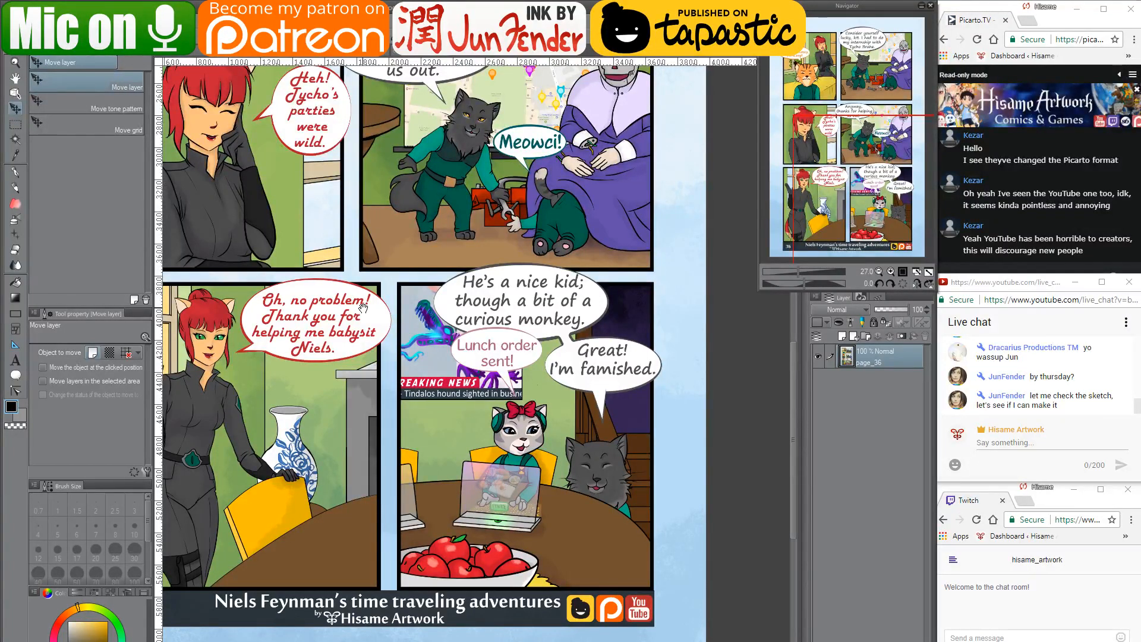
{"action": "left_click_drag", "start_coordinate": [363, 278], "coordinate": [399, 294]}
{"action": "left_click", "coordinate": [189, 56]}
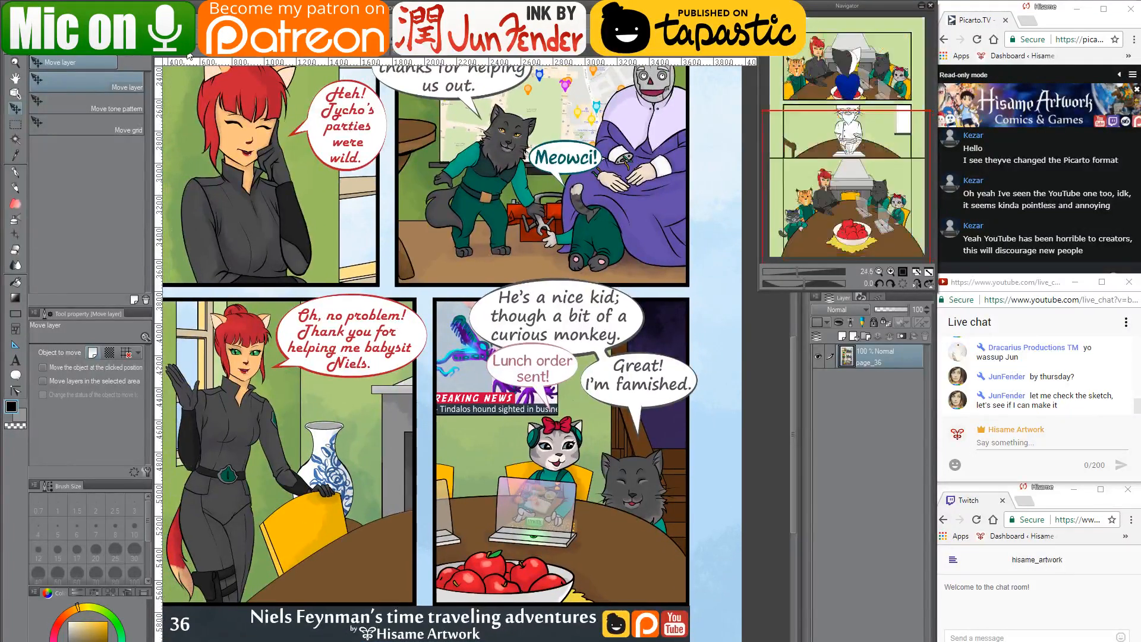
Try bringing the last panel's two border lines closer together by scaling them to 84% width, and undo the transformation
{"action": "left_click_drag", "start_coordinate": [584, 349], "coordinate": [594, 325]}
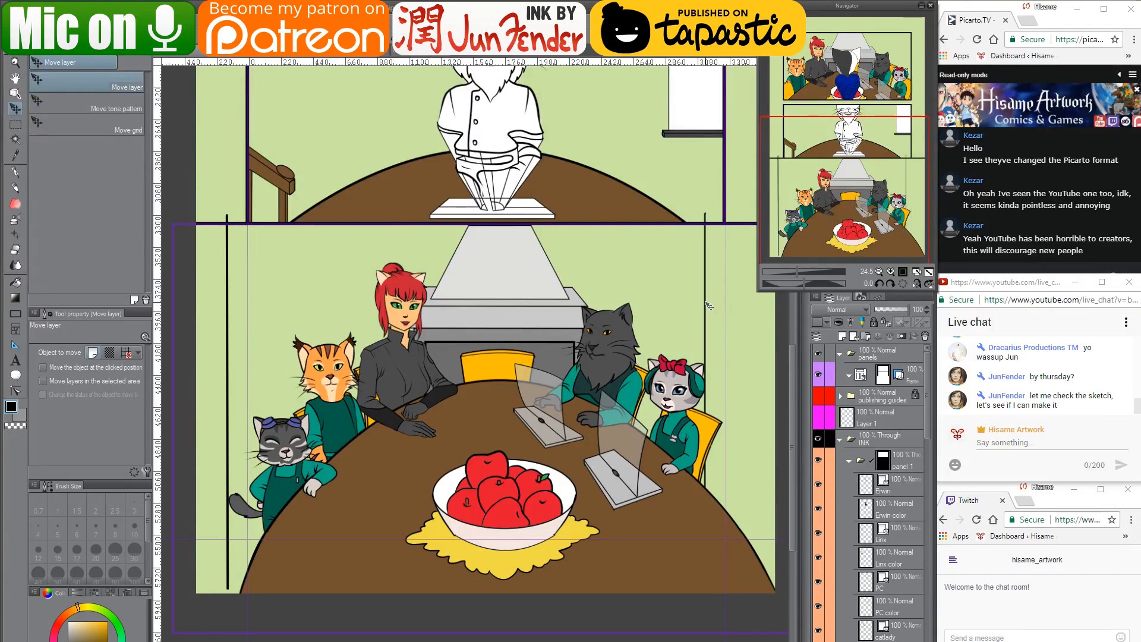
{"action": "key", "text": "ctrl+t"}
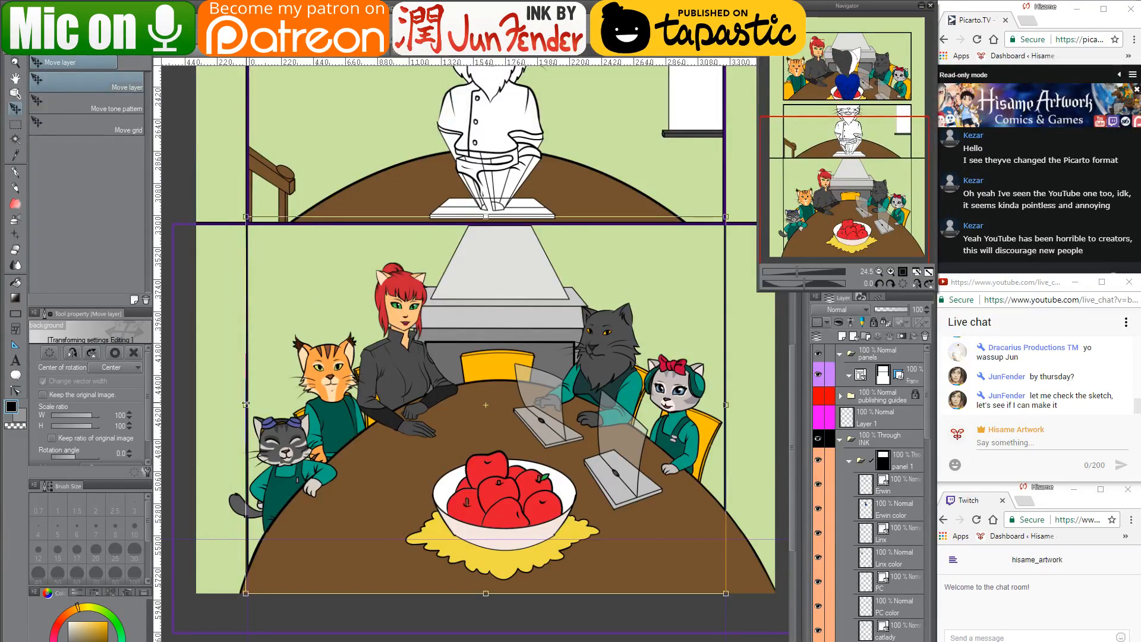
{"action": "left_click_drag", "start_coordinate": [246, 395], "coordinate": [280, 393]}
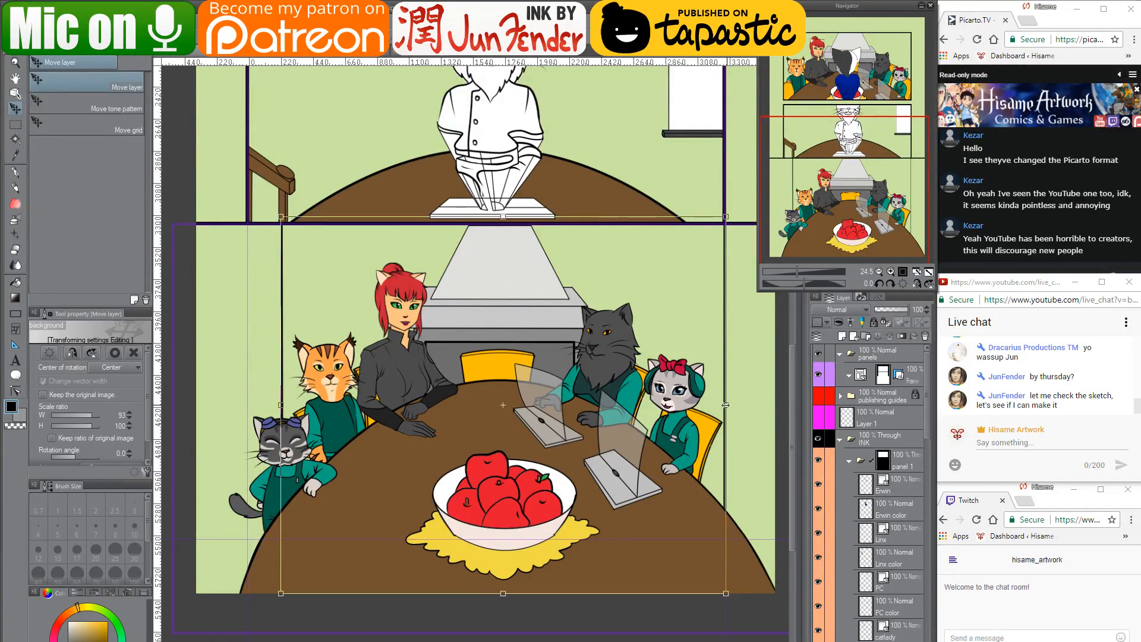
{"action": "left_click_drag", "start_coordinate": [725, 404], "coordinate": [667, 405]}
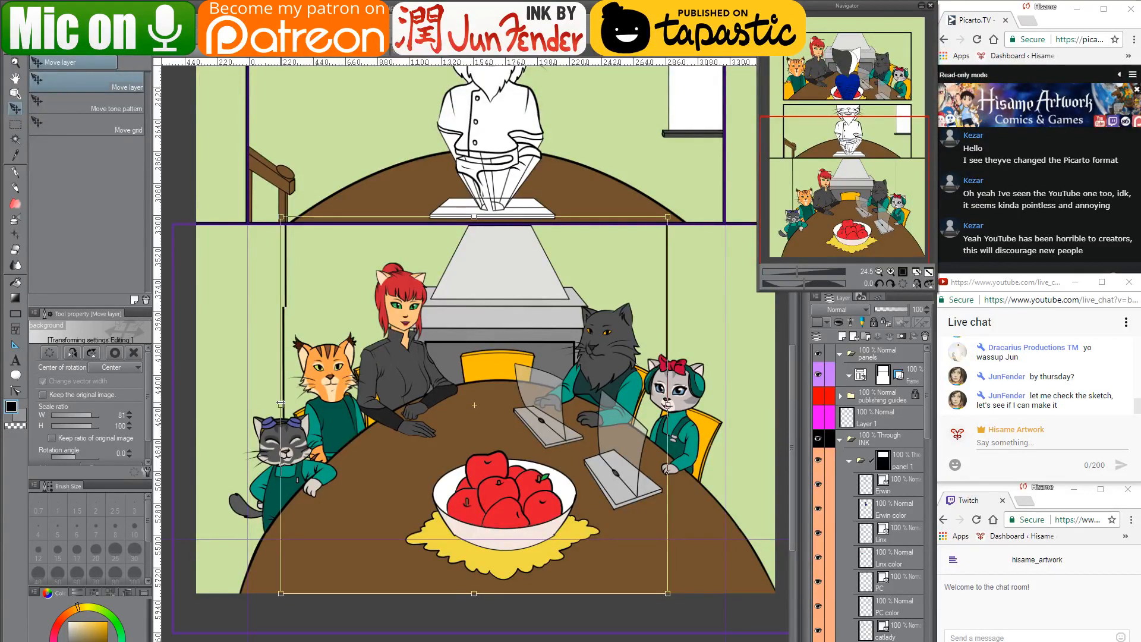
{"action": "left_click_drag", "start_coordinate": [667, 405], "coordinate": [681, 404]}
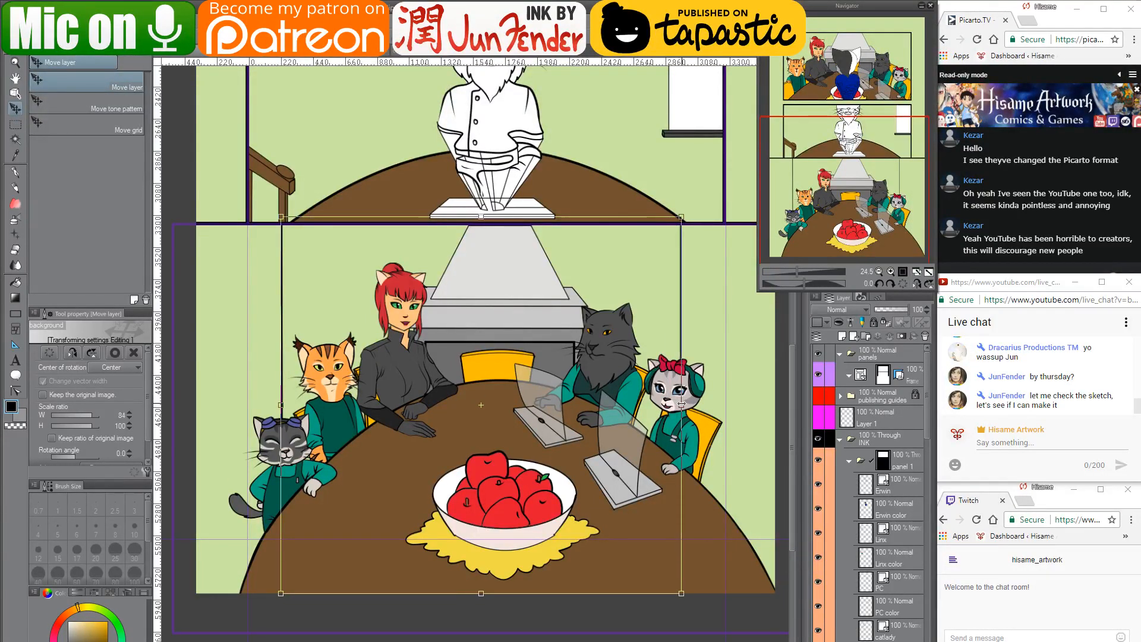
{"action": "key", "text": "Return"}
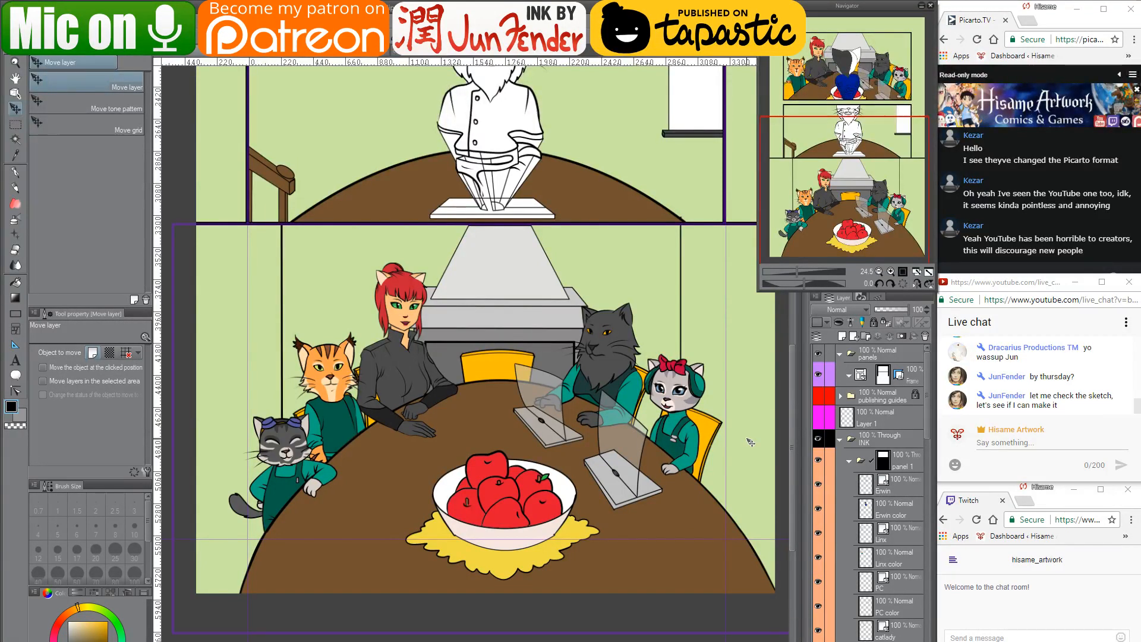
{"action": "key", "text": "ctrl+z"}
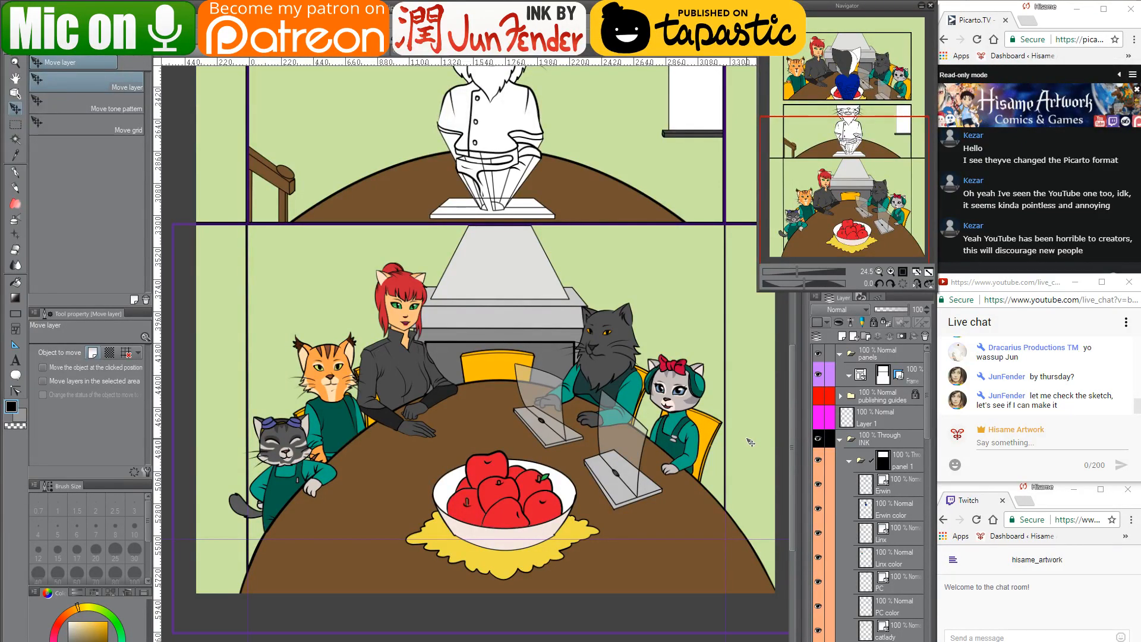
Move the boss color layer above the Boss line art layer in the panel 3 folder
{"action": "left_click_drag", "start_coordinate": [576, 219], "coordinate": [593, 574]}
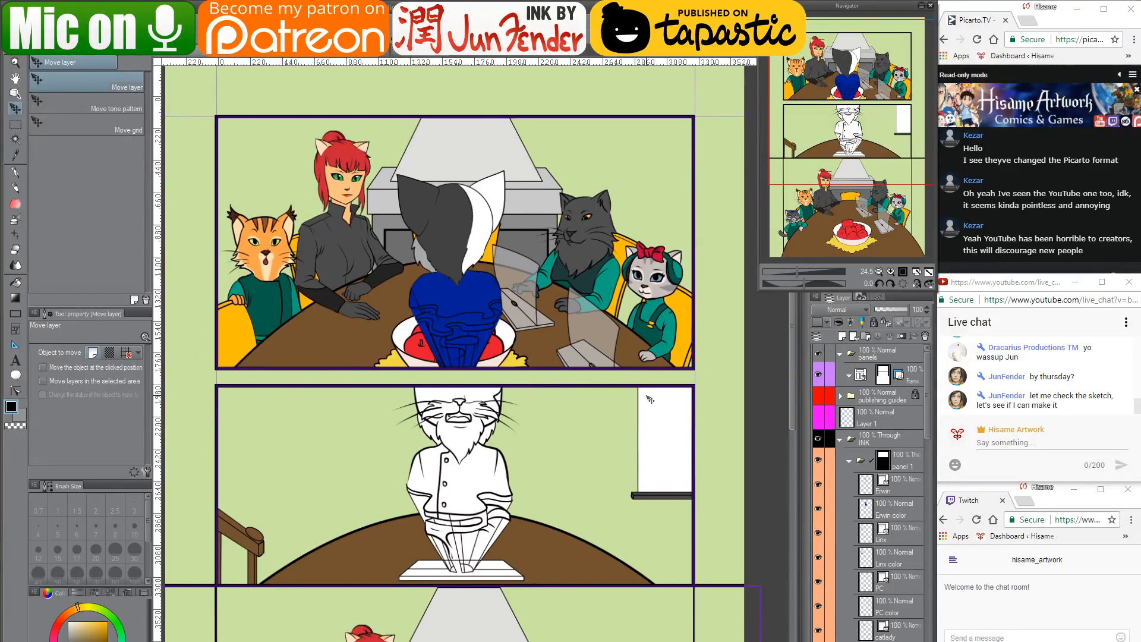
{"action": "scroll", "coordinate": [650, 399], "scroll_direction": "down", "scroll_amount": 1}
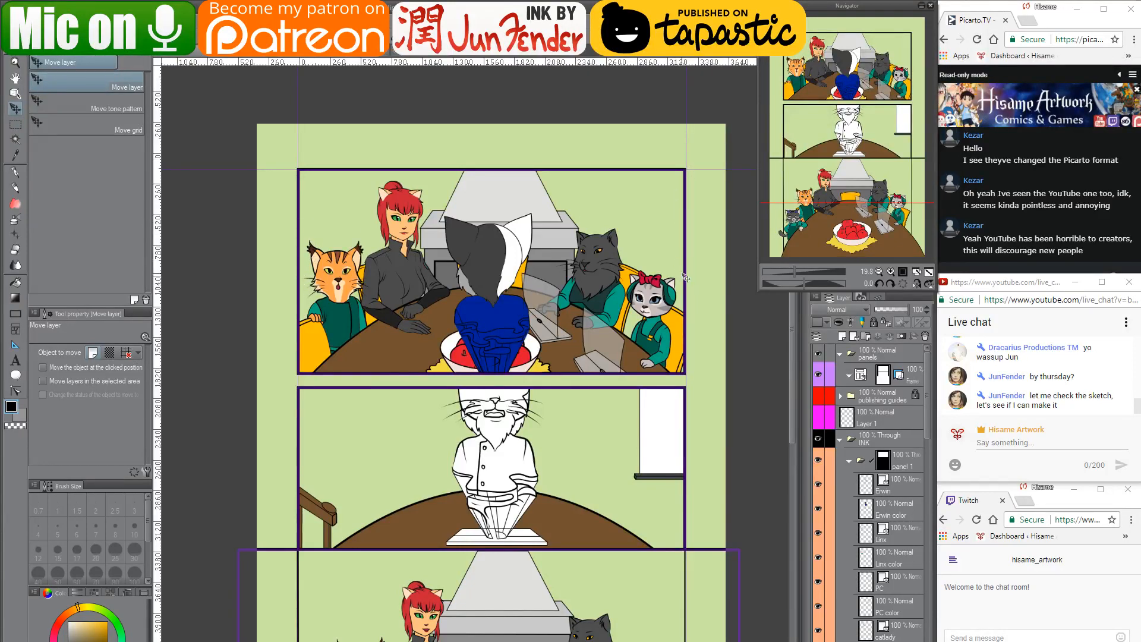
{"action": "left_click_drag", "start_coordinate": [668, 442], "coordinate": [675, 279]}
{"action": "scroll", "coordinate": [911, 523], "scroll_direction": "down", "scroll_amount": 10}
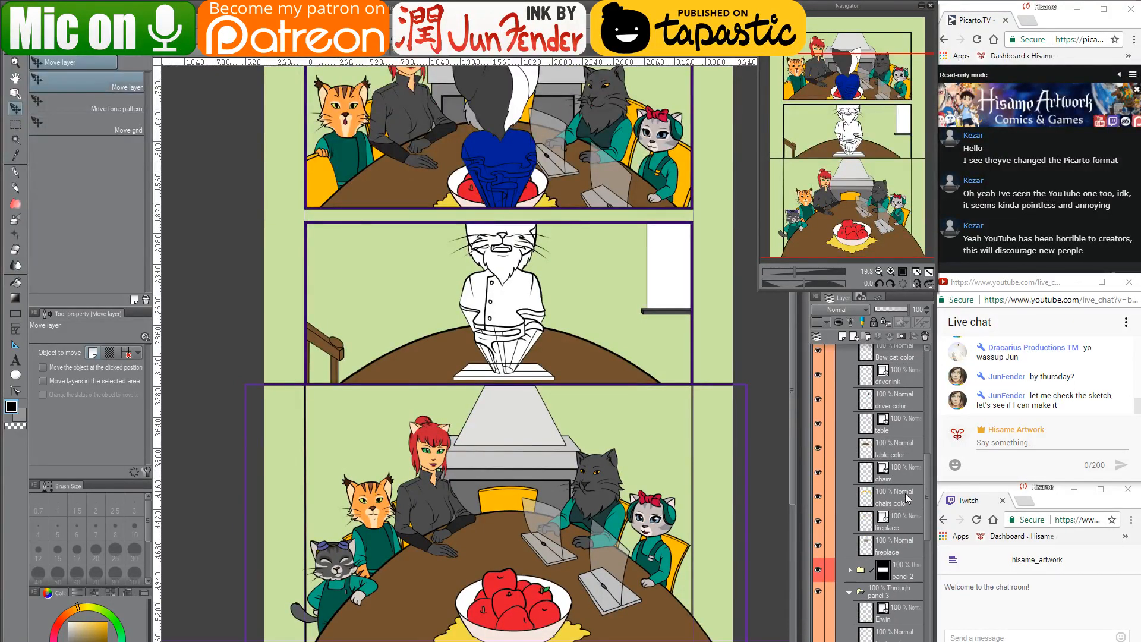
{"action": "scroll", "coordinate": [907, 498], "scroll_direction": "down", "scroll_amount": 10}
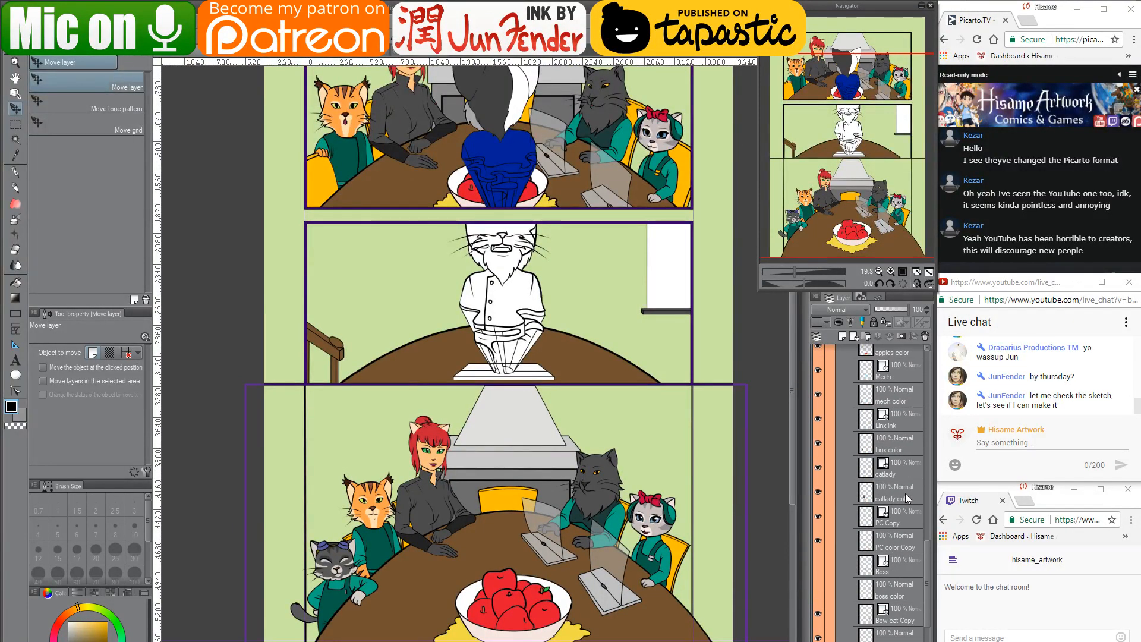
{"action": "left_click_drag", "start_coordinate": [837, 592], "coordinate": [827, 568]}
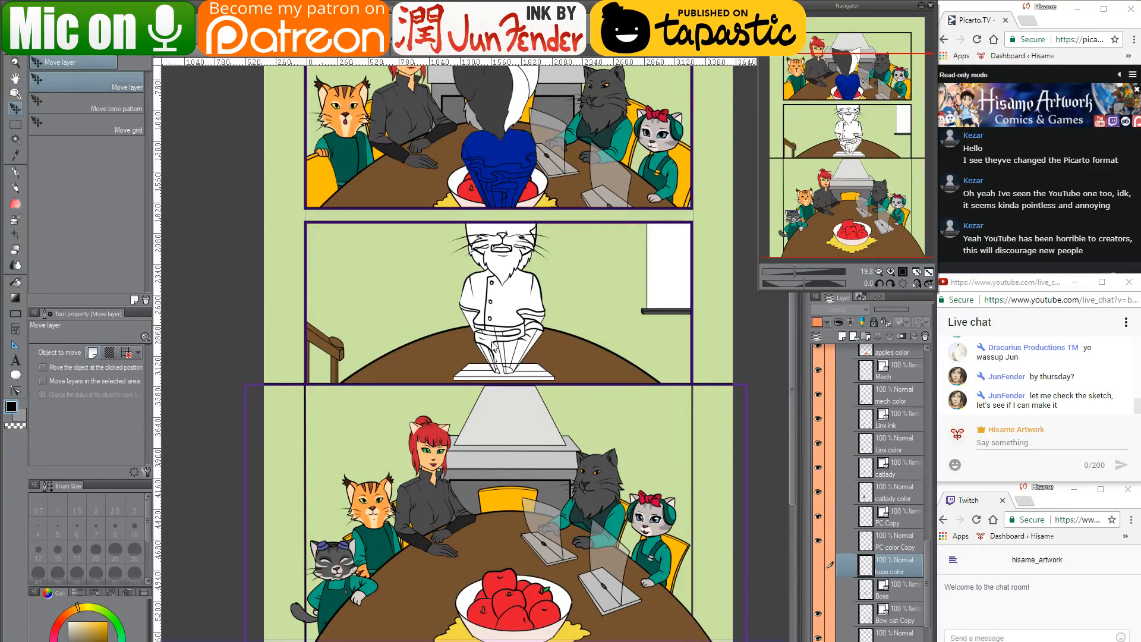
Save a copy of the comic page as a Photoshop Document named page_37
{"action": "scroll", "coordinate": [493, 348], "scroll_direction": "down", "scroll_amount": 2}
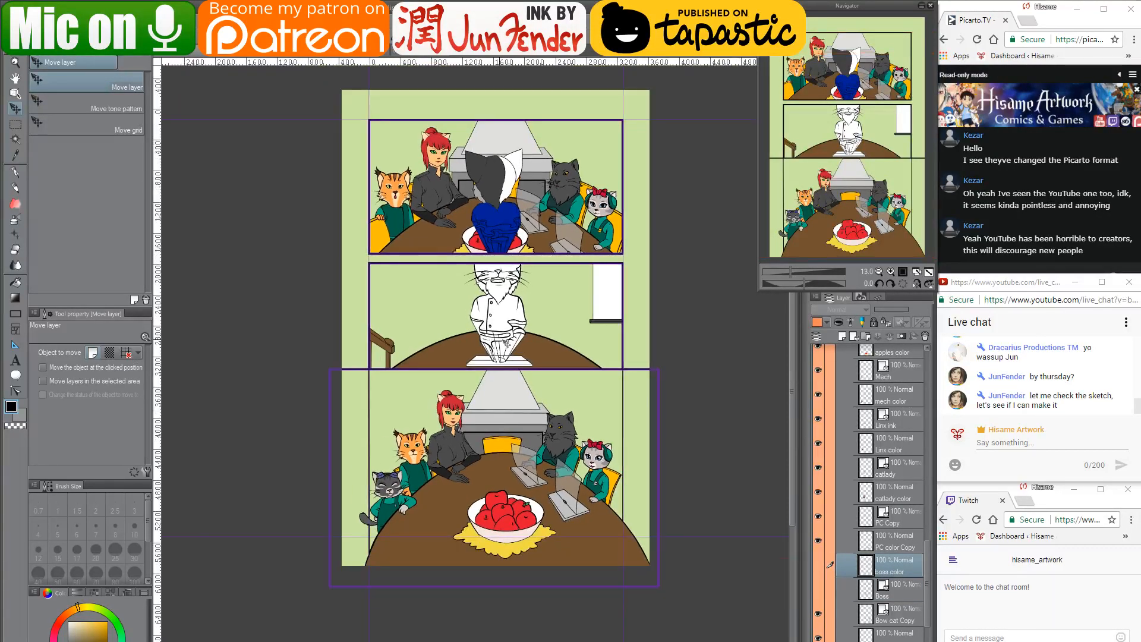
{"action": "left_click", "coordinate": [13, 23]}
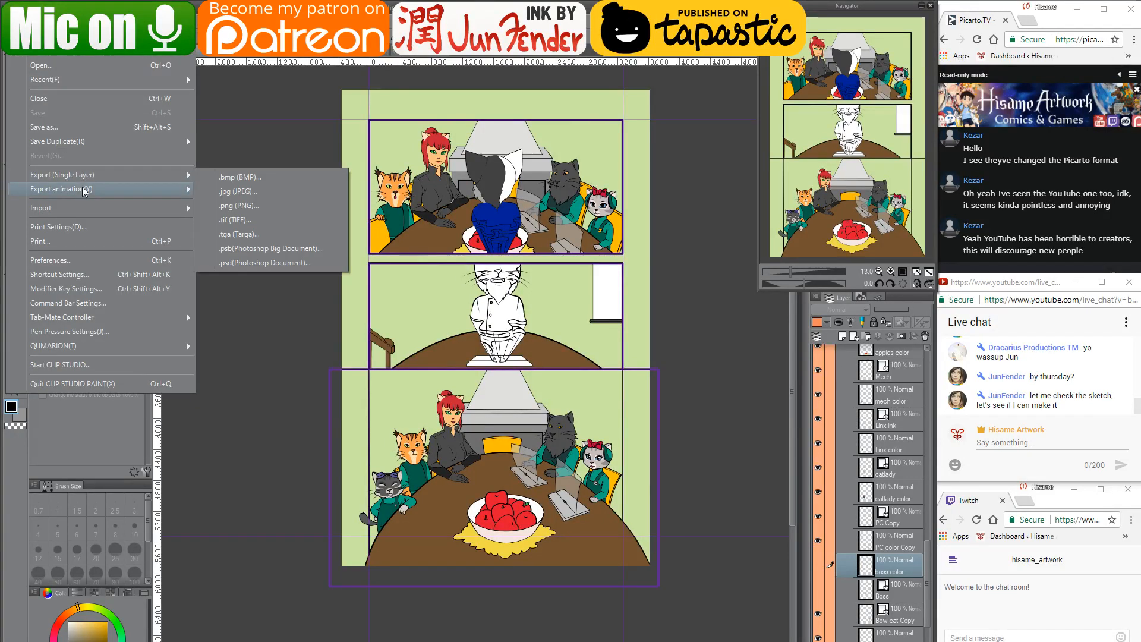
{"action": "mouse_move", "coordinate": [84, 190]}
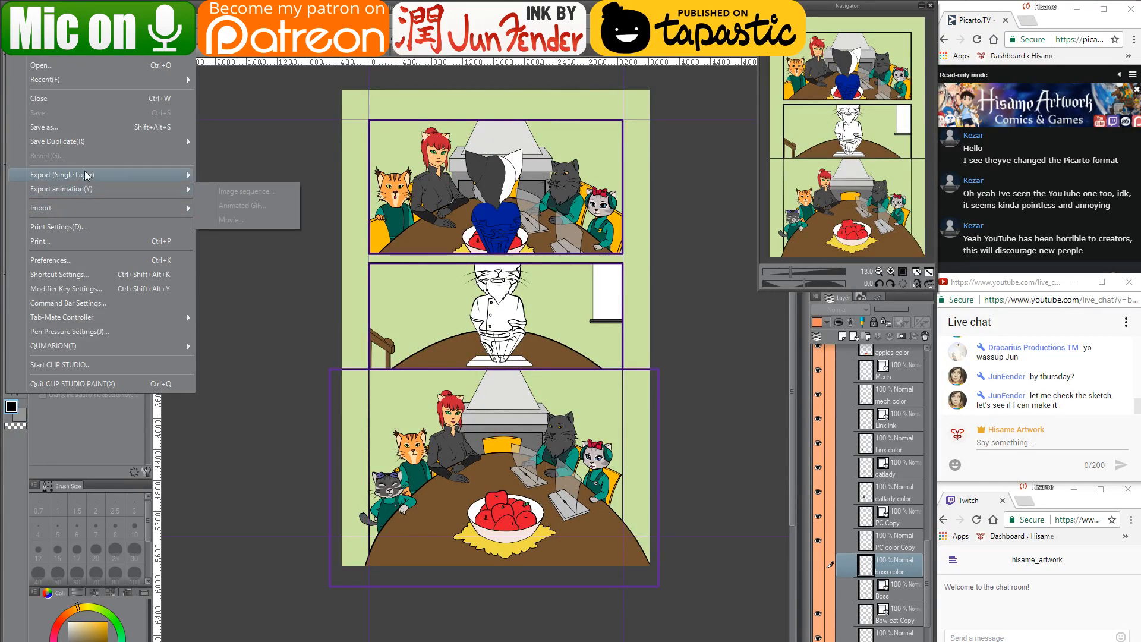
{"action": "left_click", "coordinate": [77, 129]}
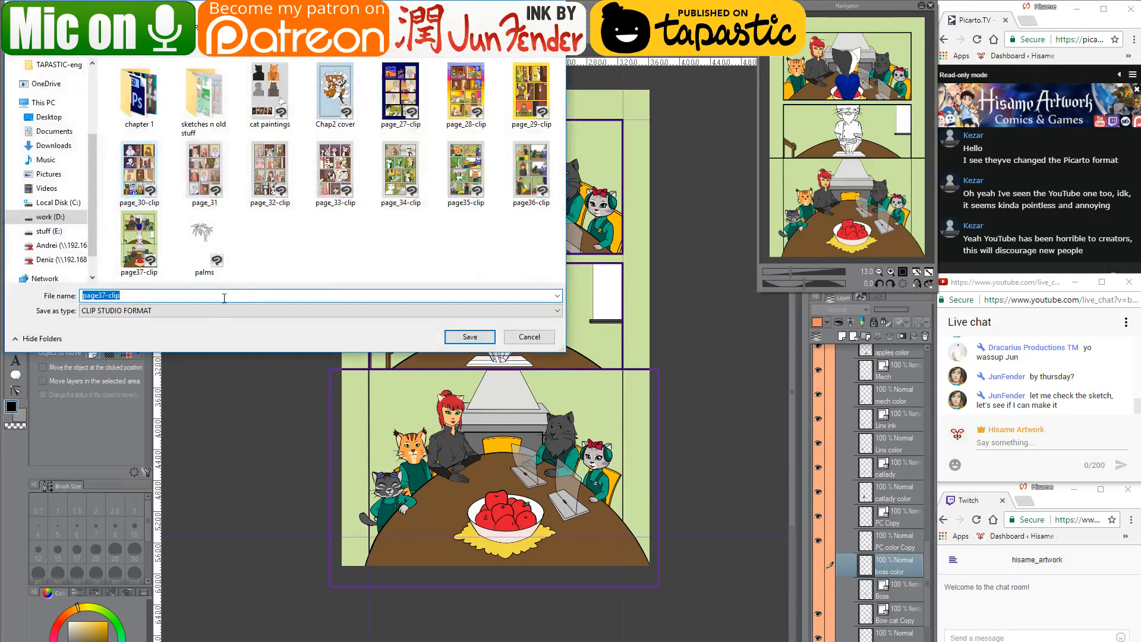
{"action": "left_click", "coordinate": [218, 310]}
{"action": "left_click", "coordinate": [171, 385]}
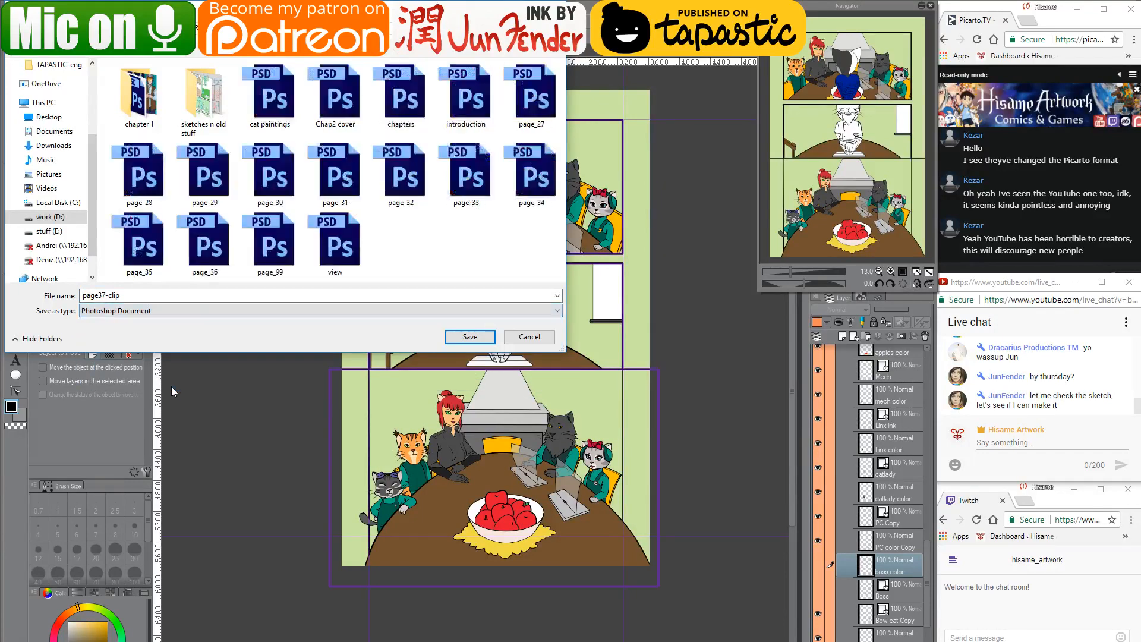
{"action": "left_click", "coordinate": [127, 296]}
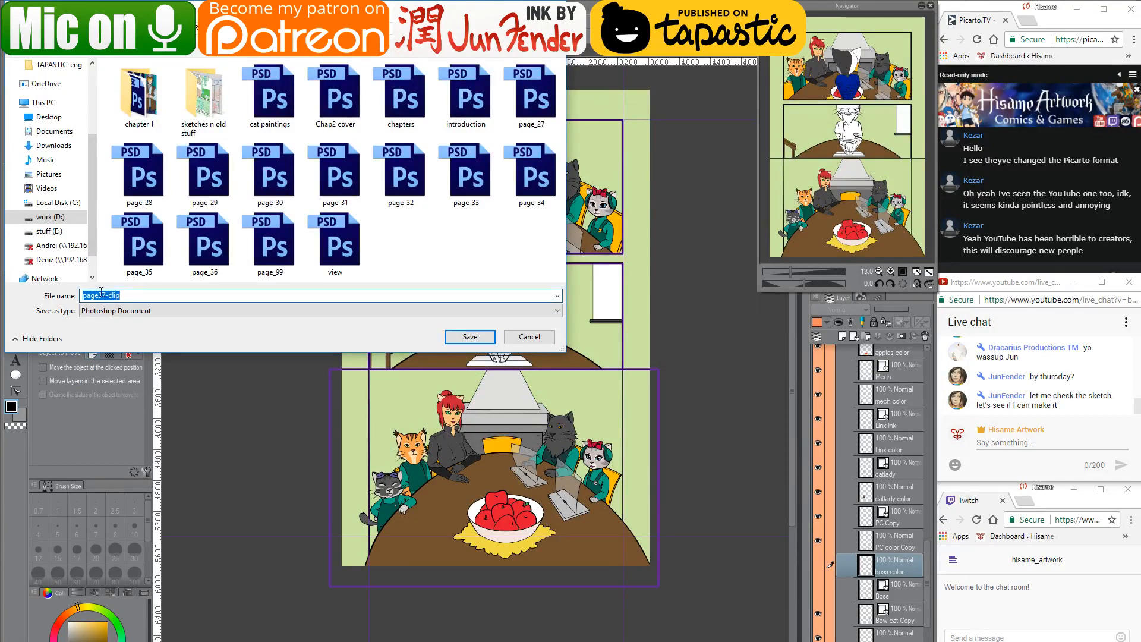
{"action": "left_click", "coordinate": [98, 295]}
{"action": "left_click_drag", "start_coordinate": [108, 295], "coordinate": [208, 300]}
{"action": "key", "text": "BackSpace"}
{"action": "key", "text": "Return"}
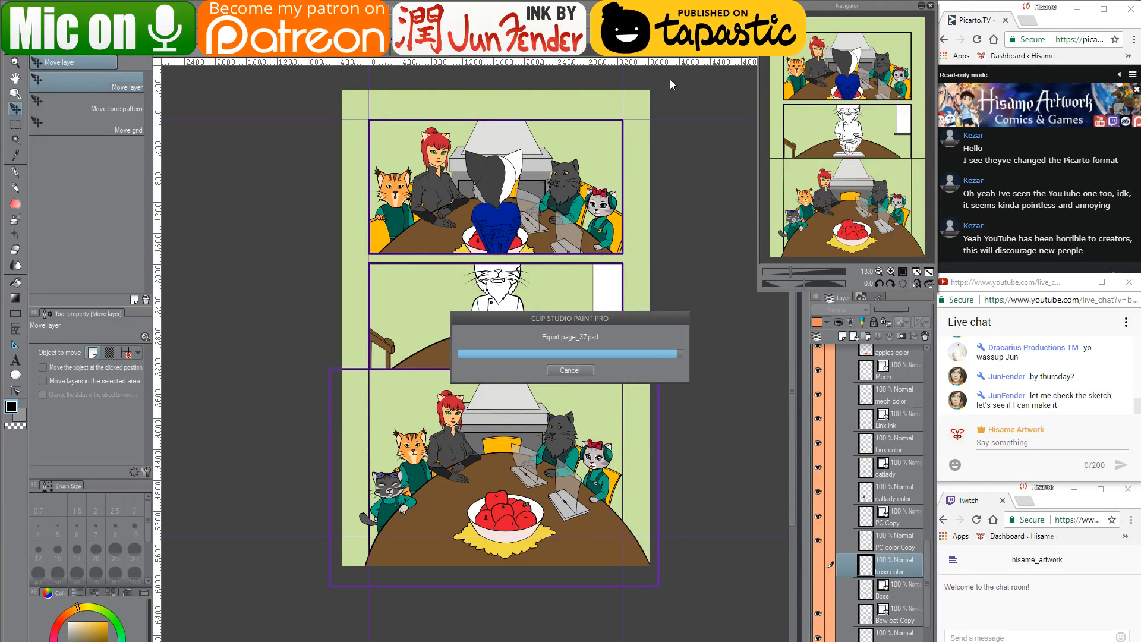
Close the page_37 Photoshop document and reopen page37-clip from the comic pages folder in File Explorer
{"action": "left_click", "coordinate": [929, 6]}
{"action": "left_click", "coordinate": [929, 6]}
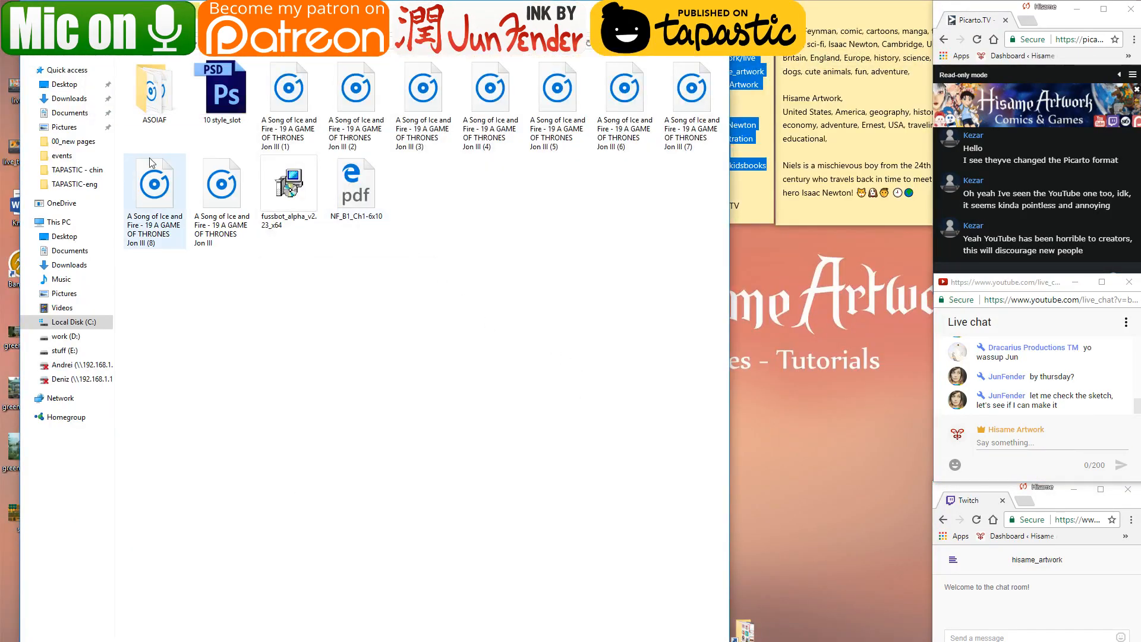
{"action": "key", "text": "alt+Tab"}
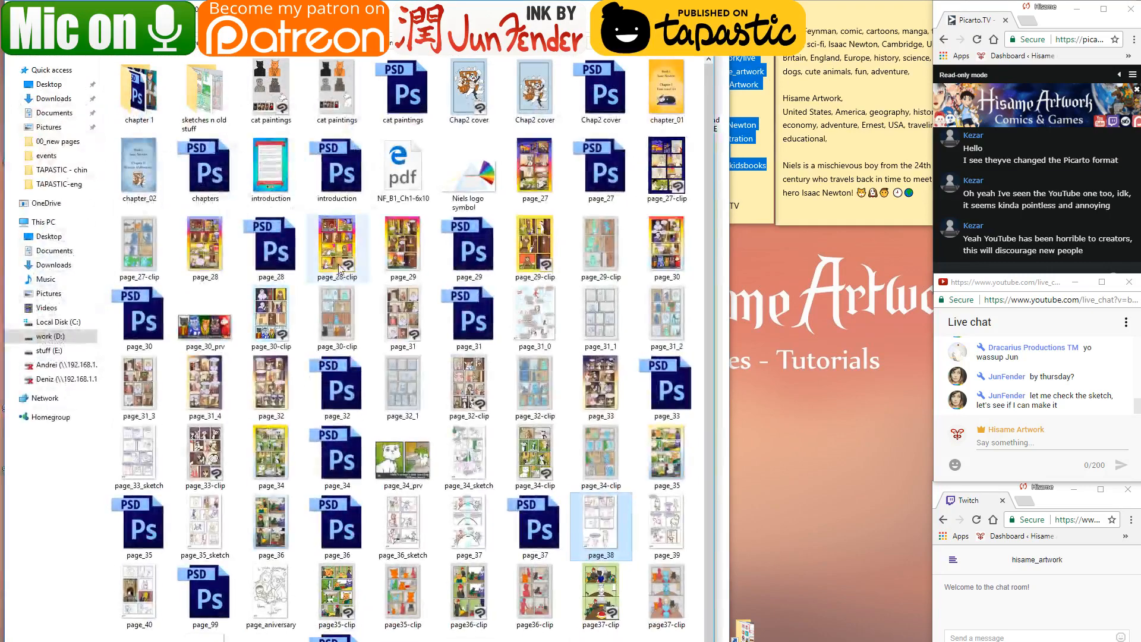
{"action": "scroll", "coordinate": [376, 606], "scroll_direction": "down", "scroll_amount": 1}
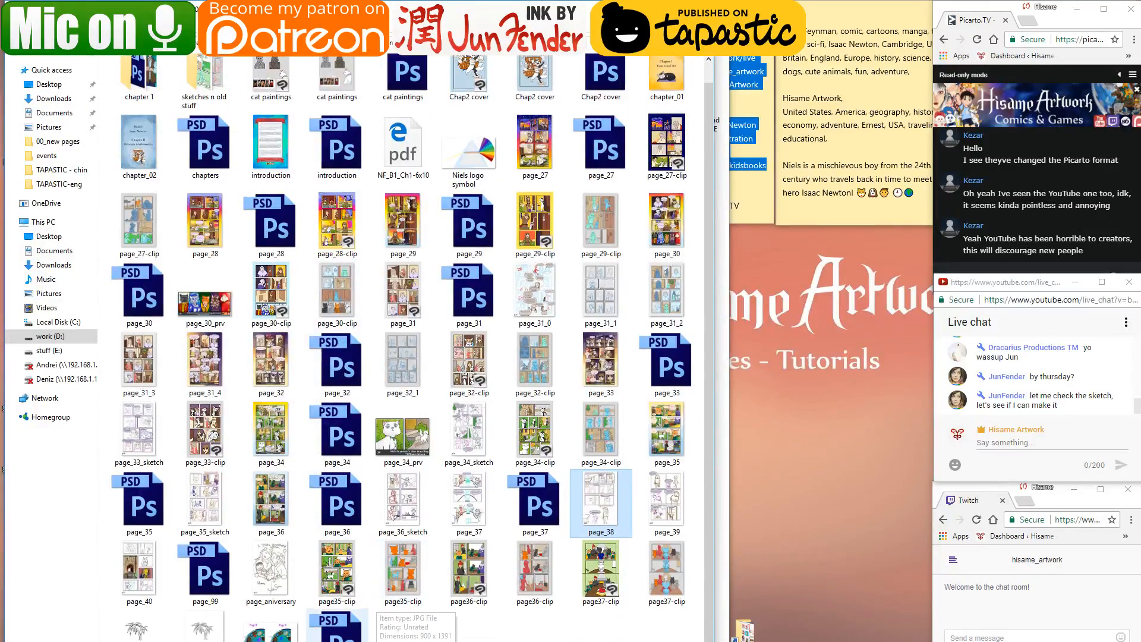
{"action": "scroll", "coordinate": [403, 368], "scroll_direction": "up", "scroll_amount": 1}
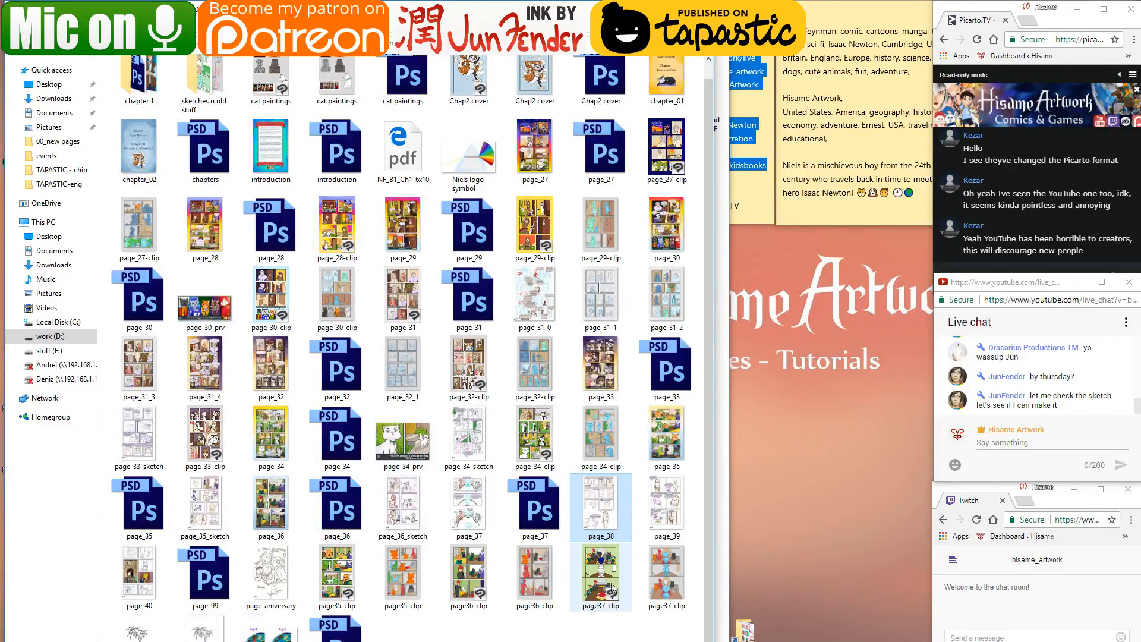
{"action": "left_click", "coordinate": [601, 572]}
{"action": "double_click", "coordinate": [601, 572]}
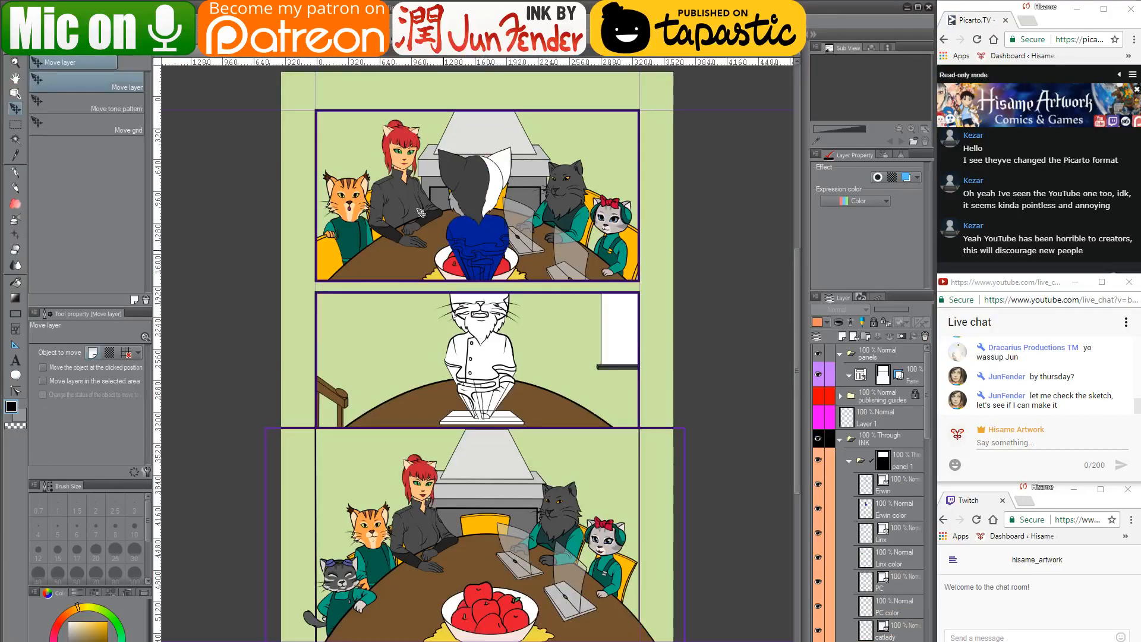
Select the Erwin color layer in the panel 1 folder and load its painted area as a selection
{"action": "scroll", "coordinate": [463, 146], "scroll_direction": "up", "scroll_amount": 3}
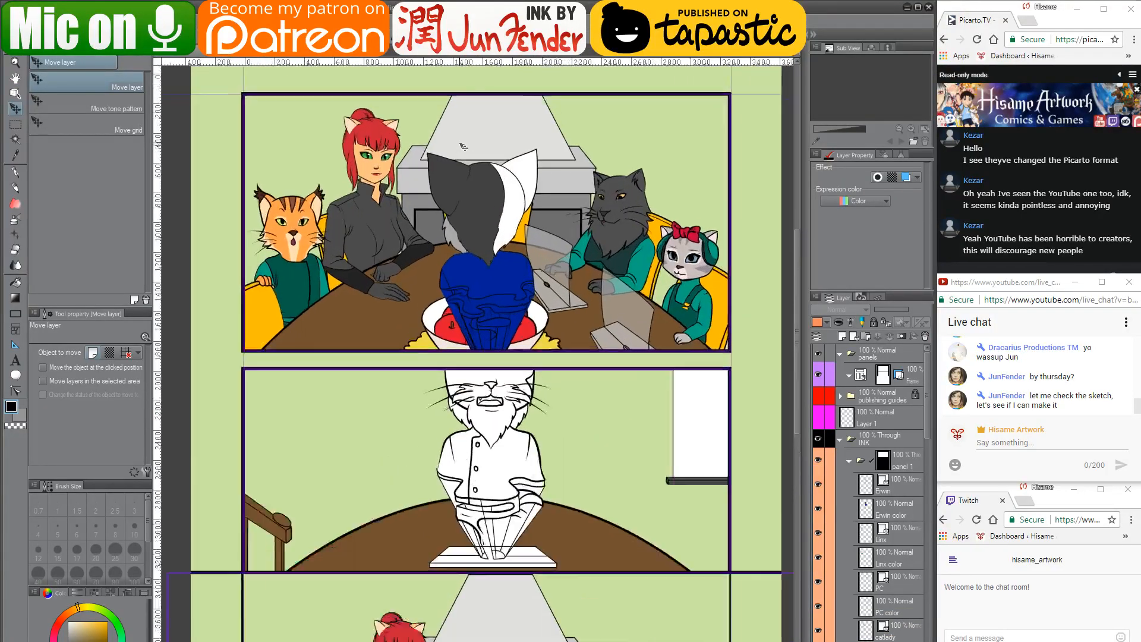
{"action": "scroll", "coordinate": [495, 195], "scroll_direction": "up", "scroll_amount": 1}
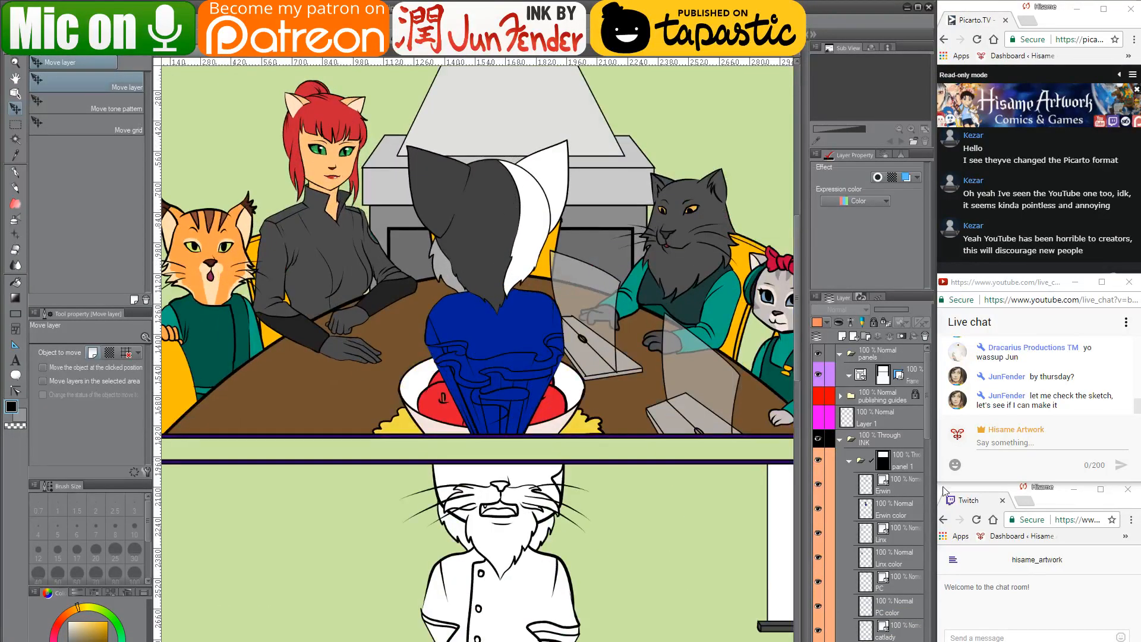
{"action": "left_click", "coordinate": [855, 511]}
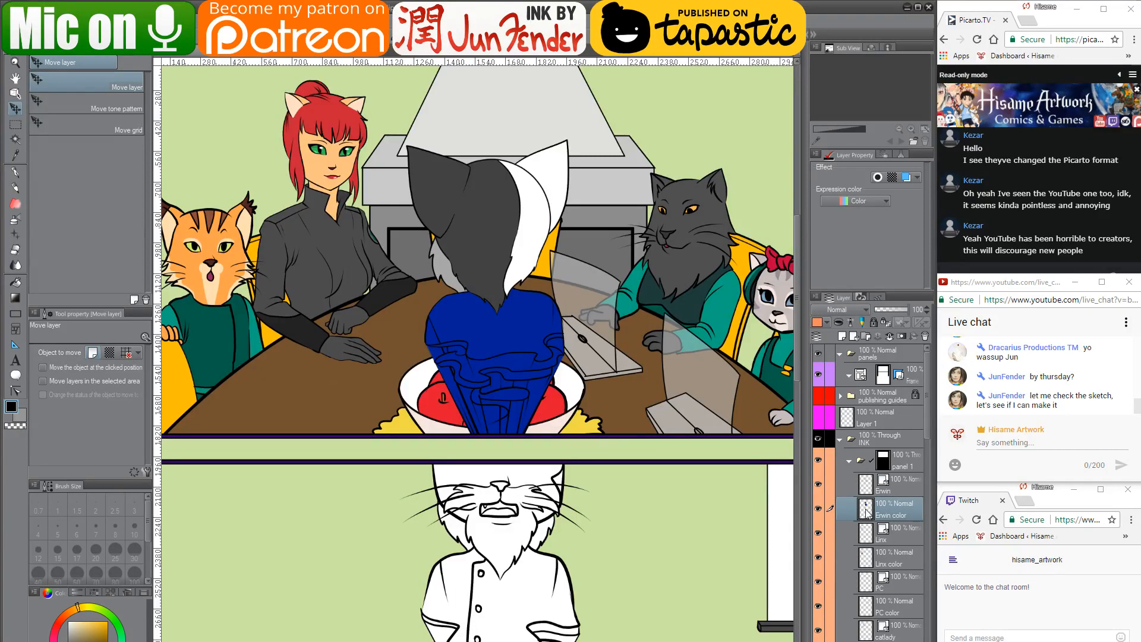
{"action": "left_click", "coordinate": [866, 510], "text": "ctrl"}
{"action": "left_click_drag", "start_coordinate": [629, 256], "coordinate": [635, 343]}
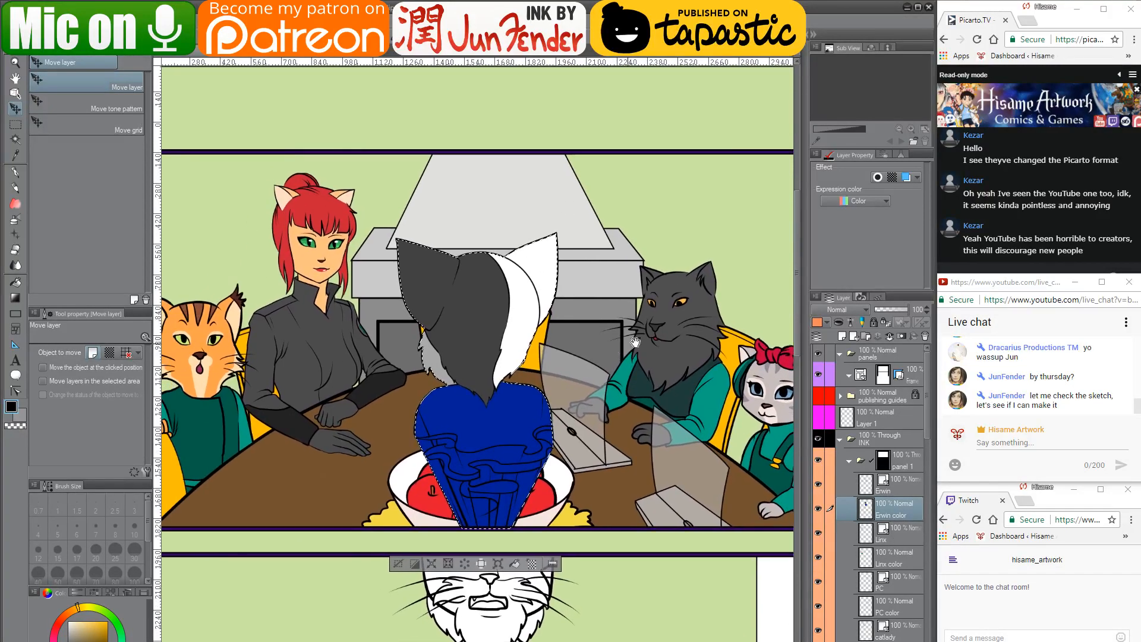
Turn on the layer color effect for panel 1's Erwin color layer and set its color to bright cyan
{"action": "left_click", "coordinate": [867, 202]}
{"action": "left_click", "coordinate": [867, 201]}
{"action": "left_click", "coordinate": [917, 177]}
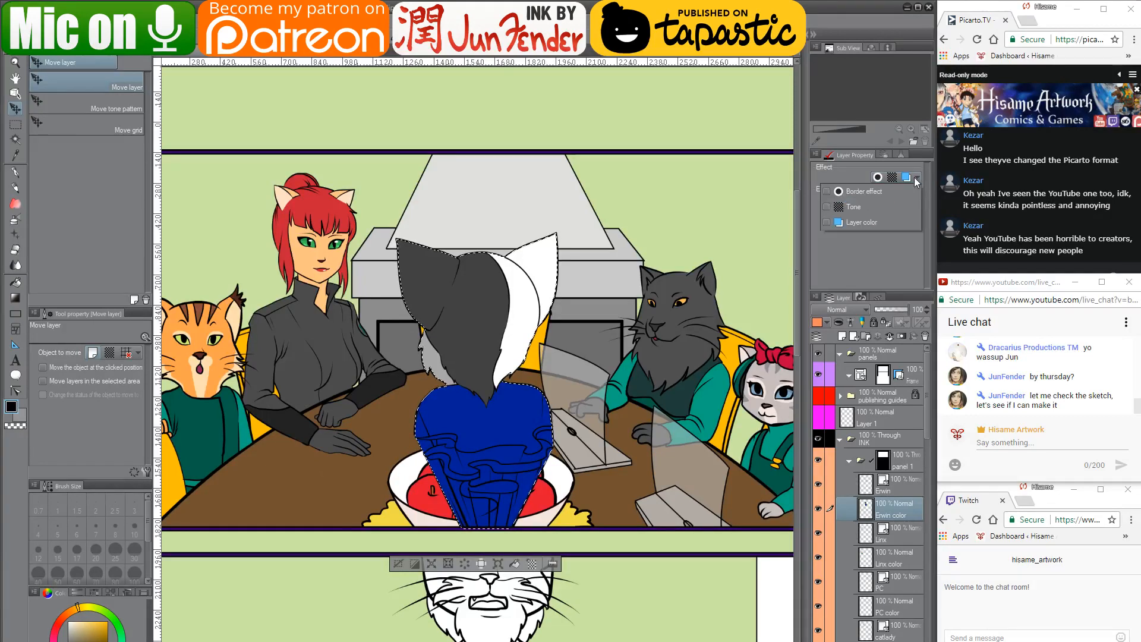
{"action": "left_click", "coordinate": [830, 221]}
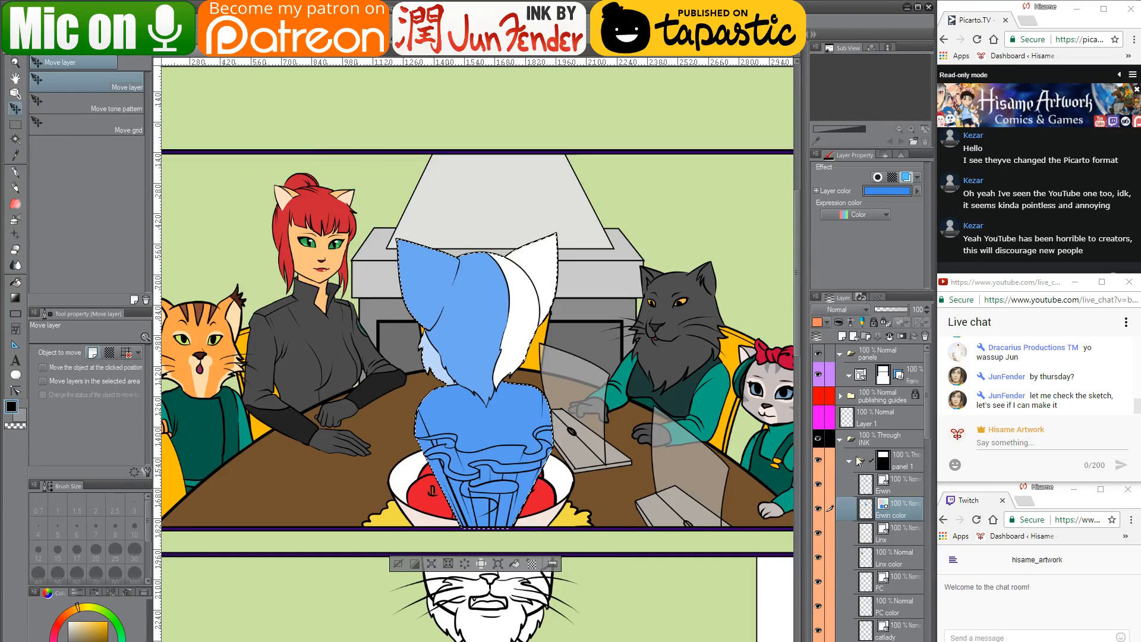
{"action": "left_click", "coordinate": [895, 190]}
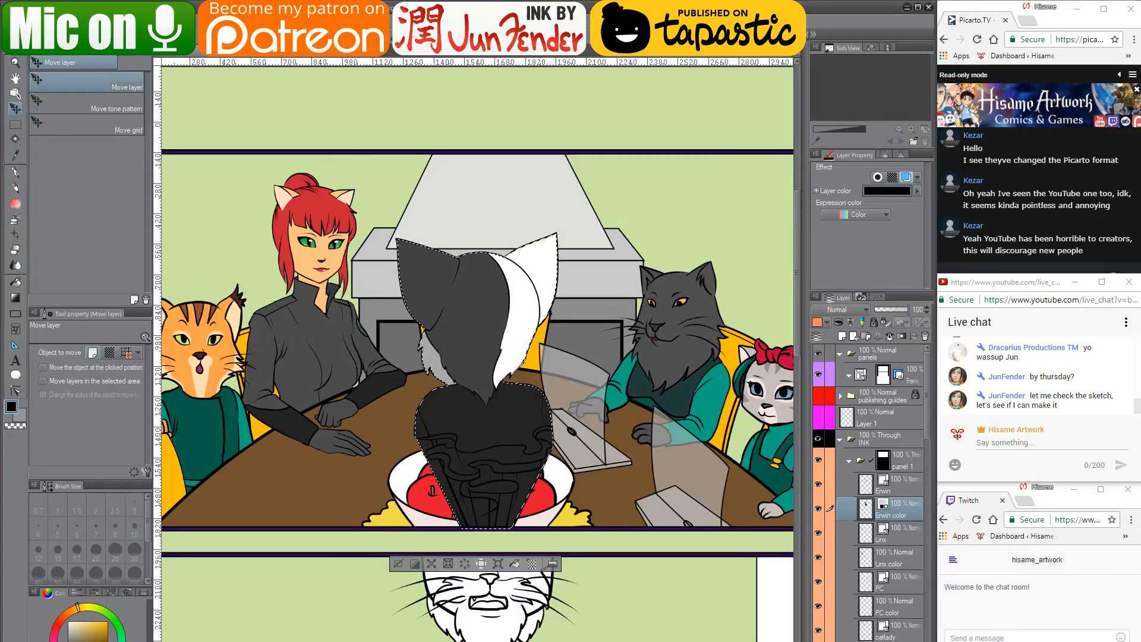
{"action": "left_click_drag", "start_coordinate": [102, 633], "coordinate": [171, 582]}
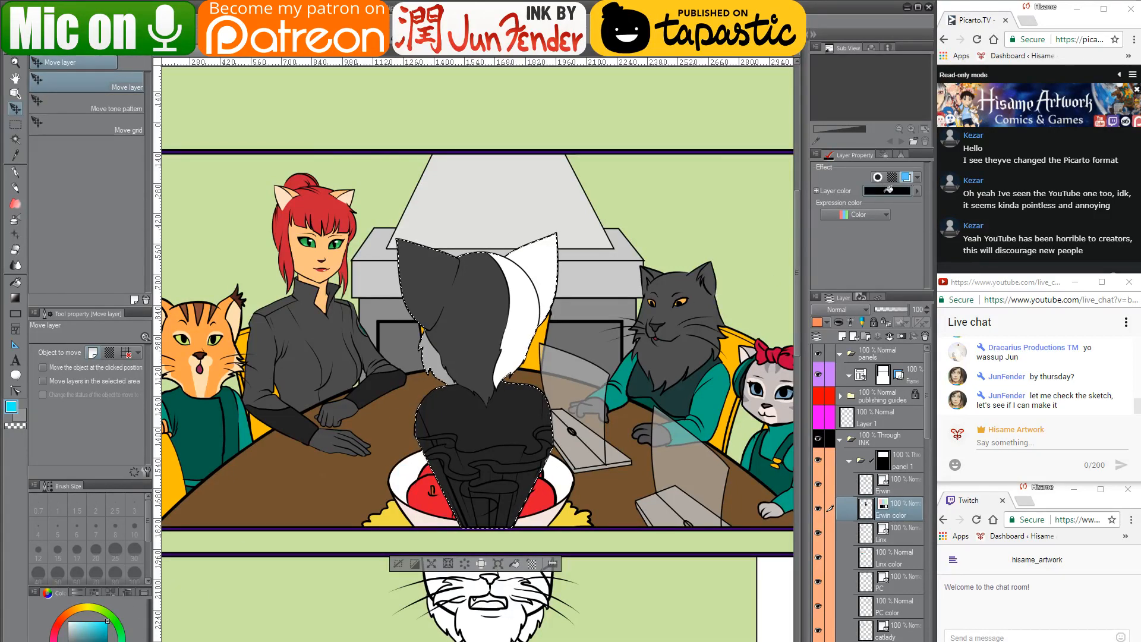
{"action": "left_click", "coordinate": [888, 186]}
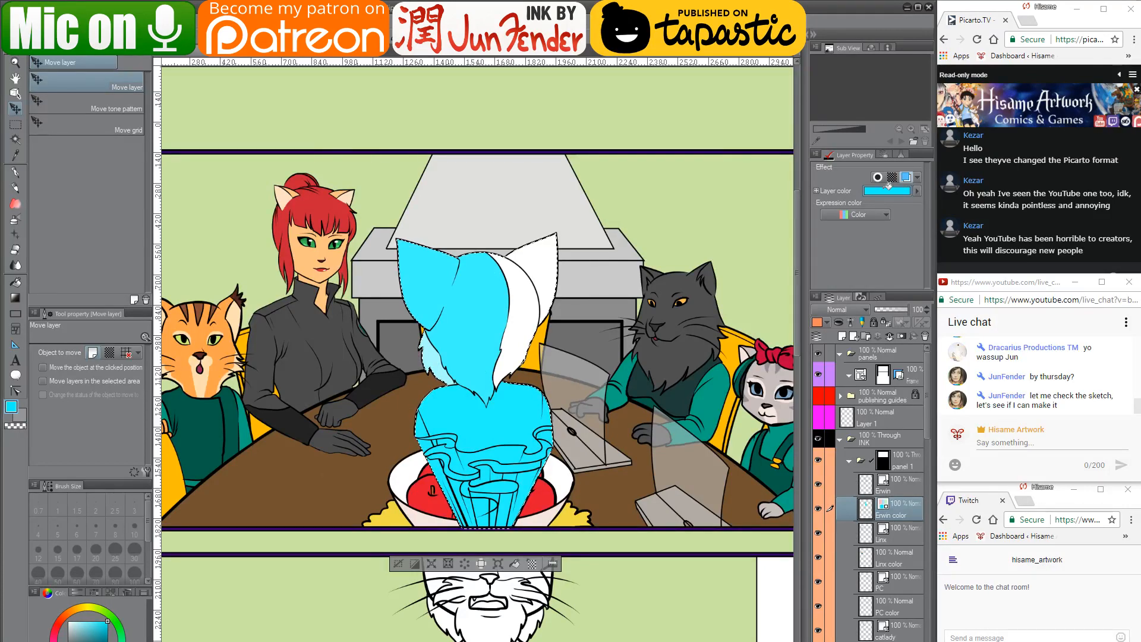
Turn on the layer color effect for panel 1's Erwin line art layer and set it to a very pale cyan
{"action": "left_click", "coordinate": [915, 493]}
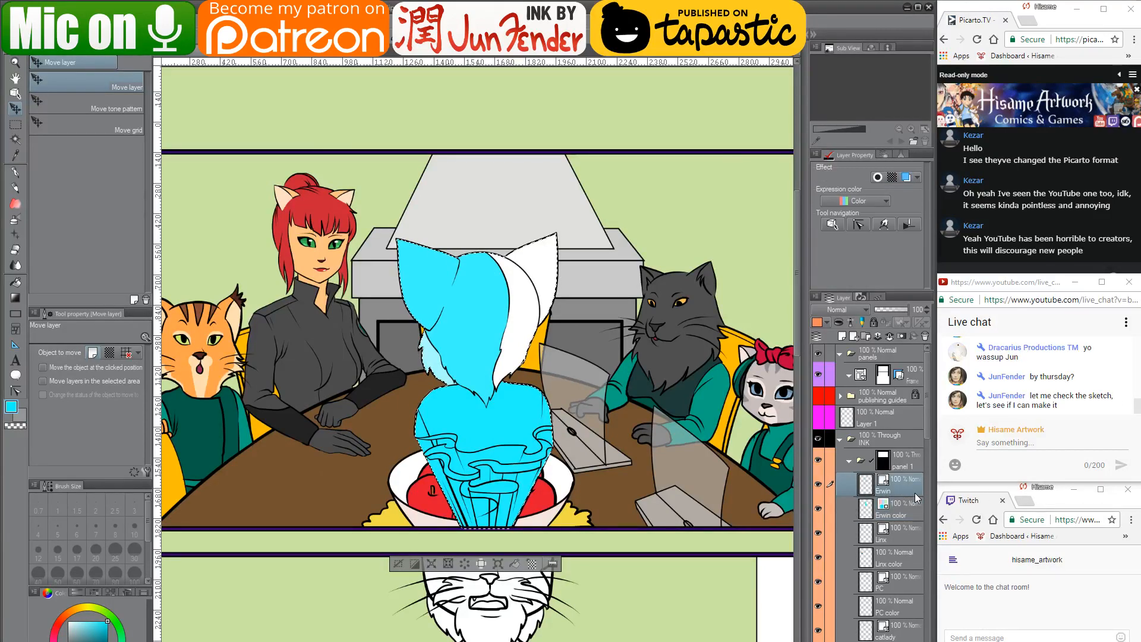
{"action": "left_click", "coordinate": [907, 179]}
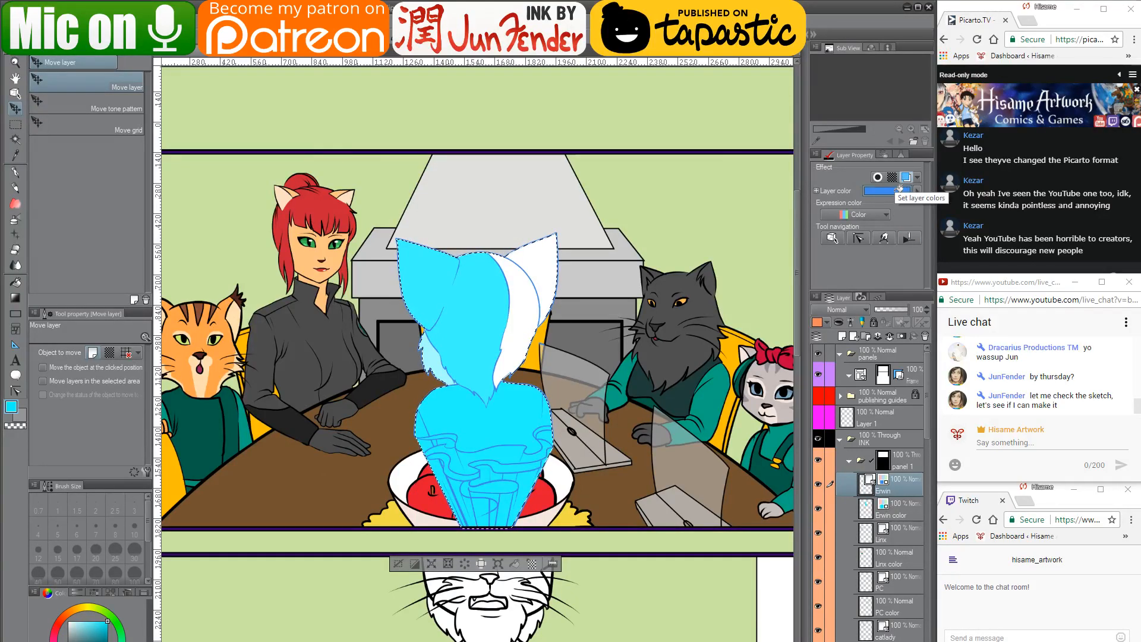
{"action": "left_click", "coordinate": [899, 188]}
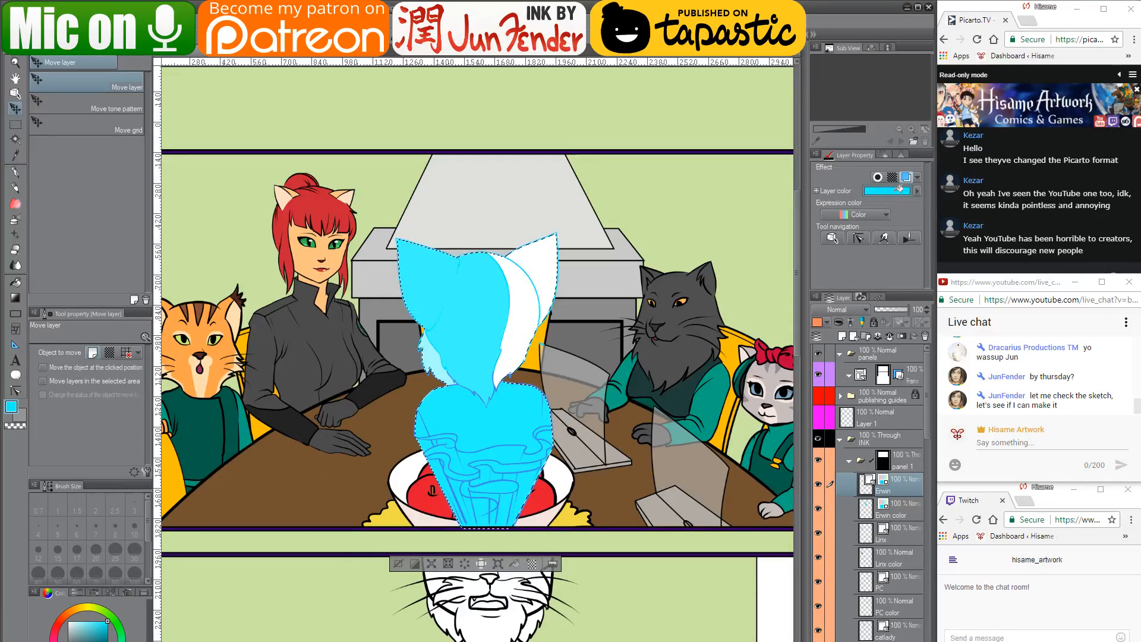
{"action": "left_click", "coordinate": [92, 621]}
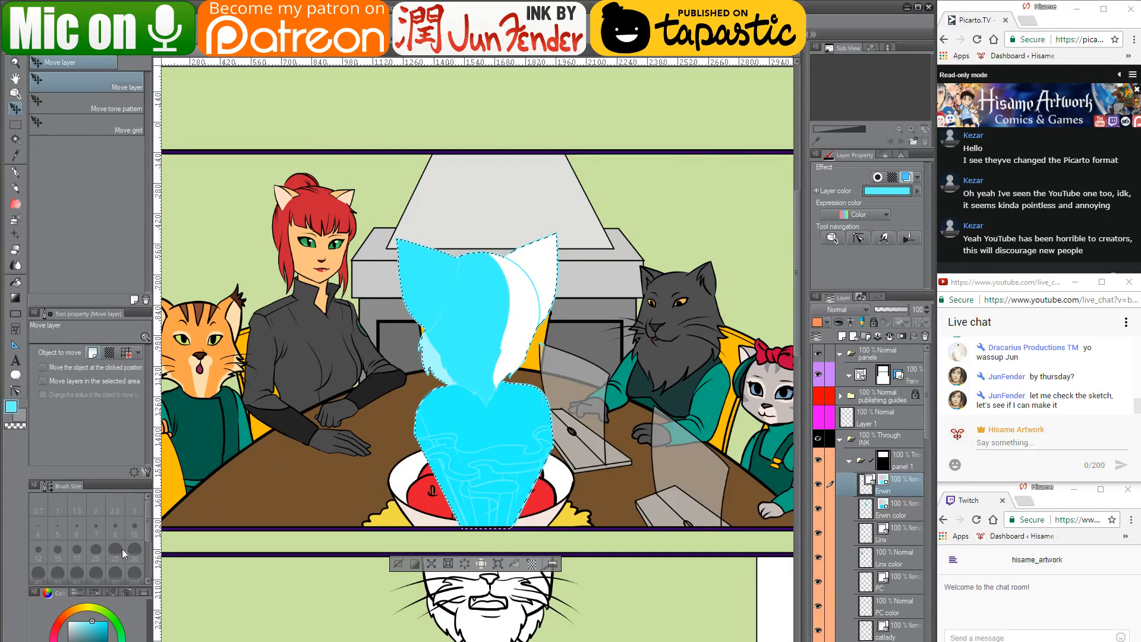
{"action": "left_click", "coordinate": [75, 621]}
{"action": "left_click", "coordinate": [903, 189]}
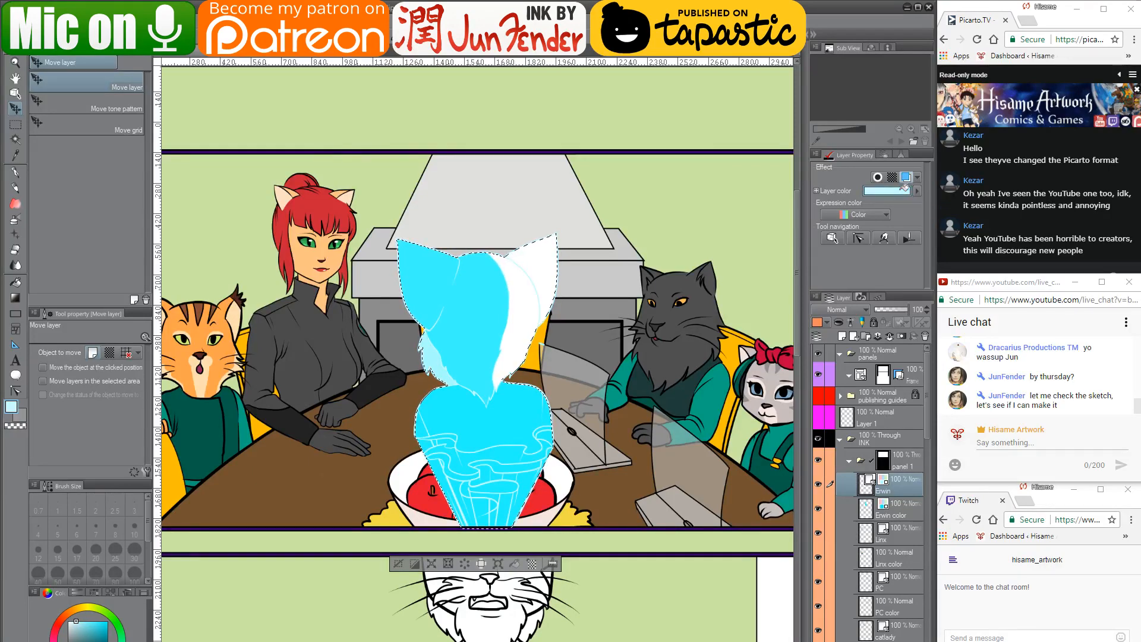
Expand the panel 2 folder in the layer list to reach the Erwin layers
{"action": "left_click_drag", "start_coordinate": [524, 502], "coordinate": [542, 320]}
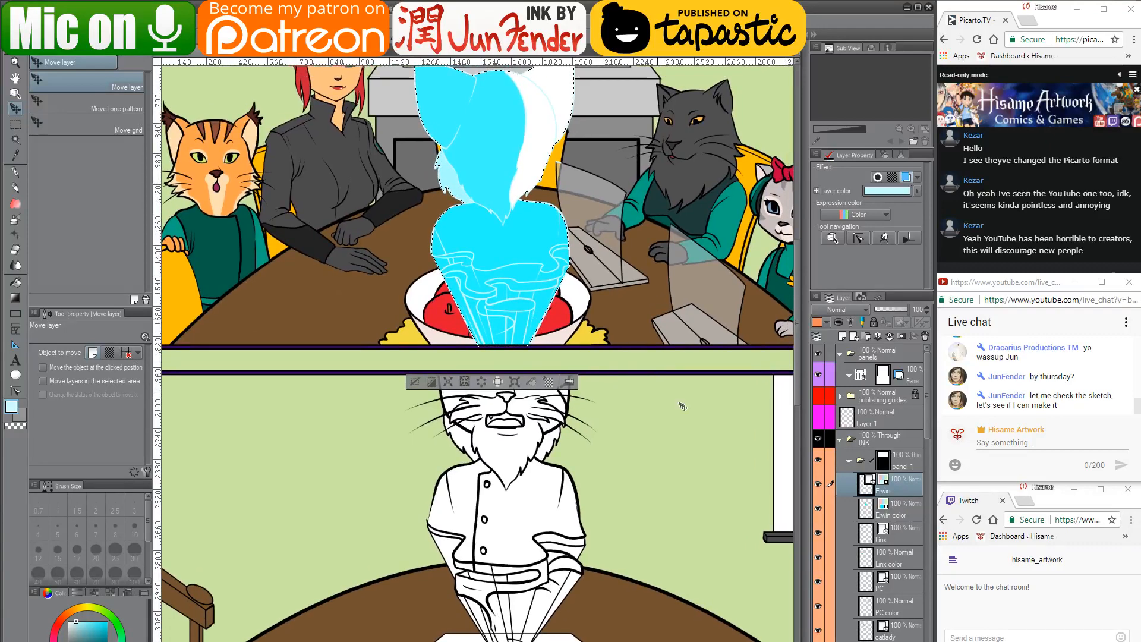
{"action": "scroll", "coordinate": [868, 574], "scroll_direction": "down", "scroll_amount": 3}
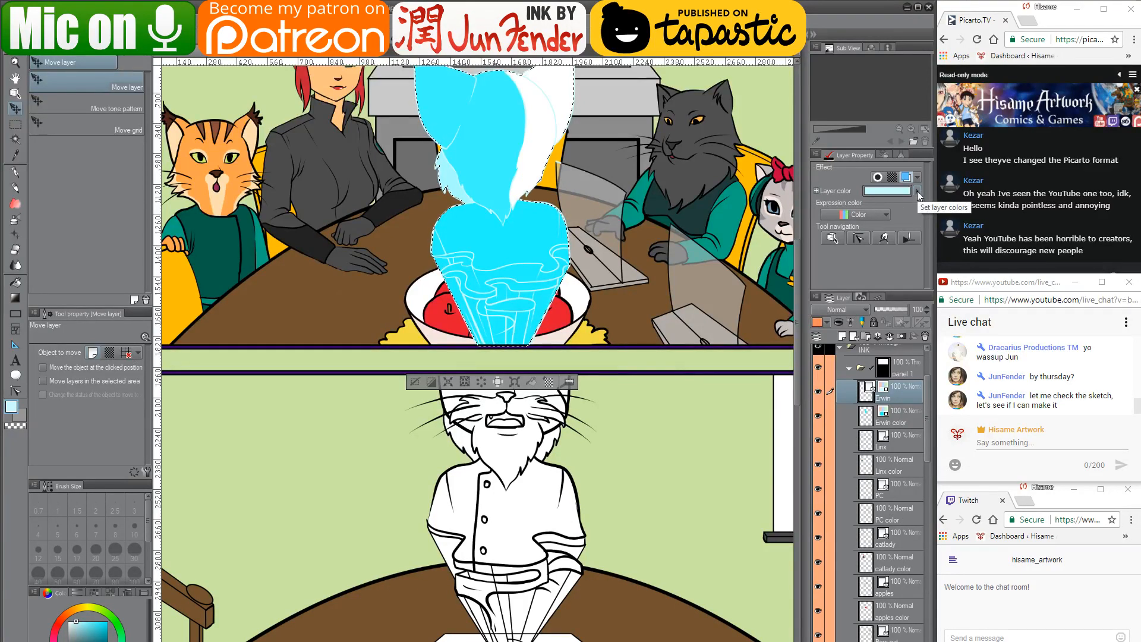
{"action": "left_click", "coordinate": [885, 412]}
{"action": "scroll", "coordinate": [891, 573], "scroll_direction": "down", "scroll_amount": 10}
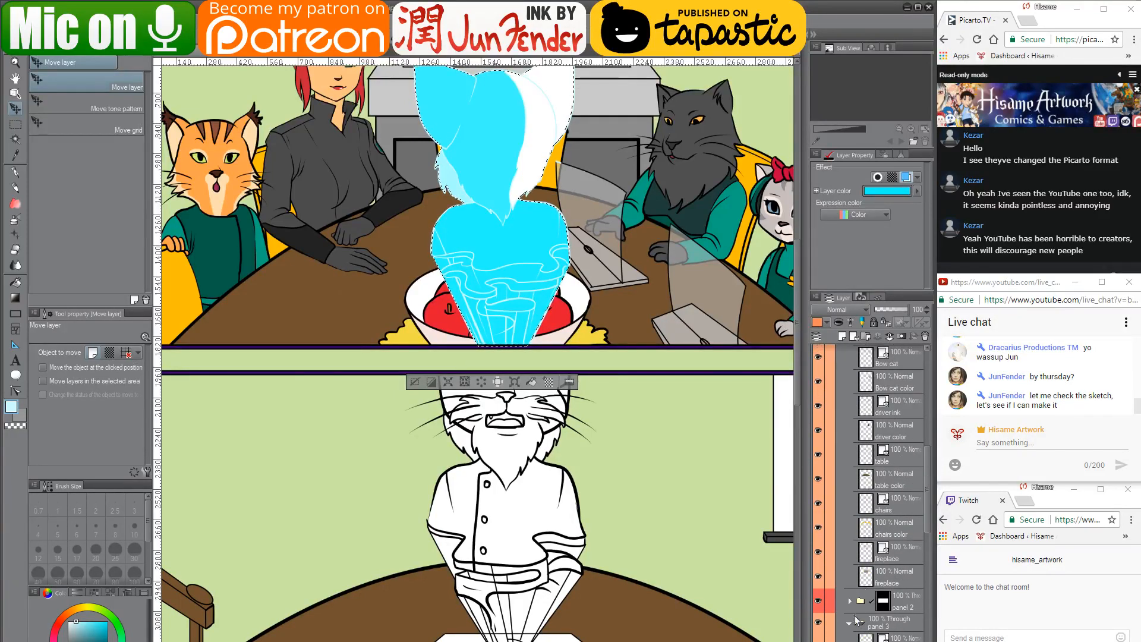
{"action": "scroll", "coordinate": [856, 621], "scroll_direction": "down", "scroll_amount": 3}
{"action": "left_click", "coordinate": [849, 509]}
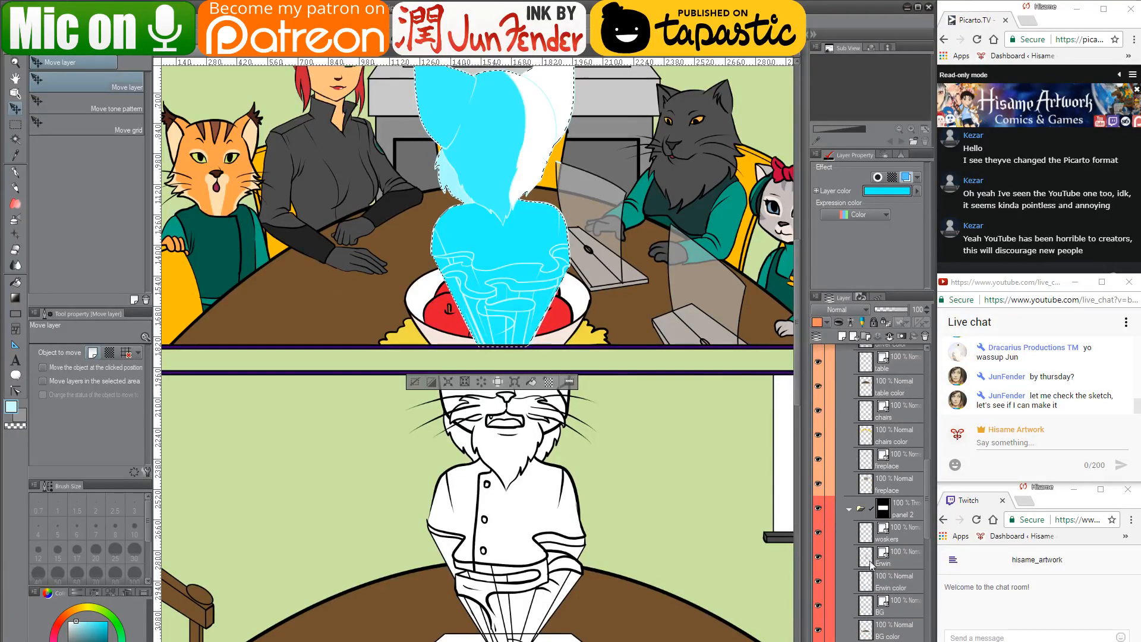
Load panel 2's Erwin color layer as a selection, clear it, and activate the Fill tool referring only to the editing layer
{"action": "left_click", "coordinate": [868, 577], "text": "ctrl"}
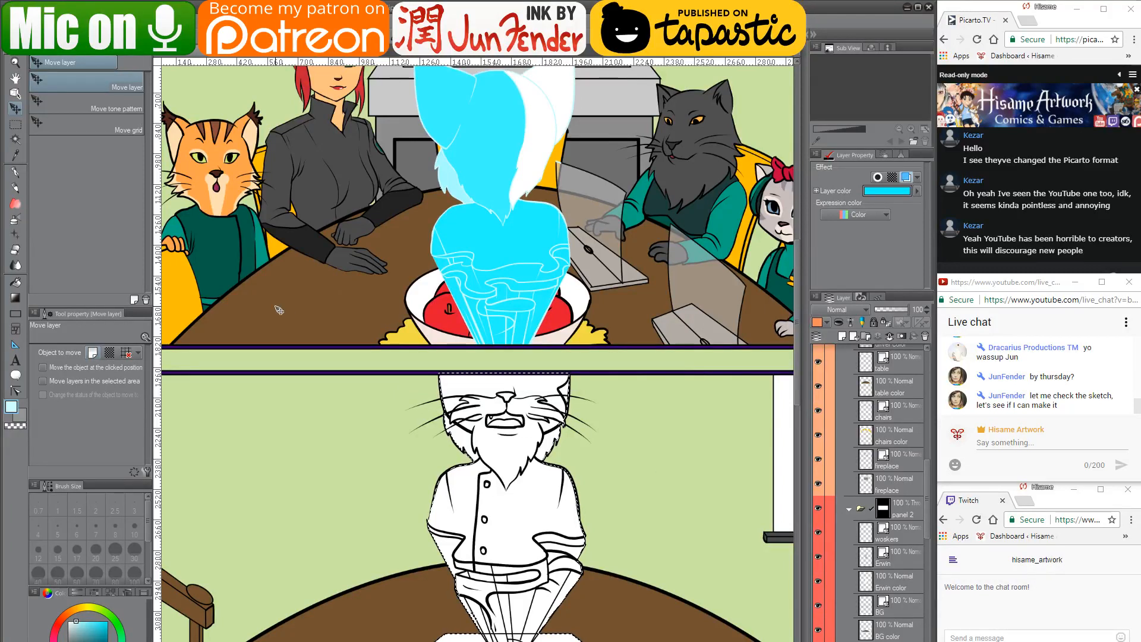
{"action": "key", "text": "ctrl+d"}
{"action": "left_click", "coordinate": [15, 282]}
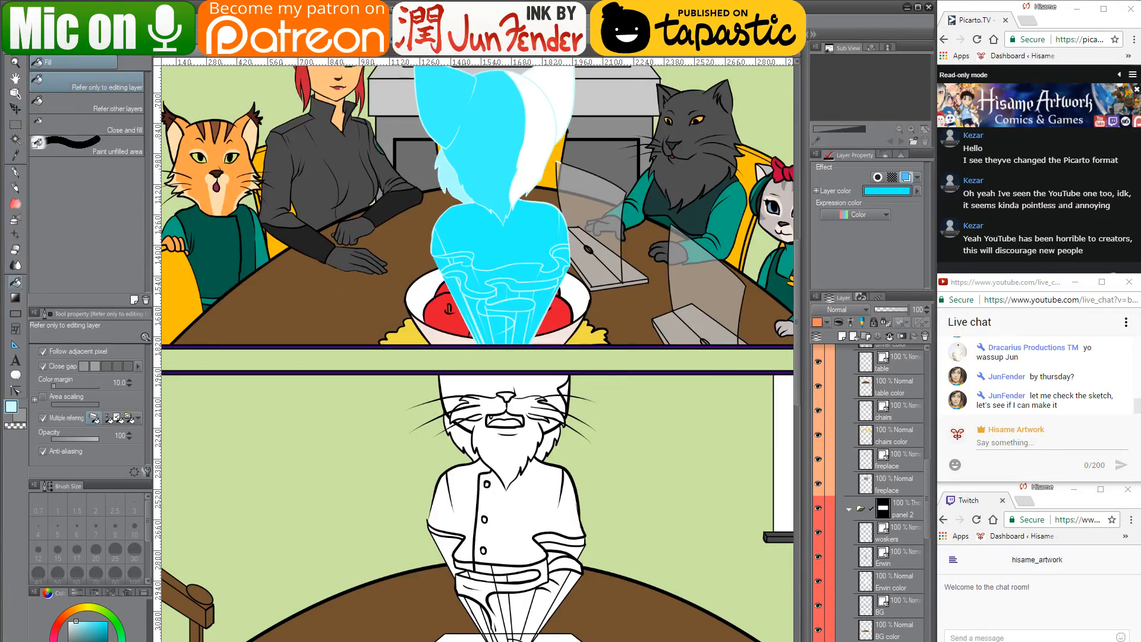
Open Erwin's character sheet from the world folder, sample the dark grey of his fur, and return to the comic page
{"action": "key", "text": "alt+Tab"}
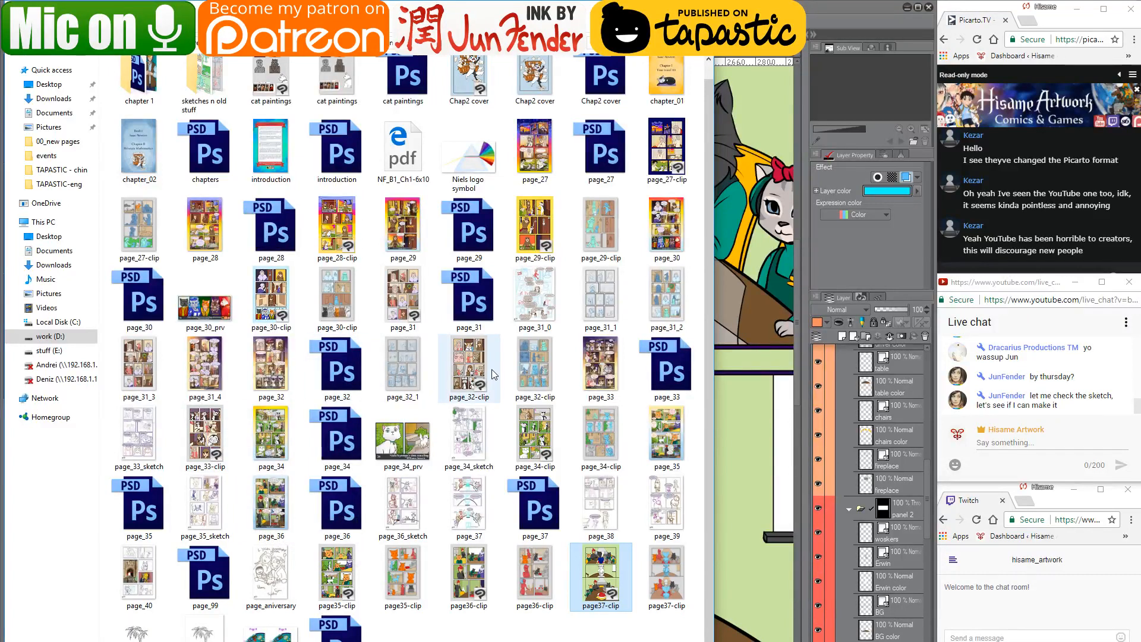
{"action": "left_click", "coordinate": [389, 42]}
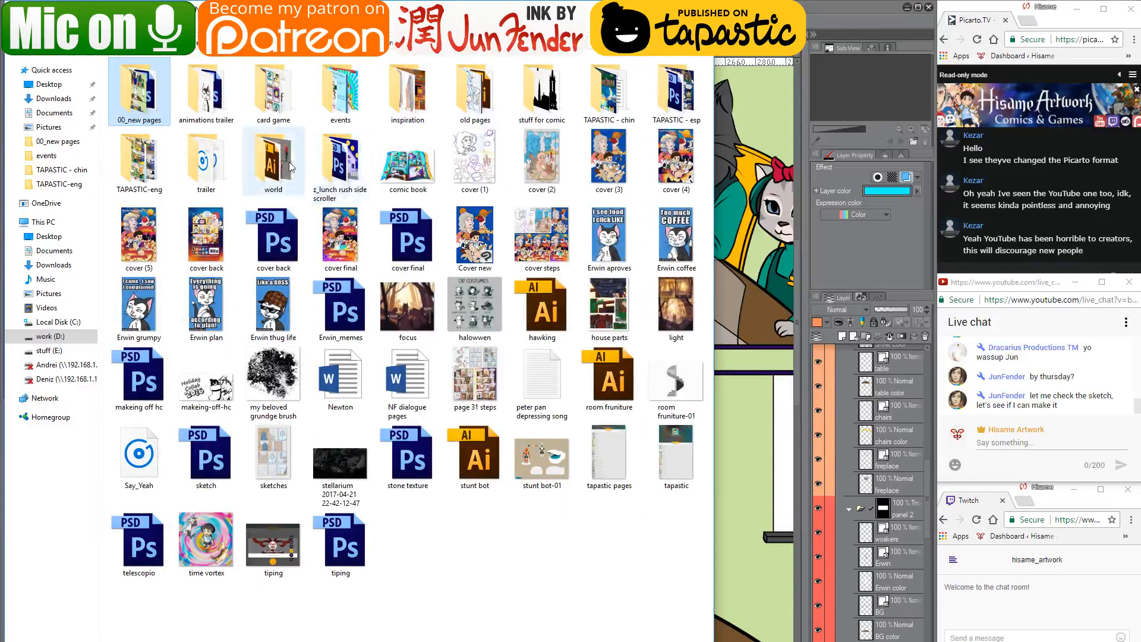
{"action": "left_click", "coordinate": [289, 168]}
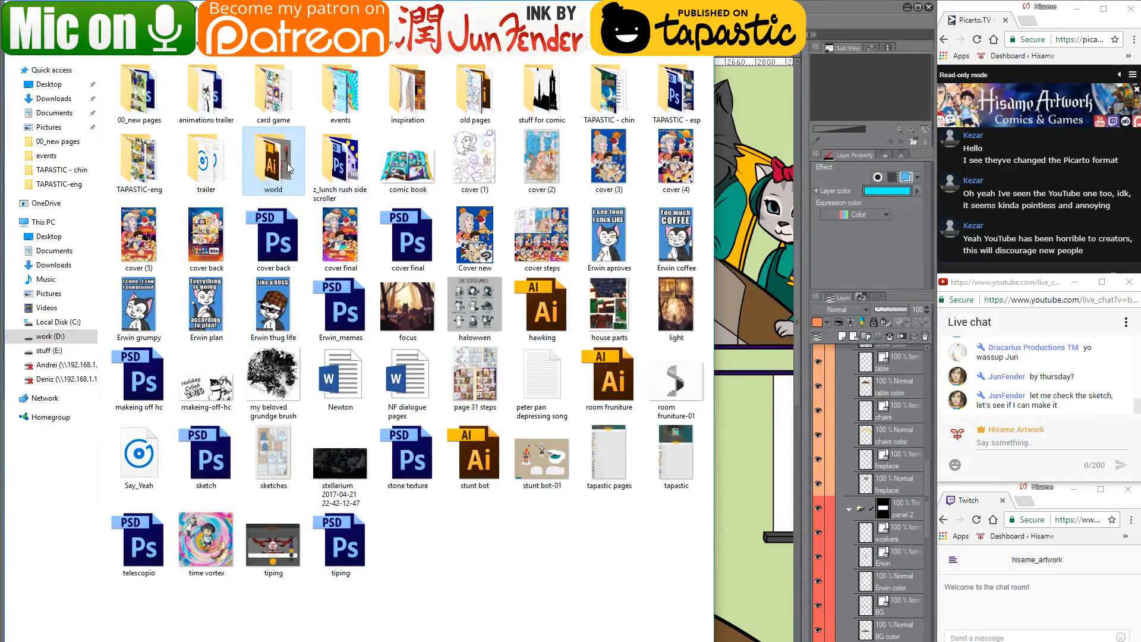
{"action": "double_click", "coordinate": [288, 168]}
{"action": "left_click_drag", "start_coordinate": [599, 178], "coordinate": [760, 59]}
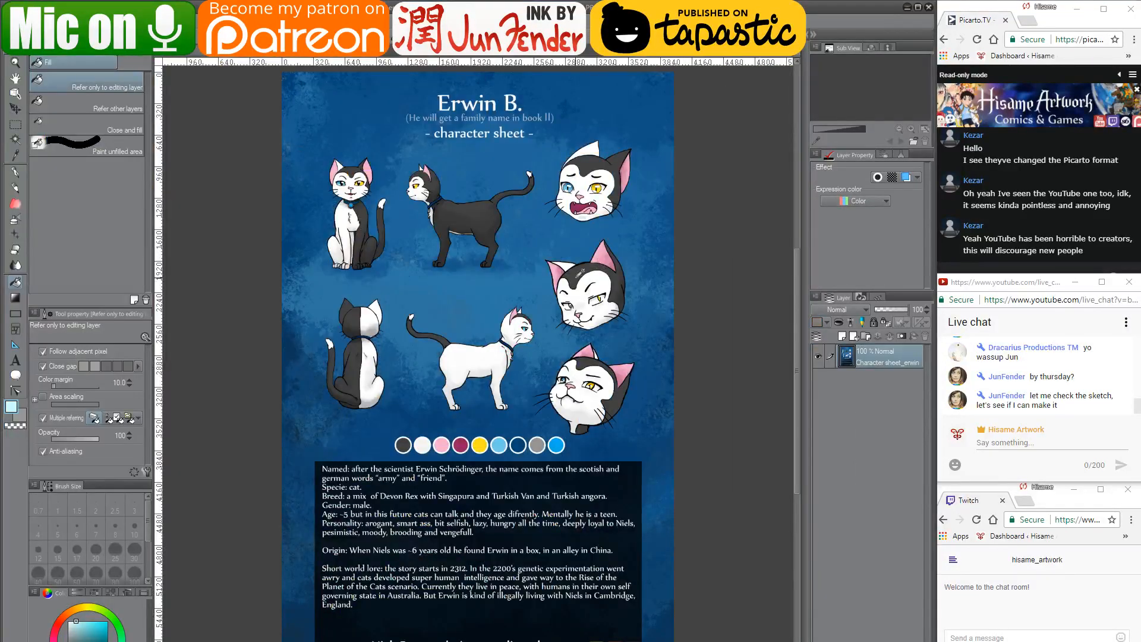
{"action": "left_click", "coordinate": [577, 276], "text": "alt"}
{"action": "left_click", "coordinate": [193, 60]}
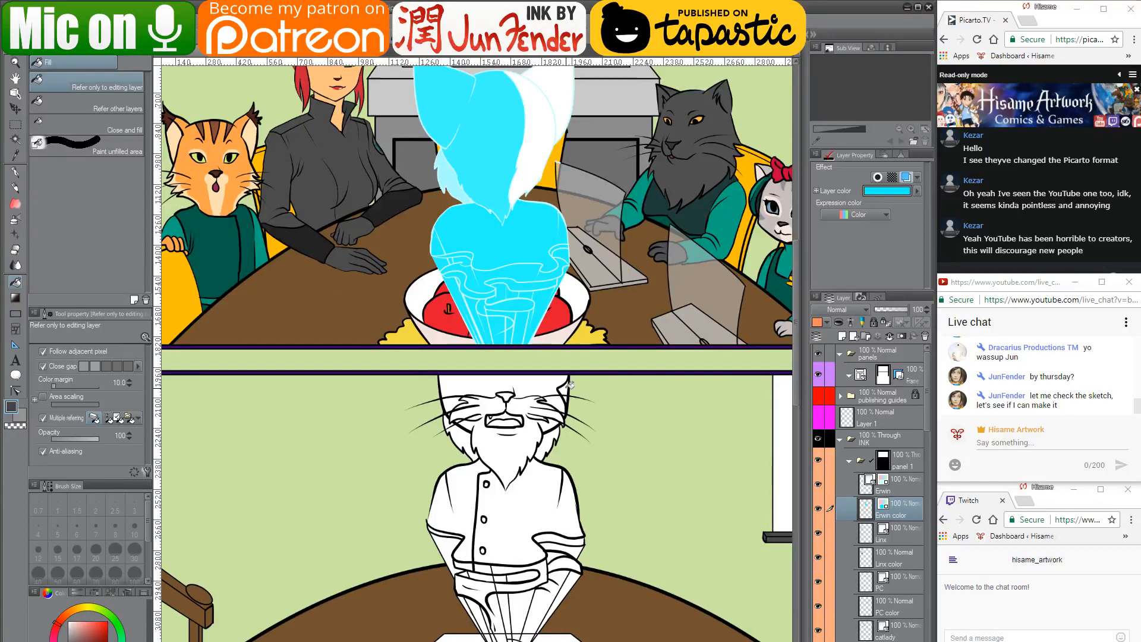
Select panel 2's Erwin color layer and fill the fur patch at the upper edge of his head with the sampled dark grey
{"action": "scroll", "coordinate": [865, 547], "scroll_direction": "down", "scroll_amount": 6}
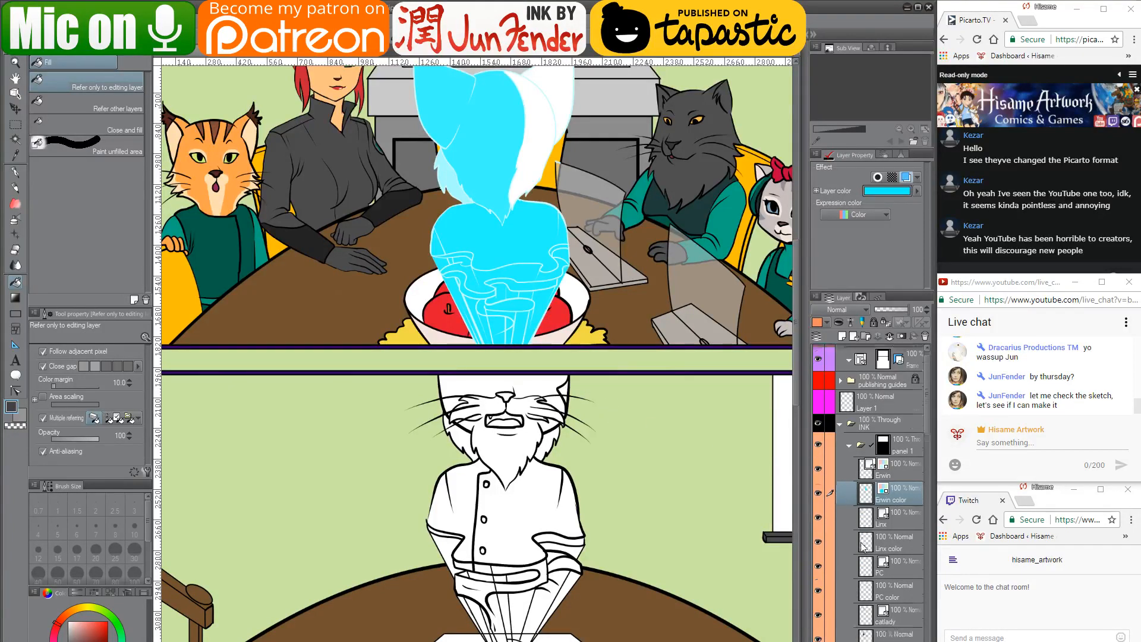
{"action": "scroll", "coordinate": [865, 547], "scroll_direction": "down", "scroll_amount": 5}
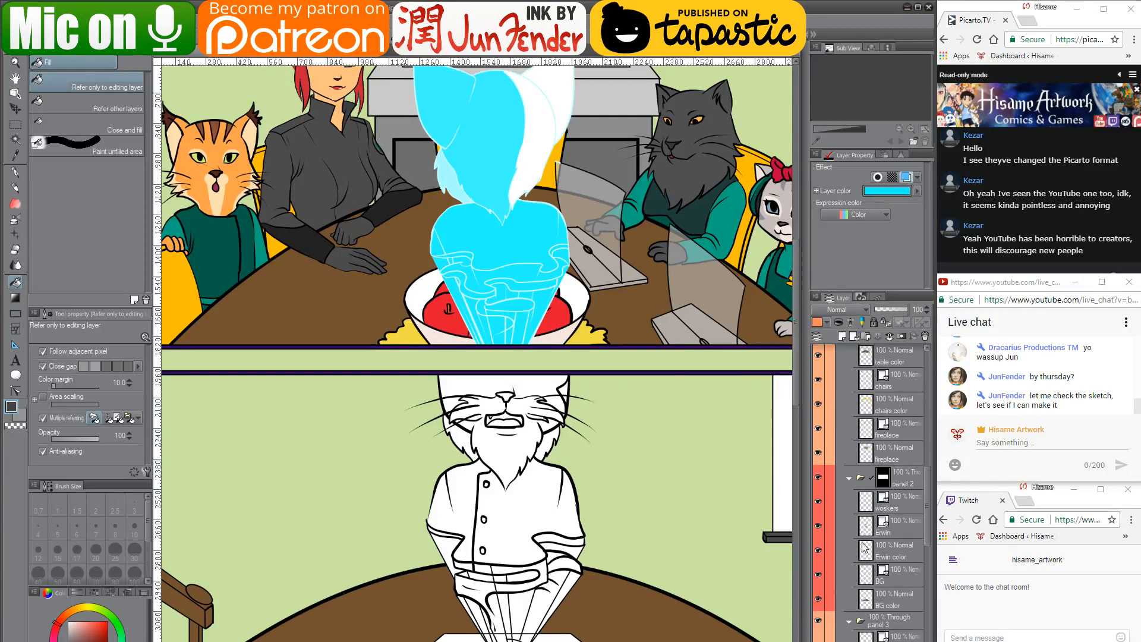
{"action": "left_click", "coordinate": [865, 547]}
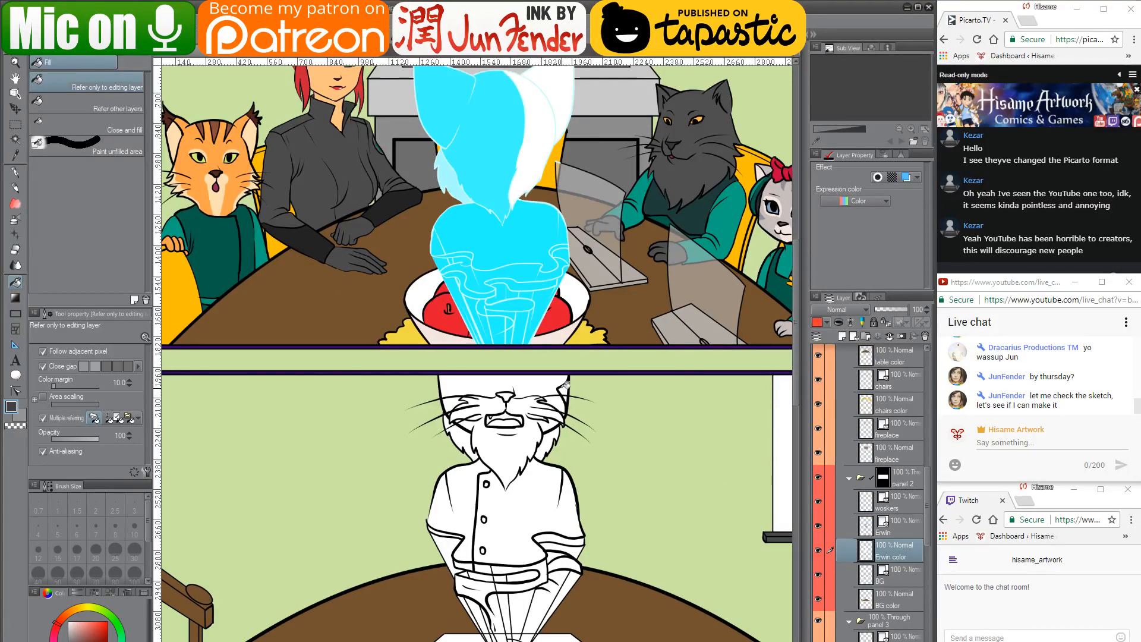
{"action": "left_click", "coordinate": [563, 389]}
Fill the main areas of Erwin's chef jacket and one forearm in panel 2 with blue
{"action": "scroll", "coordinate": [567, 380], "scroll_direction": "up", "scroll_amount": 3}
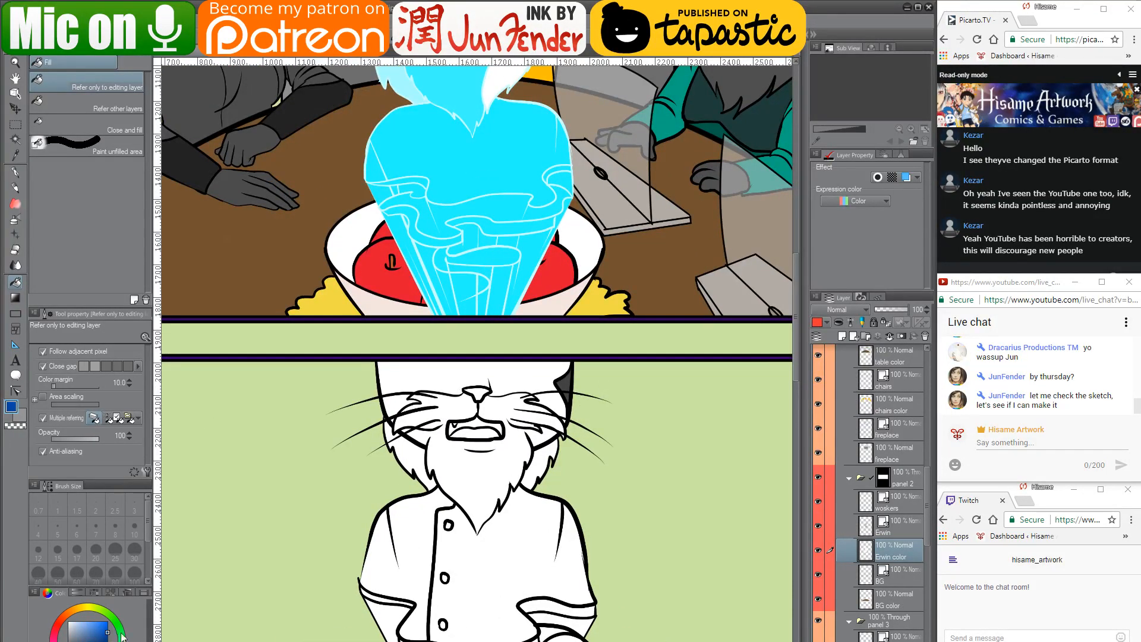
{"action": "left_click", "coordinate": [485, 569]}
{"action": "left_click", "coordinate": [428, 546]}
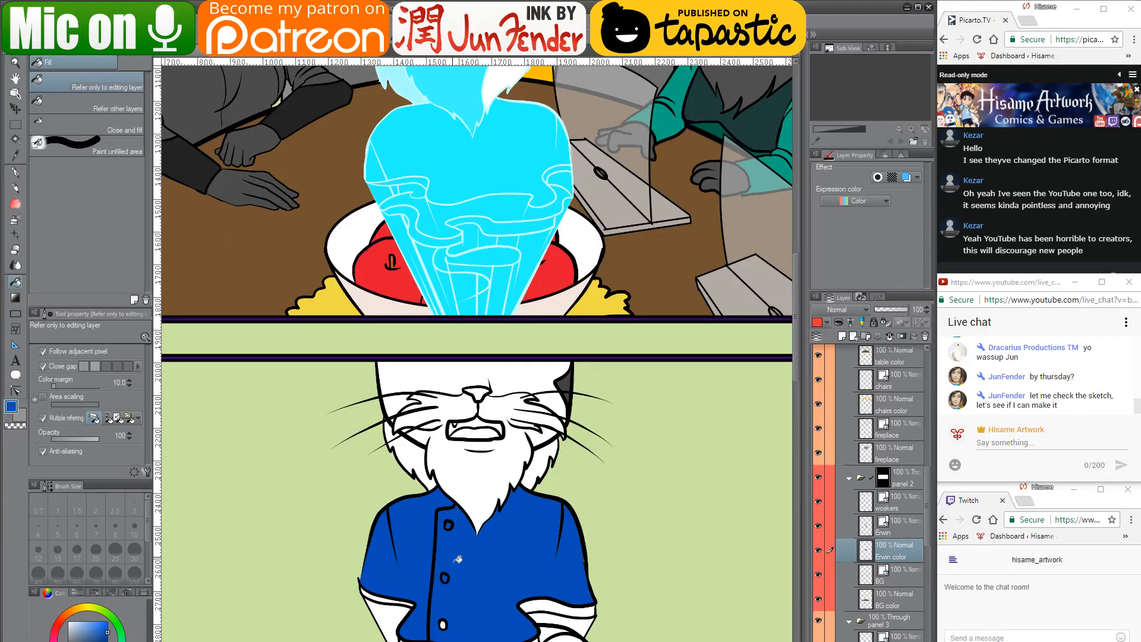
{"action": "left_click", "coordinate": [442, 624]}
{"action": "left_click_drag", "start_coordinate": [511, 602], "coordinate": [541, 437]}
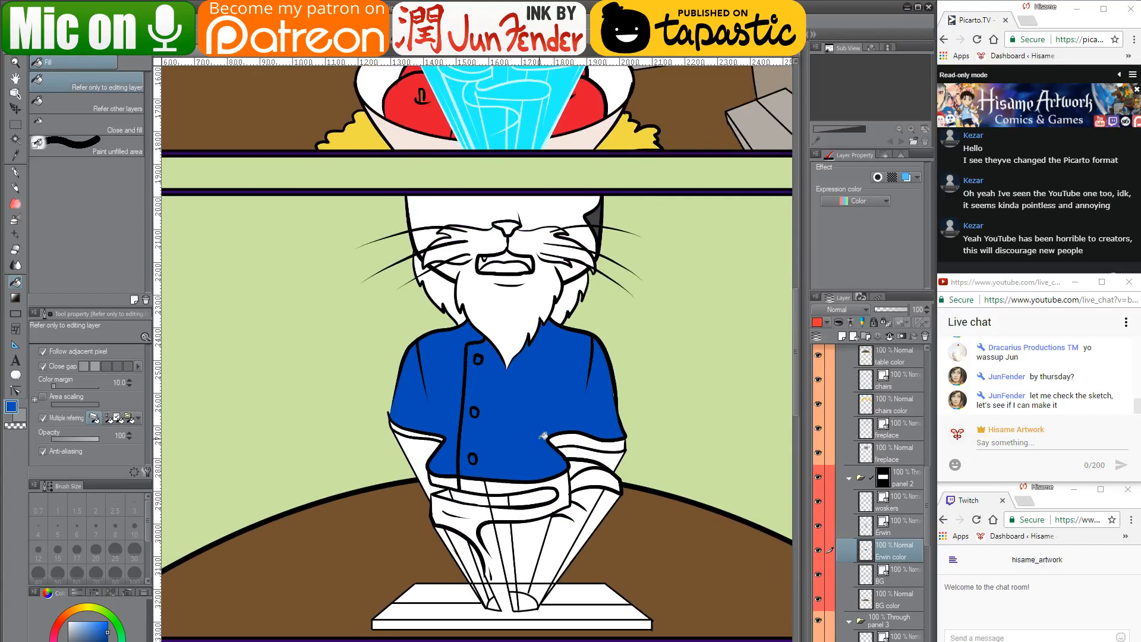
{"action": "left_click", "coordinate": [421, 455]}
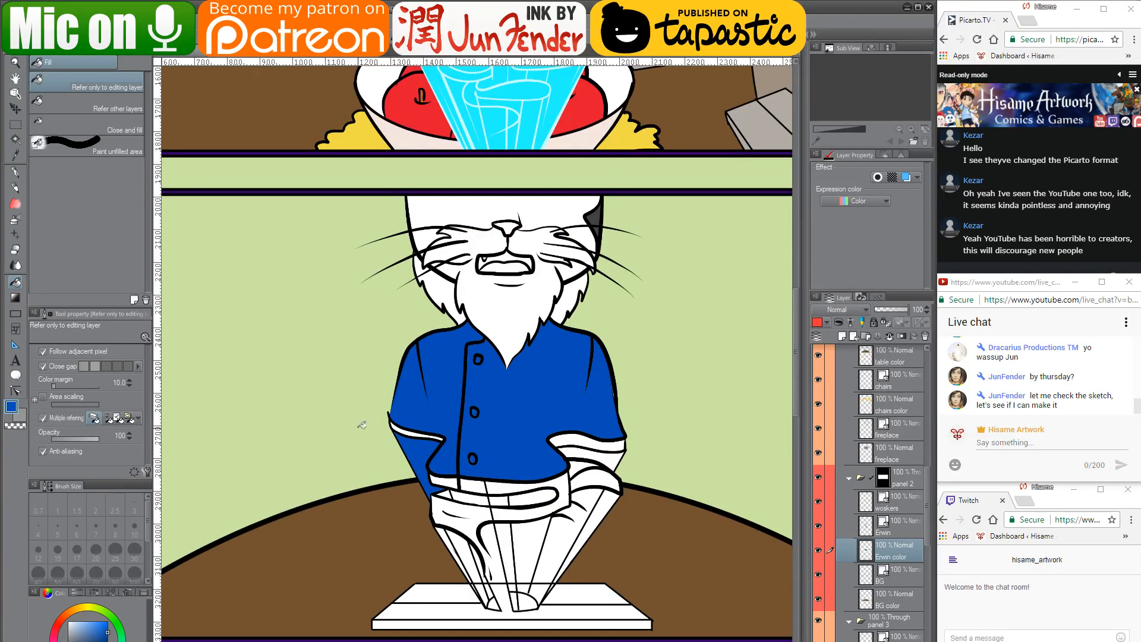
Load the Erwin color layer as a selection and paint his cuffs and lower body blue with the G-pen at size 250
{"action": "left_click", "coordinate": [867, 553], "text": "ctrl"}
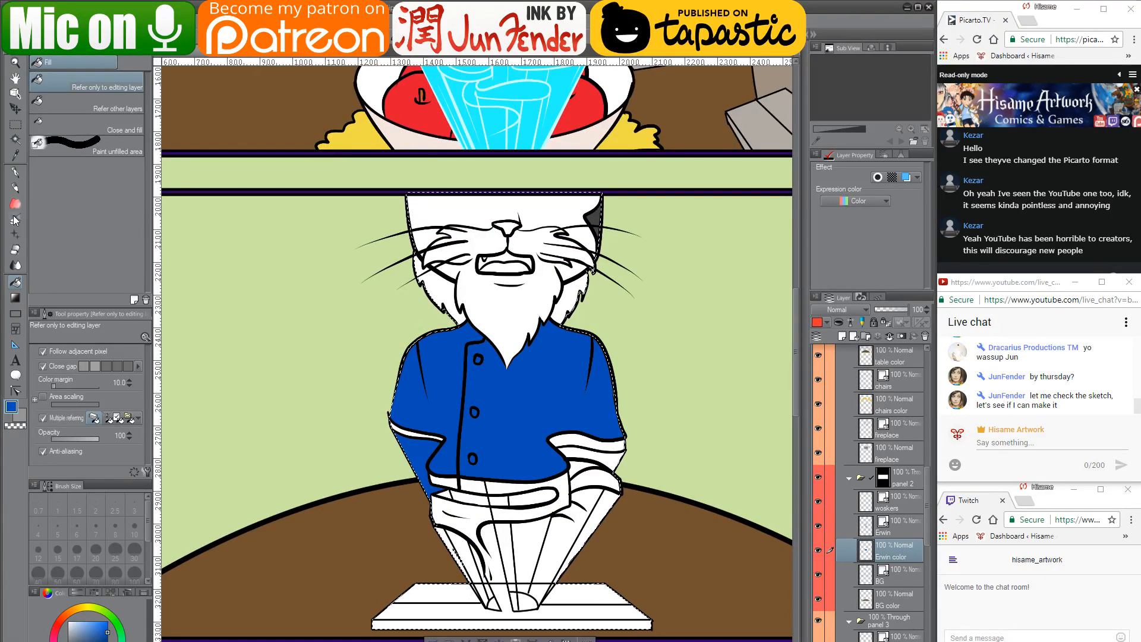
{"action": "left_click", "coordinate": [15, 174]}
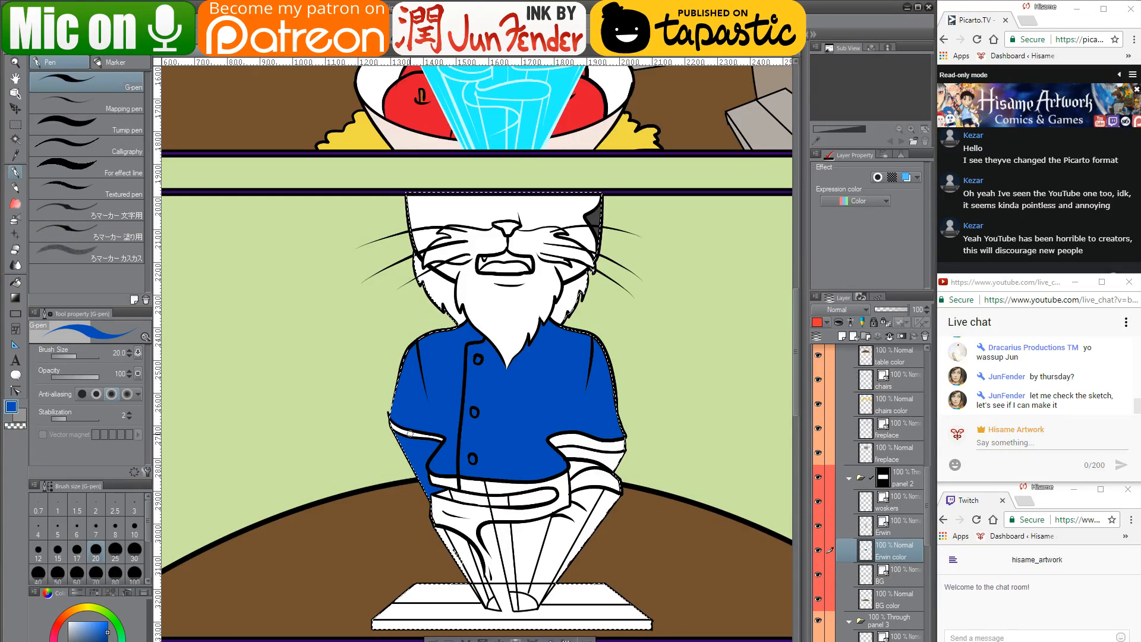
{"action": "key", "text": "bracketright"}
{"action": "key", "text": "bracketright"}
{"action": "key", "text": "bracketright"}
{"action": "key", "text": "bracketright"}
{"action": "key", "text": "bracketright"}
{"action": "key", "text": "bracketright"}
{"action": "key", "text": "bracketright"}
{"action": "key", "text": "bracketright"}
{"action": "key", "text": "bracketright"}
{"action": "key", "text": "bracketright"}
{"action": "key", "text": "bracketright"}
{"action": "key", "text": "bracketright"}
{"action": "key", "text": "bracketright"}
{"action": "left_click_drag", "start_coordinate": [396, 430], "coordinate": [714, 466]}
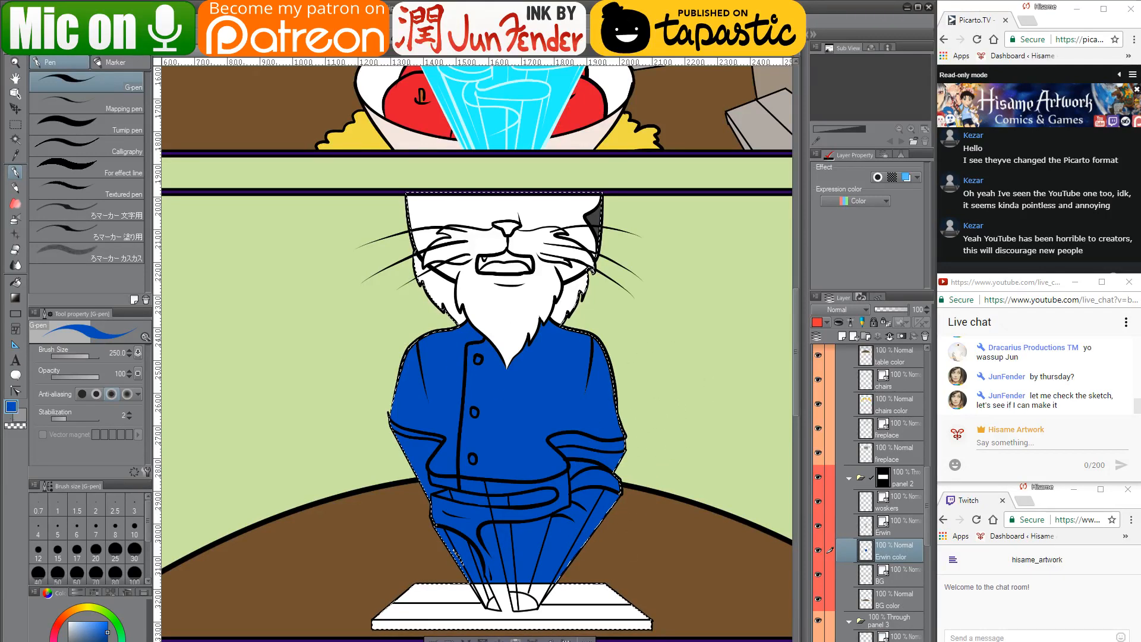
Choose a golden yellow and fill the buttons on Erwin's jacket with it
{"action": "left_click", "coordinate": [79, 609]}
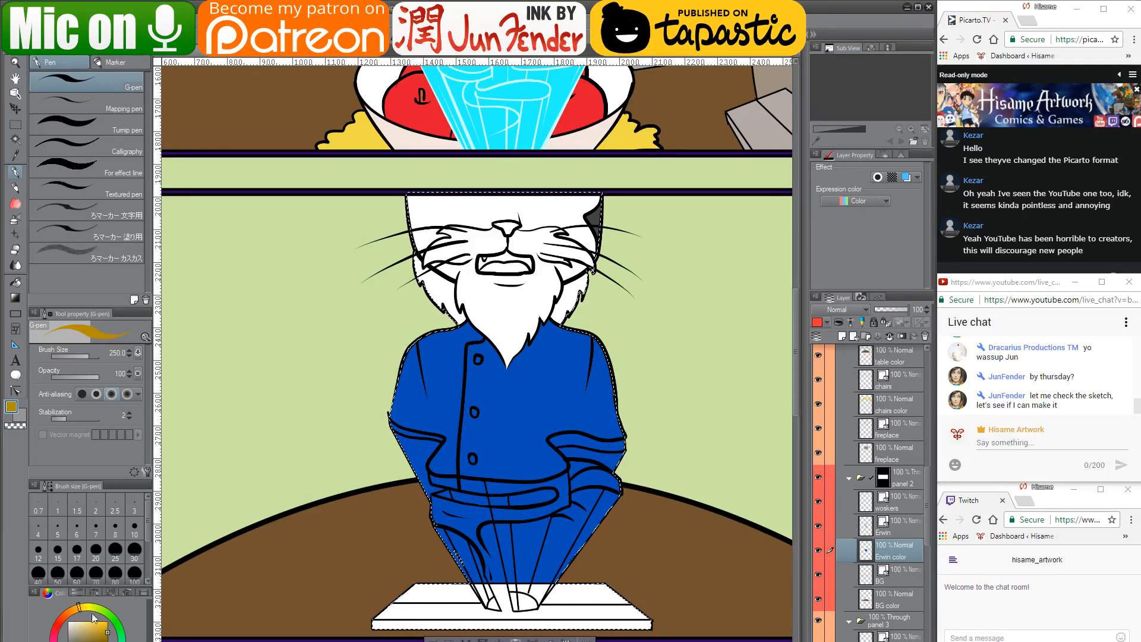
{"action": "left_click", "coordinate": [16, 283]}
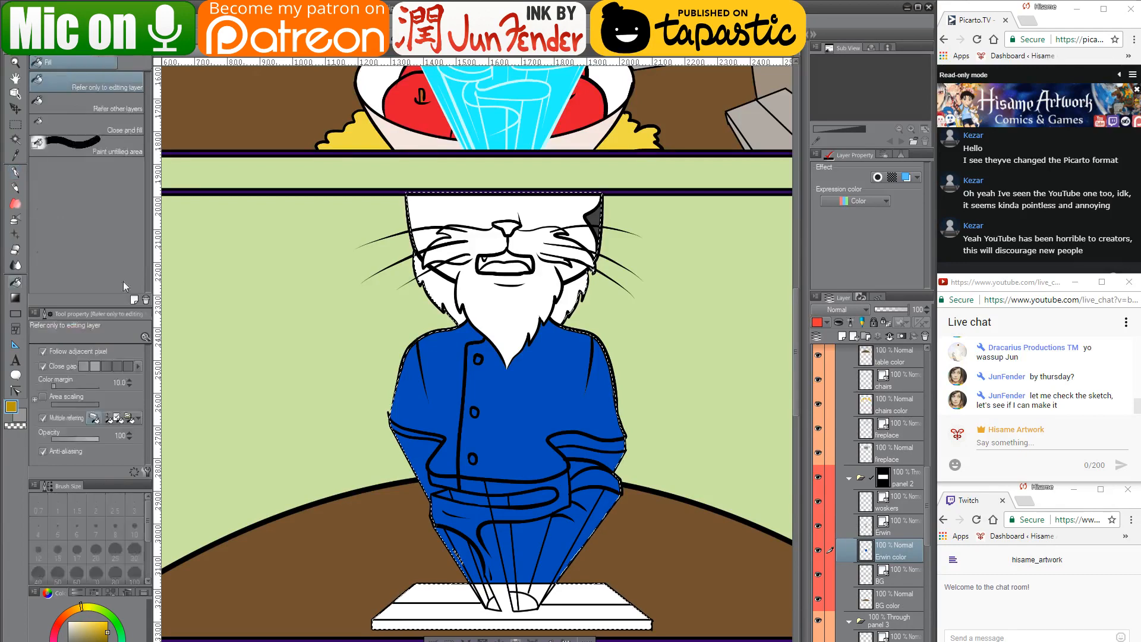
{"action": "left_click", "coordinate": [478, 358]}
{"action": "scroll", "coordinate": [529, 371], "scroll_direction": "up", "scroll_amount": 5}
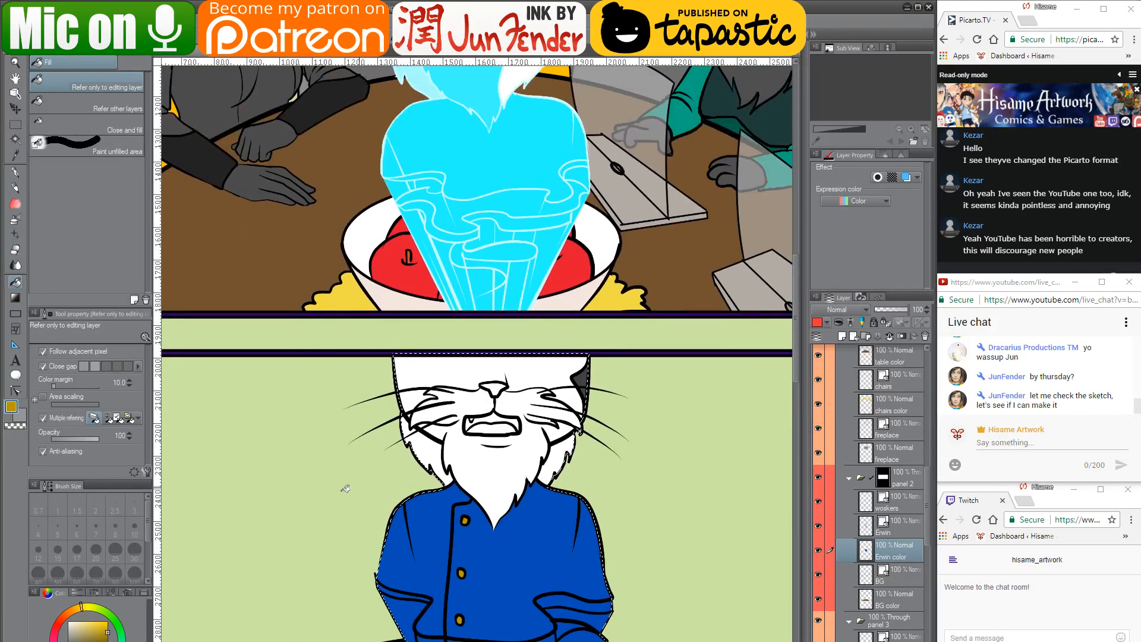
Fill Erwin's shaded cheek fur with the sampled dark grey, and his muzzle and beard with a medium grey
{"action": "left_click", "coordinate": [587, 372], "text": "alt"}
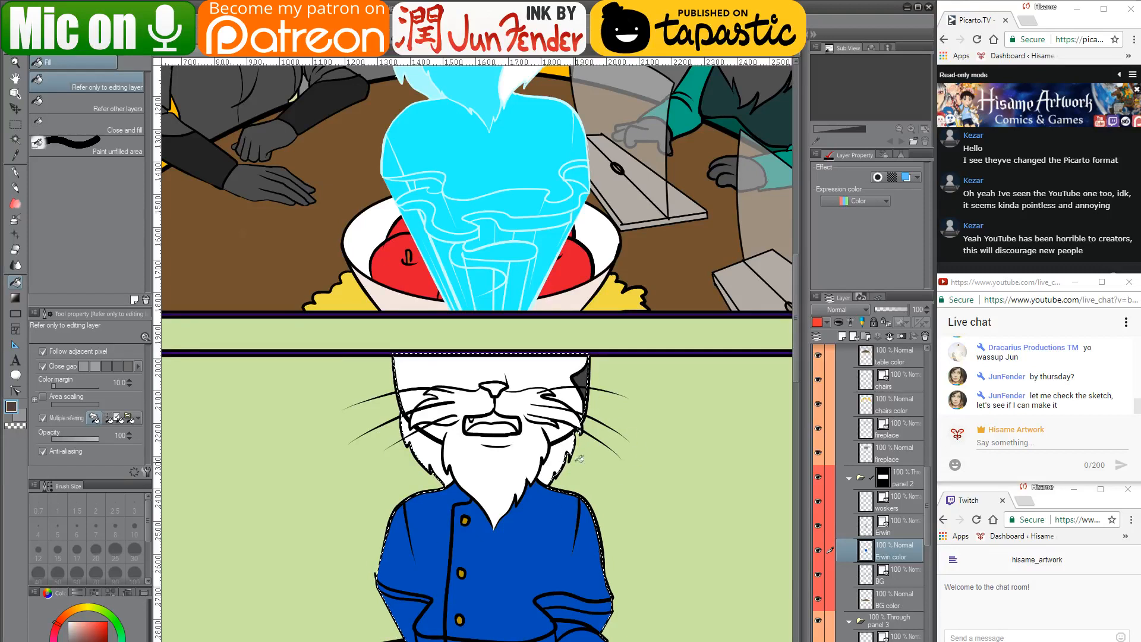
{"action": "left_click", "coordinate": [561, 459]}
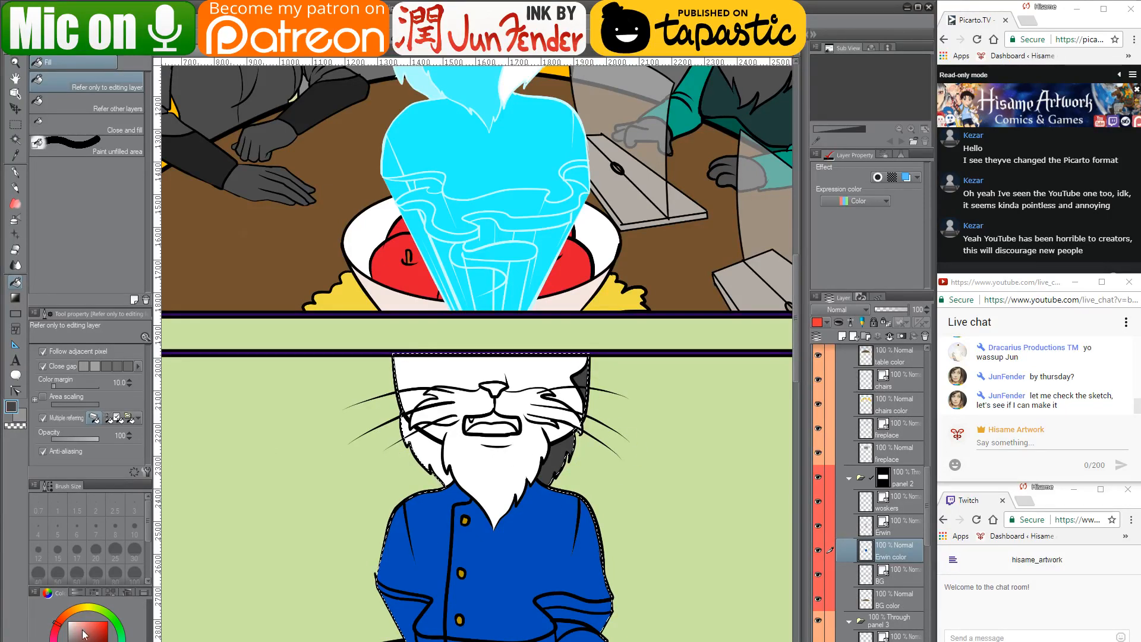
{"action": "key", "text": "x"}
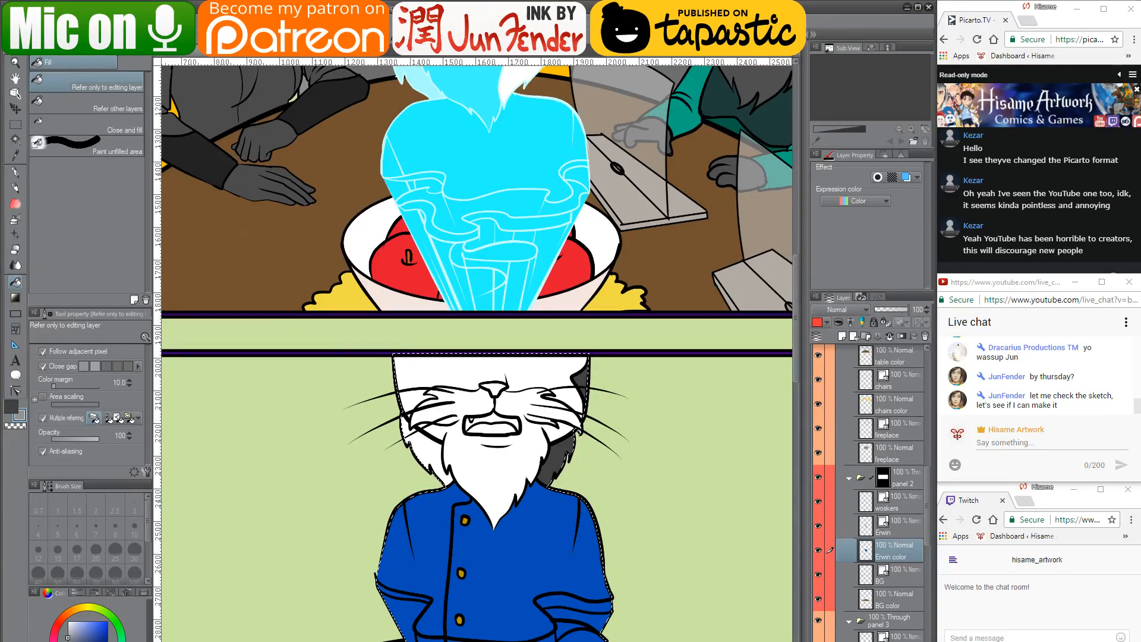
{"action": "key", "text": "x"}
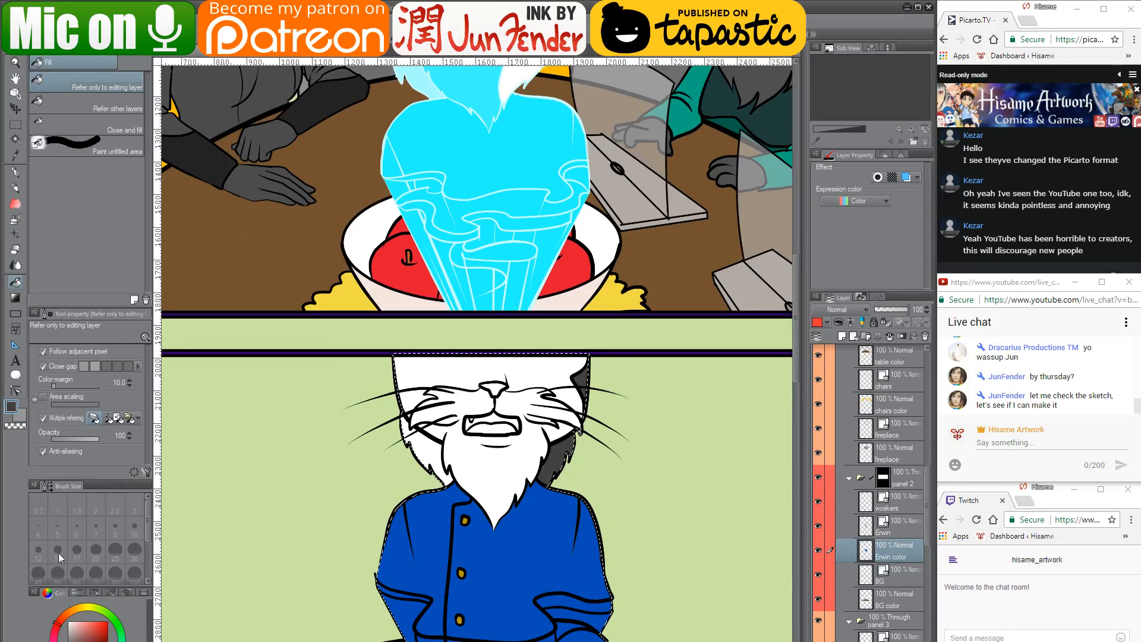
{"action": "left_click", "coordinate": [67, 639]}
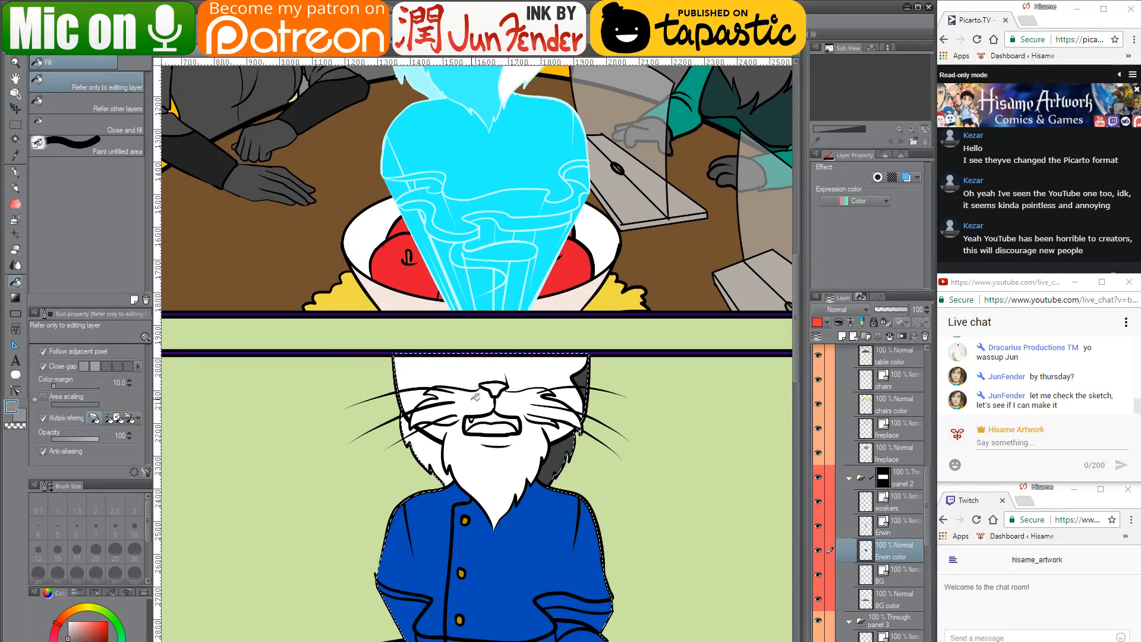
{"action": "left_click", "coordinate": [484, 413]}
Set the G-pen to size 17 and paint white over the grey between the muzzle and the dark cheek fur
{"action": "scroll", "coordinate": [486, 464], "scroll_direction": "up", "scroll_amount": 3}
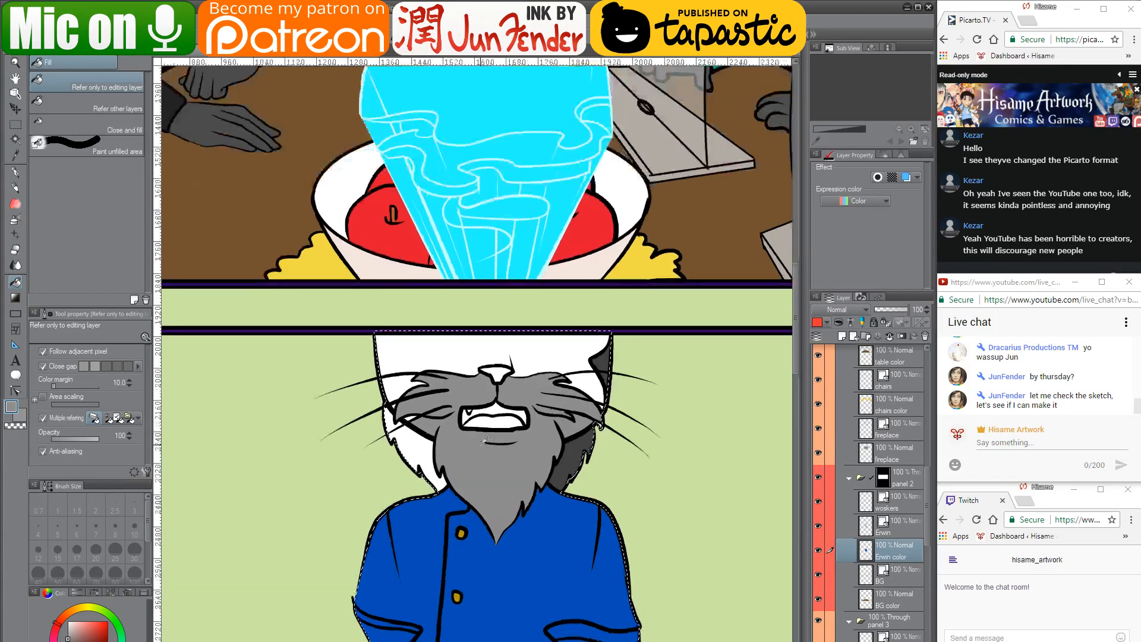
{"action": "scroll", "coordinate": [556, 421], "scroll_direction": "up", "scroll_amount": 2}
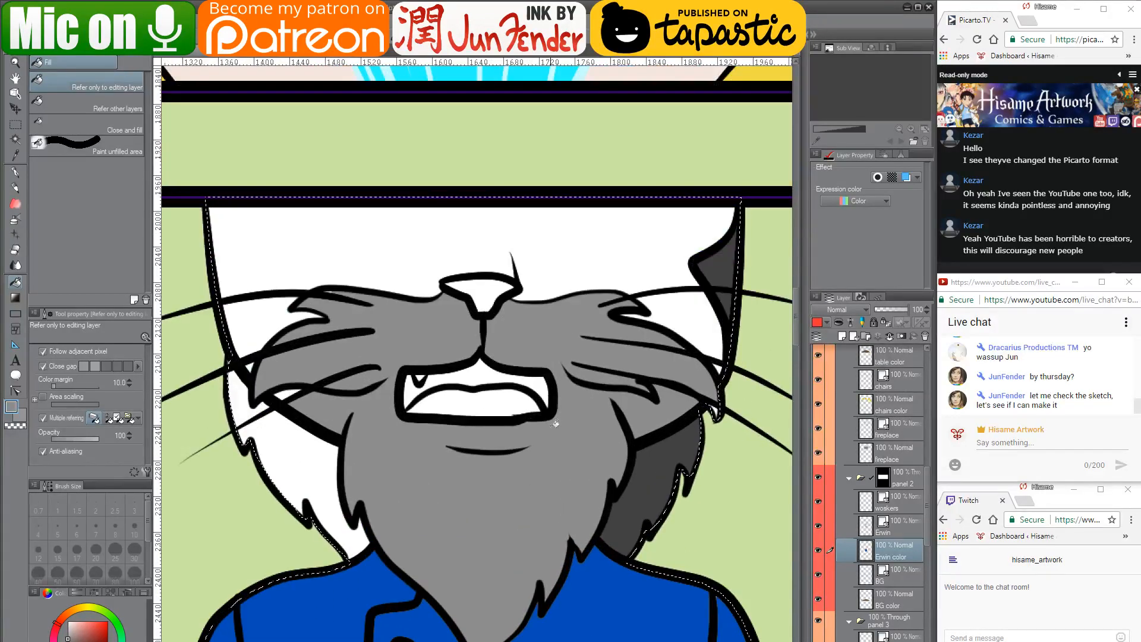
{"action": "key", "text": "p"}
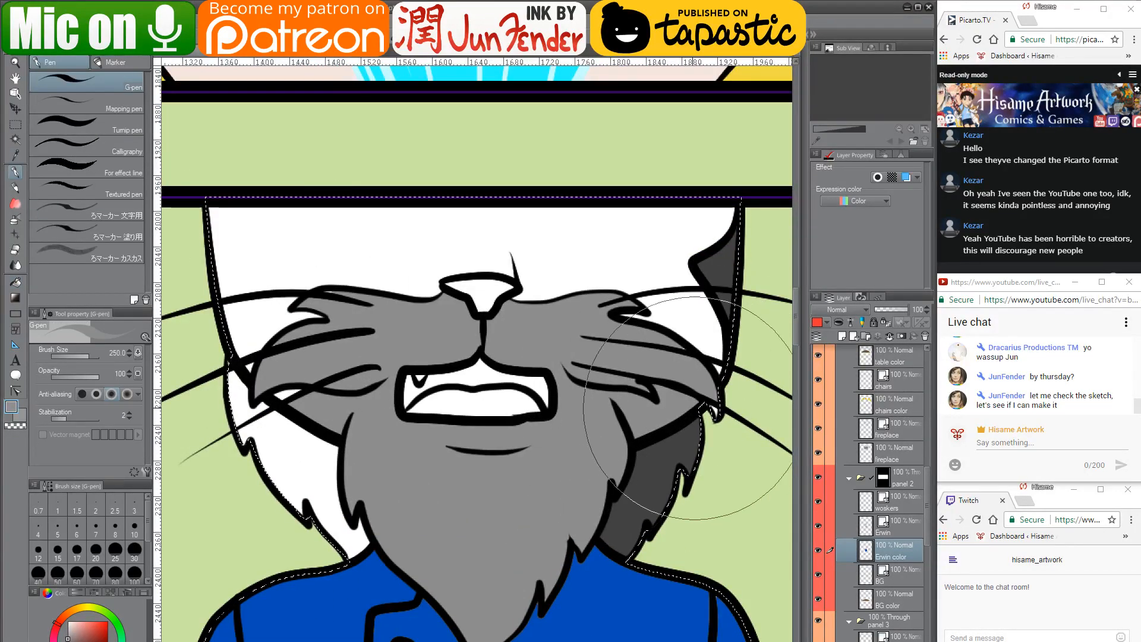
{"action": "key", "text": "bracketleft"}
{"action": "key", "text": "bracketleft"}
{"action": "key", "text": "bracketleft"}
{"action": "key", "text": "bracketleft"}
{"action": "key", "text": "bracketleft"}
{"action": "key", "text": "bracketleft"}
{"action": "key", "text": "bracketleft"}
{"action": "key", "text": "bracketleft"}
{"action": "key", "text": "bracketleft"}
{"action": "key", "text": "bracketleft"}
{"action": "key", "text": "bracketleft"}
{"action": "key", "text": "bracketleft"}
{"action": "key", "text": "bracketleft"}
{"action": "key", "text": "bracketleft"}
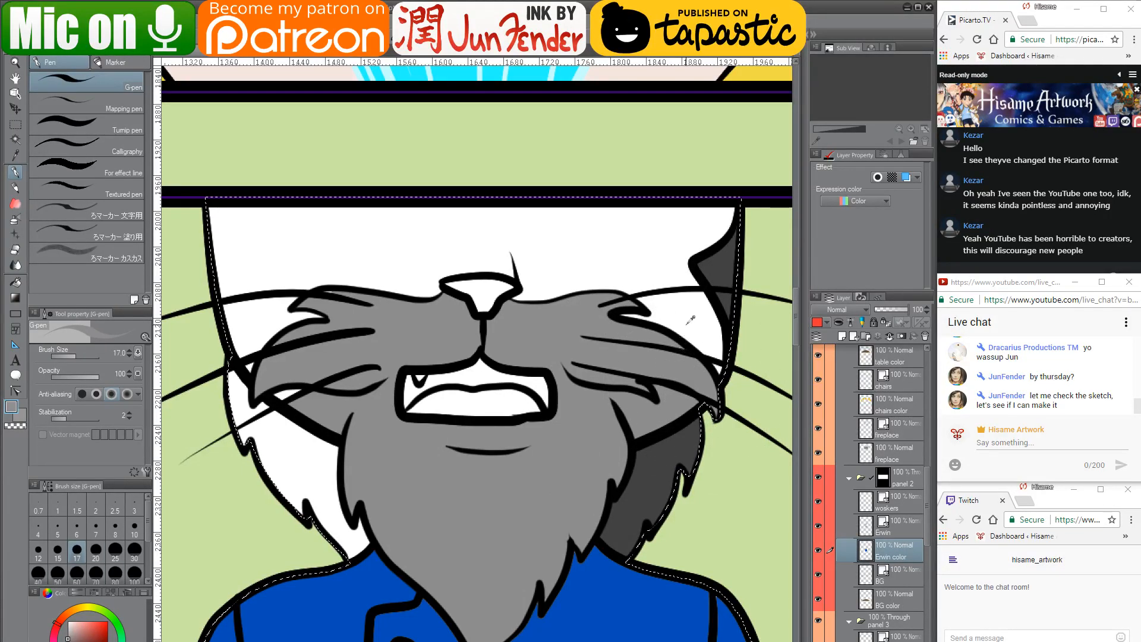
{"action": "key", "text": "x"}
{"action": "mouse_move", "coordinate": [658, 388]}
{"action": "left_mouse_down"}
{"action": "mouse_move", "coordinate": [667, 425]}
{"action": "mouse_move", "coordinate": [656, 382]}
{"action": "mouse_move", "coordinate": [668, 421]}
{"action": "mouse_move", "coordinate": [679, 397]}
{"action": "left_mouse_up"}
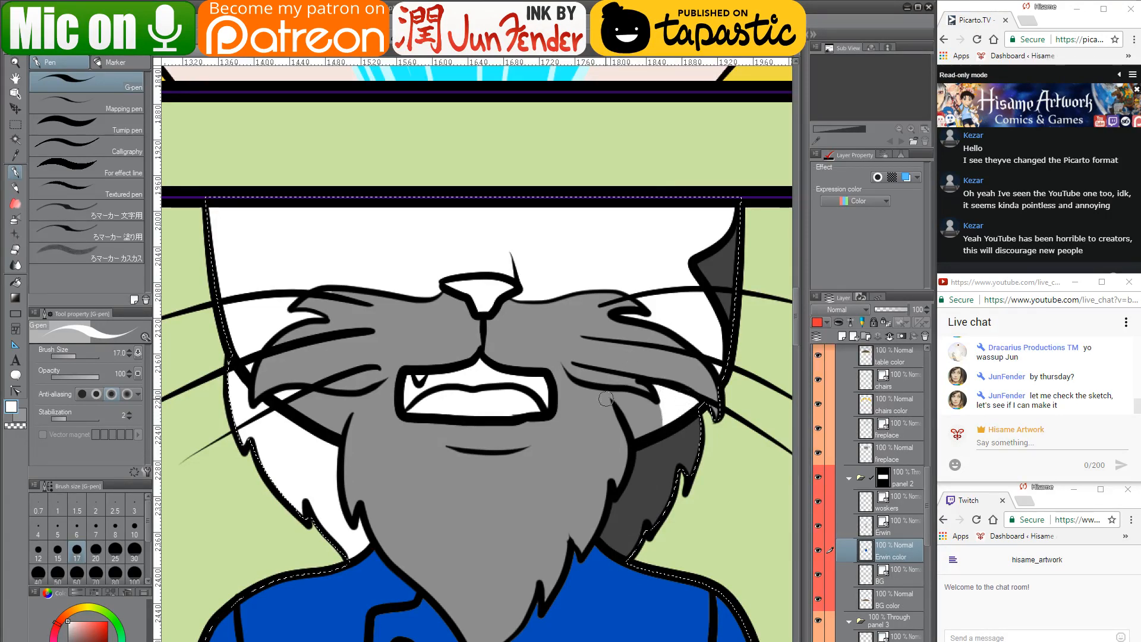
{"action": "mouse_move", "coordinate": [605, 399]}
{"action": "left_mouse_down"}
{"action": "mouse_move", "coordinate": [633, 428]}
{"action": "mouse_move", "coordinate": [638, 410]}
{"action": "mouse_move", "coordinate": [611, 397]}
{"action": "mouse_move", "coordinate": [658, 410]}
{"action": "mouse_move", "coordinate": [624, 398]}
{"action": "left_mouse_up"}
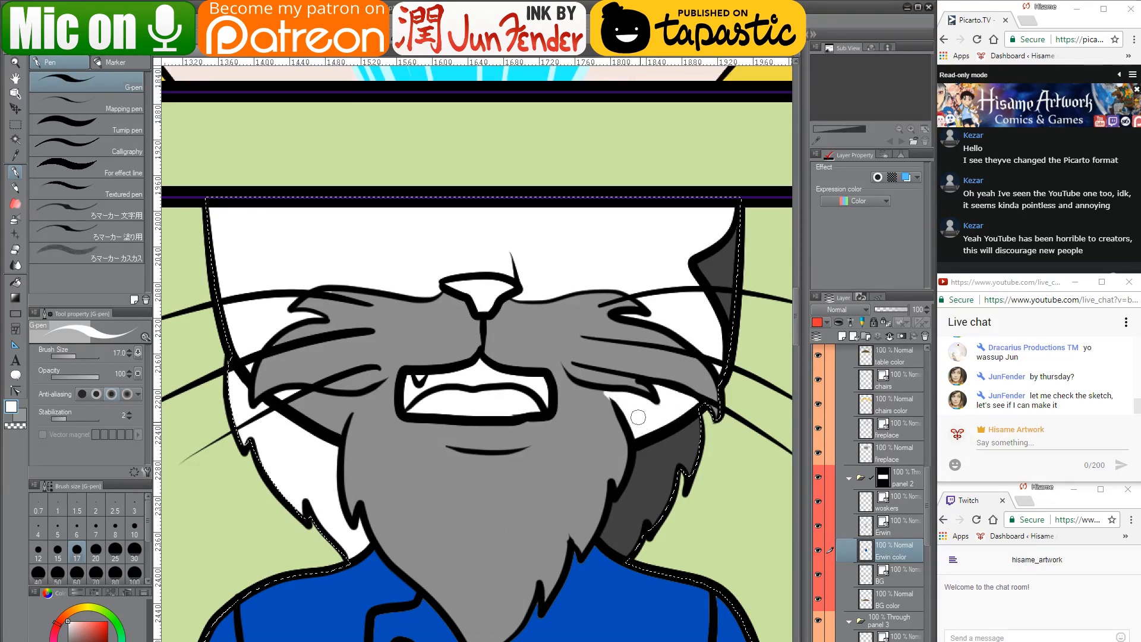
Paint the matching grey gap between the muzzle and the white cheek fur white with the G-pen
{"action": "key", "text": "c"}
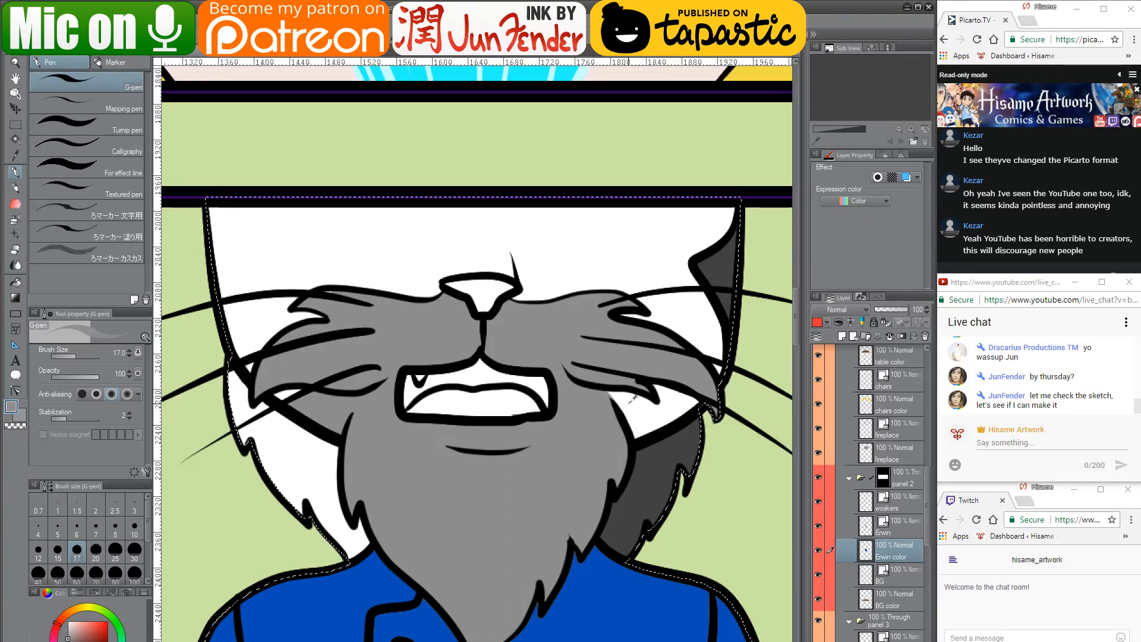
{"action": "key", "text": "c"}
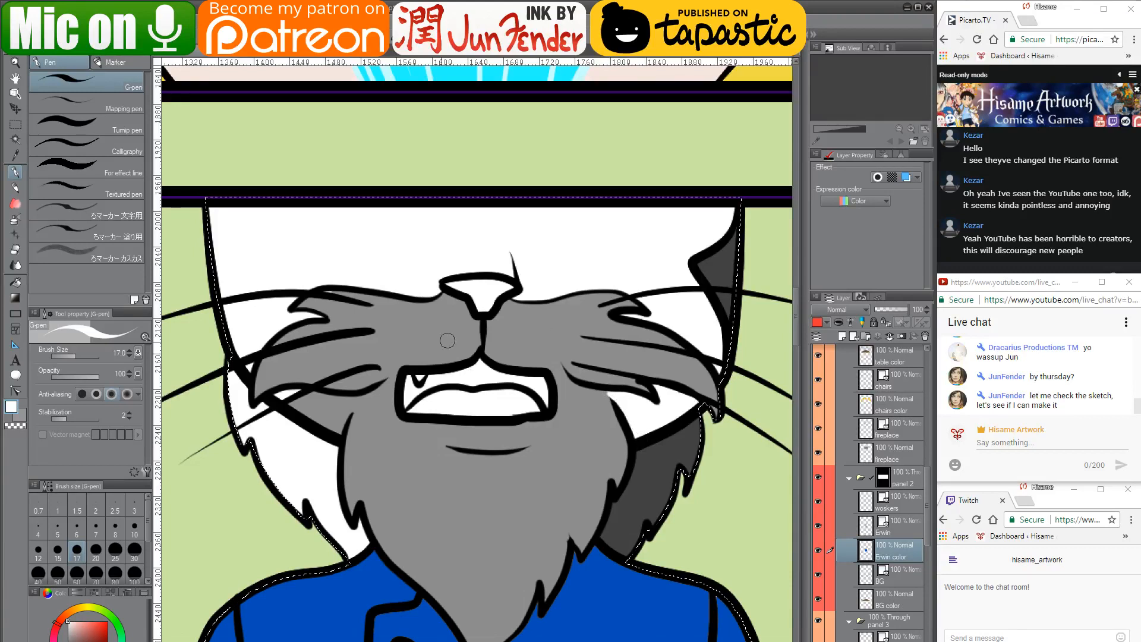
{"action": "key", "text": "c"}
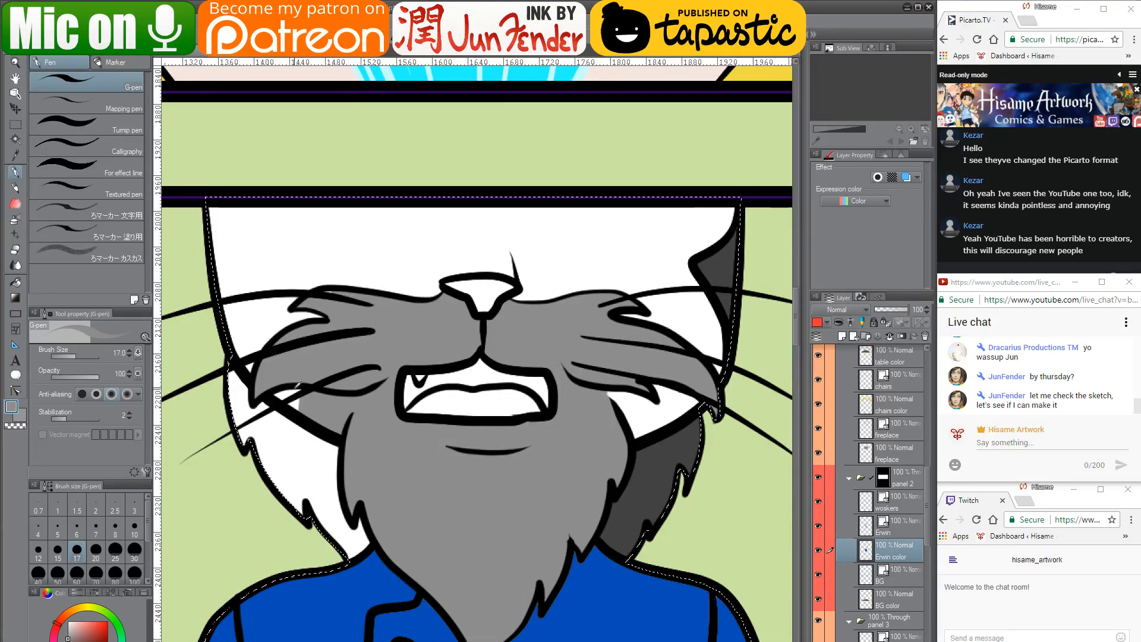
{"action": "key", "text": "c"}
{"action": "mouse_move", "coordinate": [297, 389]}
{"action": "left_mouse_down"}
{"action": "mouse_move", "coordinate": [319, 425]}
{"action": "mouse_move", "coordinate": [318, 403]}
{"action": "mouse_move", "coordinate": [339, 399]}
{"action": "mouse_move", "coordinate": [337, 444]}
{"action": "mouse_move", "coordinate": [360, 394]}
{"action": "mouse_move", "coordinate": [336, 437]}
{"action": "mouse_move", "coordinate": [327, 409]}
{"action": "mouse_move", "coordinate": [351, 399]}
{"action": "left_mouse_up"}
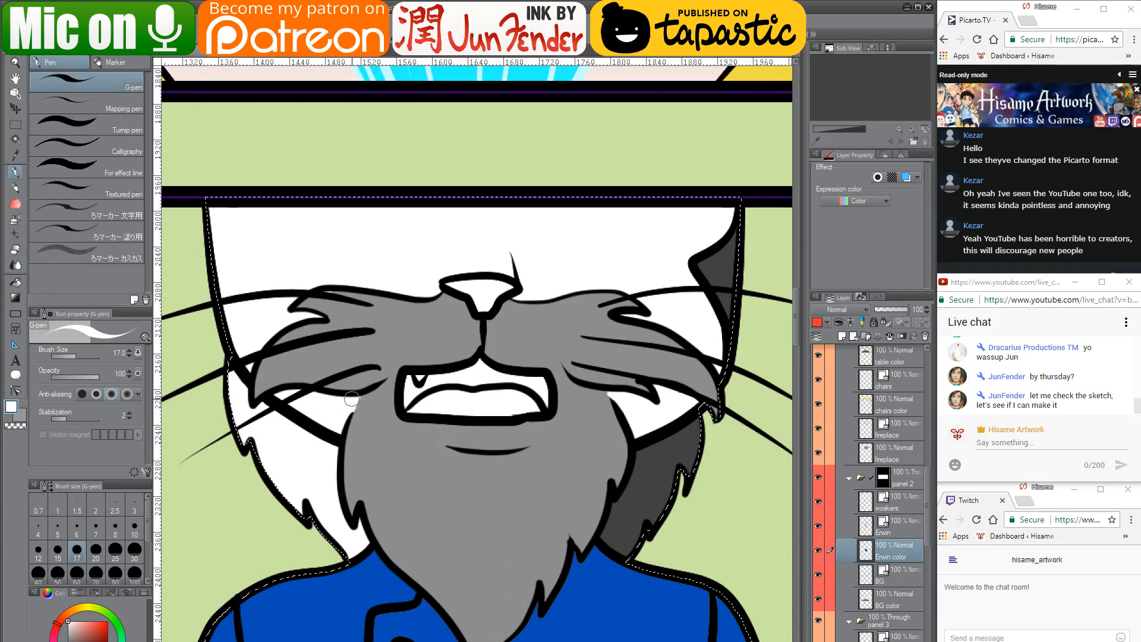
Choose a salmon pink and start painting Erwin's tongue with the G-pen
{"action": "left_click", "coordinate": [378, 396], "text": "alt"}
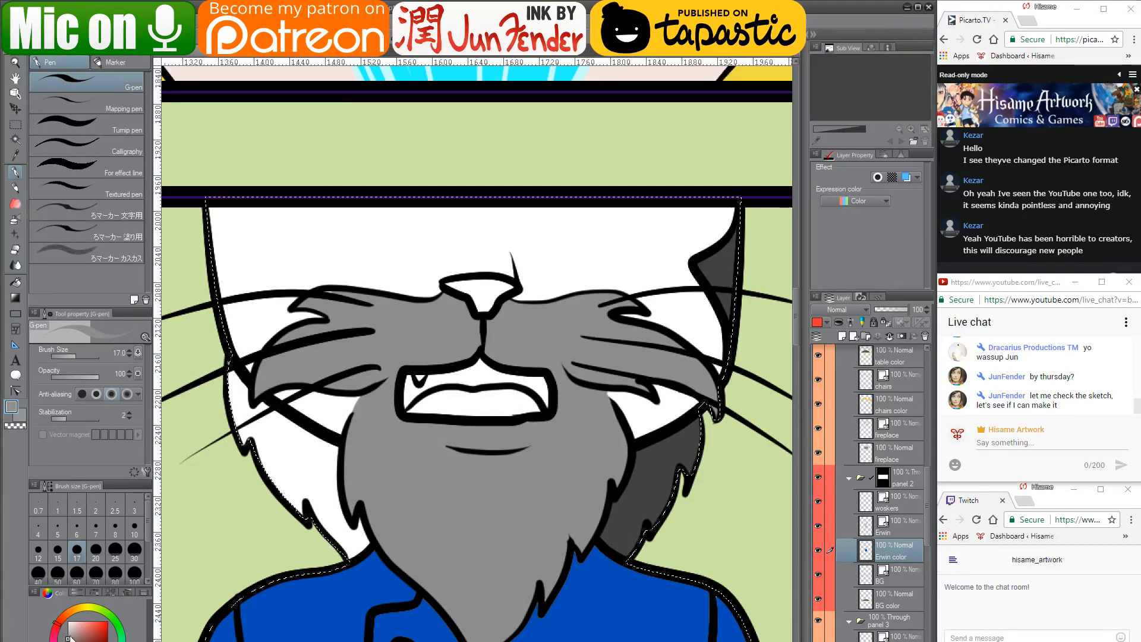
{"action": "left_click", "coordinate": [71, 610]}
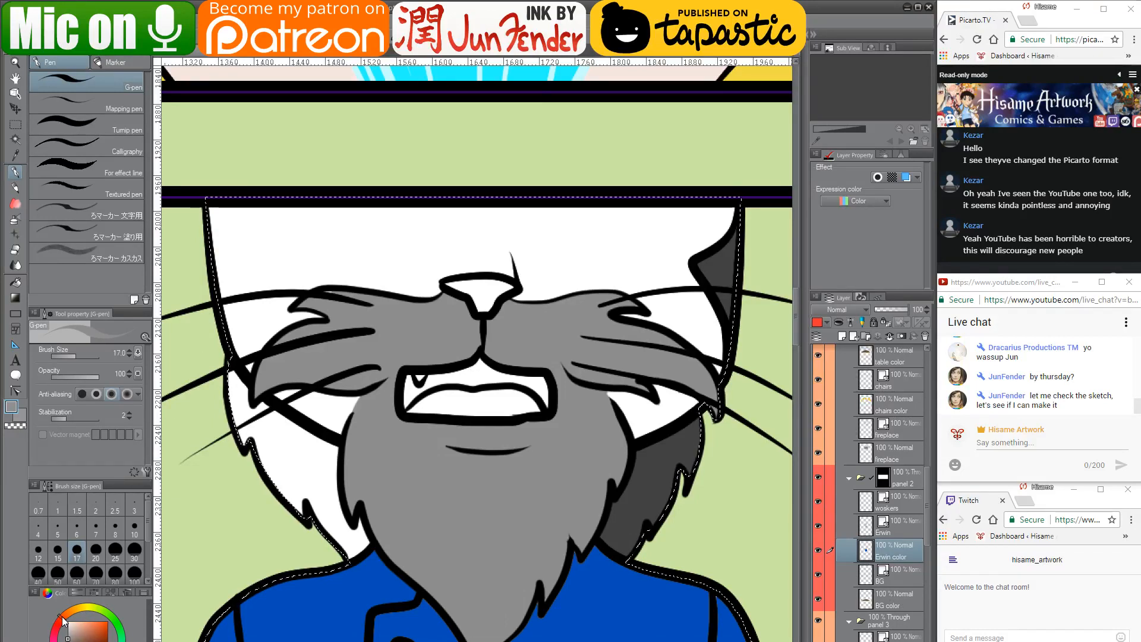
{"action": "left_click", "coordinate": [83, 619]}
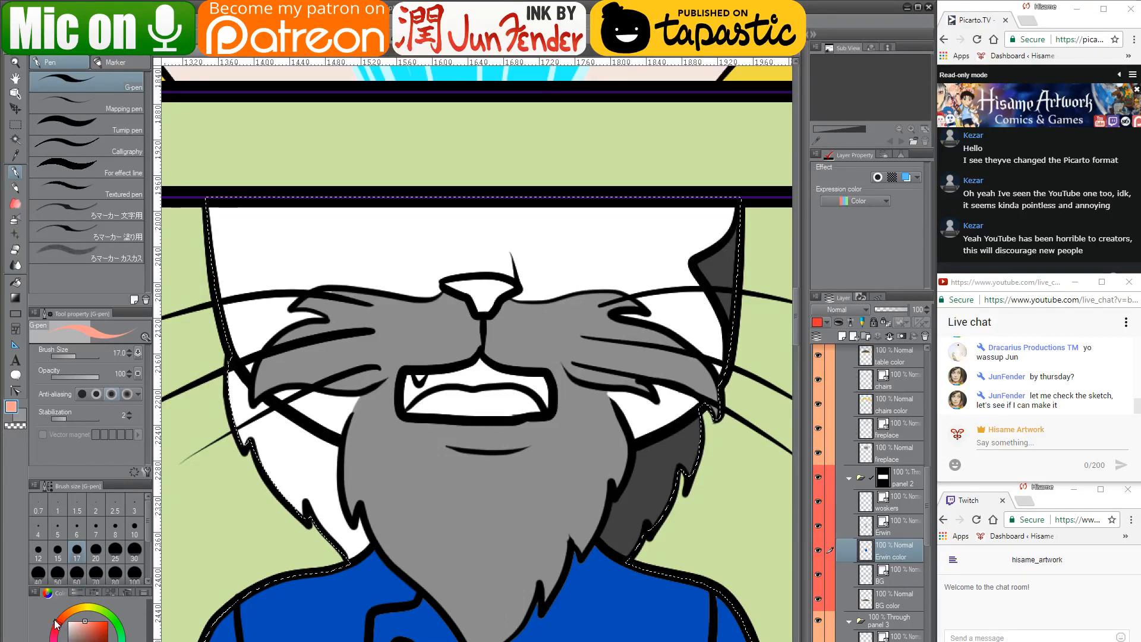
{"action": "mouse_move", "coordinate": [439, 399]}
{"action": "left_mouse_down"}
{"action": "mouse_move", "coordinate": [412, 408]}
{"action": "mouse_move", "coordinate": [440, 400]}
{"action": "left_mouse_up"}
Sample the light pink swatch from Erwin's character sheet, set the G-pen to size 25 and paint his tongue with it
{"action": "left_click", "coordinate": [233, 58]}
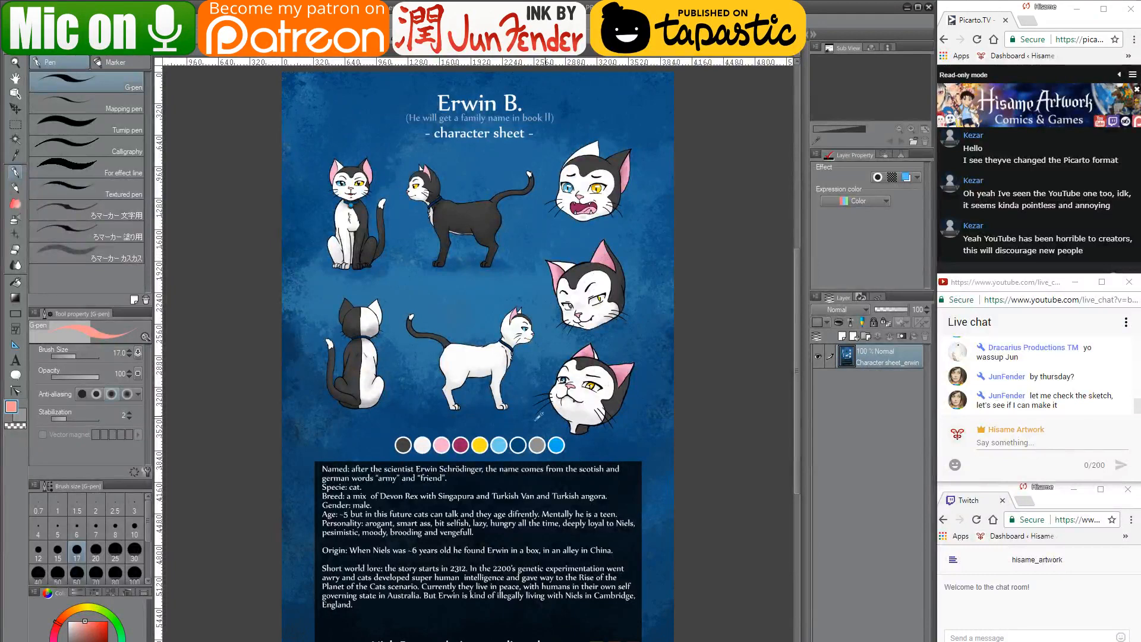
{"action": "left_click", "coordinate": [443, 443], "text": "alt"}
{"action": "left_click", "coordinate": [179, 55]}
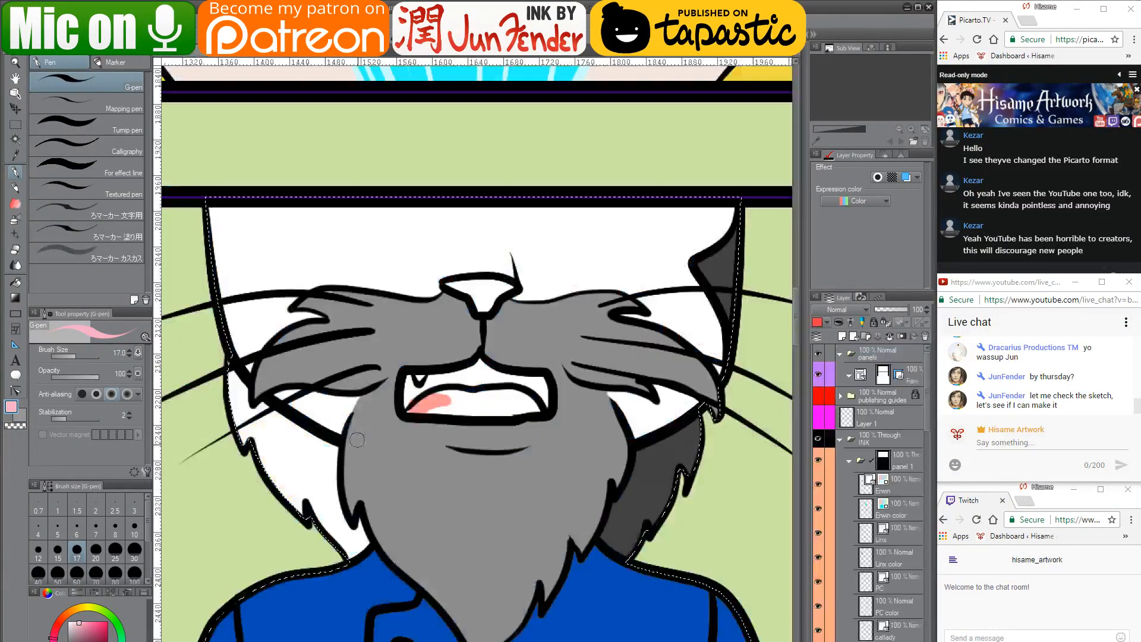
{"action": "key", "text": "bracketright"}
{"action": "key", "text": "bracketright"}
{"action": "mouse_move", "coordinate": [446, 399]}
{"action": "left_mouse_down"}
{"action": "mouse_move", "coordinate": [413, 409]}
{"action": "mouse_move", "coordinate": [494, 412]}
{"action": "mouse_move", "coordinate": [449, 407]}
{"action": "mouse_move", "coordinate": [487, 394]}
{"action": "mouse_move", "coordinate": [533, 409]}
{"action": "mouse_move", "coordinate": [440, 407]}
{"action": "left_mouse_up"}
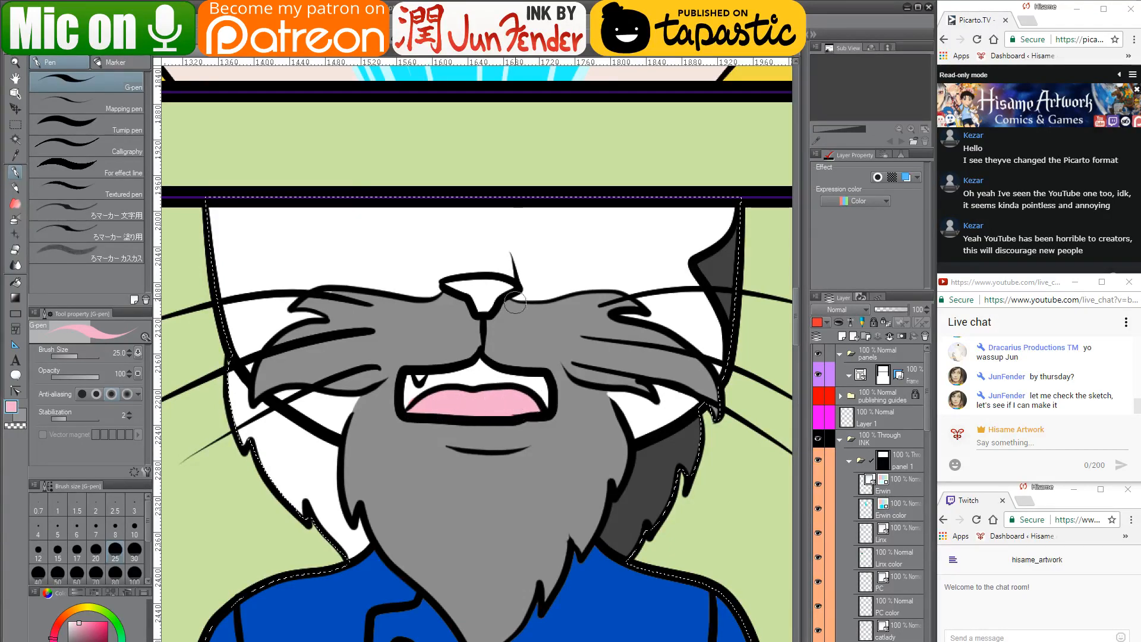
Paint the inside of Erwin's mouth with the character sheet's magenta, leaving the fang white, and his nose with the tongue's pink
{"action": "left_click", "coordinate": [380, 55]}
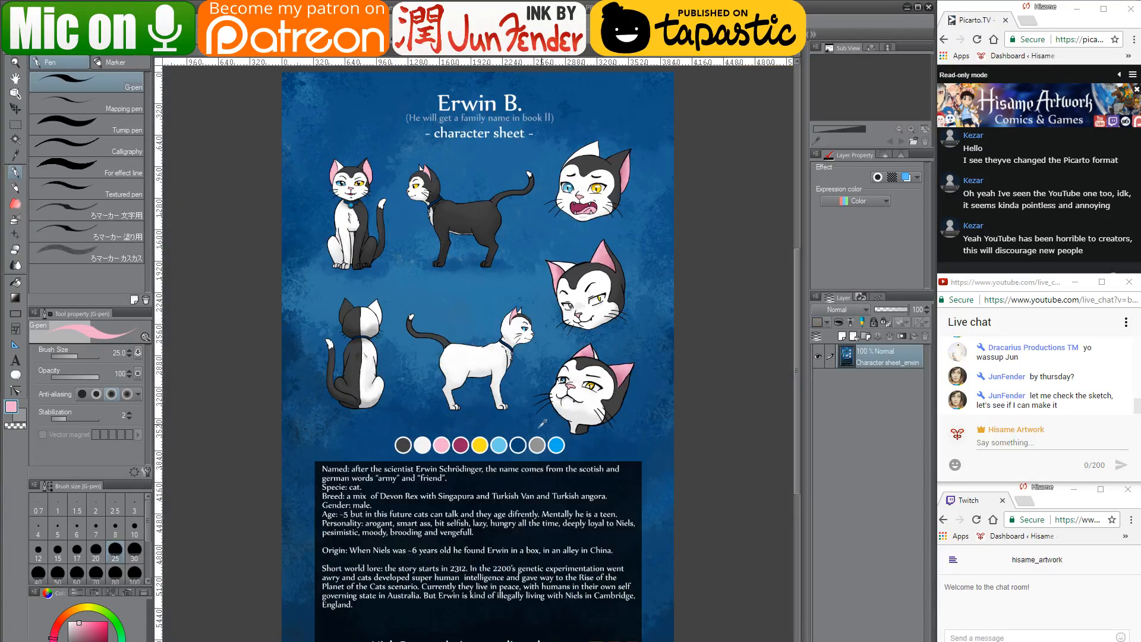
{"action": "left_click", "coordinate": [461, 443], "text": "alt"}
{"action": "left_click", "coordinate": [199, 54]}
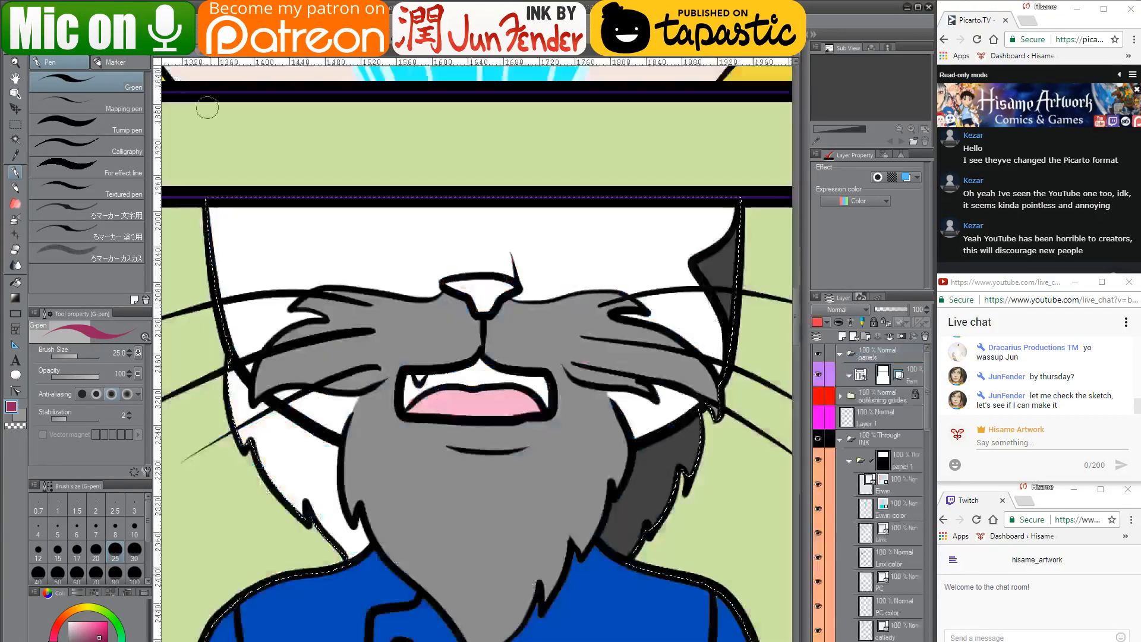
{"action": "mouse_move", "coordinate": [410, 380]}
{"action": "left_mouse_down"}
{"action": "mouse_move", "coordinate": [404, 404]}
{"action": "mouse_move", "coordinate": [409, 381]}
{"action": "mouse_move", "coordinate": [416, 393]}
{"action": "mouse_move", "coordinate": [434, 379]}
{"action": "mouse_move", "coordinate": [498, 377]}
{"action": "mouse_move", "coordinate": [480, 362]}
{"action": "mouse_move", "coordinate": [541, 386]}
{"action": "mouse_move", "coordinate": [547, 406]}
{"action": "mouse_move", "coordinate": [531, 384]}
{"action": "mouse_move", "coordinate": [540, 378]}
{"action": "mouse_move", "coordinate": [499, 386]}
{"action": "left_mouse_up"}
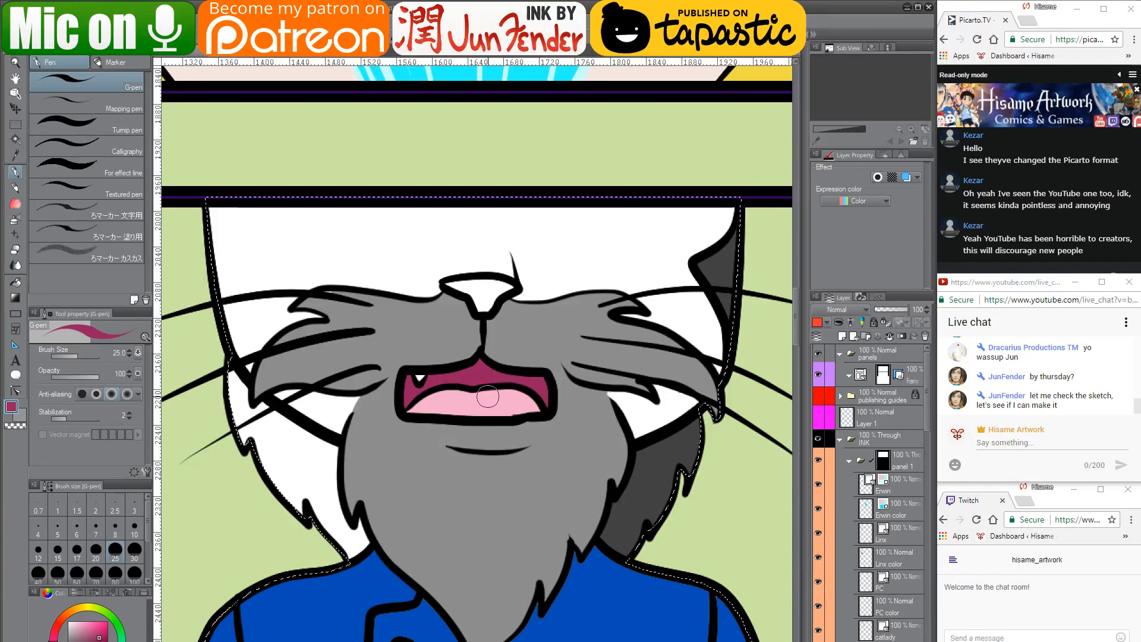
{"action": "left_click", "coordinate": [487, 401], "text": "alt"}
{"action": "mouse_move", "coordinate": [469, 286]}
{"action": "left_mouse_down"}
{"action": "mouse_move", "coordinate": [454, 284]}
{"action": "mouse_move", "coordinate": [488, 291]}
{"action": "mouse_move", "coordinate": [485, 303]}
{"action": "mouse_move", "coordinate": [506, 288]}
{"action": "left_mouse_up"}
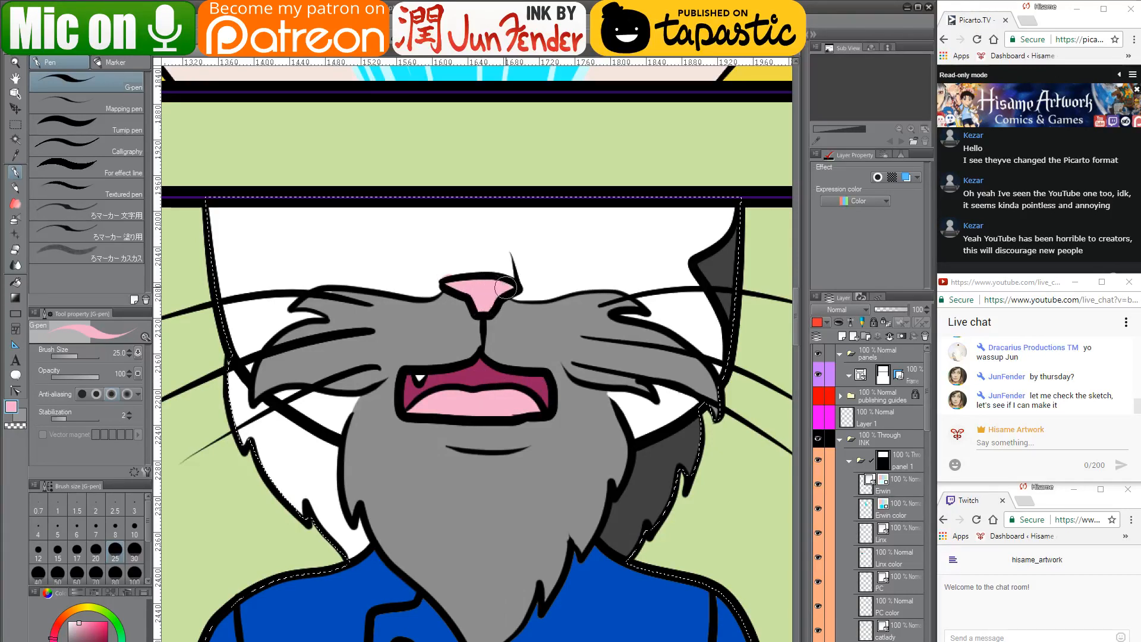
Choose a slightly darker grey than the beard and paint a small shadow beneath Erwin's lower lip line
{"action": "left_click", "coordinate": [478, 252], "text": "alt"}
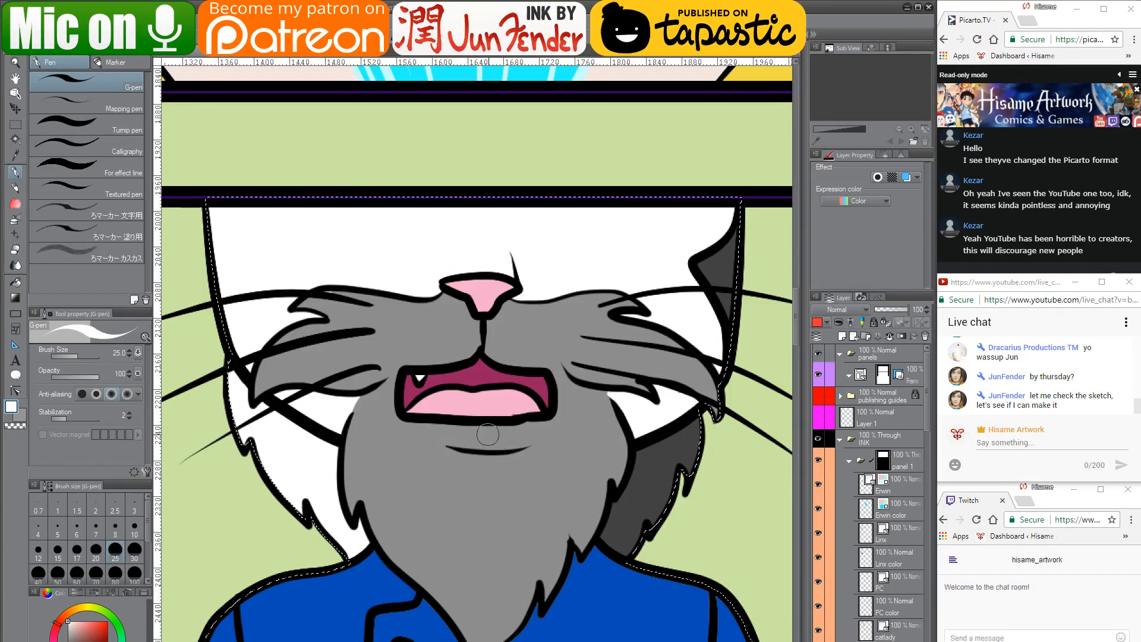
{"action": "left_click", "coordinate": [608, 412], "text": "alt"}
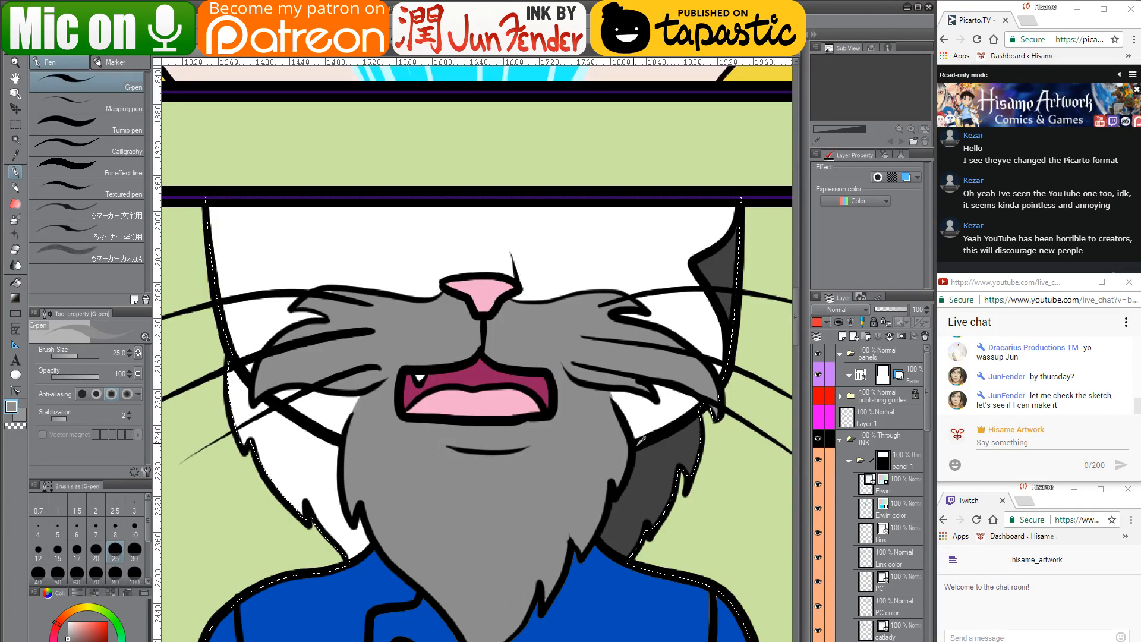
{"action": "left_click", "coordinate": [72, 633]}
{"action": "mouse_move", "coordinate": [458, 452]}
{"action": "left_mouse_down"}
{"action": "mouse_move", "coordinate": [513, 455]}
{"action": "mouse_move", "coordinate": [475, 440]}
{"action": "left_mouse_up"}
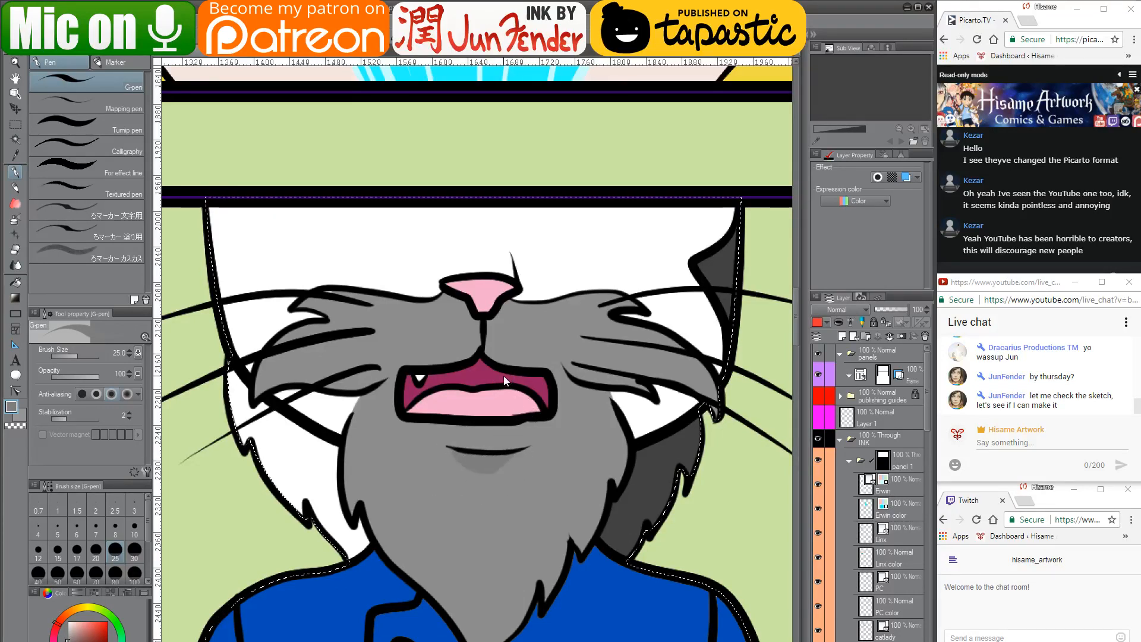
Paint a white chin patch under Erwin's mouth with the G-pen at size 40, cover the shadow below it with beard grey, and deselect
{"action": "scroll", "coordinate": [501, 514], "scroll_direction": "down", "scroll_amount": 4}
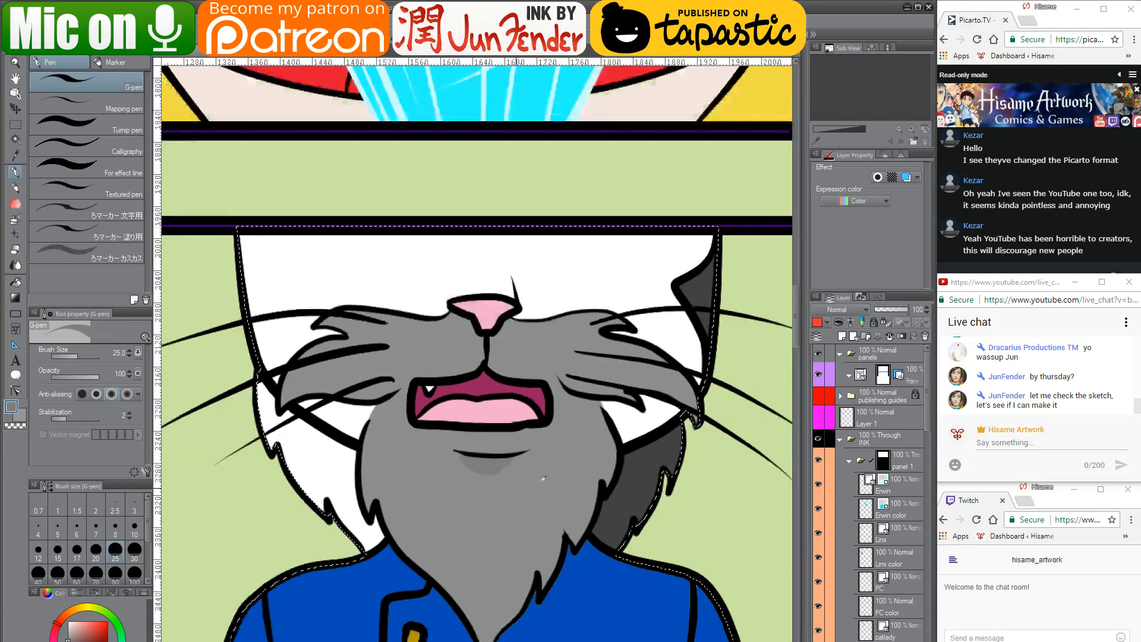
{"action": "scroll", "coordinate": [472, 471], "scroll_direction": "up", "scroll_amount": 3}
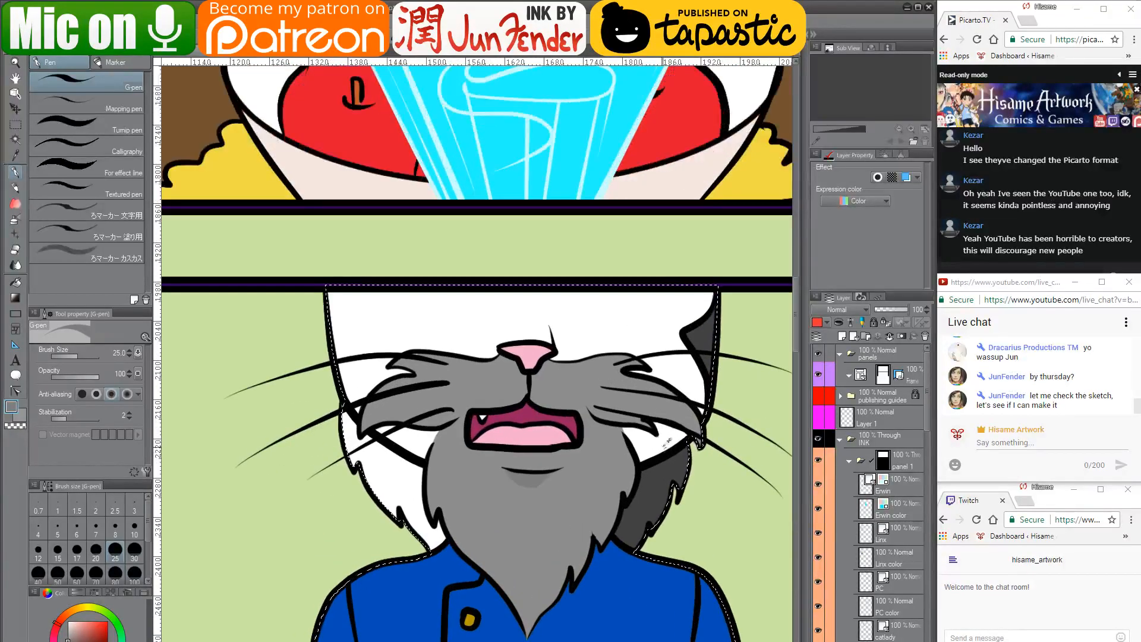
{"action": "scroll", "coordinate": [545, 437], "scroll_direction": "up", "scroll_amount": 1}
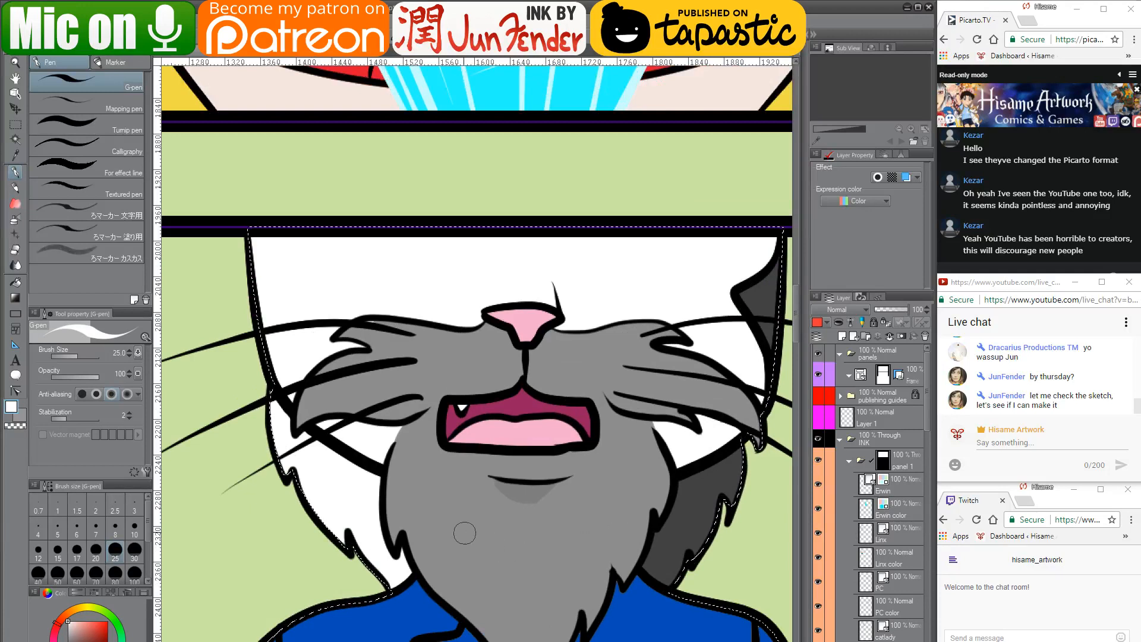
{"action": "key", "text": "bracketright"}
{"action": "key", "text": "bracketright"}
{"action": "mouse_move", "coordinate": [467, 461]}
{"action": "left_mouse_down"}
{"action": "mouse_move", "coordinate": [540, 470]}
{"action": "mouse_move", "coordinate": [579, 456]}
{"action": "mouse_move", "coordinate": [473, 462]}
{"action": "mouse_move", "coordinate": [551, 459]}
{"action": "left_mouse_up"}
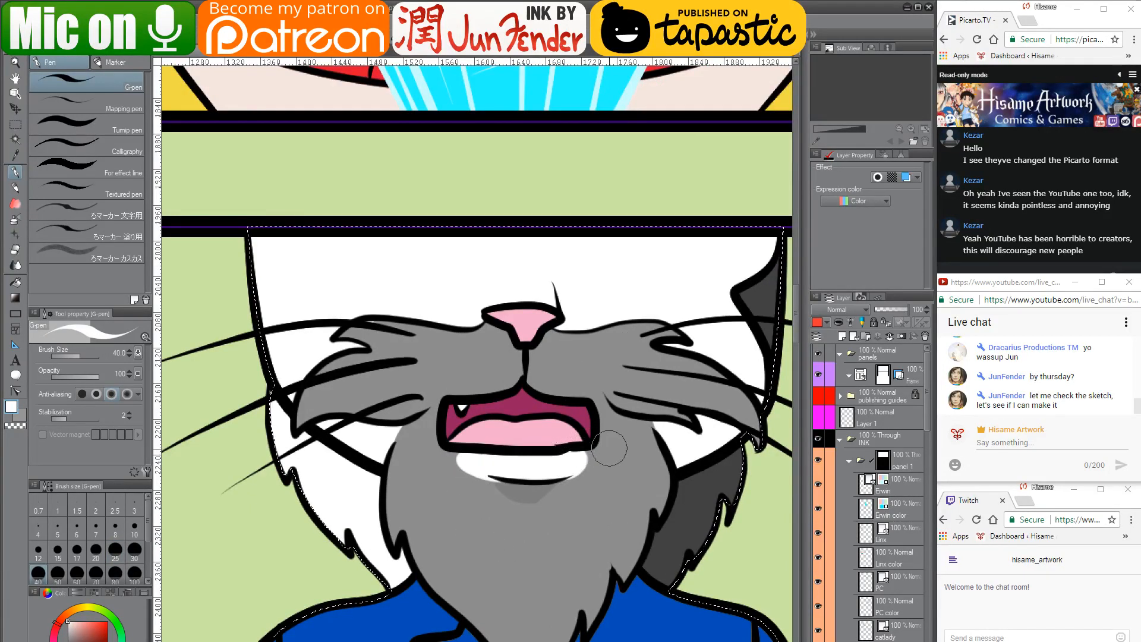
{"action": "left_click", "coordinate": [610, 472], "text": "alt"}
{"action": "mouse_move", "coordinate": [466, 479]}
{"action": "left_mouse_down"}
{"action": "mouse_move", "coordinate": [564, 498]}
{"action": "mouse_move", "coordinate": [610, 483]}
{"action": "mouse_move", "coordinate": [448, 479]}
{"action": "mouse_move", "coordinate": [577, 486]}
{"action": "left_mouse_up"}
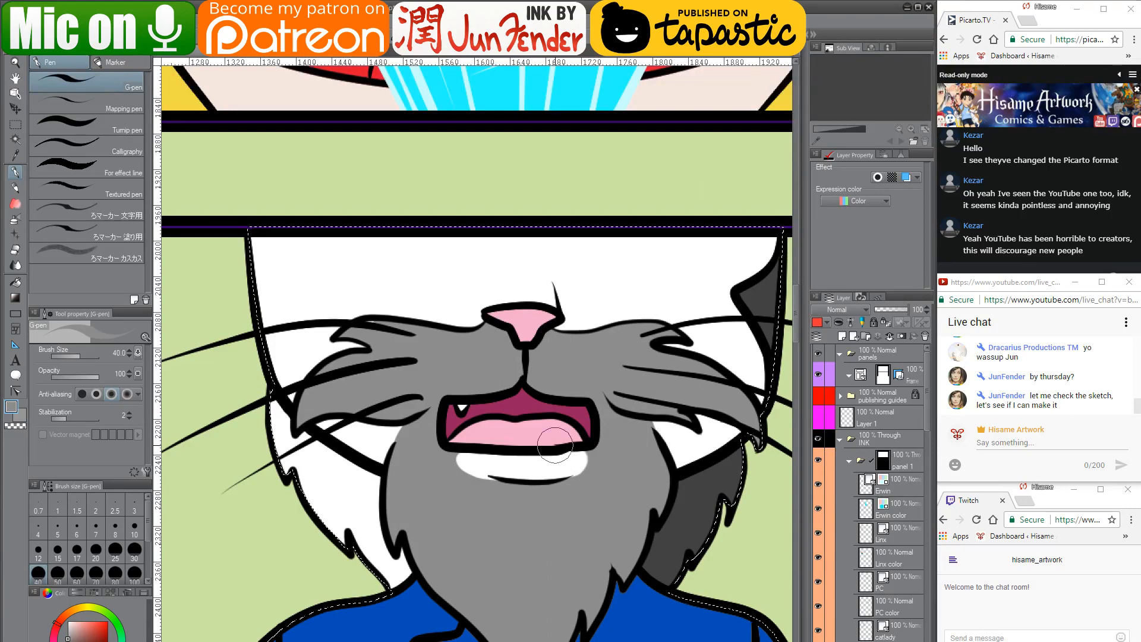
{"action": "scroll", "coordinate": [560, 440], "scroll_direction": "down", "scroll_amount": 2}
{"action": "scroll", "coordinate": [560, 439], "scroll_direction": "down", "scroll_amount": 5}
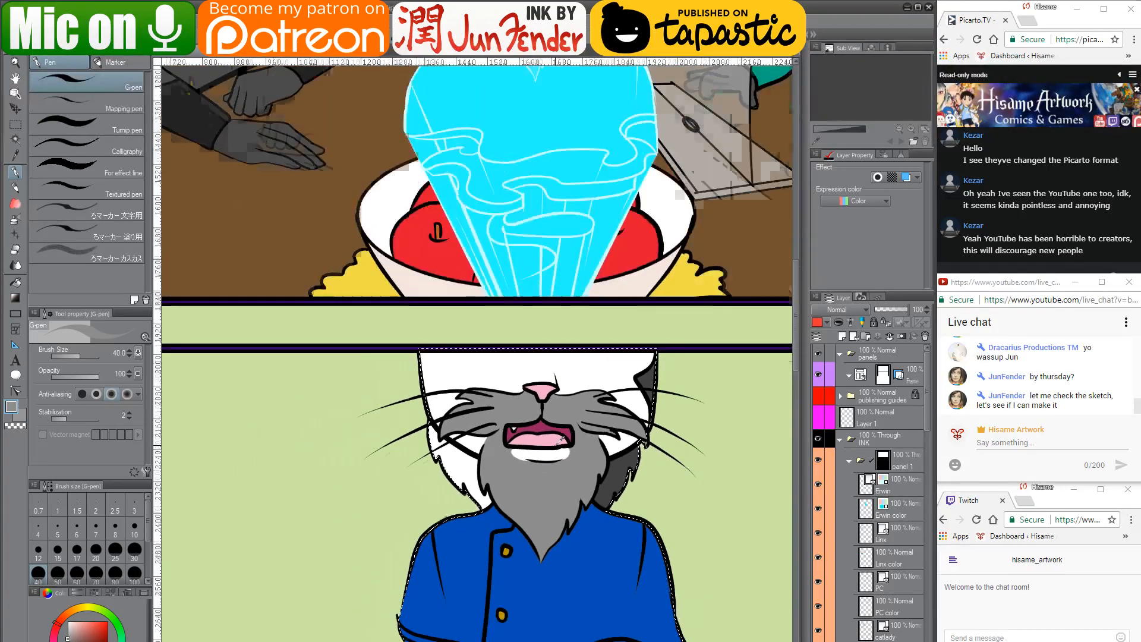
{"action": "key", "text": "ctrl+d"}
Examine Erwin's coloured figure and the white base on the table in panel 2, and compare them with panel 1
{"action": "key", "text": "k"}
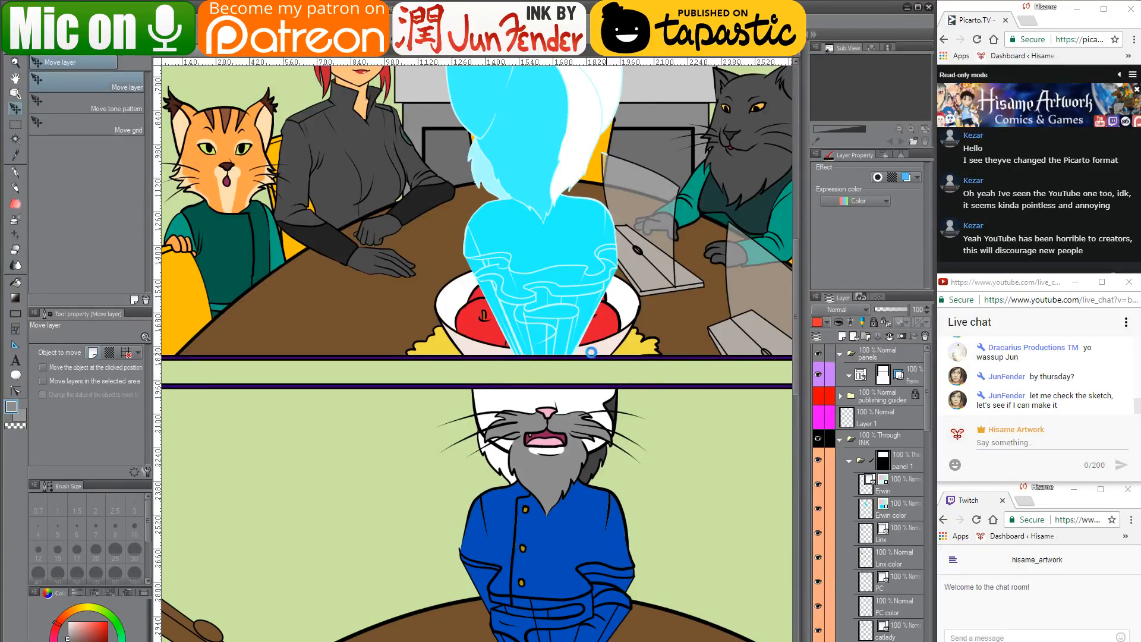
{"action": "left_click_drag", "start_coordinate": [601, 499], "coordinate": [569, 302]}
{"action": "left_click_drag", "start_coordinate": [590, 448], "coordinate": [624, 527]}
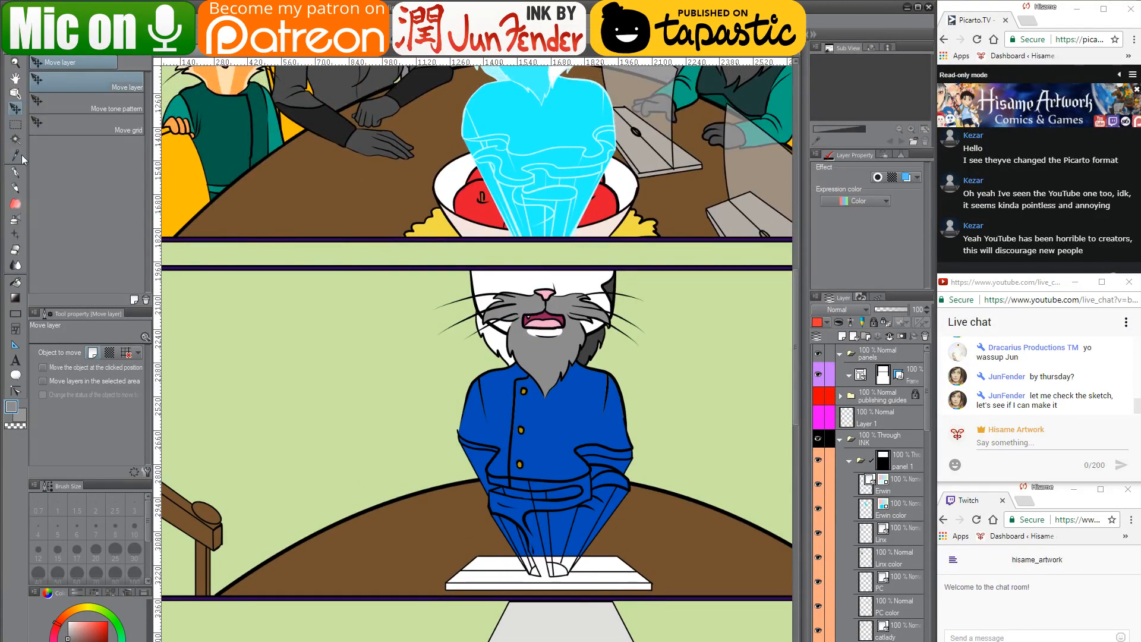
{"action": "left_click", "coordinate": [16, 172]}
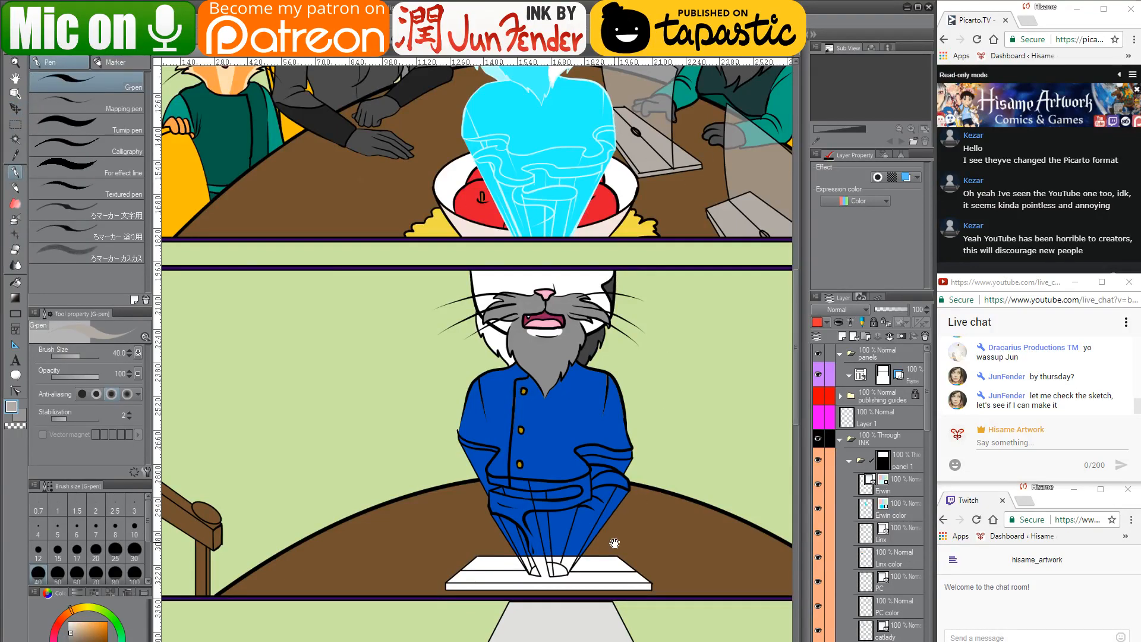
{"action": "left_click_drag", "start_coordinate": [615, 542], "coordinate": [586, 379]}
{"action": "scroll", "coordinate": [583, 370], "scroll_direction": "up", "scroll_amount": 6}
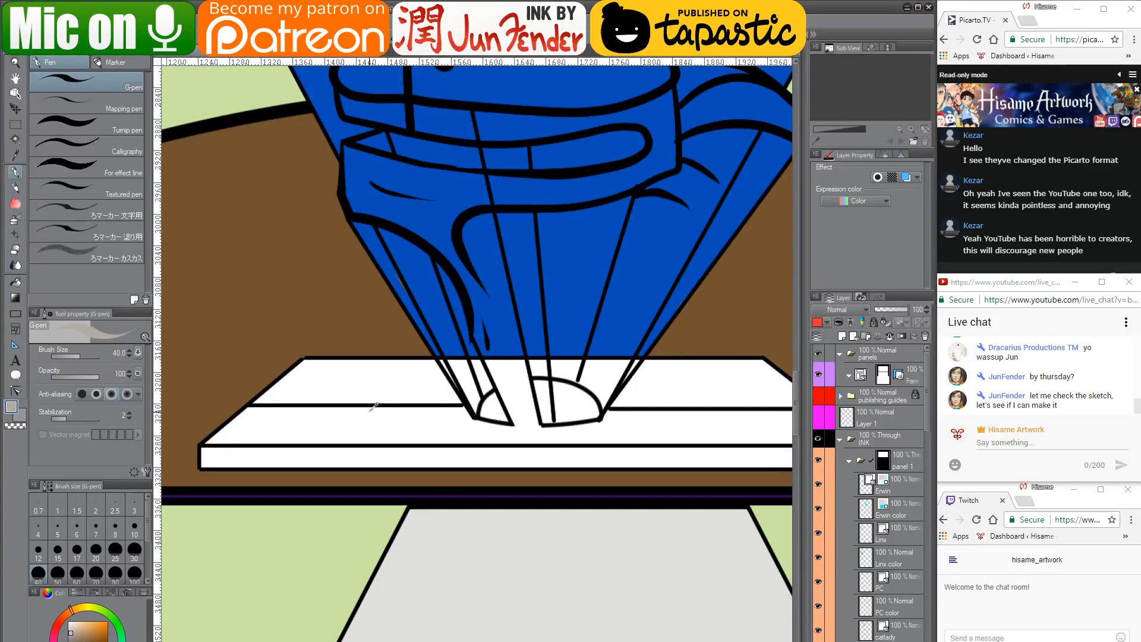
{"action": "scroll", "coordinate": [392, 395], "scroll_direction": "down", "scroll_amount": 7}
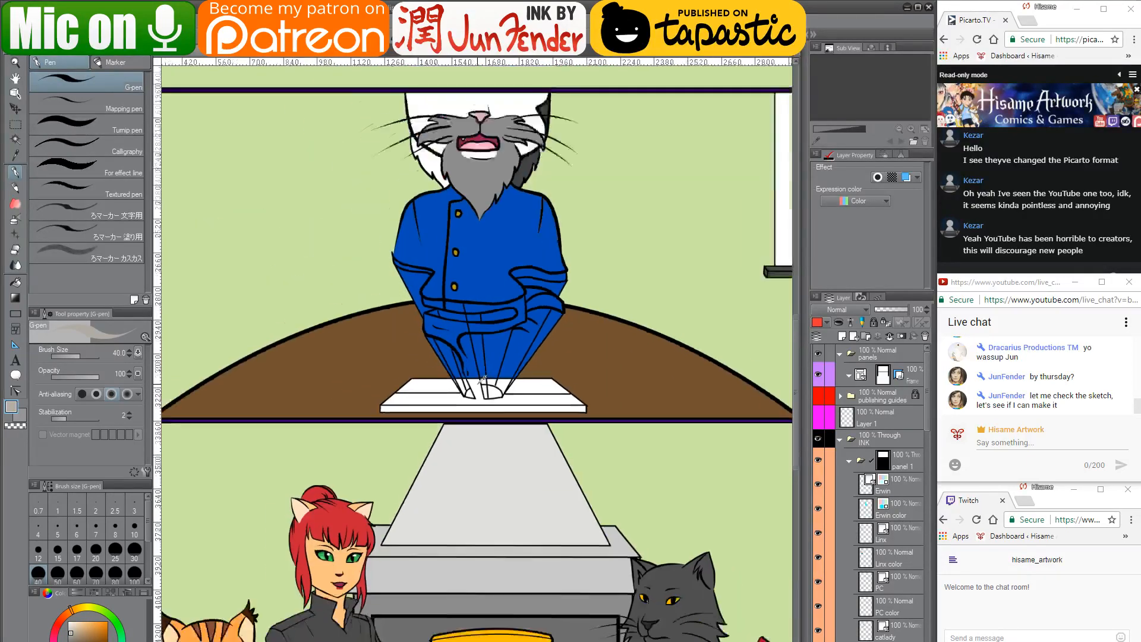
{"action": "left_click_drag", "start_coordinate": [573, 185], "coordinate": [595, 447]}
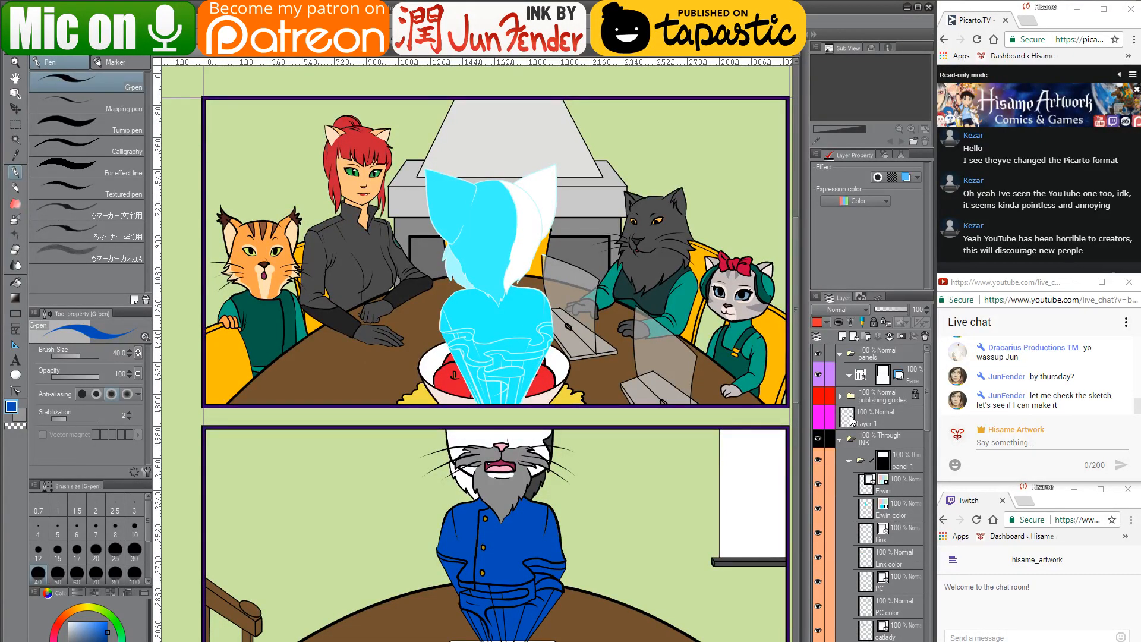
Turn off the layer color effect on the Erwin line layer and the Erwin color layer of panel 1
{"action": "left_click", "coordinate": [885, 483]}
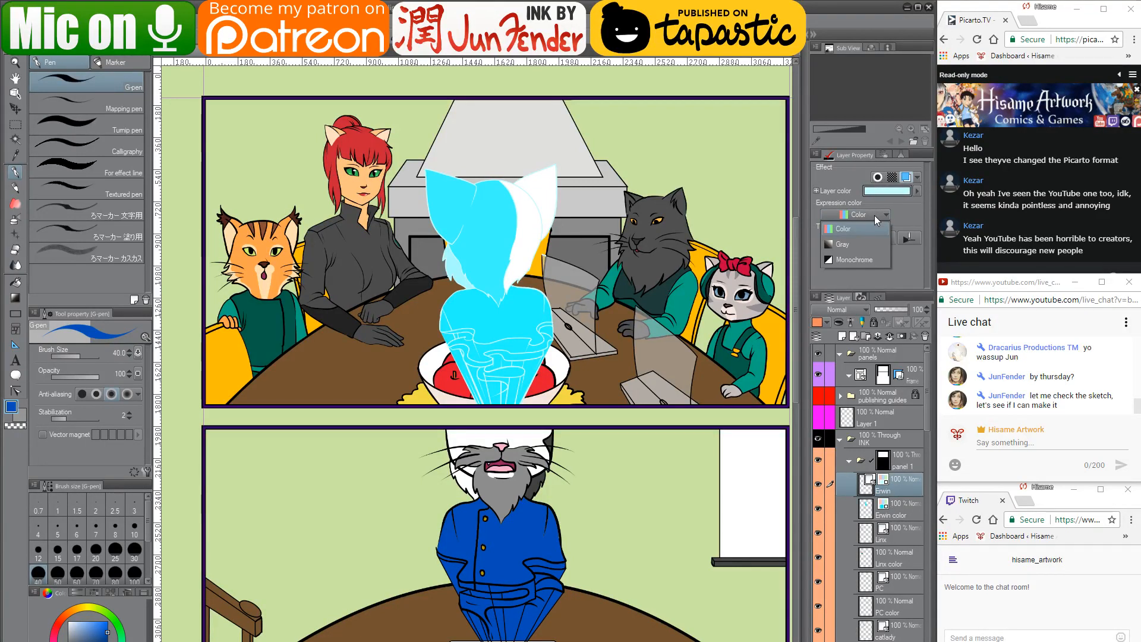
{"action": "left_click", "coordinate": [891, 180]}
{"action": "left_click", "coordinate": [878, 178]}
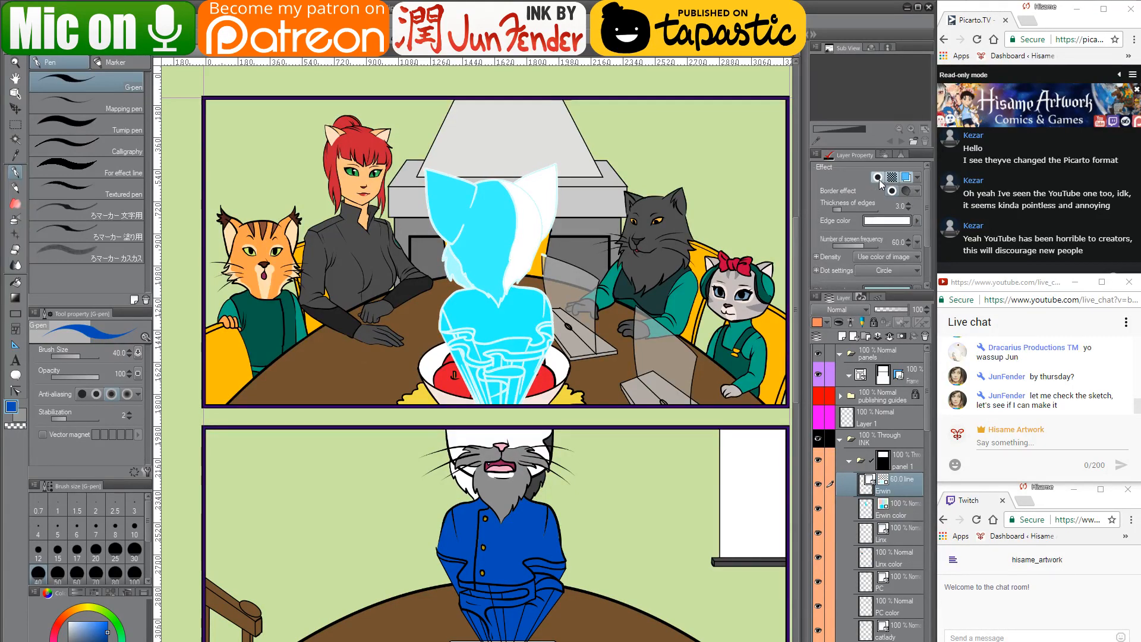
{"action": "left_click", "coordinate": [878, 179]}
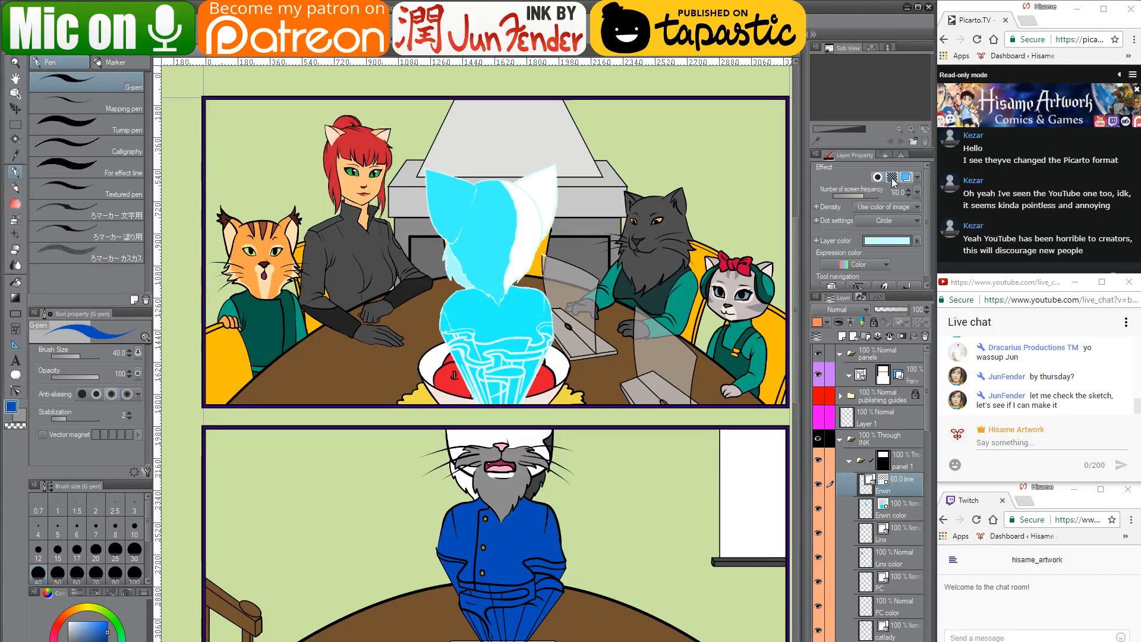
{"action": "left_click", "coordinate": [892, 179]}
{"action": "left_click", "coordinate": [906, 177]}
{"action": "left_click", "coordinate": [905, 177]}
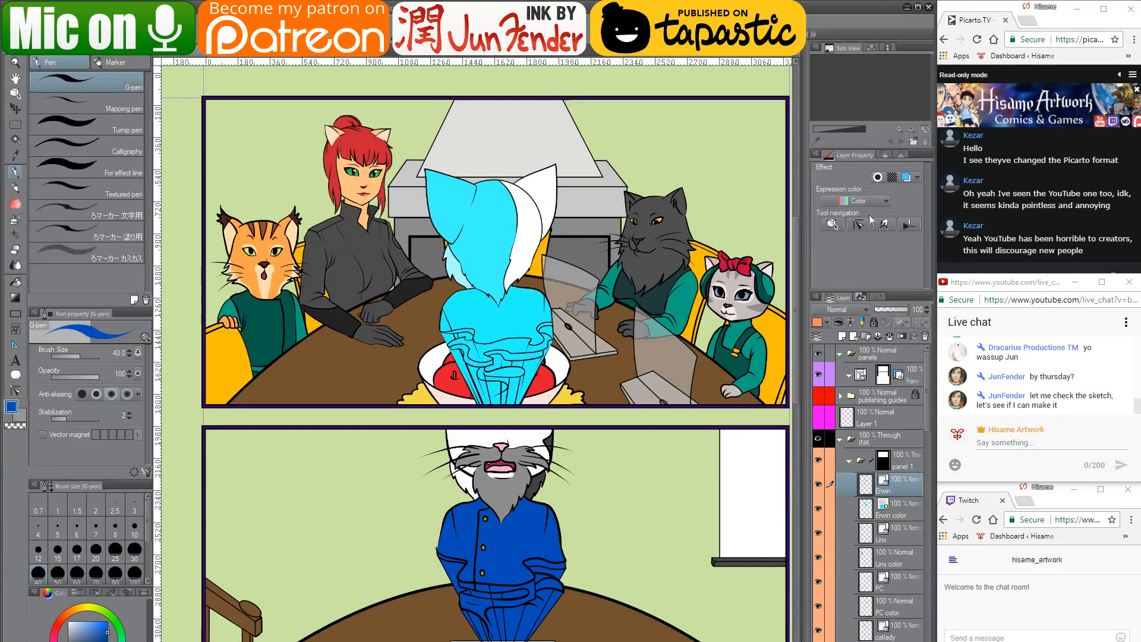
{"action": "left_click", "coordinate": [903, 512]}
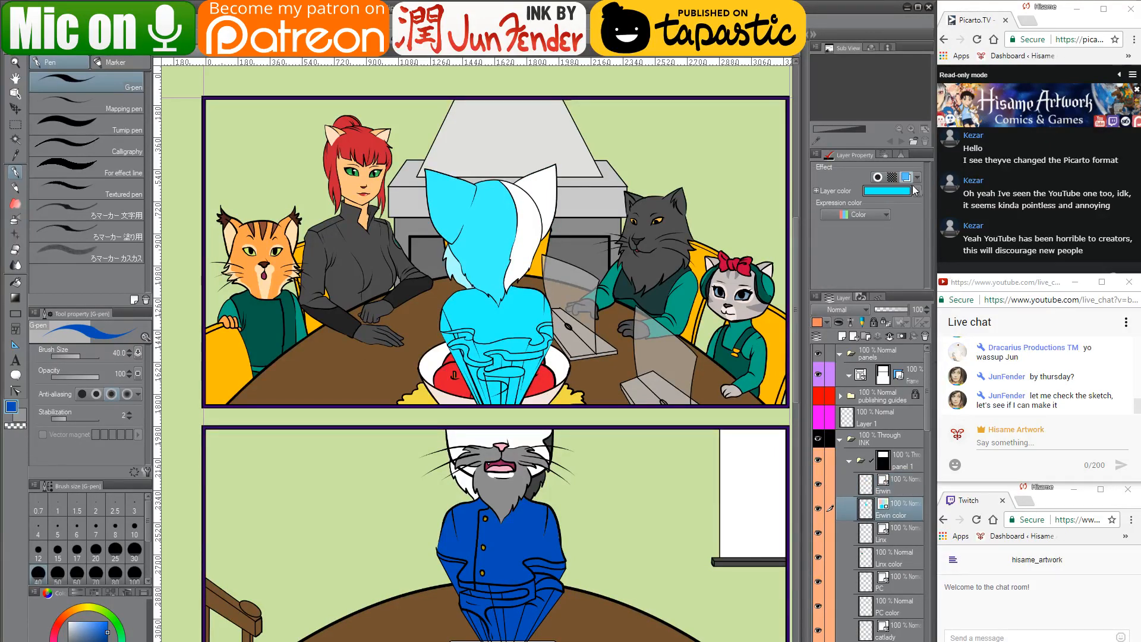
{"action": "left_click", "coordinate": [906, 177]}
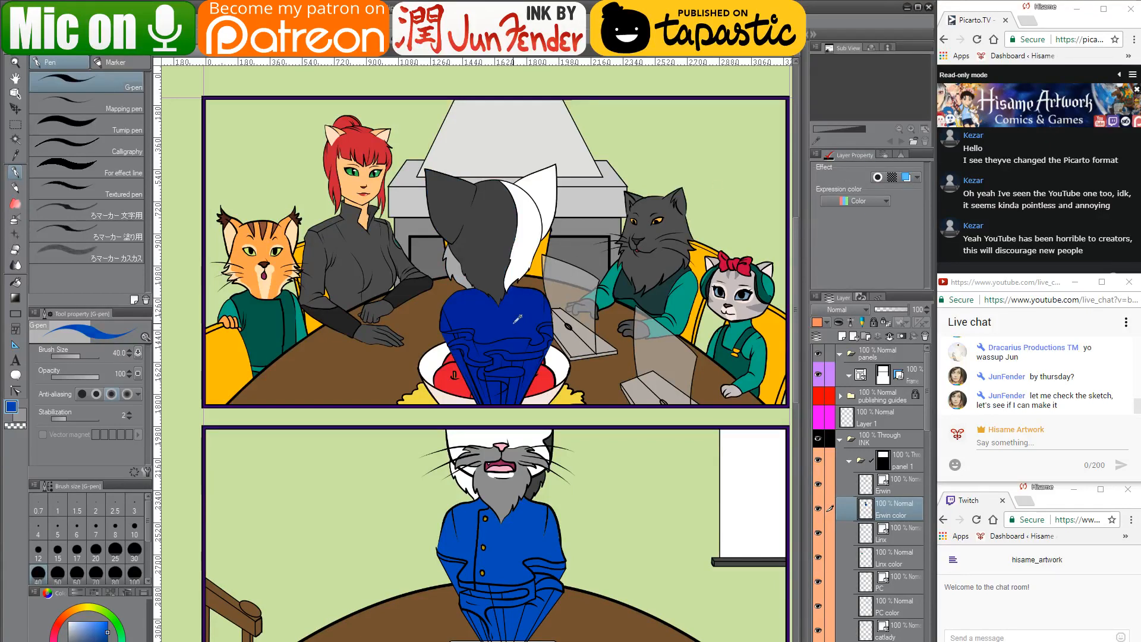
Select the area of panel 2's Erwin color layer and fill the front of his jacket with dark blue
{"action": "scroll", "coordinate": [930, 521], "scroll_direction": "down", "scroll_amount": 3}
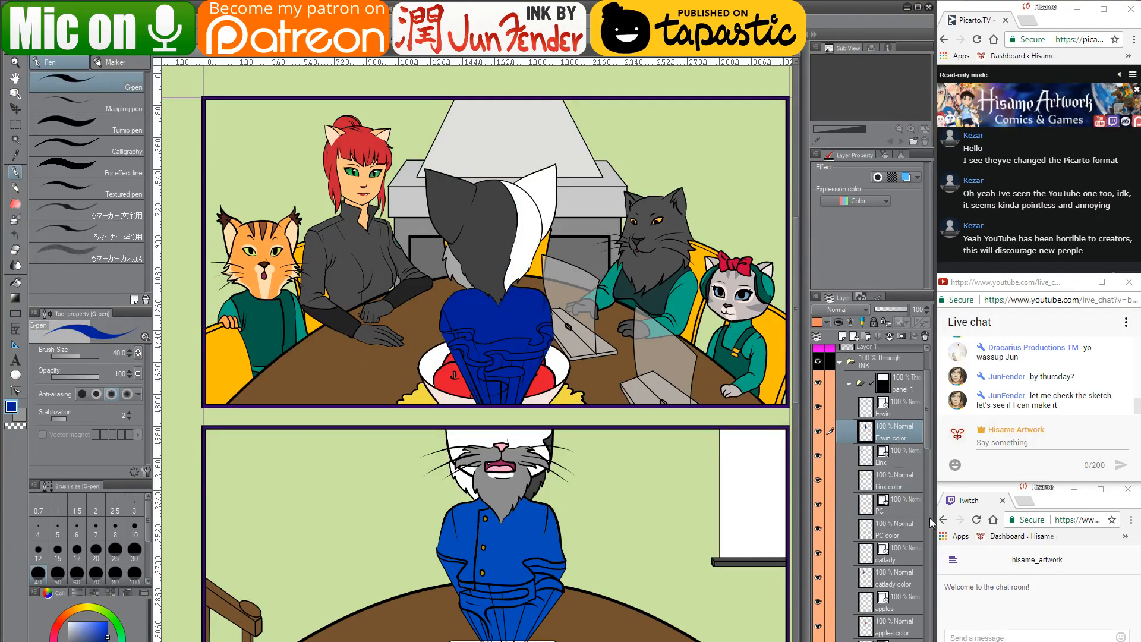
{"action": "scroll", "coordinate": [894, 523], "scroll_direction": "down", "scroll_amount": 15}
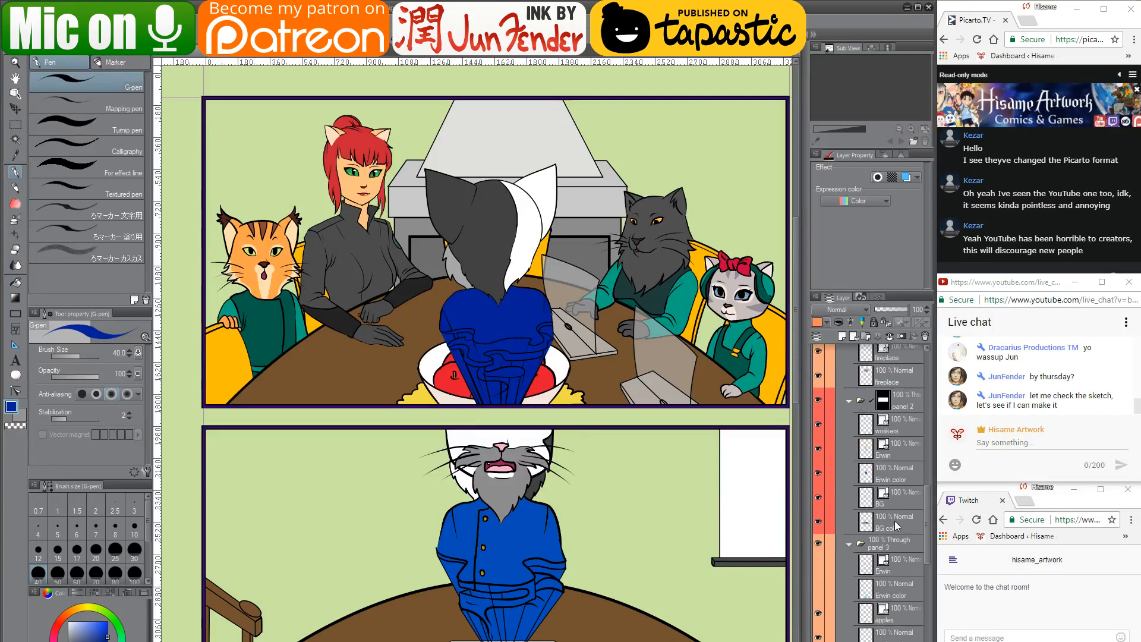
{"action": "left_click", "coordinate": [865, 474], "text": "ctrl"}
{"action": "left_click", "coordinate": [868, 475]}
{"action": "left_click", "coordinate": [16, 283]}
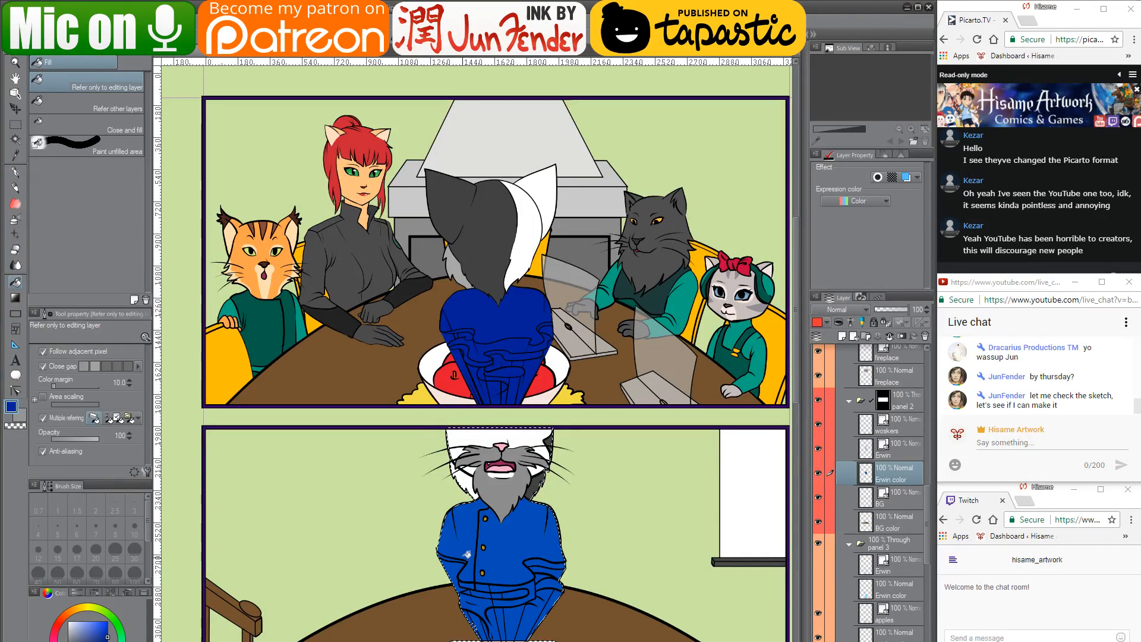
{"action": "left_click", "coordinate": [467, 533]}
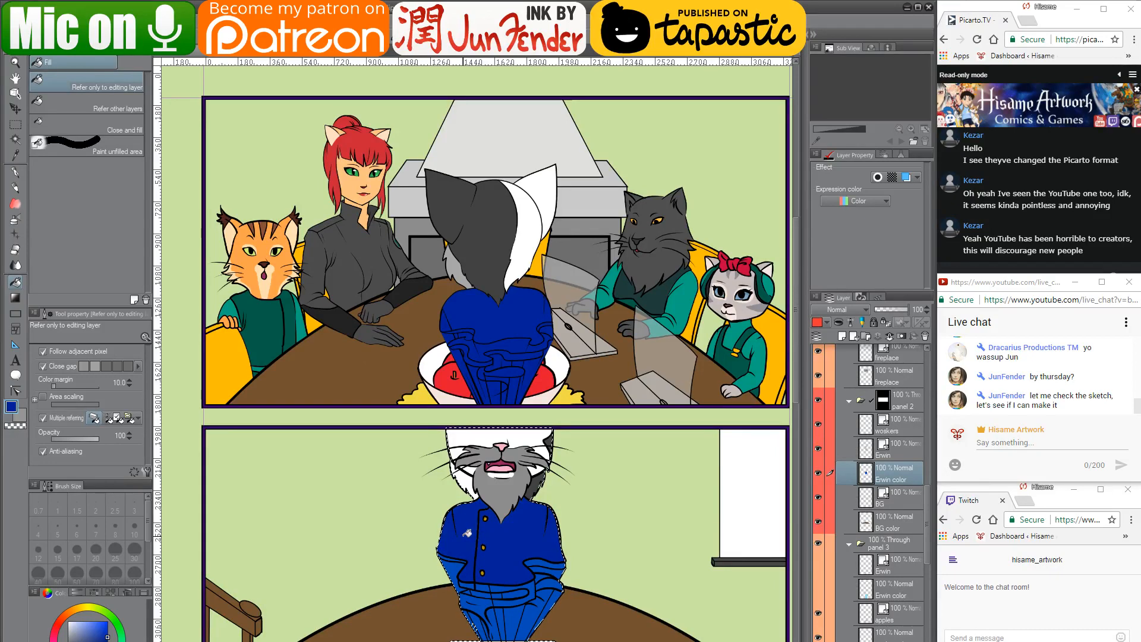
Extend the lighter blue trouser strips down over the white base to Erwin's feet with the G-pen at size 20
{"action": "left_click_drag", "start_coordinate": [516, 617], "coordinate": [531, 505]}
{"action": "scroll", "coordinate": [531, 506], "scroll_direction": "up", "scroll_amount": 4}
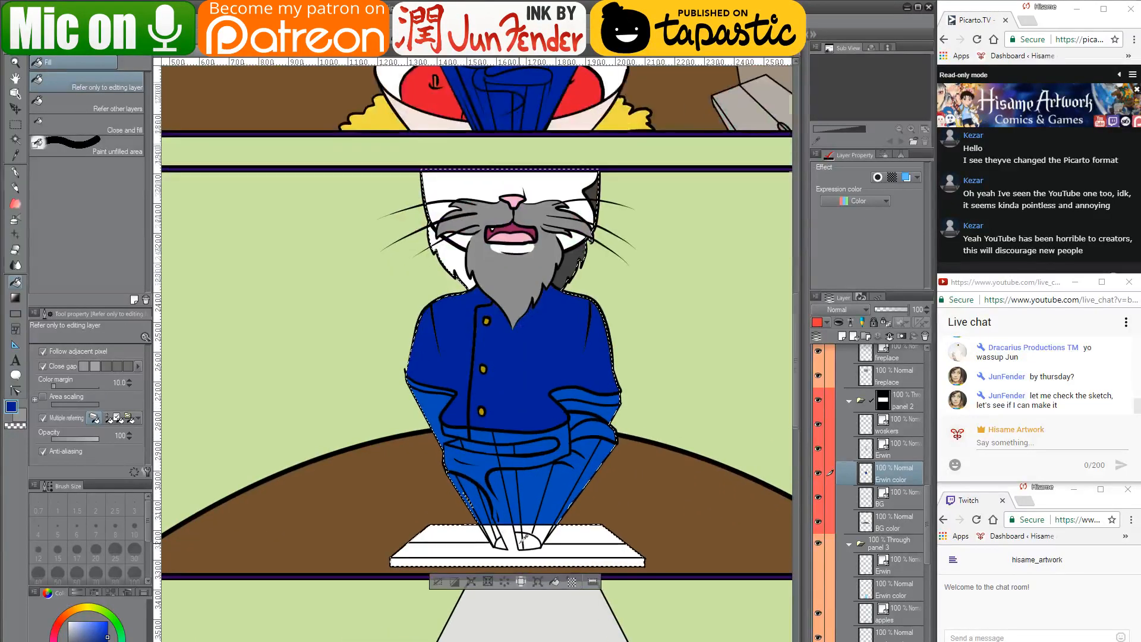
{"action": "scroll", "coordinate": [523, 538], "scroll_direction": "up", "scroll_amount": 1}
{"action": "scroll", "coordinate": [524, 495], "scroll_direction": "up", "scroll_amount": 1}
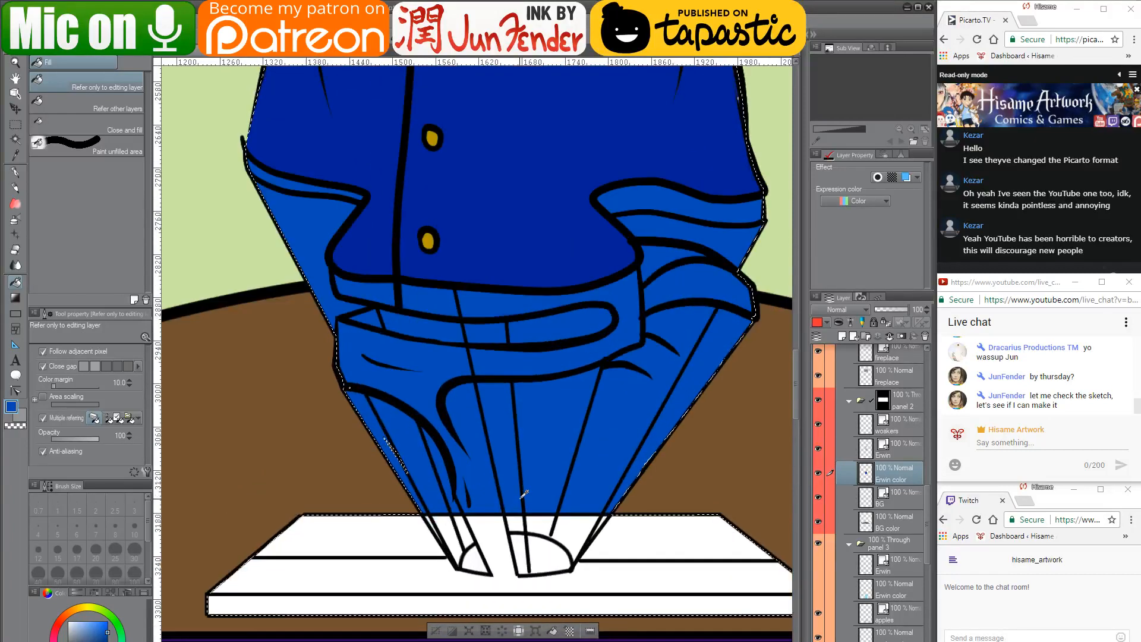
{"action": "key", "text": "p"}
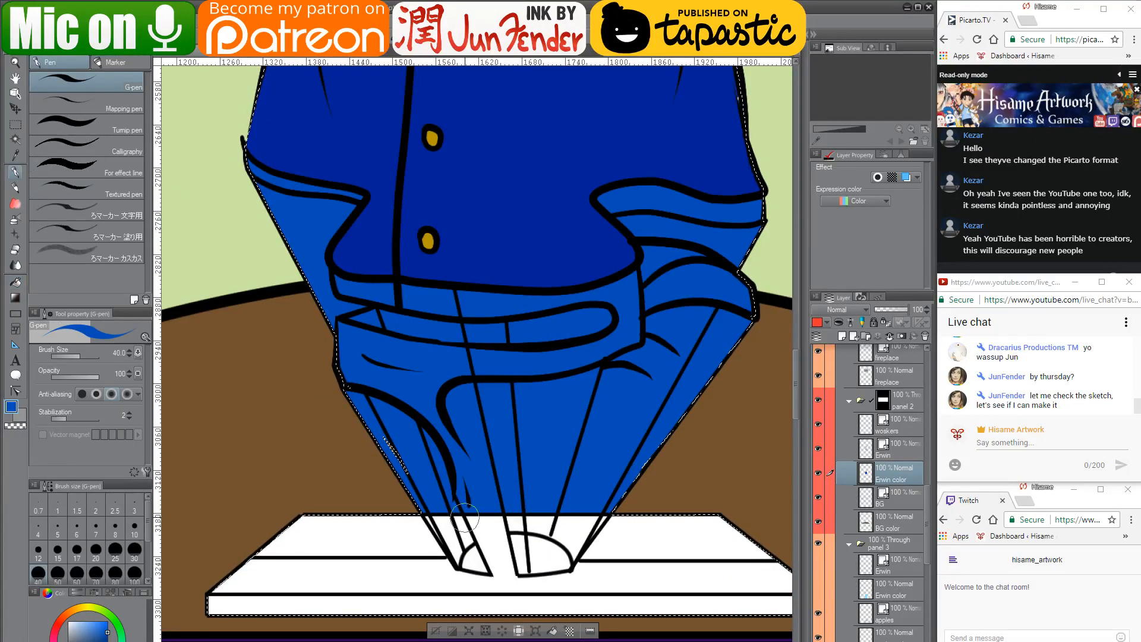
{"action": "key", "text": "bracketleft"}
{"action": "mouse_move", "coordinate": [435, 507]}
{"action": "left_mouse_down"}
{"action": "mouse_move", "coordinate": [456, 563]}
{"action": "mouse_move", "coordinate": [445, 499]}
{"action": "mouse_move", "coordinate": [453, 544]}
{"action": "mouse_move", "coordinate": [439, 508]}
{"action": "mouse_move", "coordinate": [447, 520]}
{"action": "mouse_move", "coordinate": [457, 510]}
{"action": "mouse_move", "coordinate": [465, 547]}
{"action": "mouse_move", "coordinate": [454, 506]}
{"action": "mouse_move", "coordinate": [440, 534]}
{"action": "left_mouse_up"}
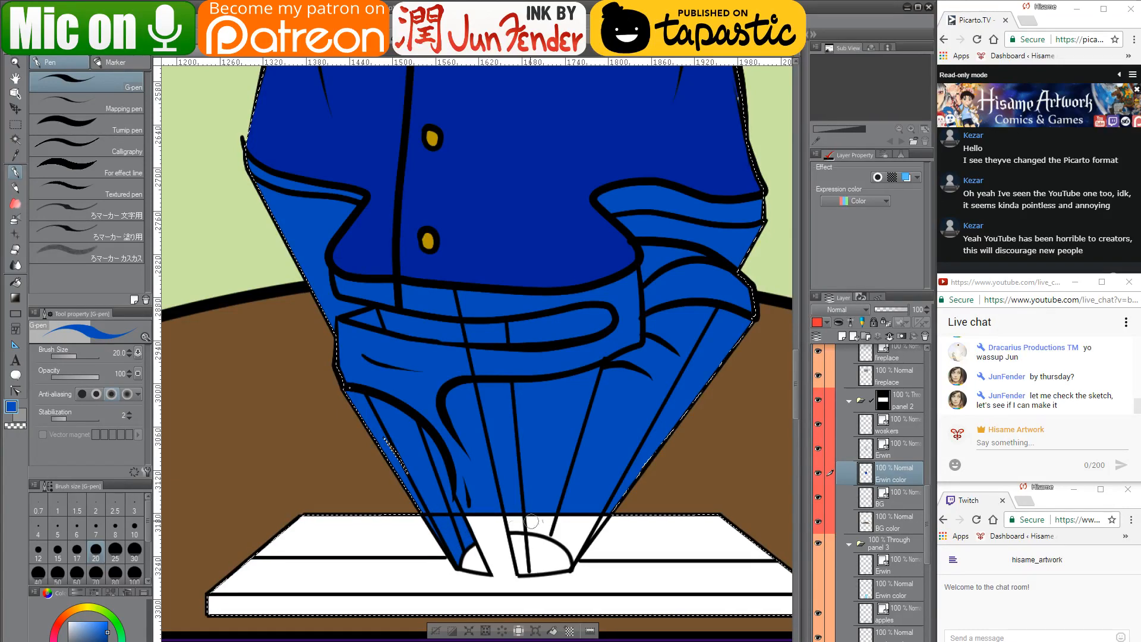
{"action": "mouse_move", "coordinate": [510, 520]}
{"action": "left_mouse_down"}
{"action": "mouse_move", "coordinate": [523, 563]}
{"action": "mouse_move", "coordinate": [518, 512]}
{"action": "mouse_move", "coordinate": [517, 578]}
{"action": "left_mouse_up"}
{"action": "left_click", "coordinate": [509, 556], "text": "alt"}
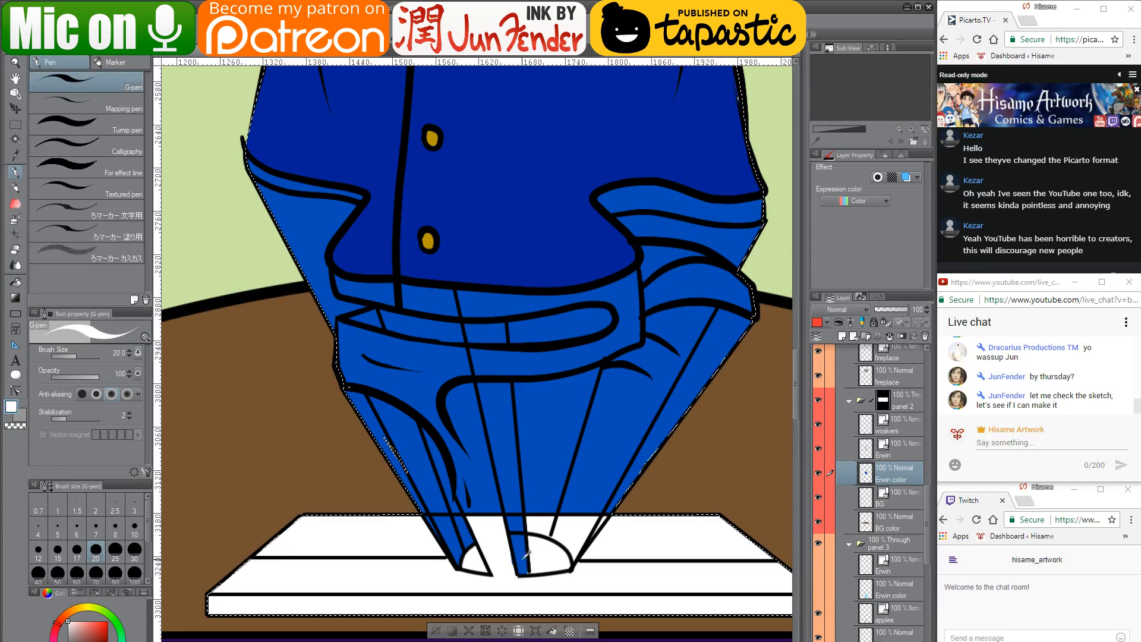
{"action": "left_click", "coordinate": [525, 557], "text": "alt"}
{"action": "left_click", "coordinate": [506, 546], "text": "alt"}
Sample a warm light grey and paint the white base beneath Erwin with the G-pen at size 100
{"action": "scroll", "coordinate": [500, 524], "scroll_direction": "down", "scroll_amount": 5}
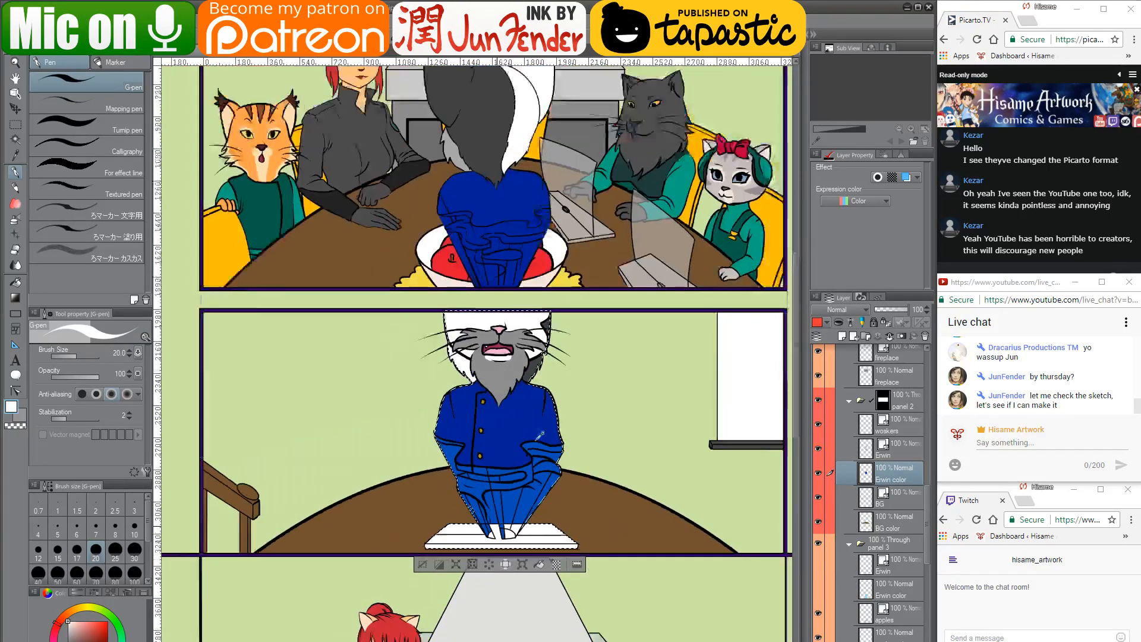
{"action": "scroll", "coordinate": [539, 436], "scroll_direction": "down", "scroll_amount": 1}
{"action": "left_click", "coordinate": [558, 300], "text": "alt"}
{"action": "scroll", "coordinate": [502, 534], "scroll_direction": "up", "scroll_amount": 5}
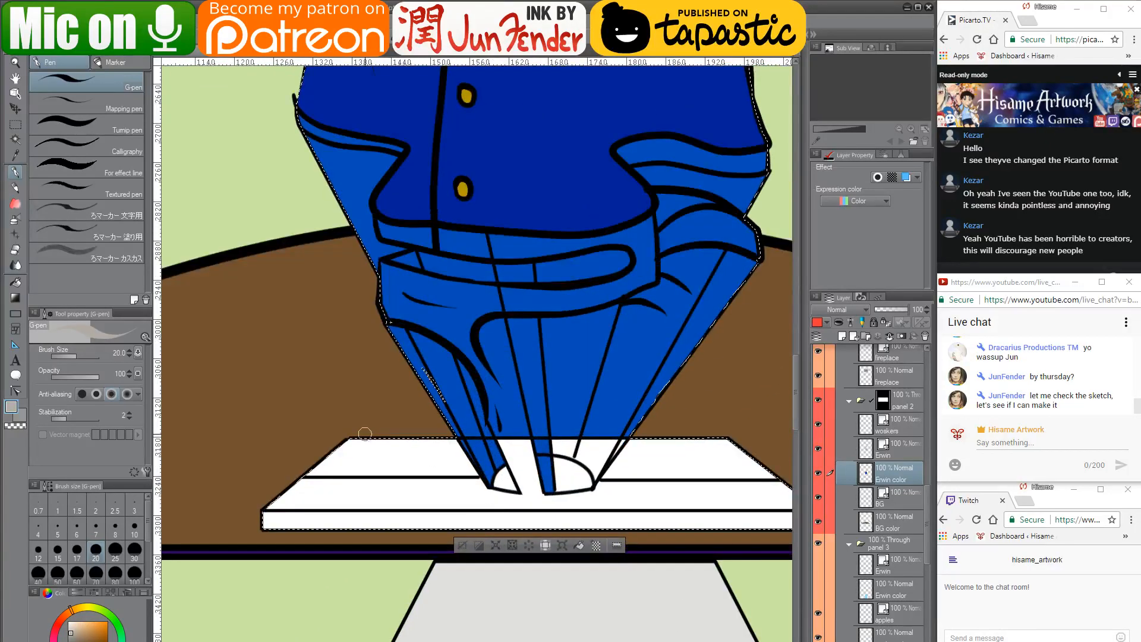
{"action": "key", "text": "bracketright"}
{"action": "key", "text": "bracketright"}
{"action": "key", "text": "bracketright"}
{"action": "key", "text": "bracketright"}
{"action": "key", "text": "bracketright"}
{"action": "key", "text": "bracketright"}
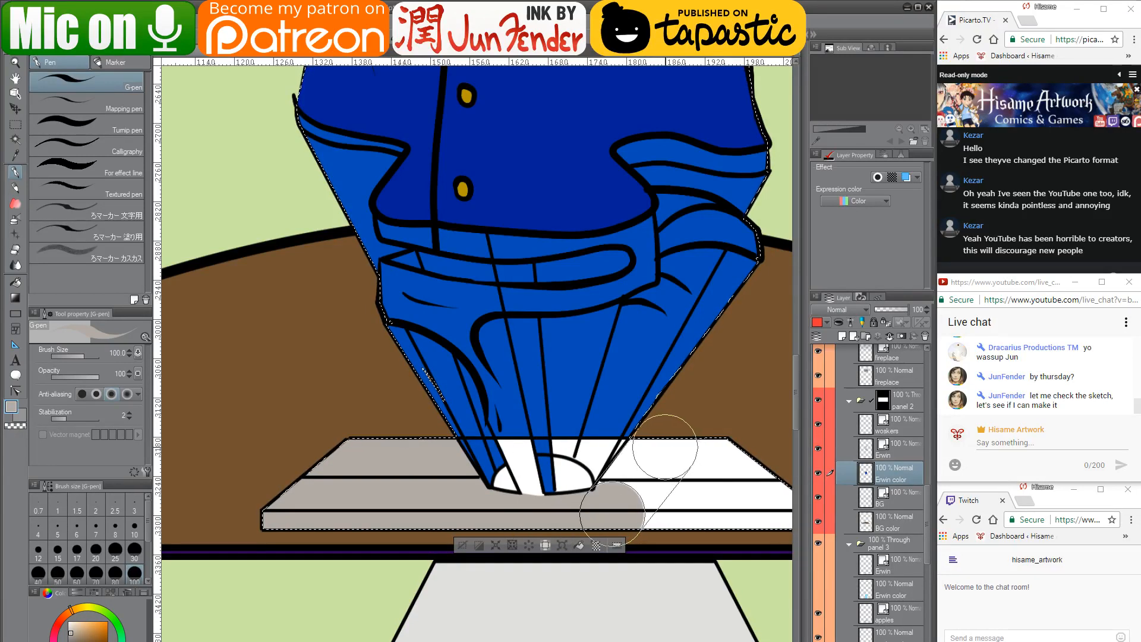
{"action": "mouse_move", "coordinate": [655, 476]}
{"action": "left_mouse_down"}
{"action": "mouse_move", "coordinate": [568, 478]}
{"action": "mouse_move", "coordinate": [558, 490]}
{"action": "mouse_move", "coordinate": [729, 480]}
{"action": "left_mouse_up"}
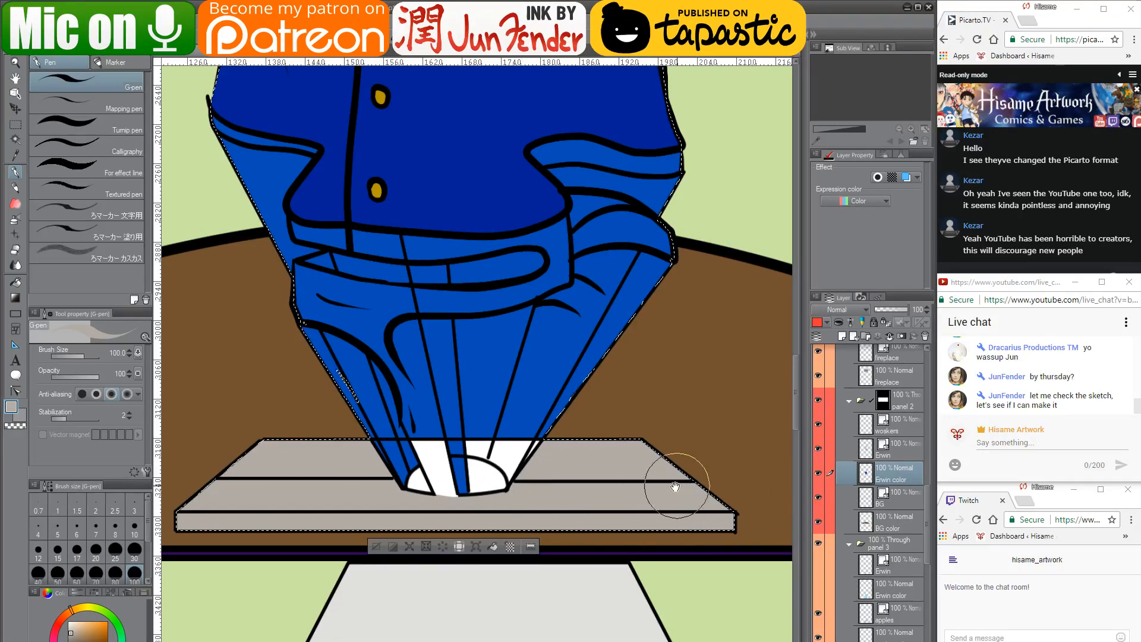
Sample the lighter blue and paint the outer white part of Erwin's right-hand trouser leg with the G-pen at size 17
{"action": "left_click_drag", "start_coordinate": [659, 497], "coordinate": [797, 547]}
{"action": "left_click", "coordinate": [634, 435], "text": "alt"}
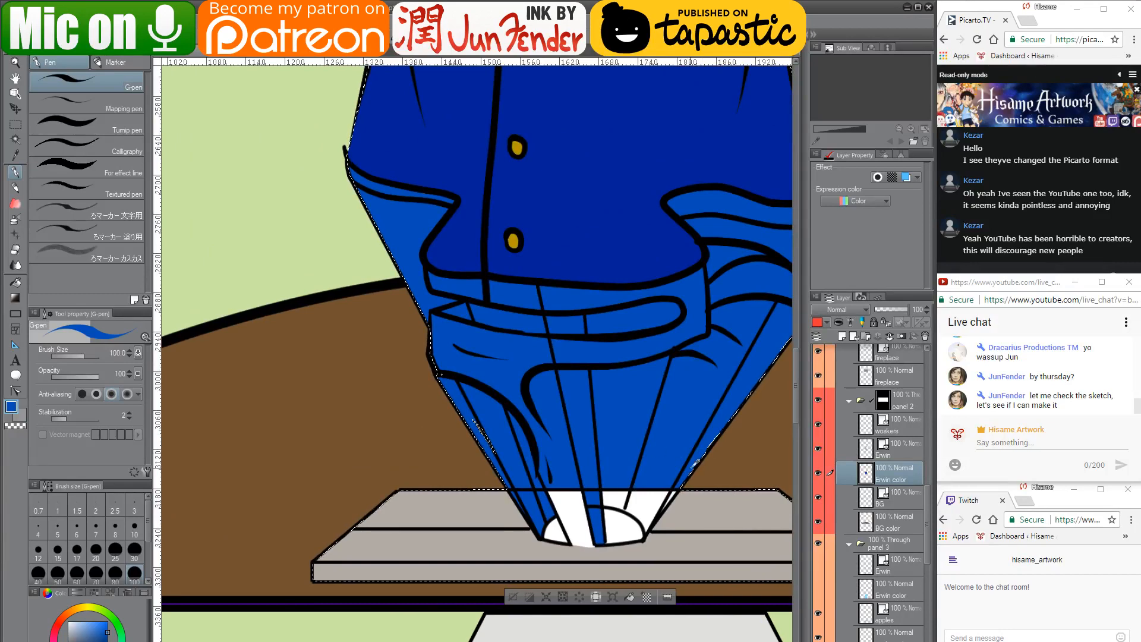
{"action": "scroll", "coordinate": [691, 466], "scroll_direction": "up", "scroll_amount": 1}
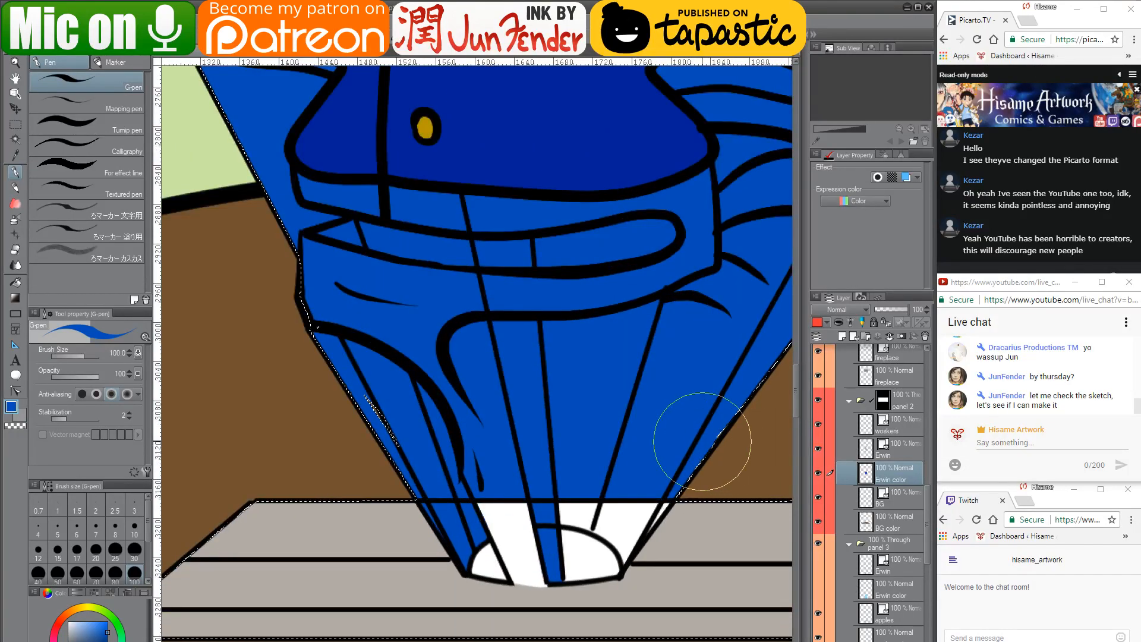
{"action": "key", "text": "["}
{"action": "key", "text": "["}
{"action": "key", "text": "["}
{"action": "key", "text": "["}
{"action": "key", "text": "["}
{"action": "key", "text": "["}
{"action": "key", "text": "["}
{"action": "key", "text": "["}
{"action": "key", "text": "["}
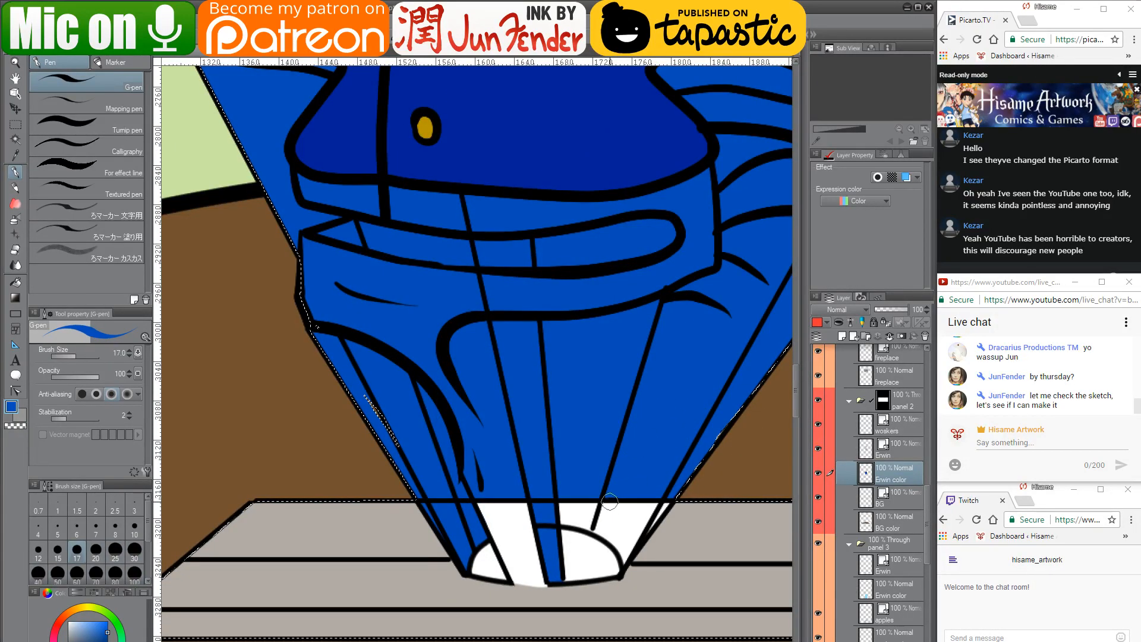
{"action": "mouse_move", "coordinate": [606, 504]}
{"action": "left_mouse_down"}
{"action": "mouse_move", "coordinate": [582, 573]}
{"action": "mouse_move", "coordinate": [614, 569]}
{"action": "left_mouse_up"}
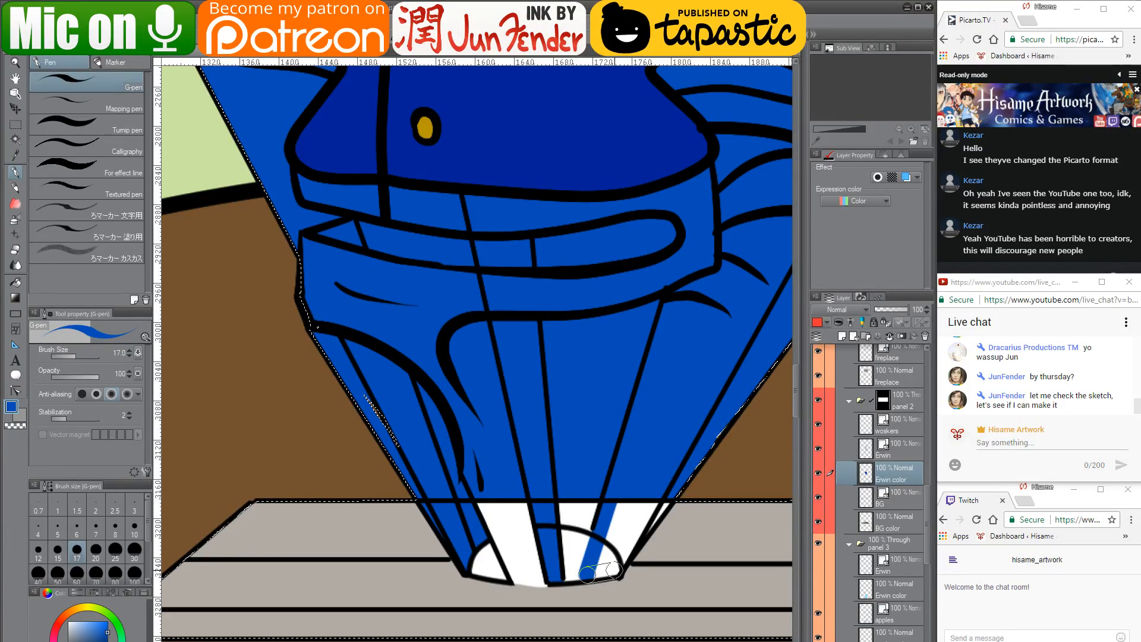
{"action": "left_click", "coordinate": [684, 472], "text": "shift"}
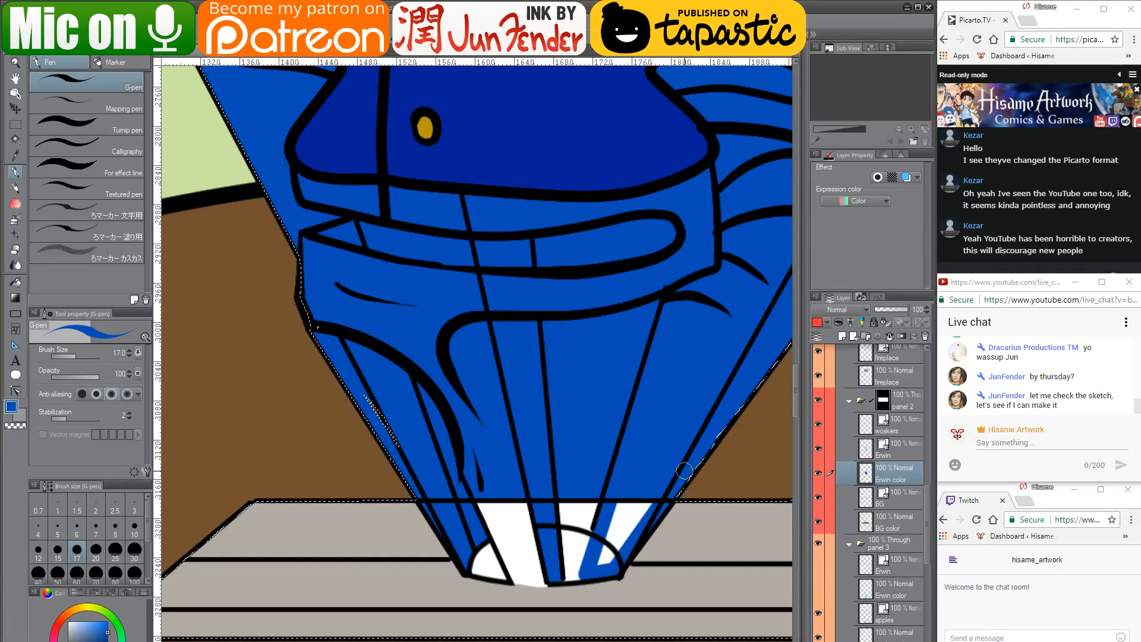
{"action": "mouse_move", "coordinate": [632, 522]}
{"action": "left_mouse_down"}
{"action": "mouse_move", "coordinate": [590, 578]}
{"action": "mouse_move", "coordinate": [635, 492]}
{"action": "mouse_move", "coordinate": [594, 559]}
{"action": "left_mouse_up"}
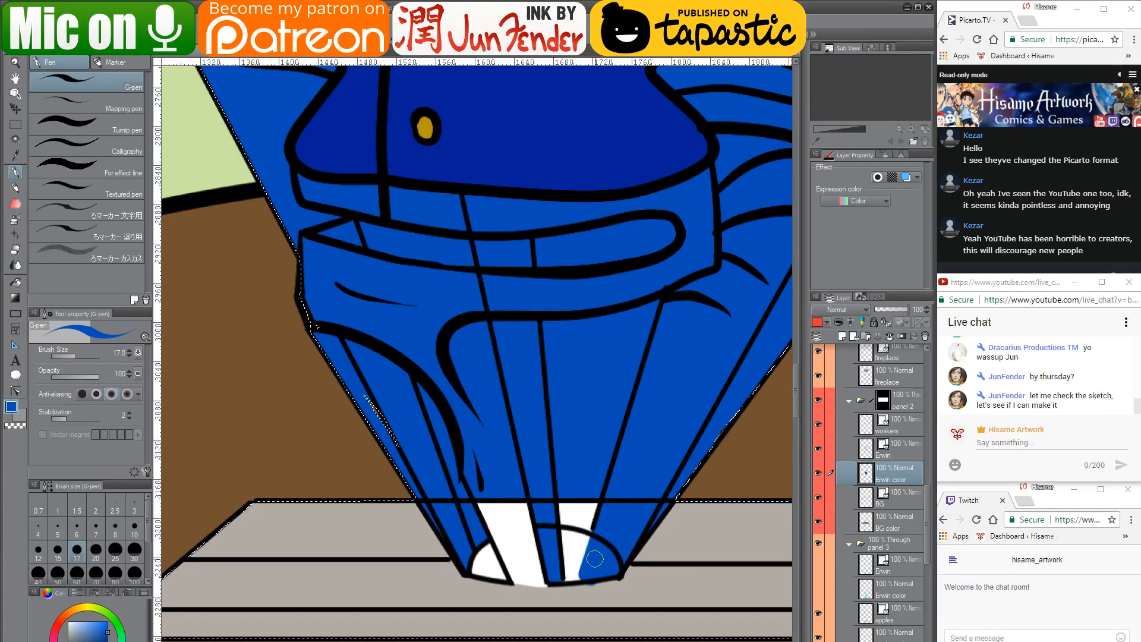
Straighten the inner edge of the lighter blue area on the right-hand trouser leg with a line at brush size 8
{"action": "left_click", "coordinate": [591, 586], "text": "alt"}
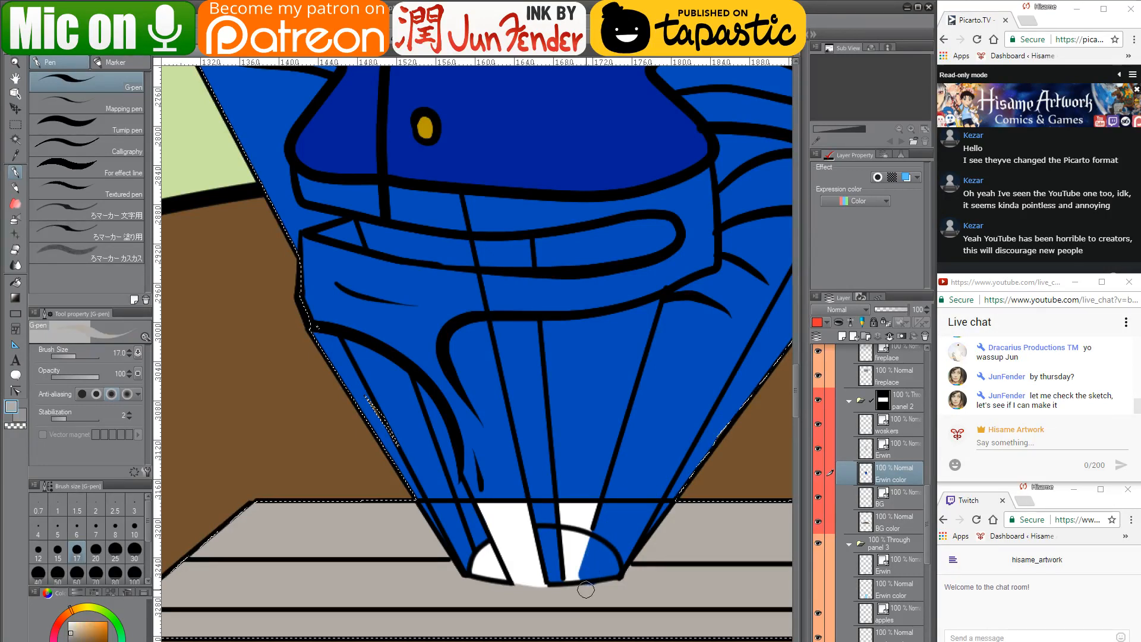
{"action": "left_click", "coordinate": [597, 537], "text": "alt"}
{"action": "key", "text": "bracketleft"}
{"action": "key", "text": "bracketleft"}
{"action": "key", "text": "bracketleft"}
{"action": "key", "text": "bracketleft"}
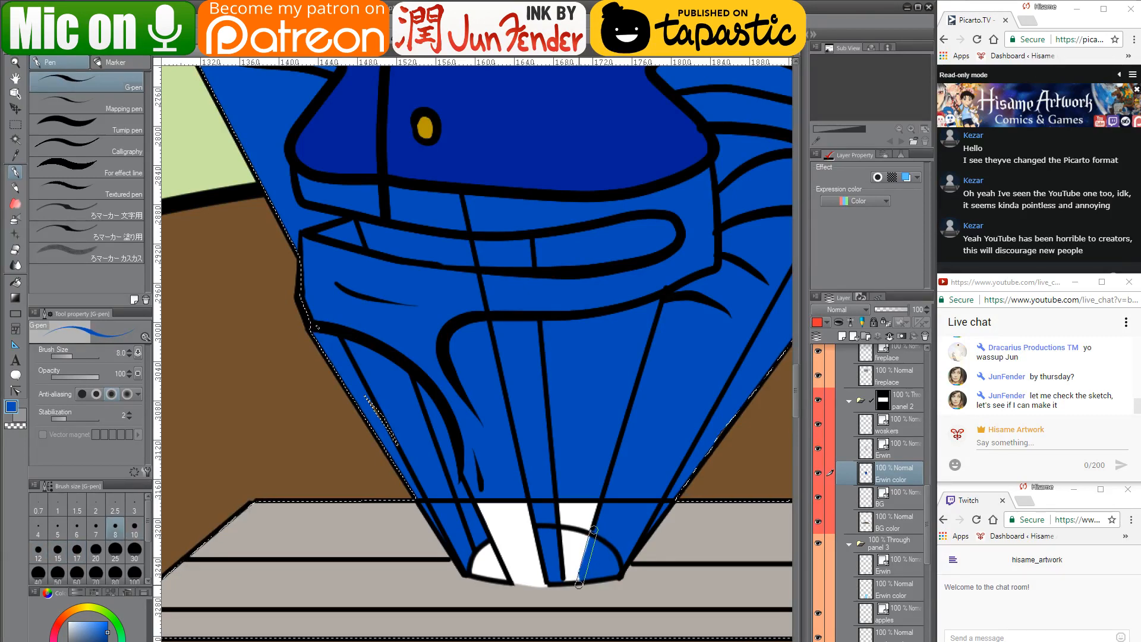
{"action": "left_click", "coordinate": [579, 583], "text": "shift"}
Paint a lighter blue strip down the left-hand trouser cuff at brush size 15 and touch up the lower edge between the legs
{"action": "key", "text": "bracketright"}
{"action": "key", "text": "bracketright"}
{"action": "key", "text": "bracketright"}
{"action": "key", "text": "bracketright"}
{"action": "key", "text": "bracketright"}
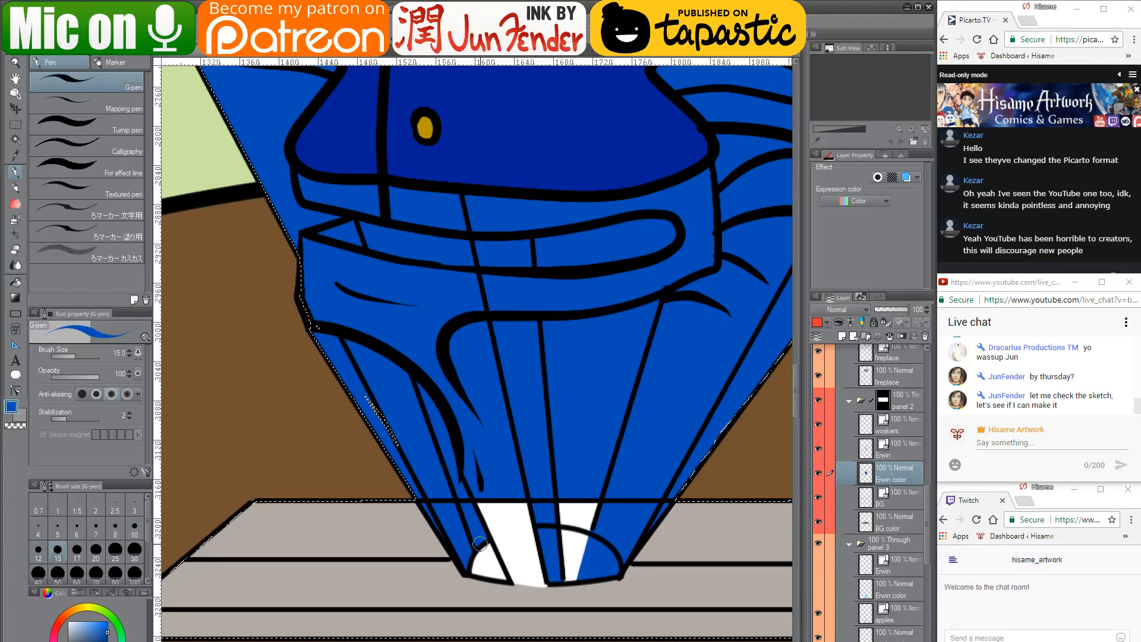
{"action": "left_click_drag", "start_coordinate": [481, 543], "coordinate": [493, 573]}
{"action": "key", "text": "bracketleft"}
{"action": "key", "text": "bracketleft"}
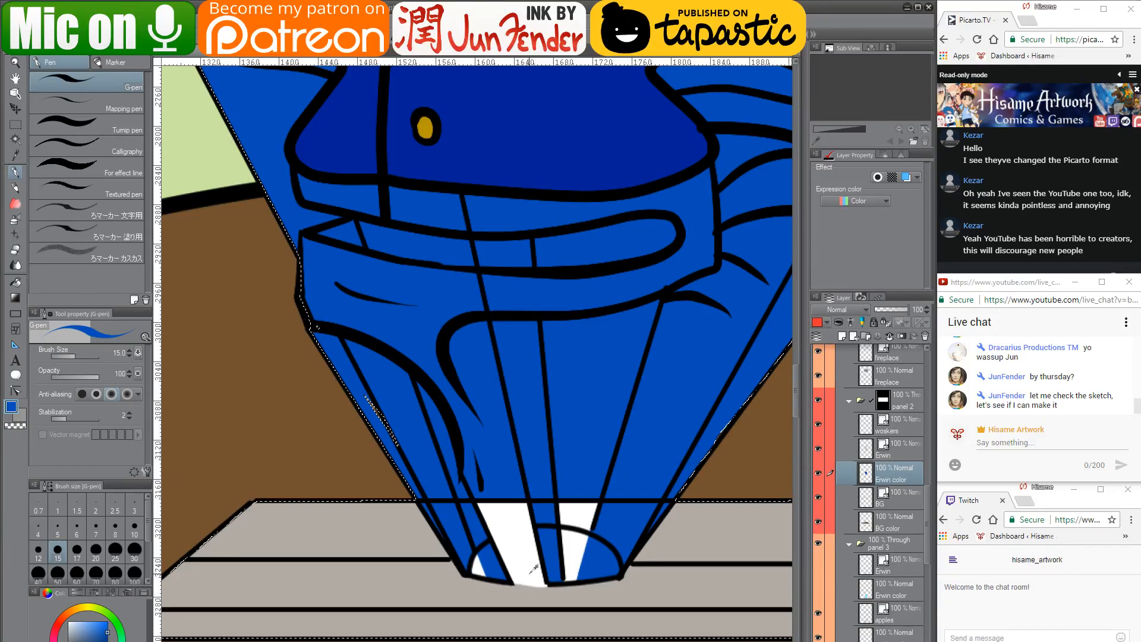
{"action": "key", "text": "x"}
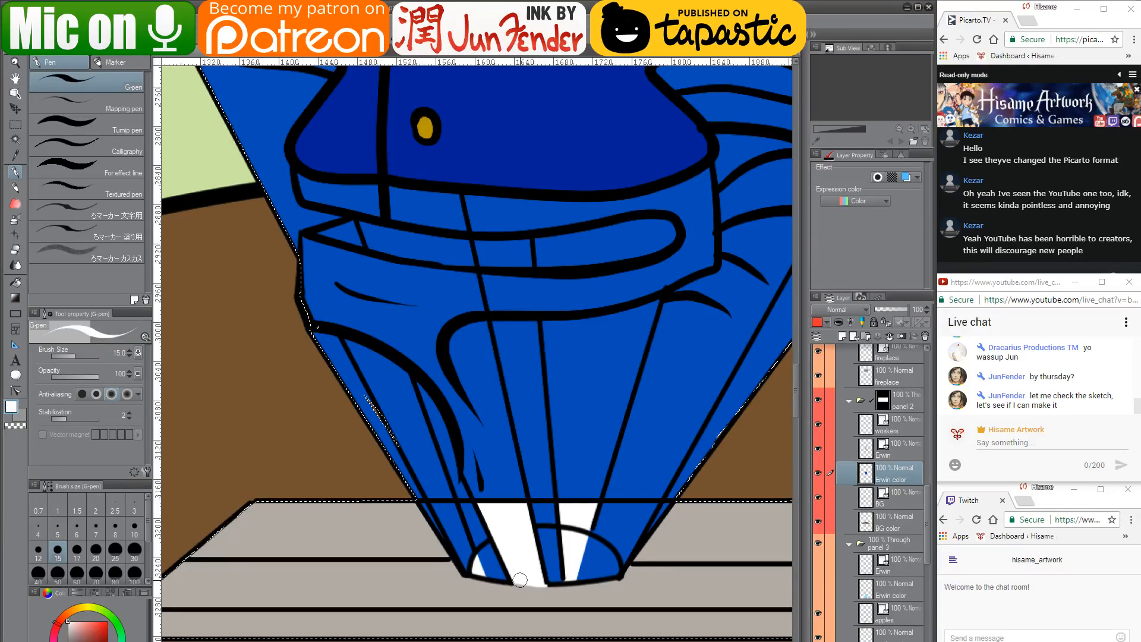
{"action": "left_click", "coordinate": [554, 573], "text": "alt"}
{"action": "left_click", "coordinate": [552, 577]}
Sample the jacket's dark blue, close the open bottom edge between the legs, and fill the remaining white trouser areas
{"action": "left_click", "coordinate": [529, 161], "text": "alt"}
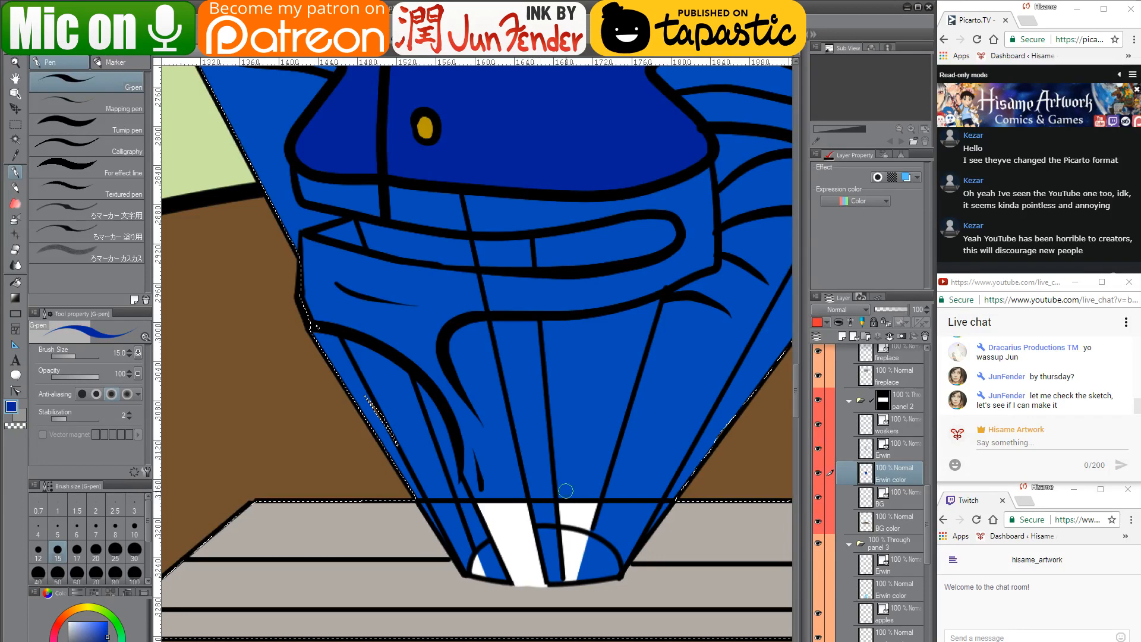
{"action": "left_click_drag", "start_coordinate": [520, 580], "coordinate": [541, 580]}
{"action": "key", "text": "g"}
{"action": "left_click", "coordinate": [525, 538]}
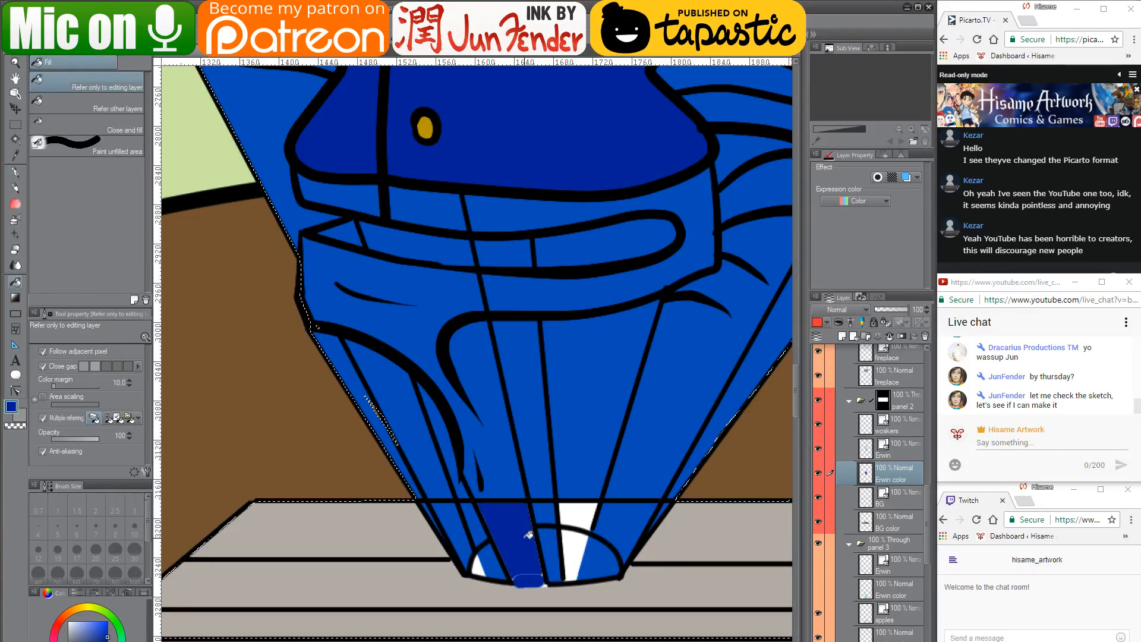
{"action": "left_click", "coordinate": [576, 538]}
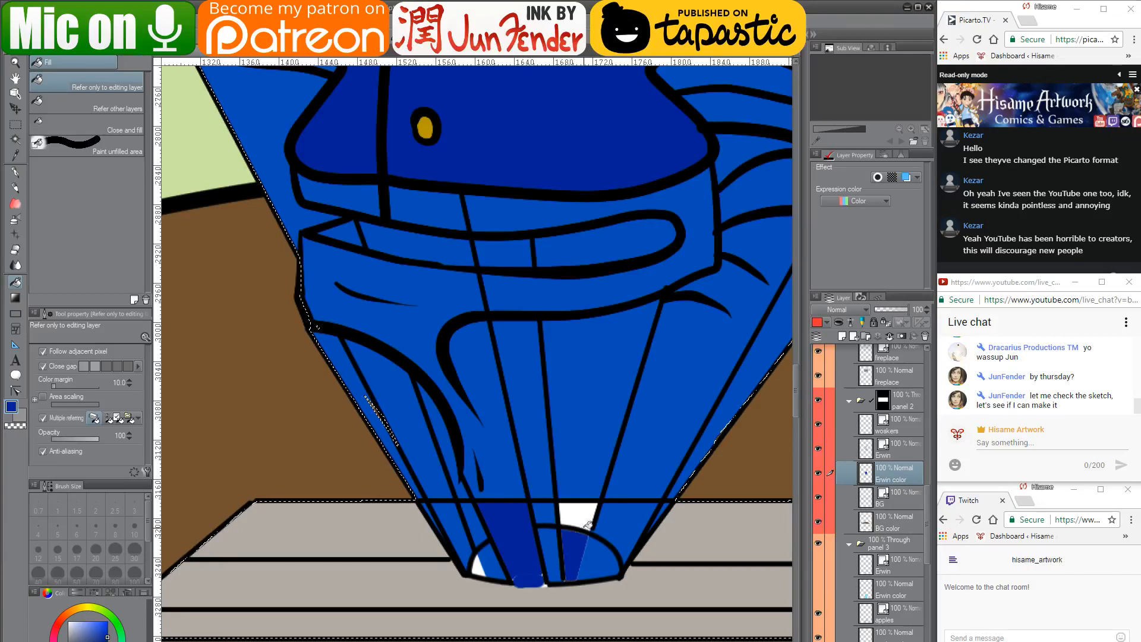
{"action": "left_click", "coordinate": [585, 517]}
{"action": "left_click", "coordinate": [478, 569]}
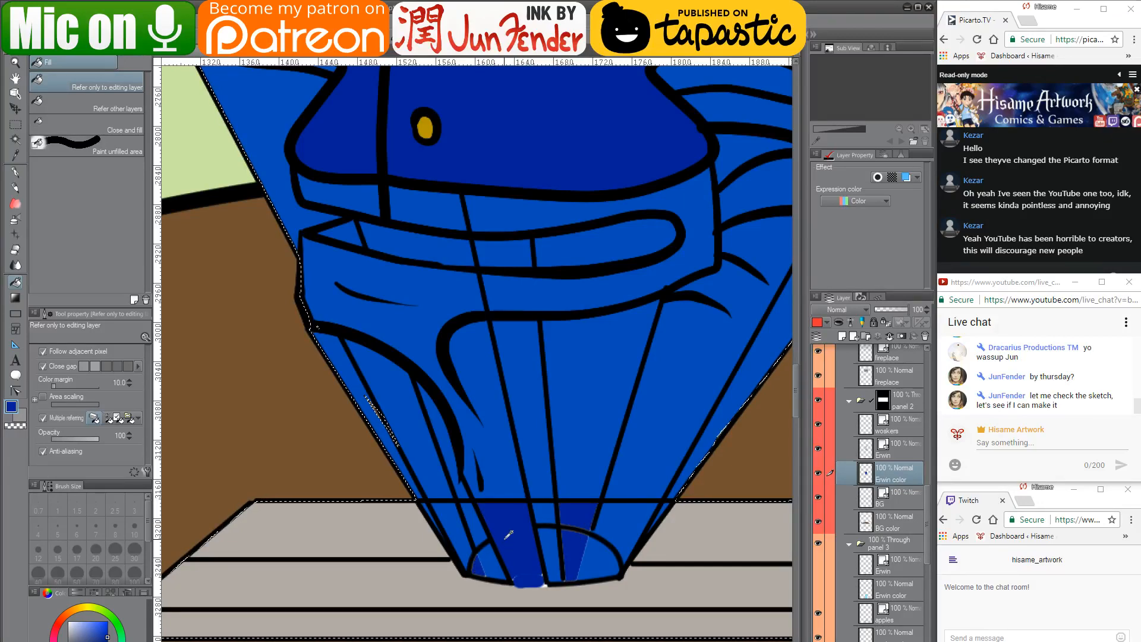
Clear the selection and paint the left-hand trouser fold dark blue from the jacket hem to the cuff with the G-pen
{"action": "scroll", "coordinate": [508, 535], "scroll_direction": "up", "scroll_amount": 1}
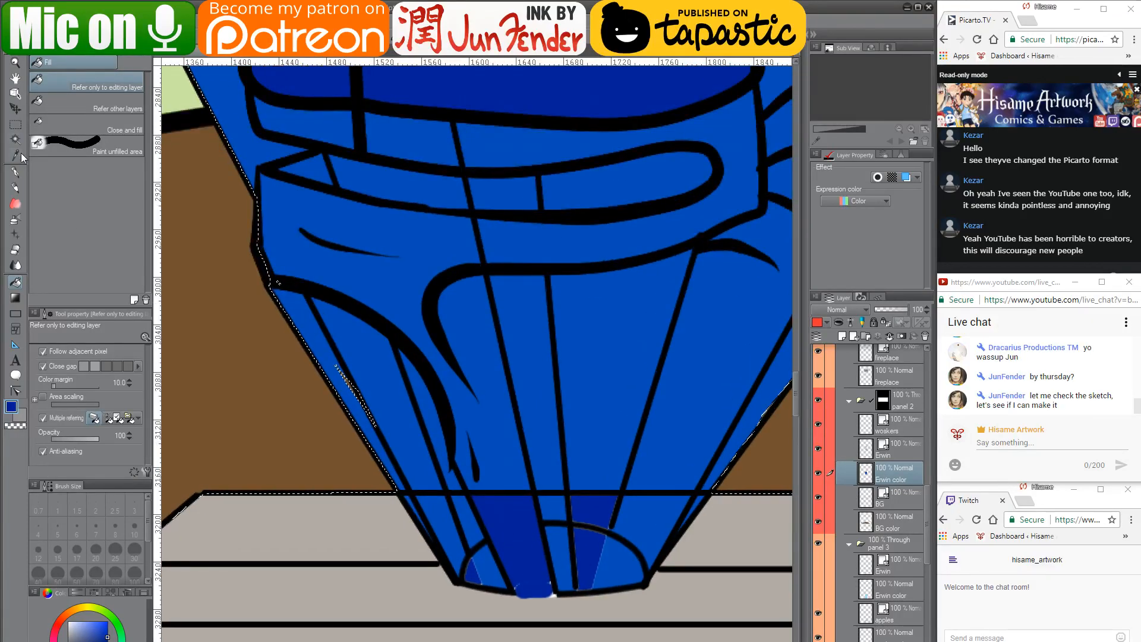
{"action": "left_click", "coordinate": [16, 172]}
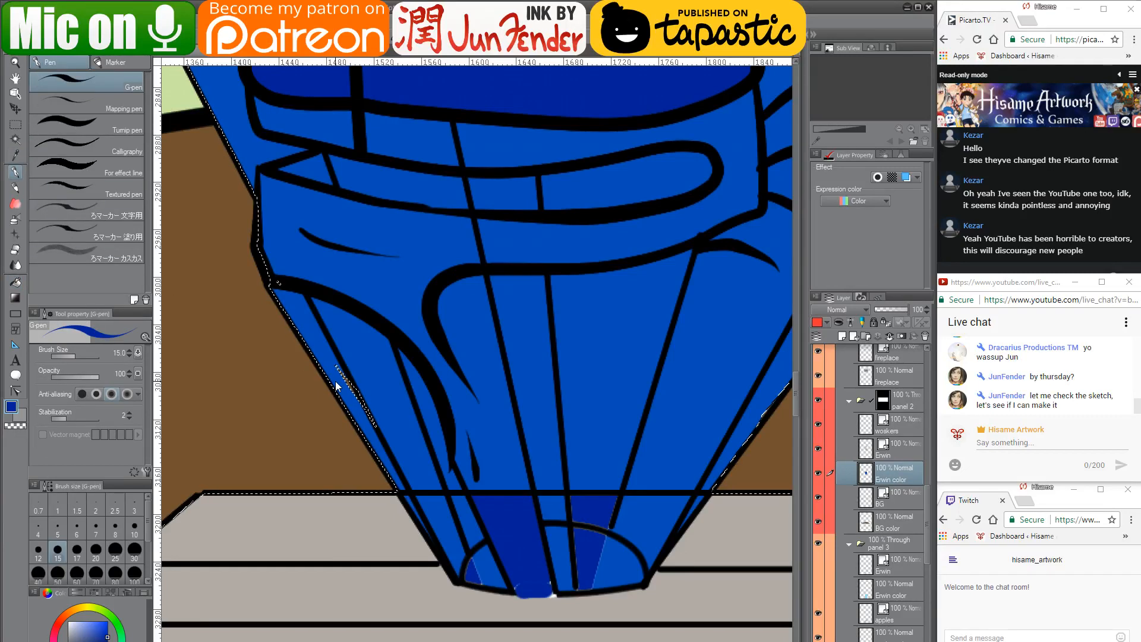
{"action": "key", "text": "ctrl+z"}
{"action": "key", "text": "ctrl+y"}
{"action": "key", "text": "ctrl+d"}
{"action": "left_click", "coordinate": [345, 371], "text": "alt"}
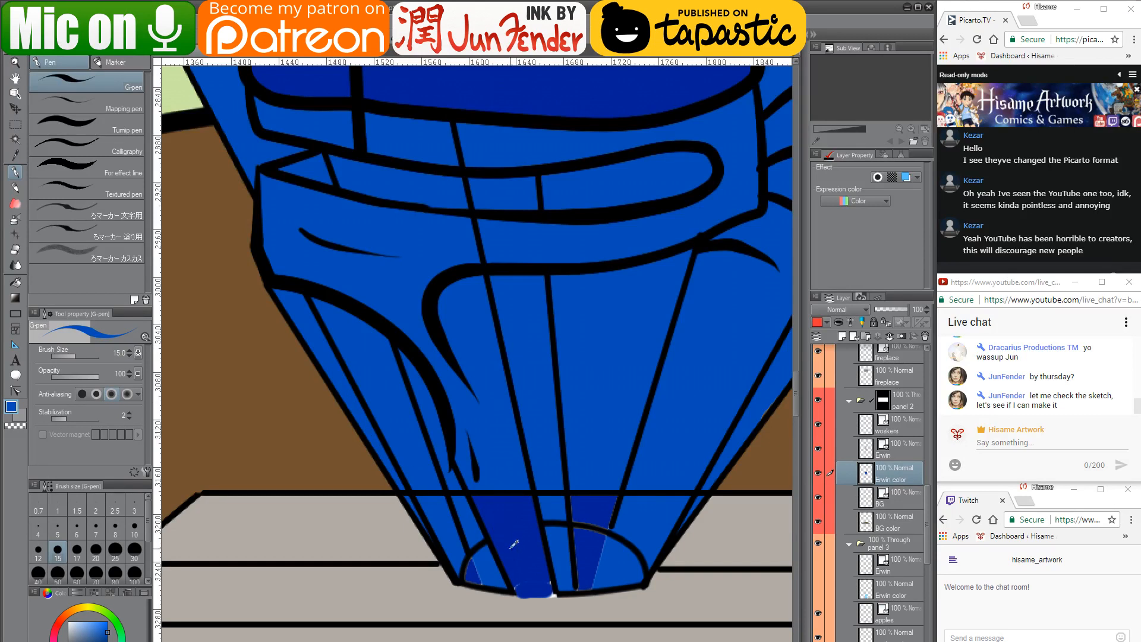
{"action": "left_click", "coordinate": [471, 568], "text": "alt"}
{"action": "left_click", "coordinate": [316, 298]}
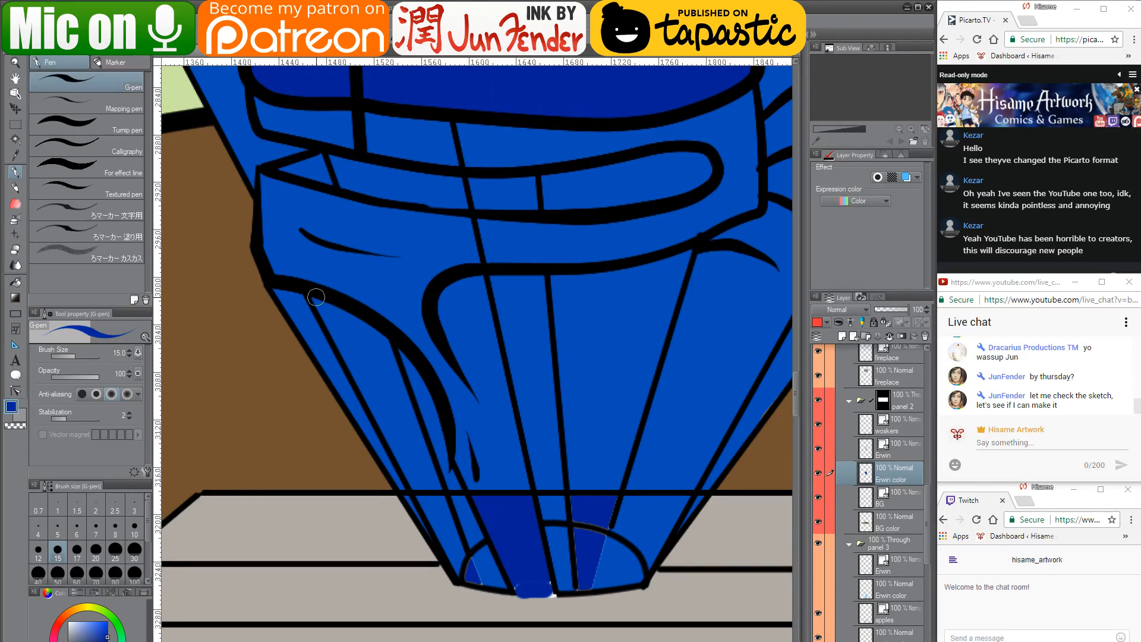
{"action": "left_click", "coordinate": [468, 578], "text": "shift"}
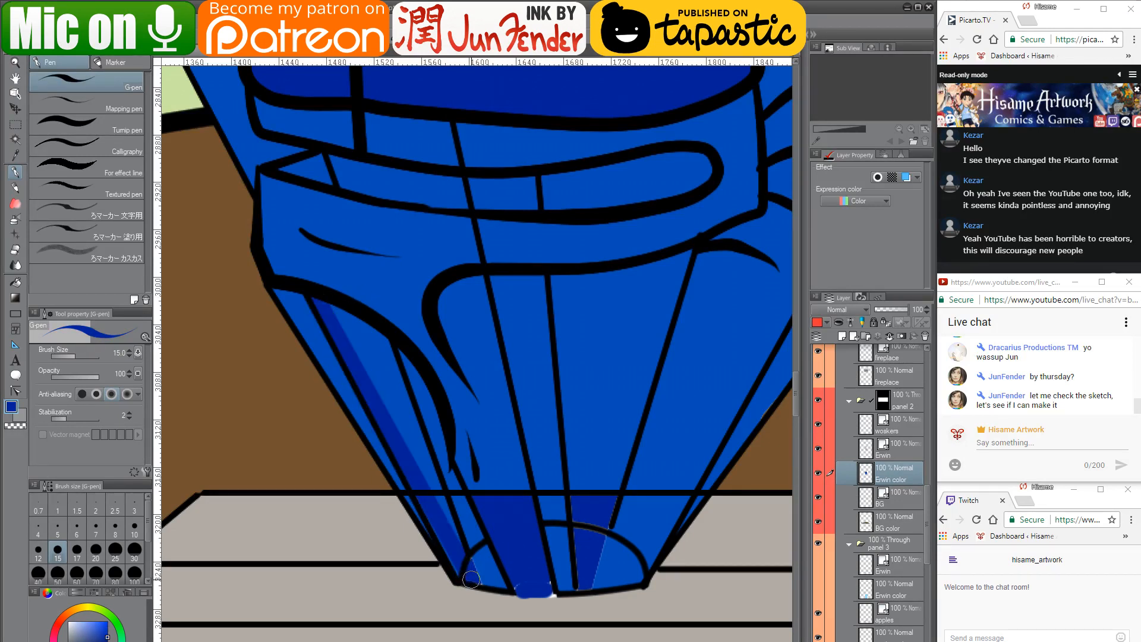
{"action": "left_click", "coordinate": [367, 321], "text": "shift"}
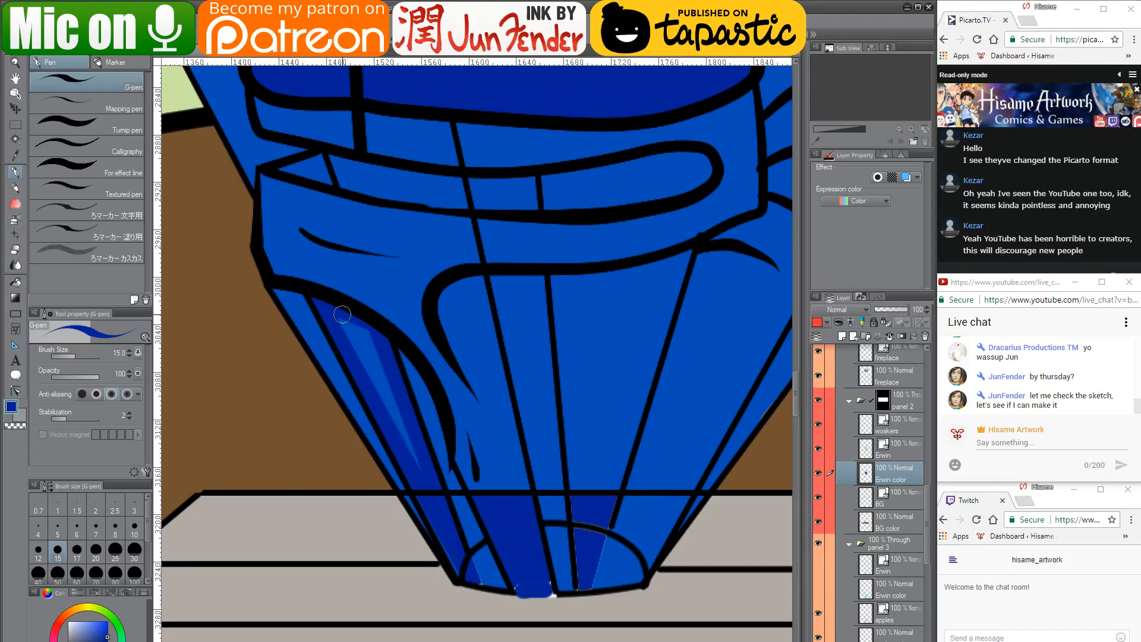
{"action": "mouse_move", "coordinate": [341, 315]}
{"action": "left_mouse_down"}
{"action": "mouse_move", "coordinate": [404, 454]}
{"action": "mouse_move", "coordinate": [407, 418]}
{"action": "mouse_move", "coordinate": [381, 332]}
{"action": "mouse_move", "coordinate": [364, 323]}
{"action": "mouse_move", "coordinate": [392, 439]}
{"action": "mouse_move", "coordinate": [381, 373]}
{"action": "left_mouse_up"}
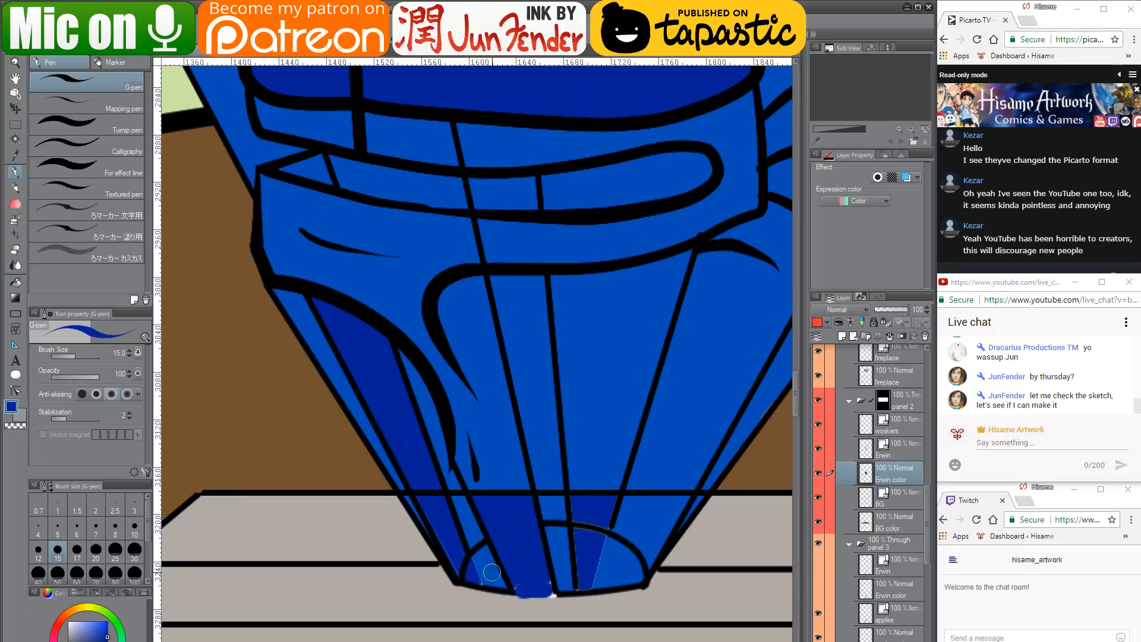
Refine the lower edge of the dark blue fold at the left-hand trouser cuff using the uniform's two blues
{"action": "left_click", "coordinate": [475, 525], "text": "alt"}
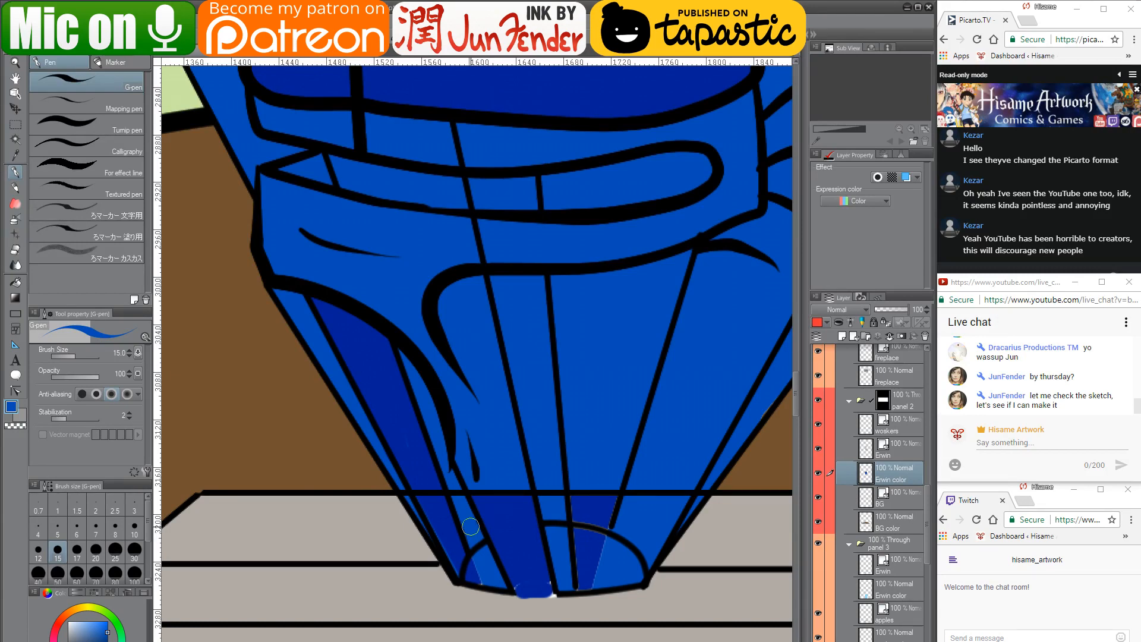
{"action": "mouse_move", "coordinate": [406, 353]}
{"action": "left_mouse_down"}
{"action": "mouse_move", "coordinate": [482, 594]}
{"action": "mouse_move", "coordinate": [488, 584]}
{"action": "left_mouse_up"}
{"action": "left_click", "coordinate": [500, 586]}
{"action": "left_click", "coordinate": [438, 443]}
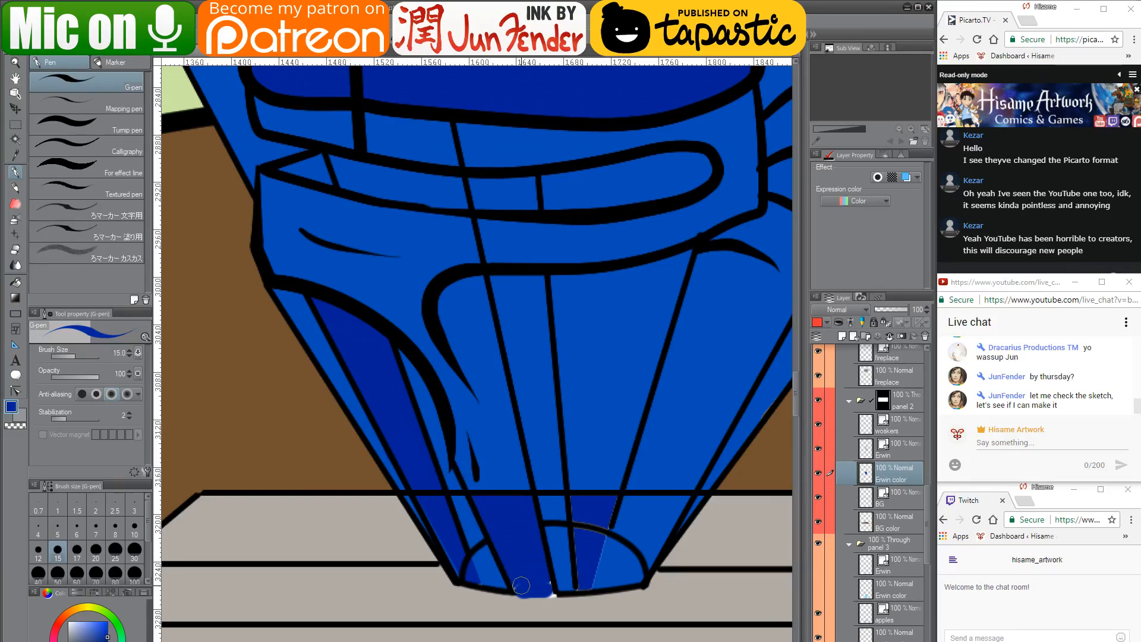
Paint the left-hand leg's inner fold dark blue from crotch to cuff at brush size 25, and cover the overspill below with the base's grey
{"action": "left_click", "coordinate": [550, 591]}
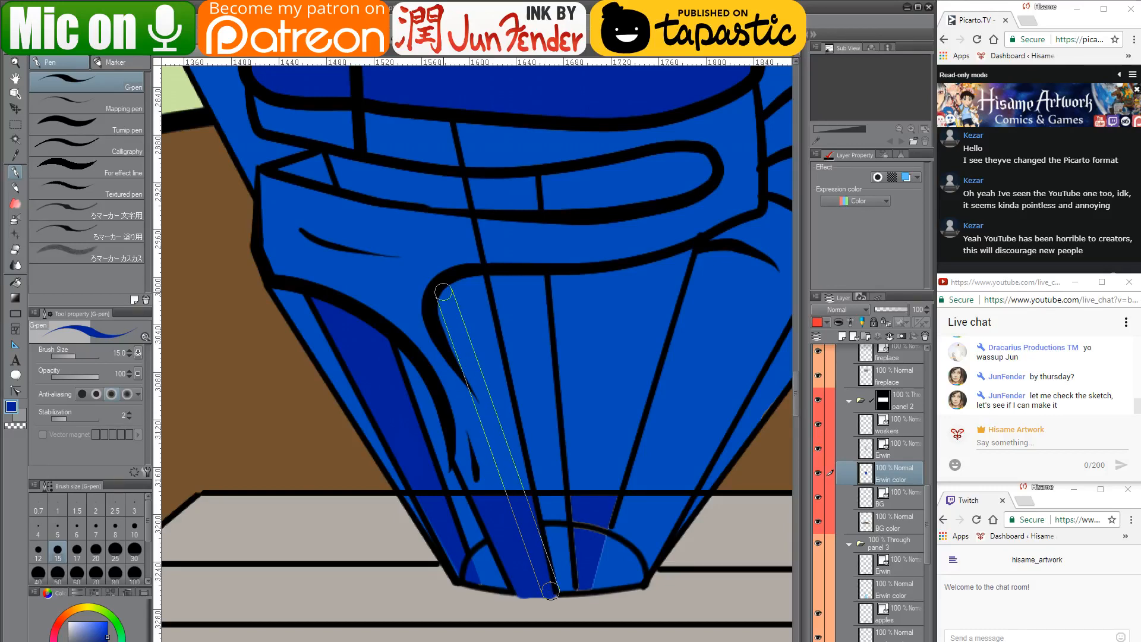
{"action": "left_click", "coordinate": [475, 277]}
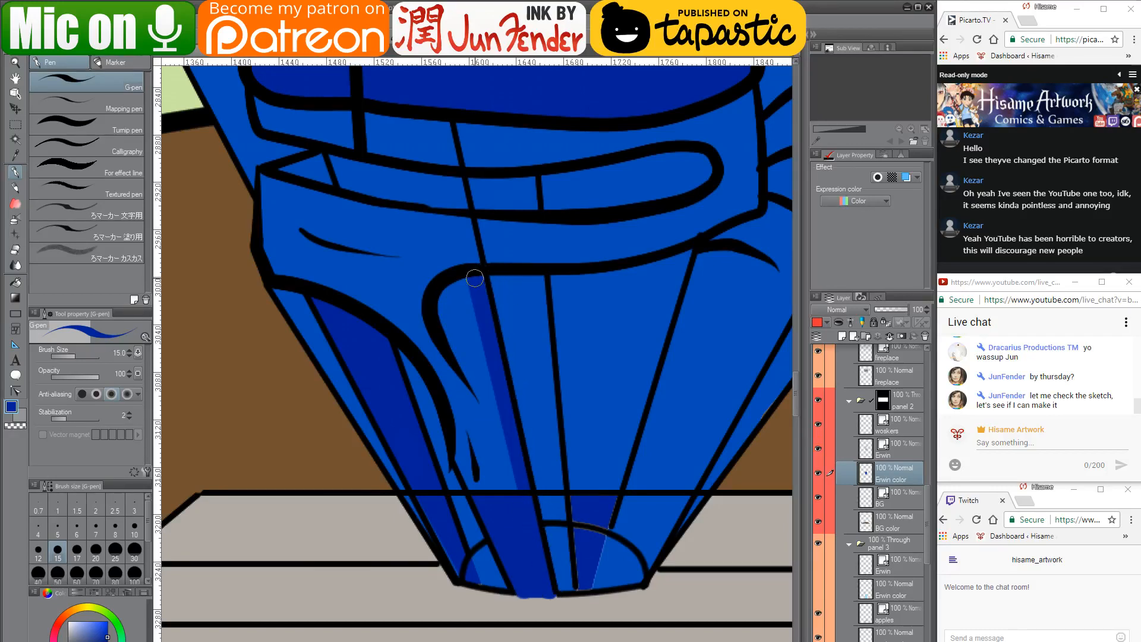
{"action": "left_click", "coordinate": [115, 550]}
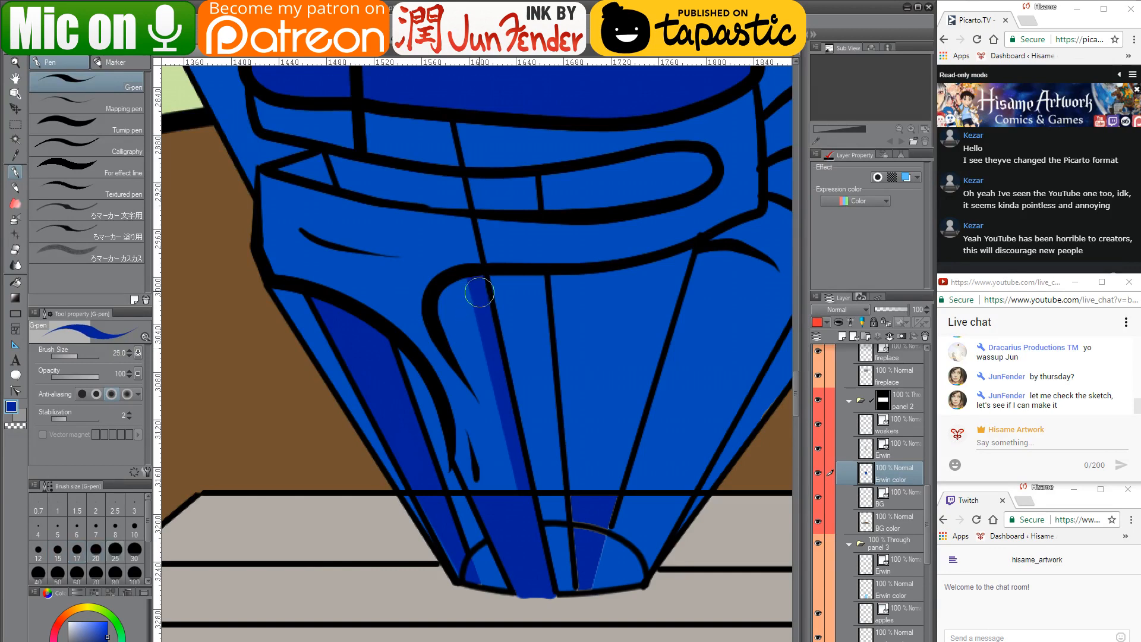
{"action": "mouse_move", "coordinate": [473, 283]}
{"action": "left_mouse_down"}
{"action": "mouse_move", "coordinate": [458, 348]}
{"action": "mouse_move", "coordinate": [487, 406]}
{"action": "left_mouse_up"}
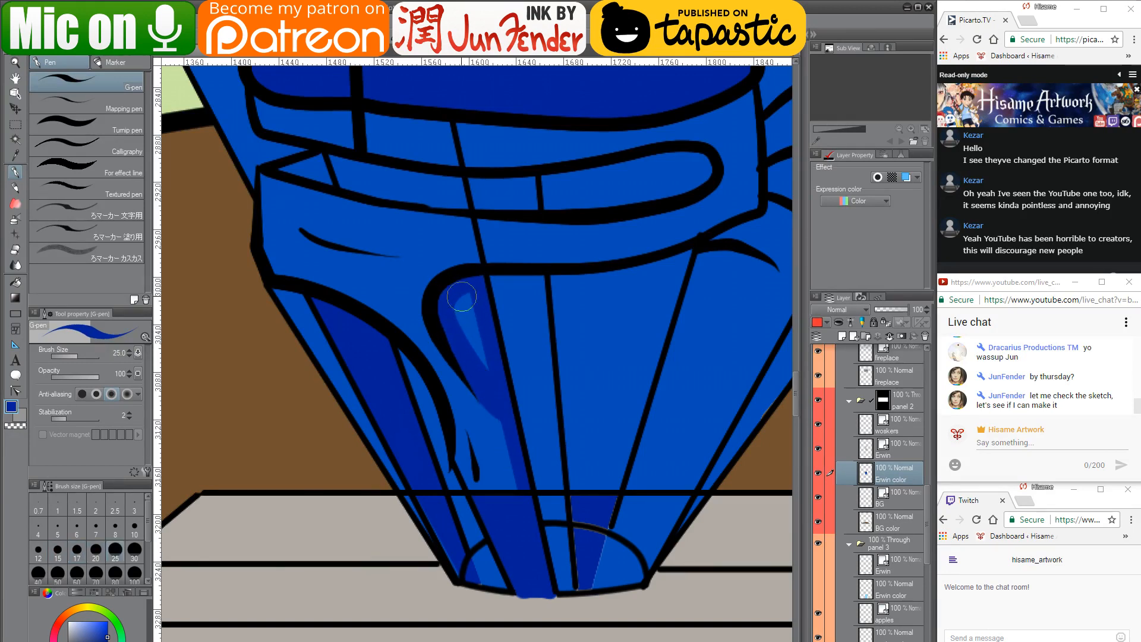
{"action": "left_click_drag", "start_coordinate": [462, 297], "coordinate": [476, 339]}
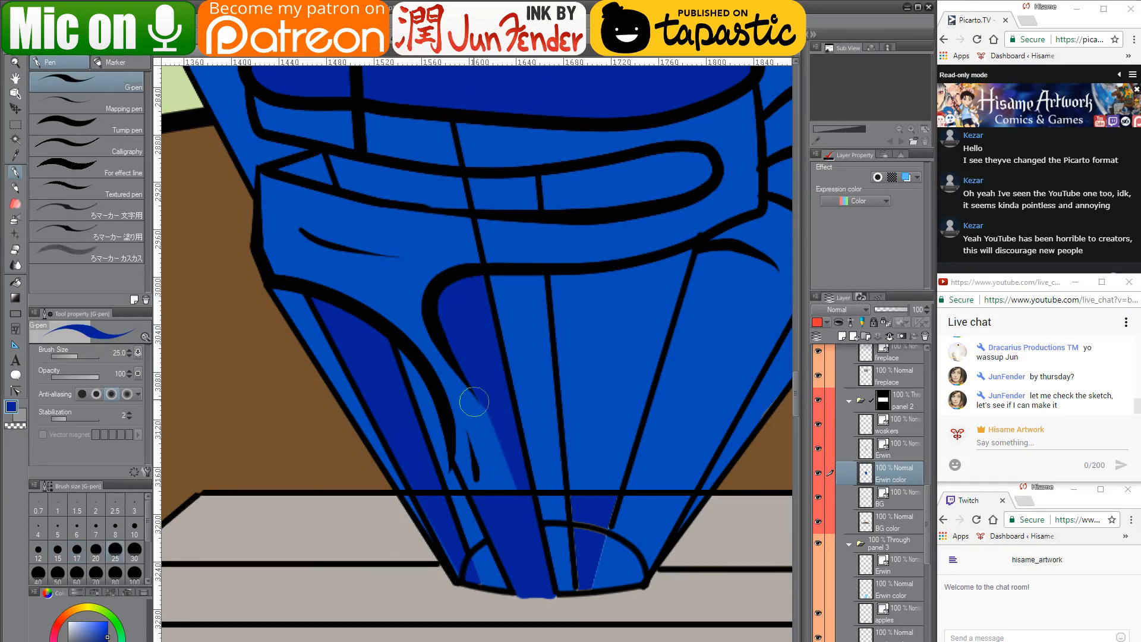
{"action": "left_click", "coordinate": [533, 615], "text": "alt"}
{"action": "mouse_move", "coordinate": [533, 614]}
{"action": "left_mouse_down"}
{"action": "mouse_move", "coordinate": [508, 600]}
{"action": "mouse_move", "coordinate": [577, 605]}
{"action": "mouse_move", "coordinate": [589, 585]}
{"action": "mouse_move", "coordinate": [502, 608]}
{"action": "mouse_move", "coordinate": [555, 607]}
{"action": "left_mouse_up"}
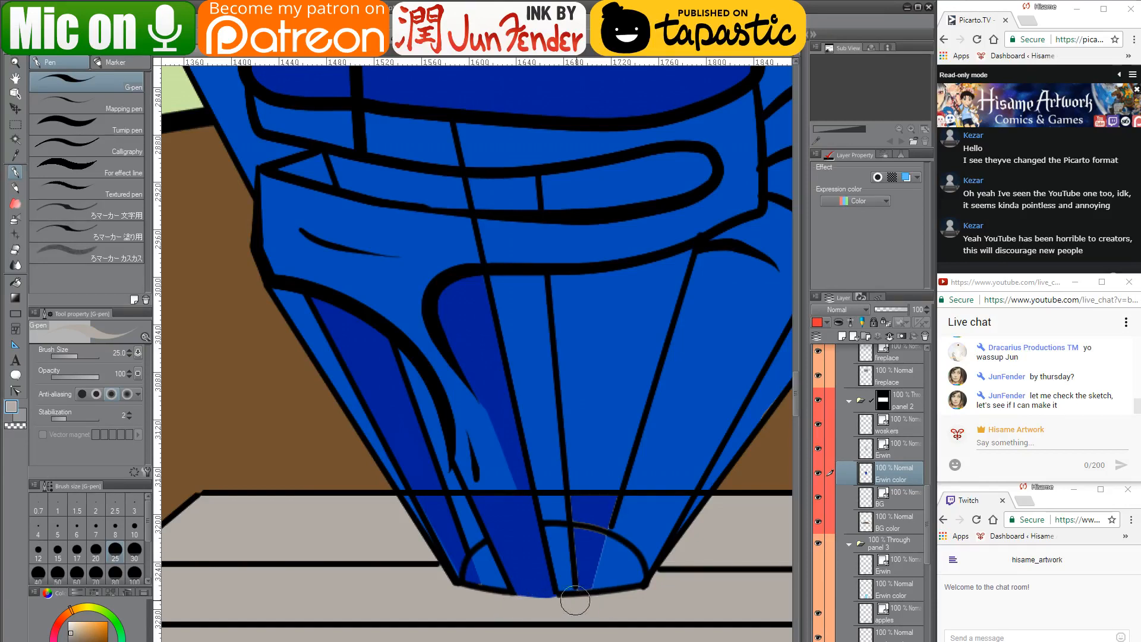
Touch up the dark and lighter blue edges on the right-hand trouser cuff and the dark blue at the crotch at brush size 15
{"action": "left_click", "coordinate": [474, 565], "text": "alt"}
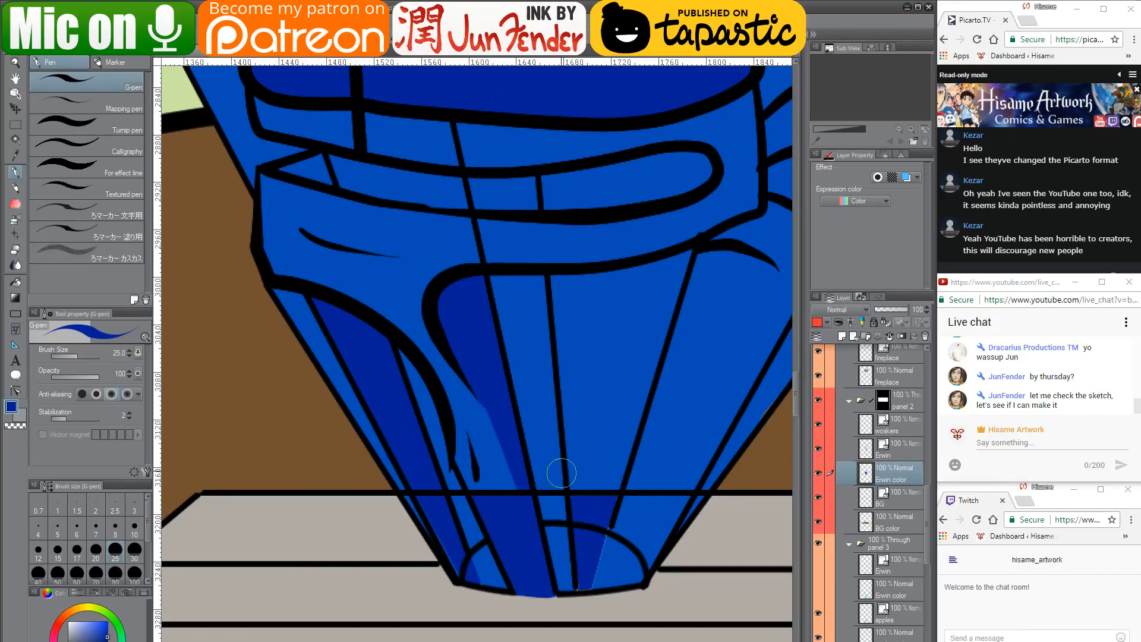
{"action": "key", "text": "bracketleft"}
{"action": "key", "text": "bracketleft"}
{"action": "key", "text": "bracketleft"}
{"action": "mouse_move", "coordinate": [576, 553]}
{"action": "left_mouse_down"}
{"action": "mouse_move", "coordinate": [578, 590]}
{"action": "mouse_move", "coordinate": [579, 578]}
{"action": "left_mouse_up"}
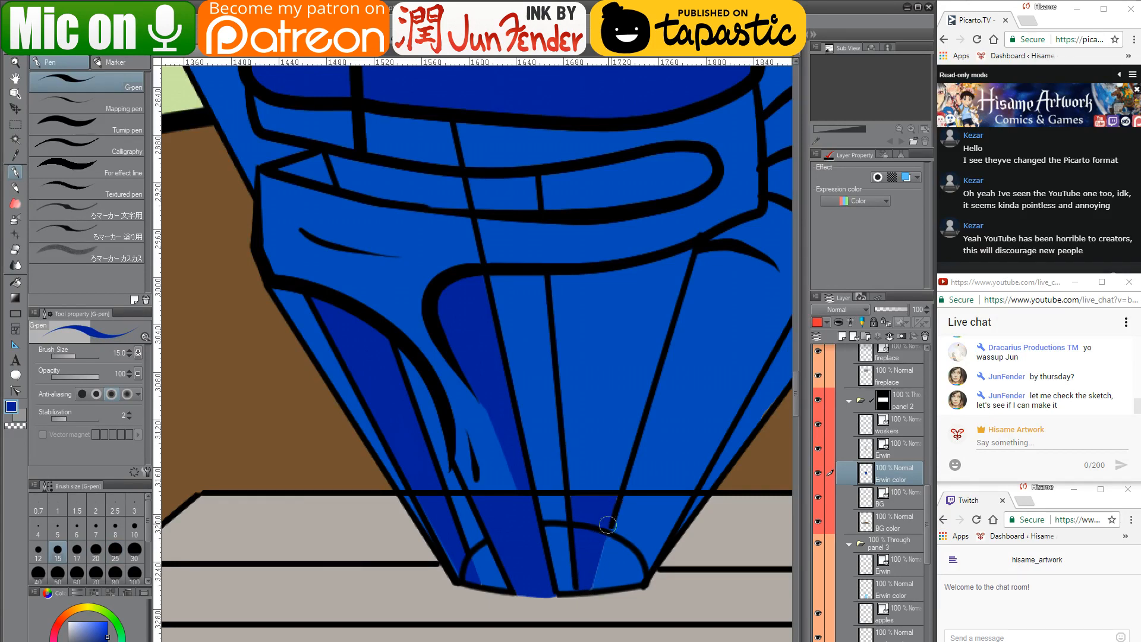
{"action": "left_click_drag", "start_coordinate": [608, 525], "coordinate": [587, 589]}
{"action": "left_click", "coordinate": [615, 550], "text": "alt"}
{"action": "left_click_drag", "start_coordinate": [613, 528], "coordinate": [596, 587]}
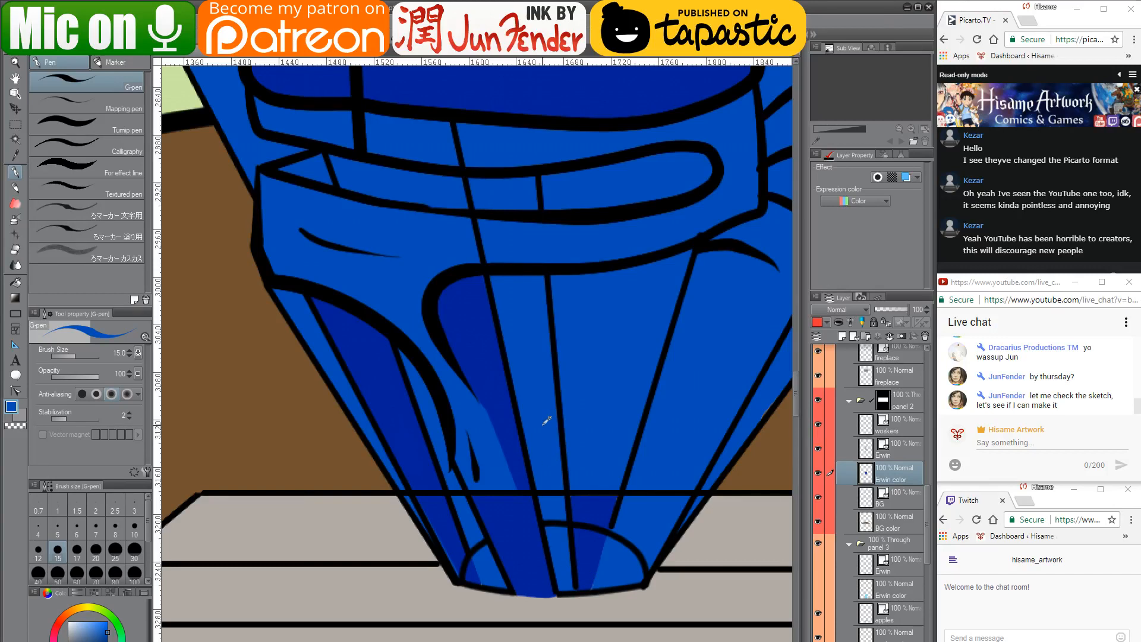
{"action": "left_click", "coordinate": [473, 298], "text": "alt"}
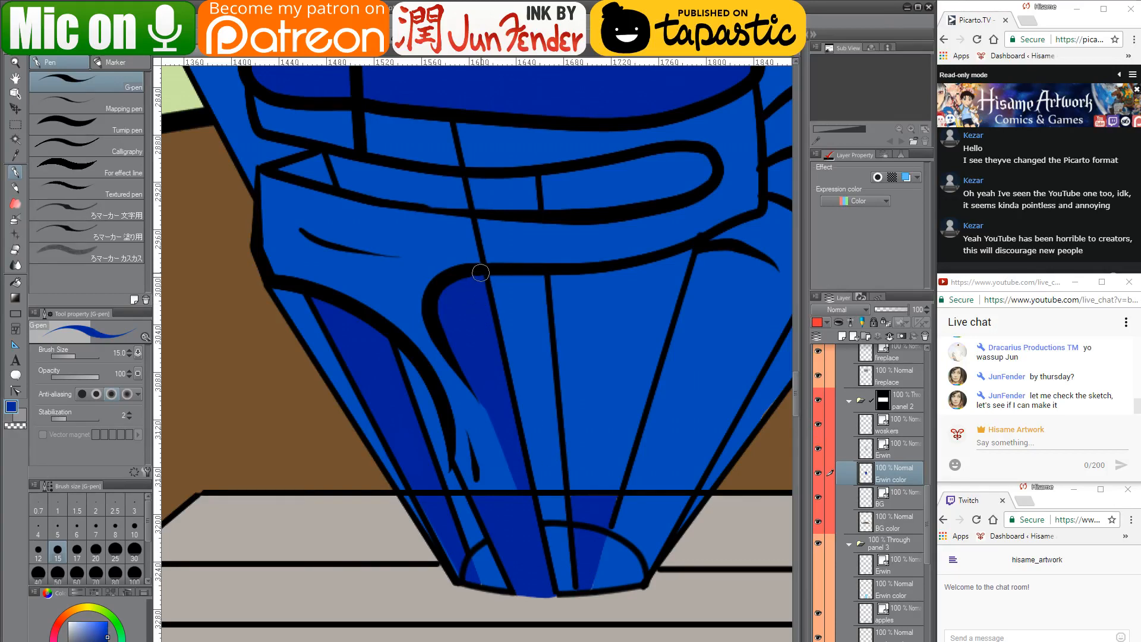
{"action": "left_click_drag", "start_coordinate": [481, 272], "coordinate": [493, 295]}
Glance at the cat reference photo in the browser and review Erwin's colouring in panel 2 against panel 1
{"action": "scroll", "coordinate": [489, 307], "scroll_direction": "down", "scroll_amount": 3}
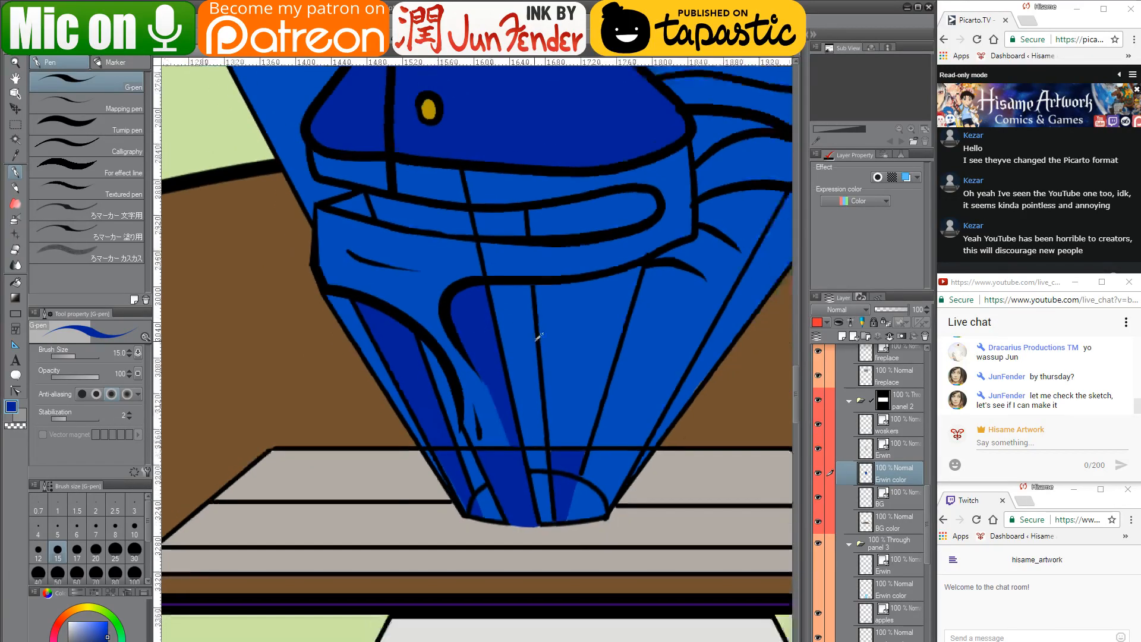
{"action": "key", "text": "alt+Tab"}
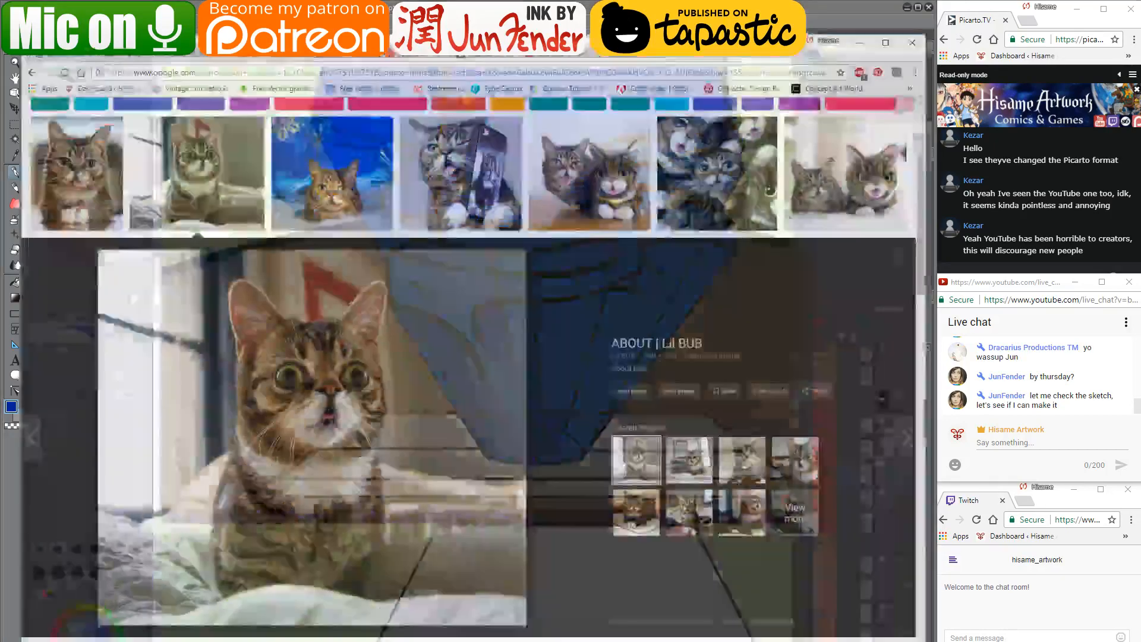
{"action": "key", "text": "ctrl+Tab"}
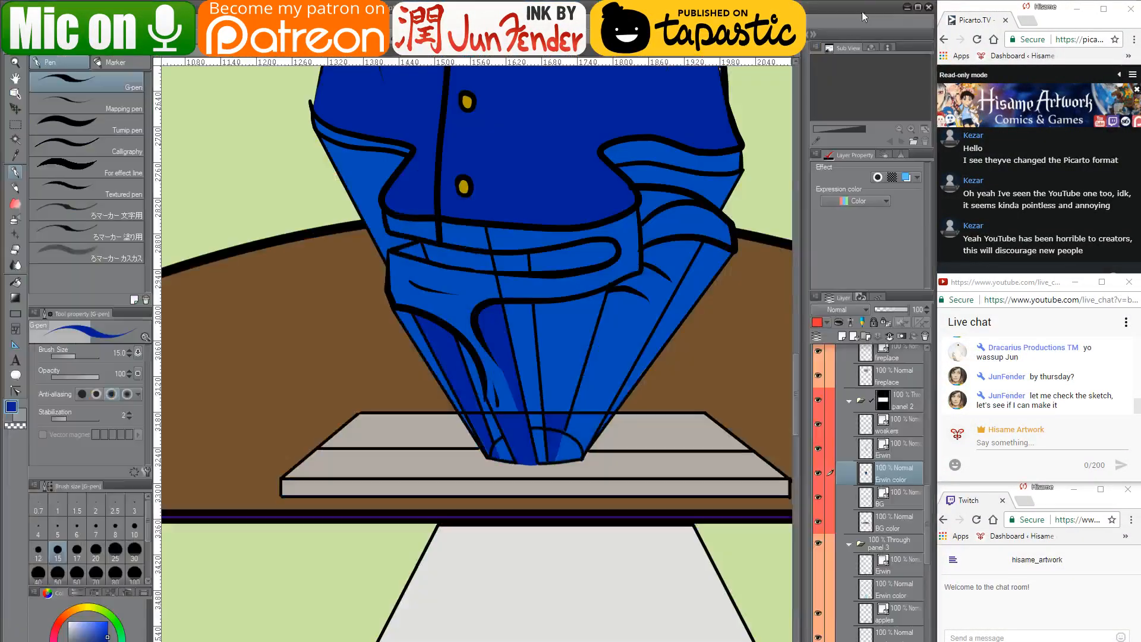
{"action": "key", "text": "alt+Tab"}
{"action": "left_click_drag", "start_coordinate": [586, 173], "coordinate": [583, 429]}
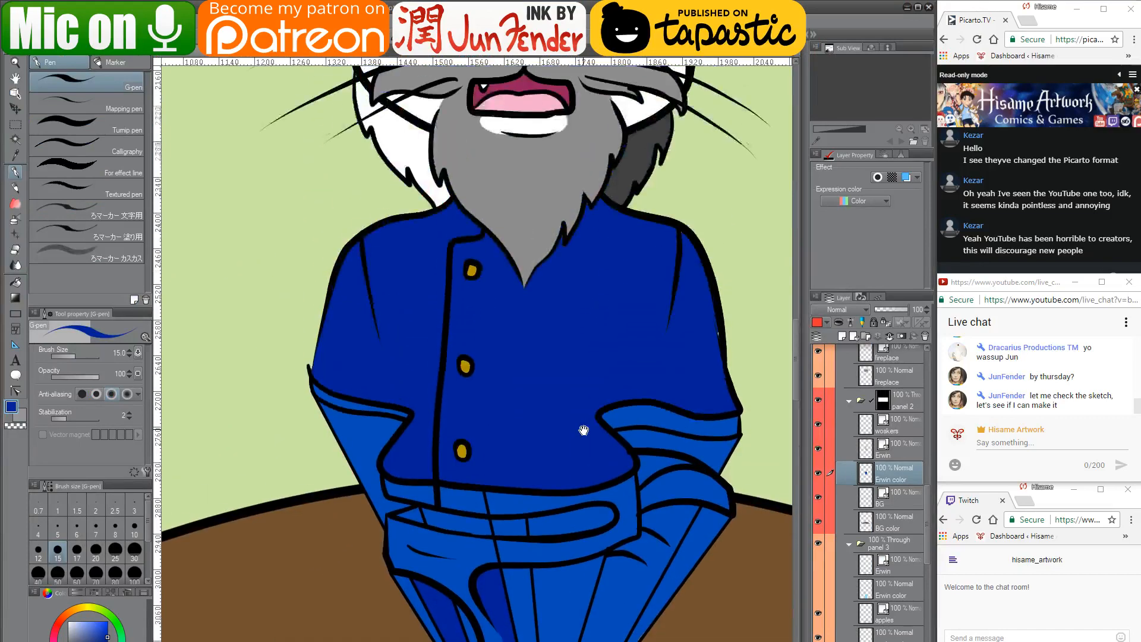
{"action": "left_click_drag", "start_coordinate": [602, 298], "coordinate": [604, 344]}
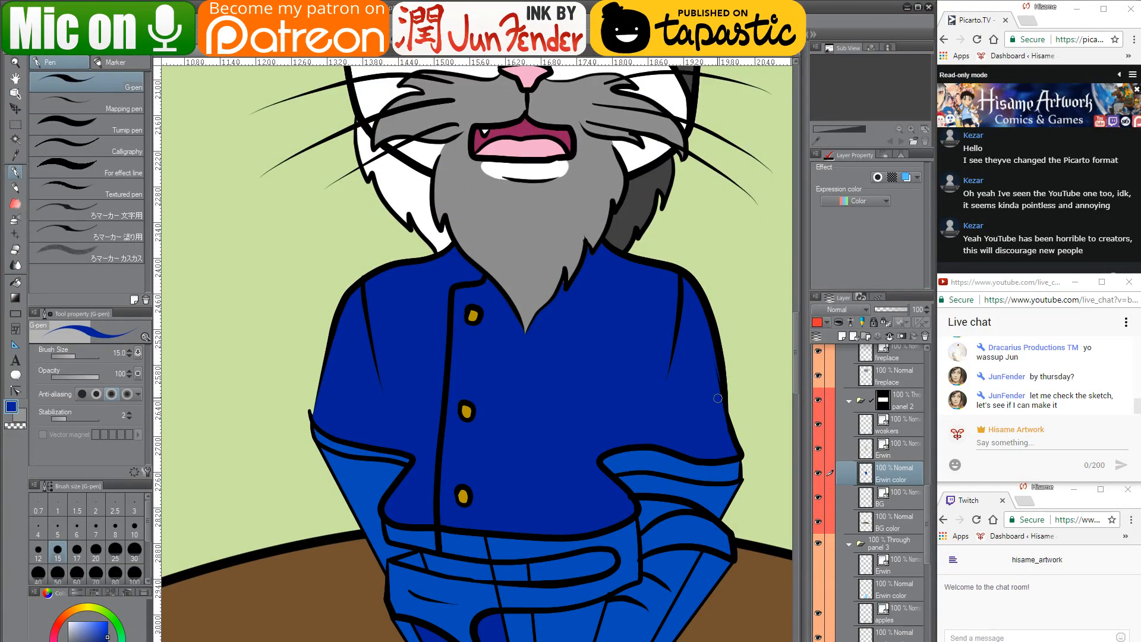
{"action": "mouse_move", "coordinate": [610, 288]}
{"action": "left_mouse_down"}
{"action": "mouse_move", "coordinate": [632, 463]}
{"action": "mouse_move", "coordinate": [643, 462]}
{"action": "left_mouse_up"}
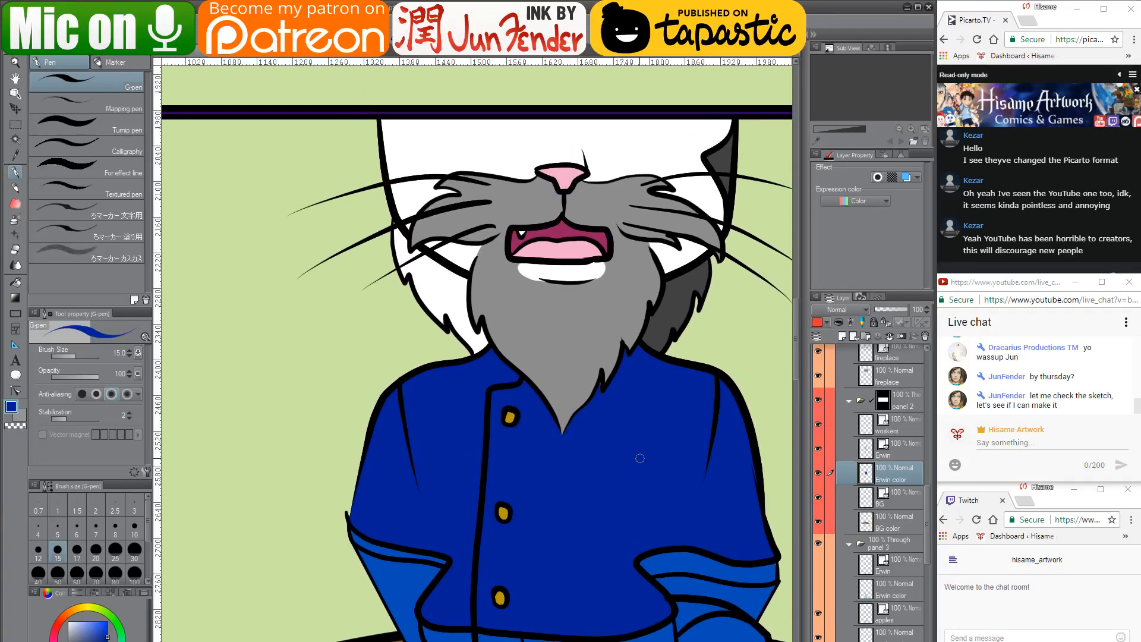
{"action": "left_click_drag", "start_coordinate": [645, 501], "coordinate": [643, 501]}
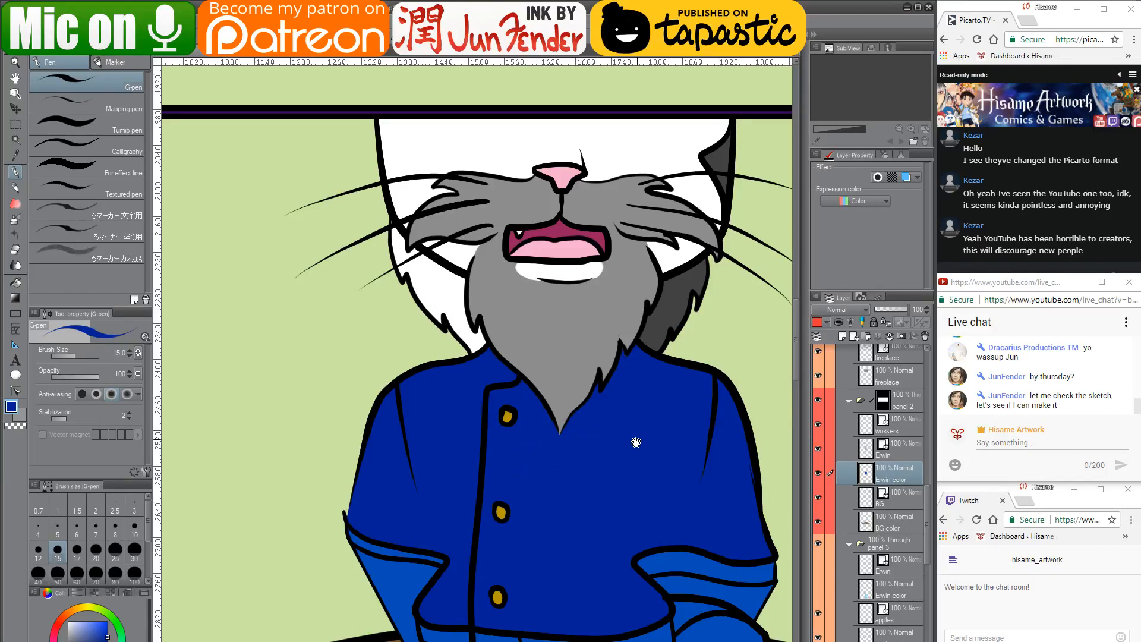
{"action": "left_click_drag", "start_coordinate": [636, 442], "coordinate": [593, 468]}
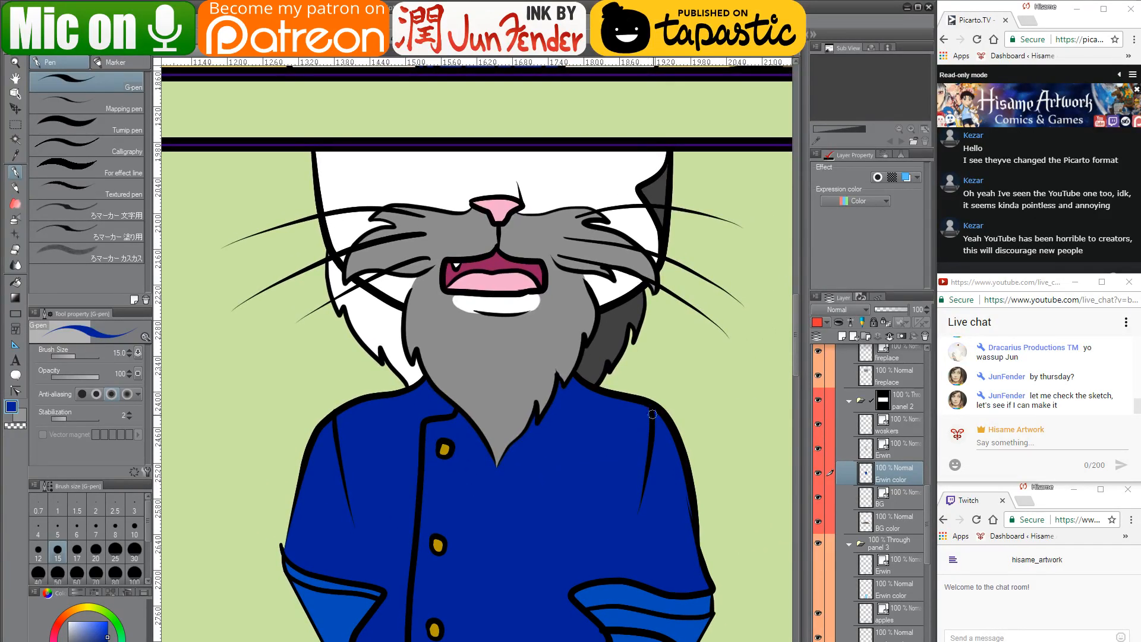
{"action": "key", "text": "bracketright"}
{"action": "key", "text": "bracketright"}
{"action": "key", "text": "bracketright"}
{"action": "key", "text": "bracketright"}
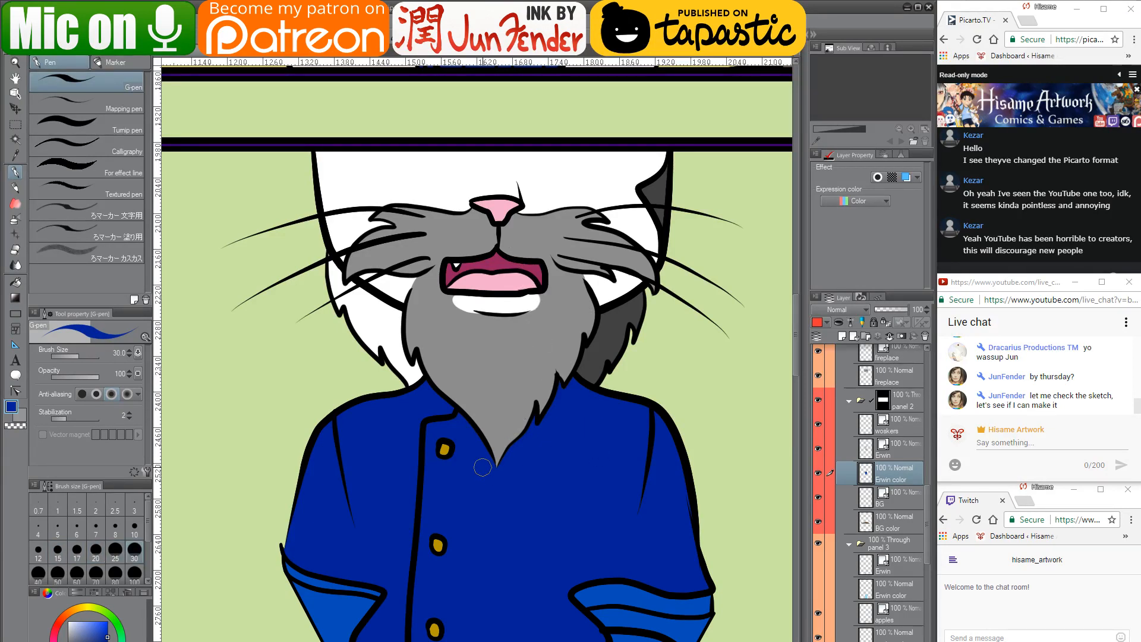
{"action": "scroll", "coordinate": [483, 468], "scroll_direction": "down", "scroll_amount": 5}
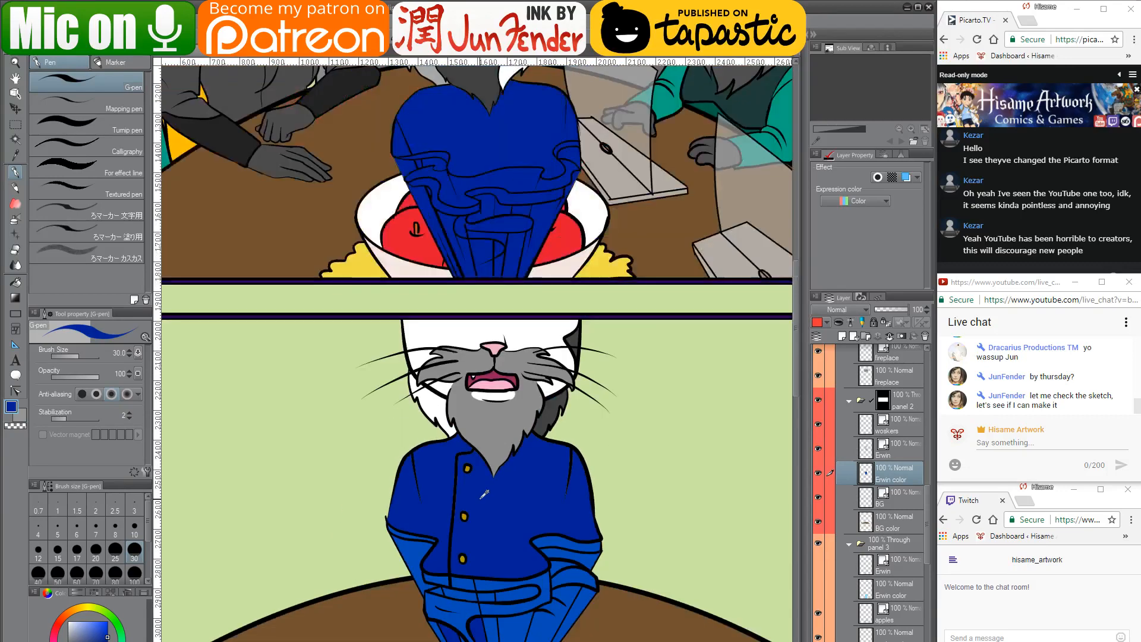
Select the Erwin color silhouette in panel 3 and paint it entirely white with the G-pen at brush size 1500
{"action": "scroll", "coordinate": [484, 493], "scroll_direction": "down", "scroll_amount": 1}
{"action": "left_click_drag", "start_coordinate": [606, 544], "coordinate": [609, 231]}
{"action": "scroll", "coordinate": [891, 506], "scroll_direction": "down", "scroll_amount": 5}
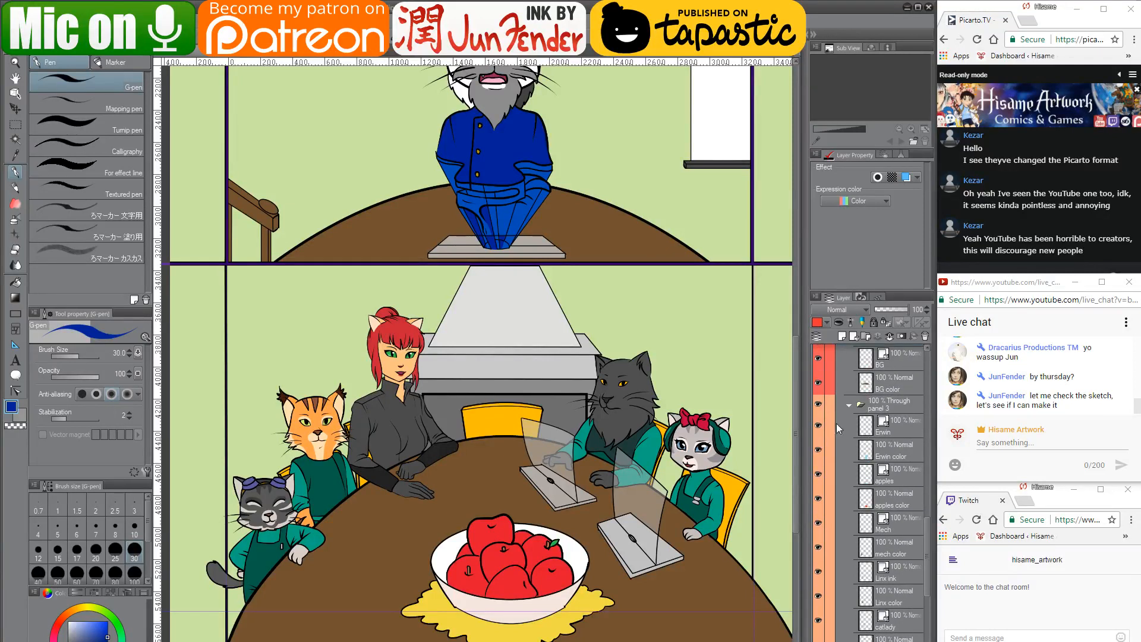
{"action": "left_click", "coordinate": [866, 456], "text": "ctrl"}
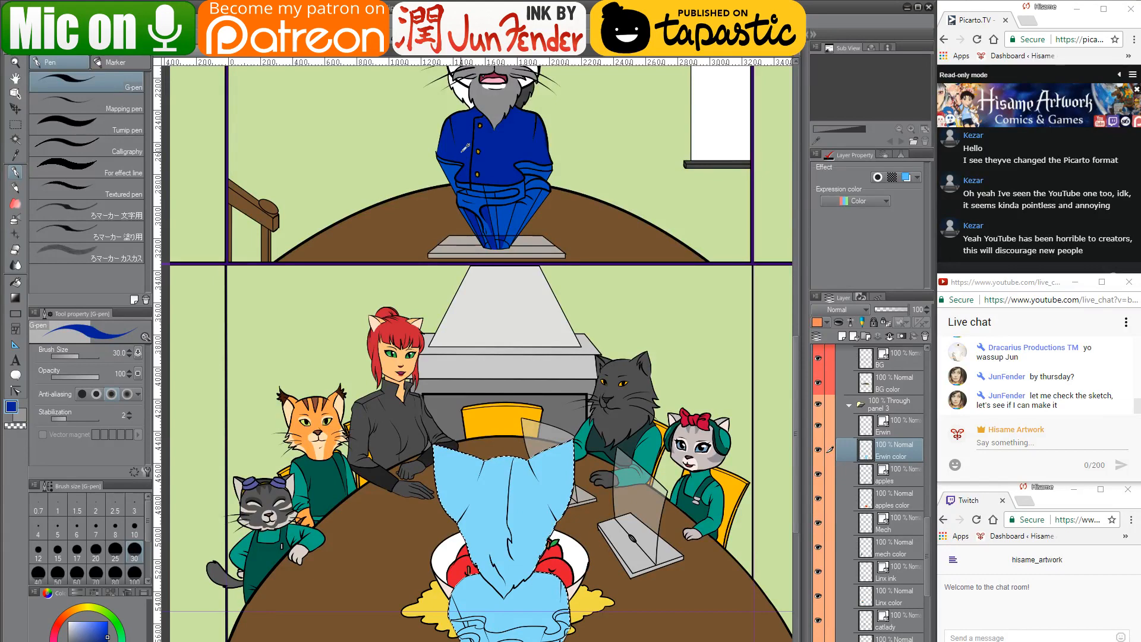
{"action": "key", "text": "x"}
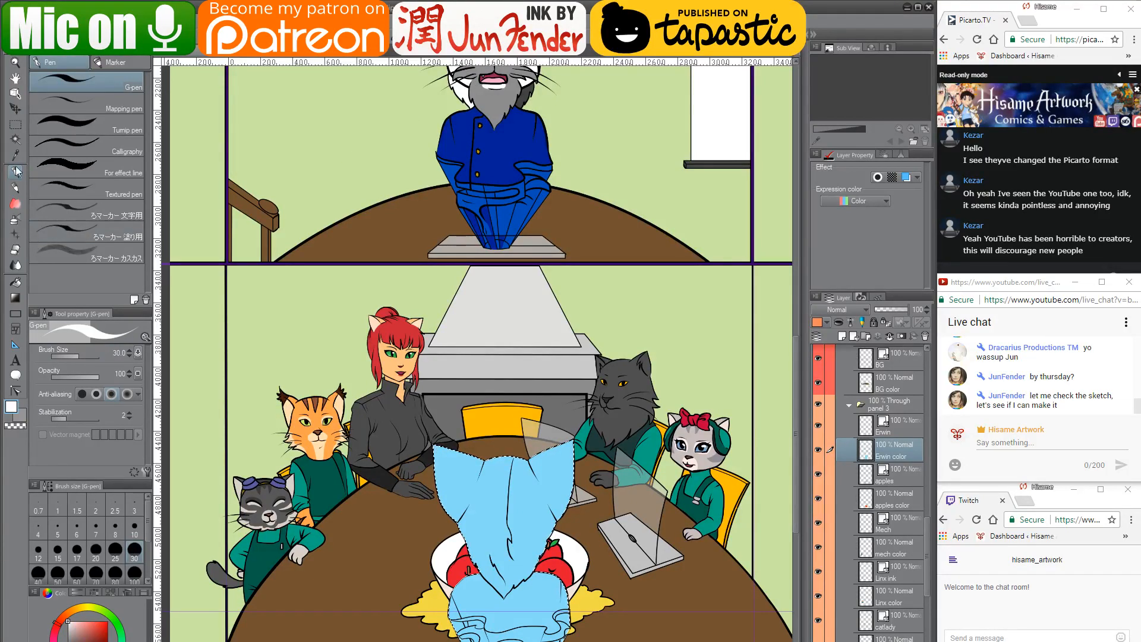
{"action": "mouse_move", "coordinate": [486, 482]}
{"action": "left_mouse_down"}
{"action": "mouse_move", "coordinate": [470, 388]}
{"action": "mouse_move", "coordinate": [481, 508]}
{"action": "left_mouse_up"}
{"action": "key", "text": "bracketright"}
{"action": "key", "text": "bracketright"}
{"action": "key", "text": "bracketright"}
{"action": "key", "text": "bracketright"}
{"action": "key", "text": "bracketright"}
{"action": "key", "text": "bracketright"}
{"action": "key", "text": "bracketright"}
{"action": "key", "text": "bracketright"}
{"action": "key", "text": "bracketright"}
{"action": "key", "text": "bracketright"}
{"action": "key", "text": "bracketright"}
{"action": "key", "text": "bracketright"}
{"action": "key", "text": "bracketright"}
{"action": "key", "text": "bracketright"}
{"action": "key", "text": "bracketright"}
{"action": "key", "text": "bracketright"}
{"action": "key", "text": "bracketright"}
{"action": "key", "text": "bracketright"}
{"action": "key", "text": "bracketright"}
{"action": "key", "text": "bracketright"}
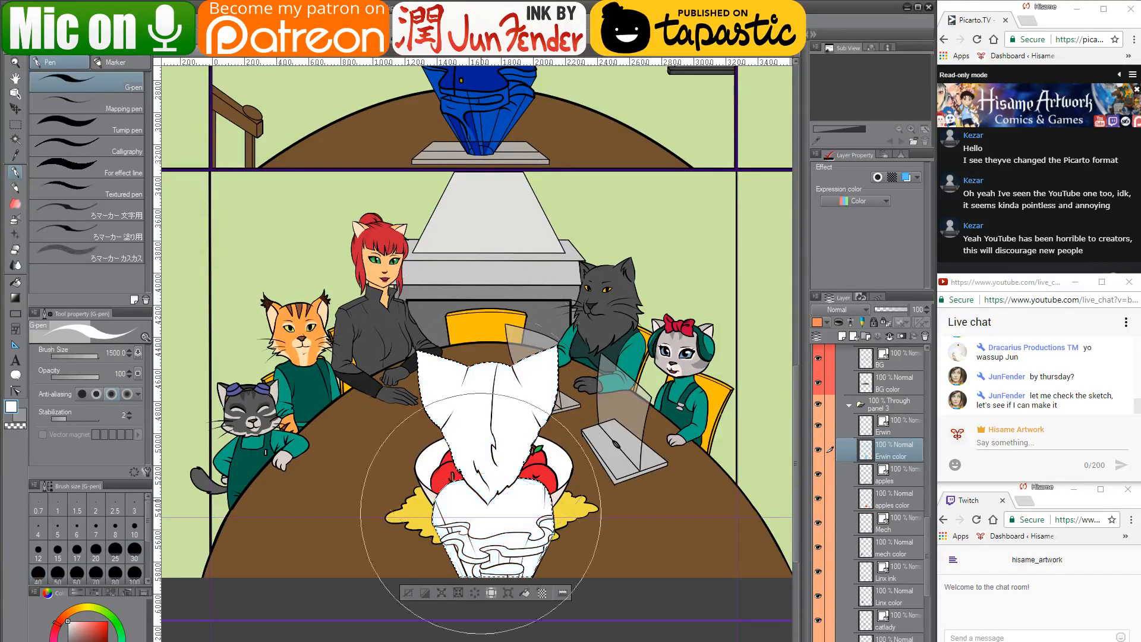
Pick up the dark grey fur colour and paint the left-hand ear and side of Erwin's head in panel 3 at brush size 100
{"action": "left_click_drag", "start_coordinate": [517, 410], "coordinate": [523, 550]}
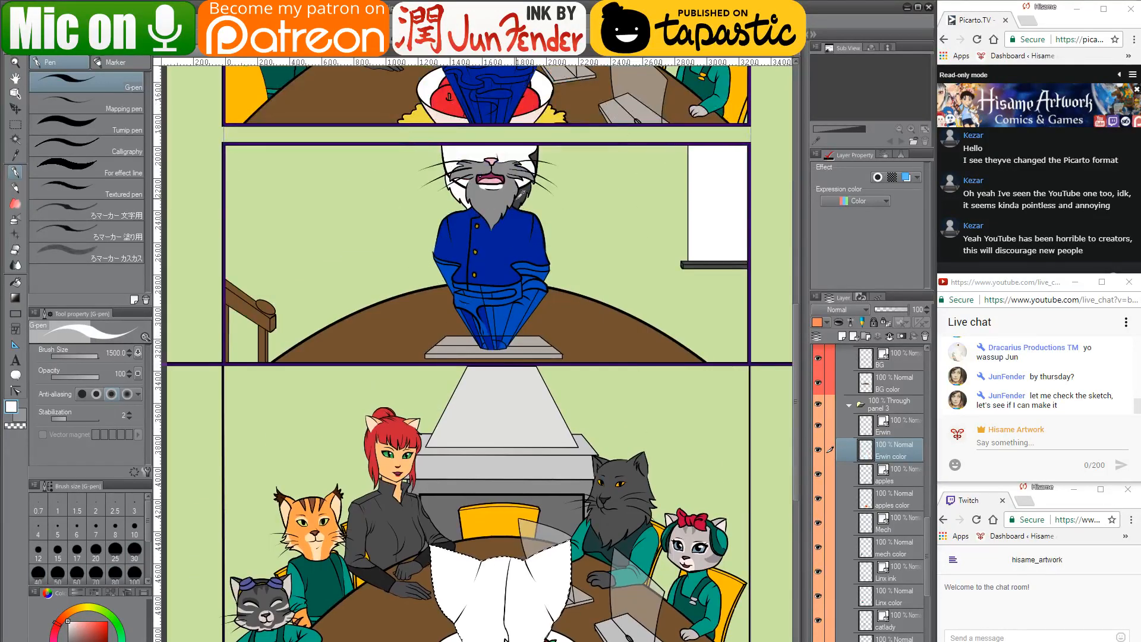
{"action": "scroll", "coordinate": [594, 333], "scroll_direction": "down", "scroll_amount": 5}
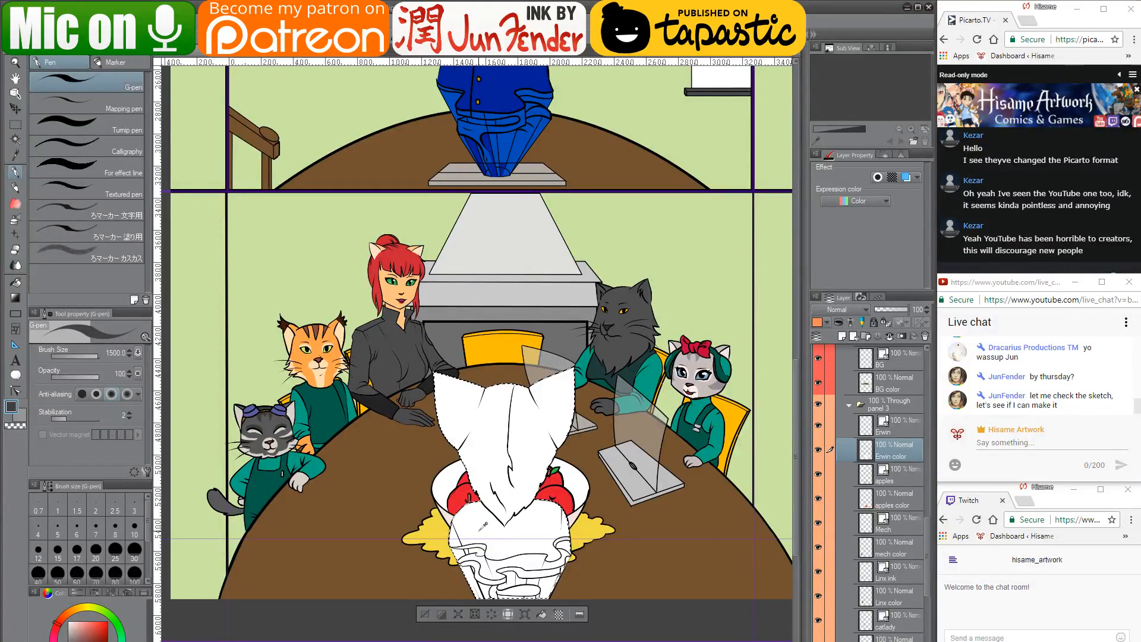
{"action": "scroll", "coordinate": [491, 375], "scroll_direction": "up", "scroll_amount": 2}
{"action": "scroll", "coordinate": [489, 377], "scroll_direction": "up", "scroll_amount": 2}
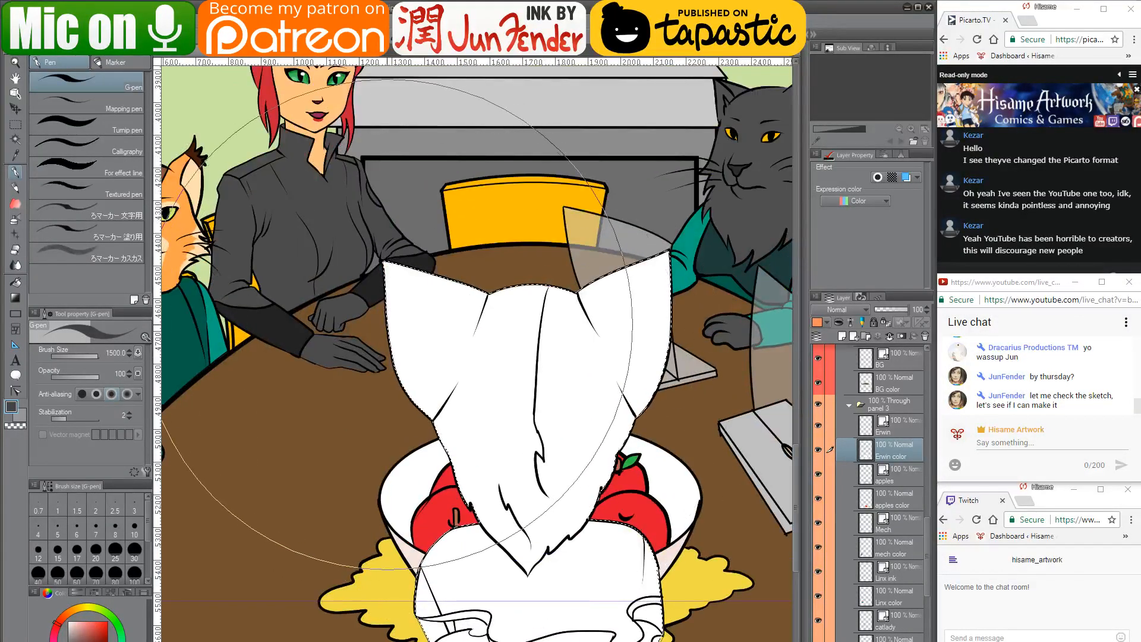
{"action": "key", "text": "["}
{"action": "key", "text": "["}
{"action": "key", "text": "["}
{"action": "key", "text": "["}
{"action": "key", "text": "["}
{"action": "key", "text": "["}
{"action": "key", "text": "["}
{"action": "key", "text": "["}
{"action": "key", "text": "["}
{"action": "key", "text": "["}
{"action": "key", "text": "["}
{"action": "key", "text": "["}
{"action": "key", "text": "["}
{"action": "key", "text": "["}
{"action": "mouse_move", "coordinate": [389, 244]}
{"action": "left_mouse_down"}
{"action": "mouse_move", "coordinate": [408, 394]}
{"action": "mouse_move", "coordinate": [407, 286]}
{"action": "mouse_move", "coordinate": [420, 259]}
{"action": "mouse_move", "coordinate": [435, 448]}
{"action": "mouse_move", "coordinate": [476, 315]}
{"action": "mouse_move", "coordinate": [518, 259]}
{"action": "mouse_move", "coordinate": [519, 287]}
{"action": "mouse_move", "coordinate": [485, 374]}
{"action": "mouse_move", "coordinate": [451, 404]}
{"action": "left_mouse_up"}
Extend the dark grey fur to the centre line on the back of Erwin's head in panel 3 at brush size 50
{"action": "scroll", "coordinate": [475, 407], "scroll_direction": "up", "scroll_amount": 3}
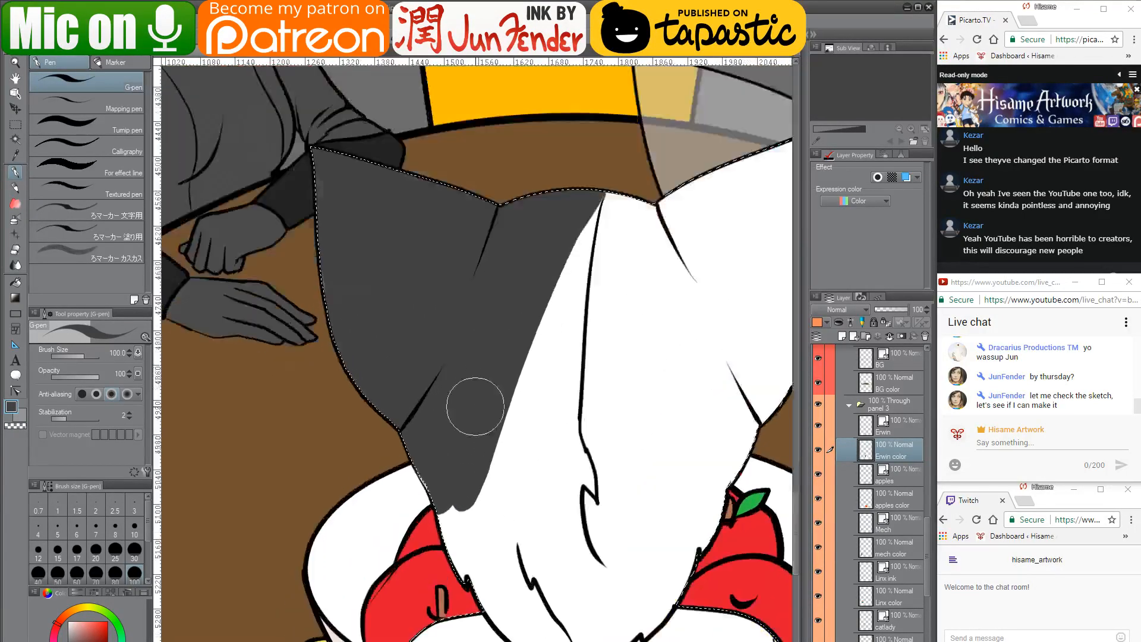
{"action": "left_click_drag", "start_coordinate": [492, 473], "coordinate": [451, 415]}
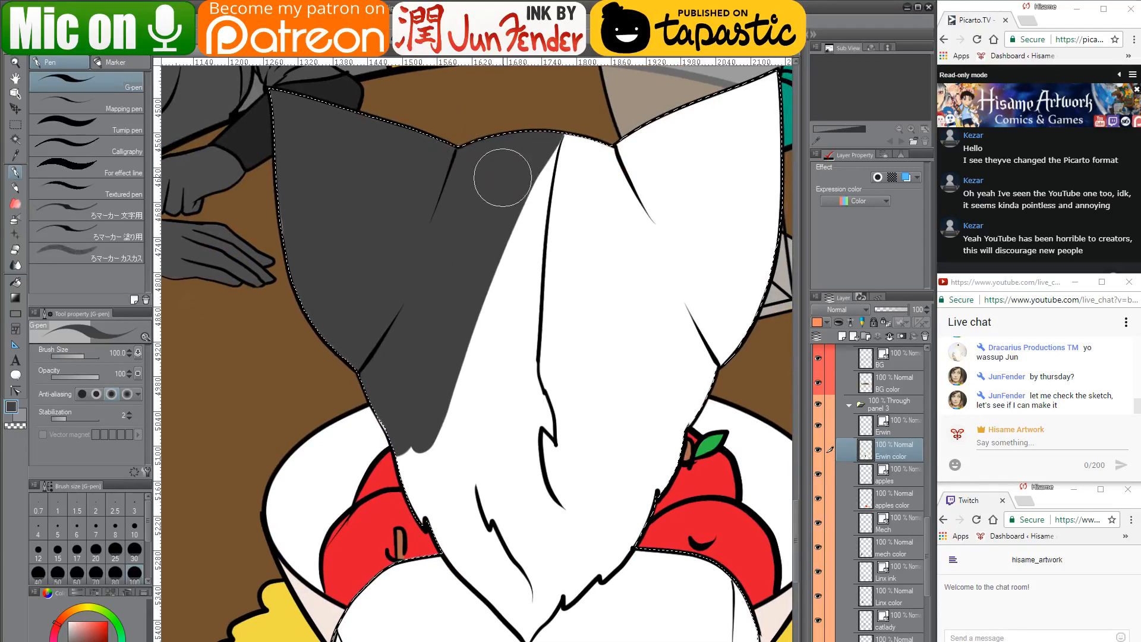
{"action": "key", "text": "["}
{"action": "key", "text": "["}
{"action": "key", "text": "["}
{"action": "key", "text": "["}
{"action": "left_click_drag", "start_coordinate": [556, 143], "coordinate": [510, 297]}
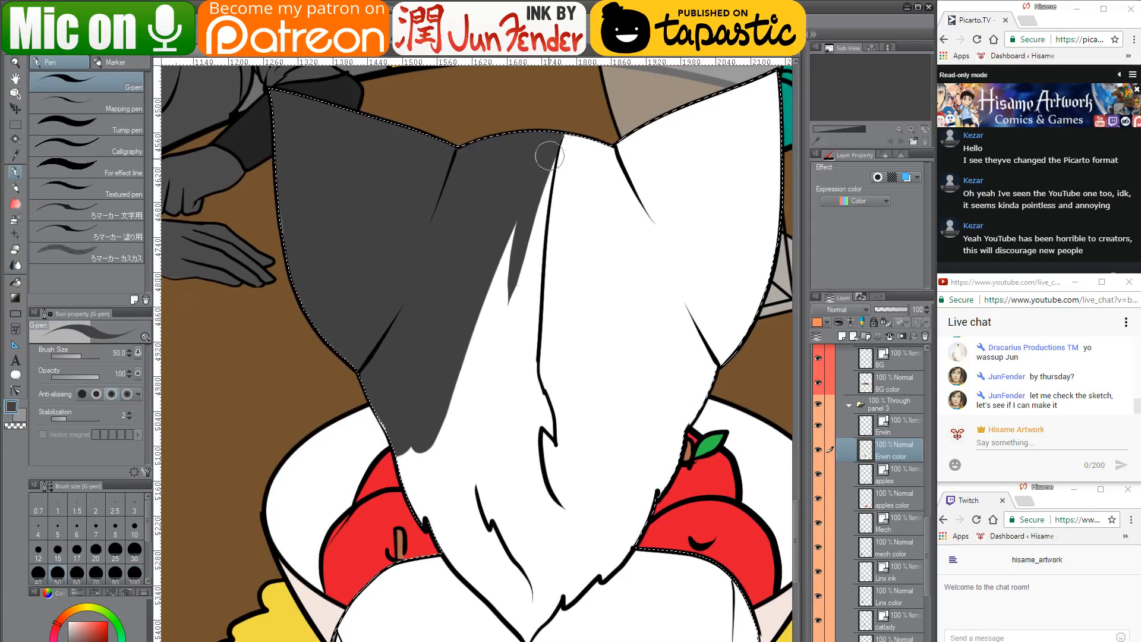
{"action": "left_click_drag", "start_coordinate": [552, 156], "coordinate": [506, 344]}
{"action": "left_click_drag", "start_coordinate": [538, 221], "coordinate": [498, 380]}
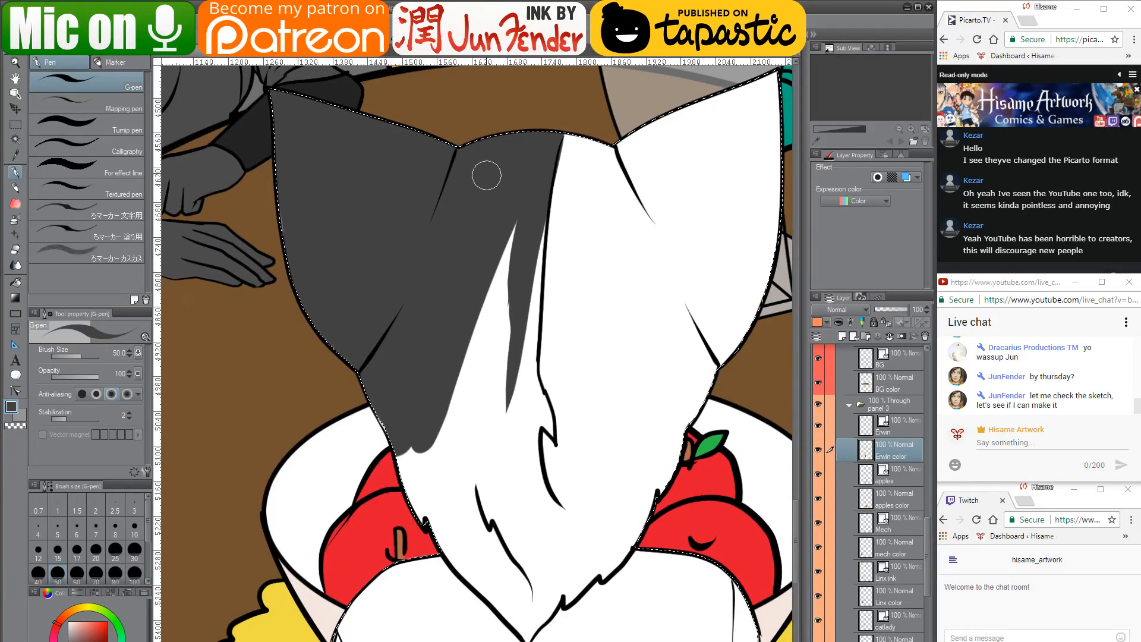
{"action": "left_click_drag", "start_coordinate": [524, 211], "coordinate": [485, 443]}
{"action": "left_click_drag", "start_coordinate": [505, 325], "coordinate": [496, 455]}
{"action": "left_click_drag", "start_coordinate": [532, 269], "coordinate": [511, 485]}
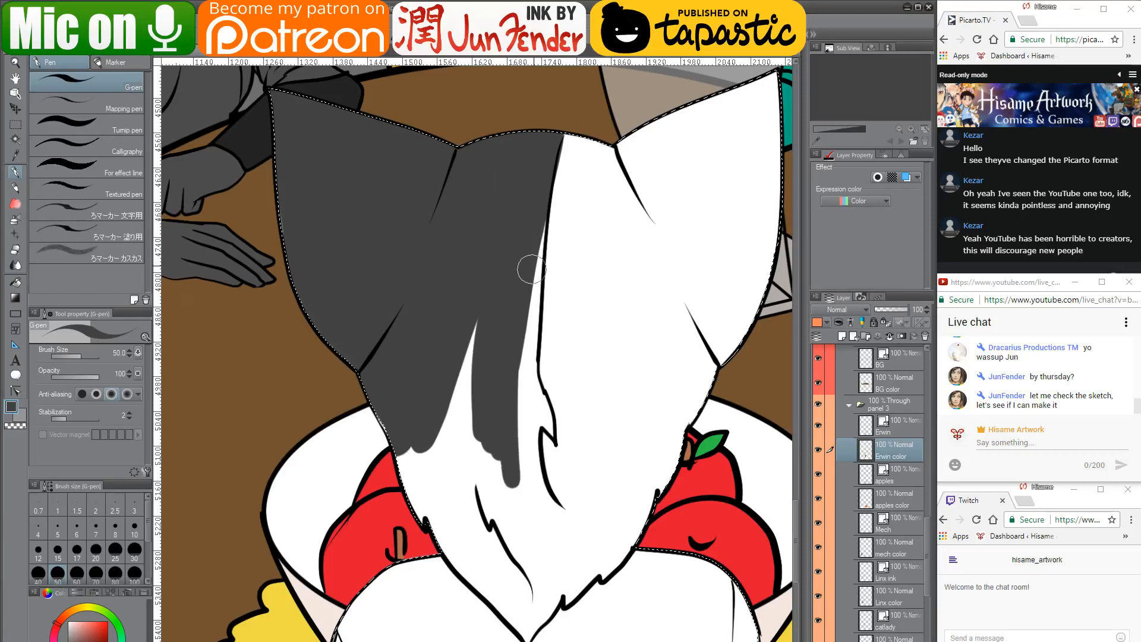
{"action": "left_click_drag", "start_coordinate": [544, 197], "coordinate": [509, 400]}
{"action": "left_click_drag", "start_coordinate": [540, 238], "coordinate": [523, 416]}
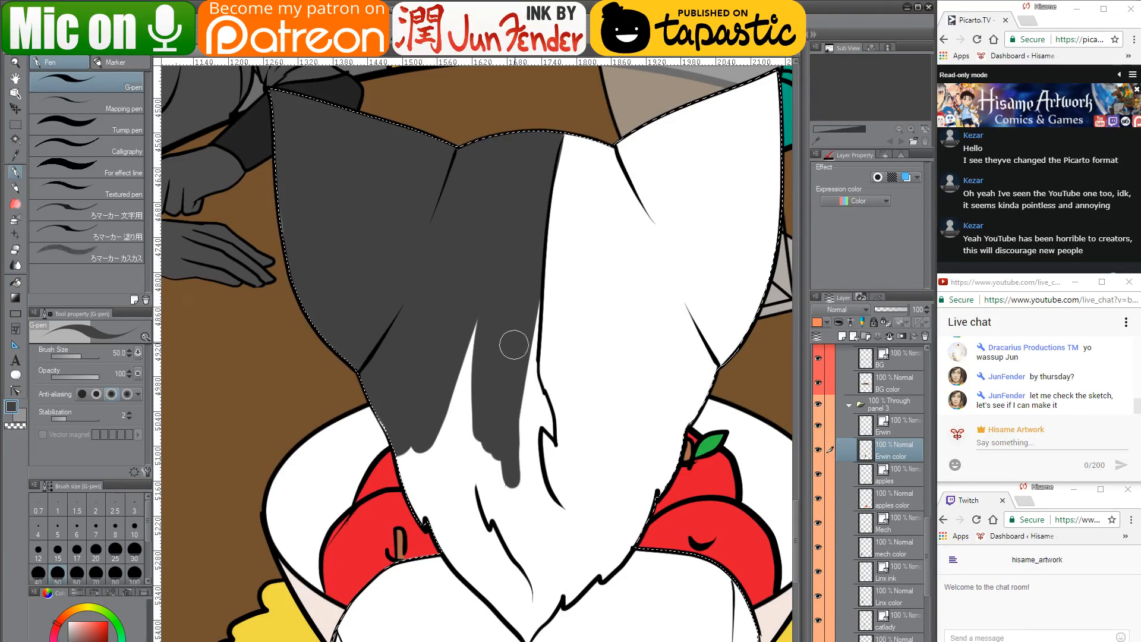
{"action": "left_click_drag", "start_coordinate": [535, 292], "coordinate": [510, 459]}
Paint dark grey into the jagged fur tufts along the lower centre line of Erwin's head at brush size 20
{"action": "key", "text": "bracketleft"}
{"action": "key", "text": "bracketleft"}
{"action": "key", "text": "bracketleft"}
{"action": "key", "text": "bracketleft"}
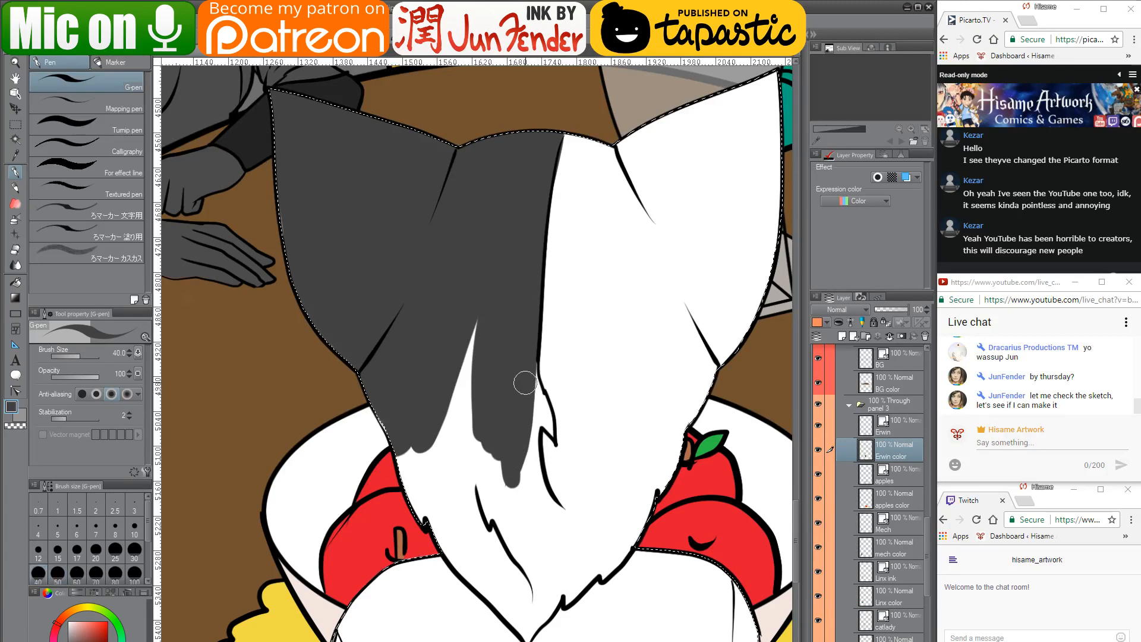
{"action": "left_click_drag", "start_coordinate": [532, 359], "coordinate": [526, 480]}
{"action": "scroll", "coordinate": [583, 423], "scroll_direction": "up", "scroll_amount": 2}
{"action": "left_click_drag", "start_coordinate": [618, 502], "coordinate": [629, 357]}
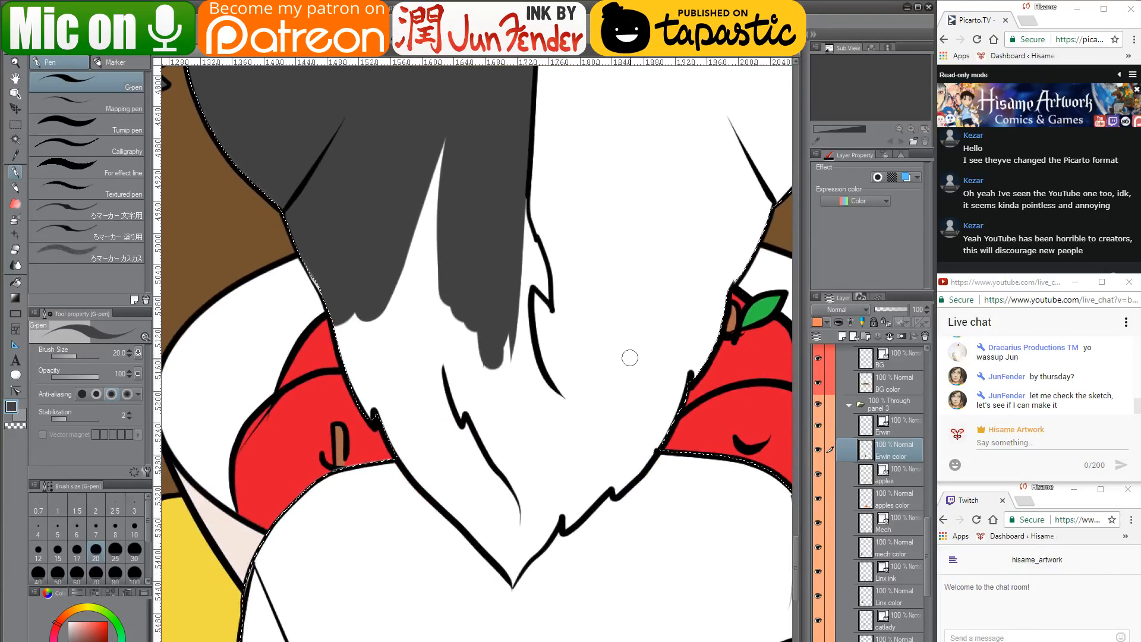
{"action": "left_click_drag", "start_coordinate": [526, 187], "coordinate": [524, 290]}
{"action": "mouse_move", "coordinate": [526, 225]}
{"action": "left_mouse_down"}
{"action": "mouse_move", "coordinate": [546, 298]}
{"action": "mouse_move", "coordinate": [518, 267]}
{"action": "mouse_move", "coordinate": [530, 258]}
{"action": "mouse_move", "coordinate": [528, 418]}
{"action": "left_mouse_up"}
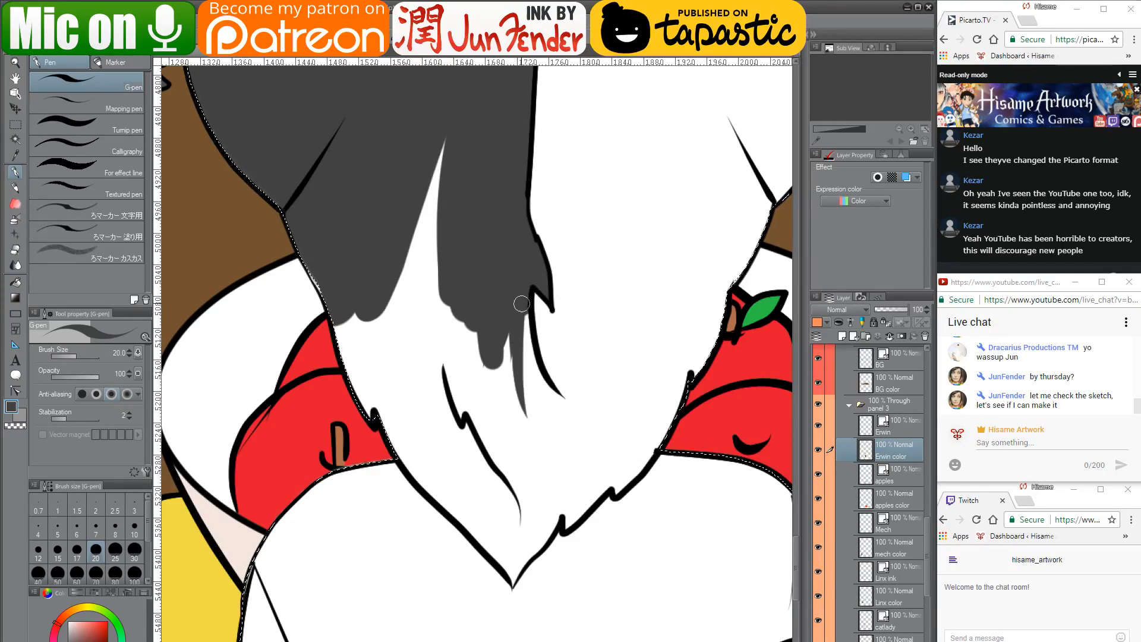
Draw the dark grey boundary strand down to the lower tip of Erwin's fur and cover the overshoot beside it with white
{"action": "mouse_move", "coordinate": [521, 304]}
{"action": "left_mouse_down"}
{"action": "mouse_move", "coordinate": [538, 380]}
{"action": "mouse_move", "coordinate": [582, 463]}
{"action": "mouse_move", "coordinate": [547, 404]}
{"action": "mouse_move", "coordinate": [582, 493]}
{"action": "left_mouse_up"}
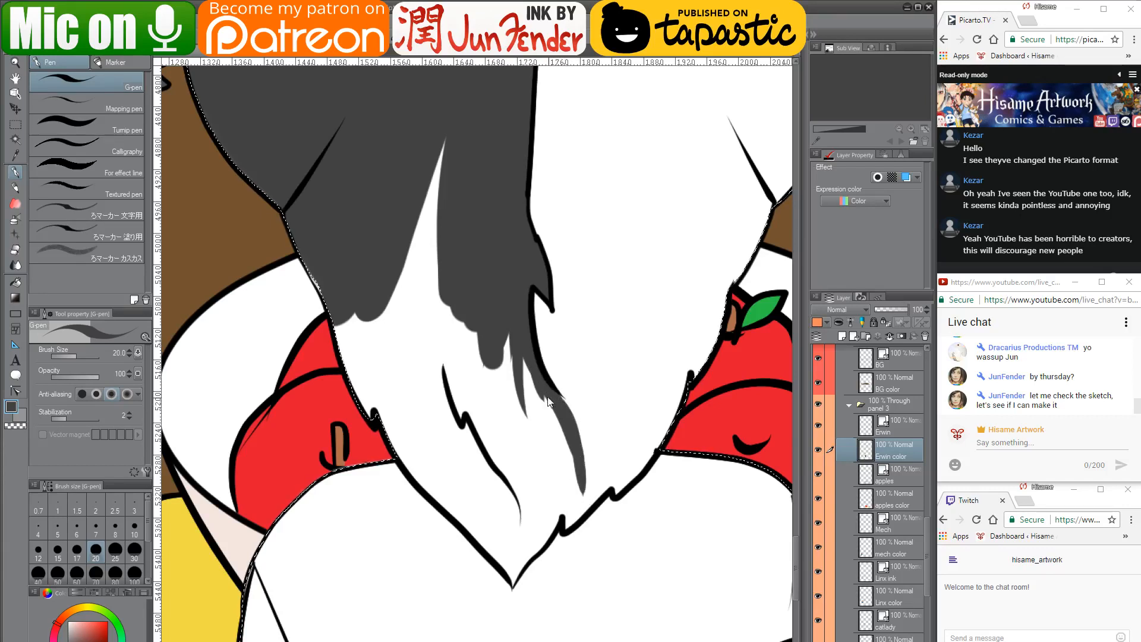
{"action": "key", "text": "ctrl+z"}
{"action": "mouse_move", "coordinate": [526, 315]}
{"action": "left_mouse_down"}
{"action": "mouse_move", "coordinate": [540, 420]}
{"action": "mouse_move", "coordinate": [510, 582]}
{"action": "mouse_move", "coordinate": [515, 559]}
{"action": "left_mouse_up"}
{"action": "key", "text": "x"}
{"action": "left_click_drag", "start_coordinate": [545, 363], "coordinate": [556, 439]}
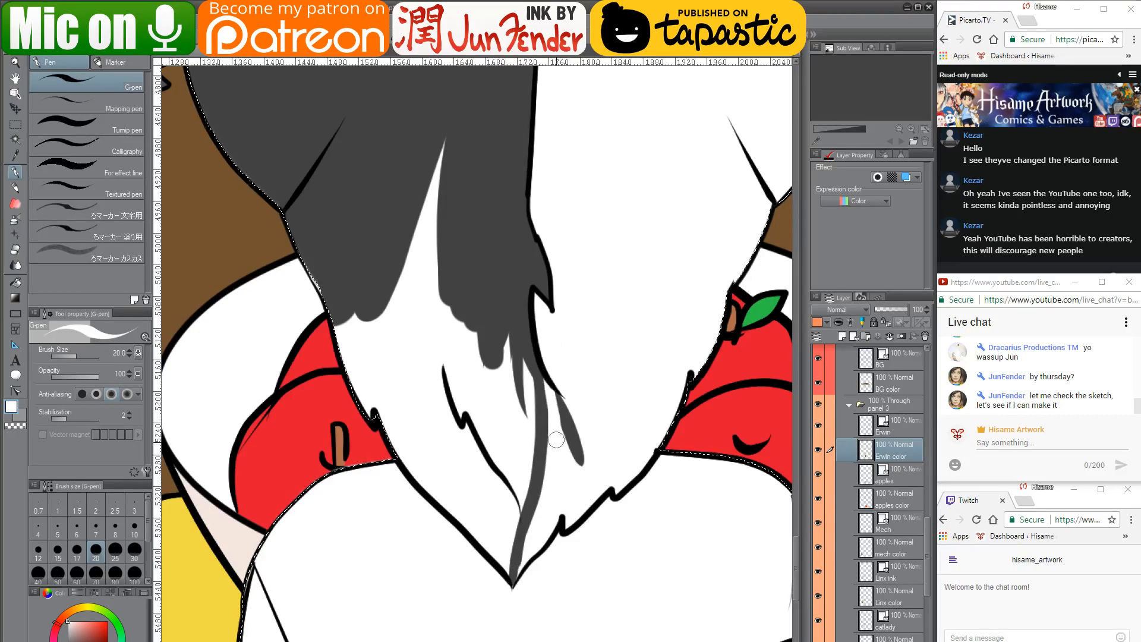
{"action": "left_click_drag", "start_coordinate": [550, 360], "coordinate": [582, 483]}
{"action": "left_click_drag", "start_coordinate": [568, 408], "coordinate": [583, 465]}
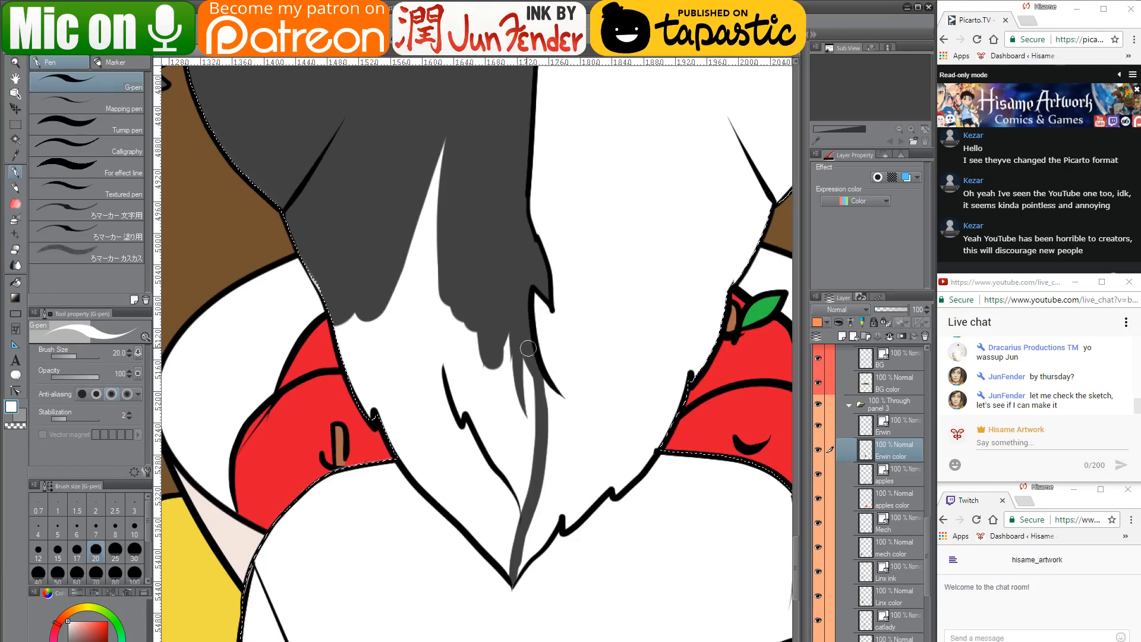
{"action": "key", "text": "x"}
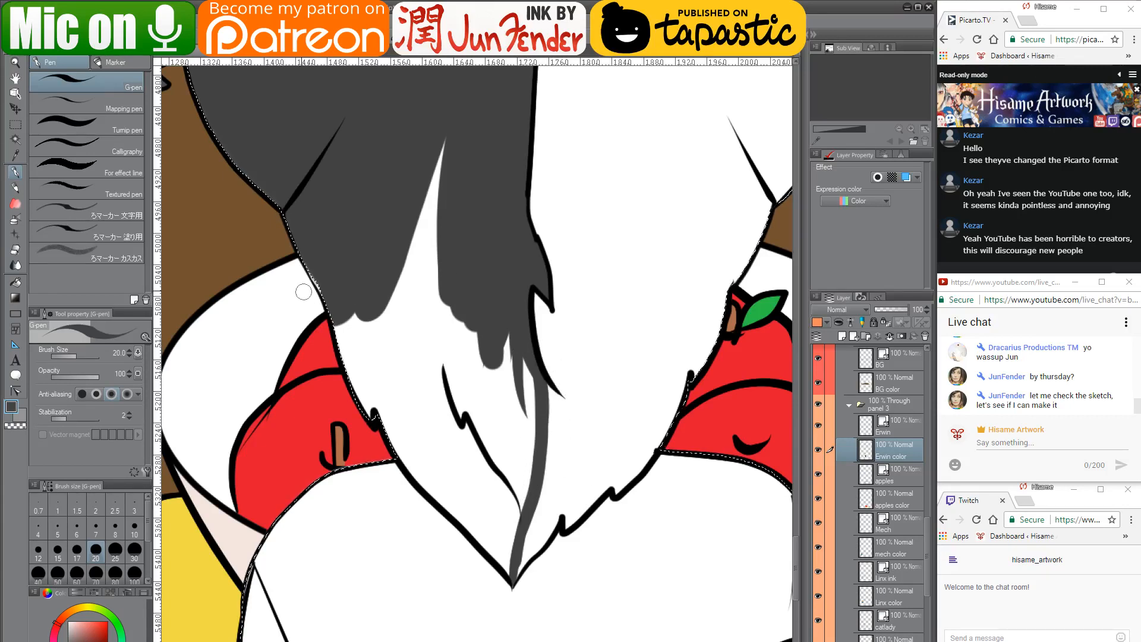
Fill the remaining white on the grey side down to the fur tip, finishing at brush size 25, and clear the selection
{"action": "key", "text": "bracketright"}
{"action": "key", "text": "bracketright"}
{"action": "key", "text": "bracketright"}
{"action": "key", "text": "bracketright"}
{"action": "key", "text": "bracketright"}
{"action": "mouse_move", "coordinate": [318, 280]}
{"action": "left_mouse_down"}
{"action": "mouse_move", "coordinate": [379, 262]}
{"action": "mouse_move", "coordinate": [425, 373]}
{"action": "mouse_move", "coordinate": [448, 194]}
{"action": "mouse_move", "coordinate": [479, 236]}
{"action": "mouse_move", "coordinate": [509, 441]}
{"action": "mouse_move", "coordinate": [521, 388]}
{"action": "mouse_move", "coordinate": [517, 471]}
{"action": "mouse_move", "coordinate": [500, 472]}
{"action": "mouse_move", "coordinate": [459, 411]}
{"action": "mouse_move", "coordinate": [364, 369]}
{"action": "mouse_move", "coordinate": [375, 415]}
{"action": "mouse_move", "coordinate": [408, 434]}
{"action": "mouse_move", "coordinate": [392, 368]}
{"action": "mouse_move", "coordinate": [406, 324]}
{"action": "mouse_move", "coordinate": [428, 409]}
{"action": "mouse_move", "coordinate": [378, 378]}
{"action": "mouse_move", "coordinate": [410, 438]}
{"action": "mouse_move", "coordinate": [391, 429]}
{"action": "mouse_move", "coordinate": [419, 481]}
{"action": "mouse_move", "coordinate": [399, 442]}
{"action": "mouse_move", "coordinate": [490, 532]}
{"action": "mouse_move", "coordinate": [489, 497]}
{"action": "mouse_move", "coordinate": [509, 493]}
{"action": "mouse_move", "coordinate": [515, 526]}
{"action": "mouse_move", "coordinate": [514, 514]}
{"action": "mouse_move", "coordinate": [441, 492]}
{"action": "mouse_move", "coordinate": [476, 525]}
{"action": "mouse_move", "coordinate": [437, 499]}
{"action": "mouse_move", "coordinate": [511, 571]}
{"action": "left_mouse_up"}
{"action": "key", "text": "bracketleft"}
{"action": "key", "text": "bracketleft"}
{"action": "key", "text": "bracketleft"}
{"action": "key", "text": "bracketleft"}
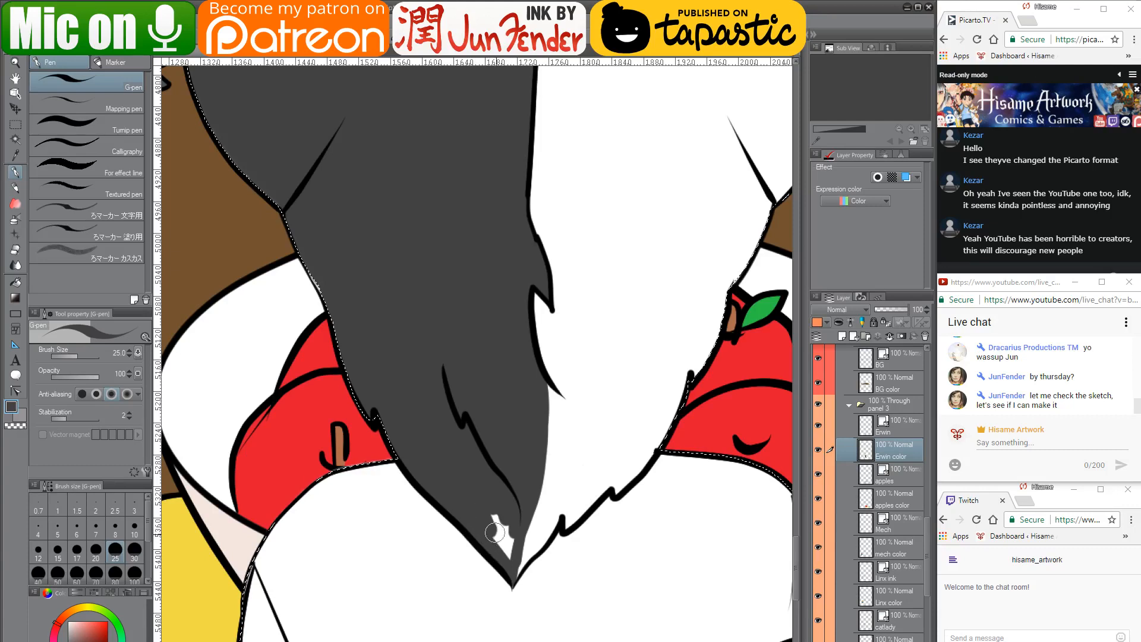
{"action": "left_click_drag", "start_coordinate": [495, 532], "coordinate": [511, 525]}
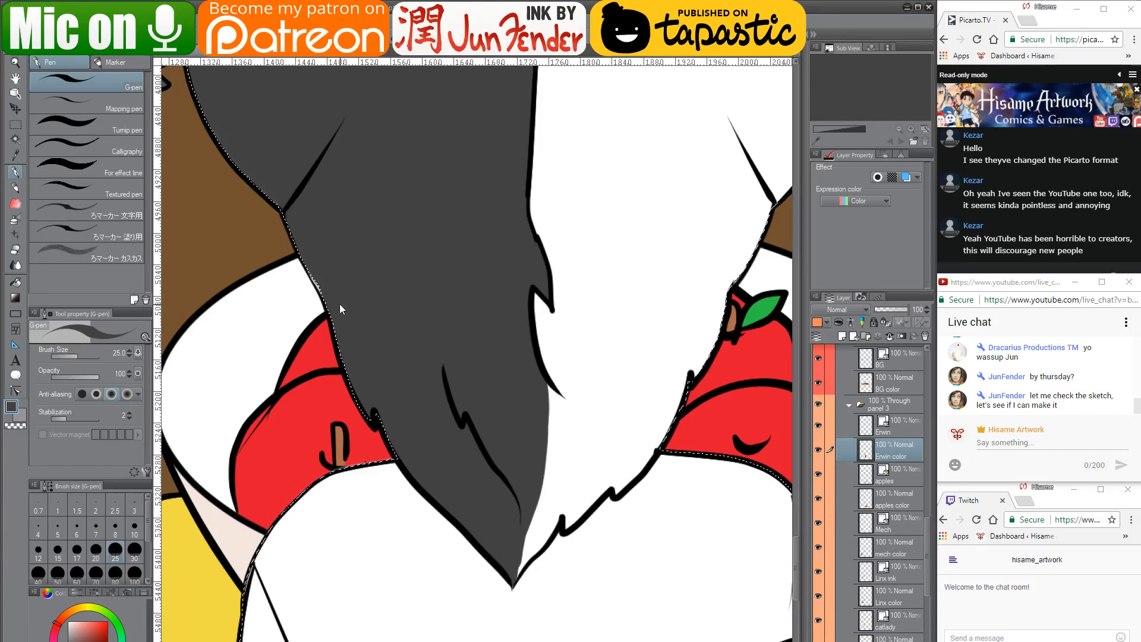
{"action": "key", "text": "ctrl+d"}
Pick up the blue from Erwin's uniform in panel 2, select the Erwin color silhouette and fill his upper back in panel 3
{"action": "scroll", "coordinate": [332, 199], "scroll_direction": "down", "scroll_amount": 5}
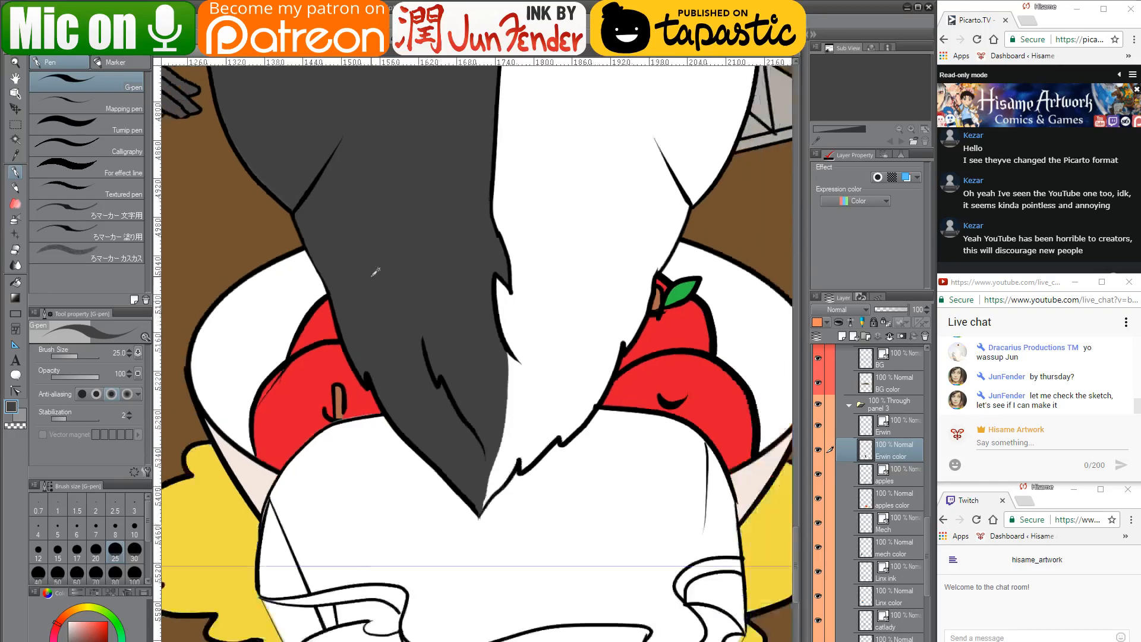
{"action": "scroll", "coordinate": [457, 169], "scroll_direction": "down", "scroll_amount": 2}
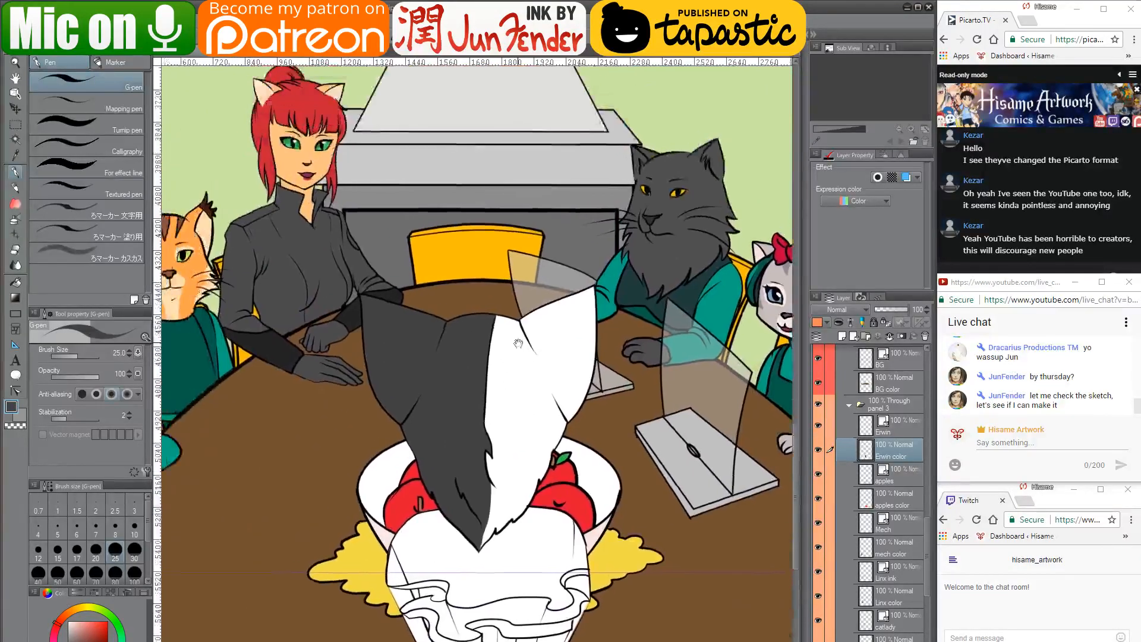
{"action": "scroll", "coordinate": [383, 336], "scroll_direction": "up", "scroll_amount": 6}
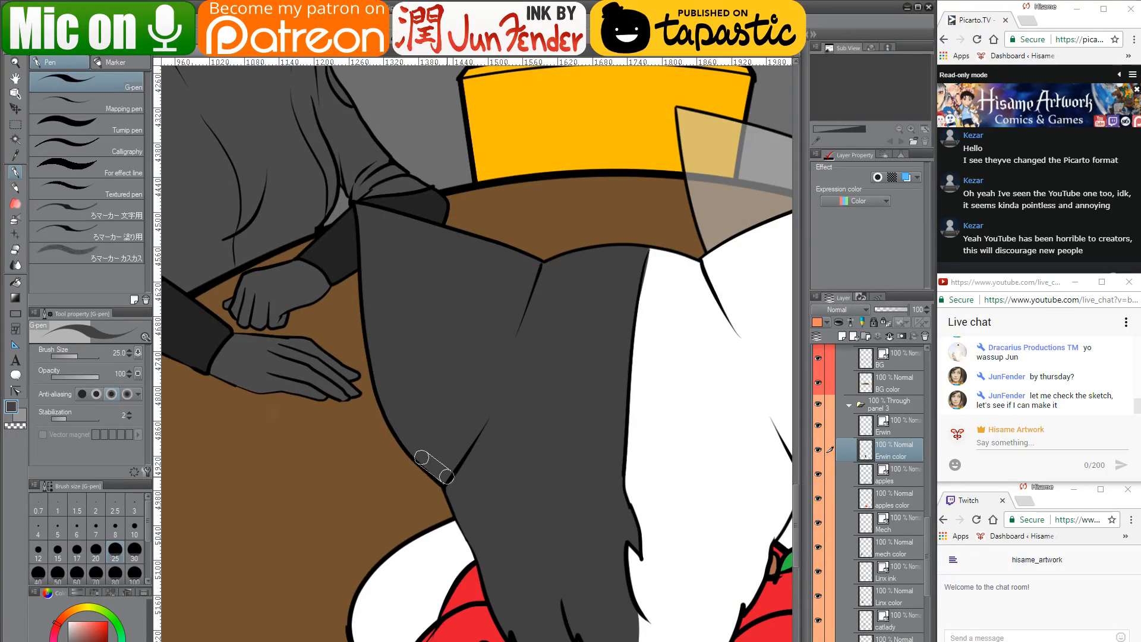
{"action": "scroll", "coordinate": [440, 470], "scroll_direction": "down", "scroll_amount": 4}
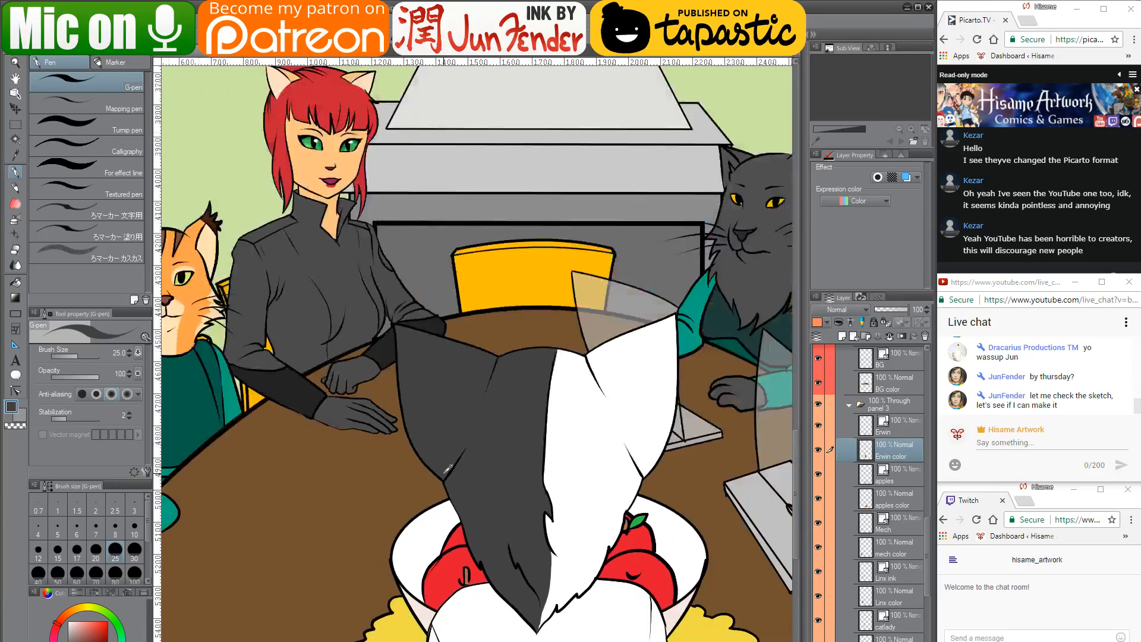
{"action": "scroll", "coordinate": [429, 218], "scroll_direction": "down", "scroll_amount": 2}
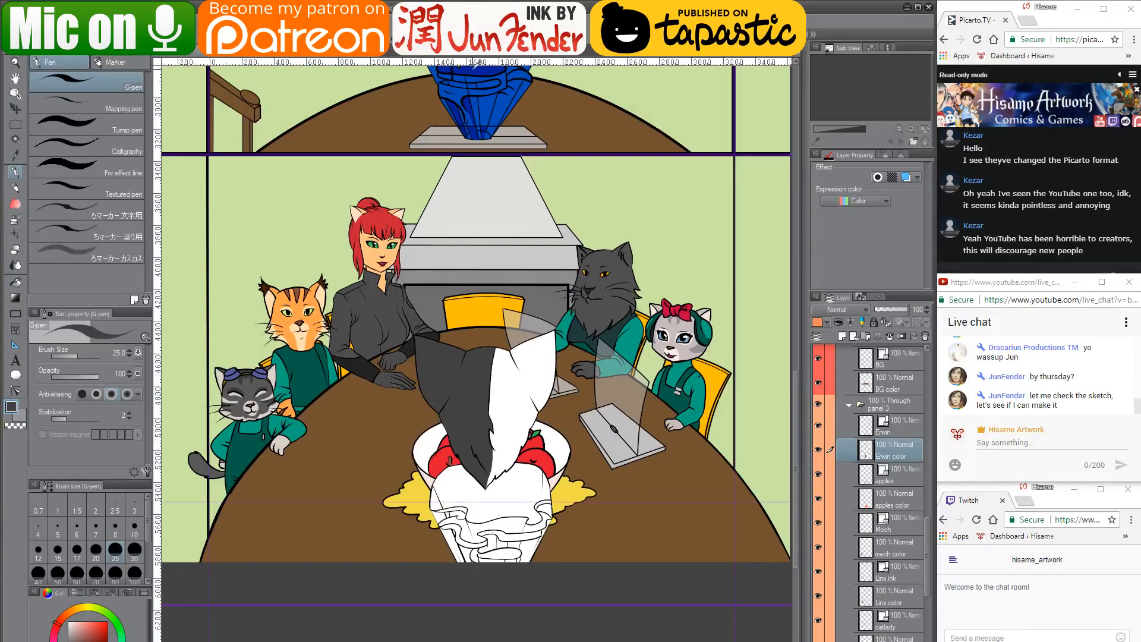
{"action": "left_click", "coordinate": [474, 68], "text": "alt"}
{"action": "scroll", "coordinate": [489, 619], "scroll_direction": "up", "scroll_amount": 5}
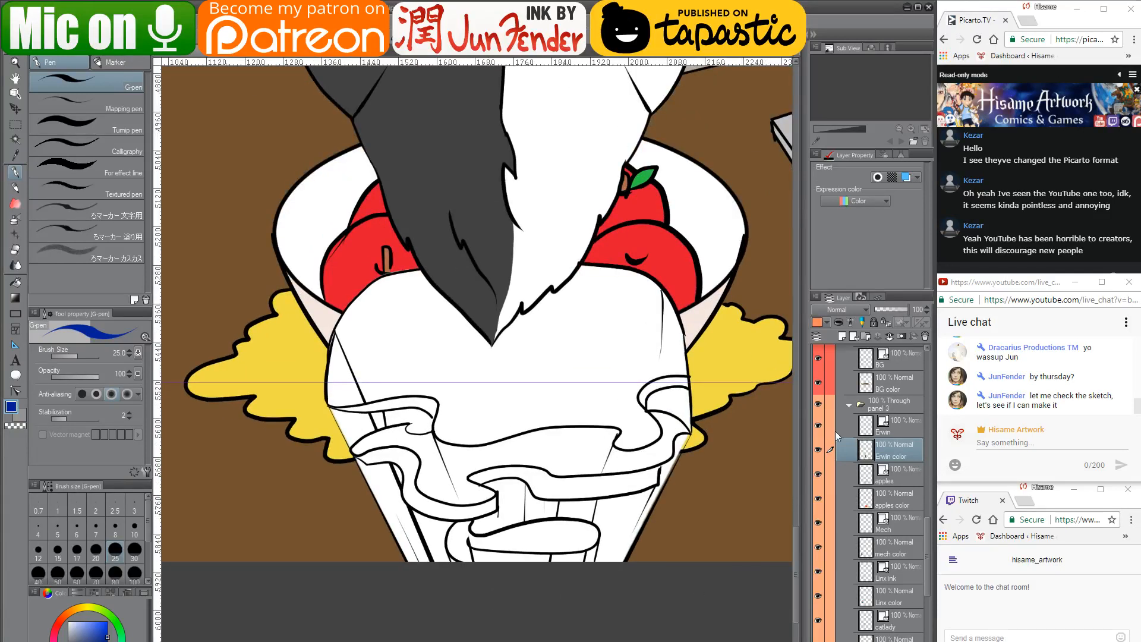
{"action": "left_click", "coordinate": [866, 451], "text": "ctrl"}
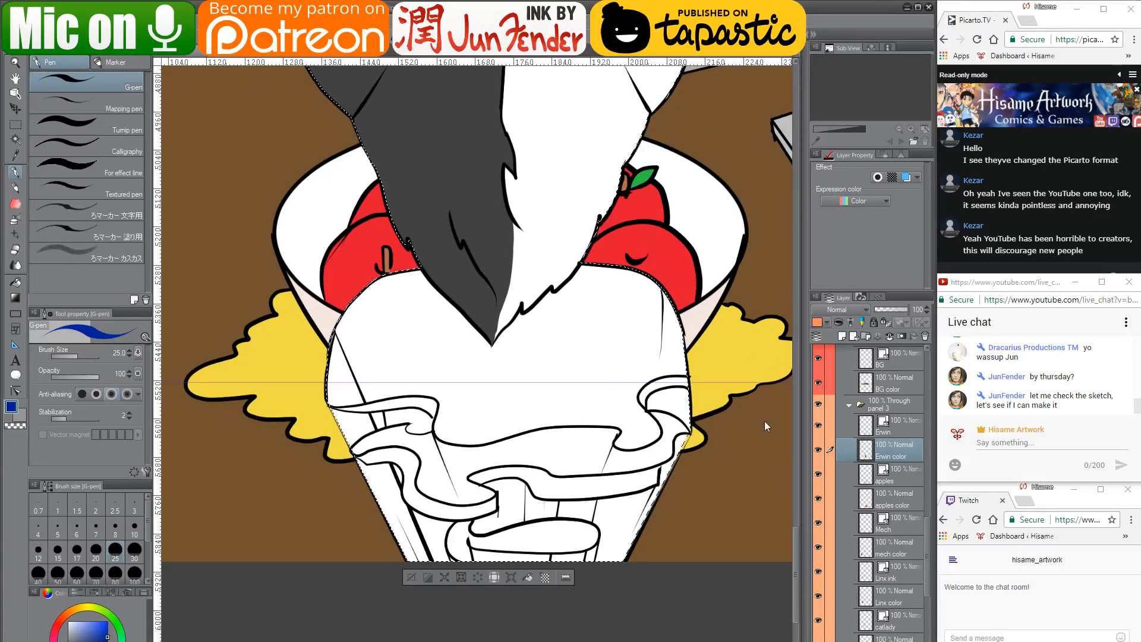
{"action": "left_click", "coordinate": [15, 282]}
{"action": "left_click", "coordinate": [461, 341]}
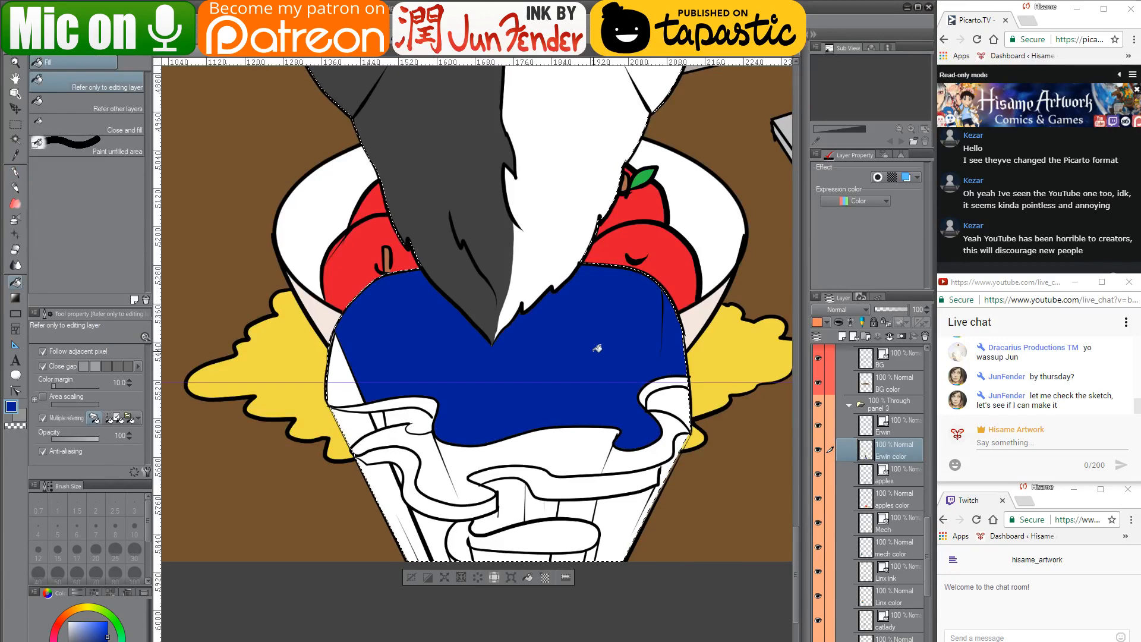
Paint the rest of Erwin's clothing in panel 3 blue with the G-pen at brush size 300 and clear the selection
{"action": "left_click", "coordinate": [17, 173]}
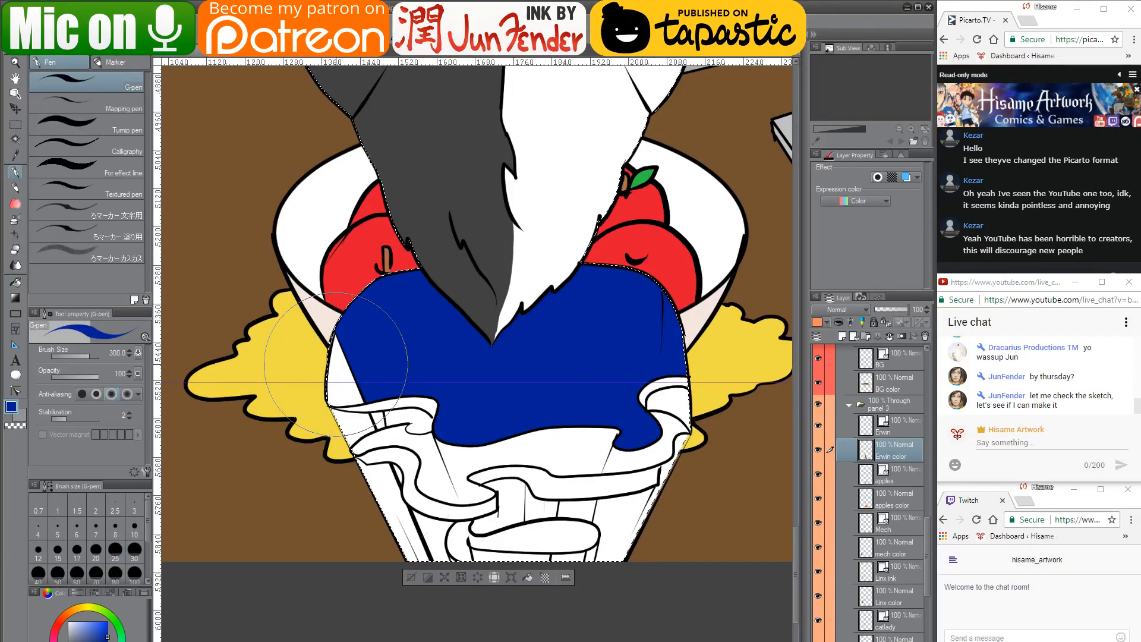
{"action": "mouse_move", "coordinate": [324, 386]}
{"action": "left_mouse_down"}
{"action": "mouse_move", "coordinate": [564, 560]}
{"action": "mouse_move", "coordinate": [393, 441]}
{"action": "mouse_move", "coordinate": [570, 460]}
{"action": "mouse_move", "coordinate": [777, 410]}
{"action": "mouse_move", "coordinate": [636, 520]}
{"action": "mouse_move", "coordinate": [498, 567]}
{"action": "mouse_move", "coordinate": [621, 505]}
{"action": "left_mouse_up"}
{"action": "scroll", "coordinate": [621, 506], "scroll_direction": "up", "scroll_amount": 4}
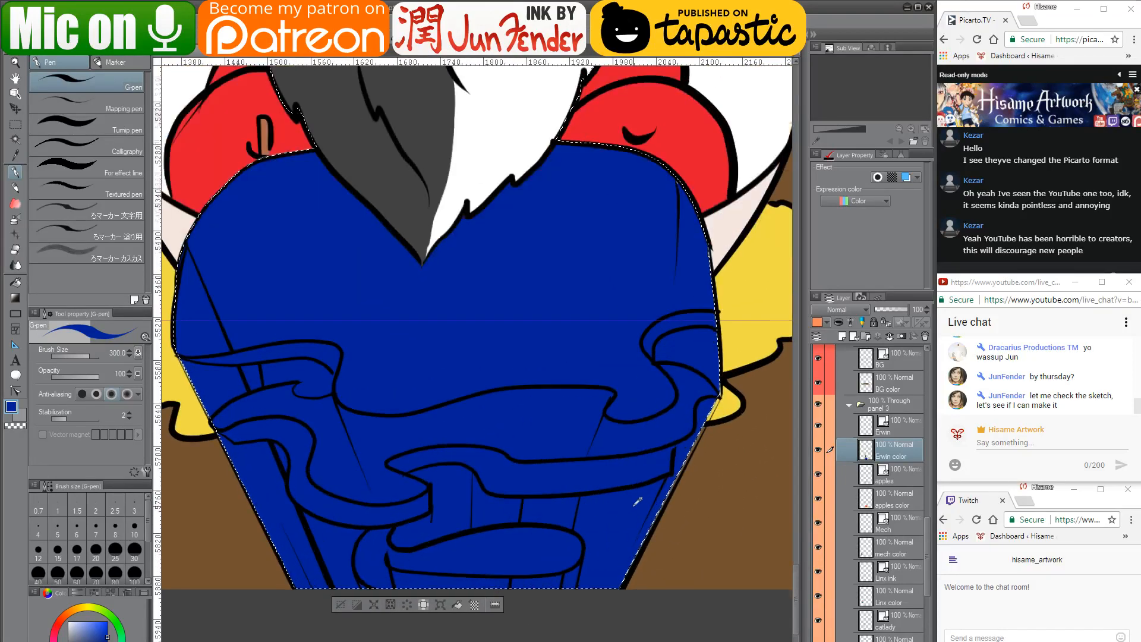
{"action": "key", "text": "ctrl+d"}
Touch up the blue along the right-hand edge of Erwin's clothing in panel 3 at brush size 20
{"action": "left_click_drag", "start_coordinate": [632, 509], "coordinate": [566, 476]}
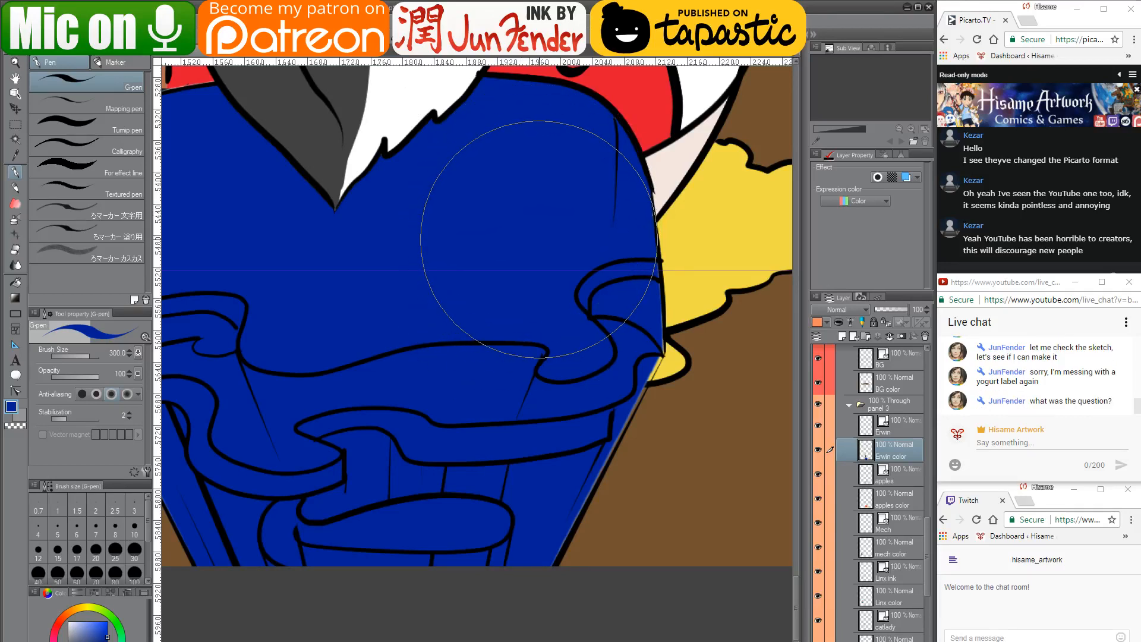
{"action": "key", "text": "bracketleft"}
{"action": "key", "text": "bracketleft"}
{"action": "key", "text": "bracketleft"}
{"action": "key", "text": "bracketleft"}
{"action": "key", "text": "bracketleft"}
{"action": "key", "text": "bracketleft"}
{"action": "key", "text": "bracketleft"}
{"action": "key", "text": "bracketleft"}
{"action": "key", "text": "bracketleft"}
{"action": "key", "text": "bracketleft"}
{"action": "key", "text": "bracketleft"}
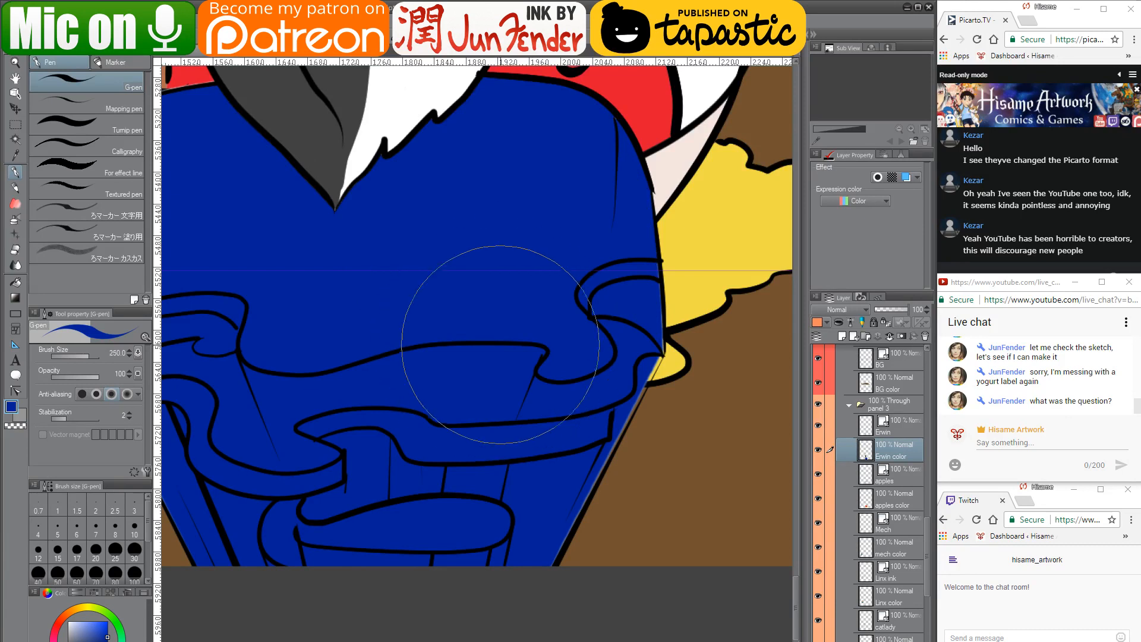
{"action": "key", "text": "bracketleft"}
{"action": "key", "text": "bracketleft"}
{"action": "key", "text": "bracketleft"}
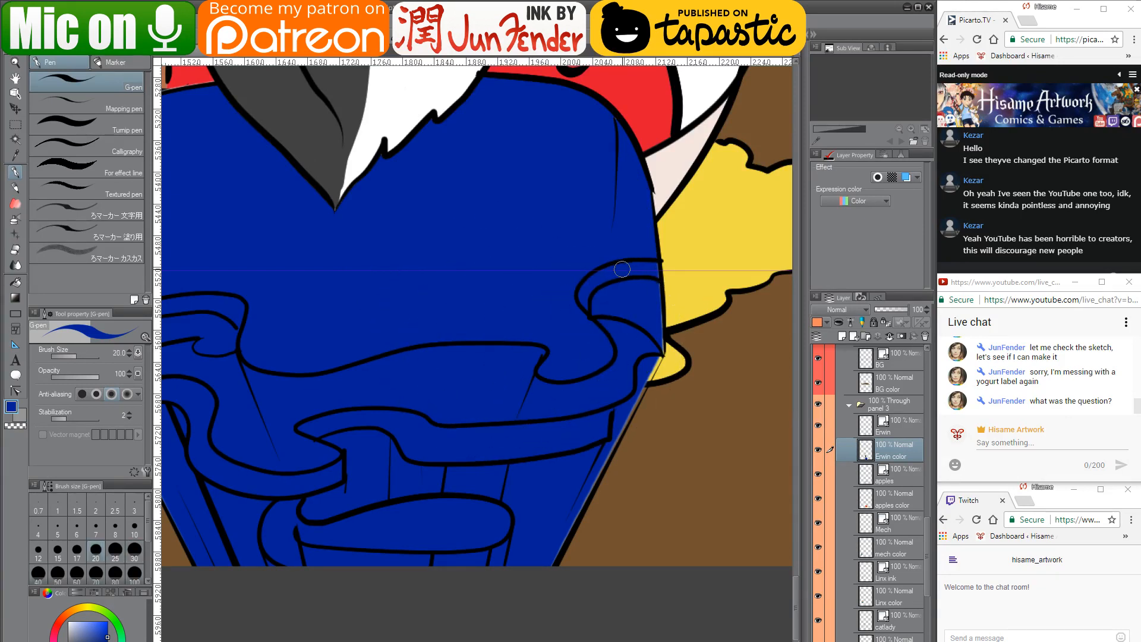
{"action": "mouse_move", "coordinate": [653, 260]}
{"action": "left_mouse_down"}
{"action": "mouse_move", "coordinate": [659, 353]}
{"action": "mouse_move", "coordinate": [541, 574]}
{"action": "left_mouse_up"}
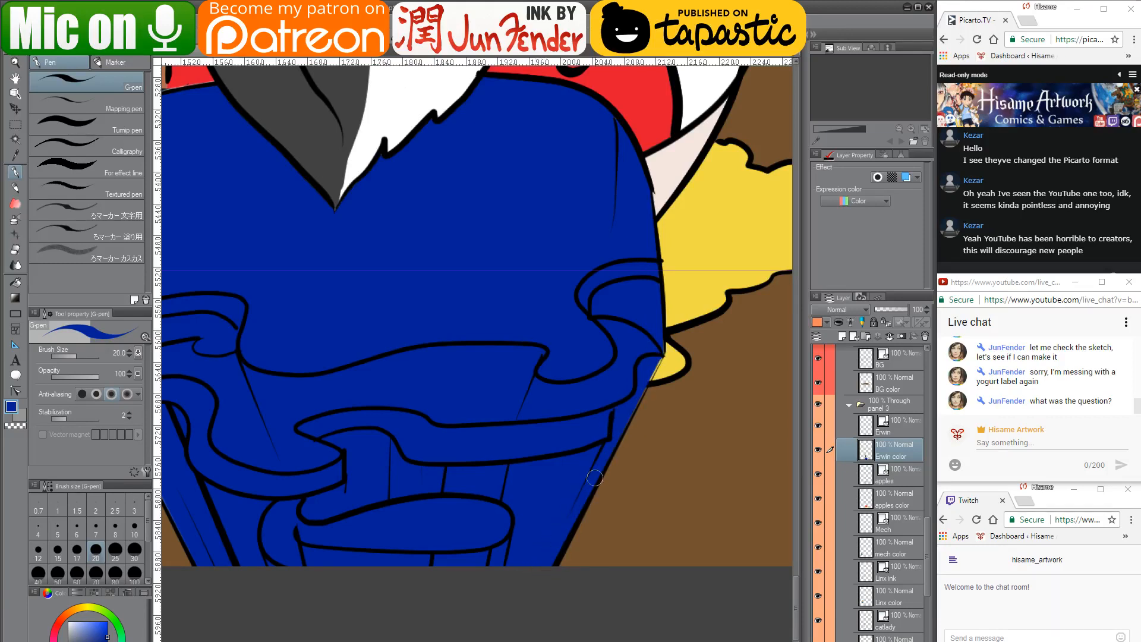
{"action": "left_click_drag", "start_coordinate": [657, 354], "coordinate": [585, 488]}
Paint a straight blue stroke along the left-hand edge of Erwin's clothing below the yellow splash
{"action": "scroll", "coordinate": [621, 506], "scroll_direction": "down", "scroll_amount": 1}
{"action": "mouse_move", "coordinate": [244, 419]}
{"action": "left_mouse_down"}
{"action": "mouse_move", "coordinate": [499, 445]}
{"action": "mouse_move", "coordinate": [453, 348]}
{"action": "left_mouse_up"}
{"action": "scroll", "coordinate": [495, 440], "scroll_direction": "up", "scroll_amount": 3}
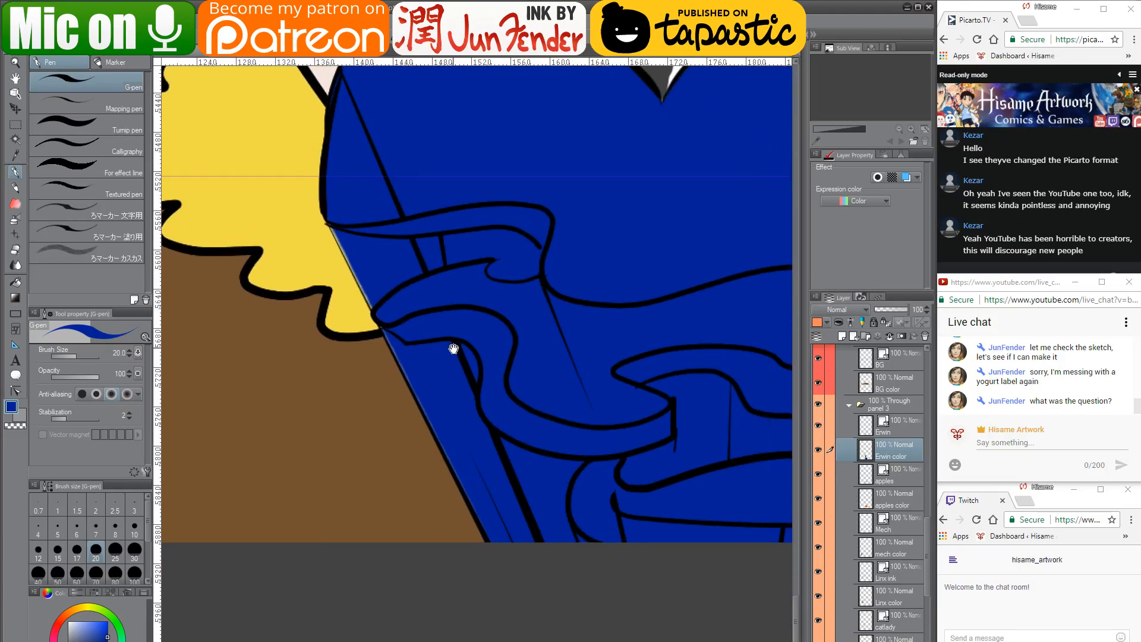
{"action": "left_click", "coordinate": [336, 221]}
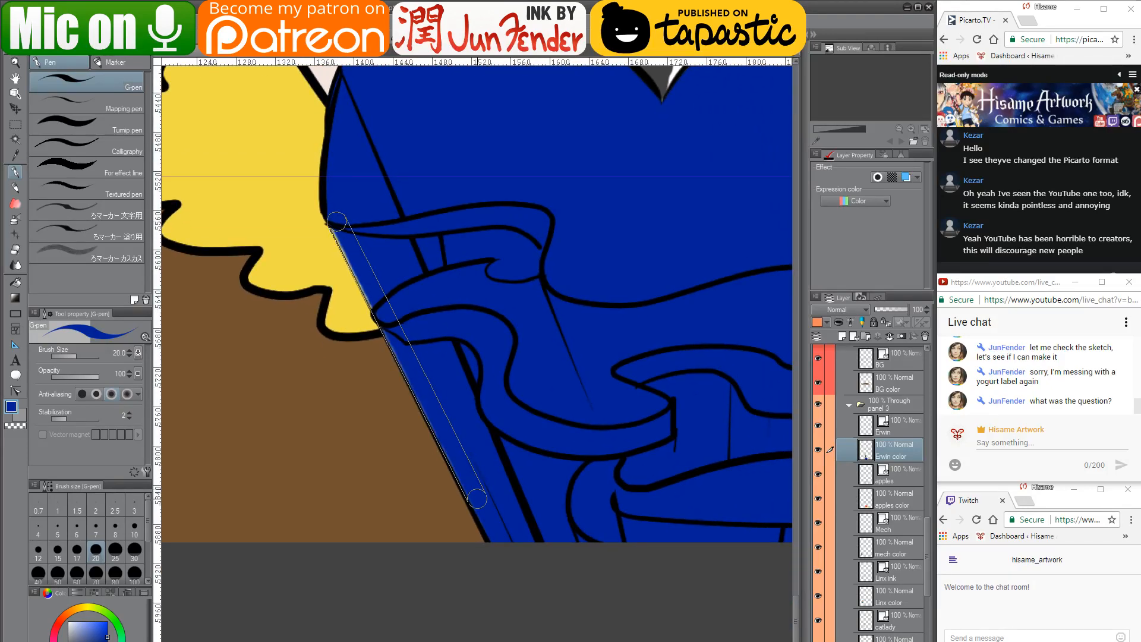
{"action": "left_click", "coordinate": [477, 499], "text": "shift"}
Erase the stray pale sliver above Erwin's left-hand shoulder line beside the apple with the Snap eraser at size 10
{"action": "mouse_move", "coordinate": [561, 396]}
{"action": "left_mouse_down"}
{"action": "mouse_move", "coordinate": [443, 416]}
{"action": "mouse_move", "coordinate": [365, 499]}
{"action": "left_mouse_up"}
{"action": "scroll", "coordinate": [450, 327], "scroll_direction": "down", "scroll_amount": 5}
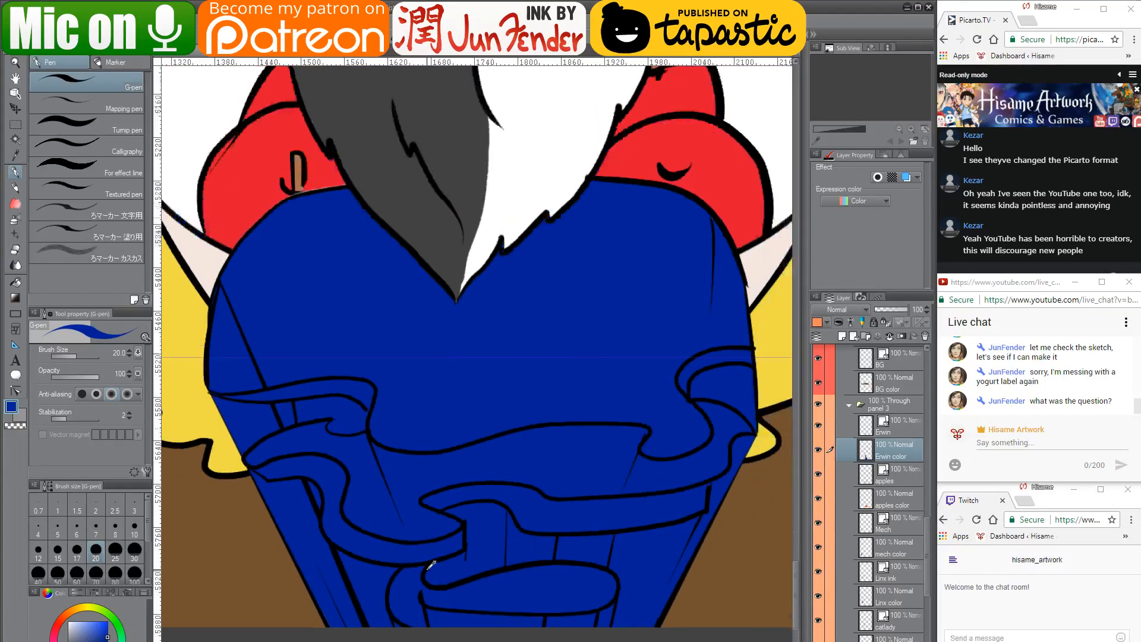
{"action": "scroll", "coordinate": [372, 333], "scroll_direction": "up", "scroll_amount": 8}
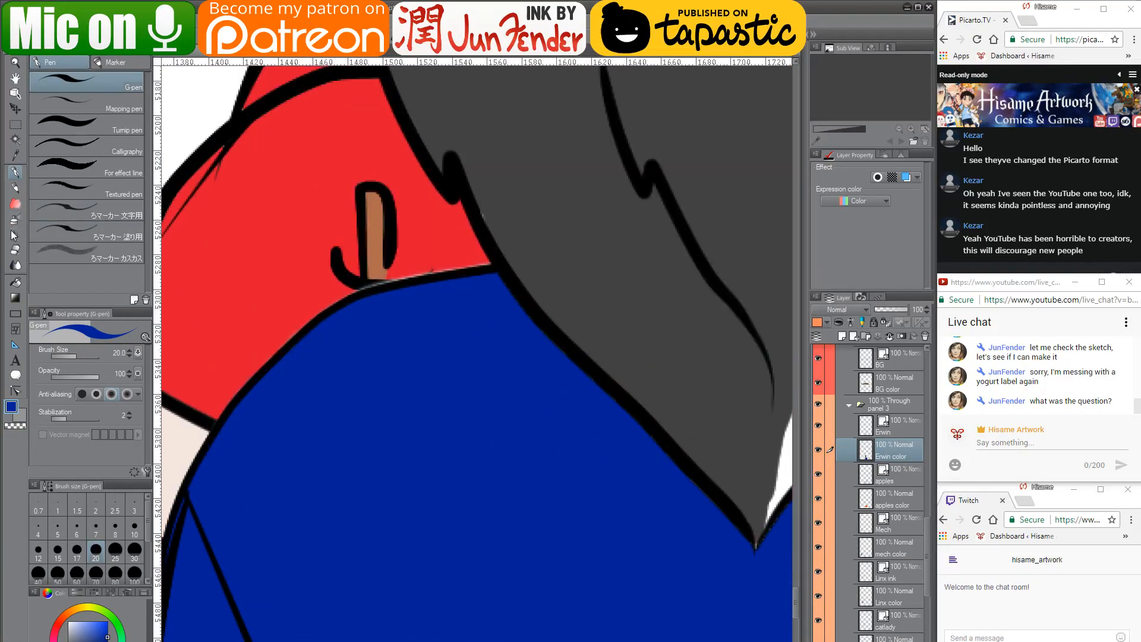
{"action": "left_click", "coordinate": [16, 250]}
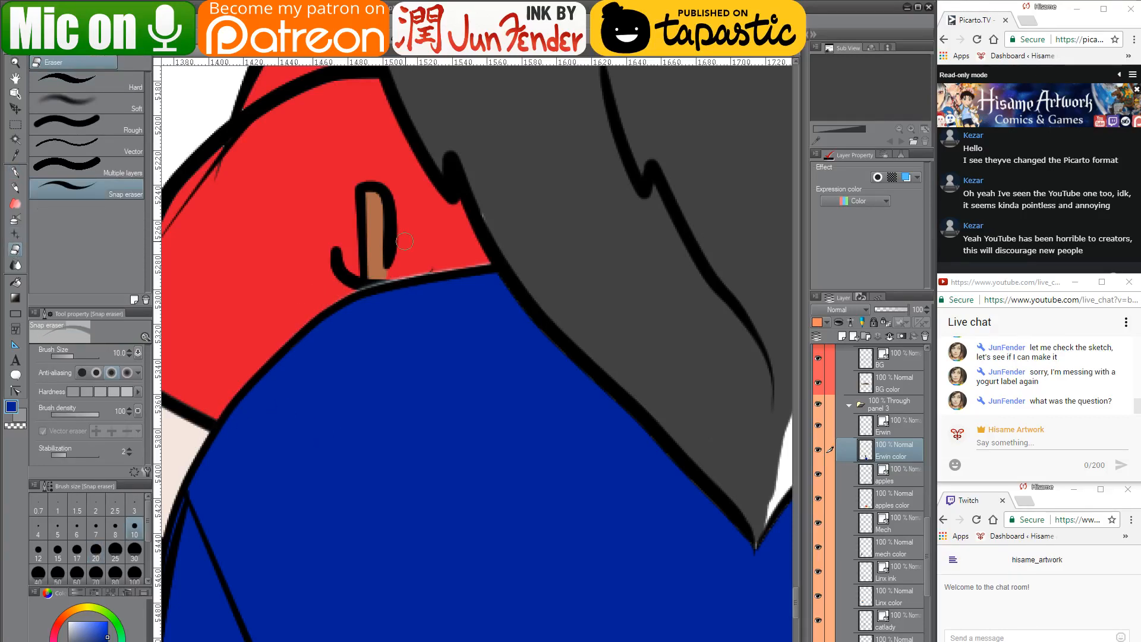
{"action": "mouse_move", "coordinate": [365, 290]}
{"action": "left_mouse_down"}
{"action": "mouse_move", "coordinate": [431, 260]}
{"action": "mouse_move", "coordinate": [368, 283]}
{"action": "mouse_move", "coordinate": [476, 268]}
{"action": "left_mouse_up"}
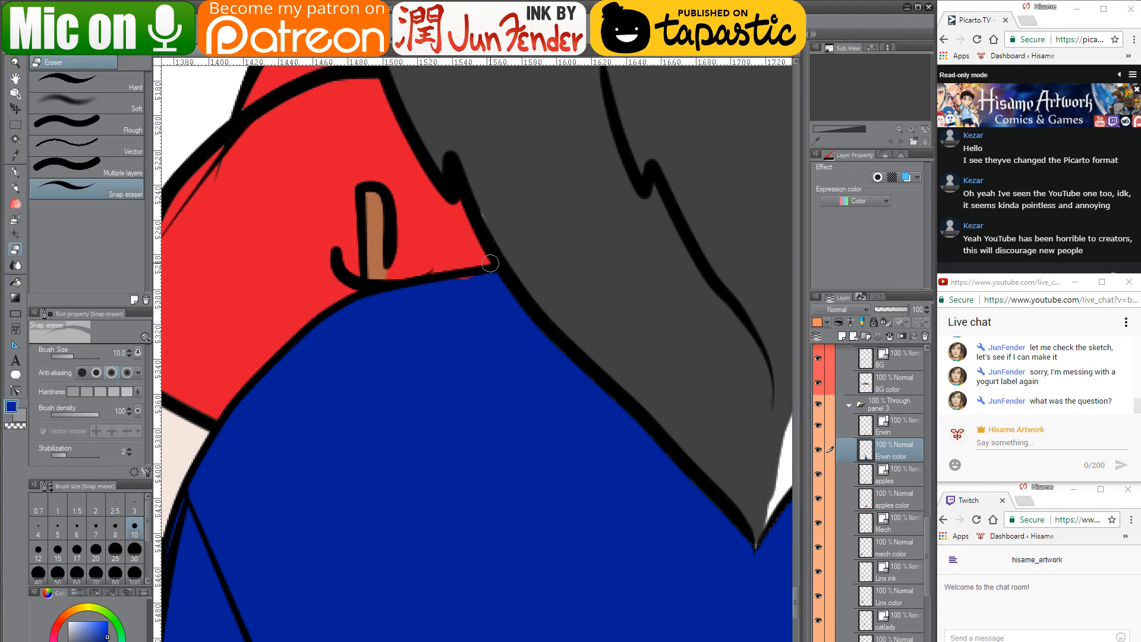
Extend the dark grey along the fur's white boundary at Erwin's pointed tip in panel 3 with the G-pen at brush size 8
{"action": "left_click", "coordinate": [16, 174]}
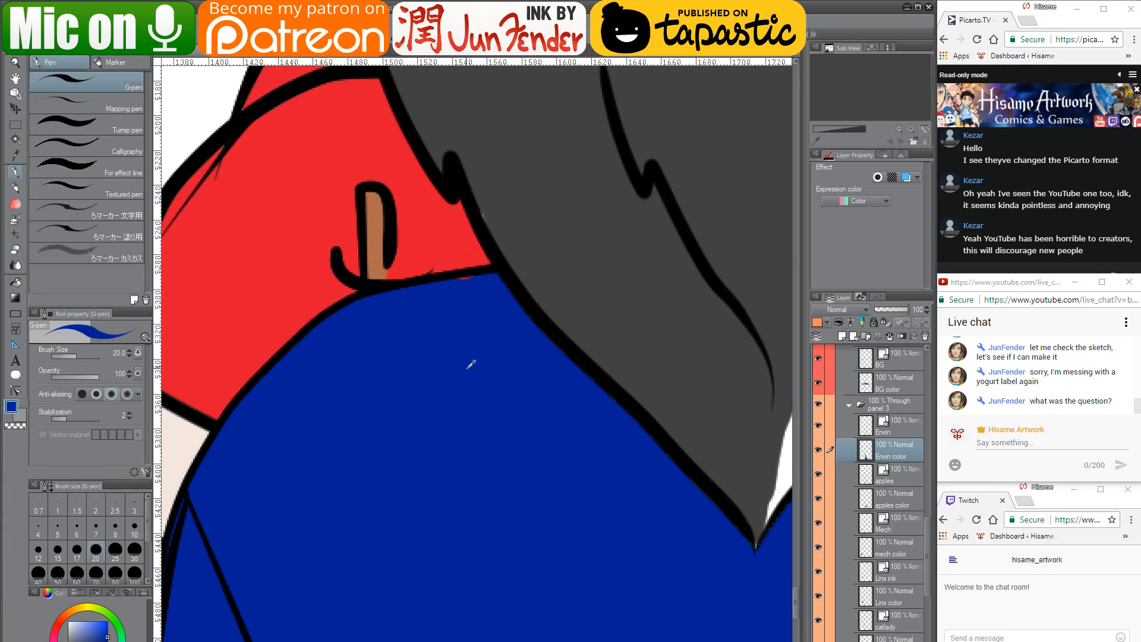
{"action": "left_click", "coordinate": [508, 180], "text": "alt"}
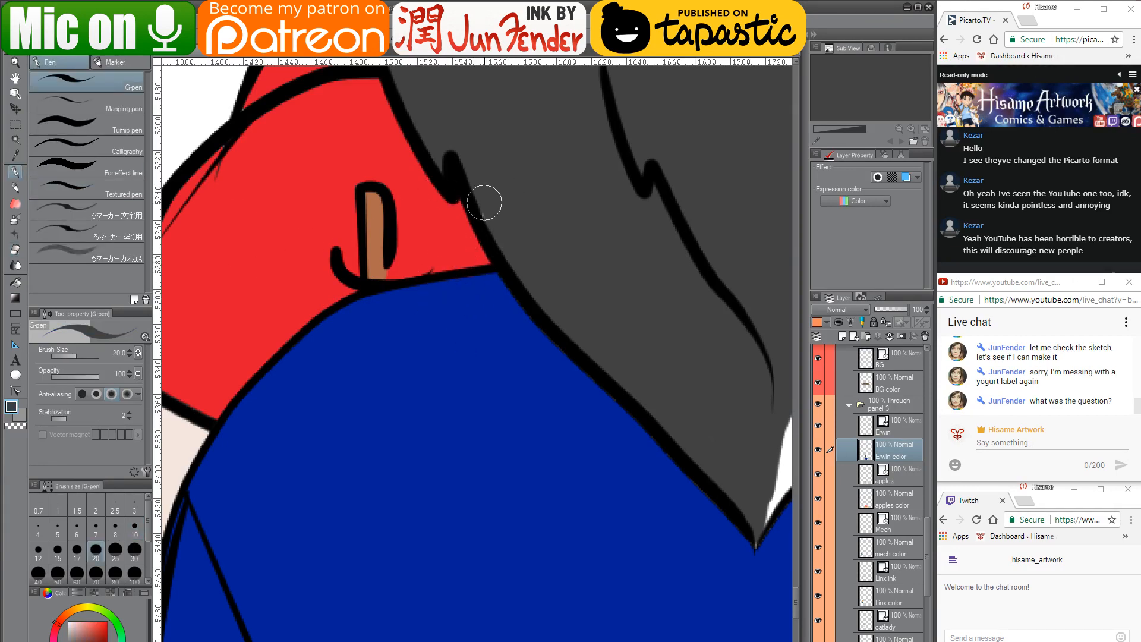
{"action": "left_click_drag", "start_coordinate": [765, 413], "coordinate": [547, 390]}
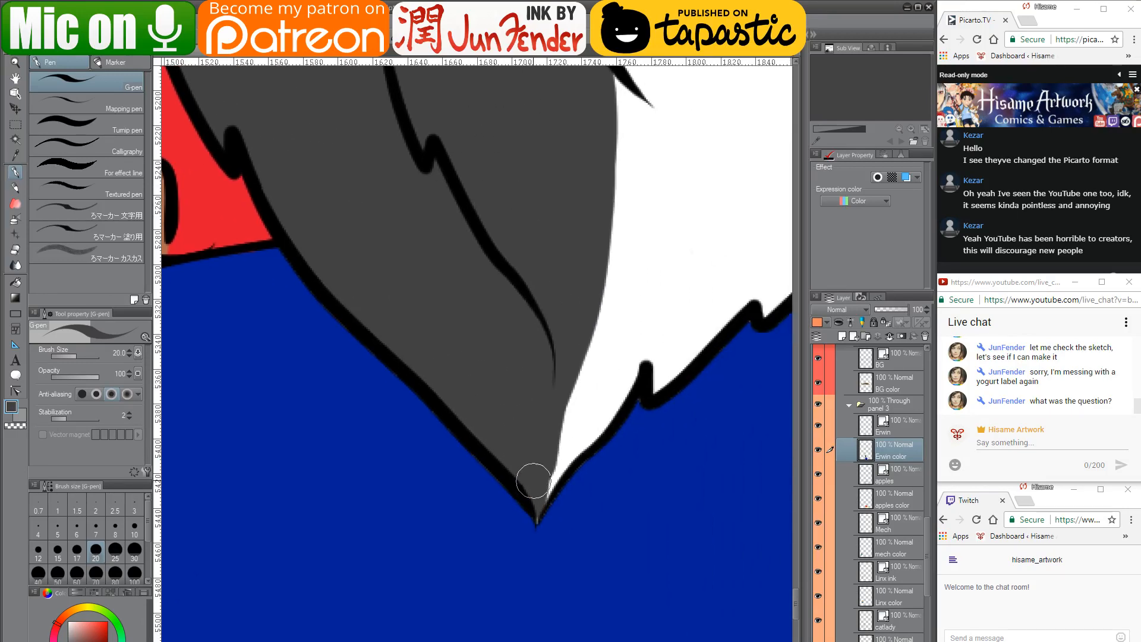
{"action": "key", "text": "bracketleft"}
{"action": "key", "text": "bracketleft"}
{"action": "key", "text": "bracketleft"}
{"action": "key", "text": "bracketleft"}
{"action": "key", "text": "bracketleft"}
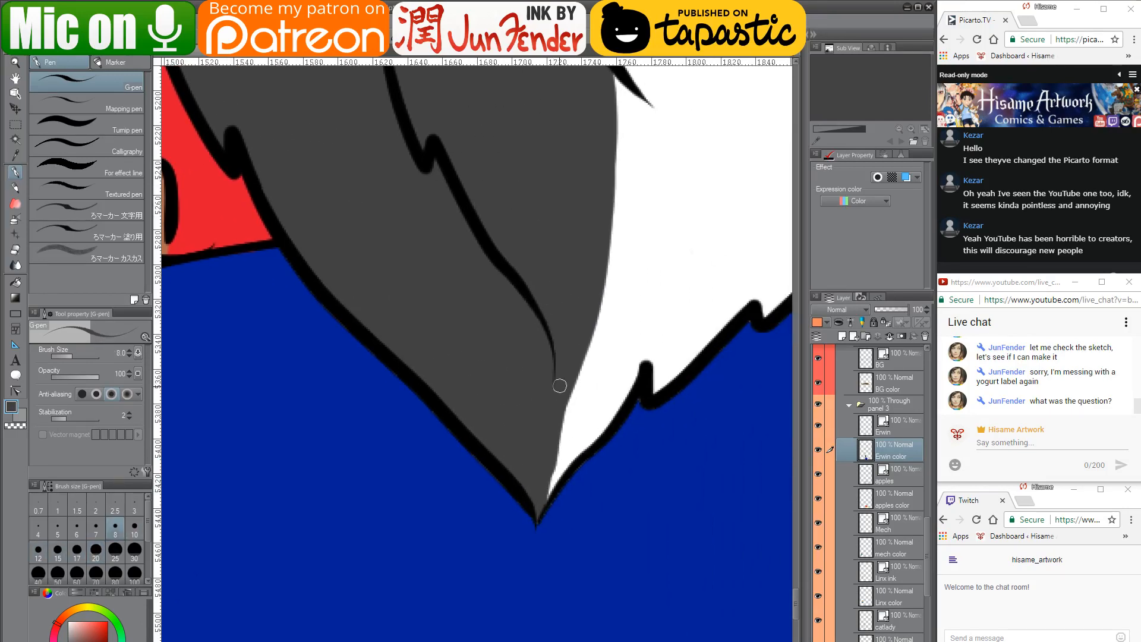
{"action": "mouse_move", "coordinate": [560, 385]}
{"action": "left_mouse_down"}
{"action": "mouse_move", "coordinate": [552, 478]}
{"action": "mouse_move", "coordinate": [544, 505]}
{"action": "left_mouse_up"}
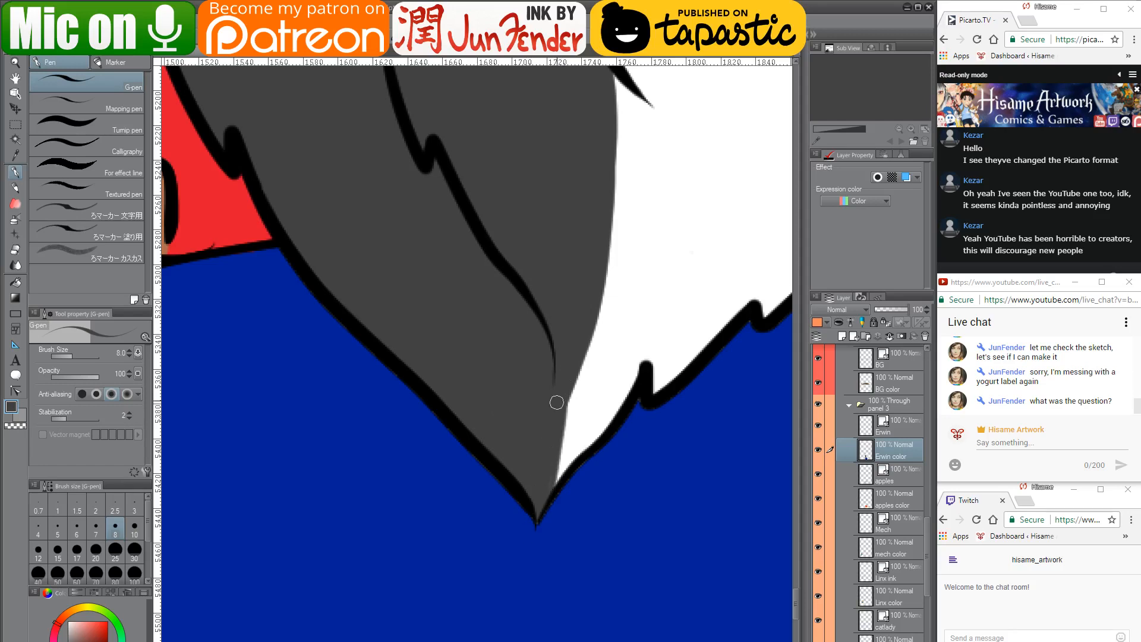
{"action": "left_click", "coordinate": [556, 506], "text": "alt"}
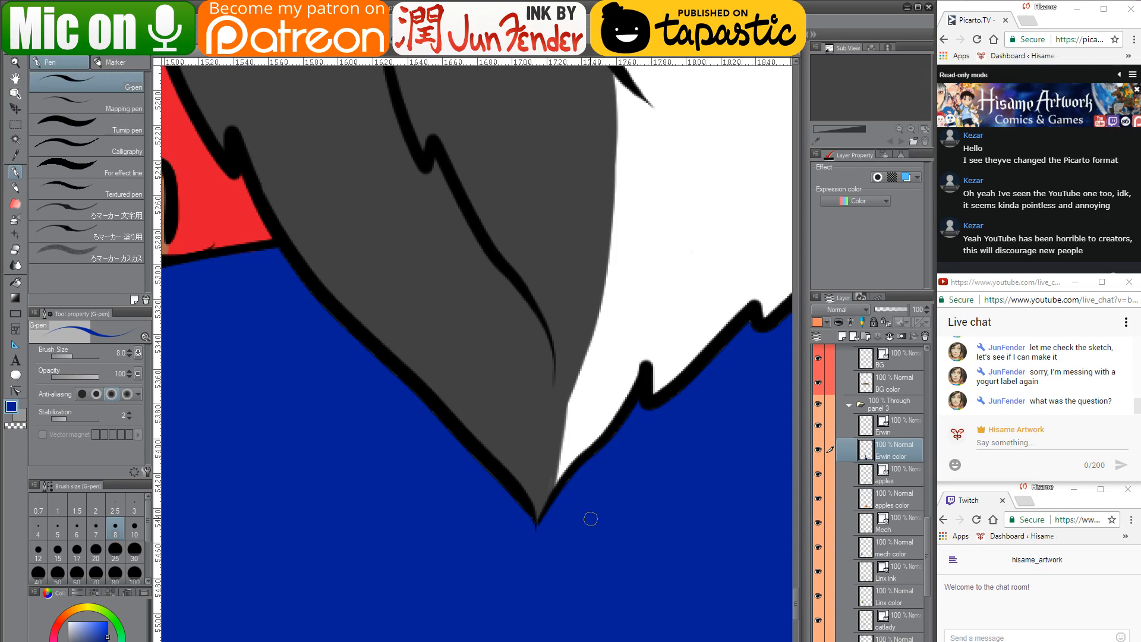
{"action": "scroll", "coordinate": [594, 513], "scroll_direction": "down", "scroll_amount": 8}
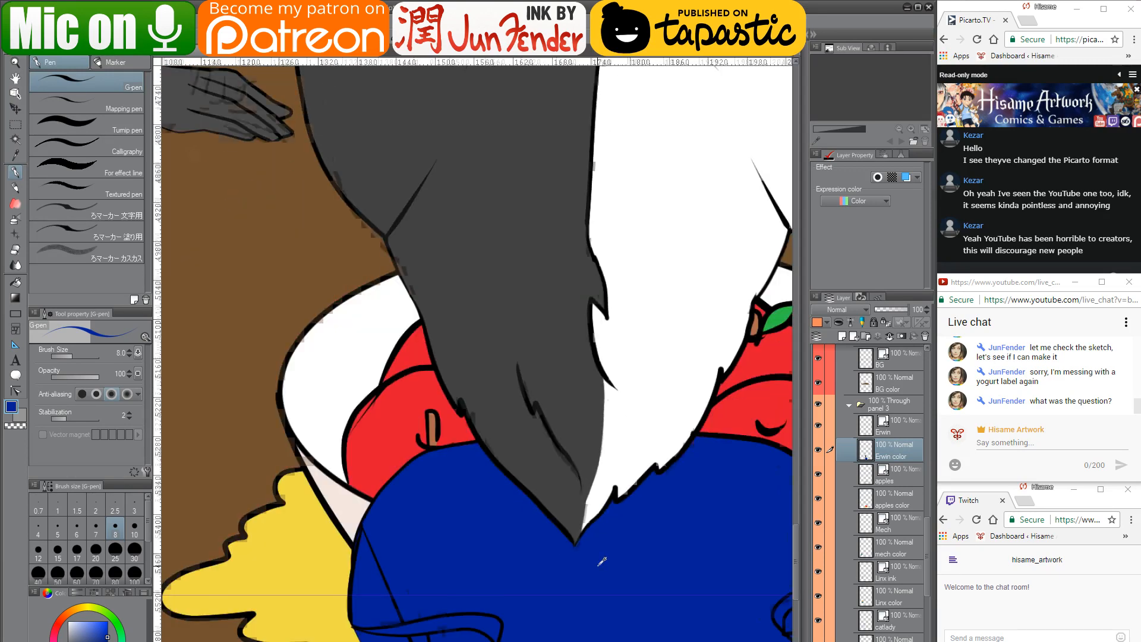
{"action": "scroll", "coordinate": [599, 564], "scroll_direction": "down", "scroll_amount": 1}
{"action": "left_click_drag", "start_coordinate": [652, 585], "coordinate": [565, 571]}
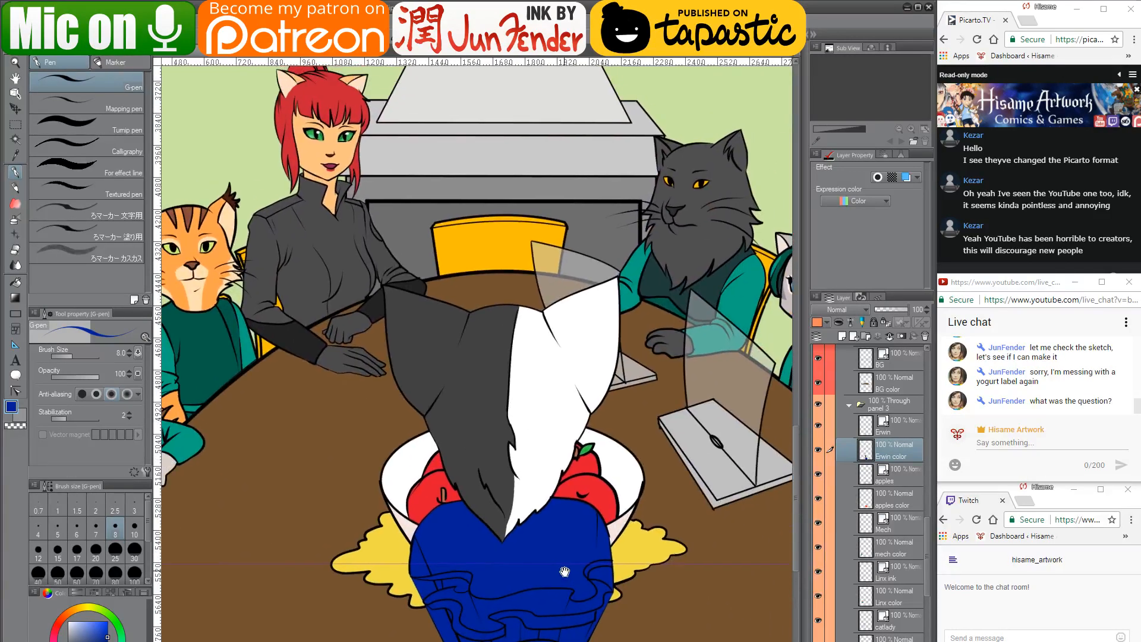
{"action": "scroll", "coordinate": [563, 571], "scroll_direction": "down", "scroll_amount": 5}
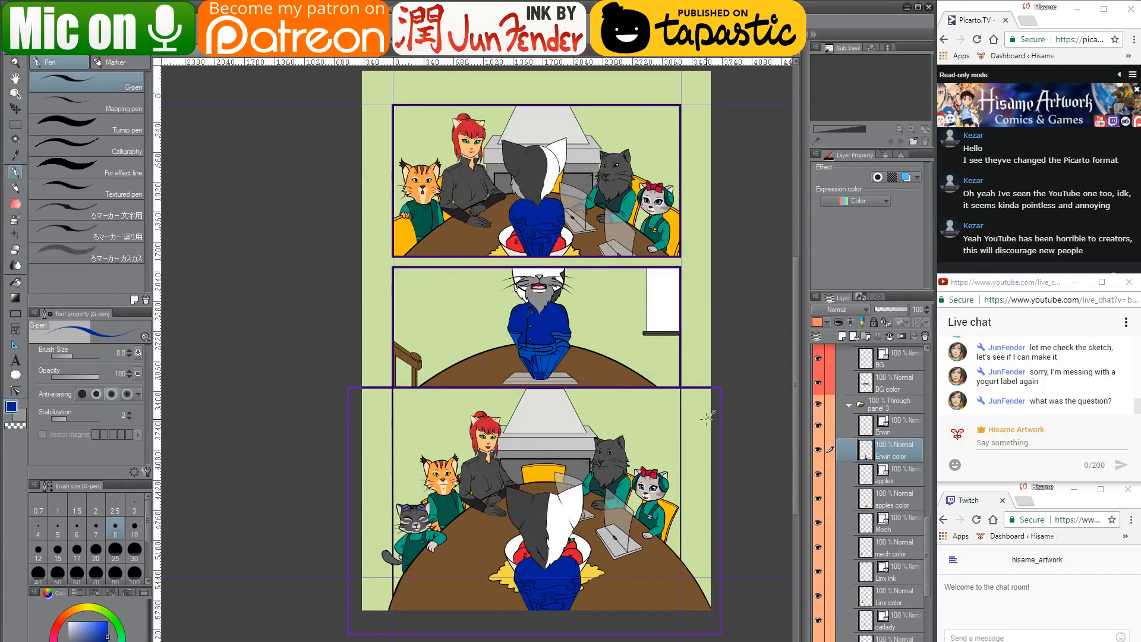
{"action": "scroll", "coordinate": [591, 326], "scroll_direction": "up", "scroll_amount": 4}
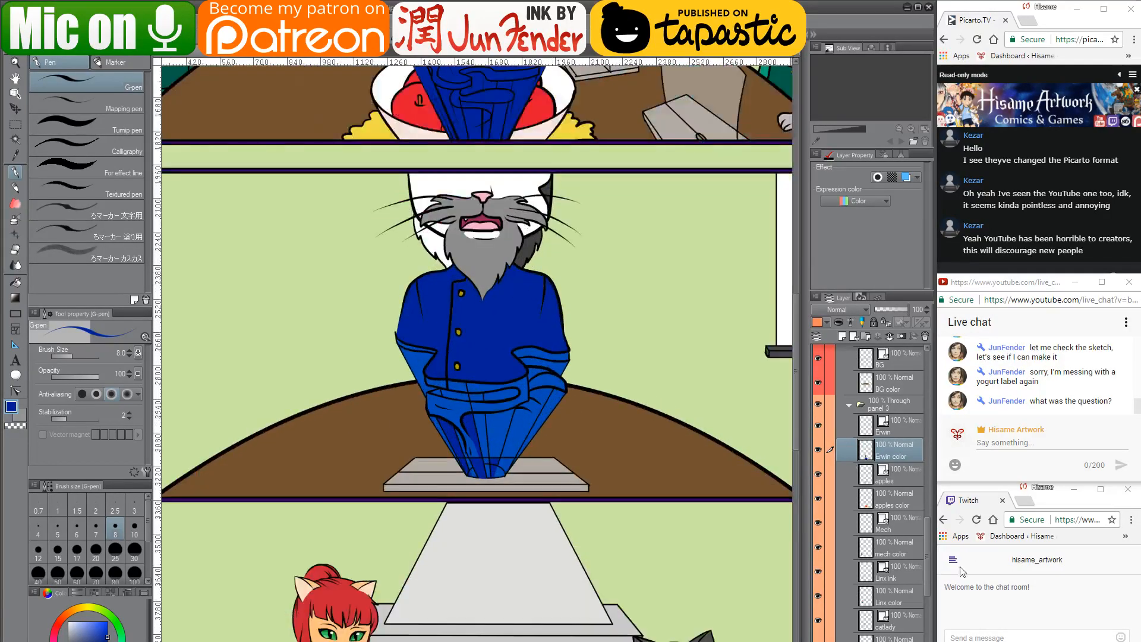
{"action": "scroll", "coordinate": [865, 537], "scroll_direction": "up", "scroll_amount": 4}
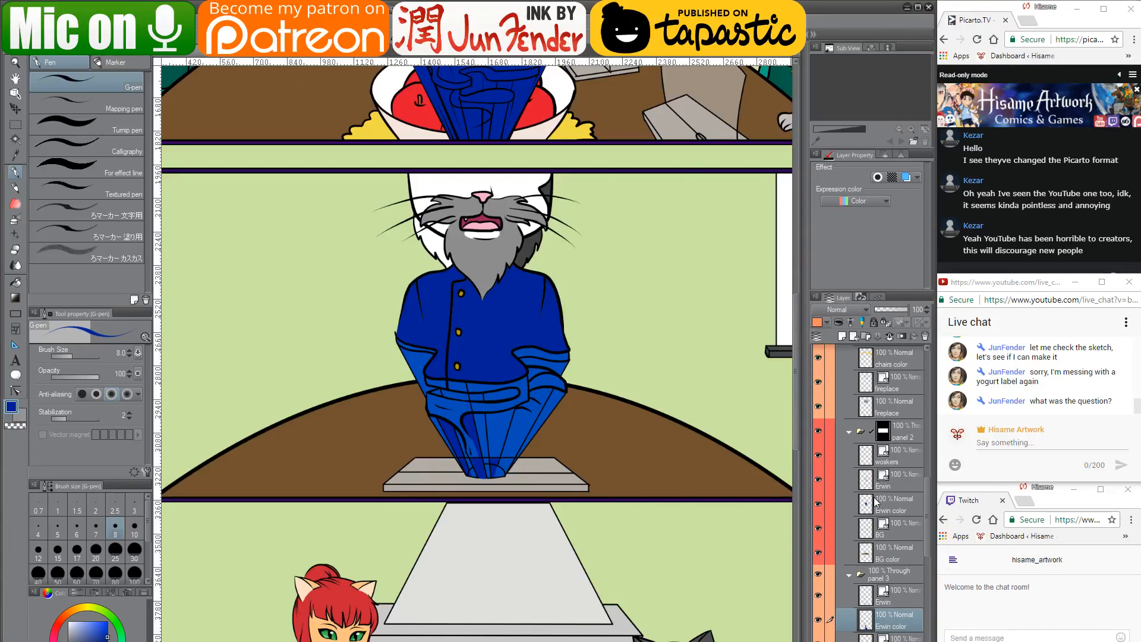
{"action": "left_click", "coordinate": [874, 503]}
{"action": "left_click", "coordinate": [869, 504], "text": "ctrl"}
{"action": "scroll", "coordinate": [538, 309], "scroll_direction": "up", "scroll_amount": 2}
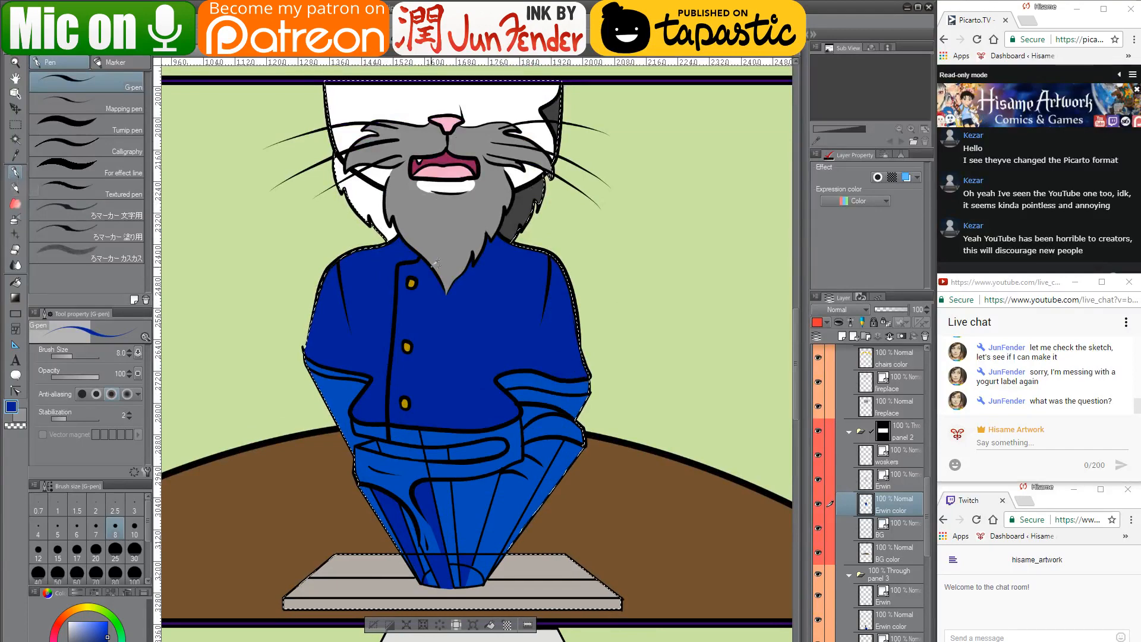
{"action": "key", "text": "bracketright"}
{"action": "key", "text": "bracketright"}
{"action": "key", "text": "bracketright"}
{"action": "key", "text": "bracketright"}
{"action": "key", "text": "bracketright"}
{"action": "key", "text": "bracketright"}
{"action": "key", "text": "bracketright"}
{"action": "key", "text": "bracketright"}
{"action": "key", "text": "bracketright"}
{"action": "key", "text": "bracketright"}
{"action": "key", "text": "bracketright"}
{"action": "key", "text": "bracketright"}
{"action": "key", "text": "bracketright"}
{"action": "key", "text": "bracketright"}
{"action": "key", "text": "bracketright"}
{"action": "key", "text": "bracketright"}
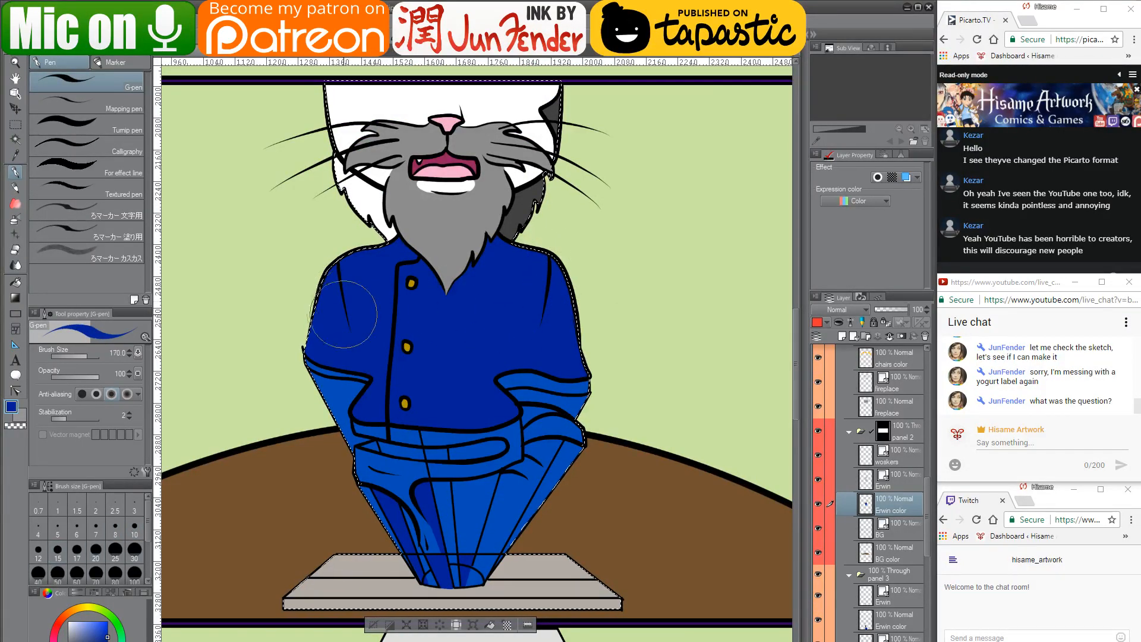
Clear the selection, choose the Move layer tool and review the whole comic page with its three panels
{"action": "scroll", "coordinate": [371, 330], "scroll_direction": "down", "scroll_amount": 6}
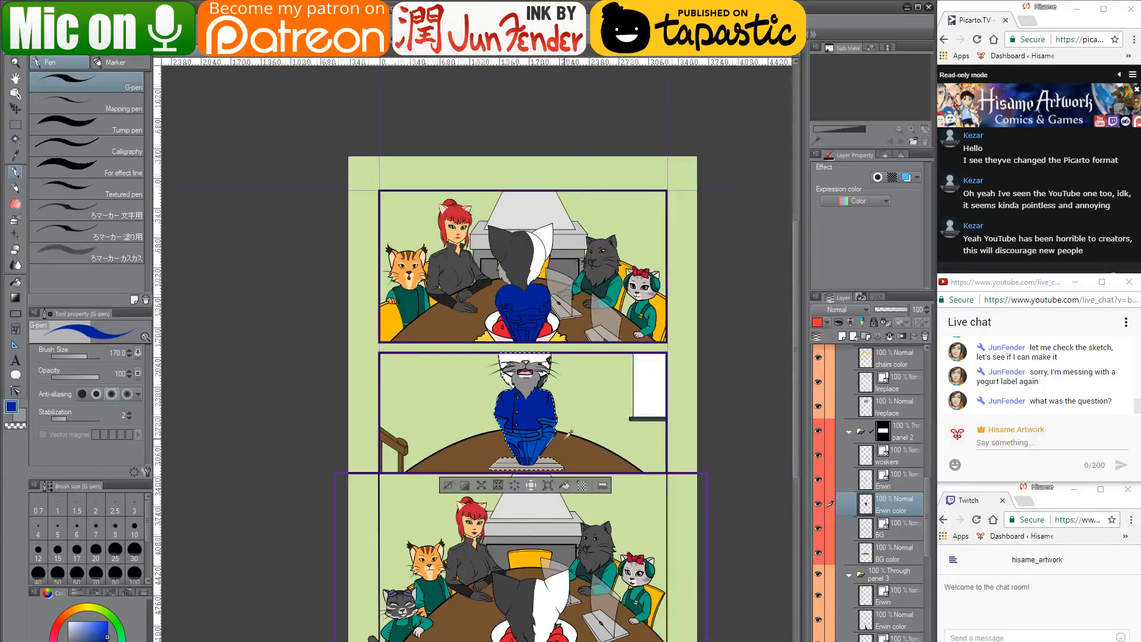
{"action": "scroll", "coordinate": [568, 434], "scroll_direction": "down", "scroll_amount": 2}
{"action": "left_click", "coordinate": [15, 108]}
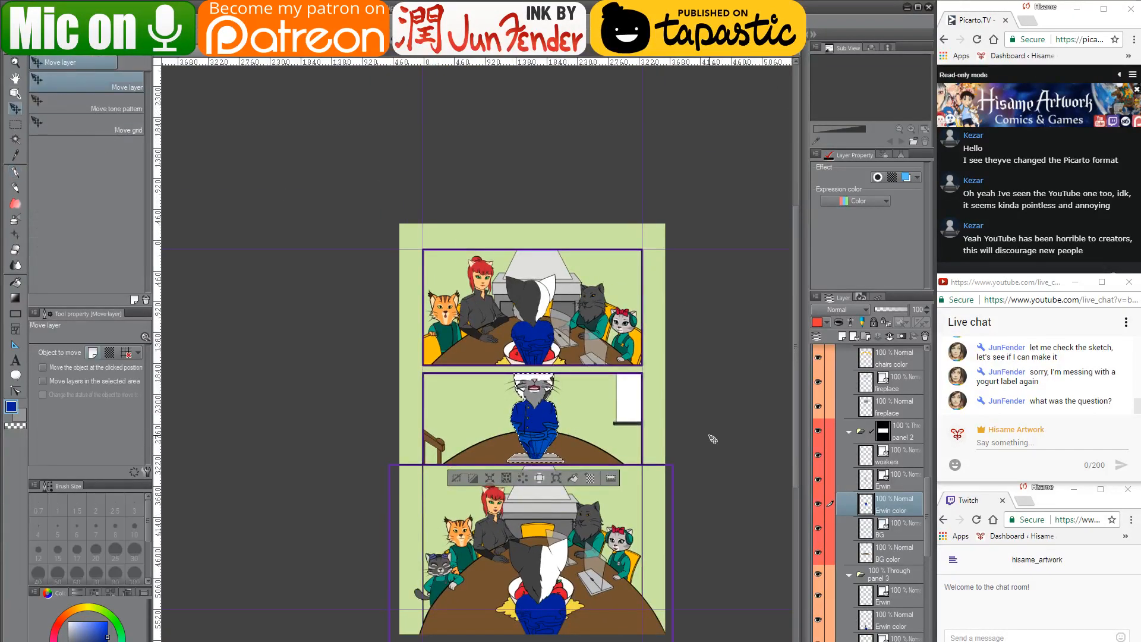
{"action": "scroll", "coordinate": [712, 442], "scroll_direction": "up", "scroll_amount": 1}
{"action": "key", "text": "ctrl+d"}
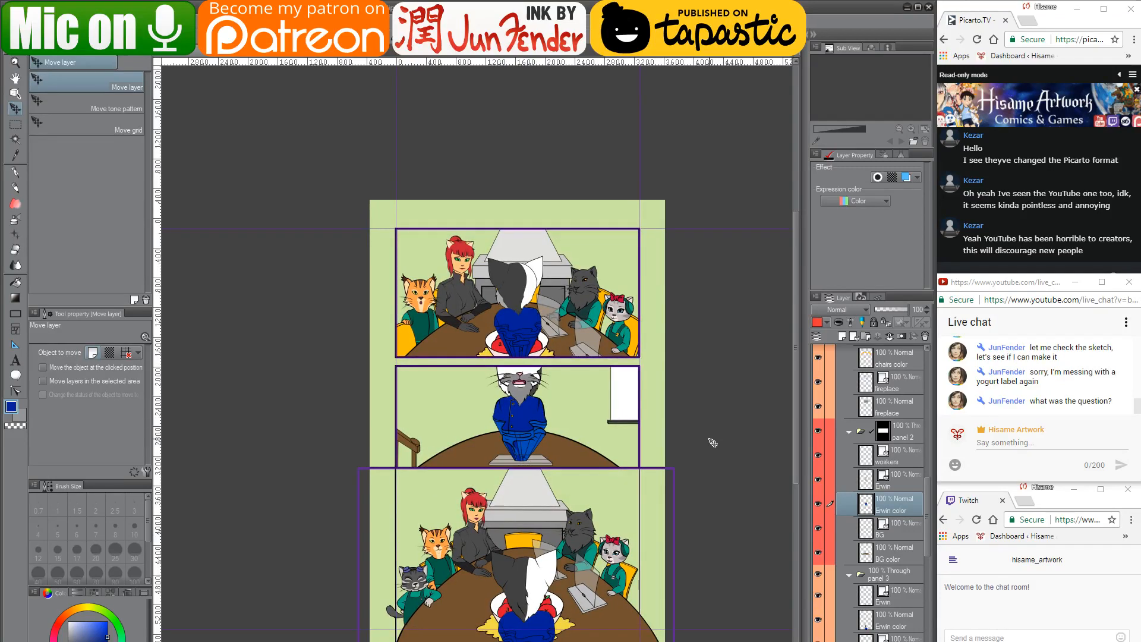
{"action": "left_click_drag", "start_coordinate": [697, 450], "coordinate": [679, 400]}
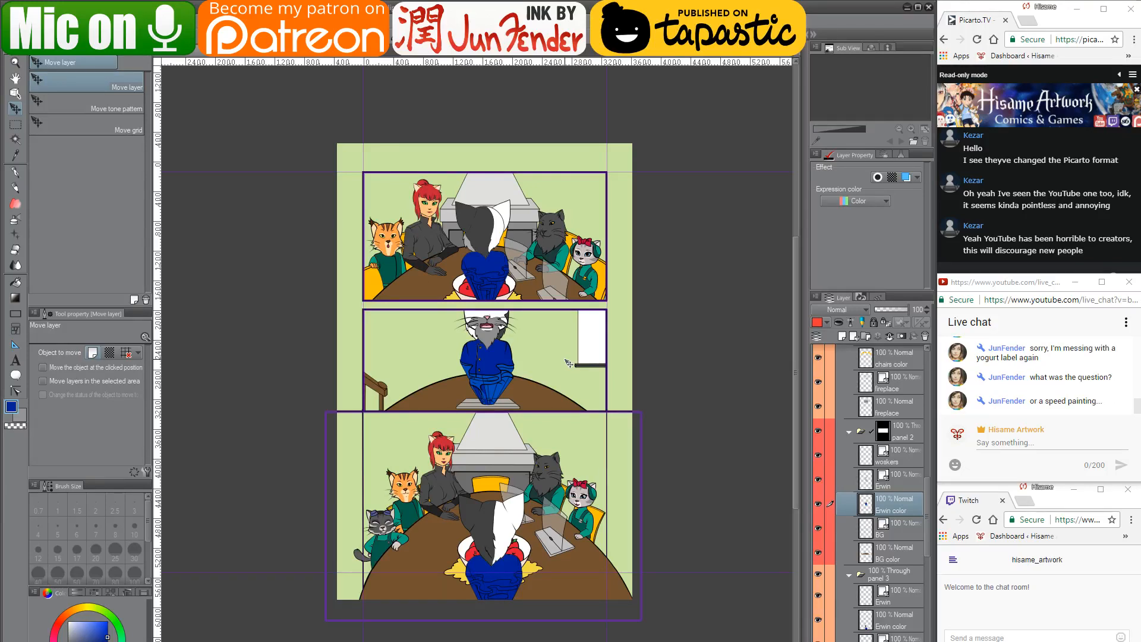
{"action": "left_click_drag", "start_coordinate": [643, 421], "coordinate": [673, 443]}
{"action": "scroll", "coordinate": [410, 408], "scroll_direction": "up", "scroll_amount": 1}
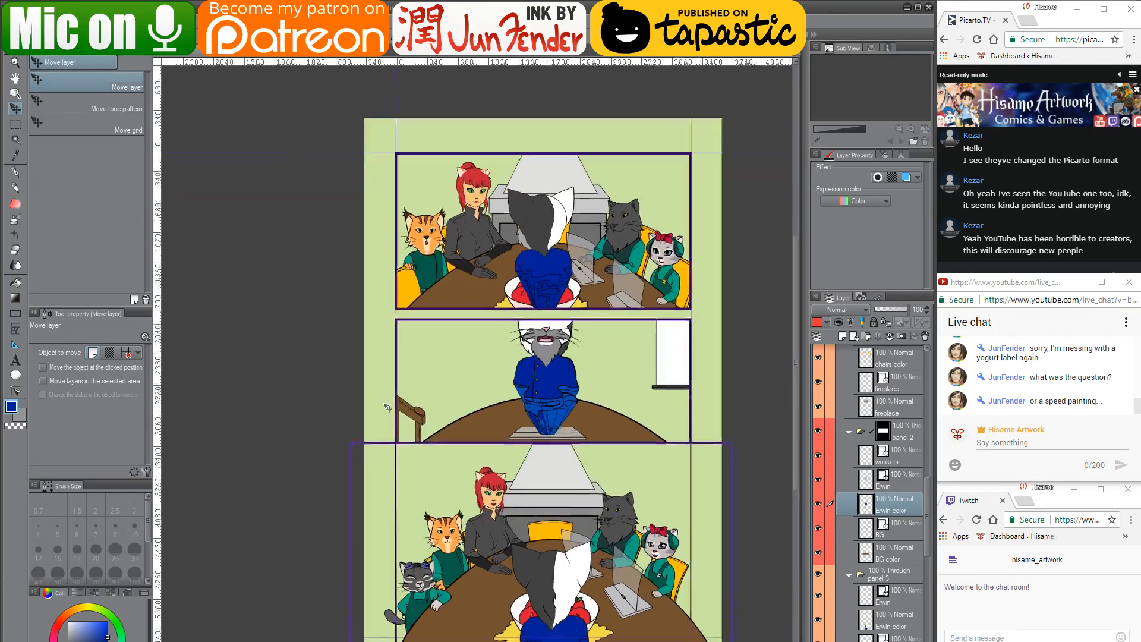
{"action": "scroll", "coordinate": [676, 478], "scroll_direction": "up", "scroll_amount": 1}
{"action": "left_click_drag", "start_coordinate": [672, 463], "coordinate": [659, 430]}
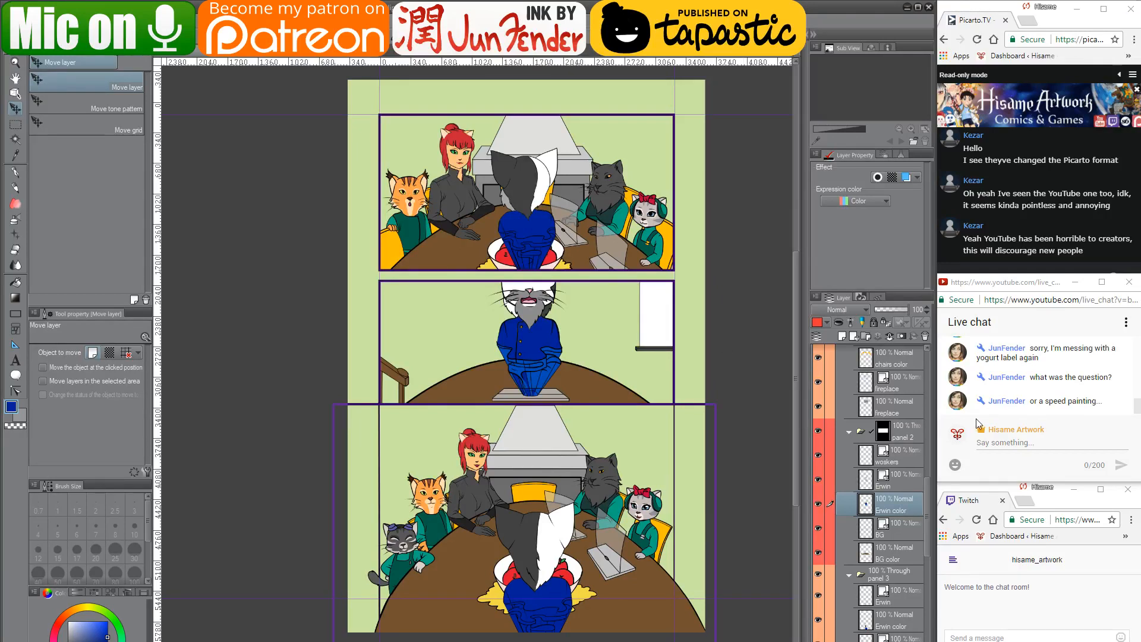
Post "thanks for watching 😁" and "bye bye 😁" in the YouTube live chat and switch to OBS
{"action": "left_click", "coordinate": [991, 442]}
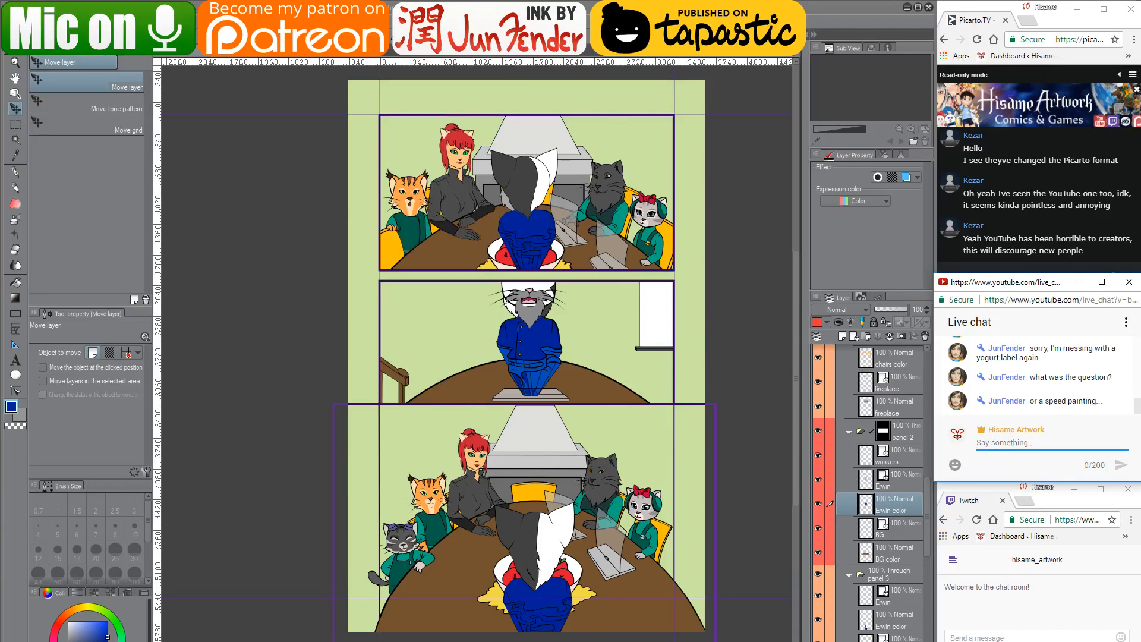
{"action": "type", "text": "thanks for watching 😁"}
{"action": "key", "text": "Return"}
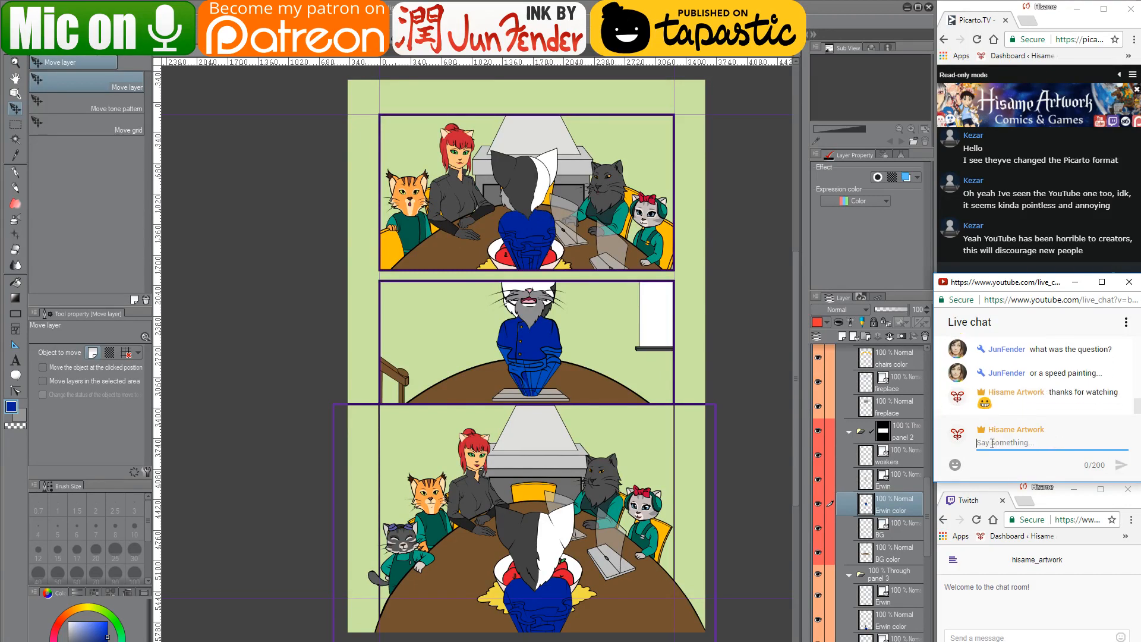
{"action": "type", "text": "bye bye "}
{"action": "type", "text": "😁"}
{"action": "key", "text": "Return"}
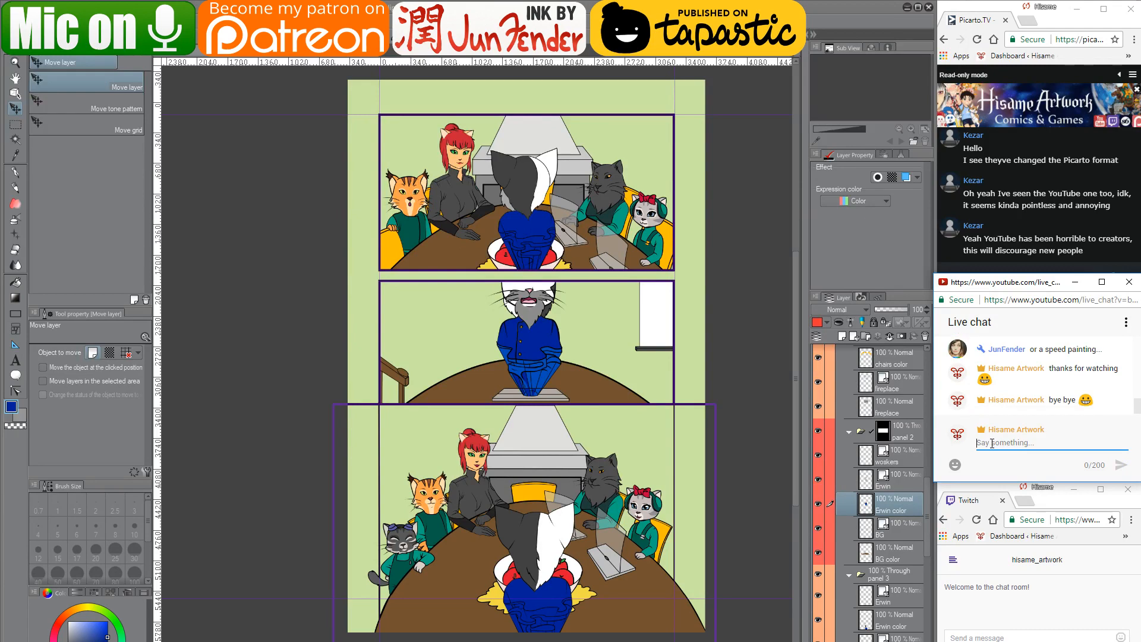
{"action": "key", "text": "alt+Tab"}
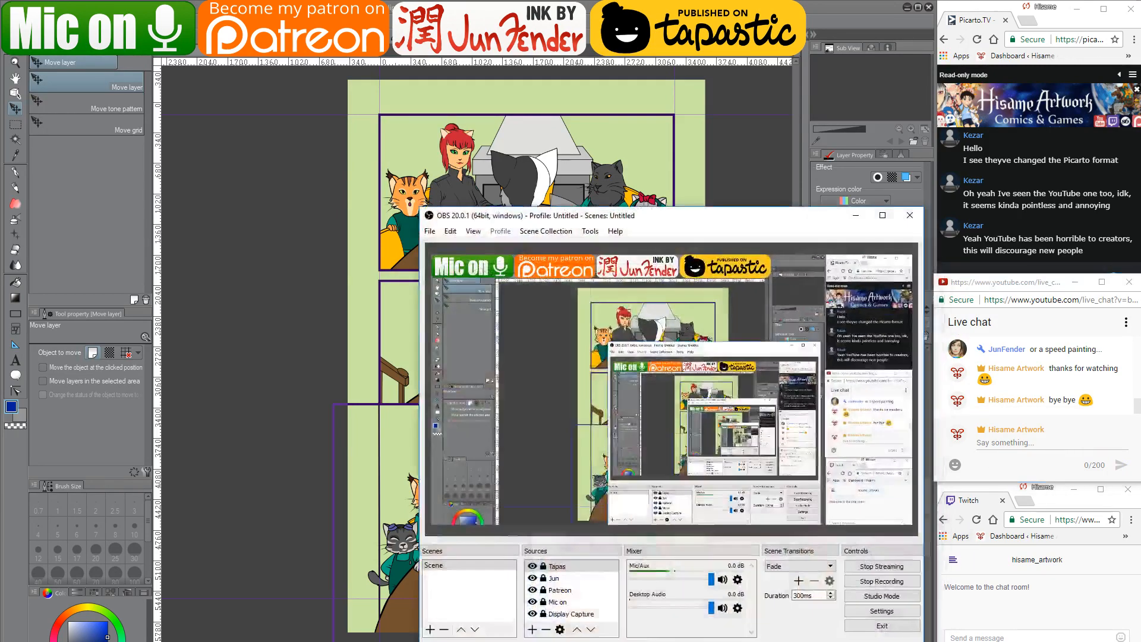